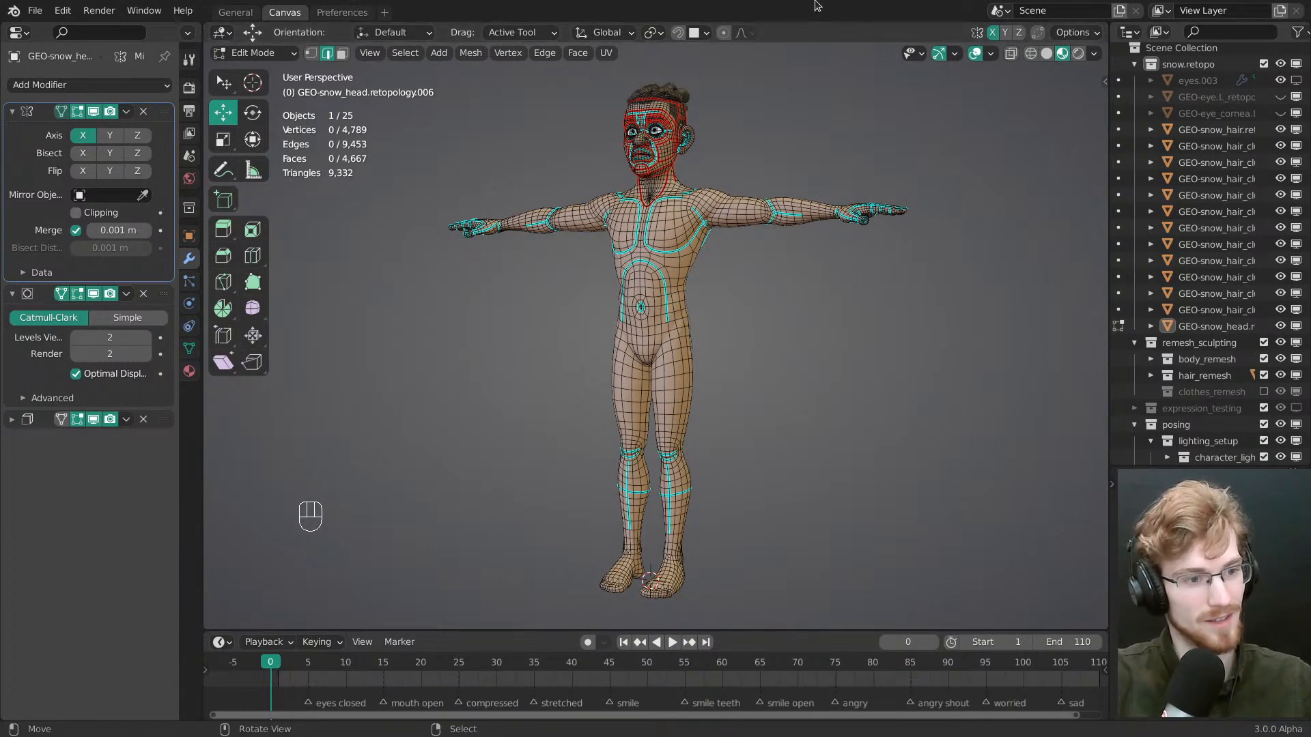
mouse_move(690, 407)
middle_down()
mouse_move(716, 419)
mouse_move(705, 421)
middle_up()
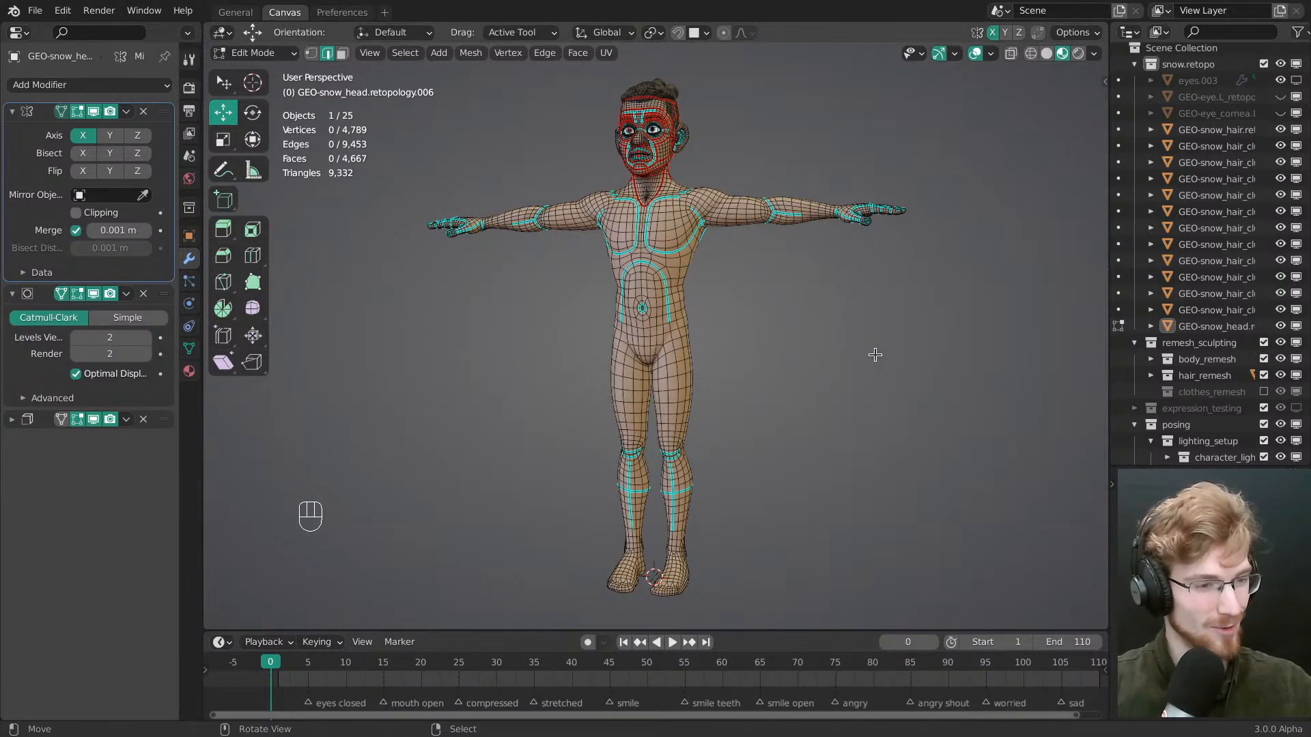
middle_drag(872, 357, 859, 360)
shift+middle_drag(637, 335, 674, 381)
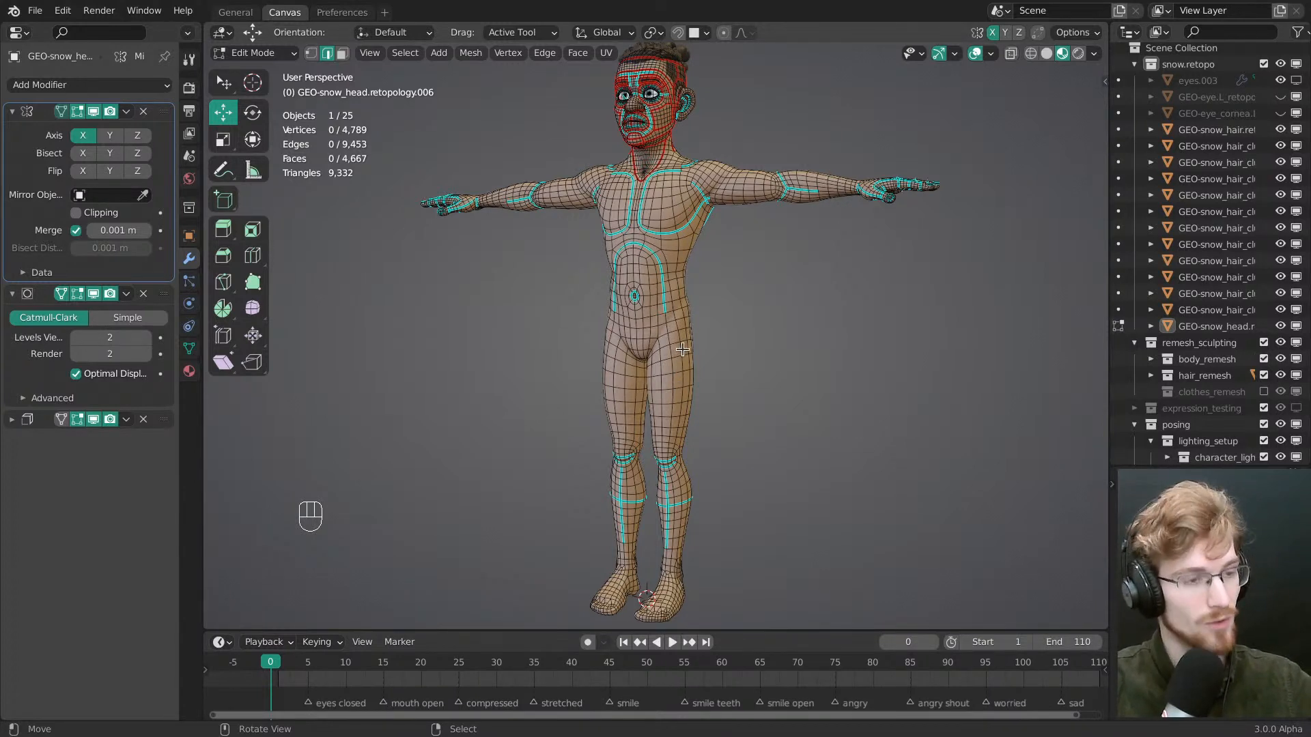
Take the character's retopology mesh out of Edit Mode into Object Mode and show the head in solid shading
key(alt+a)
shift+middle_drag(702, 363, 698, 401)
ctrl+middle_drag(695, 444, 703, 475)
ctrl+middle_drag(704, 475, 659, 307)
mouse_move(659, 308)
middle_down()
mouse_move(814, 380)
mouse_move(633, 348)
mouse_move(733, 293)
mouse_move(760, 340)
mouse_move(705, 353)
mouse_move(703, 365)
middle_up()
key(Tab)
key(z)
middle_drag(693, 253, 719, 329)
Compare the sculpted head with its retopology by alternately isolating the remesh_sculpting and snow.retopo collections, ending on snow.retopo
key(2)
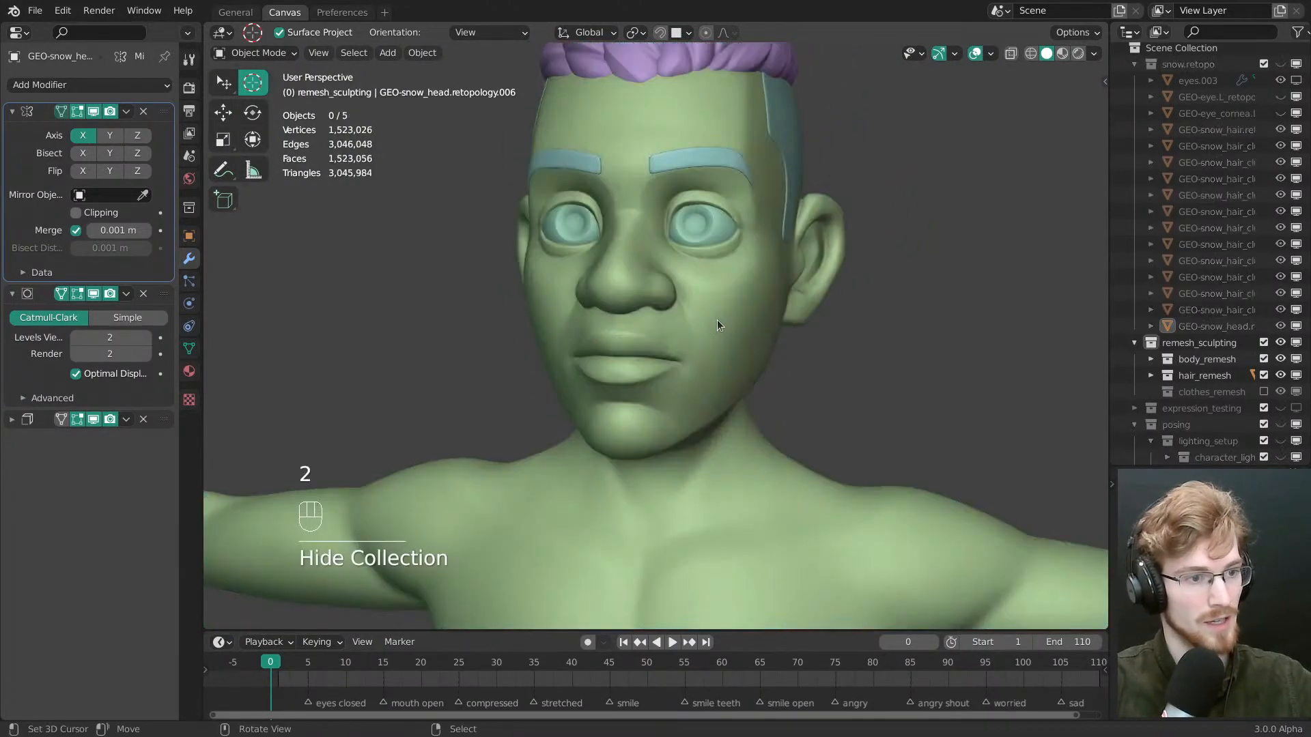
key(1)
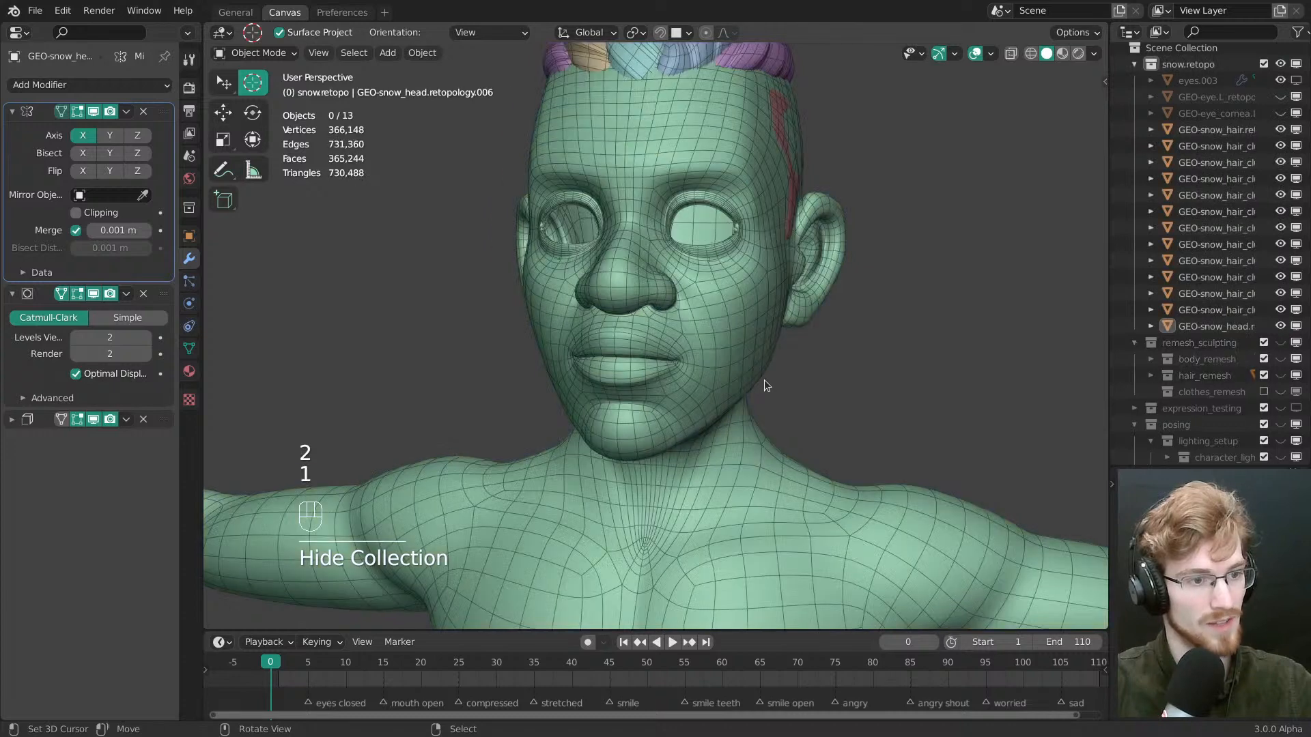
key(2)
key(1)
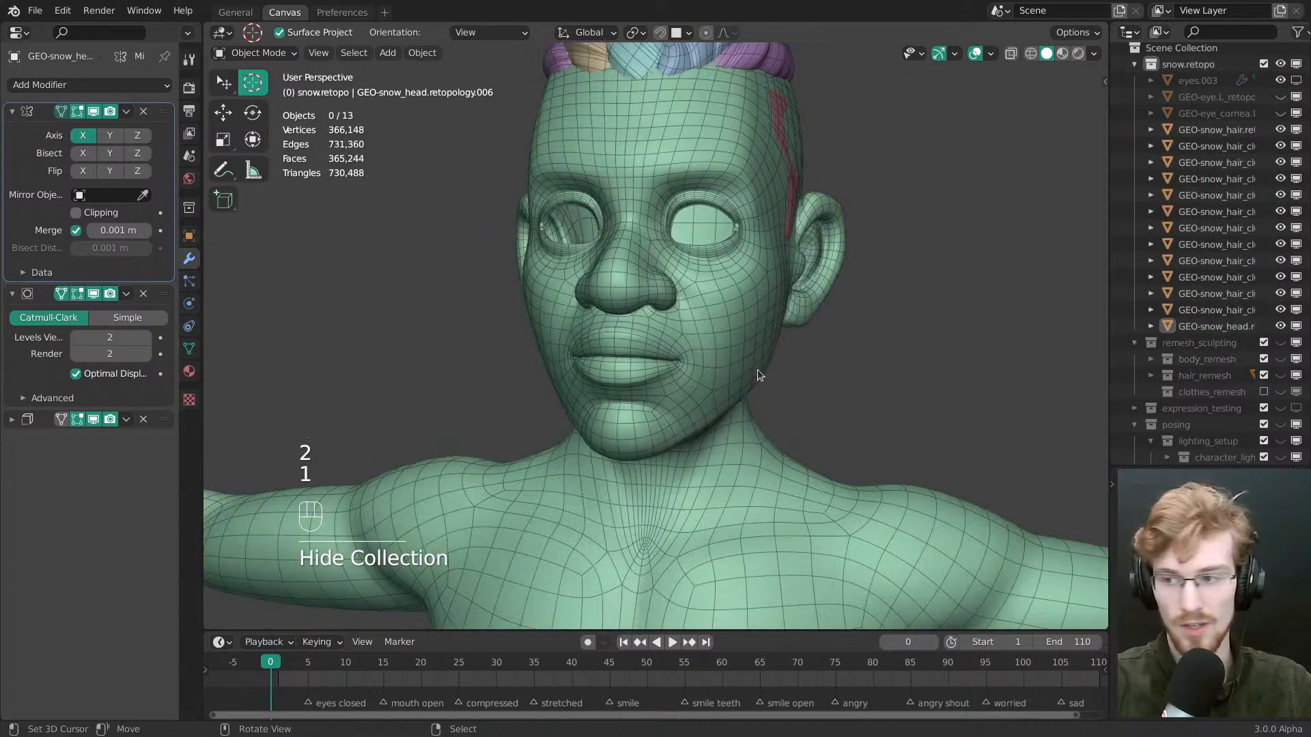
key(2)
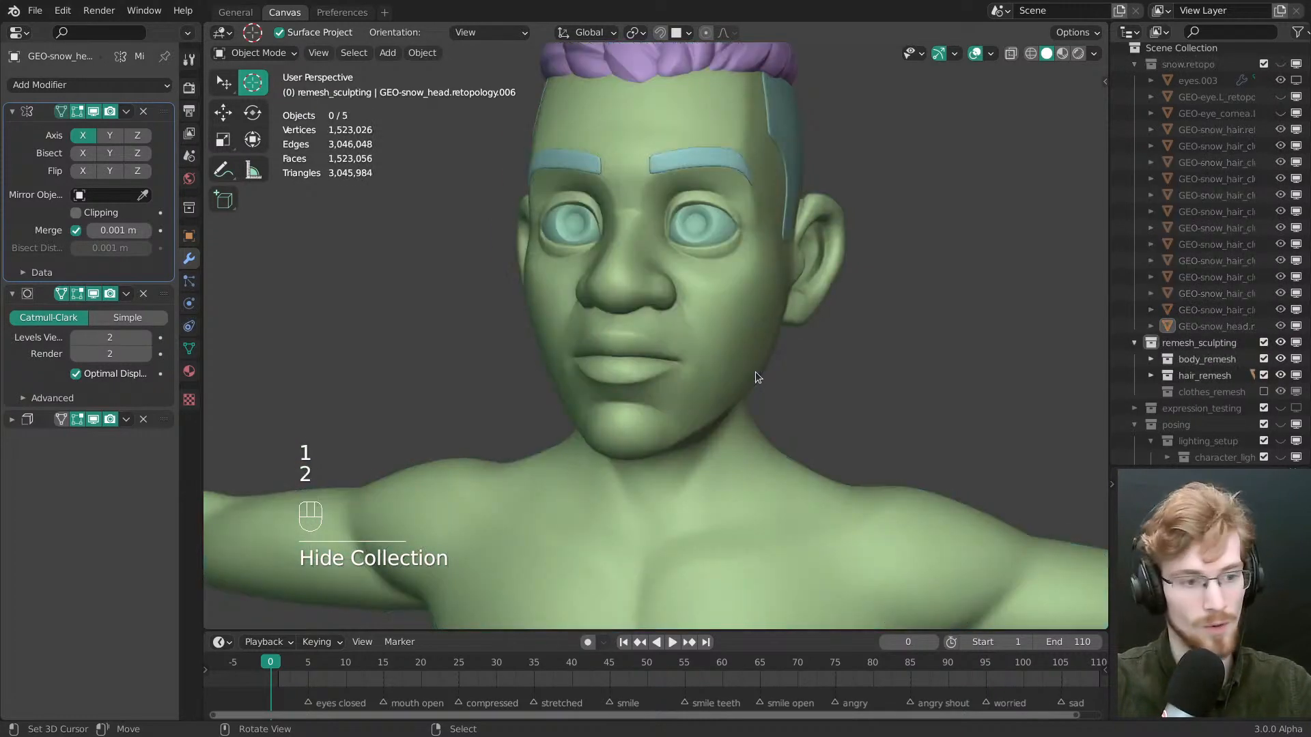
key(1)
key(2)
key(1)
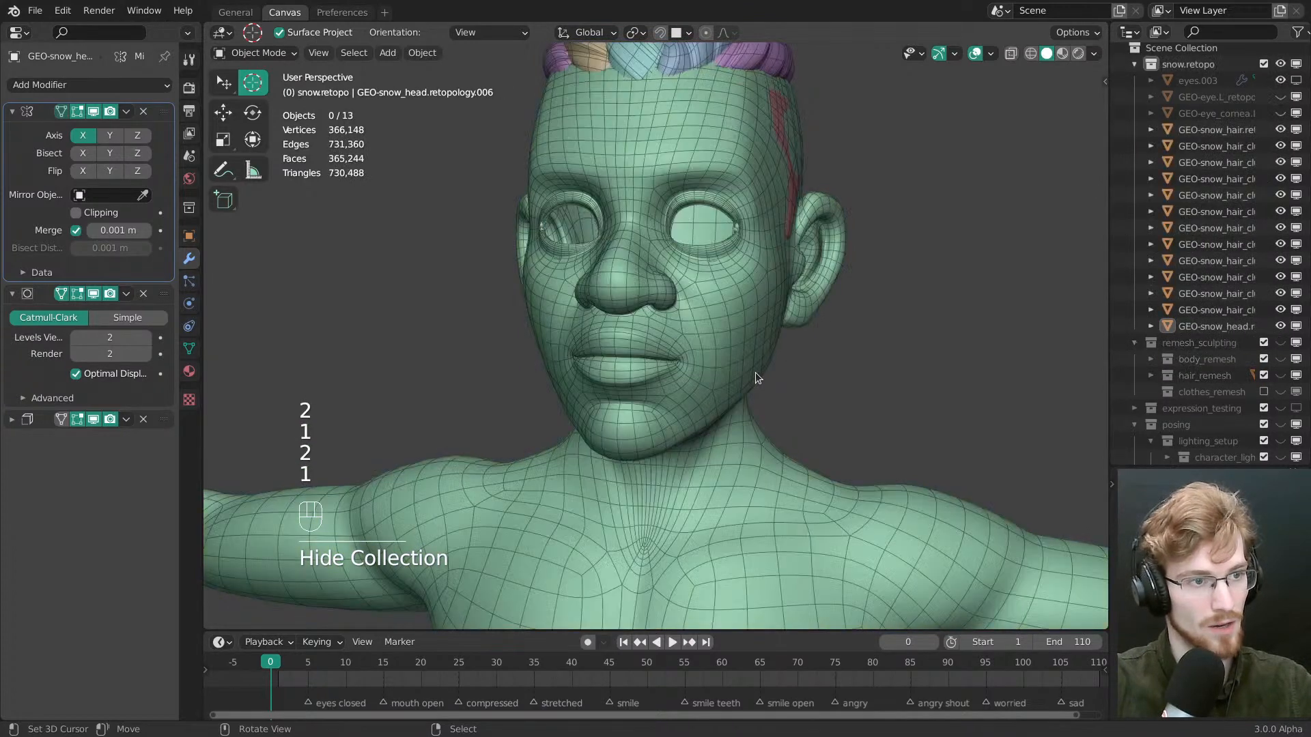
key(2)
key(1)
key(2)
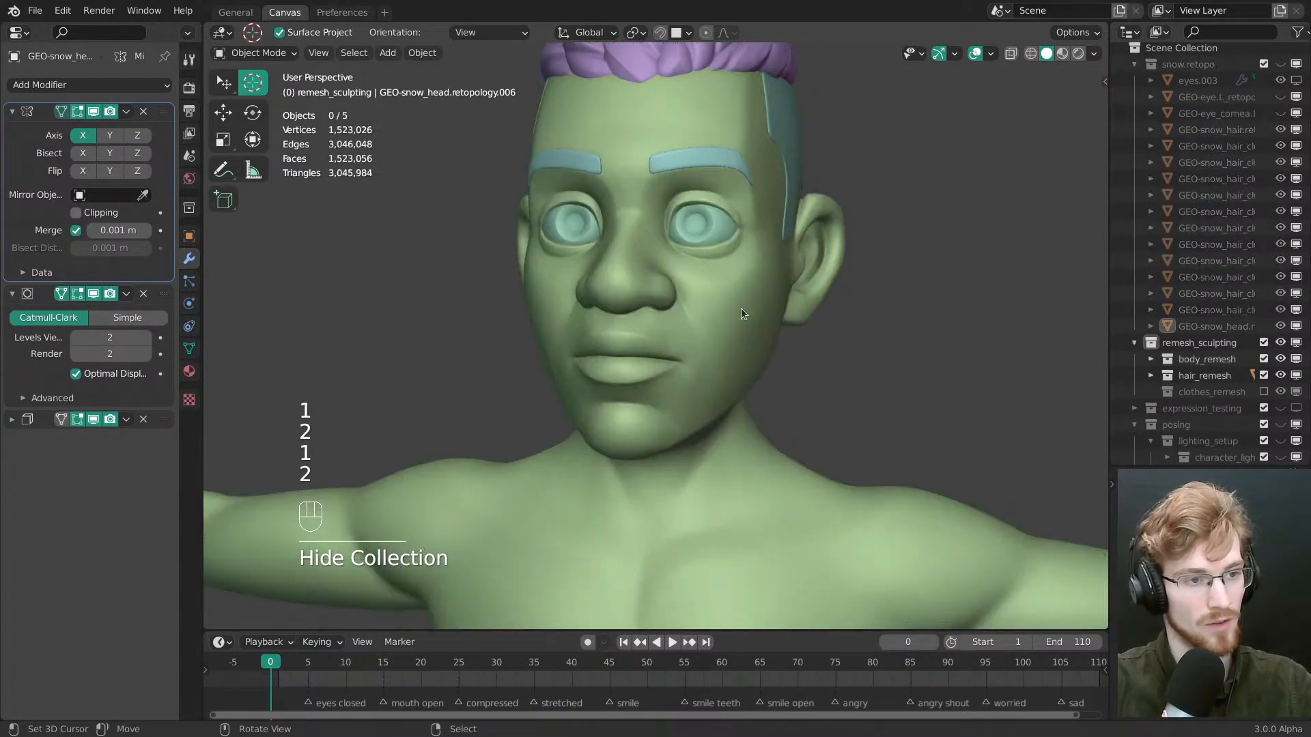
key(1)
key(2)
key(1)
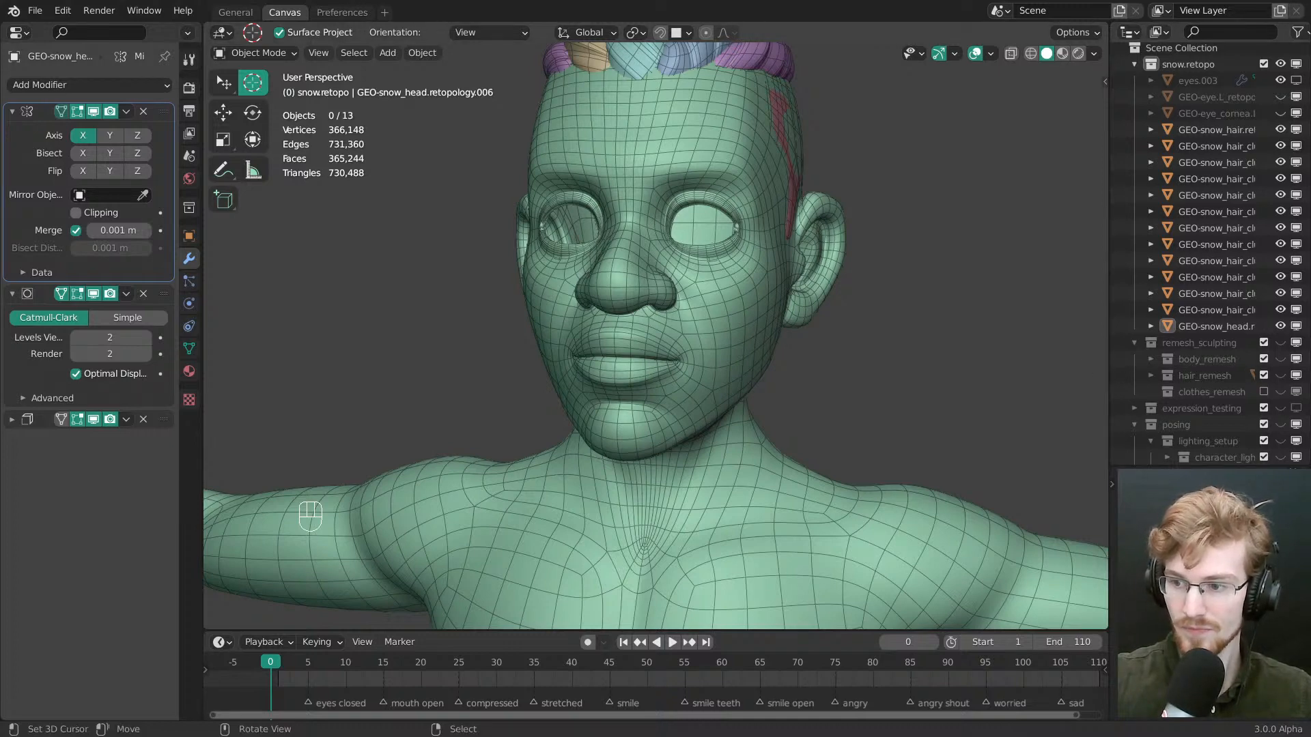
Select the snow head and all snow hair retopology objects together and enter Edit Mode on them
mouse_move(762, 215)
middle_down()
mouse_move(725, 220)
mouse_move(751, 227)
middle_up()
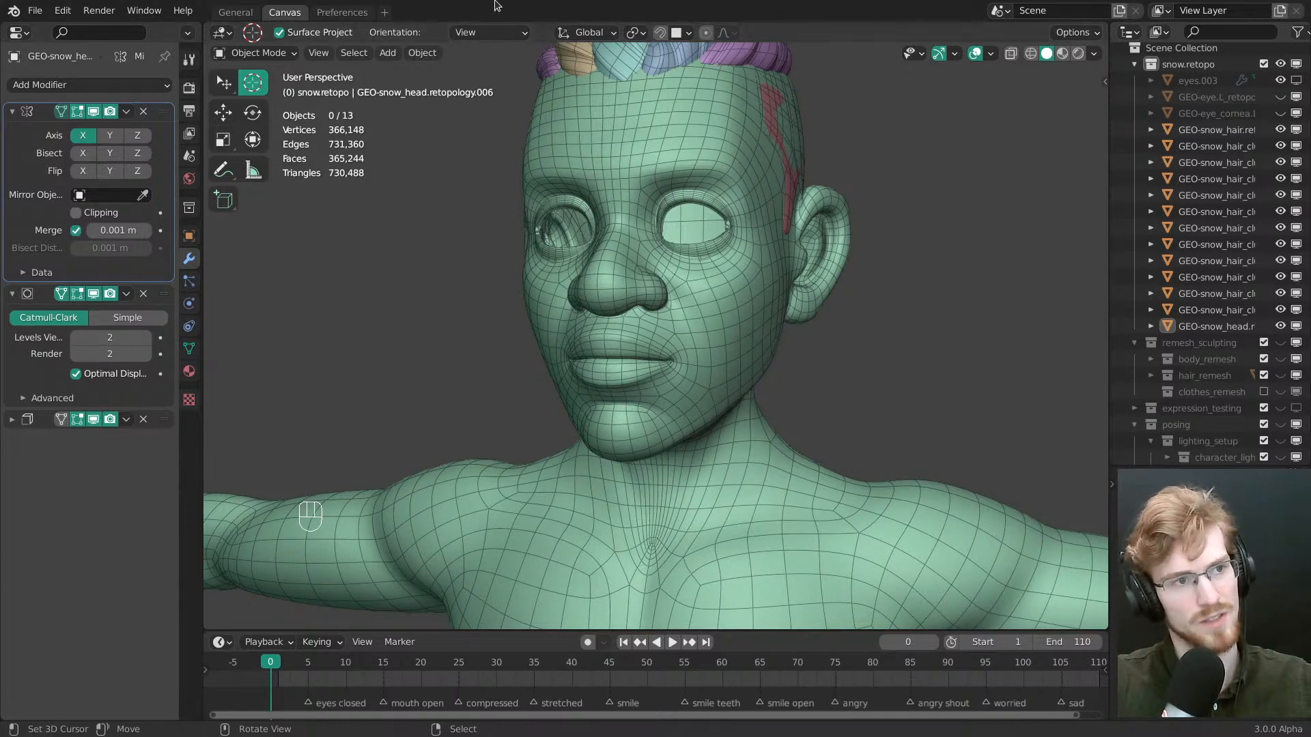
middle_drag(711, 366, 742, 372)
key(grave)
click(636, 366)
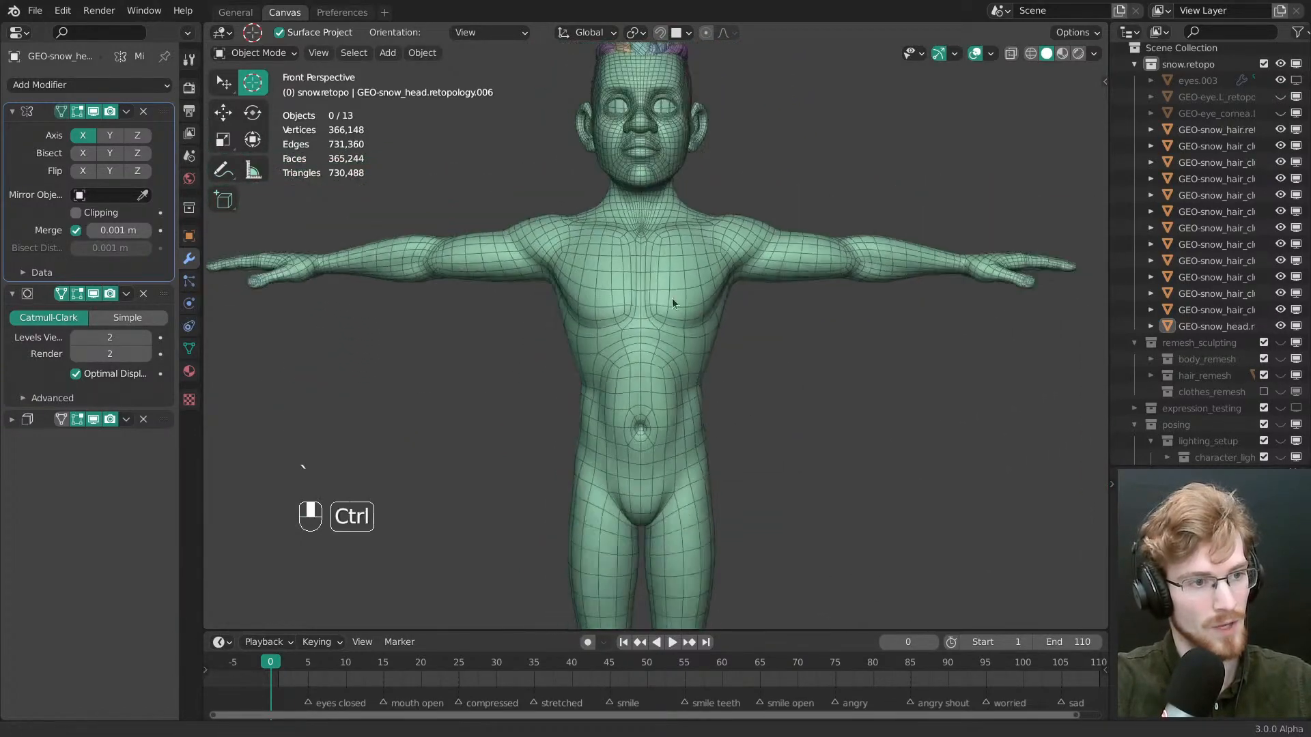
click(674, 316)
click(1237, 323)
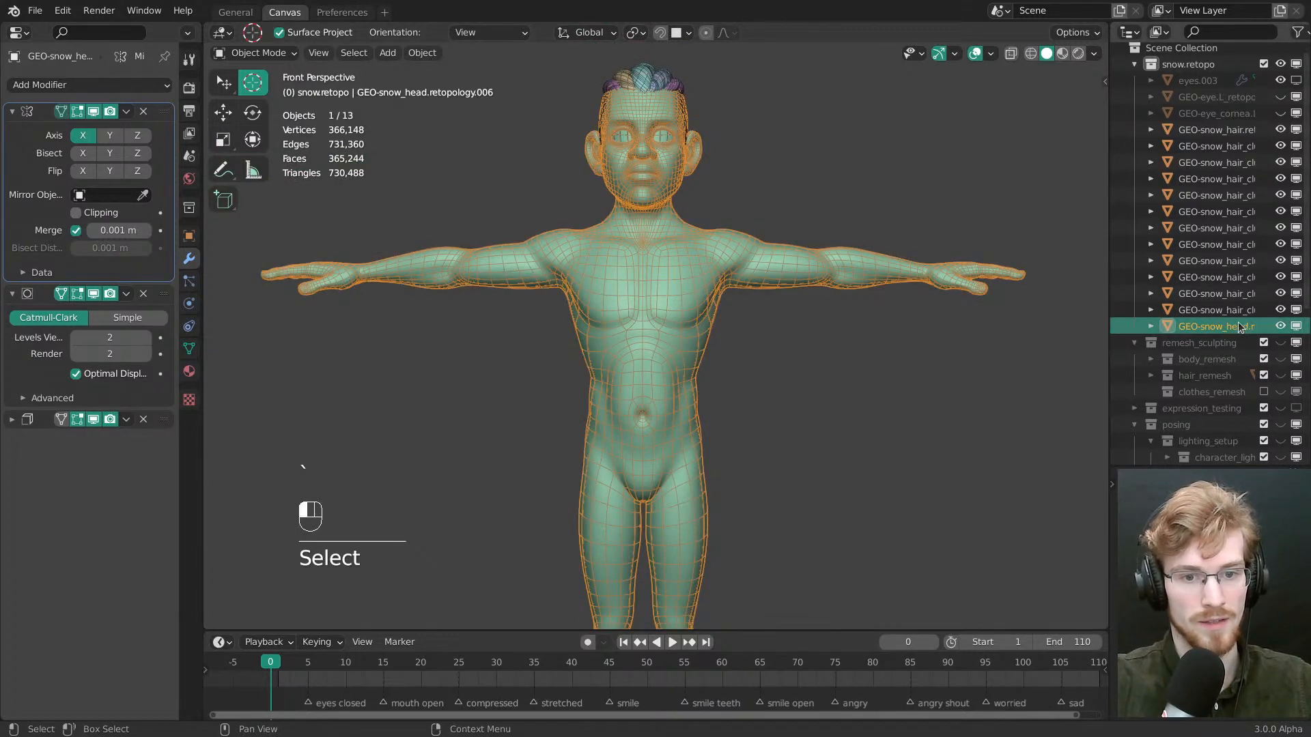
mouse_move(1232, 312)
middle_down()
mouse_move(1133, 308)
mouse_move(1225, 297)
middle_up()
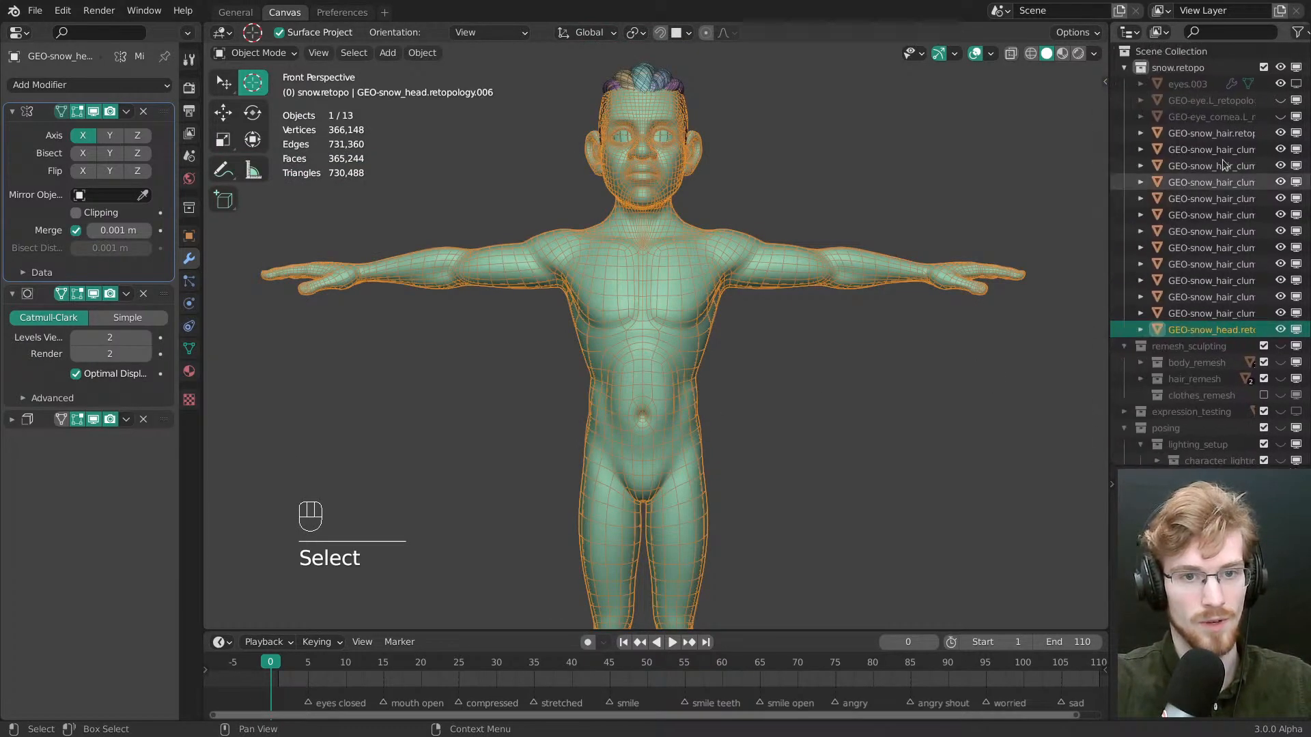
ctrl+shift+click(1226, 134)
key(Tab)
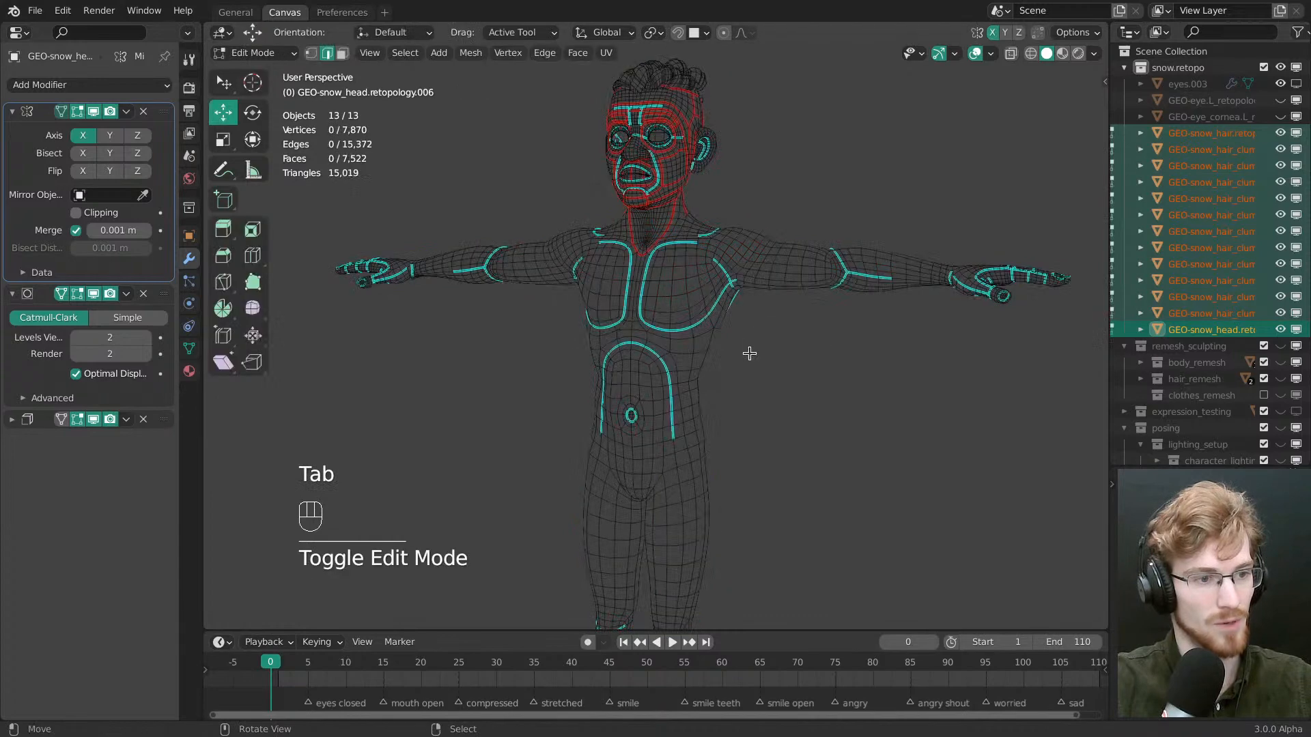
Show the remesh_sculpting collection together with the retopology meshes and return to Edit Mode
middle_drag(749, 354, 734, 373)
key(Tab)
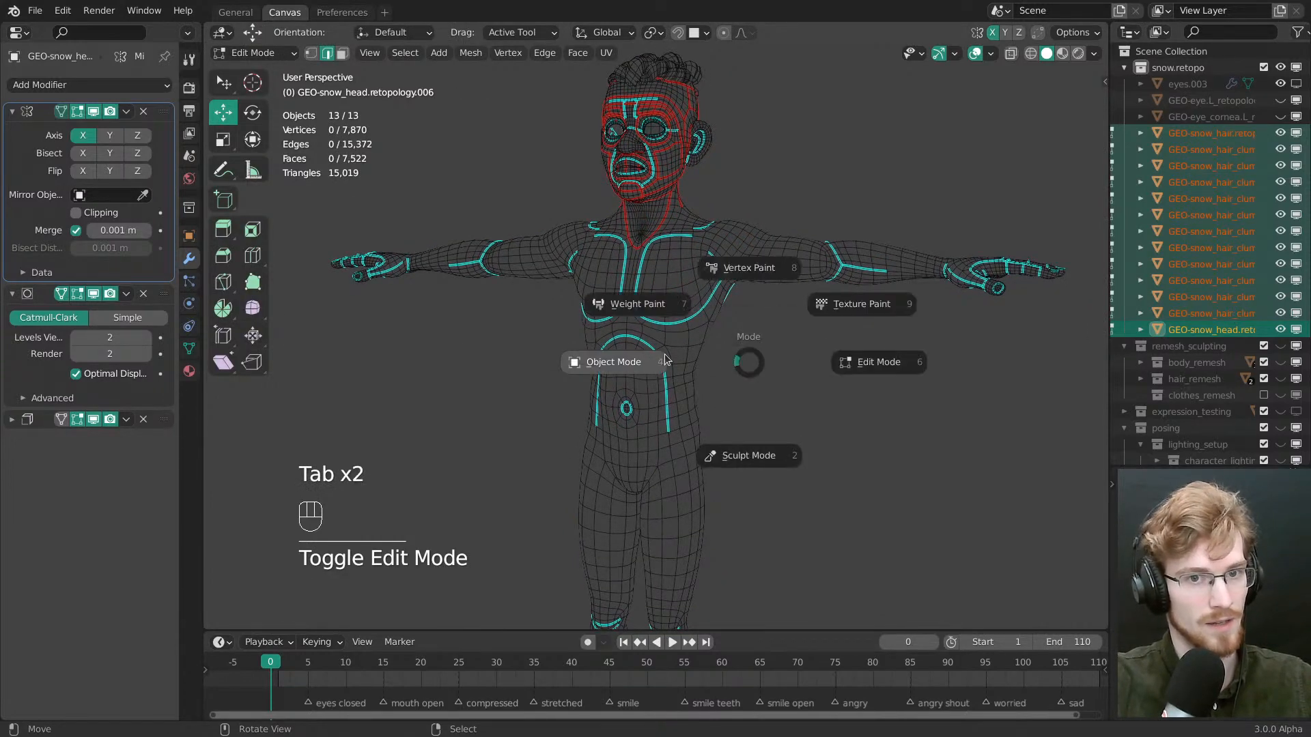
key(shift+2)
key(Tab)
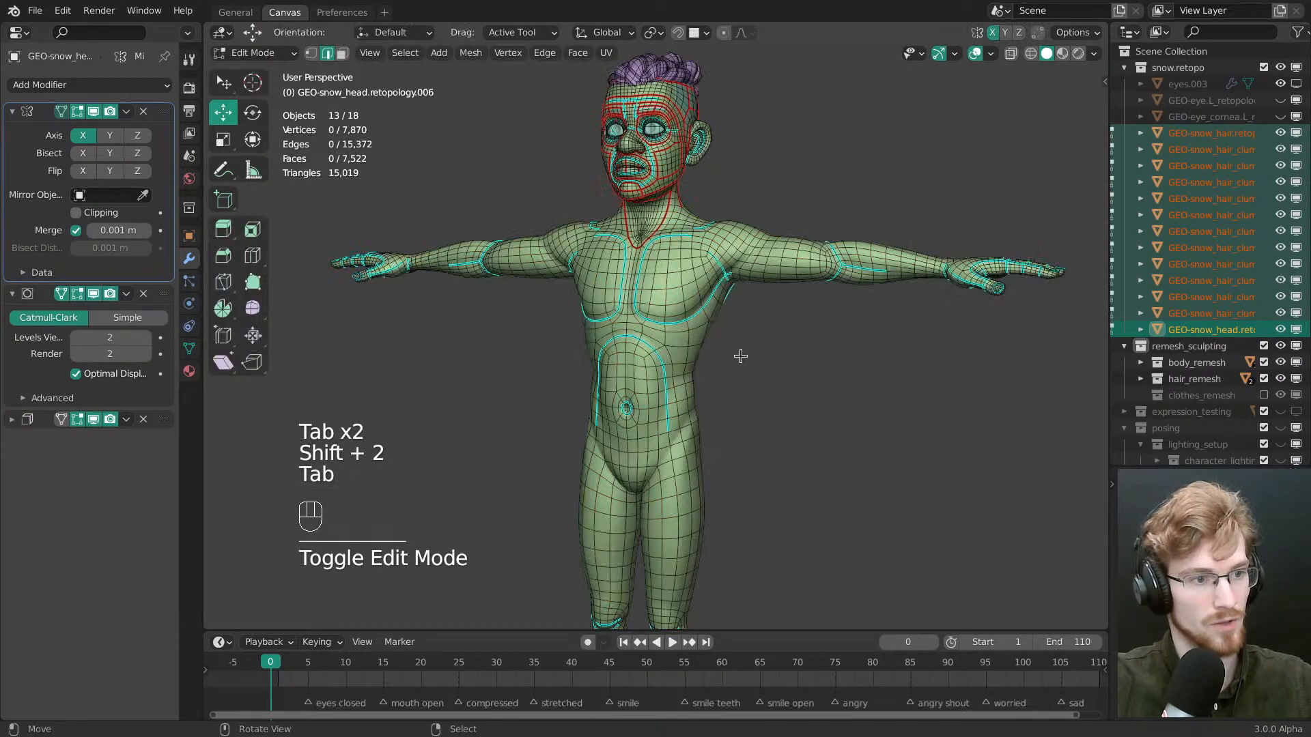
Set the viewport shading to Material Preview and frame the head and shoulders
shift+middle_drag(749, 368, 771, 440)
key(z)
click(645, 363)
ctrl+middle_drag(645, 363, 677, 402)
alt+middle_drag(666, 355, 717, 307)
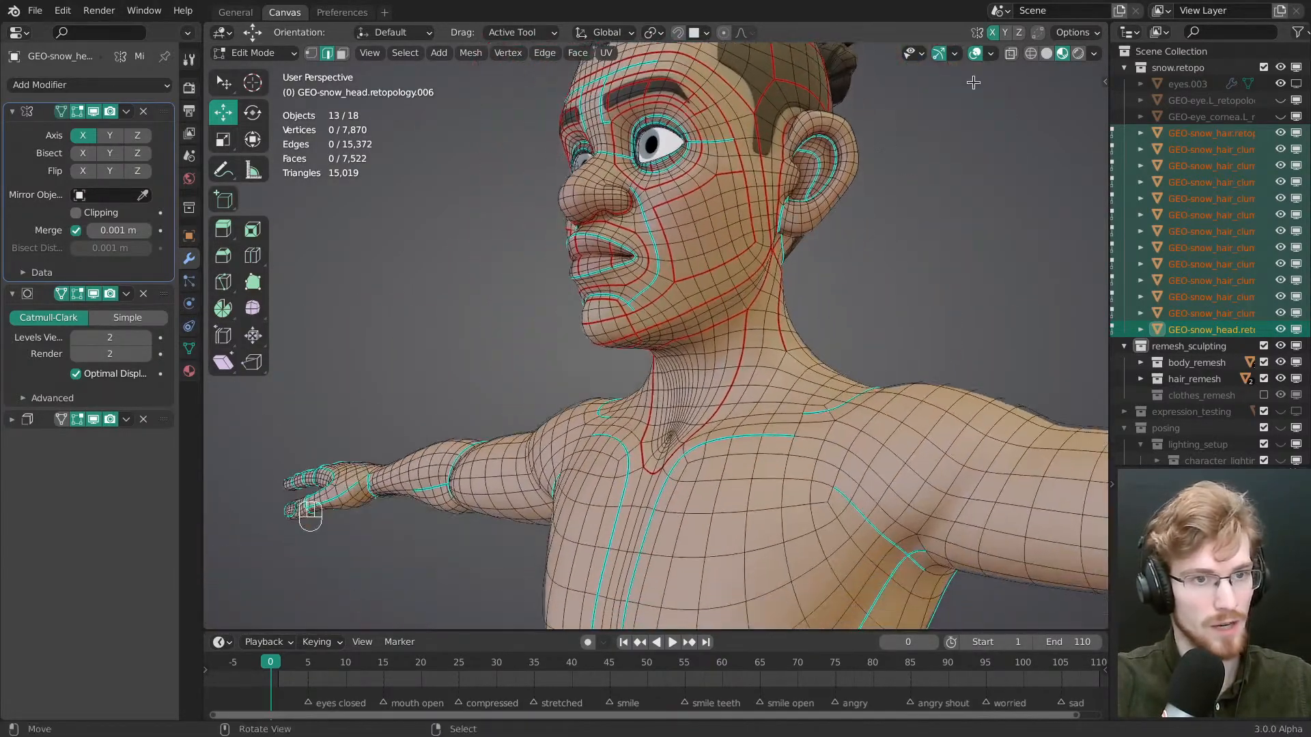
Switch the viewport to solid shading and enable the Annotations overlay
click(990, 54)
key(z)
click(833, 436)
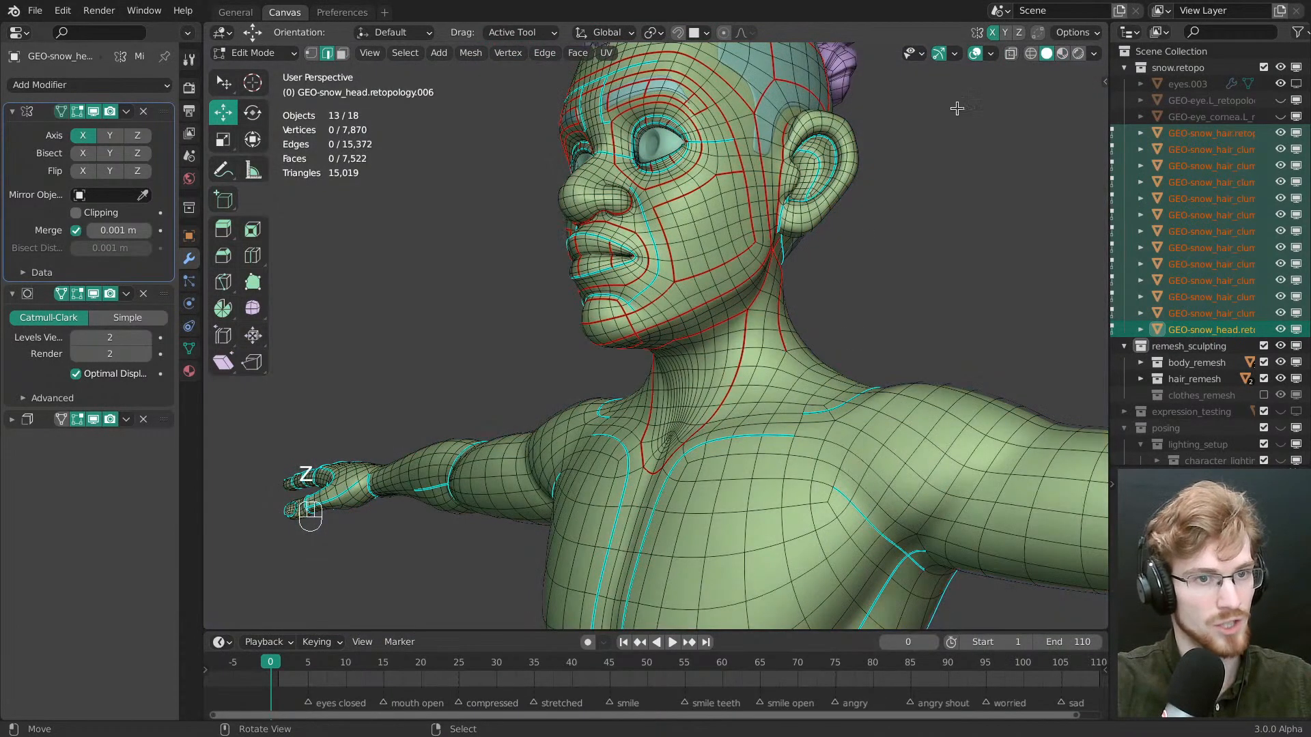
click(991, 53)
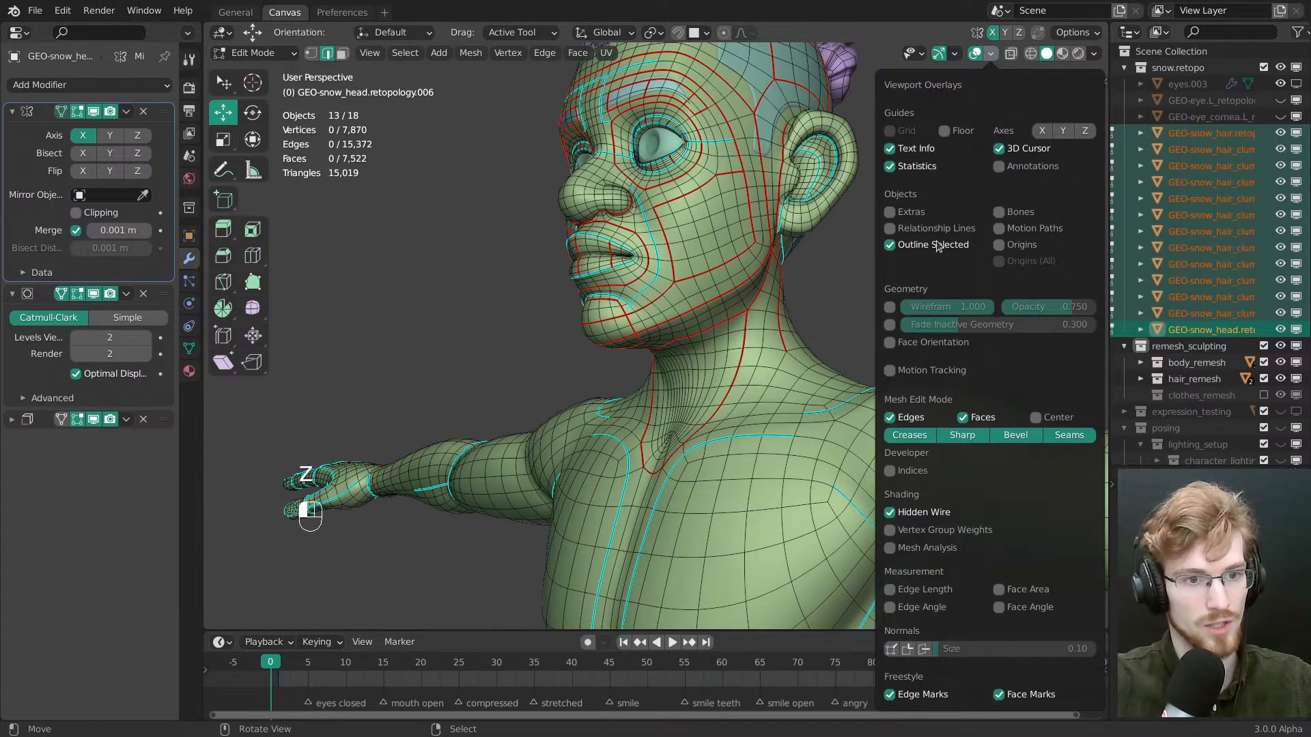
click(1013, 167)
Return the viewport to Material Preview shading with the annotated head and upper body framed
middle_drag(703, 435, 778, 425)
shift+middle_drag(779, 424, 635, 460)
key(z)
click(778, 522)
shift+middle_drag(635, 460, 727, 336)
ctrl+middle_drag(728, 336, 757, 404)
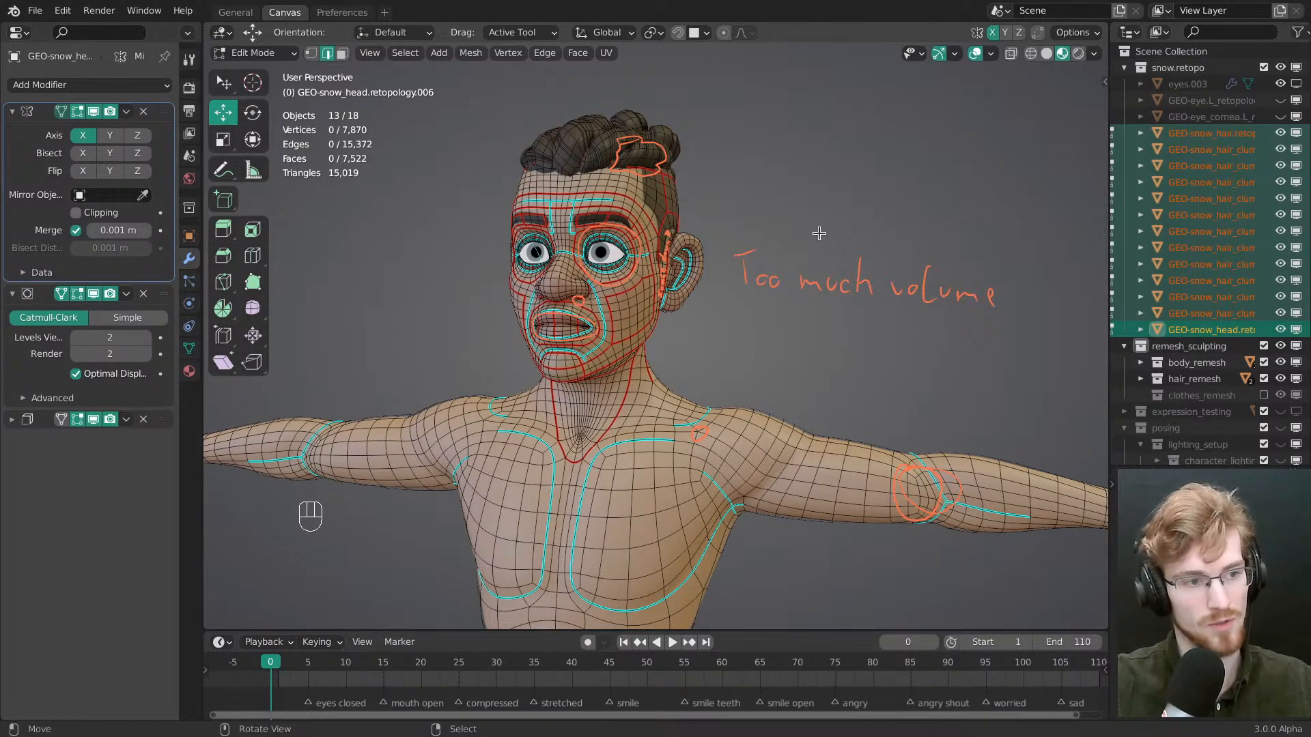
Examine the annotated retopology areas around the nose and upper lip in profile
middle_drag(707, 391, 744, 420)
ctrl+middle_drag(744, 420, 734, 362)
middle_drag(733, 362, 616, 348)
mouse_move(616, 349)
shift+middle_down()
mouse_move(635, 363)
mouse_move(615, 306)
mouse_move(635, 345)
shift+middle_up()
middle_drag(635, 345, 589, 343)
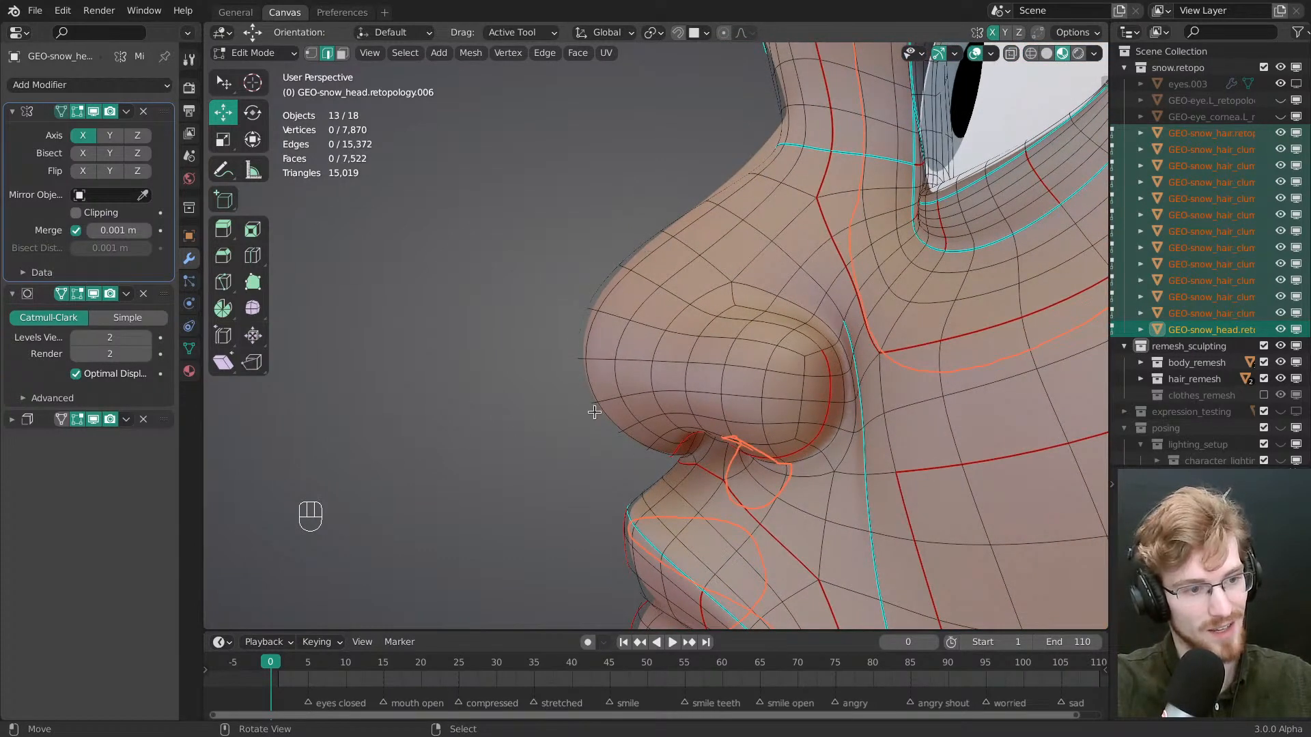
mouse_move(594, 411)
middle_down()
mouse_move(615, 426)
mouse_move(604, 398)
middle_up()
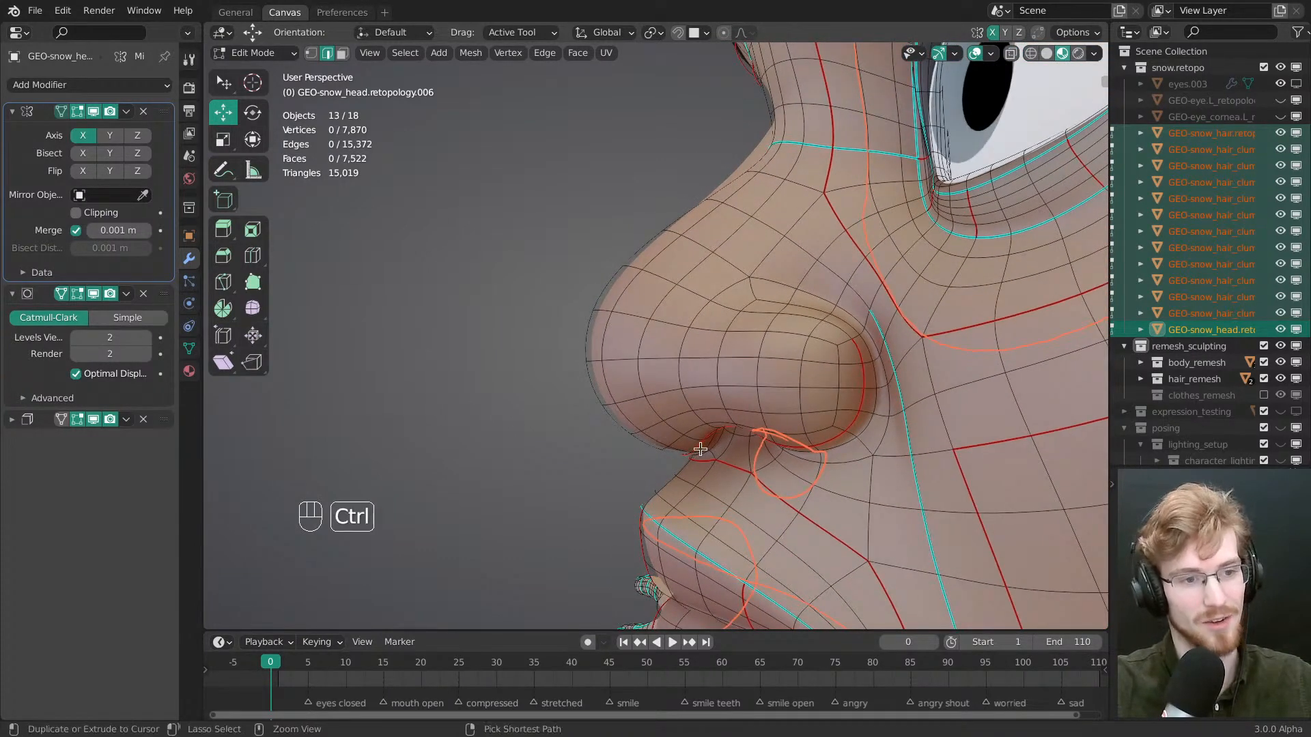
ctrl+middle_drag(701, 449, 707, 403)
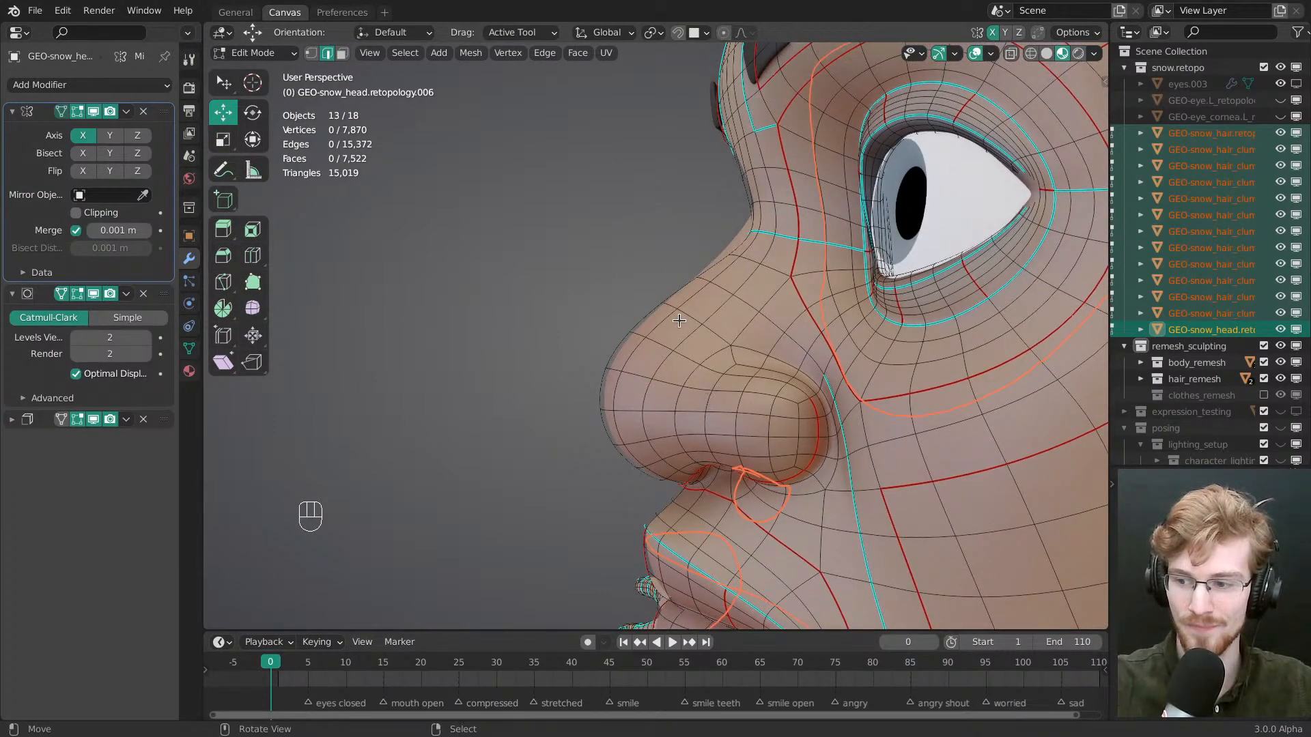
Examine the annotations and edge flow around the eye, then down to the mouth and chin
mouse_move(679, 321)
middle_down()
mouse_move(711, 329)
mouse_move(727, 273)
mouse_move(672, 307)
middle_up()
middle_drag(672, 307, 778, 365)
shift+middle_drag(779, 365, 744, 393)
middle_drag(744, 369, 693, 365)
ctrl+middle_drag(686, 321, 650, 307)
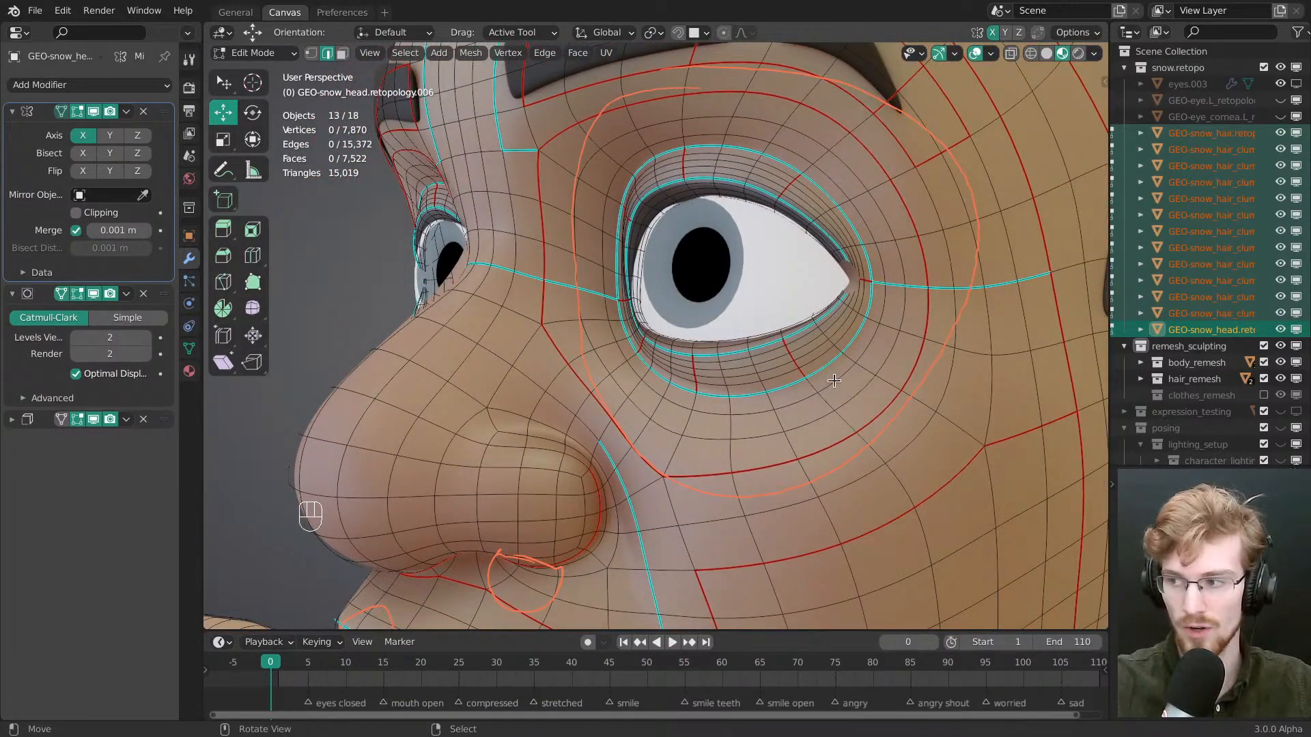
ctrl+middle_drag(729, 387, 741, 300)
ctrl+middle_drag(723, 436, 703, 334)
middle_drag(703, 335, 697, 427)
middle_drag(698, 426, 723, 455)
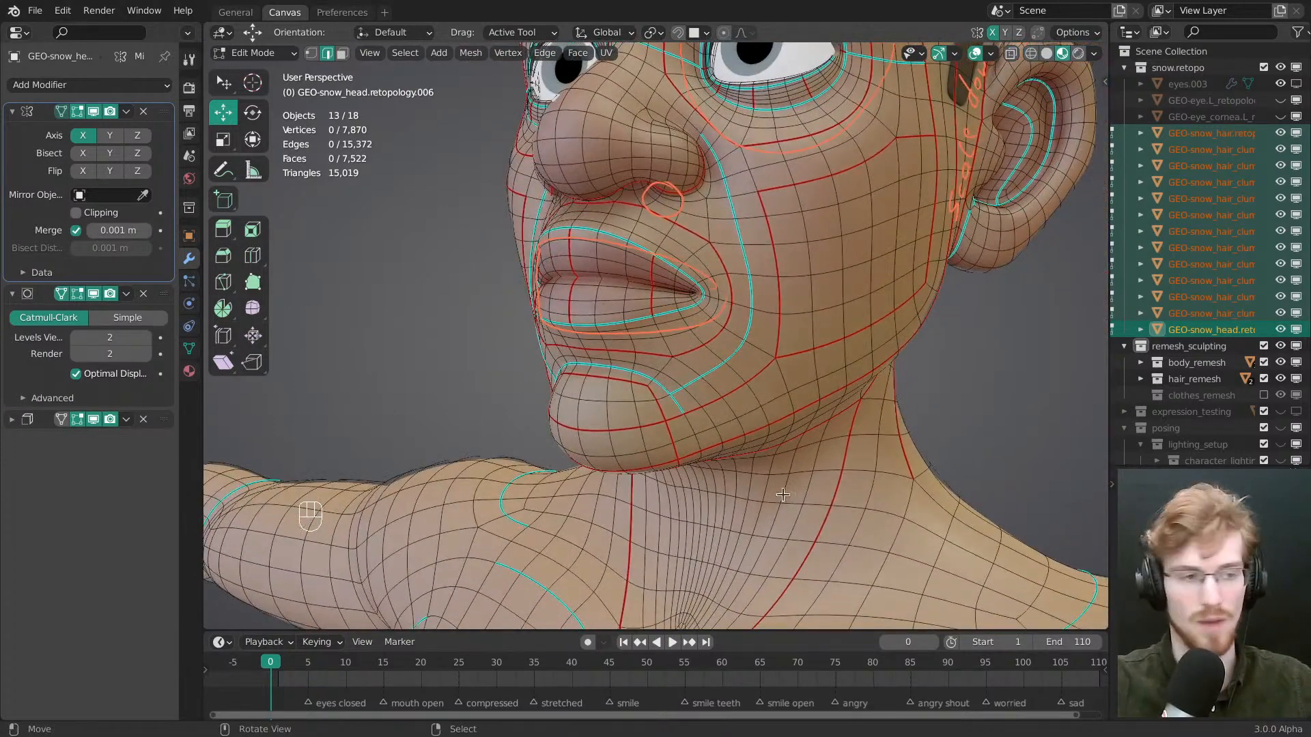
Examine the annotated problem areas and edge flow from the neck down to the torso and hips
key(grave)
click(738, 466)
shift+middle_drag(702, 505, 689, 437)
shift+middle_drag(740, 301, 758, 403)
middle_drag(757, 402, 676, 321)
shift+middle_drag(785, 437, 799, 488)
ctrl+middle_drag(799, 488, 814, 456)
middle_drag(853, 342, 741, 403)
middle_drag(846, 225, 815, 228)
ctrl+middle_drag(816, 228, 970, 389)
shift+middle_drag(969, 389, 915, 396)
middle_drag(915, 396, 785, 383)
mouse_move(785, 383)
shift+middle_down()
mouse_move(800, 345)
mouse_move(781, 357)
mouse_move(799, 372)
shift+middle_up()
Compare the torso in front view with the Subdivision modifier's viewport display turned off and back on
key(grave)
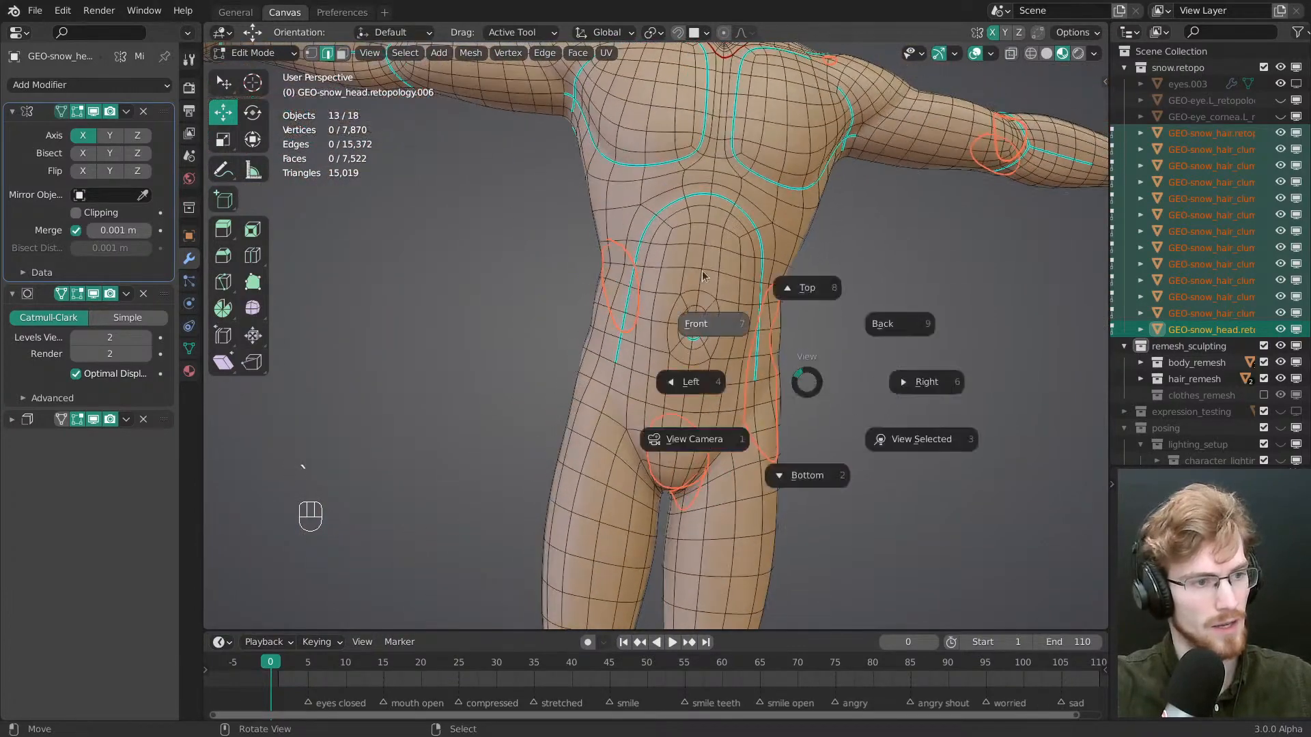
click(704, 275)
click(94, 293)
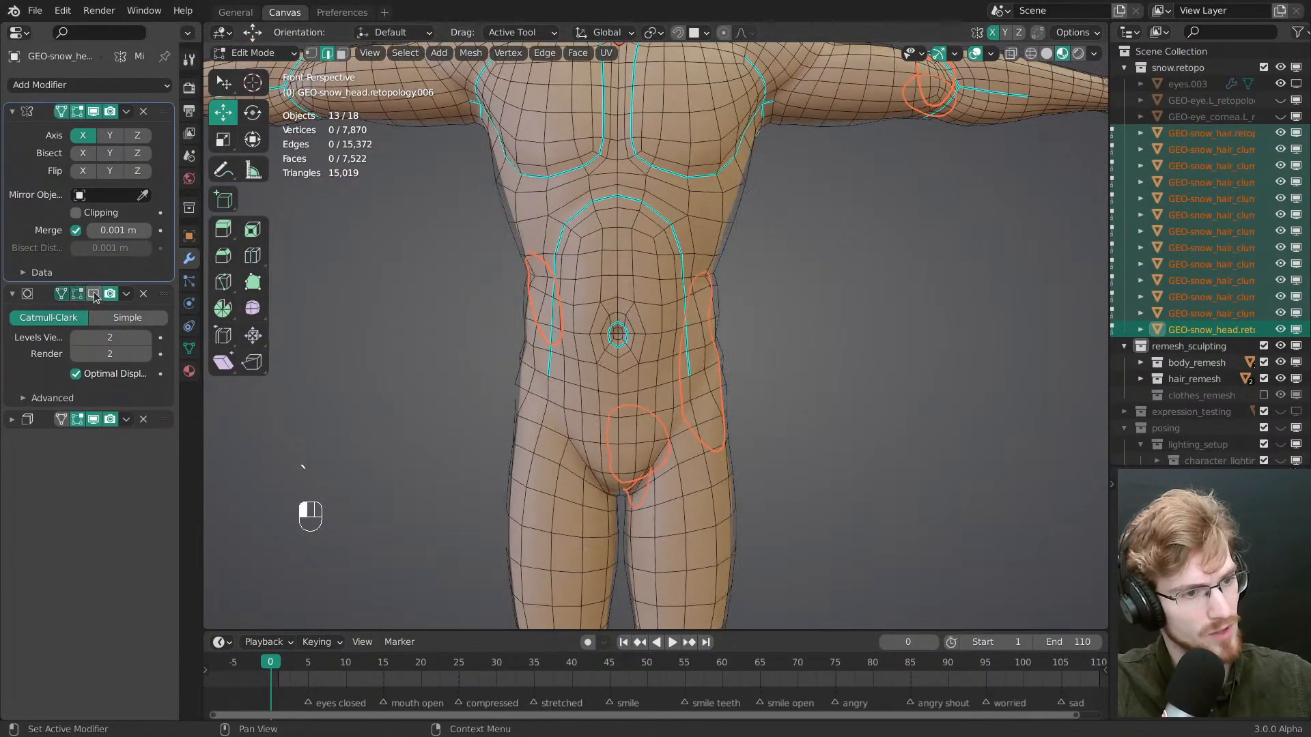
middle_drag(808, 360, 710, 299)
middle_drag(513, 344, 587, 393)
key(grave)
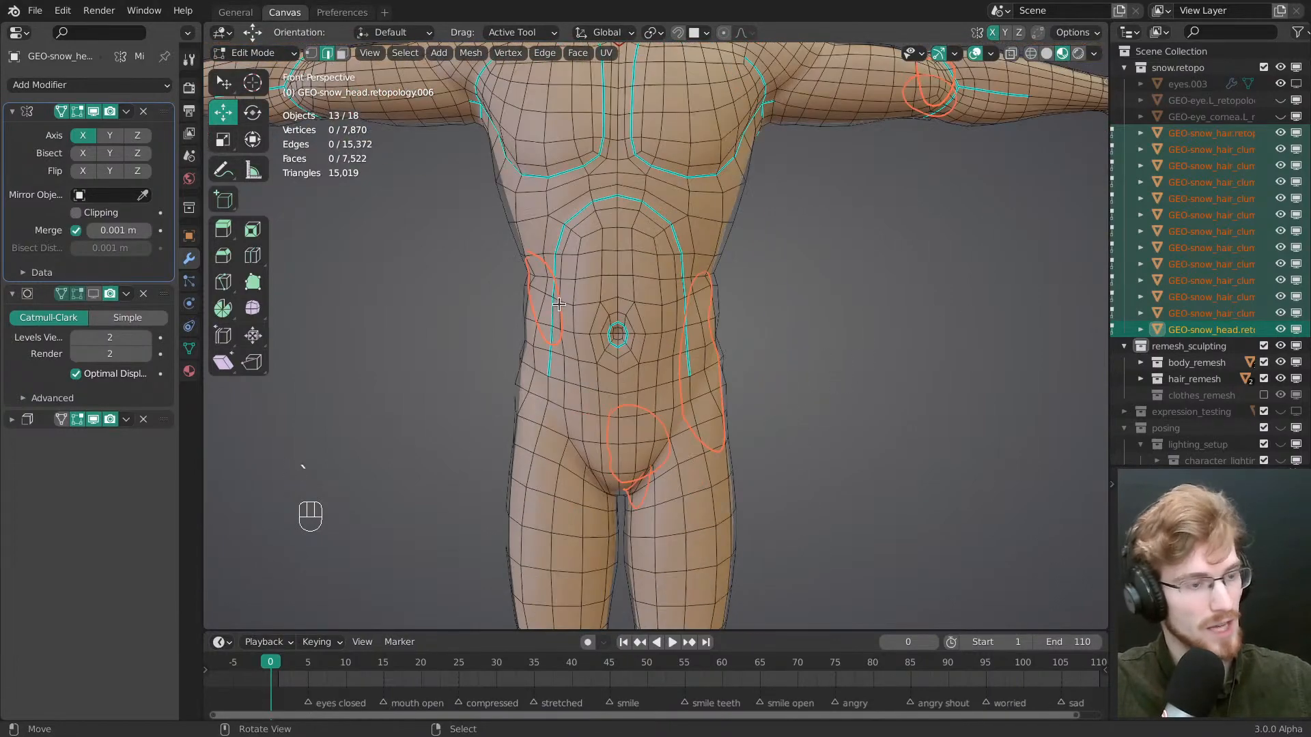
click(95, 296)
Switch to Object Mode with solid shading and hide the wireframe overlay on the meshes
key(Tab)
middle_drag(550, 358, 600, 364)
click(599, 369)
key(z)
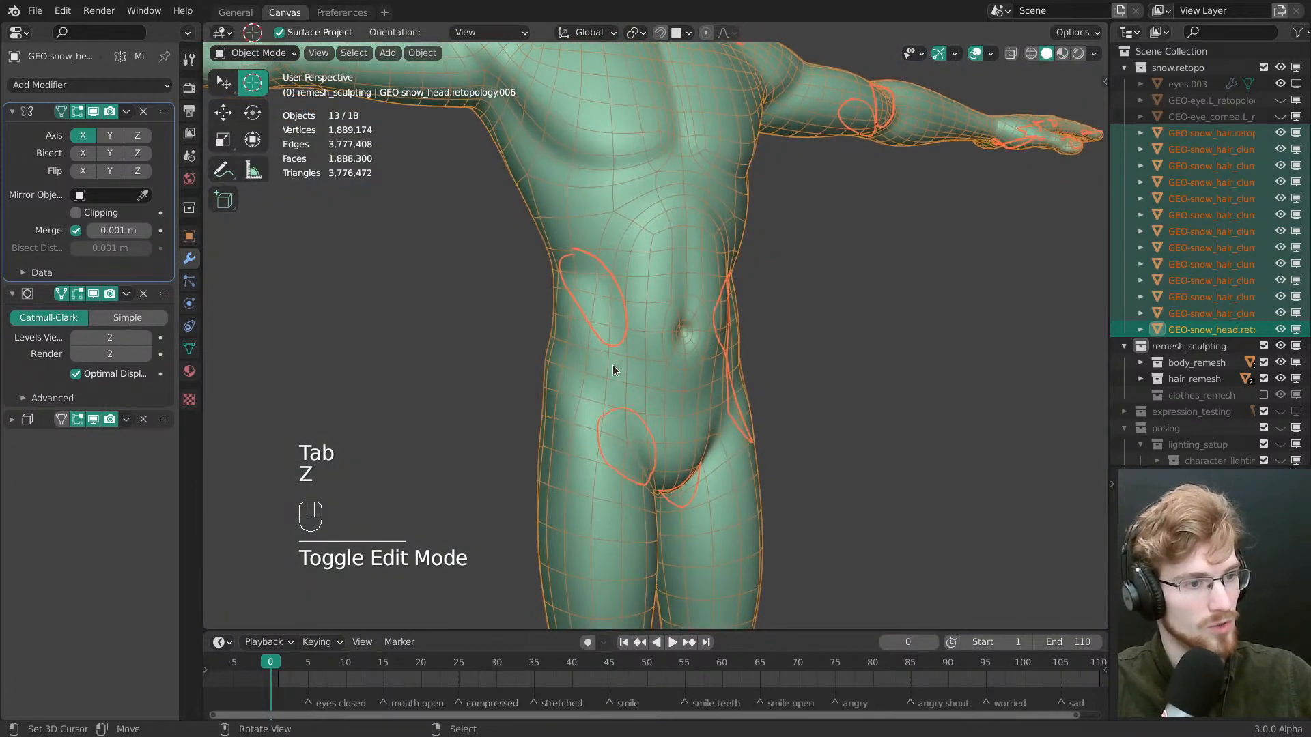
key(alt+z)
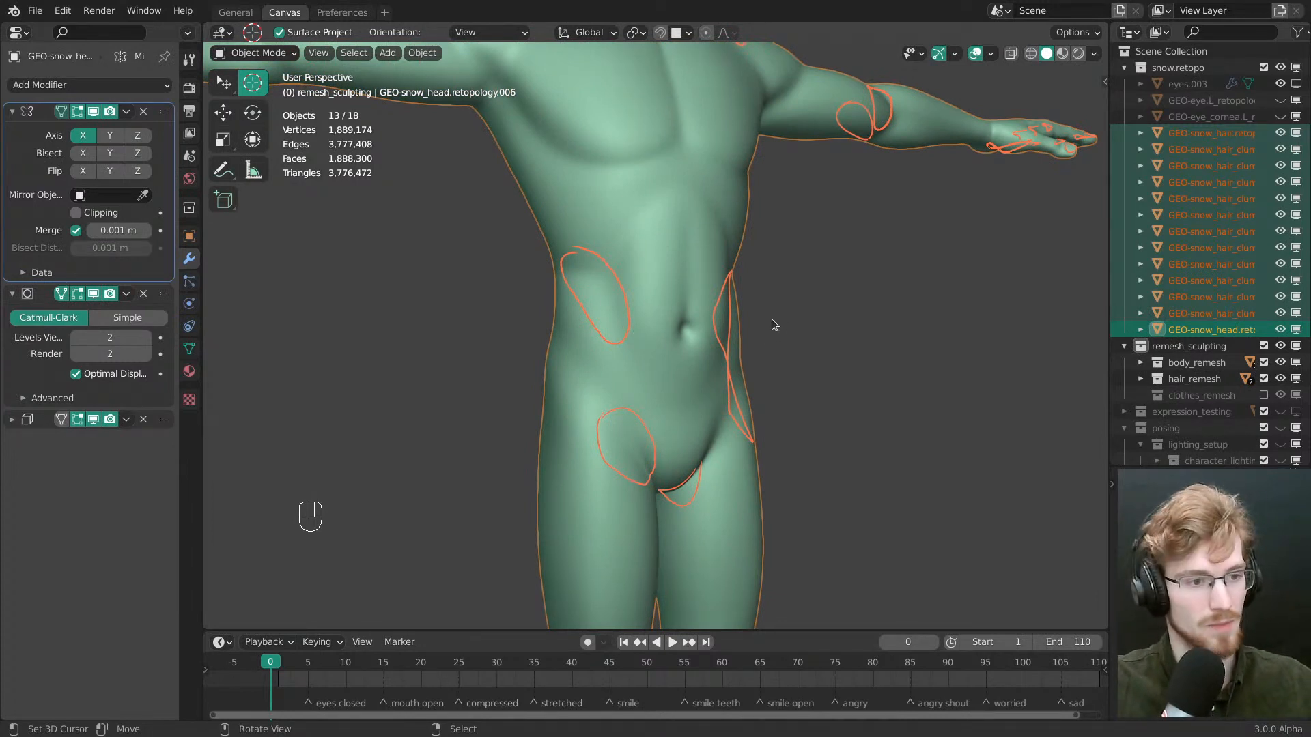
View the torso from the front and turn off the Subdivision modifier's viewport display
middle_drag(771, 321, 714, 358)
key(grave)
click(681, 351)
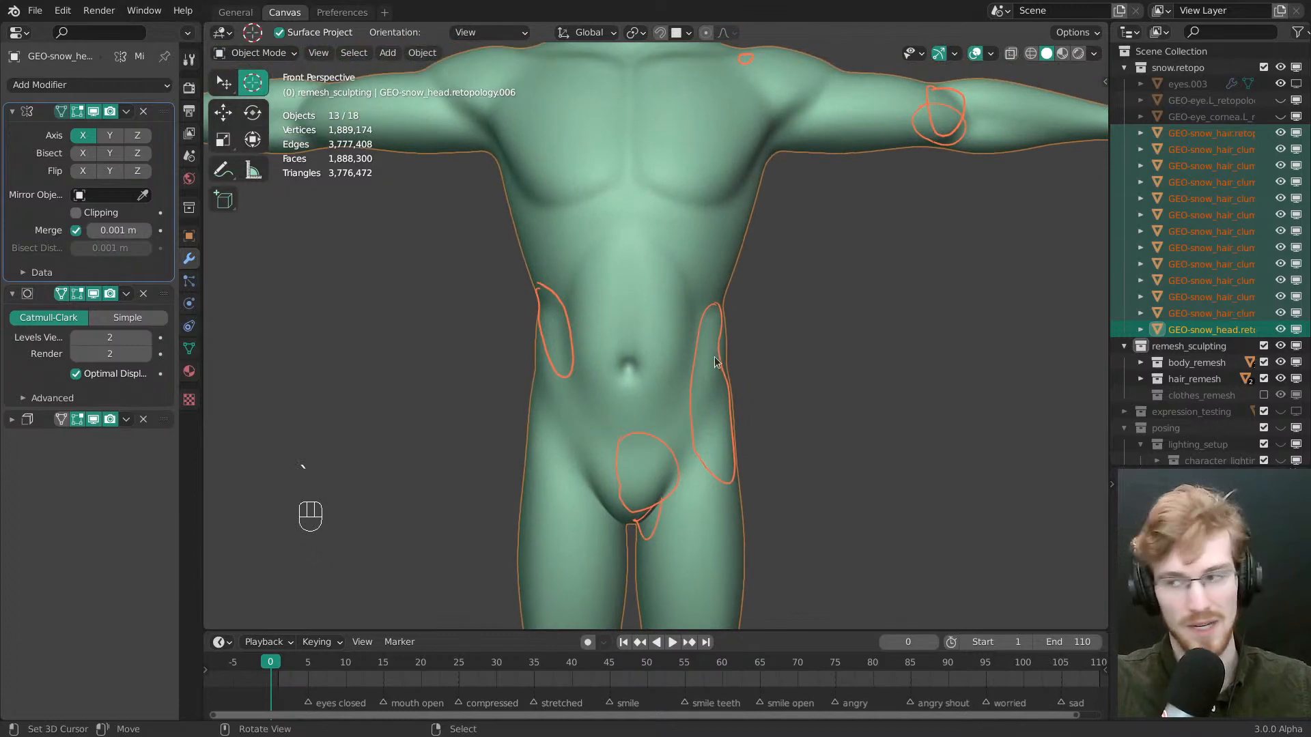
click(93, 293)
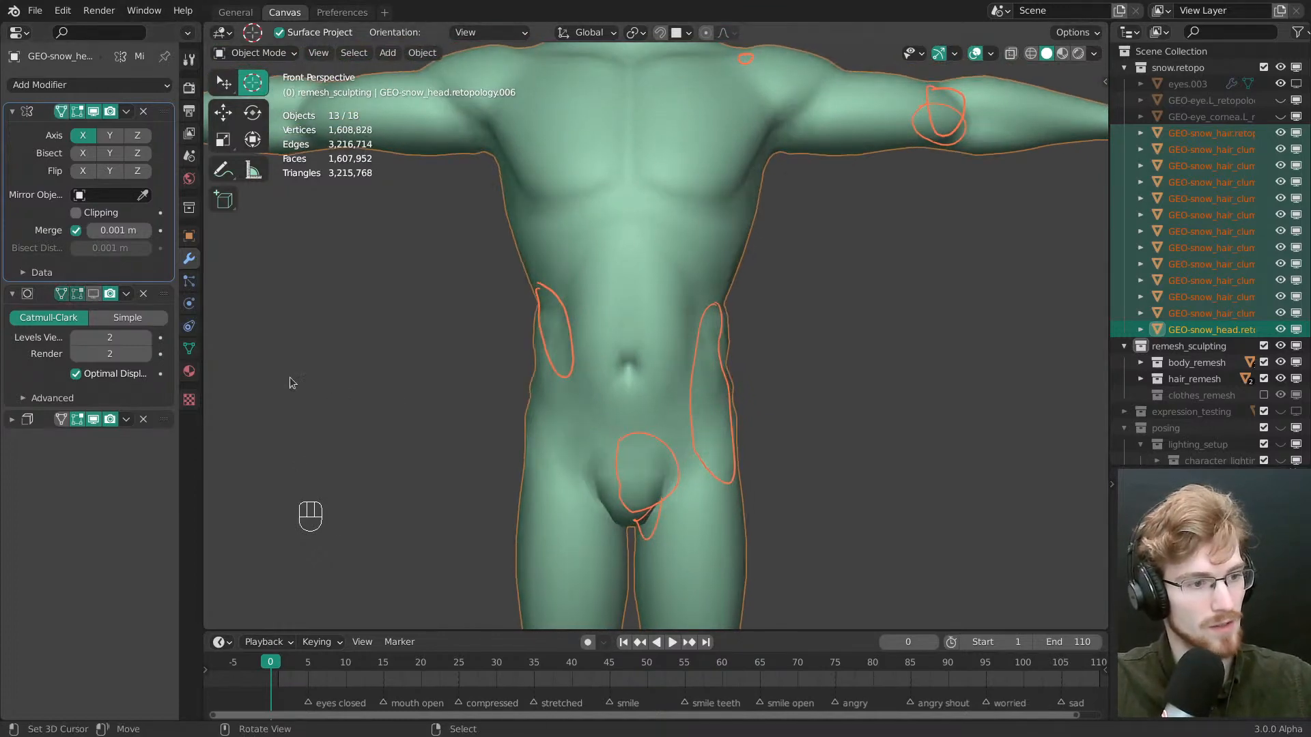
Show the wireframe overlay on the meshes again and inspect the body from the front and at an angle
scroll(612, 318, up, 3)
key(shift+z)
middle_drag(612, 321, 598, 352)
key(grave)
click(554, 293)
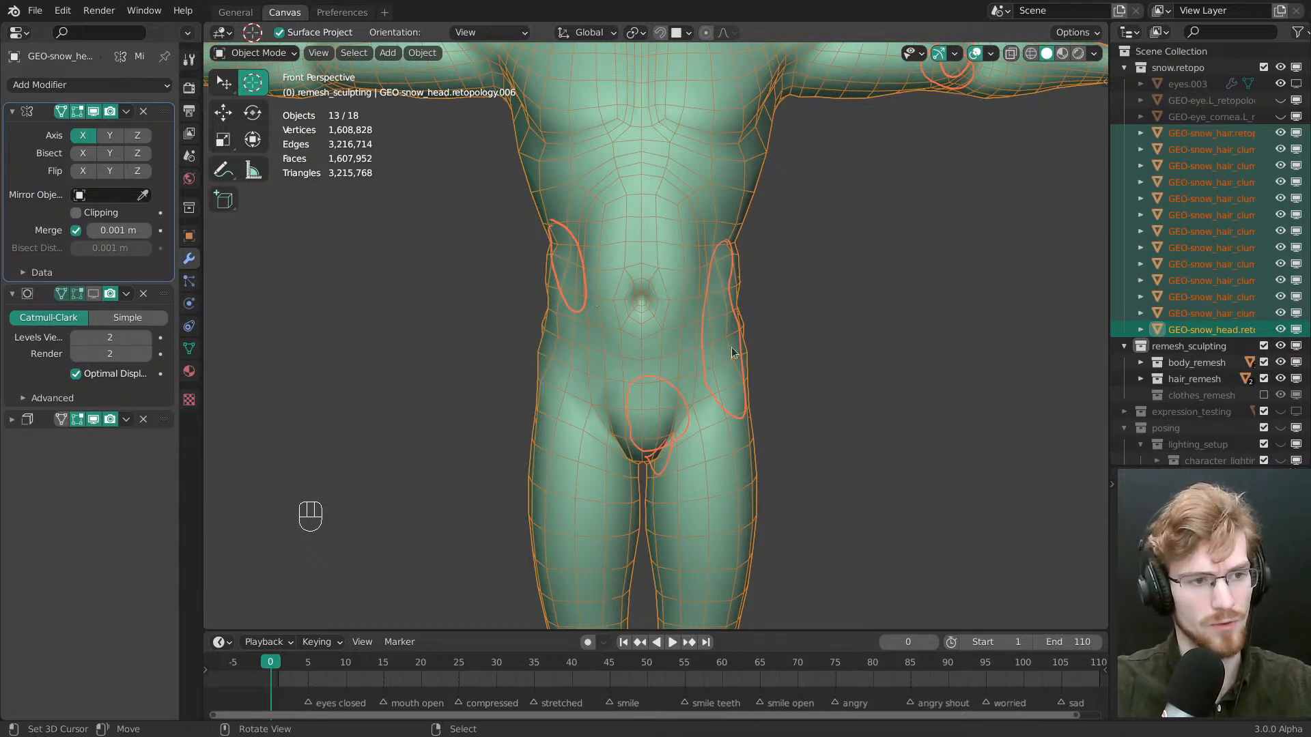
middle_drag(735, 353, 661, 214)
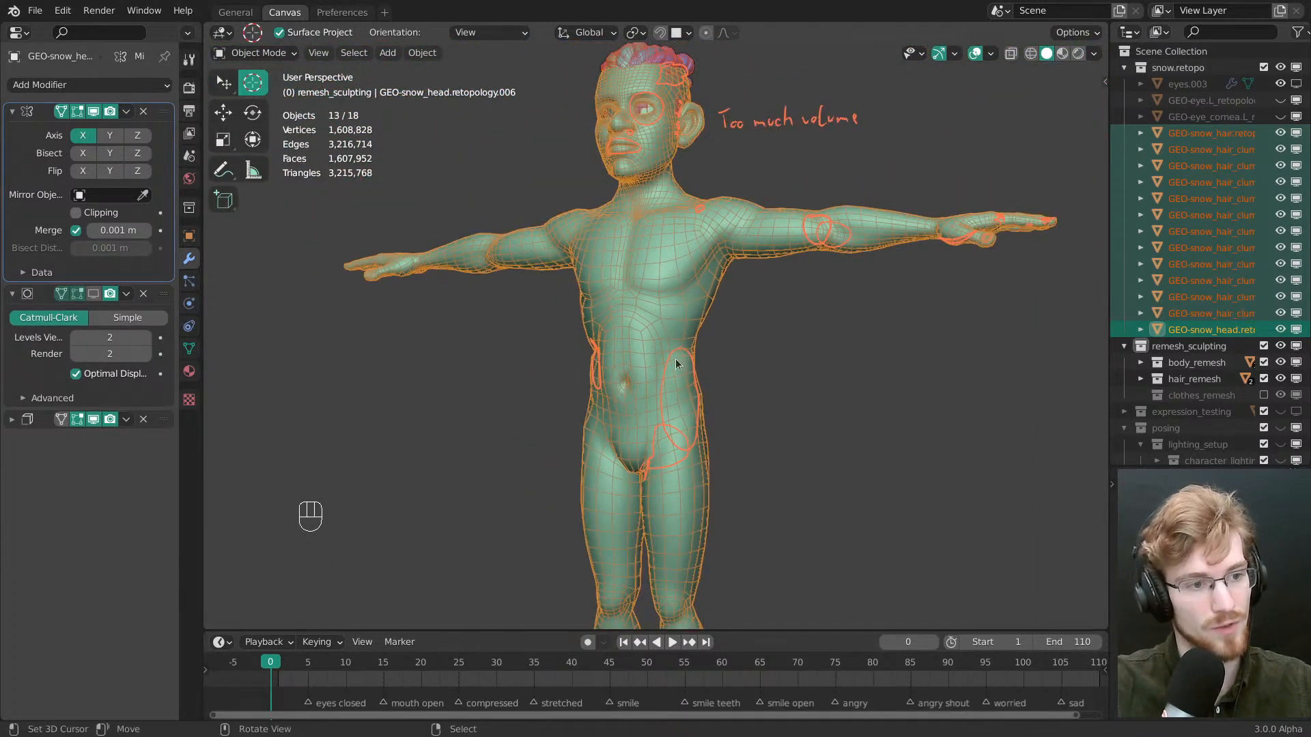
middle_drag(676, 363, 696, 367)
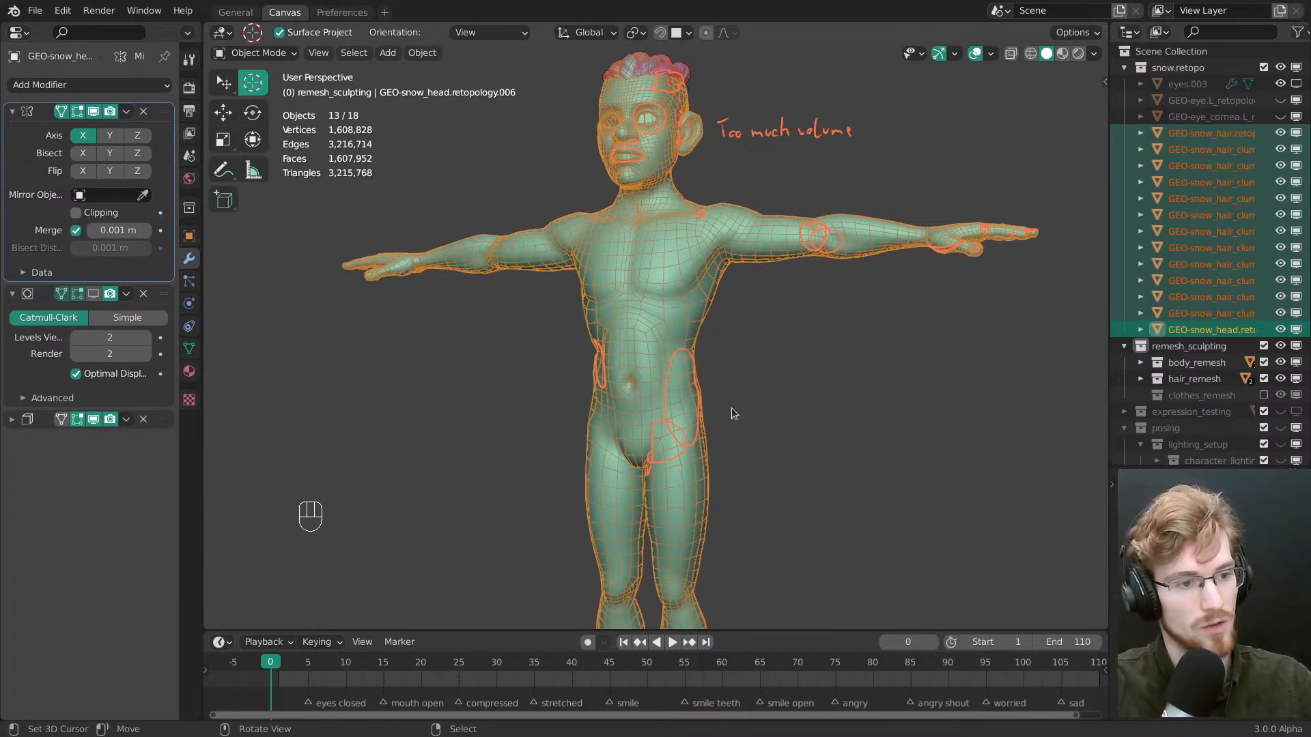
Examine the annotated torso from the front and at close angles, comparing the retopology mesh with the sculpt
key(KP_1)
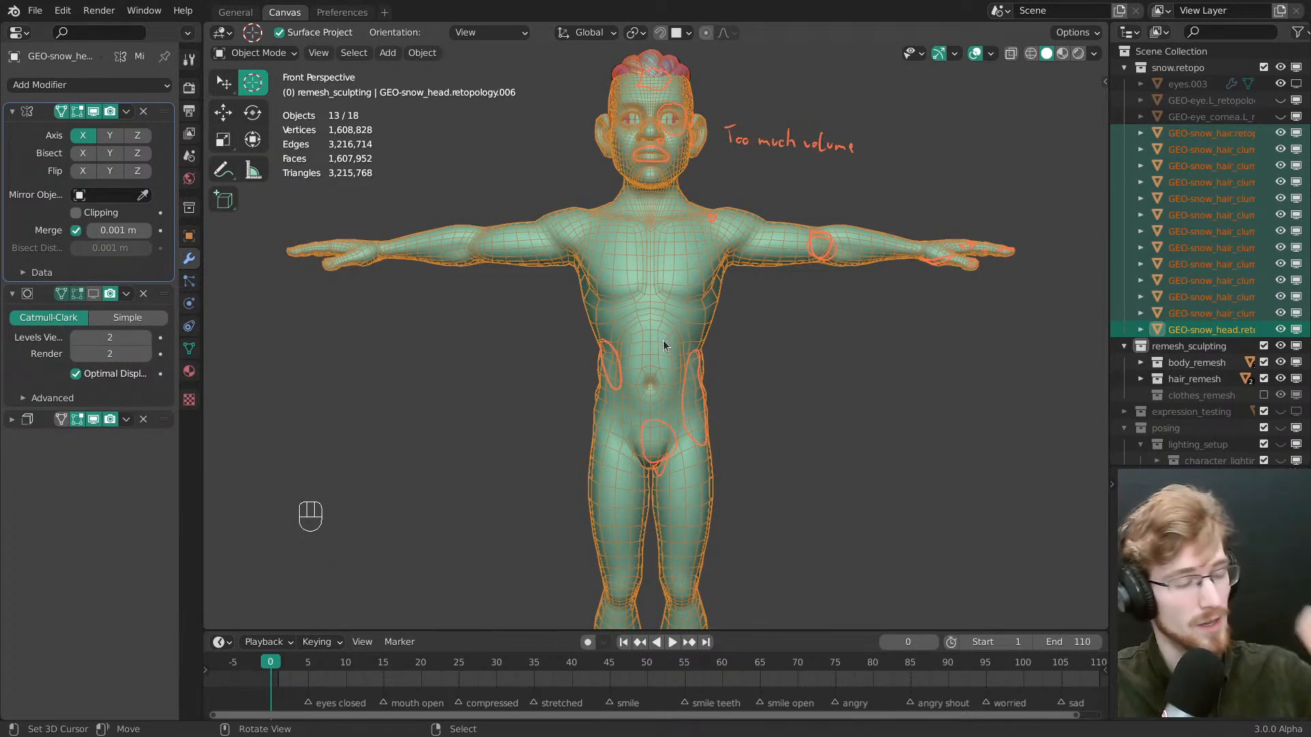
middle_drag(703, 390, 699, 360)
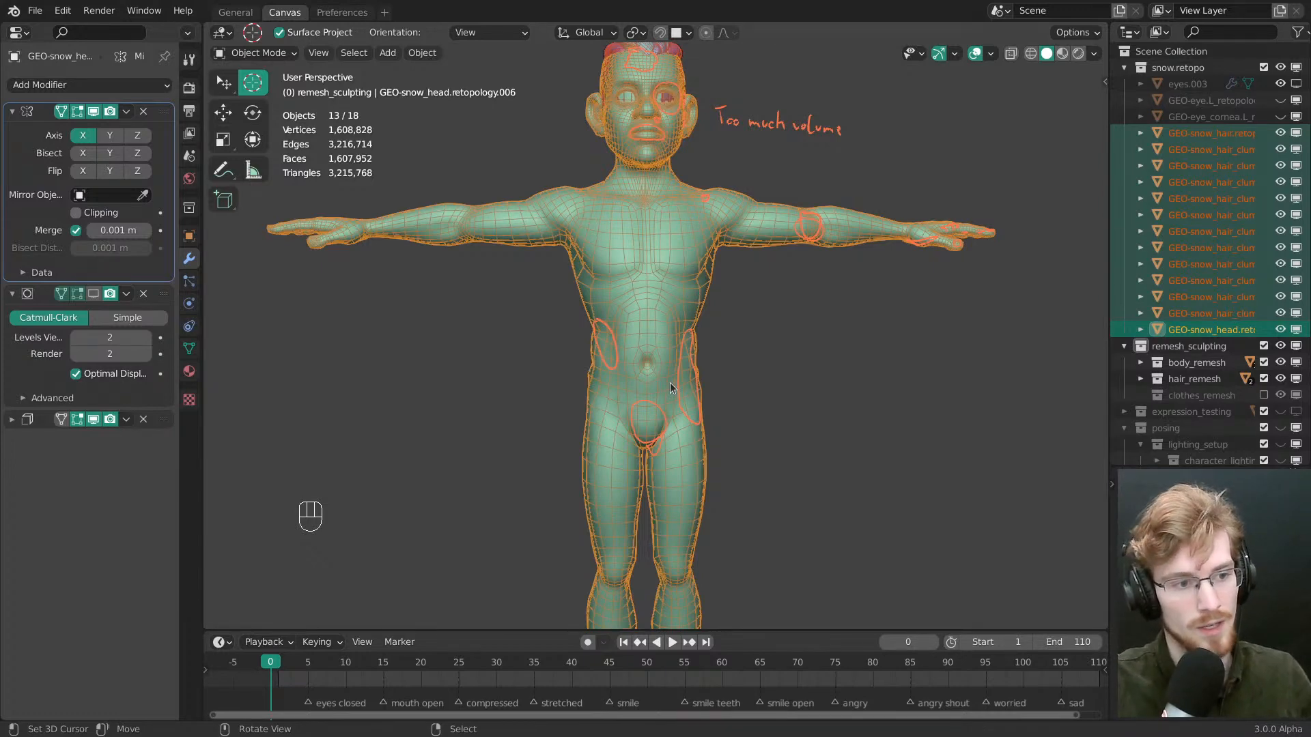
middle_drag(618, 335, 609, 336)
shift+middle_drag(679, 373, 633, 321)
scroll(677, 290, up, 3)
middle_drag(634, 321, 685, 431)
scroll(661, 417, up, 3)
key(grave)
click(601, 365)
mouse_move(625, 321)
middle_down()
mouse_move(817, 357)
mouse_move(629, 321)
middle_up()
key(grave)
click(636, 324)
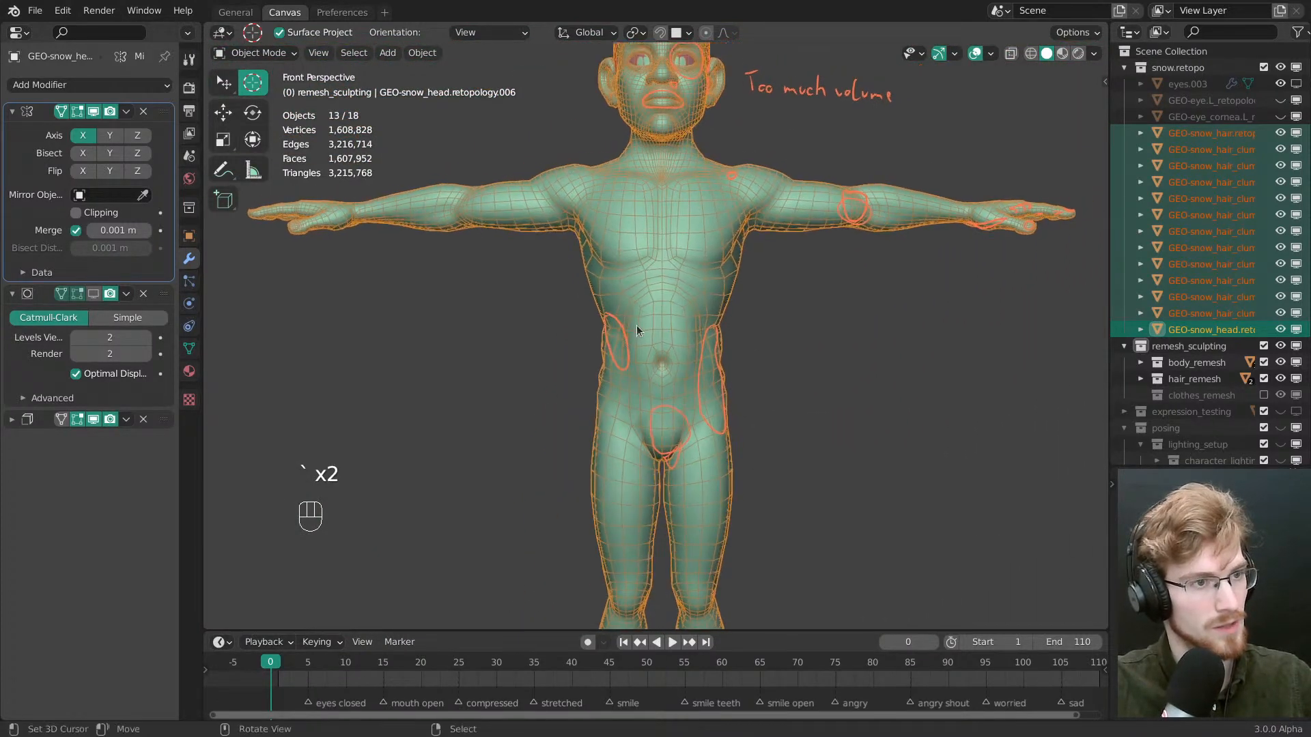
Put the body retopology mesh into Sculpt Mode with its wireframe shown
click(648, 358)
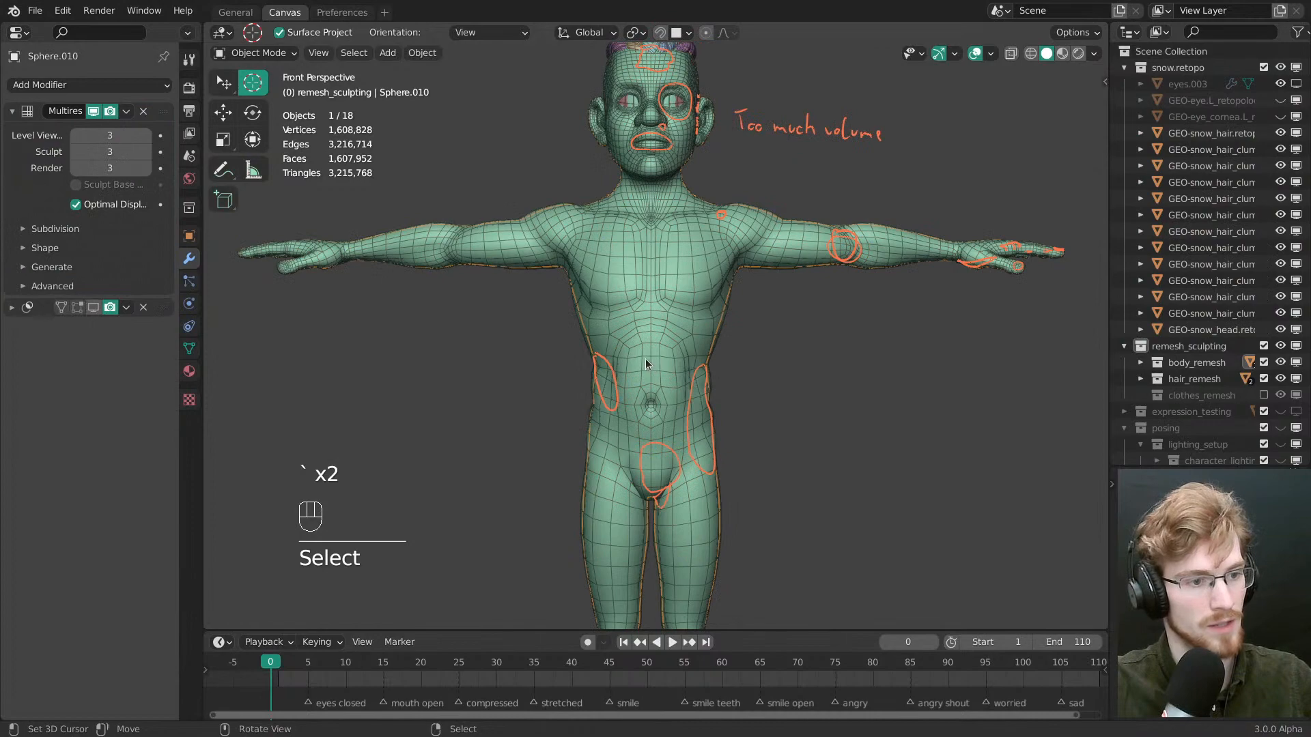
mouse_move(659, 374)
ctrl+middle_down()
mouse_move(638, 390)
mouse_move(687, 328)
mouse_move(683, 342)
mouse_move(831, 339)
mouse_move(626, 376)
mouse_move(717, 362)
mouse_move(801, 328)
mouse_move(658, 359)
ctrl+middle_up()
key(Tab)
key(shift+z)
key(Tab)
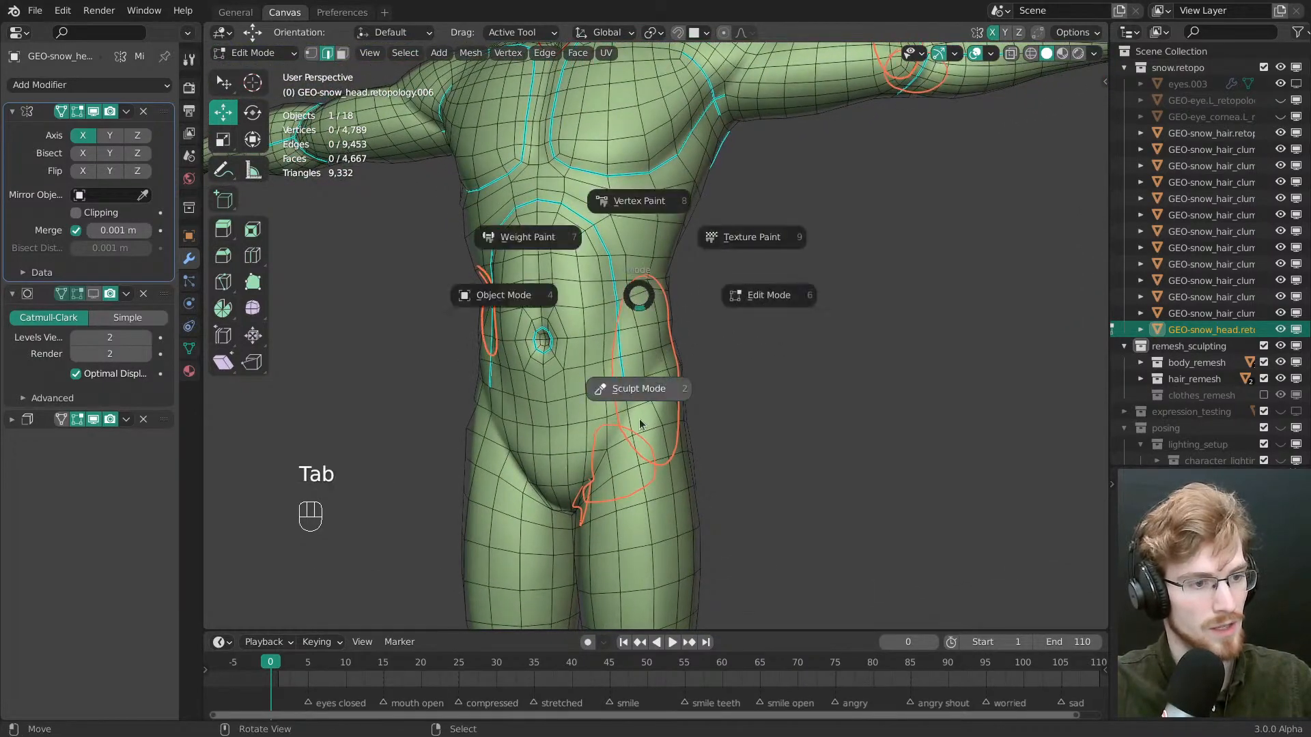
click(625, 345)
key(shift+z)
Relax the mesh in the outlined waist area with the Topology brush, adjusting its radius to 111 px
key(f)
click(640, 340)
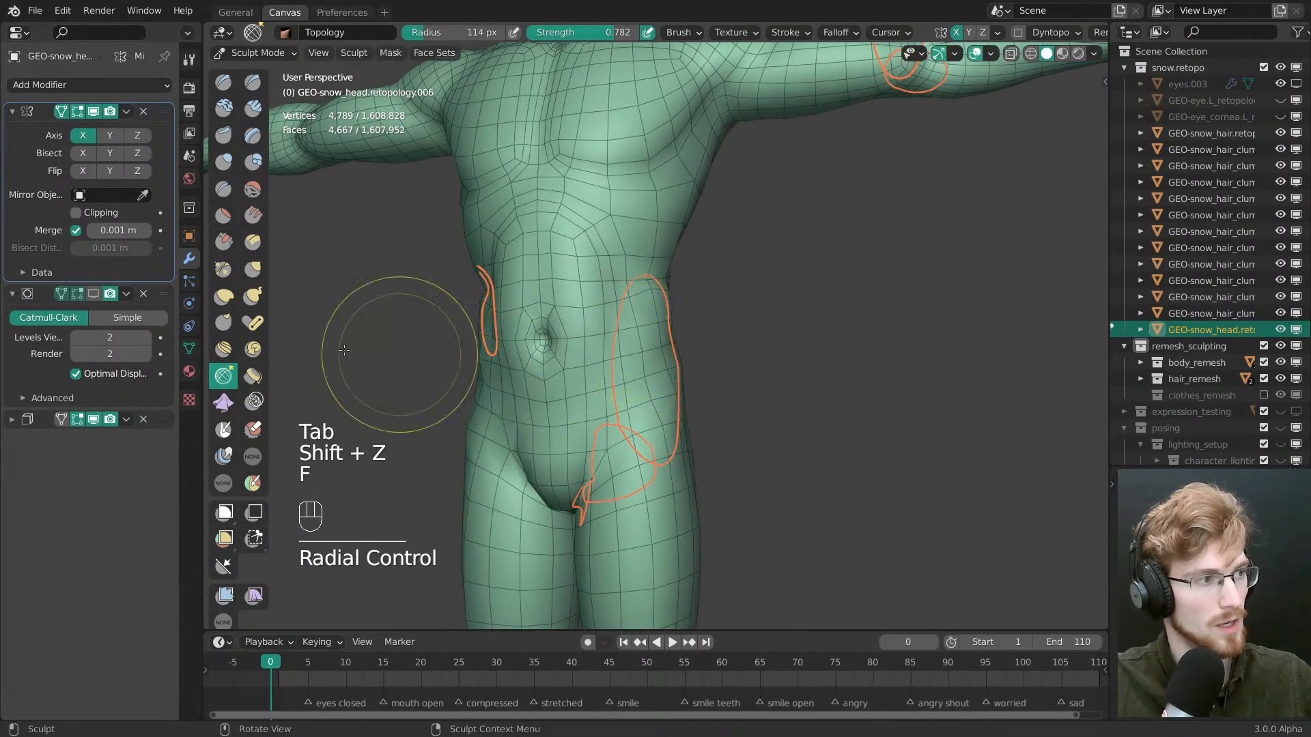
key(f)
click(635, 314)
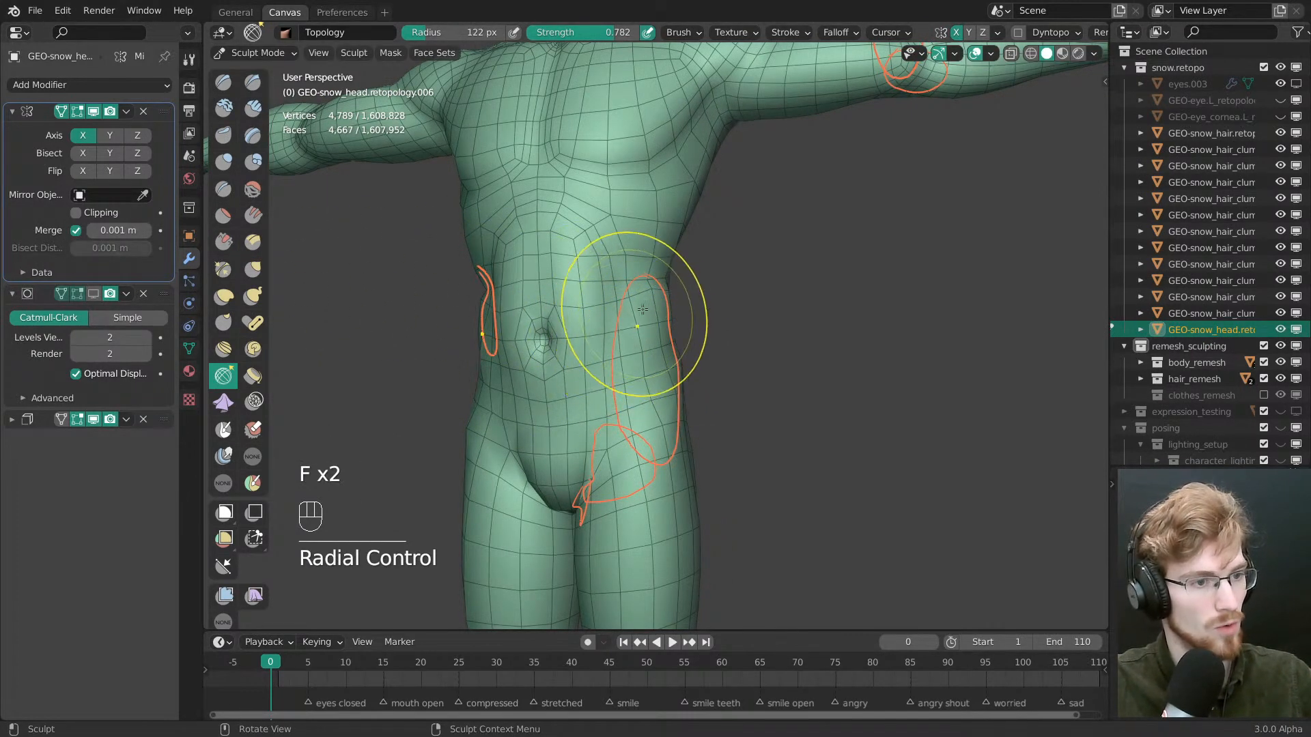
key(f)
click(664, 313)
ctrl+middle_drag(664, 311, 663, 303)
key(f)
click(661, 305)
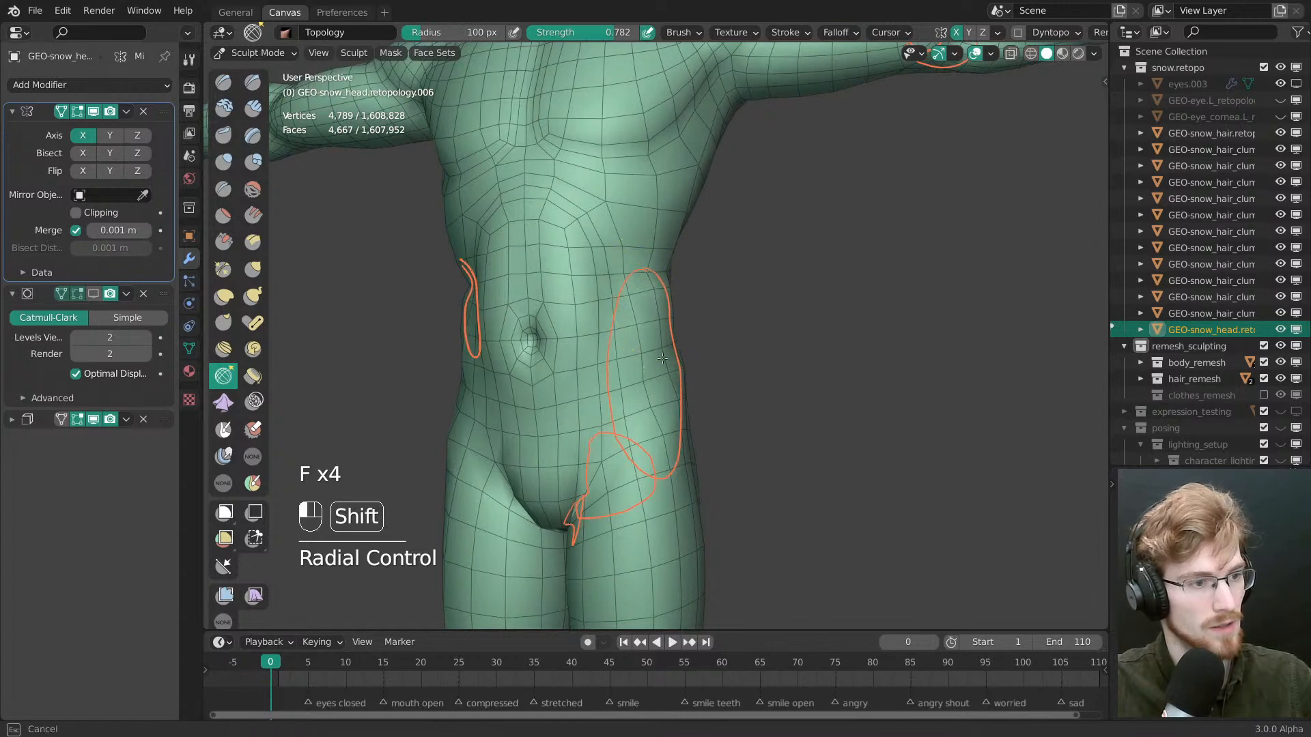
key(f)
click(676, 417)
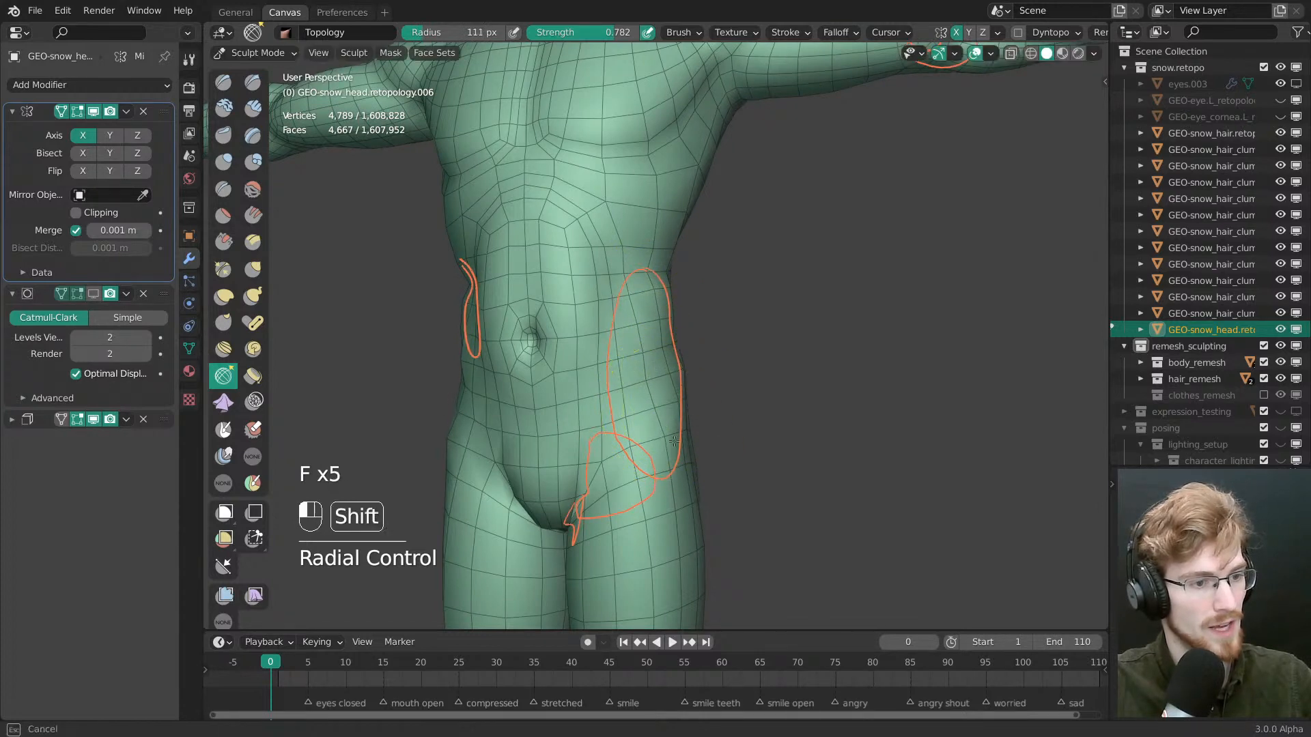
Relax the edge flow around the side of the waist and hip towards the lower back
middle_drag(686, 413, 611, 414)
shift+drag(701, 411, 676, 396)
middle_drag(748, 382, 698, 369)
shift+drag(702, 325, 704, 307)
middle_drag(795, 321, 720, 332)
mouse_move(722, 334)
shift+mouse_down()
mouse_move(733, 372)
mouse_move(725, 321)
shift+mouse_up()
mouse_move(724, 317)
shift+mouse_down()
mouse_move(730, 365)
mouse_move(723, 334)
shift+mouse_up()
middle_drag(759, 335, 719, 328)
mouse_move(721, 331)
shift+mouse_down()
mouse_move(748, 402)
mouse_move(742, 377)
shift+mouse_up()
middle_drag(785, 365, 758, 358)
Shift the topology on the lower back with the Topology brush at a radius of 57 px
key(f)
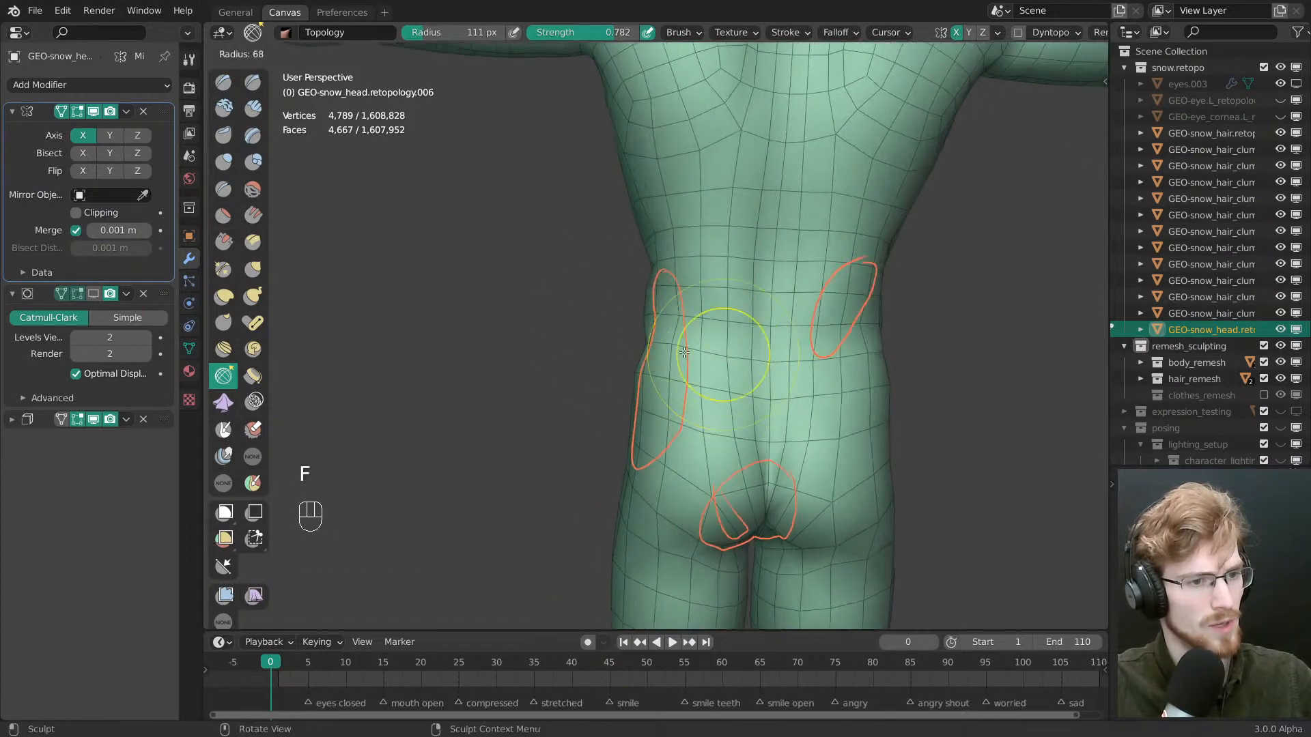
click(761, 355)
drag(725, 334, 731, 354)
mouse_move(813, 362)
middle_down()
mouse_move(993, 376)
mouse_move(867, 364)
mouse_move(894, 356)
middle_up()
middle_drag(711, 335, 637, 341)
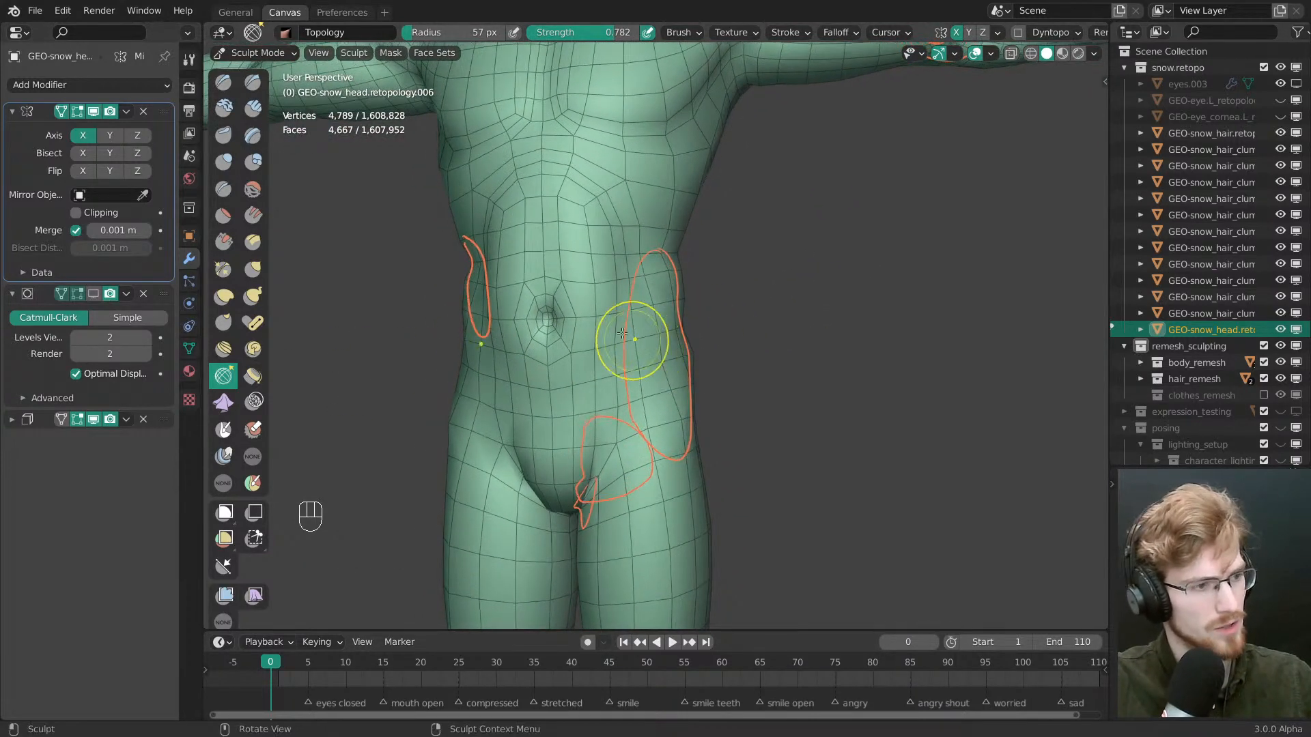
Switch to the Smooth brush and set its radius to 131 px and strength to 0.204
click(251, 194)
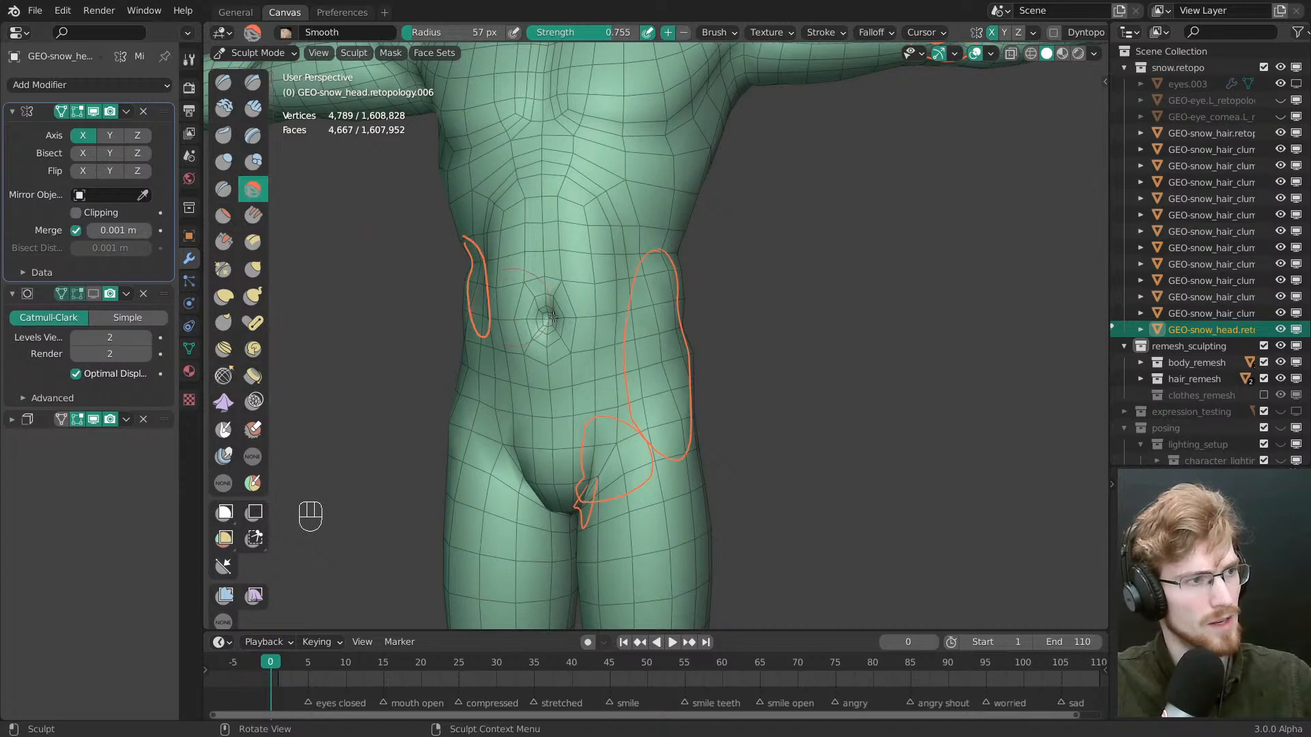
middle_drag(717, 348, 684, 352)
key(f)
click(703, 360)
key(shift+f)
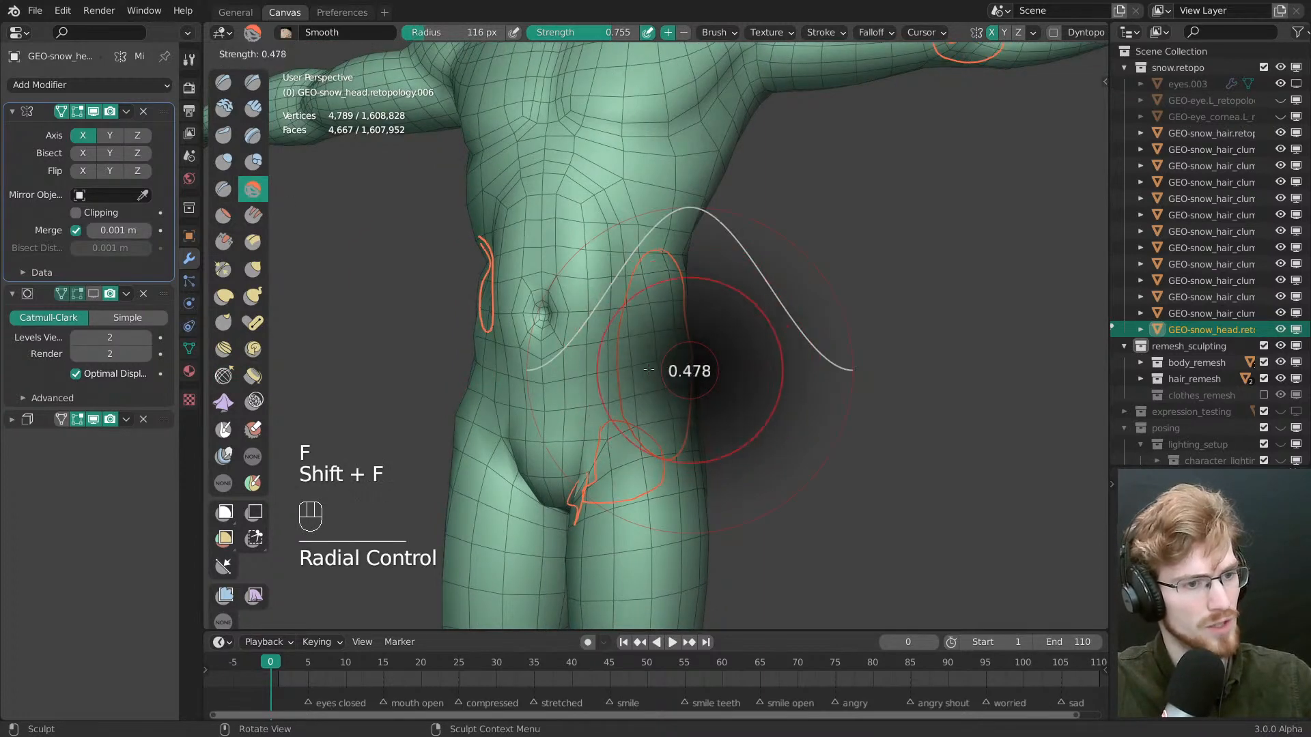
click(618, 365)
key(f)
click(688, 367)
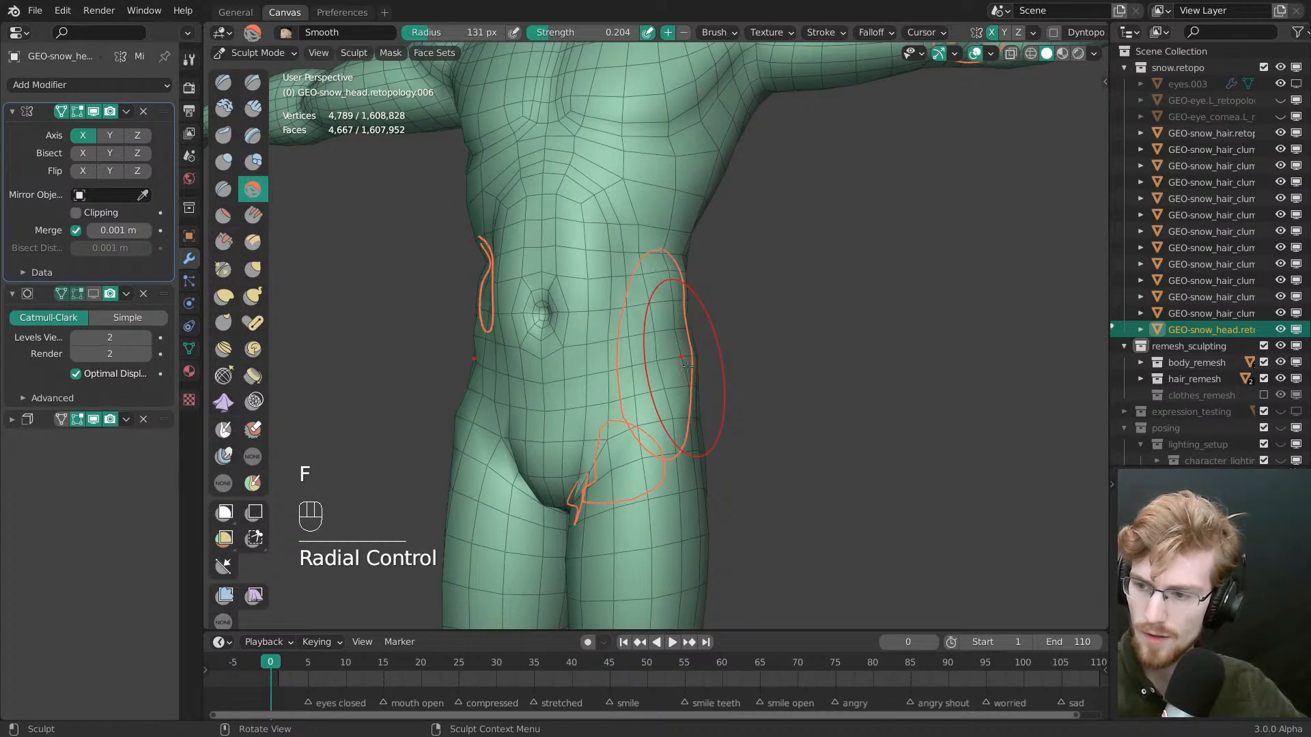
Smooth the outlined side of the waist and hip with a 119 px brush radius
middle_drag(730, 336, 703, 341)
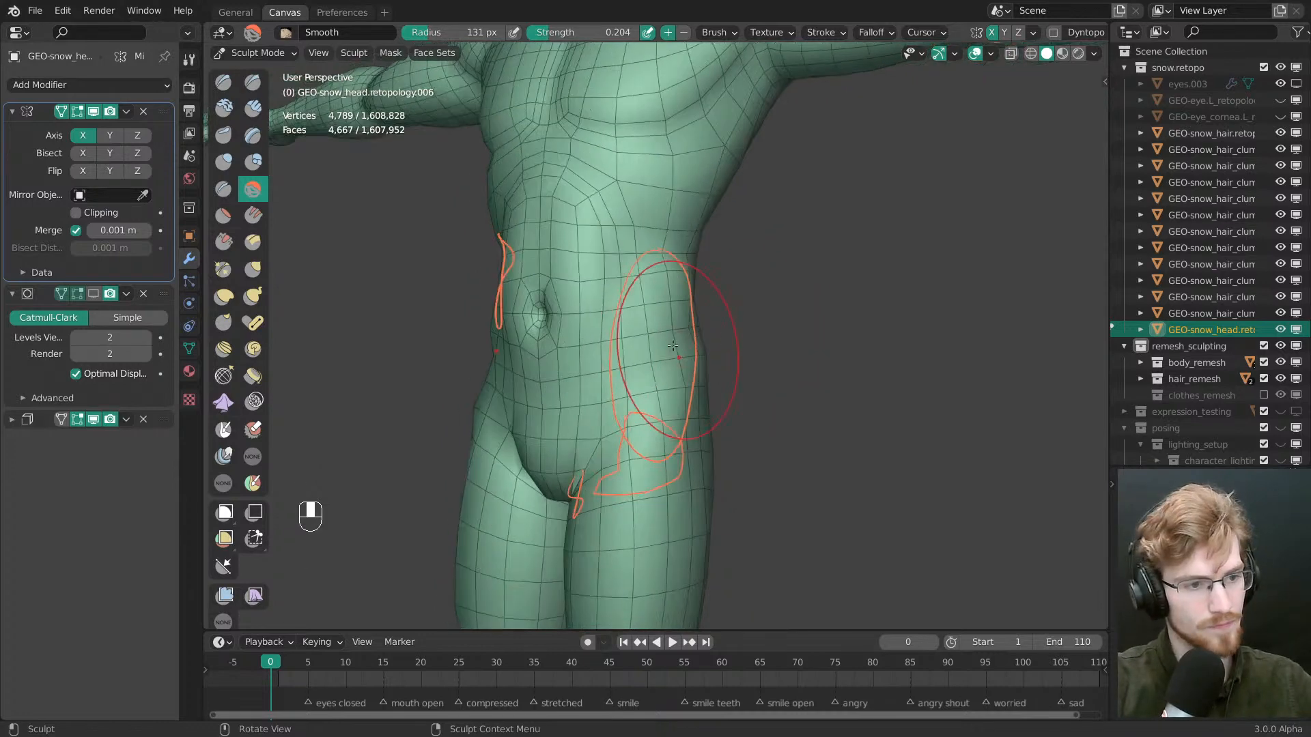
key(f)
click(683, 393)
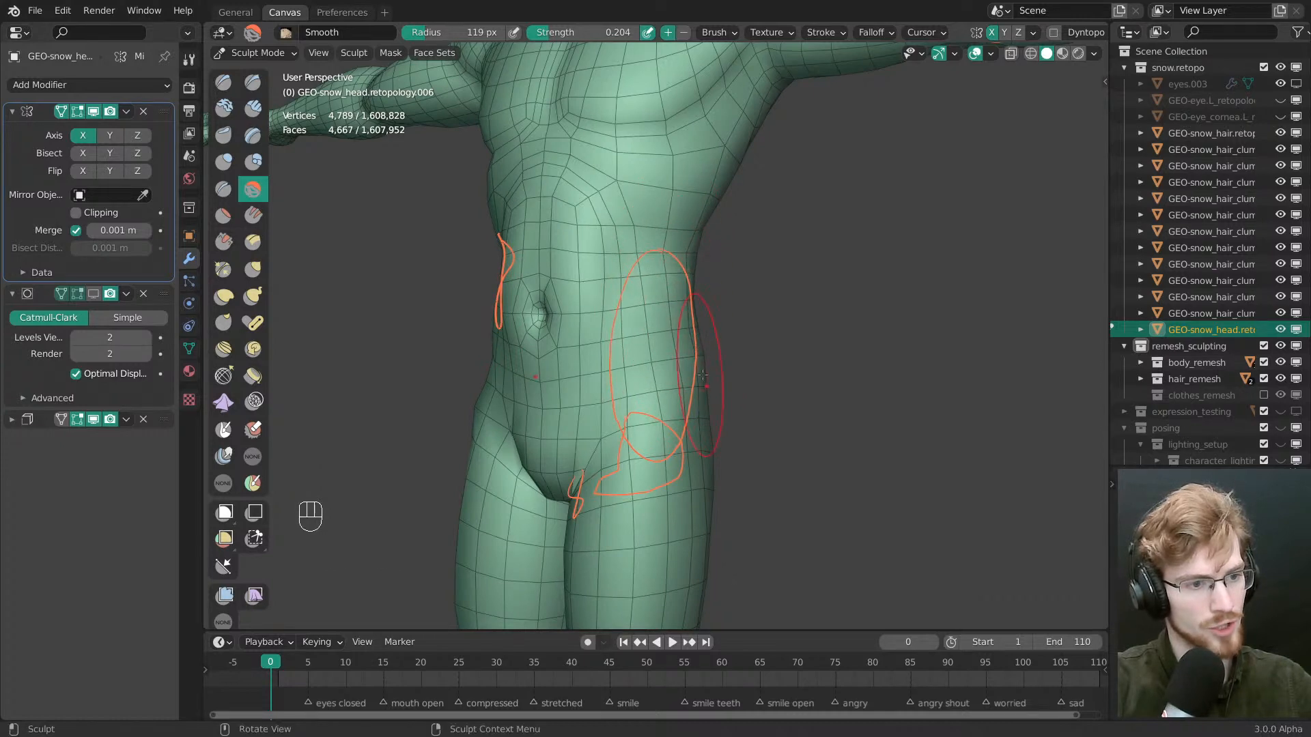
middle_drag(659, 311, 707, 373)
drag(708, 374, 722, 372)
drag(673, 299, 696, 269)
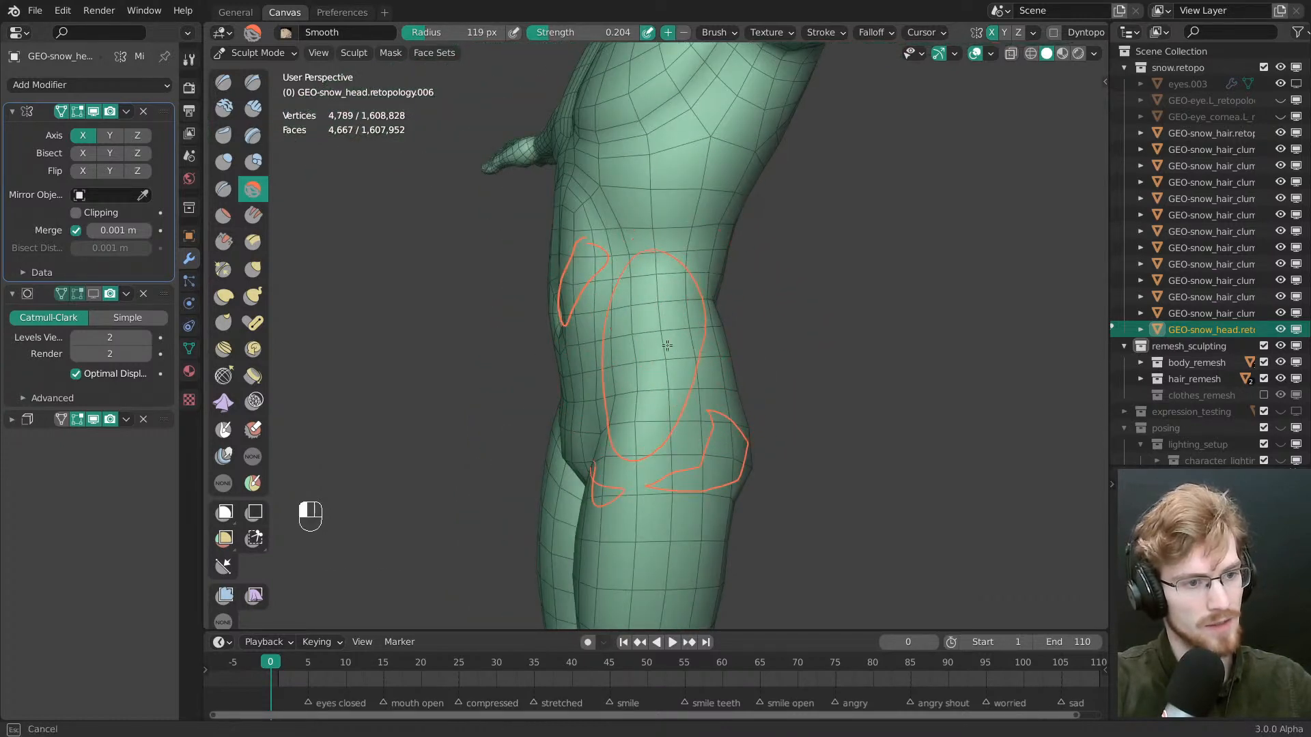
drag(711, 408, 687, 395)
Smooth the back of the hip and the buttock with a 127 px brush radius
middle_drag(687, 395, 689, 430)
key(f)
click(736, 472)
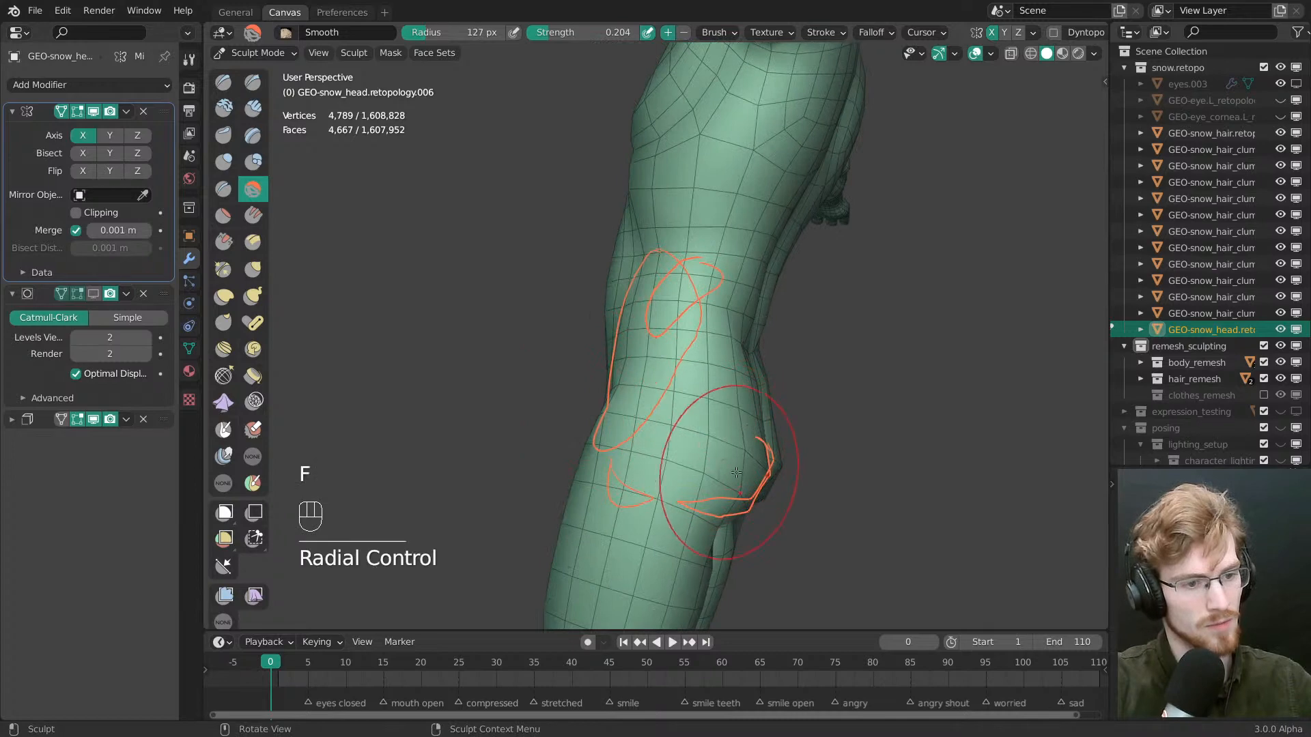
middle_drag(781, 415, 681, 401)
drag(681, 400, 710, 444)
middle_drag(710, 444, 676, 433)
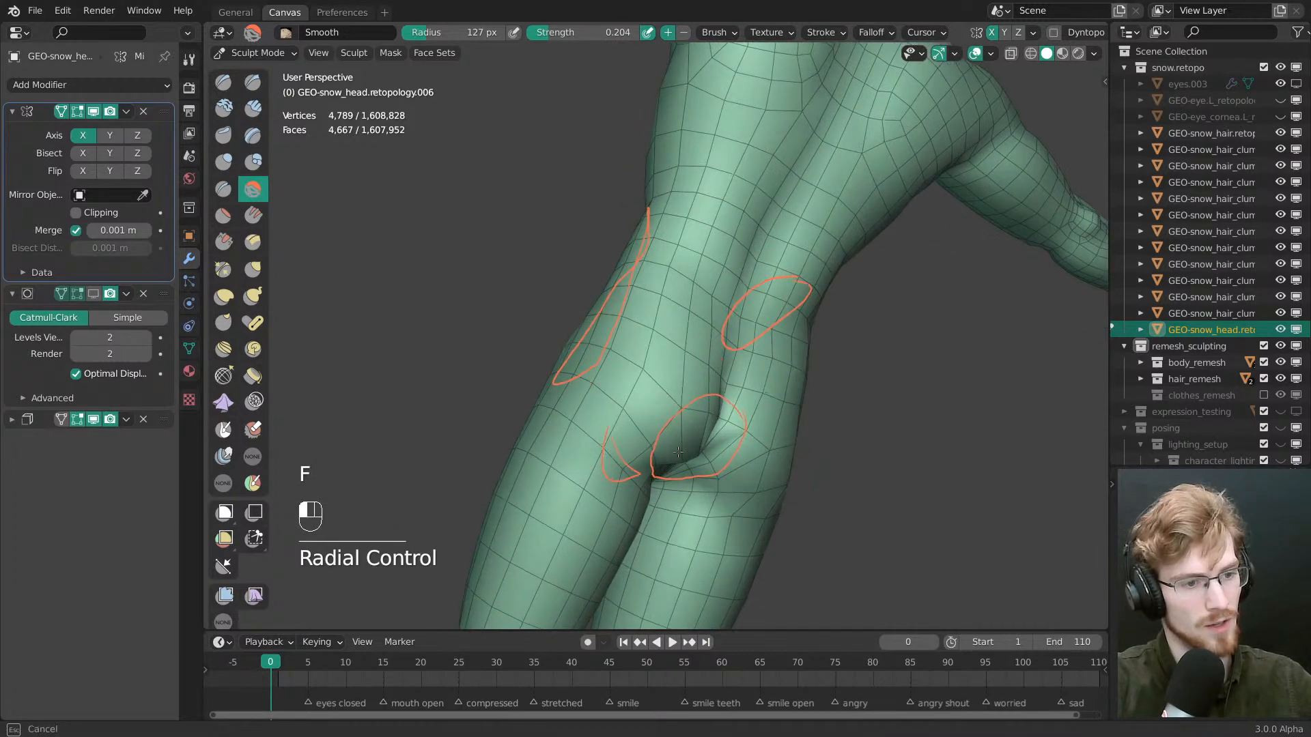
drag(676, 434, 673, 425)
shift+middle_drag(669, 418, 672, 404)
middle_drag(672, 404, 761, 384)
mouse_move(667, 295)
middle_down()
mouse_move(724, 336)
mouse_move(651, 310)
mouse_move(634, 286)
middle_up()
Select the block of faces along the outlined waist and hip in Edit Mode, then clear the selection
key(Tab)
key(shift+z)
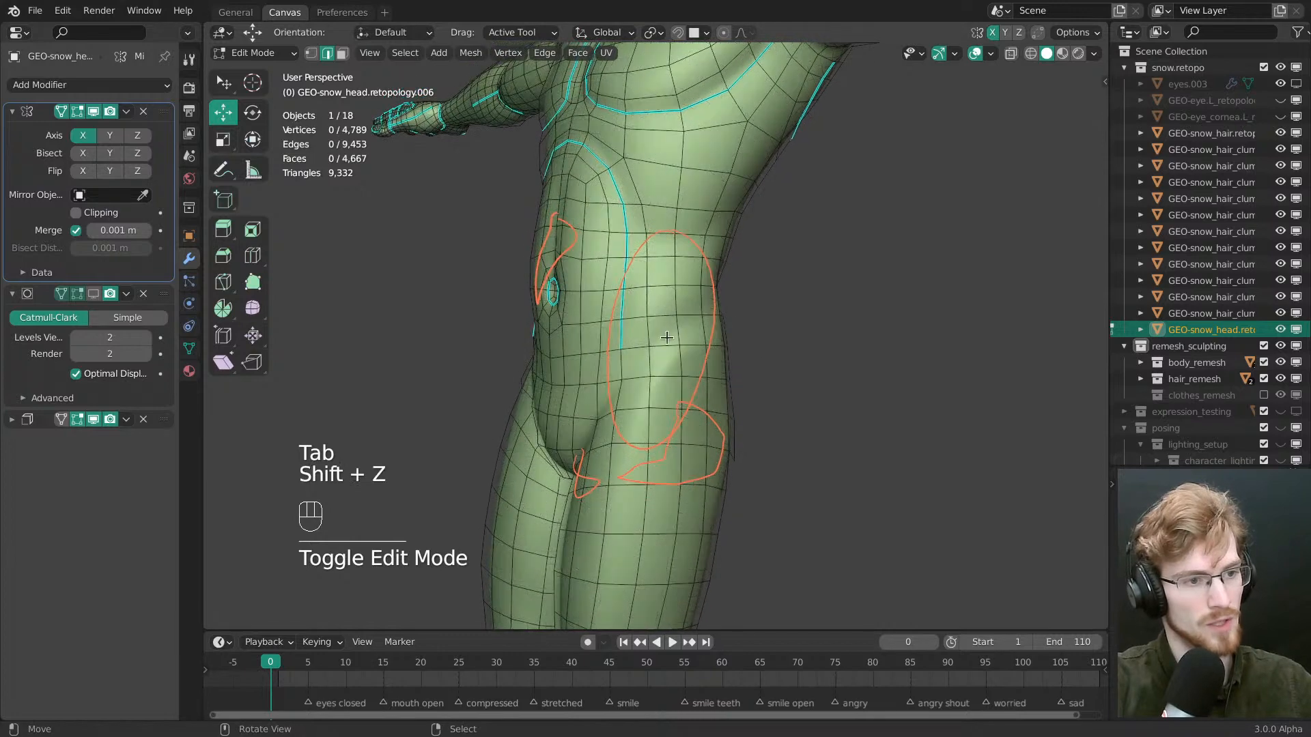
key(3)
right_click(634, 262)
middle_drag(757, 380, 695, 402)
ctrl+shift+right_click(722, 449)
middle_drag(703, 448, 795, 427)
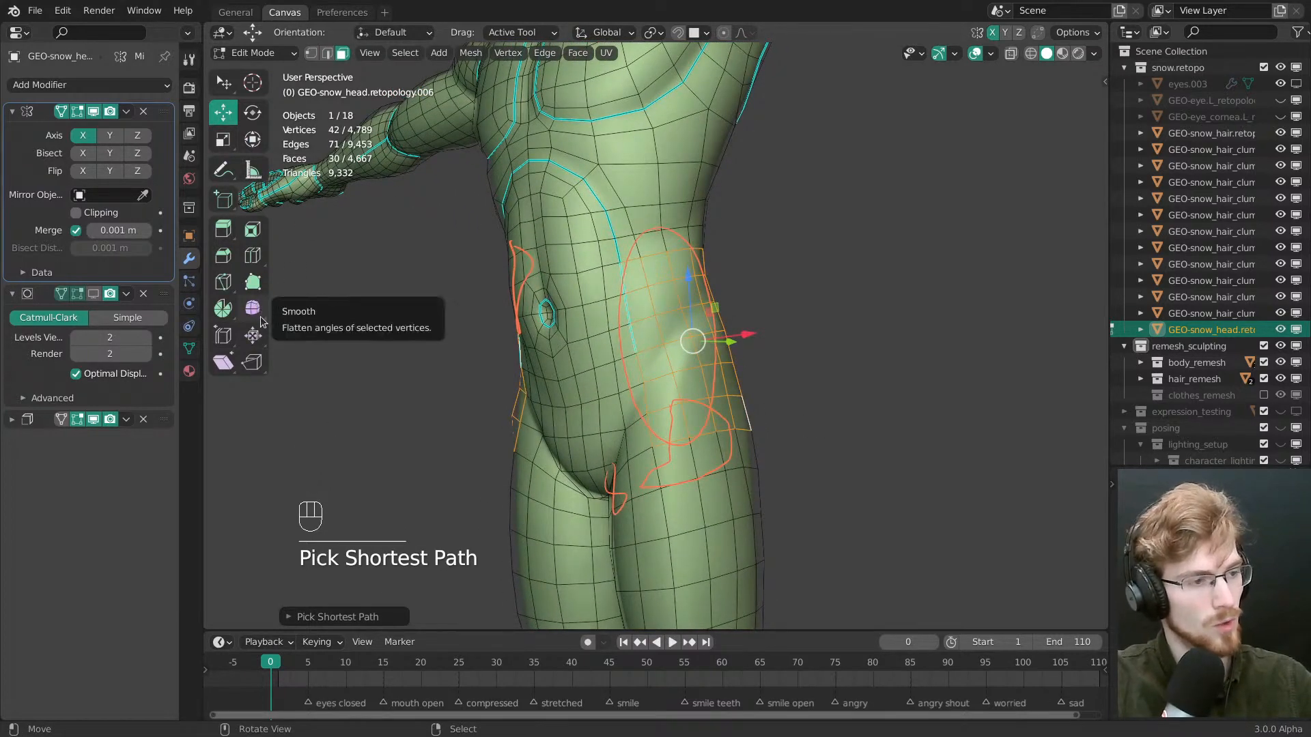
mouse_move(689, 382)
middle_down()
mouse_move(759, 436)
mouse_move(717, 407)
mouse_move(679, 415)
mouse_move(737, 396)
mouse_move(781, 412)
middle_up()
key(alt+a)
Check the waist and hip in Material Preview, then return to solid shading in Sculpt Mode
key(z)
middle_drag(645, 351, 692, 349)
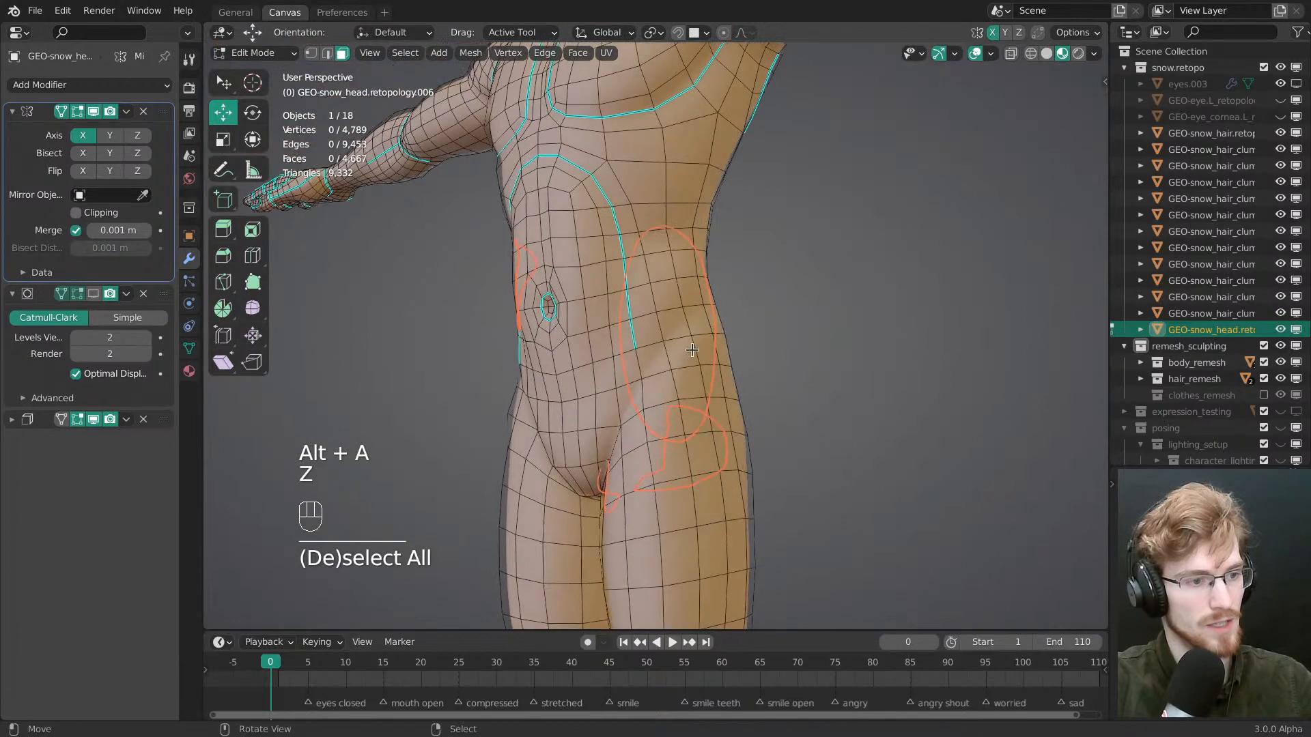
key(z)
key(Tab)
click(767, 503)
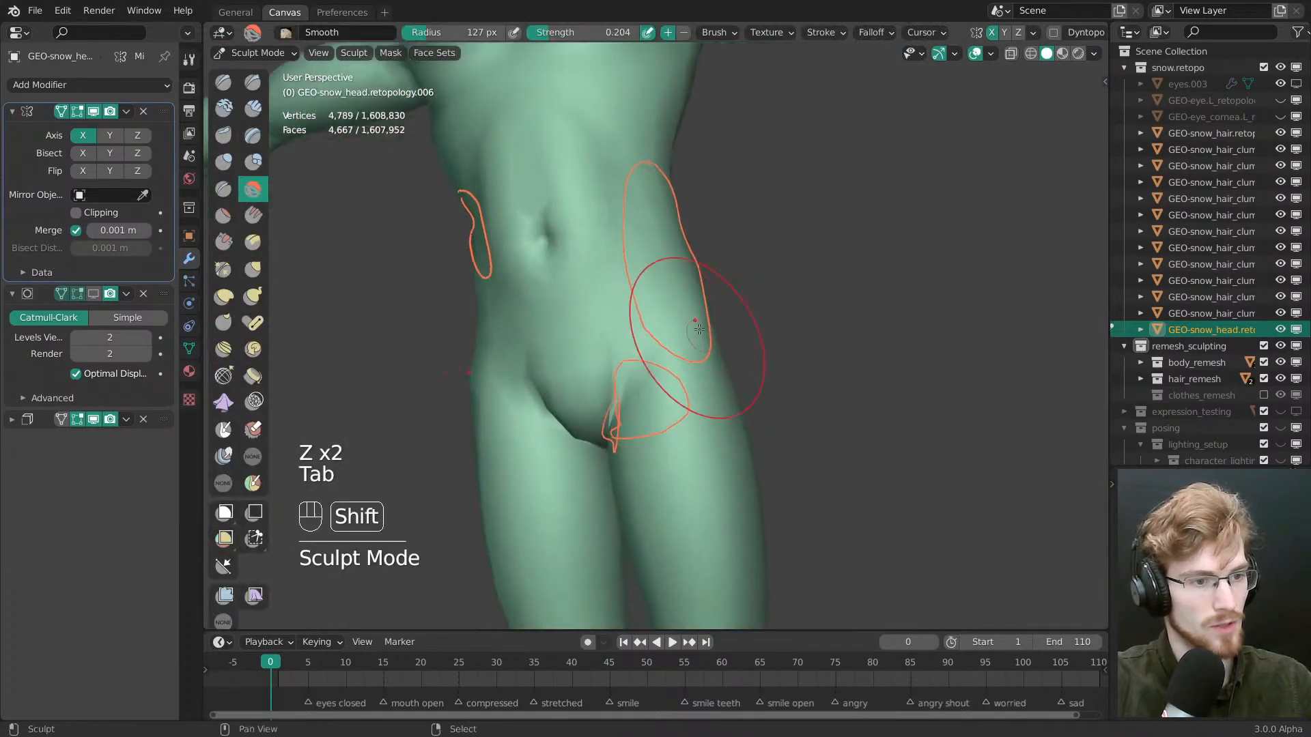
Show the wireframe again and smooth the outer hip down to the thigh with a 105 px brush radius
key(f)
key(shift+z)
middle_drag(722, 343, 699, 355)
key(f)
click(699, 357)
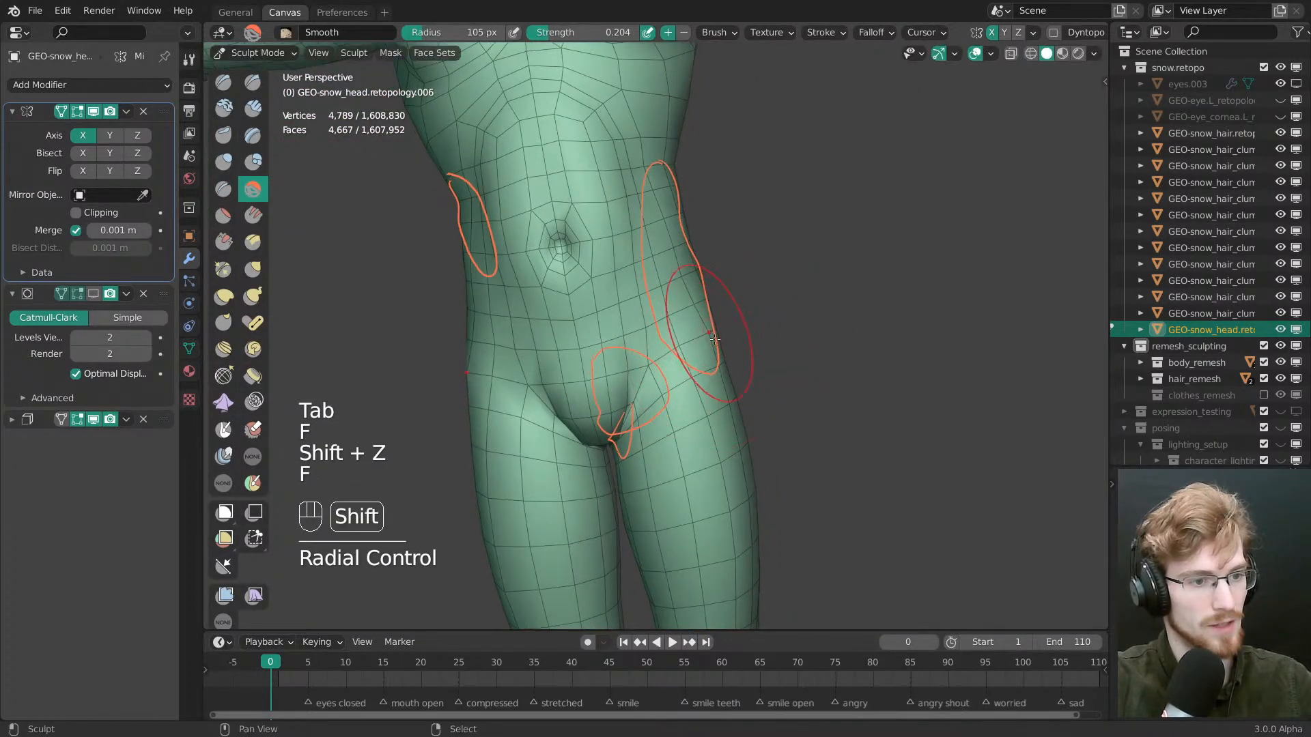
shift+drag(709, 335, 736, 434)
Check the torso from the front and set the Smooth brush radius to 101 px
key(grave)
click(679, 369)
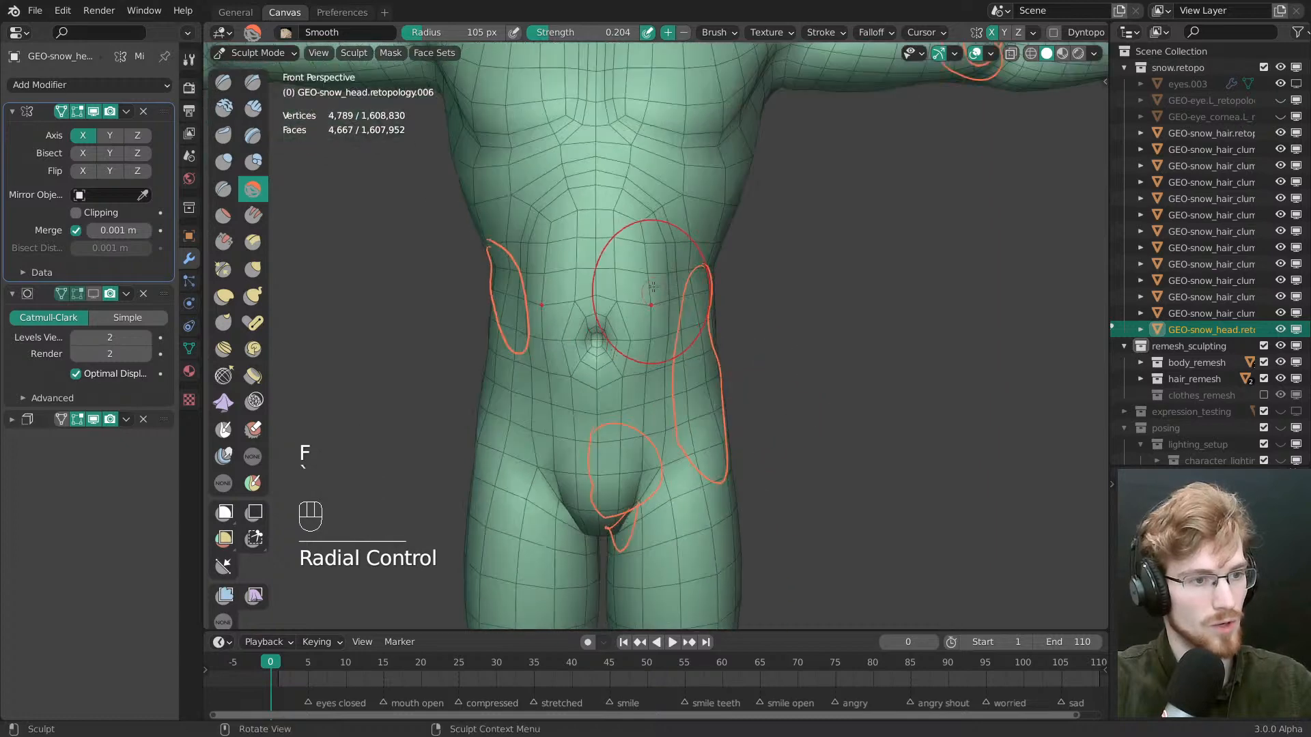
shift+middle_drag(649, 290, 681, 333)
key(f)
click(684, 338)
shift+middle_drag(723, 382, 744, 270)
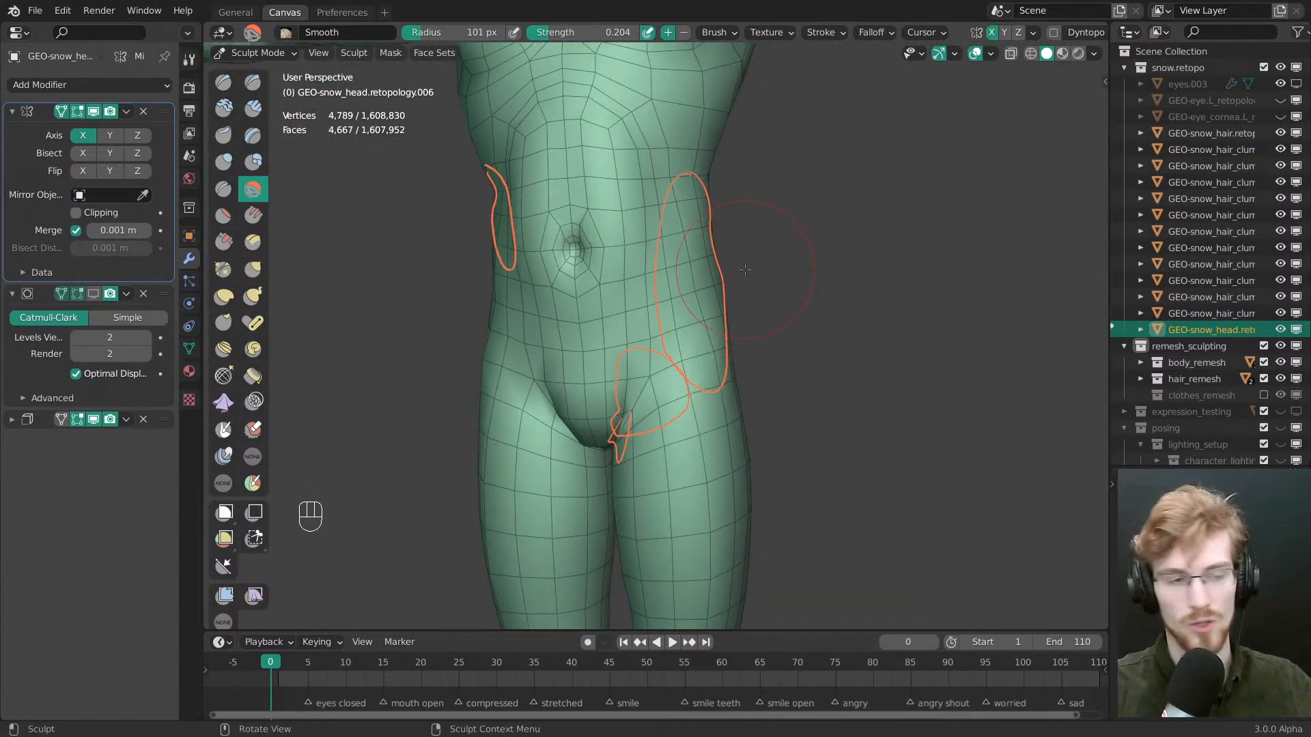
Smooth the crotch and the groin crease with a 108 px brush radius
mouse_move(695, 416)
shift+middle_down()
mouse_move(684, 268)
mouse_move(757, 284)
mouse_move(709, 358)
shift+middle_up()
scroll(684, 268, up, 3)
mouse_move(710, 359)
middle_down()
mouse_move(671, 341)
mouse_move(755, 325)
mouse_move(751, 294)
middle_up()
key(Tab)
key(Tab)
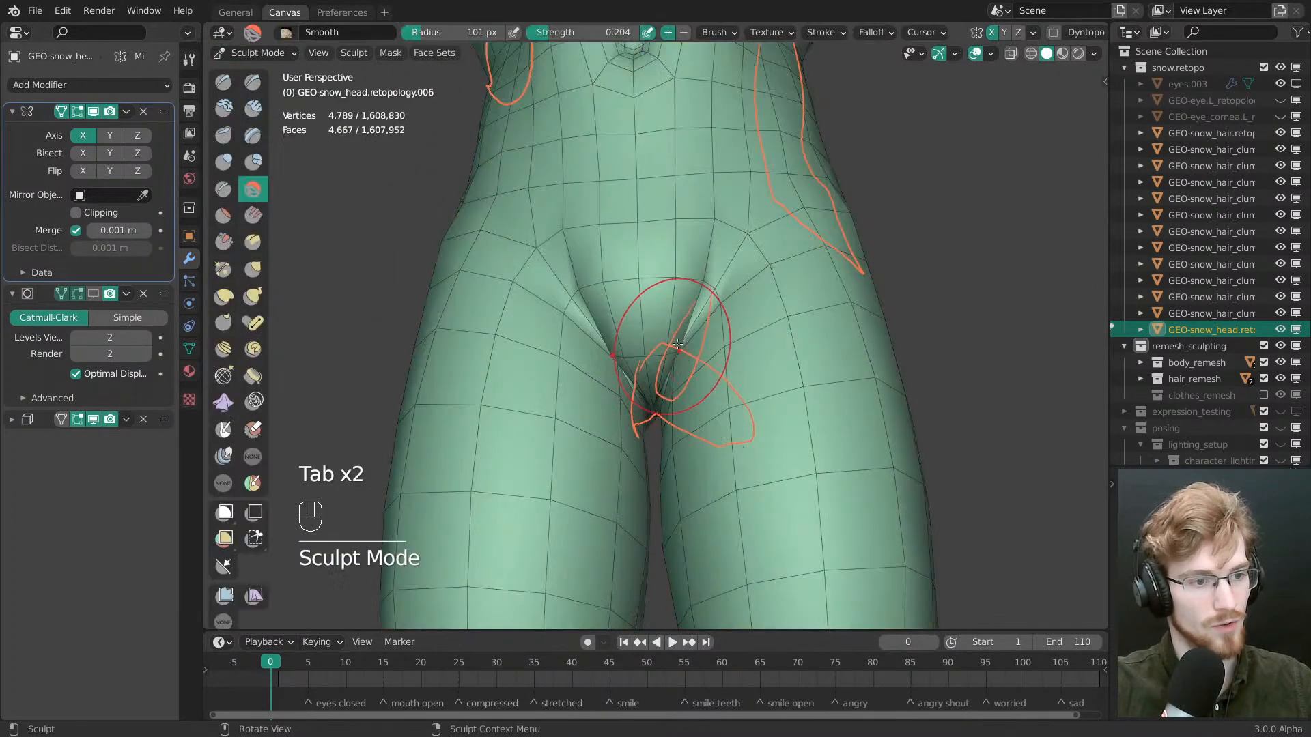
key(f)
click(673, 353)
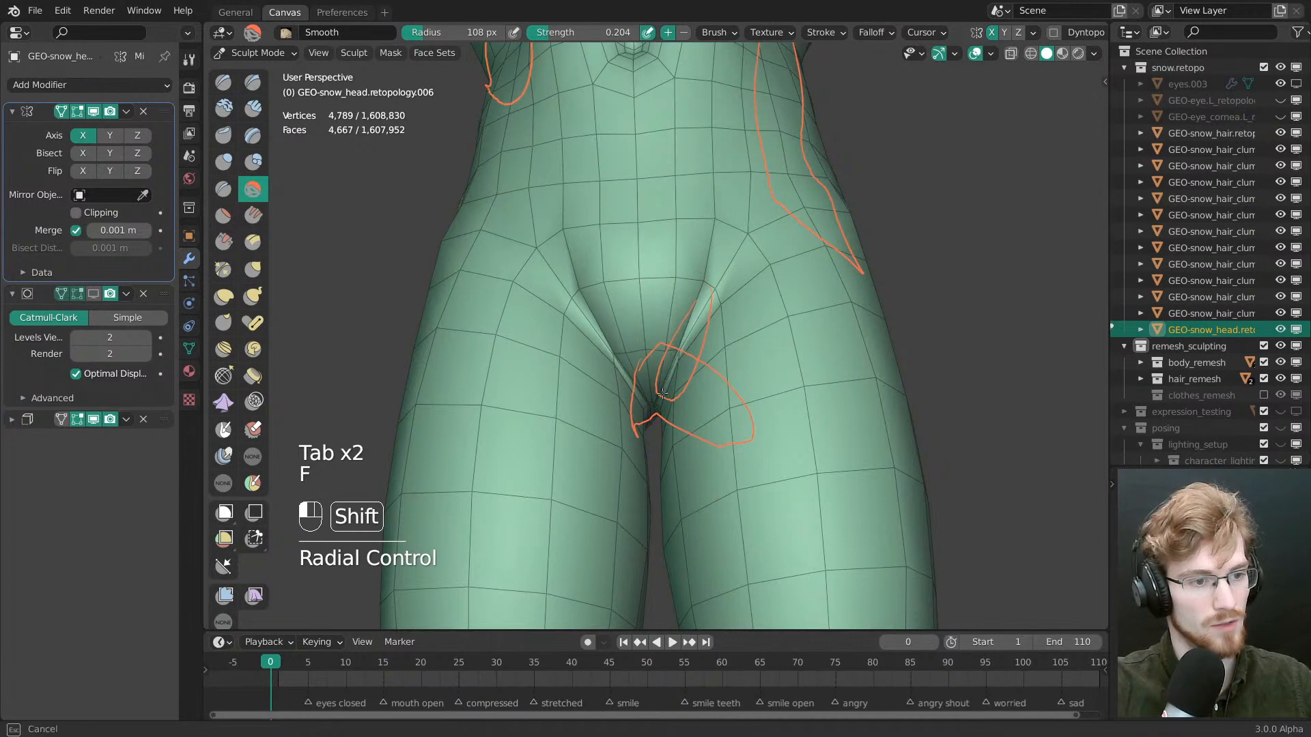
shift+drag(662, 393, 691, 316)
Smooth the narrow area between the legs with a 73 px brush radius
mouse_move(662, 397)
middle_down()
mouse_move(681, 294)
mouse_move(674, 355)
mouse_move(675, 339)
mouse_move(646, 372)
mouse_move(661, 407)
middle_up()
key(f)
click(659, 342)
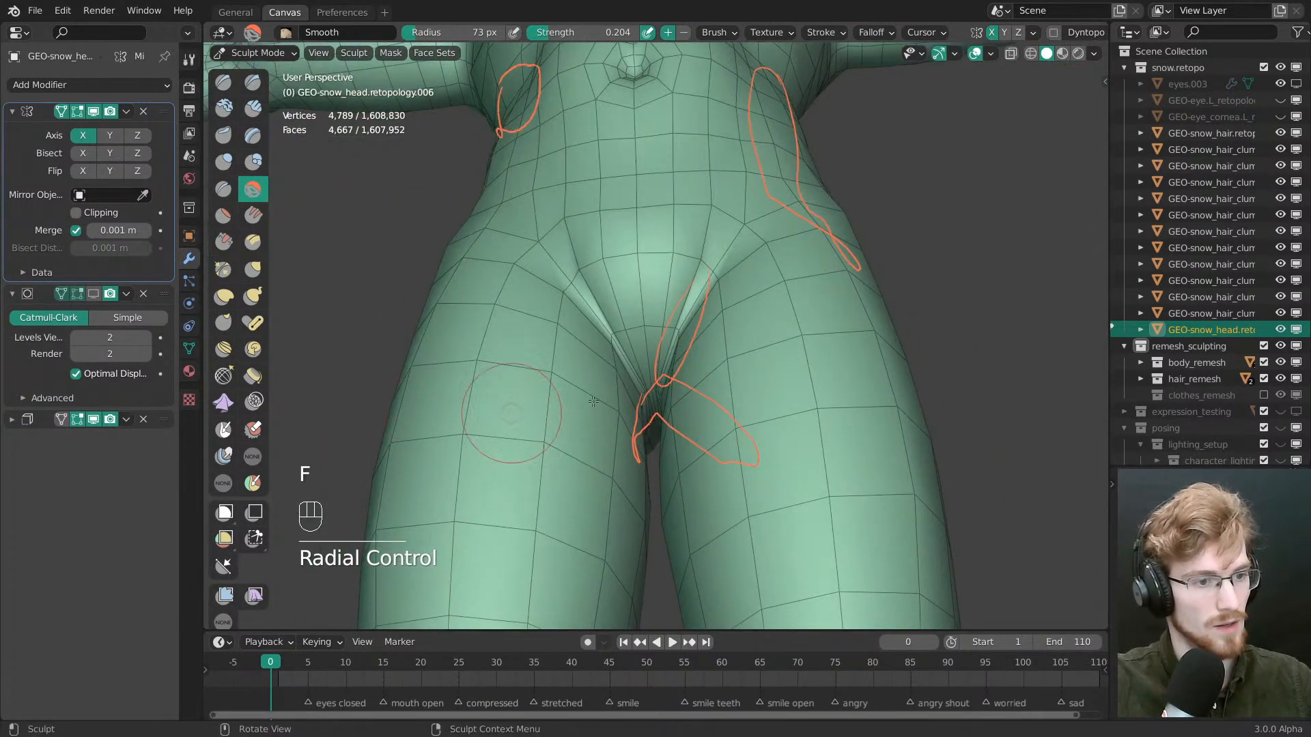
shift+drag(661, 406, 661, 414)
Smooth the underside of the crotch between the thighs with a 93 px brush radius
middle_drag(661, 413, 668, 329)
key(f)
click(679, 334)
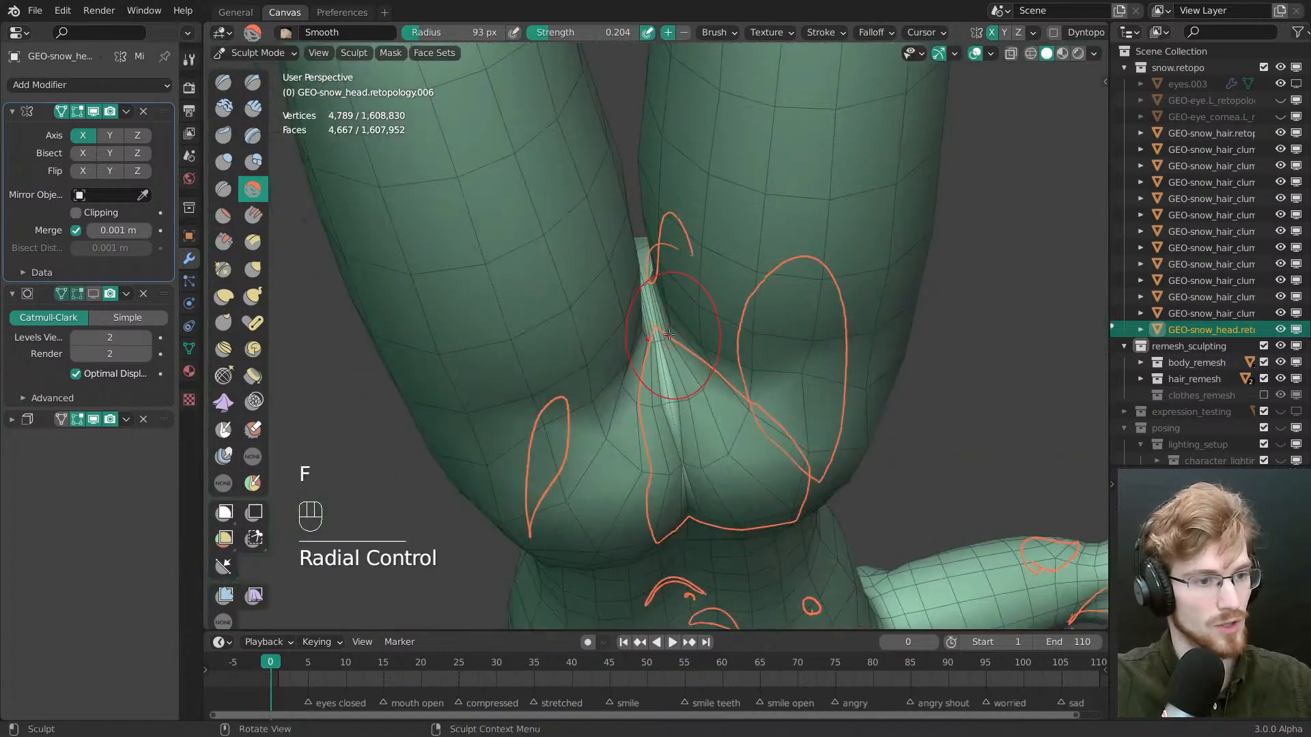
mouse_move(676, 355)
shift+mouse_down()
mouse_move(667, 423)
mouse_move(683, 437)
shift+mouse_up()
middle_drag(682, 437, 678, 399)
mouse_move(673, 396)
shift+mouse_down()
mouse_move(662, 376)
mouse_move(677, 378)
shift+mouse_up()
Switch to the Grab brush with a radius of 63 px for the underside of the crotch
key(f)
click(682, 382)
mouse_move(645, 257)
middle_down()
mouse_move(638, 324)
mouse_move(661, 263)
middle_up()
click(247, 268)
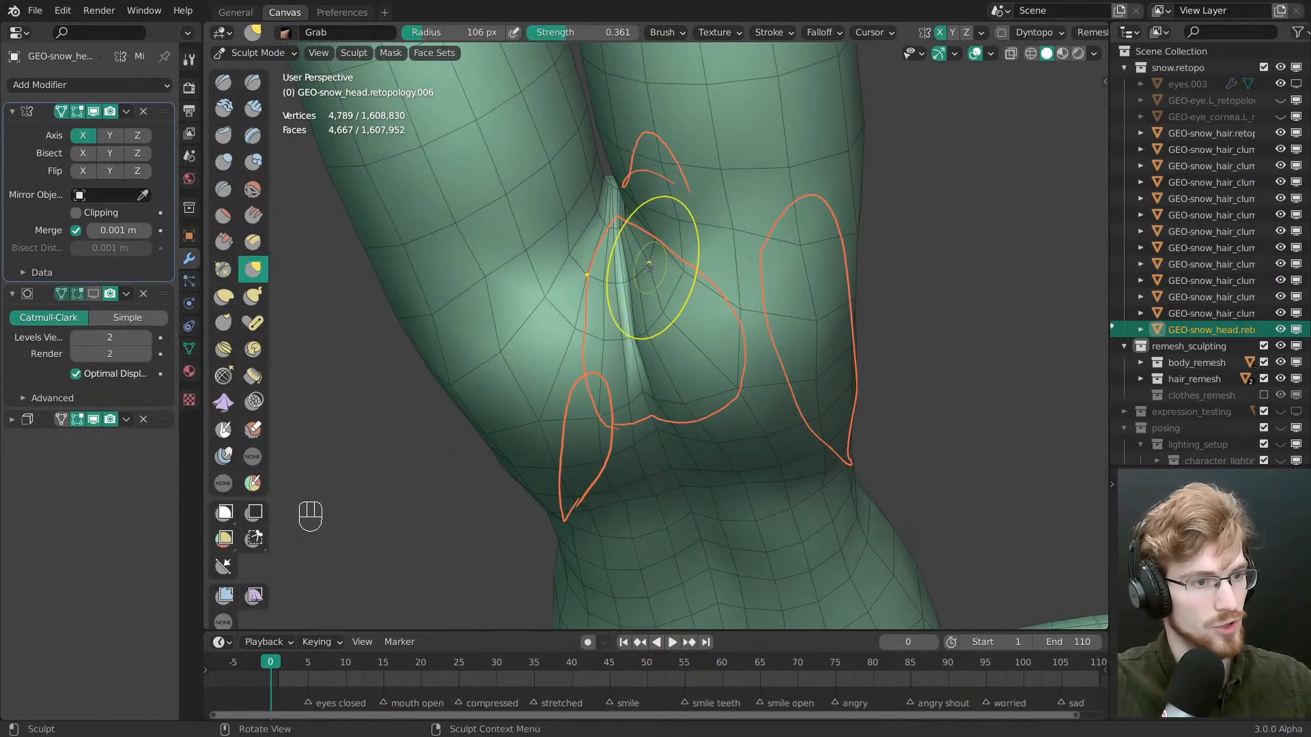
key(f)
click(639, 263)
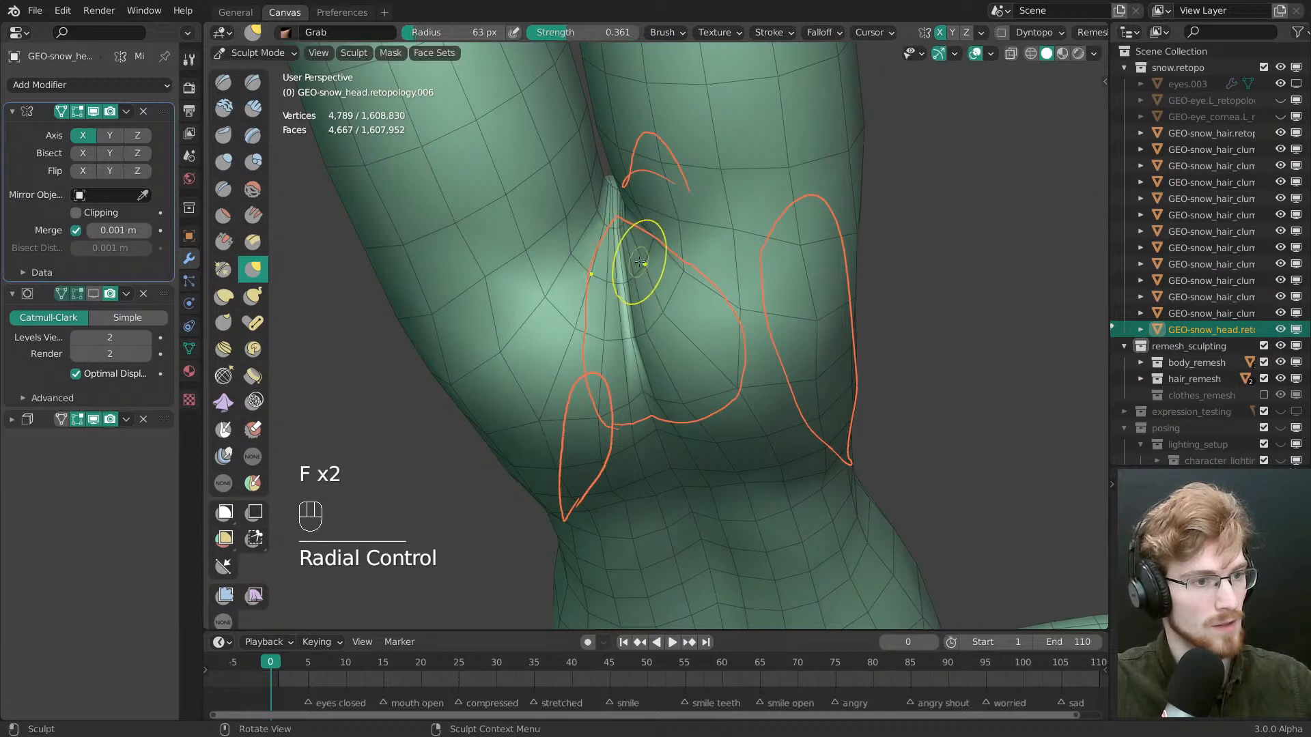
Resize the Grab brush and pull the mesh under the crotch away from the center
mouse_move(635, 266)
middle_down()
mouse_move(649, 234)
mouse_move(666, 273)
mouse_move(682, 243)
middle_up()
key(f)
click(684, 240)
drag(684, 240, 756, 275)
scroll(696, 314, down, 3)
mouse_move(678, 330)
middle_down()
mouse_move(690, 437)
mouse_move(664, 348)
mouse_move(641, 362)
mouse_move(677, 318)
mouse_move(695, 482)
middle_up()
scroll(645, 347, up, 1)
key(f)
click(687, 317)
scroll(703, 410, down, 3)
mouse_move(733, 372)
middle_down()
mouse_move(741, 358)
mouse_move(680, 357)
mouse_move(792, 372)
middle_up()
Erase the annotation outlines on both sides of the waist and around the crotch
shift+middle_drag(657, 348, 653, 266)
key(d)
ctrl+drag(690, 167, 686, 297)
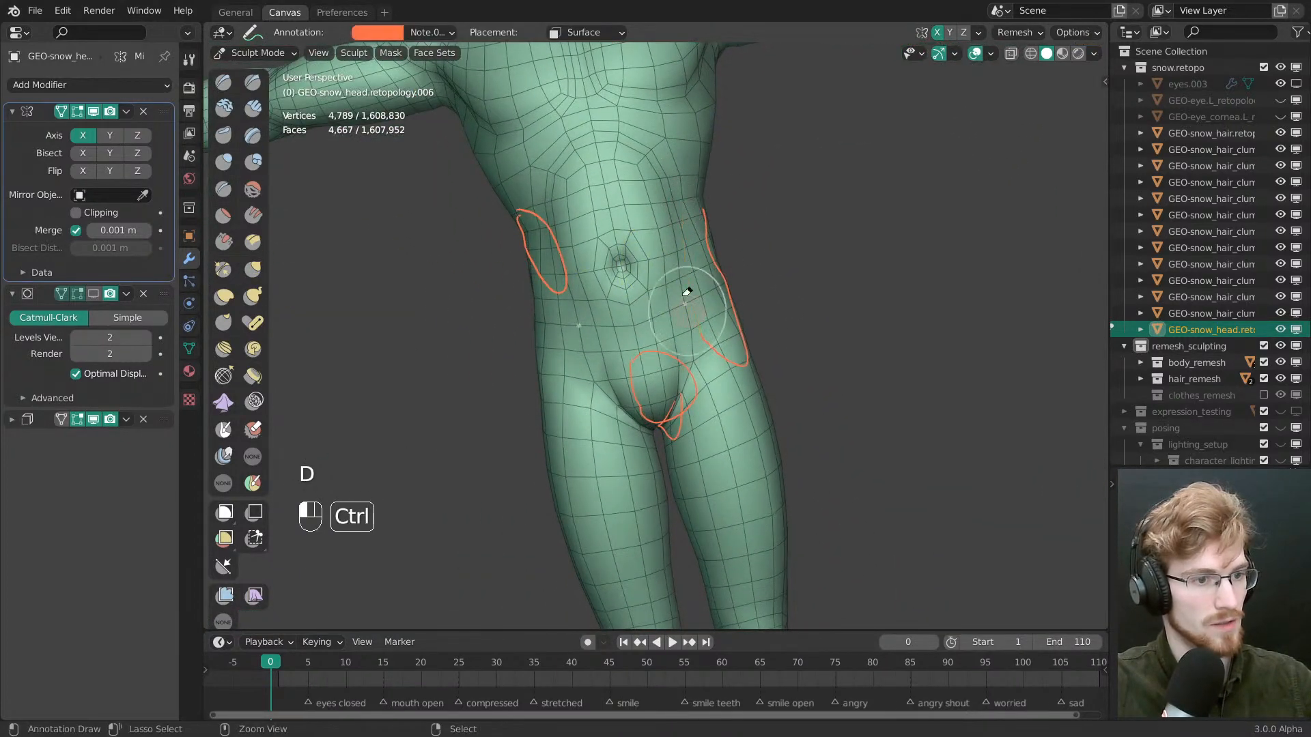
mouse_move(578, 245)
ctrl+mouse_down()
mouse_move(520, 258)
mouse_move(531, 219)
ctrl+mouse_up()
mouse_move(682, 381)
middle_down()
mouse_move(624, 359)
mouse_move(621, 341)
mouse_move(642, 358)
middle_up()
ctrl+drag(640, 356, 631, 367)
Enter Edit Mode at the crotch with vertex selection, nothing selected and the Select tool active
mouse_move(660, 357)
shift+middle_down()
mouse_move(635, 301)
mouse_move(653, 301)
mouse_move(694, 440)
mouse_move(702, 269)
mouse_move(676, 368)
mouse_move(663, 272)
shift+middle_up()
key(Tab)
key(shift+z)
key(1)
key(alt+a)
key(w)
Move the vertices in the crease where the front of the crotch meets the inner thighs
drag(674, 332, 681, 335)
middle_drag(681, 335, 689, 451)
middle_drag(689, 451, 652, 368)
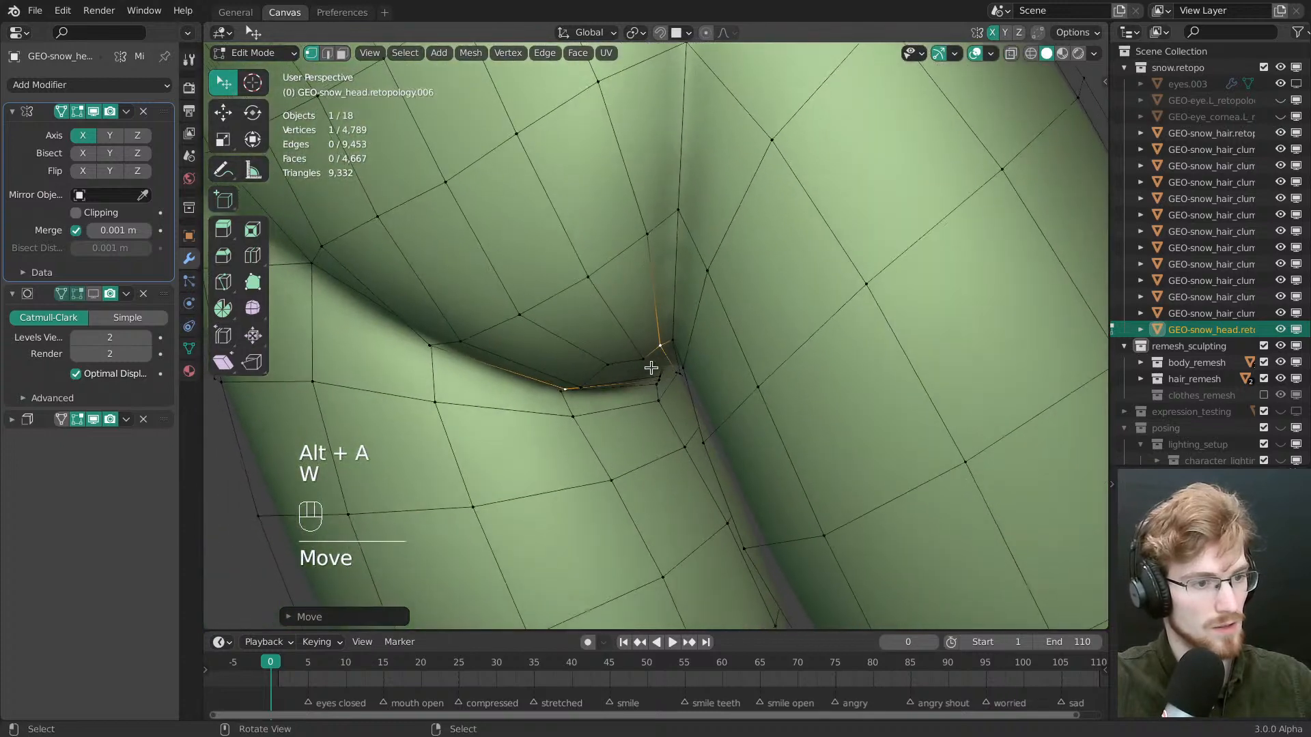
drag(610, 365, 615, 370)
middle_drag(620, 371, 660, 389)
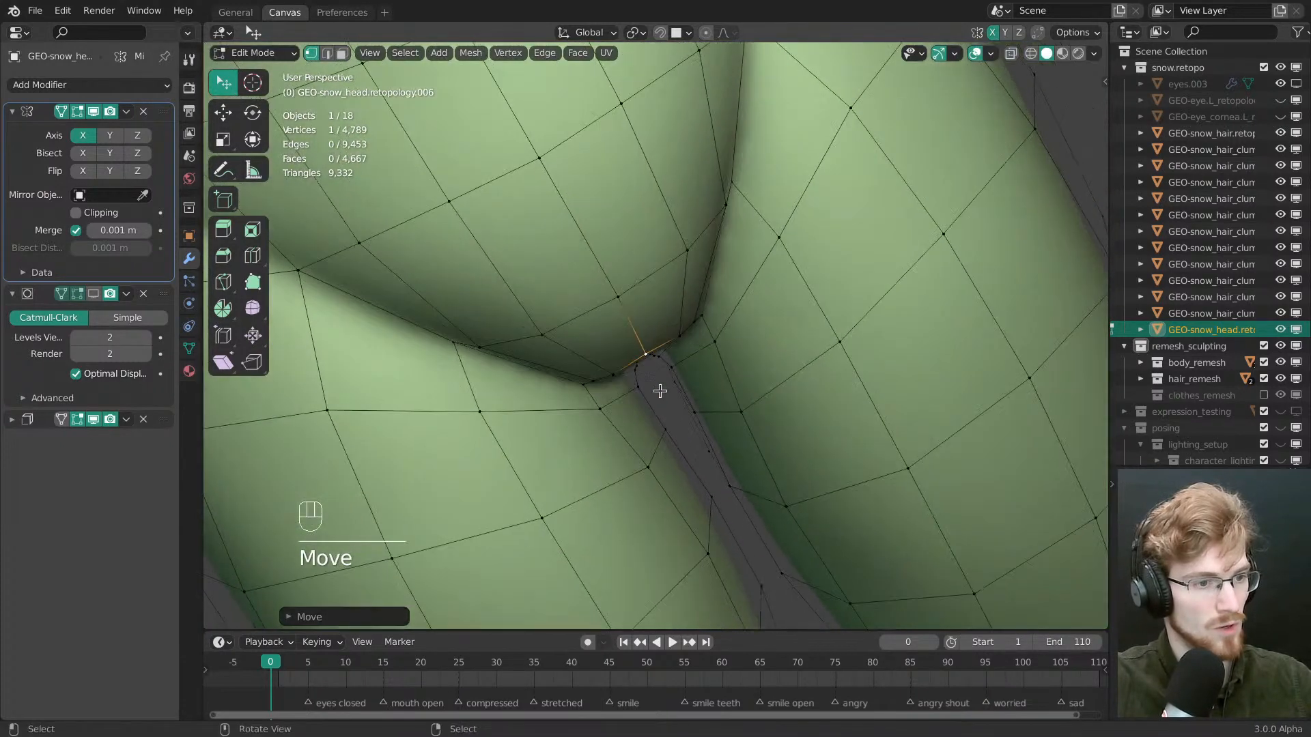
drag(646, 354, 648, 360)
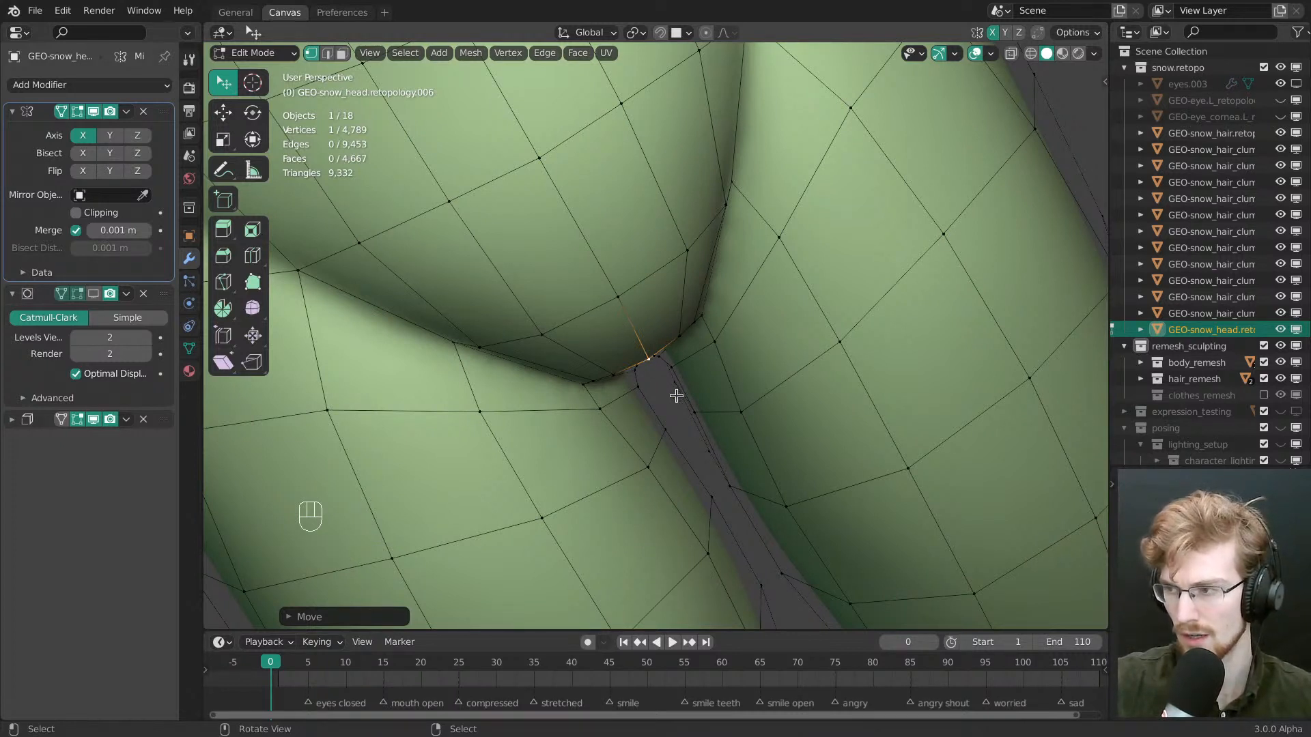
Shift the vertex at the top of the narrow gap between the thighs, directly under the crotch
middle_drag(675, 377, 625, 266)
ctrl+middle_drag(638, 324, 631, 293)
drag(611, 290, 619, 300)
mouse_move(623, 306)
middle_down()
mouse_move(711, 448)
mouse_move(677, 488)
mouse_move(636, 308)
middle_up()
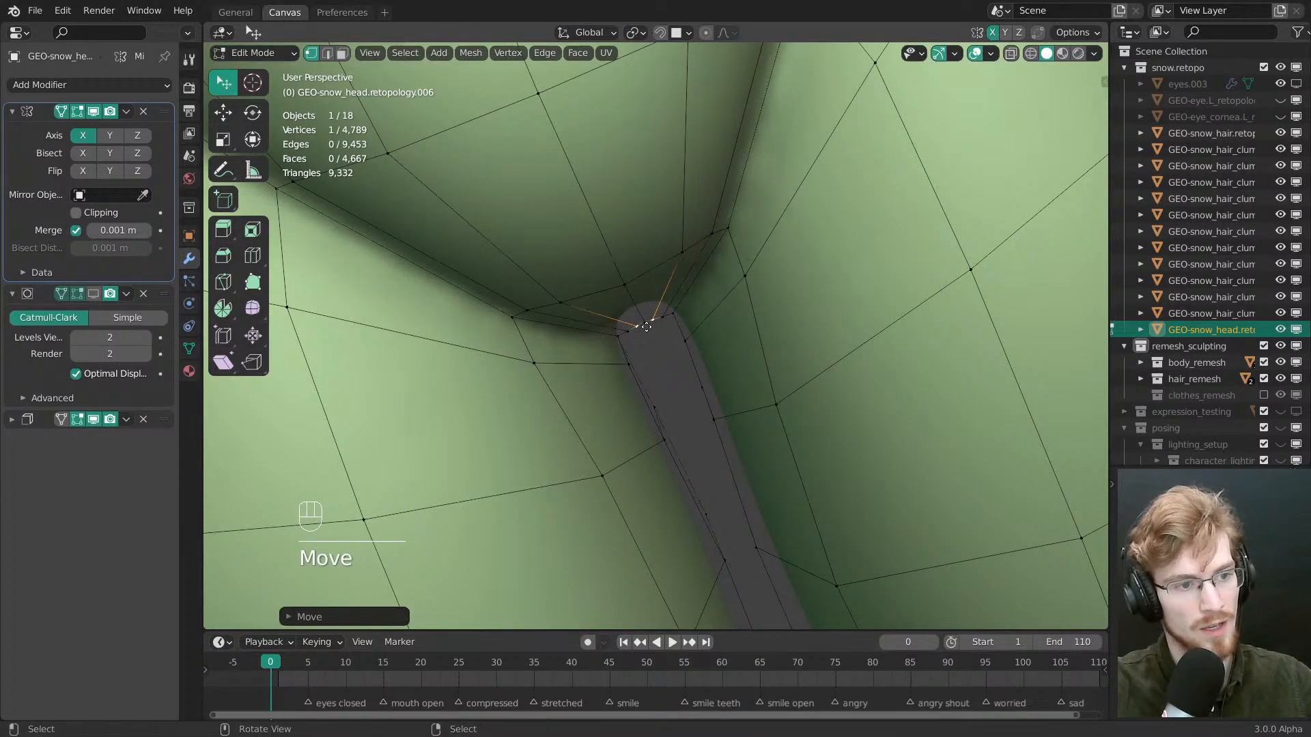
middle_drag(701, 425, 614, 293)
middle_drag(614, 293, 639, 245)
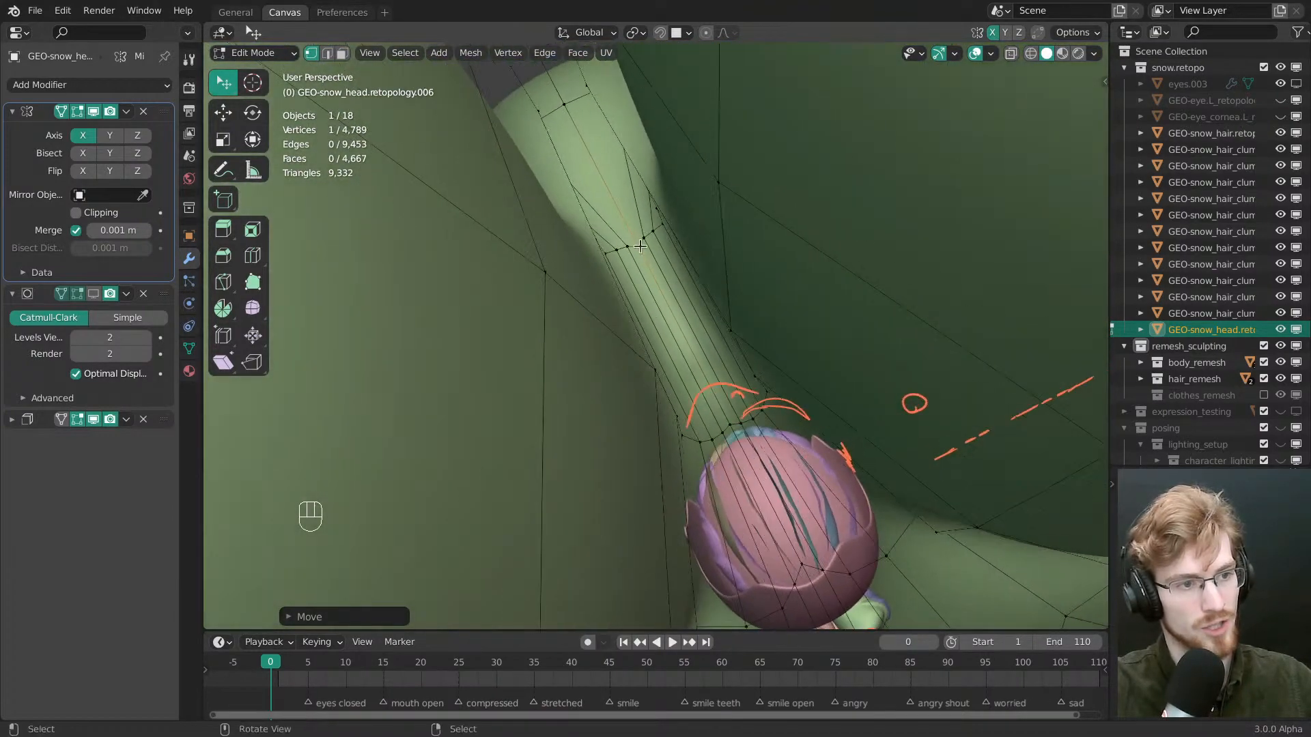
Reposition several vertices around the center strip on the underside of the crotch between the legs
middle_drag(729, 382, 646, 278)
drag(645, 286, 655, 283)
drag(654, 282, 657, 285)
shift+middle_drag(657, 285, 685, 305)
mouse_move(684, 302)
mouse_down()
mouse_move(681, 322)
mouse_move(687, 297)
mouse_up()
click(692, 265)
ctrl+middle_drag(692, 266, 725, 301)
Move a vertex in the fold under the buttock at the back of the thigh
scroll(702, 259, down, 8)
scroll(699, 265, up, 5)
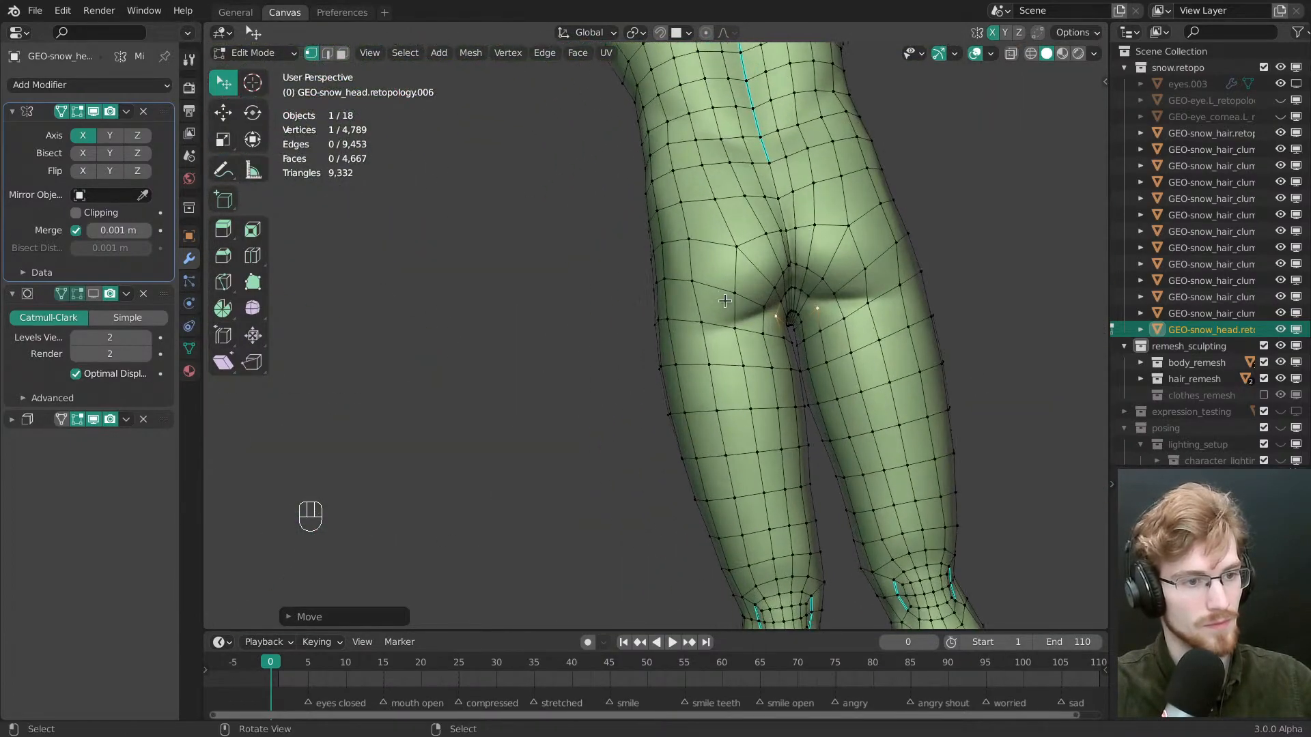
drag(706, 322, 714, 324)
middle_drag(714, 324, 813, 348)
shift+middle_drag(813, 348, 830, 517)
shift+middle_drag(726, 304, 761, 471)
mouse_move(765, 300)
middle_down()
mouse_move(927, 291)
mouse_move(705, 368)
mouse_move(781, 327)
middle_up()
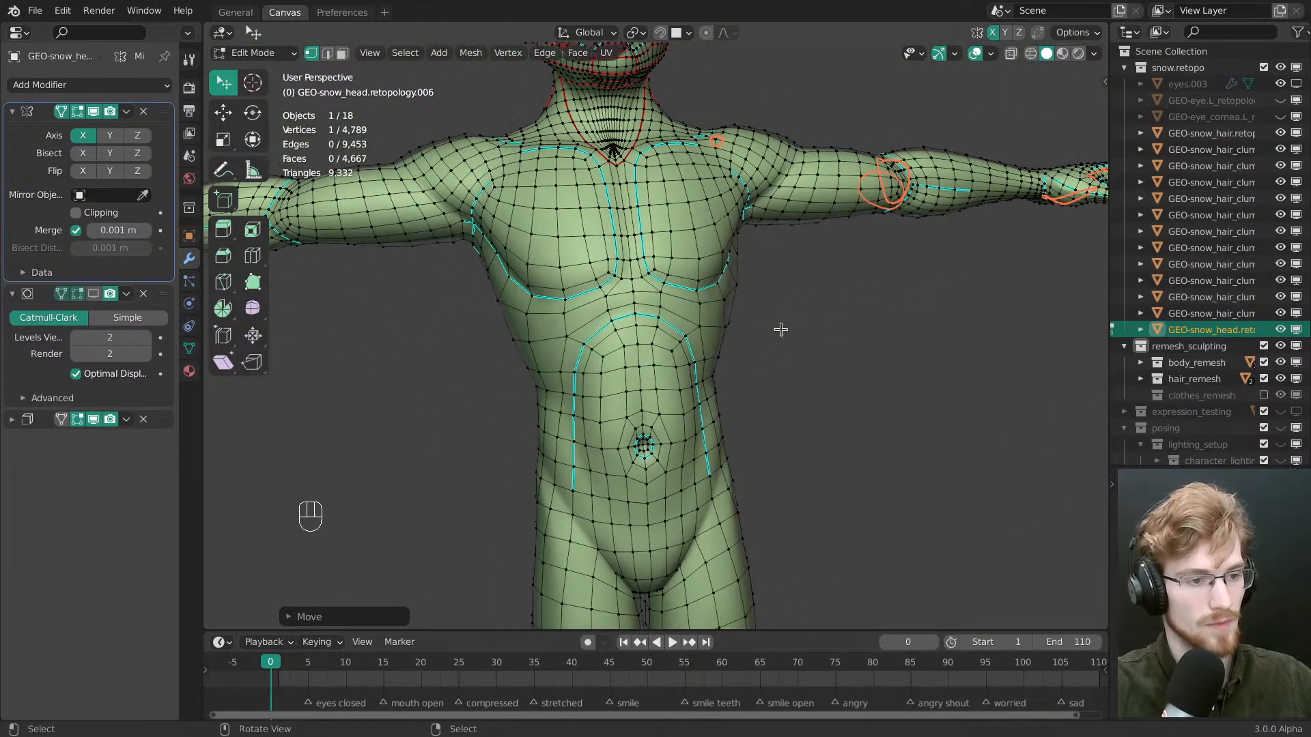
Move a vertex in the center between chest and stomach in Edit Mode, and set the viewport subdivision to level 1
key(Tab)
middle_drag(702, 351, 587, 392)
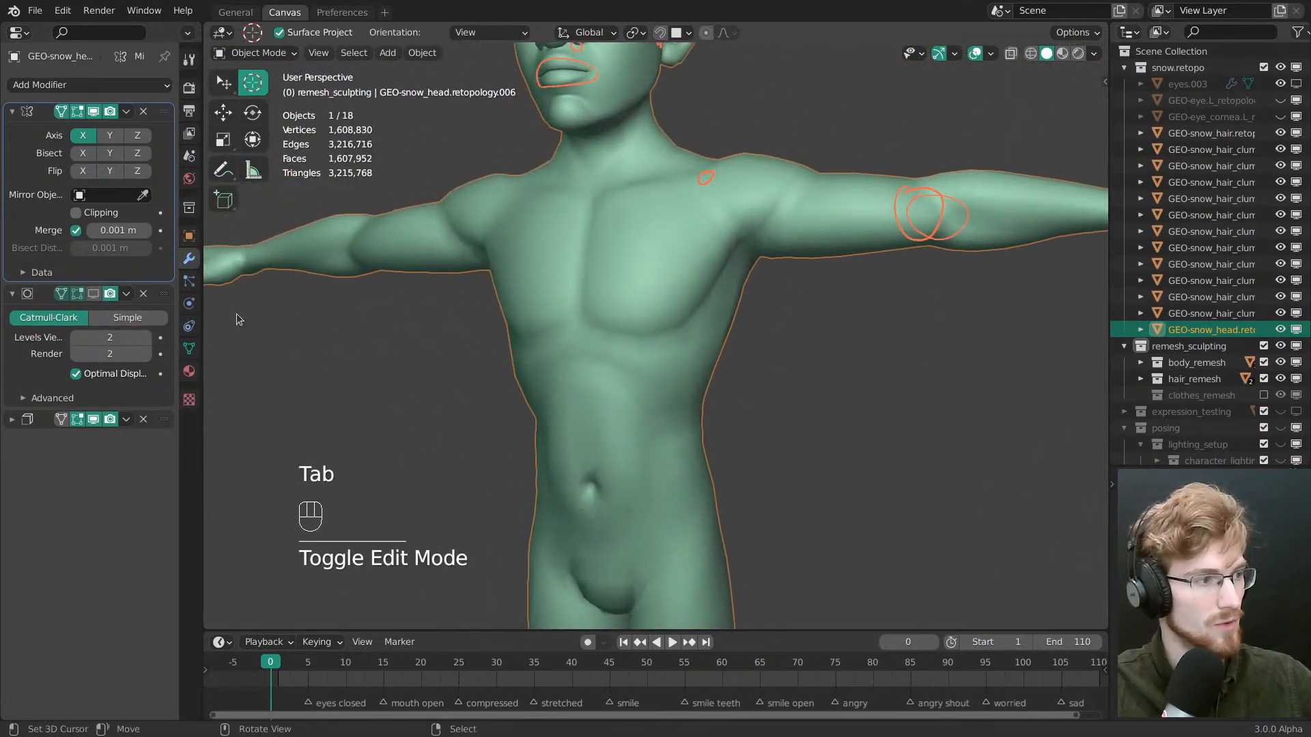
shift+middle_drag(657, 423, 703, 360)
ctrl+middle_drag(702, 361, 733, 273)
middle_drag(734, 273, 673, 312)
key(Tab)
key(w)
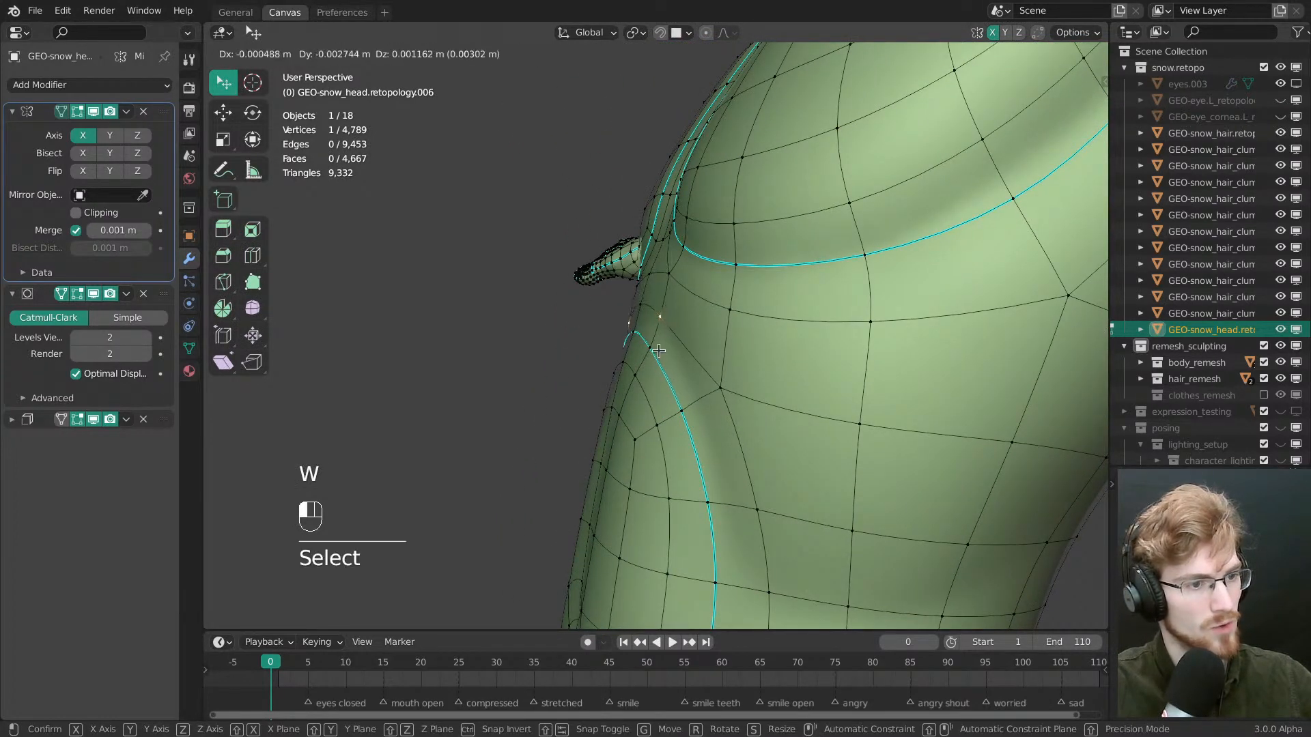
drag(658, 350, 637, 320)
key(ctrl+1)
shift+middle_drag(682, 399, 608, 212)
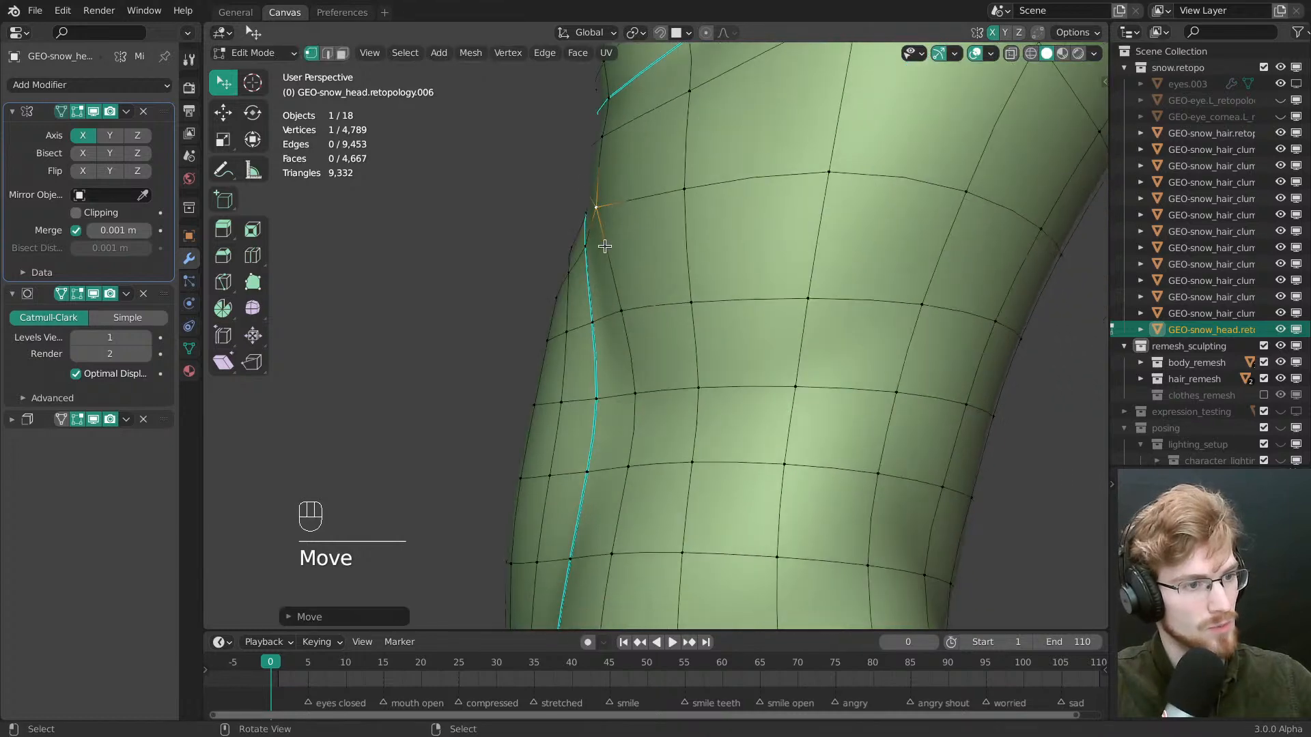
Adjust the vertices along the stomach's outer edge and in the transition up to the chest
drag(597, 324, 601, 316)
middle_drag(602, 313, 631, 294)
drag(637, 289, 641, 287)
middle_drag(640, 289, 674, 352)
shift+middle_drag(675, 352, 774, 415)
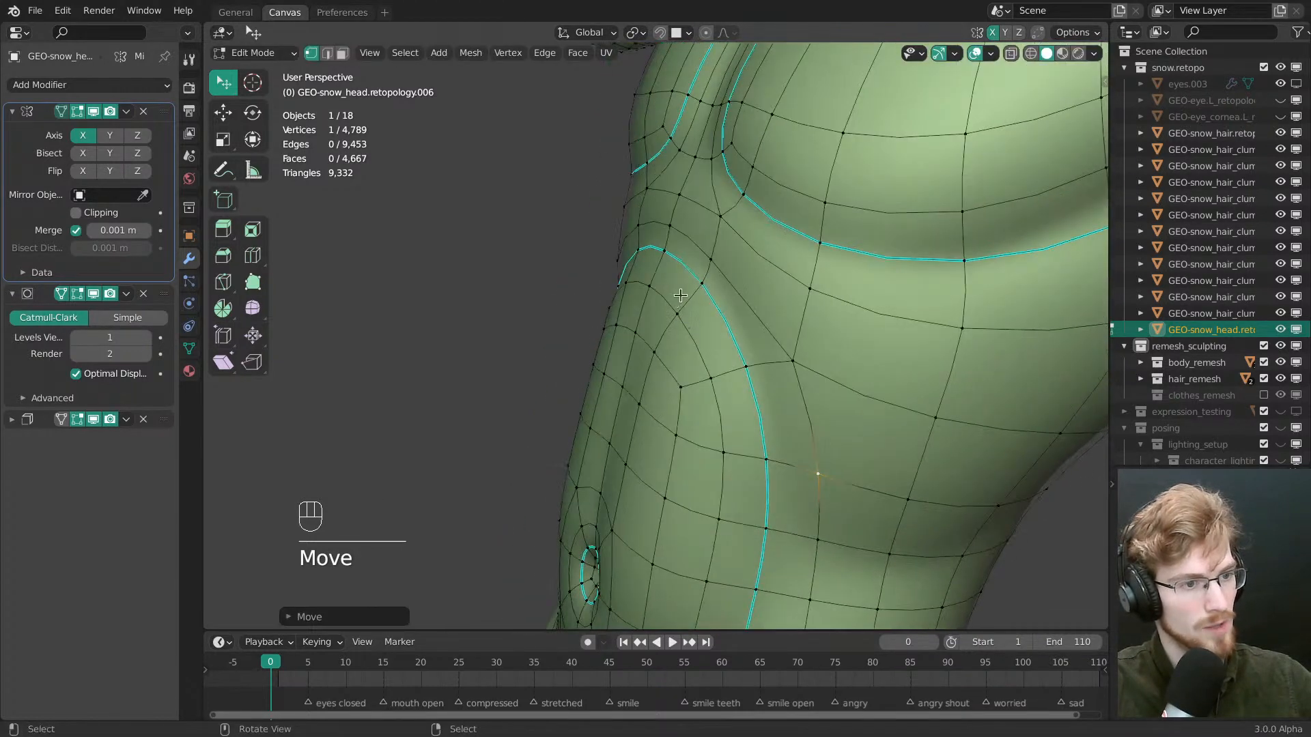
middle_drag(674, 308, 616, 312)
middle_drag(616, 312, 646, 289)
drag(643, 292, 646, 291)
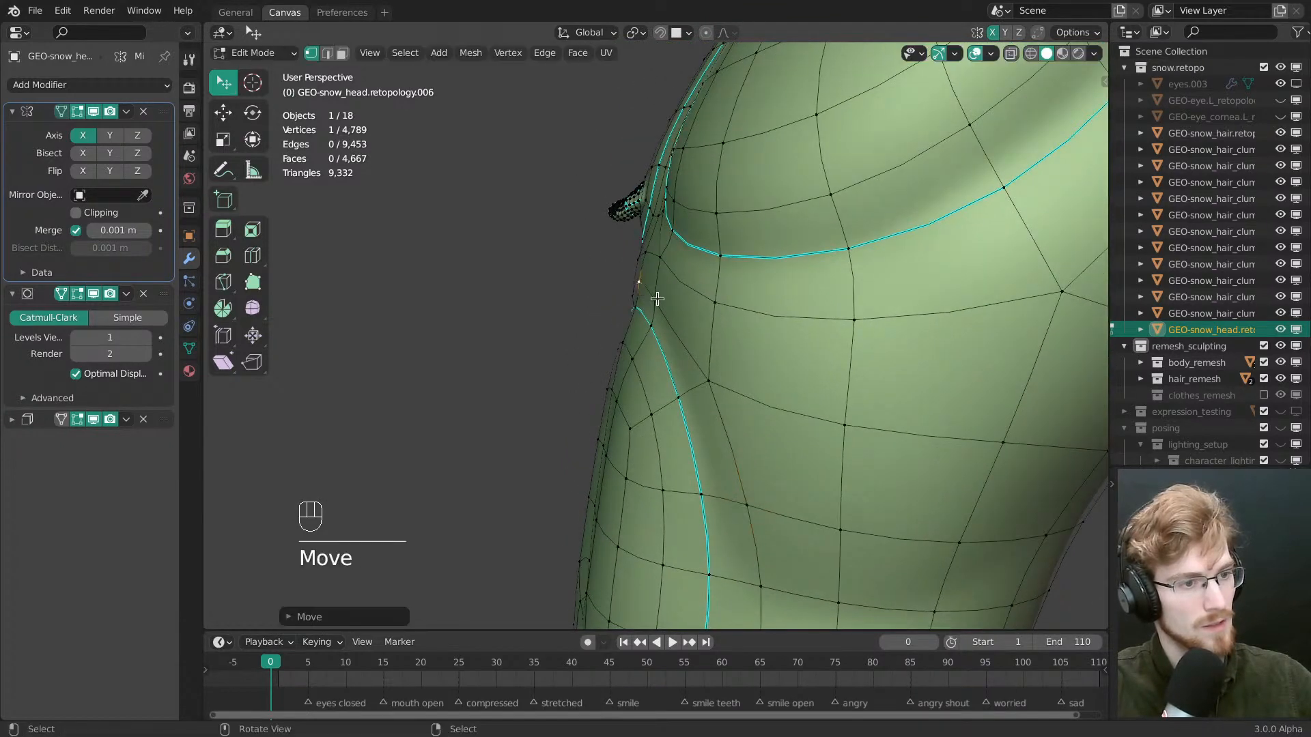
Switch to Sculpt Mode and set the Grab brush radius to 275 px for the area below the chest
key(ctrl+Tab)
click(662, 309)
middle_drag(662, 310, 646, 288)
key(g)
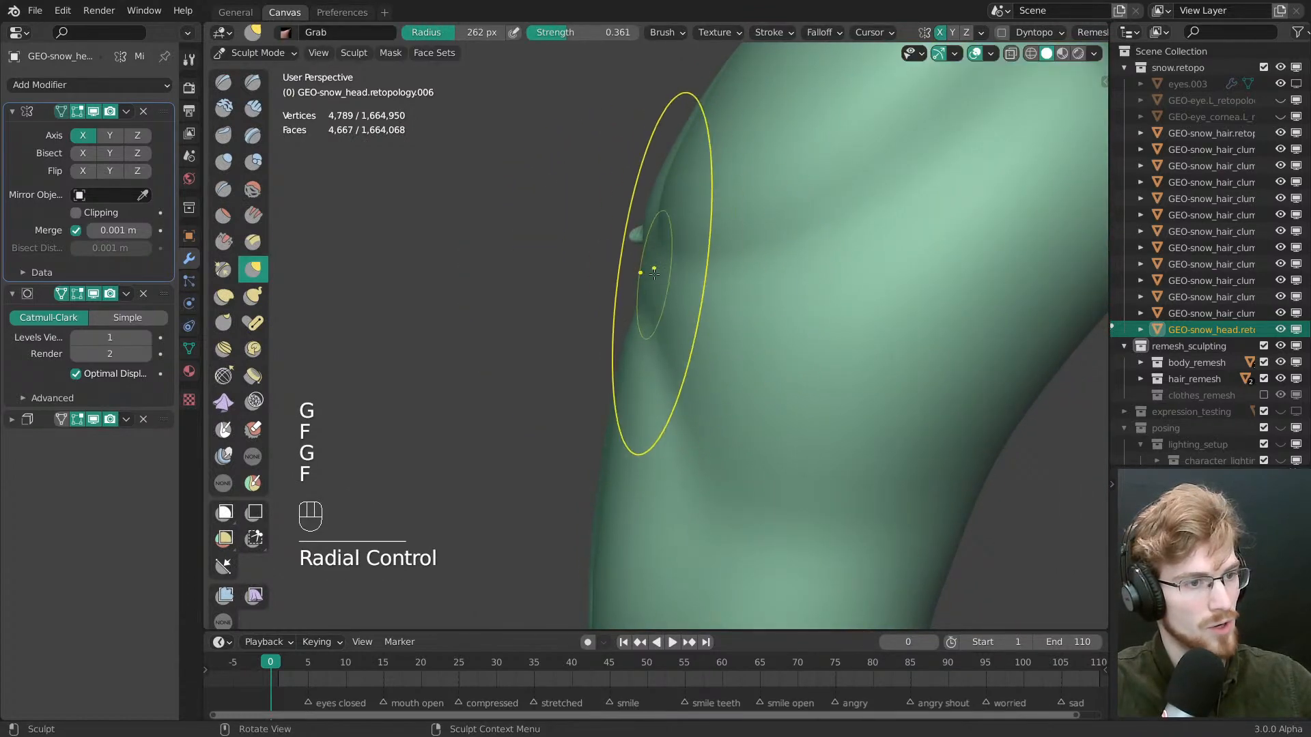
middle_drag(655, 292, 751, 341)
shift+middle_drag(750, 342, 711, 410)
key(shift+z)
key(shift+z)
mouse_move(742, 473)
middle_down()
mouse_move(775, 354)
mouse_move(887, 342)
mouse_move(869, 362)
mouse_move(881, 368)
middle_up()
key(f)
click(948, 338)
Deselect everything in Object Mode and set the body's viewport subdivision to level 2
key(Tab)
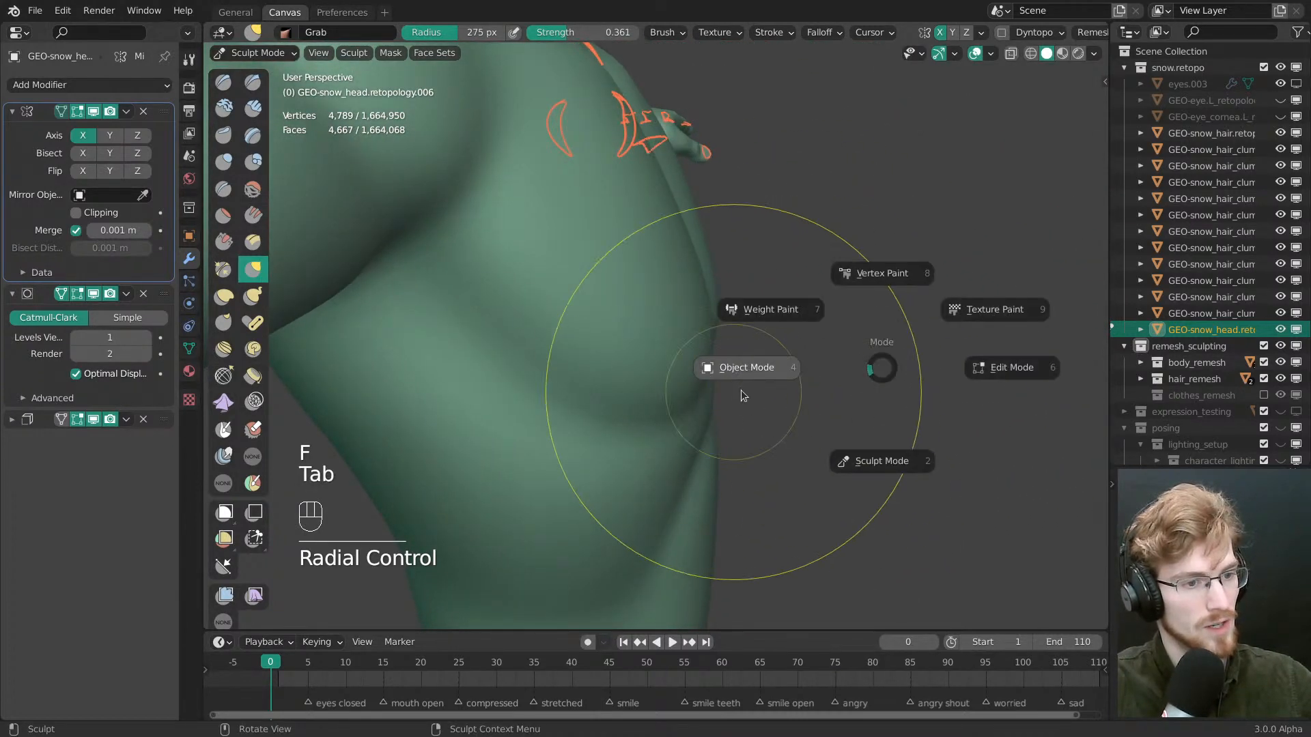
click(743, 396)
mouse_move(714, 372)
middle_down()
mouse_move(722, 405)
mouse_move(696, 334)
mouse_move(737, 404)
mouse_move(697, 381)
mouse_move(729, 378)
mouse_move(693, 365)
middle_up()
key(h)
key(ctrl+z)
key(alt+a)
click(146, 337)
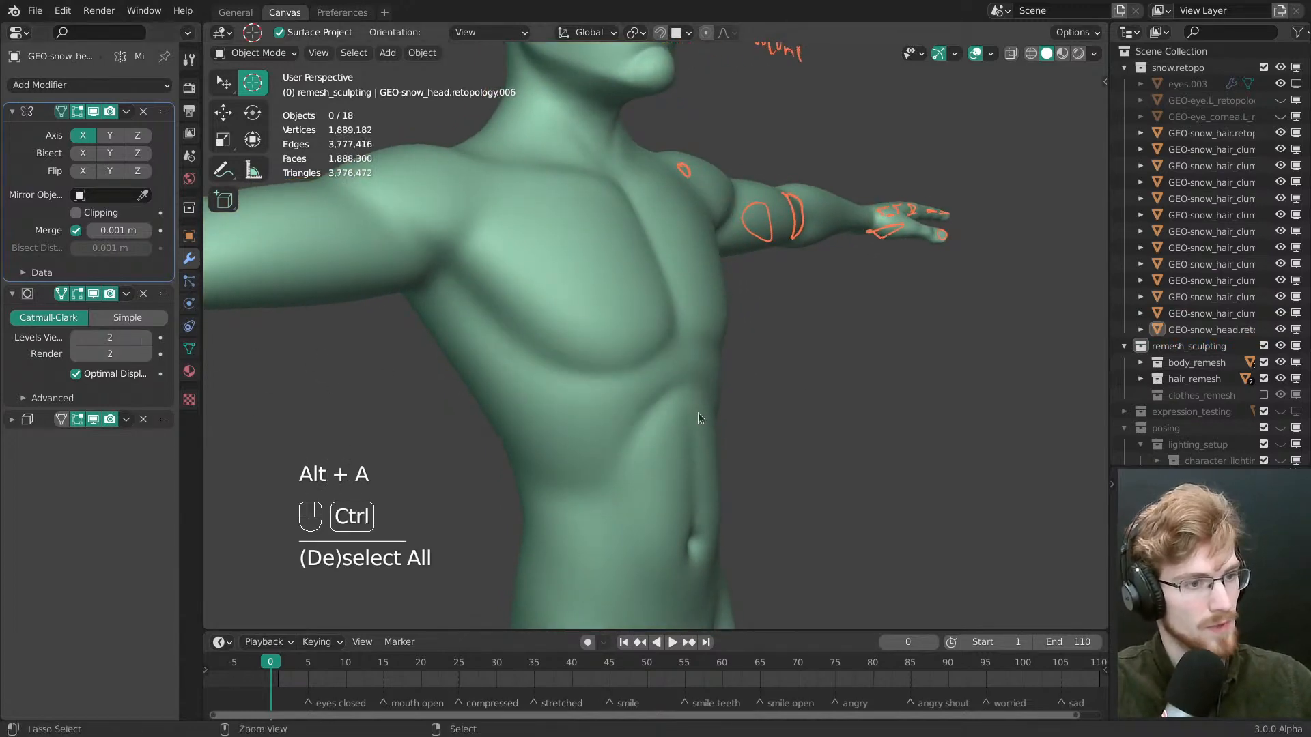
Compare the torso of the retopology with the original sculpt by alternately showing the snow.retopo and remesh_sculpting collections
ctrl+middle_drag(697, 413, 701, 340)
key(2)
key(1)
key(2)
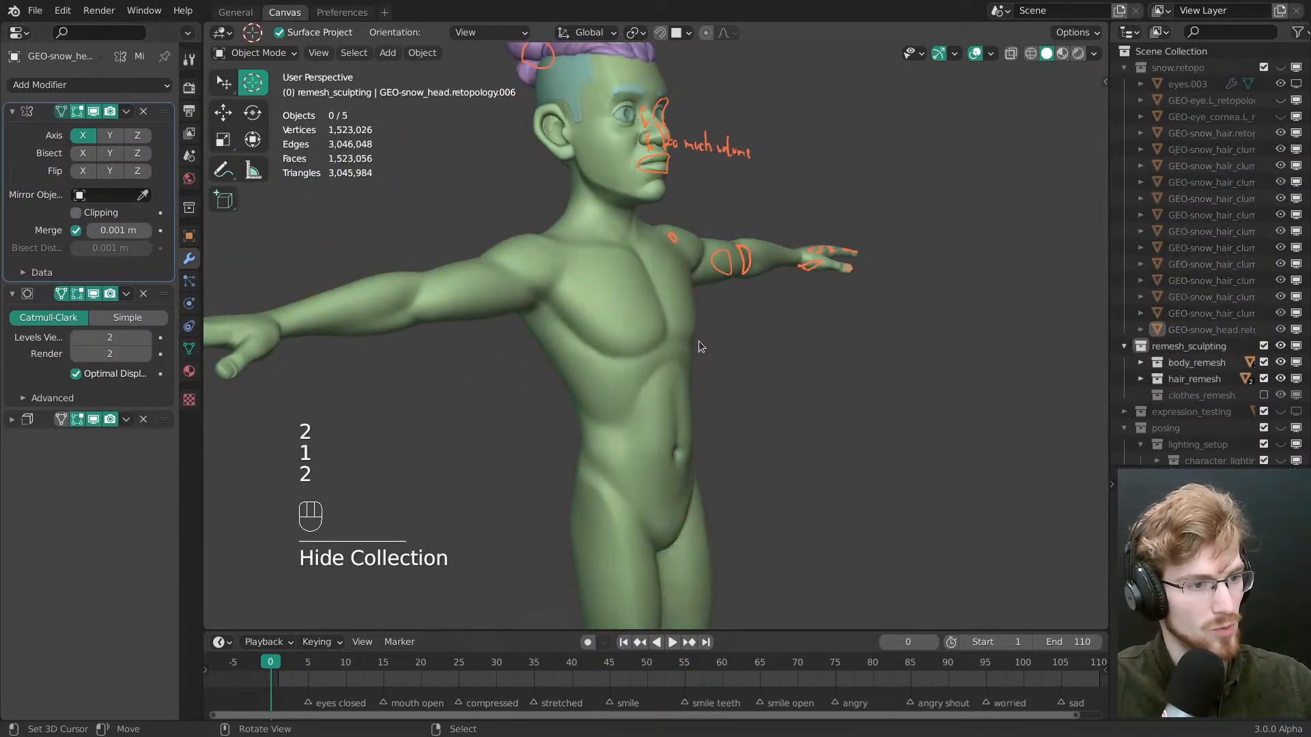
key(1)
key(2)
ctrl+middle_drag(704, 354, 505, 404)
key(1)
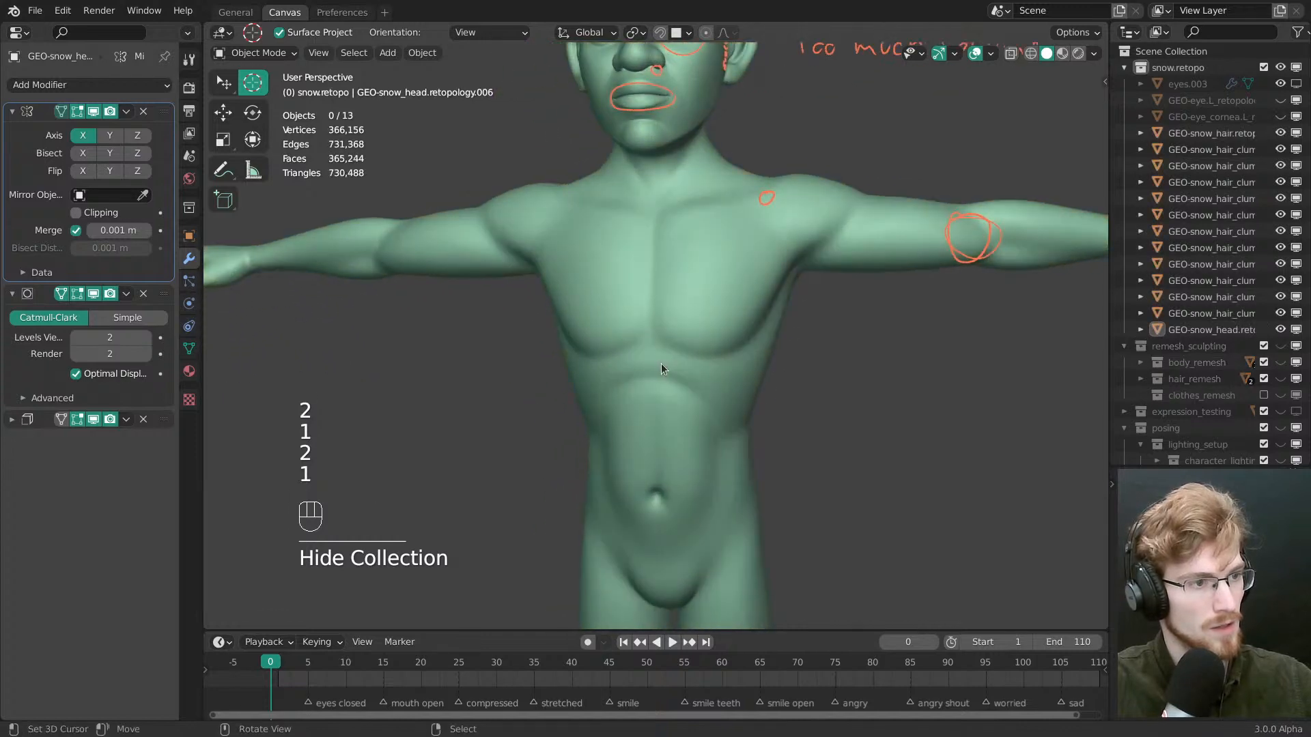
key(2)
Compare the shoulders and arms of the retopology and the sculpt in front view by switching between both collections
shift+middle_drag(595, 315, 800, 425)
key(grave)
ctrl+middle_drag(732, 334, 717, 433)
shift+middle_drag(682, 362, 699, 325)
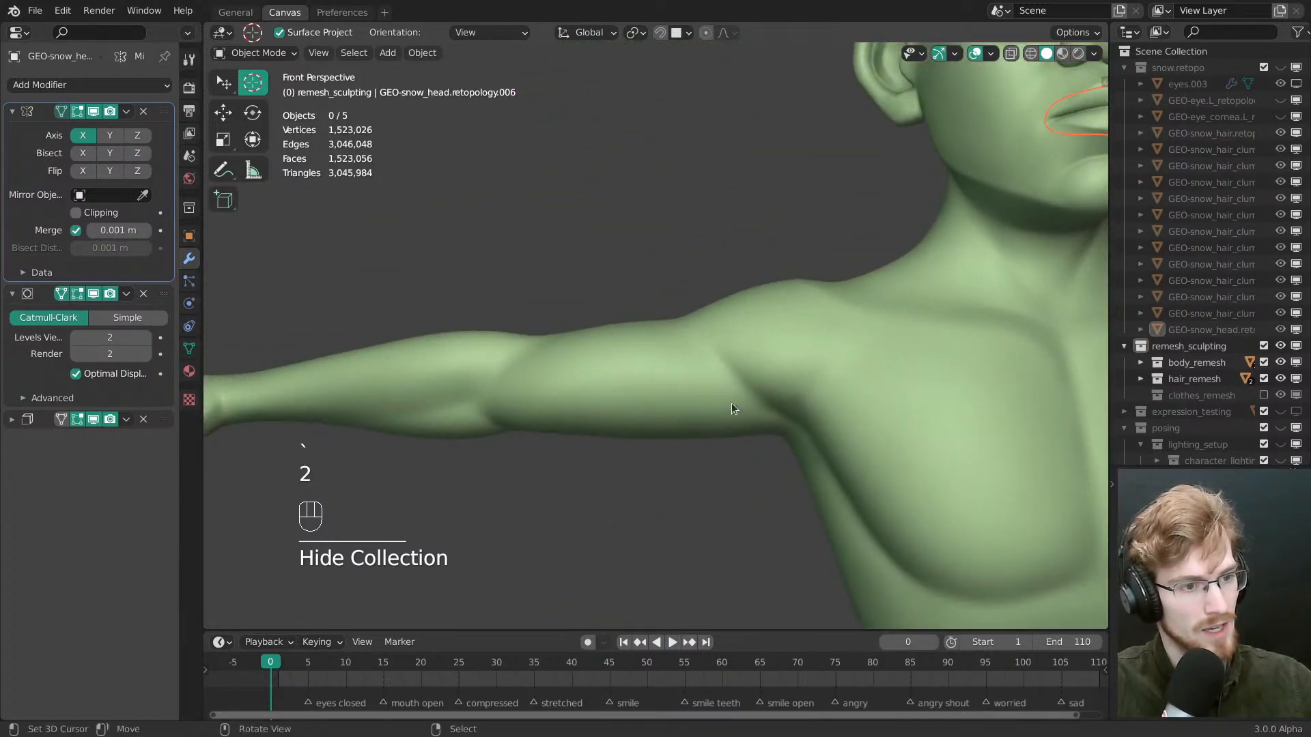
key(1)
key(2)
key(1)
key(2)
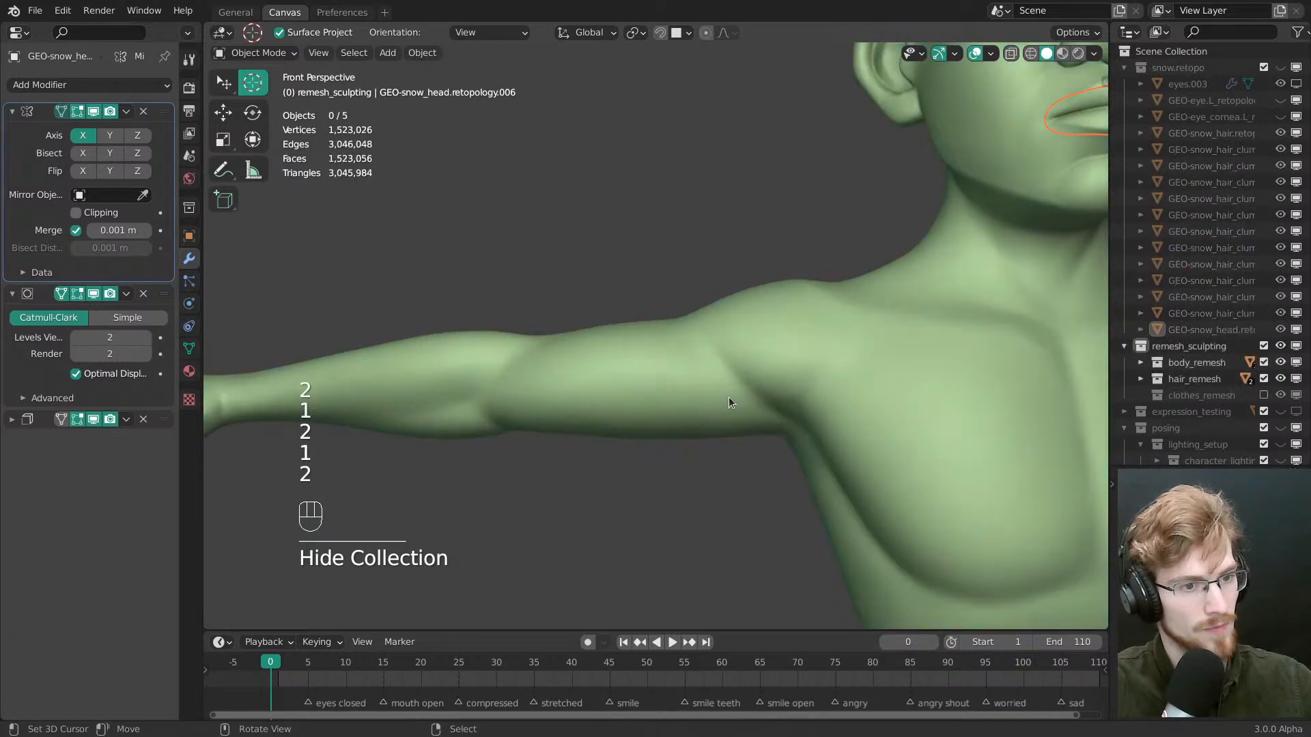
key(1)
key(2)
key(1)
key(2)
key(1)
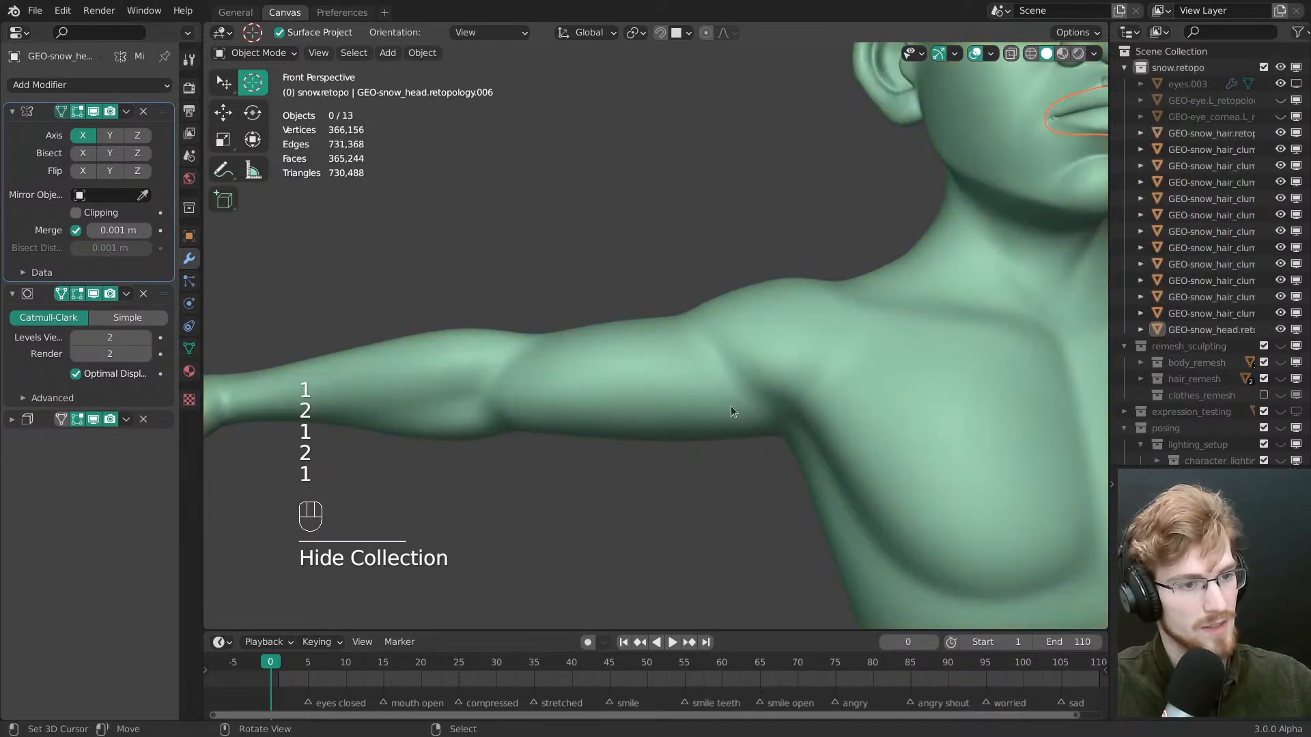
ctrl+middle_drag(732, 405, 757, 369)
shift+middle_drag(1086, 416, 632, 420)
key(2)
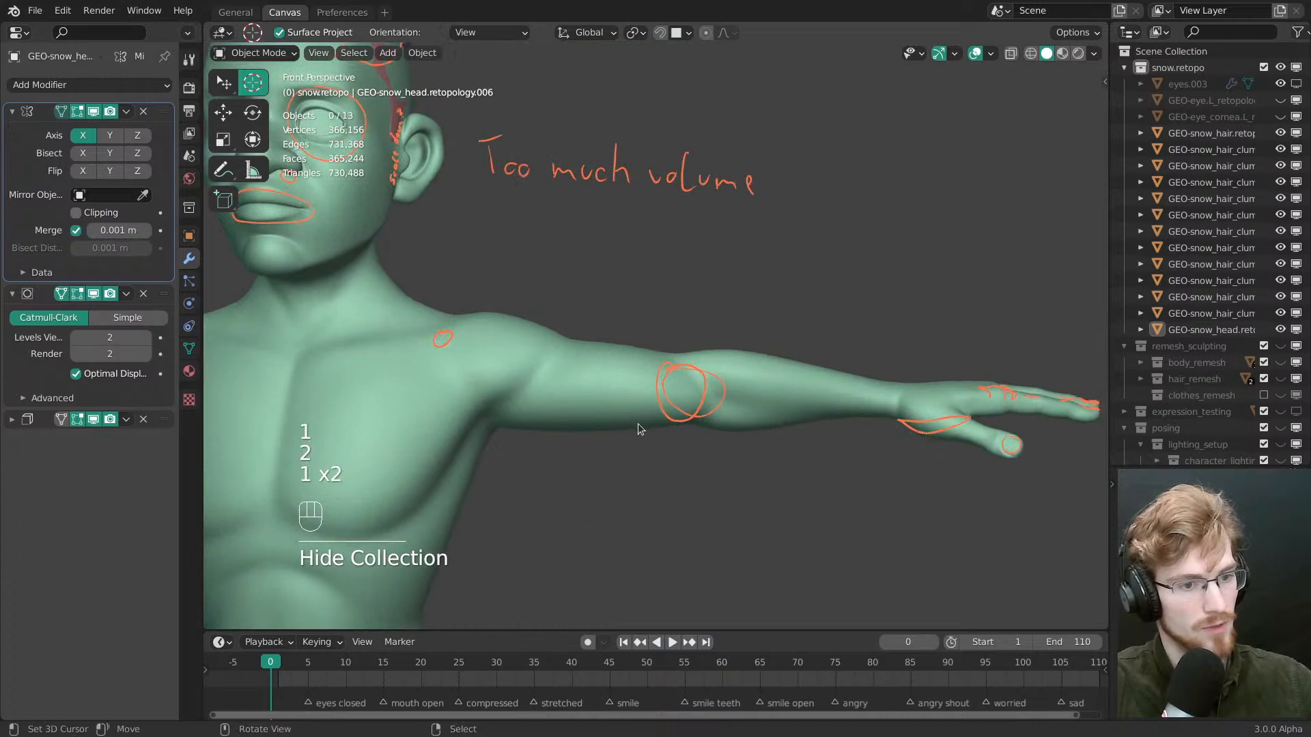
key(1)
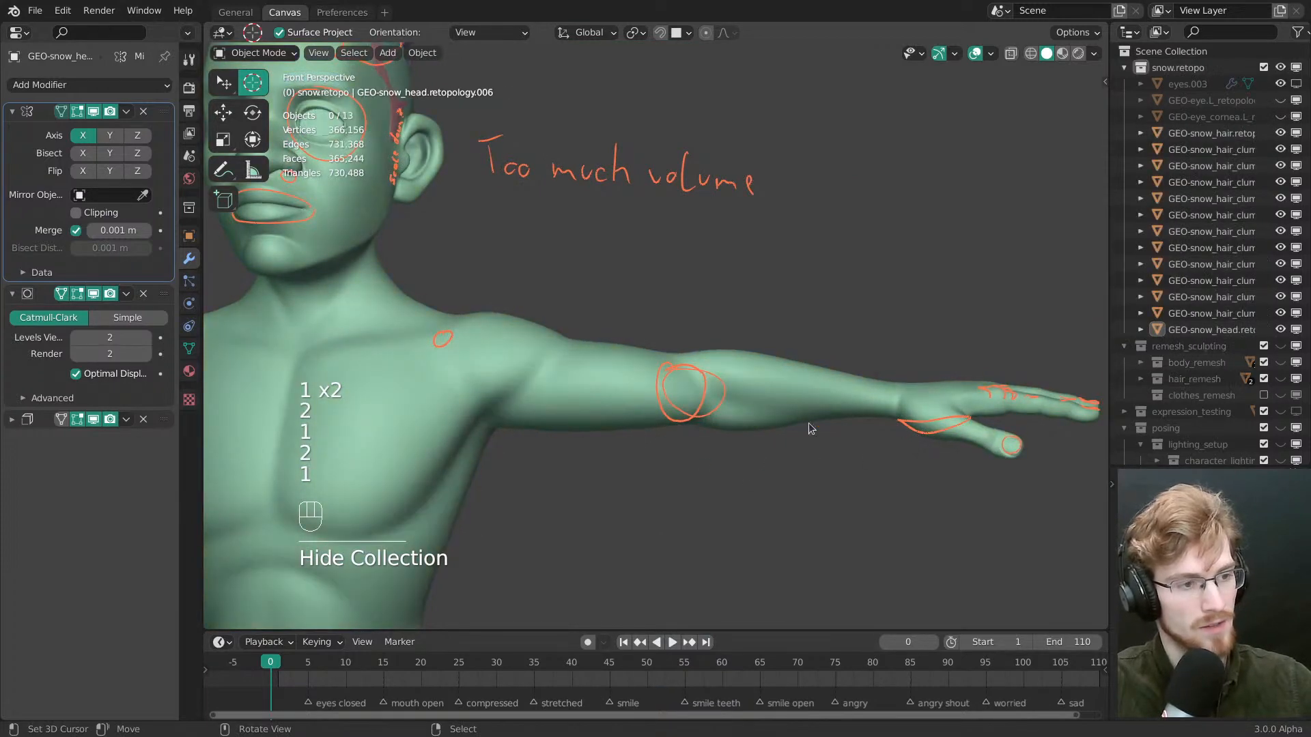
shift+middle_drag(632, 410, 763, 396)
key(2)
Show the snow.retopo collection again, select its body mesh and enter Sculpt Mode
right_click(657, 360)
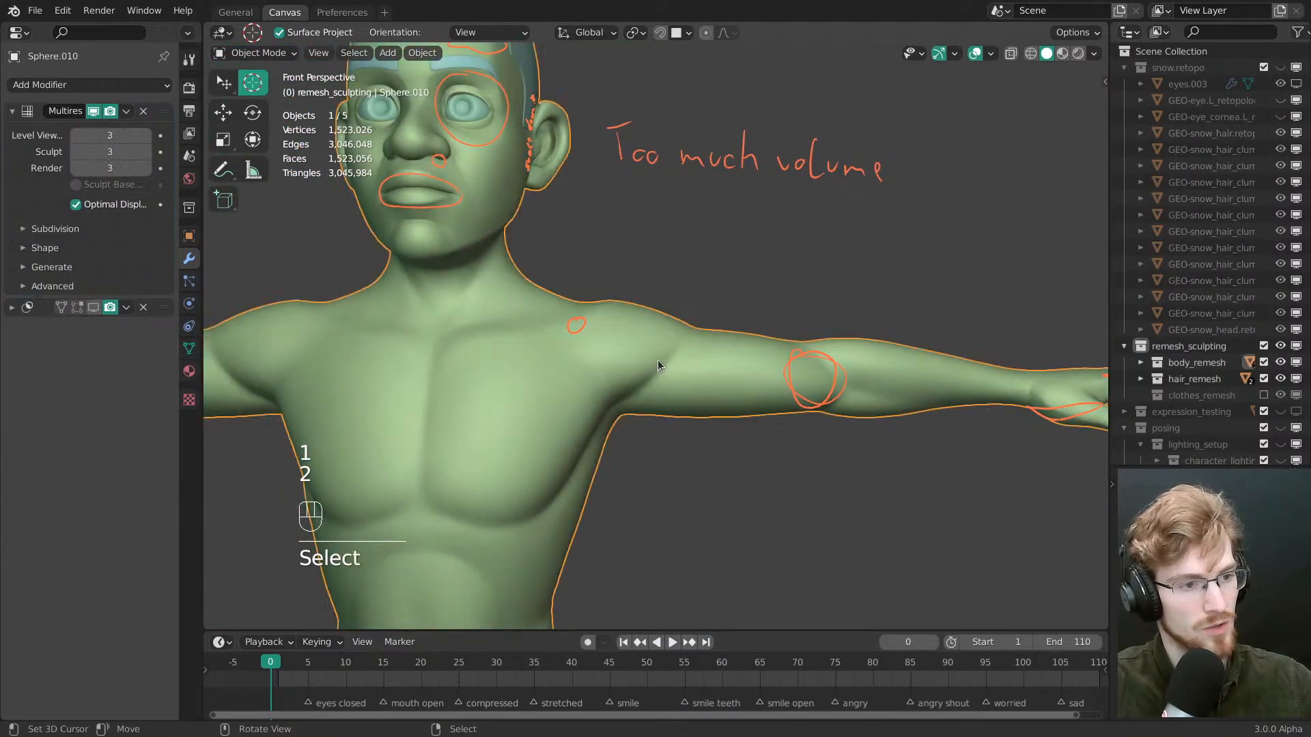
key(1)
right_click(662, 365)
mouse_move(661, 327)
ctrl+middle_down()
mouse_move(650, 335)
mouse_move(681, 350)
mouse_move(669, 386)
mouse_move(657, 301)
ctrl+middle_up()
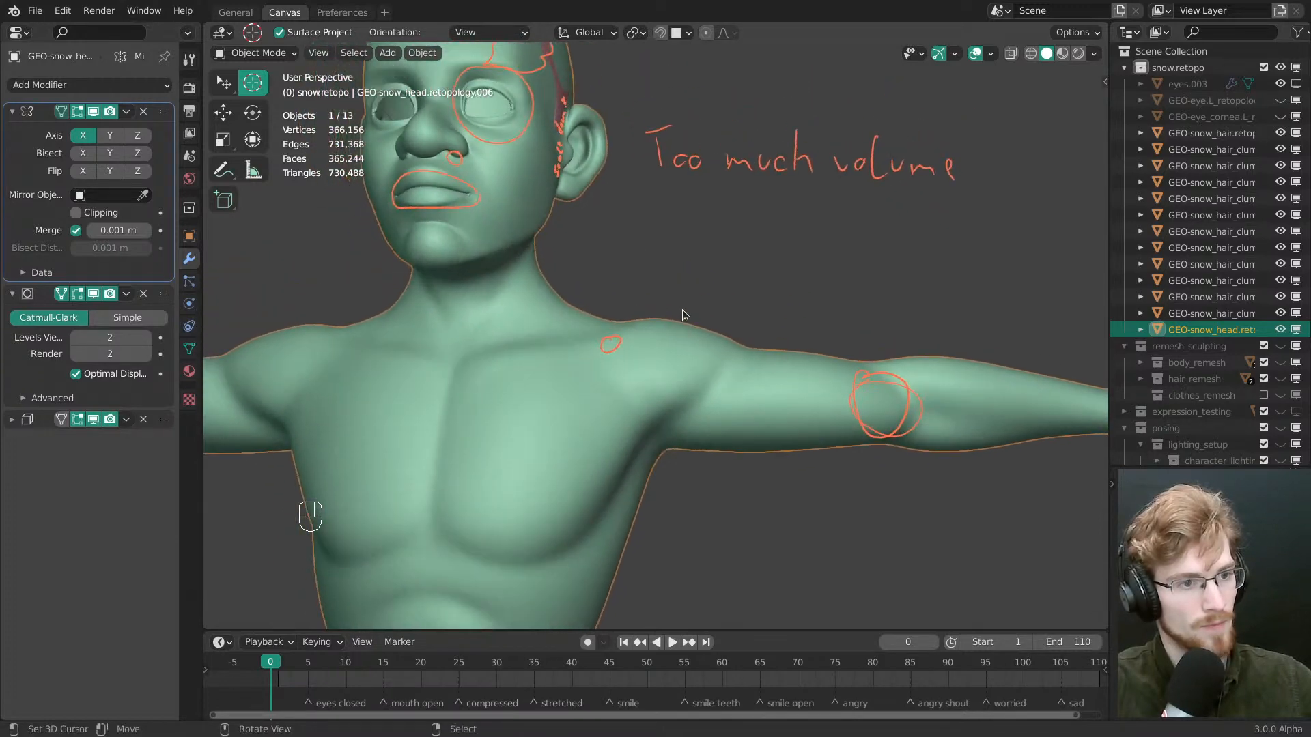
key(Tab)
click(683, 399)
Hide the annotations in the viewport overlays and set the Grab brush radius to 106 px at the elbow
middle_drag(796, 405, 727, 401)
mouse_move(727, 402)
shift+middle_down()
mouse_move(870, 420)
mouse_move(580, 331)
shift+middle_up()
key(z)
mouse_move(580, 331)
ctrl+middle_down()
mouse_move(645, 342)
mouse_move(703, 378)
mouse_move(758, 286)
mouse_move(717, 264)
mouse_move(752, 327)
ctrl+middle_up()
key(z)
click(991, 53)
key(f)
click(633, 305)
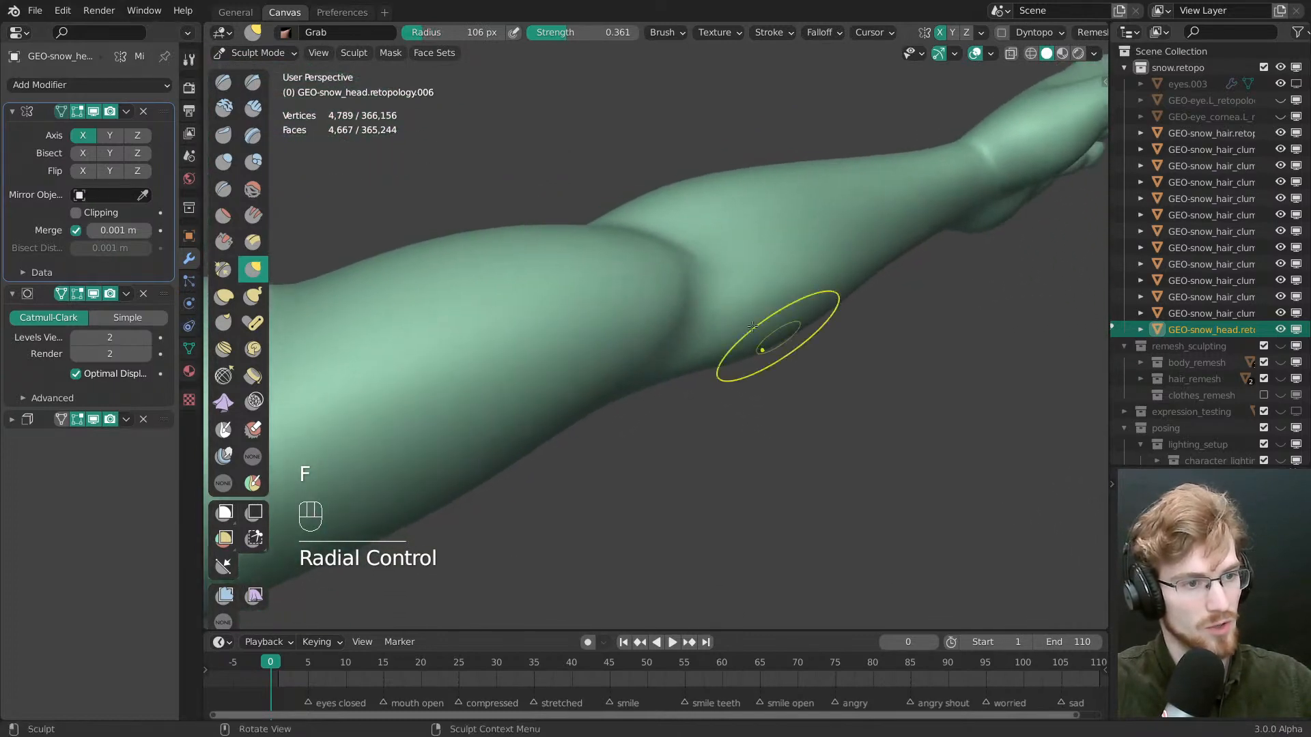
Show the wireframe on the elbow and set the Grab brush radius to 61 px
mouse_move(645, 343)
middle_down()
mouse_move(714, 329)
mouse_move(738, 299)
middle_up()
key(f)
click(717, 336)
key(shift+z)
key(f)
click(729, 315)
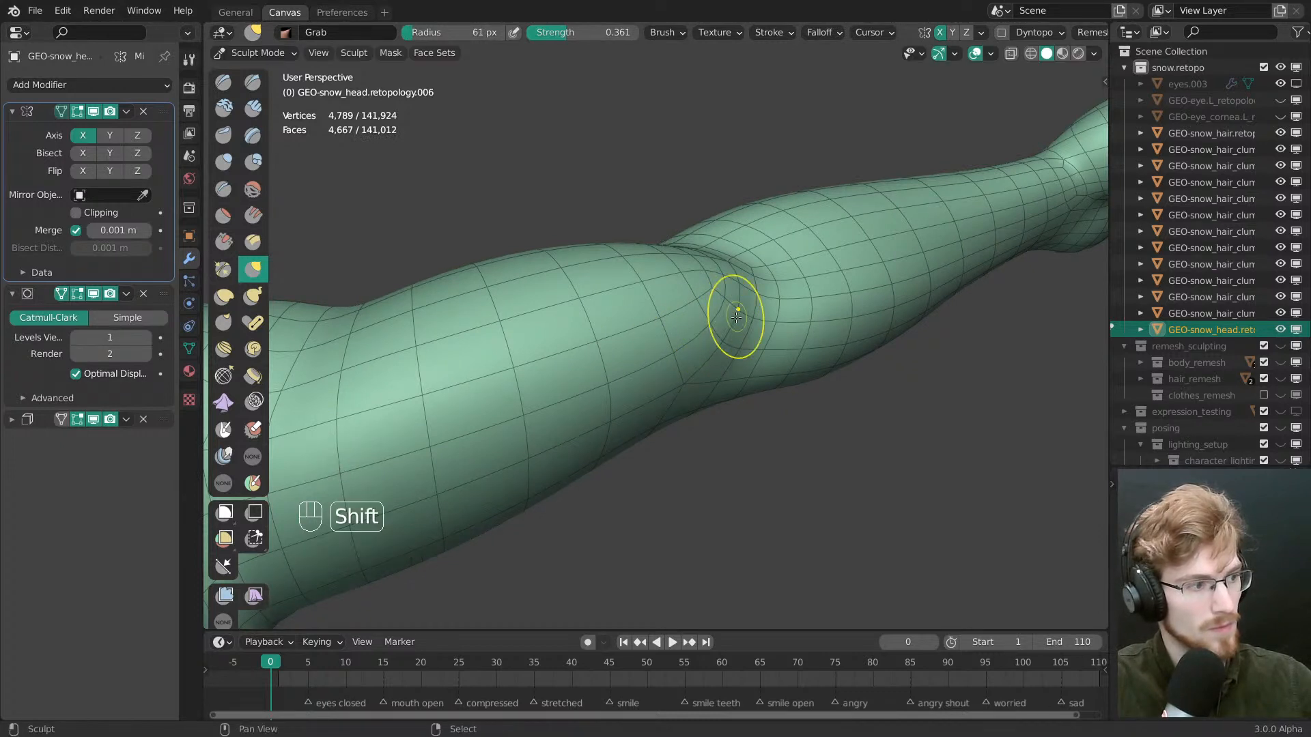
Turn off the last modifier's viewport display and open the elbow mesh in Edit Mode
click(93, 419)
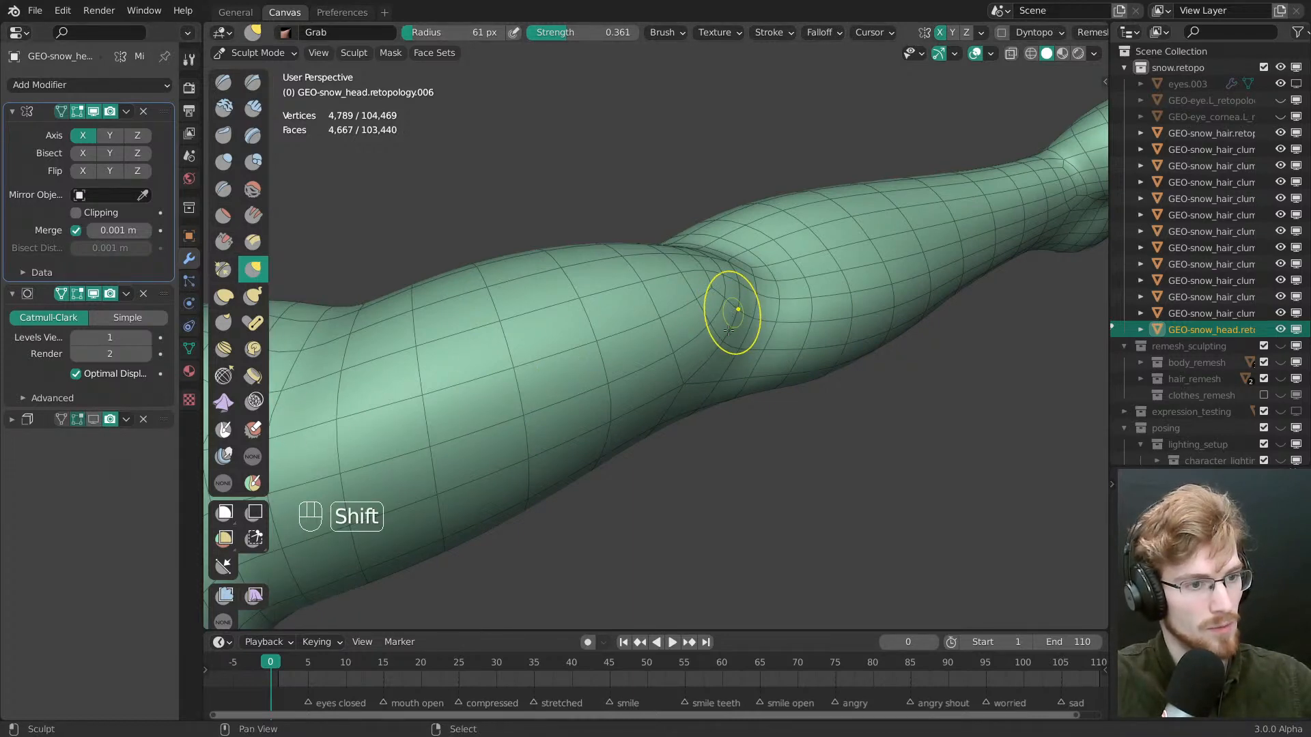
middle_drag(574, 339, 754, 346)
key(Tab)
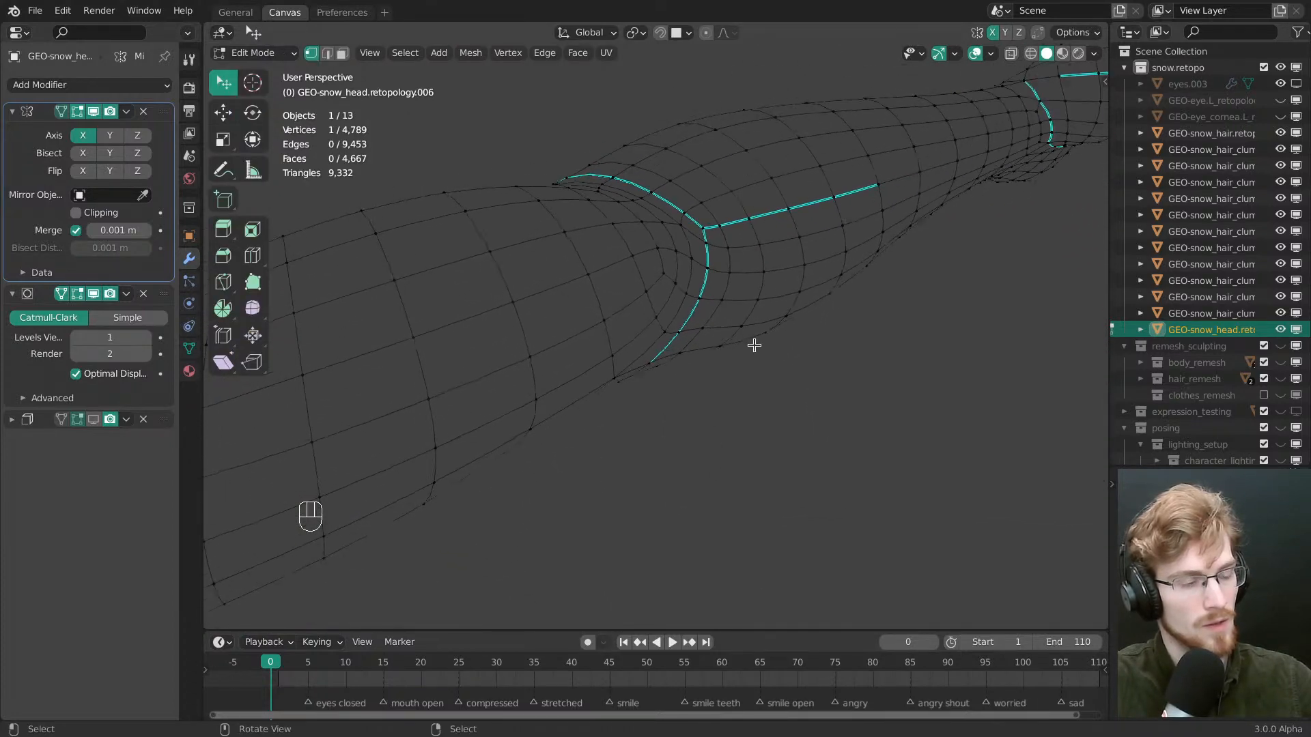
Return to Object Mode with the wireframe hidden and save the file
key(Tab)
key(alt+a)
ctrl+middle_drag(690, 271, 670, 322)
key(shift+z)
key(ctrl+s)
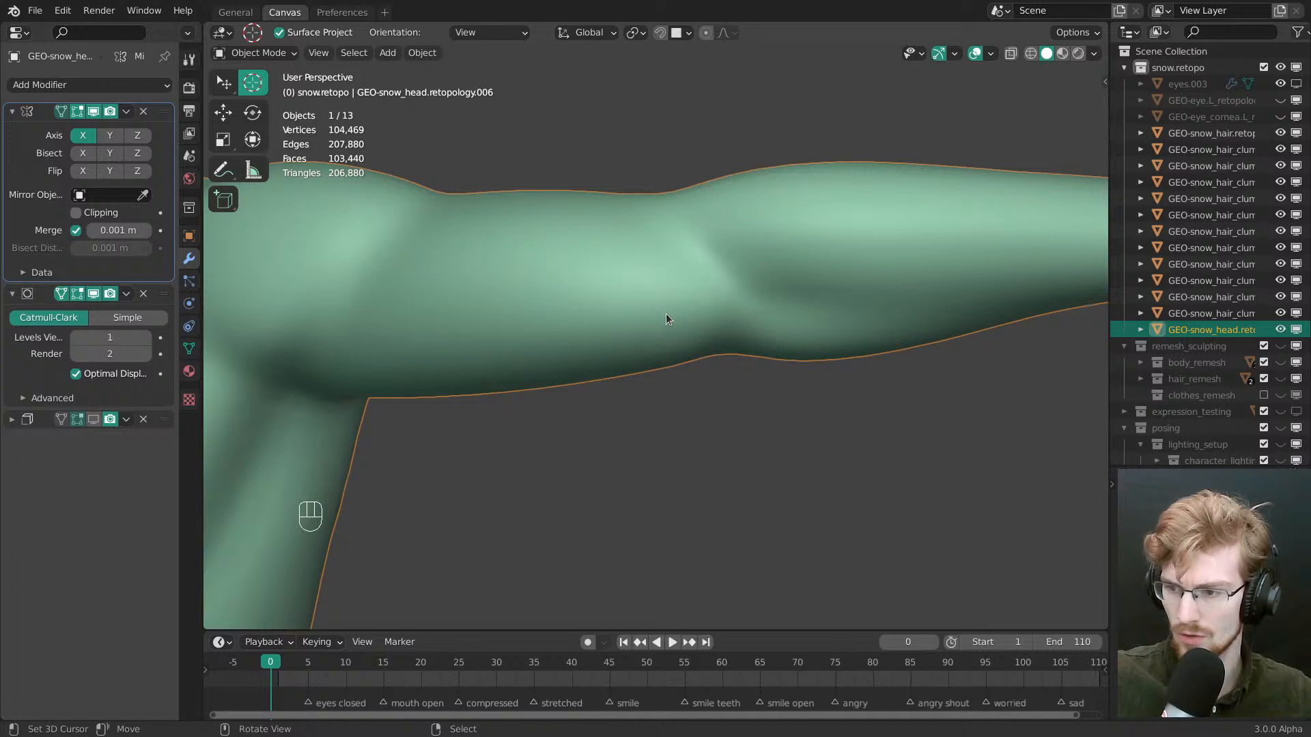
Enter Edit Mode at the elbow and disable the Hidden Wire overlay
middle_drag(666, 319, 649, 287)
key(Tab)
middle_drag(769, 291, 690, 301)
click(990, 54)
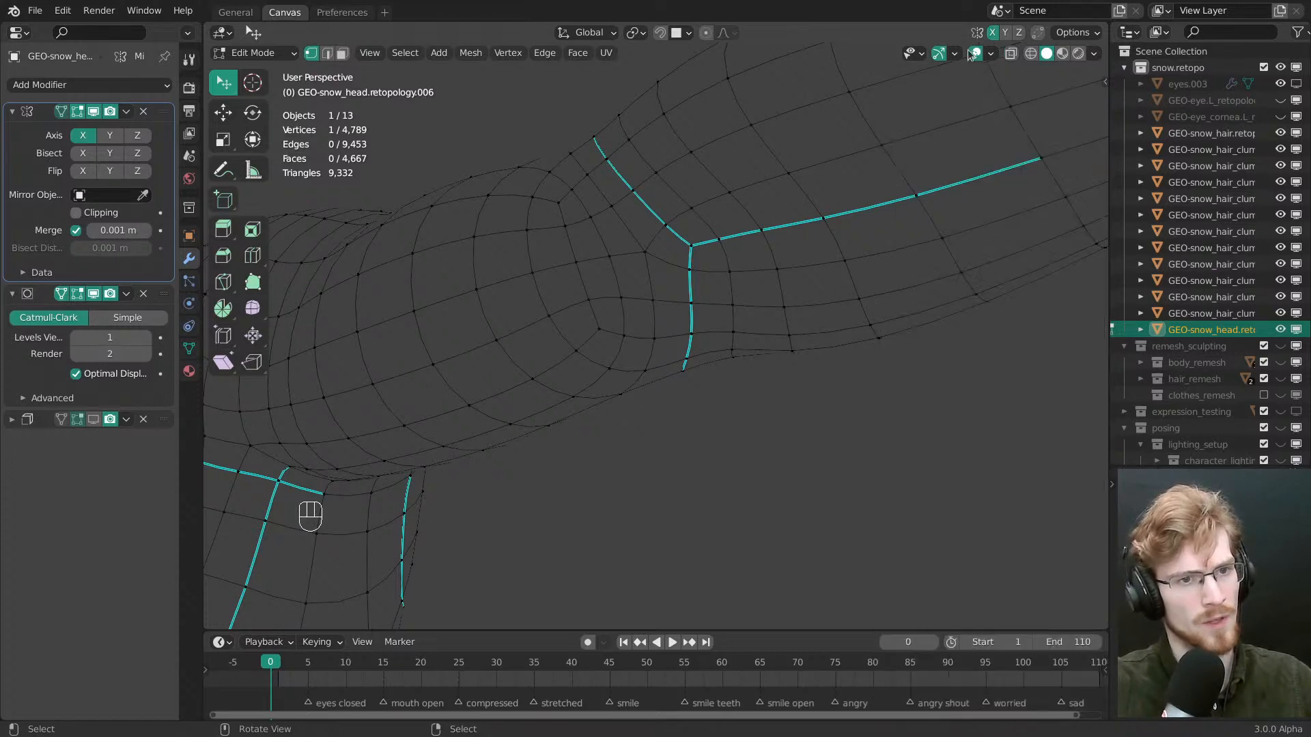
click(991, 54)
click(910, 515)
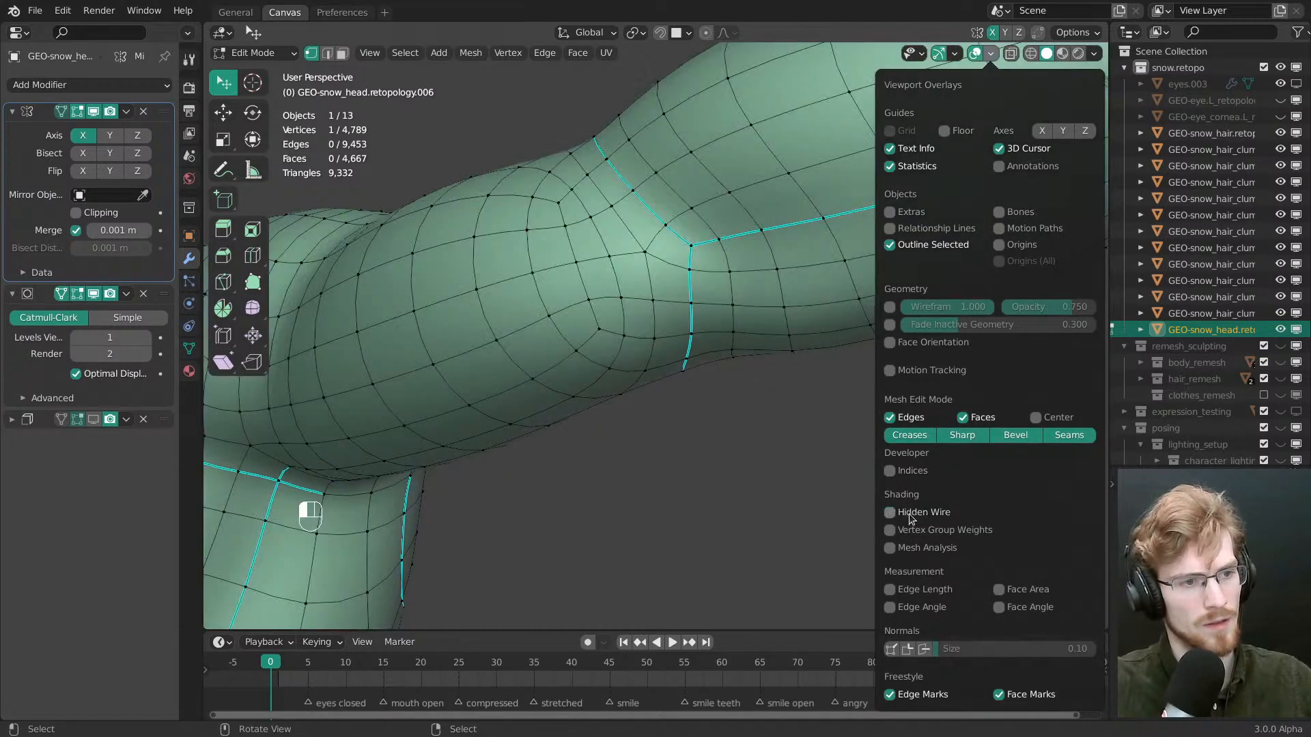
Move the vertices beside the creased edges around the elbow to reshape the fold
mouse_move(717, 426)
middle_down()
mouse_move(680, 387)
mouse_move(664, 211)
mouse_move(669, 222)
middle_up()
middle_drag(676, 327, 662, 318)
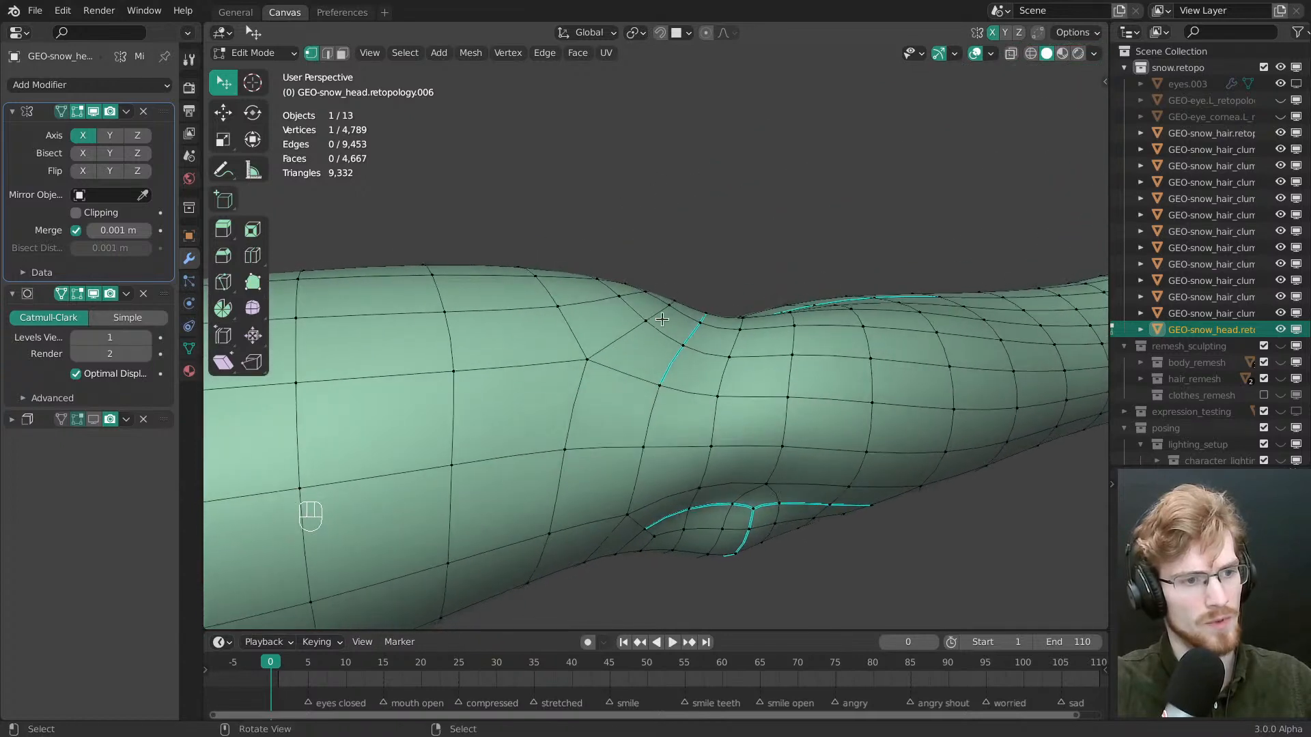
drag(681, 344, 671, 389)
middle_drag(672, 395, 684, 451)
drag(652, 339, 671, 302)
middle_drag(670, 311, 649, 330)
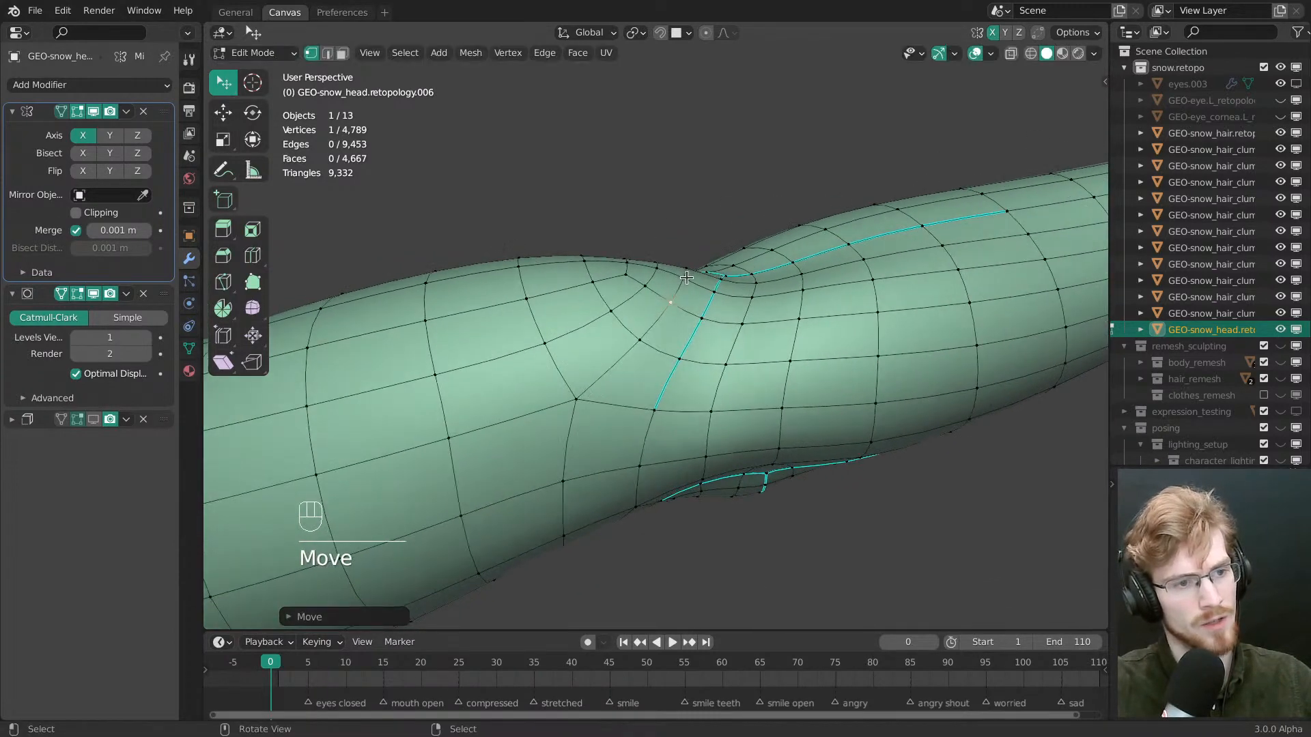
drag(686, 278, 687, 280)
middle_drag(687, 280, 642, 328)
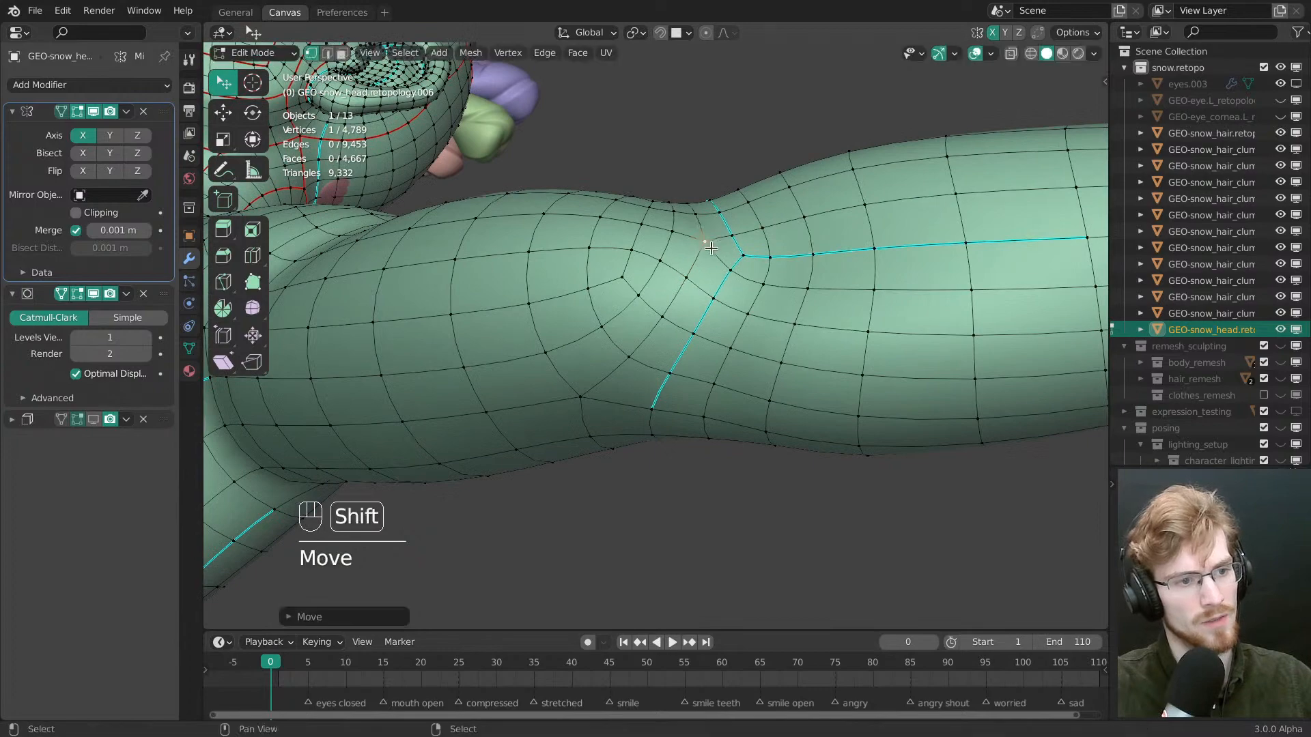
Switch to Sculpt Mode with the Grab brush at the elbow
middle_drag(706, 243, 678, 216)
key(Tab)
click(685, 304)
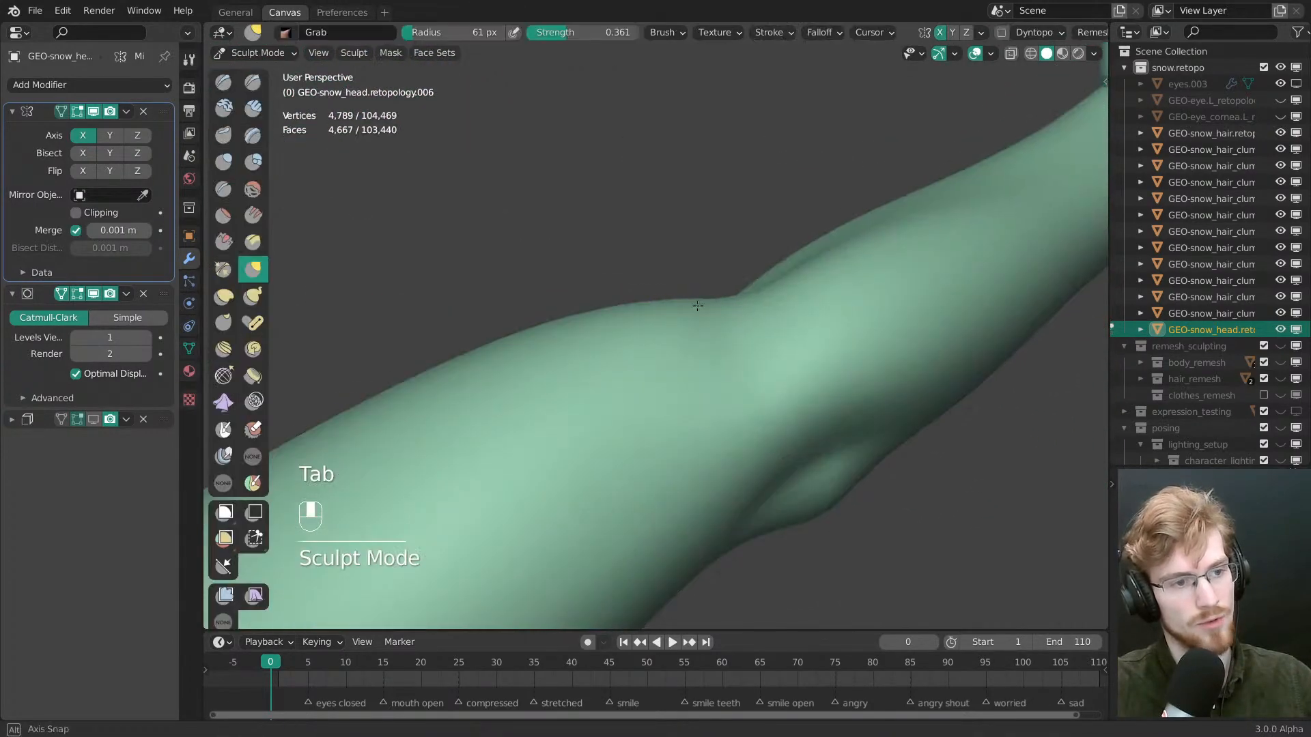
Set the Grab brush radius to 63 px and show the wireframe over the elbow
mouse_move(699, 301)
middle_down()
mouse_move(711, 529)
mouse_move(761, 243)
mouse_move(750, 348)
middle_up()
mouse_move(750, 348)
ctrl+middle_down()
mouse_move(746, 327)
mouse_move(790, 255)
mouse_move(700, 274)
mouse_move(699, 239)
ctrl+middle_up()
key(f)
click(697, 314)
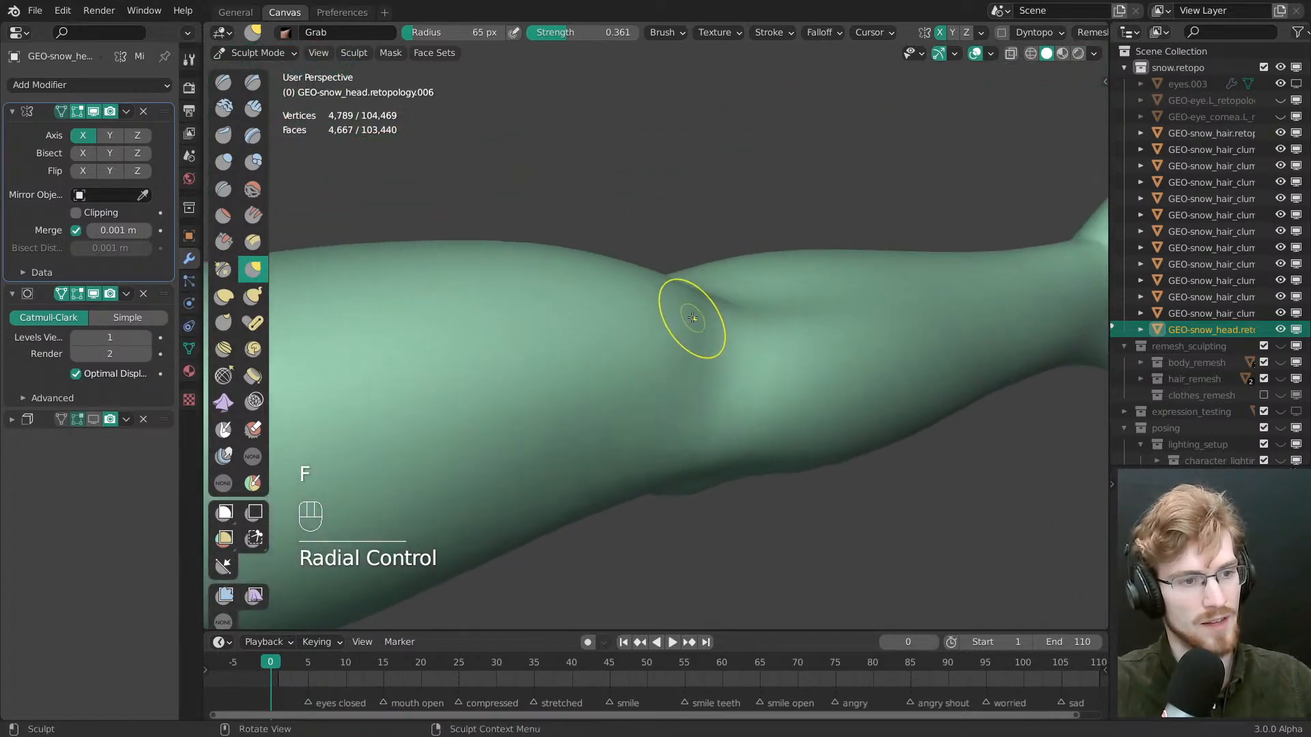
middle_drag(690, 348, 711, 338)
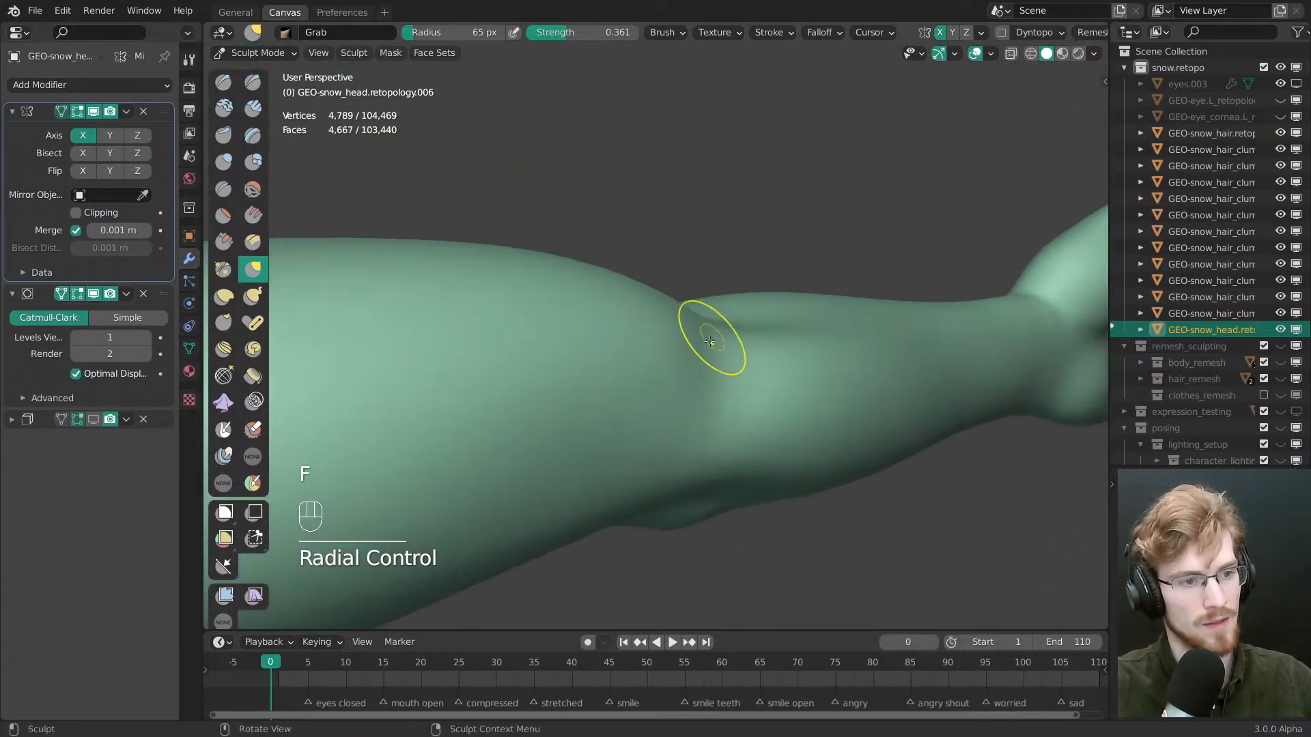
key(shift+z)
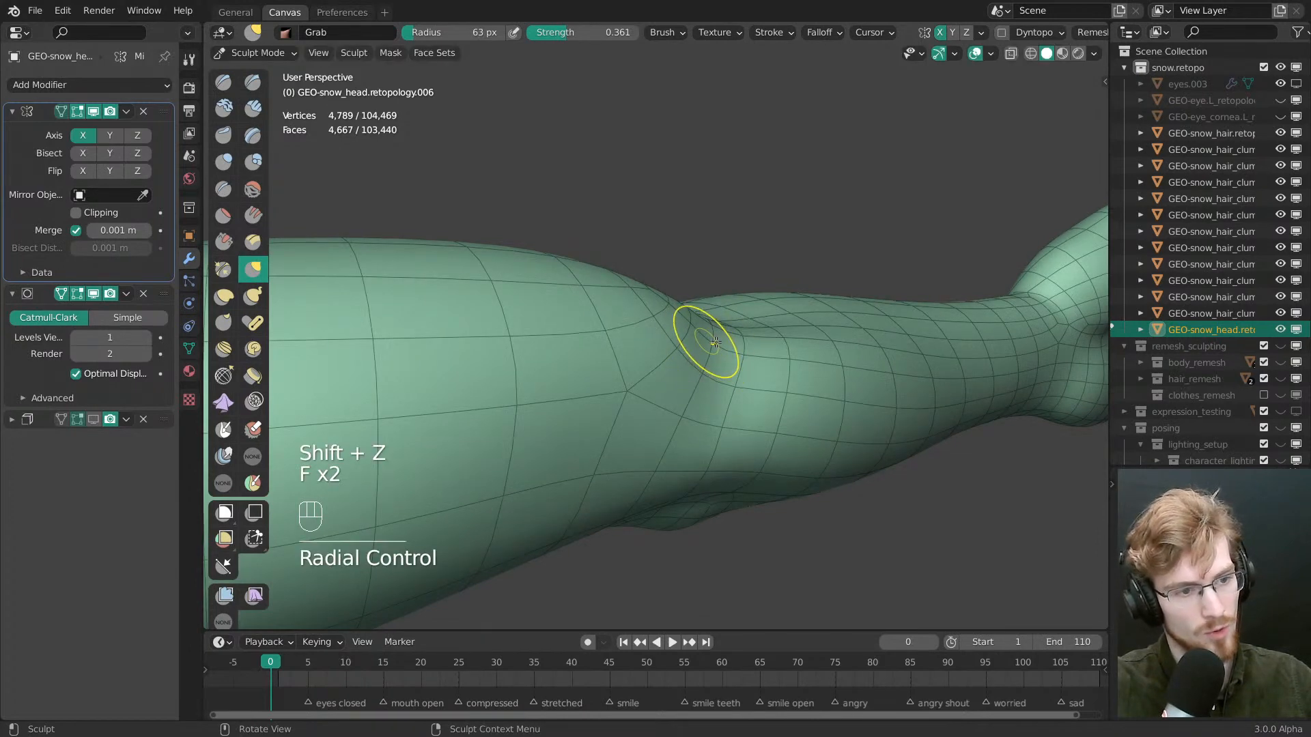
middle_drag(728, 331, 649, 410)
Enter Edit Mode with nothing selected and adjust individual vertices along the elbow fold
key(Tab)
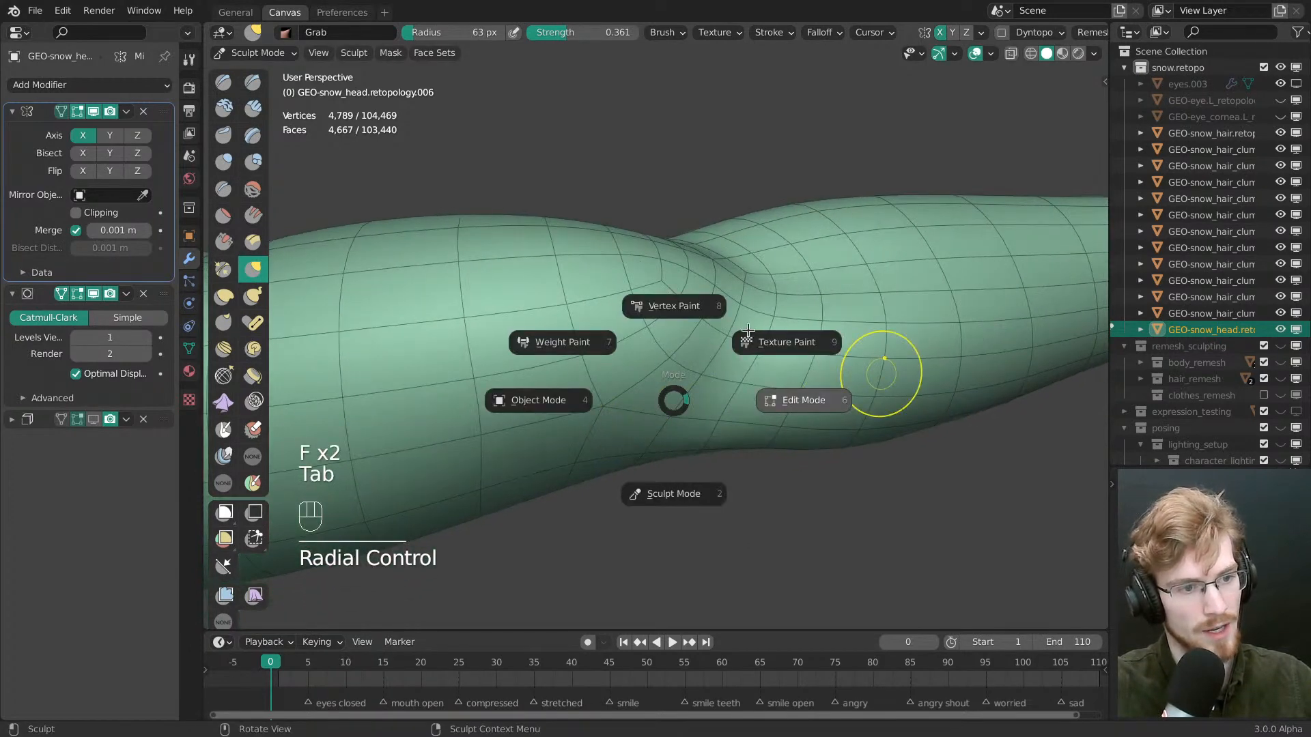
middle_drag(853, 355, 739, 238)
key(alt+a)
key(w)
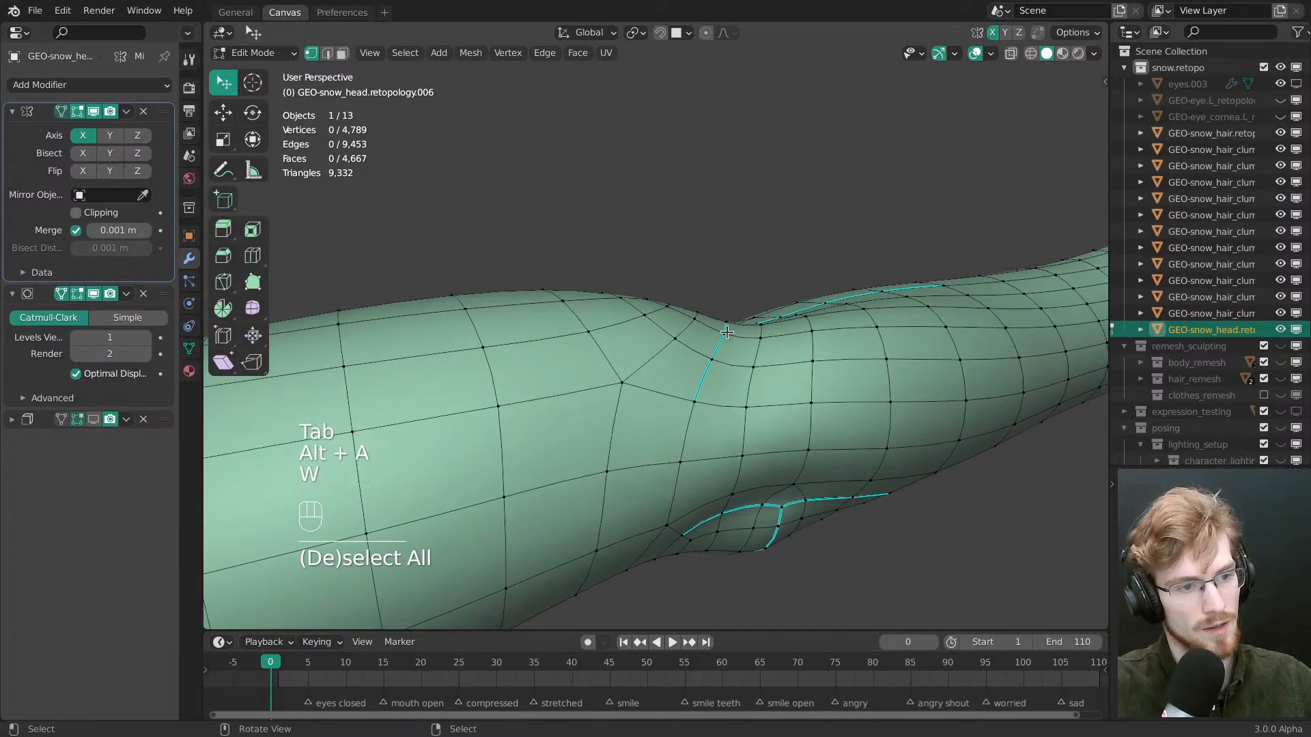
drag(729, 330, 724, 334)
middle_drag(724, 334, 723, 353)
drag(723, 353, 685, 340)
middle_drag(686, 340, 689, 580)
shift+middle_drag(733, 286, 690, 374)
drag(710, 336, 705, 331)
drag(712, 299, 708, 304)
Return to Object Mode, clear the selection and hide the wireframe to examine the elbow fold
key(Tab)
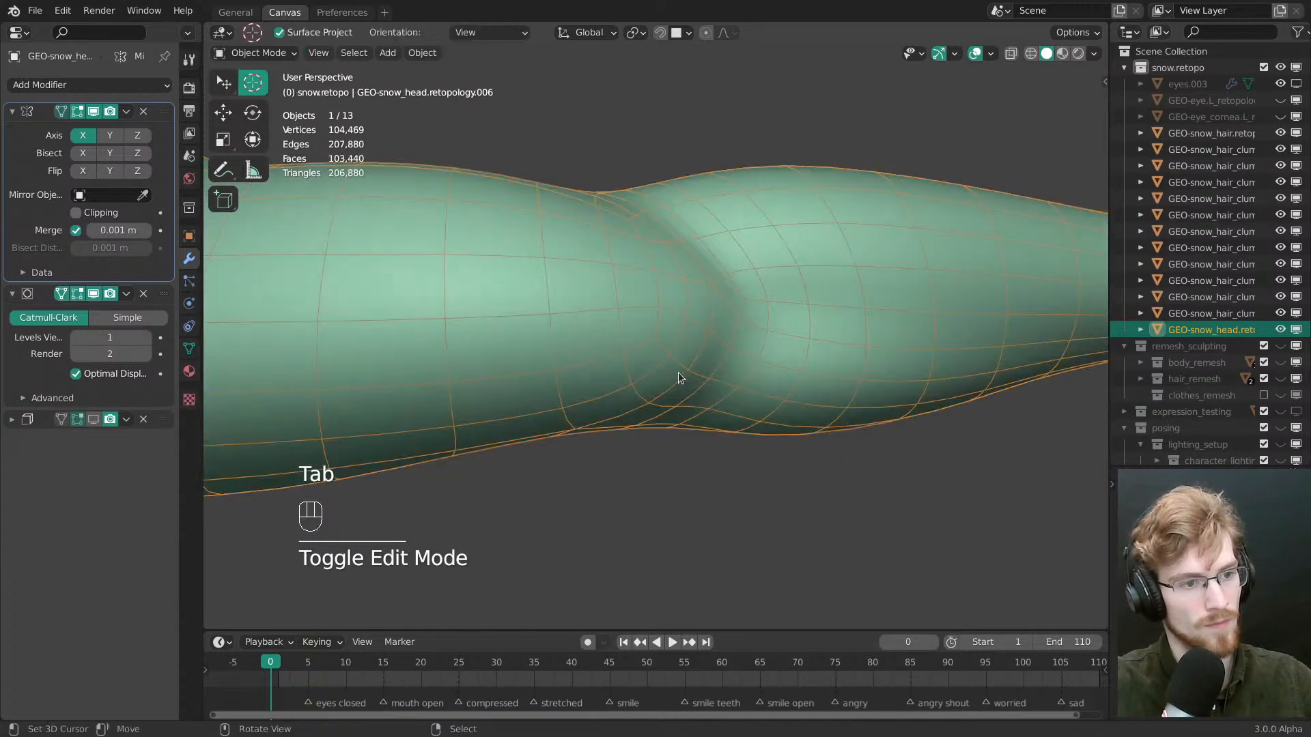
ctrl+middle_drag(678, 372, 670, 254)
key(alt+a)
middle_drag(718, 483, 695, 372)
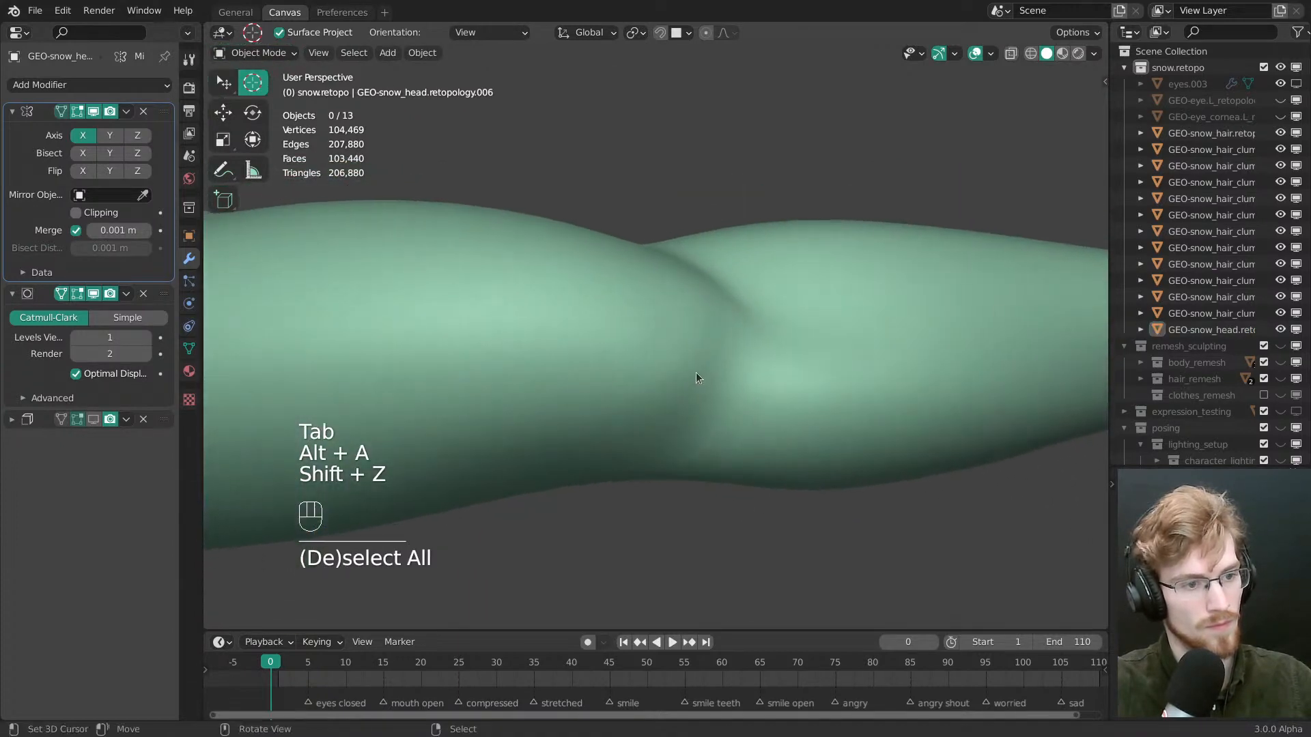
Enter Edit Mode and move the vertices at the lower end of the elbow's creased edges
key(Tab)
middle_drag(707, 286, 684, 374)
drag(684, 373, 702, 350)
shift+middle_drag(636, 412, 679, 360)
drag(684, 342, 688, 336)
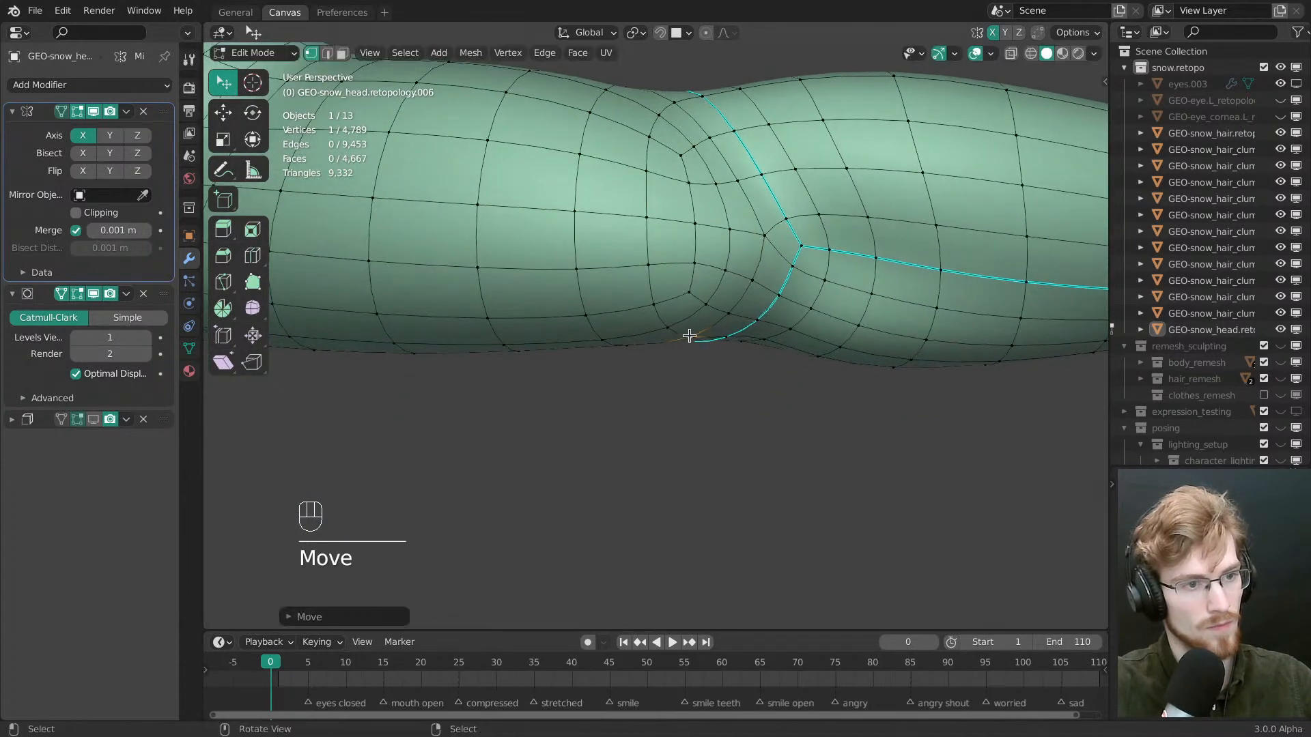
Switch to Sculpt Mode with the wireframe shown, hide the viewport subdivision and choose the Topology brush at a 76 px radius
mouse_move(689, 336)
middle_down()
mouse_move(682, 238)
mouse_move(677, 270)
middle_up()
key(Tab)
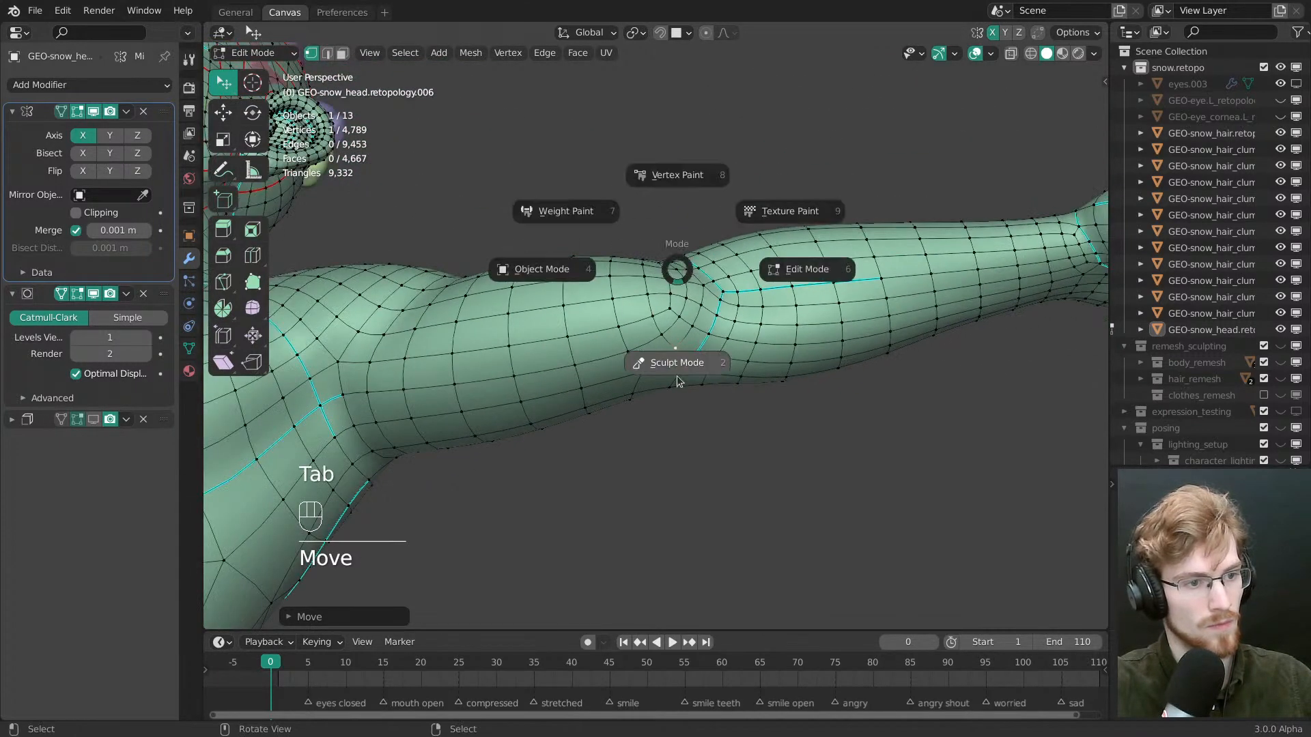
click(649, 305)
key(shift+z)
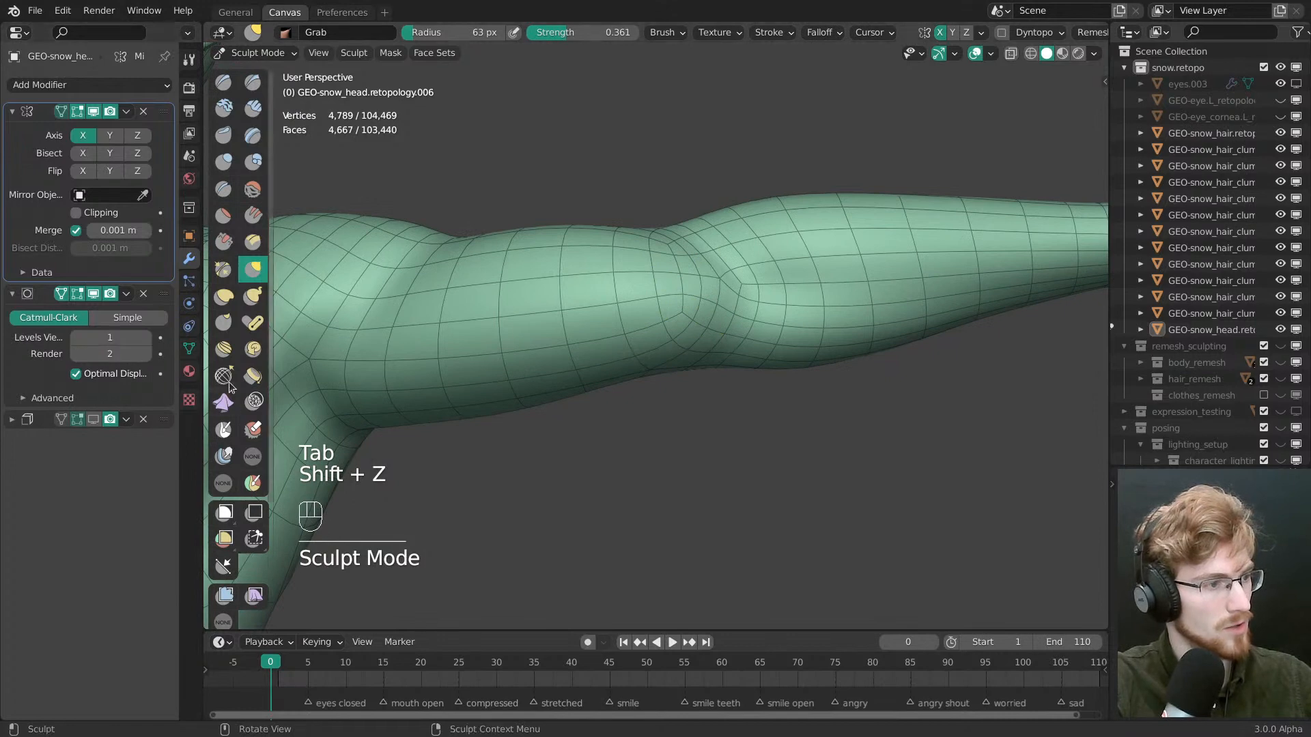
click(226, 380)
click(93, 293)
mouse_move(550, 304)
middle_down()
mouse_move(691, 312)
mouse_move(645, 314)
mouse_move(659, 313)
middle_up()
key(f)
click(677, 313)
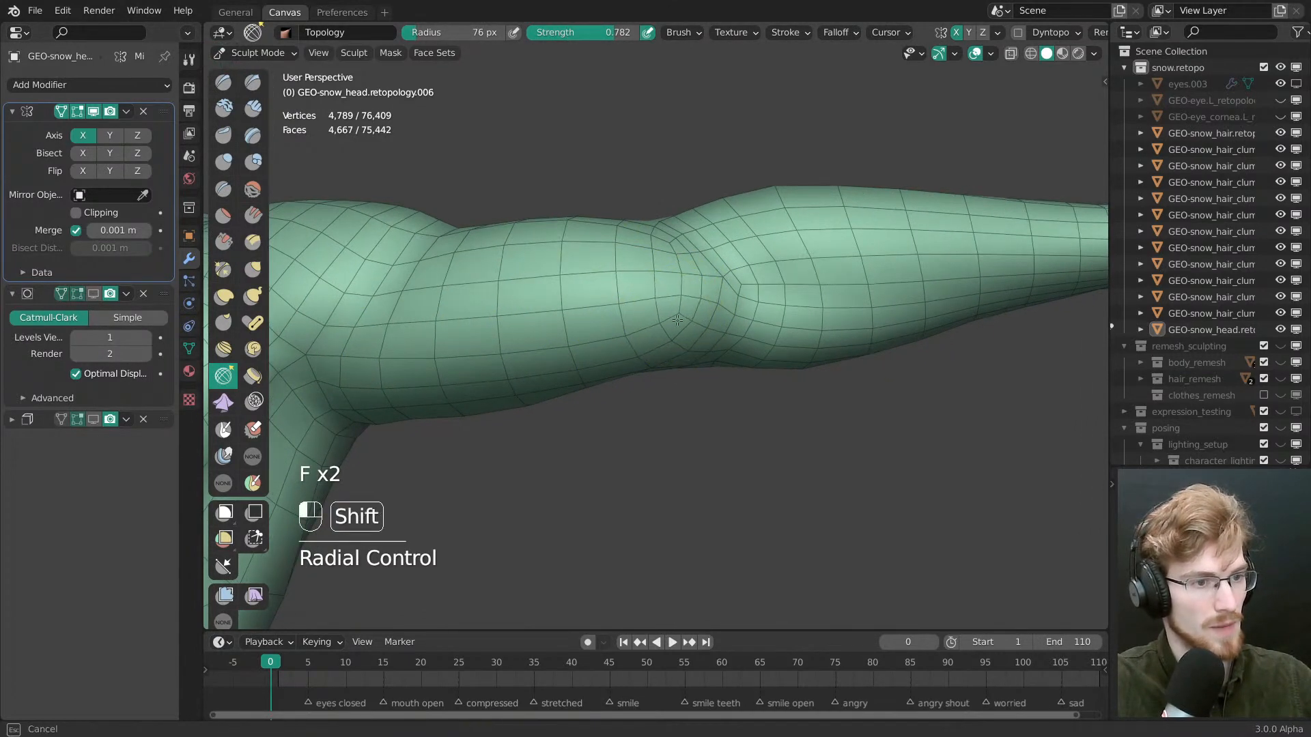
Relax the topology around the elbow and upper arm, enlarging the Topology brush radius to 79 px and 110 px
middle_drag(648, 256, 662, 299)
key(f)
click(665, 299)
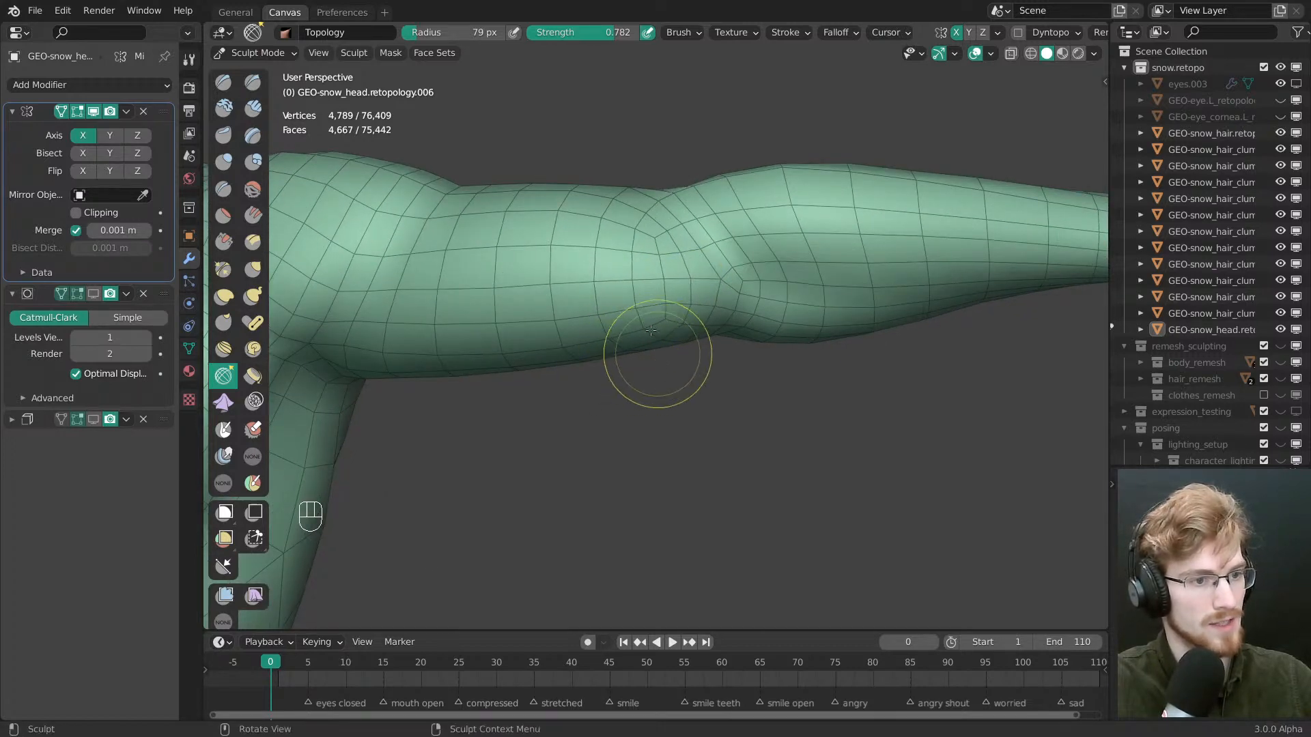
key(f)
click(684, 325)
mouse_move(651, 330)
middle_down()
mouse_move(675, 316)
mouse_move(637, 310)
middle_up()
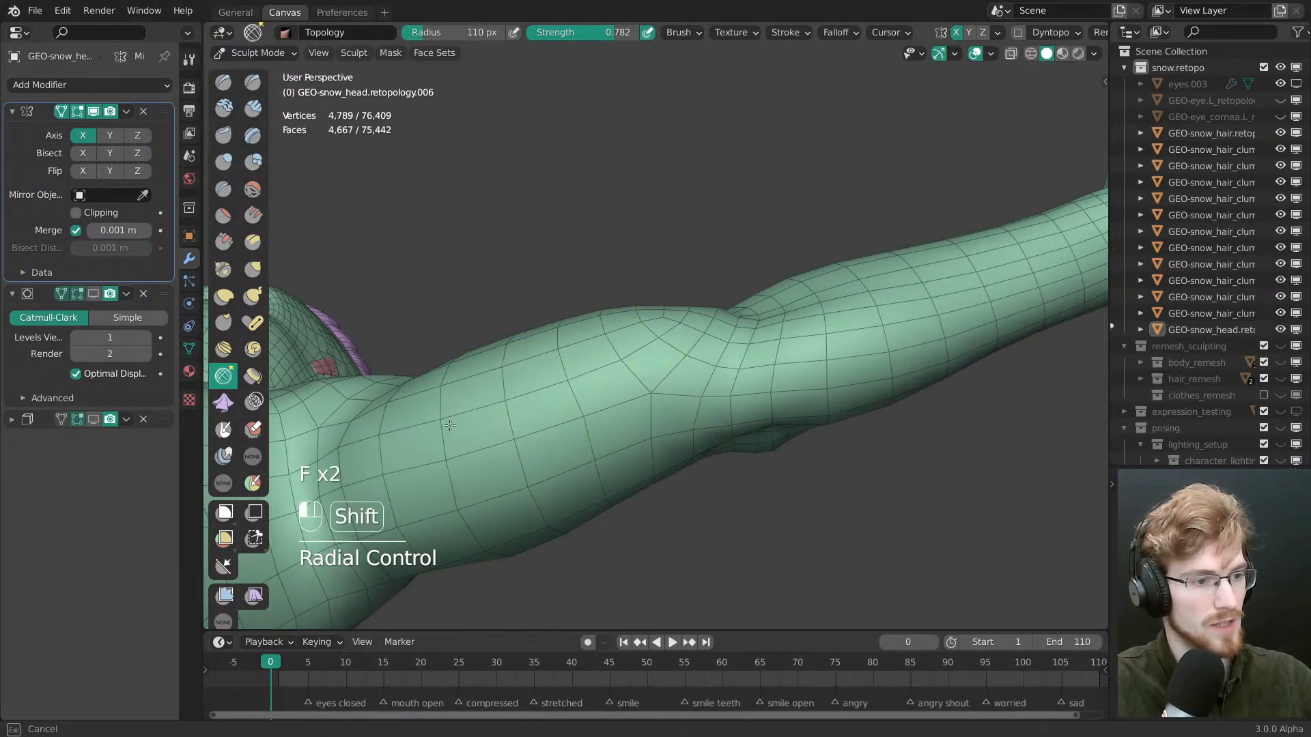
shift+drag(539, 474, 480, 460)
mouse_move(479, 461)
middle_down()
mouse_move(579, 450)
mouse_move(724, 471)
mouse_move(860, 453)
mouse_move(594, 330)
middle_up()
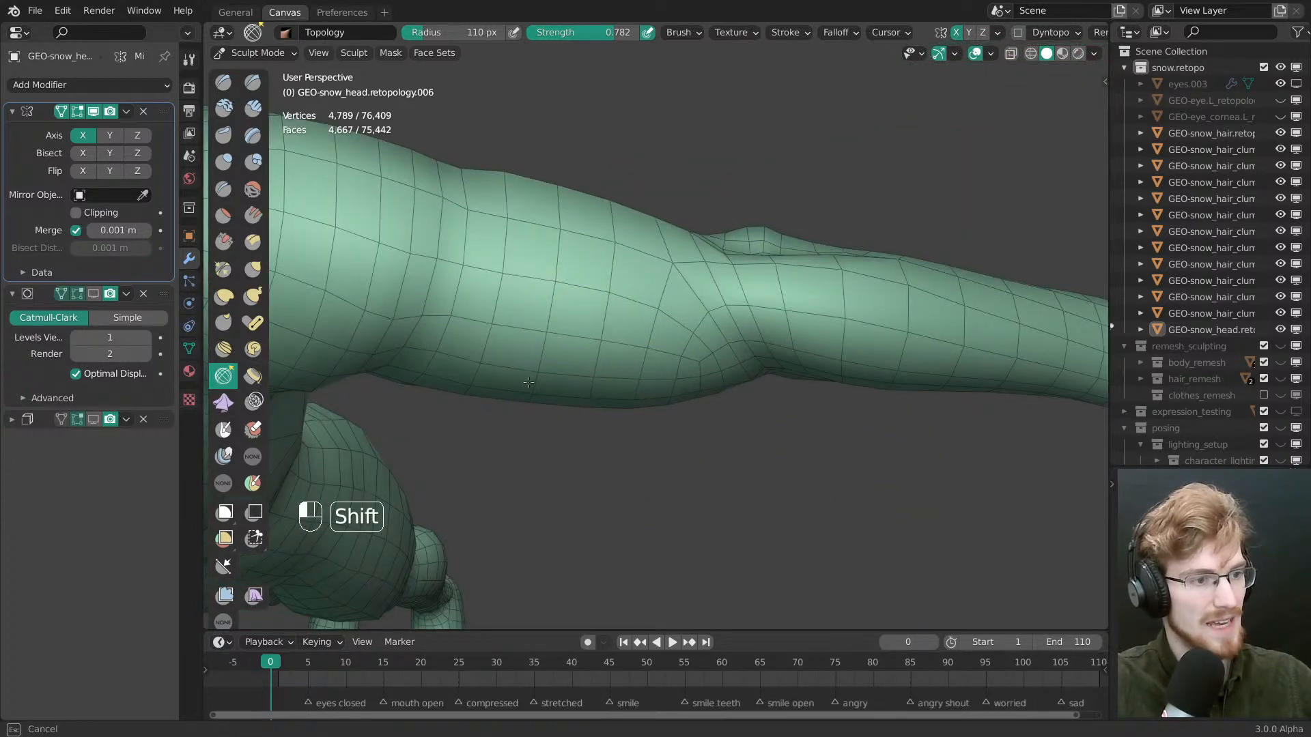
Re-enable the viewport subdivision and switch to the Grab brush at a 70 px radius for the inner elbow
middle_drag(641, 423, 631, 342)
mouse_move(631, 342)
shift+middle_down()
mouse_move(623, 316)
mouse_move(661, 286)
mouse_move(618, 294)
mouse_move(623, 263)
mouse_move(666, 273)
shift+middle_up()
key(f)
click(653, 287)
key(g)
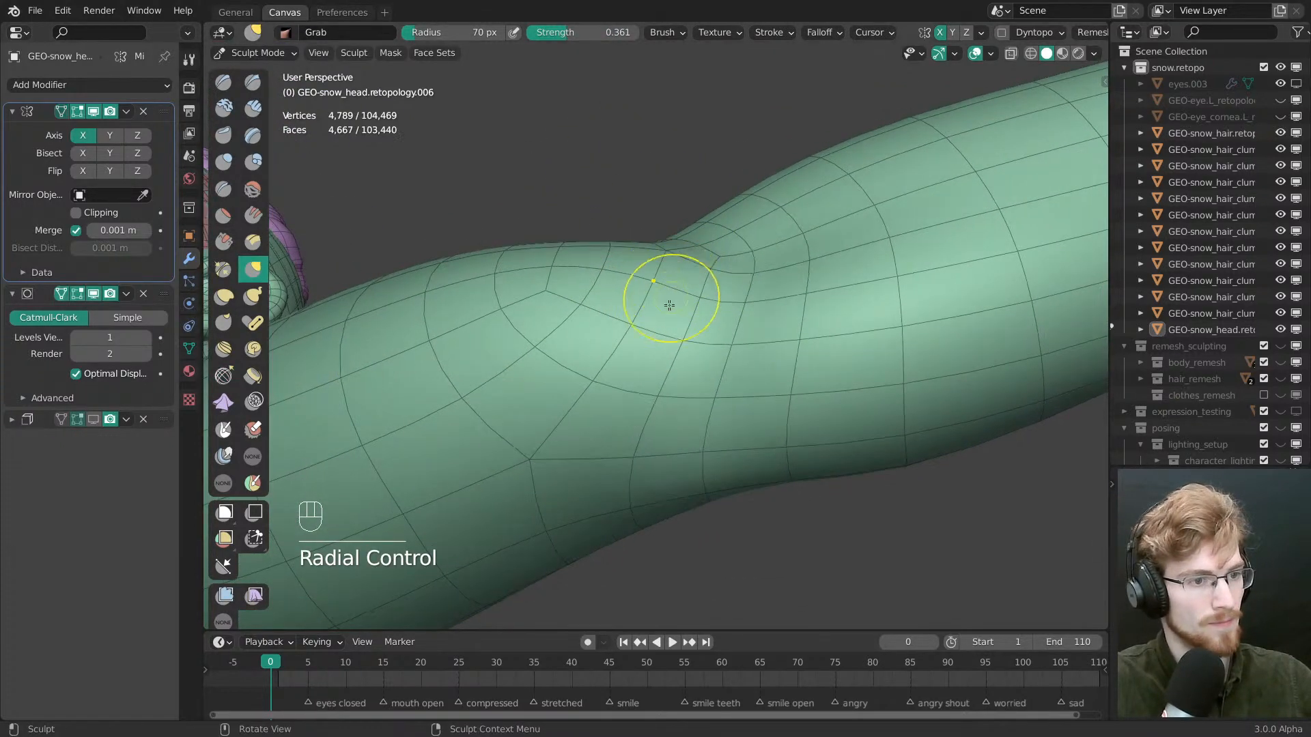
middle_drag(667, 292, 746, 316)
Hide the wireframe, return to Object Mode and examine the arm shape from the front and the back of the elbow
key(shift+z)
ctrl+middle_drag(757, 372, 641, 389)
middle_drag(641, 389, 637, 468)
shift+middle_drag(637, 468, 490, 333)
key(Tab)
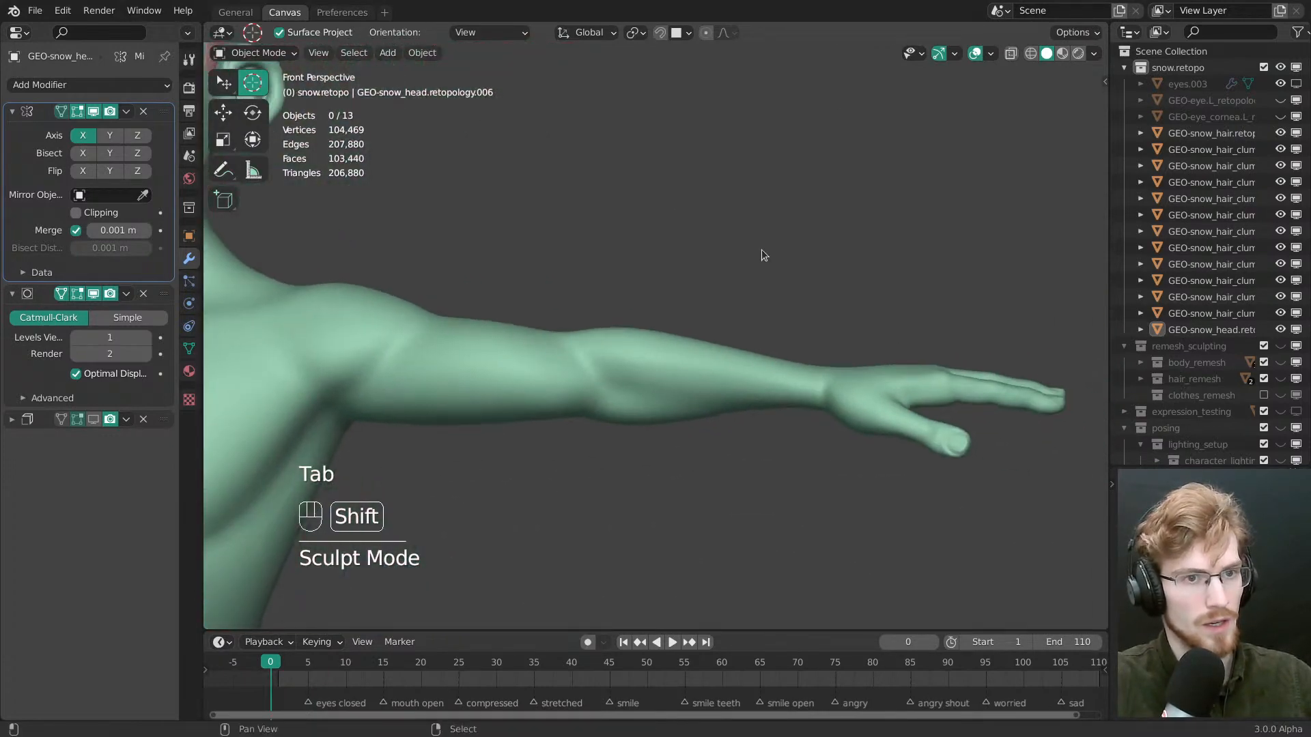
click(991, 53)
middle_drag(748, 488, 642, 365)
middle_drag(642, 365, 659, 465)
Enter Edit Mode on the retopology mesh at the back of the elbow and disable the subdivision's Edit Mode display
right_click(634, 346)
key(Tab)
click(776, 370)
click(77, 295)
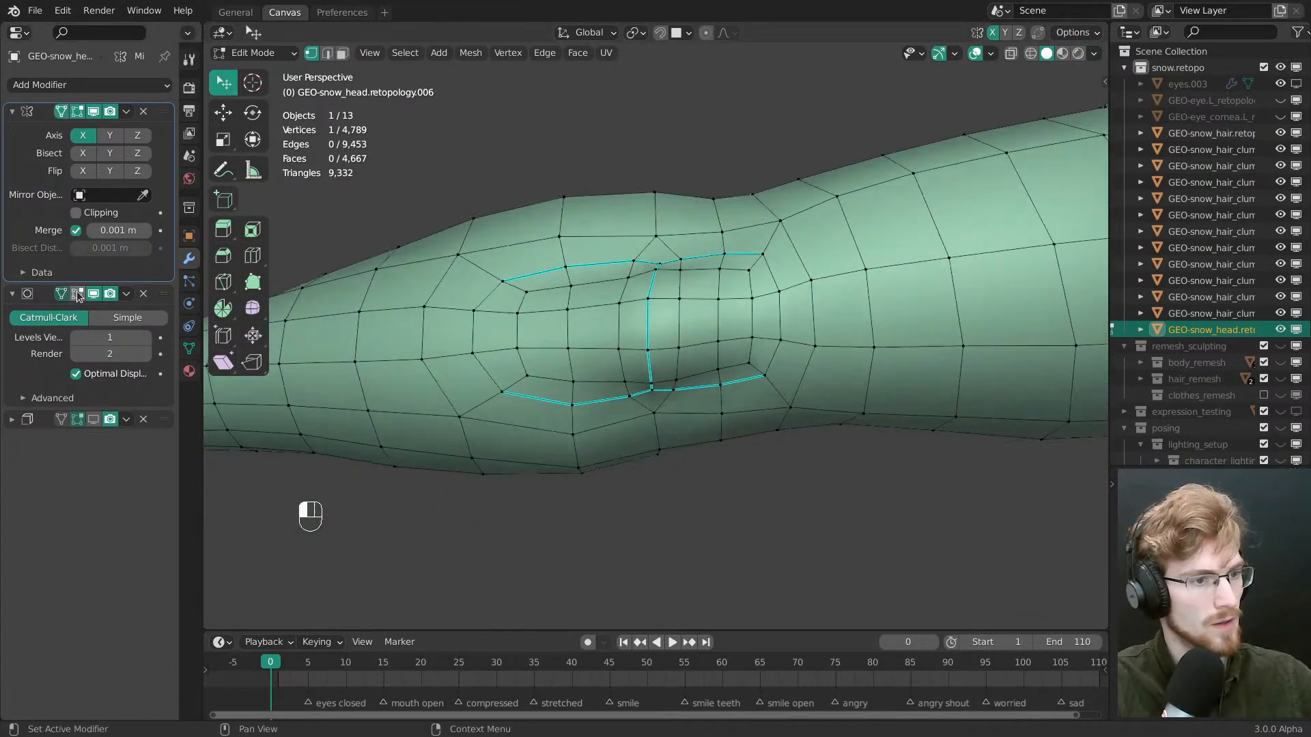
Edge-slide the three-edge paths on both sides of the creased edge at the elbow tip closer to the crease
mouse_move(669, 371)
middle_down()
mouse_move(673, 399)
mouse_move(683, 377)
middle_up()
ctrl+right_click(678, 370)
key(g)
key(g)
drag(684, 322, 669, 322)
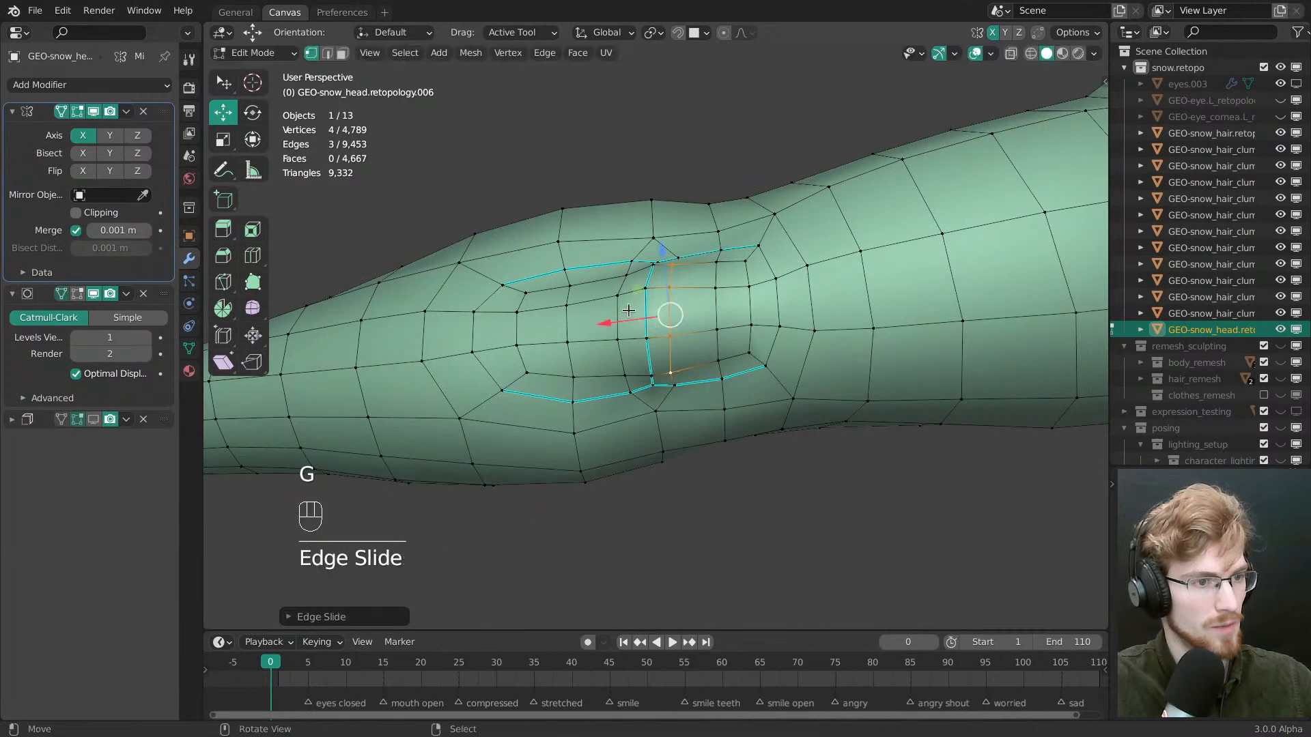
ctrl+right_click(622, 388)
key(g)
key(g)
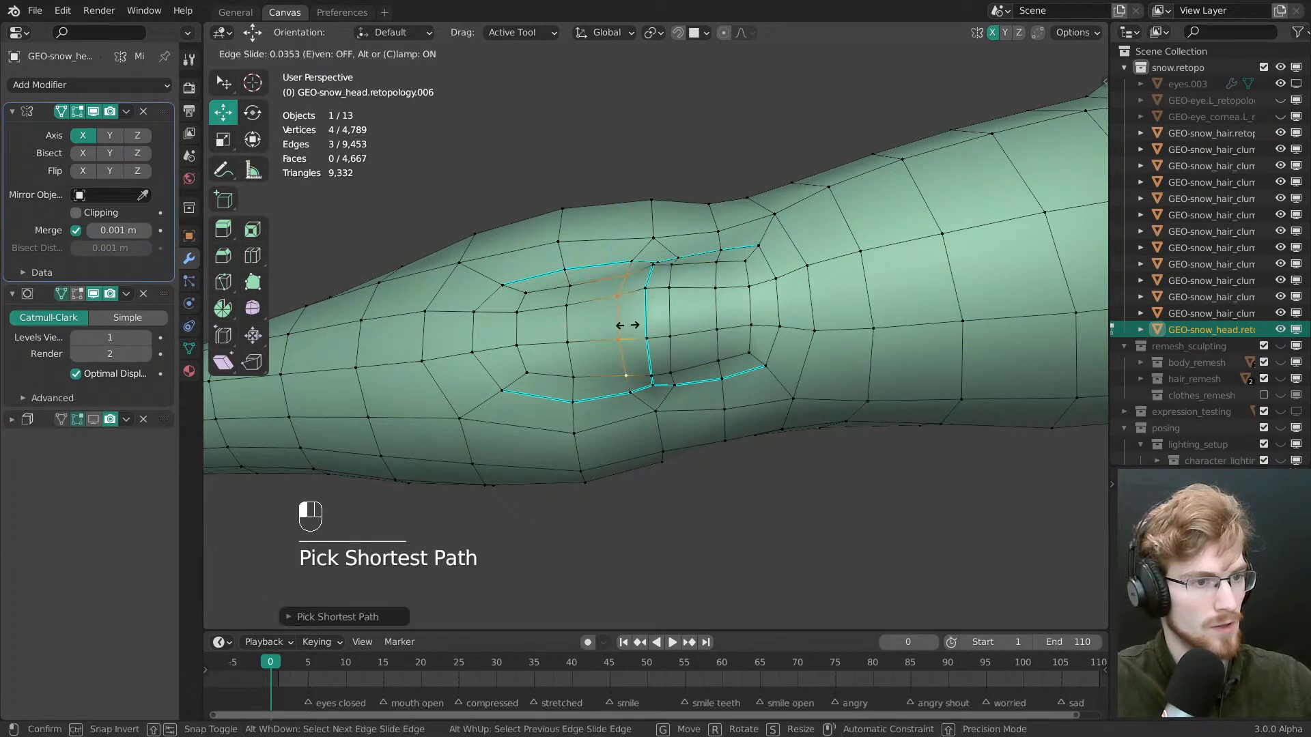
click(631, 396)
Slide the vertices at both ends of the elbow tip's crease to even out the surrounding edges
key(e)
key(w)
drag(632, 394, 668, 387)
middle_drag(658, 368, 649, 281)
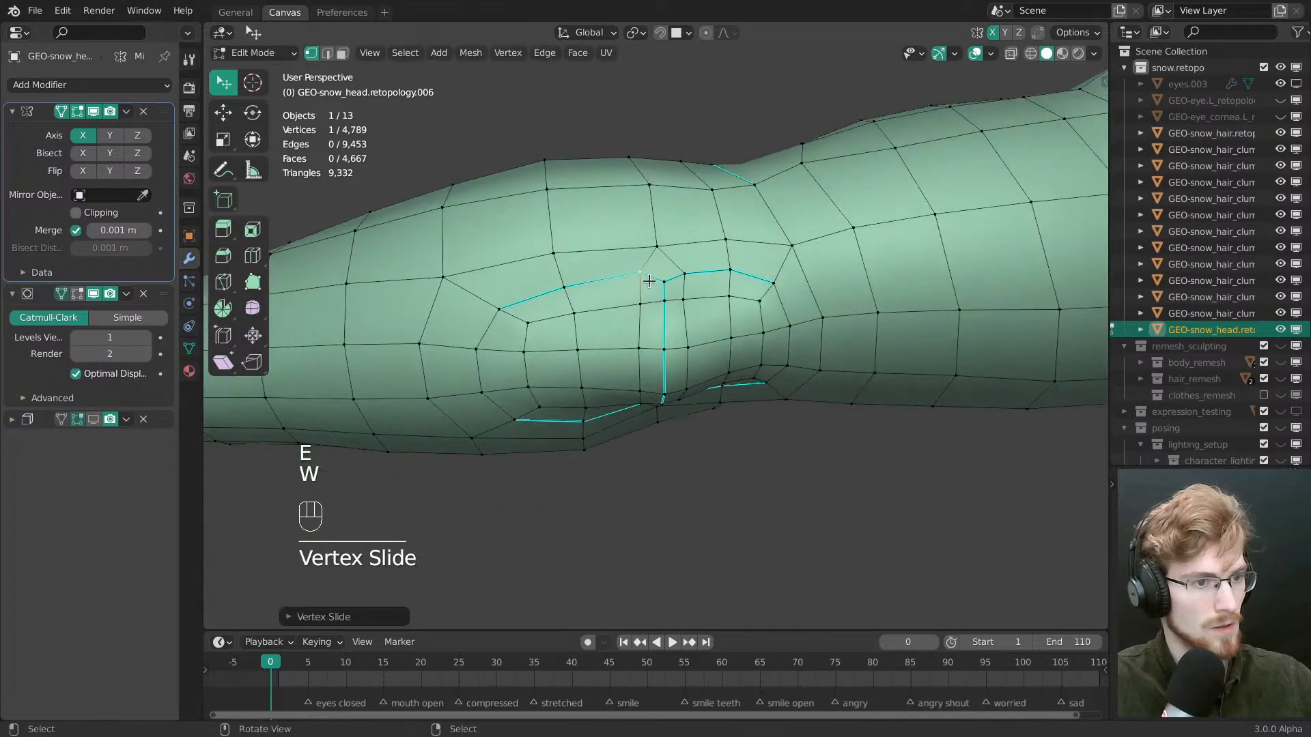
drag(638, 278, 680, 275)
mouse_move(678, 283)
middle_down()
mouse_move(669, 324)
mouse_move(655, 326)
mouse_move(641, 209)
mouse_move(665, 293)
middle_up()
Clear the vertex selection and switch to Sculpt Mode to examine the elbow tip
key(alt+a)
key(Tab)
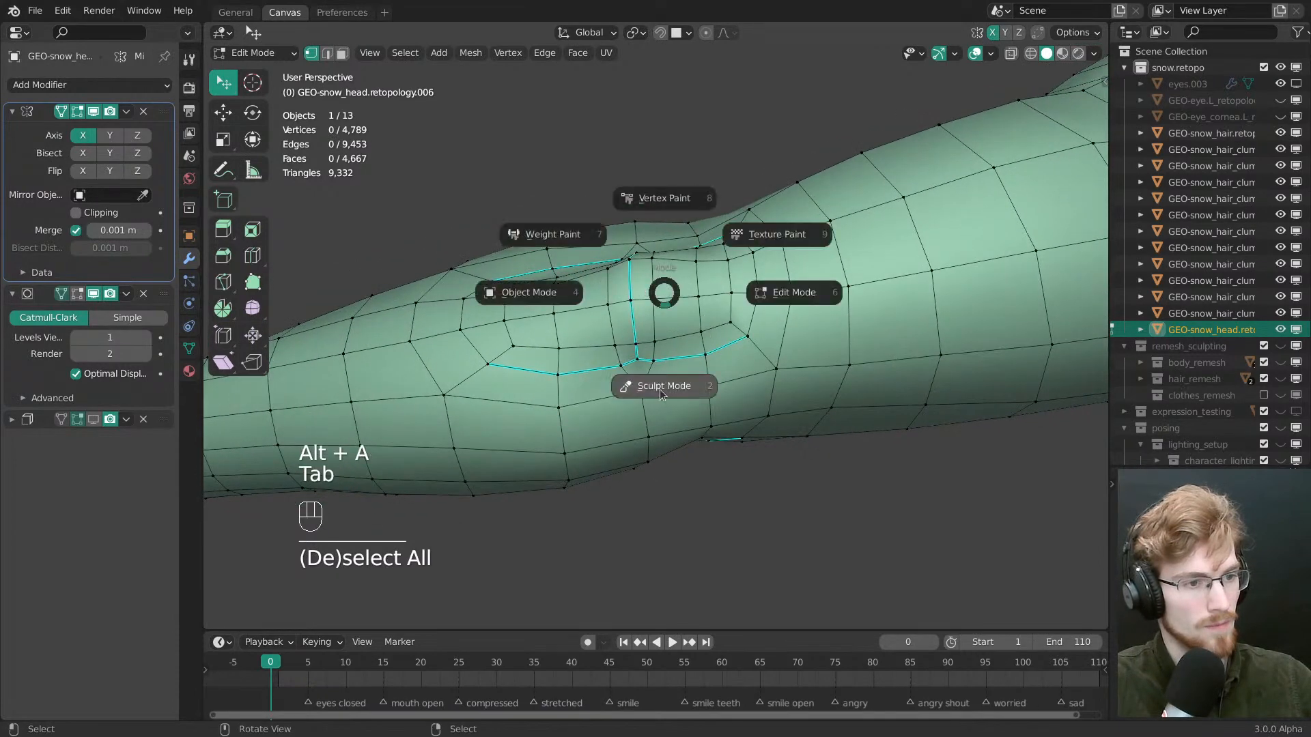
click(664, 394)
mouse_move(665, 397)
middle_down()
mouse_move(855, 544)
mouse_move(597, 346)
mouse_move(585, 249)
mouse_move(604, 311)
mouse_move(642, 327)
mouse_move(606, 346)
mouse_move(628, 333)
middle_up()
scroll(659, 322, up, 10)
Return to Edit Mode and move the vertices beside the crease on the elbow tip's outline
key(Tab)
key(alt+a)
middle_drag(714, 278, 698, 267)
click(690, 298)
drag(689, 292, 633, 351)
middle_drag(634, 351, 675, 285)
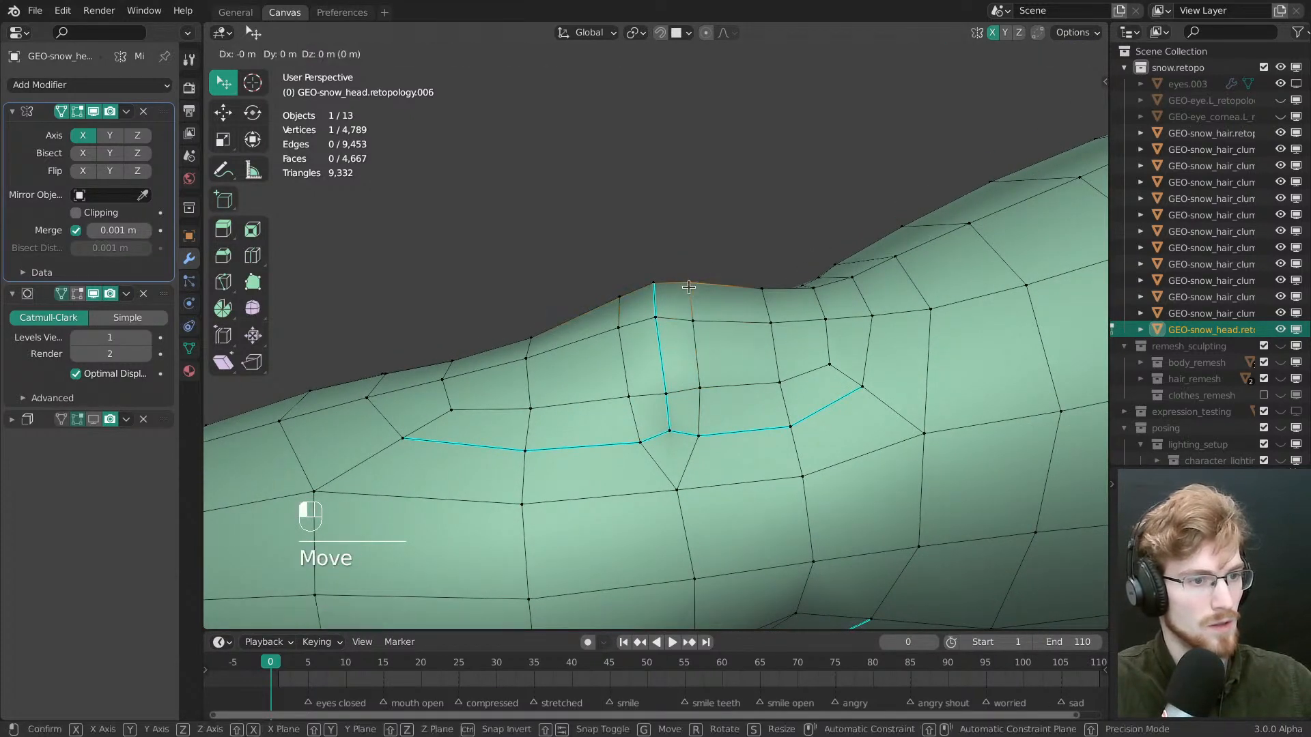
Move the inner and corner vertices next to the elbow tip's crease to sharpen its shape
mouse_move(706, 333)
middle_down()
mouse_move(968, 468)
mouse_move(1015, 372)
mouse_move(702, 301)
mouse_move(716, 313)
middle_up()
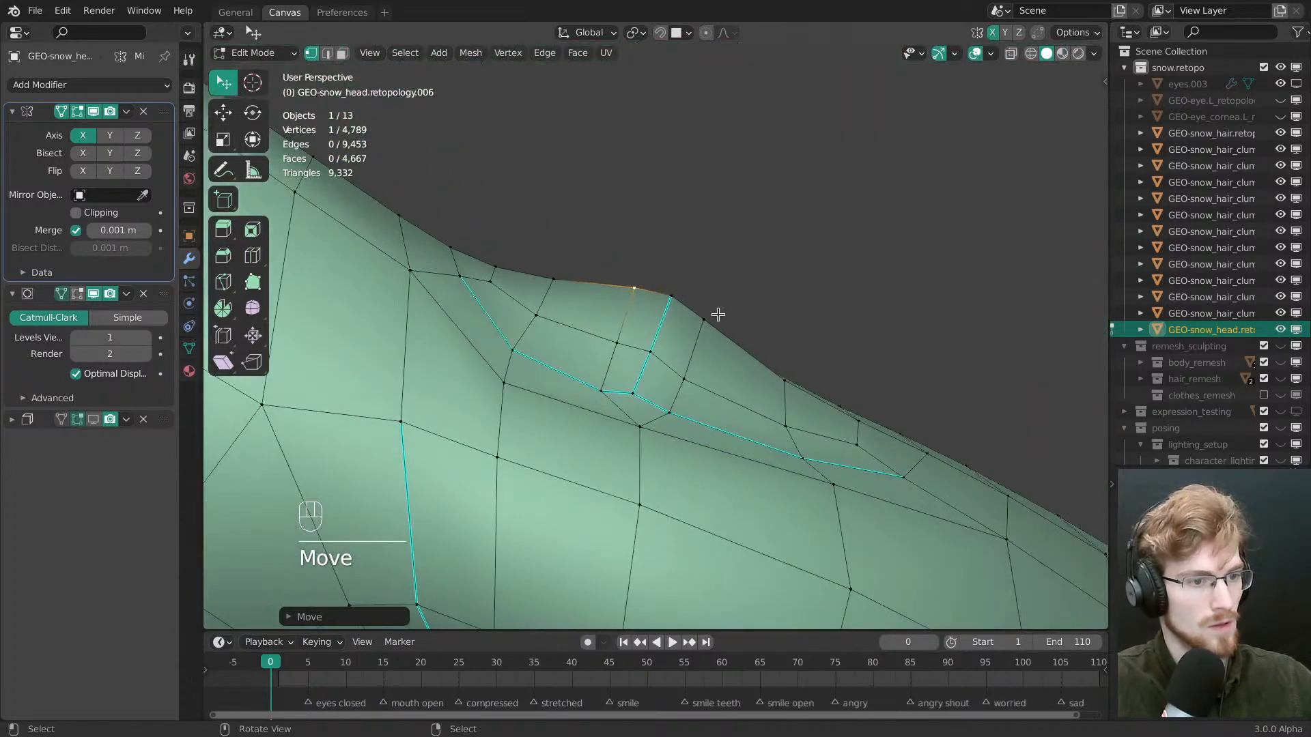
drag(651, 356, 620, 343)
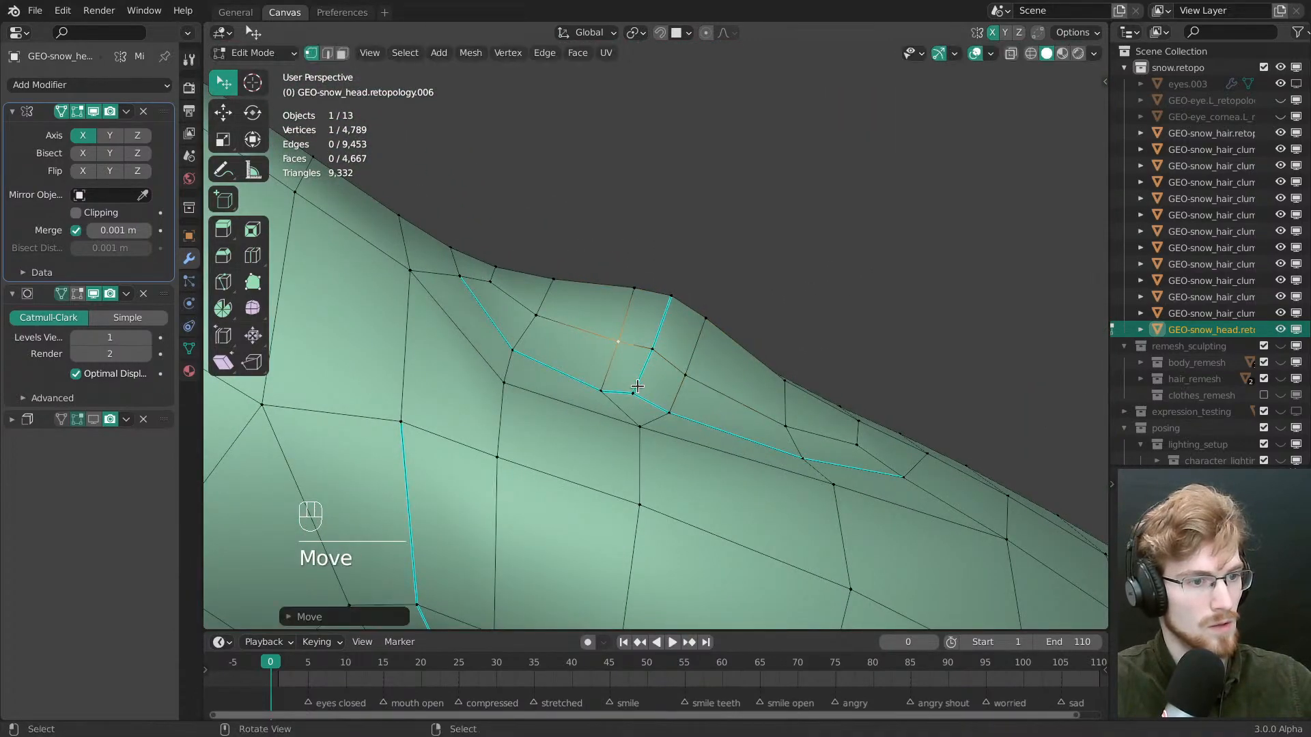
middle_drag(648, 350, 650, 386)
drag(667, 411, 675, 395)
middle_drag(655, 407, 629, 408)
drag(630, 408, 635, 410)
Return to Object Mode and examine the head, shoulders and arms of the whole character
key(Tab)
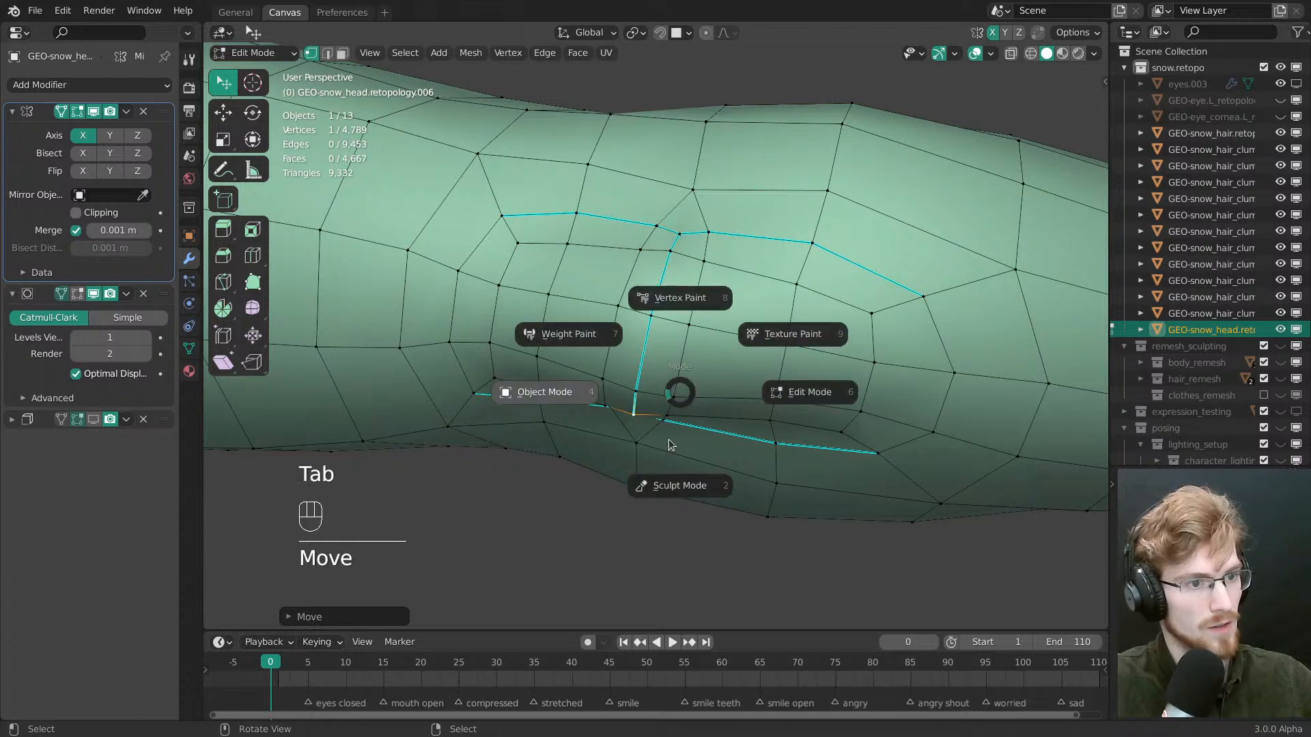
ctrl+middle_drag(670, 345, 846, 610)
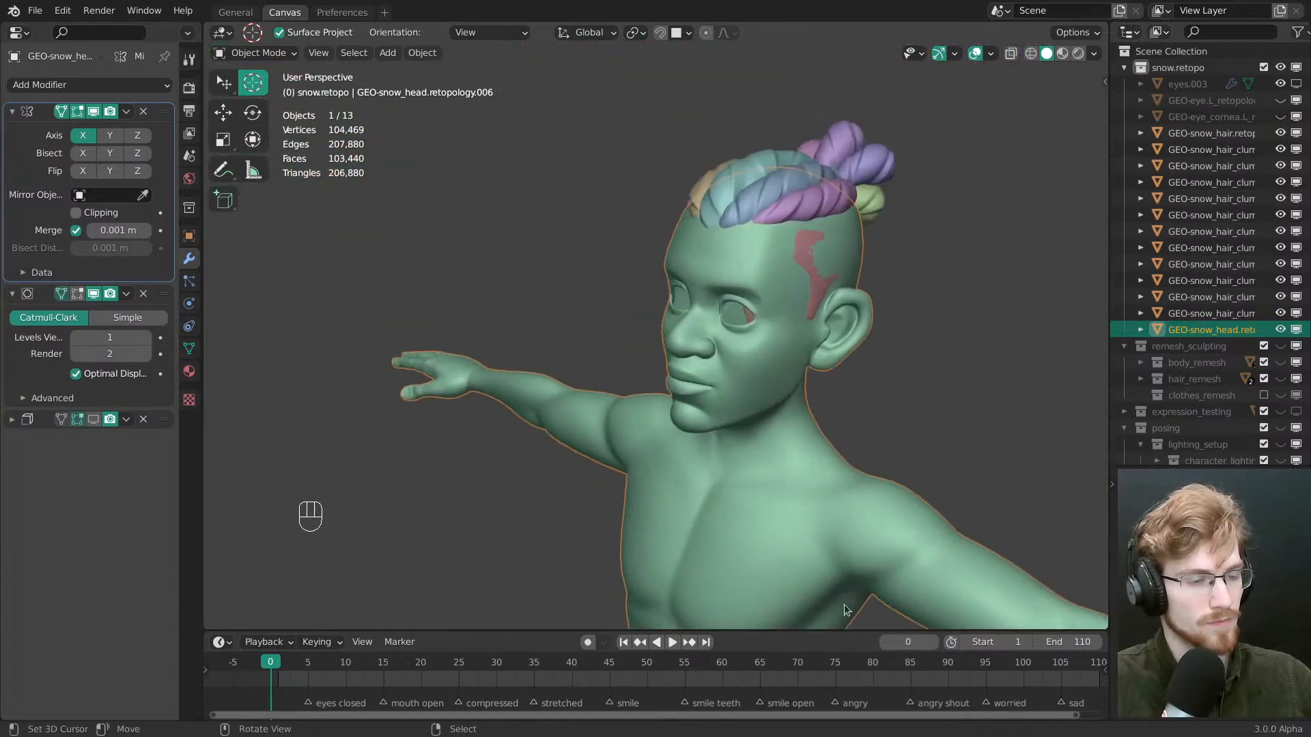
ctrl+middle_drag(723, 287, 720, 362)
mouse_move(720, 362)
middle_down()
mouse_move(789, 366)
mouse_move(710, 355)
middle_up()
mouse_move(701, 280)
ctrl+middle_down()
mouse_move(703, 204)
mouse_move(698, 258)
ctrl+middle_up()
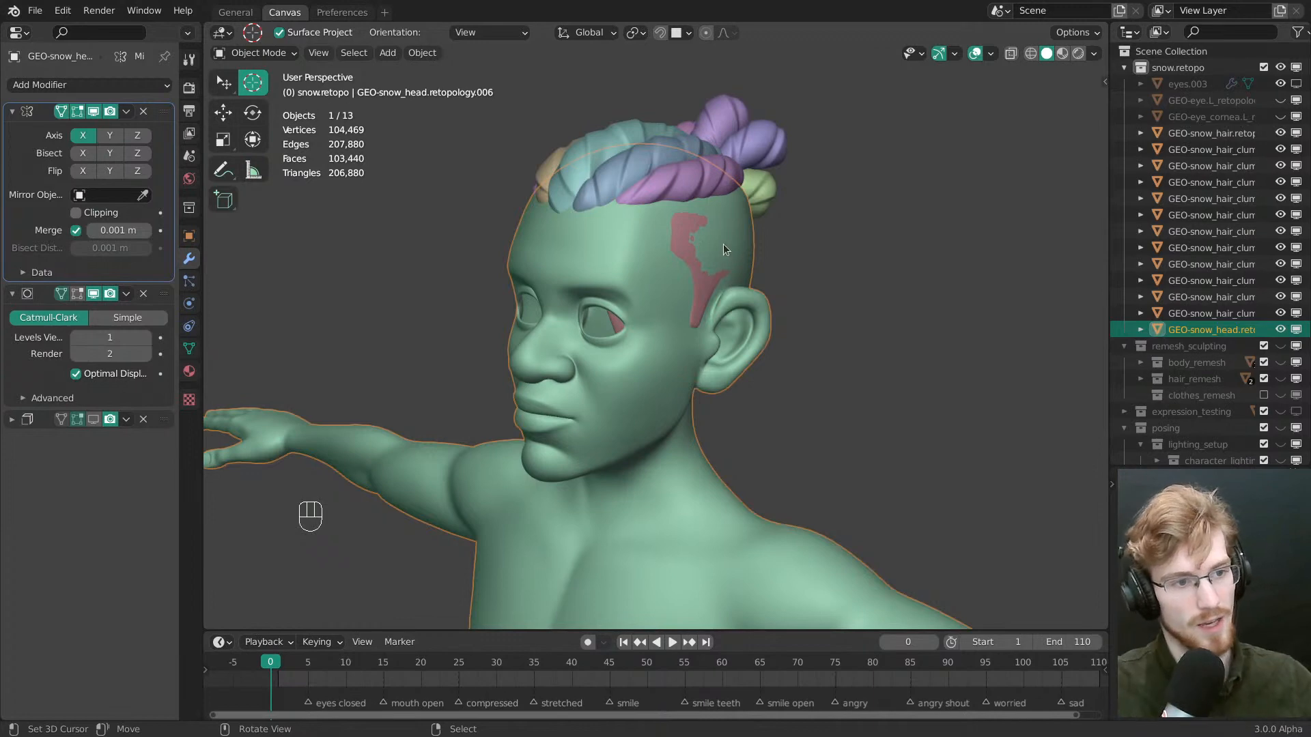
middle_drag(709, 265, 818, 392)
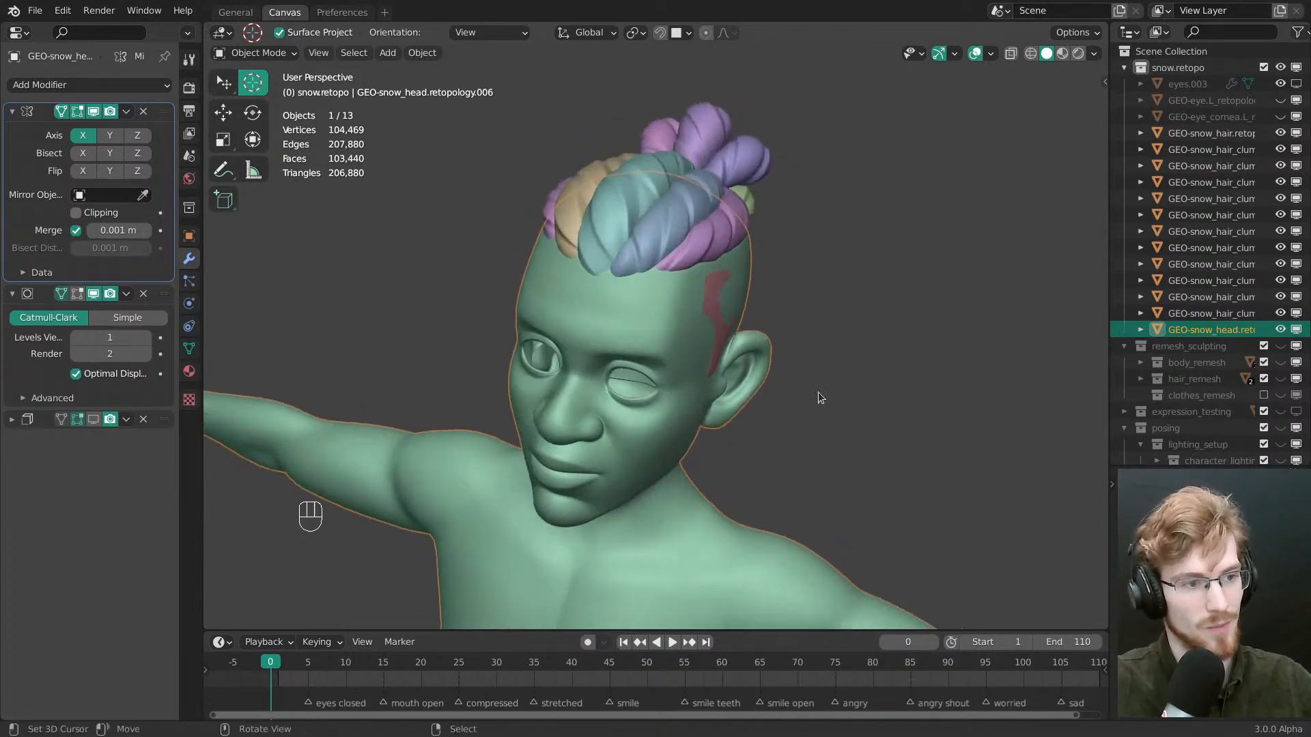
View the character from the front and clear the object selection
key(grave)
shift+middle_drag(712, 359, 707, 300)
key(alt+a)
shift+middle_drag(732, 407, 729, 356)
right_click(736, 413)
shift+right_click(744, 397)
key(alt+a)
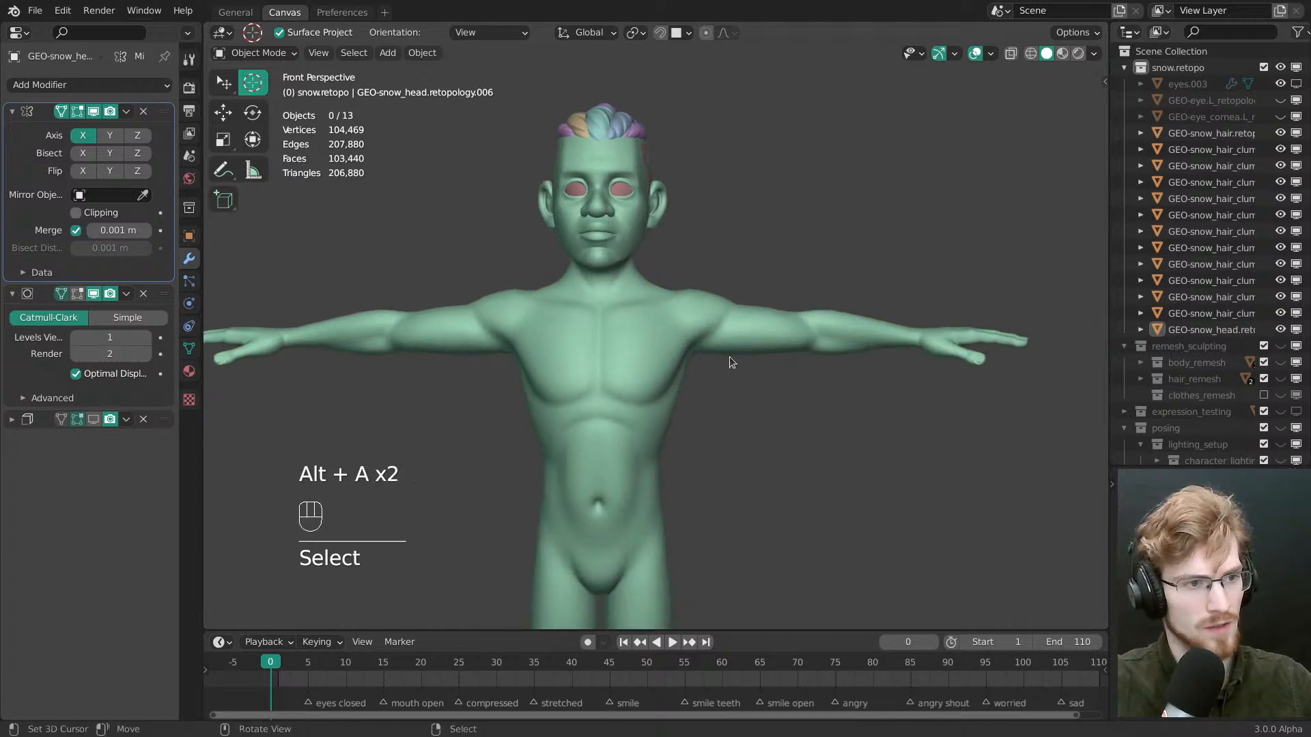
Show the remesh_sculpting collection and isolate the body sculpt together with the retopology mesh in Local View
key(shift+2)
right_click(705, 327)
shift+right_click(701, 322)
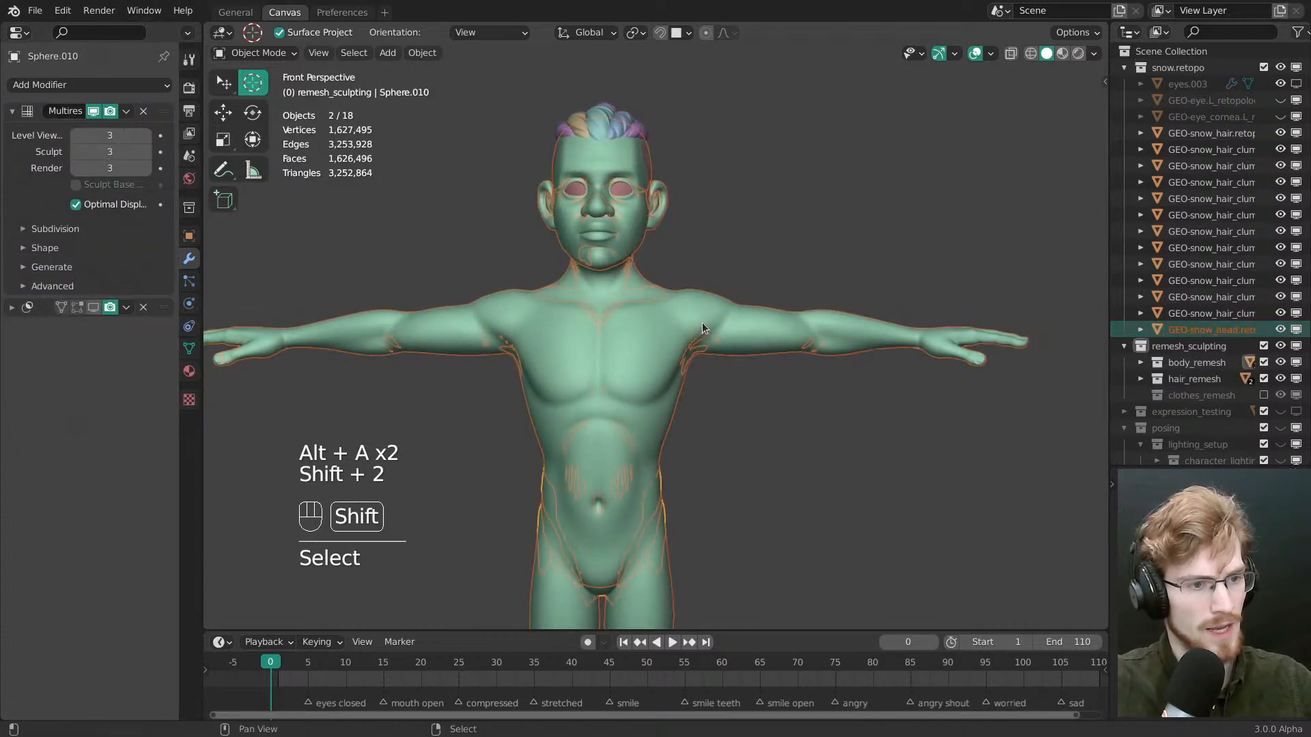
key(alt+a)
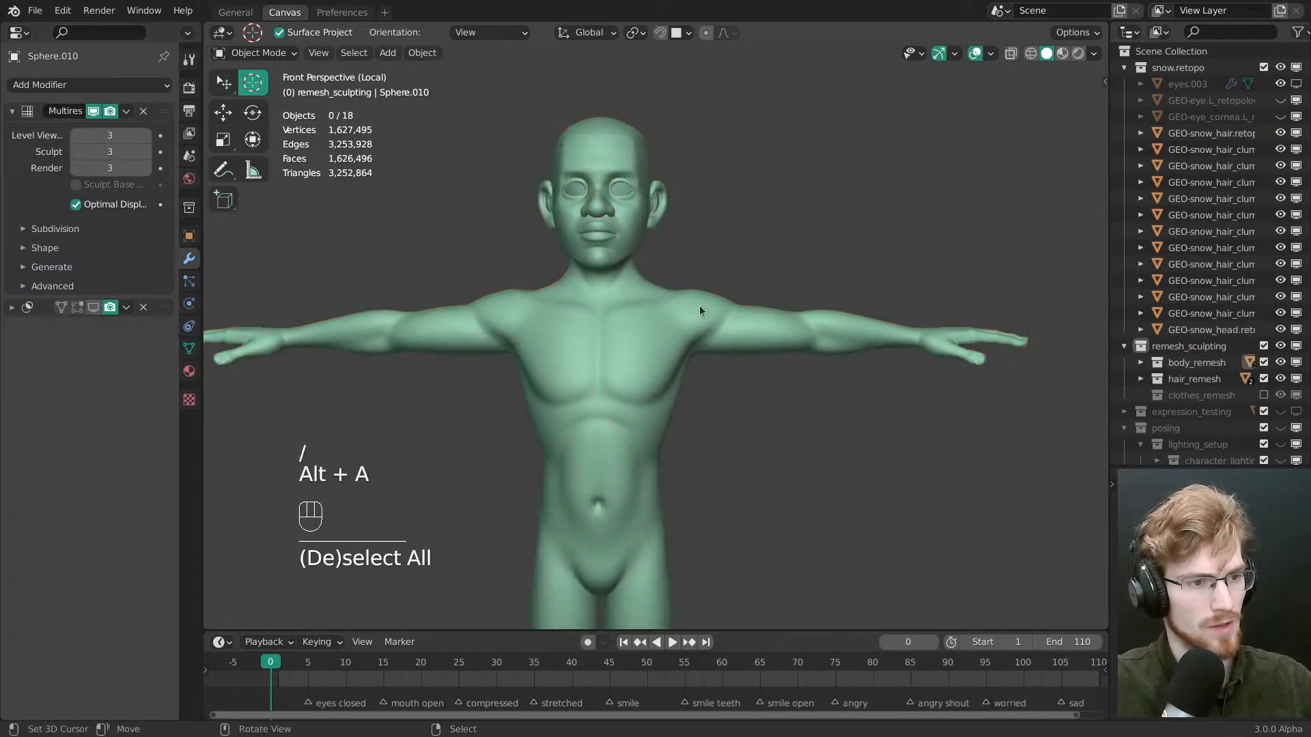
Make the GEO-snow_head.retopology.006 mesh the active object over the torso
right_click(698, 306)
ctrl+middle_drag(697, 299, 703, 330)
ctrl+middle_drag(703, 330, 657, 300)
key(Tab)
key(Tab)
click(625, 286)
ctrl+middle_drag(665, 295, 735, 317)
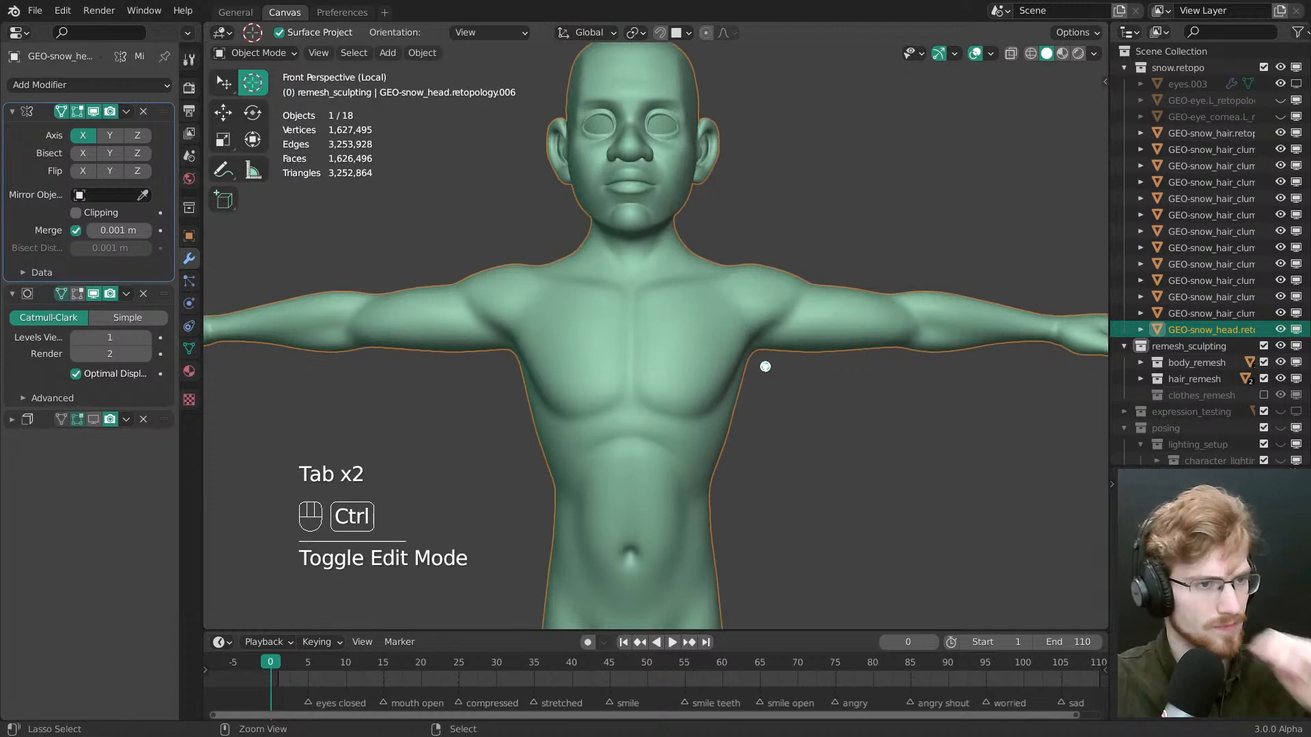
Set the retopology mesh's viewport display to Wire, turn off In Front and deselect it
click(190, 237)
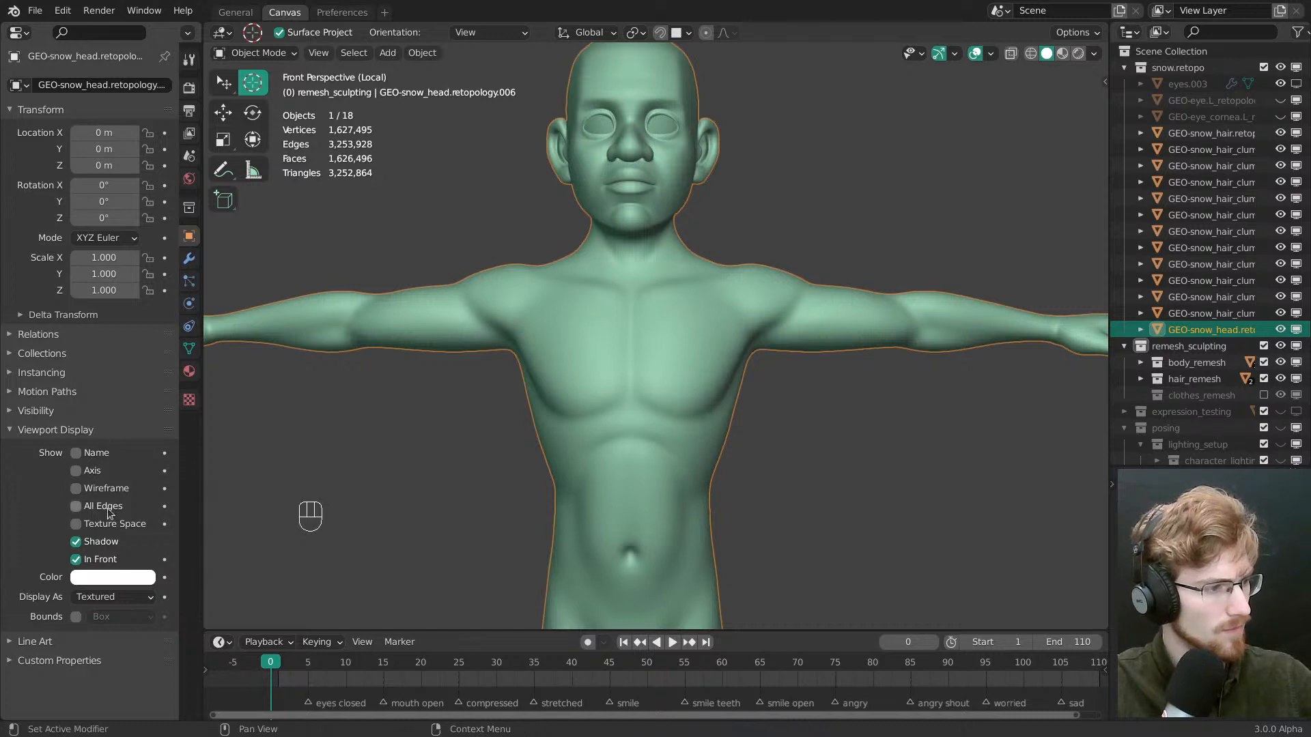
click(107, 595)
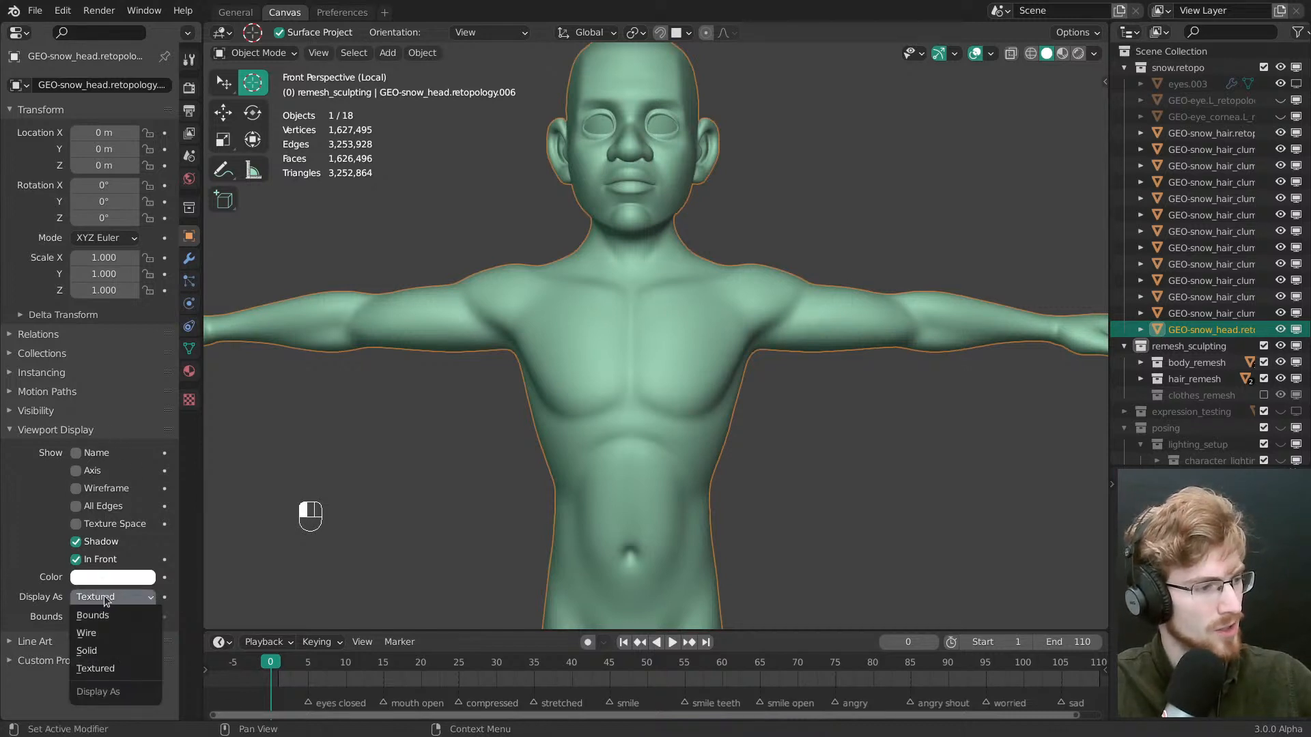
click(98, 632)
middle_drag(603, 391, 648, 375)
click(90, 560)
key(alt+a)
Select the retopology mesh and enter Sculpt Mode in the front orthographic view of the upper body
middle_drag(734, 280, 809, 379)
click(727, 317)
click(729, 317)
key(grave)
mouse_move(698, 227)
shift+middle_down()
mouse_move(669, 314)
mouse_move(703, 380)
mouse_move(697, 269)
mouse_move(696, 325)
mouse_move(722, 390)
shift+middle_up()
key(Tab)
mouse_move(722, 390)
middle_down()
mouse_move(738, 402)
mouse_move(806, 382)
mouse_move(737, 370)
mouse_move(790, 337)
mouse_move(649, 375)
mouse_move(585, 307)
mouse_move(772, 262)
mouse_move(761, 287)
mouse_move(724, 246)
mouse_move(656, 271)
mouse_move(662, 300)
mouse_move(655, 232)
mouse_move(575, 410)
middle_up()
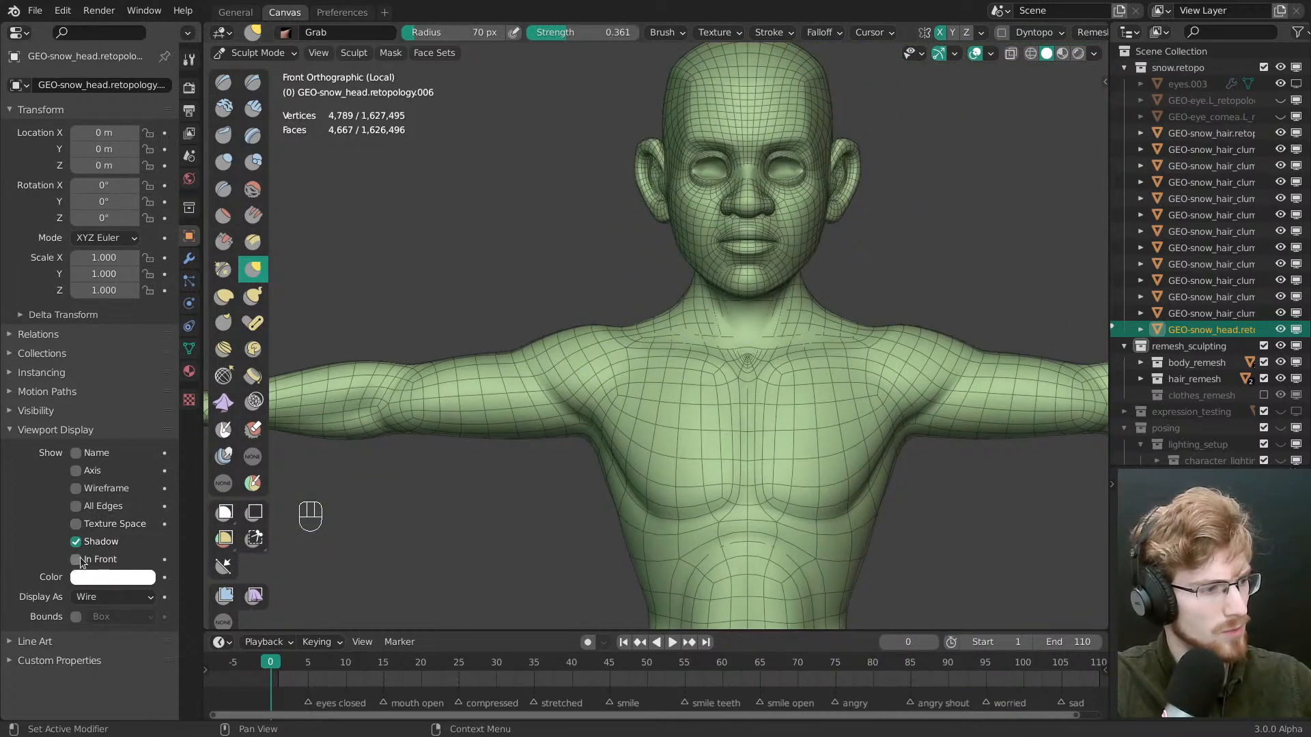
Display the retopology mesh as Textured and return to Object Mode
click(95, 598)
click(111, 669)
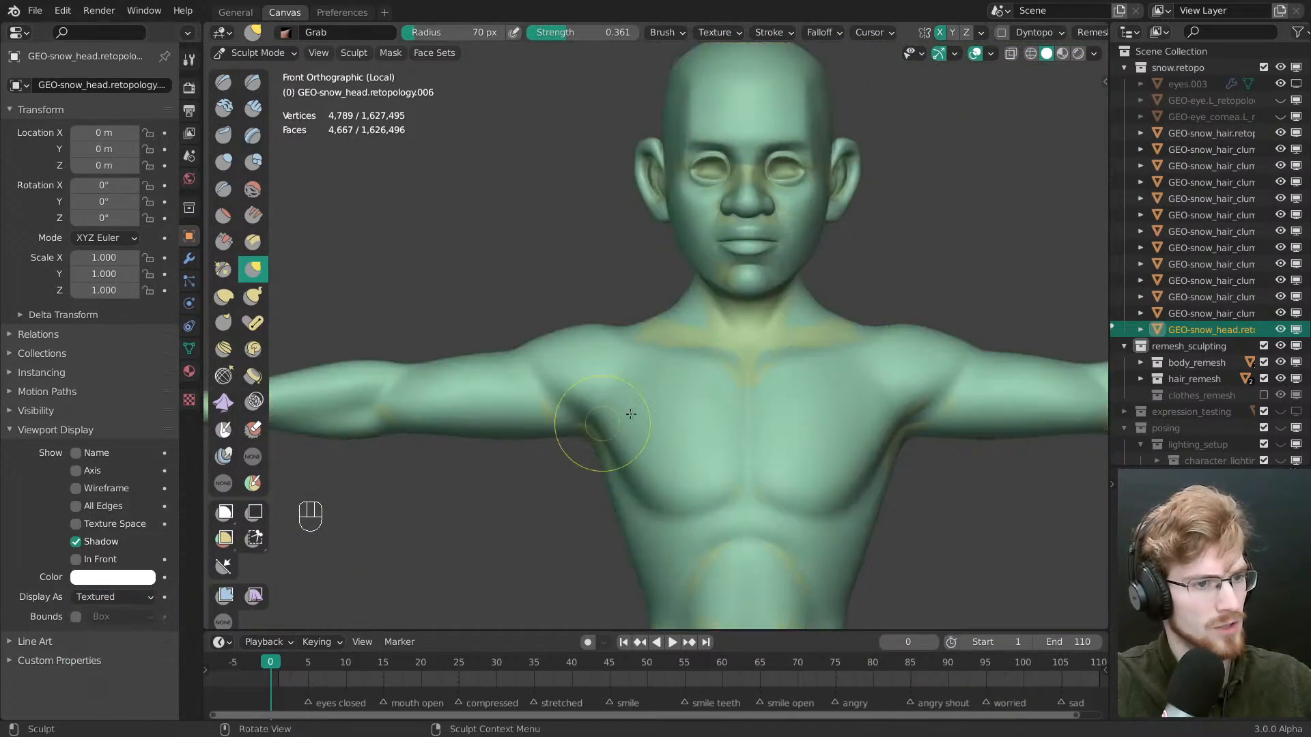
key(Tab)
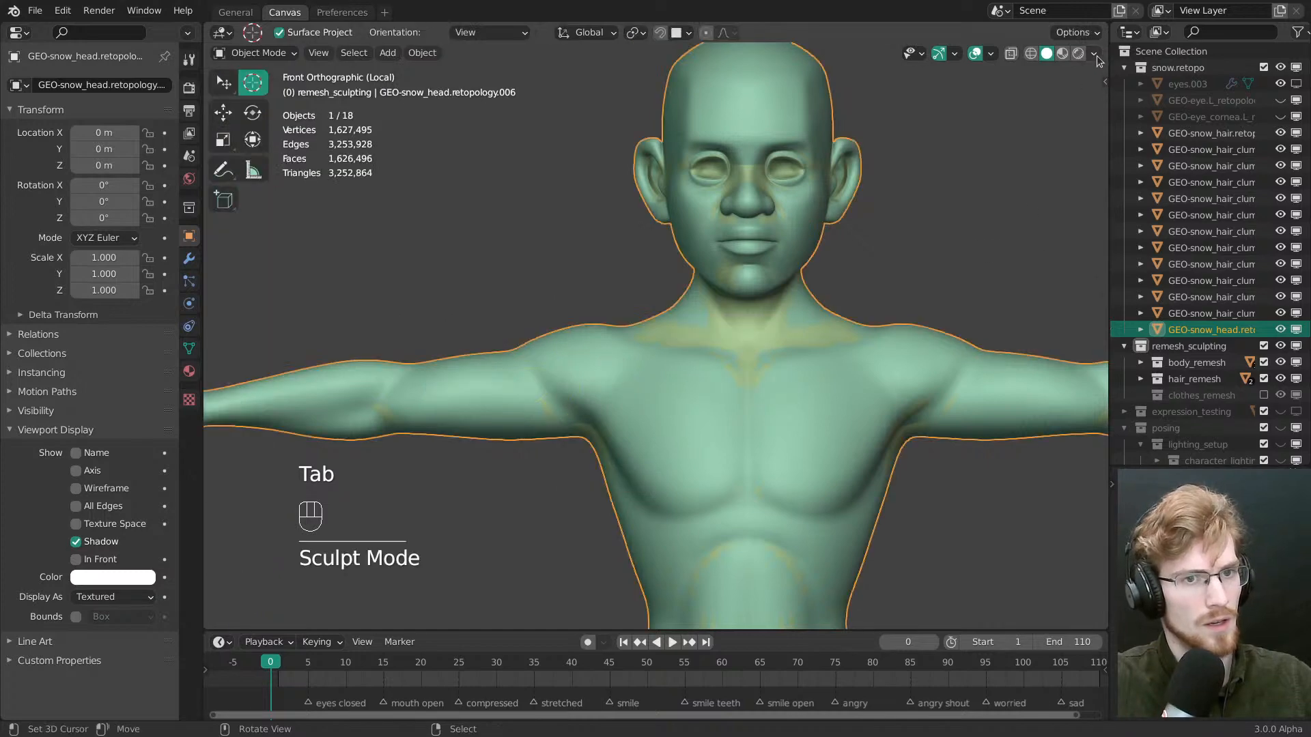
Enable X-Ray in the viewport shading and lower its strength to 0.538
click(1094, 55)
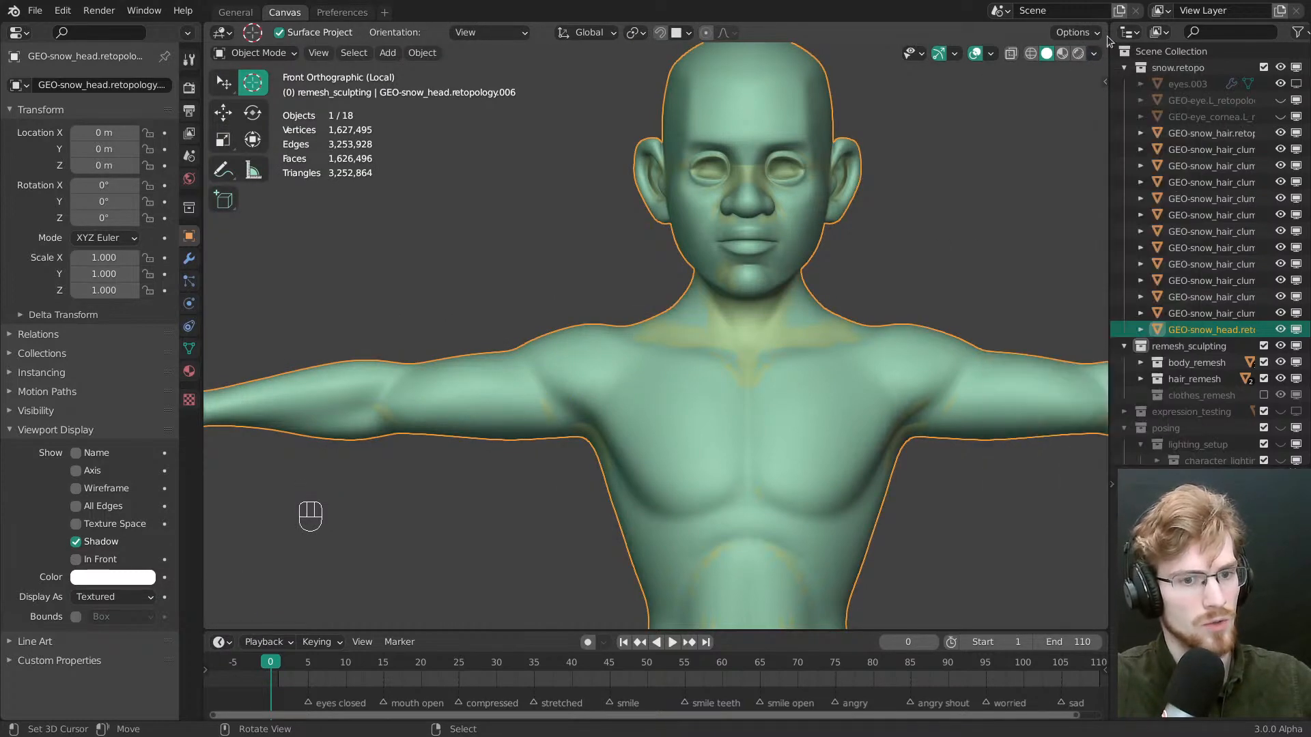
click(1094, 54)
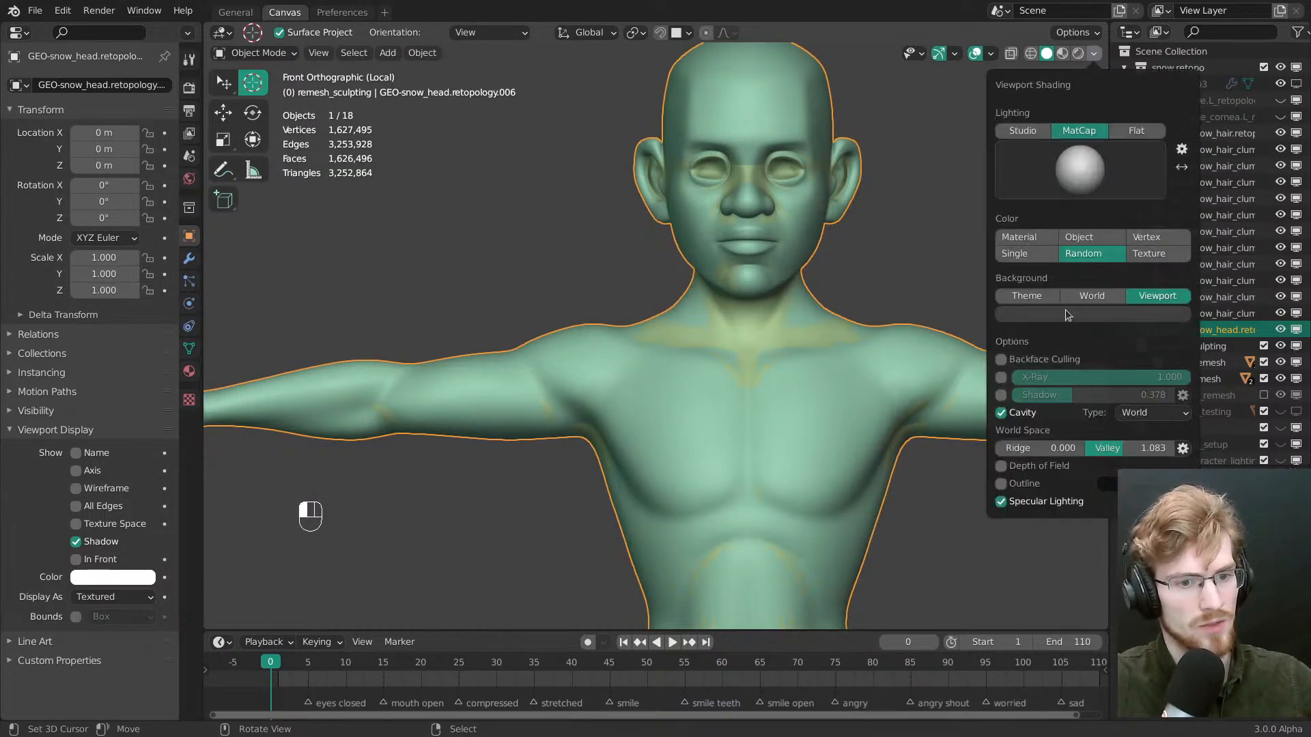
click(1001, 378)
drag(992, 376, 983, 376)
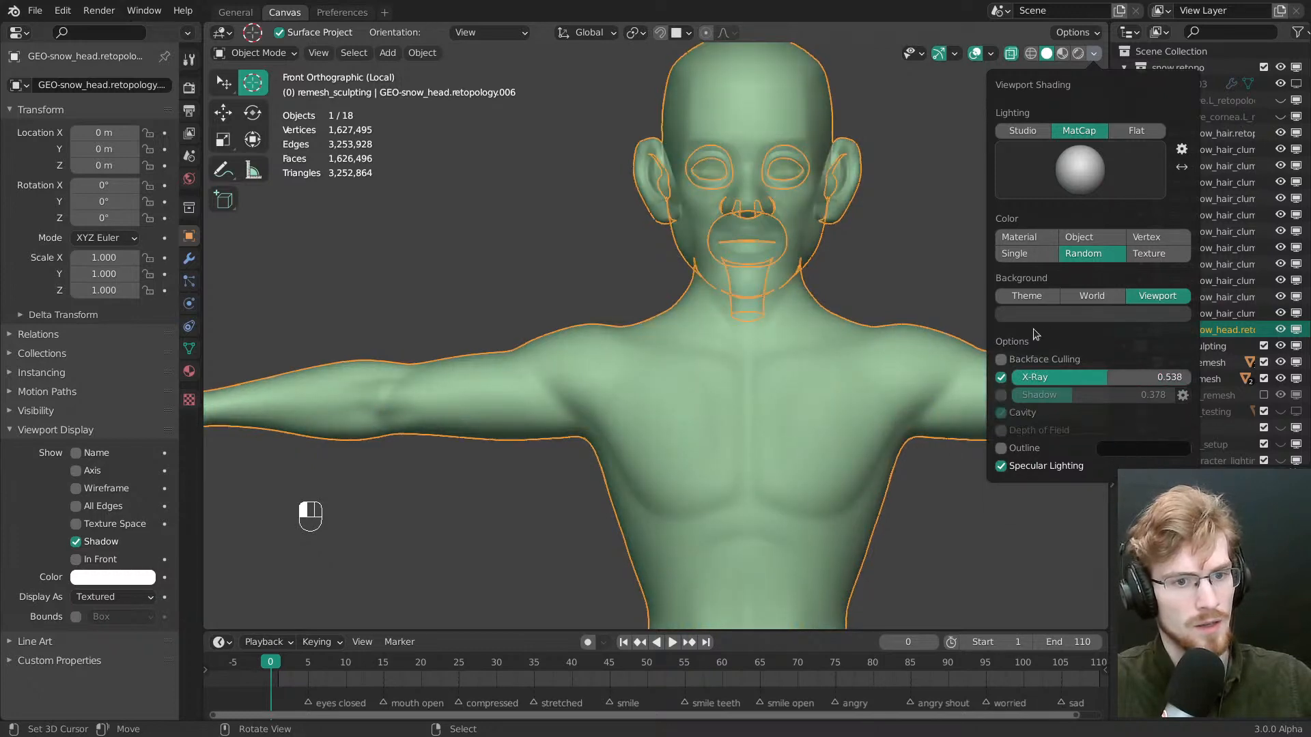
Compare the silhouettes of the body sculpt and the retopology mesh along the shoulder, selecting the sculpt to outline it
scroll(744, 389, up, 3)
key(alt+a)
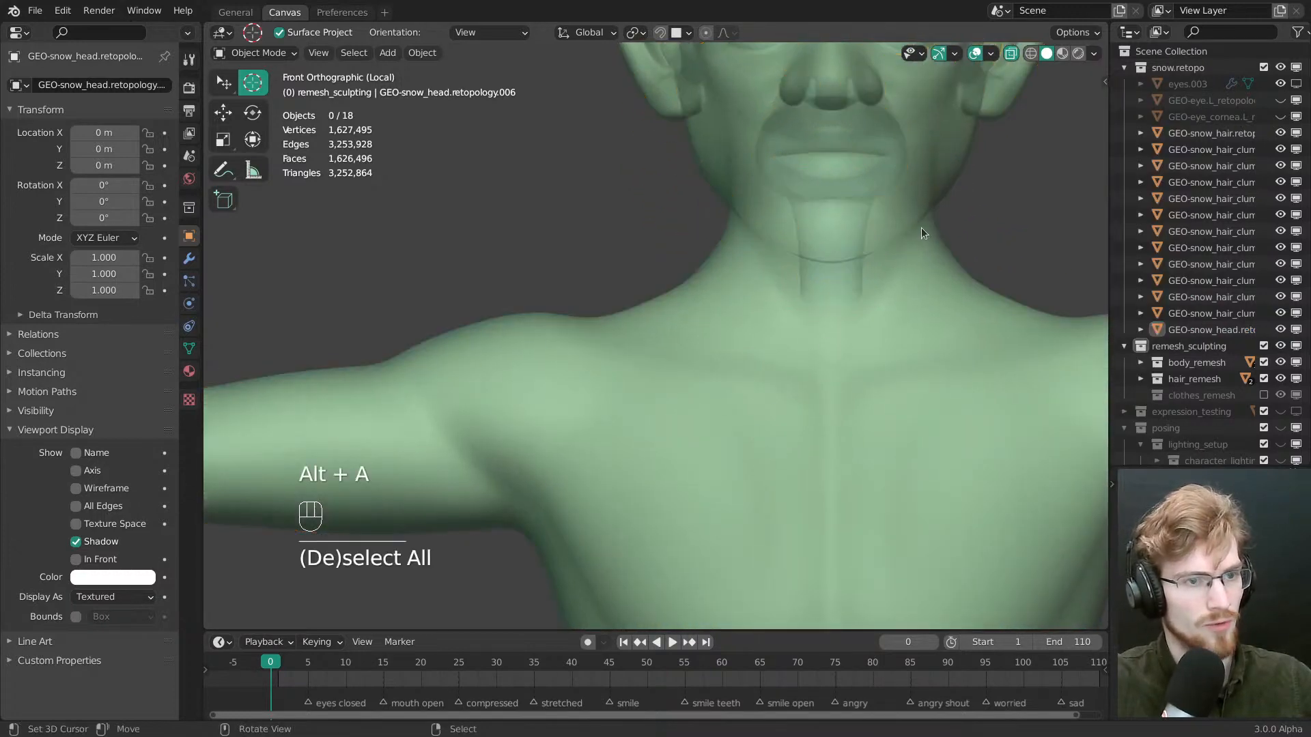
ctrl+middle_drag(825, 281, 867, 421)
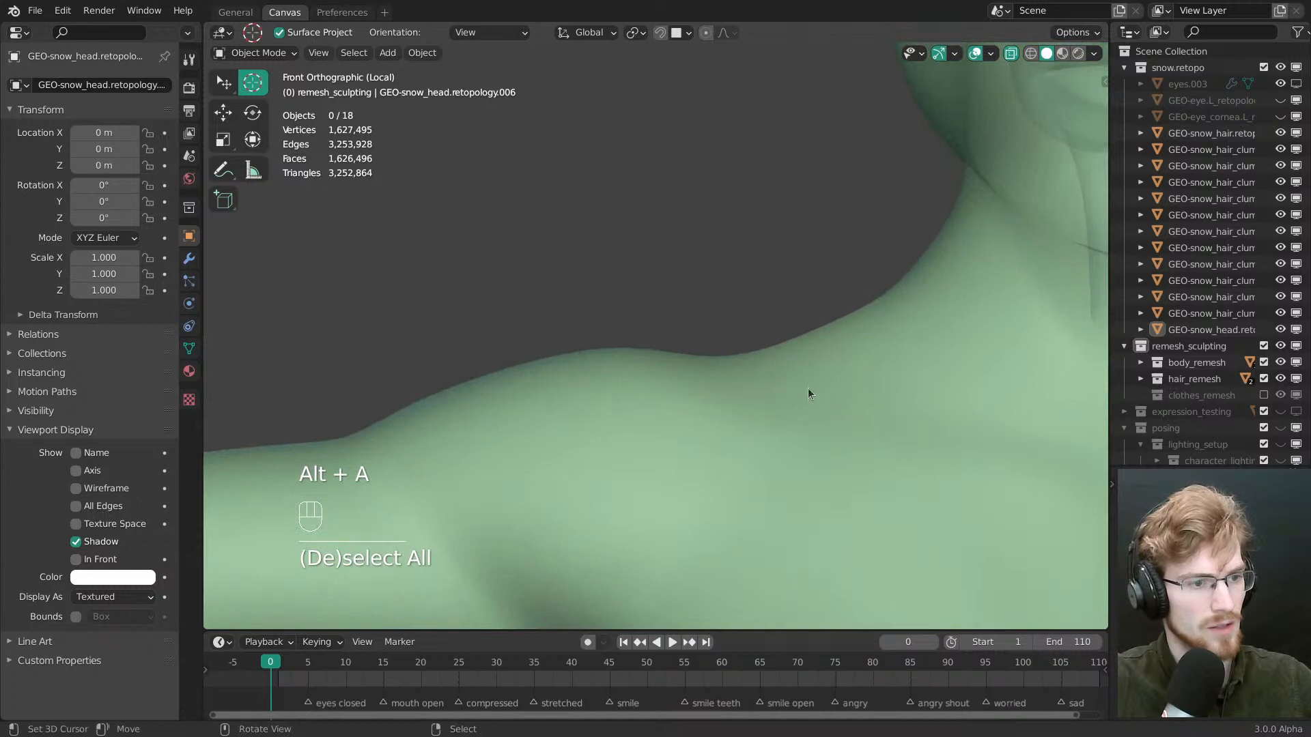
click(629, 351)
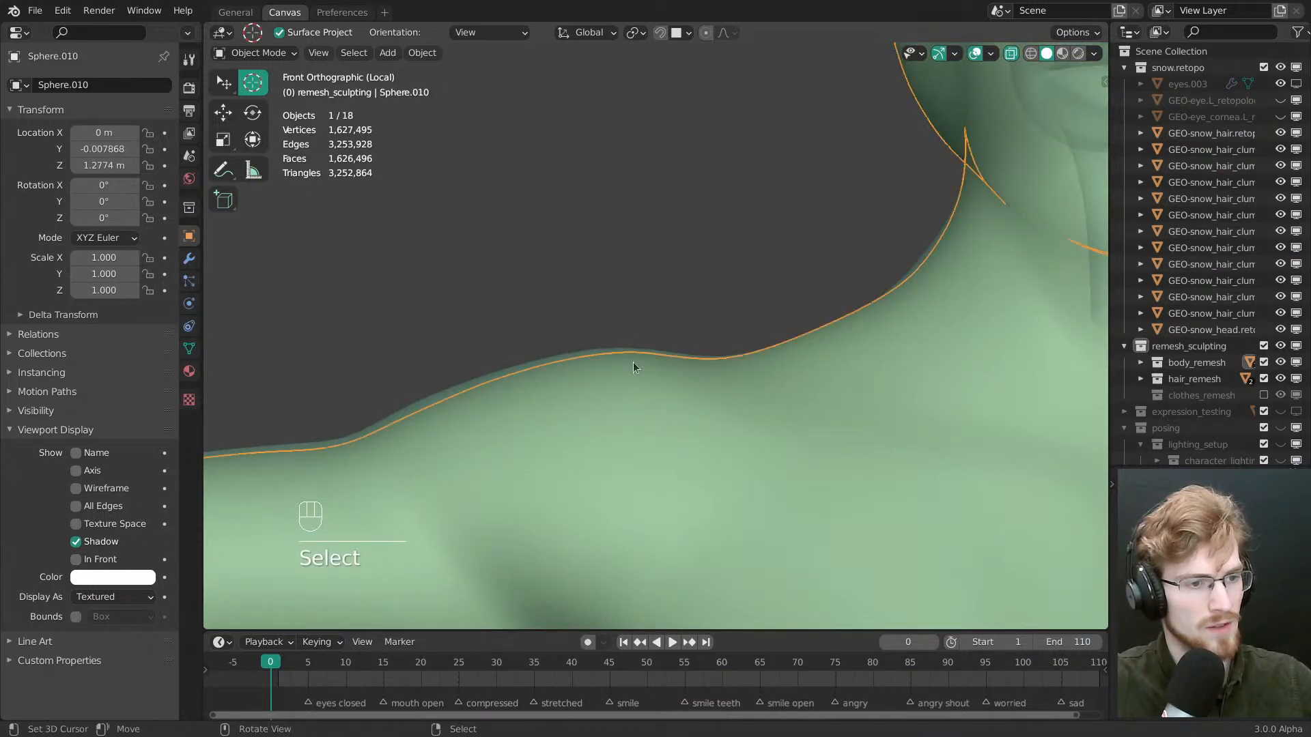
Try the MatCap with a dark centre and bright rim, and outline the sculpt to compare the shoulder and arm contours
click(1094, 55)
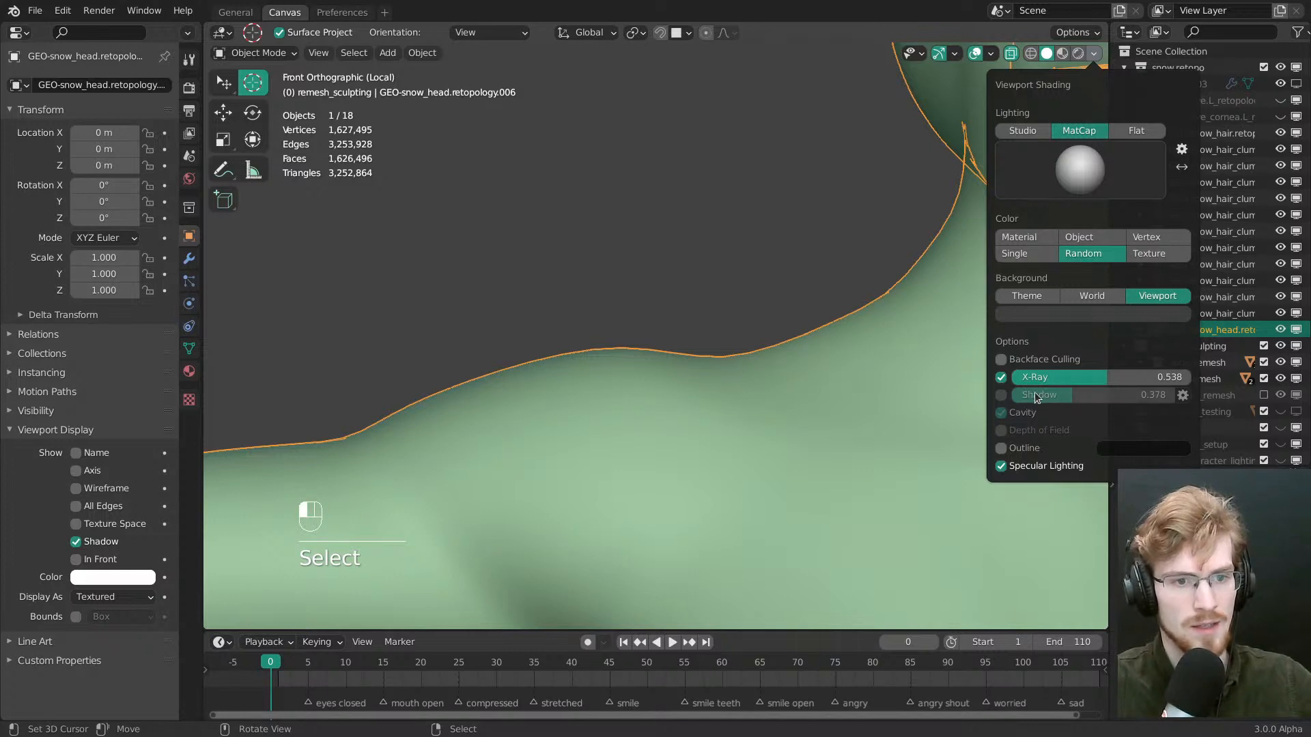
click(1076, 172)
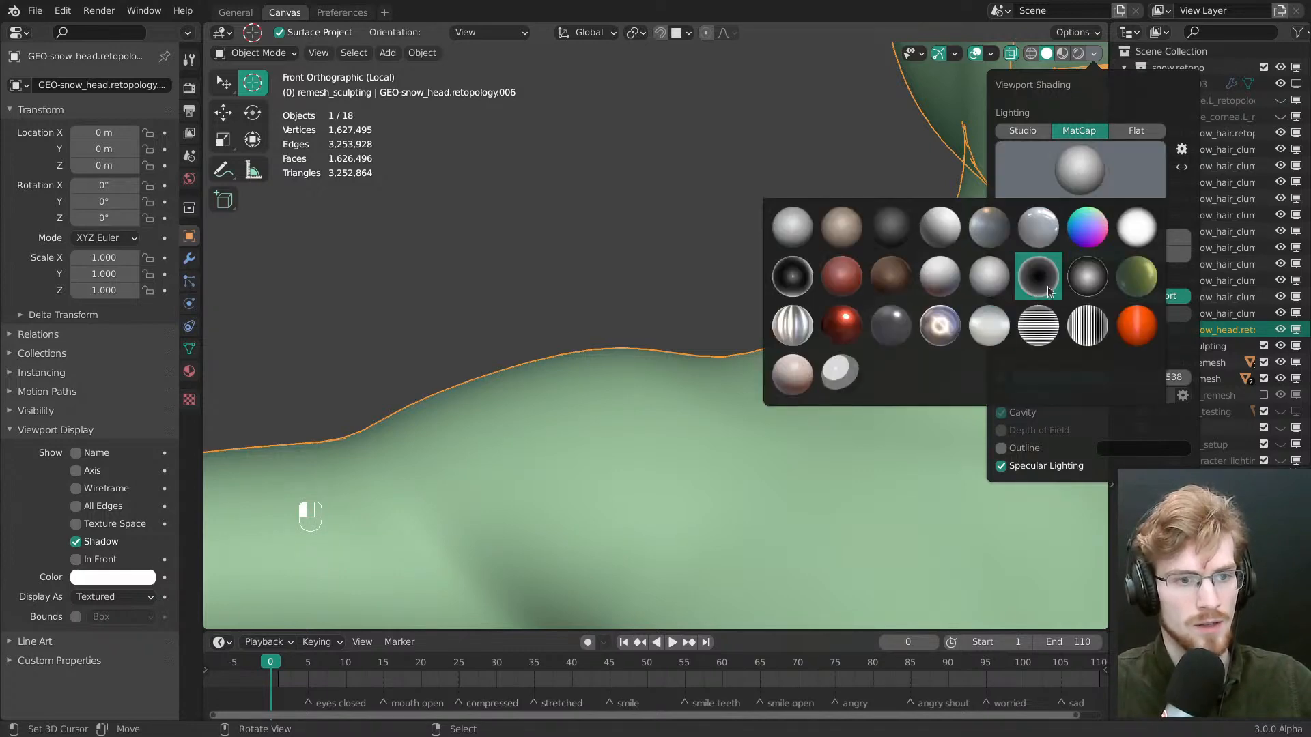
click(1042, 278)
ctrl+middle_drag(822, 287, 798, 390)
key(alt+a)
click(628, 339)
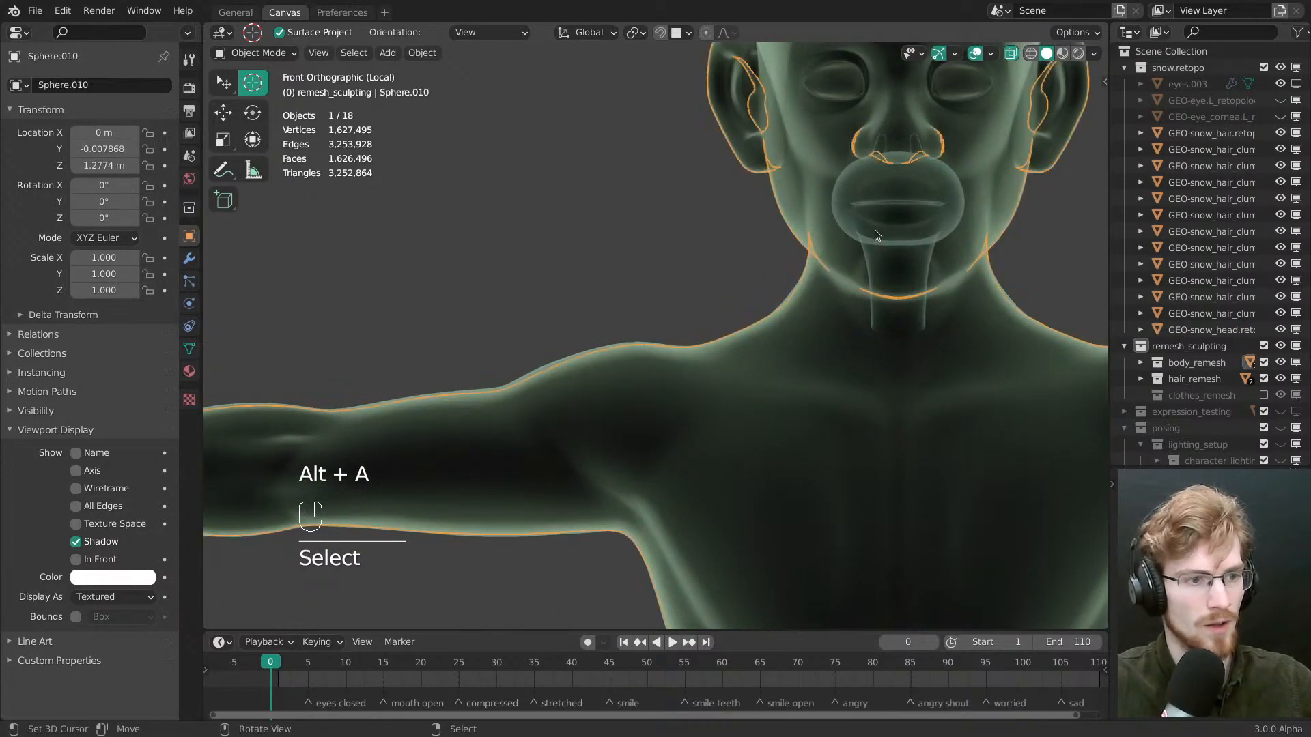
Set the X-Ray strength to 1.000 and switch to a light grey MatCap
click(1094, 54)
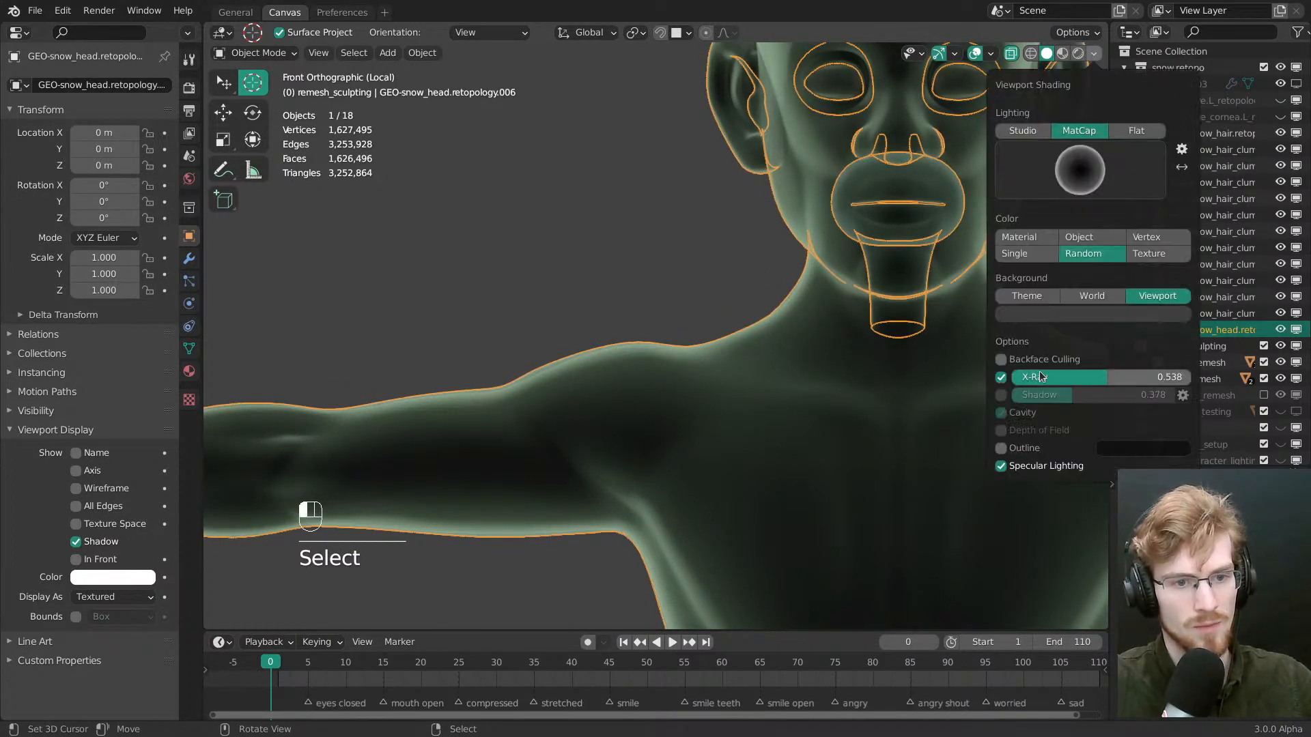
drag(1061, 376, 1223, 386)
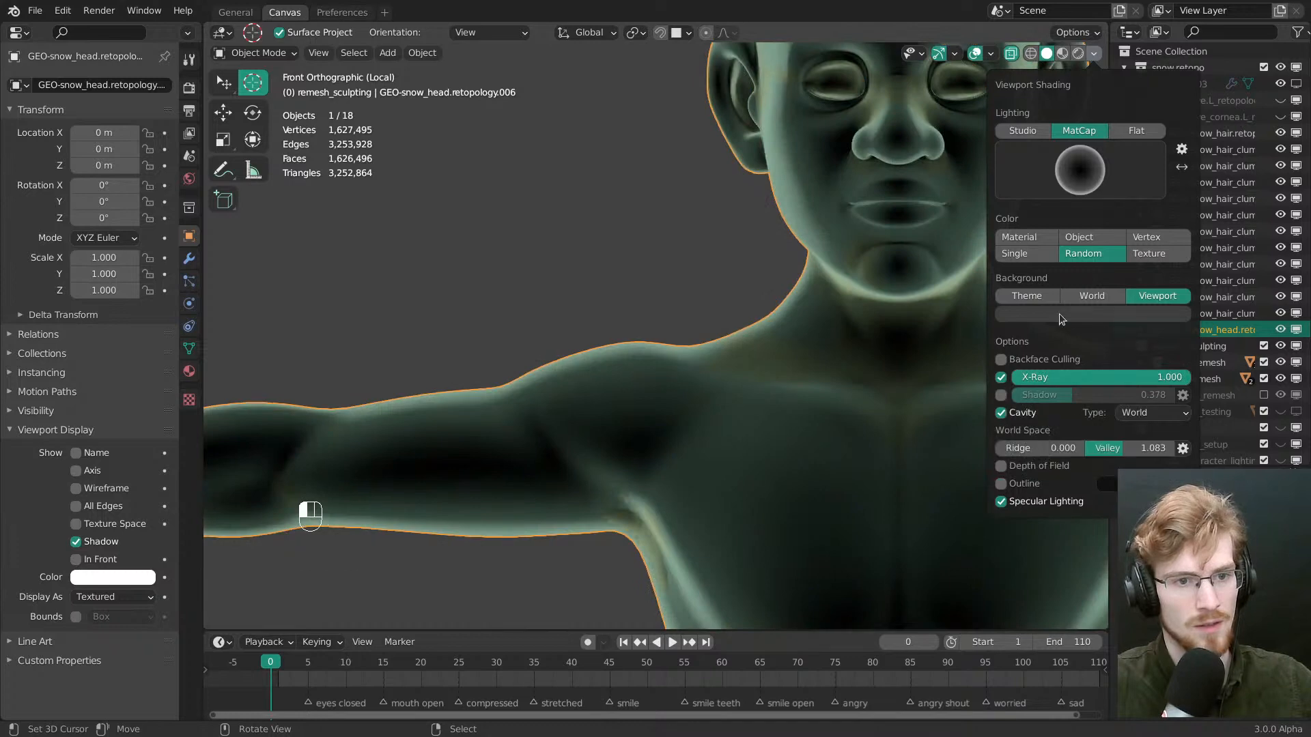
click(1079, 172)
click(989, 321)
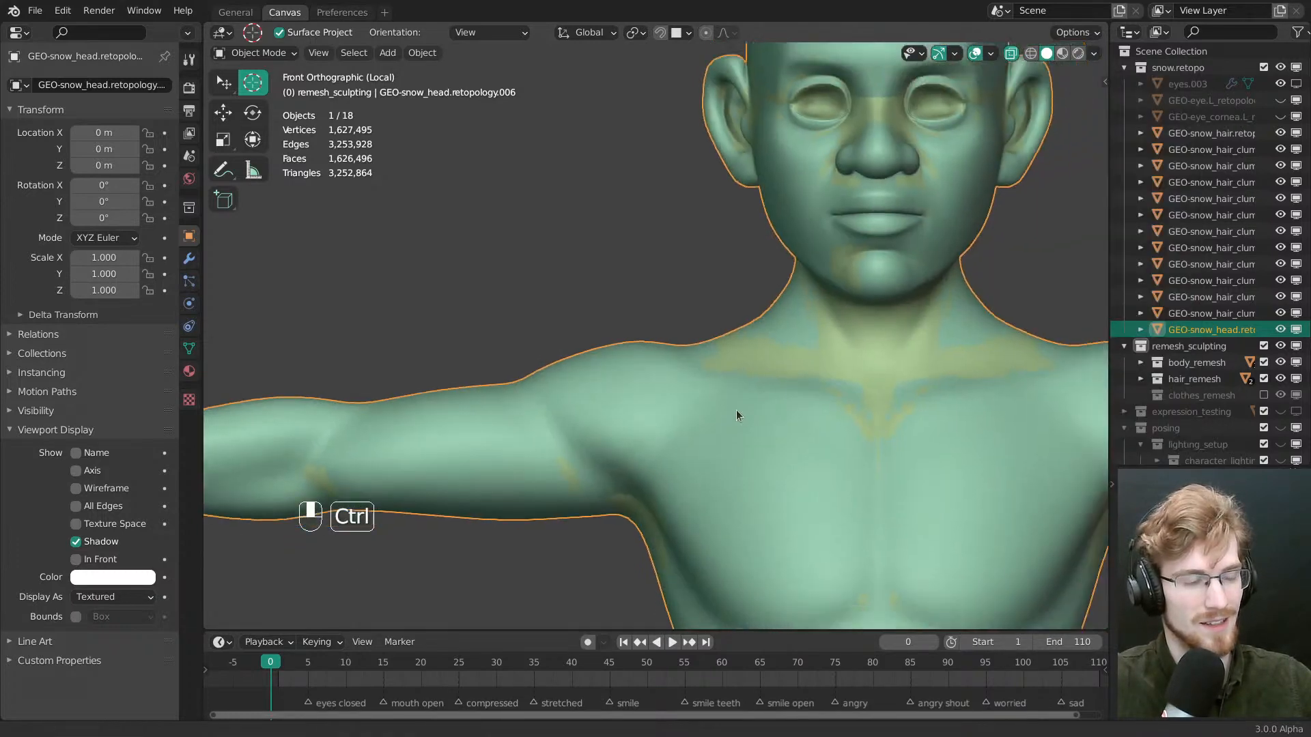
Select the retopology mesh and set its viewport display to Wire
key(alt+a)
click(624, 351)
click(90, 596)
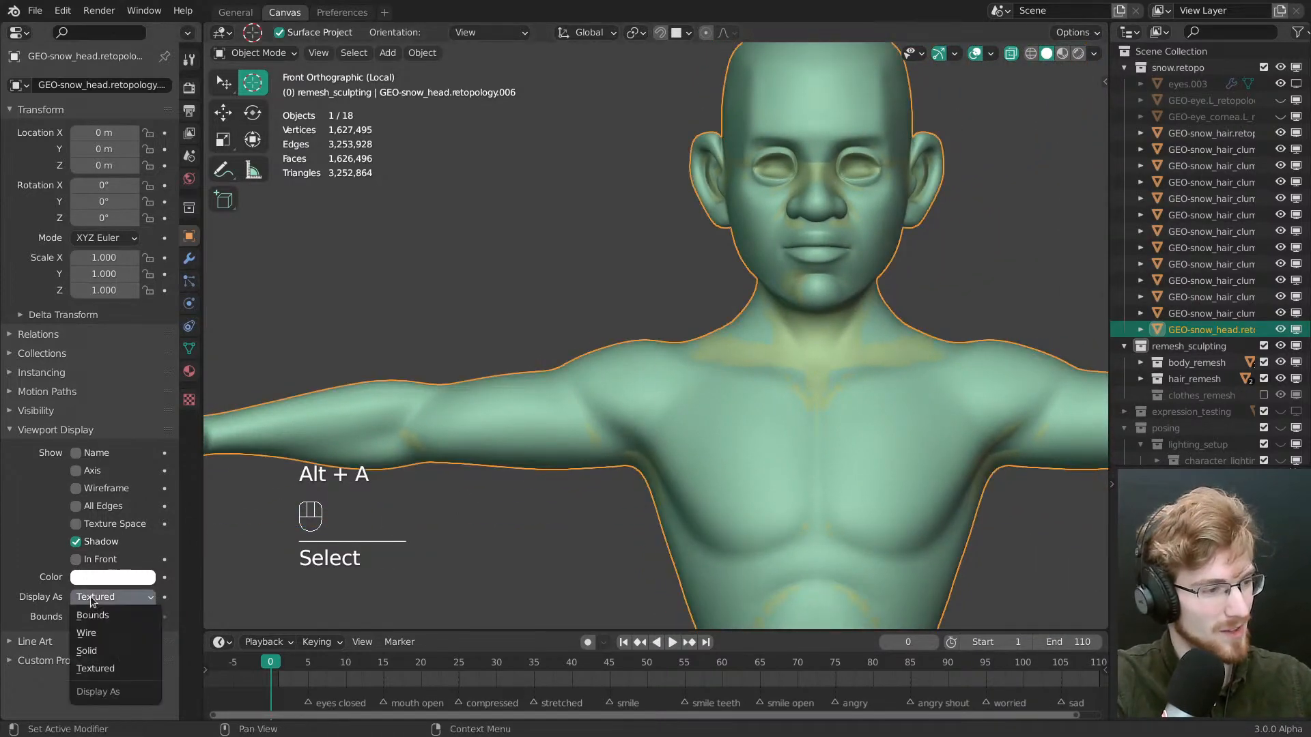
click(99, 653)
click(97, 597)
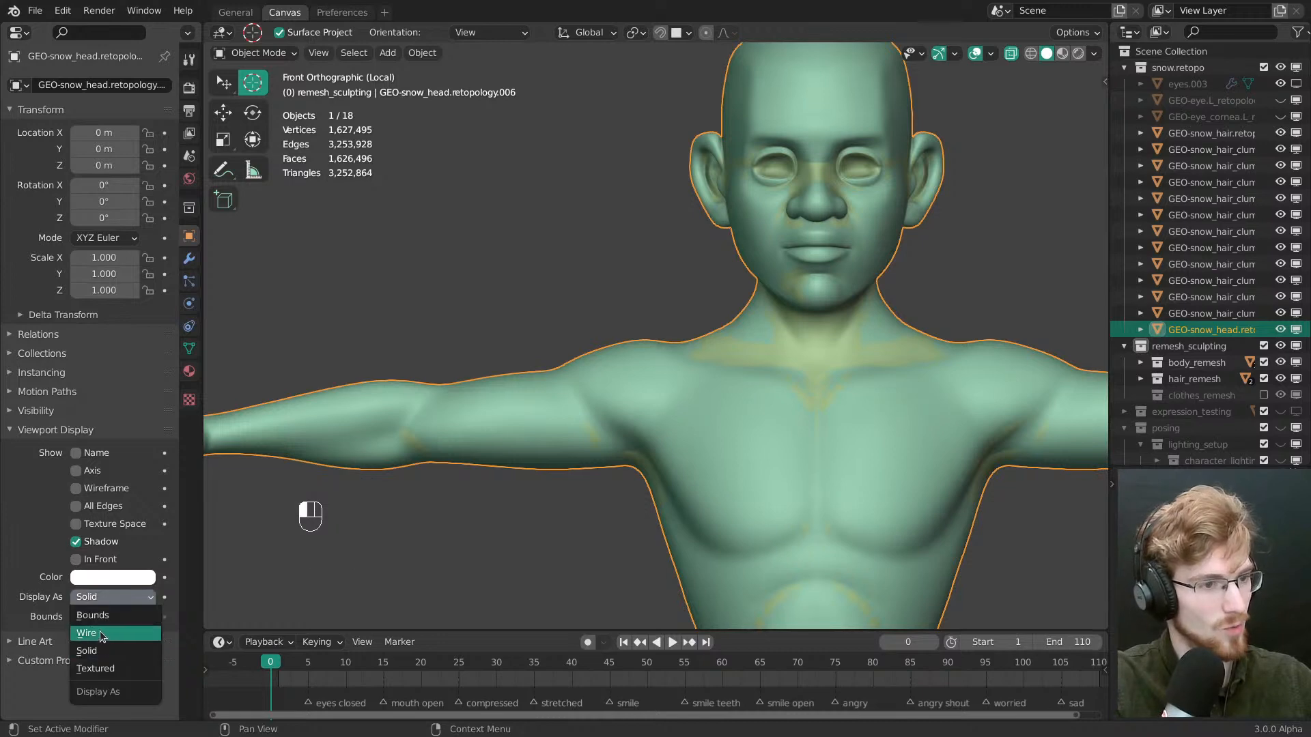
click(100, 630)
Deselect the mesh, enter Sculpt Mode at the shoulder and set the Inflate/Deflate brush radius to 266 px
ctrl+middle_drag(645, 413, 671, 297)
key(alt+a)
key(Tab)
click(649, 385)
scroll(638, 393, up, 4)
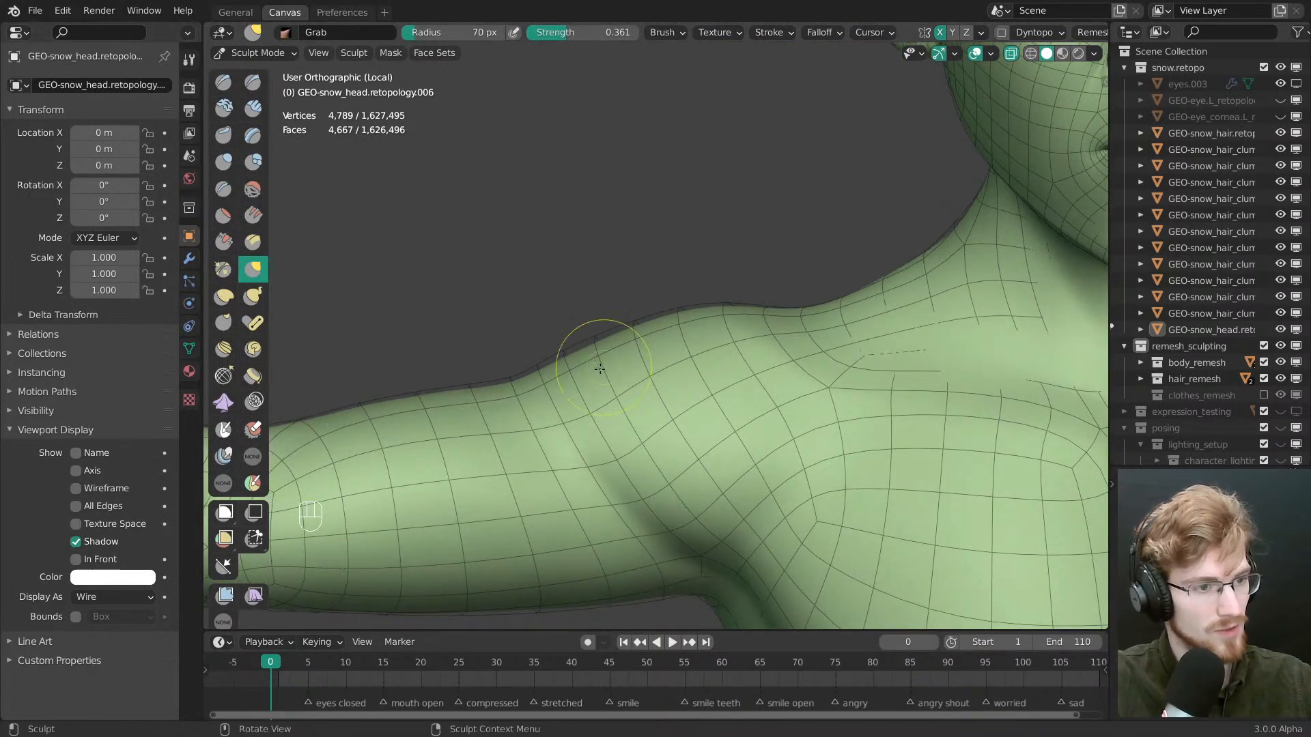
key(f)
click(819, 337)
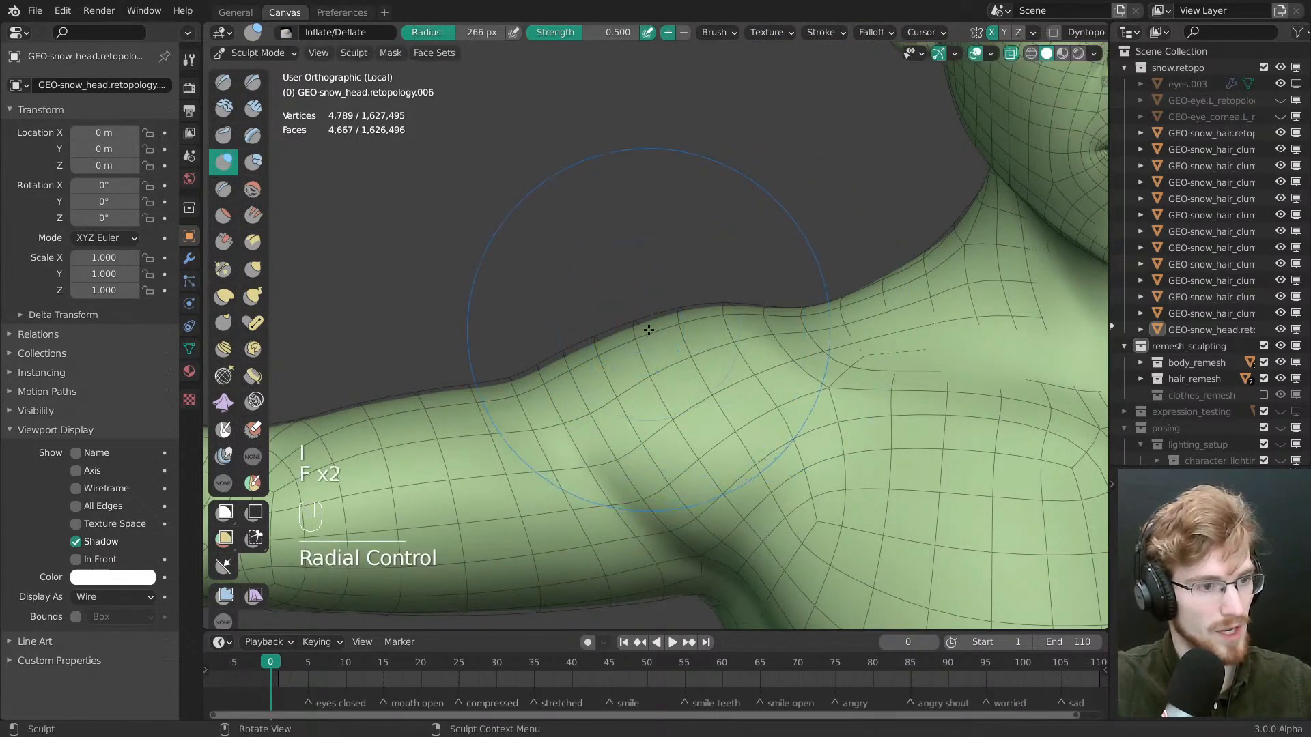
Leave Sculpt Mode, select the retopology mesh at the opposite shoulder and re-enter Sculpt Mode
mouse_move(667, 329)
middle_down()
mouse_move(679, 330)
mouse_move(641, 341)
middle_up()
shift+middle_drag(805, 341, 437, 379)
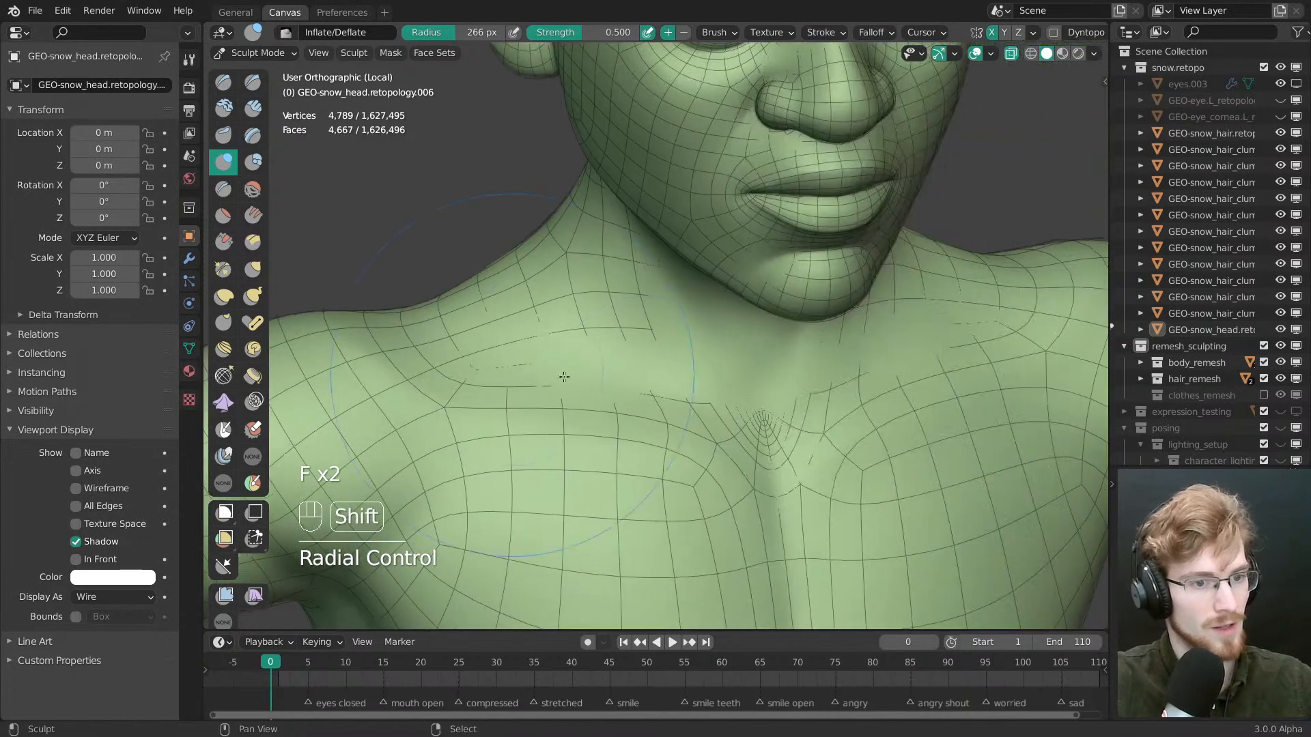
shift+middle_drag(942, 379, 615, 381)
key(Tab)
click(825, 260)
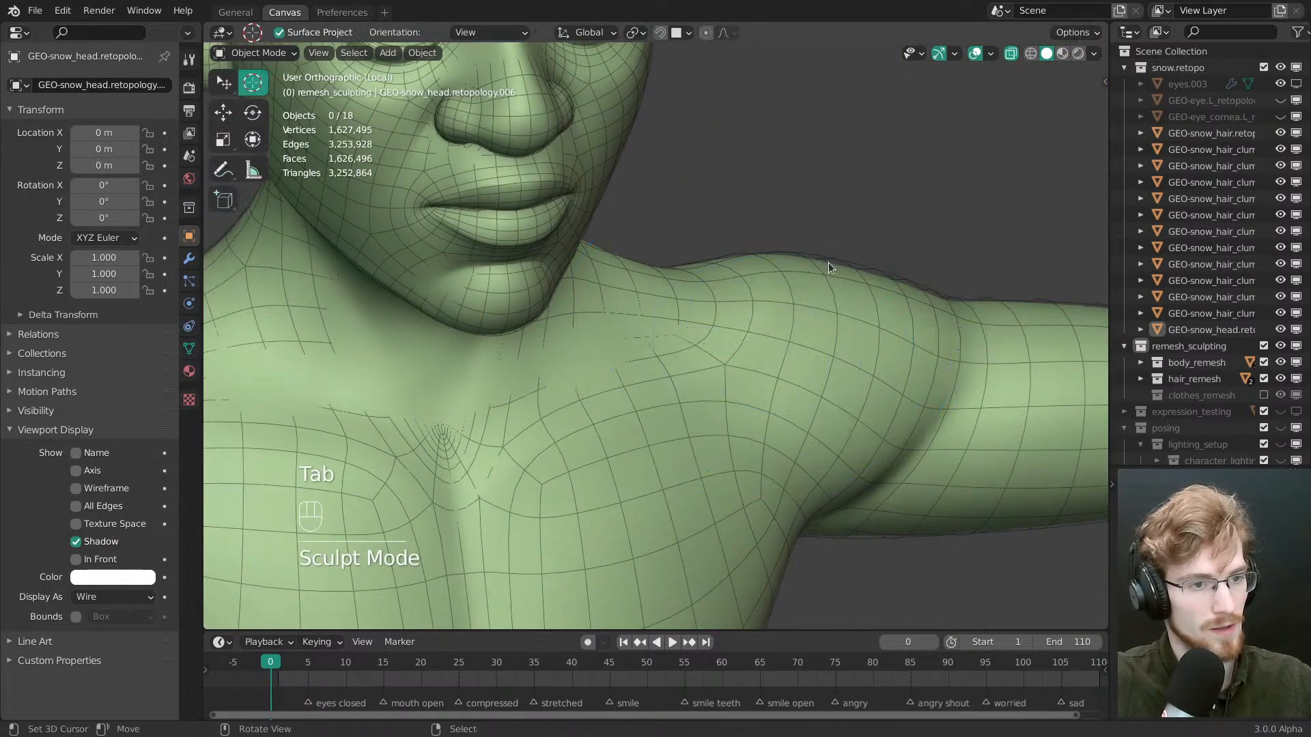
click(833, 261)
key(Tab)
click(824, 379)
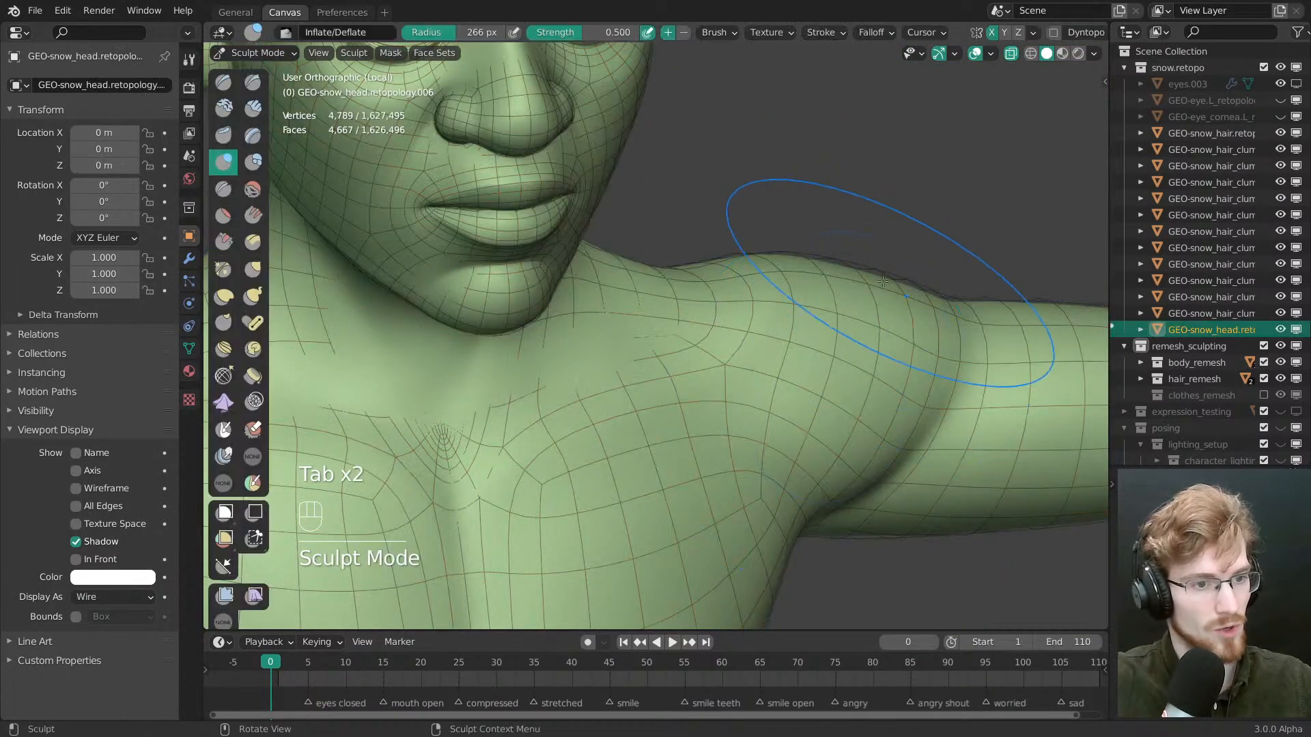
Set the Inflate/Deflate brush radius to 283 px over the character's left shoulder
shift+middle_drag(930, 283, 723, 362)
mouse_move(724, 361)
ctrl+middle_down()
mouse_move(713, 348)
mouse_move(690, 357)
mouse_move(676, 293)
mouse_move(731, 316)
ctrl+middle_up()
key(f)
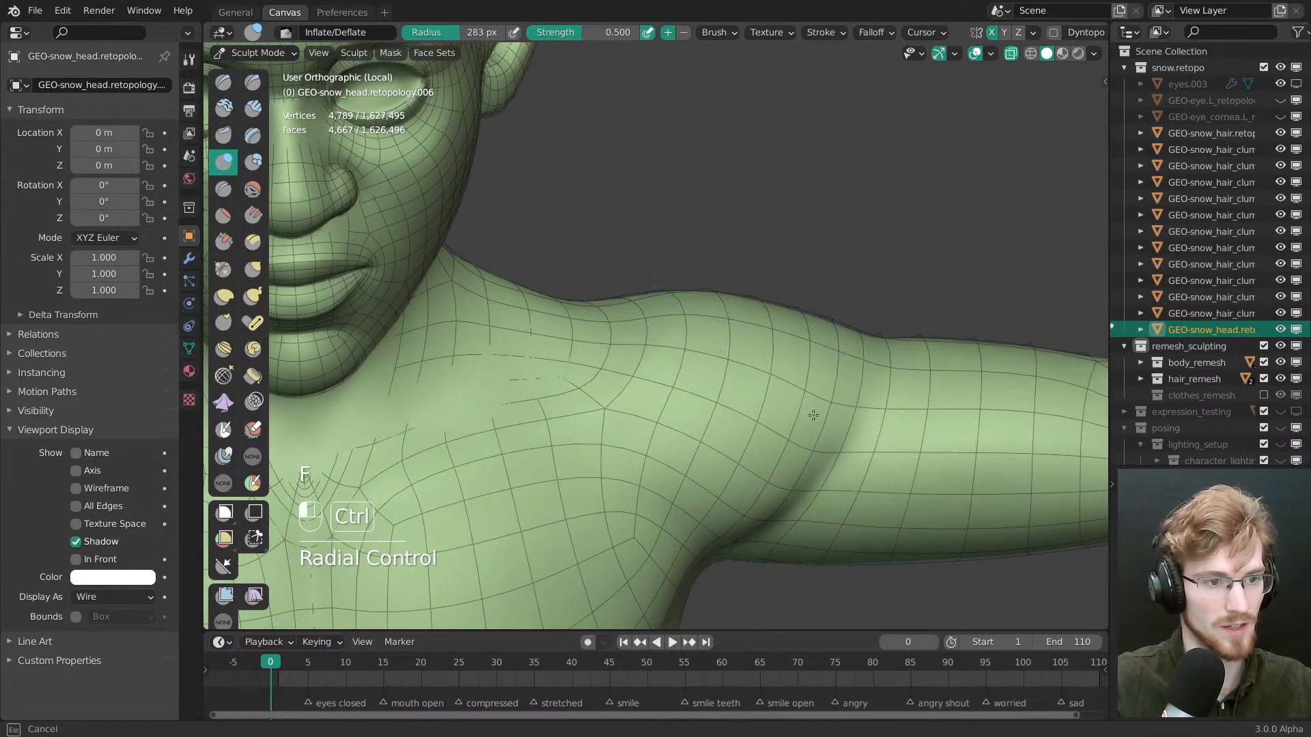
shift+middle_drag(788, 382, 621, 398)
ctrl+middle_drag(620, 397, 618, 369)
mouse_move(617, 368)
middle_down()
mouse_move(588, 361)
mouse_move(649, 337)
middle_up()
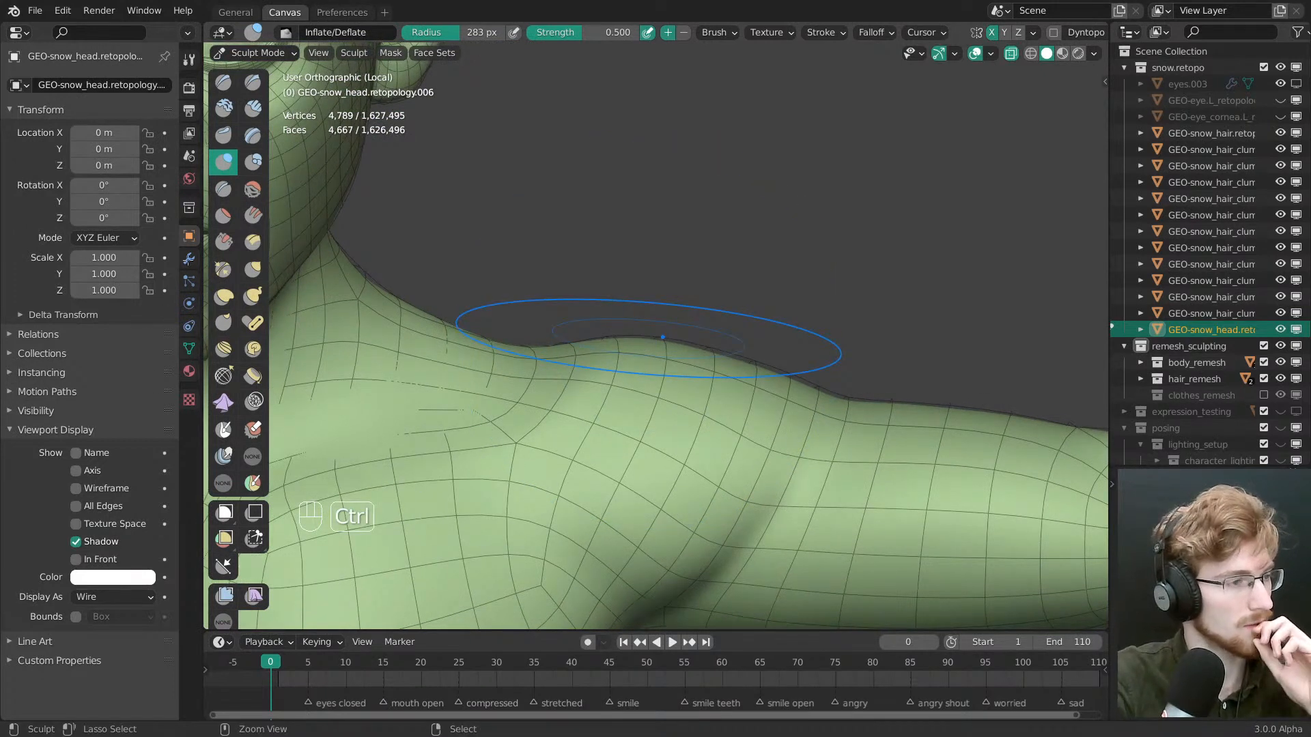
Save the file, show the retopology mesh's modifiers and turn off the Mirror modifier's viewport display
key(ctrl+s)
click(189, 260)
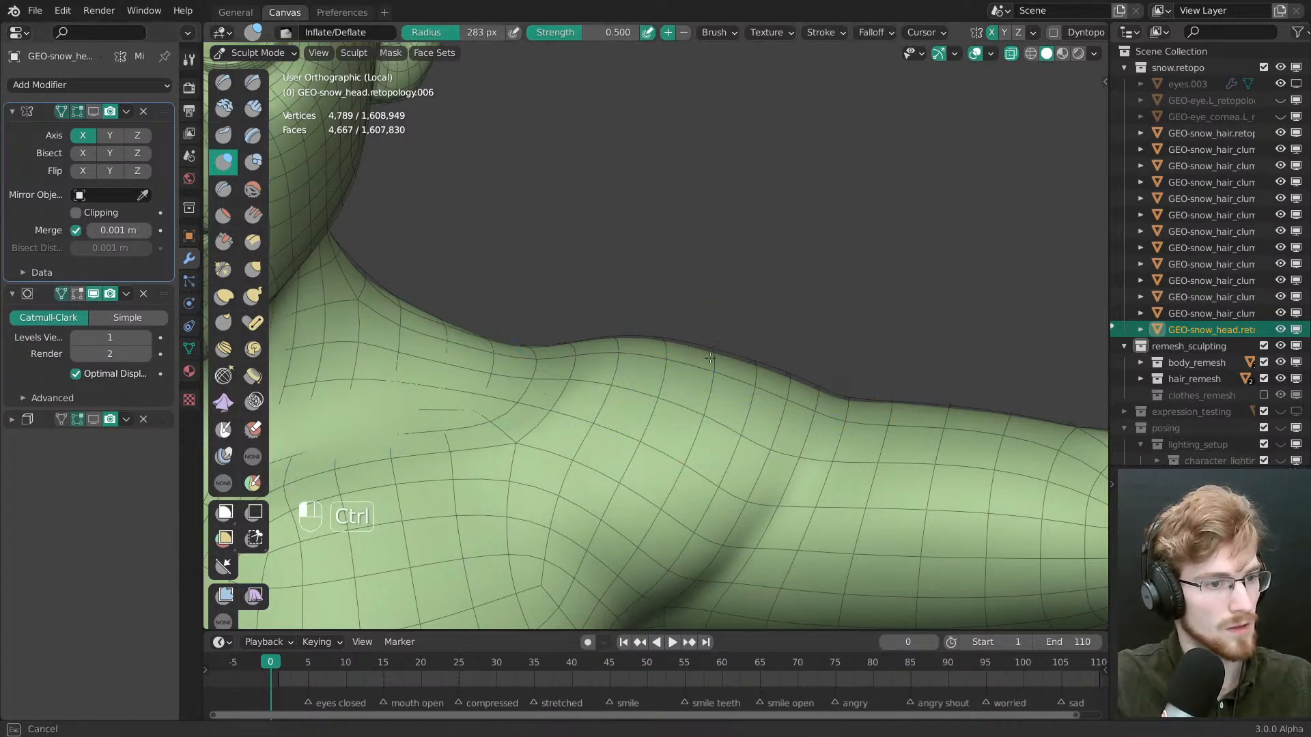
ctrl+middle_drag(732, 398, 664, 321)
ctrl+middle_drag(682, 451, 691, 380)
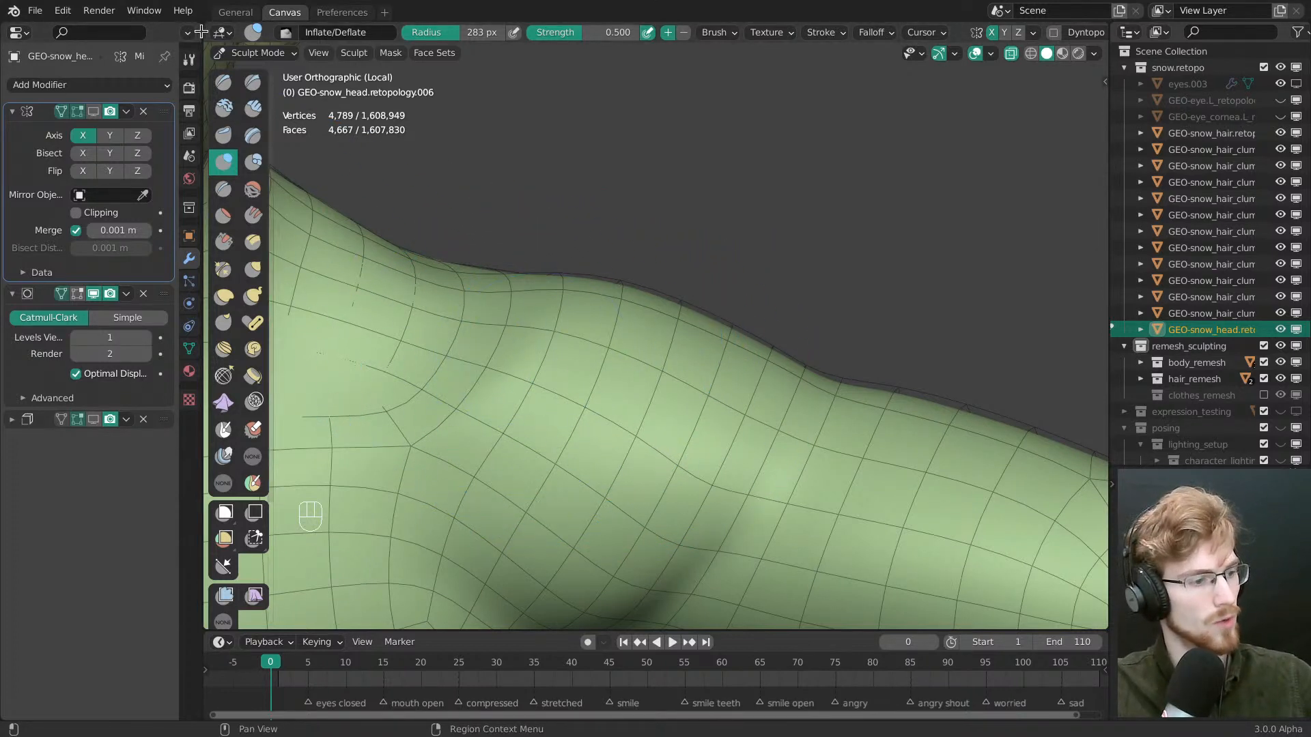
Close the Properties editor by extending the viewport and timeline over it, and split off a new full-height area there
drag(207, 28, 176, 31)
drag(206, 634, 179, 636)
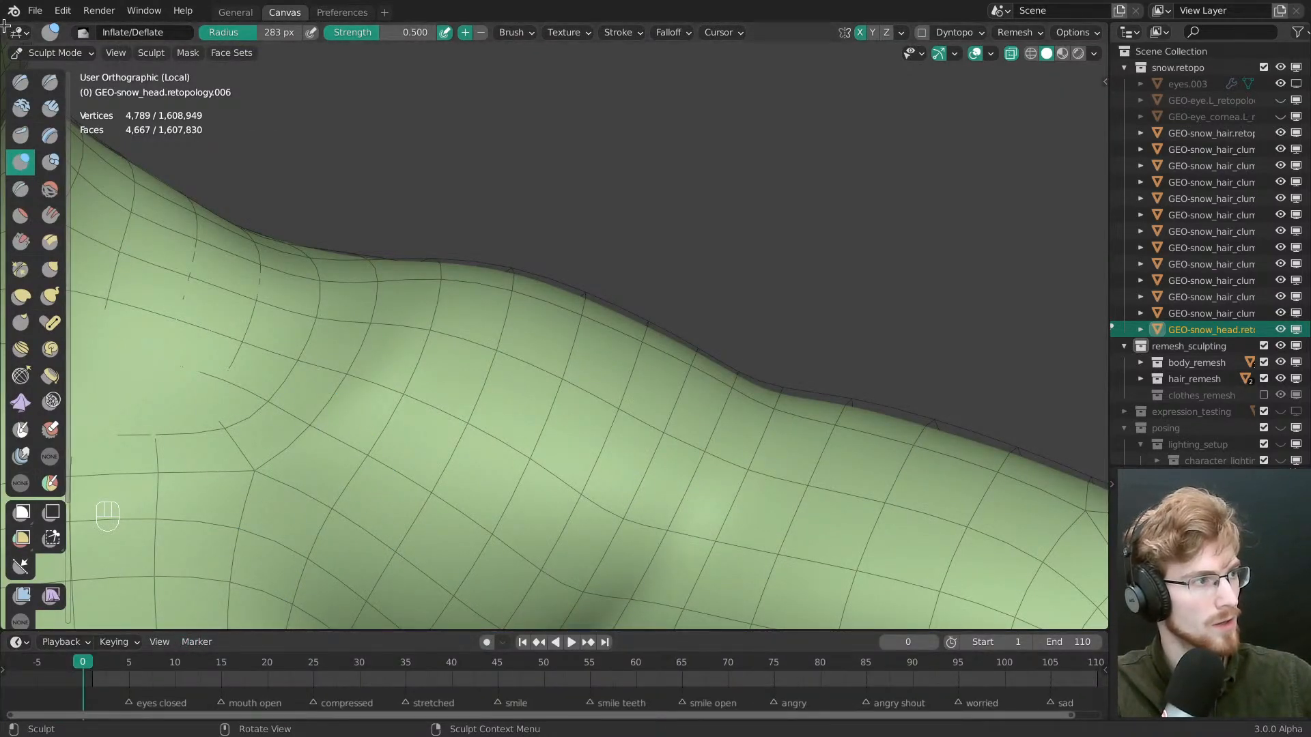
drag(5, 26, 239, 38)
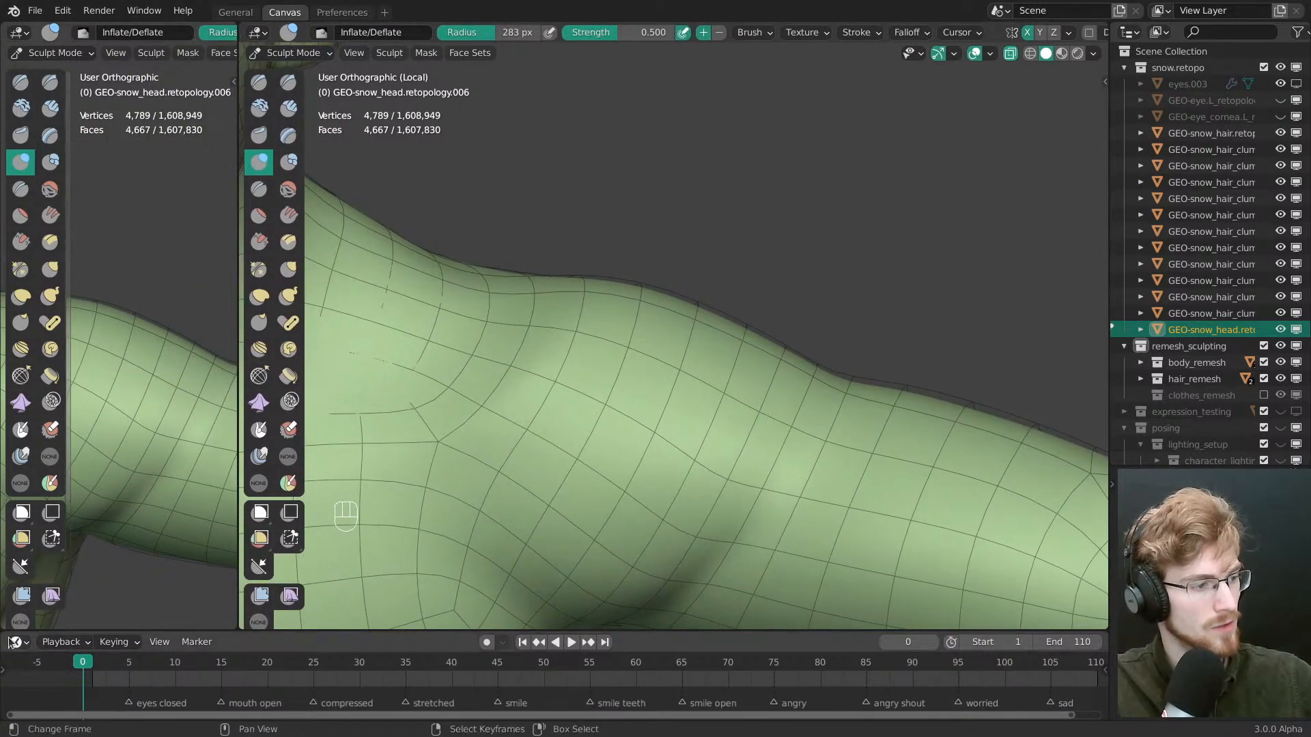
drag(6, 633, 234, 644)
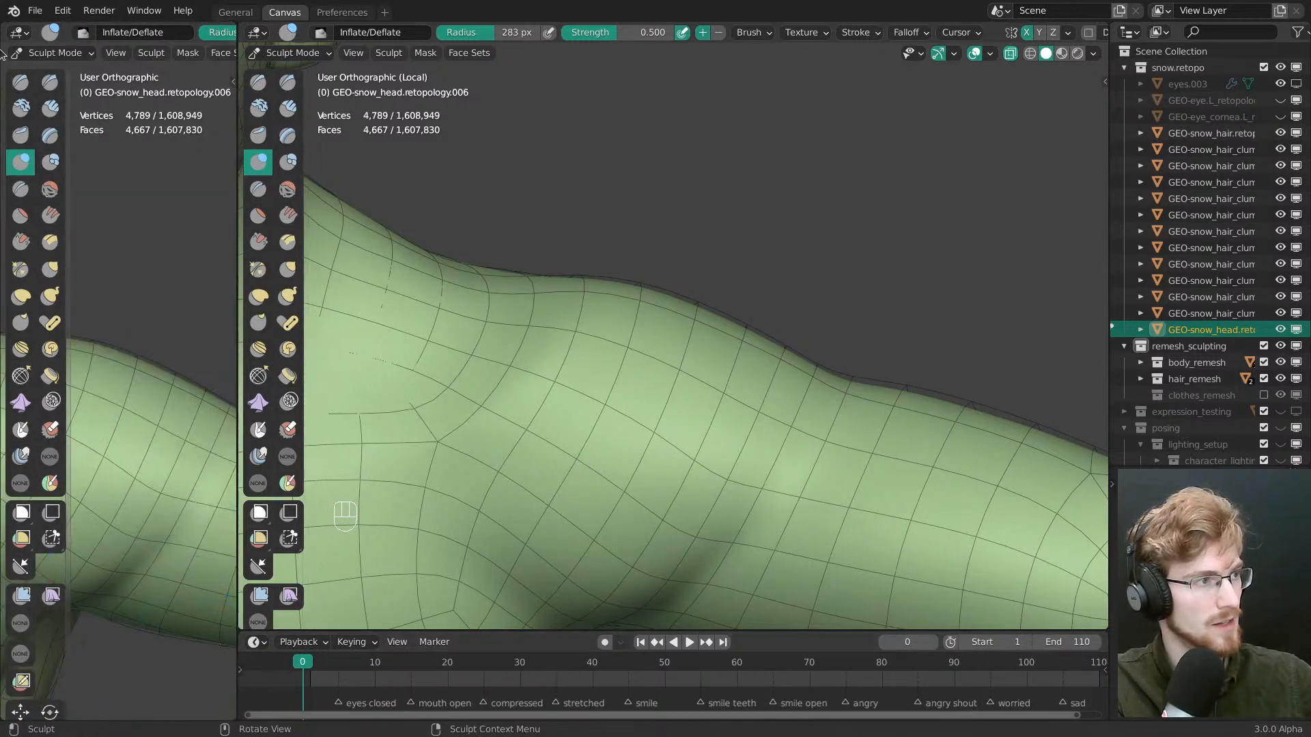
Turn the new area into a Properties editor showing the retopology mesh's modifiers
click(17, 32)
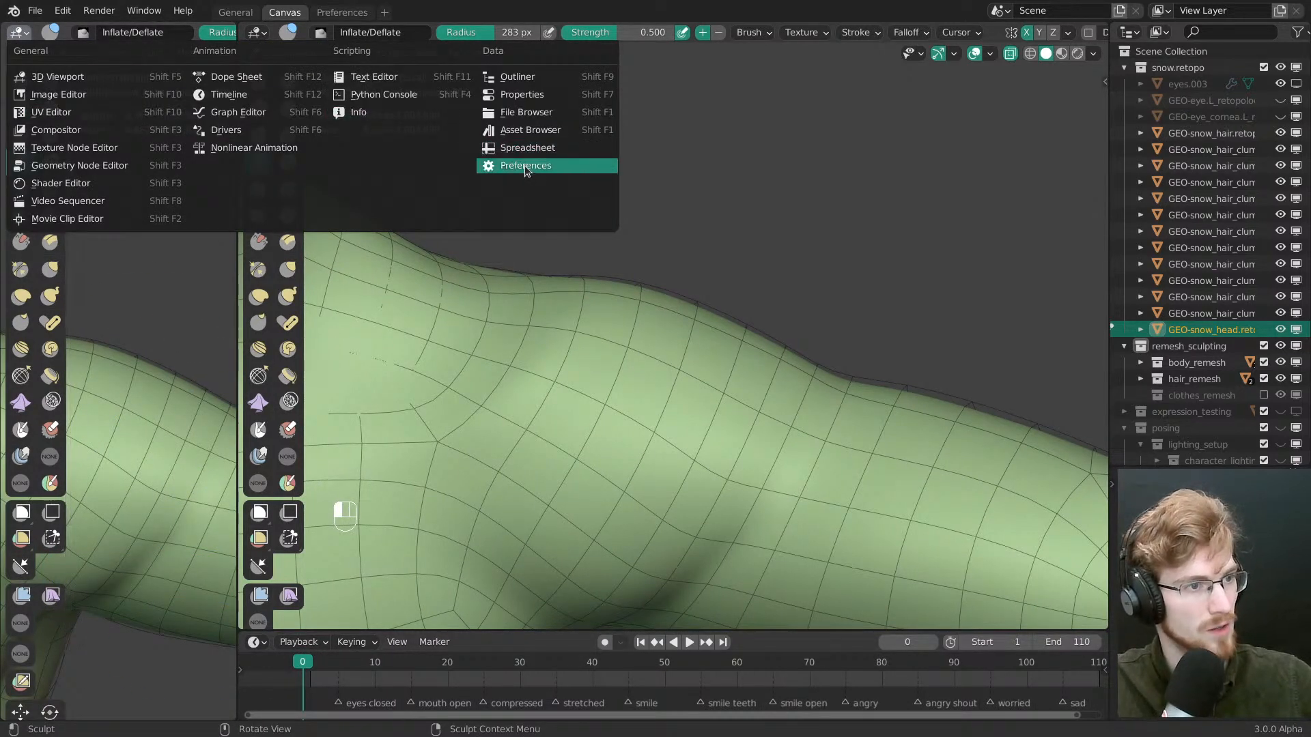
click(523, 95)
click(12, 259)
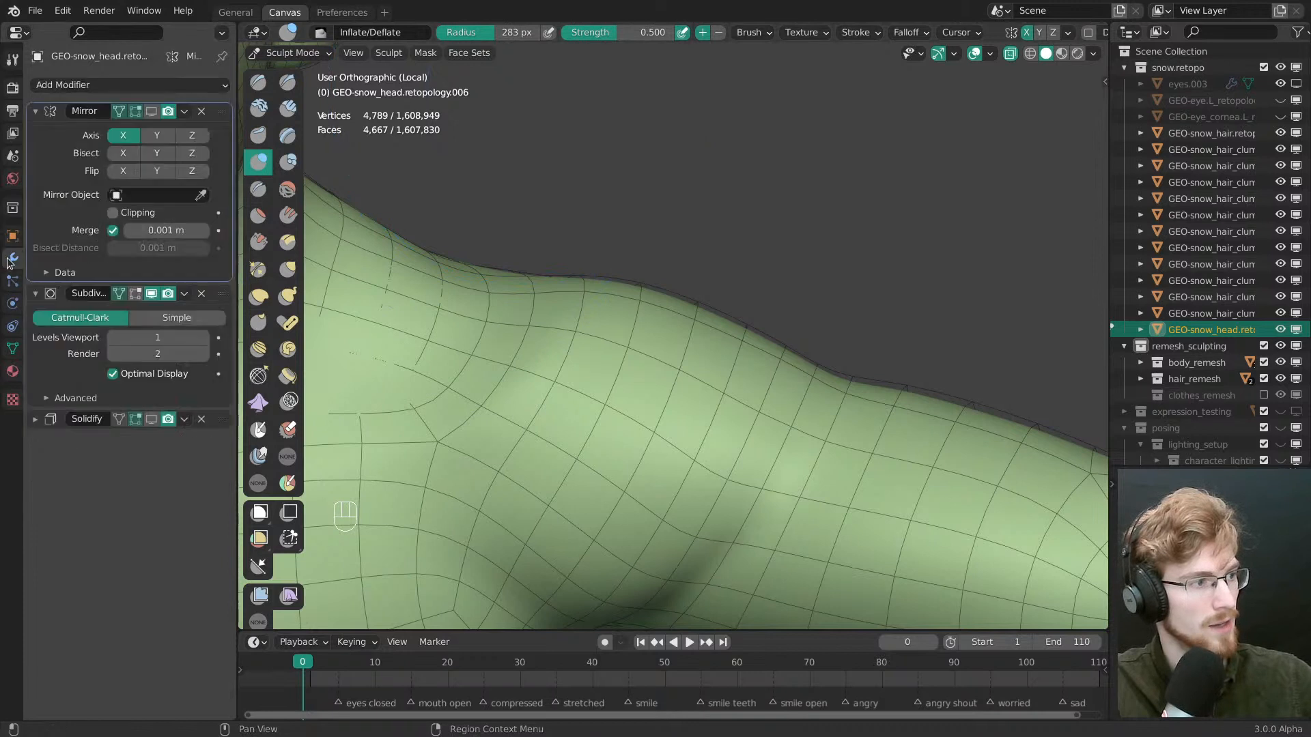
Flip the Properties editor's navigation bar to the right and narrow the editor
right_click(14, 266)
key(Escape)
right_click(14, 266)
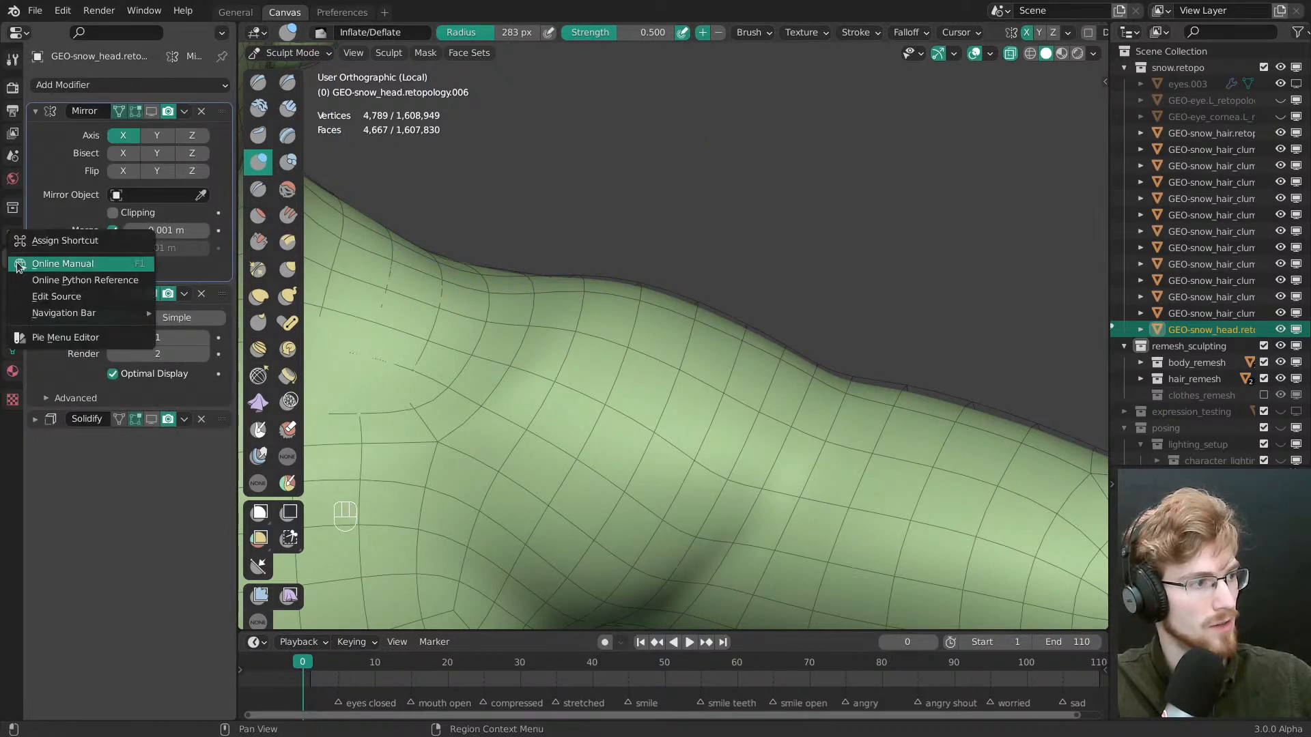
mouse_move(150, 314)
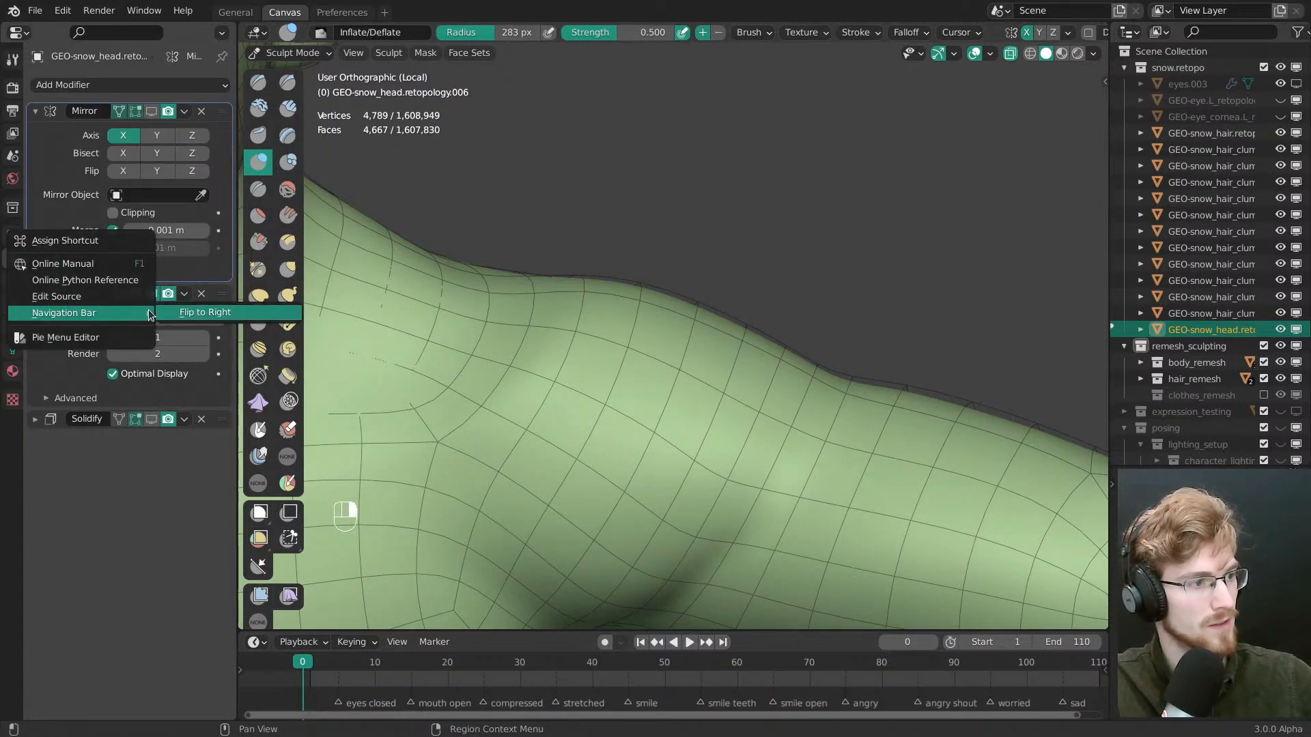
click(196, 316)
drag(236, 303, 207, 304)
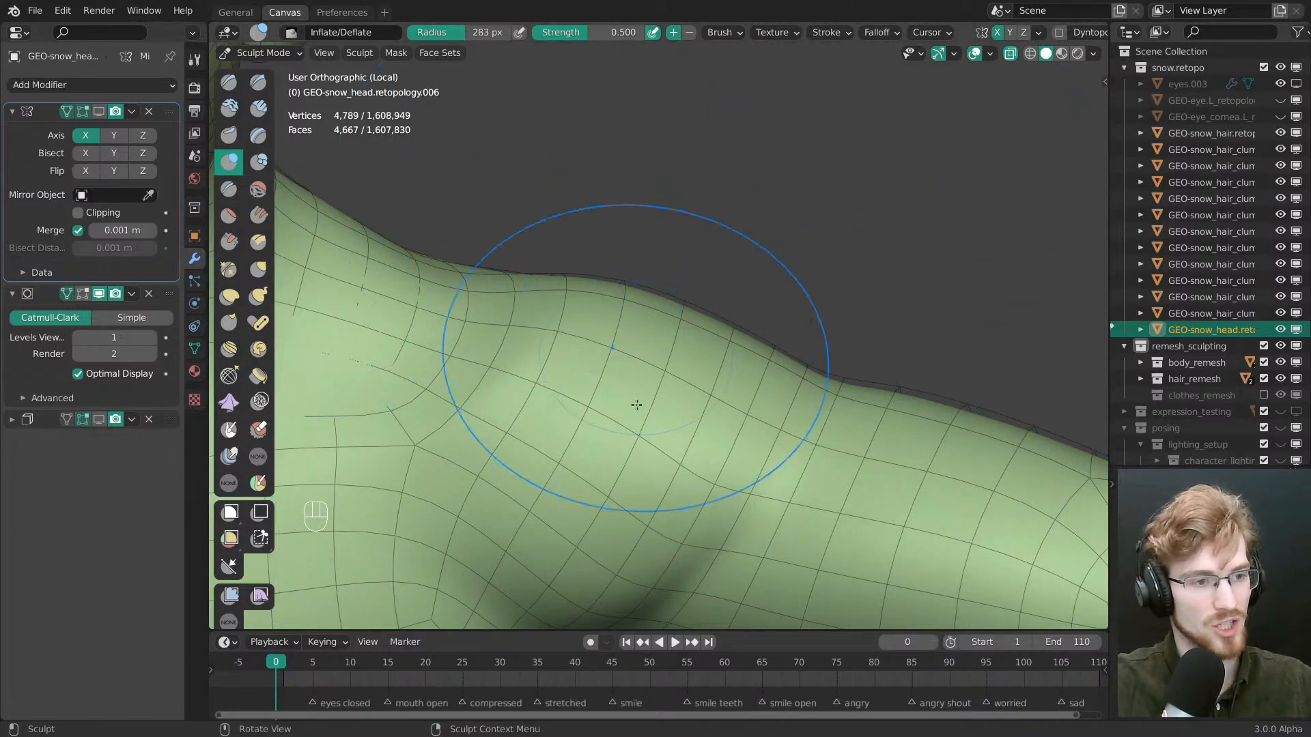
Deflate the outer shoulder and top of the upper arm from the front and back with a 304 px Inflate/Deflate brush
middle_drag(631, 403, 645, 452)
key(f)
click(770, 321)
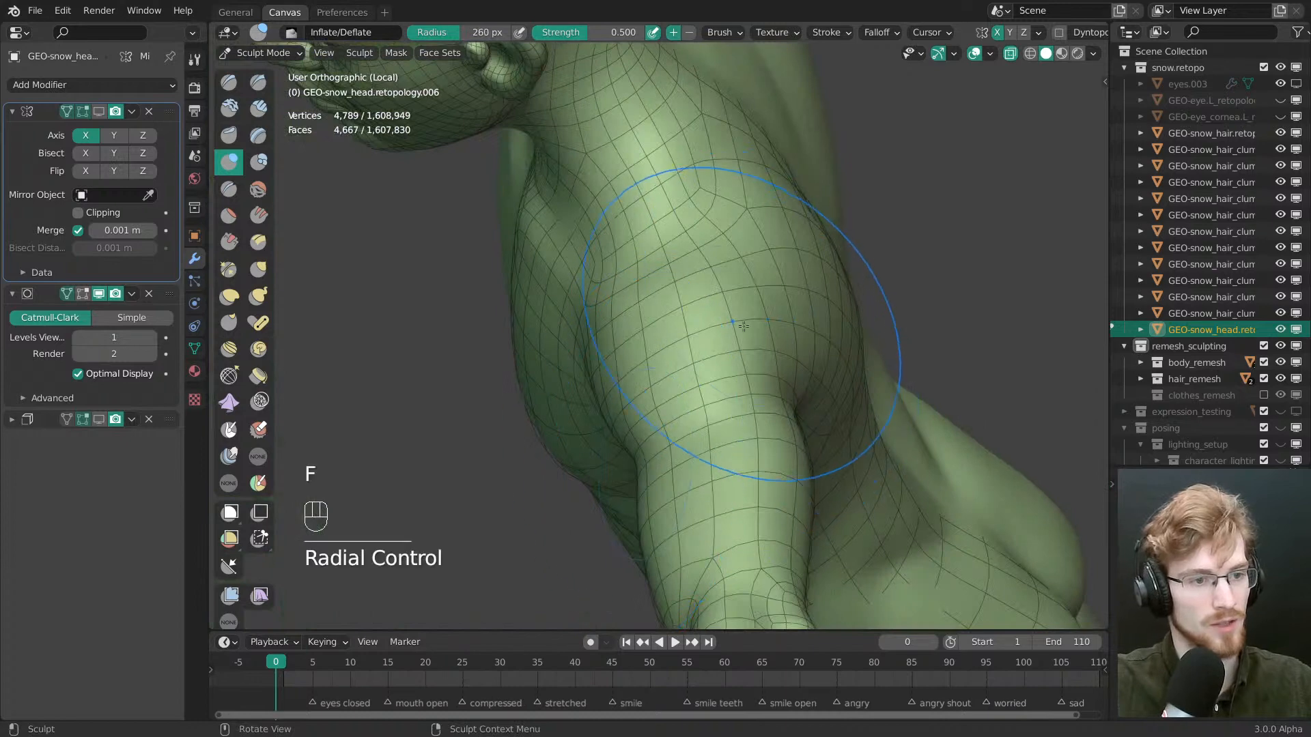
middle_drag(769, 322, 836, 321)
mouse_move(836, 321)
shift+middle_down()
mouse_move(755, 342)
mouse_move(734, 396)
shift+middle_up()
ctrl+middle_drag(734, 396, 733, 362)
key(f)
click(751, 348)
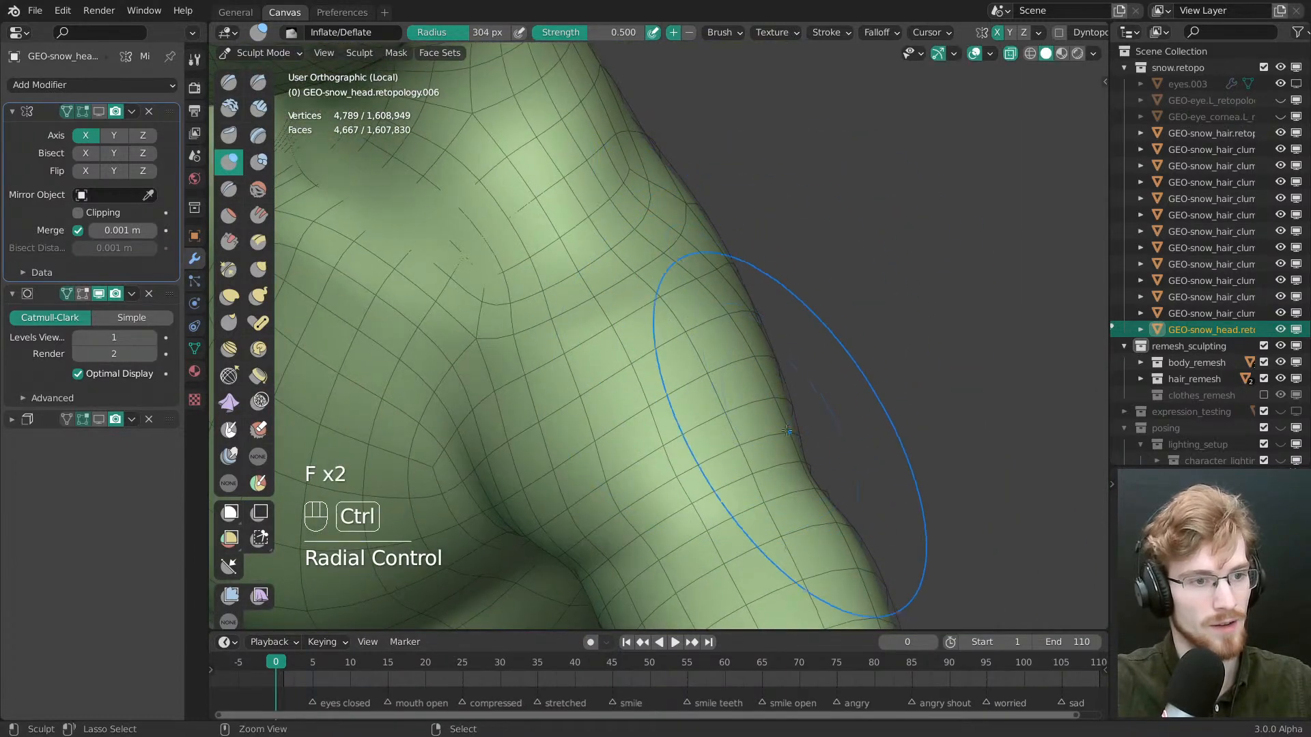
scroll(716, 328, down, 3)
ctrl+drag(703, 317, 708, 336)
middle_drag(707, 335, 567, 348)
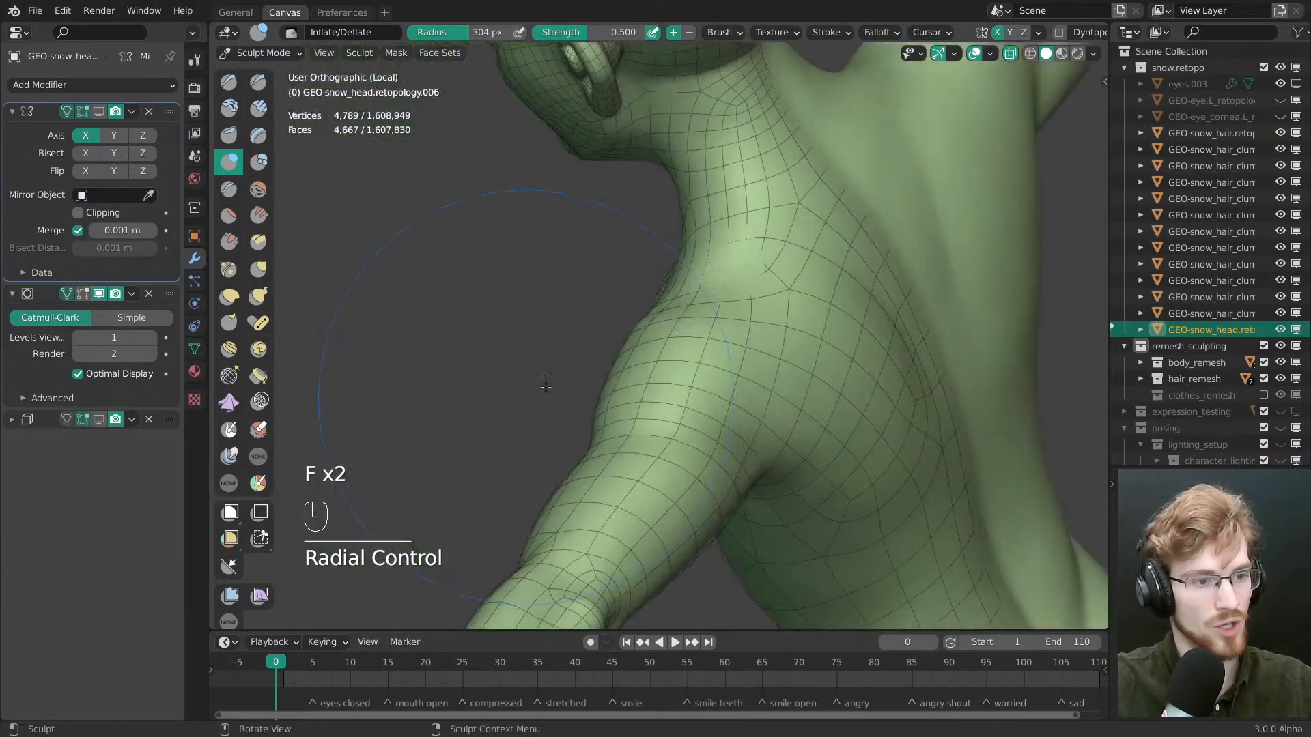
ctrl+drag(672, 379, 665, 397)
Deflate the back of the shoulder with a 328 px brush, then inflate the area behind the armpit
middle_drag(771, 433, 663, 386)
mouse_move(662, 386)
shift+middle_down()
mouse_move(710, 407)
mouse_move(659, 328)
shift+middle_up()
key(f)
click(683, 358)
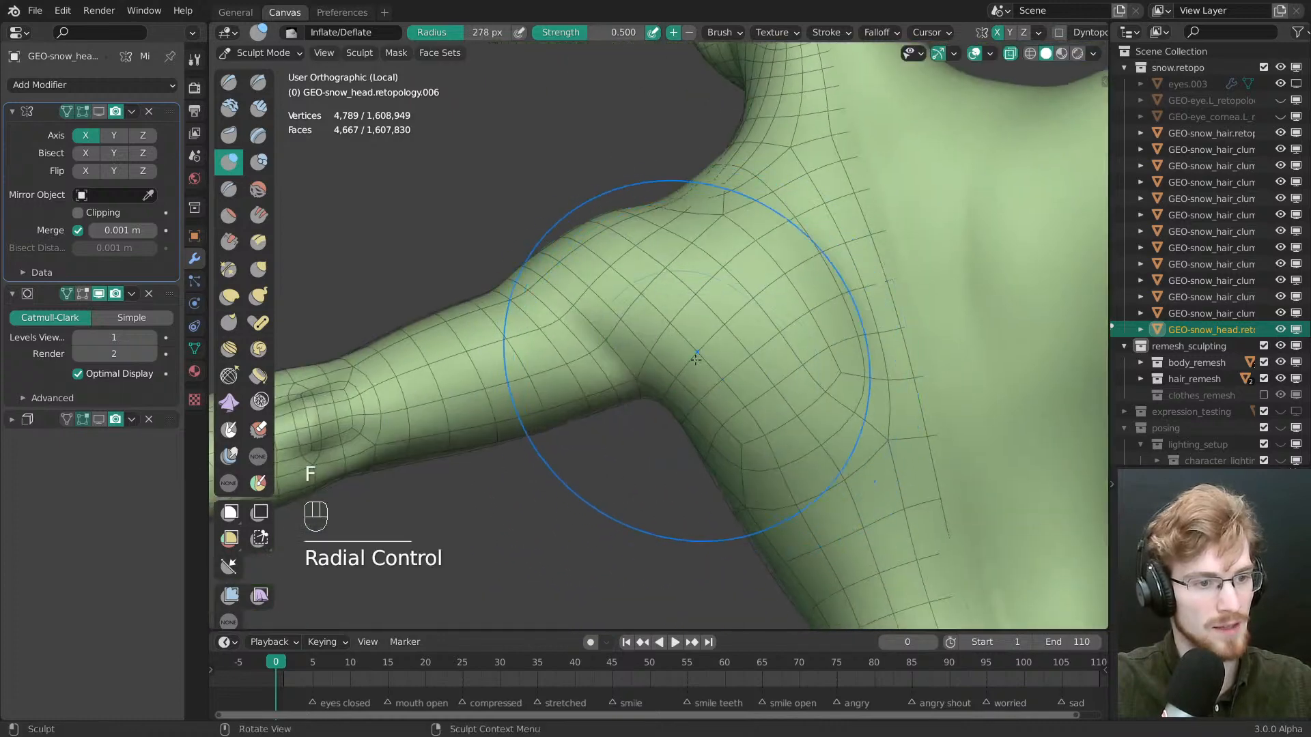
key(f)
click(800, 383)
ctrl+drag(800, 382, 770, 379)
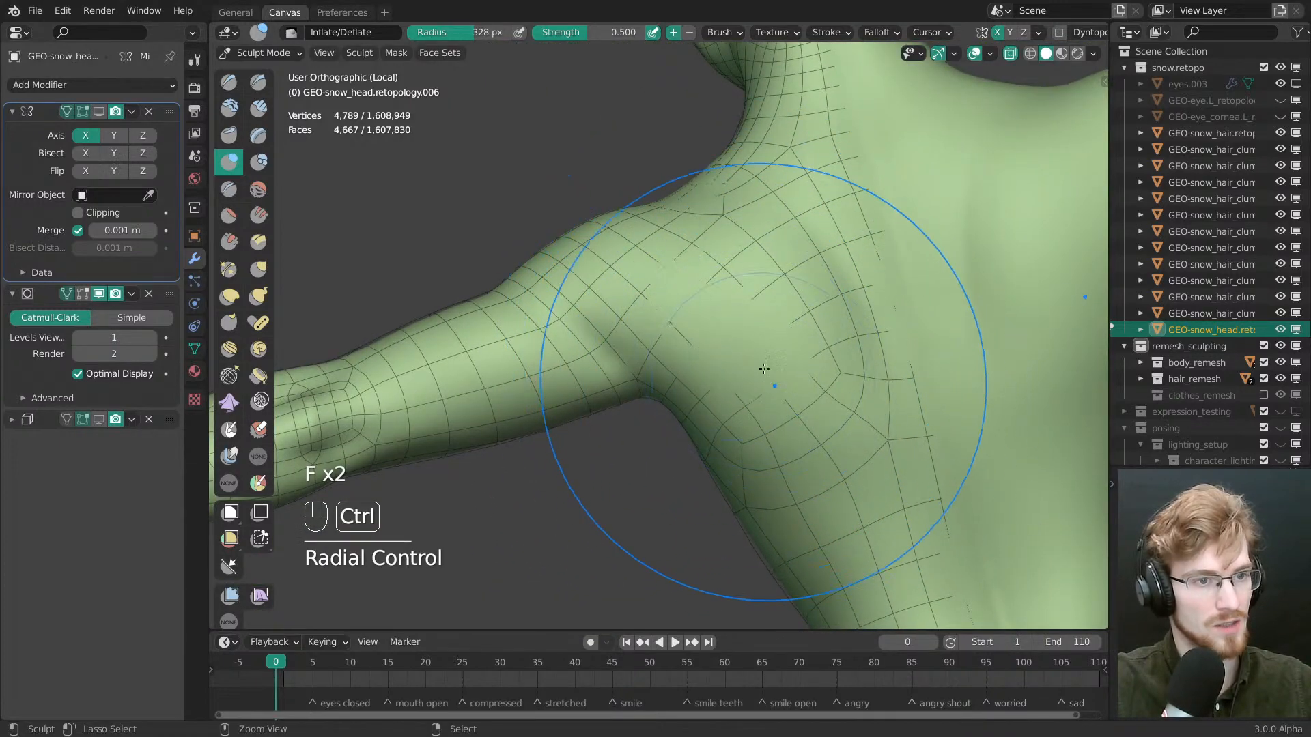
key(f)
click(755, 300)
drag(708, 311, 698, 351)
Deflate the back and underside of the upper arm with the brush radius at 285 px, then 324 px
shift+middle_drag(646, 346, 798, 342)
key(f)
click(665, 351)
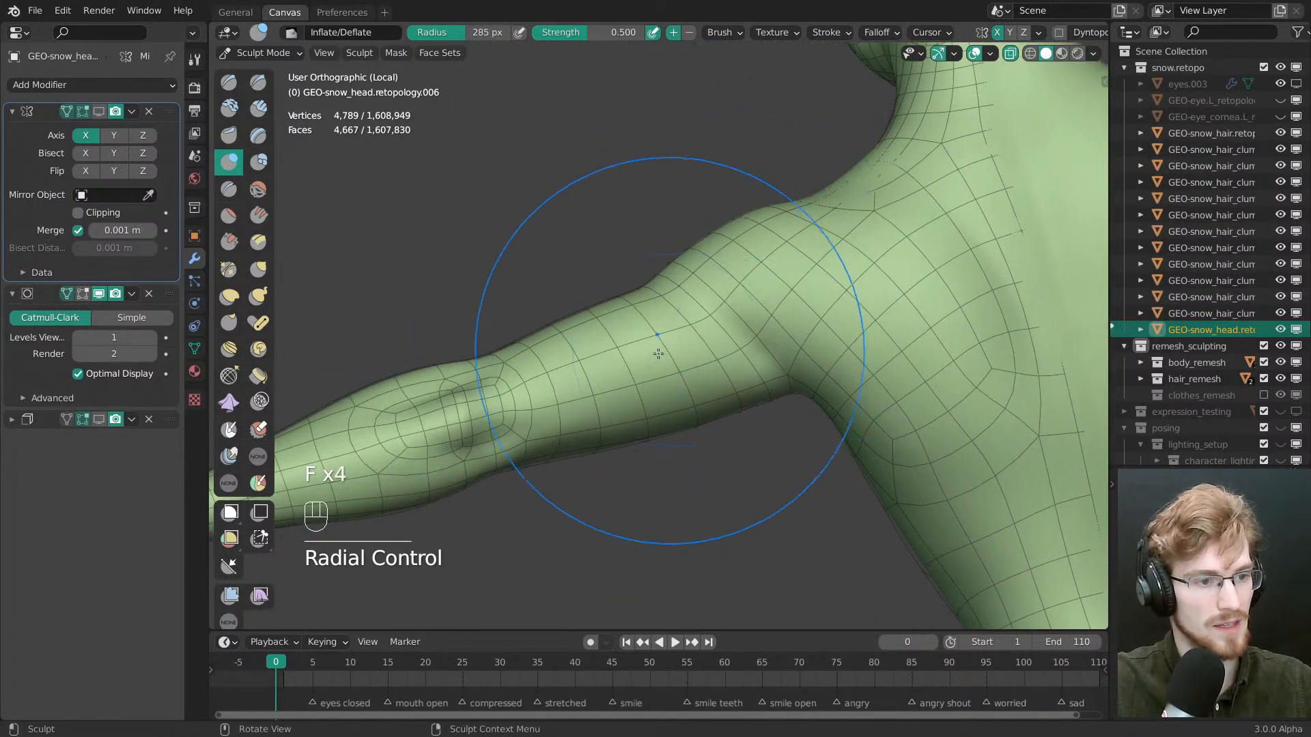
ctrl+drag(659, 354, 645, 385)
middle_drag(638, 393, 594, 345)
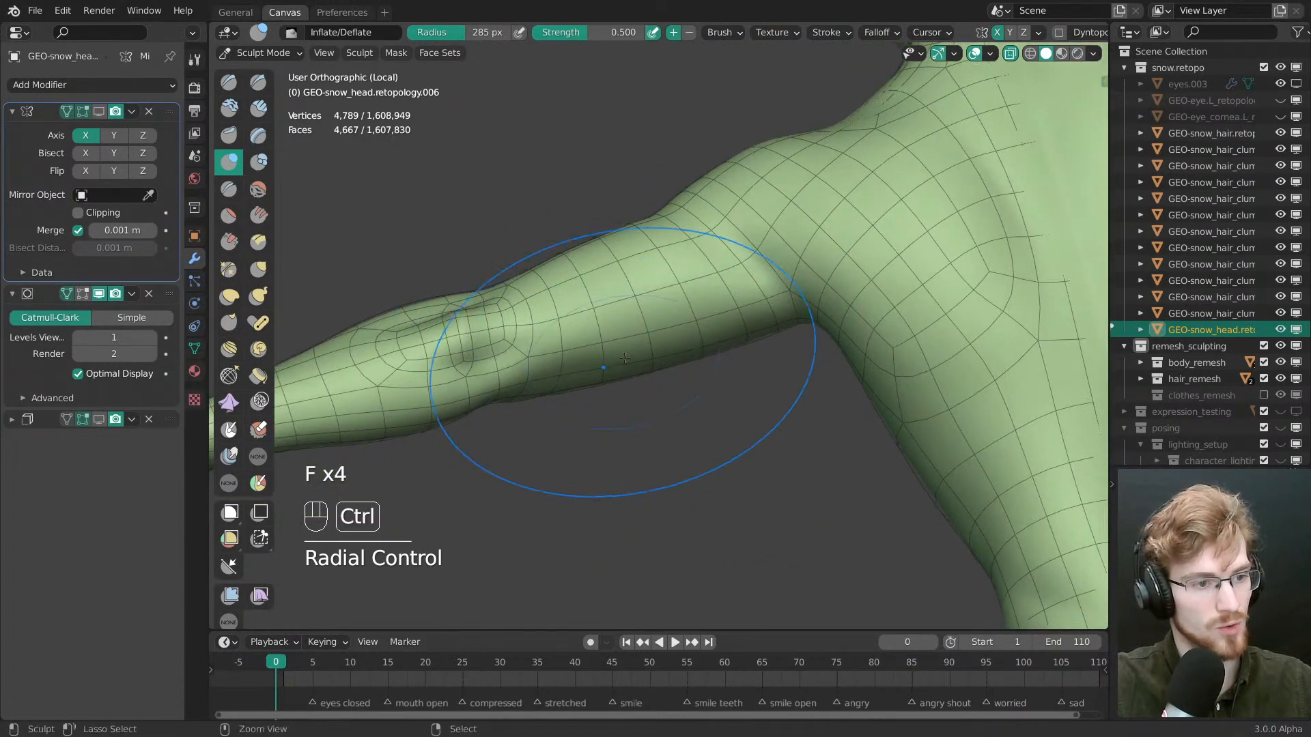
key(f)
click(720, 343)
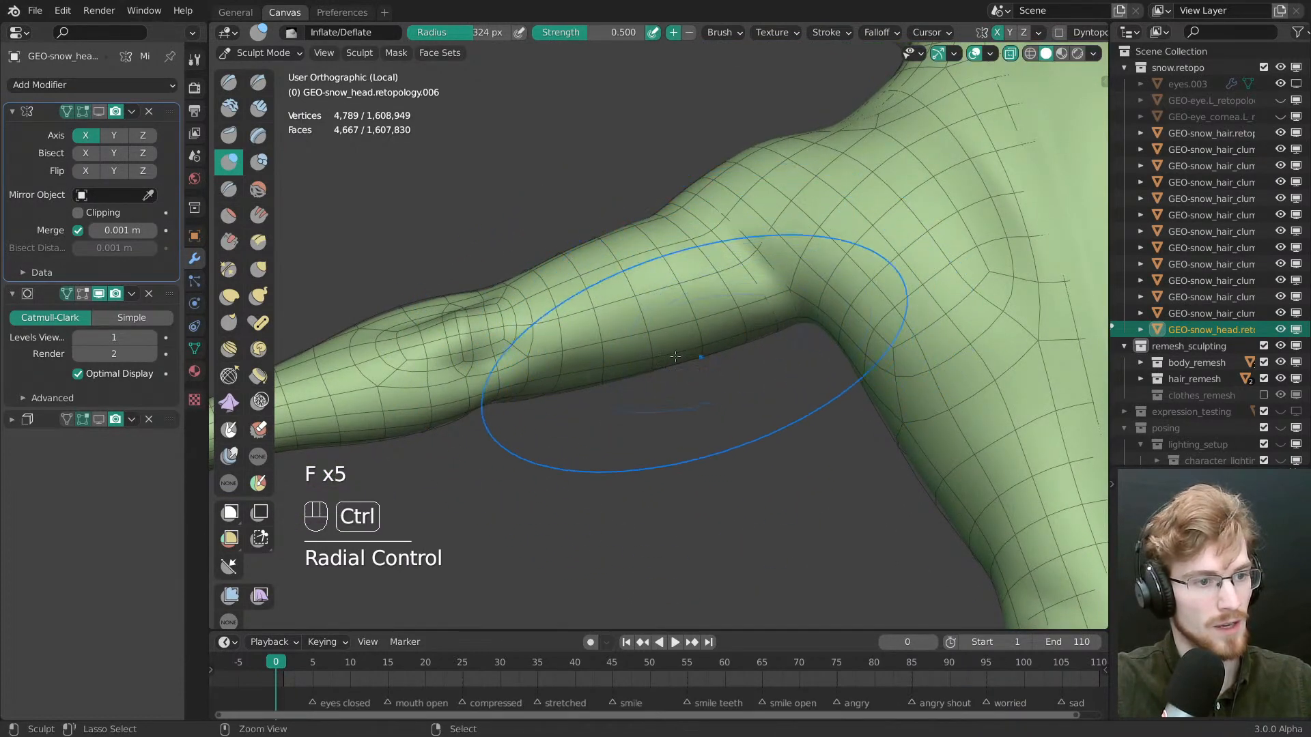
Deflate the upper arm and elbow area from several sides, reducing the brush radius to 247 px
mouse_move(571, 321)
middle_down()
mouse_move(541, 316)
mouse_move(767, 379)
mouse_move(777, 369)
middle_up()
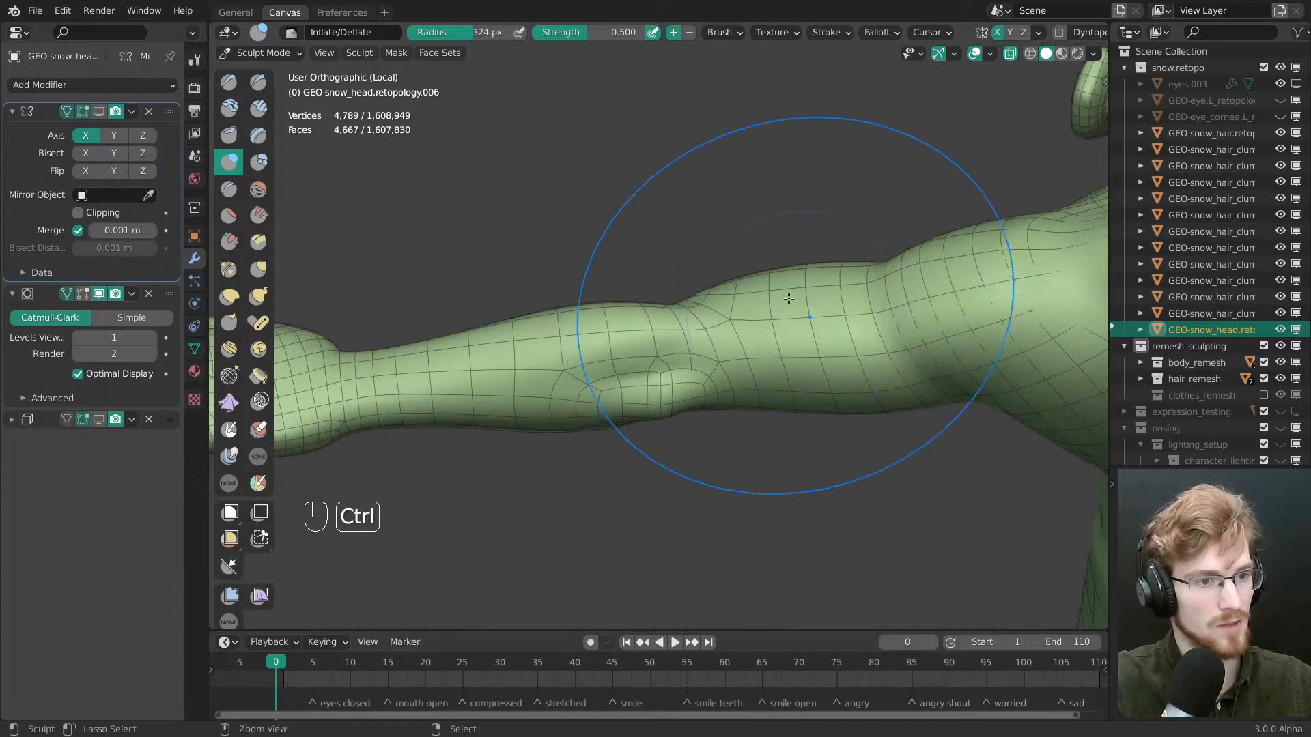
mouse_move(792, 307)
ctrl+mouse_down()
mouse_move(746, 299)
mouse_move(736, 280)
ctrl+mouse_up()
mouse_move(708, 410)
middle_down()
mouse_move(717, 423)
mouse_move(683, 444)
middle_up()
key(f)
click(764, 420)
mouse_move(763, 420)
ctrl+mouse_down()
mouse_move(746, 408)
mouse_move(775, 436)
ctrl+mouse_up()
middle_drag(775, 437, 751, 344)
key(f)
click(746, 342)
ctrl+drag(746, 342, 765, 344)
Even out the volume of the forearm and inner upper arm using a 183 px Inflate/Deflate brush
key(f)
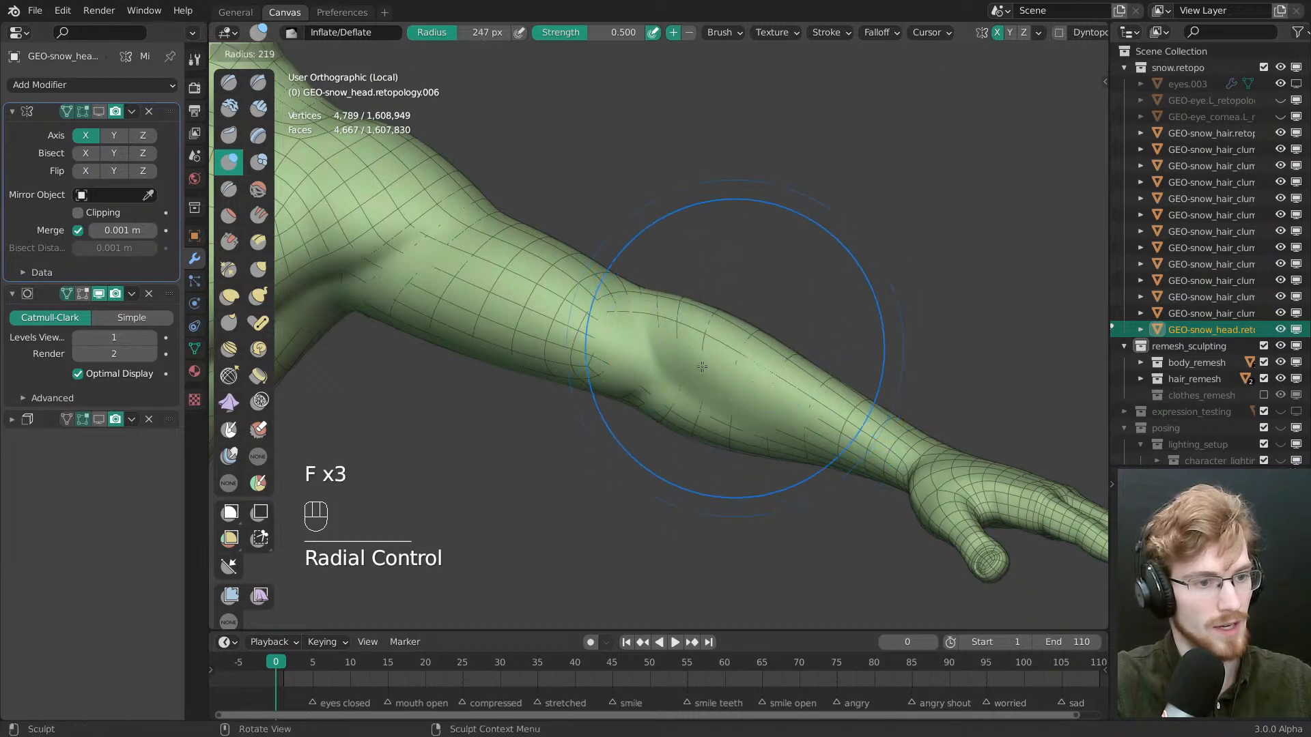
click(711, 382)
key(f)
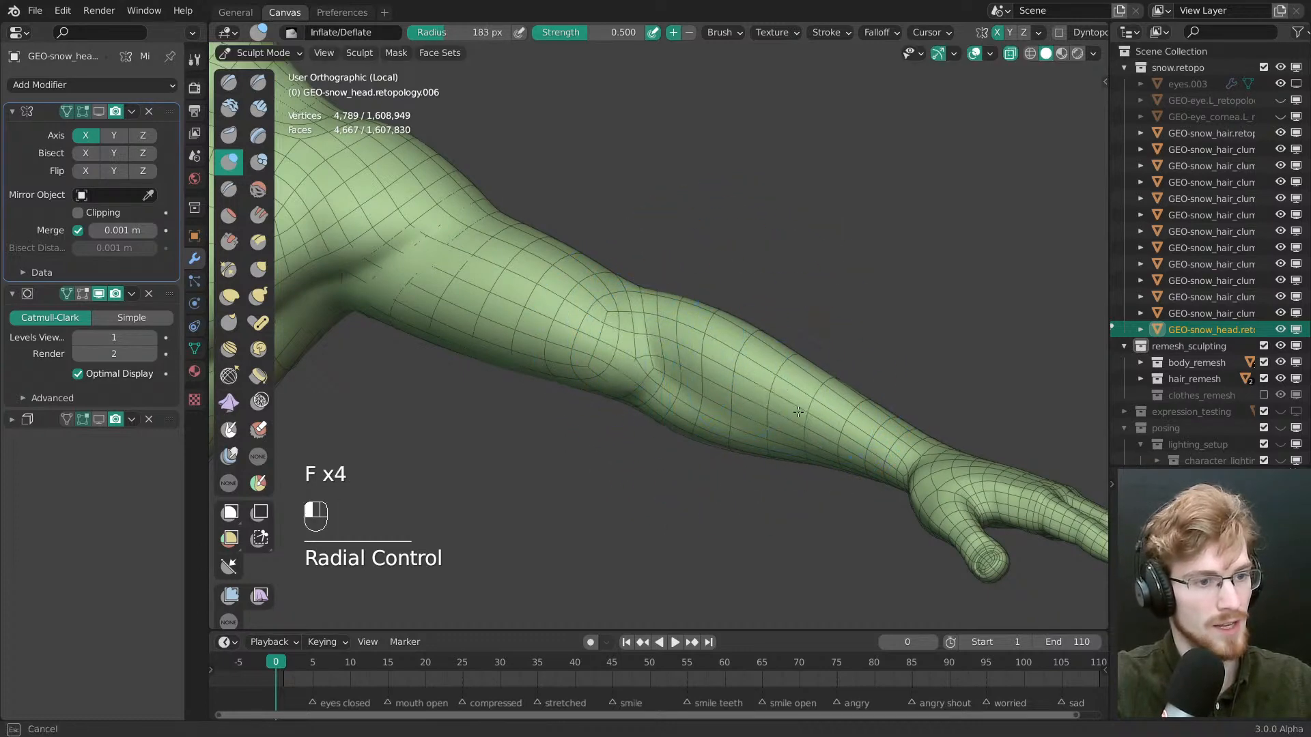
middle_drag(738, 317, 743, 343)
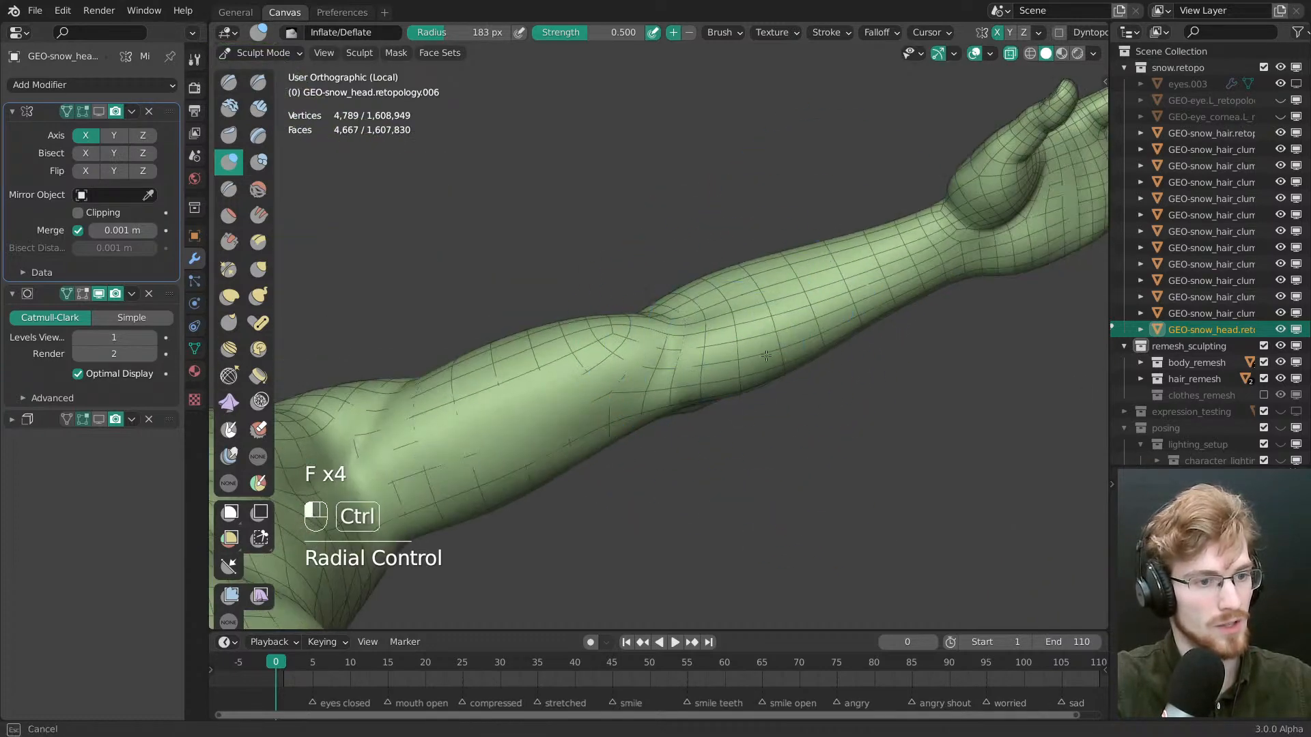
ctrl+drag(825, 331, 798, 337)
mouse_move(583, 411)
mouse_down()
mouse_move(468, 433)
mouse_move(484, 429)
mouse_up()
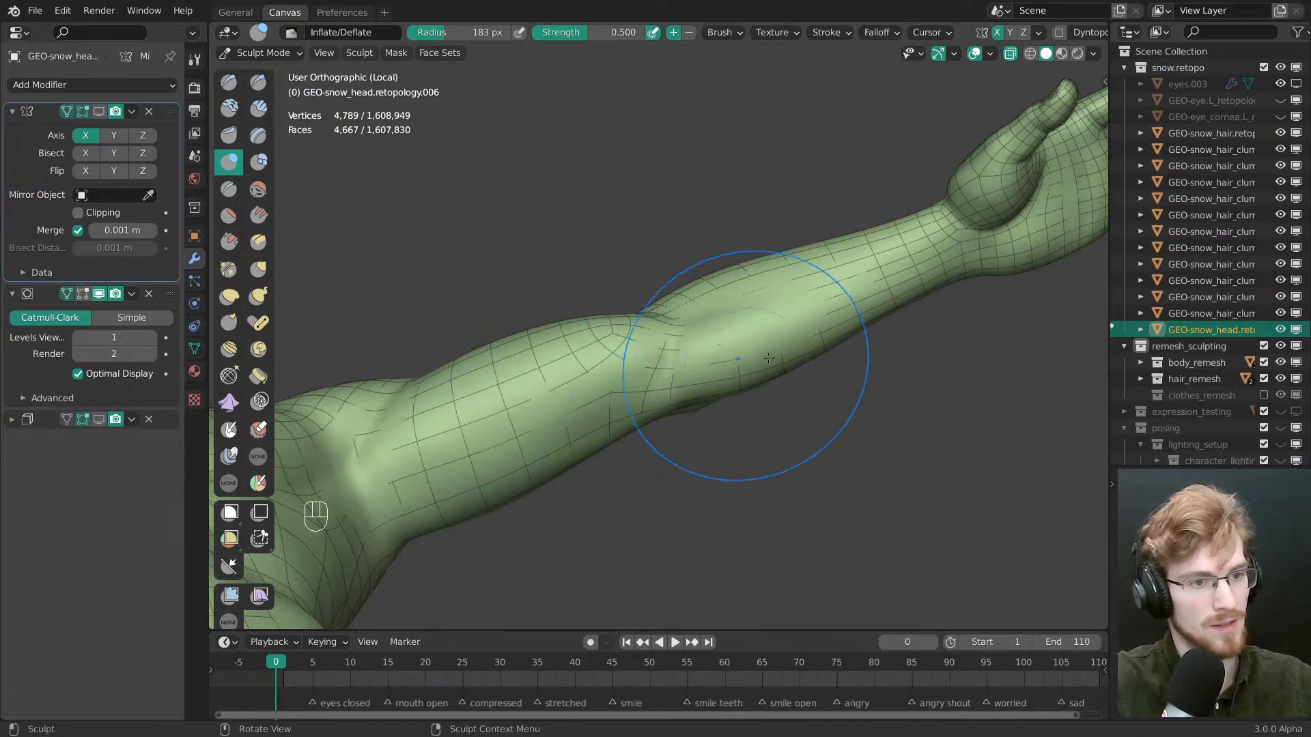
ctrl+drag(904, 276, 772, 316)
Adjust the volume from the wrist along the forearm with the brush radius set to 158 px
key(f)
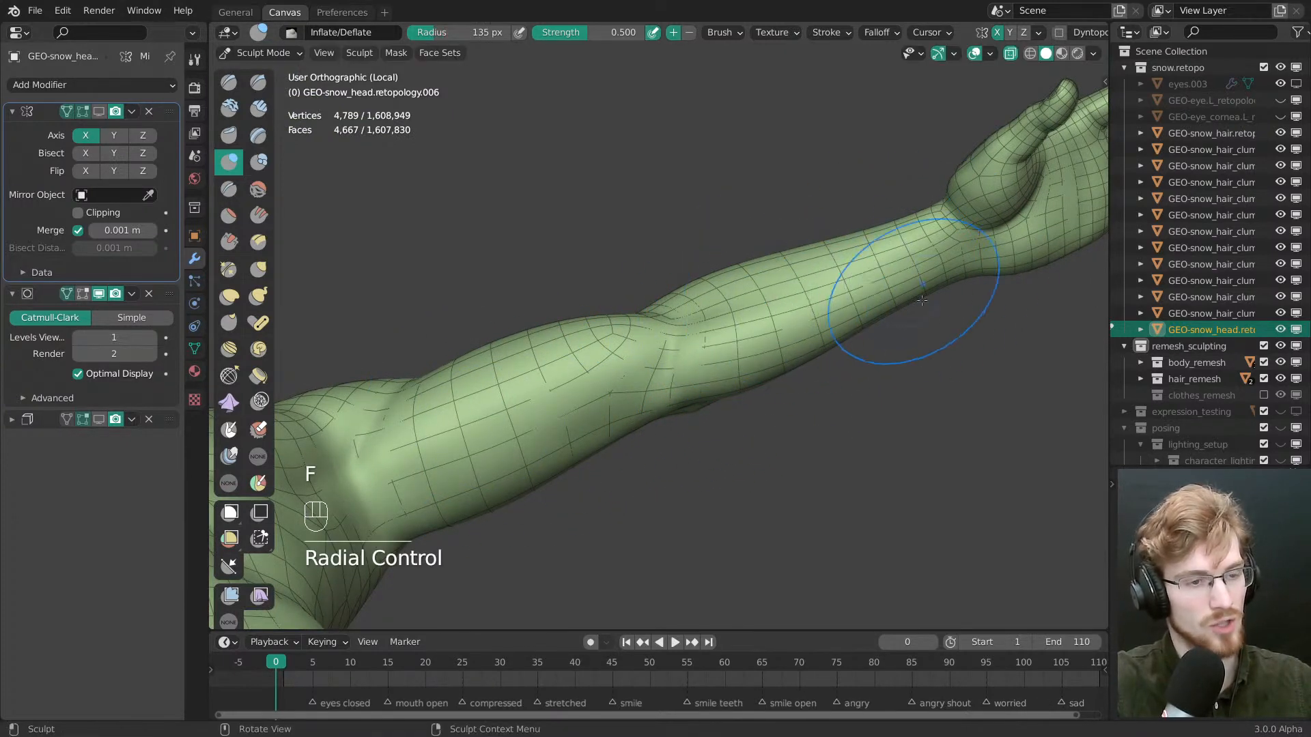
mouse_move(922, 300)
middle_down()
mouse_move(722, 186)
mouse_move(668, 227)
middle_up()
key(f)
click(681, 228)
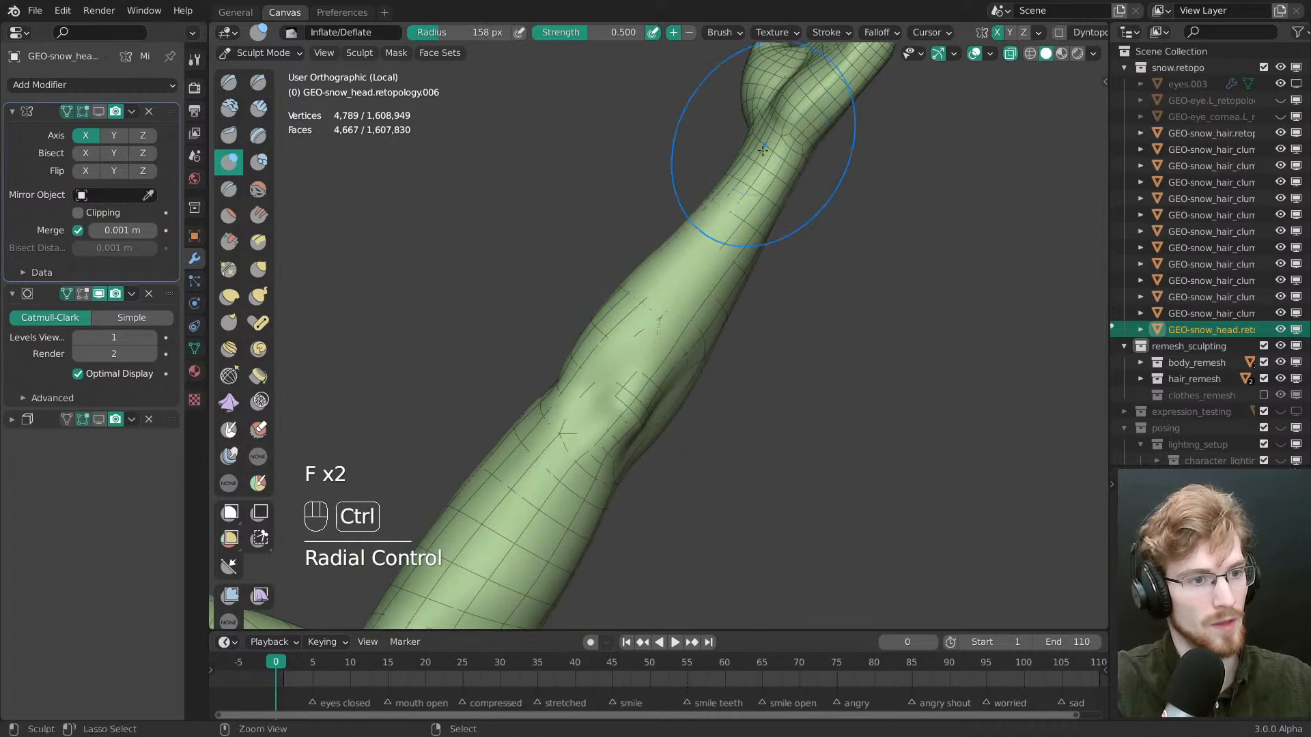
drag(764, 150, 671, 276)
Switch to the front view and inflate the base of the neck above the collarbone
middle_drag(698, 260, 804, 439)
key(grave)
click(686, 355)
shift+middle_drag(698, 335, 768, 333)
scroll(768, 333, down, 6)
scroll(716, 309, up, 4)
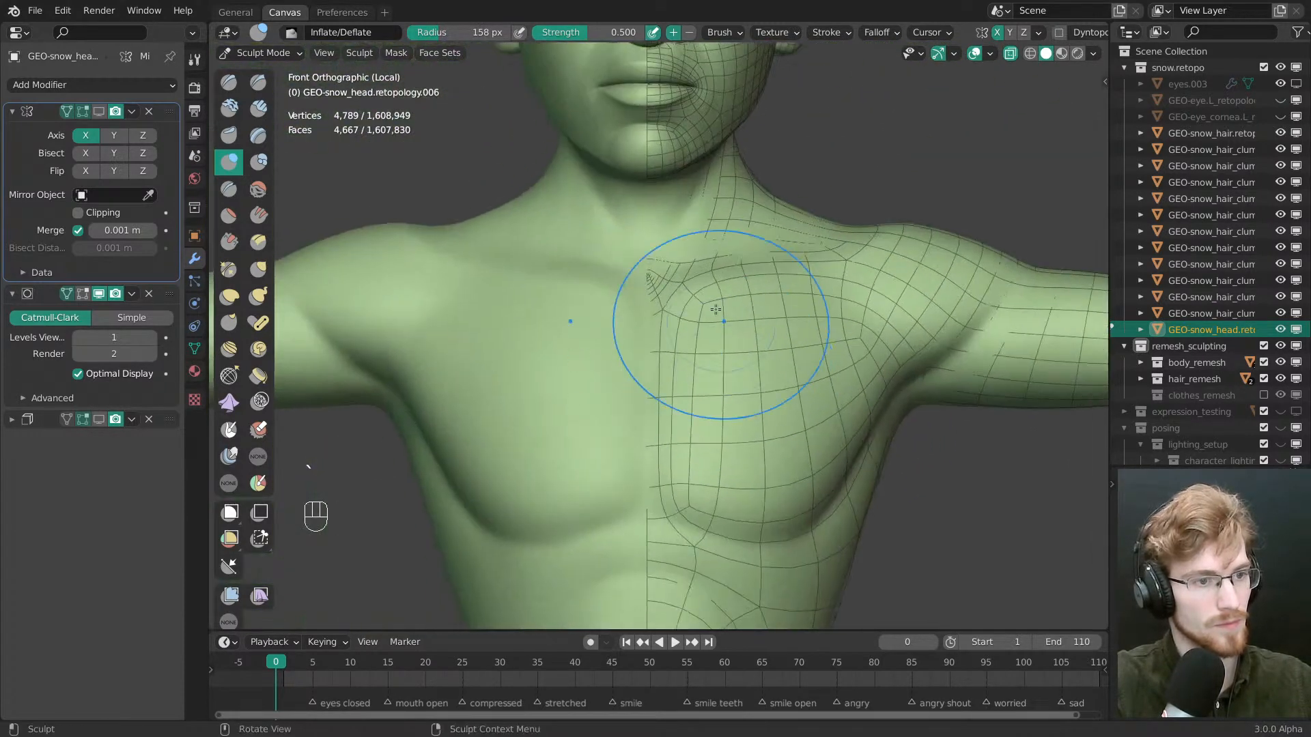
drag(677, 232, 673, 222)
mouse_move(672, 222)
shift+middle_down()
mouse_move(662, 300)
mouse_move(654, 290)
shift+middle_up()
scroll(663, 303, up, 3)
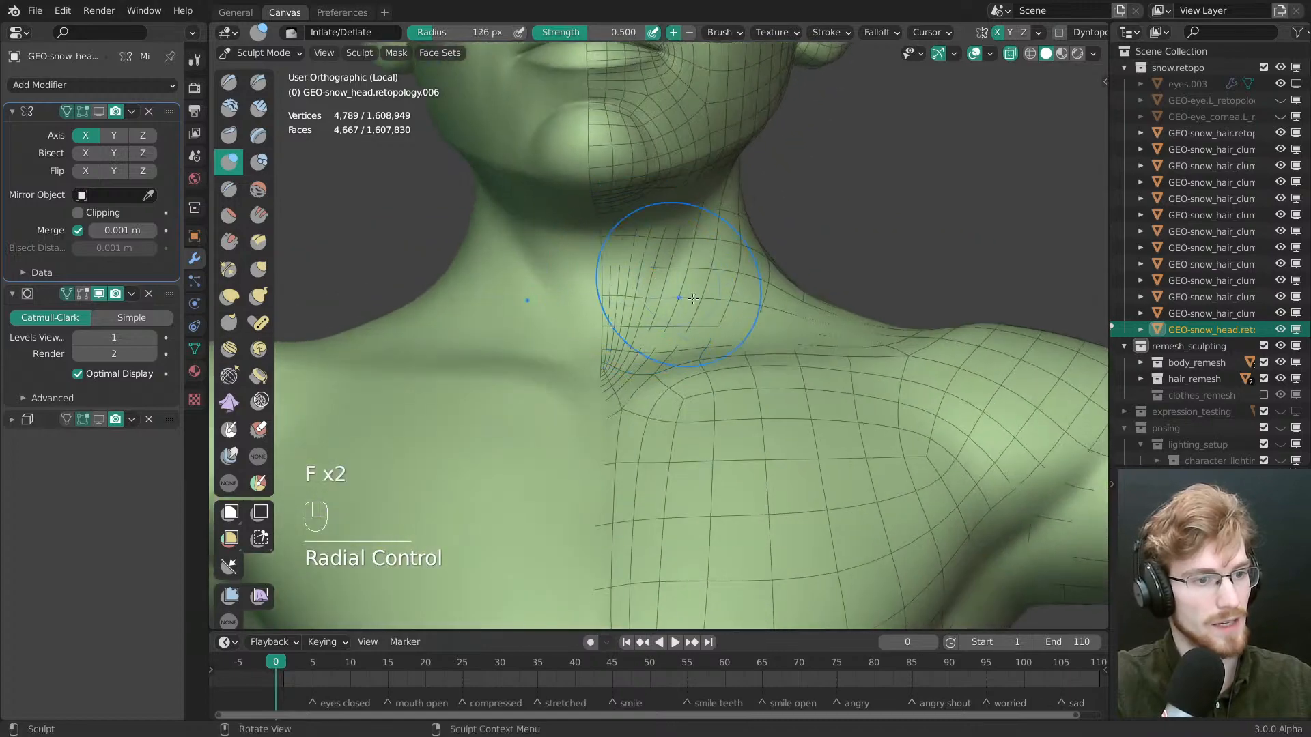
Match the chin's profile to the sculpt with an Inflate/Deflate brush of about 228 px
mouse_move(776, 330)
middle_down()
mouse_move(688, 384)
mouse_move(729, 453)
mouse_move(529, 329)
middle_up()
scroll(727, 359, down, 5)
scroll(727, 450, up, 4)
mouse_move(529, 329)
shift+middle_down()
mouse_move(683, 321)
mouse_move(587, 375)
shift+middle_up()
key(f)
click(581, 369)
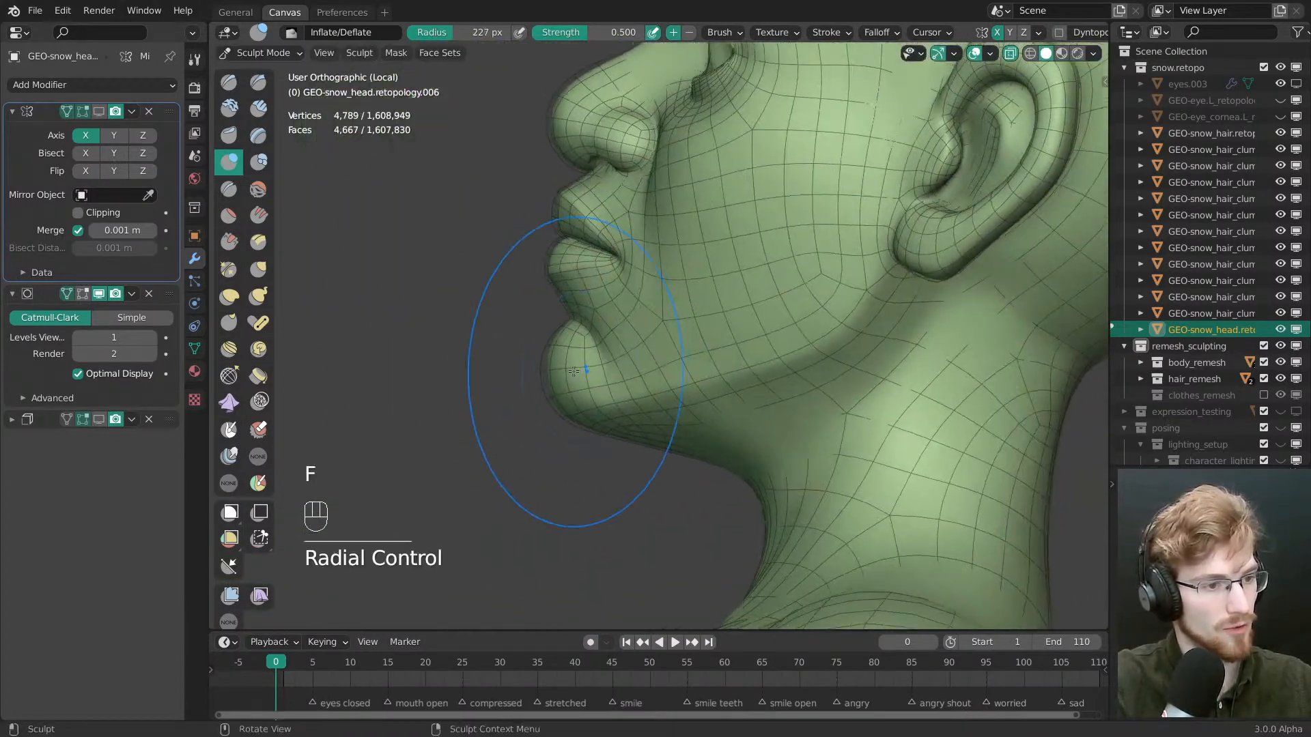
key(f)
key(f)
click(550, 372)
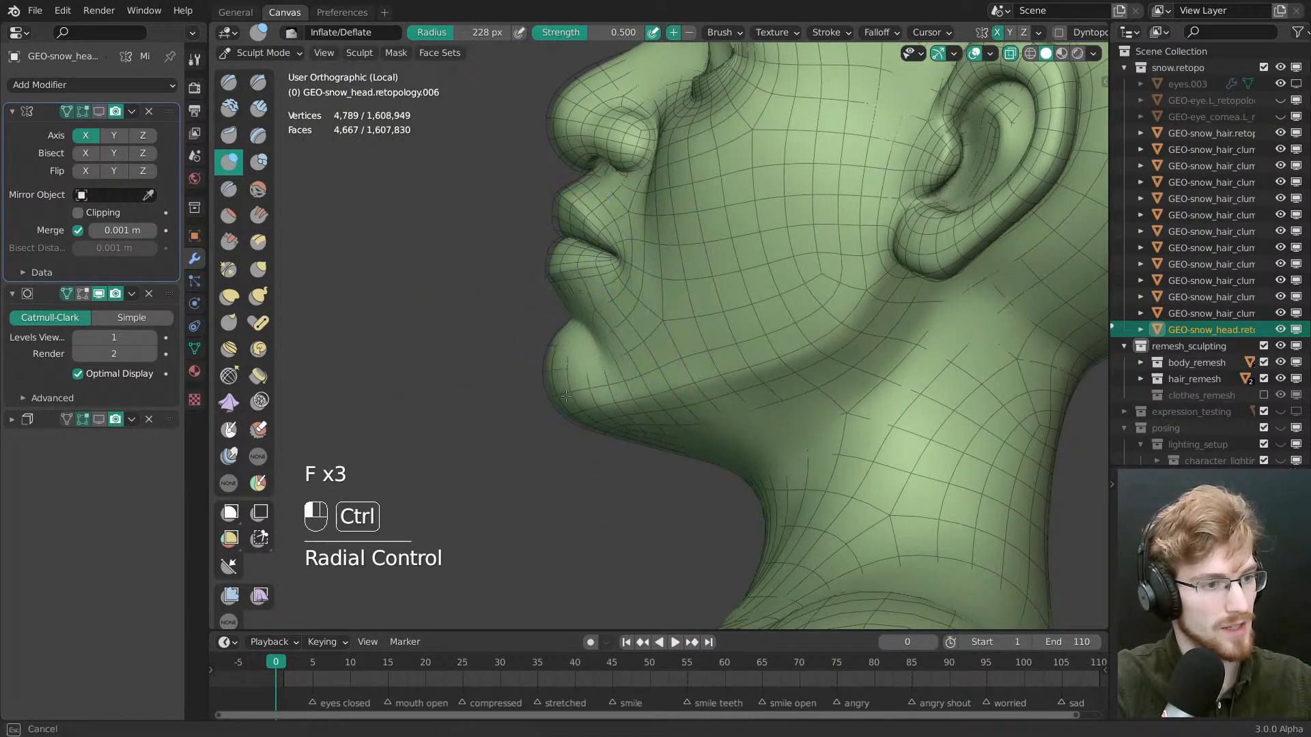
key(f)
key(f)
click(588, 354)
Deflate the jawline and the area under the chin, using a brush radius of 204 px along the jaw
mouse_move(606, 426)
middle_down()
mouse_move(601, 362)
mouse_move(778, 392)
middle_up()
shift+middle_drag(779, 393, 786, 286)
ctrl+drag(778, 289, 785, 300)
middle_drag(799, 304, 696, 273)
key(f)
click(745, 281)
key(f)
click(811, 369)
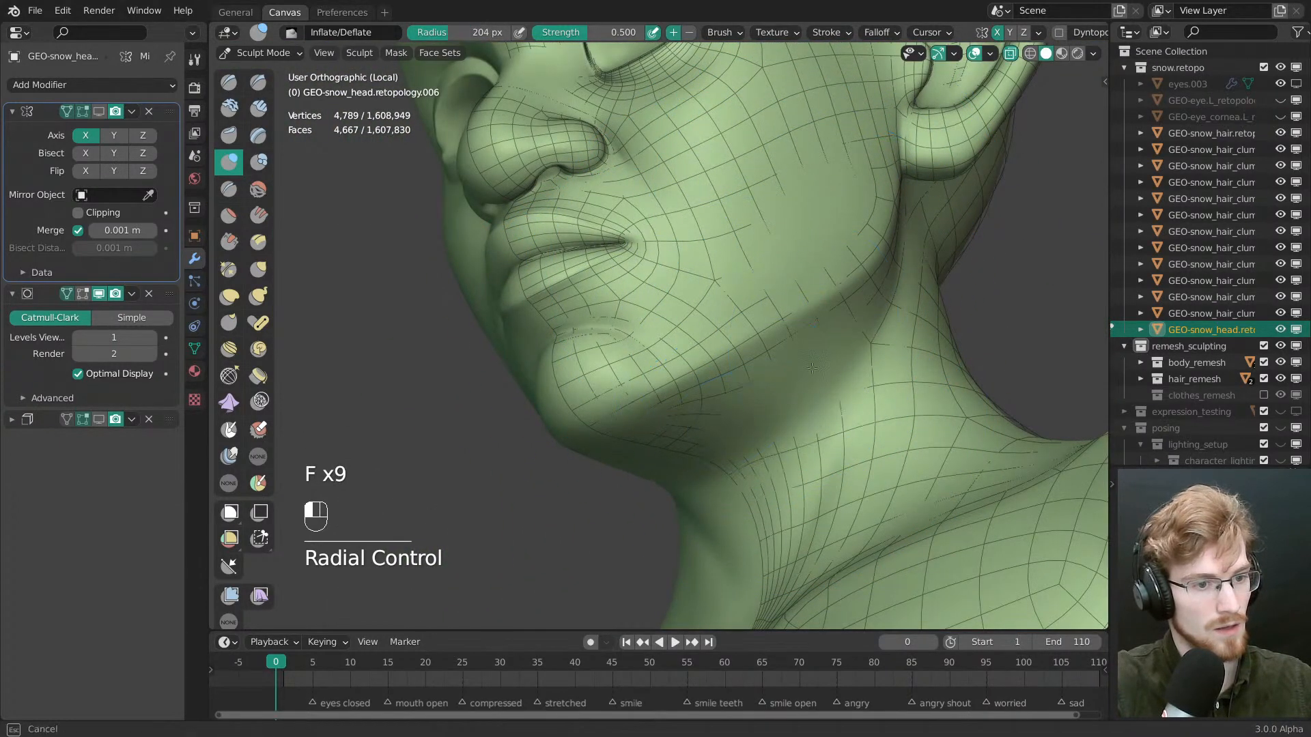
Adjust the cheek's volume between the jaw and the eye with the brush radius at 133 px, then 146 px
mouse_move(809, 393)
ctrl+middle_down()
mouse_move(778, 403)
mouse_move(754, 372)
ctrl+middle_up()
key(f)
click(751, 366)
key(f)
click(710, 361)
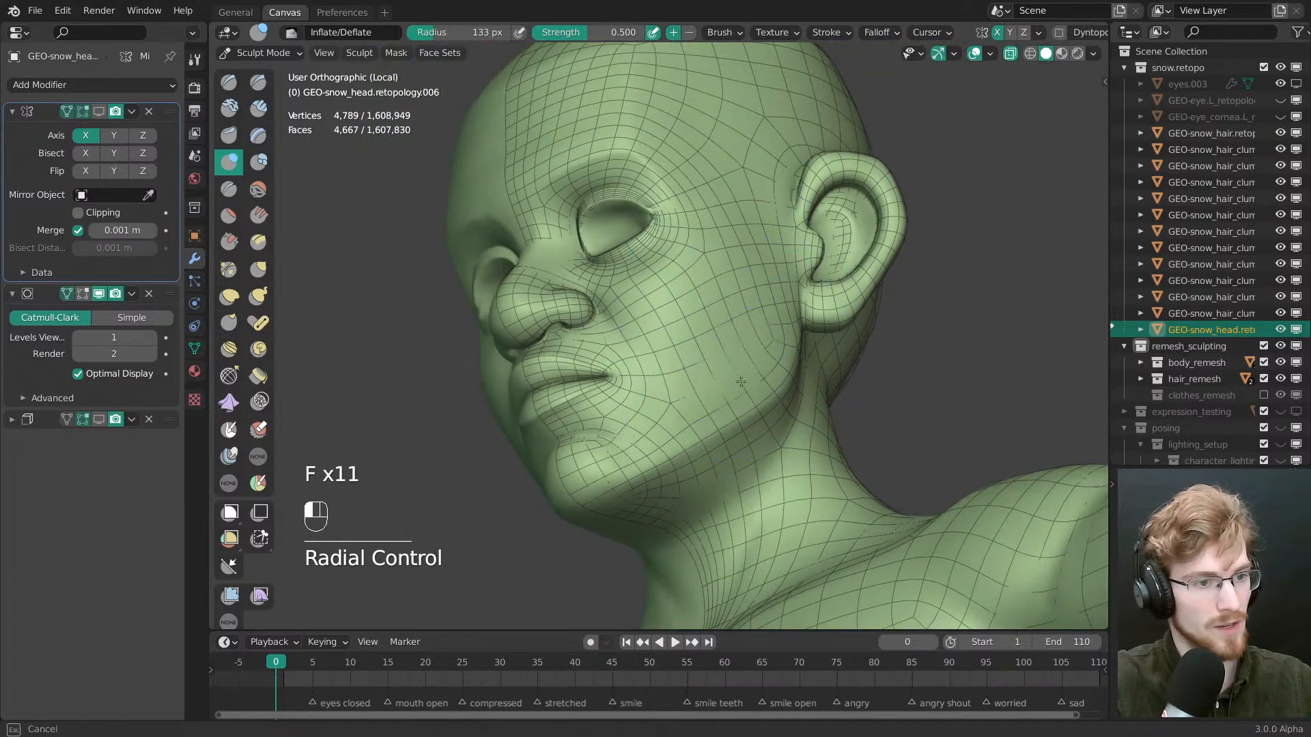
key(f)
click(695, 345)
key(f)
click(685, 293)
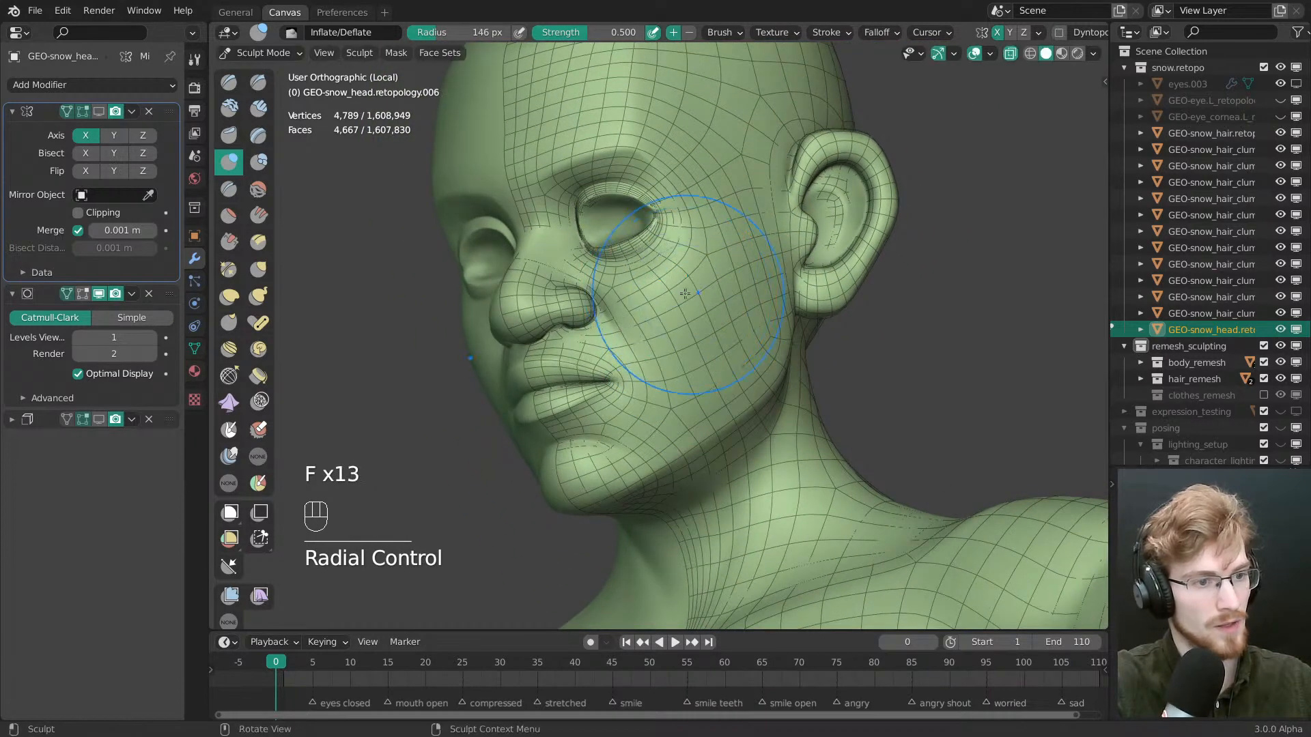
Inflate the forehead and brow area with a 177 px brush
middle_drag(743, 221, 717, 311)
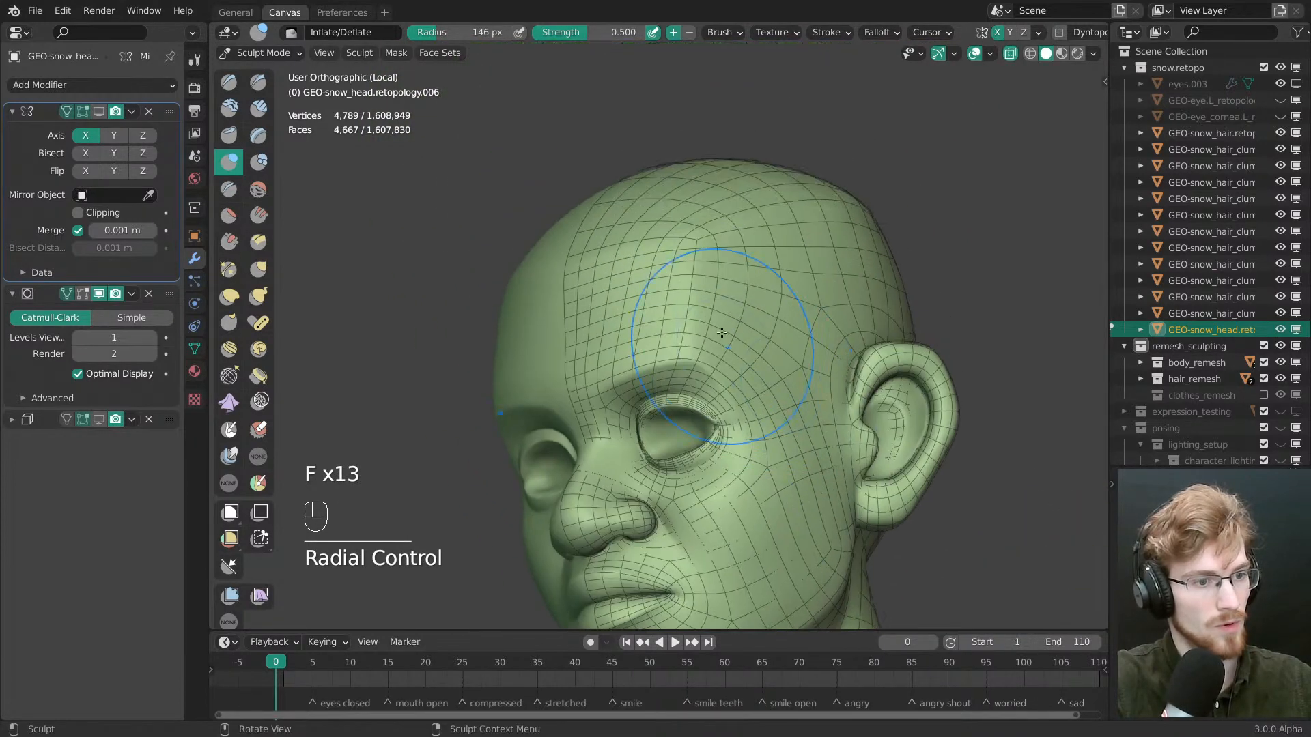
key(f)
click(717, 311)
drag(607, 324, 618, 329)
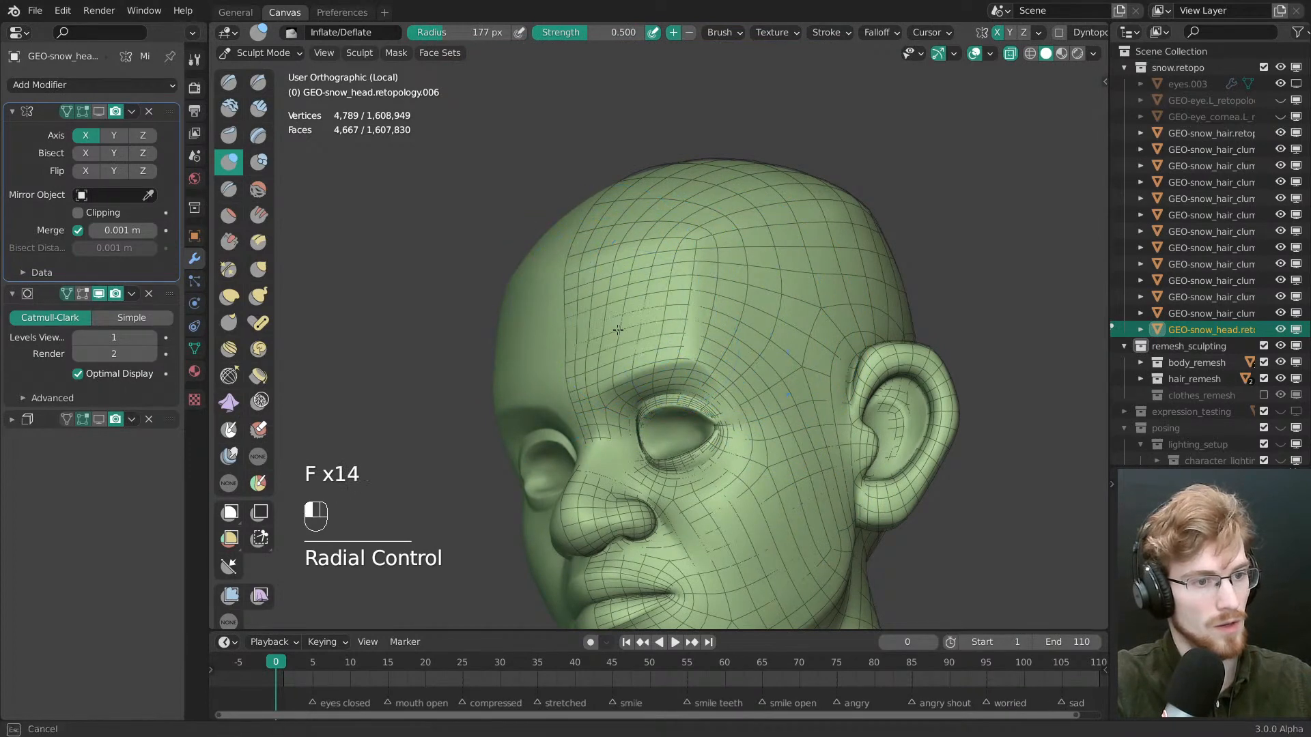
Adjust the side and crown of the head, enlarging the Inflate/Deflate radius from 189 px to 364 px
mouse_move(829, 300)
middle_down()
mouse_move(761, 291)
mouse_move(775, 283)
middle_up()
key(f)
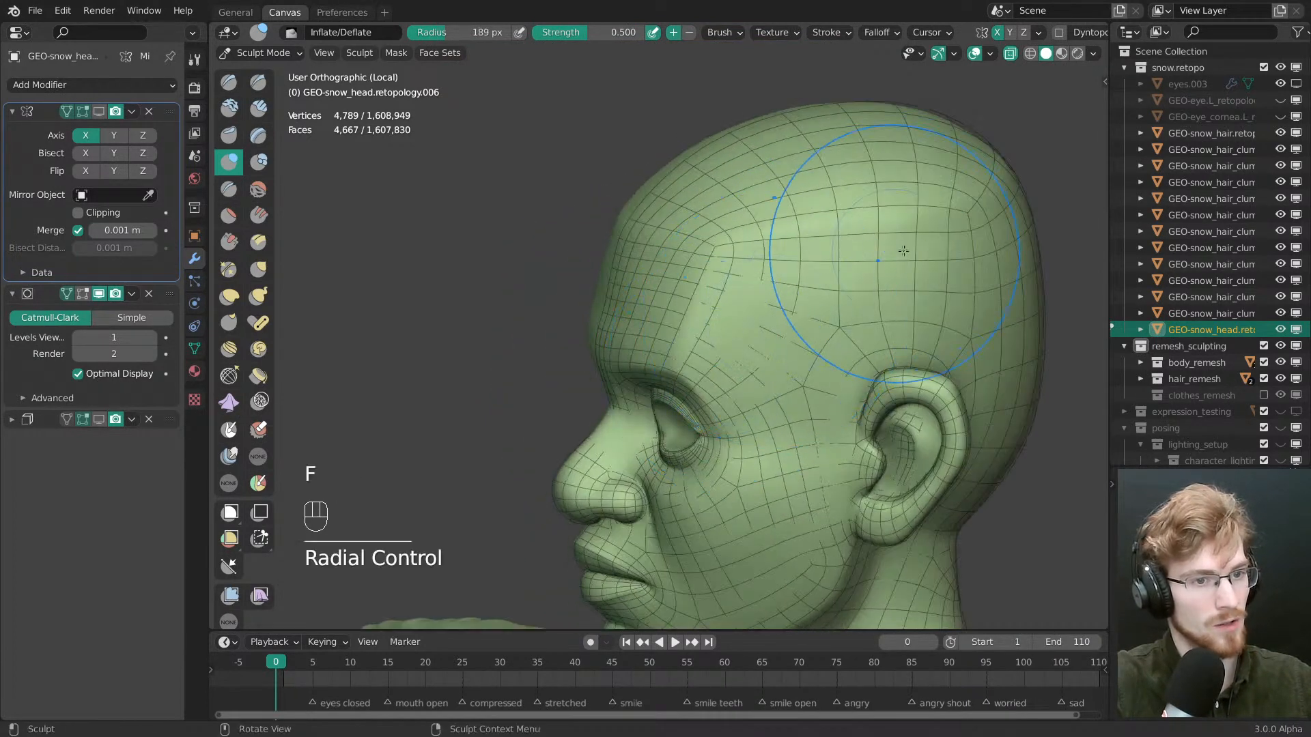
click(905, 246)
key(f)
click(963, 235)
key(f)
click(722, 164)
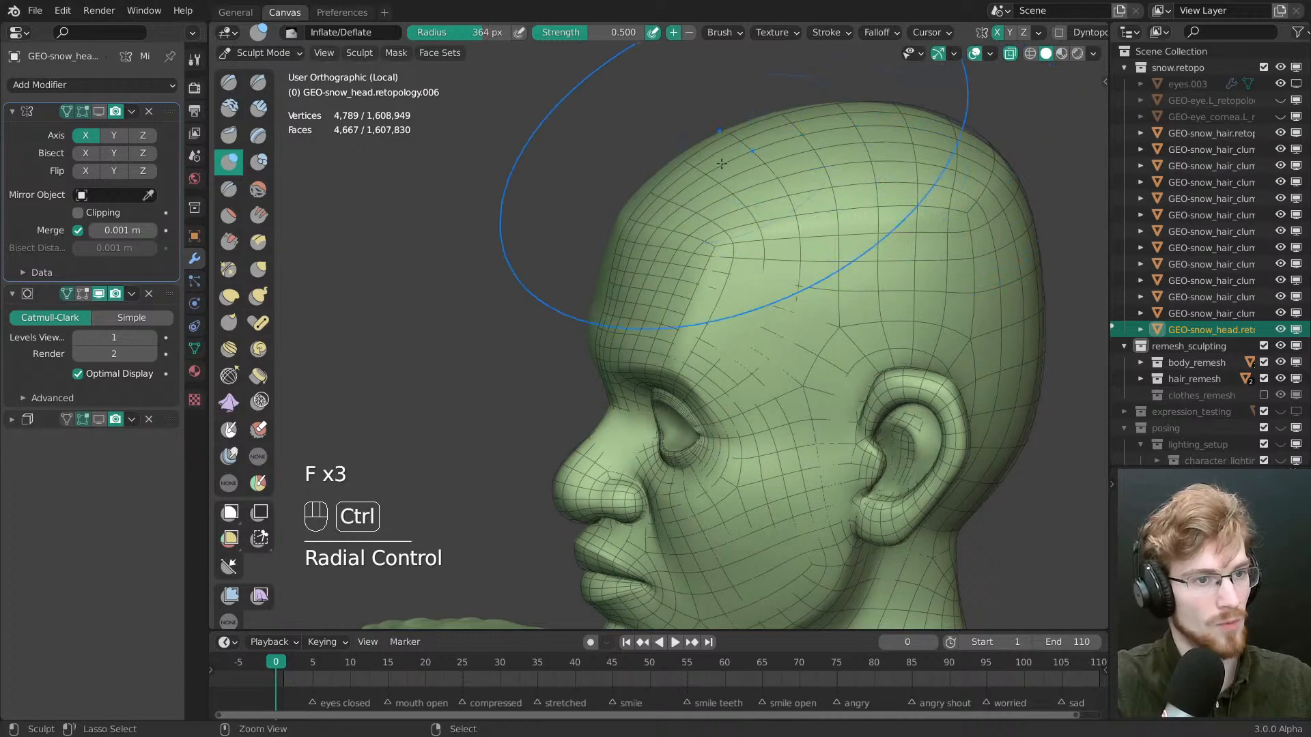
Deflate the back and top of the head with a 277 px brush, then set the radius to 242 px
mouse_move(879, 123)
middle_down()
mouse_move(881, 102)
mouse_move(784, 292)
middle_up()
key(f)
click(857, 415)
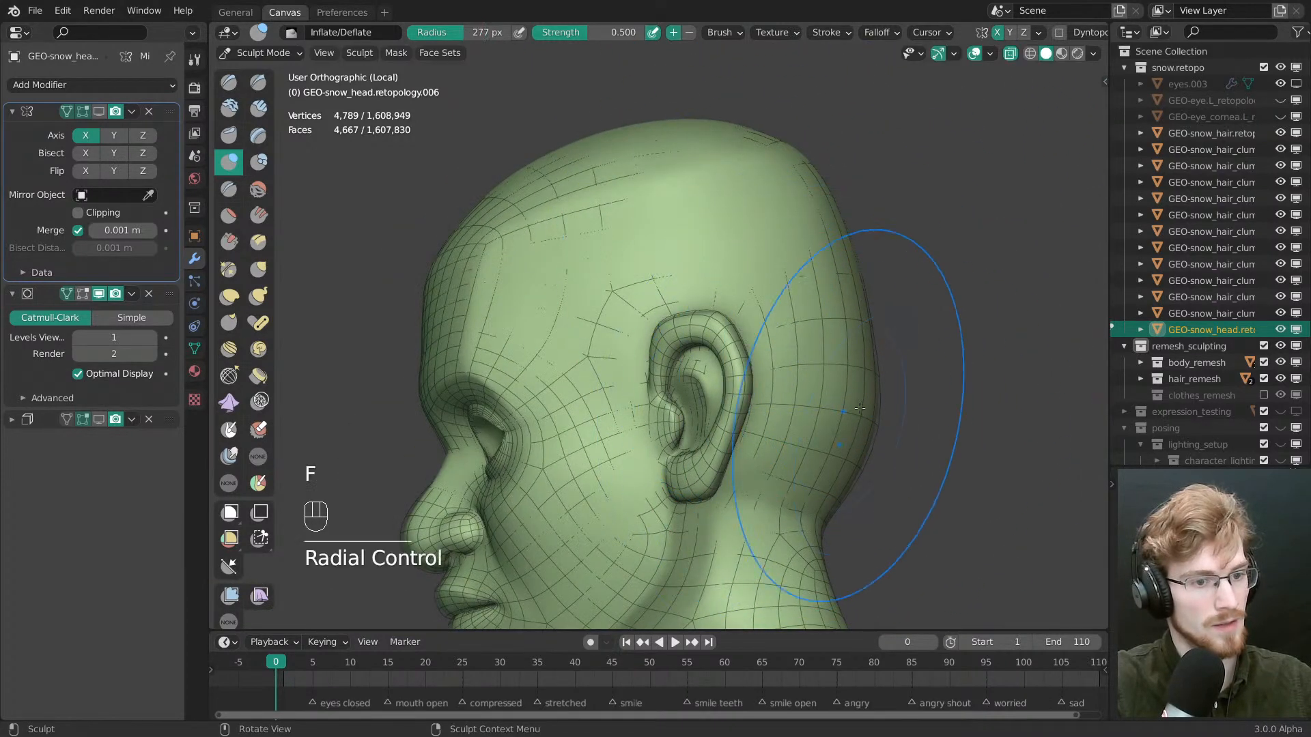
mouse_move(857, 415)
ctrl+mouse_down()
mouse_move(863, 450)
mouse_move(850, 460)
mouse_move(780, 244)
mouse_move(645, 230)
mouse_move(655, 212)
ctrl+mouse_up()
key(f)
click(814, 471)
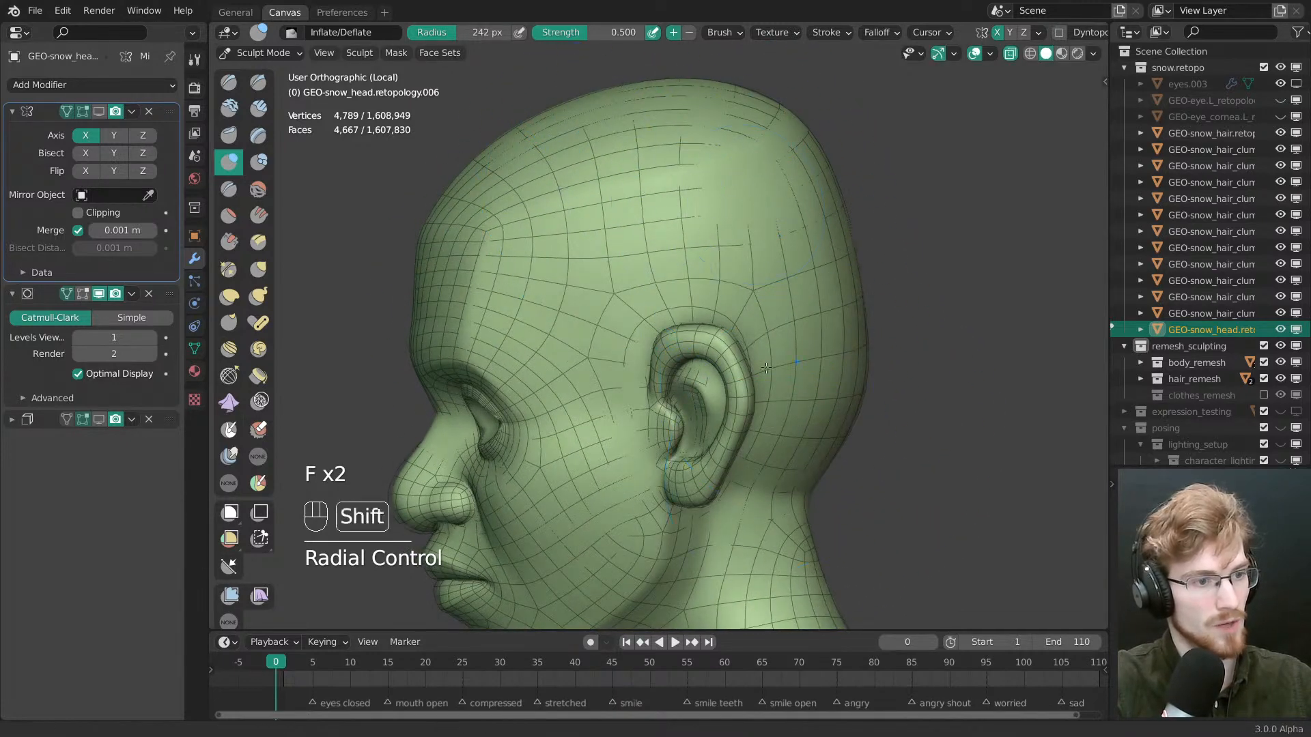
Adjust the inner bowl of the ear with the Inflate/Deflate radius set to 202 px
shift+middle_drag(645, 423, 590, 246)
key(f)
mouse_move(740, 327)
middle_down()
mouse_move(637, 314)
mouse_move(656, 273)
middle_up()
mouse_move(689, 307)
shift+middle_down()
mouse_move(740, 415)
mouse_move(690, 389)
shift+middle_up()
shift+middle_drag(785, 280, 802, 321)
mouse_move(861, 320)
middle_down()
mouse_move(1077, 326)
mouse_move(853, 273)
mouse_move(723, 174)
middle_up()
key(f)
key(f)
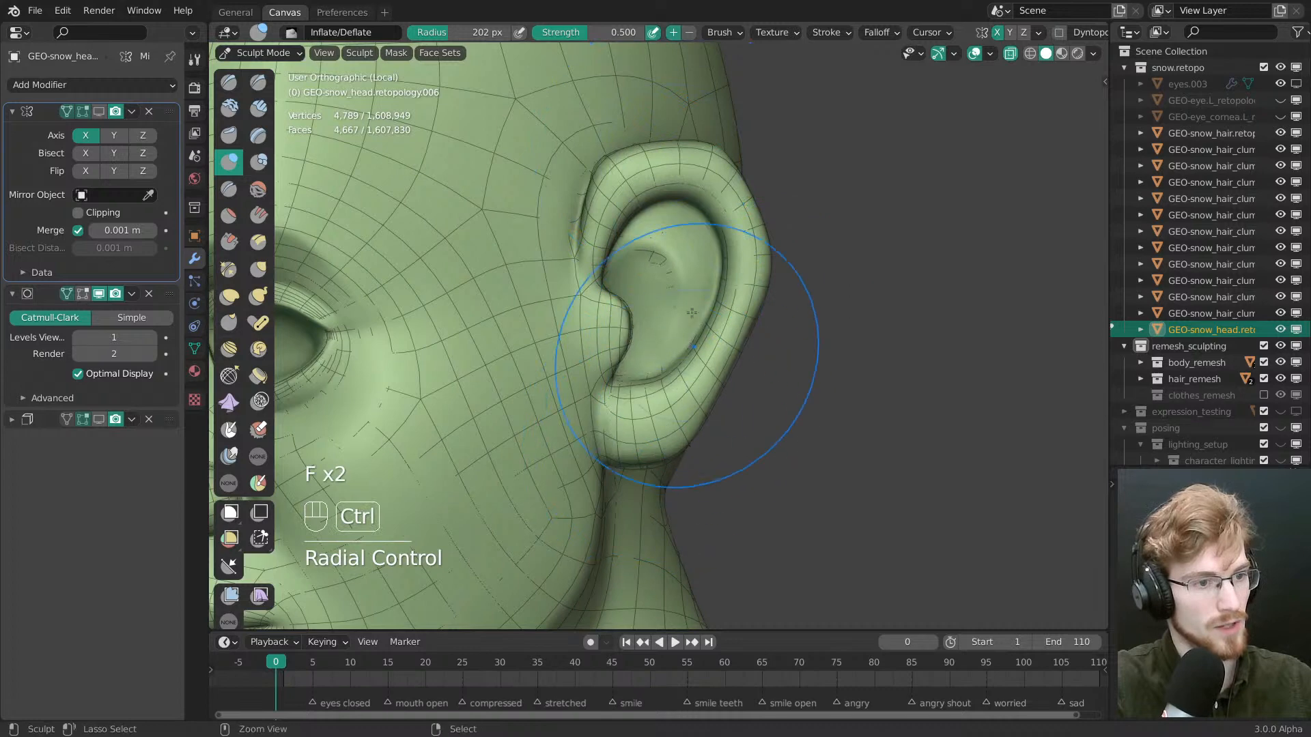
click(665, 288)
key(f)
Deflate the ear's surface and the flap in front of the ear opening, reducing the brush radius to 118 px
shift+middle_drag(644, 380, 867, 321)
mouse_move(867, 321)
middle_down()
mouse_move(722, 301)
mouse_move(773, 268)
middle_up()
key(f)
click(881, 213)
ctrl+drag(868, 178, 874, 198)
middle_drag(819, 211, 867, 232)
key(f)
click(863, 232)
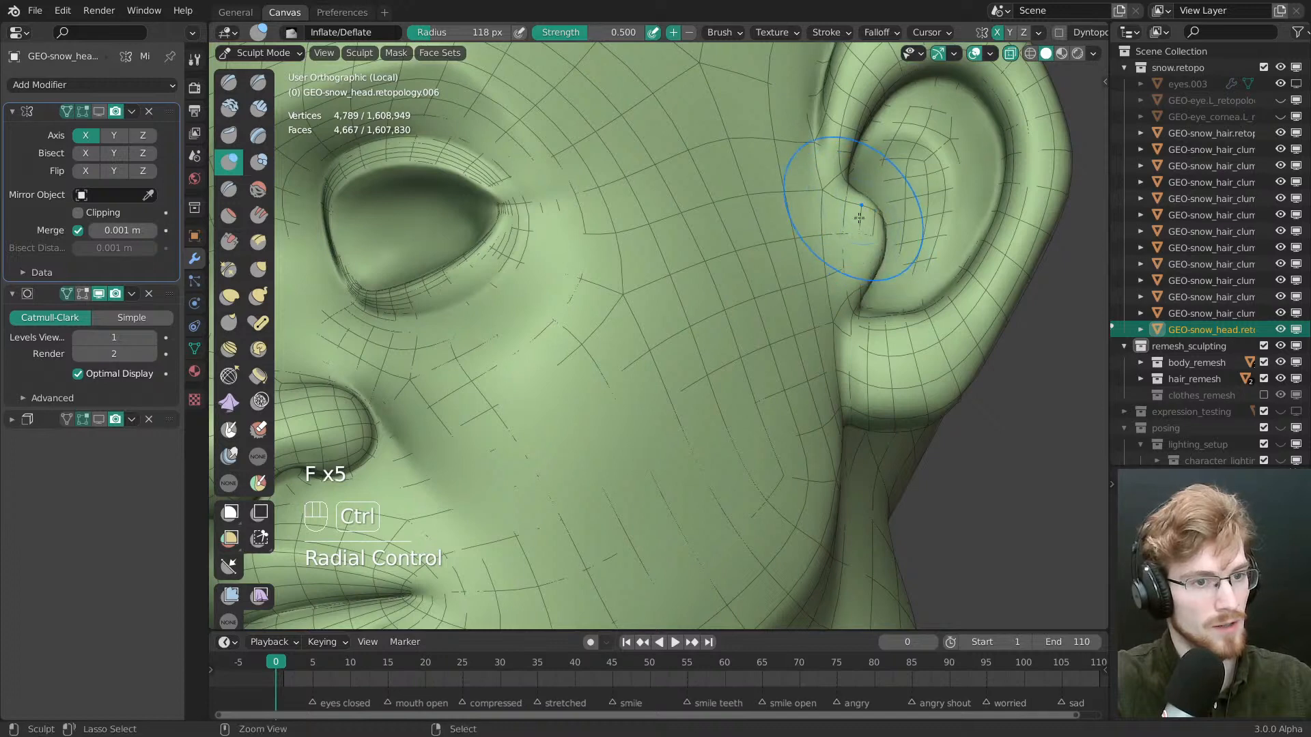
Deflate the nose bridge and tip in profile with a 328 px brush
mouse_move(749, 391)
middle_down()
mouse_move(799, 348)
mouse_move(634, 334)
middle_up()
shift+middle_drag(635, 334, 717, 383)
ctrl+middle_drag(717, 382, 717, 346)
key(f)
click(744, 303)
middle_drag(594, 300, 648, 316)
key(f)
click(738, 321)
ctrl+drag(674, 301, 681, 257)
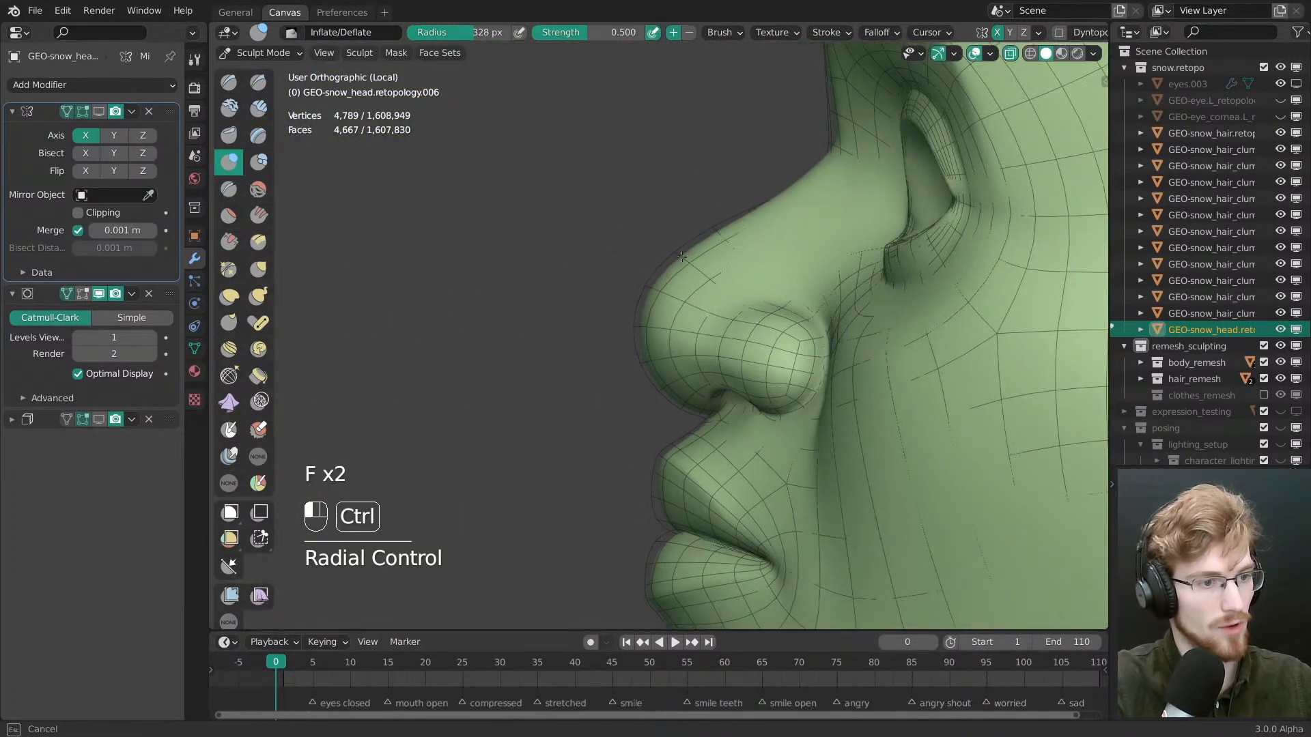
ctrl+drag(680, 366, 697, 366)
Deflate the side of the nose and the nostril wing with the brush radius at 246 px
middle_drag(715, 358, 775, 338)
ctrl+drag(778, 335, 756, 346)
key(f)
click(737, 353)
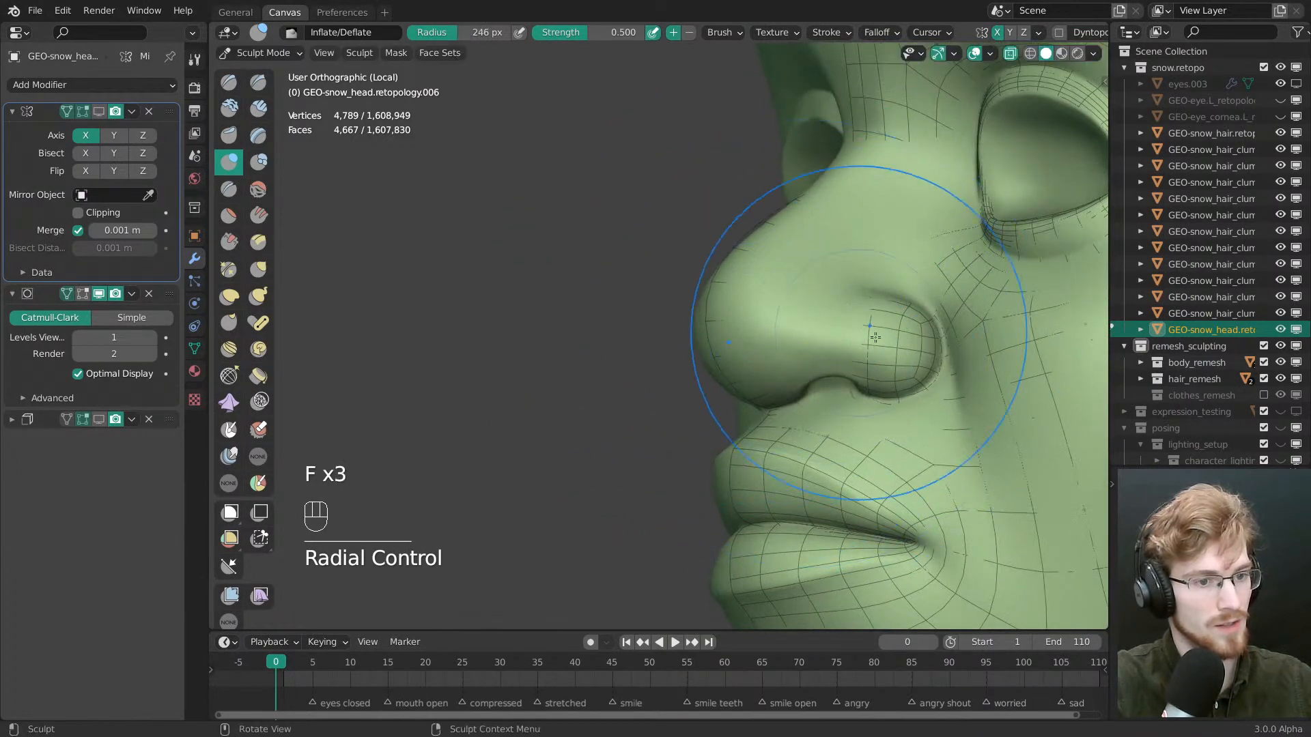
ctrl+drag(898, 336, 918, 374)
Refine the nose tip with a 167 px brush and inflate the nose bridge between the eyes
middle_drag(880, 341, 845, 365)
key(f)
click(802, 273)
ctrl+drag(751, 263, 761, 308)
key(f)
click(759, 270)
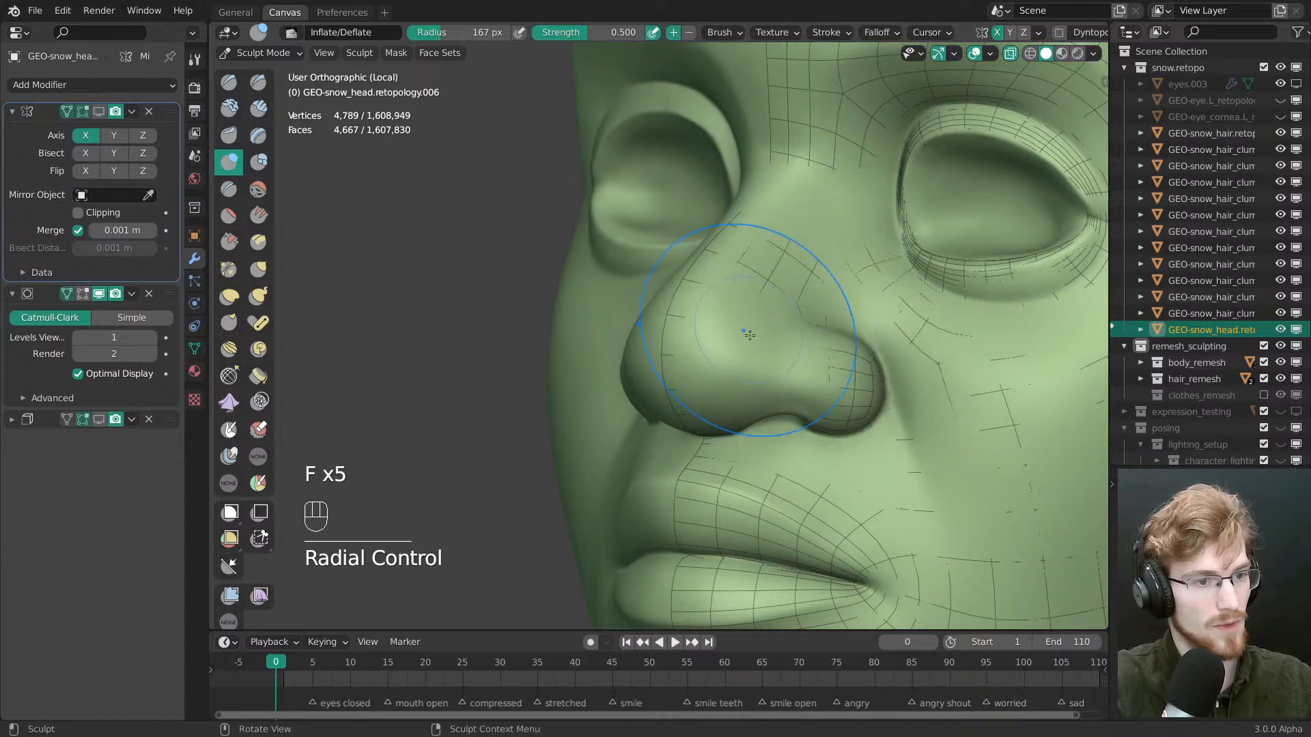
middle_drag(749, 335, 723, 333)
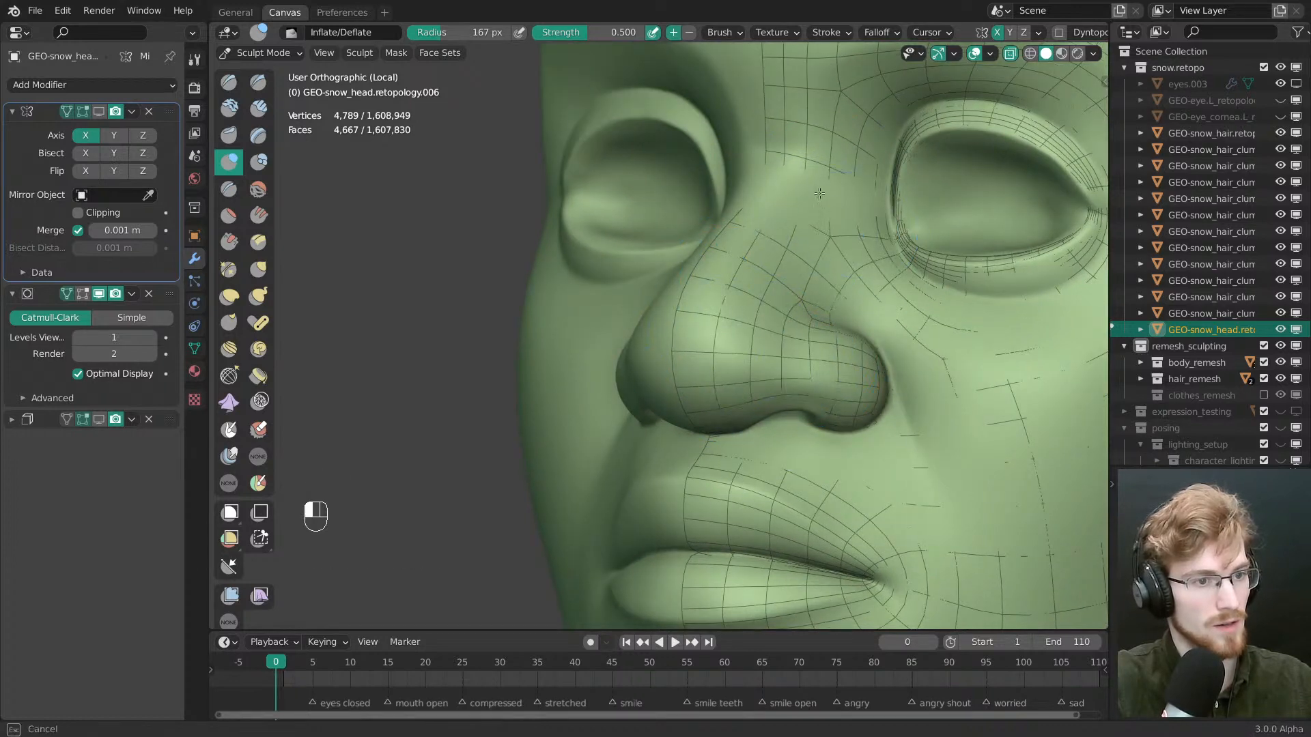
drag(819, 193, 816, 232)
Inflate the area above the upper lip with a 105 px brush and enlarge the brush radius to 146 px
ctrl+middle_drag(781, 264, 778, 321)
middle_drag(779, 320, 880, 314)
mouse_move(881, 314)
shift+middle_down()
mouse_move(860, 331)
mouse_move(774, 317)
shift+middle_up()
ctrl+middle_drag(775, 318, 773, 283)
key(f)
key(f)
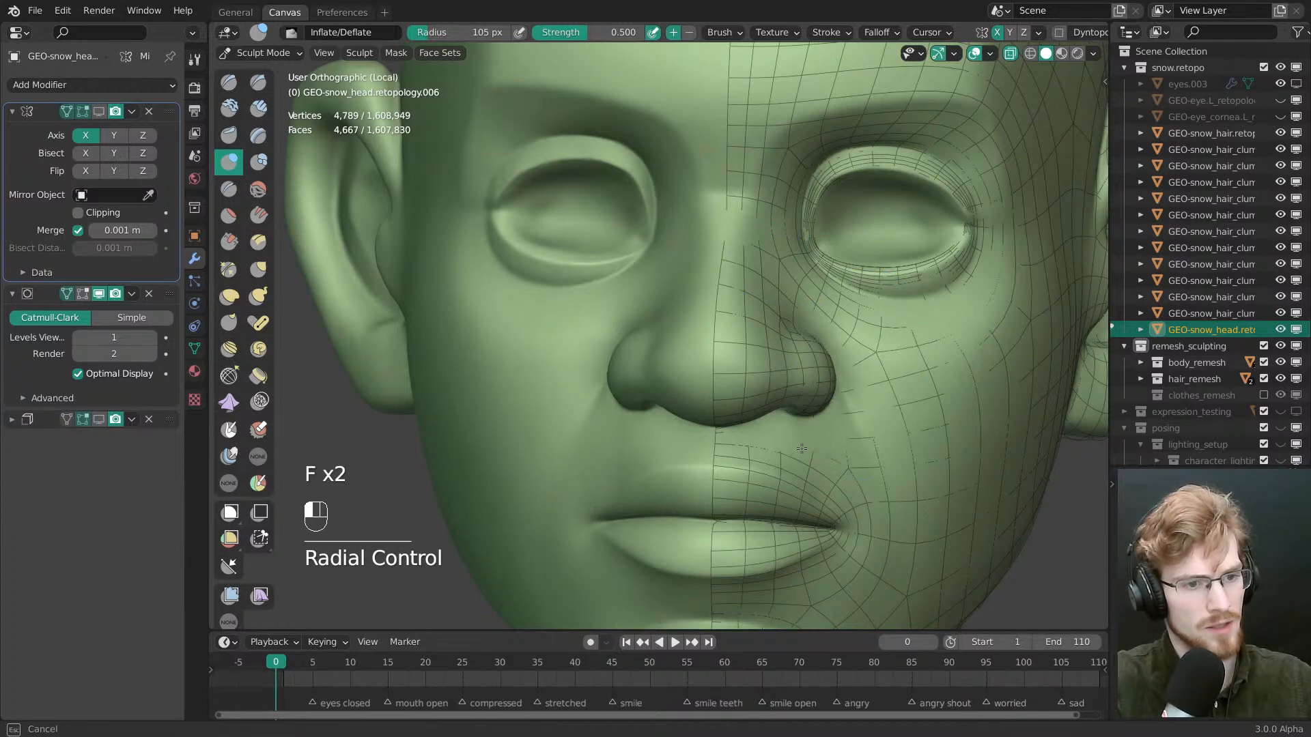
key(f)
ctrl+middle_drag(836, 424, 767, 412)
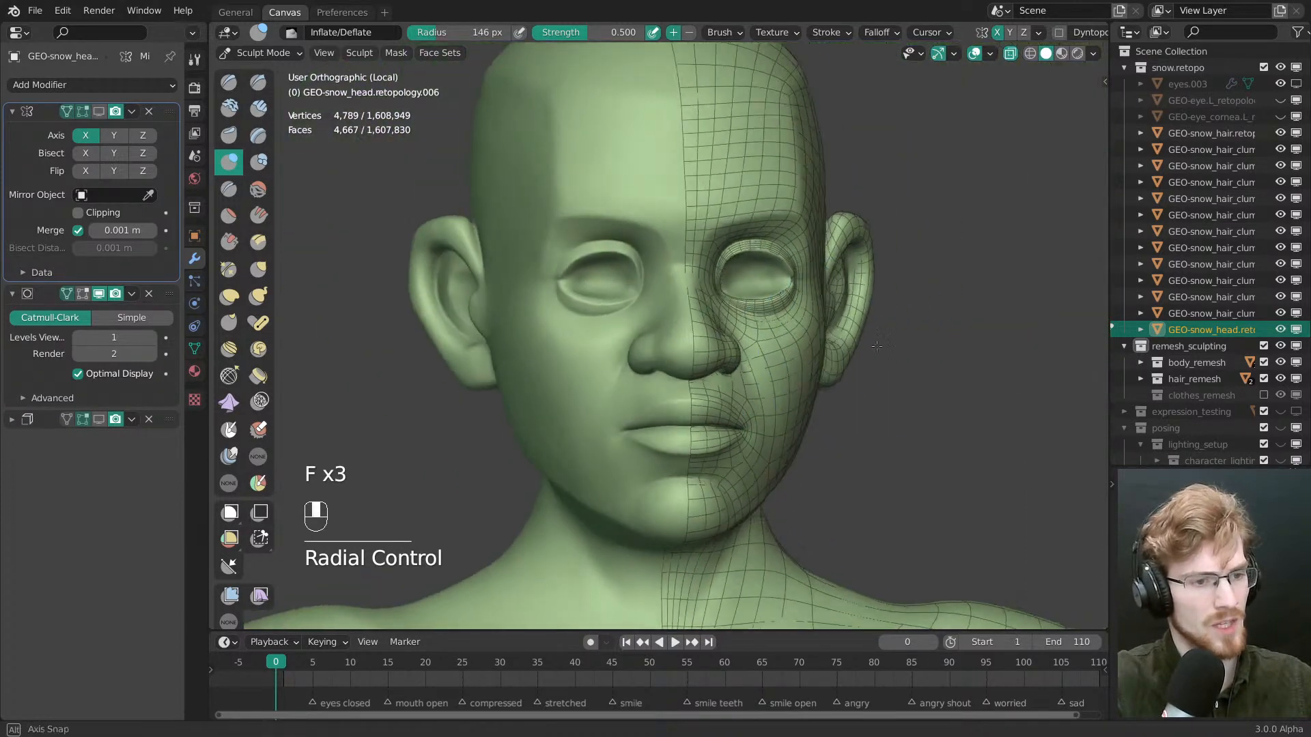
Return to Object Mode, select the head retopology and show its Mirror modifier in the viewport
key(Tab)
key(alt+a)
key(grave)
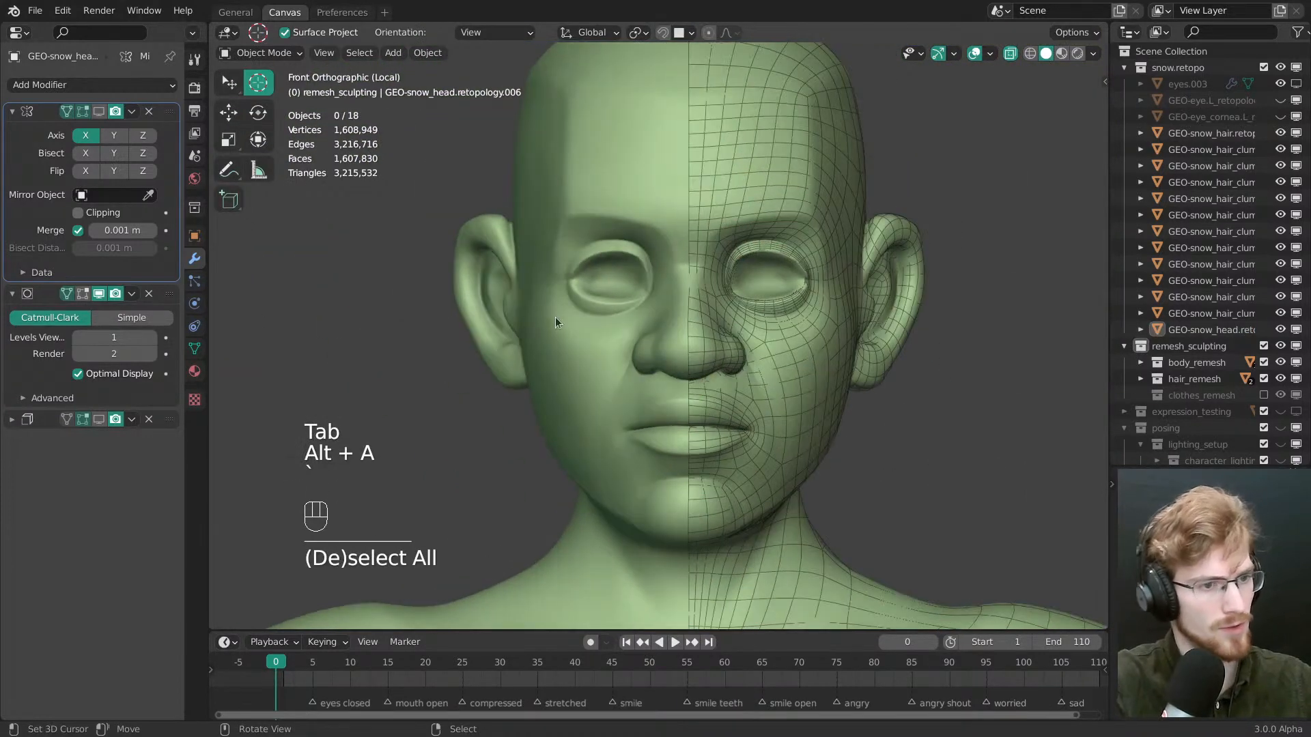
click(693, 324)
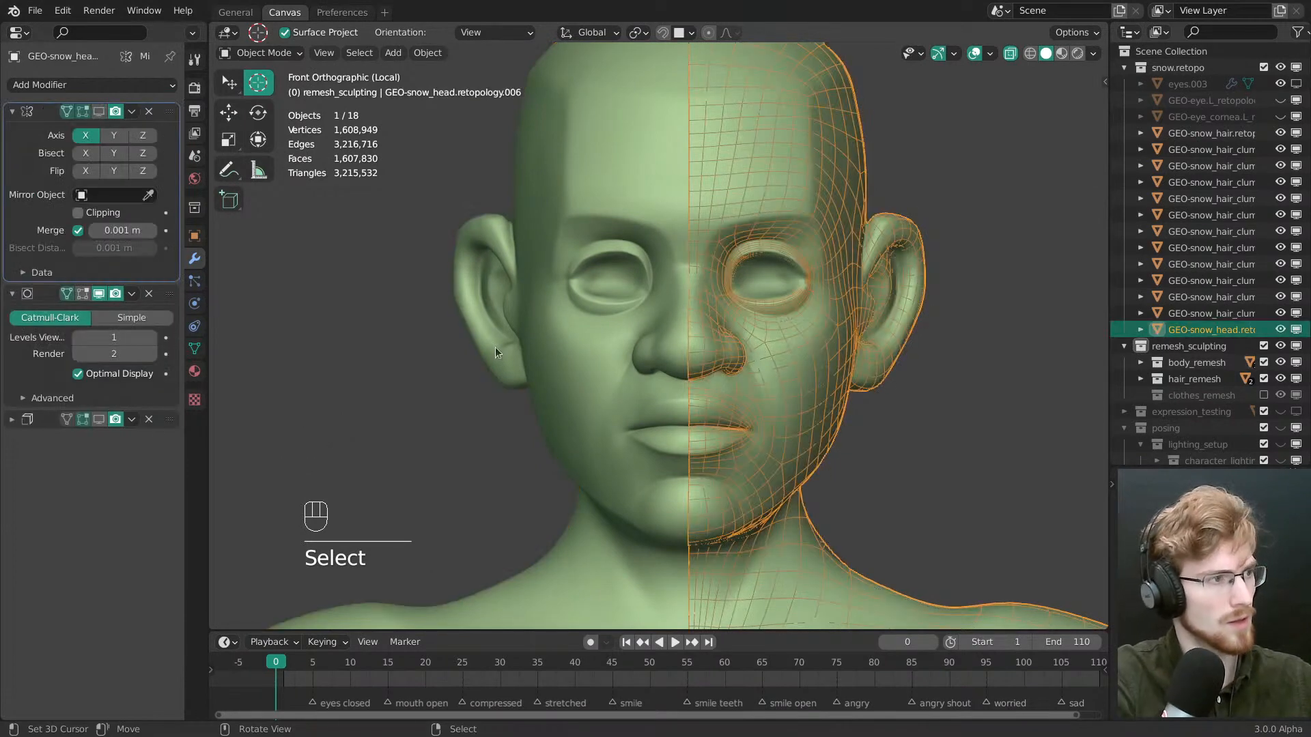
click(100, 112)
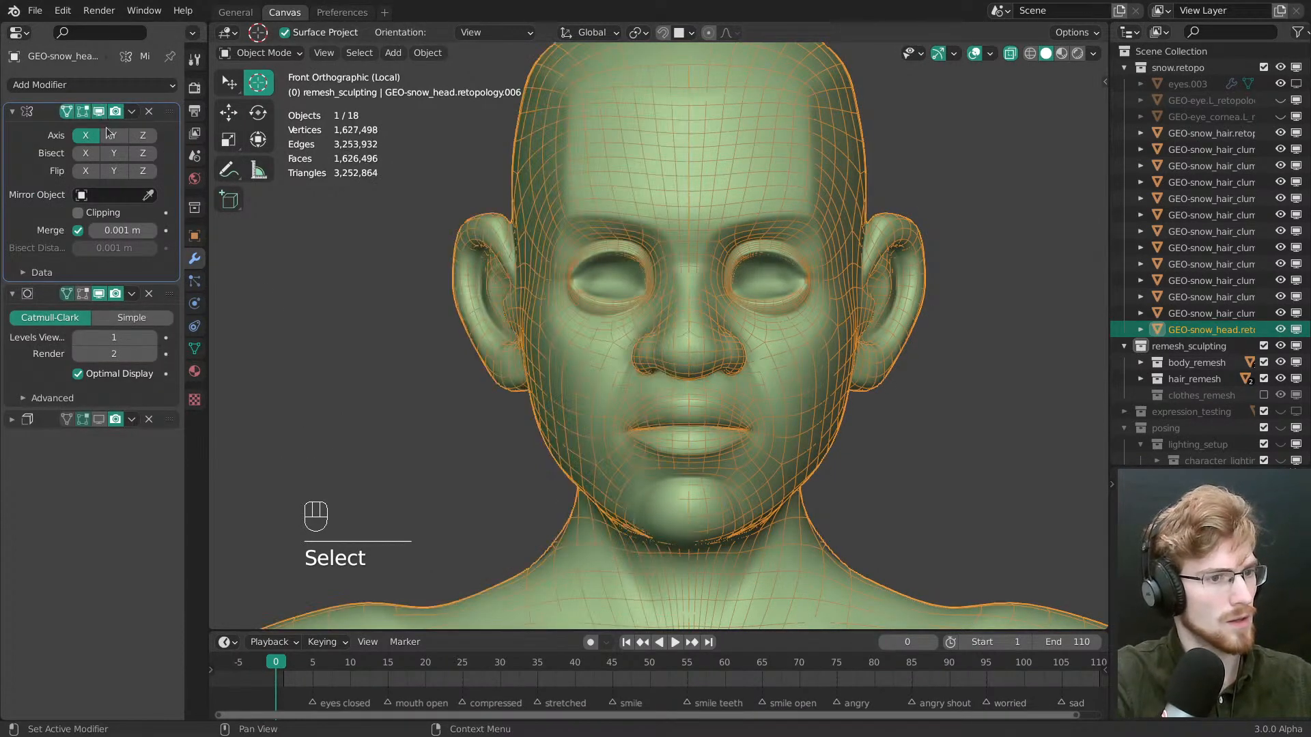
middle_drag(744, 317, 688, 222)
ctrl+middle_drag(687, 222, 685, 263)
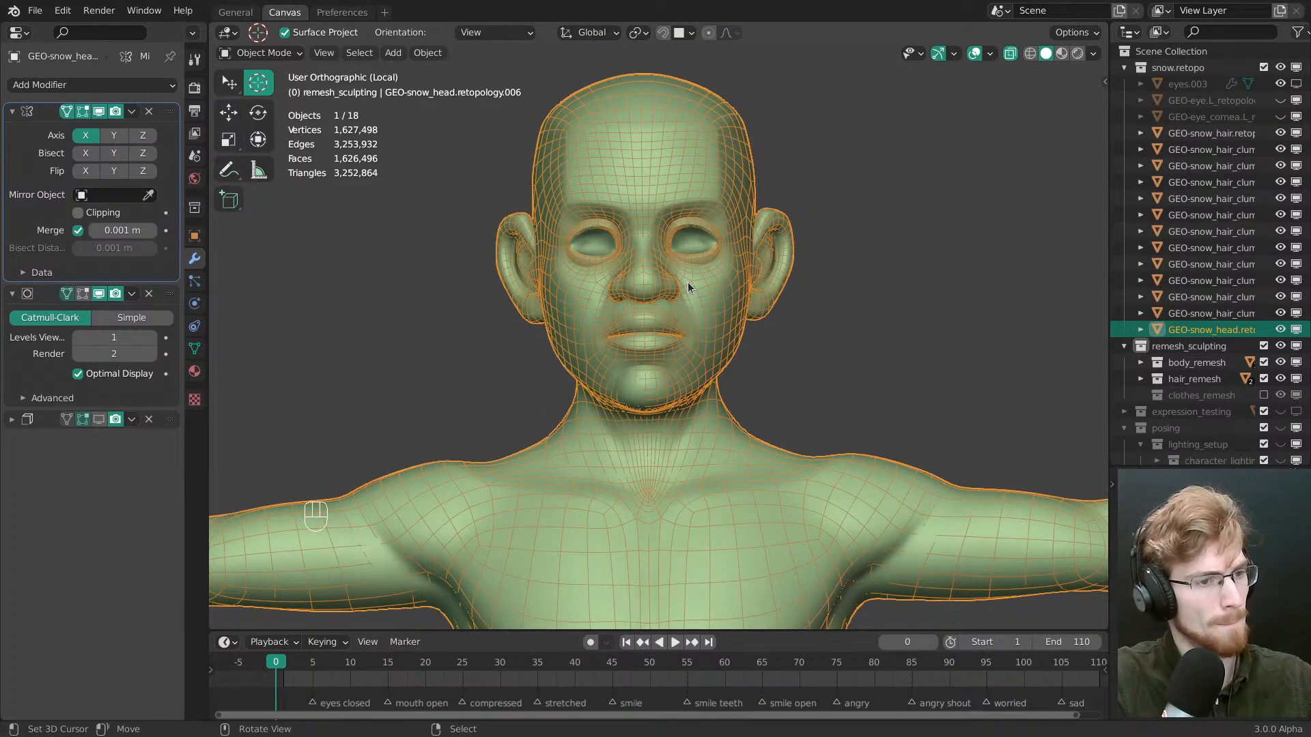
Revert the scene through the undo history to the Select entry before the Inflate strokes and deselect everything
key(ctrl+alt+z)
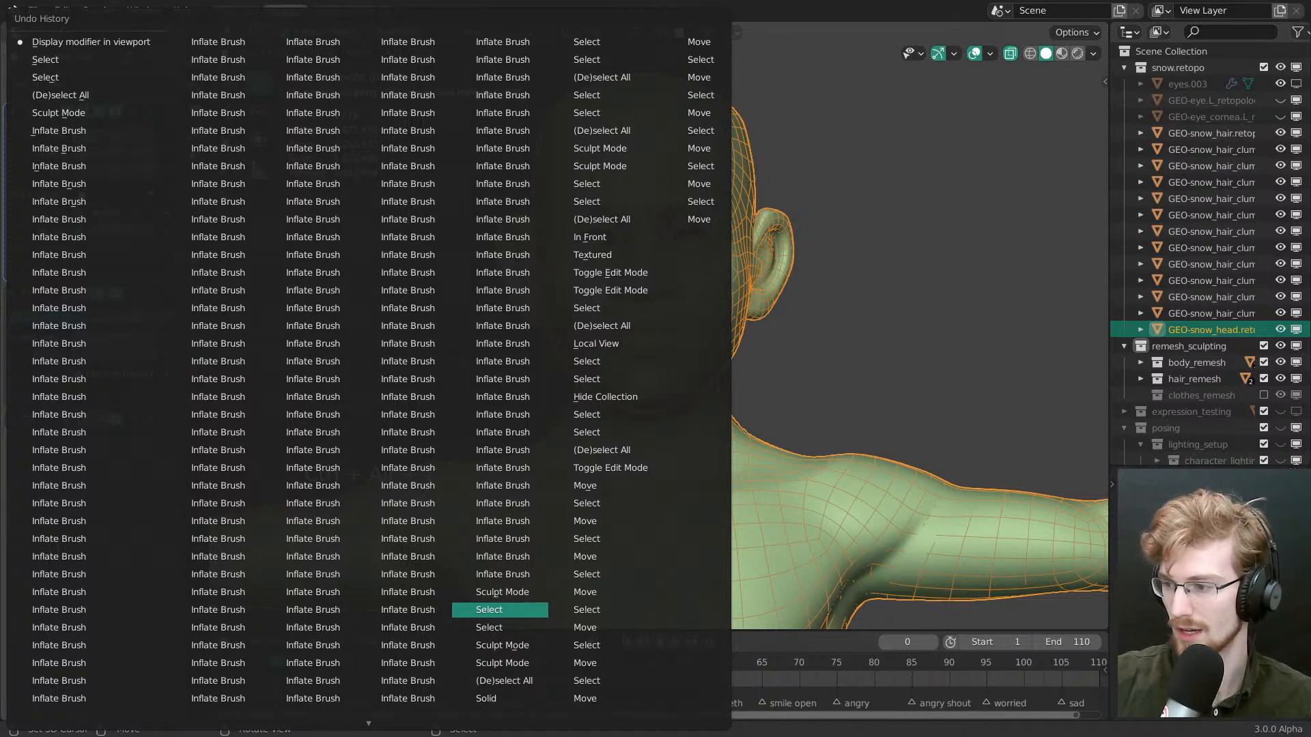
click(500, 609)
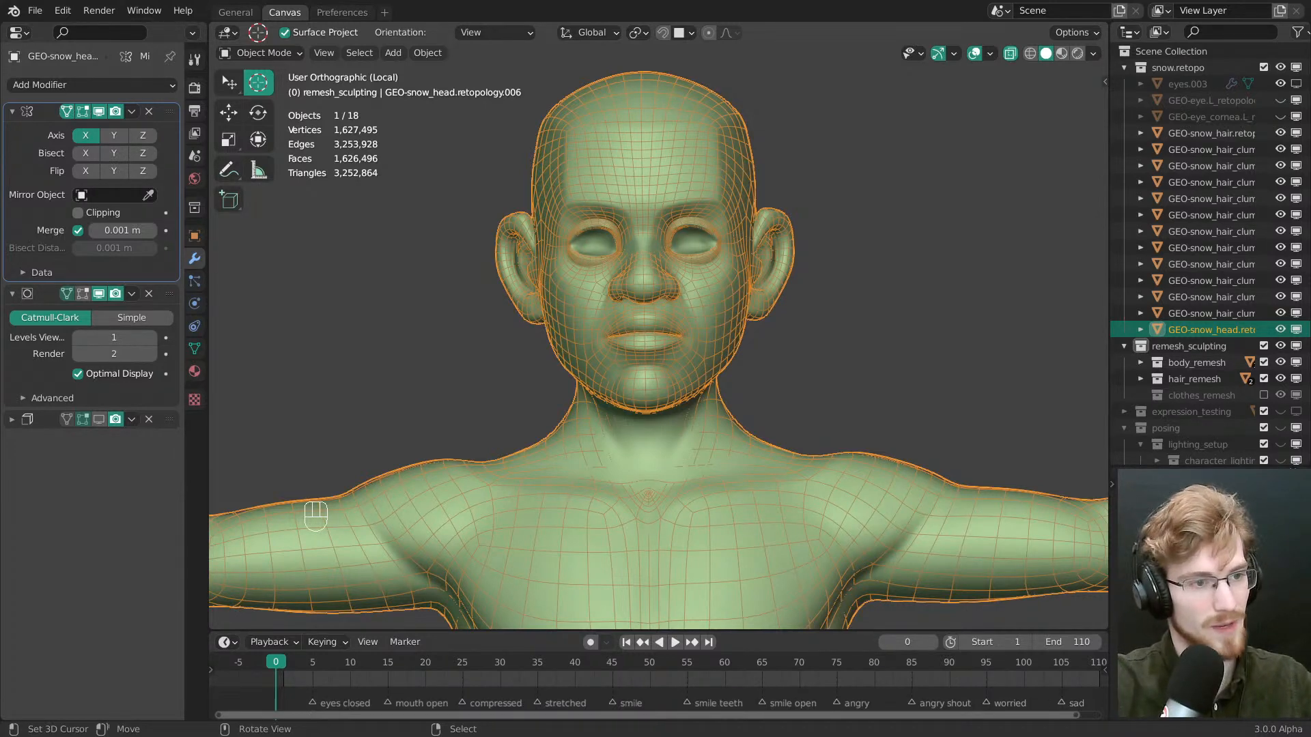
middle_drag(612, 366, 716, 346)
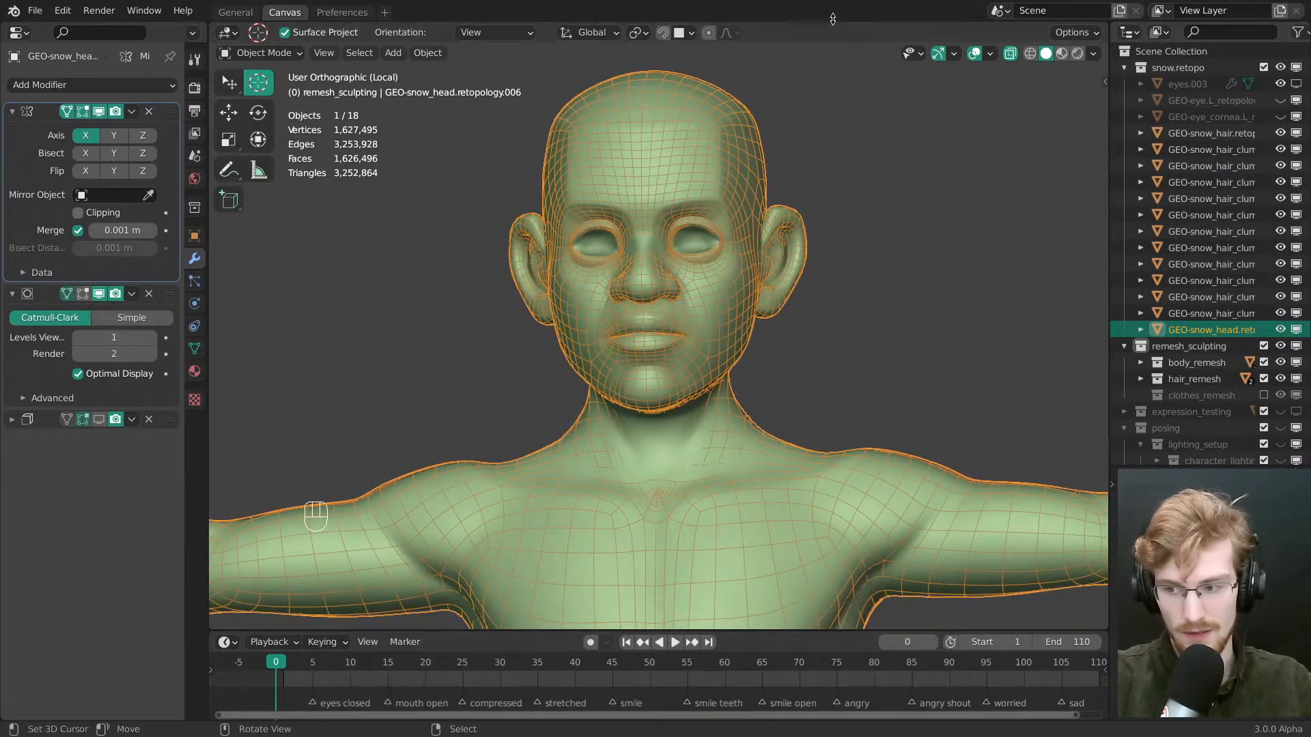
middle_drag(650, 380, 611, 443)
shift+middle_drag(683, 471, 658, 525)
key(alt+a)
Examine how the mirrored retopology sits on the sculpt across the torso, arms, neck and head
shift+middle_drag(635, 396, 668, 287)
middle_drag(659, 369, 677, 396)
key(grave)
ctrl+middle_drag(681, 437, 659, 372)
shift+middle_drag(645, 307, 649, 471)
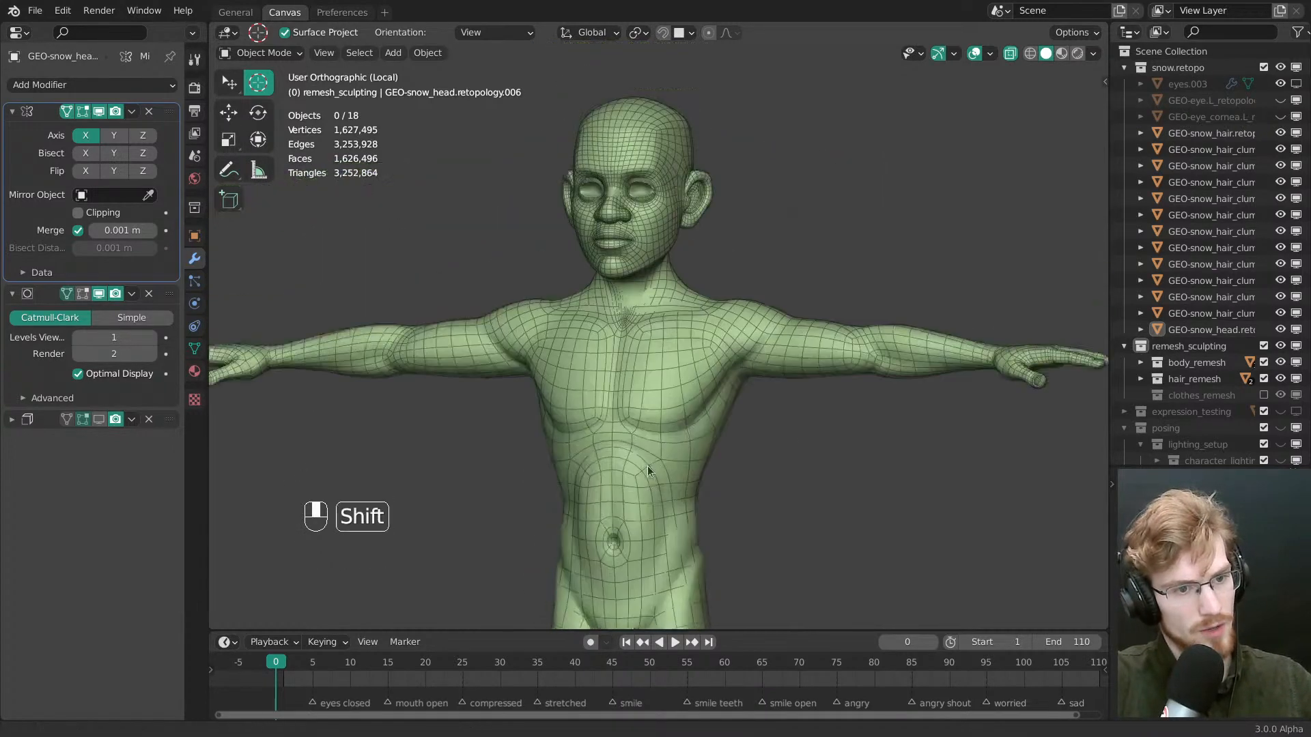
shift+middle_drag(659, 409, 655, 424)
key(grave)
alt+middle_click(761, 345)
ctrl+middle_drag(800, 570, 723, 228)
shift+middle_drag(444, 248, 747, 310)
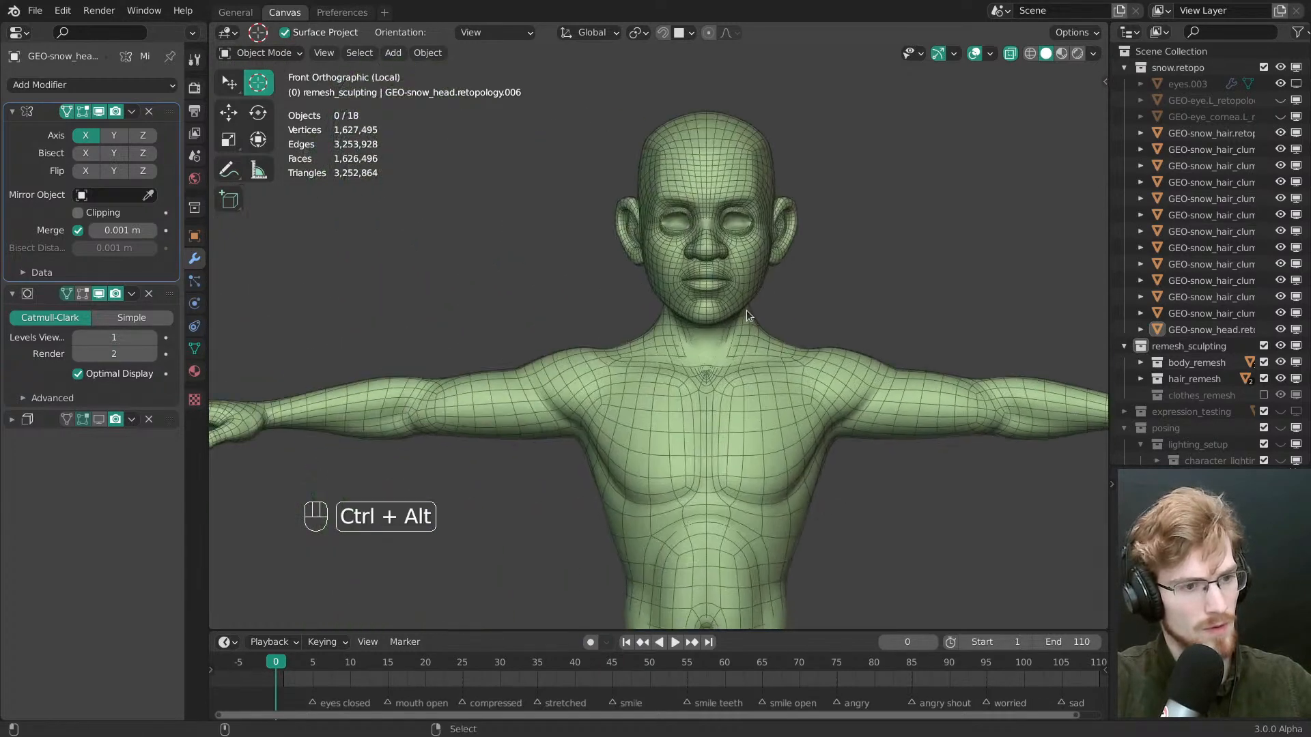
Examine the retopology against the sculpt around the nose, mouth and neck, in profile and from the front
key(ctrl+alt+z)
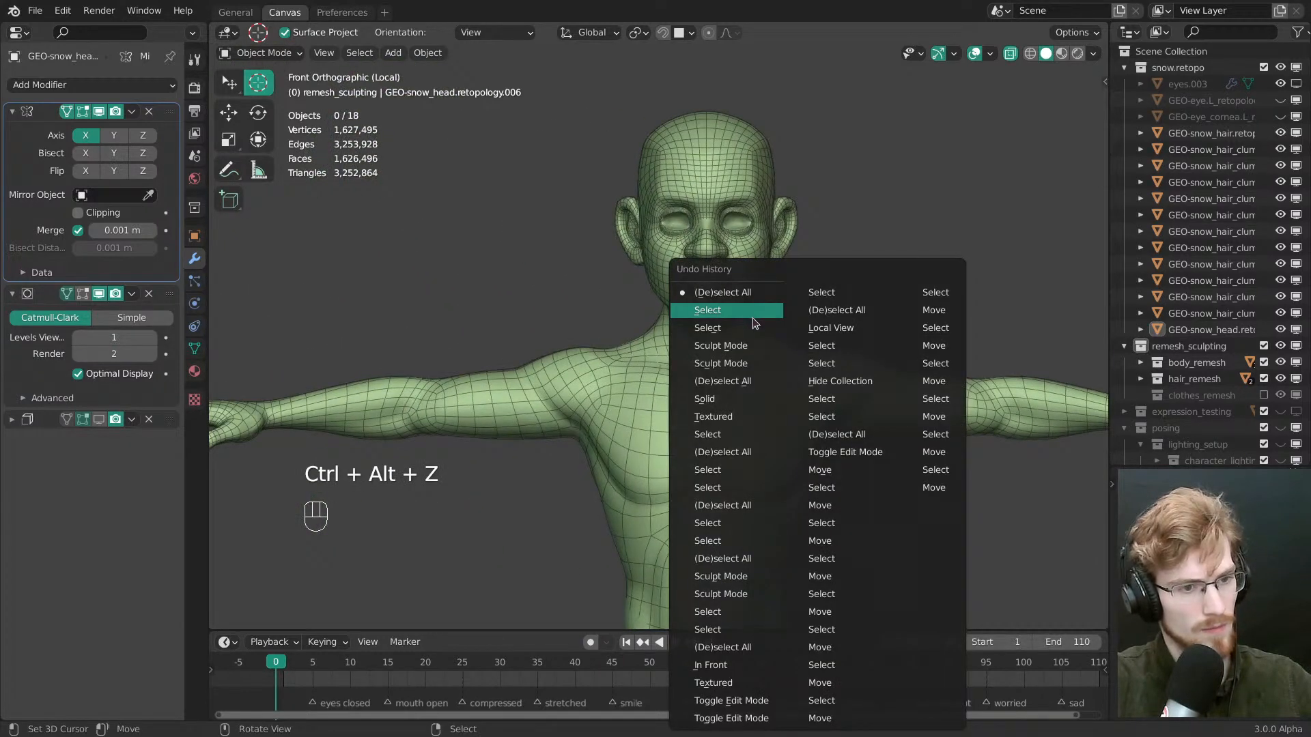
shift+middle_drag(758, 242, 713, 334)
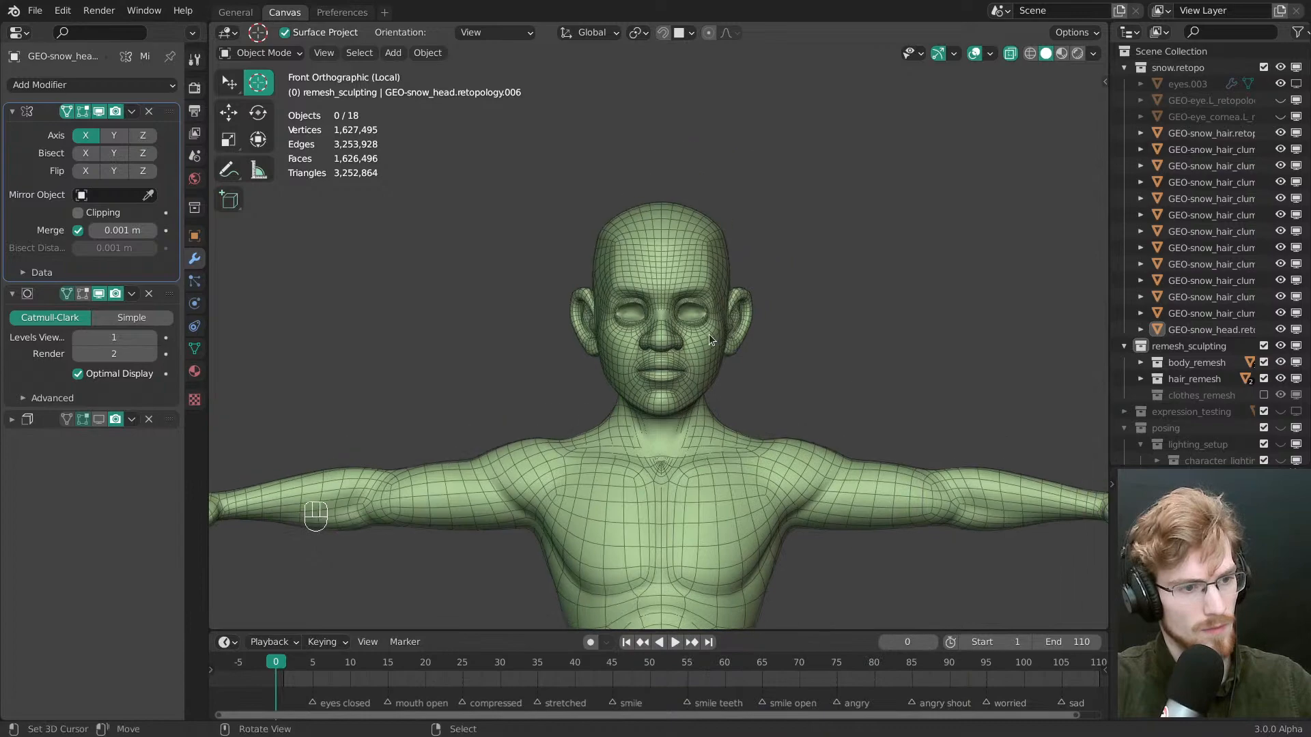
click(710, 339)
scroll(751, 410, up, 3)
middle_drag(751, 409, 656, 367)
scroll(673, 392, up, 5)
key(alt+a)
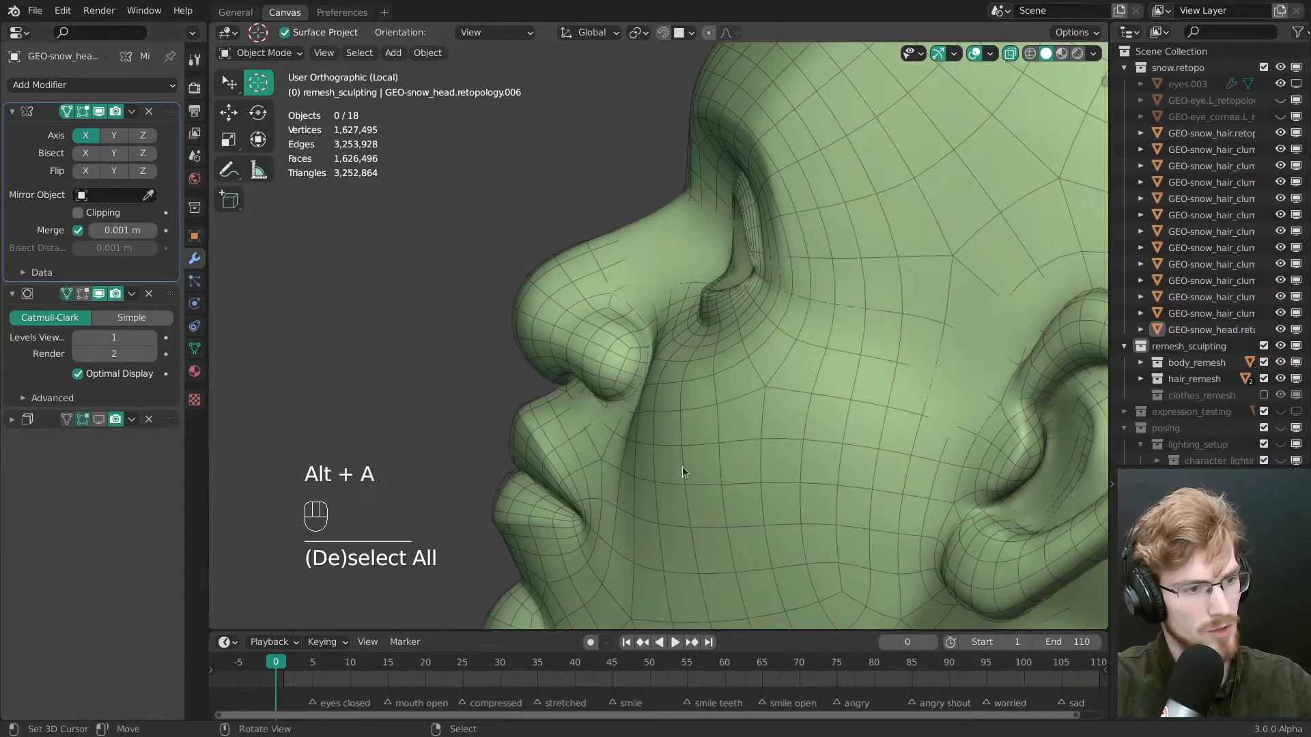
shift+middle_drag(685, 560, 695, 341)
ctrl+middle_drag(695, 348, 709, 485)
middle_drag(723, 437, 880, 390)
right_click(771, 320)
key(grave)
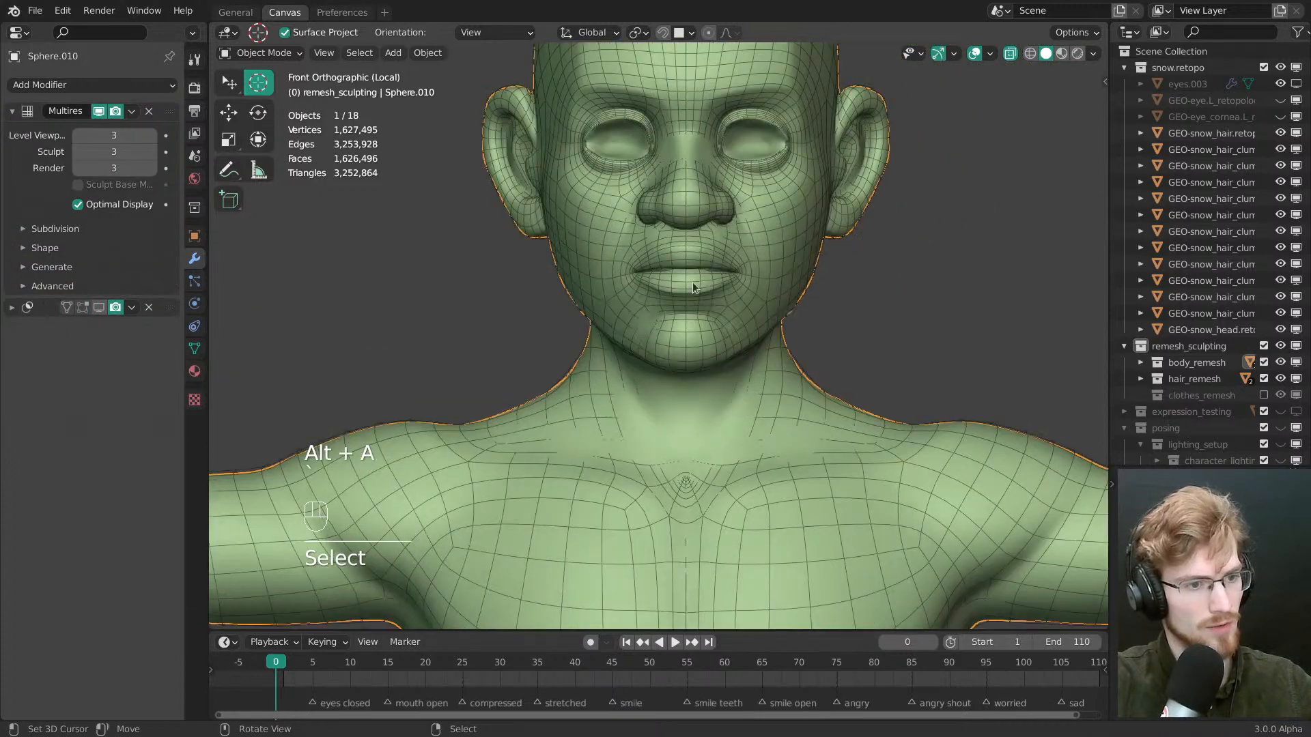
Select the head retopology object and save the file
scroll(717, 286, down, 3)
click(740, 286)
ctrl+middle_drag(740, 286, 673, 355)
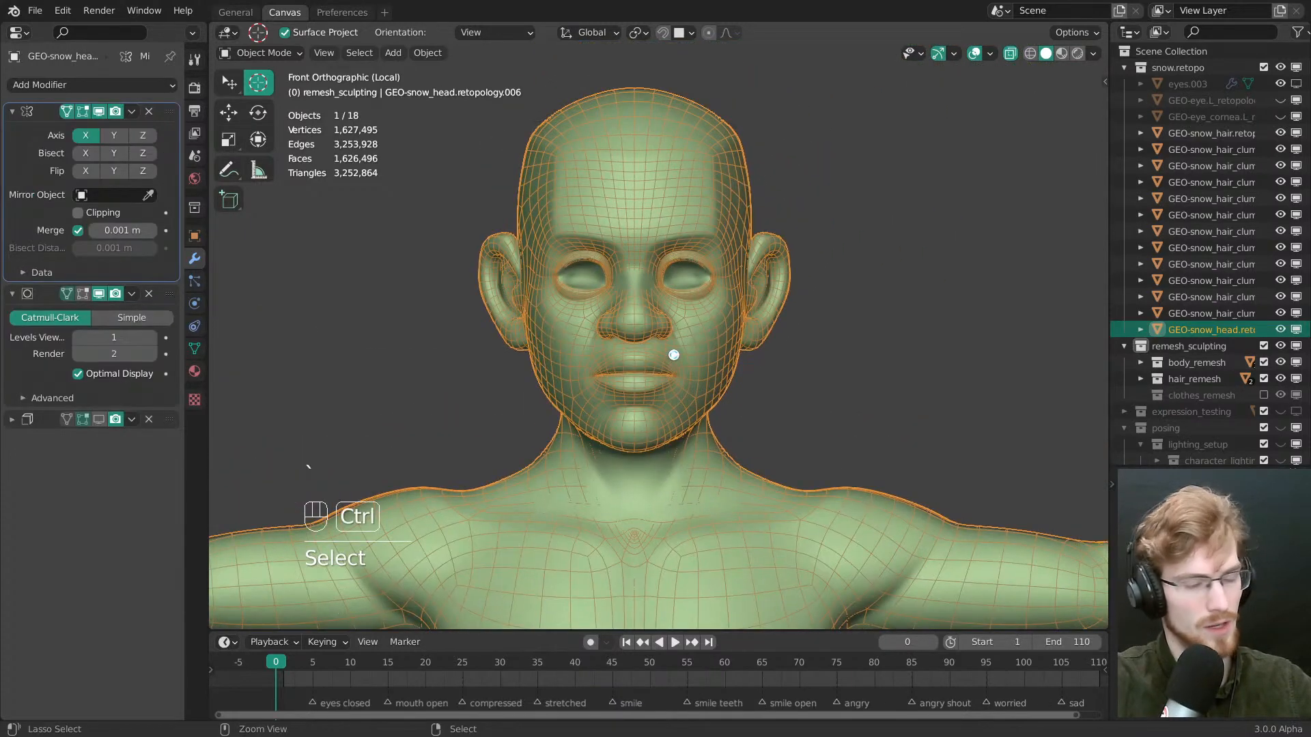
key(ctrl+s)
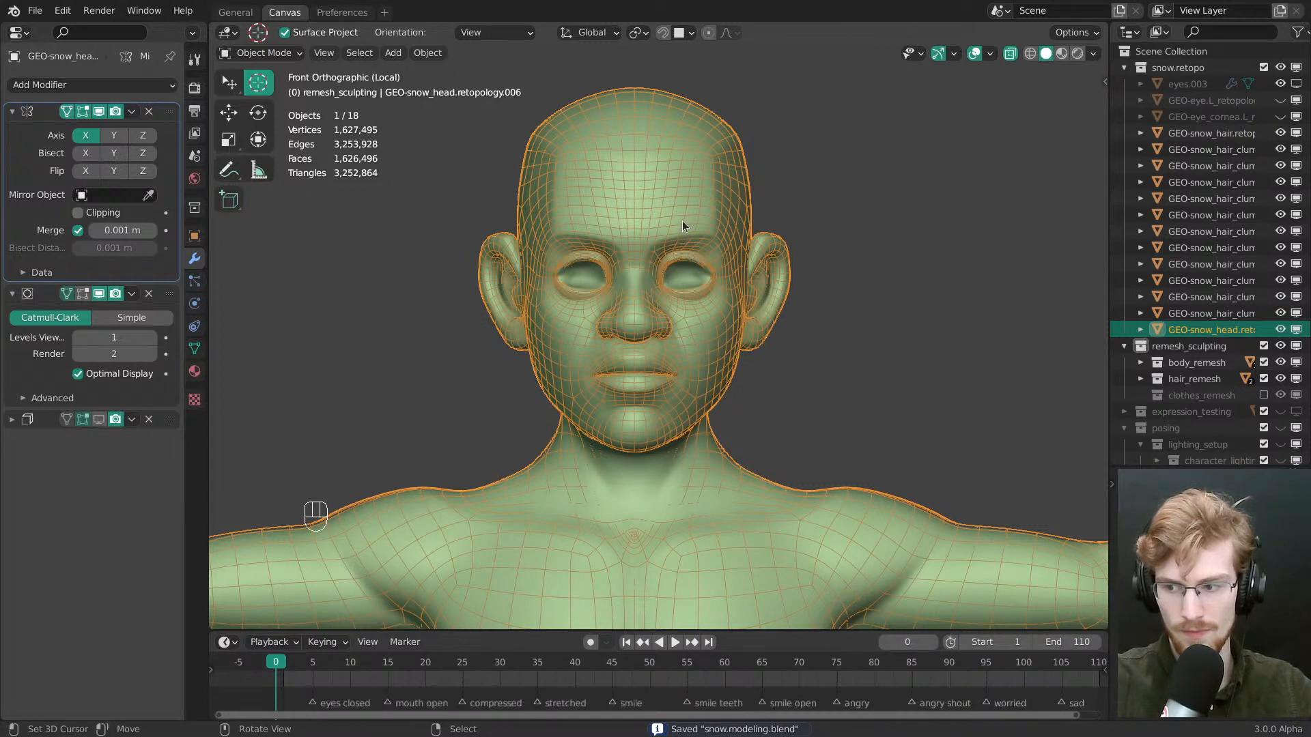
key(Tab)
key(Tab)
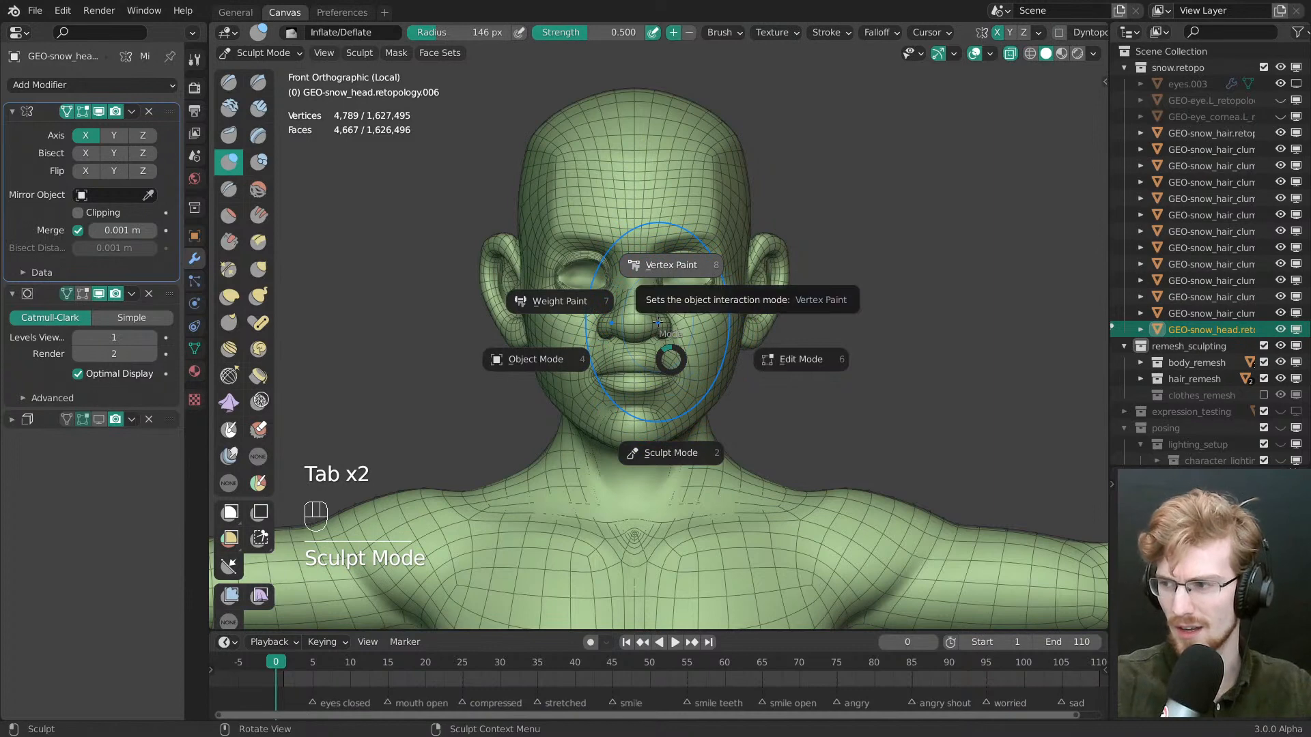
click(679, 445)
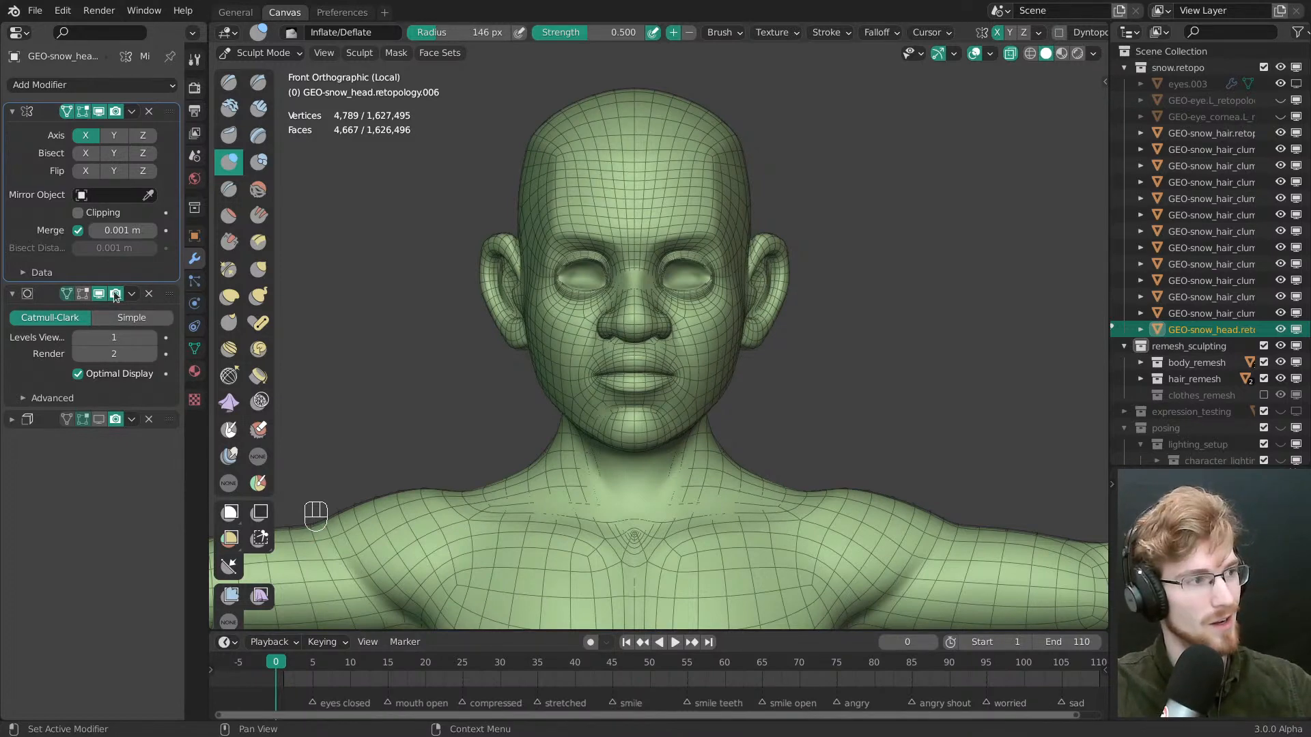
key(Tab)
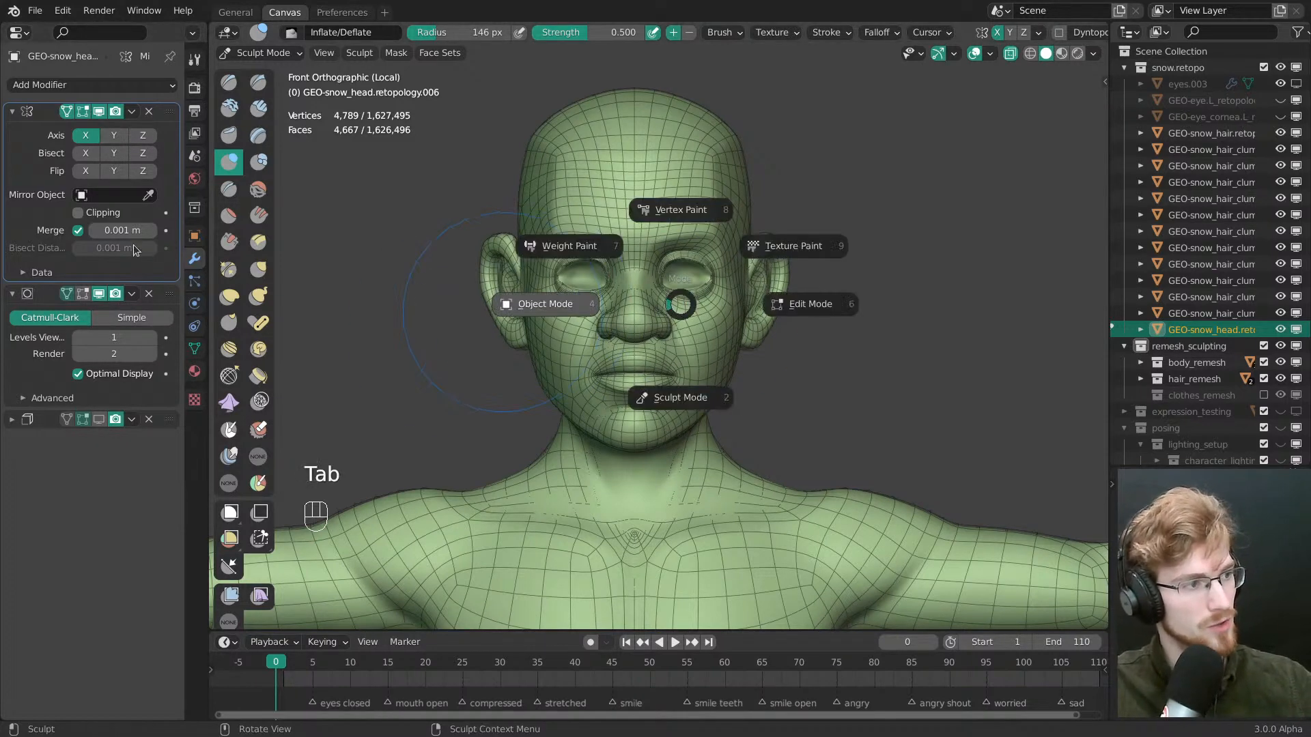
click(75, 178)
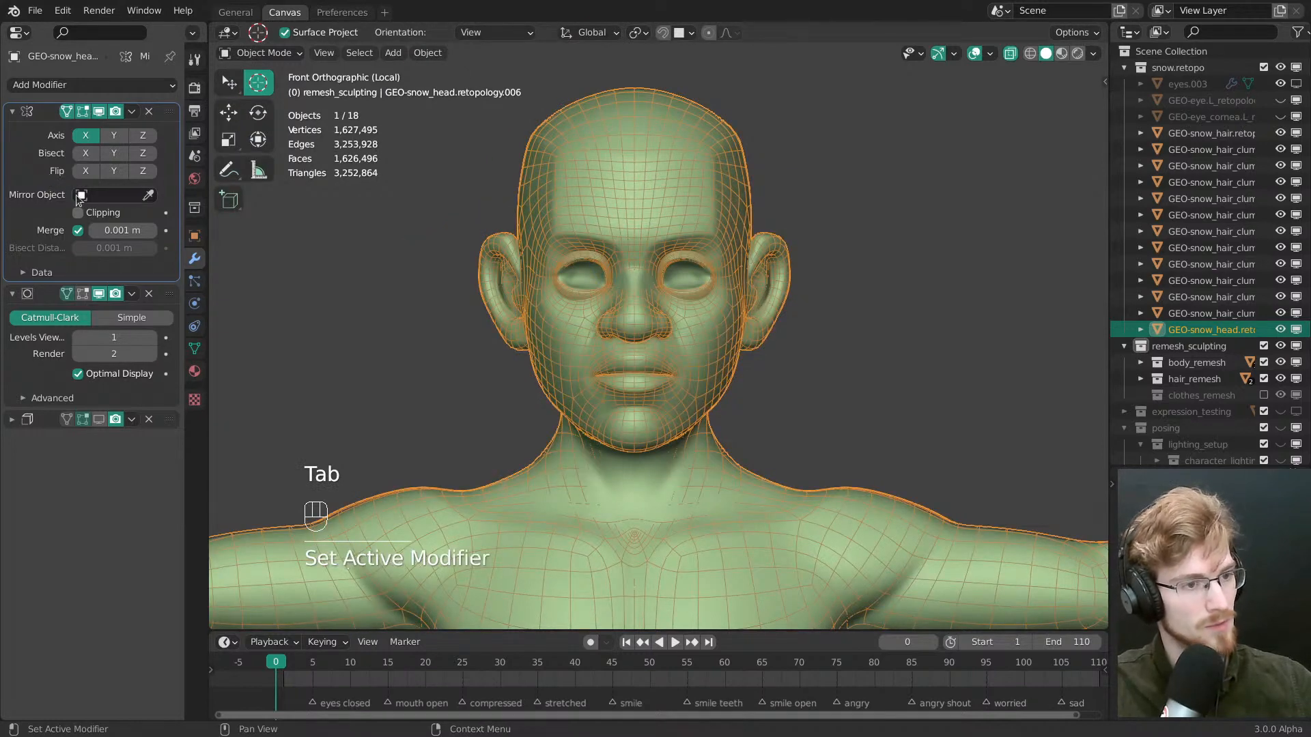
Snap the 3D cursor to the world origin
drag(633, 264, 631, 294)
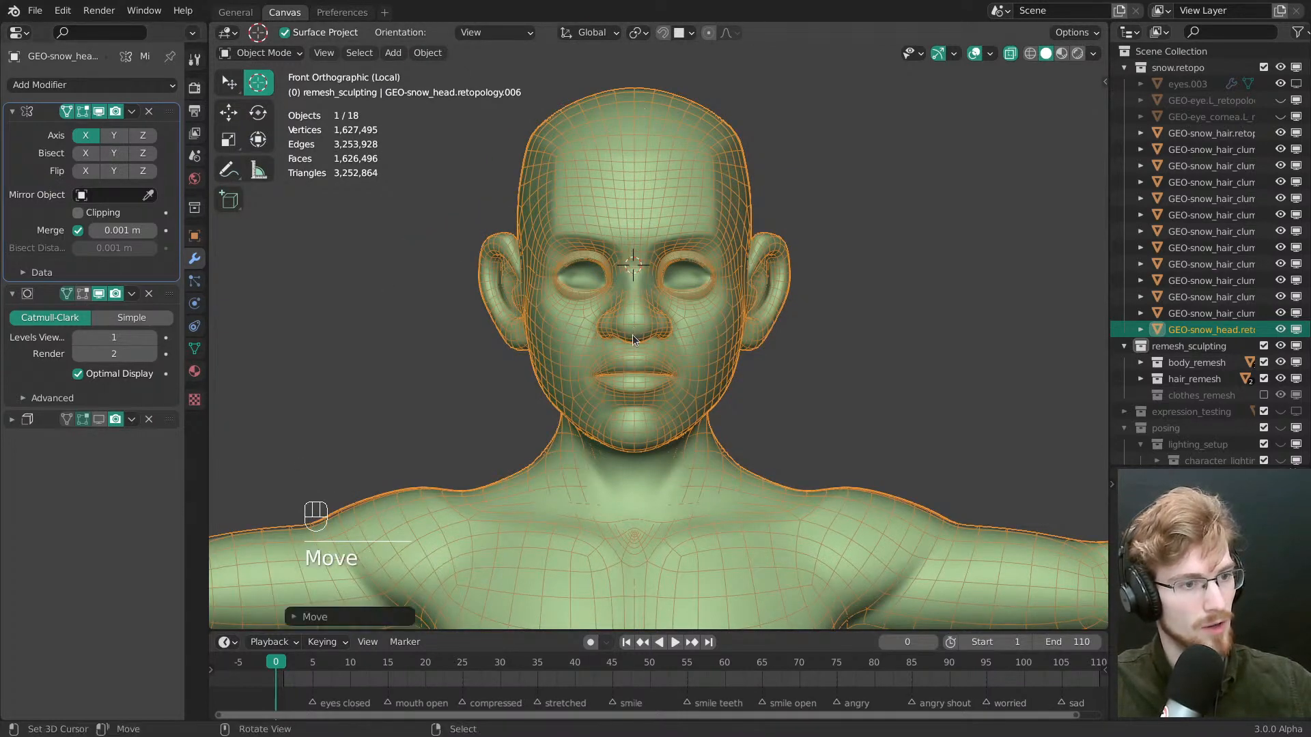
key(shift+s)
key(1)
middle_drag(649, 307, 617, 271)
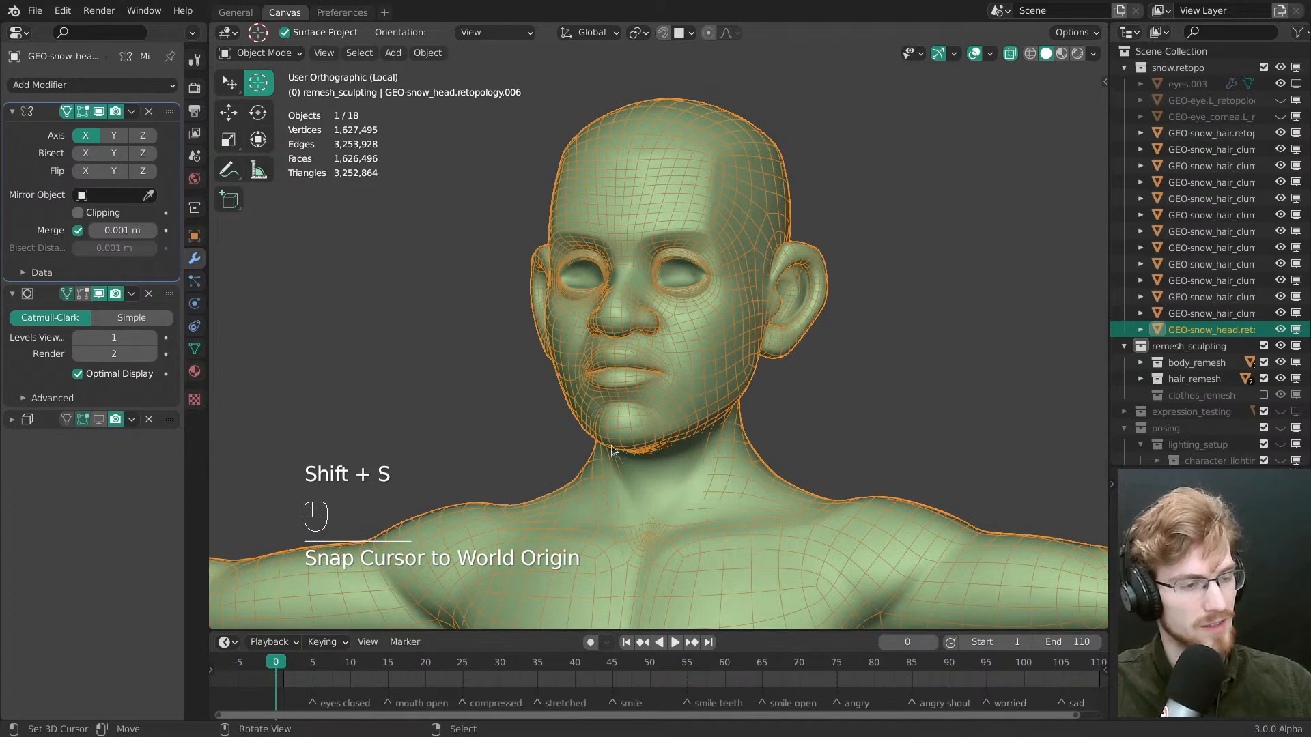
Apply the head retopology's Mirror modifier so both halves become real geometry
middle_drag(612, 451, 286, 334)
click(42, 161)
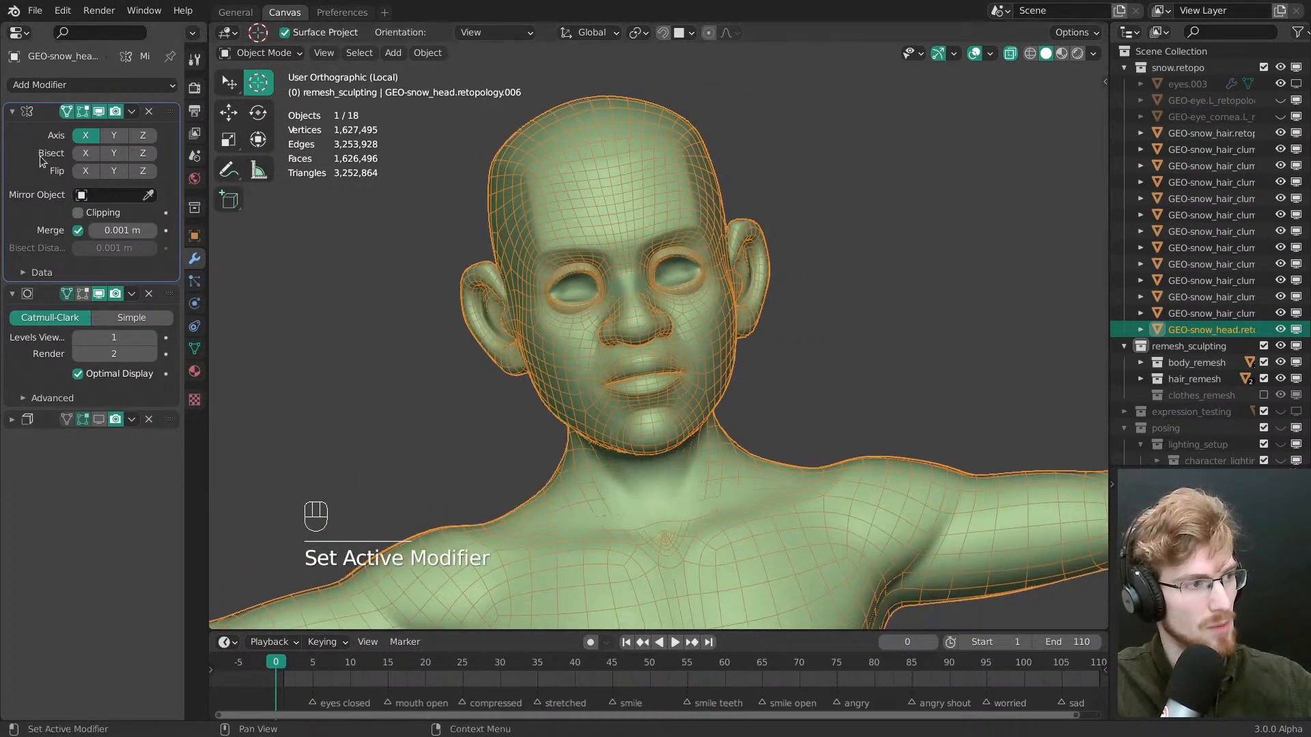
key(ctrl+a)
key(KP_1)
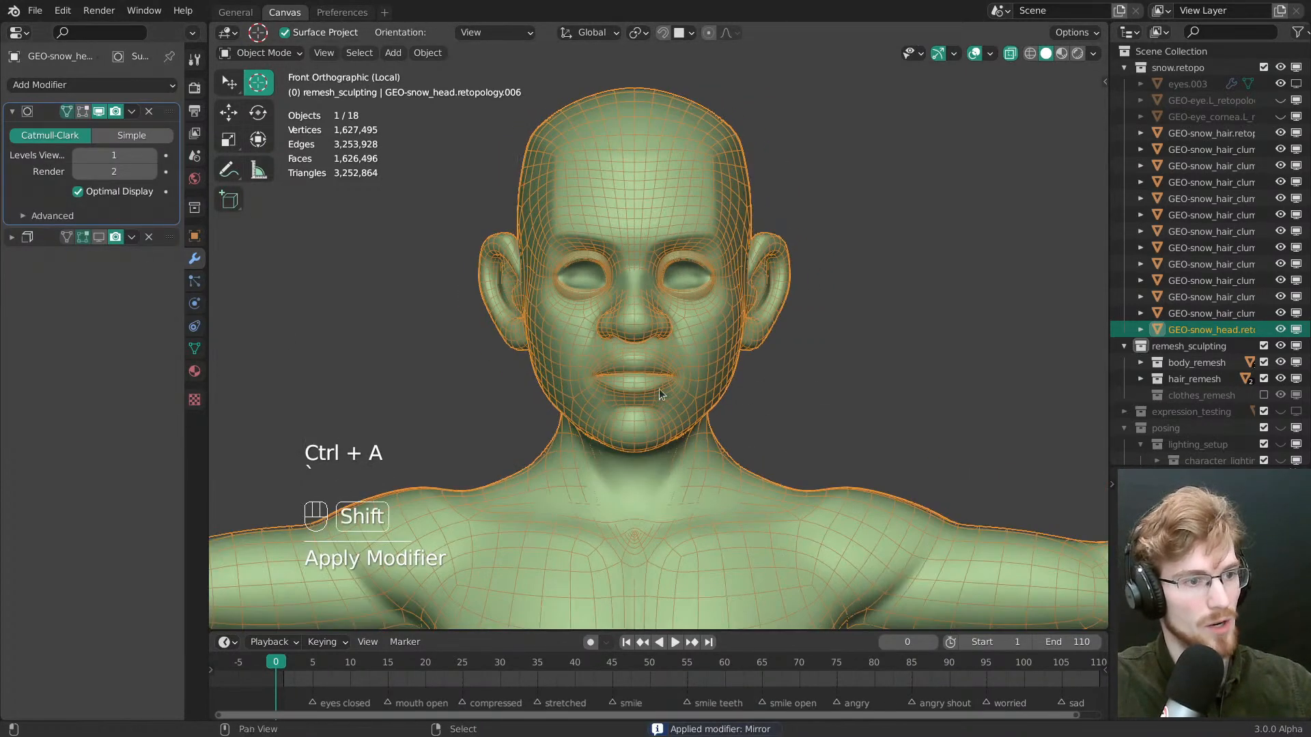
Enter Sculpt Mode on the full head retopology and set the Inflate/Deflate brush radius to 212 px
shift+middle_drag(658, 388, 654, 204)
key(Tab)
mouse_move(642, 318)
shift+middle_down()
mouse_move(643, 427)
mouse_move(651, 355)
shift+middle_up()
middle_drag(653, 385, 655, 321)
key(f)
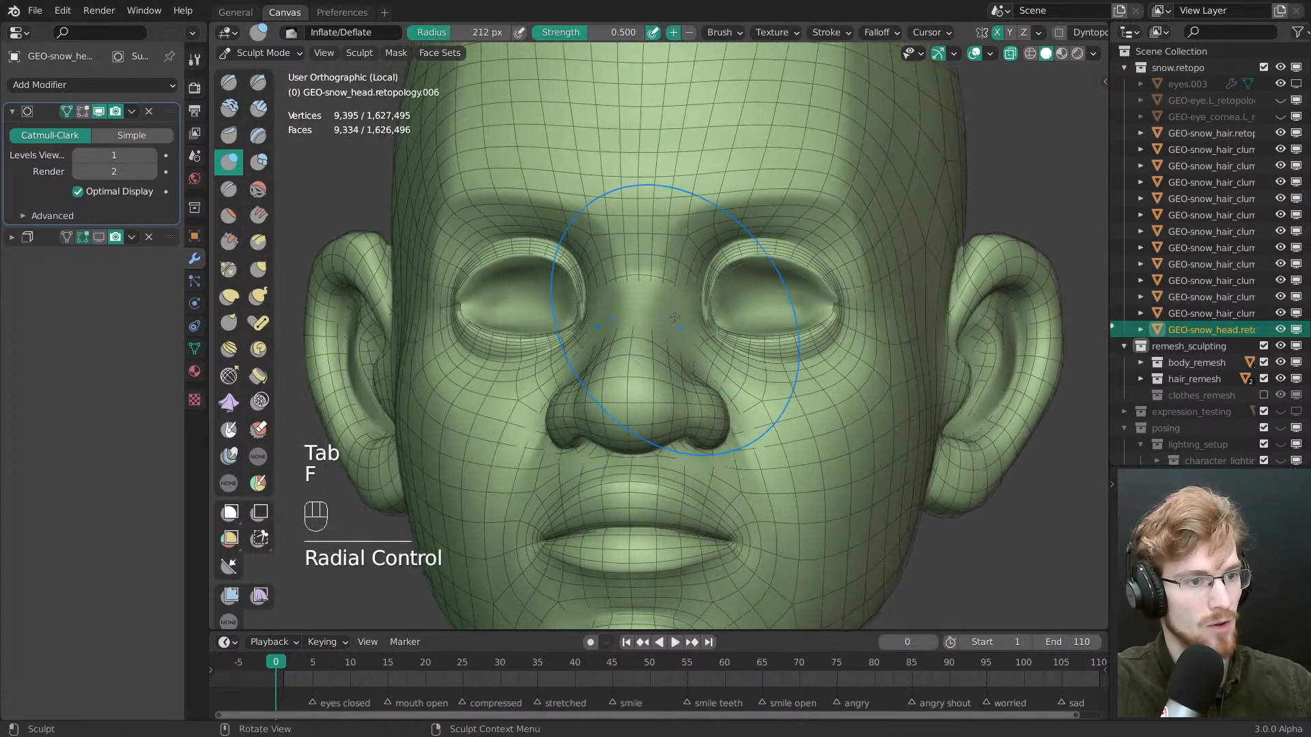
click(765, 285)
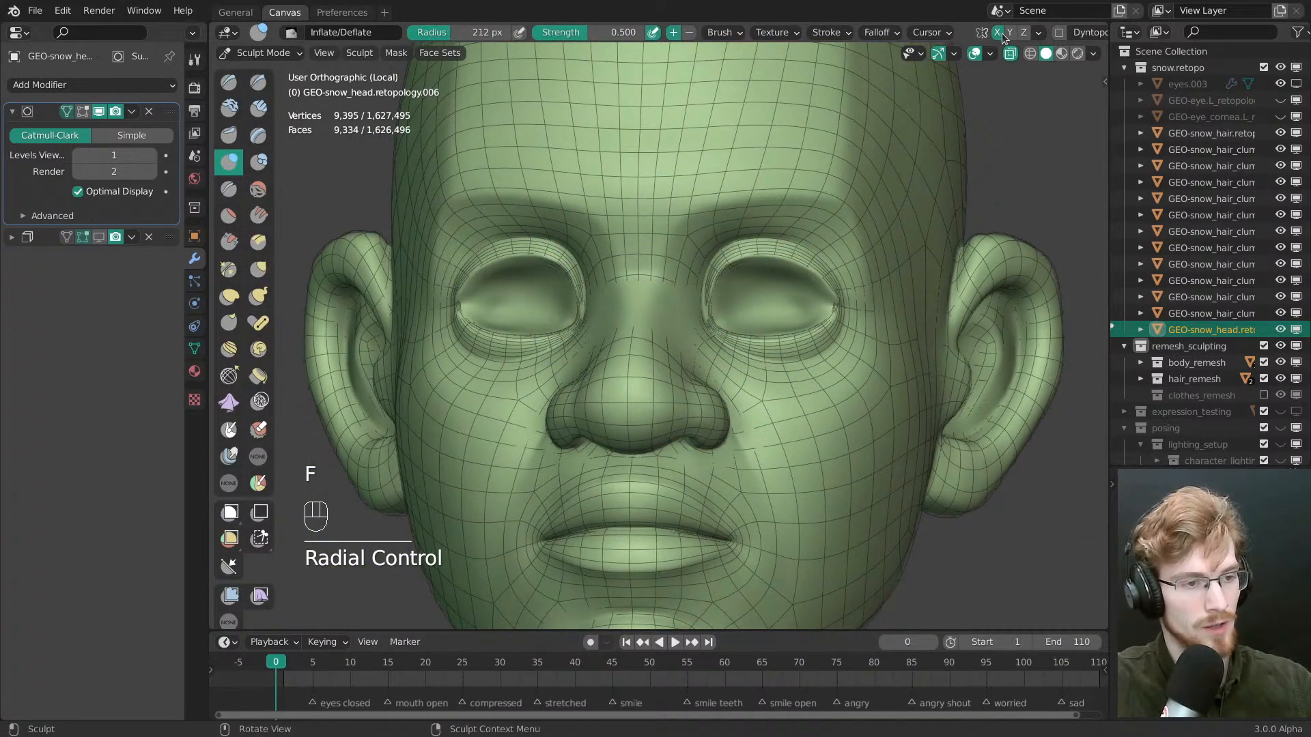
Set the brush radius to 263 px for sculpting the nose in profile
mouse_move(703, 320)
middle_down()
mouse_move(666, 339)
mouse_move(653, 321)
mouse_move(536, 300)
mouse_move(680, 362)
middle_up()
key(f)
click(649, 344)
key(f)
click(653, 319)
key(f)
click(623, 318)
mouse_move(680, 362)
ctrl+middle_down()
mouse_move(682, 323)
mouse_move(656, 355)
ctrl+middle_up()
key(f)
click(659, 328)
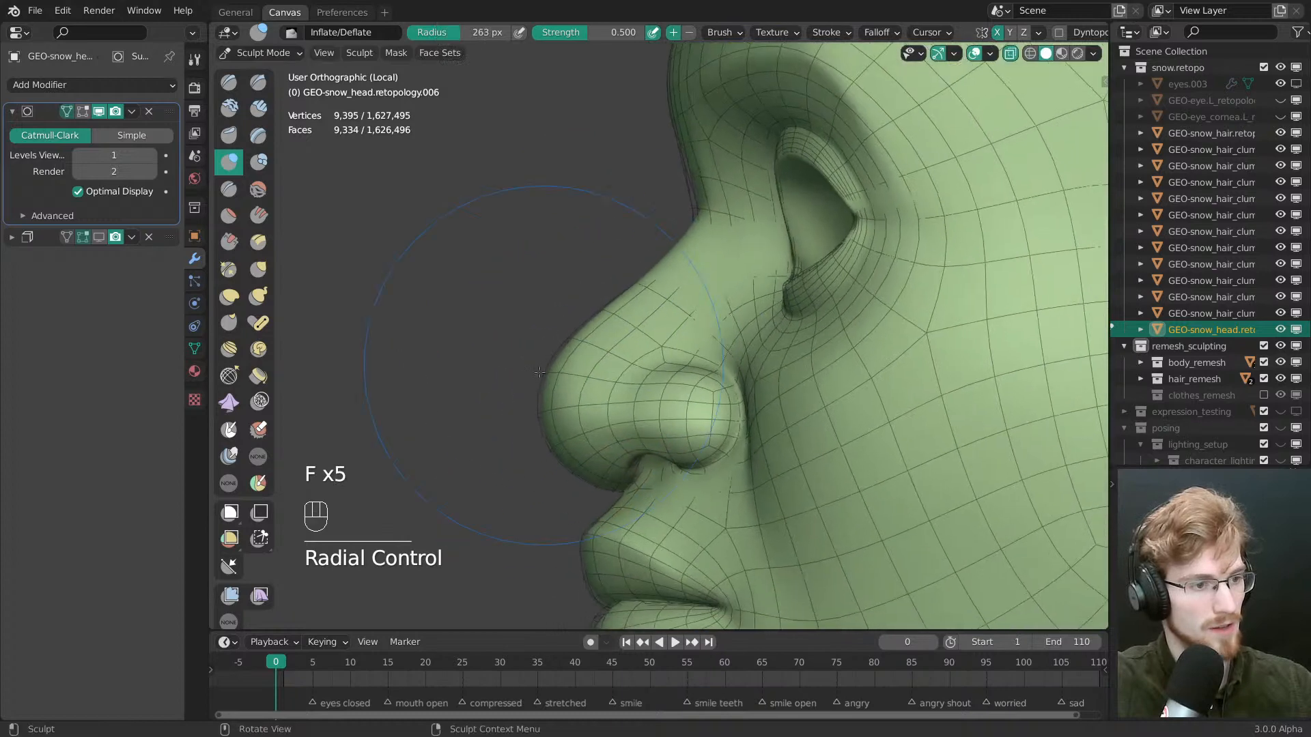
Deflate the nose tip, its underside and the nostril side in profile with a 267 px brush
key(f)
click(593, 358)
mouse_move(580, 365)
ctrl+mouse_down()
mouse_move(570, 385)
mouse_move(577, 377)
ctrl+mouse_up()
shift+middle_drag(577, 400, 568, 358)
middle_drag(568, 359, 577, 372)
key(f)
click(538, 382)
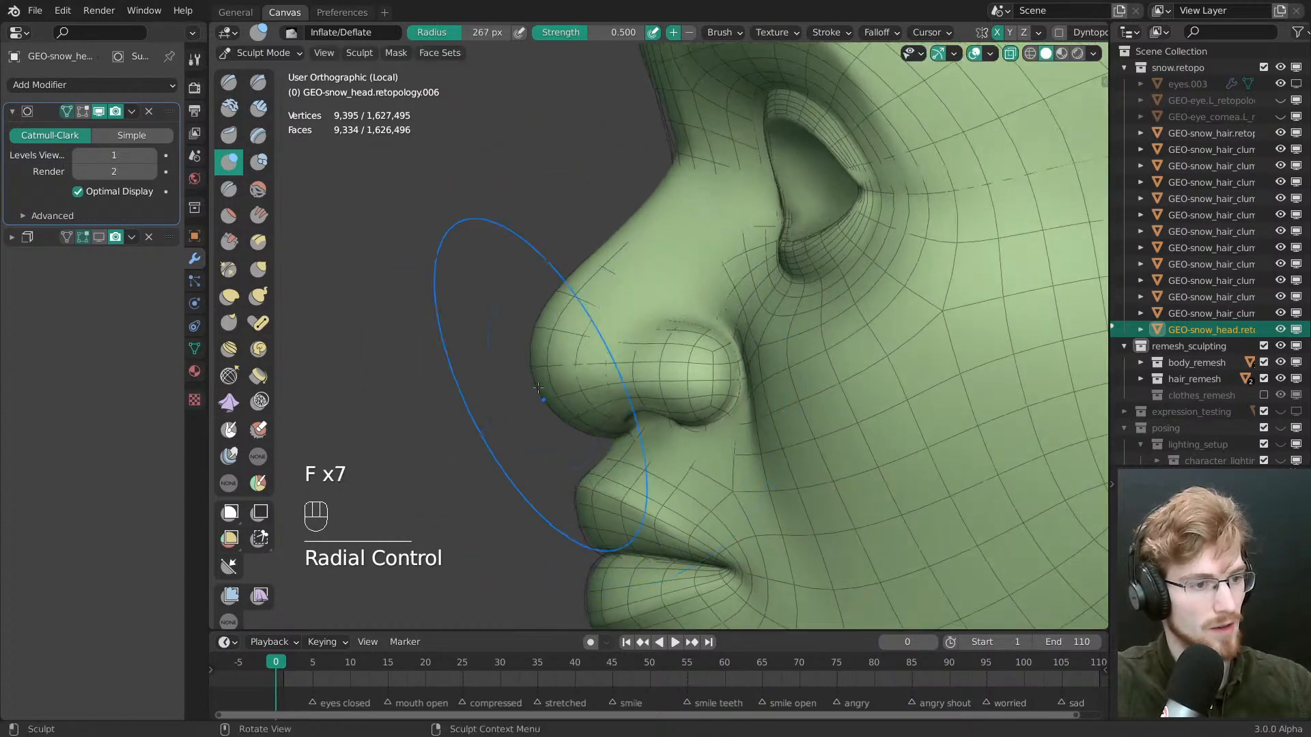
ctrl+drag(593, 409, 695, 365)
Inflate the side of the nose and the nose bridge with a 131 px brush
key(f)
click(618, 384)
key(f)
click(604, 390)
key(f)
click(625, 362)
key(f)
click(605, 358)
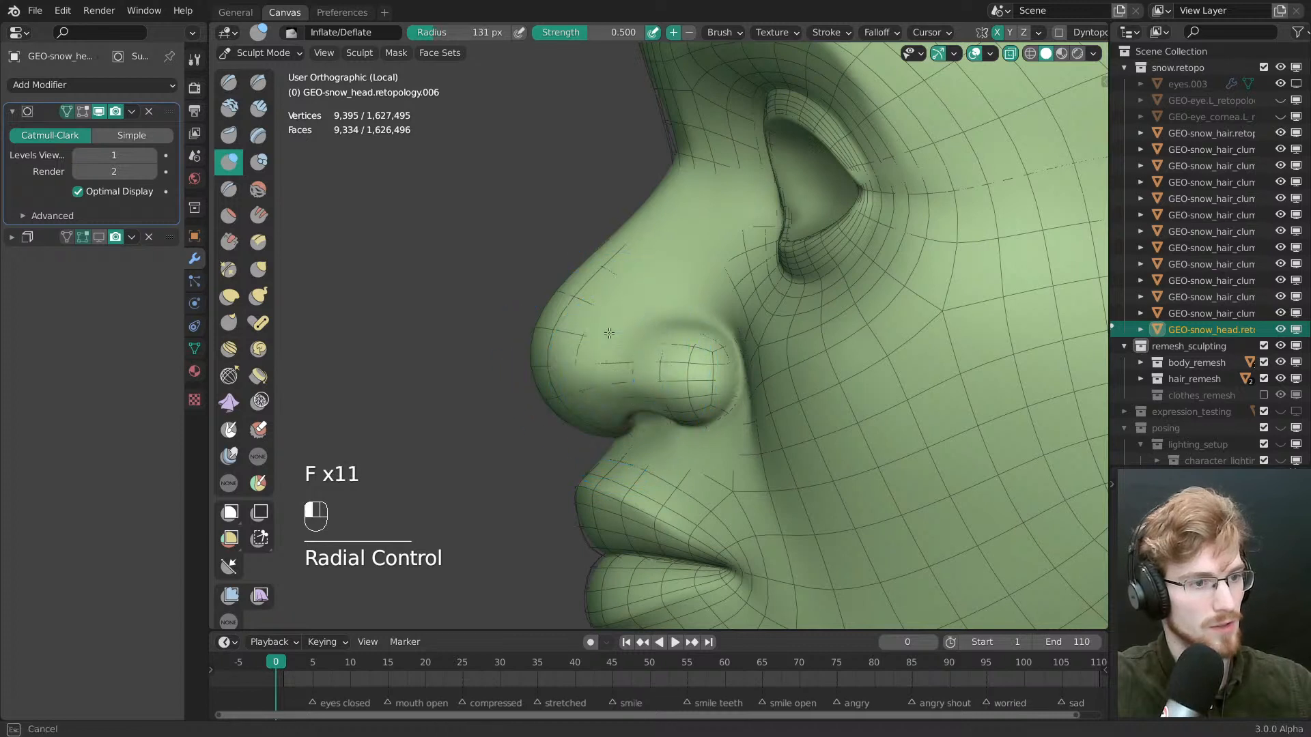
drag(668, 319, 691, 305)
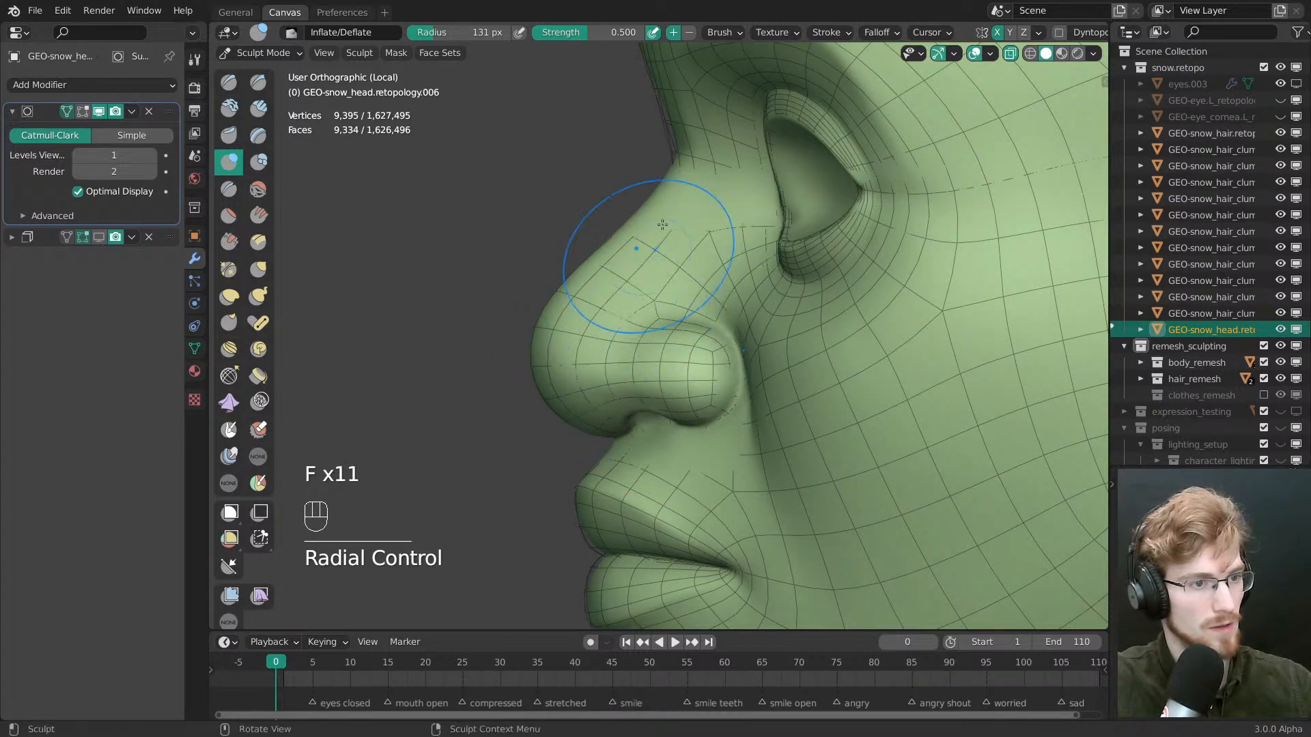
mouse_move(675, 190)
mouse_down()
mouse_move(649, 217)
mouse_move(659, 232)
mouse_up()
Deflate the area above the upper lip in profile with a 327 px brush and reduce the radius to 177 px
shift+middle_drag(685, 494, 640, 343)
key(f)
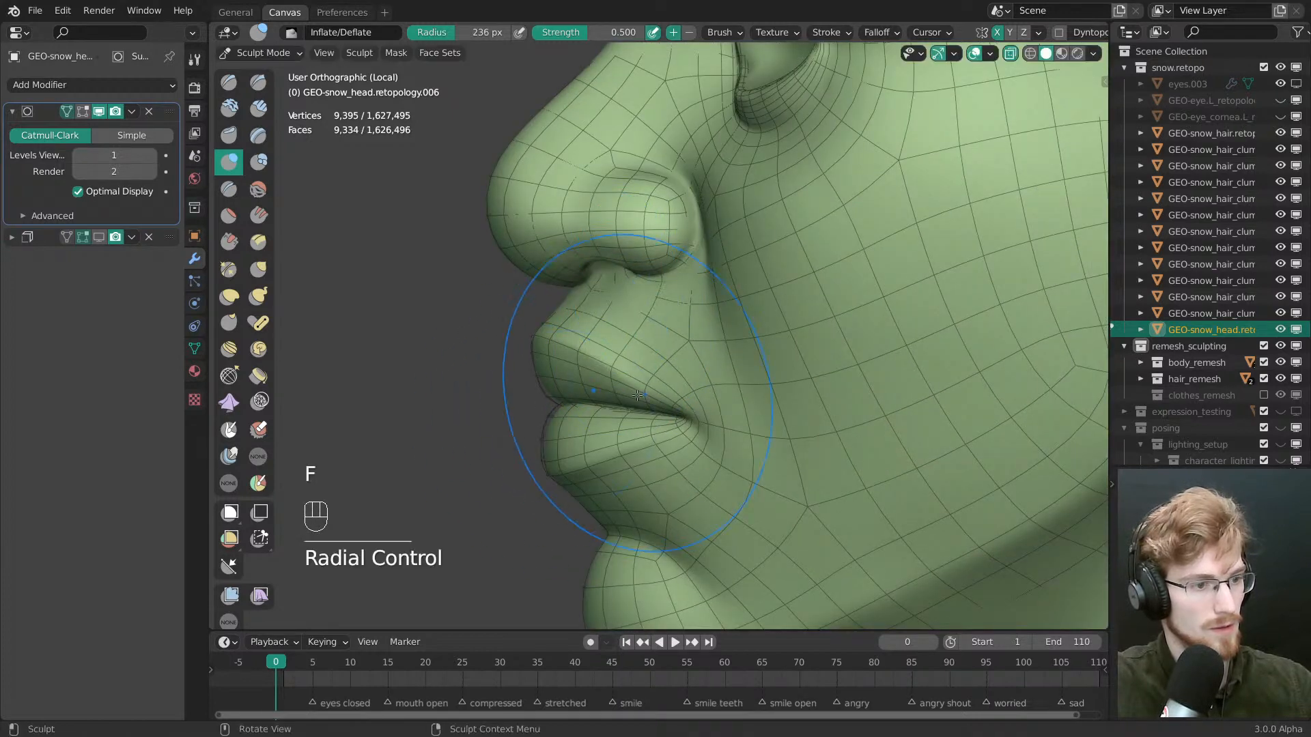
key(f)
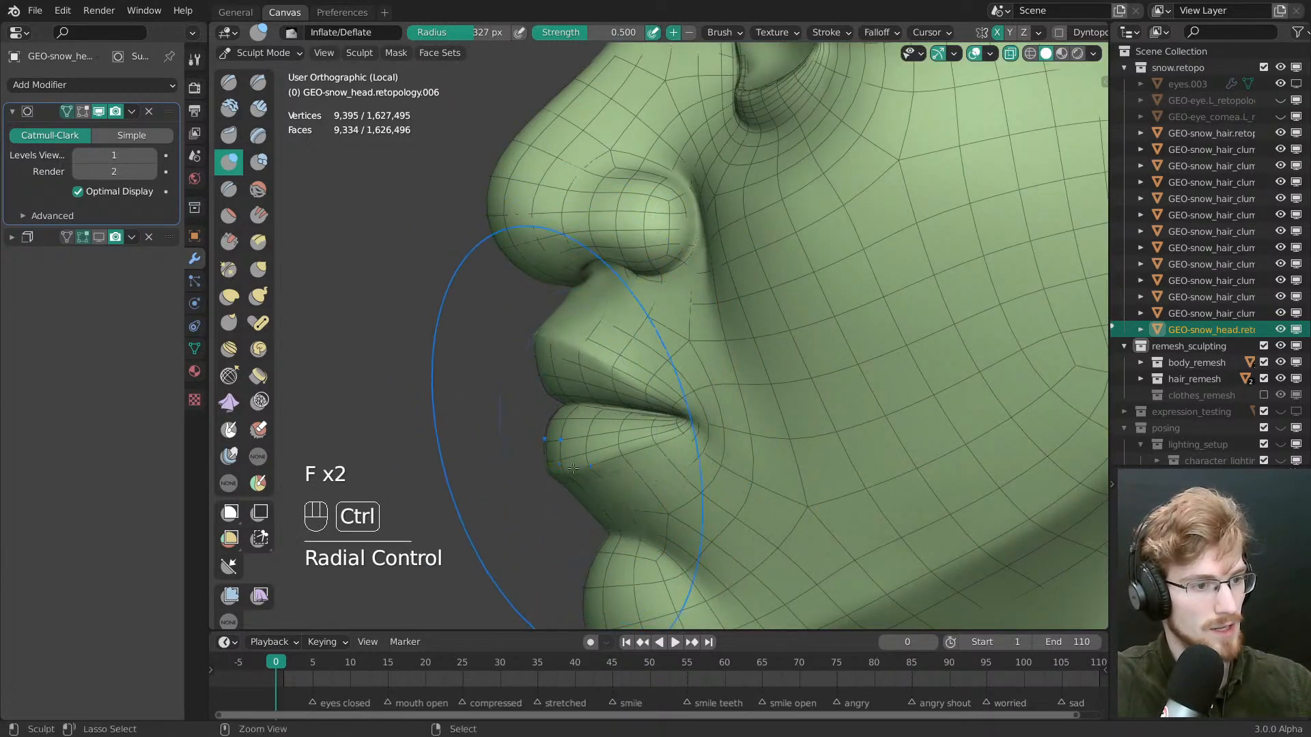
shift+middle_drag(582, 437, 637, 293)
key(f)
click(657, 475)
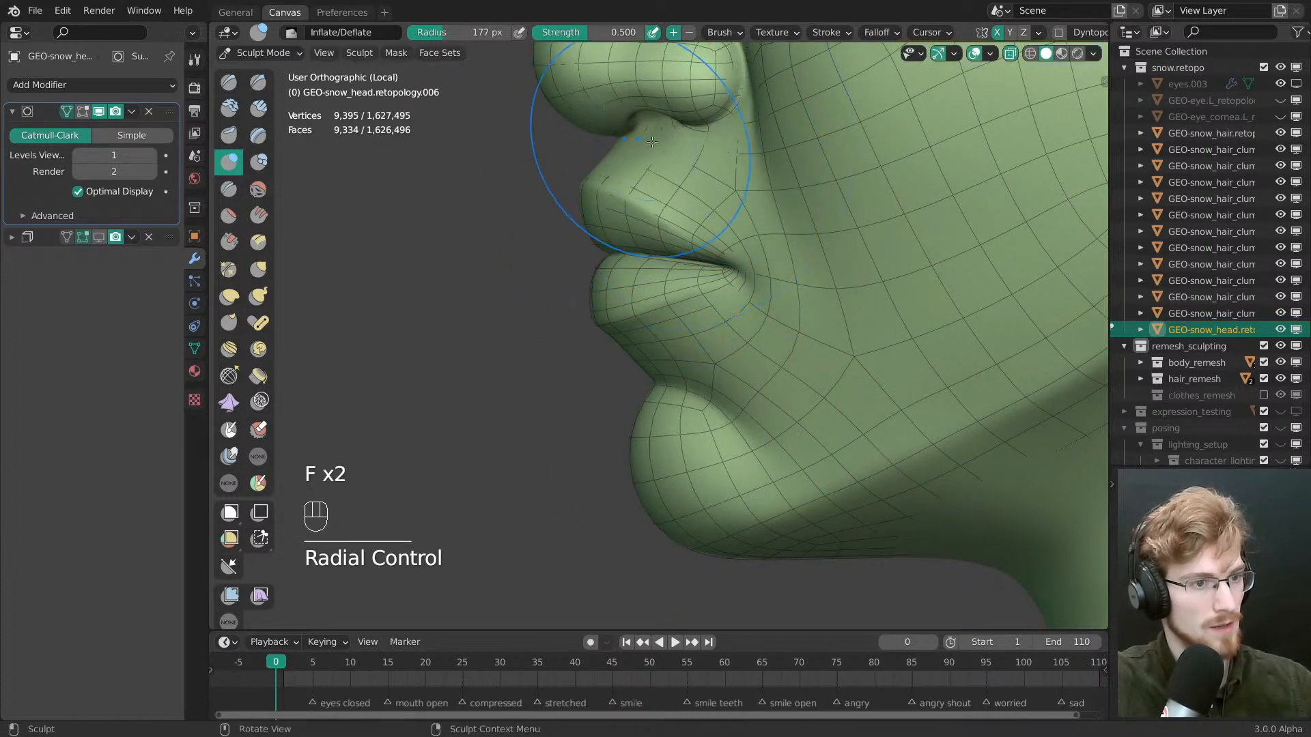
Deflate the lower cheek near the jaw, then enlarge the brush radius to 293 px for the side of the face
mouse_move(652, 142)
middle_down()
mouse_move(675, 328)
mouse_move(661, 330)
middle_up()
key(f)
click(725, 365)
mouse_move(789, 405)
ctrl+mouse_down()
mouse_move(826, 395)
mouse_move(811, 404)
ctrl+mouse_up()
mouse_move(811, 404)
ctrl+middle_down()
mouse_move(805, 498)
mouse_move(757, 437)
ctrl+middle_up()
key(f)
click(795, 376)
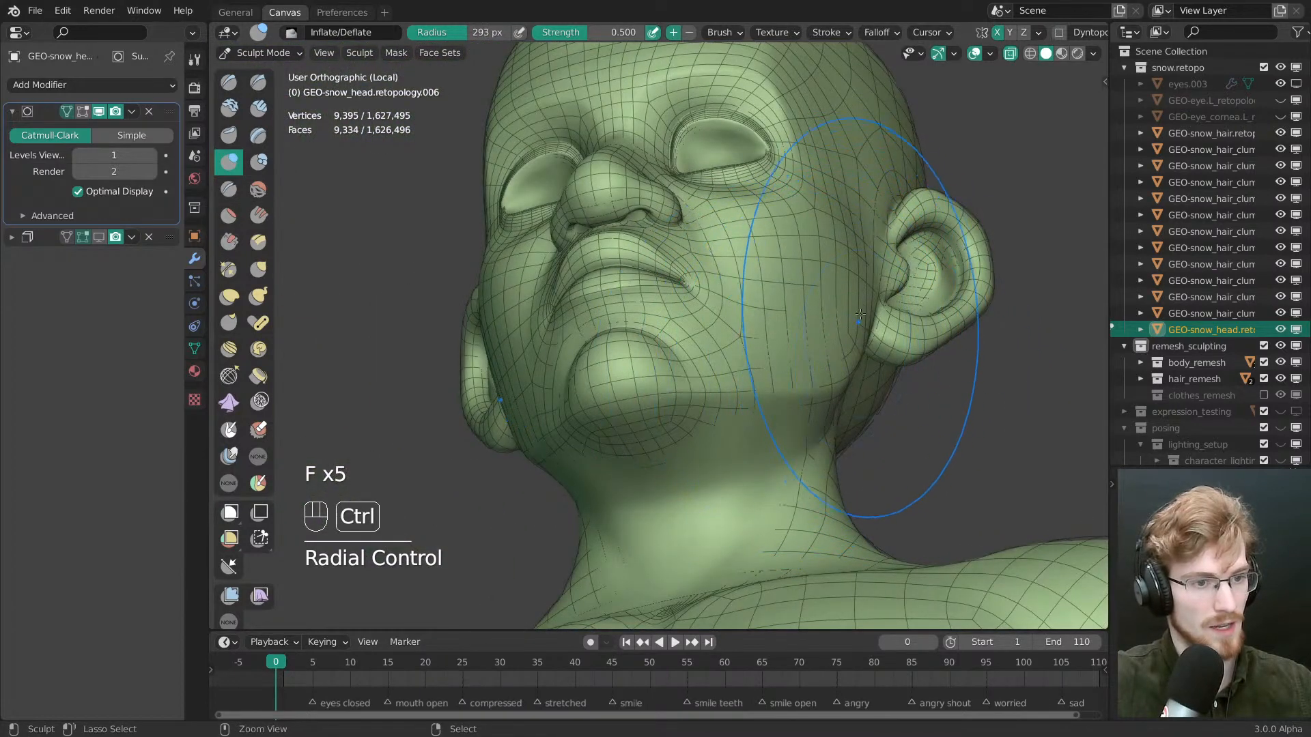
Refine the cheek beside the mouth corner with the brush radius reduced to 154 px
mouse_move(815, 253)
middle_down()
mouse_move(717, 293)
mouse_move(758, 280)
middle_up()
key(f)
click(792, 273)
key(f)
click(655, 369)
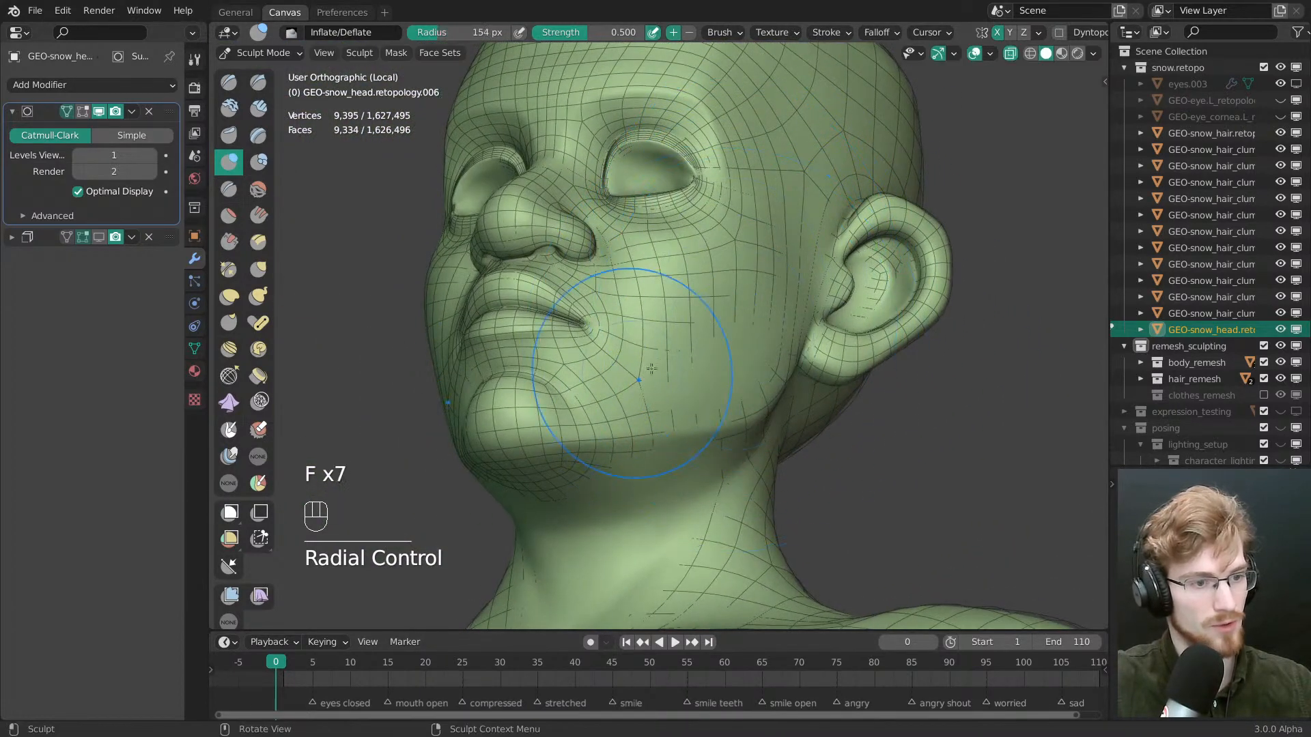
Deflate the top of the skull in profile with a 366 px brush
mouse_move(758, 372)
shift+middle_down()
mouse_move(703, 430)
mouse_move(724, 505)
shift+middle_up()
key(f)
click(837, 263)
mouse_move(860, 252)
middle_down()
mouse_move(758, 267)
mouse_move(820, 341)
middle_up()
middle_drag(792, 308, 686, 296)
key(f)
click(756, 283)
ctrl+drag(830, 276, 962, 250)
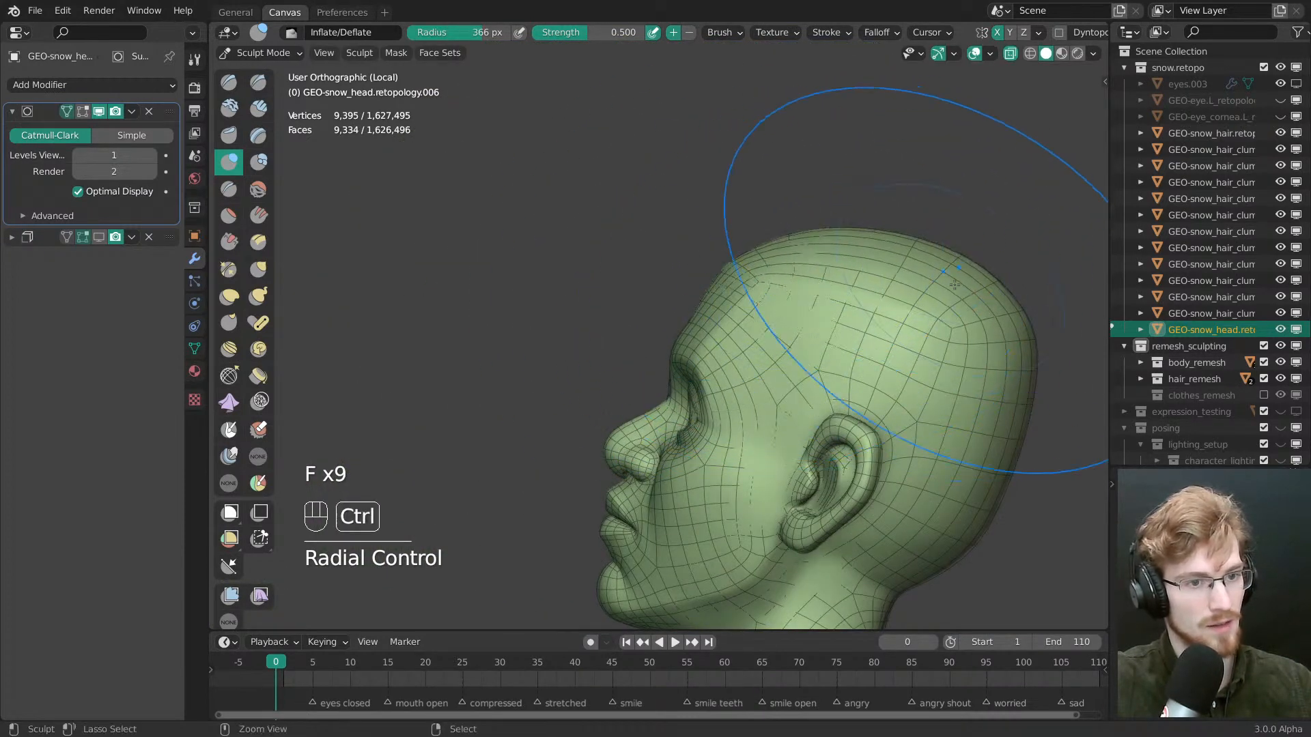
Deflate the upper side and back of the head with a 332 px brush
mouse_move(920, 344)
shift+middle_down()
mouse_move(873, 312)
mouse_move(864, 260)
shift+middle_up()
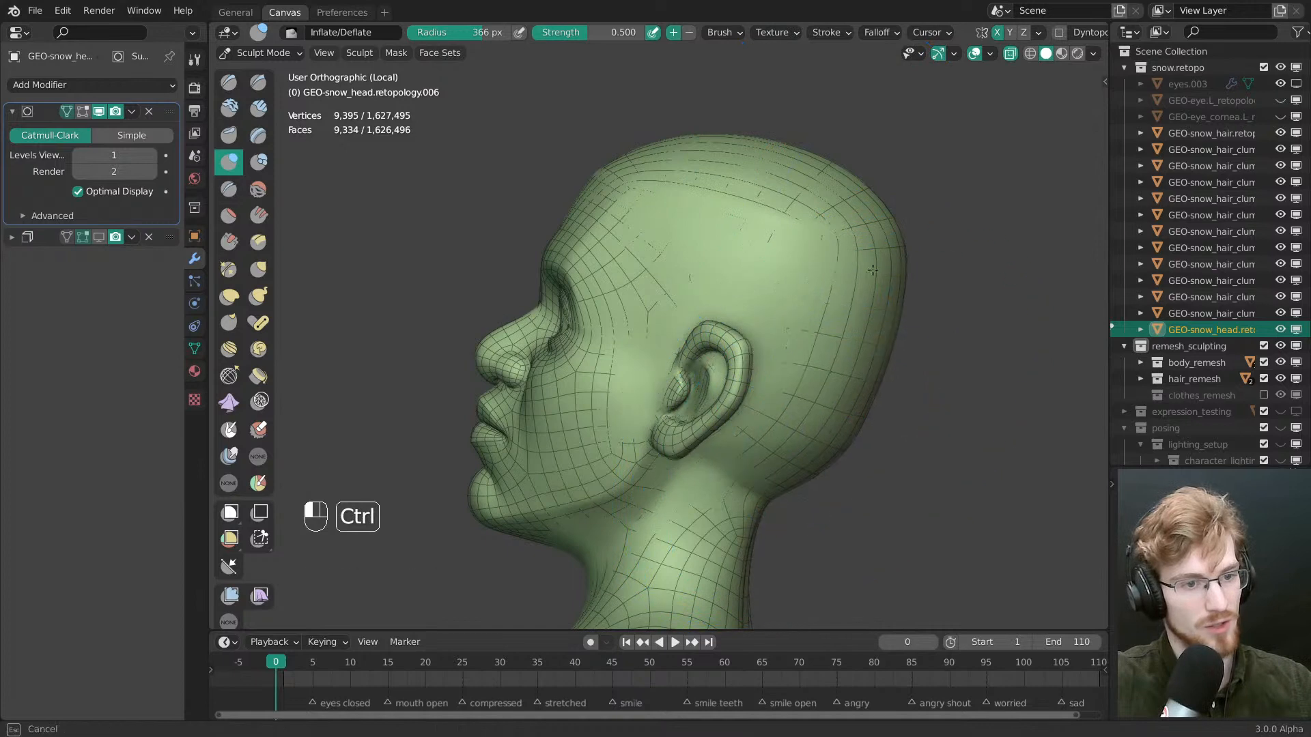
key(f)
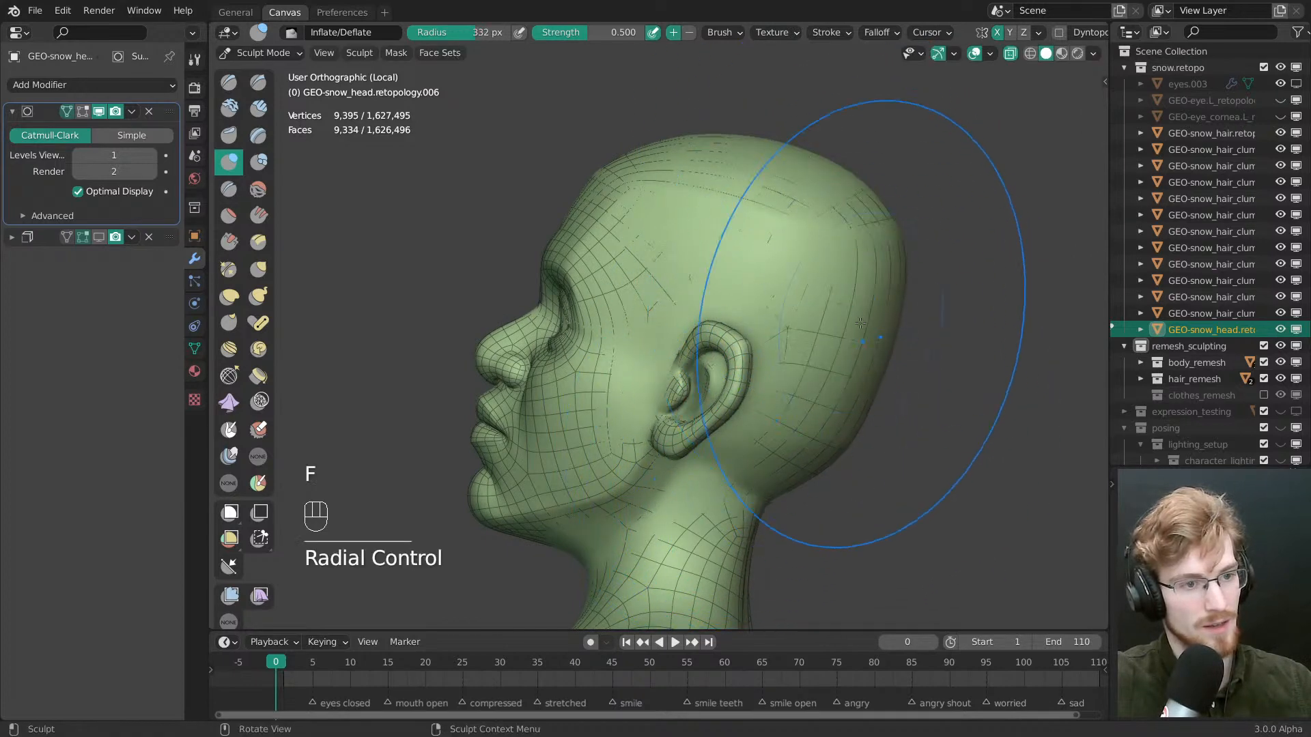
click(734, 243)
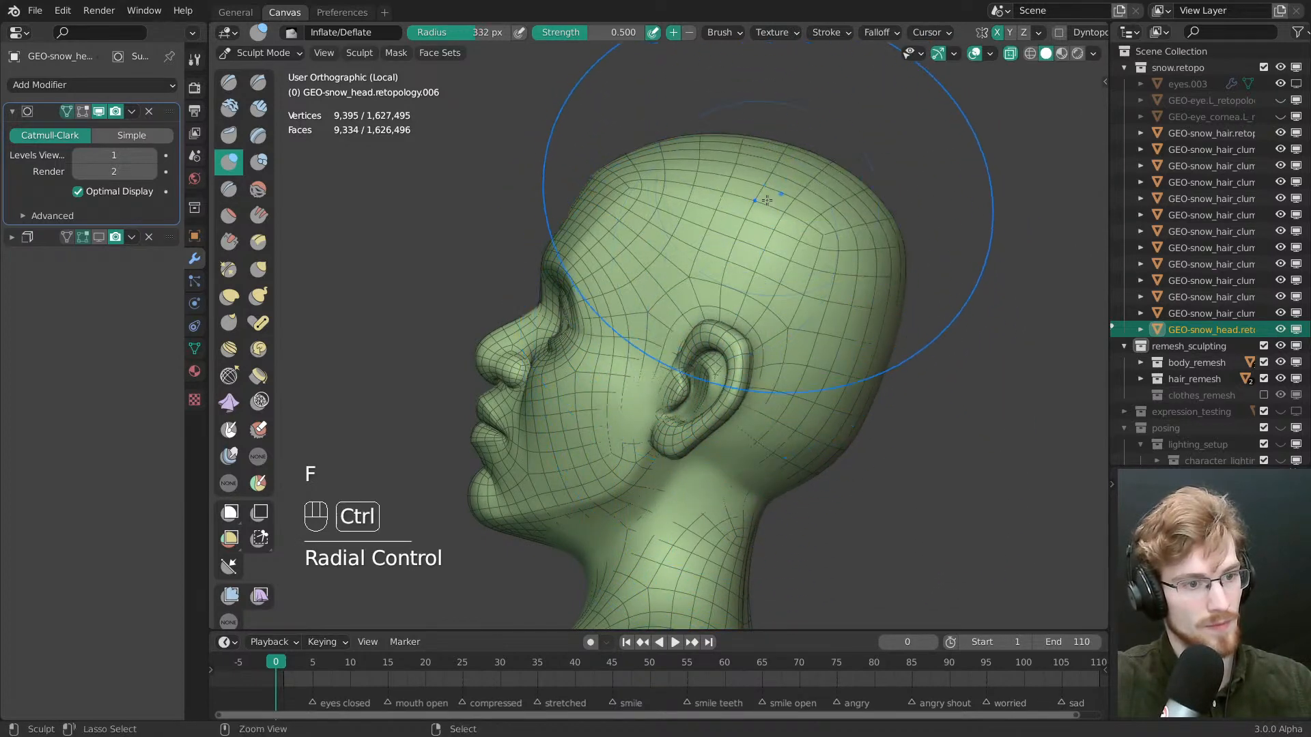
Refine the area around the ear with a 219 px brush and the neck below the ear with a 226 px brush
shift+middle_drag(719, 451, 734, 321)
mouse_move(734, 321)
ctrl+middle_down()
mouse_move(755, 389)
mouse_move(812, 194)
ctrl+middle_up()
key(f)
click(802, 187)
shift+middle_drag(754, 154, 807, 273)
key(f)
click(712, 304)
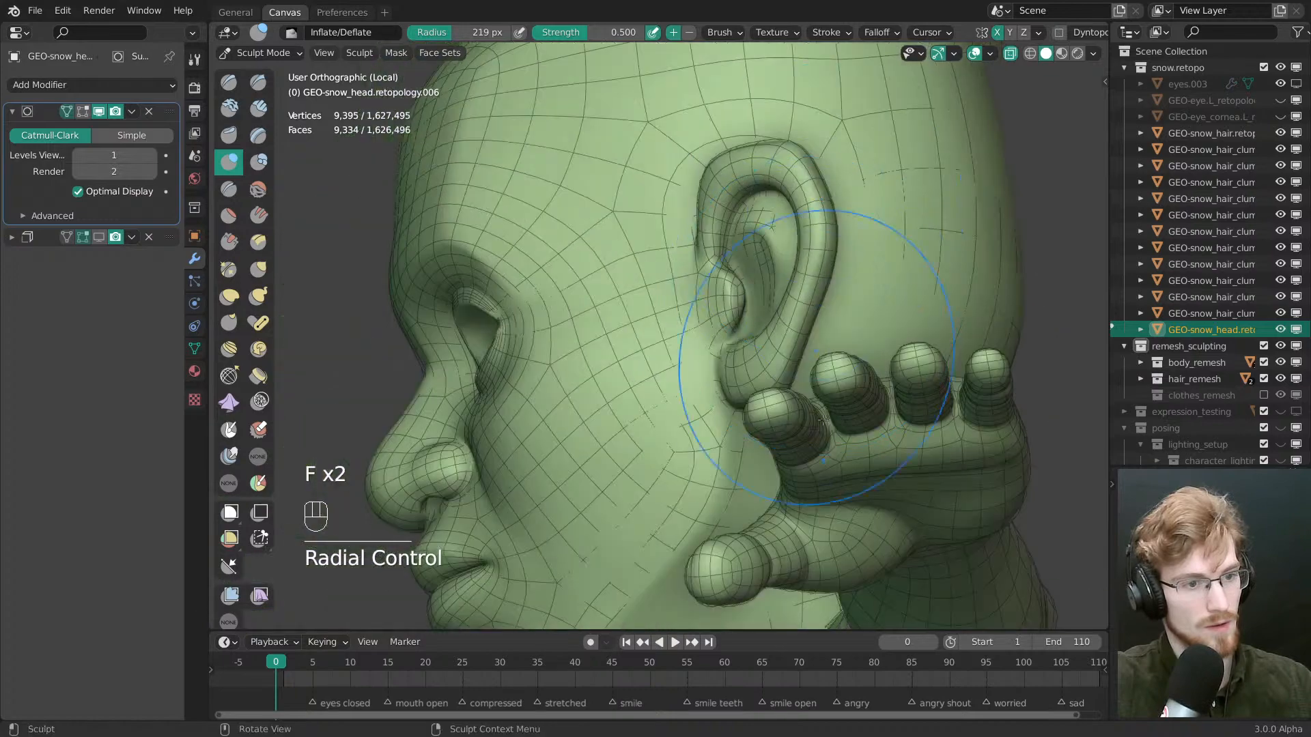
middle_drag(823, 420, 848, 175)
key(f)
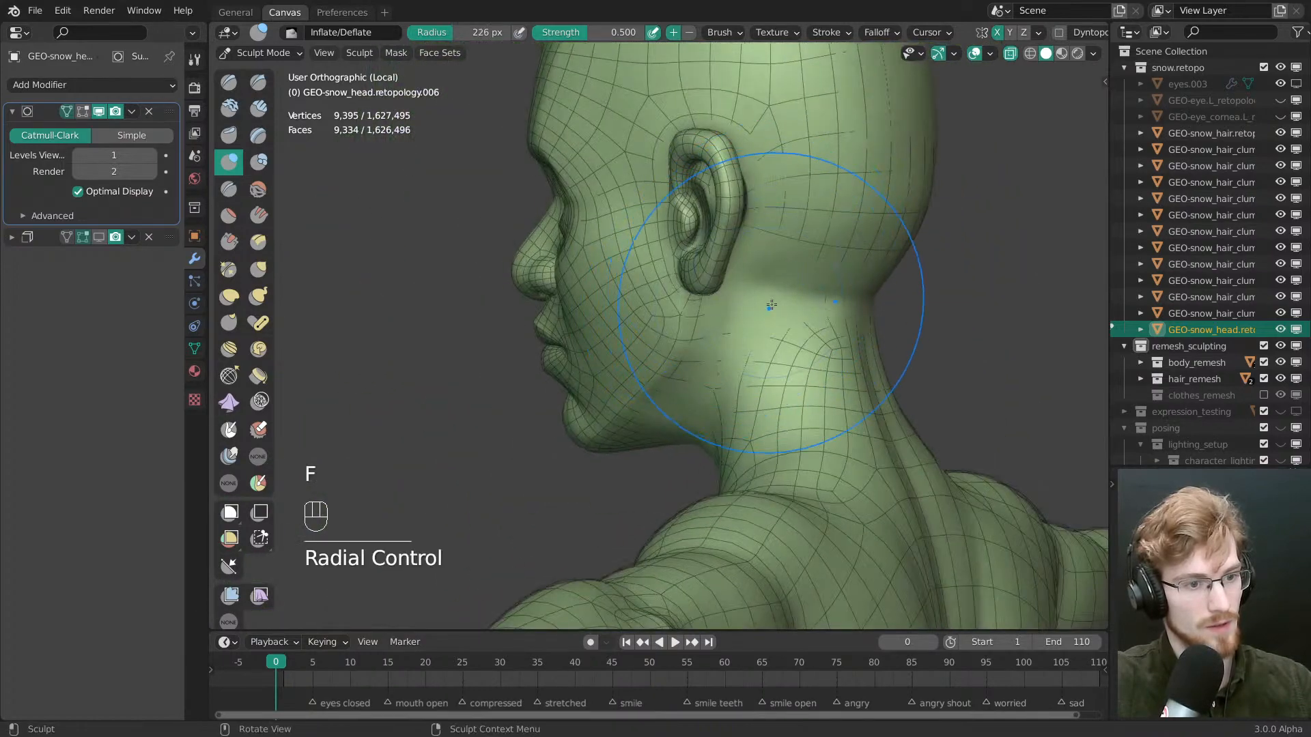
Refine the side of the throat under the jaw with a 201 px brush
middle_drag(745, 351, 829, 307)
shift+middle_drag(772, 383, 812, 328)
key(f)
click(703, 382)
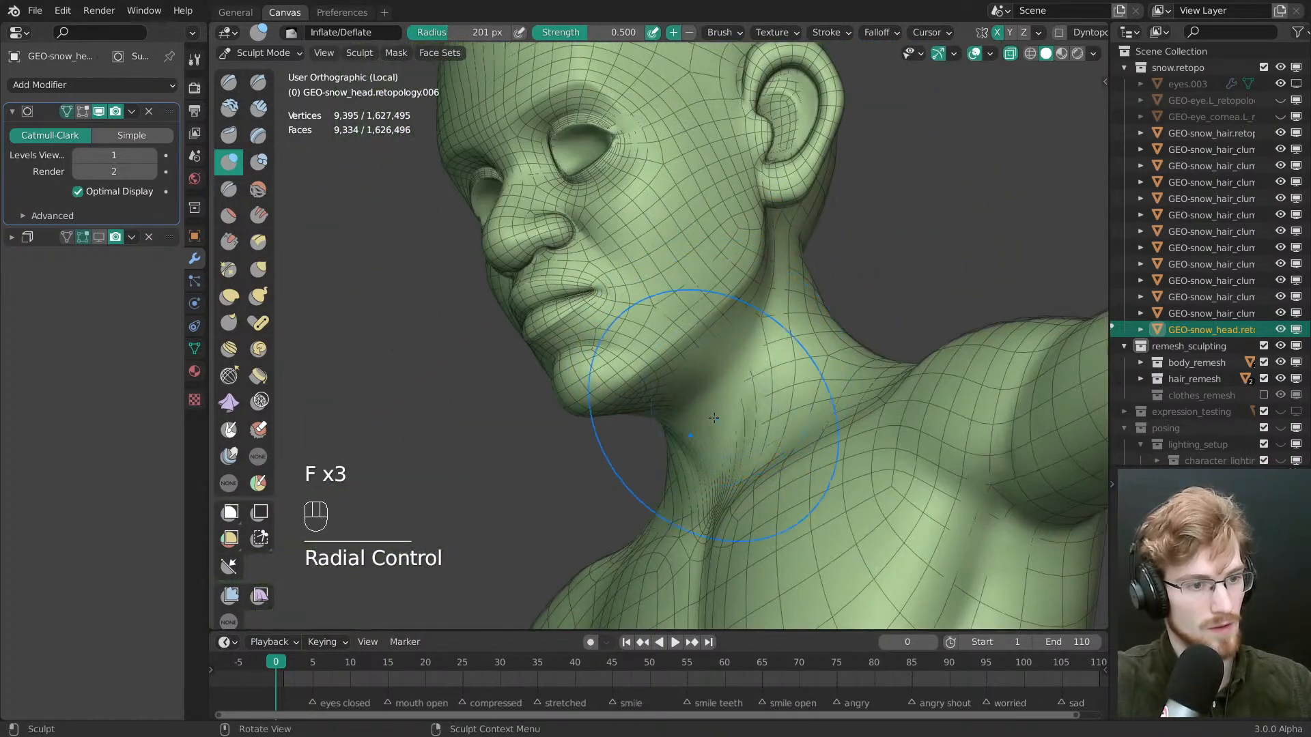
key(f)
click(678, 417)
Set the brush radius to 140 px for the nose bridge in the front view
key(grave)
middle_drag(724, 372, 863, 437)
click(800, 374)
ctrl+middle_drag(864, 437, 884, 334)
key(f)
click(869, 333)
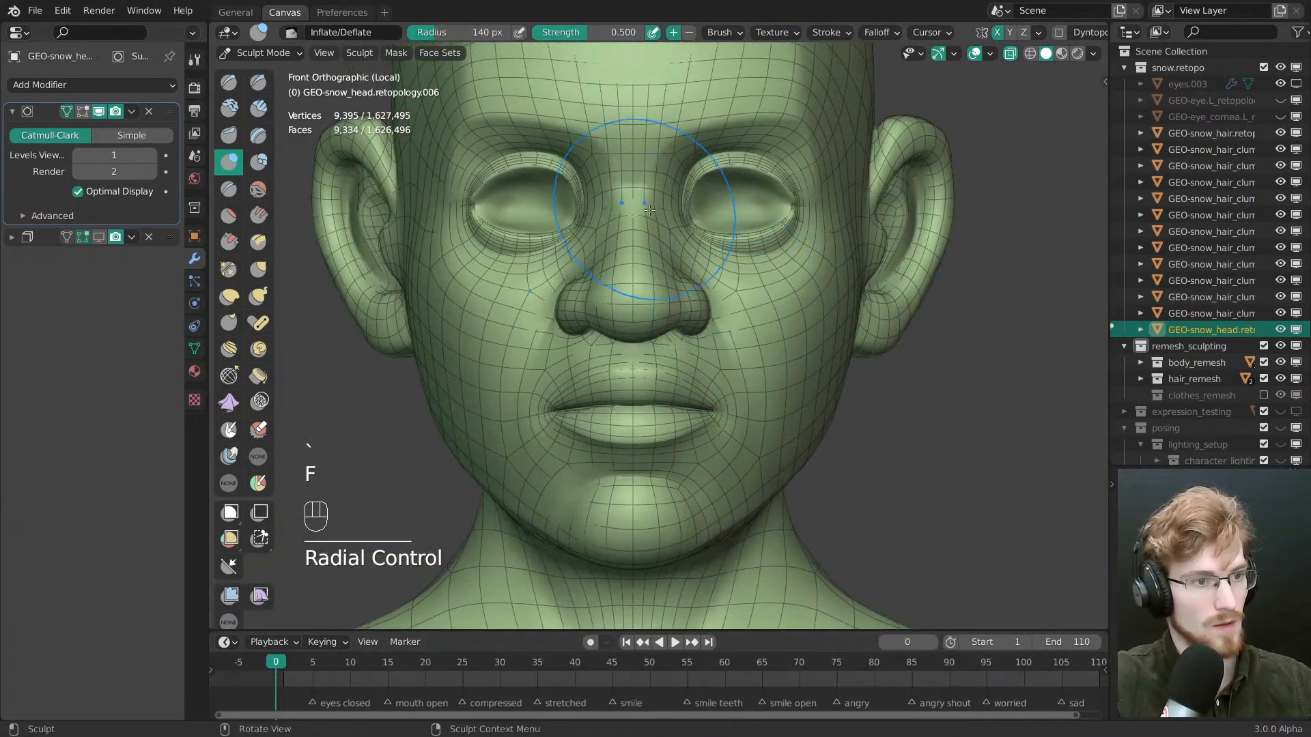
Set the brush radius to 216 px for the forehead in the front view and save the file
scroll(648, 210, down, 3)
key(f)
click(709, 260)
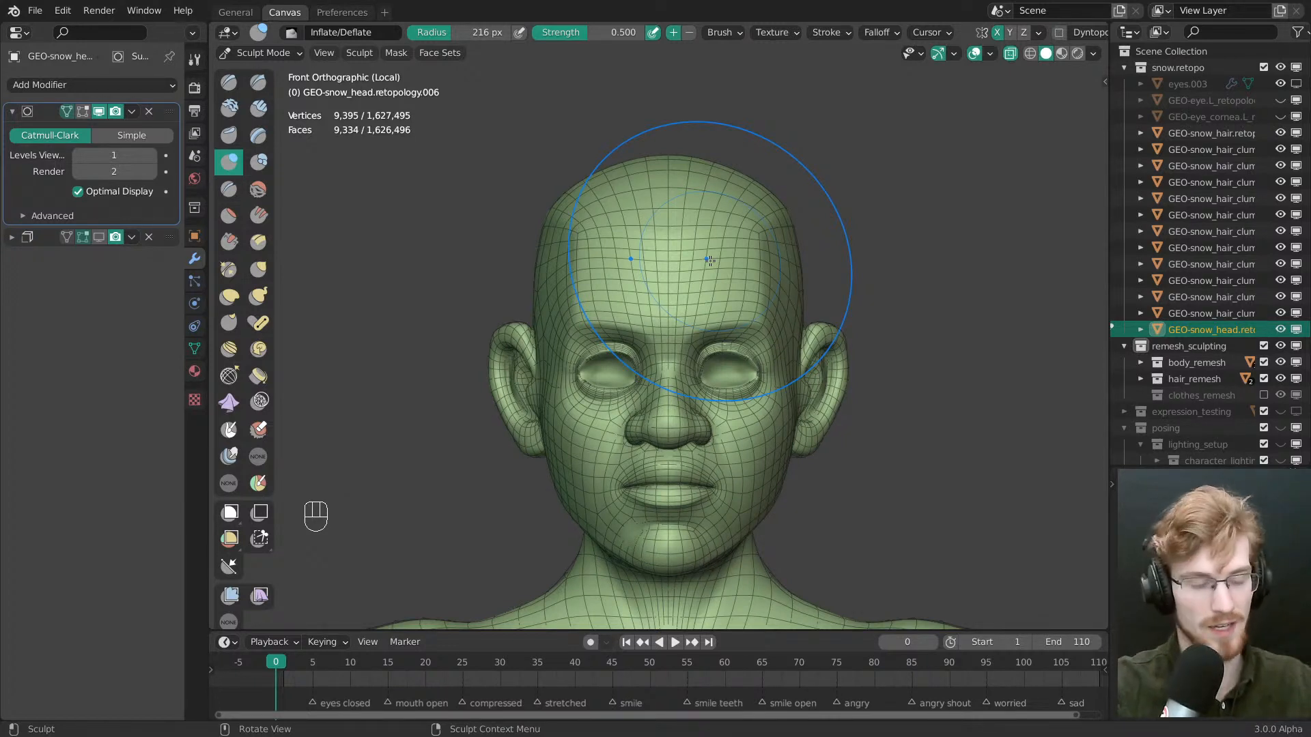
shift+middle_drag(676, 358, 664, 285)
key(ctrl+s)
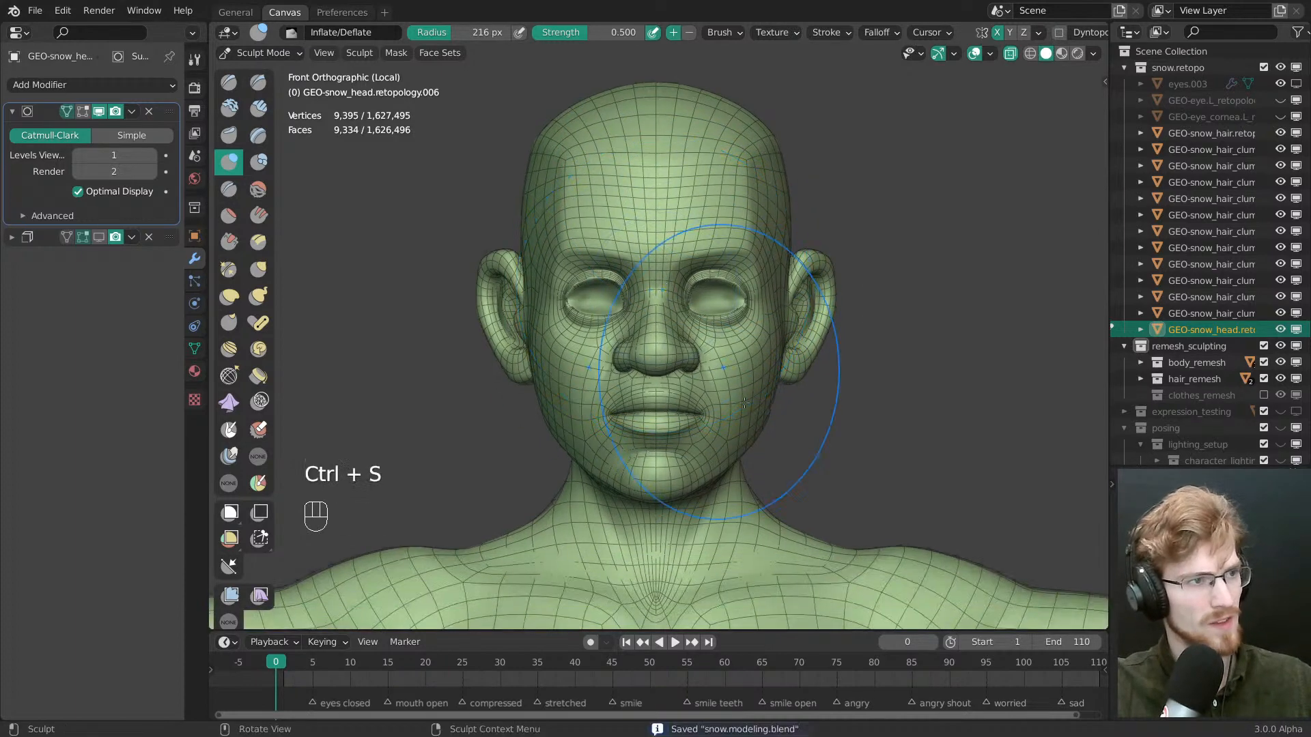
Examine the undo step and memory limits in the System preferences, then return to the head in front view
click(342, 14)
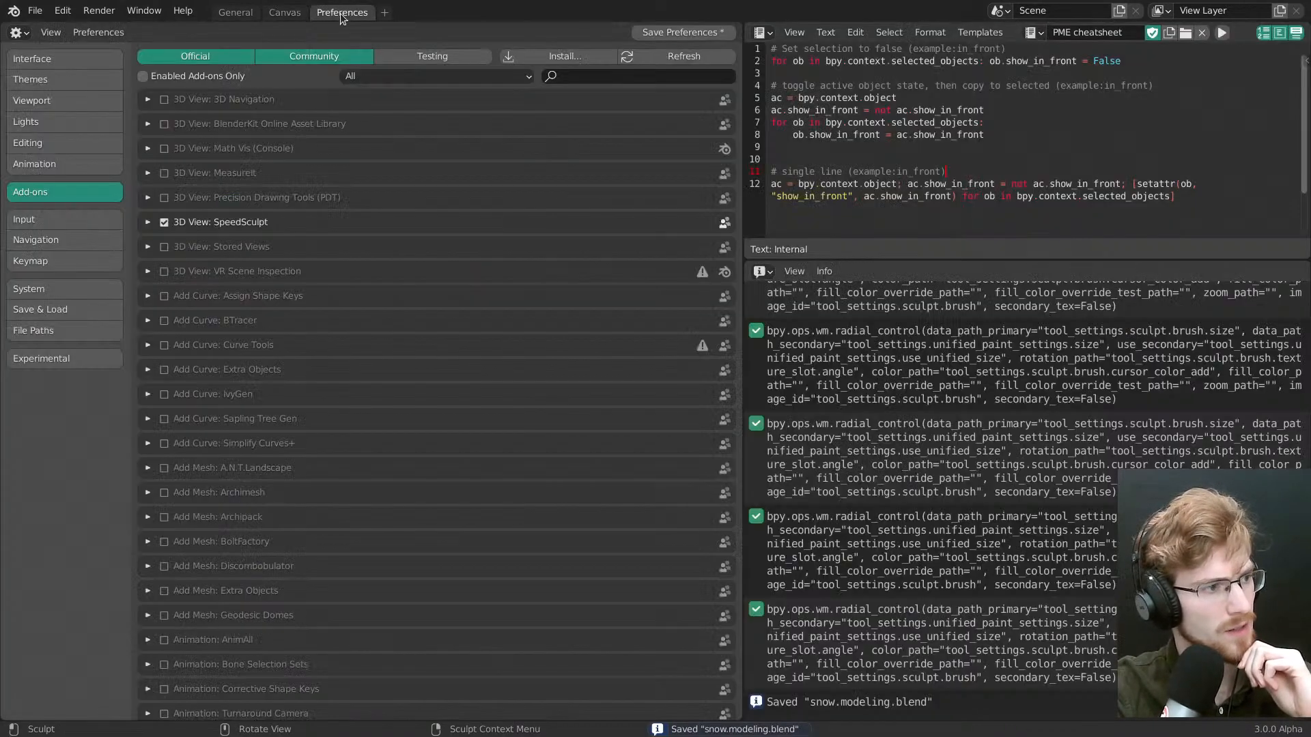
click(81, 291)
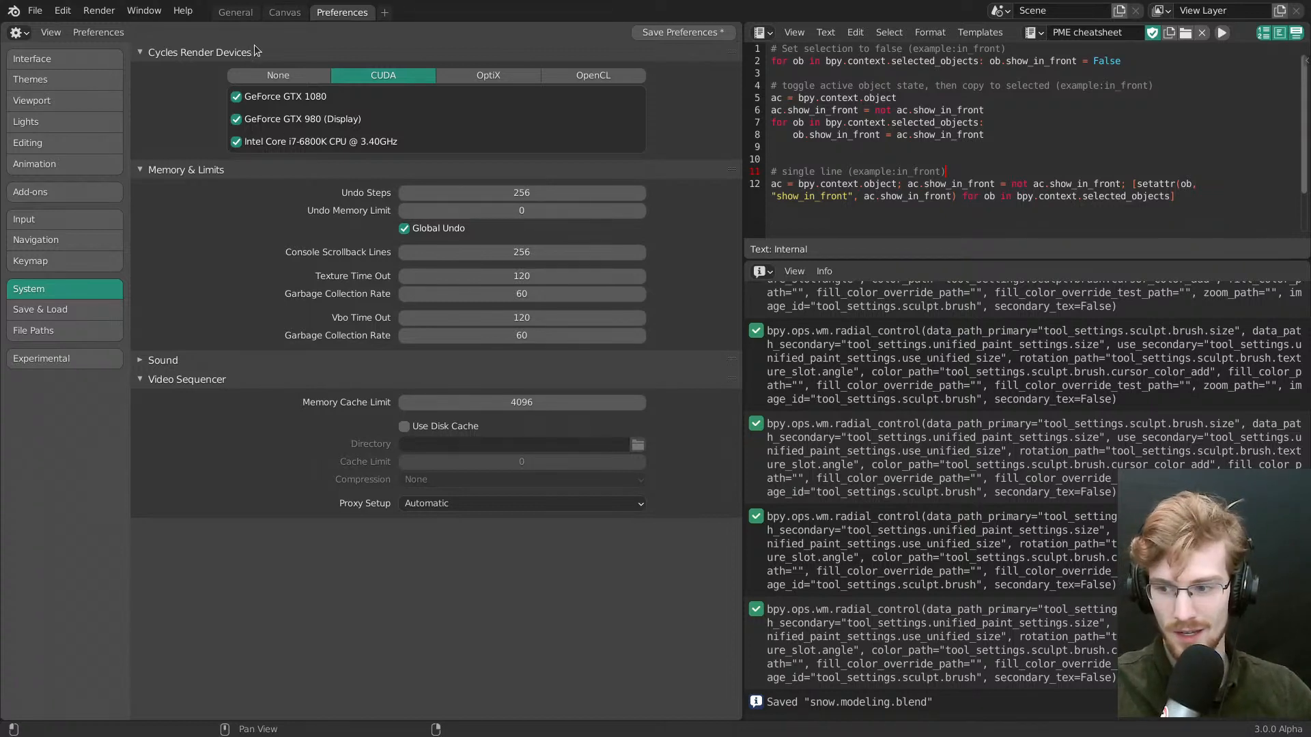
click(283, 12)
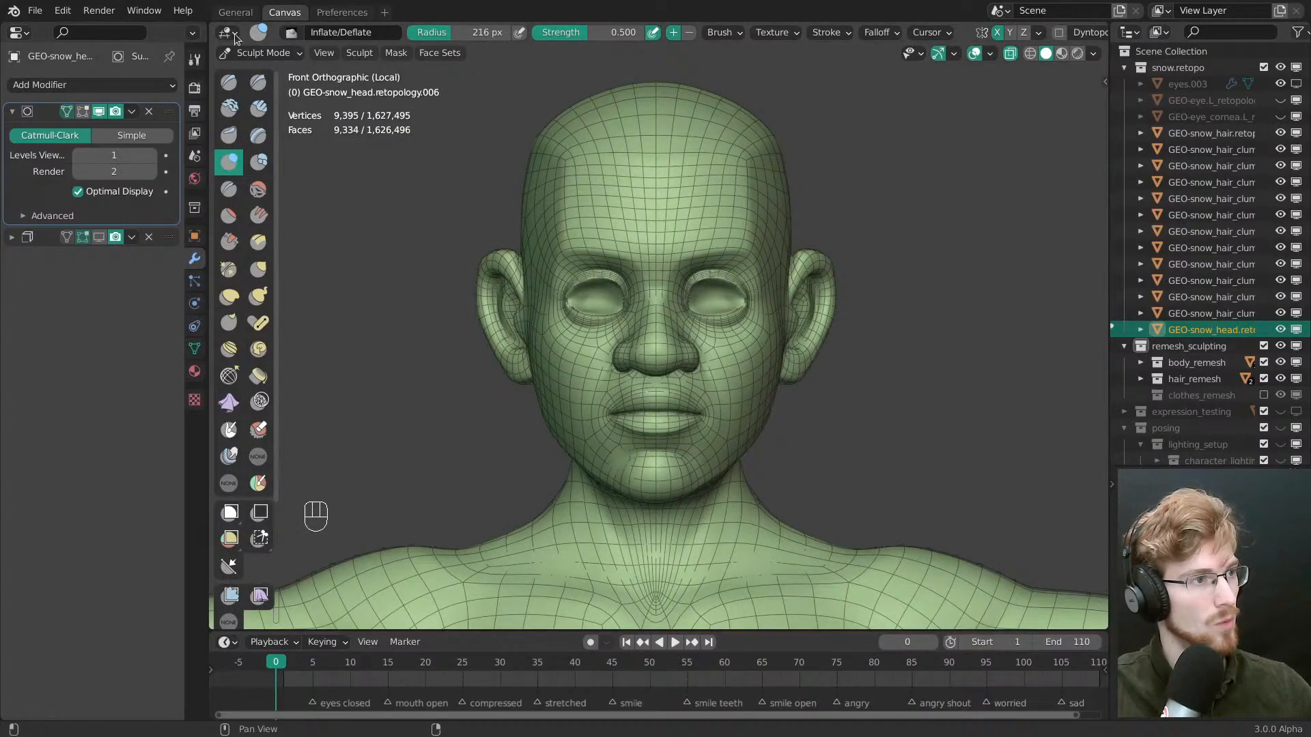
middle_drag(725, 363, 686, 341)
key(grave)
shift+middle_drag(668, 286, 568, 119)
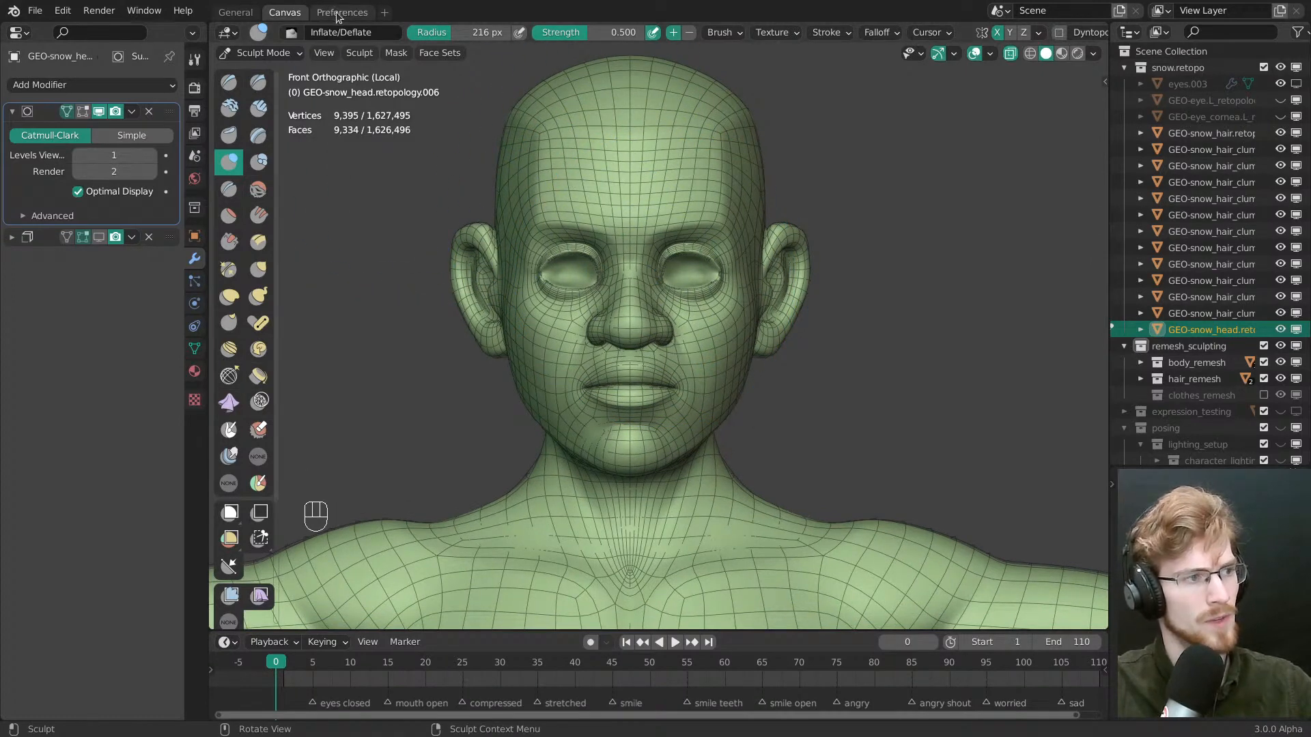
Review the list of recorded operations in the Undo History
click(61, 12)
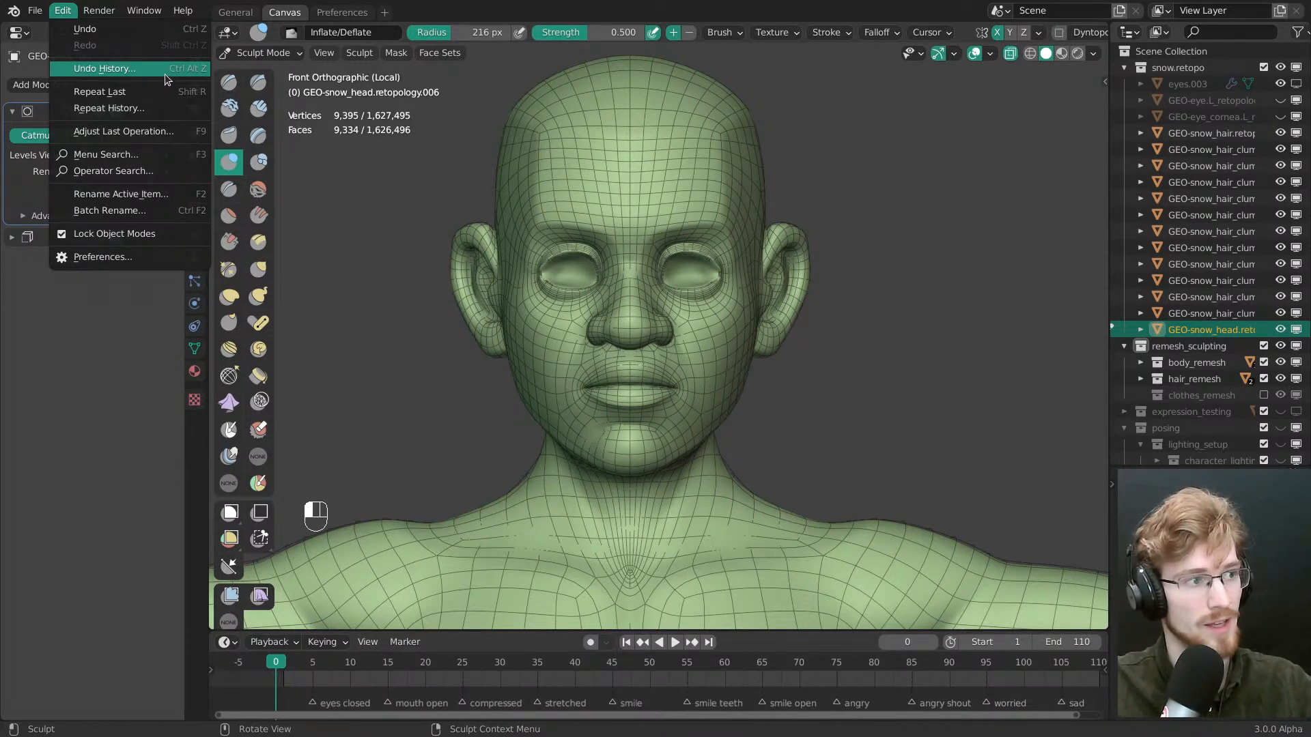
click(130, 67)
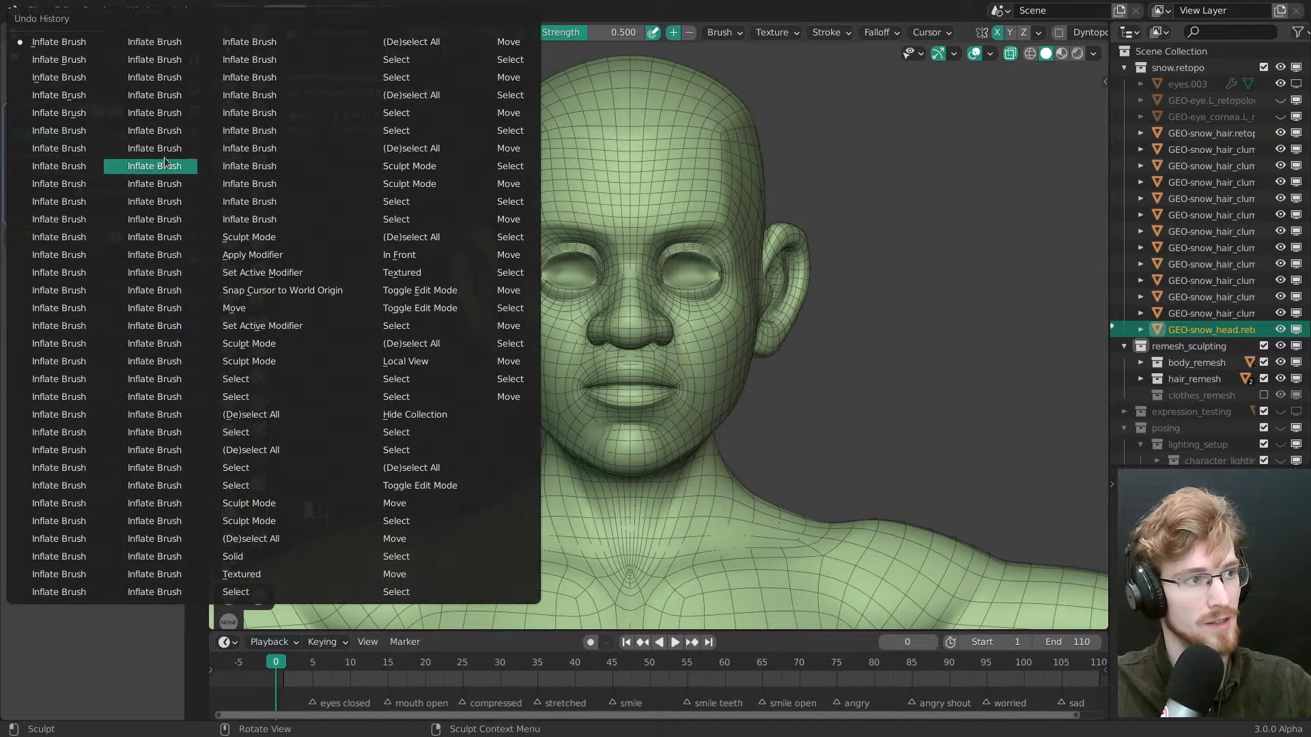
drag(273, 13, 725, 75)
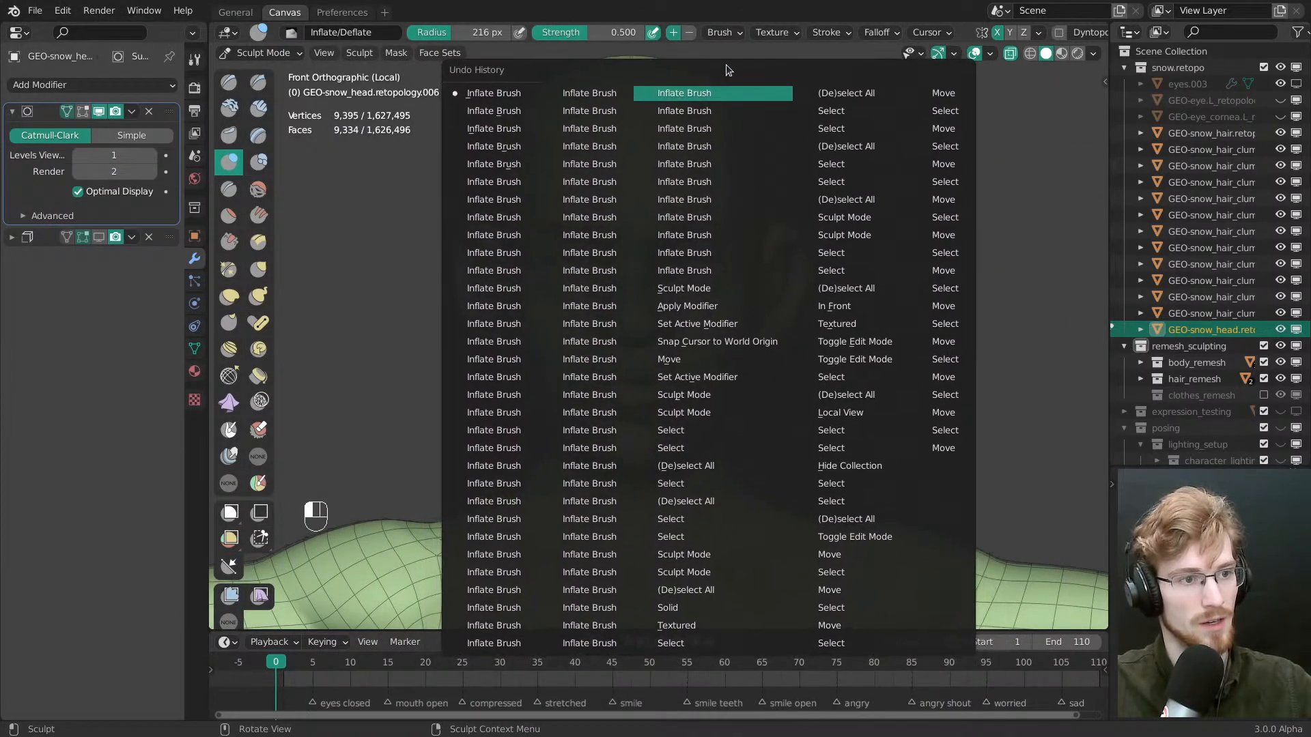
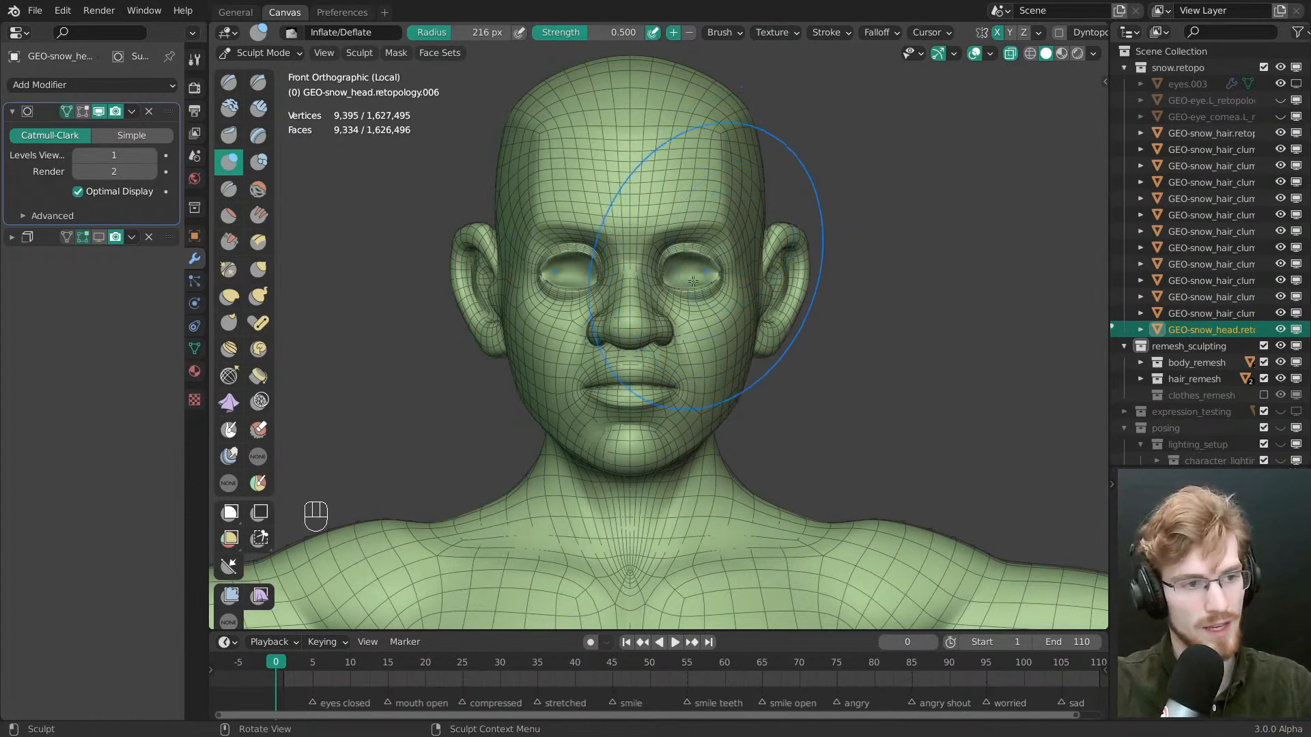
Refine the collarbone area with a 166 px brush and set the radius to 195 px for the shoulder
middle_drag(690, 345, 749, 396)
key(f)
click(717, 404)
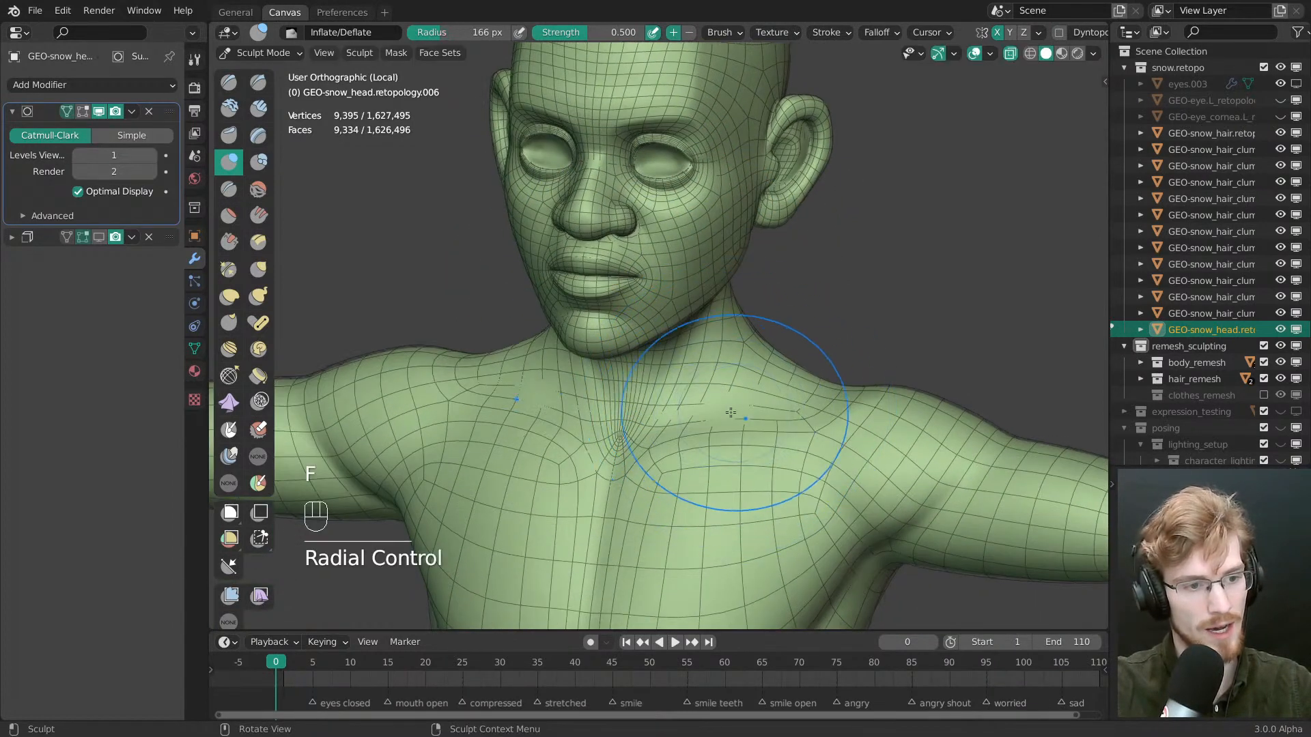
middle_drag(833, 448, 757, 403)
mouse_move(748, 351)
ctrl+middle_down()
mouse_move(743, 371)
mouse_move(781, 398)
mouse_move(679, 381)
mouse_move(847, 420)
ctrl+middle_up()
key(f)
click(805, 398)
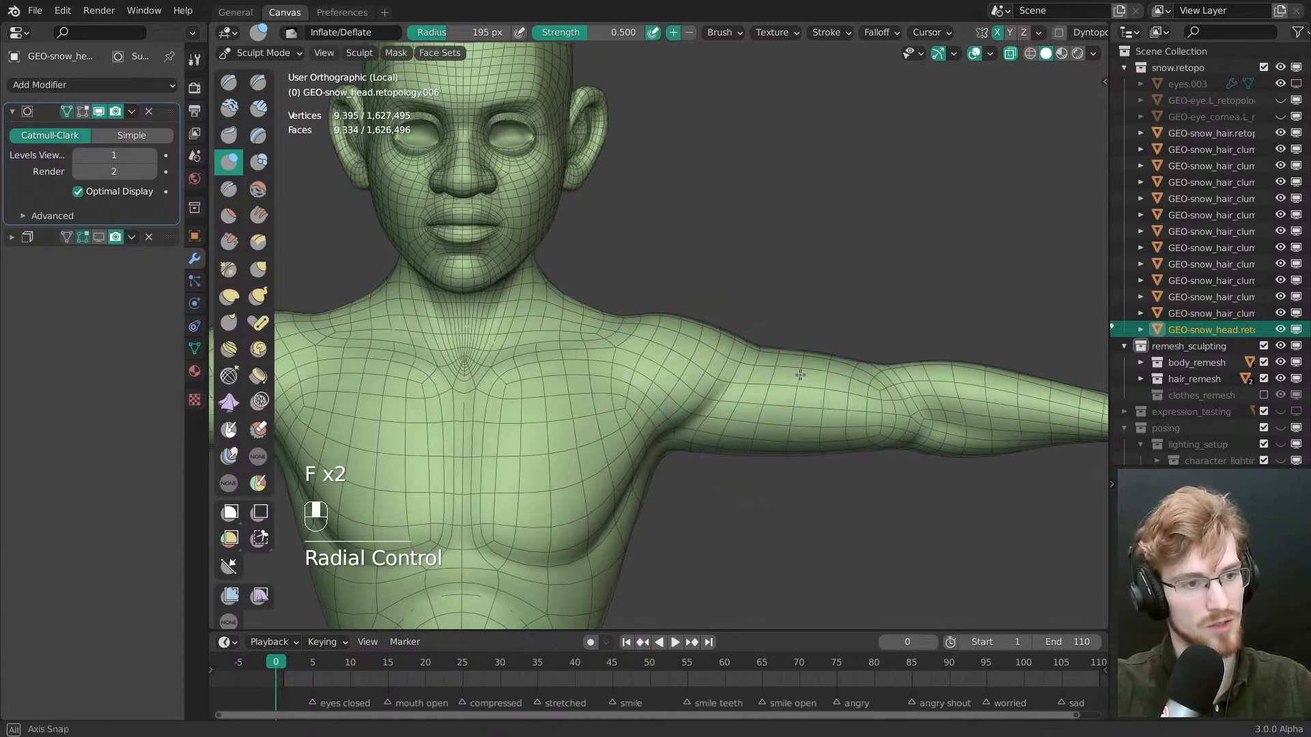
Deflate the top of the shoulder in the front view with a 350 px brush
key(grave)
shift+middle_drag(703, 341, 683, 298)
key(f)
click(726, 314)
key(f)
click(703, 321)
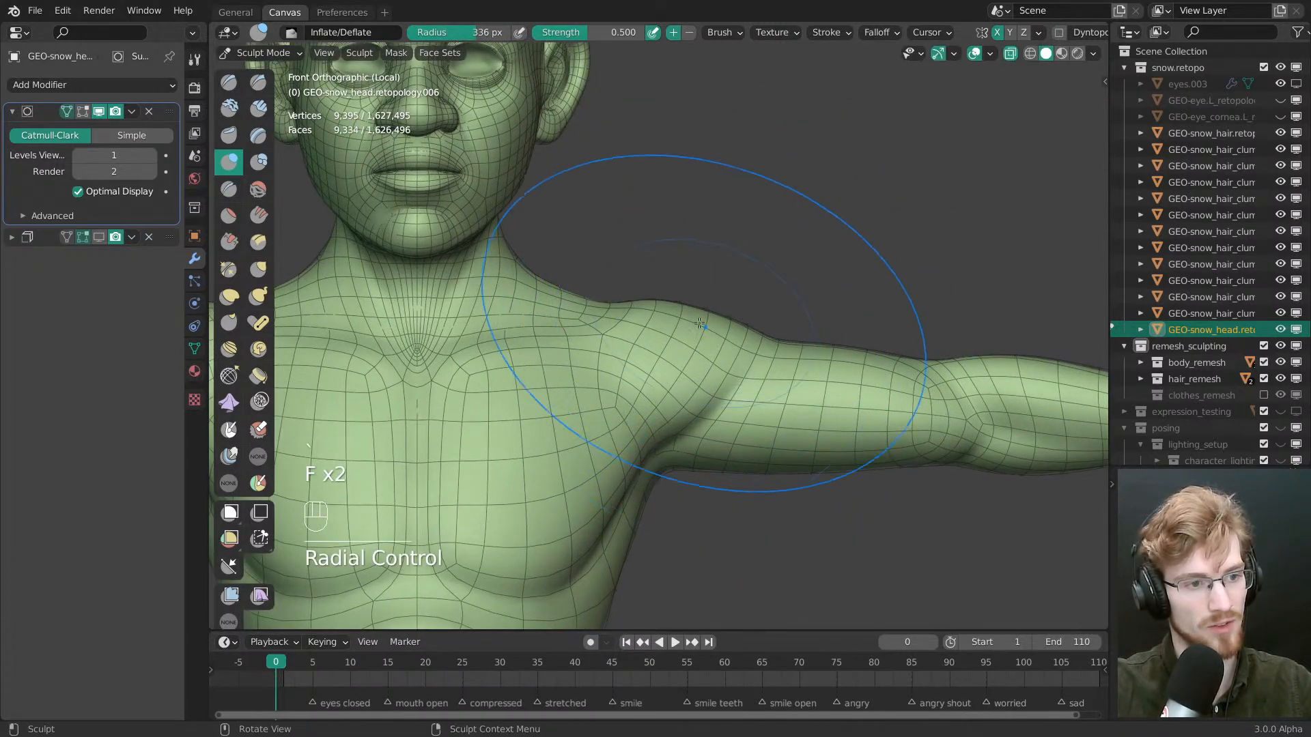
key(f)
click(697, 313)
key(f)
click(694, 314)
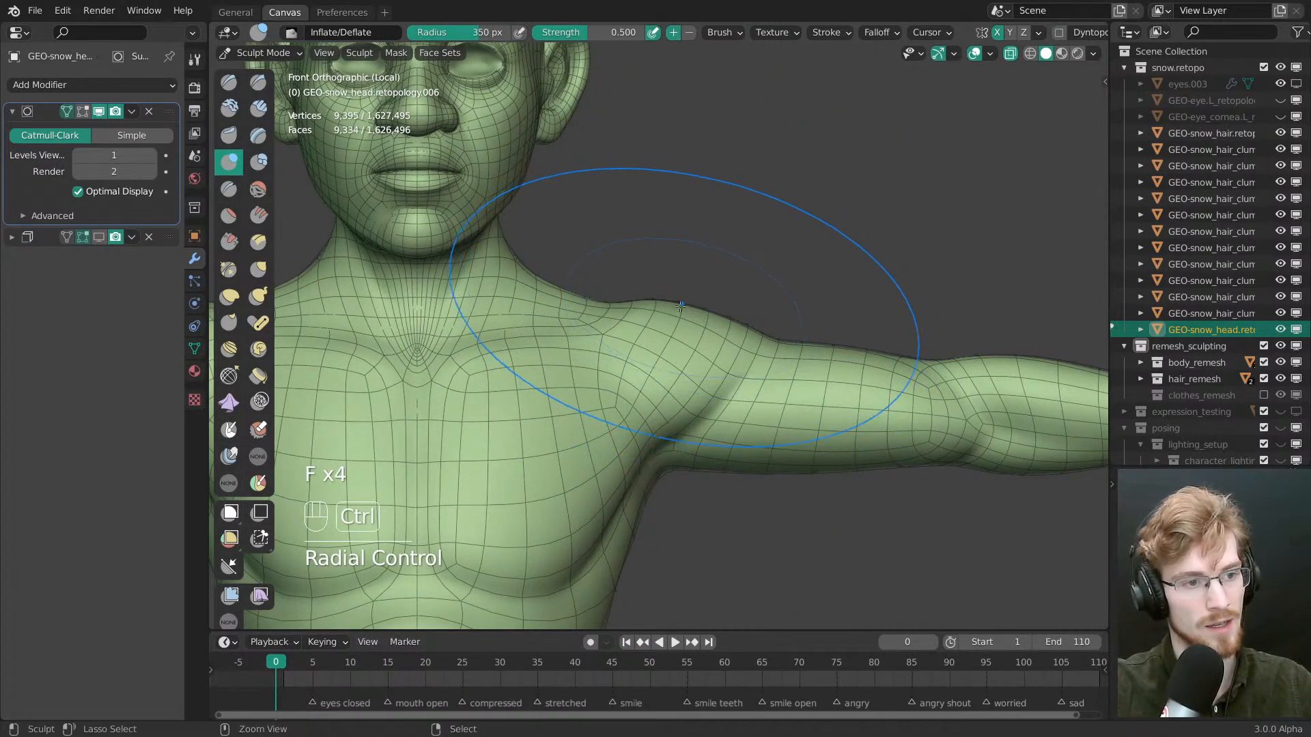
Refine the shoulder and upper arm from an angled view, resizing the brush for each area
key(f)
click(729, 326)
mouse_move(731, 328)
middle_down()
mouse_move(697, 393)
mouse_move(795, 316)
mouse_move(817, 318)
middle_up()
key(f)
click(761, 342)
key(f)
click(805, 304)
key(f)
click(801, 316)
Deflate the upper forearm in the front view with a 374 px brush
key(grave)
mouse_move(798, 349)
middle_down()
mouse_move(900, 388)
mouse_move(813, 377)
mouse_move(755, 345)
mouse_move(655, 322)
middle_up()
click(850, 366)
key(f)
click(874, 375)
key(f)
click(744, 362)
key(f)
click(785, 355)
key(f)
click(799, 341)
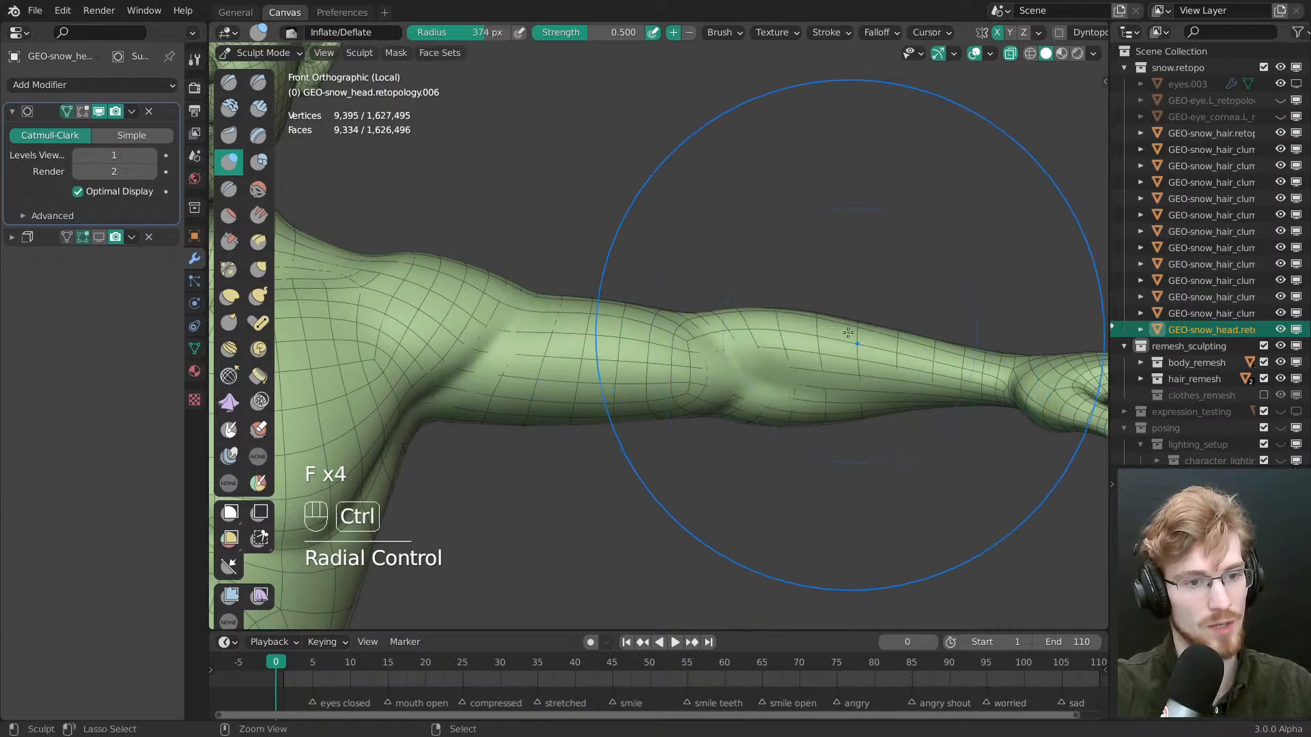
Refine the inner elbow in the front view with a 251 px brush
key(f)
click(769, 364)
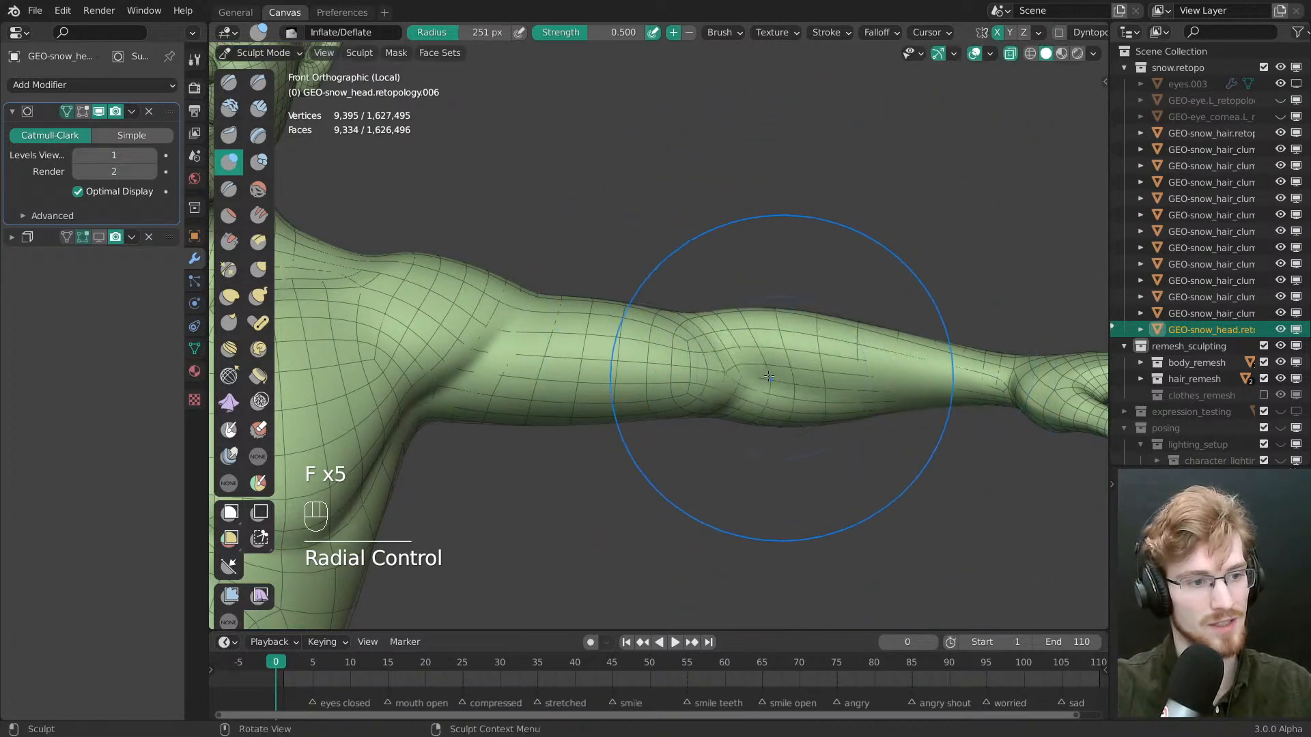
key(f)
click(757, 401)
Rework the elbow and forearm along the arm's length, setting the brush radius to 279 px
mouse_move(756, 402)
middle_down()
mouse_move(676, 430)
mouse_move(635, 383)
mouse_move(855, 355)
mouse_move(638, 393)
mouse_move(655, 341)
mouse_move(676, 360)
middle_up()
key(f)
click(654, 294)
key(f)
click(877, 354)
key(f)
click(783, 356)
key(f)
click(680, 374)
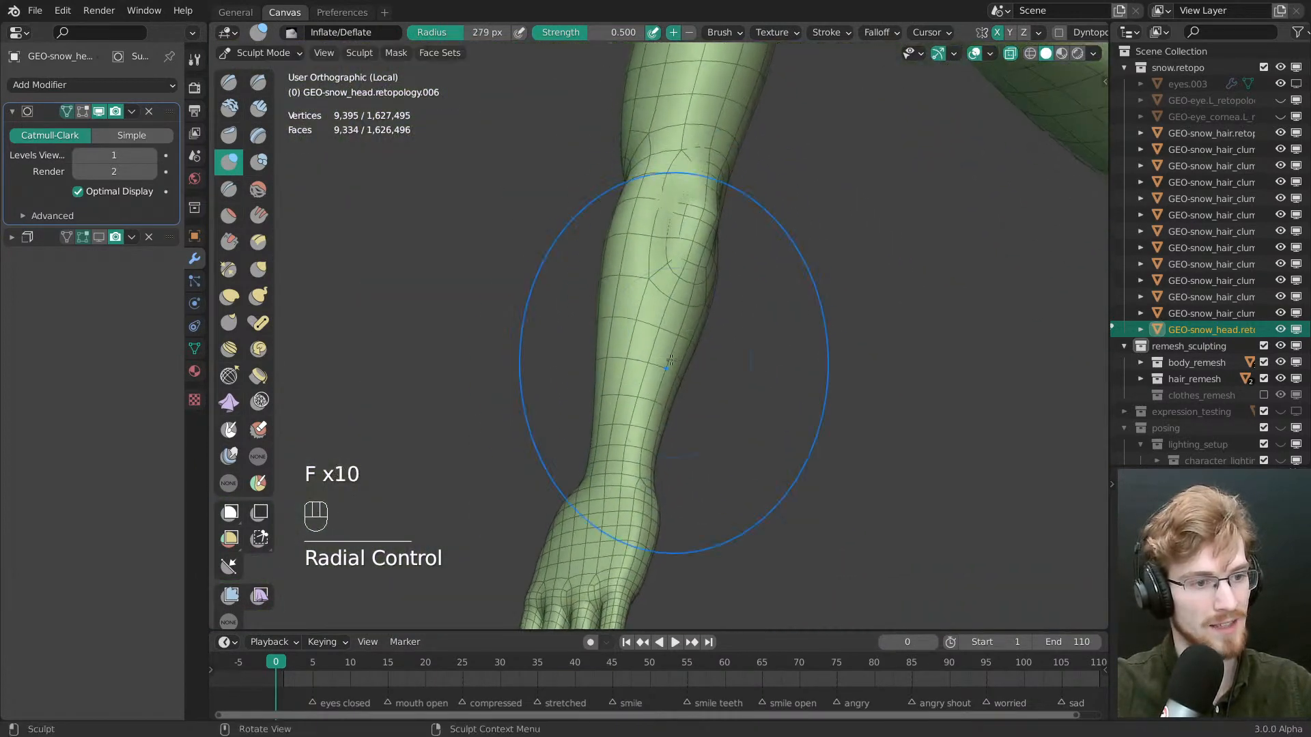
Deflate the middle of the forearm with a 274 px brush and bring the upper arm into view
key(f)
click(666, 362)
ctrl+drag(660, 362, 656, 379)
shift+middle_drag(659, 376, 642, 533)
middle_drag(740, 433, 723, 382)
middle_drag(696, 226, 578, 256)
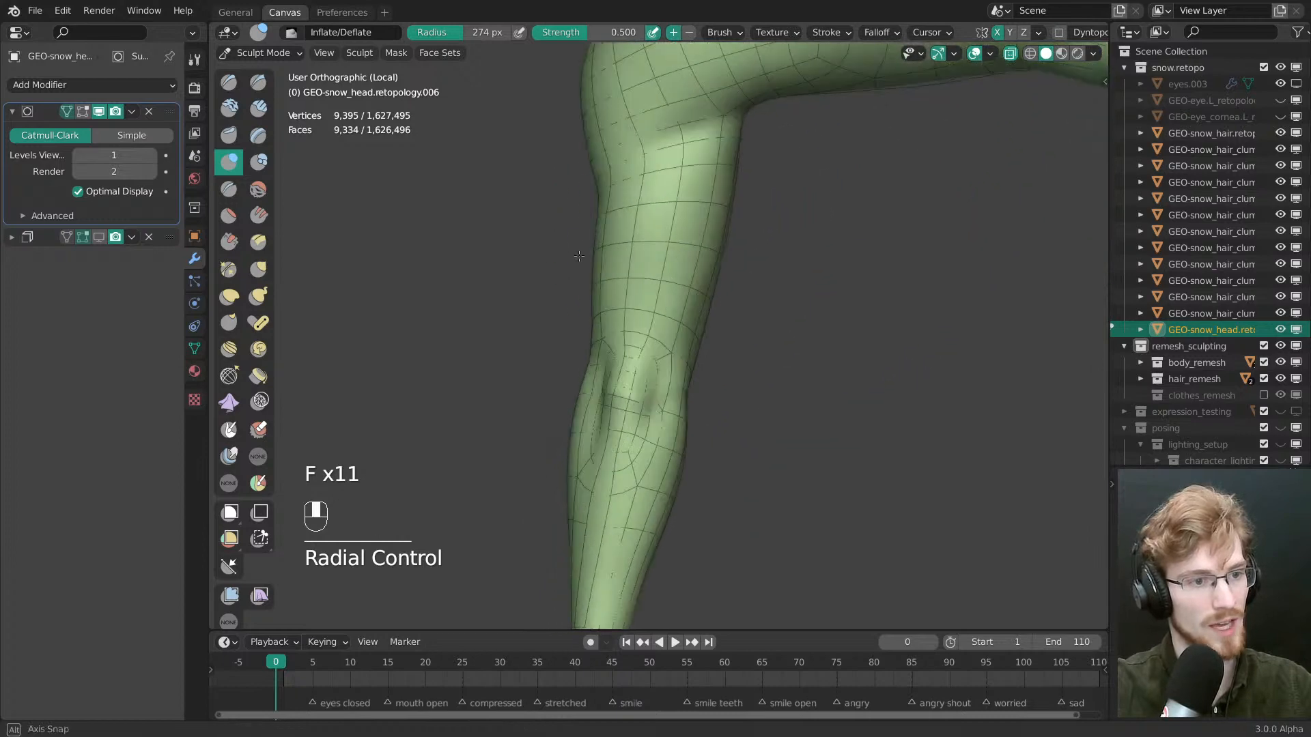
Refine the upper arm with a 245 px brush and the forearm below the elbow with a 258 px brush
key(f)
click(651, 246)
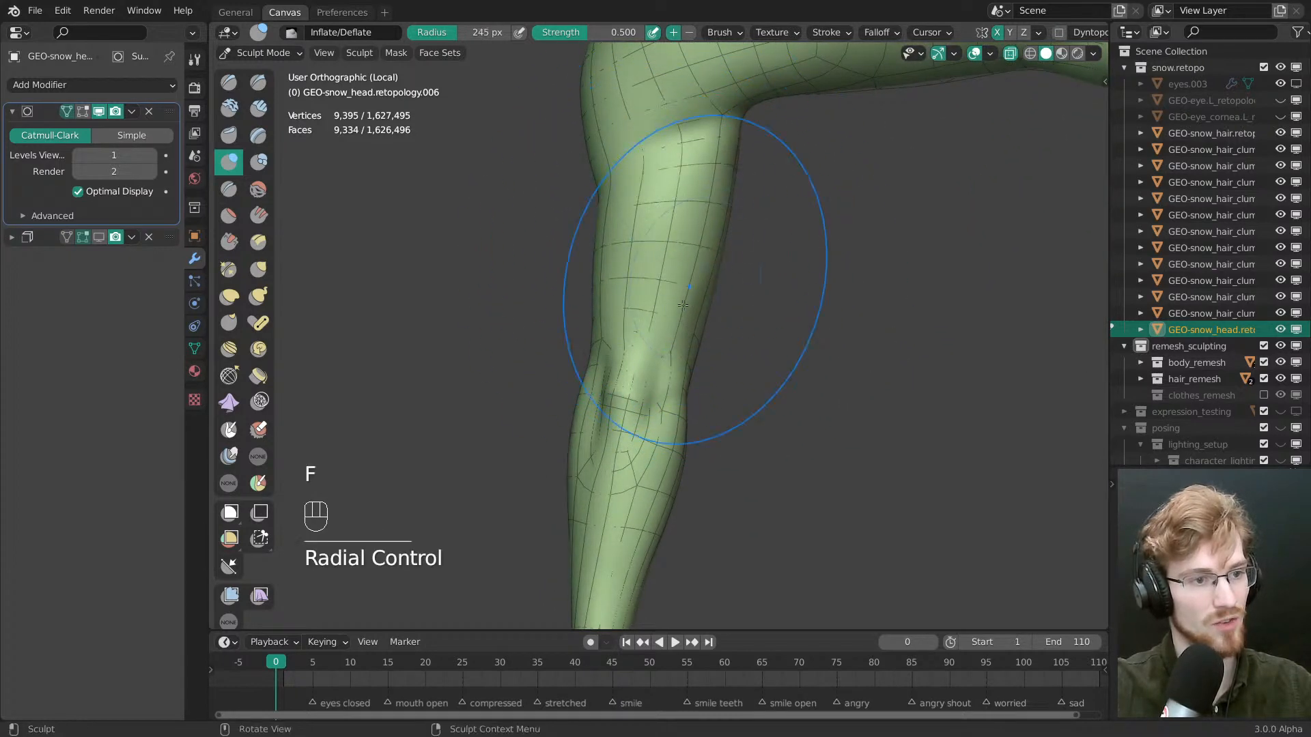
shift+middle_drag(670, 433, 669, 303)
key(f)
click(674, 303)
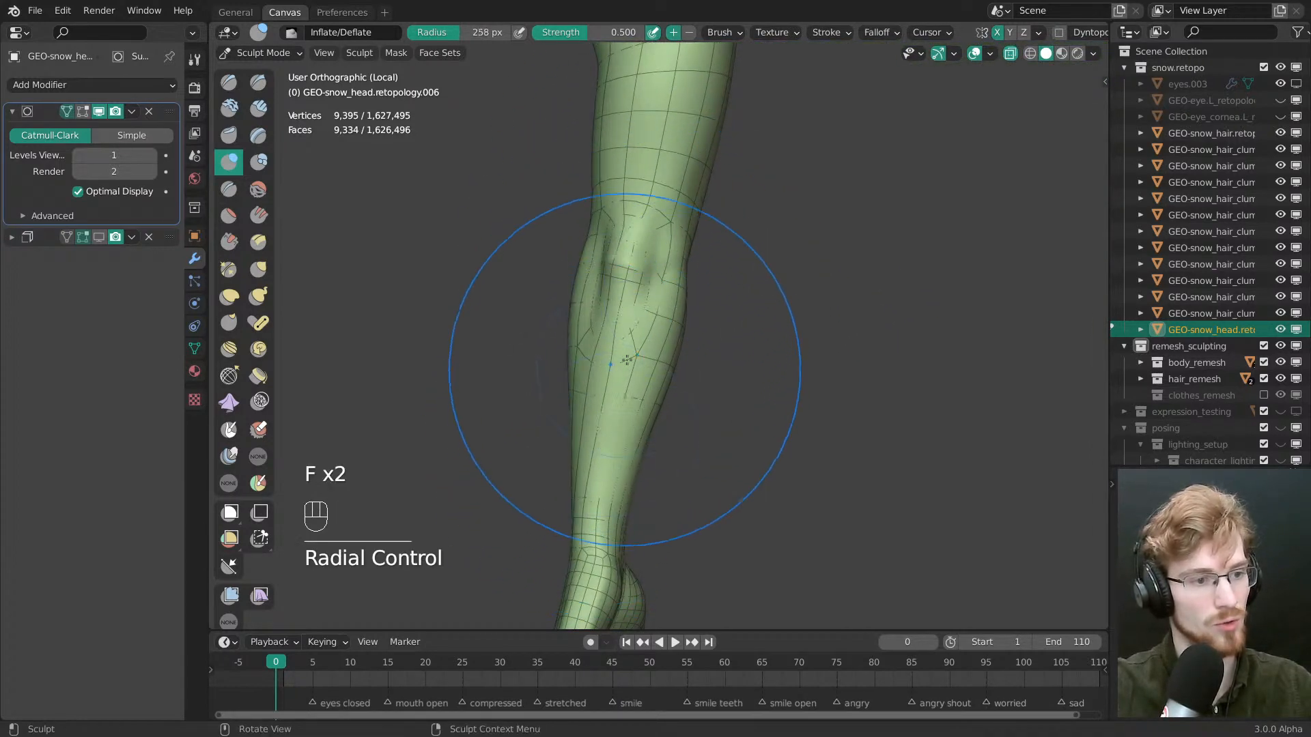
Return to the front of the torso and refine the armpit with a 197 px brush
shift+middle_drag(648, 232, 714, 372)
middle_drag(714, 372, 734, 282)
shift+middle_drag(733, 282, 935, 485)
ctrl+middle_drag(935, 485, 826, 380)
key(grave)
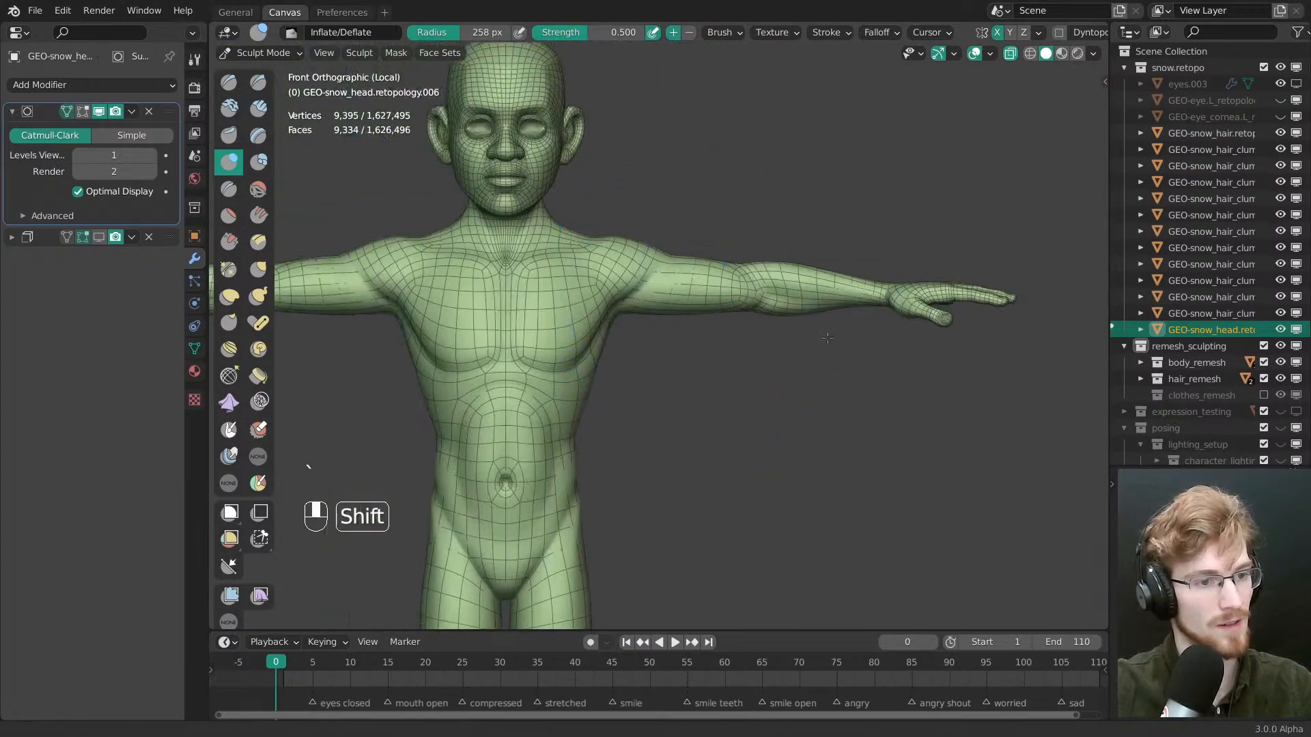
shift+middle_drag(566, 246, 772, 304)
mouse_move(772, 304)
ctrl+middle_down()
mouse_move(792, 385)
mouse_move(504, 327)
ctrl+middle_up()
key(f)
click(512, 331)
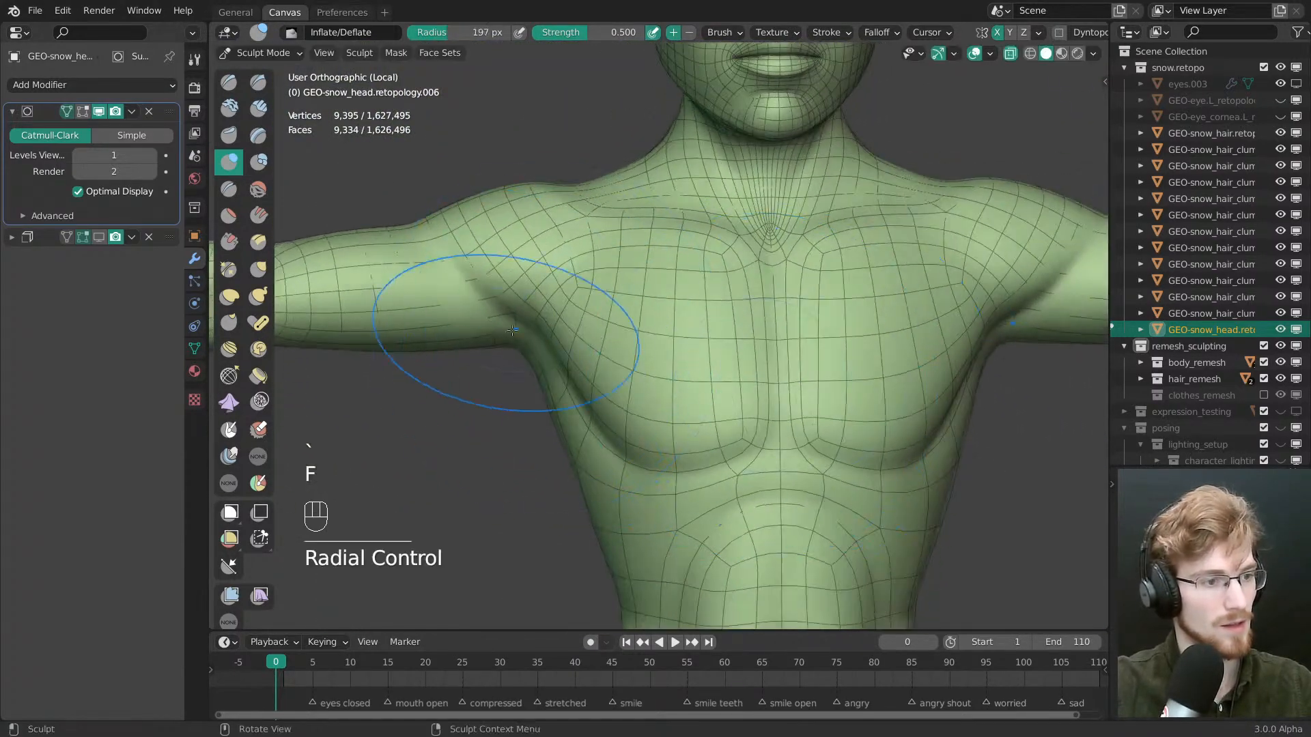
Refine the back of the head in the back view with a 224 px brush and check its shape from behind
ctrl+middle_drag(572, 399, 625, 313)
shift+middle_drag(625, 313, 632, 397)
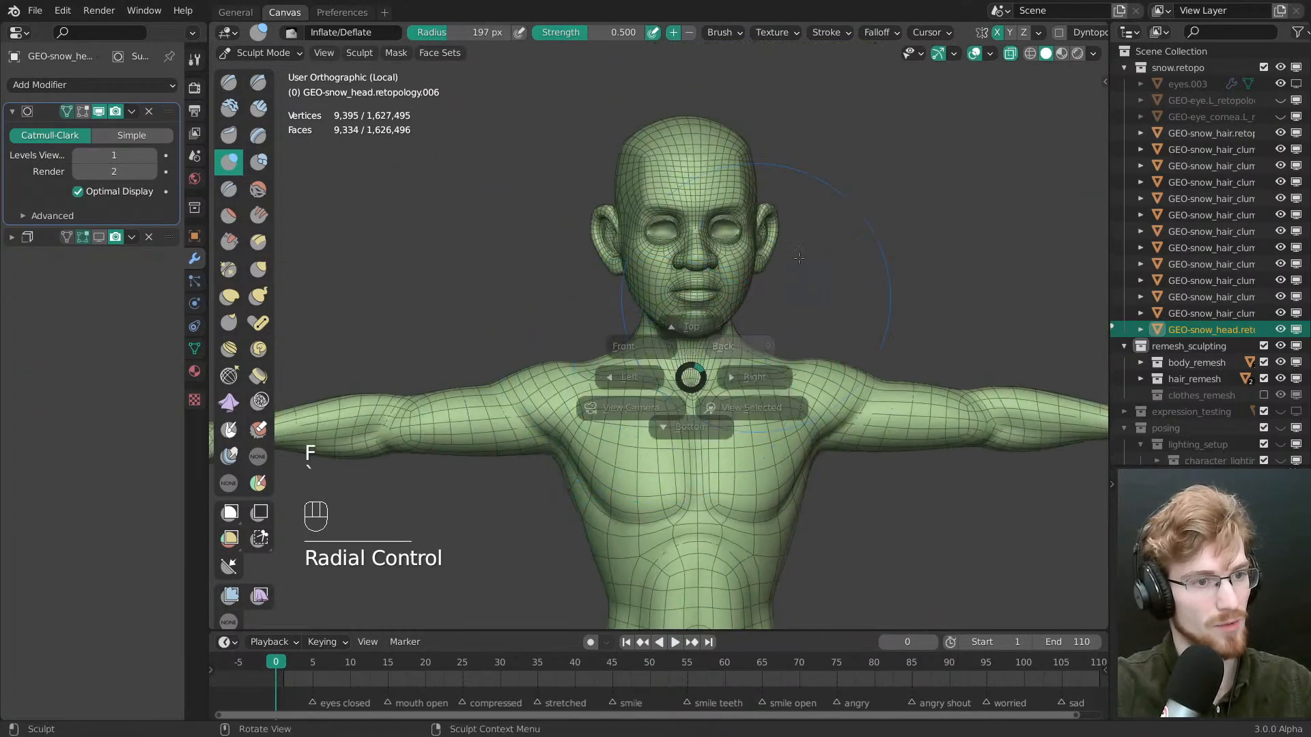
shift+middle_drag(669, 328, 696, 478)
key(f)
key(f)
click(688, 279)
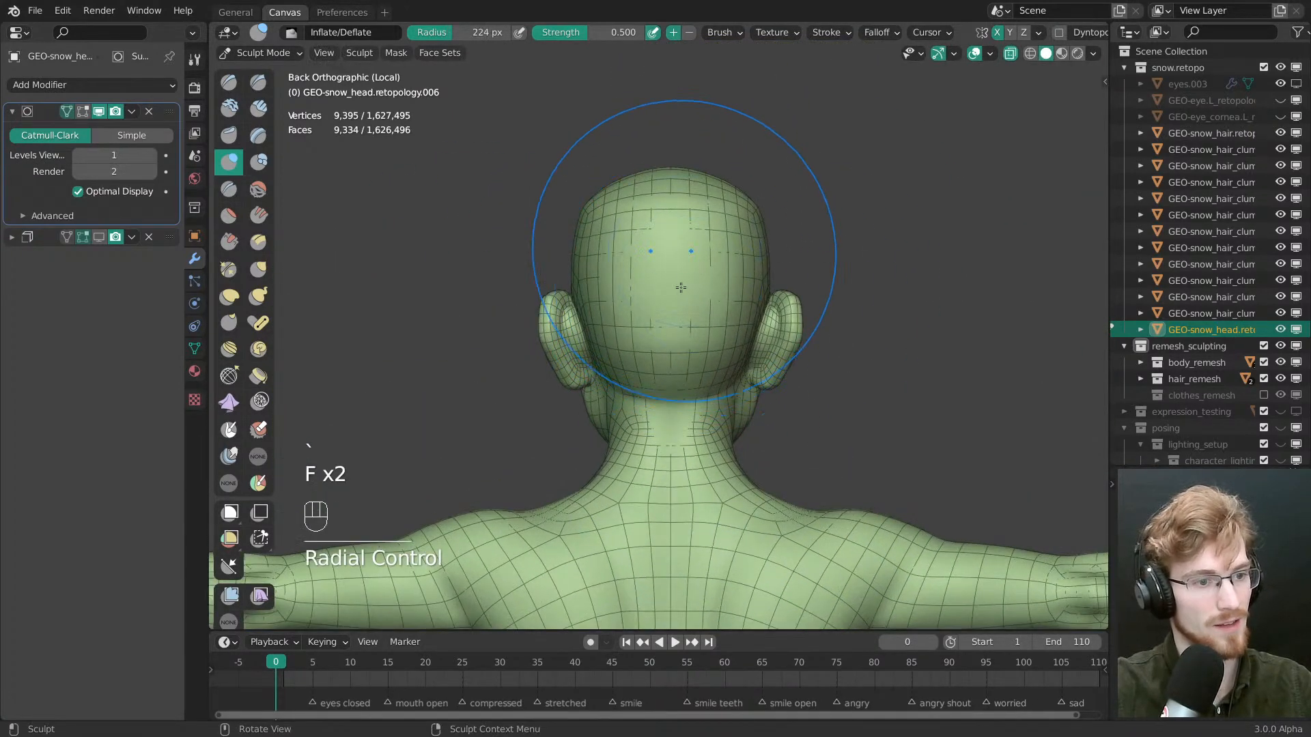
shift+middle_drag(720, 401, 703, 212)
middle_drag(703, 212, 768, 238)
shift+middle_drag(682, 226, 696, 403)
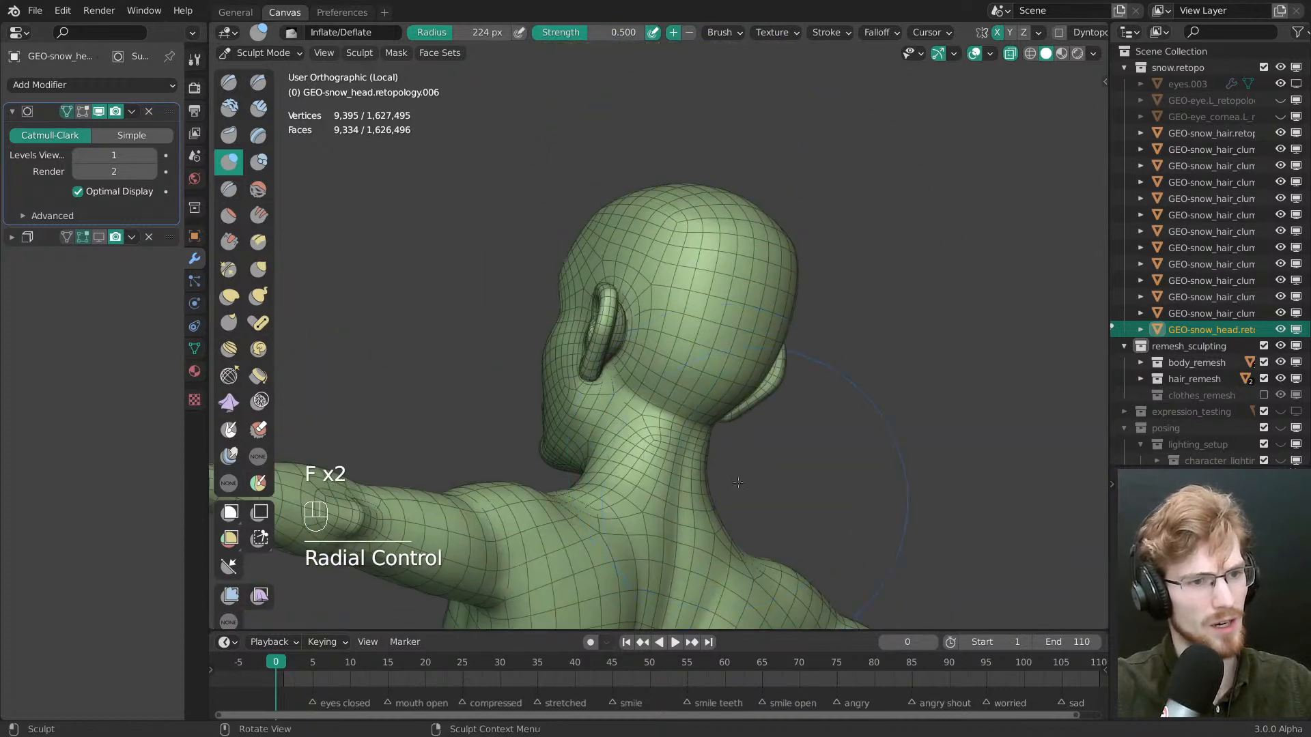
Refine the side of the head and reduce the Inflate/Deflate brush to 83 px around the ear
middle_drag(676, 321, 717, 285)
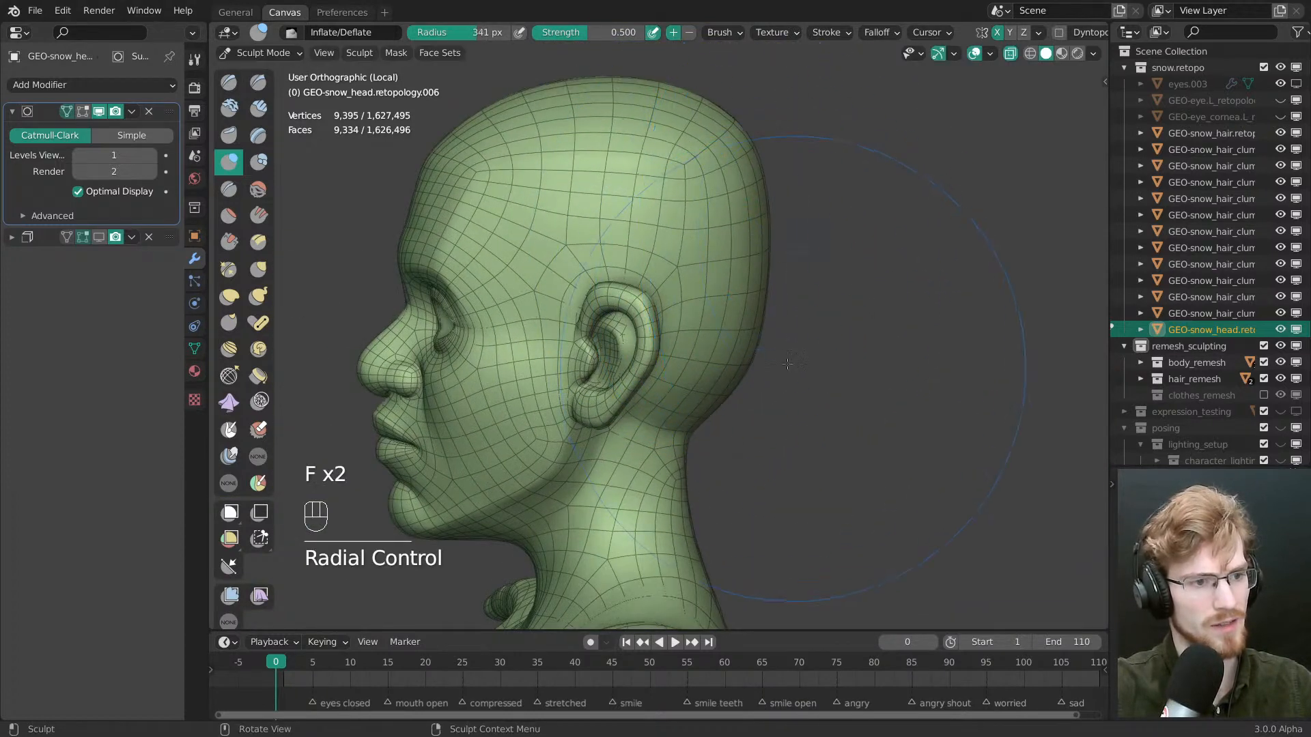
middle_drag(787, 363, 840, 362)
key(f)
click(779, 347)
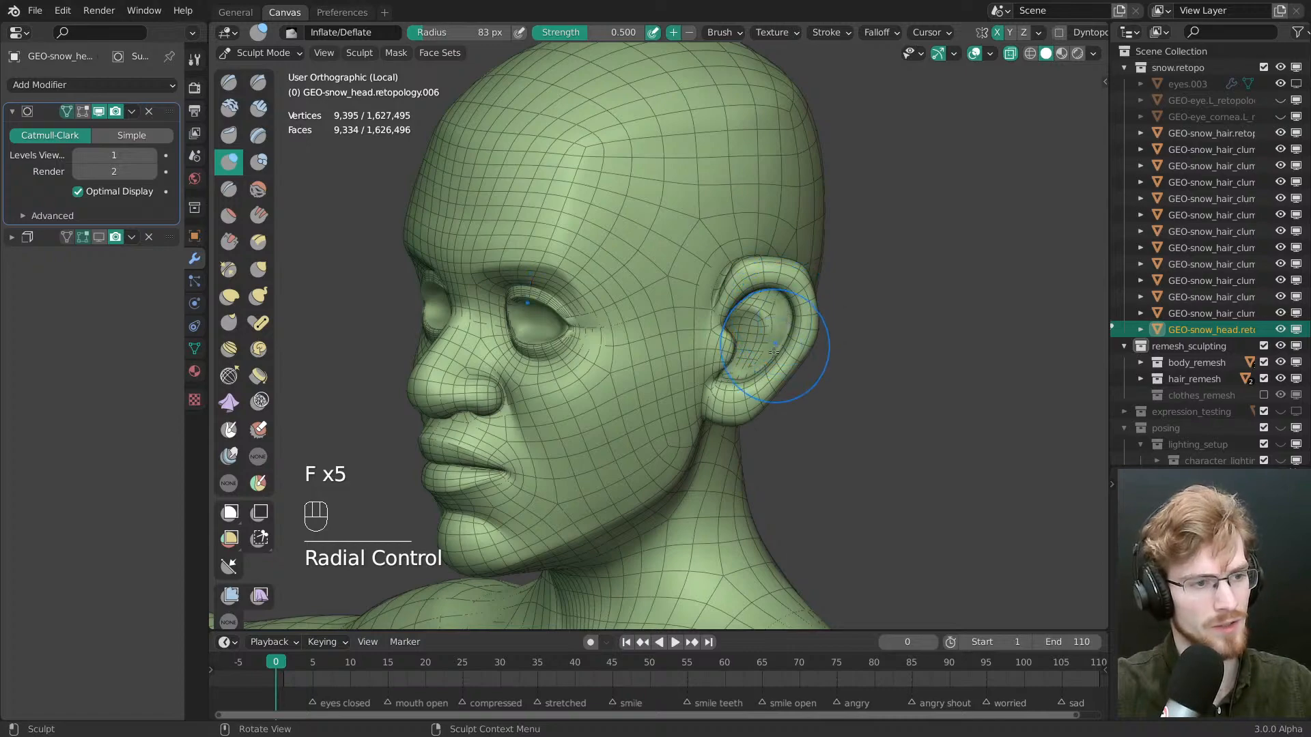
Examine the torso and arms from the front, then the arms, back and buttocks from behind
shift+middle_drag(778, 437, 759, 236)
key(grave)
ctrl+middle_drag(724, 286, 772, 382)
shift+middle_drag(819, 335, 737, 231)
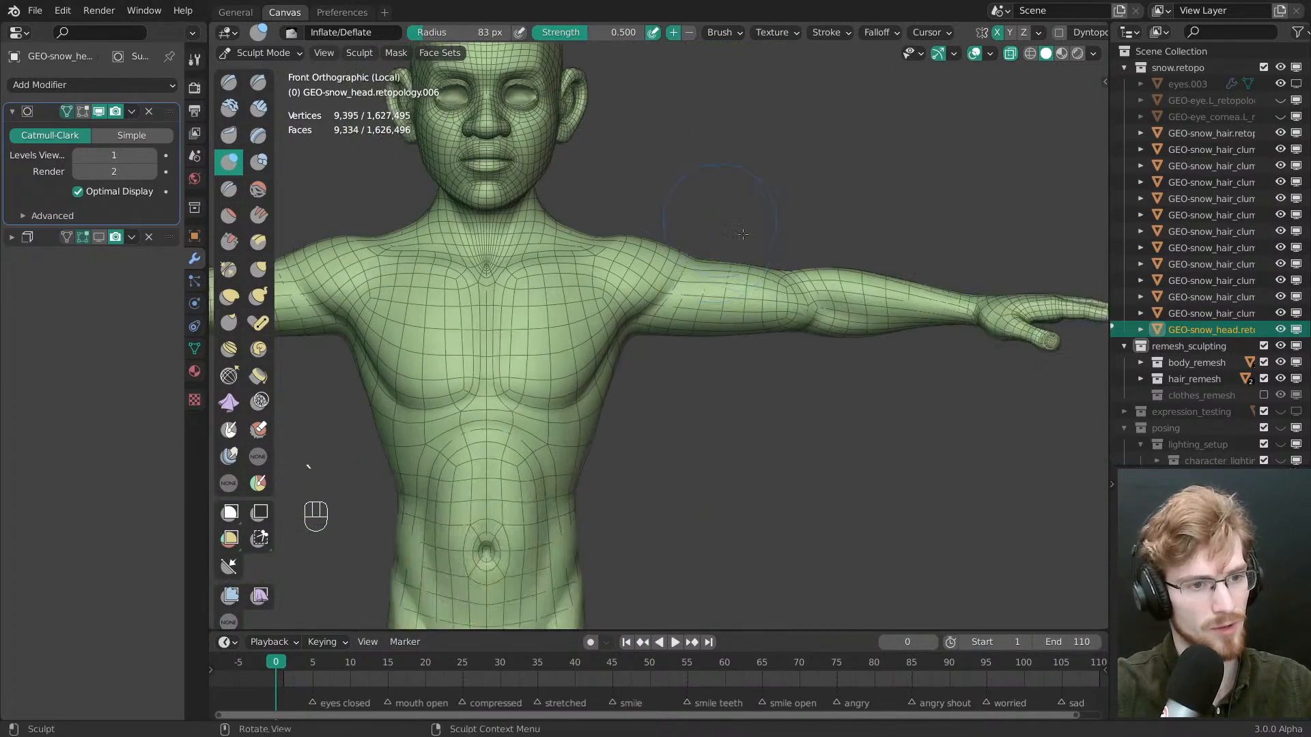
middle_drag(769, 313, 567, 335)
middle_drag(822, 389, 750, 382)
shift+middle_drag(635, 369, 925, 450)
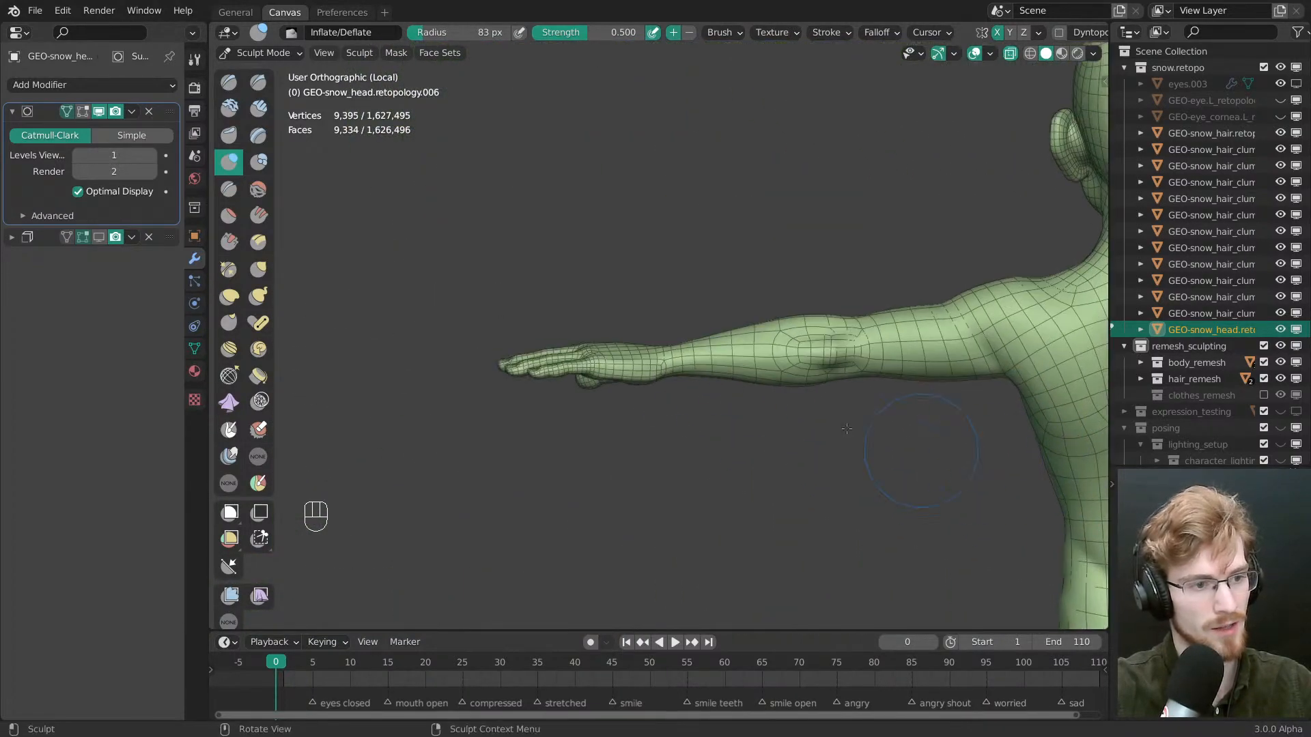
shift+middle_drag(855, 501, 673, 332)
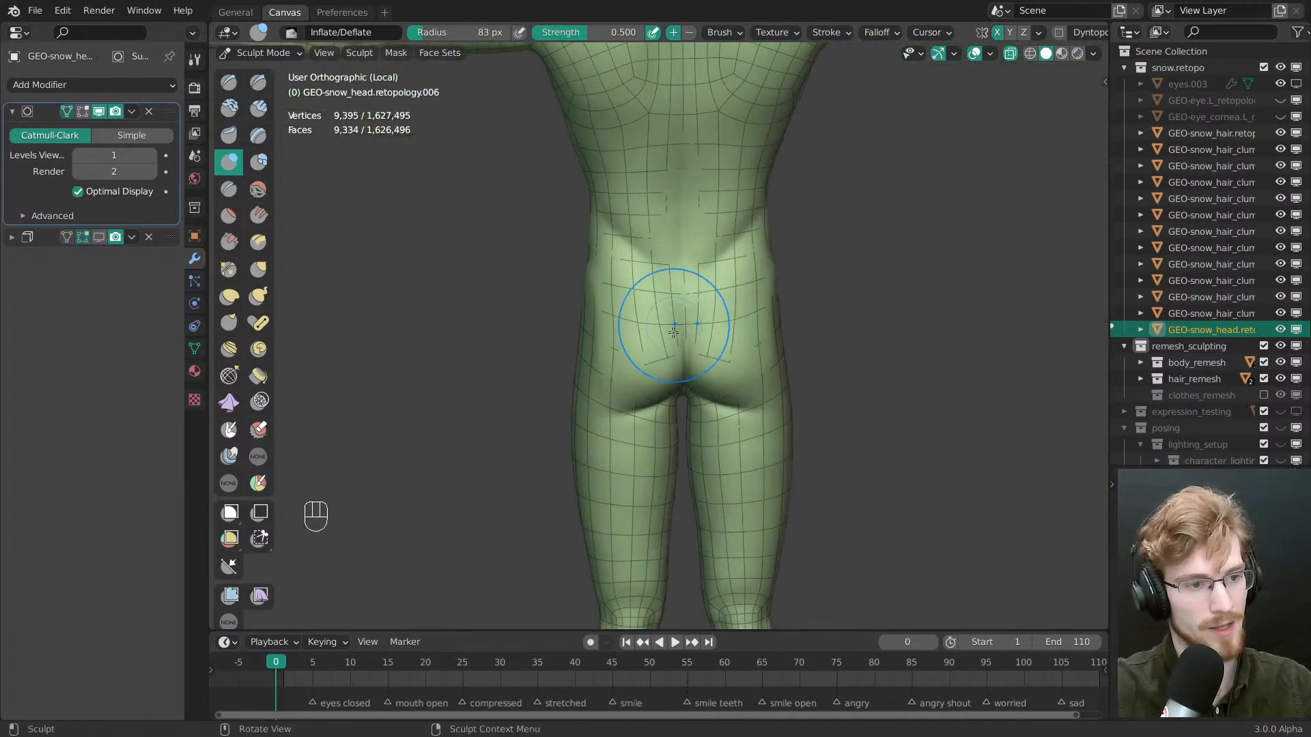
ctrl+middle_drag(664, 424, 649, 348)
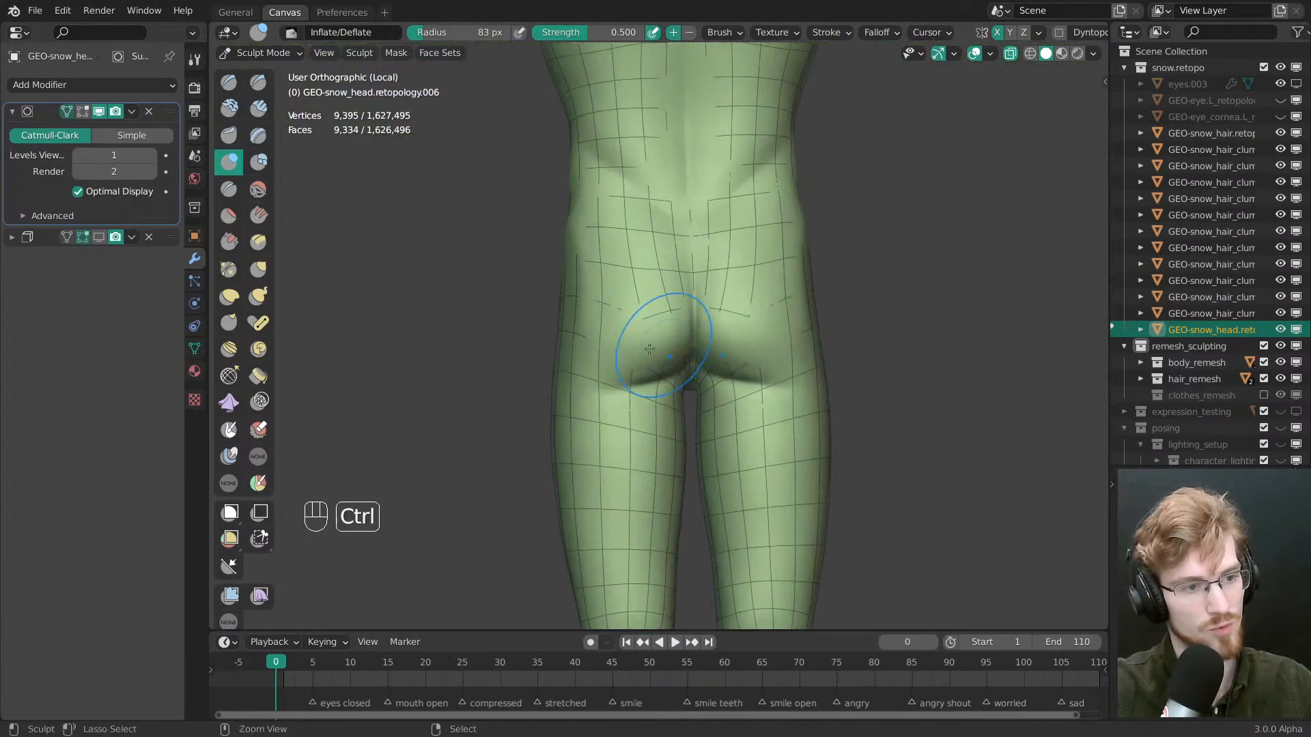
Refine the outer thighs from behind with the Inflate/Deflate brush at 359 px and 317 px
shift+middle_drag(744, 512, 753, 263)
ctrl+middle_drag(753, 263, 749, 409)
shift+middle_drag(666, 318, 682, 328)
key(f)
click(710, 263)
middle_drag(806, 274, 758, 281)
mouse_move(772, 293)
ctrl+middle_down()
mouse_move(785, 212)
mouse_move(768, 271)
ctrl+middle_up()
key(f)
click(920, 273)
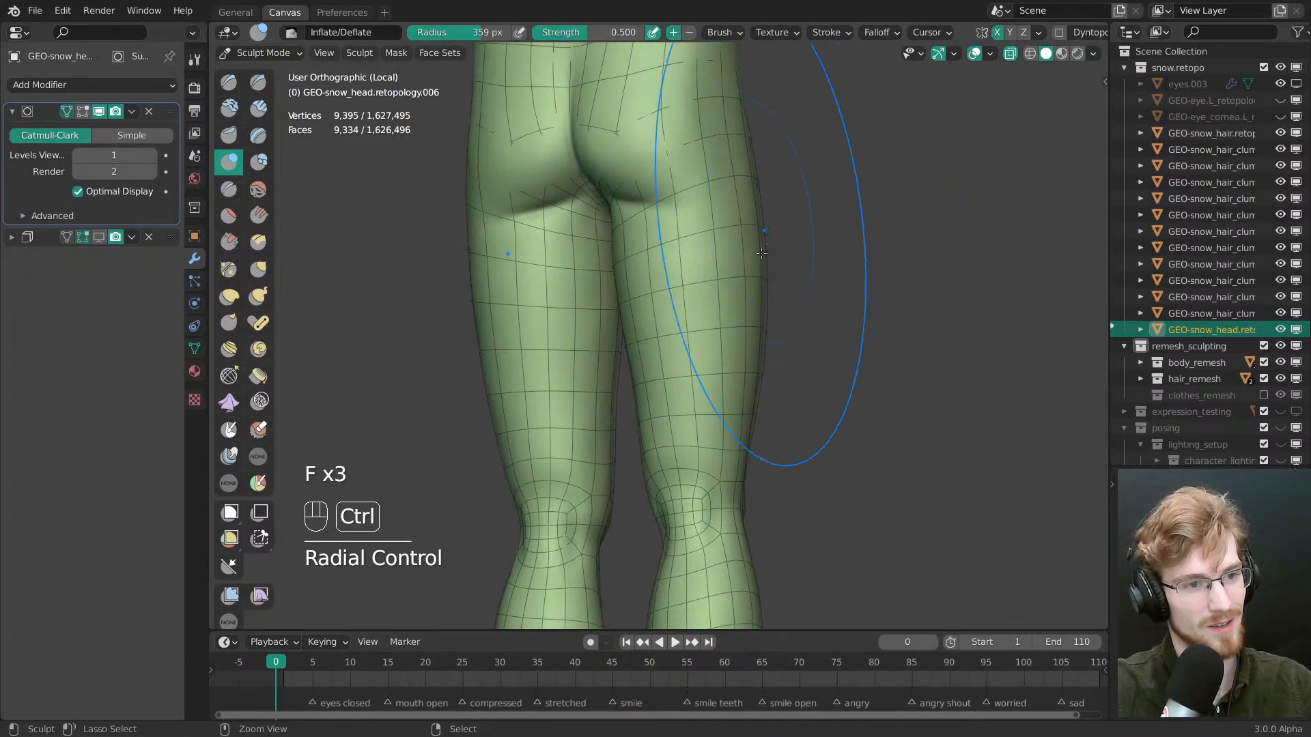
key(f)
click(758, 331)
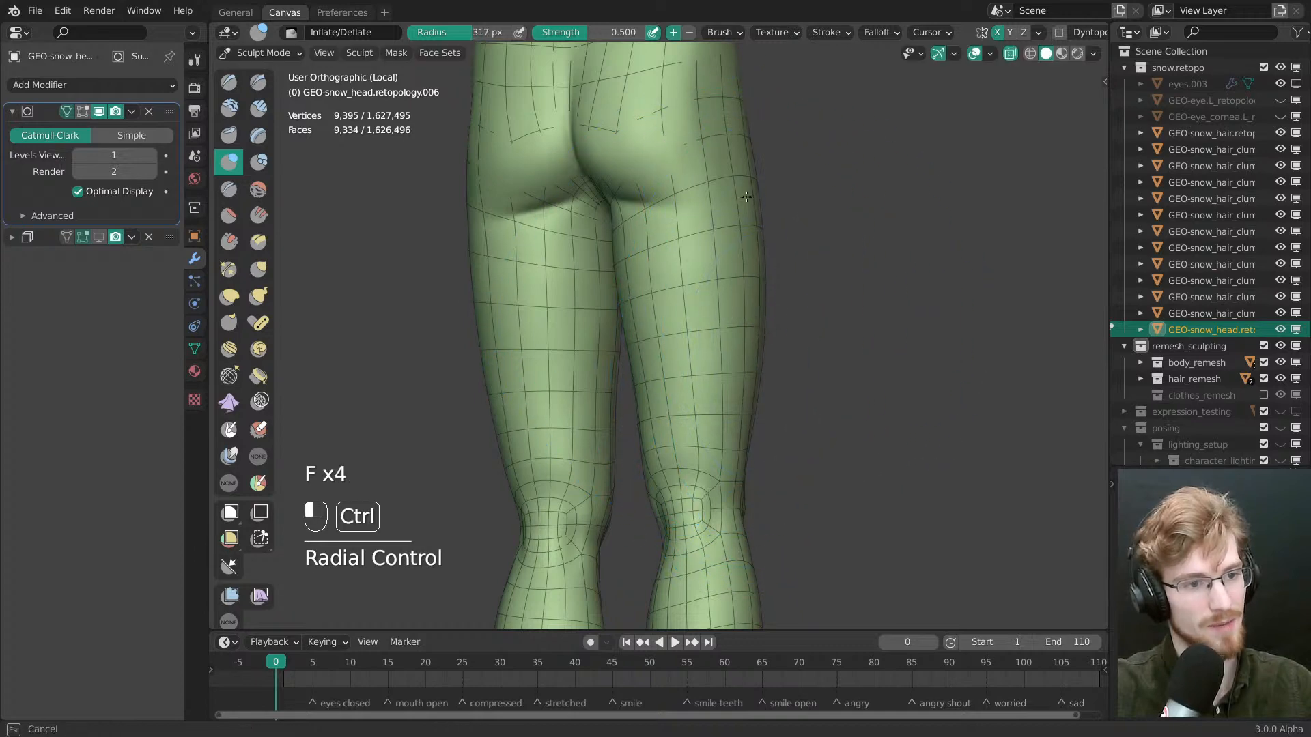
Refine the back of the thigh and the crease below the buttock with a 215 px brush
middle_drag(783, 235, 531, 315)
mouse_move(533, 204)
middle_down()
mouse_move(522, 225)
mouse_move(834, 235)
mouse_move(749, 247)
mouse_move(619, 316)
mouse_move(643, 293)
middle_up()
key(f)
click(836, 233)
key(f)
click(724, 232)
key(f)
click(528, 233)
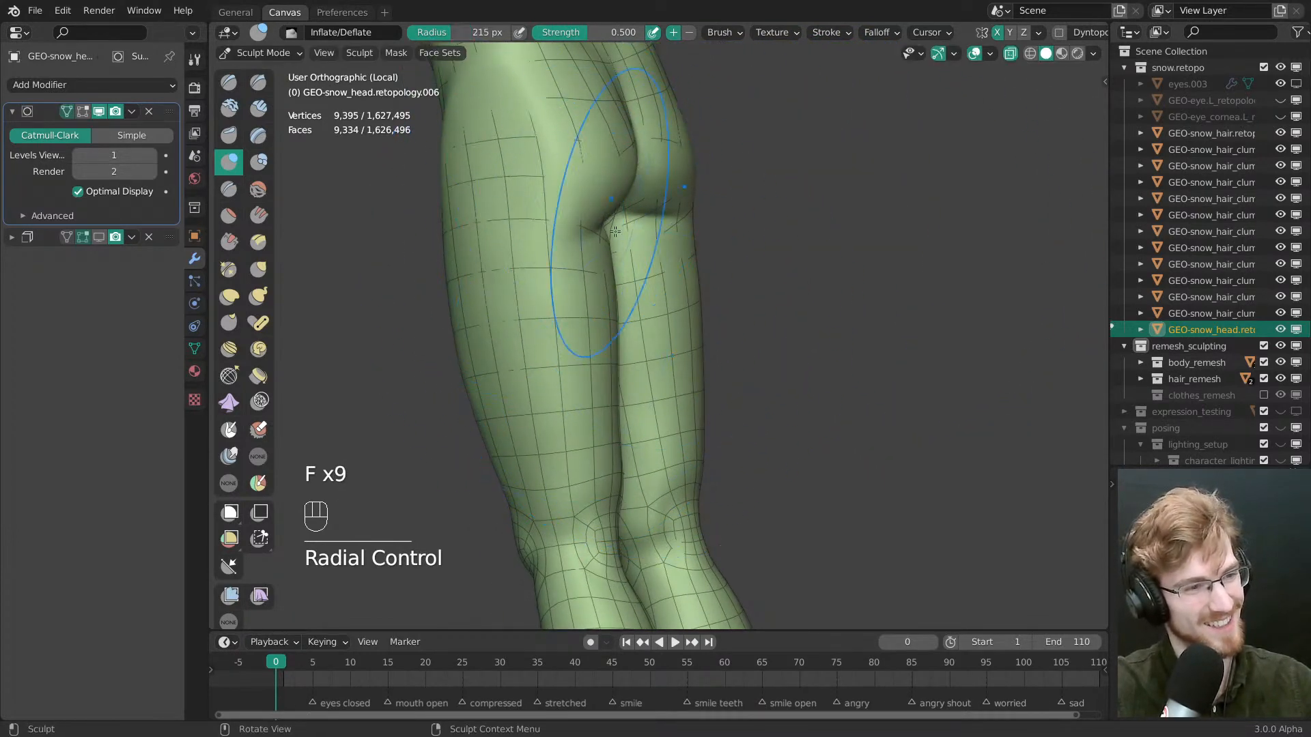
Refine the knee and upper calf from the side with a 268 px brush
shift+middle_drag(615, 231, 615, 160)
middle_drag(615, 159, 689, 161)
key(f)
click(635, 410)
shift+middle_drag(628, 430, 648, 235)
middle_drag(648, 235, 802, 252)
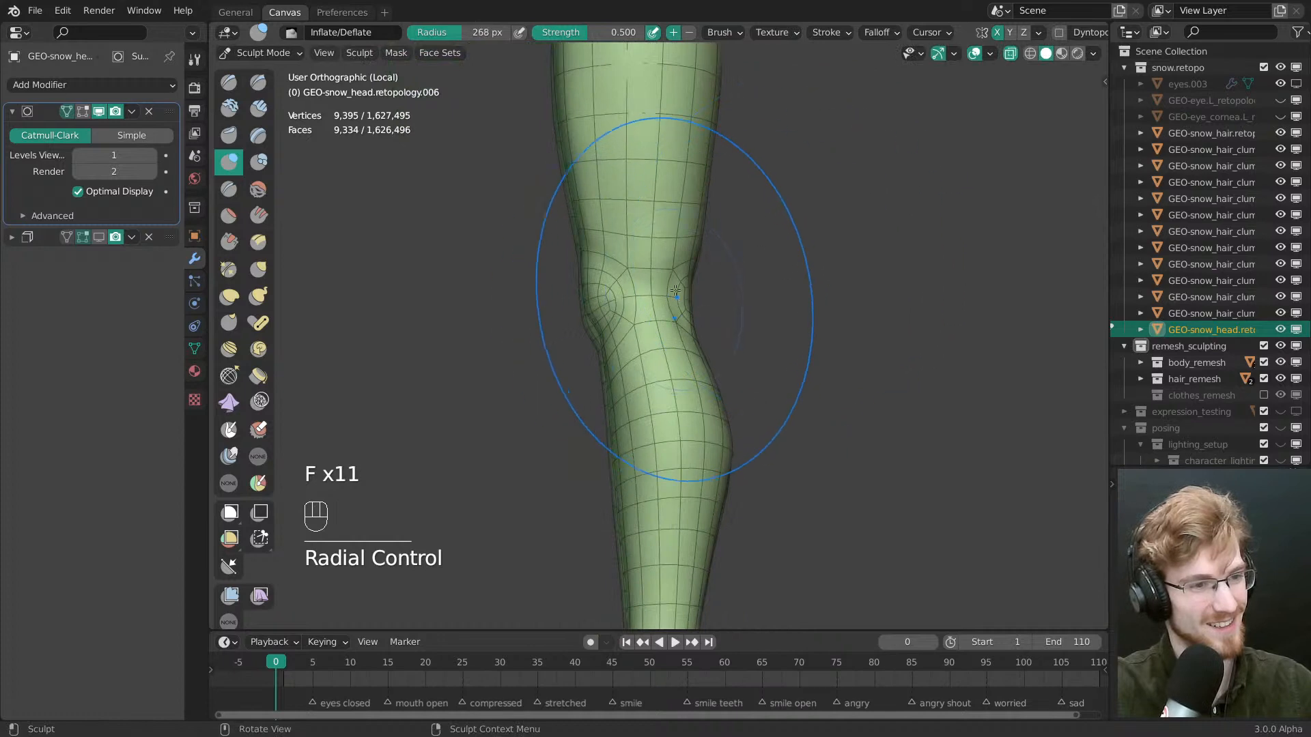
Refine the shins and calves from the front with a 319 px brush
middle_drag(585, 380, 726, 143)
key(f)
key(f)
key(f)
click(701, 266)
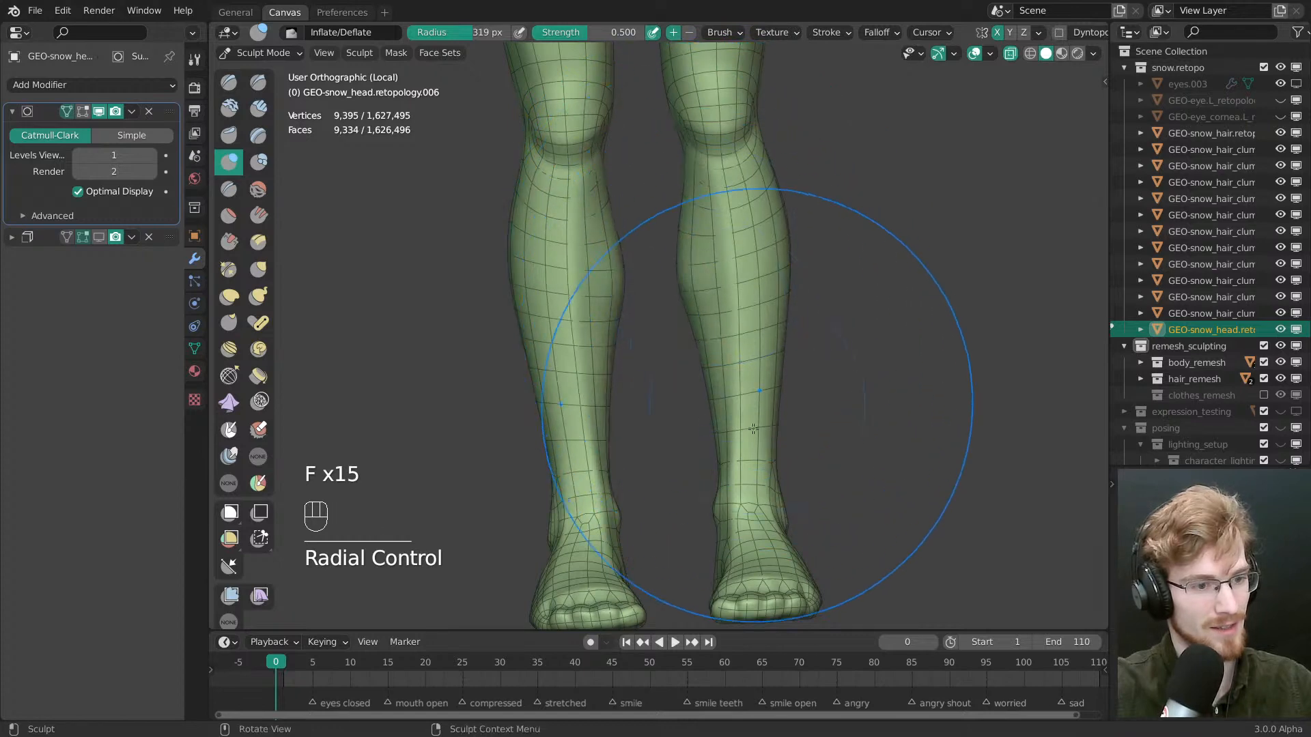
Refine the lower legs and ankles with a 301 px brush and the feet area with a 168 px brush
mouse_move(790, 424)
shift+middle_down()
mouse_move(746, 311)
mouse_move(635, 180)
mouse_move(690, 135)
mouse_move(696, 160)
mouse_move(601, 195)
shift+middle_up()
key(f)
click(660, 193)
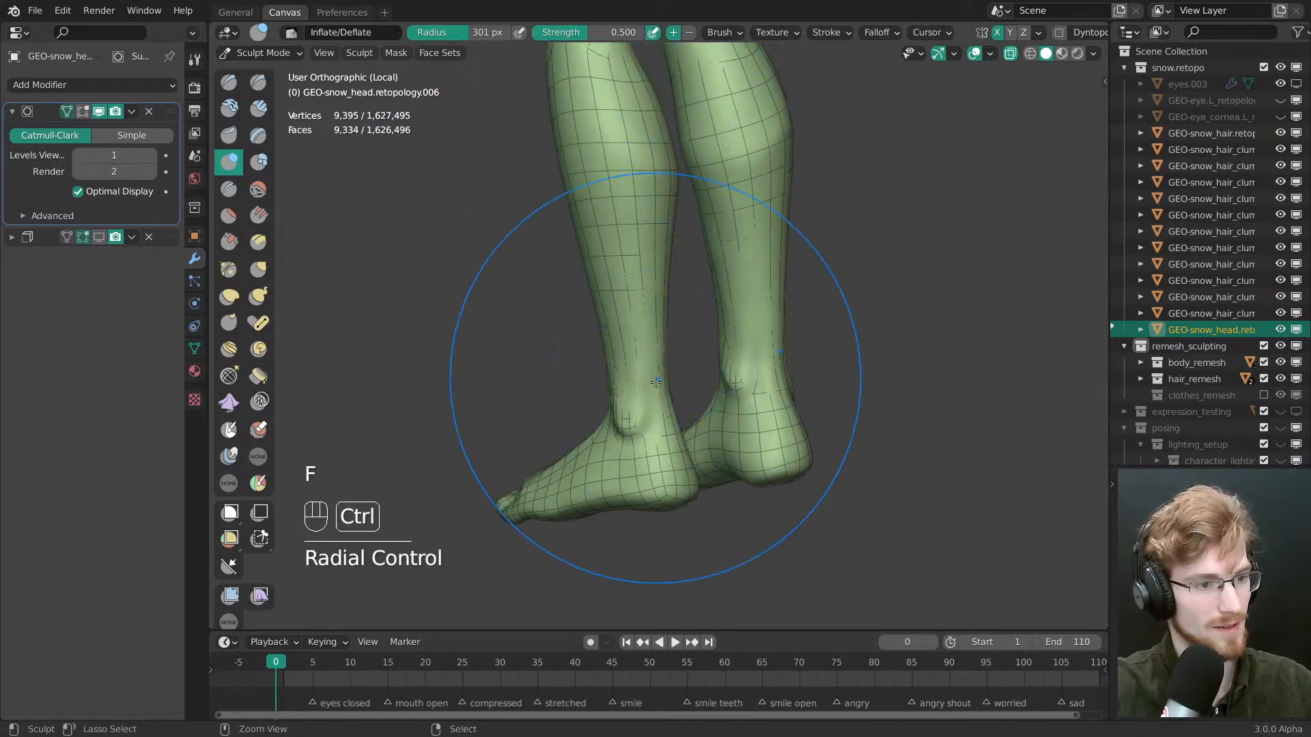
shift+middle_drag(662, 430, 758, 362)
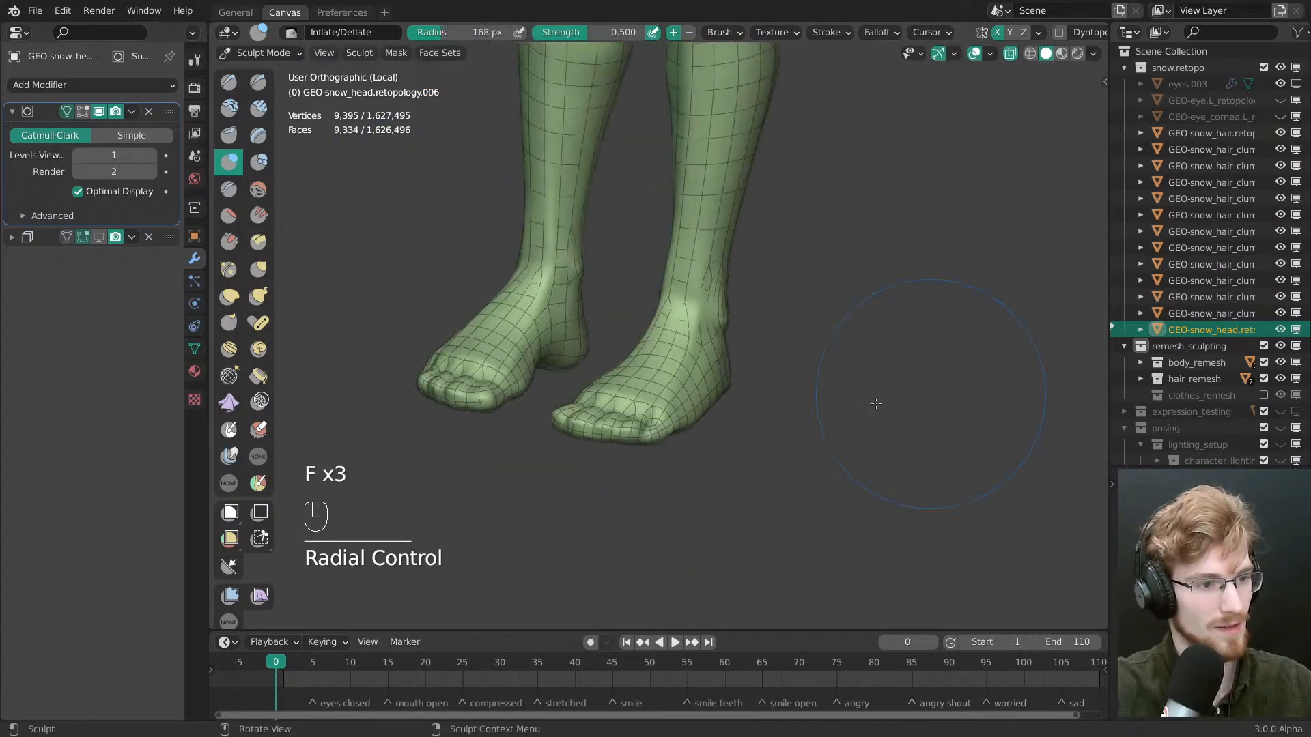
shift+middle_drag(672, 239, 724, 423)
Return to the front view of the upper body, switch to Object Mode and deselect everything
key(grave)
shift+middle_drag(655, 212, 655, 403)
ctrl+middle_drag(655, 403, 638, 164)
shift+middle_drag(641, 164, 651, 447)
shift+middle_drag(649, 265, 657, 408)
key(Tab)
key(alt+a)
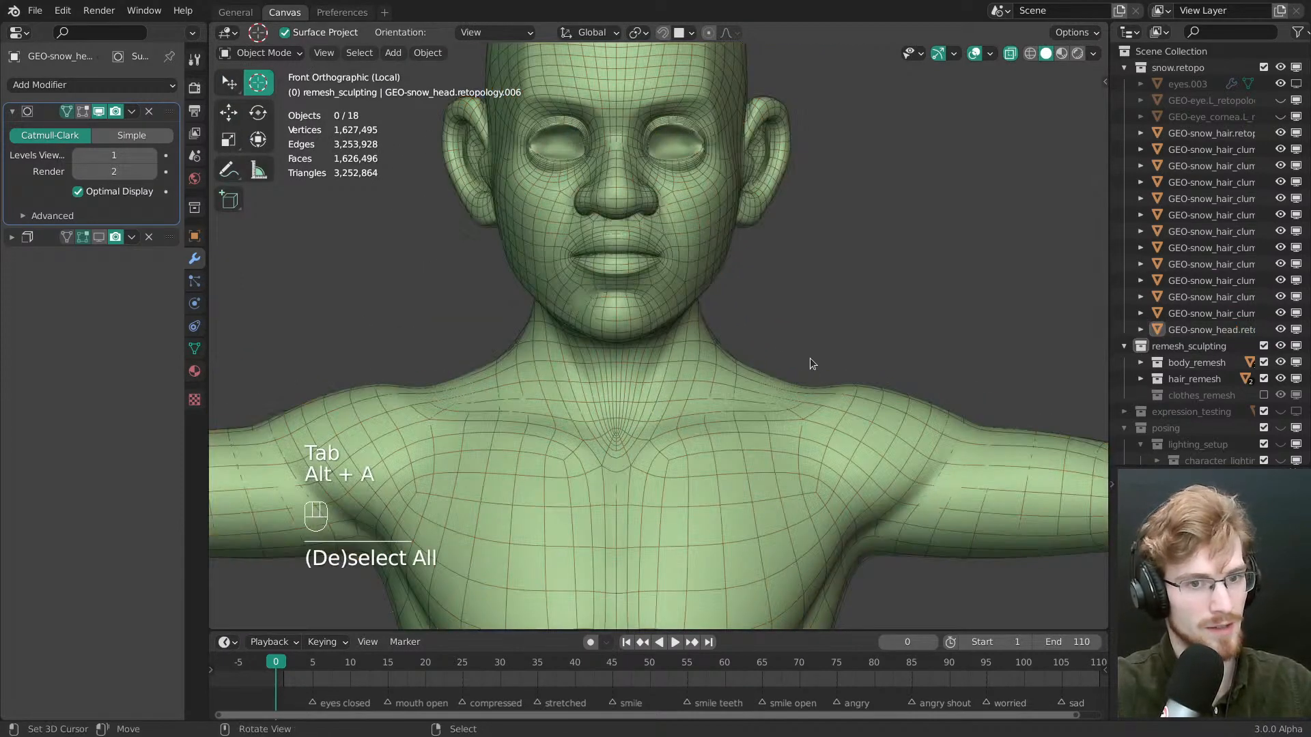
Isolate the snow.retopo collection and set the retopologized body's viewport display to In Front and Textured
key(2)
key(1)
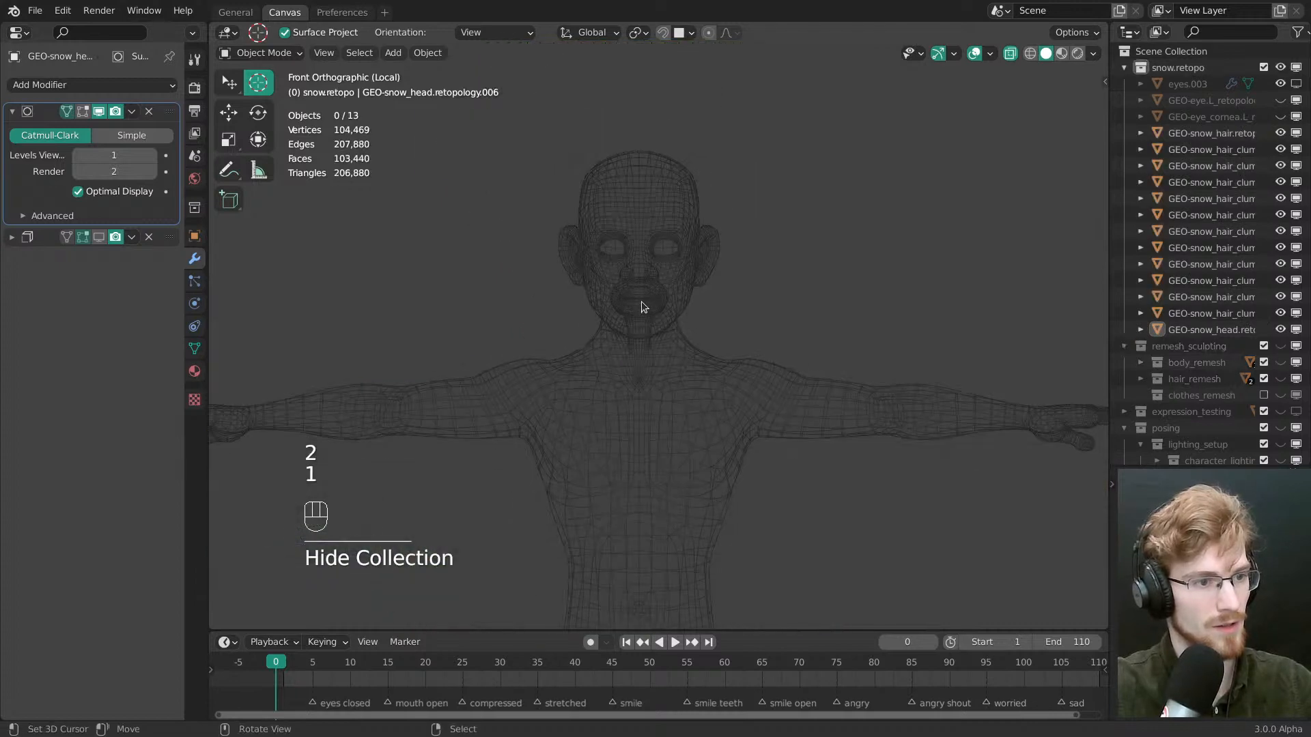
click(690, 371)
click(194, 236)
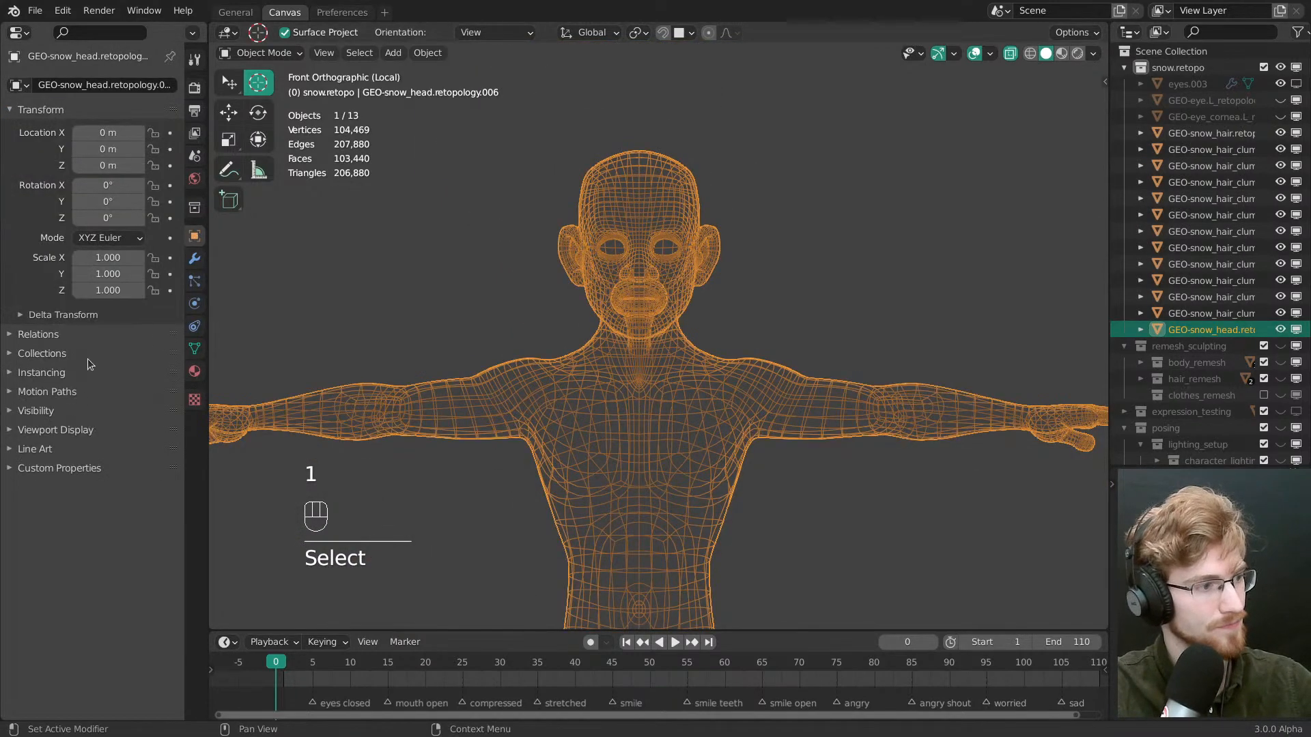
click(76, 430)
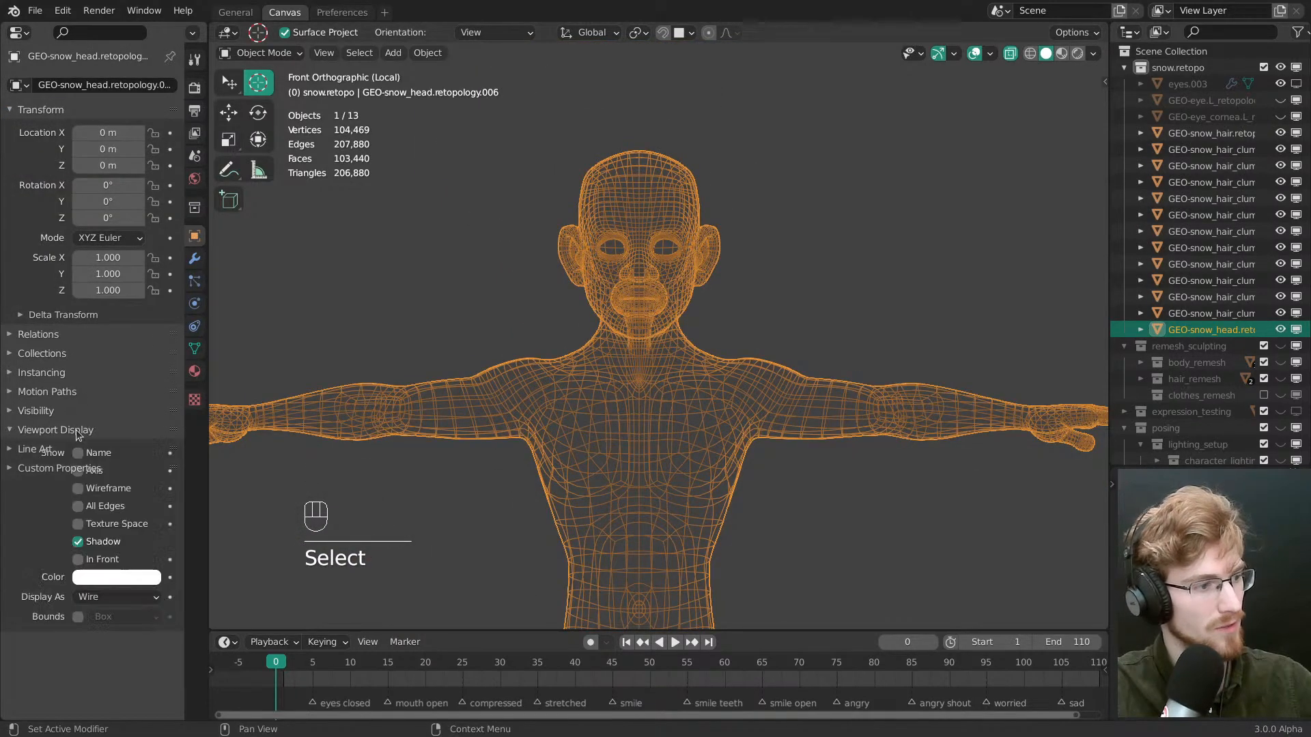
click(90, 560)
click(111, 597)
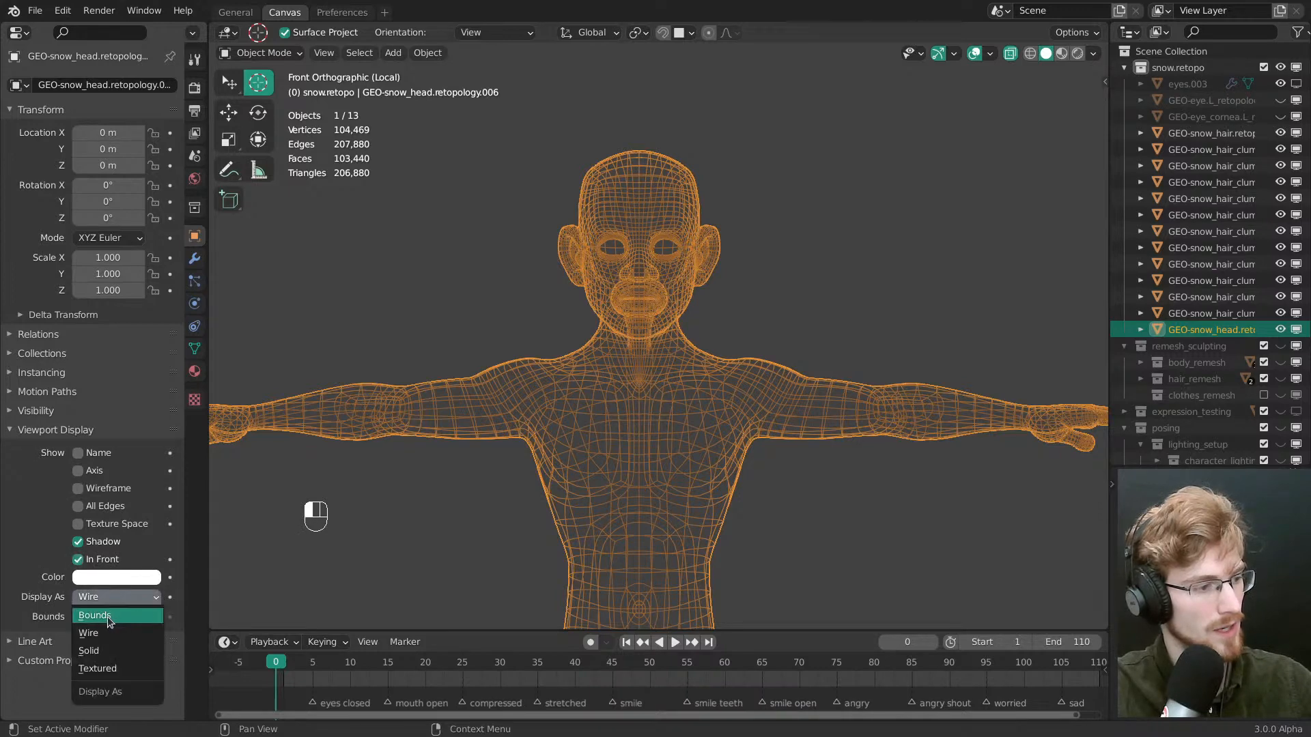
click(117, 669)
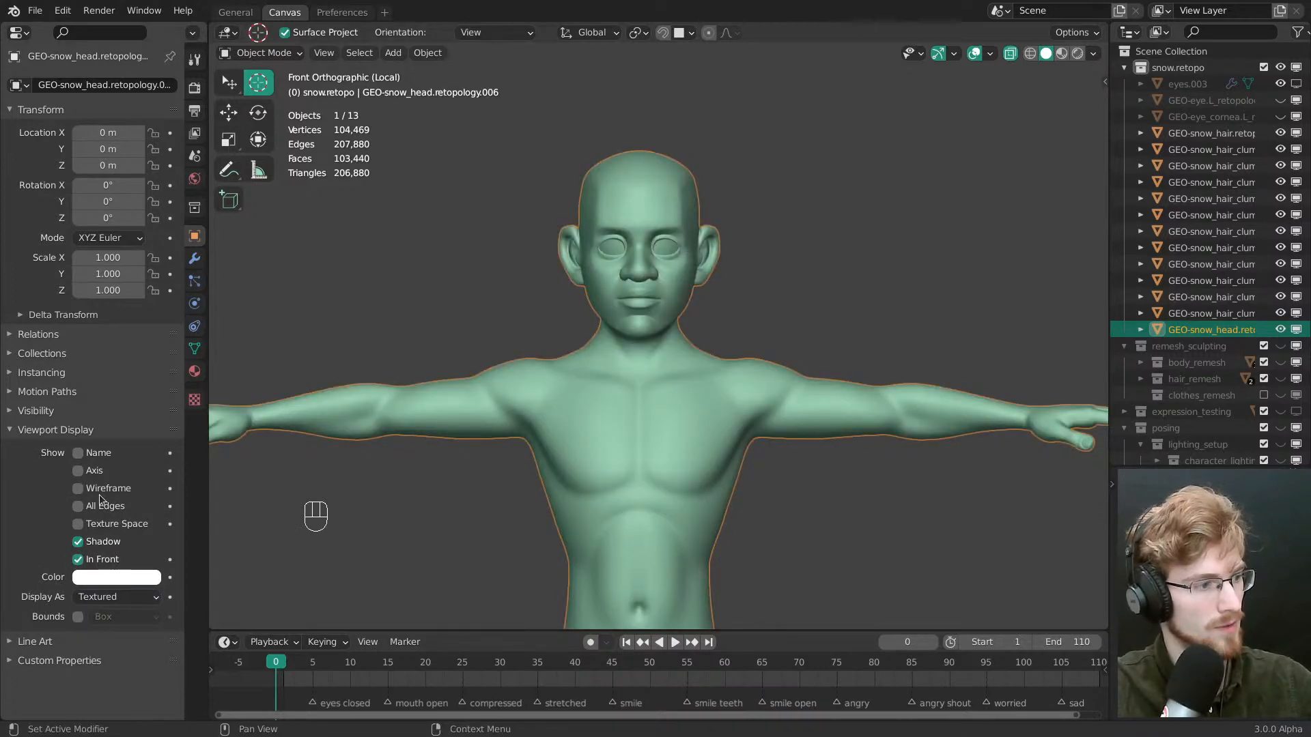
Deselect the body and compare the snow.retopo and remesh_sculpting collections on the head and torso by alternating their visibility
key(alt+a)
key(alt+a)
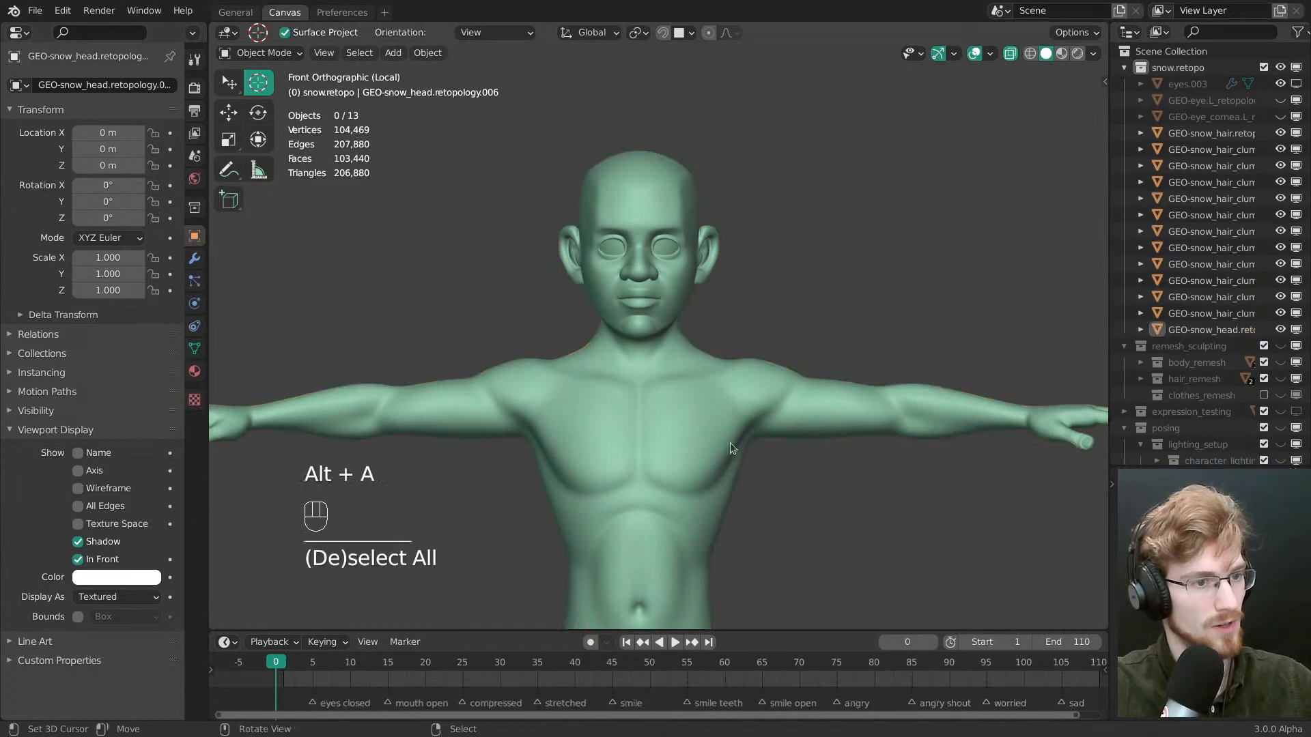
scroll(716, 263, up, 2)
mouse_move(718, 413)
shift+middle_down()
mouse_move(715, 263)
mouse_move(729, 395)
shift+middle_up()
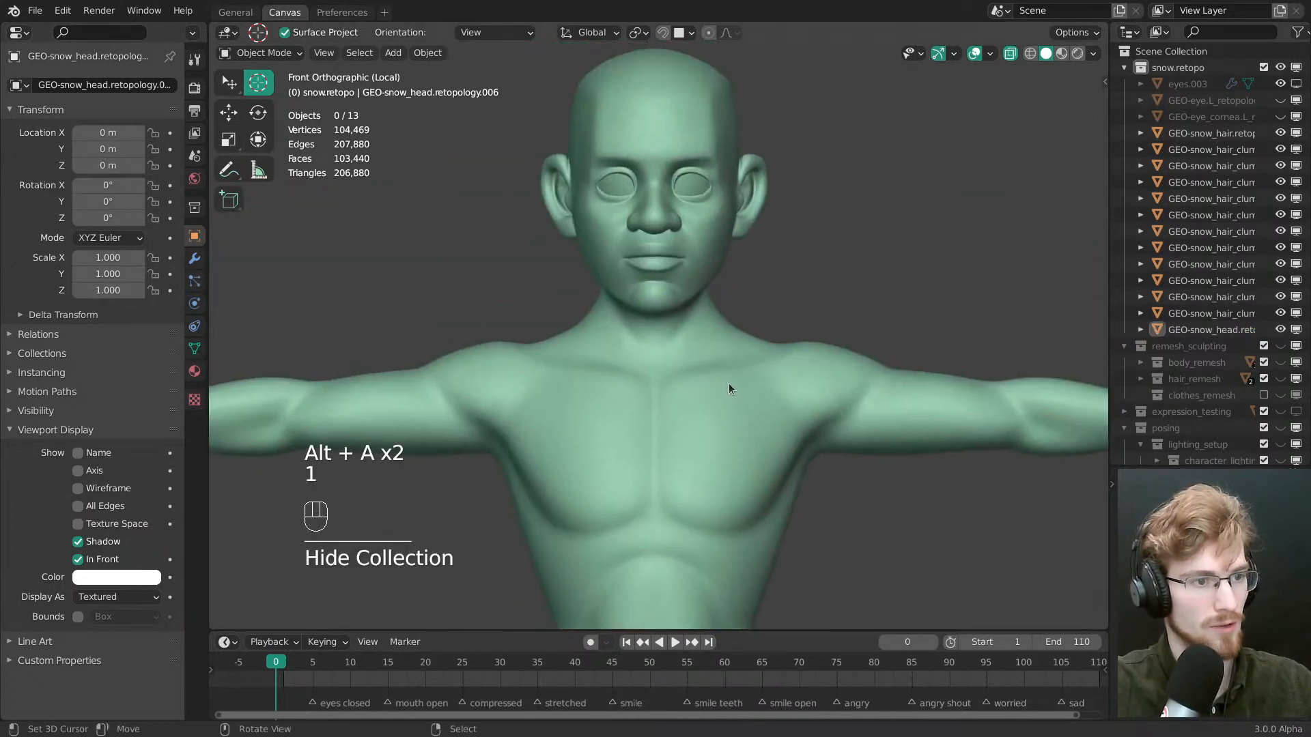
key(2)
key(1)
key(2)
key(1)
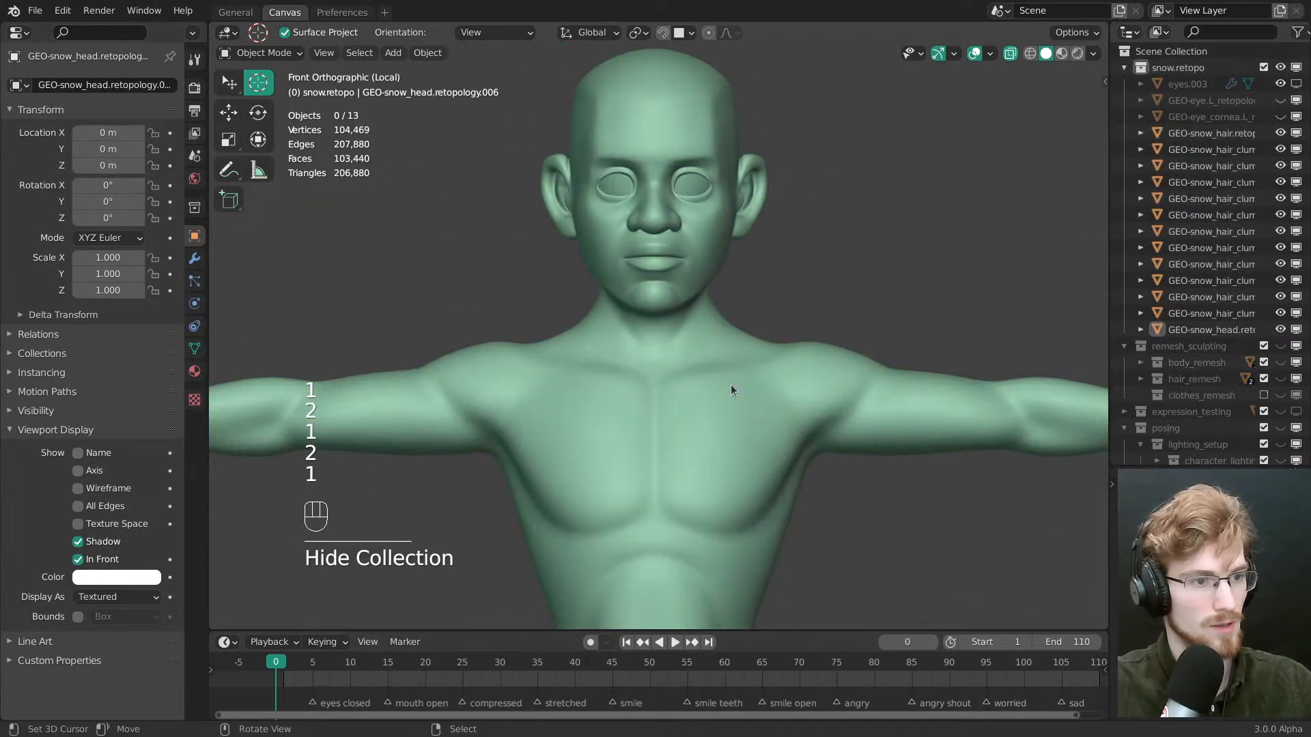
key(2)
key(1)
key(2)
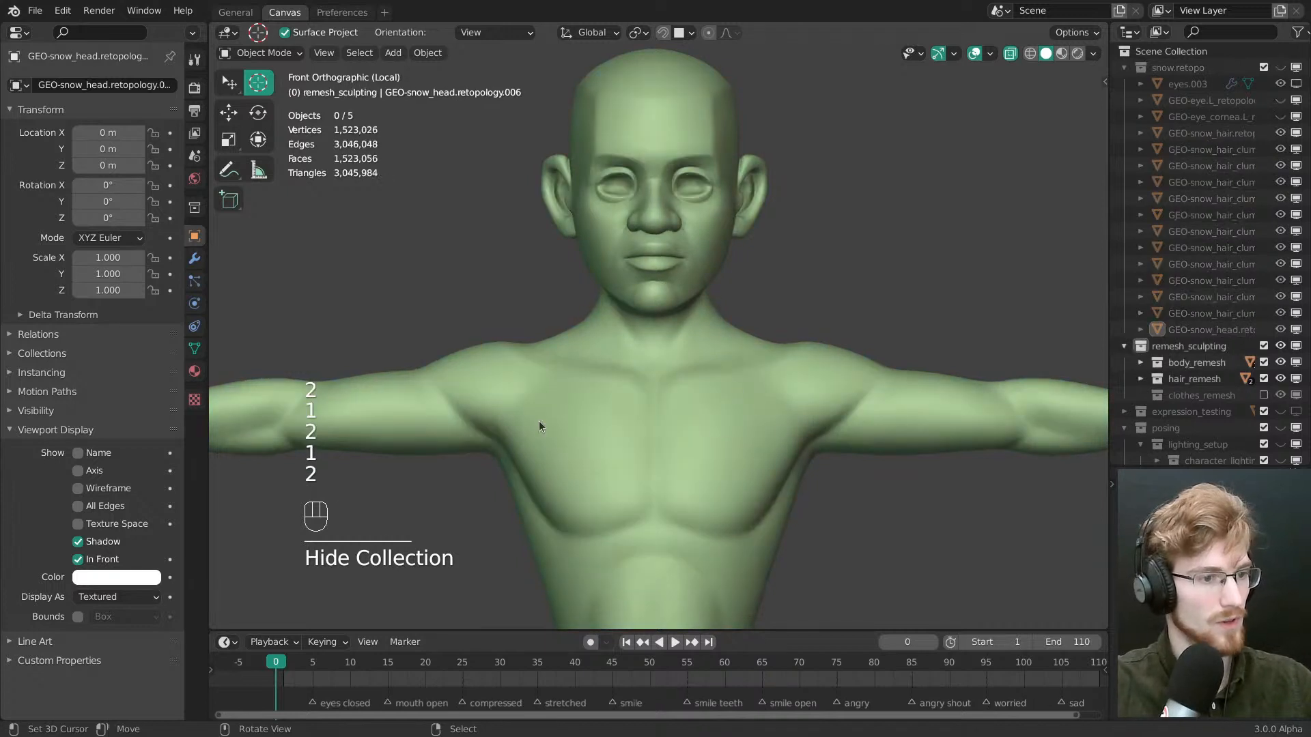
key(1)
Raise the retopologized body's viewport subdivision level to 2 and save the file
click(576, 417)
click(194, 260)
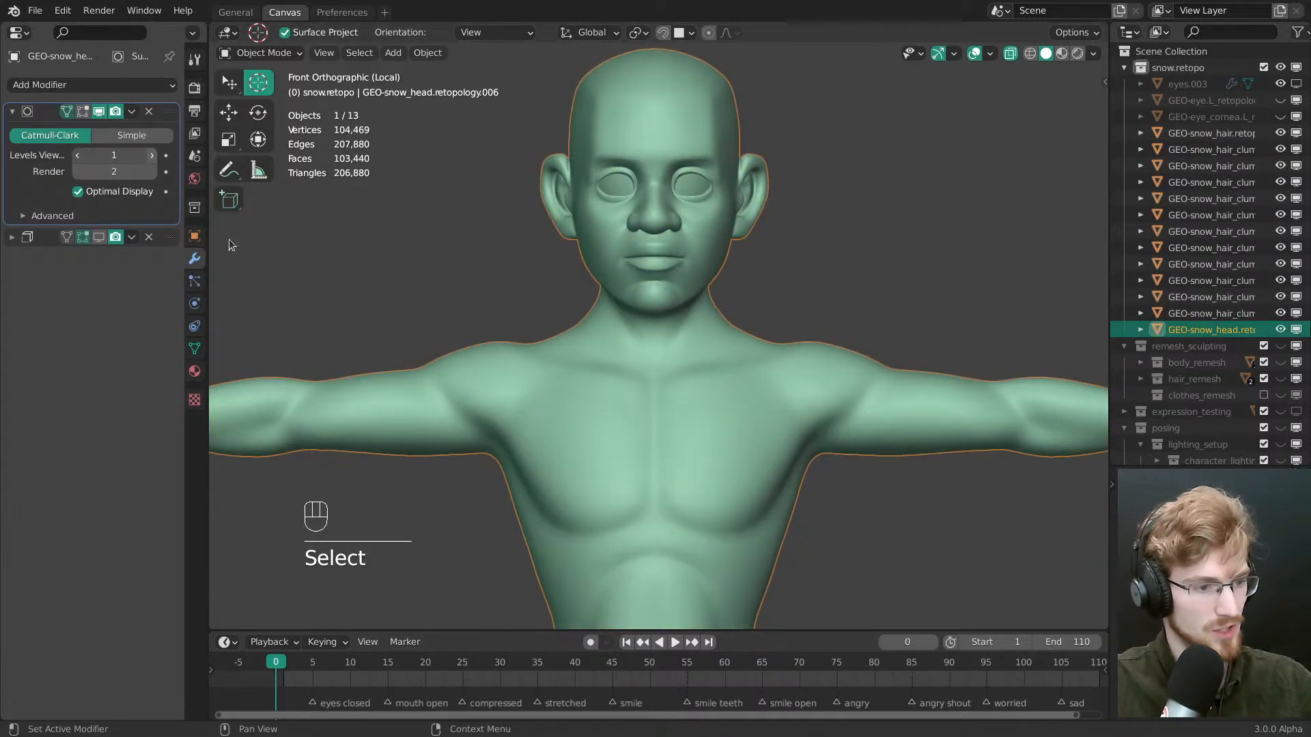
click(151, 156)
key(alt+a)
shift+middle_drag(770, 500, 755, 351)
shift+middle_drag(755, 351, 747, 386)
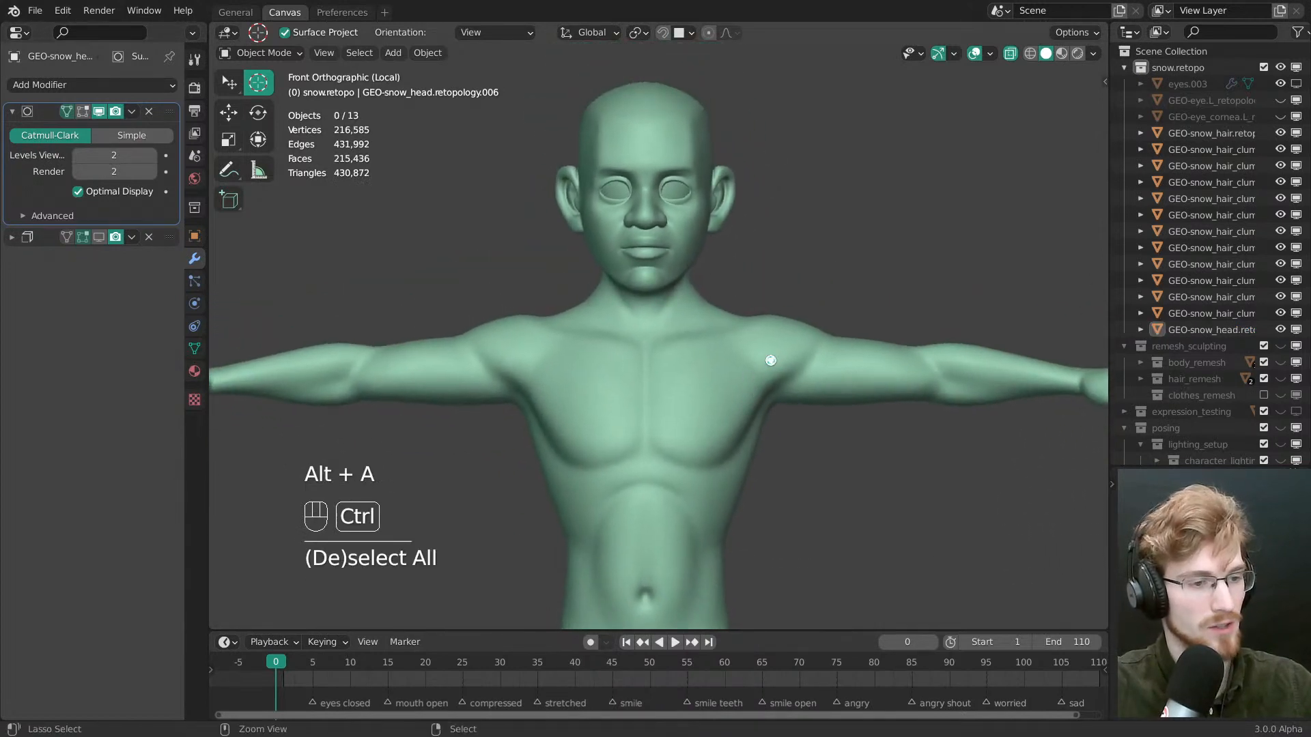
key(ctrl+s)
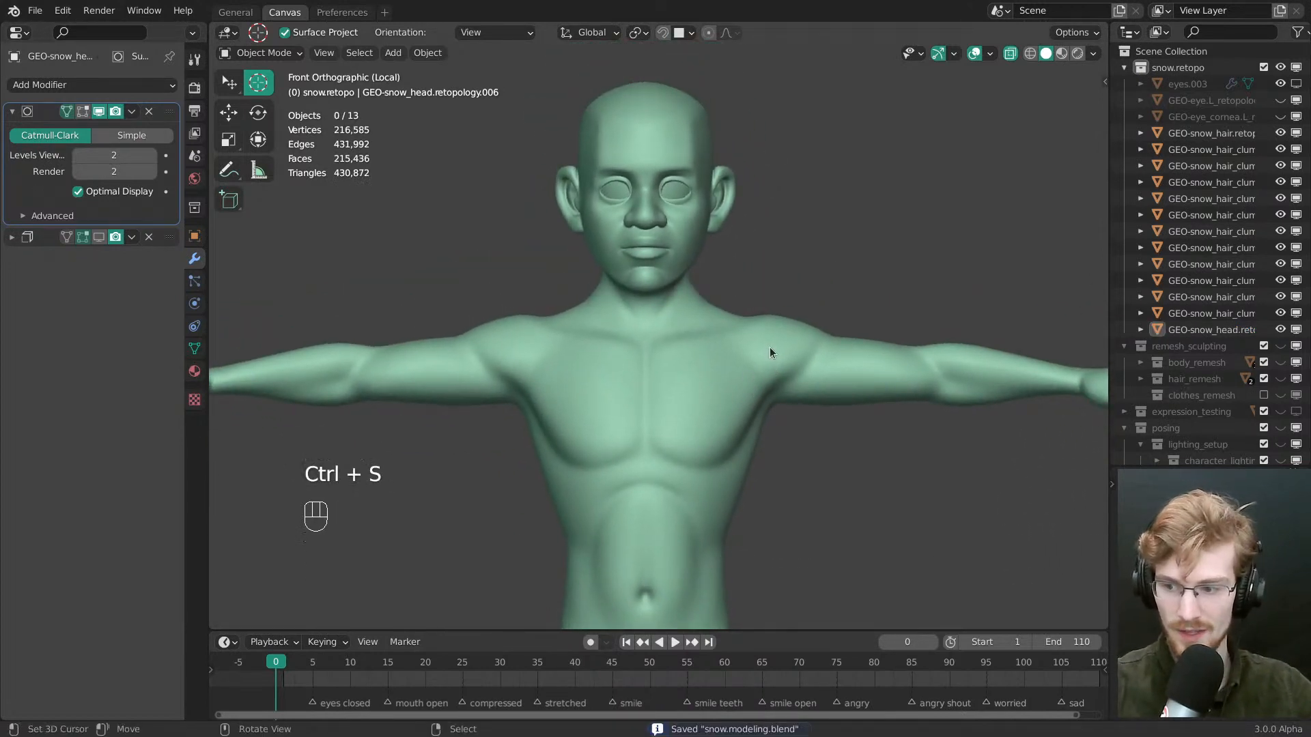
Compare the level 2 retopology with the sculpt from the front by alternating between the two collections
key(2)
key(1)
key(2)
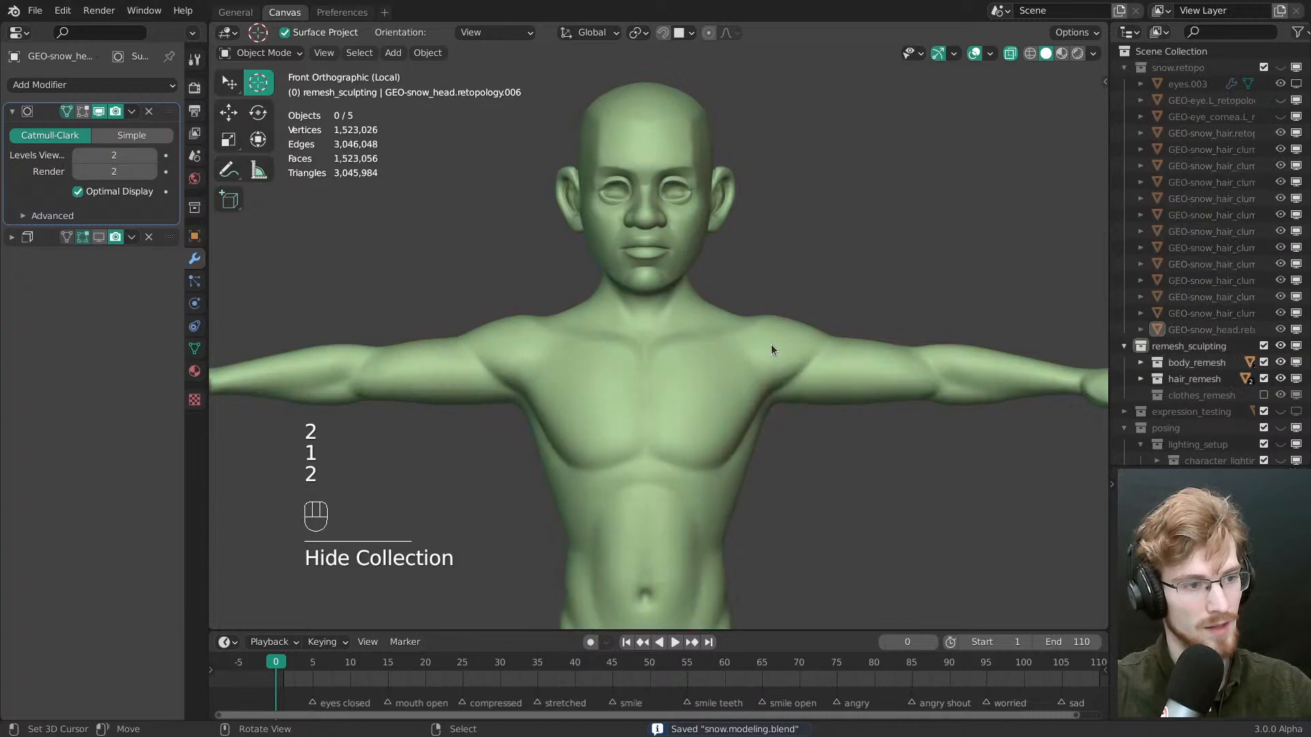
key(1)
key(2)
key(1)
key(2)
key(1)
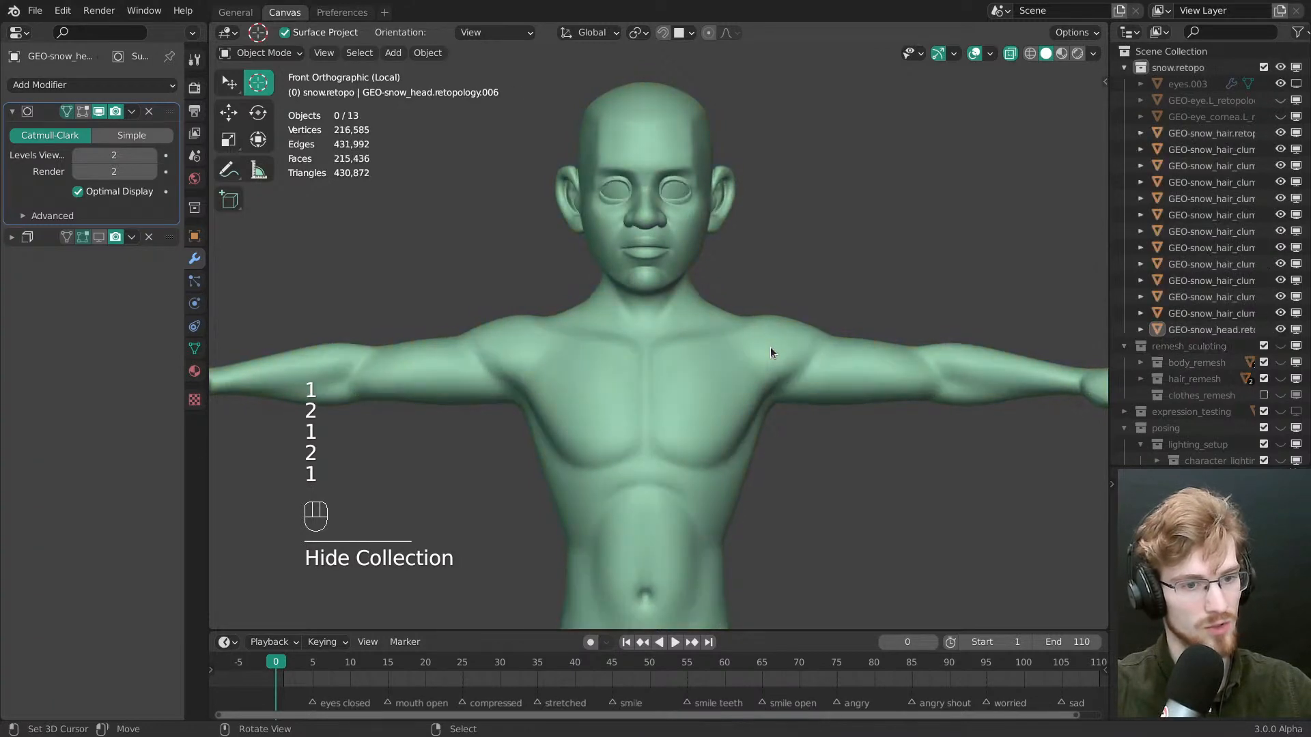
key(2)
key(1)
key(2)
key(1)
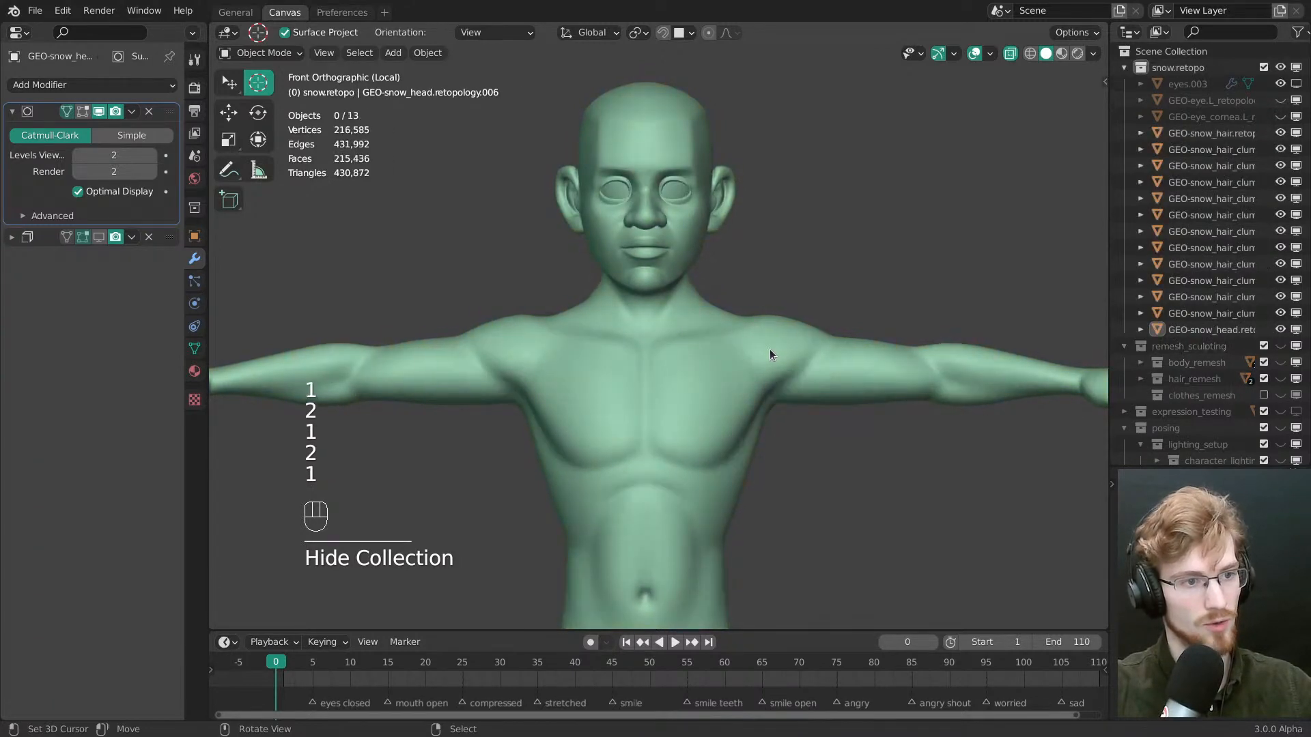
key(2)
Compare the retopology and the sculpt on the outstretched arm and on the head in angled and side views
shift+middle_drag(951, 360, 698, 301)
scroll(825, 316, up, 1)
key(2)
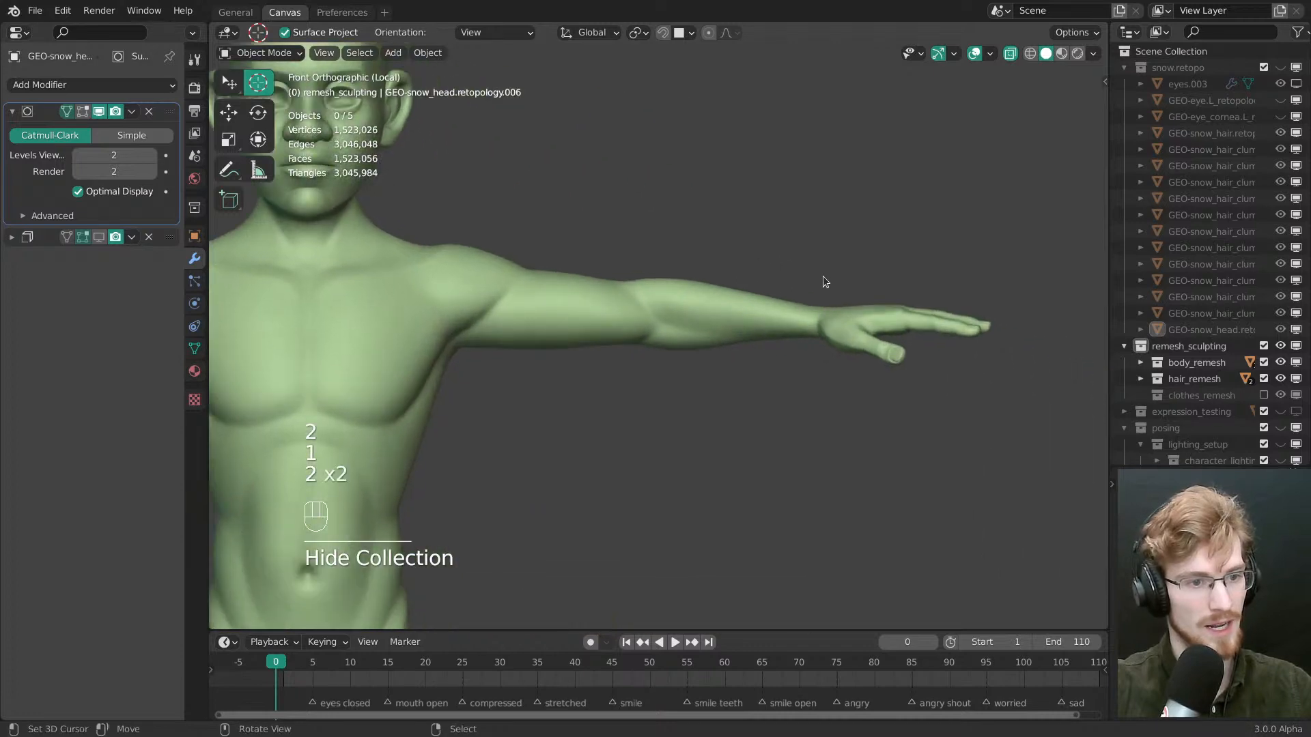
key(1)
middle_drag(817, 301, 718, 327)
key(2)
key(1)
key(2)
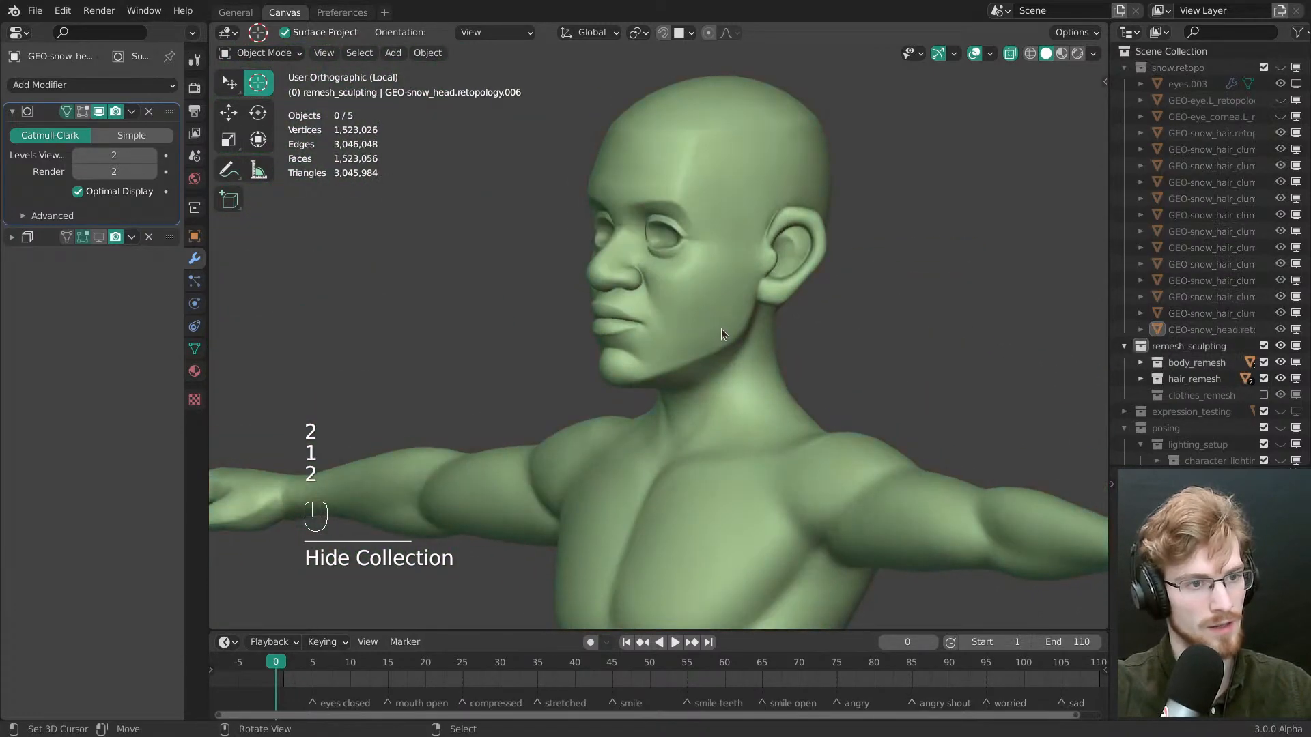
key(1)
key(2)
key(1)
alt+middle_click(748, 230)
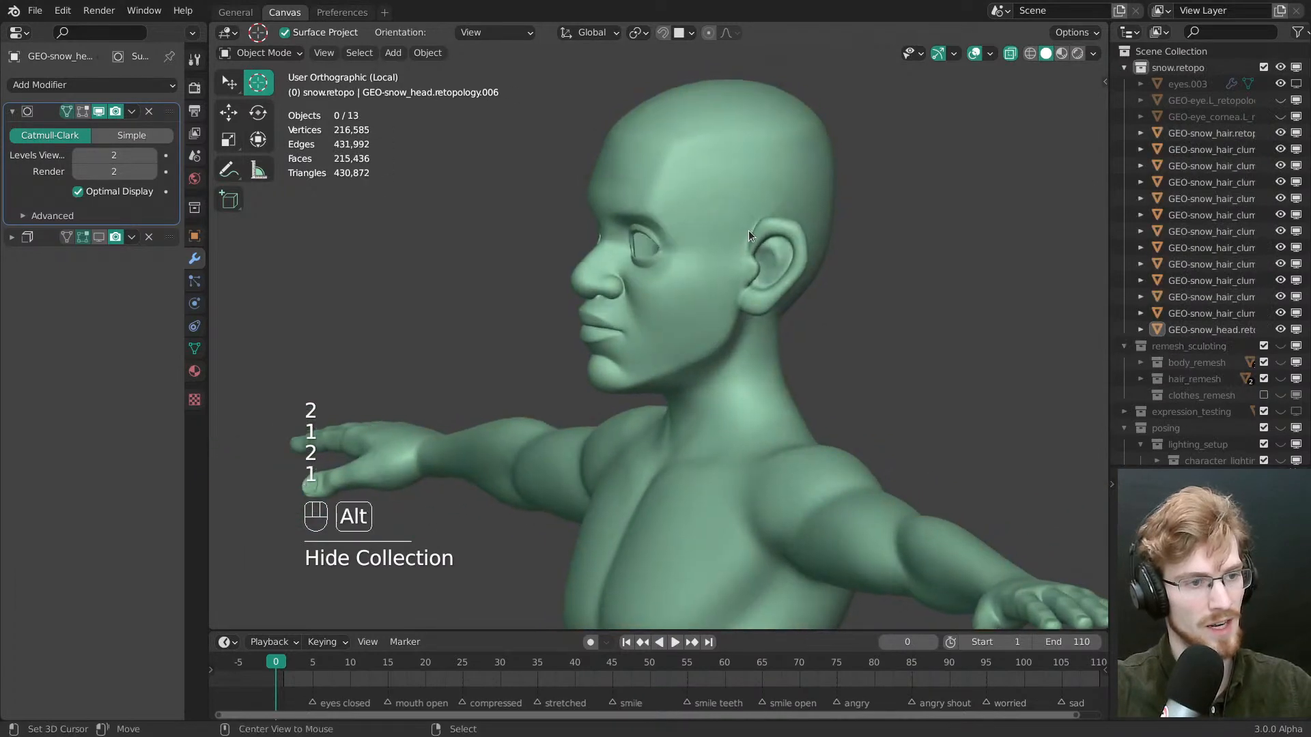
ctrl+middle_drag(749, 231, 667, 353)
key(2)
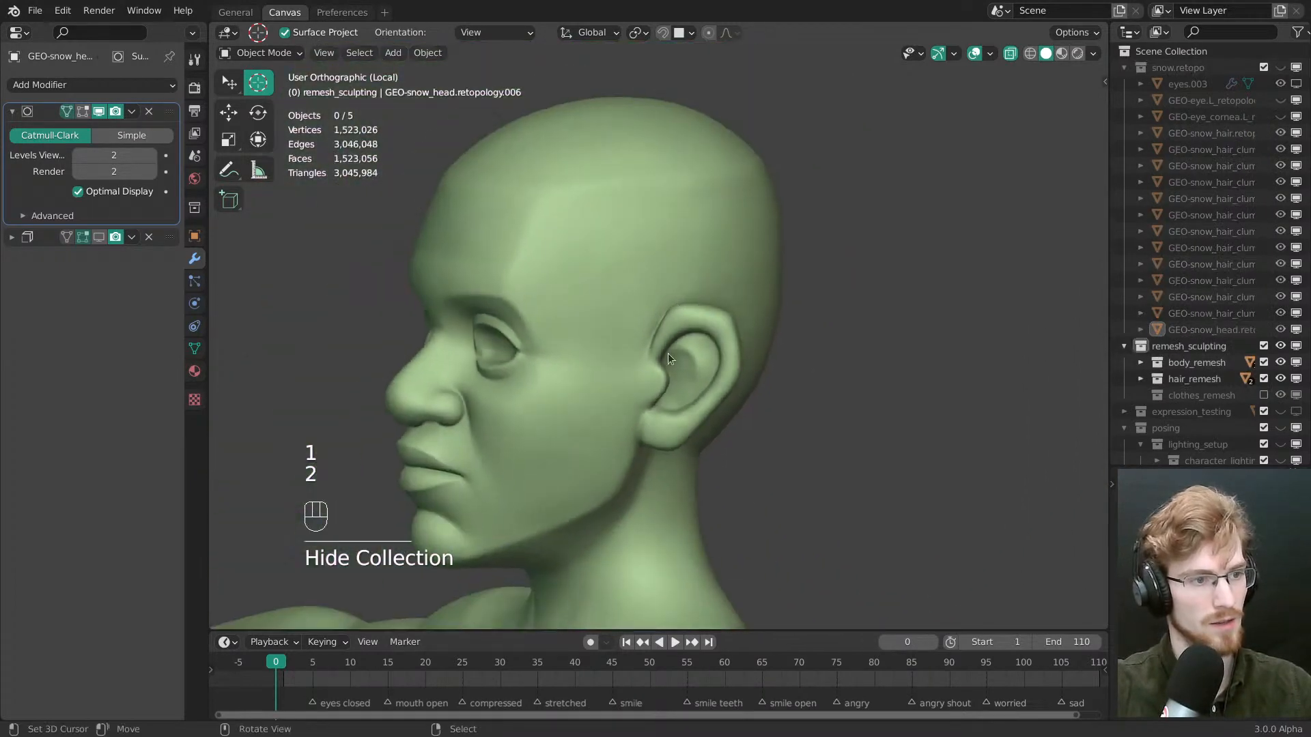
key(1)
Compare both versions close up at the ear, then select the retopologized head and switch to Sculpt Mode
middle_drag(563, 288, 635, 306)
scroll(636, 238, up, 3)
mouse_move(655, 303)
ctrl+middle_down()
mouse_move(672, 363)
mouse_move(654, 304)
mouse_move(699, 355)
mouse_move(653, 386)
mouse_move(723, 370)
mouse_move(689, 336)
ctrl+middle_up()
key(2)
key(1)
shift+click(692, 361)
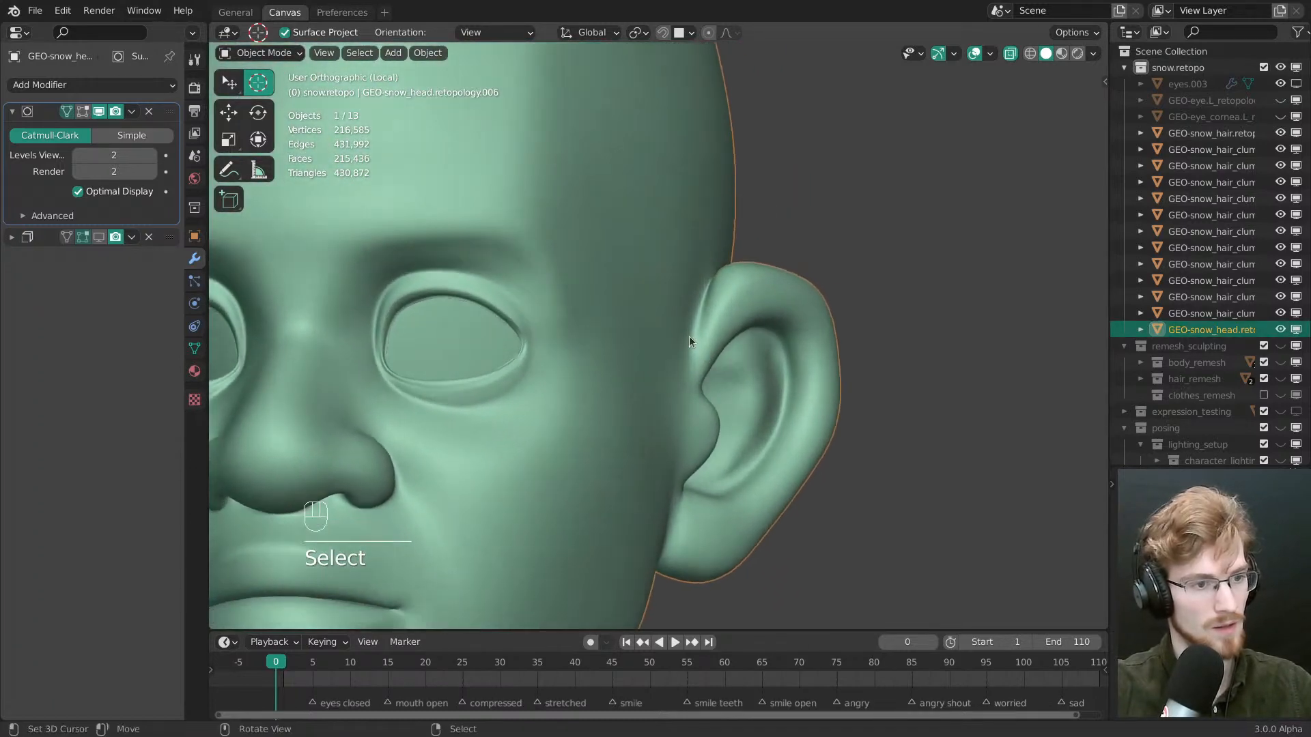
key(Tab)
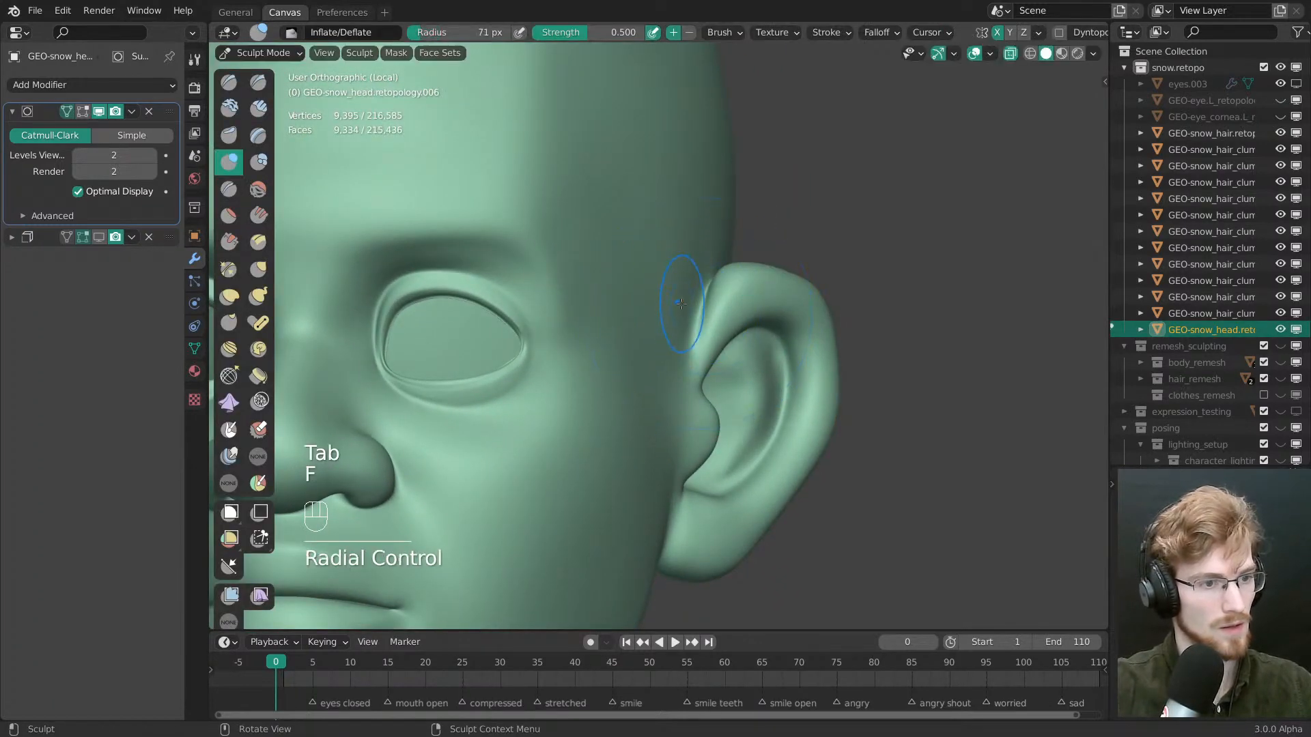
Activate the Grab brush and apply the Curvature shading preset to the viewport
key(g)
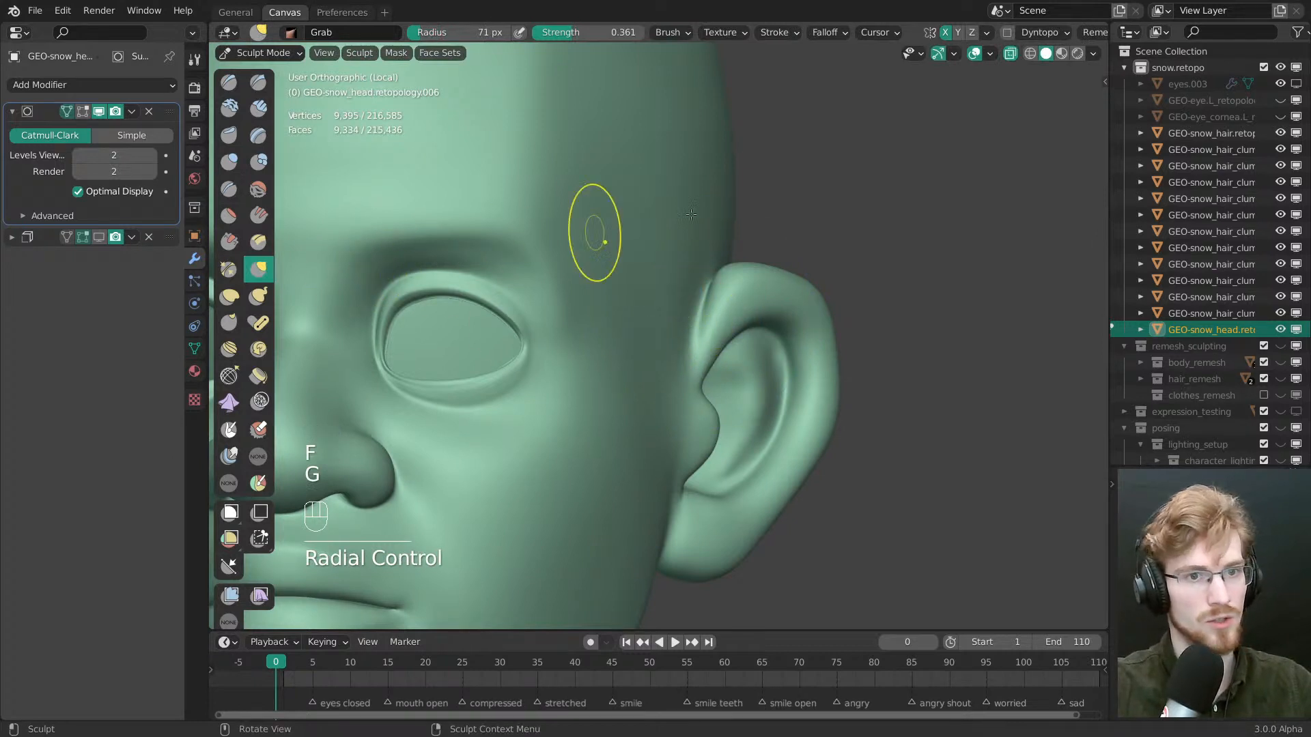
click(1093, 54)
click(1087, 164)
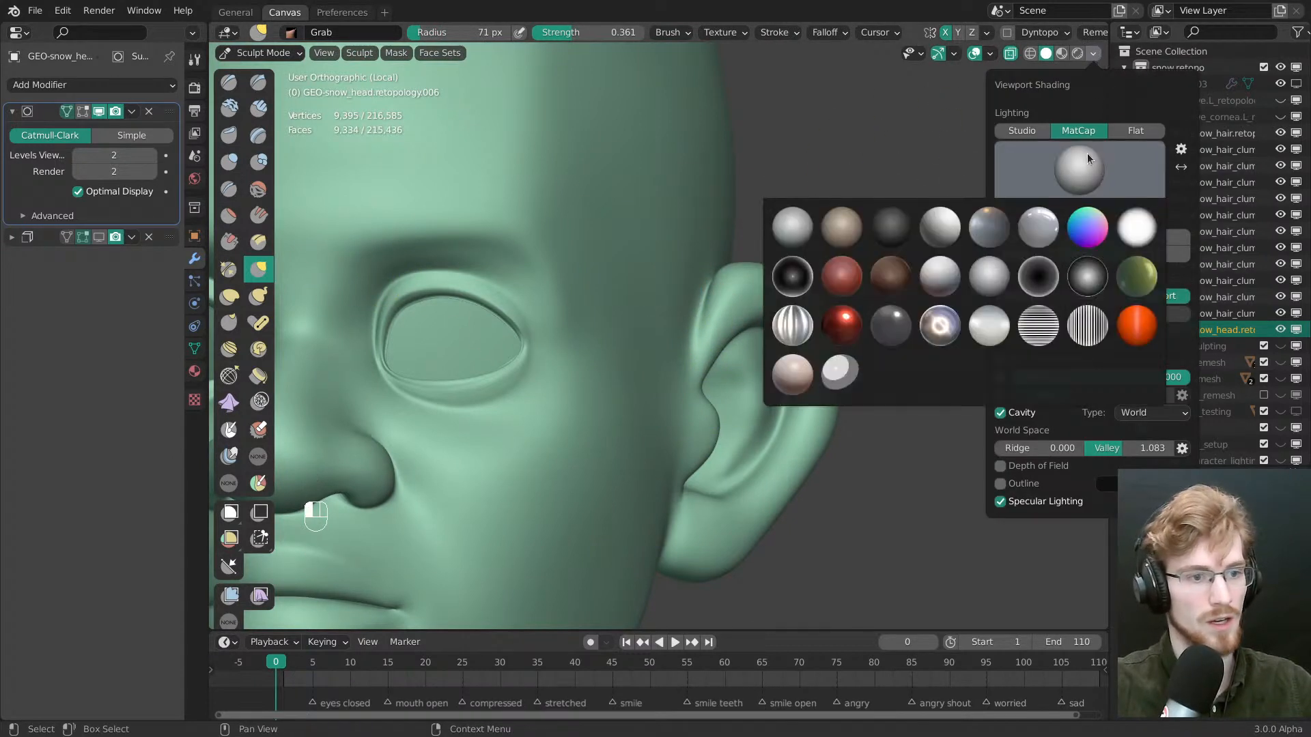
key(alt+z)
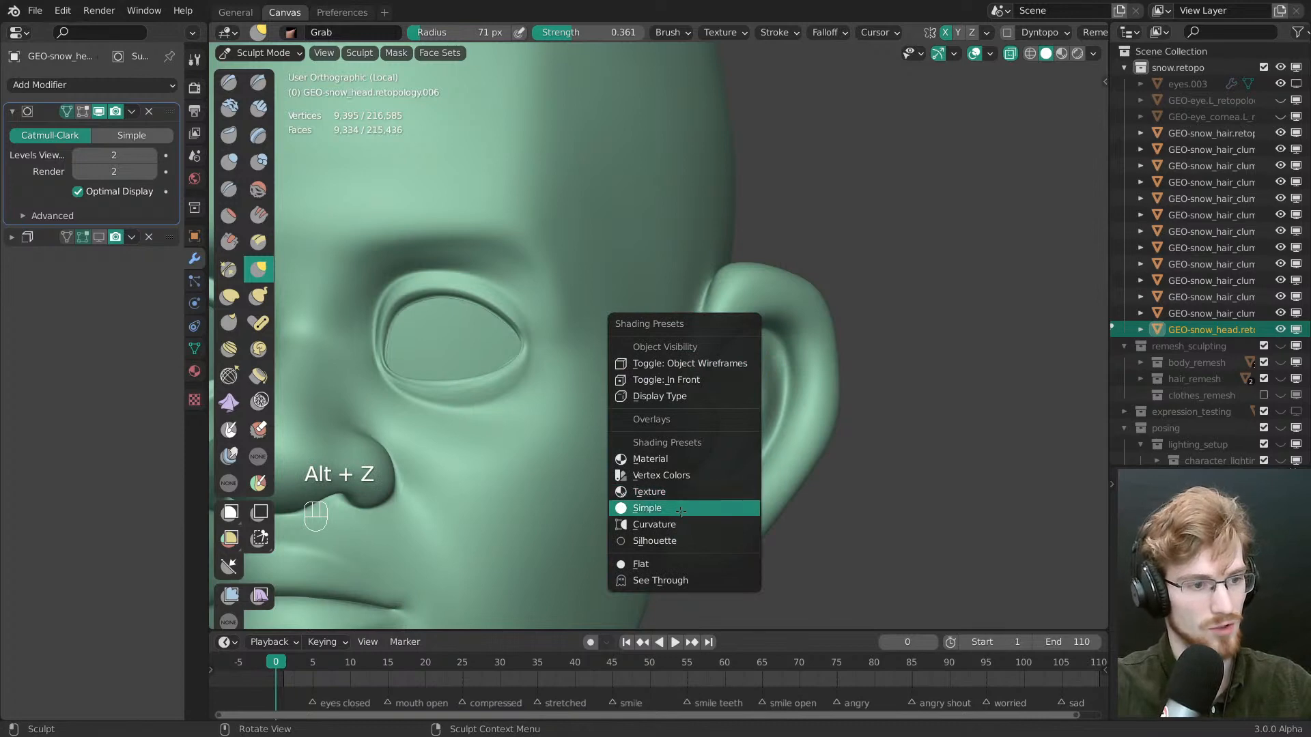
click(654, 524)
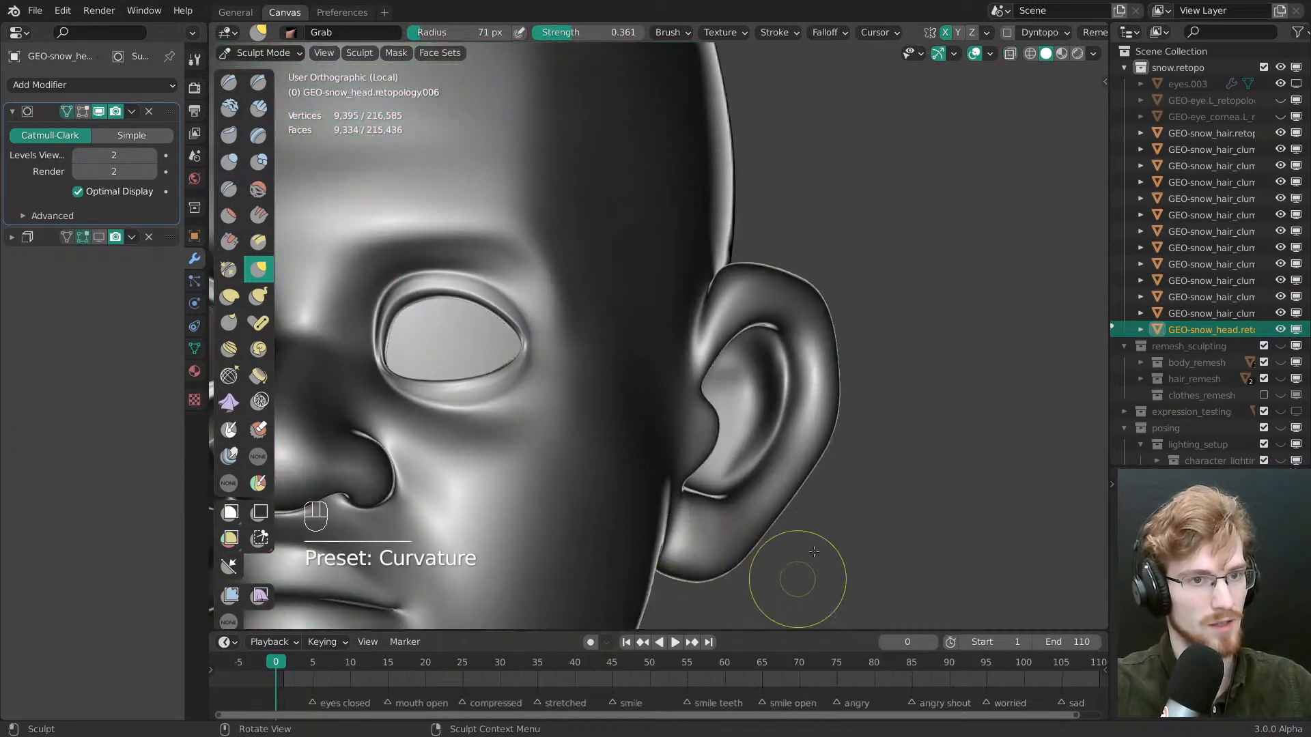
Try a plain grey matcap on the head, return to the curvature-style matcap and view the whole face
click(1093, 53)
click(1079, 169)
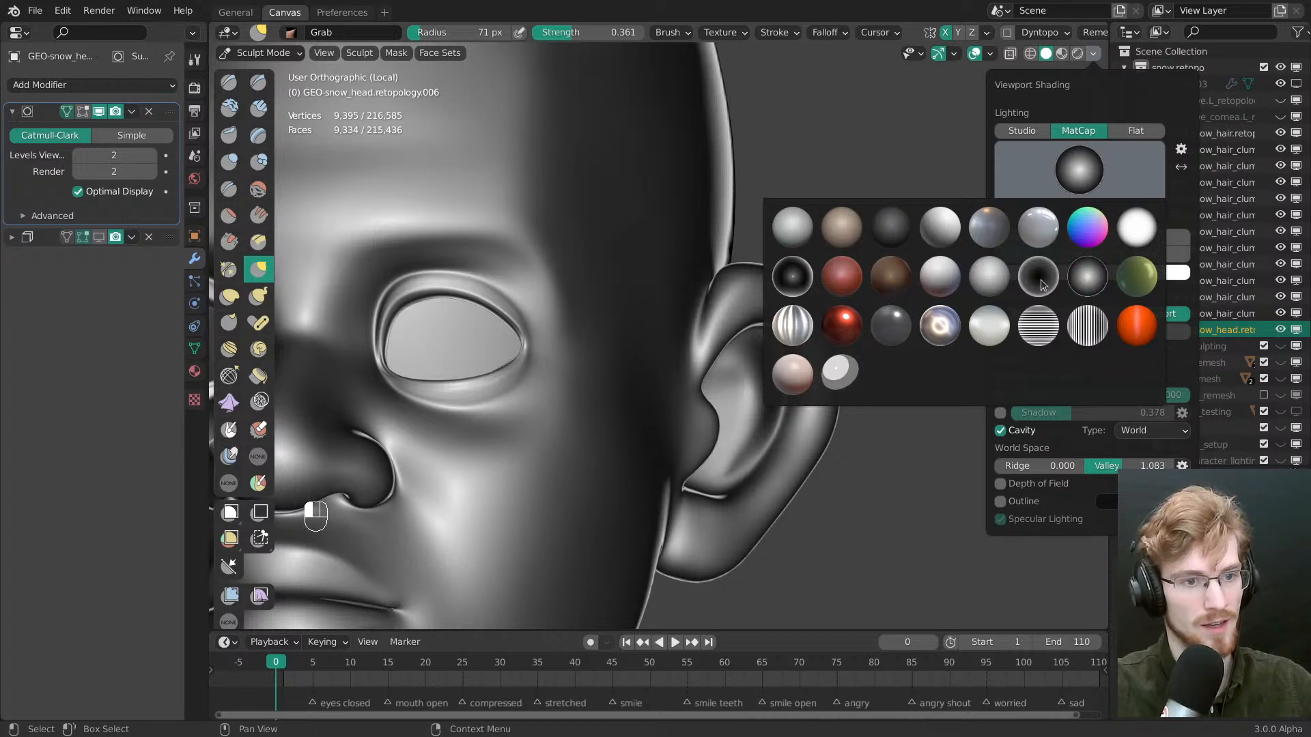
click(987, 282)
click(1087, 167)
click(1087, 274)
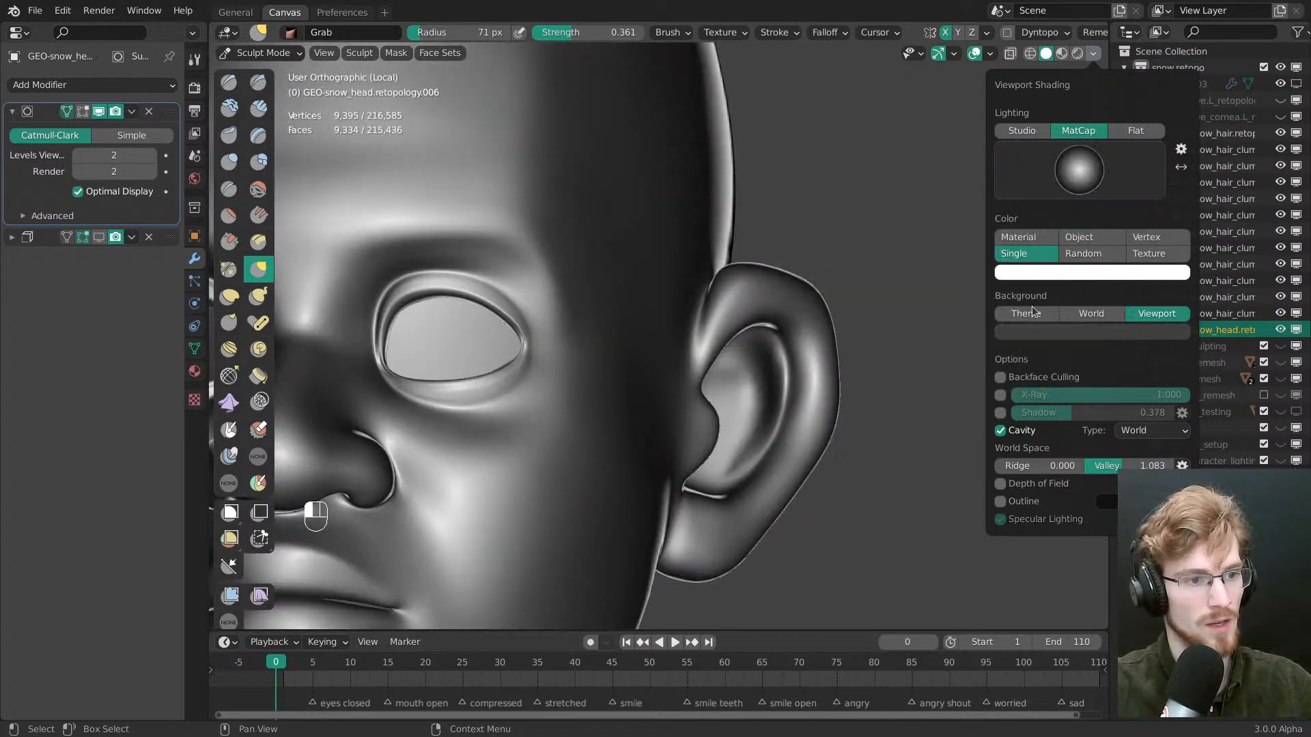
middle_drag(645, 387, 618, 347)
scroll(795, 403, down, 3)
shift+middle_drag(618, 346, 893, 364)
scroll(703, 372, up, 2)
Try other grey matcaps on the head, including basic_dark, and set the viewport matcap to Custom Default
click(1093, 53)
click(1081, 170)
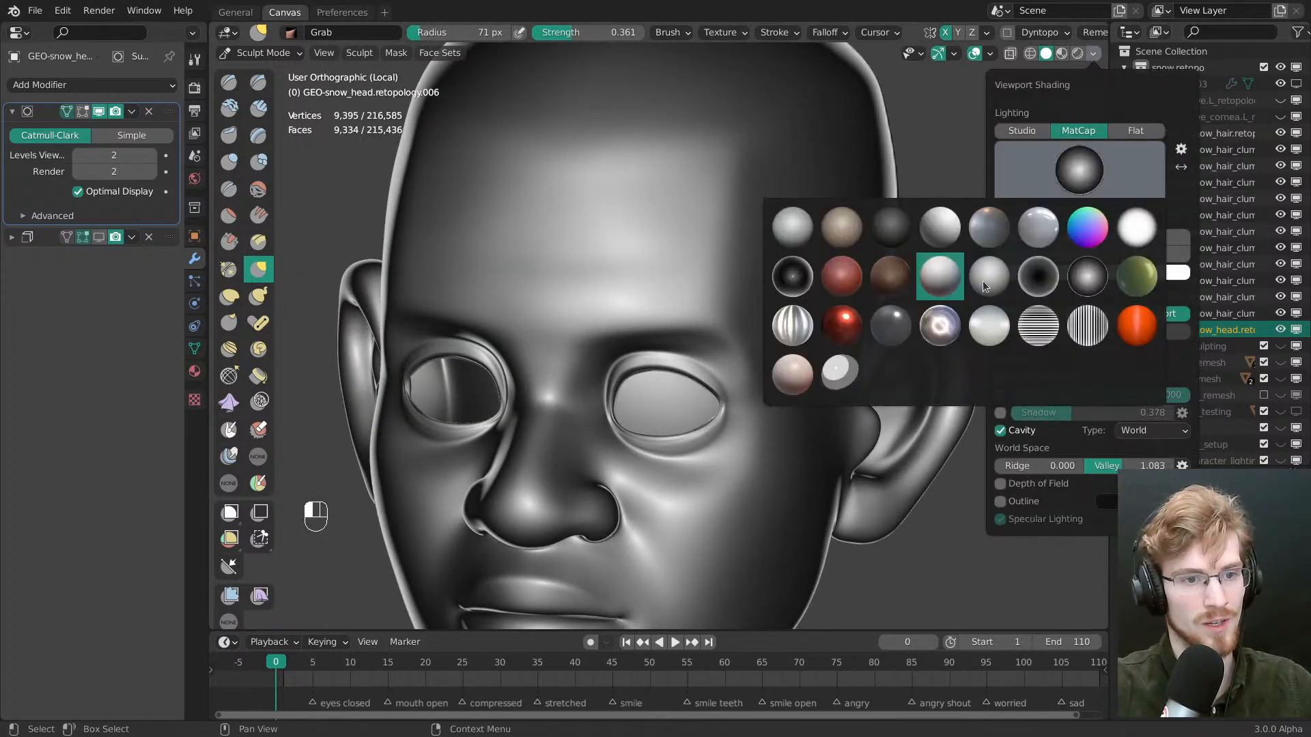
click(981, 281)
click(1096, 53)
click(1062, 169)
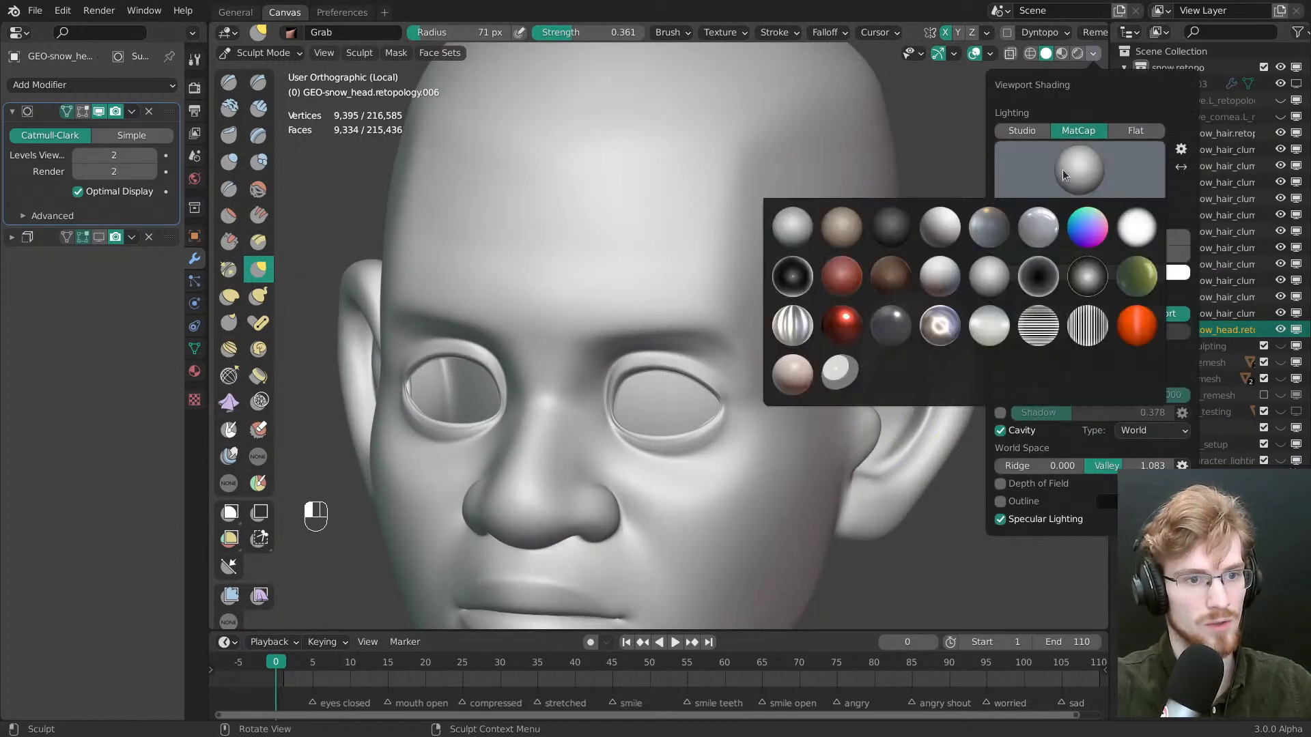
click(875, 228)
middle_drag(912, 329, 1036, 97)
click(1095, 53)
click(1062, 170)
click(998, 265)
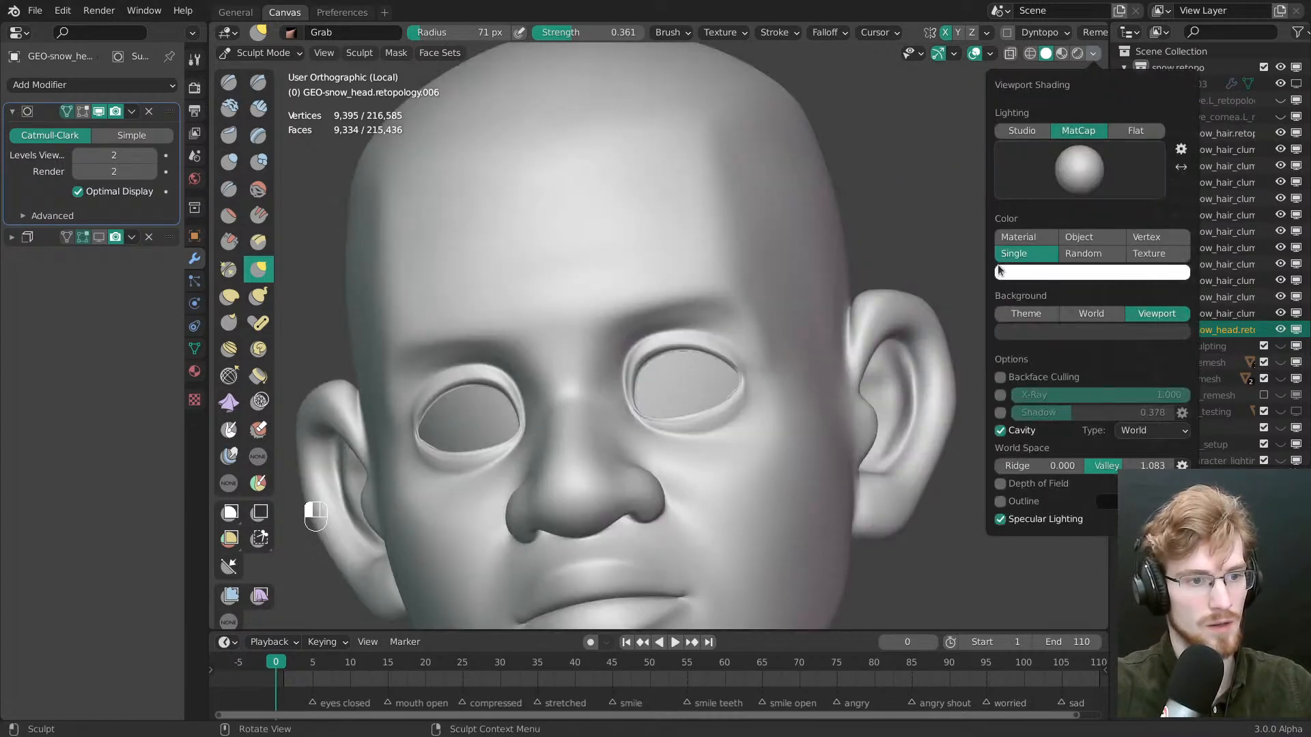
Set the Grab brush radius to 80 px and check the temple and ear at viewport subdivision levels 1 and 2
mouse_move(997, 264)
middle_down()
mouse_move(758, 390)
mouse_move(707, 328)
mouse_move(772, 284)
mouse_move(763, 301)
middle_up()
key(f)
click(763, 301)
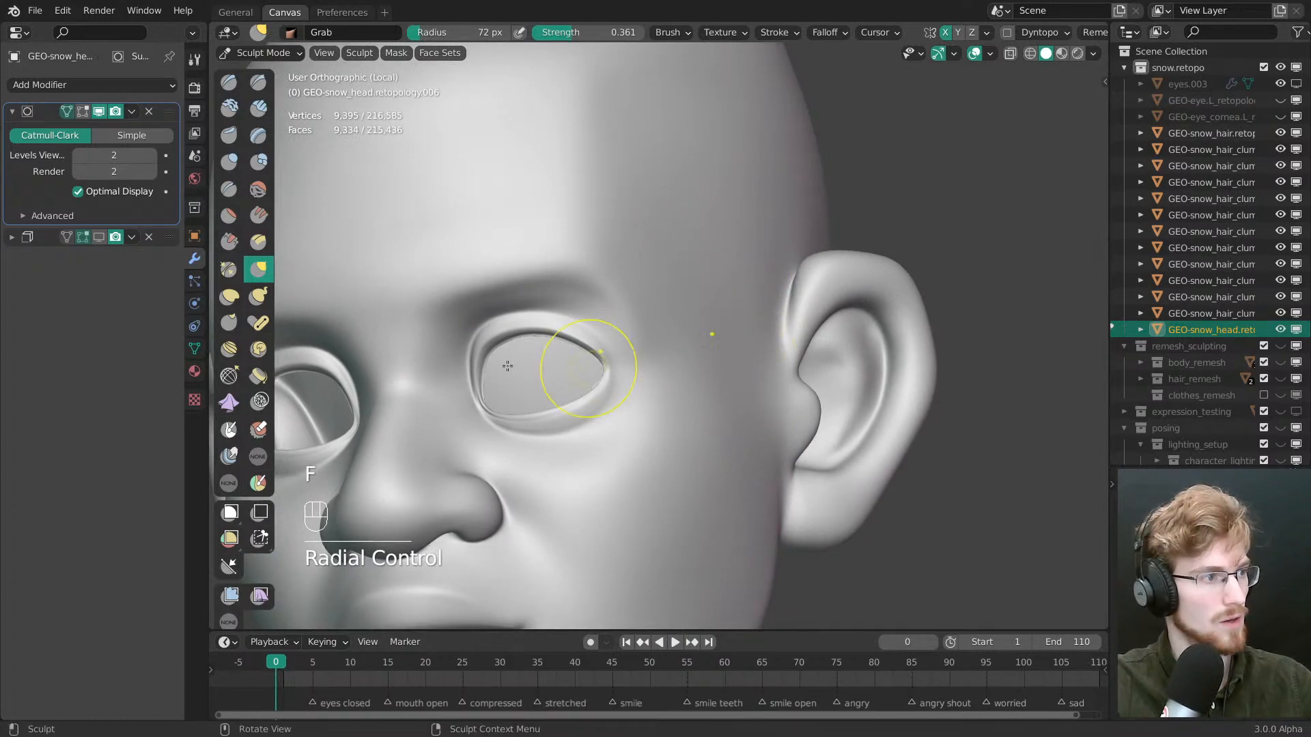
click(77, 156)
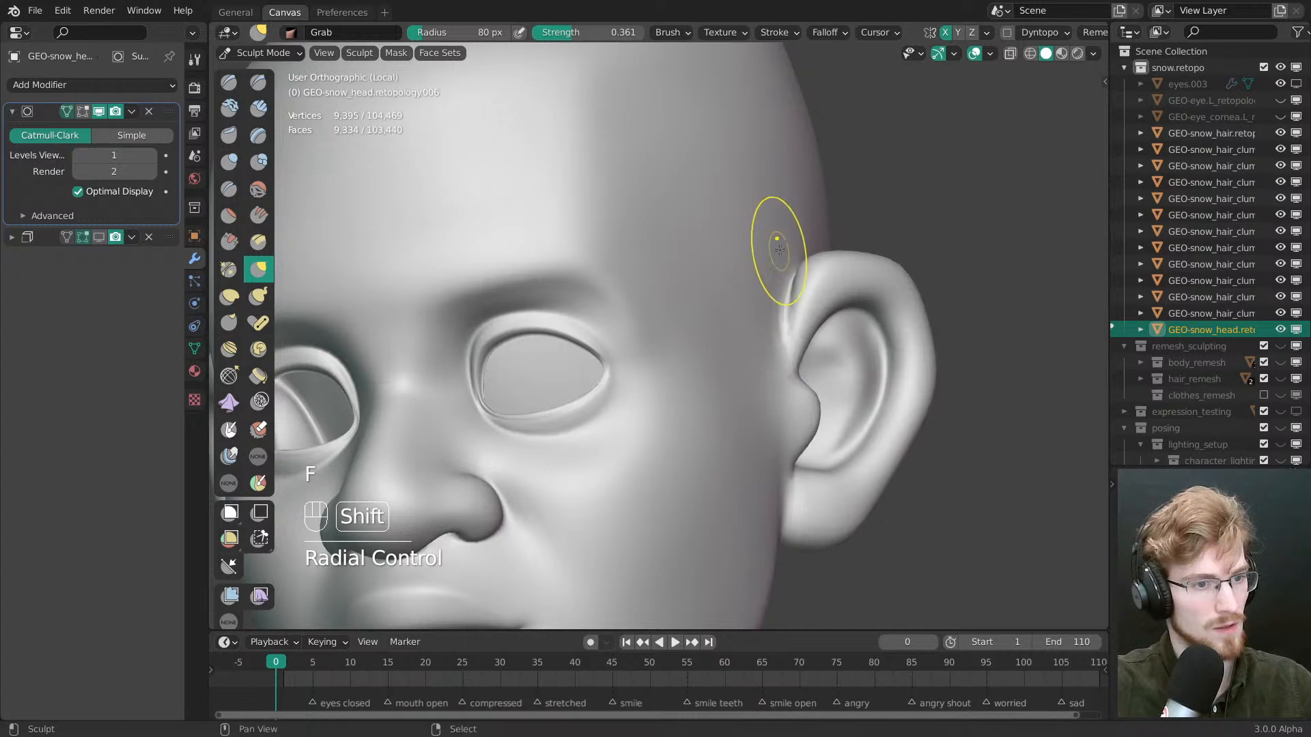
middle_drag(779, 249, 749, 309)
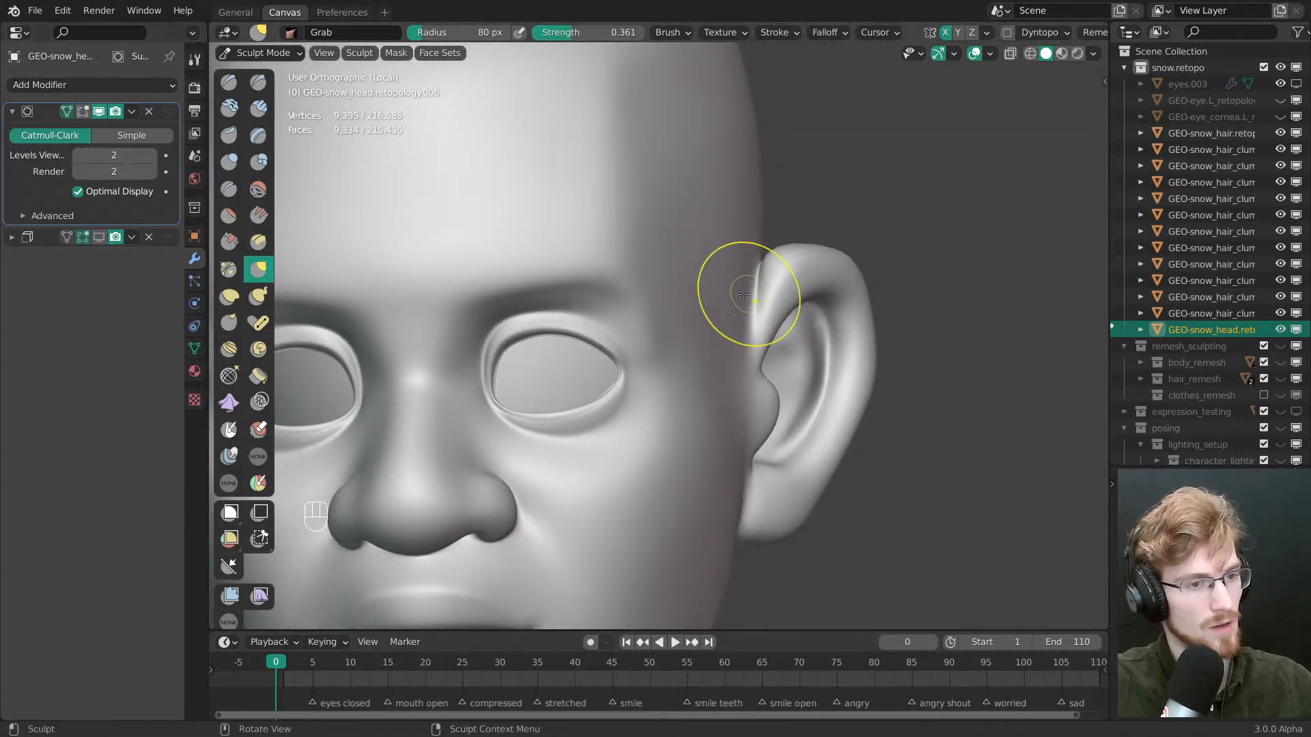
Switch to the Smooth brush, set its strength to 0.503 and save the file
click(259, 188)
key(shift+f)
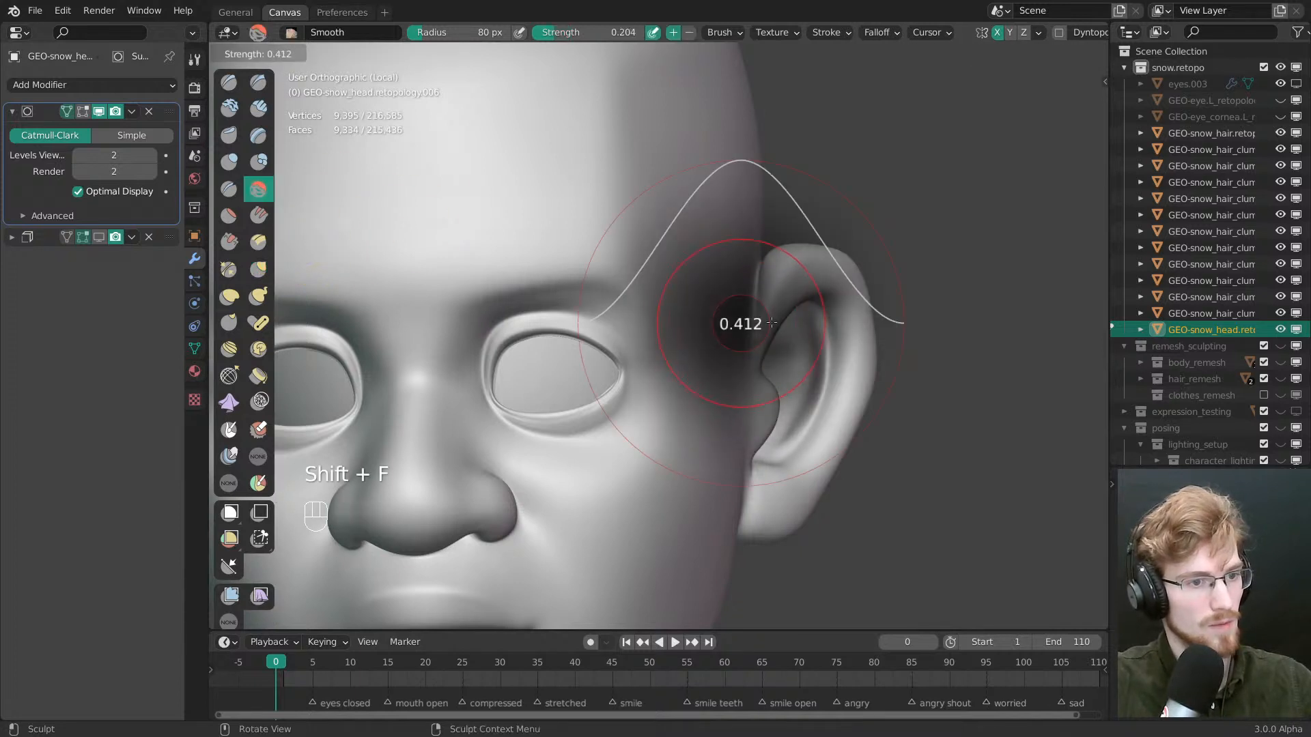
click(758, 300)
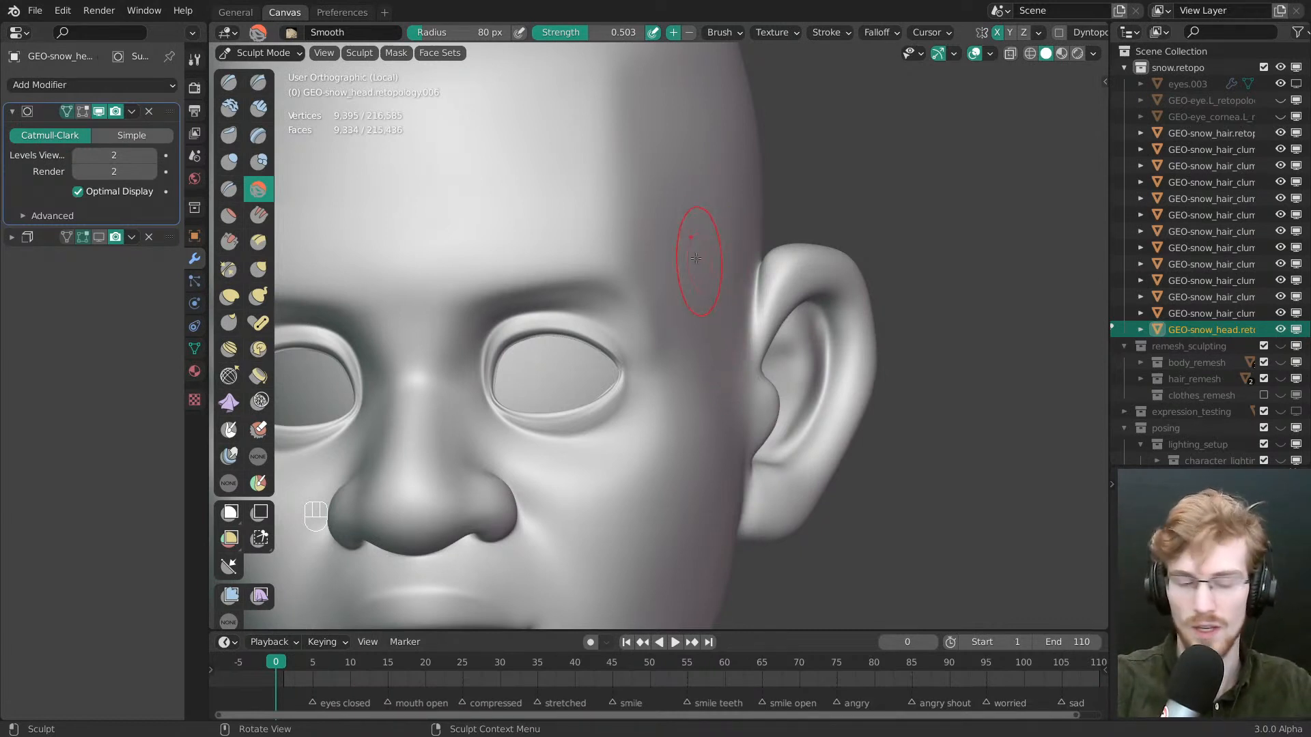
shift+middle_drag(667, 275, 710, 274)
ctrl+middle_drag(710, 274, 717, 274)
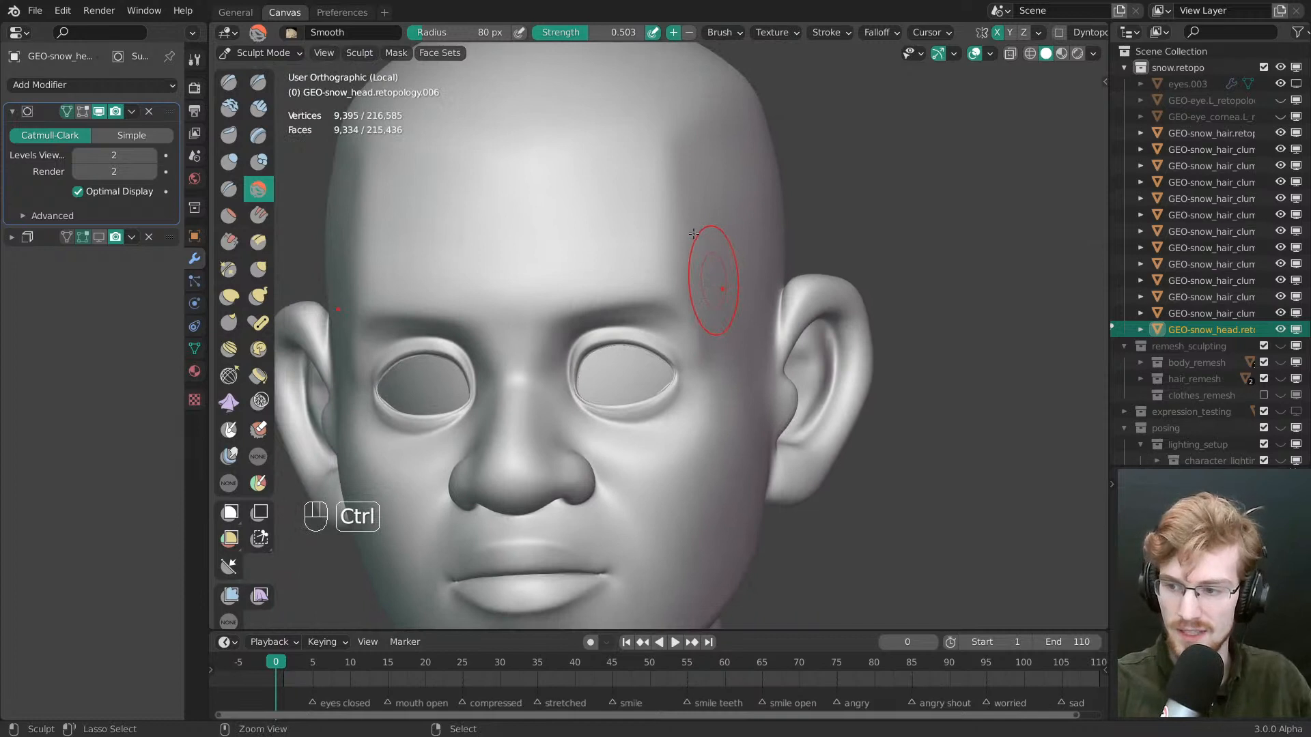
key(ctrl+s)
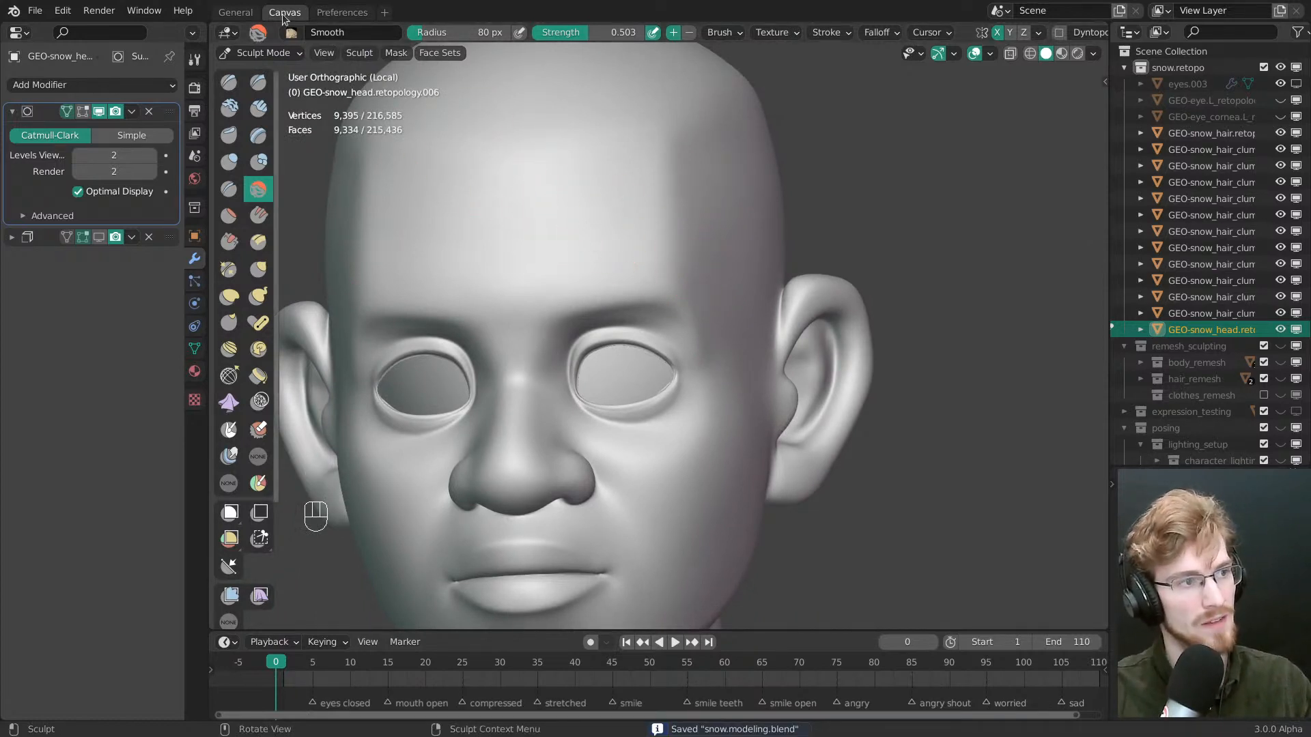
Add an Animation workspace named My WOrkspace and open the default settings options for saving a startup file
middle_drag(535, 389, 689, 434)
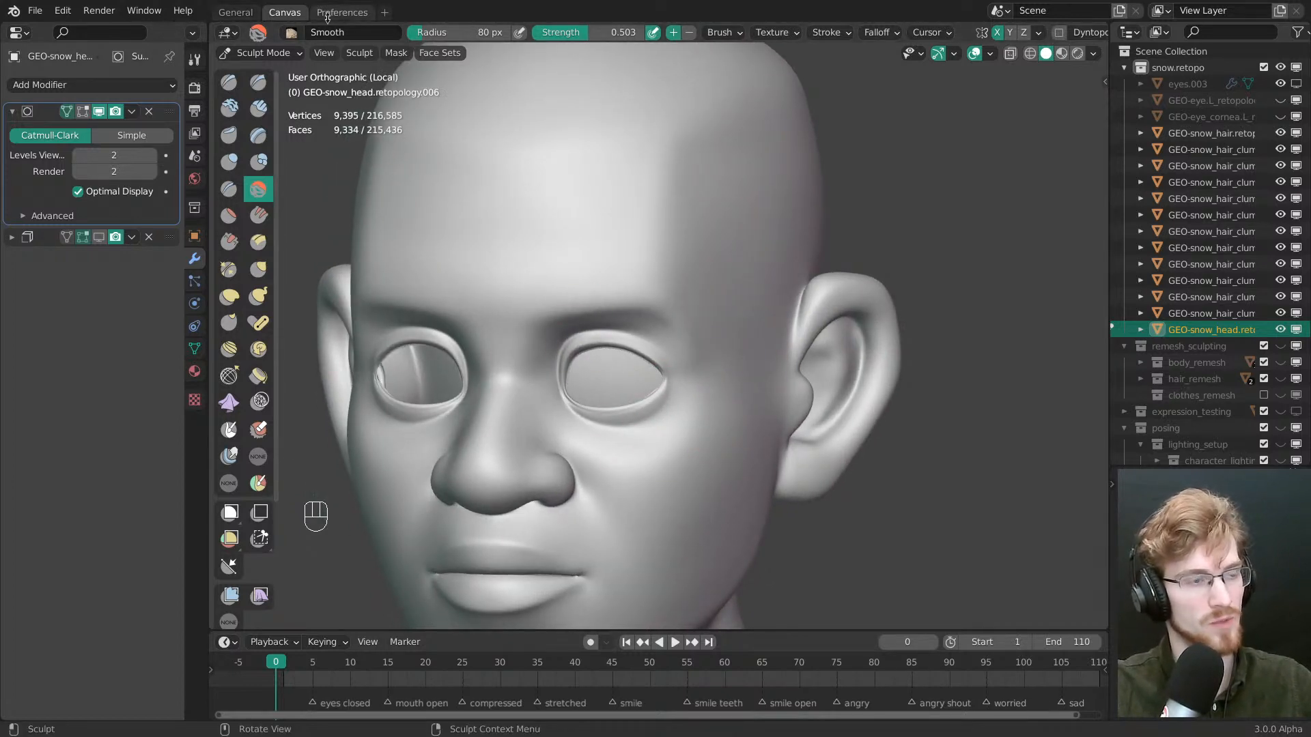
middle_drag(771, 383, 566, 229)
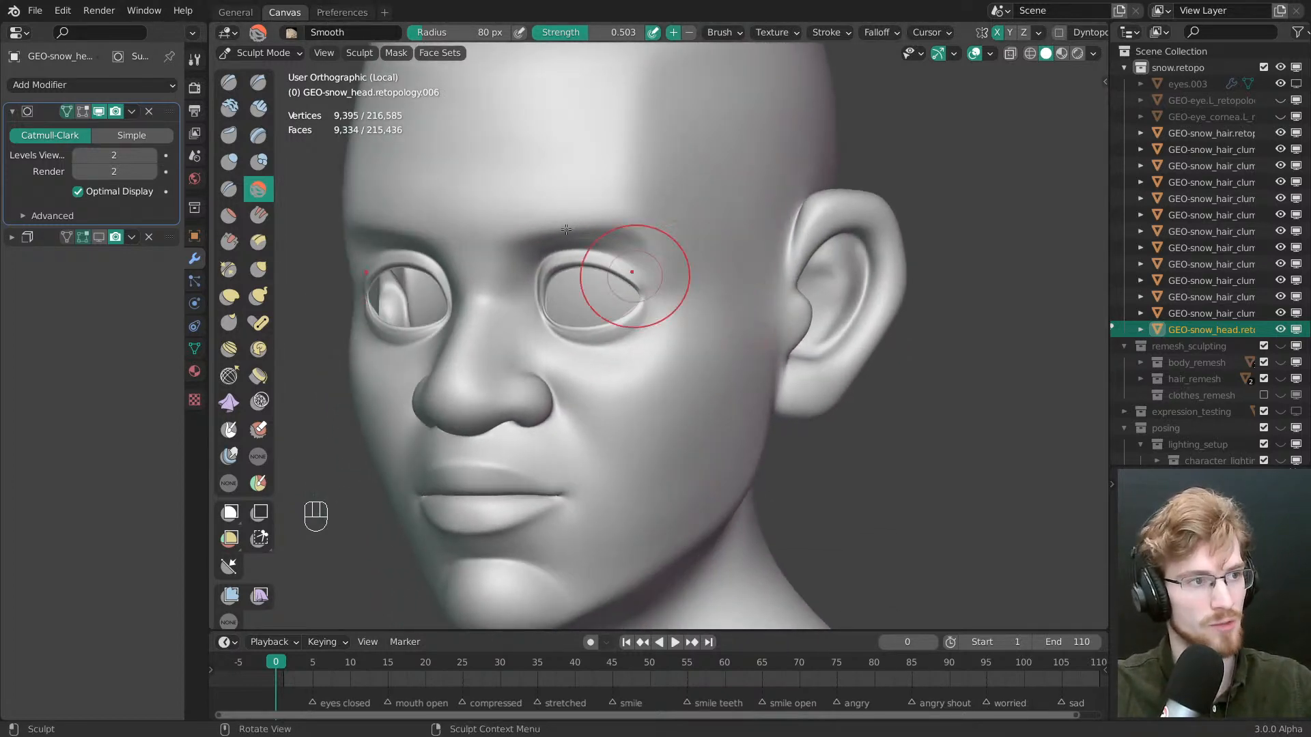
click(379, 11)
mouse_move(367, 41)
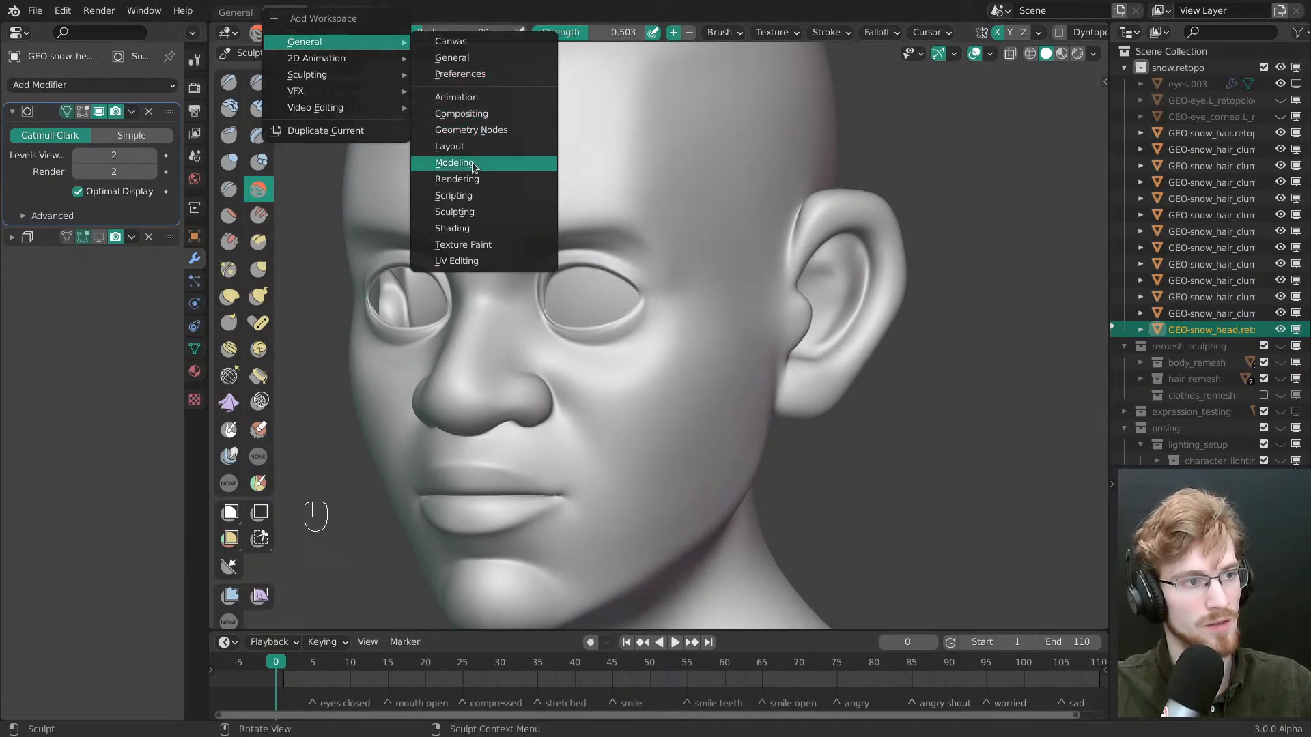
click(464, 98)
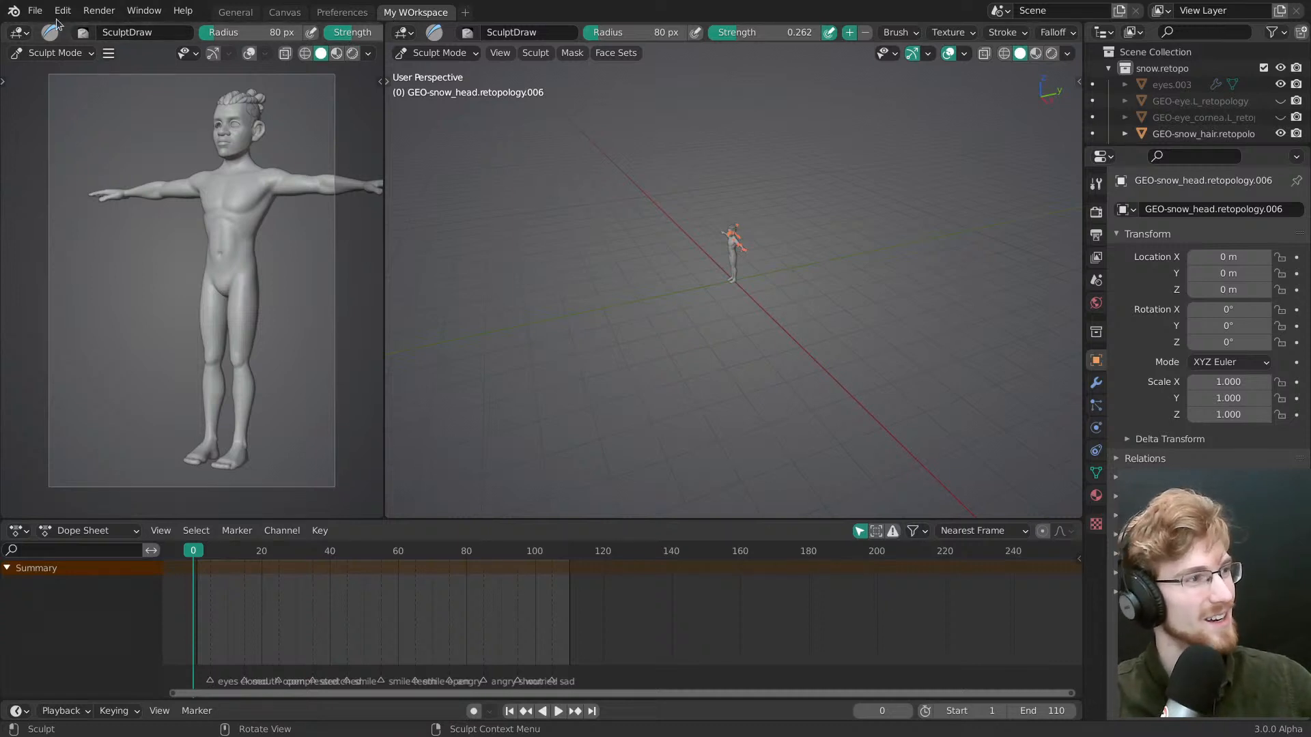
click(35, 10)
mouse_move(89, 308)
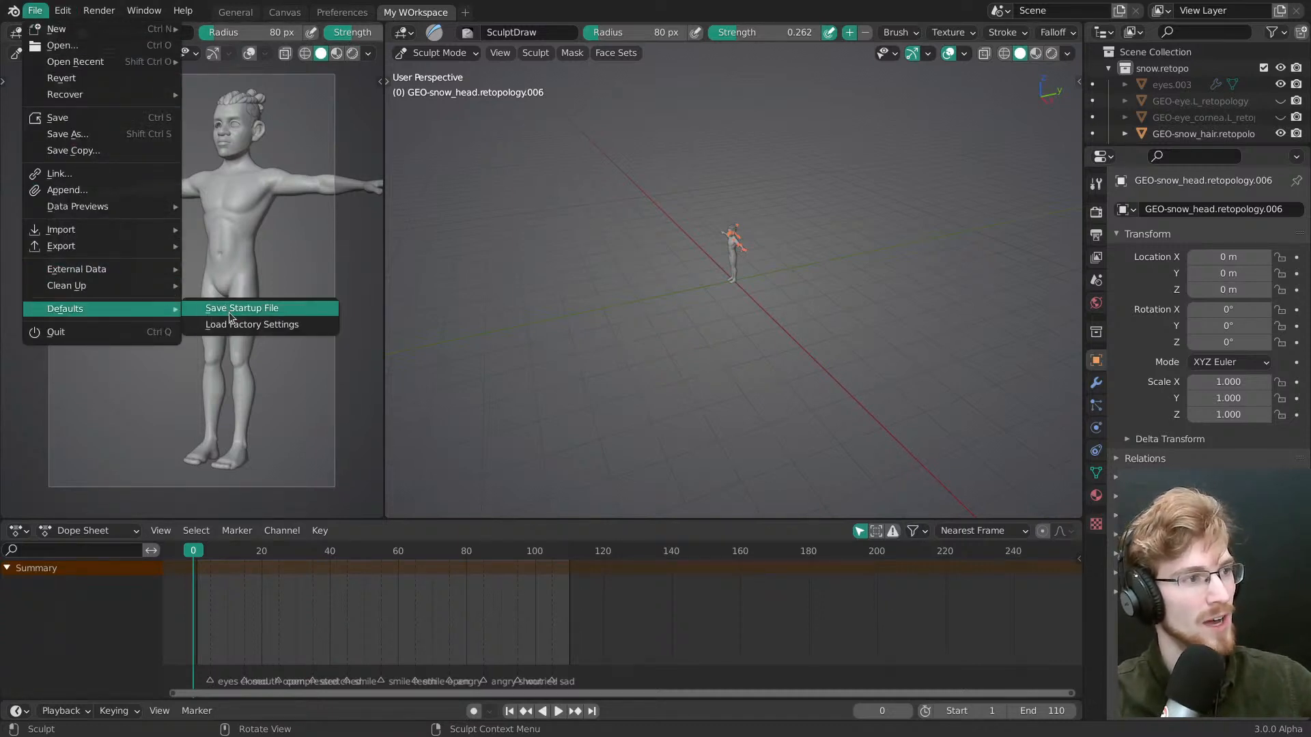
Delete the My WOrkspace workspace and return to the Canvas workspace
right_click(418, 12)
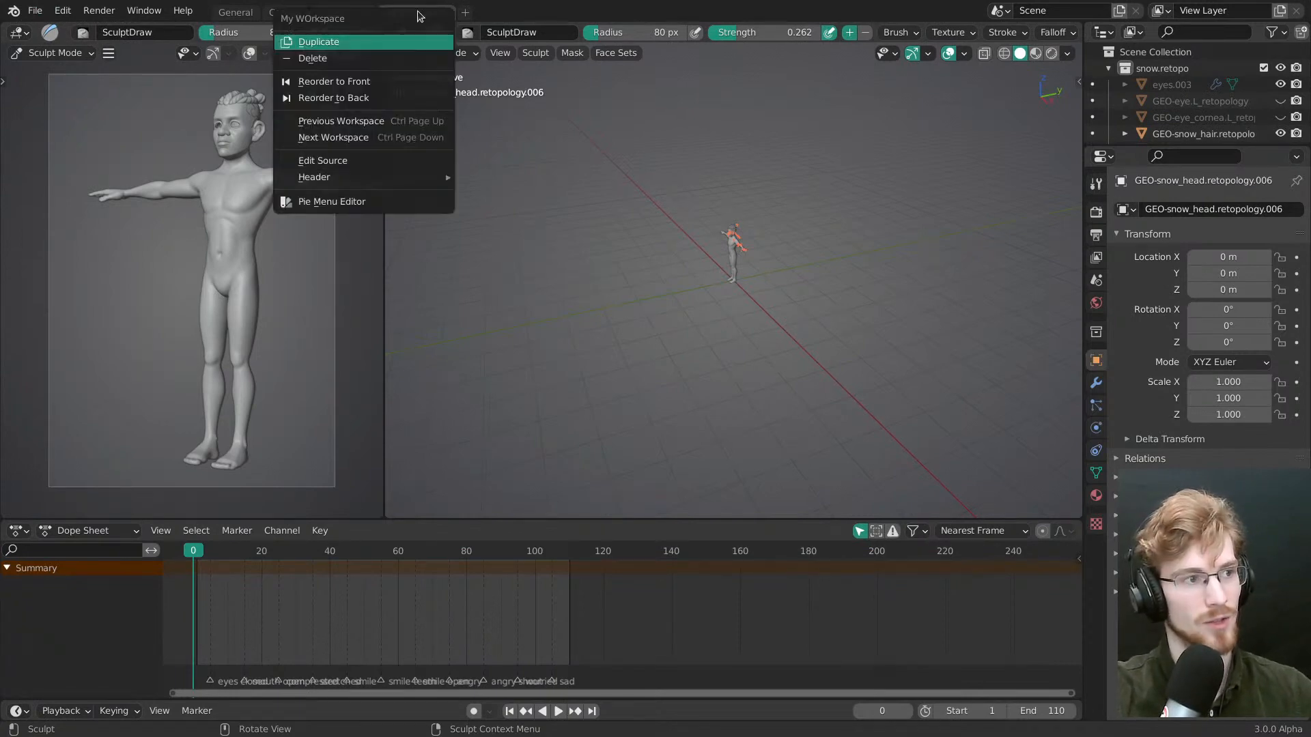
click(389, 61)
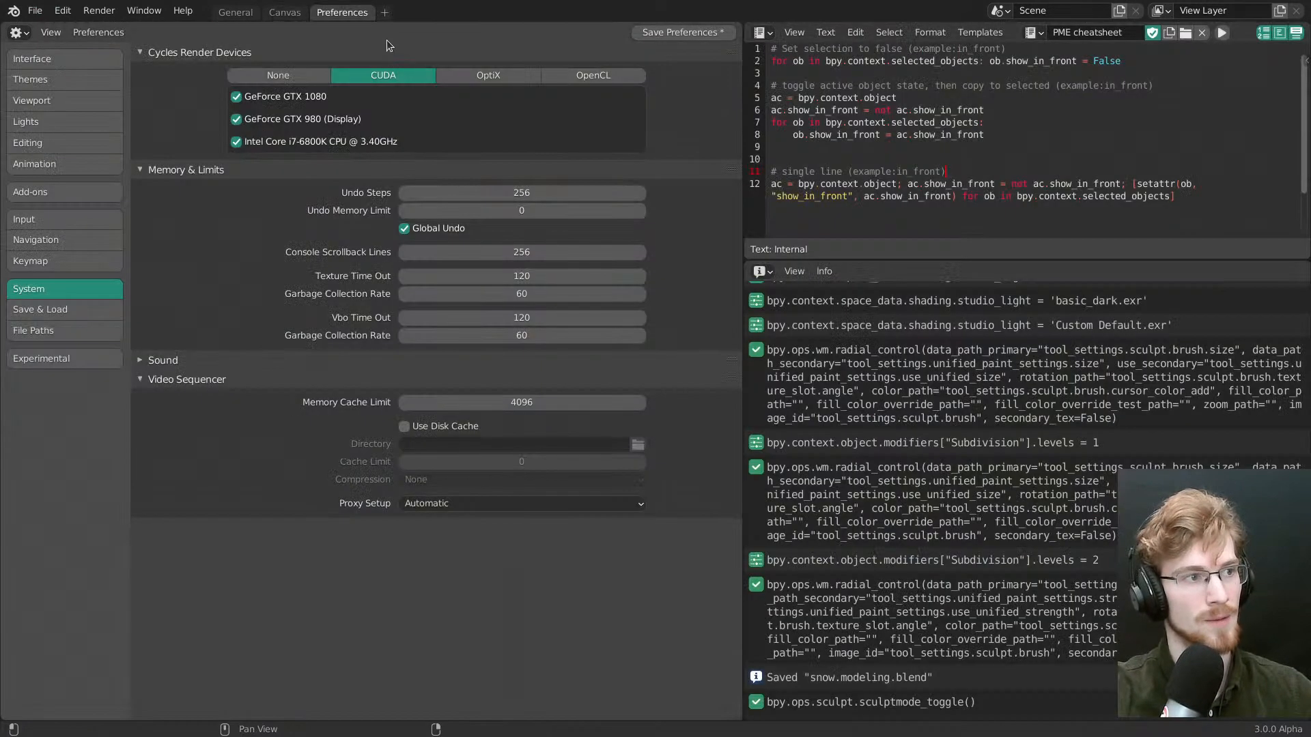
click(285, 12)
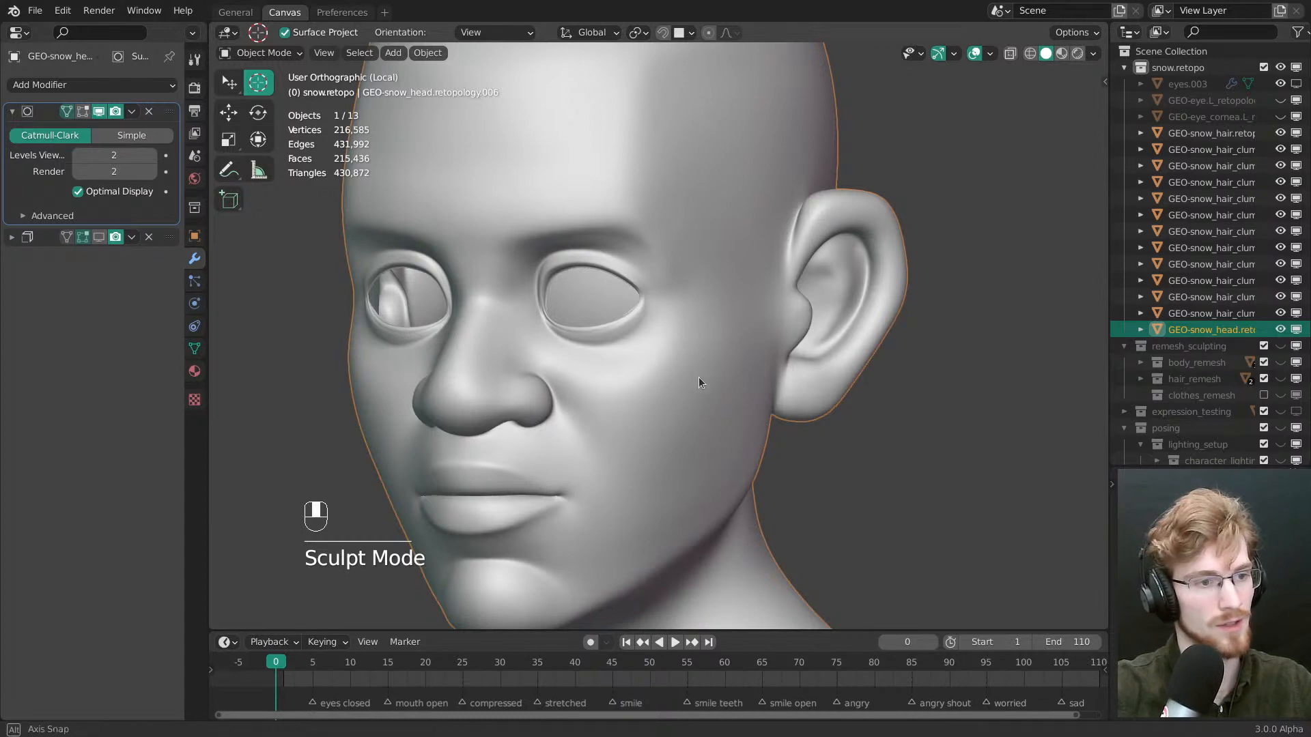
Put the head back into Sculpt Mode and briefly show its wireframe to inspect the topology around the eye
middle_drag(699, 380, 764, 390)
mouse_move(764, 390)
shift+middle_down()
mouse_move(781, 457)
mouse_move(706, 355)
mouse_move(710, 341)
shift+middle_up()
middle_drag(710, 342, 767, 331)
key(Tab)
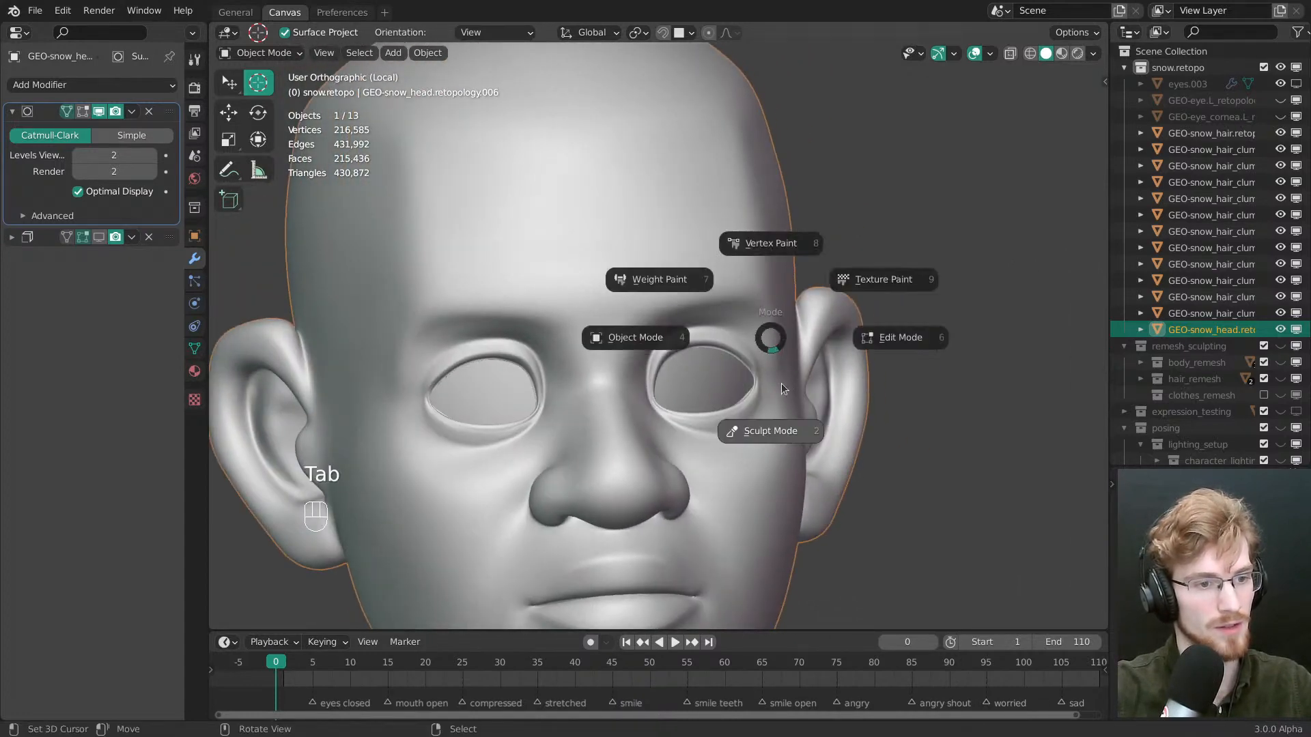
click(787, 457)
middle_drag(787, 458, 683, 420)
ctrl+middle_drag(683, 420, 670, 388)
key(shift+z)
scroll(673, 387, down, 2)
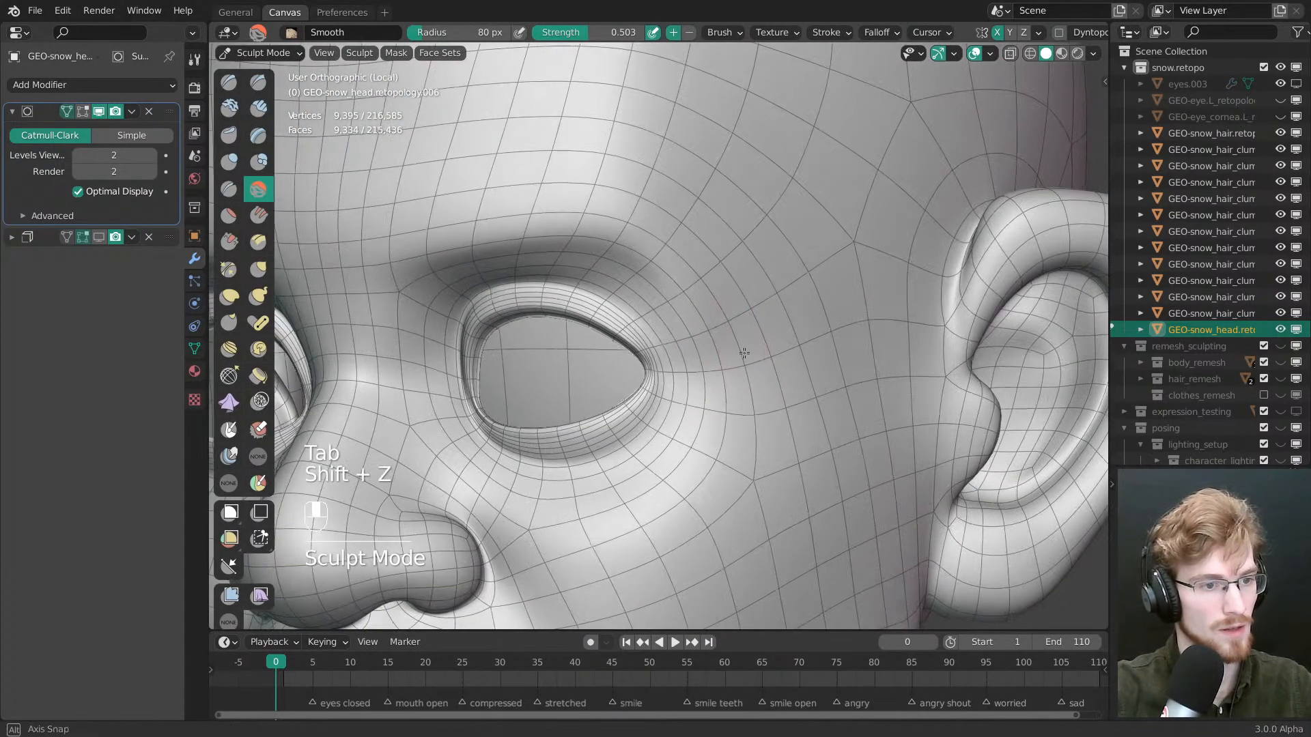
key(shift+z)
Smooth the area above the outer corner of the eye with the Smooth brush at radii of 37 and 74 px
mouse_move(746, 360)
middle_down()
mouse_move(874, 339)
mouse_move(591, 340)
middle_up()
key(f)
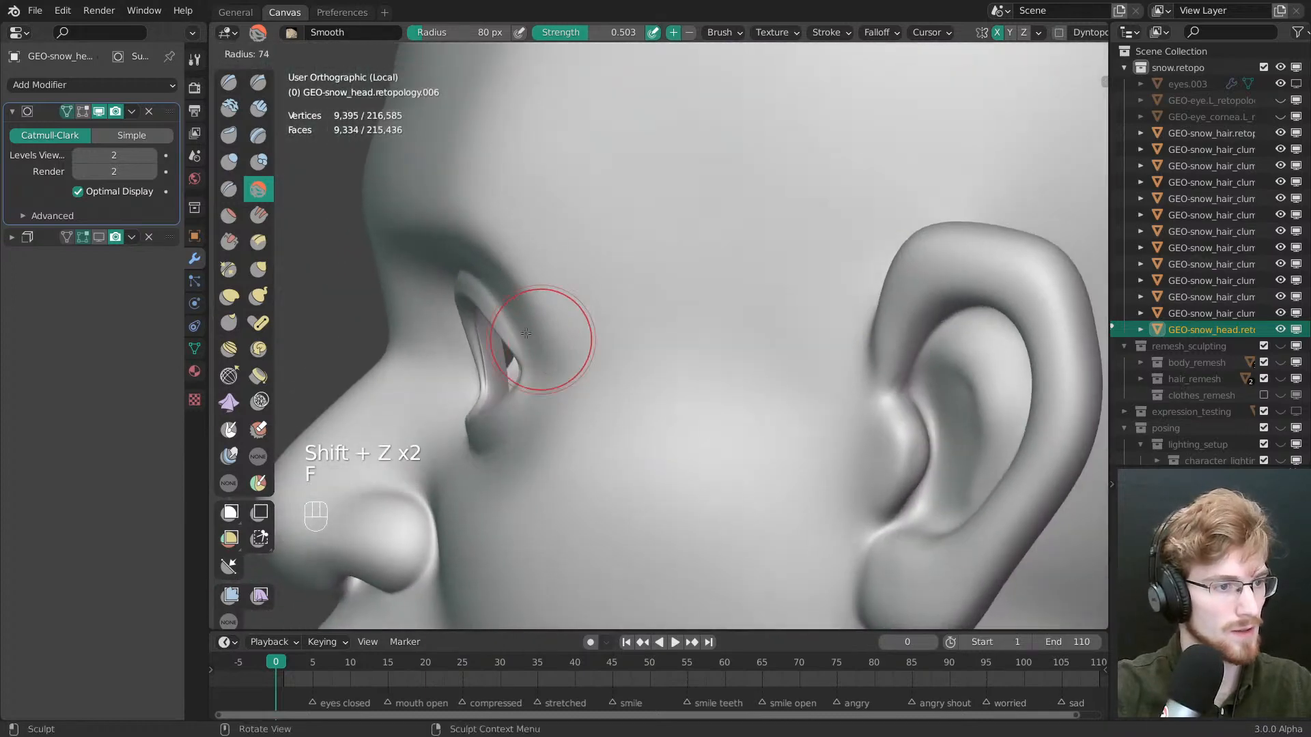
click(560, 338)
key(f)
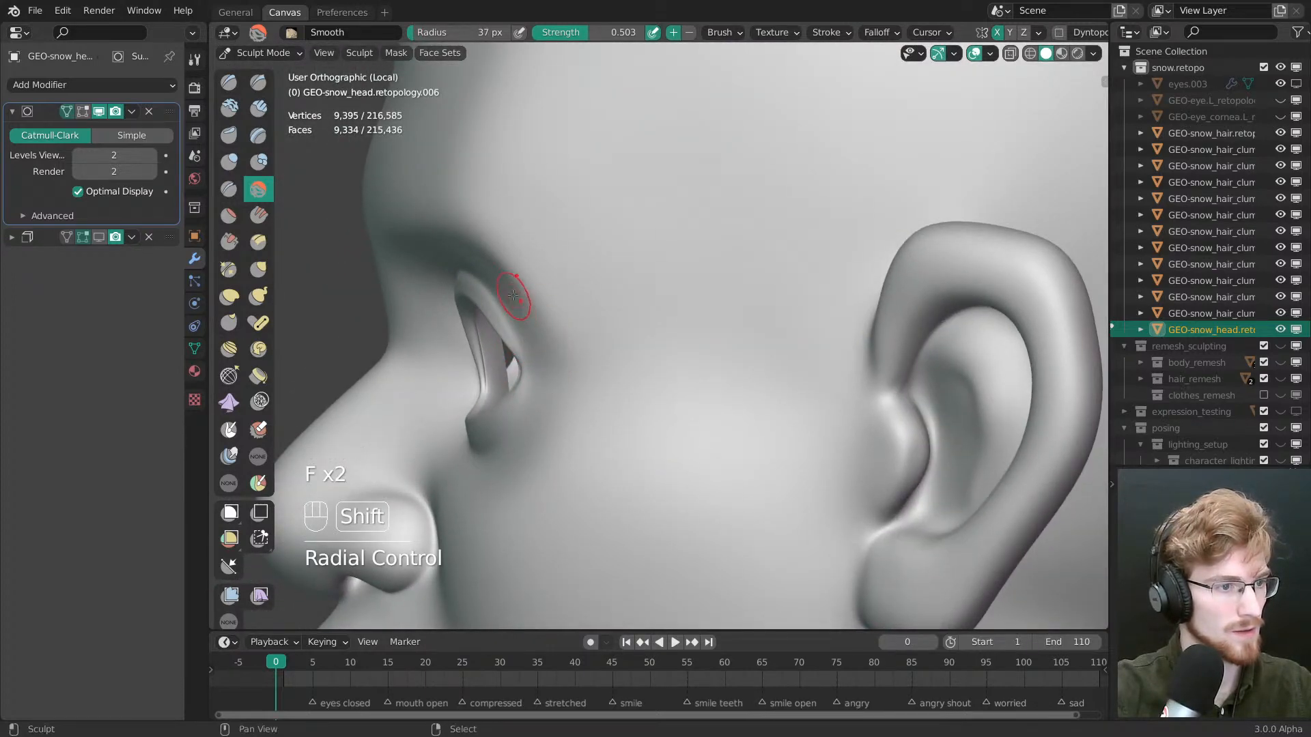
middle_drag(527, 322, 581, 320)
key(f)
click(538, 317)
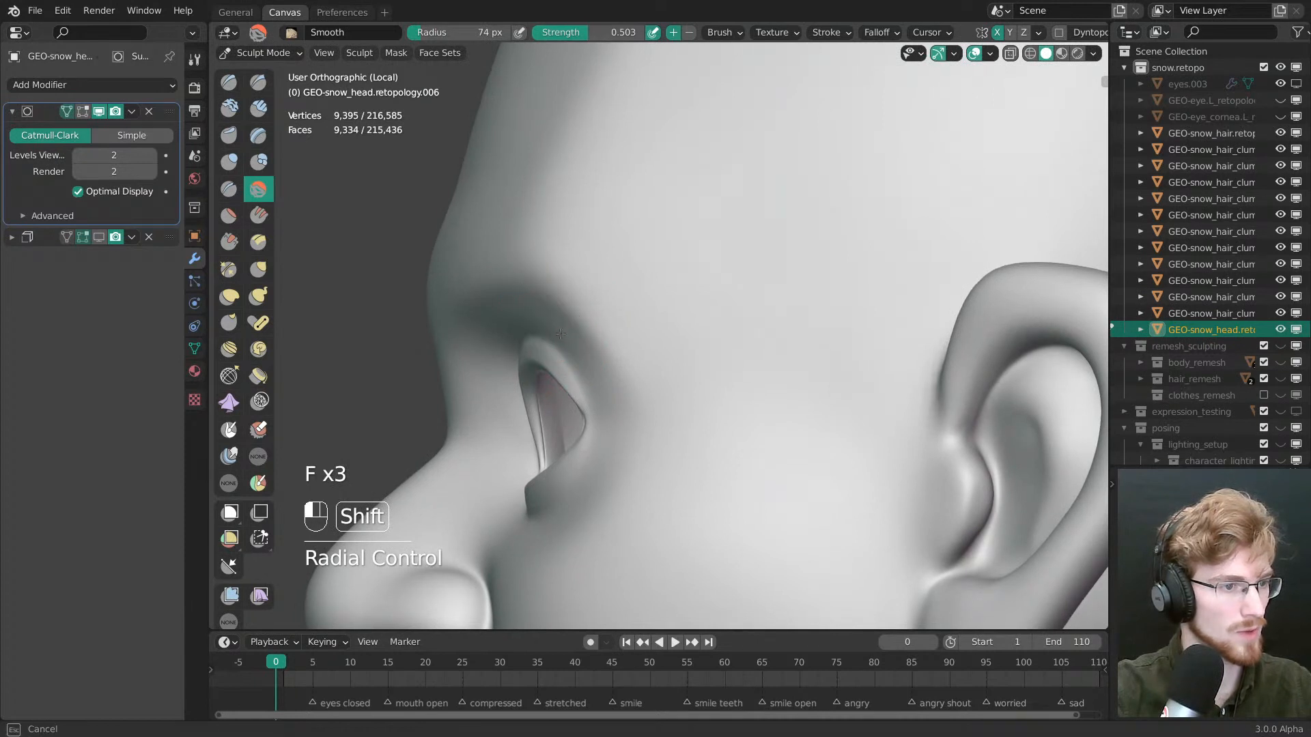
Adjust the outer brow above the eyelid with the Grab brush at radii of 56 and 58 px
middle_drag(560, 334, 520, 324)
key(g)
key(f)
click(519, 325)
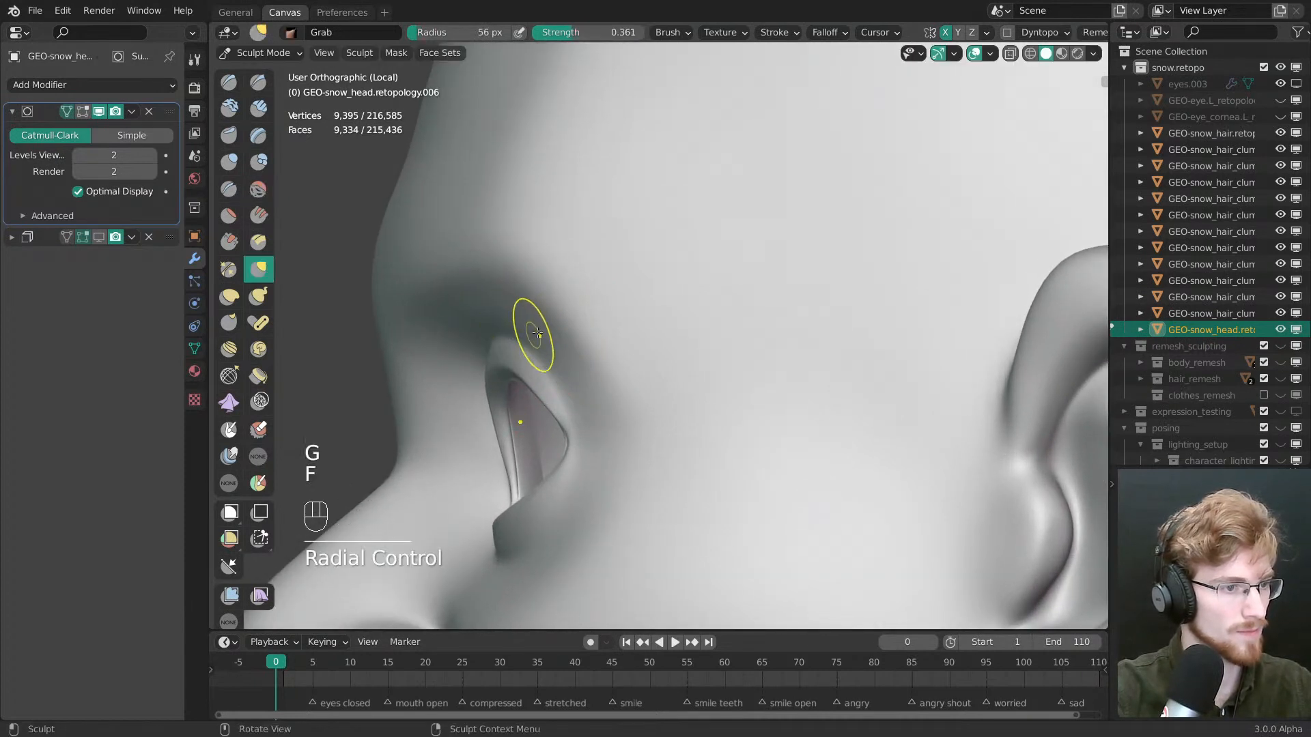
key(f)
click(537, 324)
middle_drag(538, 323, 678, 346)
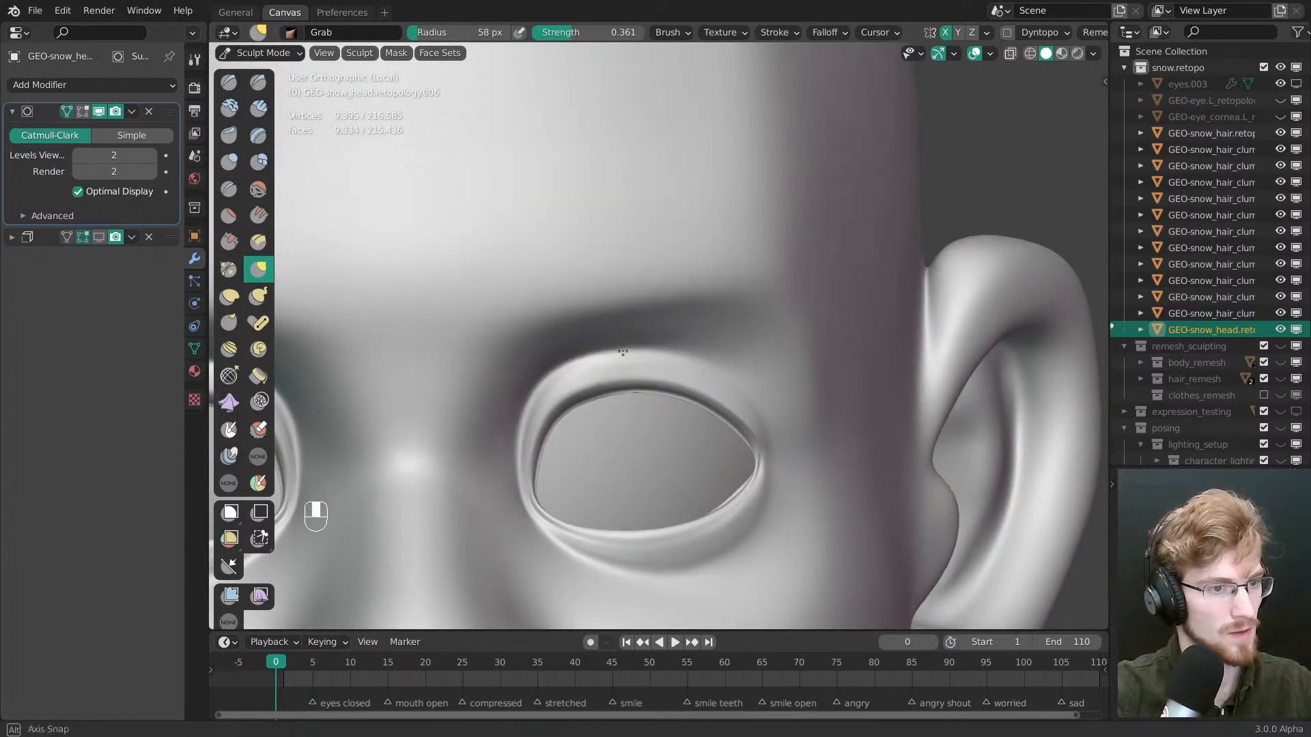
Return to Object Mode, deselect everything and compare the retopologized face with the sculpt by alternating between the two collections
ctrl+middle_drag(690, 365, 655, 307)
key(Tab)
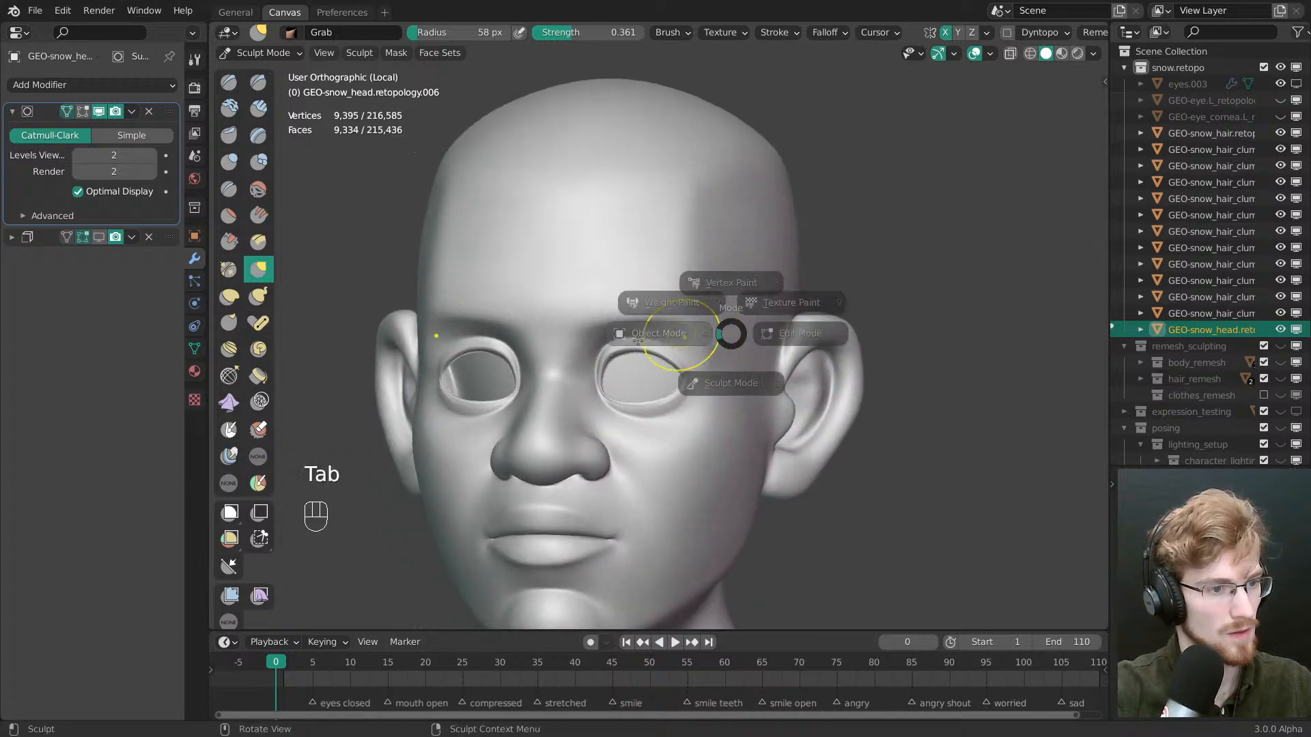
key(alt+a)
key(1)
key(2)
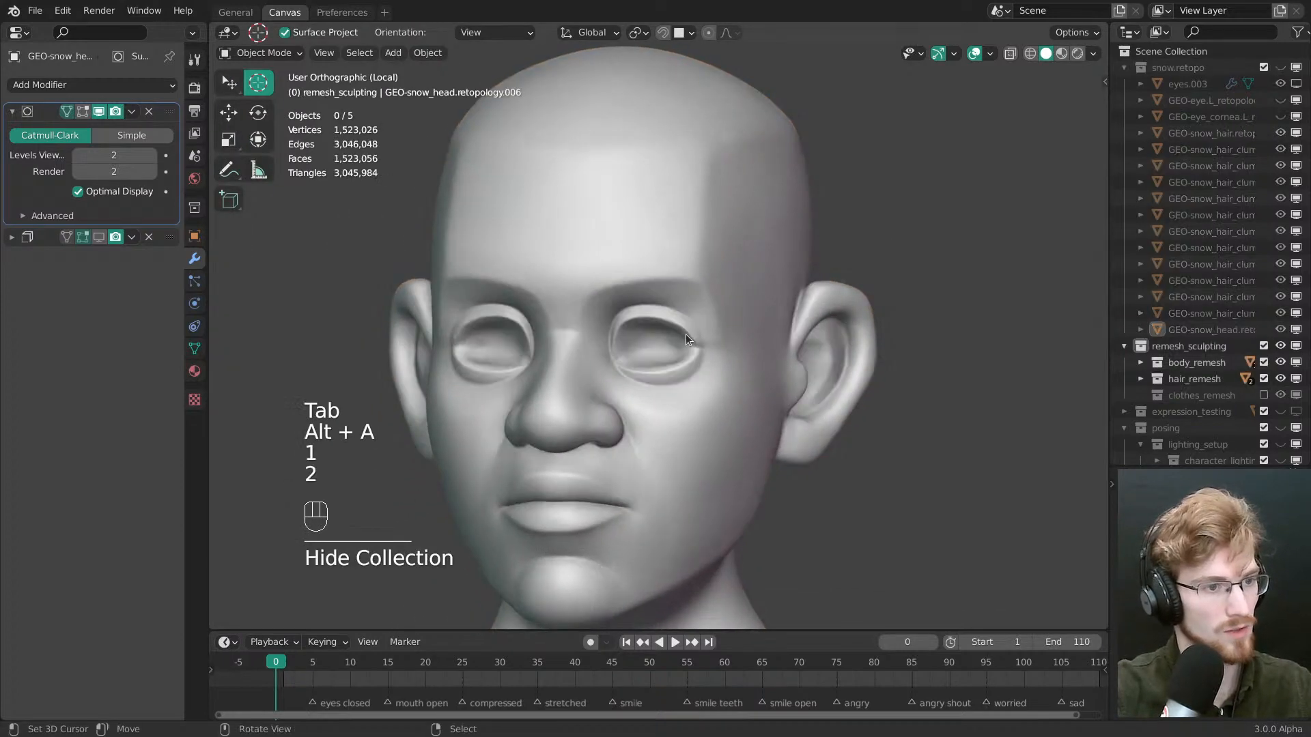
key(1)
key(2)
key(1)
middle_drag(677, 337, 710, 341)
key(2)
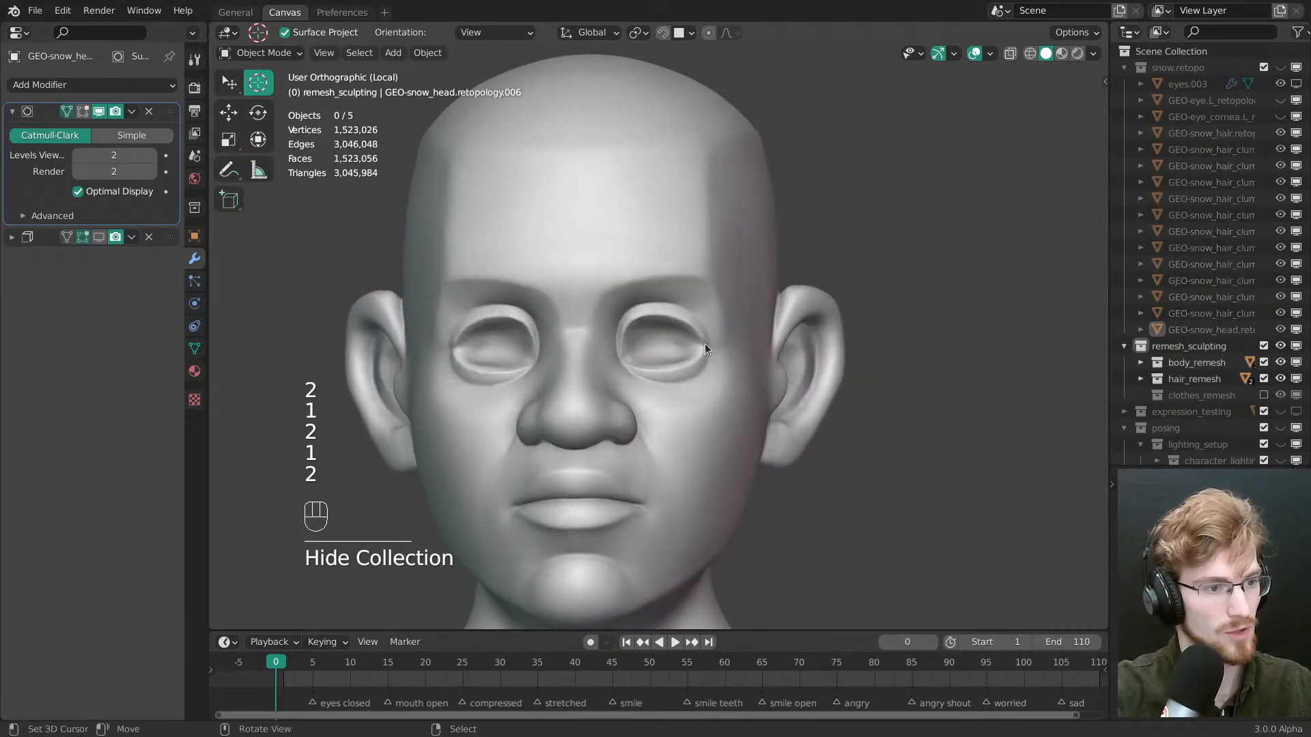
key(1)
key(2)
key(1)
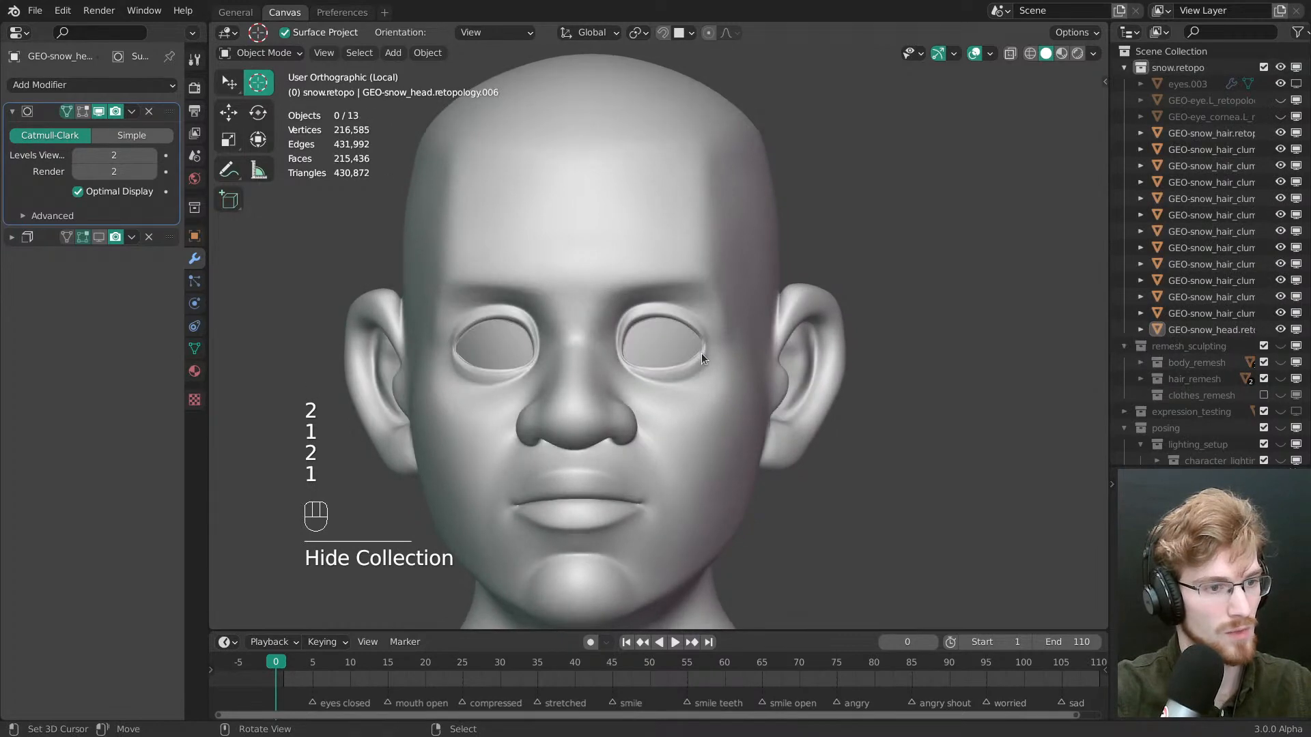
Alternate repeatedly between the retopology and sculpt collections to compare the eyes and cheeks from the front
key(2)
key(1)
key(2)
key(1)
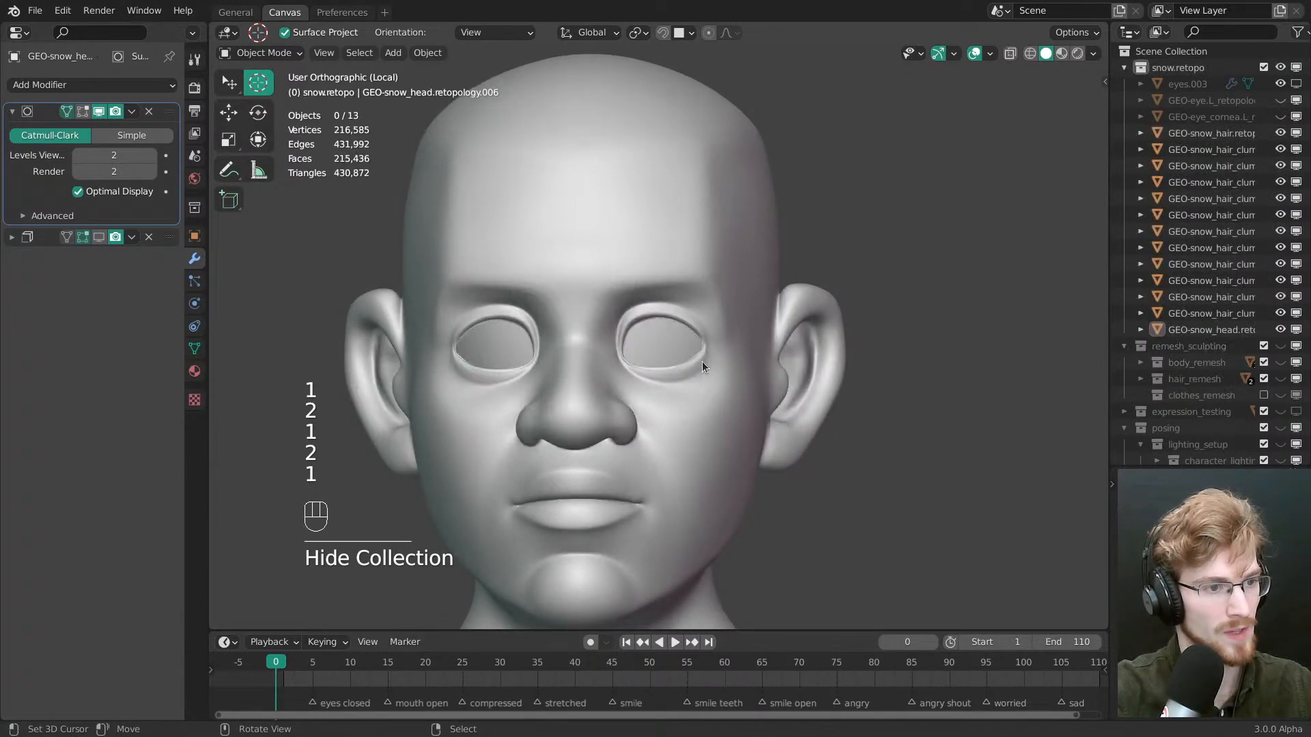
key(2)
key(1)
key(2)
key(1)
key(2)
key(1)
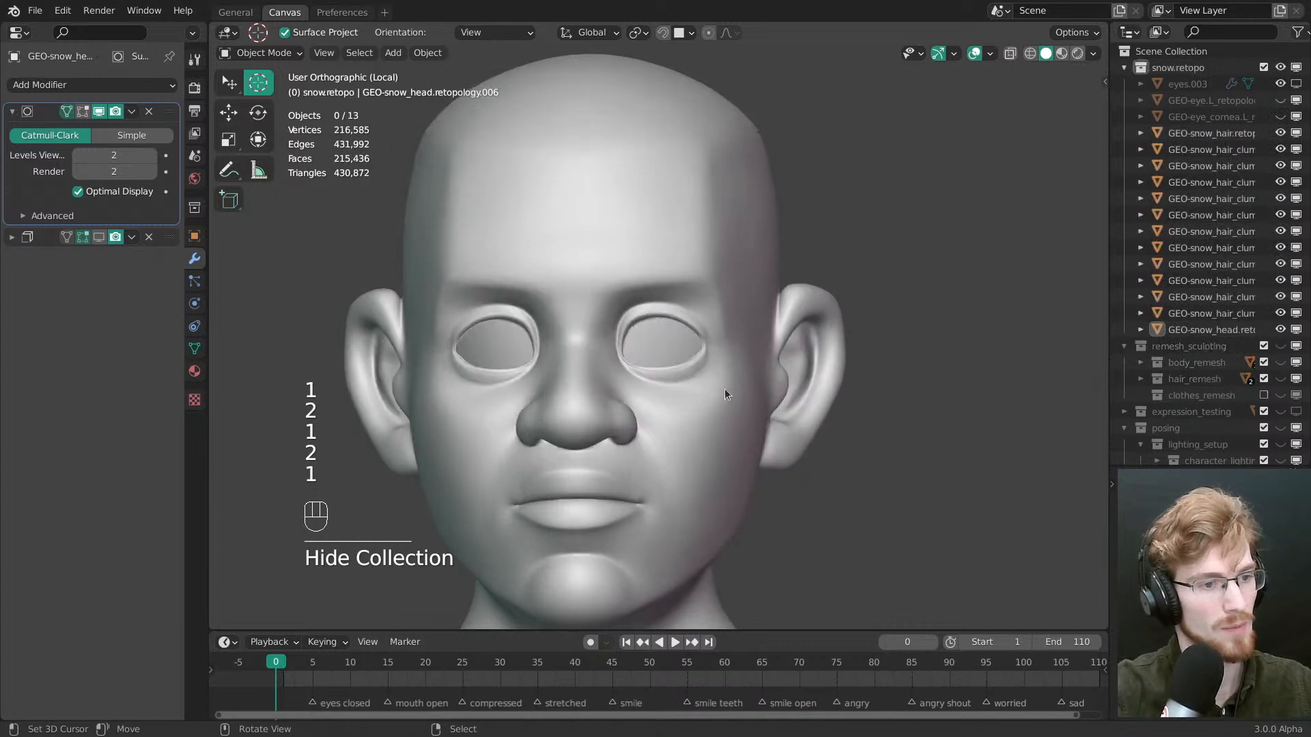
Select the retopologized head and show the annotations overlay to review the marked areas on the face, shoulder and hand
click(756, 459)
click(990, 54)
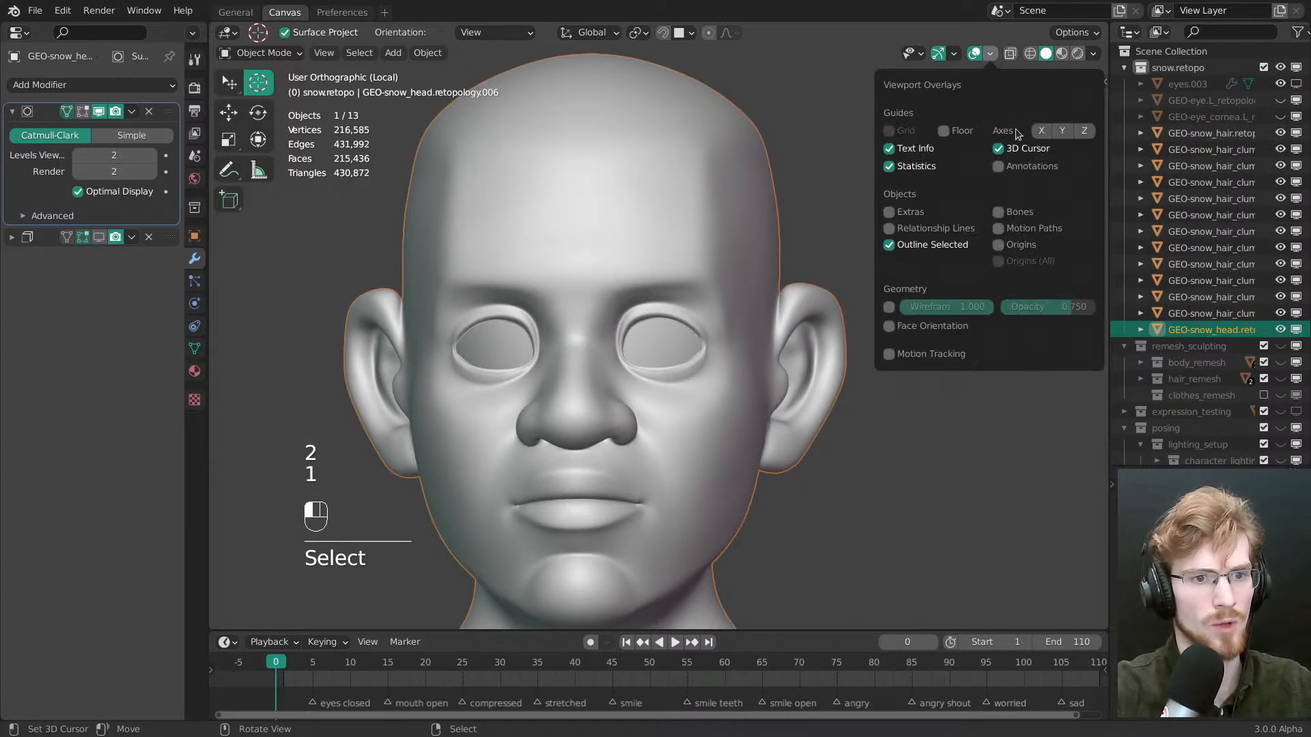
scroll(731, 362, down, 3)
middle_drag(730, 362, 580, 318)
mouse_move(672, 300)
ctrl+middle_down()
mouse_move(682, 354)
mouse_move(601, 312)
ctrl+middle_up()
middle_drag(628, 362, 737, 410)
shift+middle_drag(789, 444, 649, 407)
key(d)
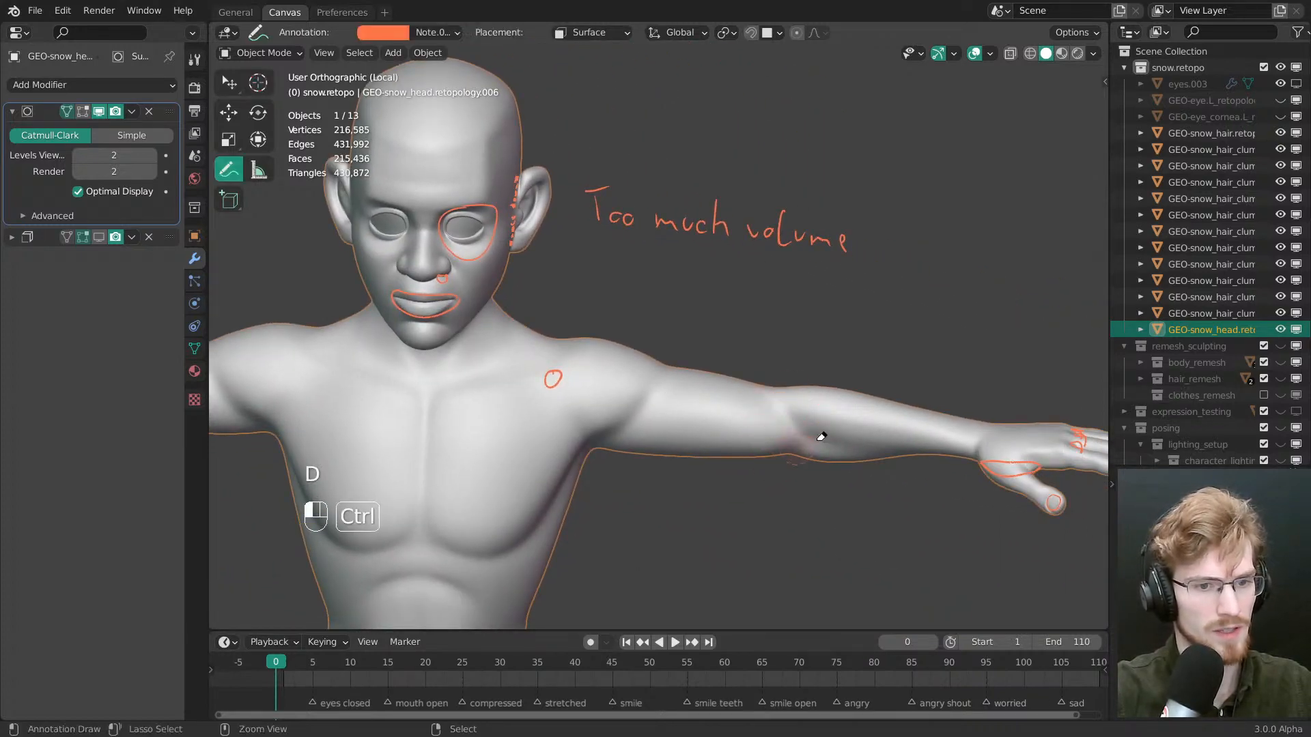
ctrl+middle_drag(821, 437, 1097, 497)
alt+middle_click(935, 418)
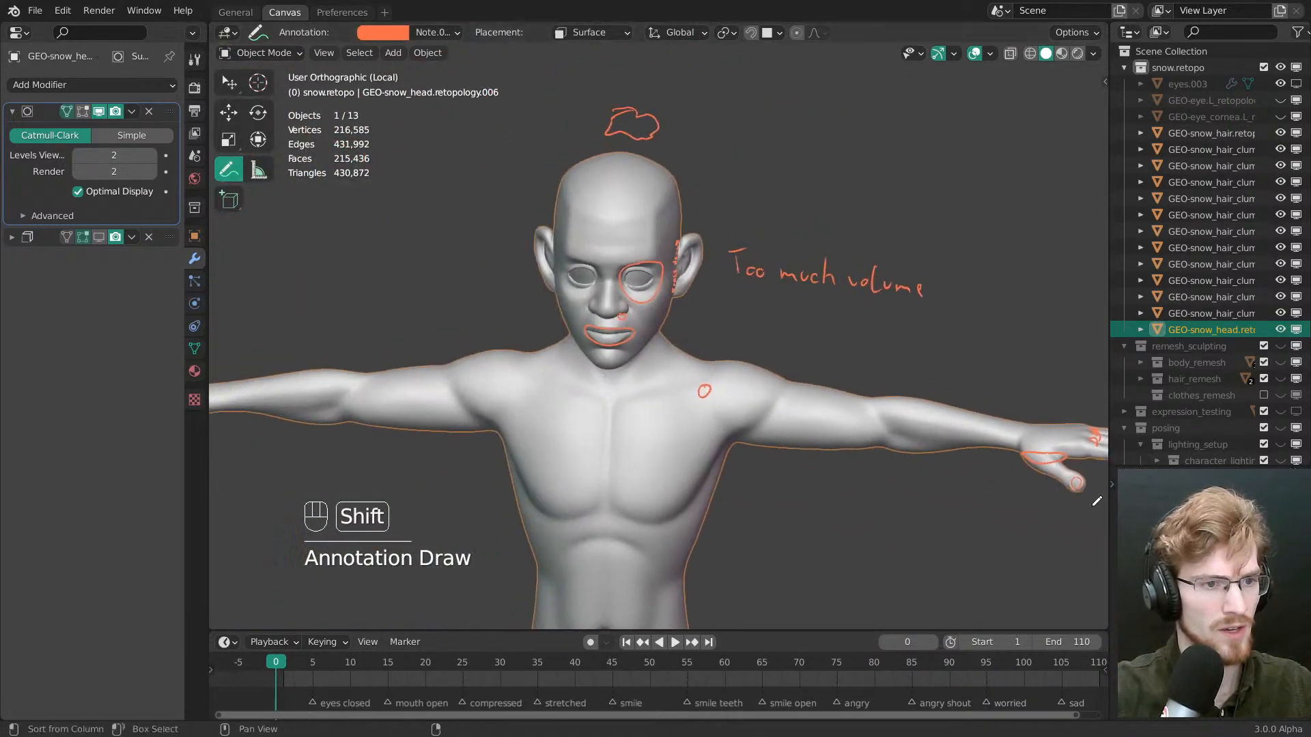
Put the mesh into Edit Mode and examine the shoulder and chest topology around the circled annotation
middle_drag(843, 338, 857, 244)
ctrl+middle_drag(853, 246, 819, 400)
shift+middle_drag(851, 339, 715, 390)
key(Tab)
click(807, 387)
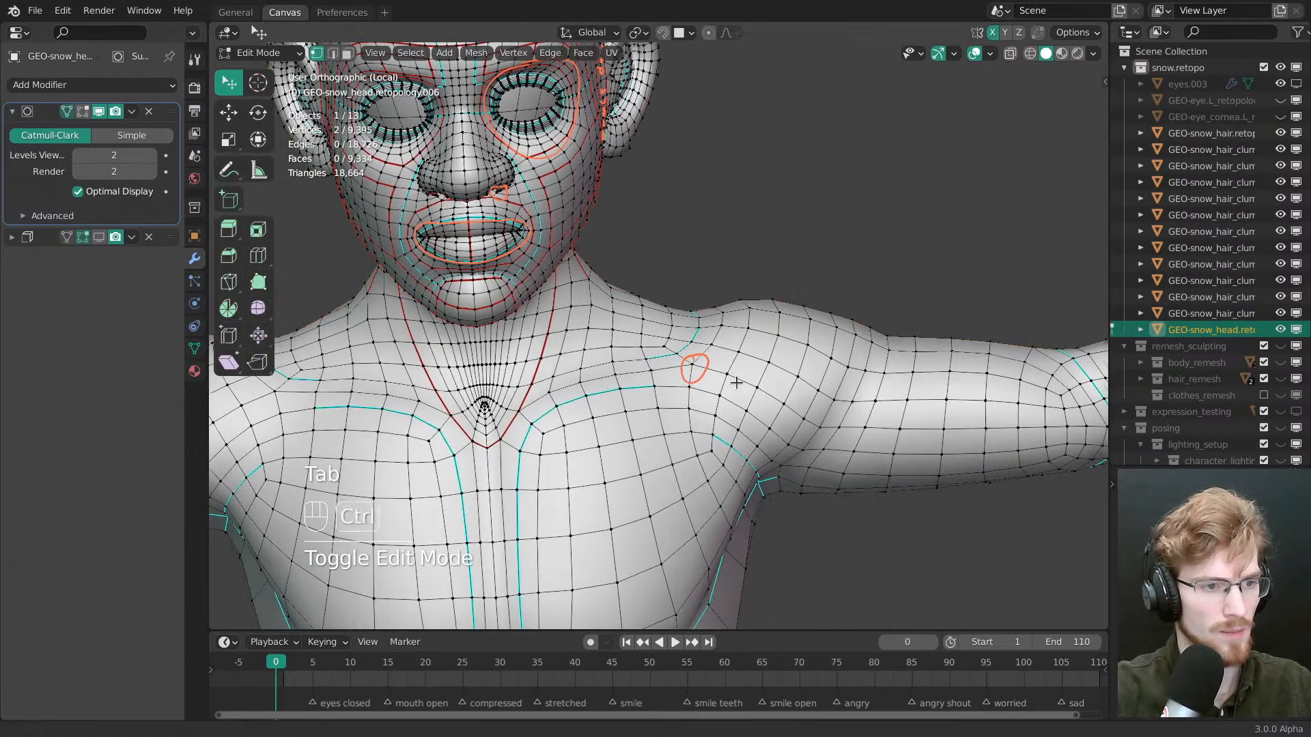
key(d)
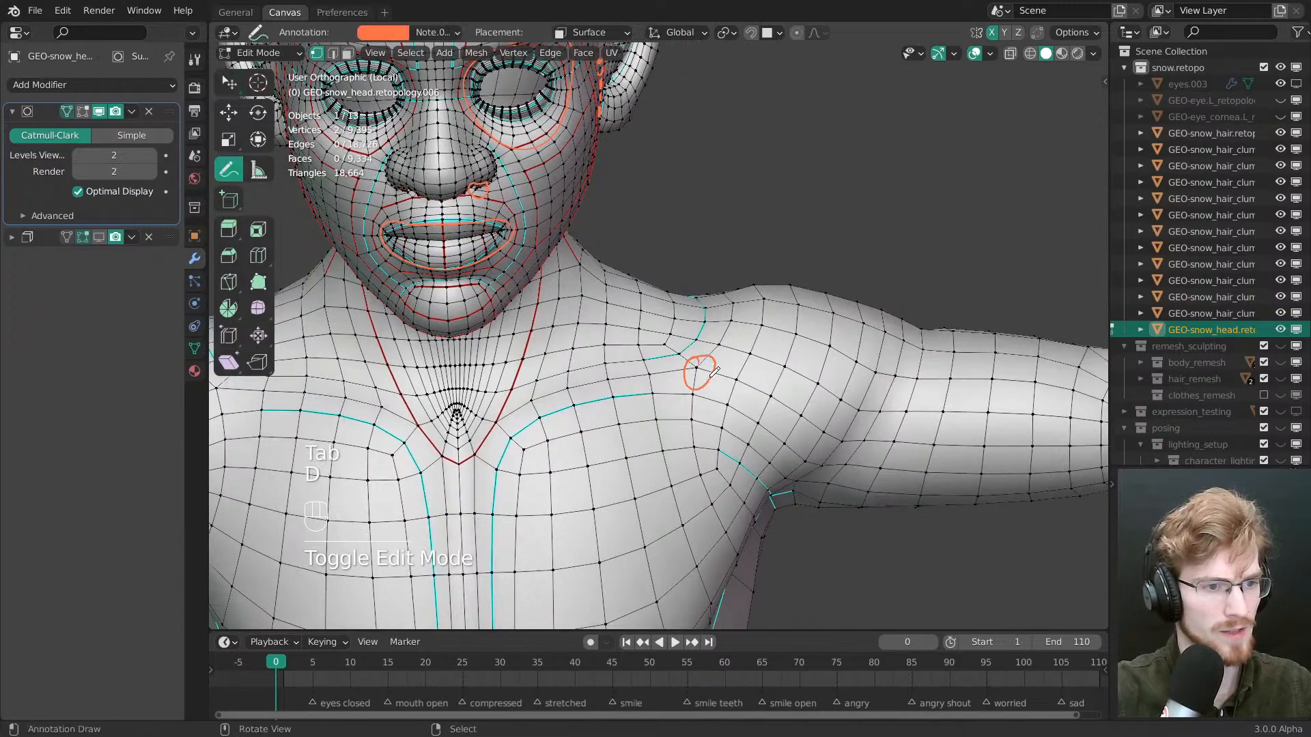
mouse_move(782, 475)
middle_down()
mouse_move(799, 548)
mouse_move(741, 396)
middle_up()
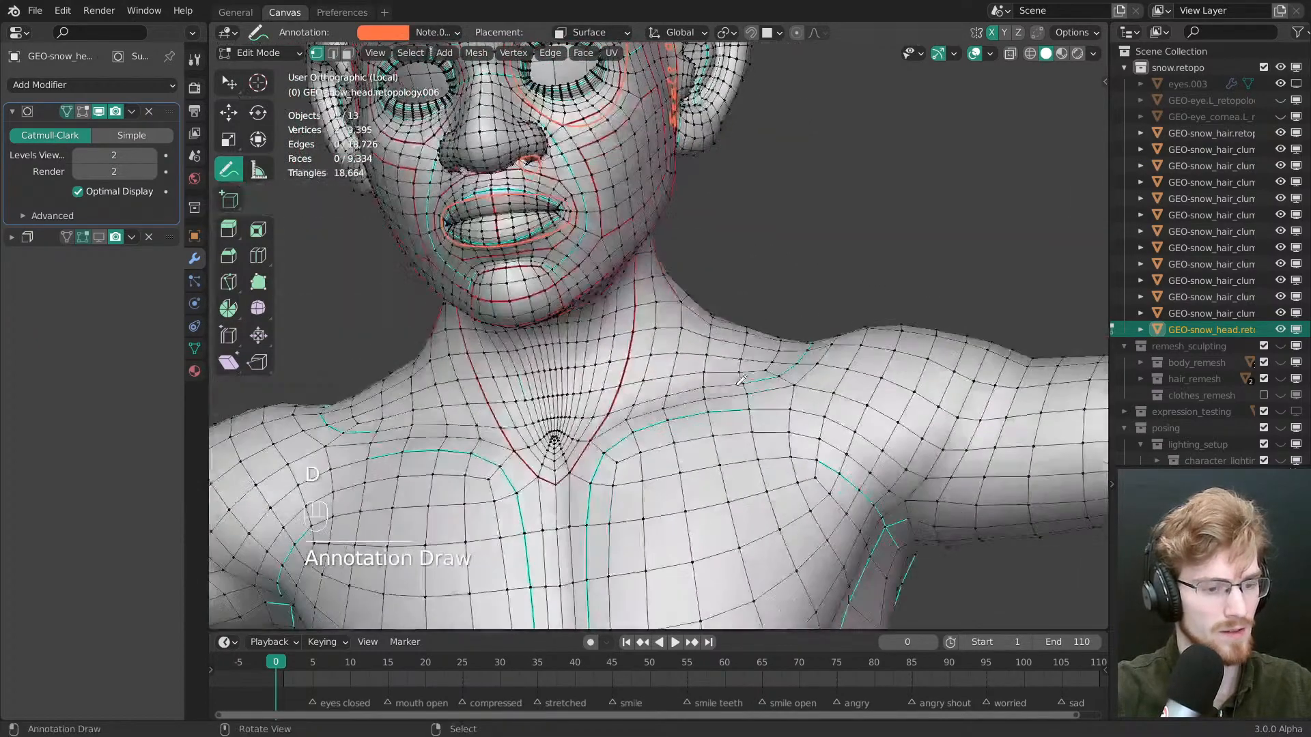
key(g)
mouse_move(713, 306)
shift+middle_down()
mouse_move(804, 456)
mouse_move(769, 395)
mouse_move(672, 361)
mouse_move(756, 391)
mouse_move(702, 401)
mouse_move(721, 414)
mouse_move(743, 346)
mouse_move(731, 355)
mouse_move(764, 347)
mouse_move(707, 231)
mouse_move(716, 136)
mouse_move(804, 205)
shift+middle_up()
scroll(804, 456, down, 3)
key(alt+a)
scroll(755, 391, up, 3)
key(z)
Return to Object Mode, deselect everything and hide the annotations overlay
key(Tab)
key(alt+a)
click(989, 53)
click(1026, 171)
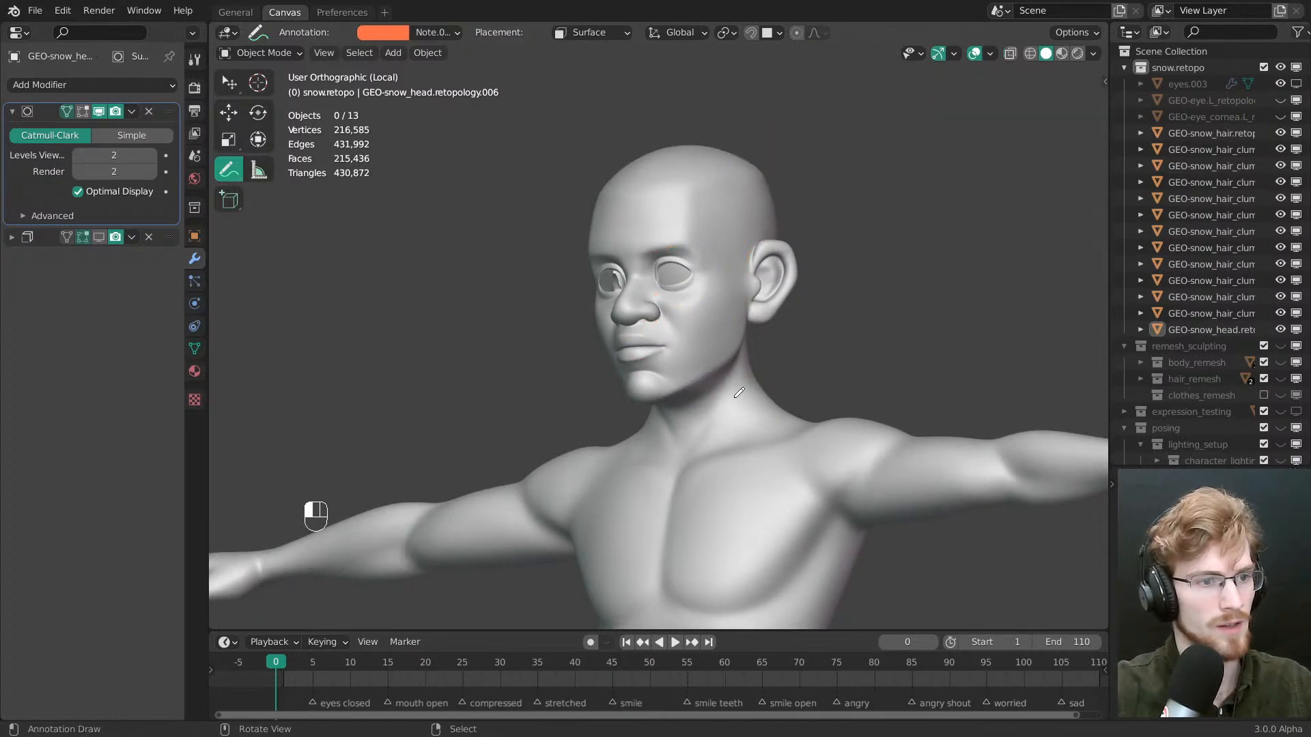
Select the head mesh again and enter Edit Mode at the eye opening with nothing selected
ctrl+middle_drag(723, 239, 710, 357)
right_click(709, 328)
shift+middle_drag(707, 205, 699, 307)
mouse_move(696, 252)
ctrl+middle_down()
mouse_move(691, 331)
mouse_move(602, 371)
mouse_move(673, 290)
ctrl+middle_up()
ctrl+middle_drag(674, 290, 693, 471)
middle_drag(601, 440, 650, 413)
key(Tab)
key(alt+a)
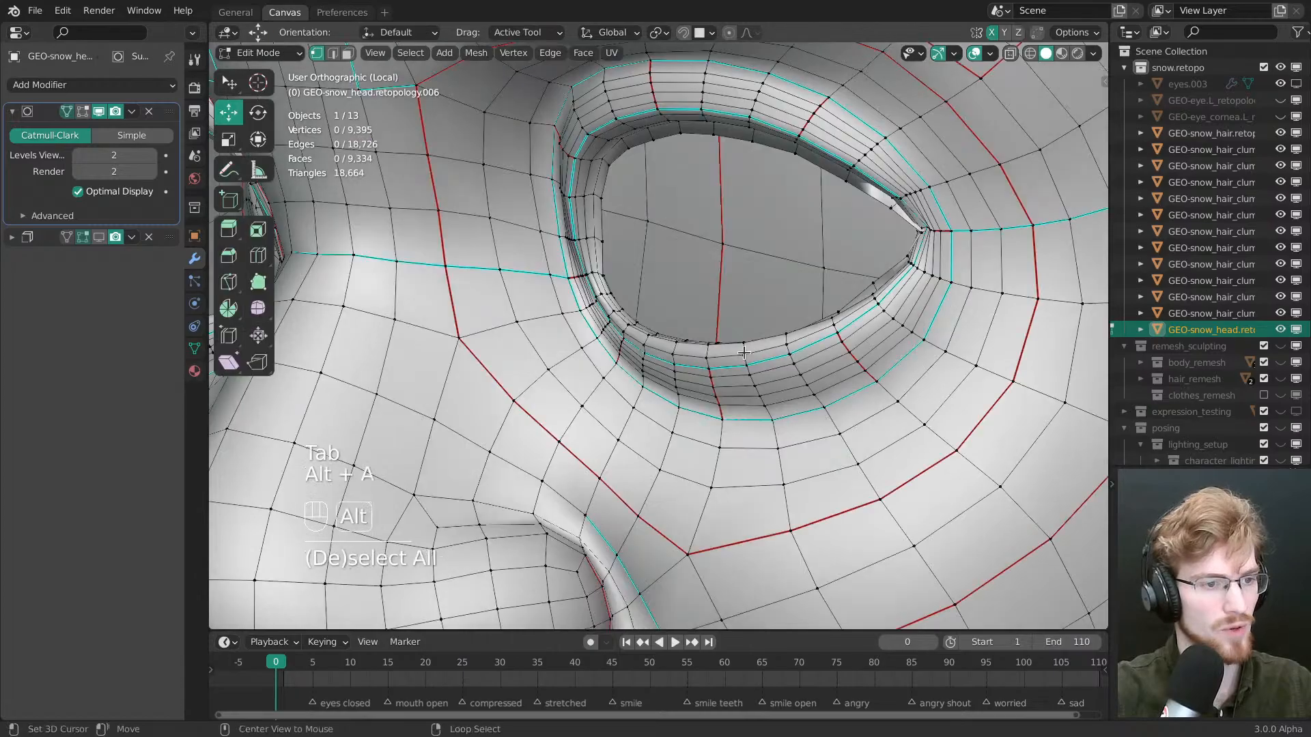
Dissolve two edge loops running around the inner rim of the eyelid
middle_drag(809, 355, 774, 406)
key(2)
scroll(739, 418, down, 6)
key(1)
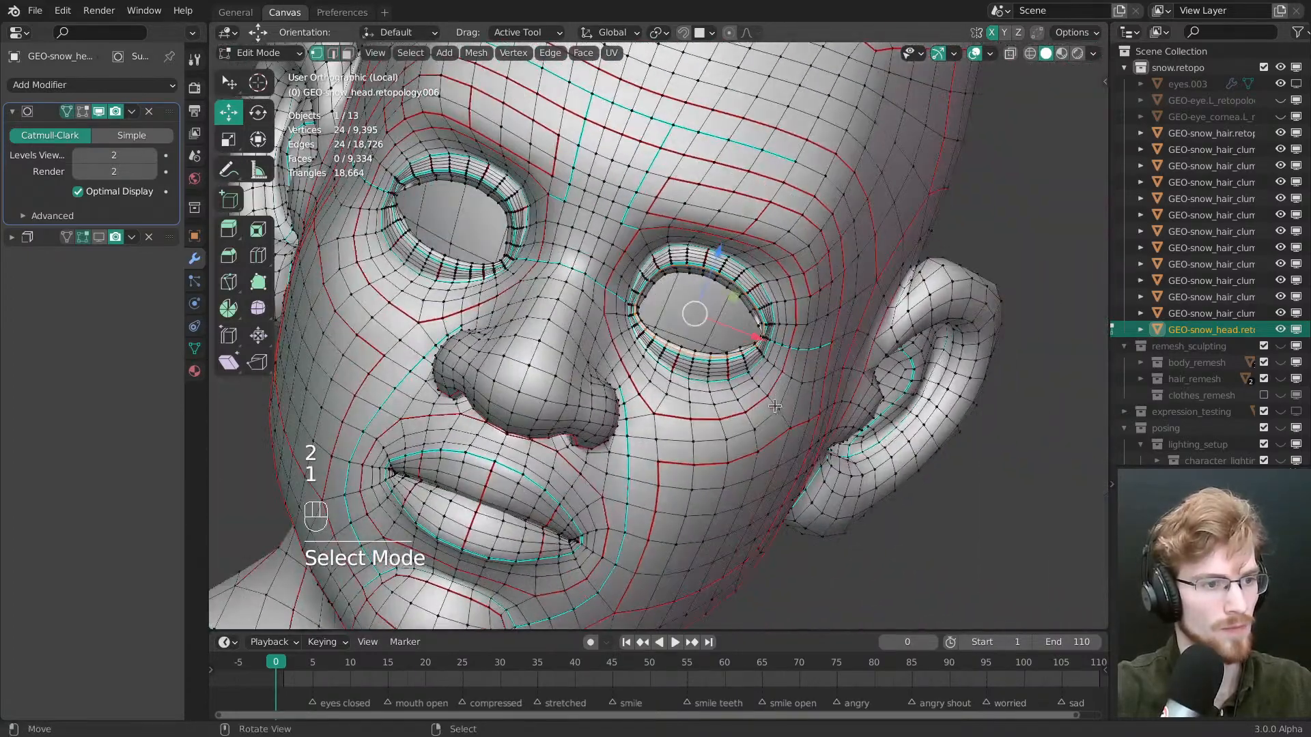
key(grave)
scroll(661, 310, up, 4)
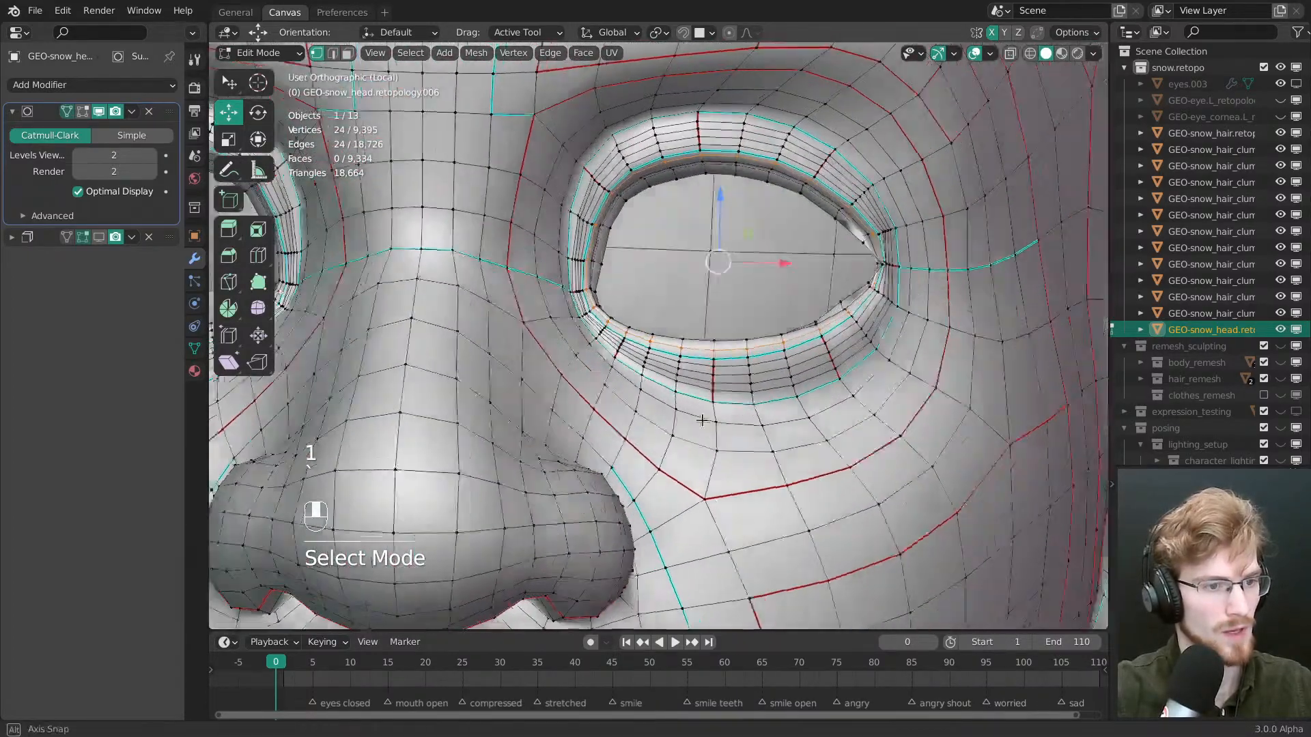
mouse_move(660, 310)
middle_down()
mouse_move(611, 350)
mouse_move(650, 326)
middle_up()
key(2)
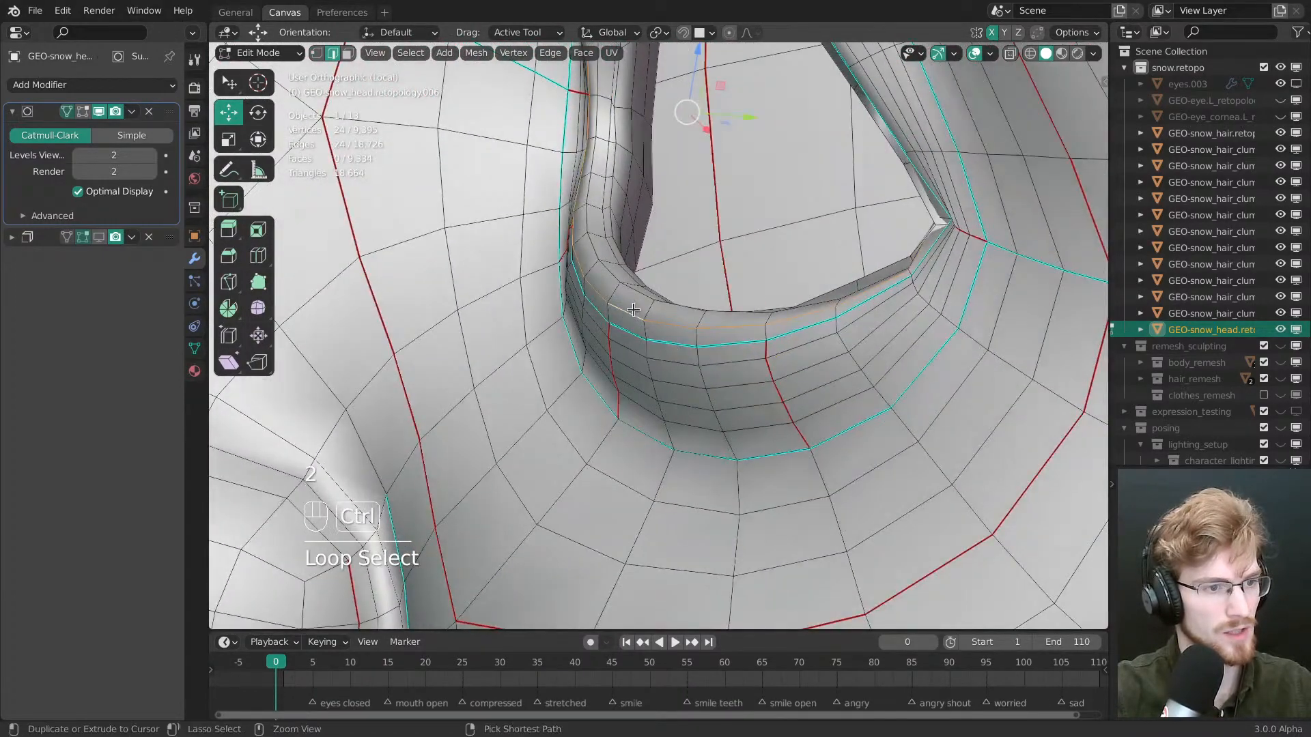
key(ctrl+x)
shift+middle_drag(638, 298, 657, 372)
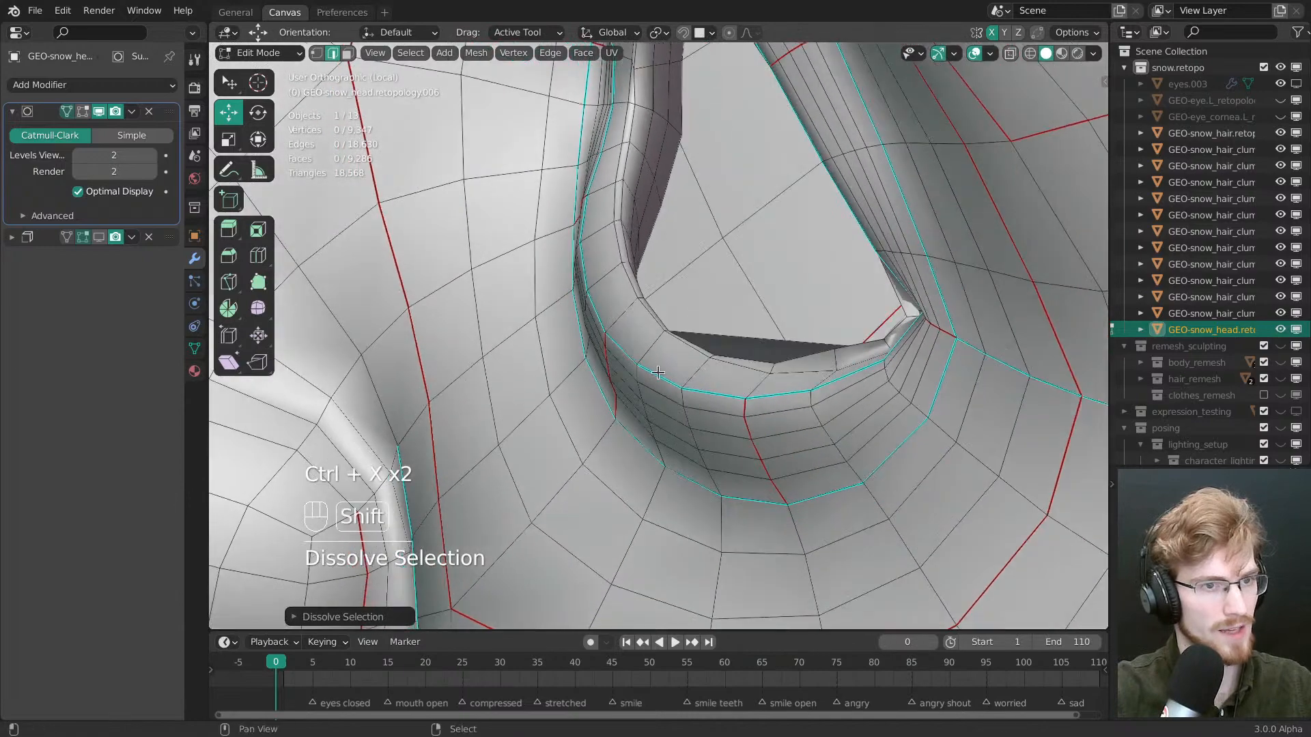
Change the viewport shading to a darker MatCap and check the eyelid with it
click(1095, 54)
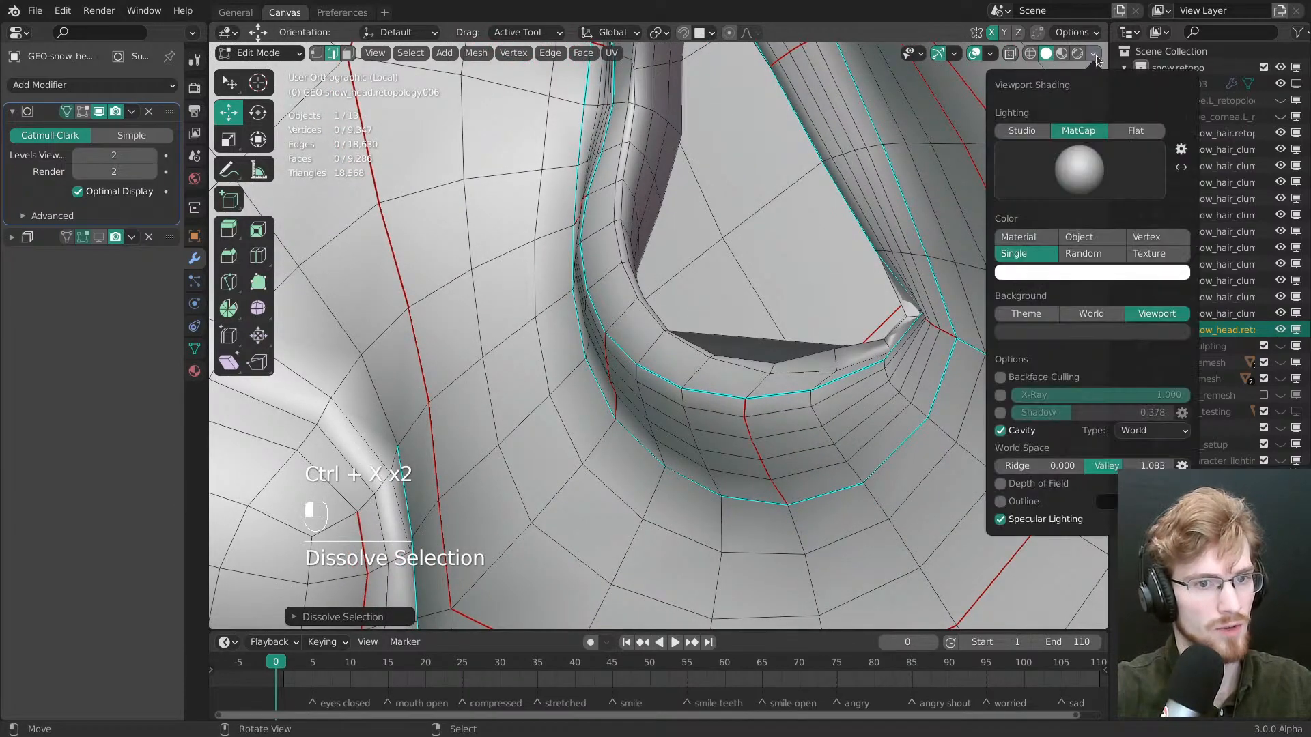
click(1075, 182)
click(893, 228)
ctrl+middle_drag(762, 424, 759, 498)
mouse_move(750, 383)
middle_down()
mouse_move(759, 324)
mouse_move(757, 368)
middle_up()
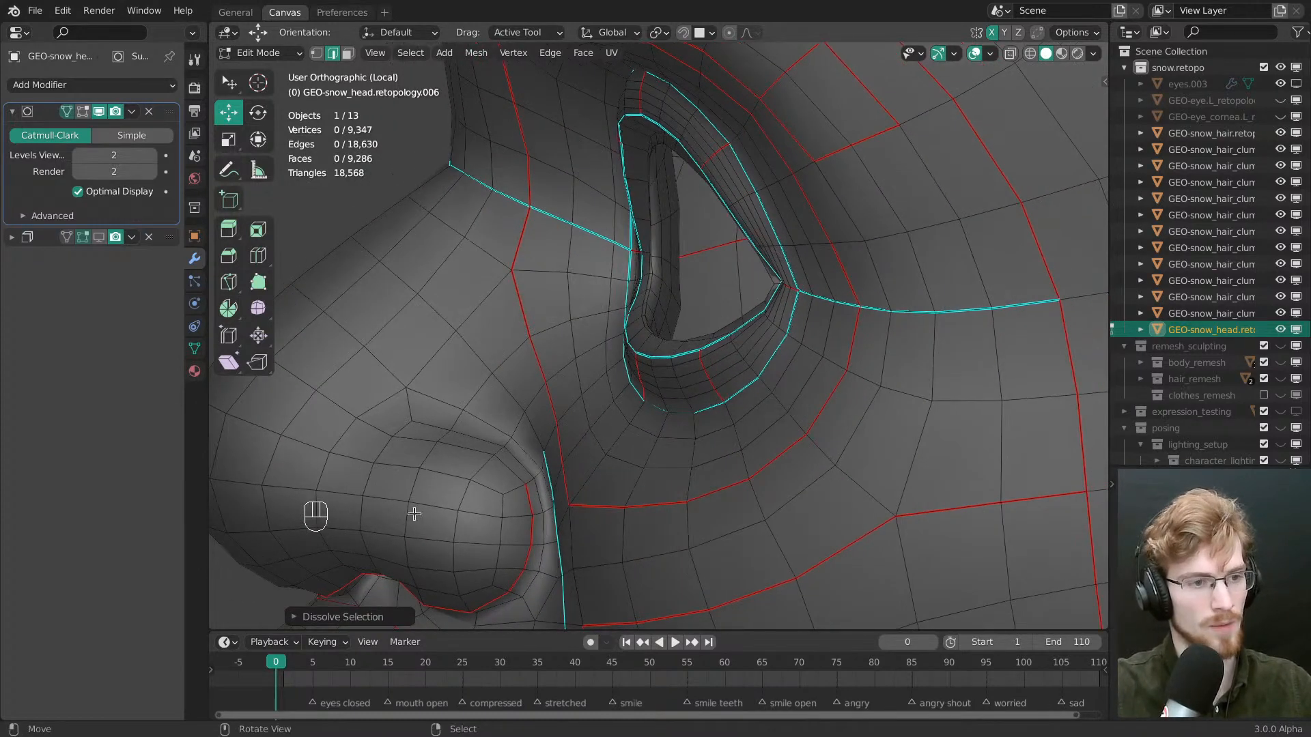
Dissolve one more edge loop on the inner eyelid rim and select the loop beside it
ctrl+middle_drag(414, 514, 658, 359)
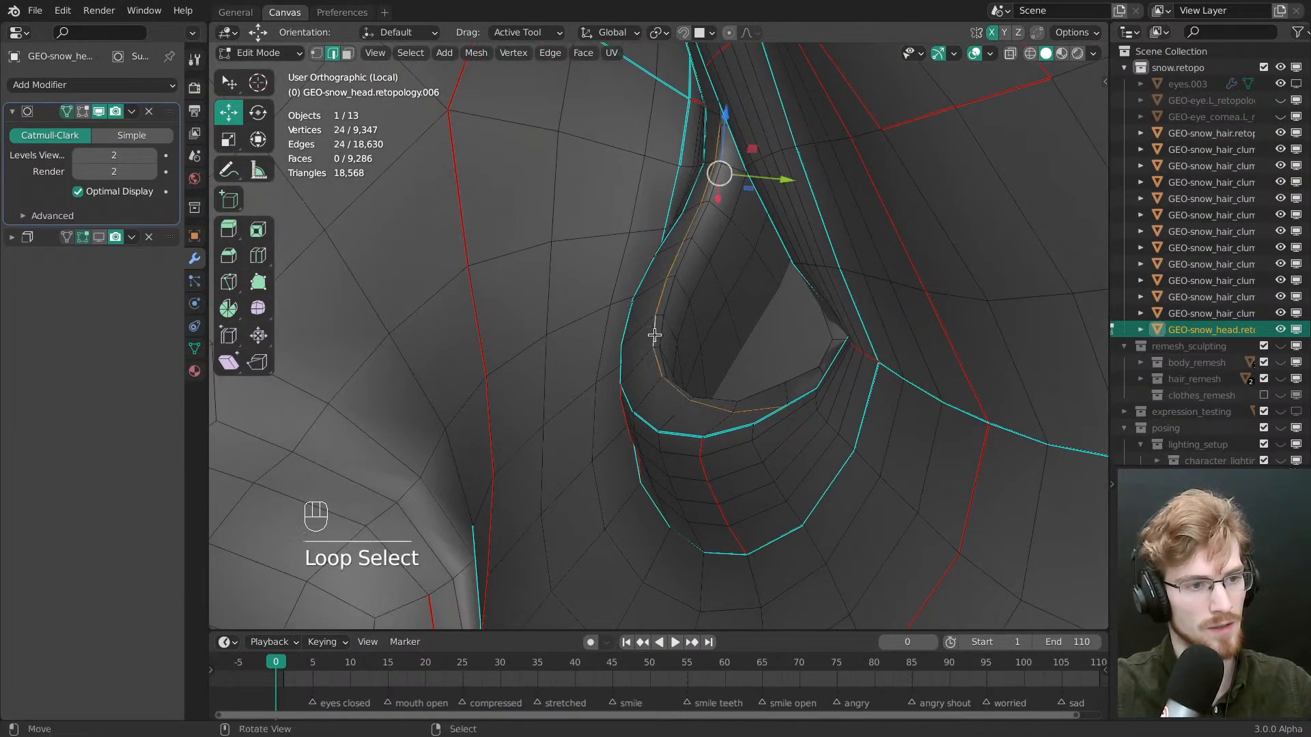
key(ctrl+x)
alt+click(685, 375)
Try to offset the selected inner eyelid loop with Shrink/Fatten and undo the attempts
key(alt+s)
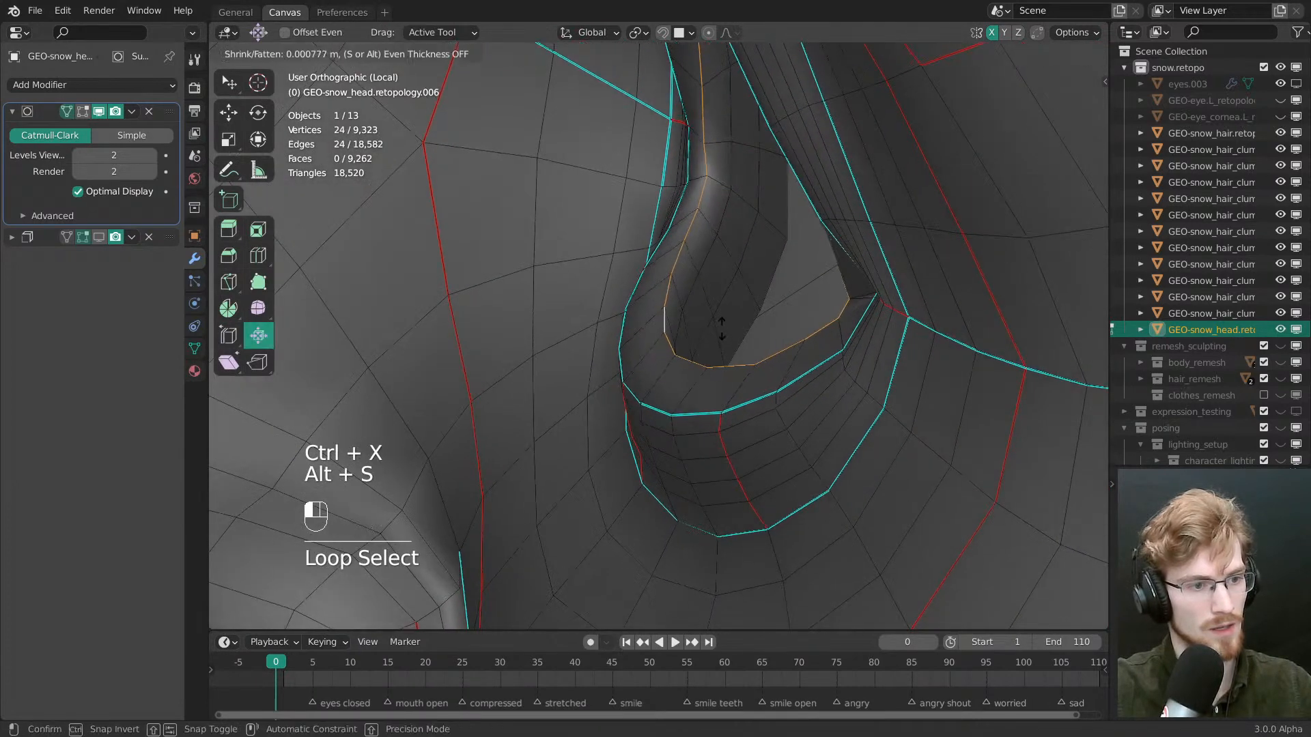
drag(724, 355, 724, 356)
ctrl+middle_drag(724, 356, 933, 295)
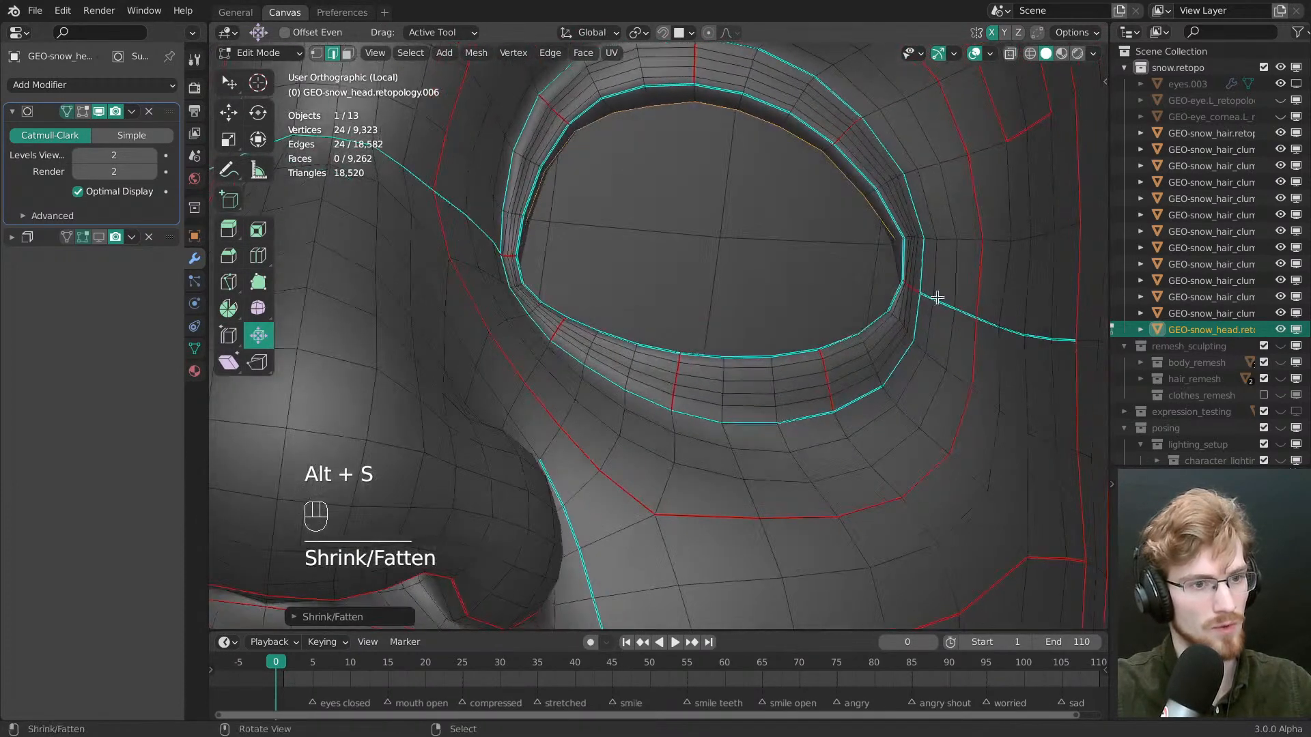
key(ctrl+z)
middle_drag(839, 293, 790, 308)
drag(790, 310, 790, 304)
key(ctrl+z)
key(ctrl+z)
Edge Slide the selected loop along the inner surface of the eyelid rim
middle_drag(796, 310, 675, 307)
key(g)
key(g)
click(696, 295)
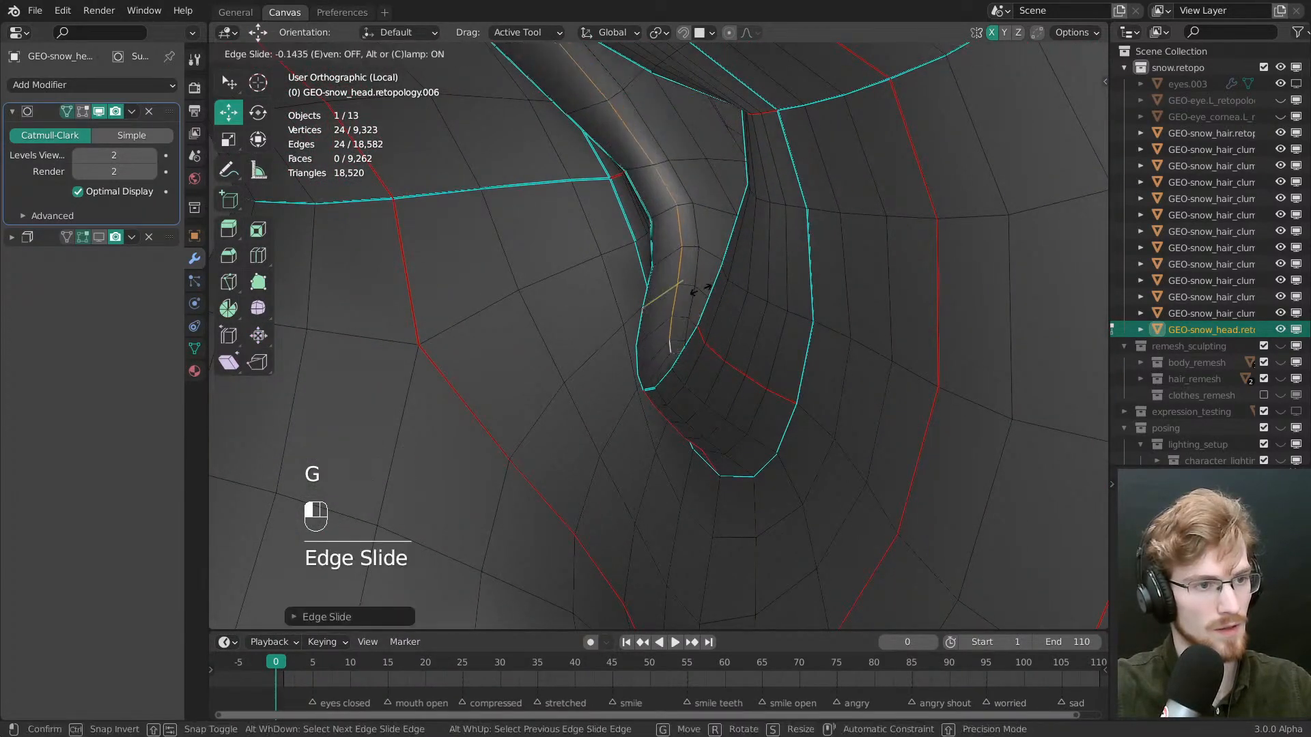
click(708, 293)
Dissolve two further edge loops on the inside of the eyelid behind the rim
middle_drag(708, 293, 804, 287)
middle_drag(666, 316, 719, 284)
alt+click(705, 287)
key(ctrl+x)
alt+click(693, 288)
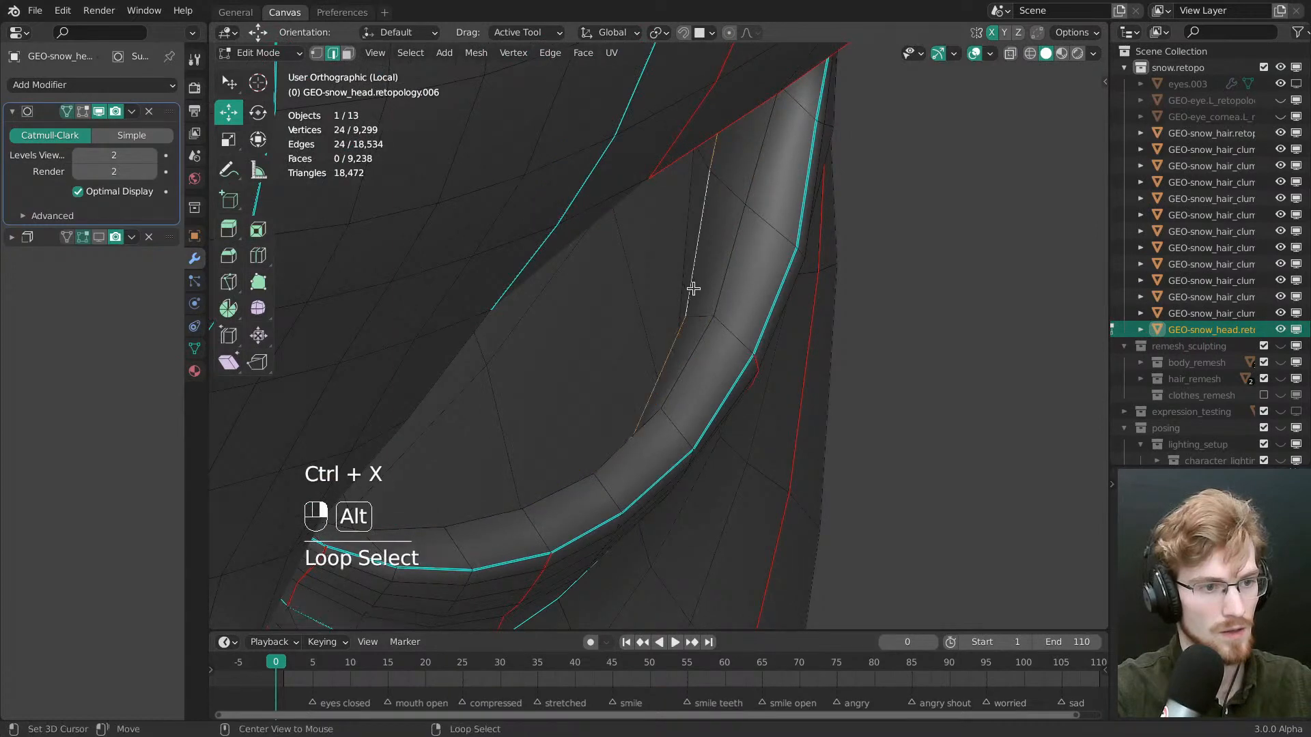
key(ctrl+x)
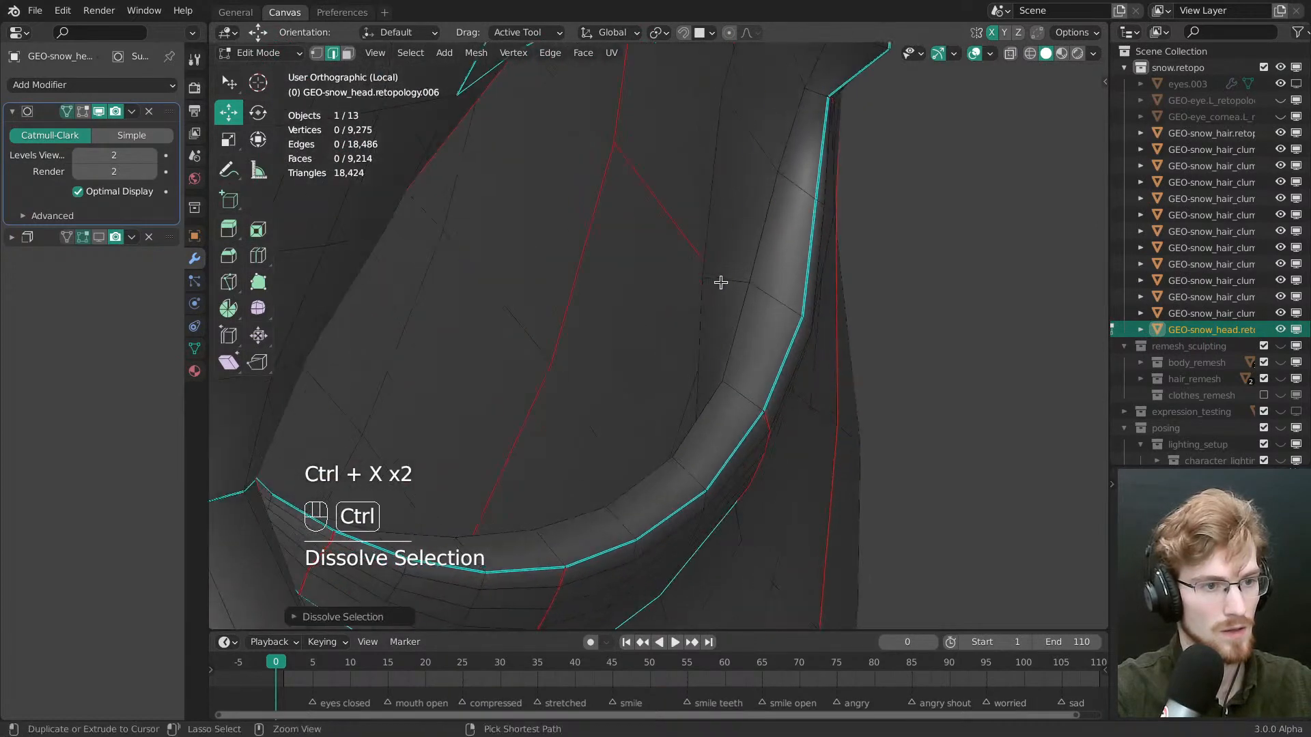
Add two new edge loops with Loop Cut around the inside of the eyelid
key(ctrl+r)
click(723, 281)
drag(721, 280, 721, 281)
drag(736, 281, 754, 302)
Select the loops inside the eyelid one at a time and edge-slide them to even out their spacing
alt+right_click(720, 275)
key(g)
key(g)
alt+right_click(736, 262)
key(g)
alt+right_click(724, 273)
key(g)
click(754, 318)
Clear the selection and edge-slide the inner eyelid loop as seen from behind the eye opening
middle_drag(755, 322, 746, 400)
key(alt+a)
alt+right_click(633, 383)
drag(691, 408, 694, 410)
key(g)
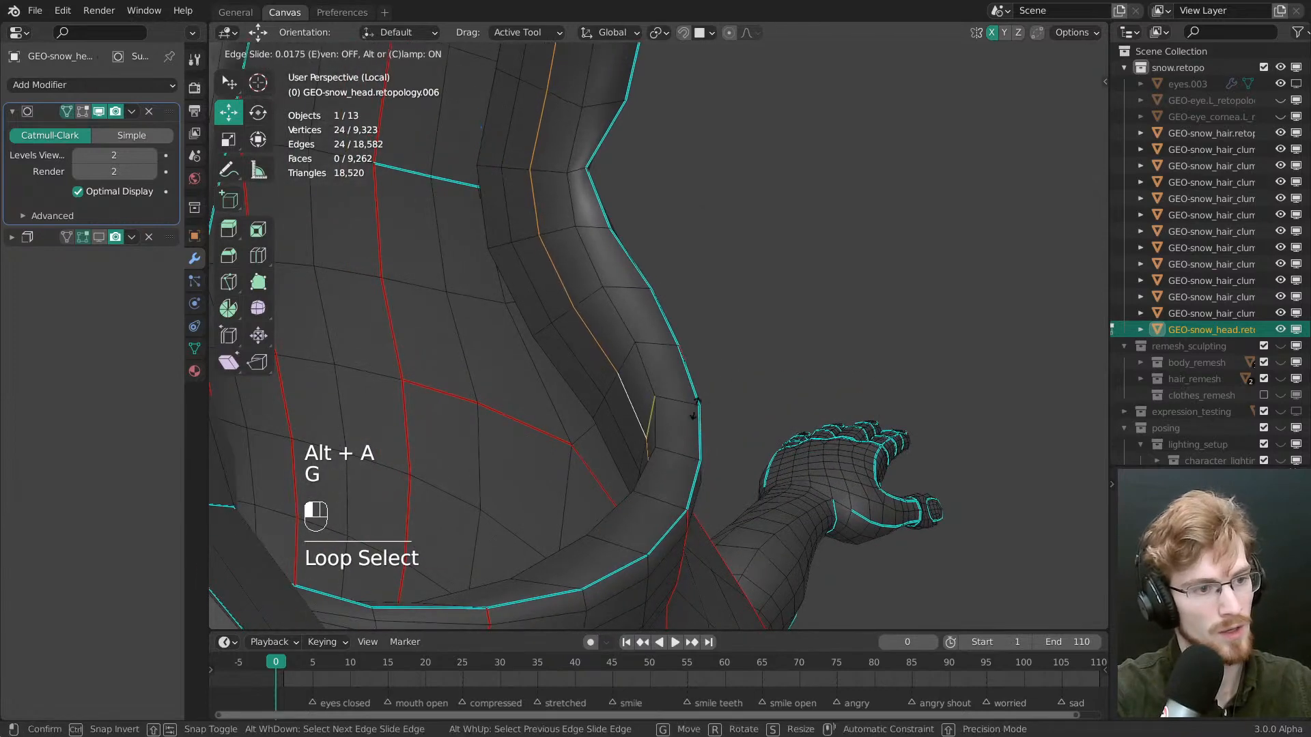
Edge-slide the edge loop on the inner side of the eye opening's rim farther inward, then clear the selection
click(768, 379)
alt+click(620, 432)
key(g)
key(g)
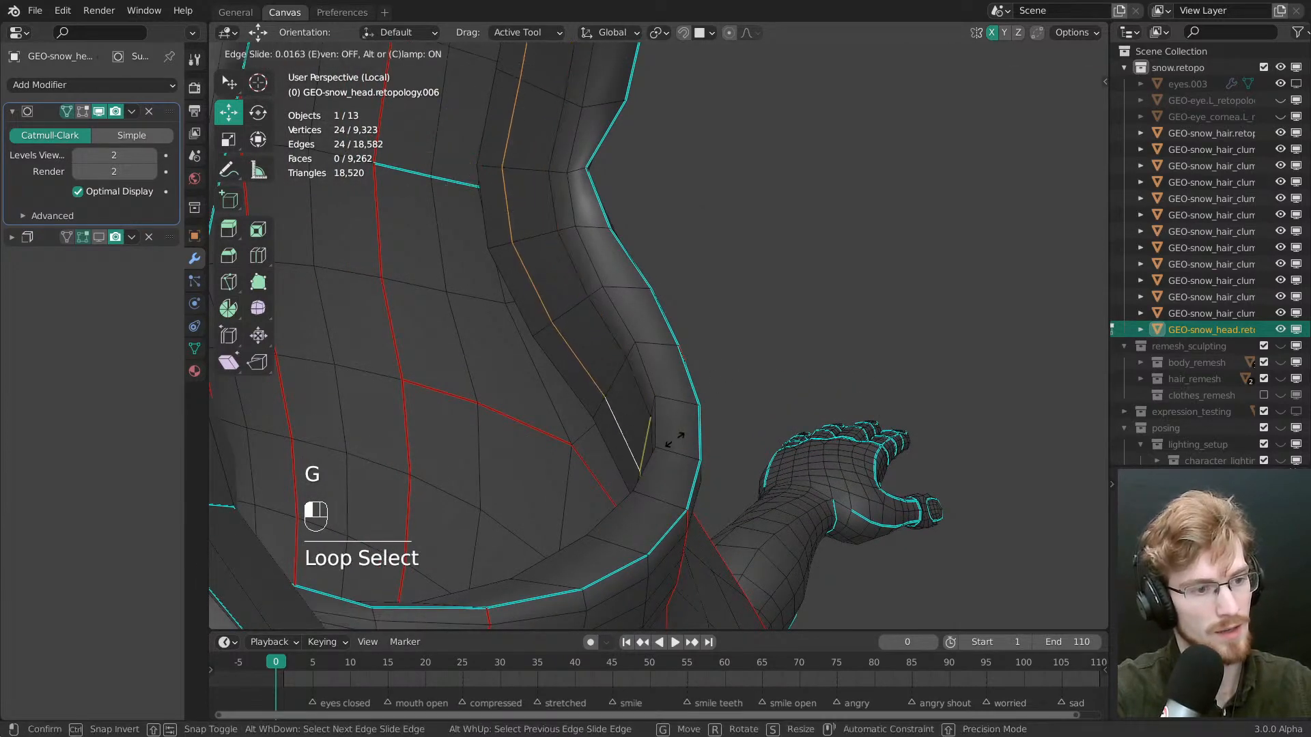
click(683, 433)
key(alt+a)
Cut extra edge loops running around the rim of the eye opening
ctrl+middle_drag(743, 380, 743, 370)
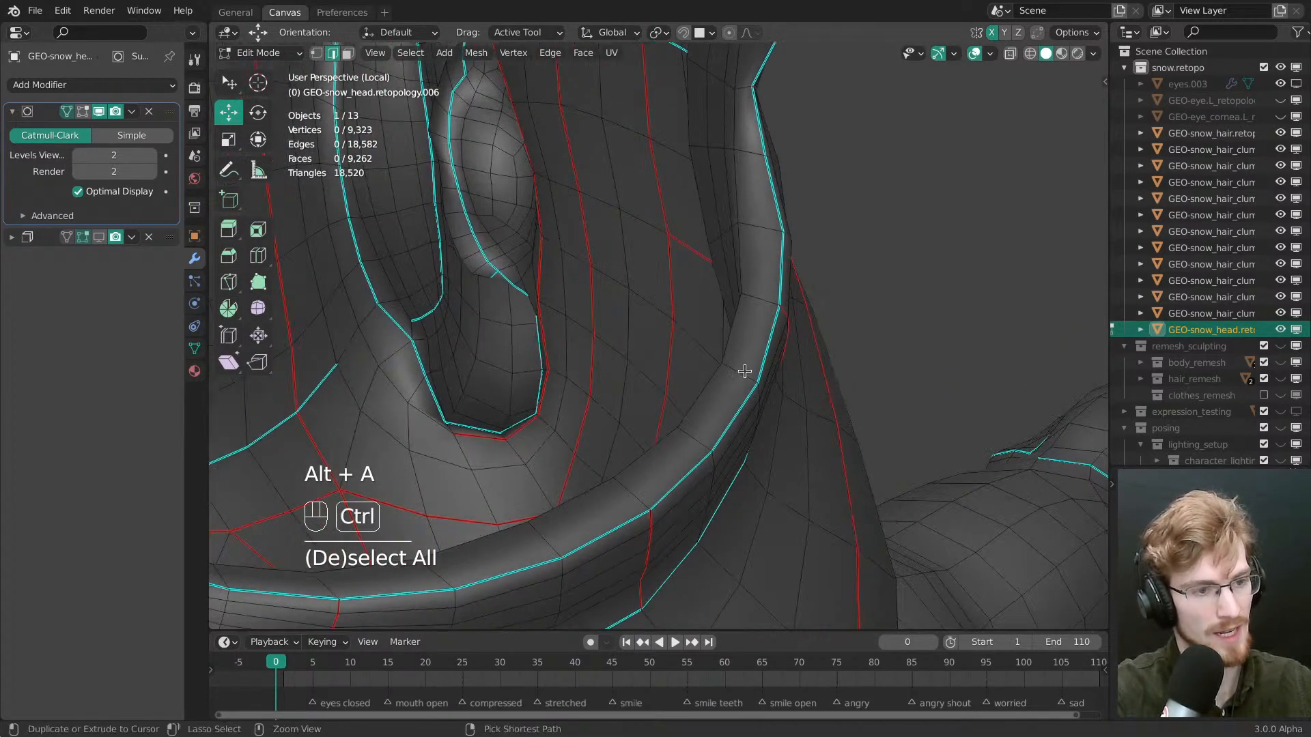
key(ctrl+r)
drag(743, 372, 729, 367)
click(725, 363)
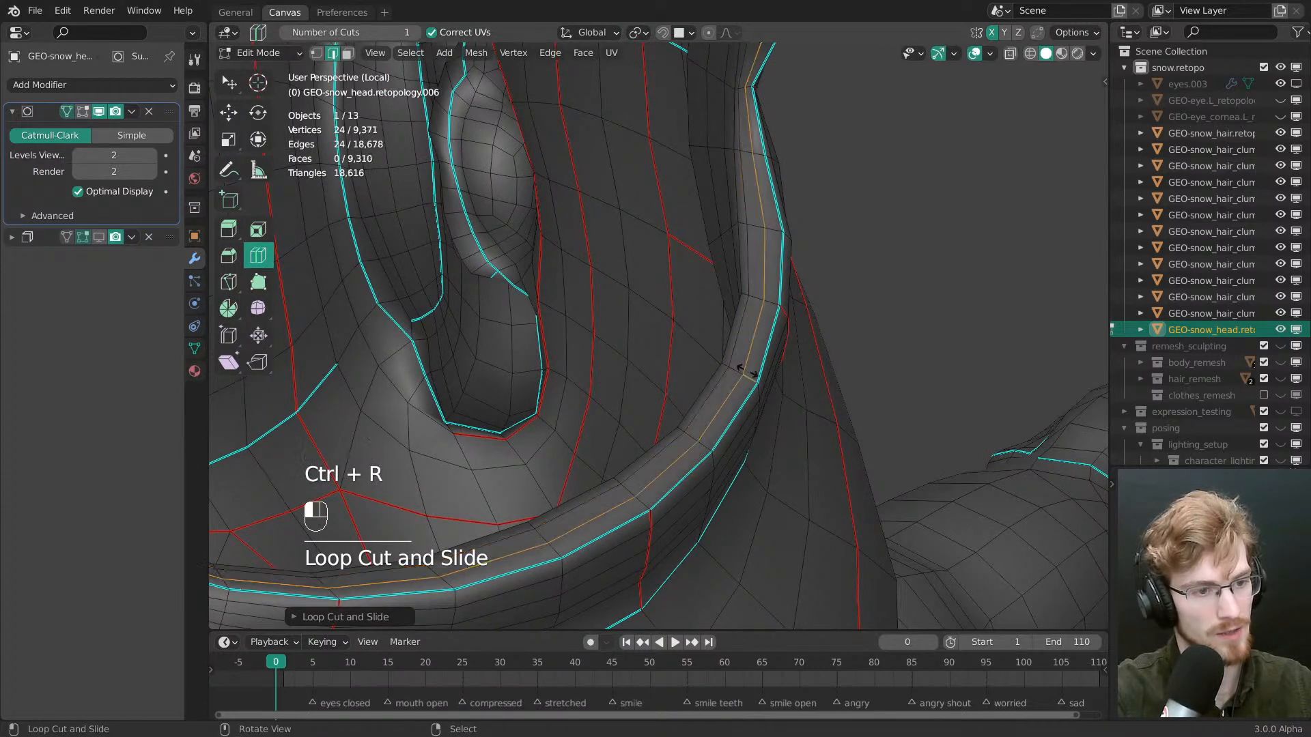
key(ctrl+r)
click(744, 372)
click(754, 378)
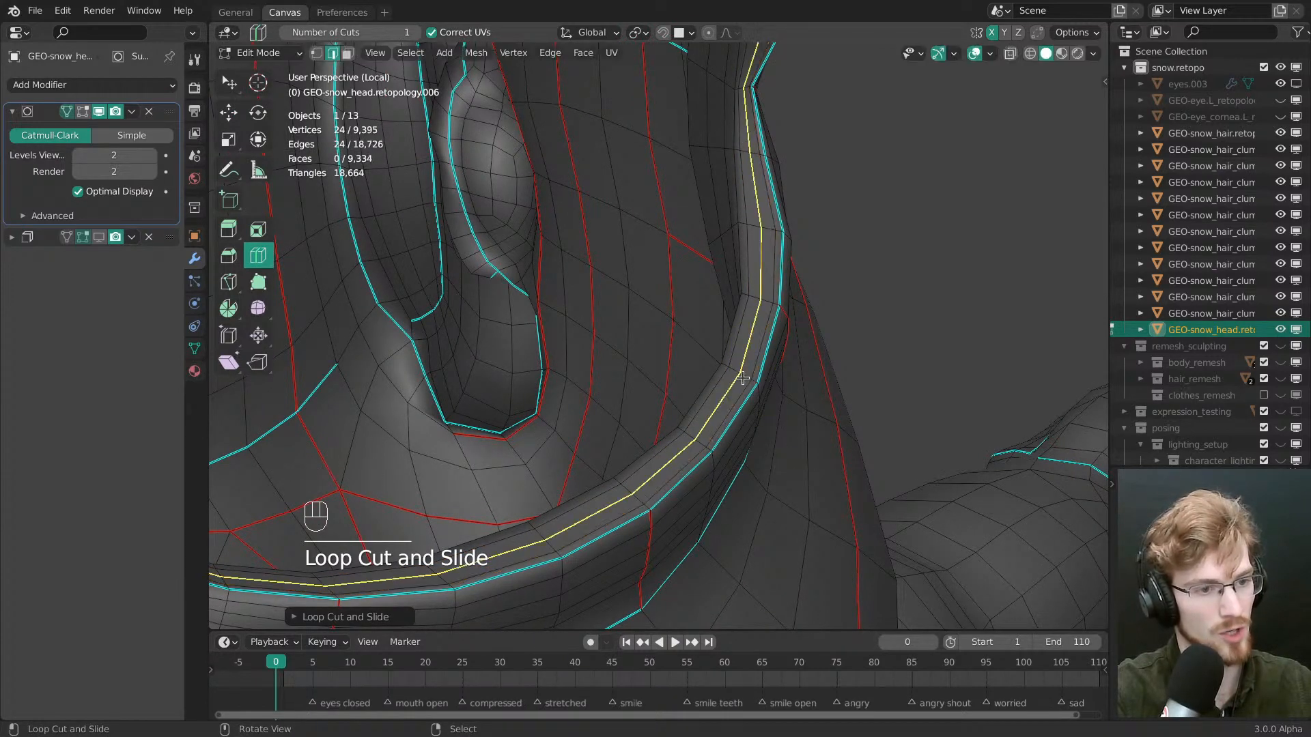
Edge-slide the newly cut loops across the eye rim to spread them more evenly, then clear the selection
alt+right_click(741, 390)
key(g)
key(g)
mouse_move(772, 413)
mouse_down()
mouse_move(781, 419)
mouse_move(764, 410)
mouse_move(767, 422)
mouse_up()
key(g)
alt+right_click(738, 400)
key(g)
key(alt+a)
scroll(617, 382, down, 6)
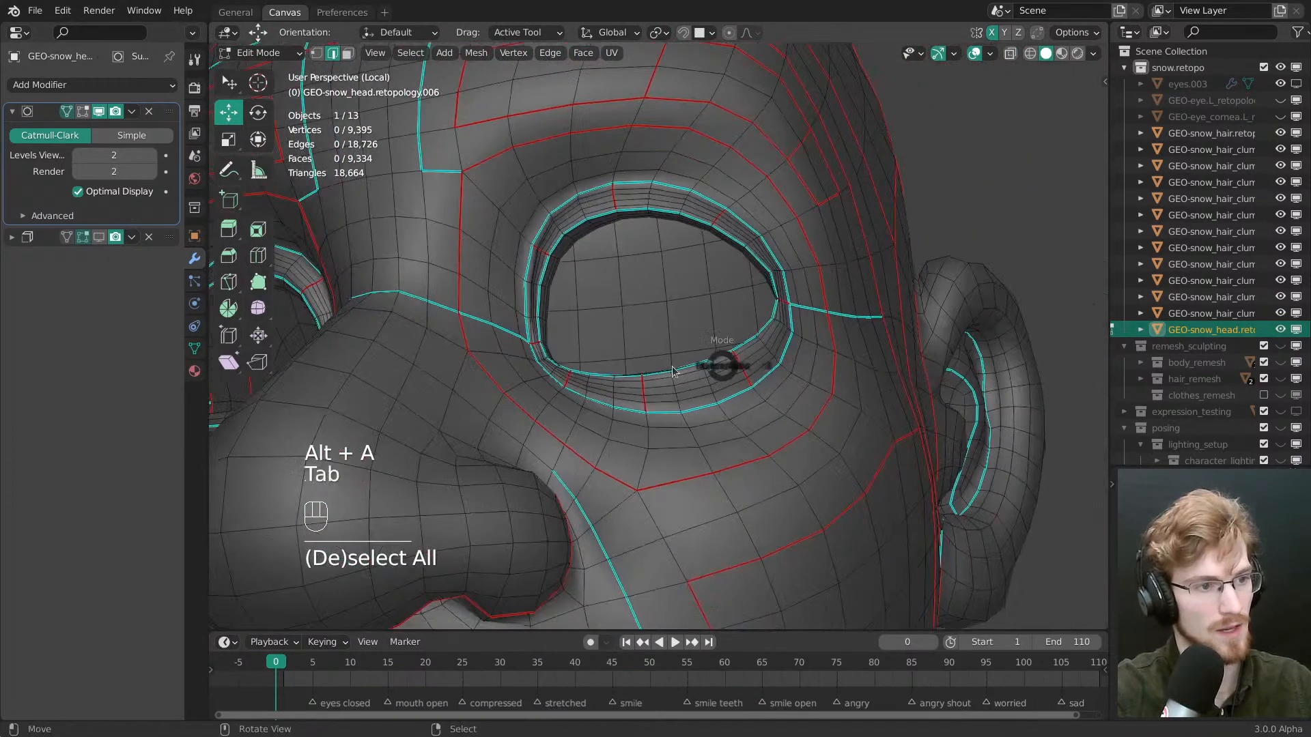
Edge-slide the rim loop beside the sharp inner edge of the lower eyelid
key(Tab)
middle_drag(683, 365, 633, 425)
key(Tab)
ctrl+middle_drag(741, 402, 693, 454)
middle_drag(693, 454, 645, 478)
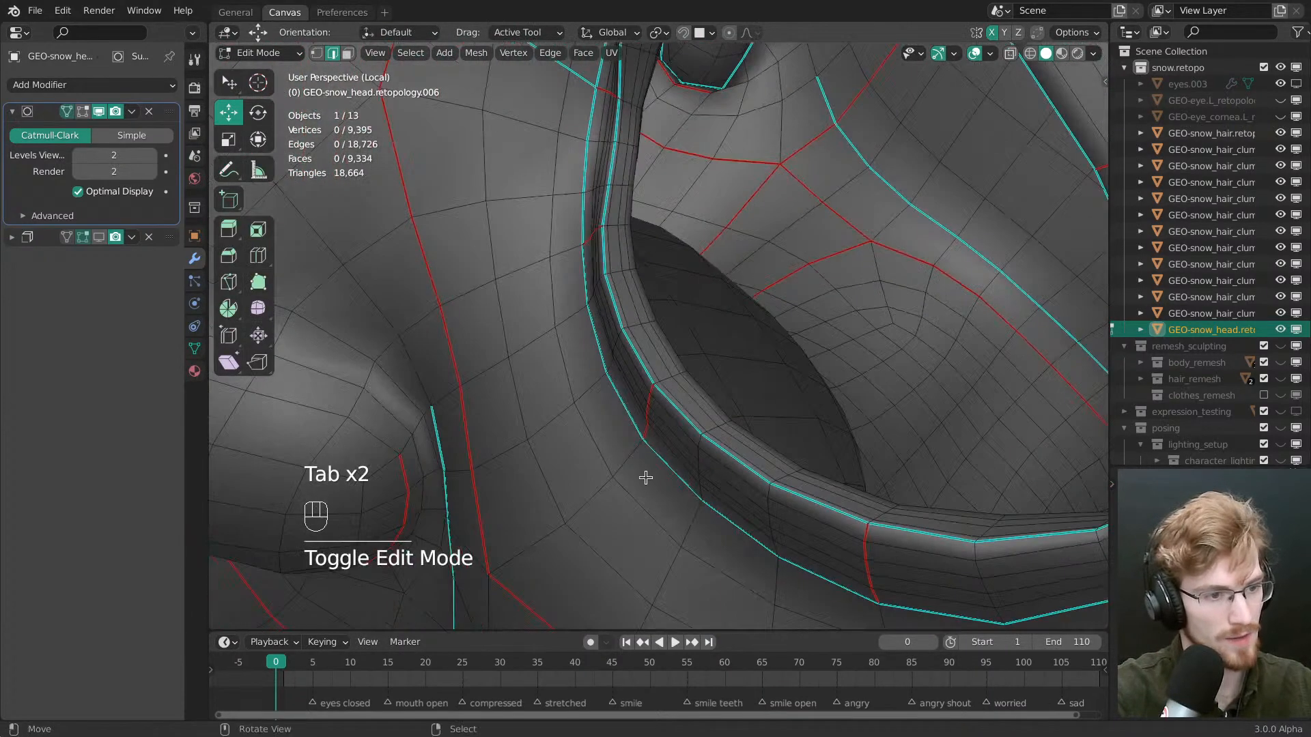
alt+right_click(678, 397)
ctrl+middle_drag(681, 400, 735, 352)
key(g)
key(g)
click(731, 485)
Edge-slide the neighbouring middle loop of the lower eyelid rim to even out the spacing, then clear the selection
alt+right_click(687, 433)
key(g)
drag(736, 352, 737, 354)
key(g)
key(g)
click(738, 352)
key(alt+a)
Edge-slide the loop beside the outer crease of the eyelid rim and clear the selection
mouse_move(737, 354)
middle_down()
mouse_move(771, 349)
mouse_move(849, 460)
mouse_move(708, 404)
mouse_move(758, 424)
mouse_move(704, 253)
mouse_move(731, 419)
mouse_move(784, 298)
mouse_move(825, 331)
mouse_move(748, 368)
middle_up()
alt+right_click(589, 213)
middle_drag(642, 282, 702, 348)
key(g)
key(g)
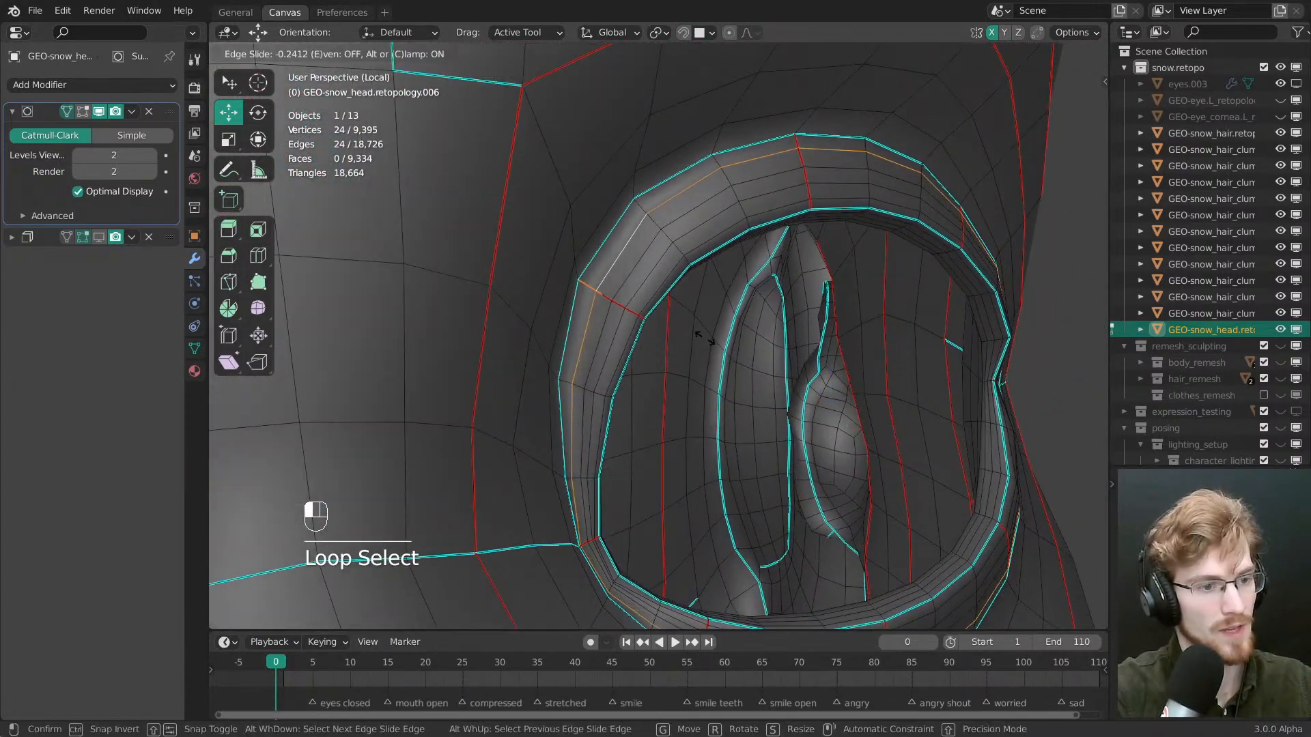
click(724, 398)
mouse_move(730, 405)
middle_down()
mouse_move(771, 417)
mouse_move(710, 329)
middle_up()
key(alt+a)
Switch the head to Sculpt Mode and disable the Subdivision modifier's viewport display to work on the base mesh
key(Tab)
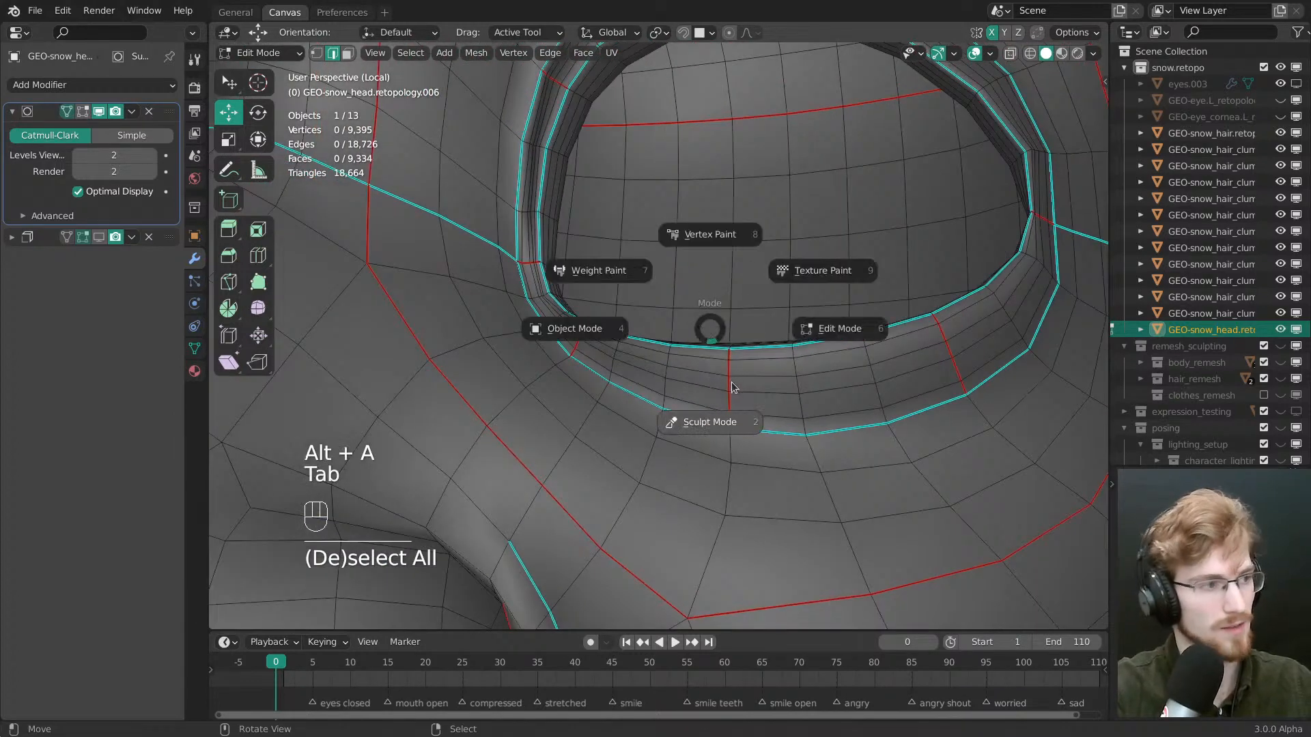
click(731, 387)
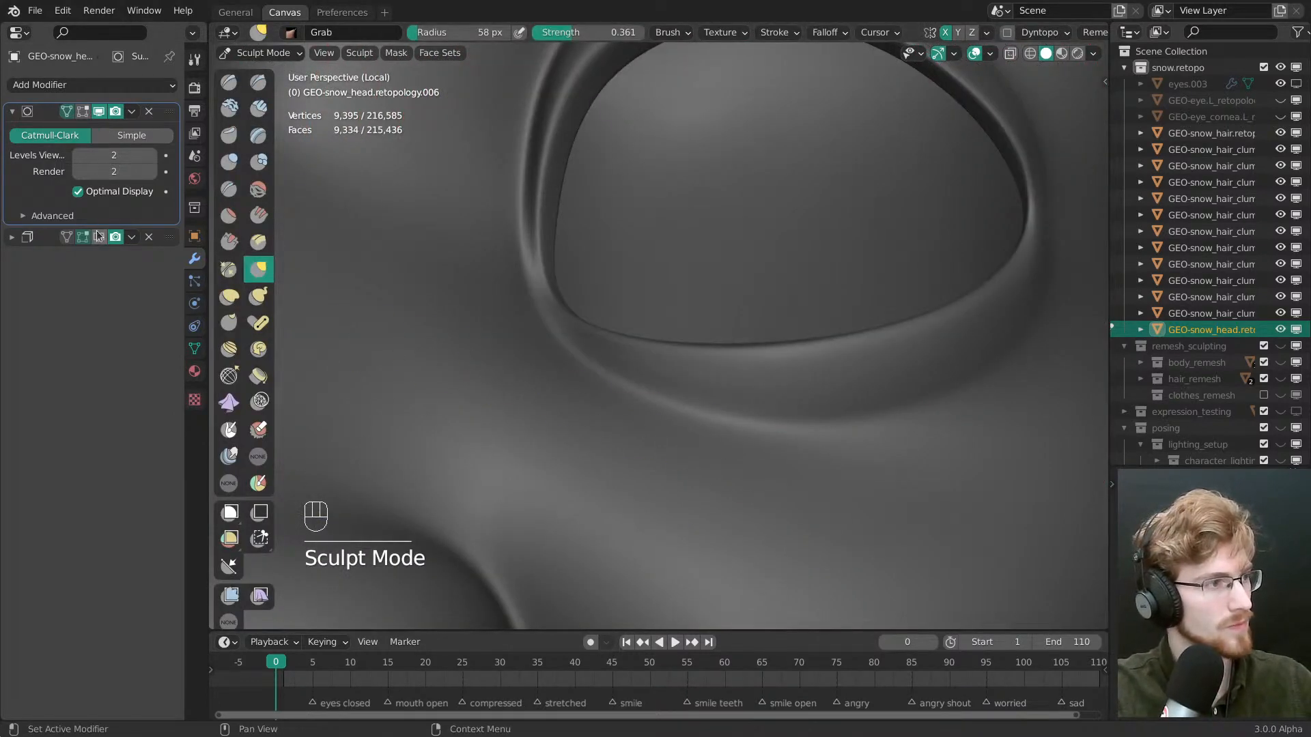
click(99, 111)
shift+middle_drag(843, 387, 748, 357)
key(shift+z)
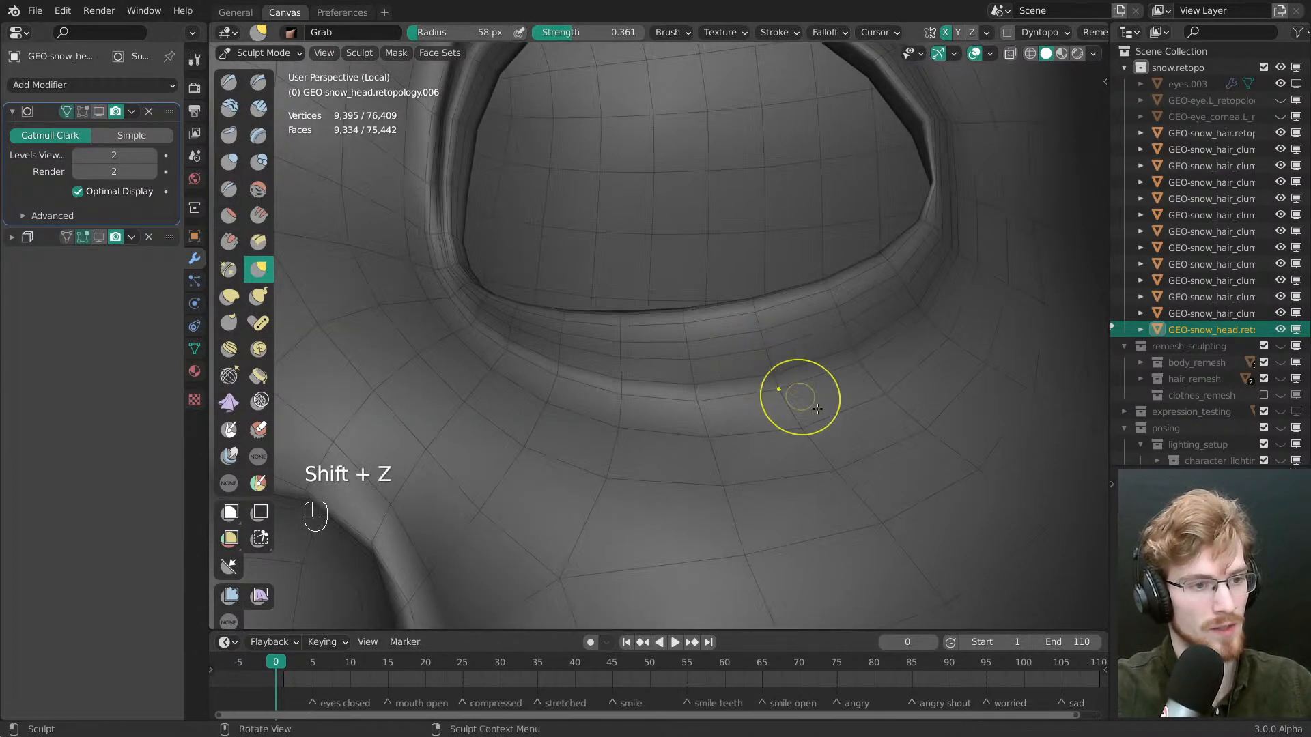
middle_drag(818, 408, 804, 465)
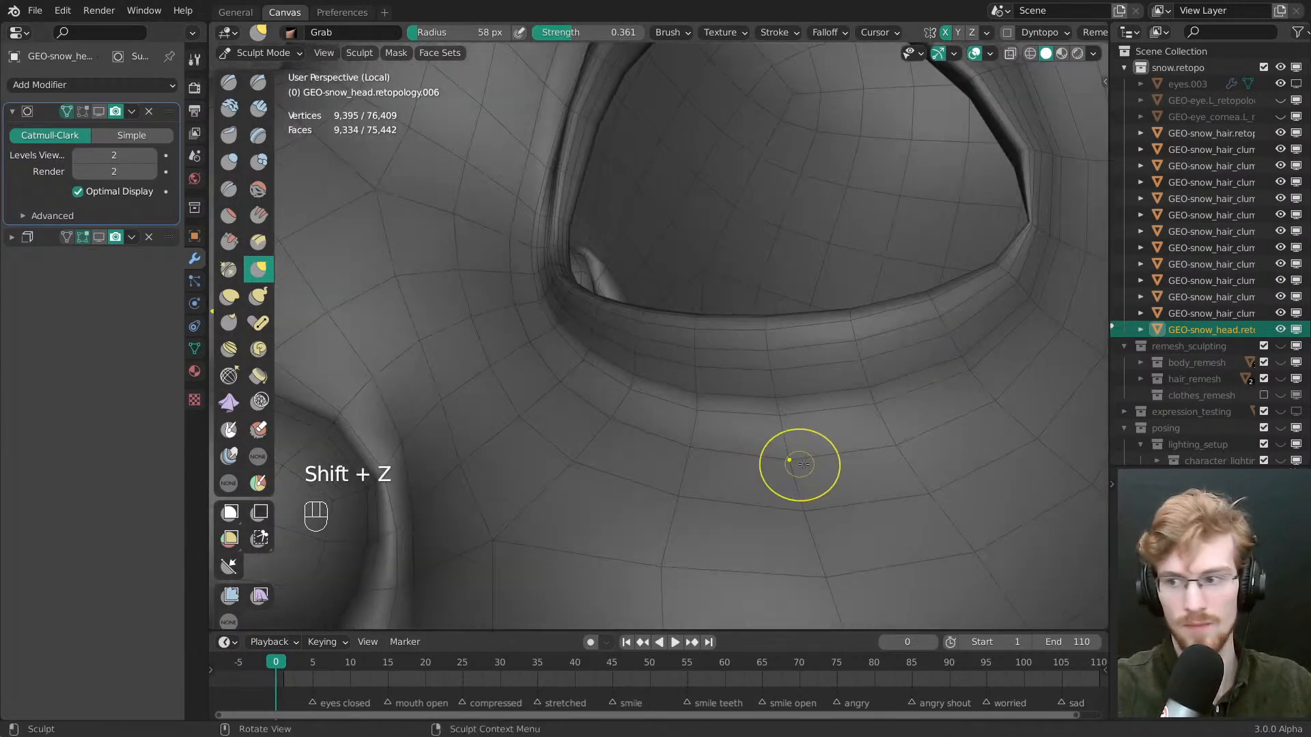
Change the viewport shading so the head displays in light green for clearer surface contrast
click(1093, 53)
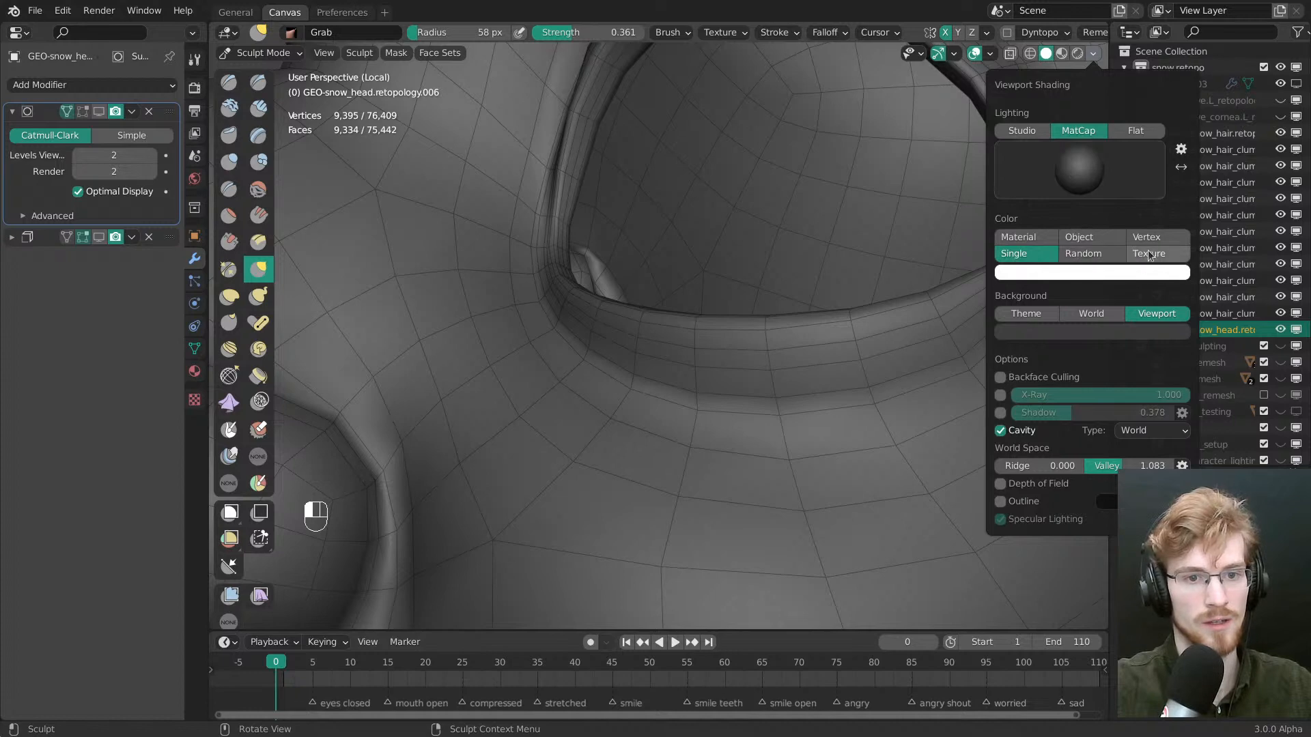
click(1055, 159)
click(1001, 270)
click(1104, 254)
ctrl+middle_drag(765, 287, 751, 348)
shift+middle_drag(716, 325, 749, 341)
mouse_move(785, 393)
middle_down()
mouse_move(774, 404)
mouse_move(758, 382)
mouse_move(809, 440)
middle_up()
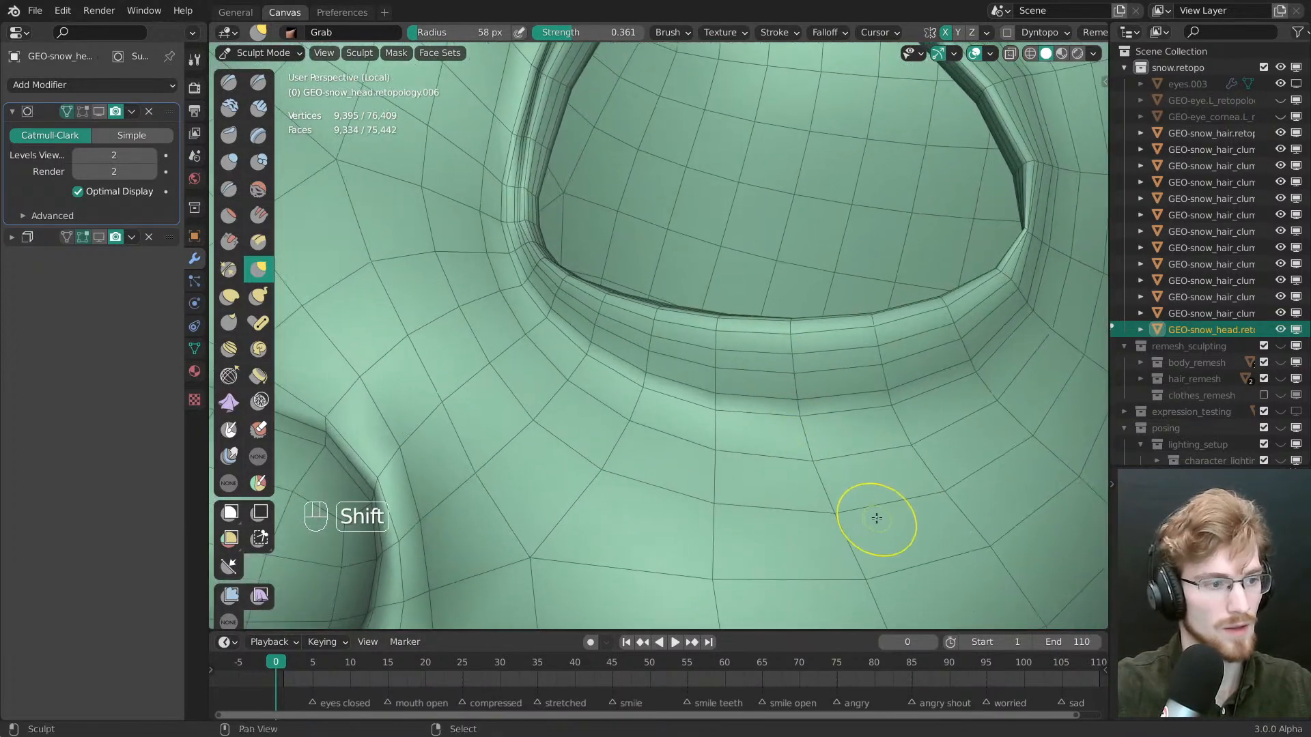
Try to relax the vertex spacing along the eyelid rim with the Topology brush at several brush sizes
middle_drag(875, 517, 808, 545)
click(230, 375)
key(f)
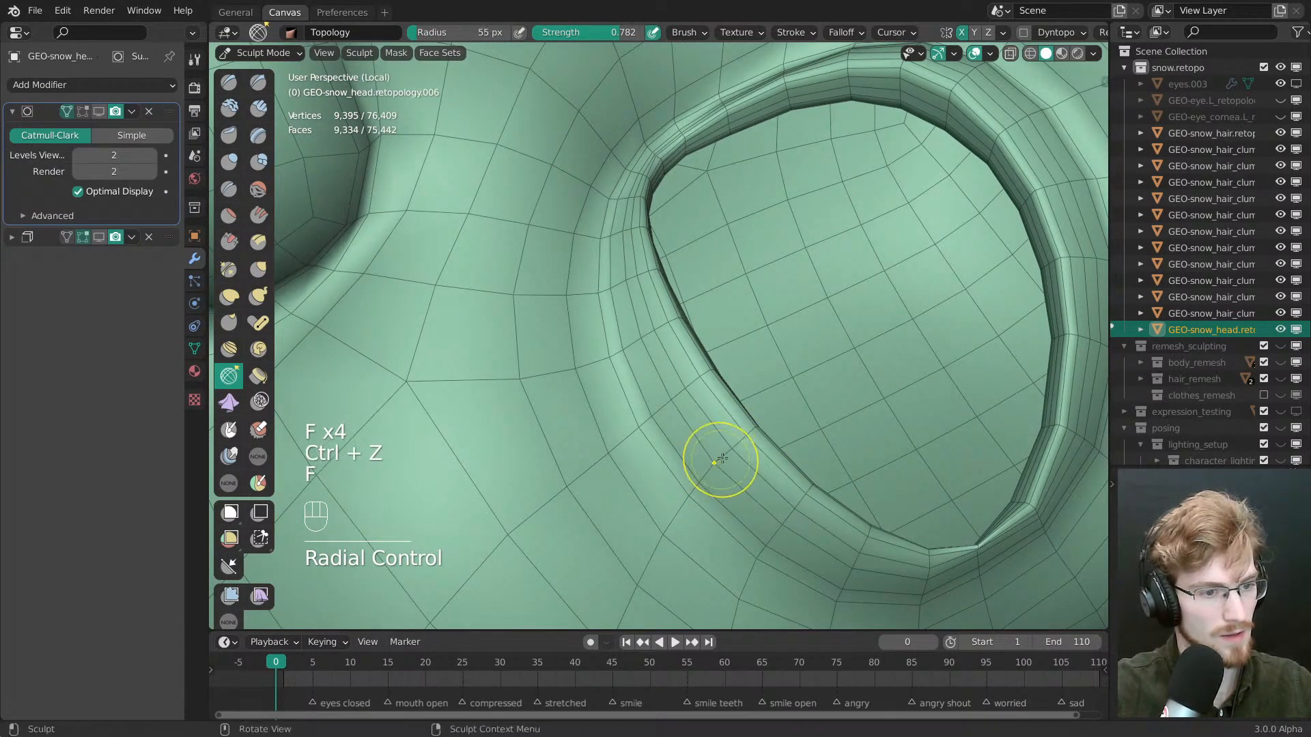
key(ctrl+z)
key(f)
click(669, 400)
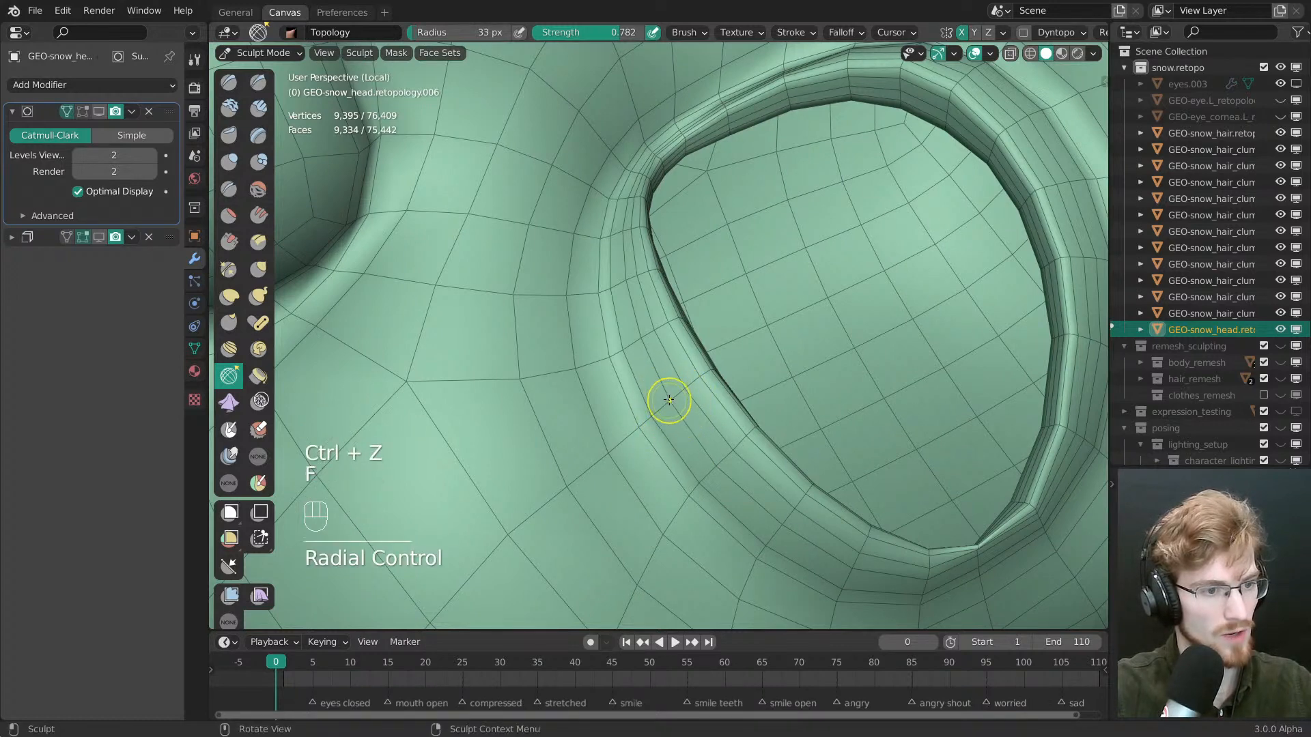
scroll(638, 379, up, 4)
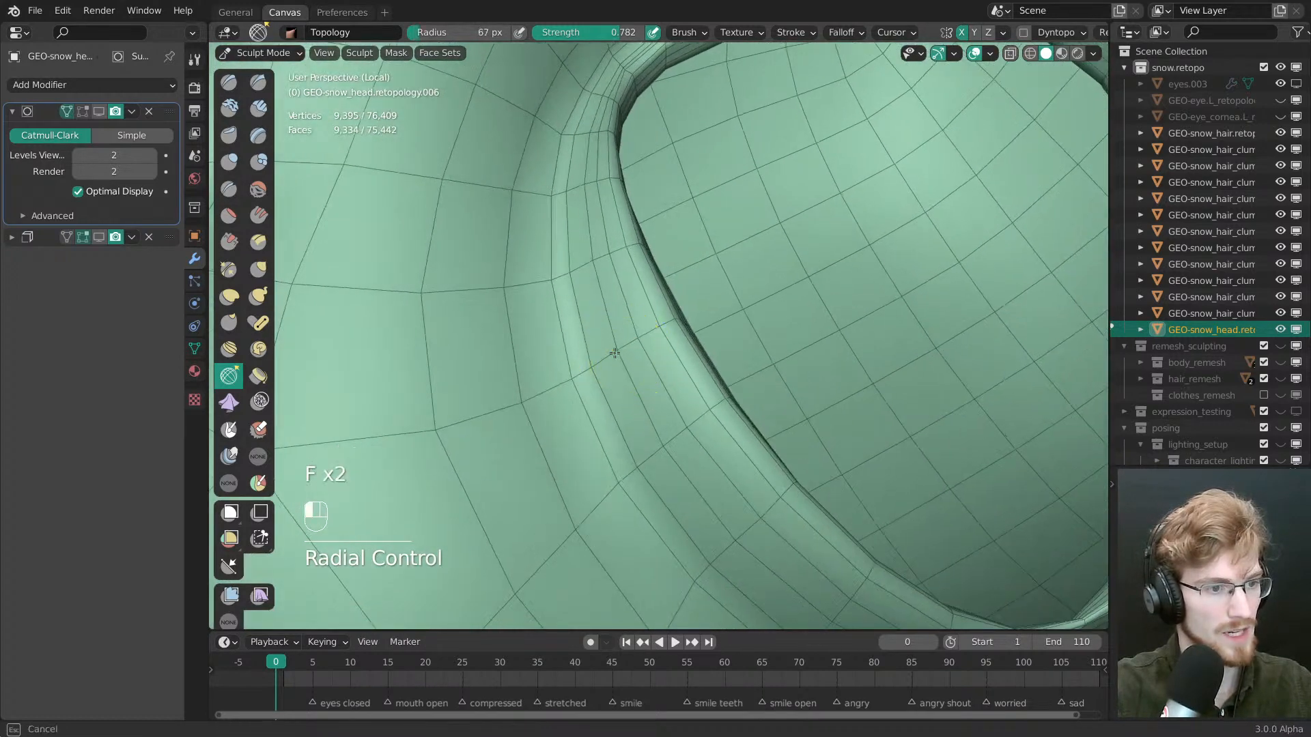
key(f)
mouse_move(616, 276)
shift+middle_down()
mouse_move(637, 379)
mouse_move(647, 351)
mouse_move(664, 354)
shift+middle_up()
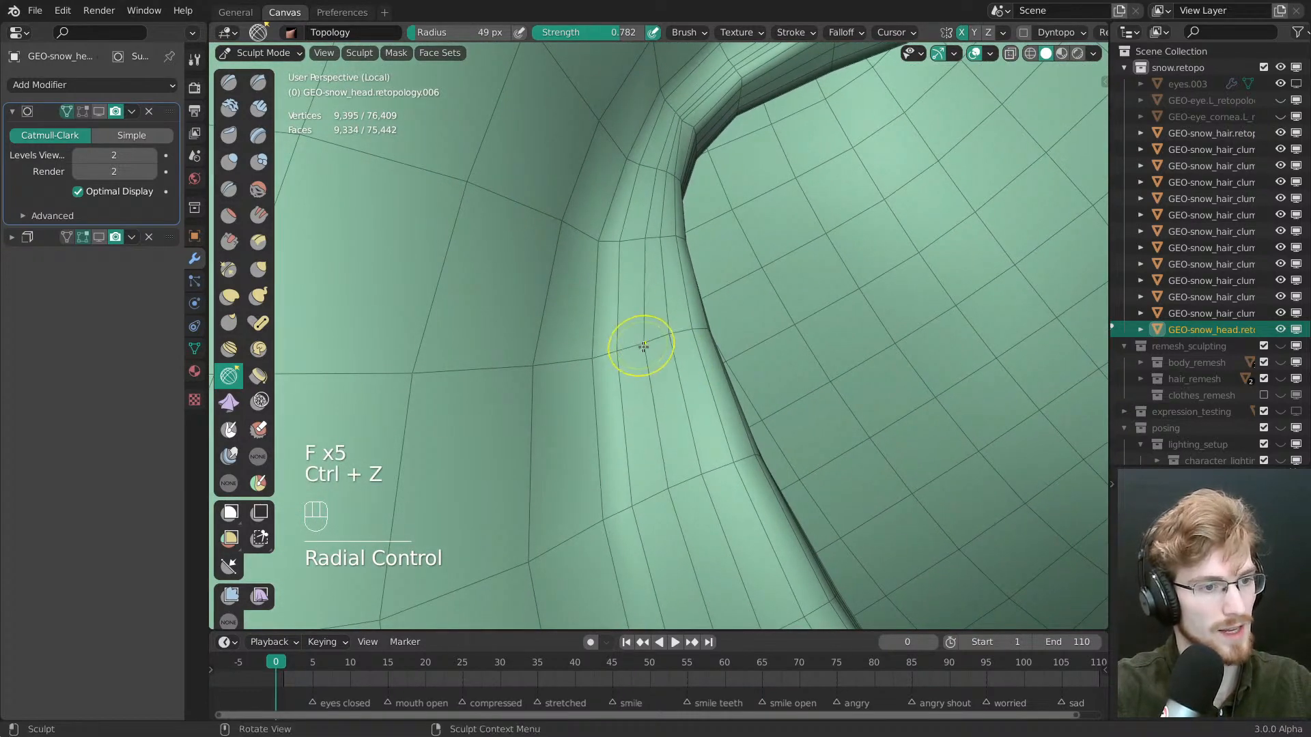
Enter Edit Mode with vertex selection and slide the rim vertices beside the inner eye corner into more even spacing
key(Tab)
key(alt+a)
key(1)
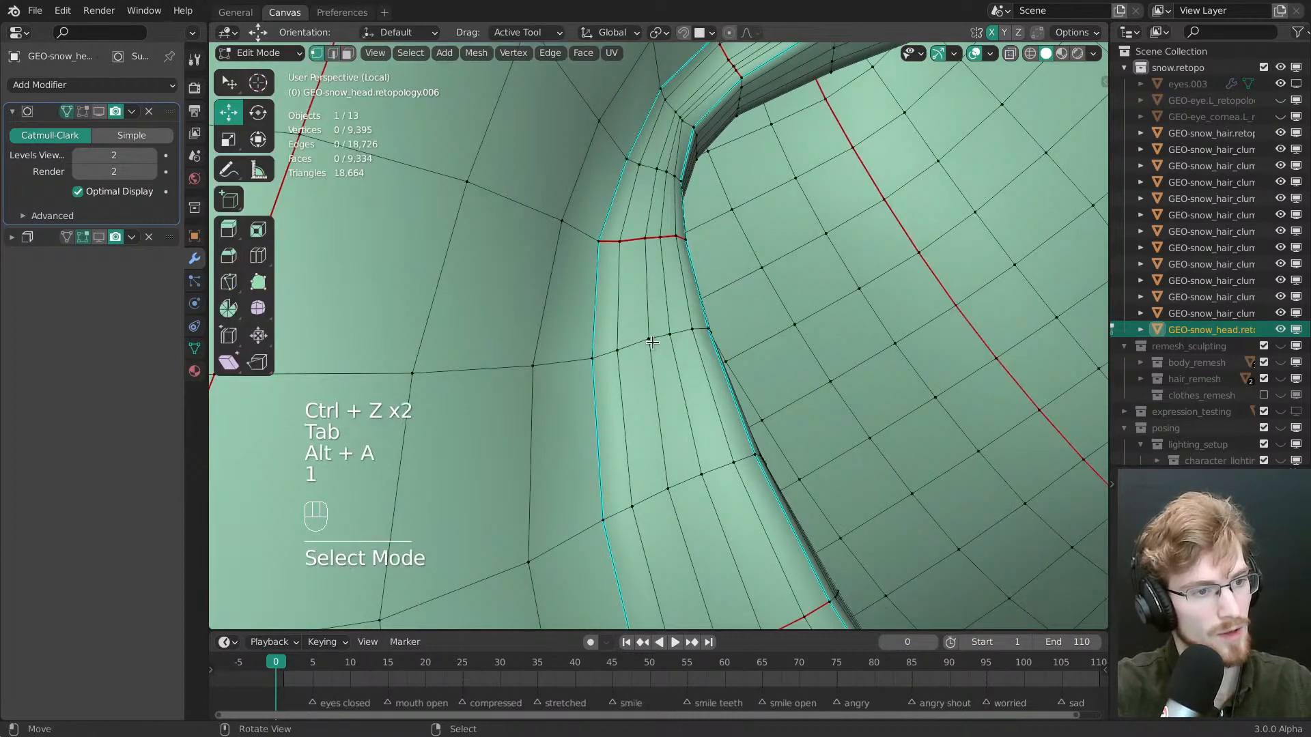
key(w)
drag(652, 342, 648, 344)
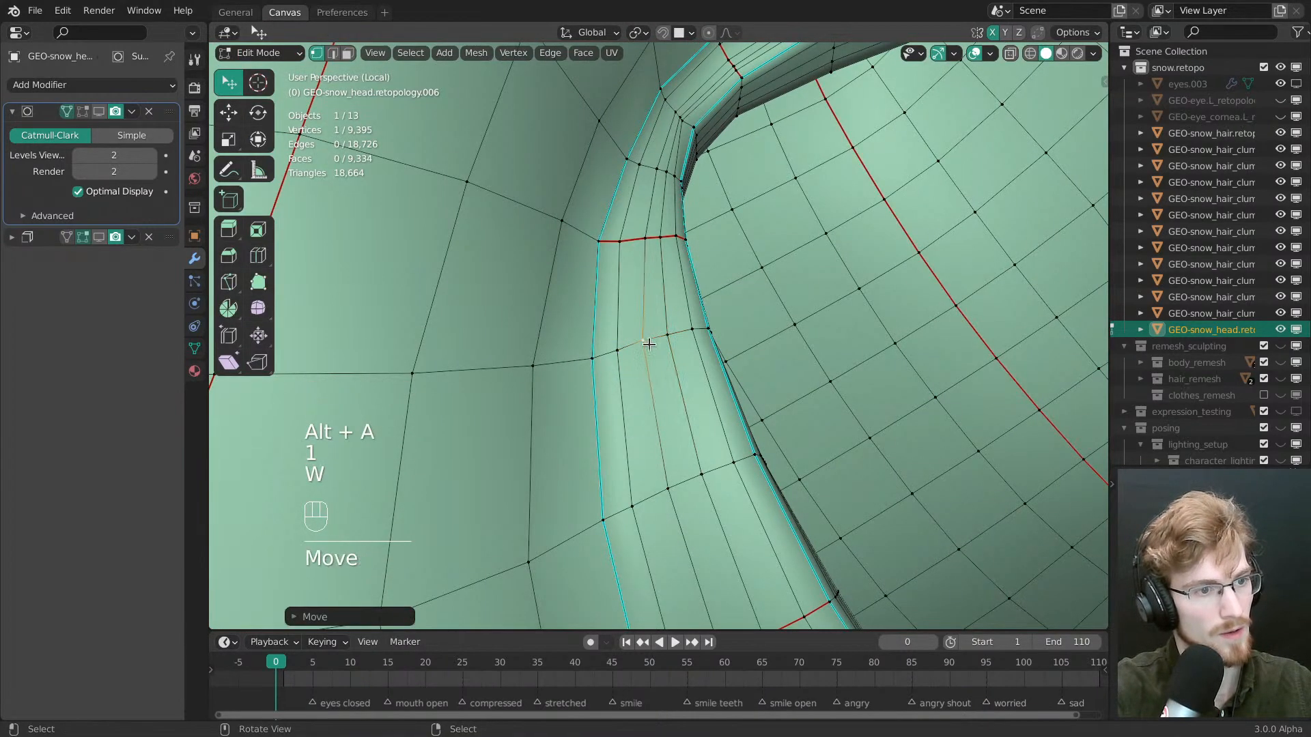
key(g)
drag(645, 237, 653, 237)
key(g)
drag(641, 337, 638, 330)
key(g)
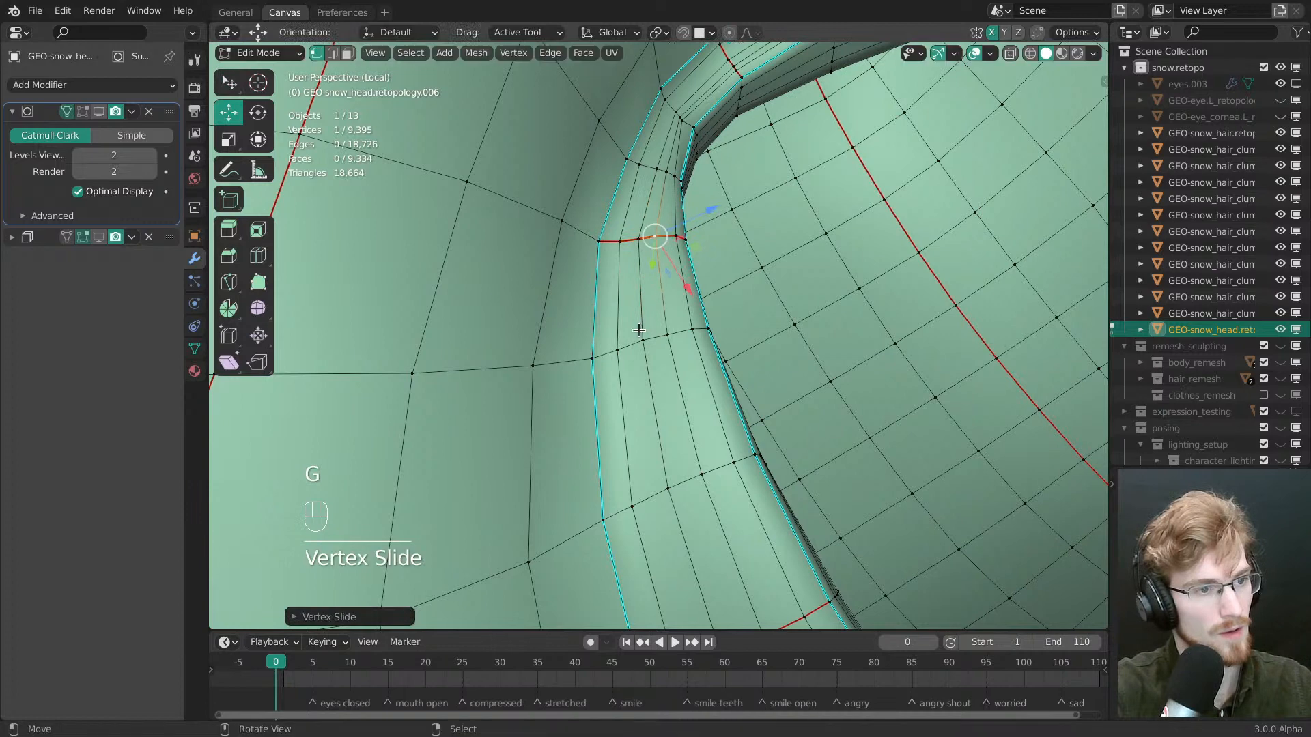
Undo the last vertex slides and reposition the middle rim vertex beside the inner eye corner
key(ctrl+z)
key(ctrl+z)
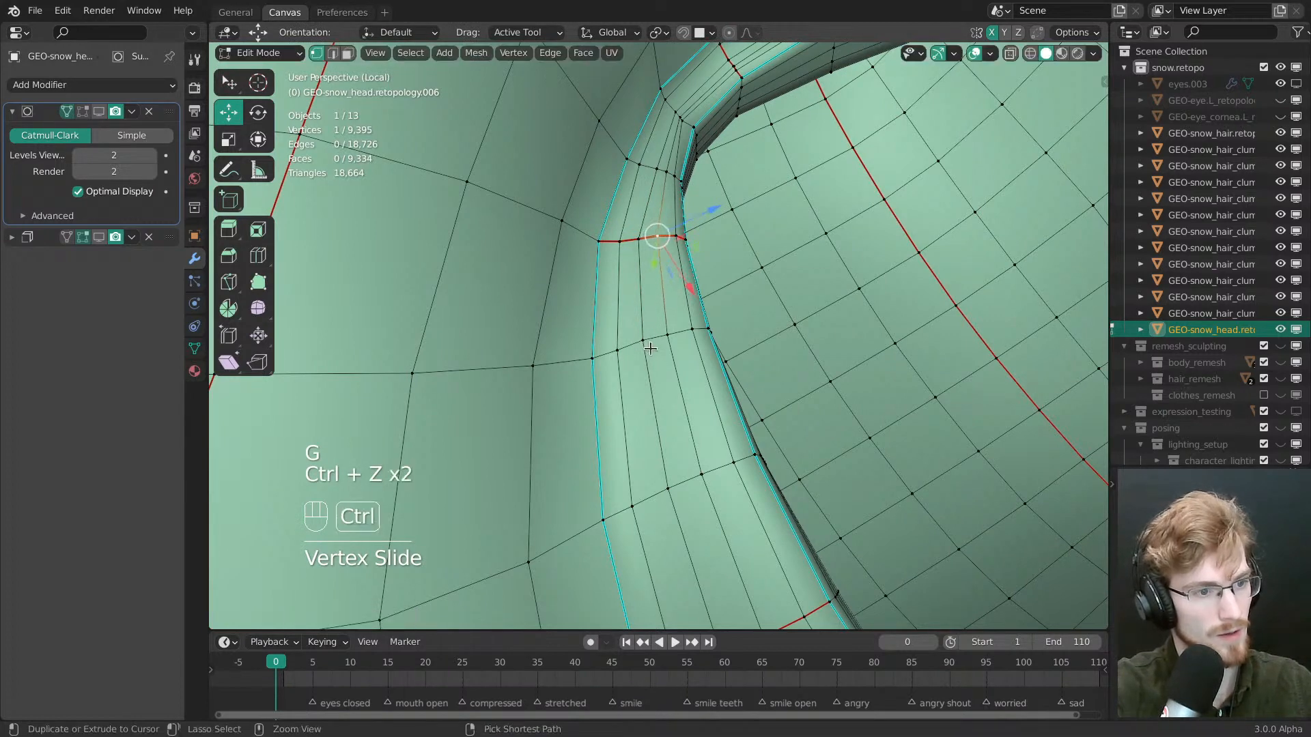
key(w)
drag(644, 344, 640, 344)
key(g)
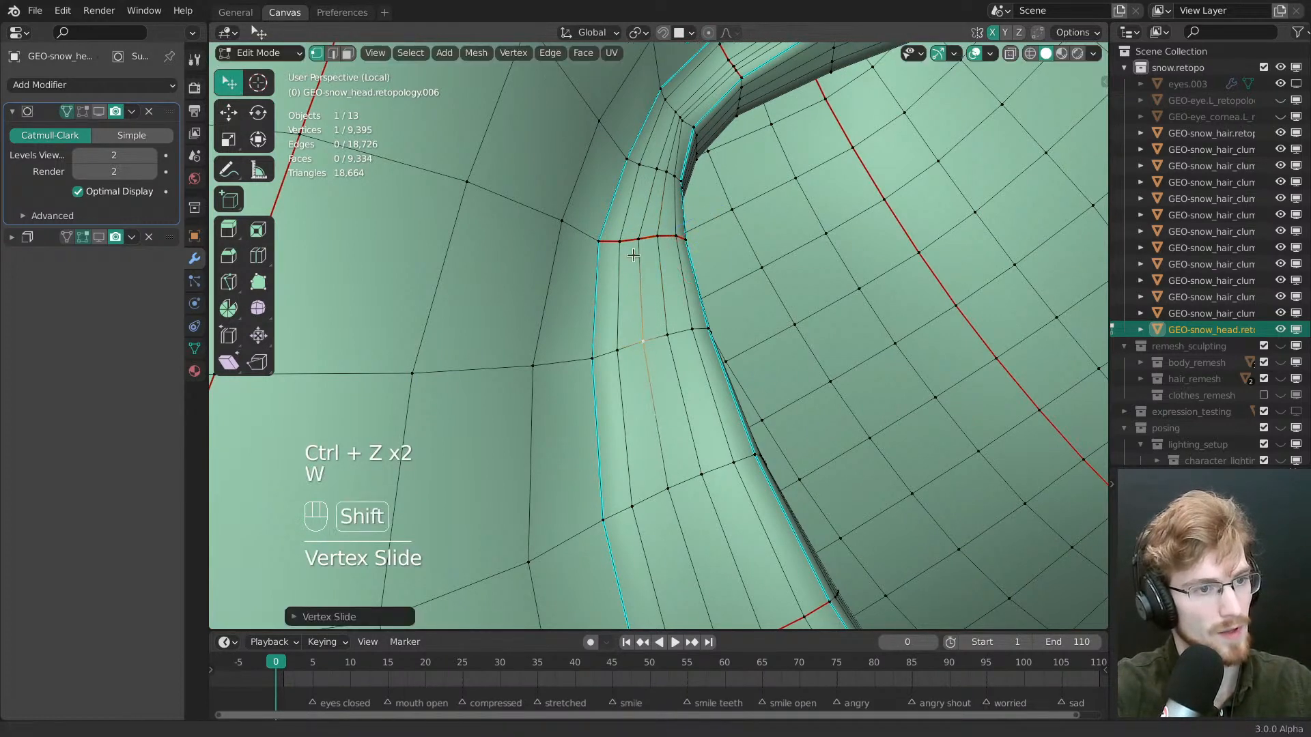
Move a rim vertex at the upper inner bend of the eye closer to the sharp inner lid edge
shift+middle_drag(698, 114, 765, 348)
alt+middle_click(696, 262)
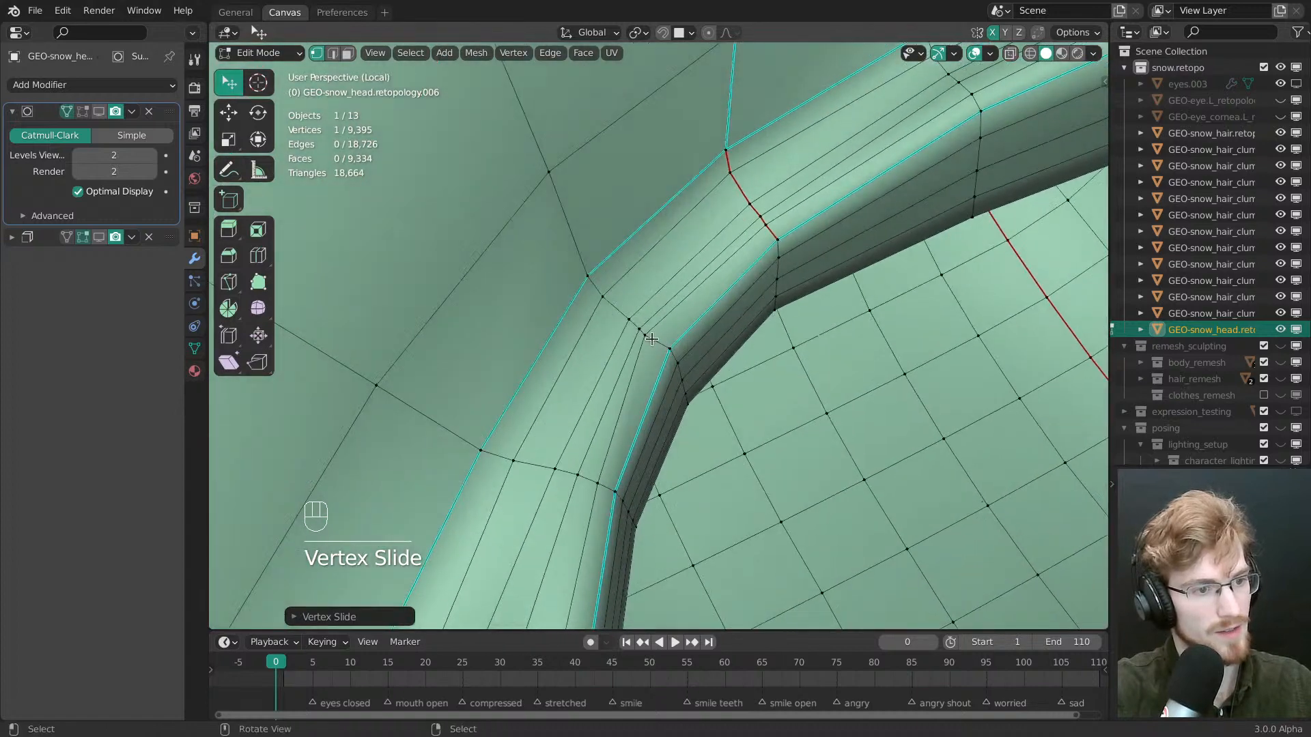
drag(648, 336, 653, 338)
middle_drag(656, 341, 772, 440)
key(ctrl+z)
drag(649, 338, 660, 342)
middle_drag(662, 344, 635, 349)
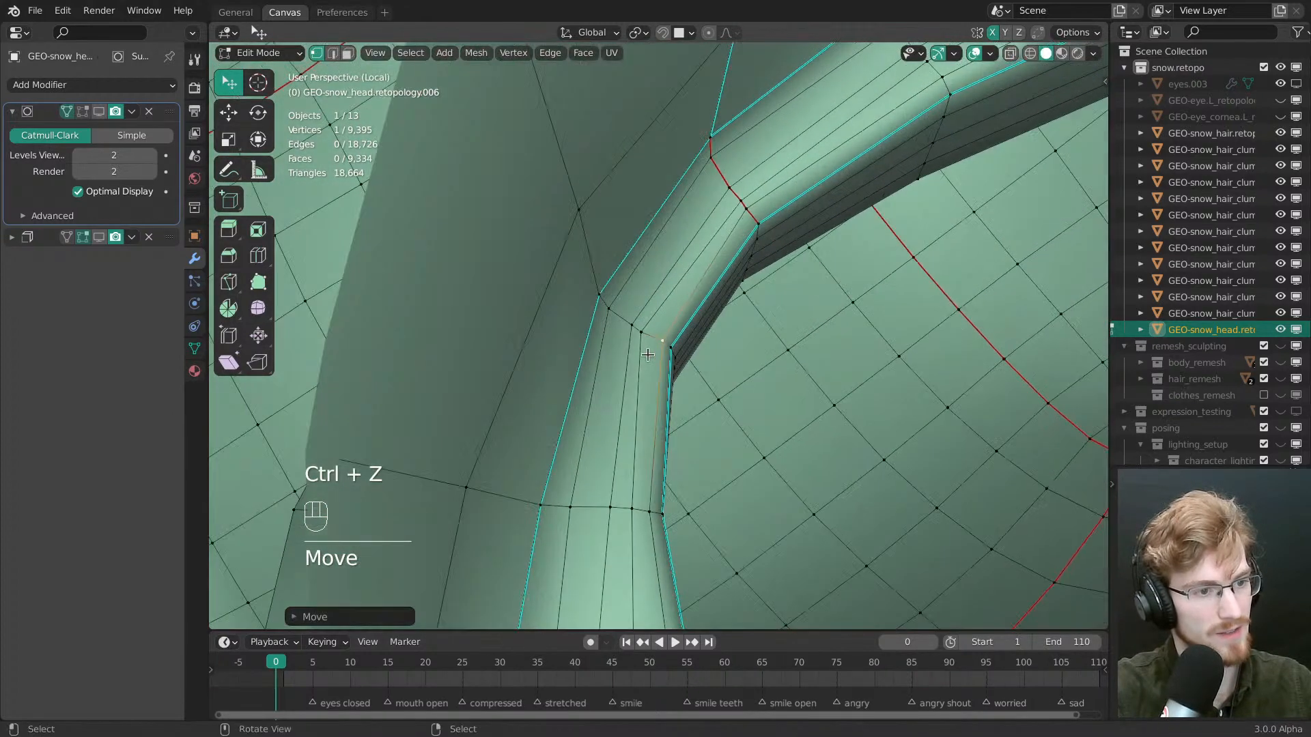
Nudge the neighbouring rim vertices around the upper inner bend outward to even out the loop spacing
drag(645, 334, 651, 334)
drag(634, 327, 627, 324)
drag(610, 517, 602, 515)
drag(627, 516, 623, 515)
drag(610, 515, 607, 515)
Adjust the rim vertices in the next cross-section along the inner part of the upper eyelid
ctrl+middle_drag(608, 515, 645, 424)
alt+middle_click(672, 273)
shift+middle_drag(672, 301, 710, 386)
drag(708, 382, 729, 385)
drag(718, 382, 716, 383)
drag(716, 383, 716, 383)
Fine-tune rim vertices farther along the upper eyelid so the loops flow evenly
shift+middle_drag(720, 307, 686, 301)
drag(691, 300, 688, 301)
middle_drag(700, 303, 665, 306)
drag(655, 295, 654, 295)
drag(655, 295, 654, 296)
click(671, 306)
shift+middle_drag(730, 264, 664, 372)
middle_drag(665, 372, 669, 307)
drag(668, 306, 669, 307)
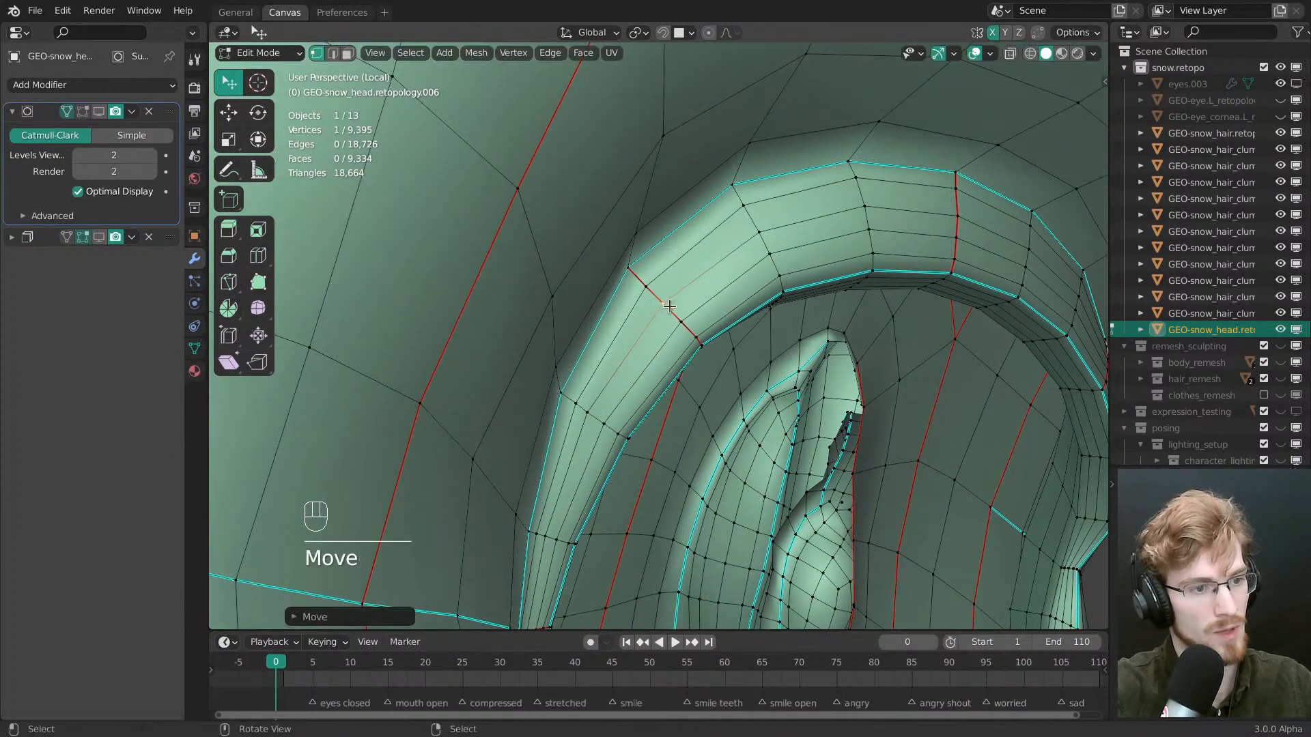
Space out the rim vertices along the seam at the outer eye corner and save the file
shift+middle_drag(901, 294, 809, 345)
ctrl+middle_drag(809, 345, 690, 225)
shift+middle_drag(689, 226, 771, 261)
ctrl+middle_drag(771, 261, 689, 382)
shift+middle_drag(690, 382, 737, 382)
mouse_move(737, 382)
ctrl+middle_down()
mouse_move(765, 342)
mouse_move(727, 376)
ctrl+middle_up()
key(g)
drag(731, 395, 740, 400)
mouse_move(702, 381)
mouse_down()
mouse_move(718, 388)
mouse_move(705, 378)
mouse_up()
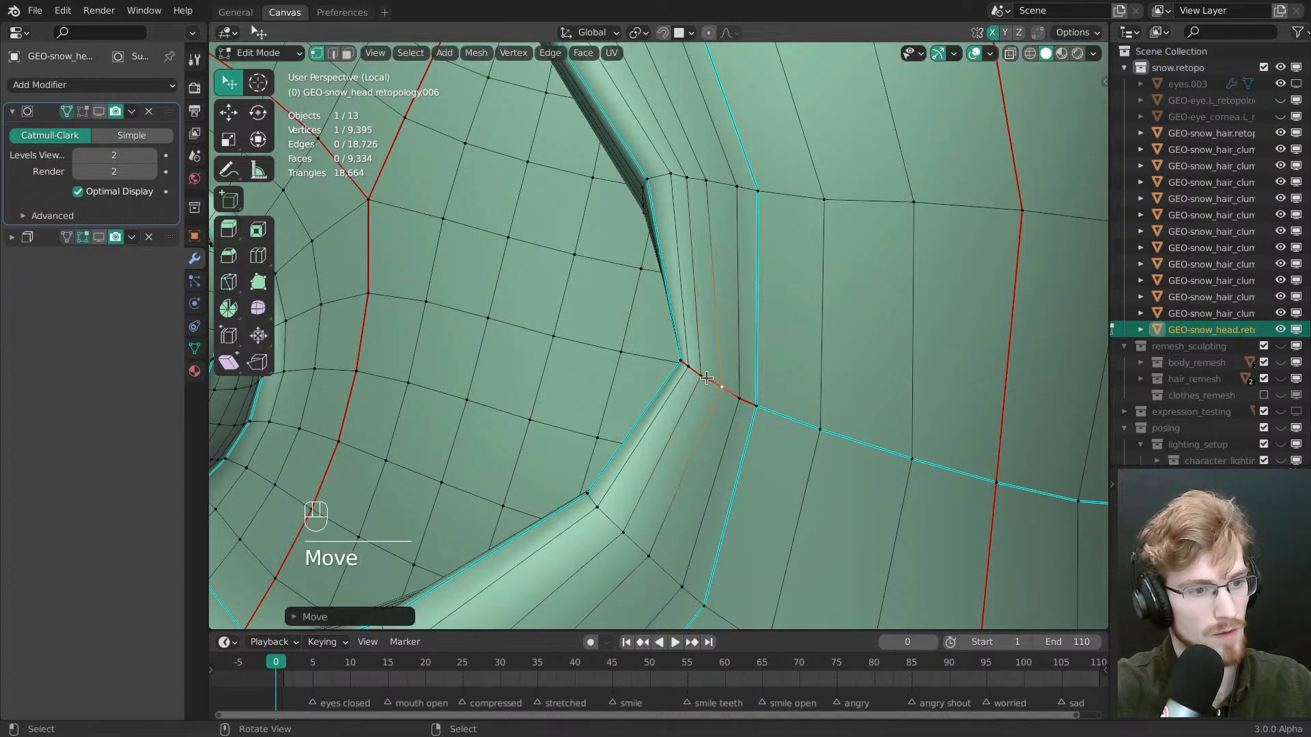
click(737, 393)
key(ctrl+s)
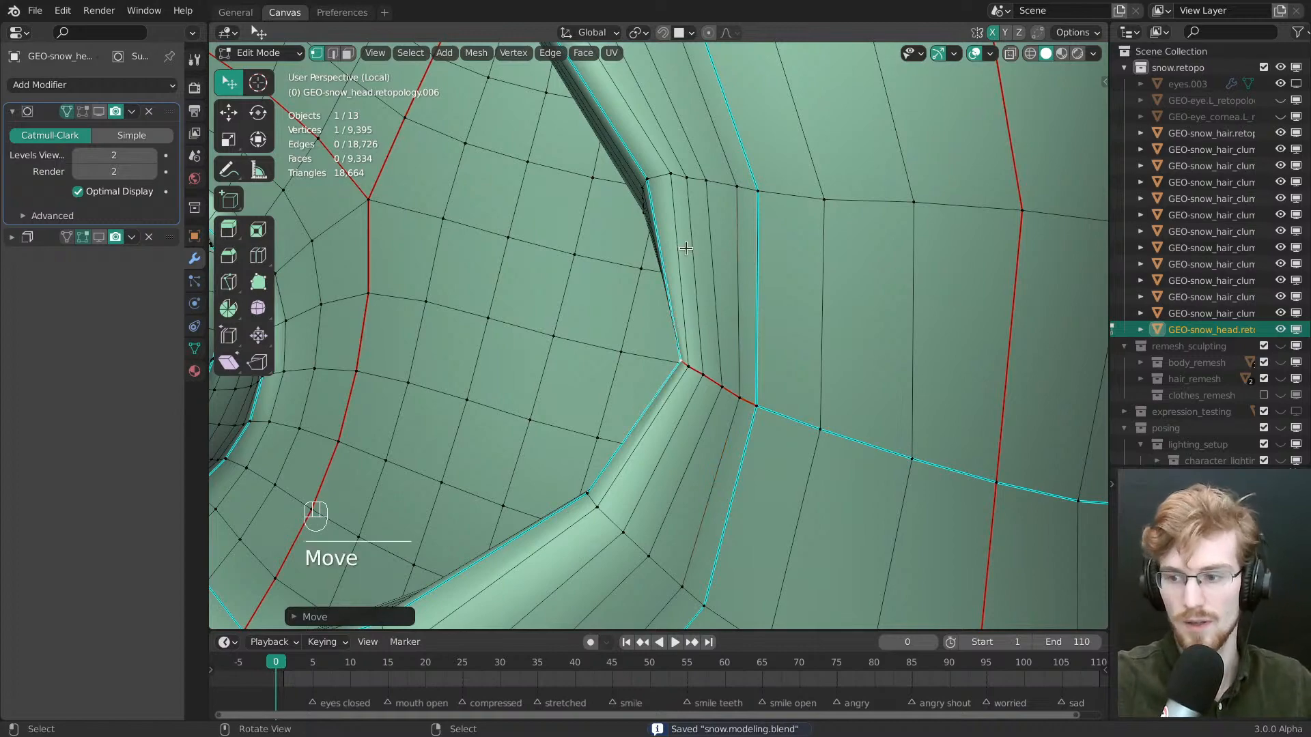
Return to Sculpt Mode and relax the topology around the outer eye corner with the resized Topology brush
middle_drag(681, 350, 836, 349)
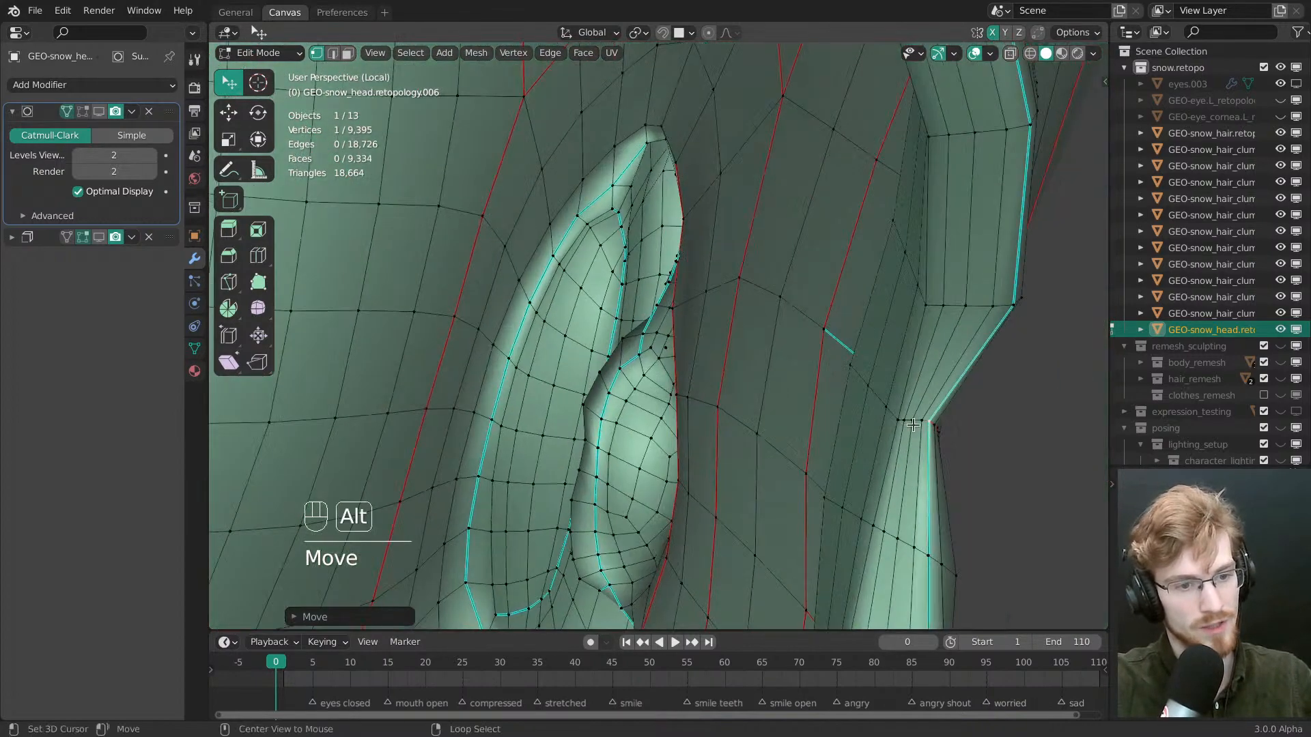
alt+middle_click(840, 345)
shift+middle_drag(869, 425, 655, 447)
mouse_move(655, 447)
shift+middle_down()
mouse_move(796, 494)
mouse_move(710, 492)
mouse_move(840, 459)
mouse_move(690, 363)
shift+middle_up()
key(Tab)
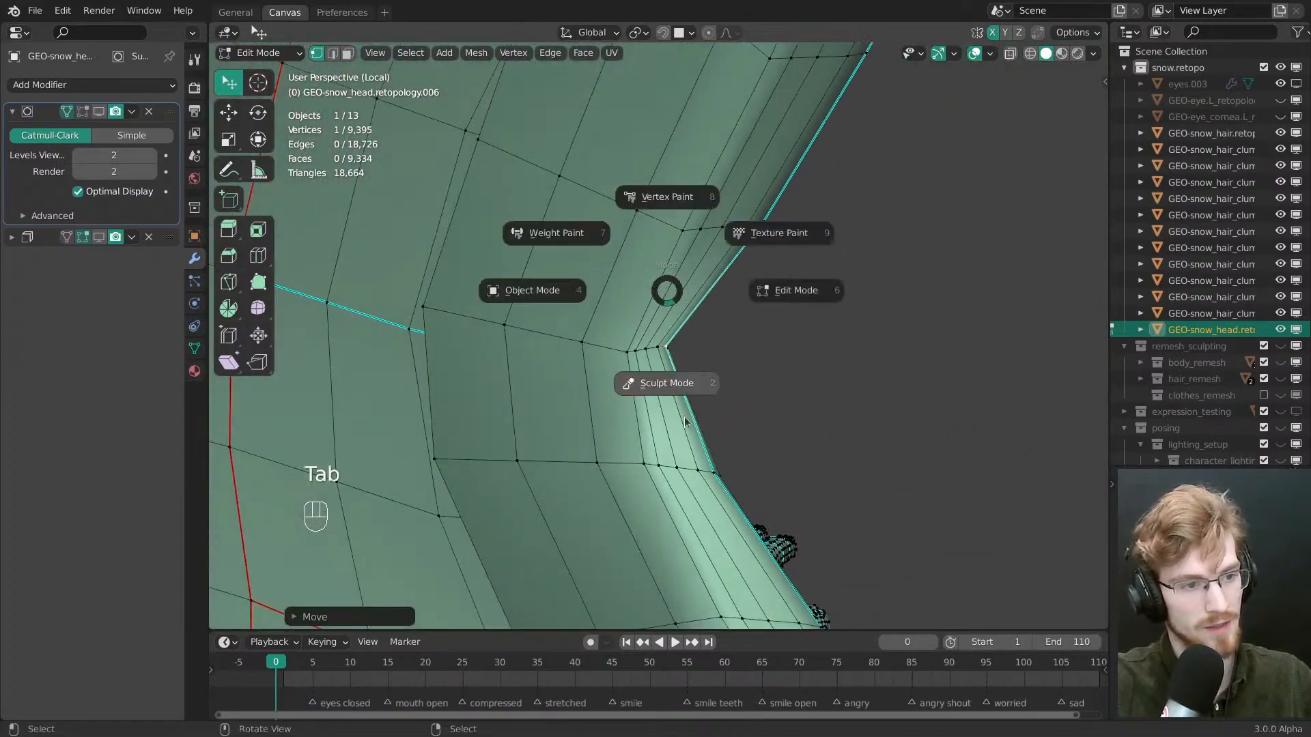
click(627, 364)
key(f)
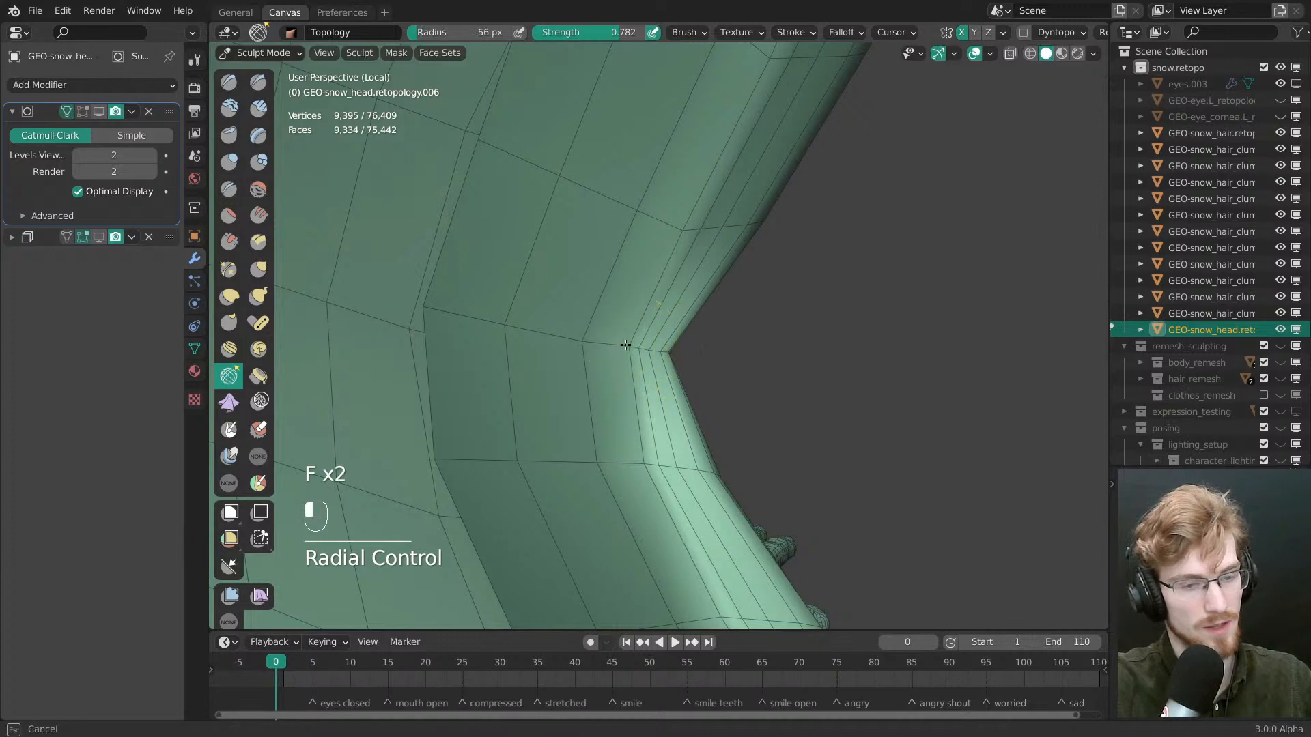
mouse_move(683, 364)
middle_down()
mouse_move(779, 386)
mouse_move(621, 371)
mouse_move(655, 389)
mouse_move(824, 387)
mouse_move(672, 353)
middle_up()
Reshape the rim at the outer eye corner with the Grab brush, then enlarge its radius to 124 px
key(g)
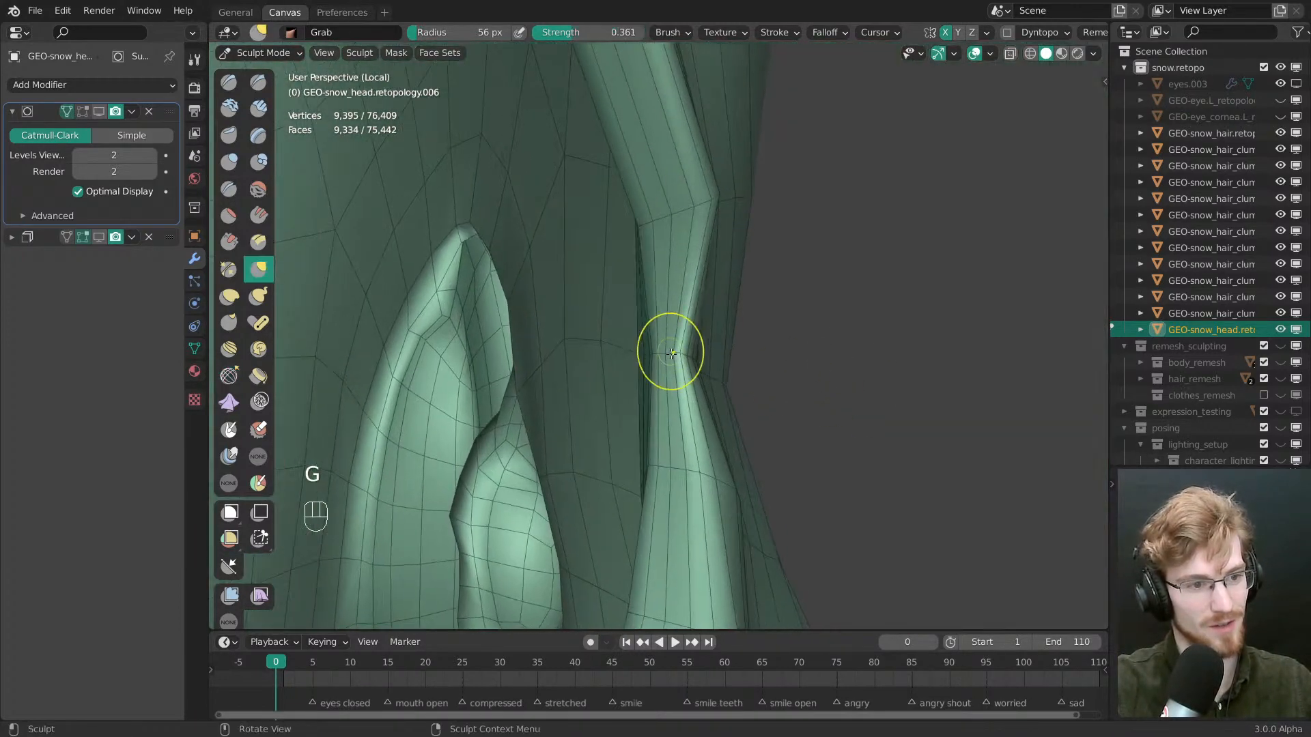
drag(688, 353, 680, 353)
mouse_move(680, 353)
middle_down()
mouse_move(561, 403)
mouse_move(556, 435)
mouse_move(655, 365)
mouse_move(601, 382)
mouse_move(620, 366)
mouse_move(656, 375)
middle_up()
key(f)
click(619, 228)
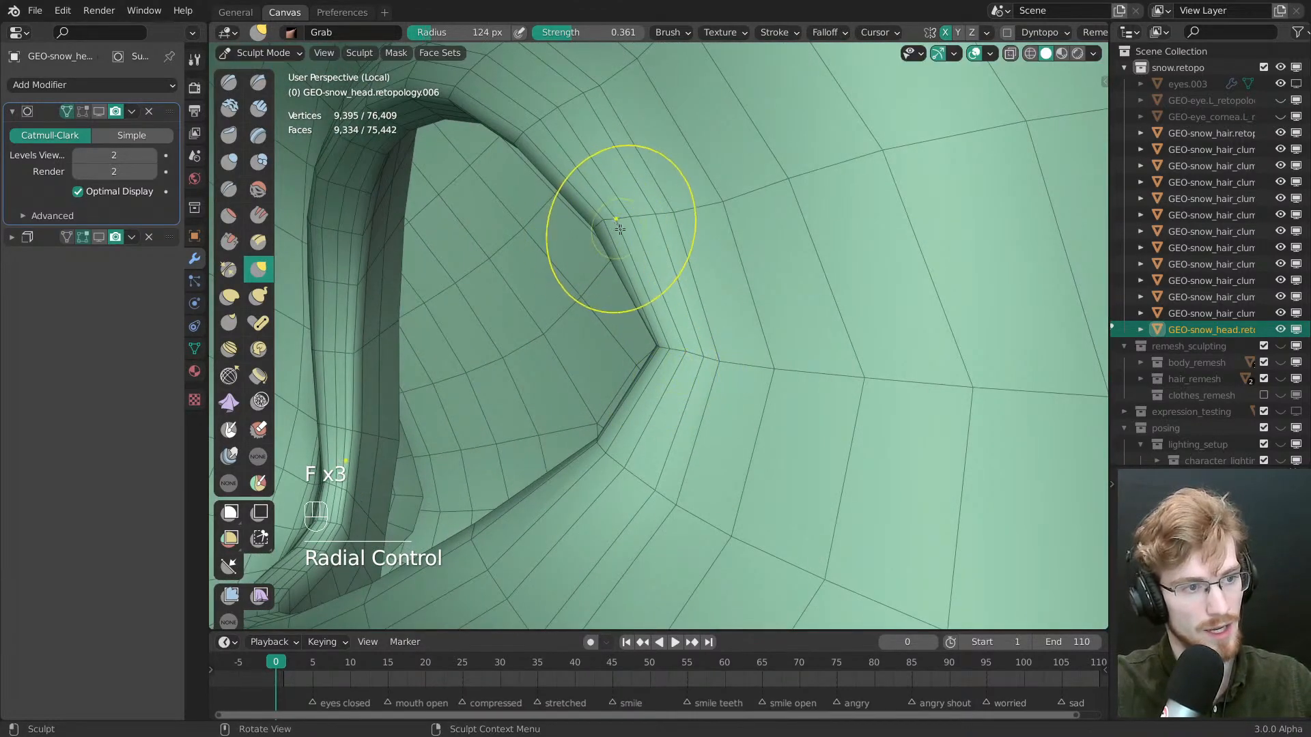
Reduce the Grab brush radius to 39 px for refining the upper lid edge near the outer eye corner
middle_drag(620, 228, 682, 247)
key(f)
click(669, 247)
key(f)
click(569, 229)
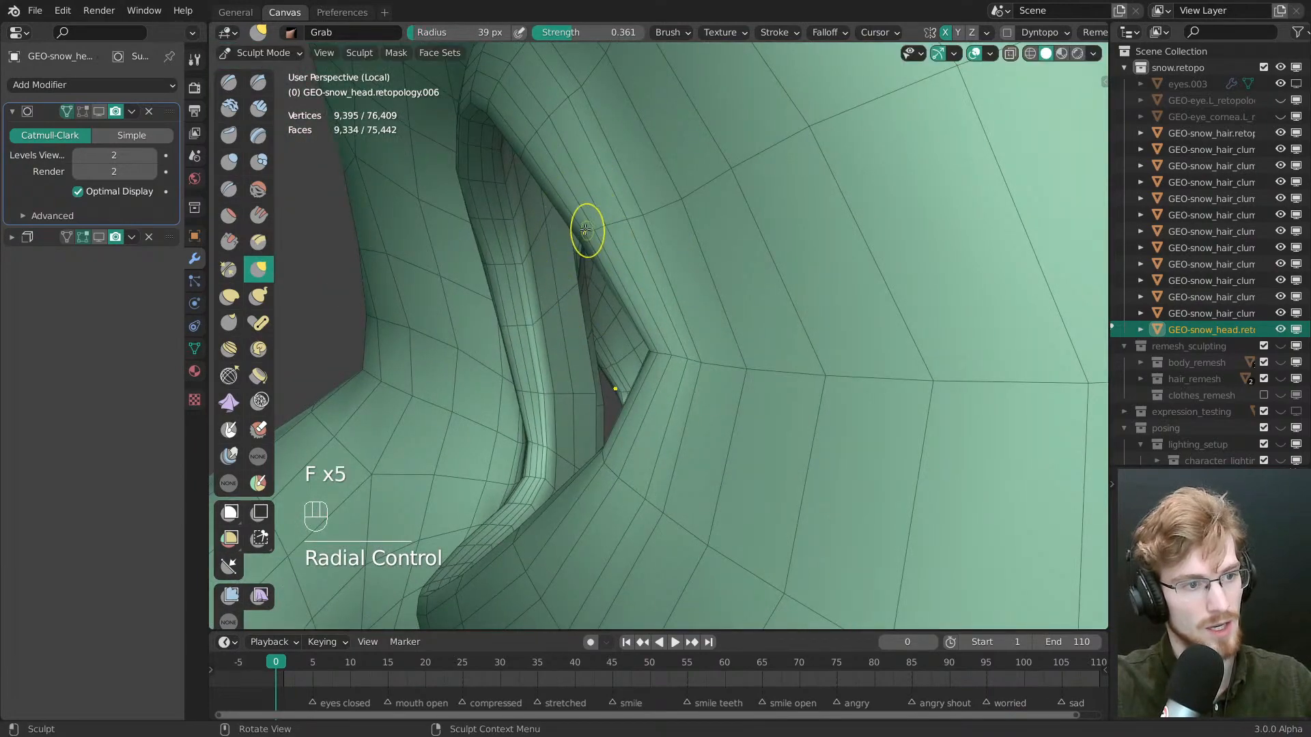
Enlarge the Grab brush radius to 160 px for reshaping the upper eyelid rim near the outer eye corner
middle_drag(585, 230, 699, 437)
middle_drag(699, 437, 673, 342)
mouse_move(672, 341)
middle_down()
mouse_move(595, 309)
mouse_move(662, 283)
mouse_move(613, 311)
middle_up()
key(f)
click(625, 287)
key(f)
click(641, 287)
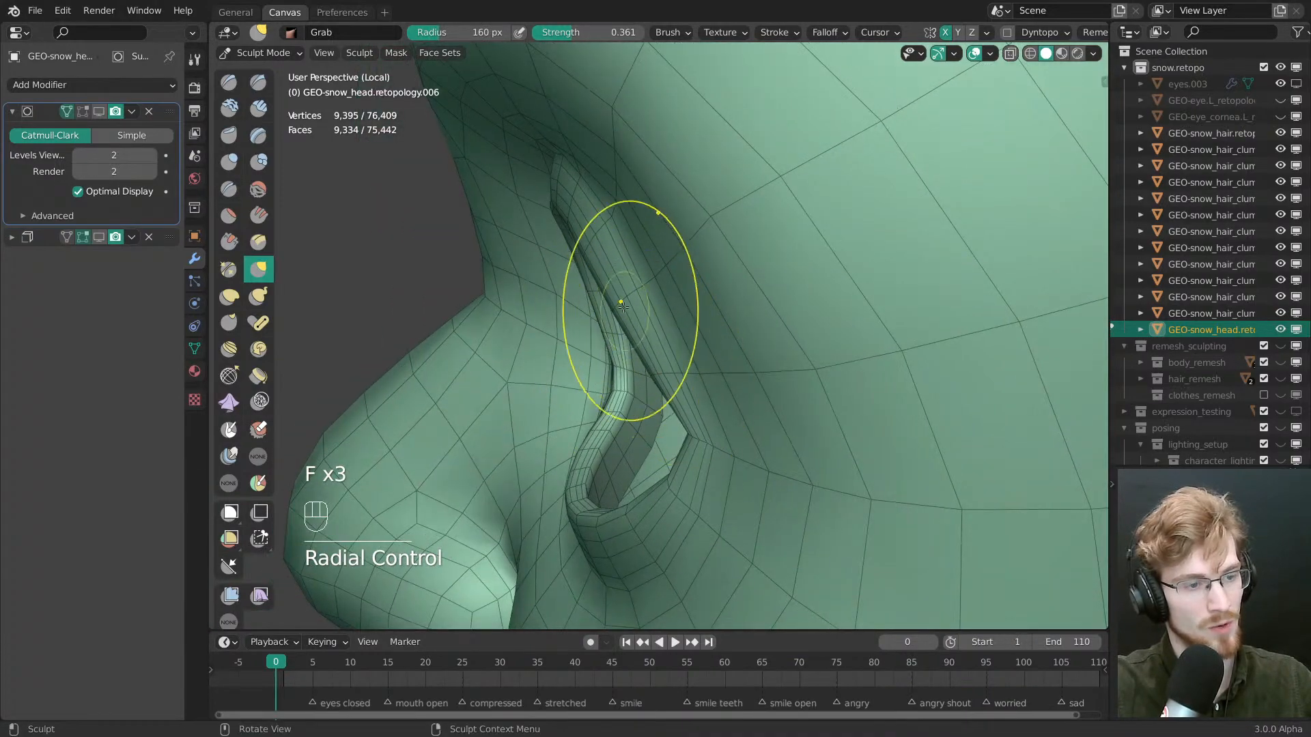
Reduce the Grab brush radius to 78 px for adjusting the surface just beside the outer eye corner
middle_drag(637, 423, 874, 396)
ctrl+middle_drag(682, 436, 744, 369)
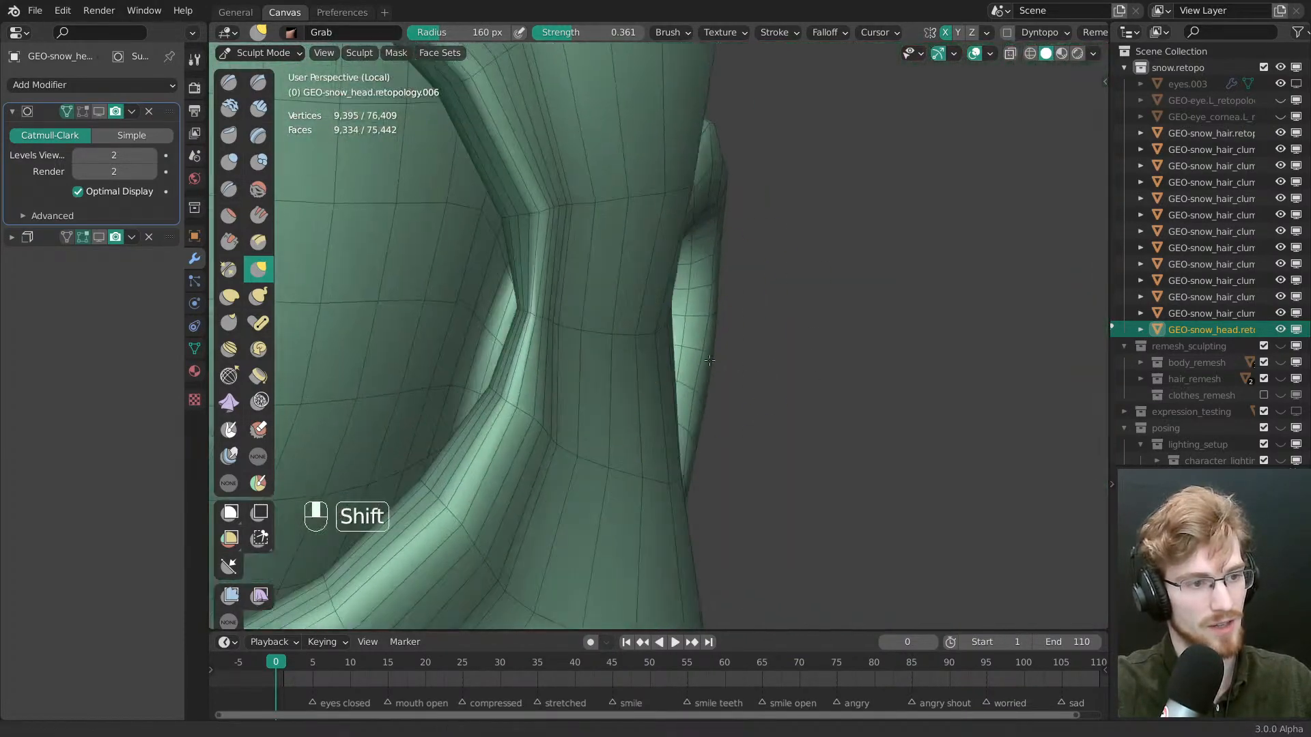
shift+middle_drag(614, 362, 682, 358)
middle_drag(682, 359, 697, 329)
key(f)
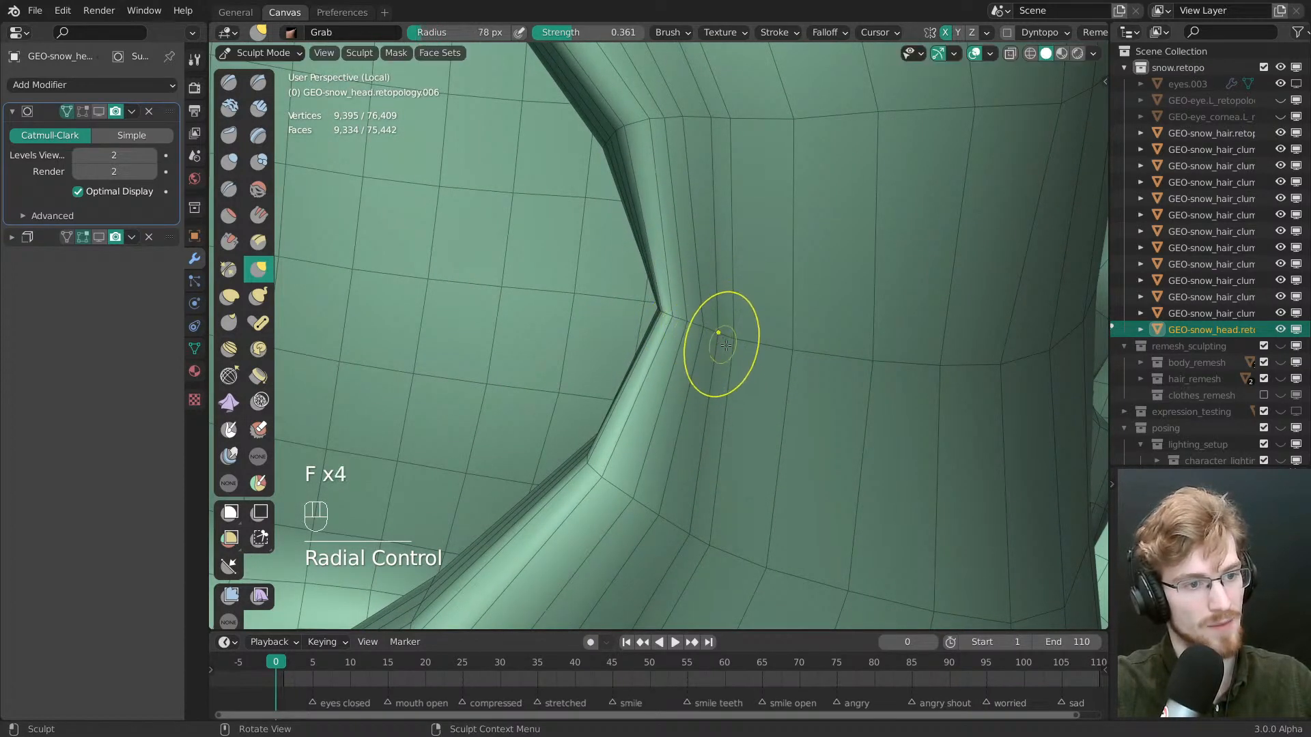
Switch to the Topology brush and set its radius to 51 px for relaxing the brow area
ctrl+middle_drag(741, 403, 802, 404)
middle_drag(642, 341, 673, 389)
shift+middle_drag(673, 389, 644, 341)
click(229, 375)
key(f)
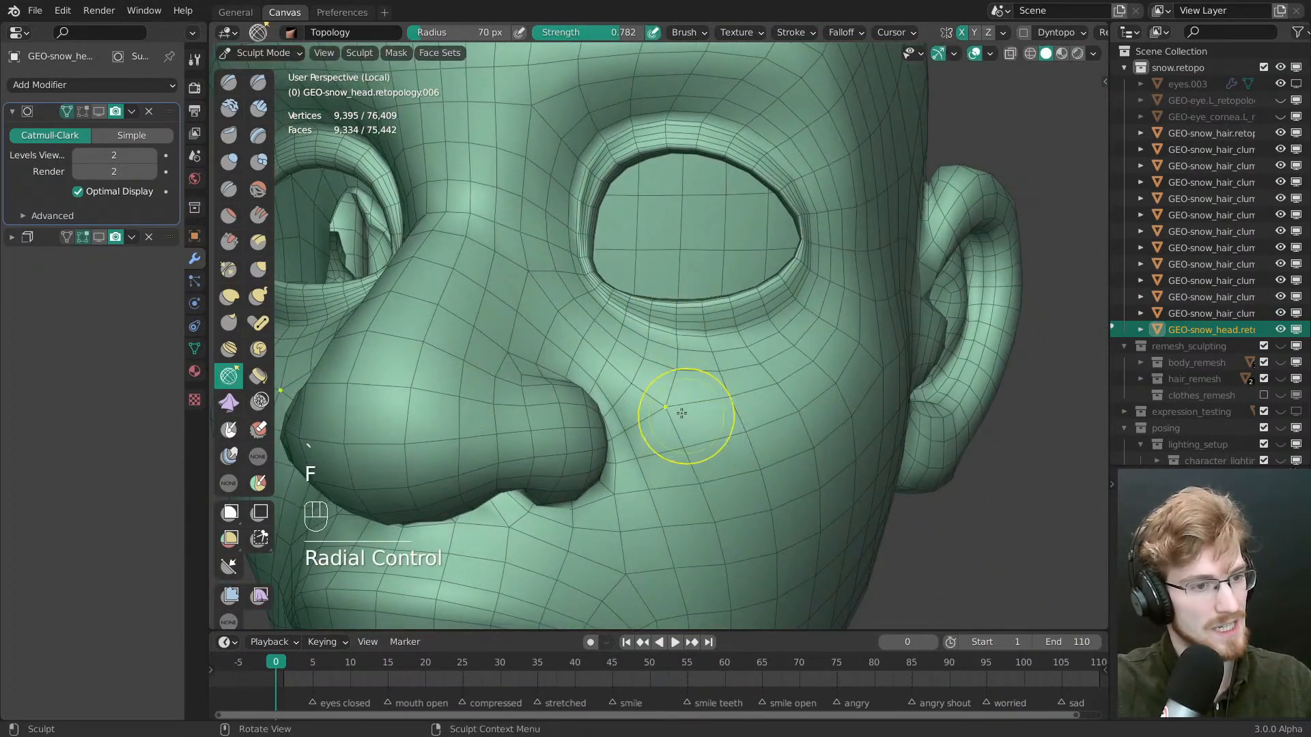
mouse_move(536, 171)
shift+middle_down()
mouse_move(617, 343)
mouse_move(667, 265)
mouse_move(649, 317)
shift+middle_up()
key(f)
click(624, 342)
ctrl+middle_drag(648, 318, 649, 322)
key(f)
click(624, 315)
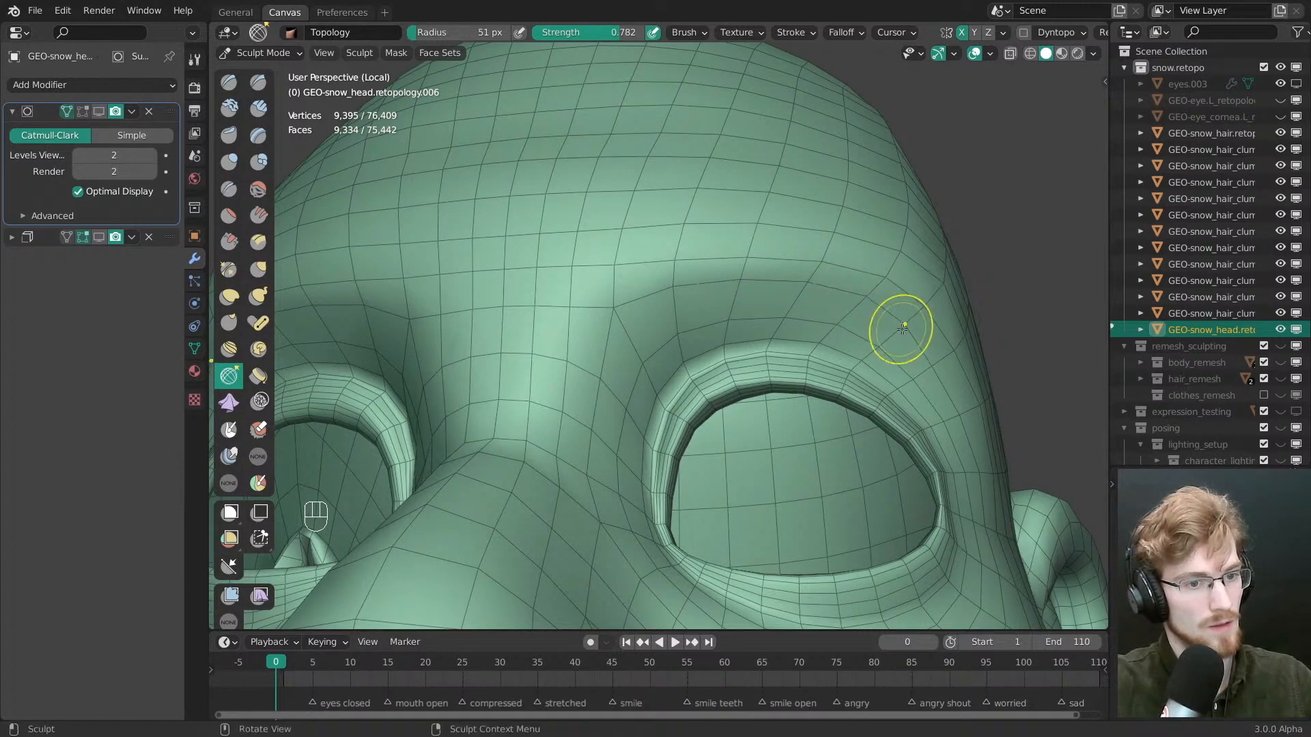
Relax the topology of the brow ridge above the eye with the Topology brush and resize the brush
middle_drag(962, 391, 933, 357)
shift+middle_drag(933, 357, 759, 307)
drag(759, 307, 787, 355)
key(f)
click(787, 368)
Work over the temple and outer brow with the Topology brush, bringing its radius down to 49 px
mouse_move(803, 385)
middle_down()
mouse_move(732, 461)
mouse_move(764, 417)
mouse_move(720, 444)
middle_up()
key(f)
click(754, 468)
key(f)
click(753, 468)
key(f)
click(776, 416)
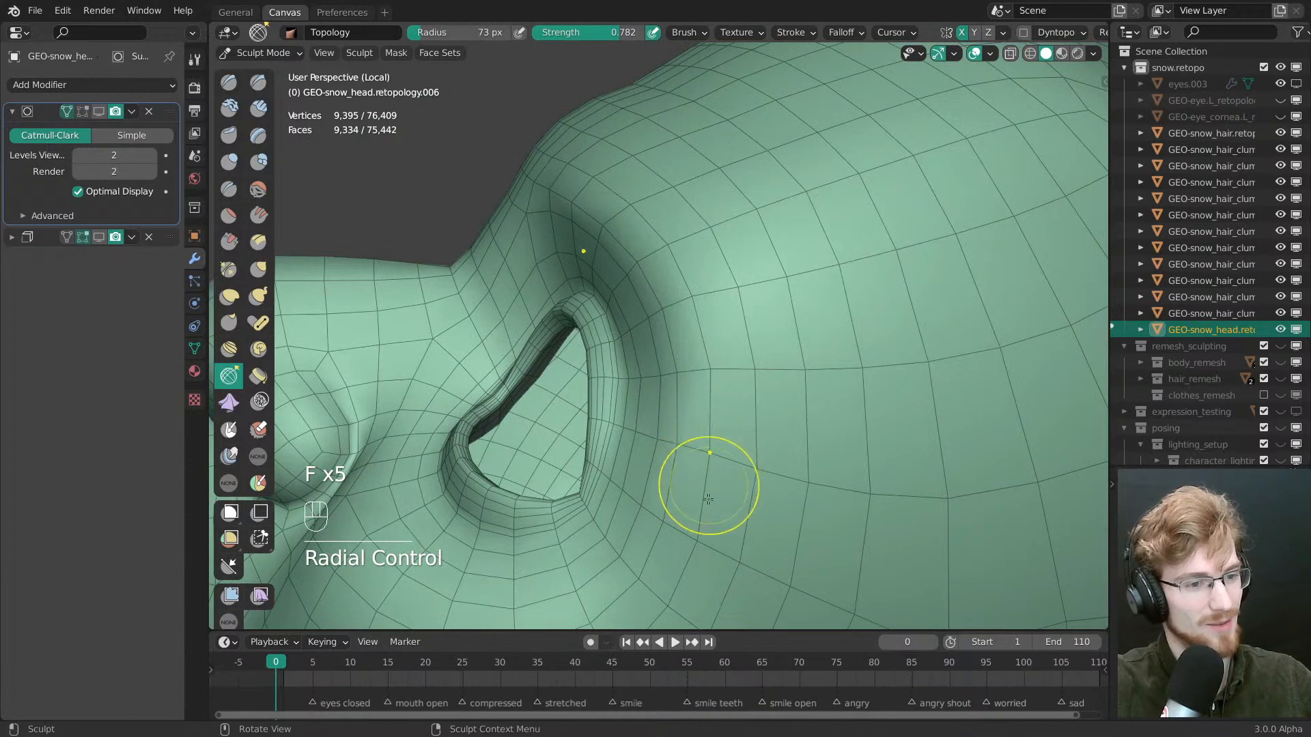
key(f)
click(713, 361)
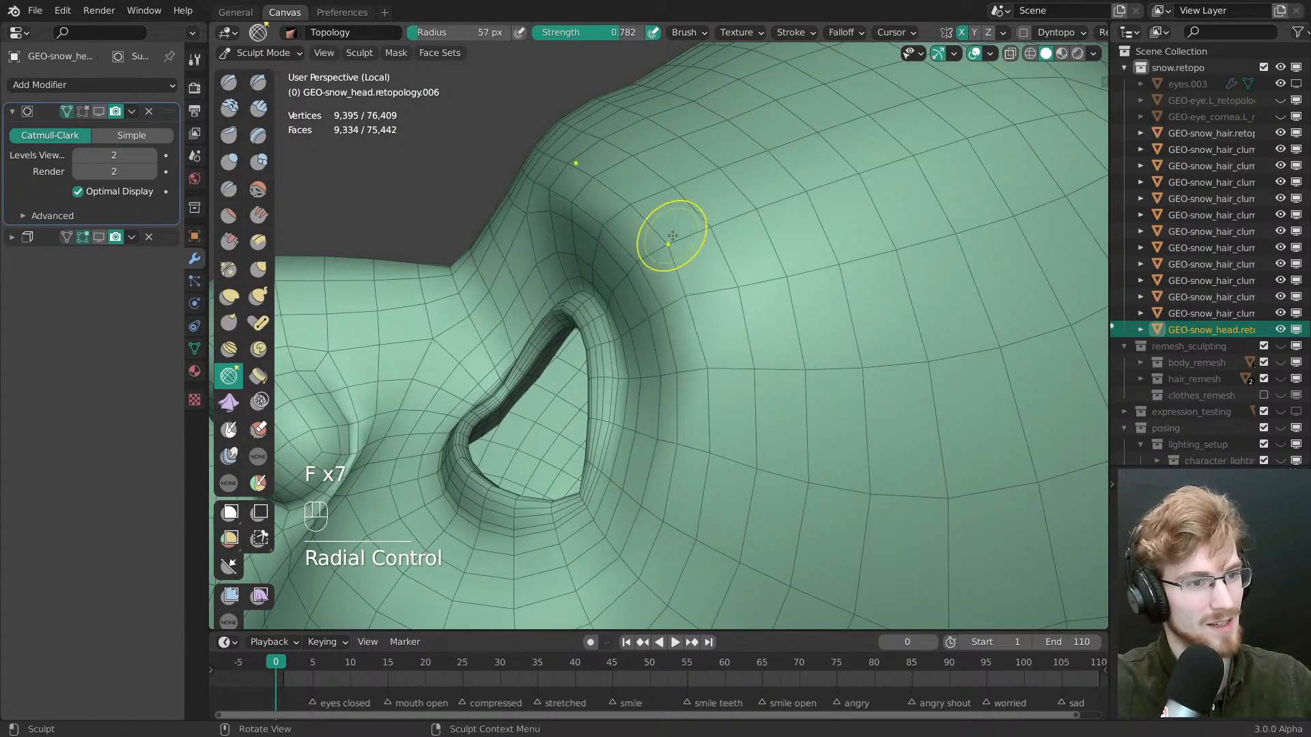
mouse_move(668, 246)
middle_down()
mouse_move(712, 353)
mouse_move(705, 447)
middle_up()
key(f)
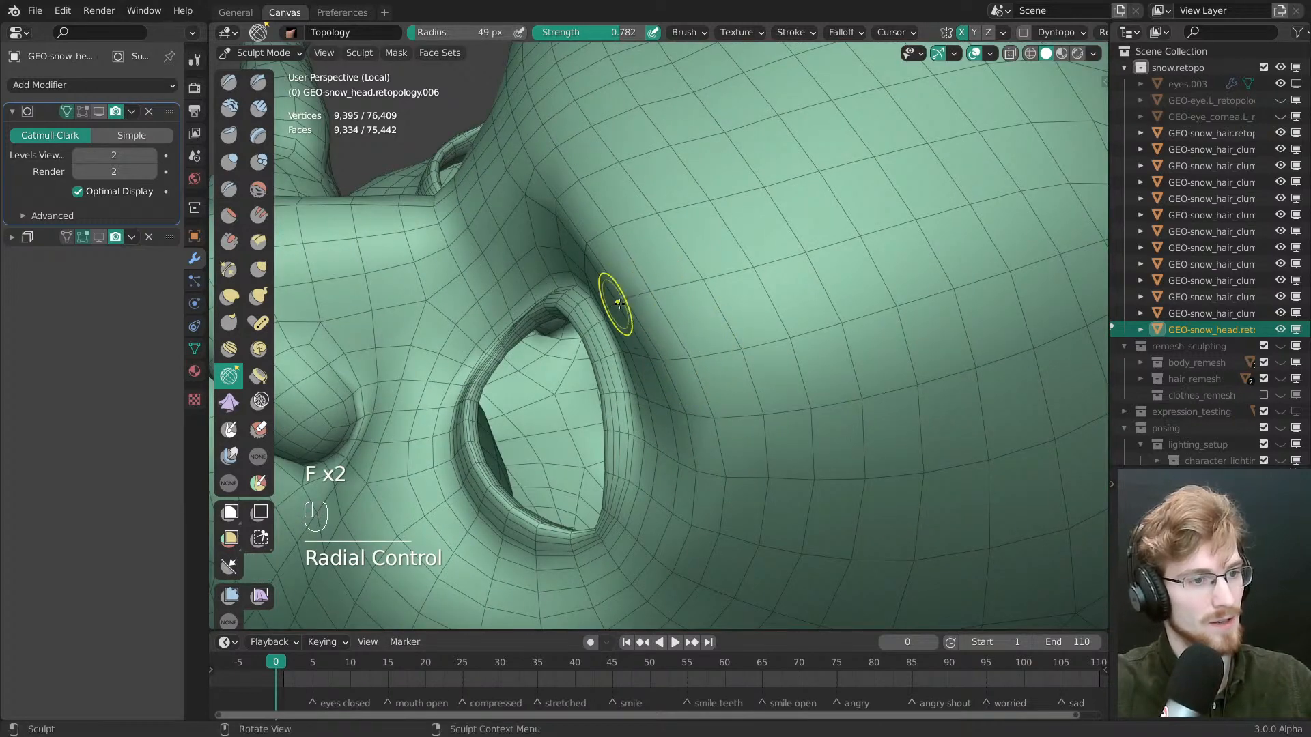
Switch to Edit Mode, slide single vertices above the inner end of the brow, and undo the last move
key(Tab)
shift+middle_drag(619, 304, 676, 355)
key(w)
drag(681, 361, 684, 362)
drag(649, 291, 643, 293)
key(g)
key(g)
drag(616, 239, 592, 213)
key(g)
shift+middle_drag(593, 213, 731, 257)
key(ctrl+z)
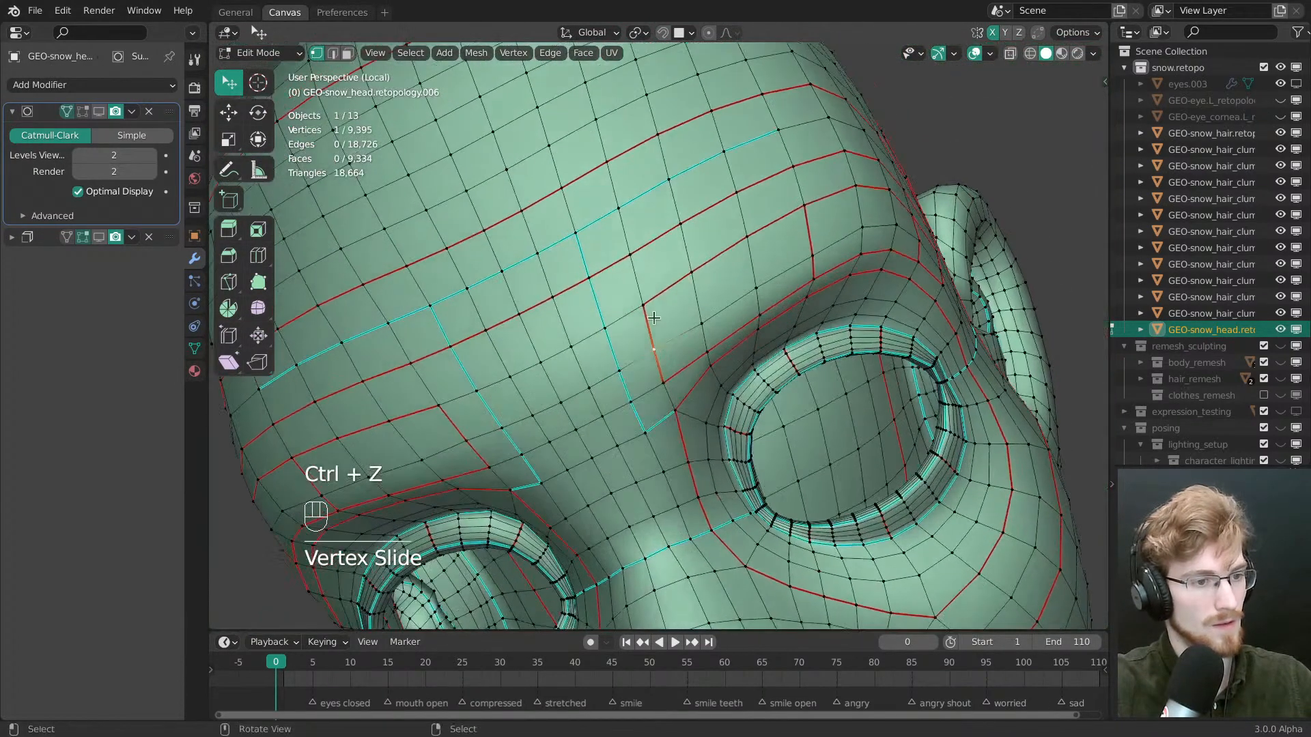
Return to Sculpt Mode and relax the inner brow topology with the Topology brush at a 39 px radius
key(Tab)
key(f)
key(f)
drag(652, 347, 653, 352)
mouse_move(653, 352)
ctrl+middle_down()
mouse_move(649, 227)
mouse_move(652, 321)
ctrl+middle_up()
mouse_move(652, 320)
middle_down()
mouse_move(691, 387)
mouse_move(682, 307)
middle_up()
ctrl+middle_drag(683, 308, 669, 239)
middle_drag(669, 239, 631, 208)
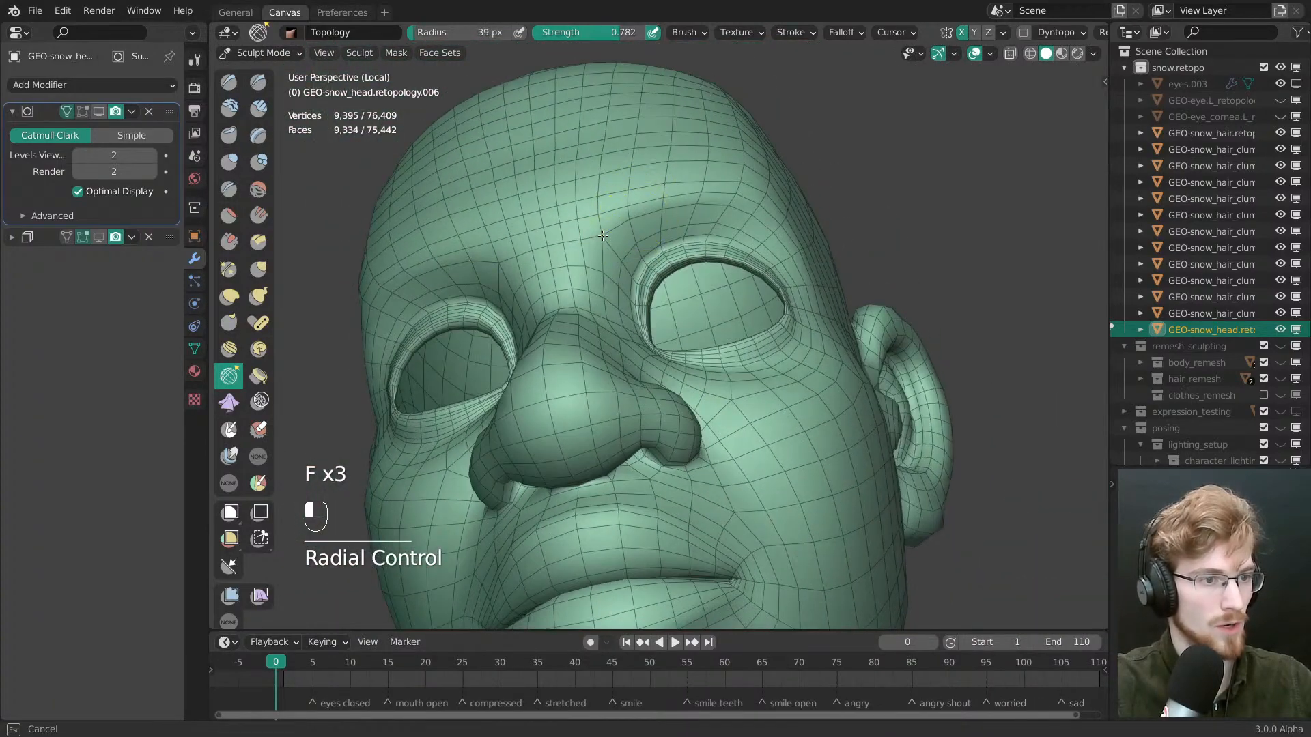
Switch to Object Mode, deselect everything, hide the wireframe and show the head's subdivision in the viewport
middle_drag(625, 258, 645, 321)
mouse_move(645, 321)
ctrl+middle_down()
mouse_move(644, 269)
mouse_move(625, 342)
ctrl+middle_up()
mouse_move(625, 342)
ctrl+middle_down()
mouse_move(608, 365)
mouse_move(666, 316)
ctrl+middle_up()
key(Tab)
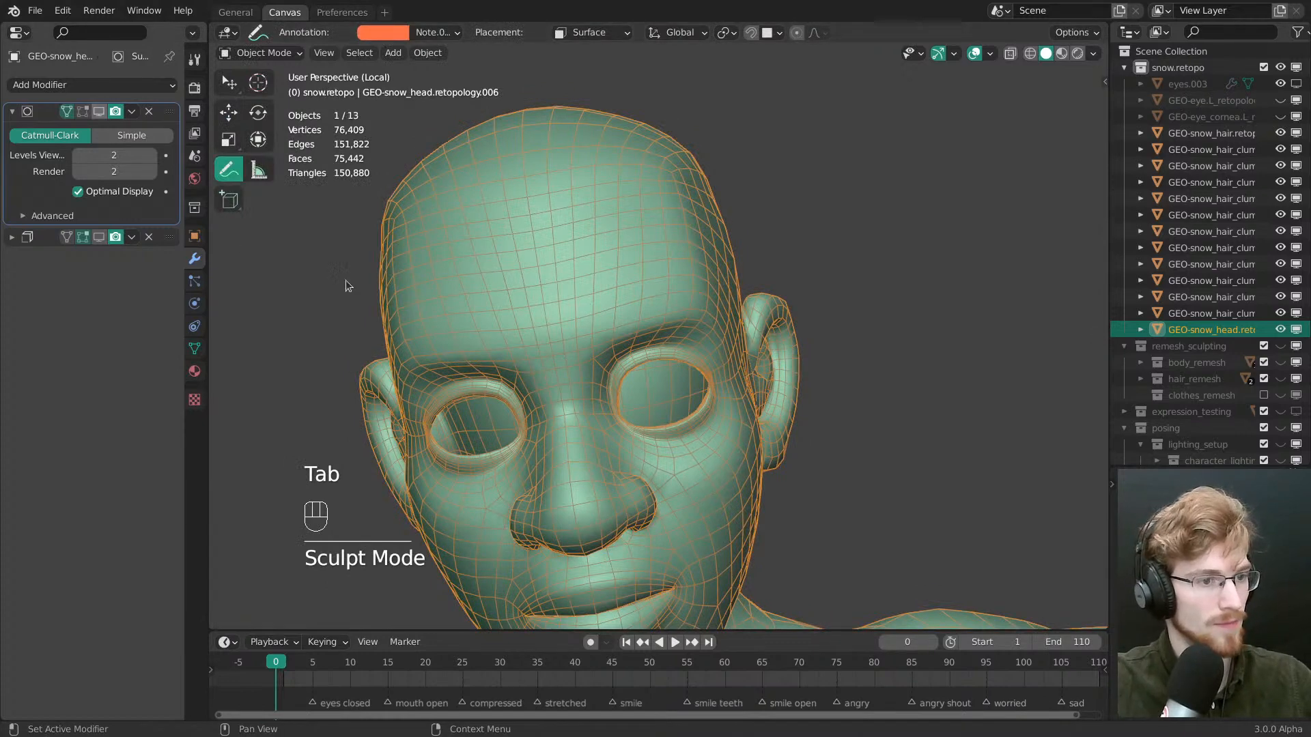
middle_drag(674, 422, 659, 341)
key(alt+a)
key(shift+z)
shift+middle_drag(658, 341, 656, 372)
middle_drag(657, 372, 680, 359)
Compare the snow.retopo and remesh_sculpting collections from the front, checking the eye and brow shapes
key(1)
key(2)
key(1)
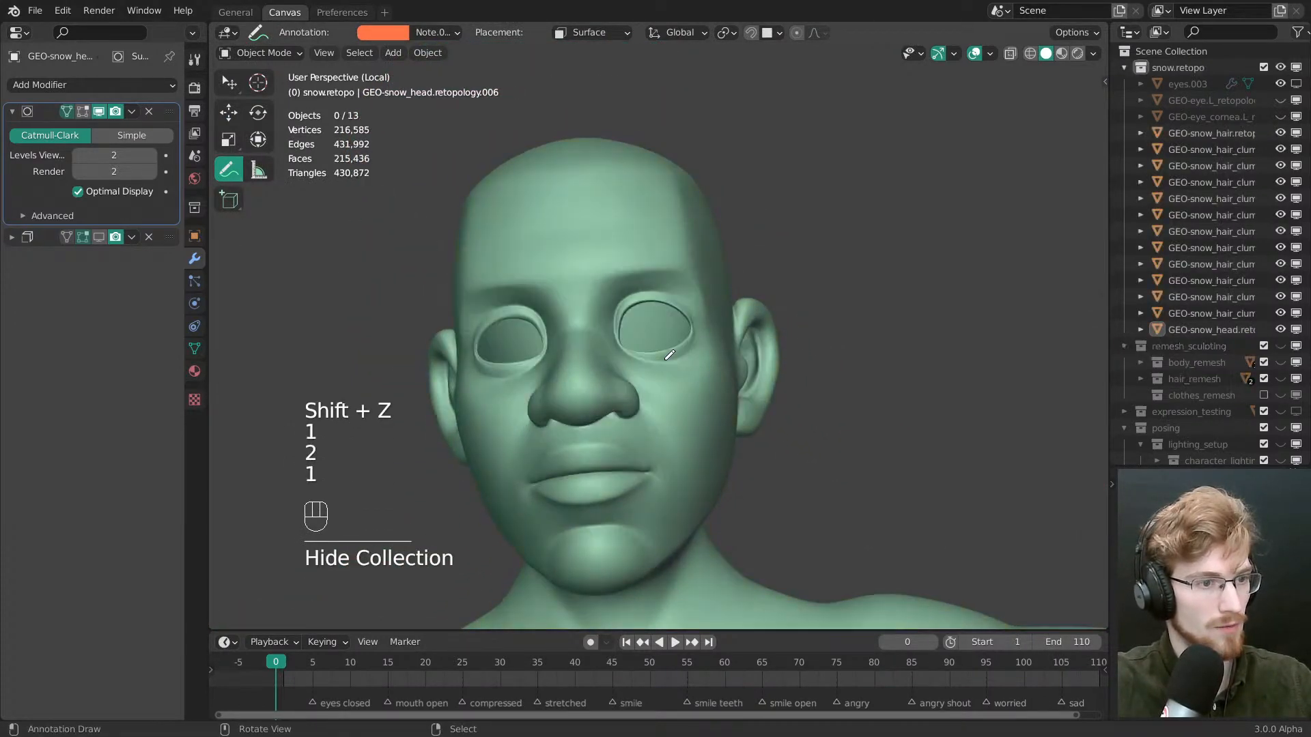
key(2)
key(1)
key(grave)
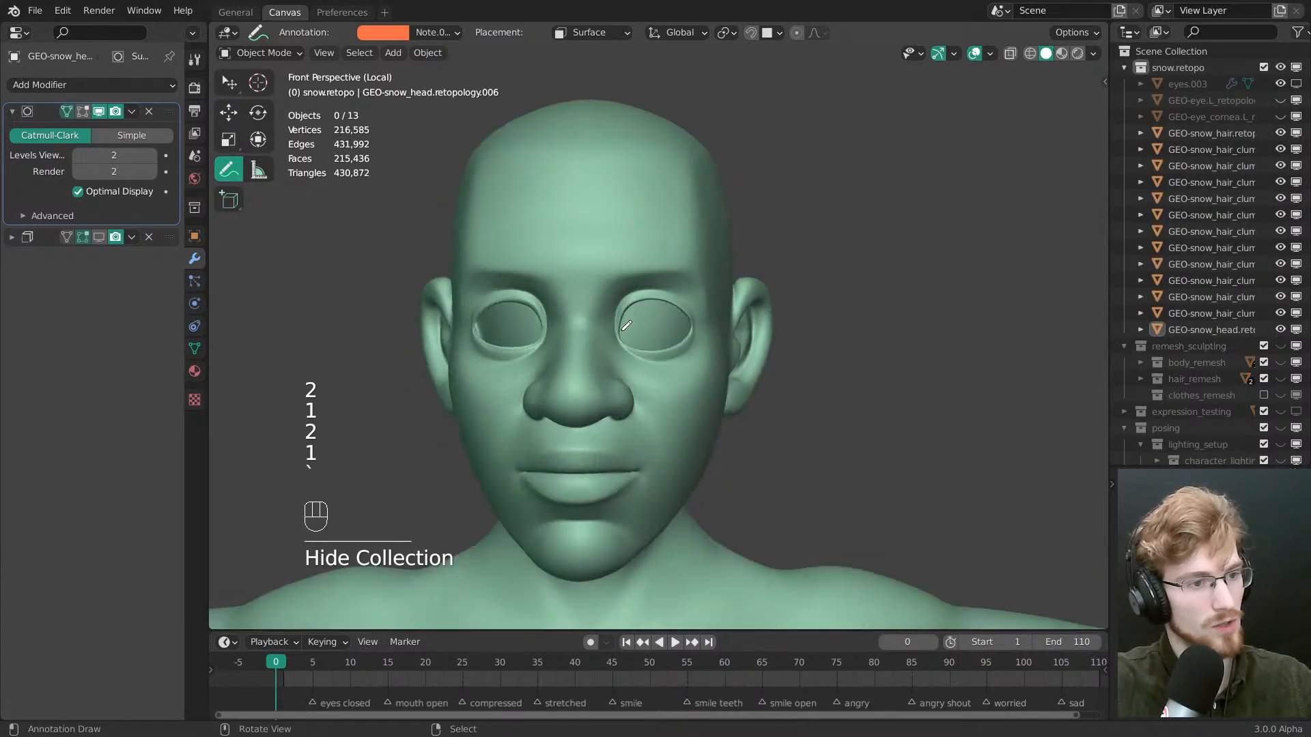
key(2)
key(1)
key(2)
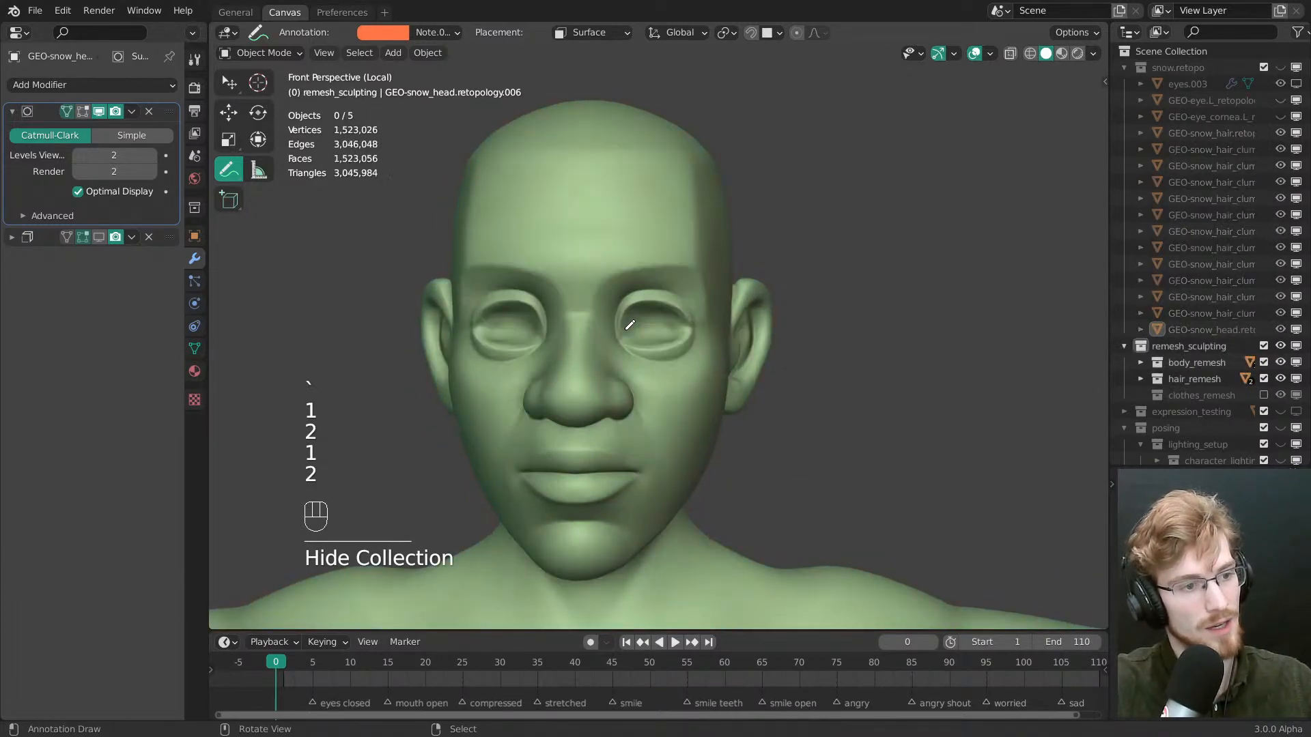
key(1)
key(2)
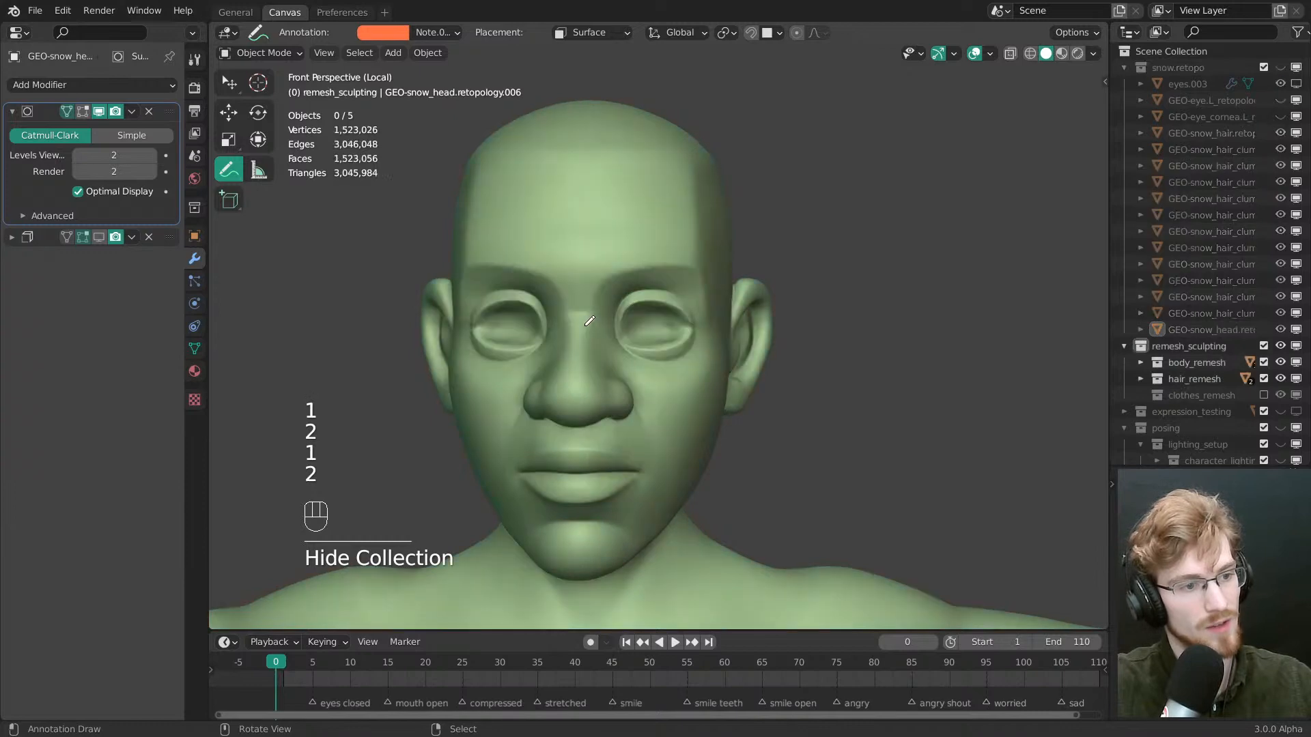
key(1)
Compare the retopologized head with the sculpted remesh in side and three-quarter views
middle_drag(713, 375, 571, 375)
key(1)
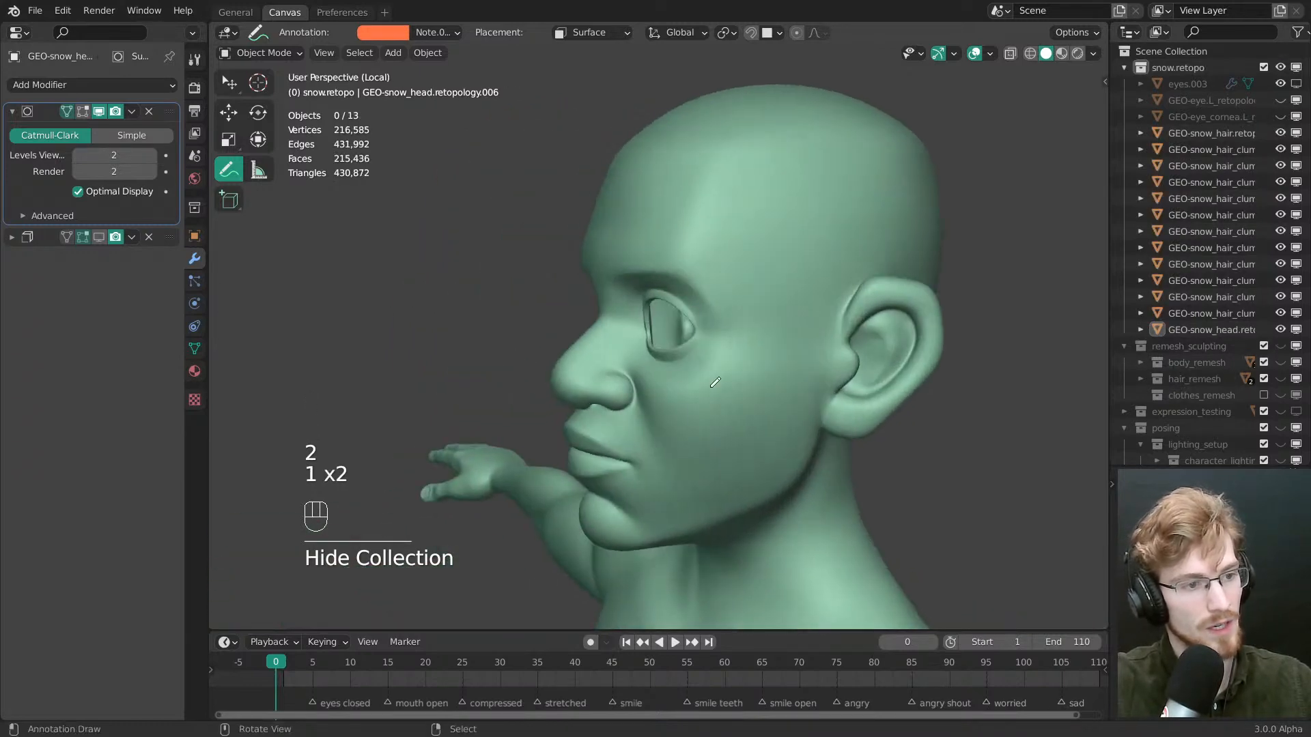
key(2)
key(1)
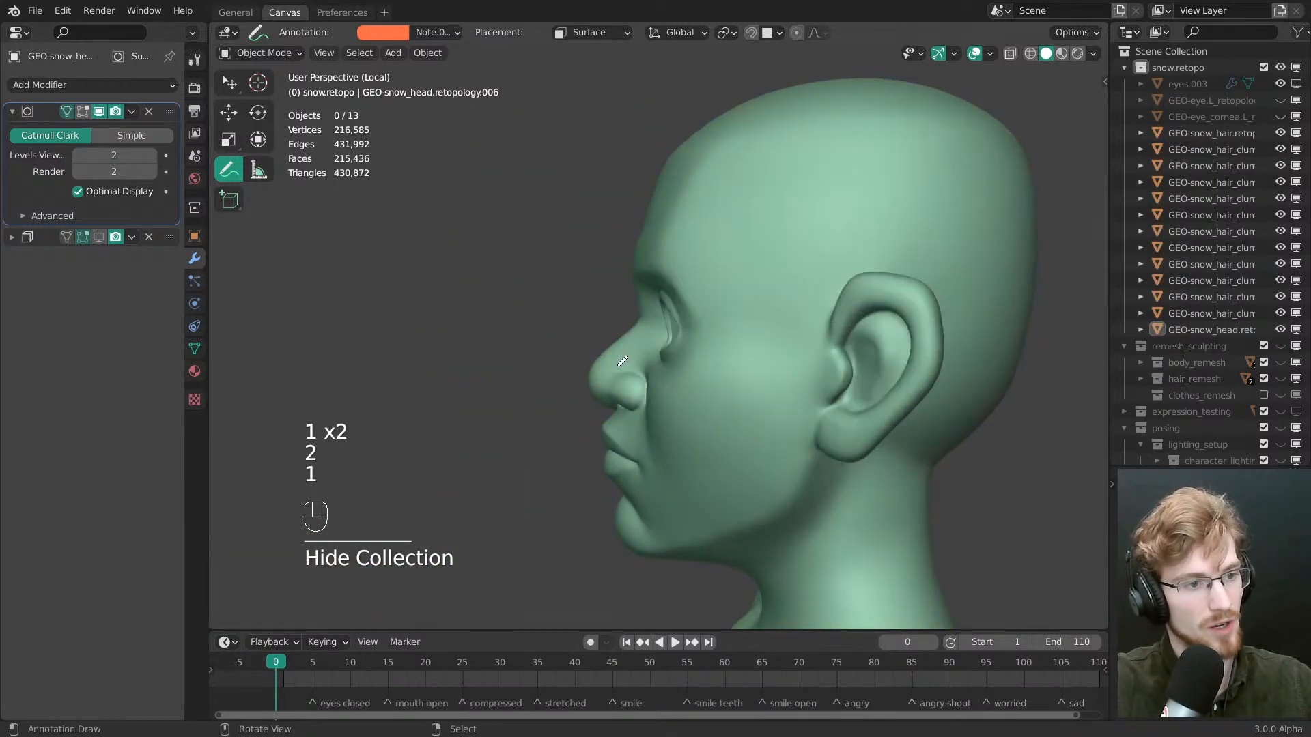
key(2)
middle_drag(622, 361, 878, 348)
key(1)
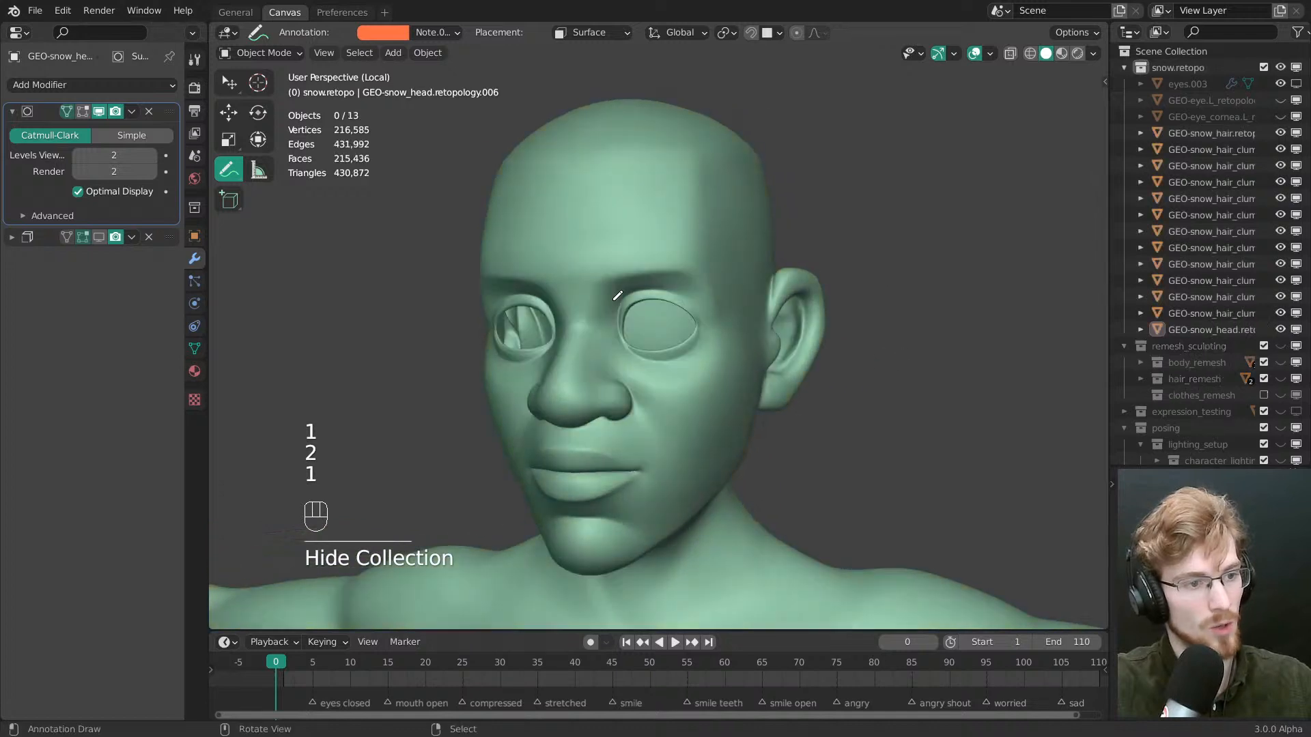
key(2)
middle_drag(625, 299, 721, 383)
key(grave)
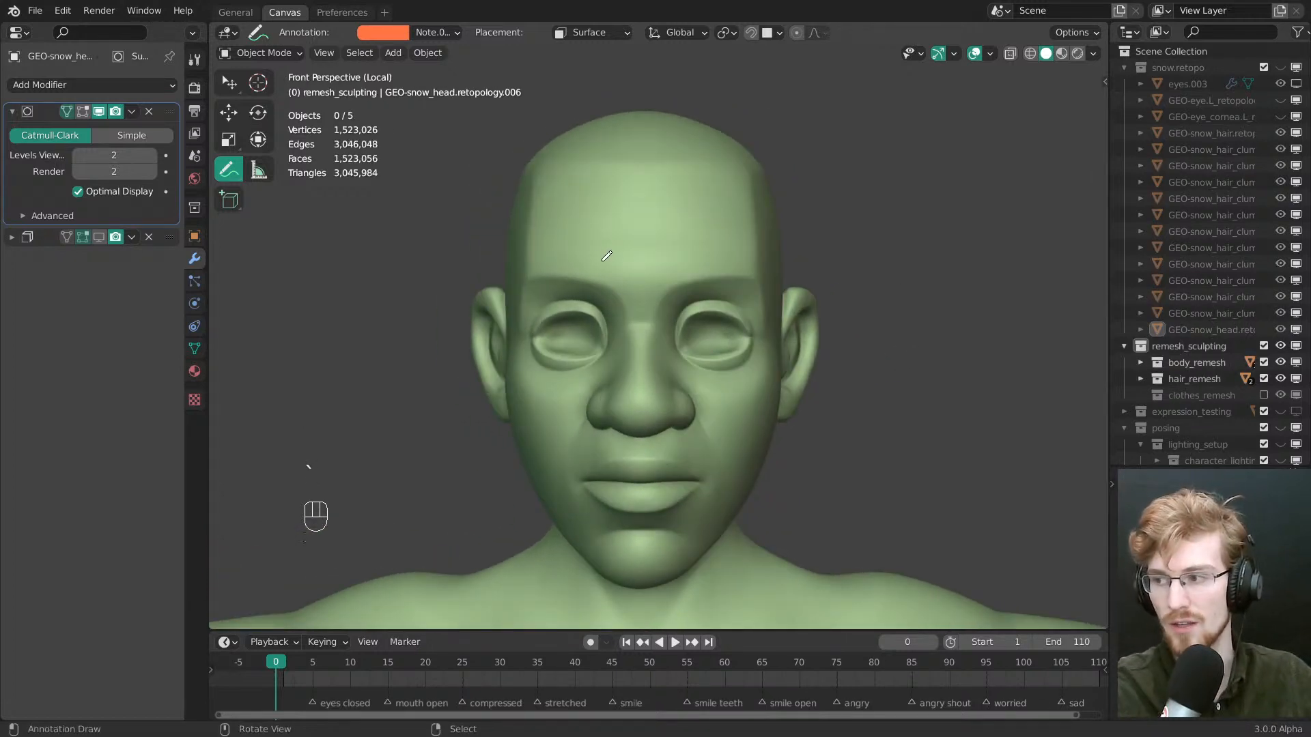
Examine the sculpted remesh of the head and upper body from several distances and angles
shift+middle_drag(693, 360, 672, 221)
scroll(661, 277, down, 5)
middle_drag(721, 441, 687, 345)
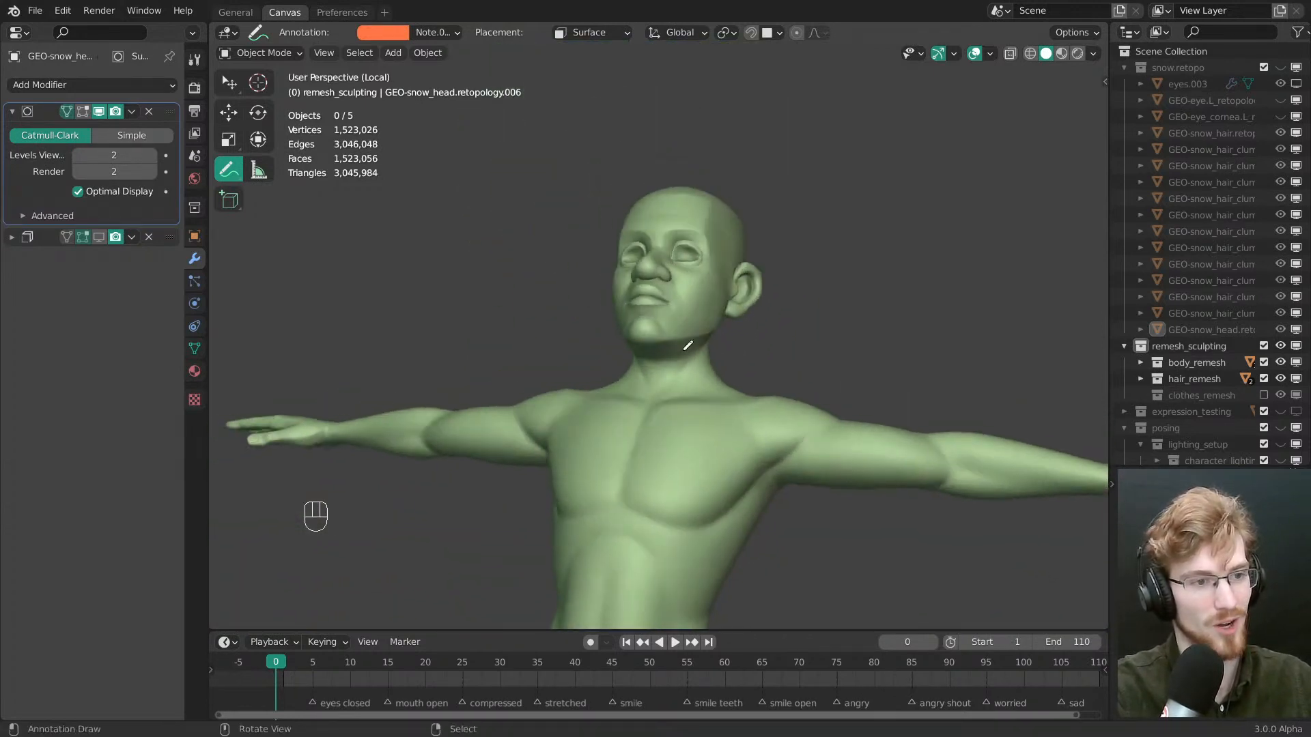
key(grave)
scroll(634, 322, up, 5)
shift+middle_drag(621, 301, 662, 222)
key(Escape)
scroll(690, 451, up, 2)
right_click(722, 449)
key(grave)
Compare the nose and eye area of the retopology with the sculpted remesh at close range
key(2)
middle_drag(691, 310, 602, 351)
key(1)
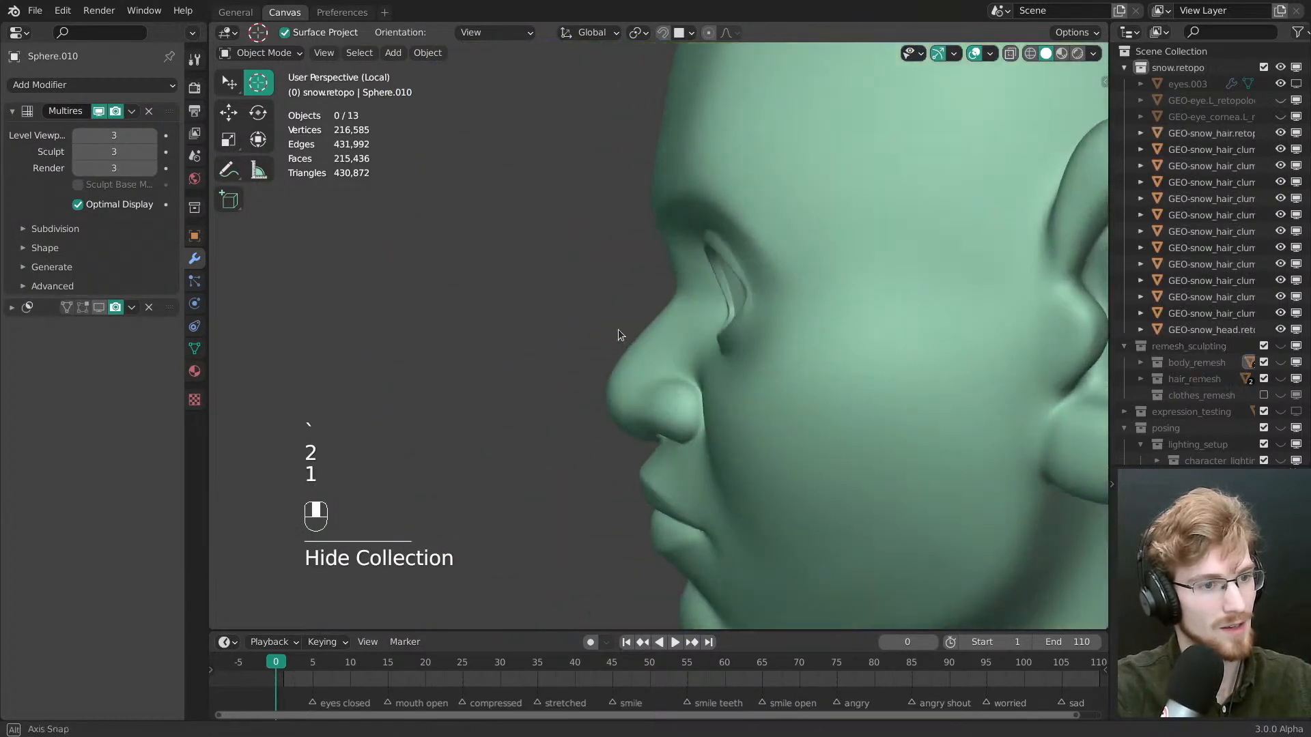
key(2)
middle_drag(829, 359, 700, 337)
key(1)
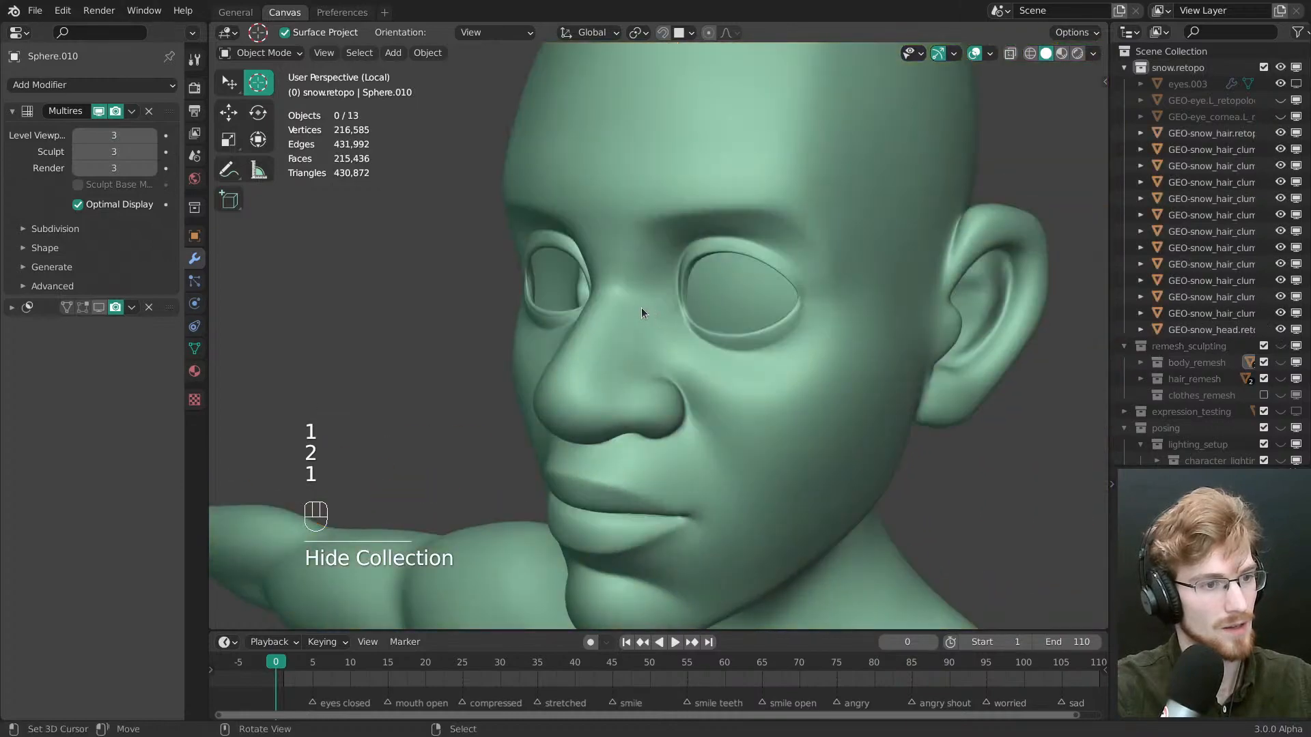
Select the retopologized head, return to Sculpt Mode with the wireframe shown, and set the Topology brush radius to 66 px
click(639, 310)
scroll(645, 321, up, 5)
key(Tab)
scroll(653, 335, up, 2)
scroll(654, 335, down, 3)
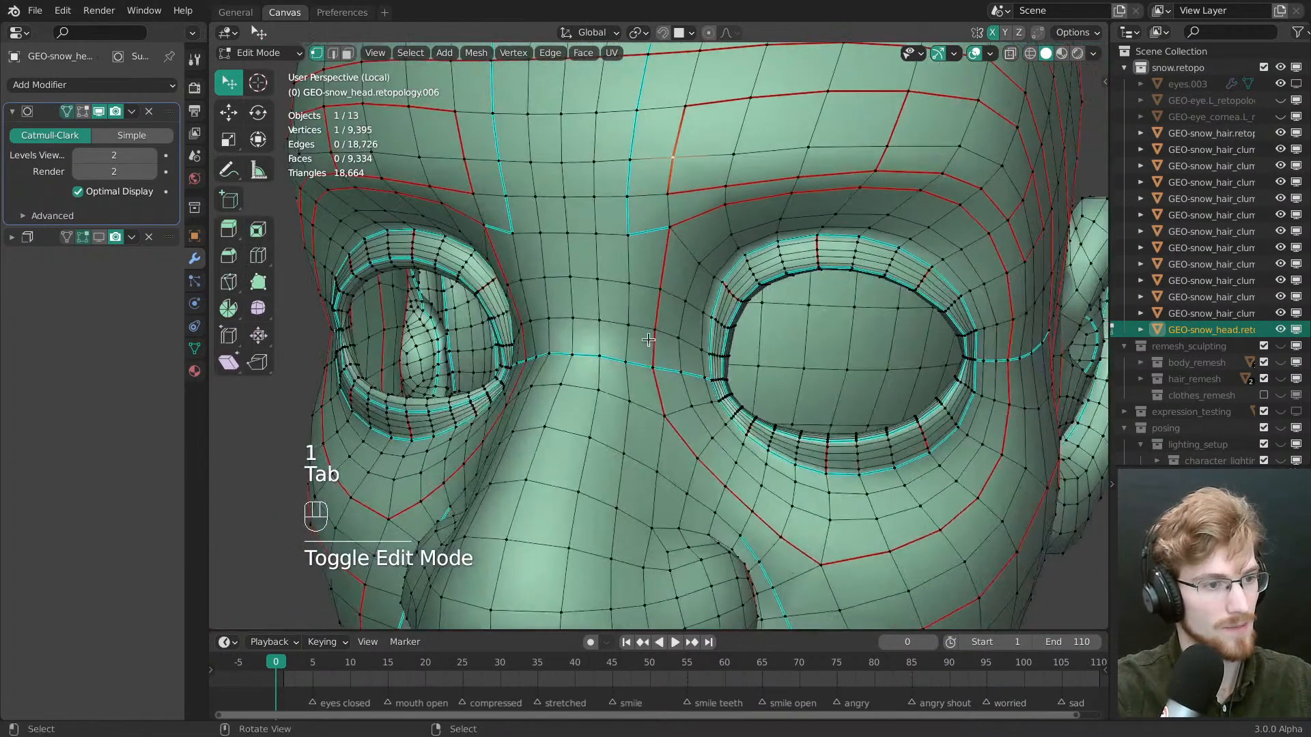
key(Tab)
click(591, 418)
key(f)
key(shift+z)
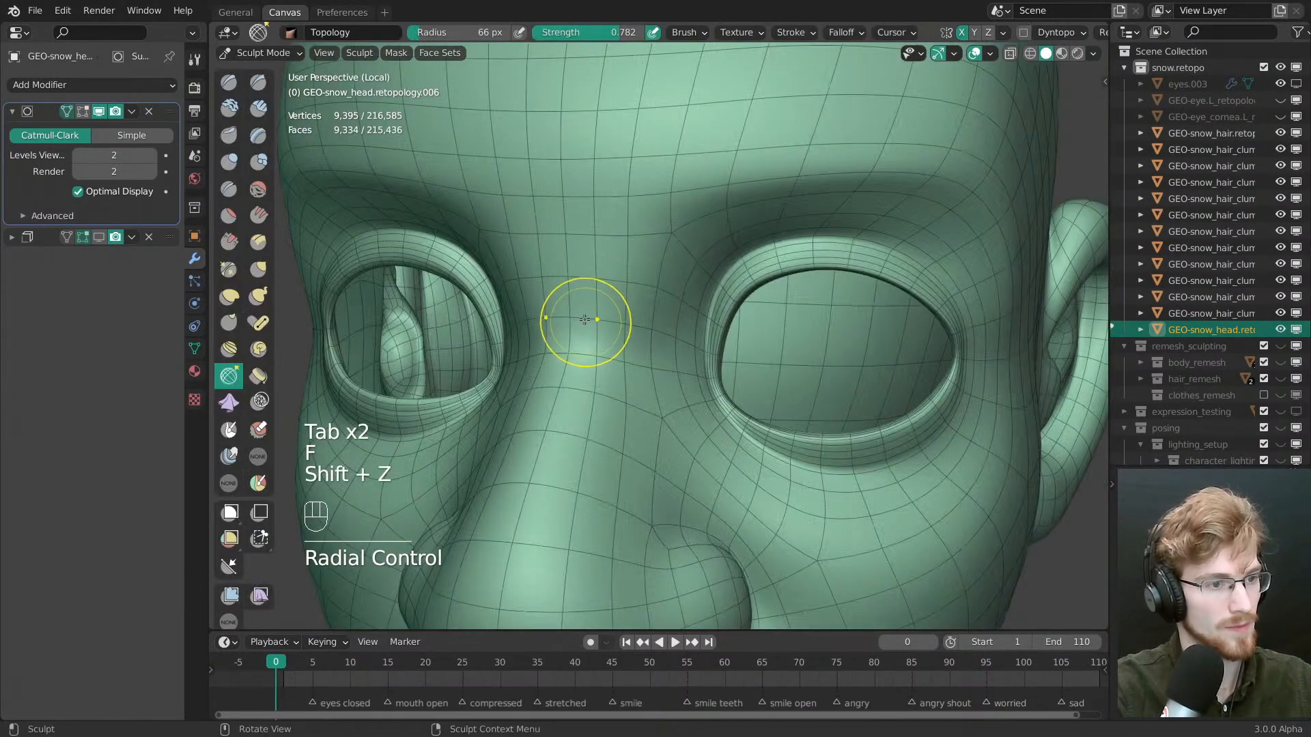
Turn off the head's subdivision in the viewport and reduce the Topology brush radius to 52 px near the inner eye corner
key(f)
key(f)
click(102, 113)
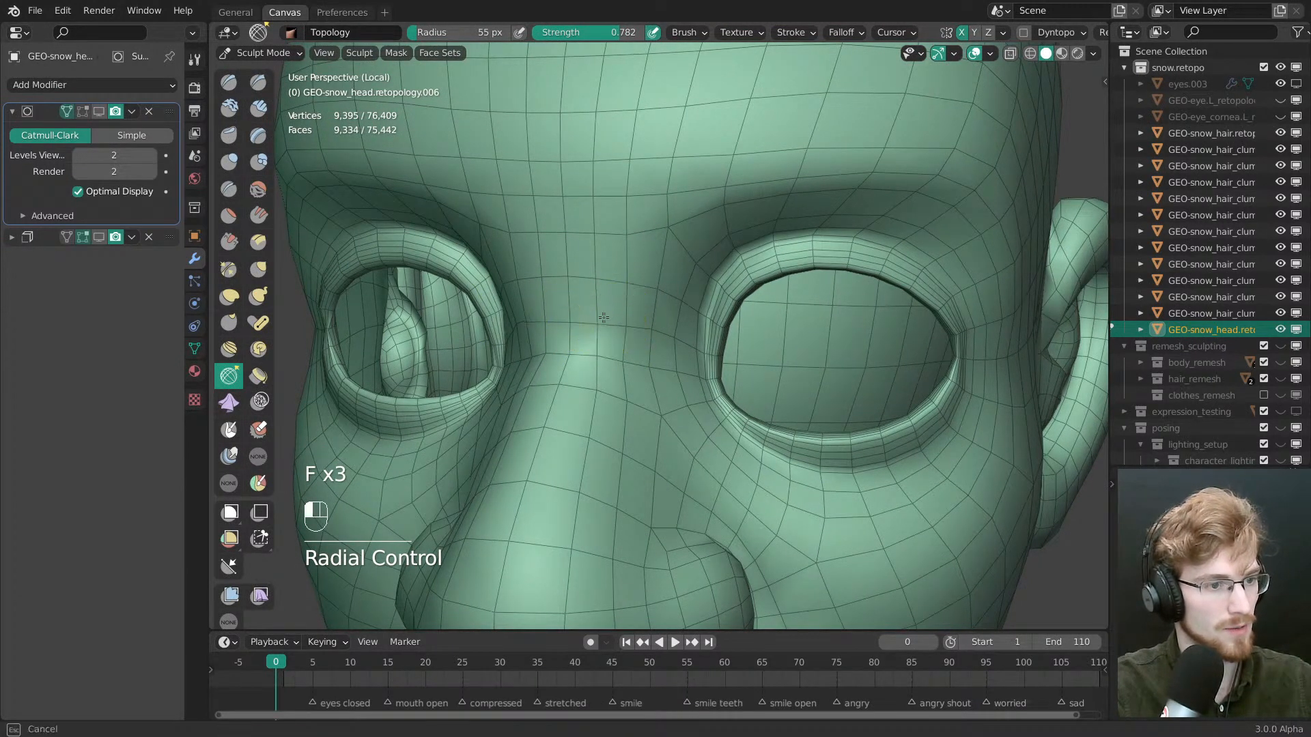
key(f)
click(655, 330)
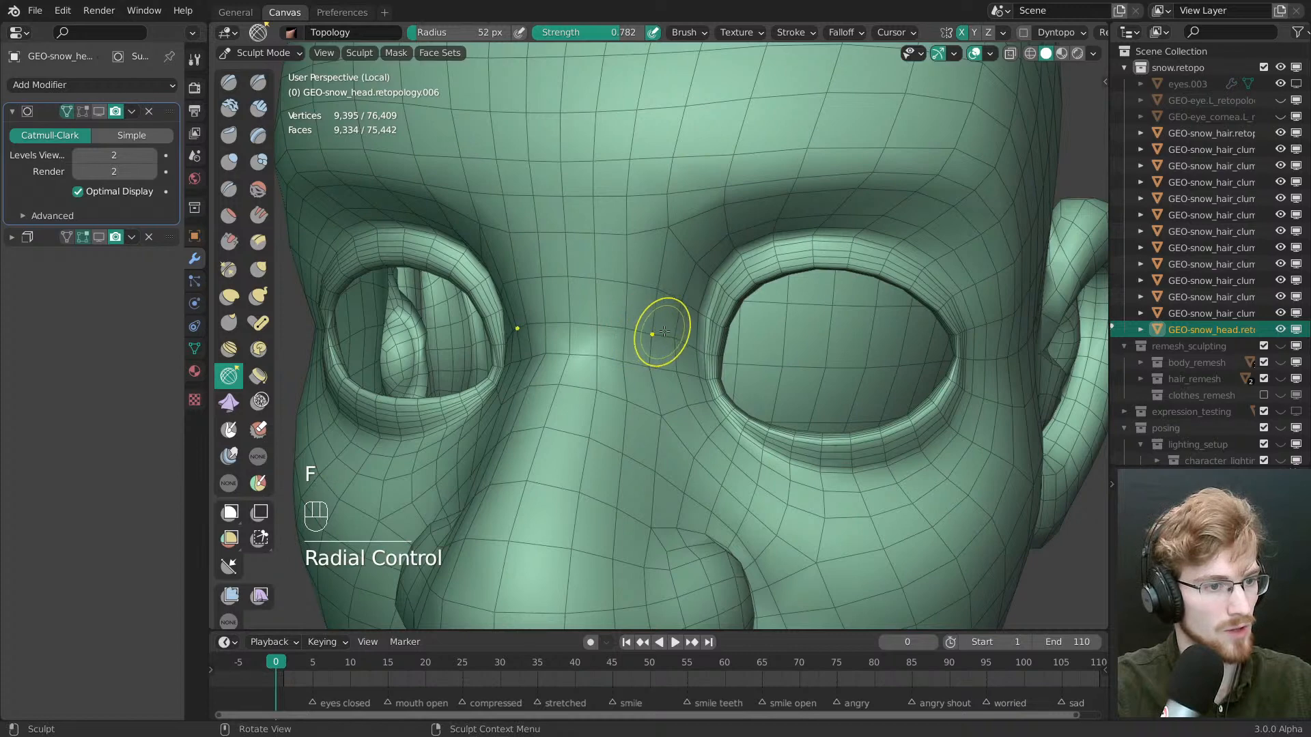
Relax the topology across the nose bridge and beside the inner eye corner with a 58 px Topology brush
middle_drag(600, 376, 629, 441)
key(f)
click(578, 381)
drag(570, 382, 561, 382)
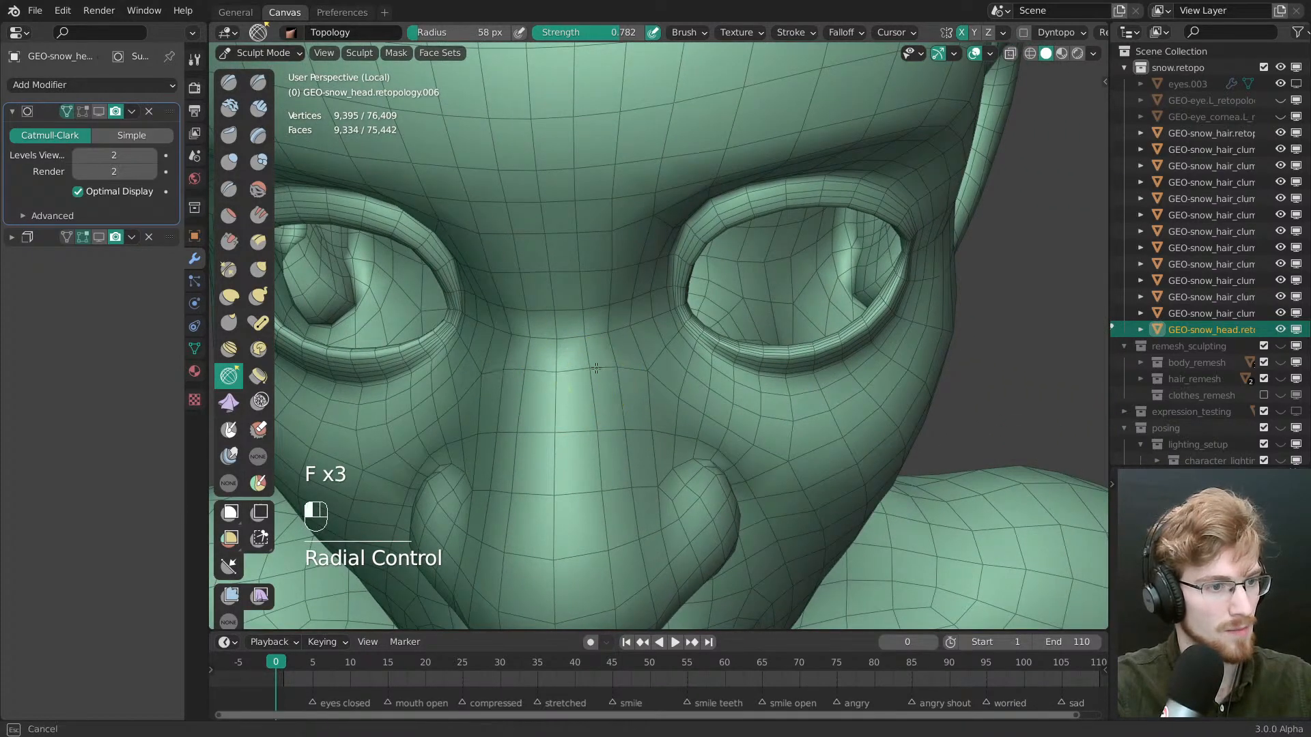
drag(643, 371, 655, 360)
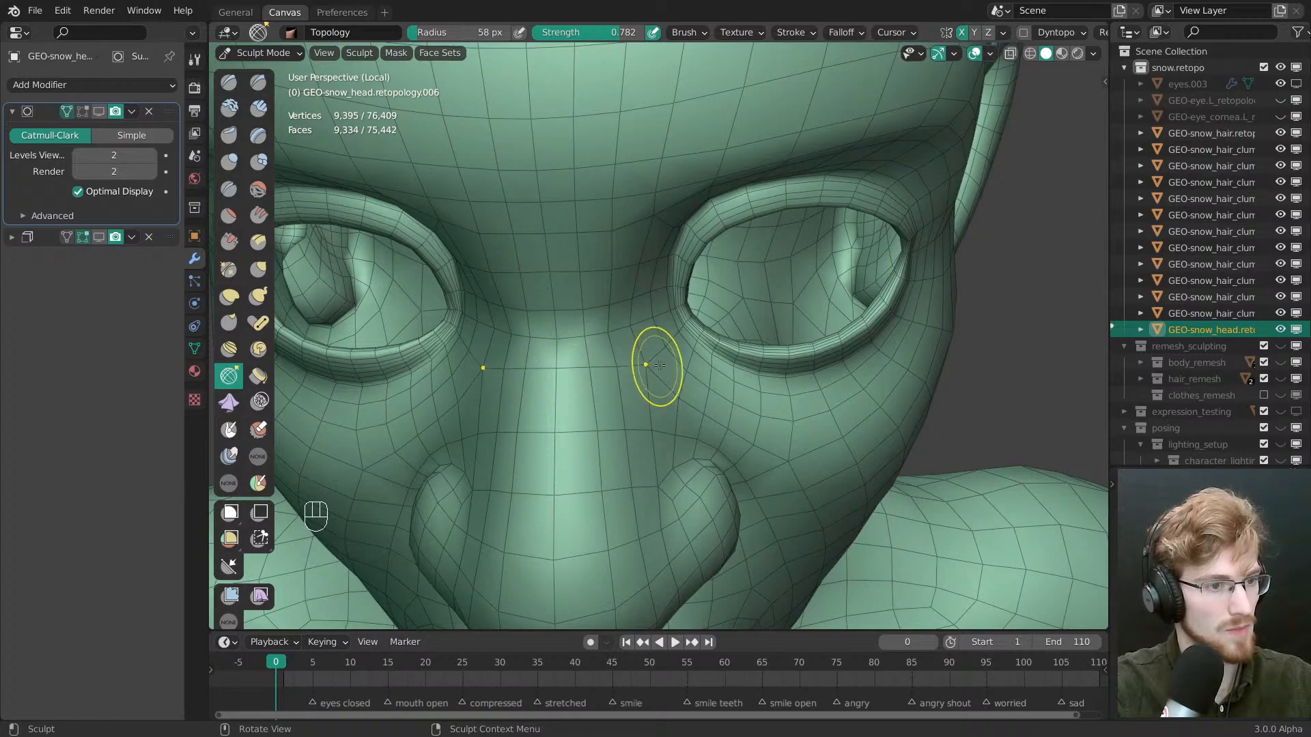
Switch to Edit Mode and move individual vertices at the nostril opening under the nose
middle_drag(660, 360, 630, 428)
mouse_move(629, 429)
ctrl+middle_down()
mouse_move(628, 415)
mouse_move(554, 452)
mouse_move(667, 307)
mouse_move(610, 301)
ctrl+middle_up()
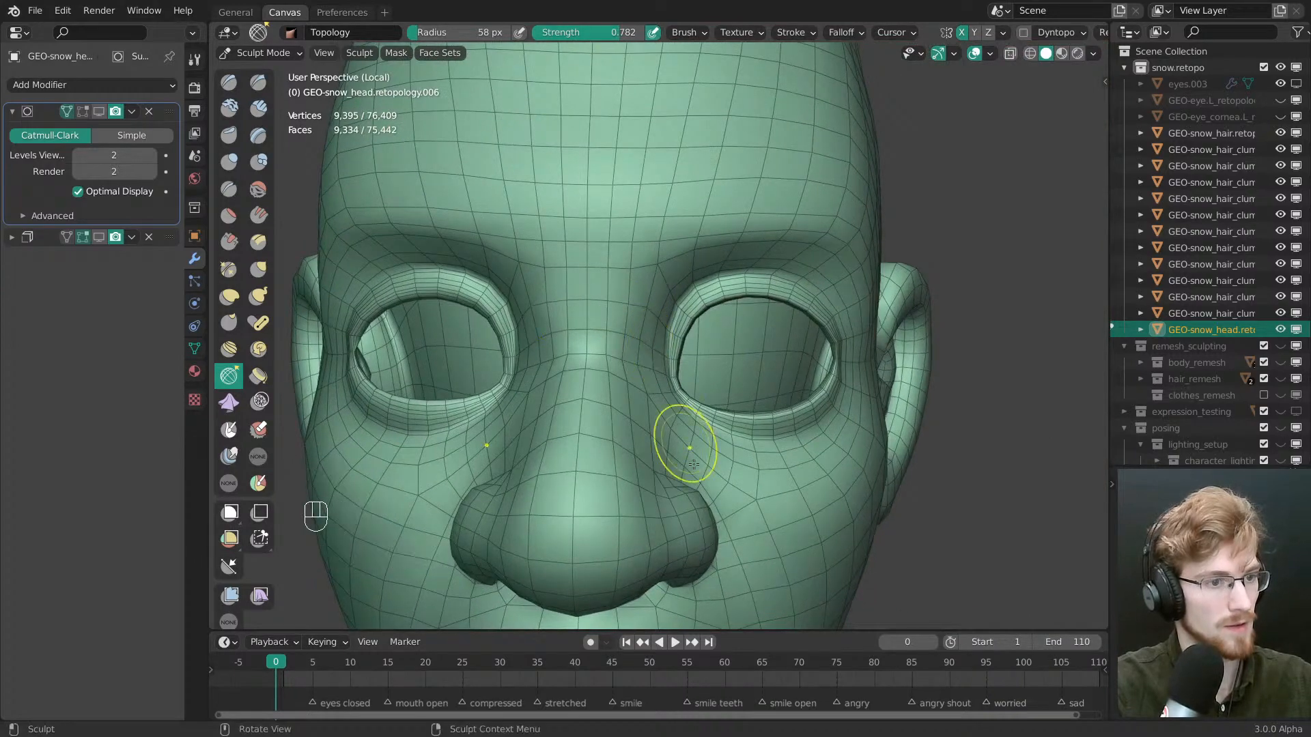
ctrl+middle_drag(694, 464, 618, 336)
shift+middle_drag(737, 477, 687, 320)
ctrl+middle_drag(687, 319, 665, 426)
shift+middle_drag(634, 232, 666, 328)
mouse_move(666, 328)
ctrl+middle_down()
mouse_move(653, 398)
mouse_move(620, 319)
mouse_move(535, 325)
mouse_move(580, 287)
ctrl+middle_up()
mouse_move(580, 287)
ctrl+middle_down()
mouse_move(526, 330)
mouse_move(564, 354)
mouse_move(630, 343)
ctrl+middle_up()
key(Tab)
key(w)
drag(629, 343, 631, 344)
middle_drag(630, 344, 645, 373)
drag(624, 377, 621, 379)
Reposition the vertices in the nostril's corner where the nose wing folds inward
middle_drag(620, 381, 525, 403)
drag(647, 388, 641, 396)
middle_drag(641, 396, 657, 341)
drag(640, 400, 664, 369)
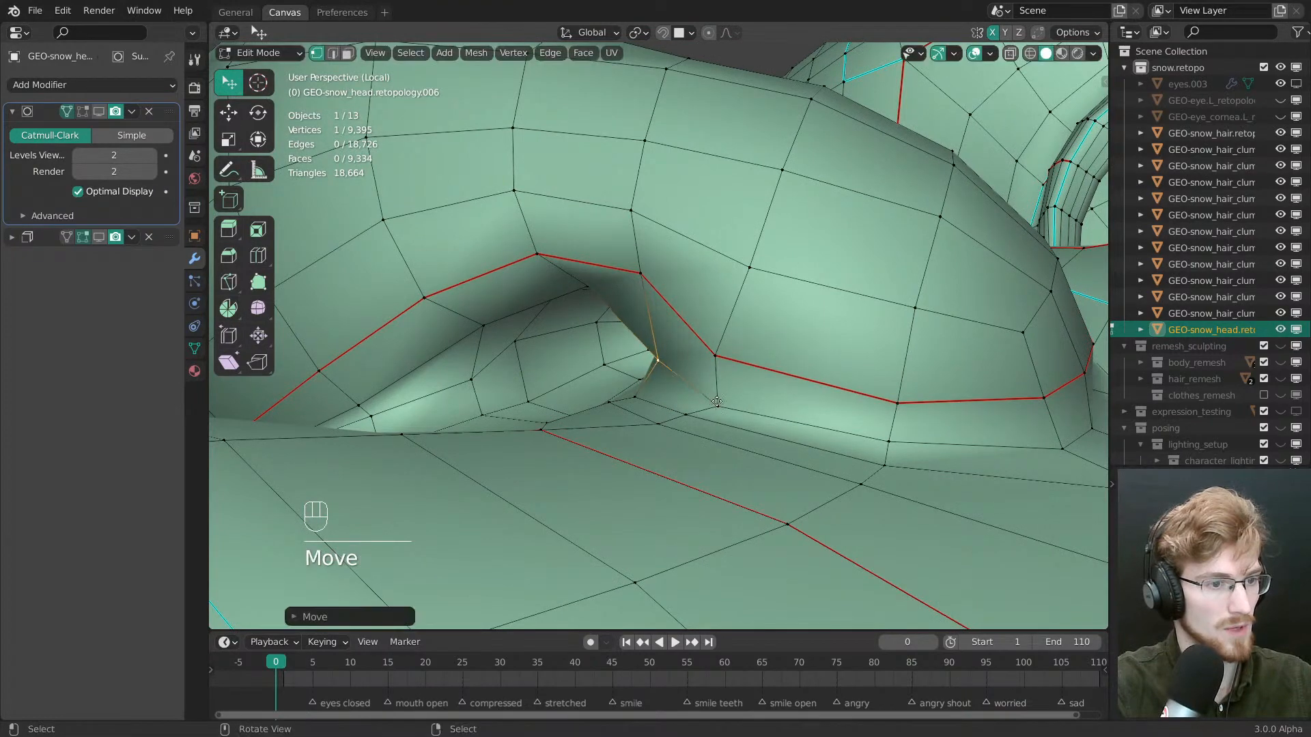
middle_drag(625, 372, 669, 387)
mouse_move(649, 374)
mouse_down()
mouse_move(642, 384)
mouse_move(645, 372)
mouse_up()
Adjust the remaining vertices around the nostril opening to even out its rim
middle_drag(637, 358, 551, 319)
mouse_move(552, 319)
mouse_down()
mouse_move(556, 349)
mouse_move(550, 333)
mouse_up()
middle_drag(550, 333, 669, 323)
scroll(648, 331, down, 3)
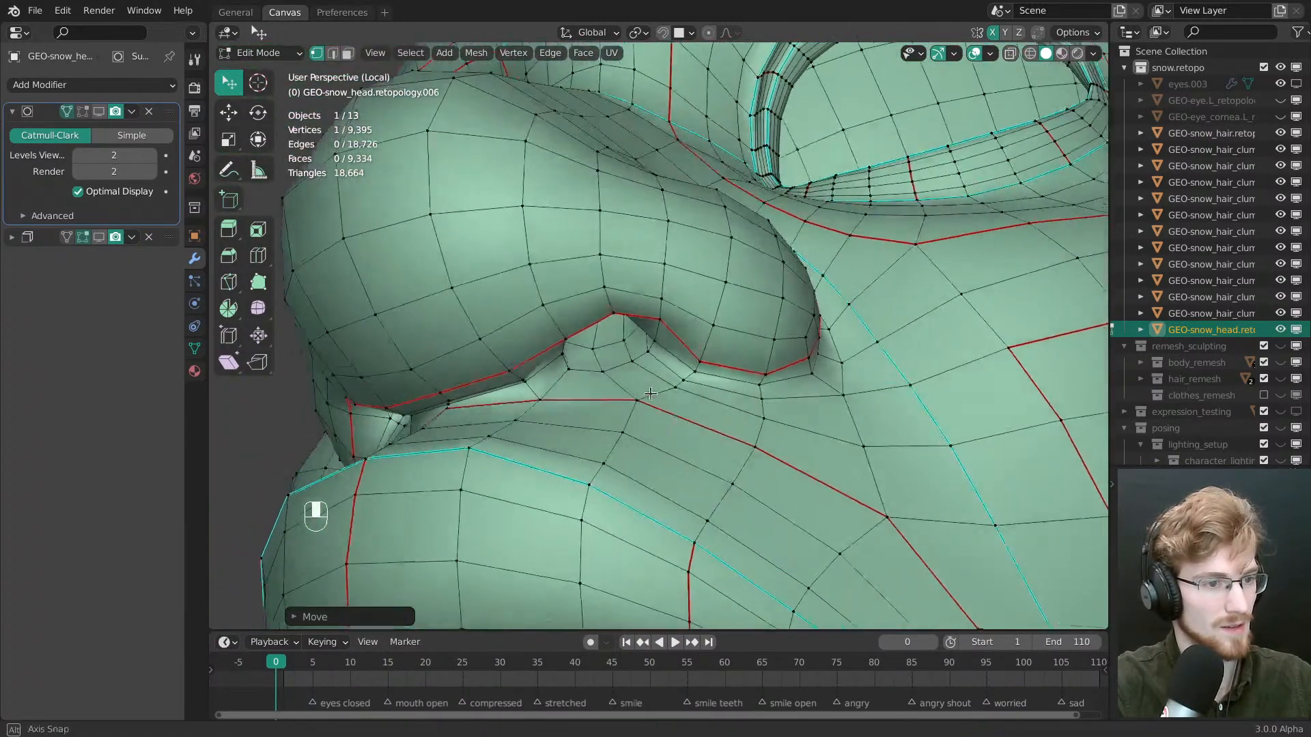
drag(665, 326, 662, 334)
Enable the head's subdivision display in the viewport from Object Mode, with everything deselected, and re-enter Edit Mode
middle_drag(661, 334, 611, 336)
key(Tab)
scroll(611, 335, down, 3)
key(alt+a)
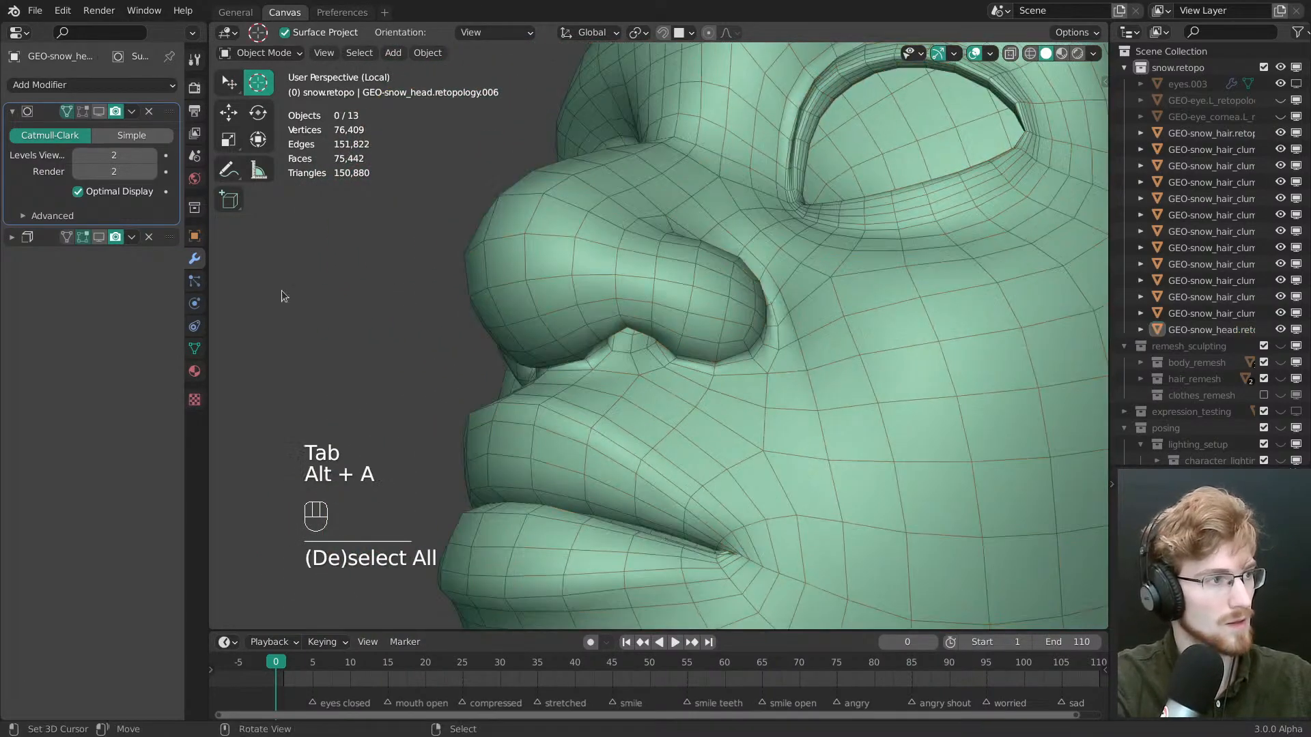
click(99, 111)
middle_drag(722, 447, 637, 409)
key(Tab)
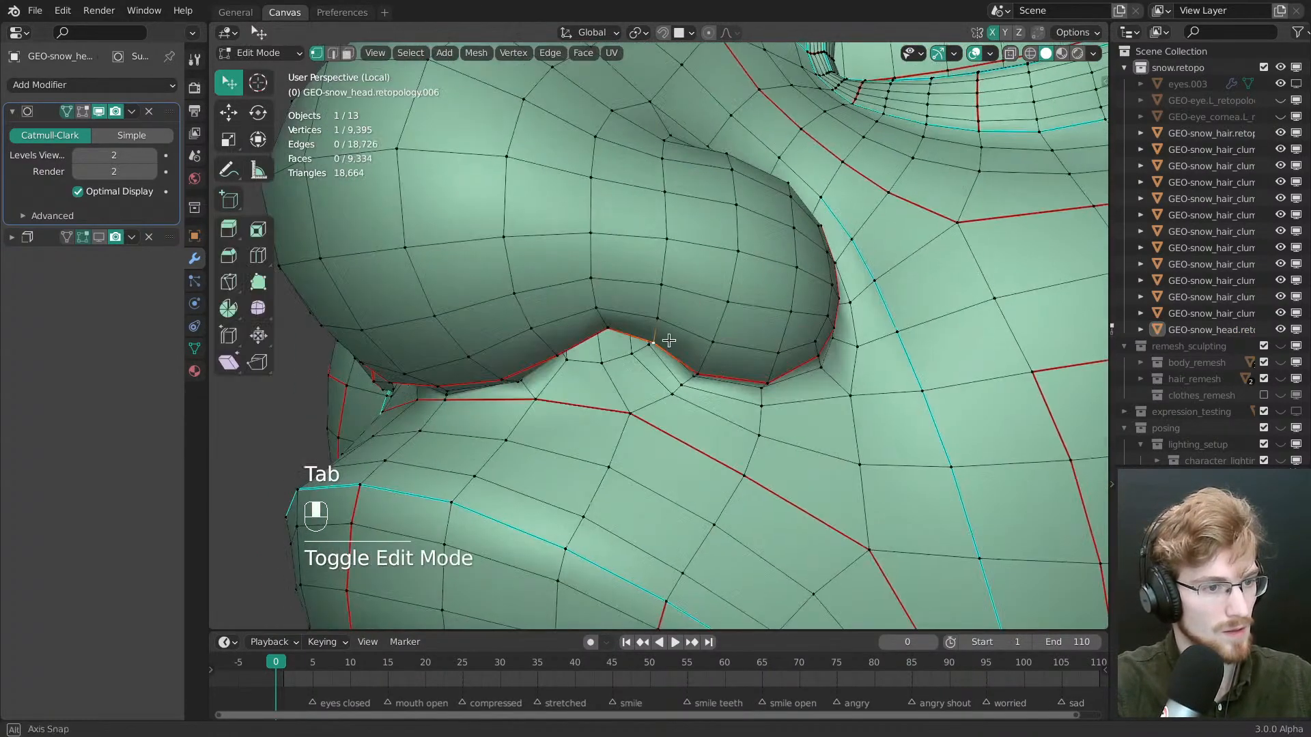
Move the vertices on the seam along the lower edge of the nostril wing
click(659, 328)
drag(660, 328, 657, 324)
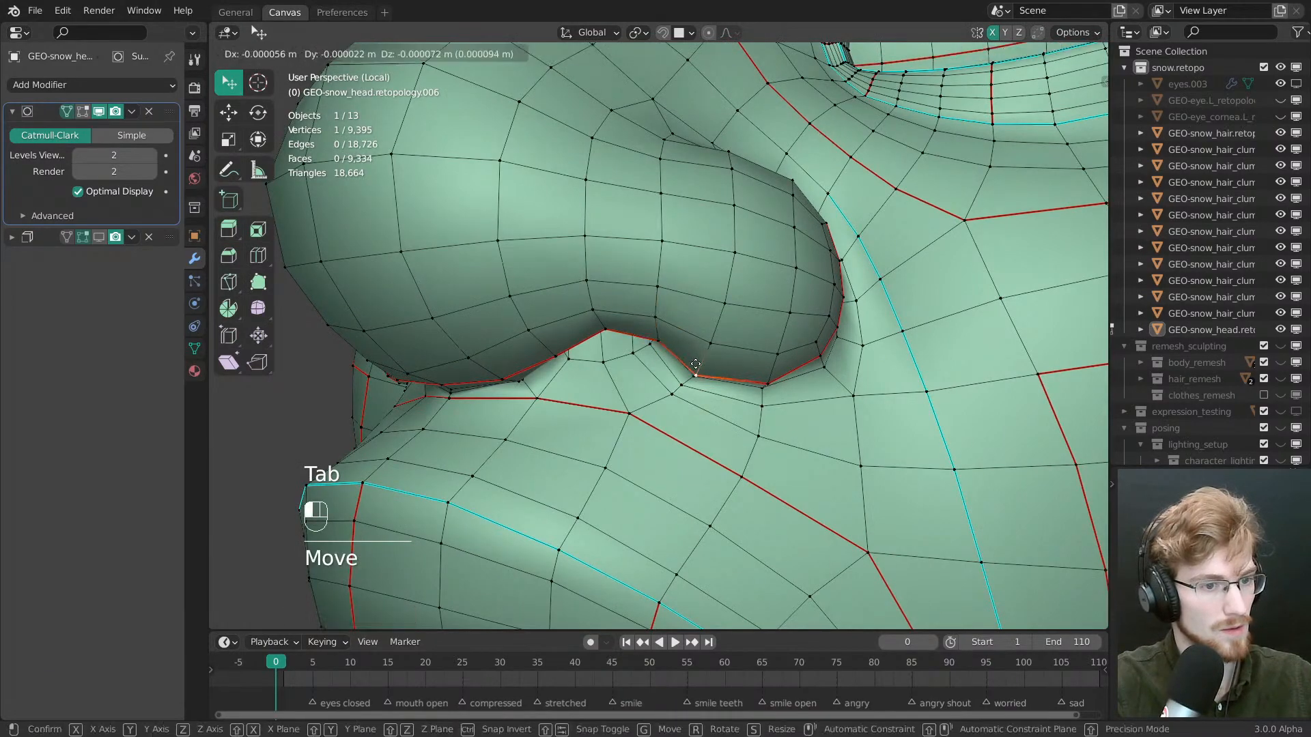
ctrl+middle_drag(662, 336, 664, 436)
scroll(665, 436, up, 6)
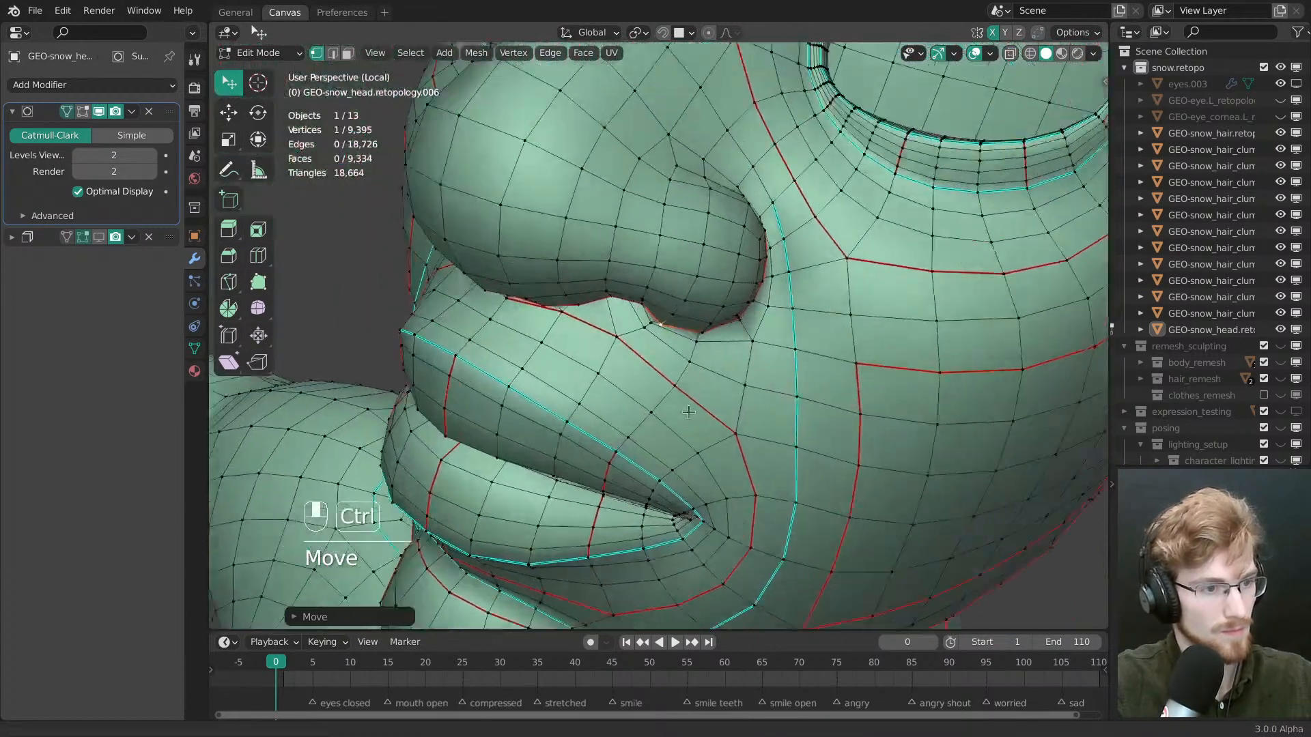
Slide the vertex below the nostril wing along its edge, return to Object Mode with nothing selected, and save the file
key(g)
key(g)
ctrl+click(698, 382)
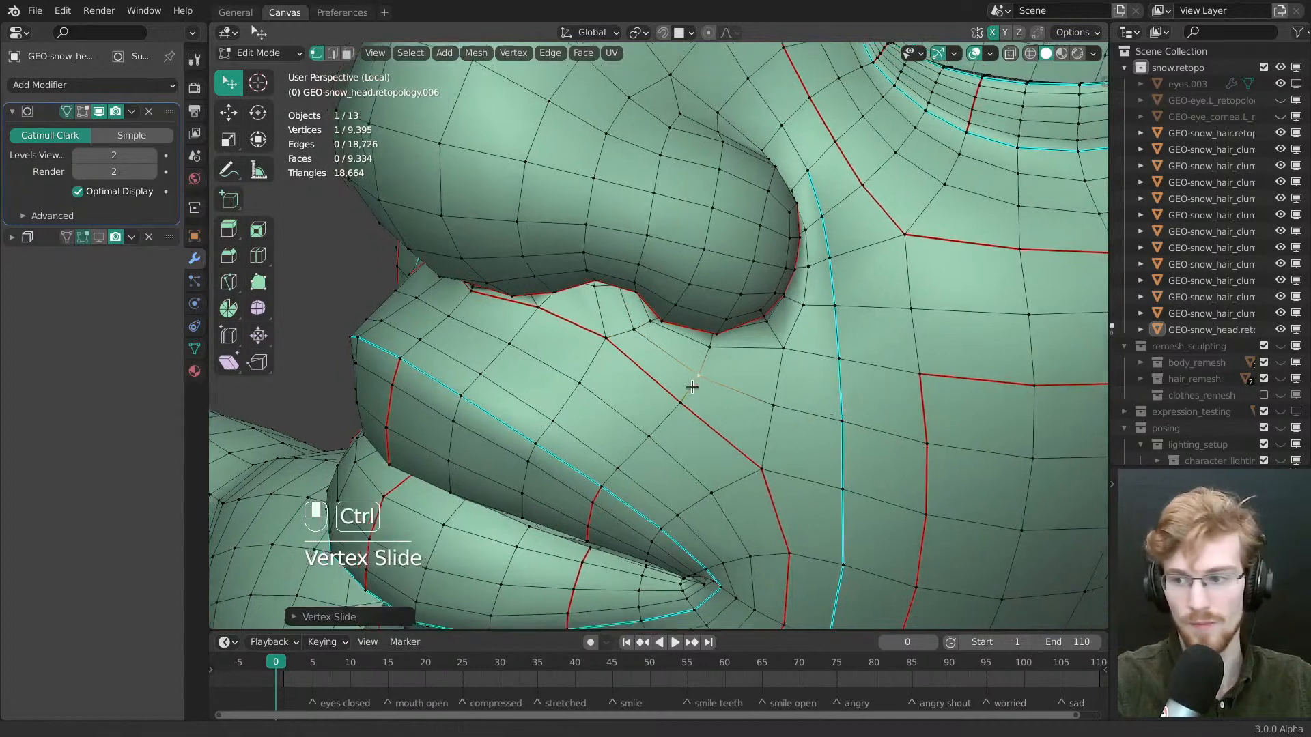
key(Tab)
key(alt+a)
ctrl+middle_drag(628, 465, 691, 480)
key(ctrl+s)
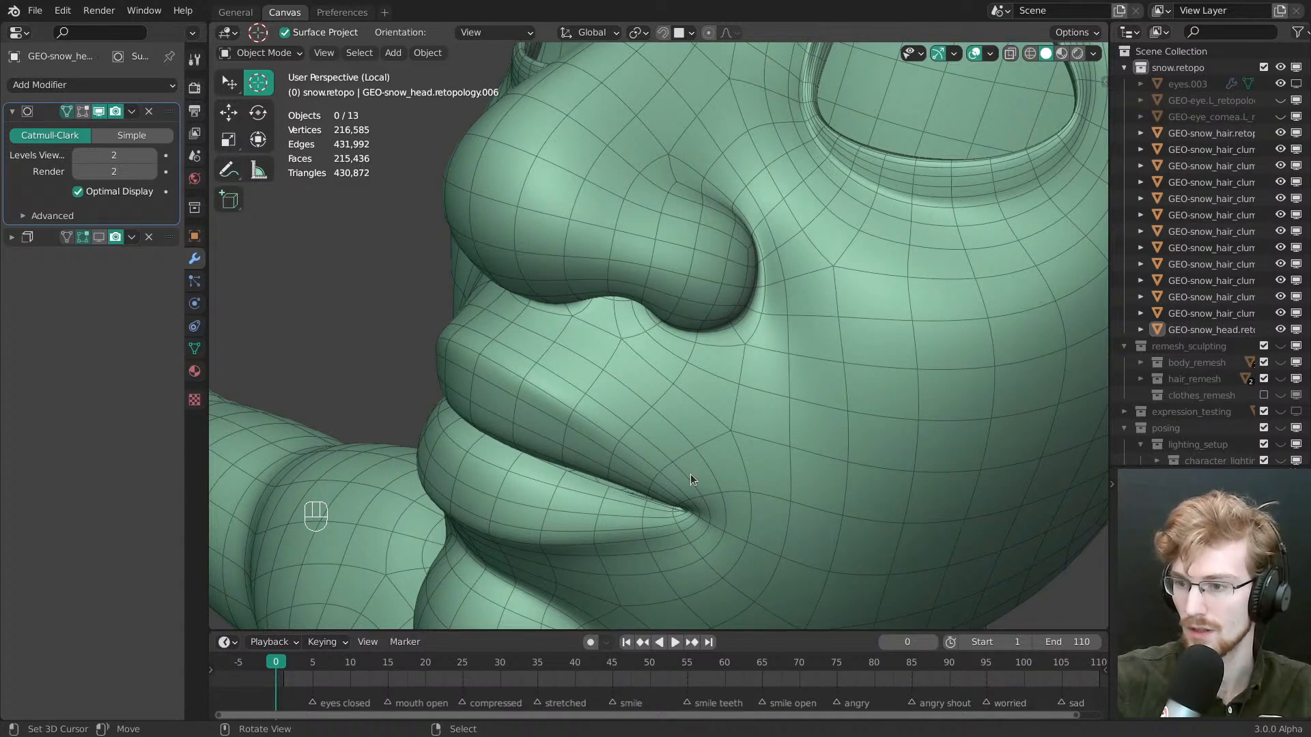
Put the head in Sculpt Mode with the mouth corner in view and turn off its subdivision display in the viewport
middle_drag(690, 473, 641, 275)
scroll(640, 275, down, 3)
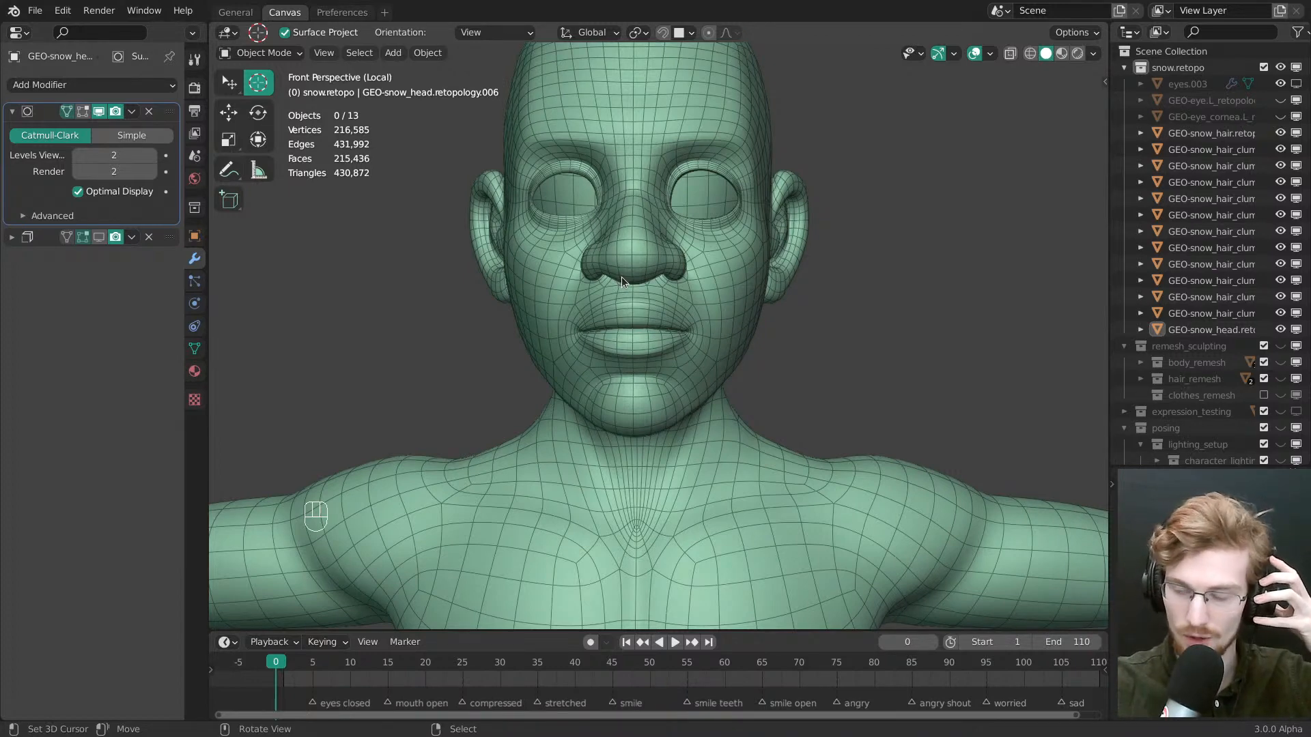
middle_drag(637, 292, 658, 382)
ctrl+click(637, 304)
mouse_move(659, 383)
middle_down()
mouse_move(655, 346)
mouse_move(690, 325)
mouse_move(673, 396)
middle_up()
middle_drag(672, 396, 587, 389)
mouse_move(587, 389)
ctrl+middle_down()
mouse_move(580, 452)
mouse_move(662, 409)
mouse_move(690, 346)
mouse_move(644, 356)
ctrl+middle_up()
key(Tab)
key(Tab)
click(692, 439)
key(f)
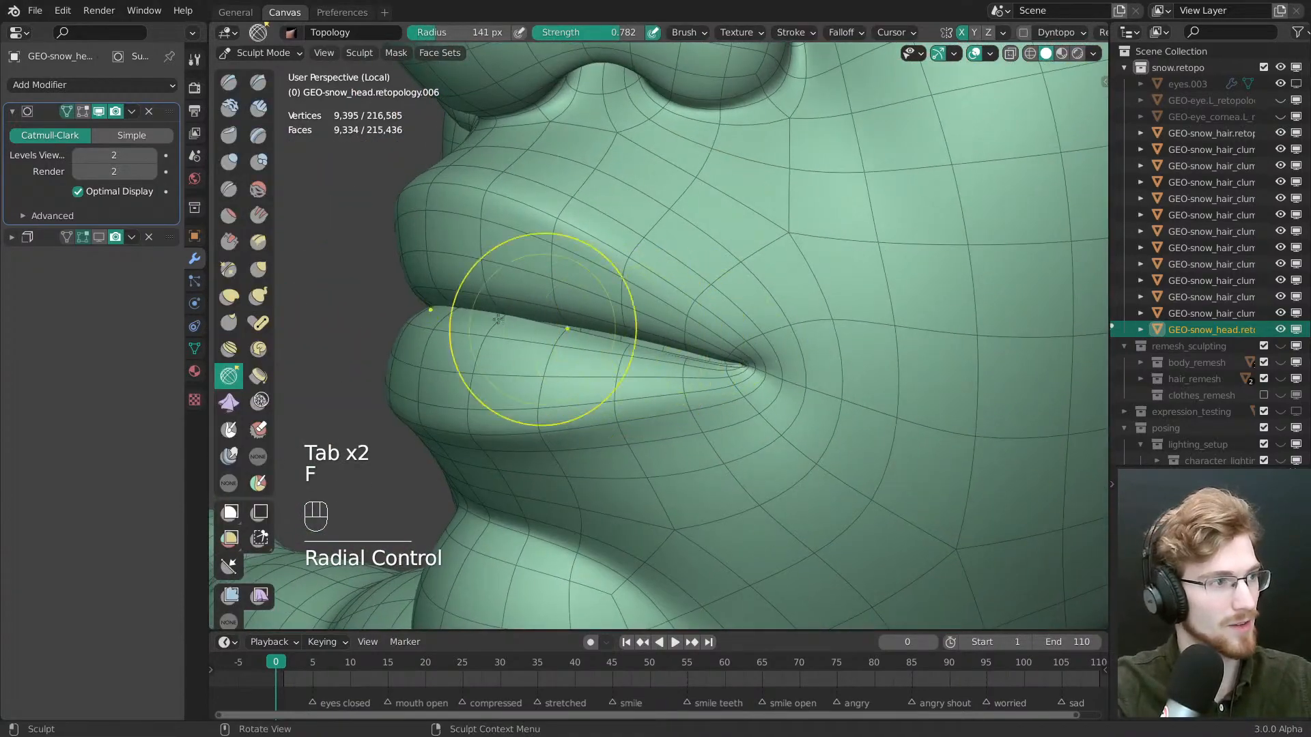
click(99, 111)
Reduce the sculpt brush radius to 105 px, try the Inflate/Deflate brush at the mouth corner, and switch to the Grab brush
key(f)
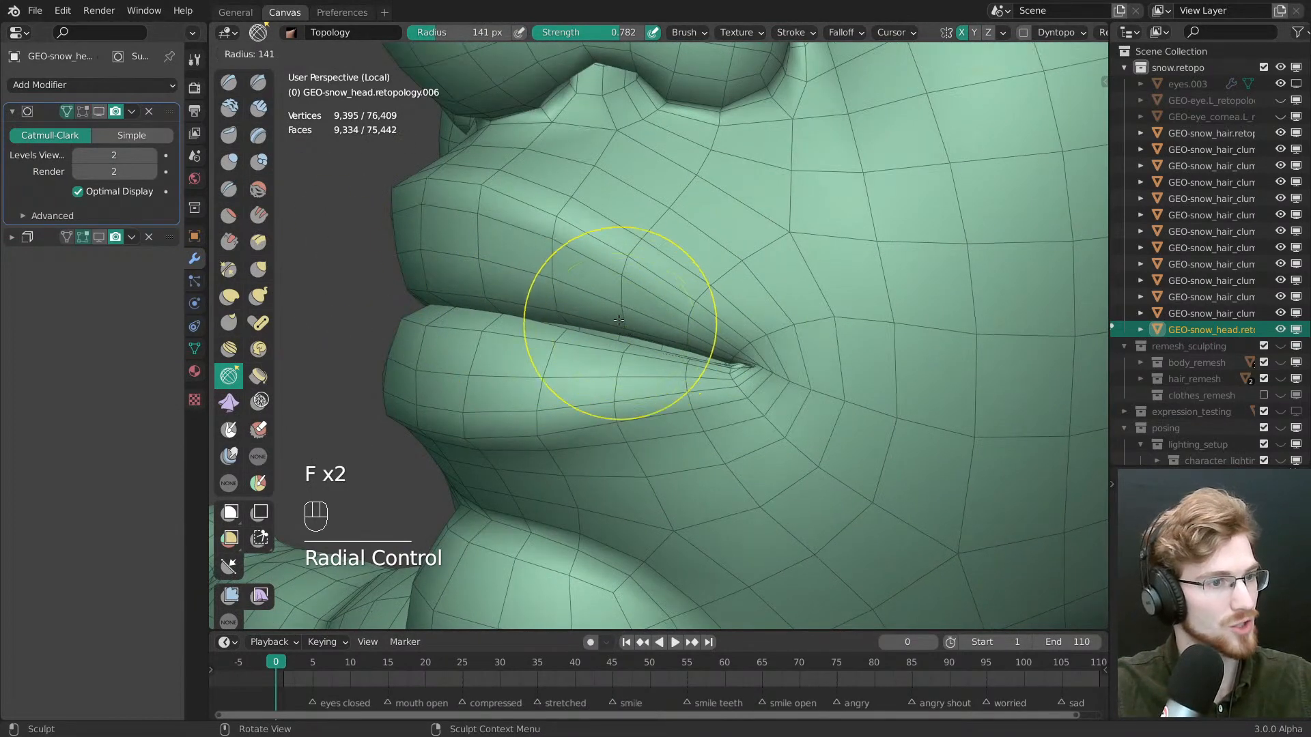
click(619, 320)
key(i)
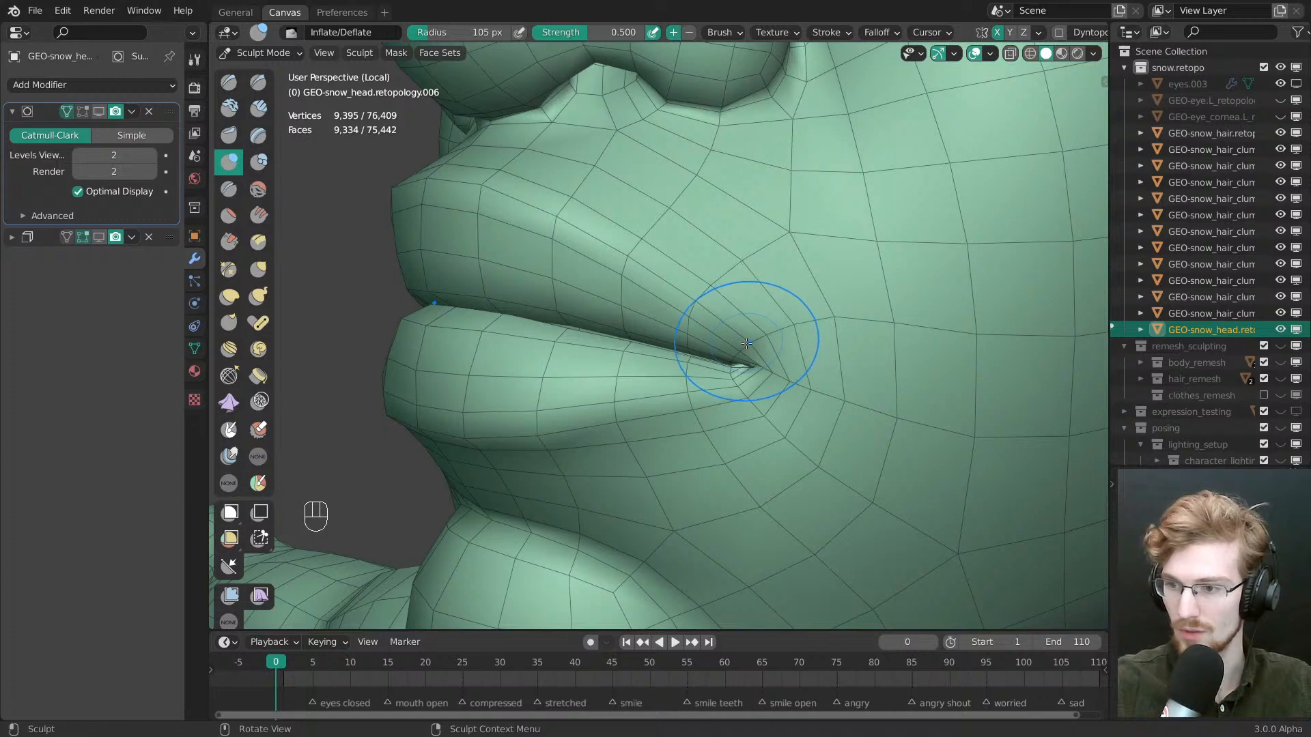
mouse_move(741, 327)
ctrl+middle_down()
mouse_move(744, 386)
mouse_move(710, 362)
ctrl+middle_up()
mouse_move(710, 362)
ctrl+middle_down()
mouse_move(752, 413)
mouse_move(723, 348)
ctrl+middle_up()
key(g)
key(f)
In Edit Mode, reposition individual vertices inside the mouth corner where the upper and lower lips meet
key(Tab)
key(alt+a)
mouse_move(723, 348)
ctrl+middle_down()
mouse_move(703, 372)
mouse_move(727, 386)
ctrl+middle_up()
key(w)
drag(741, 341, 736, 335)
shift+middle_drag(736, 336, 751, 434)
middle_drag(751, 433, 740, 307)
key(g)
click(687, 360)
shift+middle_drag(687, 360, 722, 392)
key(w)
drag(724, 391, 719, 392)
click(681, 388)
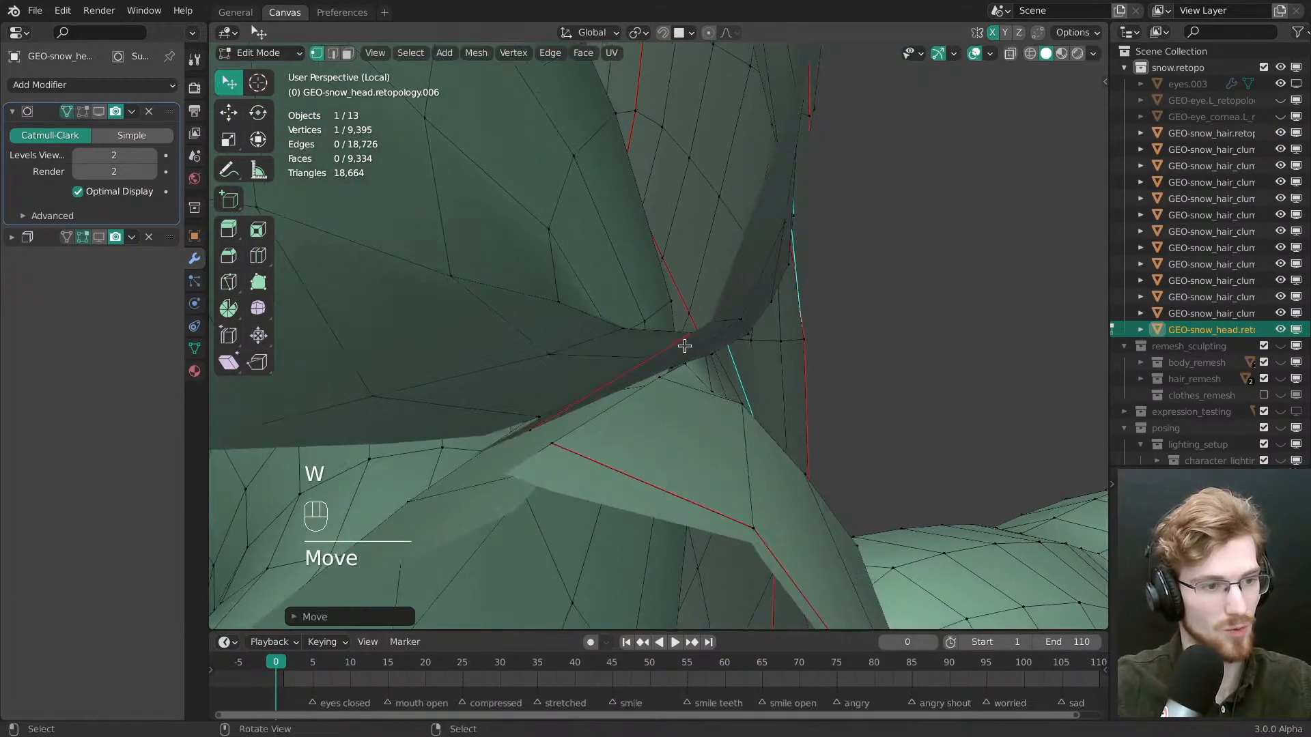
Select the edge loop running around the inside of the mouth and delete its vertices
mouse_move(685, 345)
middle_down()
mouse_move(594, 357)
mouse_move(626, 301)
mouse_move(776, 322)
mouse_move(527, 398)
mouse_move(673, 366)
mouse_move(650, 357)
mouse_move(717, 362)
mouse_move(669, 313)
mouse_move(682, 345)
middle_up()
key(ctrl+l)
key(2)
alt+click(681, 320)
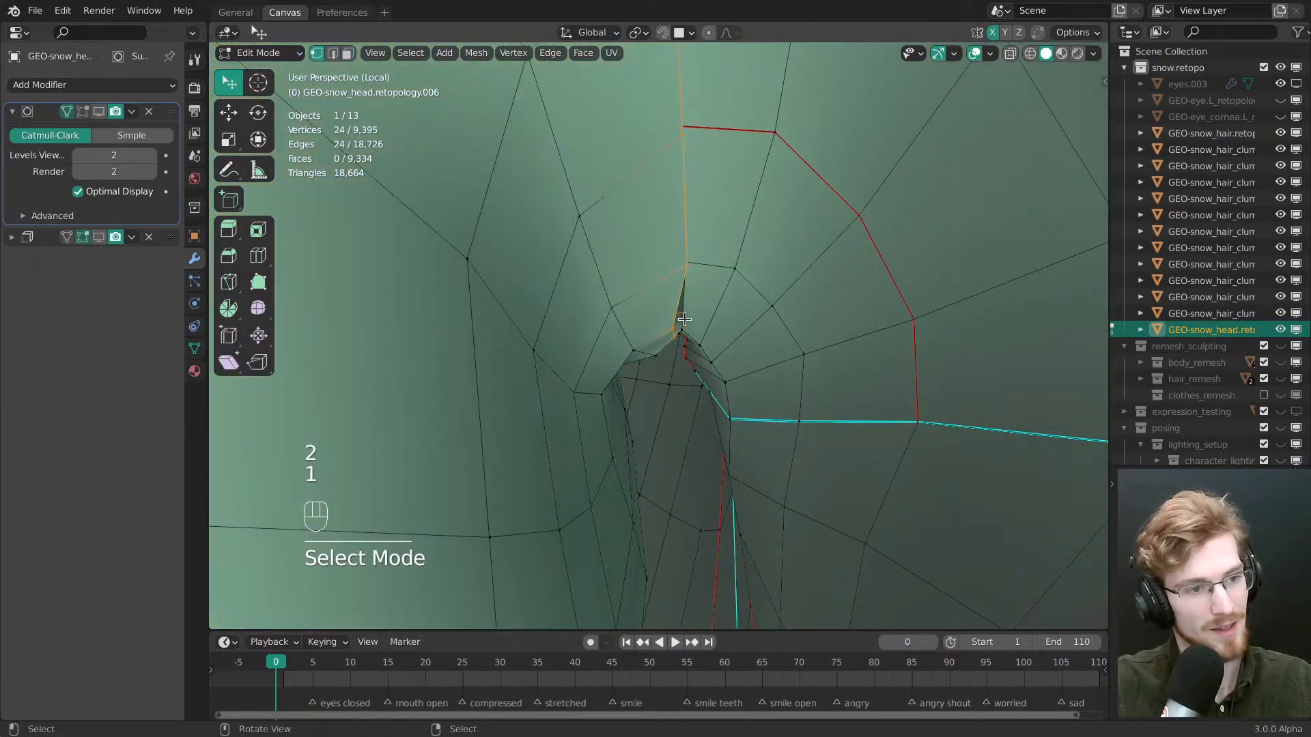
key(x)
click(677, 308)
Move the vertices of the lower lip and crease right beside the mouth corner to even out their spacing
middle_drag(677, 309, 659, 422)
key(w)
drag(662, 417, 683, 413)
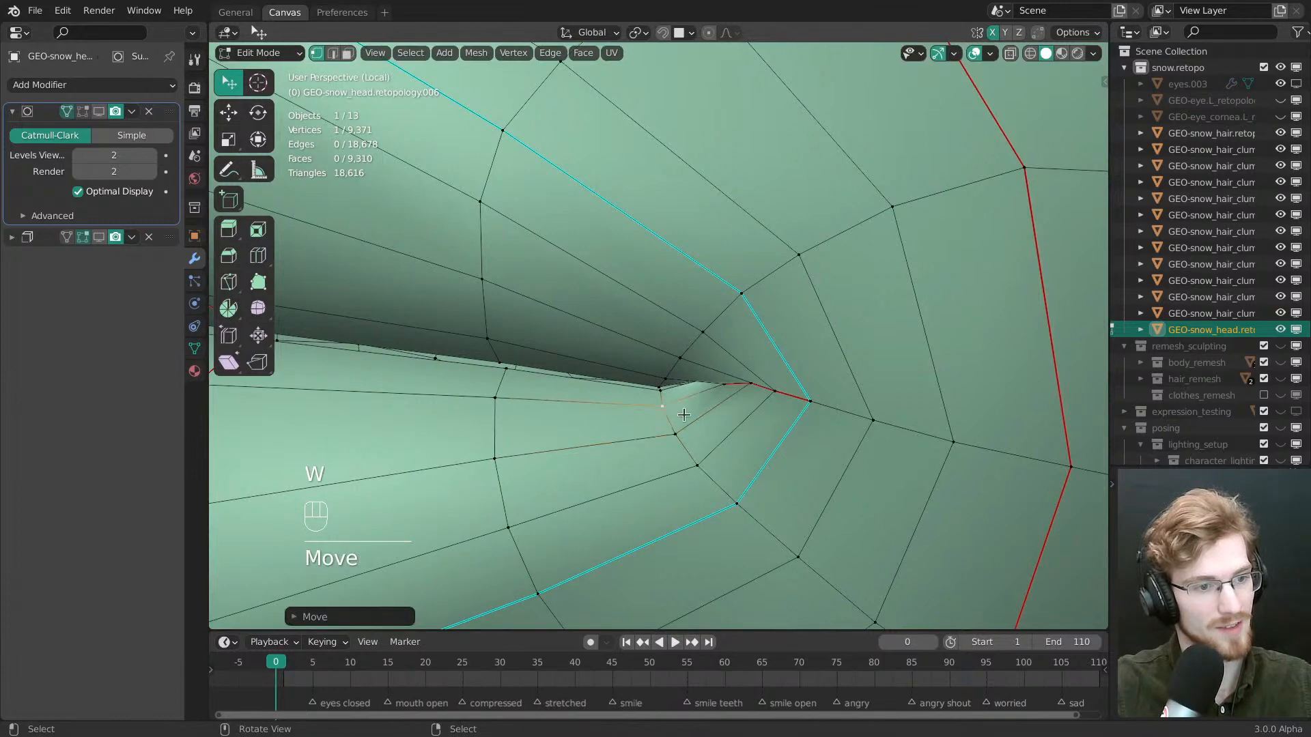
middle_drag(685, 412, 715, 384)
mouse_move(715, 384)
ctrl+middle_down()
mouse_move(720, 359)
mouse_move(726, 374)
ctrl+middle_up()
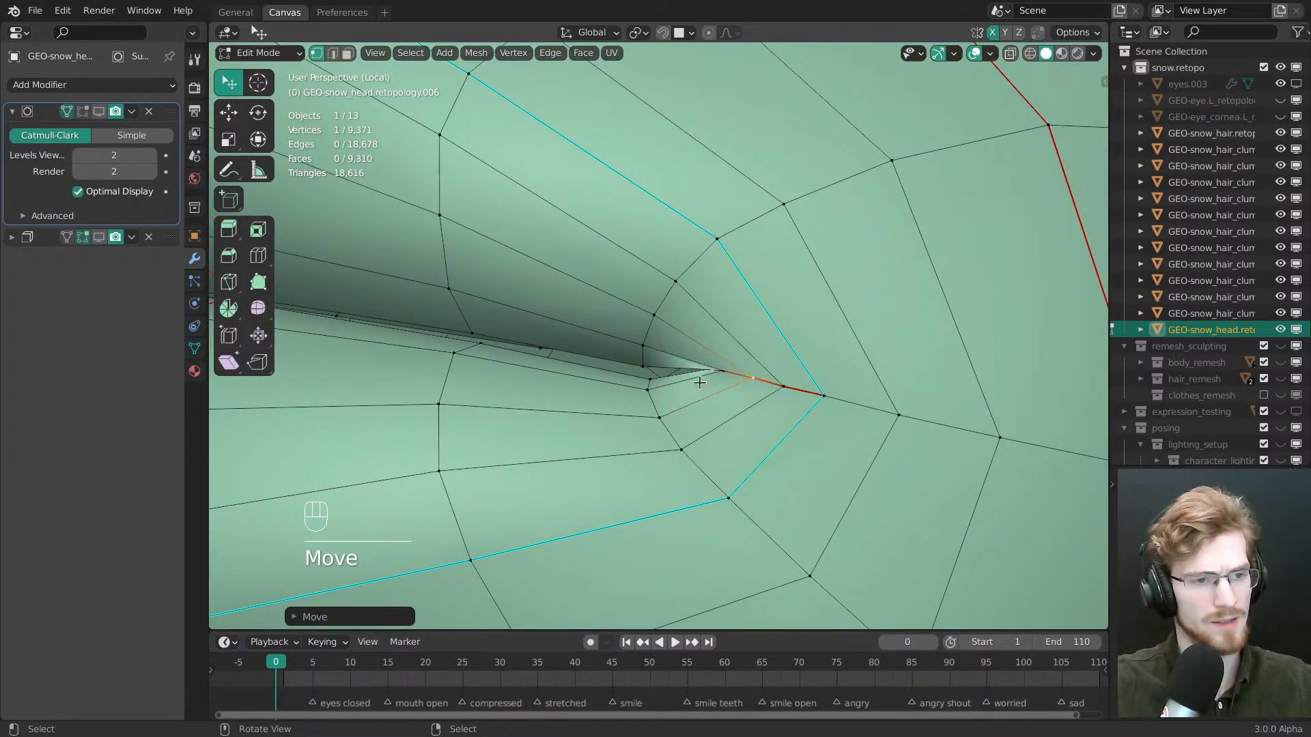
ctrl+middle_drag(700, 382, 730, 337)
drag(730, 336, 740, 342)
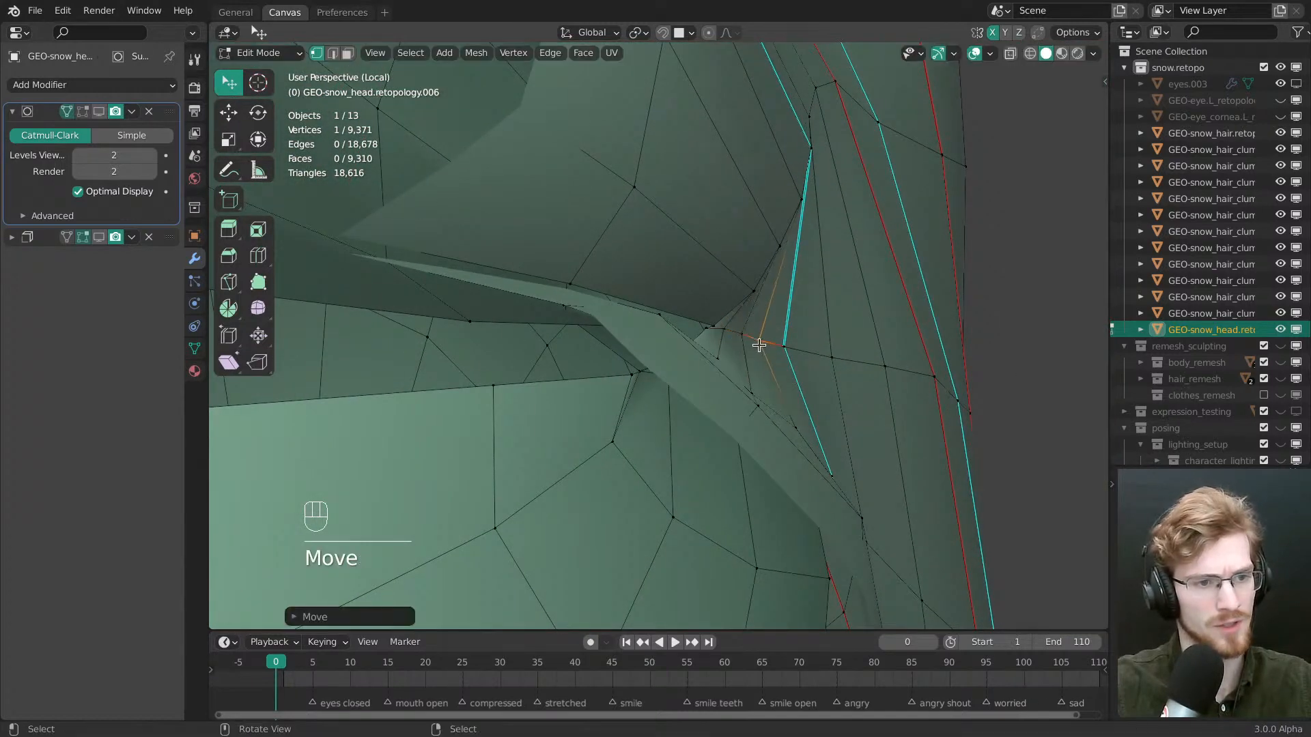
Adjust the mouth corner's crease vertices from inside the mouth so that they line up
mouse_move(755, 342)
middle_down()
mouse_move(785, 369)
mouse_move(776, 342)
mouse_move(763, 344)
middle_up()
click(755, 337)
drag(755, 337, 769, 342)
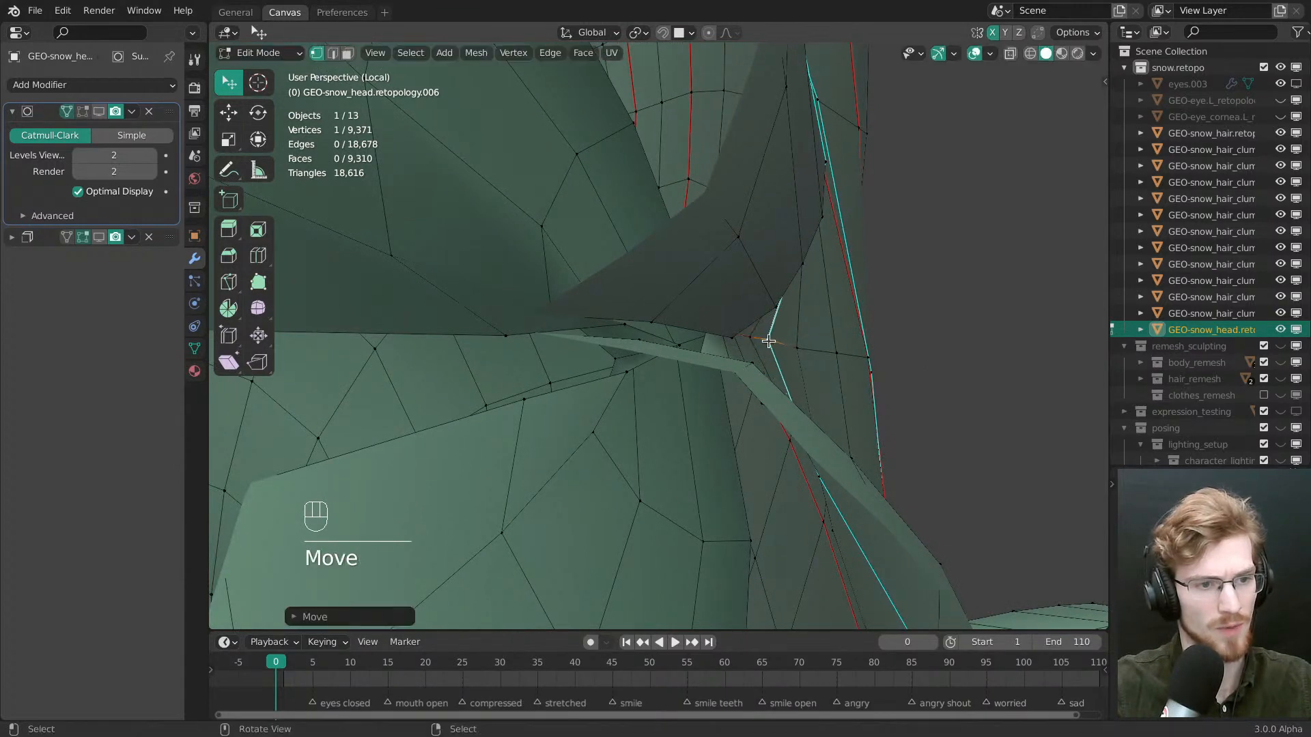
mouse_move(751, 339)
middle_down()
mouse_move(702, 345)
mouse_move(740, 343)
middle_up()
drag(748, 343, 741, 346)
Shift an inner lip vertex near the mouth corner, undoing the unwanted moves of its neighbours
middle_drag(741, 346, 648, 327)
drag(648, 326, 660, 329)
middle_drag(661, 329, 592, 352)
mouse_move(592, 351)
mouse_down()
mouse_move(593, 340)
mouse_move(600, 369)
mouse_up()
key(ctrl+z)
shift+middle_drag(600, 370, 727, 340)
ctrl+middle_drag(728, 340, 630, 368)
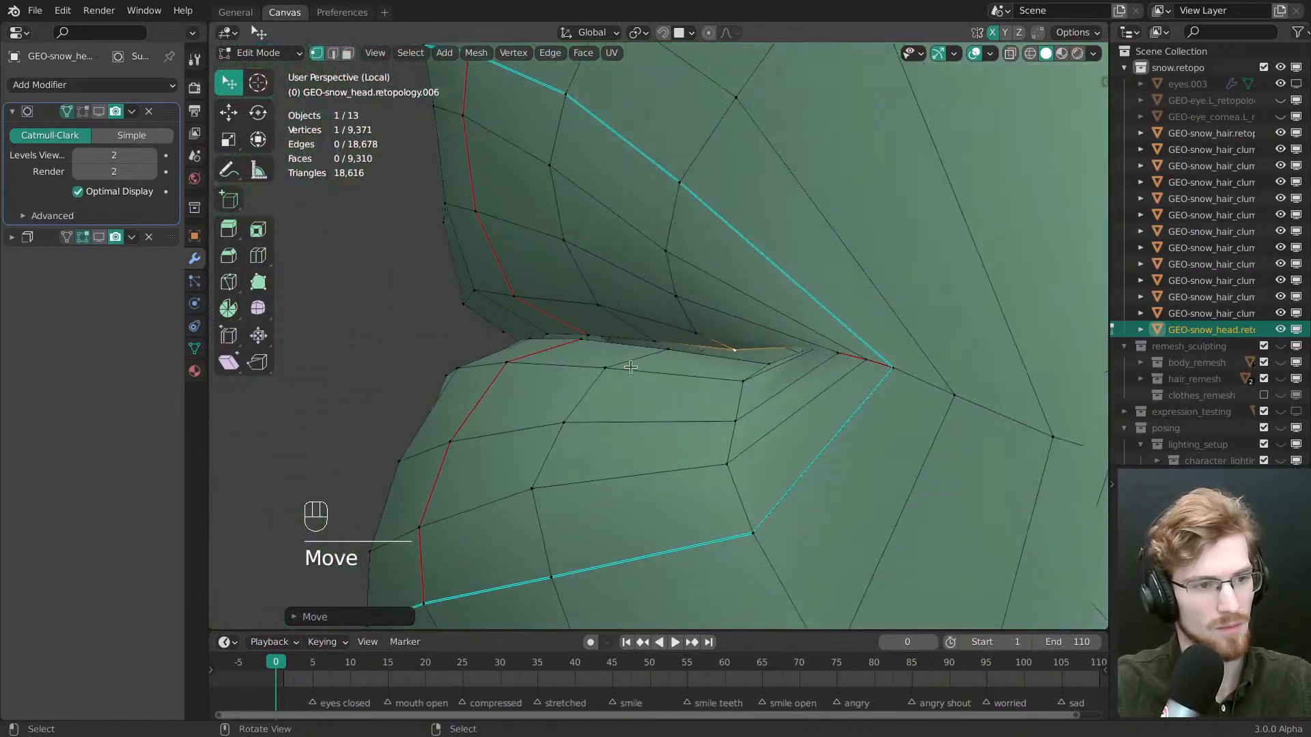
drag(668, 351, 667, 349)
key(ctrl+z)
From the front view, adjust the height of the inner lip border vertices at and beside the lips' centre line
middle_drag(667, 349, 853, 450)
middle_drag(853, 451, 808, 473)
key(grave)
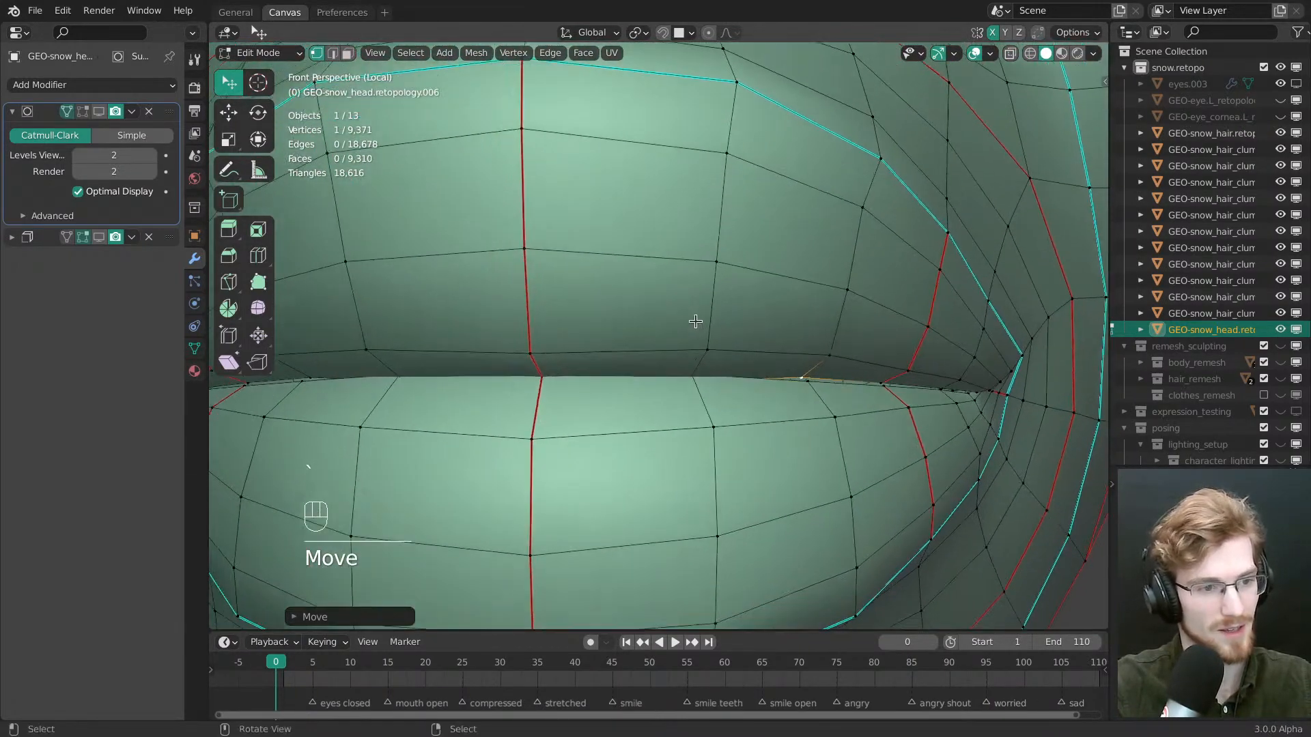
key(z)
middle_drag(698, 368, 694, 402)
drag(685, 369, 685, 375)
drag(539, 370, 539, 372)
mouse_move(672, 371)
middle_down()
mouse_move(676, 358)
mouse_move(650, 367)
middle_up()
key(alt+z)
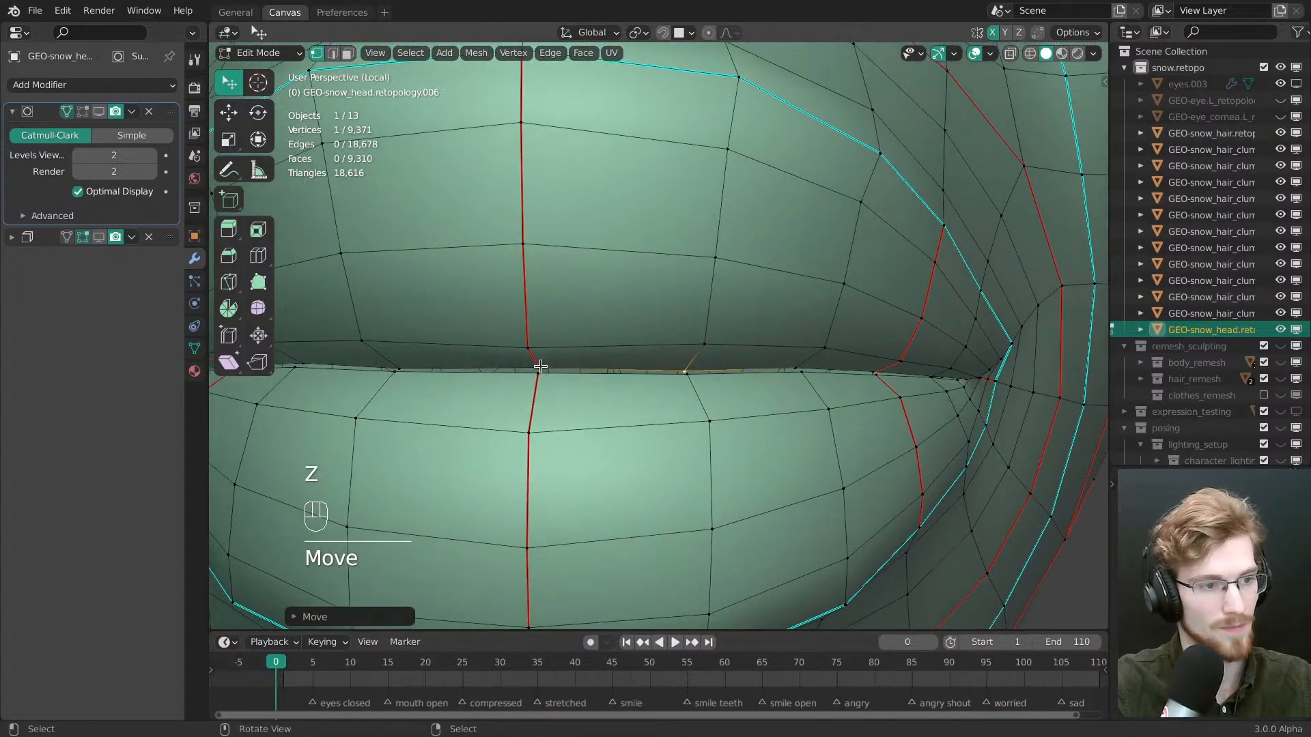
drag(540, 366, 537, 370)
ctrl+middle_drag(546, 372, 724, 403)
Reposition the vertices along the seam edge leading into the mouth corner's crease
middle_drag(833, 362, 711, 333)
ctrl+middle_drag(711, 333, 546, 360)
alt+middle_click(799, 333)
ctrl+middle_drag(791, 341, 807, 362)
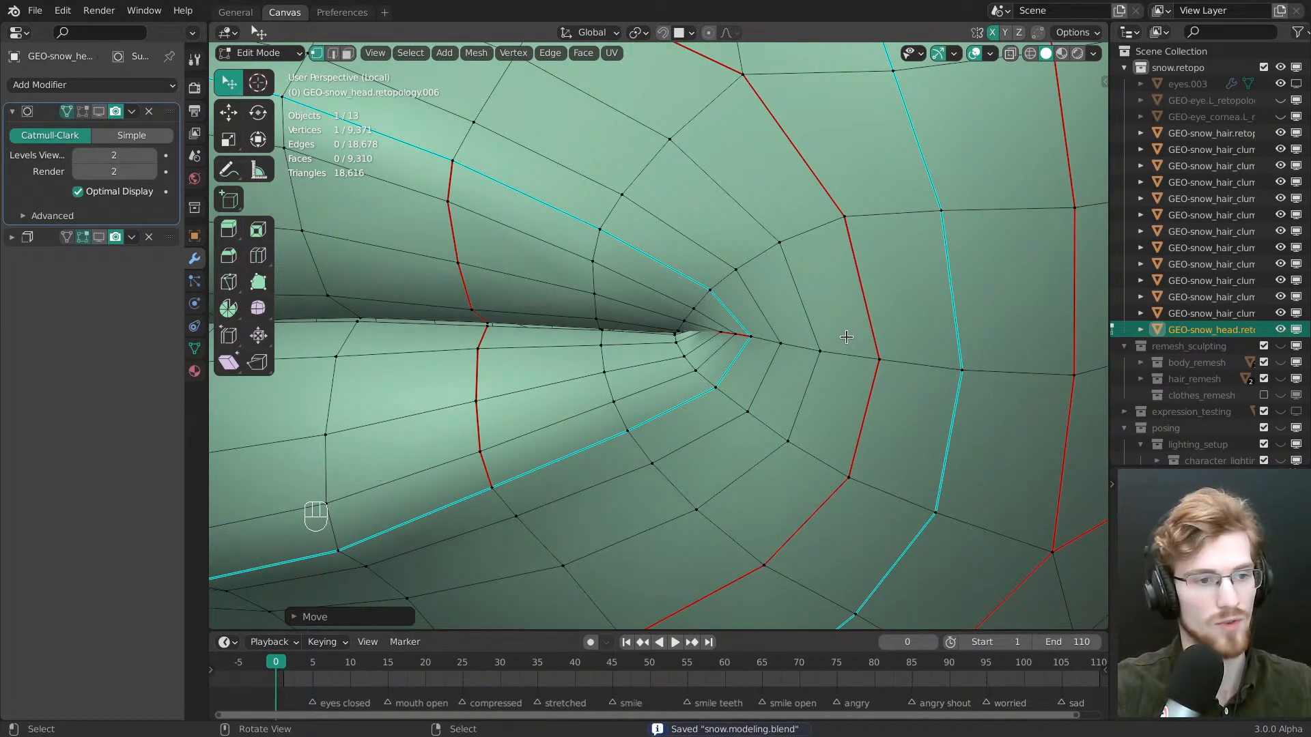
mouse_move(698, 369)
middle_down()
mouse_move(632, 328)
mouse_move(706, 361)
middle_up()
alt+middle_click(688, 333)
middle_drag(706, 362, 745, 328)
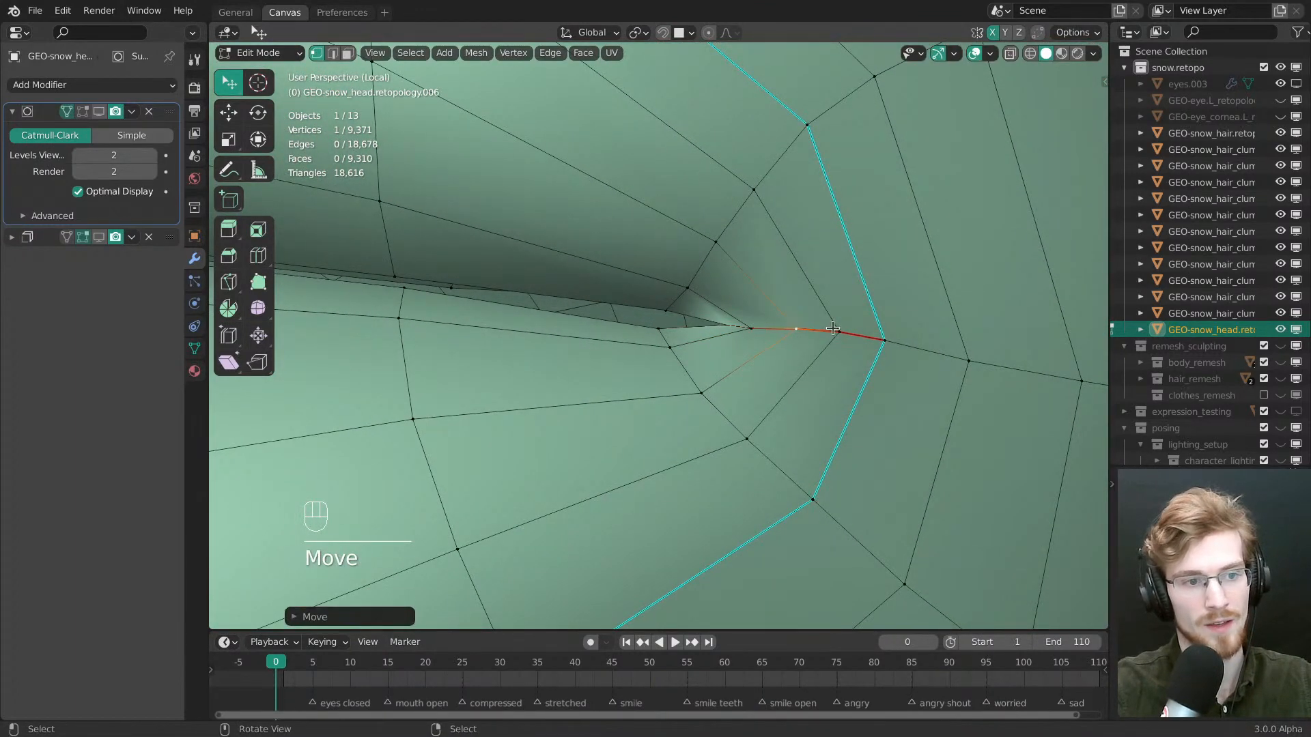
drag(837, 331, 837, 332)
middle_drag(662, 323, 724, 335)
drag(712, 317, 715, 318)
middle_drag(713, 318, 641, 327)
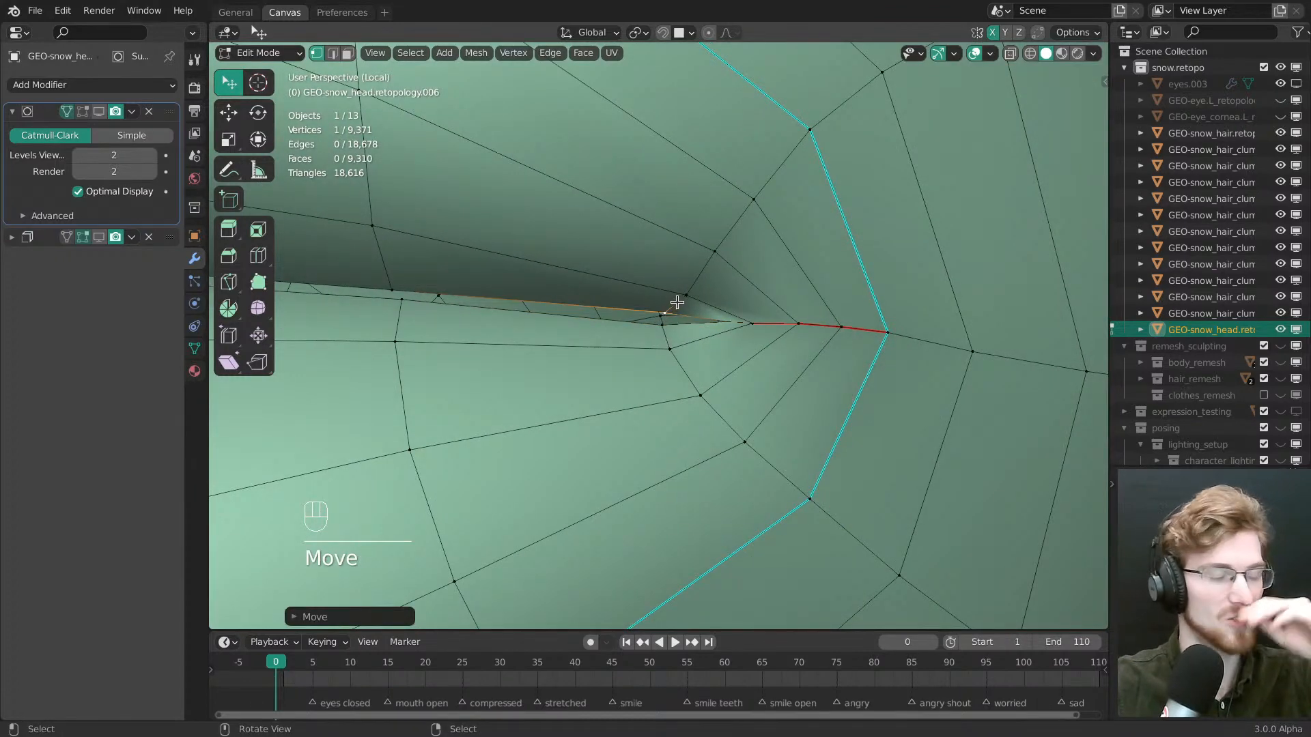
Align the open border vertices of the upper and lower lips just inside the mouth corner
middle_drag(667, 348, 664, 326)
drag(663, 326, 662, 321)
drag(666, 316, 666, 314)
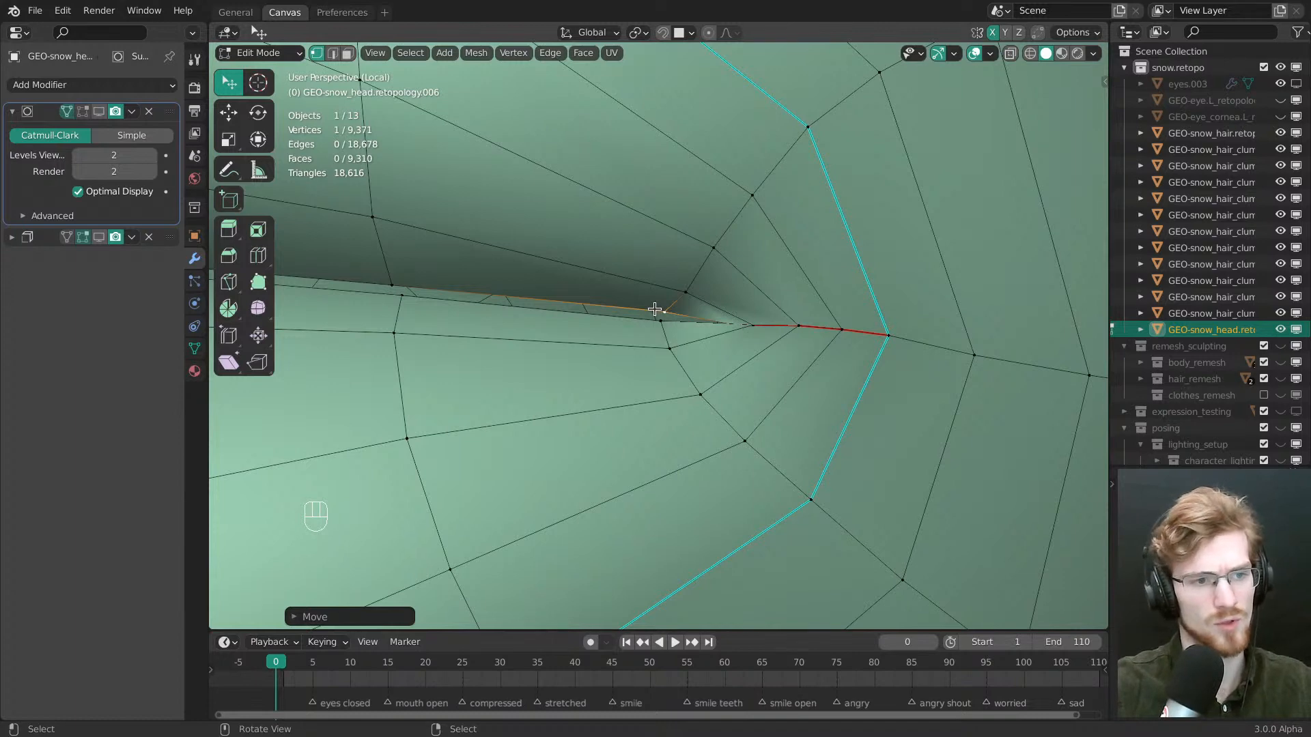
middle_drag(653, 309, 682, 313)
drag(682, 313, 658, 316)
middle_drag(658, 315, 731, 360)
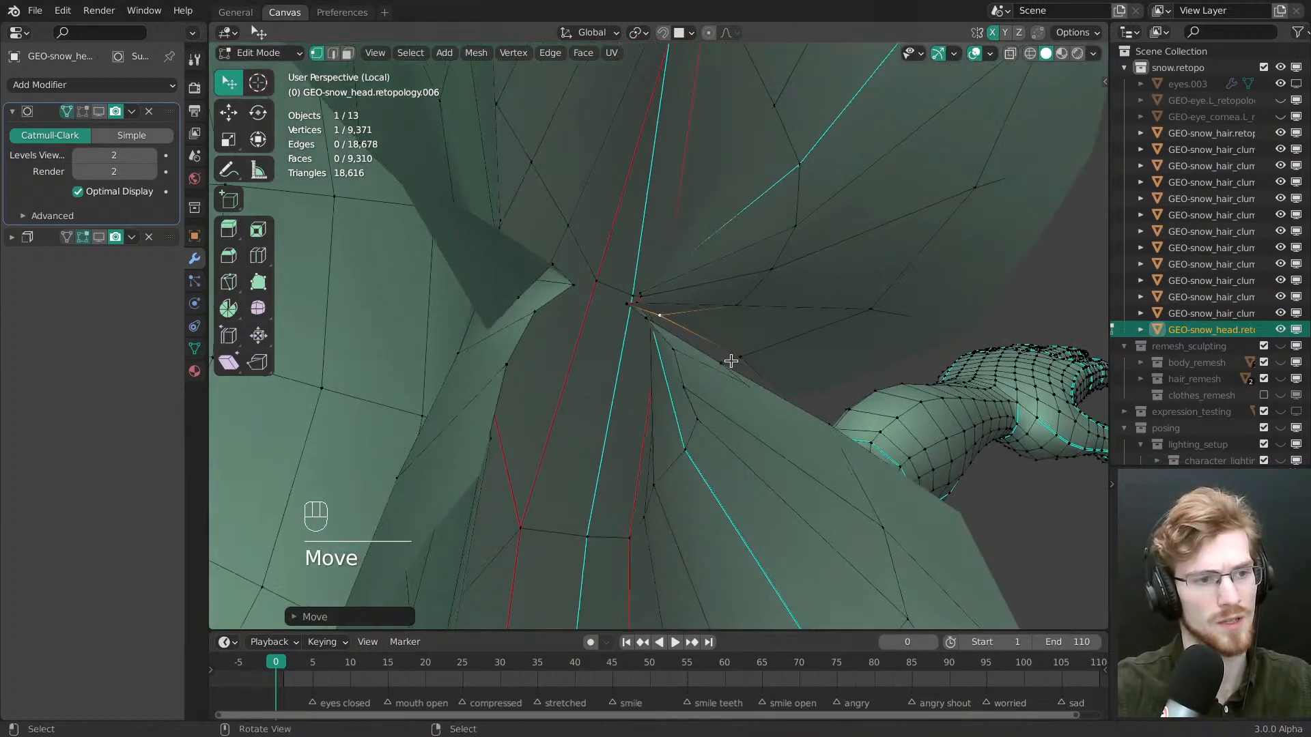
Select the open edge at the opposite mouth corner and start filling the gap inside the lips with faces
middle_drag(629, 325, 844, 406)
key(alt+a)
right_click(593, 403)
middle_drag(593, 403, 696, 406)
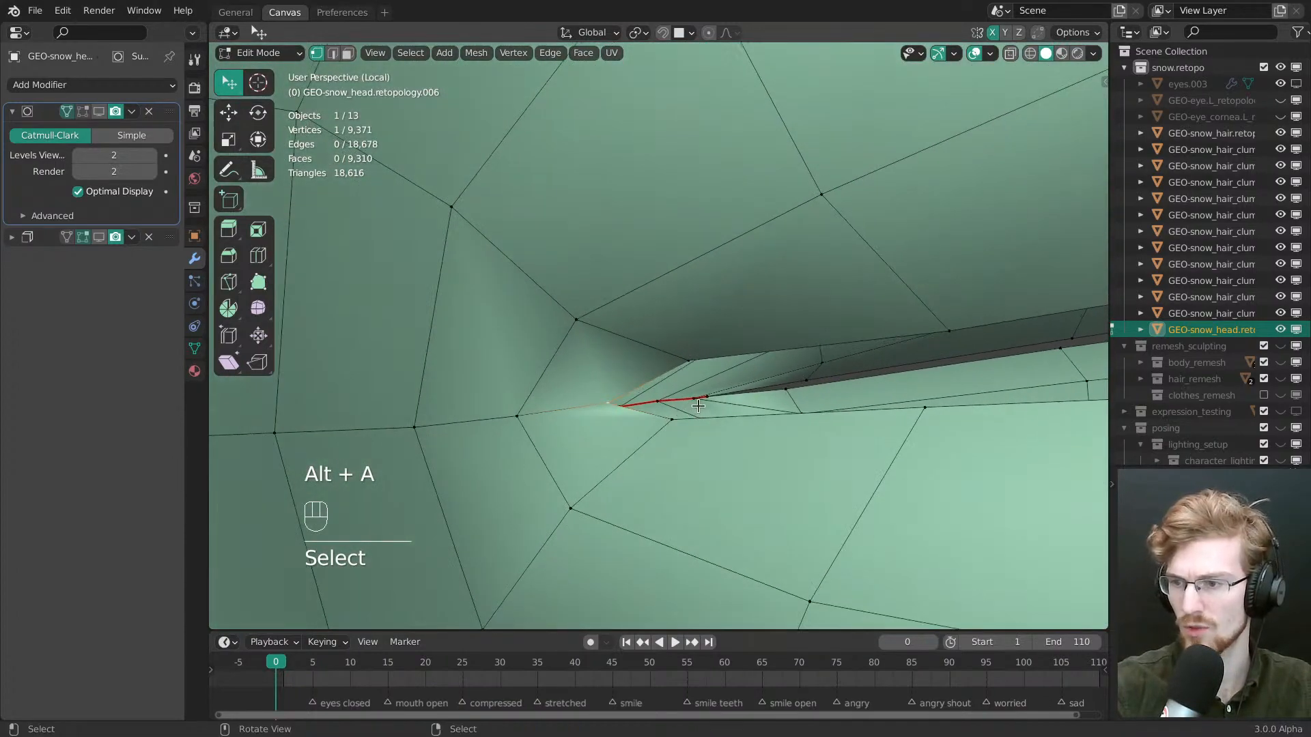
shift+middle_drag(772, 364, 698, 352)
shift+right_click(698, 352)
ctrl+middle_drag(715, 400, 736, 278)
key(f)
key(f)
scroll(755, 342, down, 3)
key(f)
key(f)
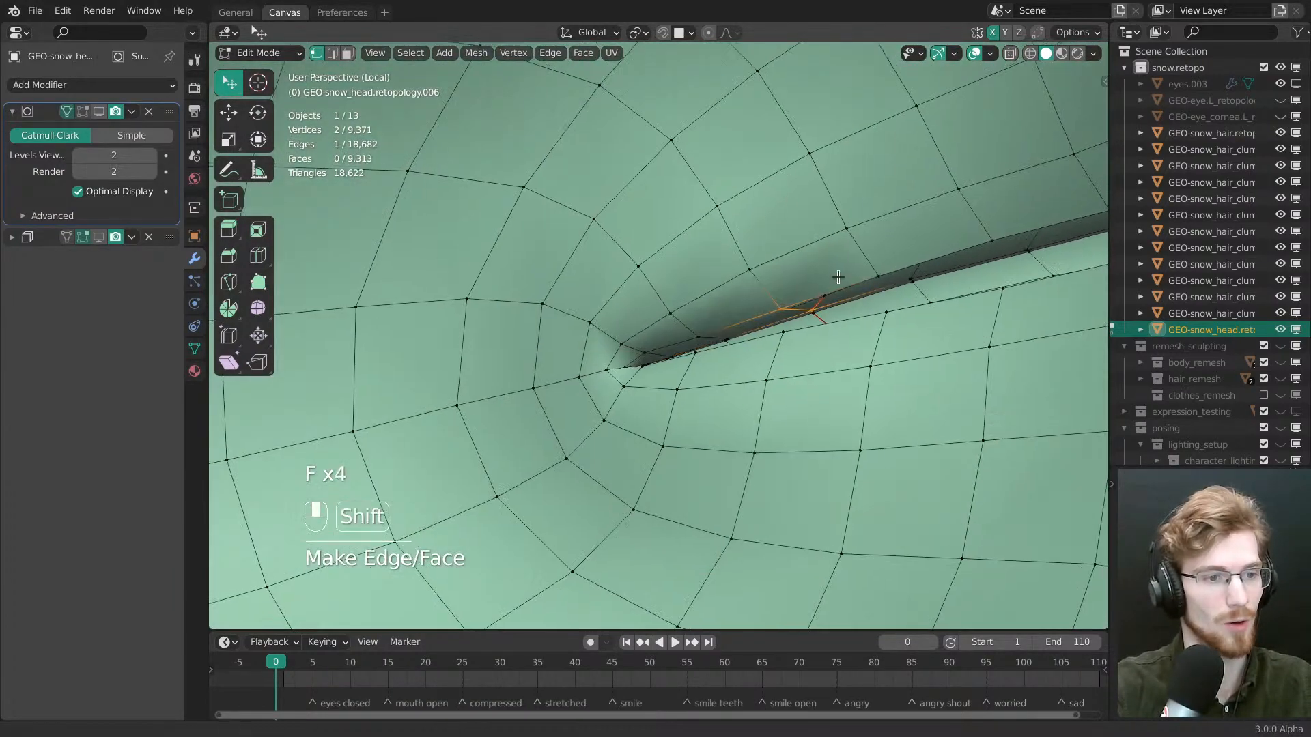
Continue filling faces along the gap inside the lips towards the other mouth corner
middle_drag(751, 334, 752, 297)
key(f)
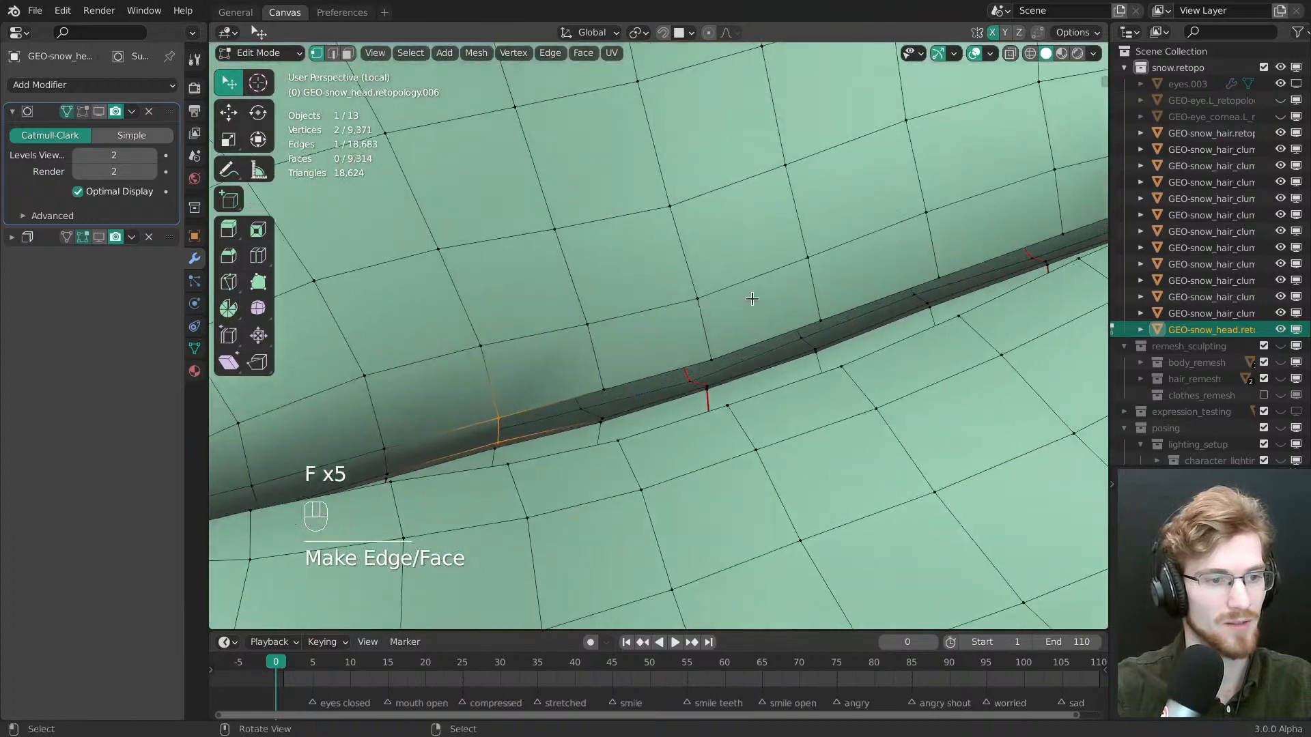
key(f)
key(f)
key(f)
key(f)
key(f)
middle_drag(872, 289, 808, 287)
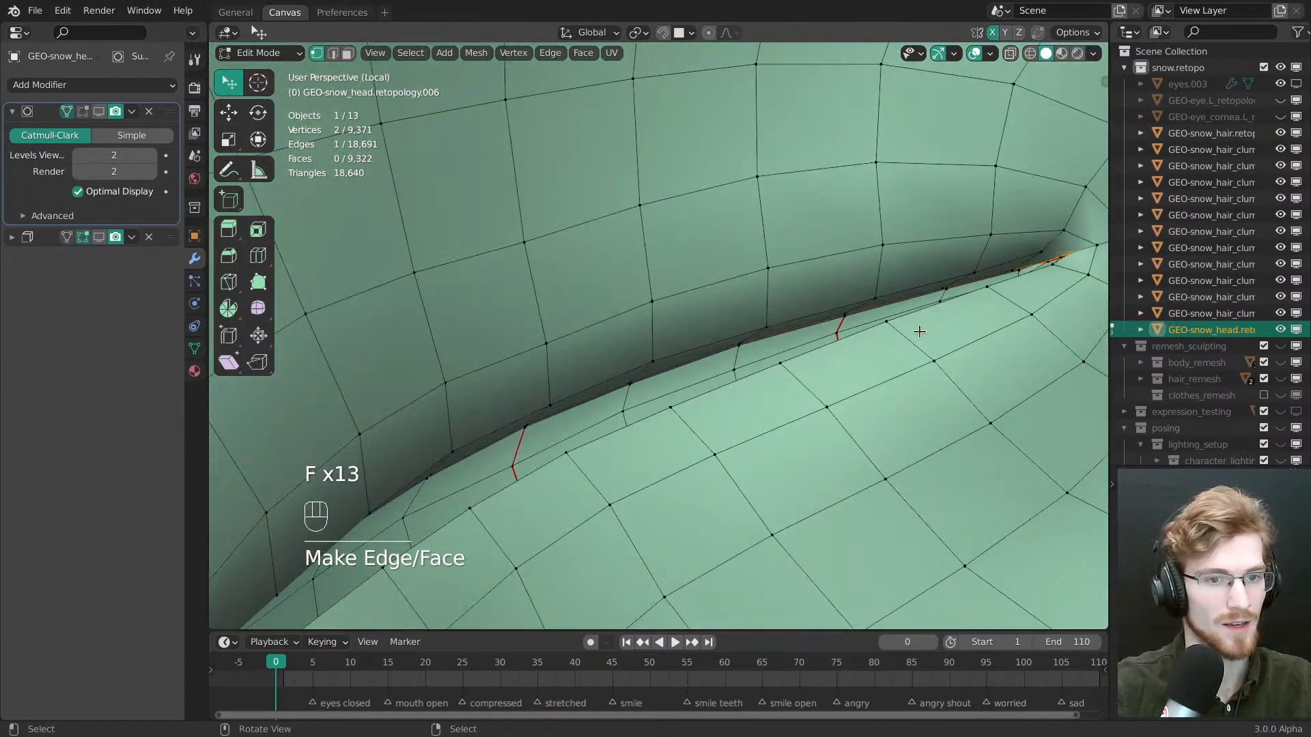
Fill the remaining faces around the mouth corner and along the lower lip to close the gap
middle_drag(709, 391, 857, 419)
key(f)
key(f)
key(f)
shift+middle_drag(710, 430, 935, 341)
key(f)
key(f)
Leave Edit Mode, clear the object selection, and put the head back in Sculpt Mode with the mouth in view
ctrl+middle_drag(565, 431, 355, 443)
ctrl+middle_drag(587, 382, 587, 342)
shift+middle_drag(587, 342, 714, 377)
key(Tab)
key(alt+a)
click(608, 372)
ctrl+middle_drag(607, 372, 553, 369)
key(Tab)
mouse_move(669, 355)
middle_down()
mouse_move(594, 345)
mouse_move(670, 360)
middle_up()
scroll(670, 360, up, 2)
Set the Grab brush radius to 60 px and nudge the lower lip's inner edge beside the mouth corner
key(f)
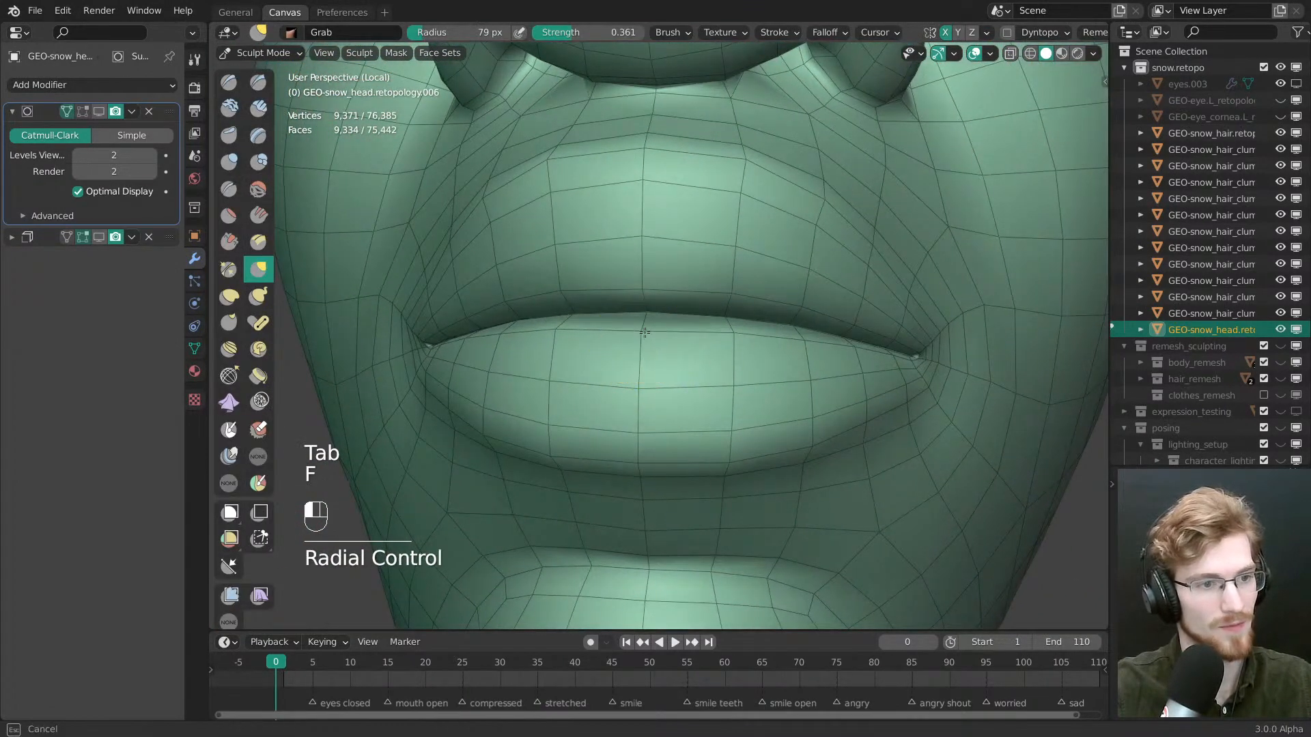
mouse_move(805, 358)
middle_down()
mouse_move(716, 366)
mouse_move(785, 418)
mouse_move(749, 346)
mouse_move(823, 334)
middle_up()
key(f)
click(822, 334)
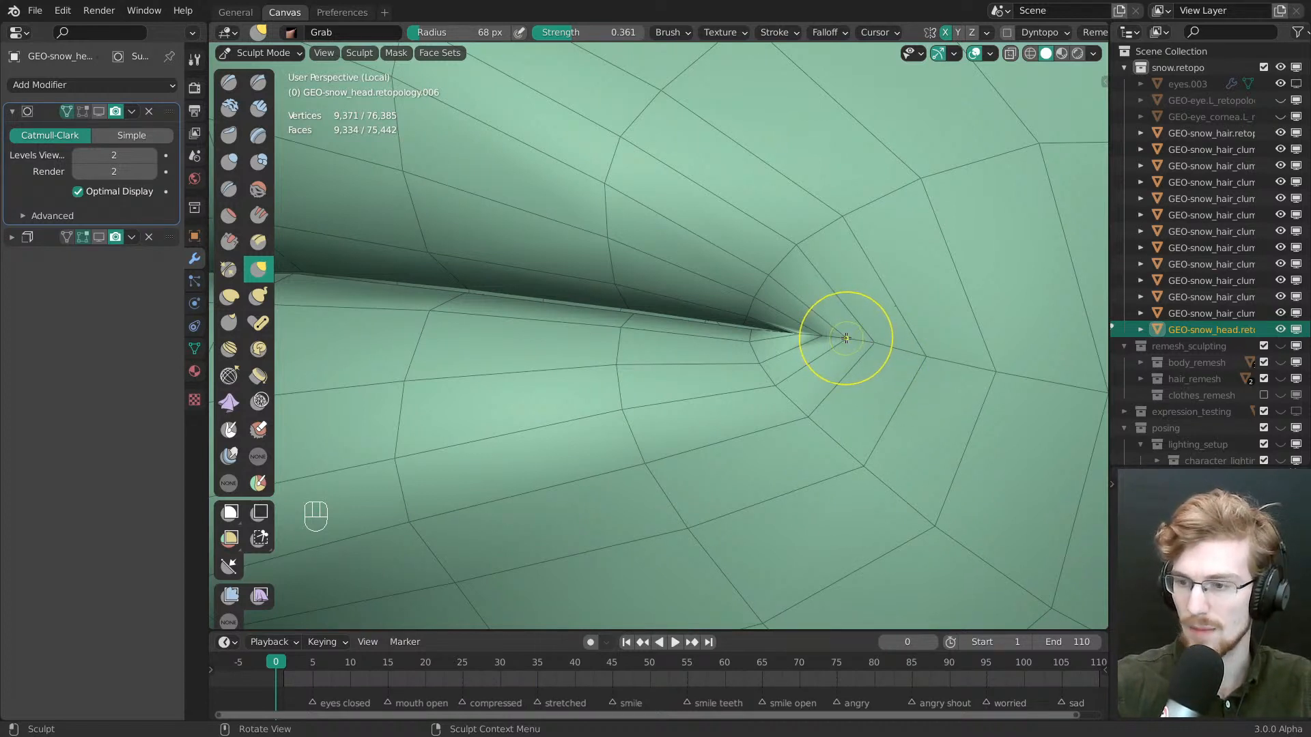
alt+middle_click(748, 329)
scroll(666, 351, up, 3)
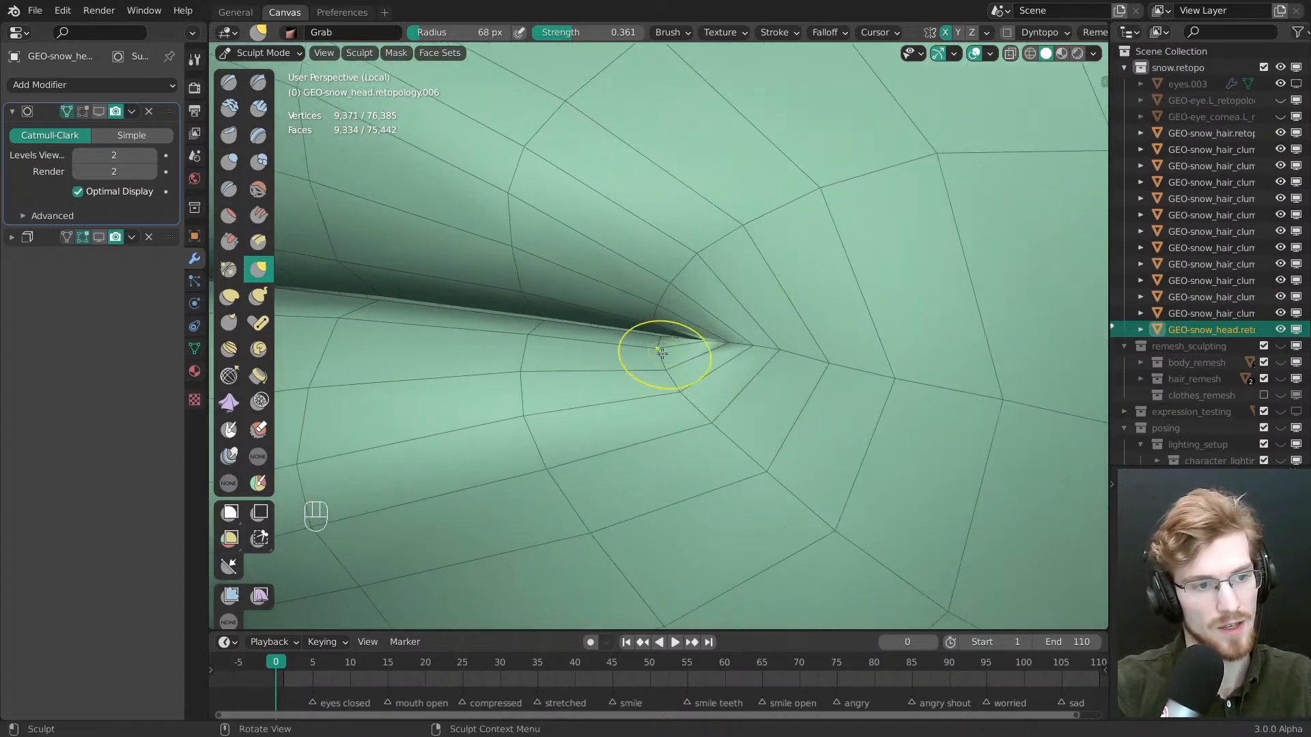
key(f)
click(644, 355)
drag(650, 349, 653, 347)
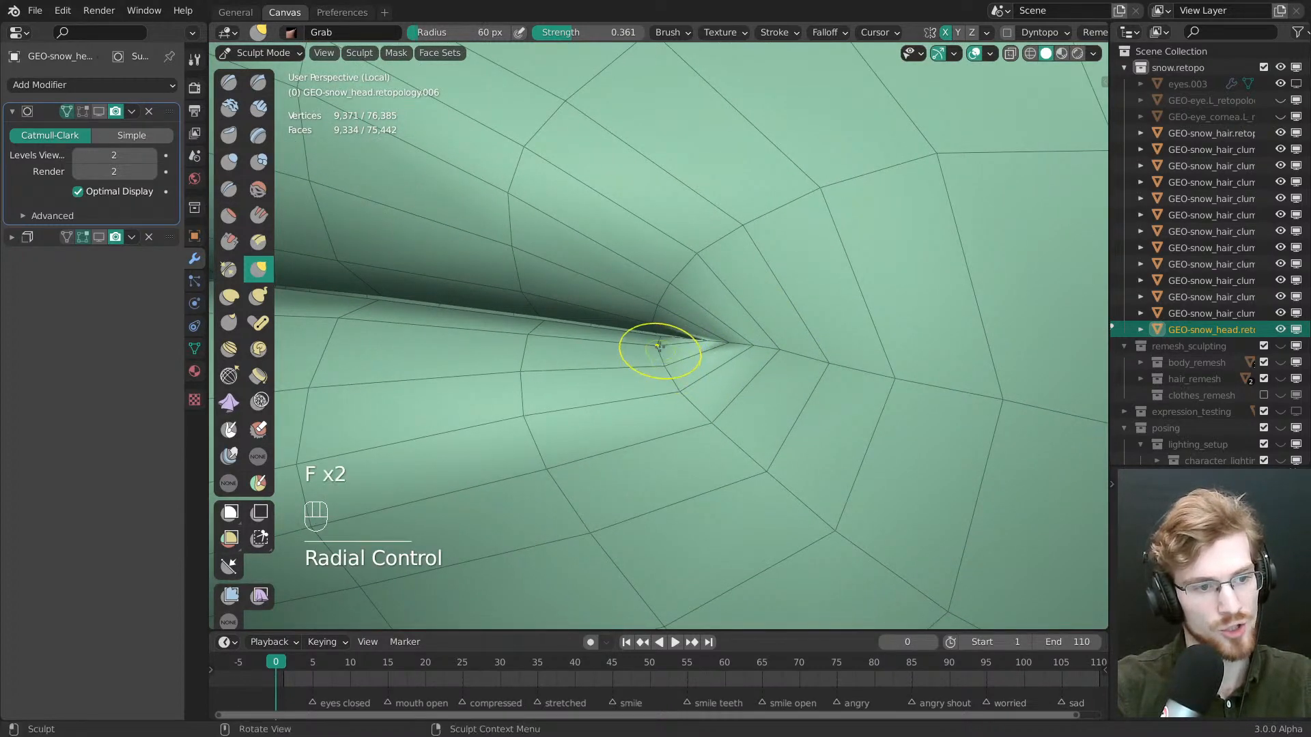
Pull the lower lip's points below the mouth corner into smoother spacing with the Grab brush, readjusting its radius as needed
key(f)
click(672, 383)
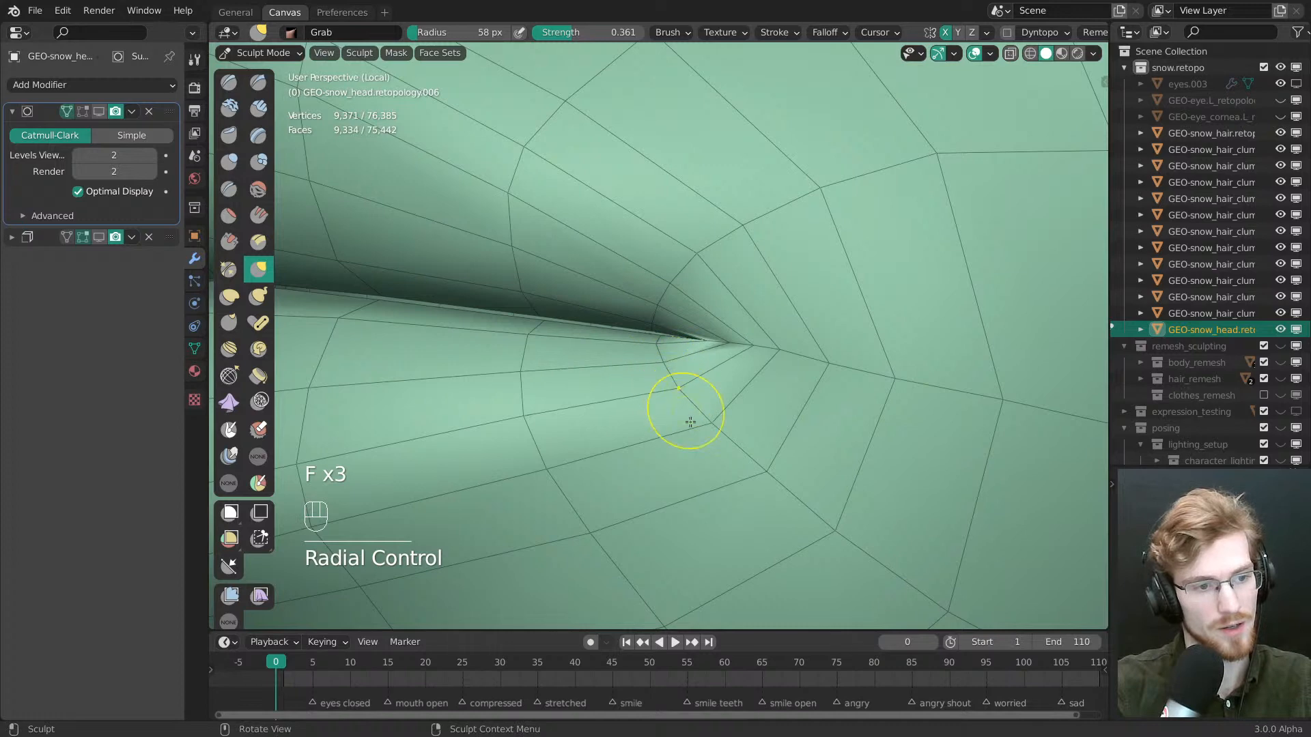
key(f)
click(682, 385)
drag(680, 382, 680, 380)
key(f)
click(702, 396)
ctrl+middle_drag(723, 412, 688, 383)
key(f)
click(703, 404)
Pull the points at the mouth corner into place with the Grab brush, readjusting its radius between strokes
ctrl+middle_drag(765, 429, 805, 365)
key(f)
click(807, 362)
drag(746, 354, 734, 346)
mouse_move(771, 495)
middle_down()
mouse_move(692, 451)
mouse_move(717, 409)
middle_up()
key(f)
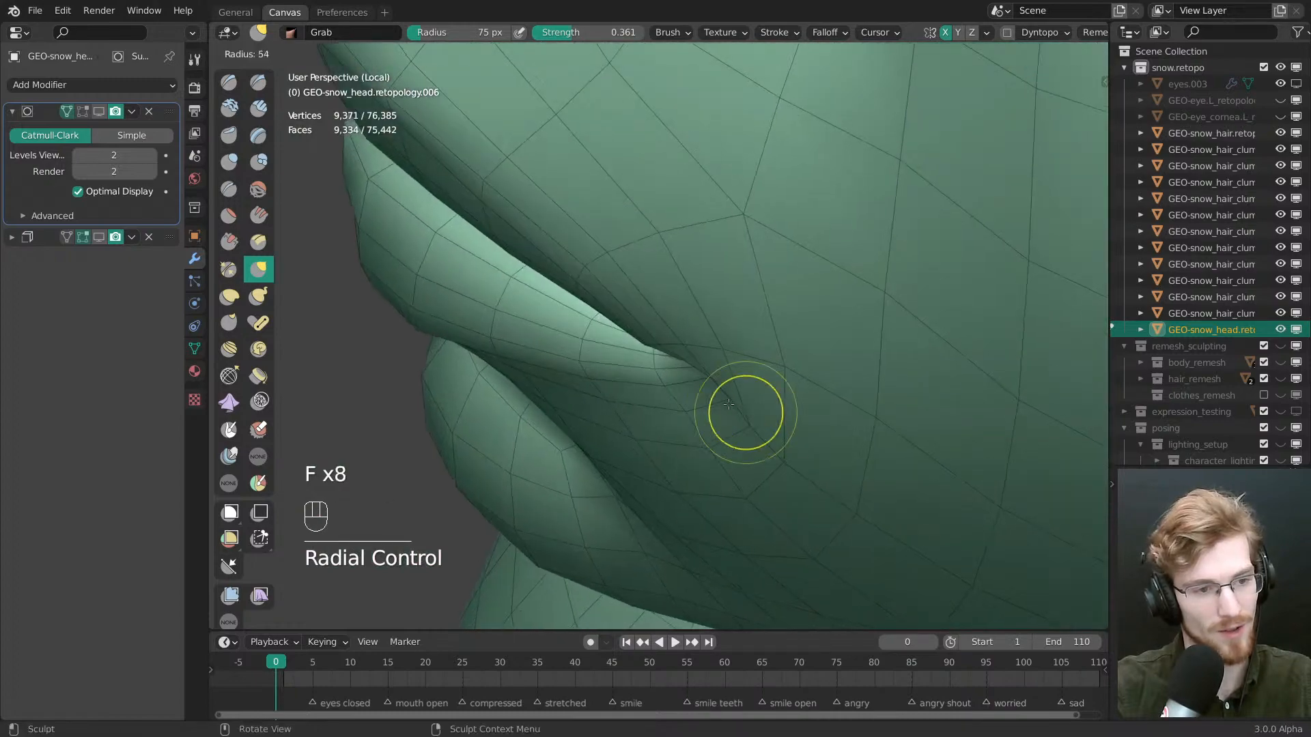
click(717, 404)
key(f)
click(742, 418)
Shape the cheek surface just outside the mouth corner with the Grab brush, using a 112 px radius and resizing it as needed
mouse_move(771, 469)
ctrl+middle_down()
mouse_move(719, 404)
mouse_move(806, 382)
ctrl+middle_up()
shift+middle_drag(751, 382, 724, 384)
mouse_move(724, 383)
ctrl+middle_down()
mouse_move(775, 430)
mouse_move(679, 236)
mouse_move(726, 301)
mouse_move(727, 355)
ctrl+middle_up()
key(f)
click(728, 319)
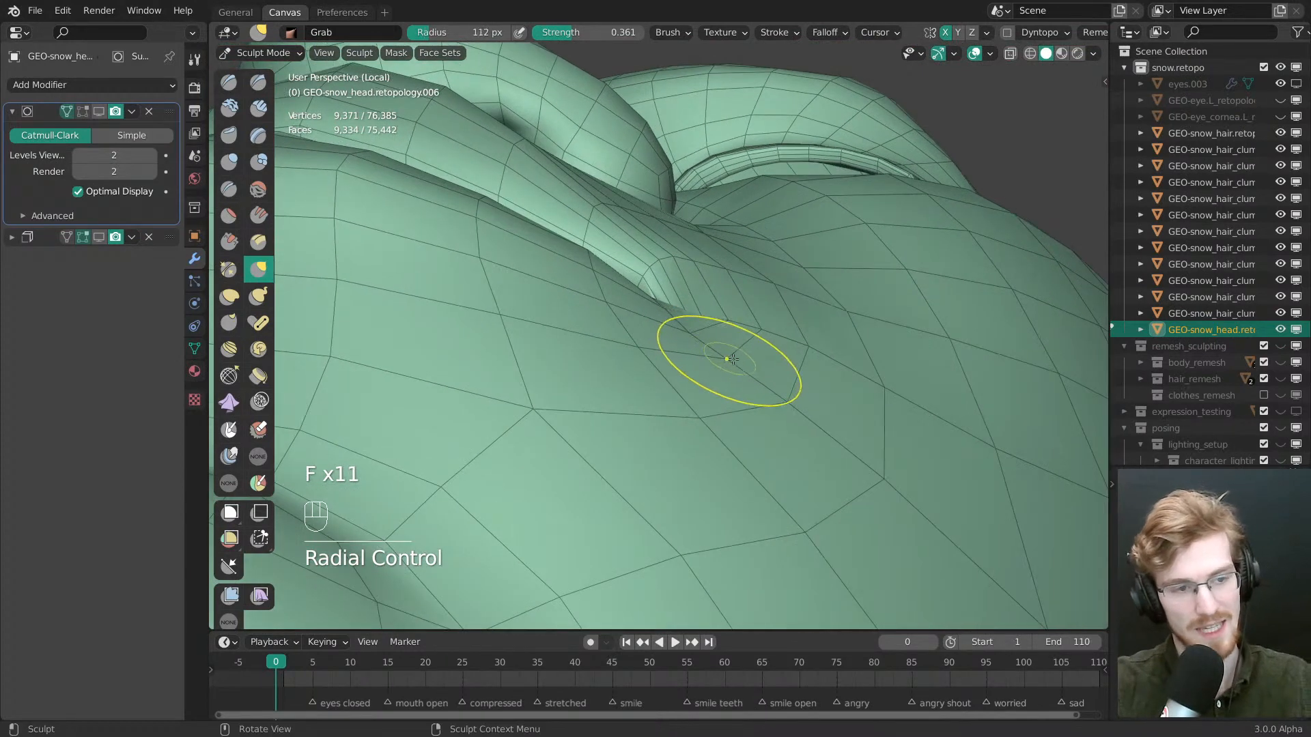
mouse_move(845, 350)
ctrl+middle_down()
mouse_move(833, 321)
mouse_move(807, 316)
mouse_move(825, 317)
ctrl+middle_up()
key(f)
click(804, 316)
key(f)
click(801, 317)
Switch to the Topology slide-relax brush and slide the edge flow below the mouth corner
click(228, 375)
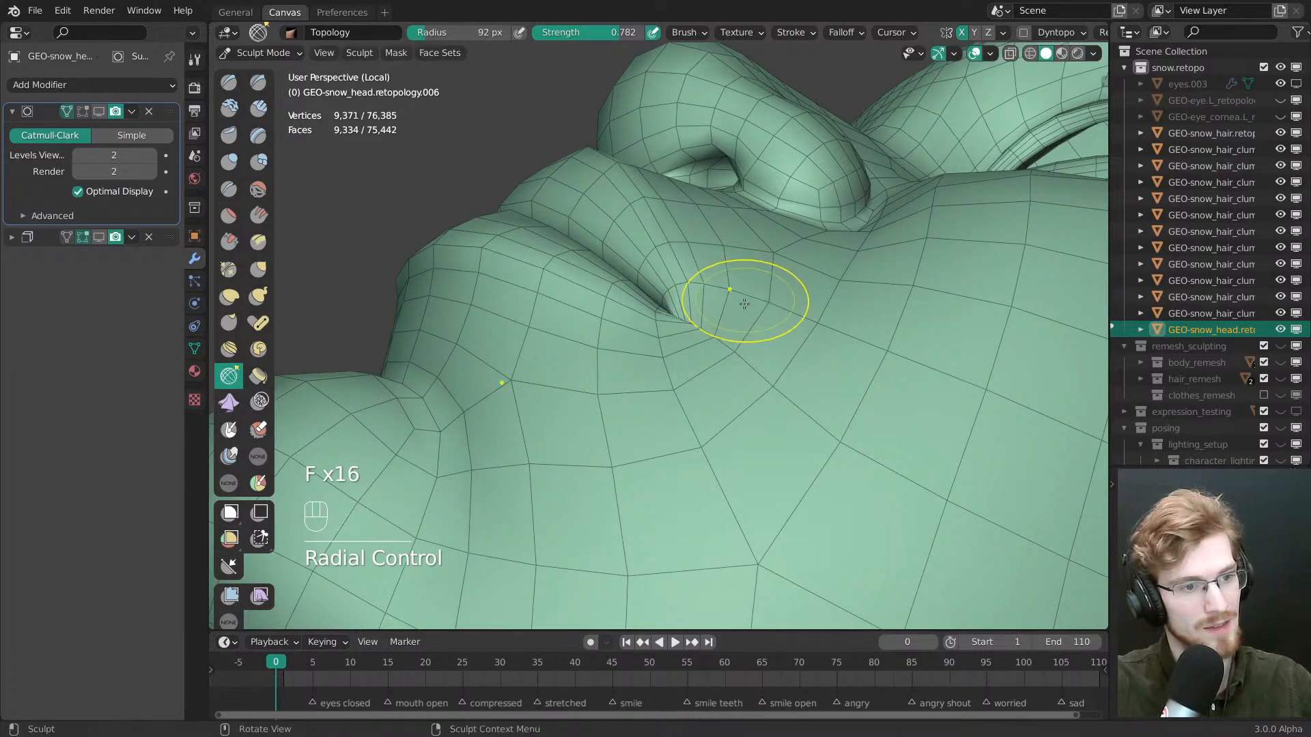
middle_drag(741, 354, 740, 377)
drag(681, 412, 684, 425)
mouse_move(635, 457)
middle_down()
mouse_move(612, 496)
mouse_move(649, 523)
mouse_move(772, 412)
mouse_move(710, 471)
middle_up()
key(f)
click(725, 480)
mouse_move(710, 471)
middle_down()
mouse_move(784, 567)
mouse_move(744, 358)
mouse_move(819, 398)
mouse_move(663, 377)
mouse_move(689, 424)
middle_up()
Relax the face spacing beside the mouth corner with the Topology brush's smoothing strokes, resizing the brush as needed
key(f)
click(635, 377)
key(f)
click(653, 381)
key(f)
click(710, 424)
mouse_move(691, 413)
shift+mouse_down()
mouse_move(673, 479)
mouse_move(669, 416)
shift+mouse_up()
key(f)
click(639, 410)
shift+drag(568, 368, 604, 234)
Even out the loops circling the mouth corner and lower lip end, enlarging the Topology brush radius to 151 px
shift+middle_drag(605, 234, 613, 328)
ctrl+middle_drag(613, 328, 626, 355)
key(f)
click(625, 355)
shift+middle_drag(642, 306, 611, 267)
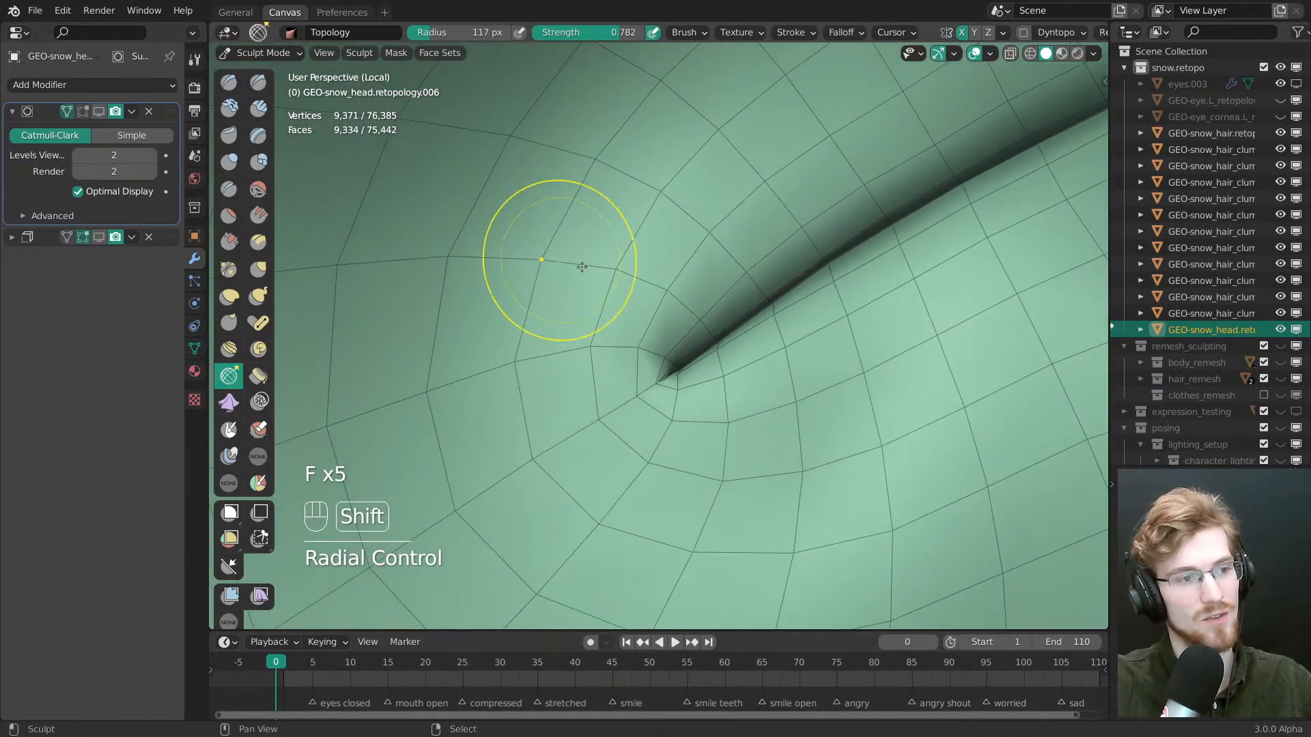
middle_drag(645, 374, 758, 432)
key(f)
click(766, 432)
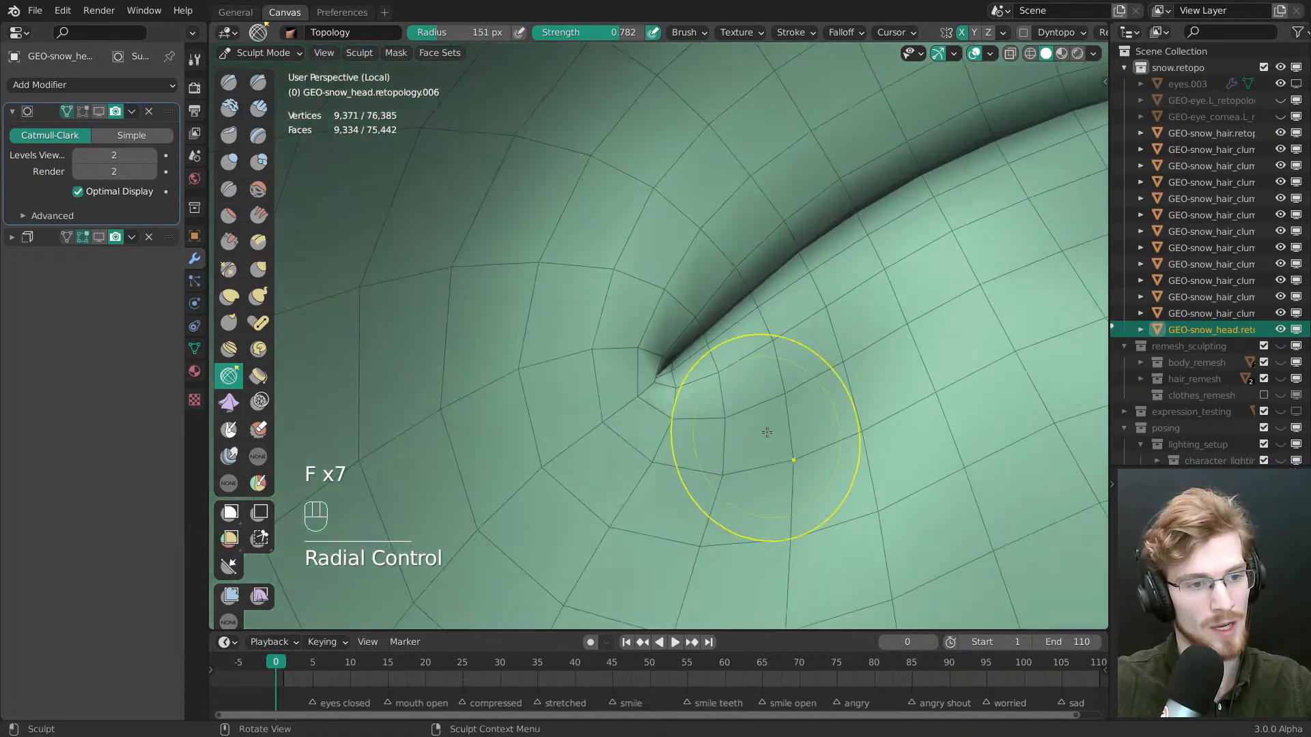
shift+drag(749, 496, 791, 474)
shift+middle_drag(810, 428, 774, 427)
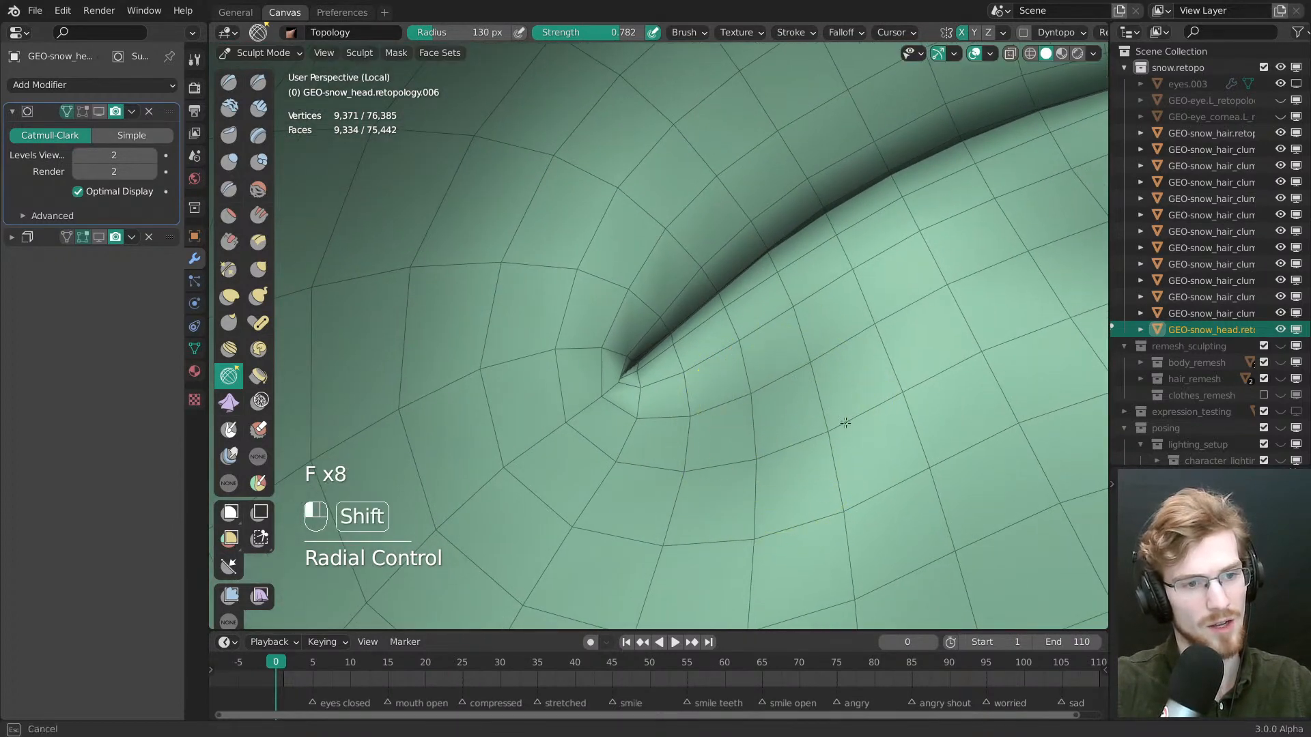
Relax the topology farther along the lower lip, and set the brush radius to 136 px for the area above the upper lip
key(f)
click(912, 384)
shift+drag(955, 390, 953, 369)
mouse_move(843, 372)
shift+middle_down()
mouse_move(863, 435)
mouse_move(749, 288)
shift+middle_up()
key(f)
click(761, 270)
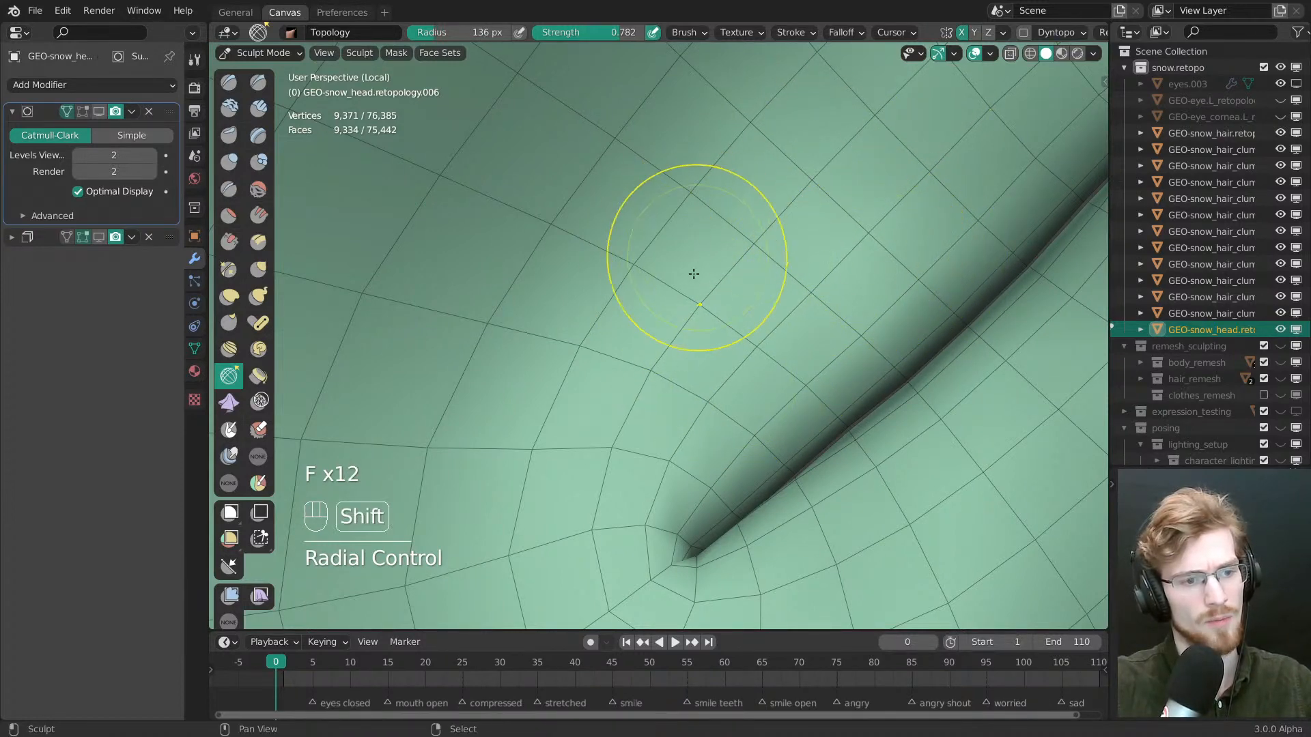
Switch back to the Grab brush with a 178 px radius and check the mouth corner's shape
ctrl+middle_drag(693, 274, 692, 303)
mouse_move(692, 304)
middle_down()
mouse_move(766, 462)
mouse_move(643, 342)
mouse_move(641, 300)
middle_up()
mouse_move(640, 301)
middle_down()
mouse_move(602, 546)
mouse_move(693, 353)
mouse_move(637, 331)
middle_up()
key(g)
key(f)
click(722, 355)
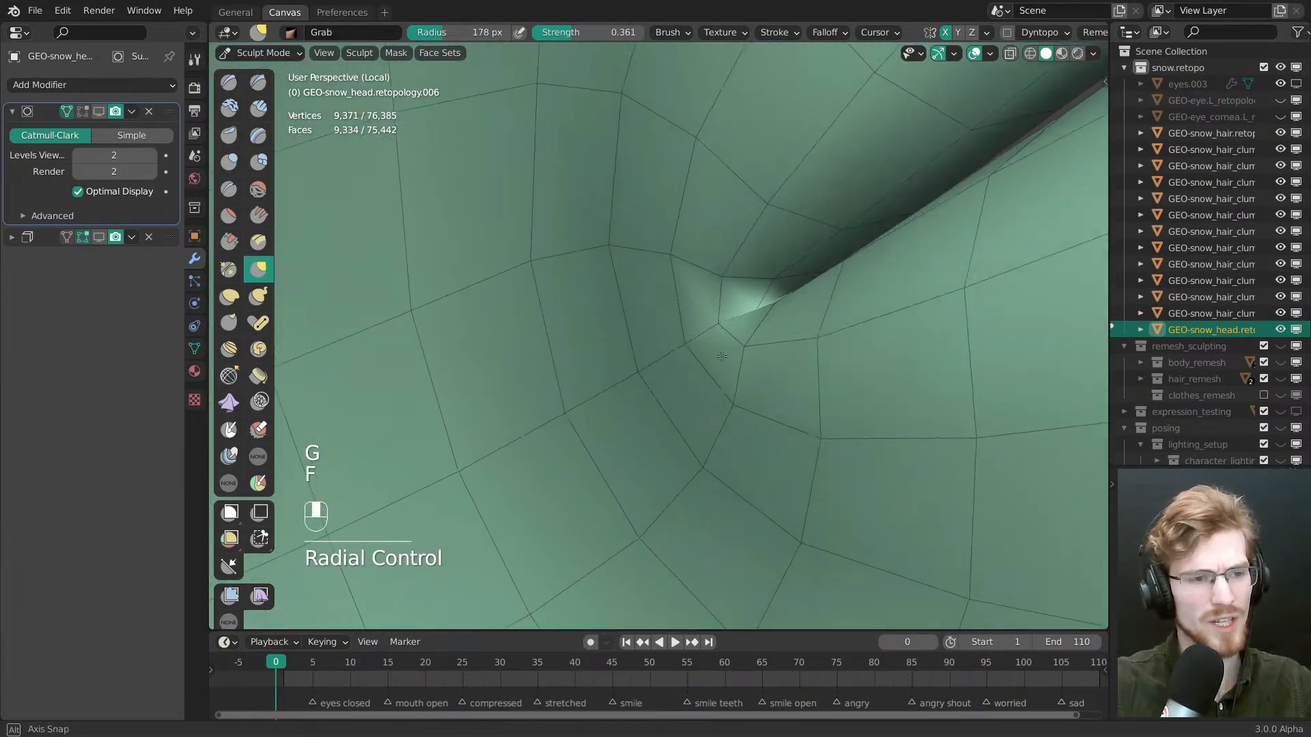
middle_drag(722, 356, 771, 389)
shift+middle_drag(771, 390, 803, 451)
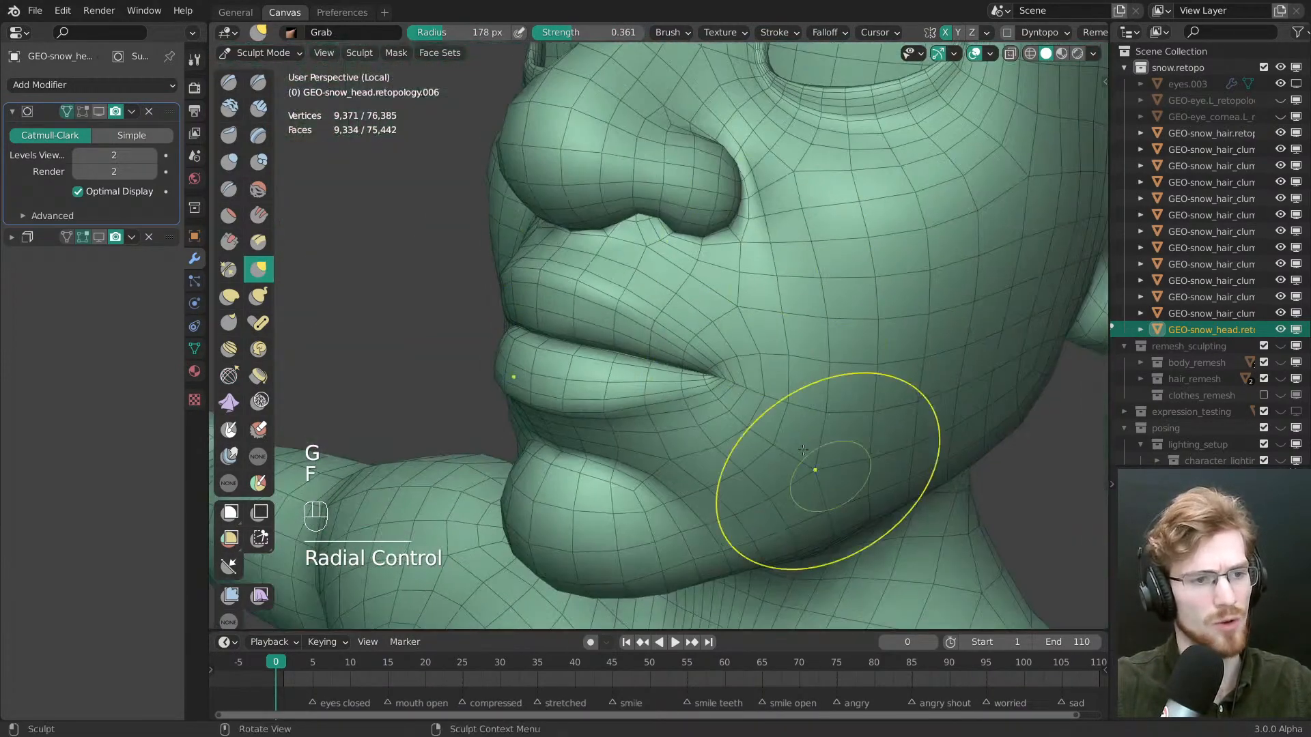
Adjust the line where the lips meet with a large Grab brush, setting its radius to 286 px and 276 px
key(grave)
shift+middle_drag(678, 372, 705, 341)
mouse_move(706, 341)
ctrl+middle_down()
mouse_move(799, 387)
mouse_move(697, 363)
mouse_move(736, 382)
mouse_move(705, 374)
mouse_move(730, 372)
ctrl+middle_up()
key(alt+a)
key(f)
click(732, 371)
key(f)
click(737, 348)
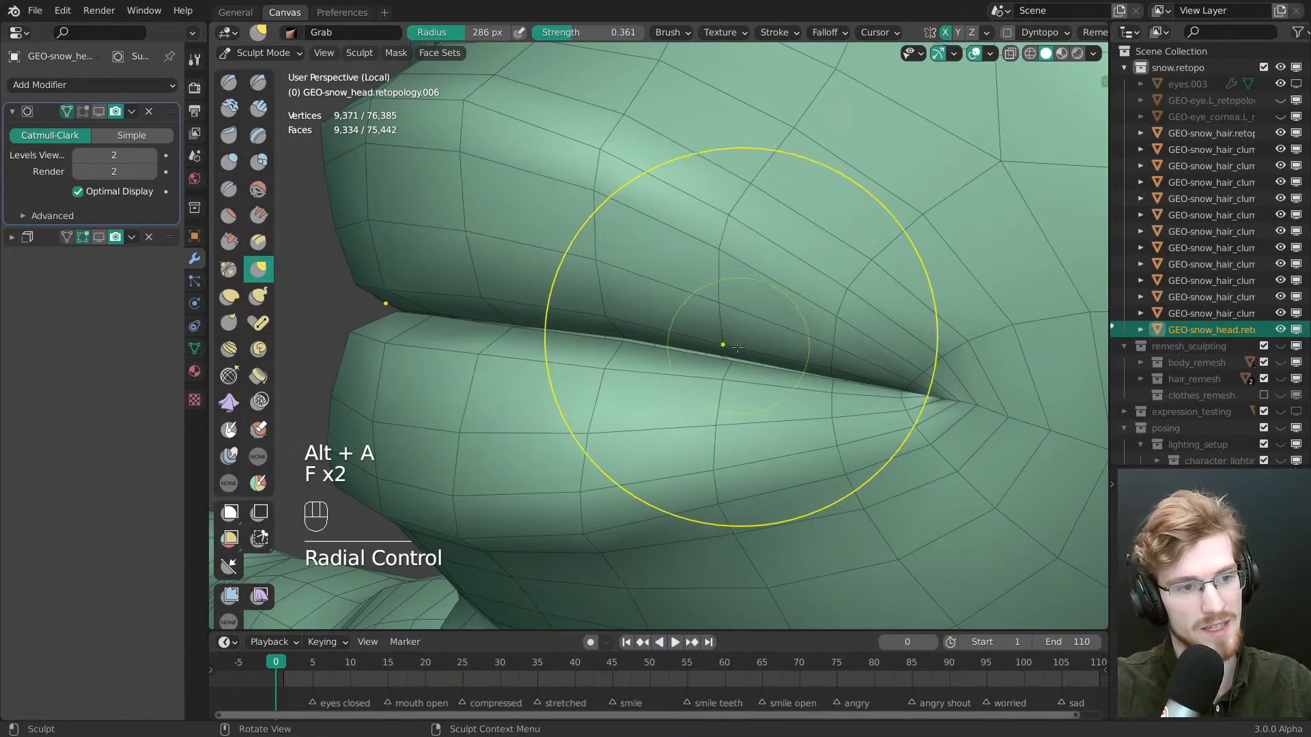
key(f)
click(641, 336)
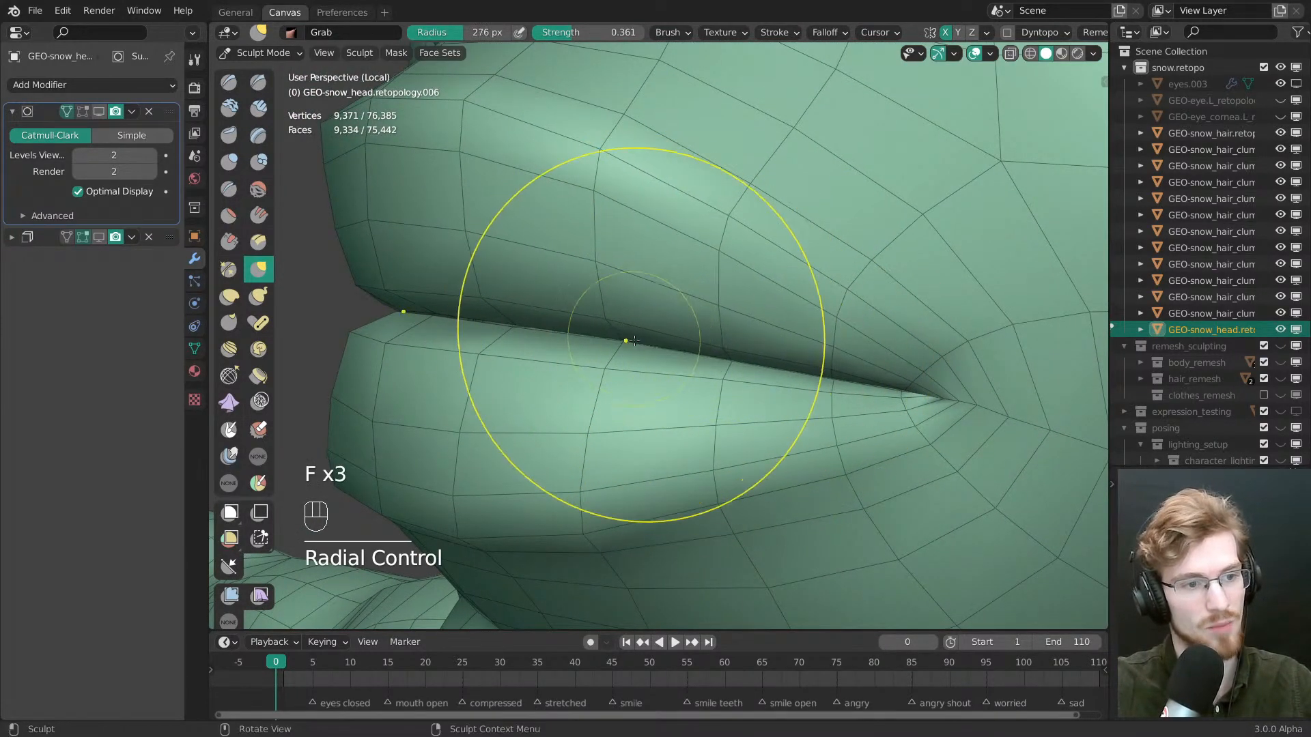
Keep refining the middle of the lip seam with the Grab brush at readjusted radii
key(f)
click(655, 347)
key(f)
click(644, 345)
mouse_move(644, 346)
middle_down()
mouse_move(724, 299)
mouse_move(708, 350)
middle_up()
Try to reshape the lip seam with the Grab brush at a 329 px radius, and undo the last strokes
key(f)
click(719, 297)
key(f)
click(726, 331)
key(f)
click(725, 316)
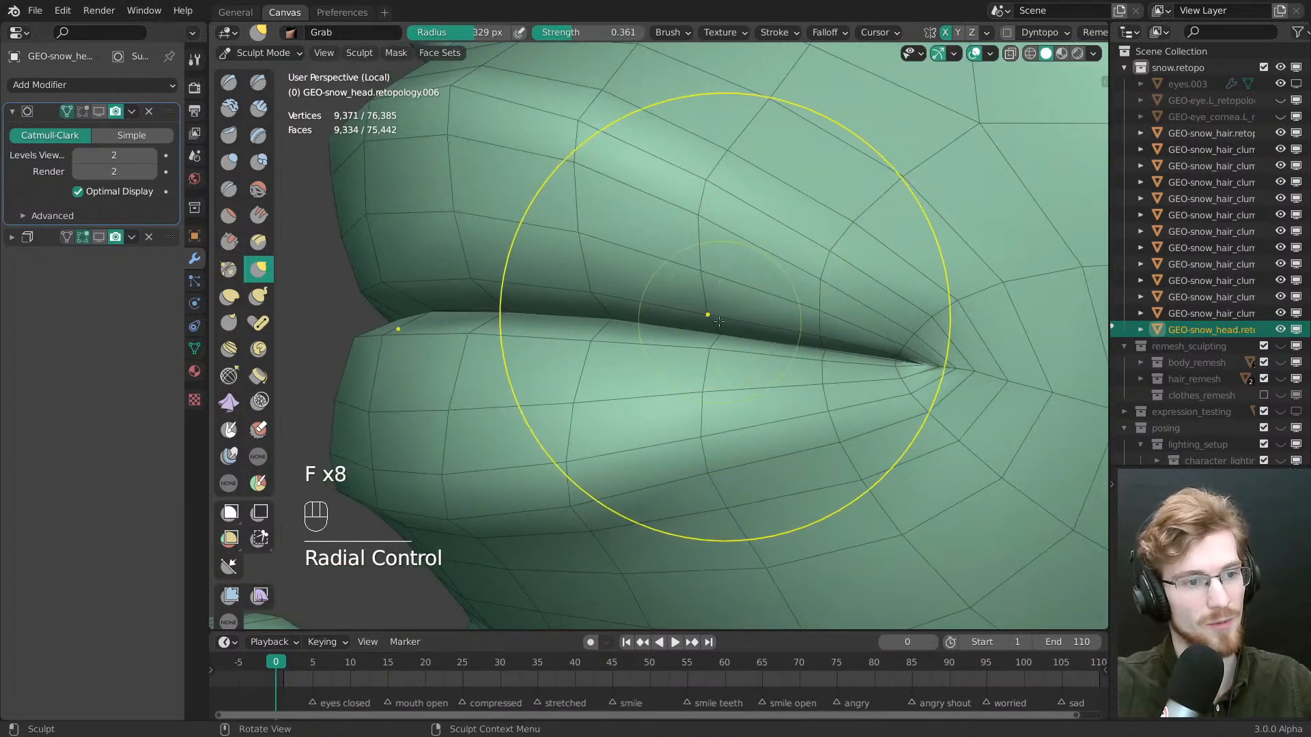
key(ctrl+z)
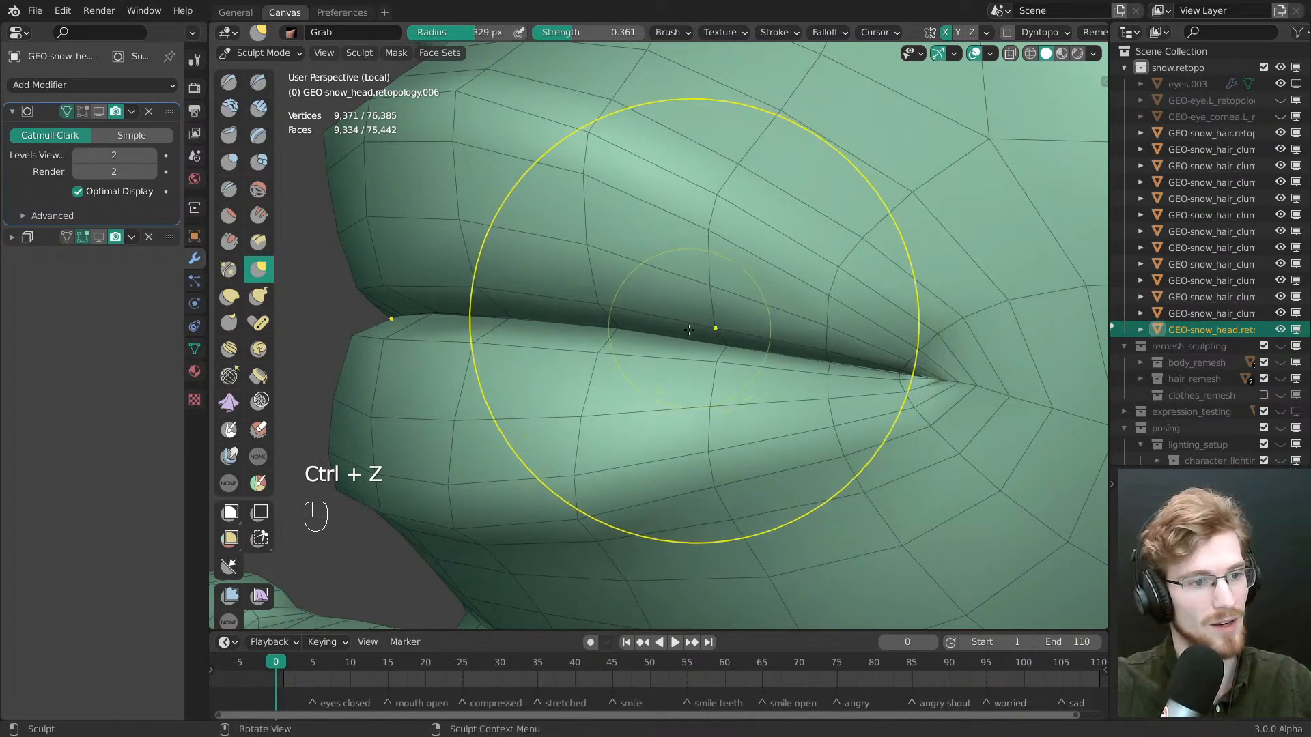
key(ctrl+z)
Reshape the meeting edges of the lips with the Grab brush at a 242 px and then a 294 px radius
key(f)
click(712, 329)
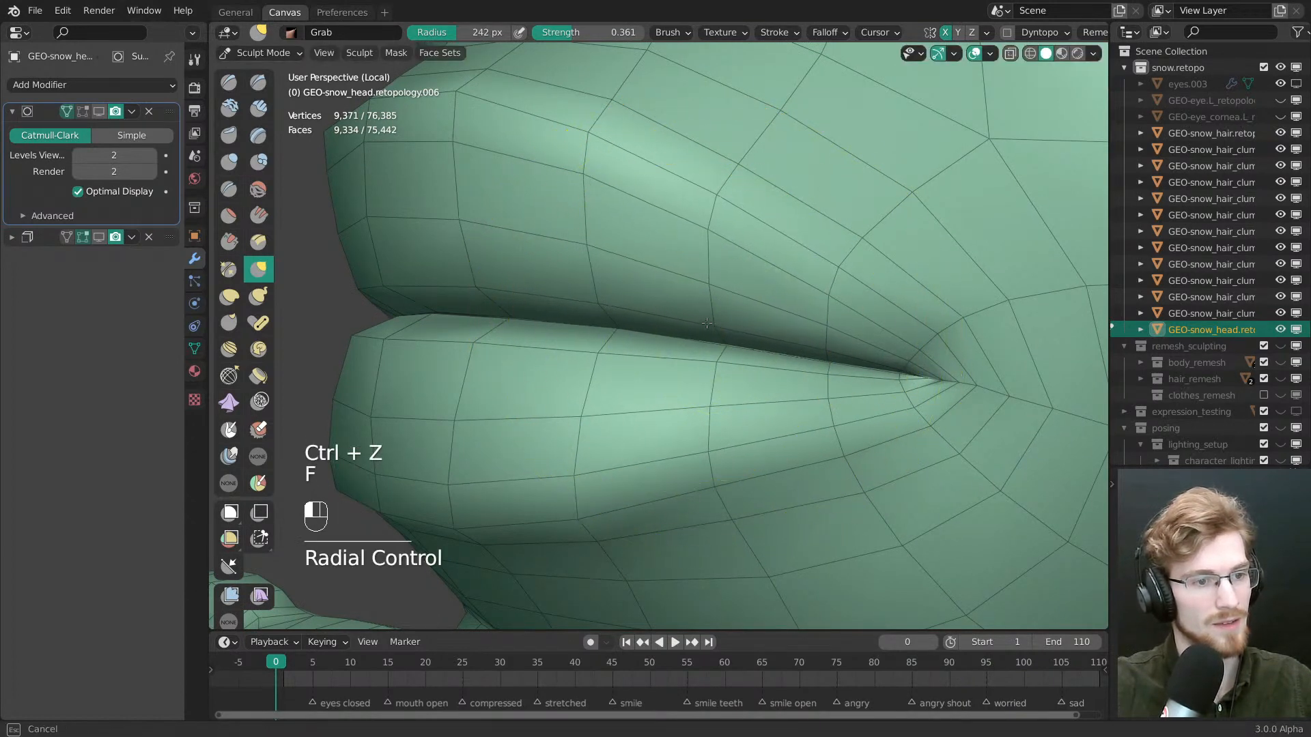
key(f)
click(604, 312)
middle_drag(603, 313, 620, 342)
key(f)
click(629, 349)
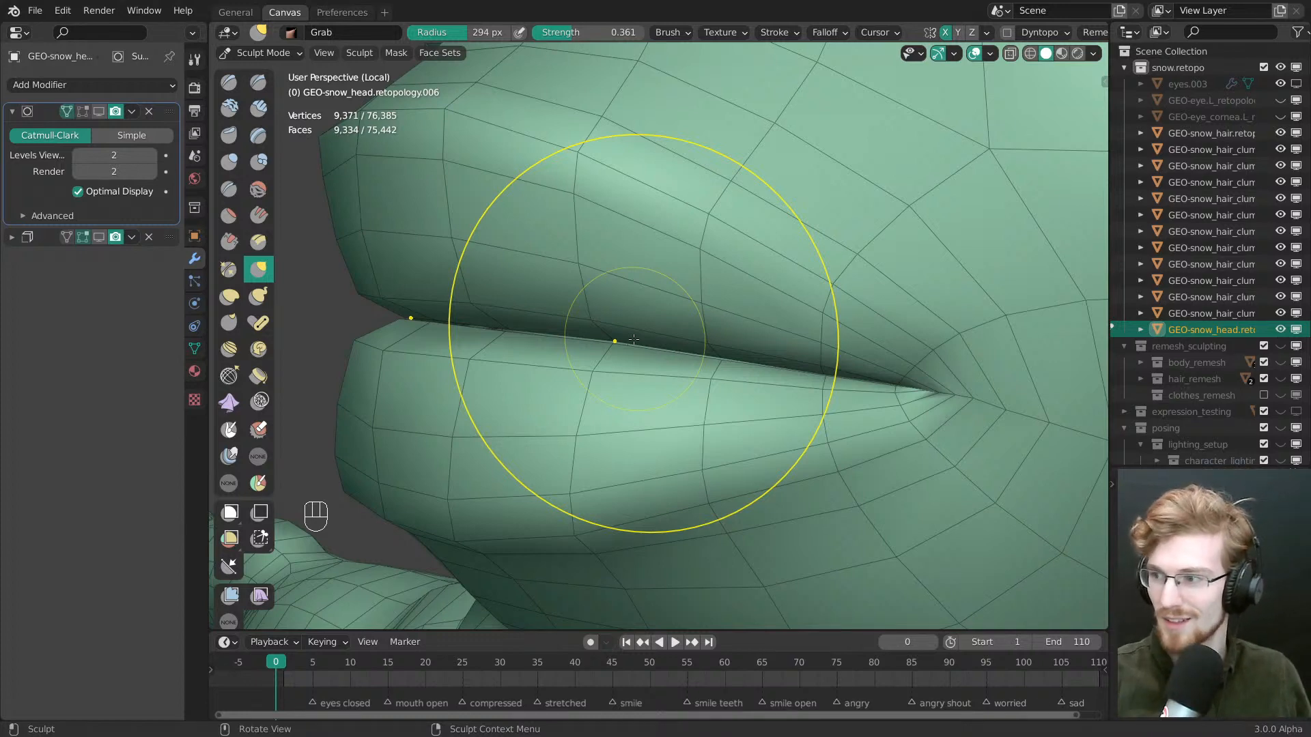
Reduce the Grab brush radius to 133 px and adjust the upper lip's front profile from the side
middle_drag(549, 290, 689, 366)
key(f)
click(552, 321)
mouse_move(552, 321)
middle_down()
mouse_move(769, 293)
mouse_move(651, 349)
middle_up()
key(f)
click(645, 343)
key(f)
click(753, 303)
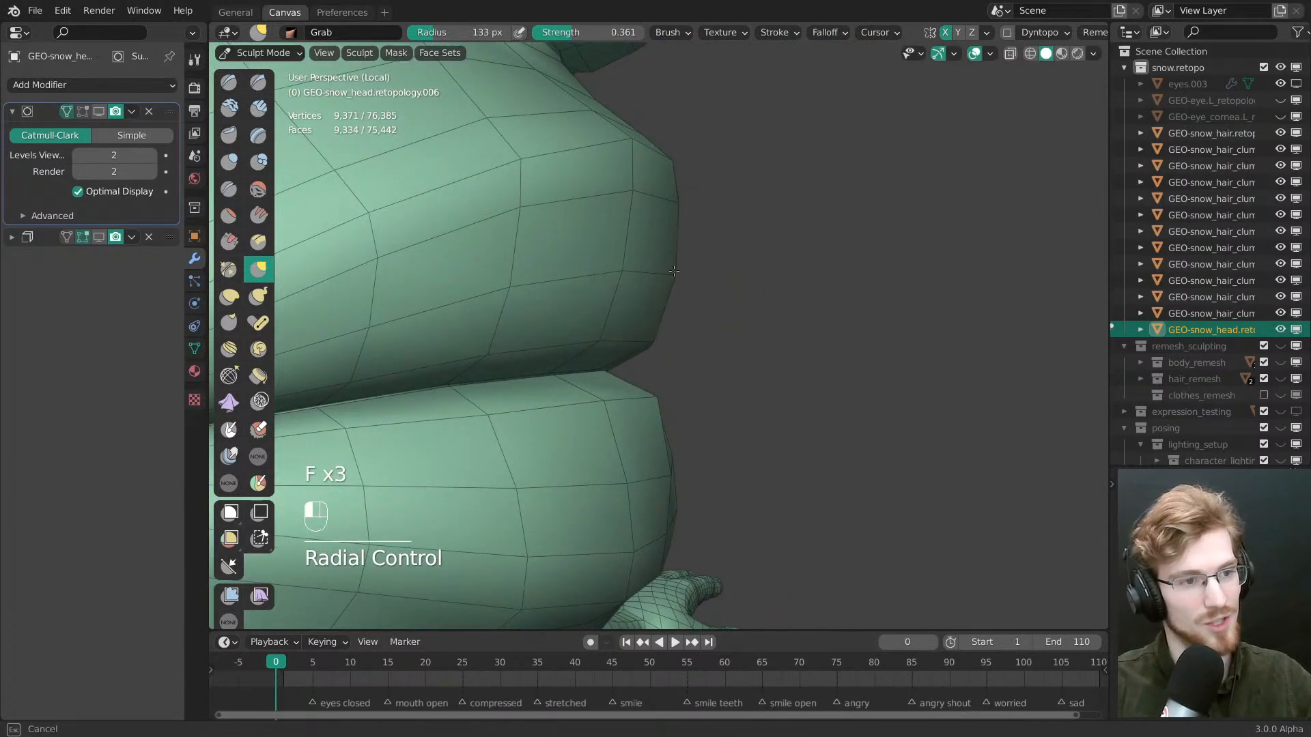
middle_drag(691, 283, 667, 264)
Nudge the points along the upper lip's front edge at the centre line with a 113 px Grab brush
key(f)
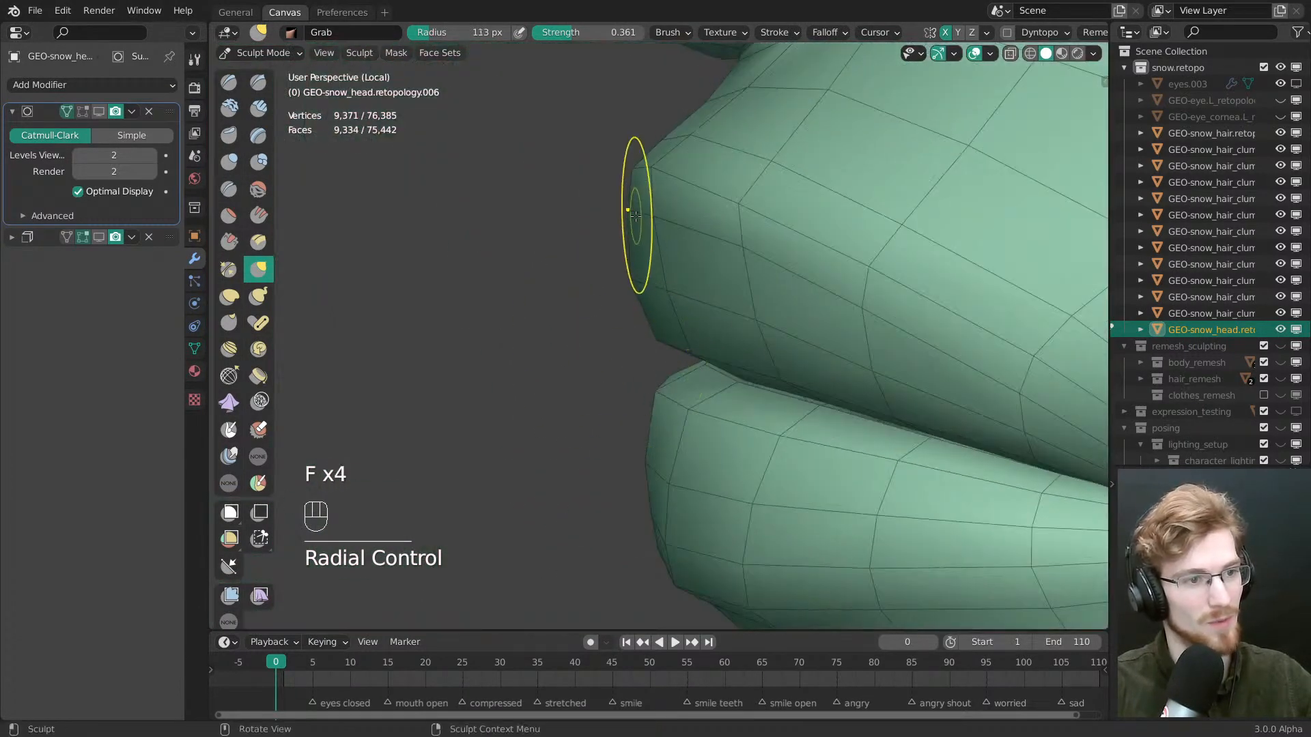
drag(621, 216, 624, 216)
key(f)
click(635, 168)
drag(637, 171, 627, 183)
middle_drag(672, 195, 636, 191)
key(f)
click(625, 183)
Set the Grab brush radius to 135 px for the lip profile and check the mouth in front view
middle_drag(671, 272, 686, 242)
key(f)
click(695, 258)
ctrl+middle_drag(703, 351, 766, 415)
key(grave)
click(586, 258)
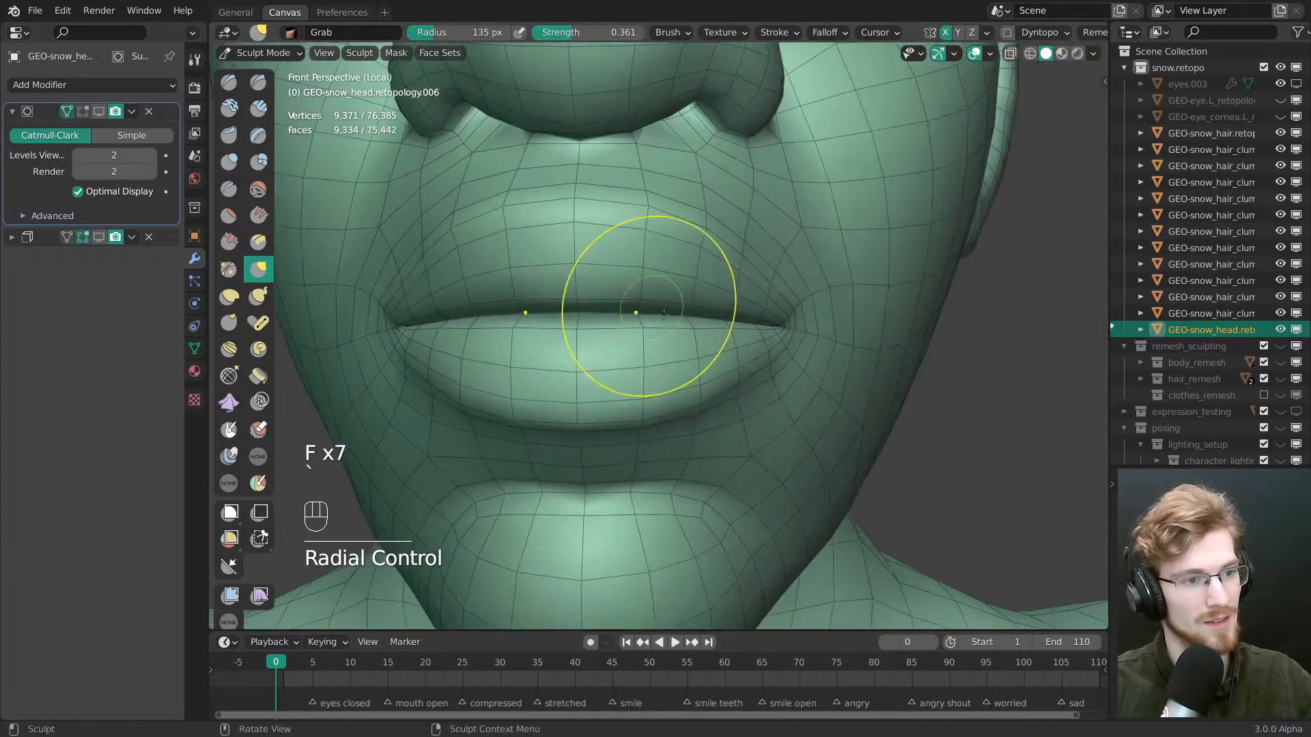
Return to Object Mode, clear the selection, and toggle the wireframe display on the face
key(Tab)
key(alt+a)
middle_drag(644, 327, 451, 322)
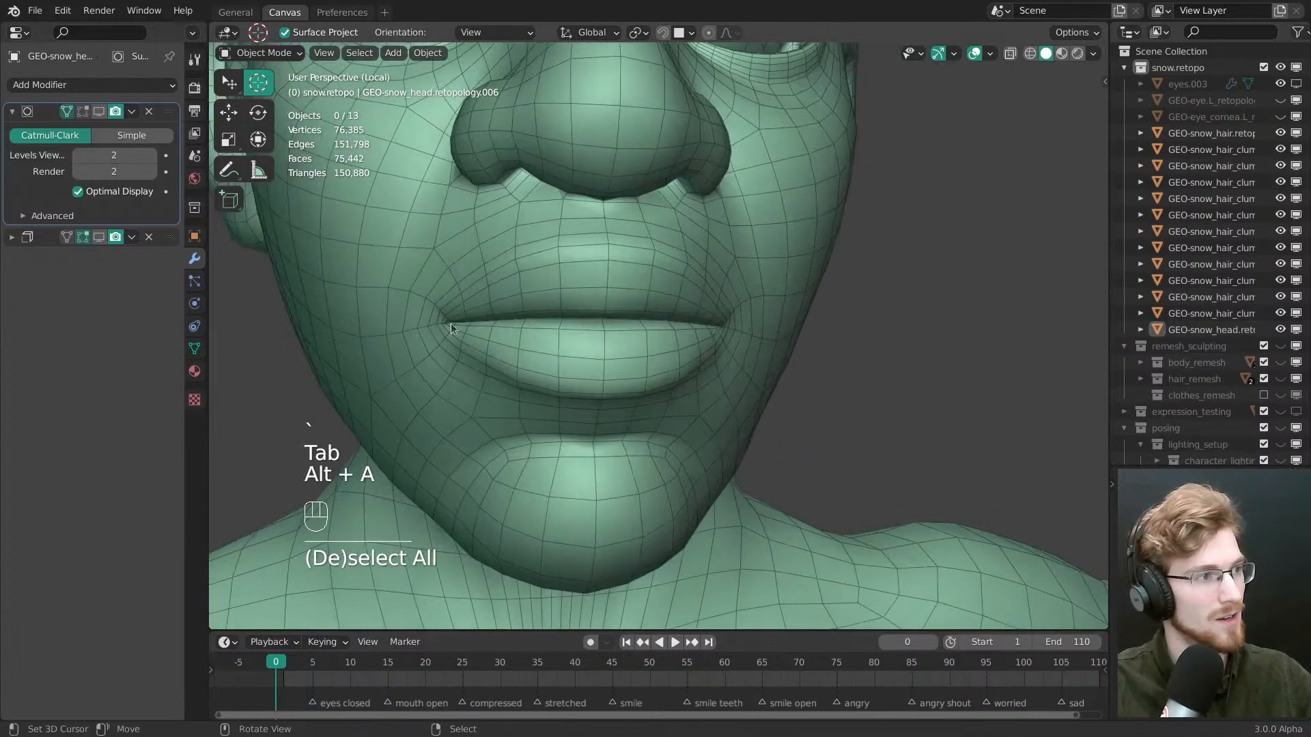
shift+middle_drag(674, 304, 851, 333)
key(shift+z)
ctrl+middle_drag(850, 333, 580, 299)
In Edit Mode, move the vertices along the upper lip's front border into a smoother profile, and return to Object Mode
key(Tab)
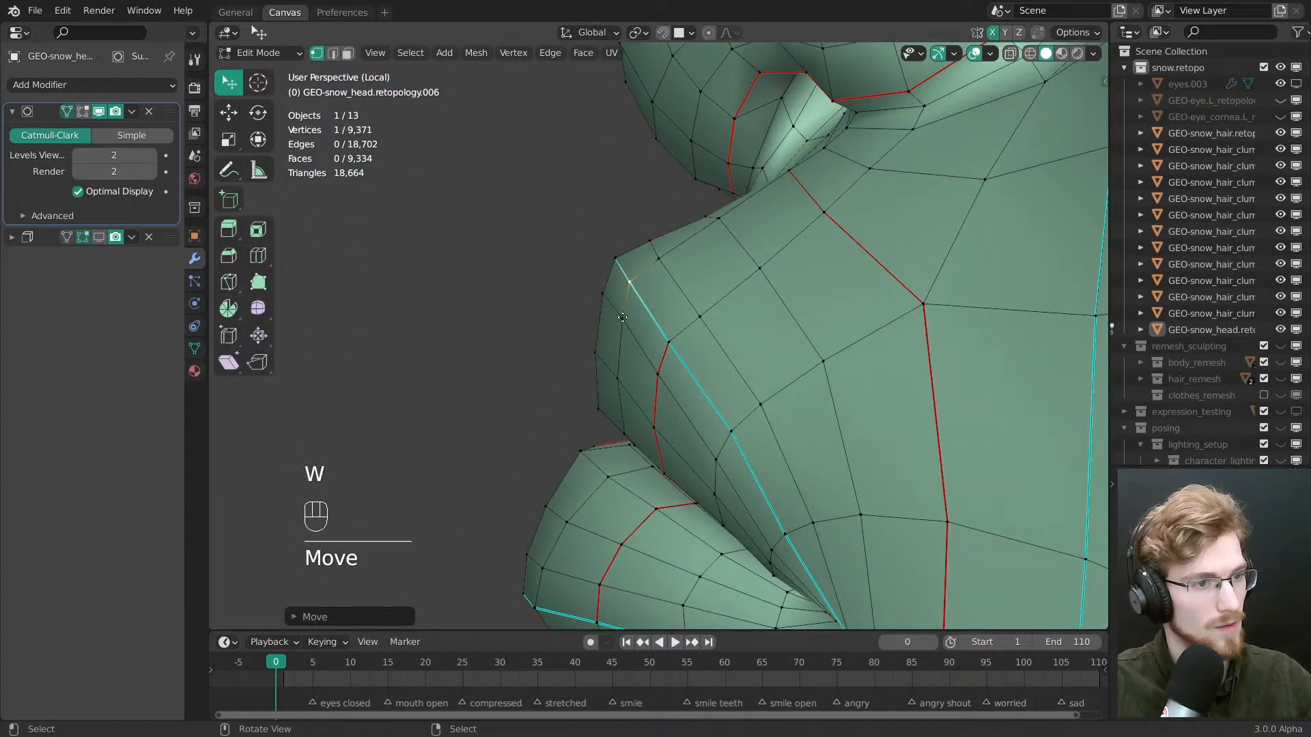
drag(622, 318, 624, 326)
middle_drag(625, 326, 581, 277)
middle_drag(655, 310, 612, 293)
drag(613, 285, 615, 282)
drag(627, 250, 628, 253)
ctrl+middle_drag(624, 342, 656, 396)
middle_drag(656, 355, 820, 305)
key(Tab)
key(Tab)
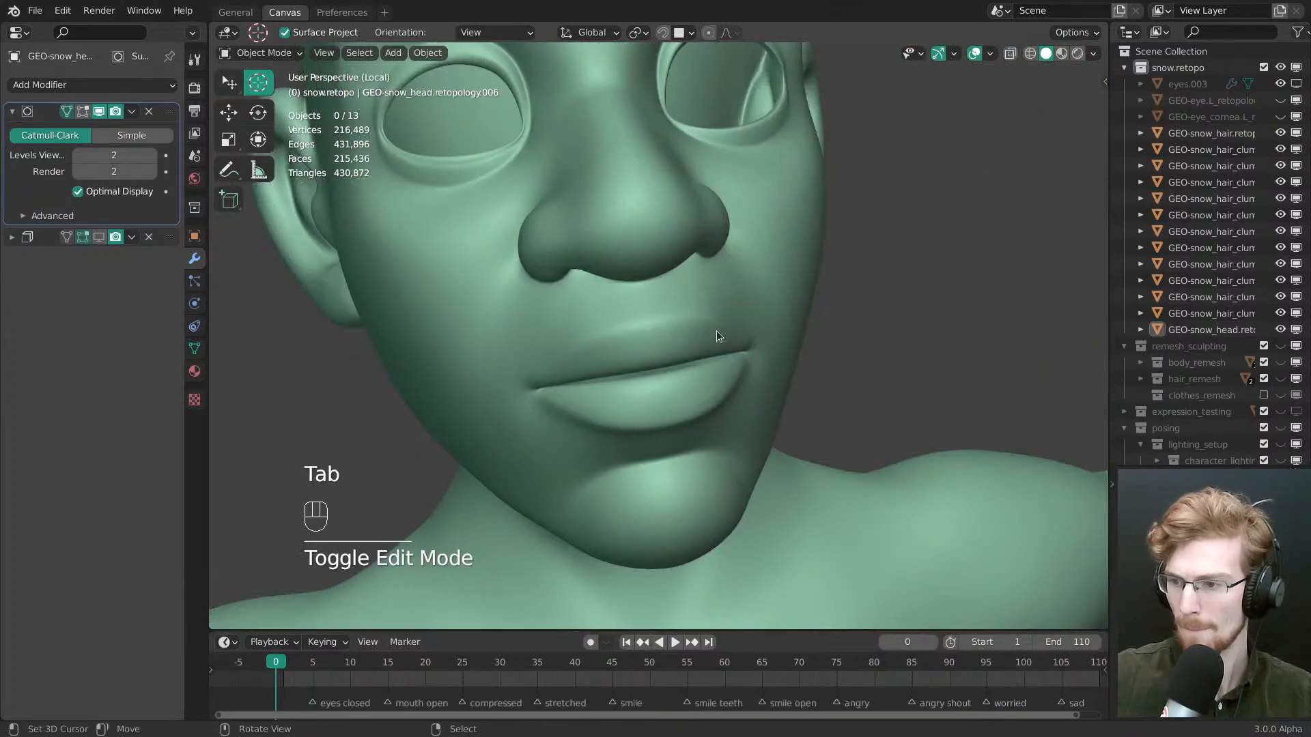
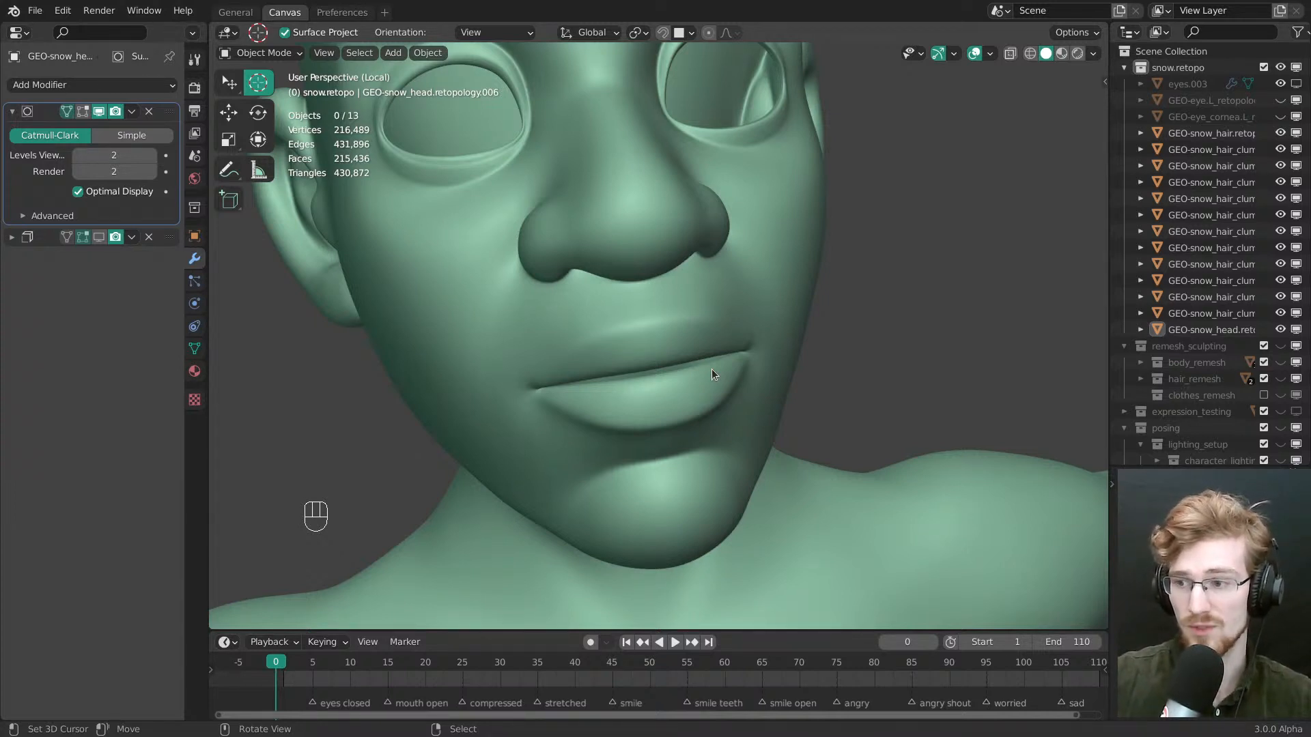
Select the head and examine the lip loops in Edit Mode from the front
middle_drag(663, 331, 759, 454)
click(710, 407)
middle_drag(665, 387, 792, 440)
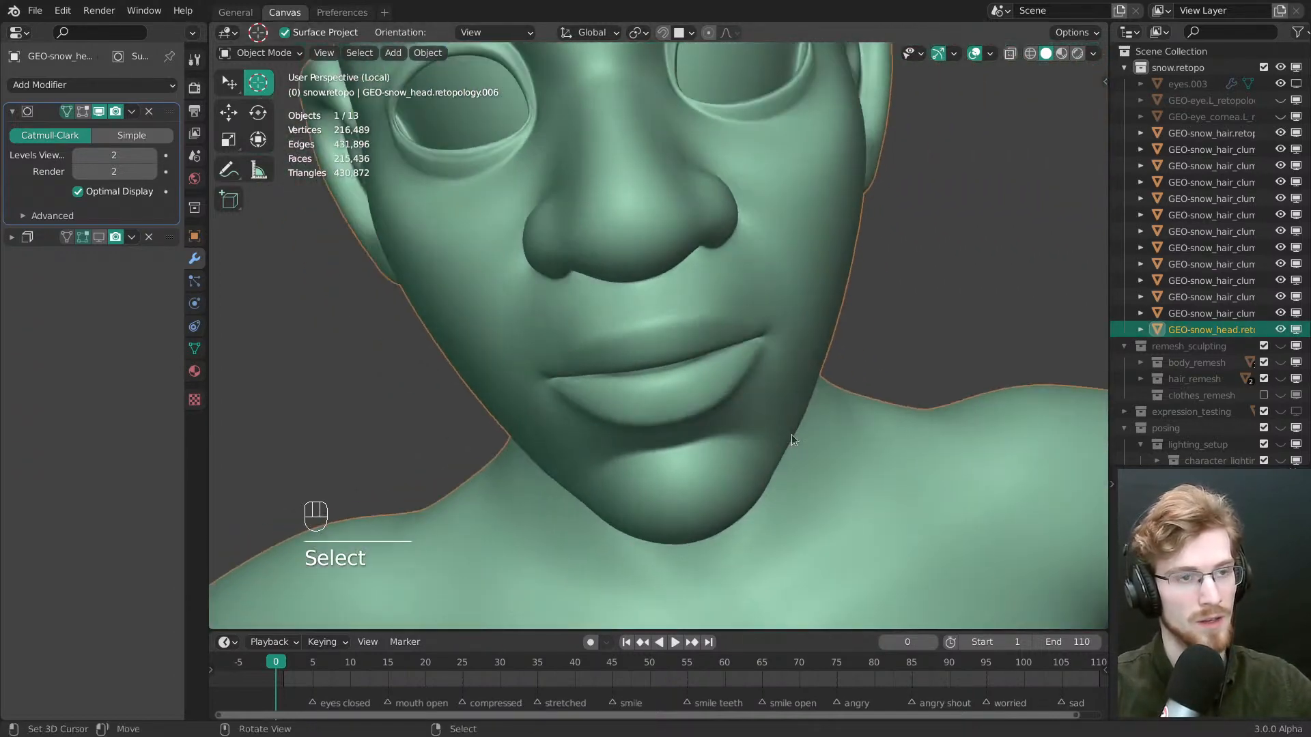
middle_drag(656, 342, 755, 328)
key(Tab)
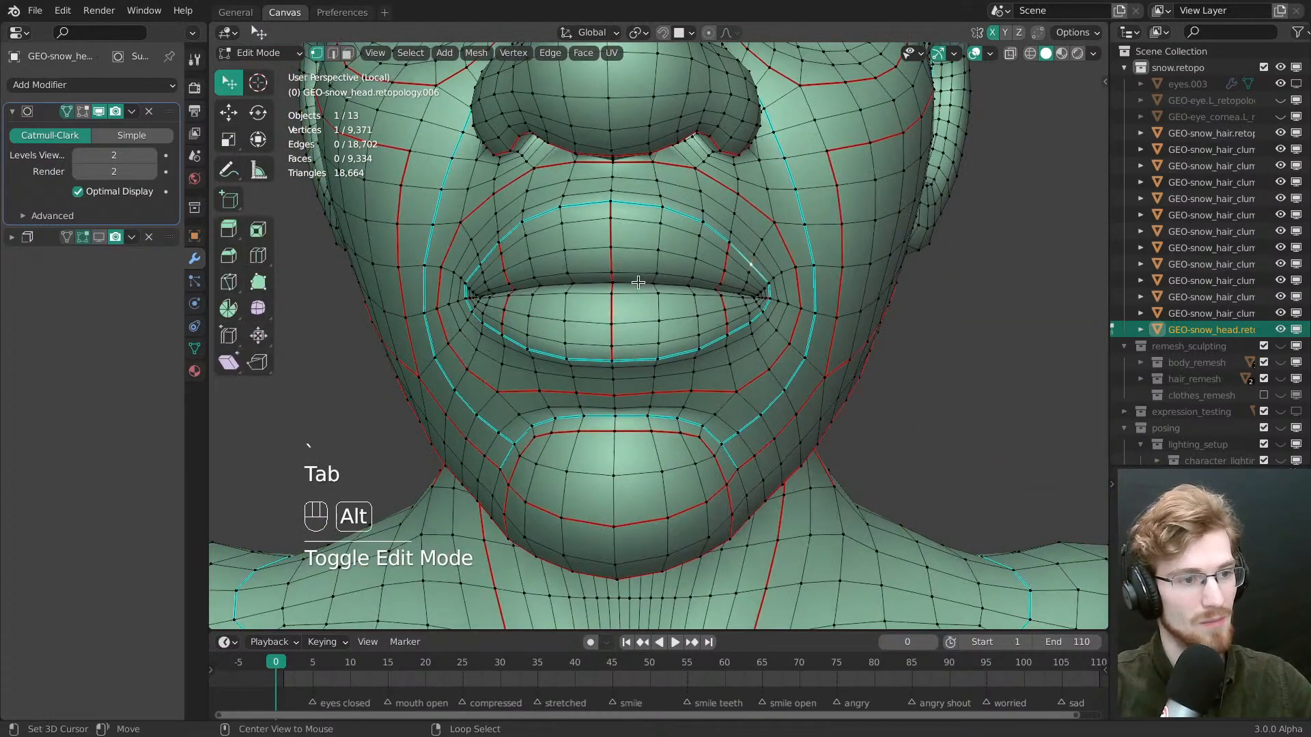
alt+middle_click(638, 283)
ctrl+middle_drag(637, 283, 734, 348)
ctrl+middle_drag(734, 348, 768, 369)
shift+middle_drag(768, 369, 746, 313)
shift+middle_drag(746, 313, 921, 365)
key(grave)
key(Tab)
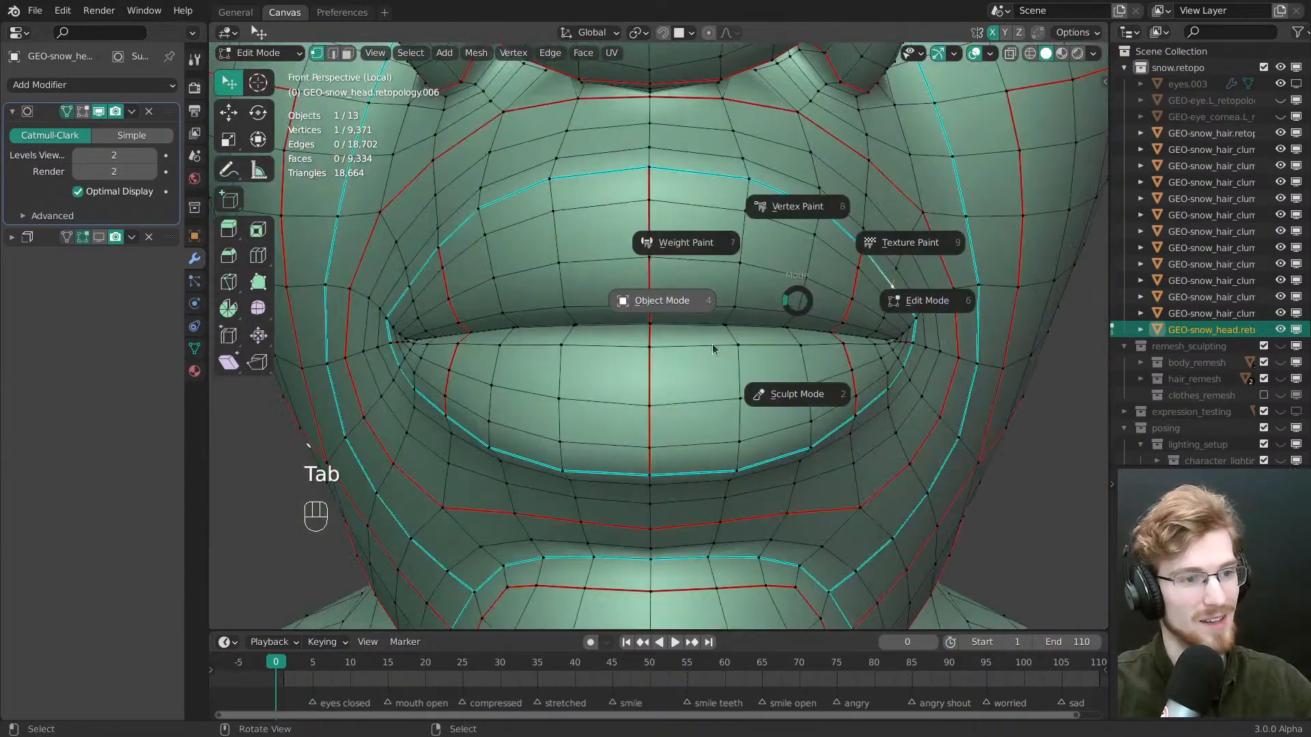
Examine the smooth subdivided lips, nose and chin in Object Mode from the front and in profile
middle_drag(711, 343, 705, 318)
ctrl+middle_drag(704, 317, 727, 426)
key(grave)
ctrl+middle_drag(688, 262, 649, 307)
middle_drag(645, 368, 581, 411)
key(grave)
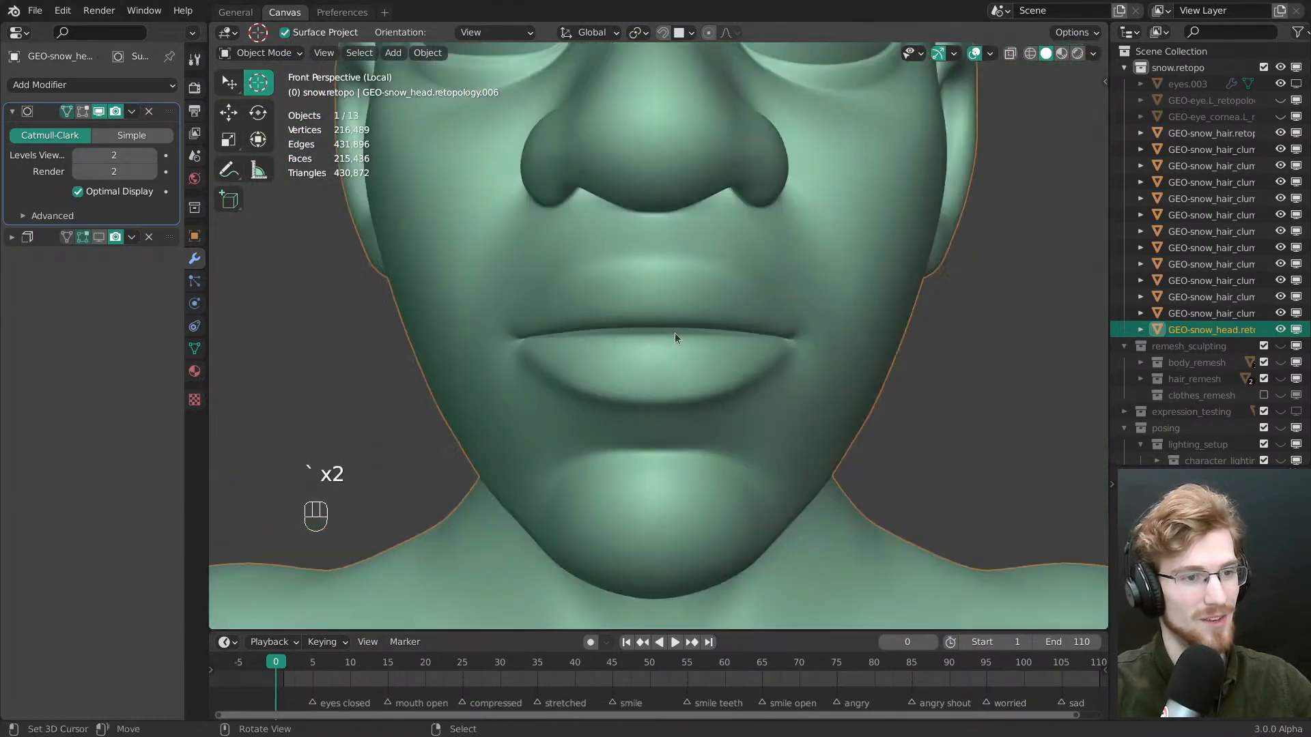
middle_drag(675, 333, 867, 358)
middle_drag(771, 338, 745, 358)
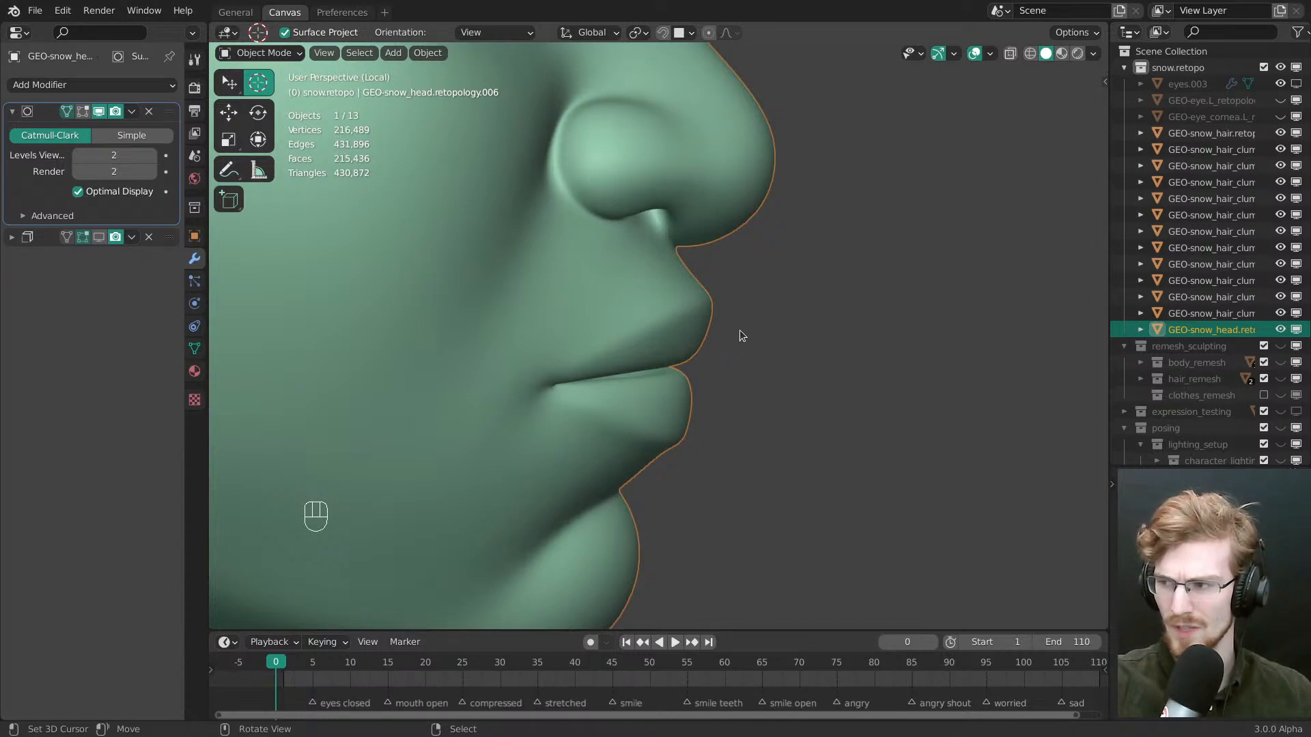
middle_drag(722, 346, 721, 311)
key(grave)
shift+middle_drag(721, 312, 616, 369)
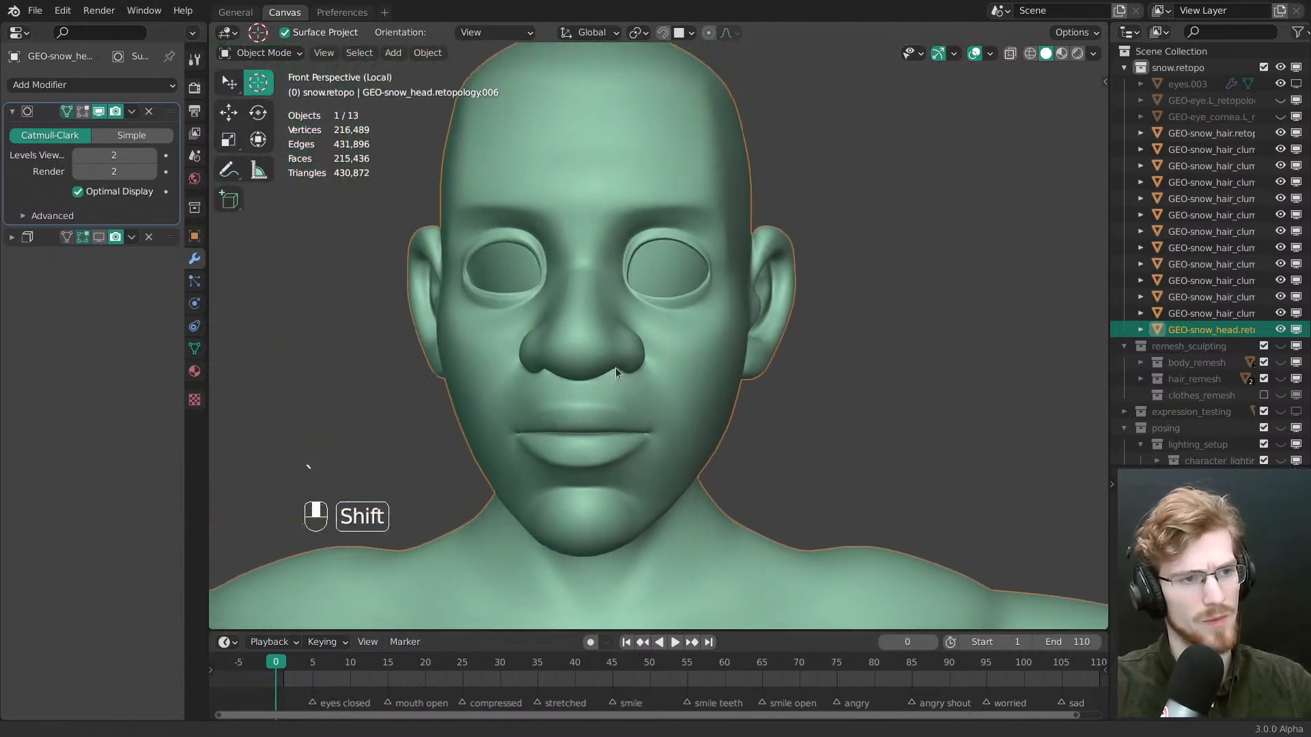
Switch the head to Sculpt Mode and adjust the brush radius for work on the eye rim
middle_drag(718, 355, 707, 411)
middle_drag(707, 411, 629, 394)
key(Tab)
alt+middle_click(704, 276)
key(Tab)
mouse_move(705, 276)
ctrl+middle_down()
mouse_move(702, 369)
mouse_move(772, 358)
ctrl+middle_up()
click(738, 489)
shift+middle_drag(676, 357, 730, 345)
mouse_move(731, 345)
middle_down()
mouse_move(824, 353)
mouse_move(758, 358)
middle_up()
key(f)
click(764, 366)
shift+middle_drag(764, 437, 781, 290)
mouse_move(714, 499)
middle_down()
mouse_move(758, 410)
mouse_move(723, 483)
mouse_move(703, 478)
middle_up()
Try to relax the mesh around the eye corner with the Topology brush, and undo the stroke
click(229, 375)
key(f)
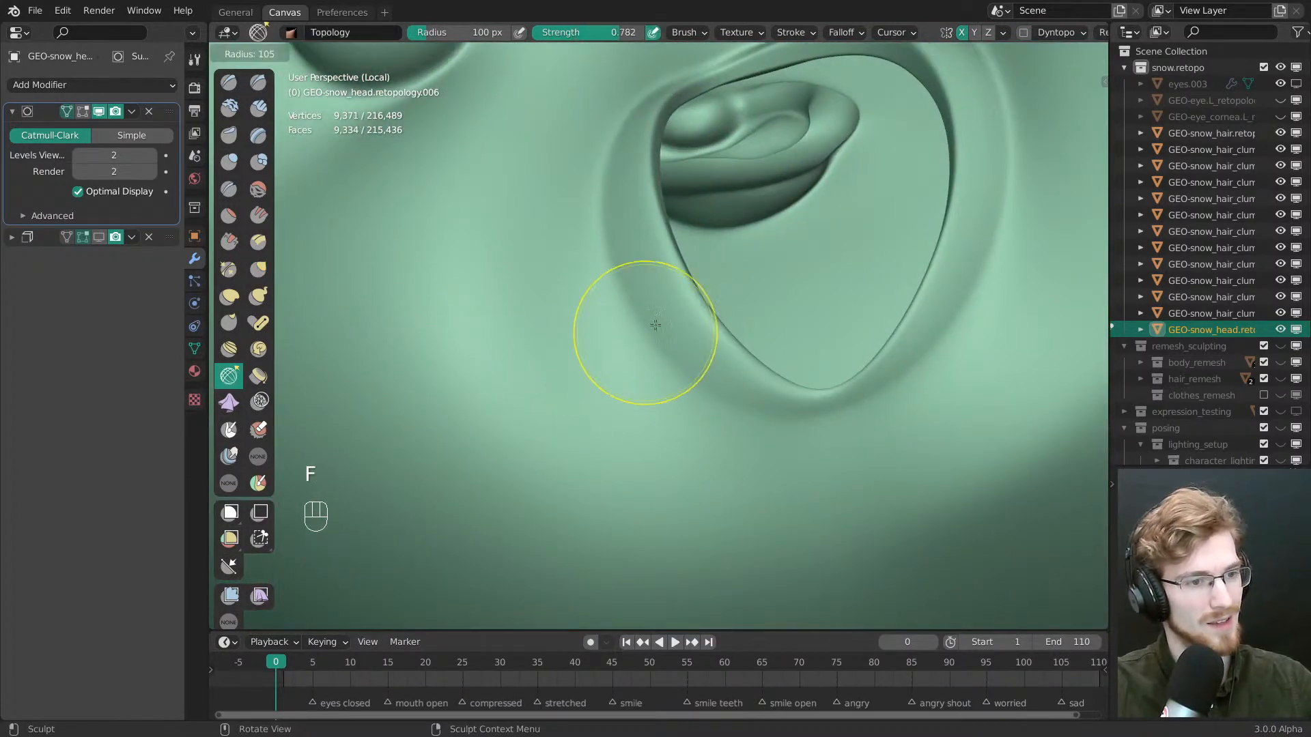
shift+click(695, 396)
key(f)
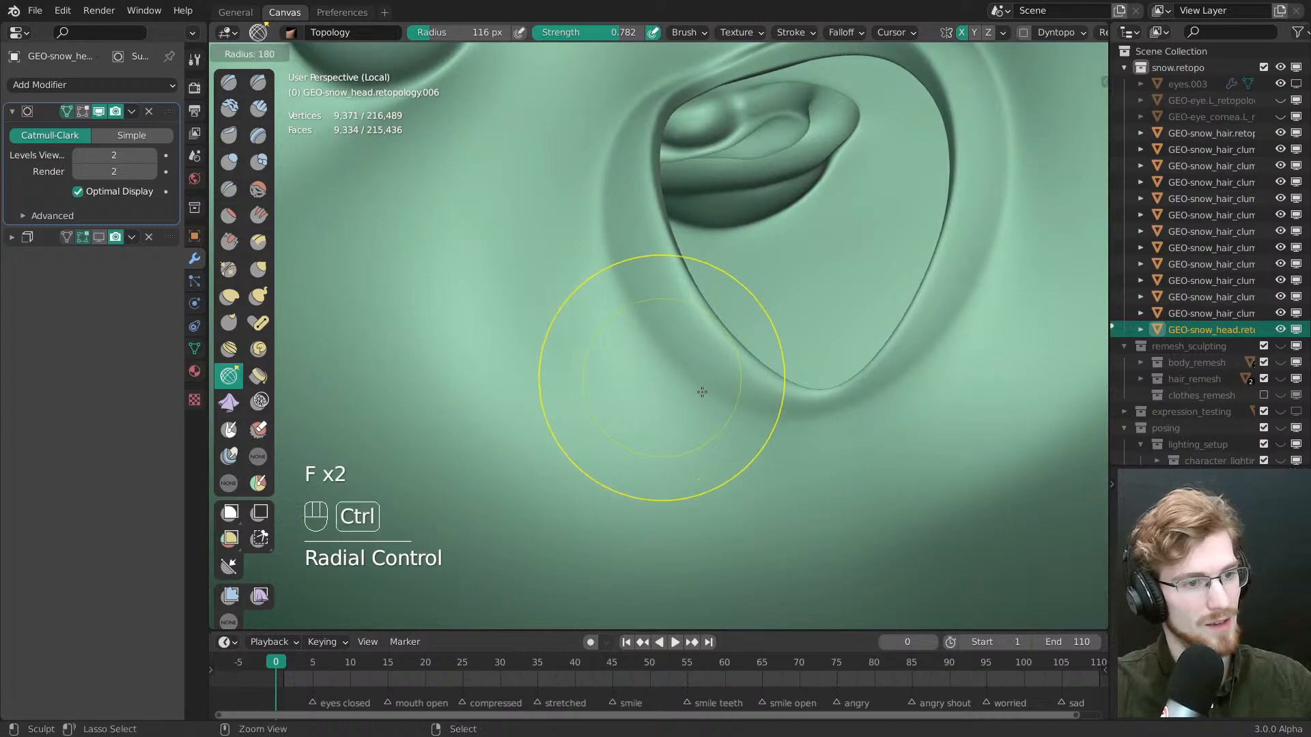
click(689, 382)
key(ctrl+z)
In Edit Mode, move the vertices on the eyelid rim around the eye corner into a smoother, more even curve
key(Tab)
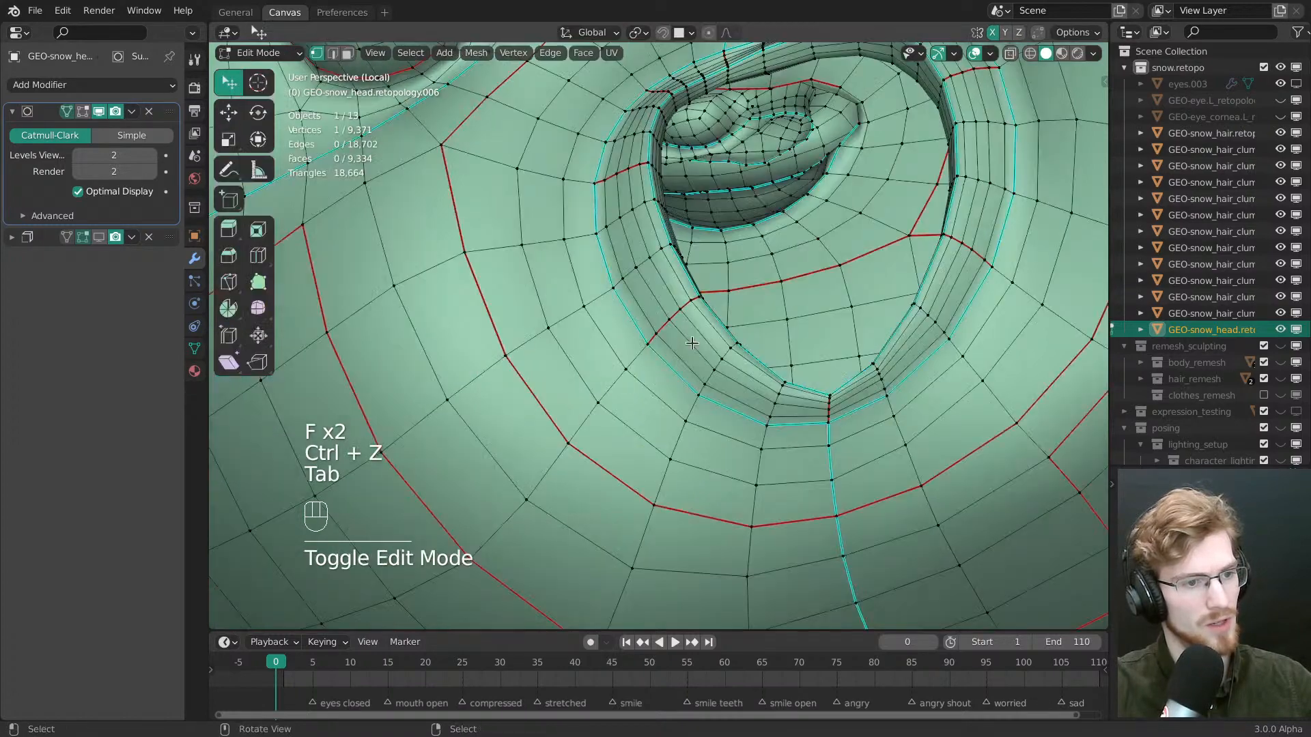
middle_drag(679, 363, 635, 335)
drag(634, 335, 631, 330)
drag(612, 309, 600, 282)
middle_drag(731, 393, 672, 403)
drag(661, 380, 793, 361)
drag(843, 316, 839, 326)
middle_drag(812, 369, 801, 342)
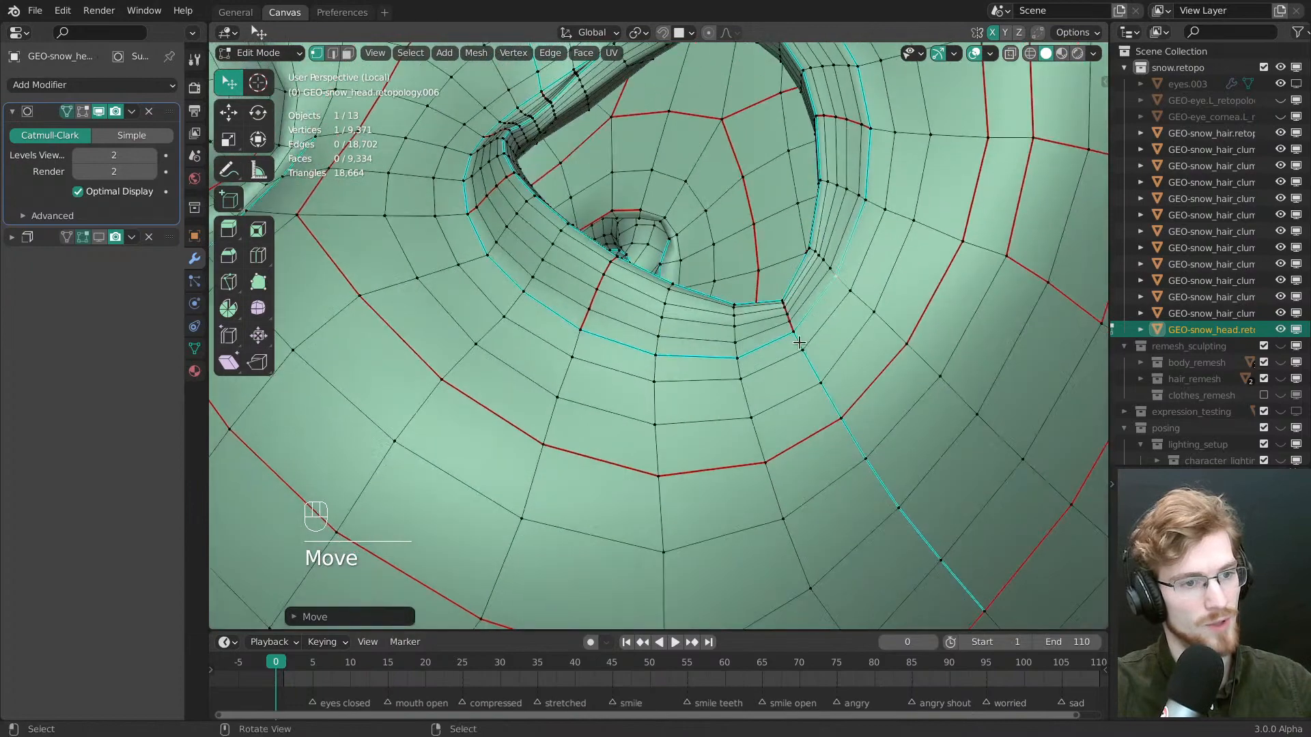
drag(793, 338, 792, 336)
drag(836, 280, 837, 282)
drag(790, 328, 787, 323)
Return to Object Mode, clear the selection, and save the file from the front view of the head
middle_drag(778, 314, 889, 418)
ctrl+middle_drag(889, 418, 881, 453)
key(grave)
key(Tab)
key(alt+a)
ctrl+middle_drag(733, 320, 716, 382)
middle_drag(717, 382, 799, 484)
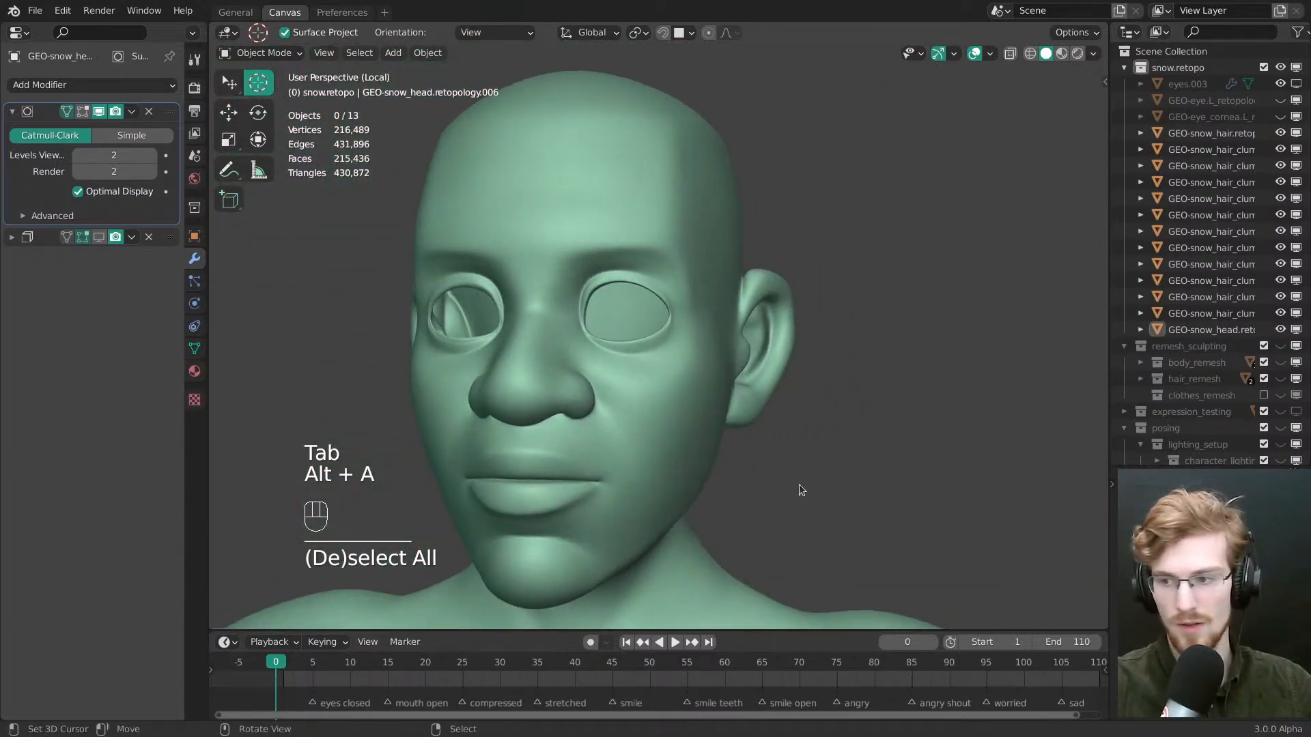
key(grave)
key(ctrl+s)
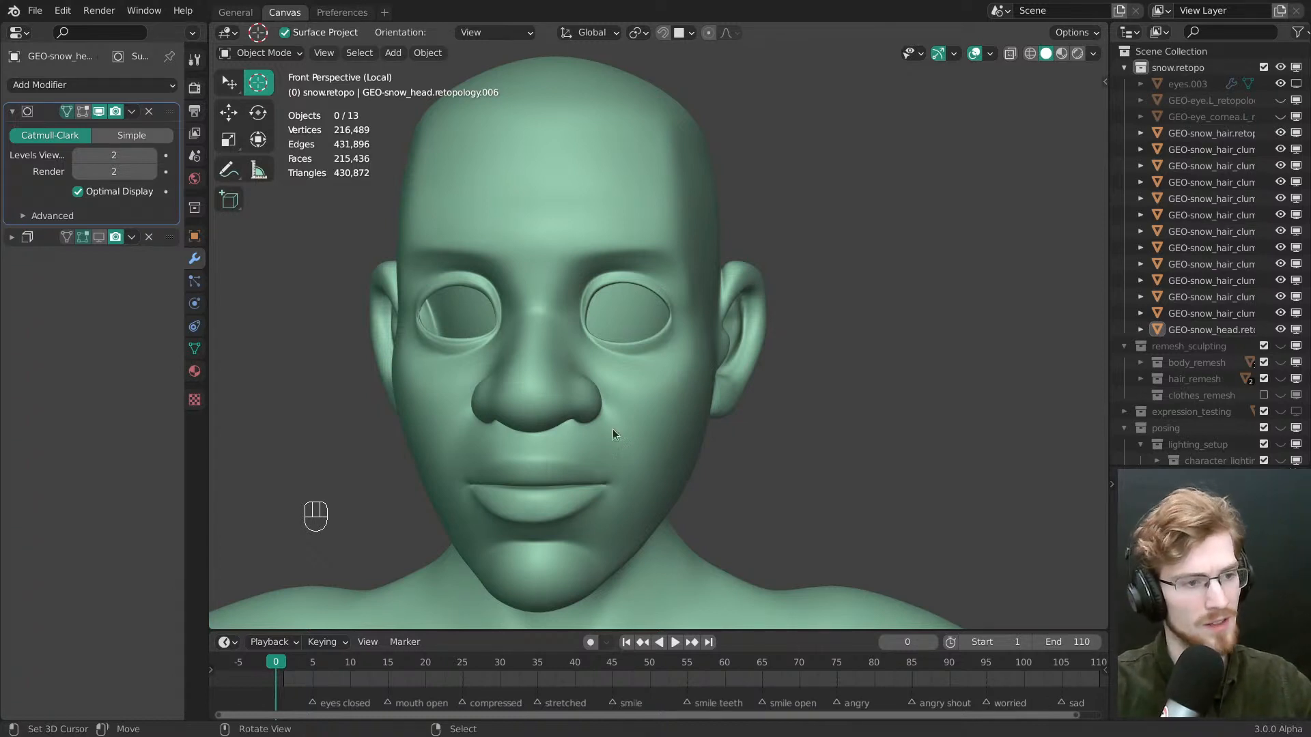
Select the head and examine the mouth and nose area from several angles
middle_drag(615, 433, 678, 503)
key(grave)
right_click(624, 440)
shift+middle_drag(585, 423, 632, 367)
key(Tab)
click(830, 368)
middle_drag(813, 372, 638, 382)
shift+middle_drag(638, 382, 672, 326)
key(grave)
mouse_move(672, 326)
ctrl+middle_down()
mouse_move(674, 301)
mouse_move(648, 320)
mouse_move(654, 340)
mouse_move(657, 300)
ctrl+middle_up()
In Sculpt Mode, adjust the lips with the Inflate/Deflate brush at radii of 189 and 164 px
key(Tab)
click(665, 362)
middle_drag(657, 300, 632, 243)
middle_drag(631, 242, 672, 328)
shift+middle_drag(672, 327, 696, 420)
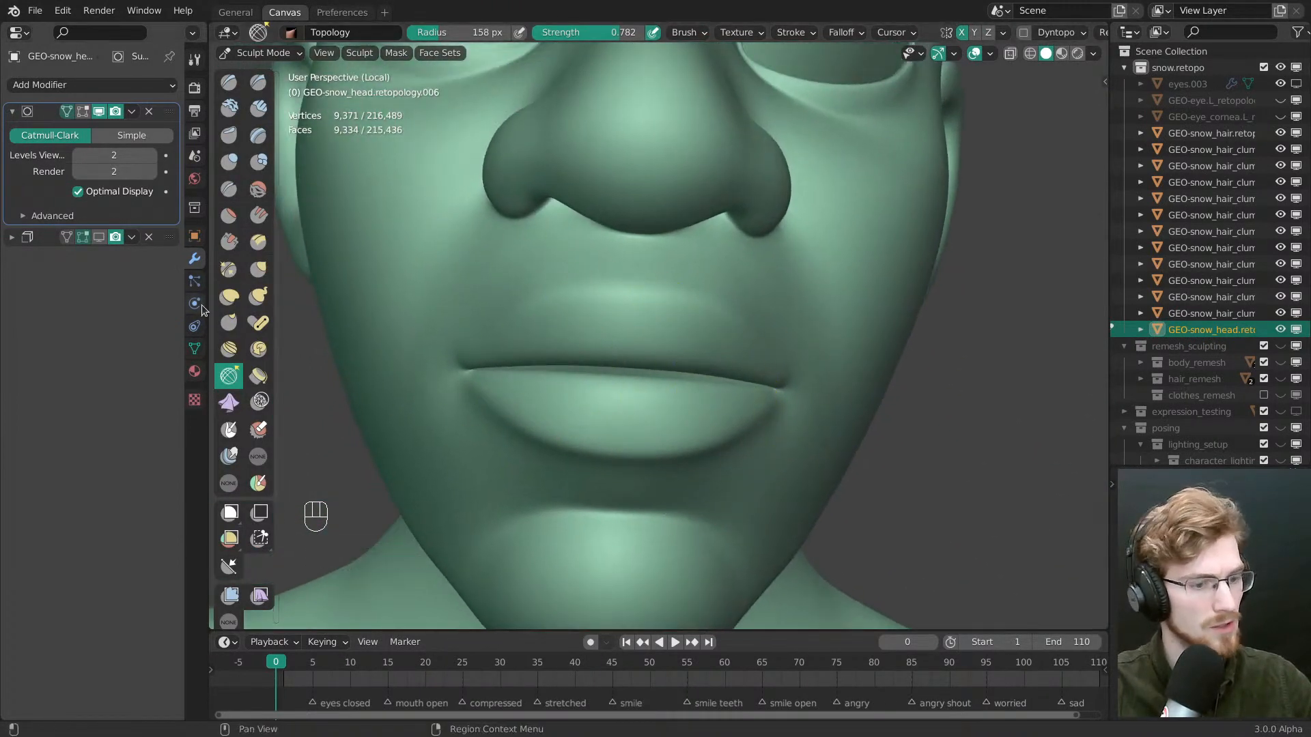
key(i)
key(f)
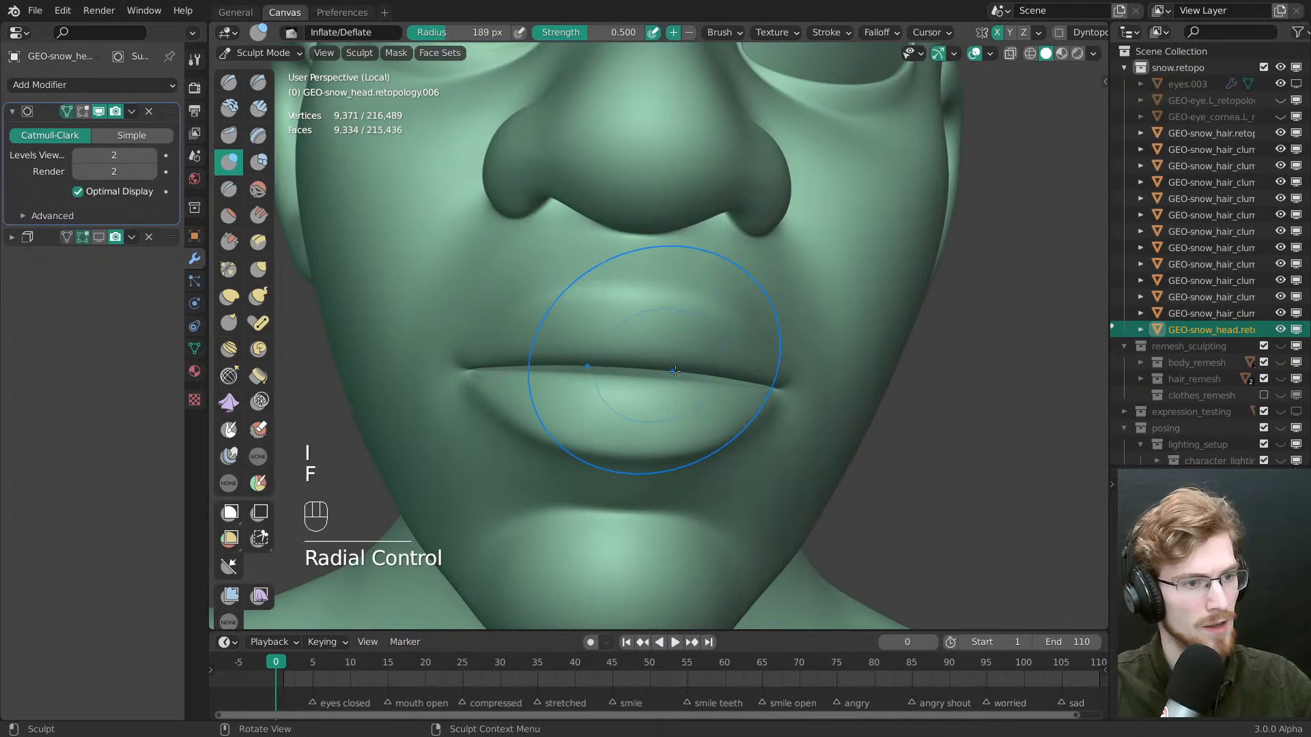
click(703, 372)
key(f)
mouse_move(789, 378)
middle_down()
mouse_move(727, 382)
mouse_move(675, 437)
middle_up()
click(809, 378)
middle_drag(676, 437, 720, 390)
Examine the edge loops across the forehead and temple in Edit Mode
key(grave)
mouse_move(665, 313)
ctrl+middle_down()
mouse_move(642, 362)
mouse_move(737, 372)
mouse_move(825, 418)
mouse_move(620, 391)
mouse_move(623, 448)
mouse_move(631, 386)
ctrl+middle_up()
middle_drag(635, 393, 728, 433)
key(Tab)
mouse_move(768, 365)
shift+middle_down()
mouse_move(775, 354)
mouse_move(757, 341)
shift+middle_up()
ctrl+middle_drag(756, 341, 709, 315)
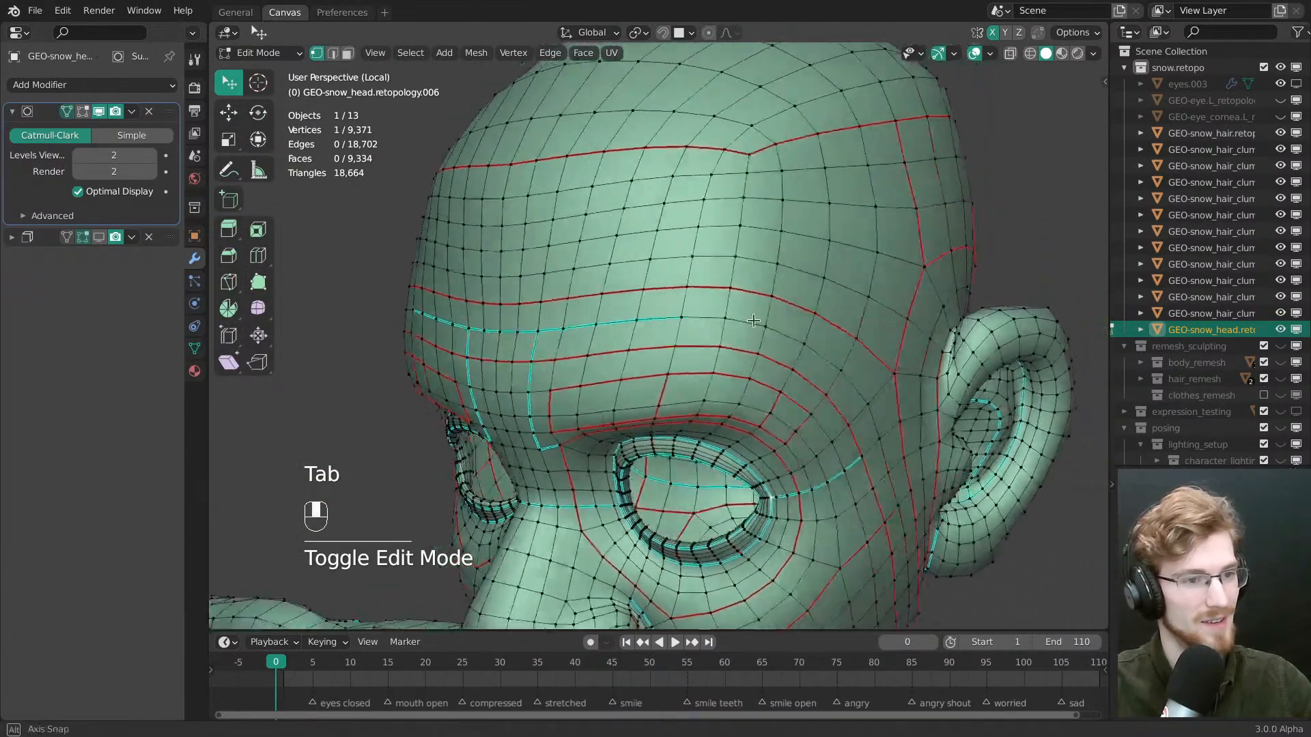
In Sculpt Mode, hide the subdivision, show the wireframe, and relax the temple's edge flow with the Topology brush at a 94 px radius
key(Tab)
click(669, 341)
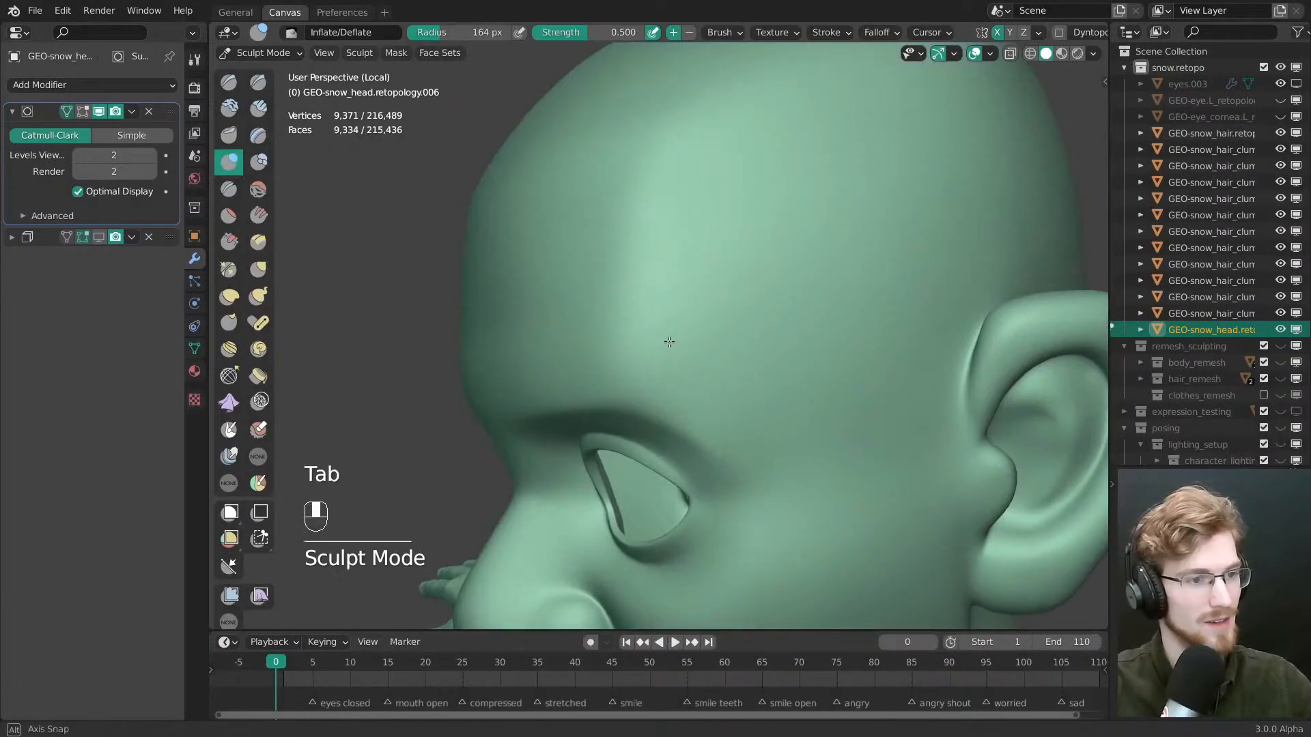
click(229, 376)
key(shift+z)
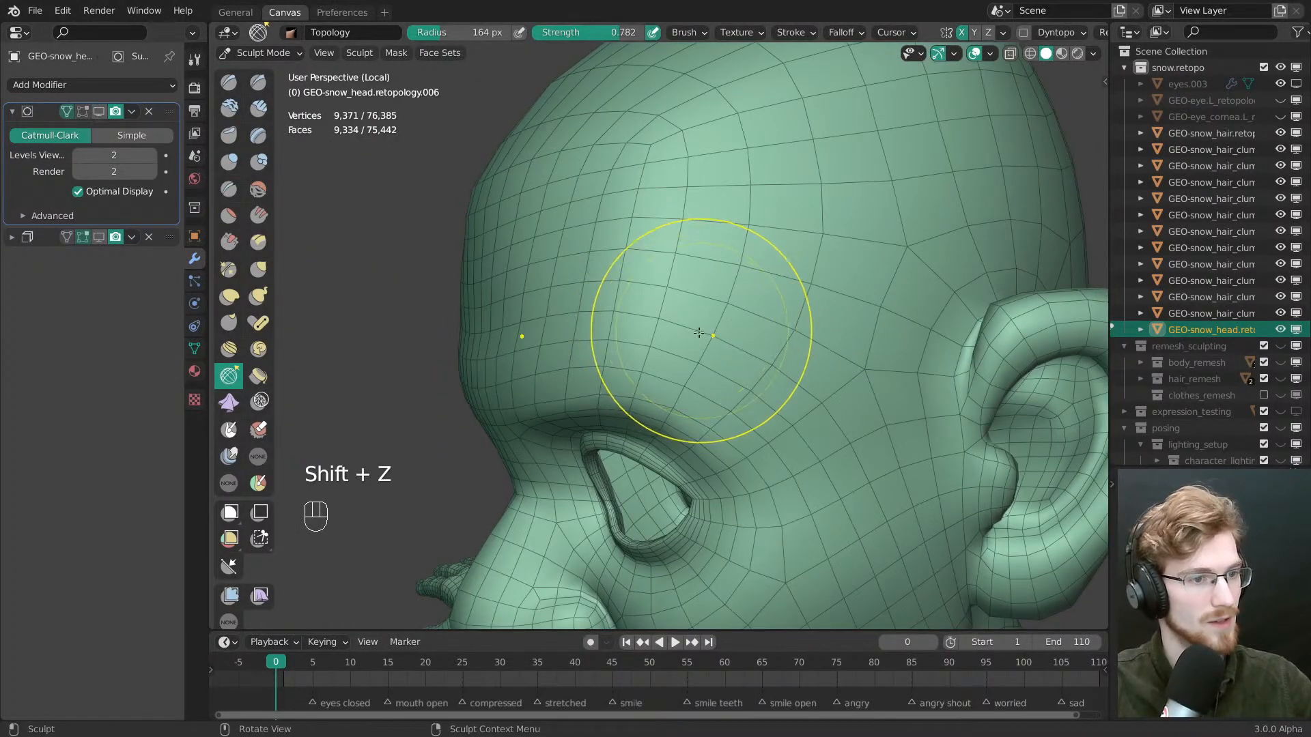
key(f)
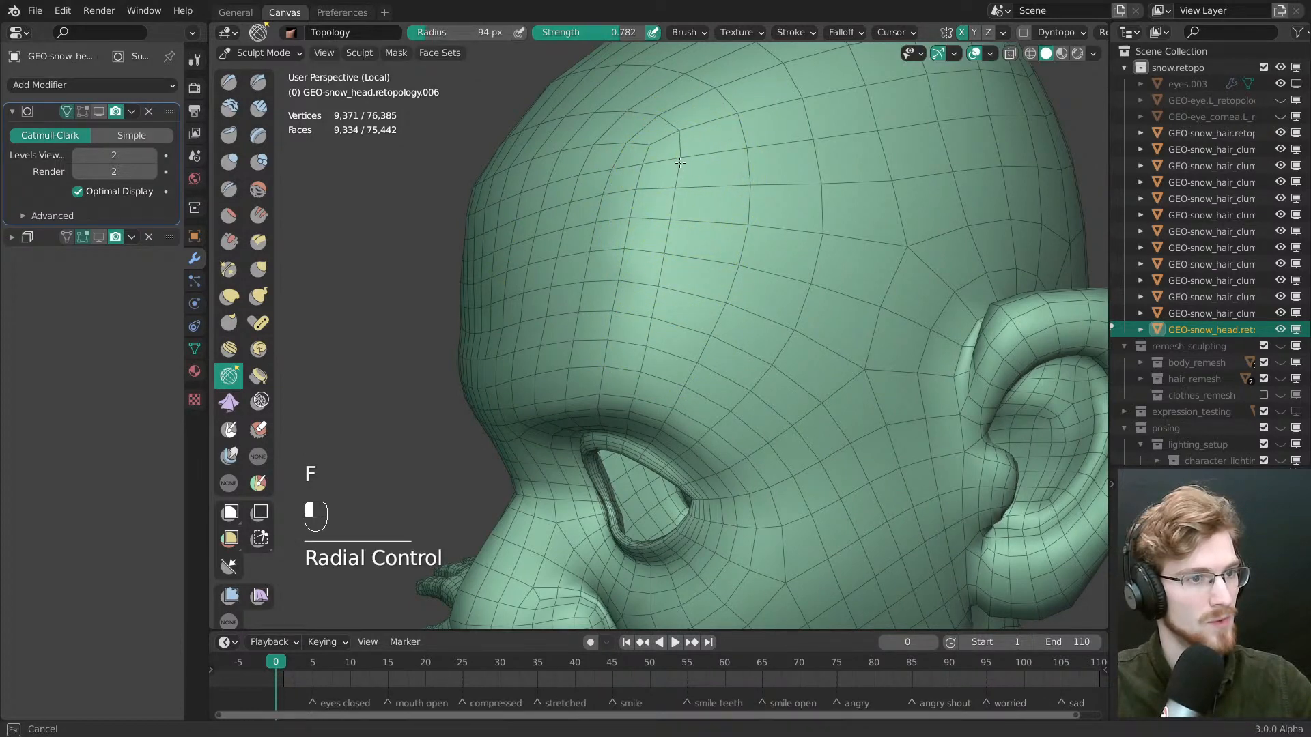
mouse_move(647, 245)
middle_down()
mouse_move(739, 247)
mouse_move(792, 217)
middle_up()
Even out the grid across the upper forehead with the Topology brush at radii of 123 and 134 px
key(f)
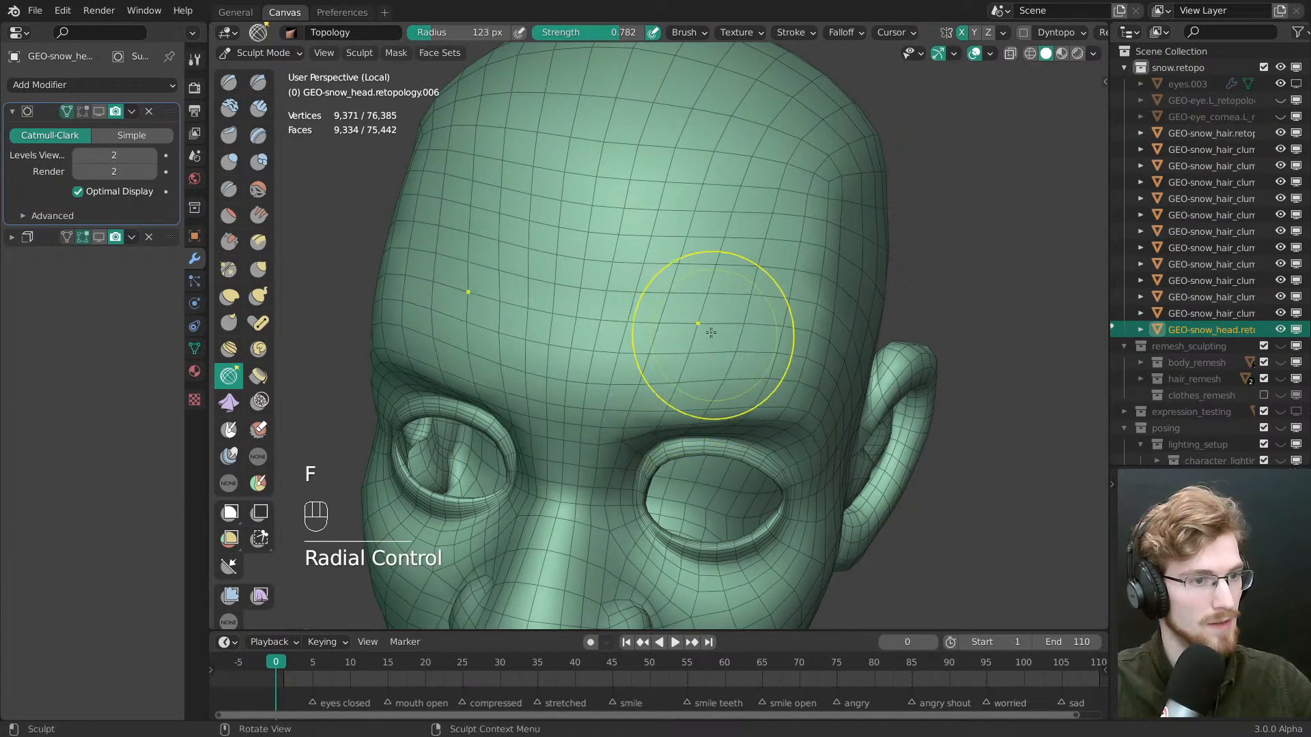
key(f)
key(f)
click(692, 237)
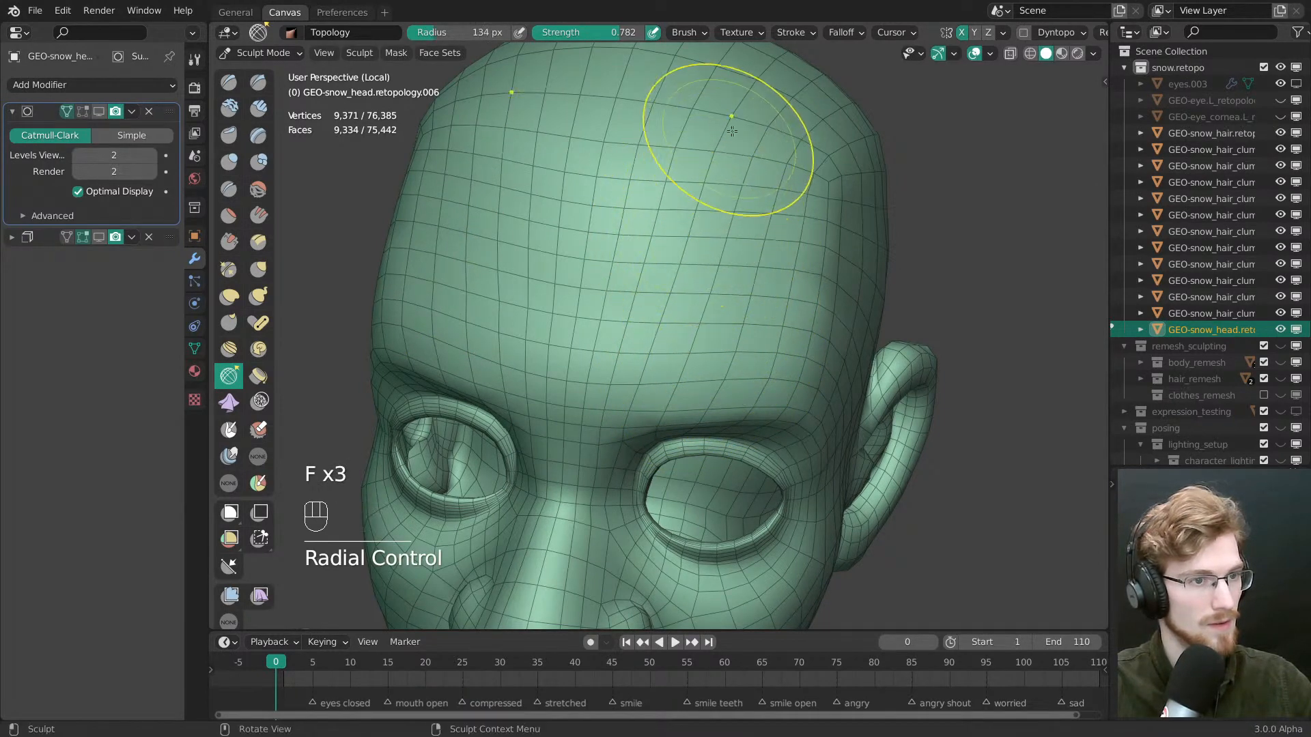
key(f)
click(759, 275)
mouse_move(810, 248)
middle_down()
mouse_move(785, 263)
mouse_move(880, 342)
mouse_move(699, 334)
middle_up()
Return to Object Mode, clear the selection, and check the forehead's wireframe from the side
key(Tab)
click(559, 349)
key(alt+a)
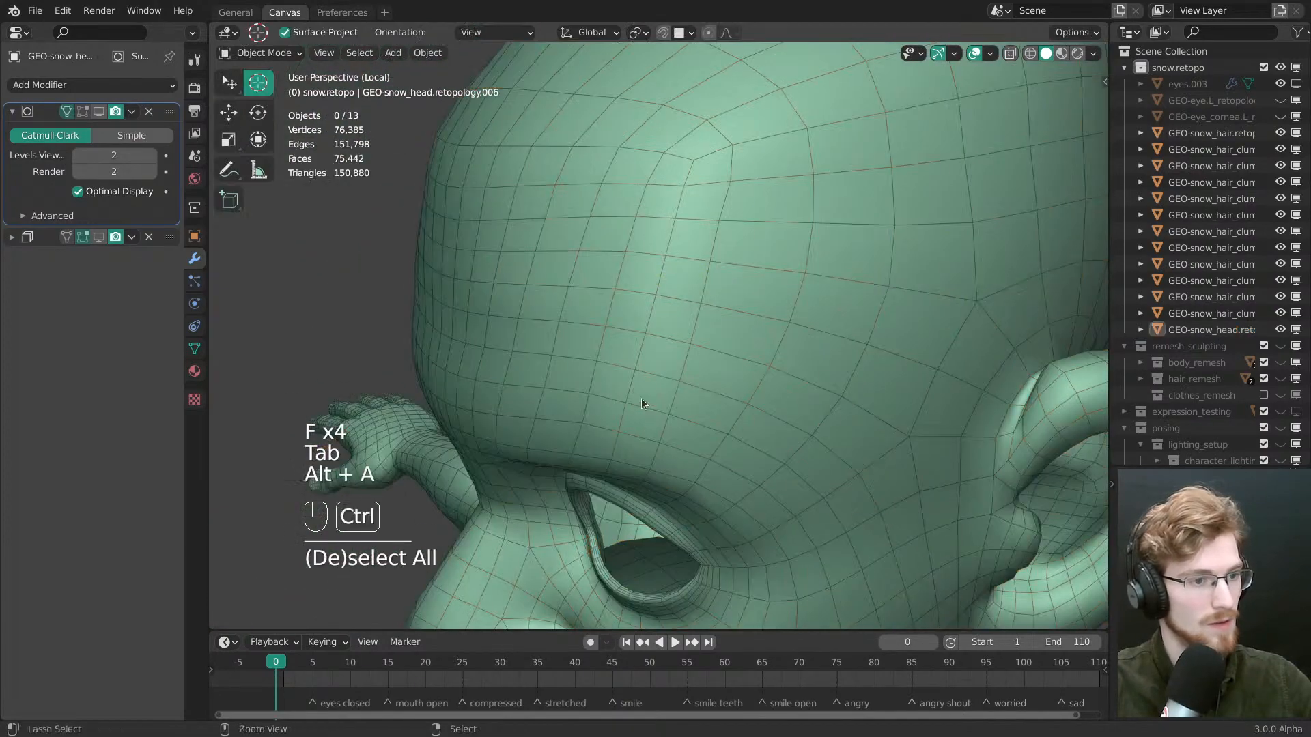
ctrl+middle_drag(641, 399, 645, 294)
mouse_move(645, 294)
middle_down()
mouse_move(670, 277)
mouse_move(657, 348)
middle_up()
Relax the loops above the brow with the Topology brush at a 52 px radius, and return to Object Mode
key(Tab)
click(652, 410)
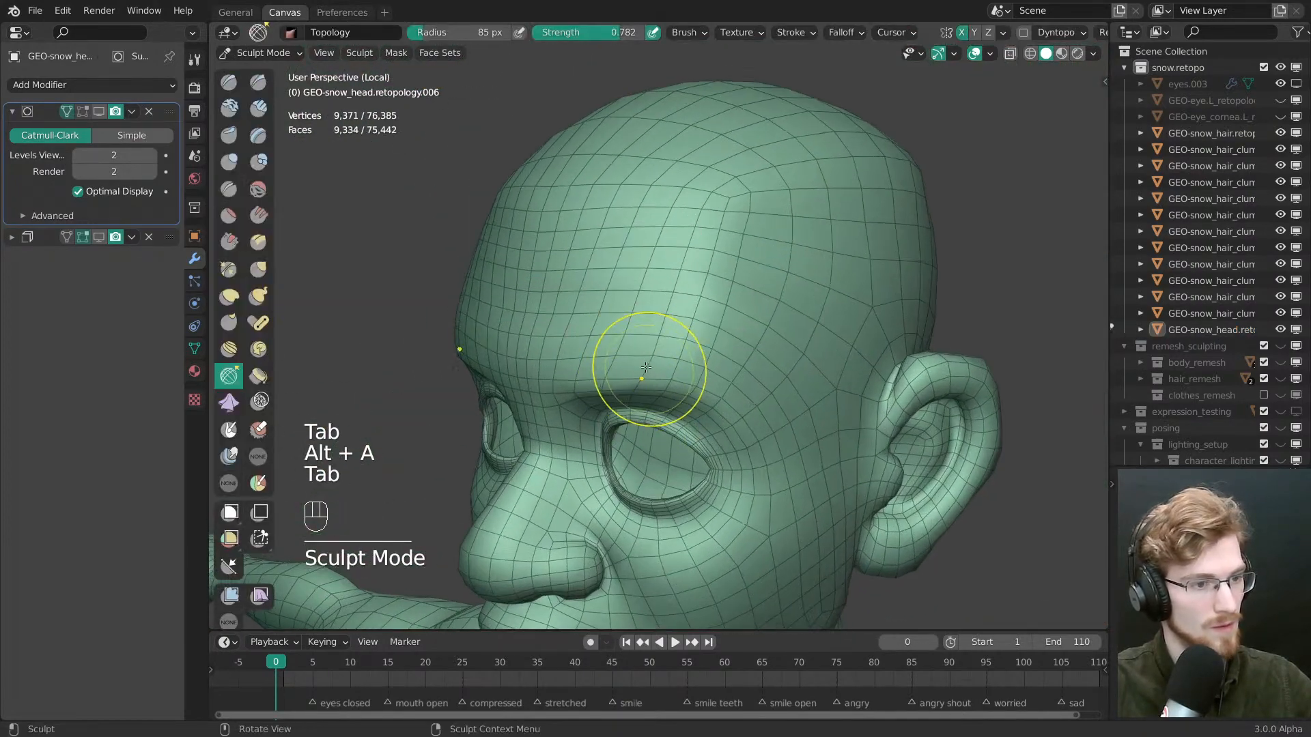
key(f)
key(f)
click(649, 353)
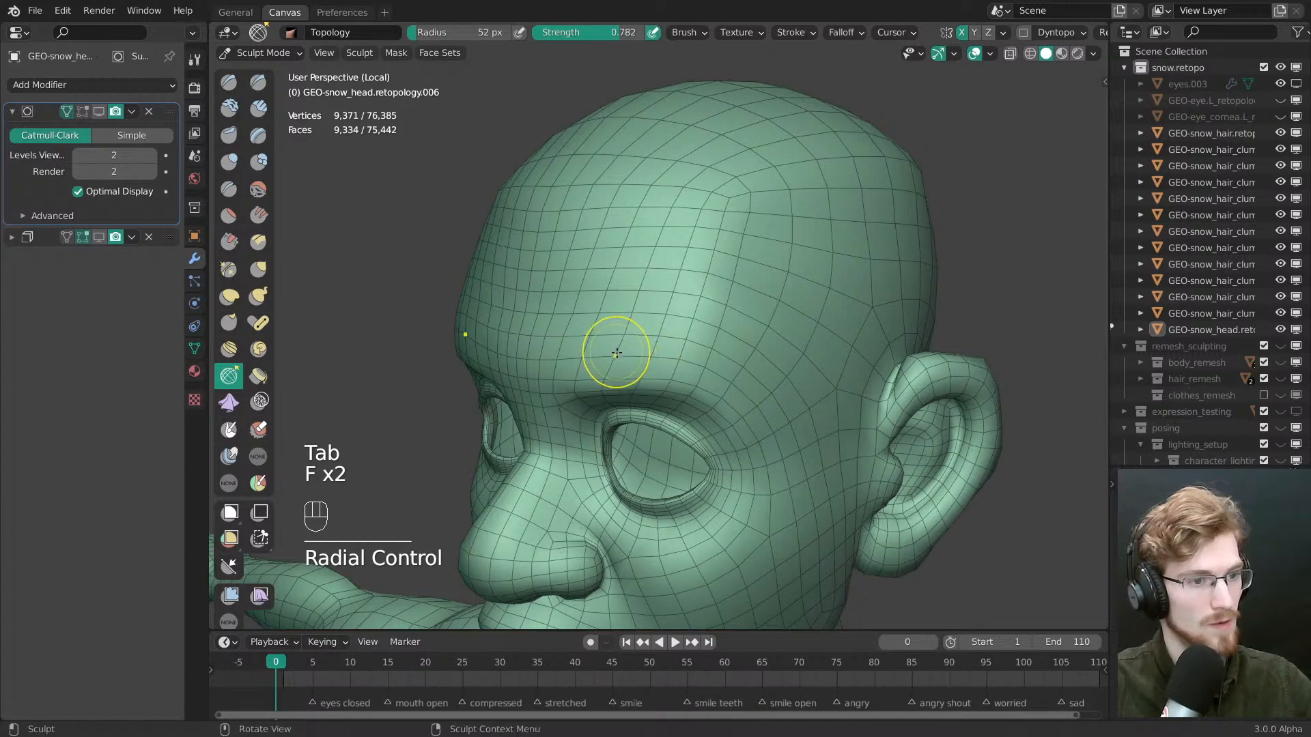
key(Tab)
key(Tab)
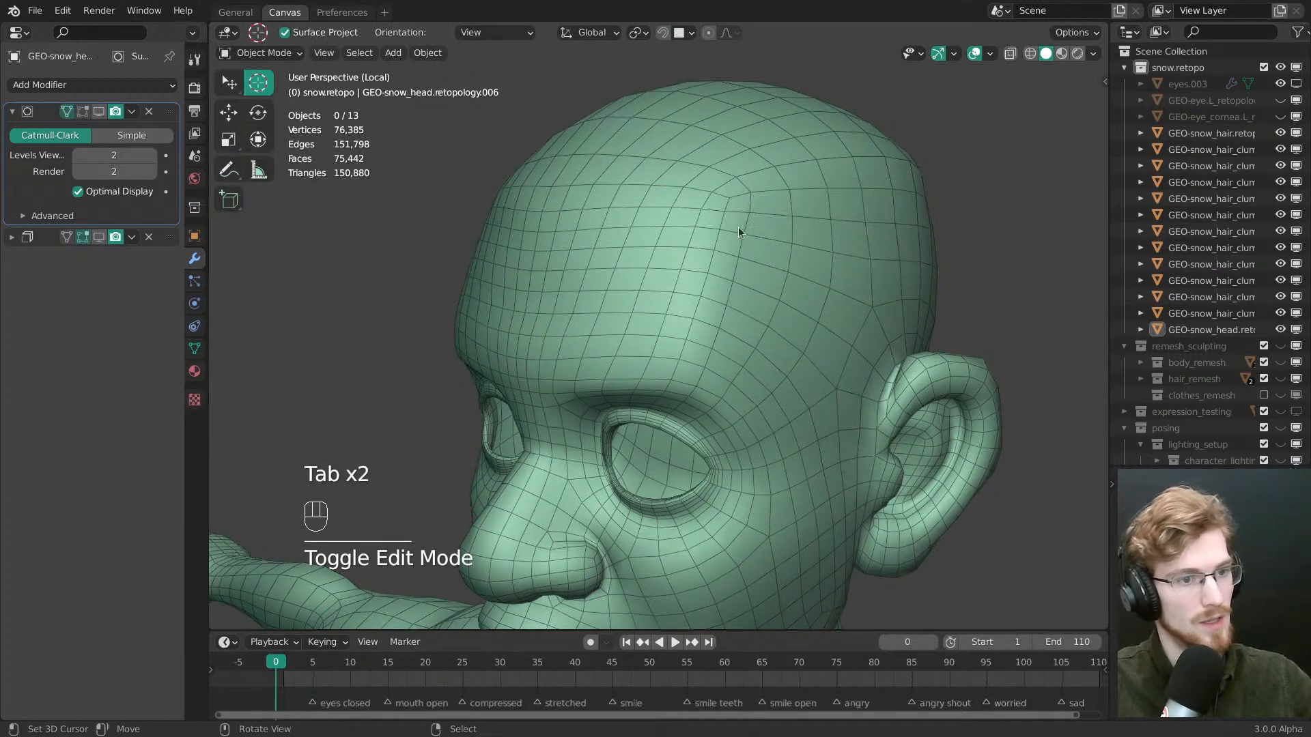
In Sculpt Mode, relax and smooth the loops on the temple and side of the forehead at radii of 140 and 65 px
key(Tab)
middle_drag(756, 254, 719, 217)
key(f)
click(710, 199)
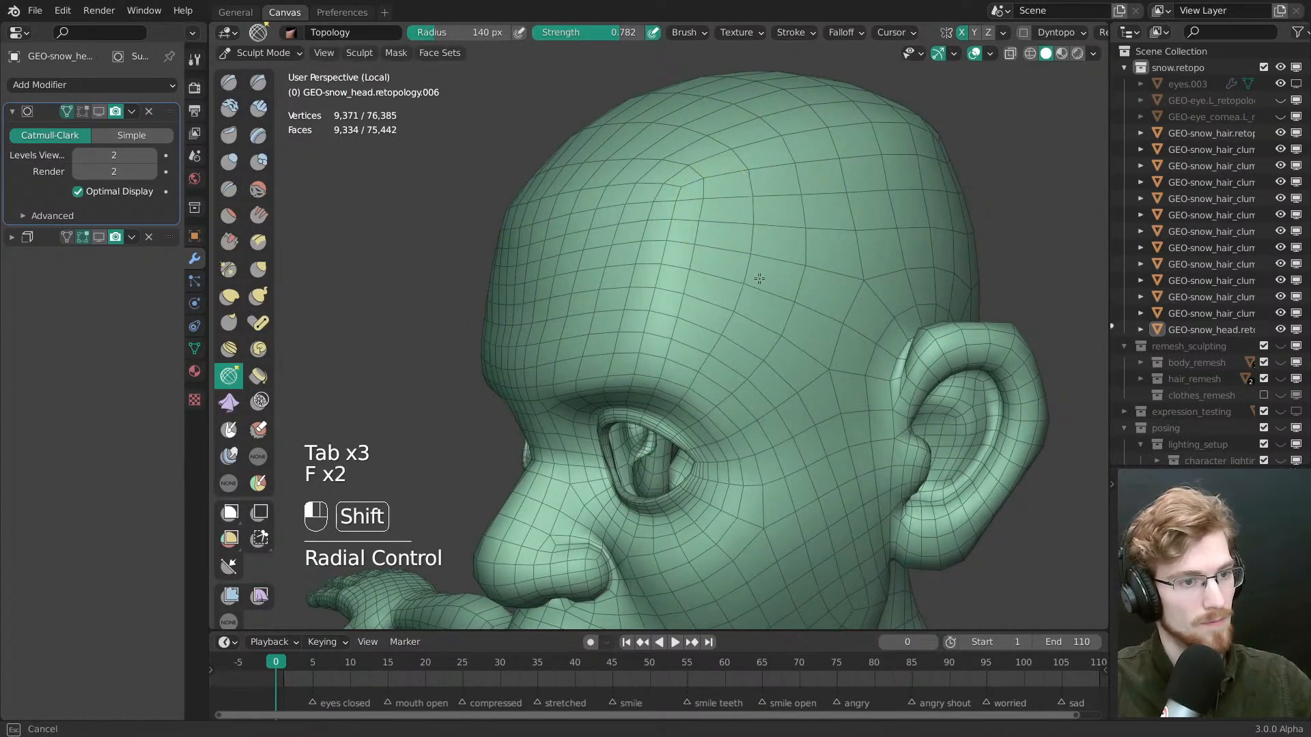
shift+drag(759, 278, 762, 295)
key(f)
click(703, 280)
key(f)
click(714, 260)
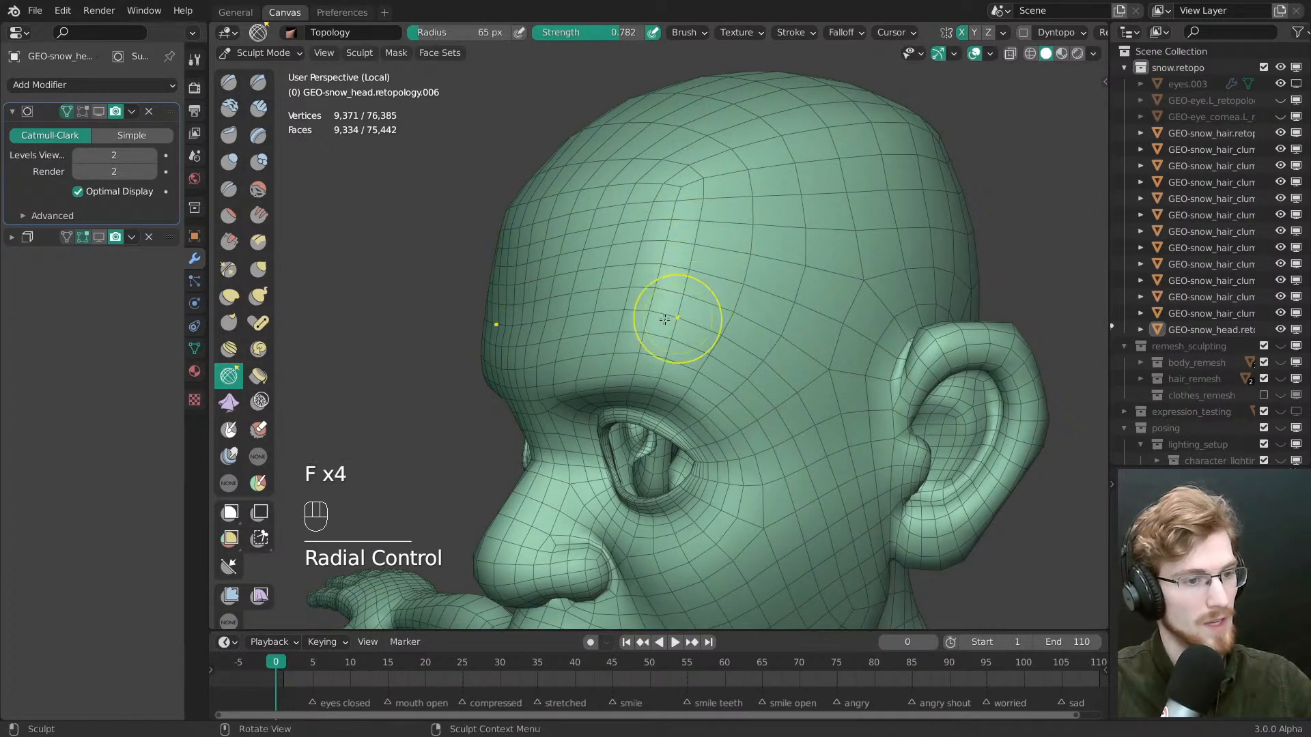
middle_drag(664, 319, 816, 287)
Return to Object Mode, show the head's subdivision in the viewport again, and hide the wireframe
key(Tab)
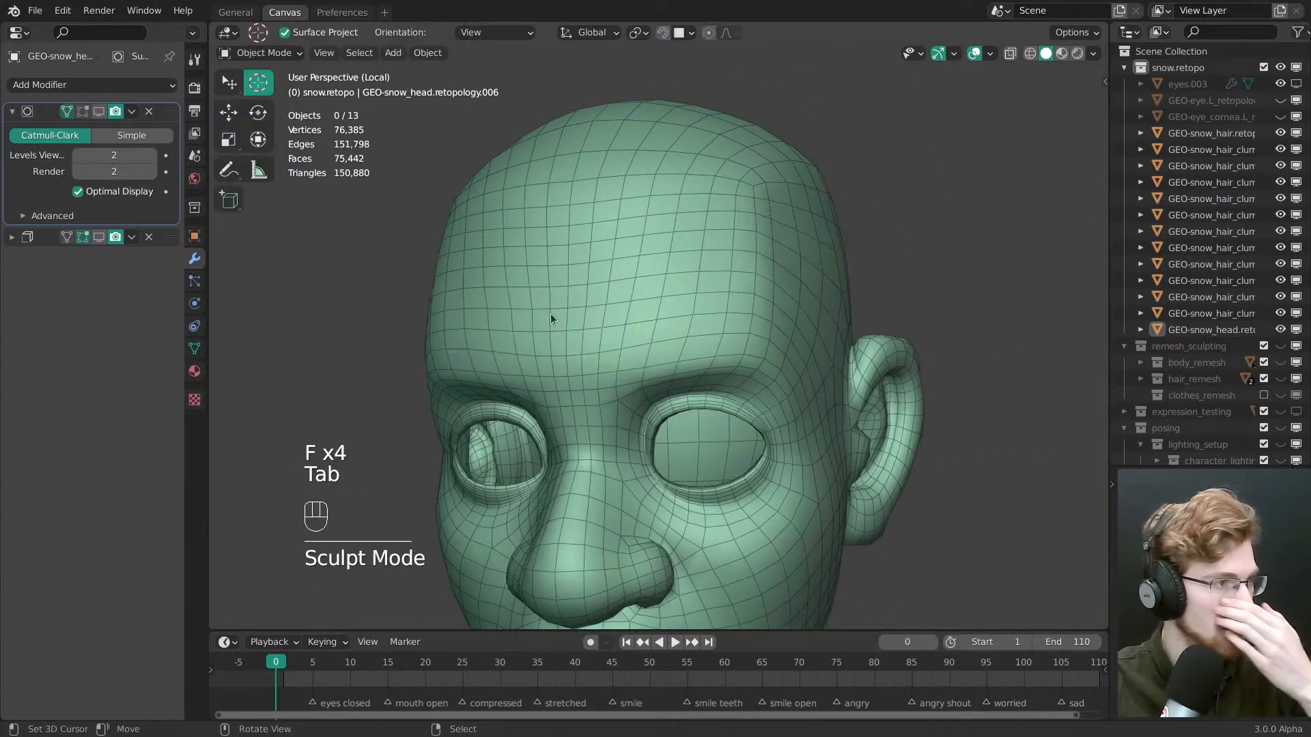
click(99, 114)
middle_drag(652, 317, 718, 340)
key(shift+z)
middle_drag(796, 417, 748, 335)
scroll(711, 310, down, 4)
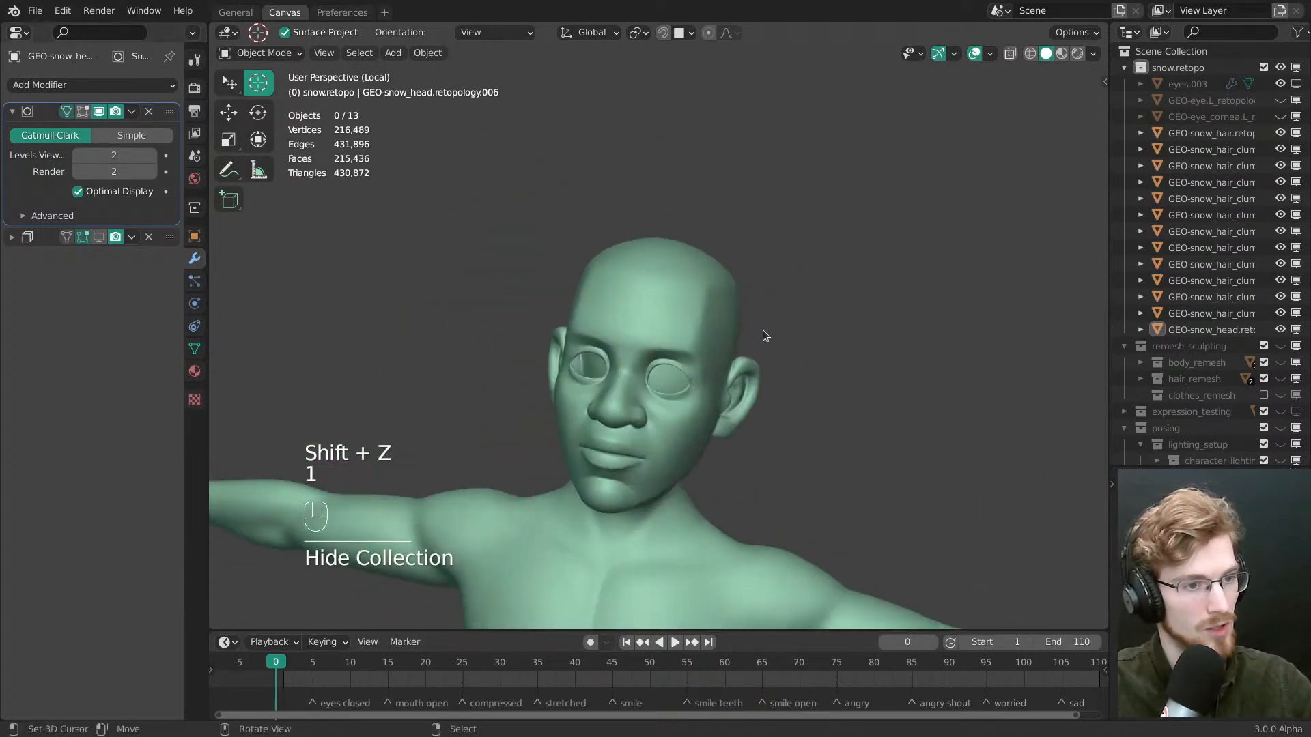
Compare the subdivided retopology of the face with the remesh_sculpting collection, switching between them
key(2)
key(1)
key(2)
scroll(792, 386, up, 5)
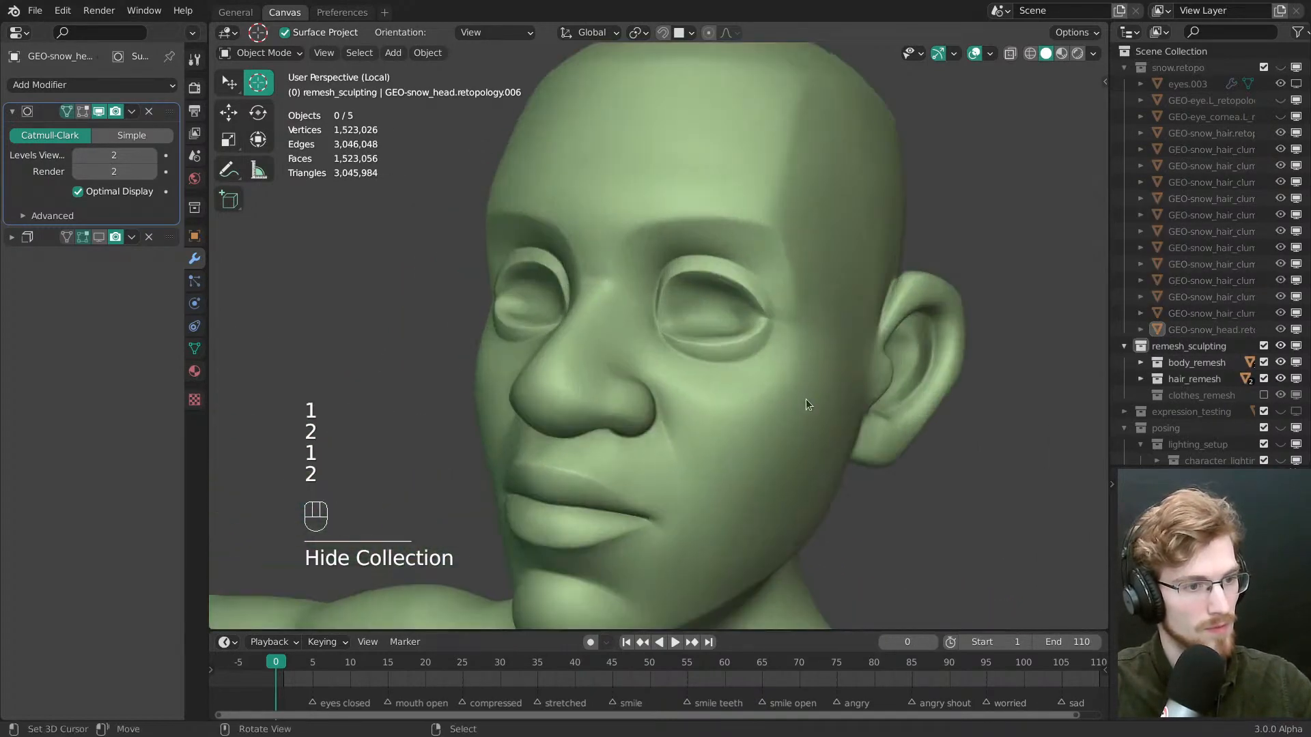
key(1)
key(2)
Compare the chin, lips and nostrils of the retopology and the original sculpt from below
middle_drag(777, 440, 755, 199)
key(1)
key(2)
key(1)
key(2)
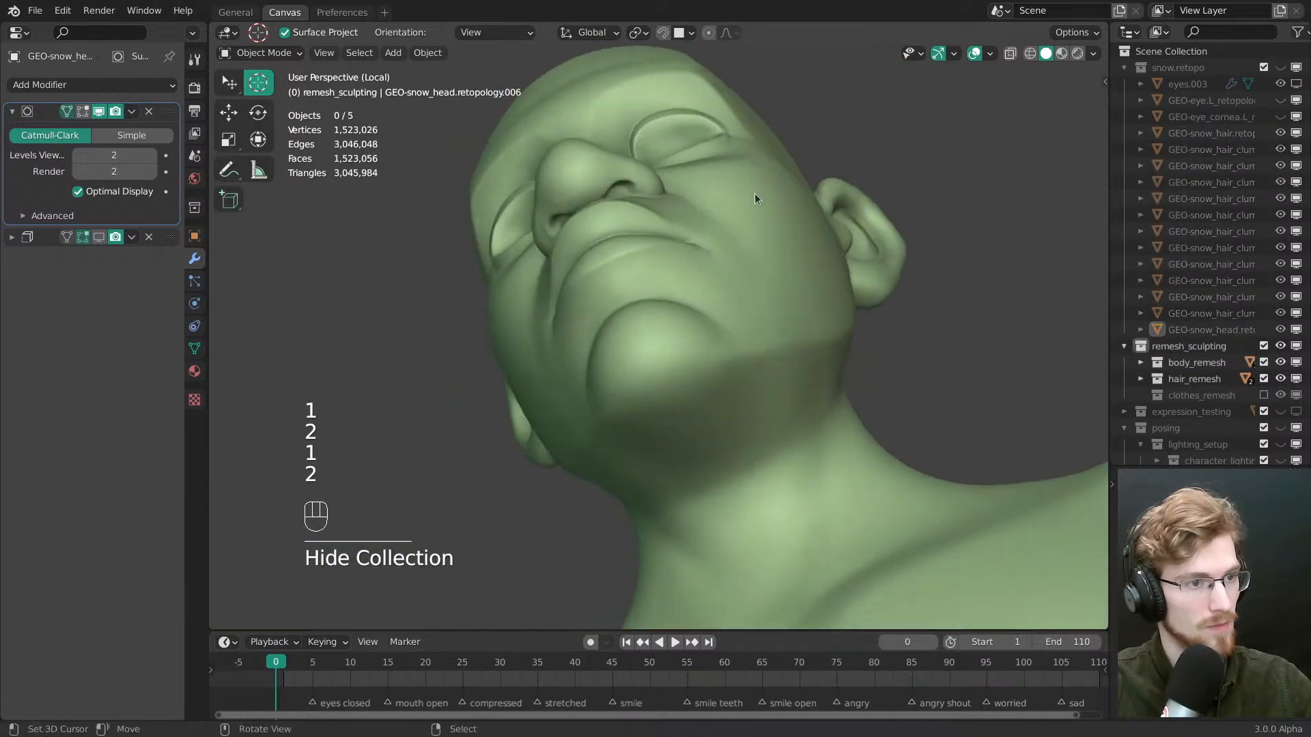
key(1)
key(2)
scroll(695, 363, up, 5)
key(1)
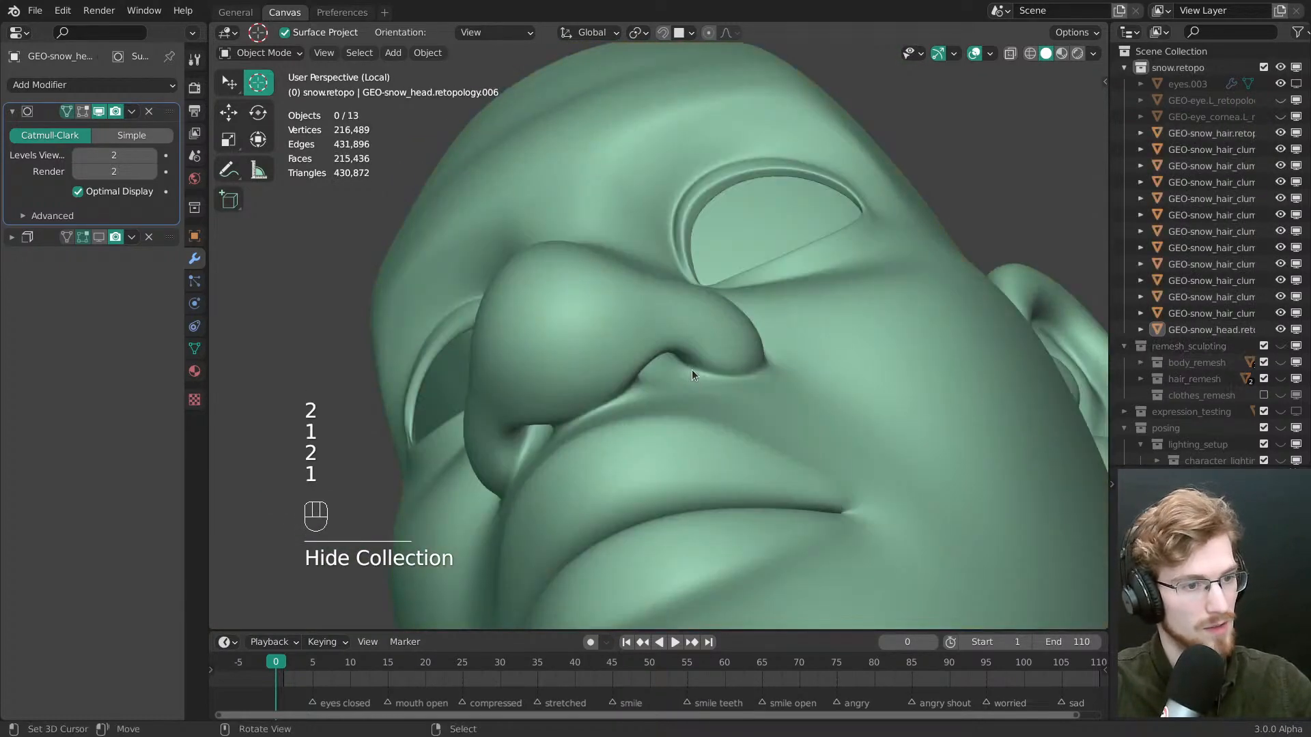
Select the head, enter Sculpt Mode, hide the subdivision, show the wireframe, and choose the Grab brush
click(646, 330)
key(Tab)
scroll(686, 331, up, 4)
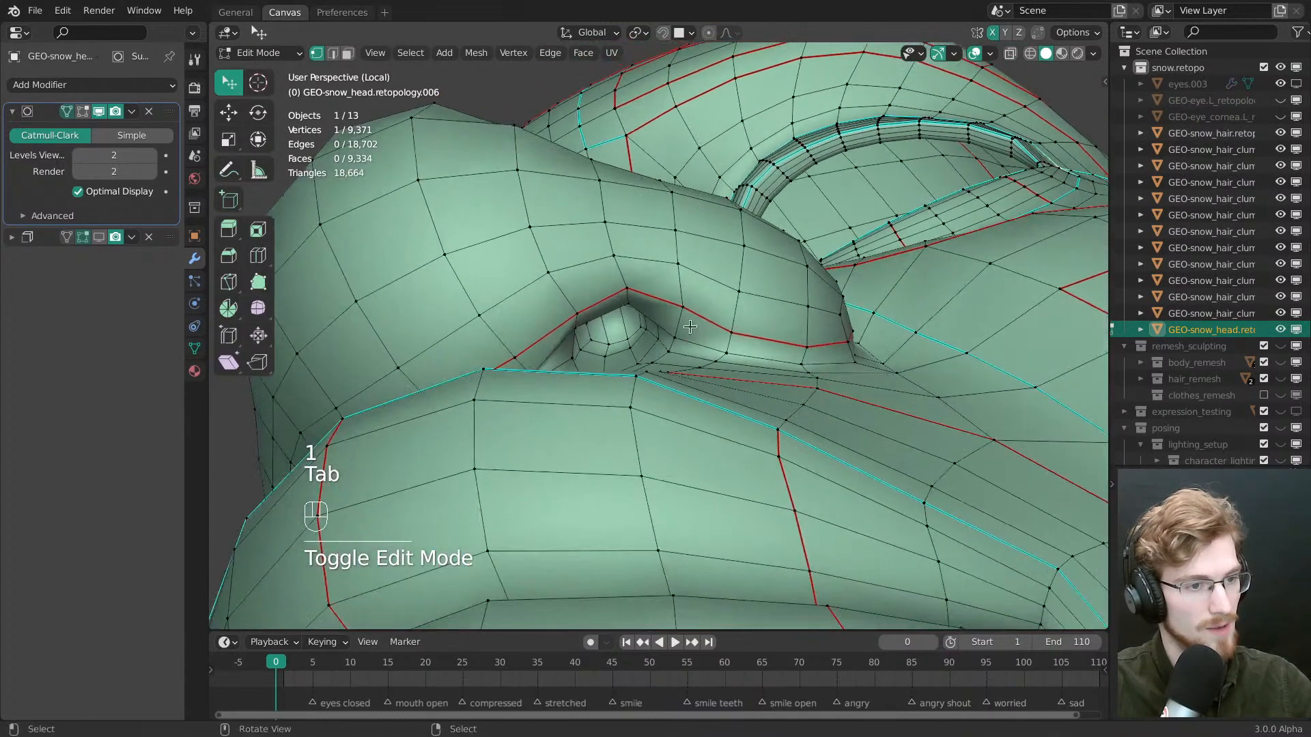
key(Tab)
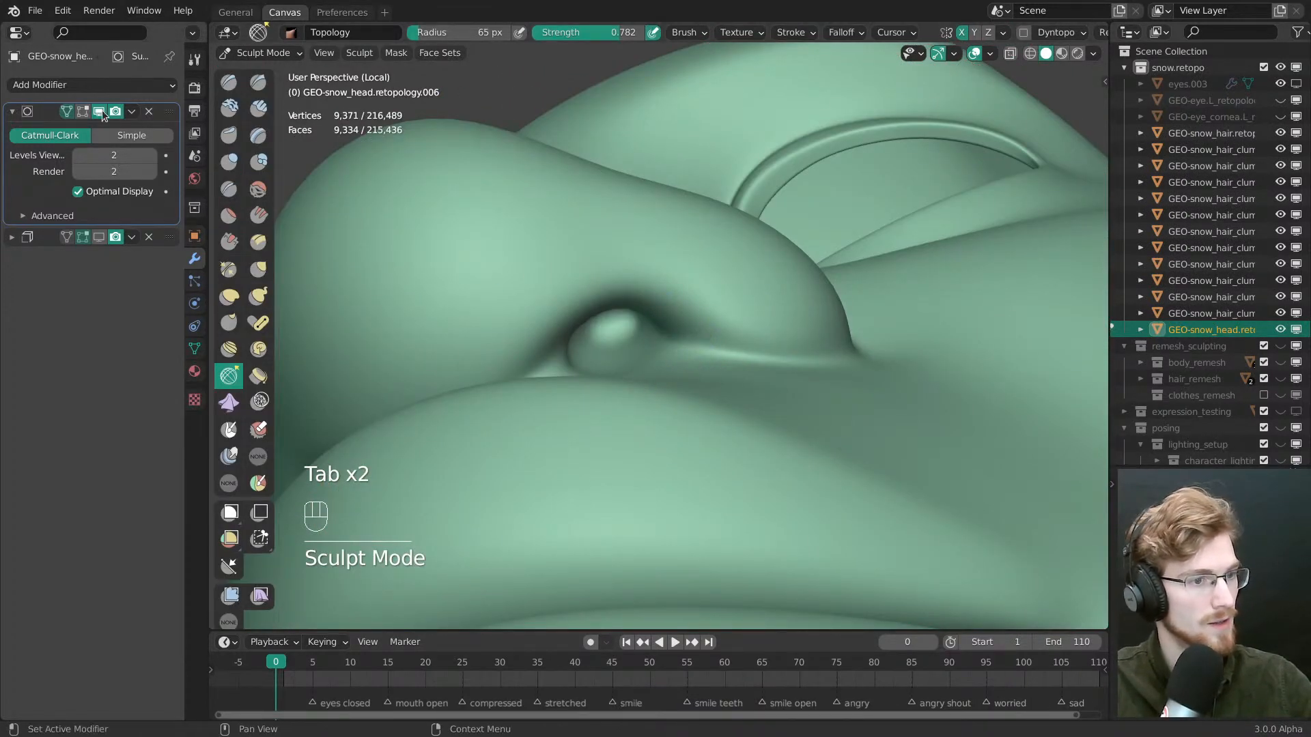
click(99, 111)
key(shift+z)
key(g)
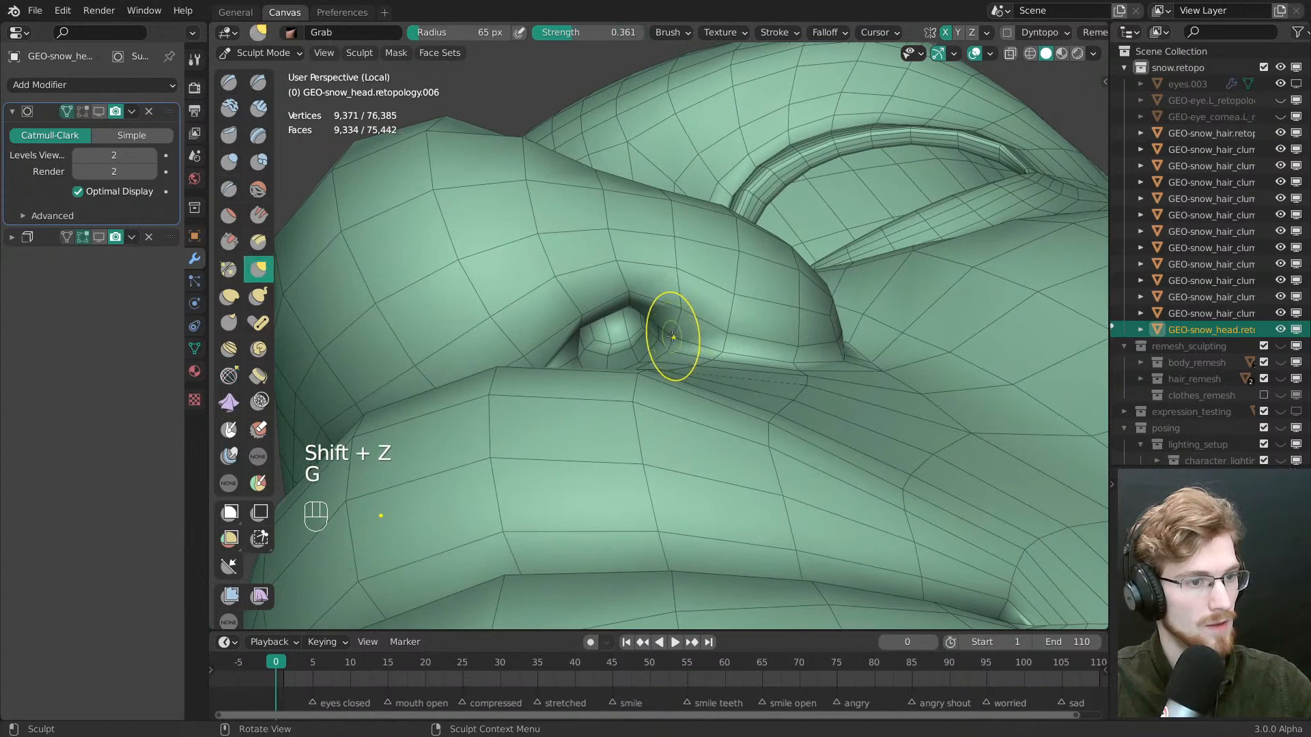
Reshape the nostril rim with the Grab brush, varying its radius between 82 and 131 px
key(f)
click(669, 335)
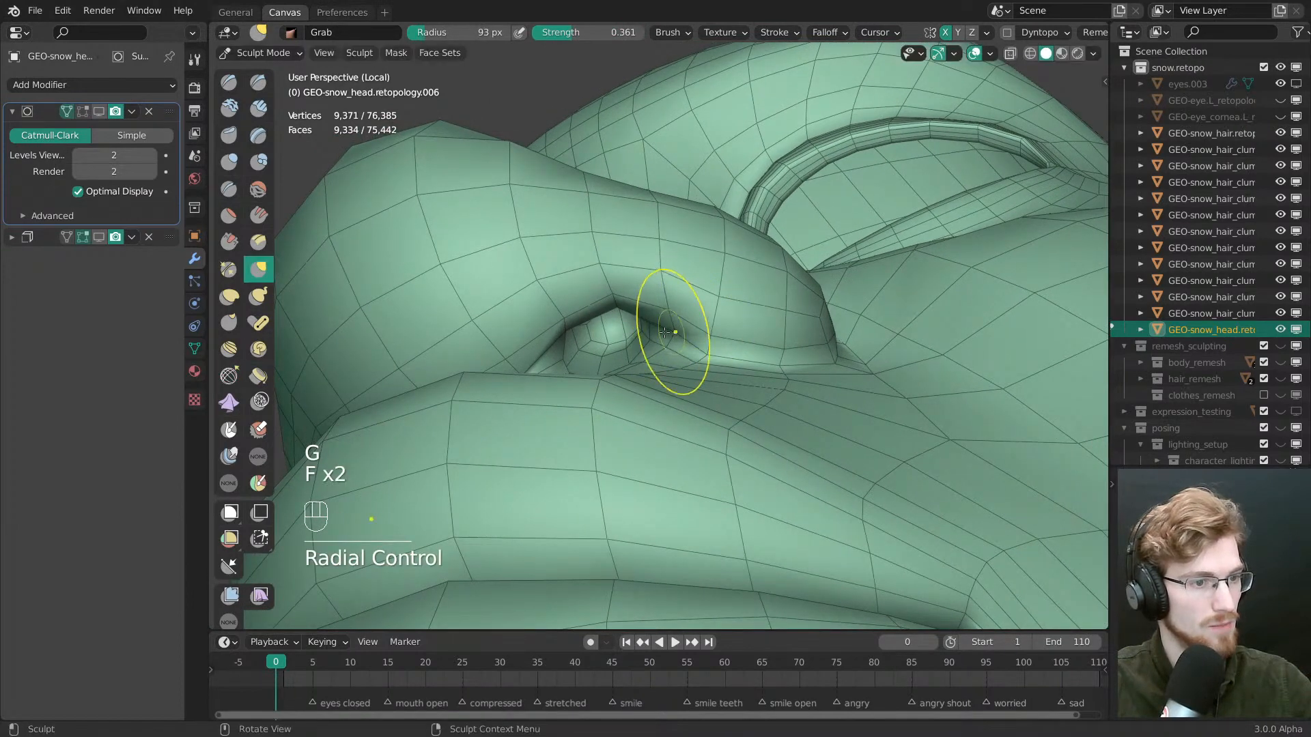
key(f)
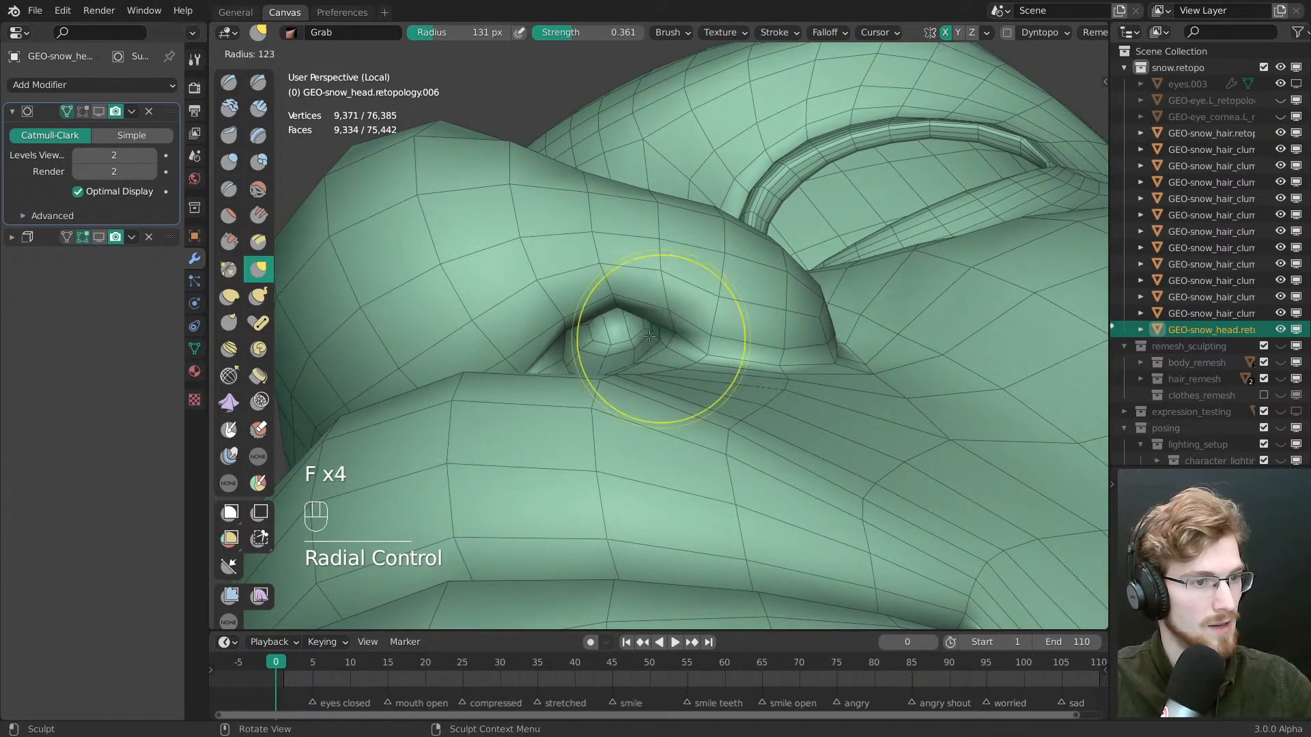
click(673, 333)
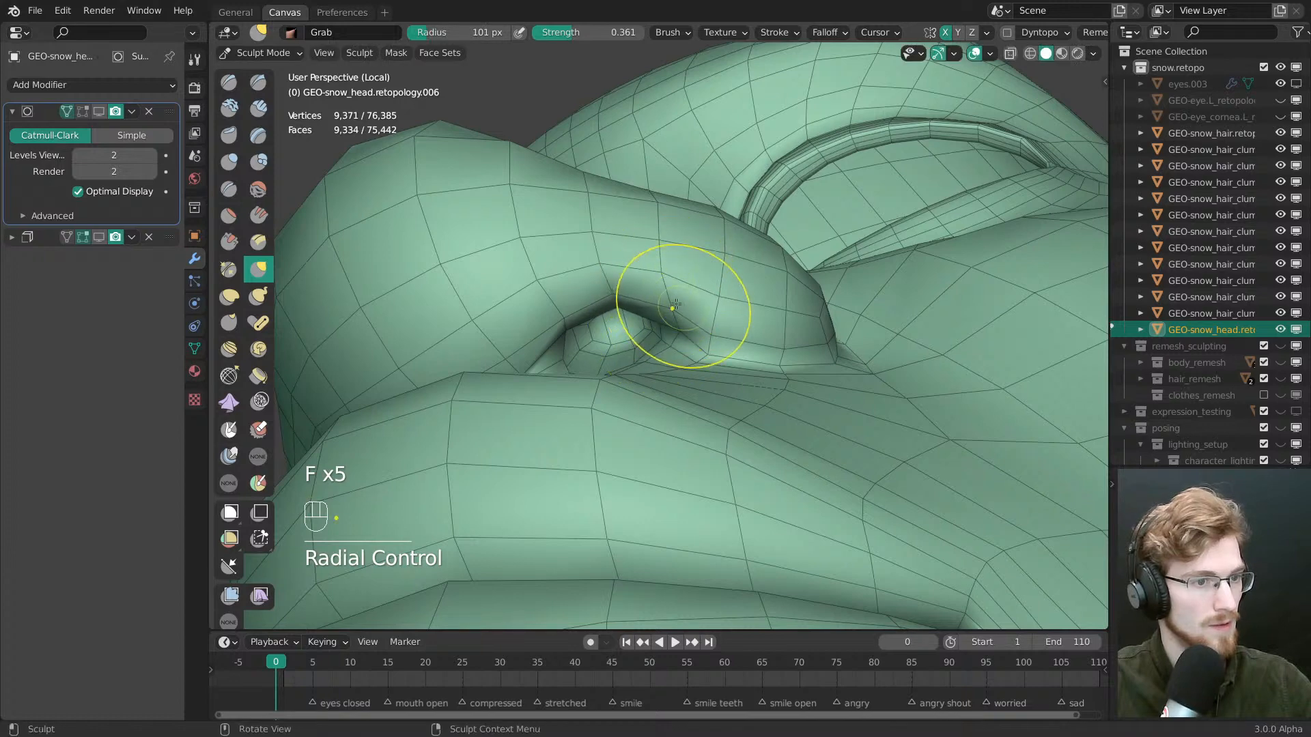
key(f)
click(661, 369)
mouse_move(697, 325)
middle_down()
mouse_move(661, 369)
mouse_move(690, 336)
middle_up()
In Object Mode, clear the selection, restore the head's subdivision display, and hide the wireframe
key(Tab)
click(555, 343)
key(alt+a)
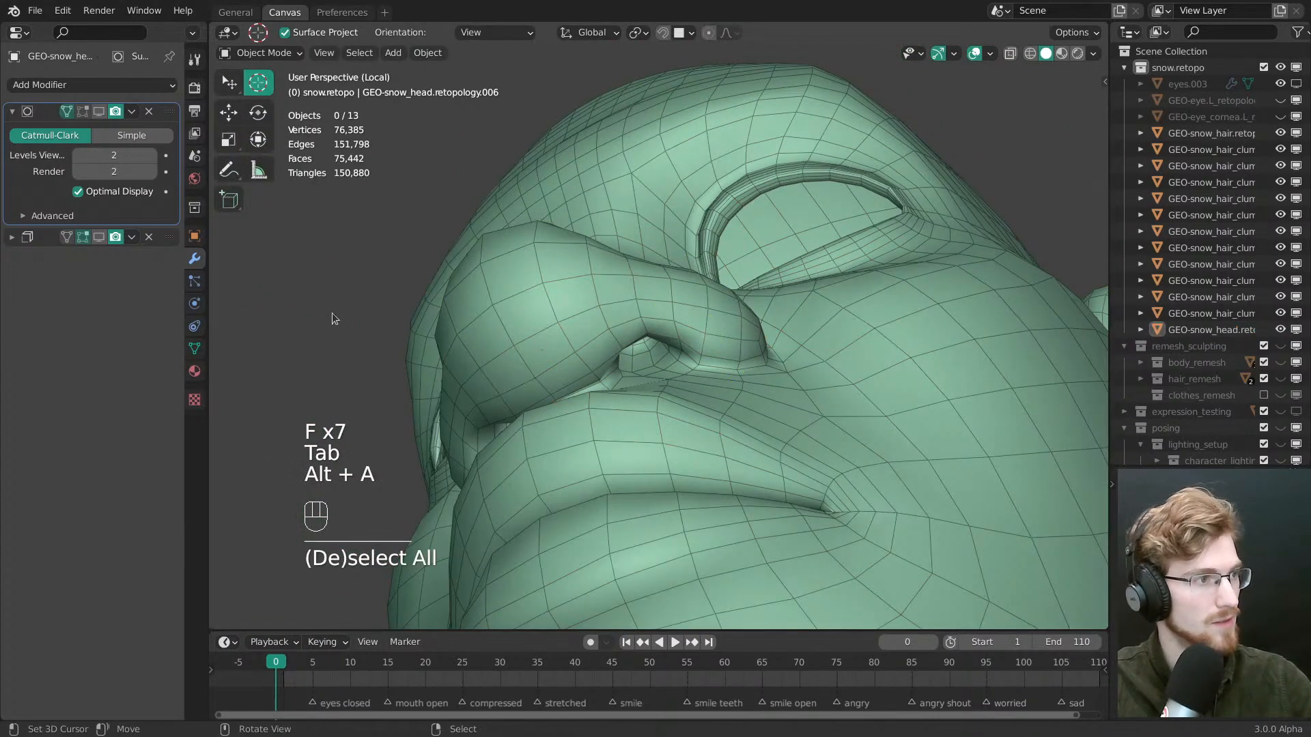
click(99, 112)
key(shift+z)
shift+middle_drag(575, 344, 685, 394)
Compare the reshaped nostril with the original sculpt by alternating between the two collections
key(1)
key(2)
key(1)
key(2)
key(1)
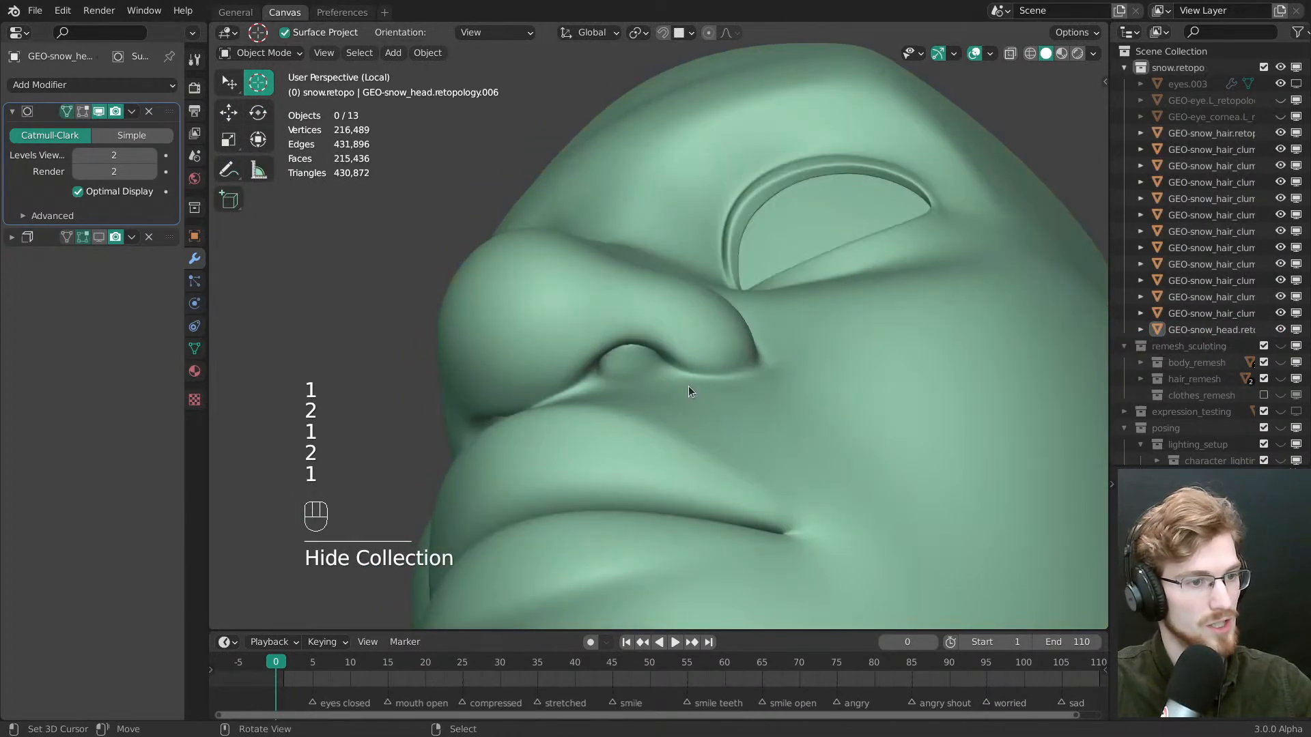
key(2)
key(1)
Reshape the nostril rim of the head in Sculpt Mode with the wireframe shown, using the Grab brush at 68 to 75 px radius
click(674, 340)
key(Tab)
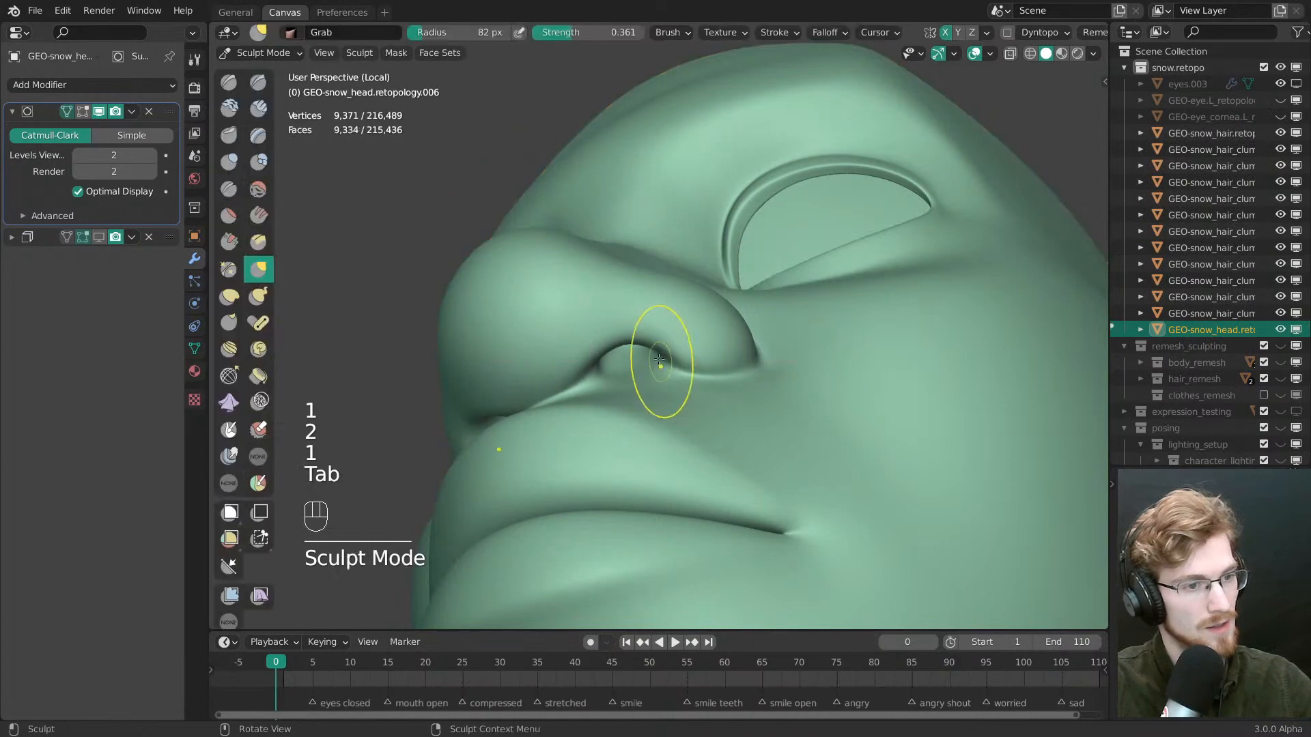
key(shift+z)
key(f)
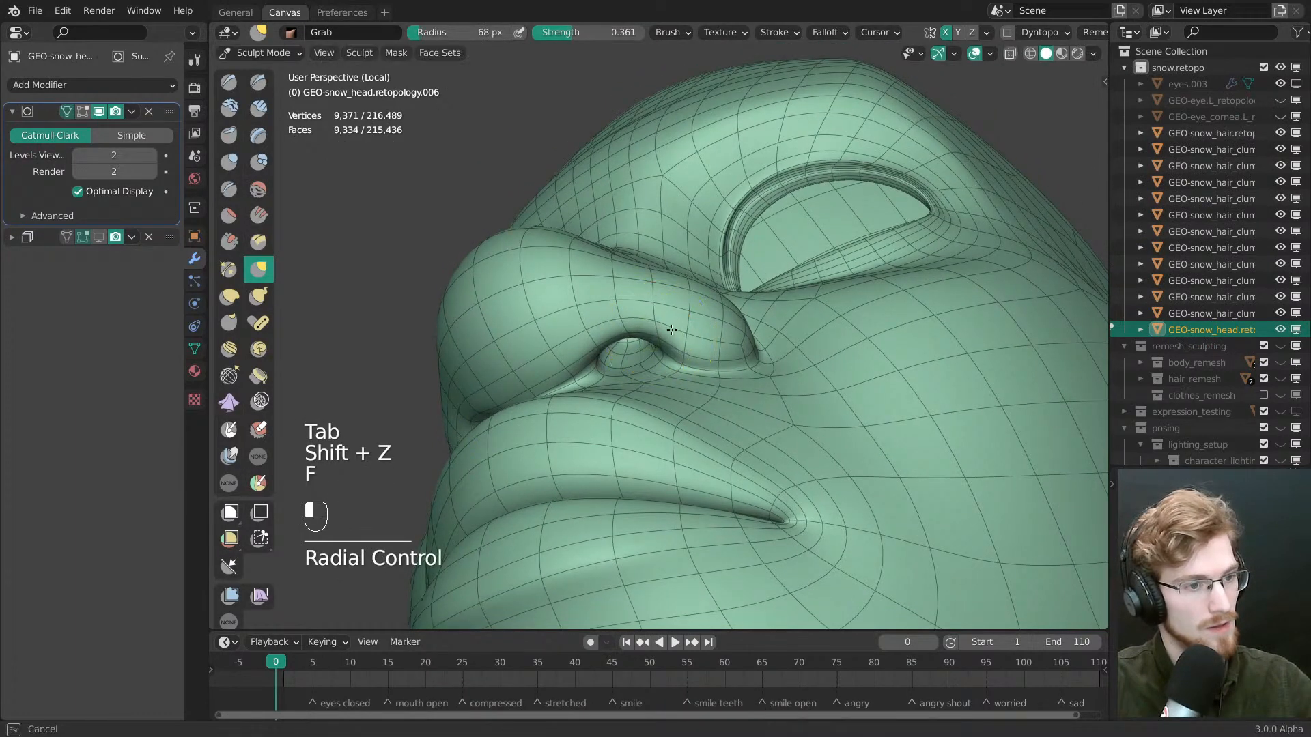
key(f)
click(652, 337)
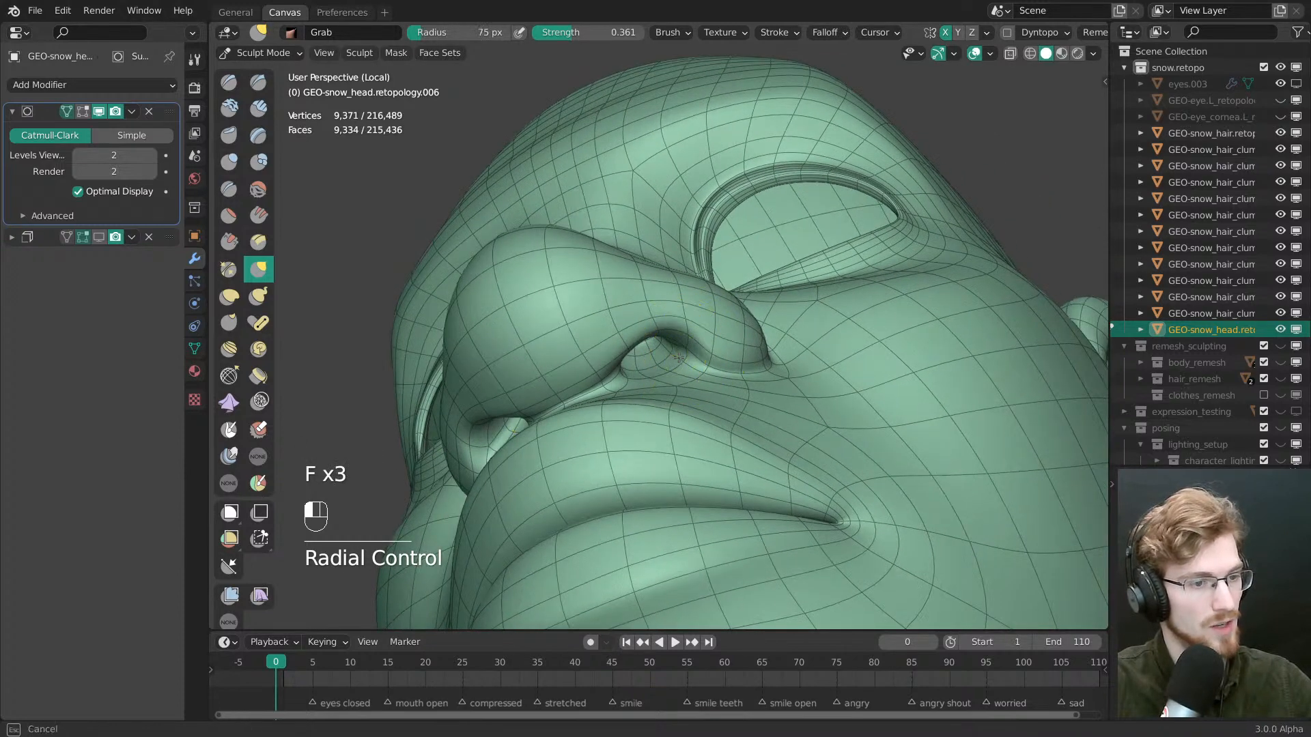
scroll(717, 362, up, 5)
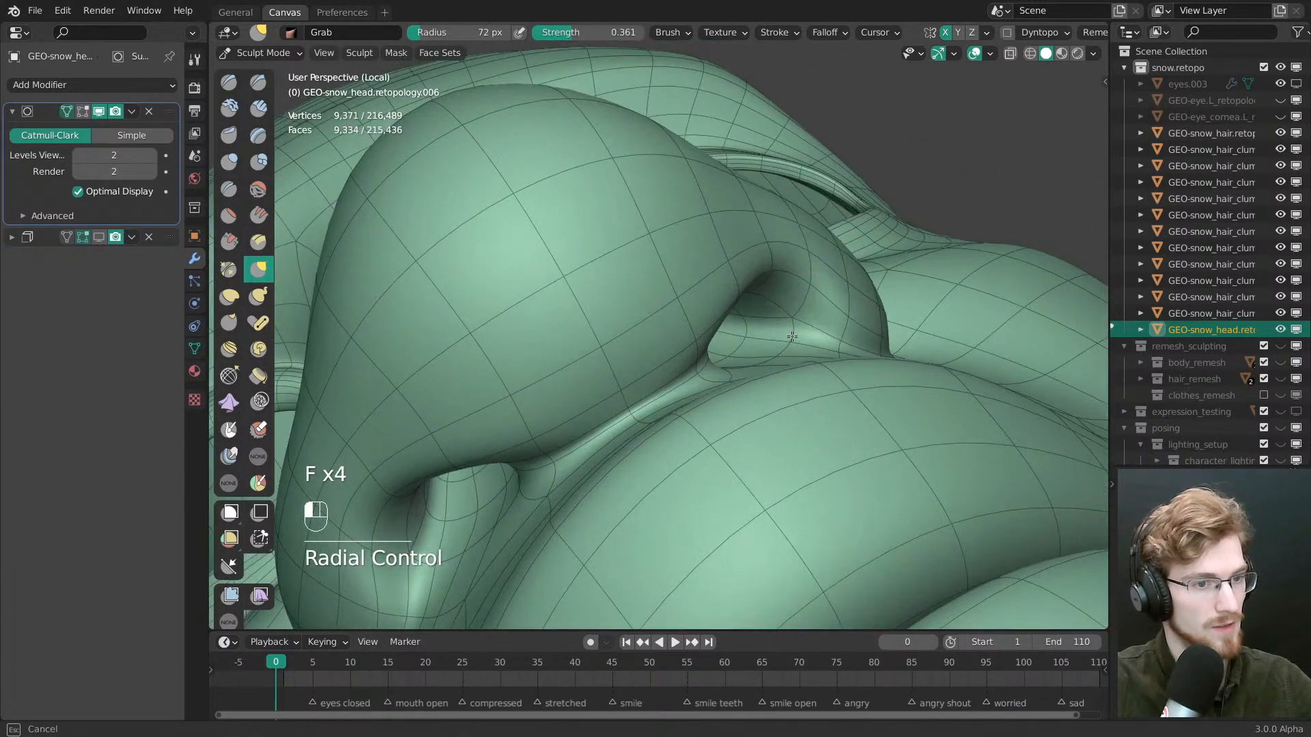
drag(790, 334, 798, 344)
Return to Object Mode, clear the selection, and hide the wireframe
middle_drag(799, 344, 682, 374)
key(Tab)
click(589, 384)
key(alt+a)
key(shift+z)
ctrl+middle_drag(653, 418, 661, 447)
middle_drag(661, 447, 707, 344)
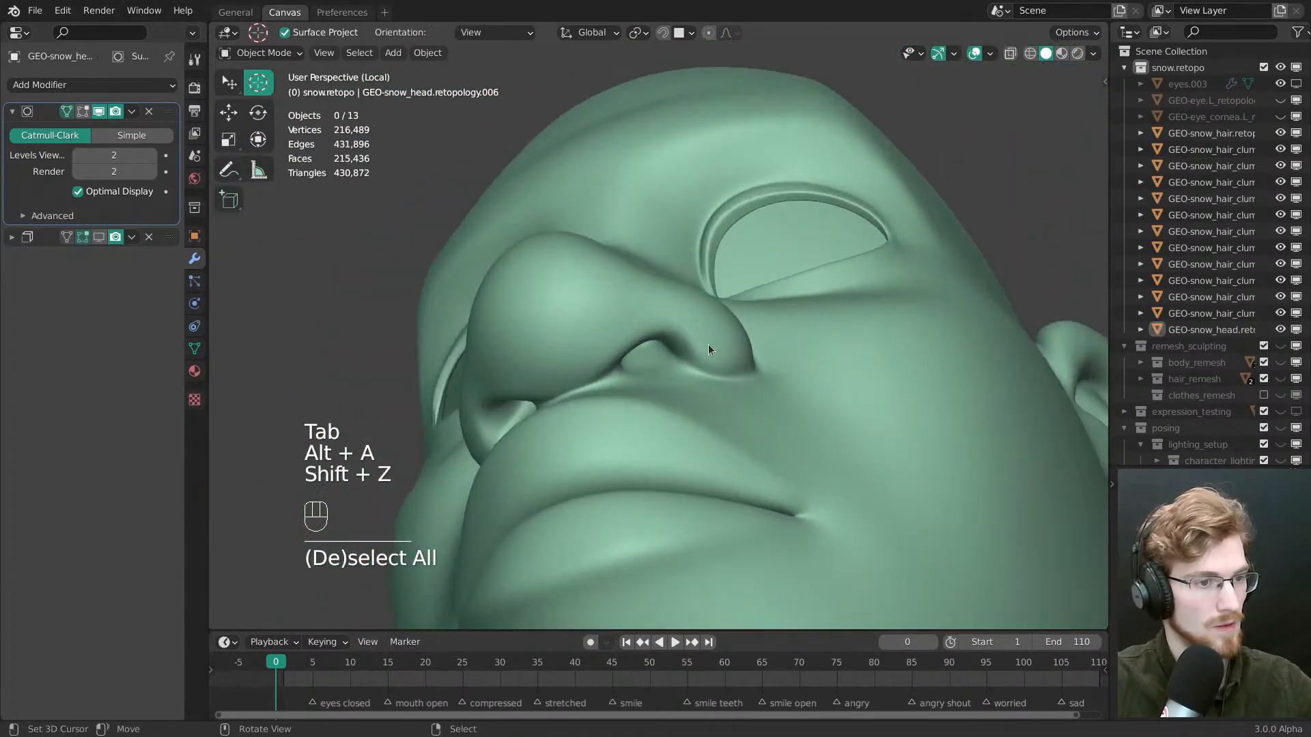
Compare the nose and nostrils with the original sculpt from below and from the front by alternating between the two collections
key(2)
key(1)
key(2)
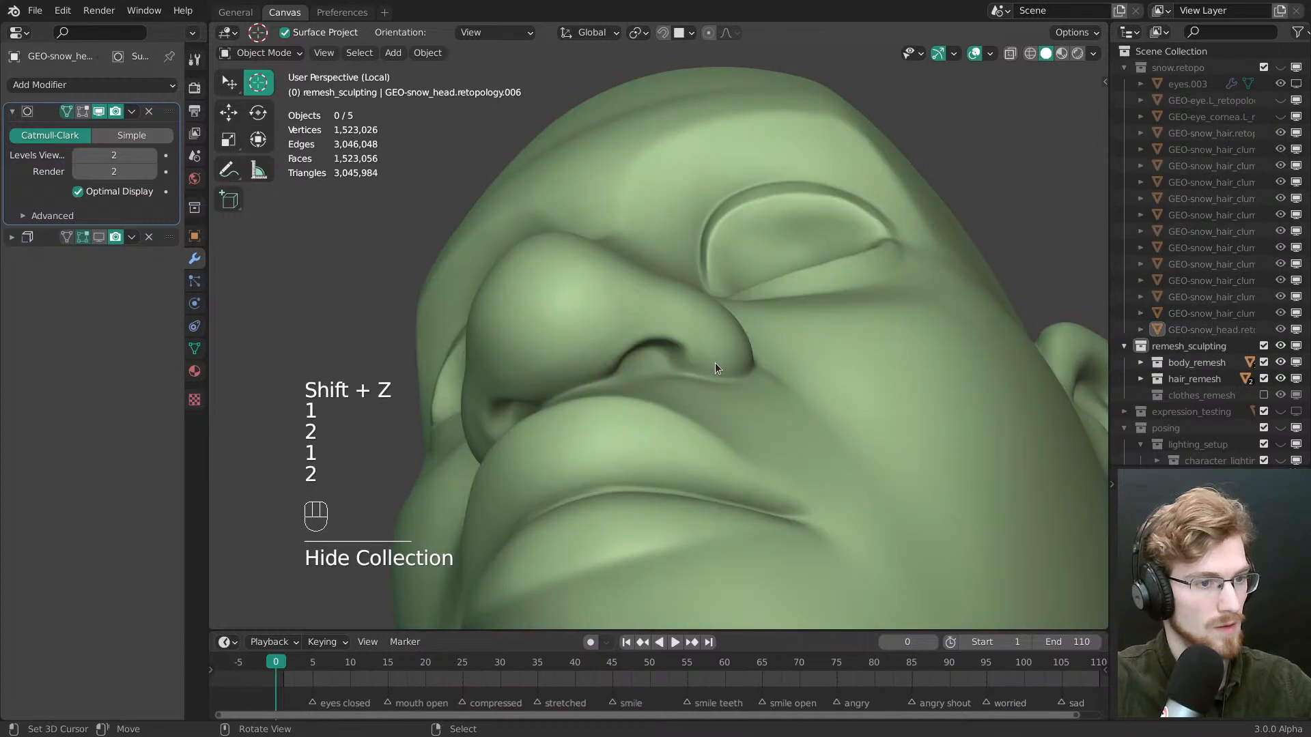
key(1)
key(2)
middle_drag(711, 368, 676, 308)
mouse_move(675, 307)
ctrl+middle_down()
mouse_move(658, 267)
mouse_move(718, 300)
mouse_move(715, 359)
mouse_move(699, 376)
mouse_move(717, 459)
mouse_move(693, 386)
mouse_move(686, 417)
ctrl+middle_up()
key(1)
key(2)
key(1)
key(2)
key(1)
Set the Grab brush radius to 110 px on the head in Sculpt Mode with the wireframe shown, and return to Object Mode with nothing selected
right_click(690, 387)
key(Tab)
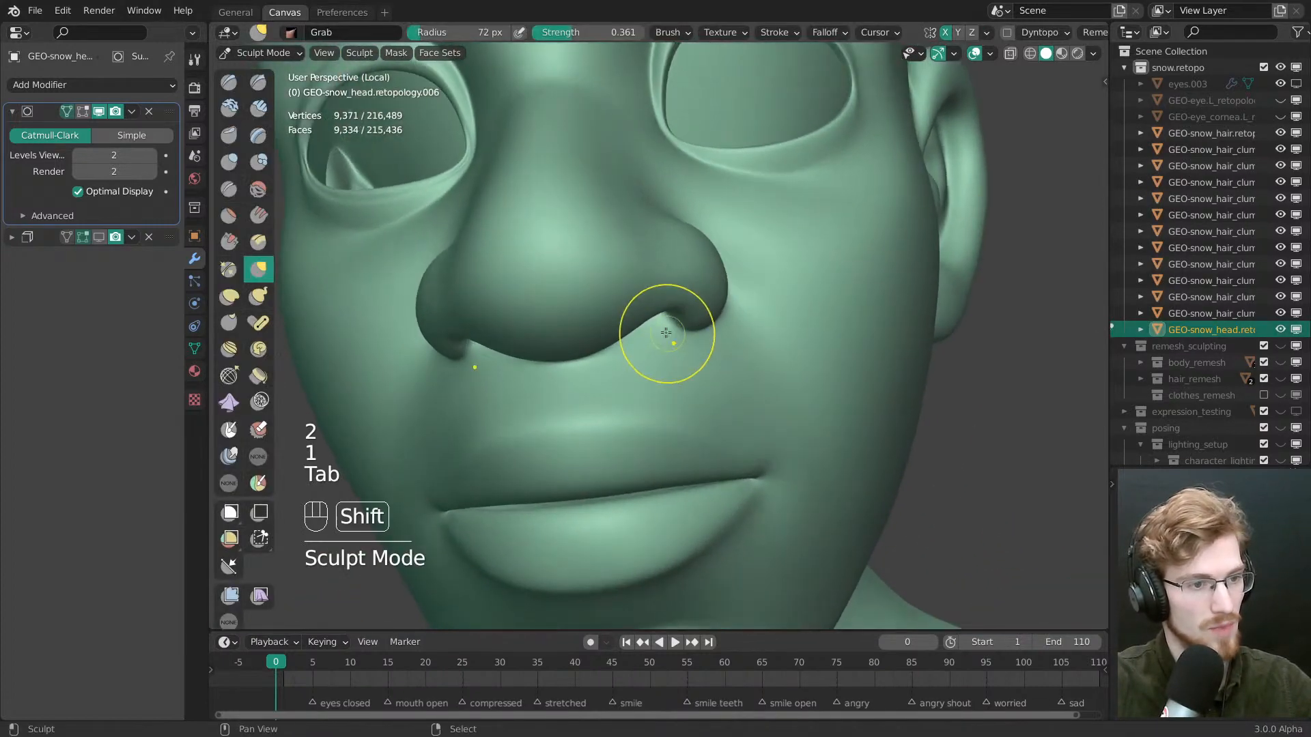
key(shift+z)
key(f)
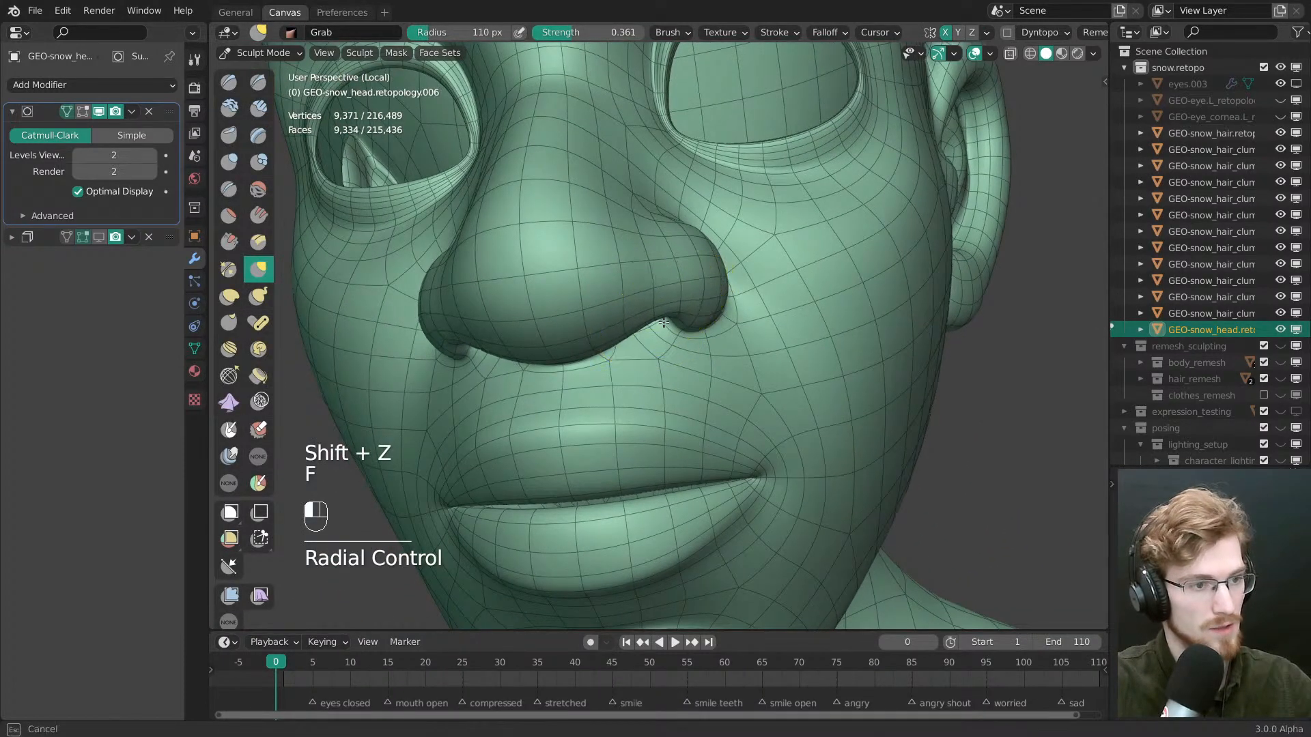
ctrl+middle_drag(670, 340, 676, 383)
key(Tab)
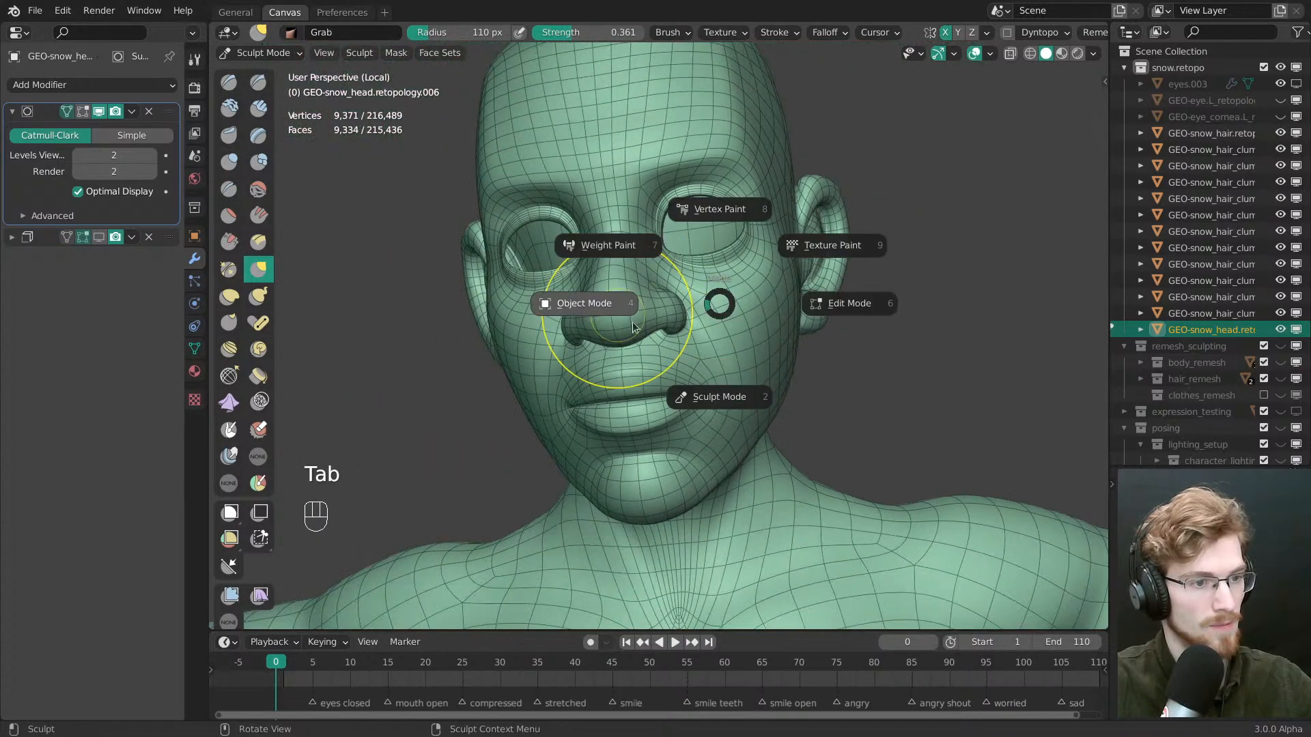
key(alt+a)
Hide the wireframe and compare the whole face with the original sculpt from front and three-quarter views
key(1)
key(2)
key(1)
key(2)
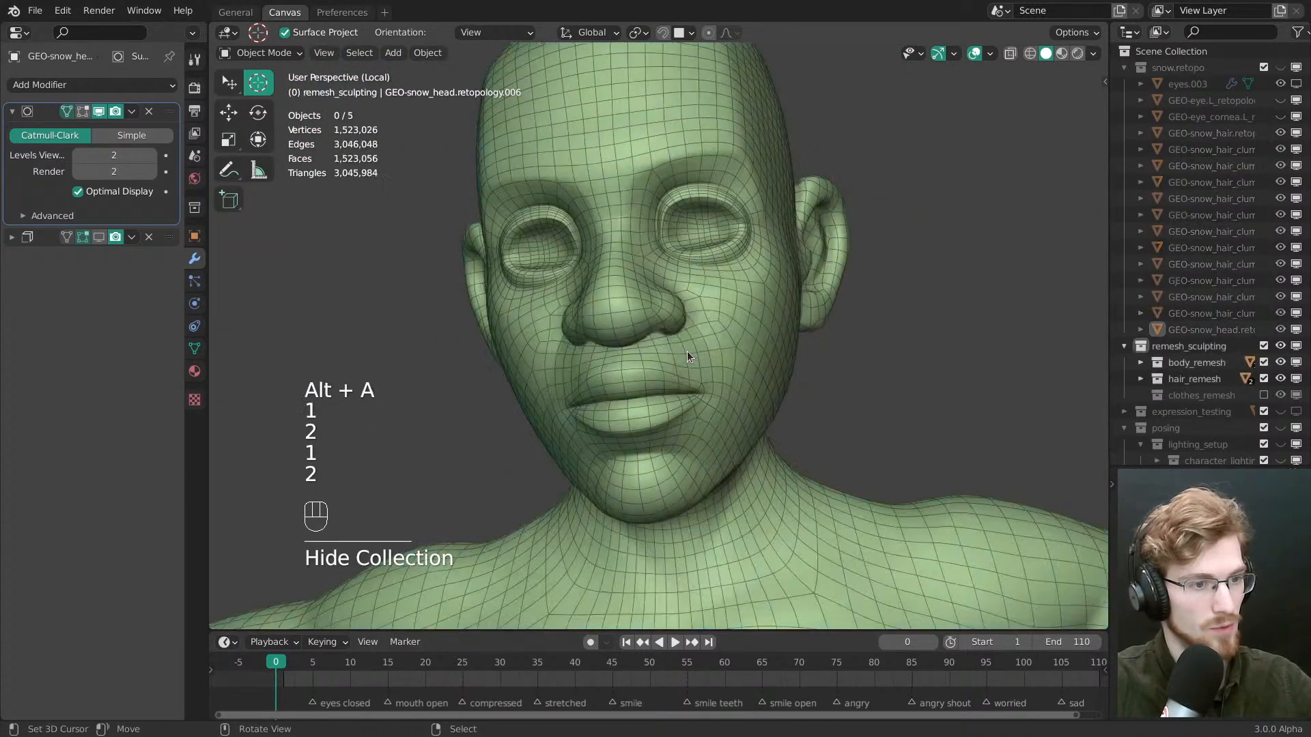
key(shift+z)
key(1)
key(2)
key(1)
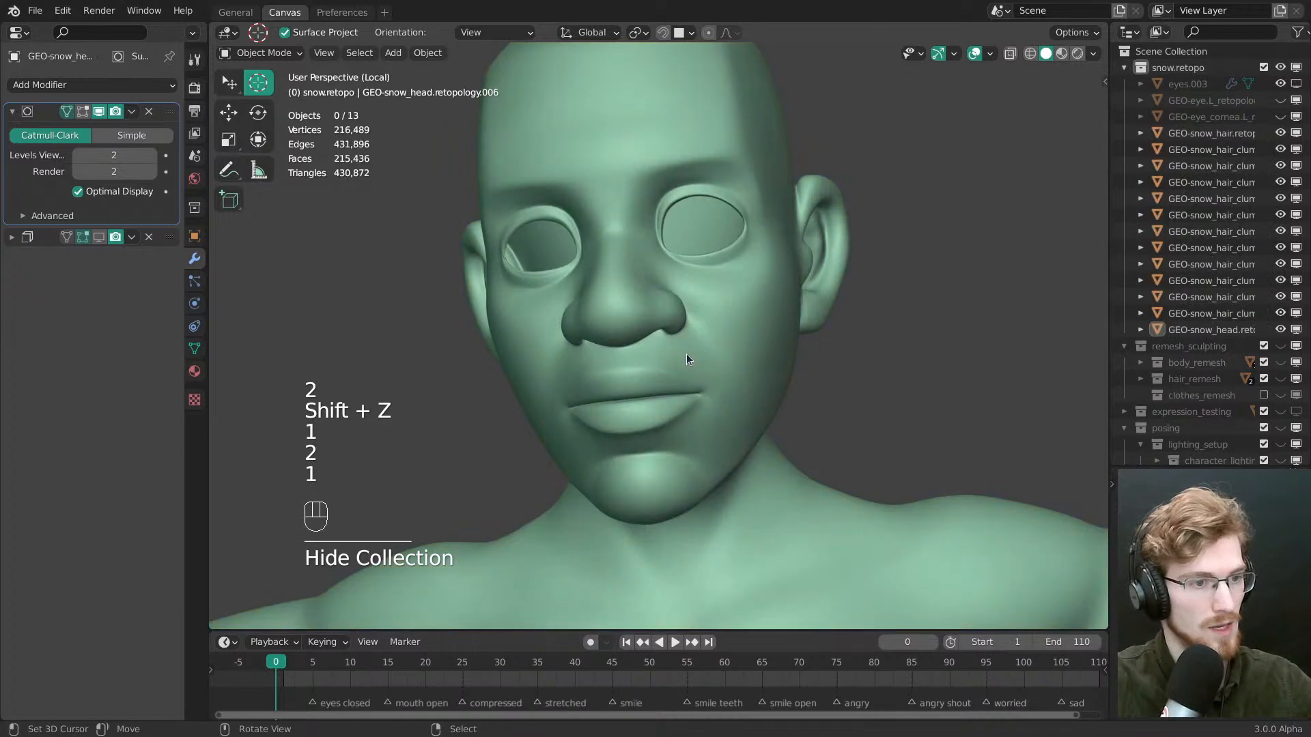
key(2)
ctrl+middle_drag(686, 354, 732, 431)
key(grave)
key(1)
ctrl+middle_drag(761, 502, 812, 369)
key(2)
key(1)
key(2)
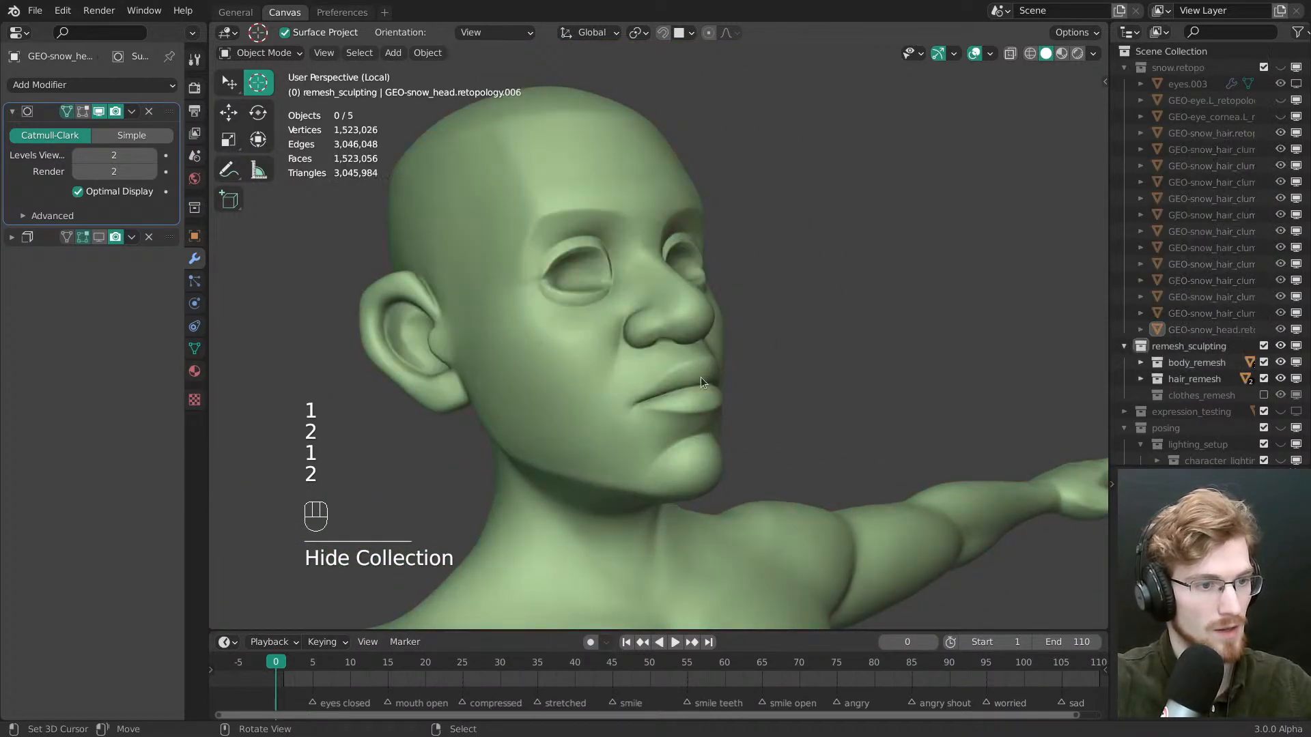
Compare the jaw, chin and neck of the retopology with the original sculpt from a low angle
middle_drag(700, 377, 668, 318)
key(1)
key(2)
key(1)
key(1)
key(2)
key(1)
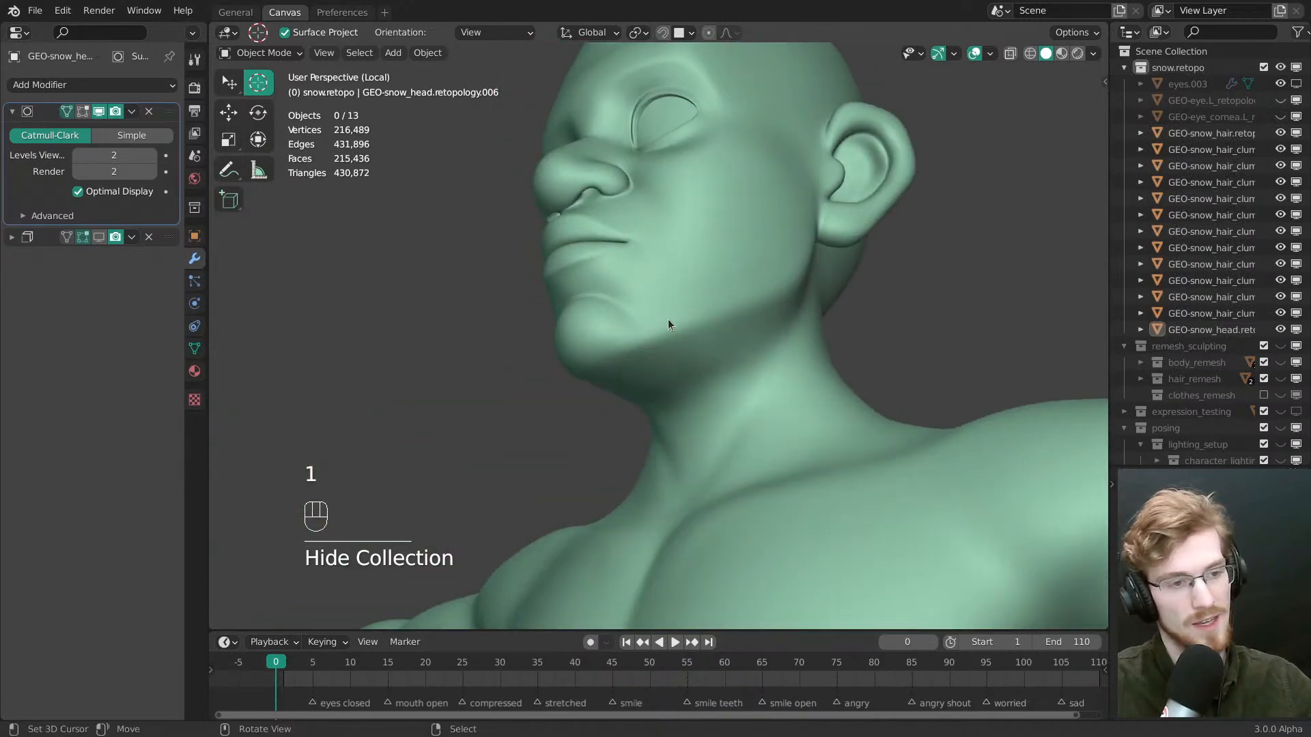
key(2)
key(1)
middle_drag(708, 380, 830, 452)
key(1)
key(2)
key(1)
Compare the sides, back of the head and ears with the original sculpt, ending on the retopology collection
scroll(830, 453, down, 4)
middle_drag(669, 349, 534, 374)
key(1)
middle_drag(717, 383, 844, 345)
key(2)
middle_drag(683, 342, 589, 358)
key(1)
key(2)
ctrl+middle_drag(739, 264, 583, 349)
key(1)
key(2)
key(1)
key(2)
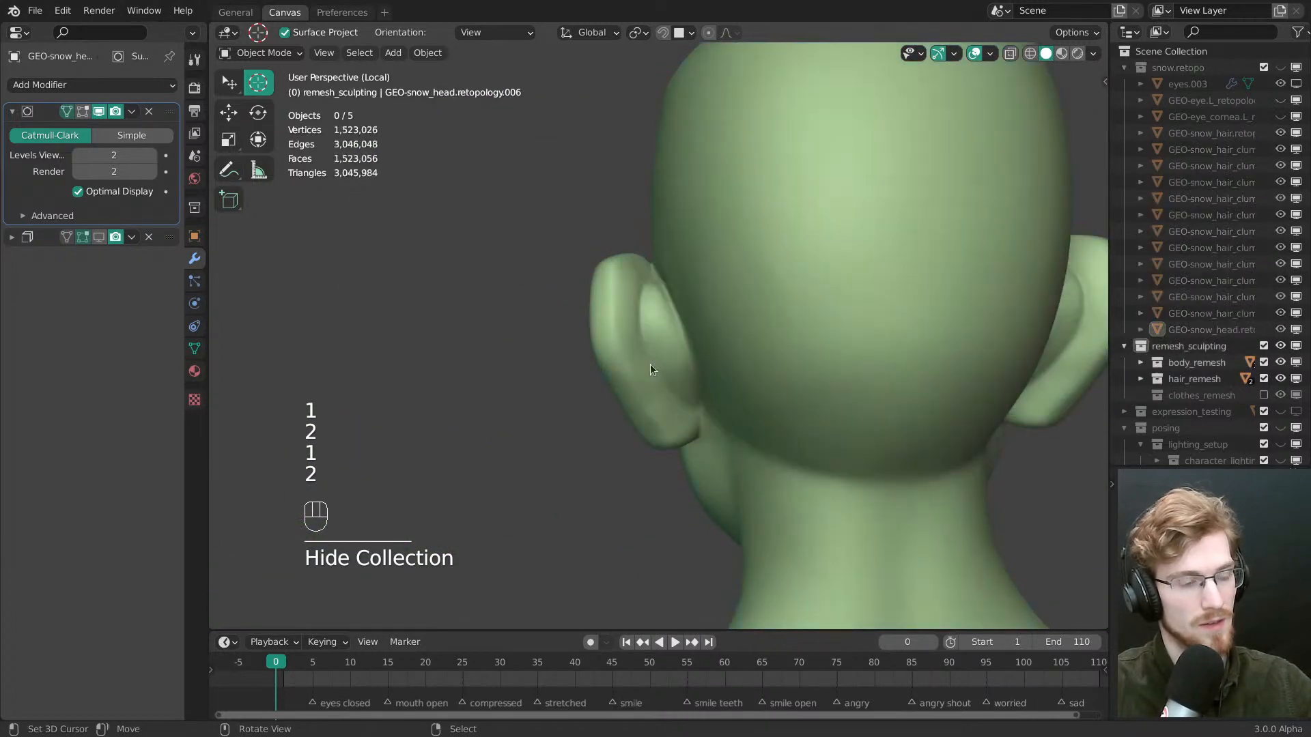
key(1)
Move individual vertices behind the ear of the head mesh in Edit Mode to even out the topology
click(647, 340)
key(Tab)
ctrl+middle_drag(647, 344, 686, 347)
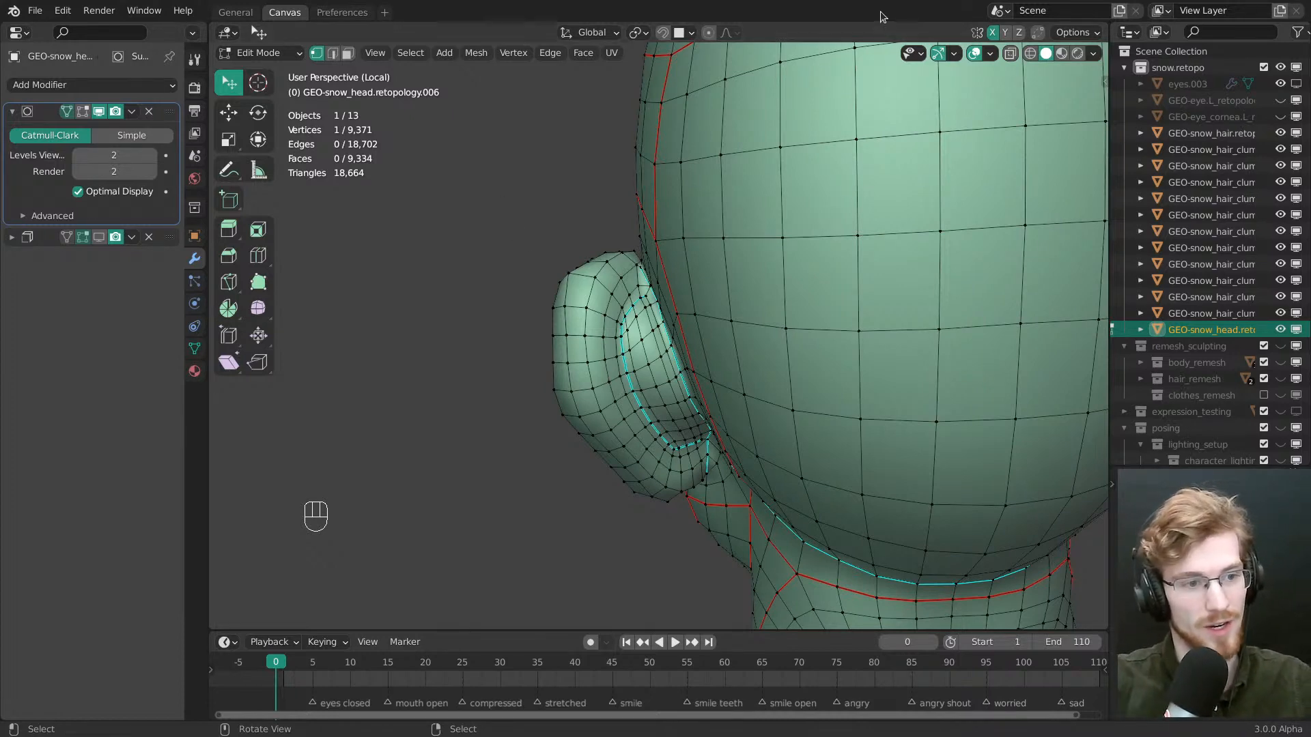
scroll(662, 260, up, 3)
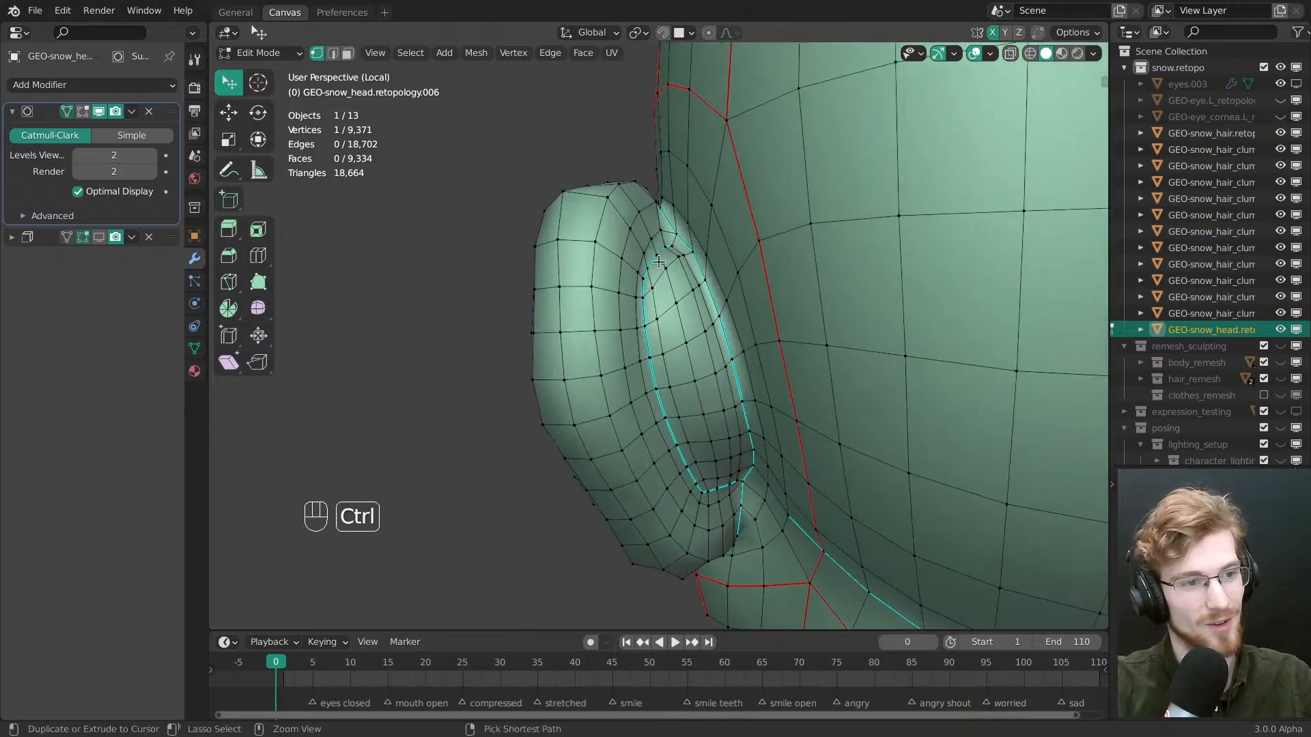
scroll(658, 262, up, 1)
alt+middle_click(658, 262)
scroll(659, 262, down, 2)
middle_drag(659, 262, 635, 358)
scroll(660, 314, up, 5)
shift+middle_drag(635, 358, 650, 234)
key(w)
drag(705, 242, 695, 241)
middle_drag(695, 241, 698, 232)
drag(695, 244, 690, 248)
middle_drag(690, 248, 704, 291)
drag(714, 318, 719, 314)
Examine the edge flow around the earlobe, behind the ear and down the neck
middle_drag(735, 320, 652, 305)
shift+middle_drag(672, 424, 672, 320)
ctrl+middle_drag(672, 321, 680, 279)
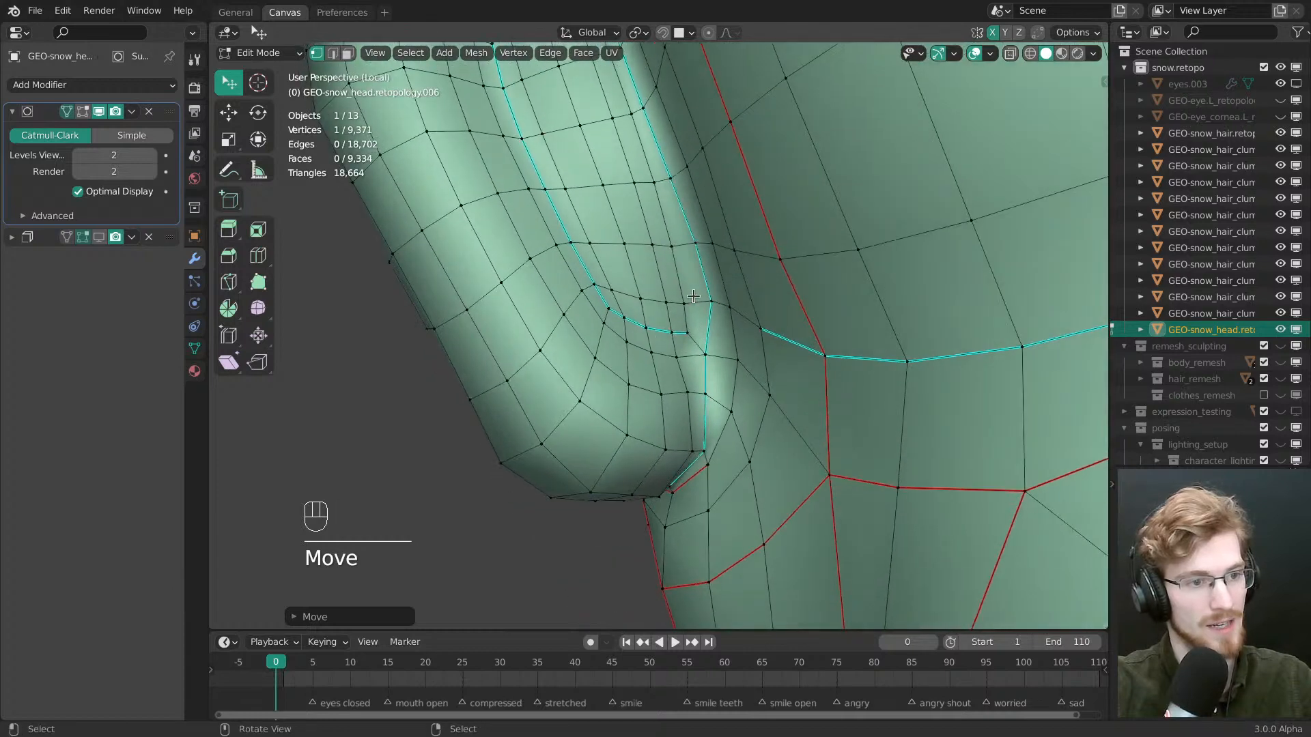
middle_drag(688, 330, 706, 437)
middle_drag(706, 437, 704, 390)
middle_drag(703, 437, 858, 346)
ctrl+middle_drag(673, 324, 819, 447)
middle_drag(819, 437, 768, 421)
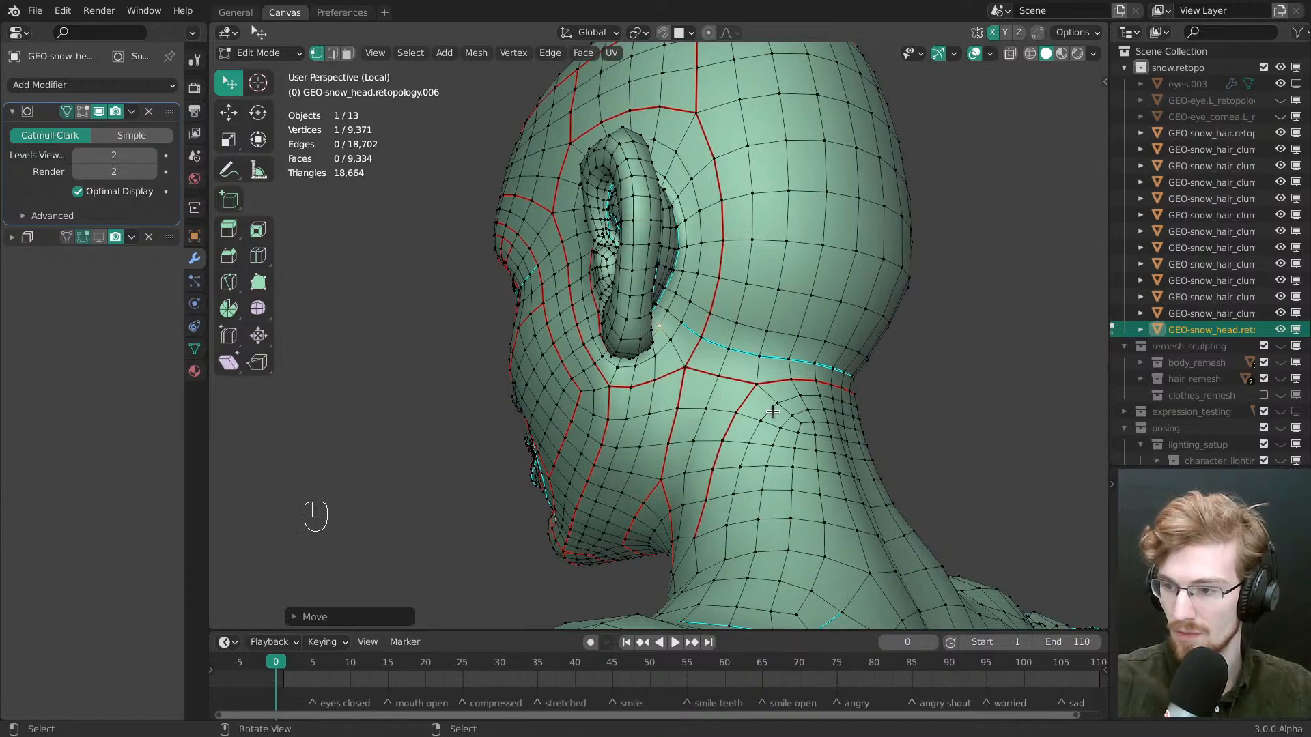
middle_drag(639, 337, 751, 437)
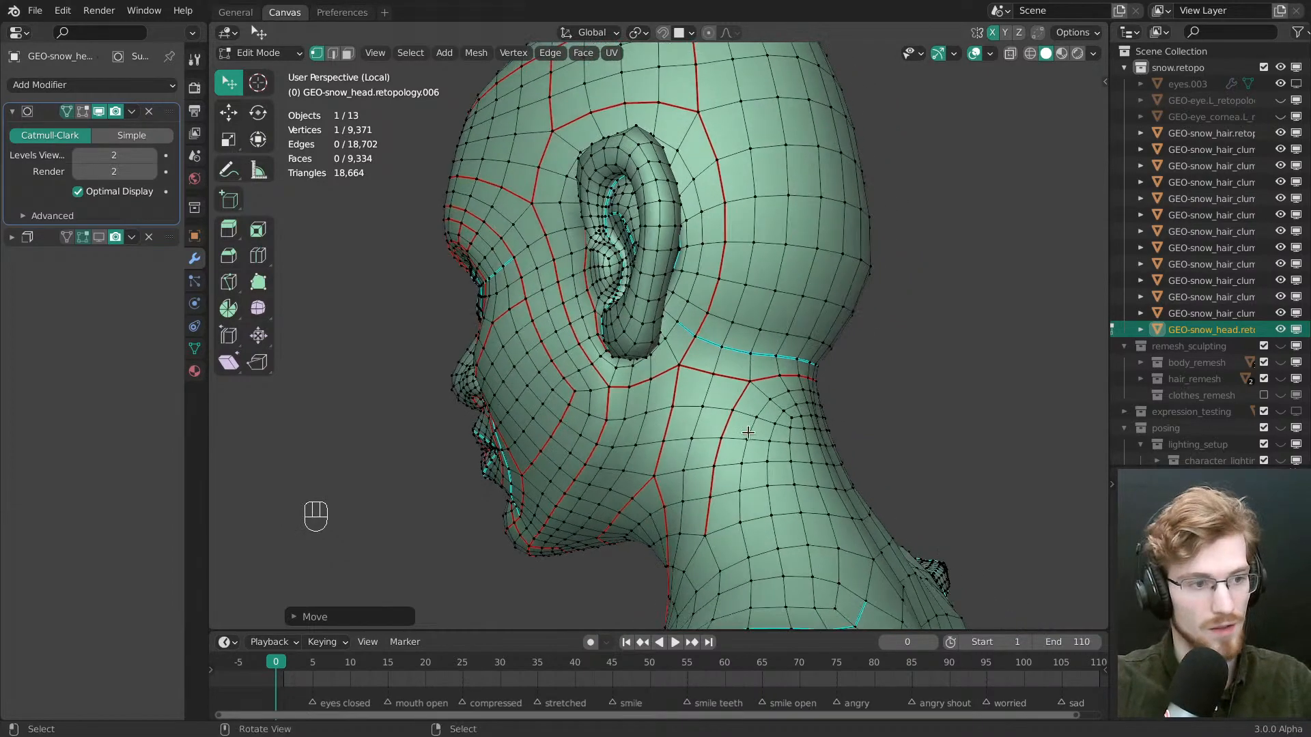
key(grave)
ctrl+middle_drag(566, 280, 690, 295)
Return to Object Mode, clear the selection, and leave local view
key(Tab)
click(618, 305)
key(alt+a)
key(slash)
Hide the head to check the hair beneath it, unhide all objects, and clear the selection
click(694, 305)
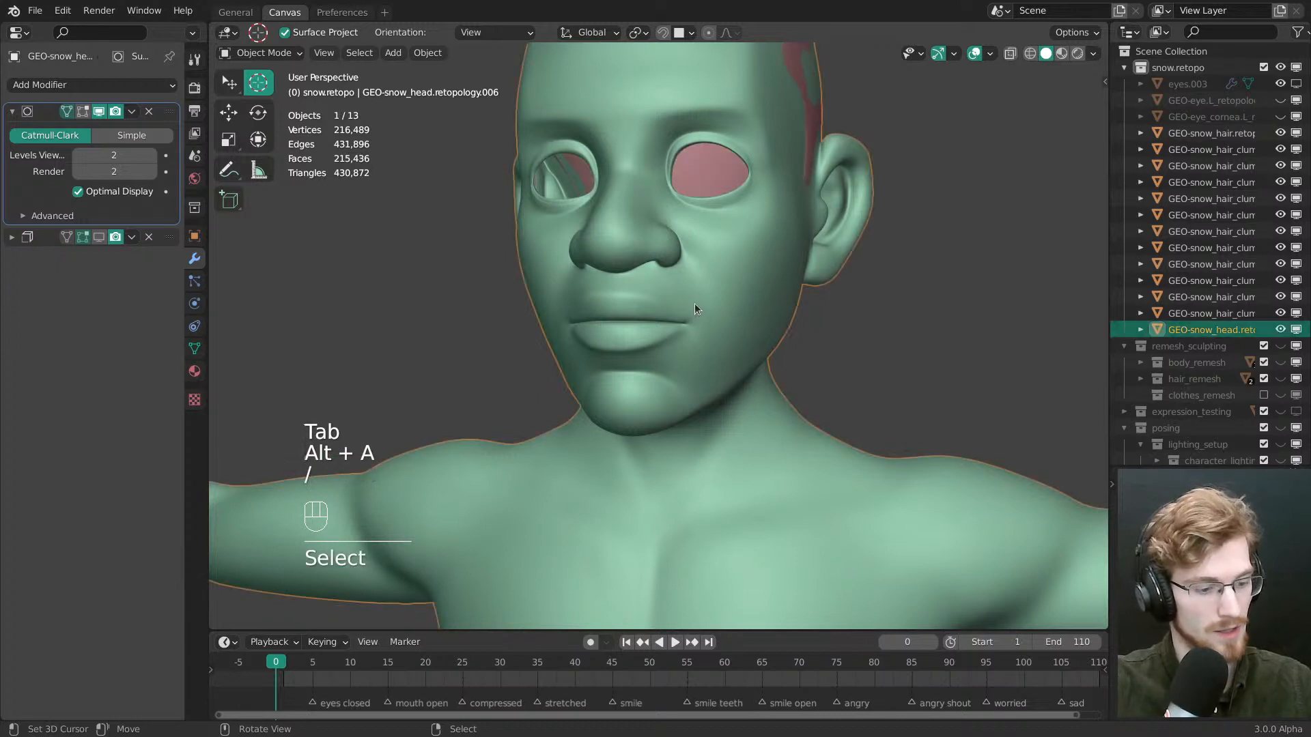
key(h)
scroll(695, 328, down, 3)
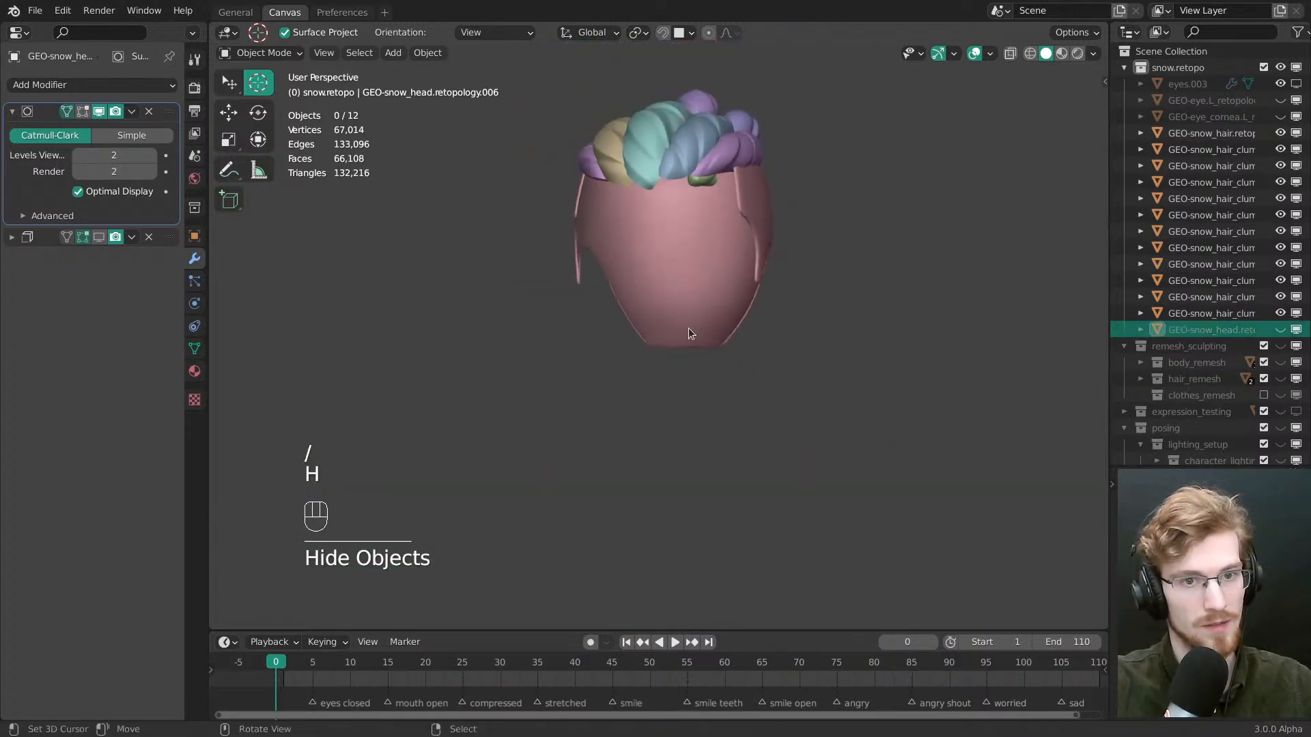
key(alt+h)
key(alt+a)
click(697, 346)
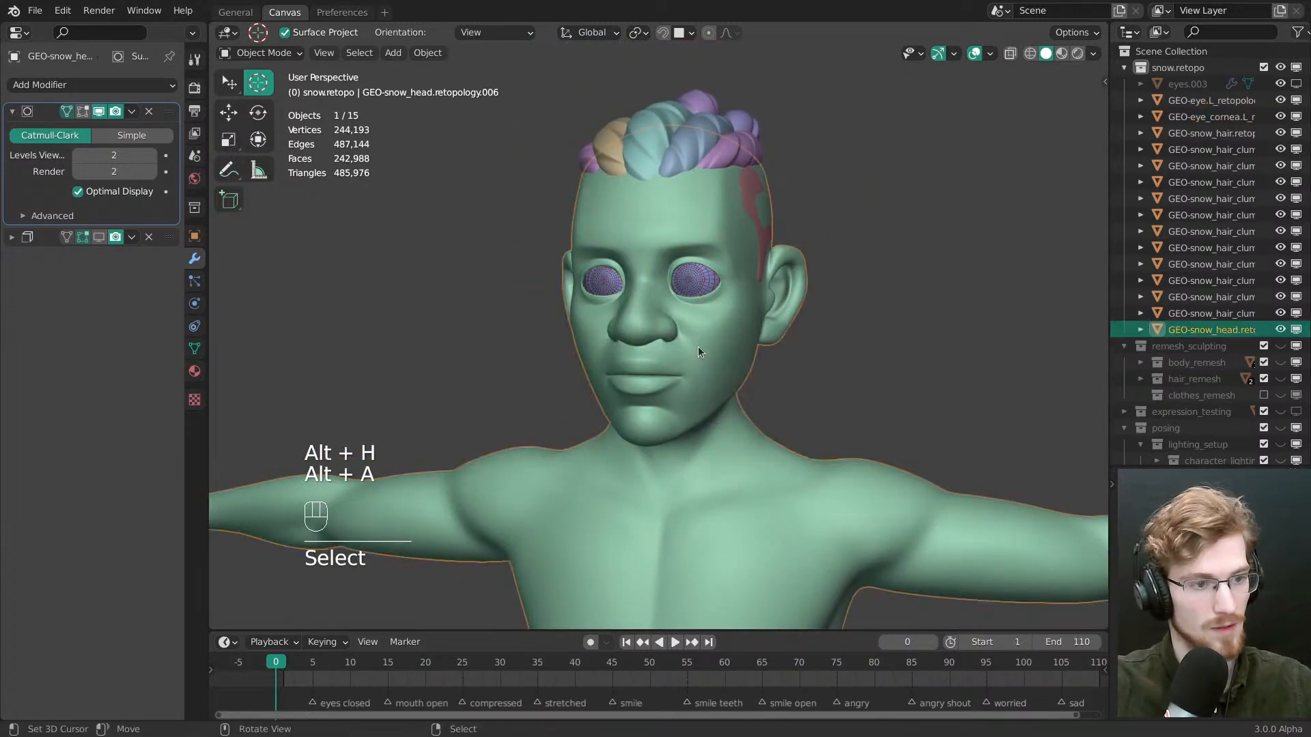
key(h)
key(alt+h)
key(alt+a)
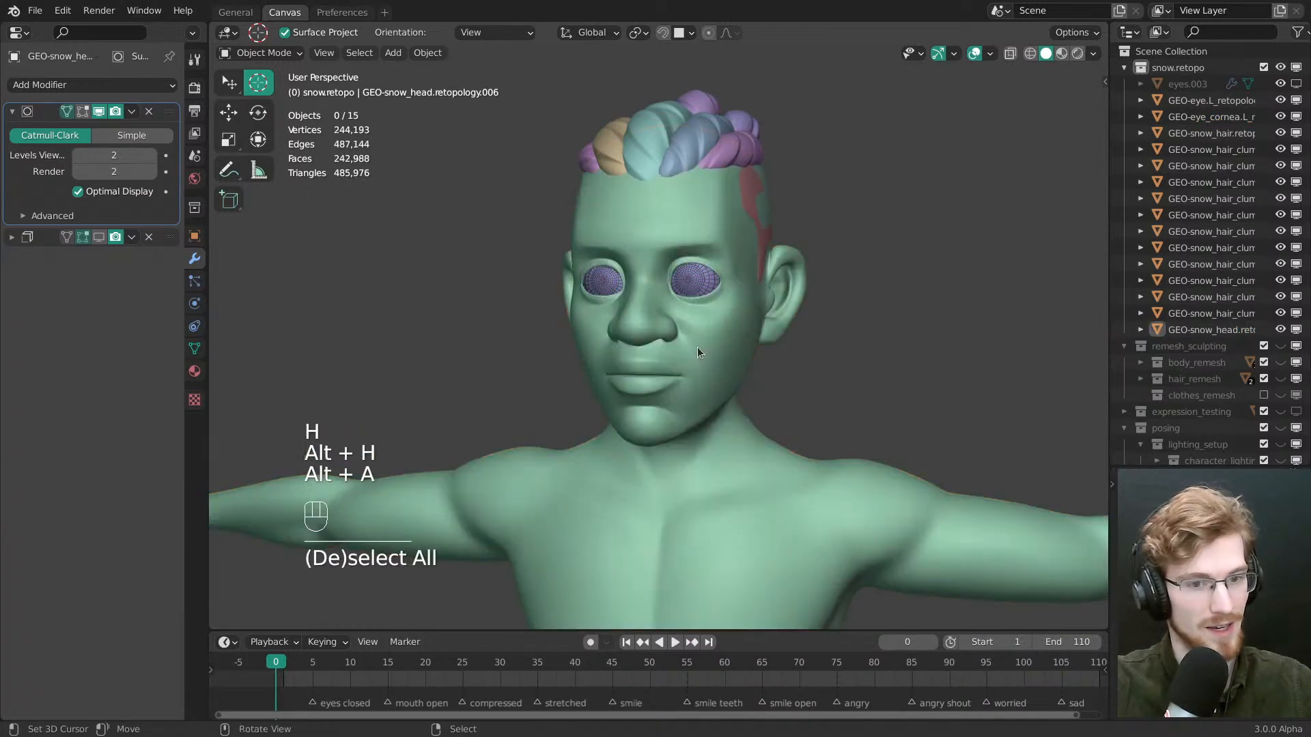
Show only the expression_testing collection and hide its head mesh to expose the teeth and eyes
key(2)
key(3)
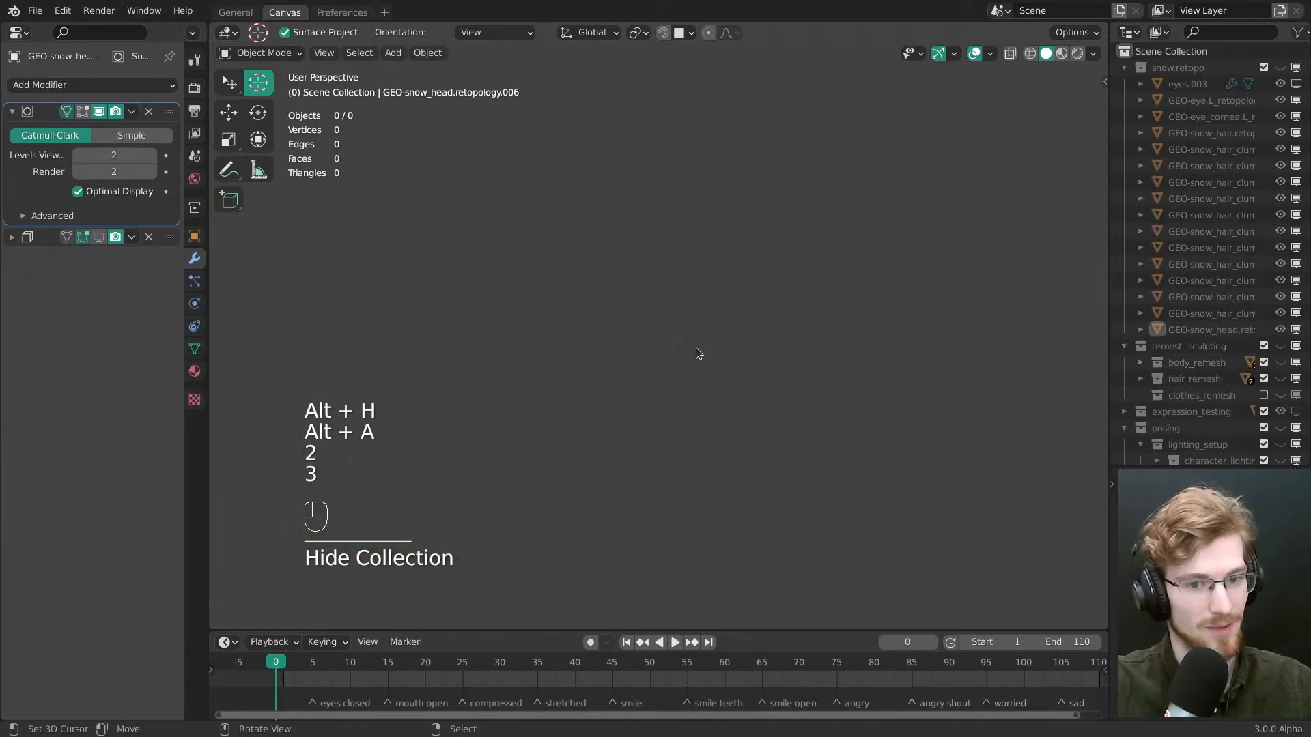
click(1295, 412)
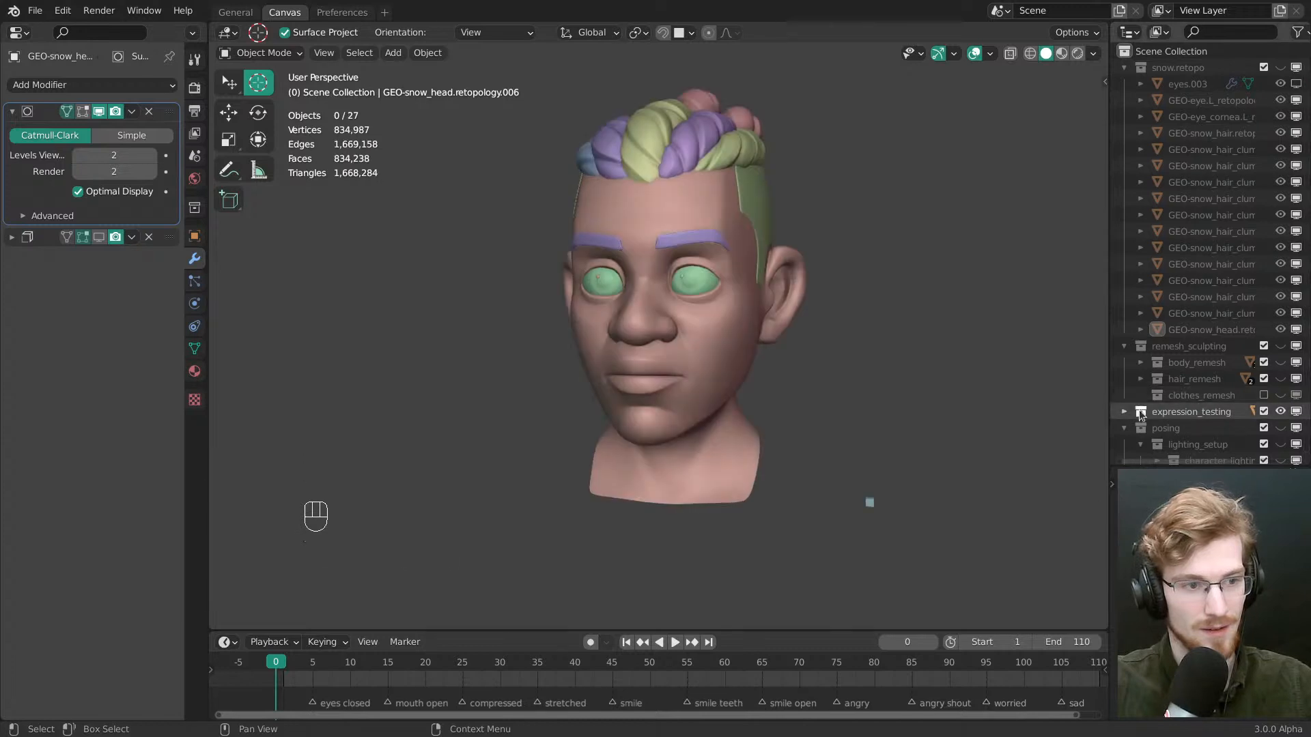
right_click(655, 370)
key(h)
ctrl+middle_drag(682, 390, 675, 431)
Duplicate the eyebrows, gums, teeth and tongue in place and move the copies to the snow.retopo collection
right_click(677, 328)
key(1)
key(3)
shift+right_click(674, 433)
shift+right_click(685, 452)
shift+right_click(697, 488)
middle_drag(758, 447, 676, 403)
shift+right_click(497, 384)
middle_drag(675, 403, 794, 459)
shift+right_click(684, 338)
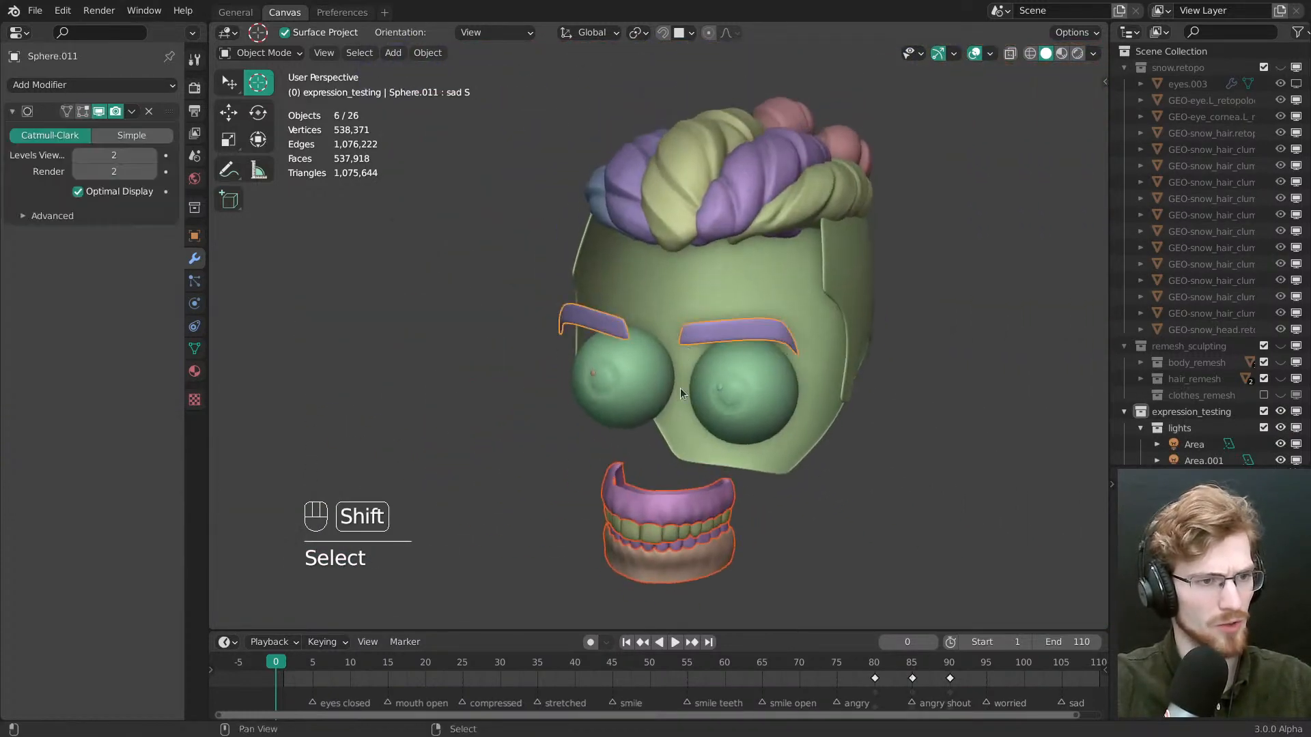
middle_drag(680, 387, 741, 386)
shift+middle_drag(741, 386, 716, 311)
ctrl+middle_drag(717, 311, 727, 253)
middle_drag(735, 363, 614, 355)
shift+middle_drag(614, 355, 674, 343)
shift+middle_drag(674, 343, 683, 388)
ctrl+middle_drag(683, 387, 673, 368)
key(shift+d)
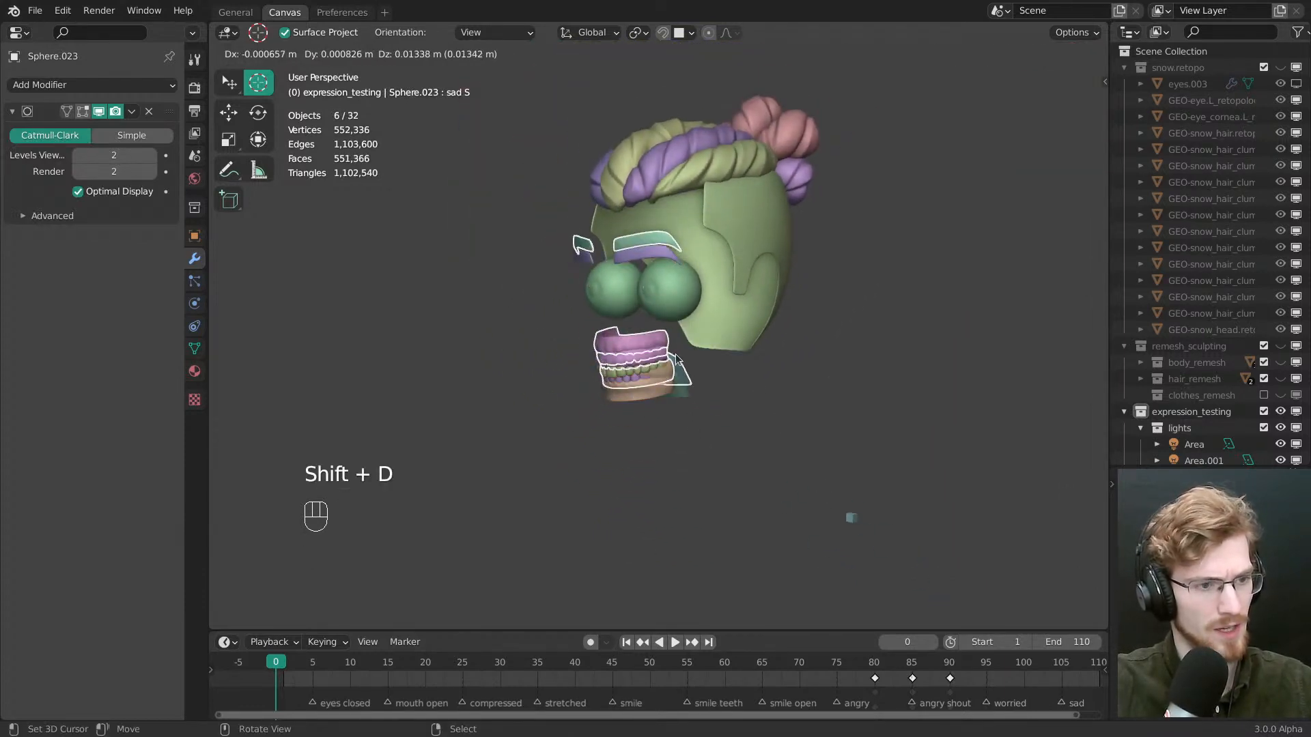
right_click(672, 360)
key(m)
click(662, 395)
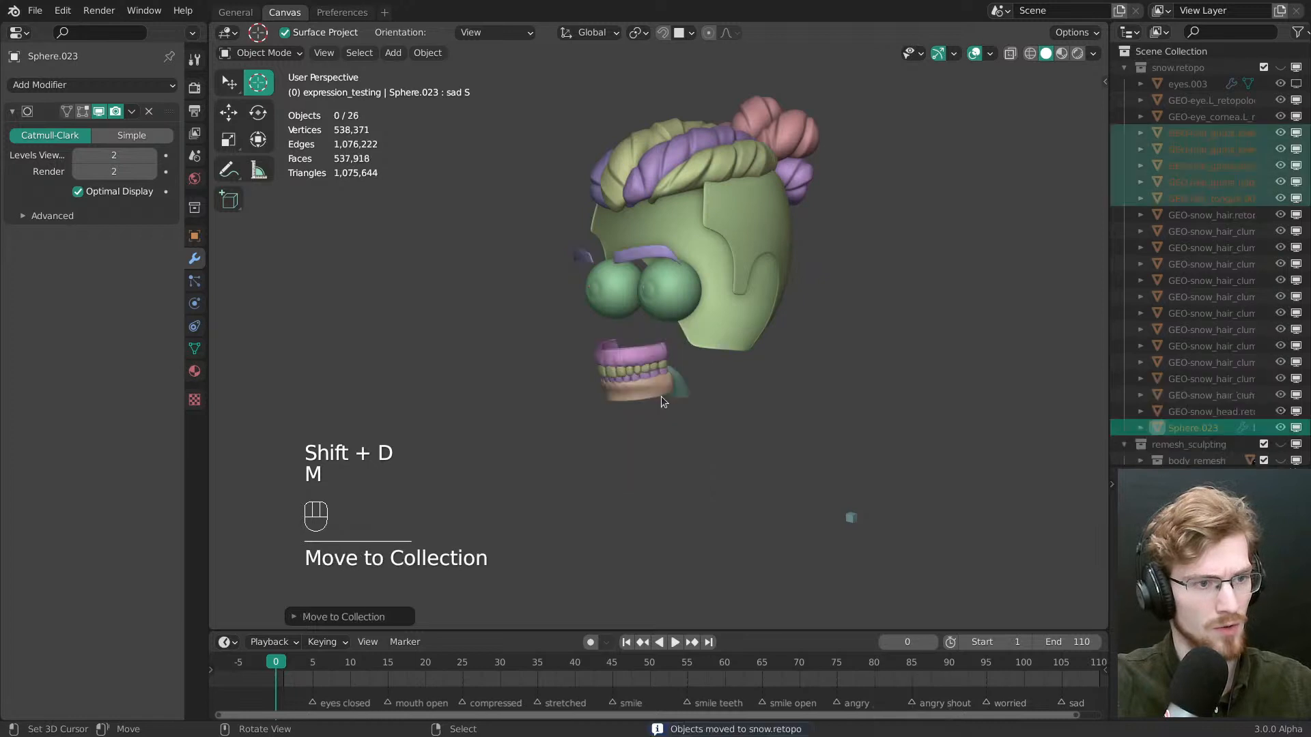
Show the snow.retopo collection and hide its head mesh
key(1)
key(alt+a)
click(709, 360)
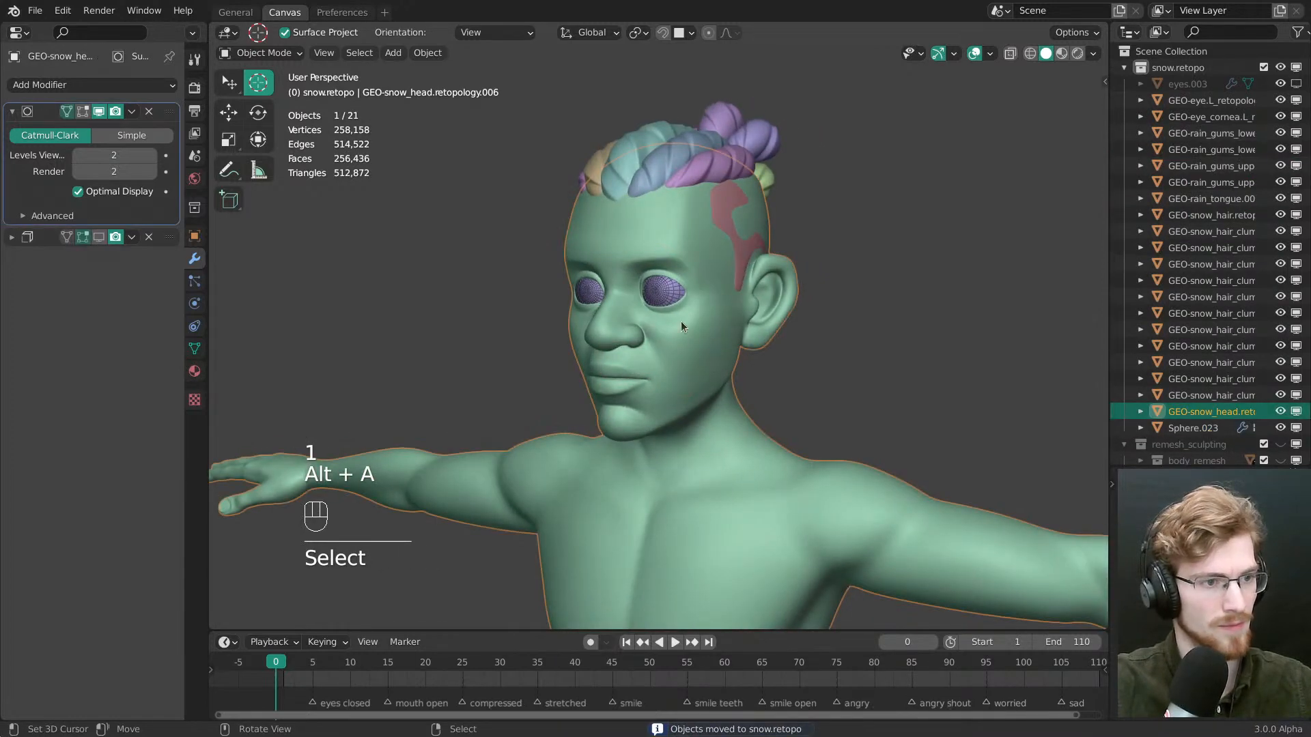
key(h)
Toggle the In Front display of the copied eyebrows and clear the selection
click(572, 253)
key(alt+z)
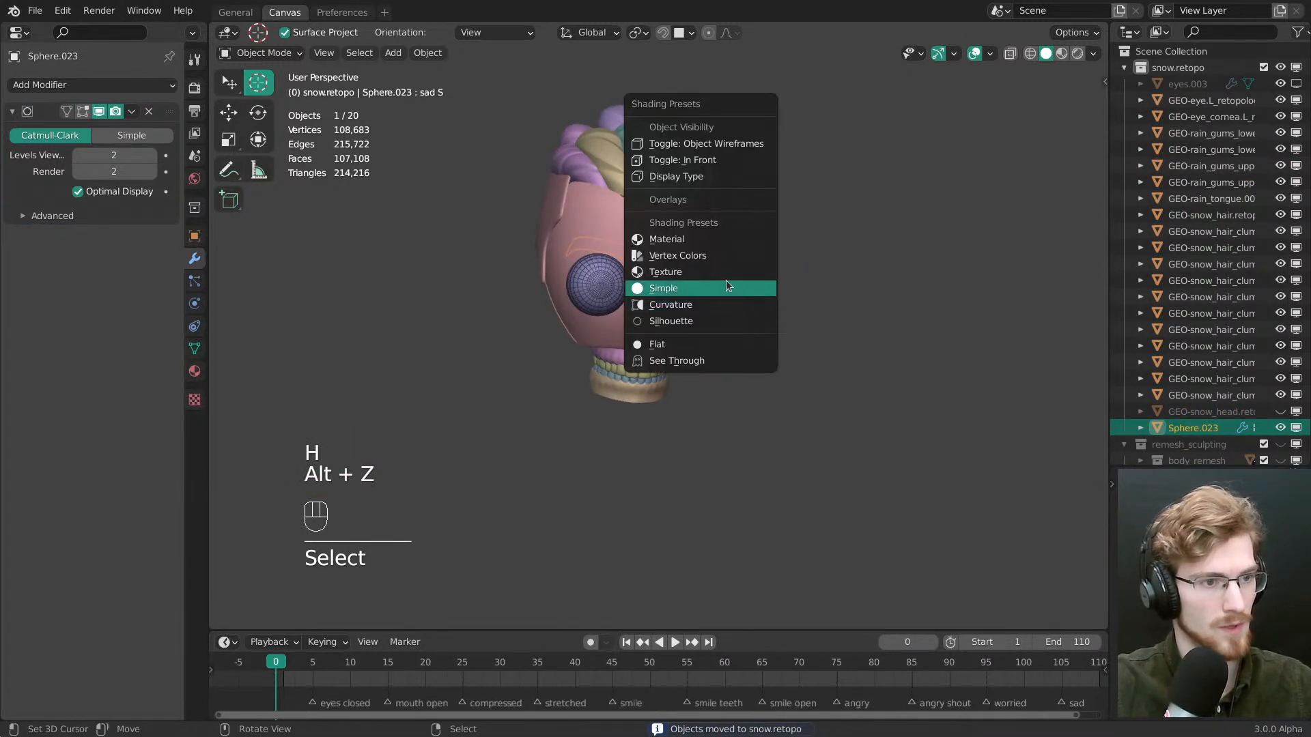
click(710, 165)
middle_drag(718, 273, 628, 305)
key(alt+a)
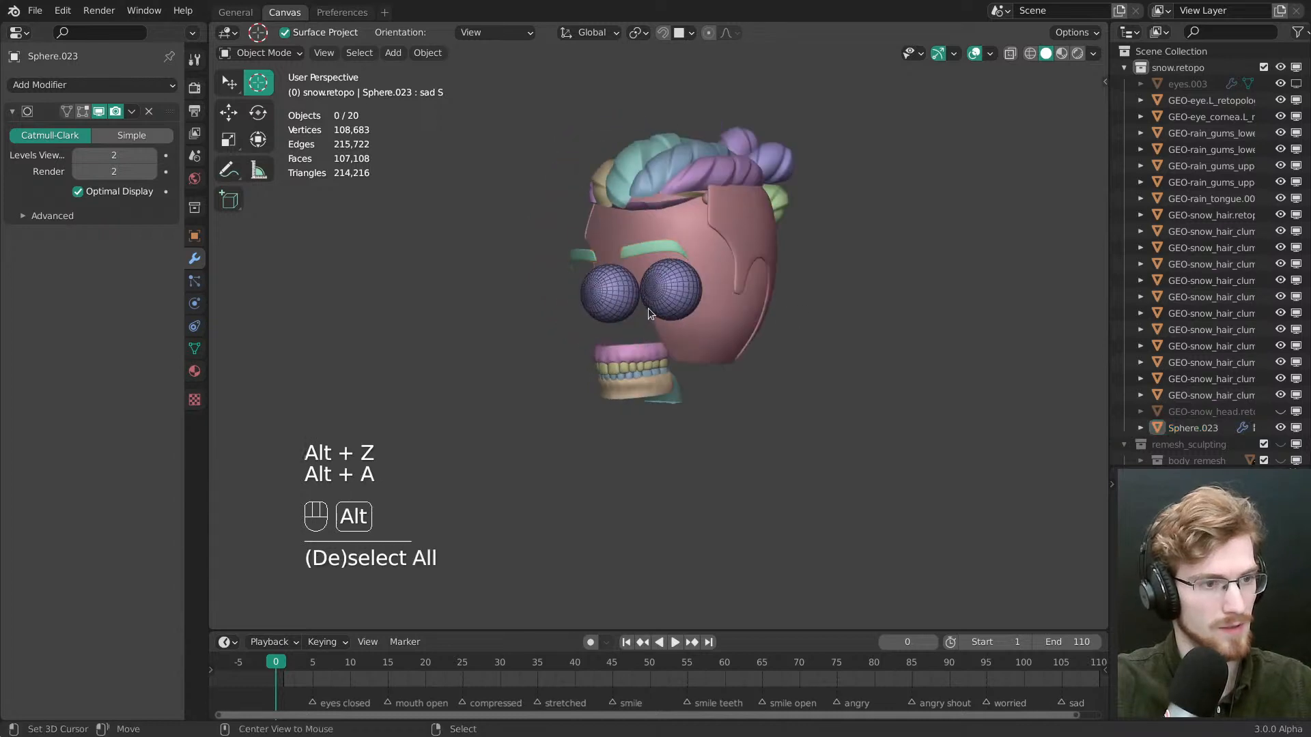
Reveal the hidden objects and hide the head mesh again to expose the gums, teeth and tongue
key(alt+h)
key(alt+a)
scroll(669, 340, up, 4)
middle_drag(698, 330, 686, 390)
click(696, 351)
key(h)
Select the copied gums, teeth and tongue together, open their shading presets and clear the selection
right_click(686, 394)
shift+right_click(688, 434)
shift+right_click(690, 456)
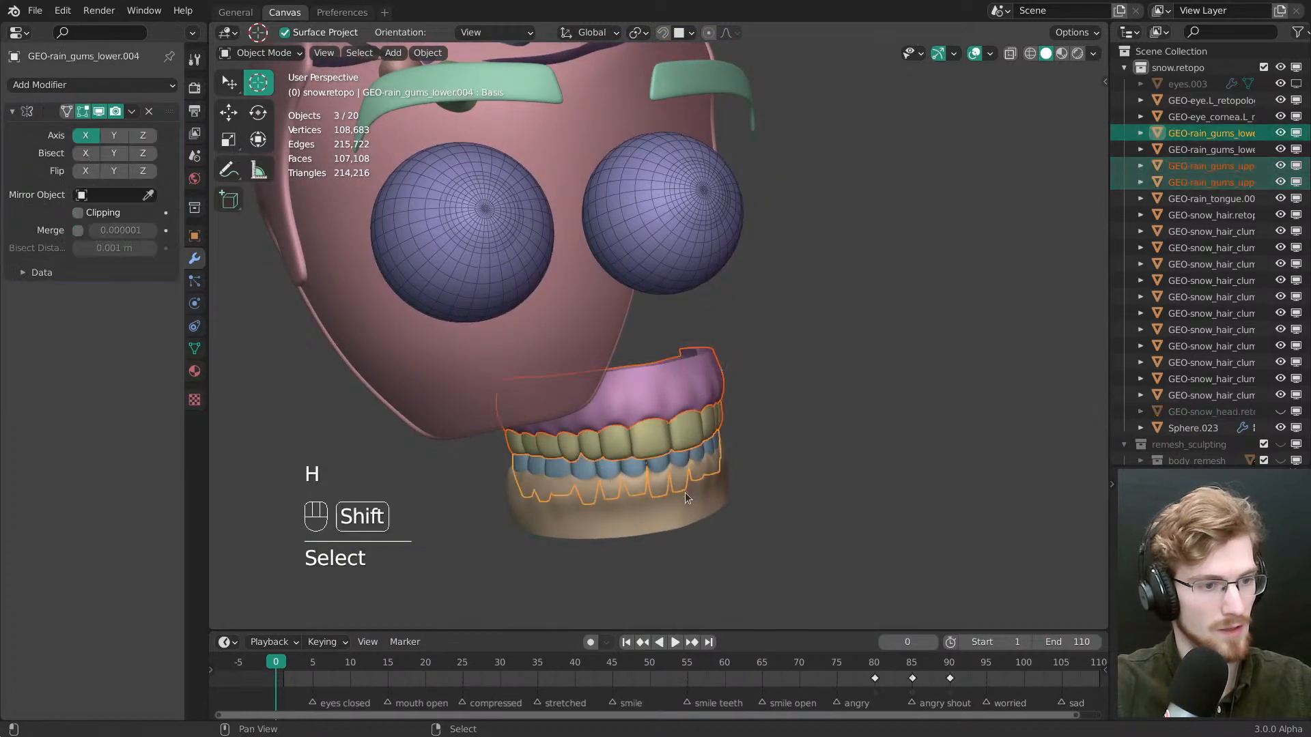
shift+right_click(686, 493)
middle_drag(685, 493, 750, 345)
key(alt+z)
shift+right_click(642, 399)
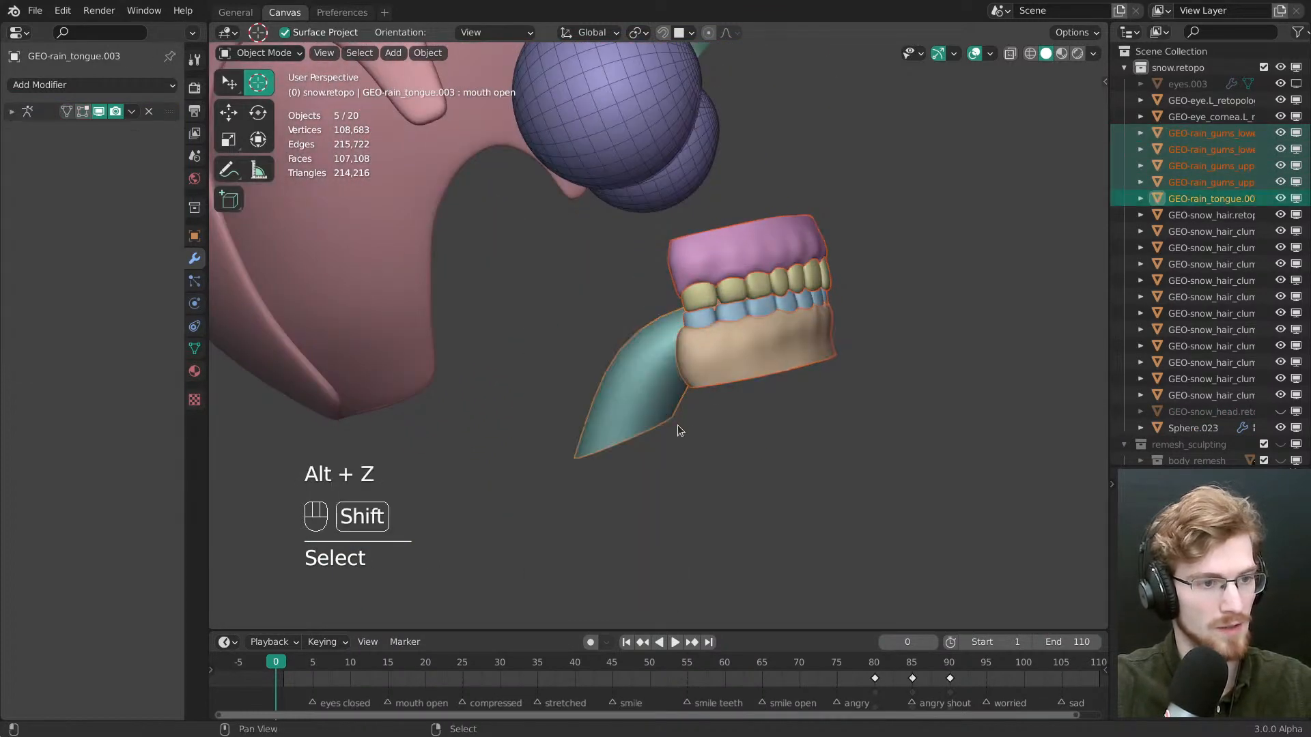
middle_drag(677, 425, 770, 325)
key(alt+a)
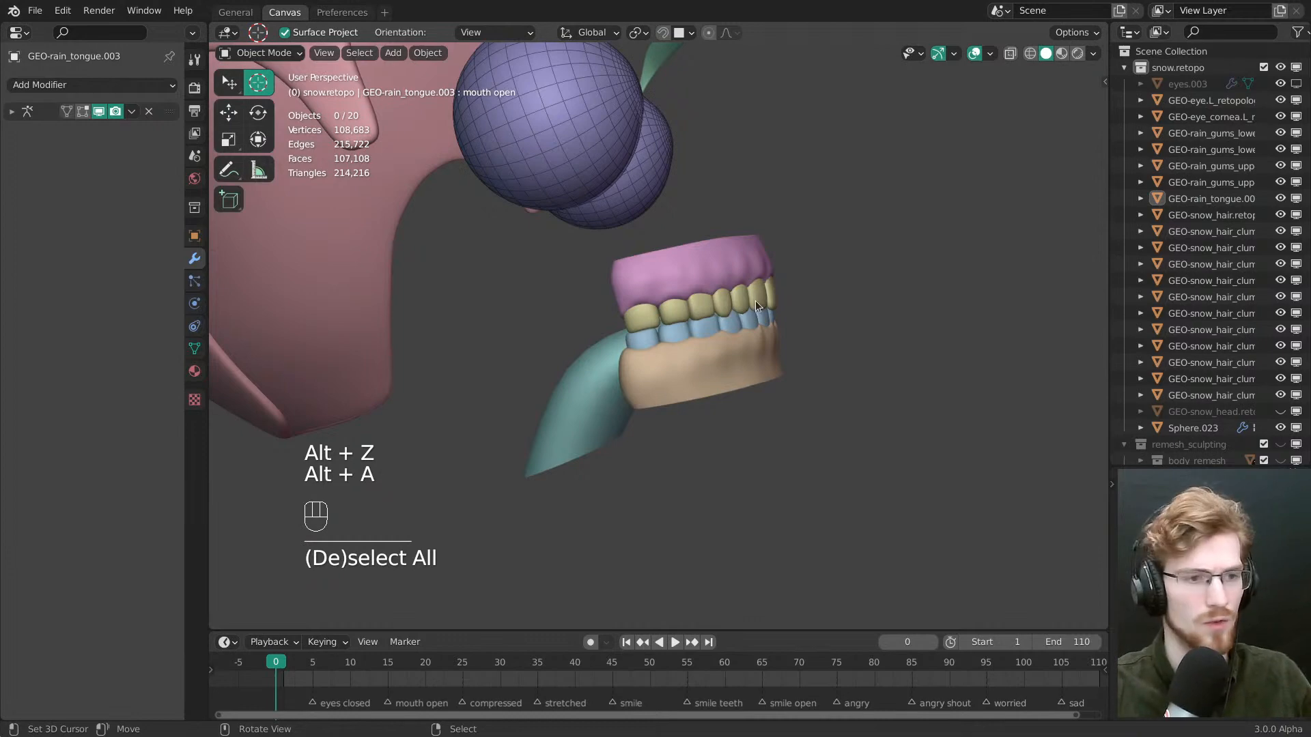
Select the copied tongue and remove its mouth open and Basis shape keys
middle_drag(674, 325, 702, 401)
right_click(638, 391)
key(Tab)
key(Tab)
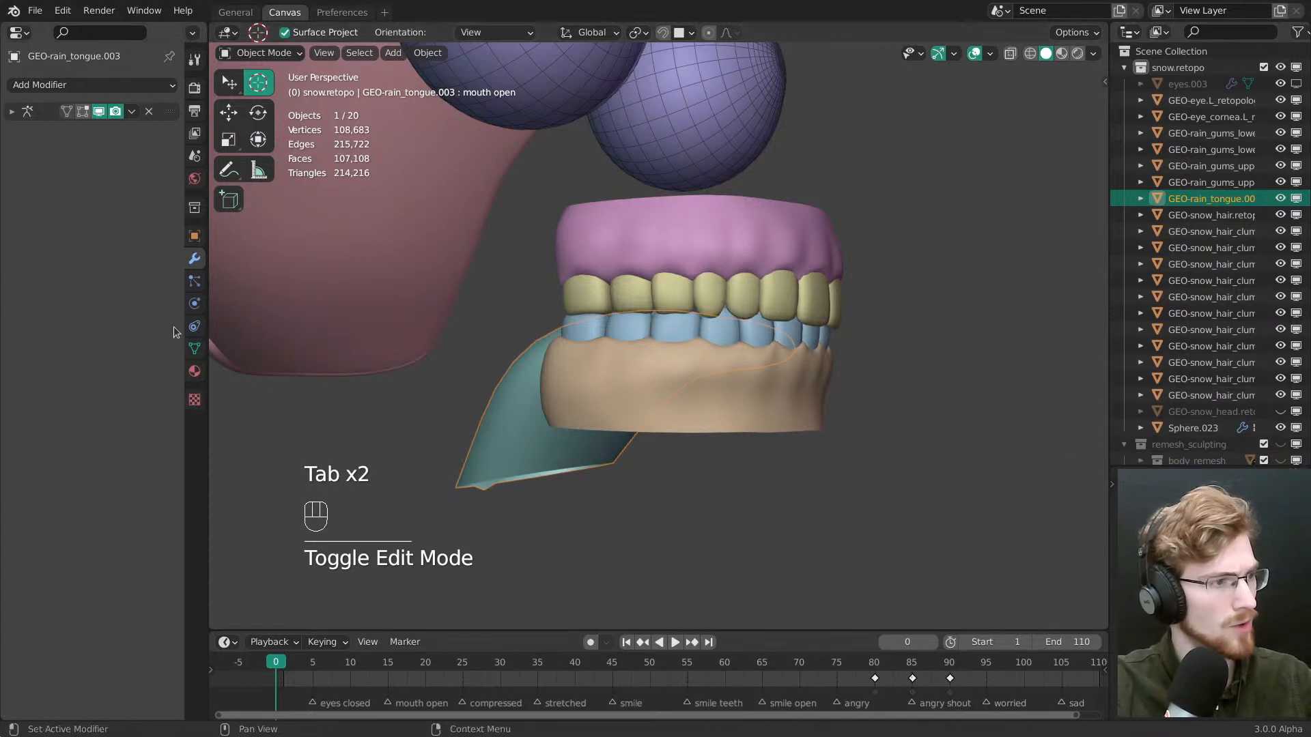
click(195, 349)
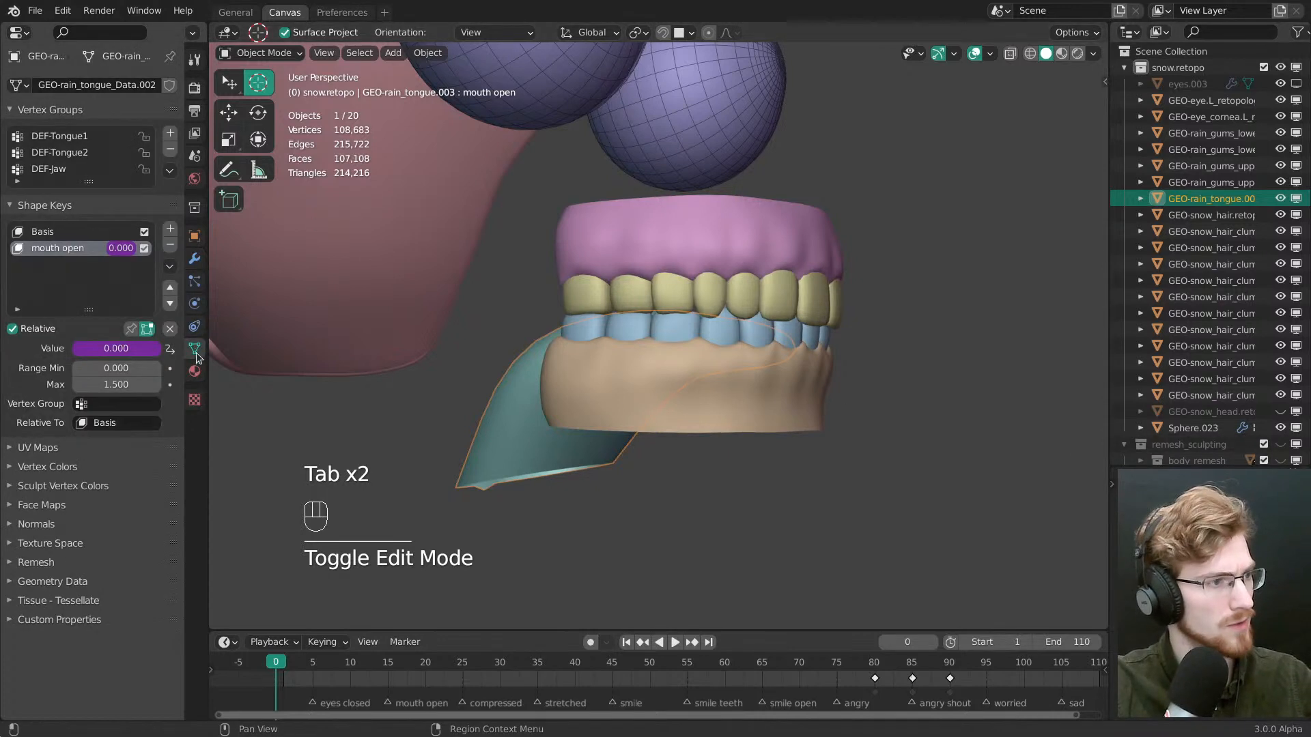
click(168, 246)
click(167, 246)
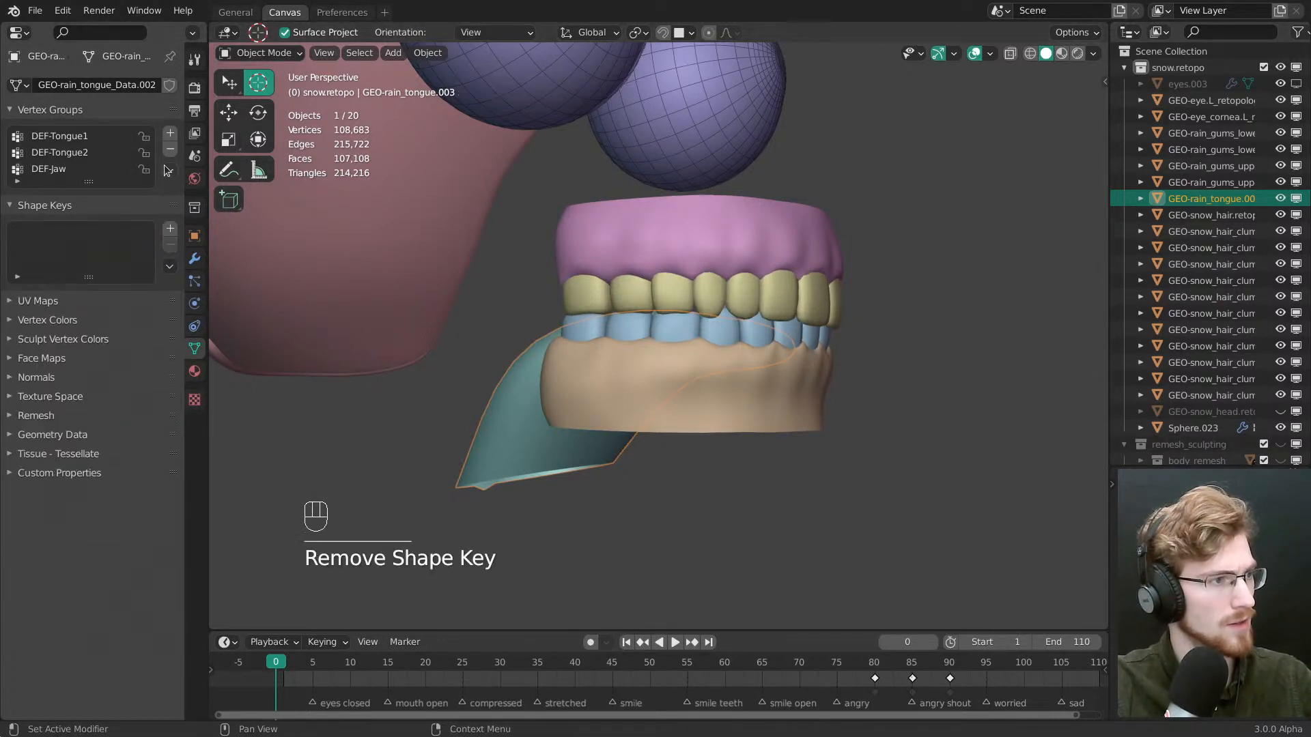
Delete all vertex groups of the tongue and check its mesh for leftover color data
click(170, 170)
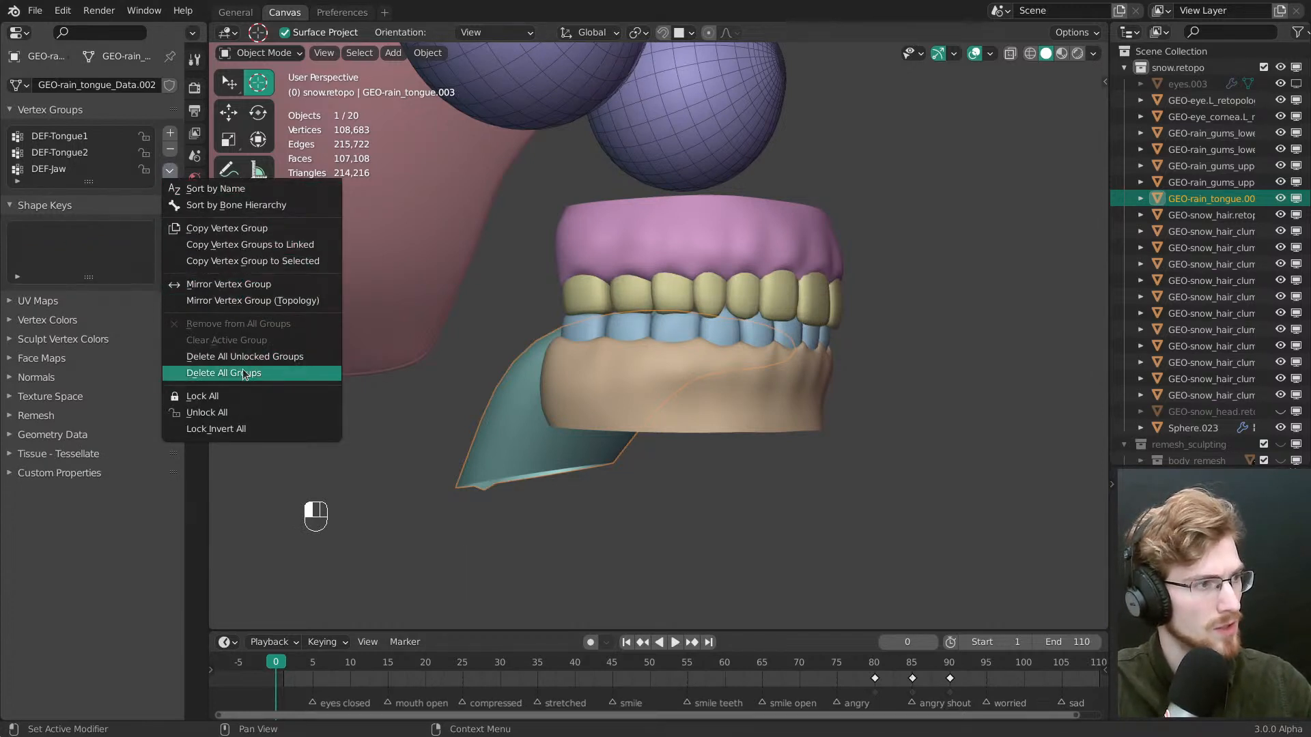
click(245, 374)
click(113, 303)
click(109, 304)
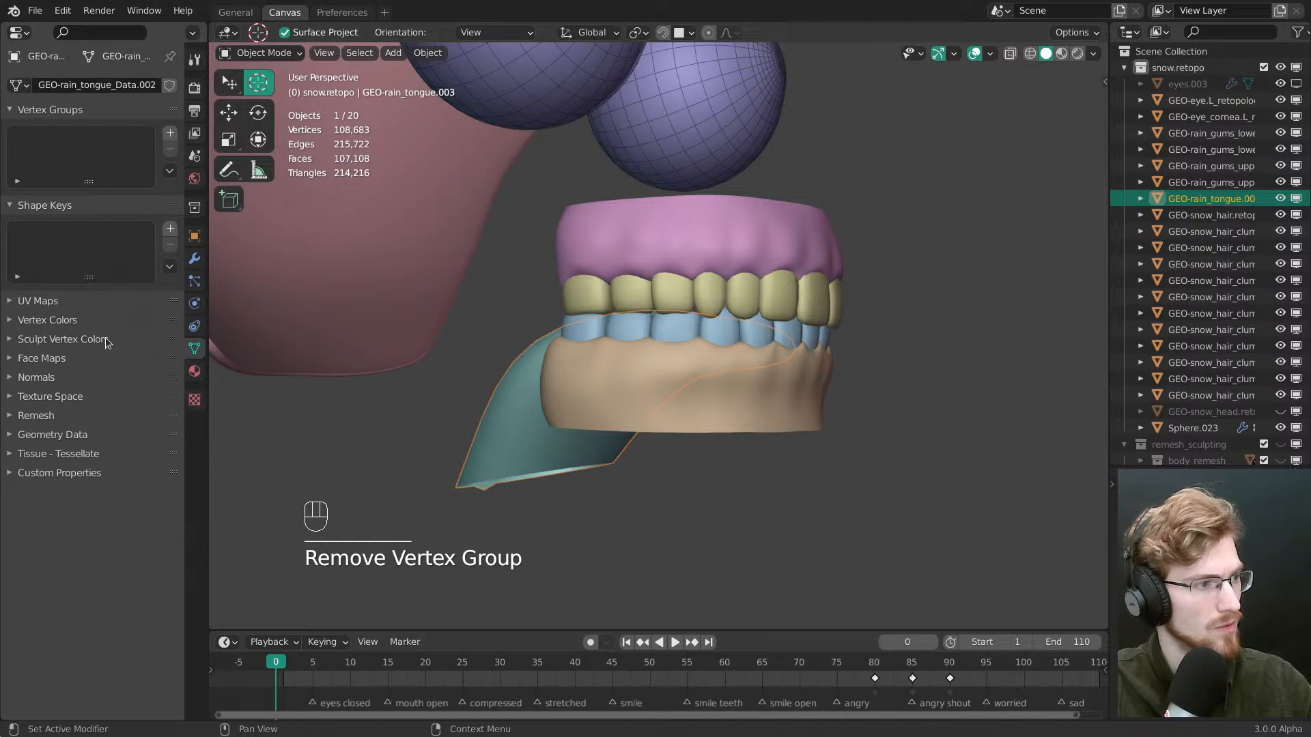
click(104, 326)
click(113, 325)
click(109, 342)
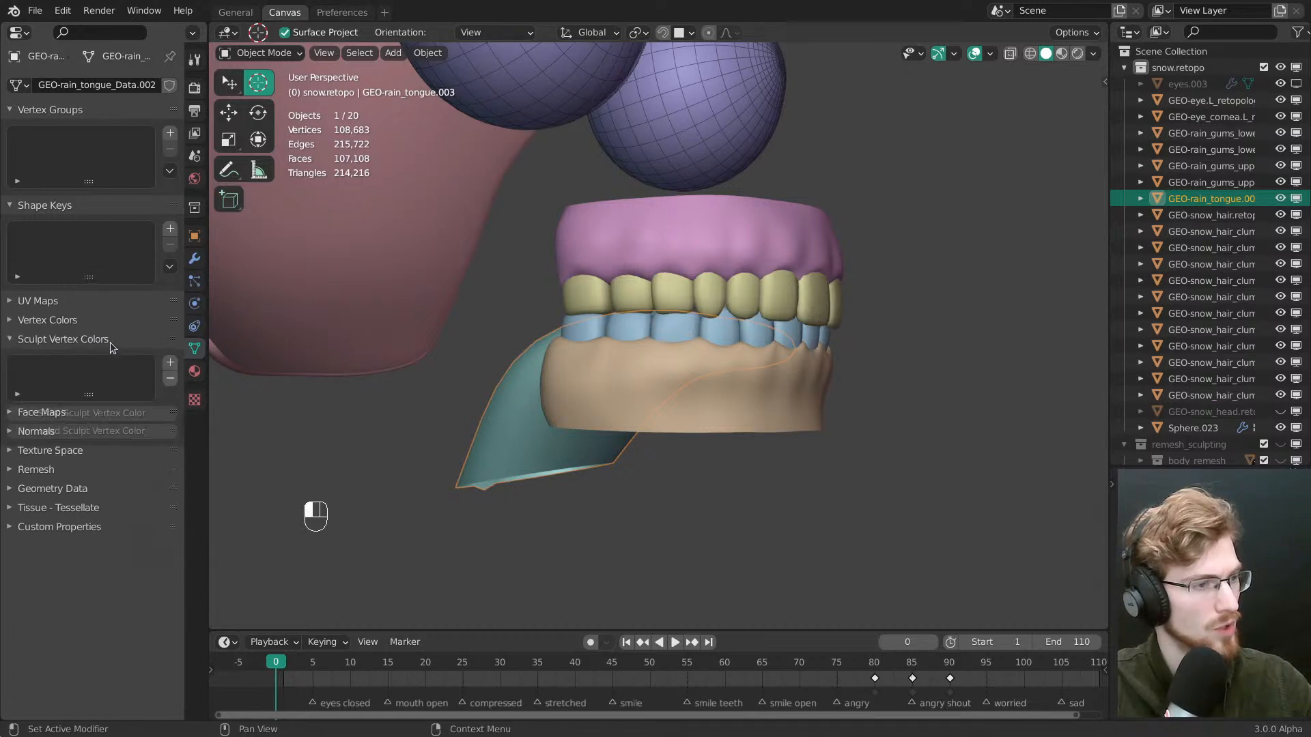
click(109, 343)
Remove both shape keys and delete all vertex groups of the copied lower gums
right_click(647, 358)
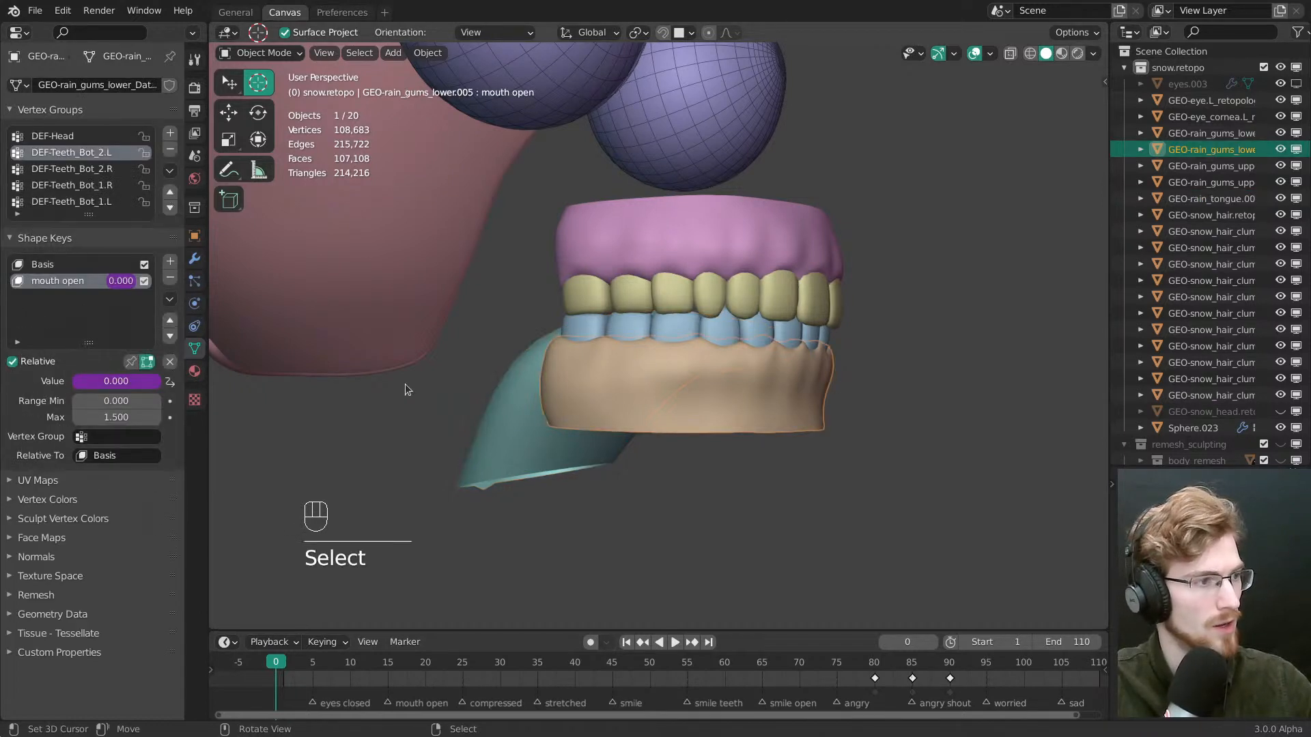
click(169, 281)
click(169, 281)
click(169, 171)
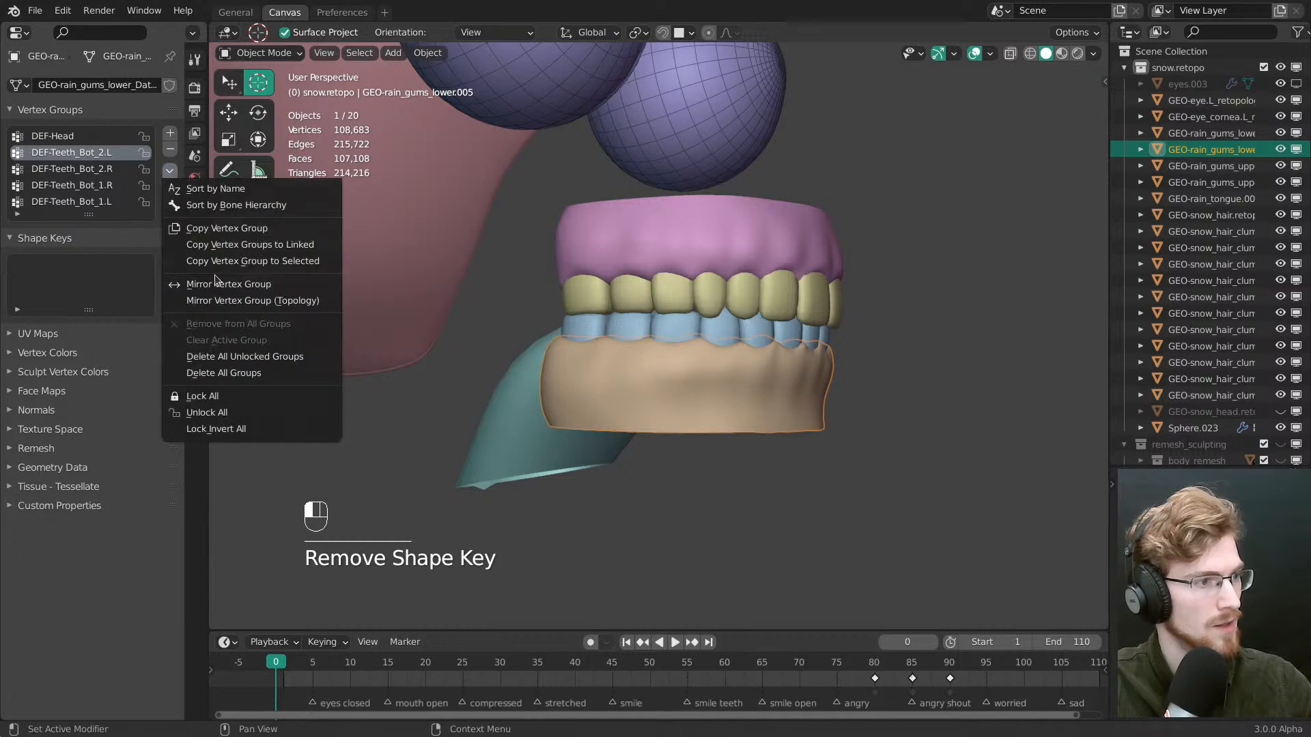
click(224, 373)
Remove both shape keys and delete all vertex groups of the copied lower teeth
click(555, 334)
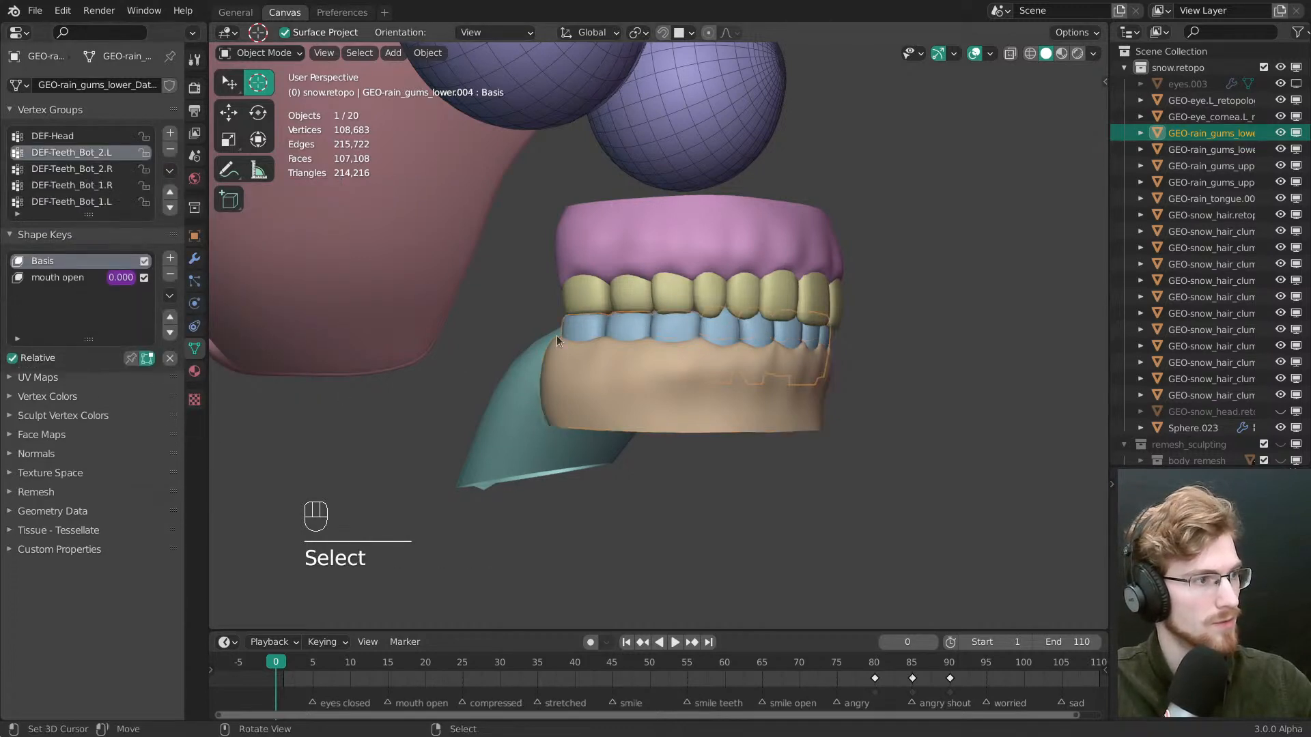
click(87, 282)
click(168, 281)
click(168, 281)
click(169, 171)
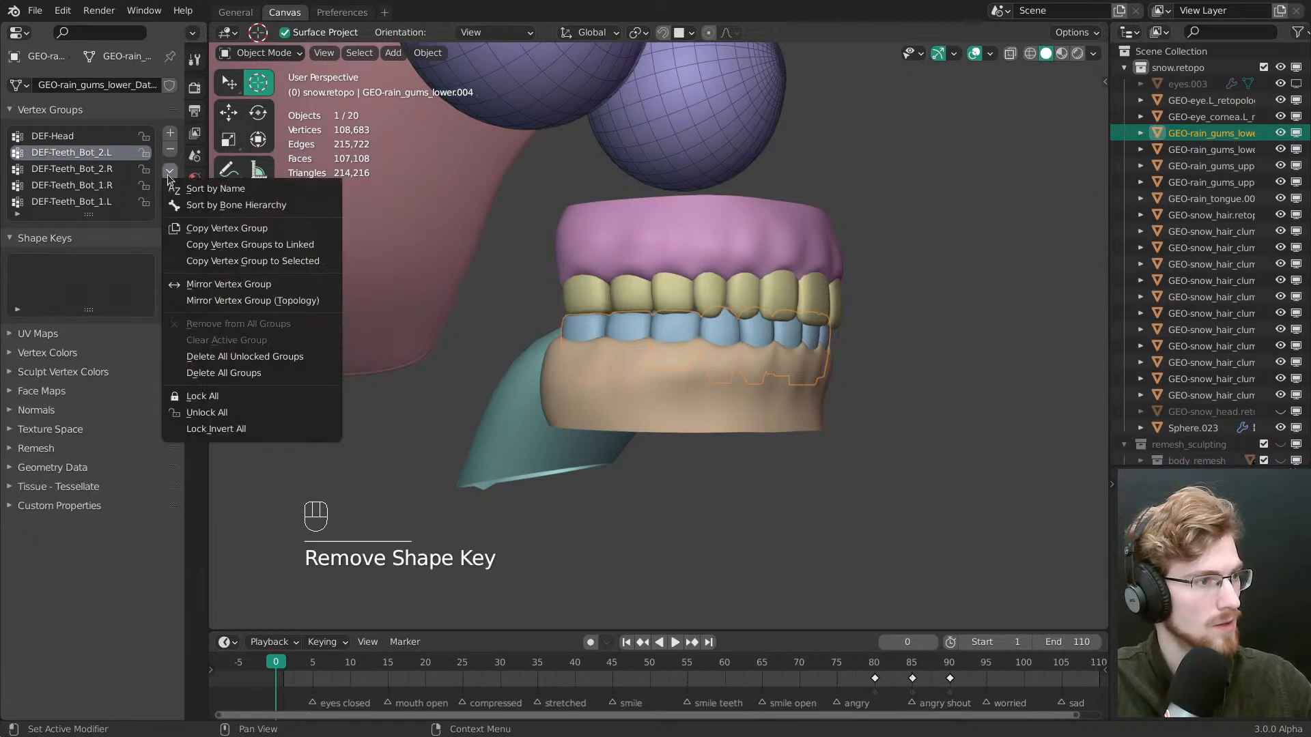
click(222, 374)
Remove the shape keys and delete all vertex groups of the copied upper teeth
click(706, 301)
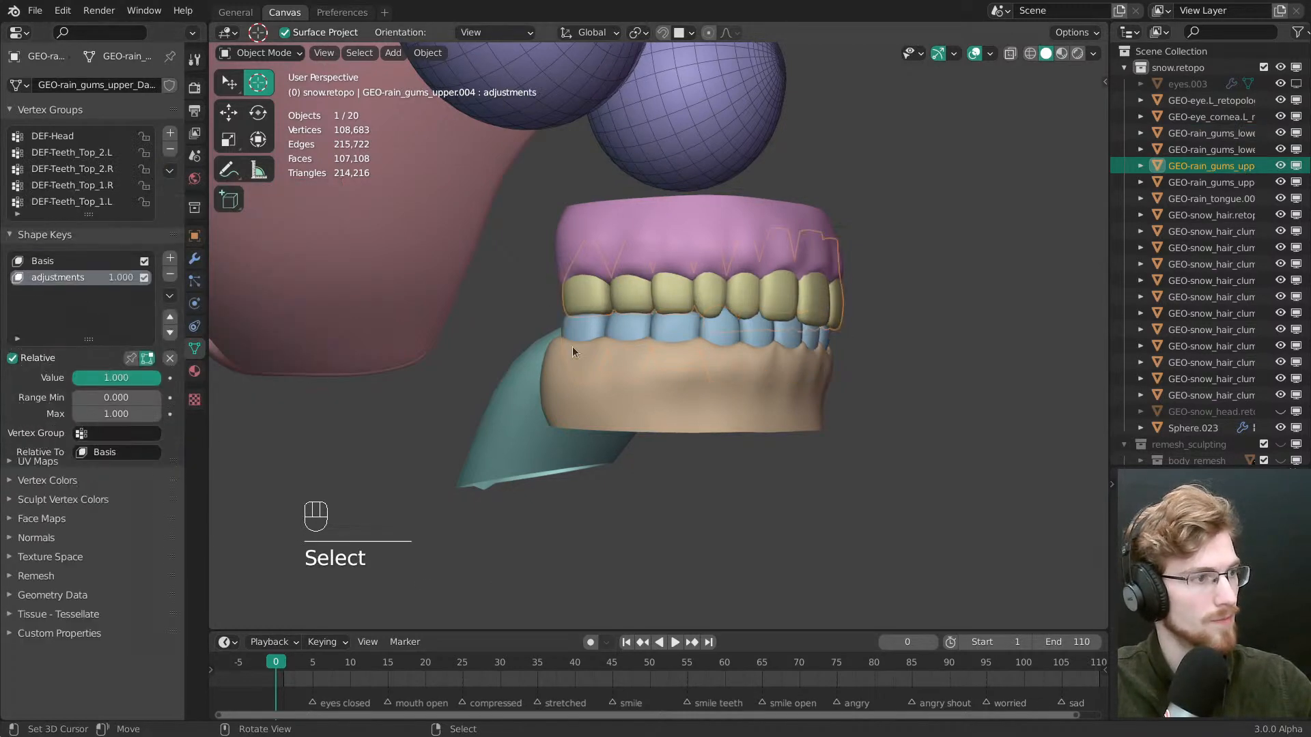
click(132, 266)
click(170, 278)
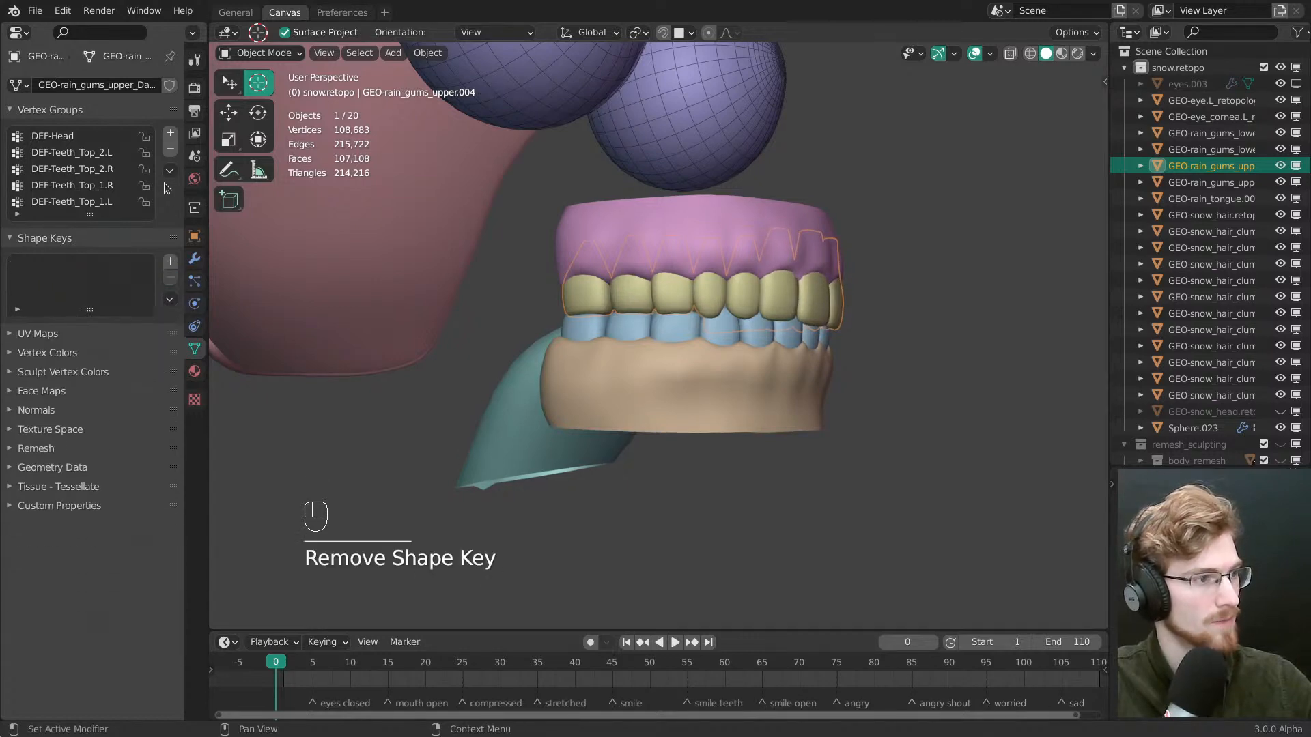
click(170, 171)
click(236, 373)
Remove both shape keys and delete all vertex groups of the copied upper gums
click(624, 277)
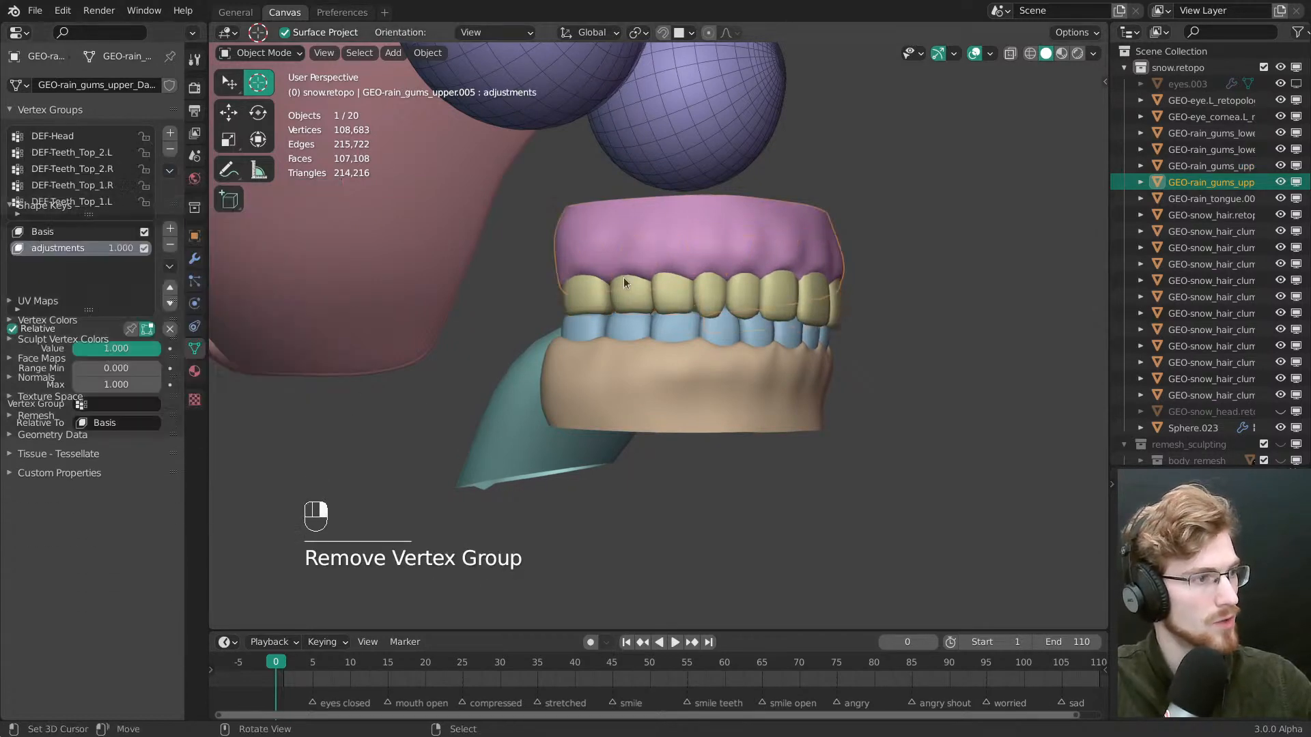
click(103, 265)
click(170, 277)
click(170, 278)
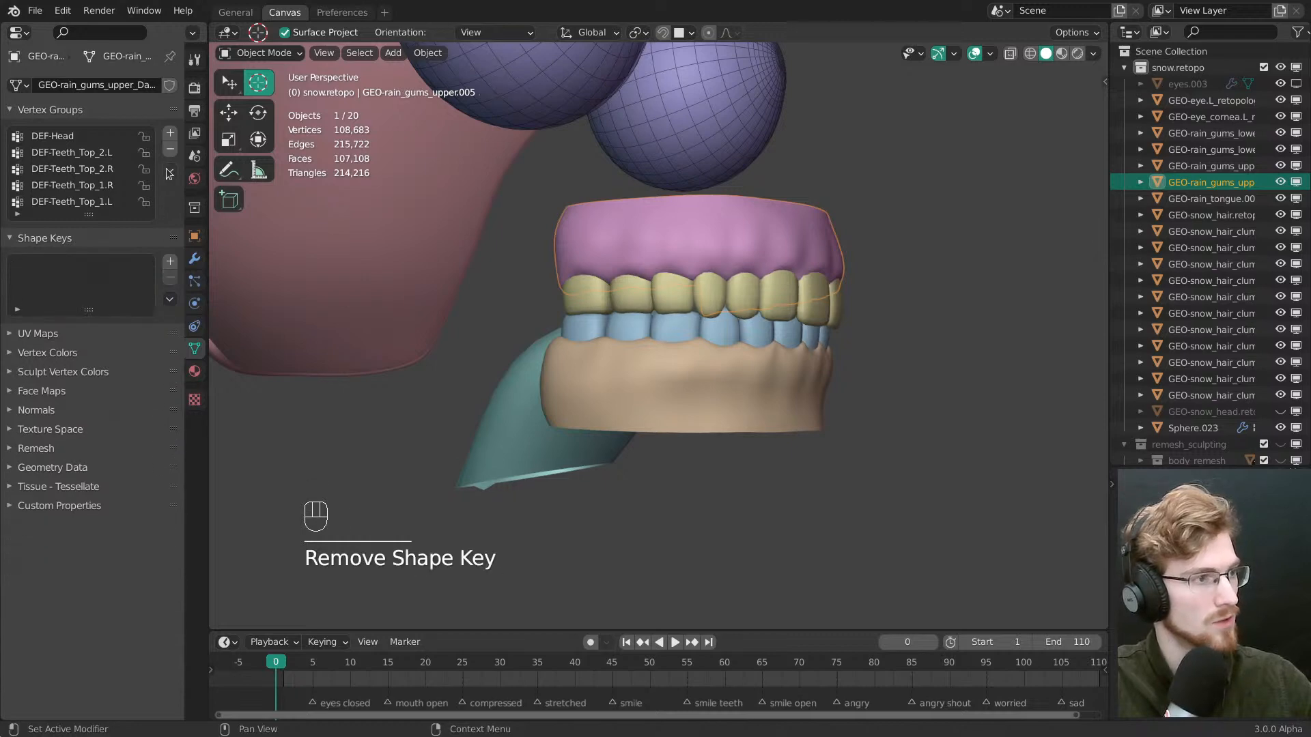
click(170, 170)
click(228, 373)
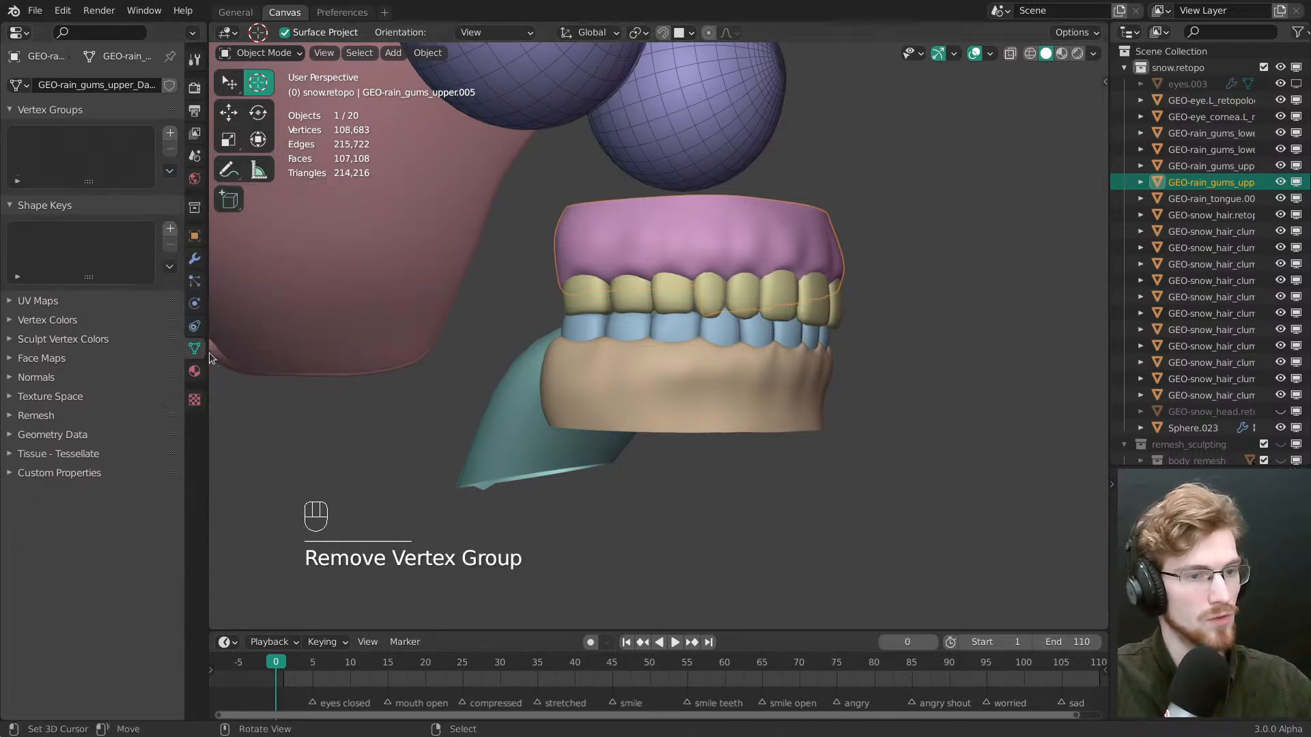
Collapse the vertex group and shape key sections, reveal the hidden head mesh and clear the selection
key(grave)
key(alt+a)
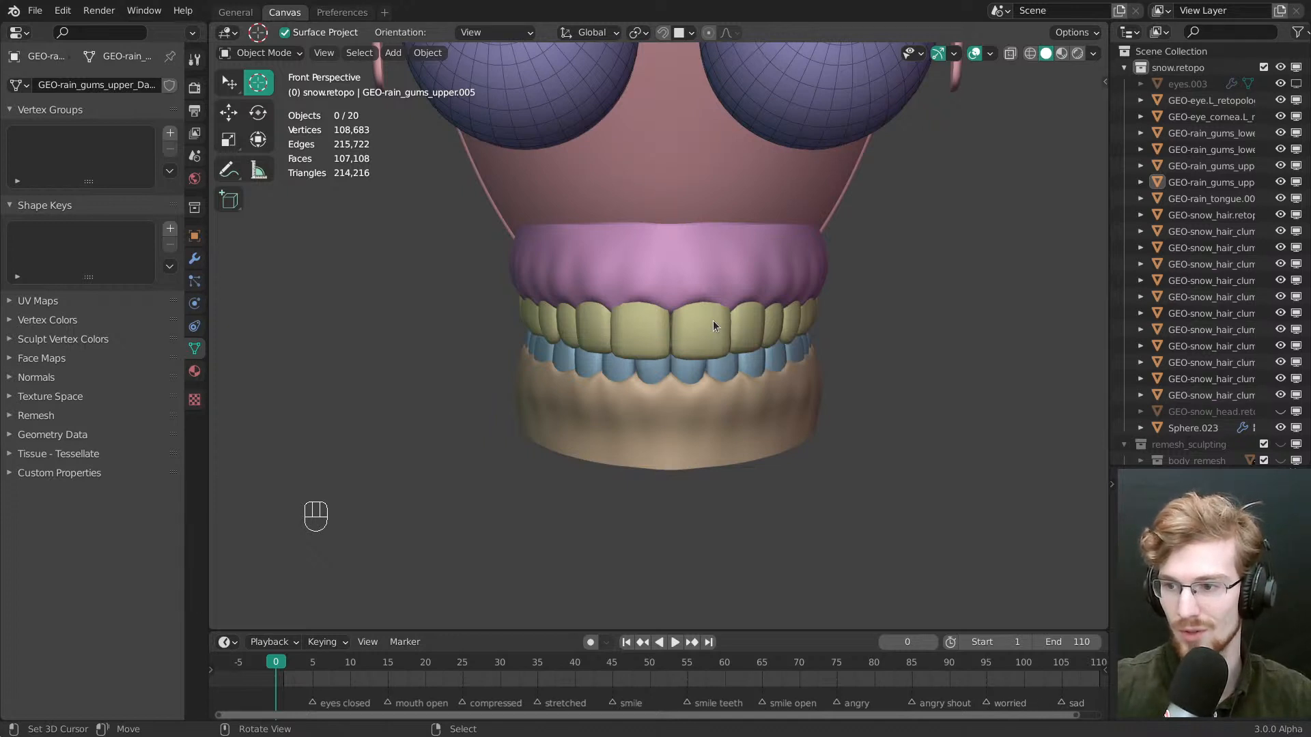
middle_drag(652, 370, 612, 376)
shift+middle_drag(612, 375, 617, 480)
scroll(617, 481, down, 3)
drag(61, 111, 68, 133)
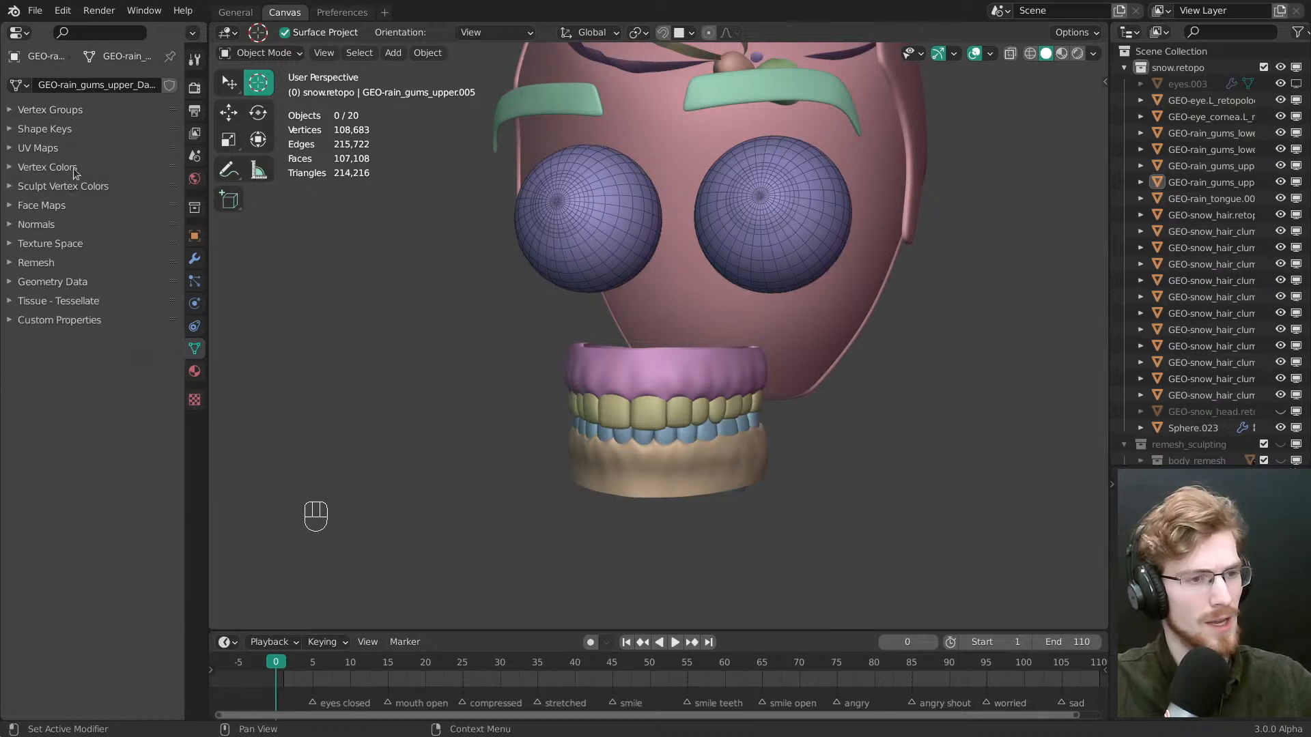
middle_drag(696, 329, 742, 337)
key(alt+h)
key(alt+a)
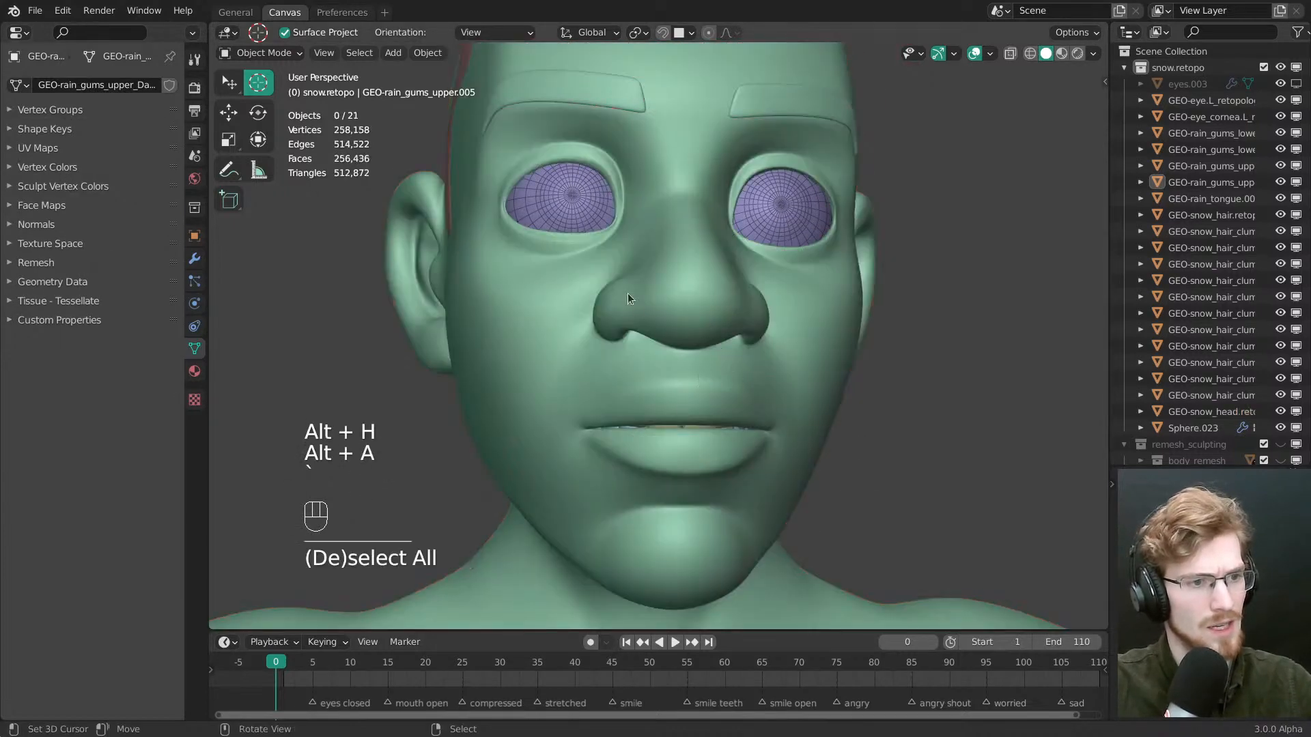
Select the retopologized head, check it from the front and save the file
ctrl+middle_drag(628, 293, 757, 478)
right_click(682, 350)
key(grave)
shift+middle_drag(713, 344, 672, 327)
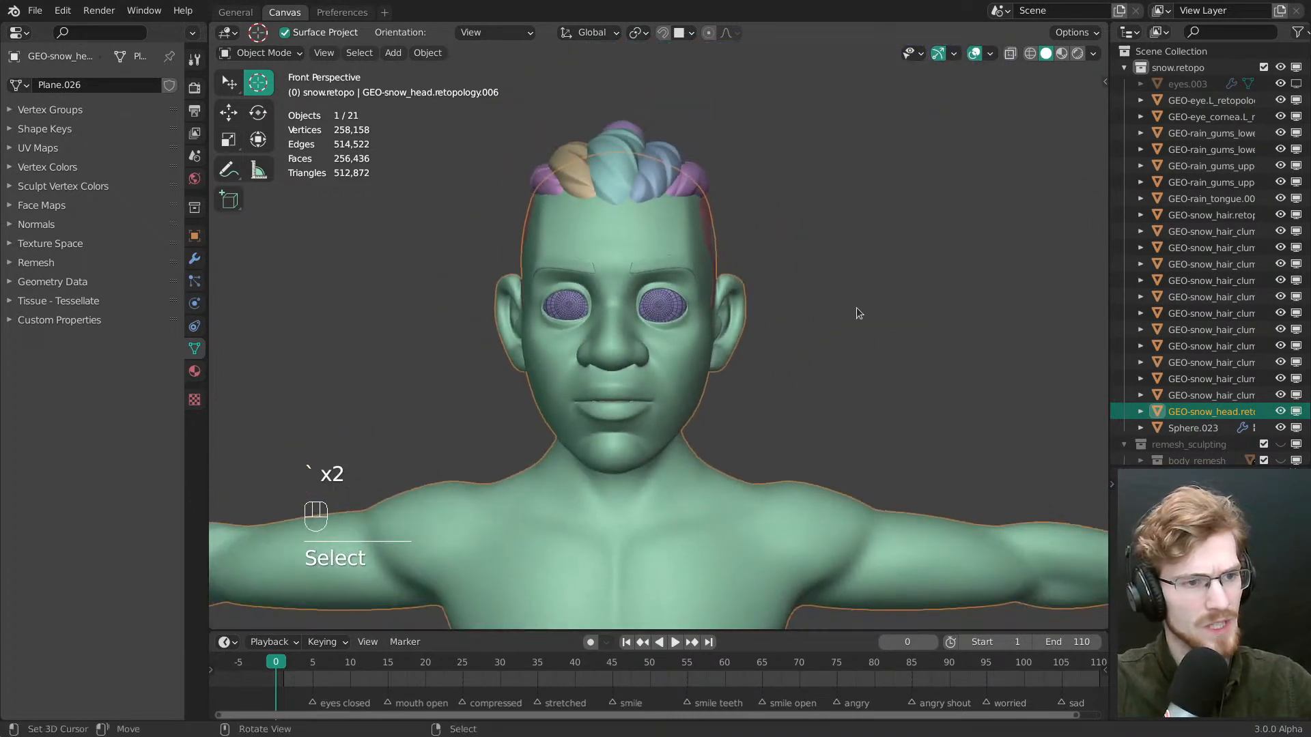
middle_drag(856, 307, 756, 308)
key(ctrl+s)
Examine the assembled head and body retopology from the front and from several angles
shift+middle_drag(748, 487, 759, 355)
middle_drag(759, 355, 825, 358)
key(grave)
ctrl+middle_drag(706, 366, 698, 324)
middle_drag(698, 325, 708, 311)
shift+middle_drag(638, 354, 727, 325)
shift+middle_drag(737, 416, 737, 263)
middle_drag(737, 262, 673, 366)
Reveal all geometry of the shaved hair mesh in Edit Mode and return to Object Mode with nothing selected
click(674, 366)
middle_drag(883, 360, 843, 337)
key(ctrl+Tab)
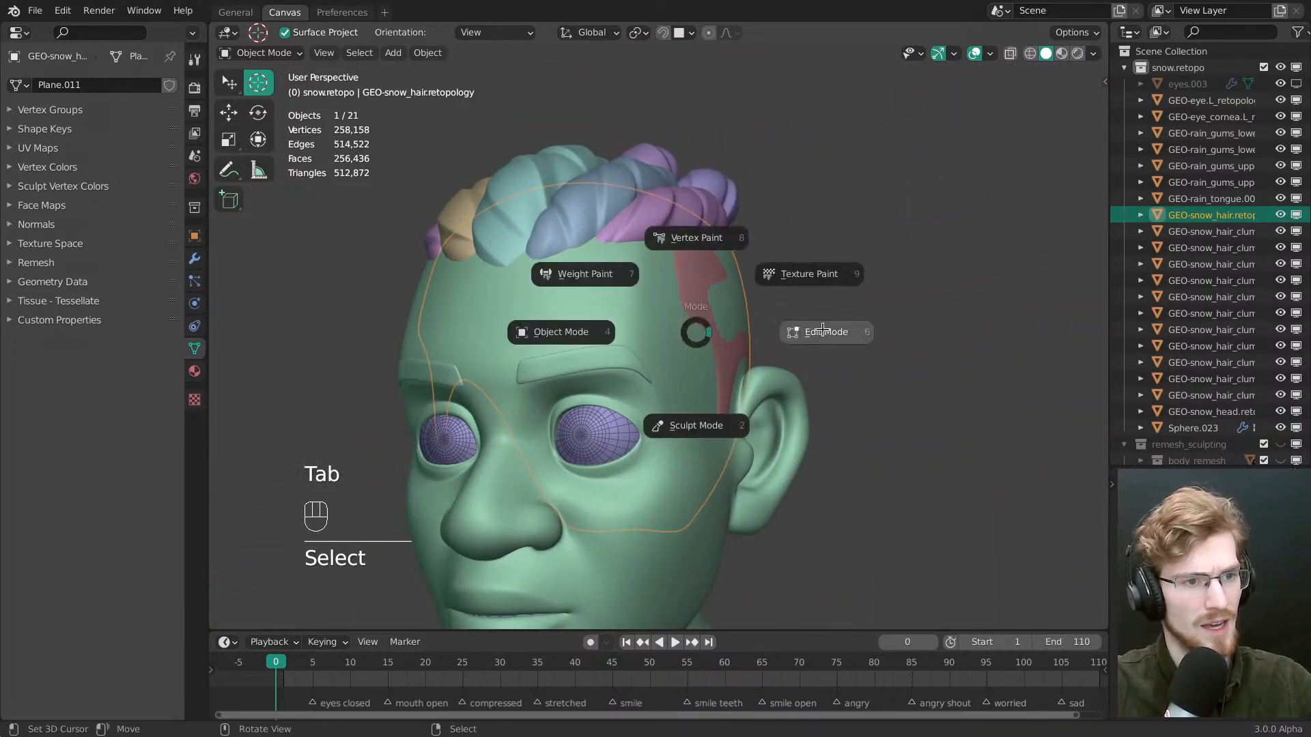
ctrl+click(754, 303)
key(alt+h)
key(alt+a)
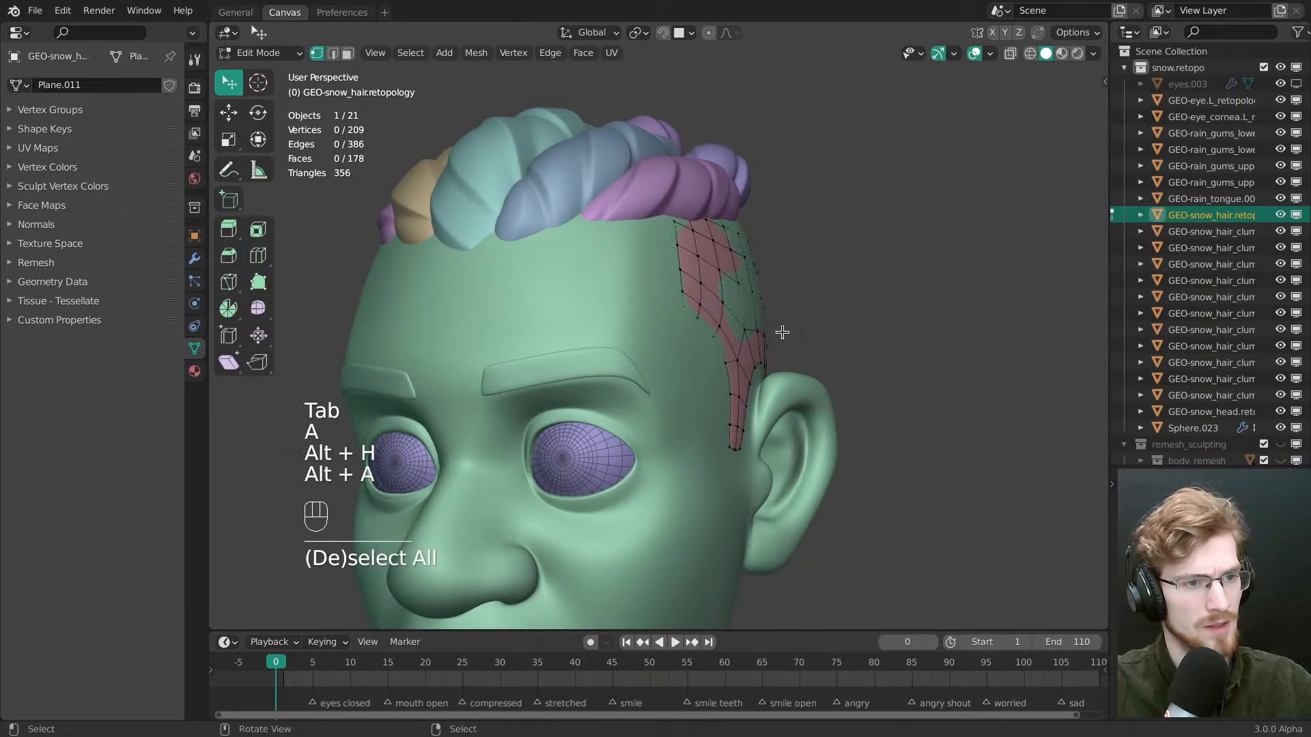
middle_drag(778, 330, 620, 452)
key(Tab)
key(alt+a)
Compare the retopology with the sculpt by alternating between the snow.retopo and remesh_sculpting collections
key(1)
key(2)
key(1)
key(2)
key(1)
key(2)
key(1)
Isolate the retopologized head mesh by hiding all other objects and clear the selection
click(733, 338)
scroll(619, 458, down, 5)
shift+middle_drag(756, 383, 721, 345)
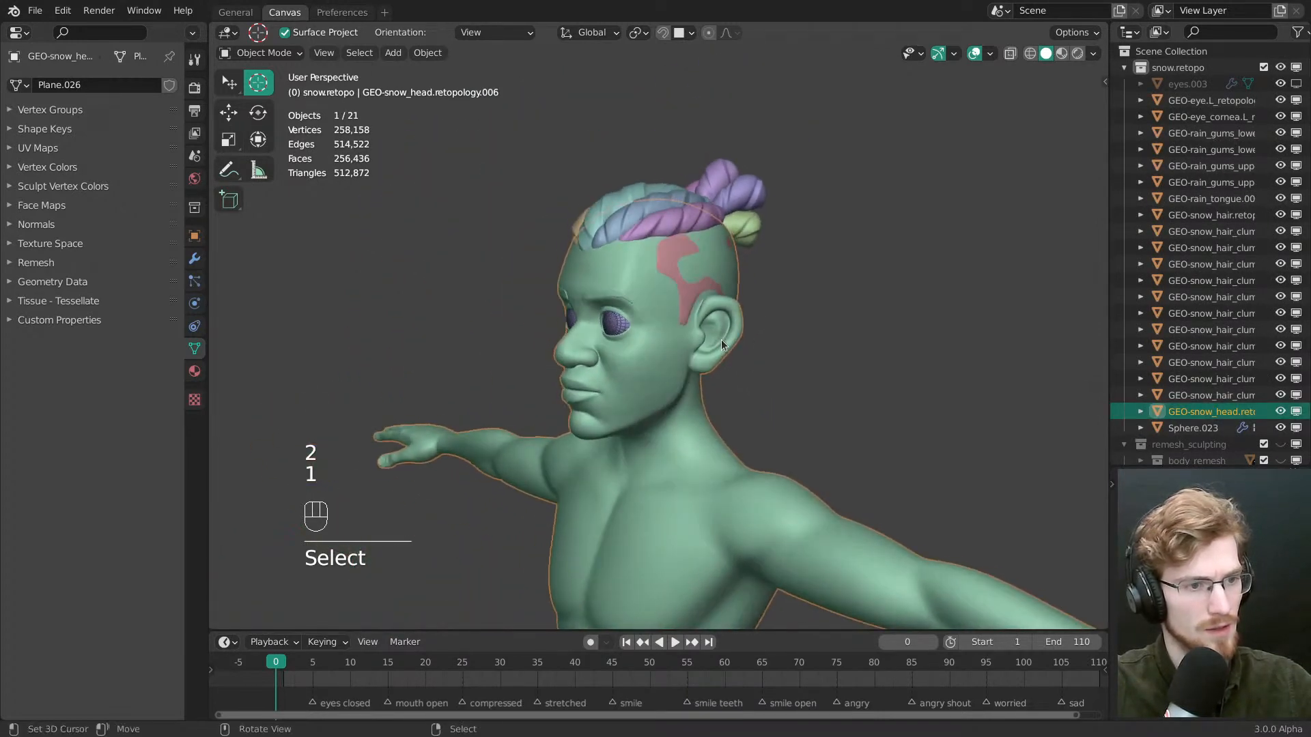
key(shift+h)
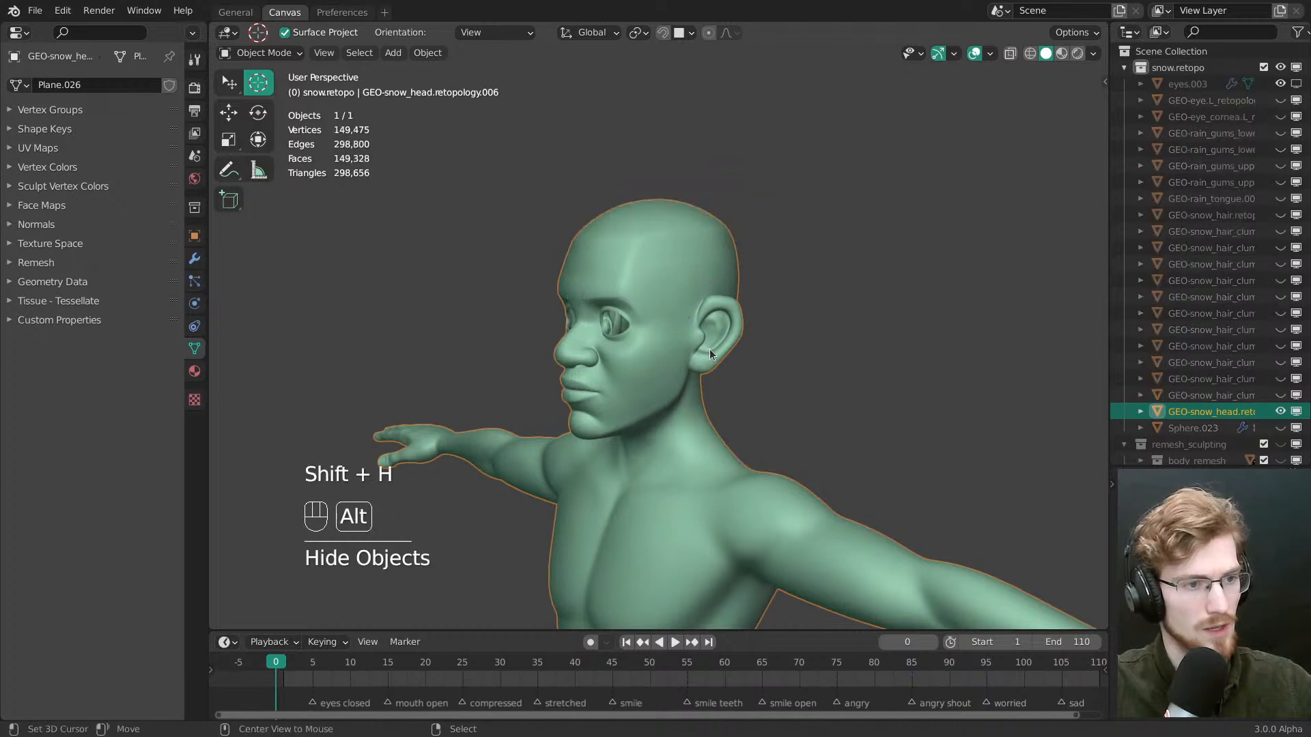
key(alt+a)
Show remesh_sculpting together with snow.retopo and isolate the retopologized head and the body sculpt in local view
key(2)
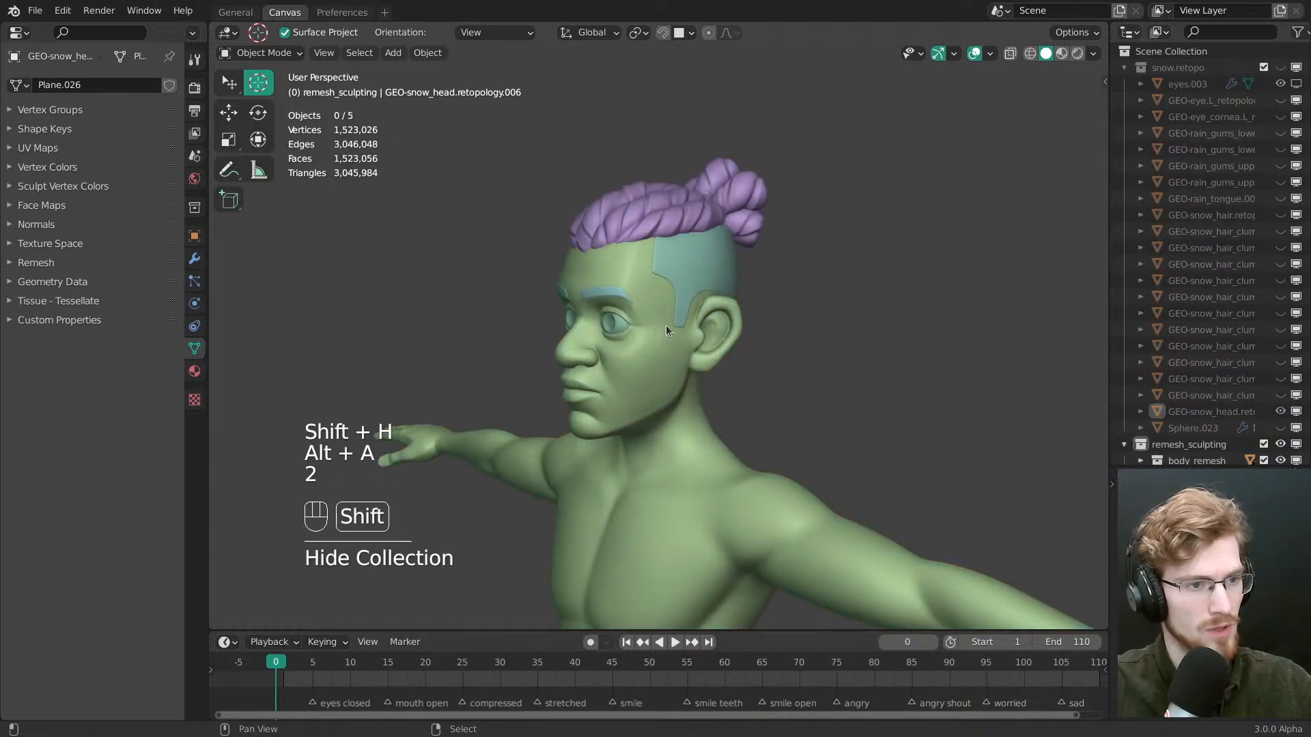
key(shift+1)
shift+click(665, 394)
shift+click(673, 399)
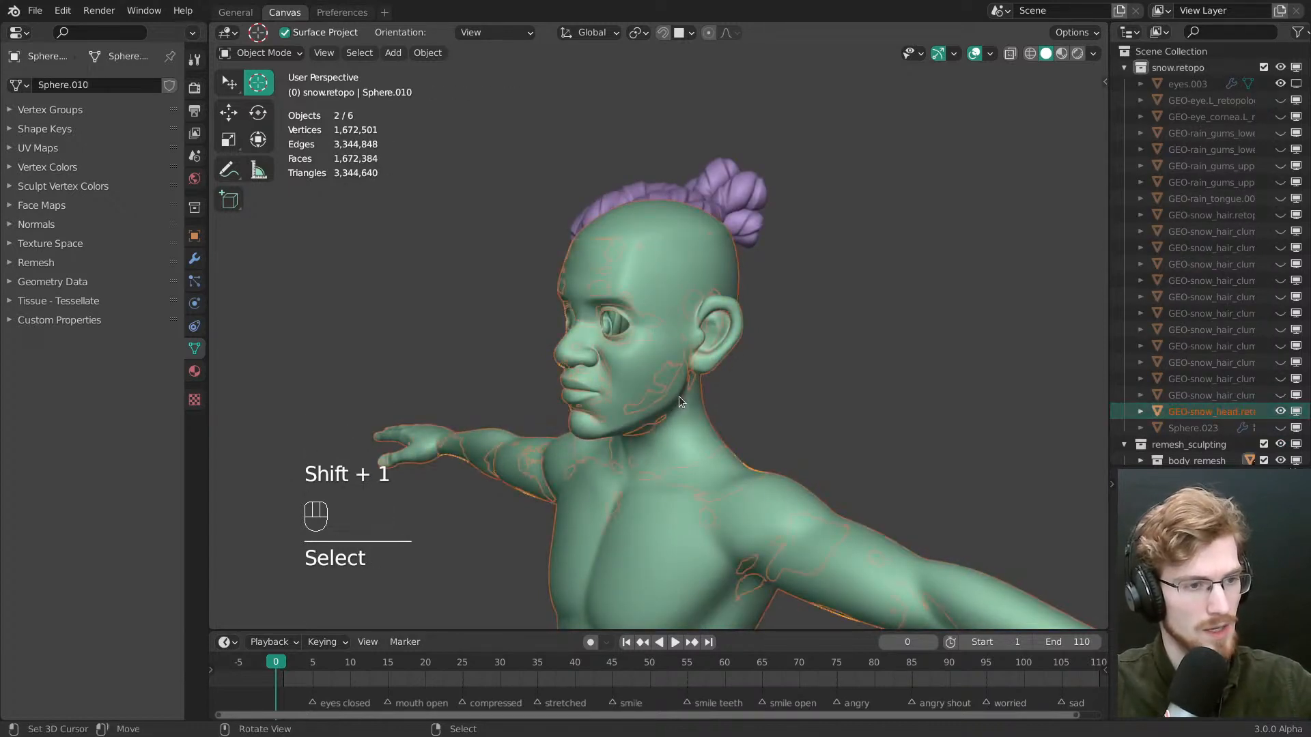
key(slash)
Select only the retopologized head and switch it to Sculpt Mode
key(alt+a)
click(646, 361)
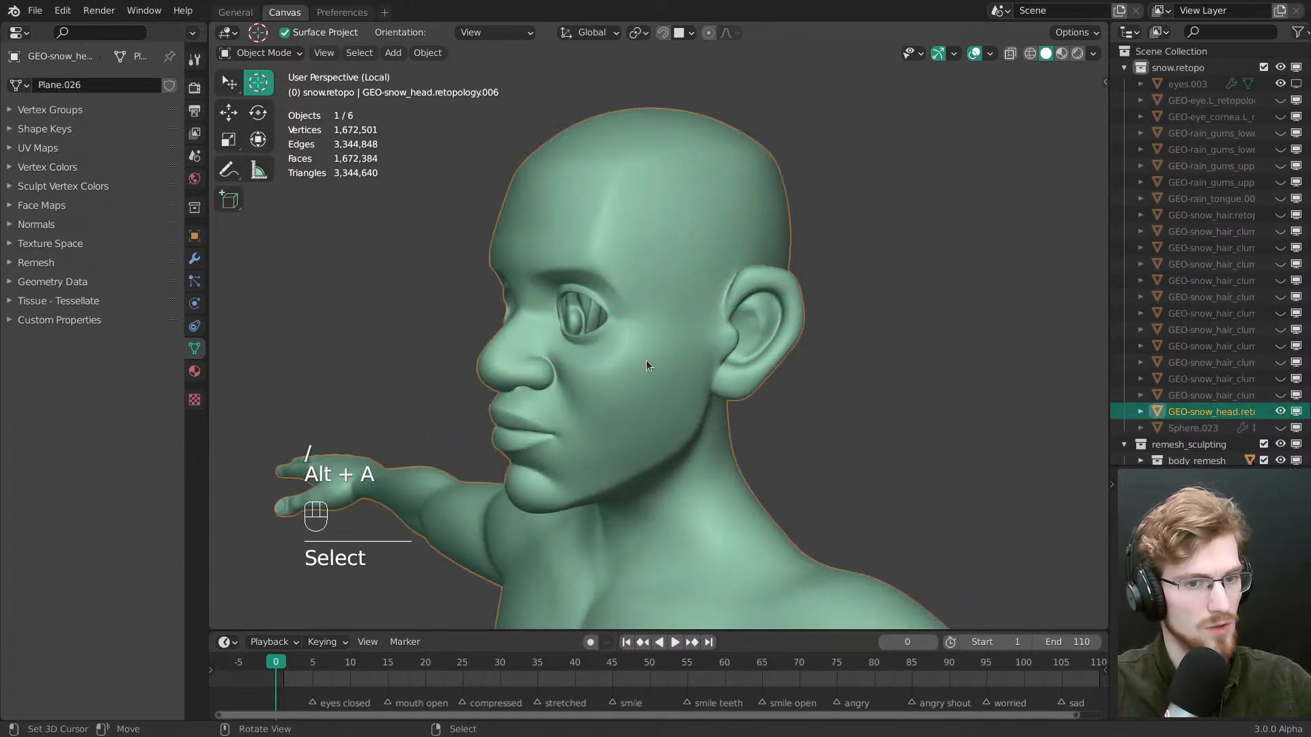
key(Tab)
mouse_move(683, 328)
middle_down()
mouse_move(766, 313)
mouse_move(859, 352)
mouse_move(849, 334)
middle_up()
key(Tab)
click(735, 334)
Change the retopologized head's display type to Wire so it overlays the sculpt
key(alt+z)
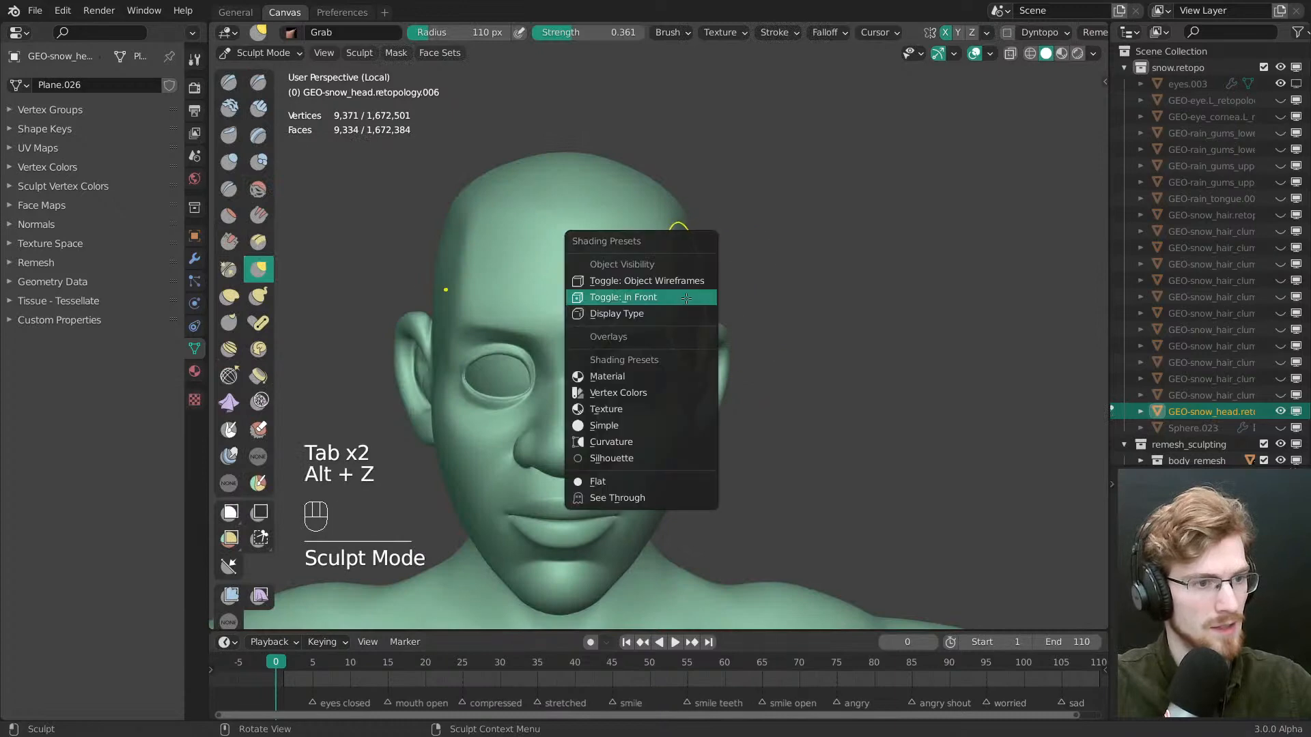
click(679, 314)
click(684, 347)
mouse_move(707, 290)
shift+middle_down()
mouse_move(719, 346)
mouse_move(751, 313)
mouse_move(785, 360)
mouse_move(755, 342)
shift+middle_up()
key(alt+z)
click(718, 325)
scroll(761, 341, up, 3)
scroll(755, 342, down, 5)
Return to Object Mode, leave local view and clear the selection
key(Tab)
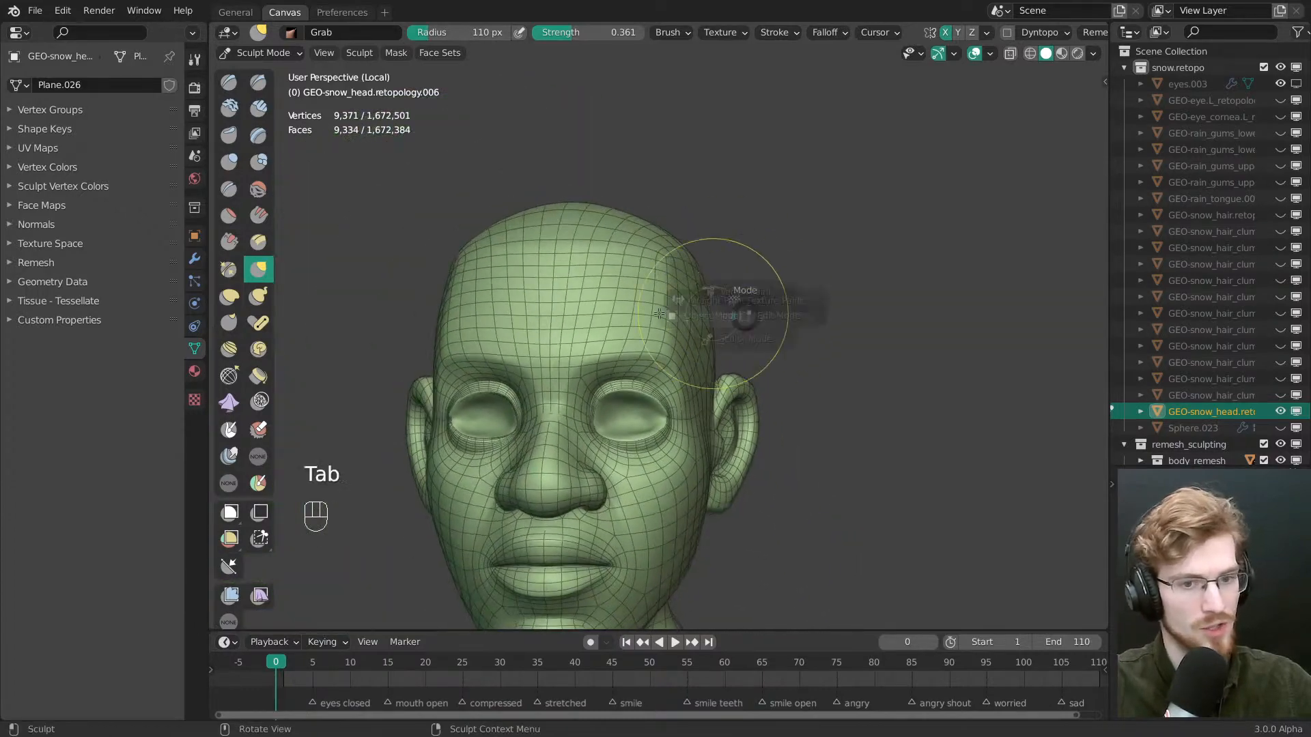
scroll(1208, 307, down, 5)
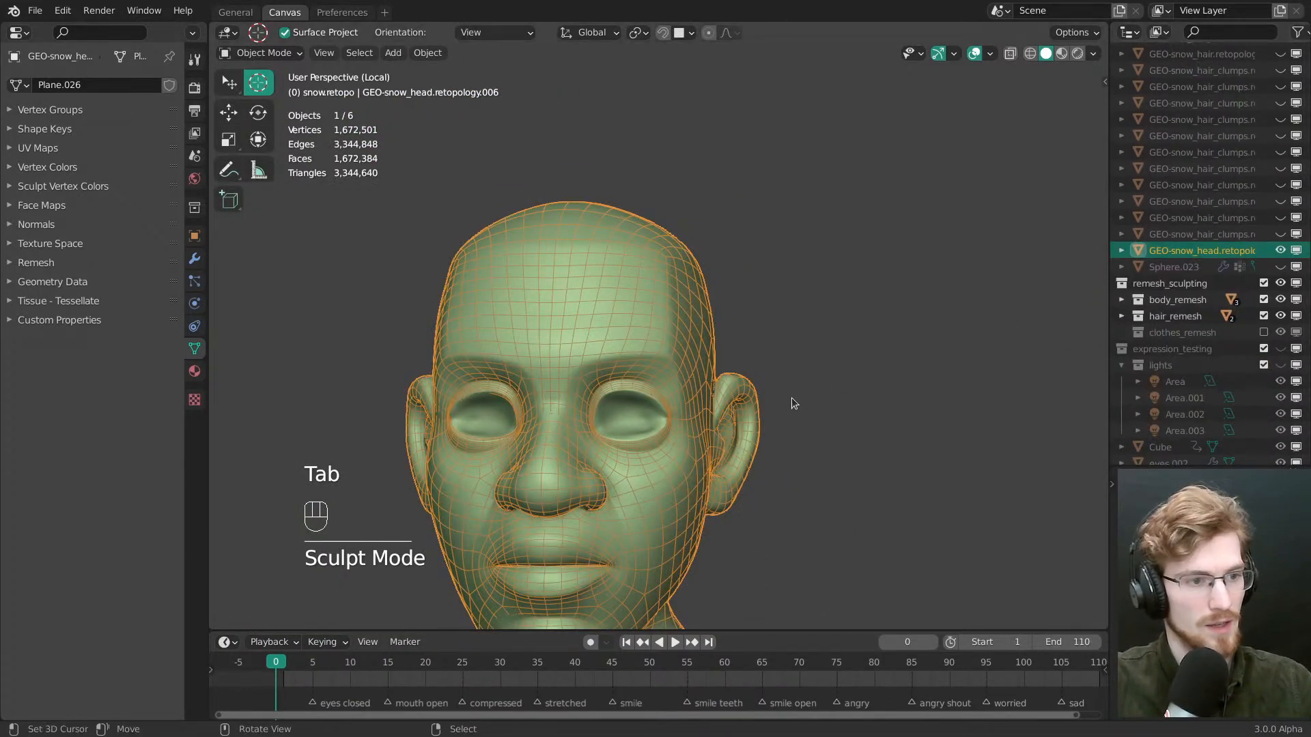
key(slash)
key(alt+a)
shift+middle_drag(713, 348, 710, 292)
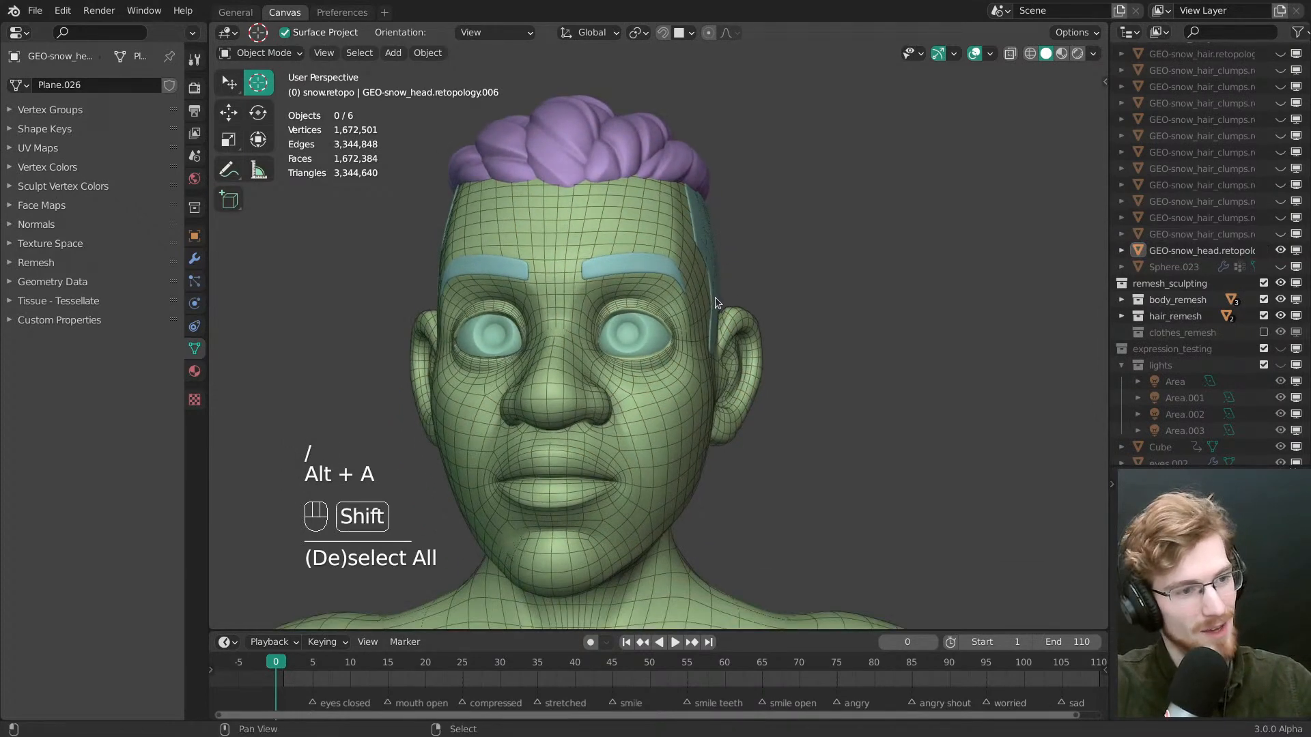
Hide the remesh_sculpting collection and show expression_testing together with the wireframe head of snow.retopo
key(2)
key(1)
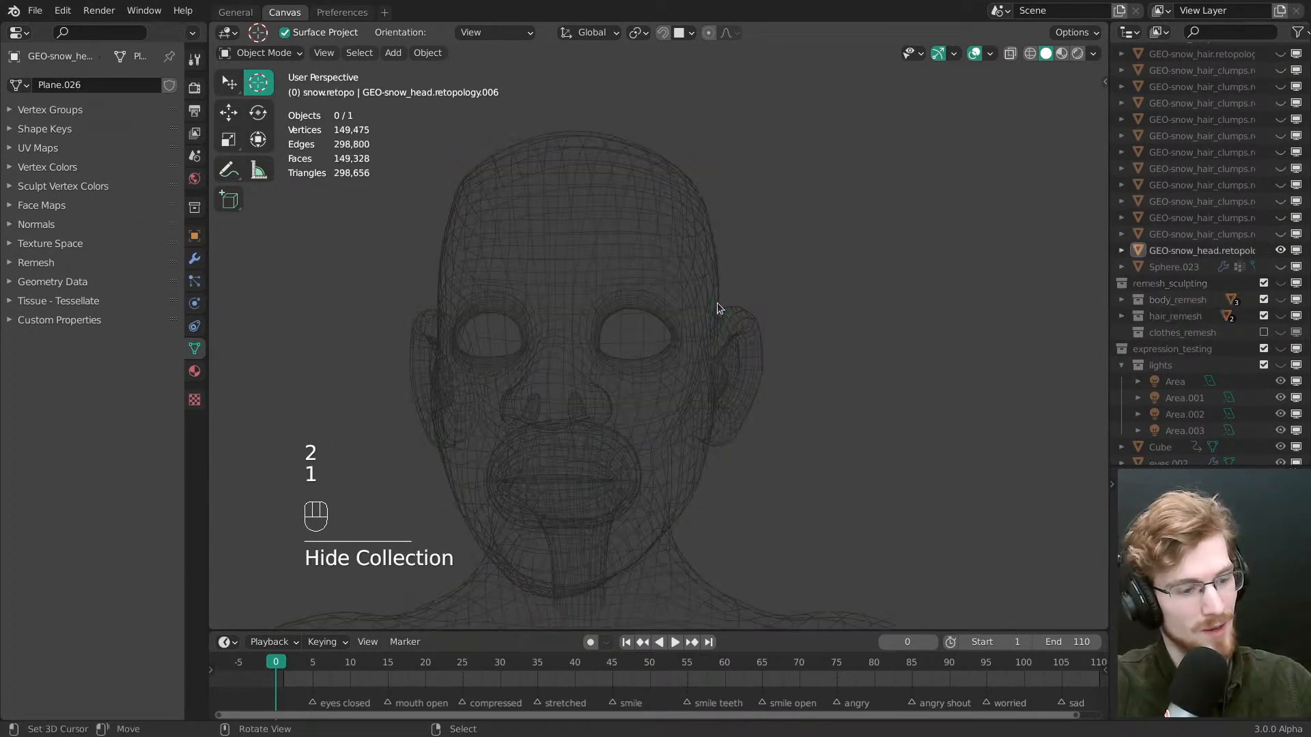
key(shift+3)
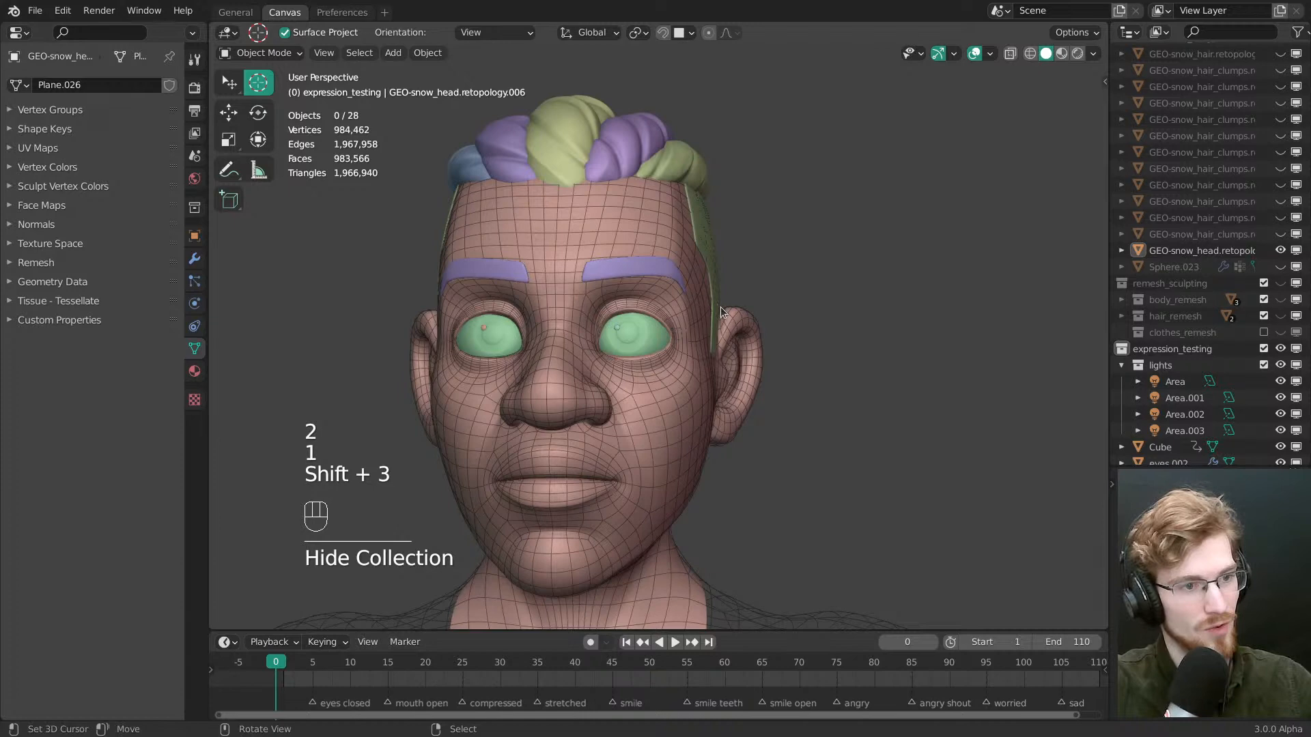
Isolate the retopologized head over the sculpt in local view, select it and switch it to Sculpt Mode
scroll(720, 306, up, 1)
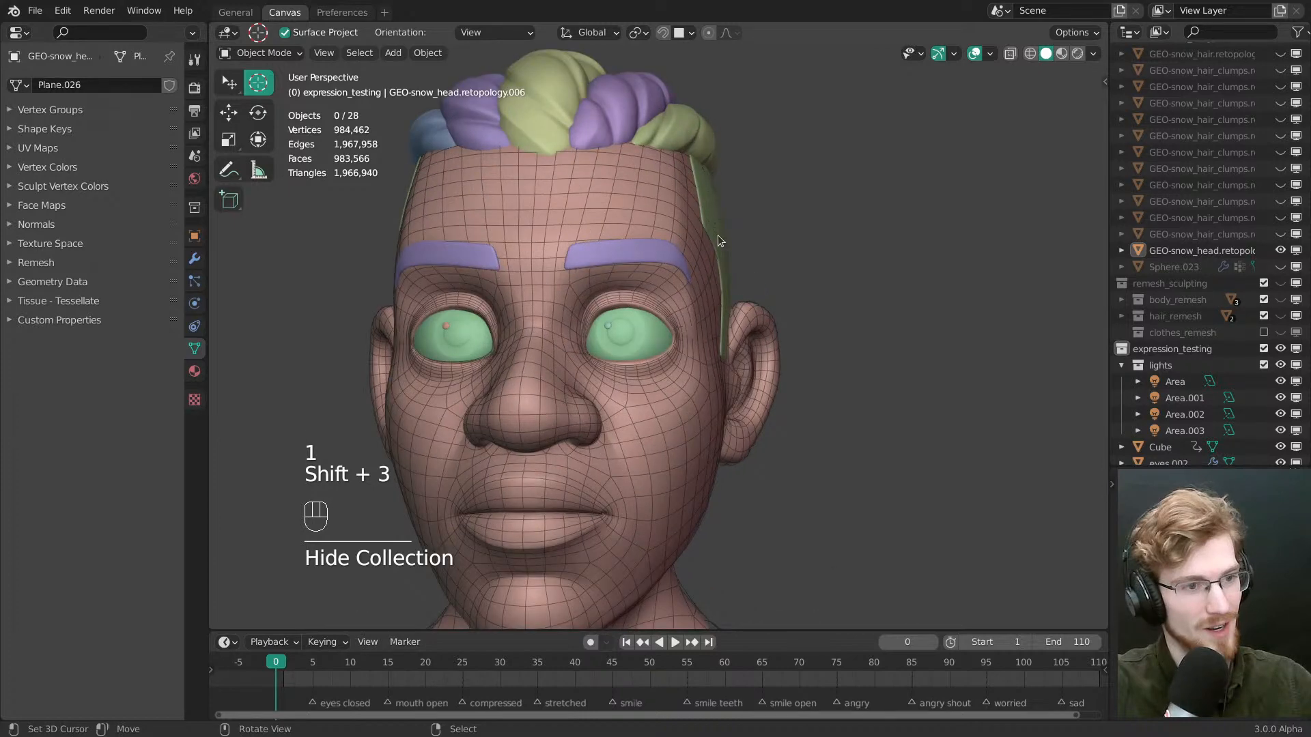
key(slash)
key(alt+a)
right_click(703, 369)
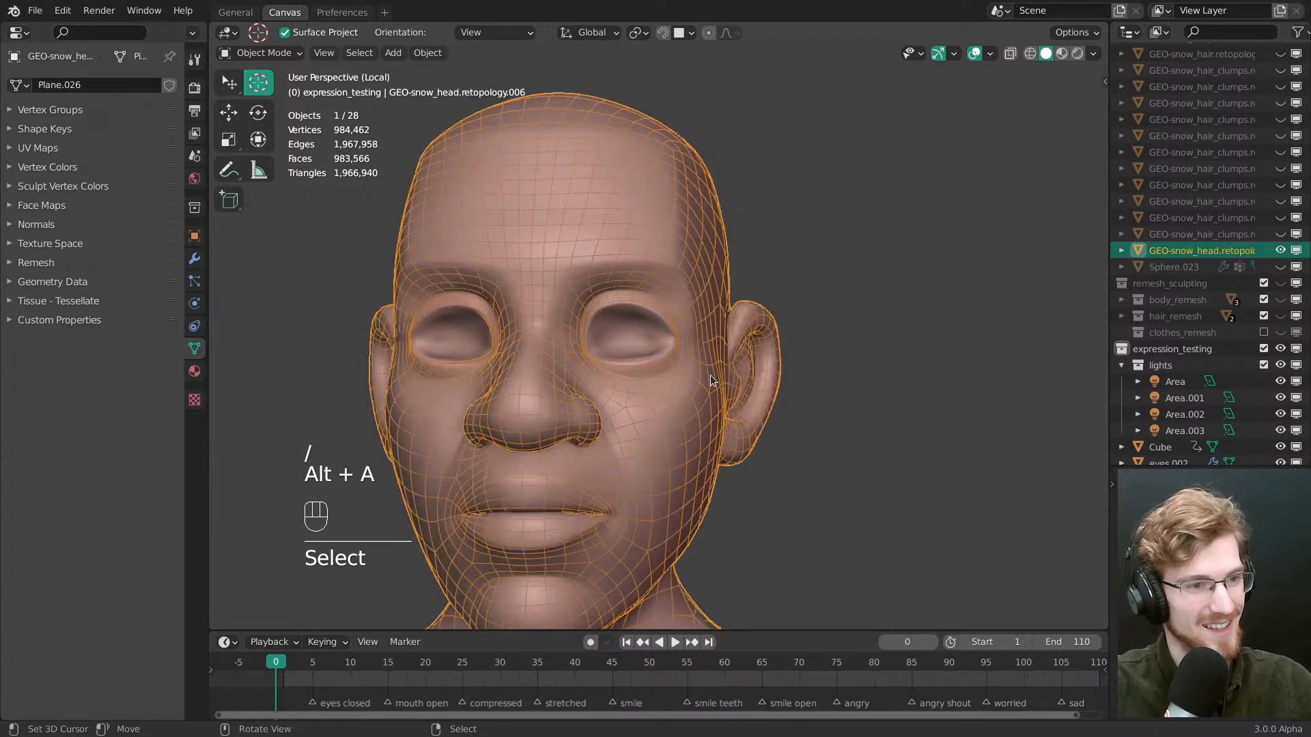
key(Tab)
click(702, 412)
Smooth the retopologized head's surface above and behind the ear with a 132 px brush radius
scroll(692, 424, up, 3)
mouse_move(692, 424)
middle_down()
mouse_move(742, 423)
mouse_move(770, 466)
mouse_move(676, 342)
middle_up()
key(f)
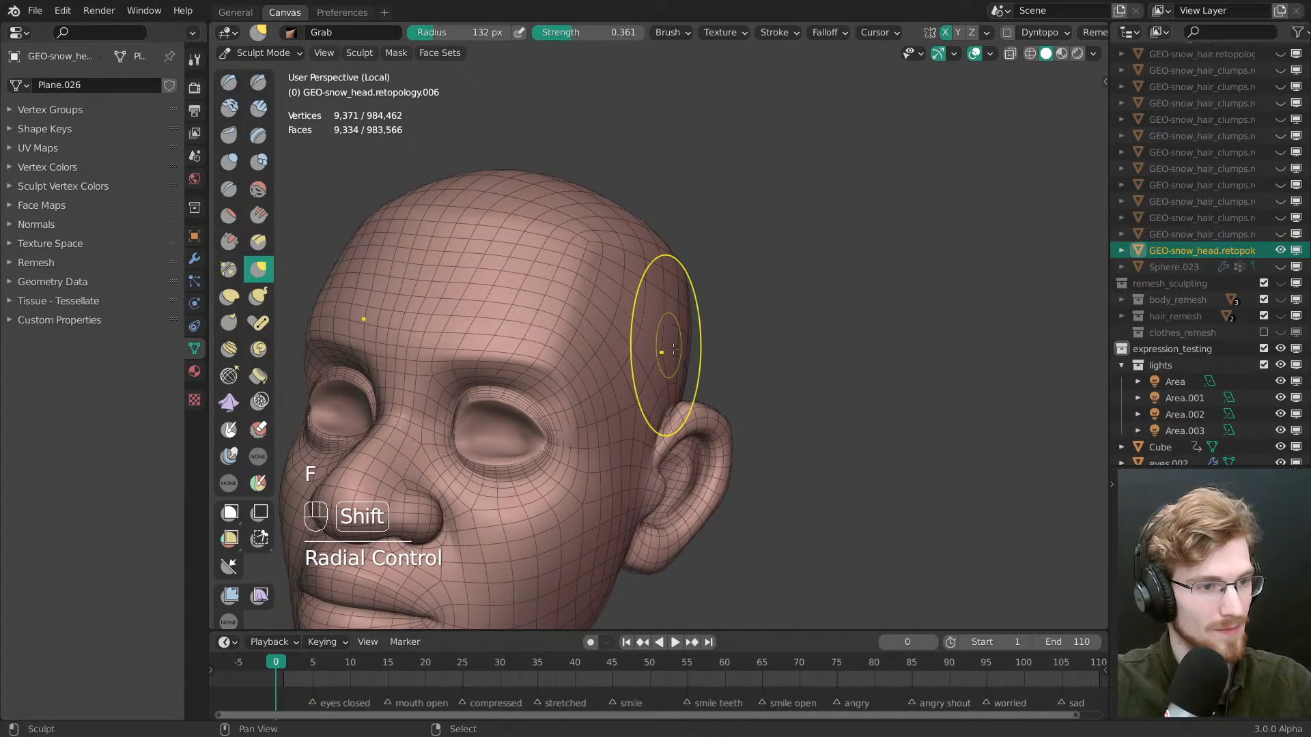
shift+drag(666, 301, 667, 311)
middle_drag(673, 320, 601, 297)
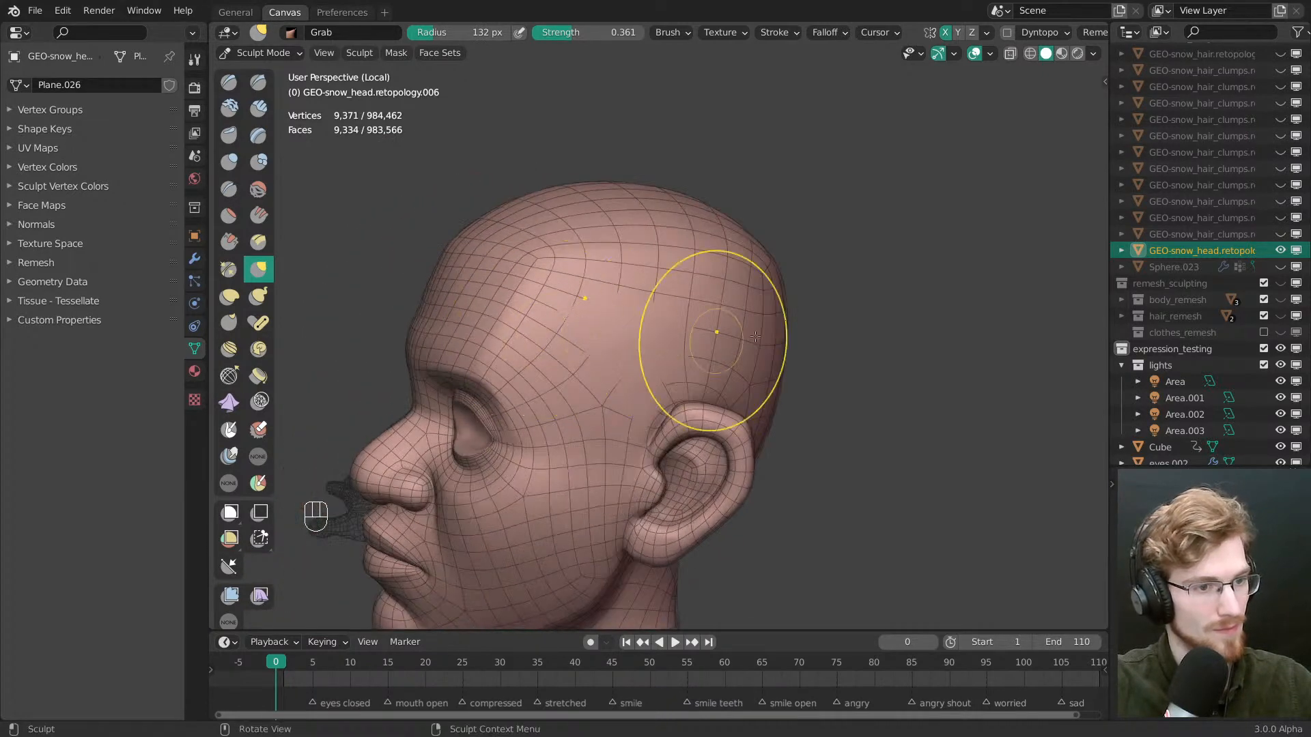
shift+drag(737, 312, 744, 311)
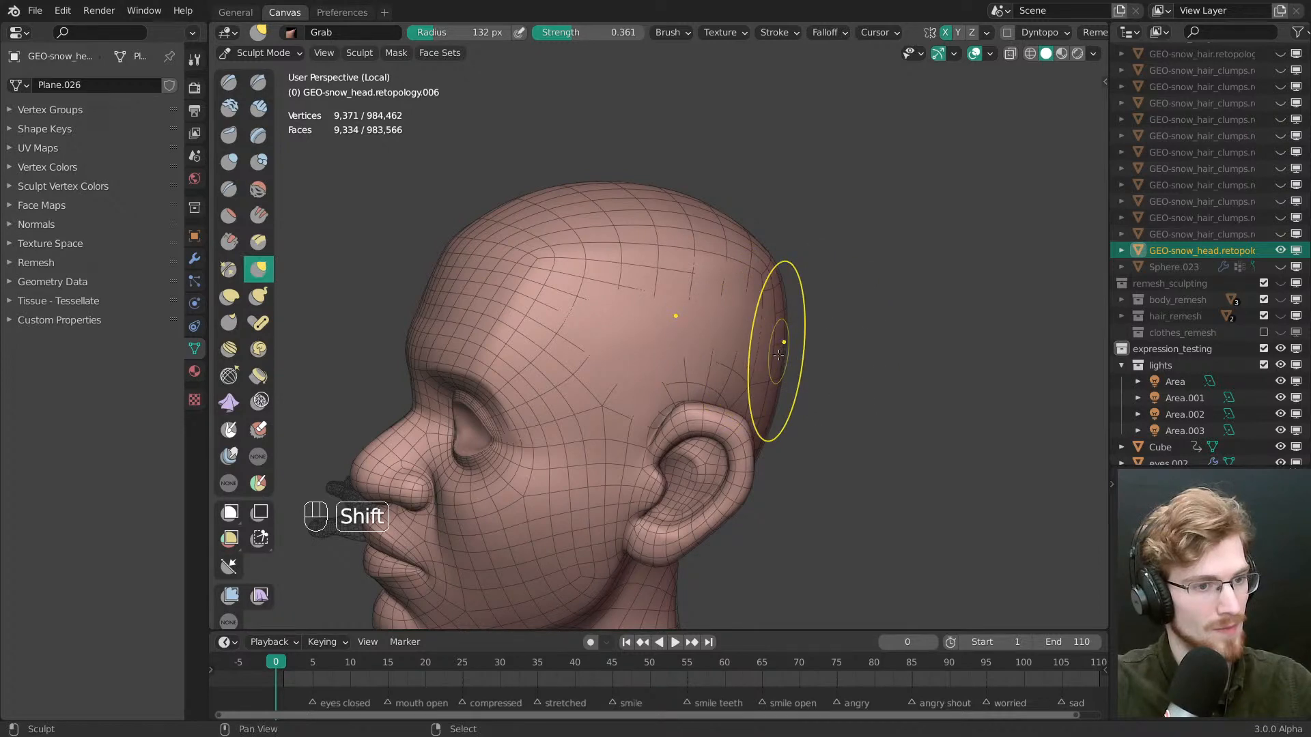
Enlarge the Grab brush to 234 px, switch to Inflate/Deflate and set its radius to 152 px over the back of the head
middle_drag(779, 354, 747, 439)
key(f)
key(f)
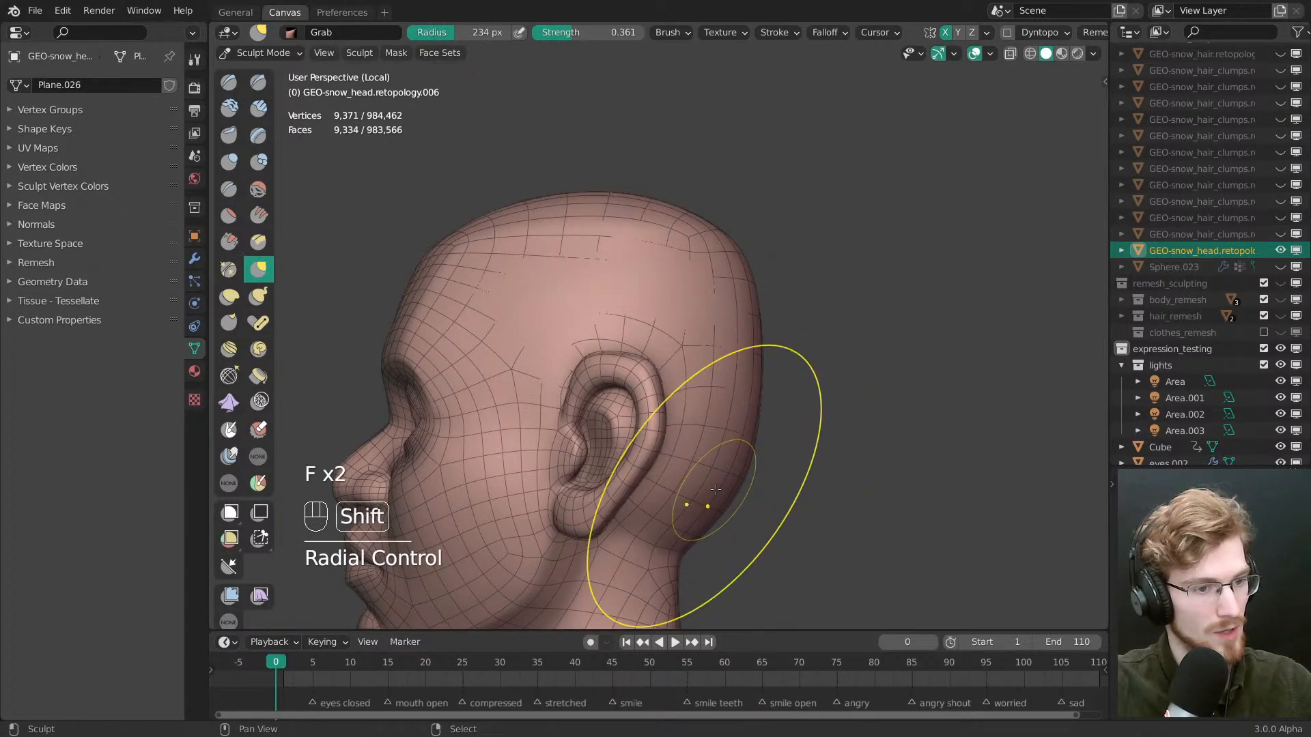
key(f)
key(i)
key(f)
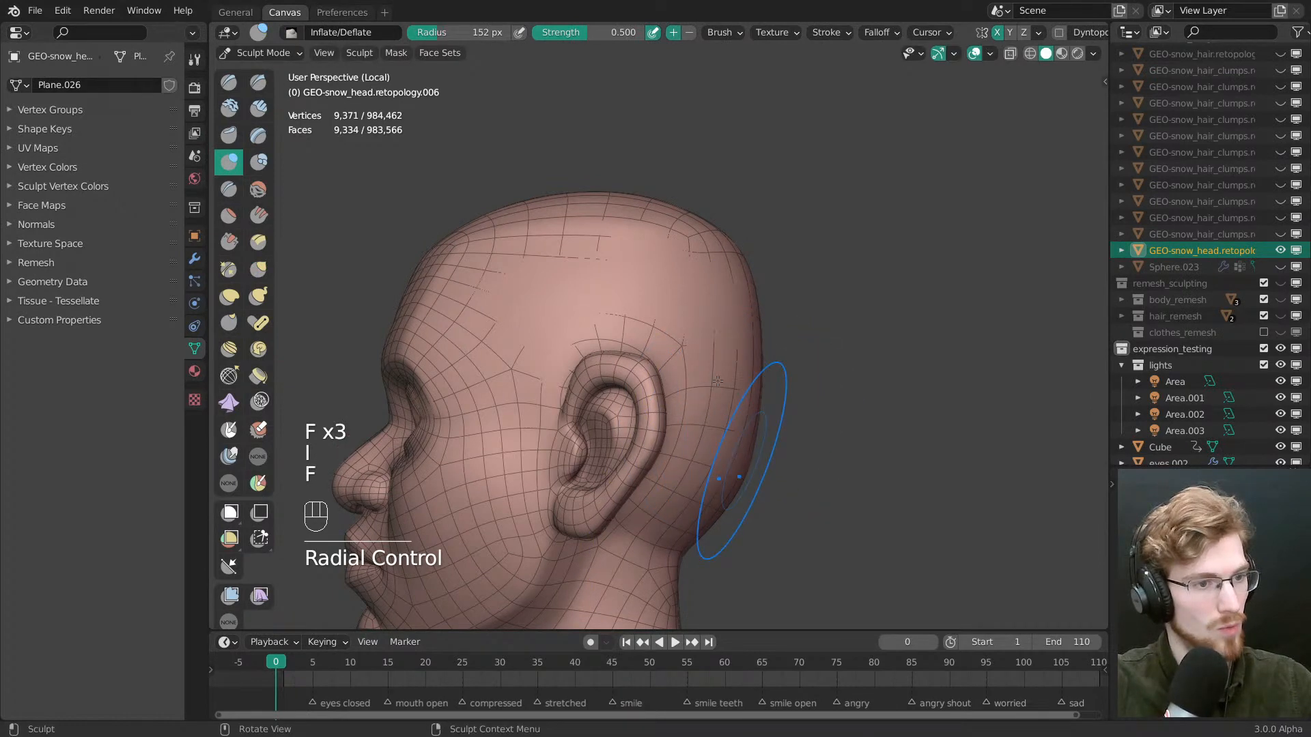
Return to Object Mode in front view, show only the snow.retopo collection and select the retopologized head
mouse_move(718, 381)
middle_down()
mouse_move(812, 396)
mouse_move(792, 410)
middle_up()
ctrl+middle_drag(791, 409, 790, 451)
key(grave)
key(Tab)
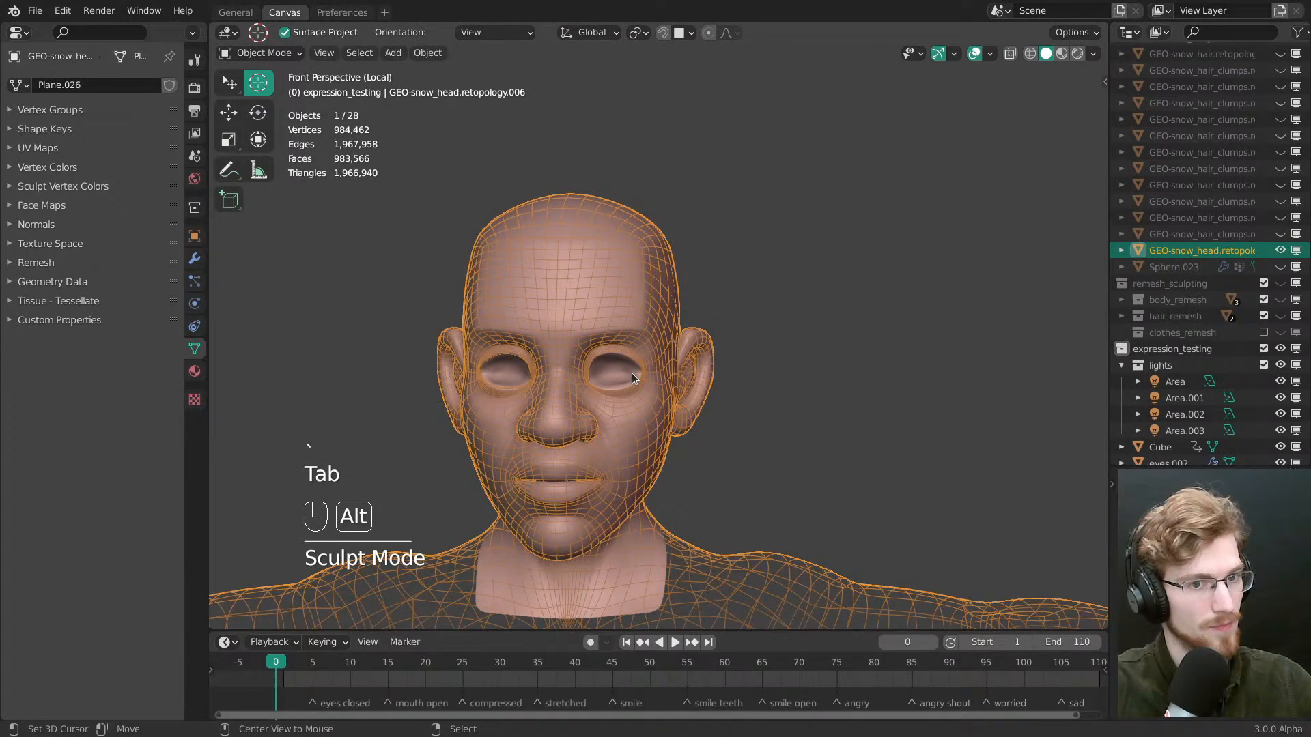
key(alt+a)
key(1)
click(632, 377)
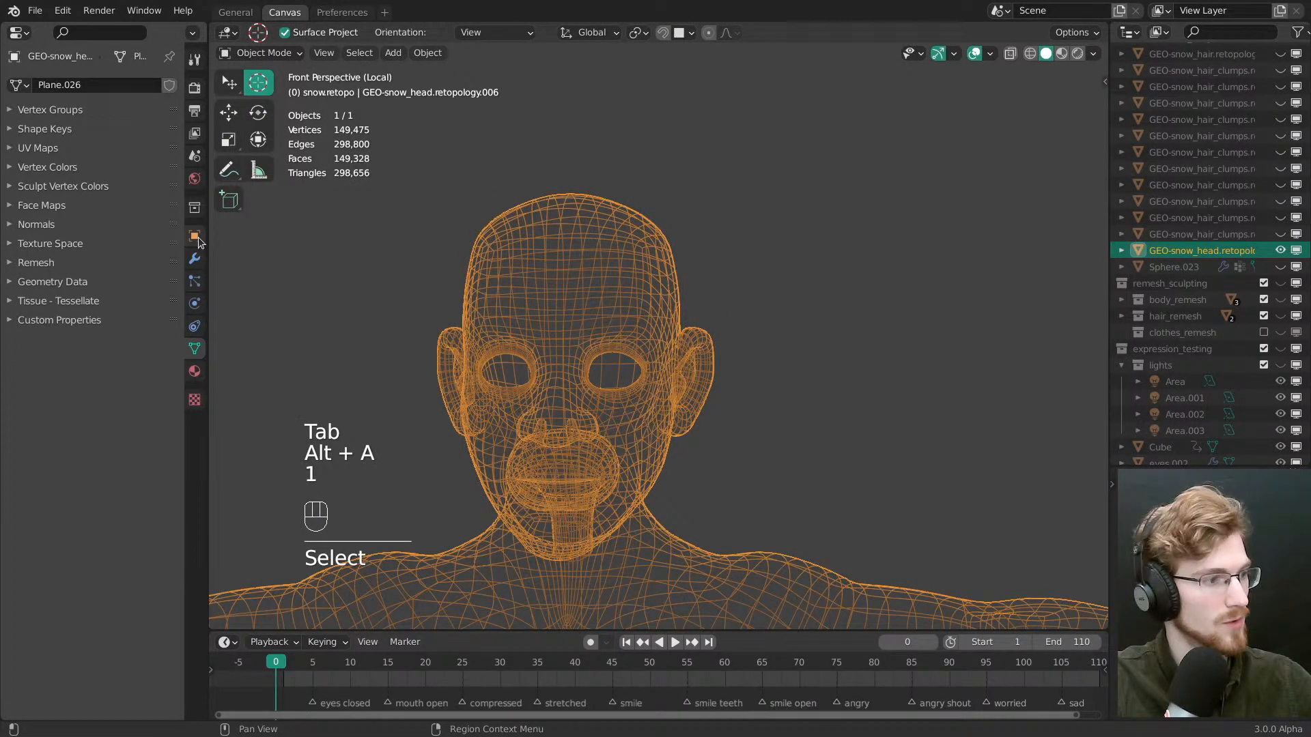
Set the retopologized head's display type to Textured and enable In Front
click(194, 236)
click(116, 597)
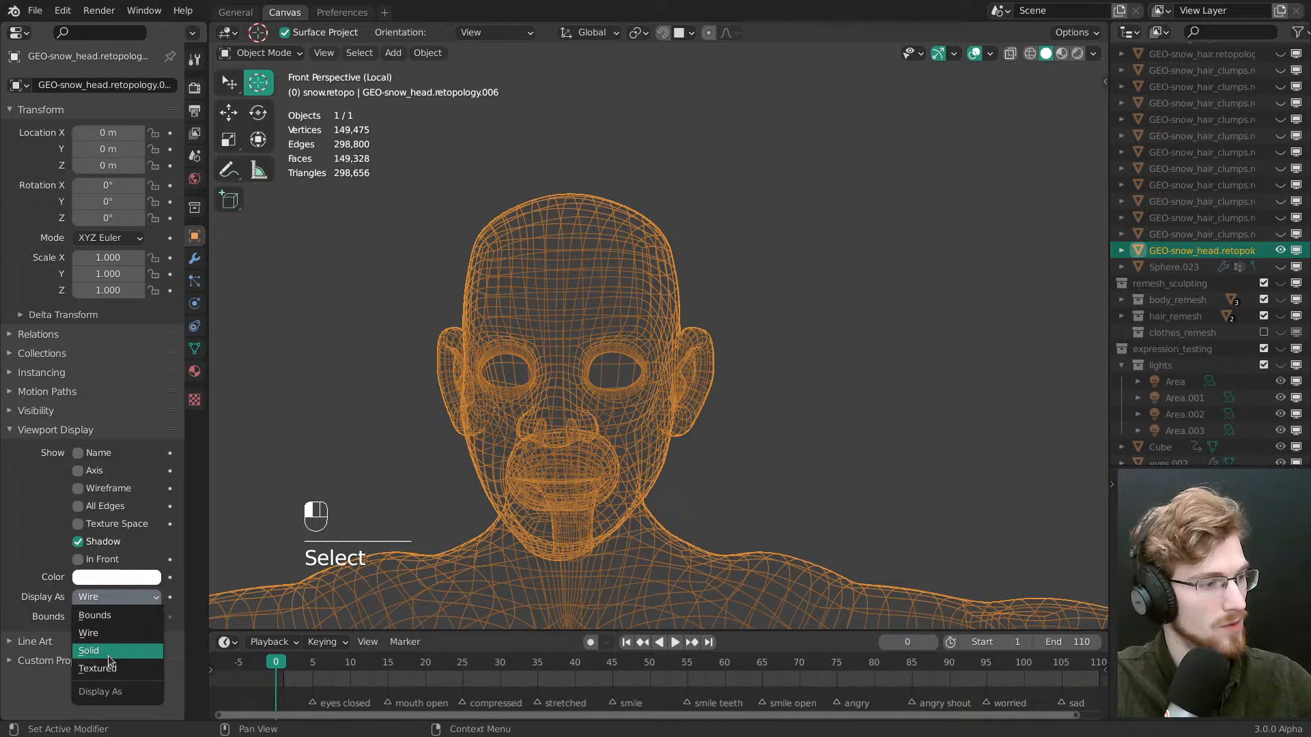
click(106, 667)
click(109, 559)
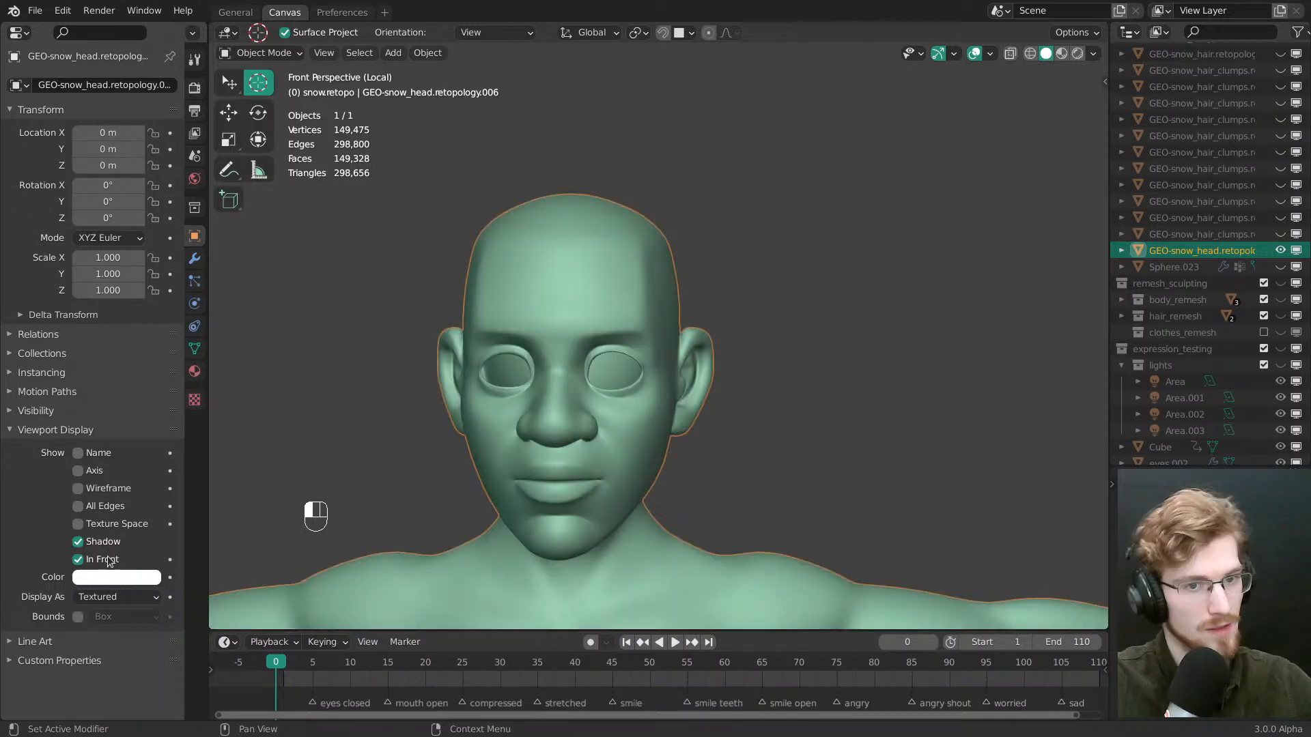
Reveal the hidden retopology objects, leave local view and select only the scalp hair mesh
key(alt+h)
key(alt+a)
middle_drag(771, 386, 691, 339)
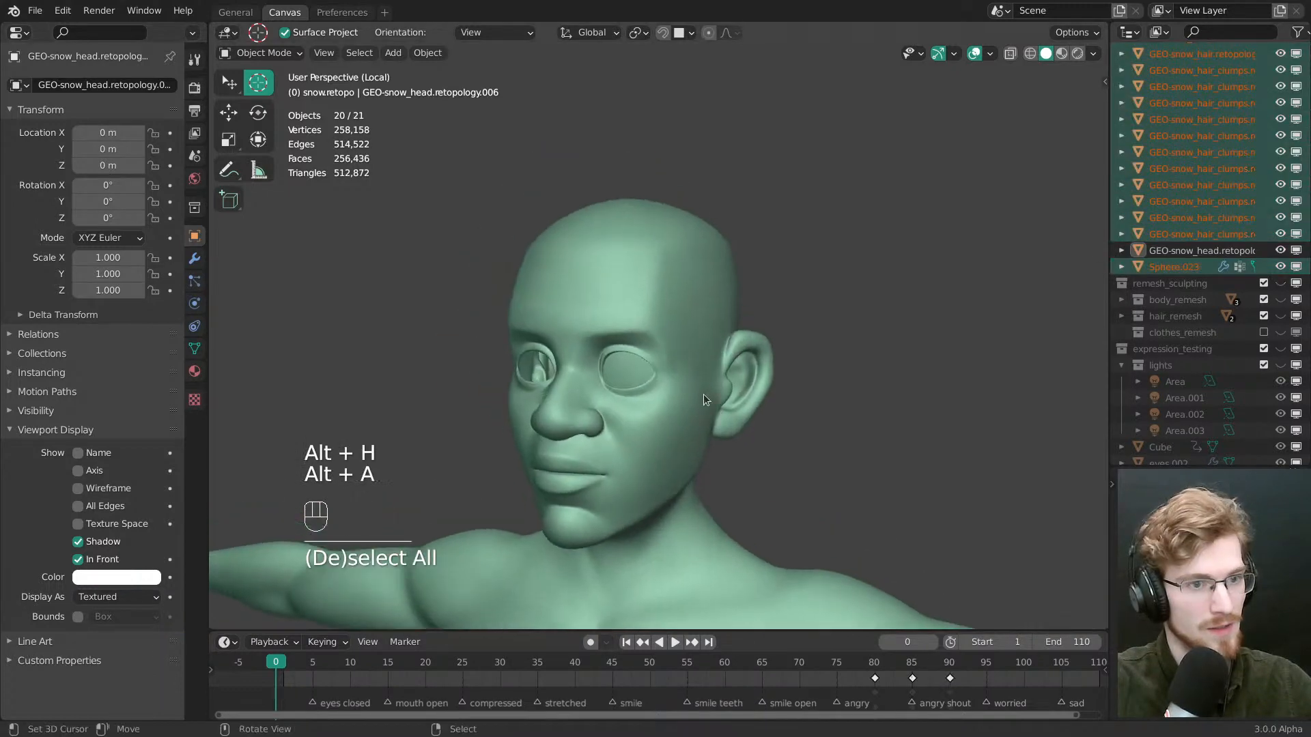
key(alt+a)
key(slash)
key(alt+a)
right_click(703, 277)
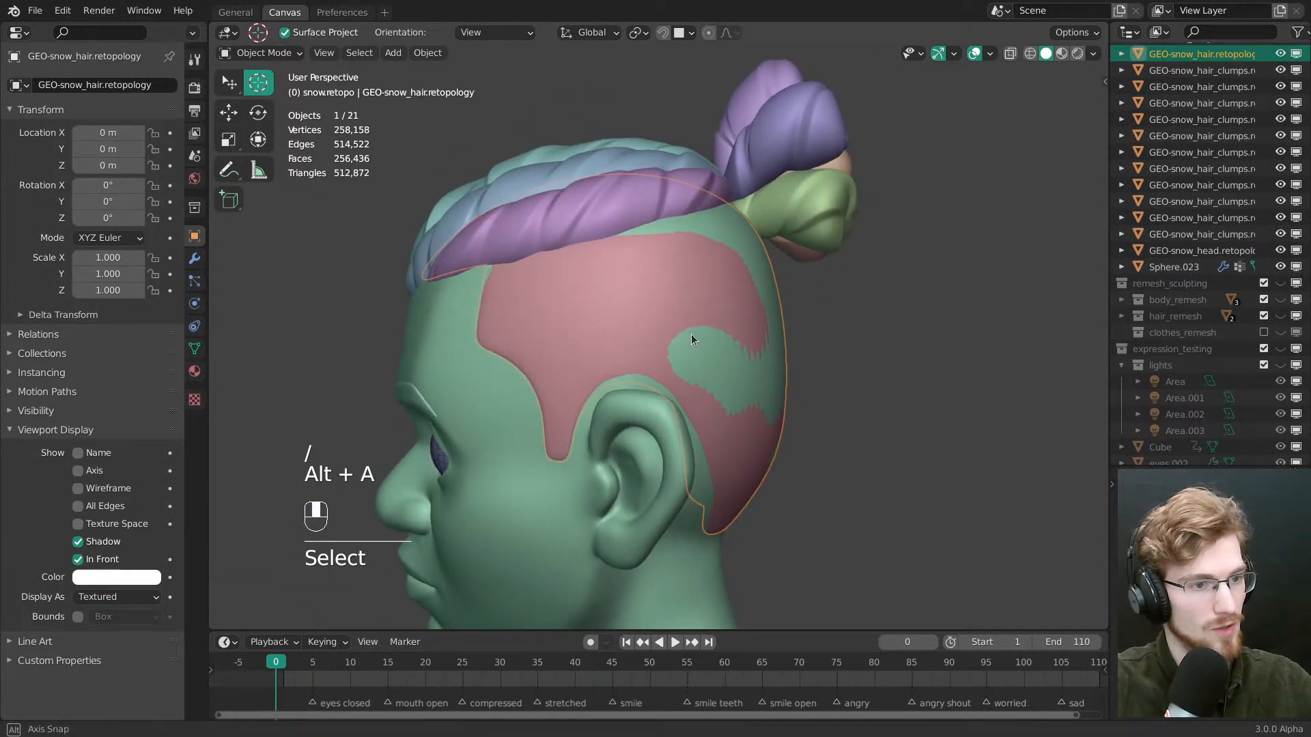
Try to inflate the scalp hair mesh behind the ear in Sculpt Mode, undo the strokes and return to Object Mode
key(Tab)
key(g)
key(f)
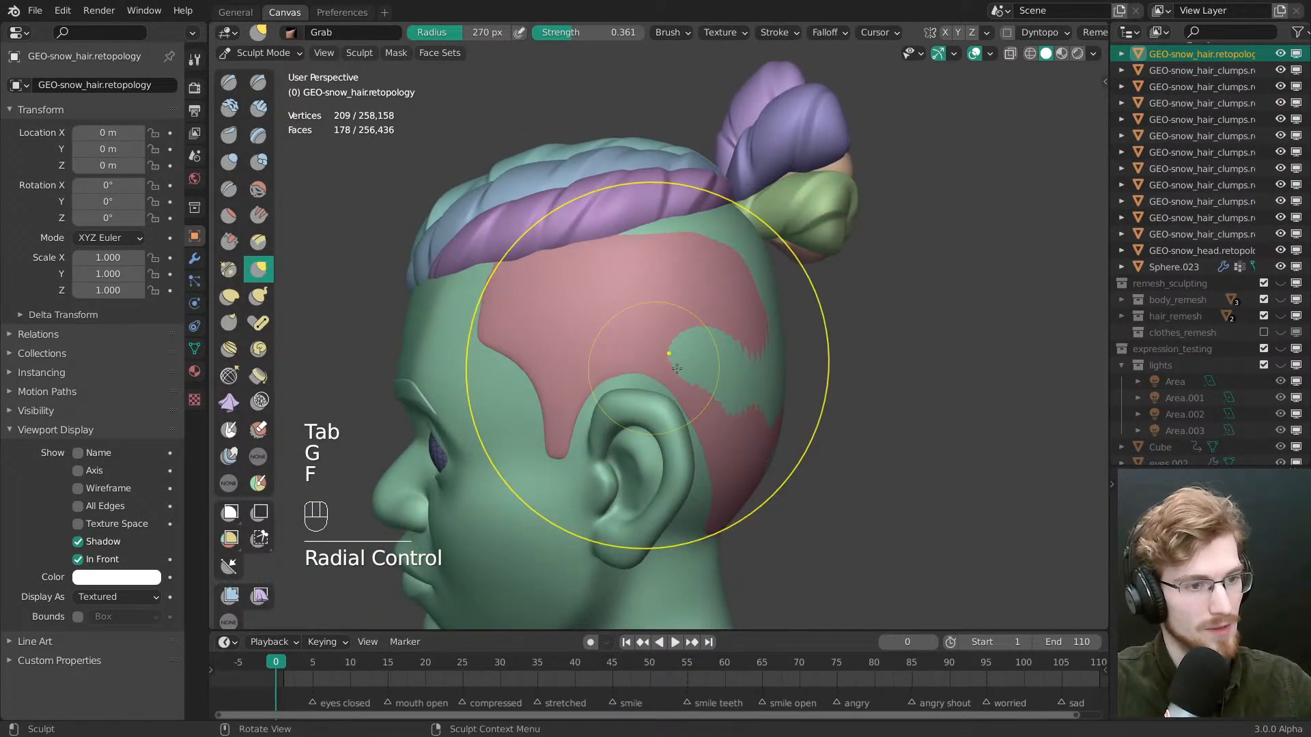
key(i)
key(f)
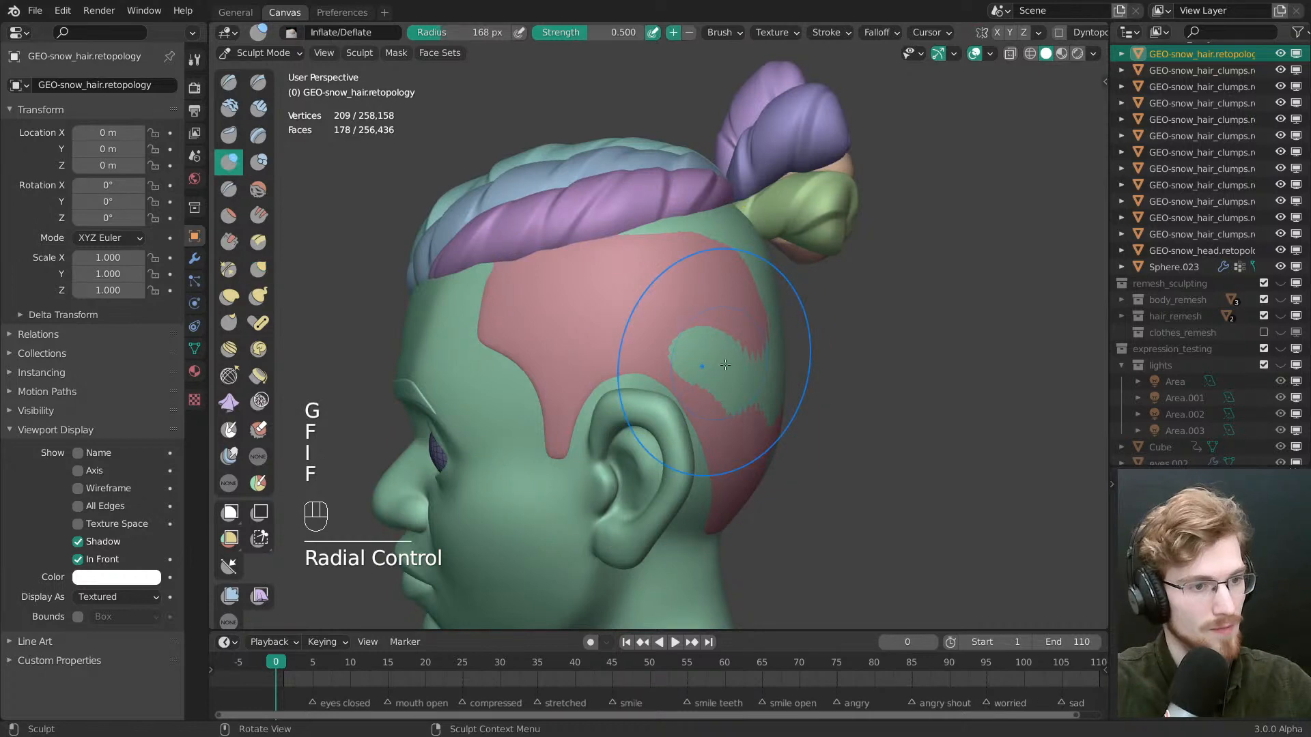
middle_drag(725, 364, 629, 307)
key(f)
key(ctrl+z)
key(ctrl+z)
middle_drag(675, 389, 722, 348)
key(Tab)
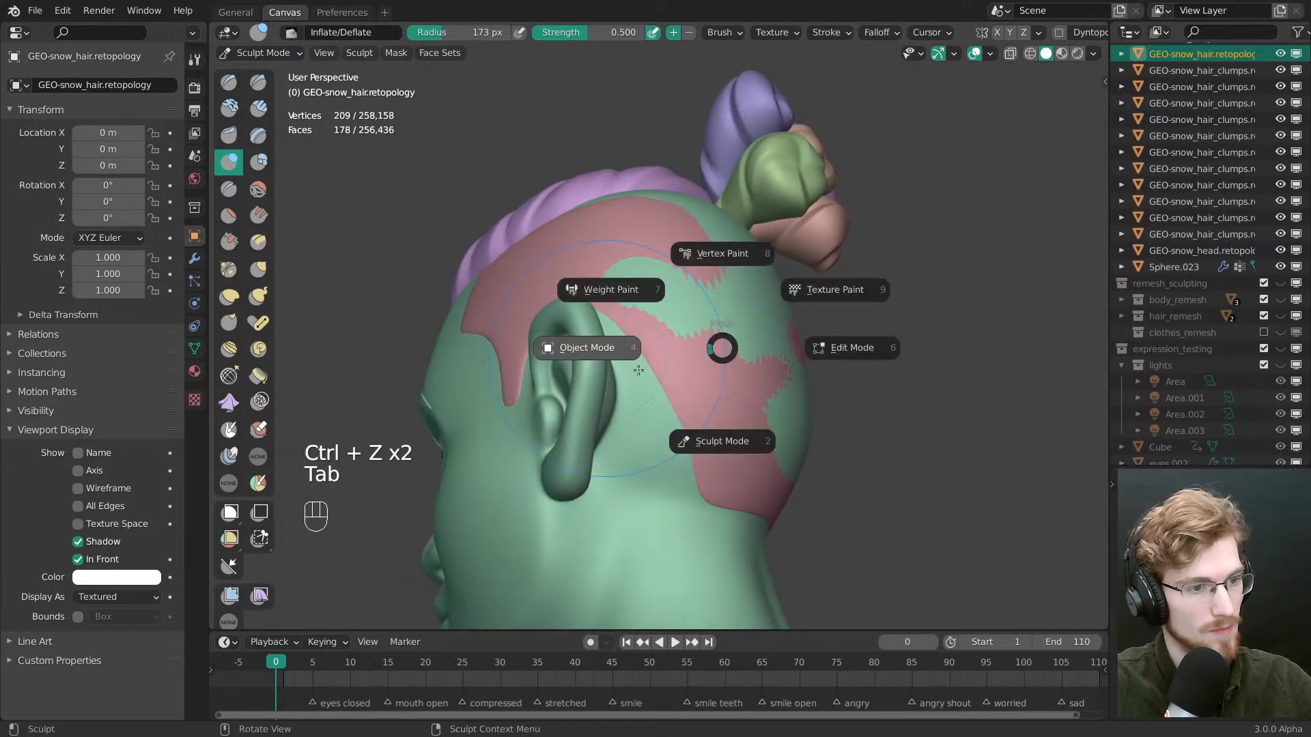
click(639, 369)
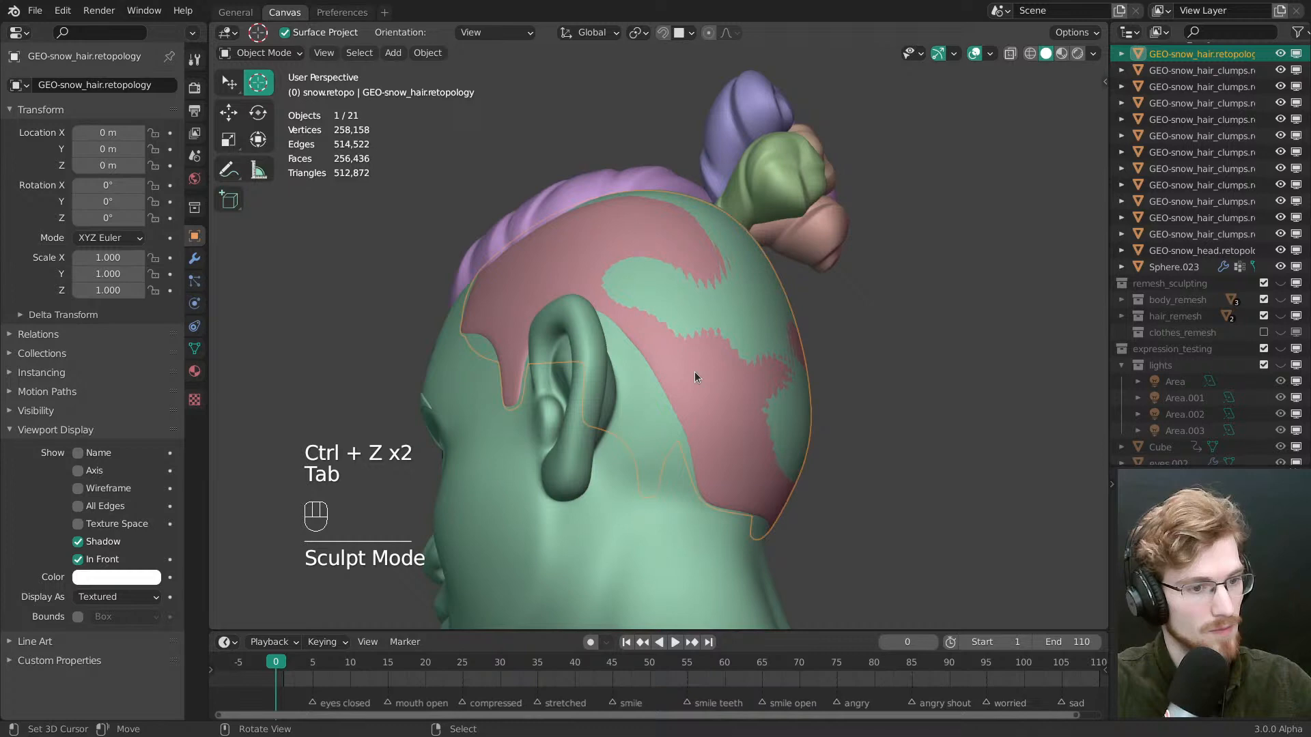
key(Tab)
key(a)
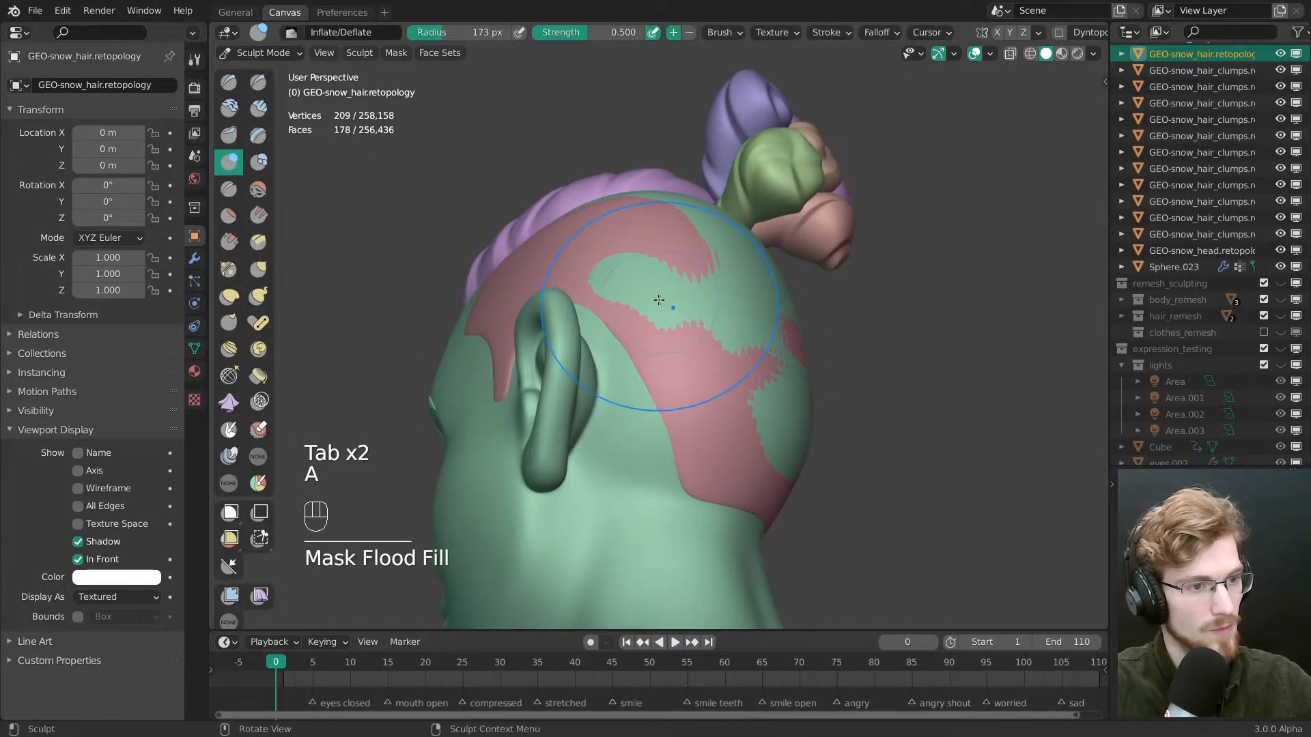
key(ctrl+z)
key(ctrl+z)
Recalculate the normals of the whole scalp hair mesh in Edit Mode and inspect it isolated in local view
key(Tab)
key(a)
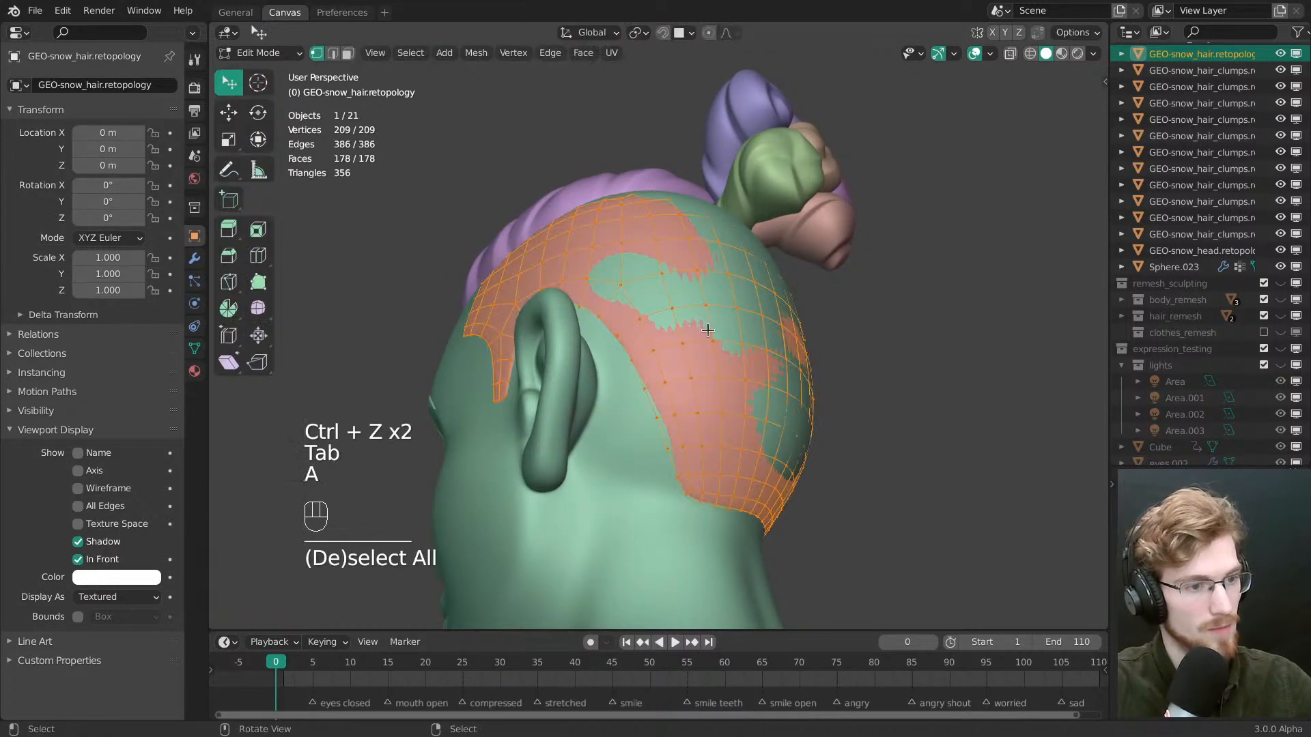
key(shift+n)
middle_drag(679, 360, 837, 430)
key(slash)
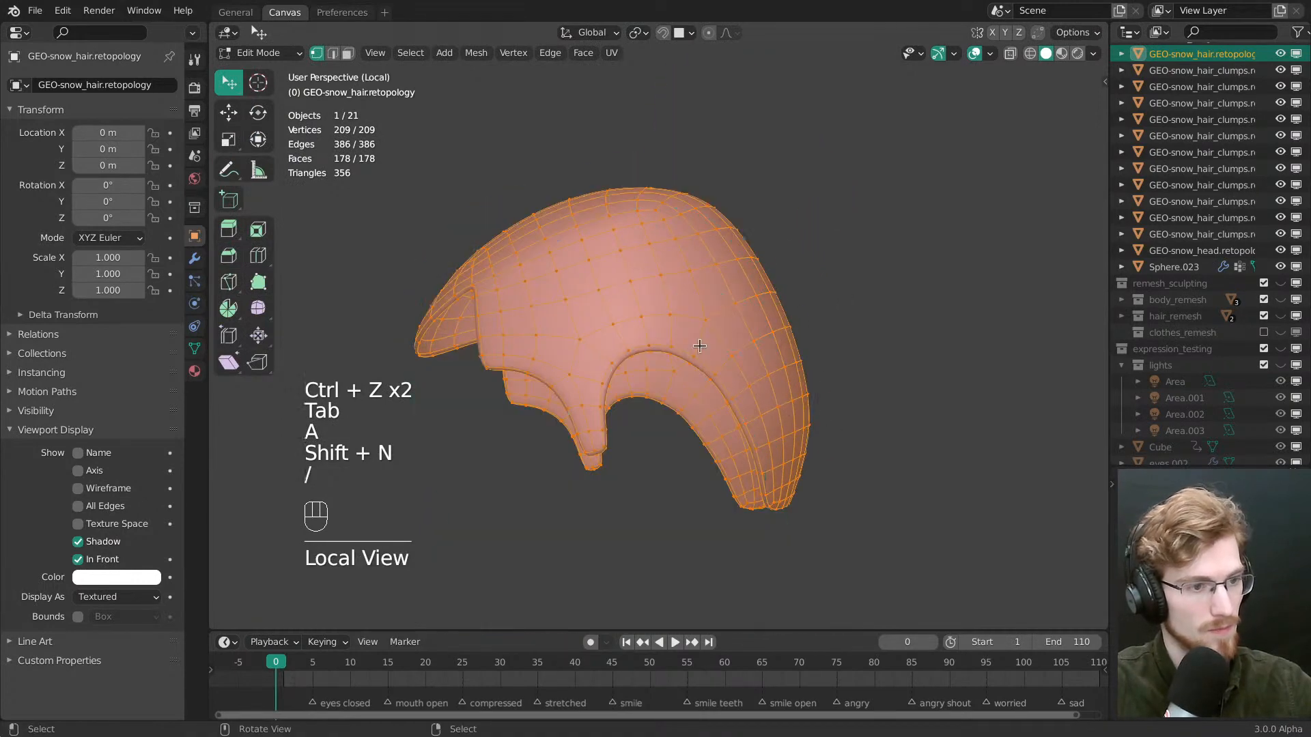
key(alt+a)
mouse_move(846, 207)
middle_down()
mouse_move(822, 193)
mouse_move(834, 213)
mouse_move(807, 254)
mouse_move(679, 348)
mouse_move(731, 311)
middle_up()
Leave local view, try an inflate stroke on the scalp hair mesh behind the ear and undo it
key(slash)
key(Tab)
mouse_move(731, 311)
mouse_down()
mouse_move(718, 298)
mouse_move(738, 321)
mouse_up()
key(ctrl+z)
key(ctrl+z)
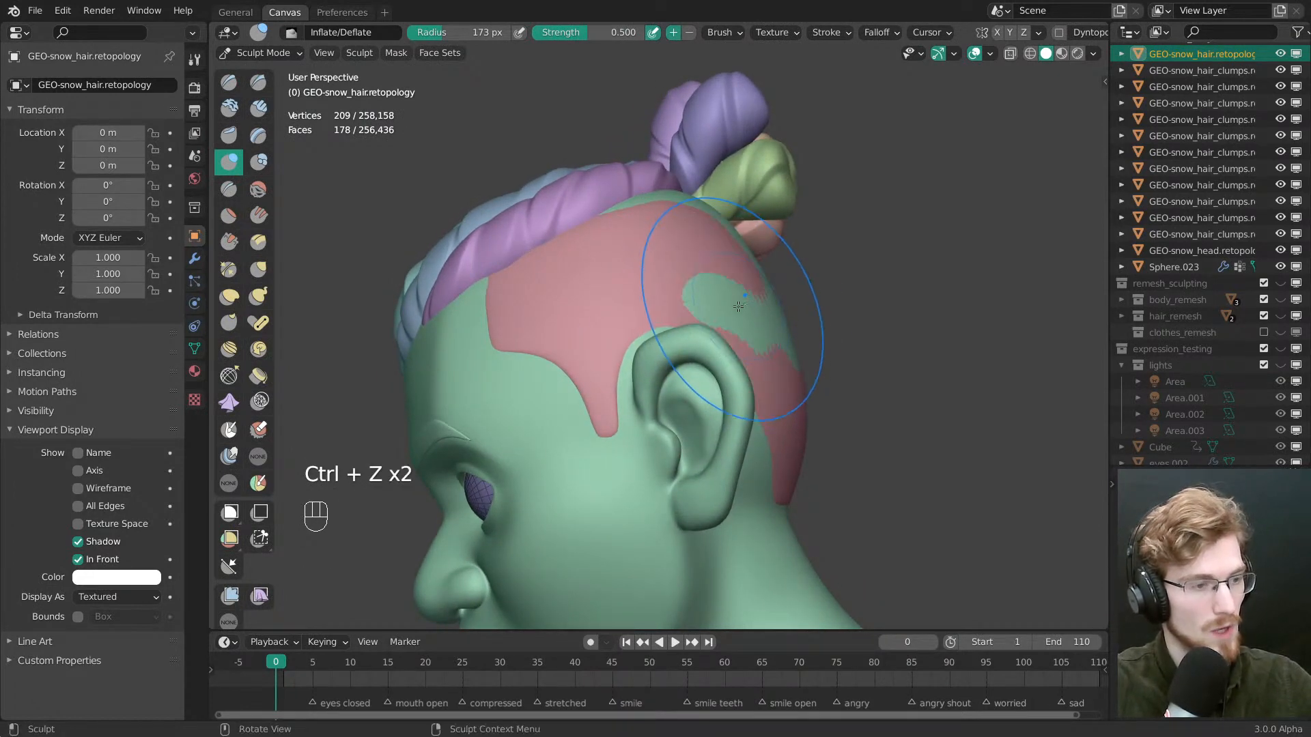
In Object Mode, apply the Mirror and Shrinkwrap modifiers of the scalp hair mesh
key(Tab)
key(alt+a)
click(649, 290)
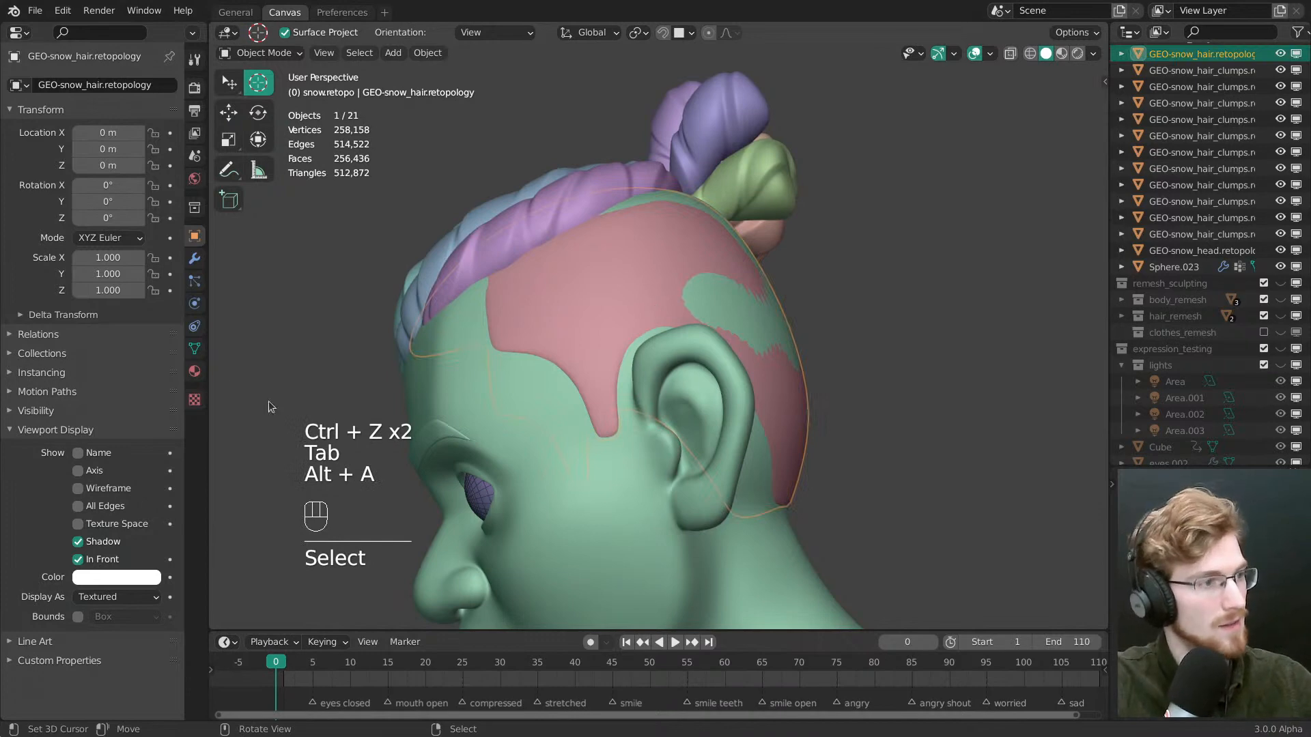
click(195, 258)
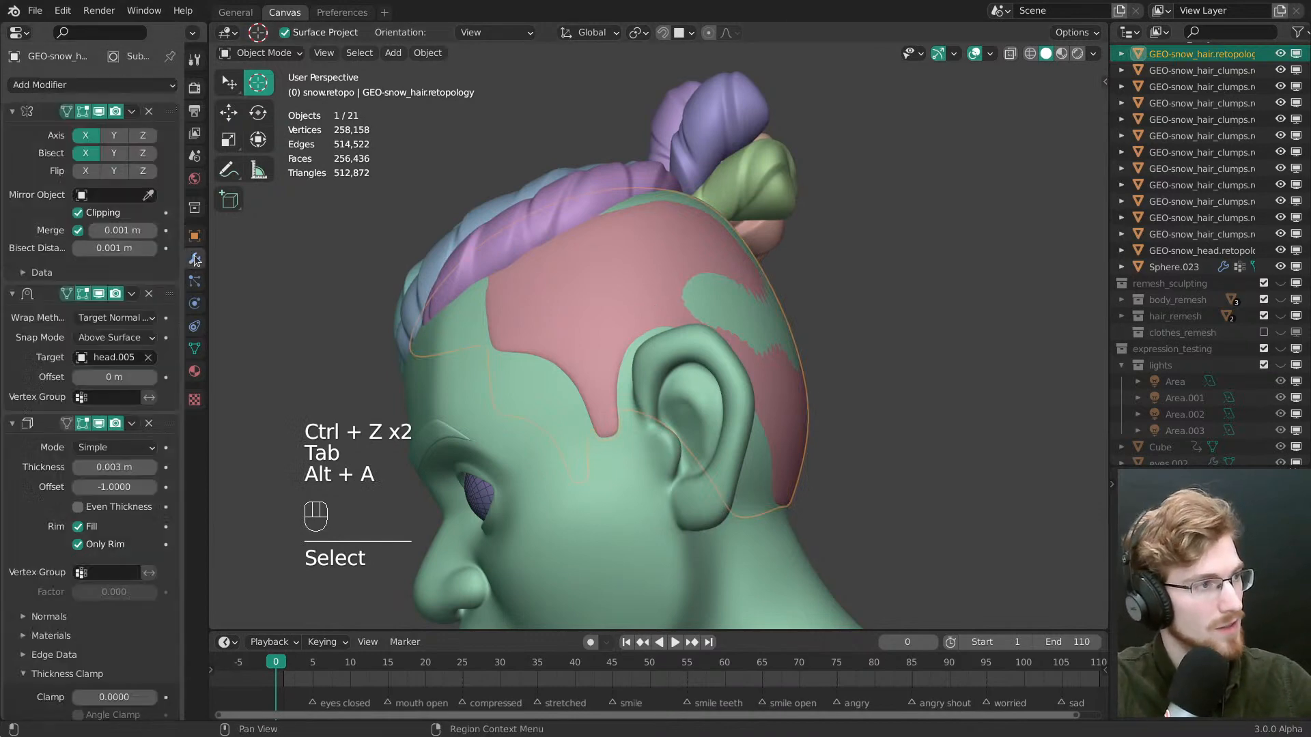
click(51, 344)
click(37, 225)
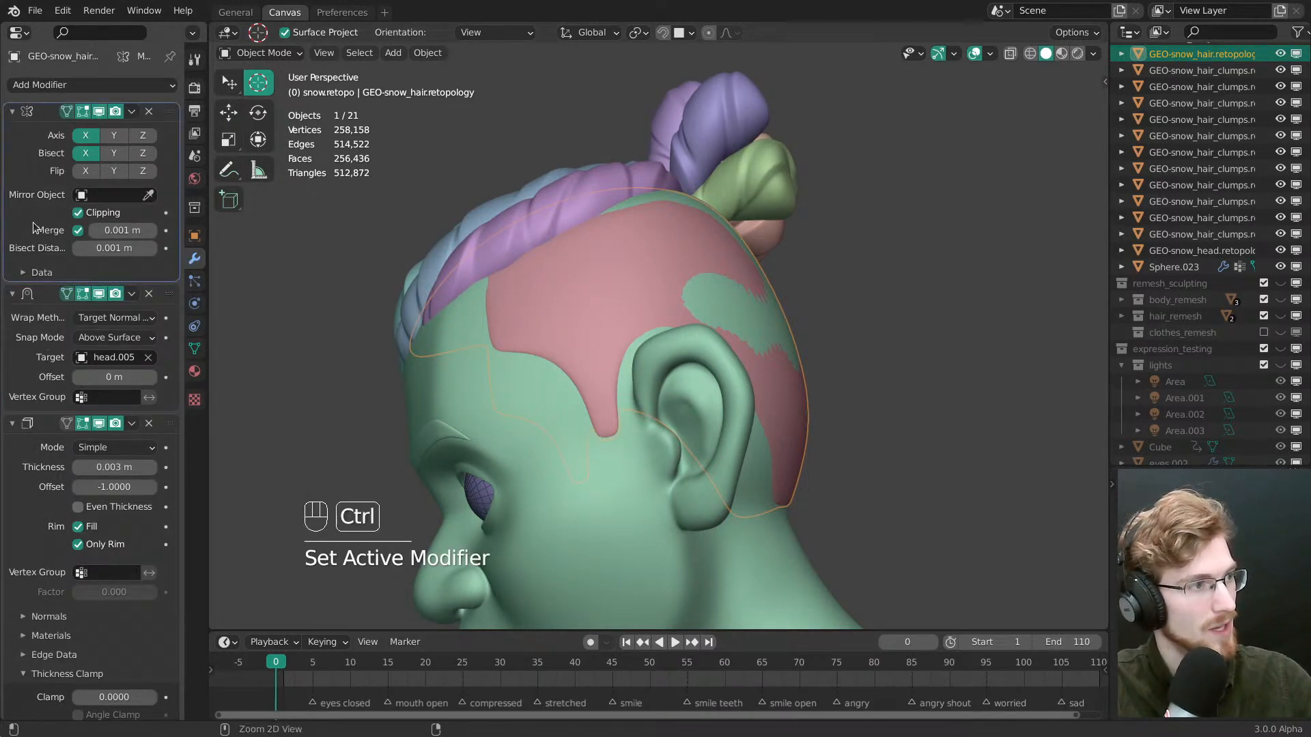
key(ctrl+a)
key(ctrl+a)
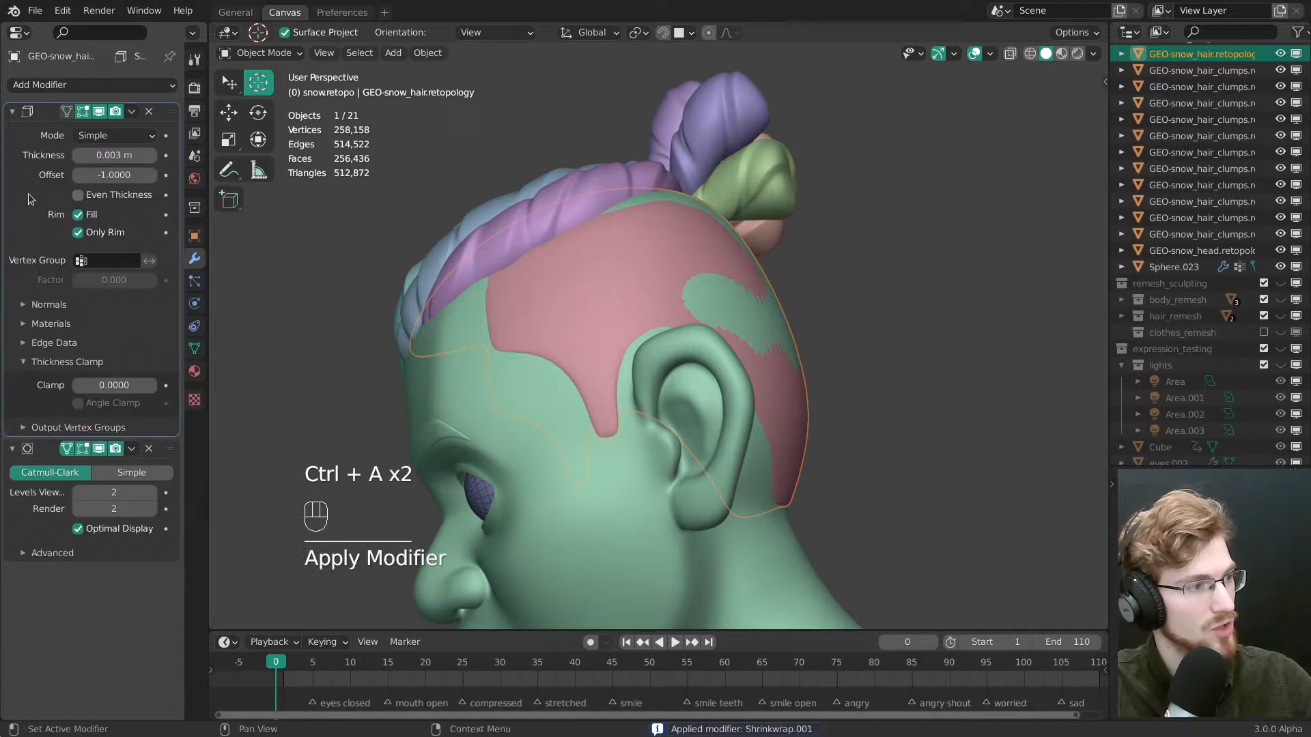
Remove the scalp hair mesh's Solidify modifier and switch the mesh back to Sculpt Mode
click(13, 111)
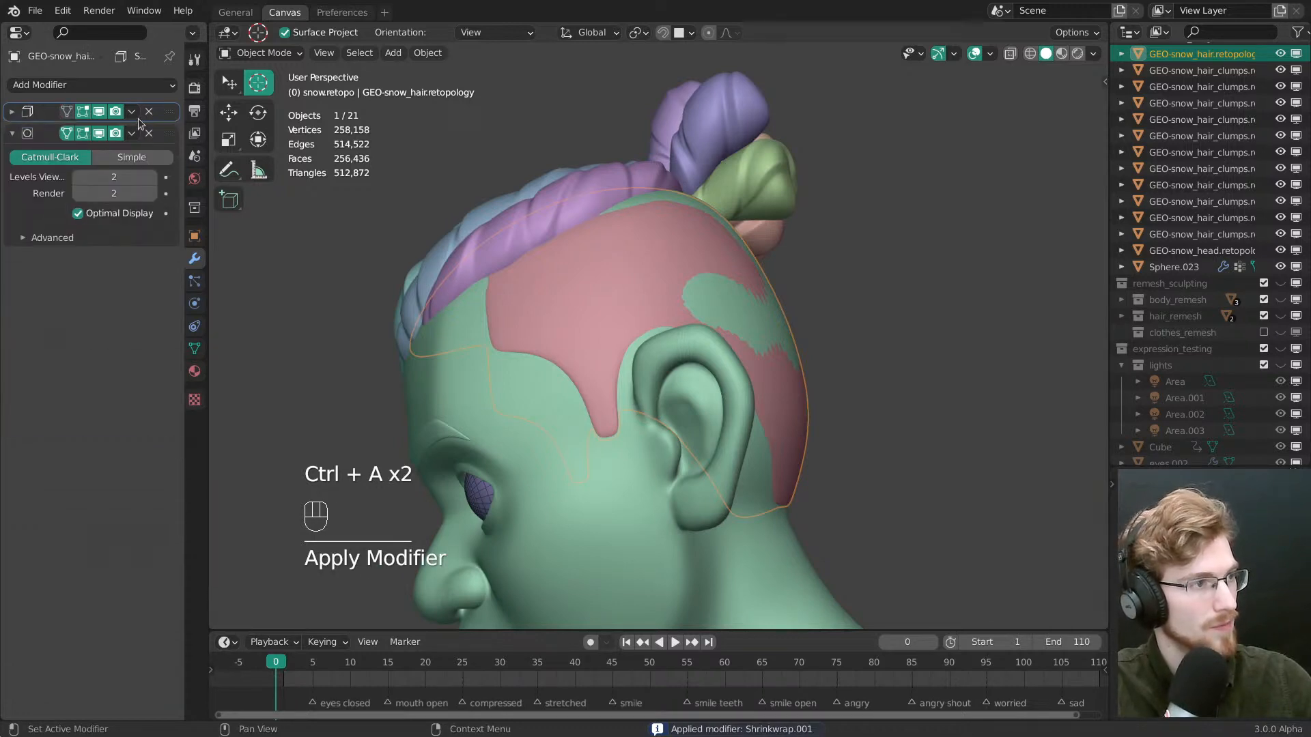
click(149, 111)
key(Tab)
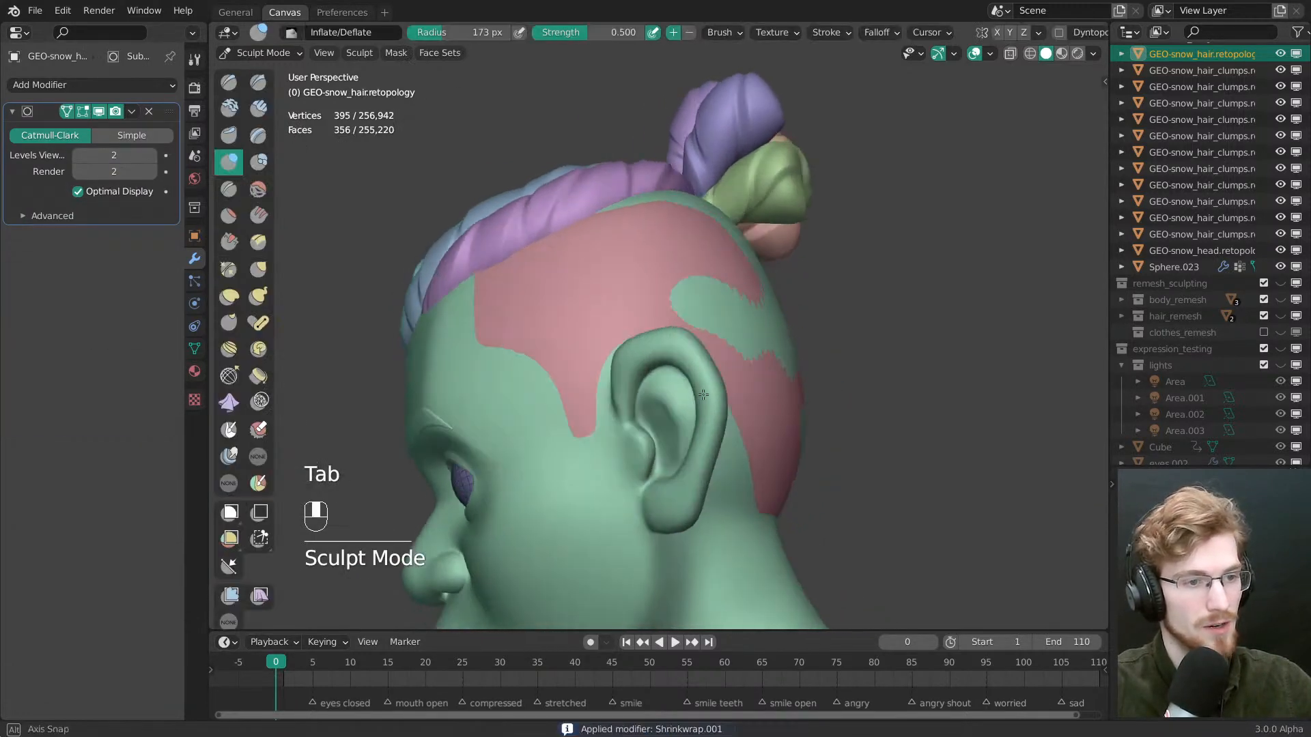
Inflate the scalp hair mesh behind the ear so it covers the head, and lower the brush strength to 0.305
key(f)
middle_drag(754, 322, 703, 331)
key(f)
key(f)
click(683, 324)
mouse_move(683, 324)
mouse_down()
mouse_move(658, 313)
mouse_move(686, 341)
mouse_move(774, 362)
mouse_up()
key(f)
click(667, 351)
key(shift+f)
click(756, 334)
Inflate the scalp hair mesh over the lower back of the head, with brush radii of 215 px and 173 px
middle_drag(774, 363, 723, 368)
key(f)
click(766, 420)
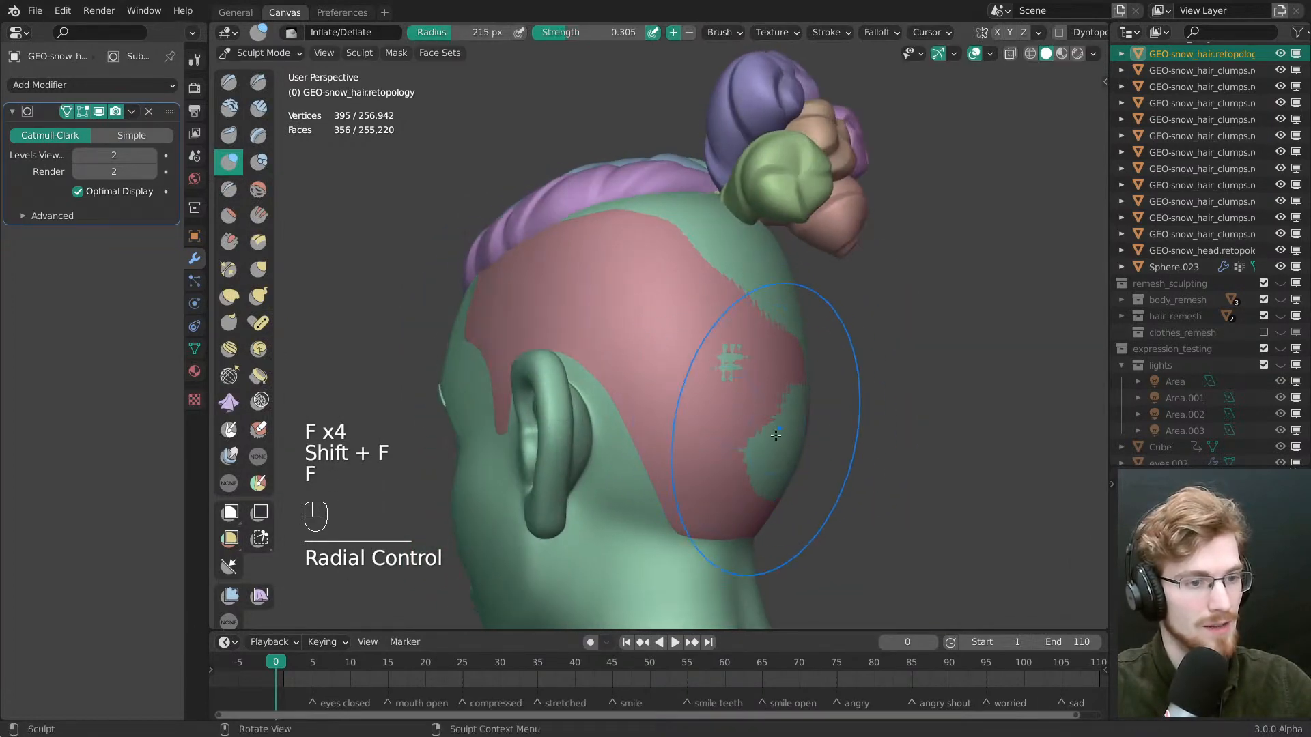
mouse_move(767, 424)
mouse_down()
mouse_move(789, 464)
mouse_move(787, 445)
mouse_up()
key(f)
click(771, 452)
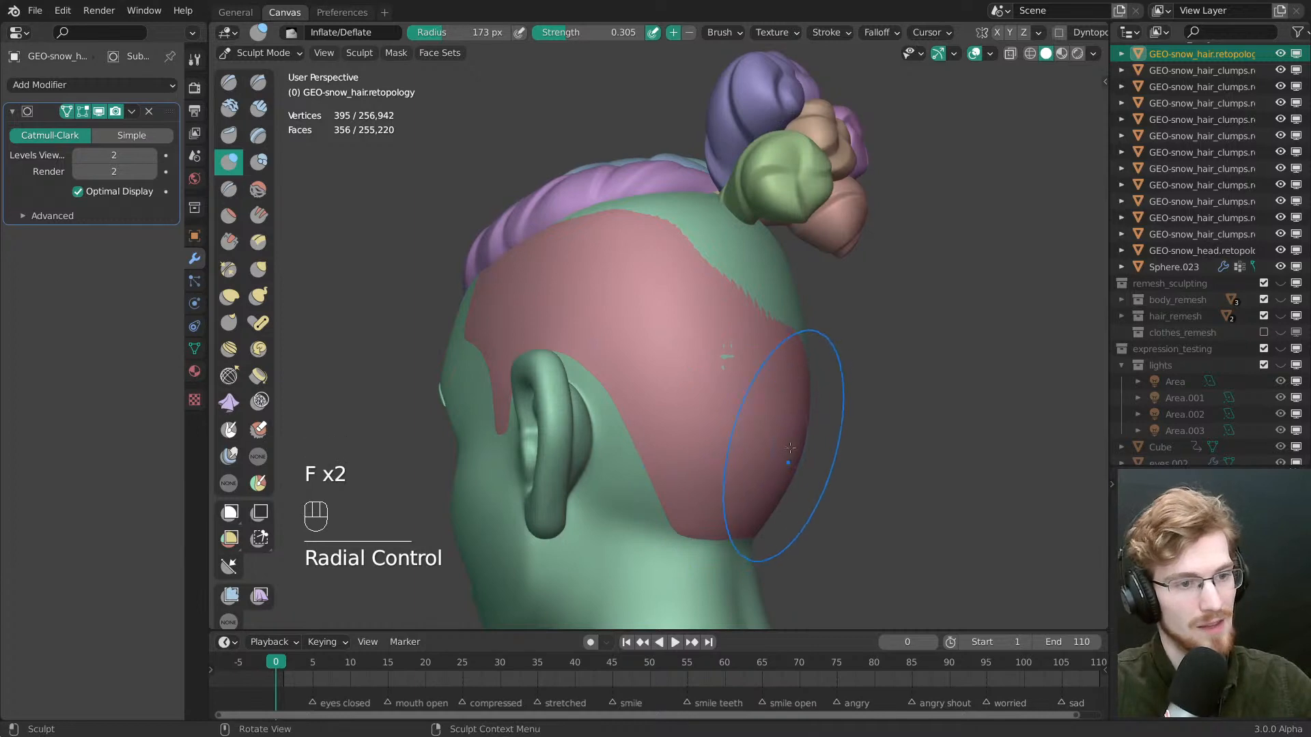
drag(734, 369, 730, 341)
Try to inflate the scalp hair mesh up toward the crown and undo the last two strokes
key(f)
click(749, 336)
drag(754, 265, 738, 237)
middle_drag(737, 239, 586, 334)
key(ctrl+z)
key(ctrl+z)
Select the whole scalp hair mesh in Edit Mode and symmetrize it with the direction +X to -X
key(Tab)
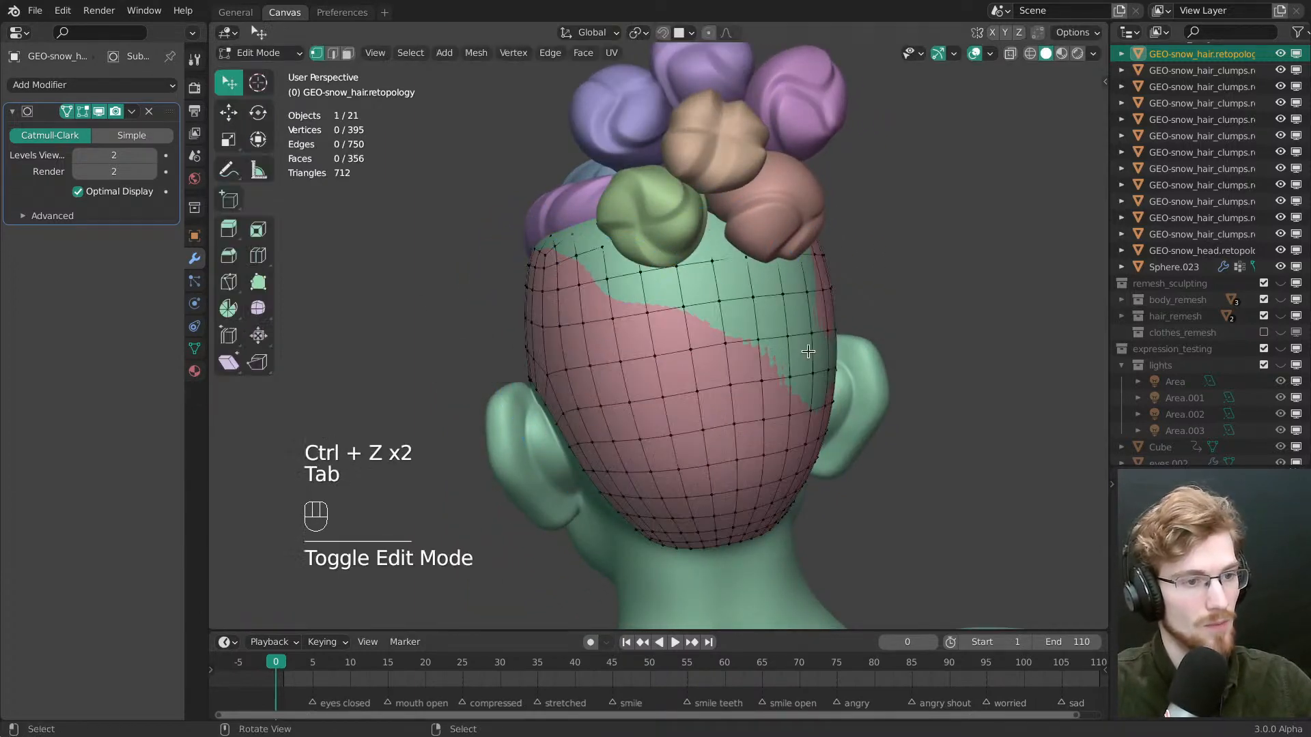
key(a)
key(q)
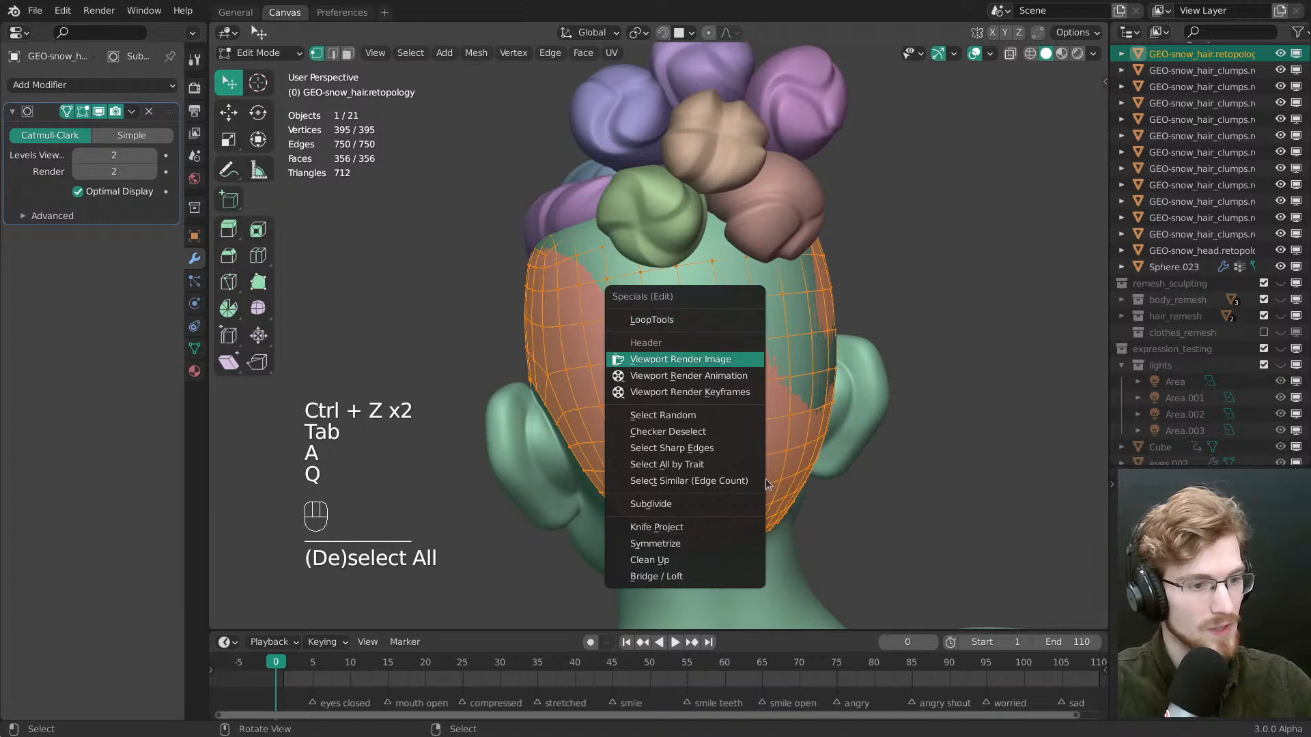
click(683, 550)
click(324, 618)
click(421, 594)
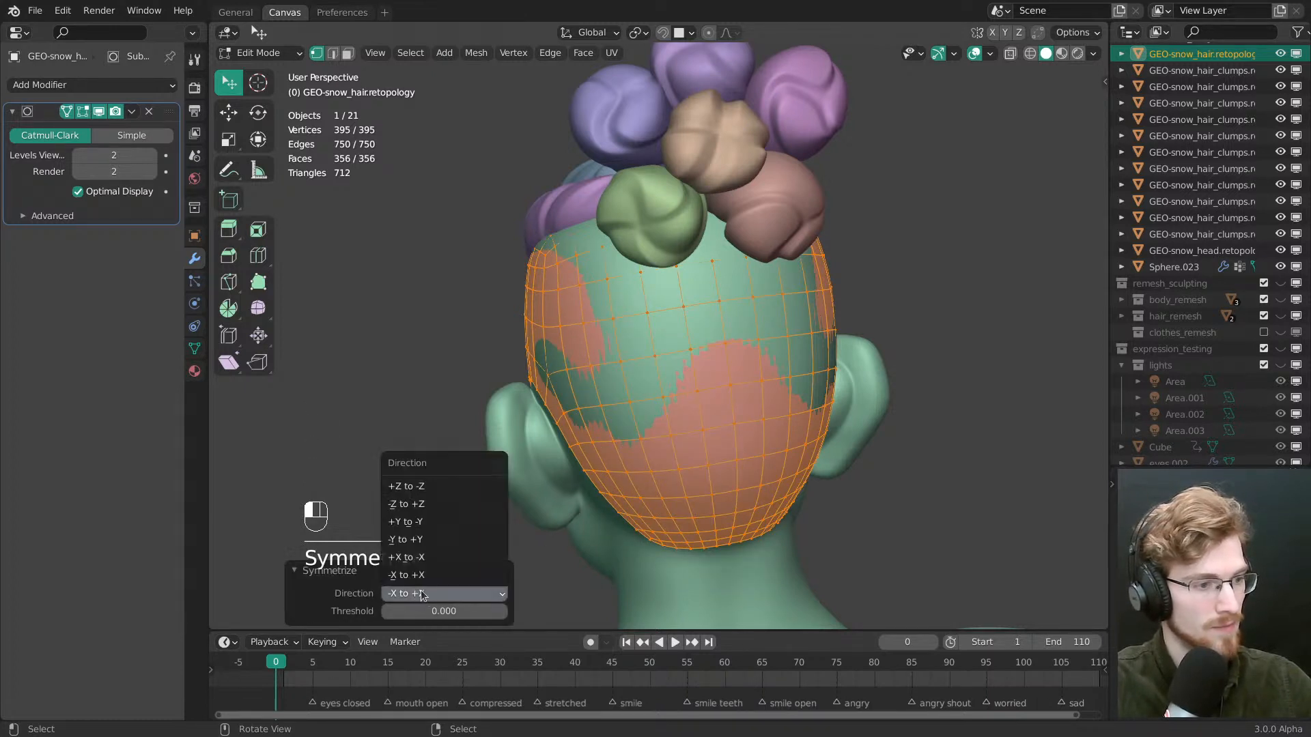
click(418, 575)
click(417, 594)
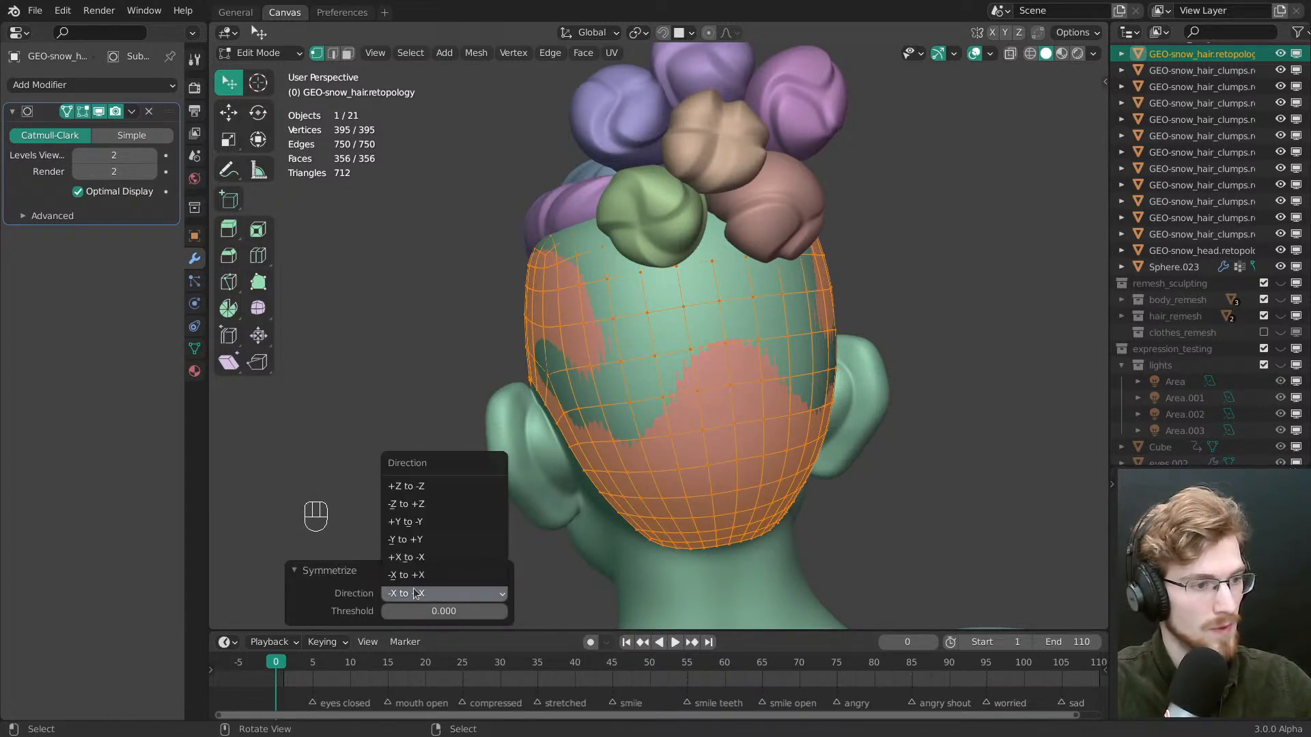
click(410, 562)
Clear the mesh selection and return the scalp hair mesh to Sculpt Mode with X symmetry enabled
middle_drag(684, 392, 717, 369)
shift+middle_drag(745, 329, 746, 368)
key(alt+a)
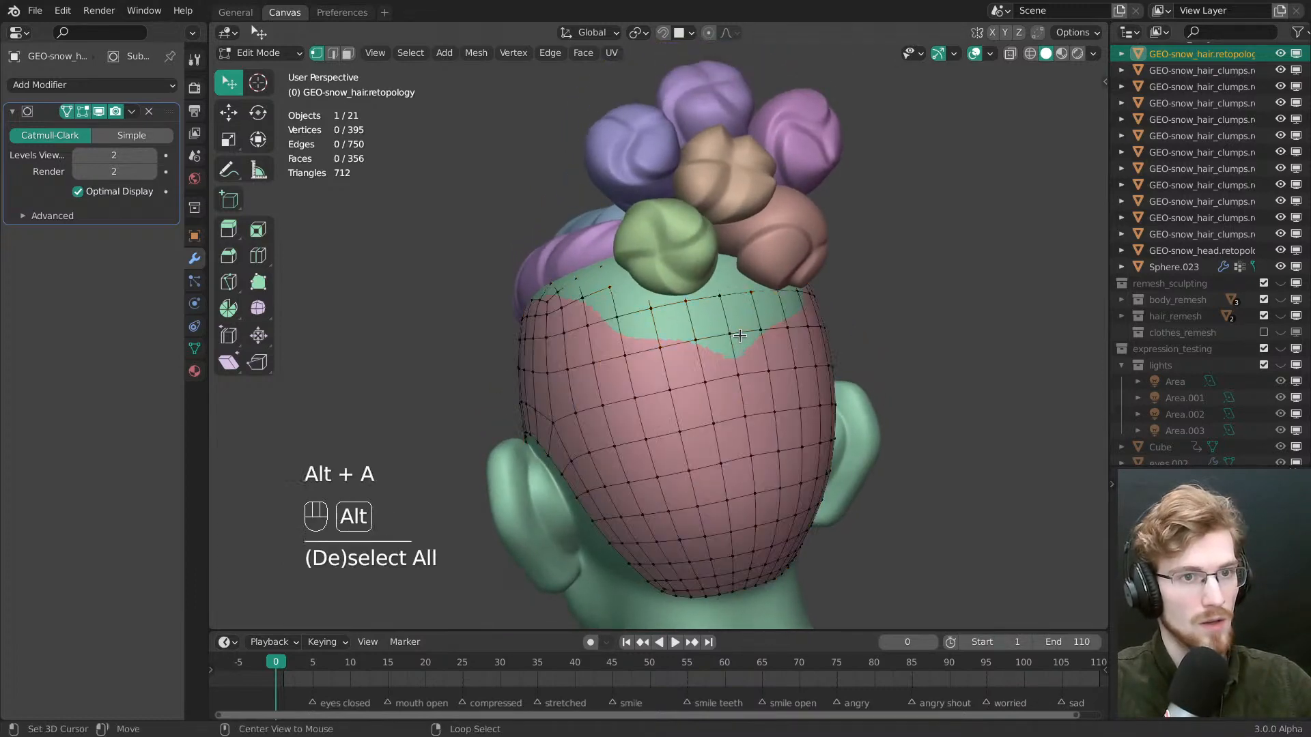
middle_drag(638, 372, 690, 284)
key(Tab)
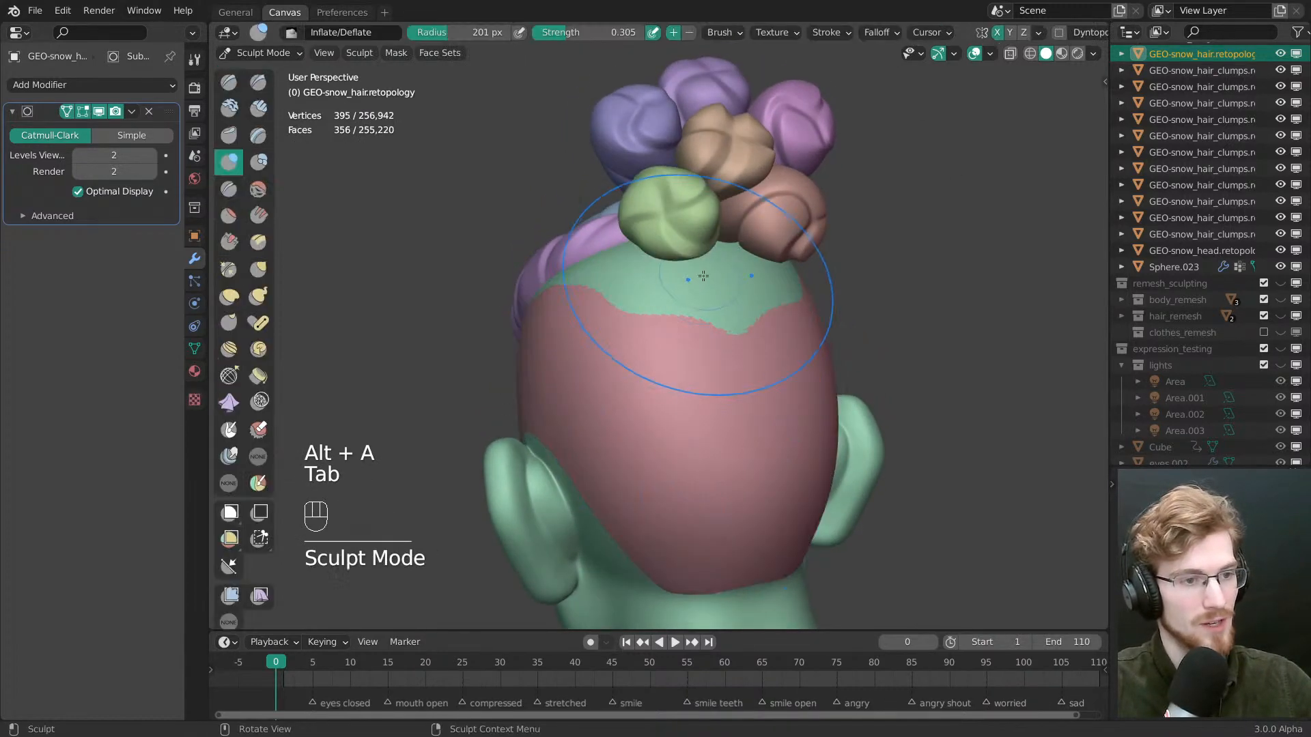
Inflate the scalp hair mesh upward below the hair bun and braids, ending with a brush radius of 167 px
key(f)
key(f)
click(661, 278)
mouse_move(661, 279)
mouse_down()
mouse_move(696, 269)
mouse_move(624, 267)
mouse_move(641, 259)
mouse_up()
middle_drag(664, 256, 708, 331)
key(f)
click(708, 328)
drag(708, 325, 681, 291)
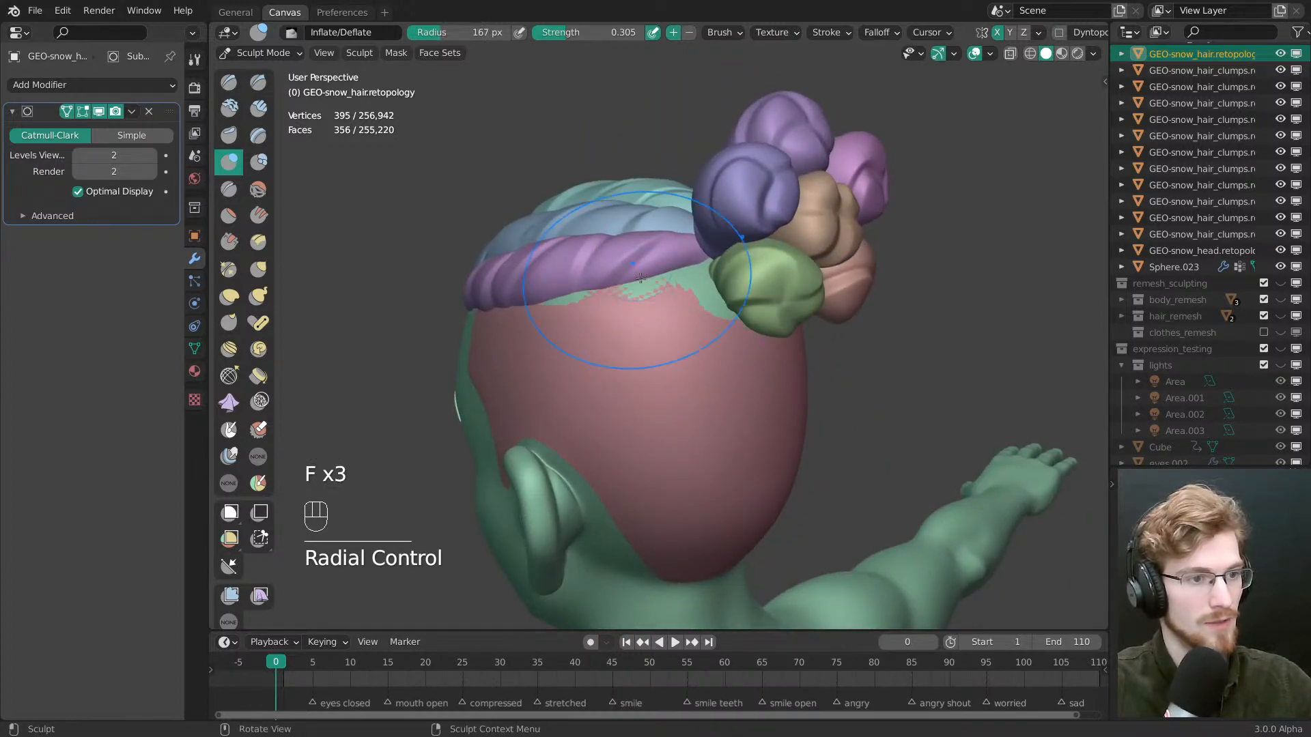
Return to Object Mode and hide the five braided hair clumps on top of the head one by one
key(Tab)
click(639, 240)
middle_drag(639, 241, 658, 280)
key(h)
right_click(659, 234)
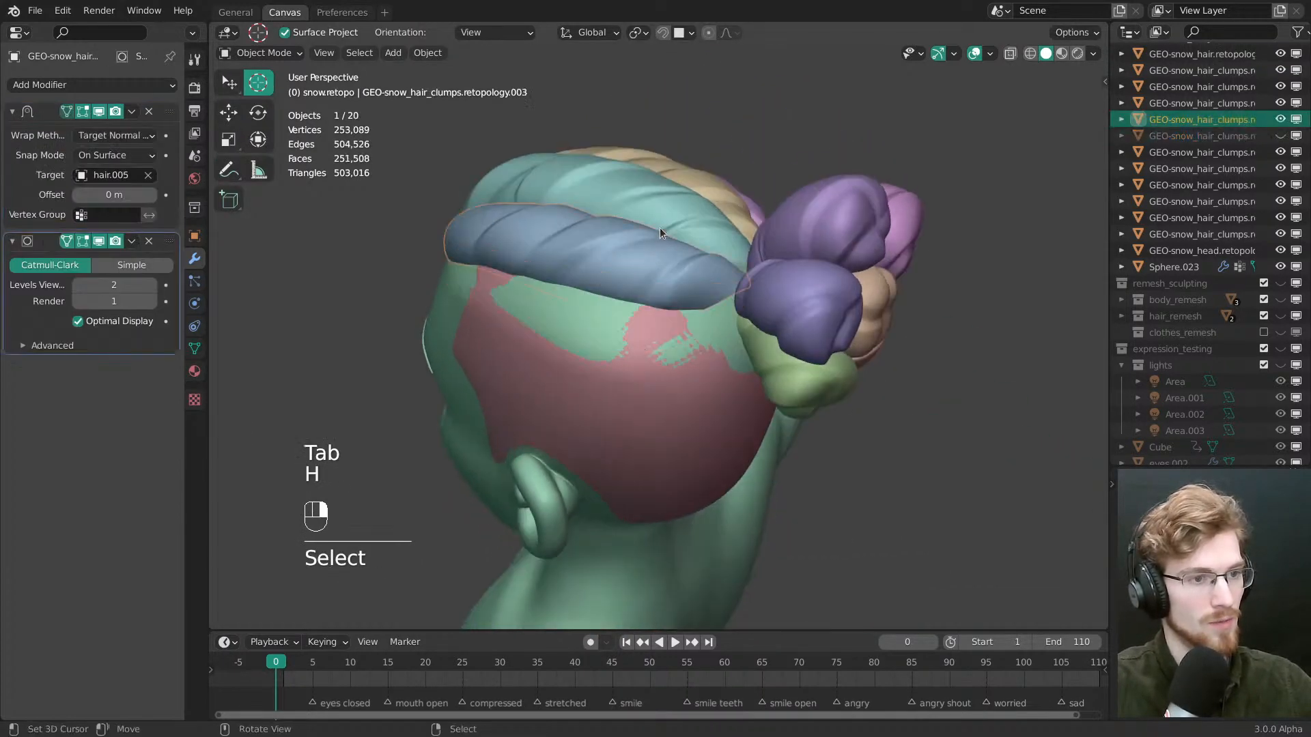
key(h)
right_click(679, 201)
key(h)
right_click(710, 186)
key(h)
right_click(737, 199)
key(h)
Select the six hair clumps forming the bun at the back of the head together and hide them
right_click(847, 326)
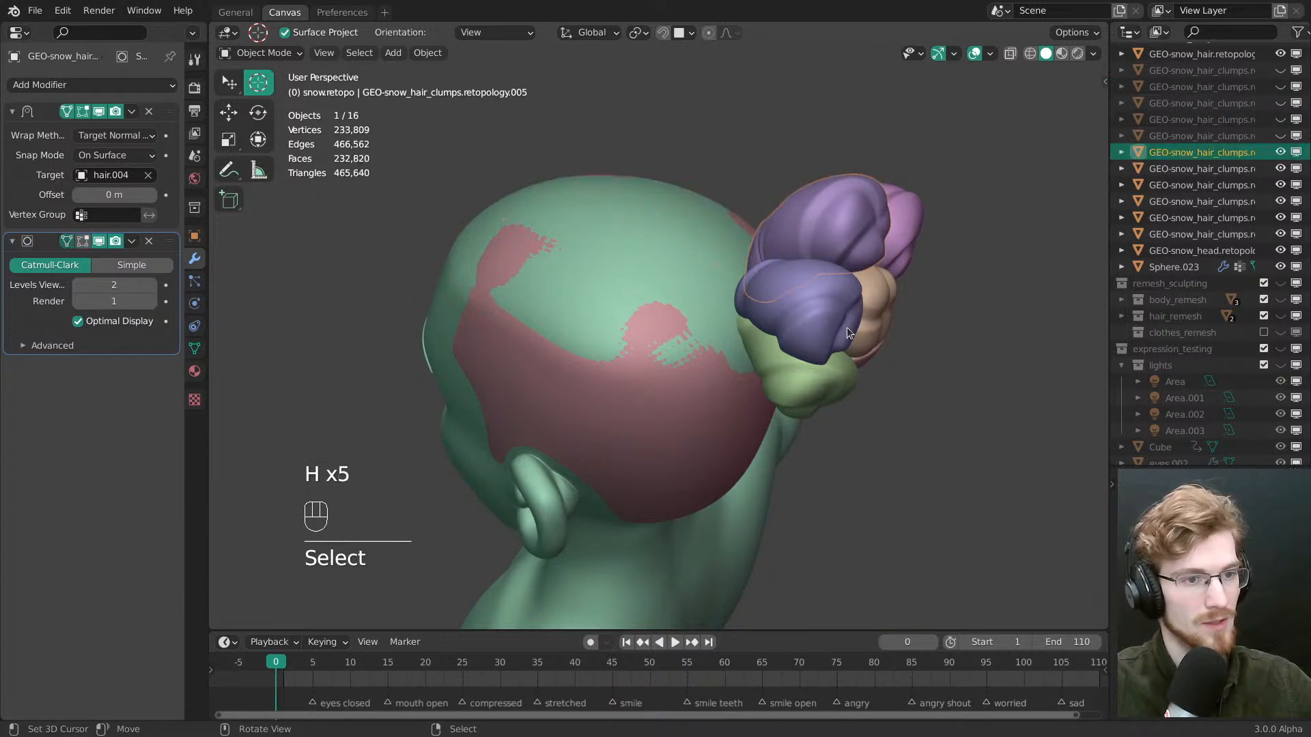
middle_drag(847, 326, 811, 154)
key(b)
drag(811, 150, 813, 324)
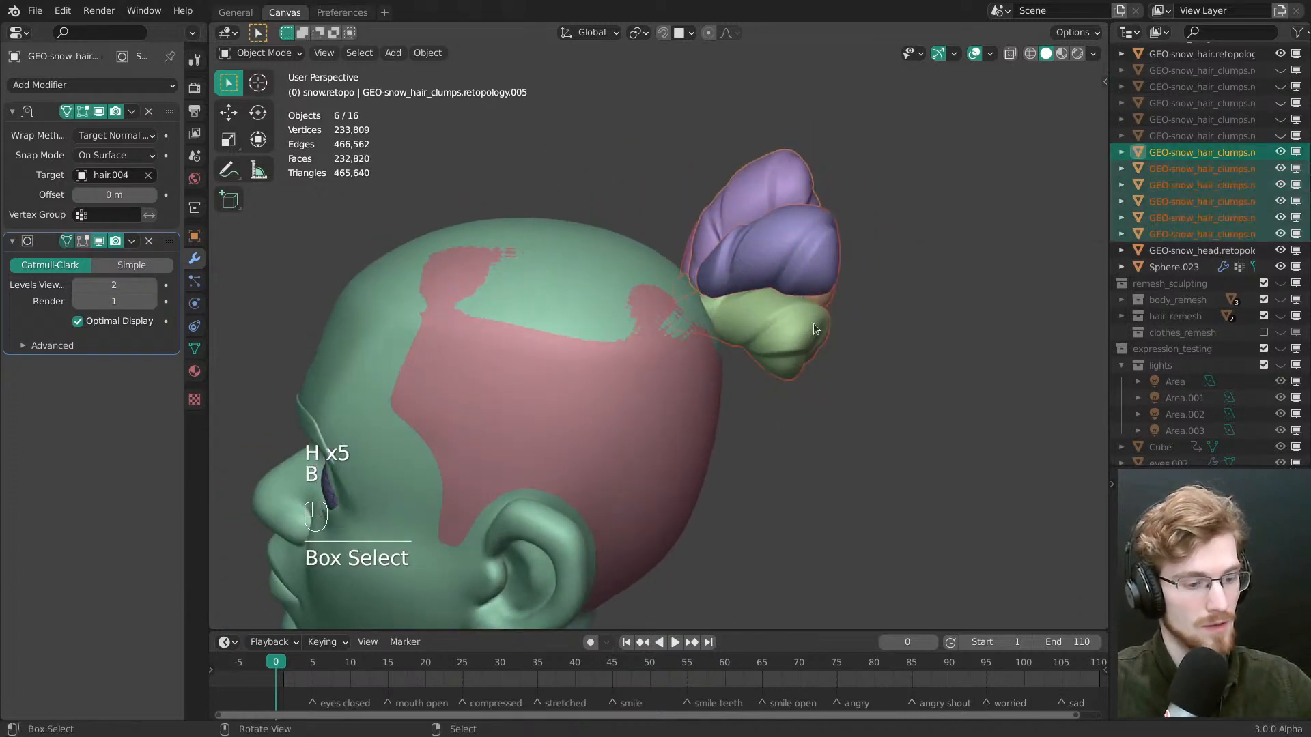
key(h)
Put the scalp hair mesh back into Sculpt Mode and inflate its upper side with a brush radius of about 158 px
mouse_move(860, 307)
middle_down()
mouse_move(696, 430)
mouse_move(684, 408)
middle_up()
right_click(682, 460)
key(Tab)
key(f)
click(673, 409)
drag(557, 383, 632, 422)
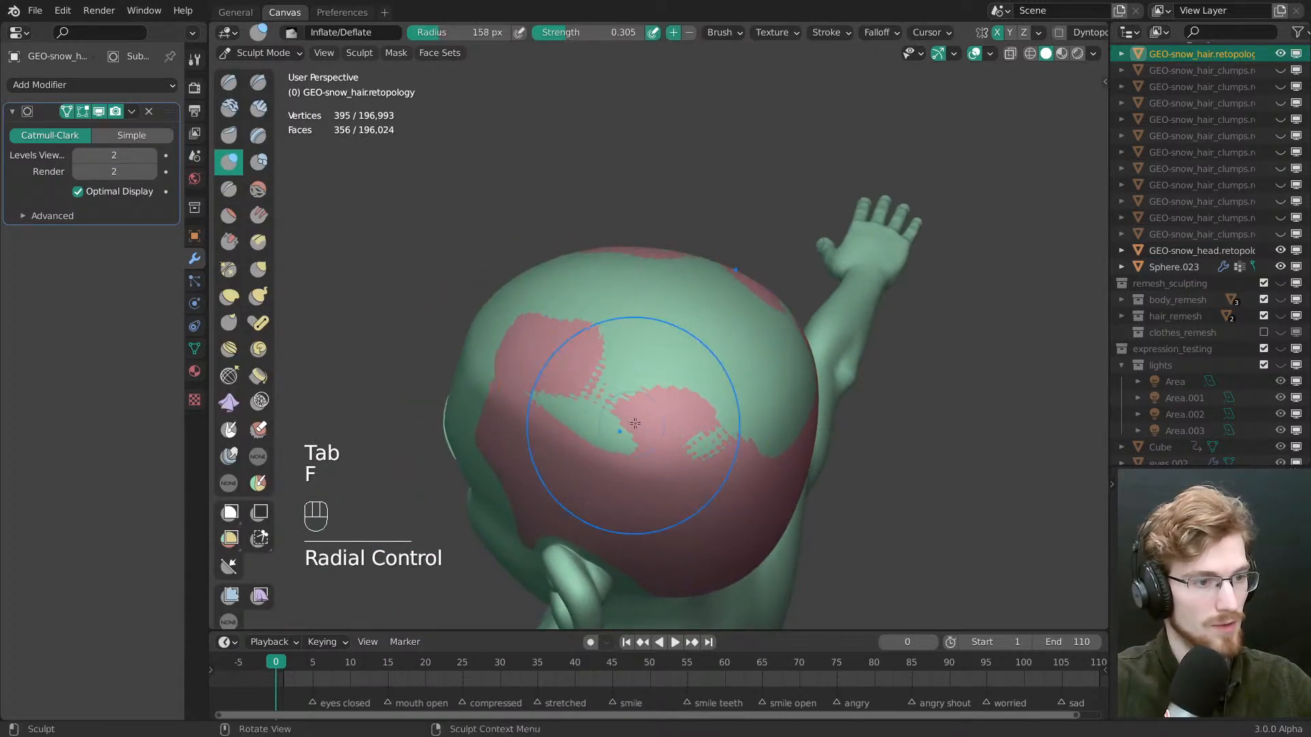
Inflate the scalp hair mesh across the crown and back until it covers the head, using a 173 px brush radius
key(f)
click(608, 413)
key(f)
click(573, 410)
key(f)
click(700, 424)
mouse_move(721, 413)
mouse_down()
mouse_move(743, 349)
mouse_move(729, 355)
mouse_move(652, 285)
mouse_move(607, 281)
mouse_up()
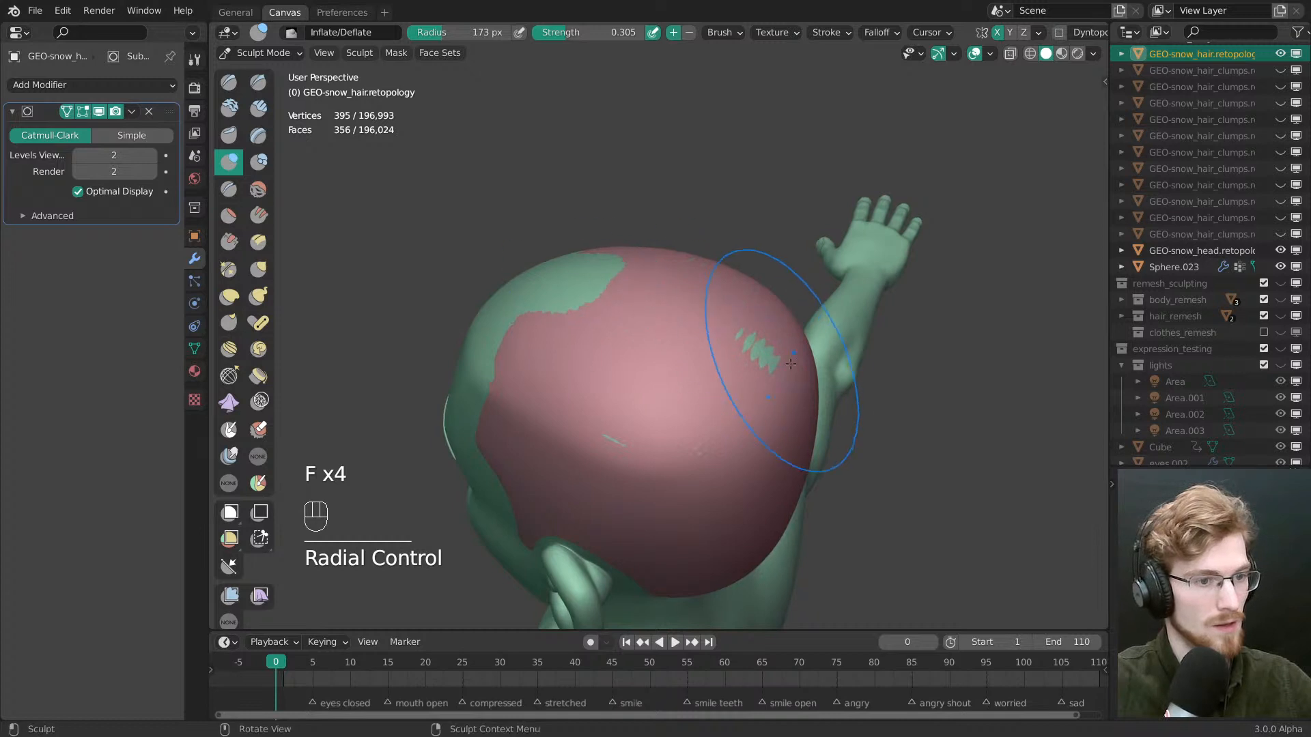
mouse_move(771, 353)
mouse_down()
mouse_move(596, 419)
mouse_move(608, 426)
mouse_up()
Inflate the front of the scalp hair mesh along the forehead hairline, reducing the brush radius to 81 px and 90 px
middle_drag(601, 436, 699, 447)
key(f)
click(648, 362)
drag(562, 251, 527, 439)
key(f)
click(491, 292)
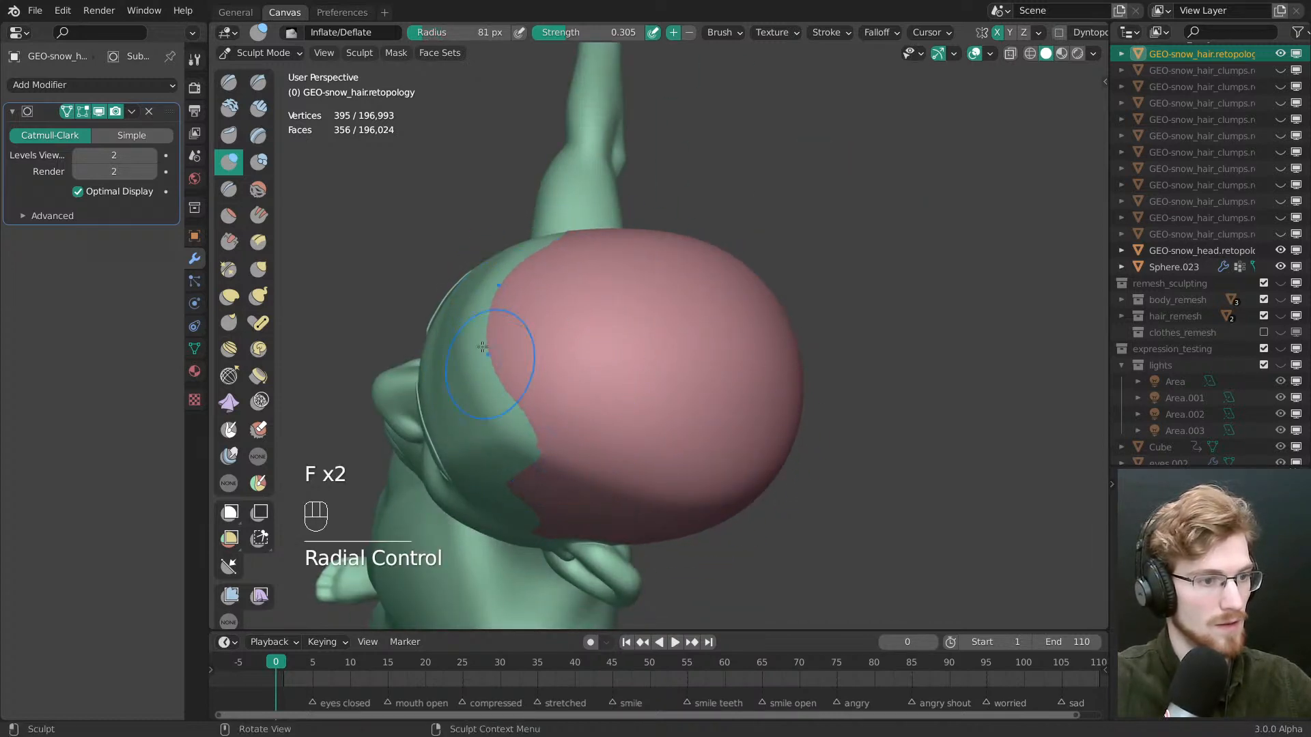
middle_drag(482, 347, 597, 407)
key(f)
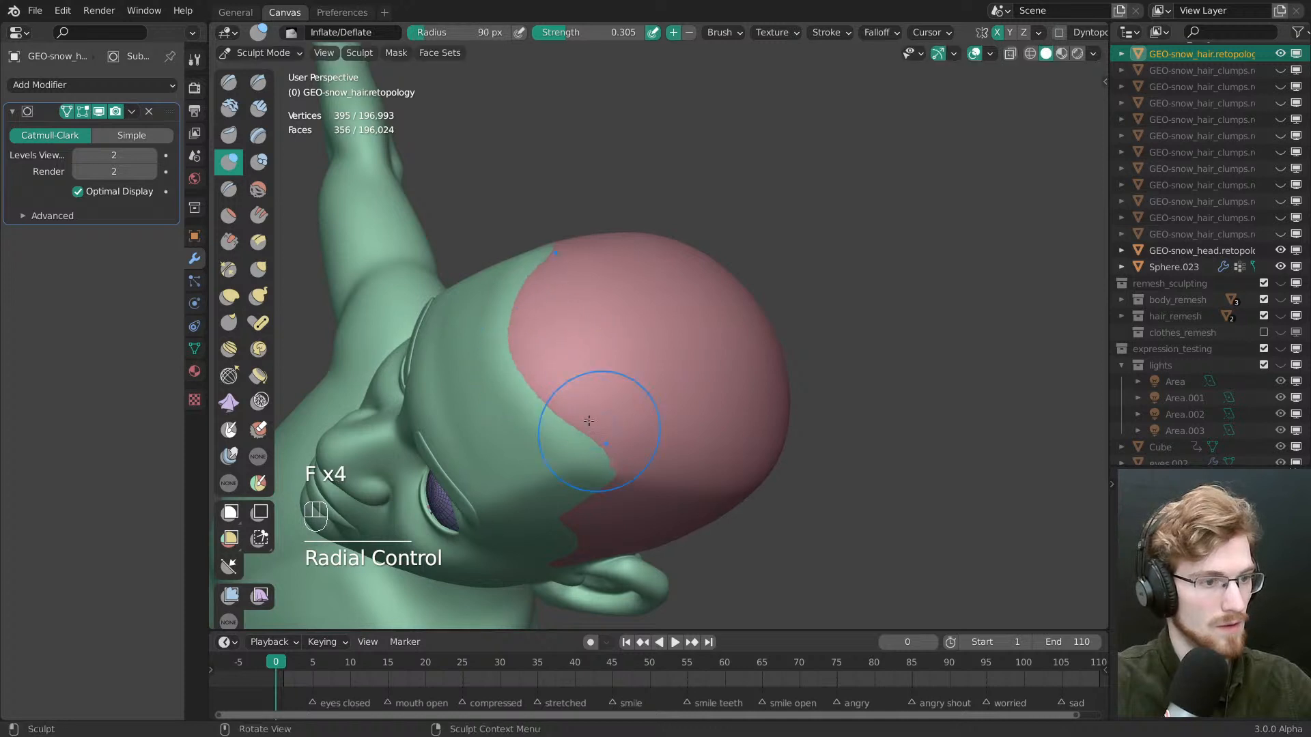
click(512, 362)
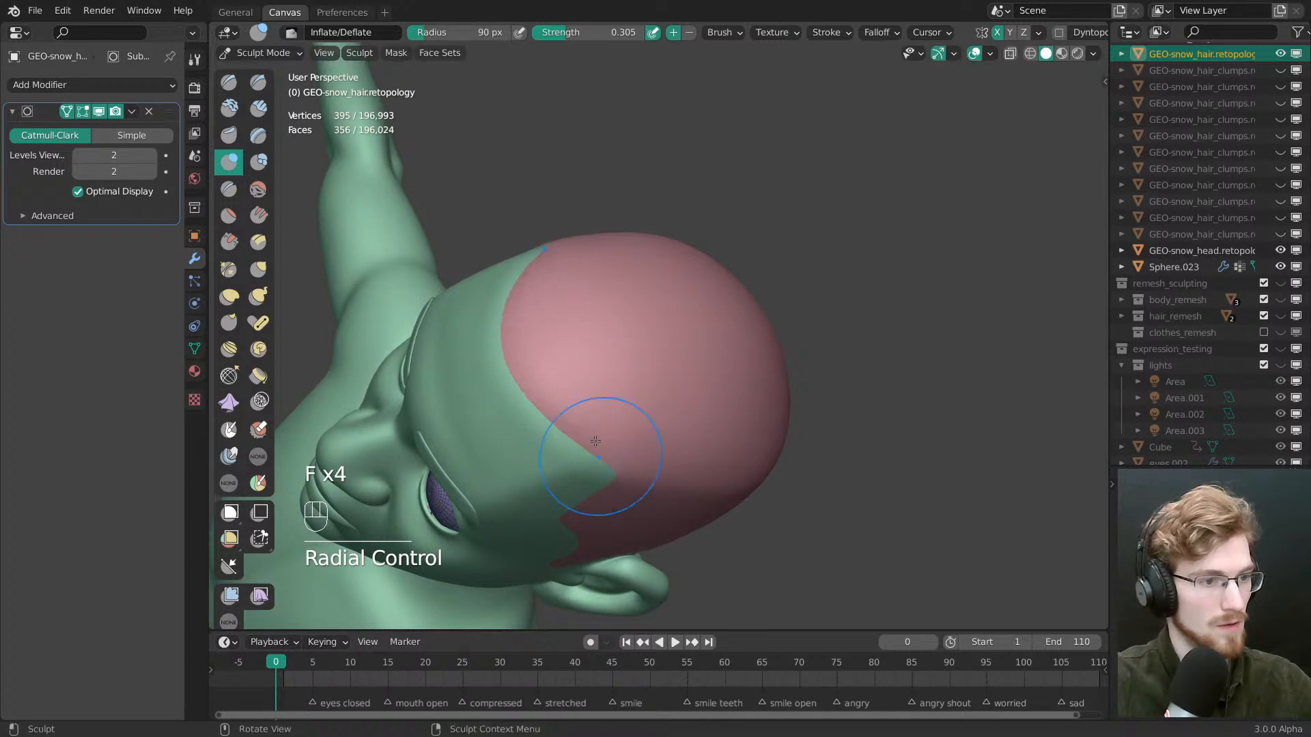
Try to smooth the front top of the scalp hair mesh and undo the stroke
middle_drag(587, 393, 593, 369)
key(f)
click(607, 367)
shift+drag(609, 366, 576, 340)
key(ctrl+z)
mouse_move(600, 345)
middle_down()
mouse_move(612, 281)
mouse_move(588, 319)
middle_up()
Try to deflate the top of the scalp hair mesh with the wireframe display on and a 124 px brush radius
key(shift+z)
key(f)
click(594, 302)
key(f)
click(600, 310)
ctrl+drag(606, 308, 618, 343)
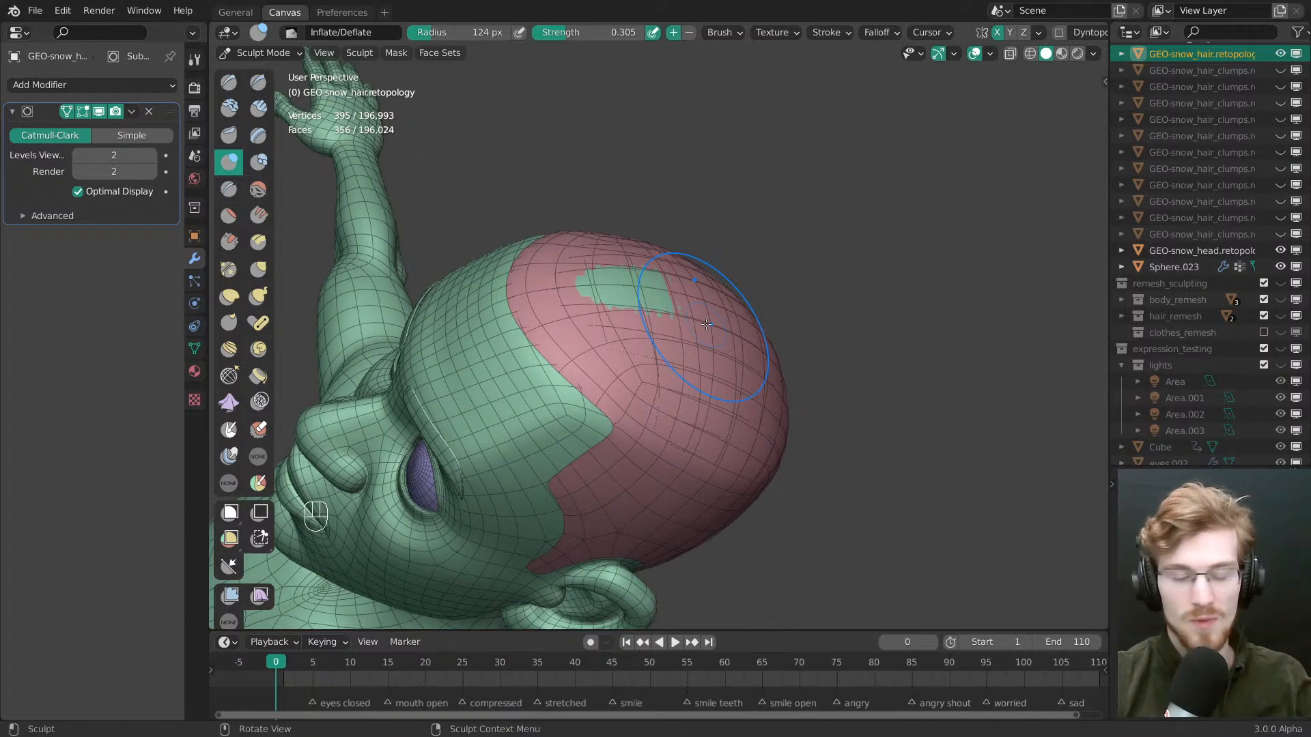
mouse_move(624, 333)
middle_down()
mouse_move(601, 321)
mouse_move(606, 301)
middle_up()
key(f)
key(f)
key(shift+z)
Try to smooth and deflate the back of the crown with a 176 px brush radius, undoing each stroke
middle_drag(703, 336, 702, 319)
key(f)
click(687, 317)
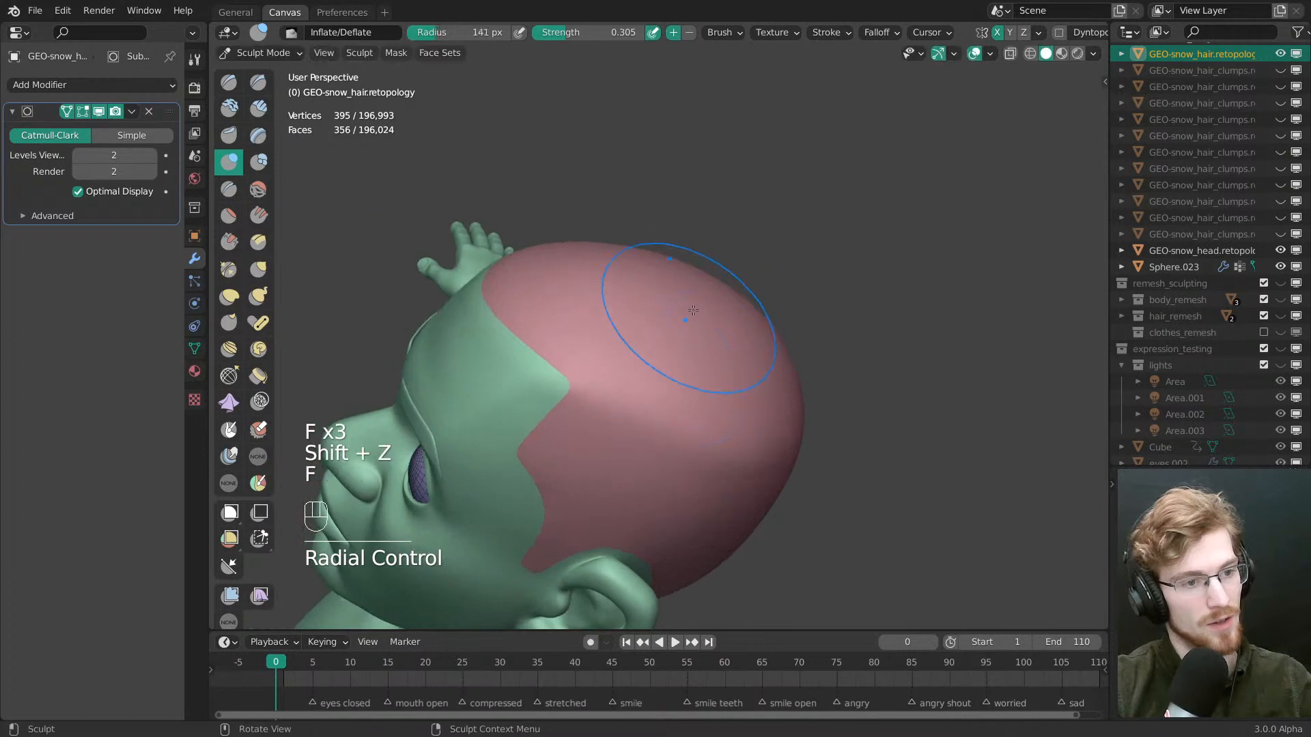
key(f)
click(728, 321)
shift+drag(707, 321, 728, 383)
key(ctrl+z)
mouse_move(699, 302)
ctrl+mouse_down()
mouse_move(730, 355)
mouse_move(754, 361)
ctrl+mouse_up()
key(ctrl+z)
Deflate the back of the crown with a 176 px brush radius, and re-inflate it where the head shows through
middle_drag(723, 347, 697, 337)
ctrl+drag(736, 334, 701, 388)
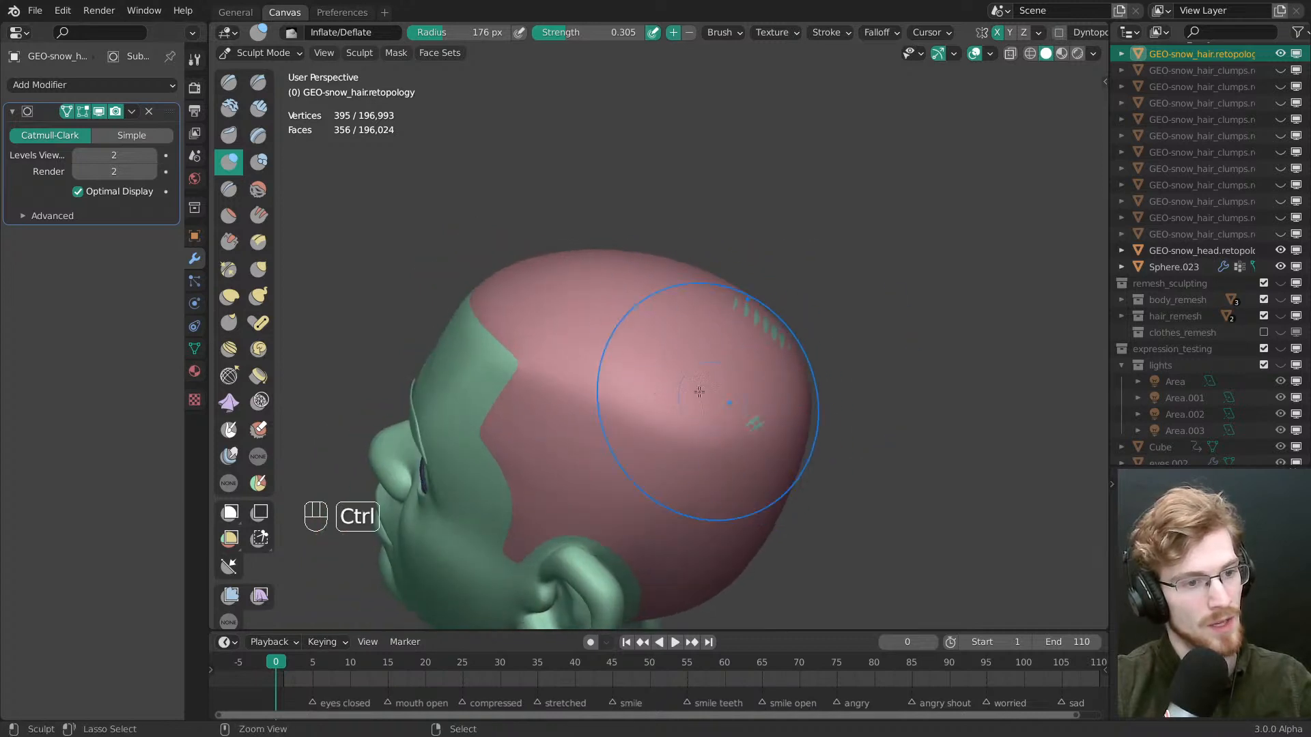
drag(750, 313, 756, 415)
Adjust the scalp hair mesh's lower side behind the ear with the Grab brush and set the brush radius to 145 px
mouse_move(756, 415)
shift+middle_down()
mouse_move(715, 347)
mouse_move(624, 362)
mouse_move(598, 432)
mouse_move(573, 431)
shift+middle_up()
key(f)
click(707, 345)
key(f)
click(599, 354)
key(g)
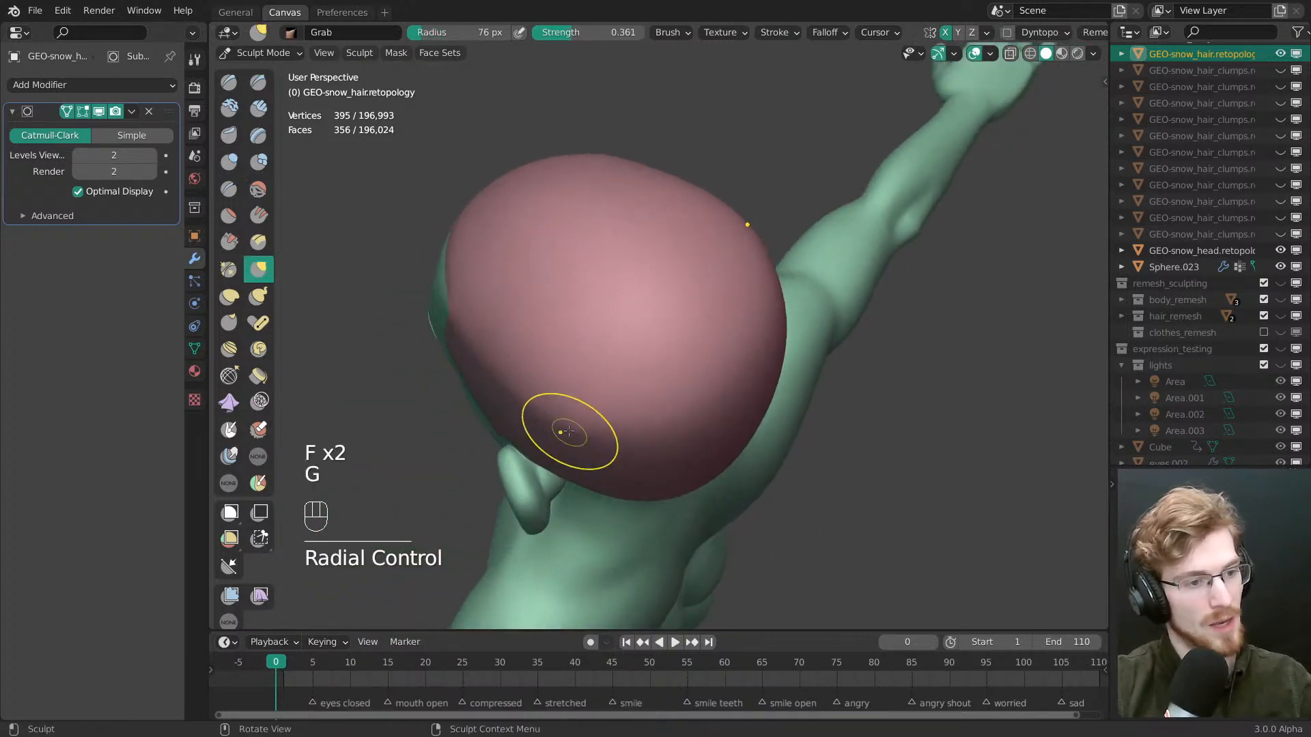
key(f)
click(698, 416)
key(f)
mouse_move(565, 432)
mouse_down()
mouse_move(614, 426)
mouse_move(560, 415)
mouse_up()
click(685, 427)
mouse_move(669, 428)
middle_down()
mouse_move(708, 432)
mouse_move(696, 409)
mouse_move(541, 330)
middle_up()
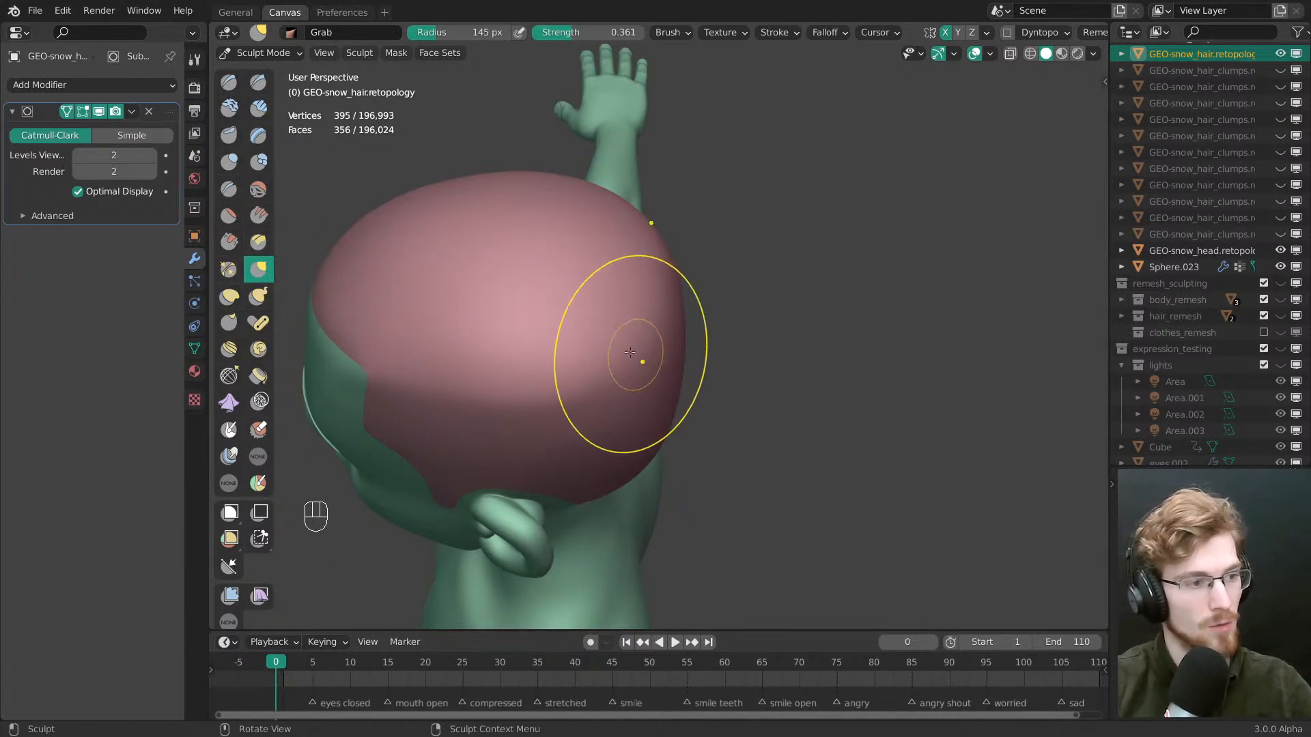
middle_drag(638, 366, 298, 362)
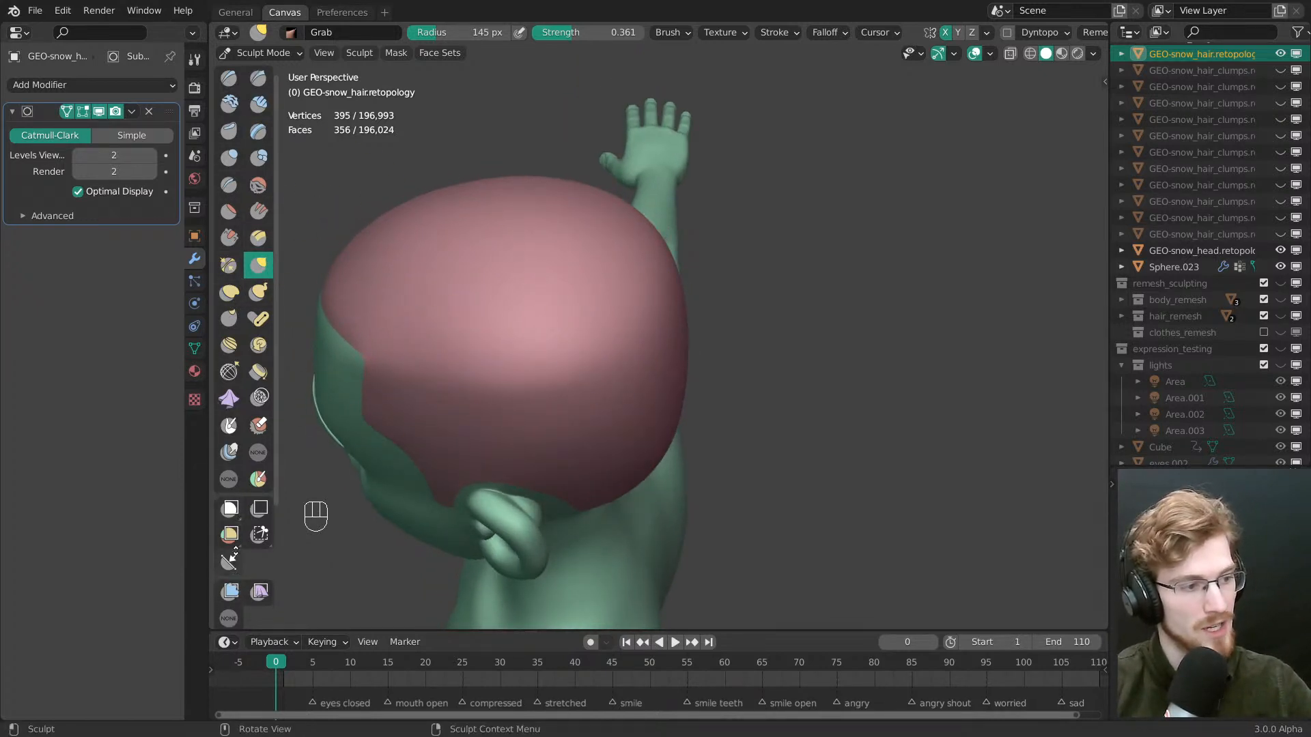
middle_drag(232, 596, 229, 438)
scroll(245, 478, up, 6)
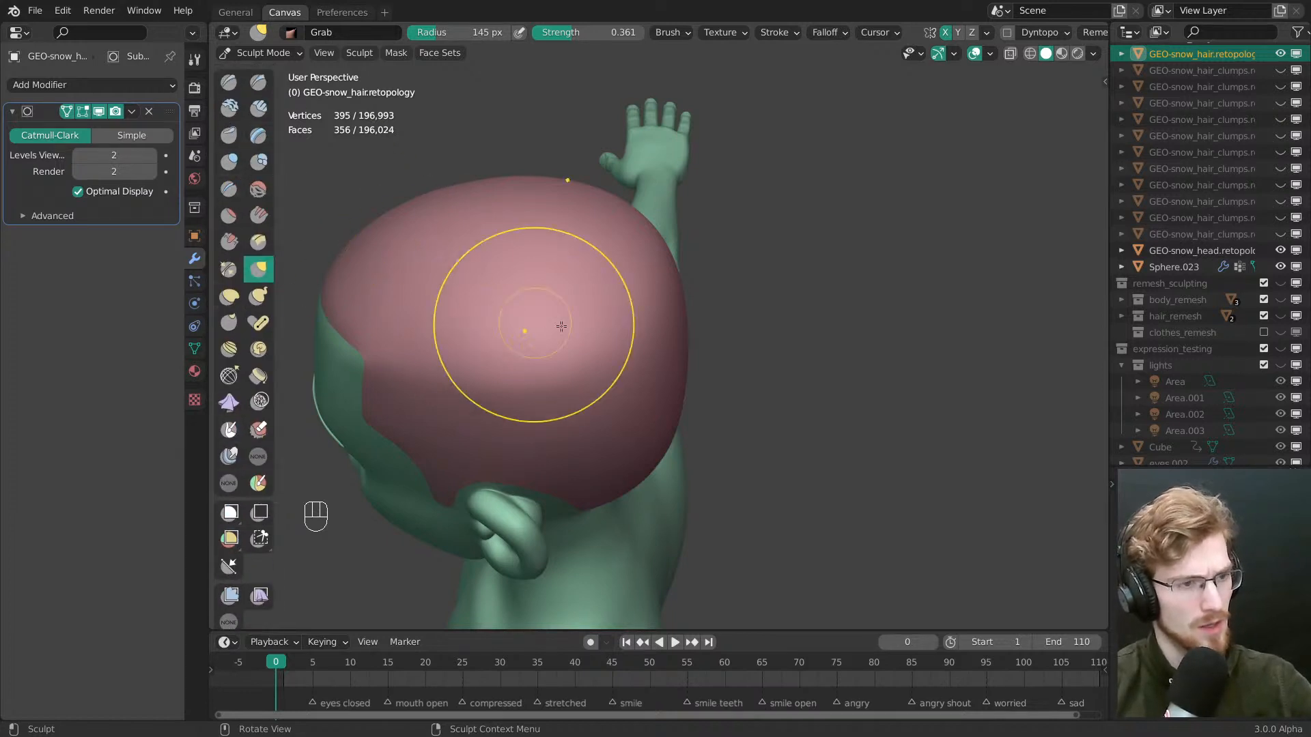
Inflate the scalp hair mesh at the temple above the ear with a brush radius of 134 px
key(i)
key(f)
middle_drag(633, 393, 666, 341)
shift+middle_drag(666, 341, 772, 338)
key(f)
click(754, 343)
key(f)
click(773, 292)
middle_drag(771, 287, 703, 319)
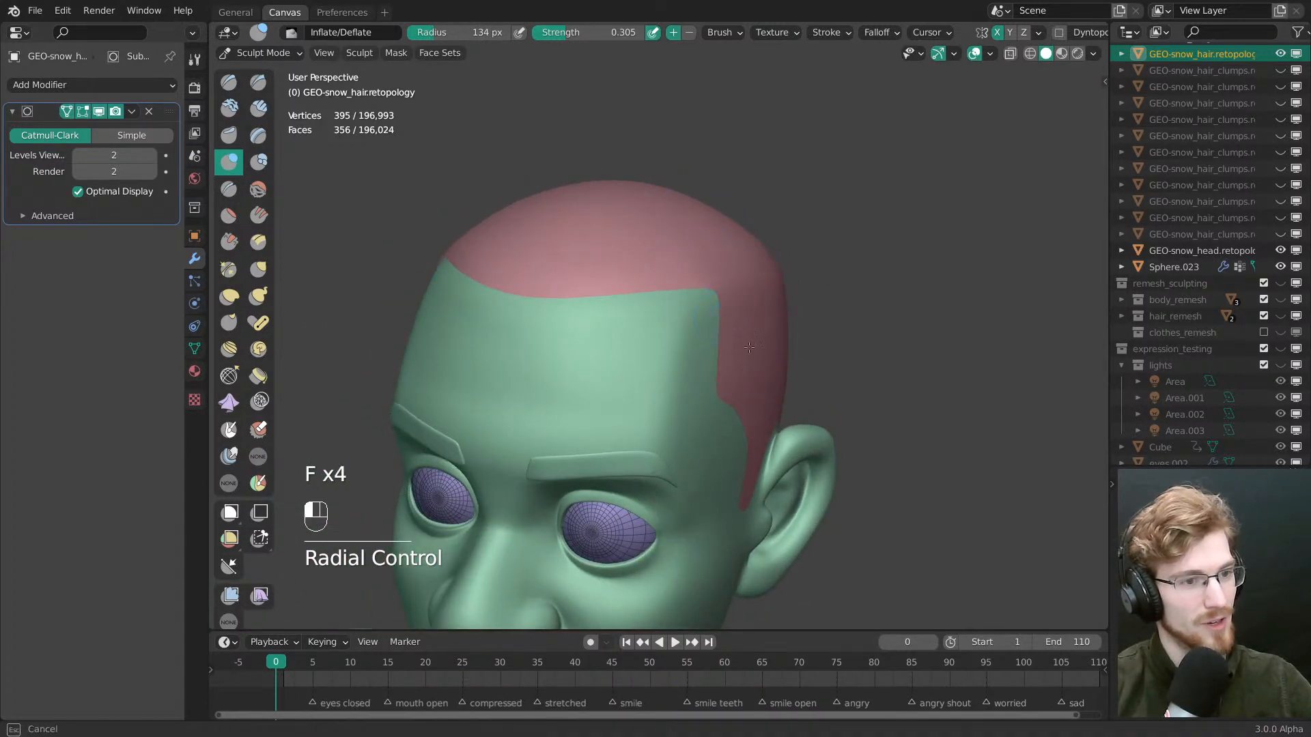
drag(749, 348, 741, 307)
Inflate the hairline corner above the temple with a smaller brush radius of about 94 px
middle_drag(724, 290, 742, 332)
key(f)
click(721, 332)
key(f)
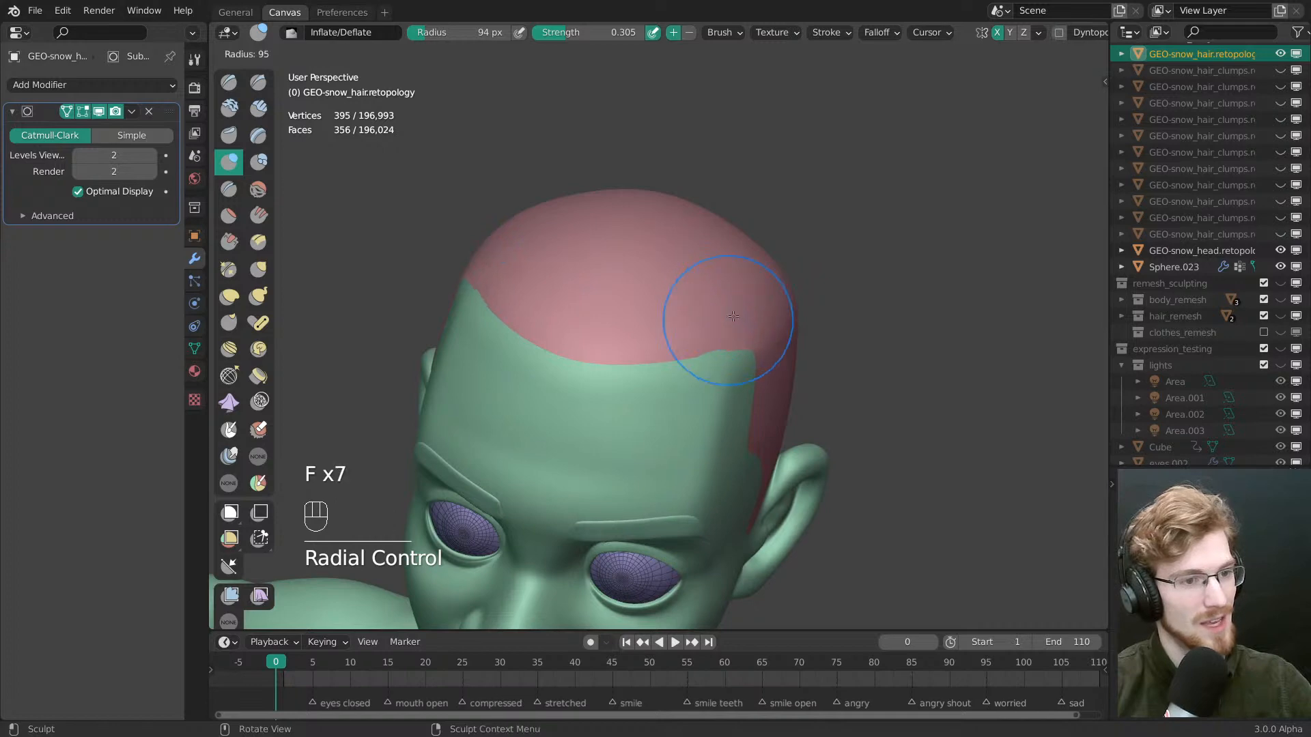
drag(749, 344, 748, 382)
Examine the scalp hair mesh around the ears, nape and hairline, switching to the Grab brush with a radius of 111 px
mouse_move(710, 377)
middle_down()
mouse_move(838, 405)
mouse_move(824, 410)
mouse_move(785, 252)
middle_up()
middle_drag(785, 253, 781, 213)
middle_drag(737, 441, 793, 447)
scroll(793, 447, down, 1)
shift+middle_drag(673, 417, 643, 333)
mouse_move(546, 341)
middle_down()
mouse_move(635, 368)
mouse_move(649, 327)
mouse_move(690, 309)
mouse_move(691, 293)
mouse_move(624, 222)
middle_up()
key(f)
key(g)
key(f)
click(674, 273)
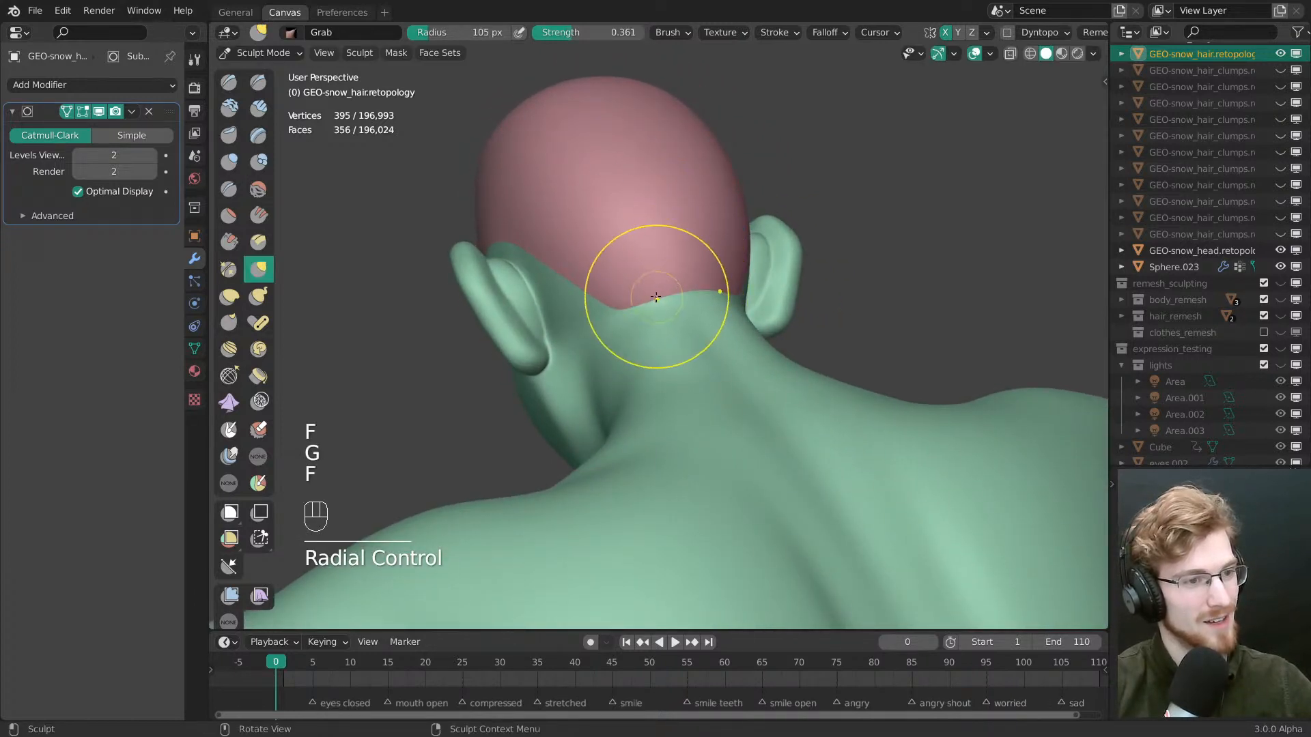
key(f)
click(669, 301)
mouse_move(668, 302)
middle_down()
mouse_move(748, 335)
mouse_move(657, 395)
mouse_move(813, 418)
mouse_move(840, 402)
mouse_move(819, 380)
mouse_move(634, 359)
mouse_move(775, 345)
mouse_move(726, 337)
middle_up()
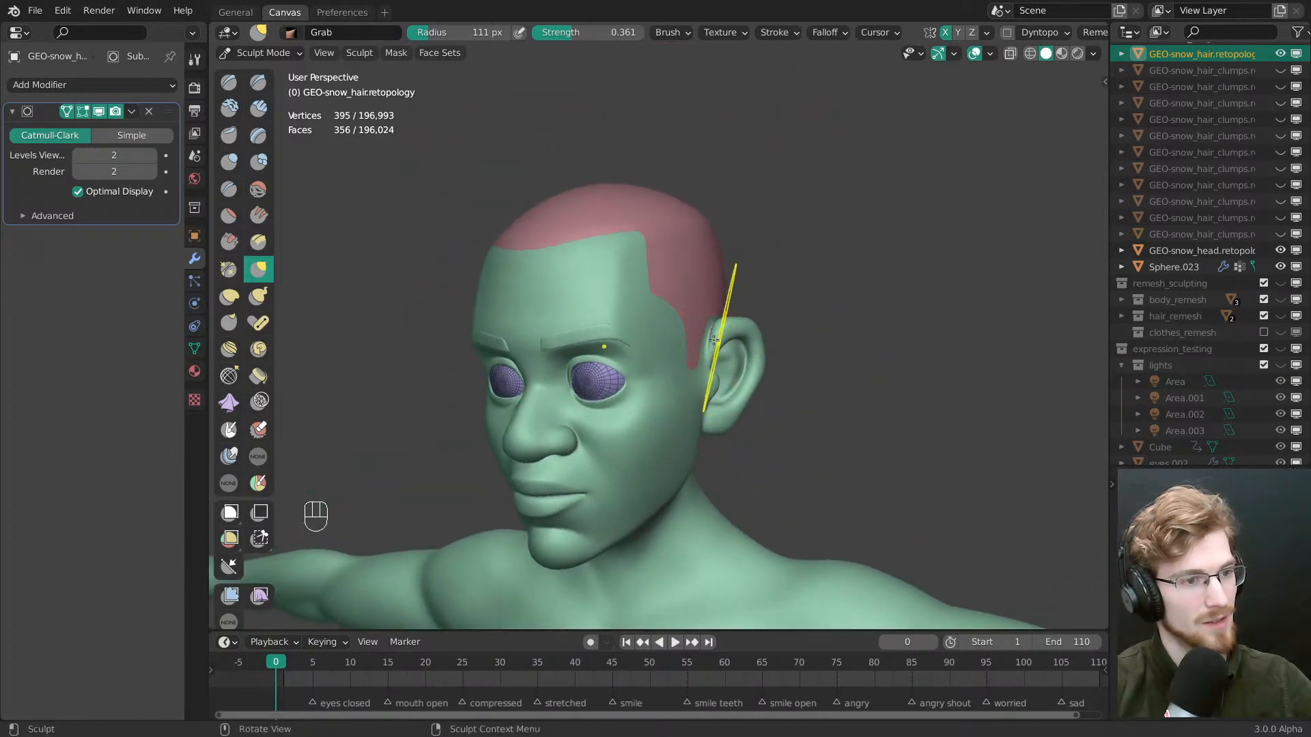
Return to Object Mode and add a Solidify modifier with Only Rim enabled to the scalp hair mesh
key(Tab)
key(alt+a)
click(667, 271)
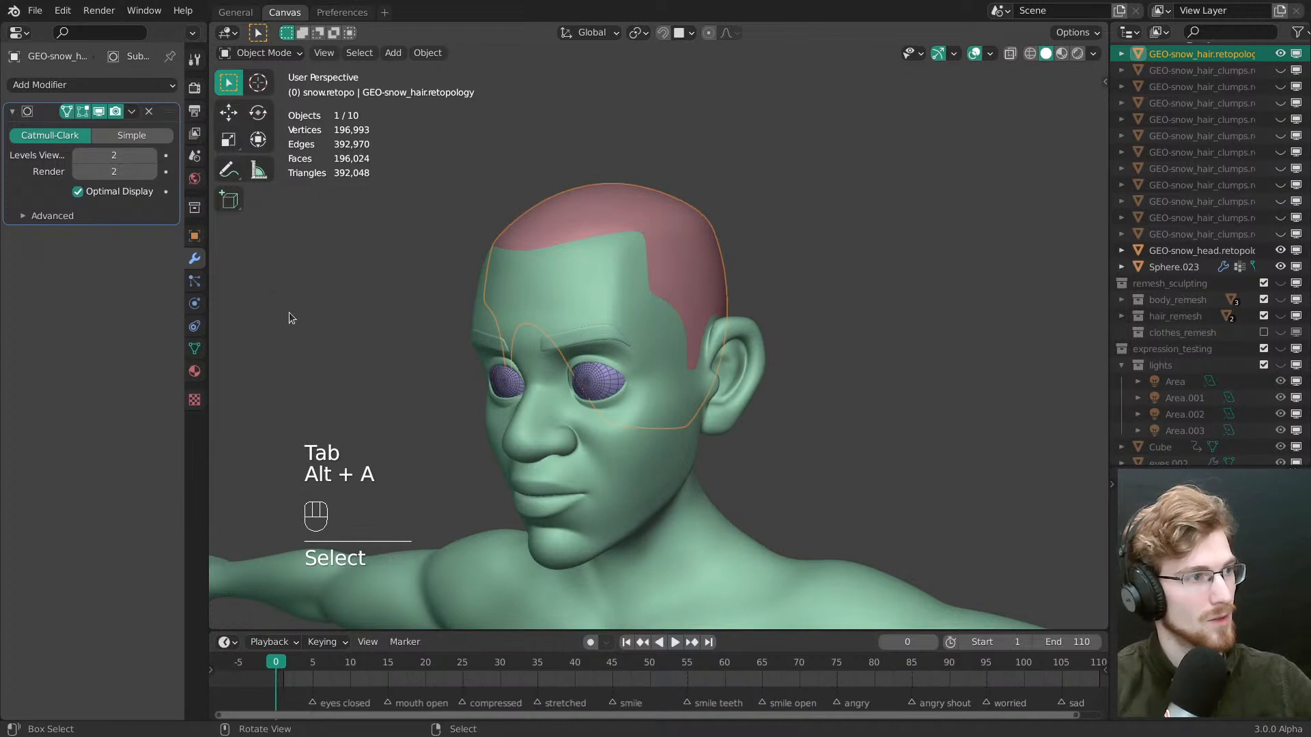
click(109, 84)
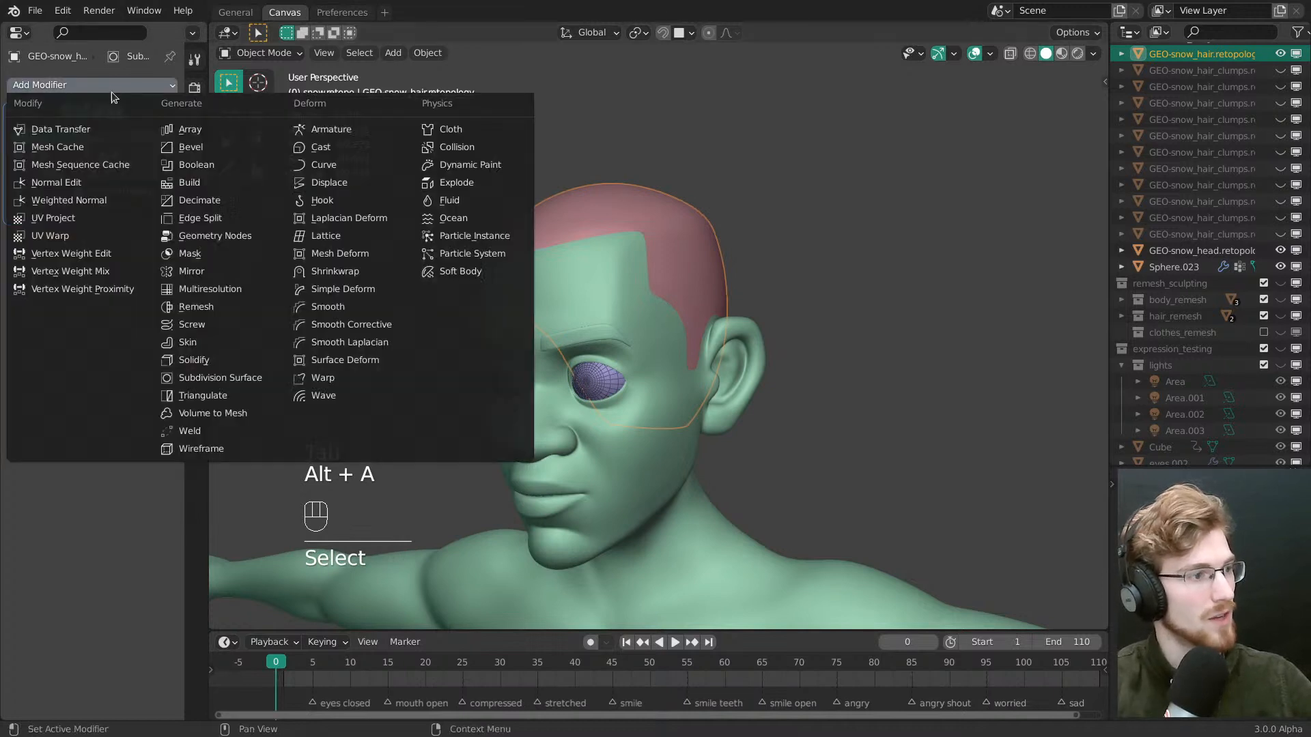
click(194, 360)
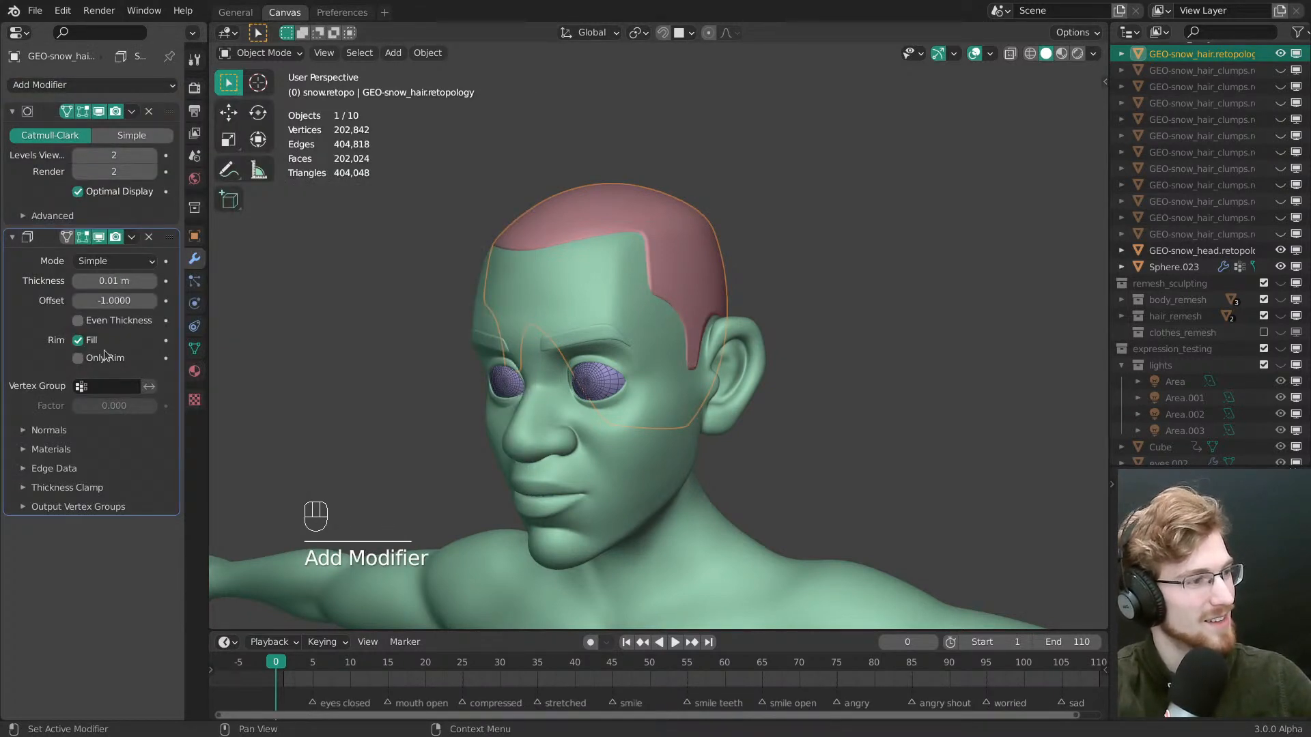
click(113, 360)
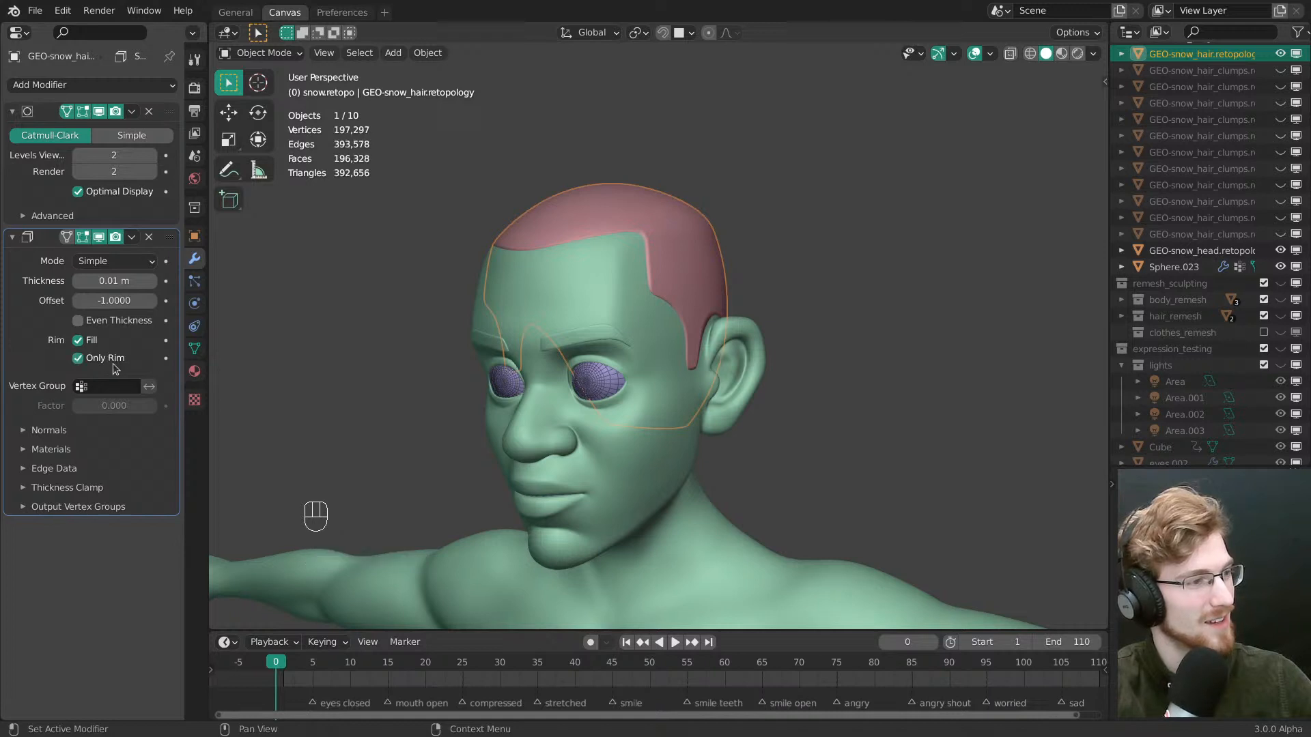
Unhide all hidden hair clumps and clear the object selection
middle_drag(723, 315, 769, 329)
key(alt+a)
key(alt+h)
key(alt+a)
Compare the retopologized head and hair with the remesh_sculpting collection from the front and side, alternating between both collections
key(1)
key(2)
key(1)
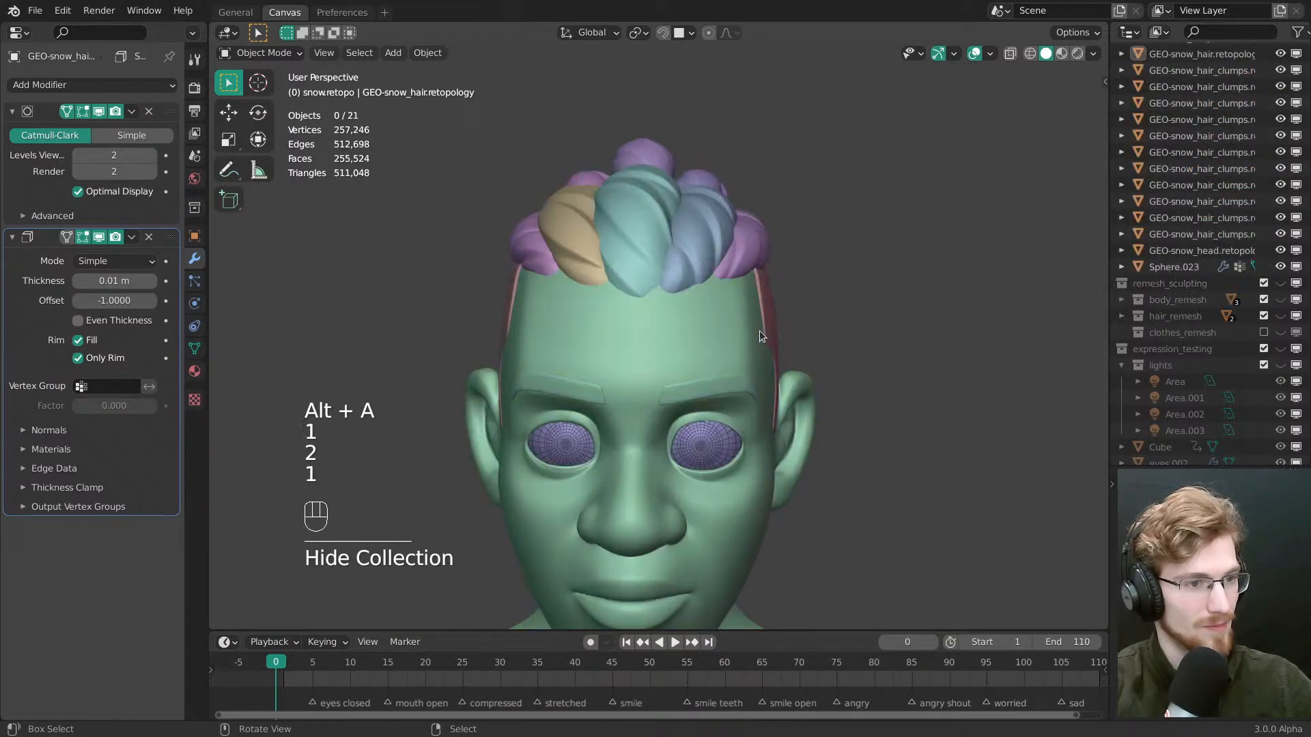
key(2)
key(1)
key(2)
middle_drag(649, 298, 853, 312)
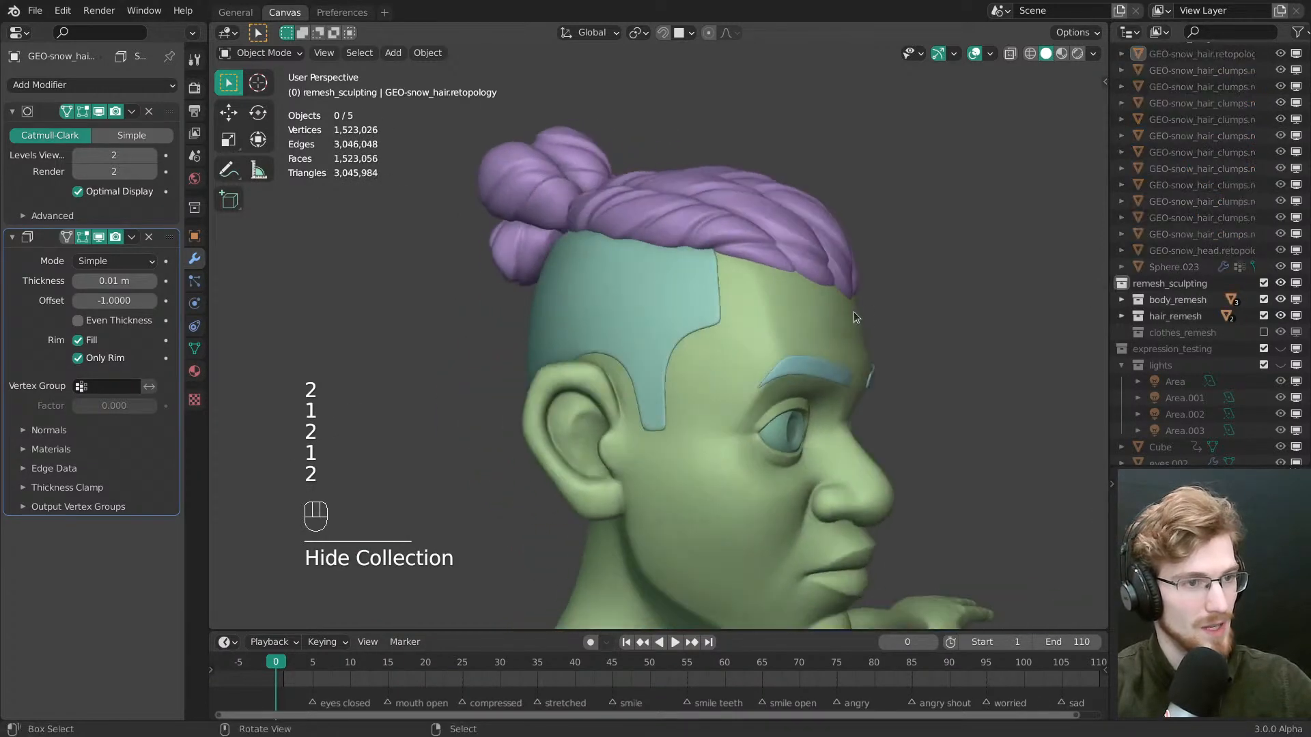
key(1)
key(2)
key(1)
key(2)
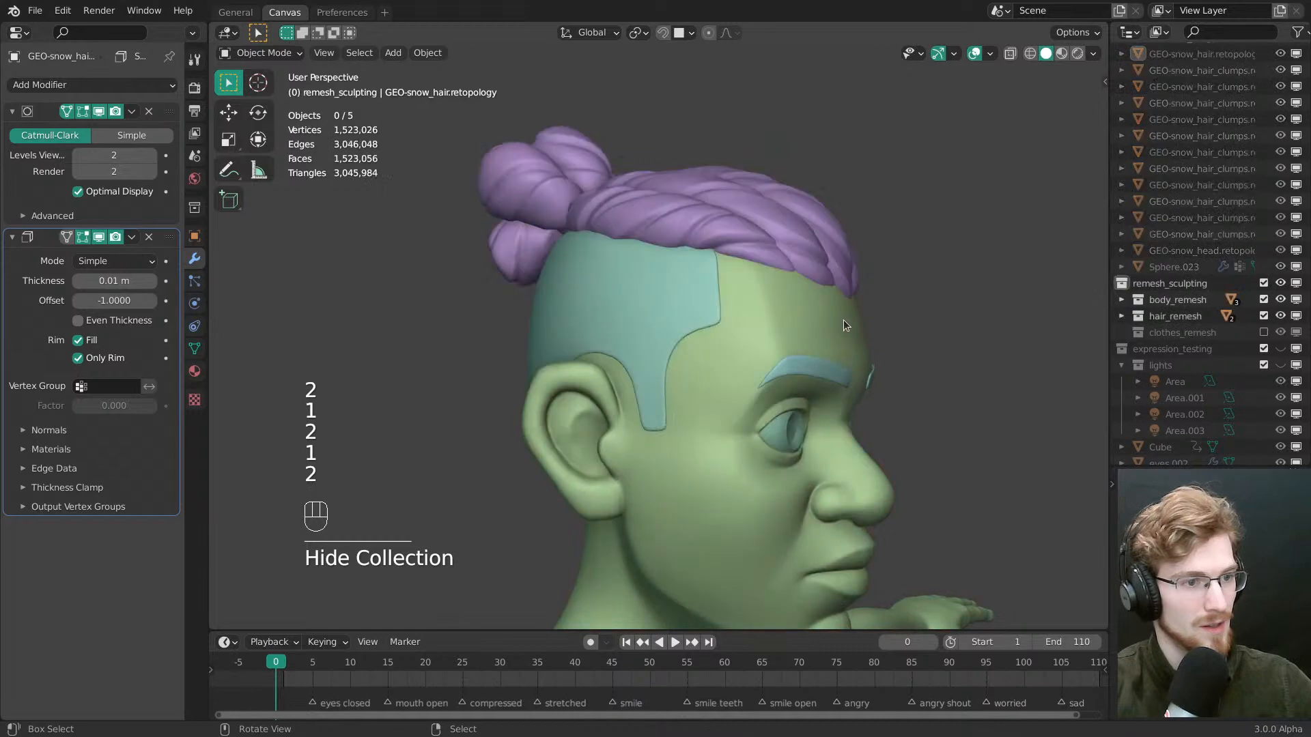
key(1)
key(2)
Compare both collections again from the front, save the file, and show the snow.retopo collection
middle_drag(838, 313, 719, 333)
key(1)
key(2)
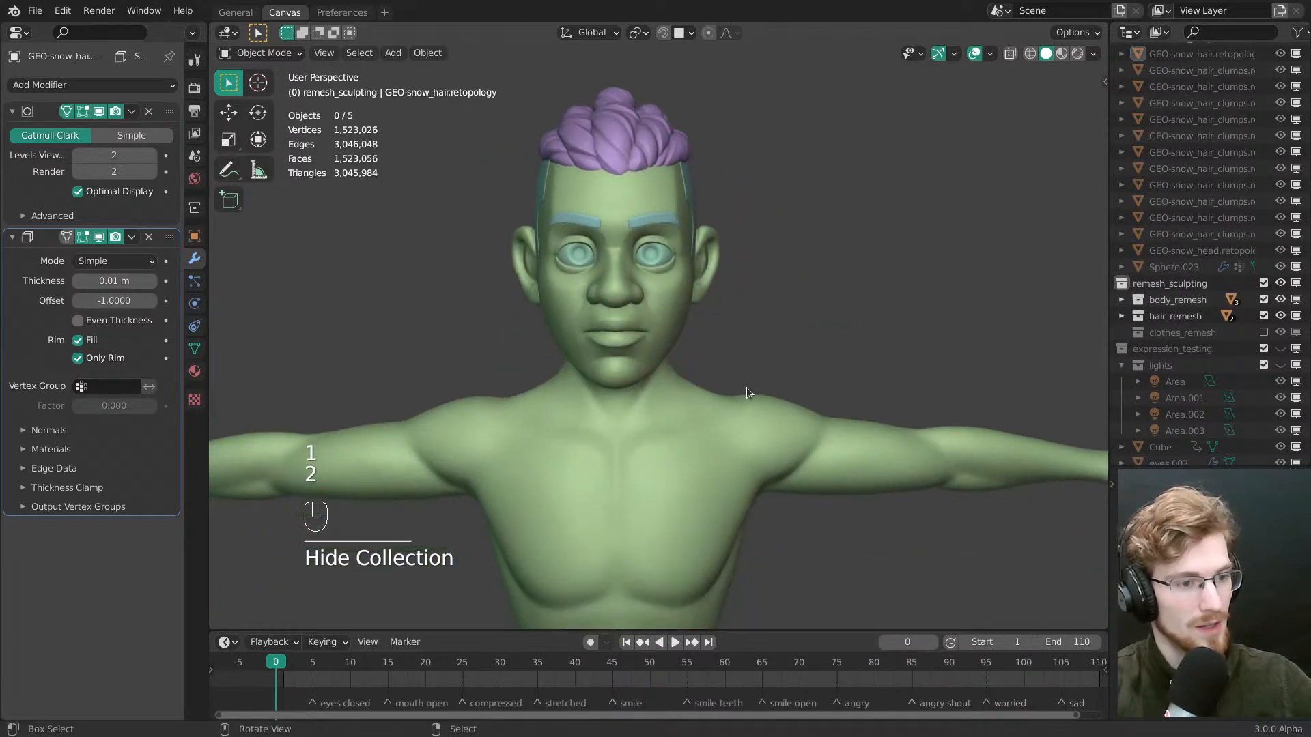
ctrl+middle_drag(747, 388, 697, 376)
key(1)
key(2)
shift+middle_drag(689, 318, 703, 411)
key(1)
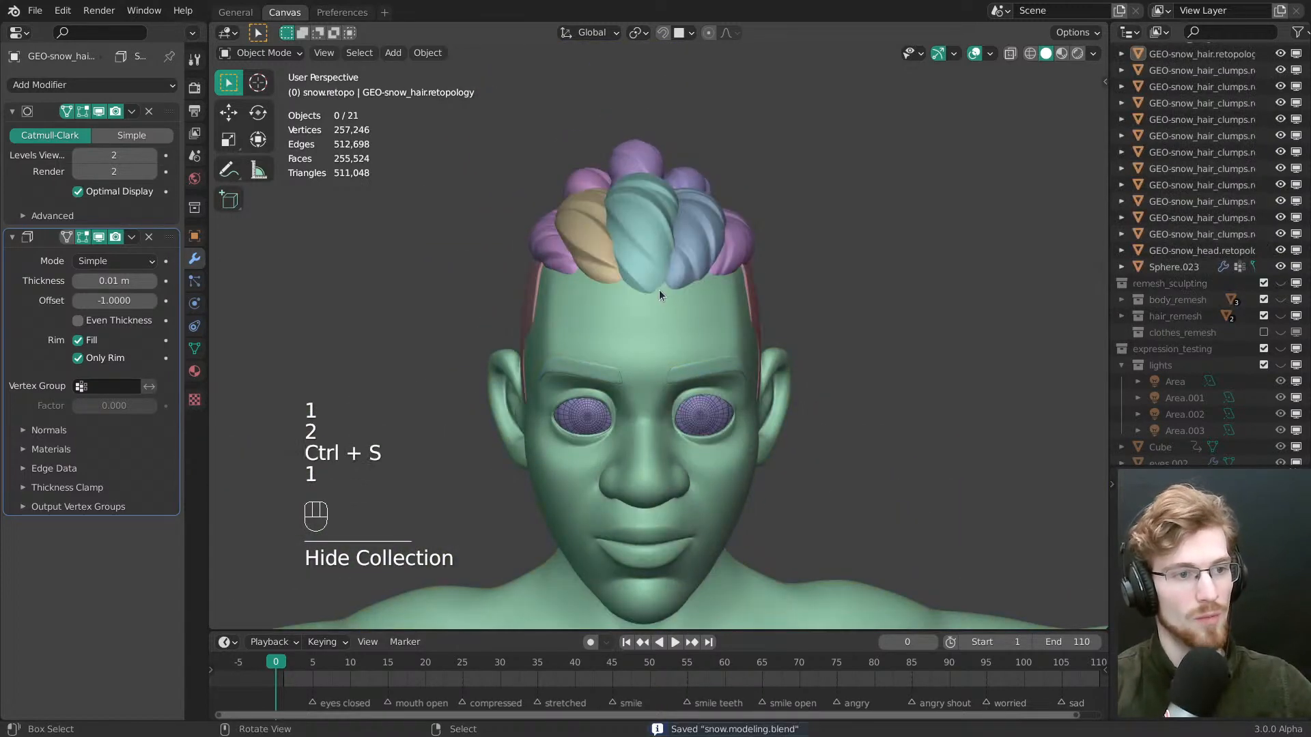
Examine the braided hair clumps up close from several angles and compare them with the sculpted hair
click(628, 225)
shift+middle_drag(639, 282, 648, 330)
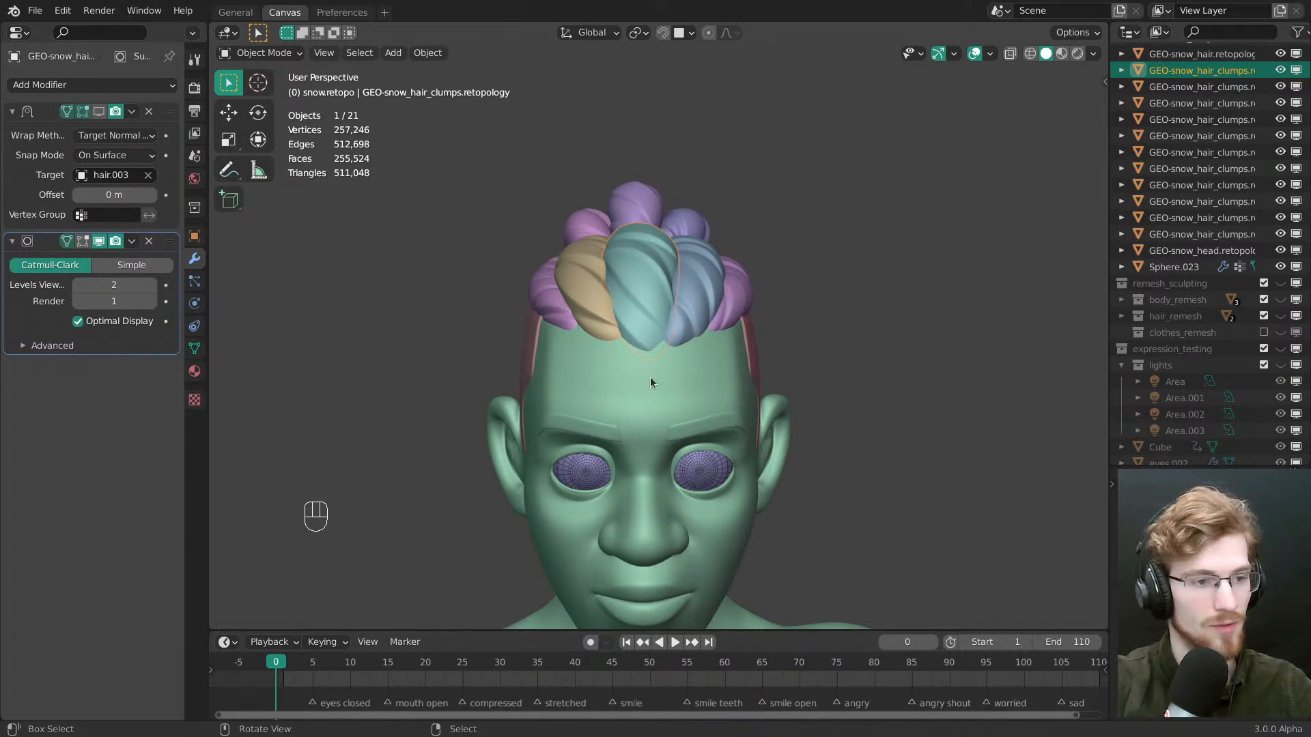
middle_drag(650, 377, 707, 414)
key(alt+a)
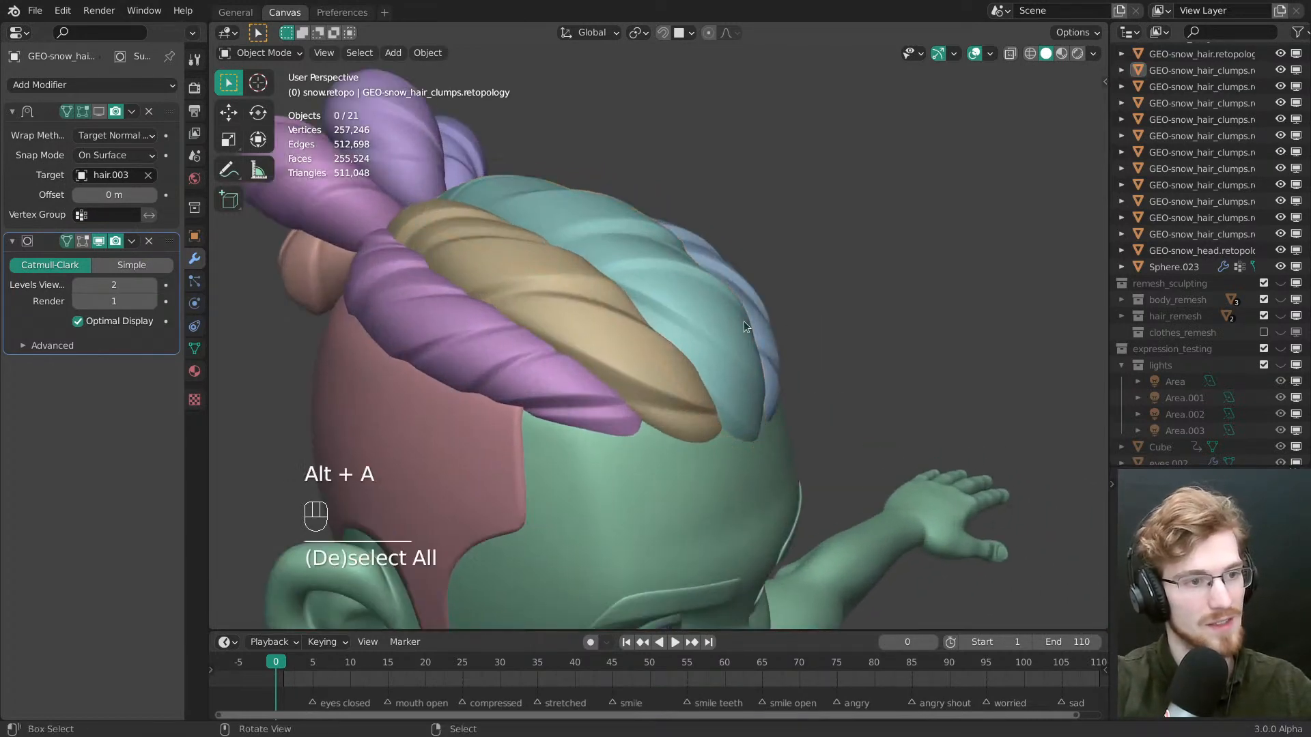
middle_drag(743, 321, 732, 258)
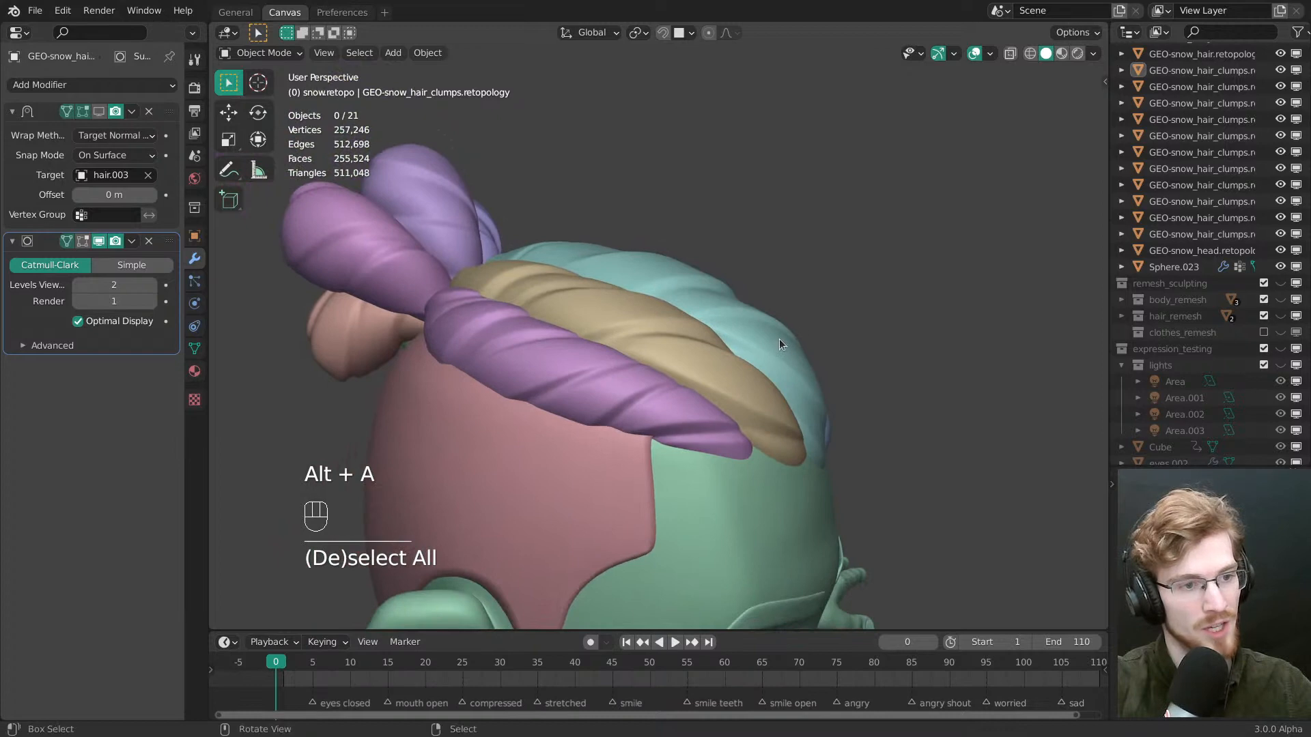
key(2)
key(1)
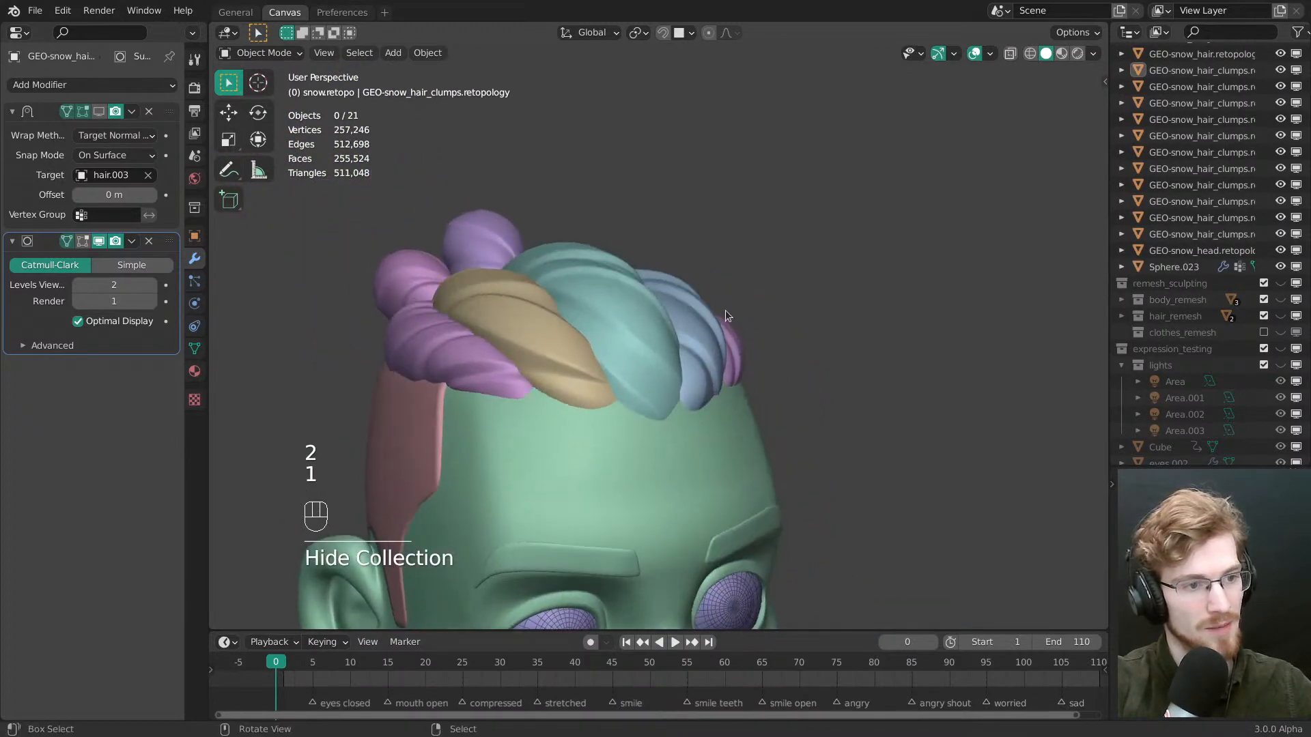
Compare the retopologized hair clumps with the sculpted hair by alternating between the snow.retopo and remesh_sculpting collections
key(1)
key(2)
key(1)
key(2)
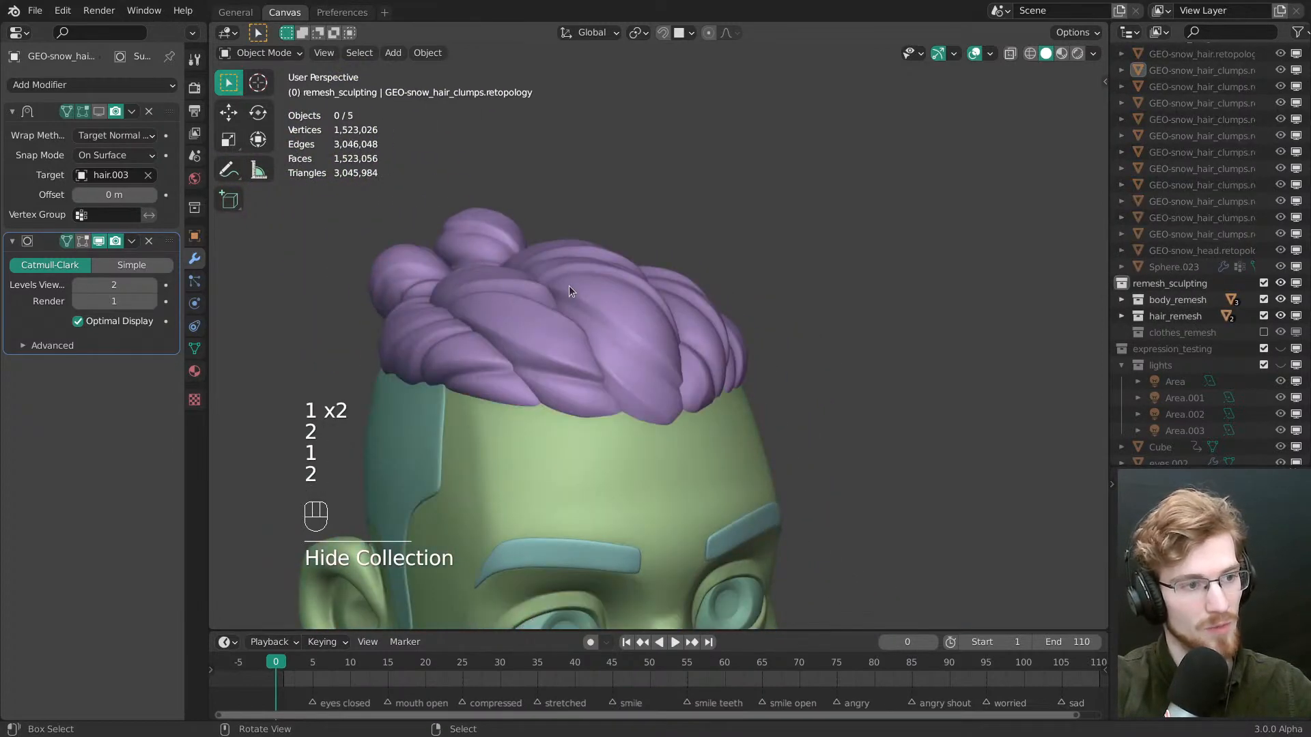
key(1)
key(2)
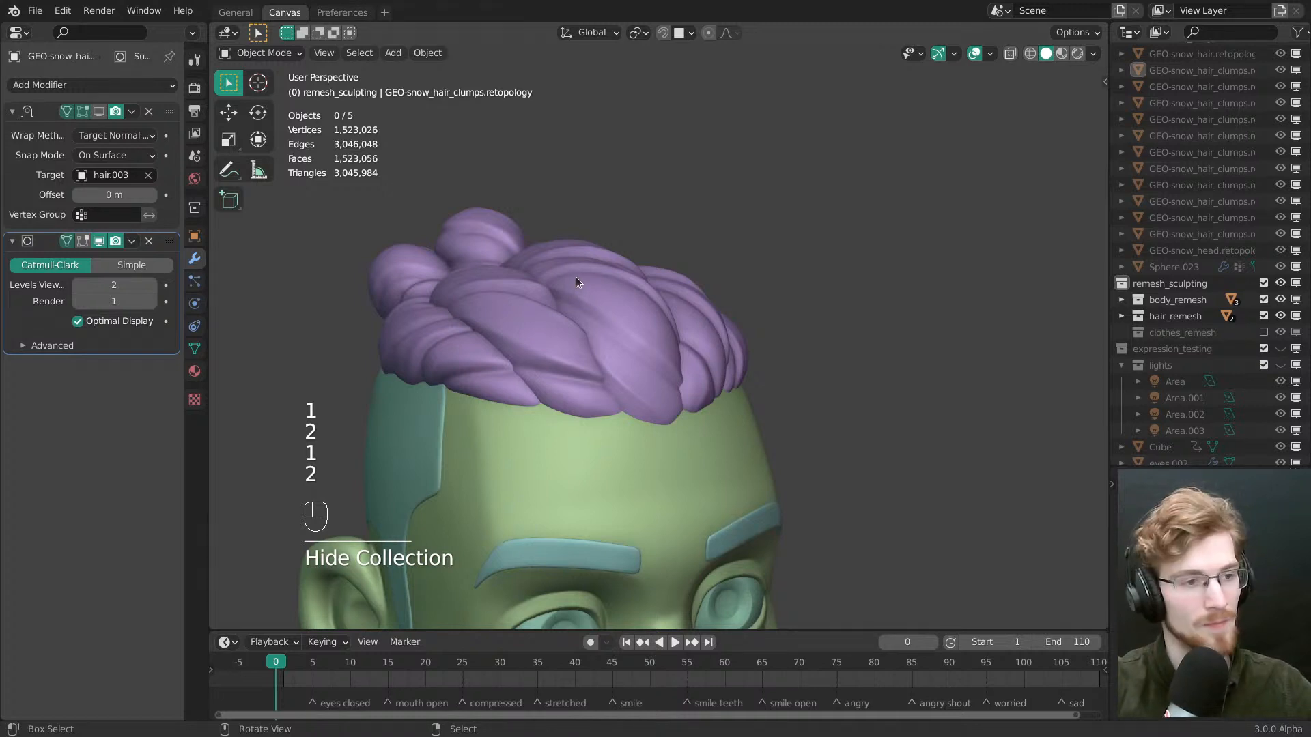
key(1)
key(2)
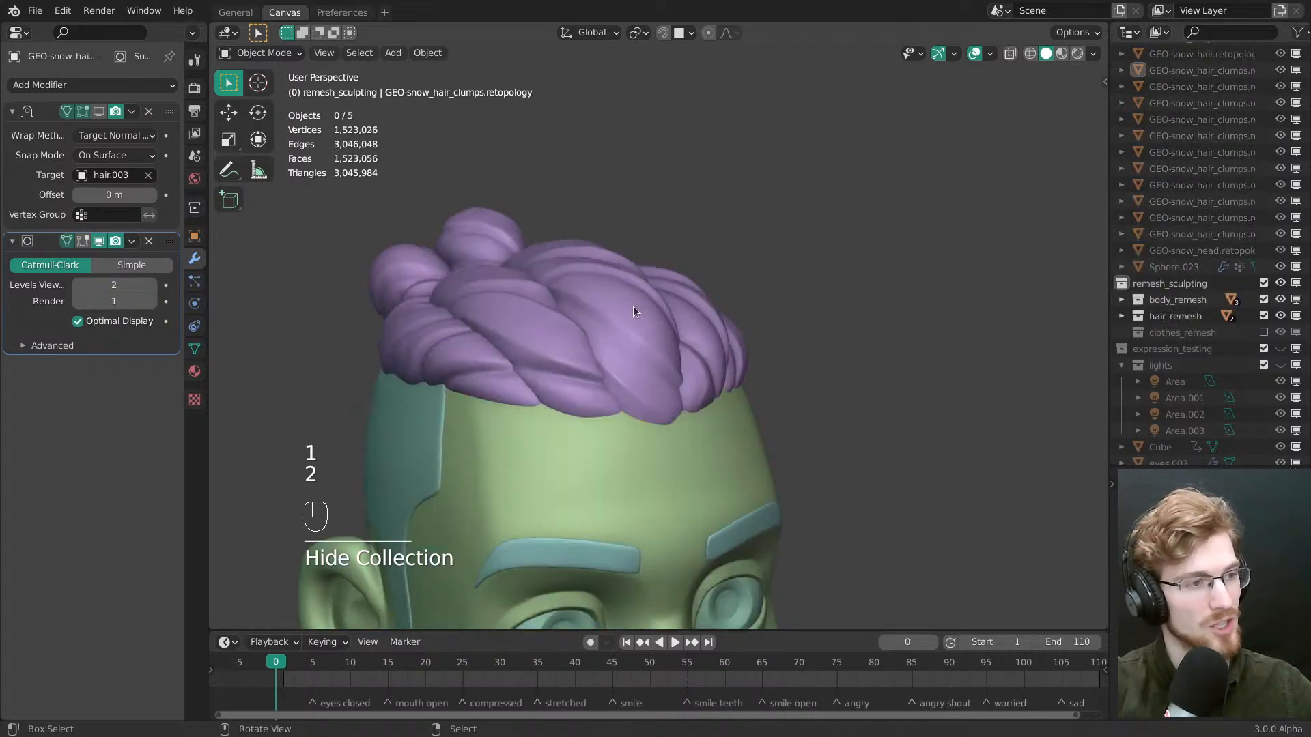
key(1)
Select the front hair clumps one by one and check their modifiers while viewing the hair from different angles
click(613, 338)
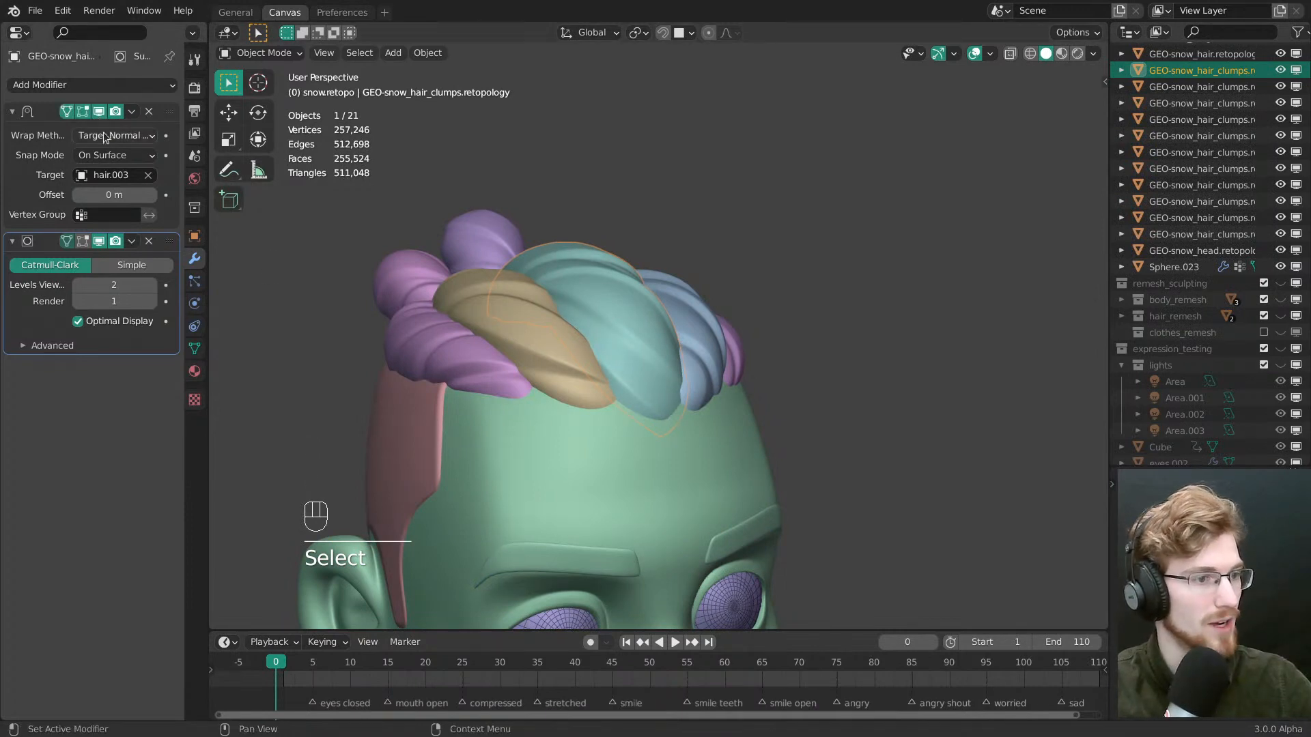
click(510, 303)
middle_drag(600, 333, 570, 360)
click(430, 373)
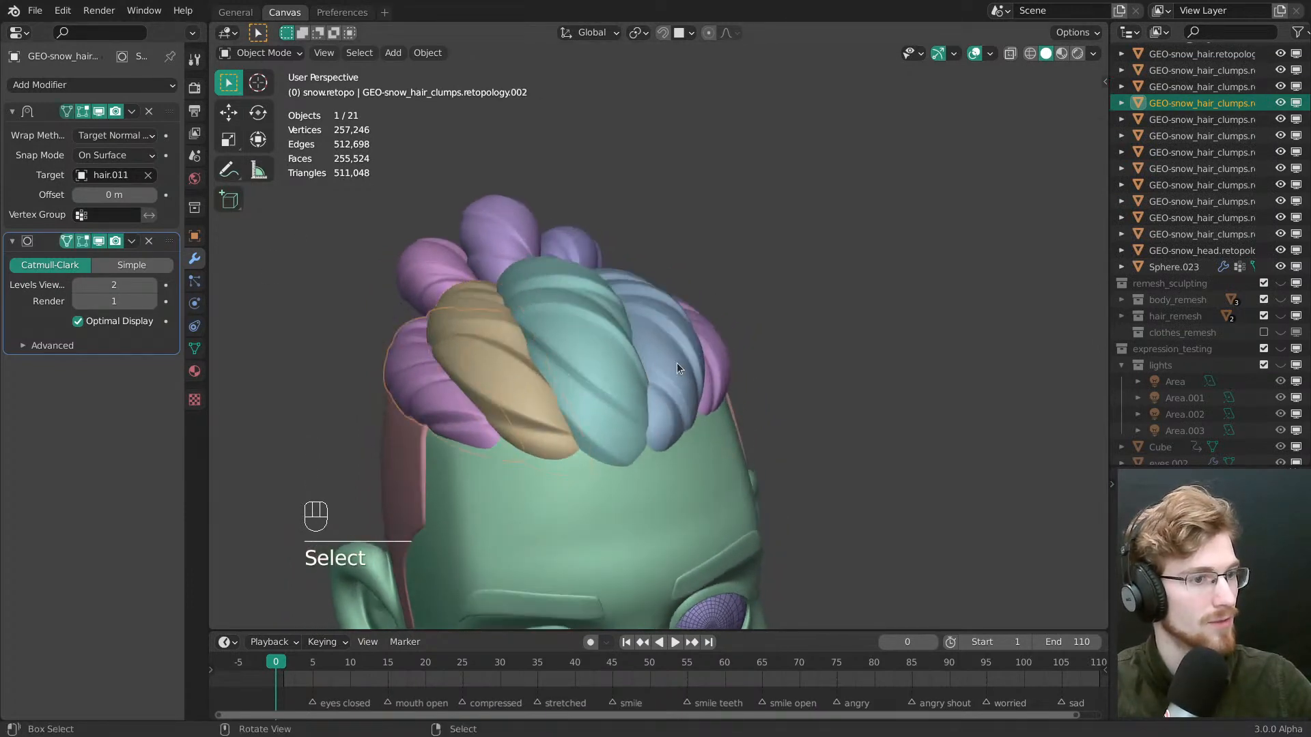
click(678, 363)
middle_drag(692, 385, 719, 346)
click(666, 360)
Examine the central teal hair clump's mesh topology in Edit Mode and compare it with its smoothed shape
click(691, 319)
key(Tab)
middle_drag(597, 412, 767, 339)
key(Tab)
right_click(648, 349)
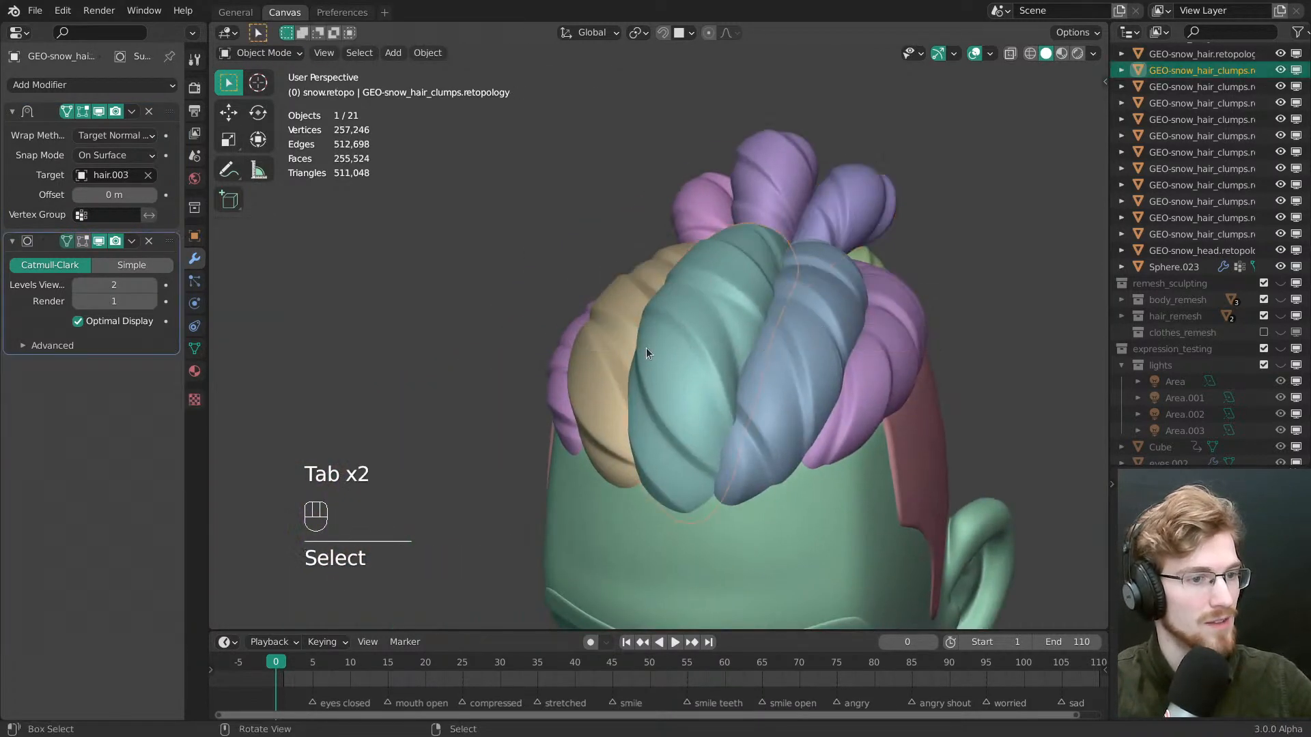
key(Tab)
middle_drag(646, 349, 689, 330)
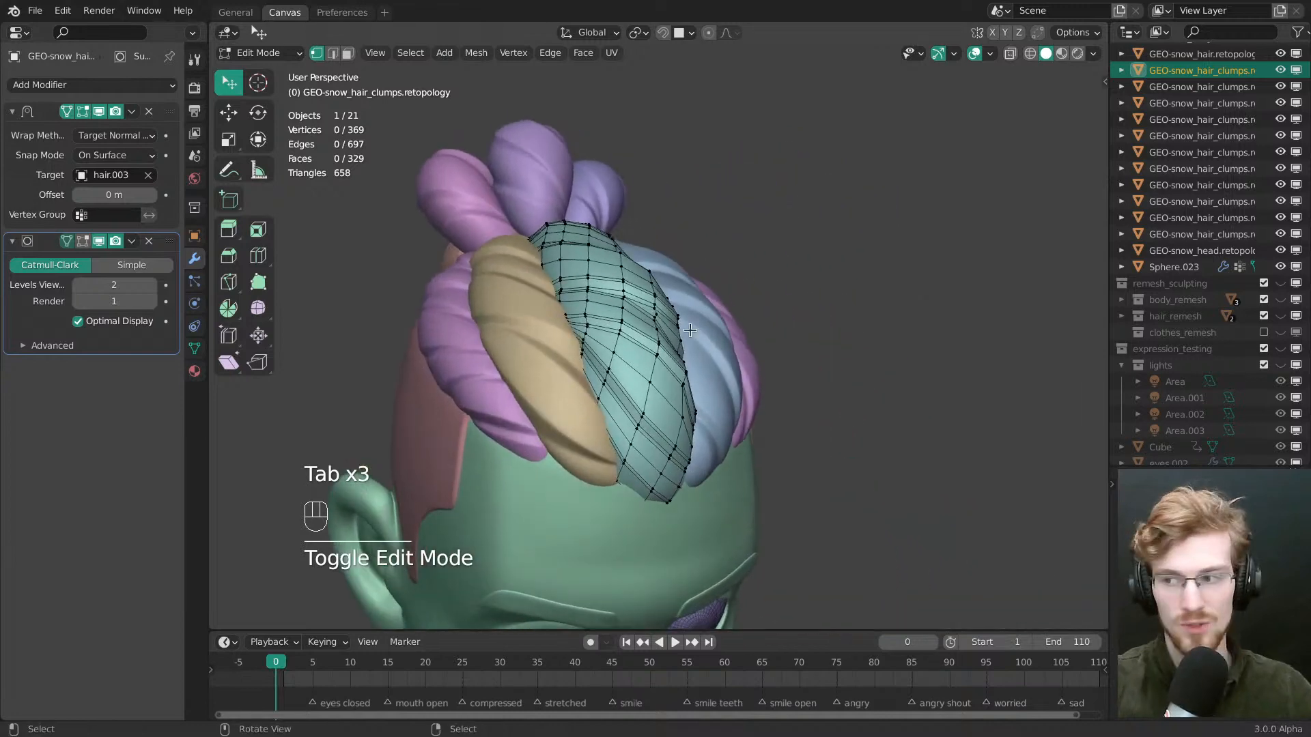
key(Tab)
middle_drag(555, 334, 454, 324)
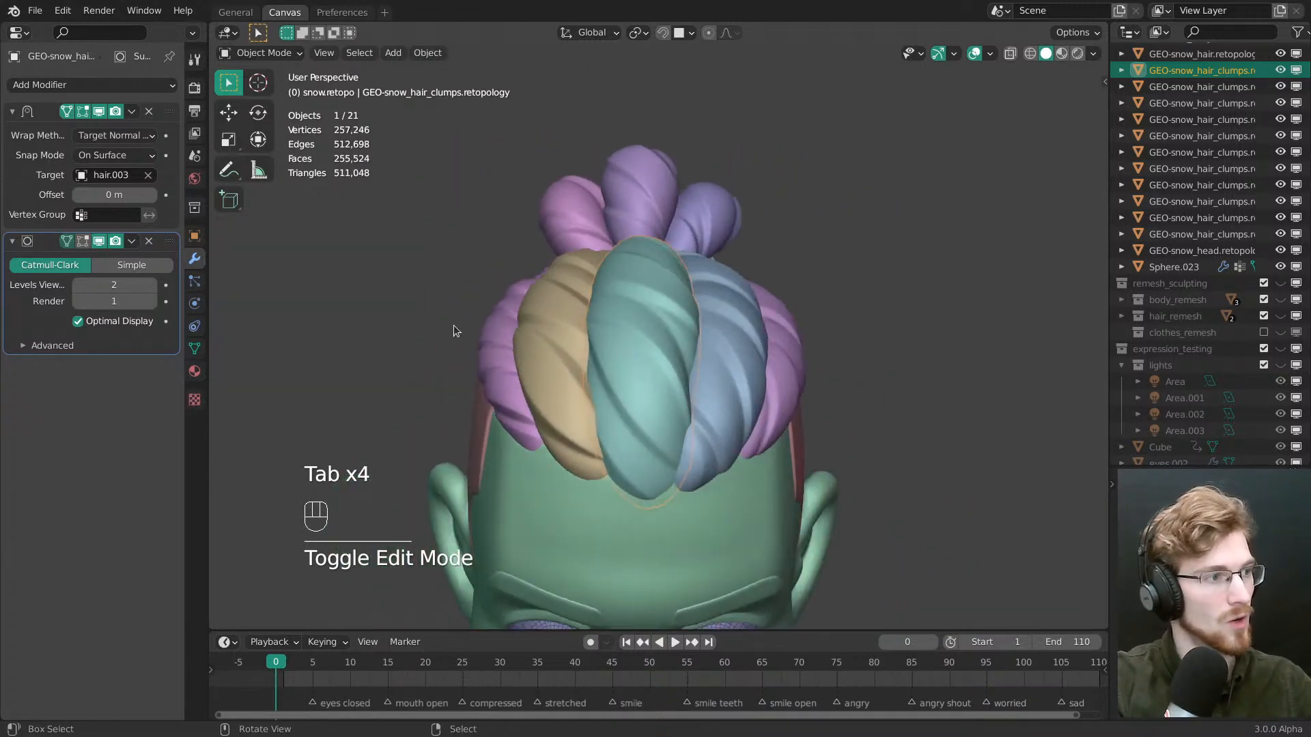
Duplicate the central teal clump's Shrinkwrap modifier and apply one copy to the mesh
click(46, 157)
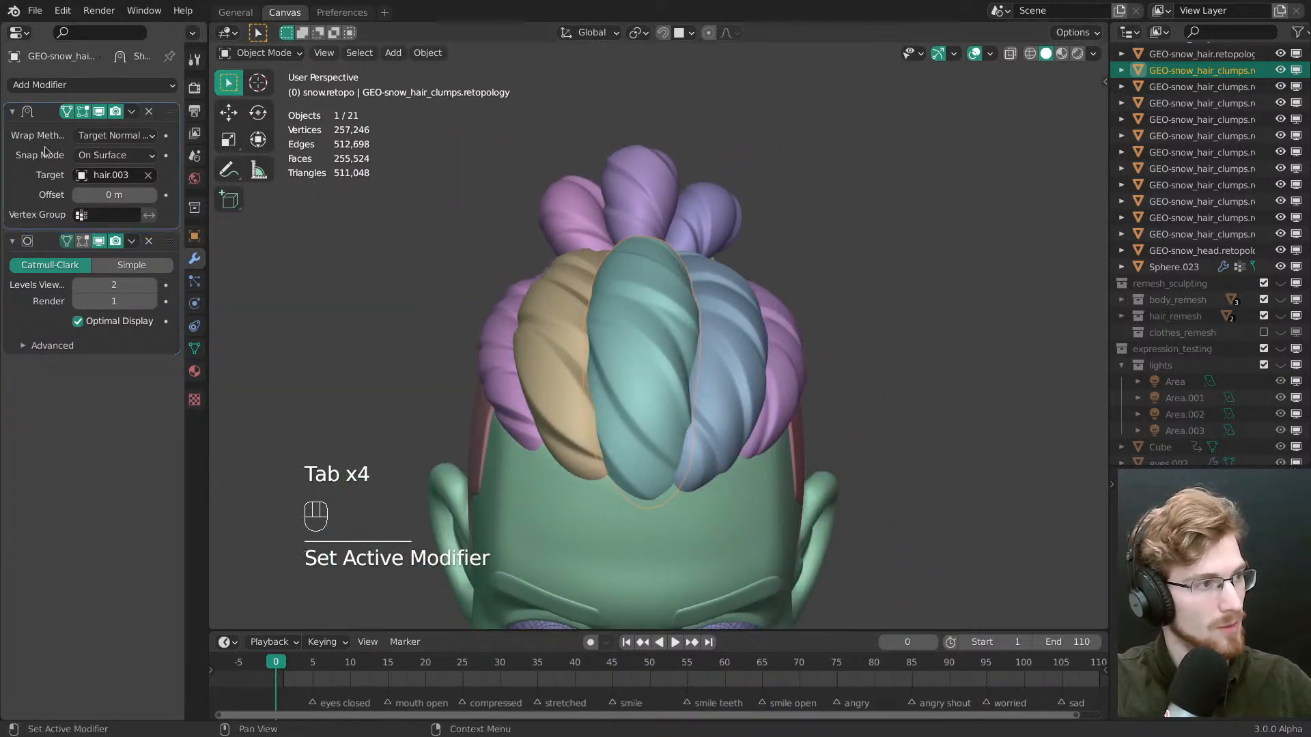
key(shift+d)
key(ctrl+a)
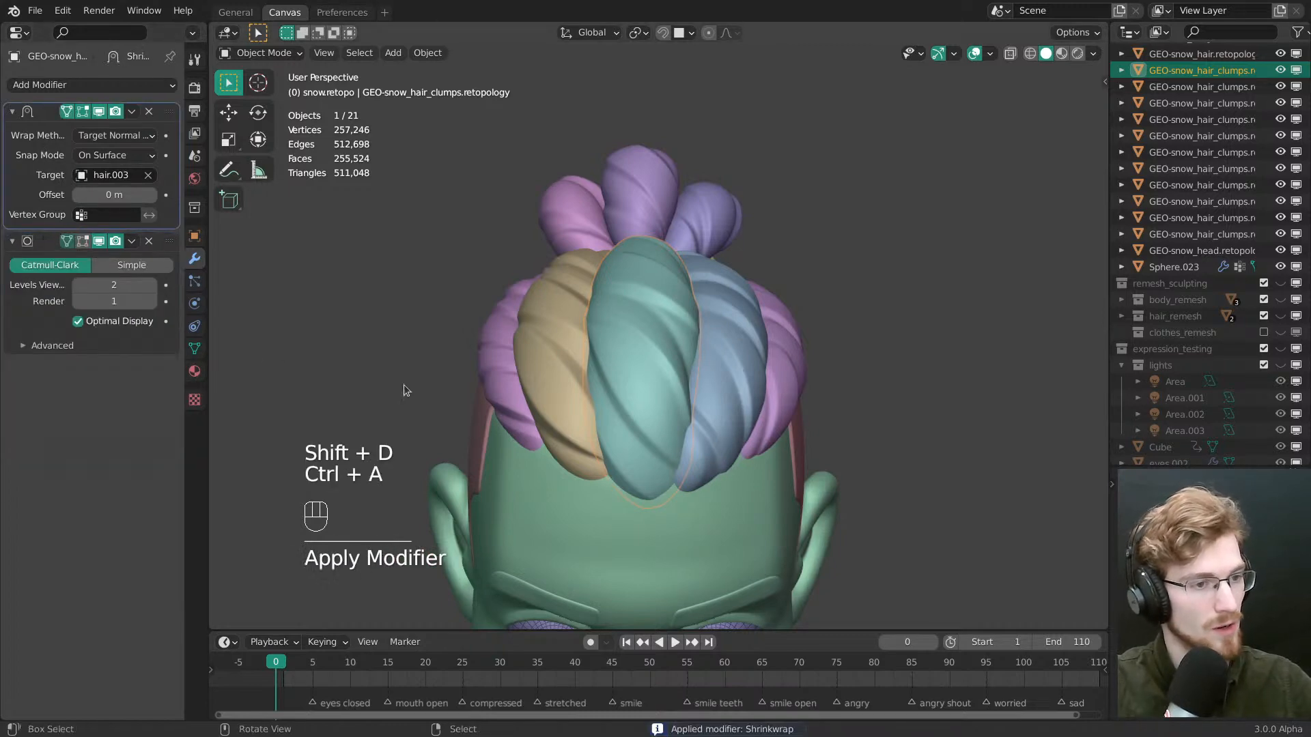
Hide the teal clump's Subdivision in the viewport, add a Multiresolution modifier above the other modifiers, and subdivide it to level 3
middle_drag(404, 383, 609, 291)
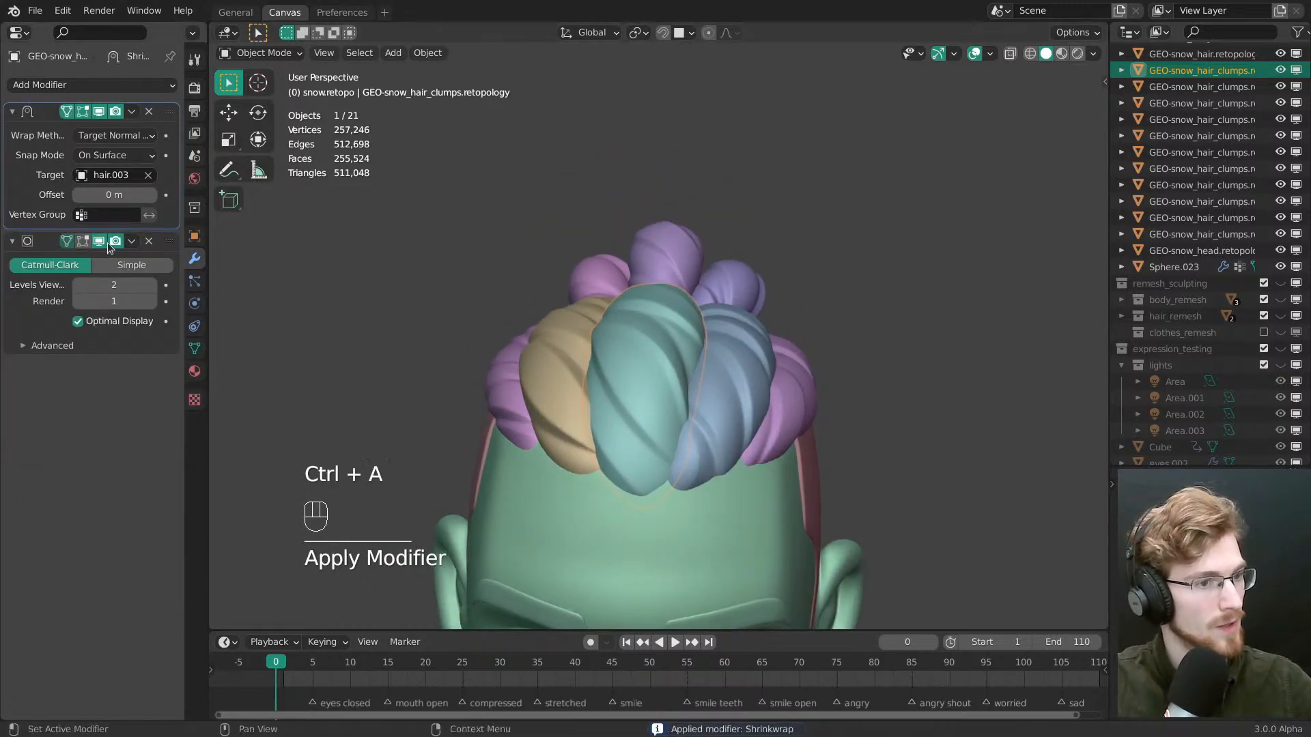
click(99, 86)
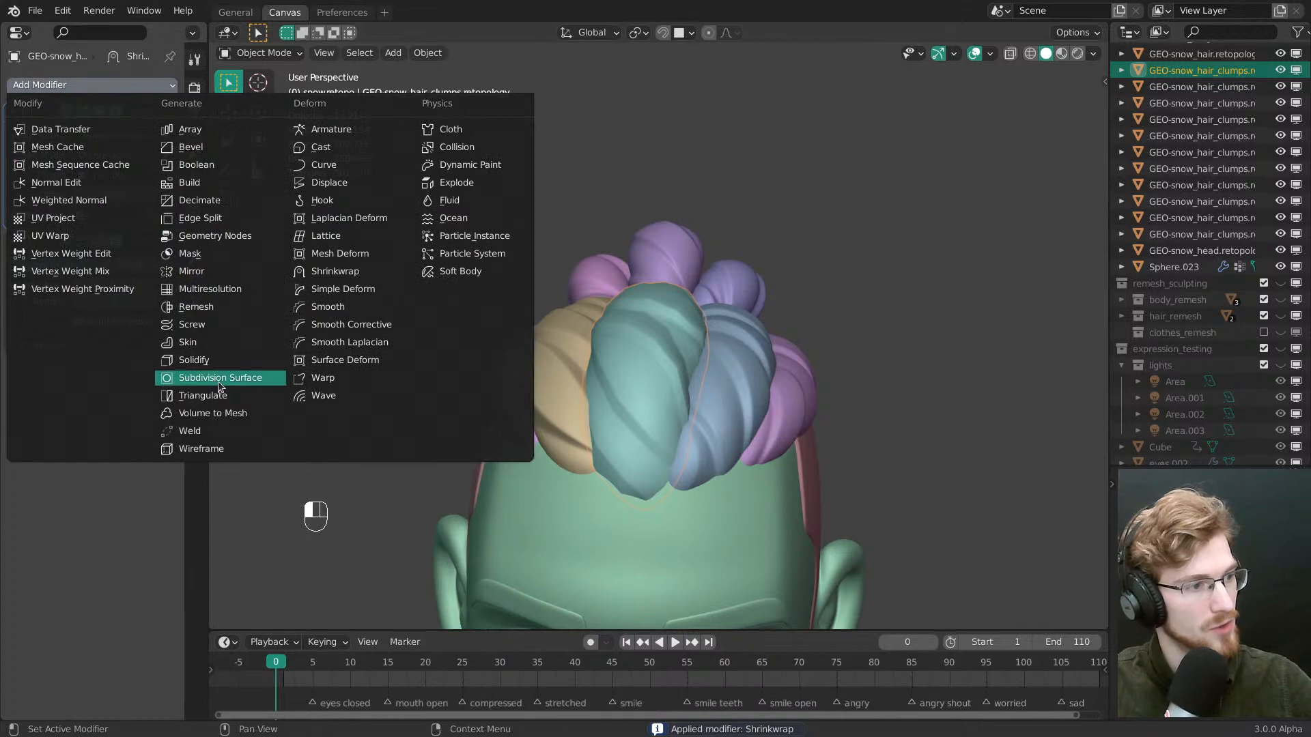
click(221, 290)
drag(170, 241, 169, 113)
click(128, 252)
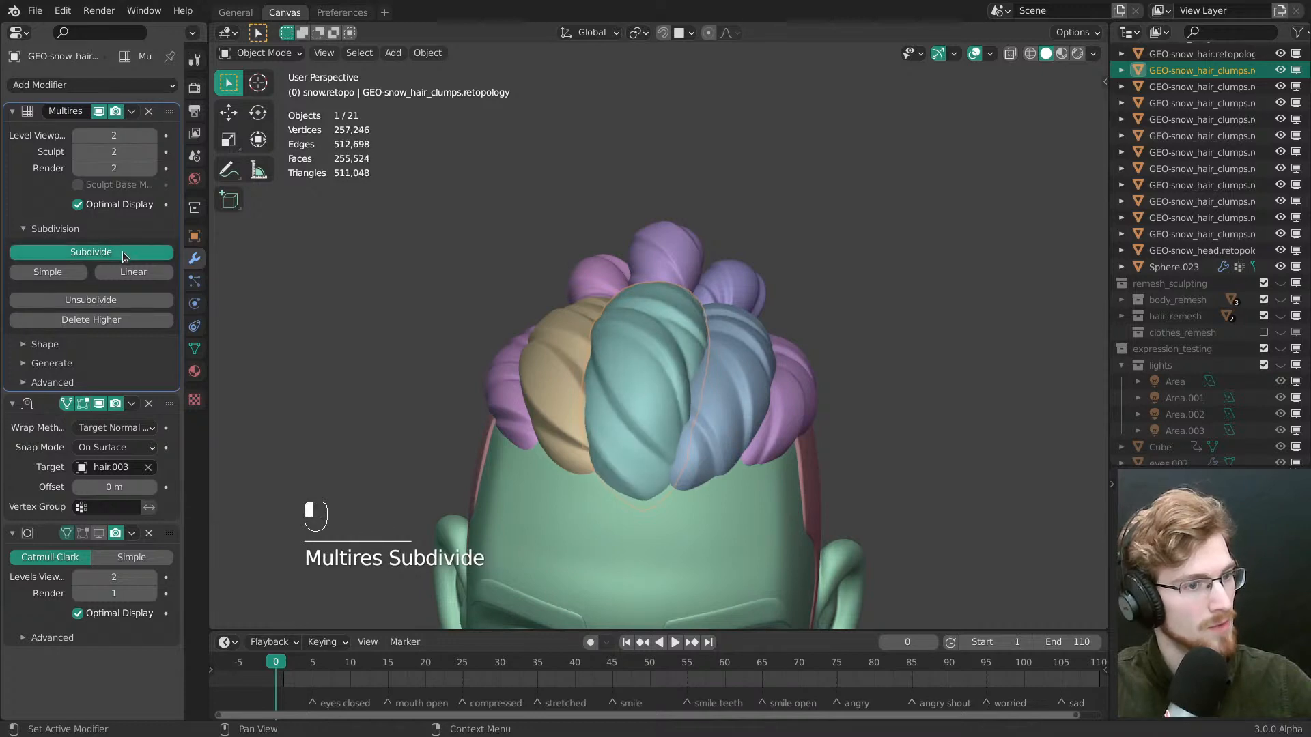
click(121, 252)
Check the multiresolution detail against the base mesh and apply the remaining Shrinkwrap modifier on the teal clump
middle_drag(378, 395, 635, 281)
click(100, 111)
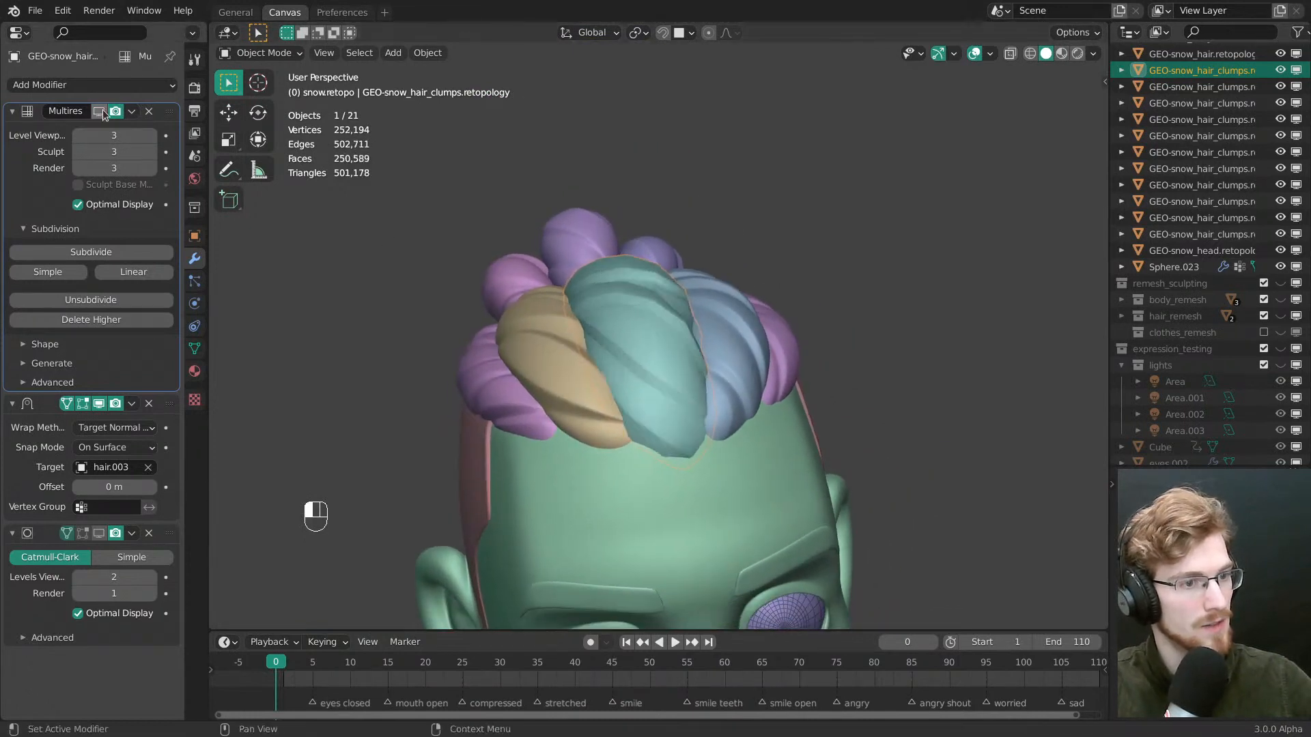
click(99, 111)
middle_drag(642, 444, 635, 356)
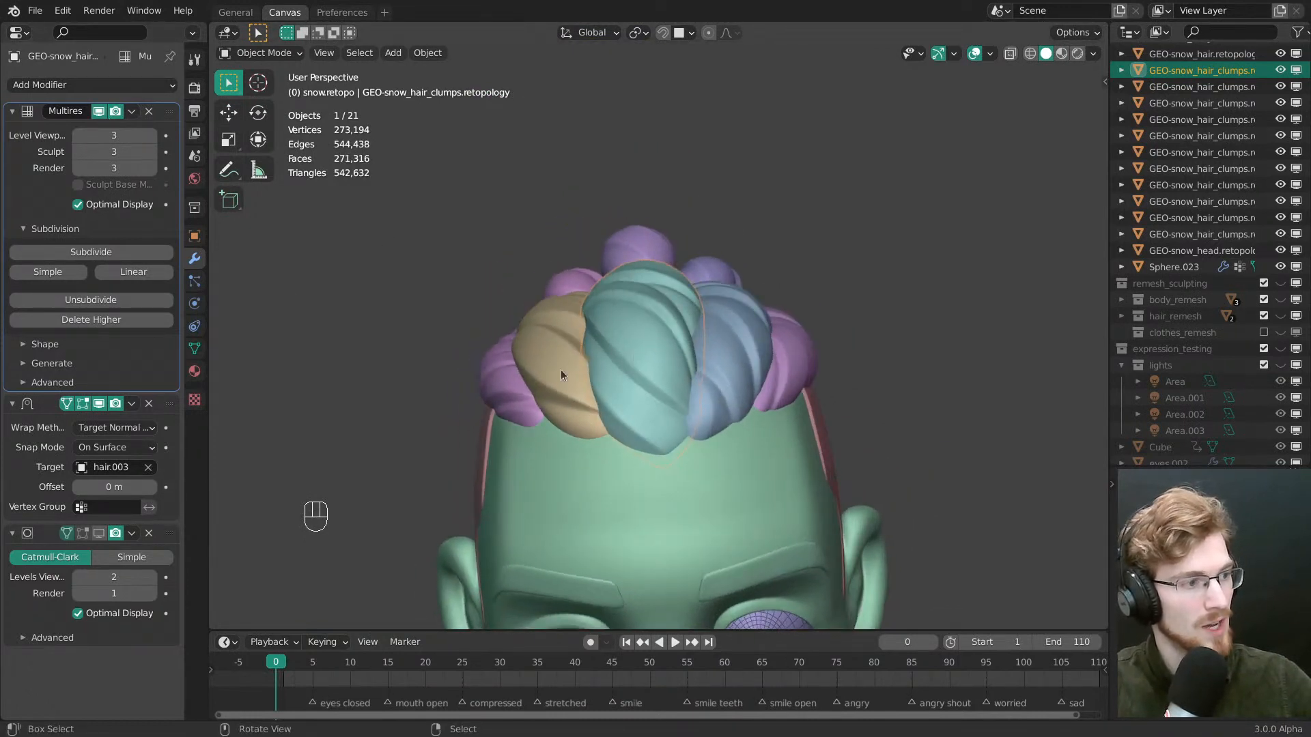
click(12, 533)
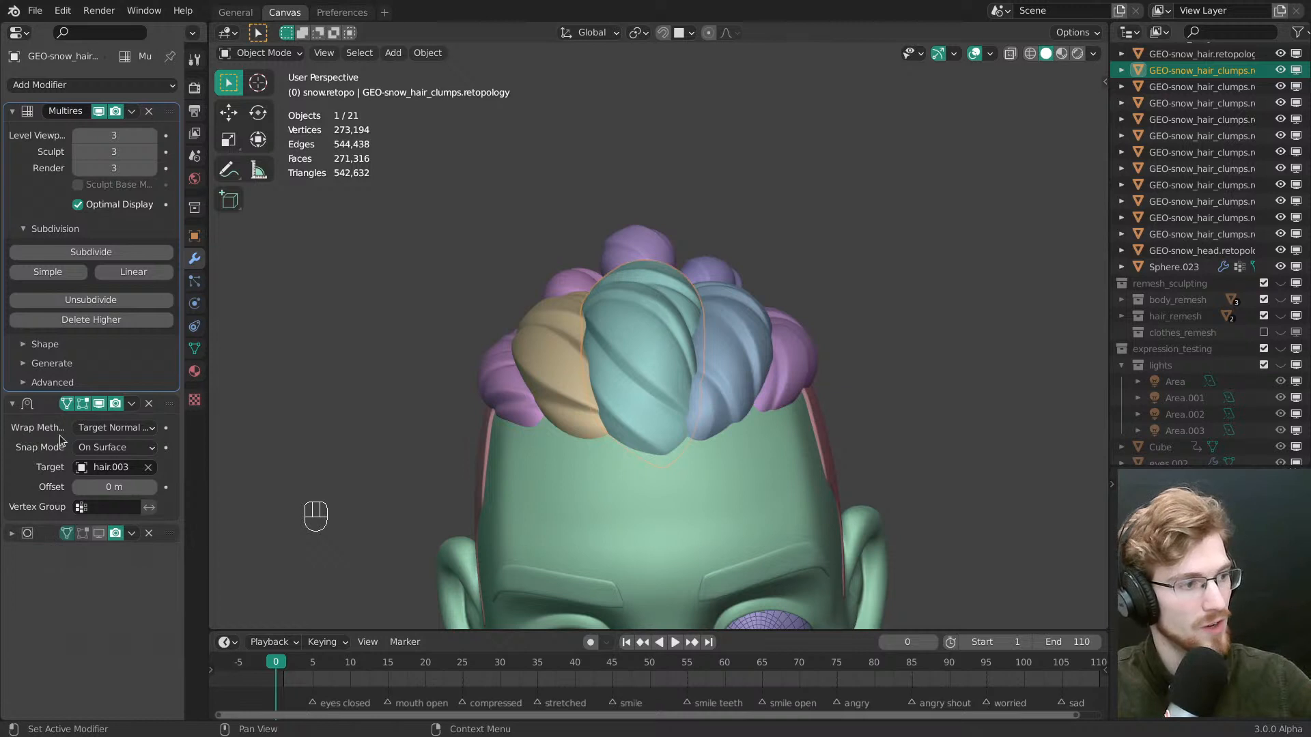
click(73, 452)
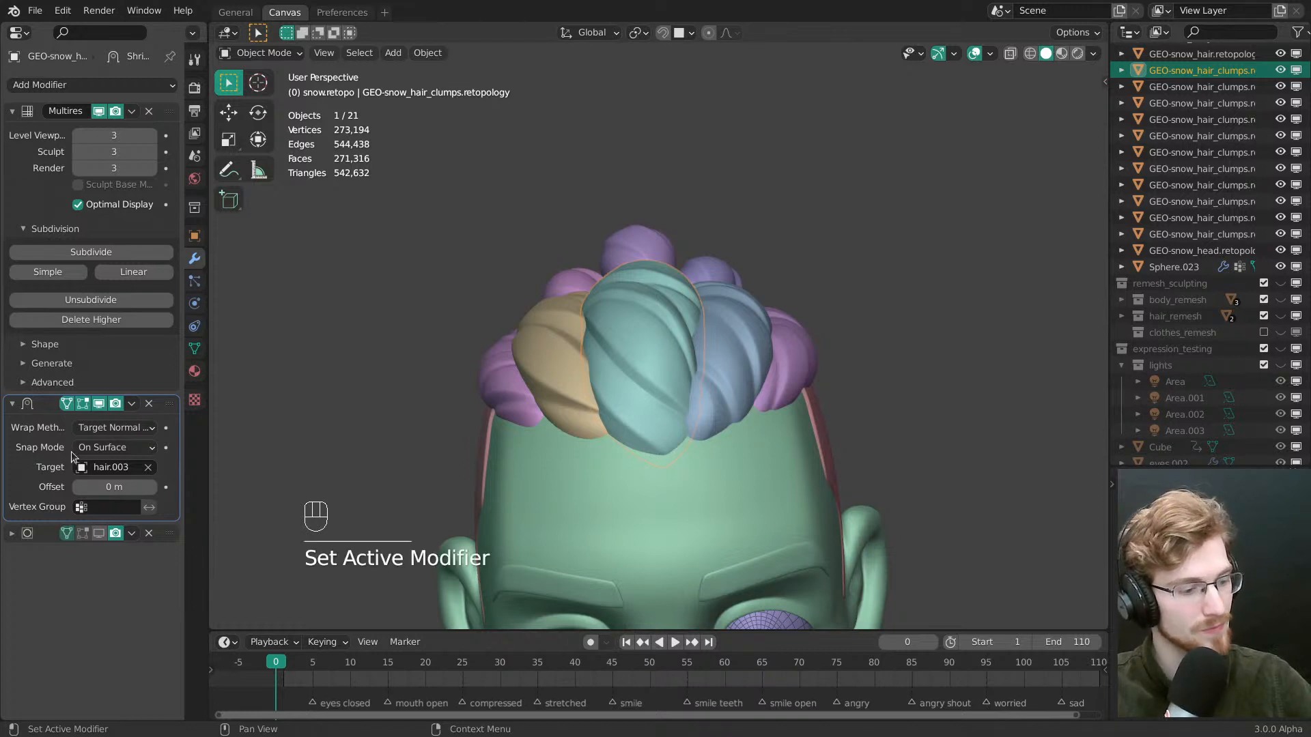
key(ctrl+a)
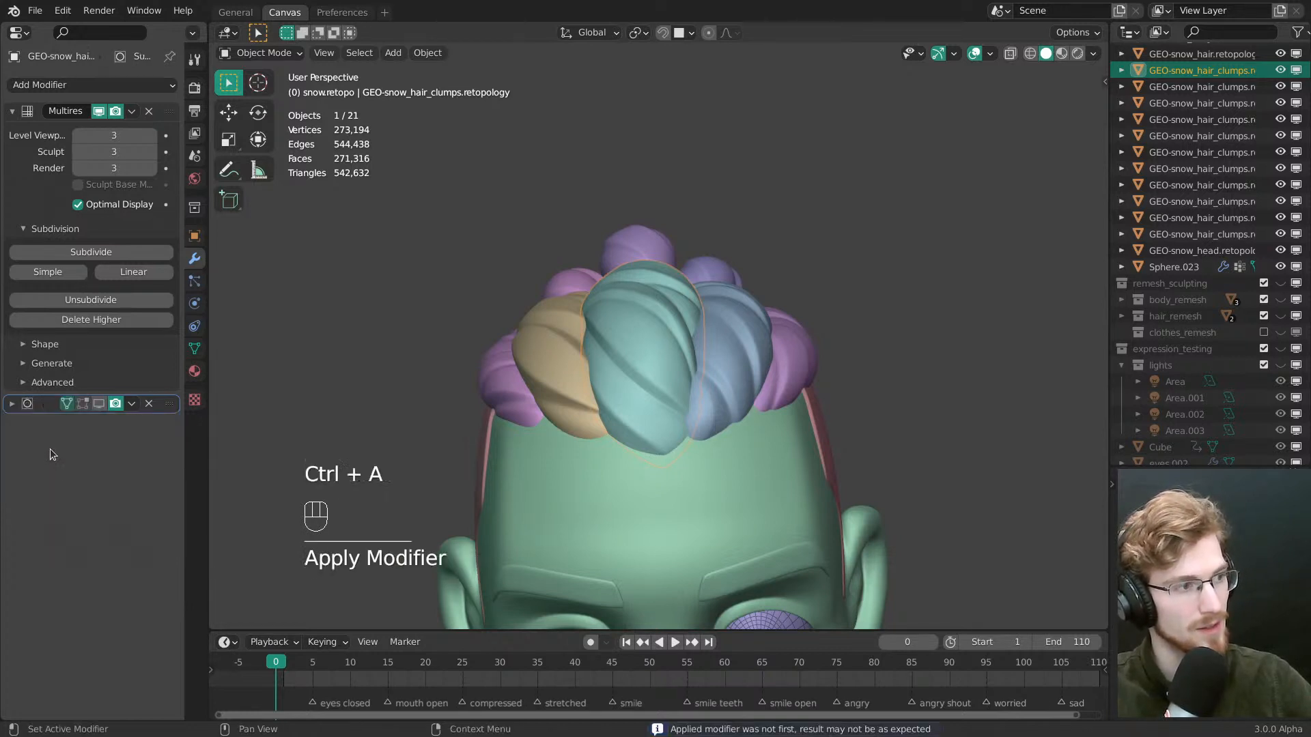
Compare the teal clump with its Multiresolution viewport display off and on, viewing it from several angles
click(99, 111)
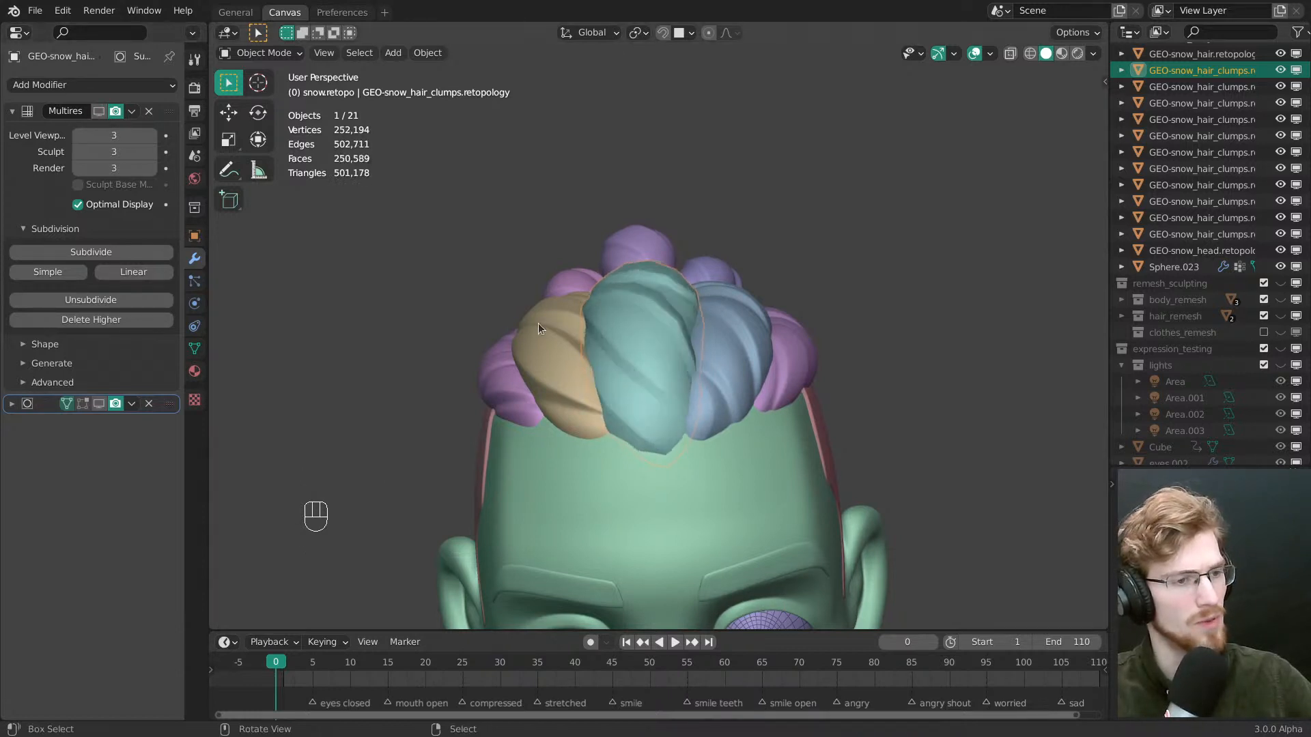
middle_drag(538, 322, 404, 320)
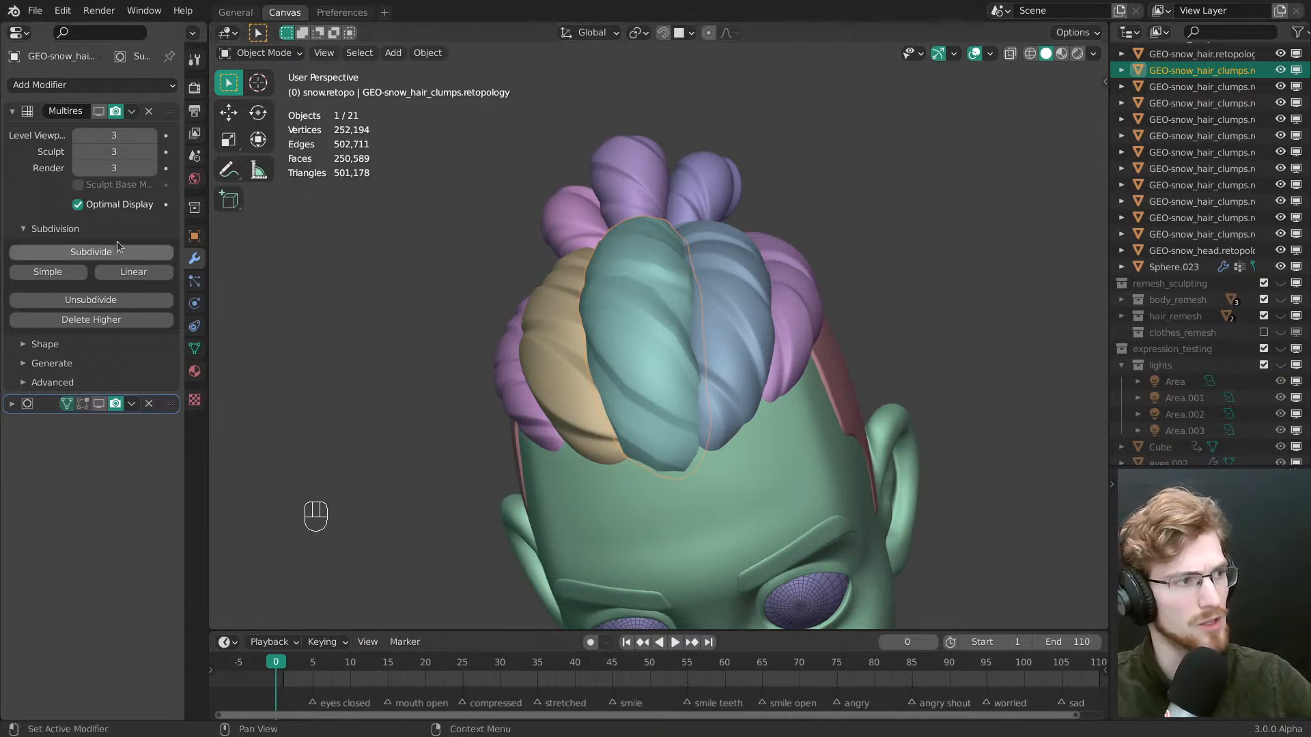
click(100, 118)
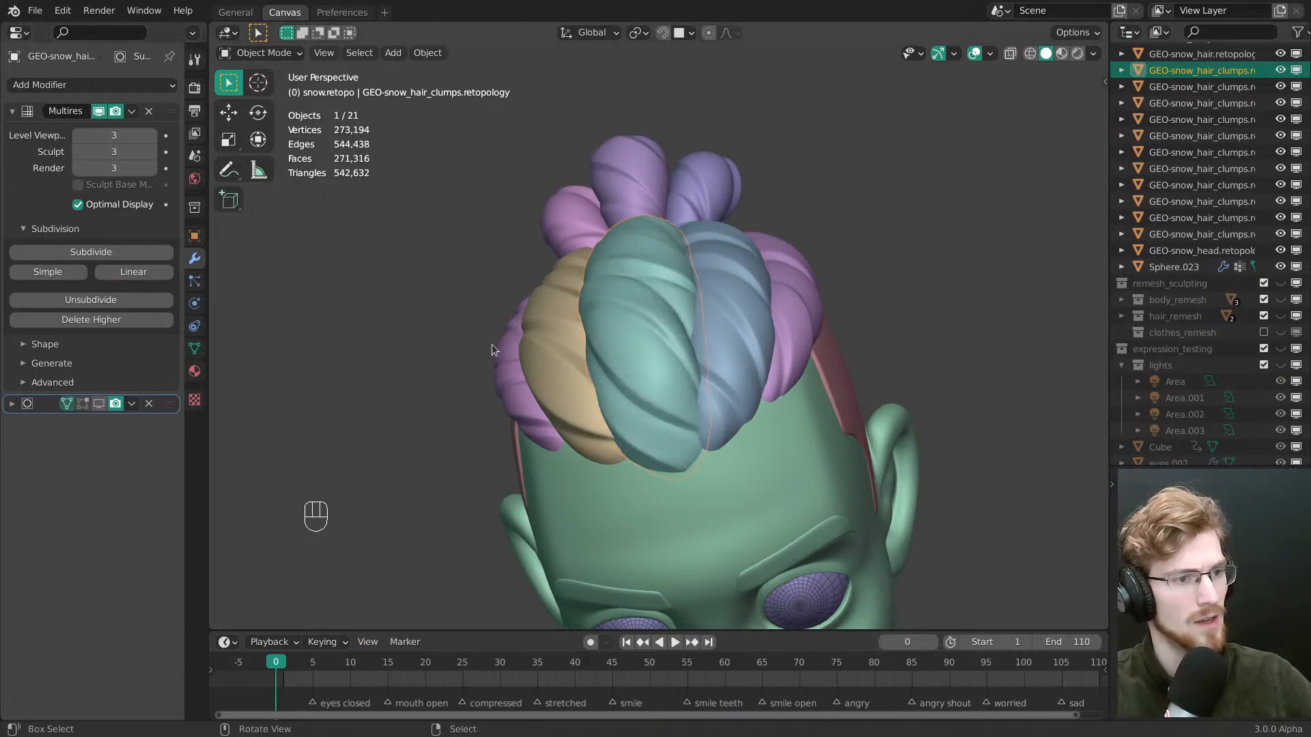
middle_drag(492, 344, 472, 284)
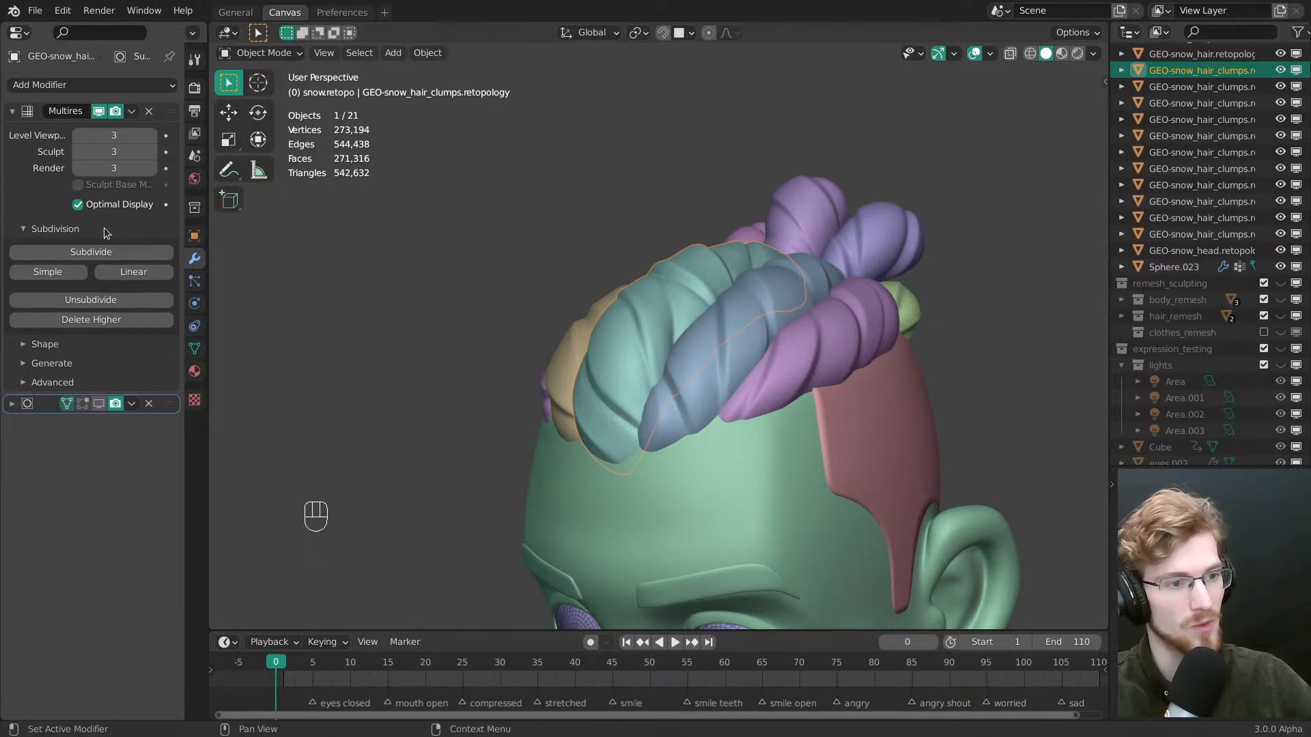
middle_drag(433, 366, 244, 284)
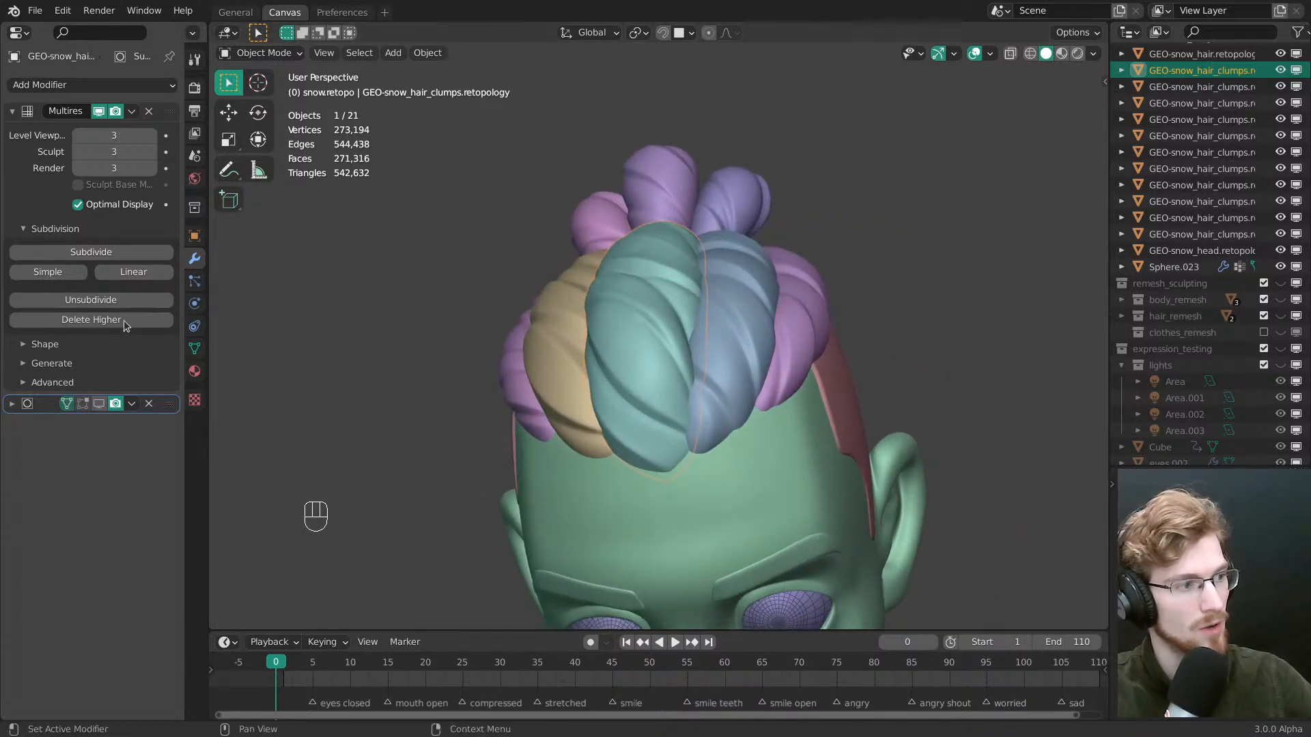
Try Apply Base on the teal clump's level 3 Multiresolution modifier, inspect the base mesh, and undo it
click(133, 344)
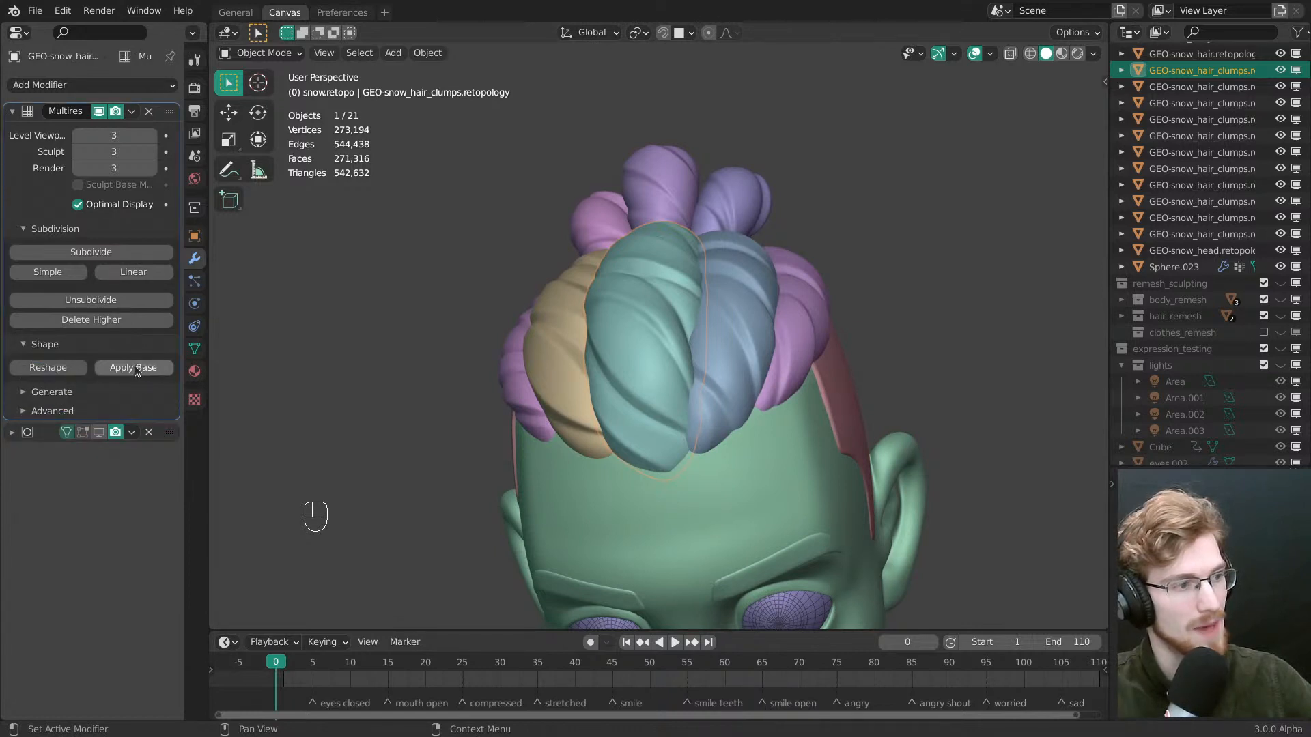
click(99, 111)
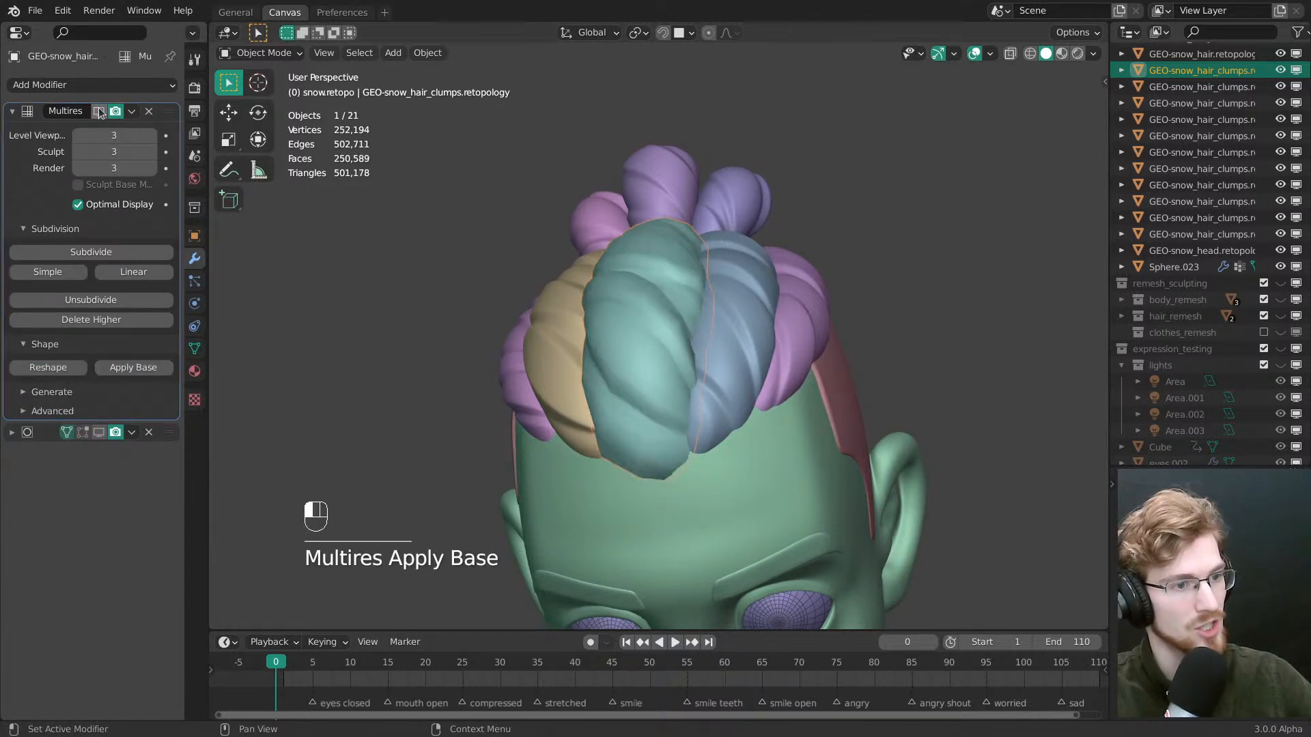
middle_drag(225, 234, 535, 261)
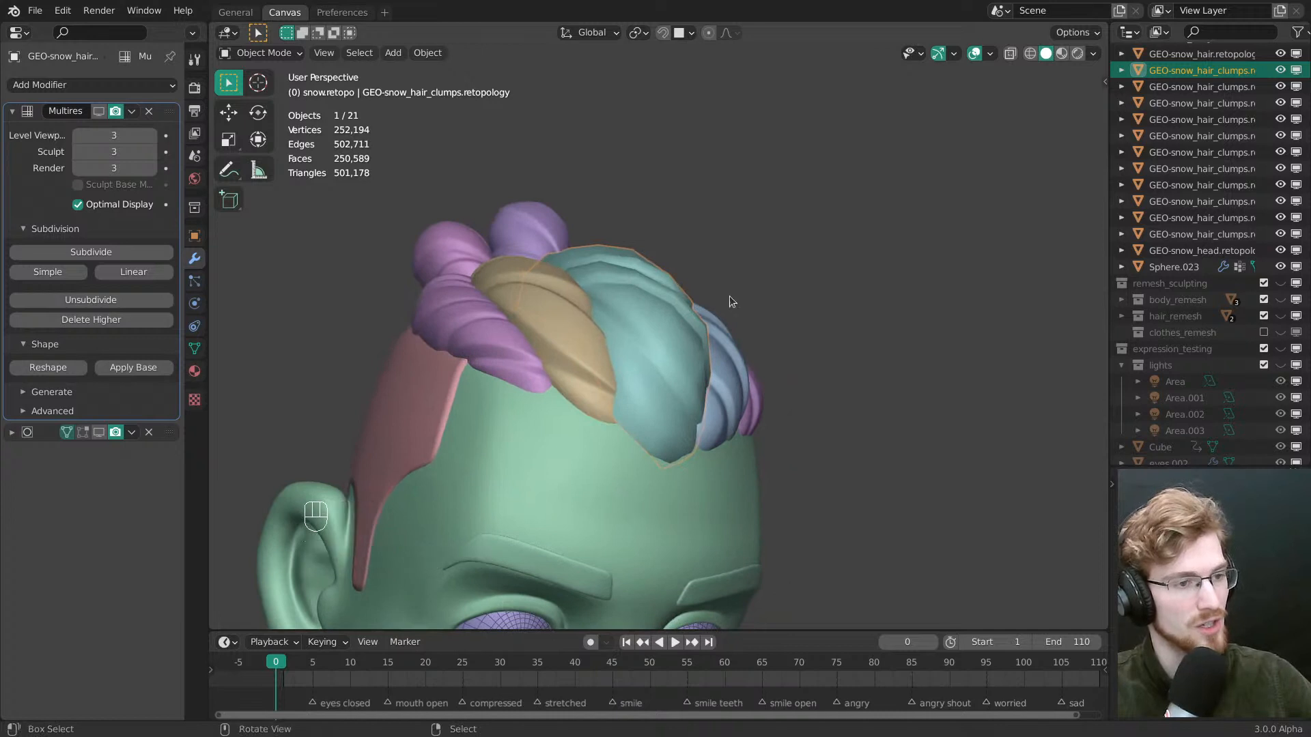
middle_drag(729, 296, 645, 305)
key(ctrl+z)
key(ctrl+z)
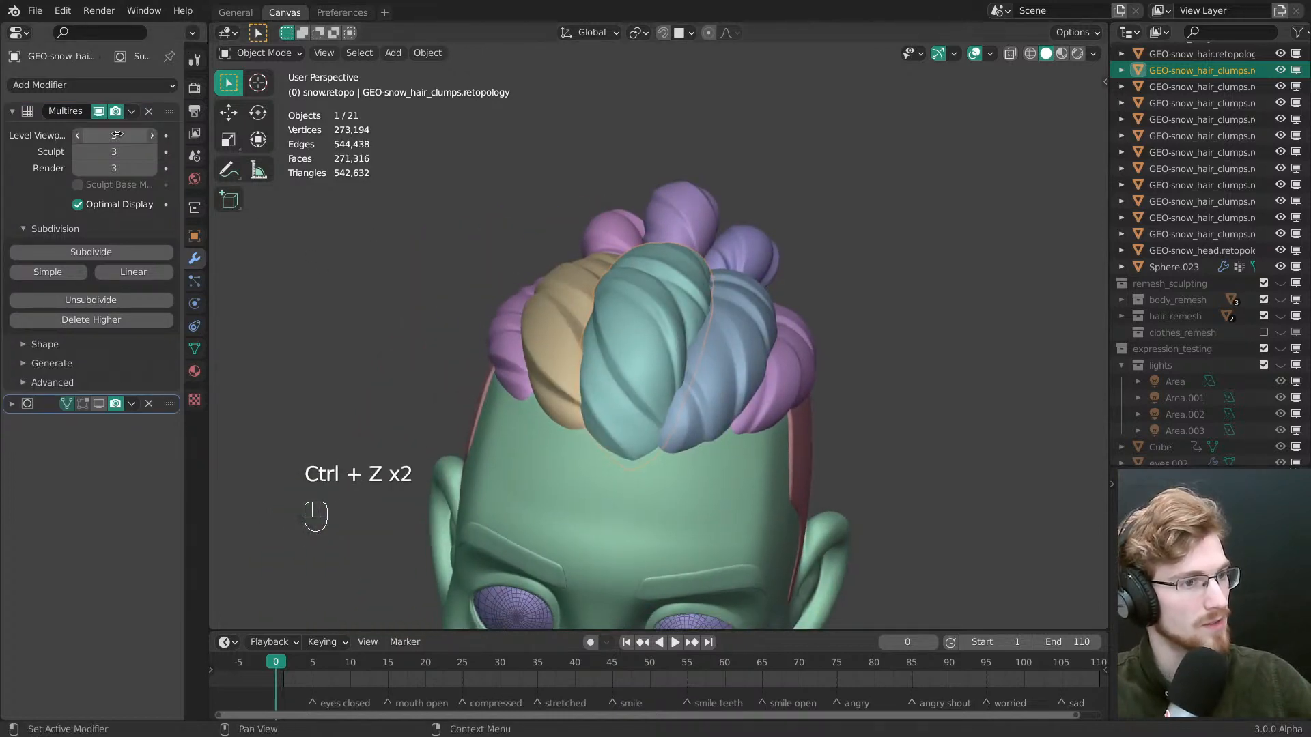
Set the Multiresolution viewport level to 0, apply the base shape, and inspect the teal clump from the side
drag(117, 134, 72, 137)
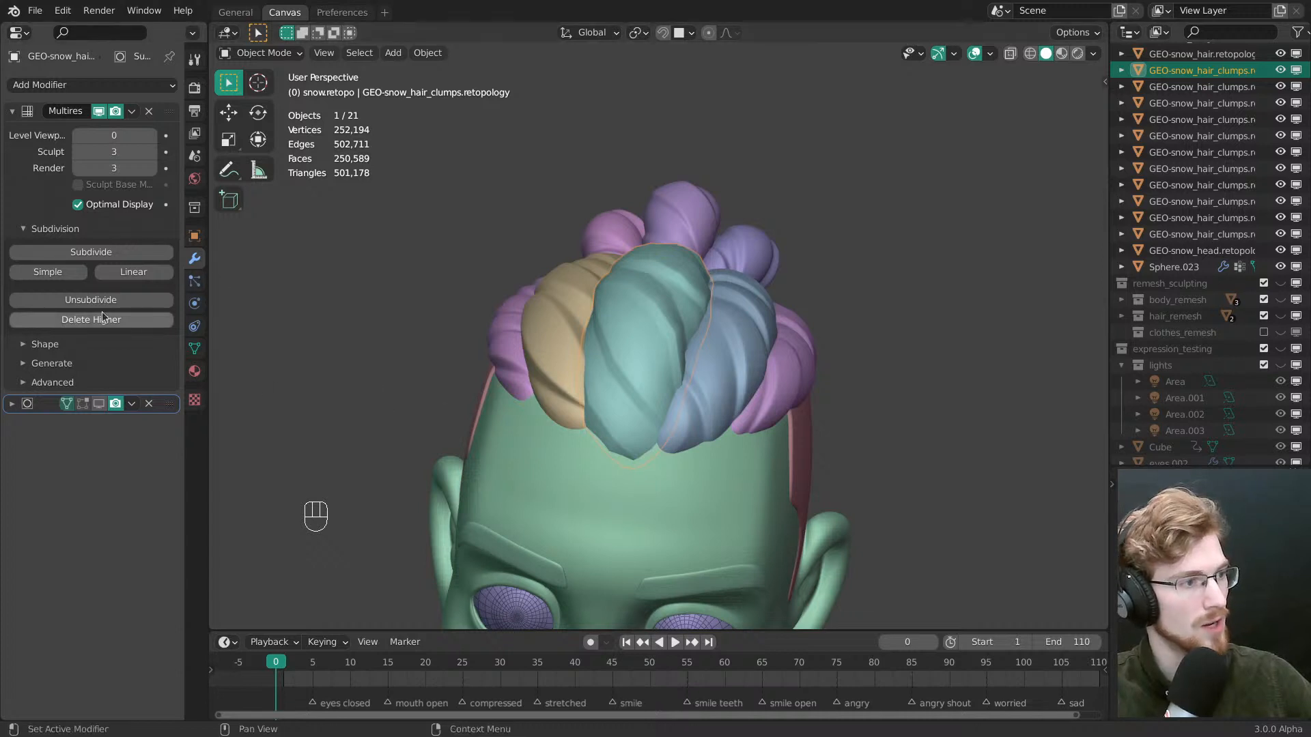
click(109, 342)
click(141, 368)
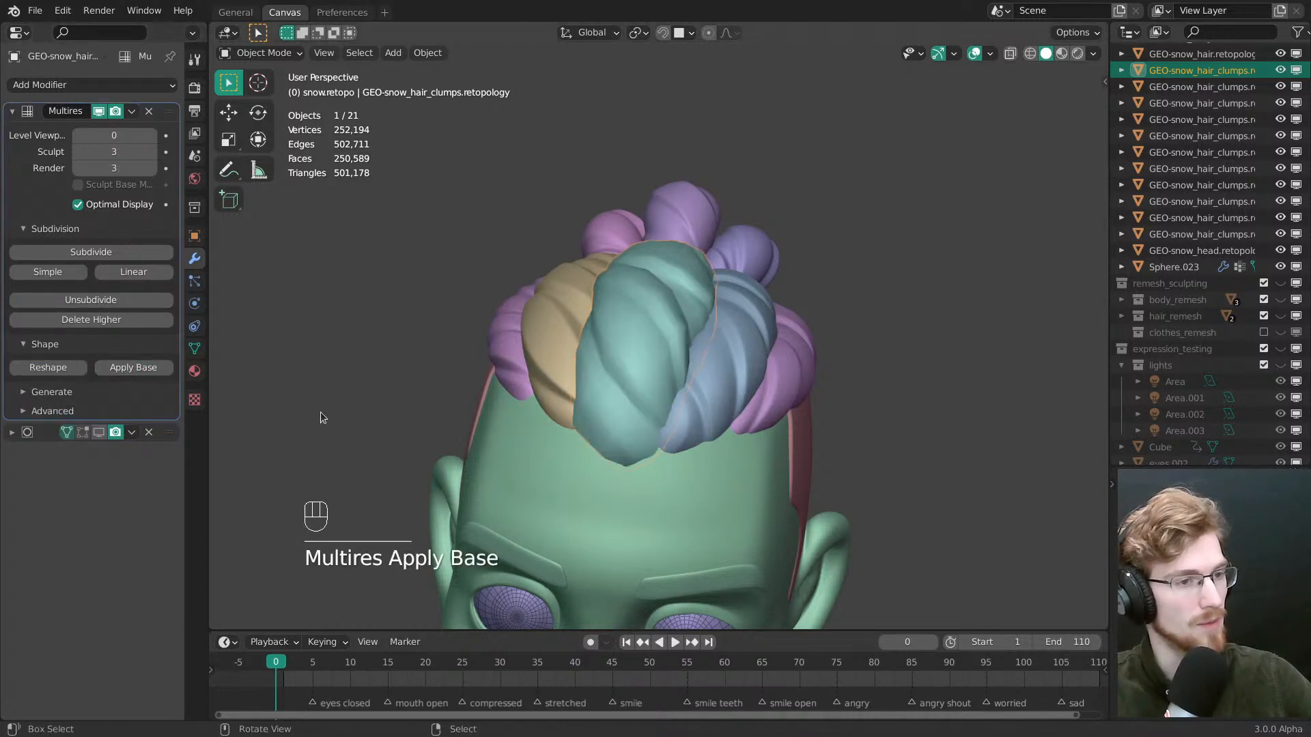
middle_drag(321, 412, 656, 349)
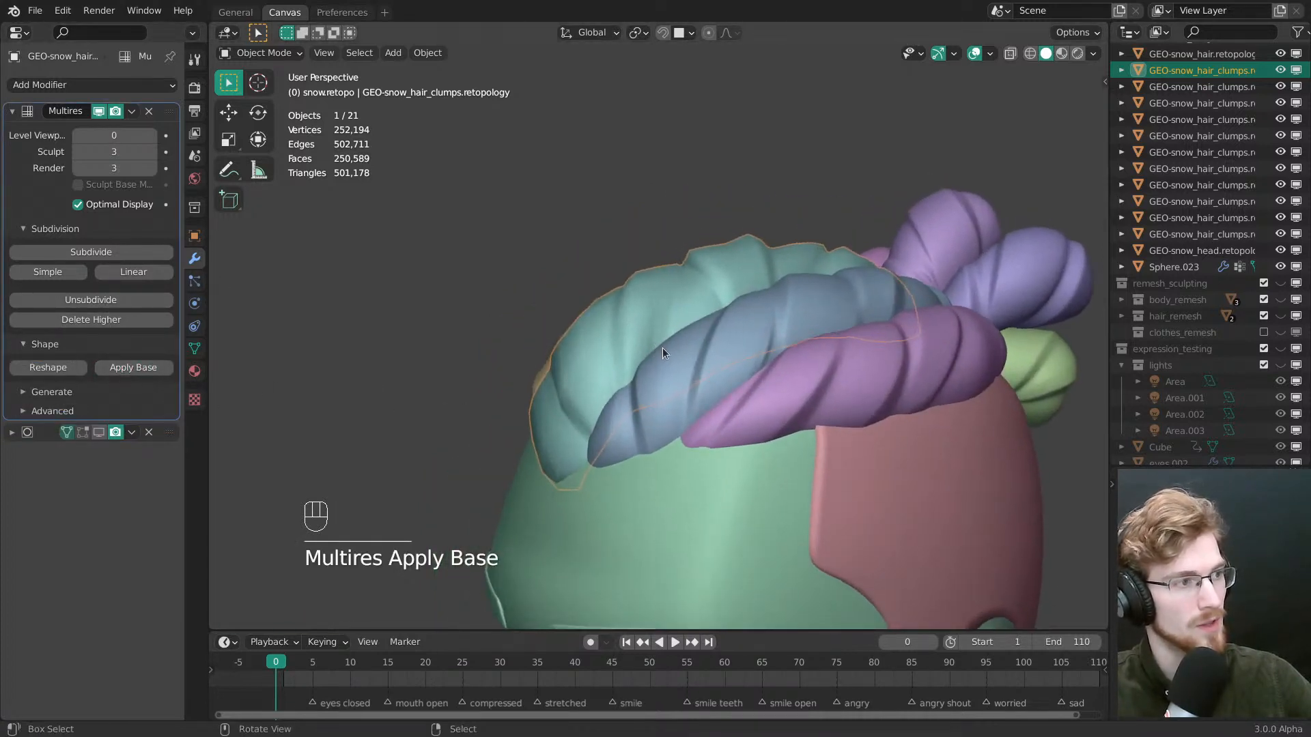
Remove the Multiresolution modifier from the teal clump and turn its Subdivision viewport display back on
click(149, 112)
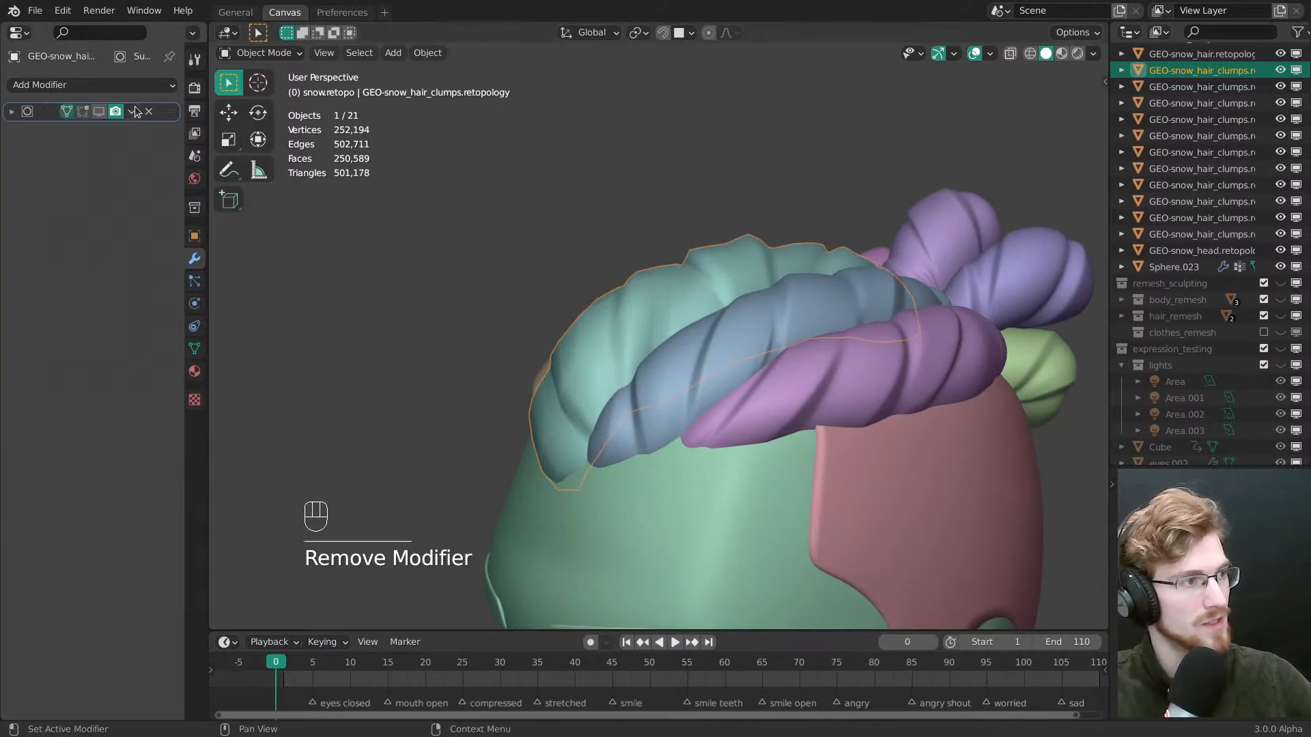
click(92, 85)
click(49, 115)
click(98, 112)
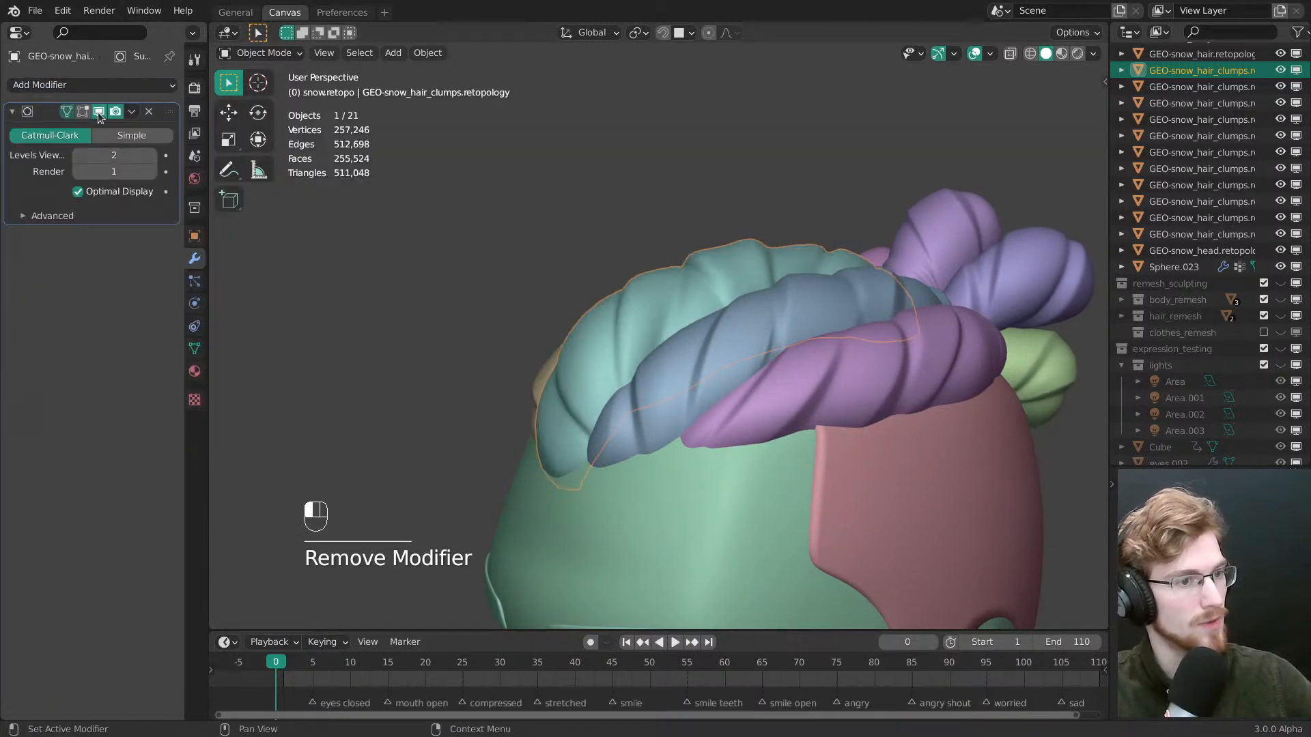
middle_drag(404, 329, 639, 345)
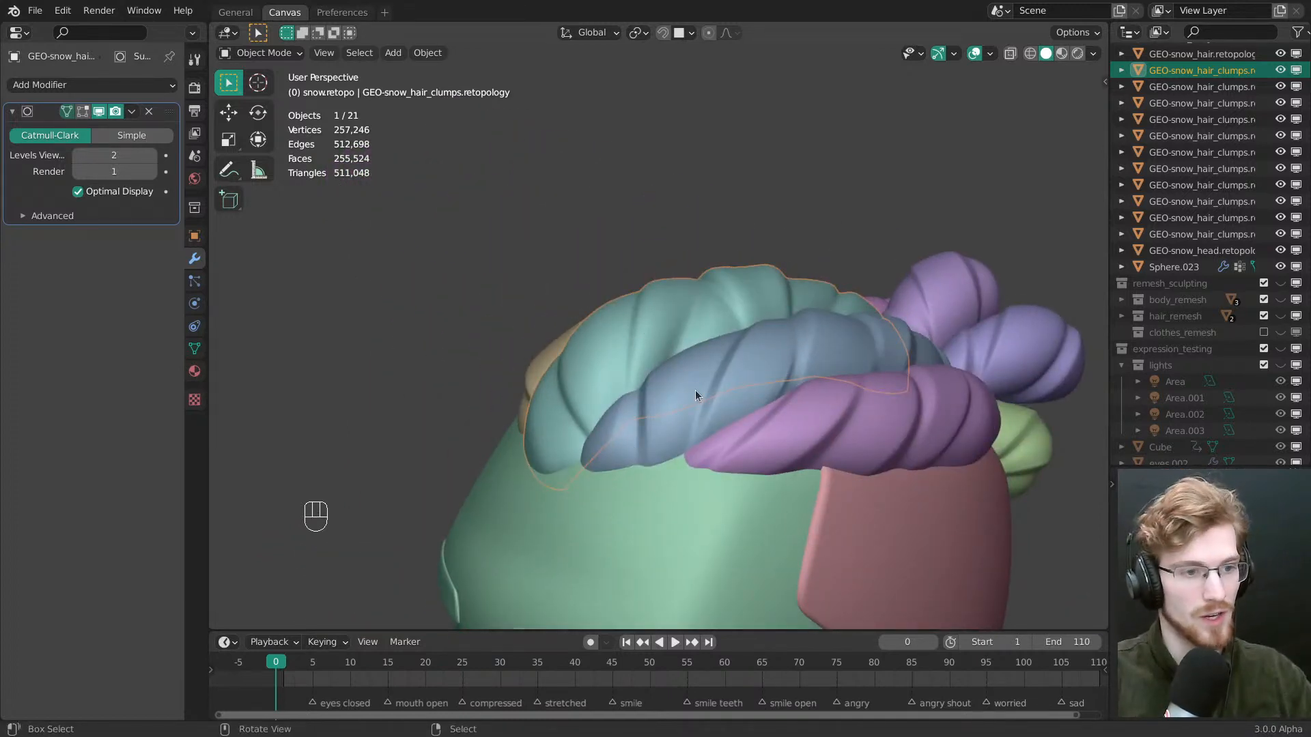
Compare the retopologized hair clumps with the remeshed sculpt by alternating the two collections' visibility from the side and front
middle_drag(644, 351, 621, 326)
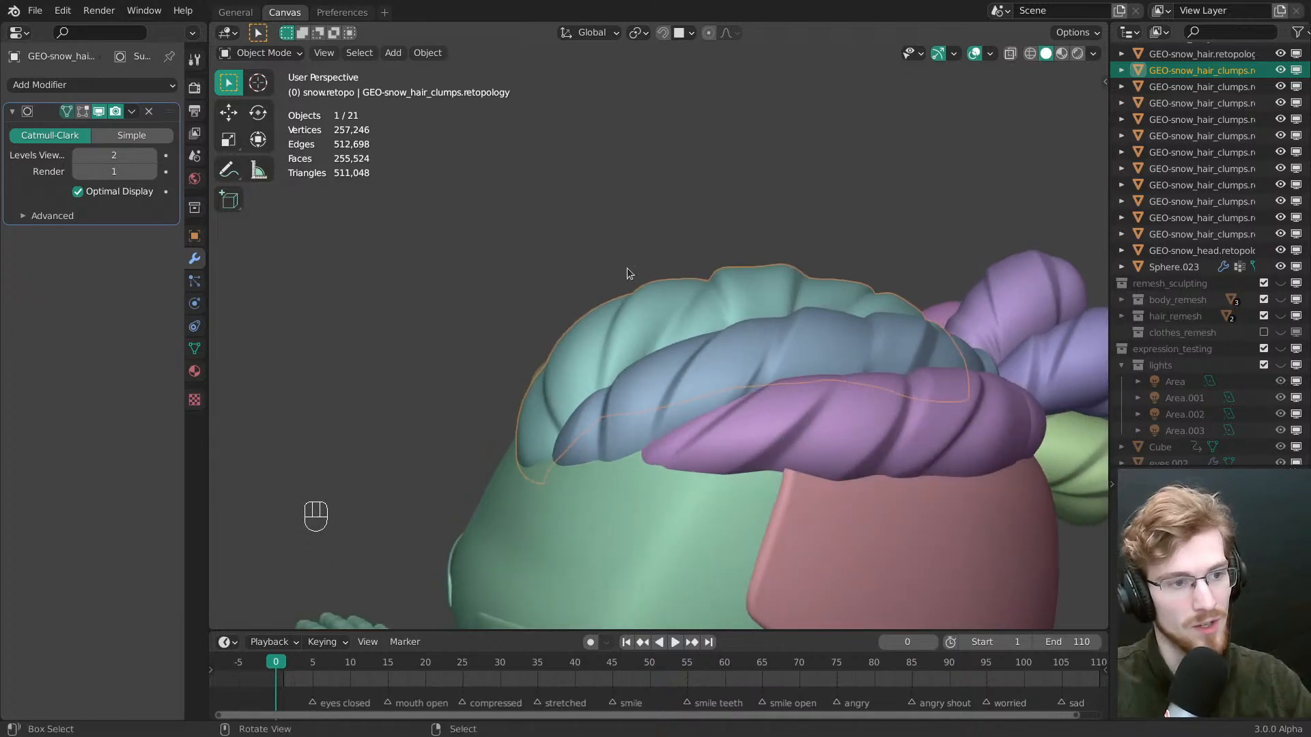
middle_drag(565, 376, 577, 343)
key(Tab)
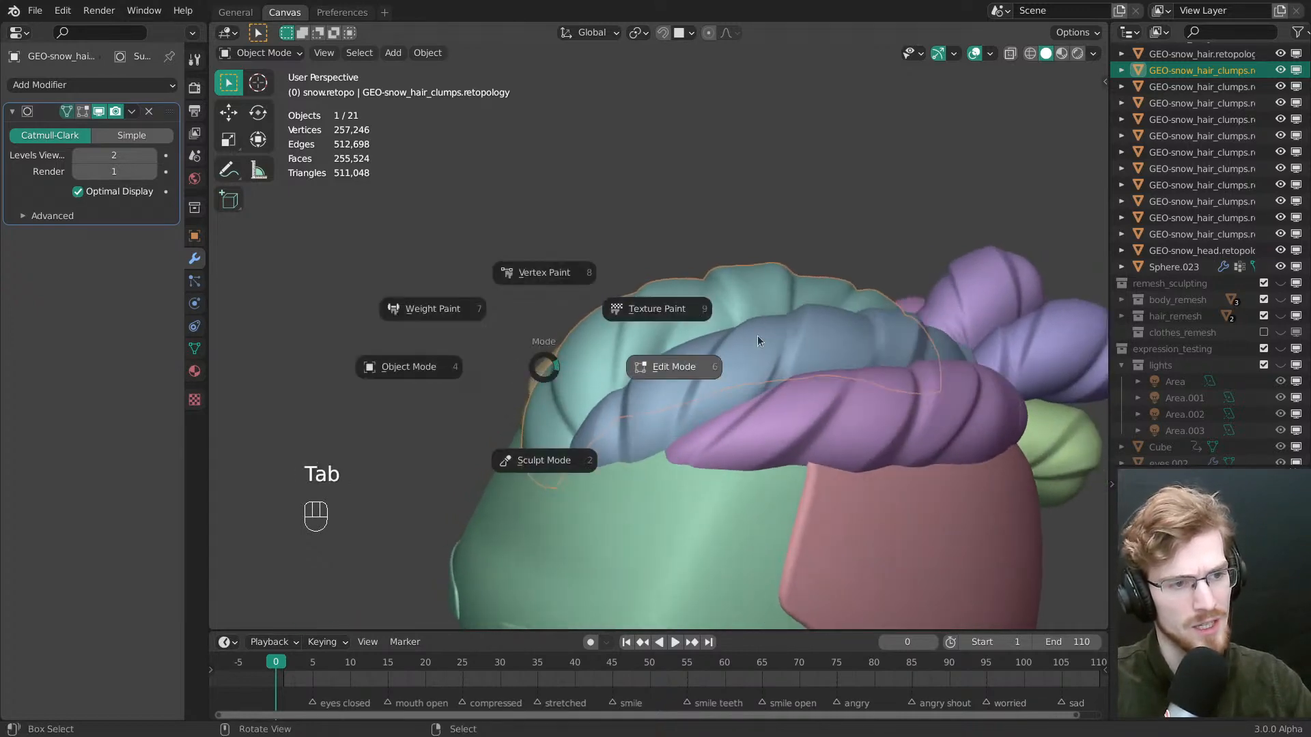
middle_drag(756, 334, 633, 376)
key(Tab)
key(2)
key(1)
key(2)
key(1)
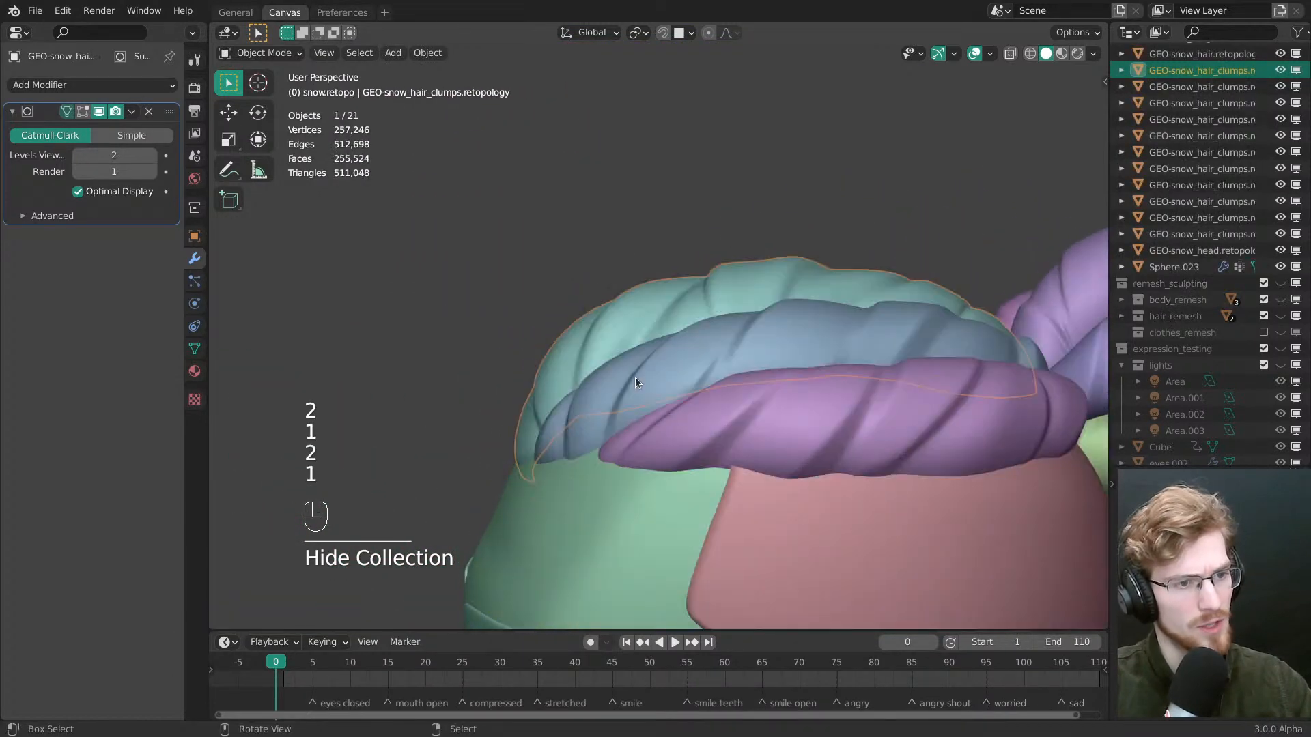
key(2)
key(1)
key(2)
key(1)
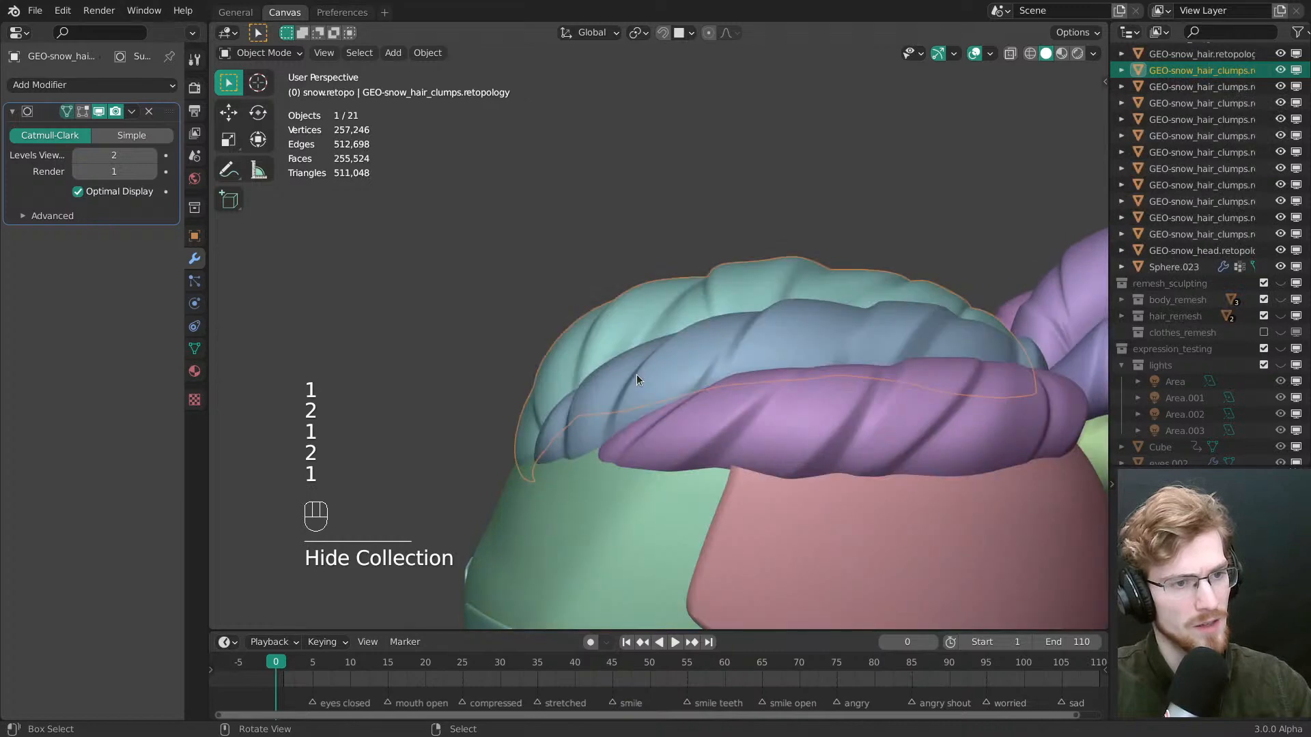
key(2)
key(1)
key(2)
key(1)
key(2)
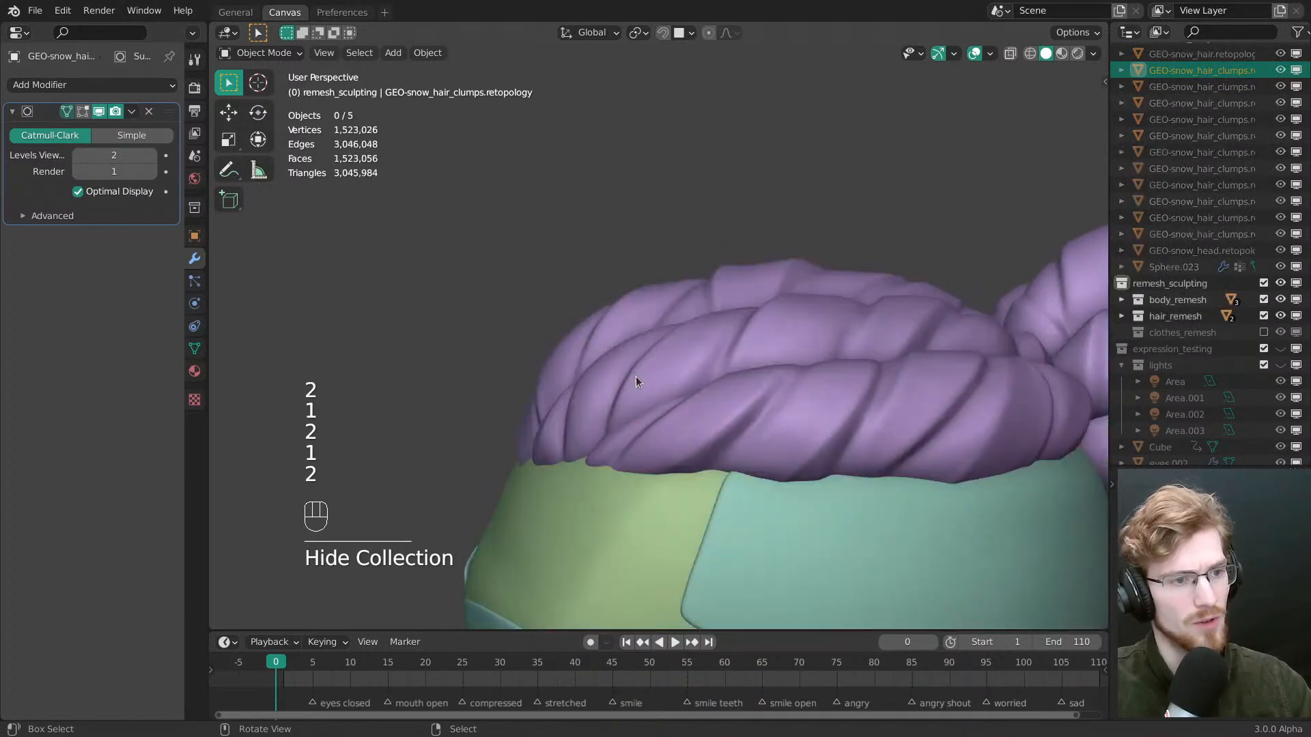
key(1)
key(2)
middle_drag(636, 377, 703, 338)
key(1)
key(2)
key(1)
key(2)
key(1)
Return to Object Mode and hide the four braided clumps on both sides of the central teal clump
key(Tab)
scroll(705, 337, up, 2)
key(Tab)
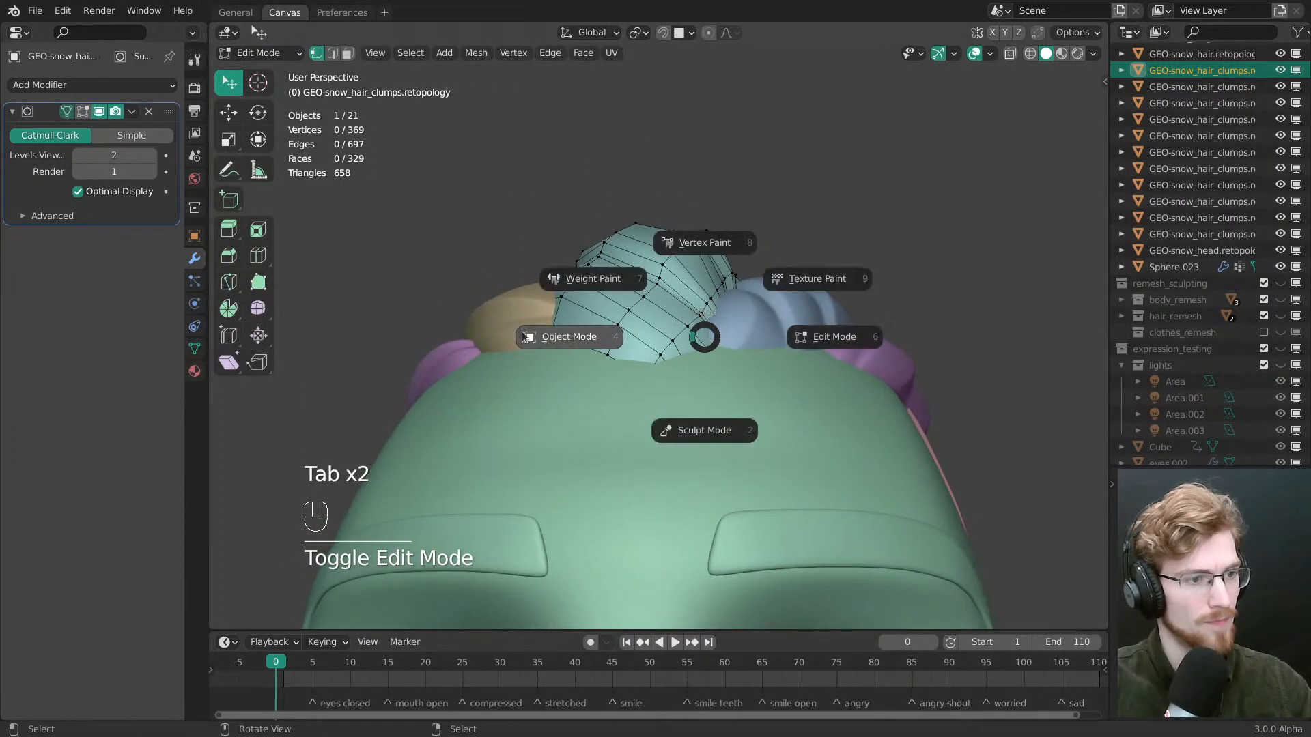
click(523, 336)
click(439, 410)
key(h)
click(443, 409)
key(h)
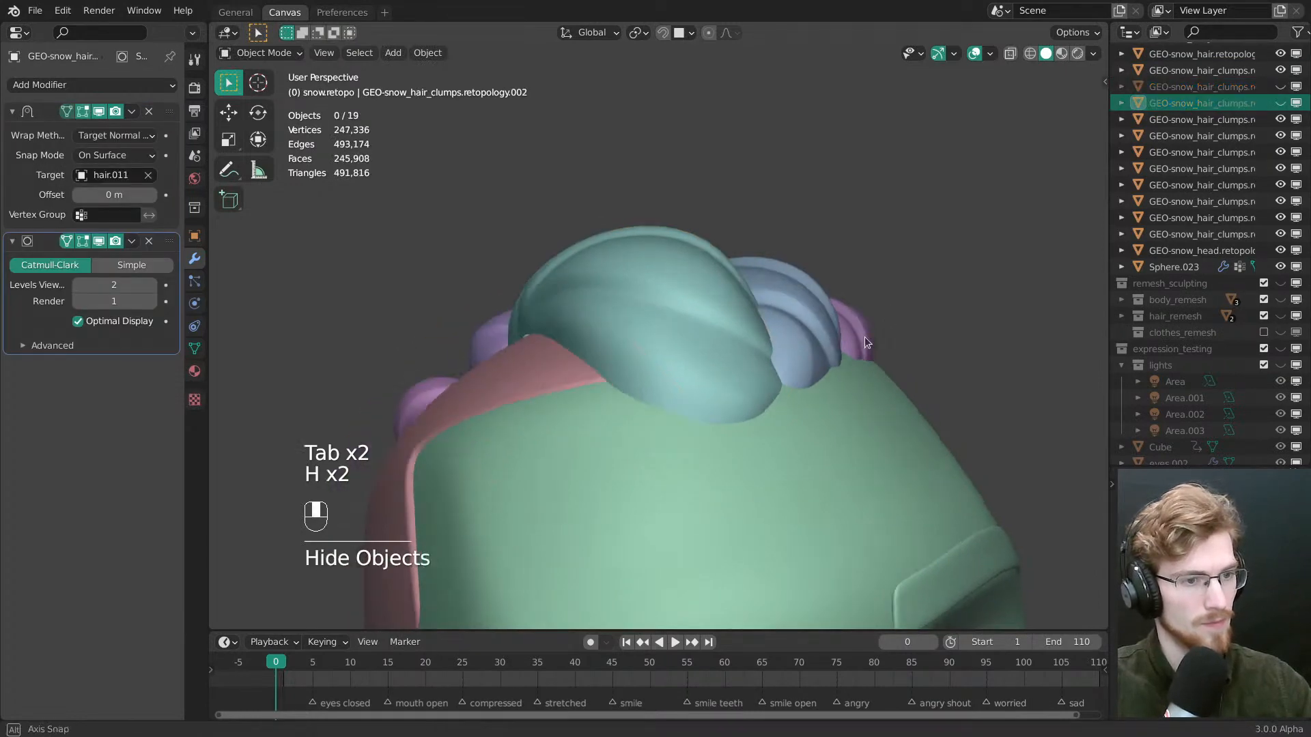
click(853, 343)
key(h)
click(929, 382)
key(h)
Hide the six bun clumps at the back of the head
middle_drag(928, 383, 759, 284)
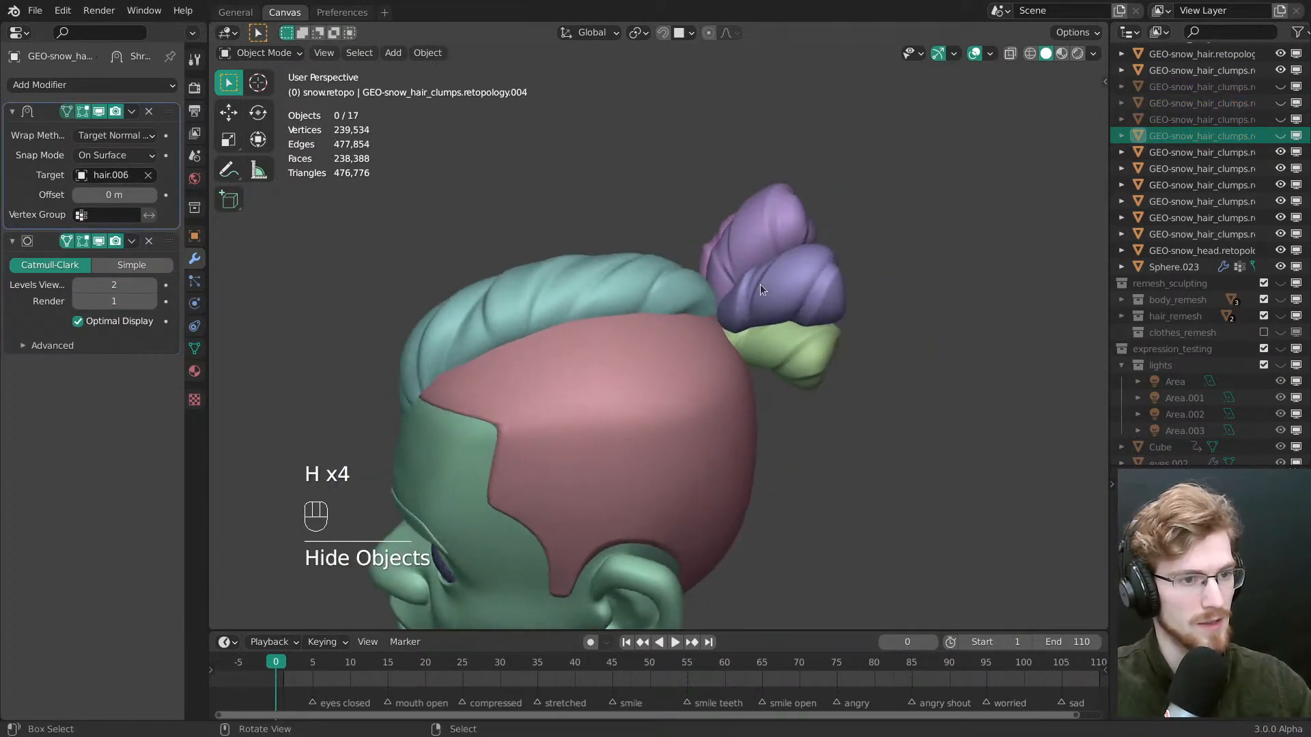
drag(744, 203, 816, 327)
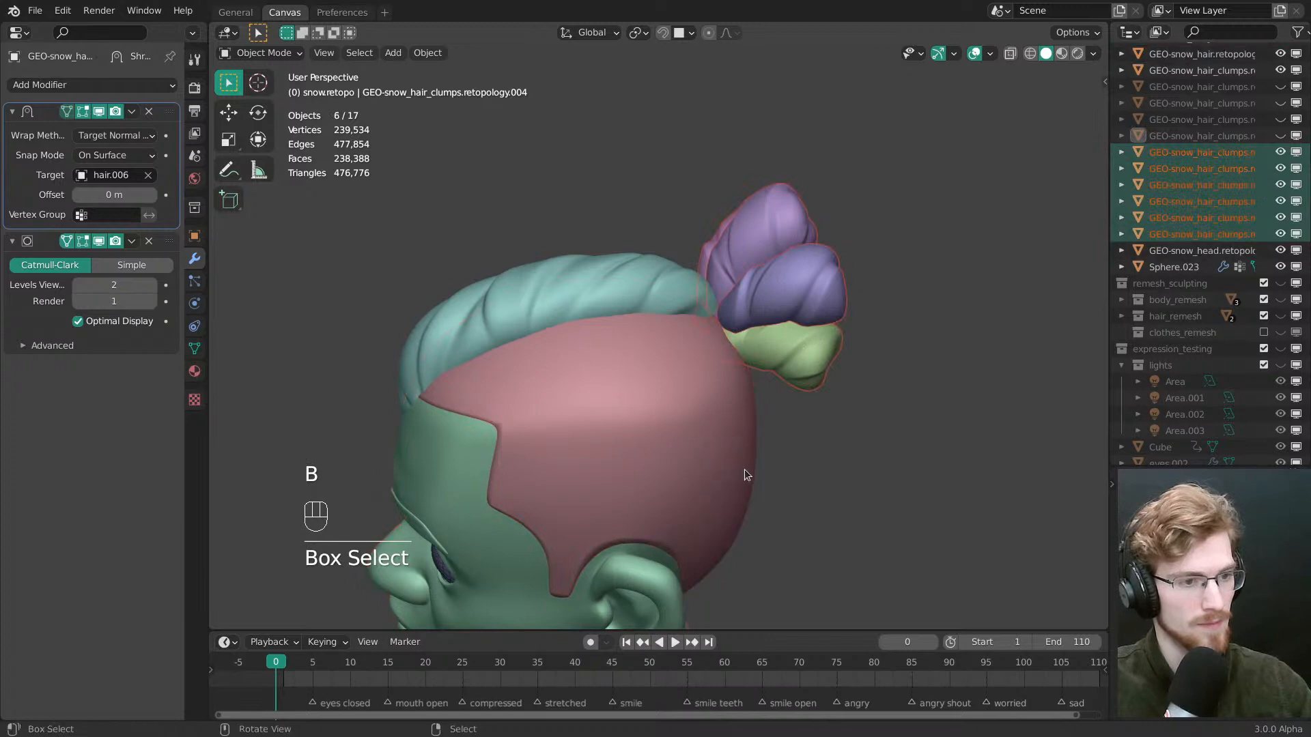
key(h)
Enter Edit Mode on the teal clump and nudge a border vertex at its front end against the forehead
middle_drag(744, 469, 622, 412)
click(567, 374)
alt+middle_click(696, 285)
key(Tab)
ctrl+middle_drag(649, 327, 656, 424)
middle_drag(655, 423, 587, 369)
key(w)
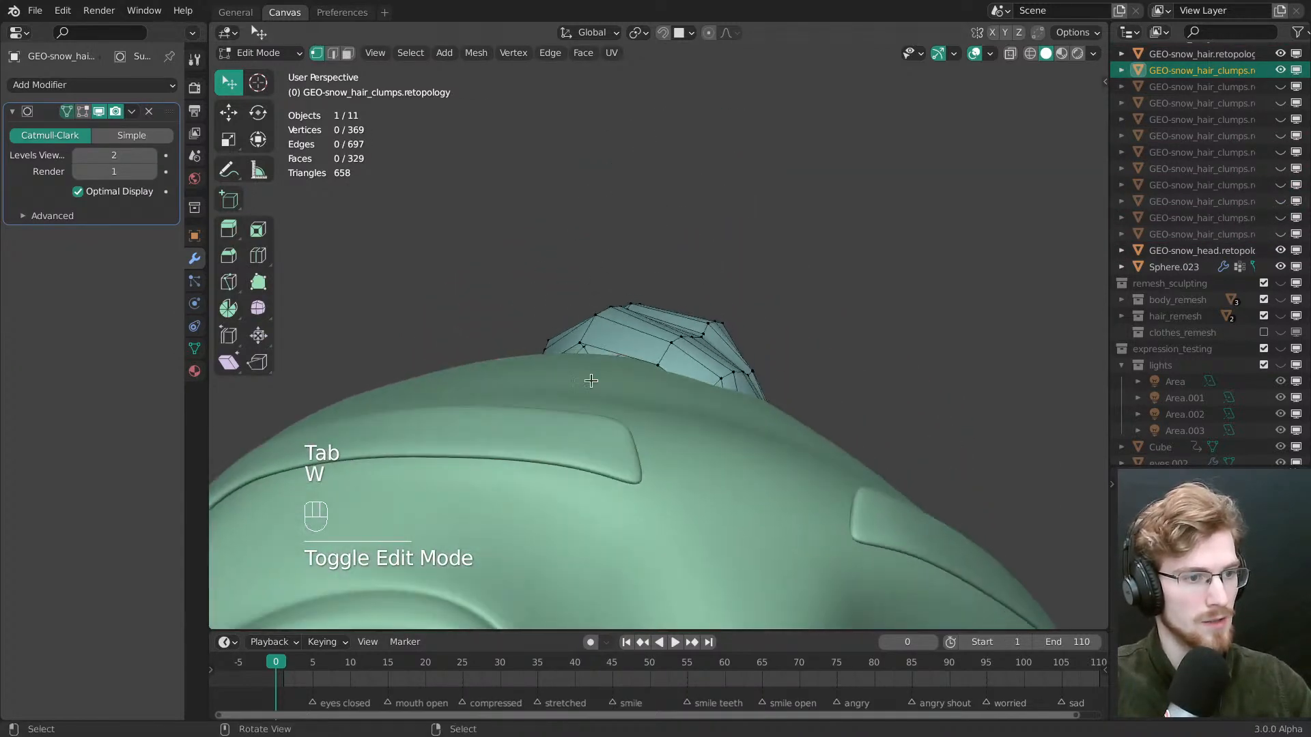
drag(587, 369, 584, 360)
key(ctrl+z)
drag(652, 365, 649, 375)
Push individual vertices along the teal clump's side border down into the scalp, using X-ray to reach the hidden ones
shift+middle_drag(622, 374, 676, 353)
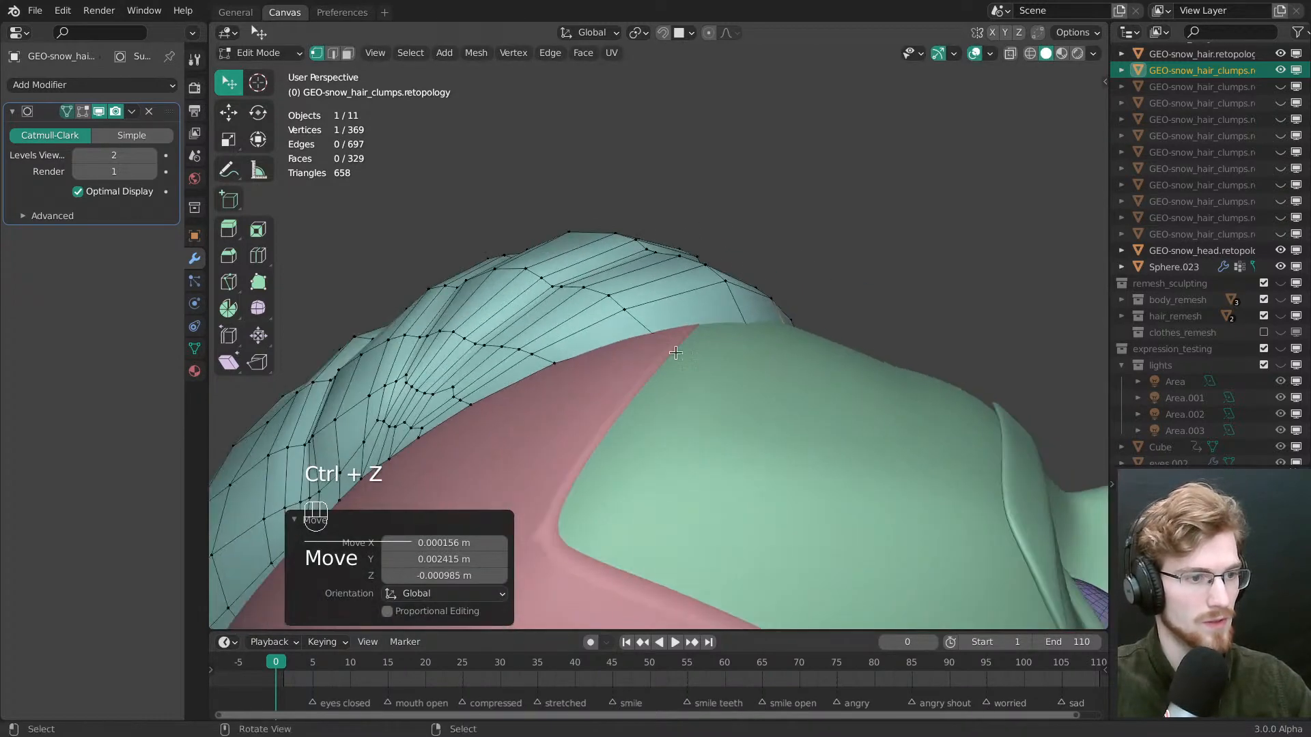
drag(554, 363, 570, 366)
drag(649, 337, 653, 341)
key(z)
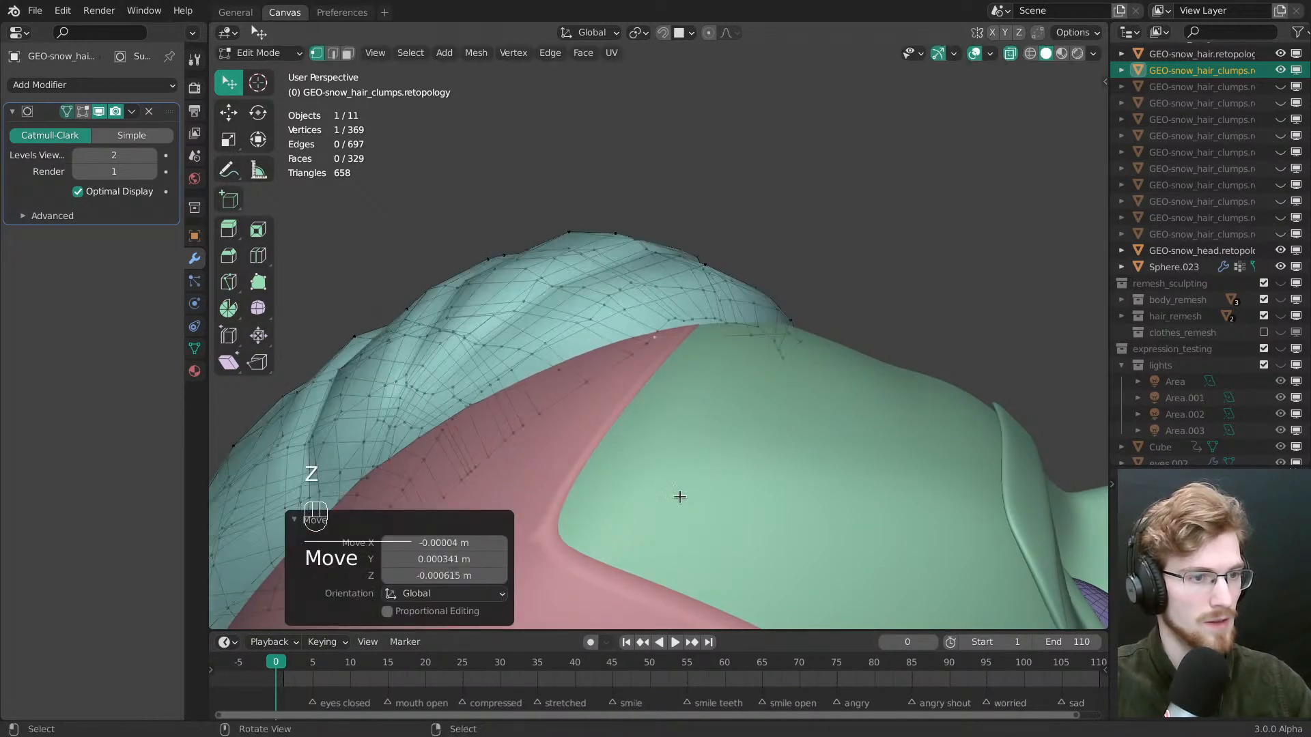
mouse_move(580, 386)
shift+middle_down()
mouse_move(706, 337)
mouse_move(585, 375)
shift+middle_up()
drag(585, 356, 588, 371)
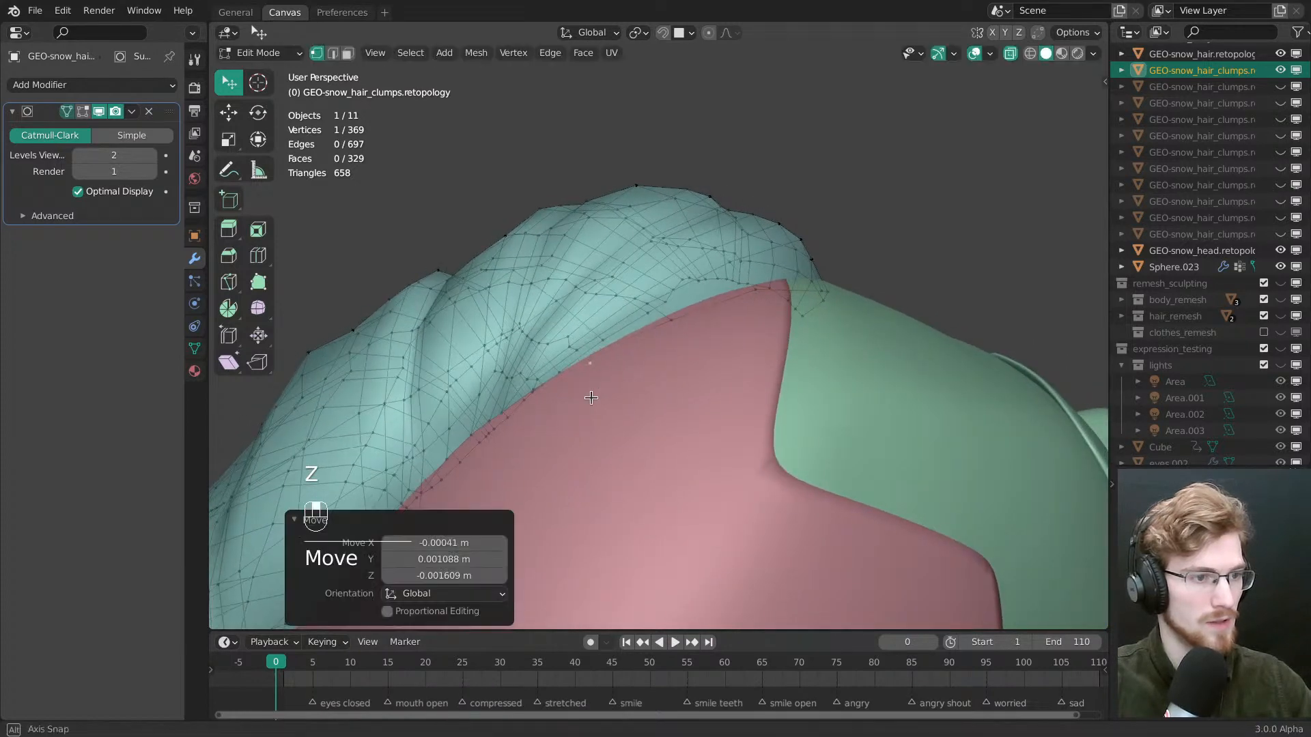
key(z)
Select the shortest path of border vertices along the teal clump's back end and move it down into the scalp
middle_drag(588, 372, 765, 341)
alt+click(636, 365)
scroll(634, 356, down, 3)
scroll(764, 341, up, 2)
middle_drag(764, 341, 773, 196)
click(778, 209)
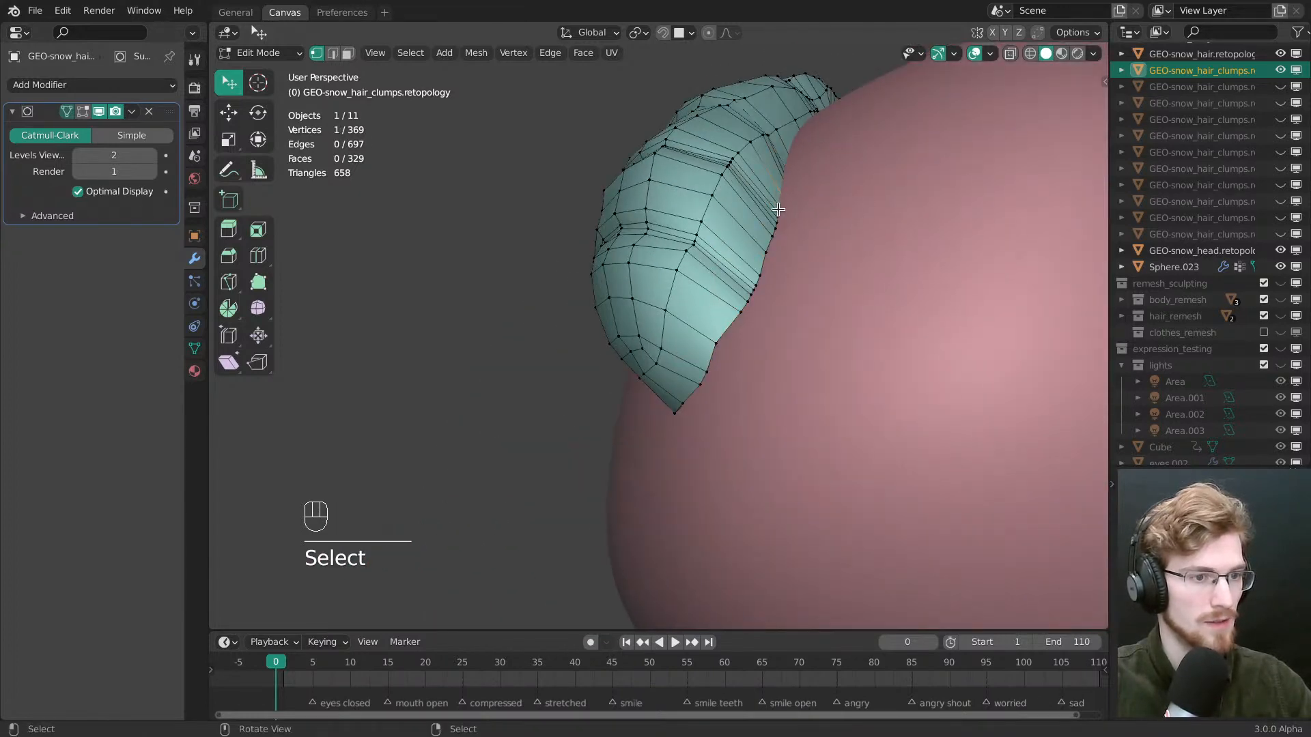
ctrl+click(695, 386)
middle_drag(695, 387, 796, 216)
key(g)
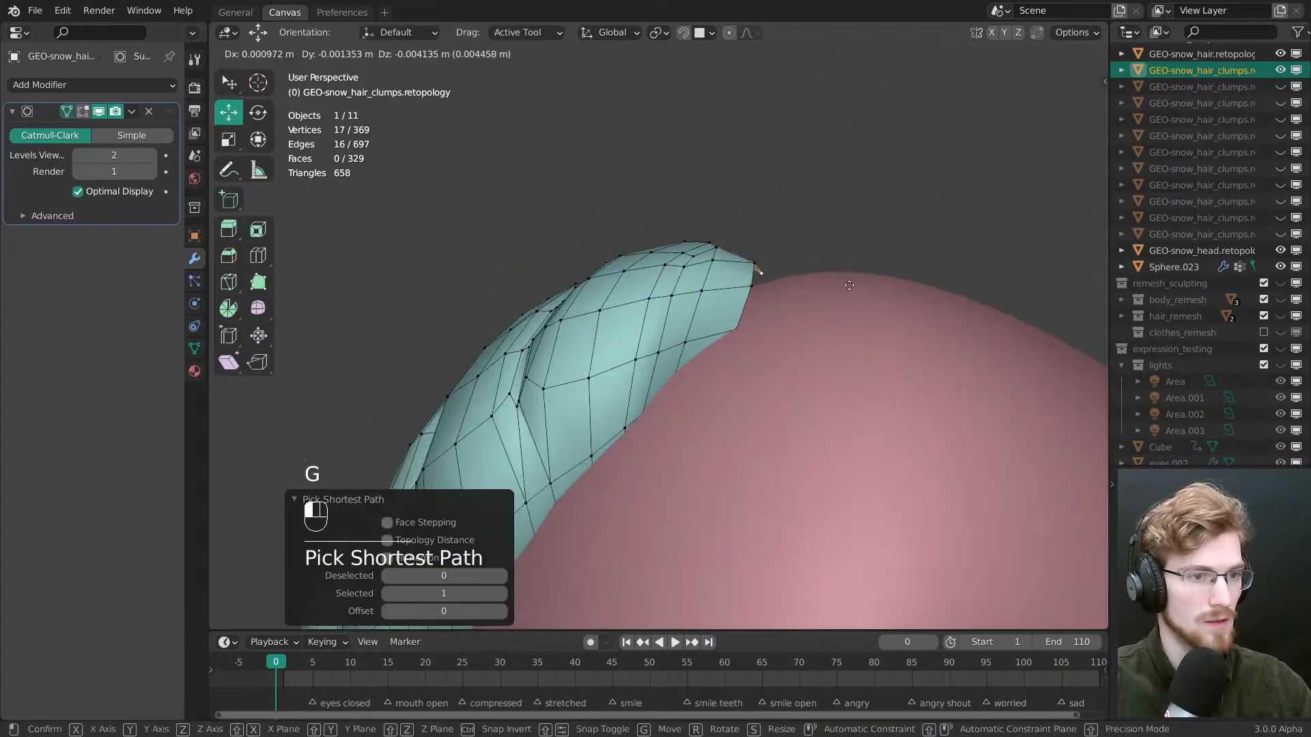
click(853, 297)
middle_drag(751, 321, 714, 339)
Move and rotate a three-vertex border path at the back end by about 18.2°, and lower a neighbouring vertex into the scalp
right_click(753, 262)
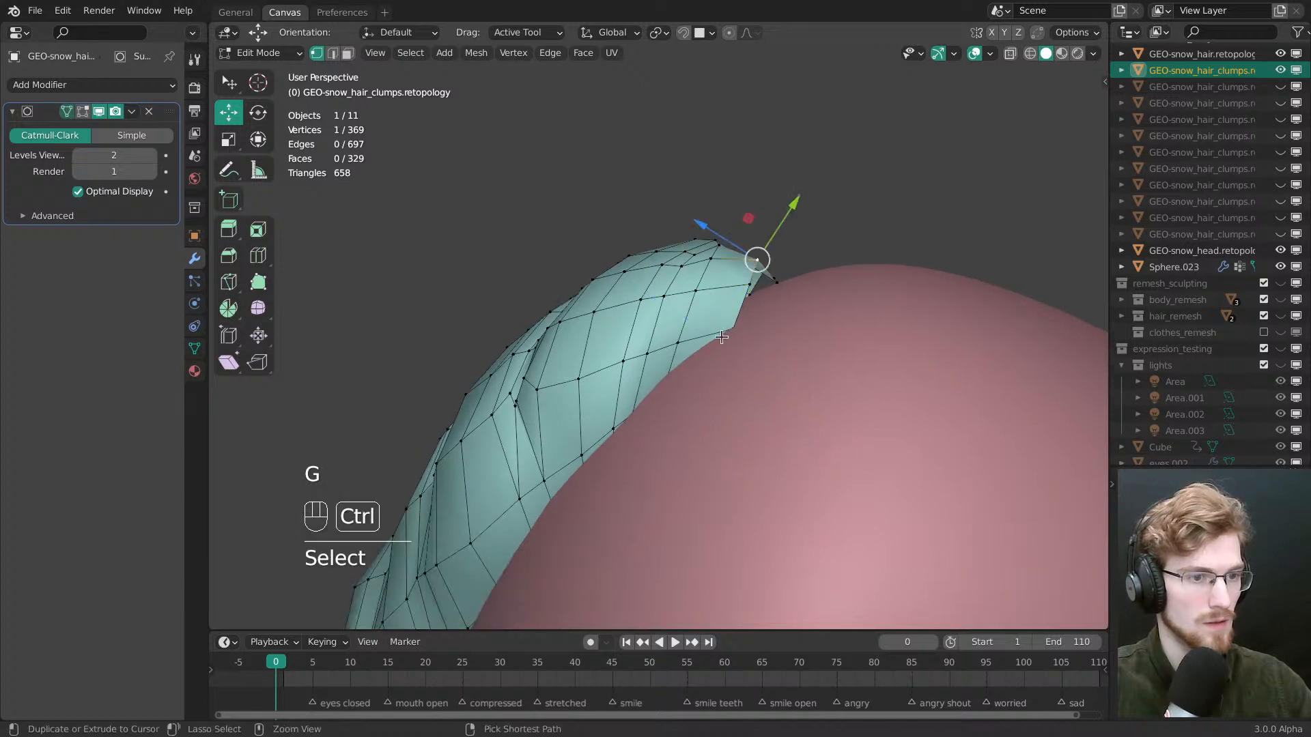
ctrl+right_click(723, 336)
key(g)
click(828, 357)
key(r)
click(813, 363)
key(g)
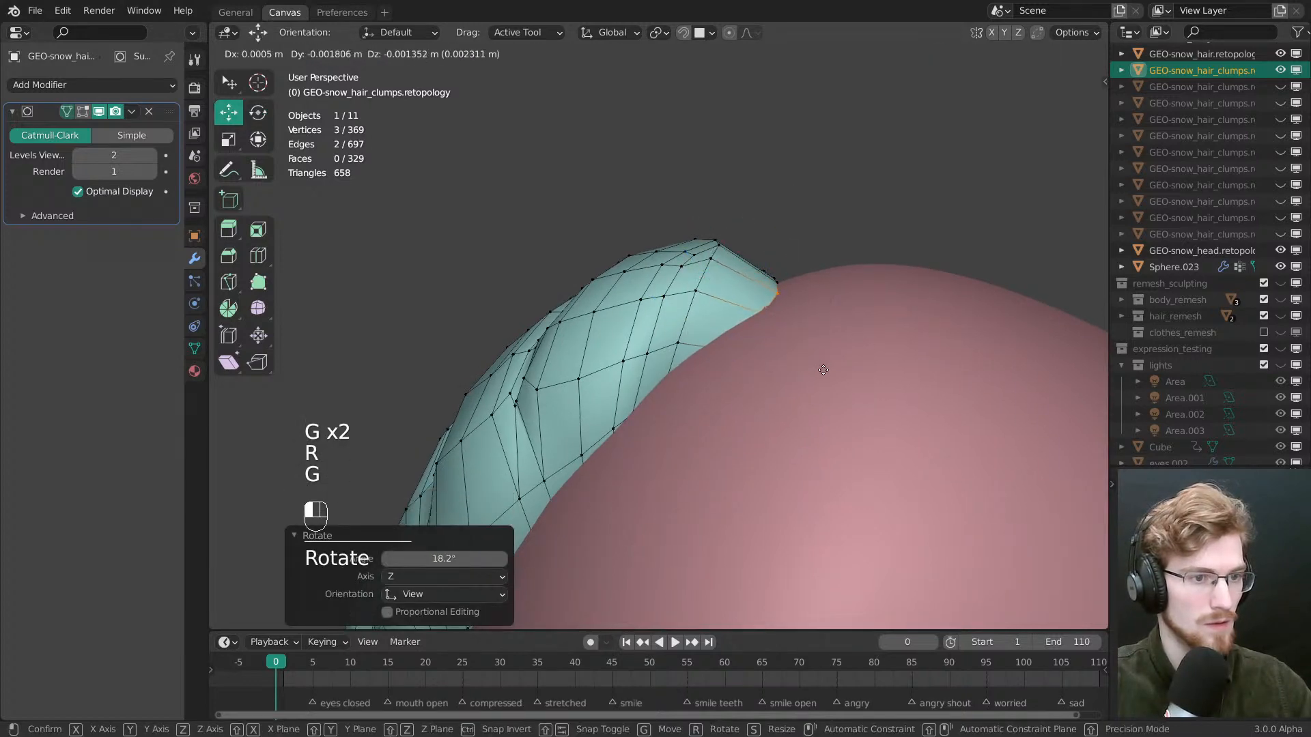
click(823, 370)
middle_drag(792, 389, 546, 483)
key(w)
drag(781, 330, 787, 344)
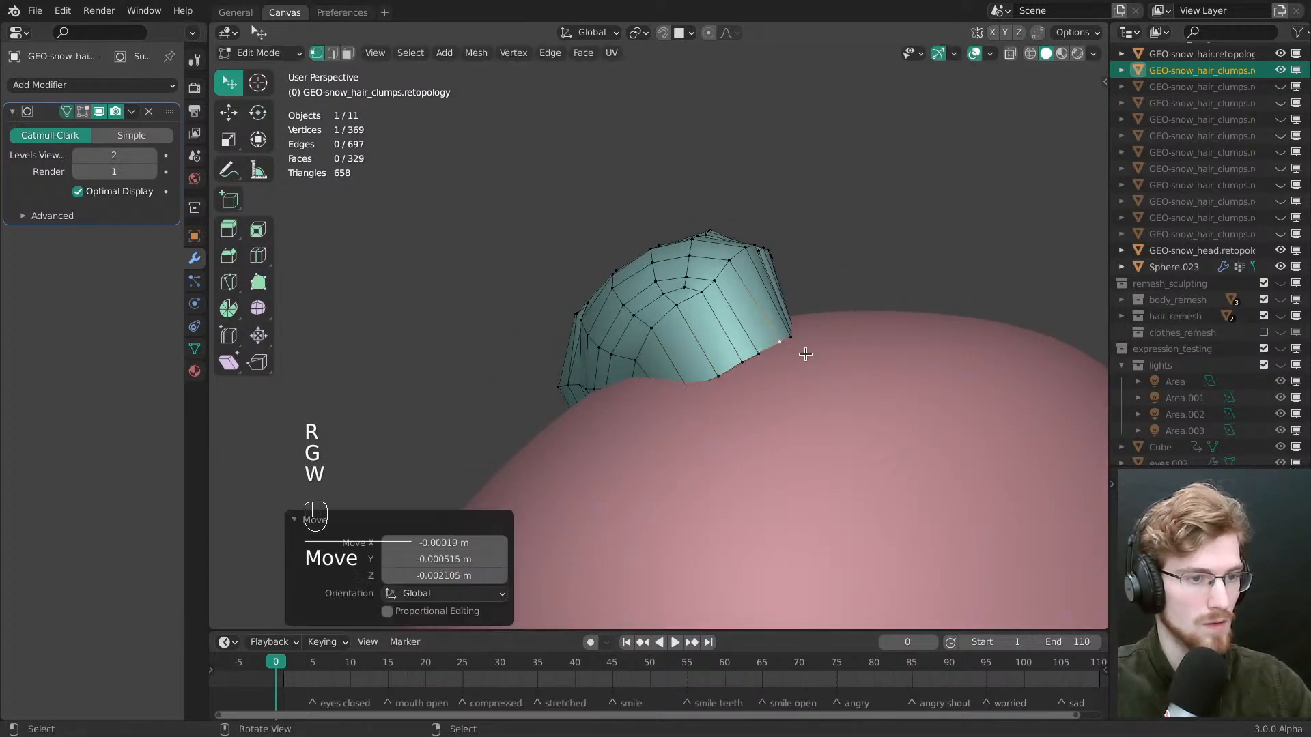
Switch the teal clump to Sculpt Mode and adjust its lower end with the Grab brush, reducing the radius to 130 px
key(Tab)
click(690, 445)
key(f)
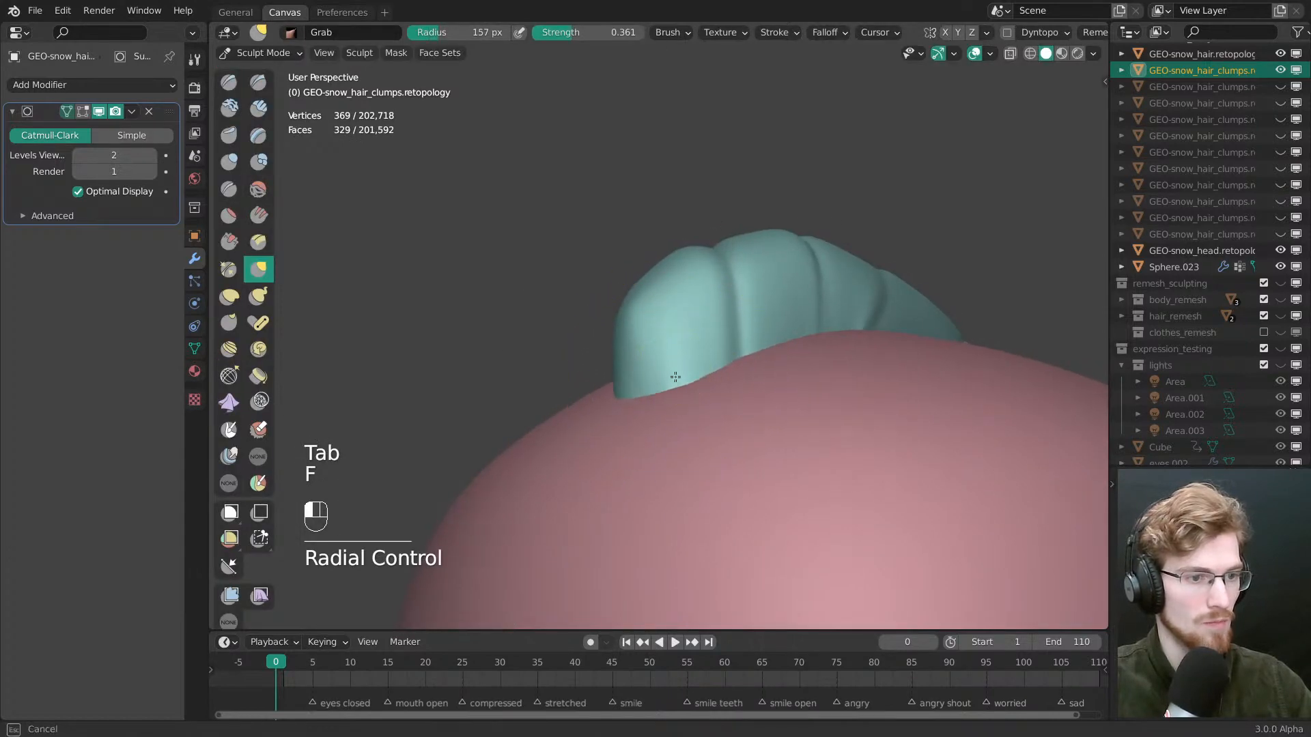
drag(675, 377, 664, 384)
middle_drag(673, 378, 693, 369)
key(f)
click(649, 370)
drag(560, 405, 588, 409)
mouse_move(591, 408)
middle_down()
mouse_move(690, 285)
mouse_move(759, 450)
middle_up()
middle_drag(769, 555, 806, 573)
shift+middle_drag(778, 546, 686, 326)
Return to Object Mode, deselect everything, and show the expression_testing collection together with the retopology meshes
key(Tab)
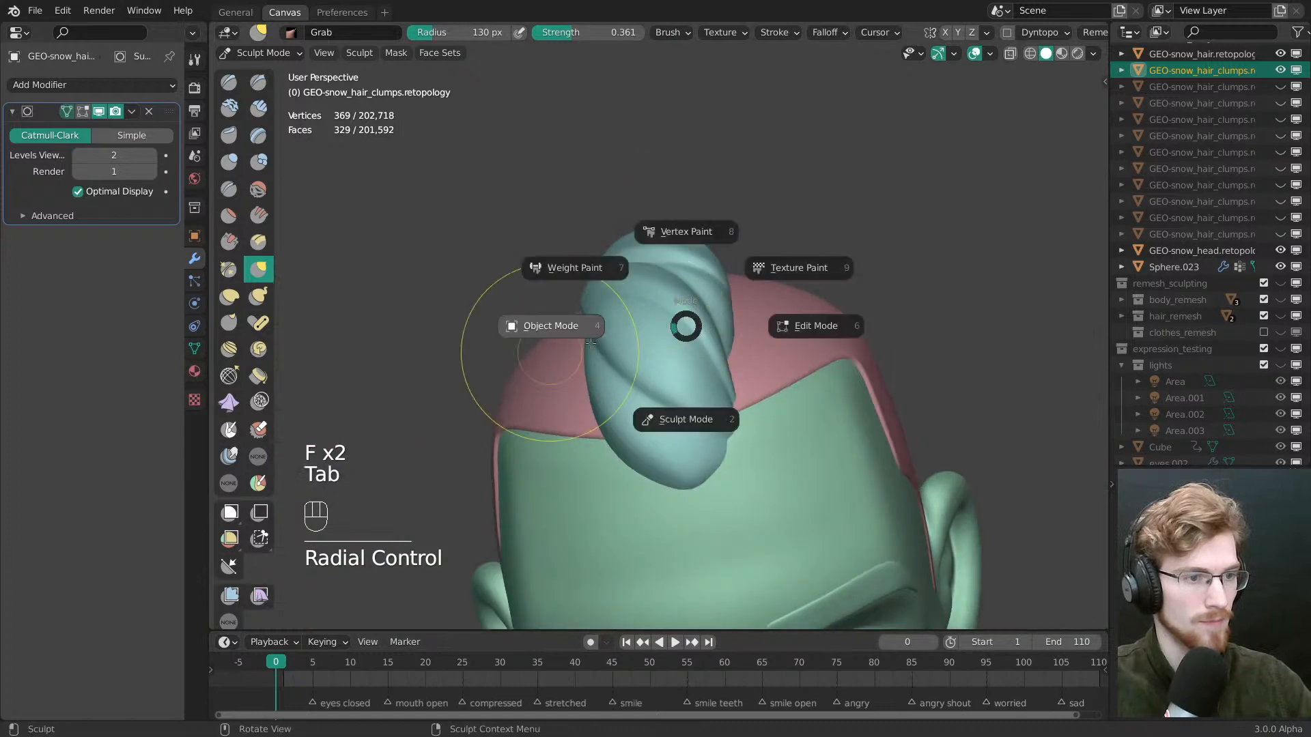
click(592, 343)
key(alt+a)
key(shift+1)
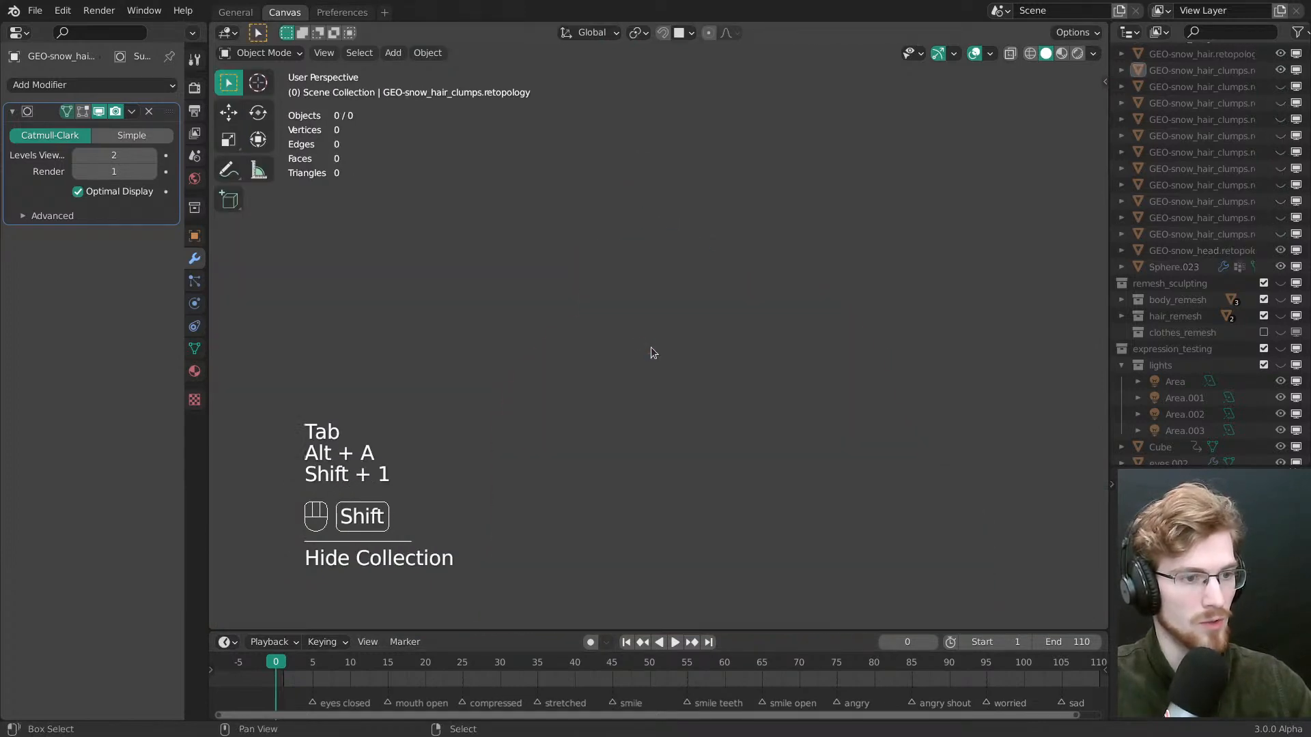
key(shift+1)
key(shift+2)
mouse_move(654, 347)
middle_down()
mouse_move(592, 444)
mouse_move(708, 440)
mouse_move(620, 425)
mouse_move(666, 363)
mouse_move(636, 349)
mouse_move(640, 322)
middle_up()
key(shift+2)
key(shift+3)
Toggle the teal clump's In Front display and set its display type to Wire
click(642, 326)
key(alt+z)
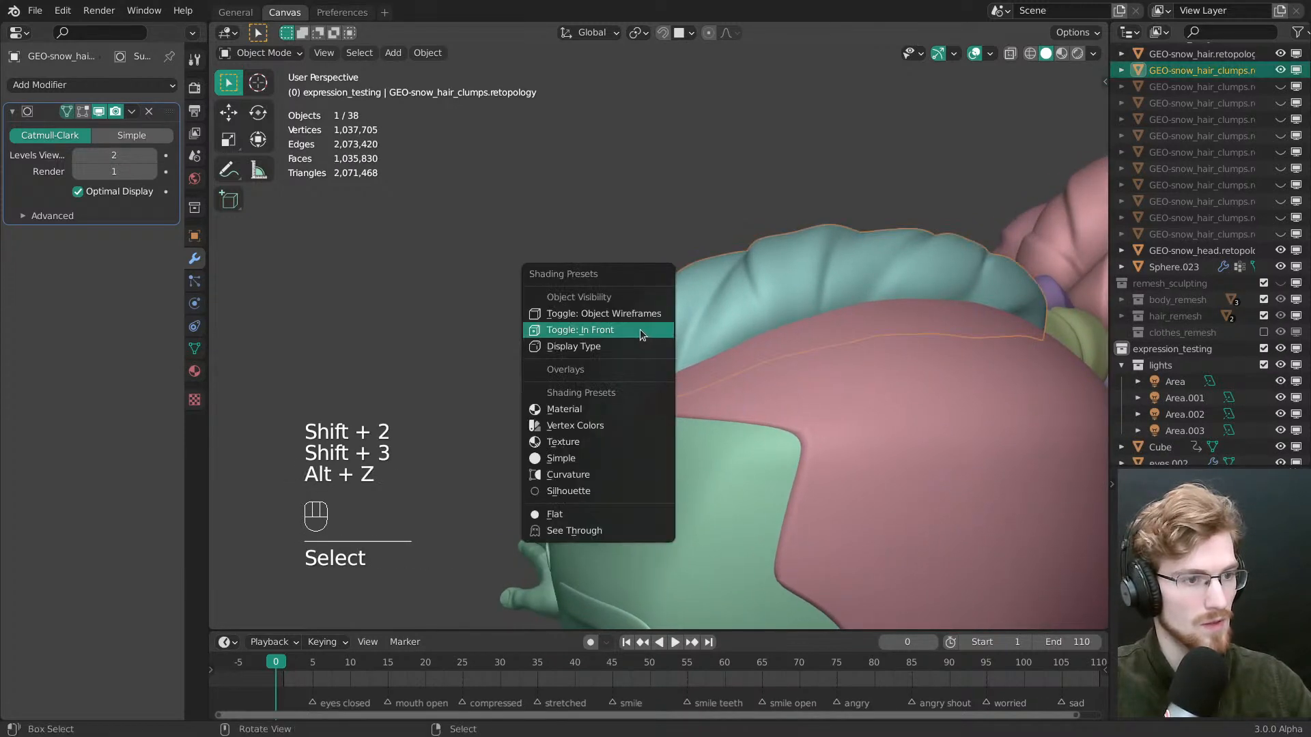
click(631, 334)
key(alt+z)
click(623, 350)
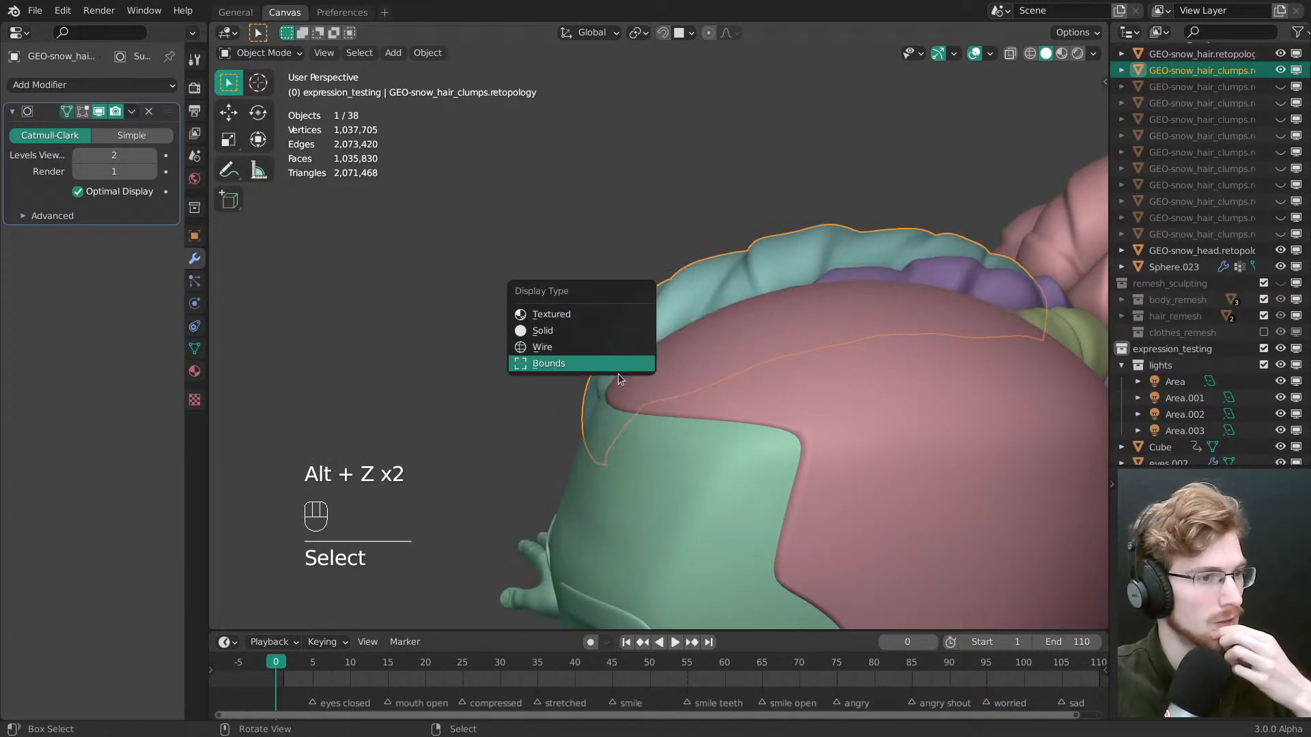
click(604, 349)
Isolate the wireframe clump and its sculpted counterpart in local view, leaving only the retopology clump selected
middle_drag(624, 363, 640, 341)
key(Tab)
mouse_move(640, 341)
middle_down()
mouse_move(650, 389)
mouse_move(722, 278)
mouse_move(760, 324)
middle_up()
key(Tab)
shift+click(740, 265)
key(slash)
key(alt+a)
click(636, 416)
middle_drag(636, 418, 515, 354)
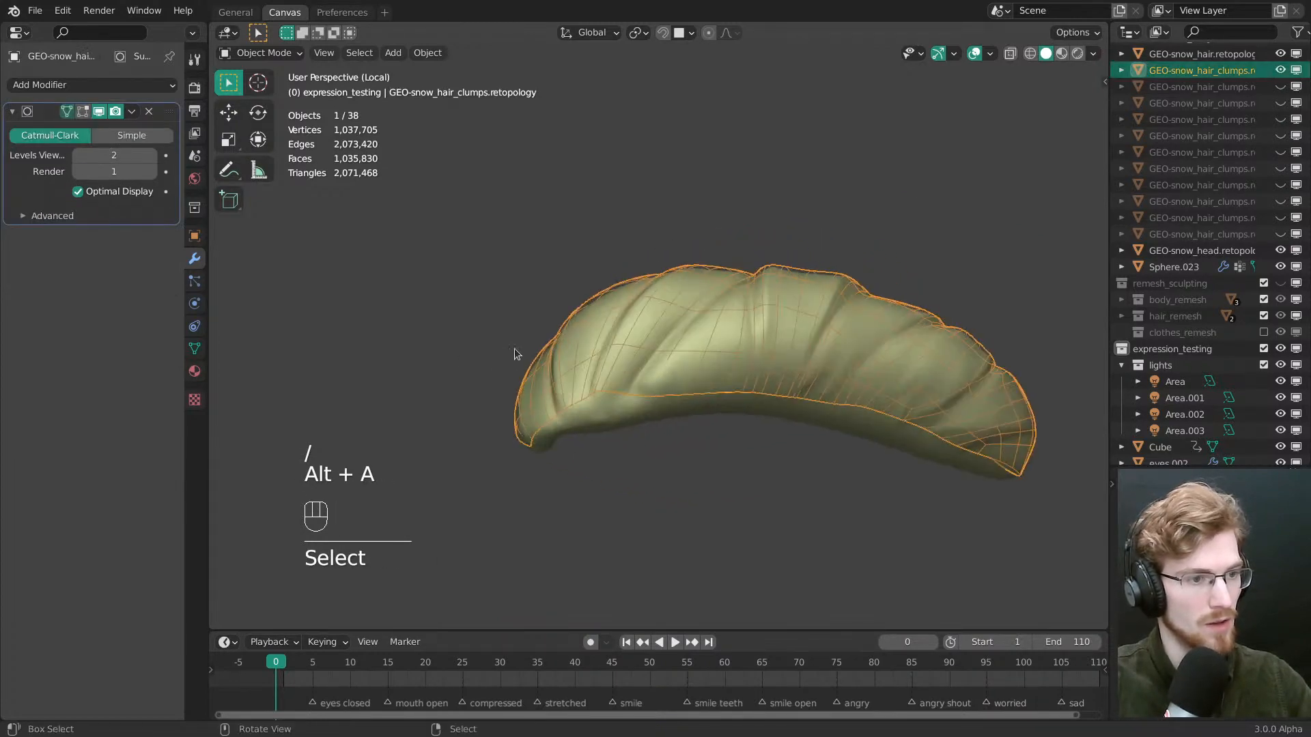
Enter Sculpt Mode and deflate the clump's front part with the Inflate/Deflate brush at 223 px radius and 0.305 strength
scroll(594, 331, up, 3)
key(Tab)
mouse_move(606, 483)
middle_down()
mouse_move(641, 278)
mouse_move(213, 375)
middle_up()
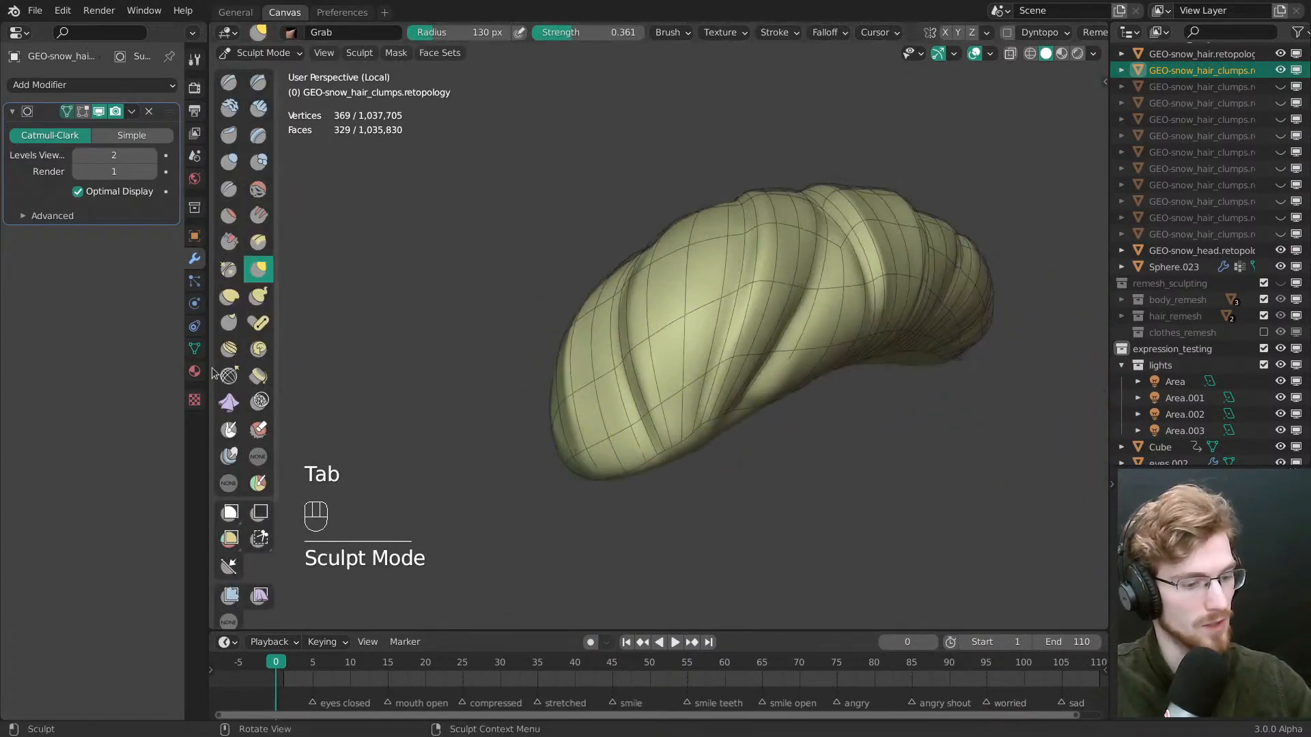
key(i)
mouse_move(655, 345)
middle_down()
mouse_move(792, 324)
mouse_move(736, 333)
middle_up()
key(f)
key(f)
key(f)
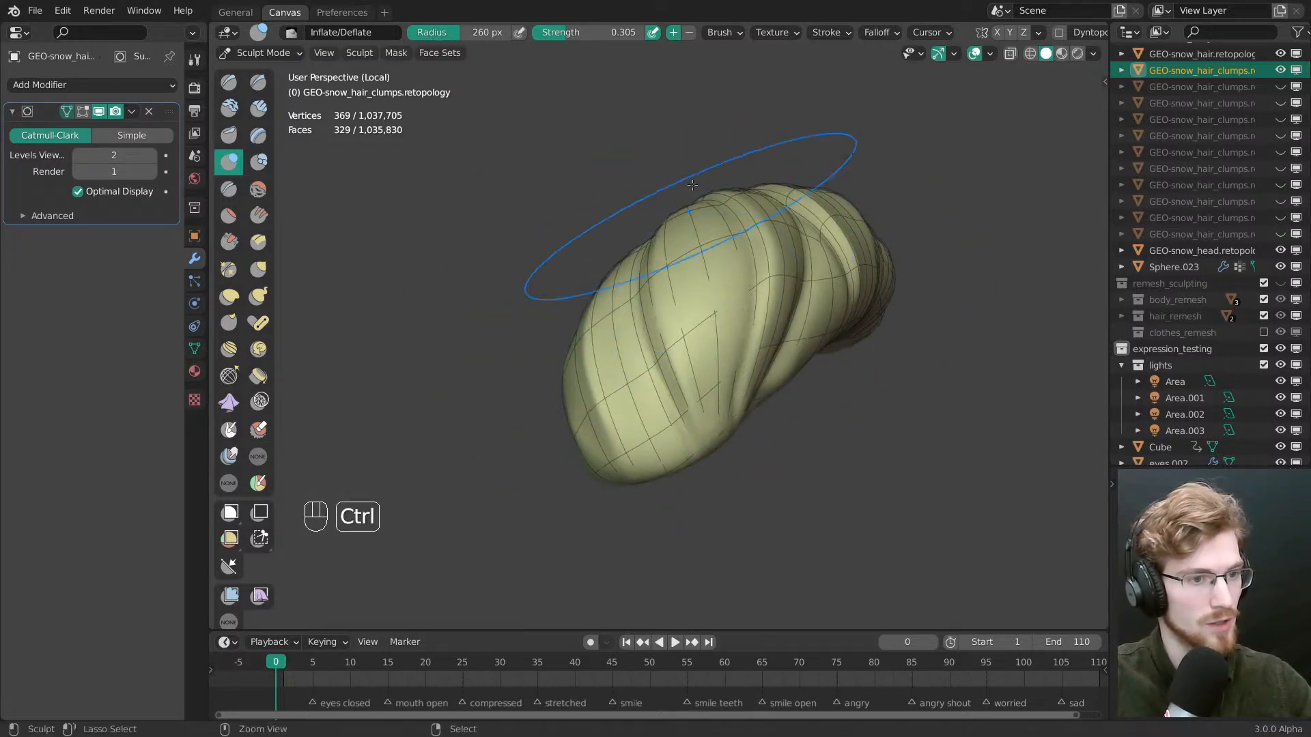
mouse_move(618, 311)
middle_down()
mouse_move(658, 298)
mouse_move(741, 230)
mouse_move(652, 348)
middle_up()
key(f)
ctrl+drag(587, 357, 624, 371)
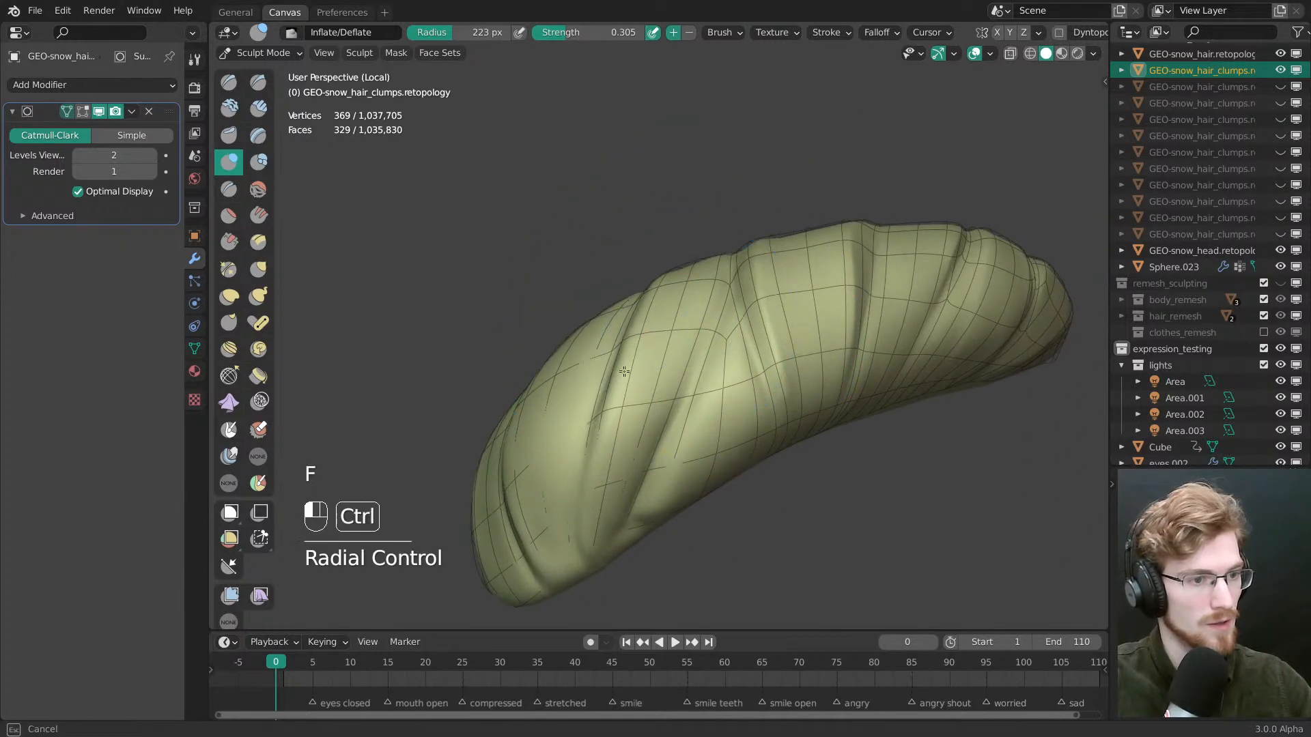
middle_drag(678, 328, 630, 409)
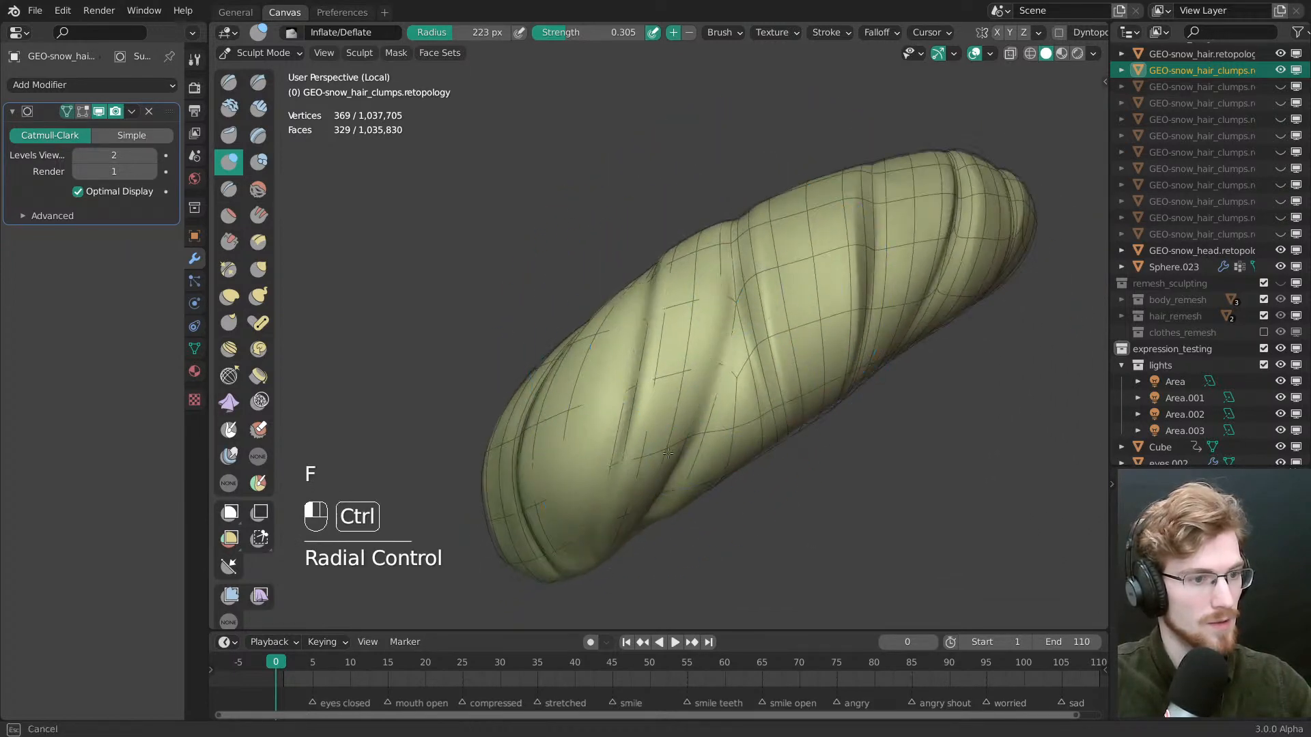
ctrl+drag(667, 453, 660, 465)
Deflate the middle and back of the clump to match the sculpt, resizing the Inflate/Deflate brush between strokes
key(f)
click(591, 410)
middle_drag(766, 376, 697, 322)
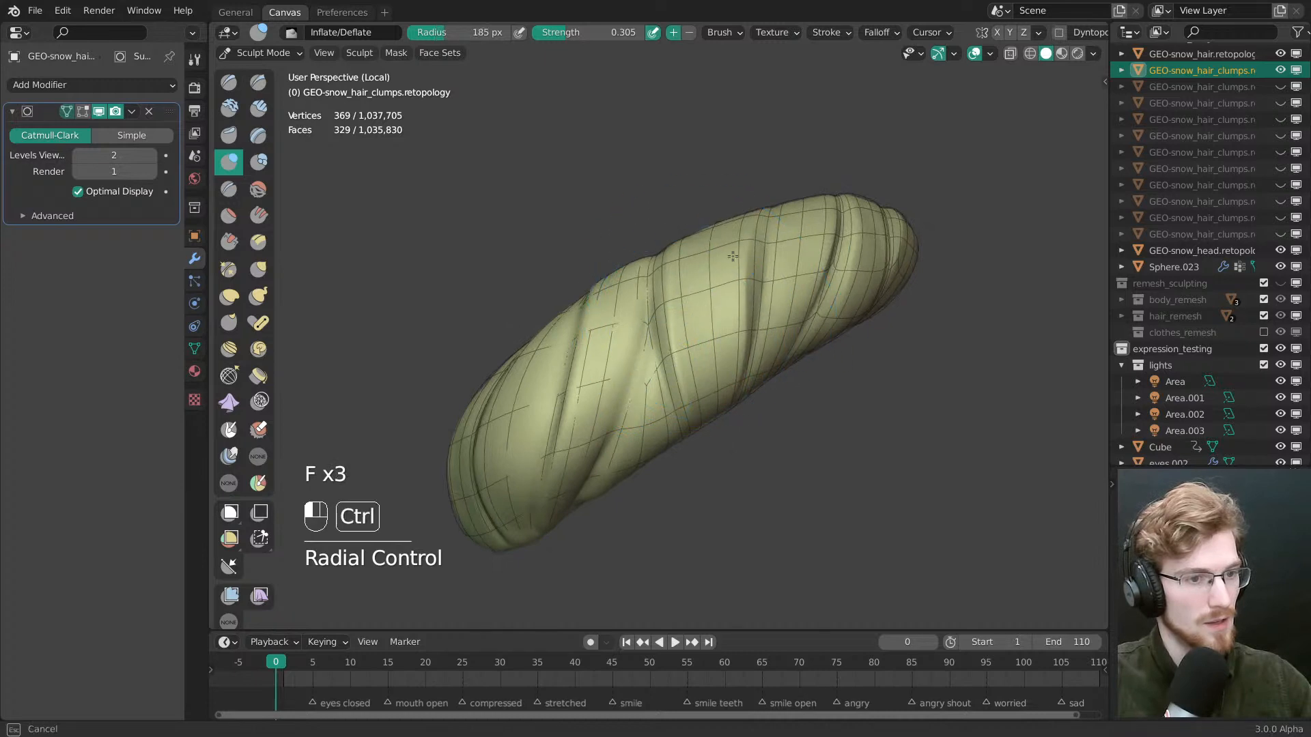
key(f)
click(881, 245)
ctrl+drag(897, 287, 796, 242)
middle_drag(795, 243, 872, 240)
ctrl+drag(873, 240, 769, 215)
key(f)
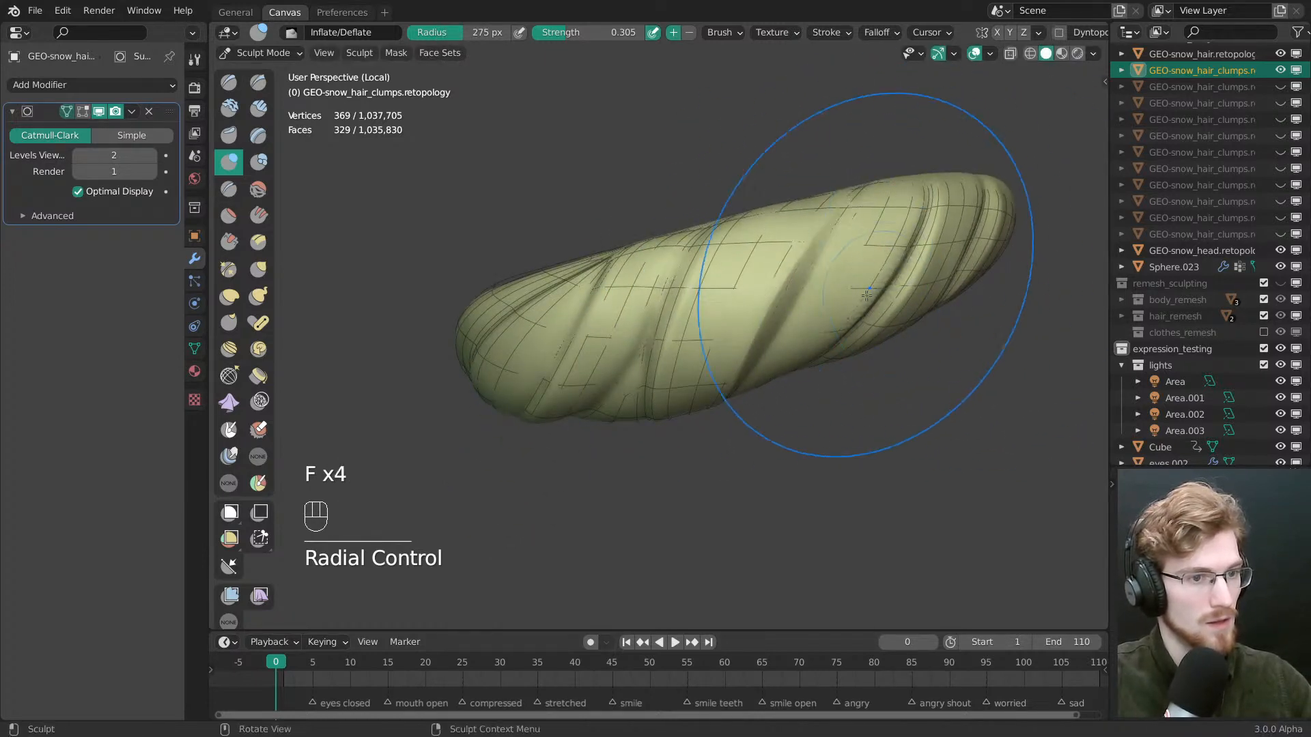
click(777, 325)
Return to Object Mode, toggle the retopology clump's In Front display, and set its display type to Textured
middle_drag(755, 393, 591, 503)
mouse_move(671, 372)
middle_down()
mouse_move(742, 478)
mouse_move(804, 387)
middle_up()
key(grave)
key(Tab)
click(607, 359)
key(alt+a)
middle_drag(608, 359, 702, 336)
click(641, 362)
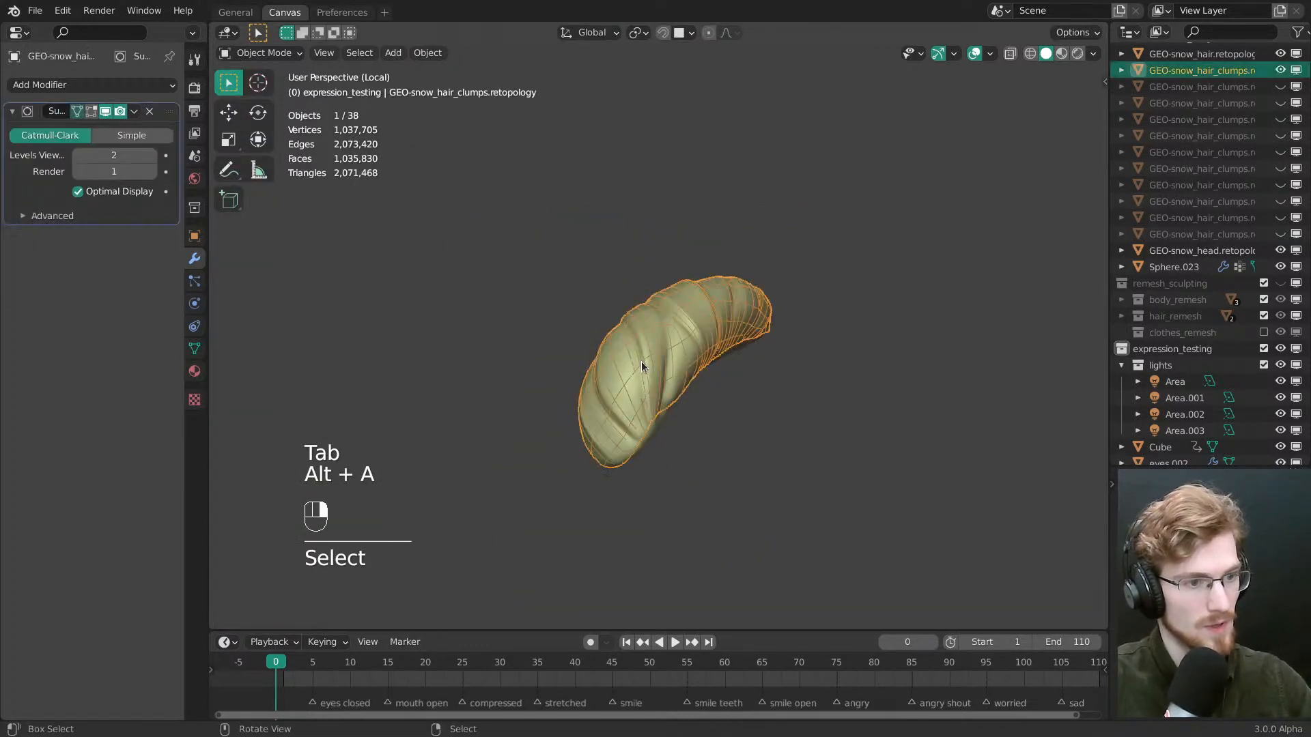
key(alt+z)
click(620, 345)
key(alt+z)
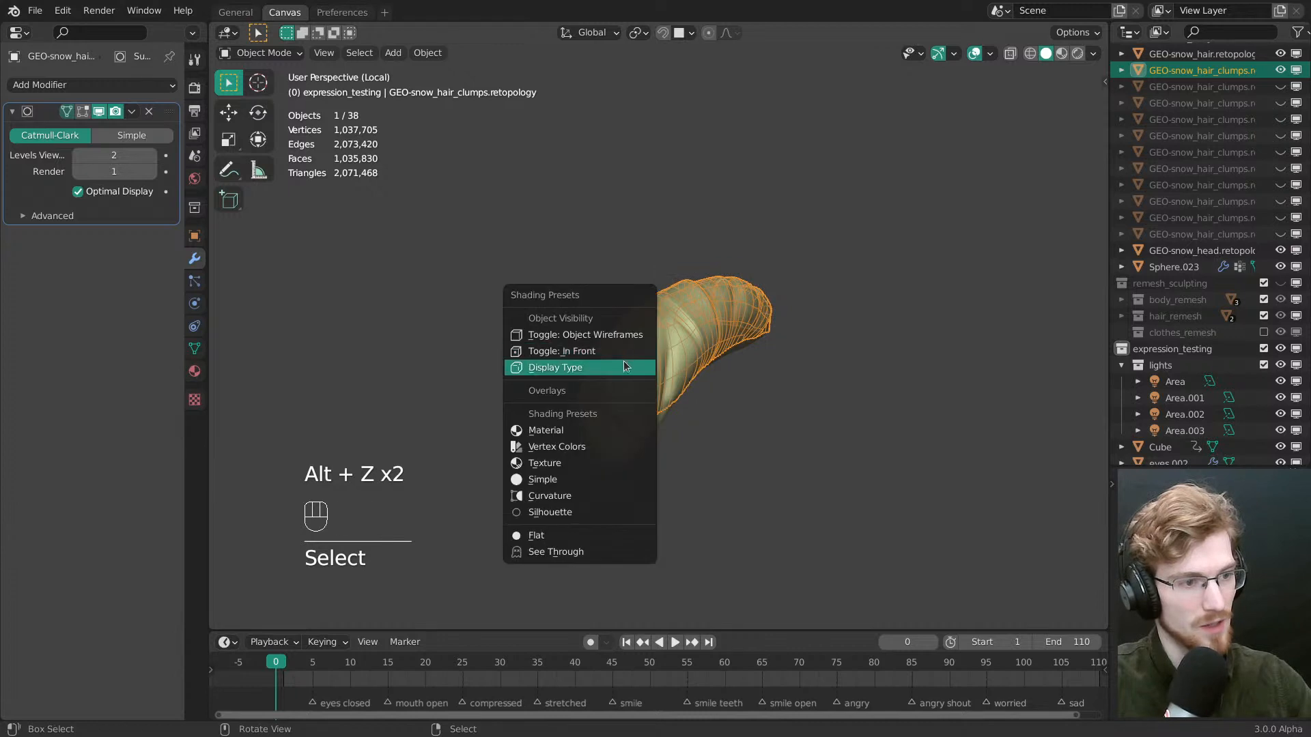
click(620, 363)
click(612, 333)
Deselect everything and open the retopology clump's object properties to check its Viewport Display settings
key(alt+a)
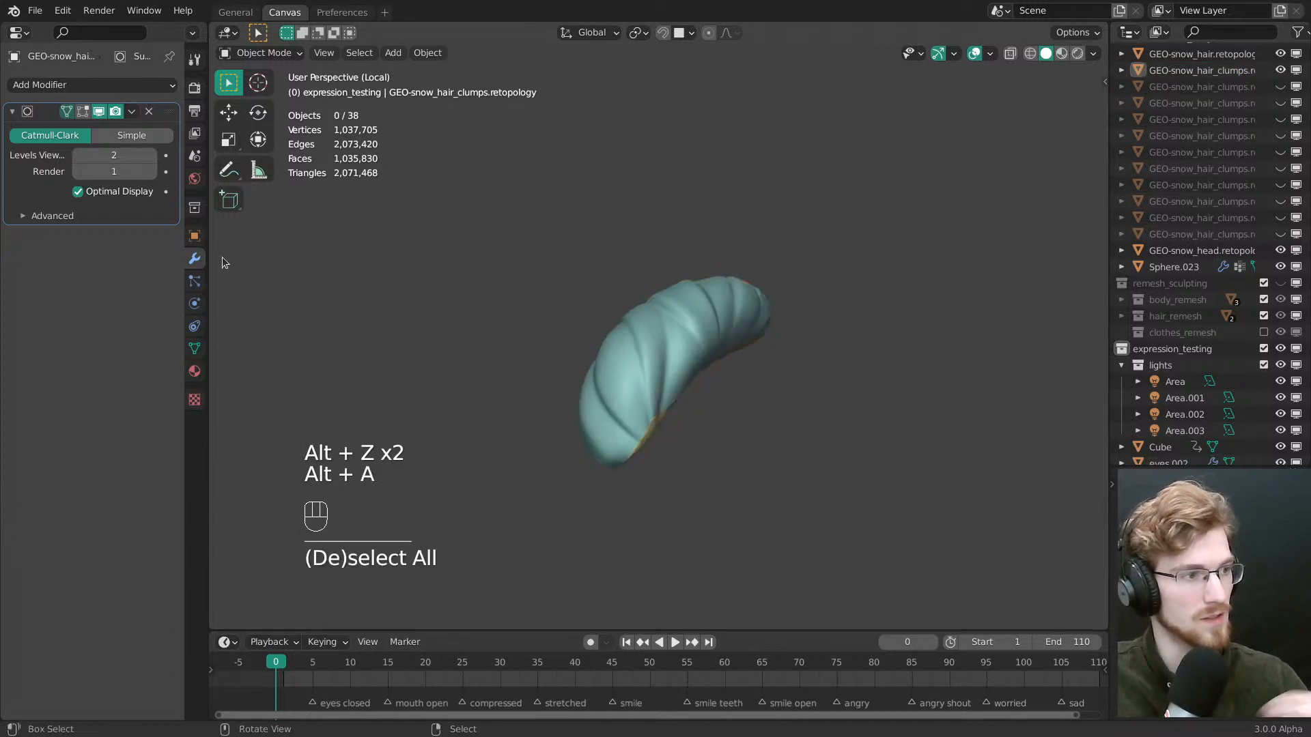
click(194, 235)
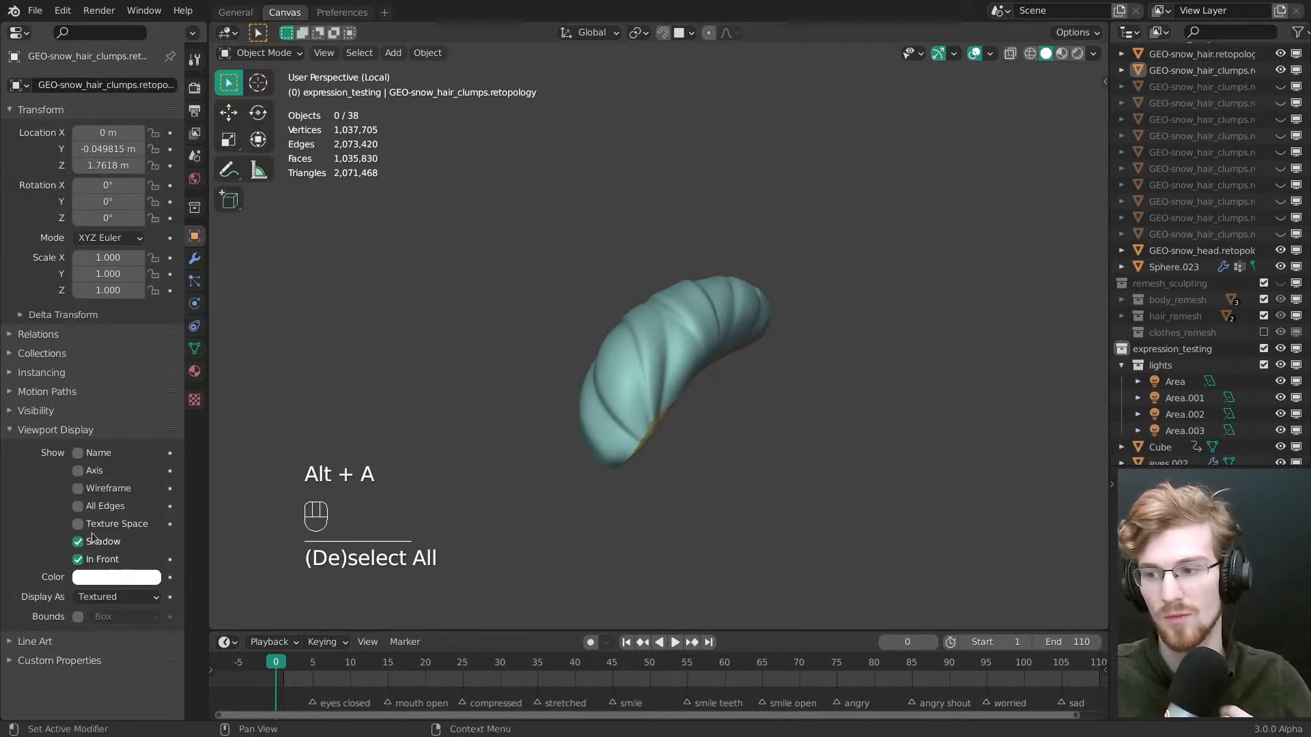
middle_drag(650, 407, 673, 394)
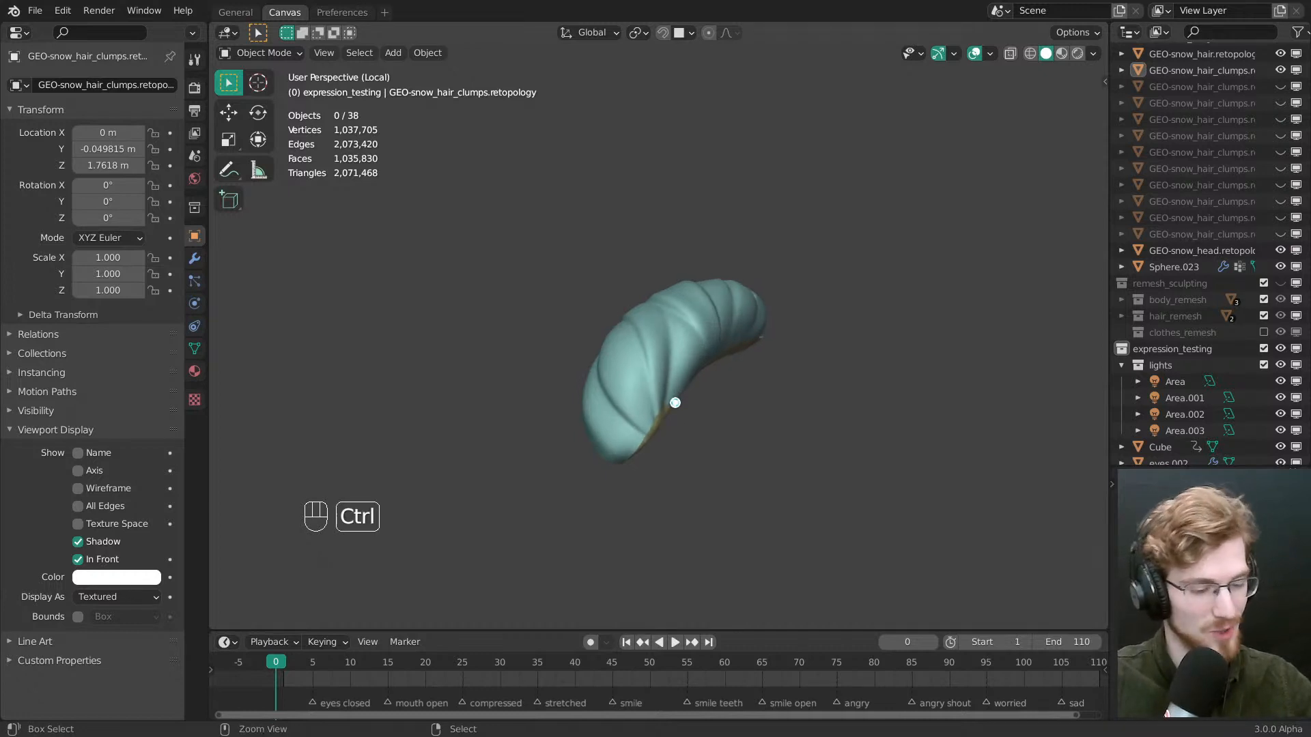
Save the file, leave local view and select the front retopology hair clump on the full head
key(ctrl+s)
key(slash)
key(alt+a)
click(666, 352)
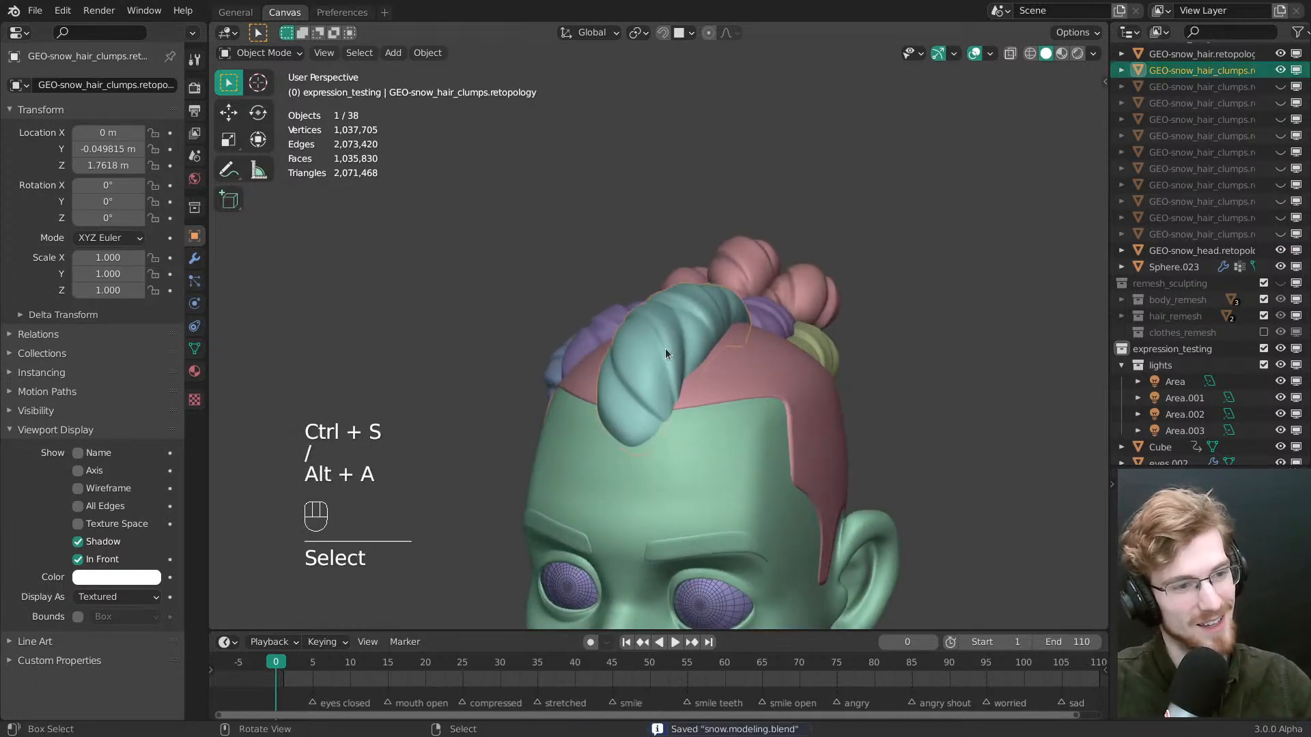
Show only the snow.retopo collection, unhide all its hidden hair clumps and deselect everything
mouse_move(706, 374)
middle_down()
mouse_move(825, 563)
mouse_move(710, 366)
middle_up()
key(1)
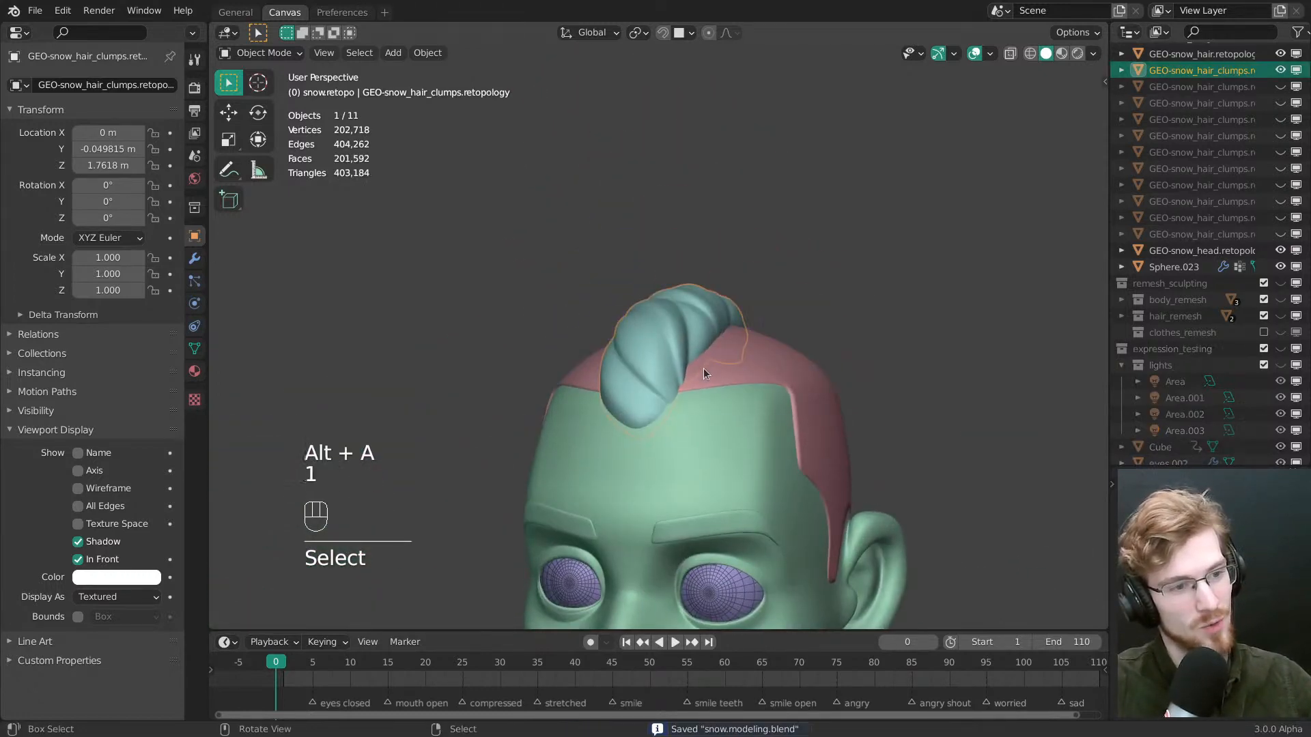
key(2)
key(1)
key(alt+h)
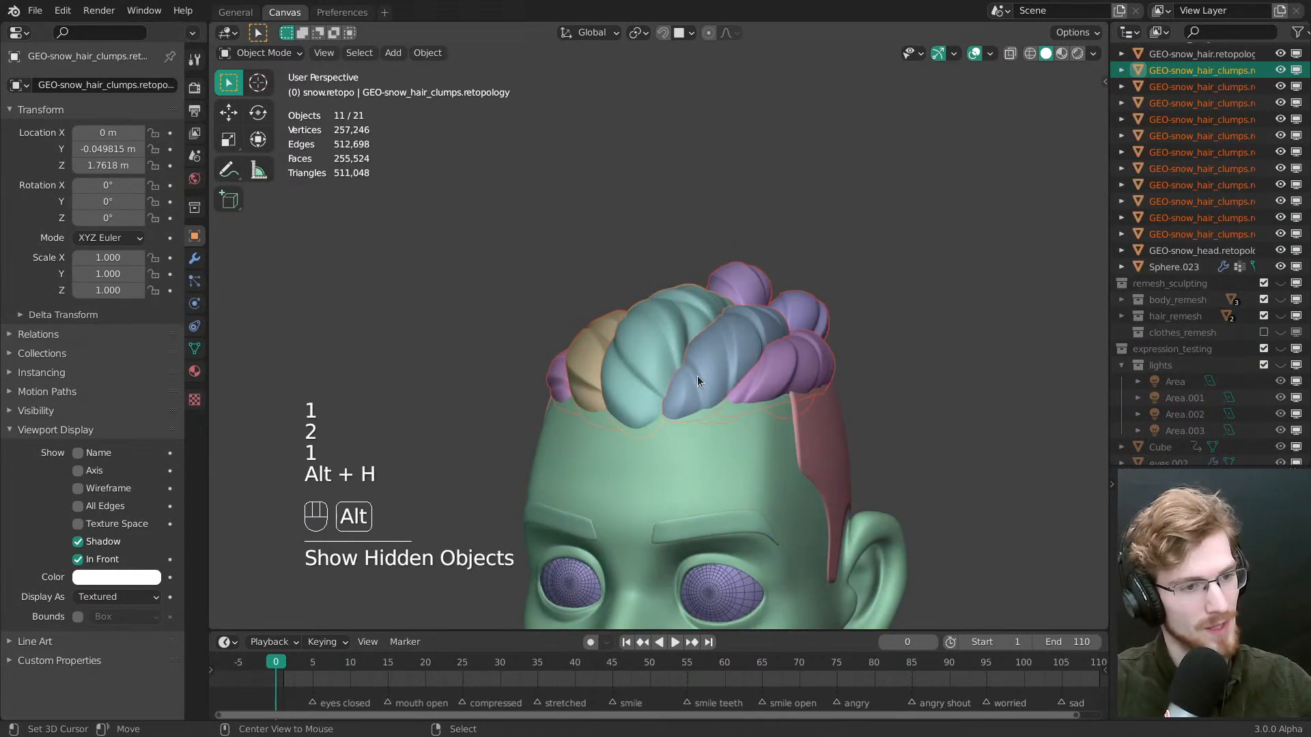
key(alt+a)
Compare the retopologized hair clumps with the remesh_sculpting hair from above the front of the head by alternating the two collections
middle_drag(694, 381, 677, 510)
click(668, 415)
key(alt+a)
middle_drag(684, 451, 694, 528)
shift+middle_drag(694, 422, 650, 391)
key(2)
key(1)
key(2)
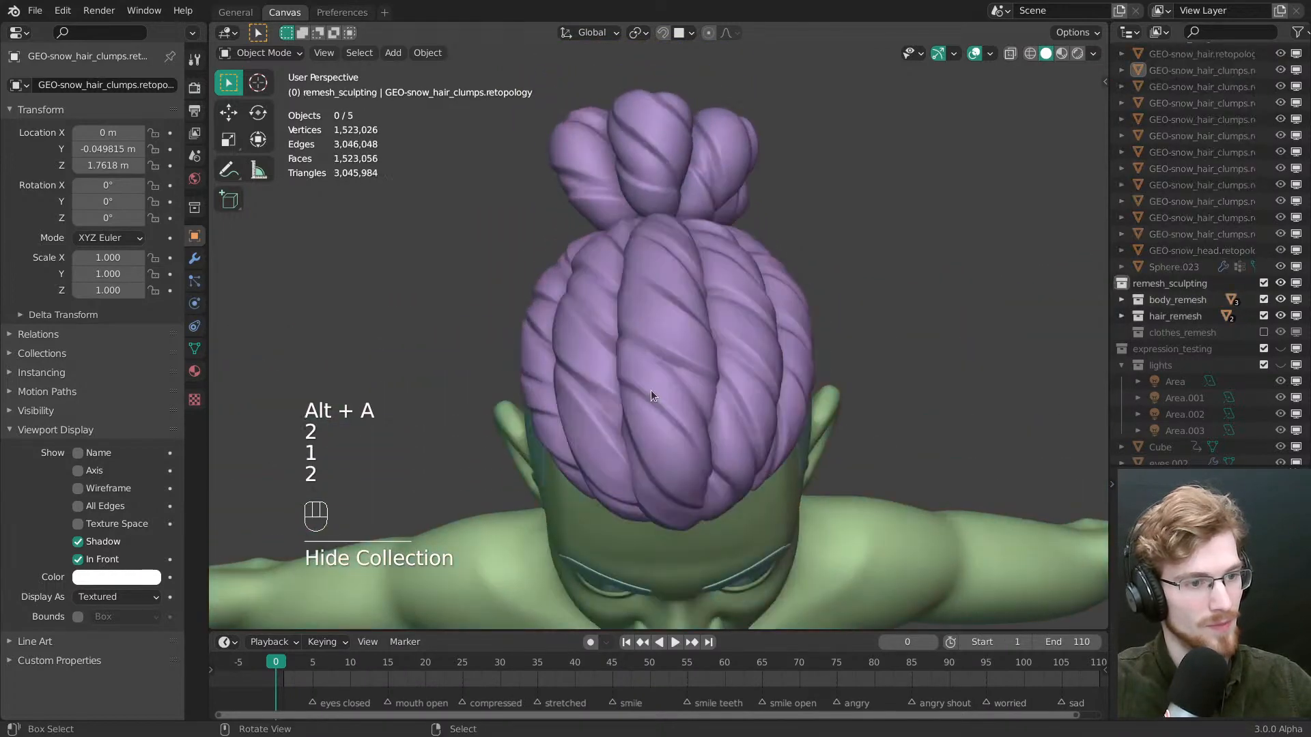
key(1)
key(2)
key(1)
Examine how the retopology clumps match the sculpted hair from three-quarter and high side views, alternating between the snow.retopo and remesh_sculpting collections
middle_drag(736, 490, 632, 376)
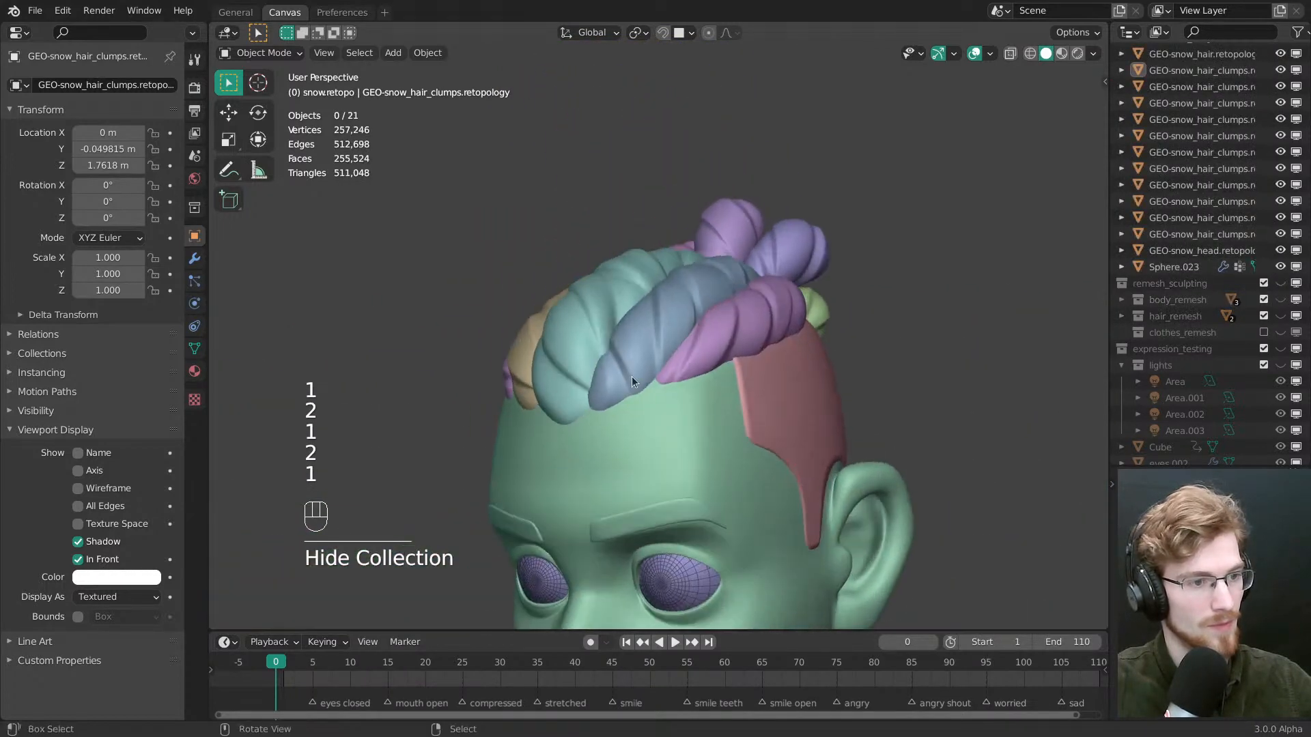
key(1)
key(2)
key(1)
key(2)
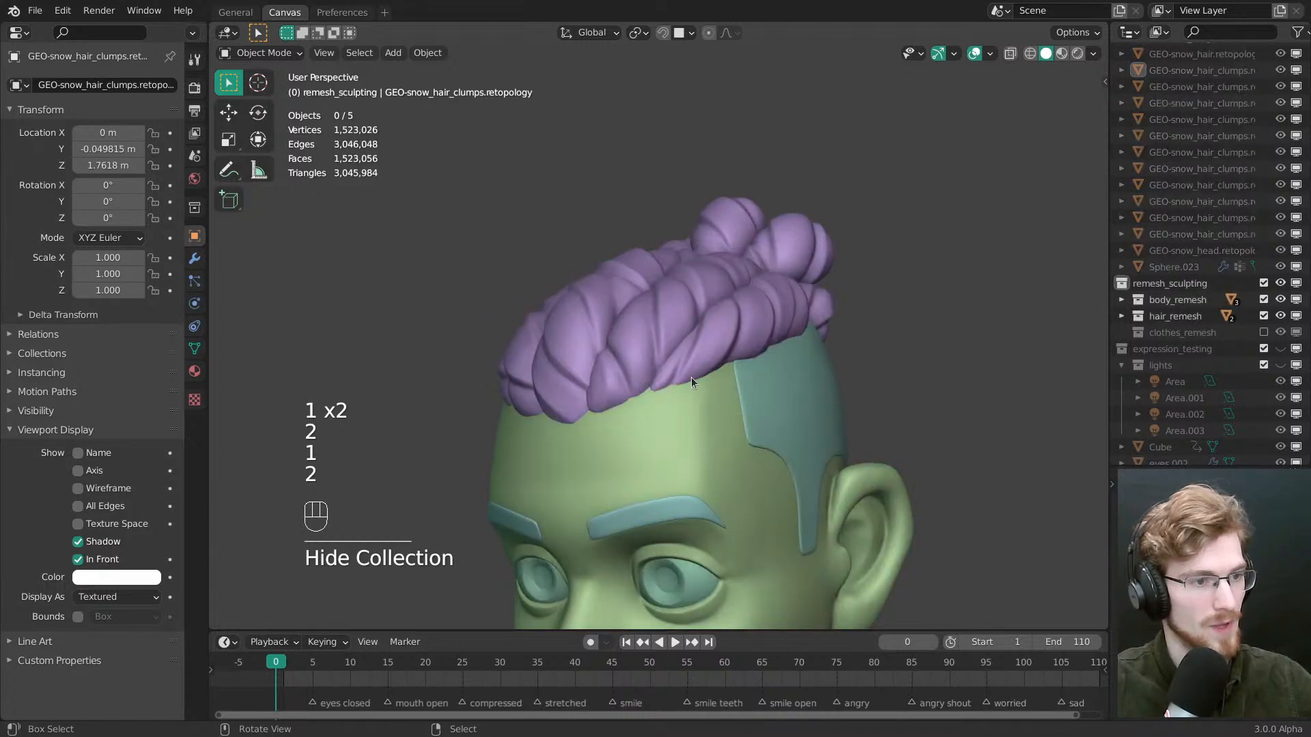
key(1)
ctrl+middle_drag(846, 375, 759, 427)
key(2)
key(1)
key(2)
key(1)
key(2)
scroll(723, 410, up, 3)
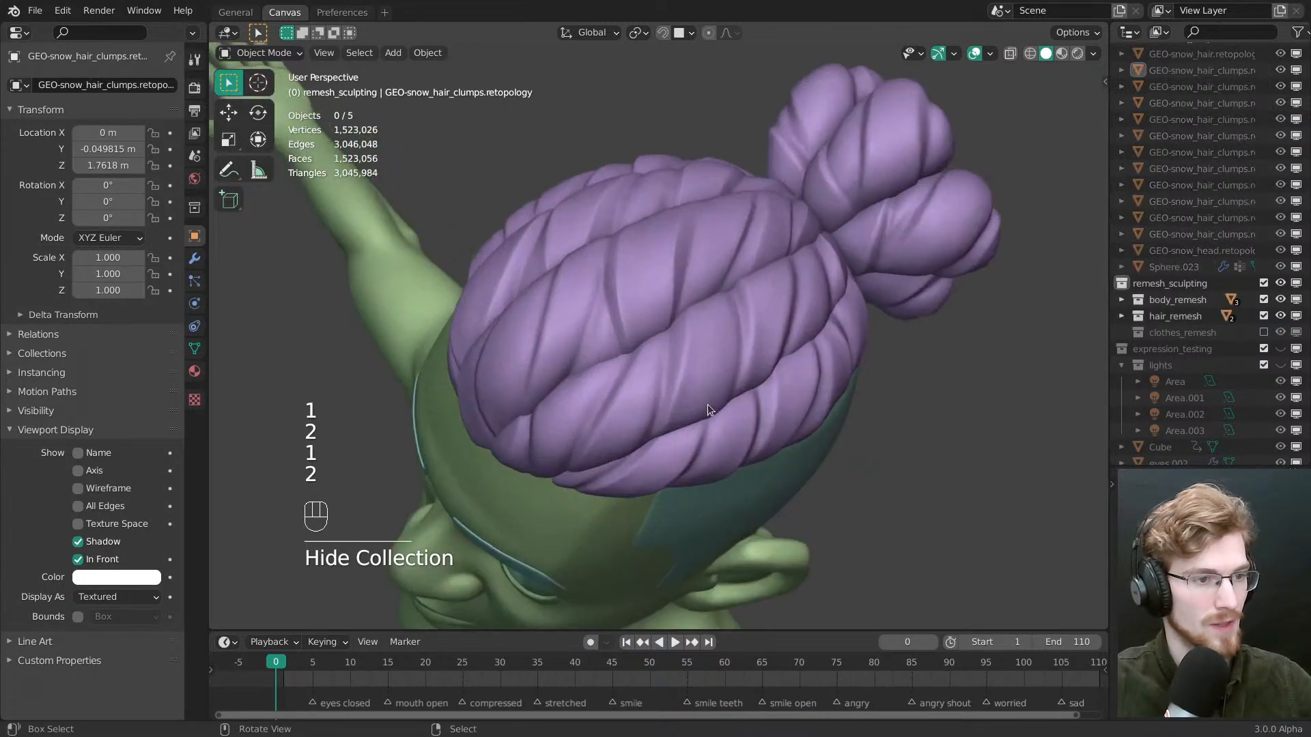
Open the teal hair clump's mesh for editing and slide an edge loop across its middle bulge by a factor of -0.465
key(1)
click(644, 278)
key(Tab)
scroll(656, 375, up, 3)
key(alt+a)
alt+click(663, 377)
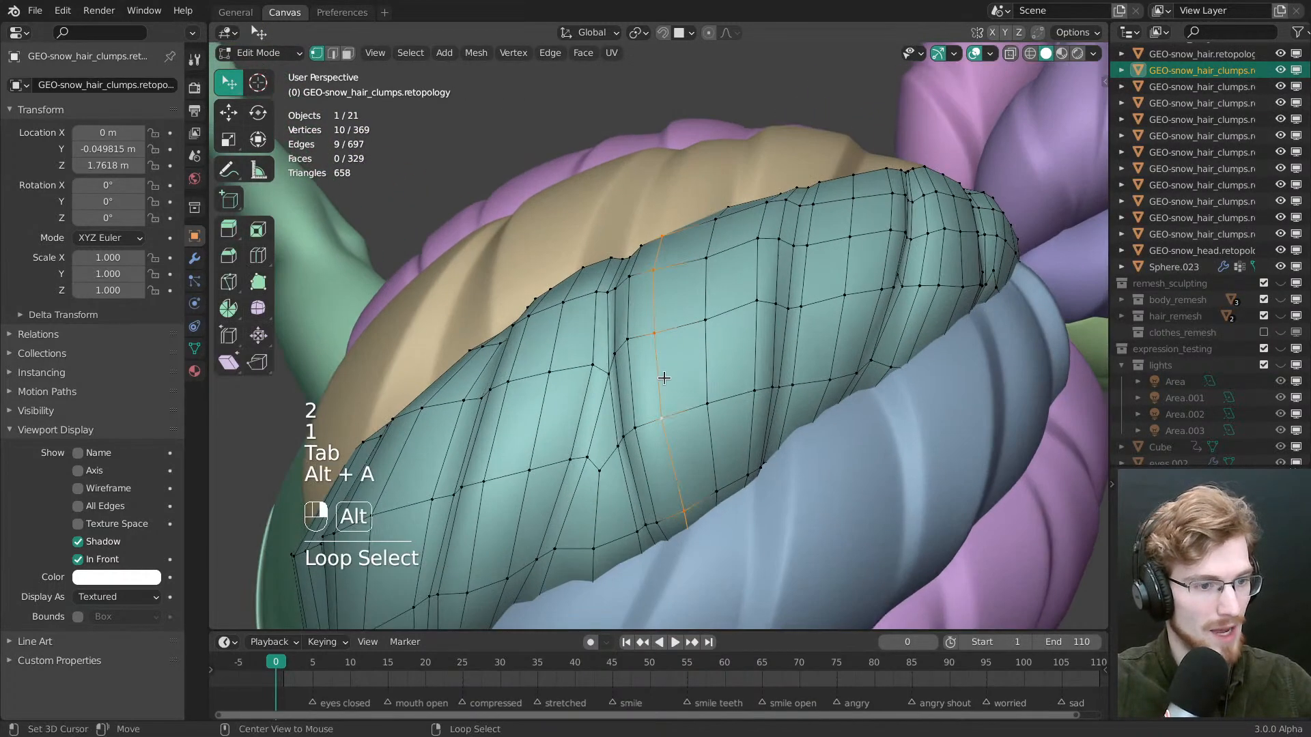
middle_drag(664, 377, 791, 376)
key(g)
key(g)
click(785, 380)
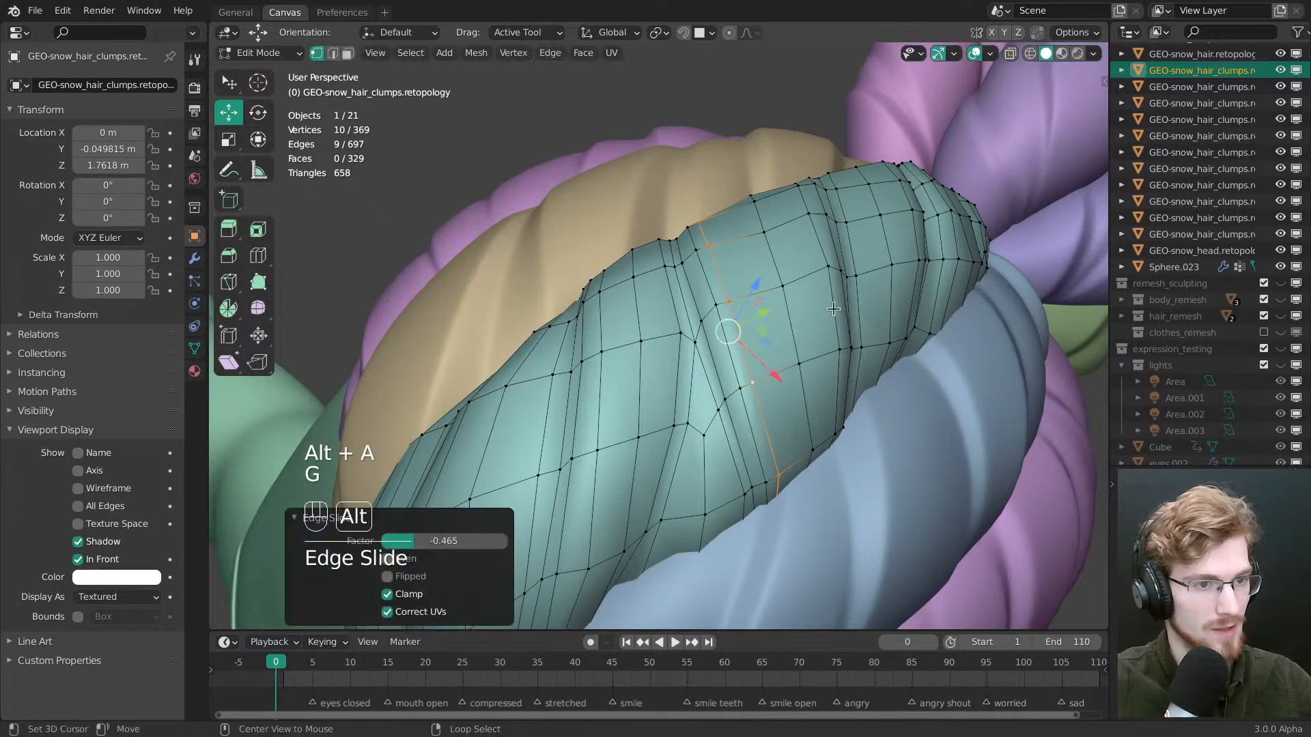
Slide two more crosswise edge loops farther along the teal clump in the direction of the hair bun
alt+click(828, 312)
key(g)
middle_drag(826, 312, 686, 334)
key(g)
click(792, 351)
key(alt+a)
alt+click(703, 369)
key(g)
key(g)
click(790, 385)
Slide the edge loop near the teal clump's bun end by a factor of 0.325
key(alt+a)
alt+click(683, 328)
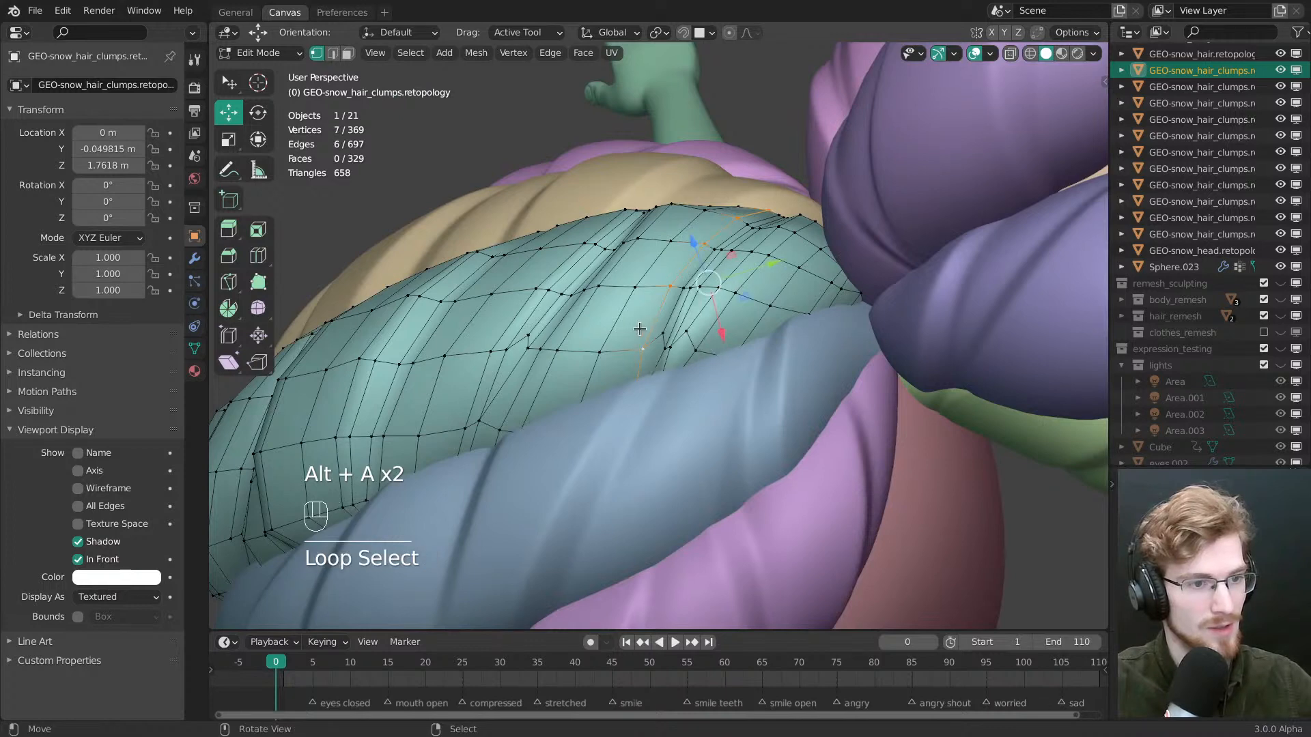
key(g)
key(g)
click(755, 284)
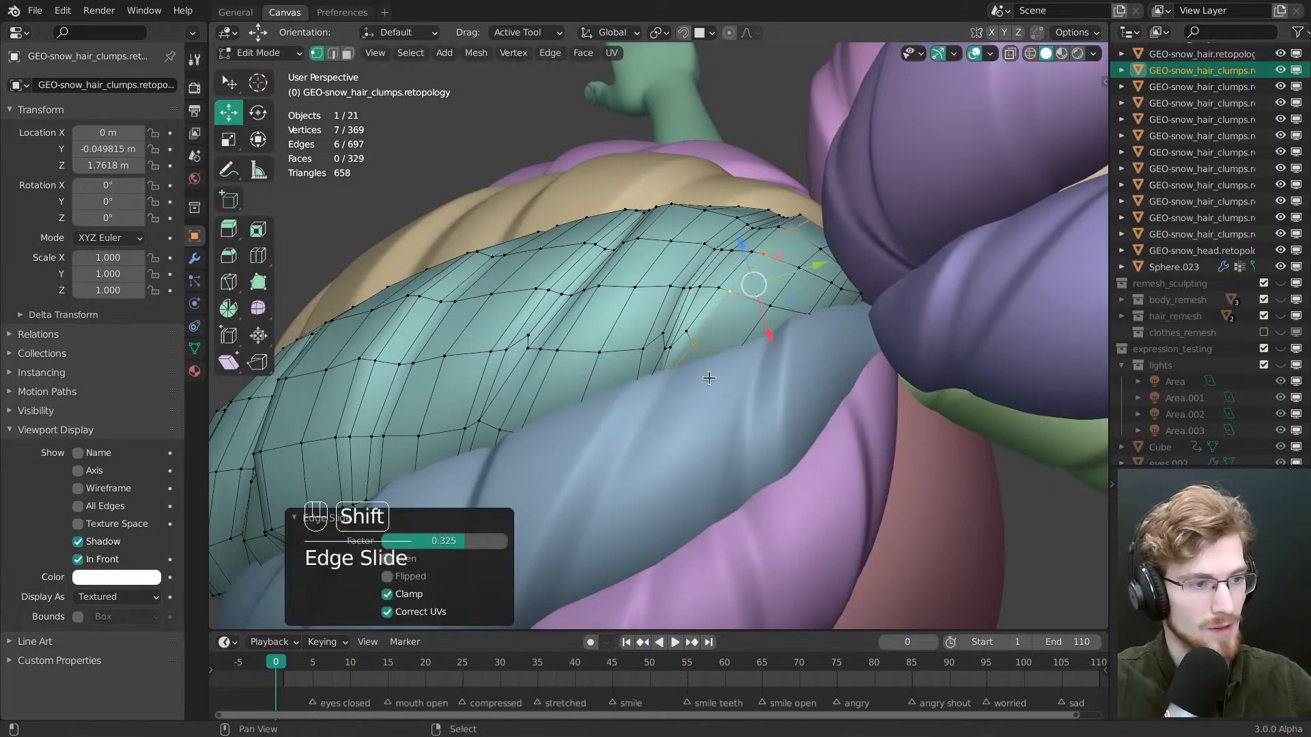
Slide another two edge loops of the teal clump within the bulges between its creases
key(alt+a)
shift+middle_drag(755, 284, 774, 421)
alt+click(650, 383)
key(g)
key(g)
click(658, 388)
alt+right_click(712, 390)
key(g)
key(g)
click(762, 422)
Reposition a single vertex near the teal clump's forehead tip, replacing a first vertex slide with a free move
key(alt+a)
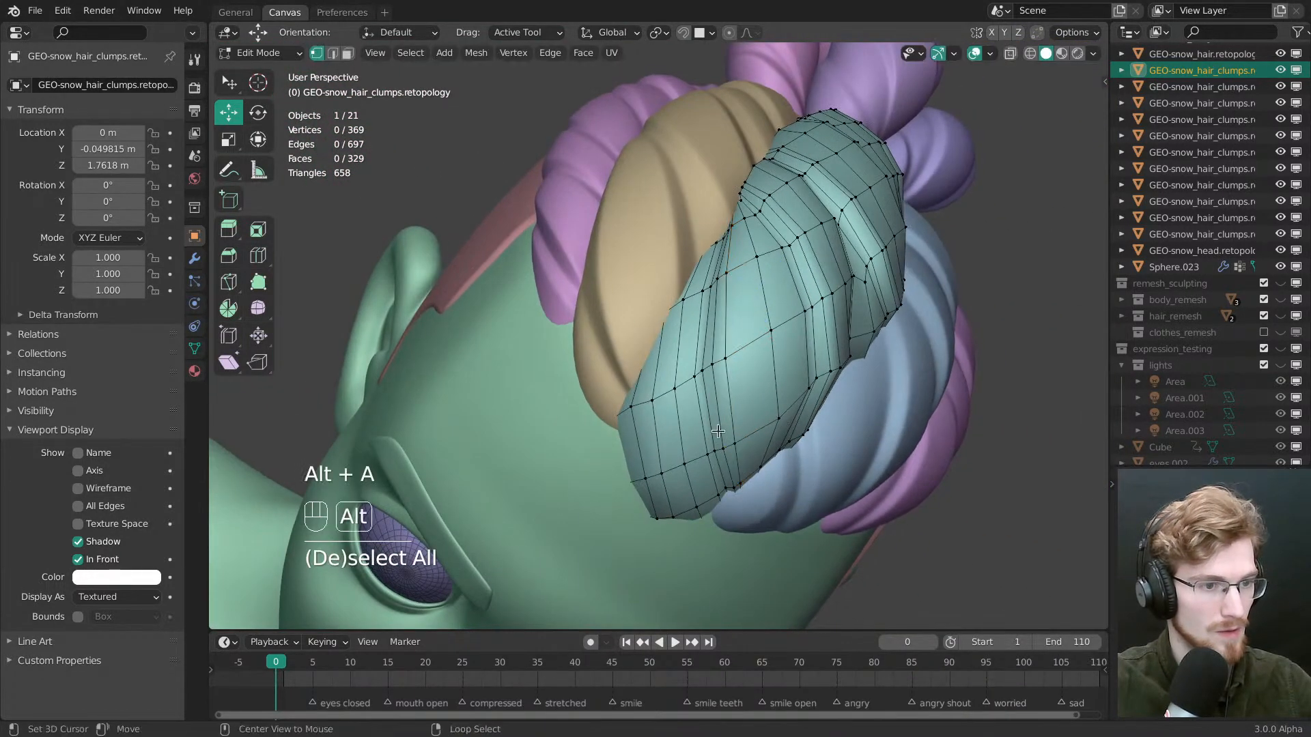
alt+right_click(679, 430)
key(alt+a)
middle_drag(715, 454, 680, 469)
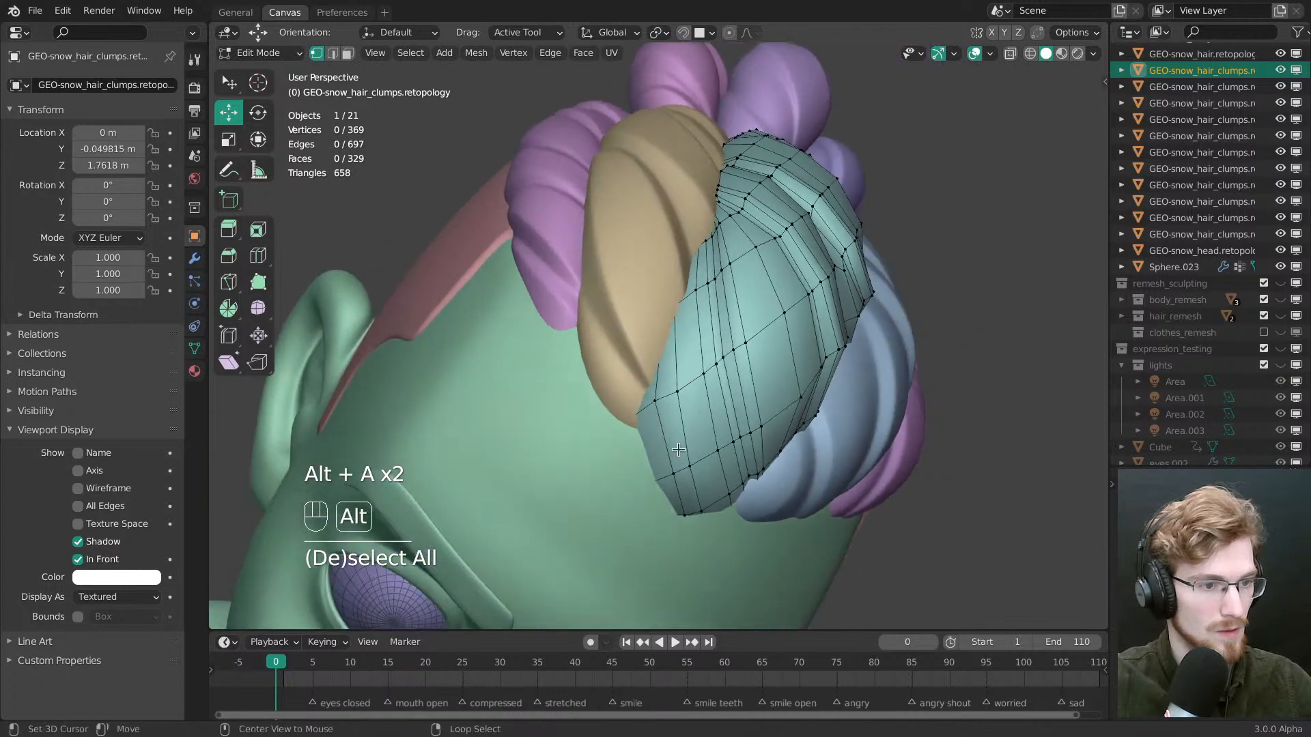
key(w)
drag(675, 472, 697, 461)
key(g)
key(g)
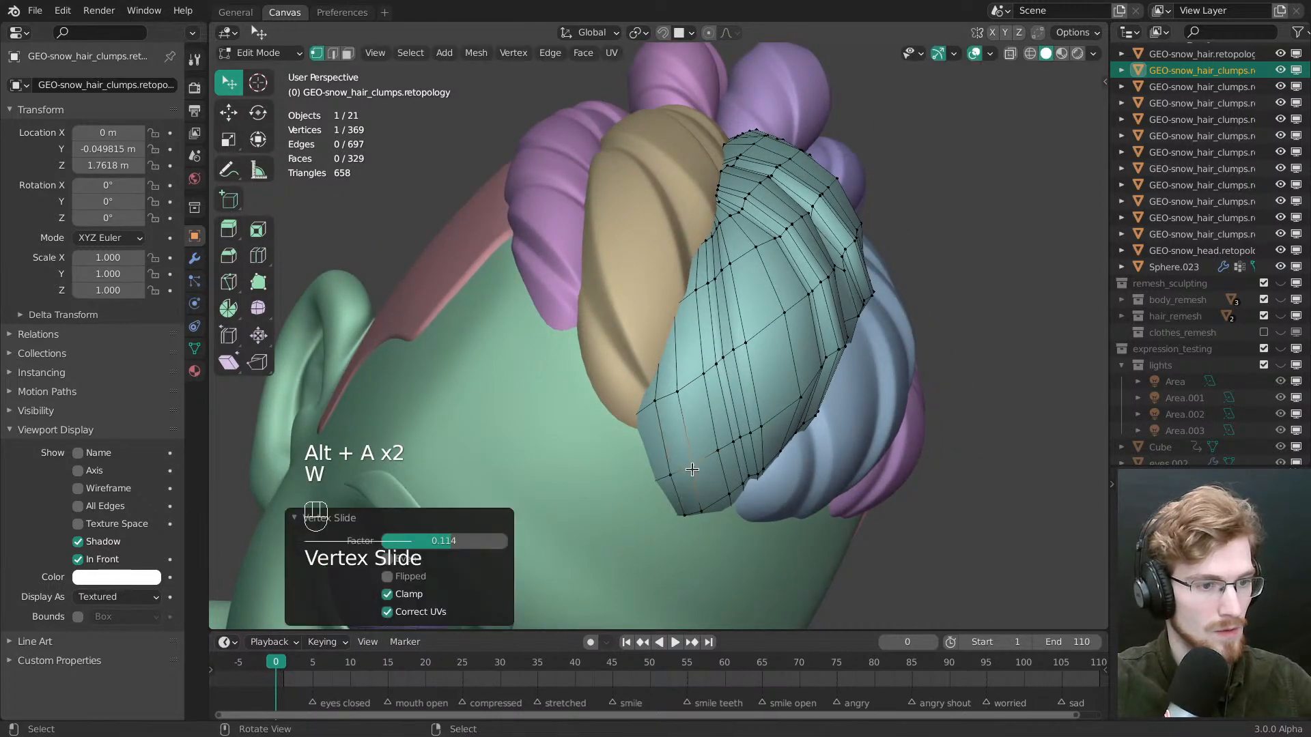
key(ctrl+z)
key(g)
key(alt+a)
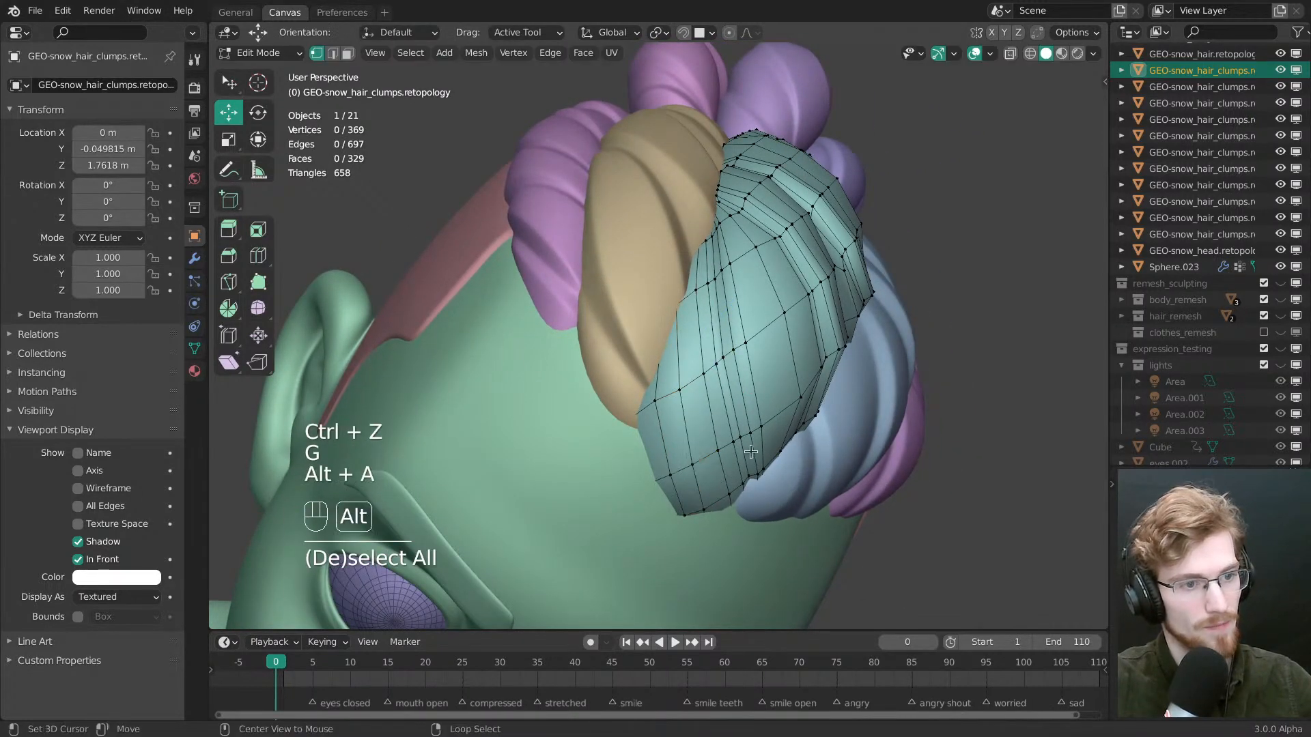
Leave mesh editing and compare the retopologized hair with the sculpted hair by alternating the visible collections from several angles
key(Tab)
key(alt+a)
middle_drag(815, 325, 657, 421)
key(1)
key(2)
key(1)
key(2)
key(1)
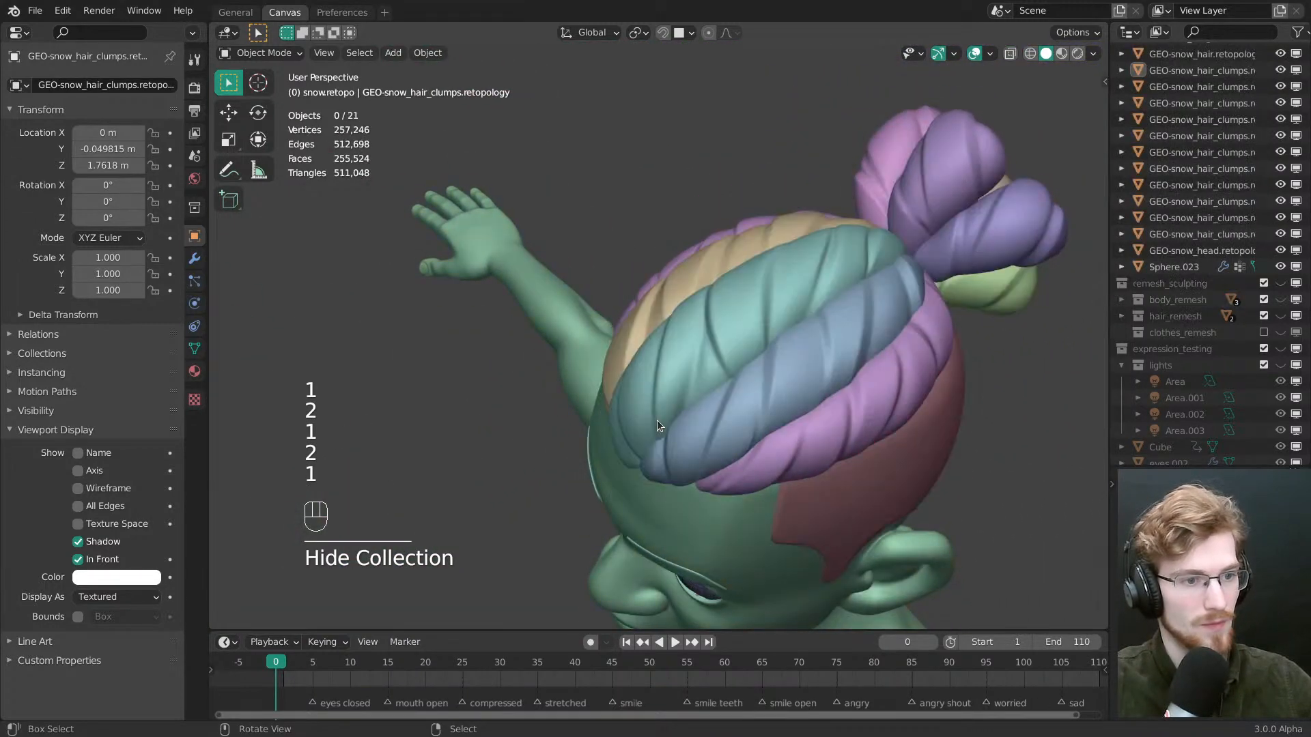
key(2)
key(1)
shift+middle_drag(686, 518, 703, 349)
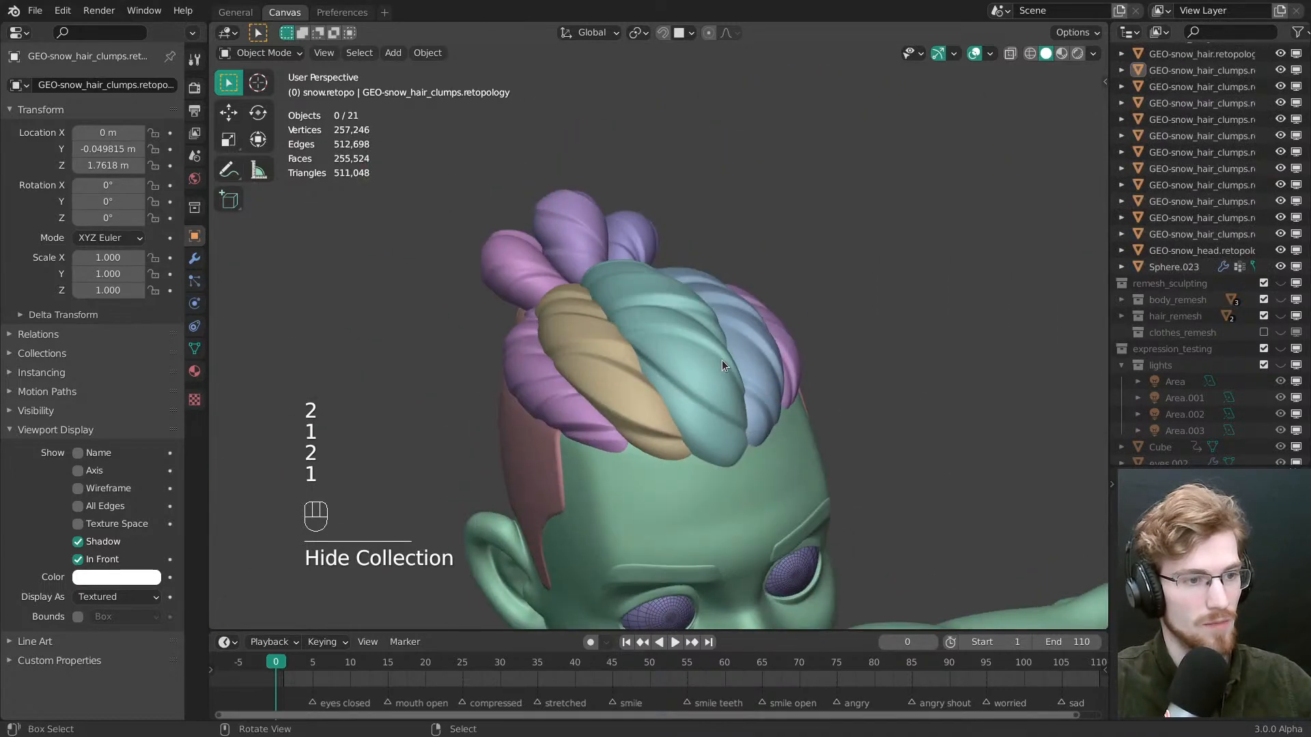
key(2)
key(1)
key(2)
key(1)
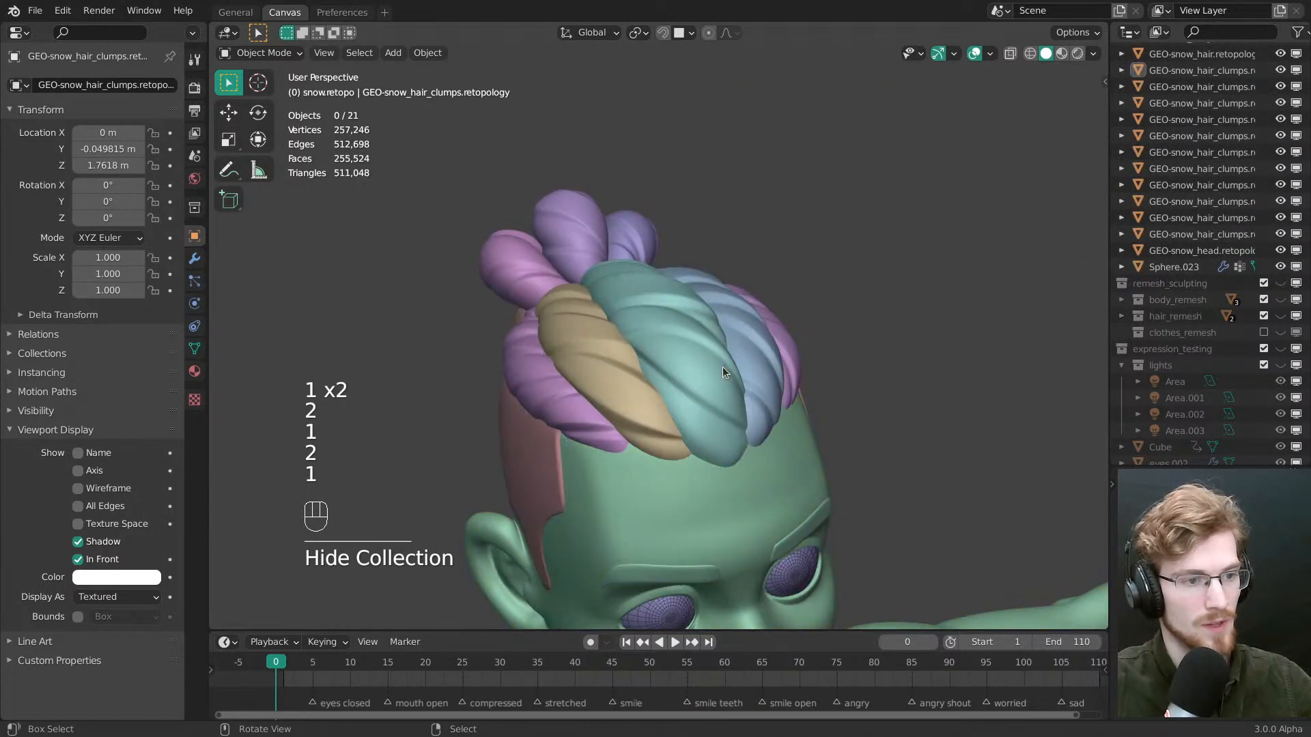
key(2)
key(1)
View the hair from the front and side and save snow.modeling.blend
key(grave)
ctrl+middle_drag(679, 374, 679, 375)
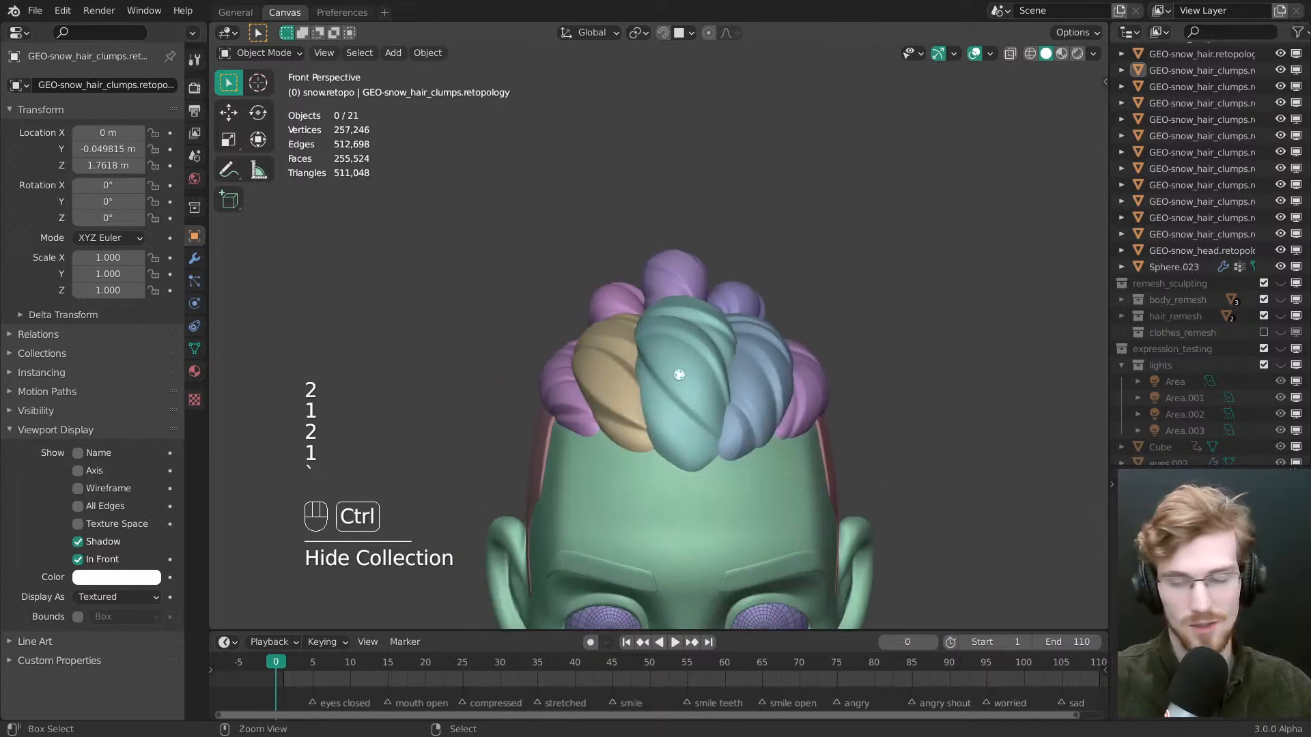
key(ctrl+s)
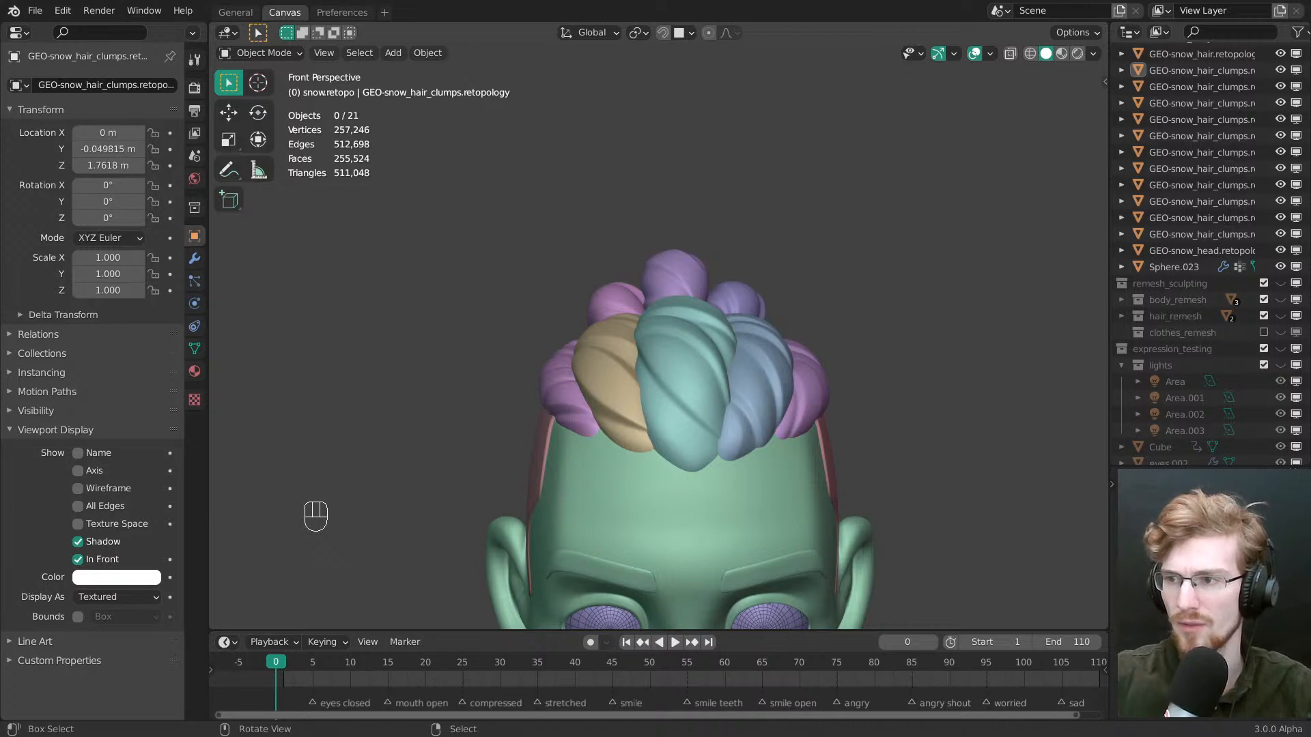
middle_drag(726, 308, 697, 339)
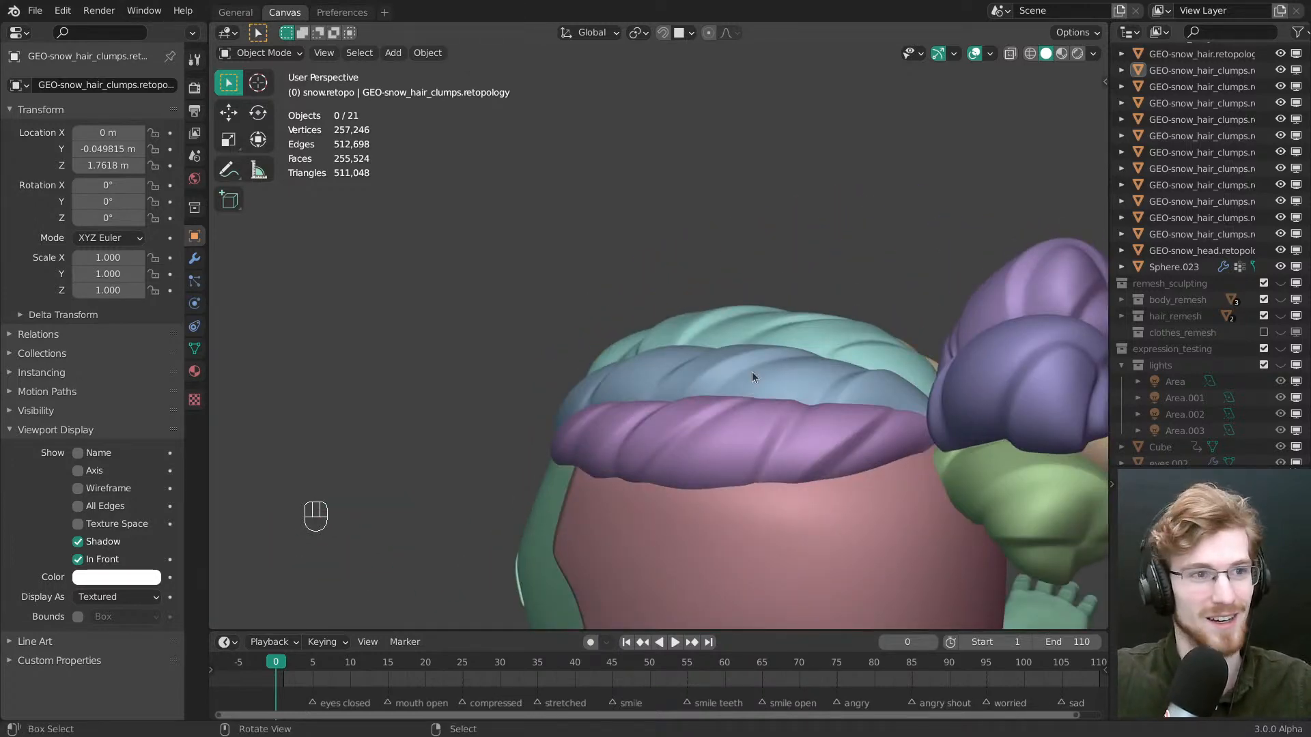
shift+middle_drag(858, 393, 685, 374)
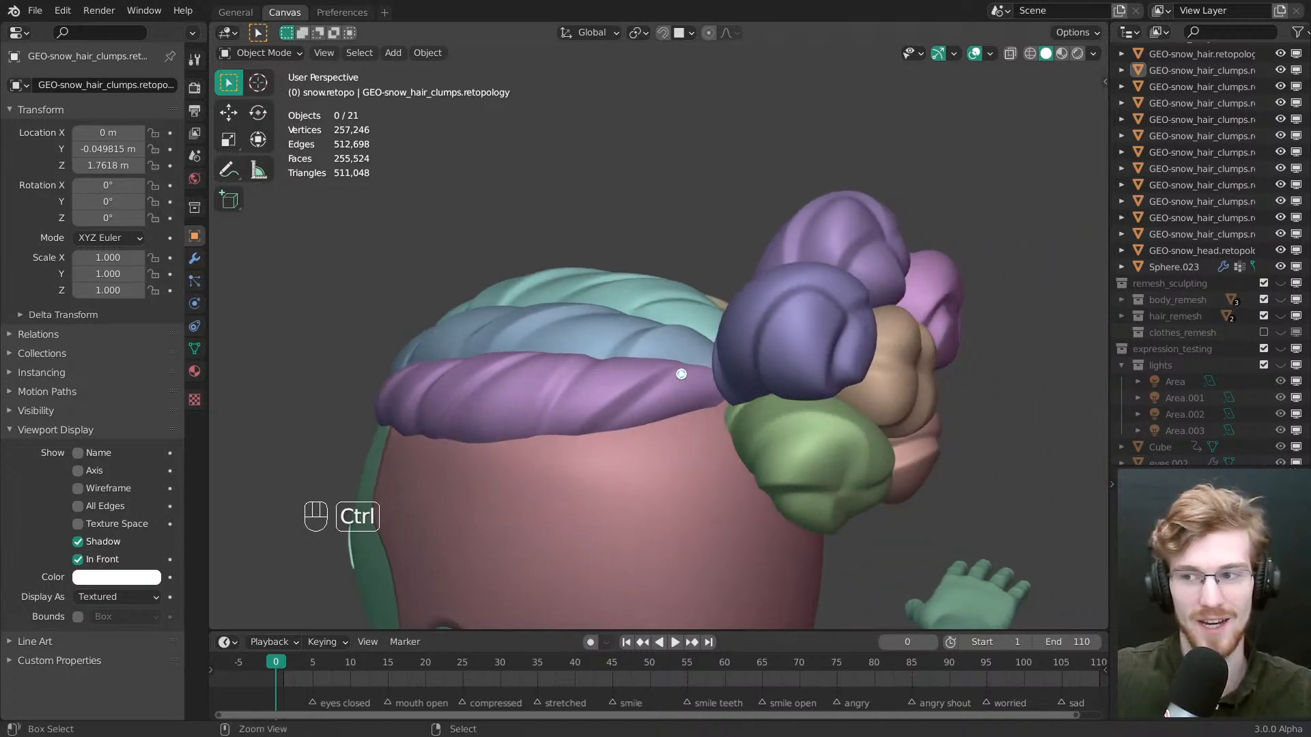
key(ctrl+s)
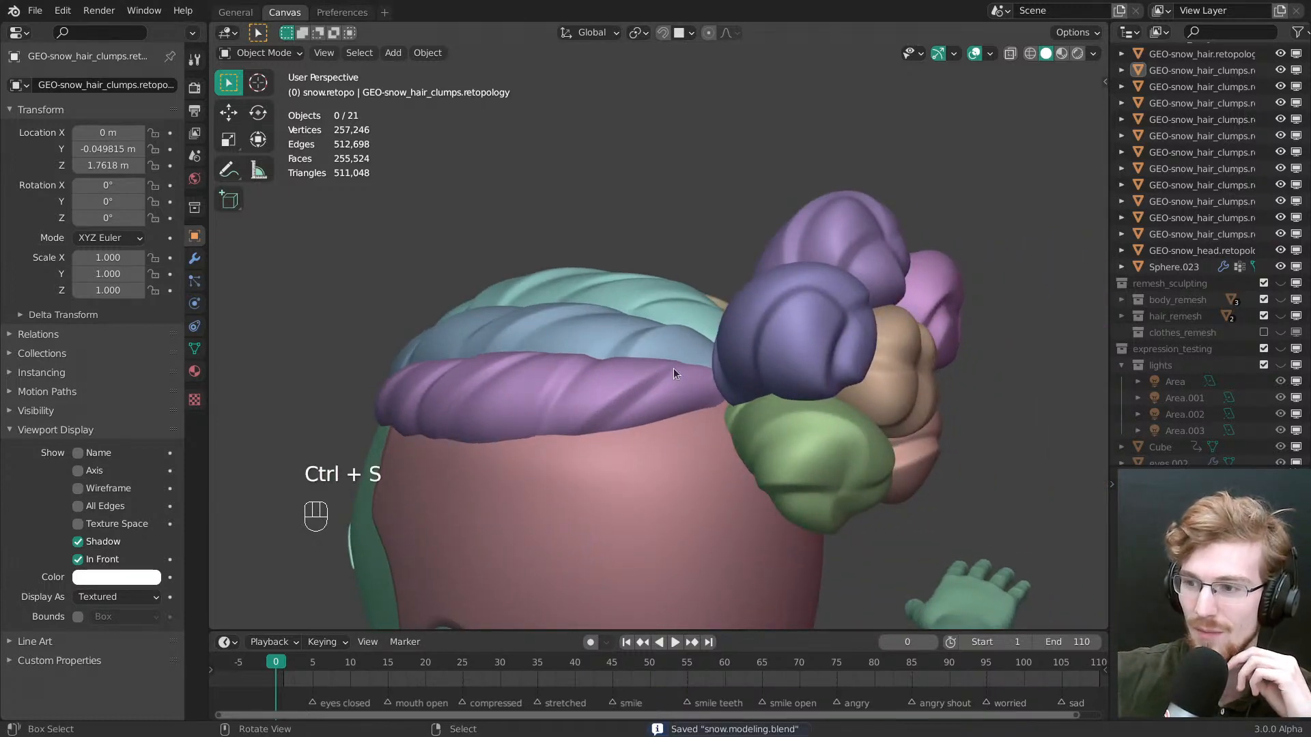
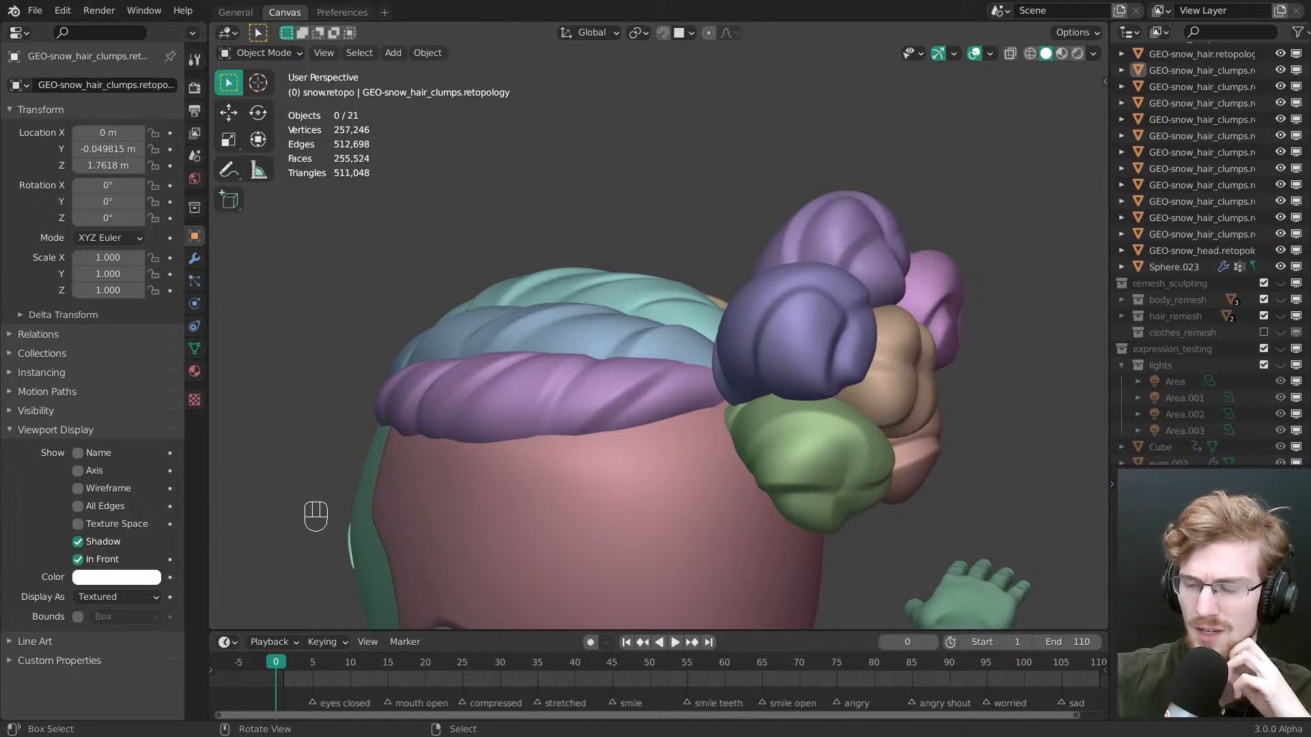
Examine the mesh of the purple bun clump above the tan one, isolated in local view
middle_drag(645, 345, 690, 406)
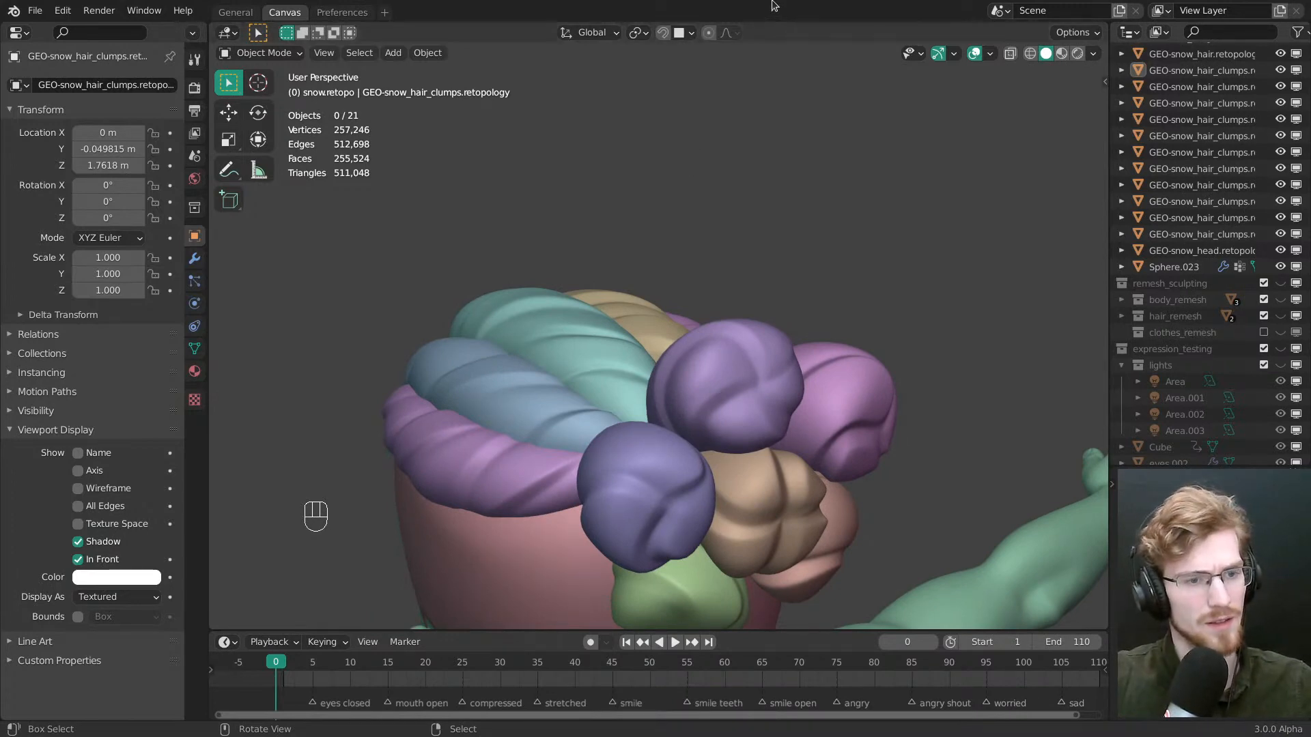
middle_drag(678, 427, 706, 327)
click(706, 322)
mouse_move(722, 424)
ctrl+middle_down()
mouse_move(884, 477)
mouse_move(687, 307)
mouse_move(648, 407)
mouse_move(649, 460)
mouse_move(792, 428)
mouse_move(644, 594)
mouse_move(732, 419)
ctrl+middle_up()
key(Tab)
middle_drag(957, 363, 734, 366)
key(slash)
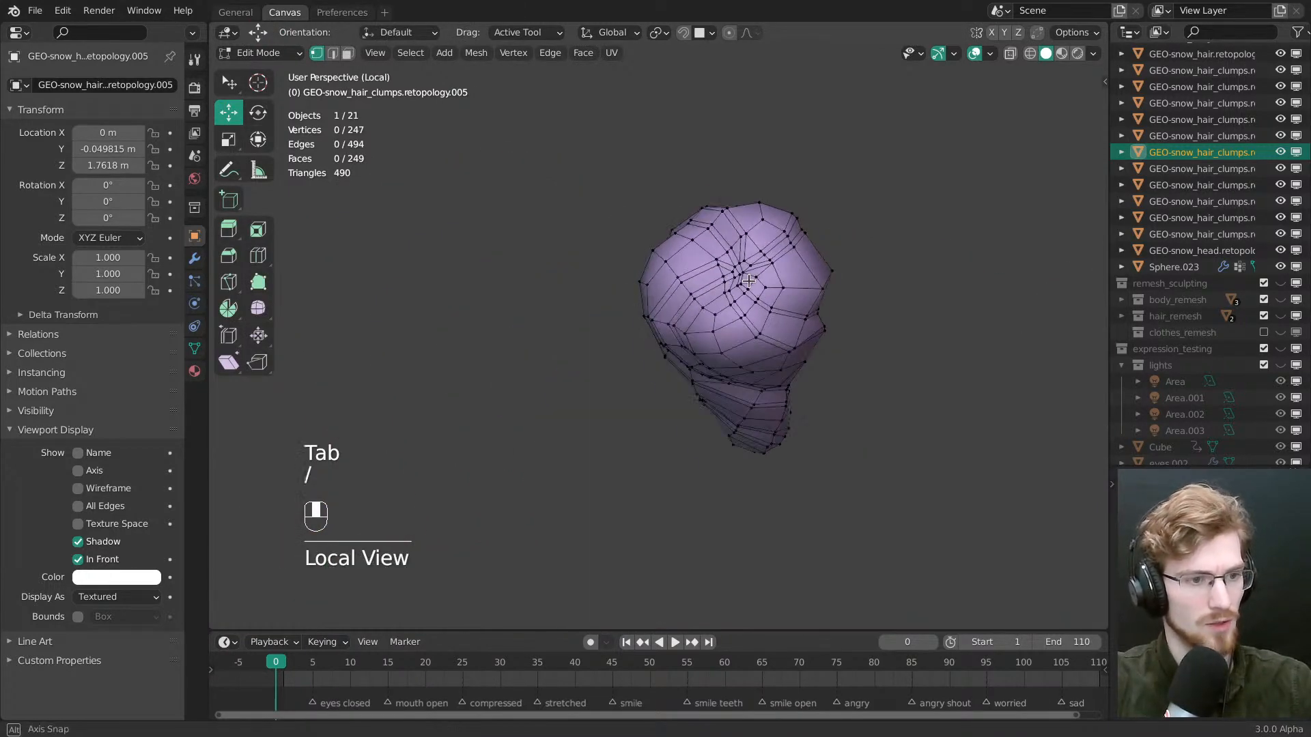
key(slash)
key(Tab)
Open the tan bun clump's mesh for editing in face selection mode, facing its rounded end
click(783, 446)
middle_drag(784, 447, 695, 437)
key(Tab)
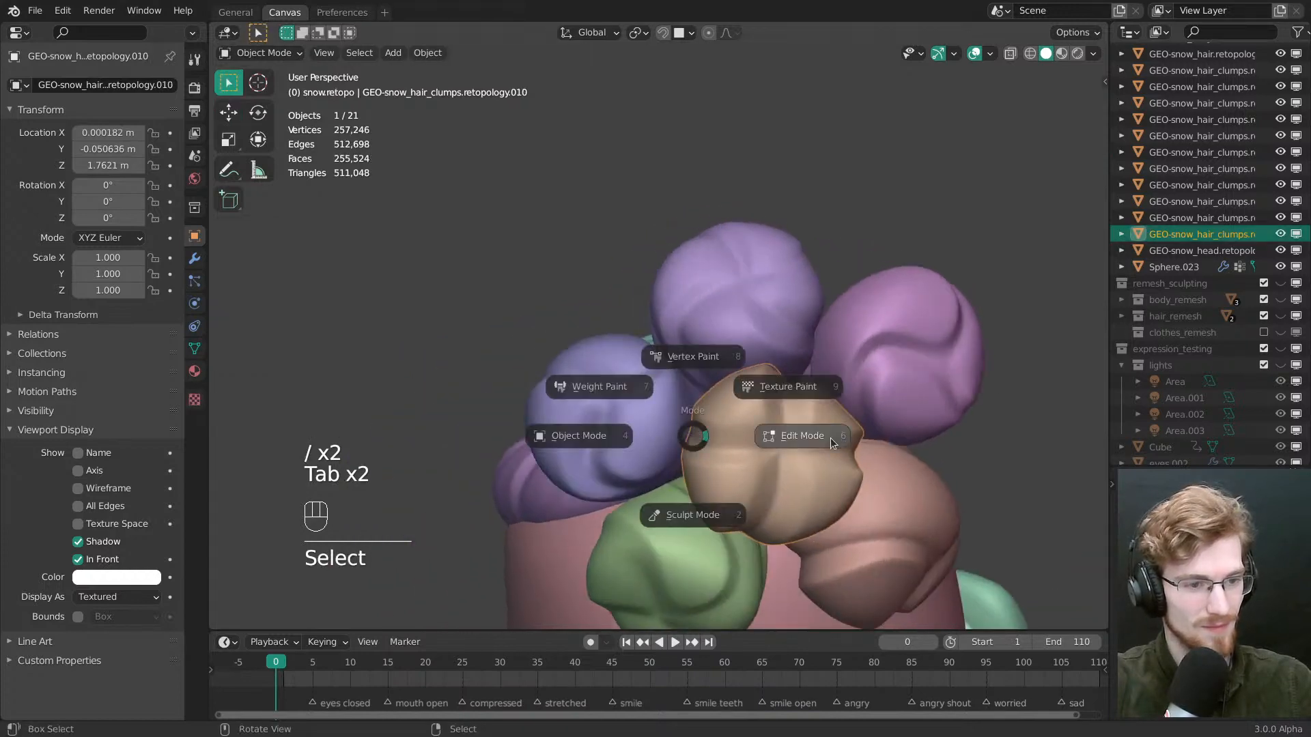
middle_drag(828, 439, 764, 427)
shift+middle_drag(764, 427, 696, 372)
mouse_move(696, 372)
shift+middle_down()
mouse_move(649, 235)
mouse_move(682, 382)
shift+middle_up()
middle_drag(686, 308, 709, 65)
middle_drag(713, 341, 649, 495)
key(3)
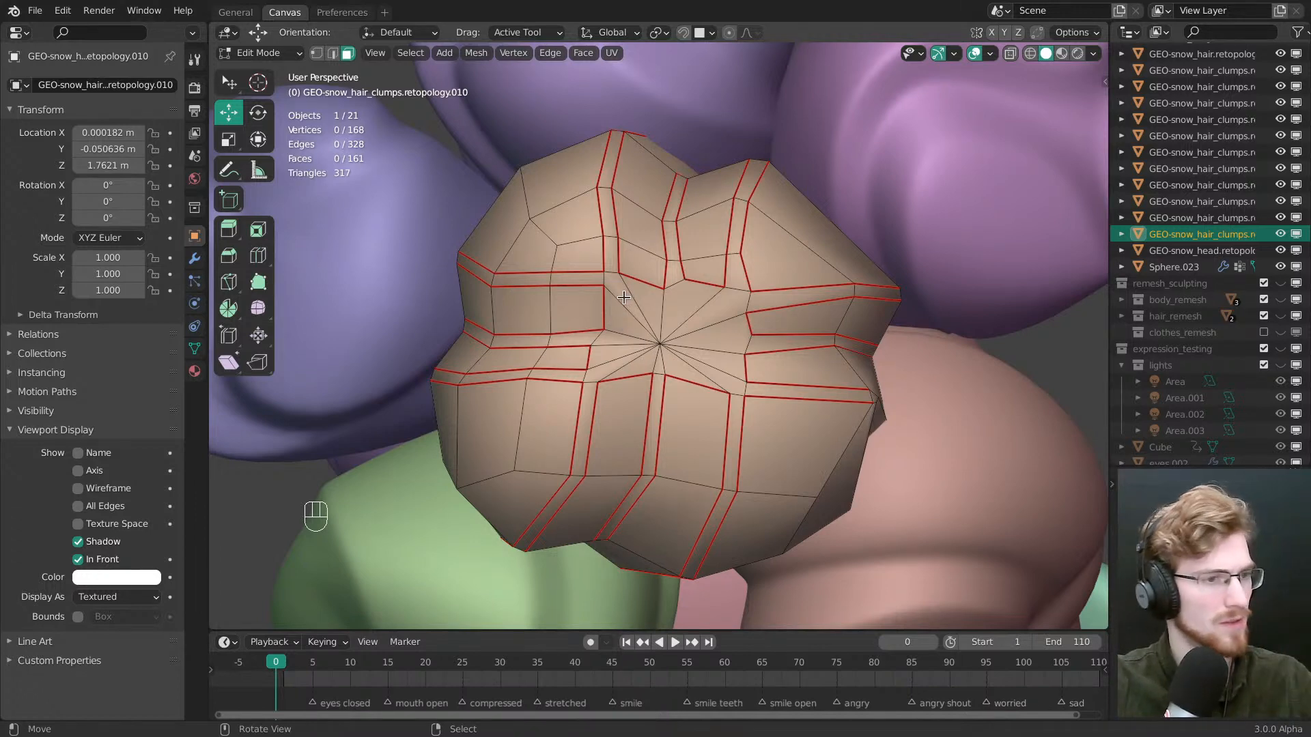
click(623, 298)
ctrl+shift+click(689, 362)
middle_drag(689, 362, 720, 444)
key(alt+a)
Delete the faces surrounding the central pole at the tan clump's rounded end
middle_drag(703, 393, 661, 347)
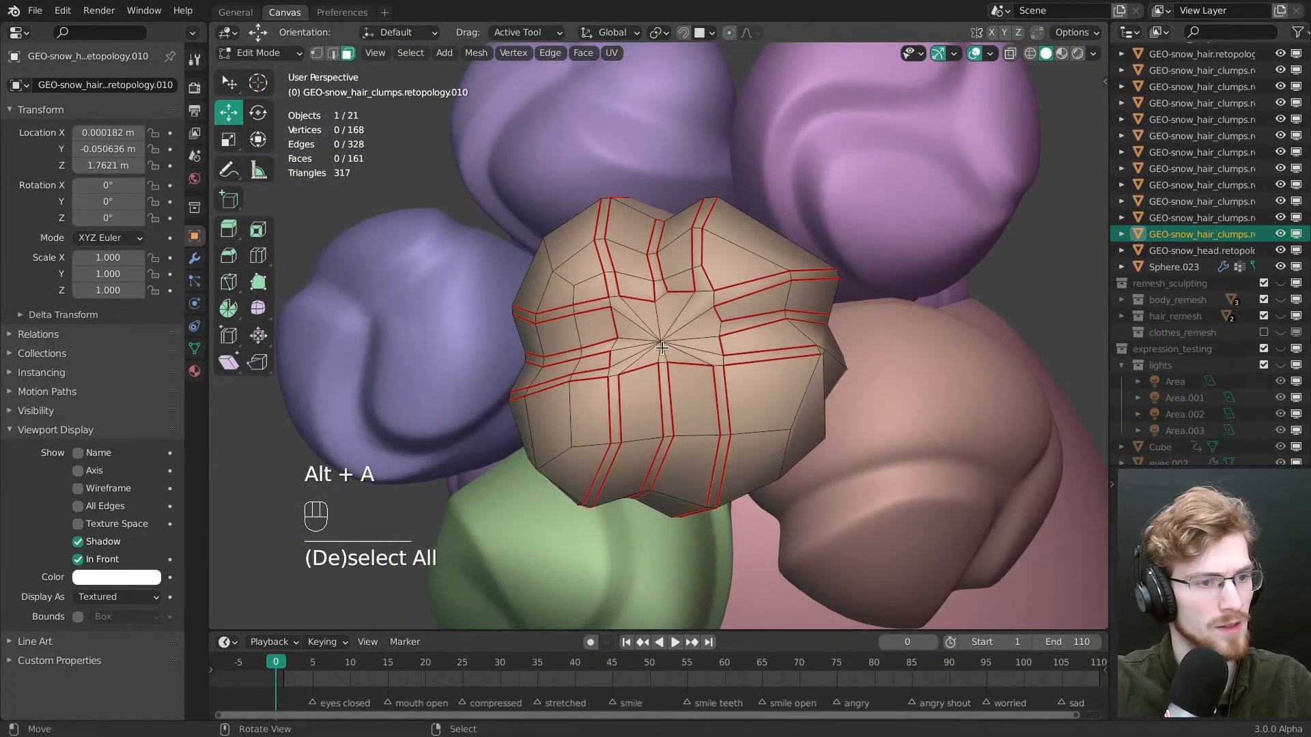
click(632, 360)
ctrl+shift+click(703, 307)
key(x)
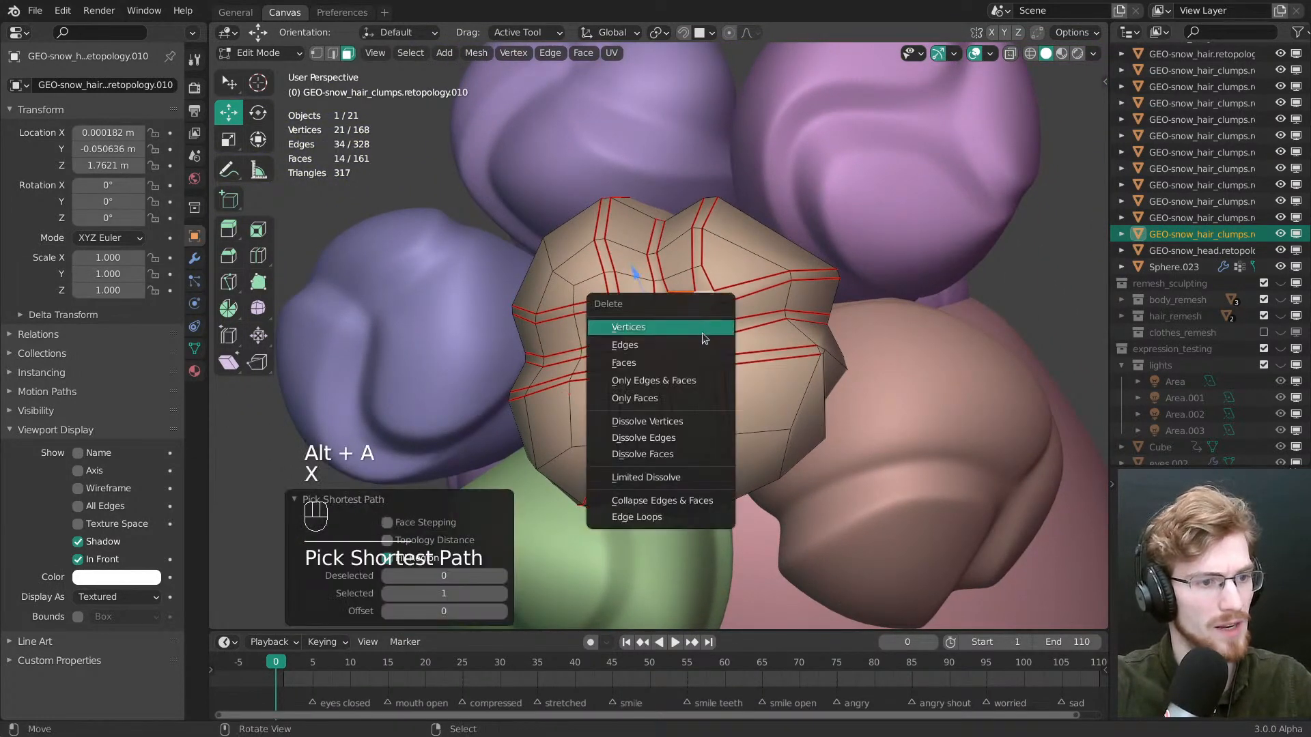
click(655, 362)
scroll(627, 428, up, 4)
Merge the two vertices at the hole's lower-left corner at their center and adjust the merged vertex's position
key(1)
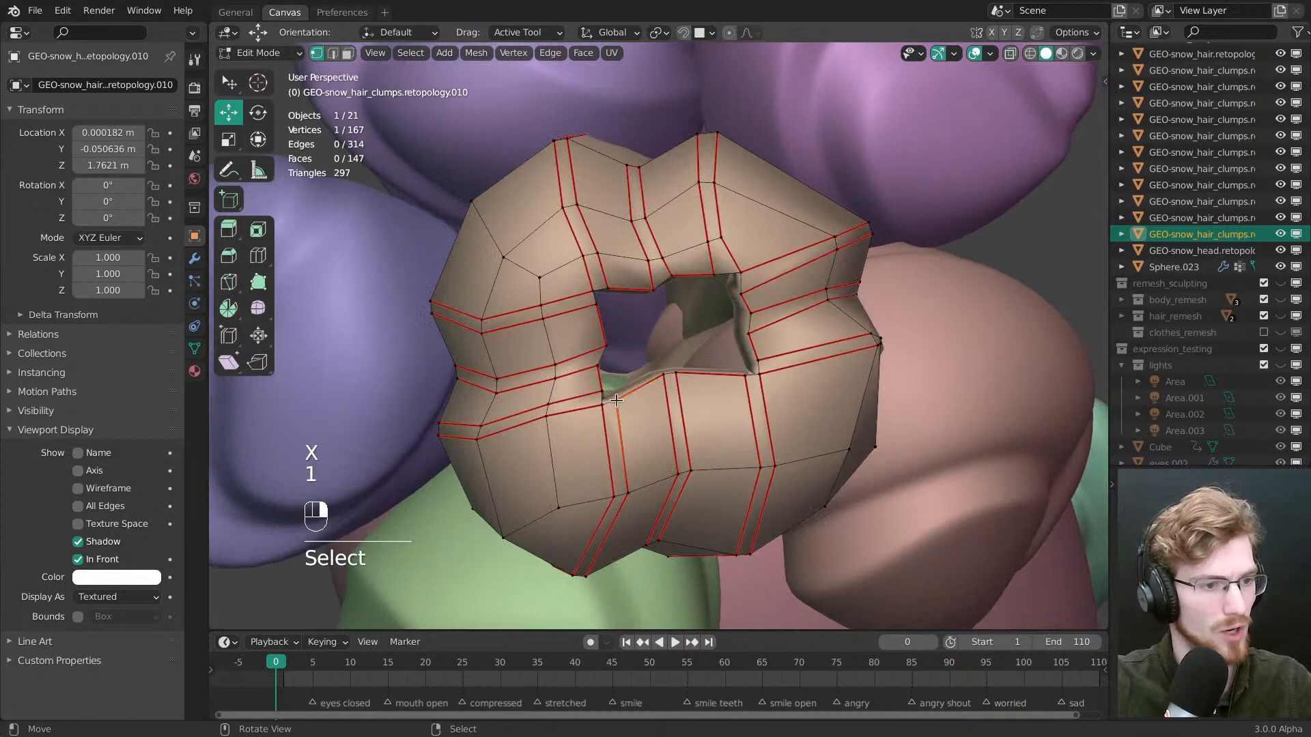
shift+right_click(602, 391)
middle_drag(664, 470, 651, 460)
key(m)
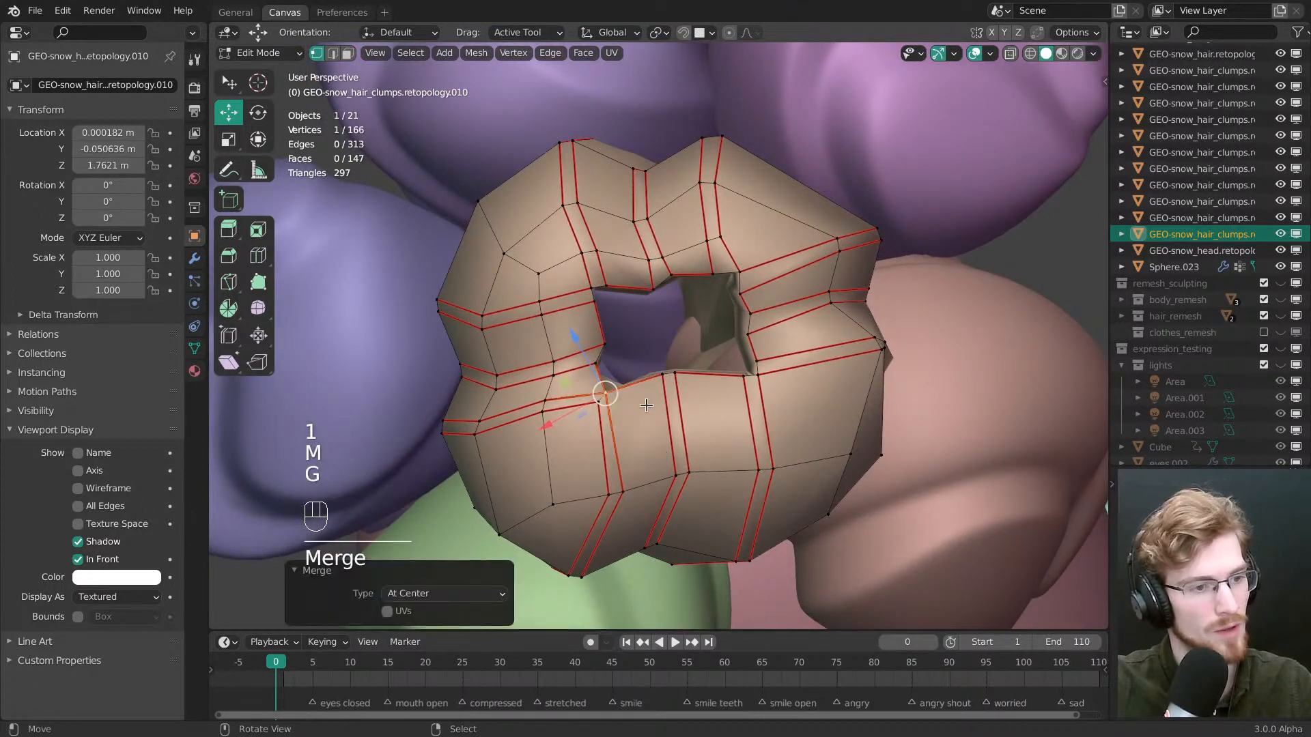
key(g)
click(651, 400)
Merge the vertex pair at the hole's lower-right corner at center and nudge the resulting vertex
right_click(743, 381)
shift+right_click(759, 363)
key(m)
click(770, 414)
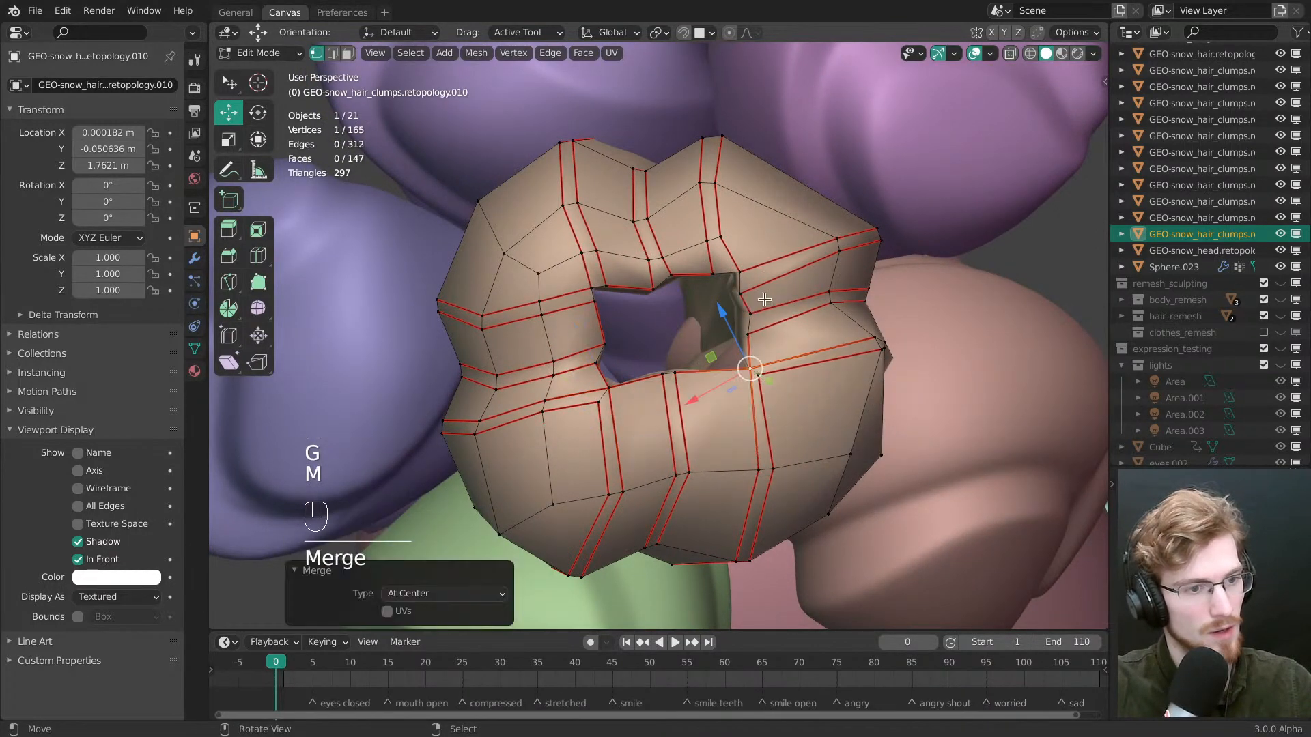
key(g)
click(773, 363)
Merge the two vertices at the hole's upper-right corner into one and move the merged vertex slightly
right_click(741, 294)
shift+right_click(714, 276)
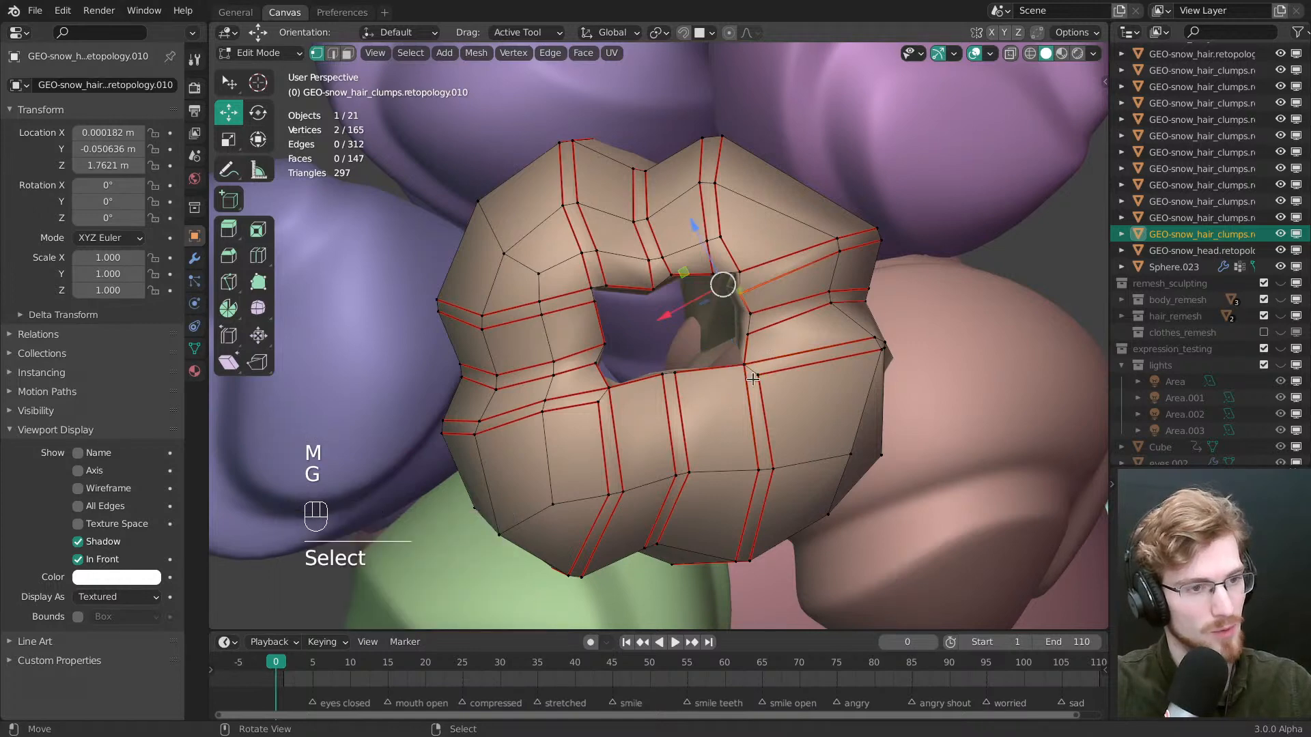
key(m)
click(753, 303)
key(ctrl+z)
shift+right_click(715, 276)
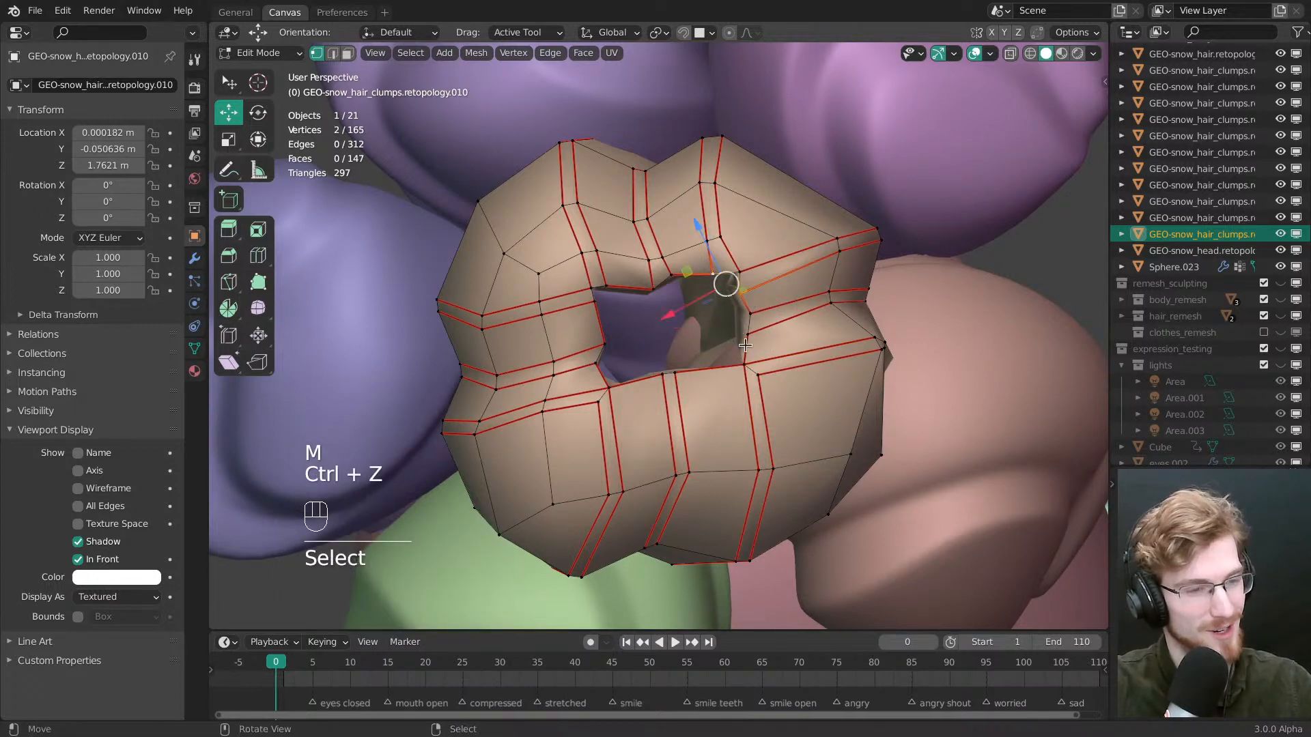
key(m)
click(750, 302)
key(g)
click(753, 312)
Merge the vertices at the hole's upper-left corner and reposition the merged vertex along the rim
key(w)
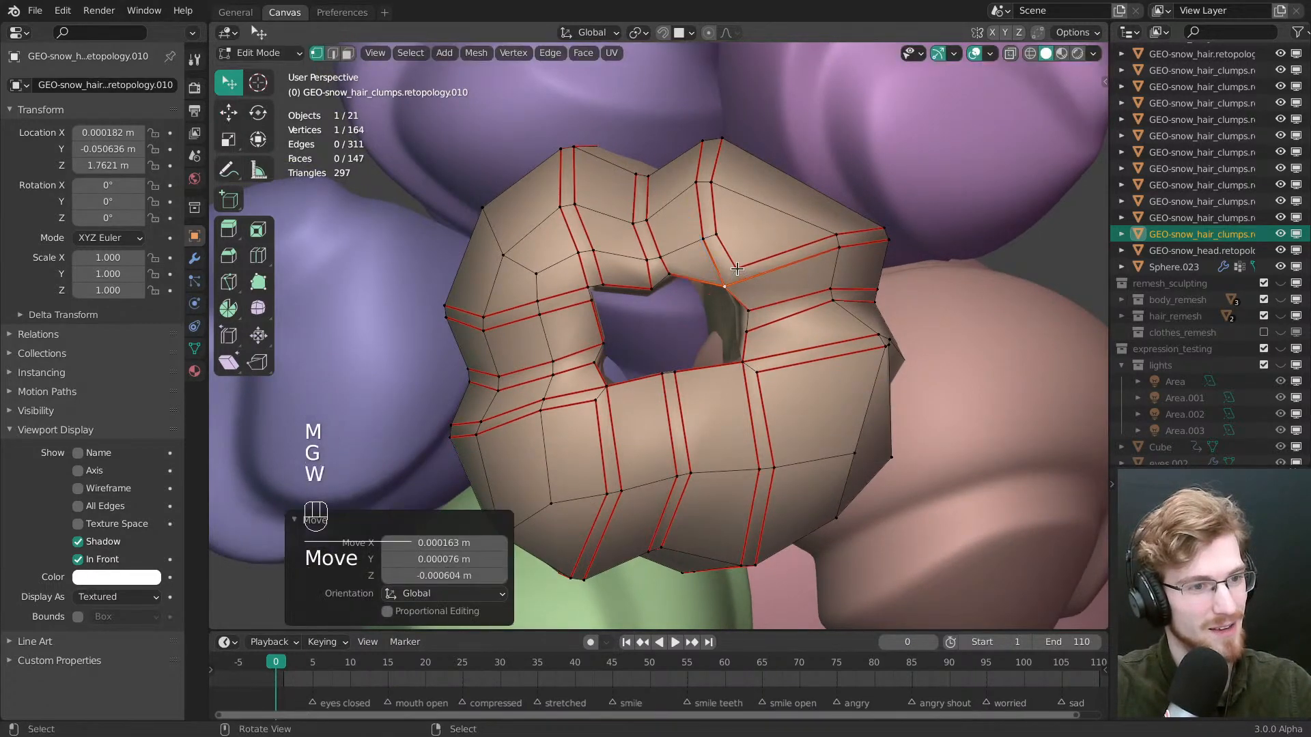
middle_drag(753, 312, 646, 328)
click(638, 334)
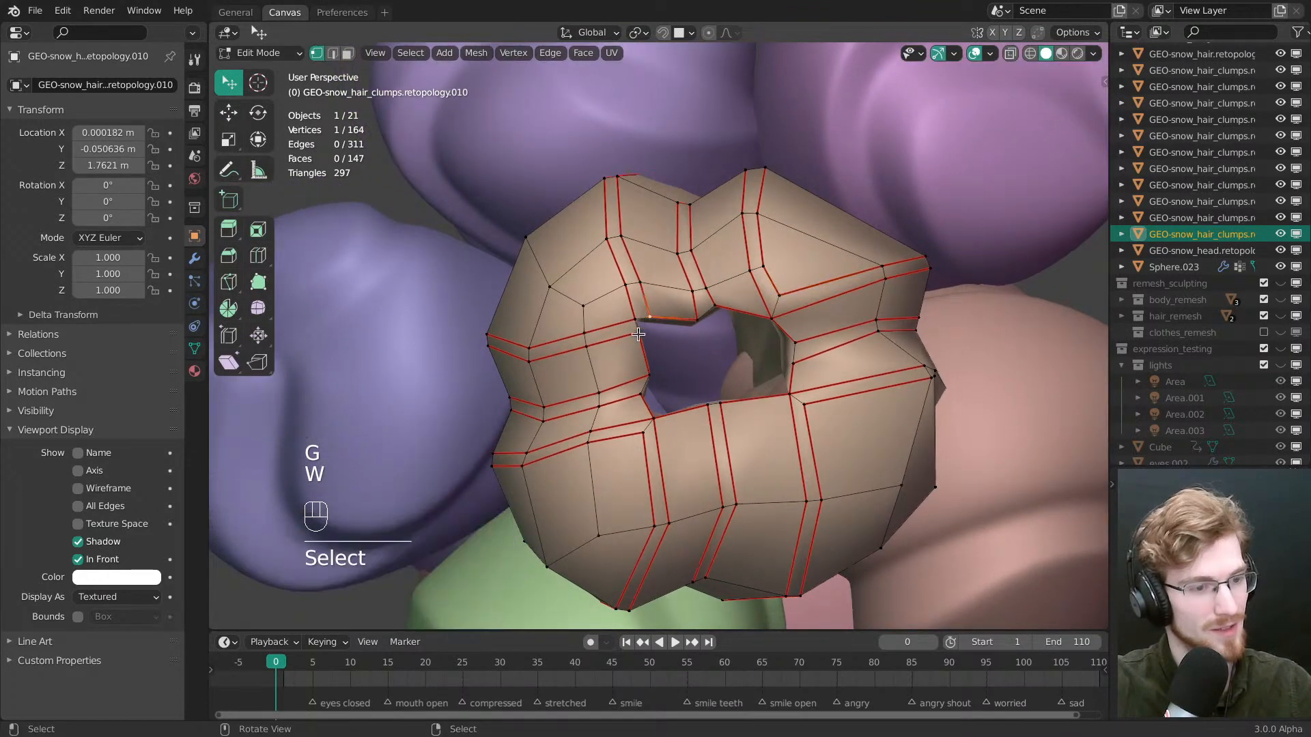
key(m)
click(706, 438)
key(g)
click(703, 372)
key(alt+a)
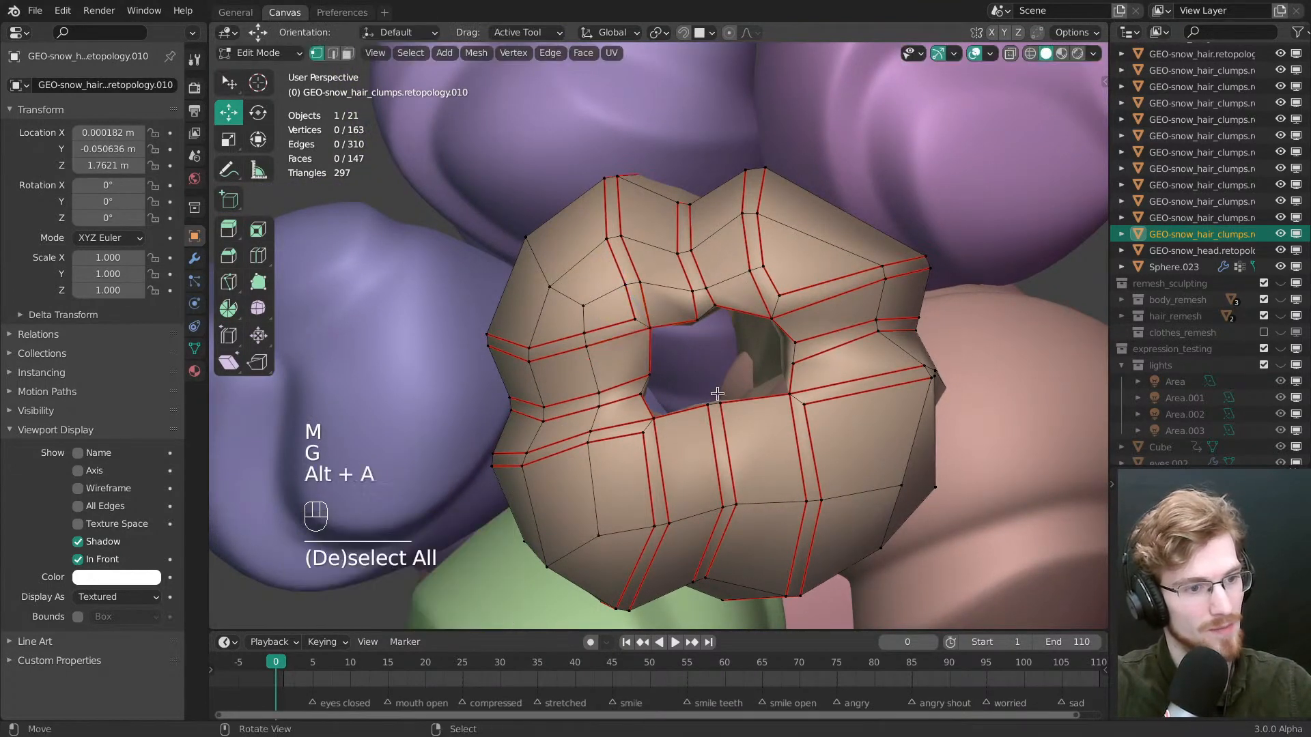
Bridge the hole's upper and lower rims with an edge and a narrow face strip, undoing the extra fill beside it
click(710, 405)
shift+click(716, 308)
key(f)
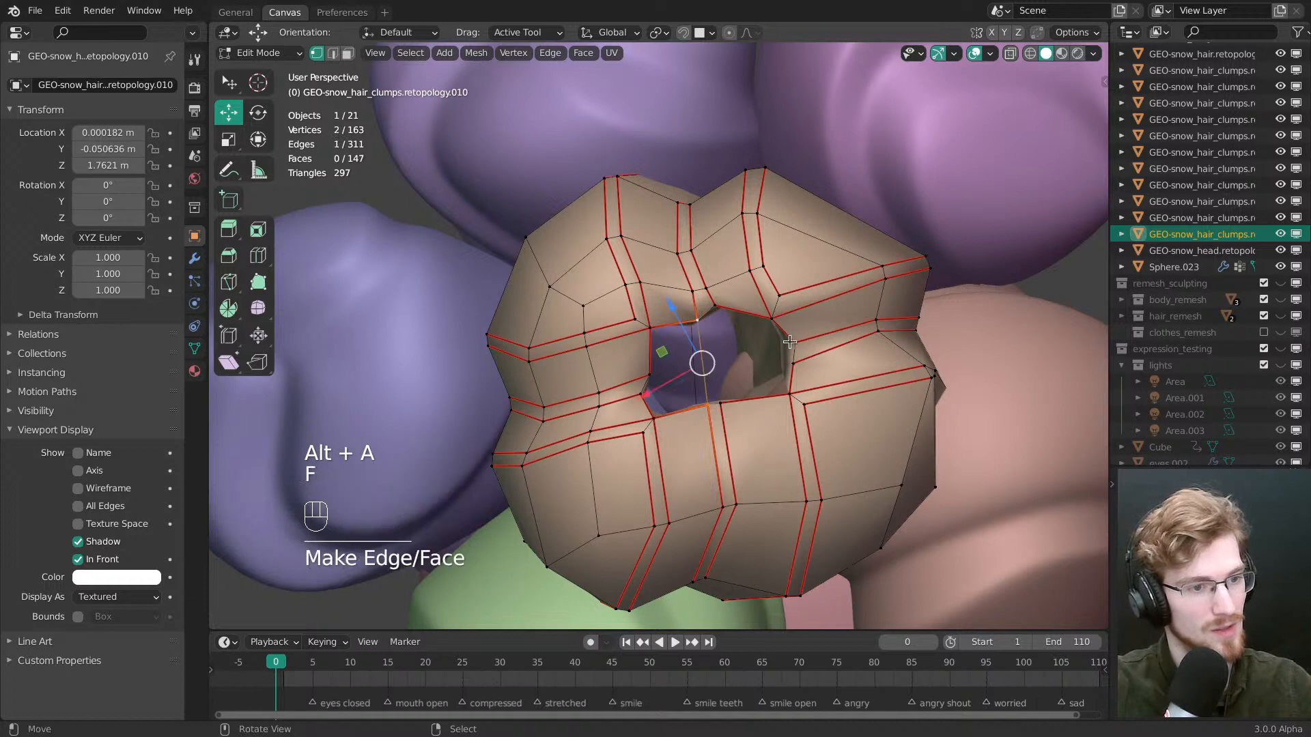
key(f)
middle_drag(792, 361, 798, 380)
key(f)
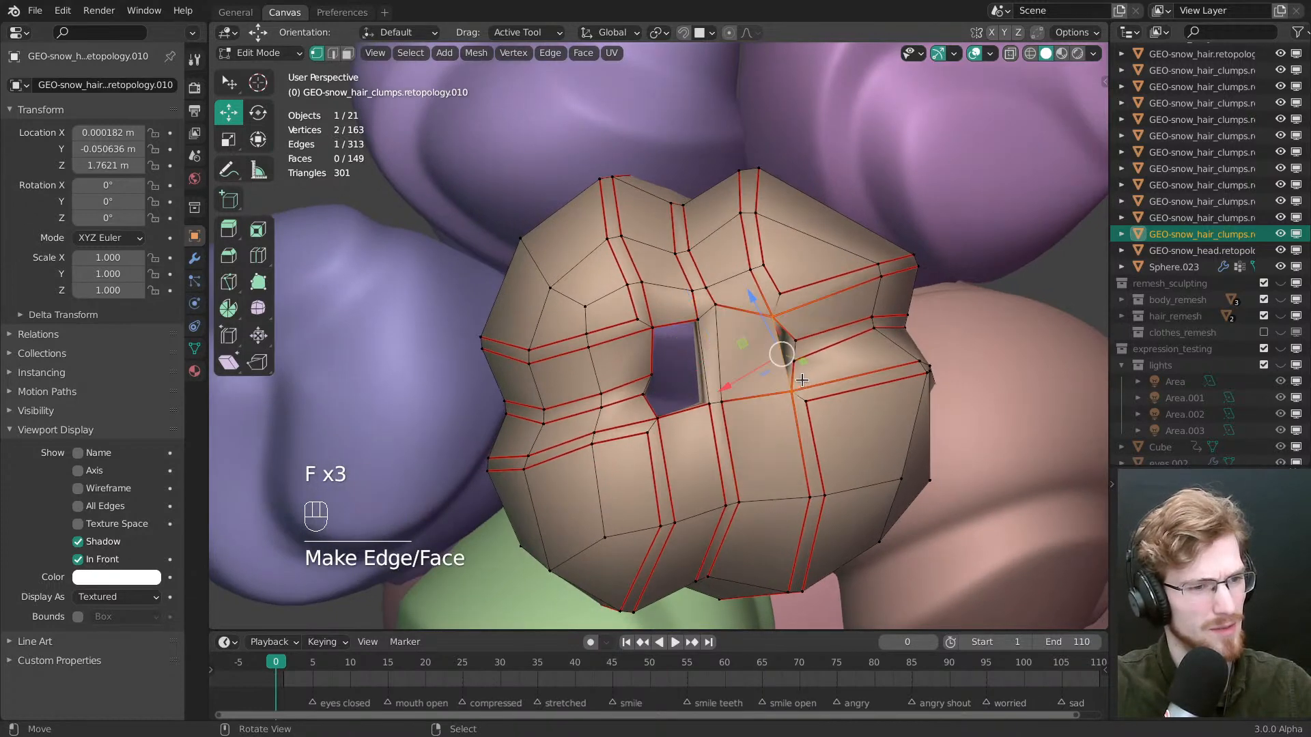
key(ctrl+z)
Add two loop cuts across the narrow face strip bridging the hole, and select the rim vertex at its upper end
key(alt+a)
key(ctrl+r)
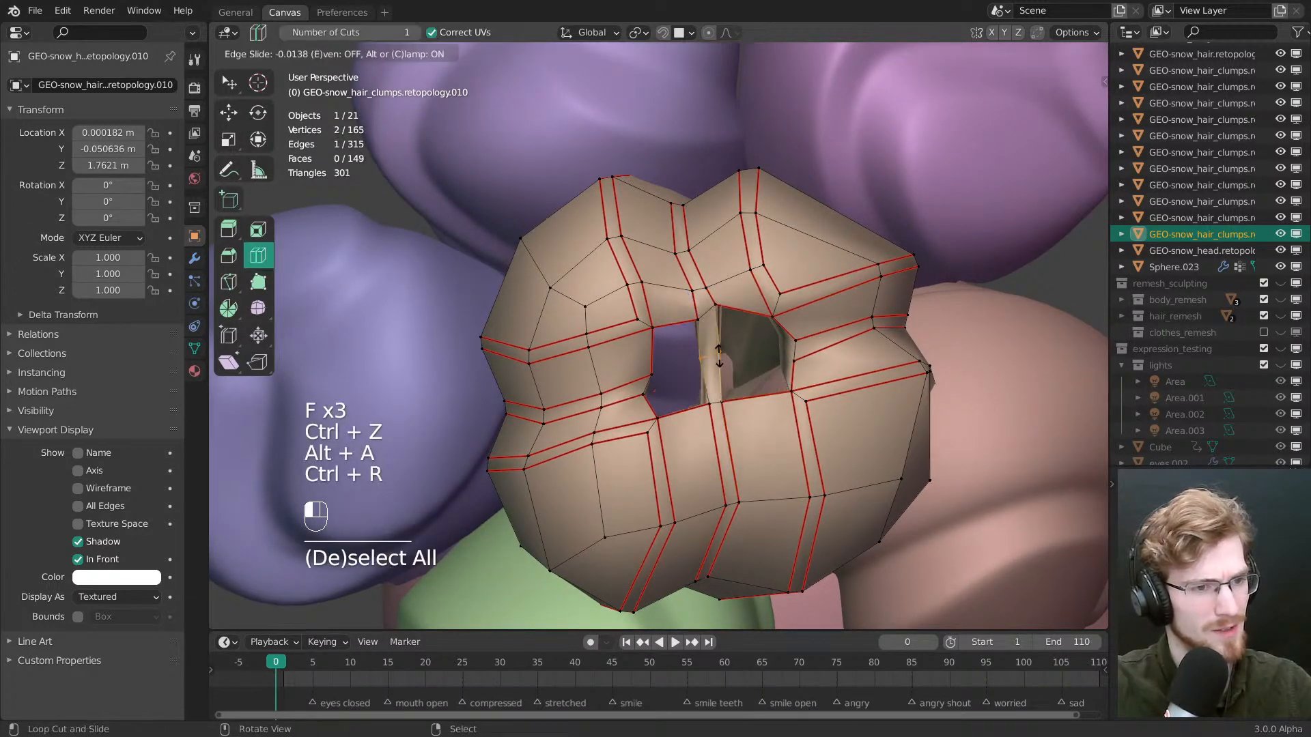
click(720, 362)
click(719, 370)
key(alt+a)
click(692, 322)
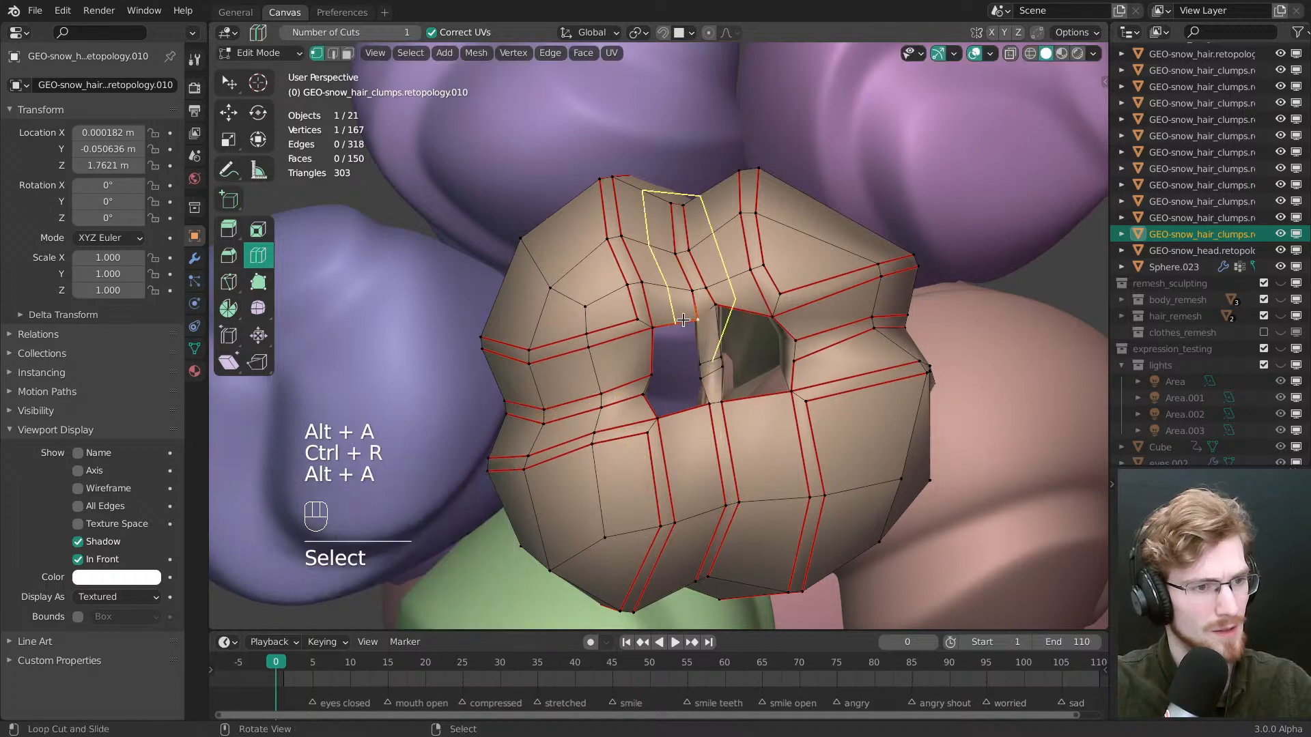
Fill the two remaining openings beside the narrow bridging strip with three faces each, closing the bun clump's hole
shift+click(650, 329)
key(f)
key(f)
key(f)
right_click(716, 304)
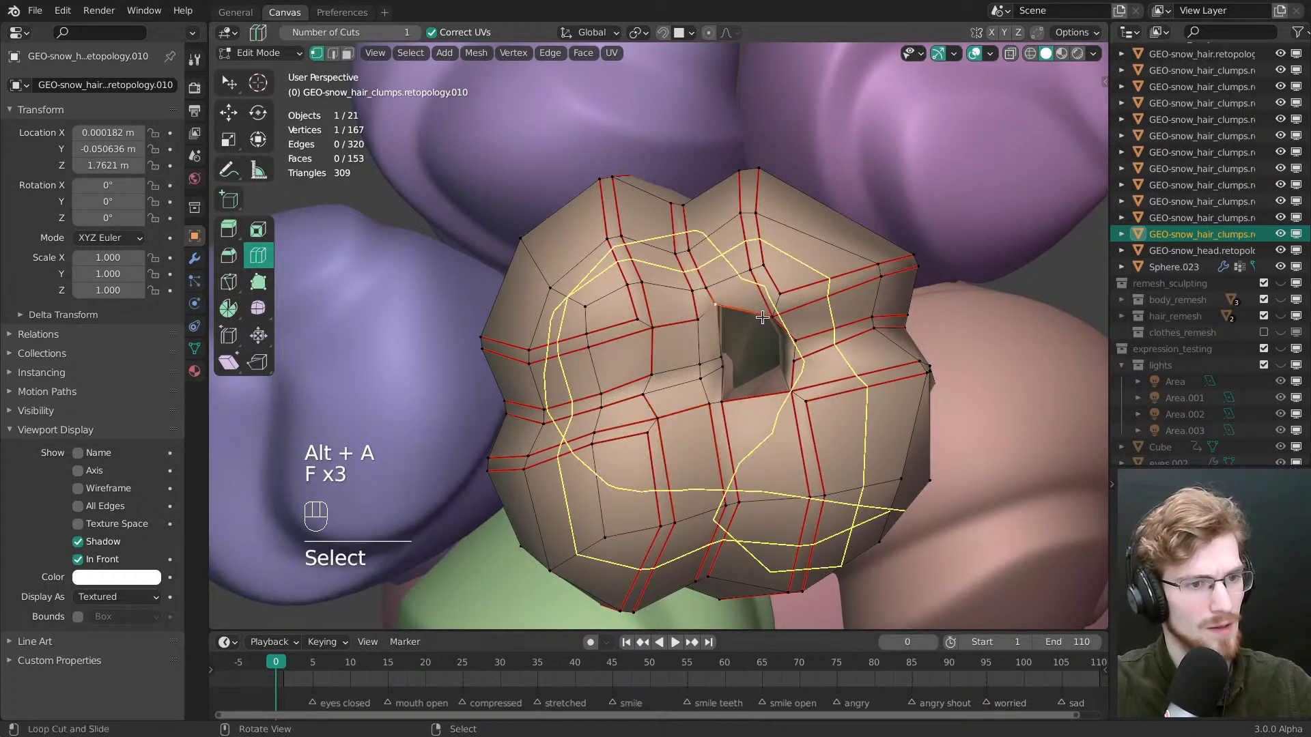
key(Escape)
shift+right_click(772, 315)
key(f)
key(f)
key(f)
key(alt+a)
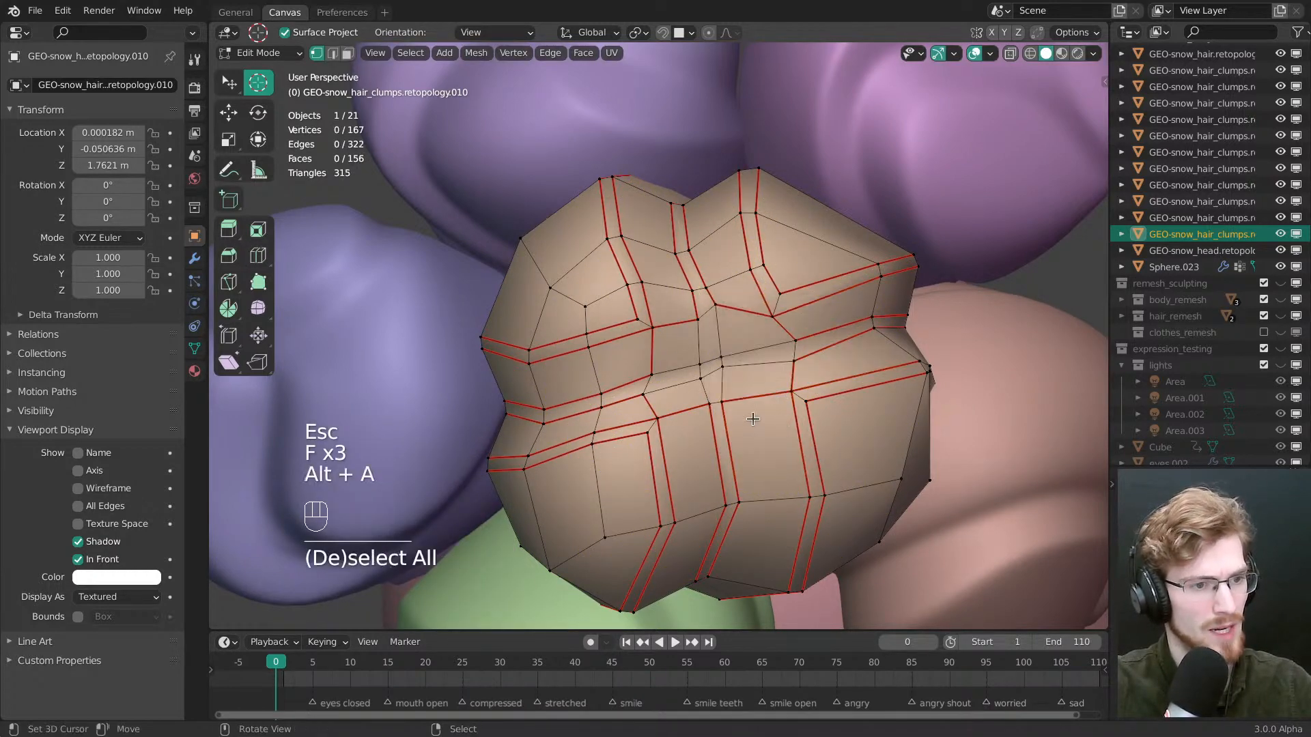
Examine the bun clump's rebuilt pole topology from several angles, in both object and edit mode
key(Tab)
click(702, 418)
key(f)
click(669, 374)
key(f)
click(651, 385)
mouse_move(651, 385)
ctrl+middle_down()
mouse_move(647, 502)
mouse_move(799, 454)
mouse_move(717, 434)
mouse_move(573, 461)
mouse_move(656, 416)
ctrl+middle_up()
key(Tab)
ctrl+middle_drag(744, 573, 762, 469)
scroll(762, 468, down, 1)
key(alt+a)
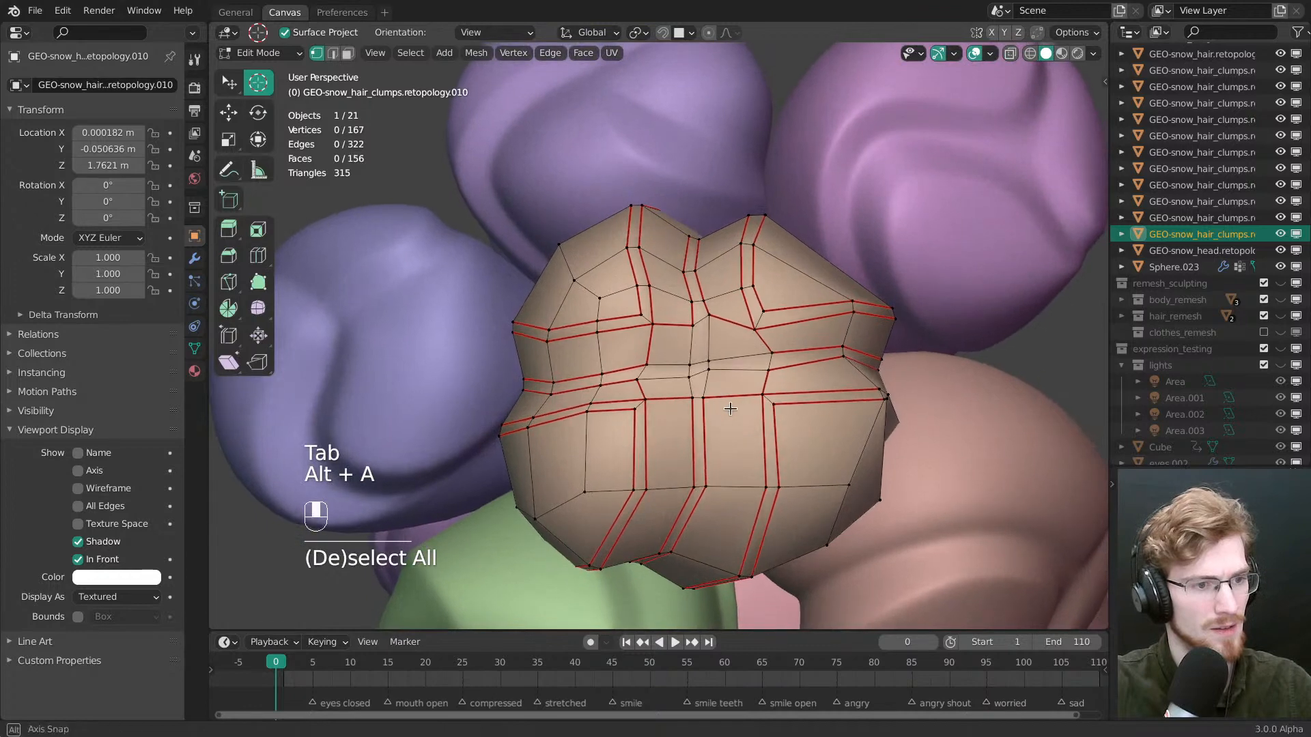
key(a)
scroll(710, 263, down, 3)
key(alt+a)
scroll(709, 263, up, 5)
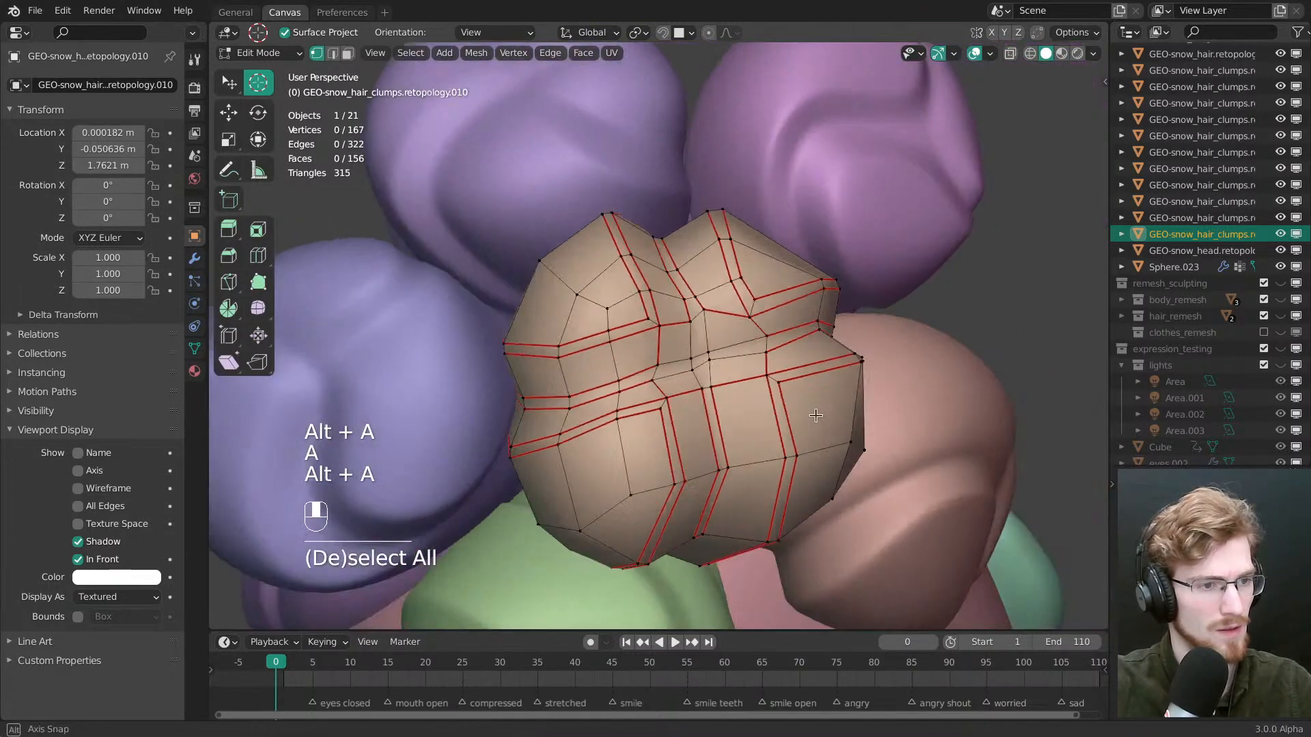
Leave edit mode on the bun clump, deselect everything and save the file
scroll(710, 263, down, 8)
key(Tab)
key(alt+a)
ctrl+middle_drag(769, 391, 807, 322)
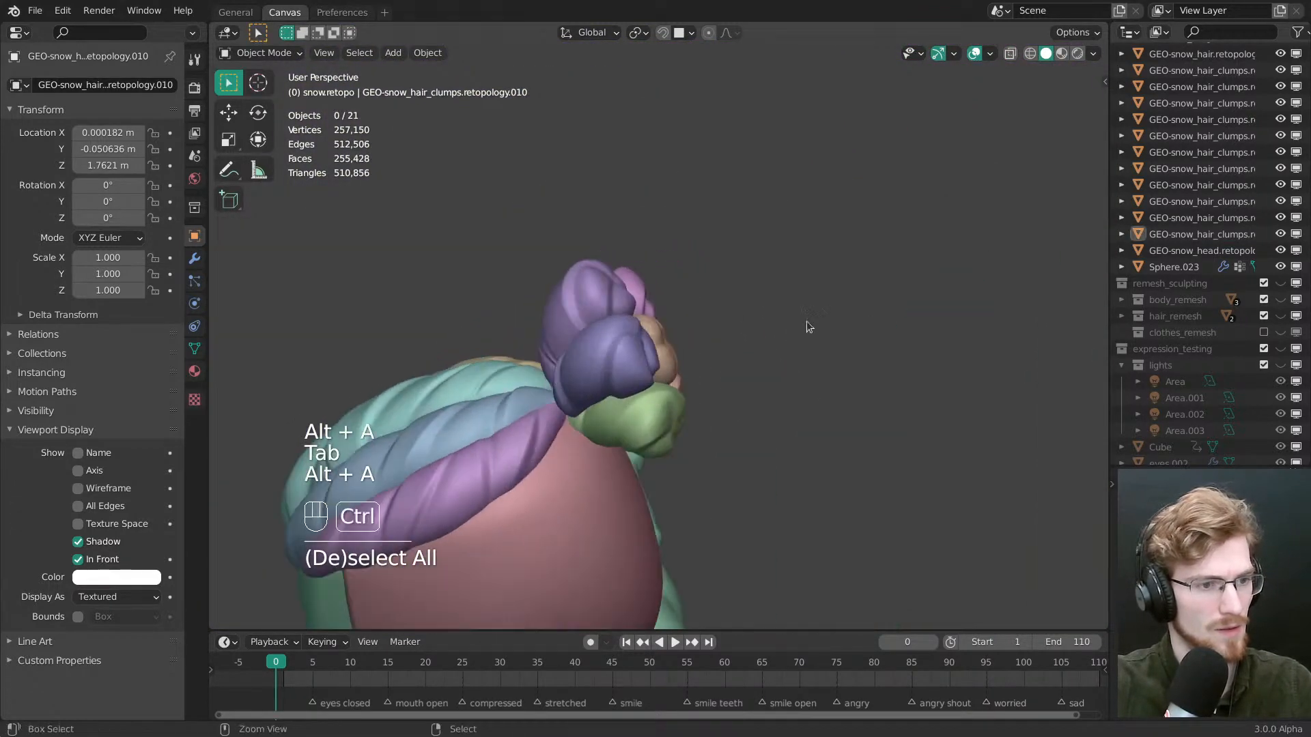
key(ctrl+s)
Show the blue front braid clump's modifiers, save the file, and turn off that clump's Subdivision modifier in the viewport
middle_drag(747, 363, 749, 415)
right_click(703, 409)
click(194, 258)
ctrl+middle_drag(621, 342, 625, 357)
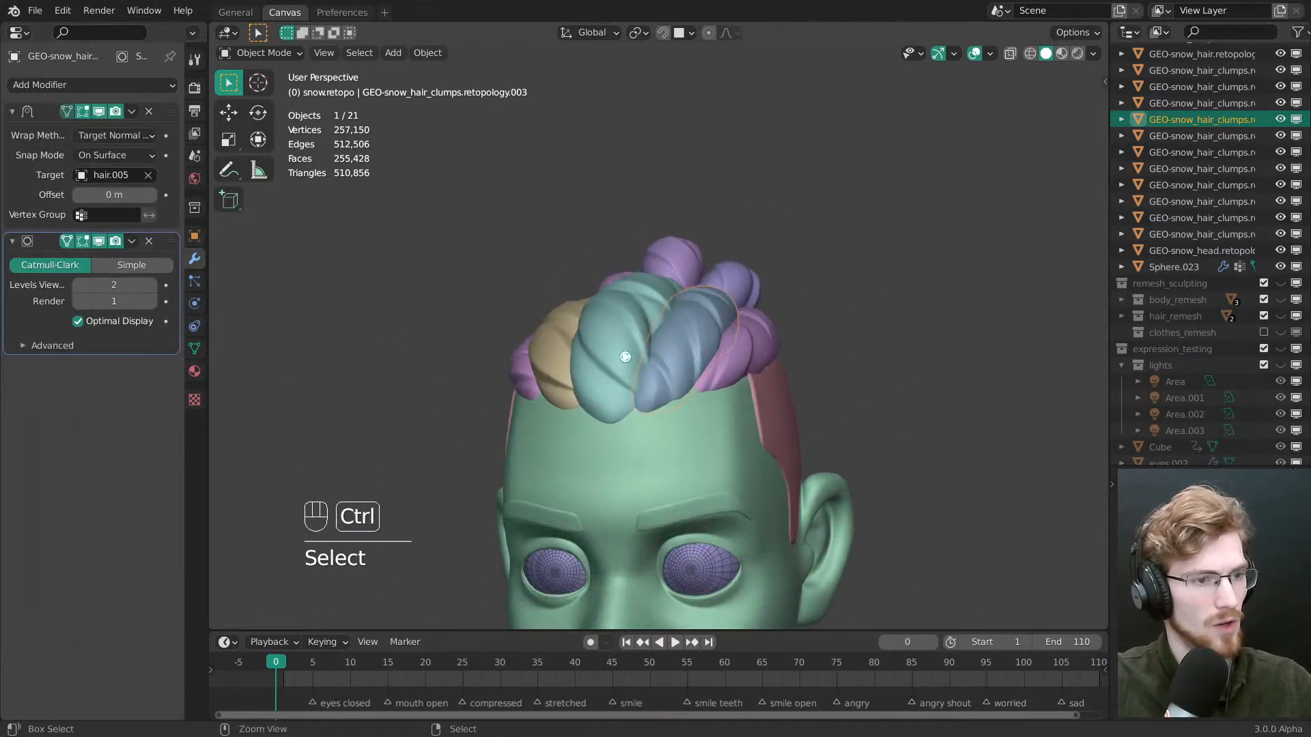
key(ctrl+s)
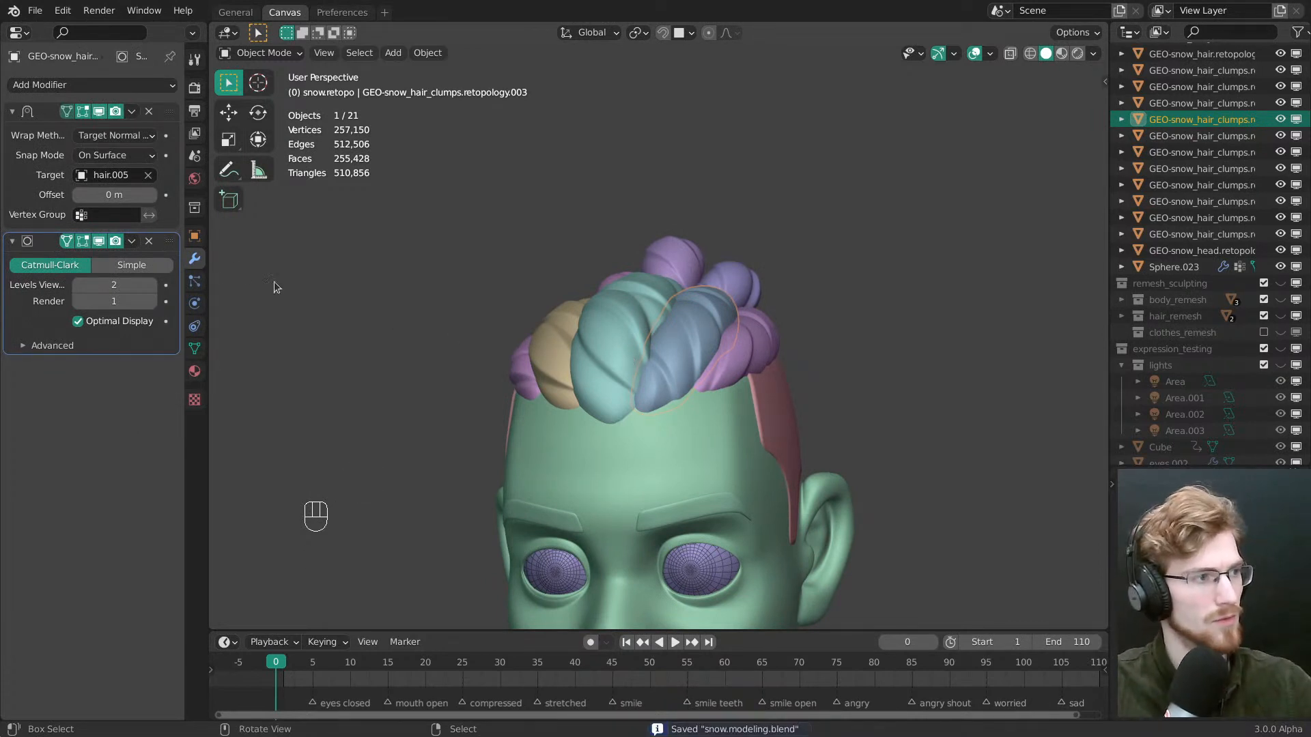
click(99, 242)
middle_drag(584, 295, 355, 232)
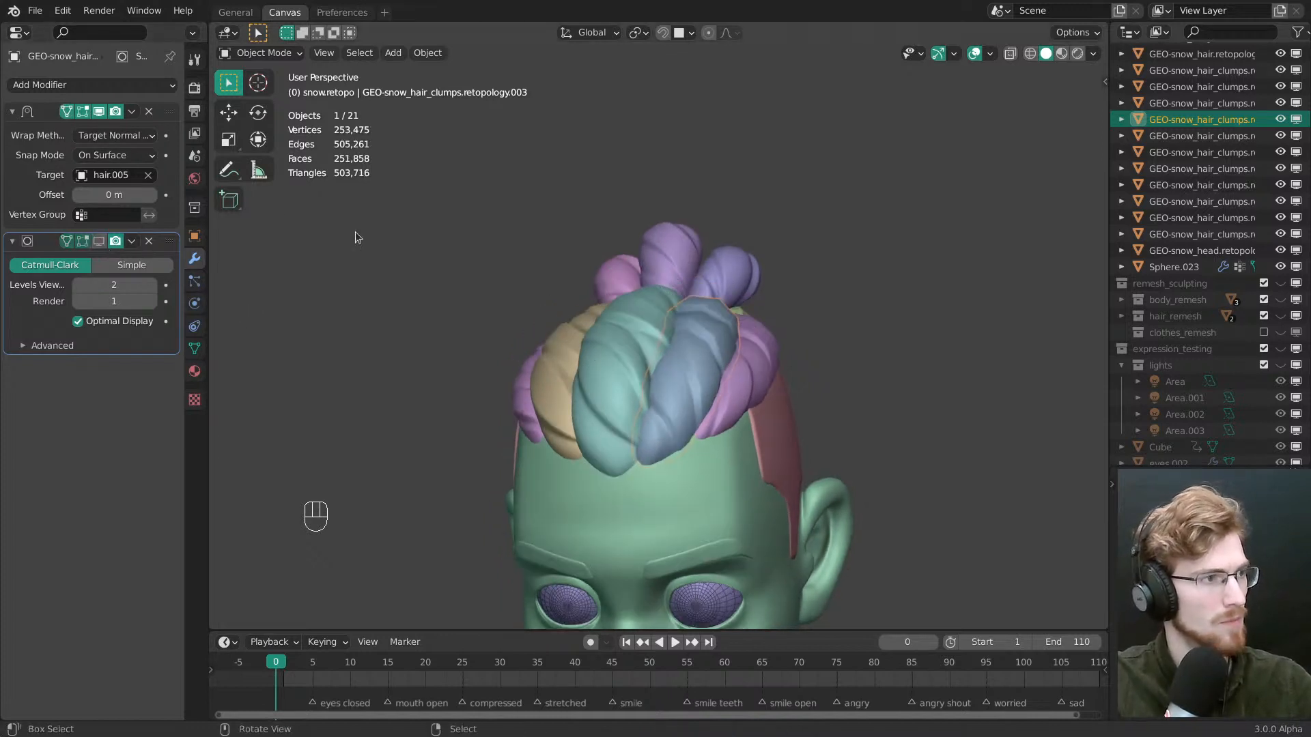
click(97, 84)
key(Escape)
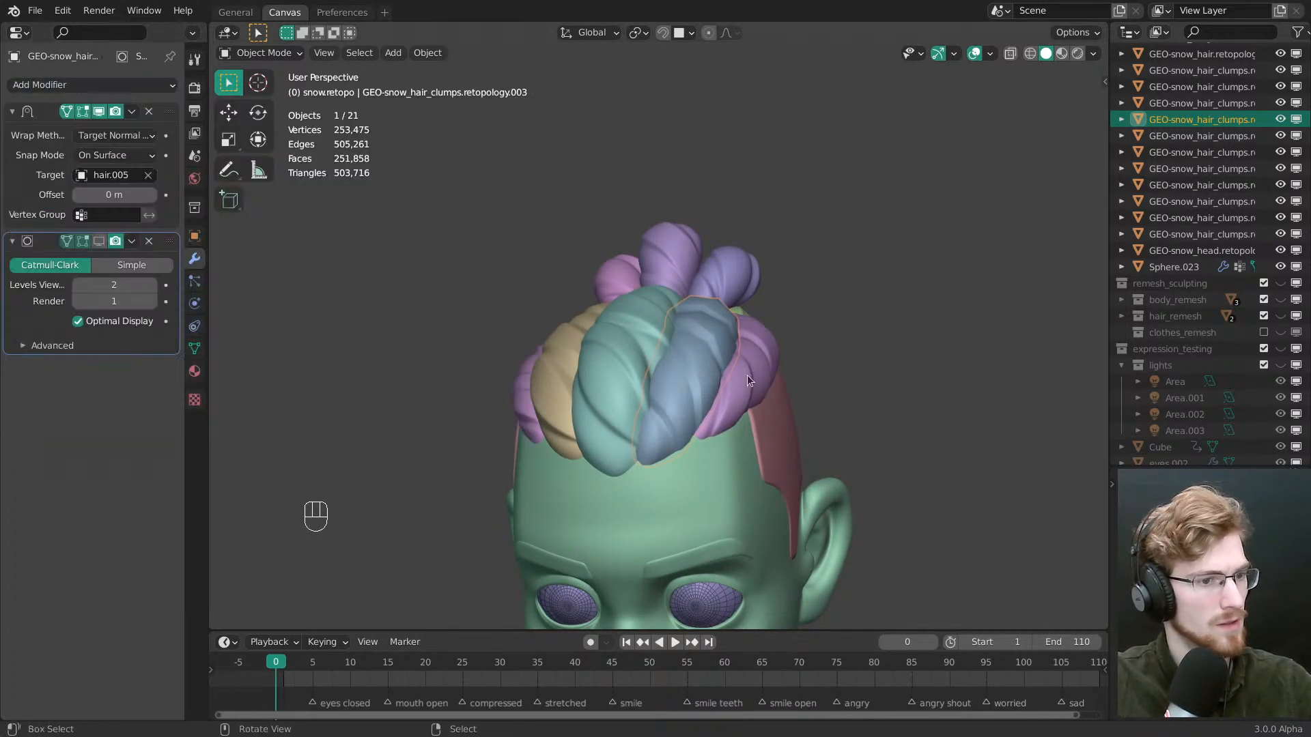
Duplicate the Shrinkwrap modifier on the blue front braid clump and apply one of the two copies
middle_drag(622, 330, 686, 375)
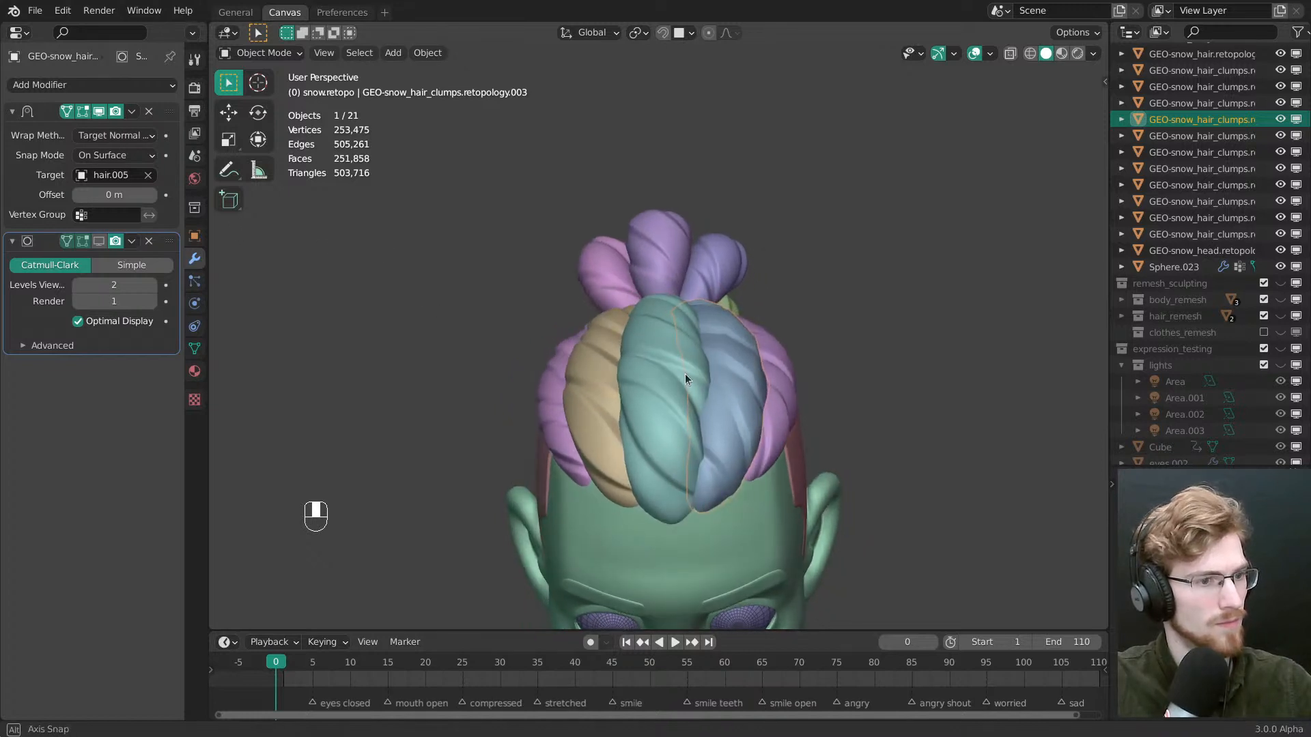
key(shift+d)
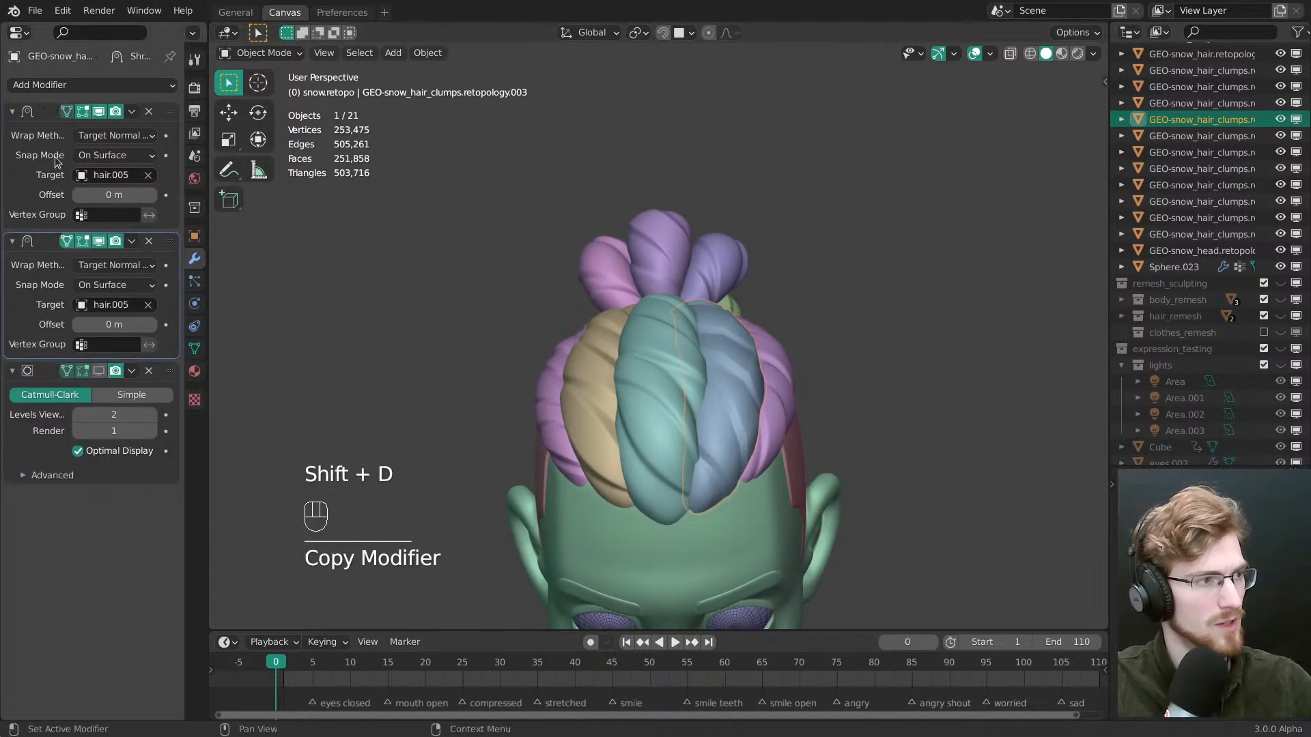
ctrl+click(56, 156)
key(ctrl+a)
Duplicate the Shrinkwrap modifier on the magenta braid clump beside the blue one and apply one copy
click(760, 374)
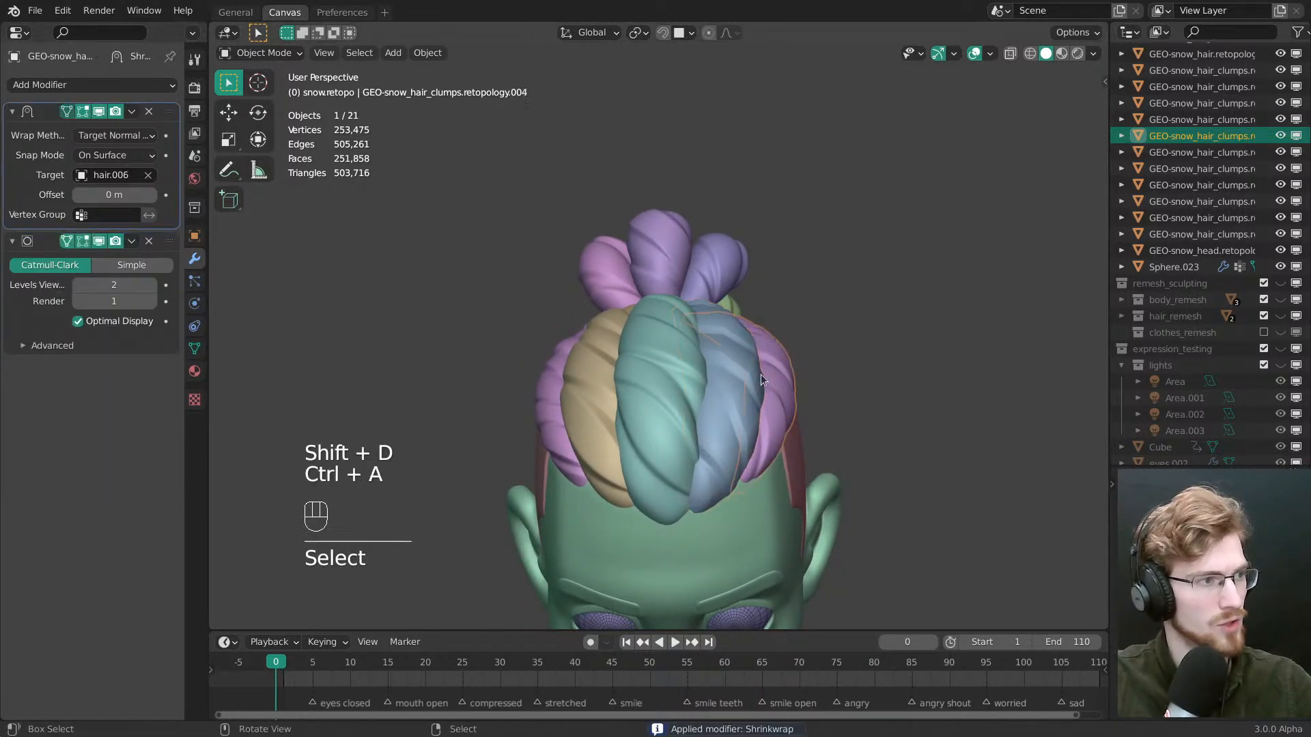
shift+click(61, 174)
key(shift+d)
key(ctrl+a)
Duplicate the Shrinkwrap modifier on the tan front braid clump and apply one copy
click(555, 388)
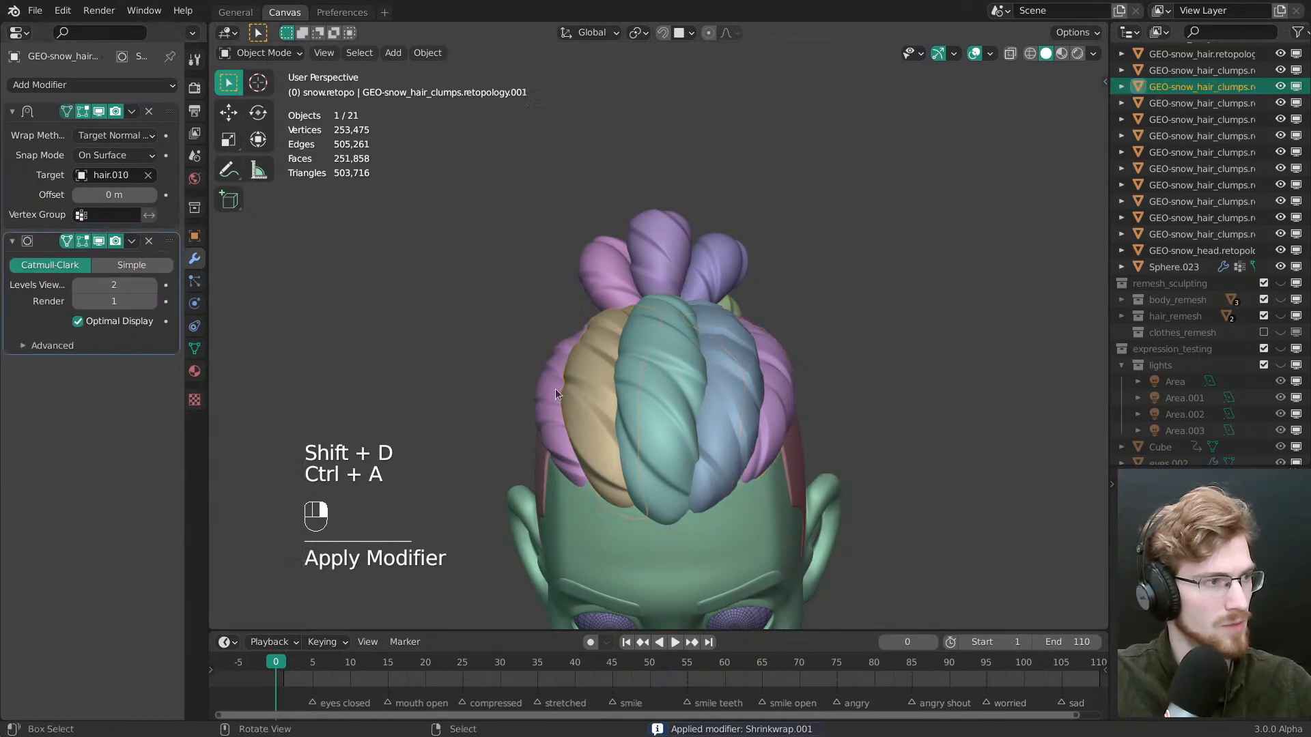
shift+click(55, 156)
key(shift+d)
key(ctrl+a)
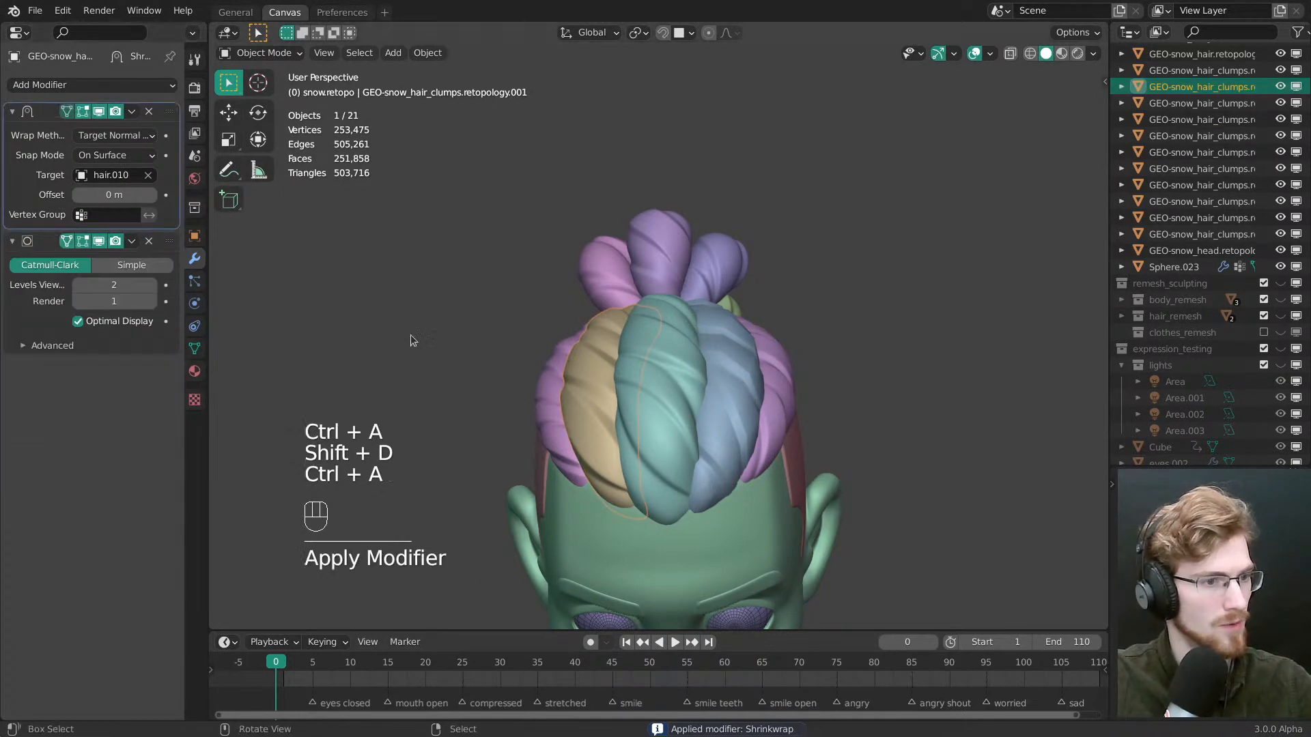
Duplicate the Shrinkwrap modifier on the magenta braid clump beside the tan one and apply one copy
middle_drag(413, 339, 592, 385)
click(593, 385)
shift+click(48, 154)
key(shift+d)
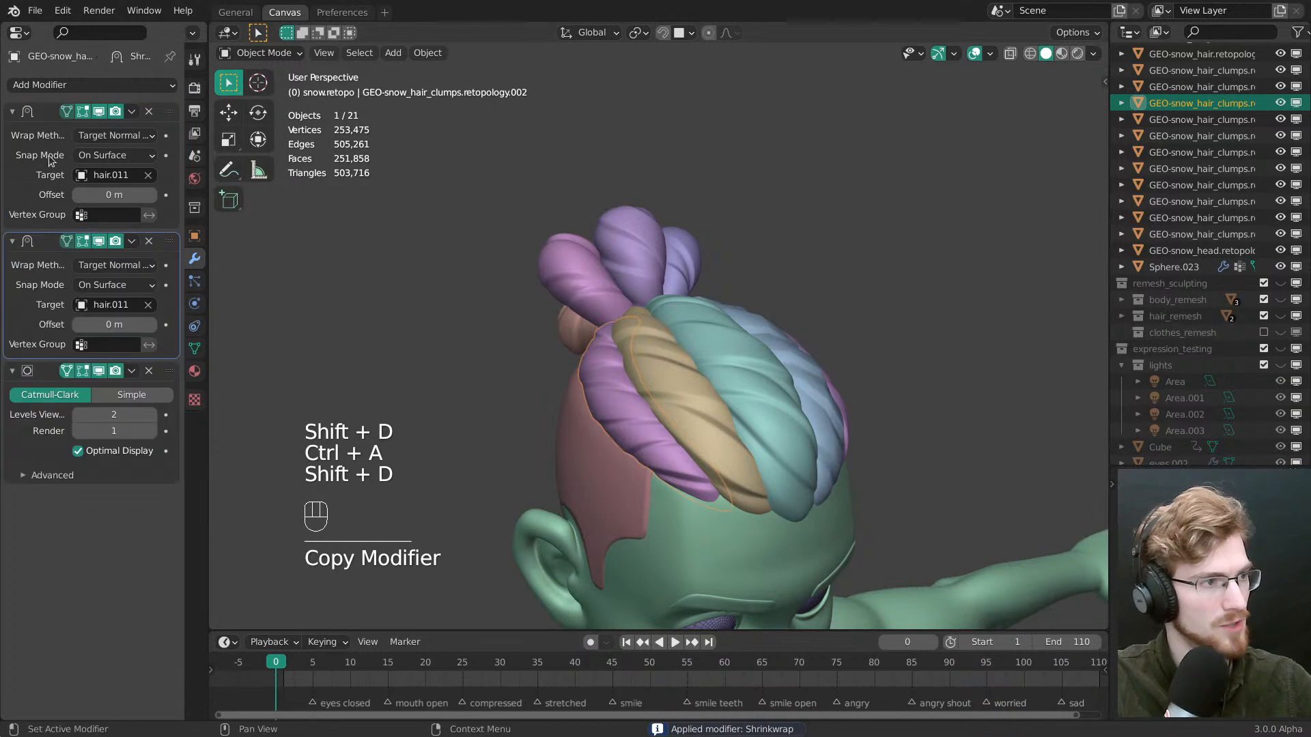
key(ctrl+a)
Remove the Solidify modifier from the magenta bun clump, then duplicate its Shrinkwrap modifier and apply one copy
middle_drag(587, 297, 784, 437)
click(643, 313)
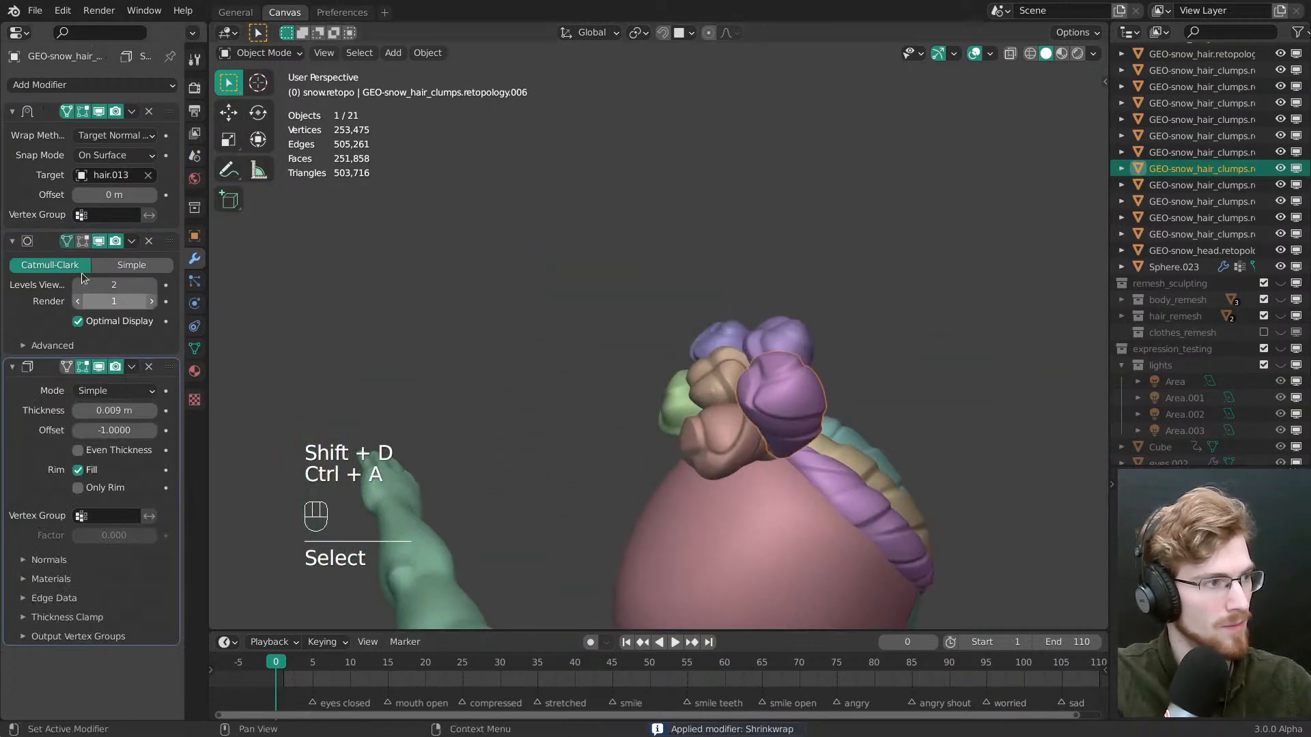
click(39, 160)
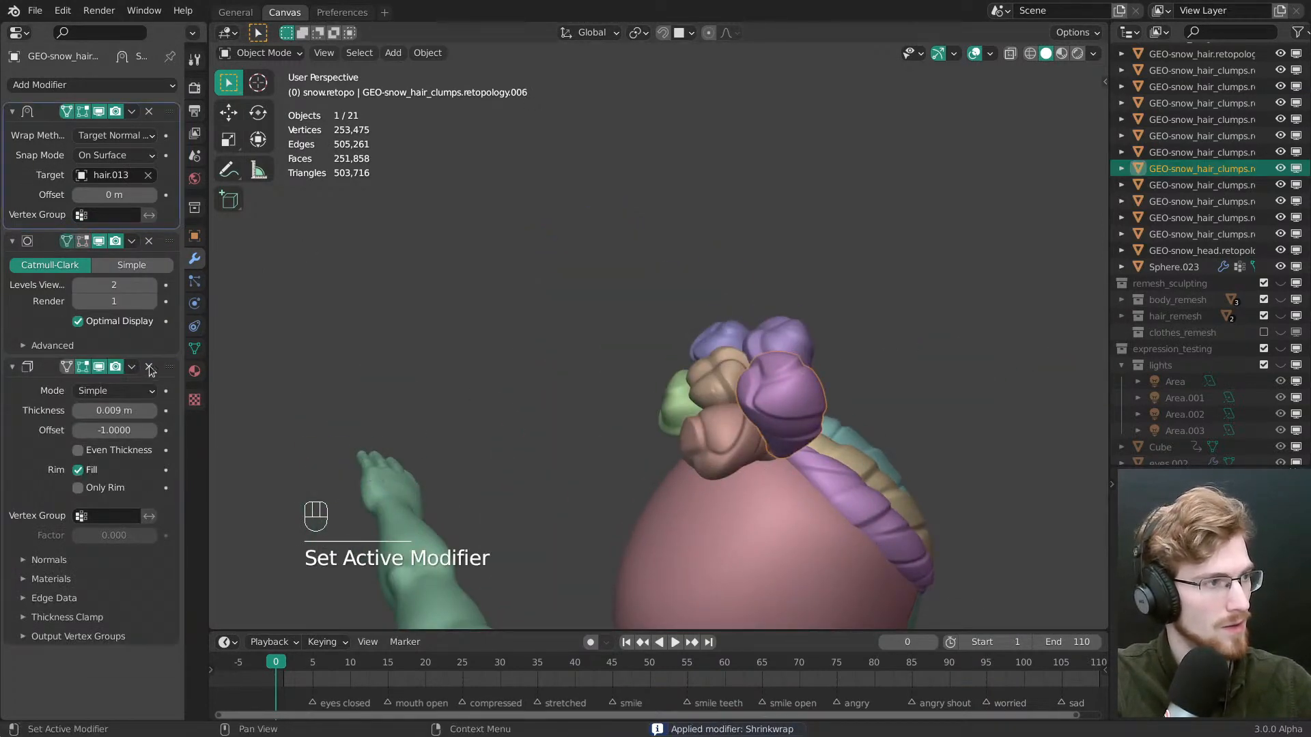
click(149, 366)
shift+click(41, 161)
key(shift+d)
key(ctrl+a)
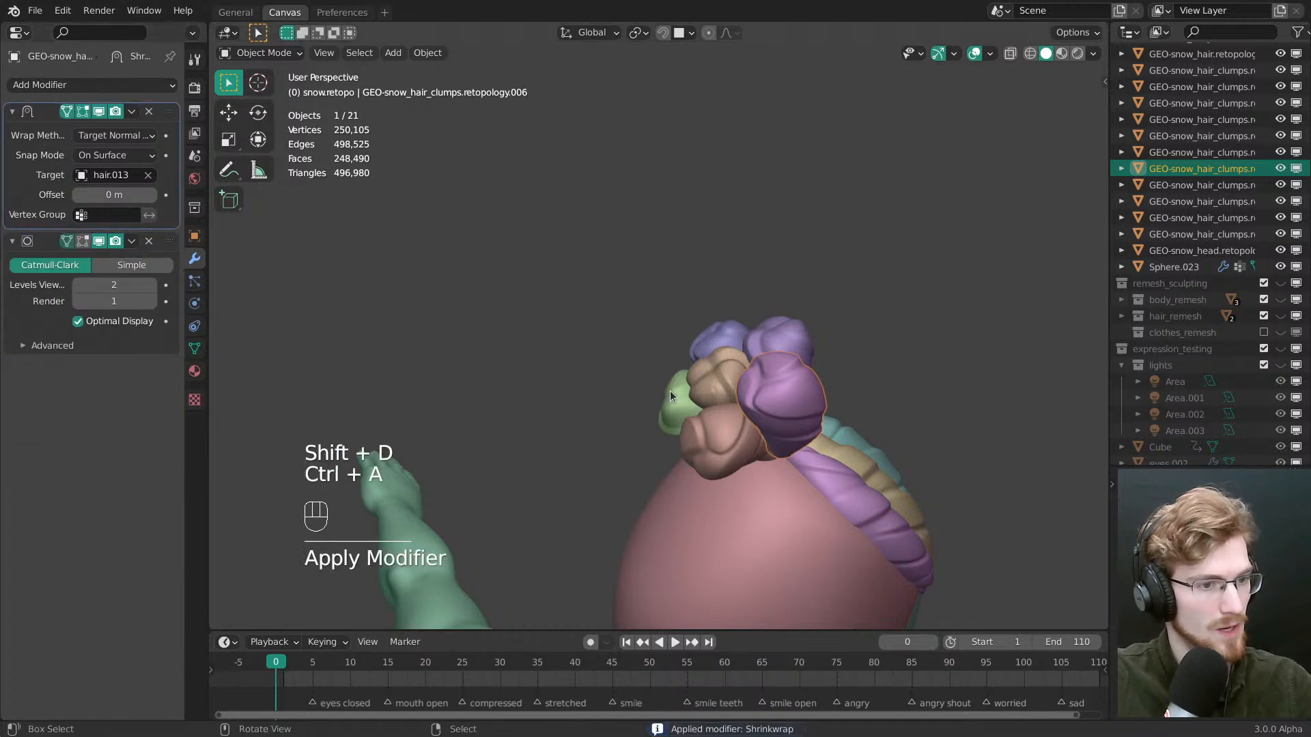
Duplicate the Shrinkwrap modifier on the salmon bun clump, apply one copy and remove its Solidify modifier
click(703, 430)
shift+click(37, 167)
key(shift+d)
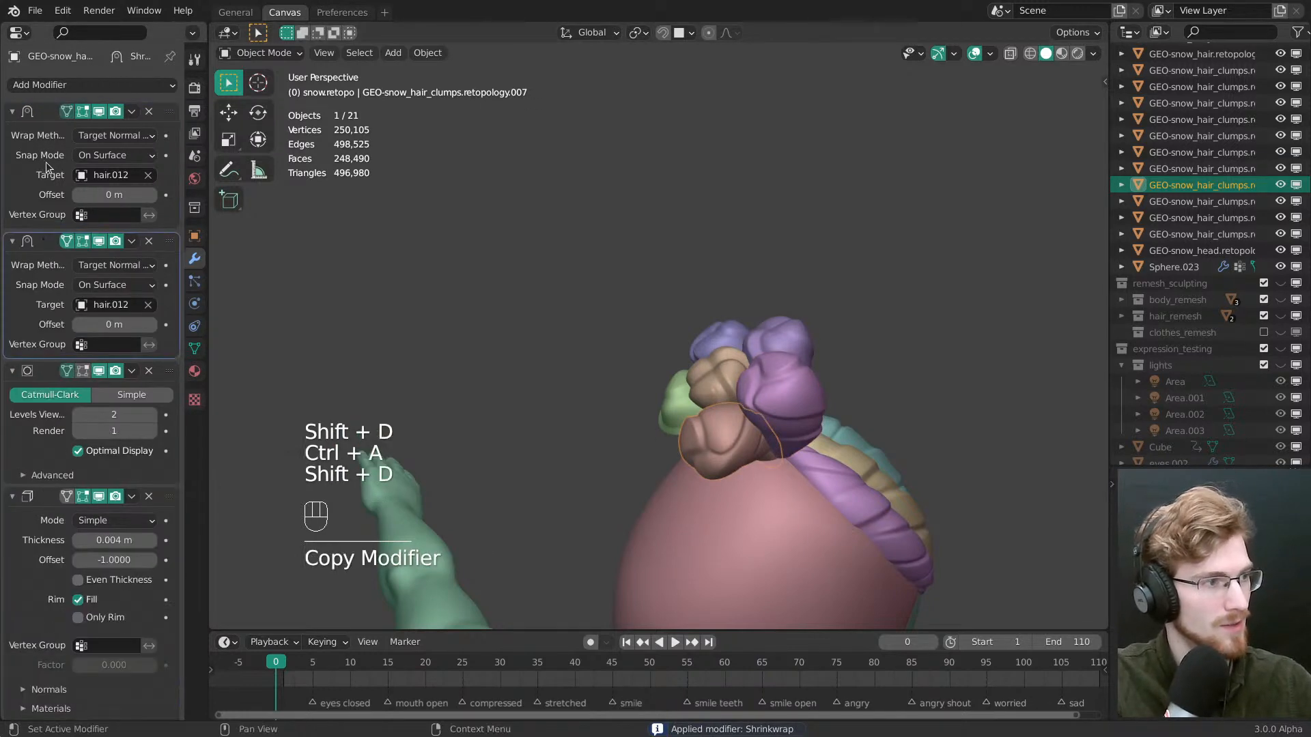
key(ctrl+a)
click(149, 366)
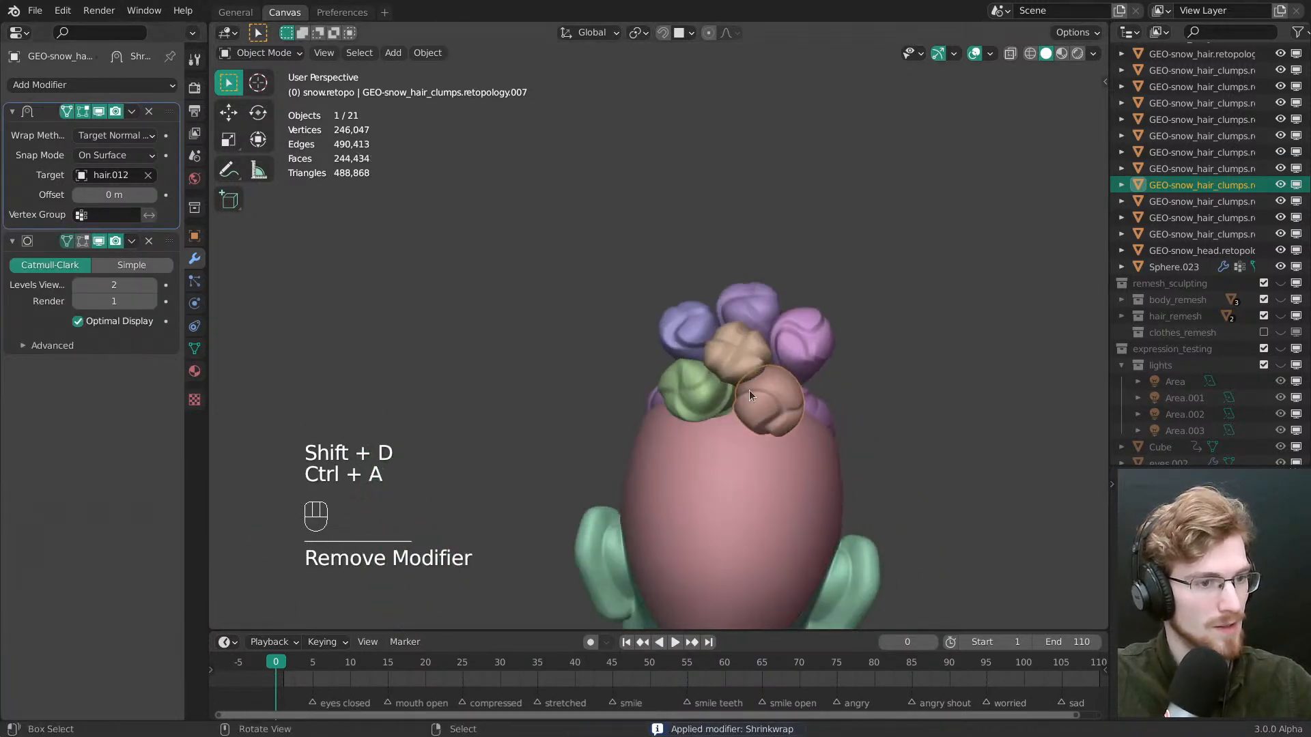
Duplicate the Shrinkwrap modifier on the green bun clump, apply one copy and remove its Solidify modifier
click(748, 390)
shift+click(60, 171)
key(shift+d)
ctrl+click(130, 254)
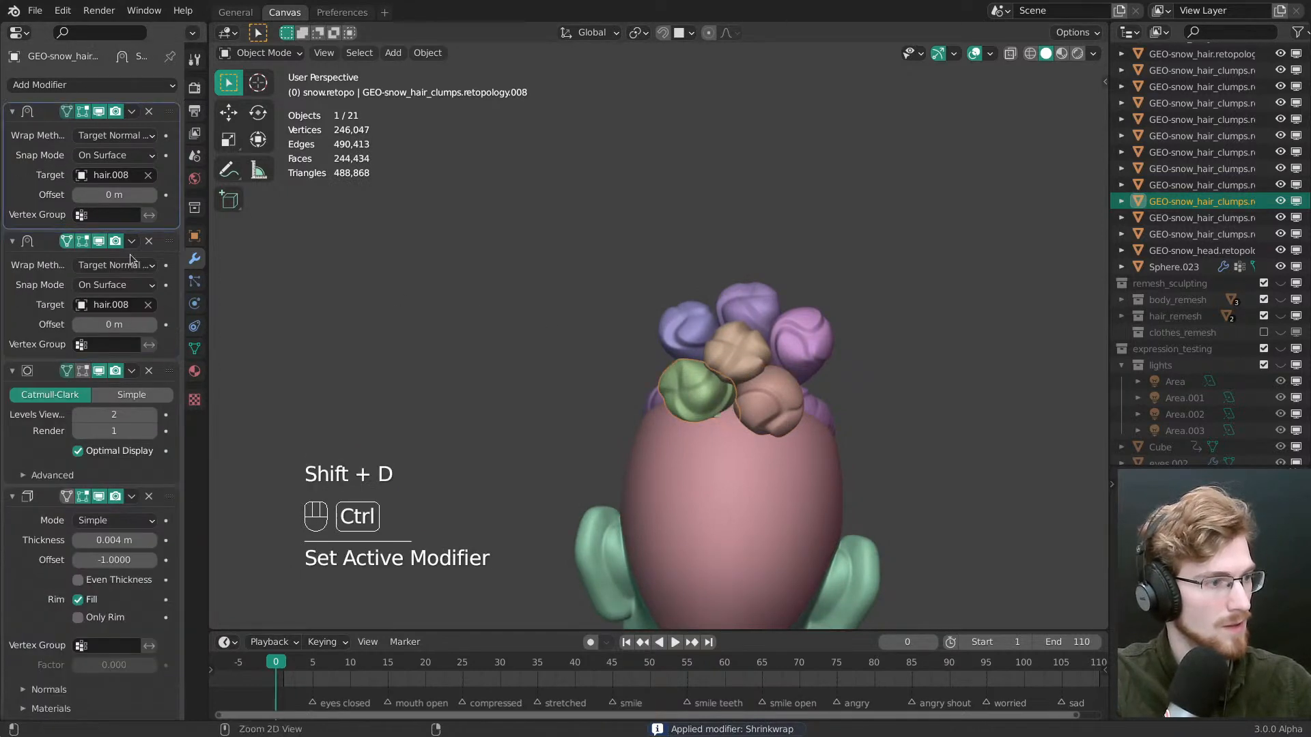
key(ctrl+a)
click(149, 367)
Duplicate the Shrinkwrap modifier on the blue-violet bun clump, apply one copy and remove its Solidify modifier
middle_drag(532, 342, 618, 328)
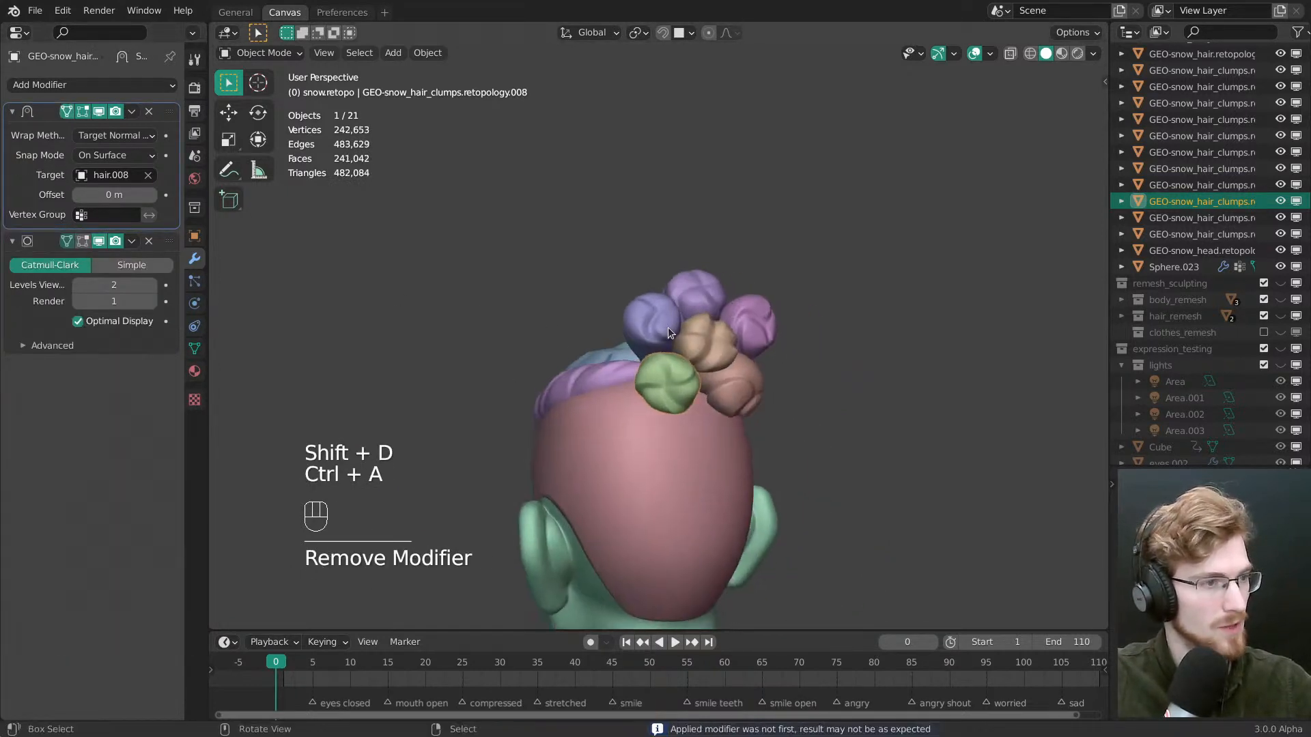
click(664, 325)
click(44, 158)
key(shift+d)
key(ctrl+a)
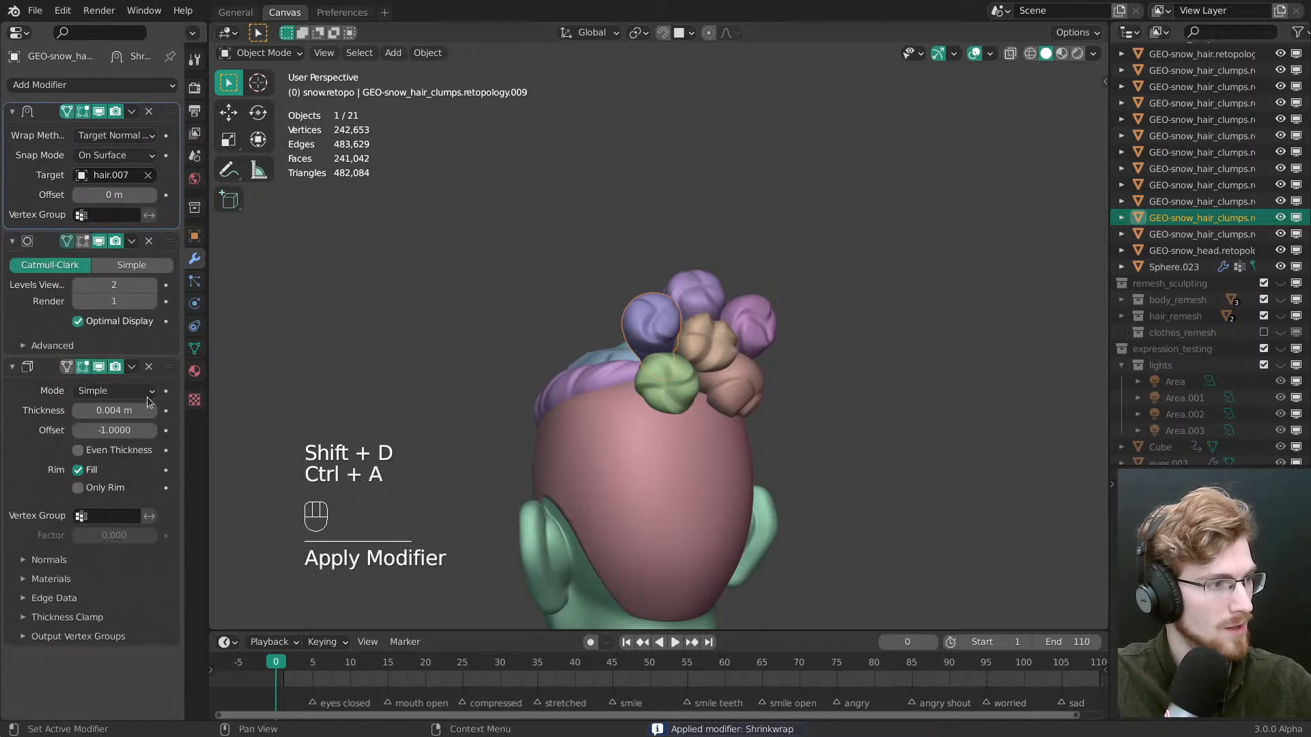
click(148, 367)
Duplicate the Shrinkwrap modifier on the purple bun clump at the top and apply one copy
click(684, 292)
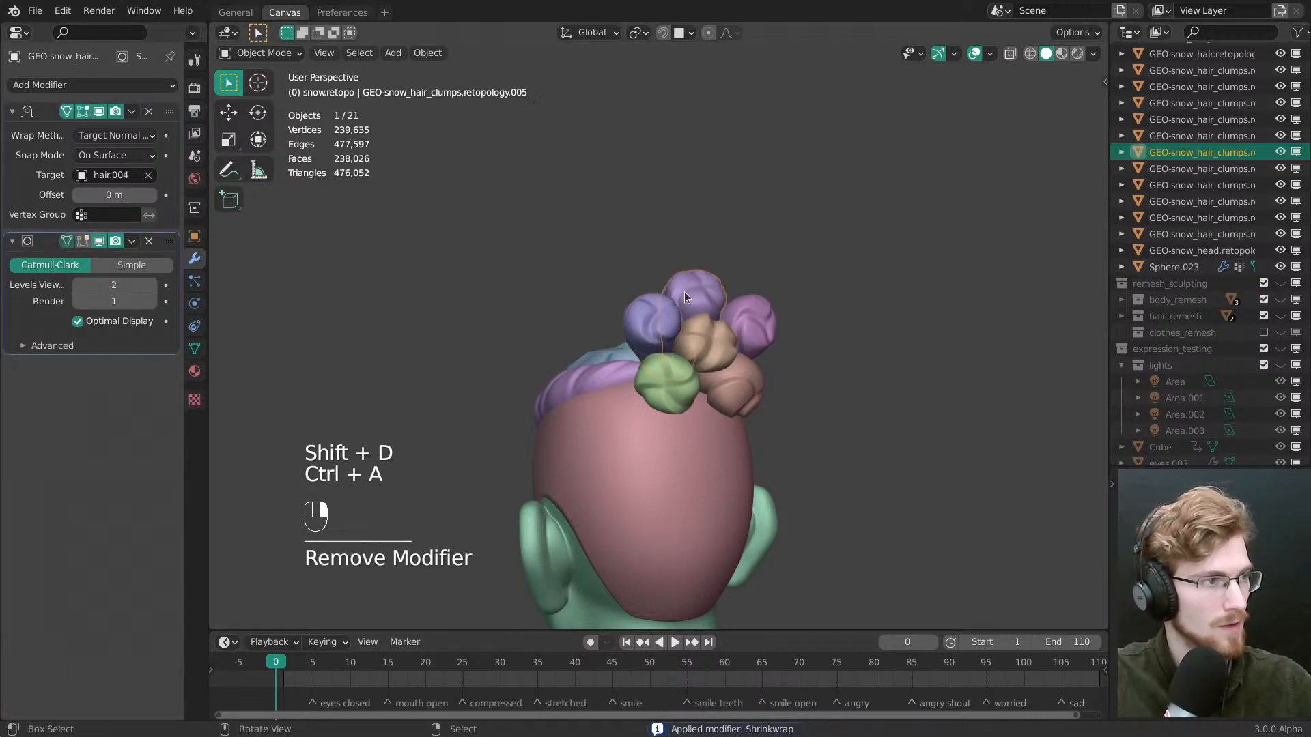
click(45, 158)
key(shift+d)
key(ctrl+a)
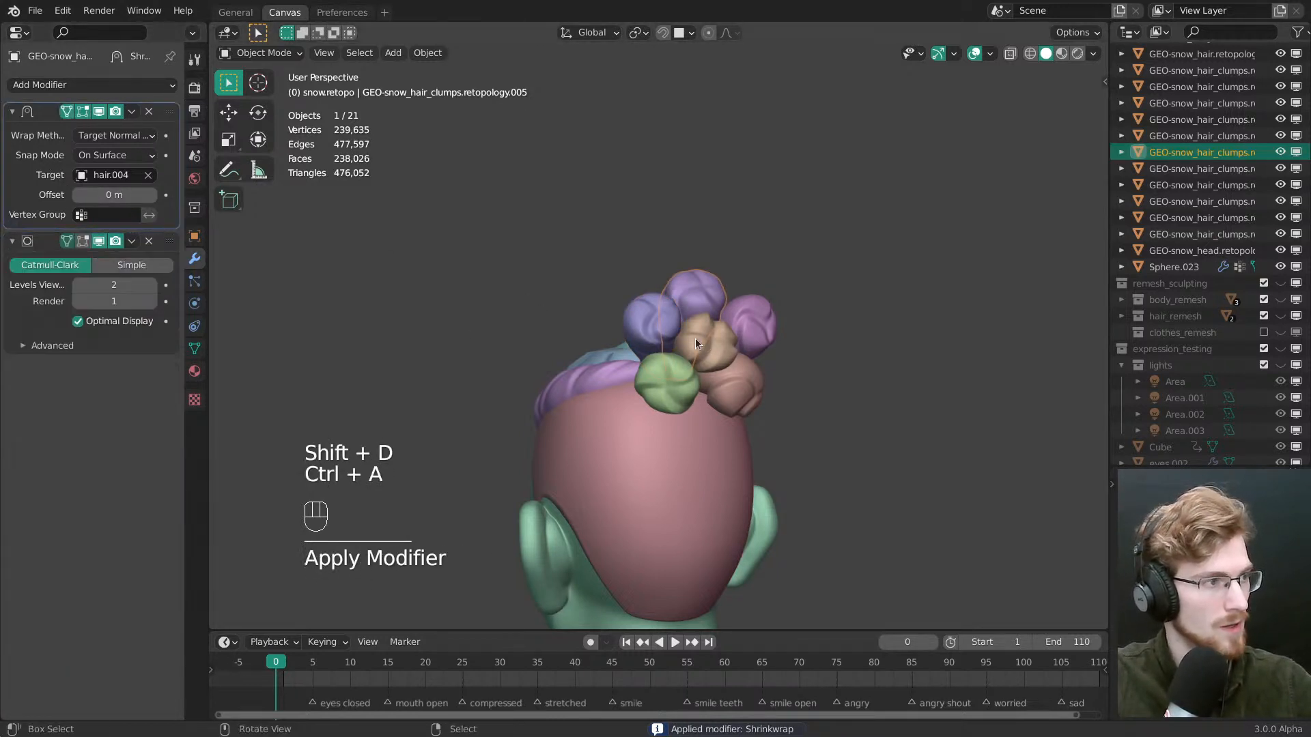
Duplicate the Shrinkwrap modifier on the tan centre bun clump, apply one copy and remove its Solidify modifier
click(695, 338)
key(shift+d)
ctrl+click(32, 174)
key(ctrl+a)
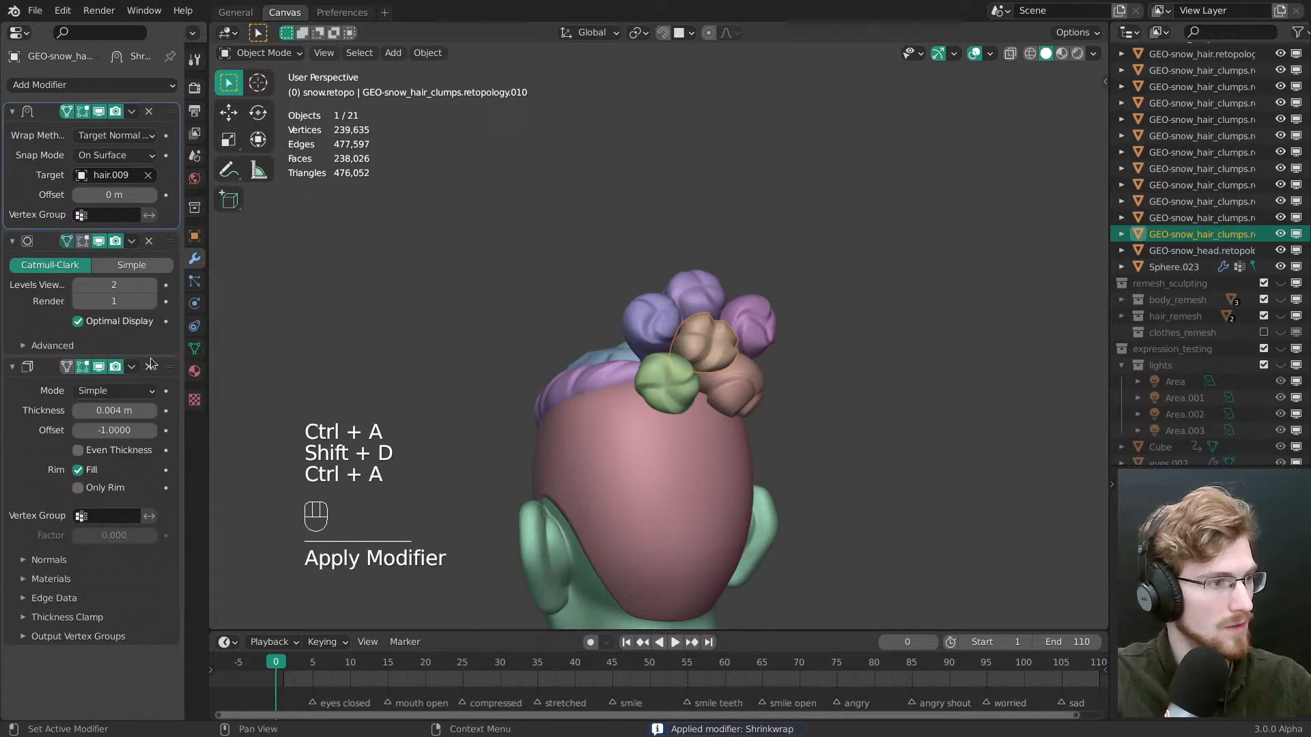
click(149, 367)
Hide the teal braid clump in the middle of the head
middle_drag(956, 477, 706, 358)
click(685, 334)
key(h)
Add a Multiresolution modifier to the blue braid clump, place it first in the stack and subdivide it to level 3
click(739, 337)
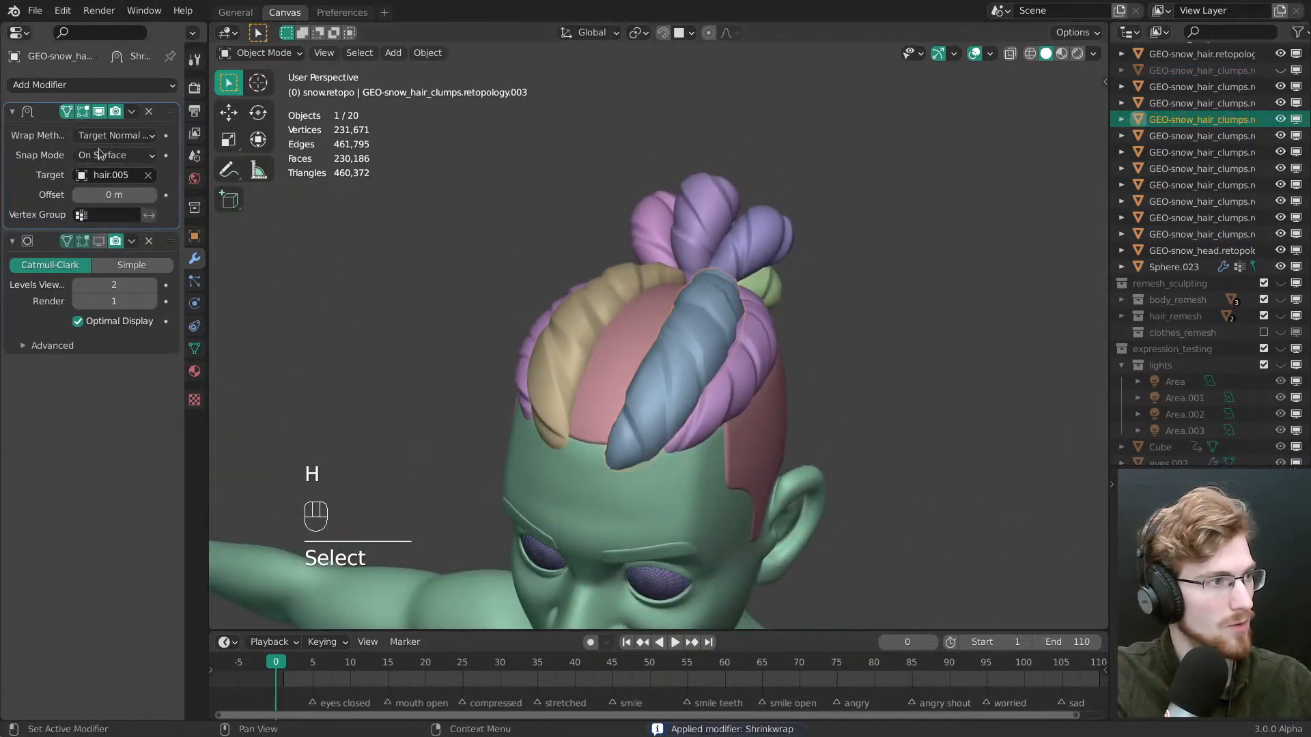
click(72, 84)
click(204, 290)
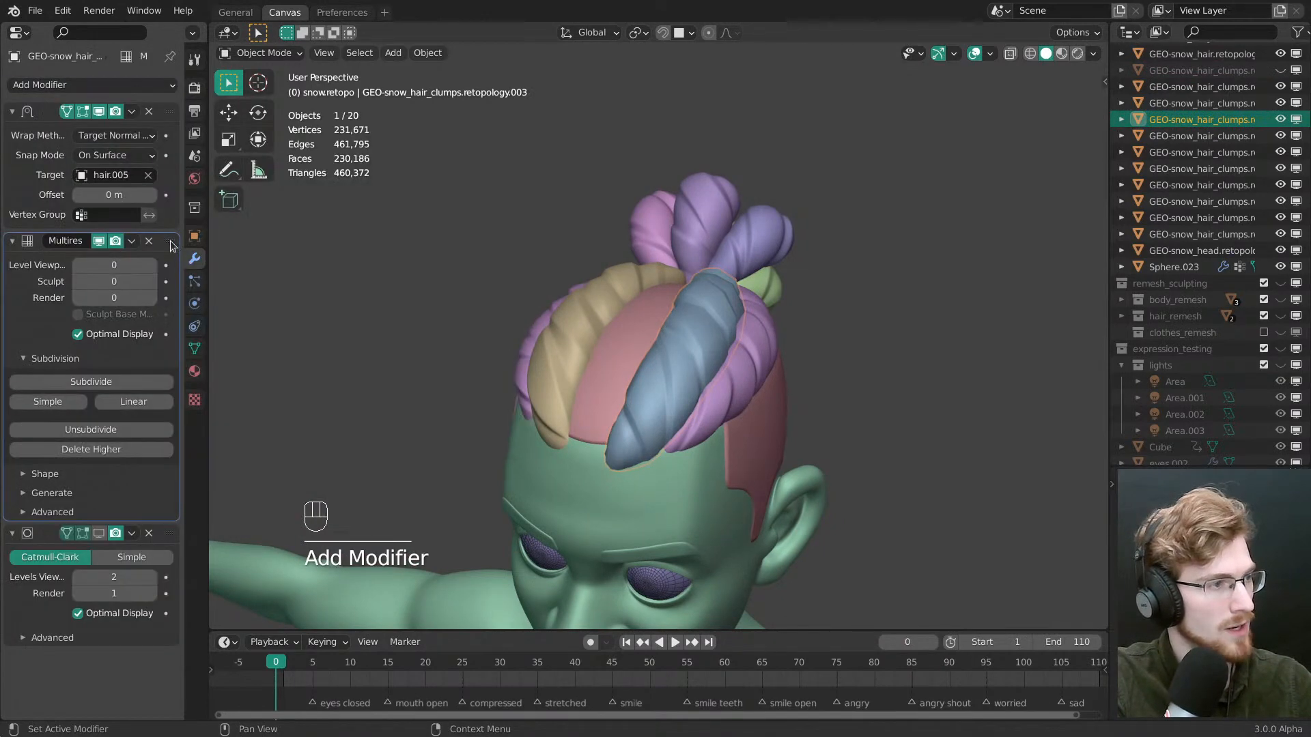
drag(169, 240, 168, 102)
click(133, 252)
click(132, 252)
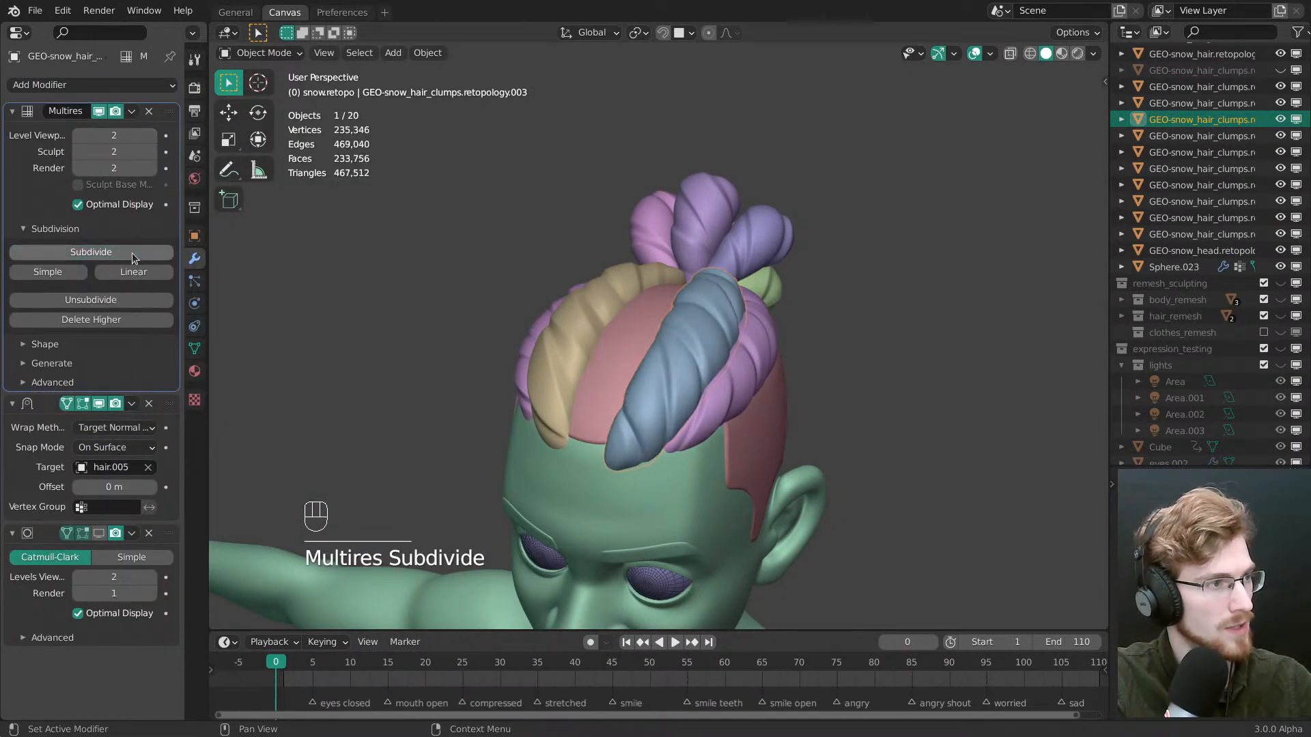
click(133, 252)
Select all the visible bun and braid clumps, with the blue braid clump as the active object
middle_drag(765, 438, 714, 408)
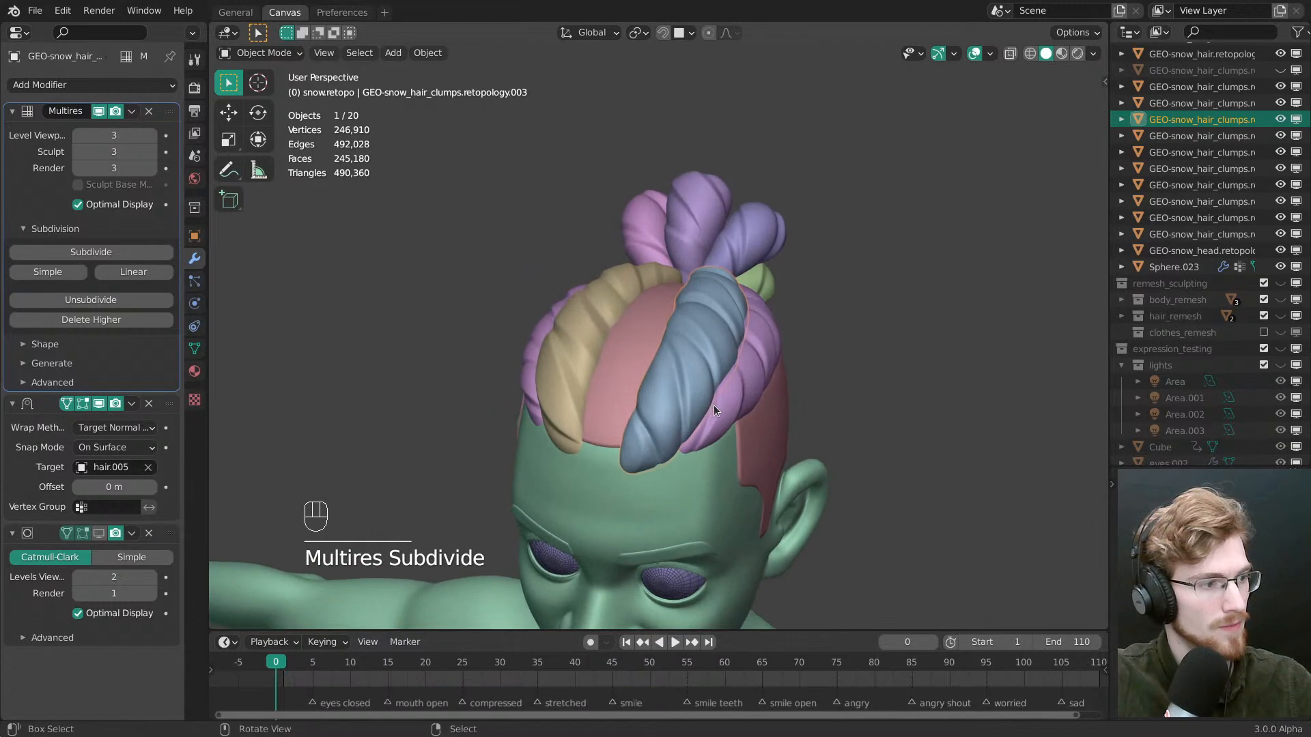
click(745, 251)
middle_drag(745, 251, 763, 229)
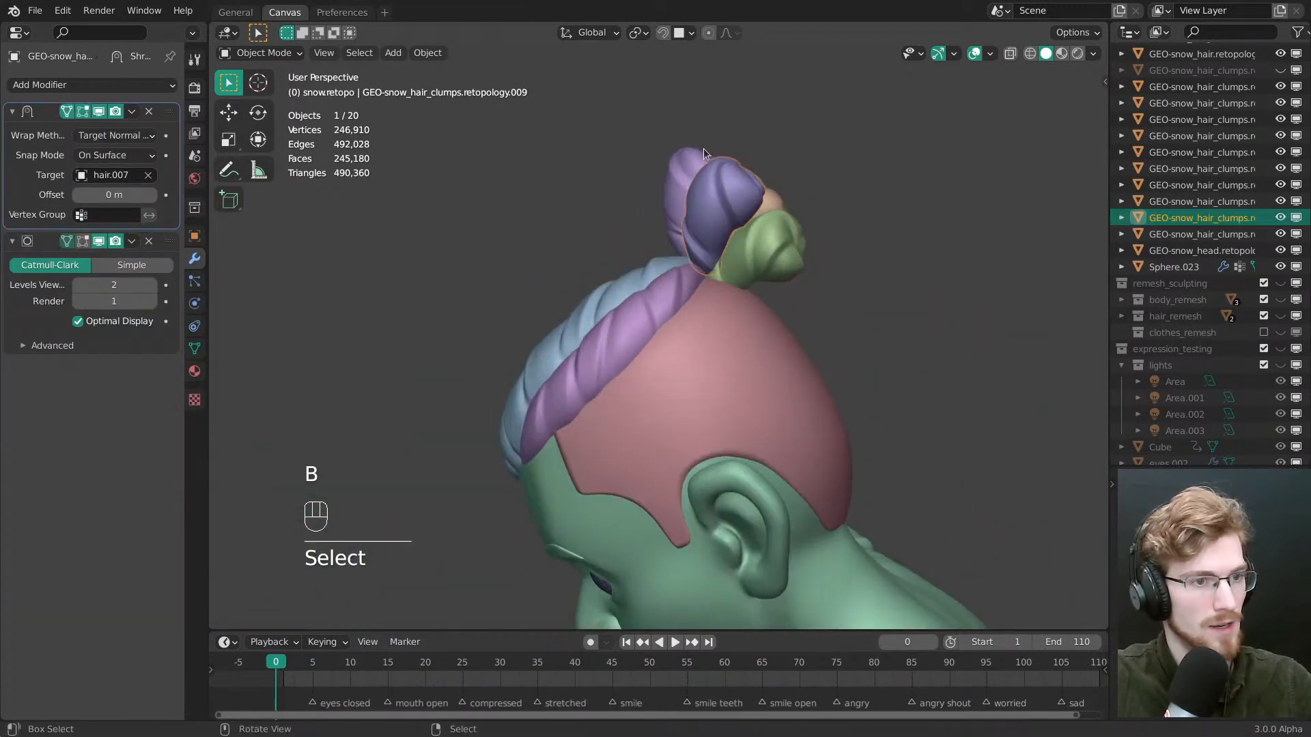
drag(703, 149, 794, 228)
middle_drag(724, 256, 826, 368)
shift+right_click(617, 280)
middle_drag(546, 311, 601, 327)
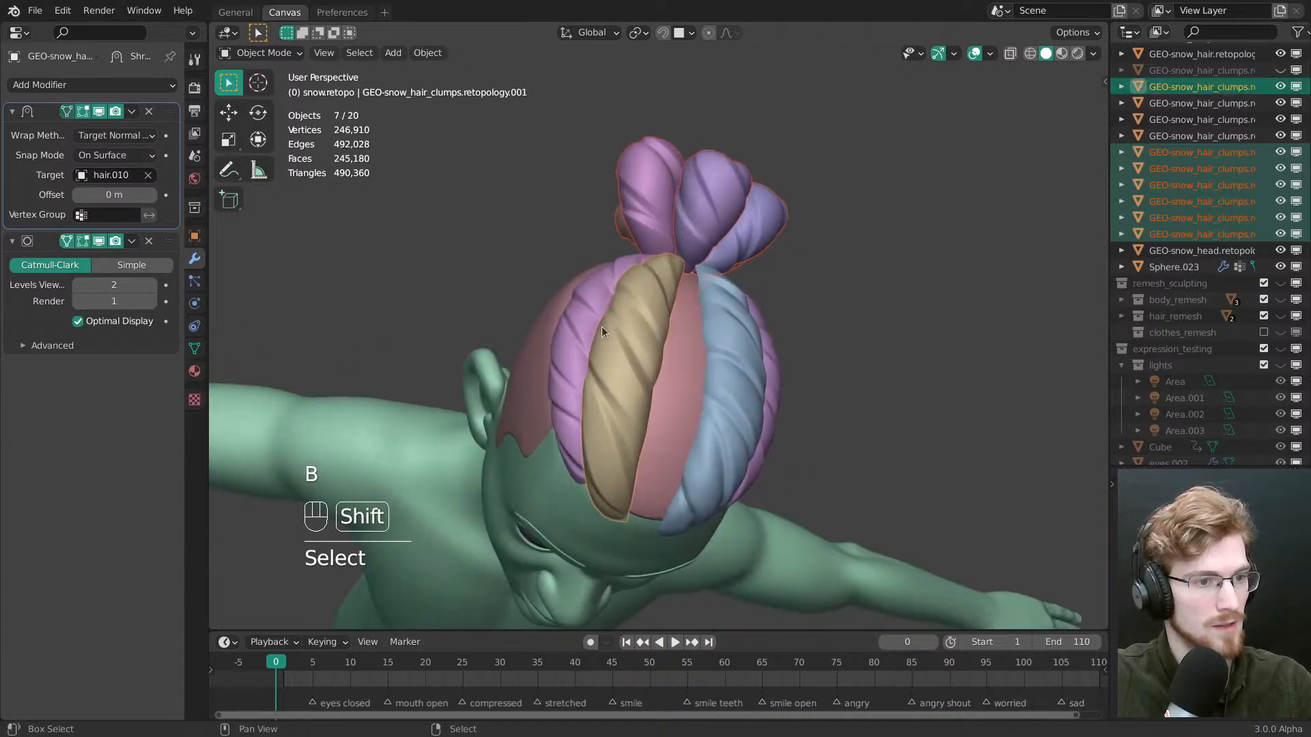
shift+right_click(582, 329)
middle_drag(818, 396, 742, 389)
shift+right_click(738, 382)
shift+right_click(697, 343)
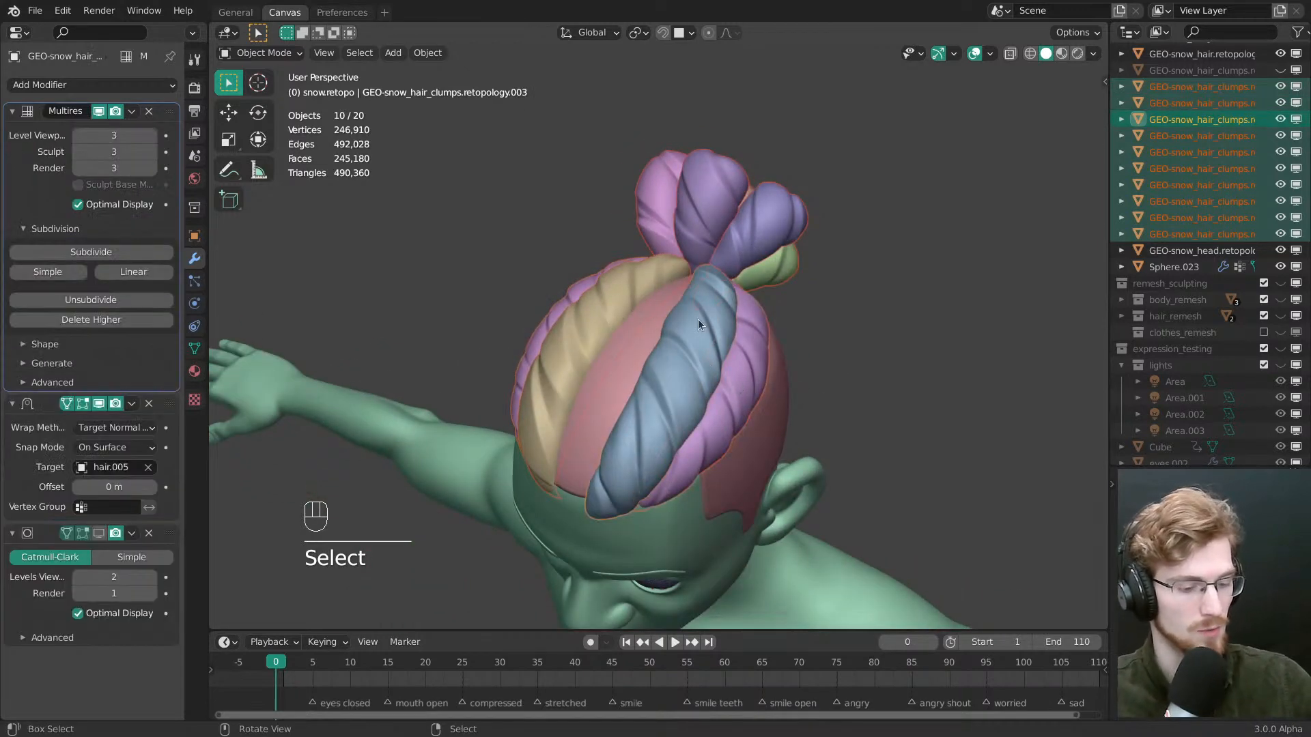
Try to copy all modifiers from the blue braid clump to the other selected clumps, and undo the transfer
key(ctrl+l)
mouse_move(697, 319)
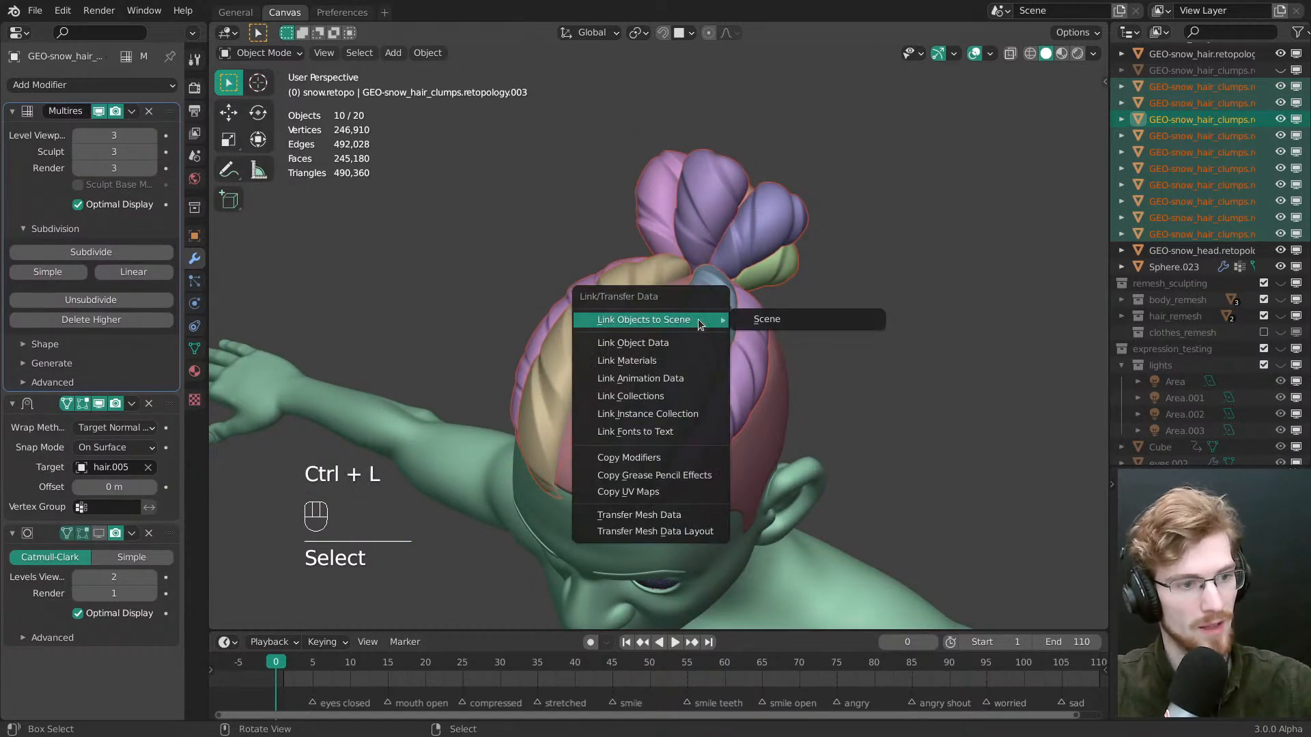
key(Down)
key(Down)
key(Down)
key(Down)
key(Down)
key(Down)
key(Down)
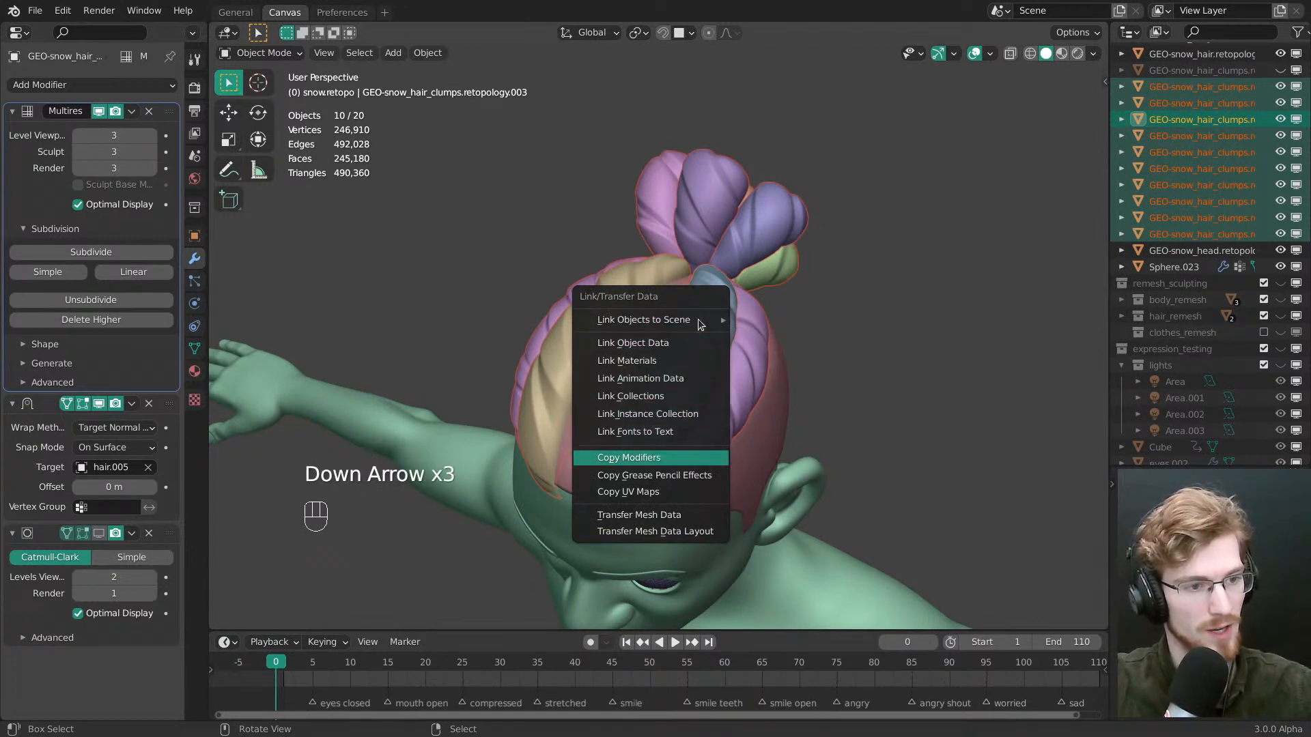
key(Return)
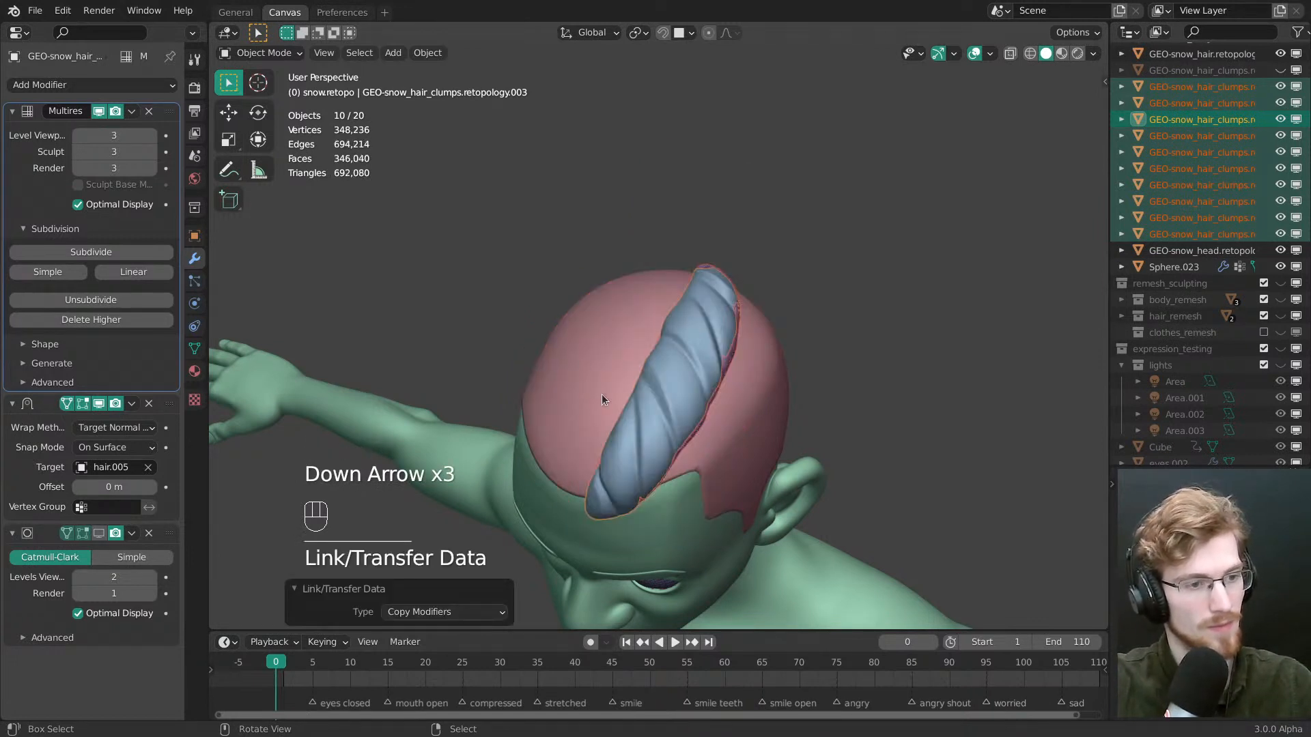
ctrl+middle_drag(601, 395, 610, 366)
key(ctrl+z)
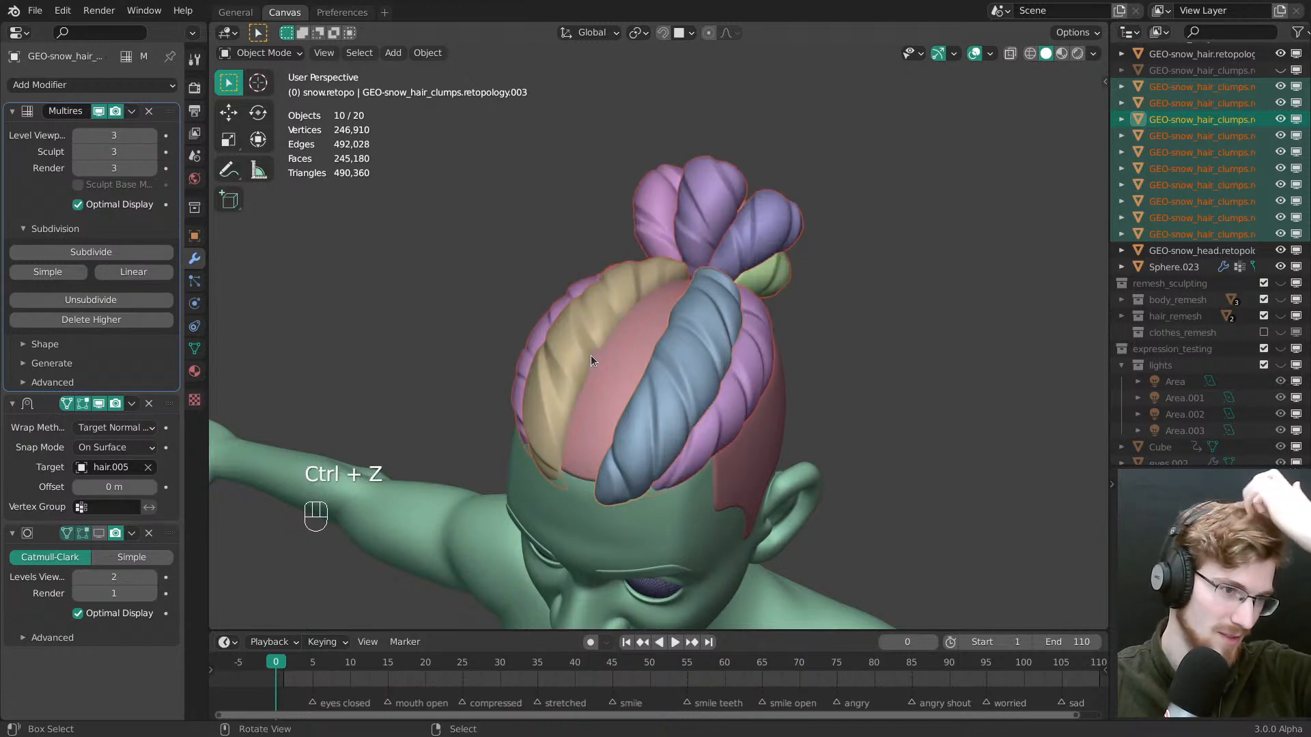
On the purple braid clump beside the blue one, hide the Subdivision modifier, add Multiresolution first in the stack and subdivide it to level 3
click(754, 370)
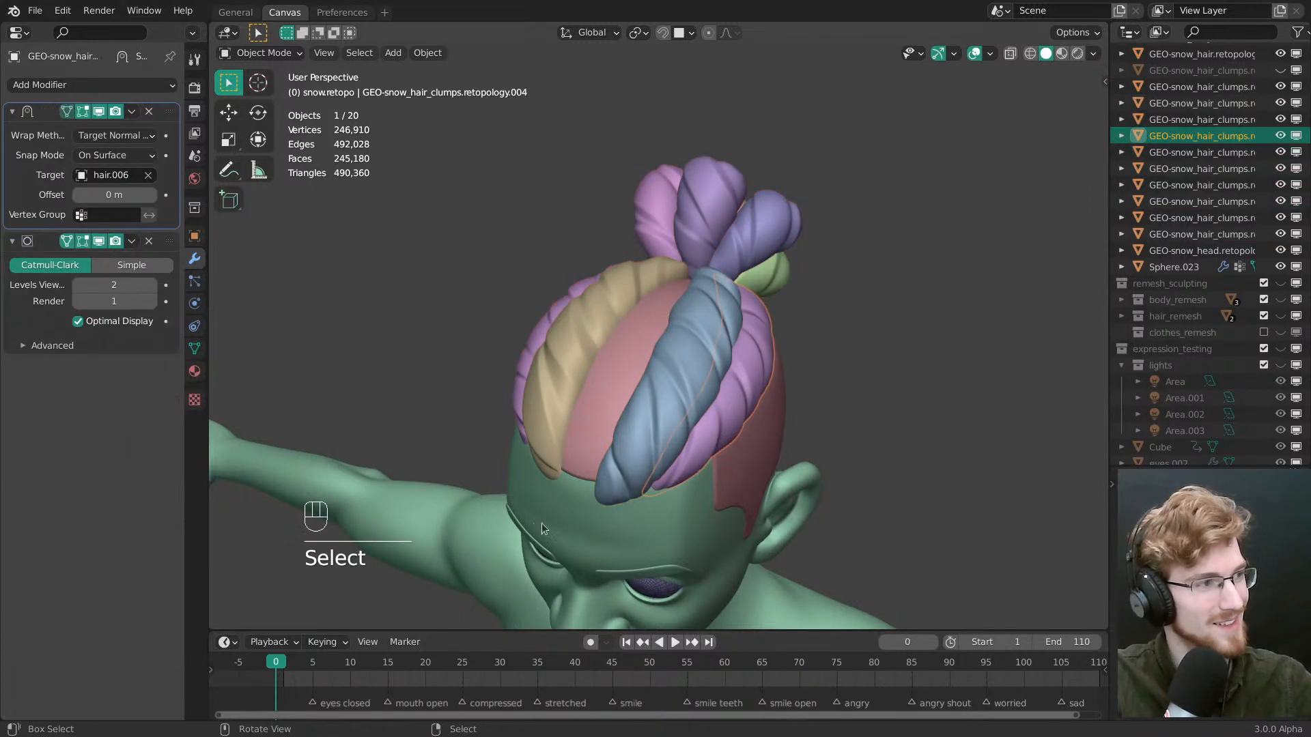
click(99, 241)
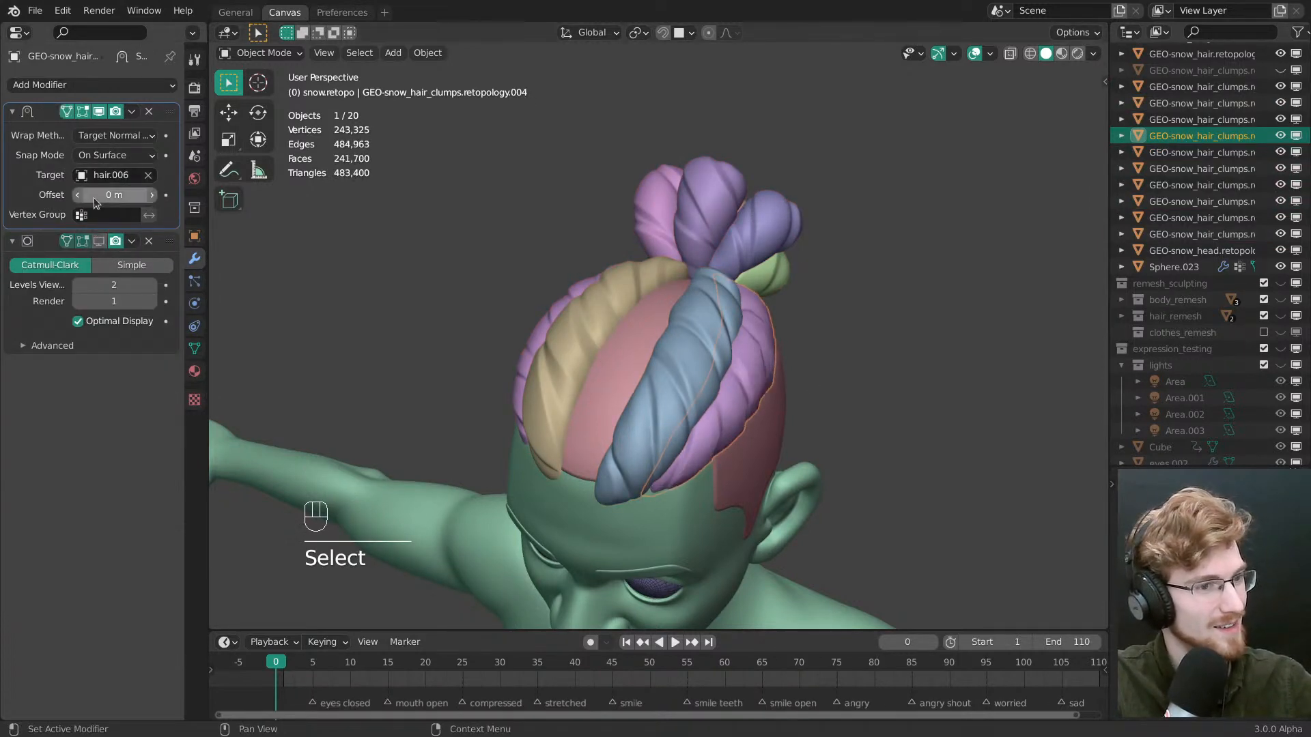
click(74, 86)
click(225, 289)
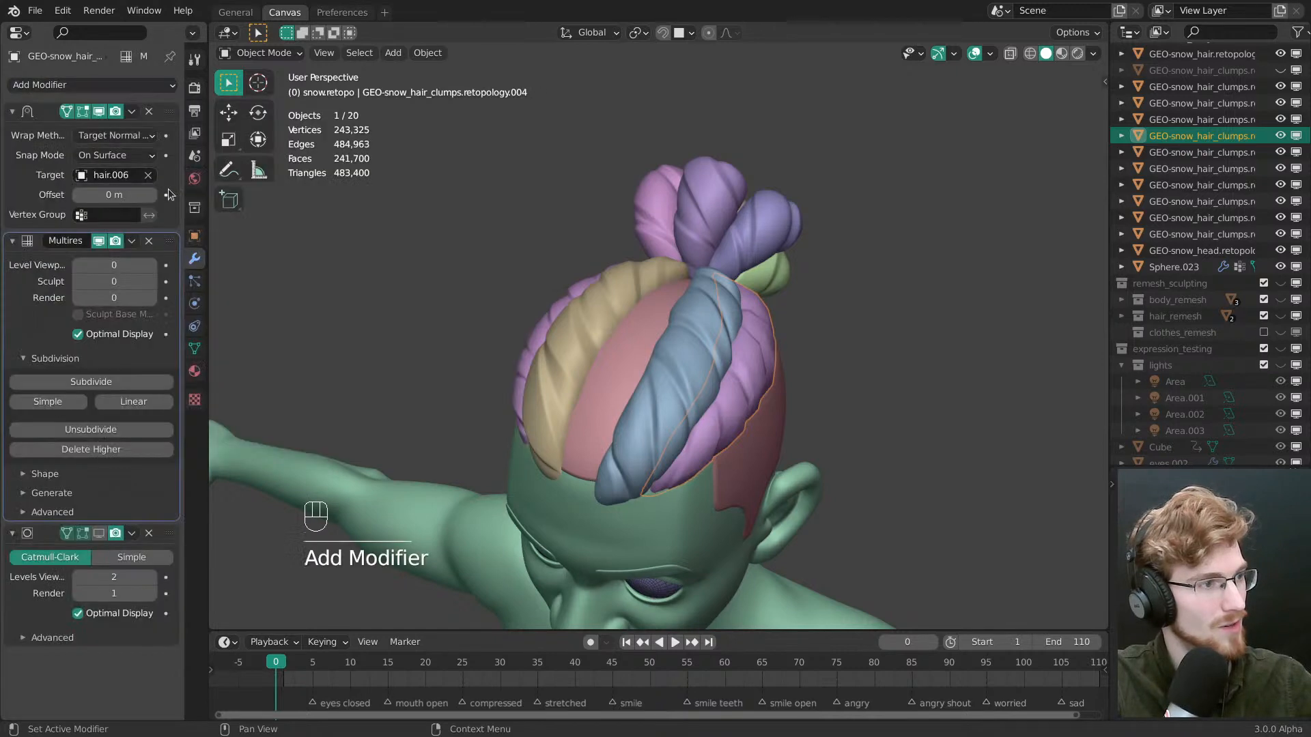
drag(171, 242, 171, 111)
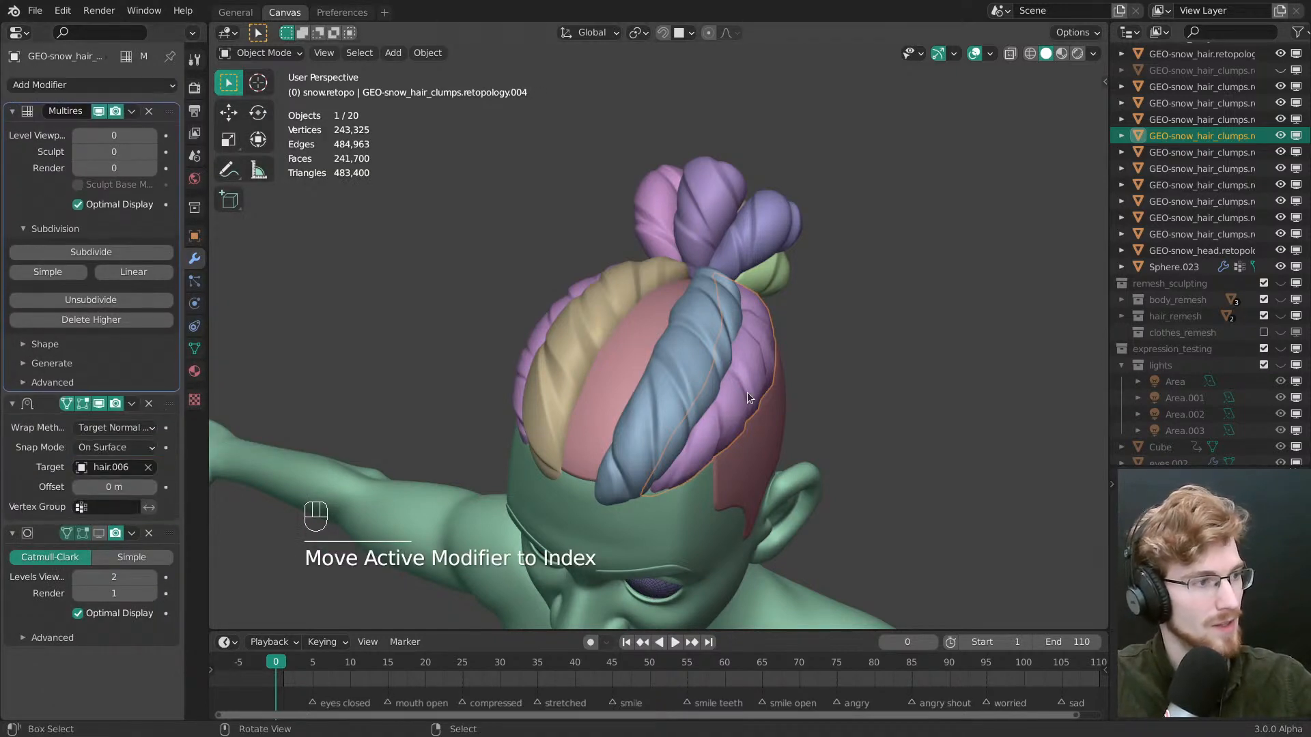
click(124, 248)
click(124, 248)
click(125, 247)
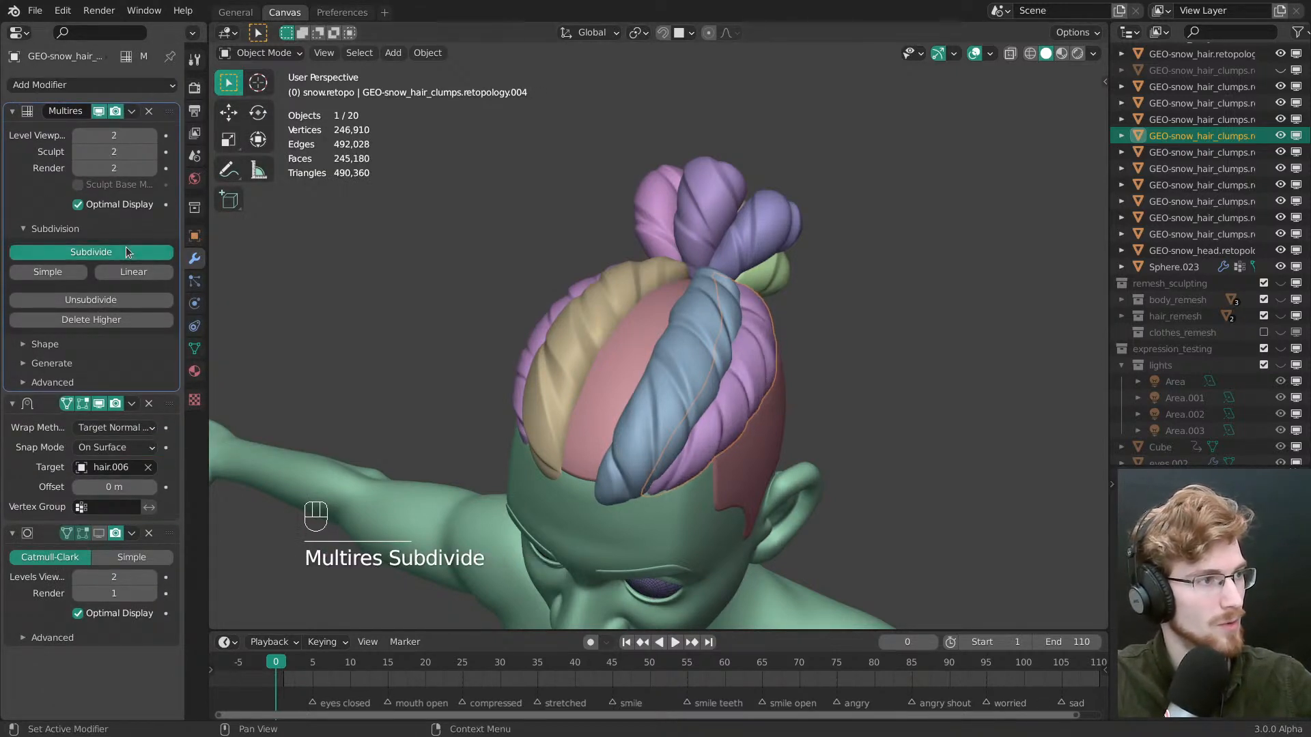
Add the bun clumps and the other braid clumps except the blue one to the selection and copy the Multiresolution modifier to them
middle_drag(767, 279, 719, 258)
shift+drag(792, 170, 715, 245)
middle_drag(597, 327, 616, 314)
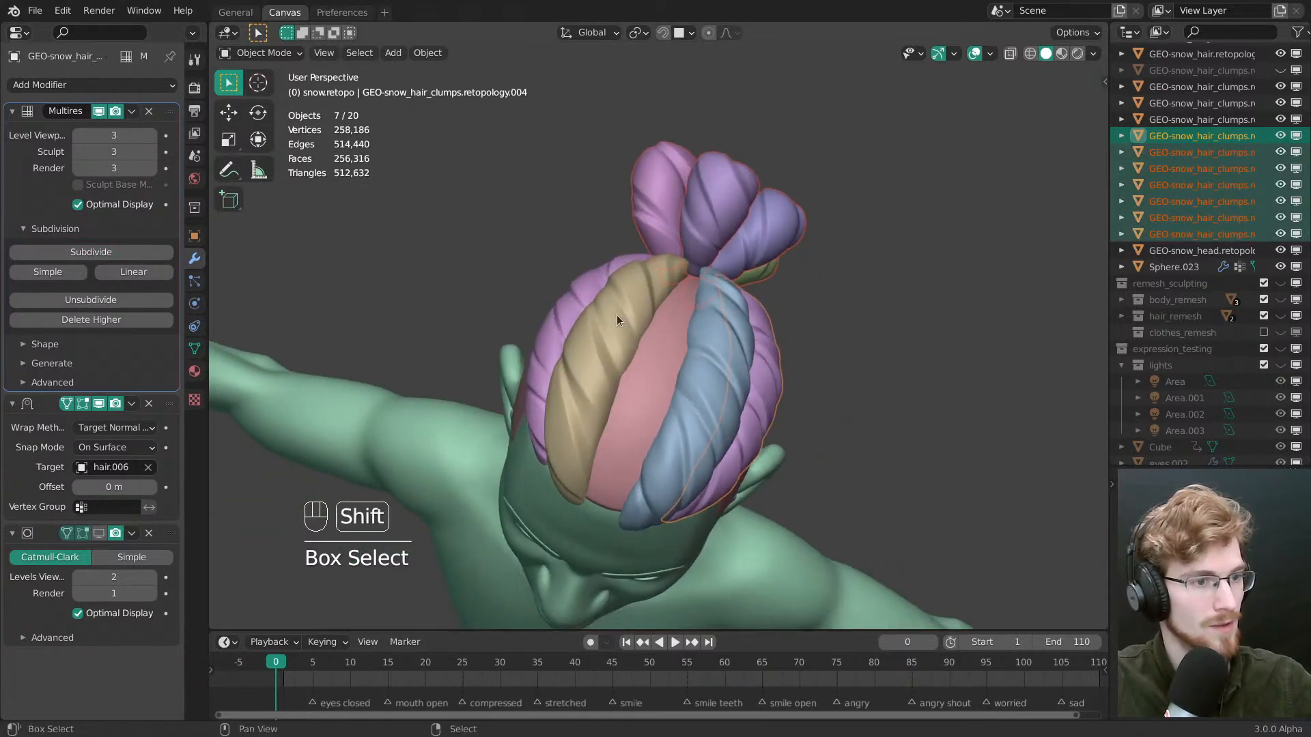
shift+click(615, 314)
shift+click(725, 415)
shift+click(768, 417)
middle_drag(763, 415, 703, 394)
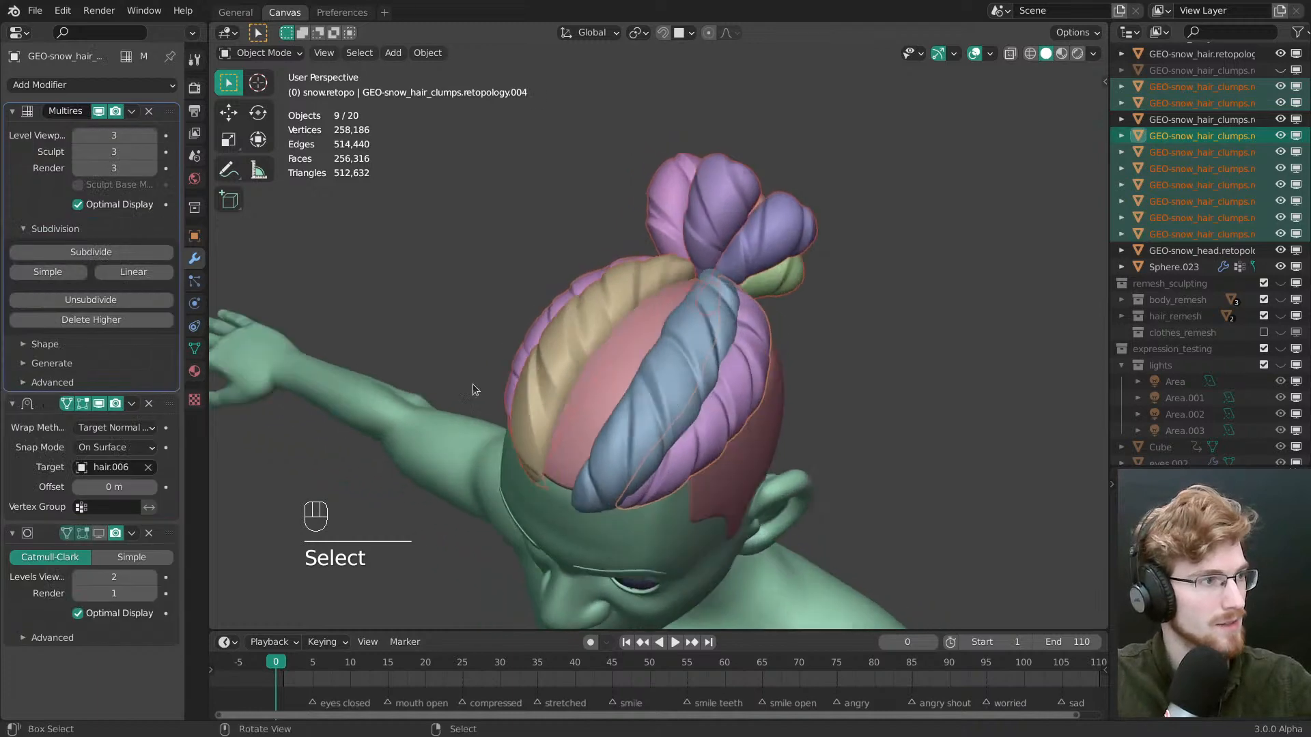
click(131, 113)
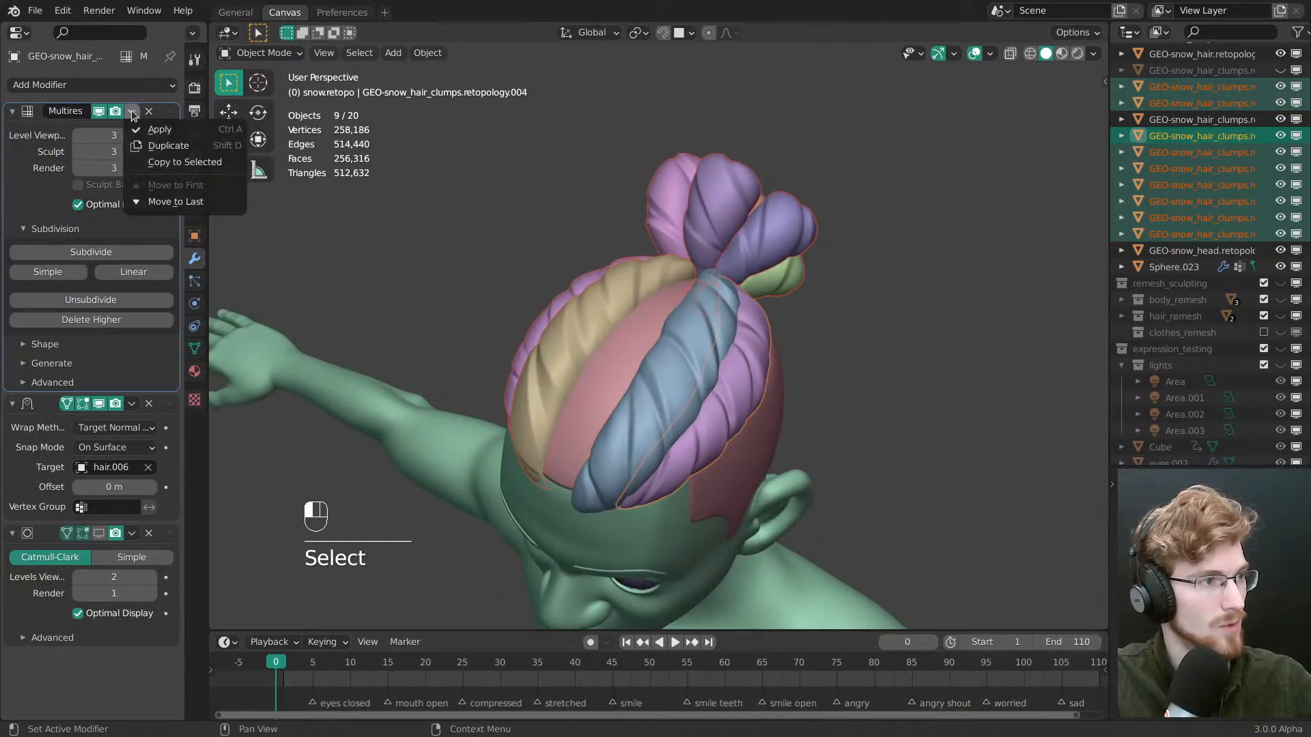
click(163, 164)
Hide Shrinkwrap in the viewport and place Multiresolution first in the stack on the tan braid and its neighbouring purple braid
middle_drag(608, 403, 670, 396)
click(670, 397)
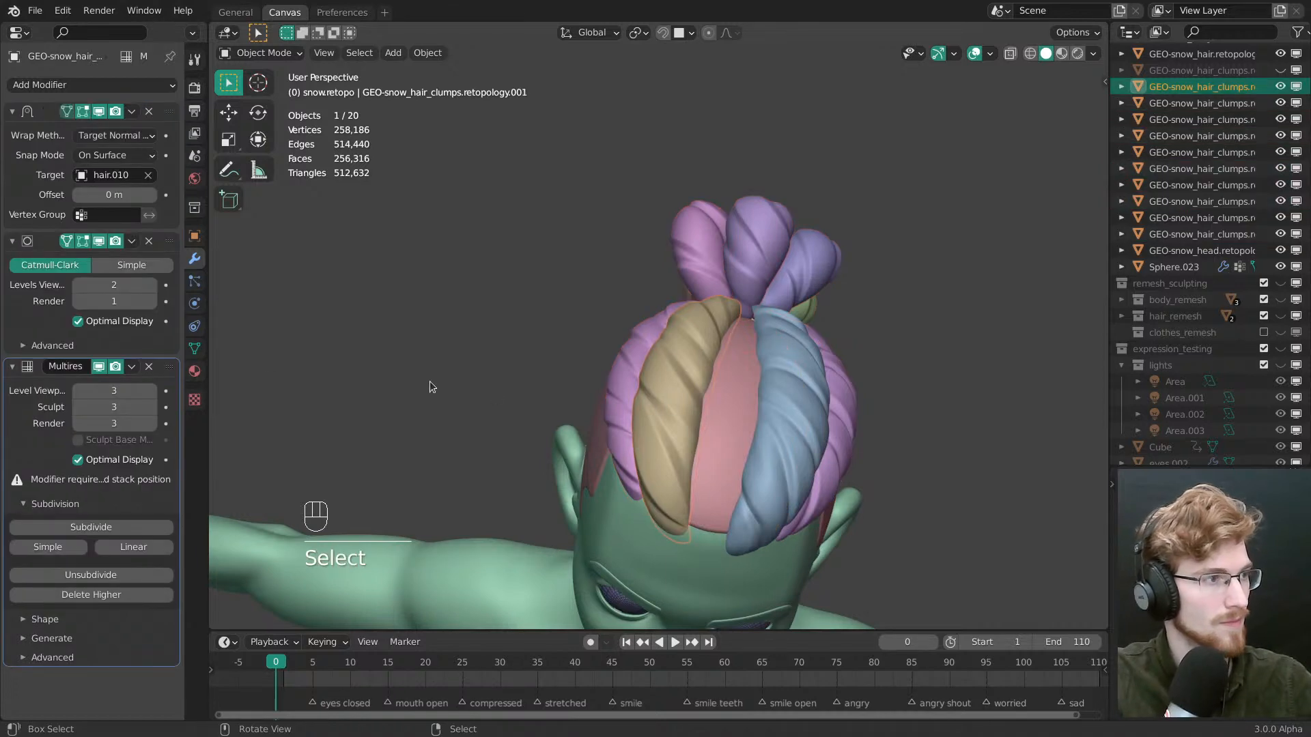
click(99, 112)
drag(169, 367, 169, 111)
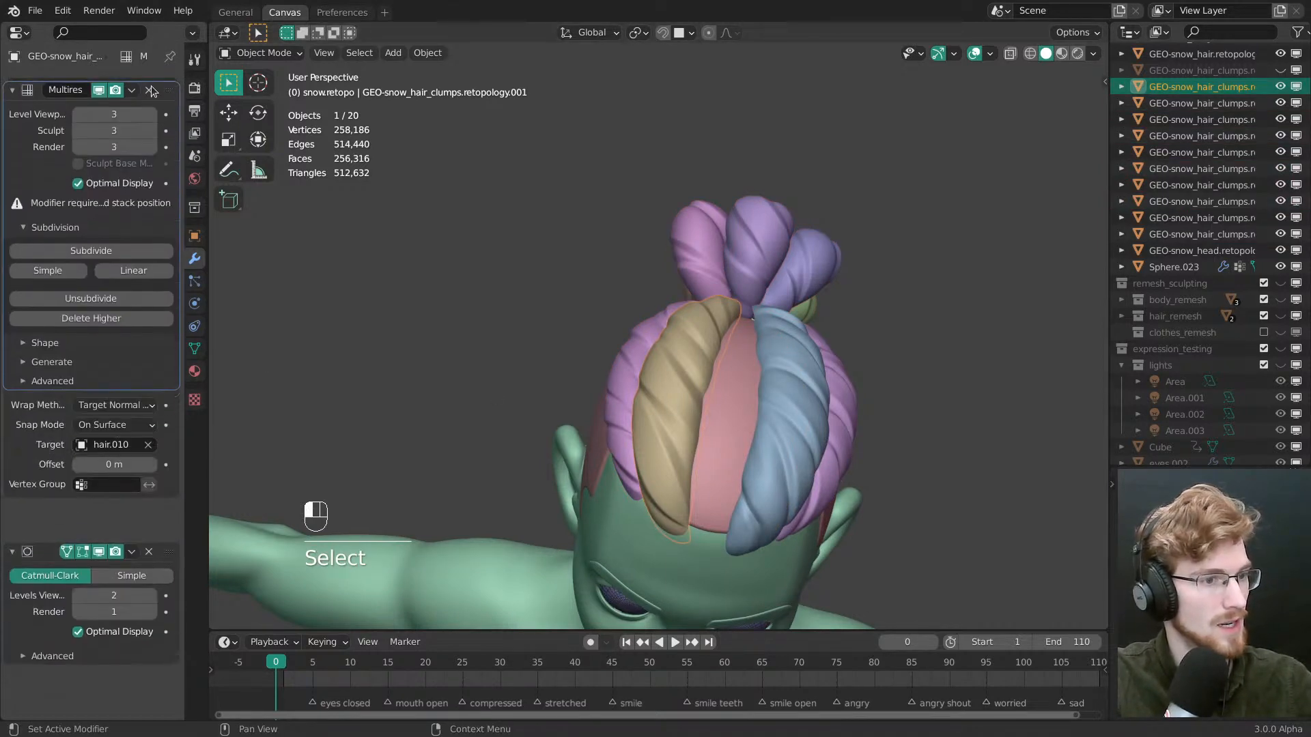
click(627, 368)
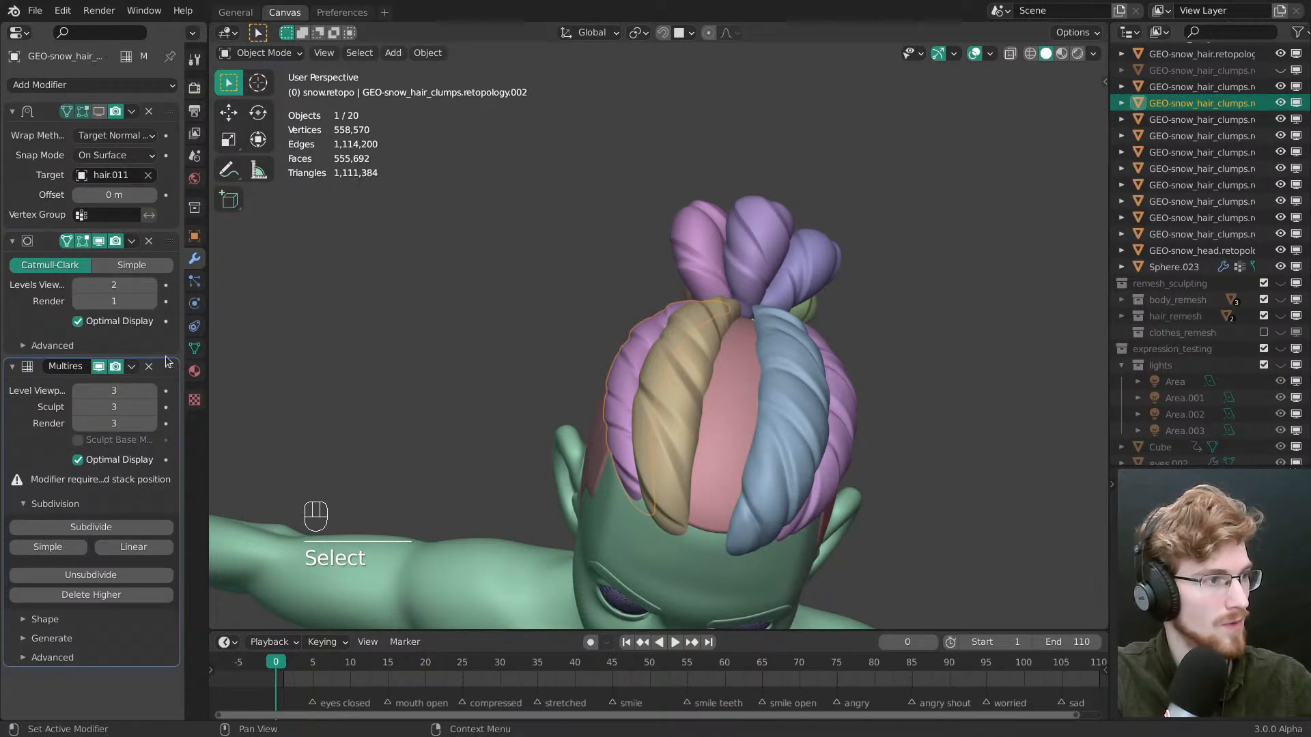
drag(168, 366, 171, 112)
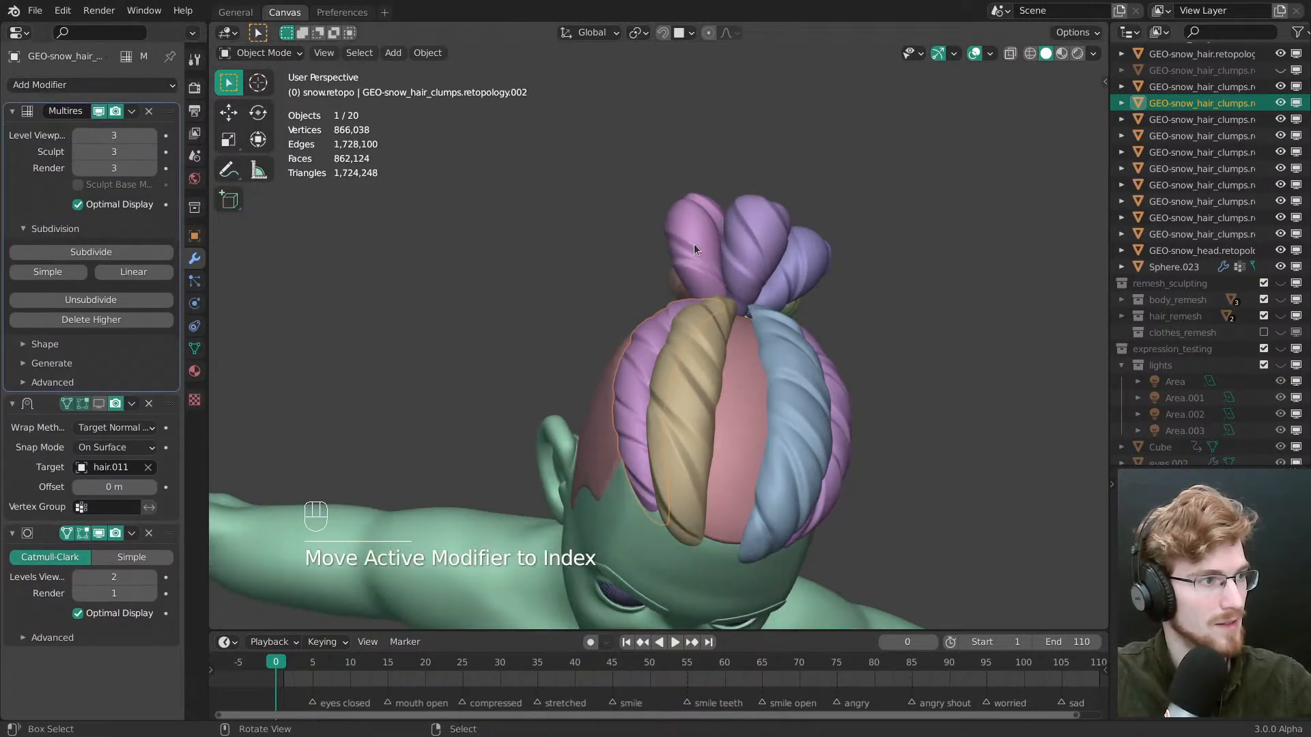
Hide Shrinkwrap in the viewport and place Multiresolution first on the pink and reddish-brown bun clumps, saving the file in between
click(693, 244)
middle_drag(322, 317, 446, 424)
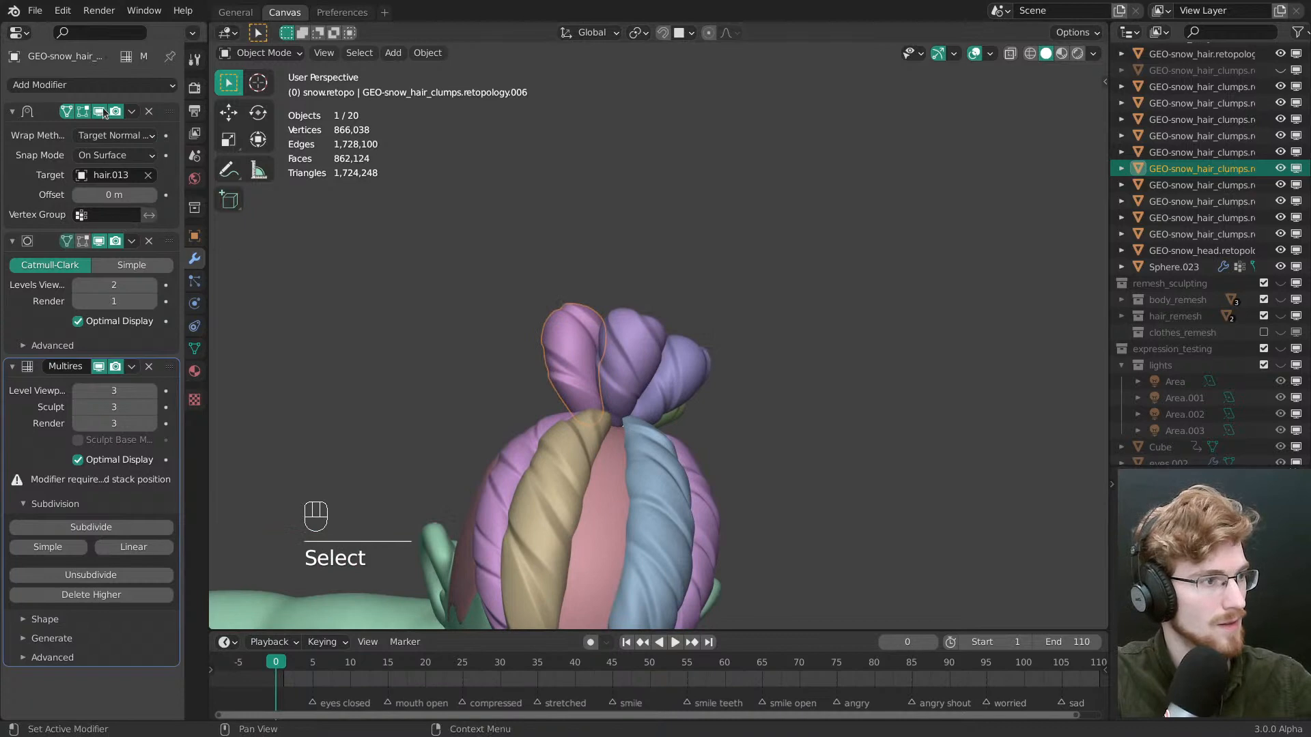
drag(170, 366, 171, 113)
middle_drag(785, 478, 633, 317)
click(633, 316)
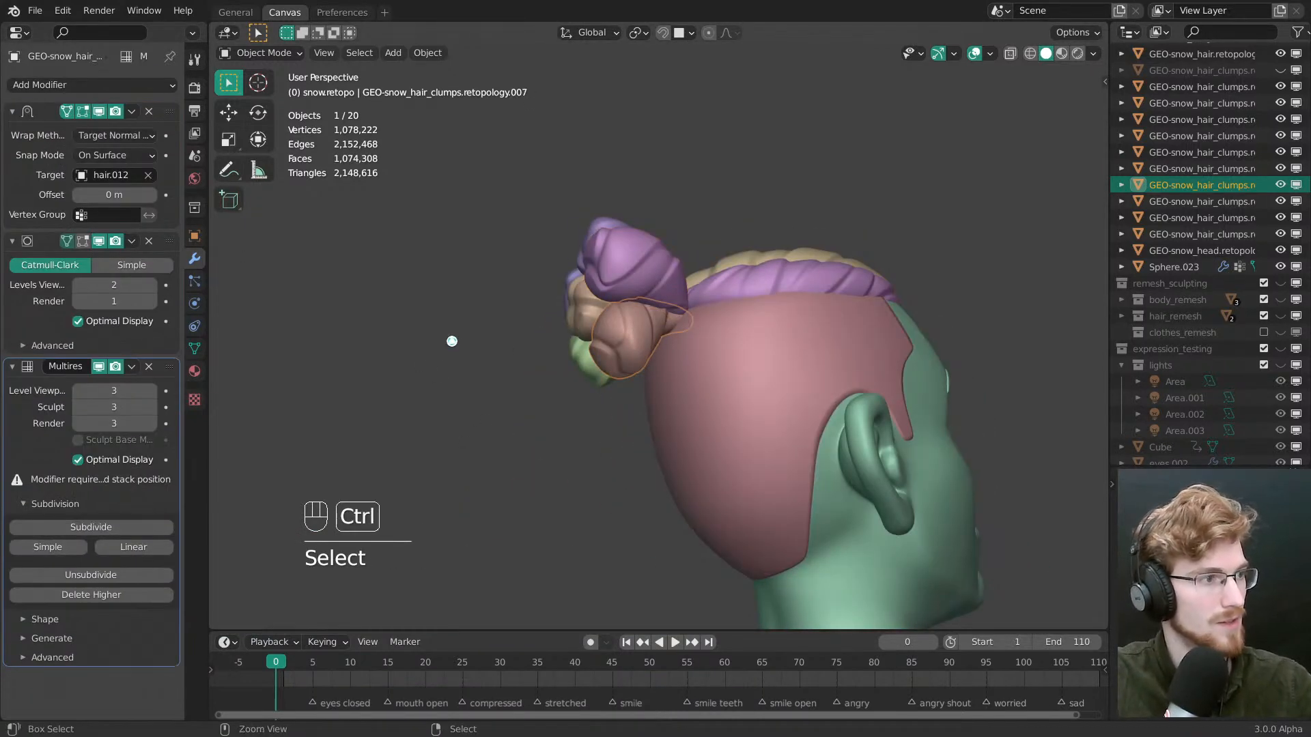
key(ctrl+s)
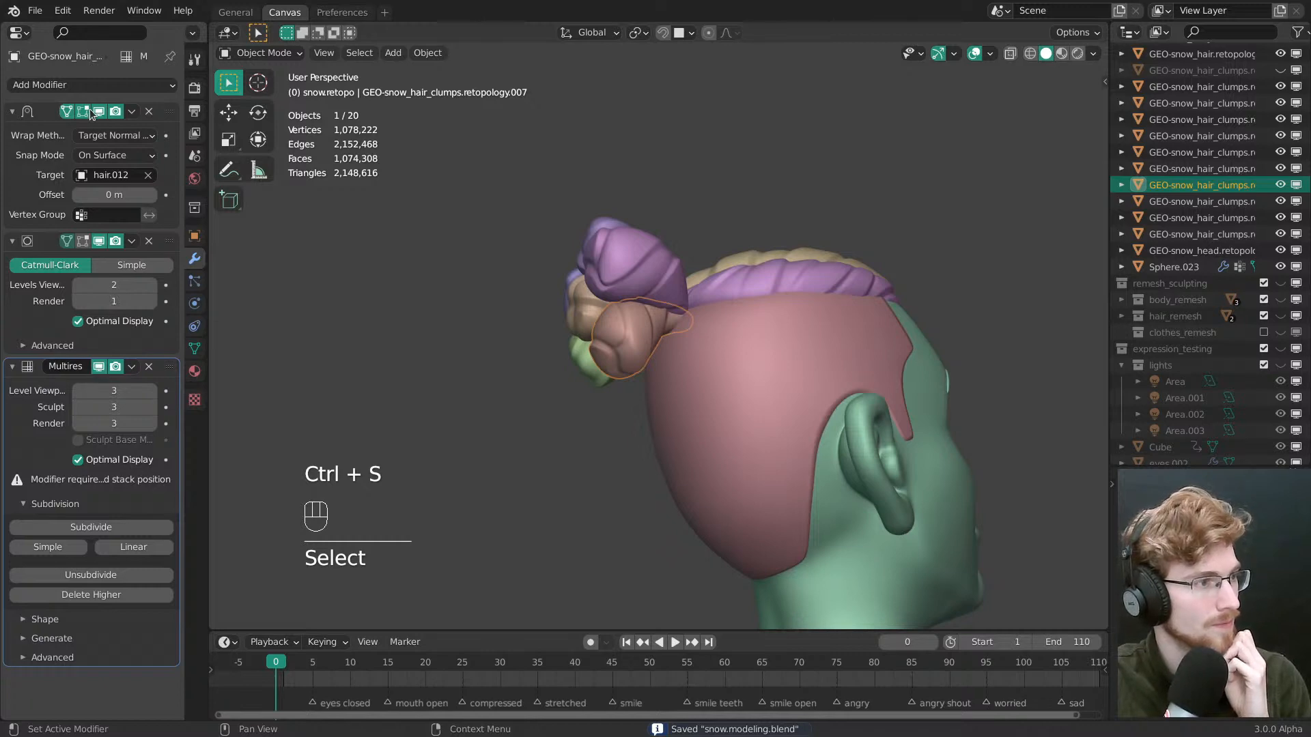
drag(170, 366, 171, 113)
Hide the Subdivision modifier in the viewport and place Multiresolution first on the green and blue-violet bun clumps
middle_drag(611, 310, 683, 327)
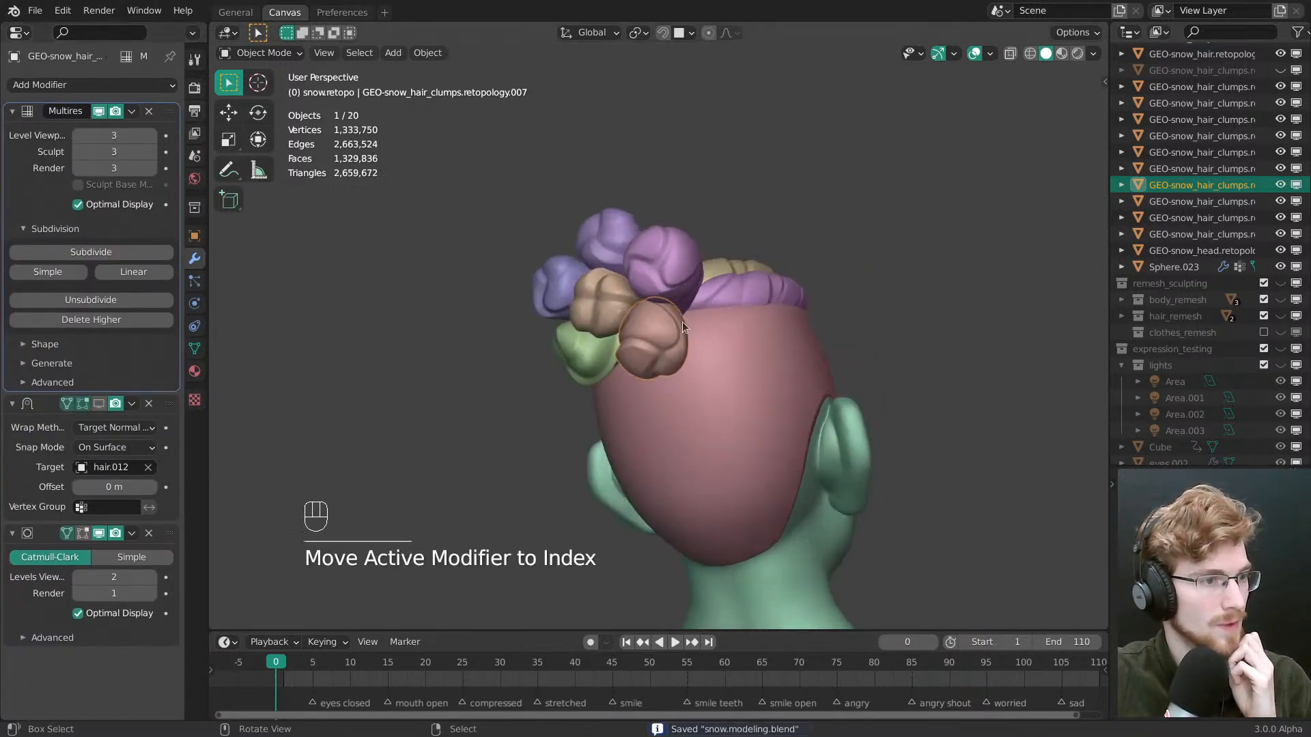
click(584, 341)
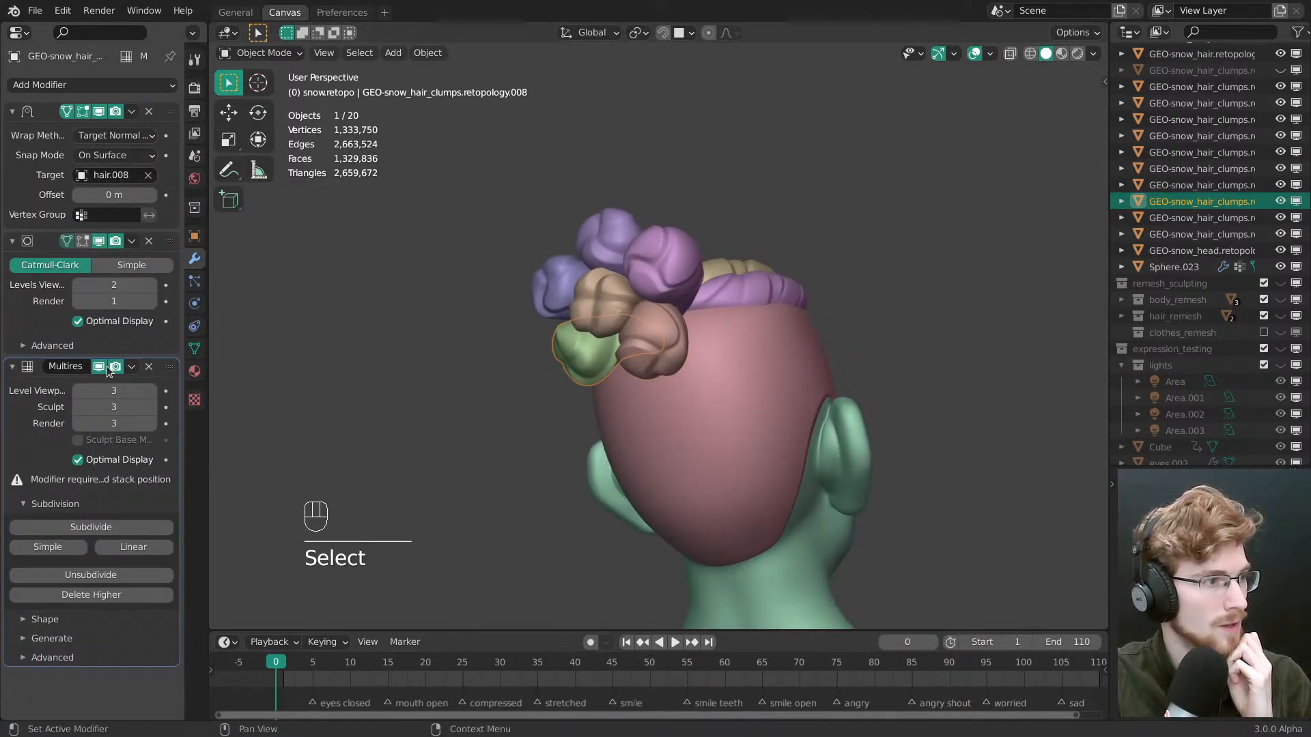
drag(171, 366, 171, 113)
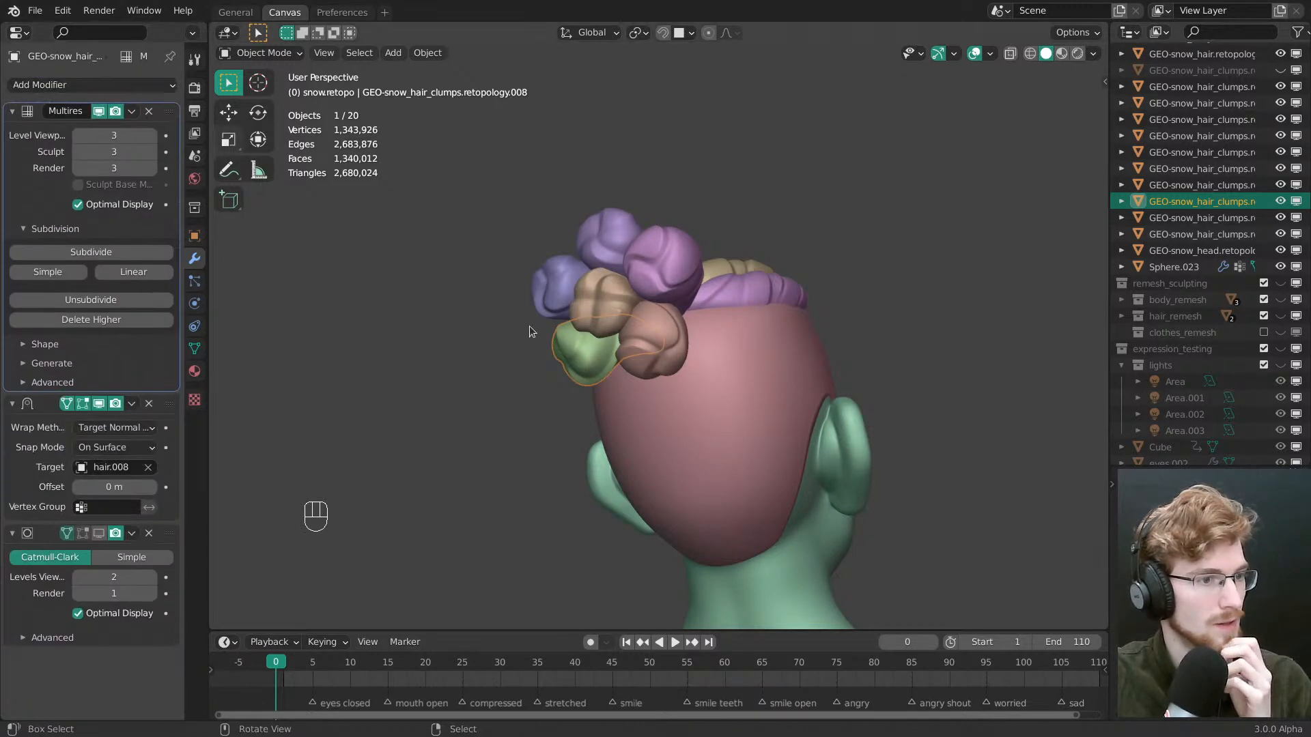
middle_drag(530, 328, 566, 285)
click(567, 286)
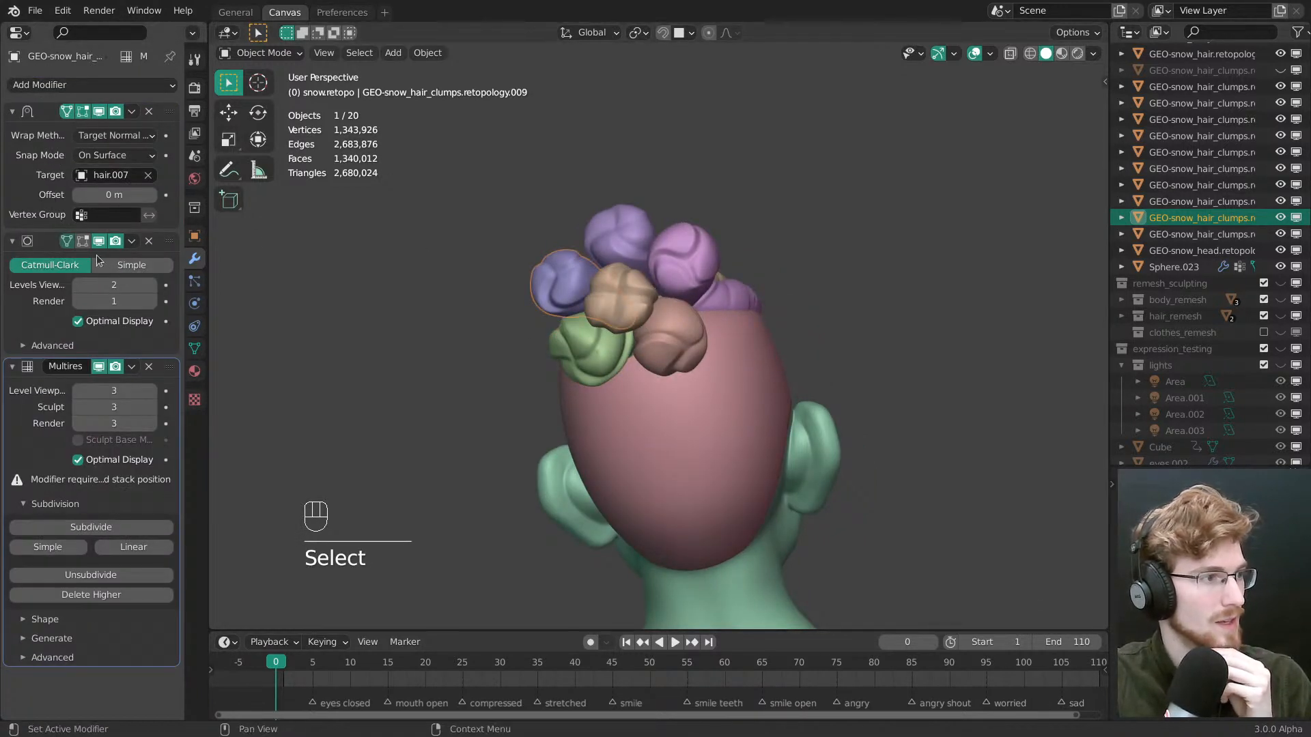
drag(171, 366, 171, 113)
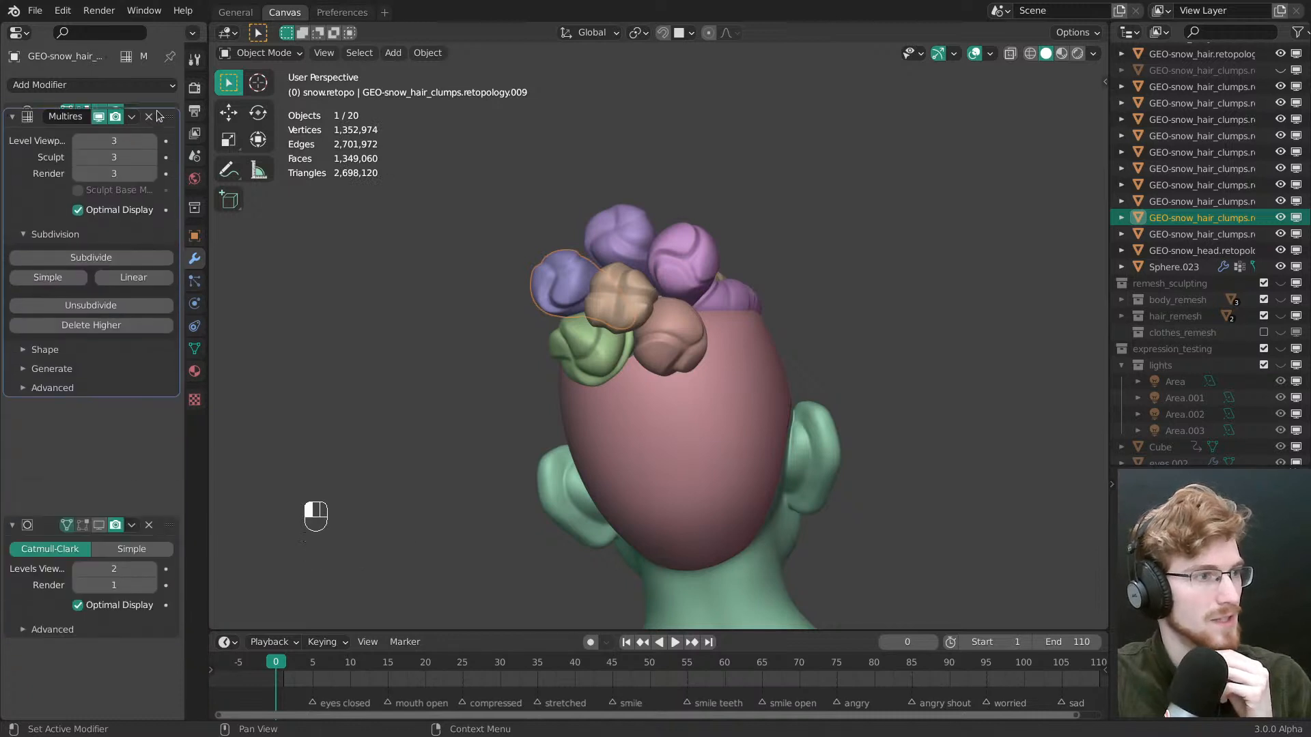
Hide the Subdivision modifier in the viewport and place Multiresolution first on the upper purple and tan centre bun clumps
click(617, 236)
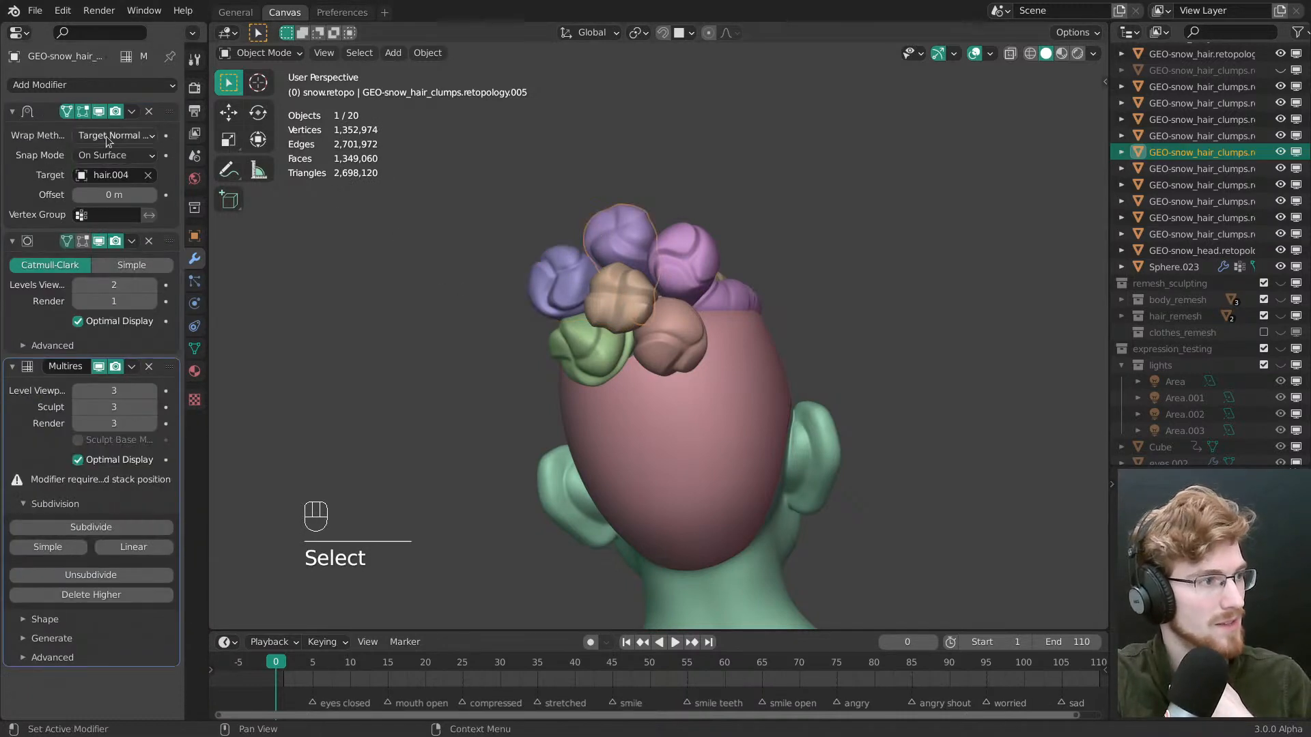
drag(169, 366, 169, 113)
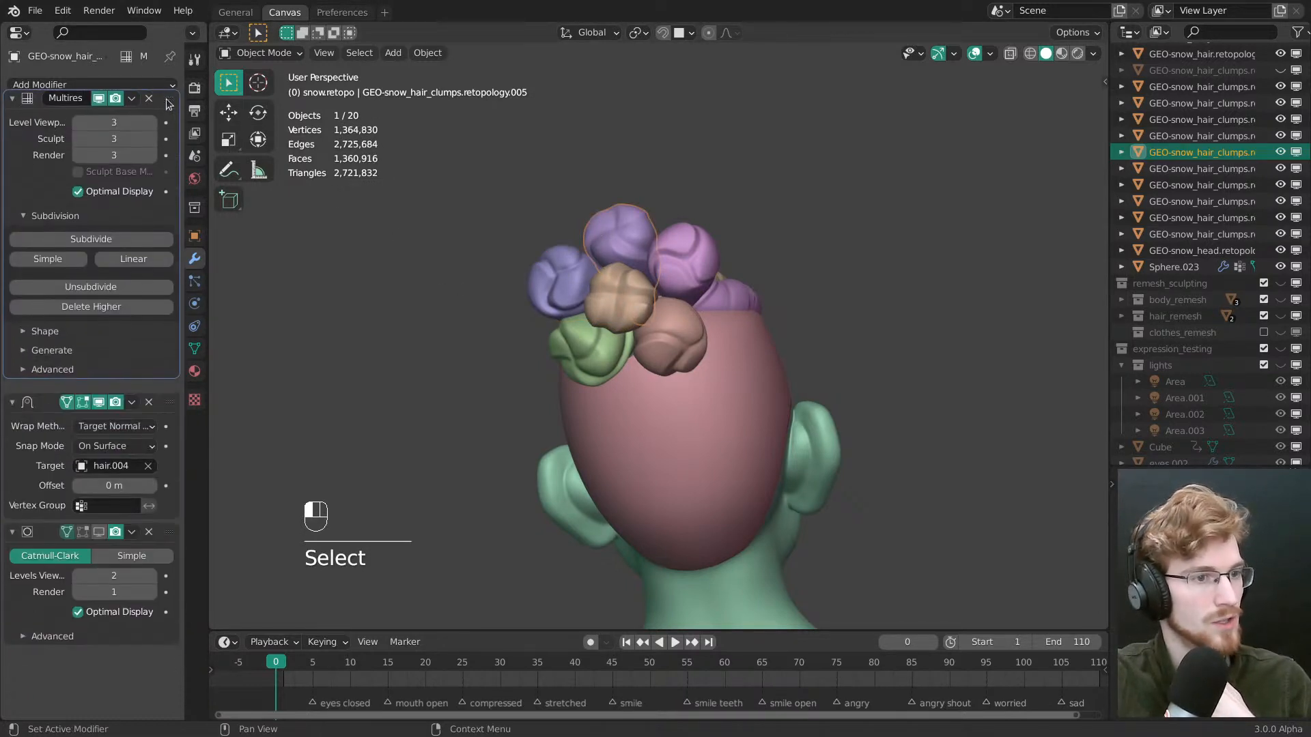
click(671, 269)
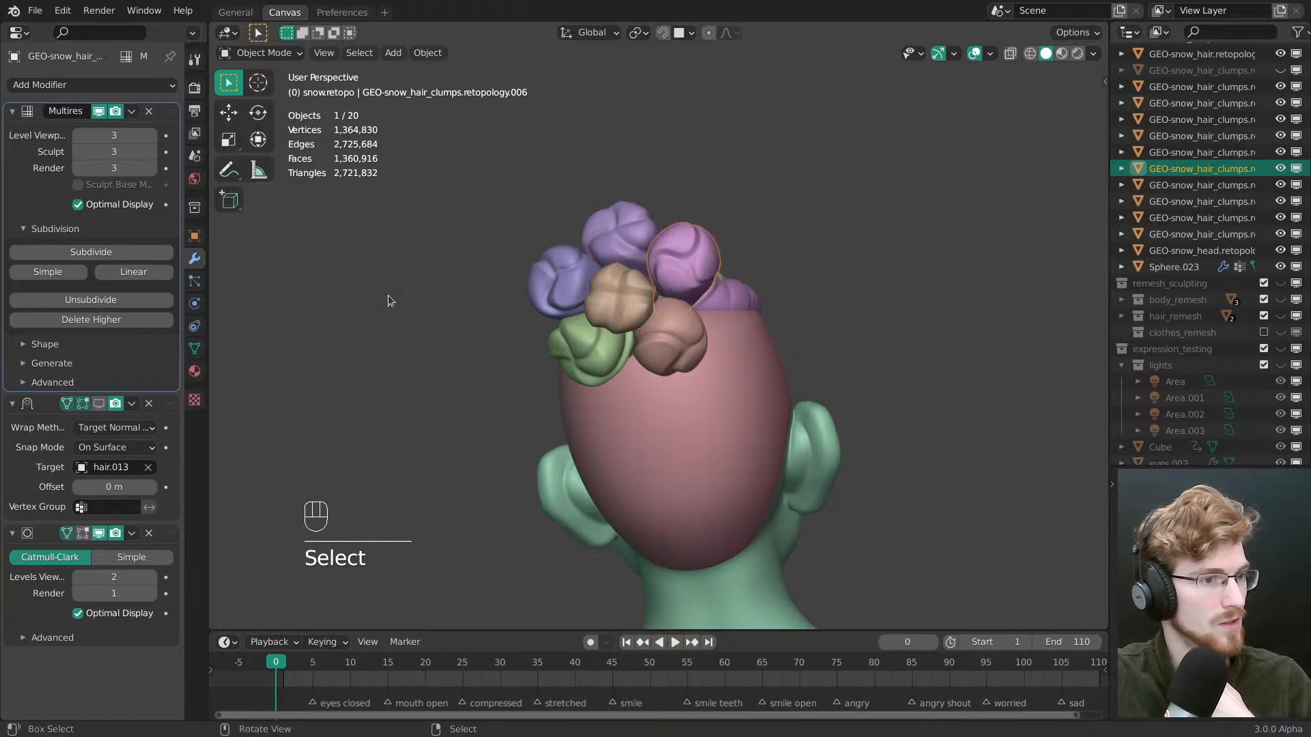
click(620, 301)
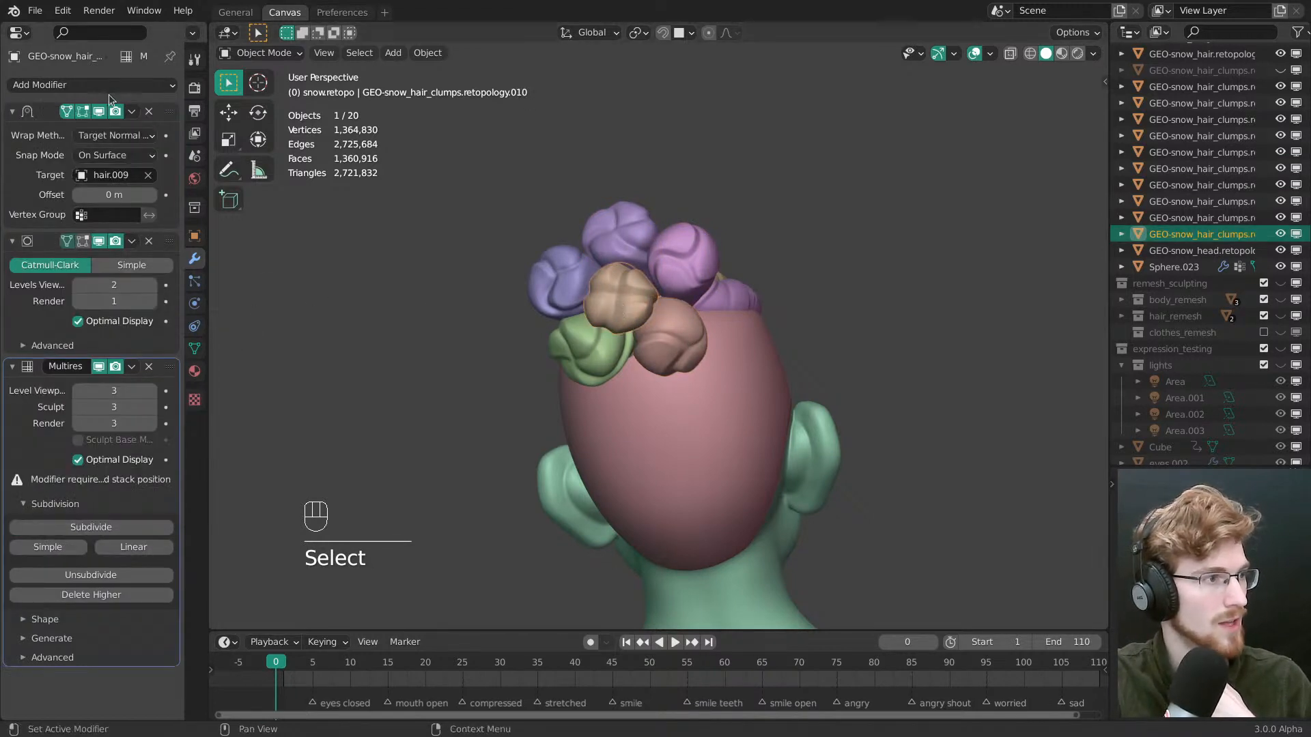
drag(169, 366, 170, 113)
Check the modifier stacks of the bun clumps one by one and inspect the hair from the side
middle_drag(642, 366, 650, 361)
click(658, 338)
click(598, 339)
click(571, 278)
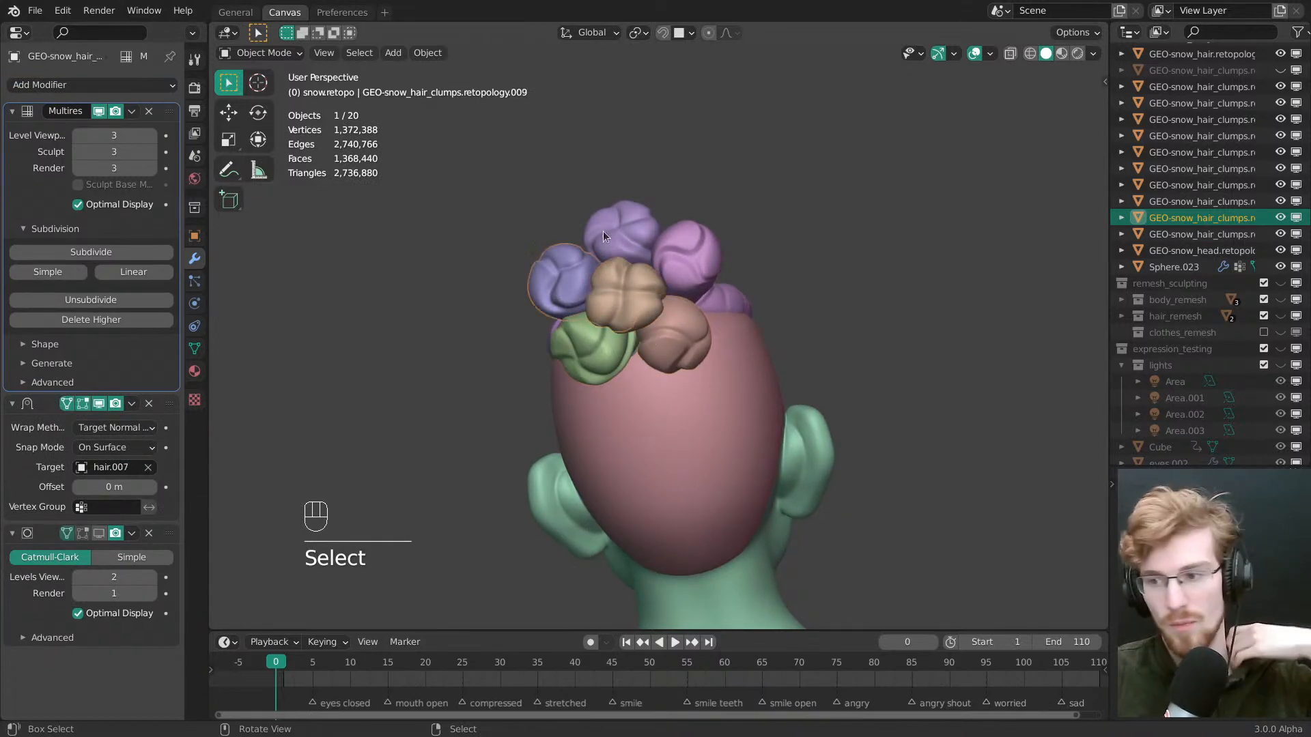
click(613, 227)
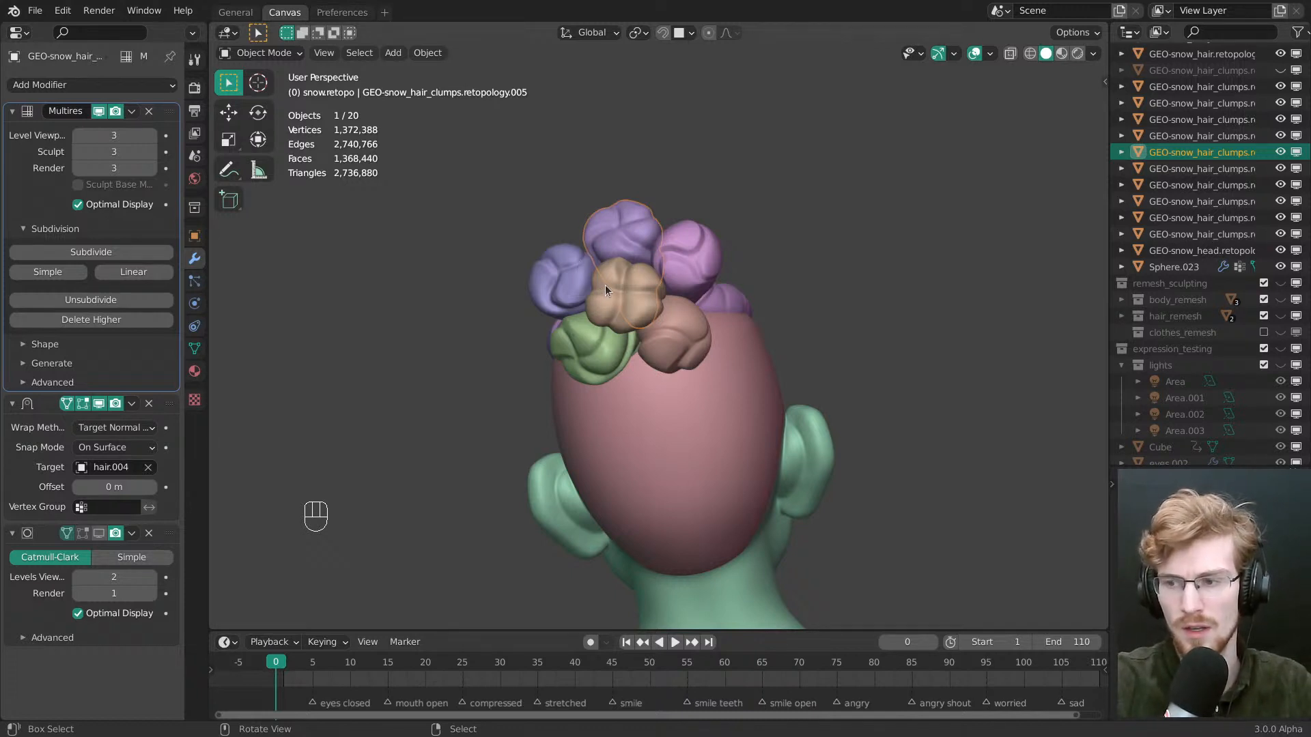
middle_drag(598, 276, 658, 322)
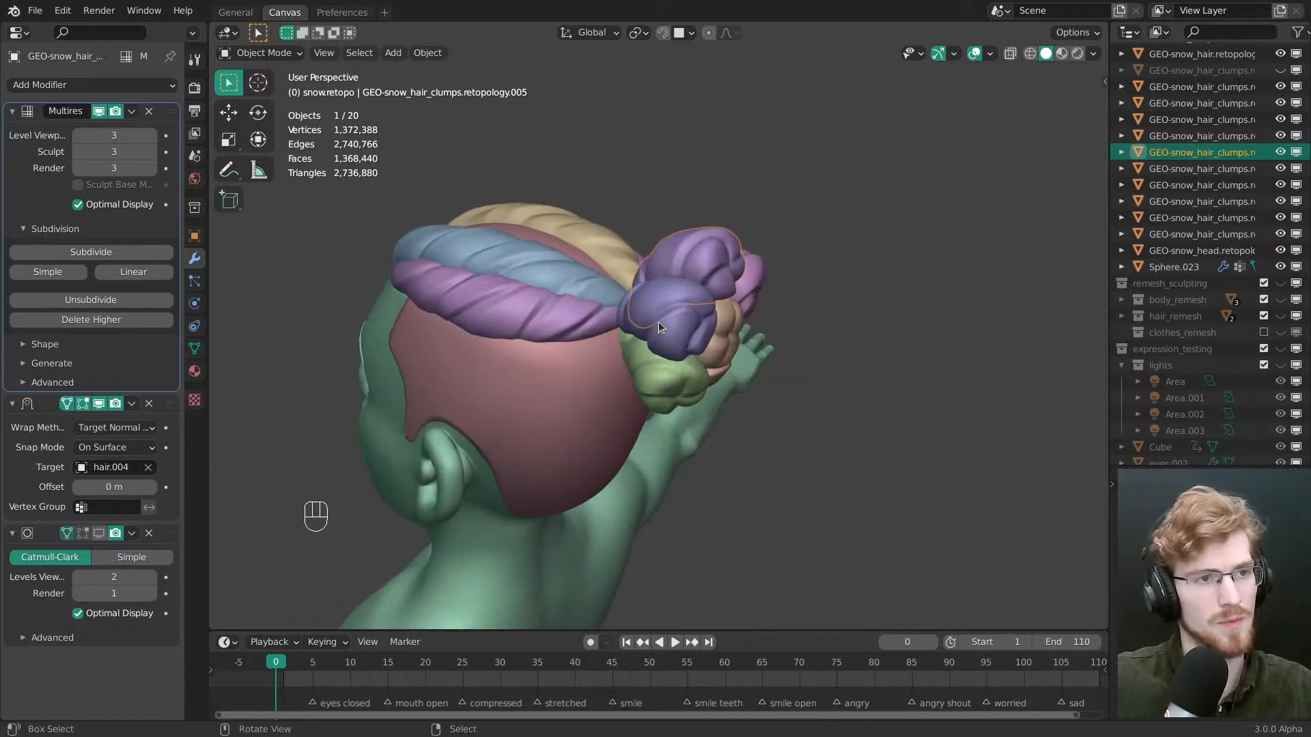
click(787, 6)
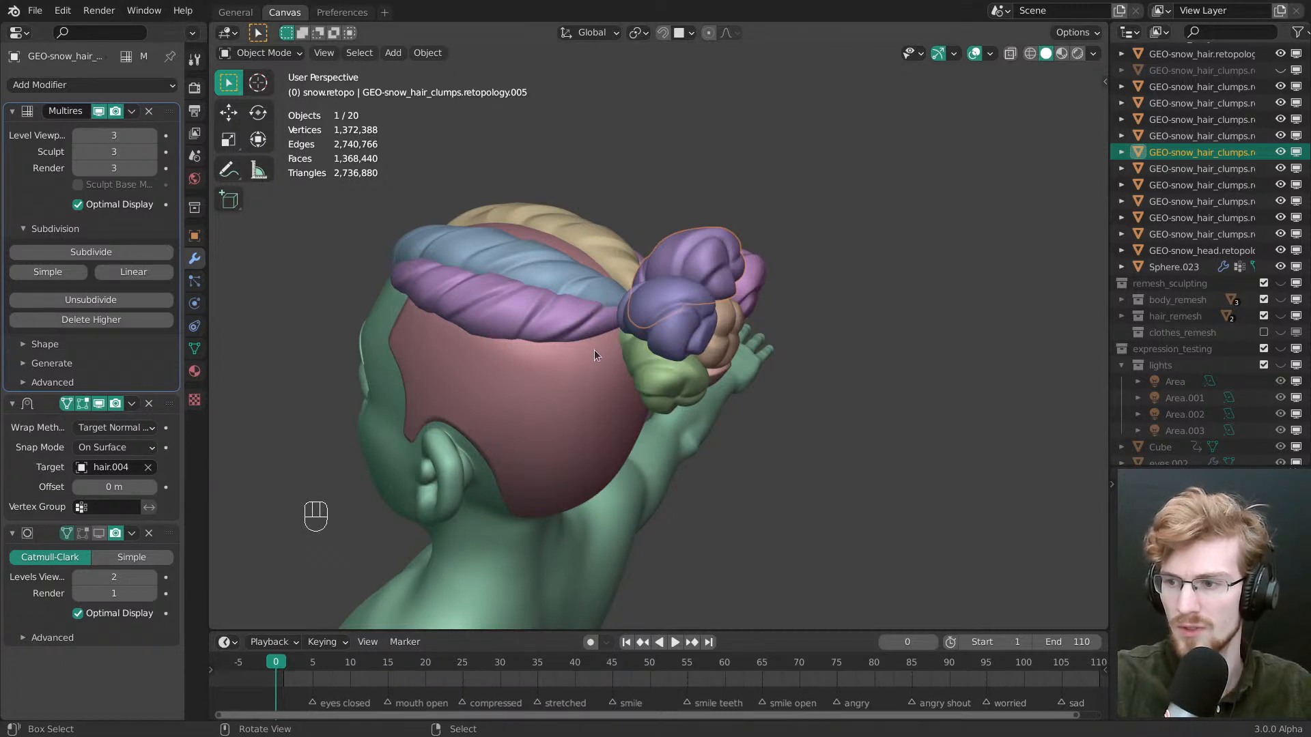
middle_drag(691, 351, 570, 345)
mouse_move(570, 345)
ctrl+middle_down()
mouse_move(603, 389)
mouse_move(562, 402)
mouse_move(719, 392)
mouse_move(615, 316)
mouse_move(736, 403)
mouse_move(562, 362)
ctrl+middle_up()
Apply the Shrinkwrap modifier on the blue braid clump beneath its Multiresolution modifier
right_click(563, 402)
right_click(616, 316)
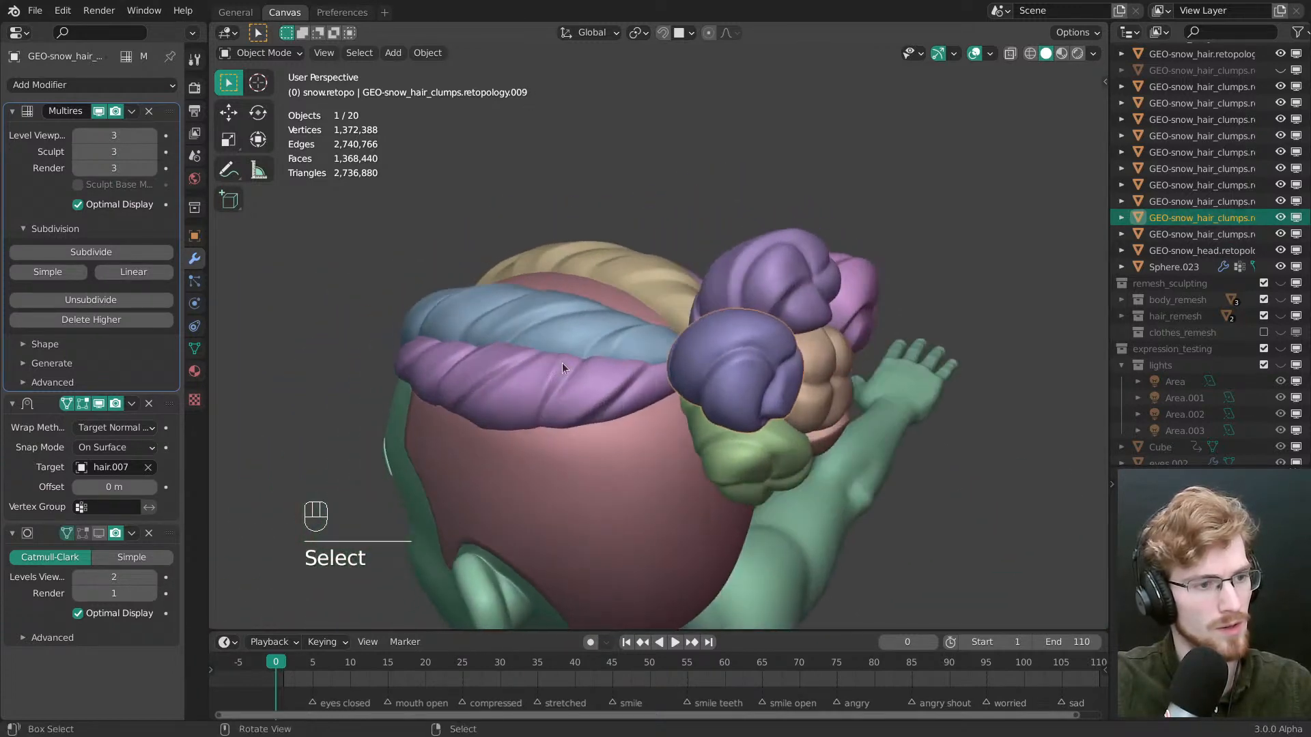
right_click(560, 494)
middle_drag(559, 495, 727, 329)
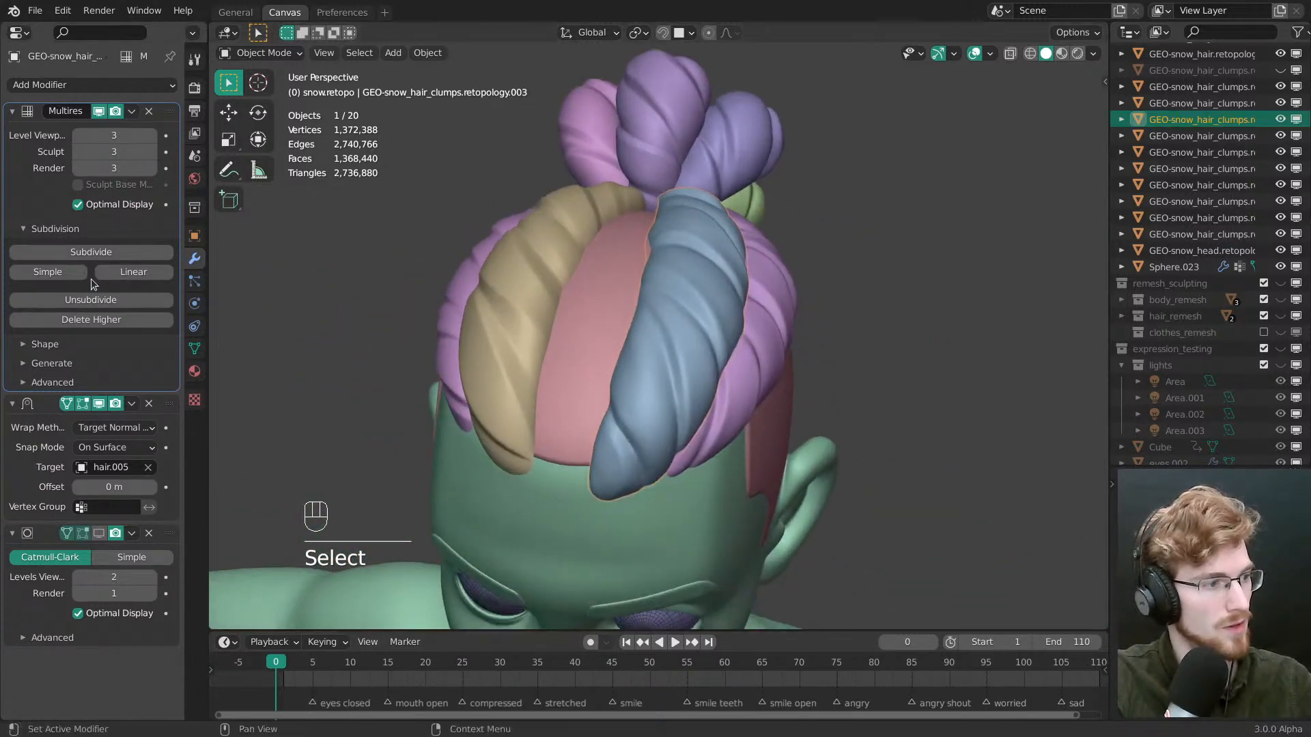
click(43, 437)
key(ctrl+a)
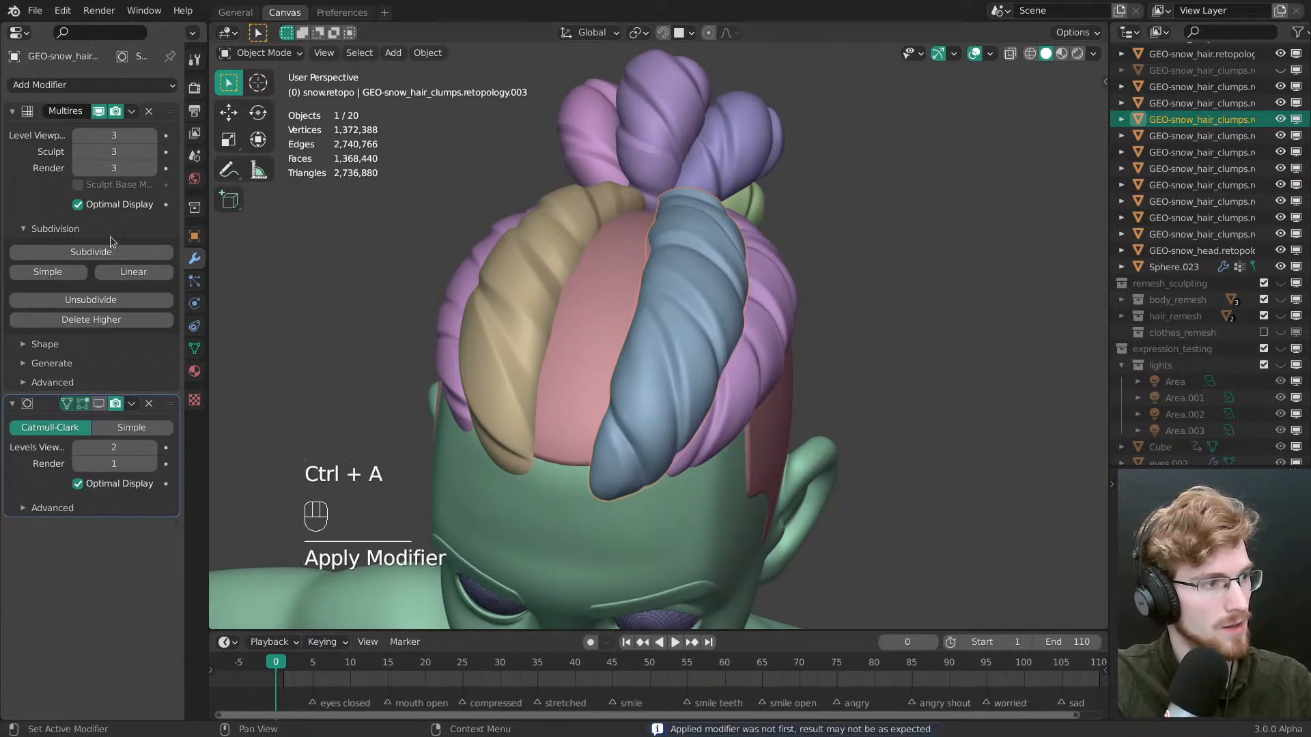
Apply the Multiresolution base on the blue braid clump and remove its Multiresolution modifier
click(91, 348)
click(130, 365)
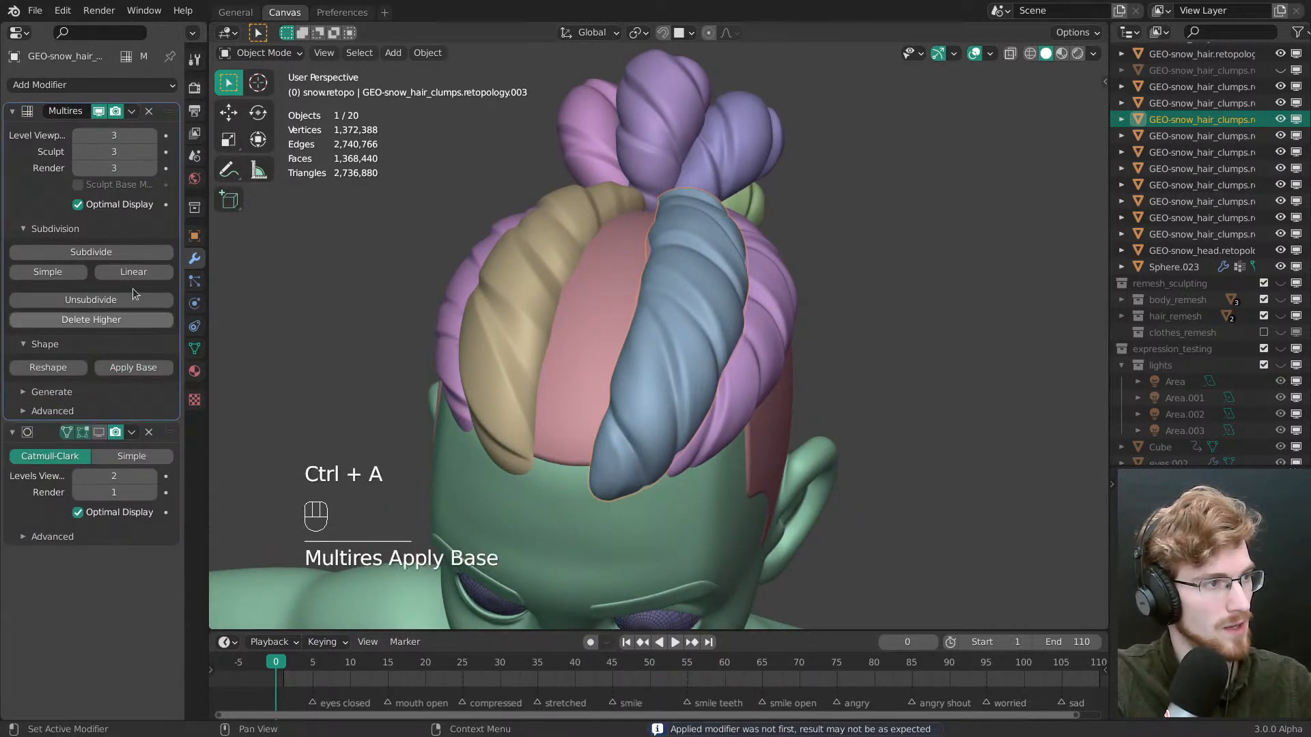
click(149, 111)
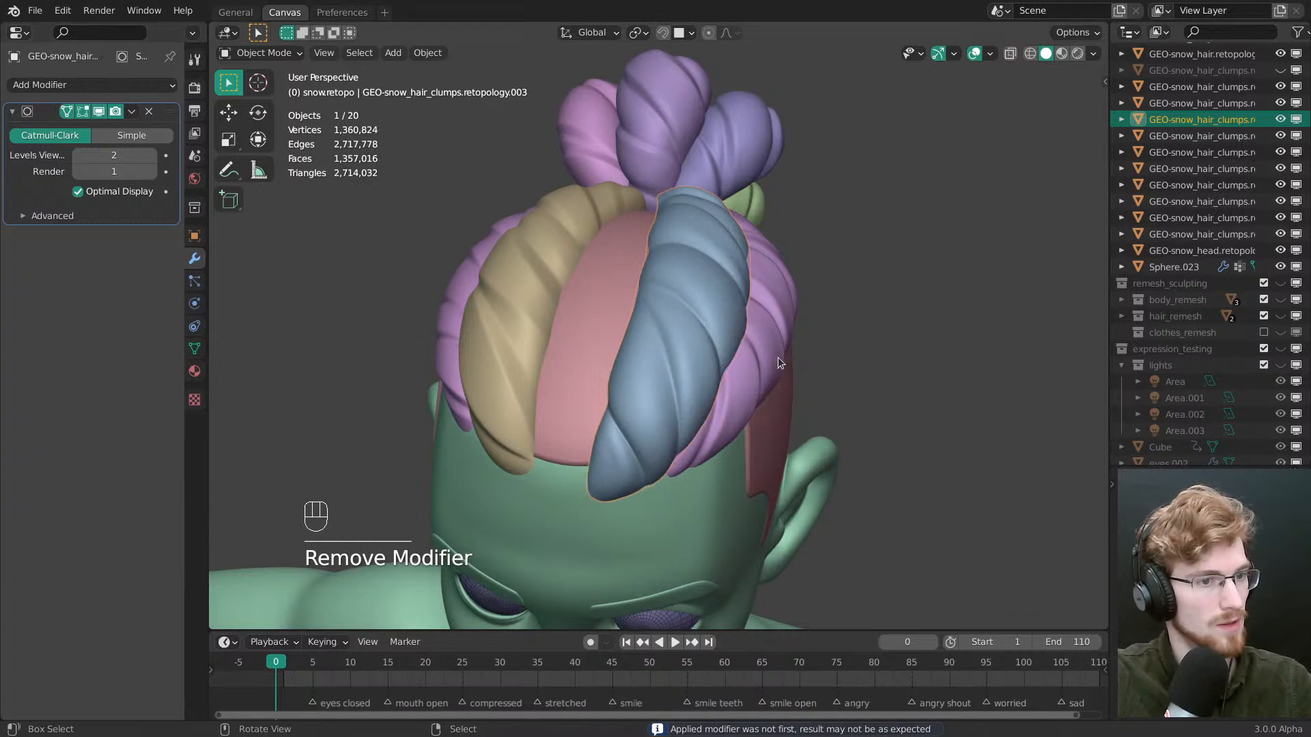
right_click(523, 366)
click(116, 344)
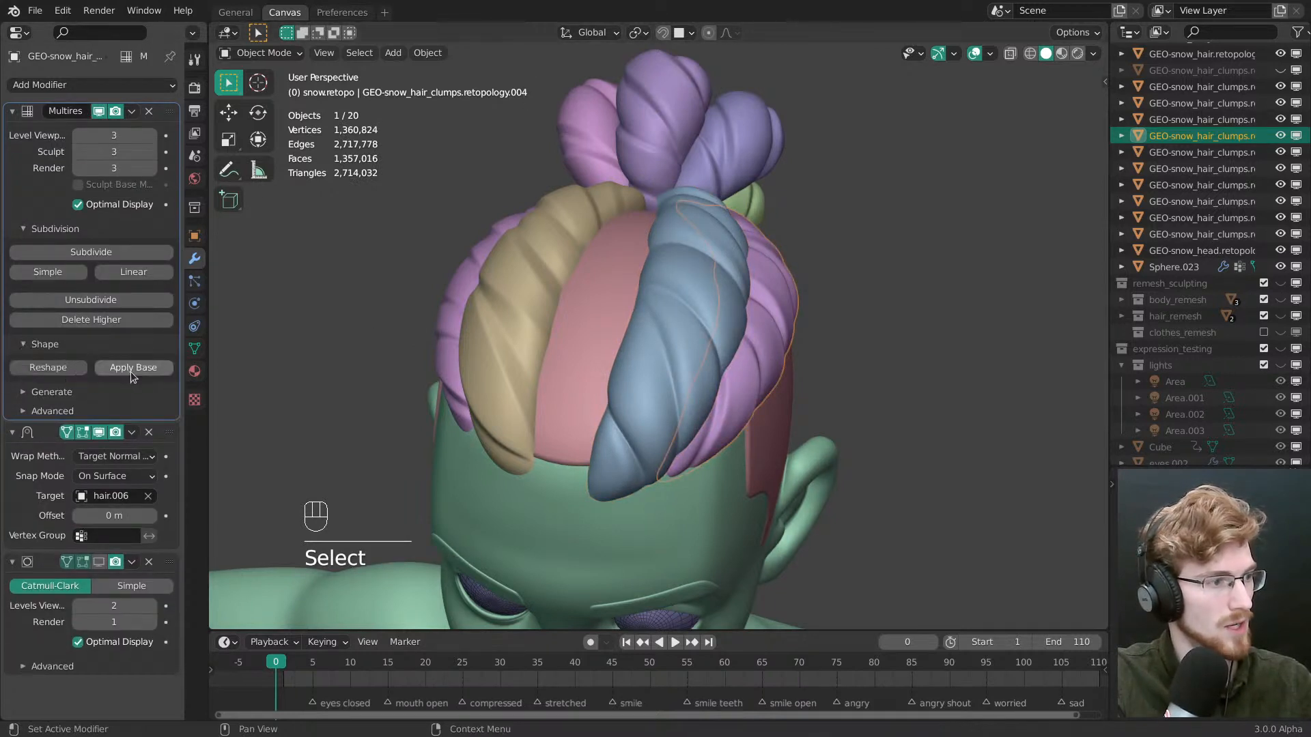
click(134, 367)
click(149, 111)
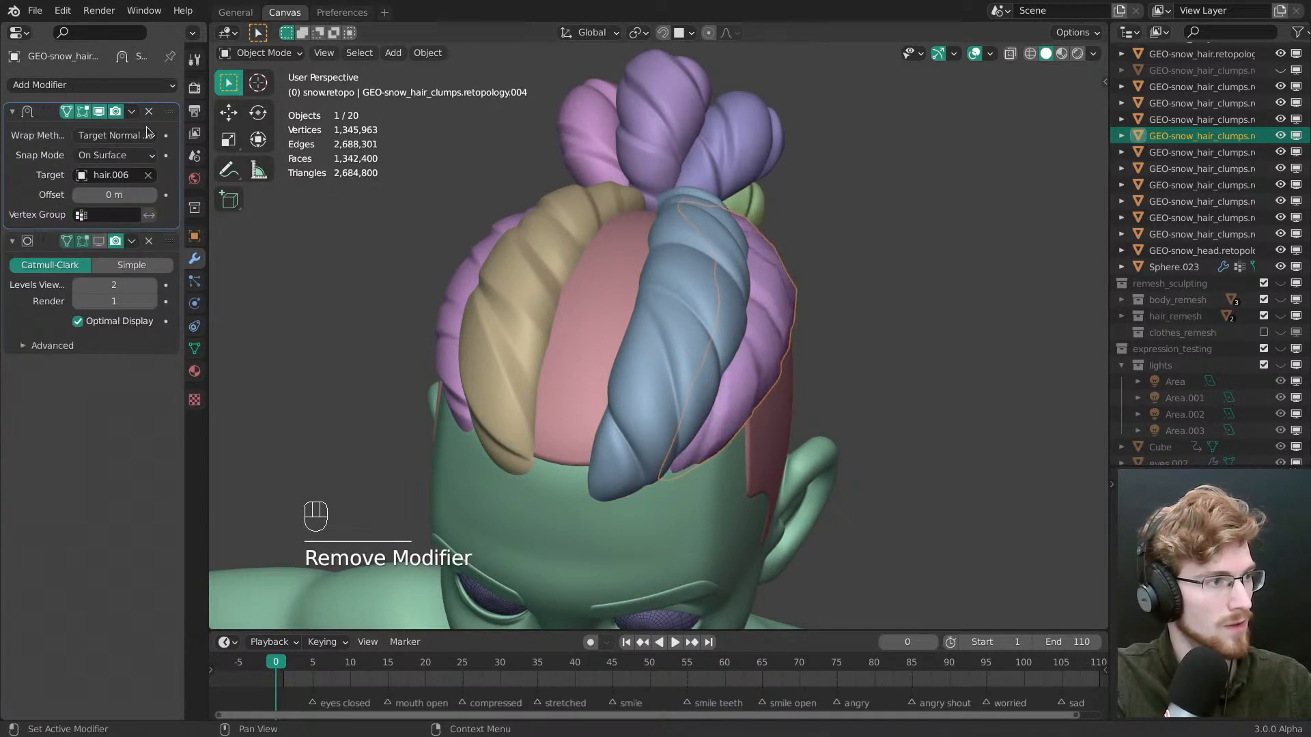
key(ctrl)
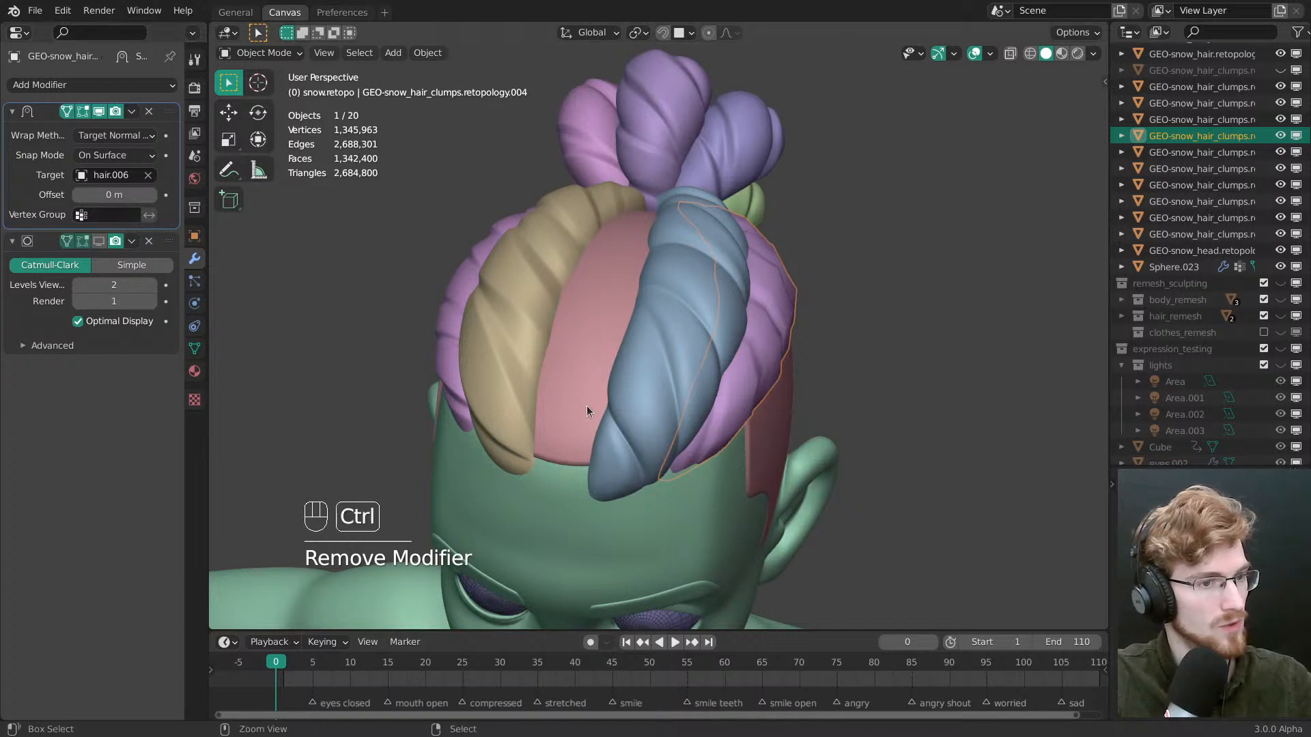
key(ctrl+z)
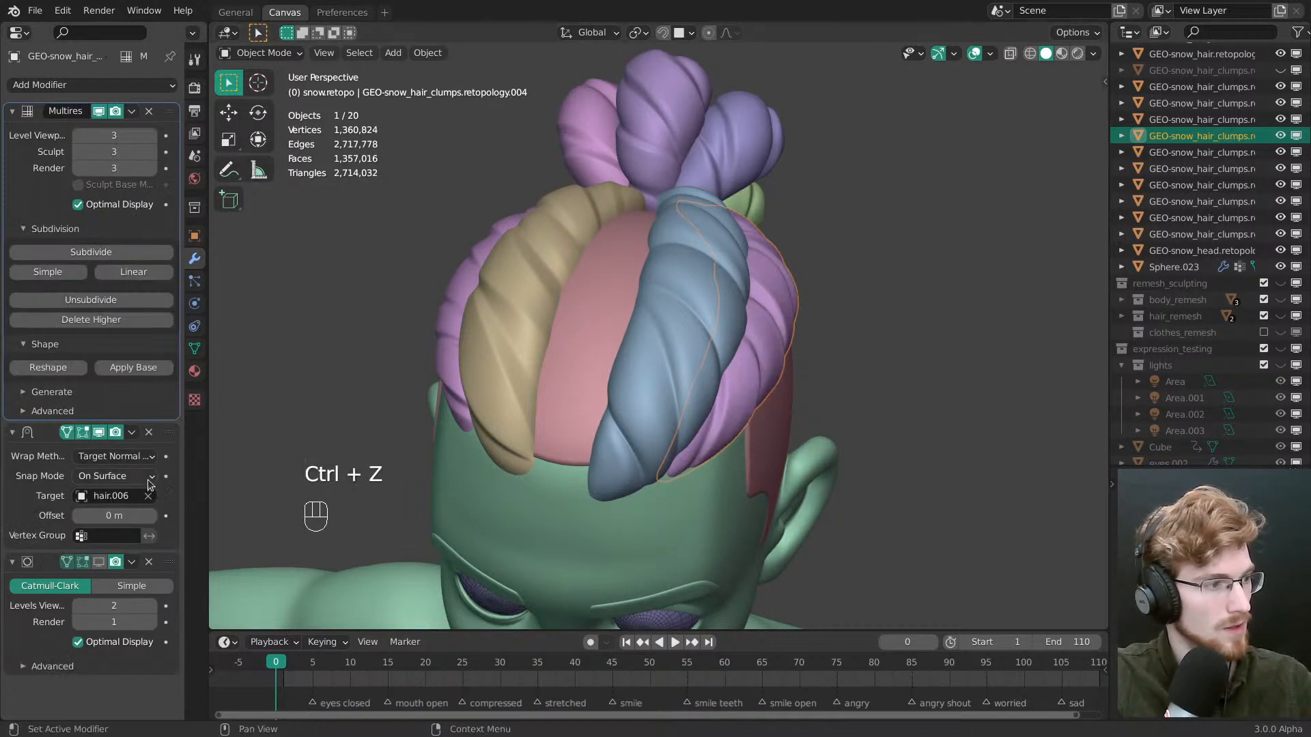
On the purple braid clump beside the blue one, apply Shrinkwrap and the Multiresolution base, and remove the Multiresolution modifier
click(50, 465)
key(ctrl+a)
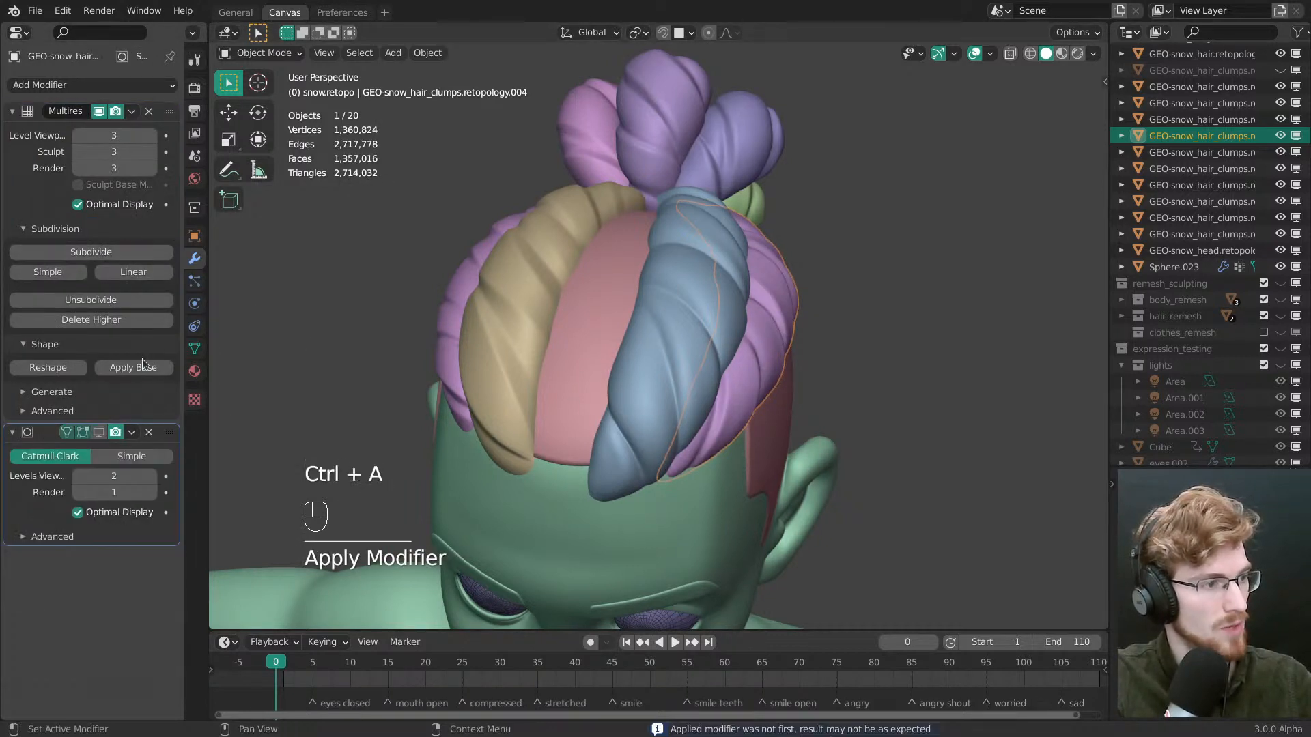
click(116, 367)
click(151, 110)
Show the Subdivision modifier in the viewport on the purple braid clump beside the blue one
shift+middle_drag(571, 334, 664, 337)
click(635, 374)
click(907, 435)
click(99, 112)
On the tan braid clump, apply Shrinkwrap and the Multiresolution base, and remove the Multiresolution modifier
click(663, 337)
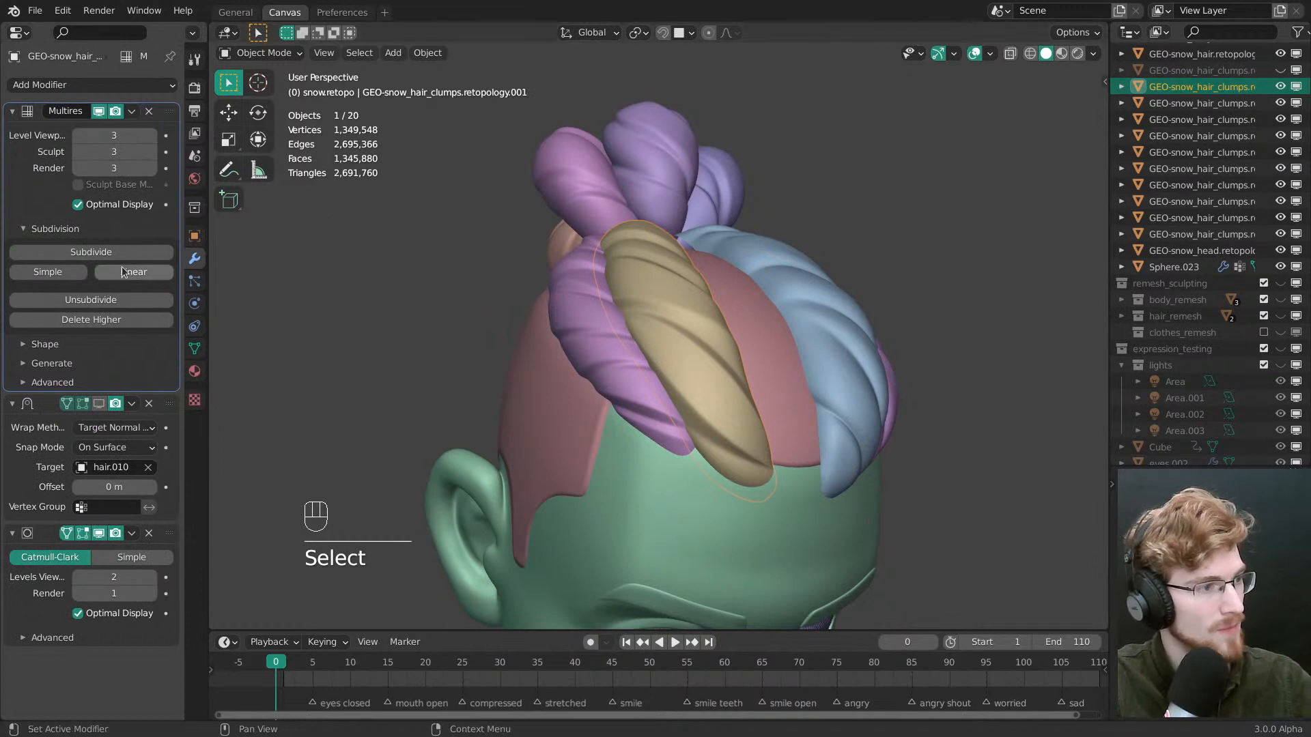
ctrl+click(59, 437)
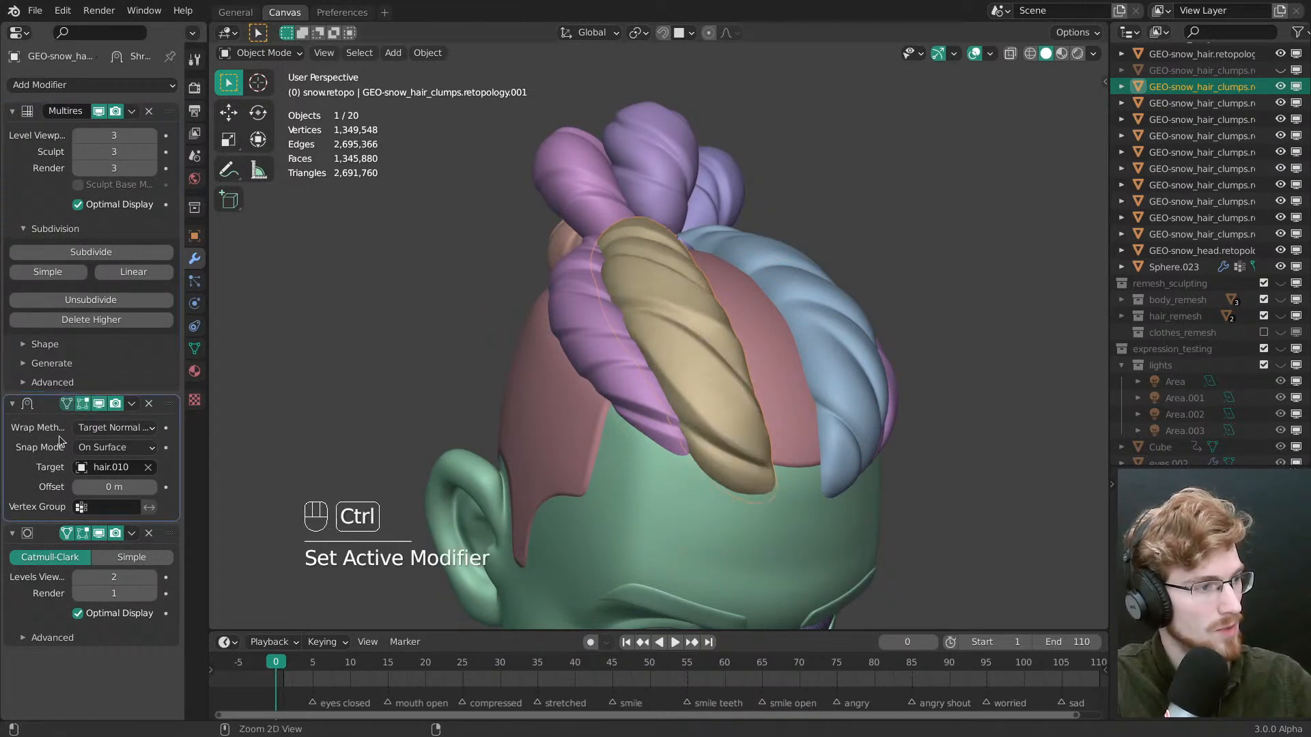
key(ctrl+a)
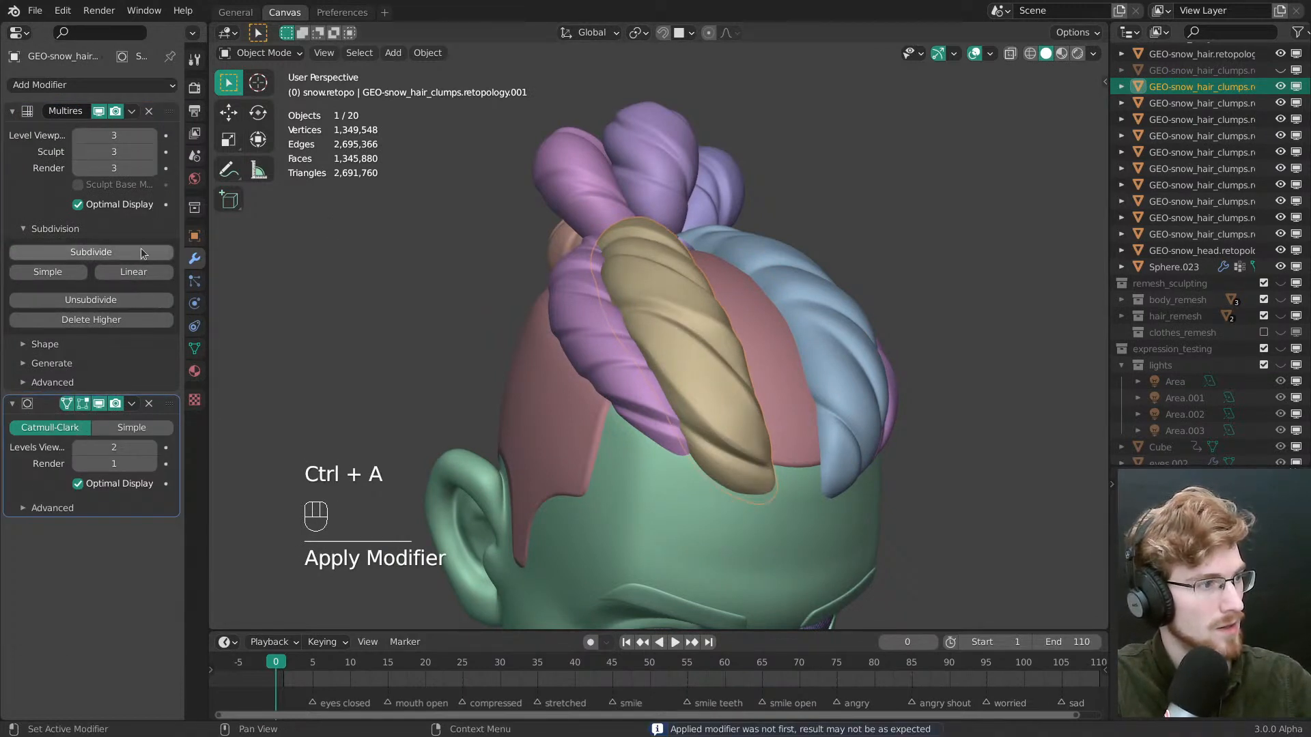
click(136, 344)
click(133, 367)
click(149, 110)
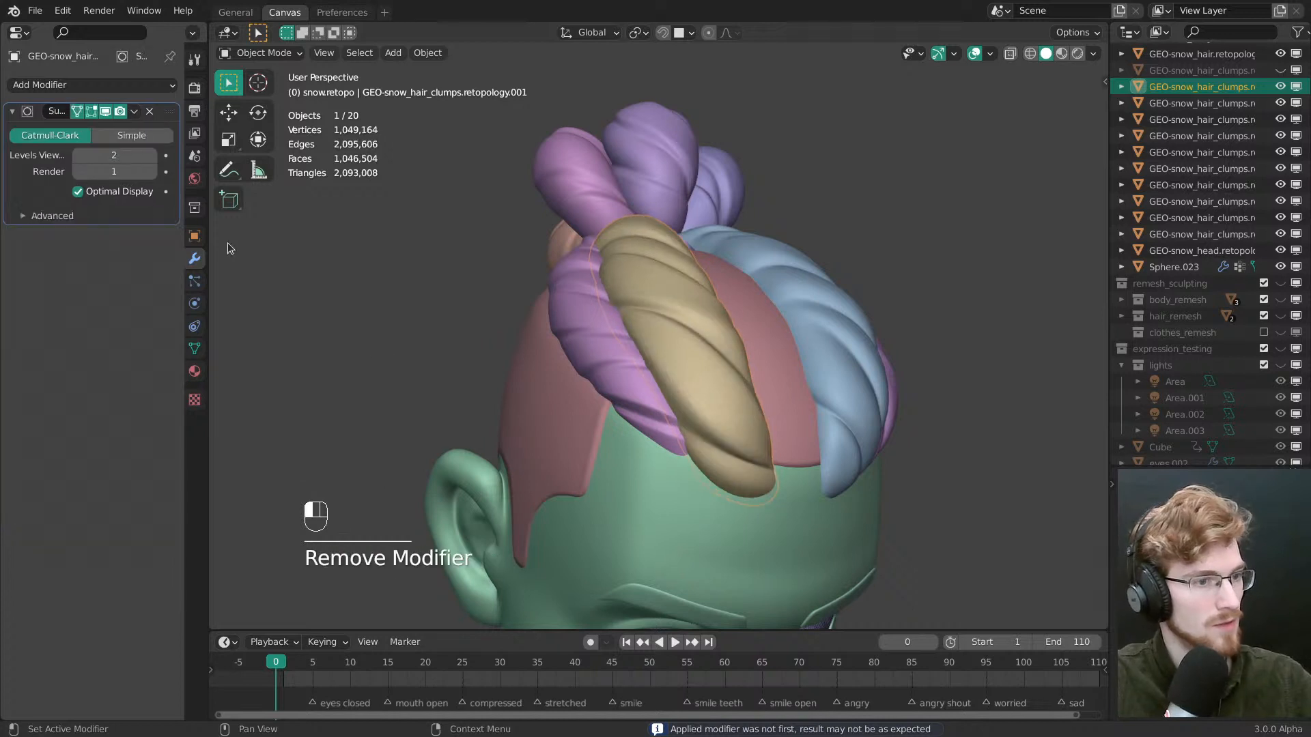
On the purple braid clump beside the tan one, apply Shrinkwrap and the Multiresolution base, and remove the Multiresolution modifier
click(592, 351)
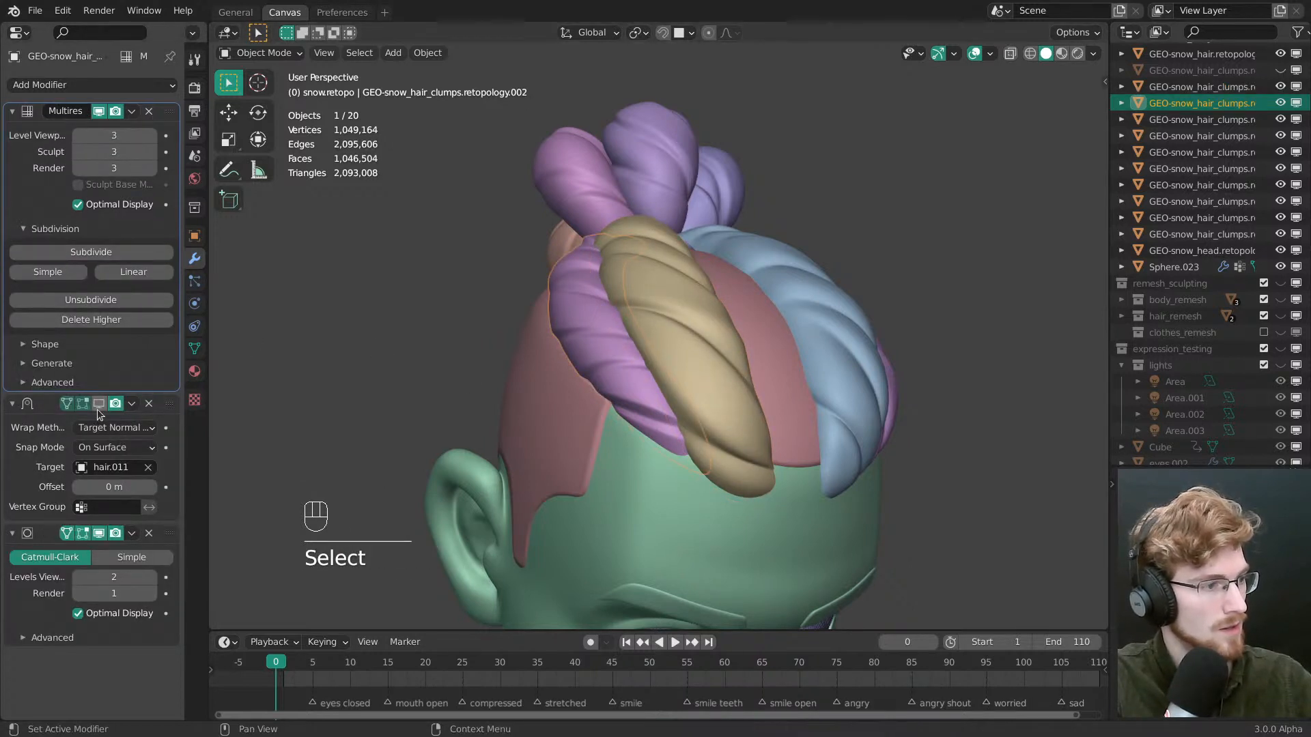
ctrl+click(59, 439)
key(ctrl+a)
click(108, 345)
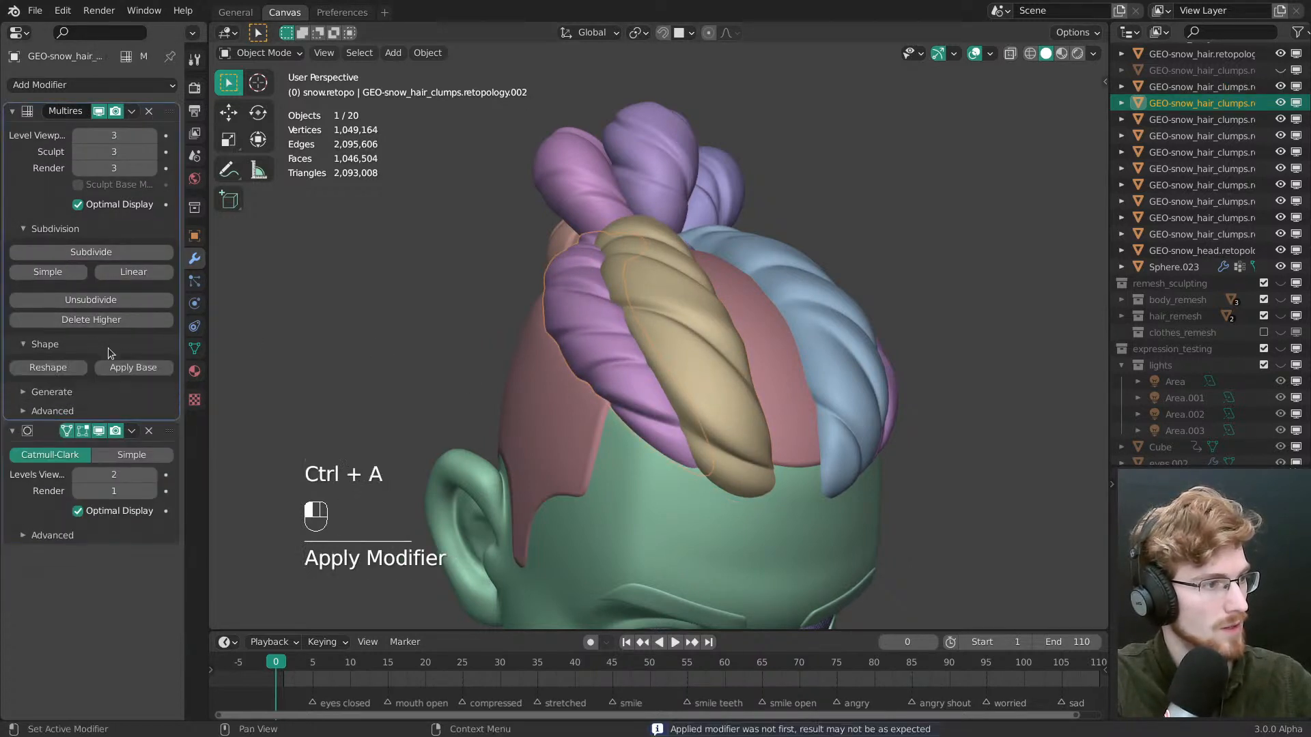
click(133, 368)
click(148, 110)
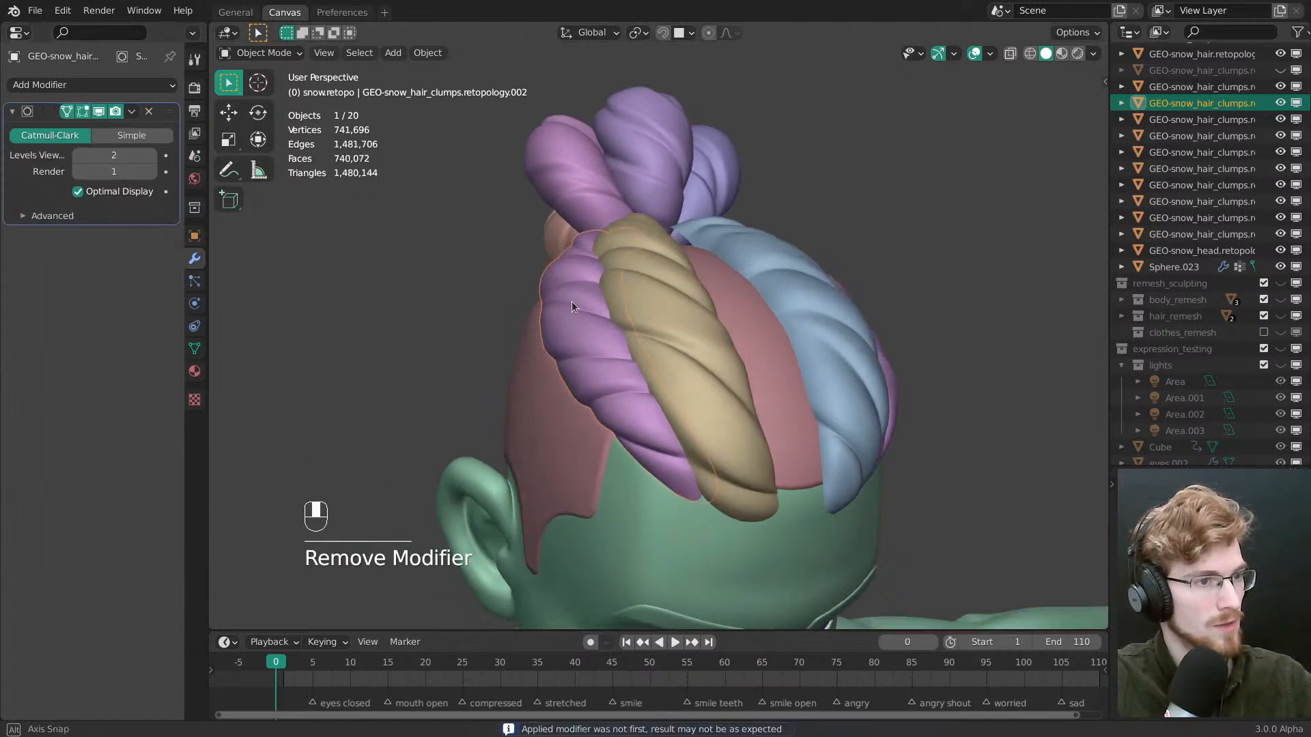
On the pink-purple bun clump, apply Shrinkwrap and the Multiresolution base, and remove the Multiresolution modifier
middle_drag(572, 301, 560, 384)
click(649, 366)
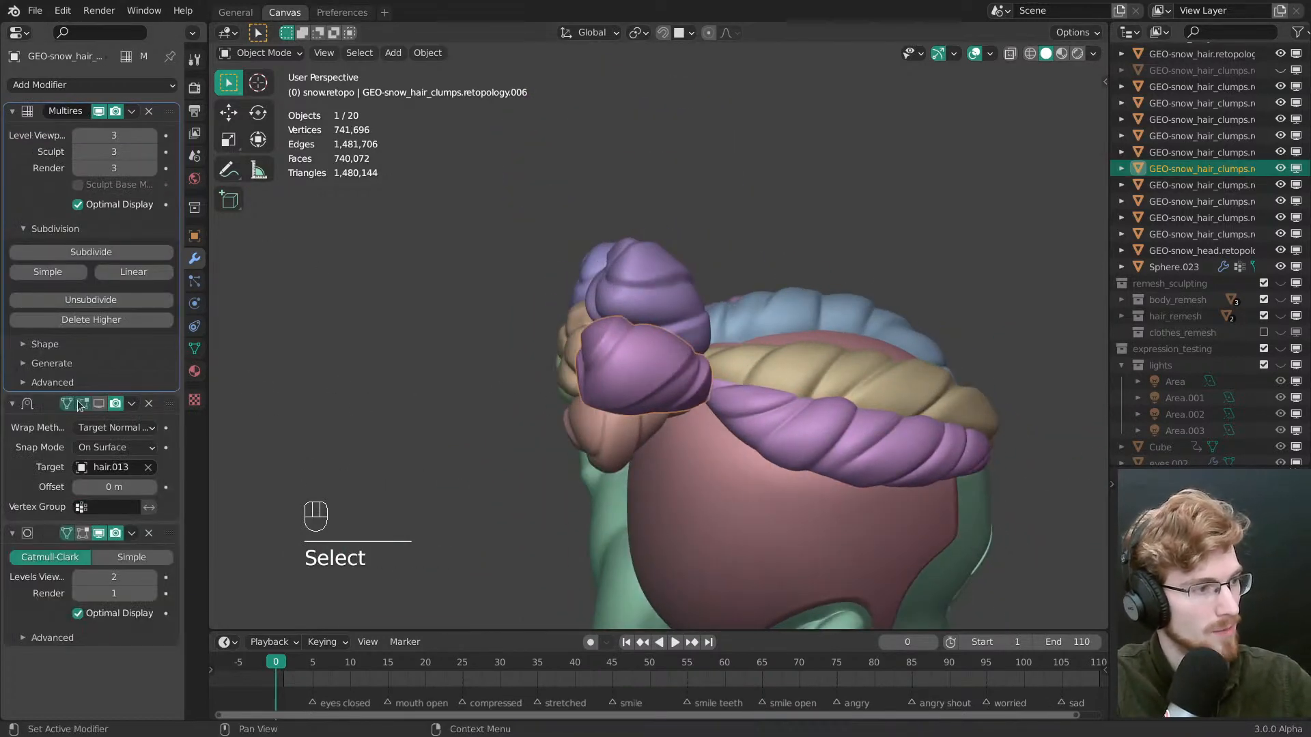
click(56, 448)
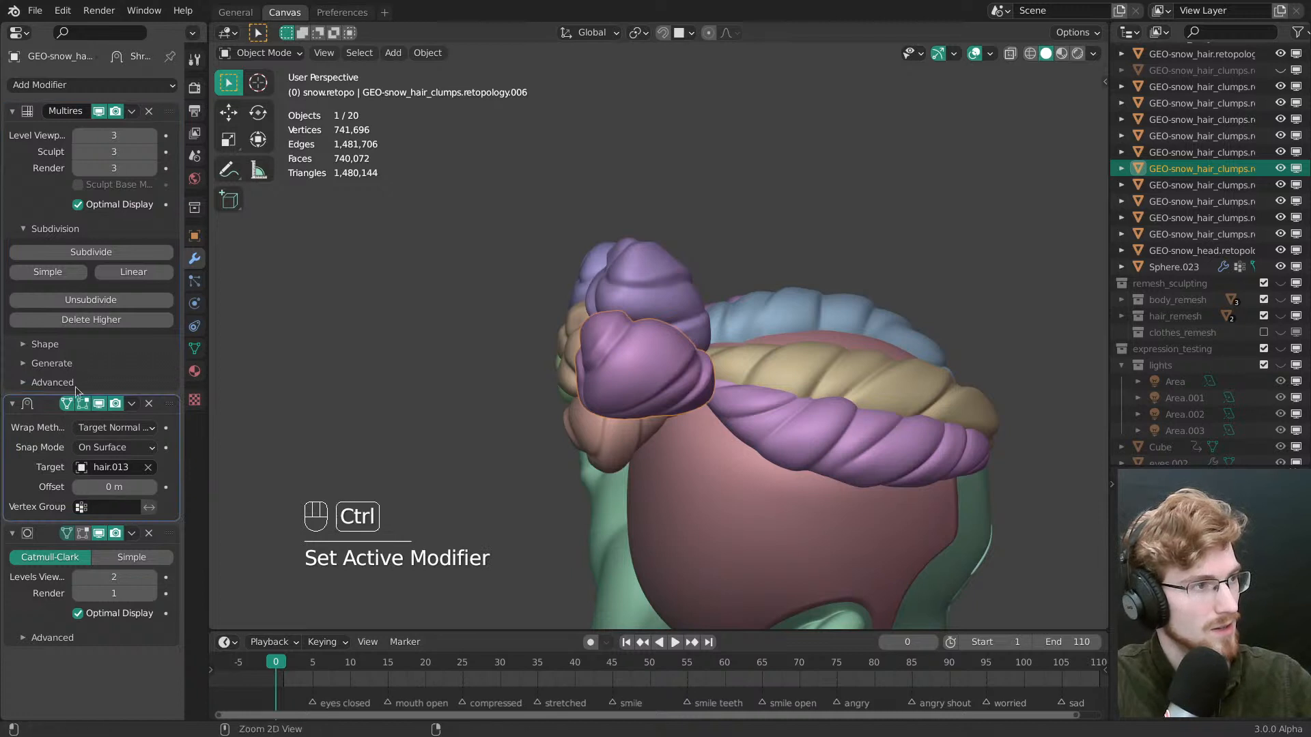
key(ctrl+a)
click(164, 112)
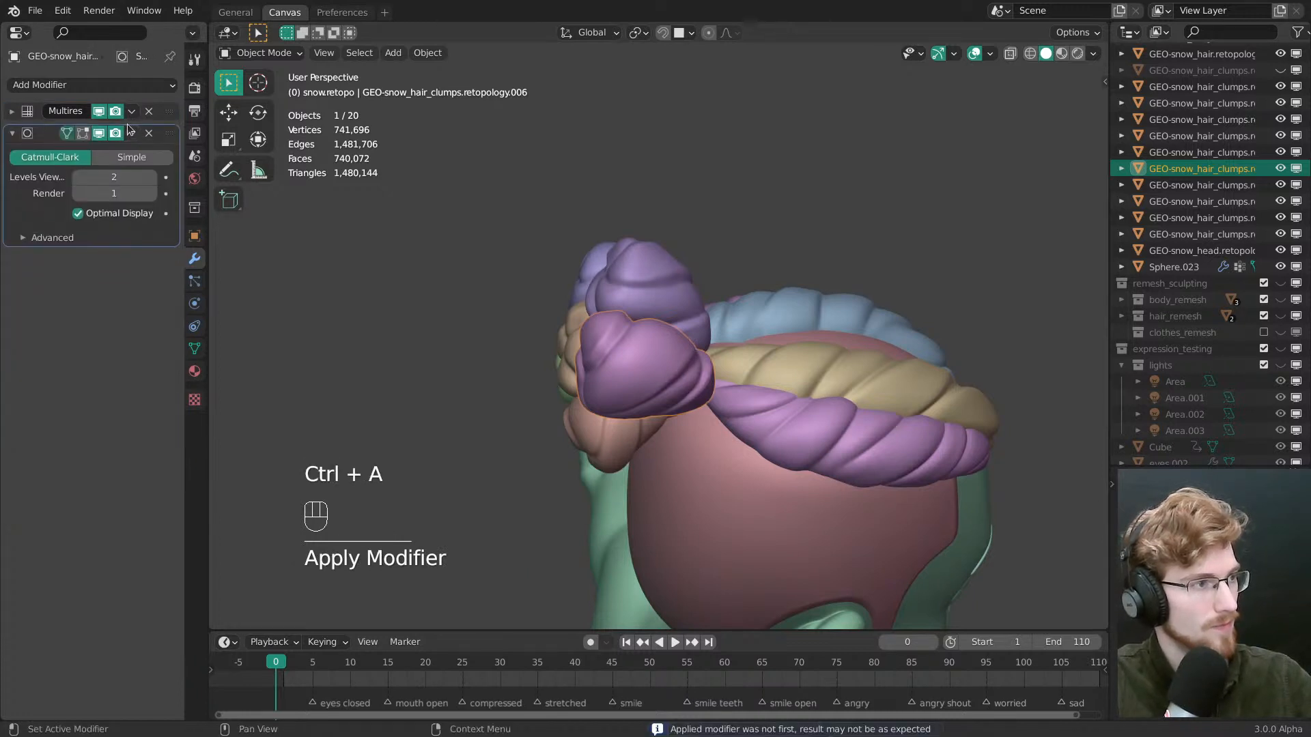
click(12, 112)
click(135, 368)
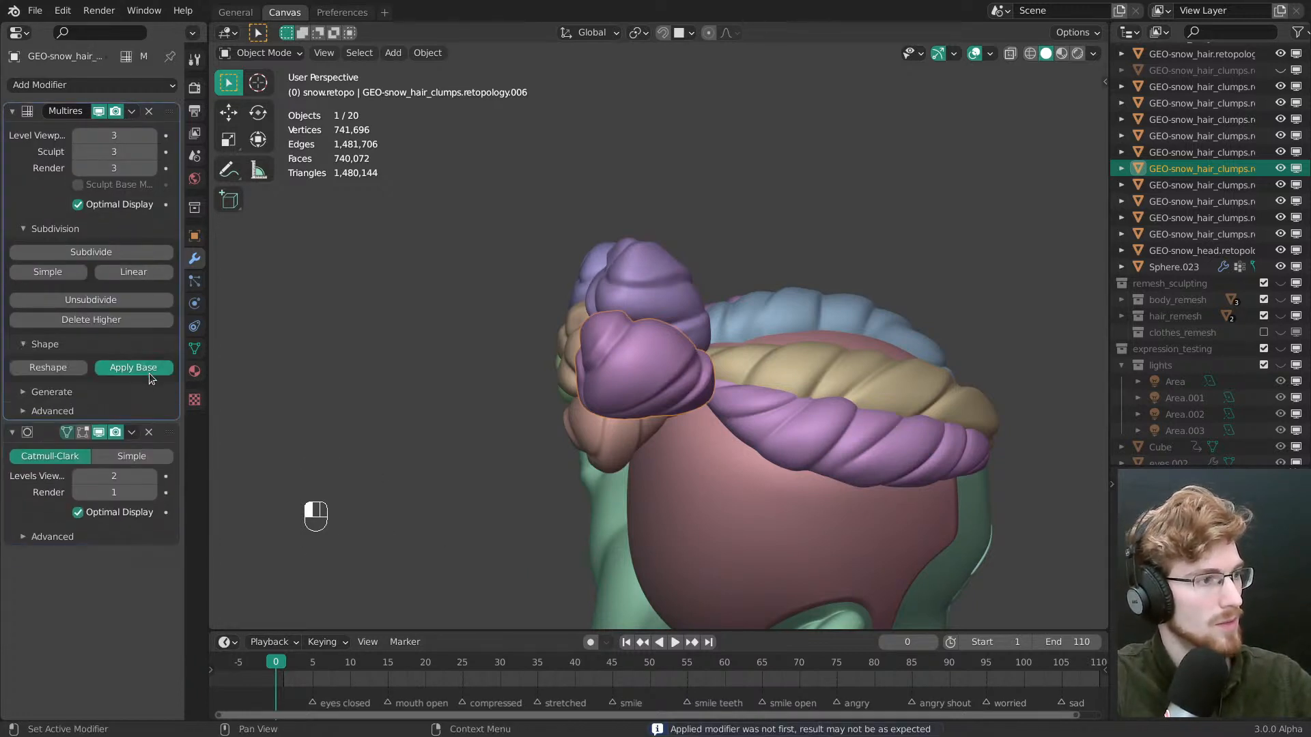
click(149, 111)
On the salmon-brown bun clump, apply Shrinkwrap and the Multiresolution base, and remove the Multiresolution modifier
middle_drag(525, 386, 657, 396)
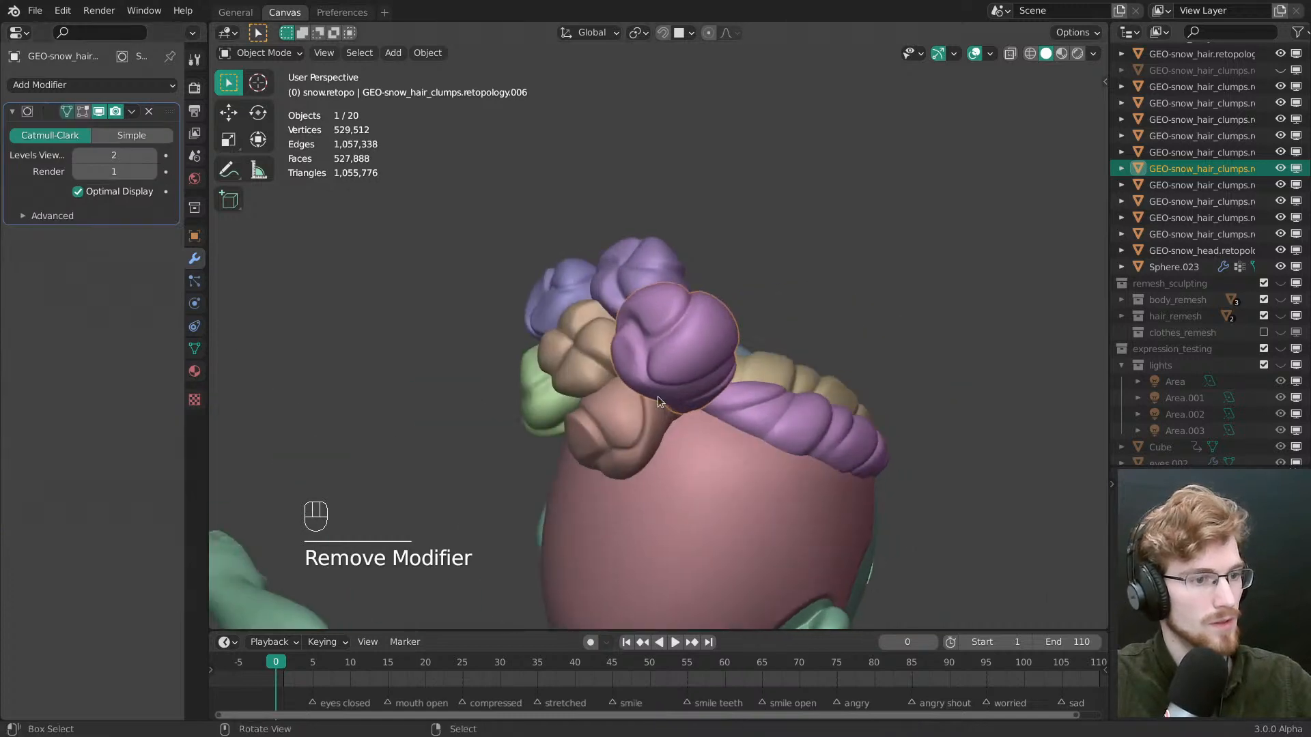
click(607, 442)
shift+middle_drag(594, 465, 588, 357)
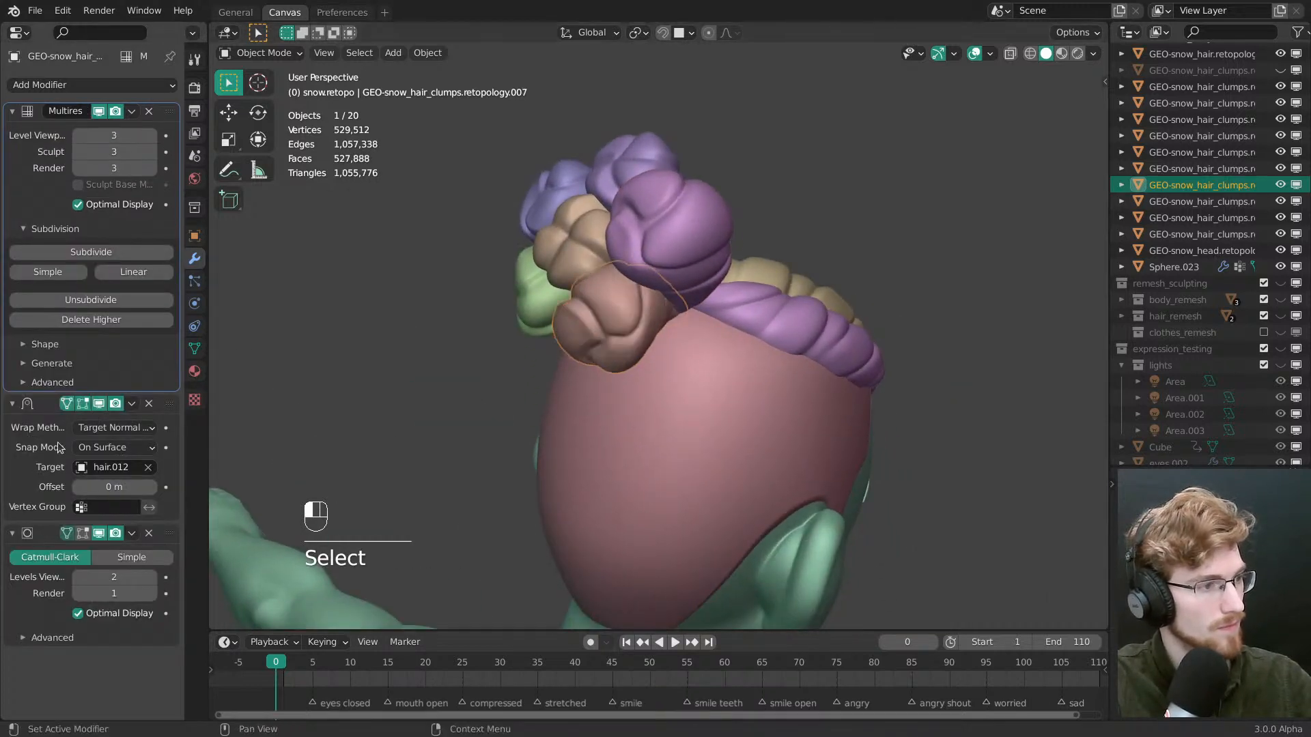
key(ctrl+a)
click(45, 344)
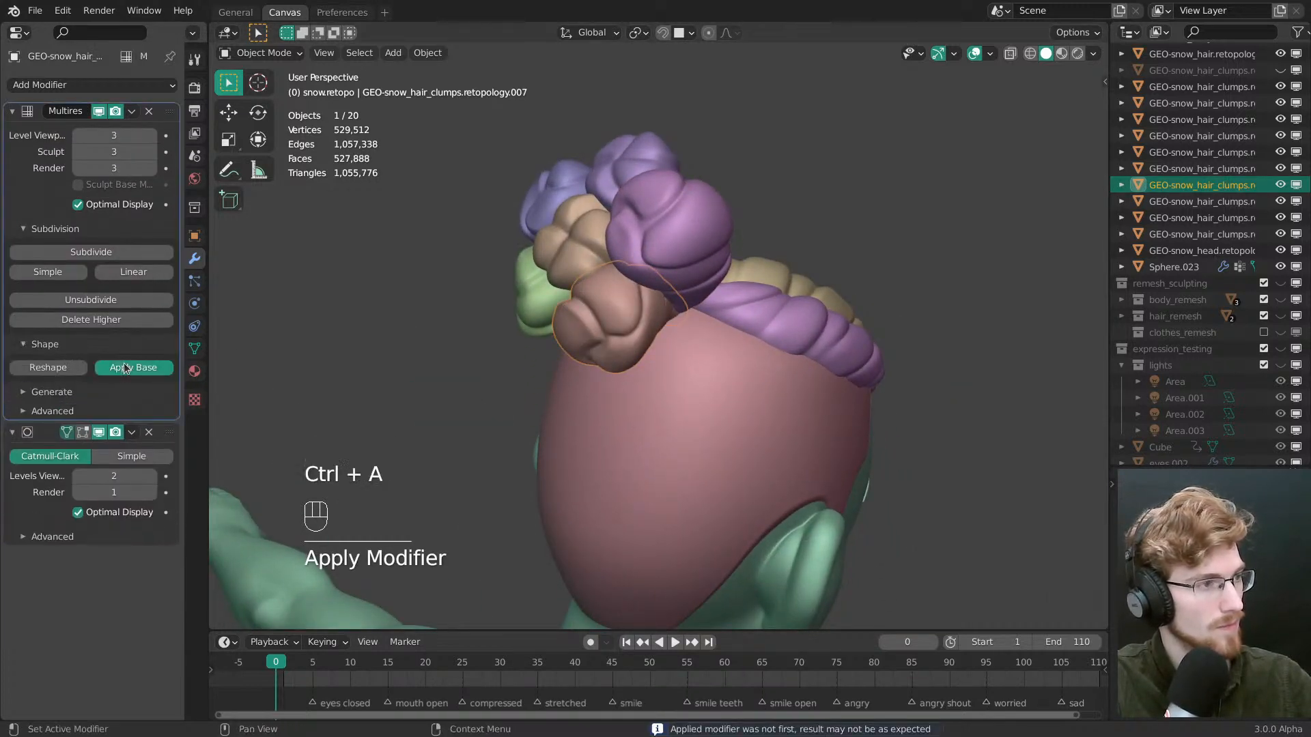
click(133, 367)
click(131, 110)
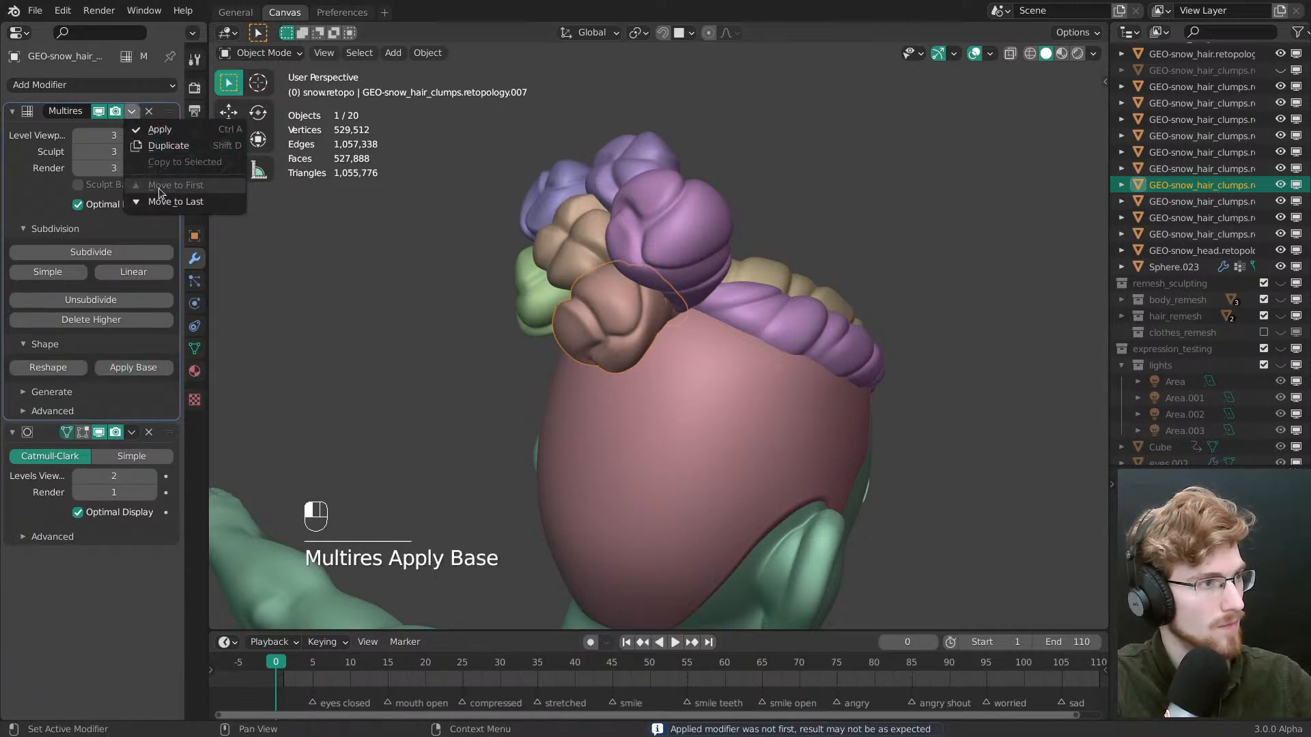
click(149, 111)
Apply the Shrinkwrap modifier on the green bun clump beneath its Multiresolution modifier
click(527, 302)
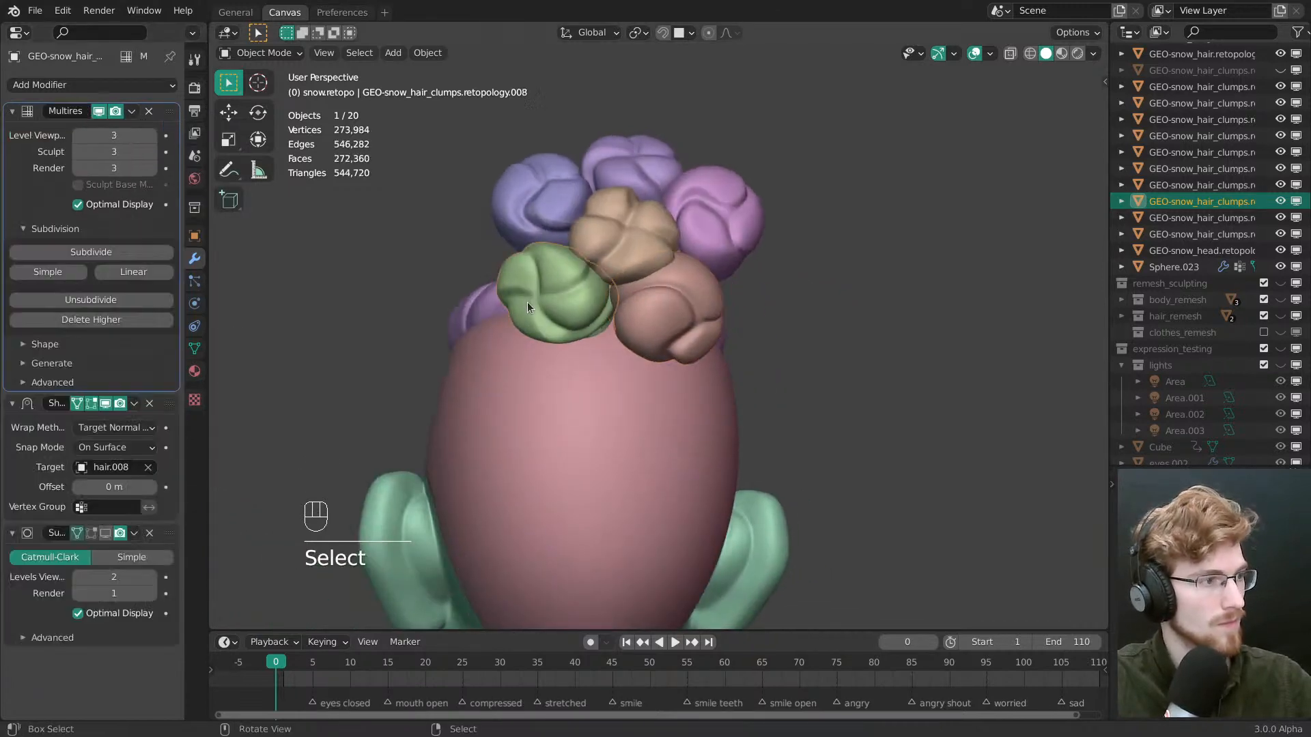
ctrl+click(62, 443)
key(ctrl+a)
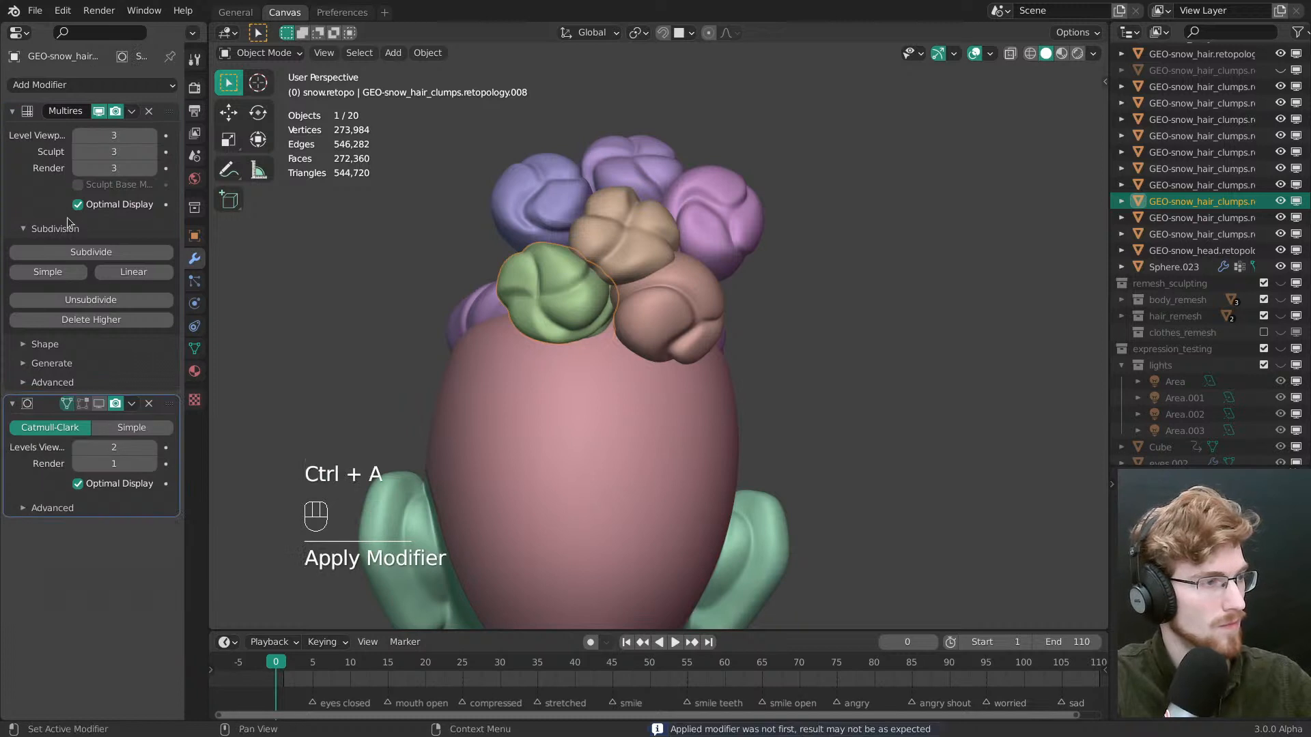
key(x)
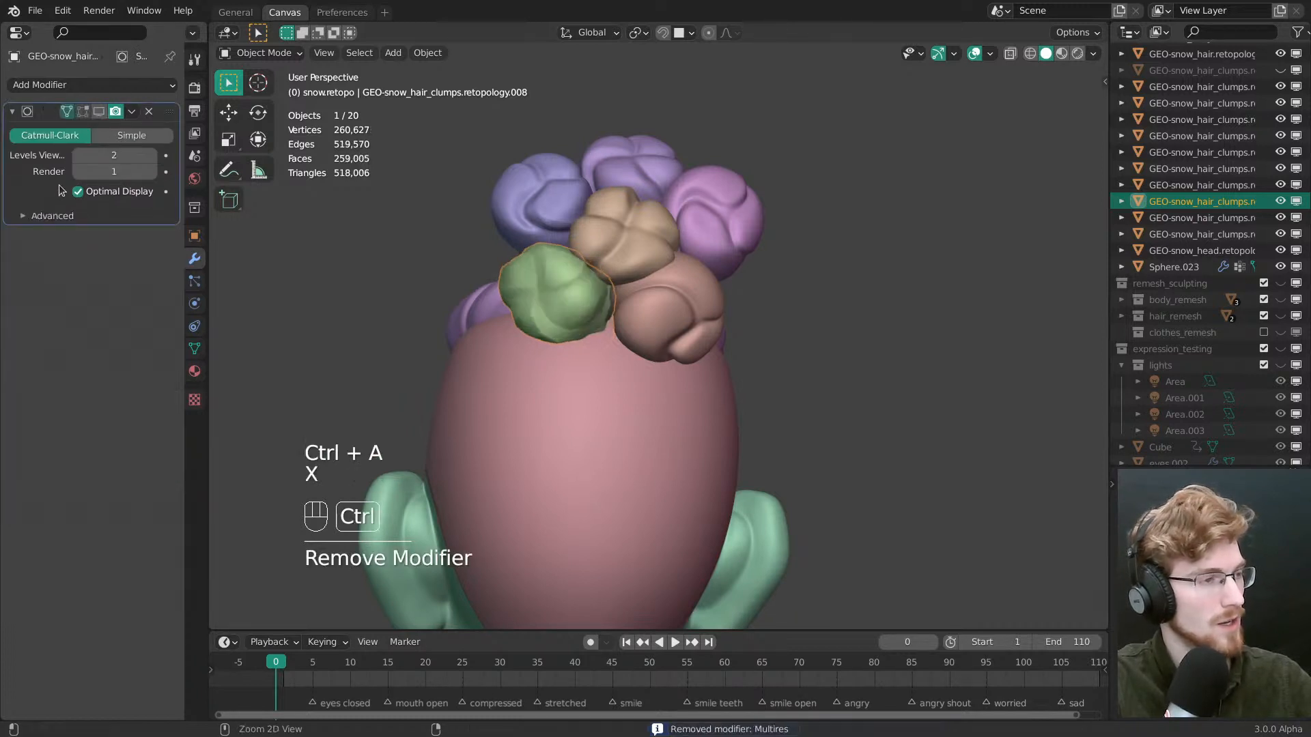
key(ctrl+z)
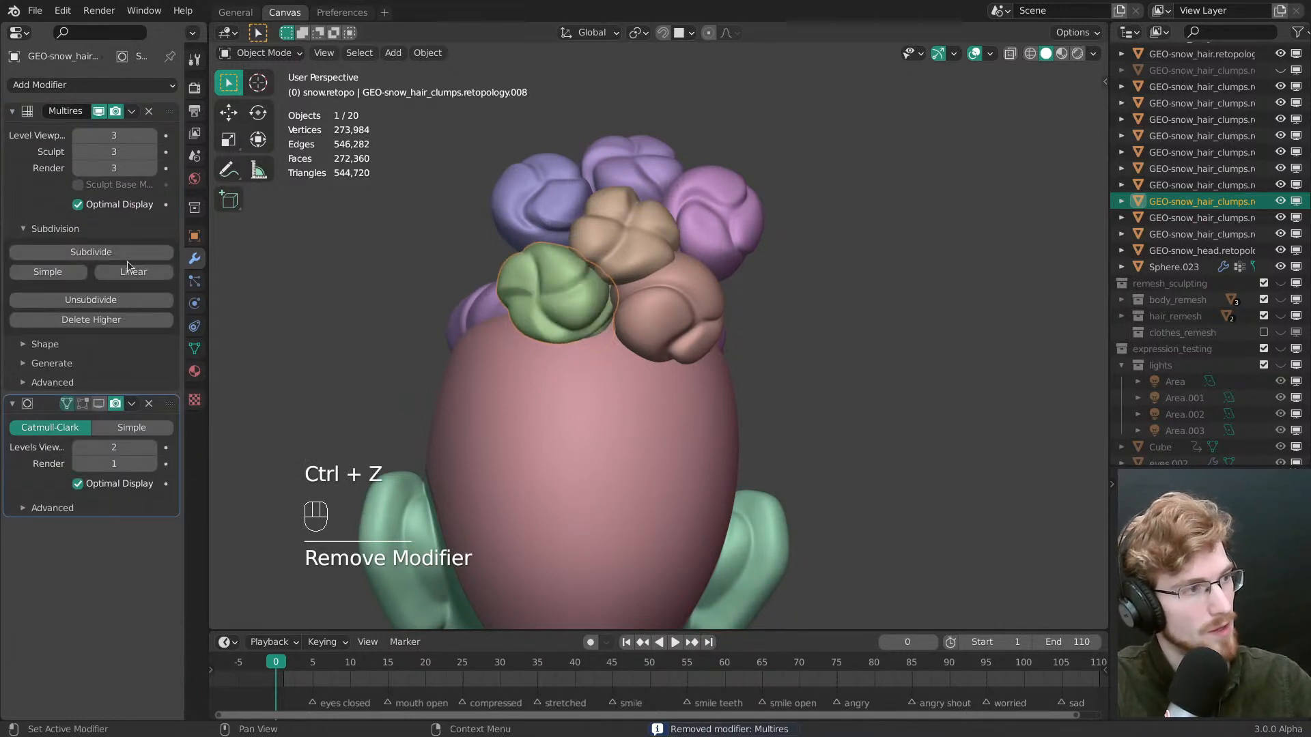
click(131, 111)
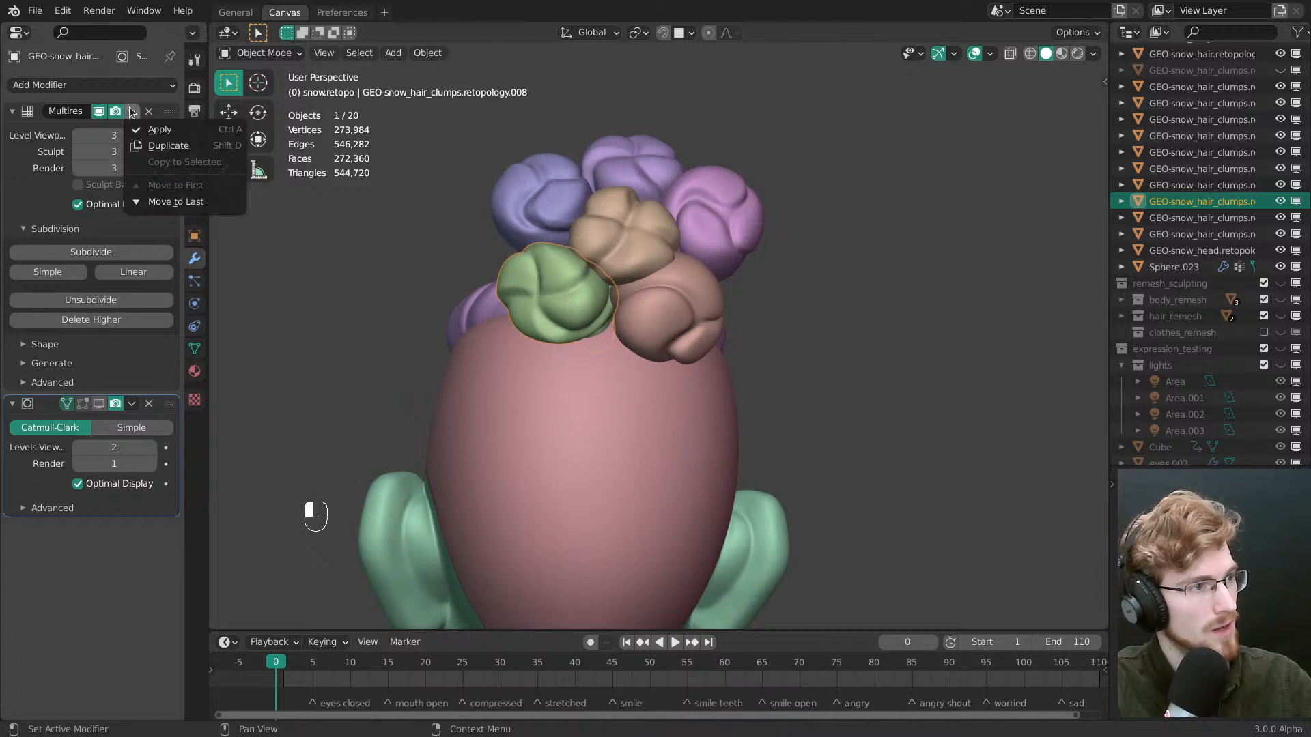
Apply the Multiresolution base on the green bun clump, remove Multiresolution and show its Subdivision modifier in the viewport
click(92, 348)
click(137, 368)
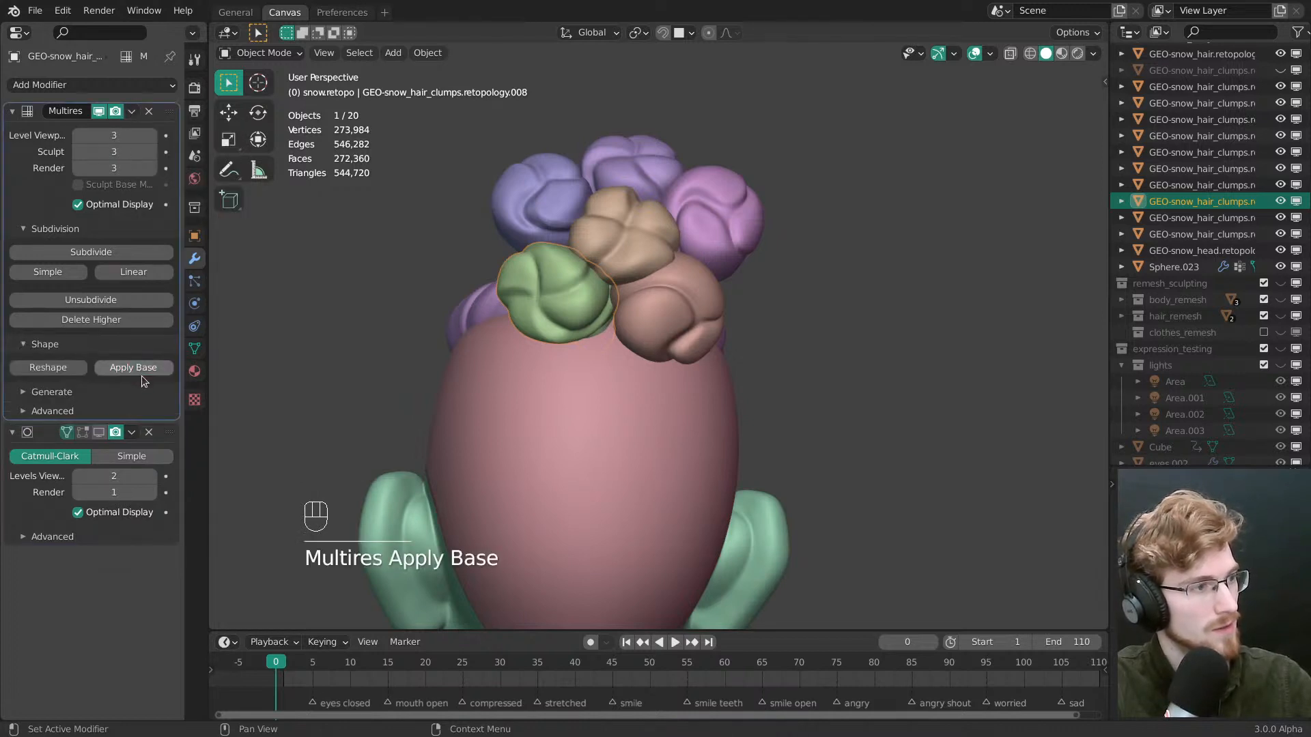
click(59, 209)
key(x)
middle_drag(380, 328, 563, 265)
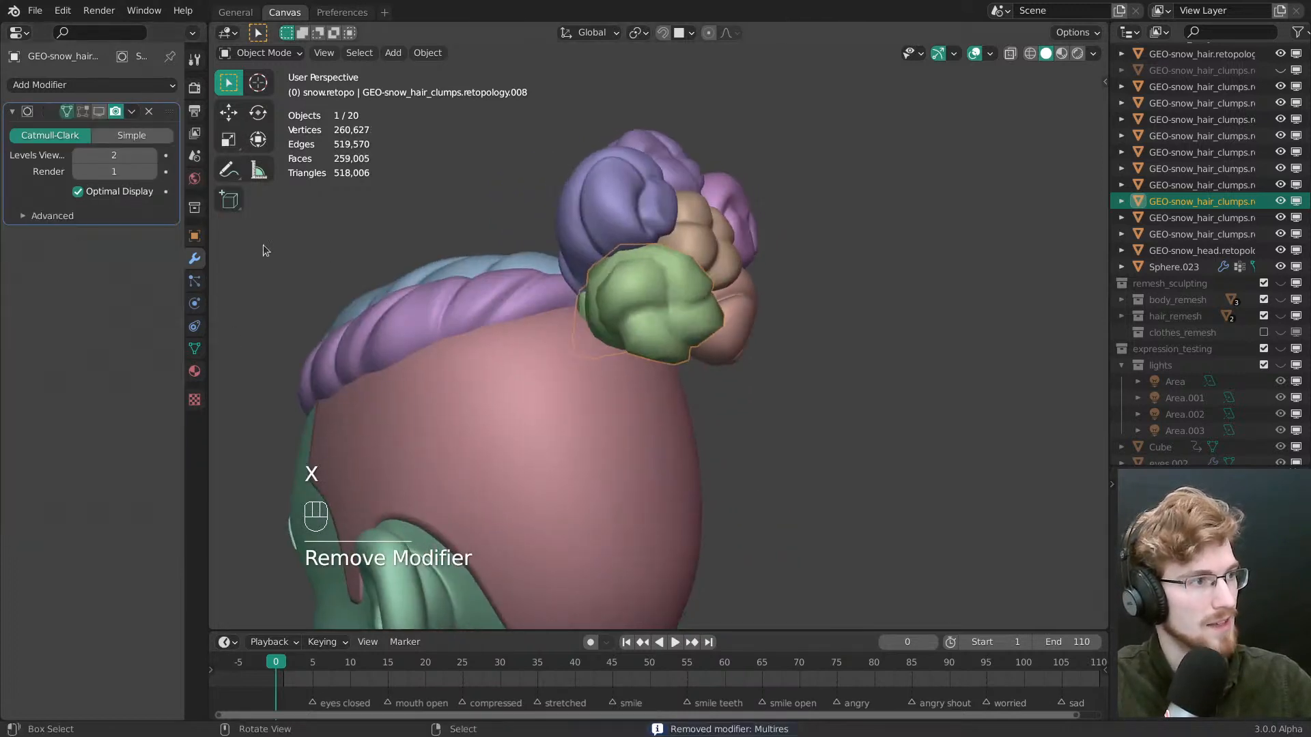
click(98, 112)
On the blue-violet bun clump, apply Shrinkwrap and the Multiresolution base, and remove the Multiresolution modifier
click(579, 199)
shift+middle_drag(578, 202, 533, 290)
click(45, 437)
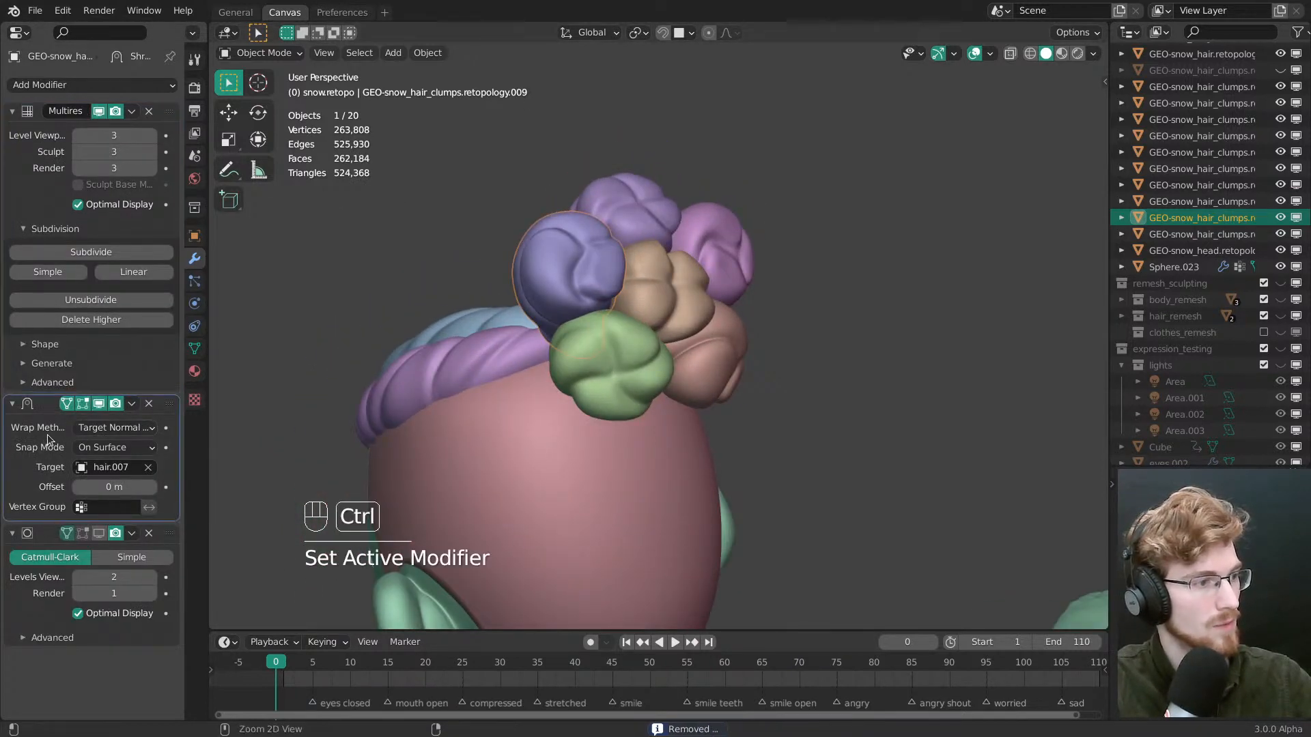
key(ctrl+a)
click(91, 342)
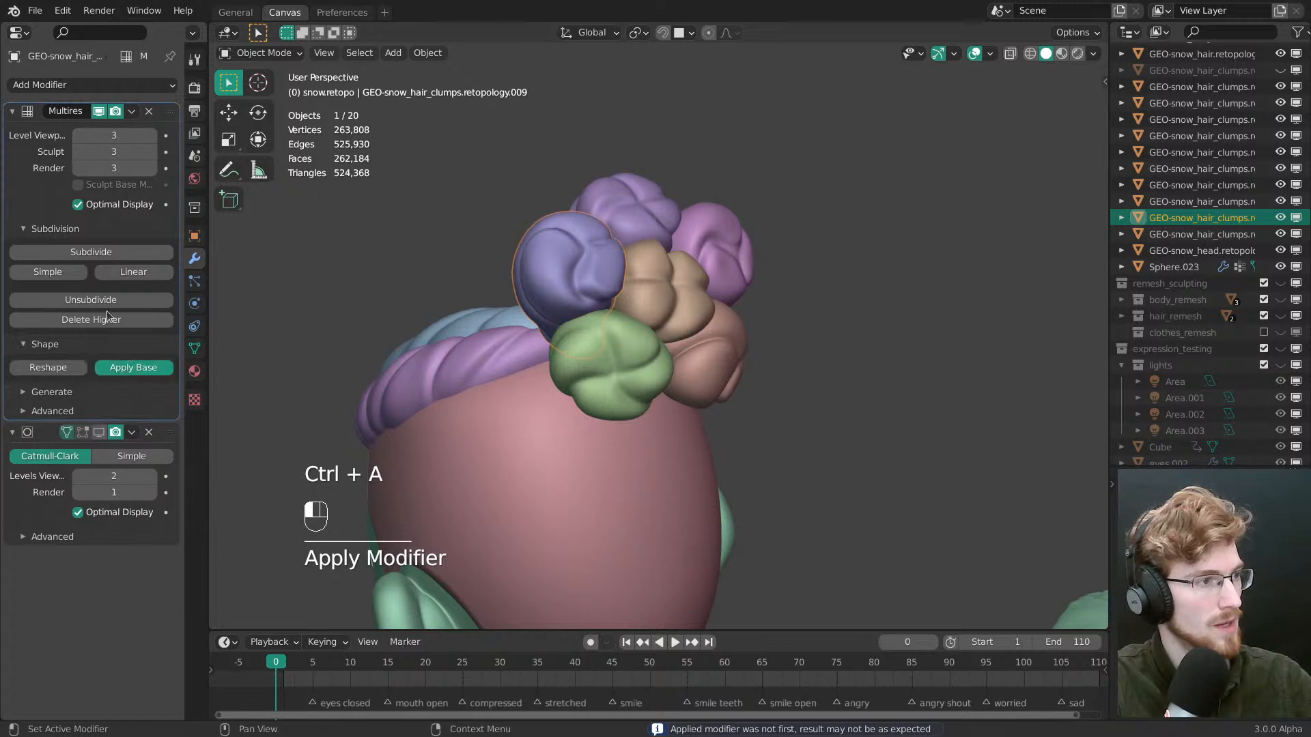
click(134, 367)
key(x)
Show the Subdivision modifier in the viewport on the blue-violet bun clump
right_click(621, 207)
middle_drag(621, 207, 595, 231)
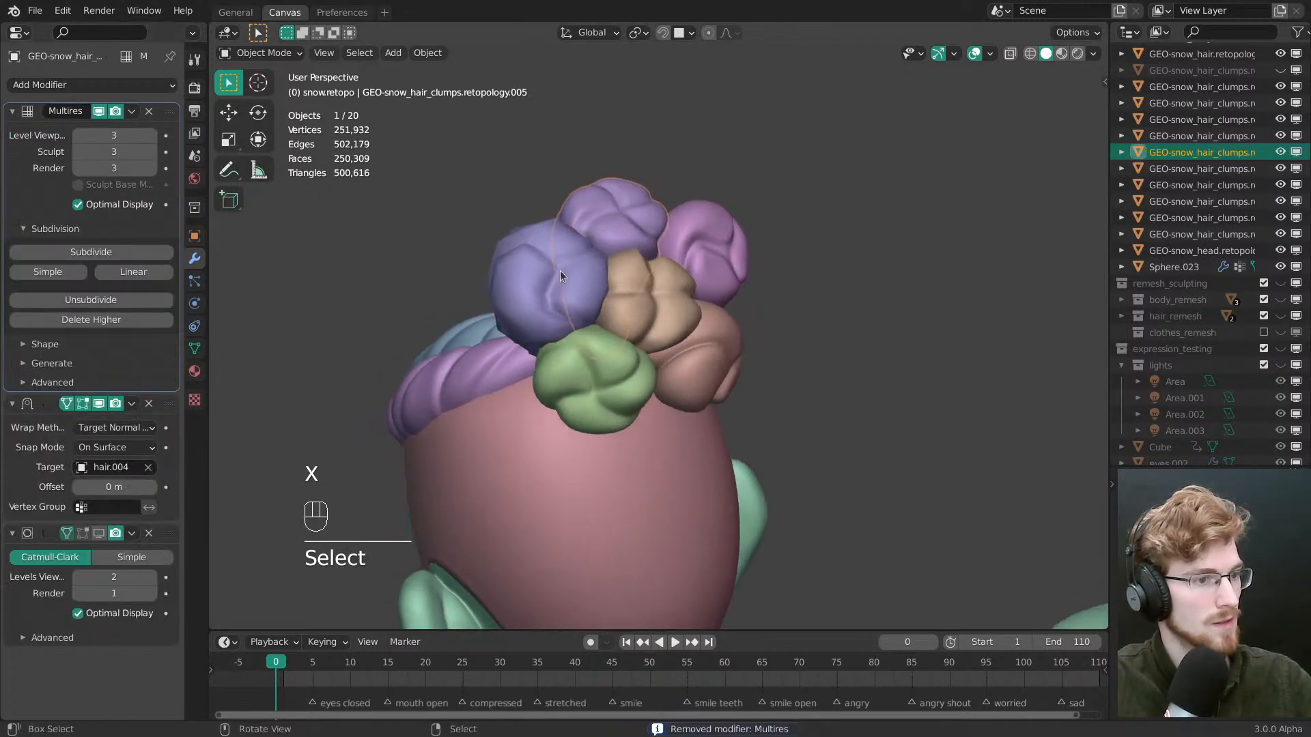
right_click(560, 271)
click(99, 111)
On the violet bun clump, apply Shrinkwrap and the Multiresolution base, remove Multiresolution and show Subdivision in the viewport
right_click(607, 186)
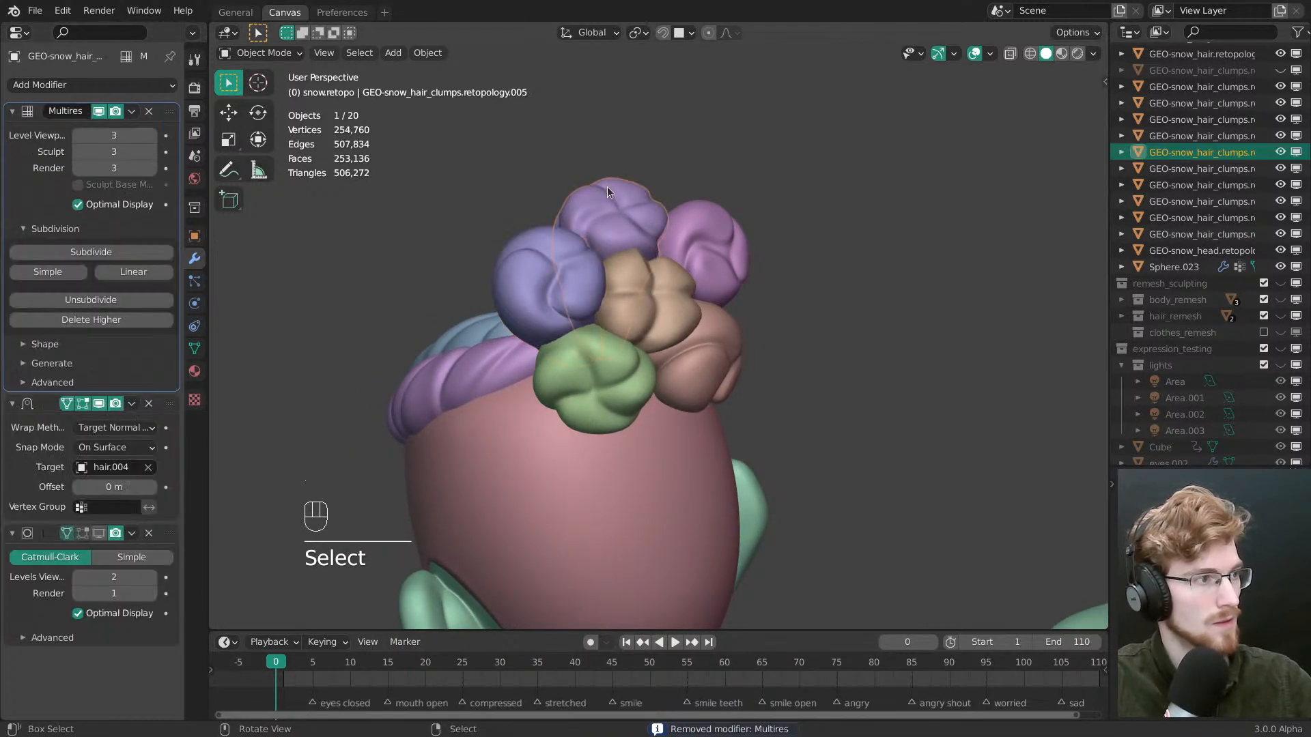
ctrl+click(52, 446)
key(ctrl+a)
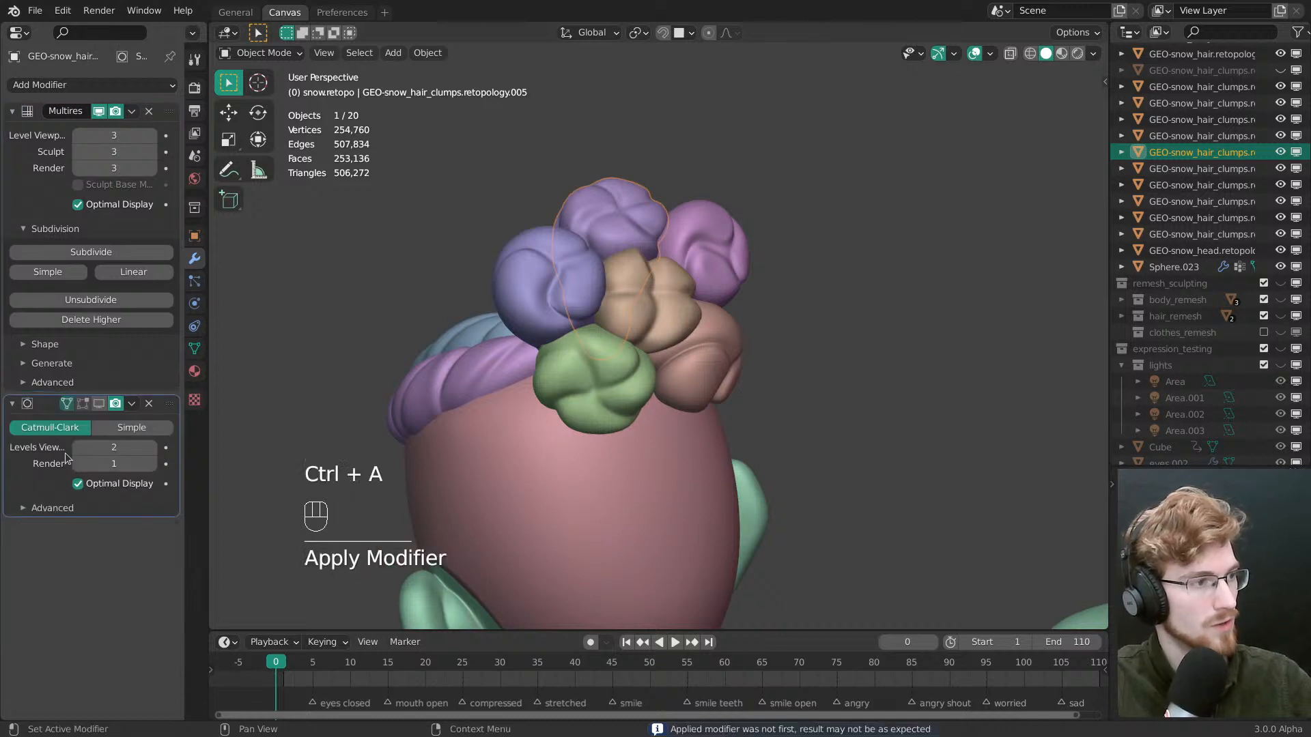
click(85, 344)
click(131, 369)
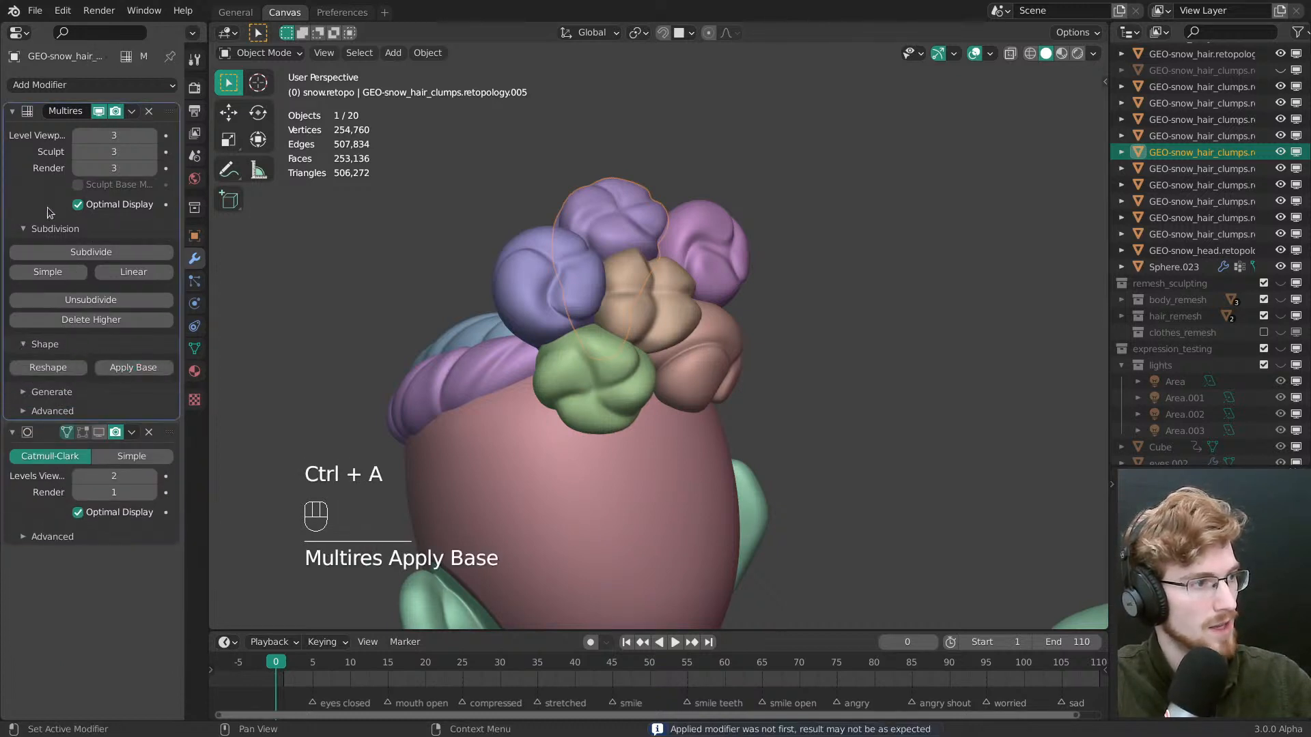
key(x)
middle_drag(601, 321, 555, 317)
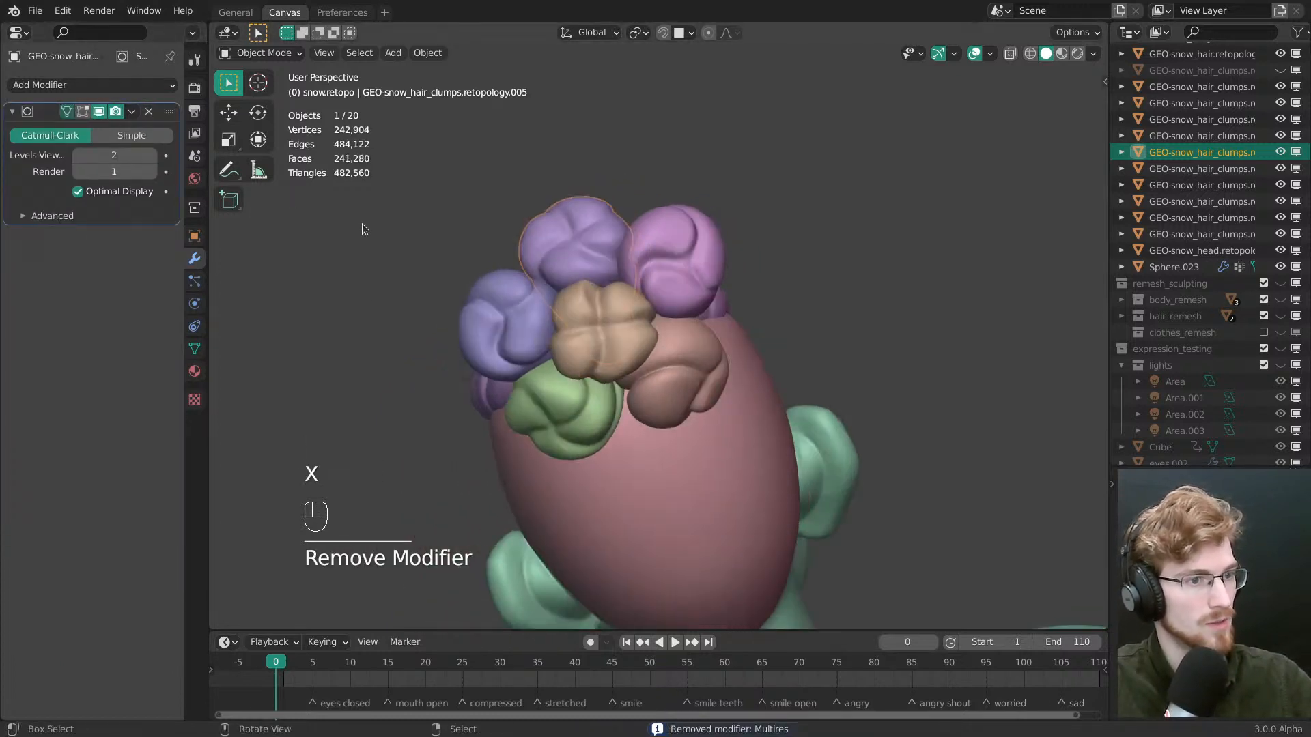
On the tan bun clump, apply Shrinkwrap and the Multiresolution base, remove Multiresolution and show Subdivision in the viewport
click(636, 284)
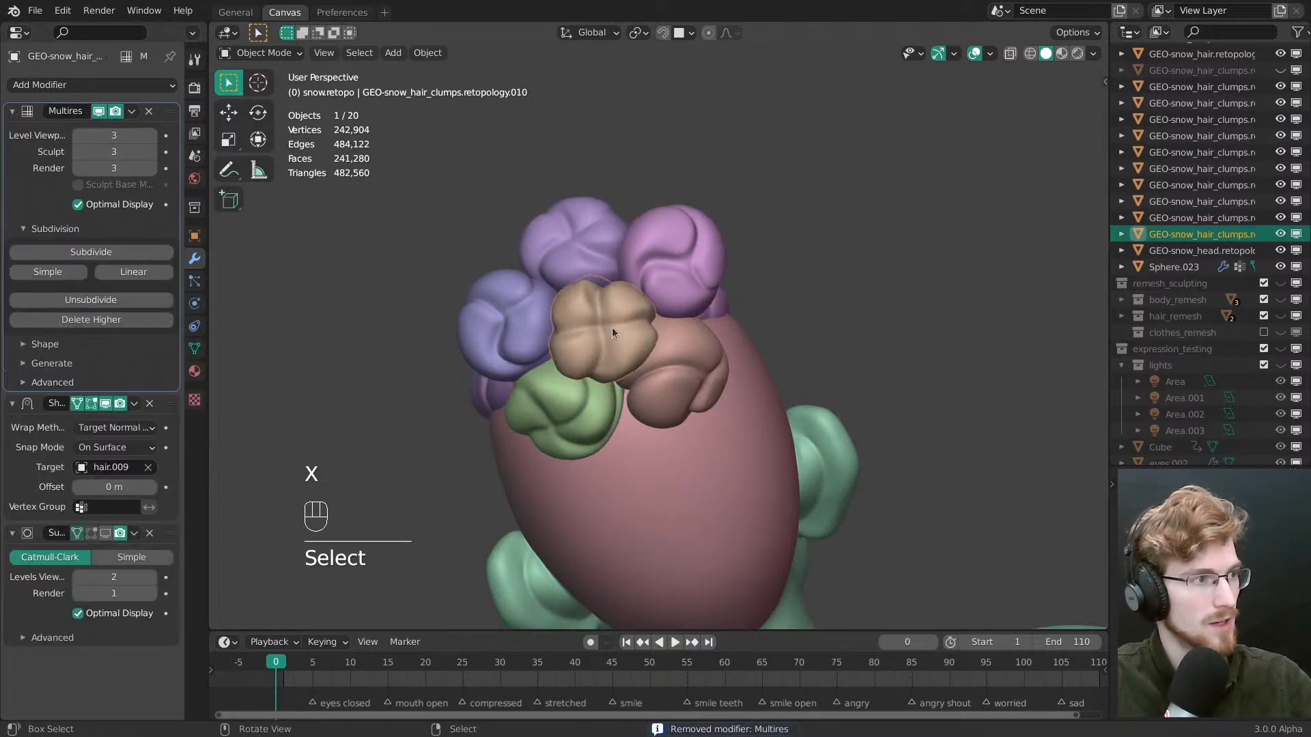
click(45, 478)
key(ctrl+a)
click(96, 341)
click(132, 366)
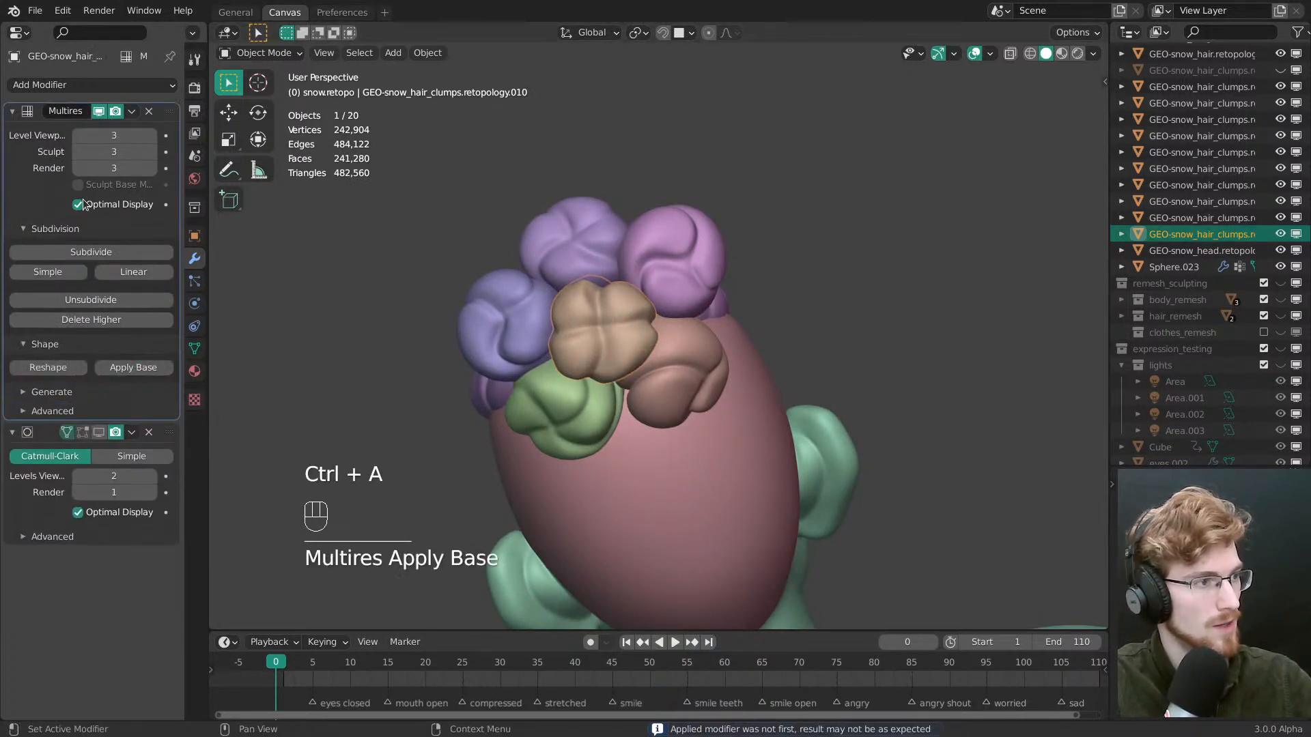
key(x)
scroll(635, 359, down, 3)
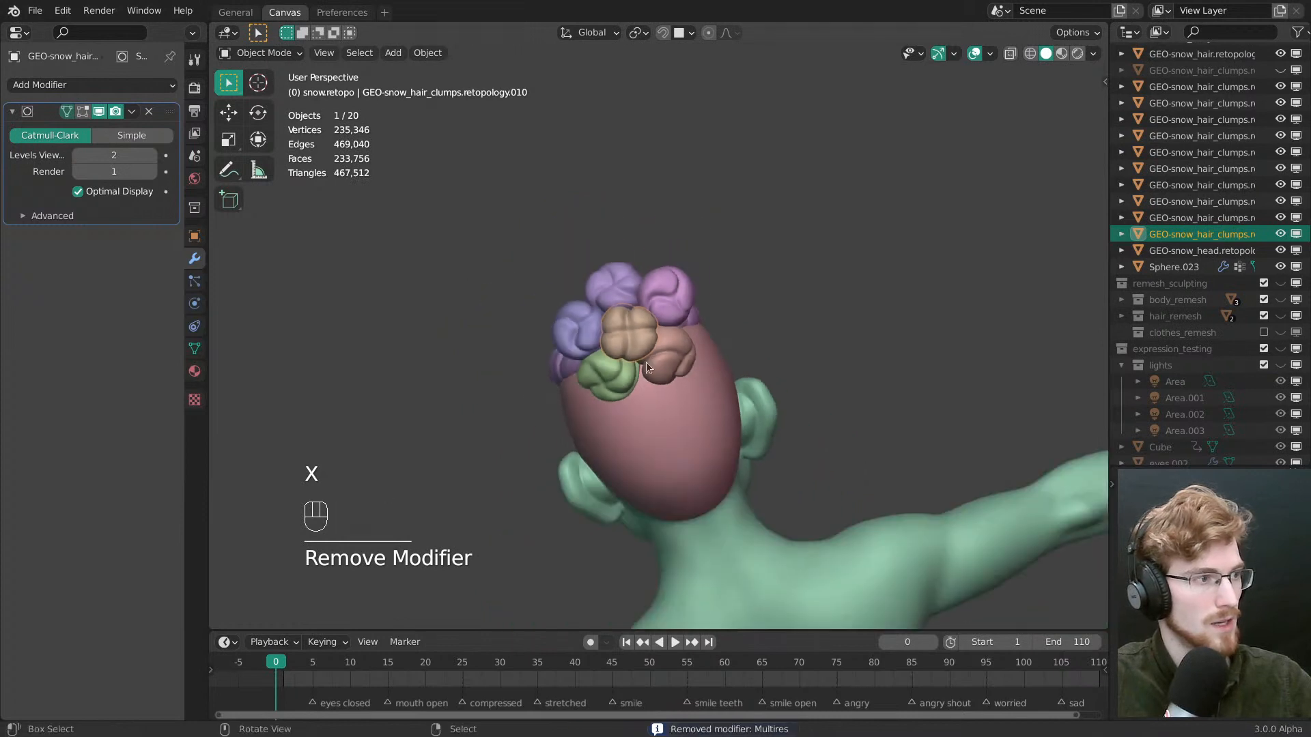
Check the modifier stack of each bun clump by selecting the clumps one after another
click(664, 368)
right_click(660, 296)
right_click(618, 288)
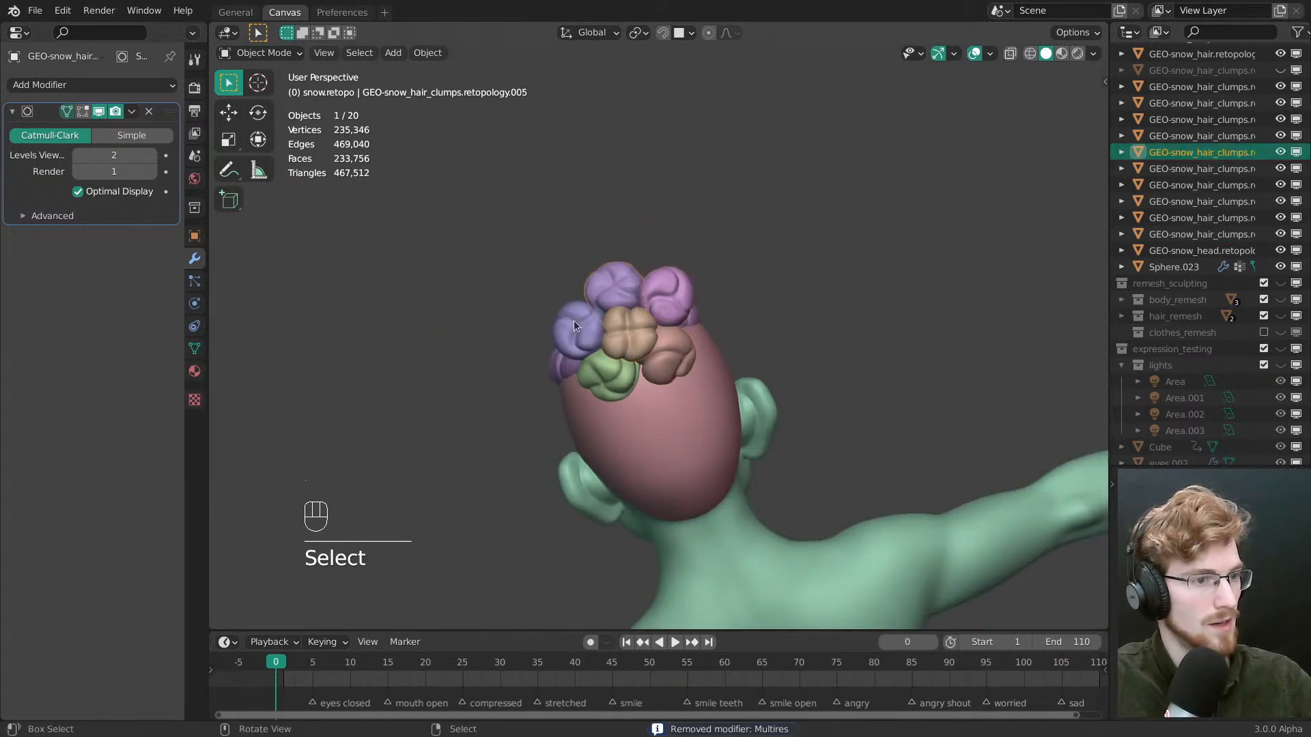
right_click(575, 325)
right_click(608, 368)
right_click(634, 338)
Save the file, reveal all hidden objects and clear the selection
middle_drag(744, 368, 1010, 457)
key(alt+a)
shift+middle_drag(633, 453, 625, 423)
middle_drag(587, 409, 655, 390)
middle_drag(656, 391, 708, 382)
key(ctrl+s)
key(alt+h)
key(alt+a)
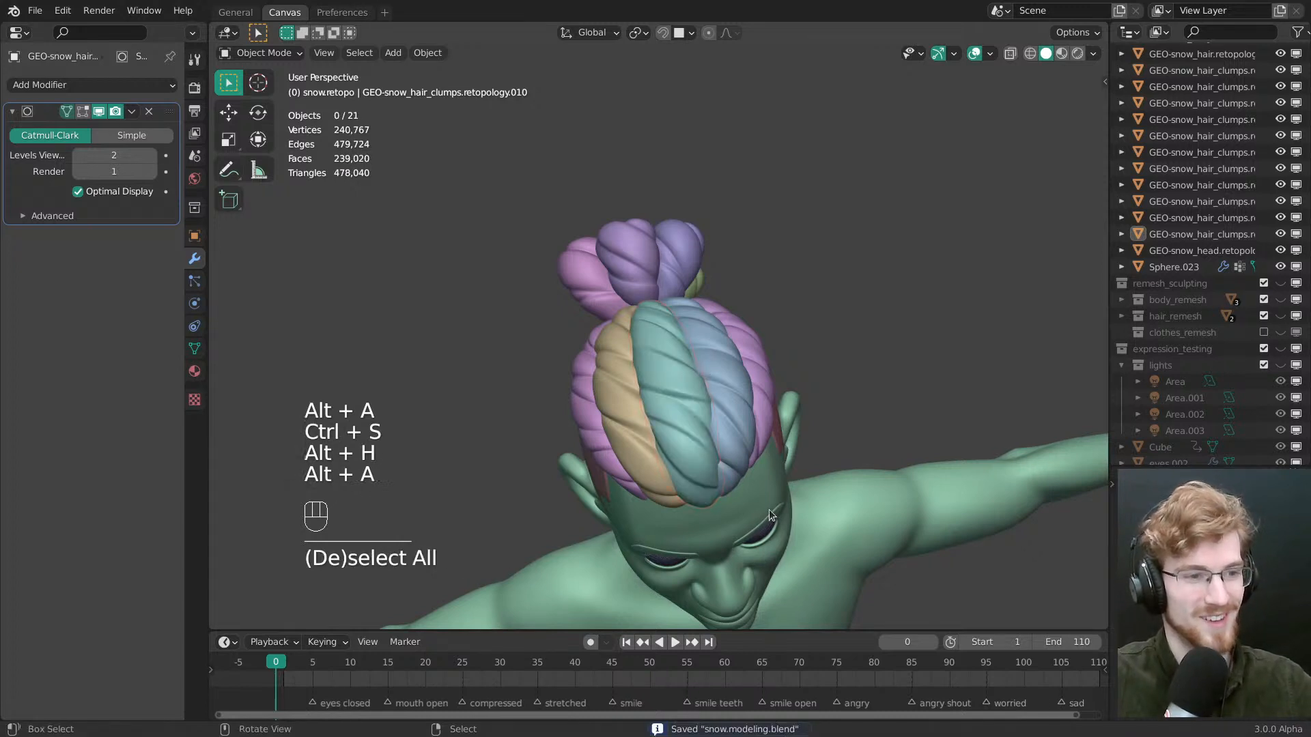
Examine the fitted hair clumps around the front of the head, focusing on the blue front clump
middle_drag(769, 510, 644, 257)
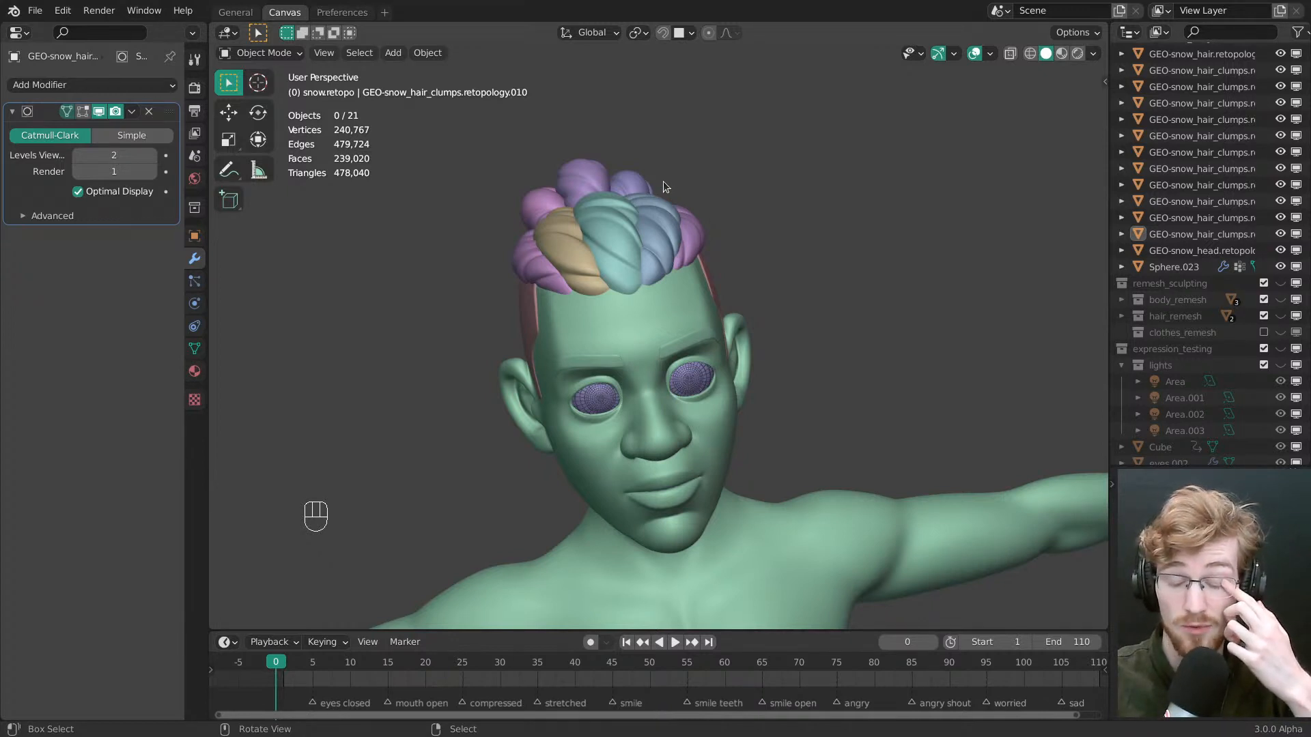
middle_drag(664, 175, 598, 240)
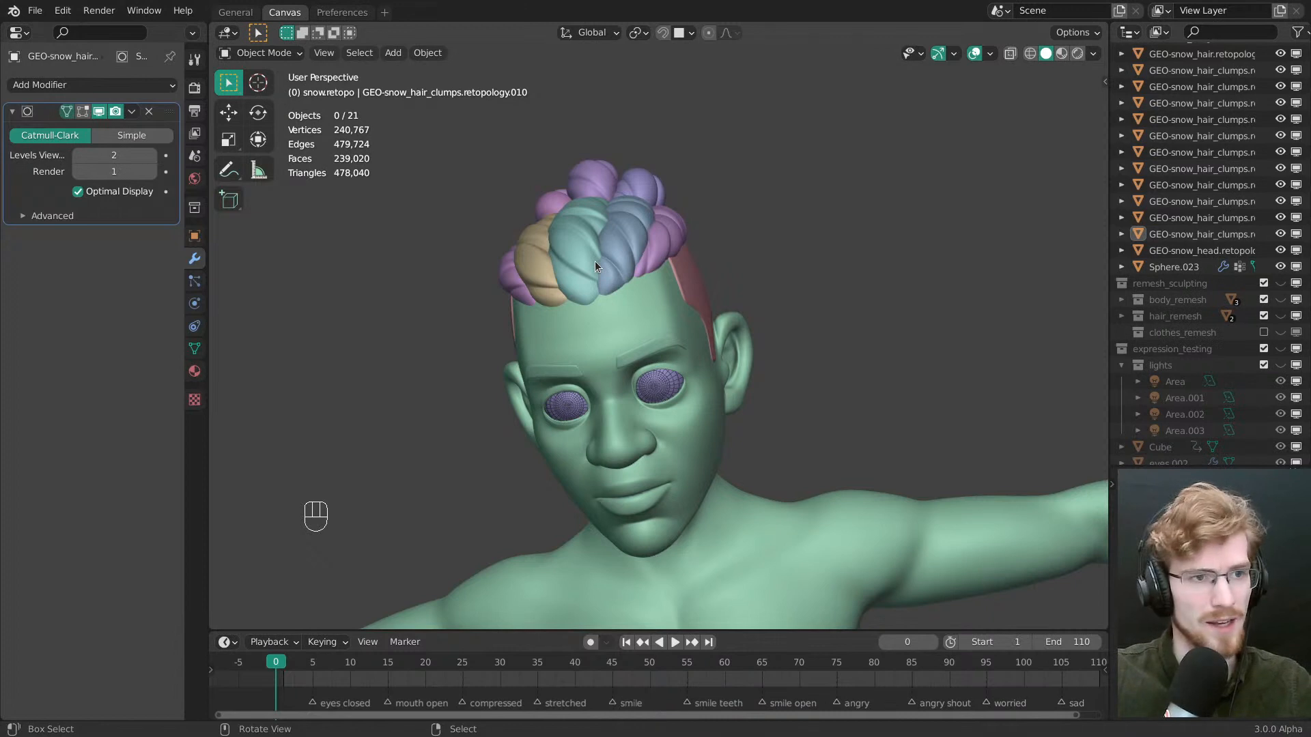
alt+drag(551, 308, 596, 249)
alt+shift+drag(539, 176, 588, 248)
ctrl+middle_drag(585, 255, 670, 436)
click(707, 348)
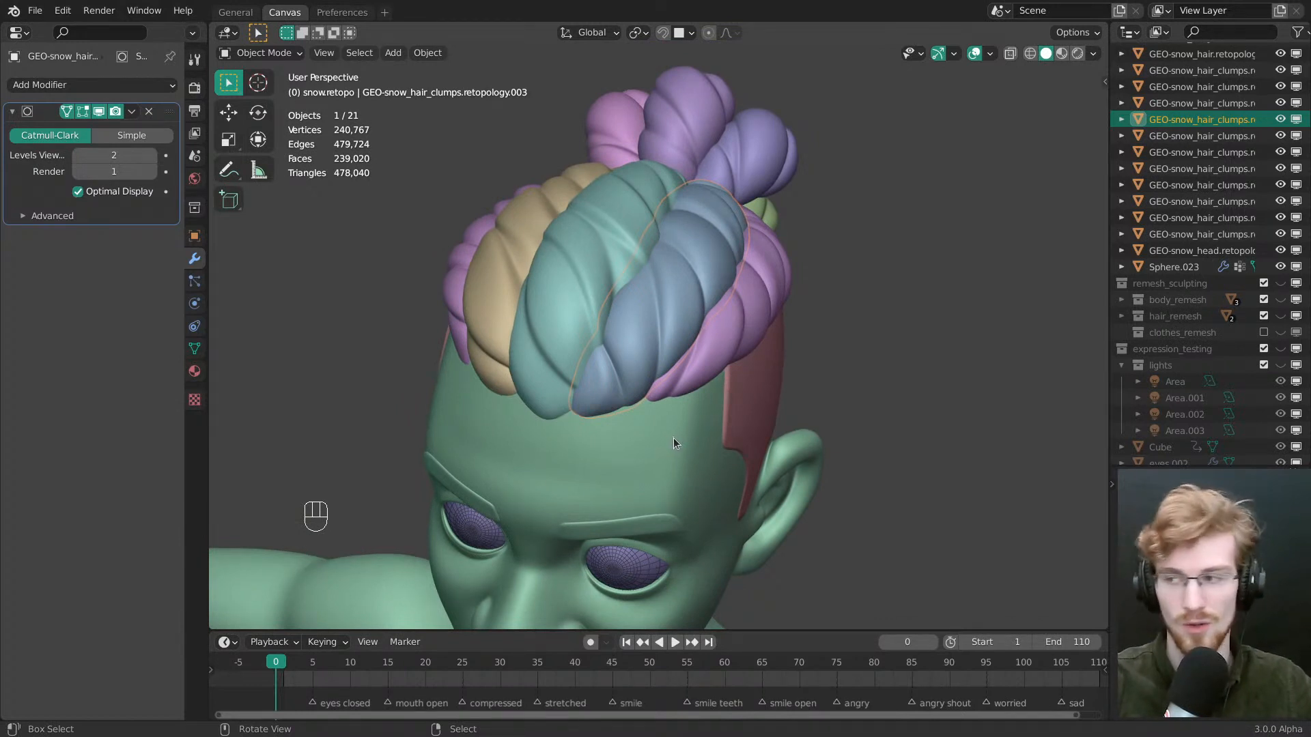
middle_drag(663, 432, 711, 383)
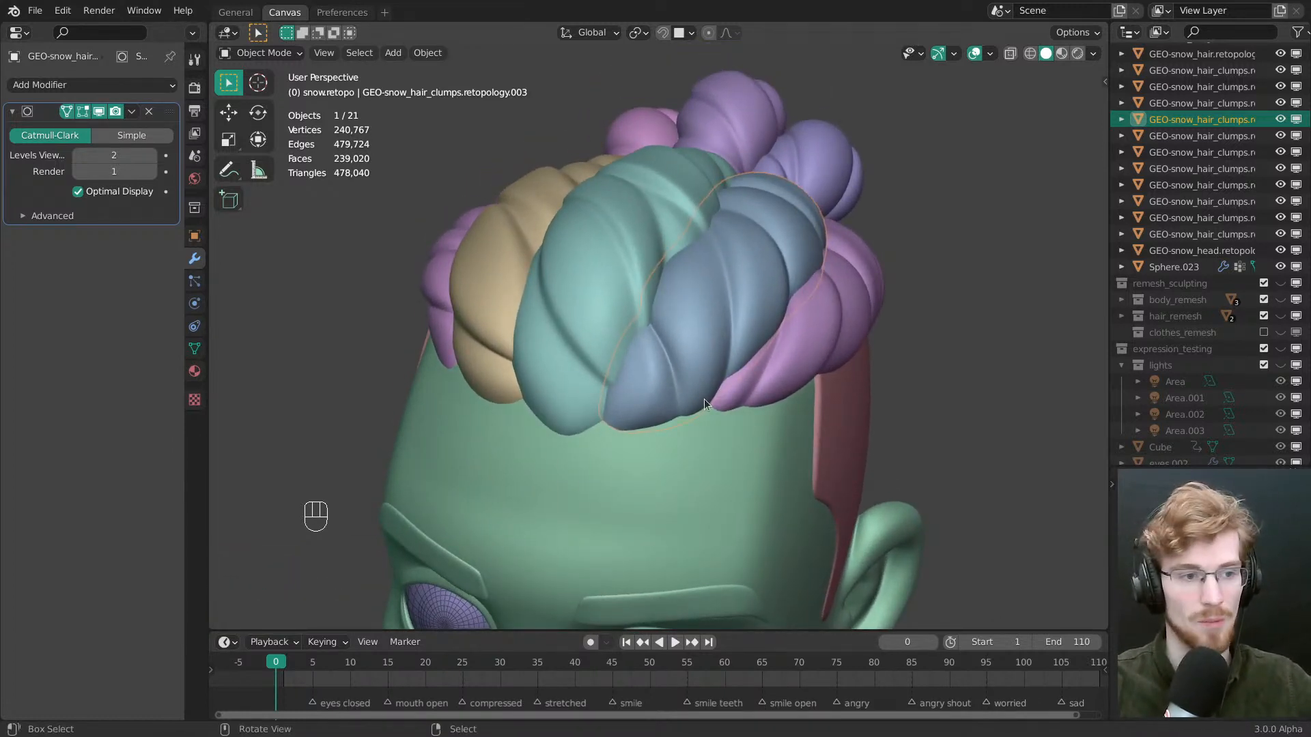
middle_drag(608, 360, 700, 331)
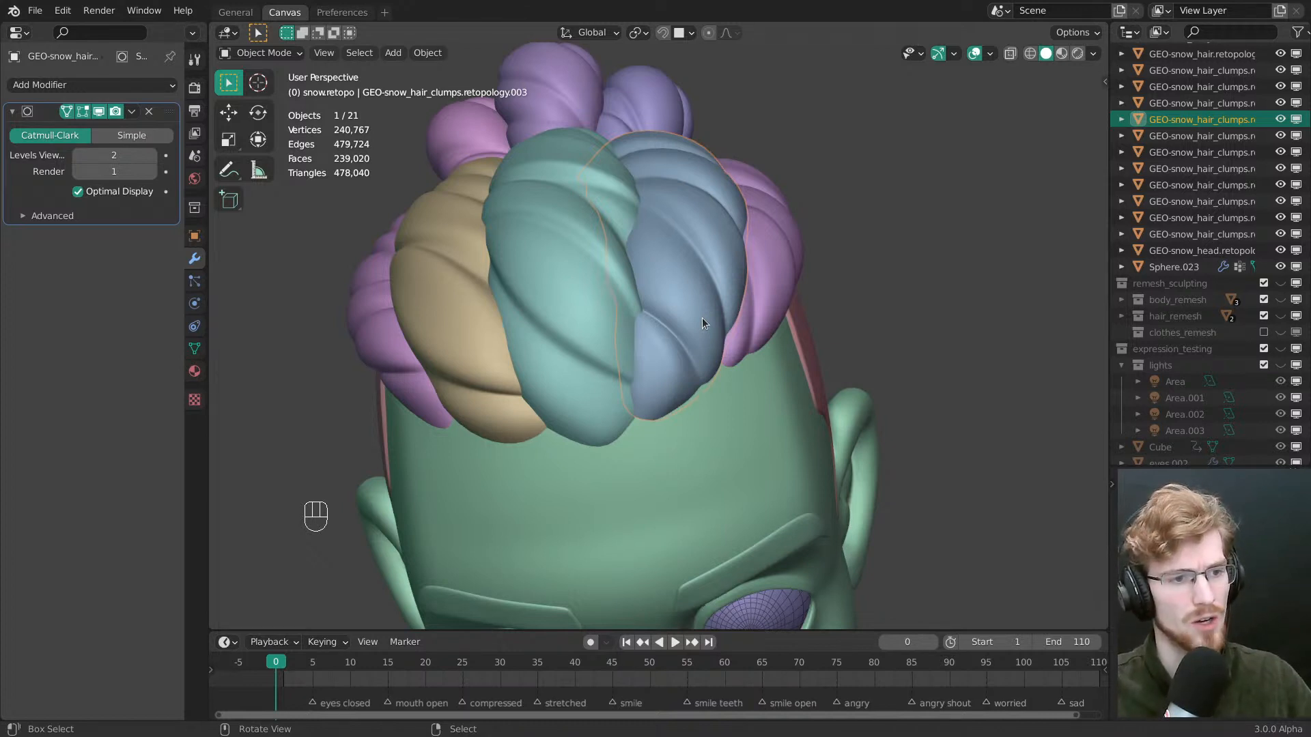
middle_drag(686, 392, 633, 372)
Switch the blue front clump to Sculpt Mode with the Snake Hook brush and set its radius to 164 px
key(Tab)
mouse_move(717, 357)
middle_down()
mouse_move(632, 363)
mouse_move(693, 348)
mouse_move(582, 349)
mouse_move(628, 347)
middle_up()
key(Tab)
key(Tab)
click(647, 406)
mouse_move(648, 406)
middle_down()
mouse_move(624, 382)
mouse_move(618, 401)
middle_up()
key(r)
key(f)
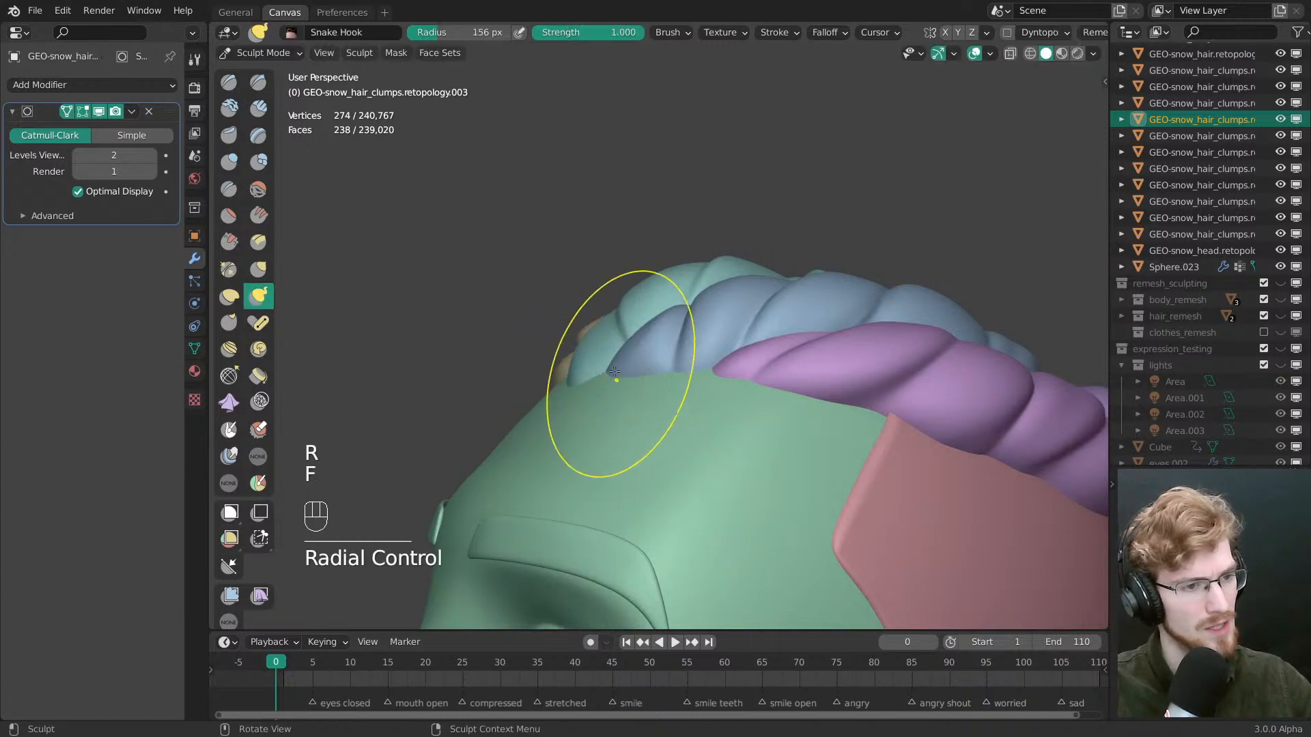
click(611, 381)
key(f)
click(615, 382)
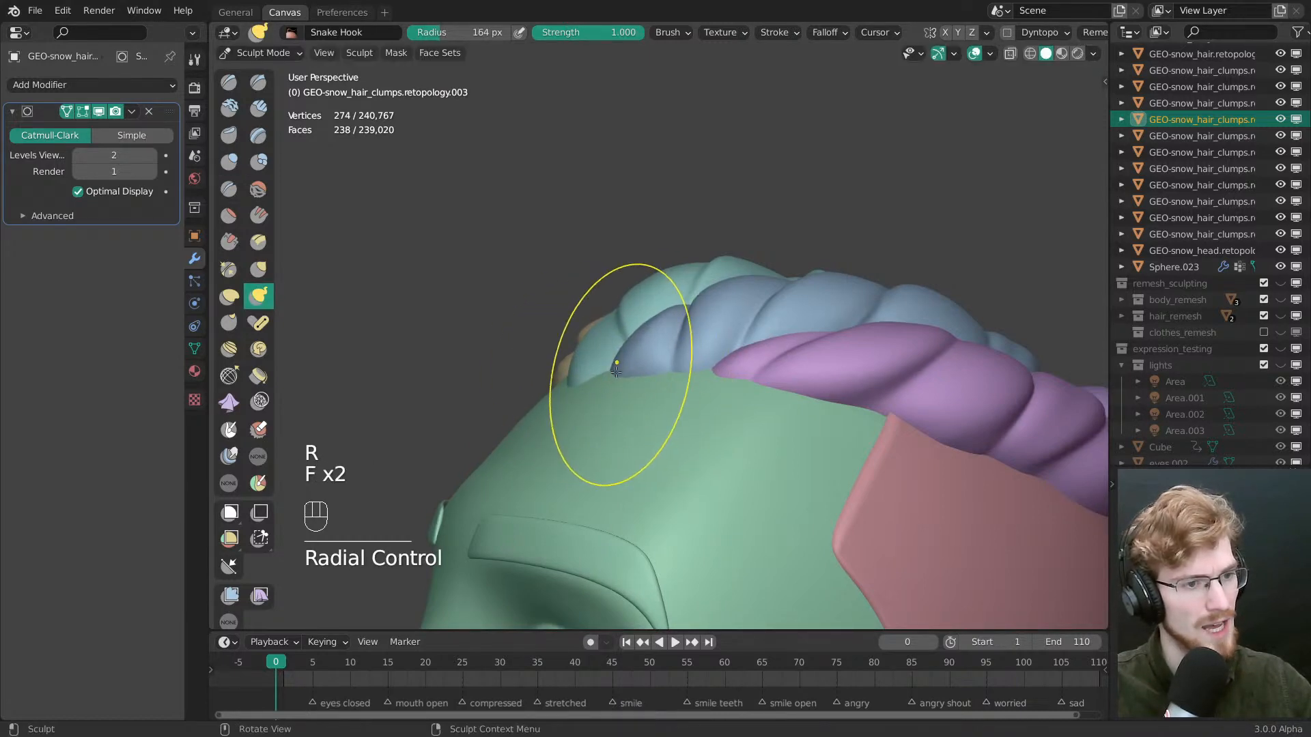
Return the blue front clump to Object Mode
middle_drag(625, 396, 768, 427)
key(Tab)
click(634, 462)
middle_drag(634, 461, 655, 350)
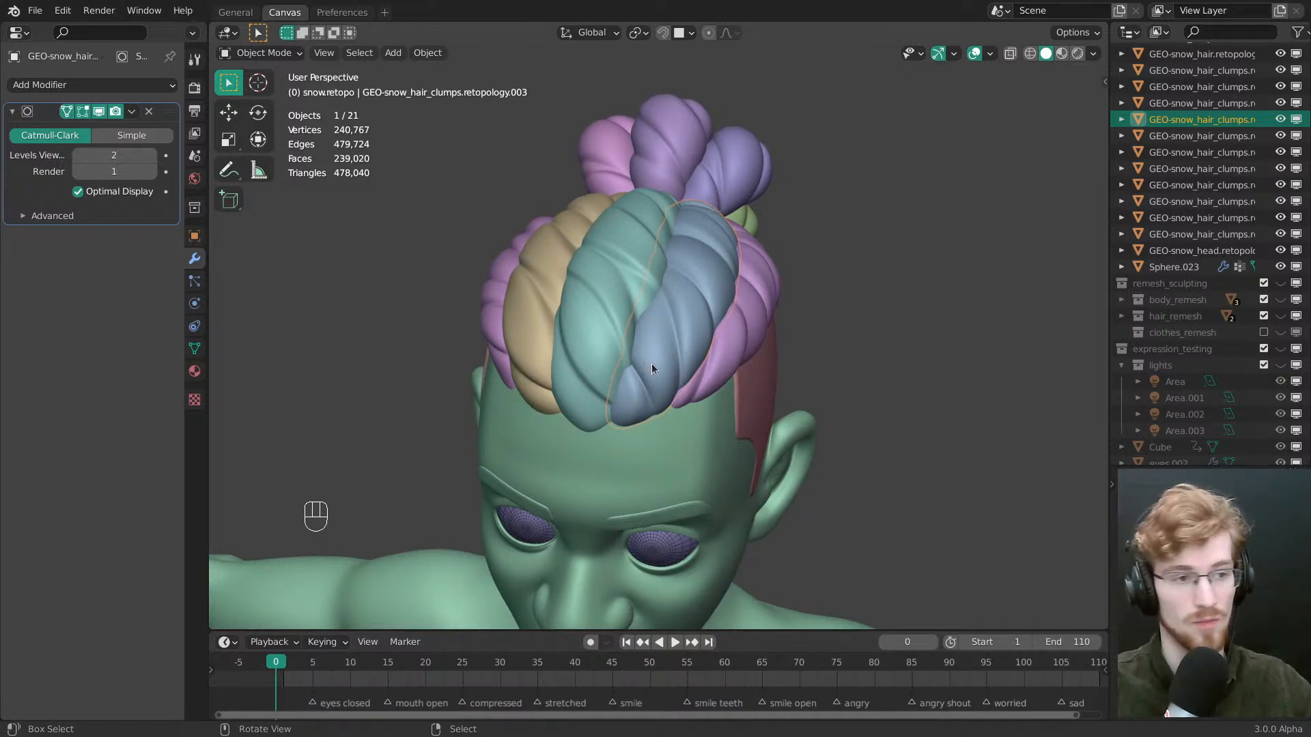
mouse_move(675, 320)
middle_down()
mouse_move(632, 306)
mouse_move(655, 334)
middle_up()
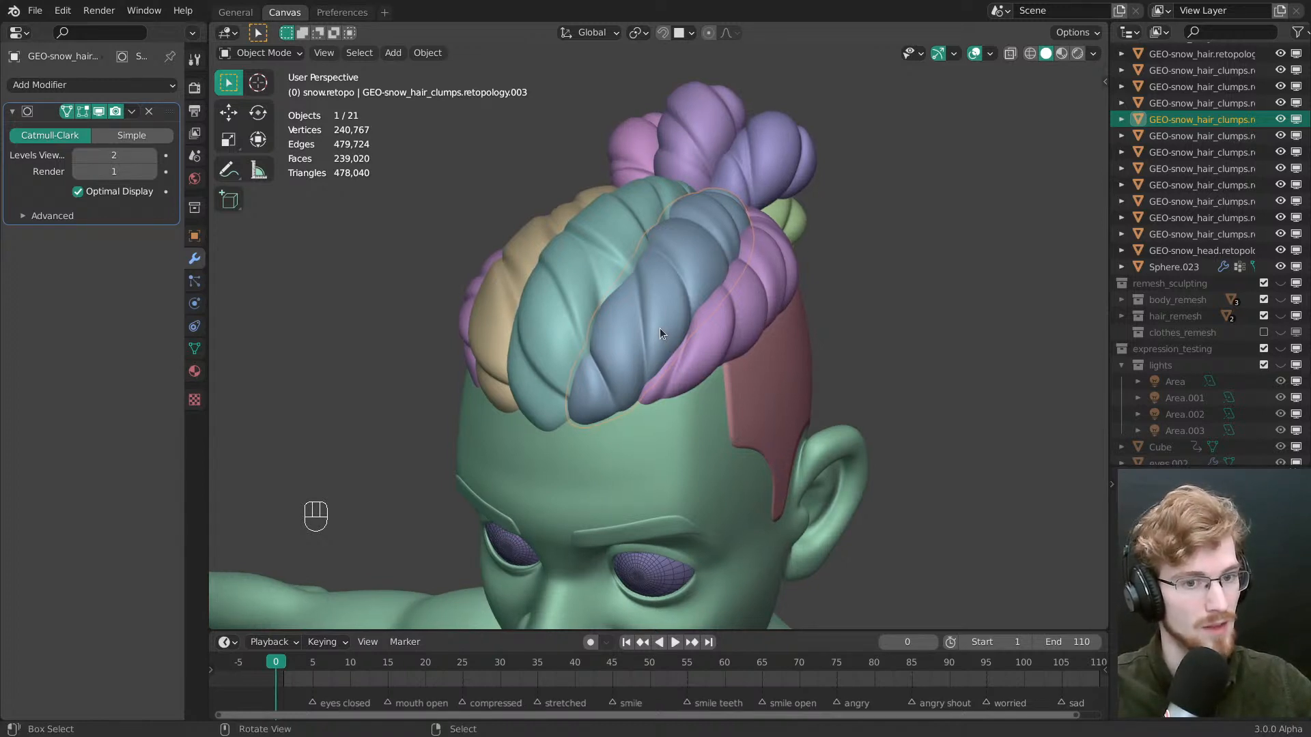
Show the expression_testing collection alongside the retopology, reveal all hidden objects and clear the selection
key(shift+3)
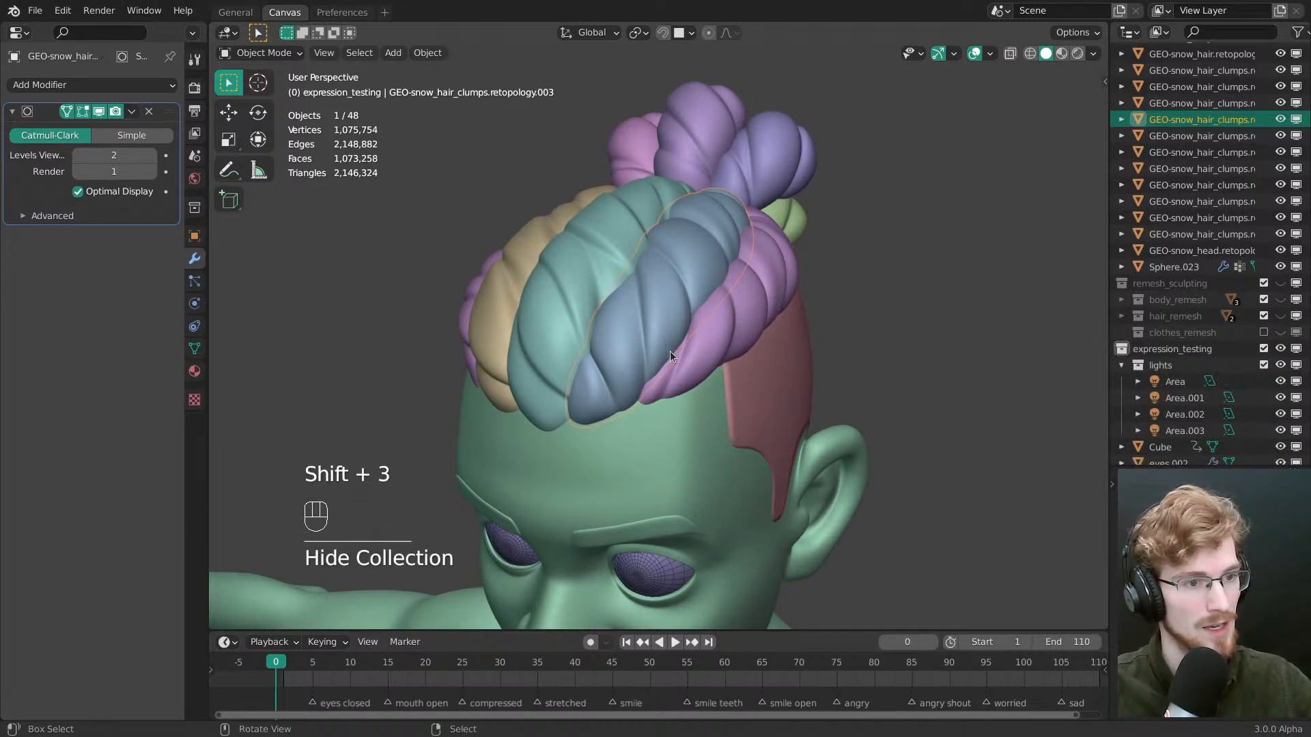
click(663, 316)
click(666, 318)
middle_drag(663, 309, 641, 326)
key(alt+h)
key(alt+a)
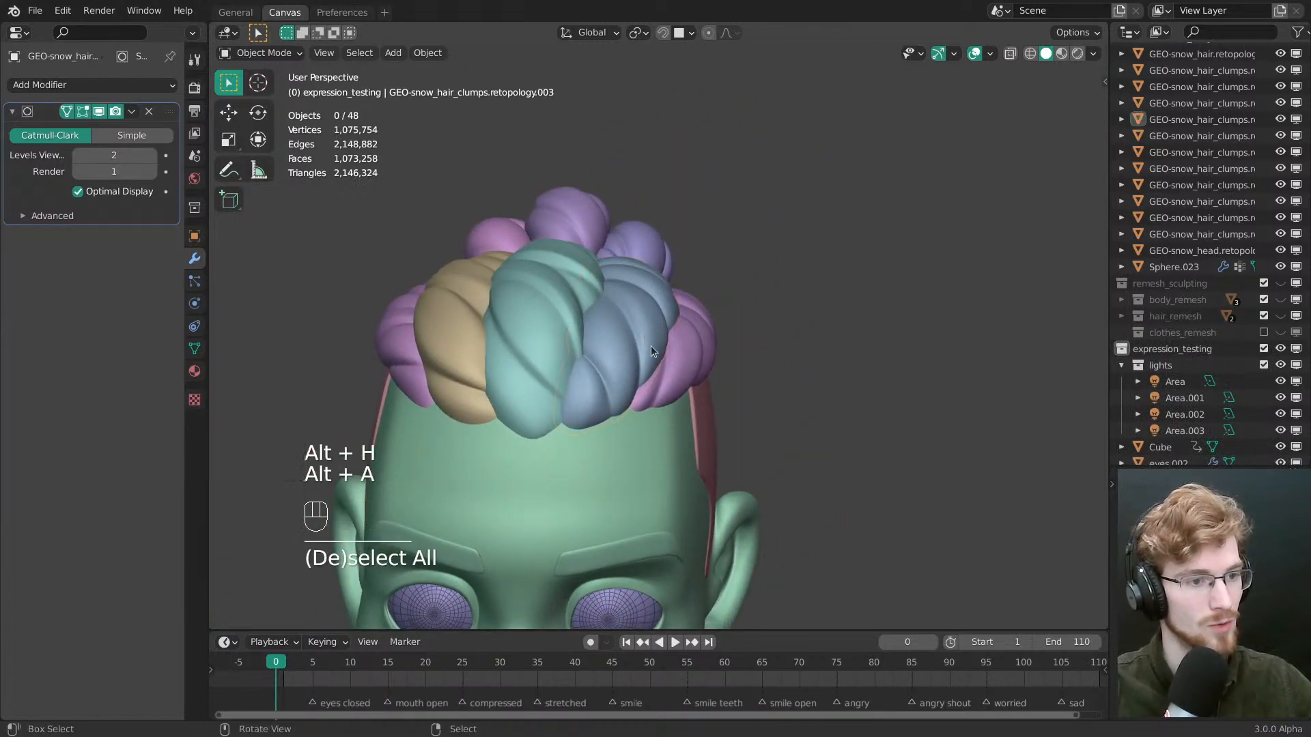
Hide the blue front retopology clump, reveal it again and clear the selection
click(637, 330)
shift+click(638, 328)
click(641, 323)
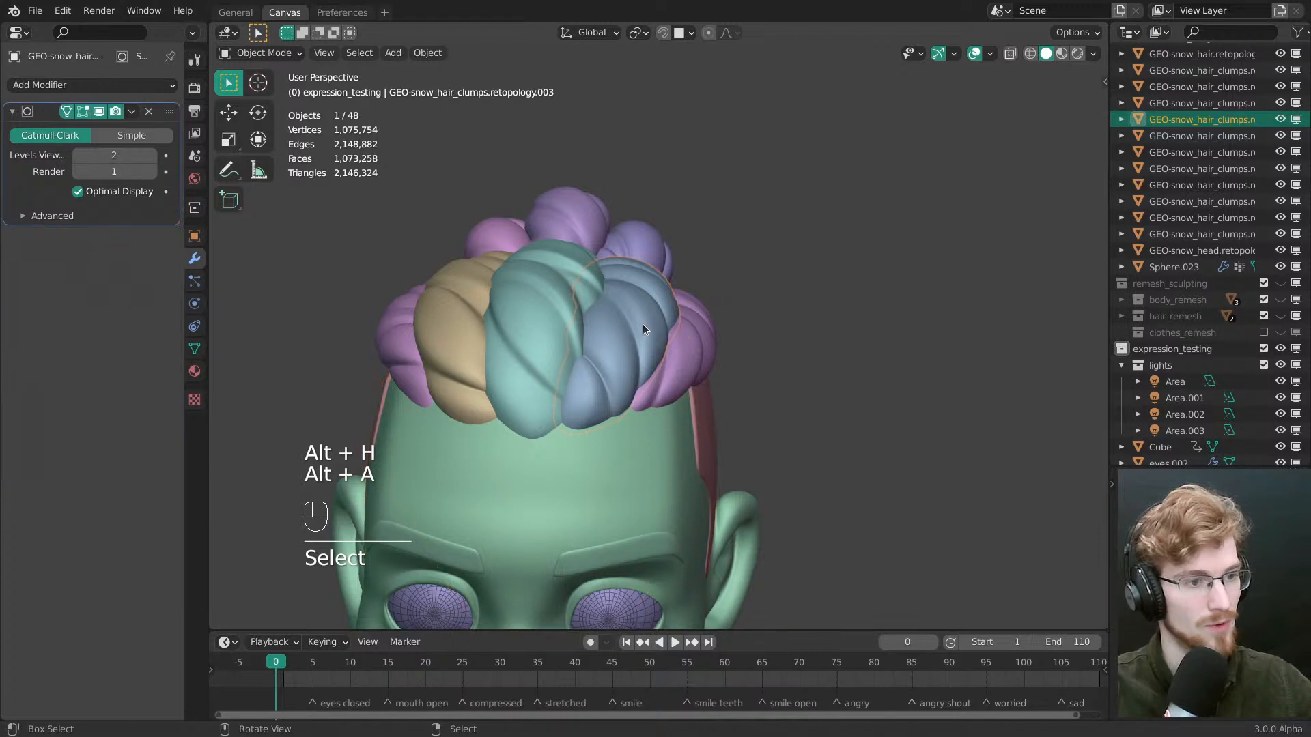
key(h)
middle_drag(643, 325, 653, 359)
key(alt+h)
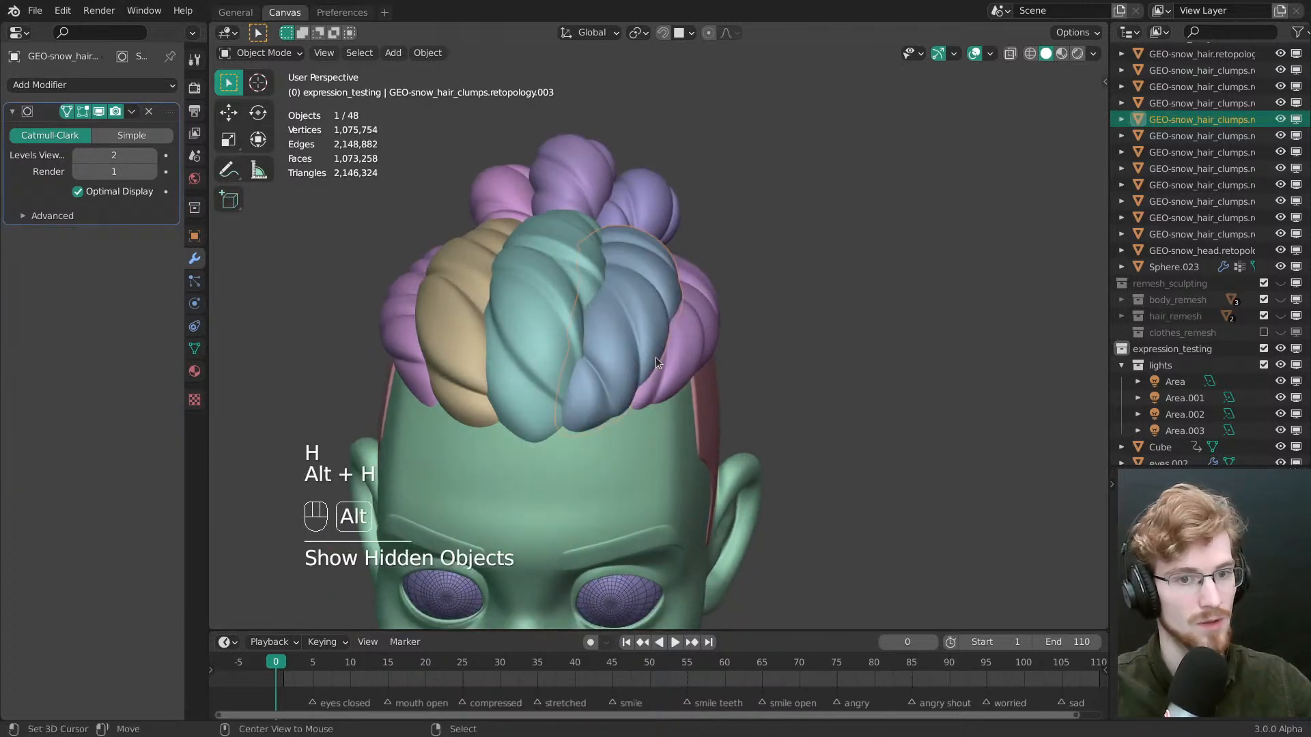
key(alt+a)
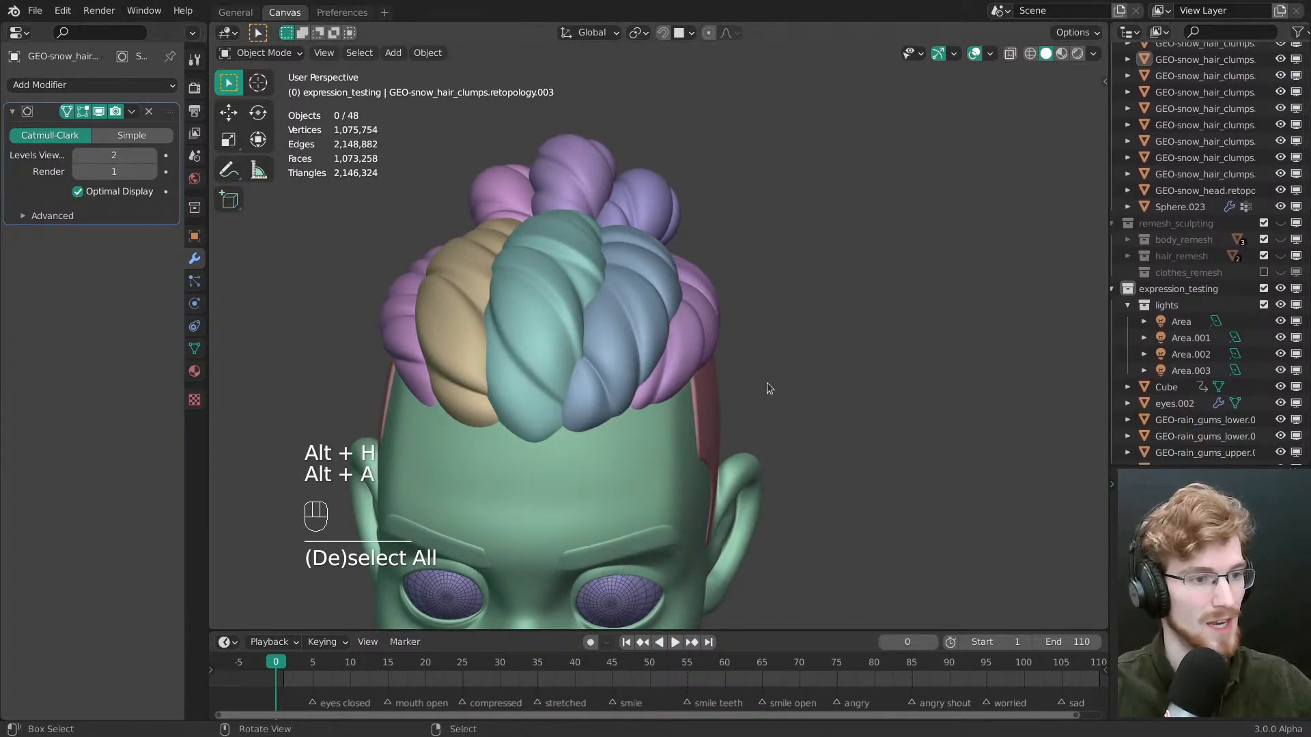
Show only the expression_testing and snow.retopo collections, and hide the blue front clump
key(3)
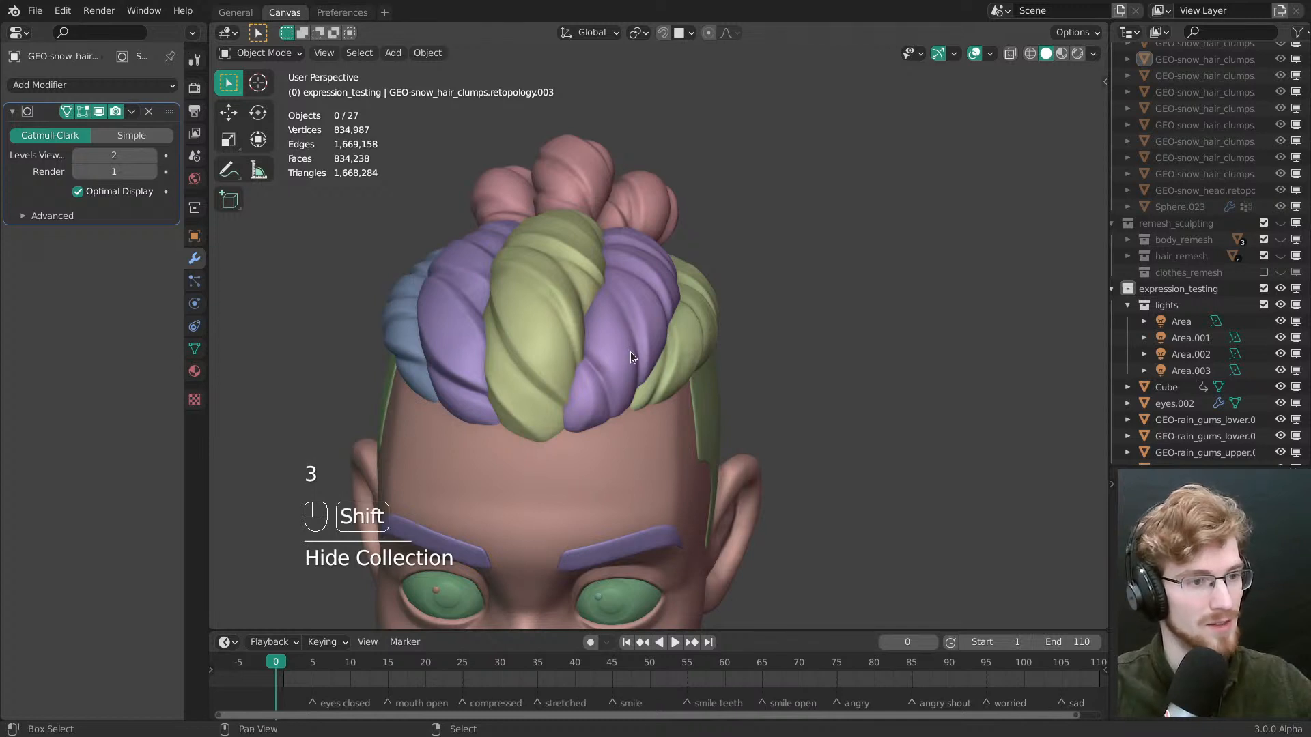
key(shift+1)
click(632, 339)
key(h)
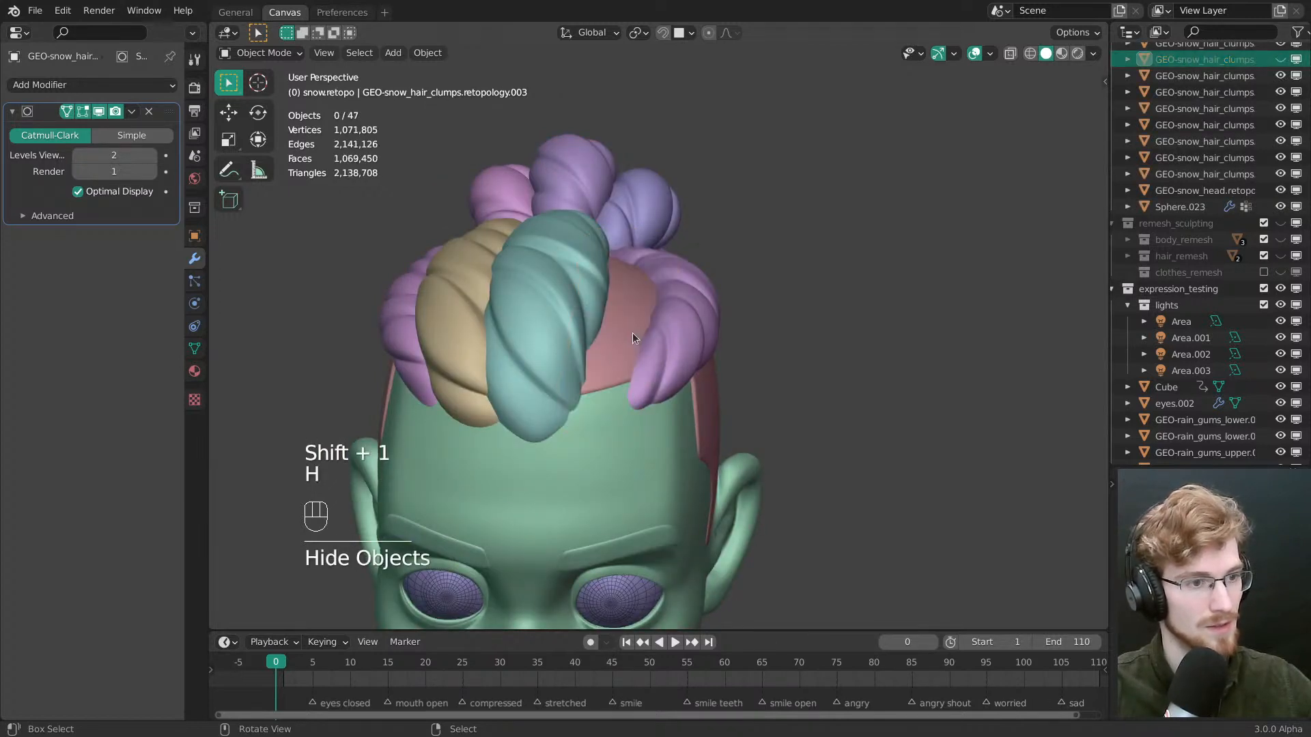
middle_drag(632, 333, 695, 363)
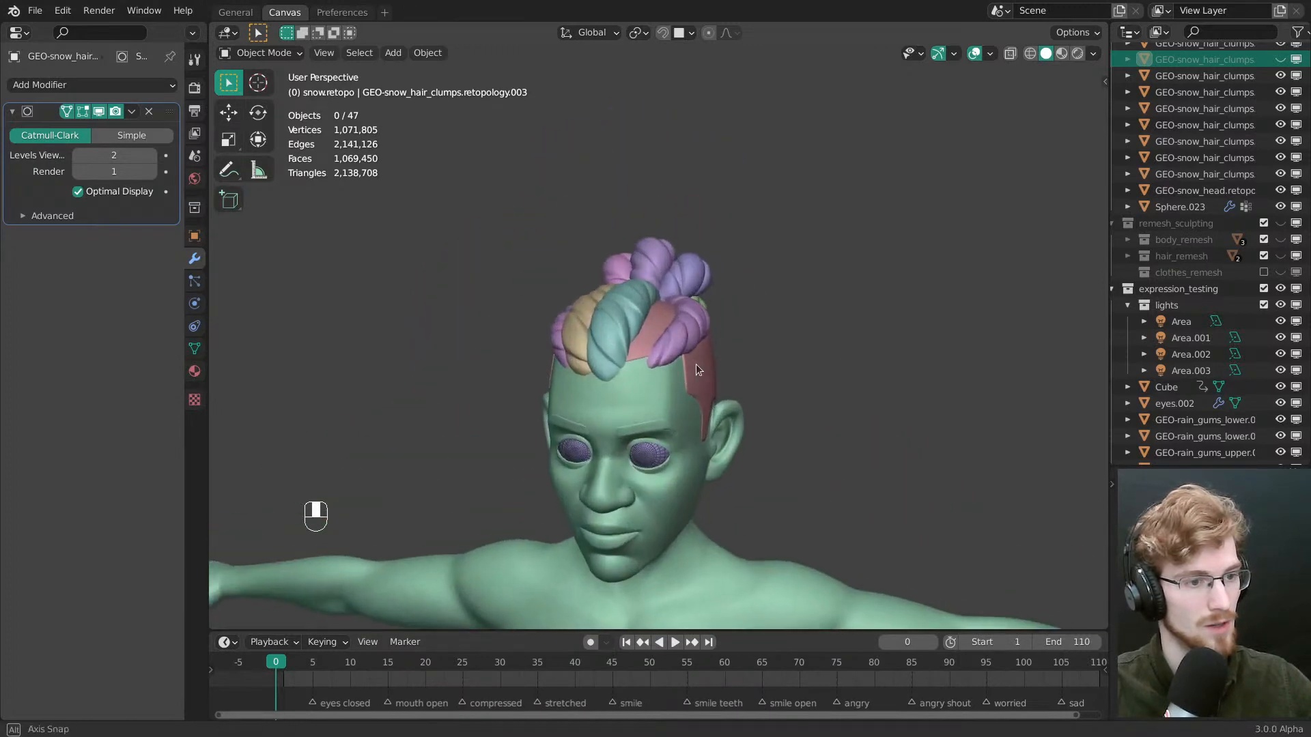
Set all visible objects to display In Front and clear the selection
key(a)
key(alt+z)
key(alt+z)
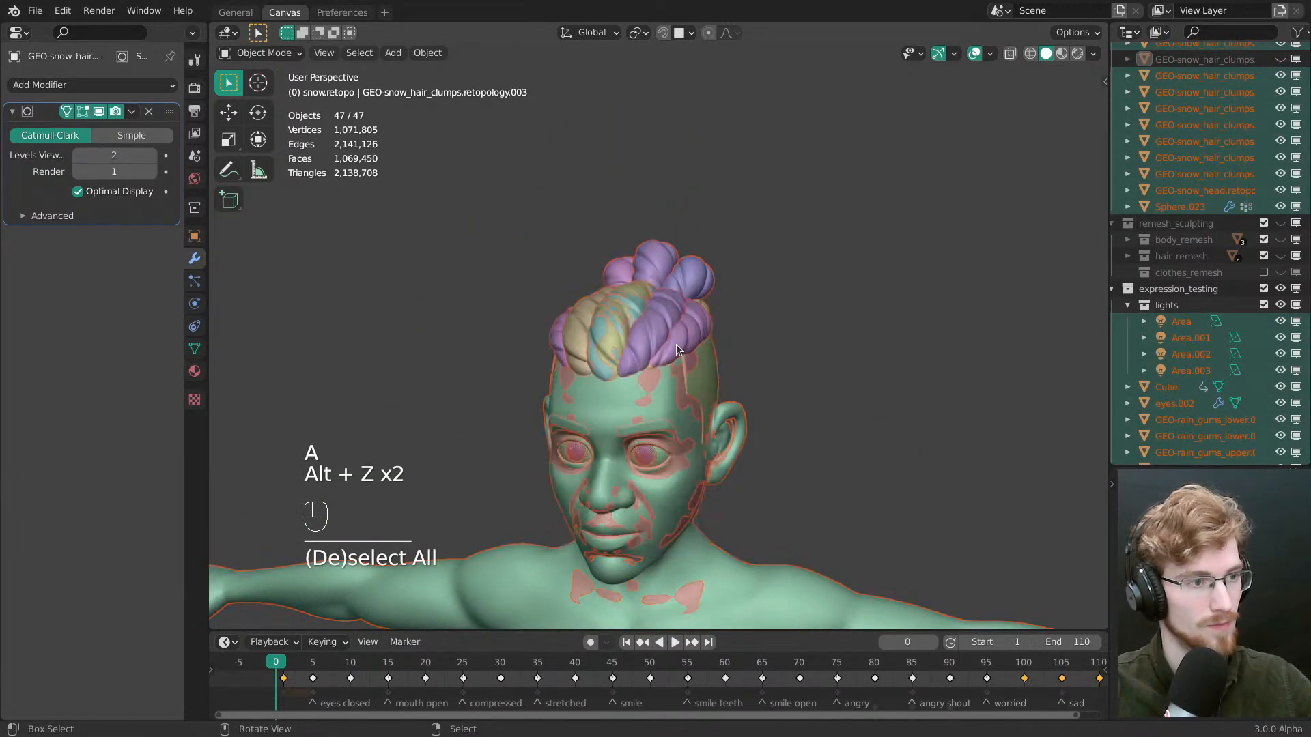
ctrl+middle_drag(673, 340, 682, 396)
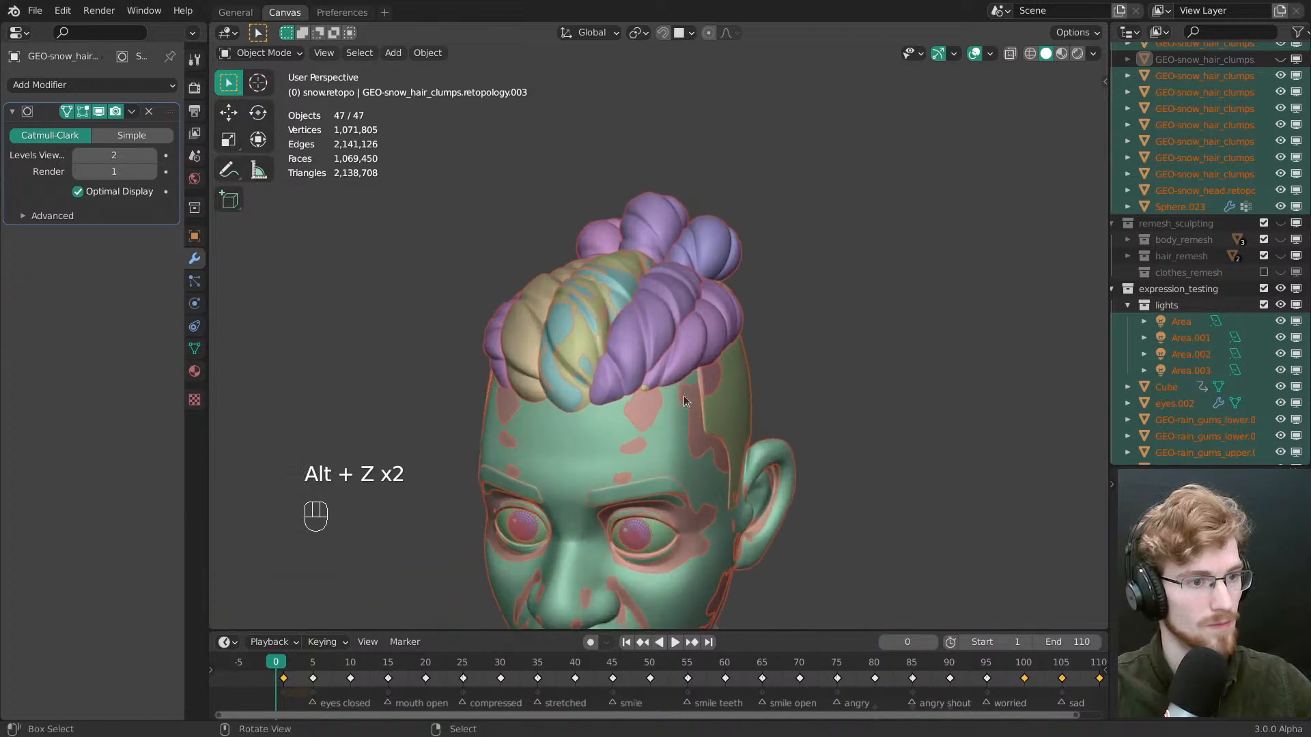
key(alt+a)
scroll(712, 366, up, 2)
scroll(674, 333, down, 2)
Isolate the remesh_sculpting collection and check the viewport display settings of its sculpted hair
key(2)
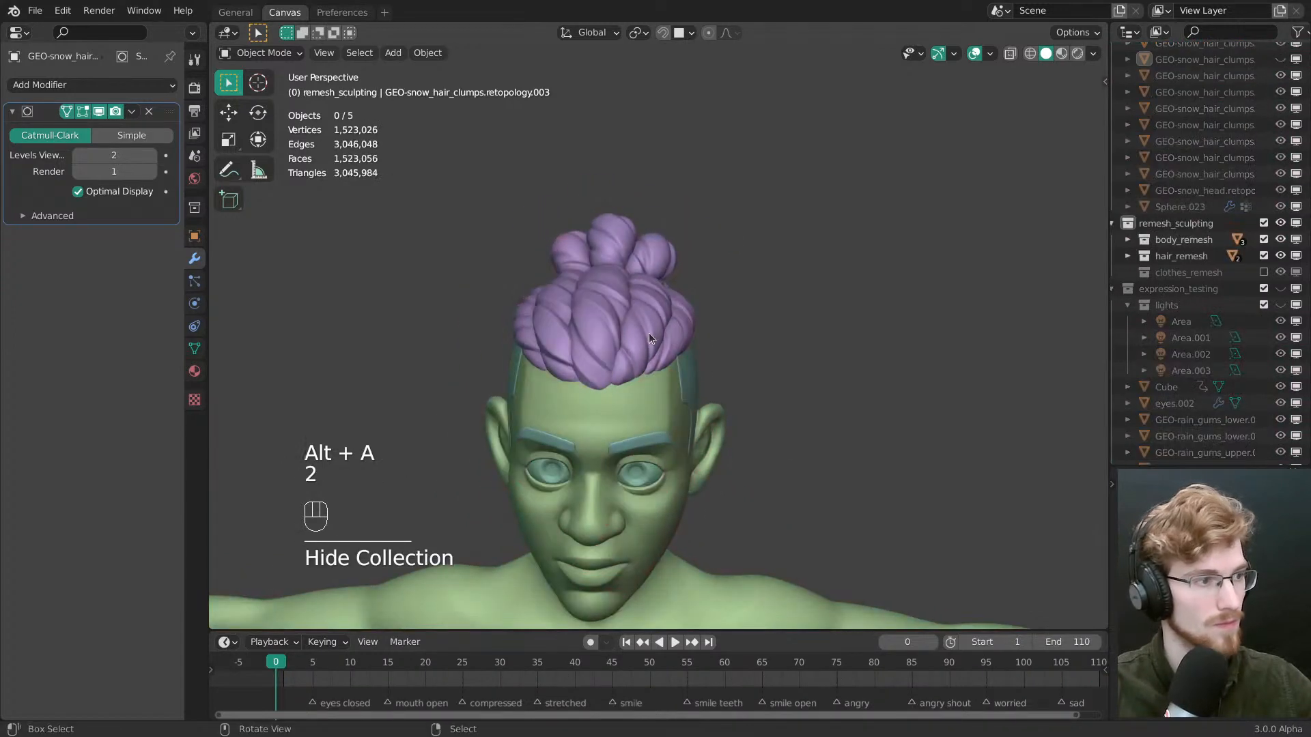
click(649, 333)
click(194, 236)
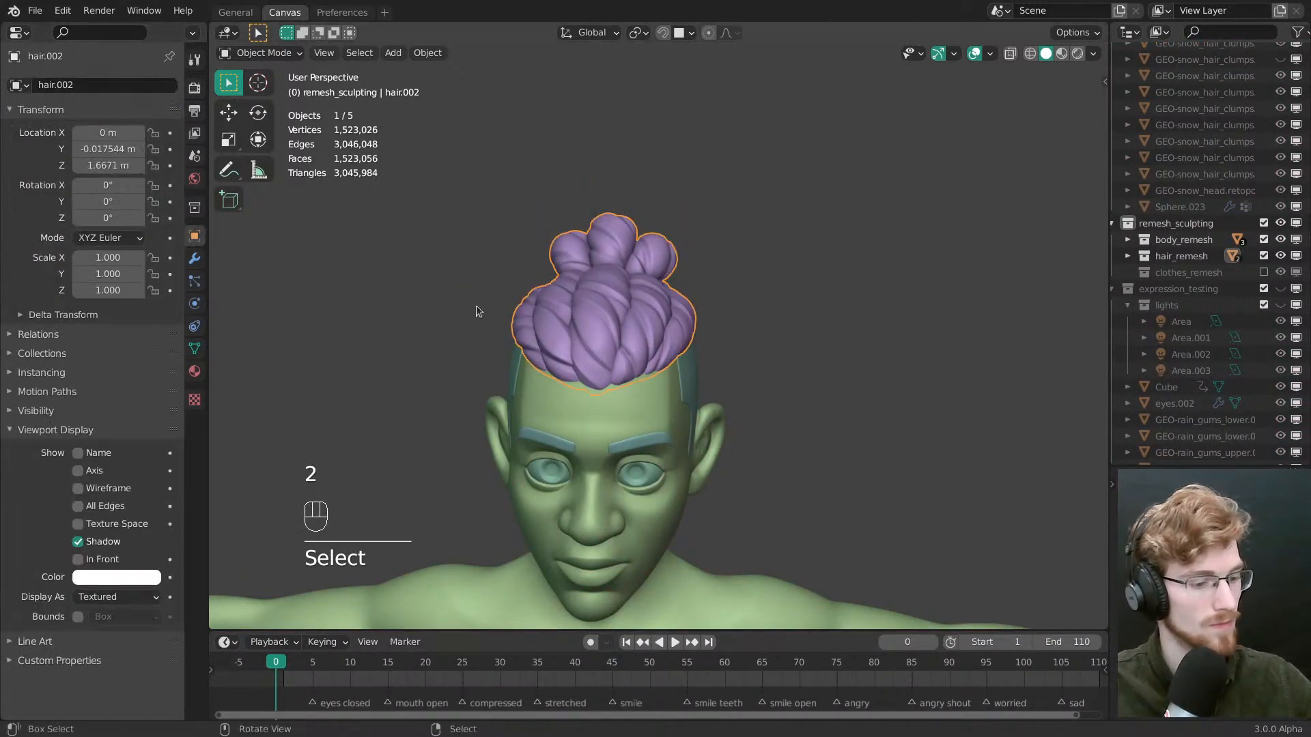
key(alt+a)
Show the expression_testing and snow.retopo collections together and reveal all hidden objects
key(3)
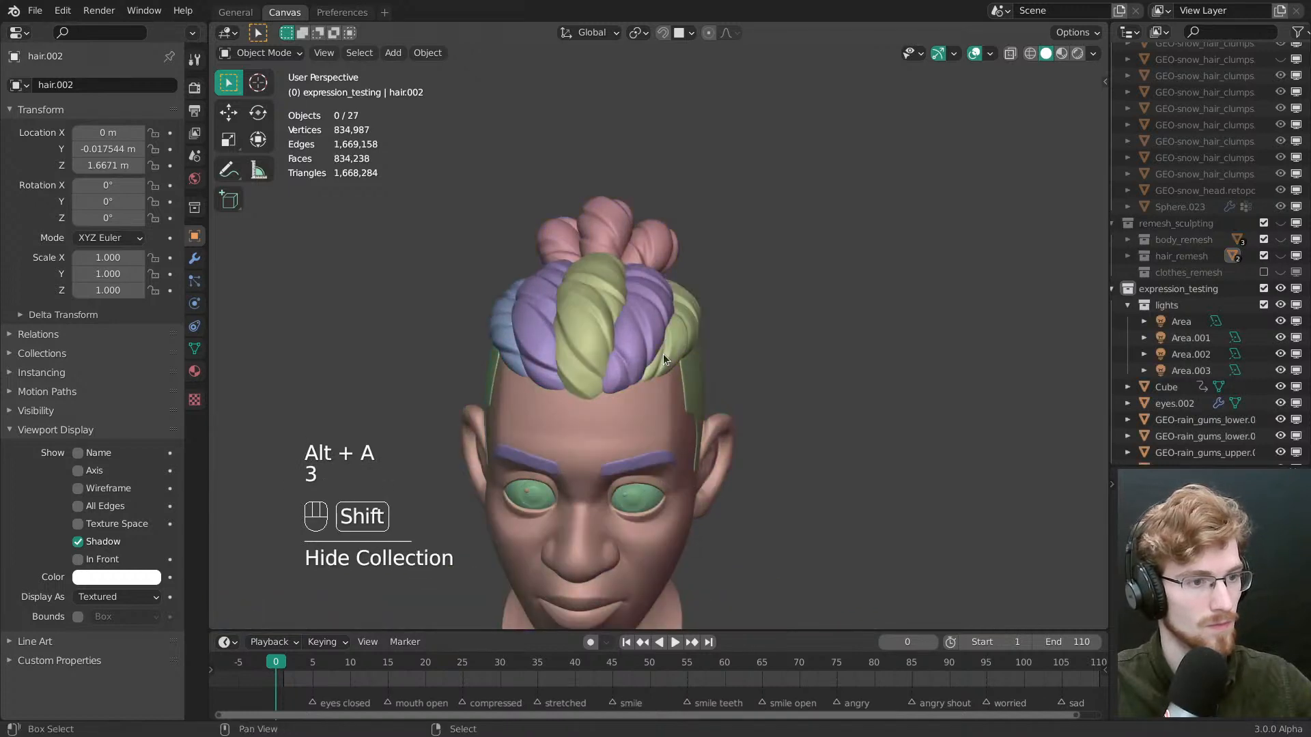
key(shift+1)
scroll(665, 365, up, 1)
key(alt+h)
key(alt+a)
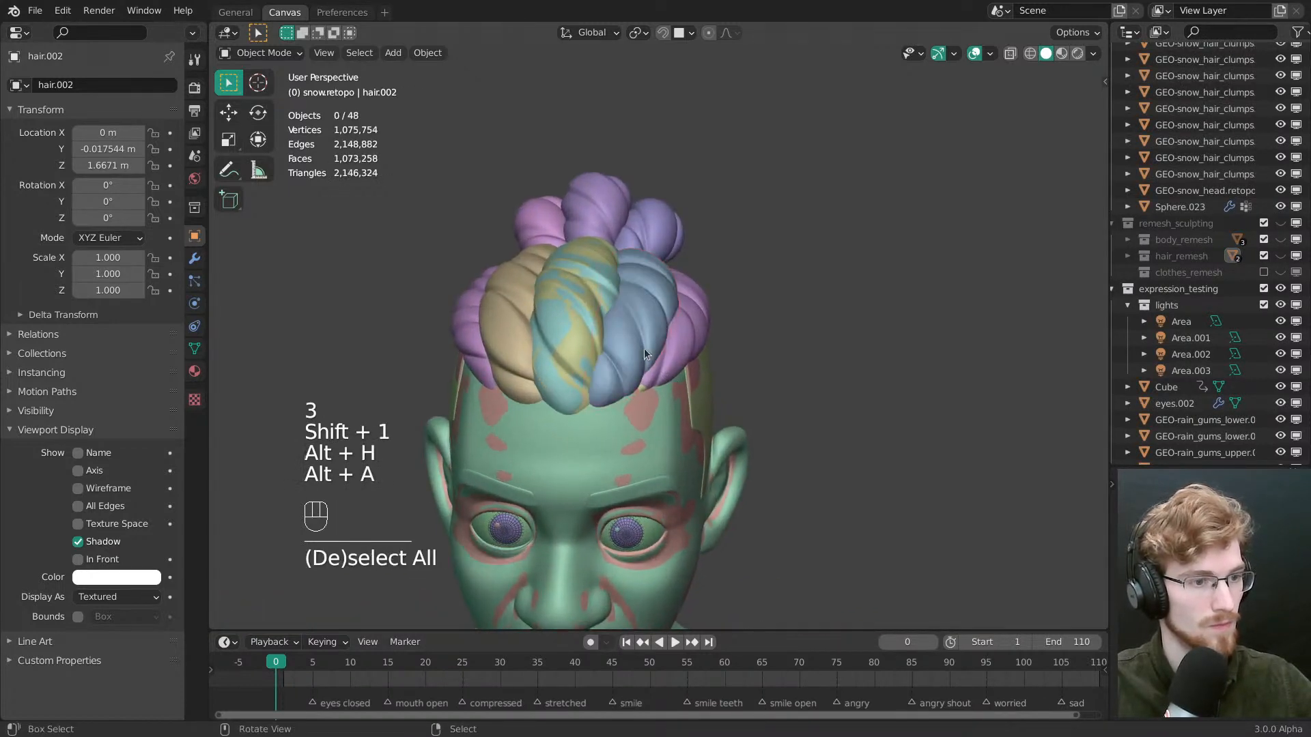
Isolate the blue front retopology clump and its matching sculpted hair clump in Local View
shift+click(638, 323)
key(slash)
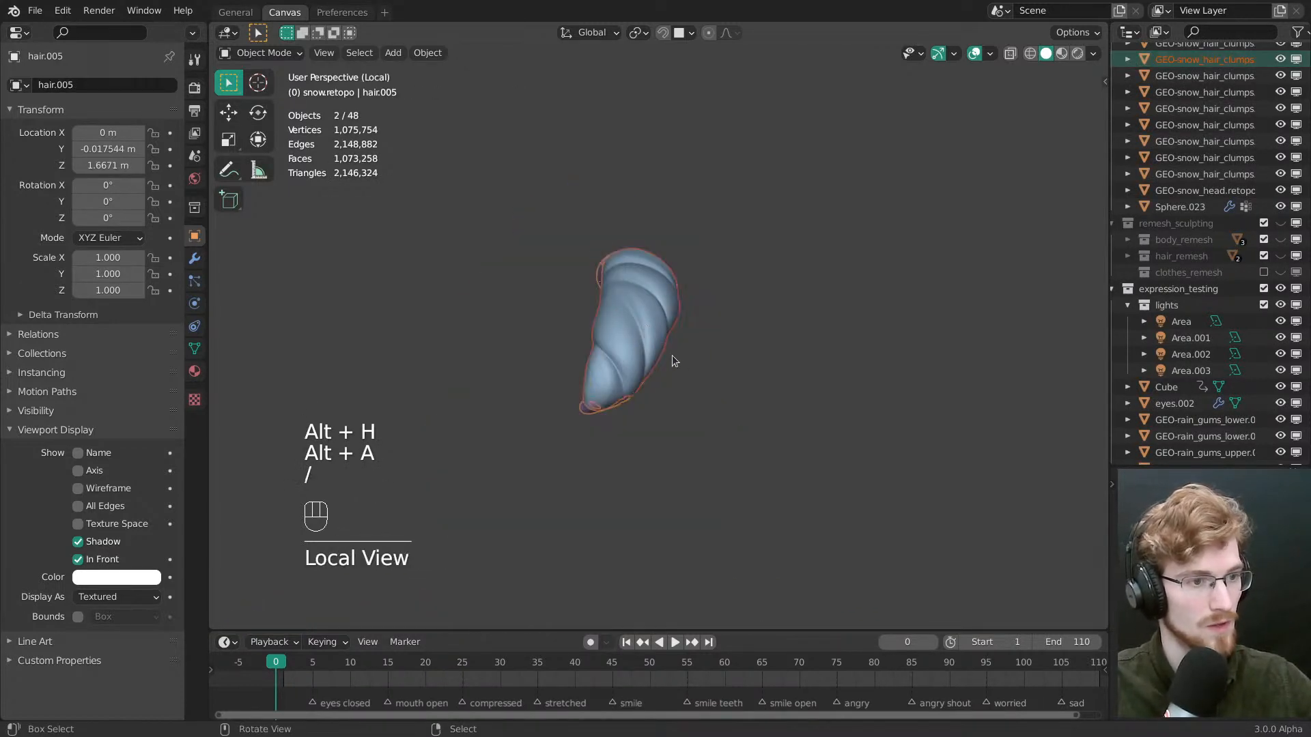
key(alt+a)
Display the front retopology clump as Wire over the sculpted clump and switch it to Sculpt Mode
click(643, 325)
mouse_move(645, 327)
ctrl+middle_down()
mouse_move(678, 371)
mouse_move(651, 283)
mouse_move(656, 314)
ctrl+middle_up()
key(alt+z)
click(652, 353)
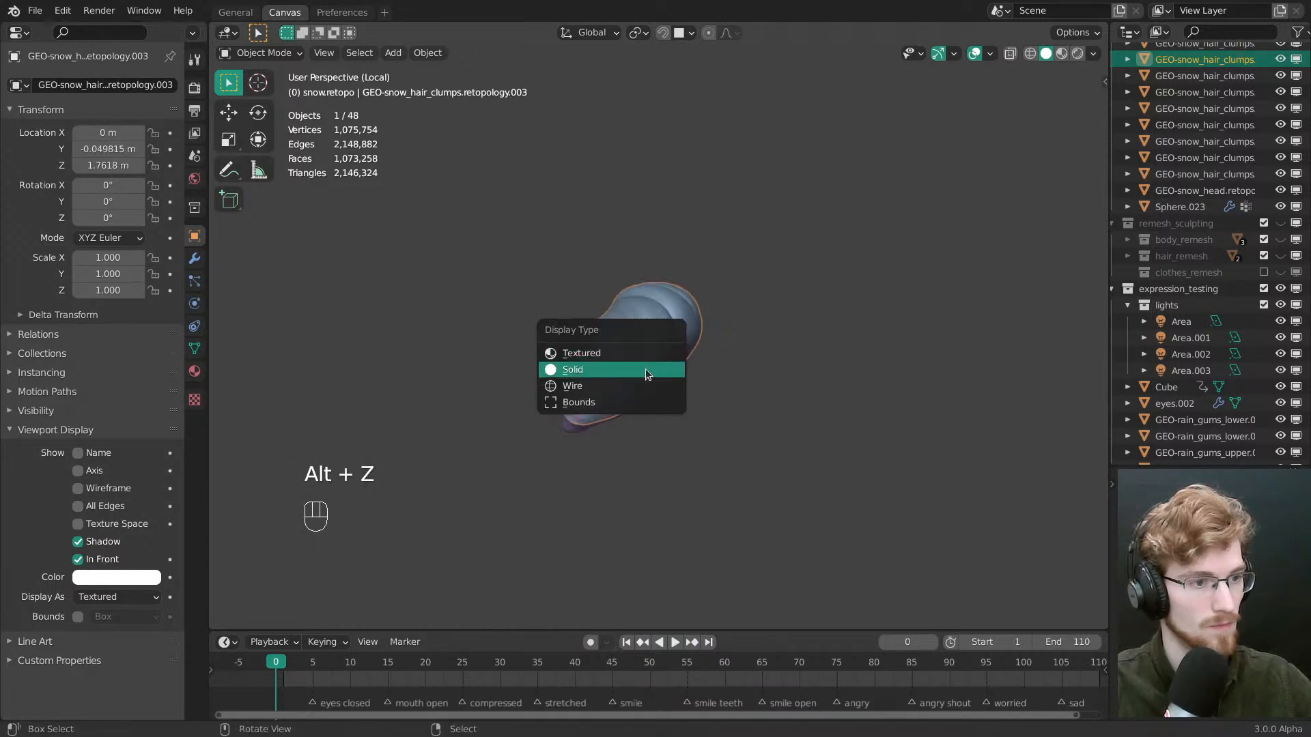
click(645, 384)
key(ctrl+Tab)
click(665, 464)
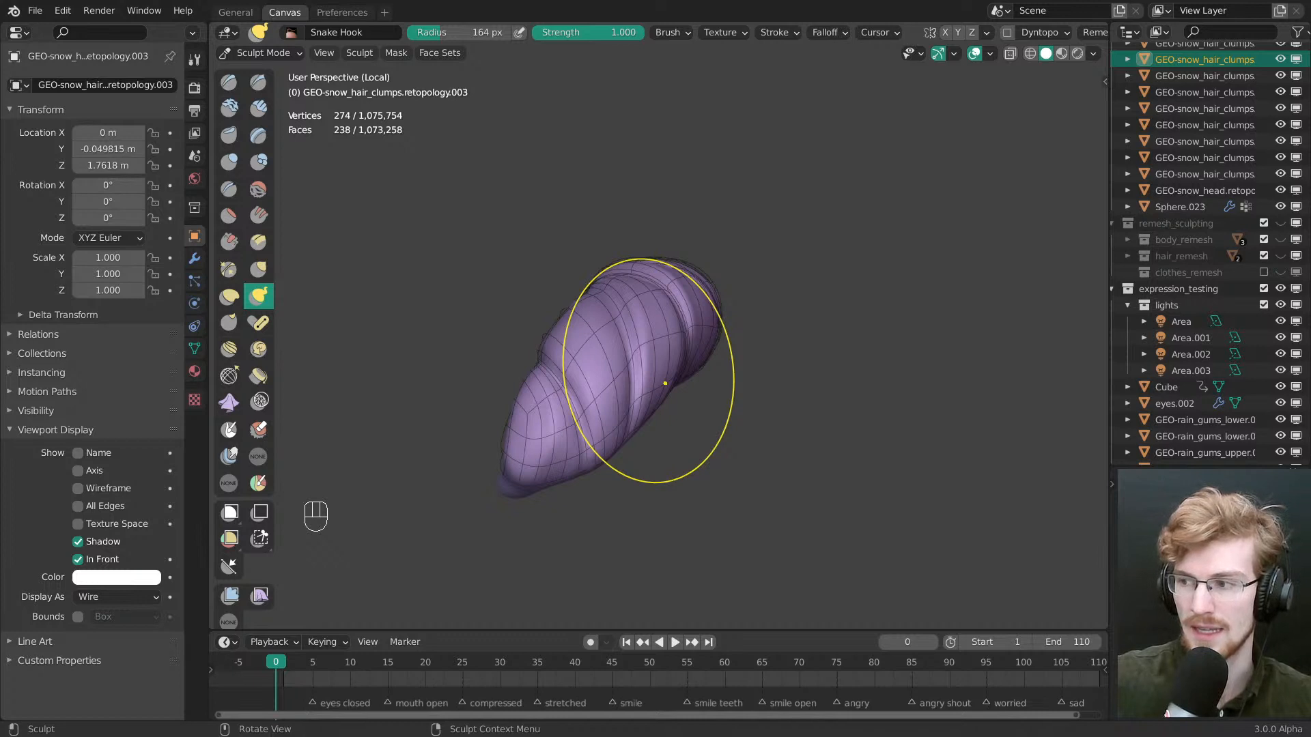
middle_drag(665, 383, 269, 347)
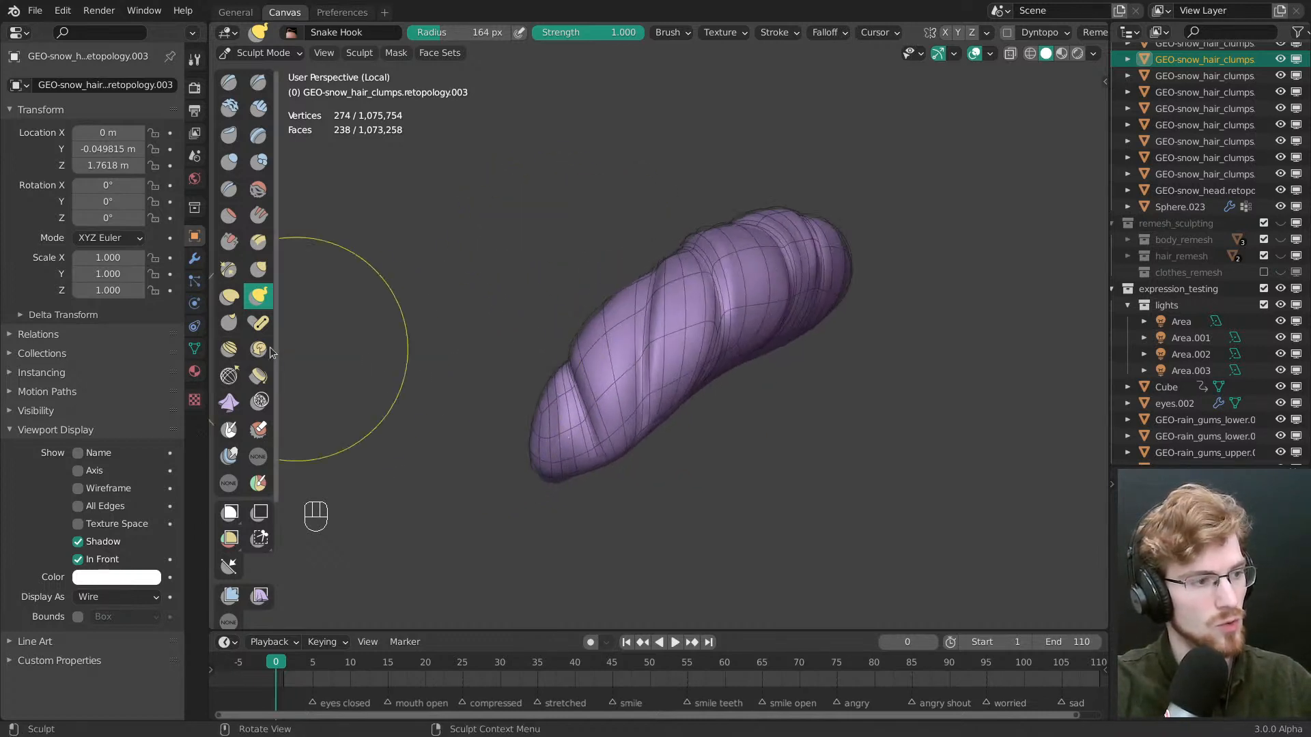
click(229, 375)
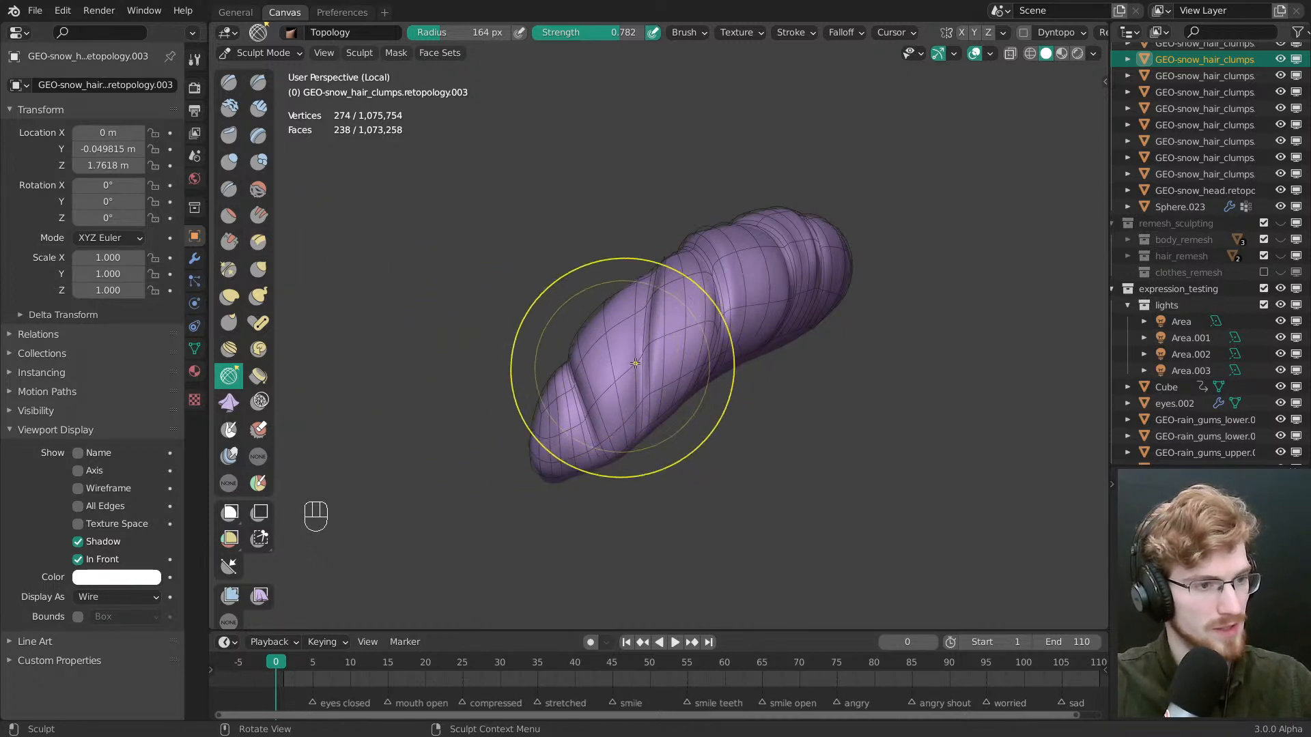
middle_drag(635, 364, 644, 352)
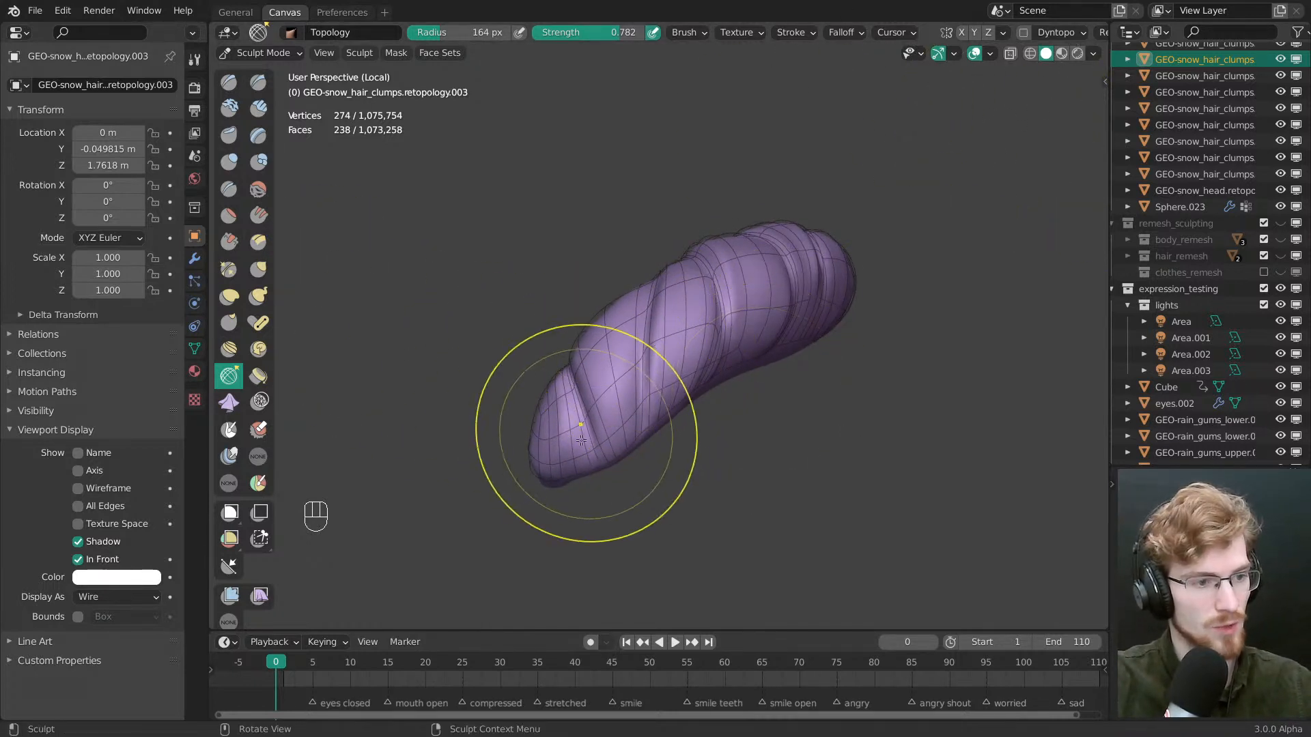
middle_drag(581, 440, 573, 430)
Switch to the Inflate/Deflate brush with a radius of about 169 px and deflate the clump mesh above its lower tip
key(i)
key(f)
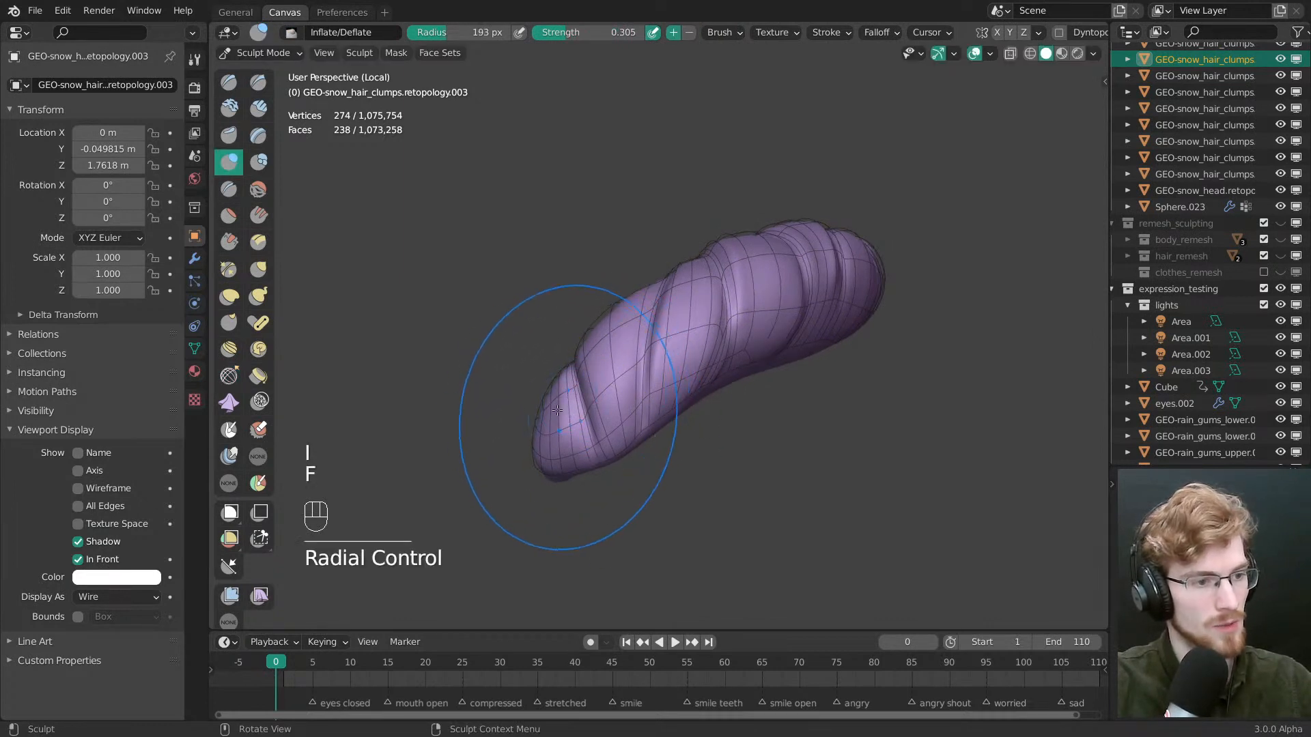
key(ctrl+z)
key(f)
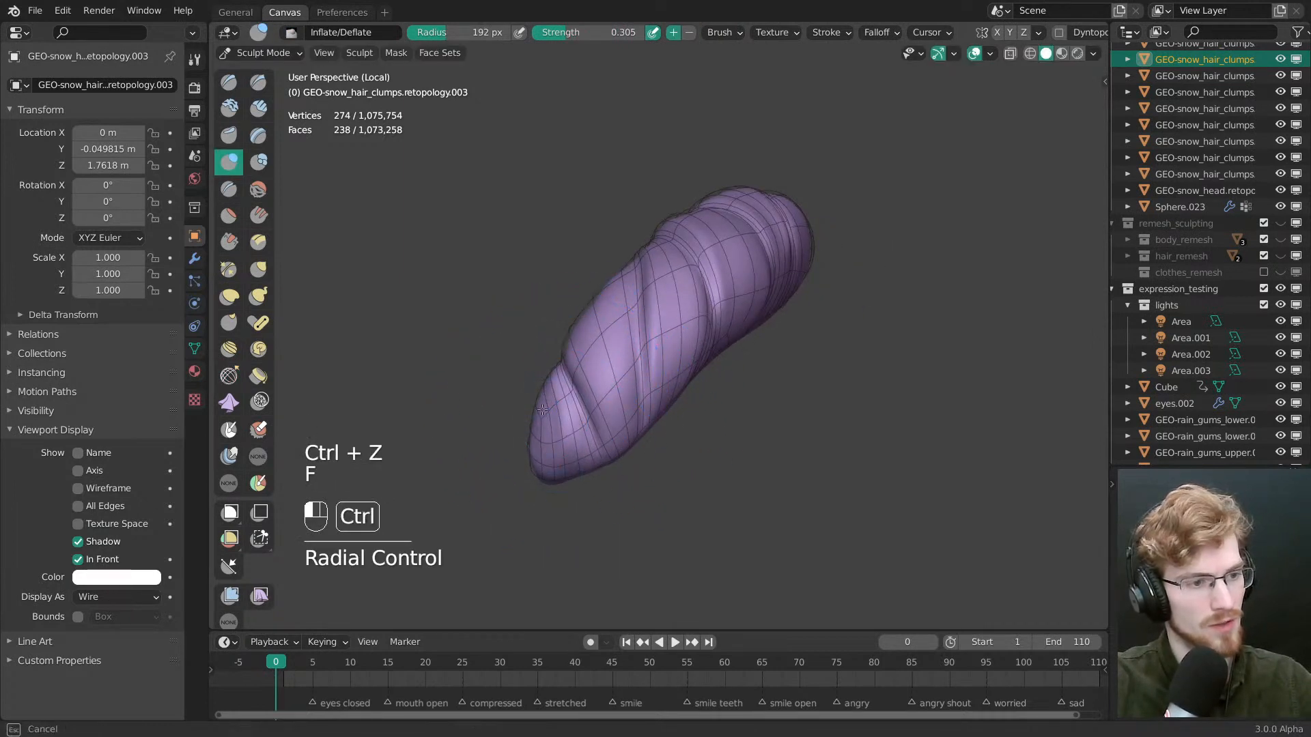
click(542, 410)
middle_drag(607, 370, 563, 341)
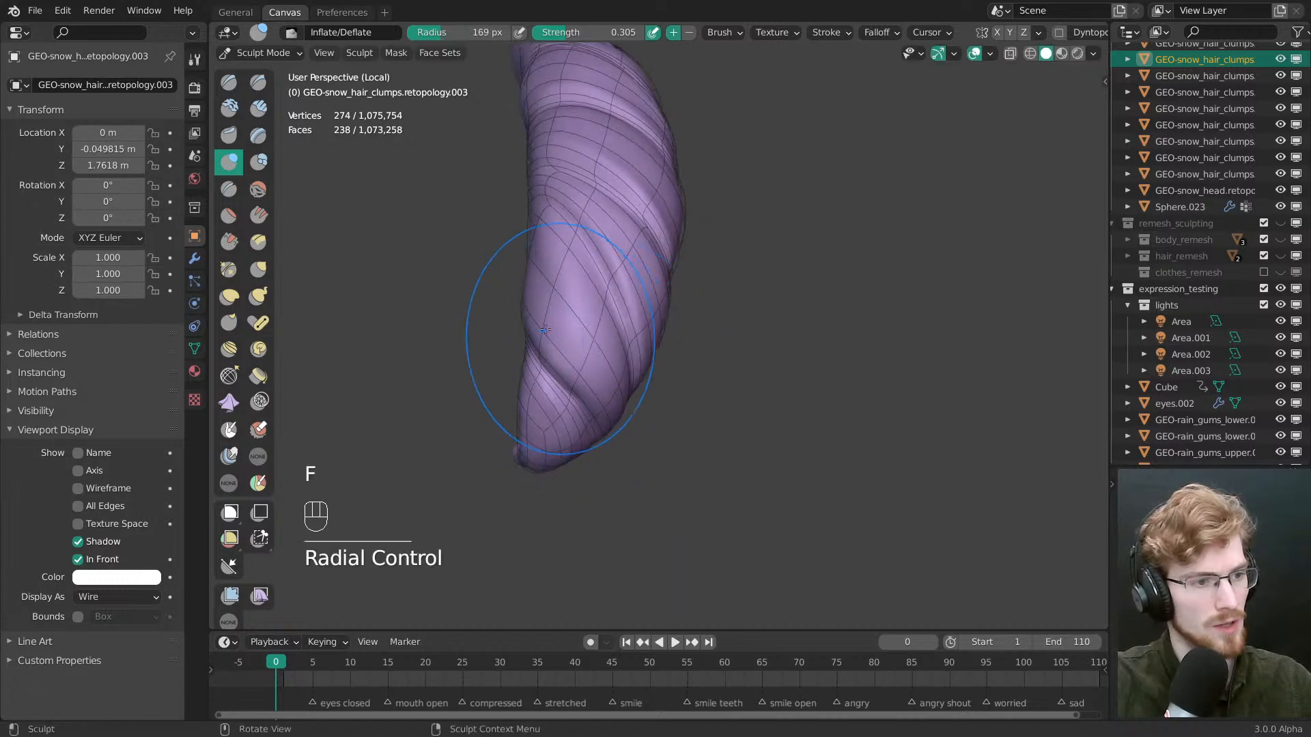
mouse_move(561, 341)
ctrl+mouse_down()
mouse_move(553, 364)
mouse_move(567, 375)
ctrl+mouse_up()
Resize the brush between strokes and deflate the lower and middle folds until the wireframe matches the sculpted clump
key(f)
click(558, 366)
middle_drag(575, 383, 597, 409)
key(f)
click(588, 365)
ctrl+drag(589, 365, 587, 340)
middle_drag(629, 439, 637, 364)
key(f)
click(666, 379)
mouse_move(666, 379)
ctrl+mouse_down()
mouse_move(697, 404)
mouse_move(688, 382)
ctrl+mouse_up()
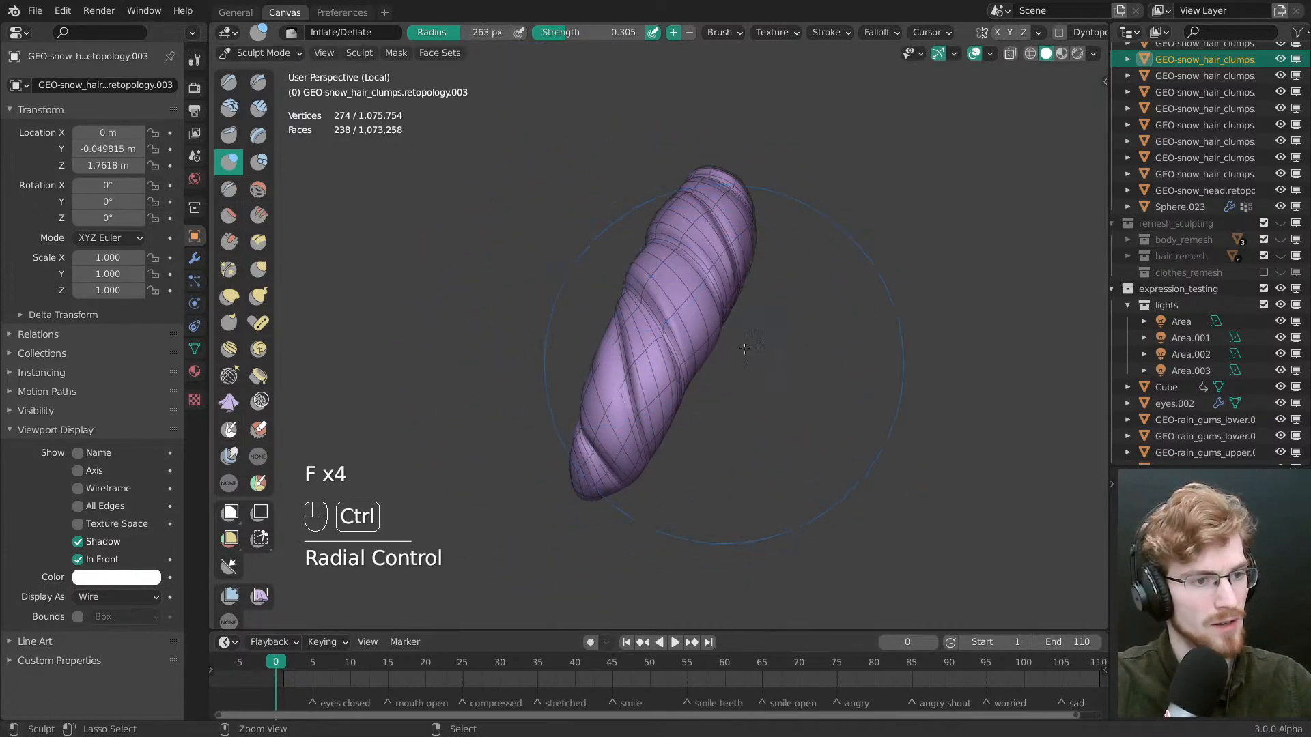
Deflate the mesh along the clump's midsection, varying the brush radius to fit the twisted folds
key(f)
click(676, 301)
ctrl+drag(675, 301, 683, 324)
middle_drag(683, 324, 721, 365)
key(f)
click(677, 365)
ctrl+drag(677, 365, 676, 380)
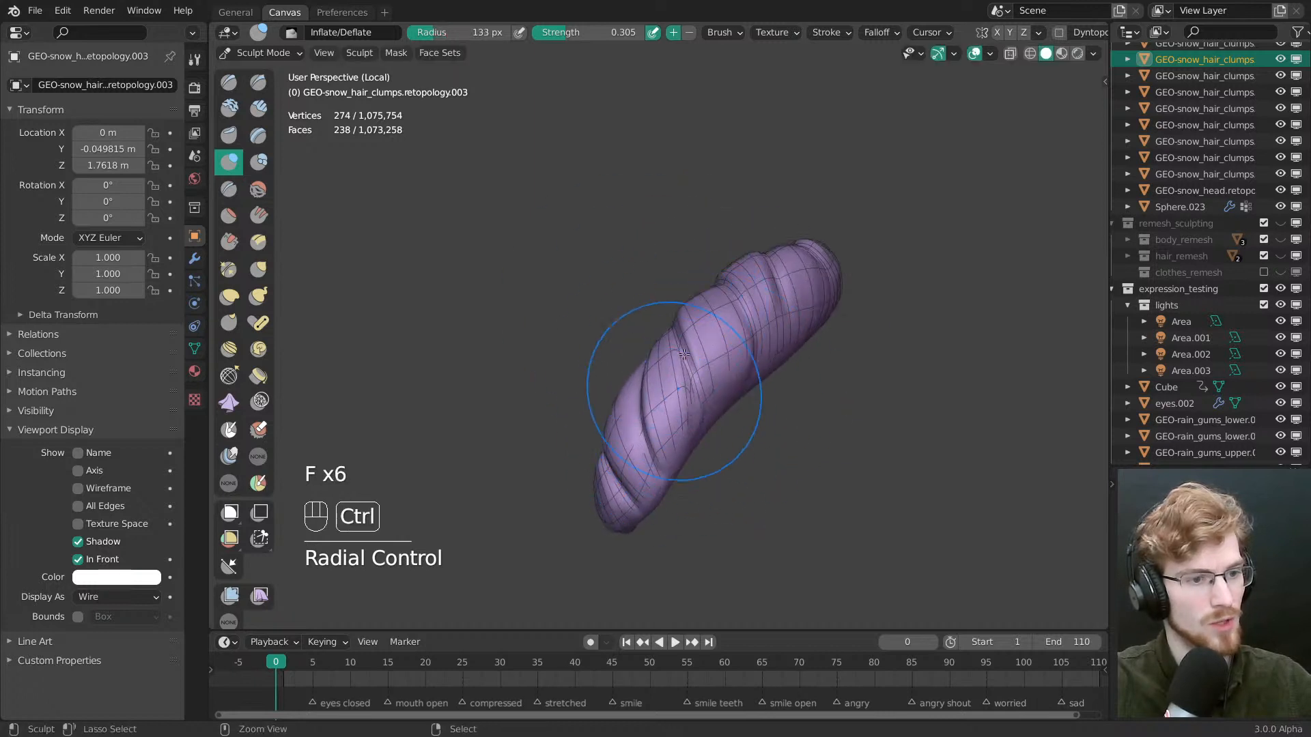
Deflate the folds toward the clump's upper end to match the sculpt
shift+middle_drag(682, 410, 568, 485)
key(f)
click(632, 350)
ctrl+drag(649, 423, 645, 407)
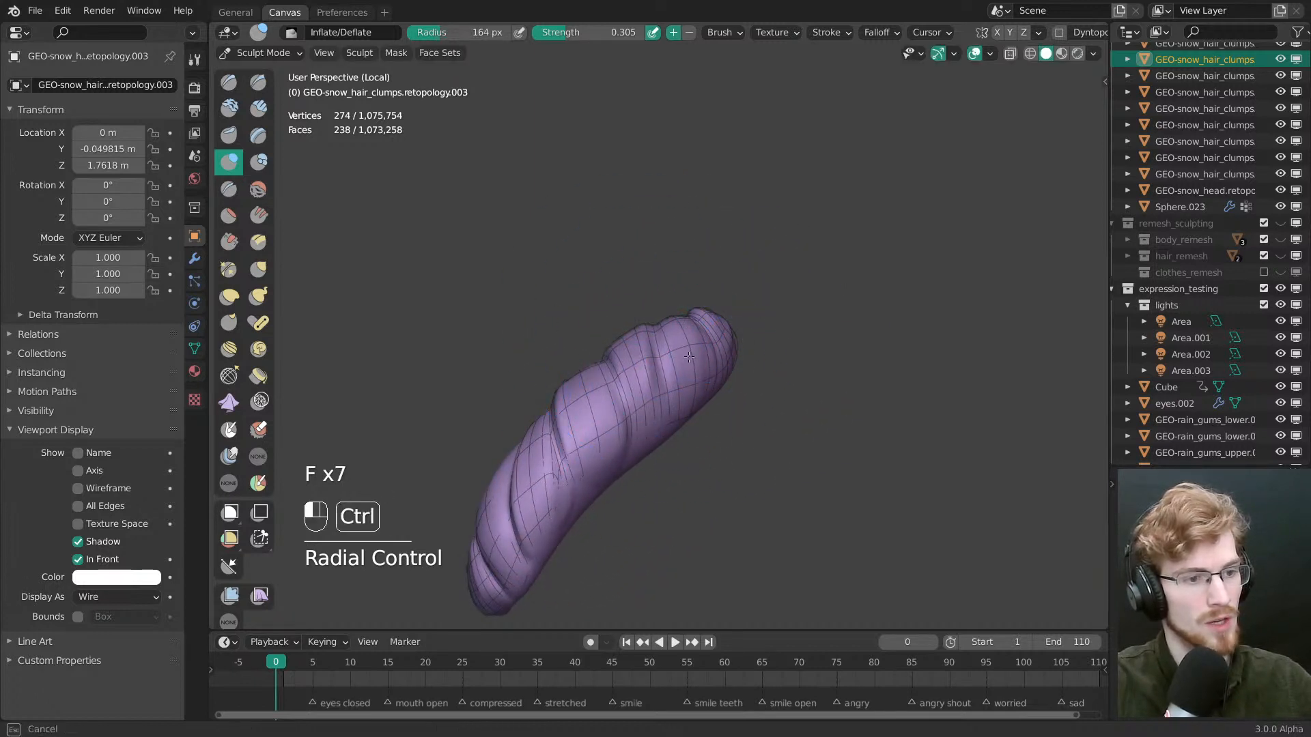
shift+middle_drag(689, 357, 751, 239)
key(f)
click(766, 249)
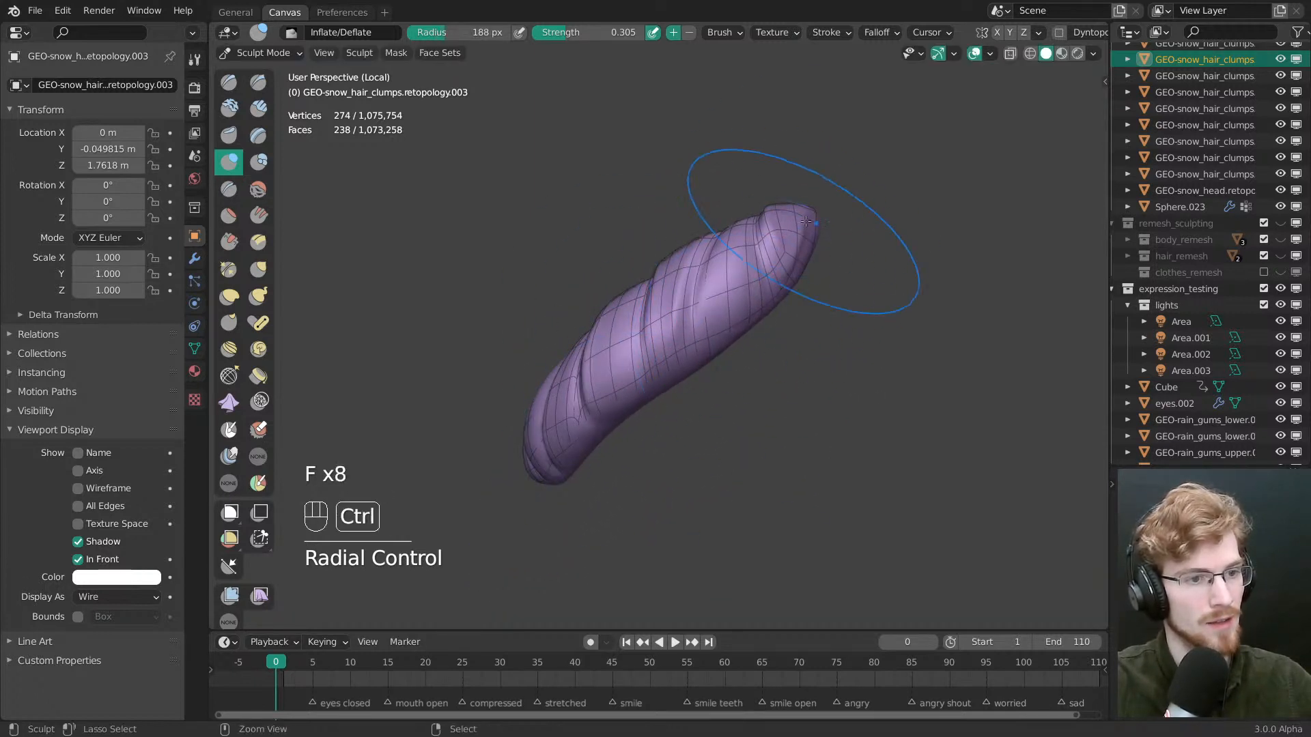
ctrl+drag(806, 221, 751, 249)
Rework the clump's far side and underside with Inflate/Deflate strokes, resizing the brush for each area
middle_drag(740, 259, 722, 447)
shift+middle_drag(693, 198, 665, 399)
key(f)
click(714, 379)
ctrl+drag(710, 380, 649, 396)
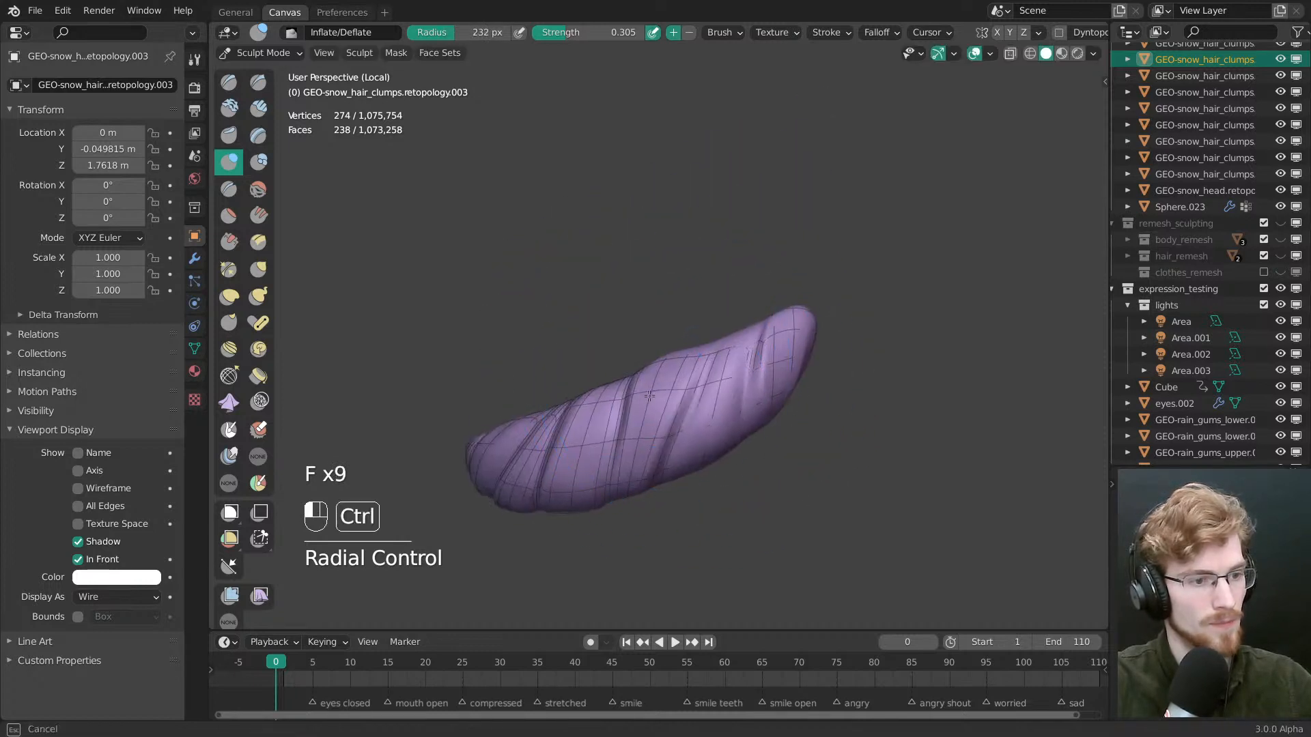
ctrl+drag(624, 503, 622, 493)
mouse_move(656, 488)
middle_down()
mouse_move(768, 470)
mouse_move(702, 315)
middle_up()
key(f)
click(727, 466)
click(717, 461)
middle_drag(714, 422, 742, 371)
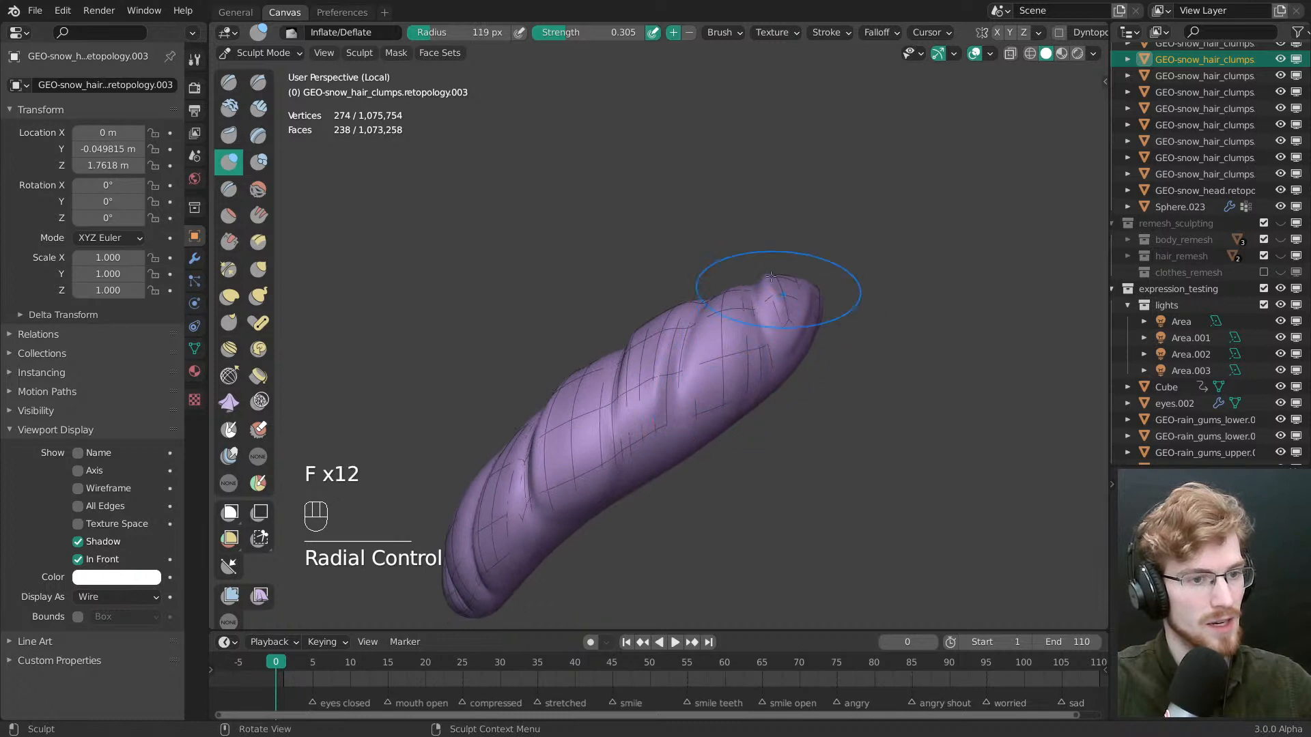
Inflate the sunken mesh on the clump's middle folds with a brush radius of about 127 px
mouse_move(656, 440)
middle_down()
mouse_move(702, 395)
mouse_move(703, 346)
middle_up()
key(f)
click(823, 401)
shift+middle_drag(682, 396, 649, 320)
mouse_move(649, 319)
middle_down()
mouse_move(590, 315)
mouse_move(695, 322)
middle_up()
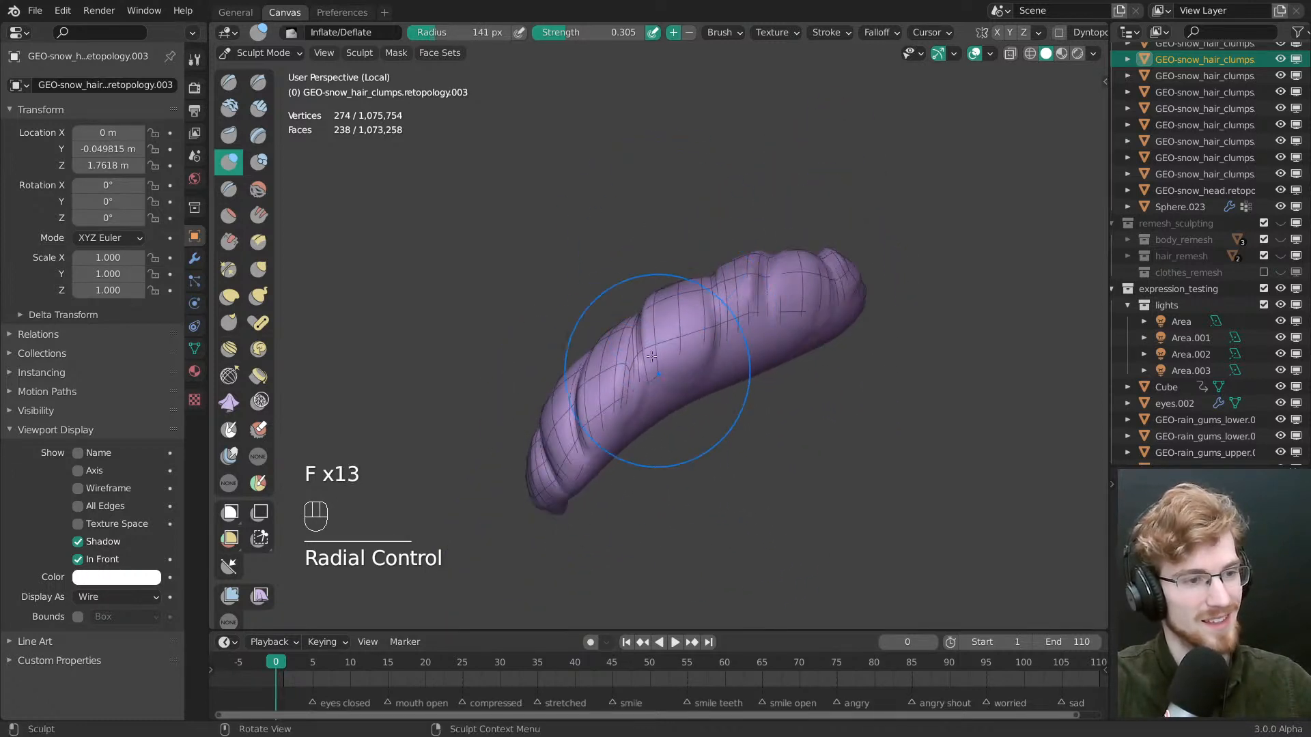
mouse_move(696, 409)
shift+middle_down()
mouse_move(686, 397)
mouse_move(668, 417)
shift+middle_up()
ctrl+middle_drag(667, 417, 710, 341)
key(f)
click(722, 327)
drag(614, 382, 606, 388)
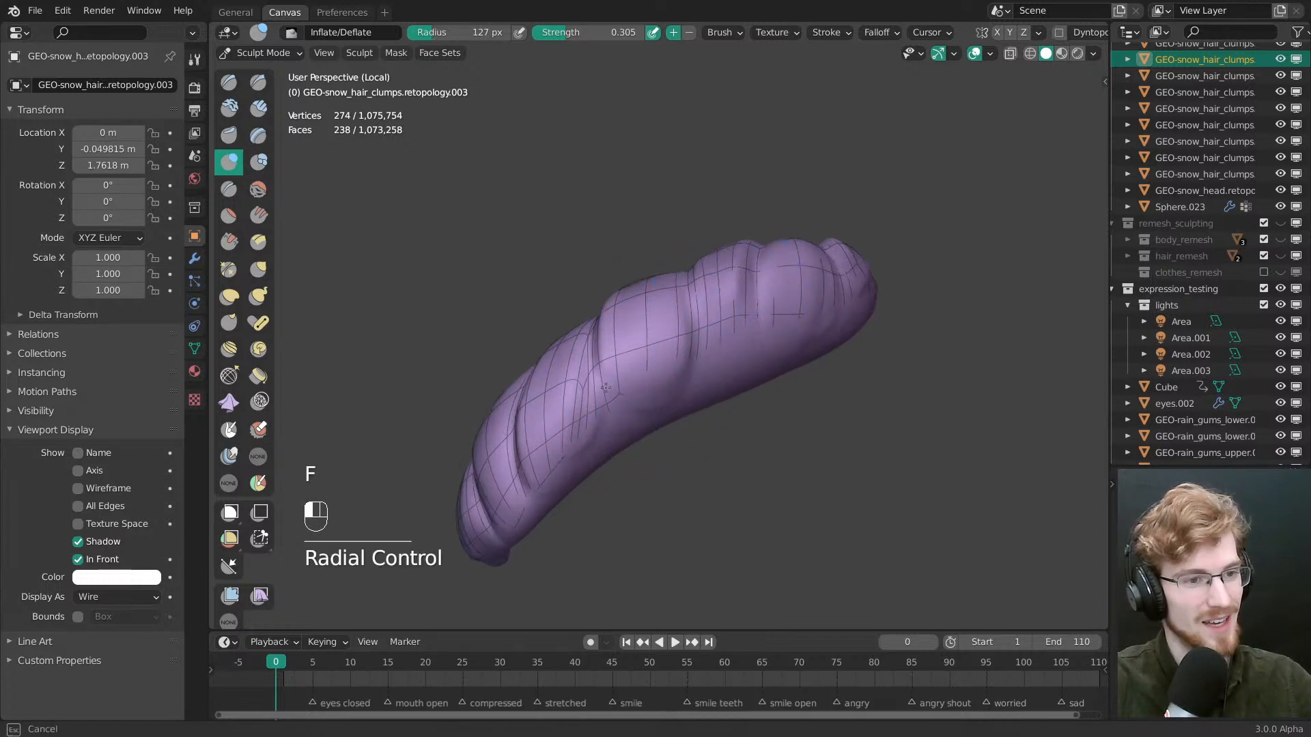
shift+middle_drag(761, 333, 653, 352)
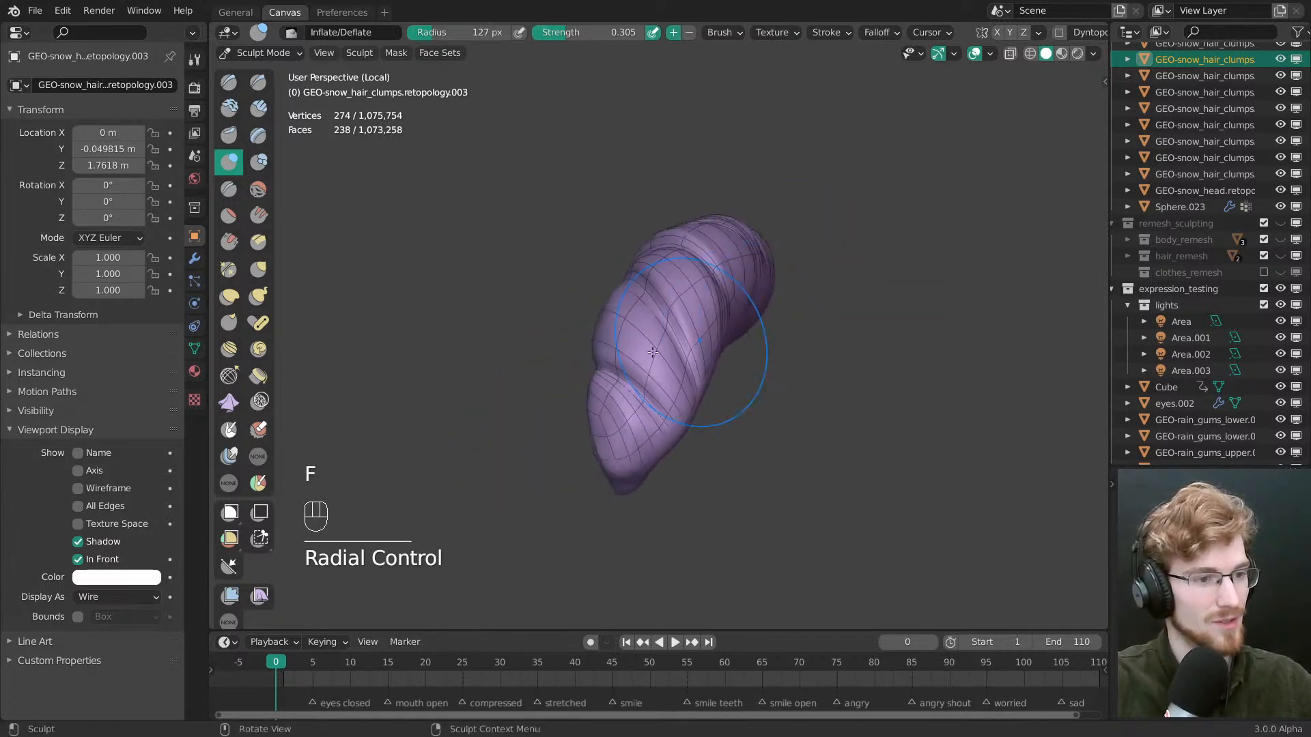
mouse_move(599, 405)
middle_down()
mouse_move(617, 396)
mouse_move(585, 408)
mouse_move(734, 454)
mouse_move(681, 349)
middle_up()
Switch the clump to Edit Mode with edge selection and slide the edge loops along its middle folds
key(Tab)
key(2)
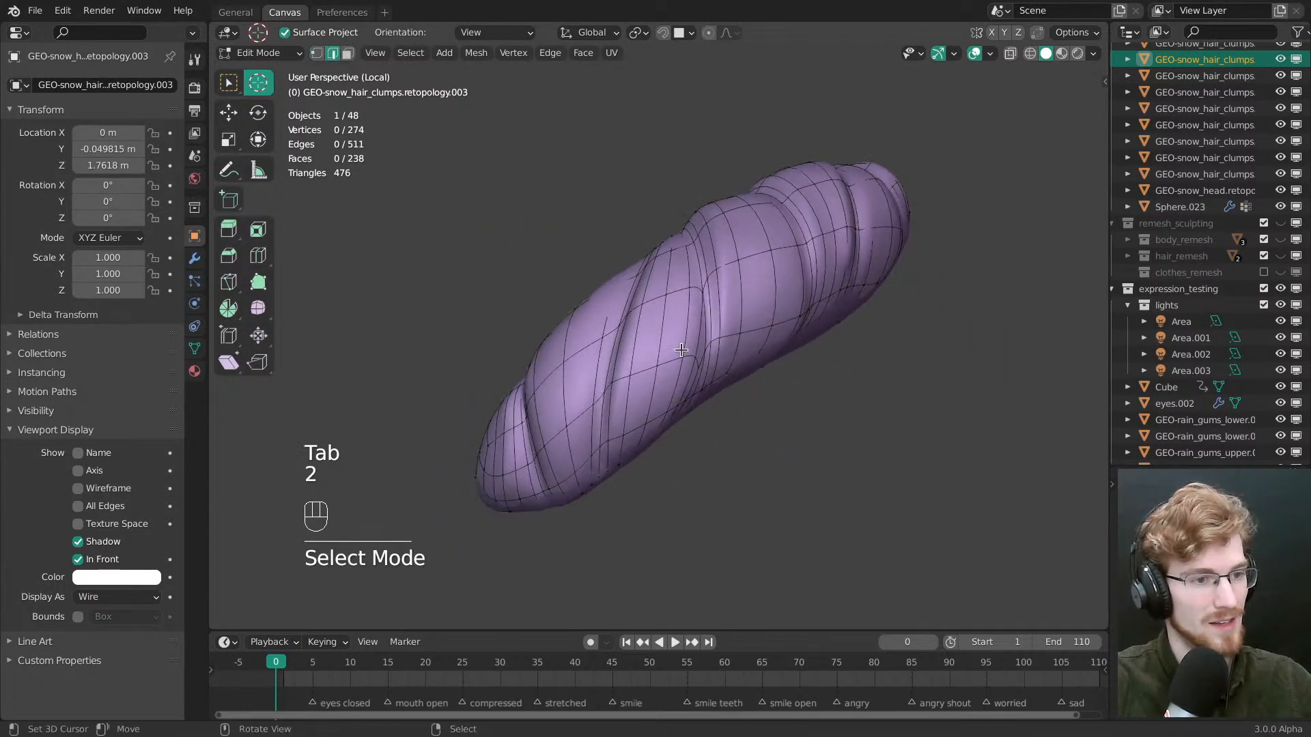
key(g)
key(g)
drag(716, 379, 646, 380)
alt+right_click(577, 386)
alt+right_click(634, 378)
key(g)
alt+right_click(709, 355)
Edge Slide the partial loop beside the lowest crease by a factor of about 0.65
shift+middle_drag(708, 355, 741, 293)
middle_drag(741, 294, 655, 326)
key(alt+a)
key(g)
key(g)
click(675, 372)
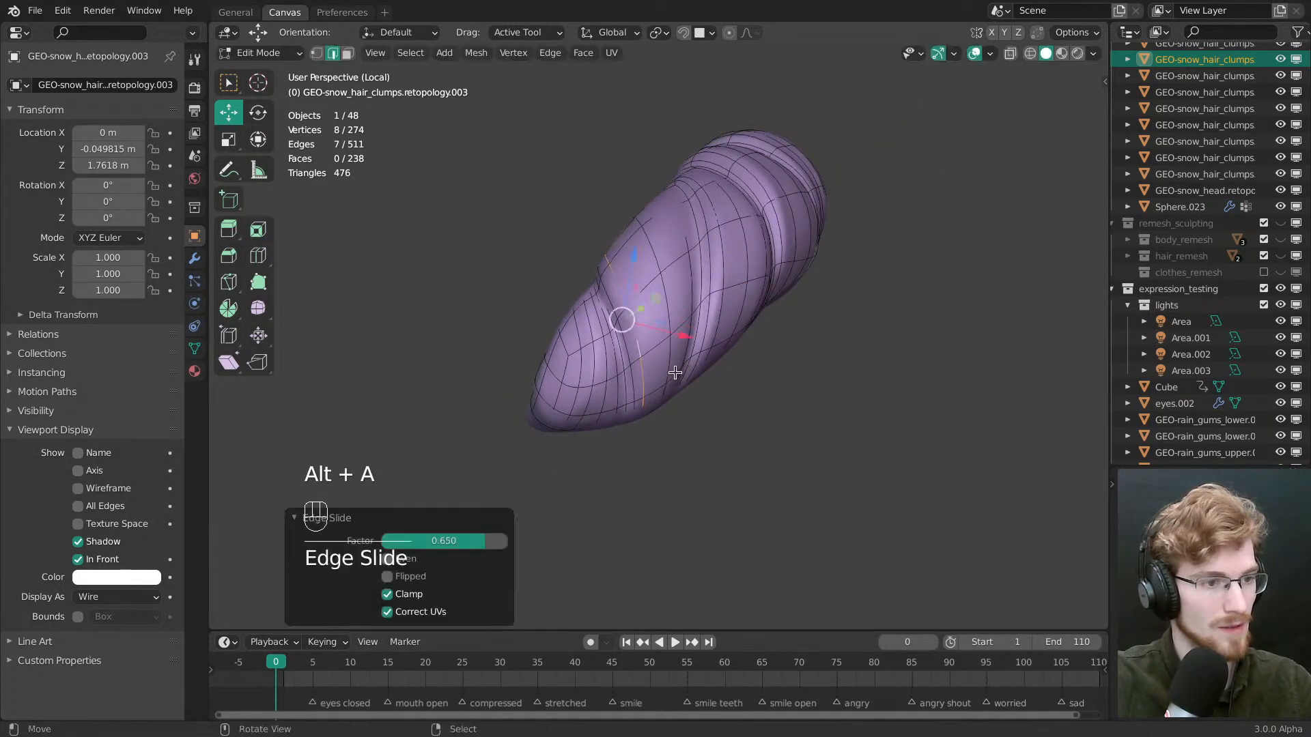
Edge Slide the loop nearest the clump's lower tip toward the lowest crease and clear the selection
alt+right_click(591, 369)
key(g)
key(g)
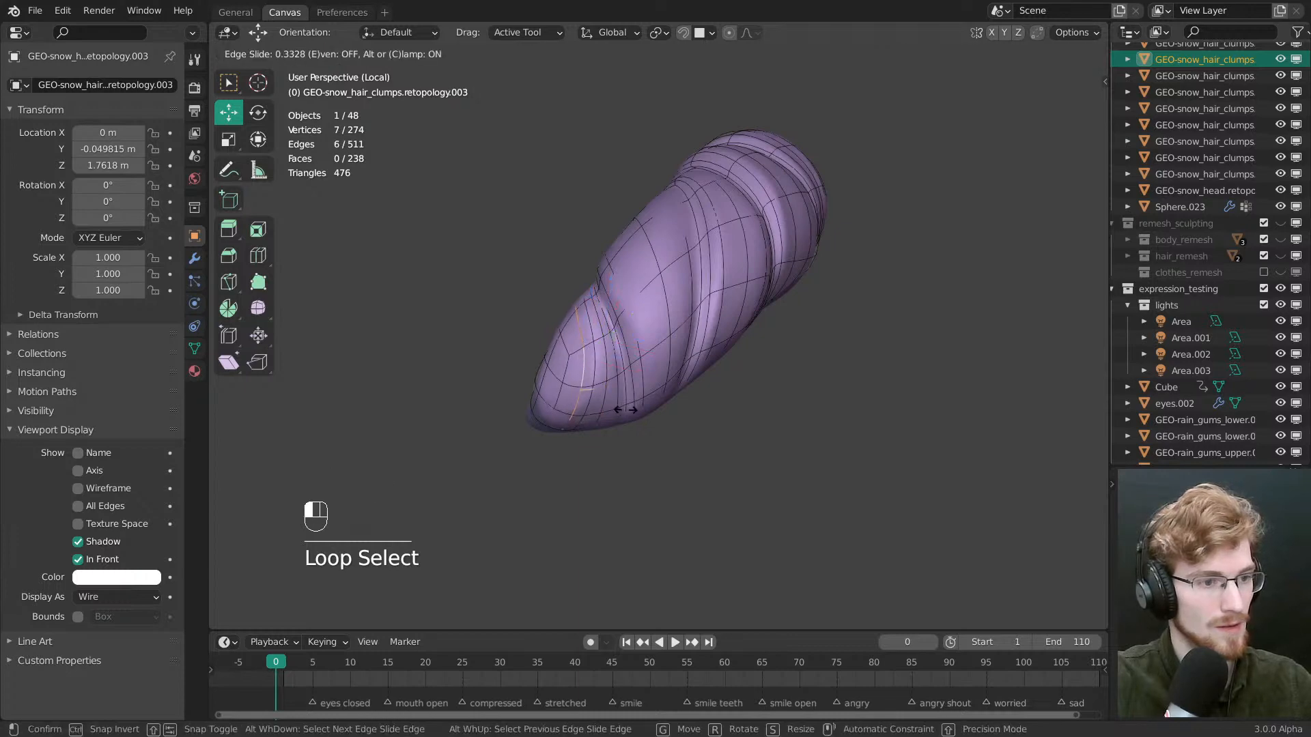
click(620, 402)
middle_drag(784, 336, 600, 471)
key(alt+a)
Edge Slide the loop beside the middle crease by a factor of about -0.44
middle_drag(614, 443, 683, 307)
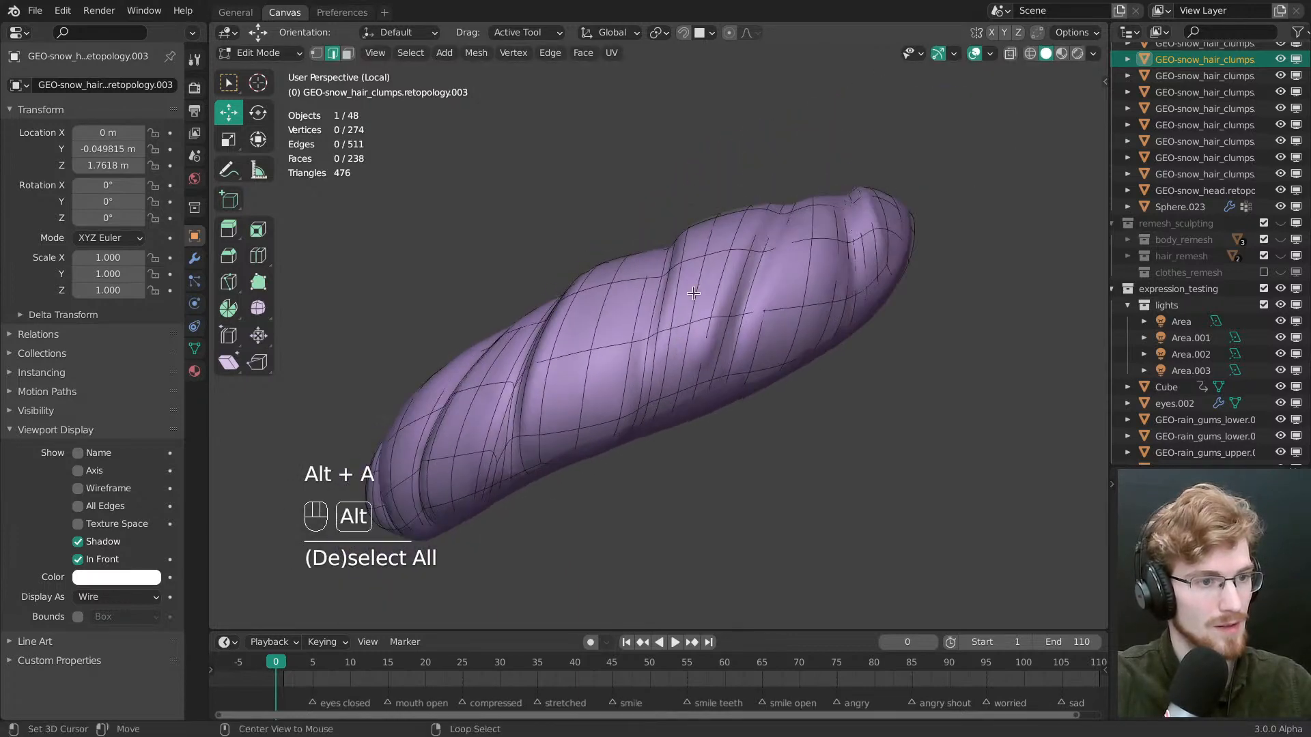
alt+right_click(686, 303)
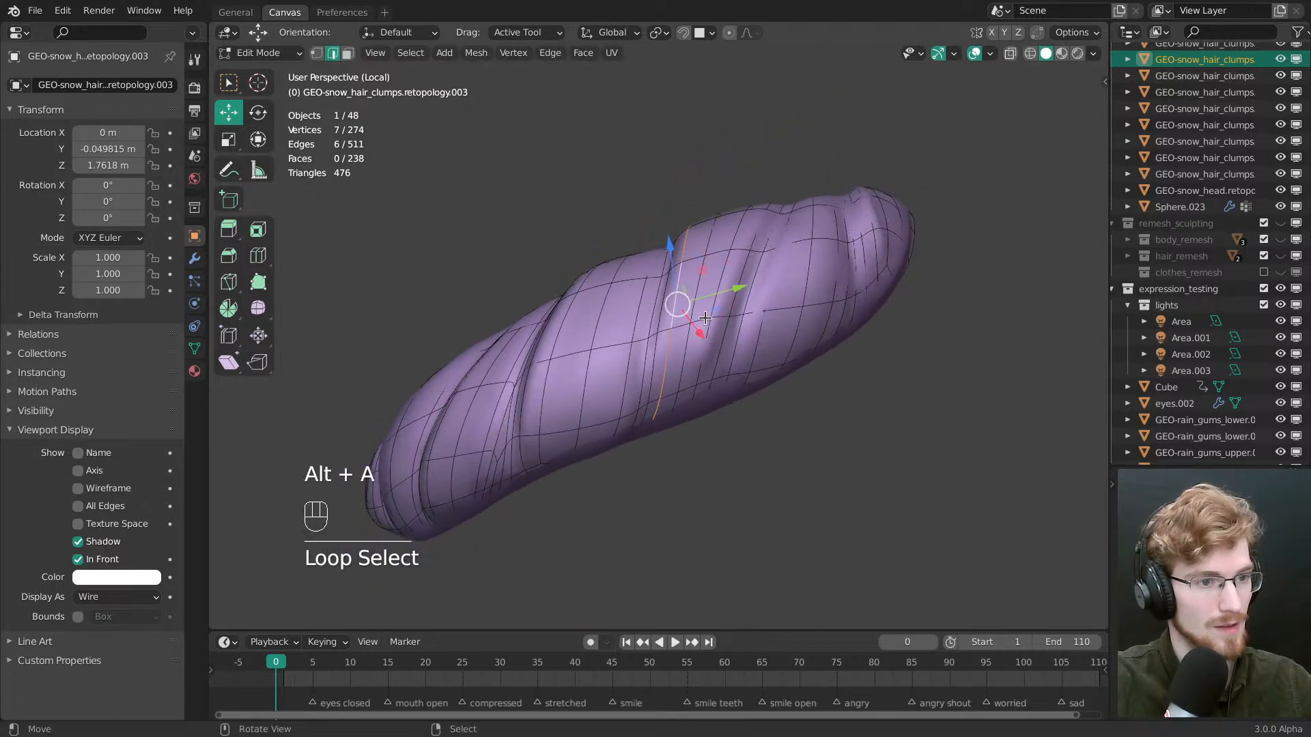
alt+right_click(702, 271)
drag(704, 280, 715, 352)
key(g)
shift+middle_drag(799, 299, 739, 343)
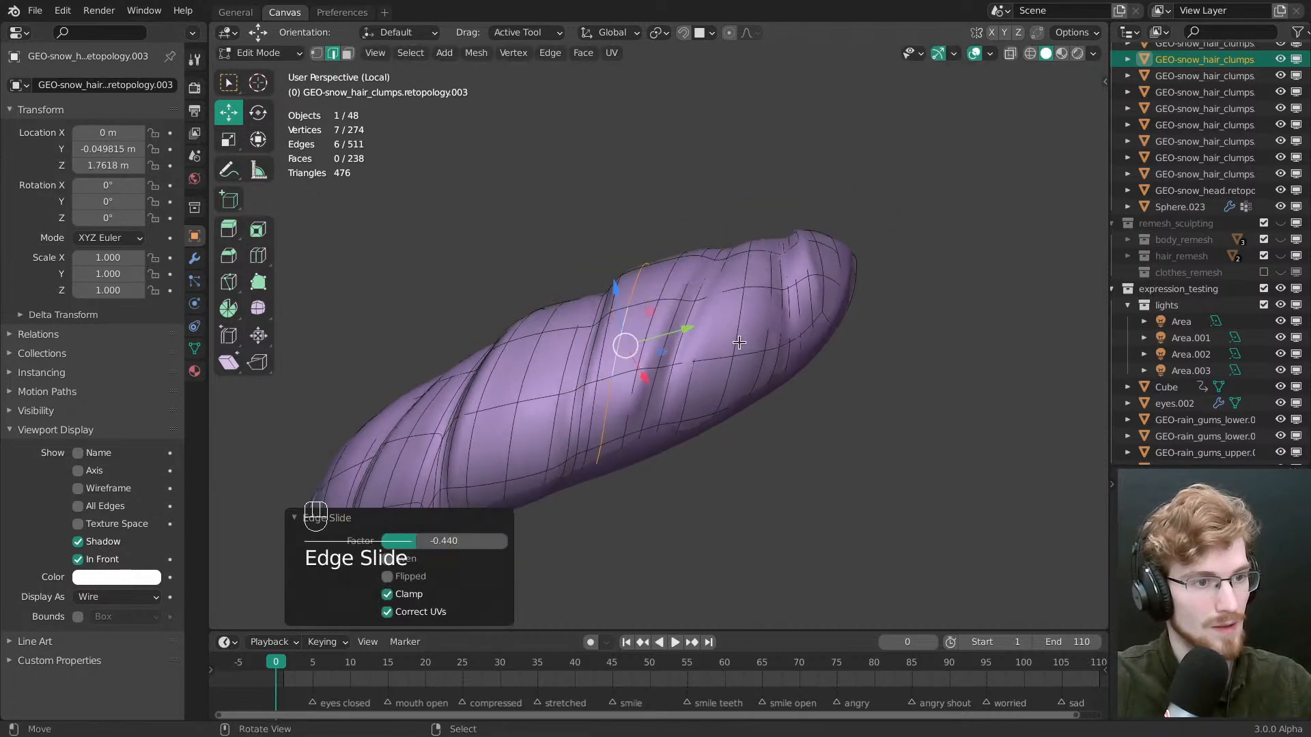
Slide the neighbouring edge loops around the upper-middle crease to follow the sculpted fold, undoing one slide
alt+click(651, 311)
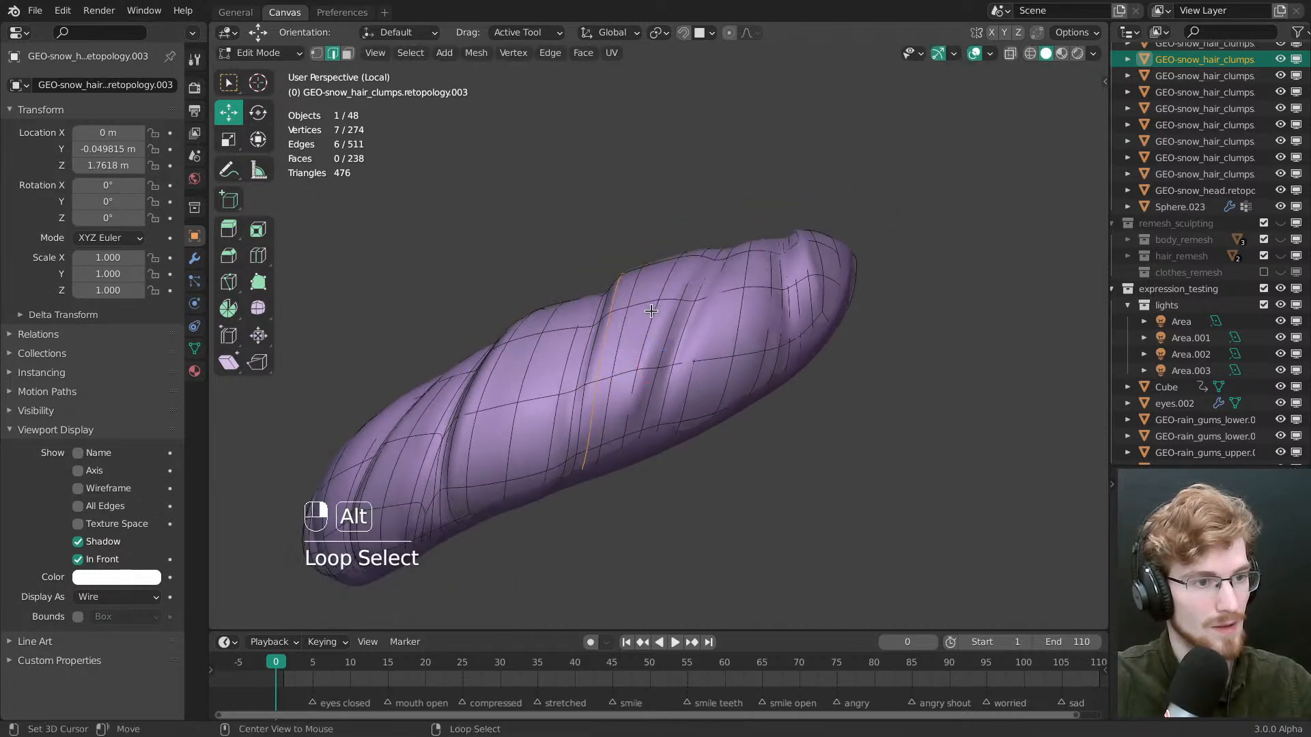
key(g)
drag(685, 367, 719, 399)
key(alt+a)
alt+right_click(697, 354)
key(g)
shift+middle_drag(719, 389, 682, 392)
key(ctrl+z)
middle_drag(749, 368, 711, 366)
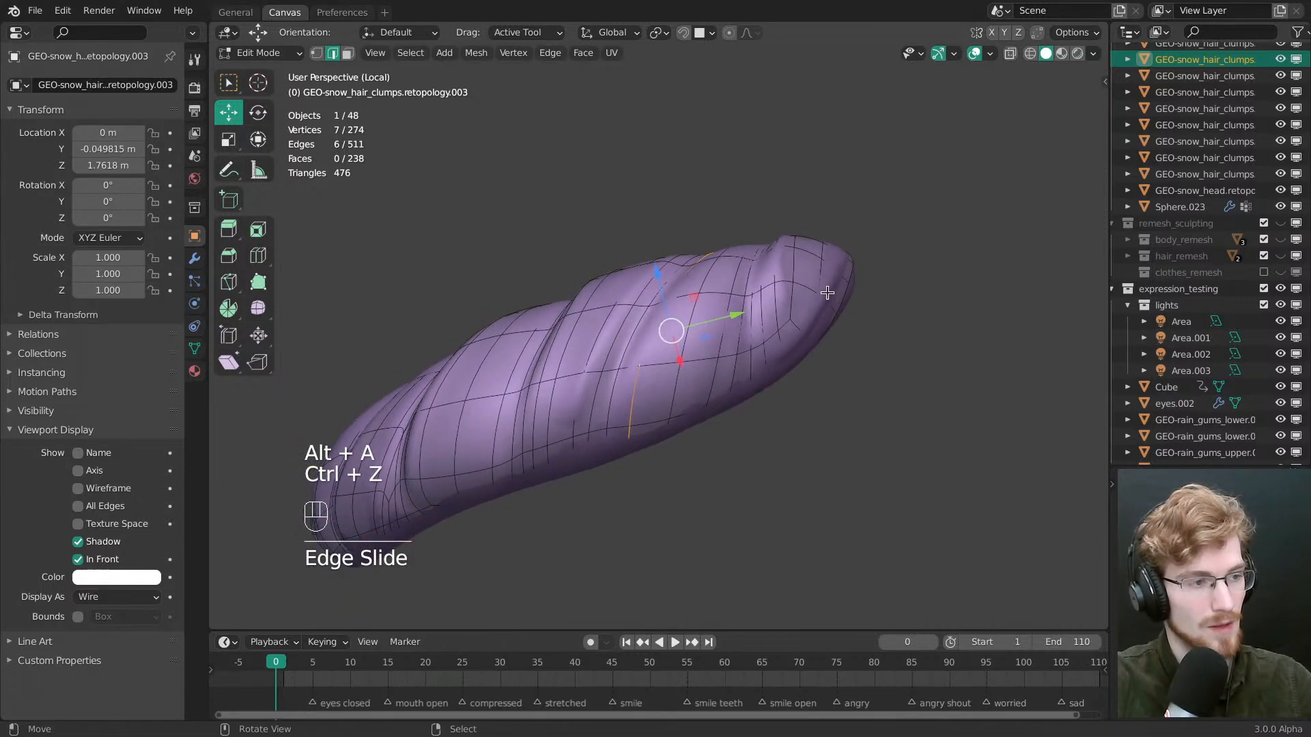
Clear the edge selection, exit Local View and return the clump to Object Mode
key(alt+a)
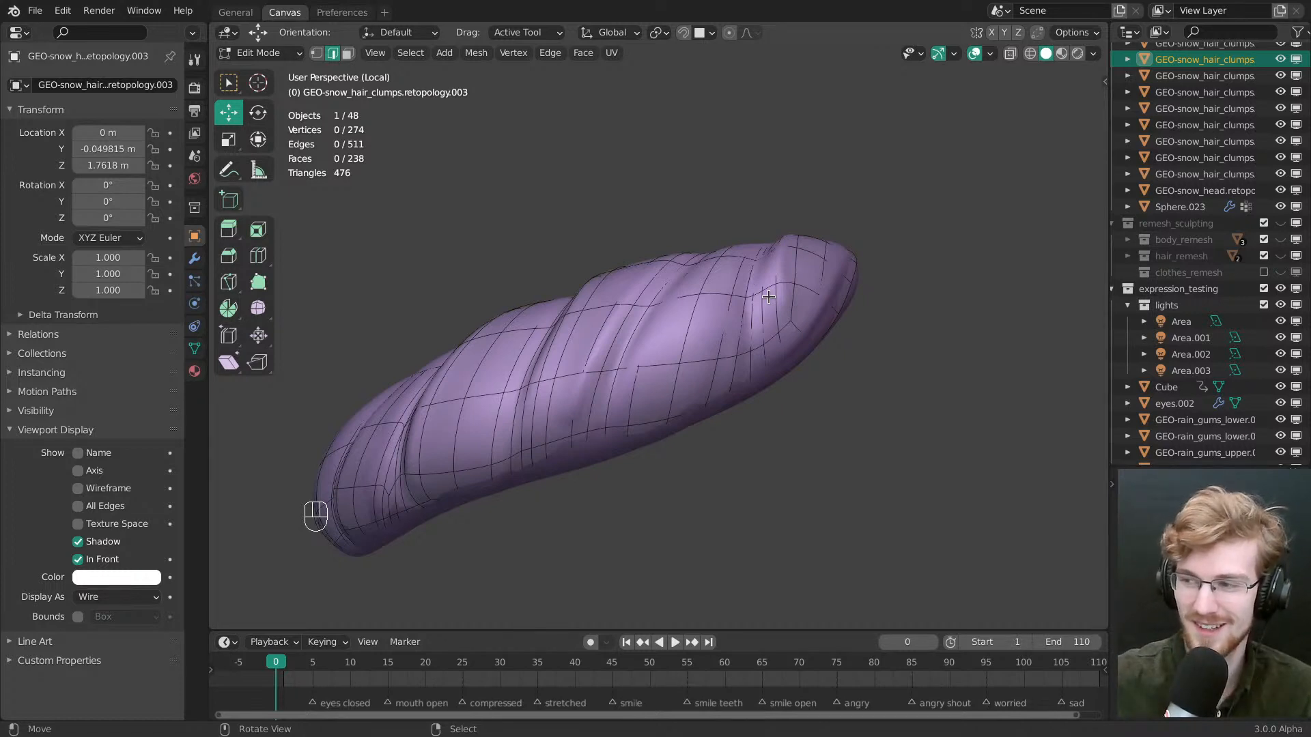
middle_drag(735, 397, 692, 300)
ctrl+middle_drag(732, 143, 727, 245)
shift+middle_drag(536, 348, 758, 370)
key(KP_Divide)
key(Tab)
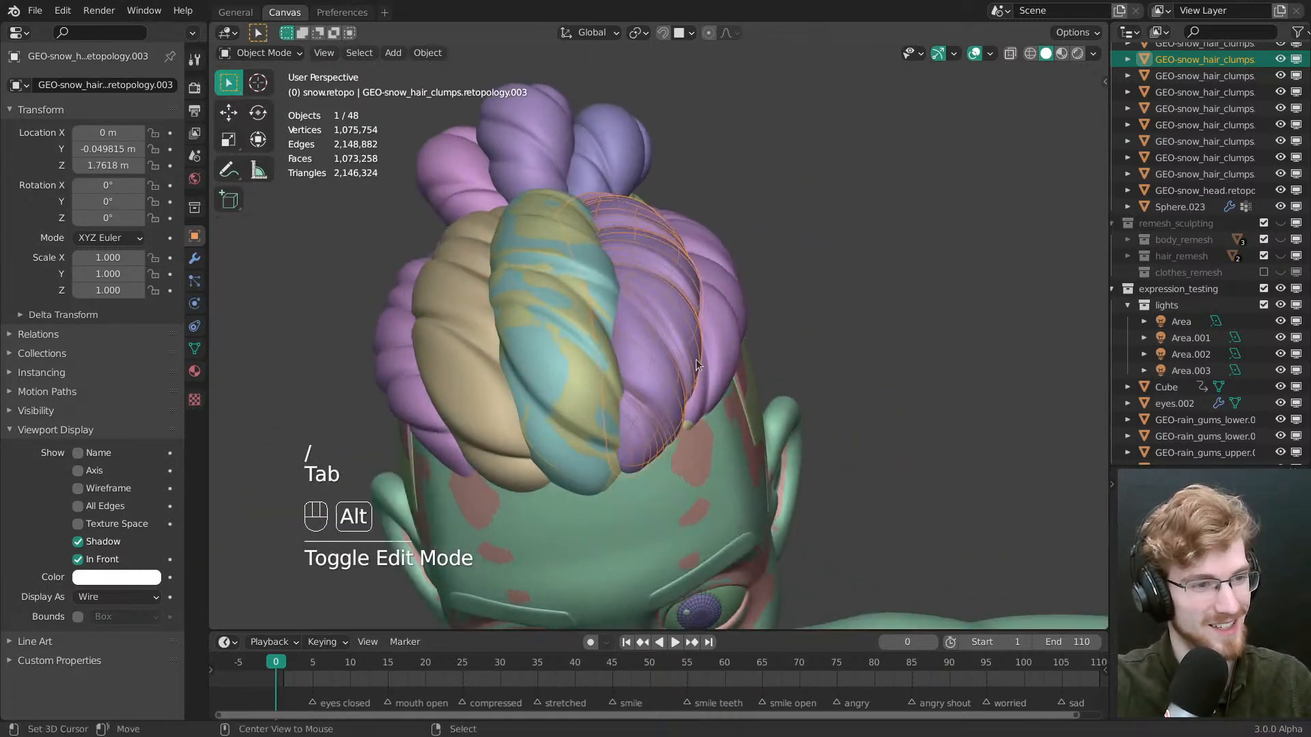
Select the reworked front hair clump and set its display type back to Textured
key(alt+a)
click(681, 355)
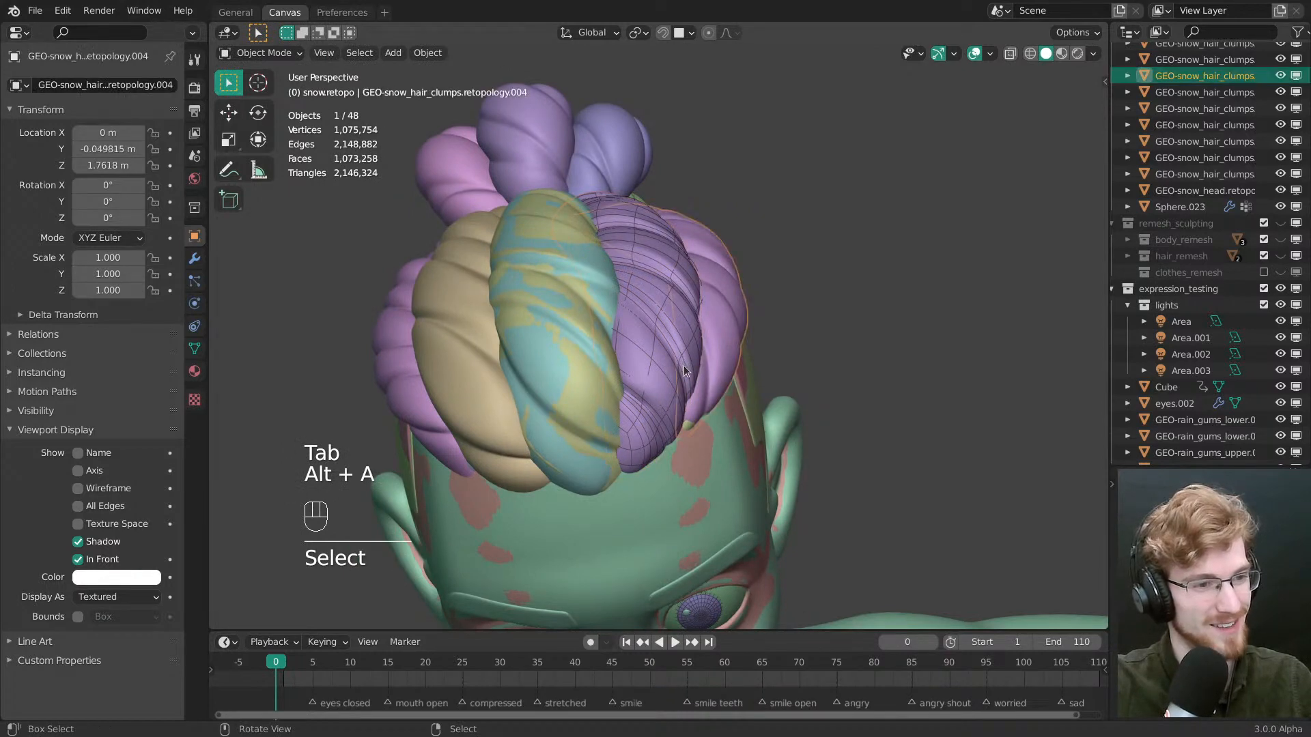
mouse_move(683, 366)
middle_down()
mouse_move(643, 382)
mouse_move(680, 273)
mouse_move(691, 365)
middle_up()
right_click(627, 371)
right_click(624, 365)
right_click(624, 364)
right_click(681, 277)
right_click(684, 278)
key(alt+z)
click(684, 361)
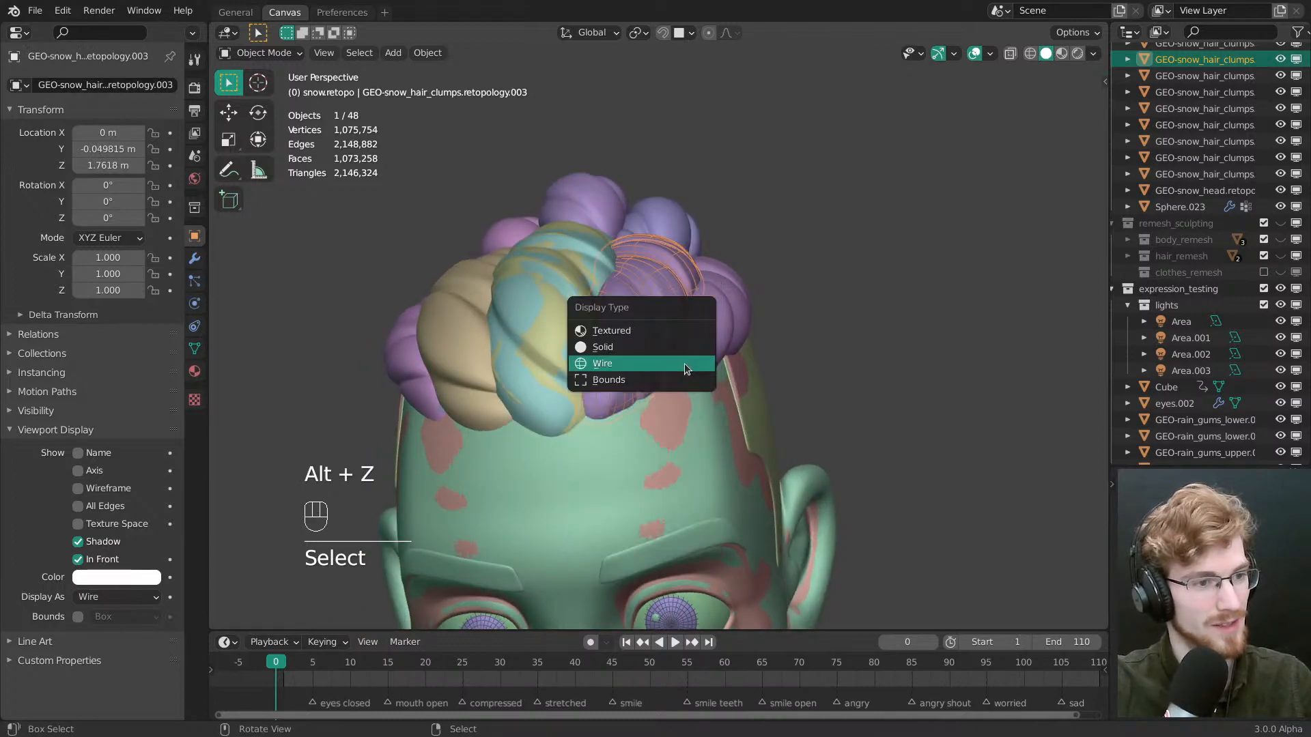
click(673, 326)
Deselect everything and save the file
key(alt+a)
mouse_move(697, 367)
shift+middle_down()
mouse_move(710, 325)
mouse_move(697, 353)
shift+middle_up()
key(ctrl+s)
Isolate the adjacent outer retopology clump with its sculpted counterpart hair.006 in Local View and select only the retopology clump
click(728, 350)
click(703, 356)
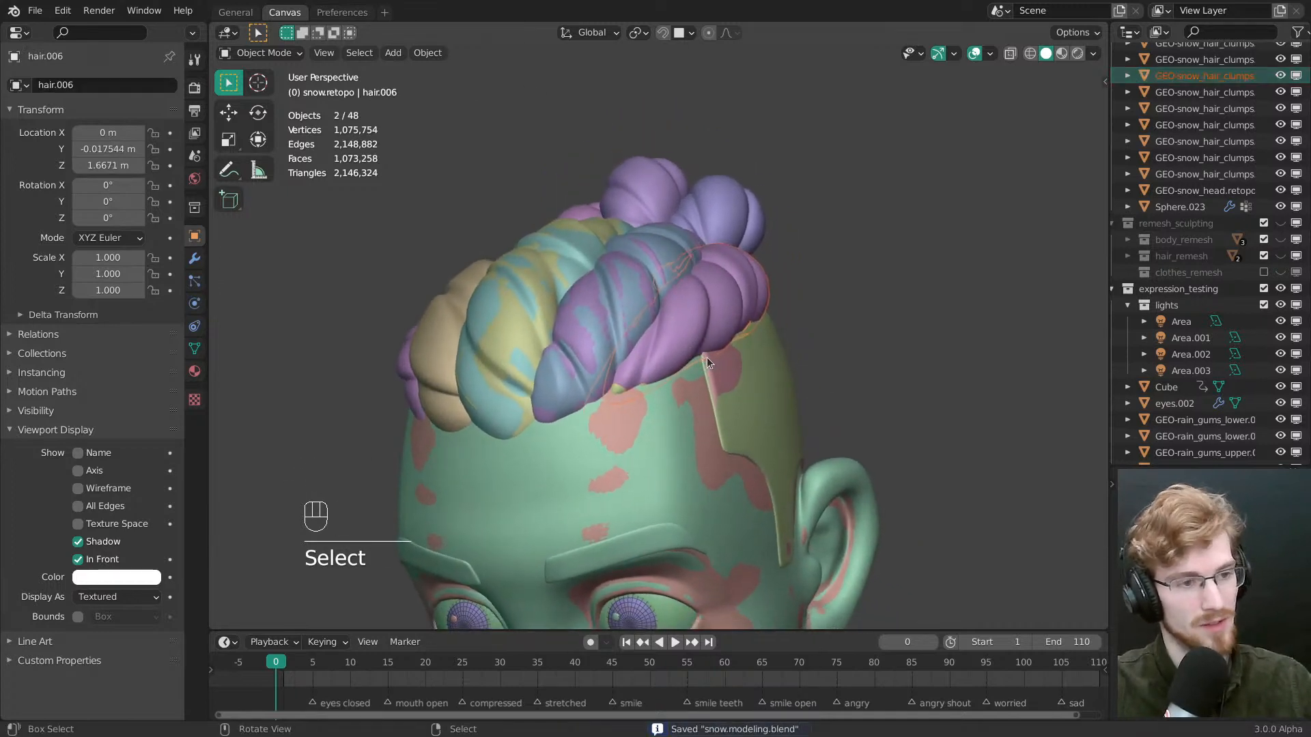
key(slash)
key(alt+a)
click(686, 354)
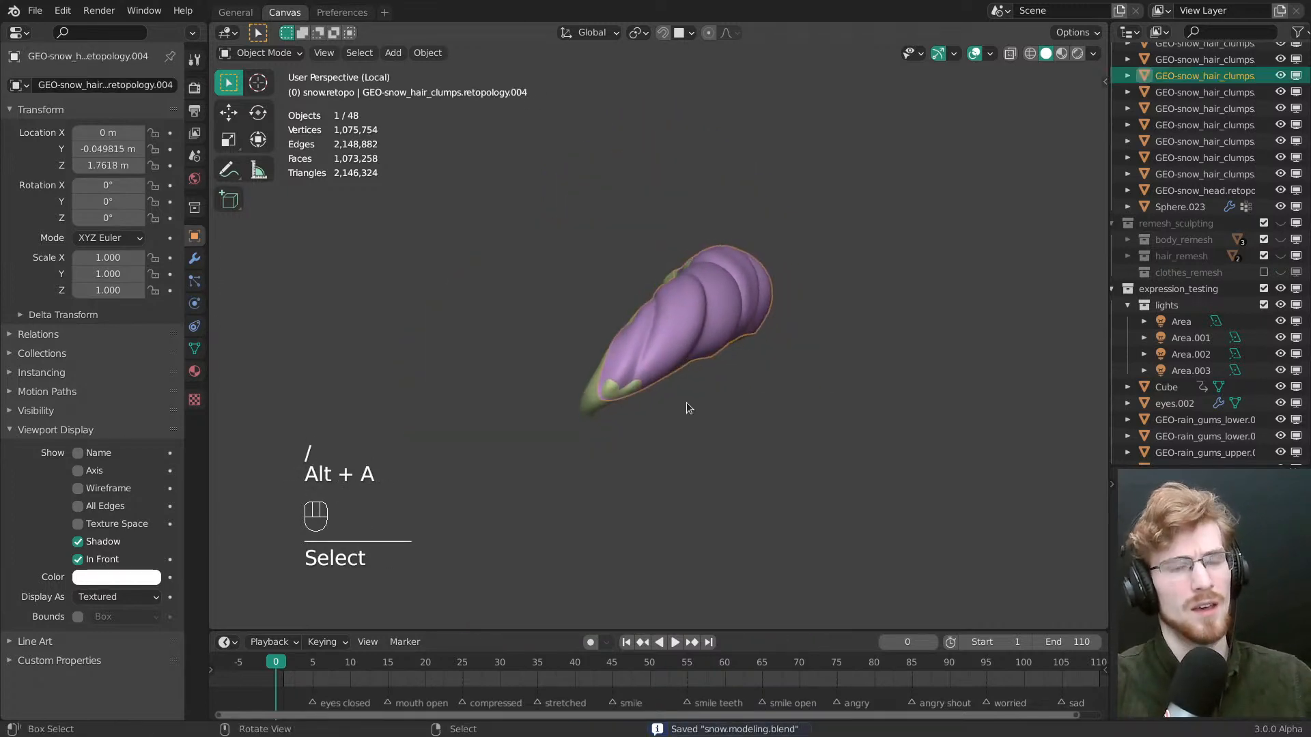
Keep In Front enabled for the isolated retopology clump and set its display type to Wire
mouse_move(696, 359)
shift+middle_down()
mouse_move(661, 281)
mouse_move(611, 352)
shift+middle_up()
key(alt+z)
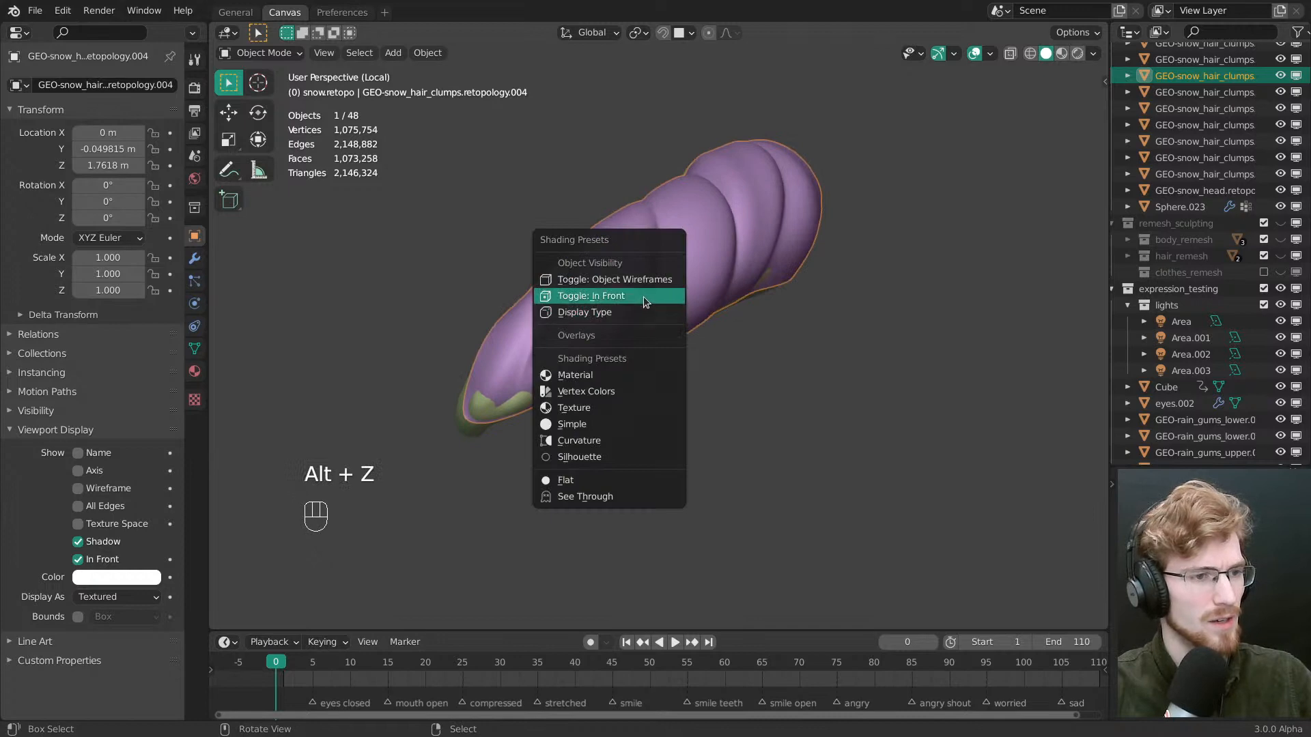
click(643, 296)
key(alt+z)
click(642, 298)
key(alt+z)
click(639, 330)
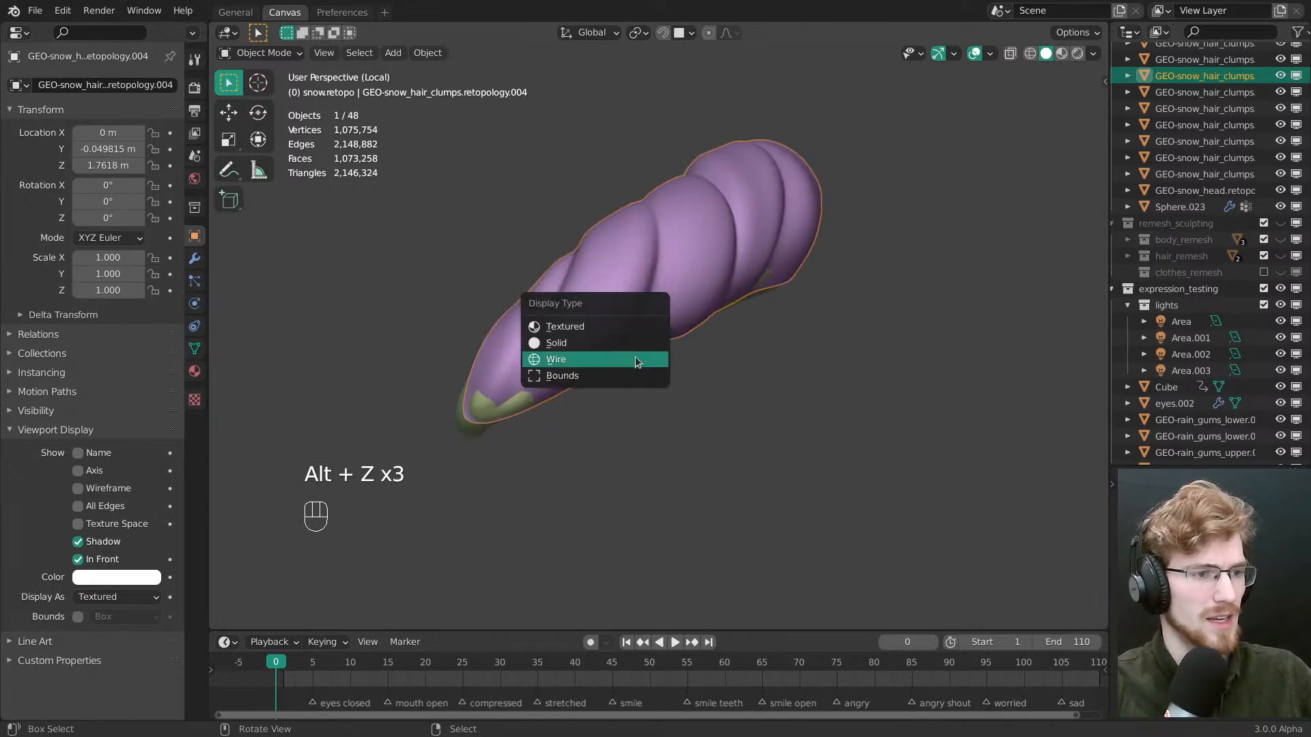
click(635, 359)
Switch the isolated clump to Sculpt Mode and deflate its middle and upper folds with the Inflate/Deflate brush
middle_drag(640, 347, 646, 277)
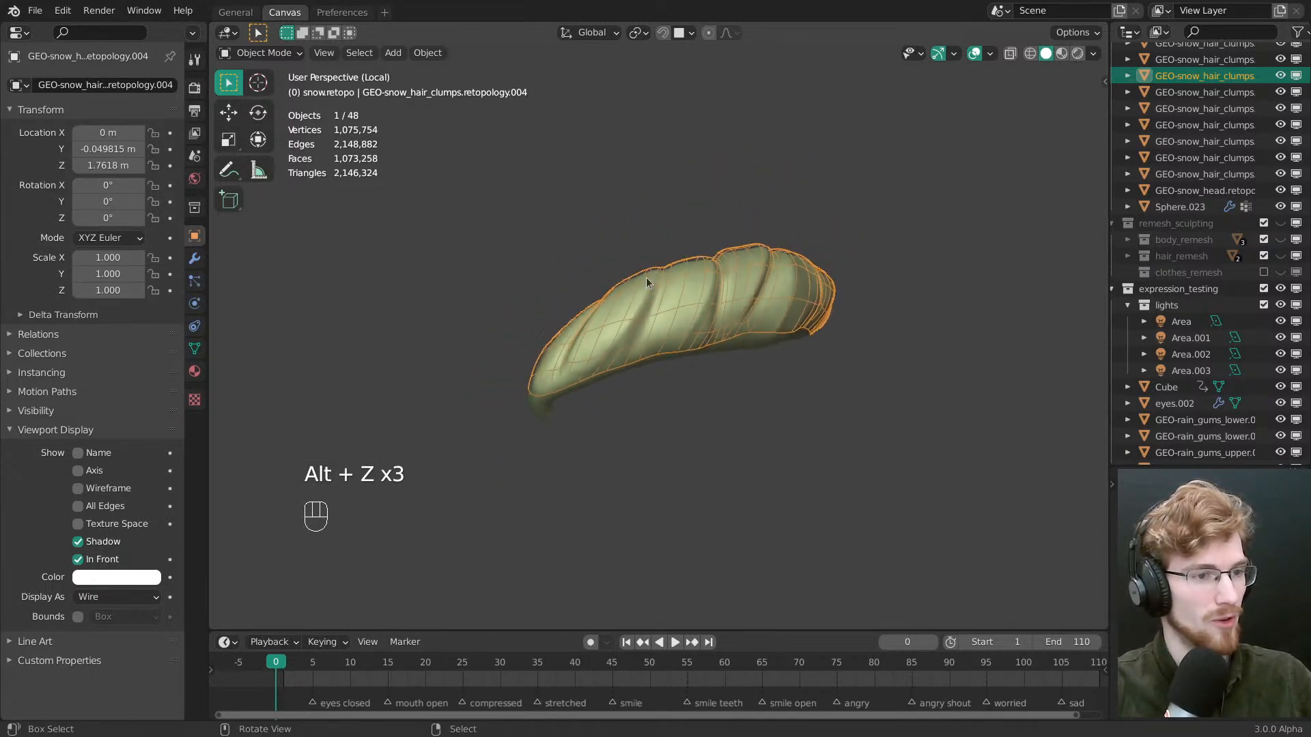
key(Tab)
key(f)
key(f)
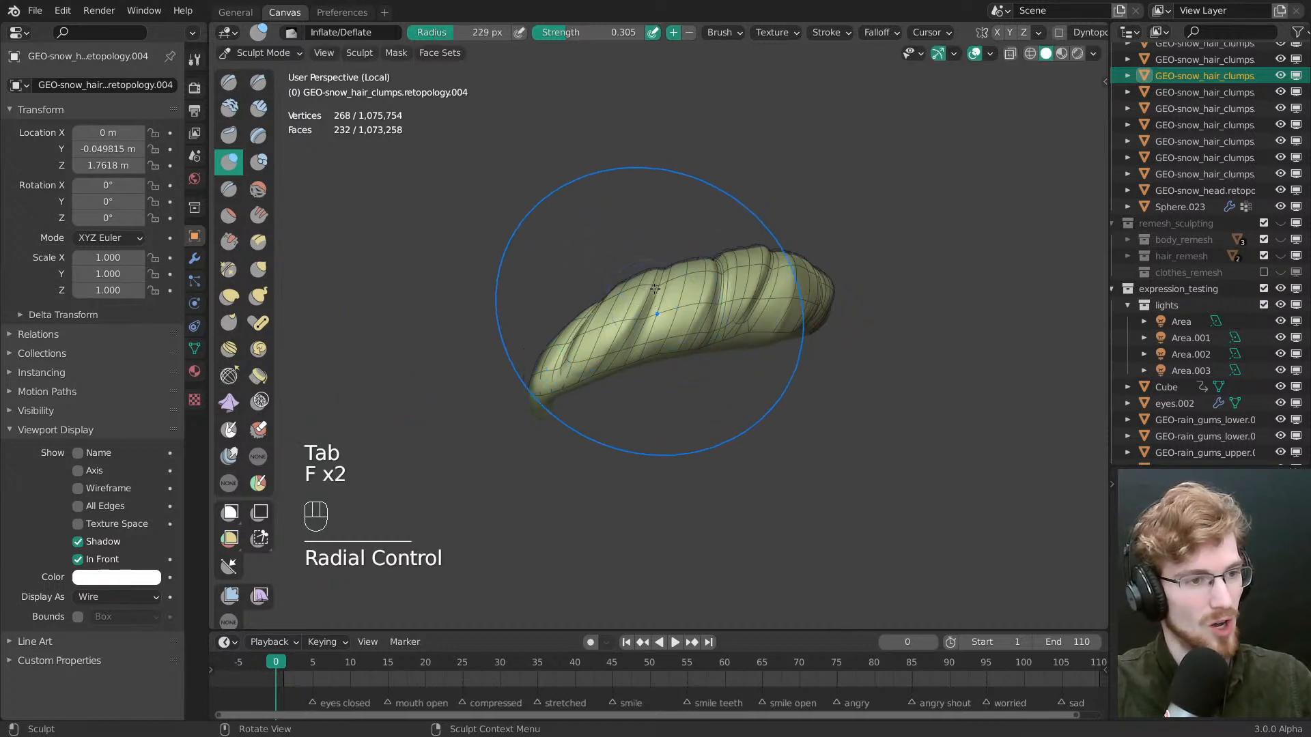
ctrl+drag(640, 308, 639, 303)
middle_drag(639, 304, 655, 361)
key(f)
click(638, 358)
mouse_move(639, 355)
ctrl+mouse_down()
mouse_move(661, 287)
mouse_move(741, 292)
ctrl+mouse_up()
Resize the Inflate/Deflate brush to about 200 px and deflate the clump's middle folds and thick upper end toward the sculpt
key(f)
click(752, 286)
middle_drag(764, 290, 725, 248)
key(f)
click(730, 240)
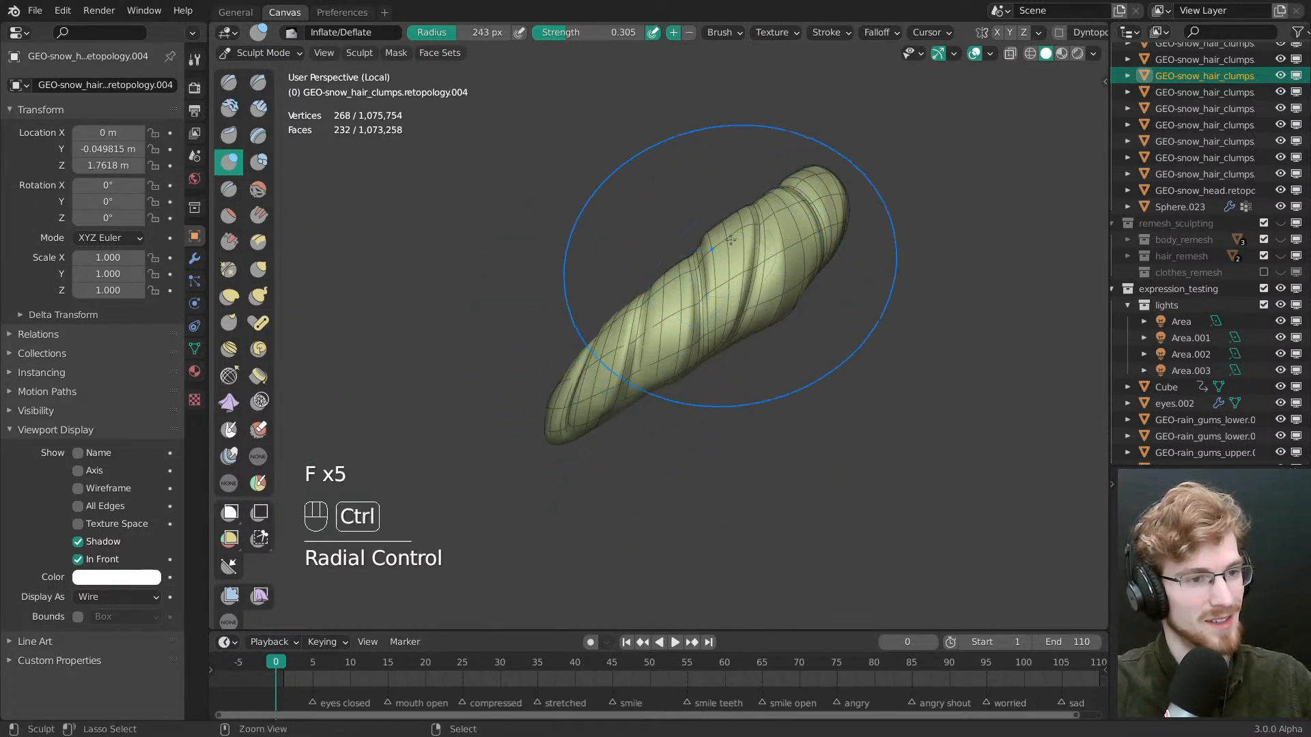
ctrl+drag(726, 317, 763, 303)
key(f)
click(718, 283)
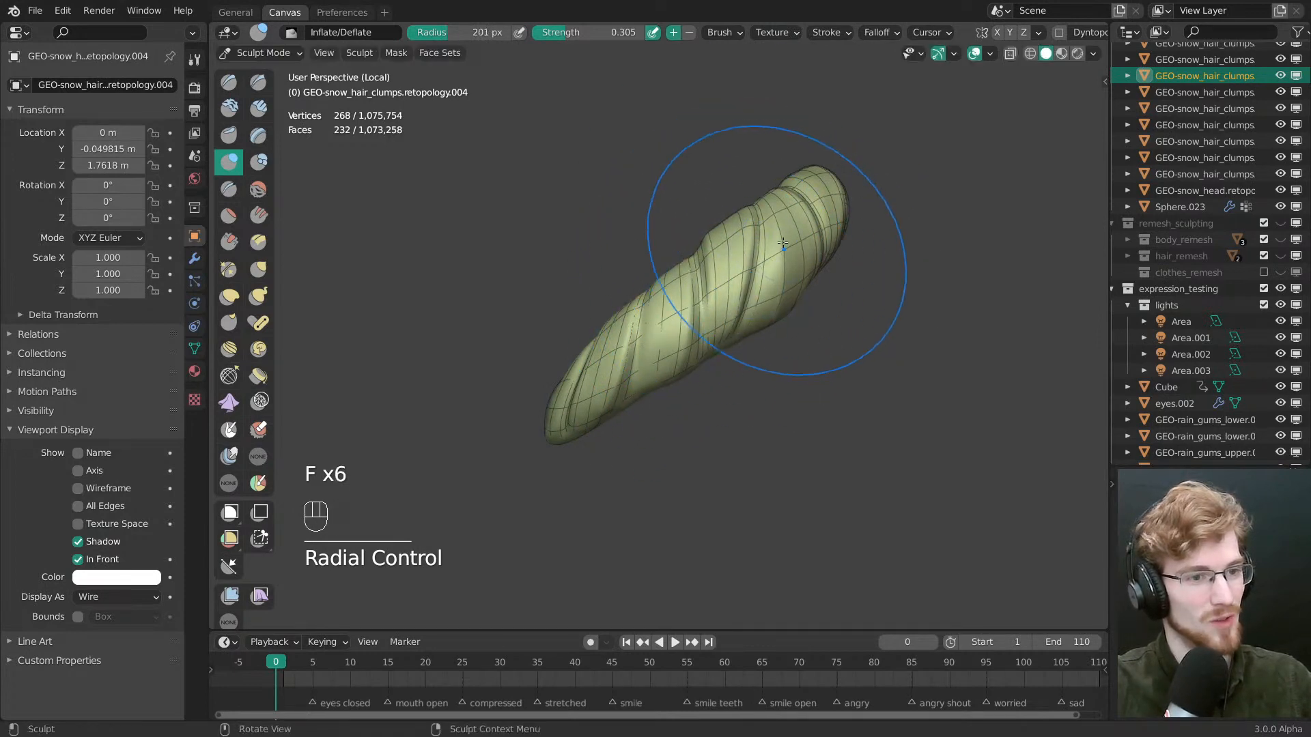
key(f)
click(808, 240)
ctrl+drag(808, 241, 800, 292)
Deflate the folds around the clump's other sides, reducing the brush radius to about 170 px and working out to its far end
middle_drag(800, 292, 728, 240)
key(f)
click(728, 239)
ctrl+drag(728, 239, 738, 231)
middle_drag(740, 230, 783, 236)
key(f)
click(769, 240)
ctrl+drag(769, 241, 744, 328)
key(f)
click(780, 323)
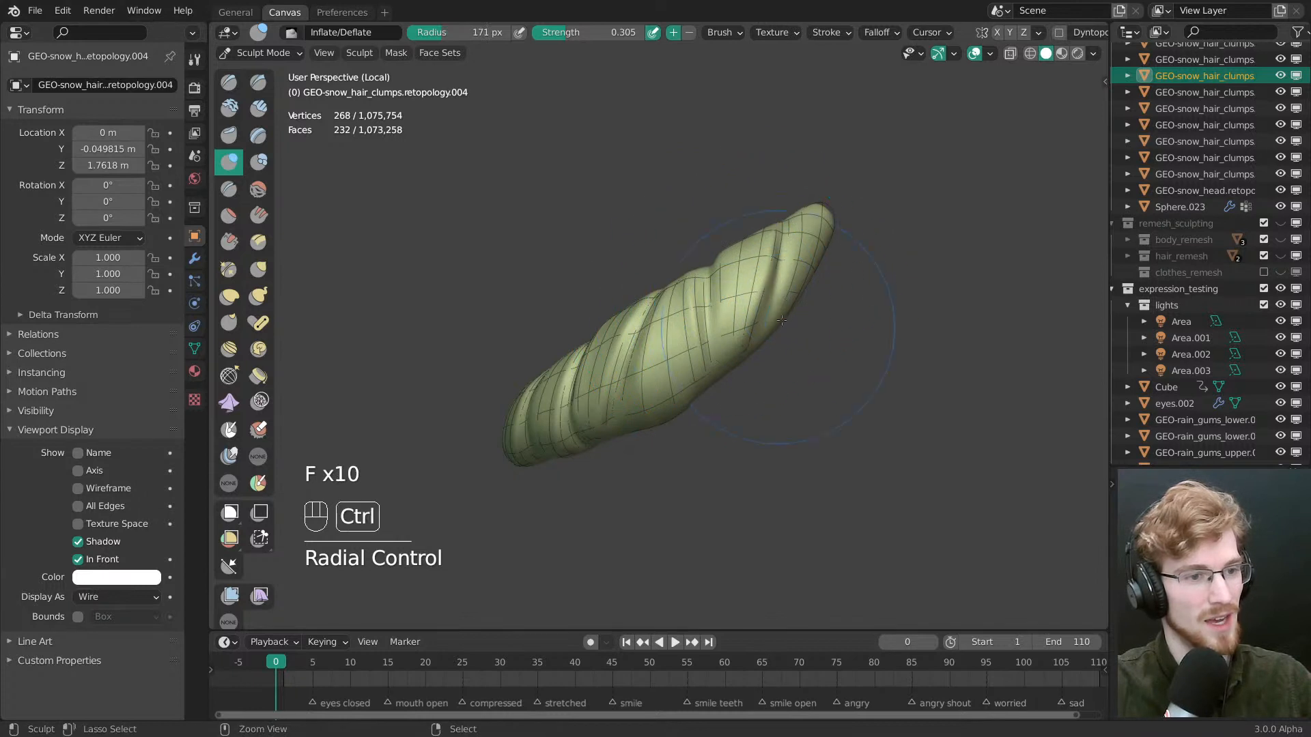
ctrl+drag(691, 401, 675, 321)
middle_drag(676, 320, 697, 315)
key(f)
click(768, 290)
mouse_move(809, 250)
ctrl+mouse_down()
mouse_move(819, 239)
mouse_move(826, 250)
ctrl+mouse_up()
Deflate the remaining bulging folds around the clump's center with a brush radius of about 150 px
middle_drag(684, 342, 716, 340)
key(f)
click(723, 336)
ctrl+drag(724, 331, 666, 362)
mouse_move(672, 355)
middle_down()
mouse_move(758, 301)
mouse_move(731, 314)
middle_up()
ctrl+drag(645, 344, 672, 331)
mouse_move(672, 331)
middle_down()
mouse_move(708, 317)
mouse_move(675, 287)
middle_up()
key(f)
click(670, 316)
middle_drag(676, 287, 689, 347)
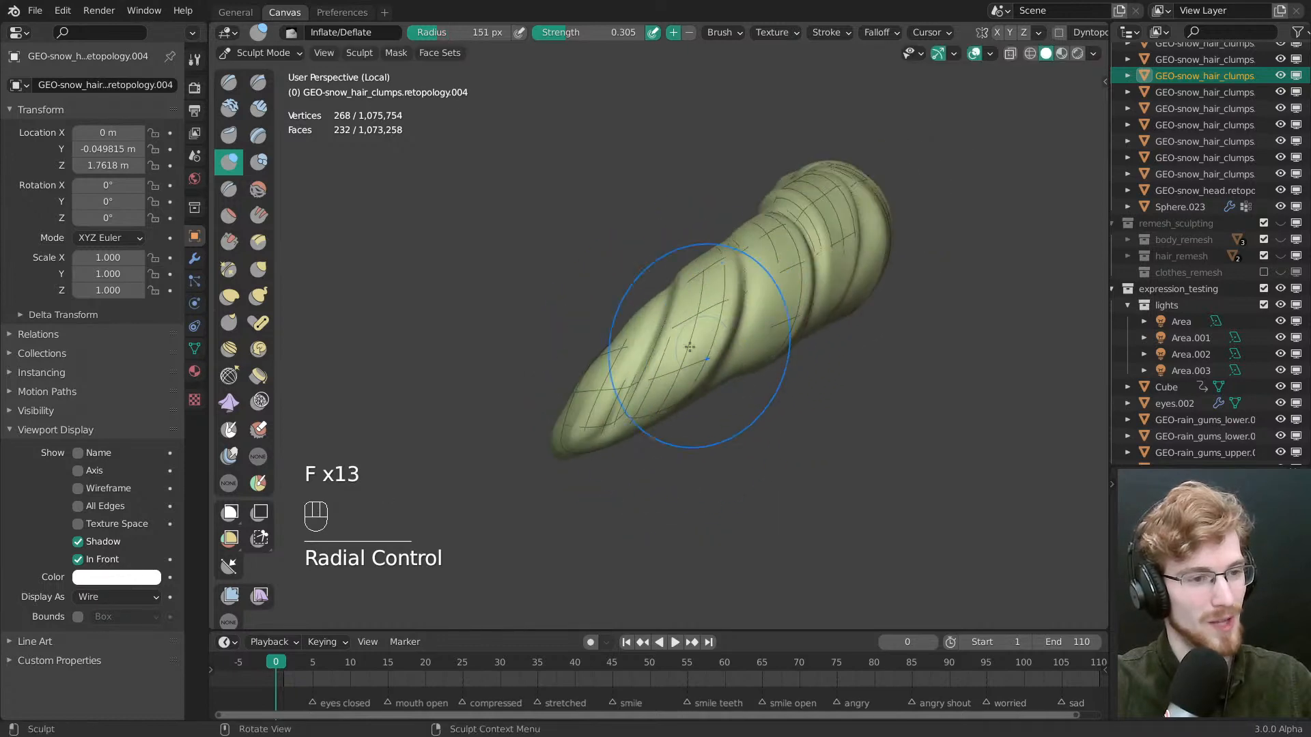
Lightly inflate the fold near the clump's middle with a 137 px brush and check the fit from several sides
middle_drag(673, 410, 792, 358)
key(f)
click(800, 355)
drag(698, 304, 692, 292)
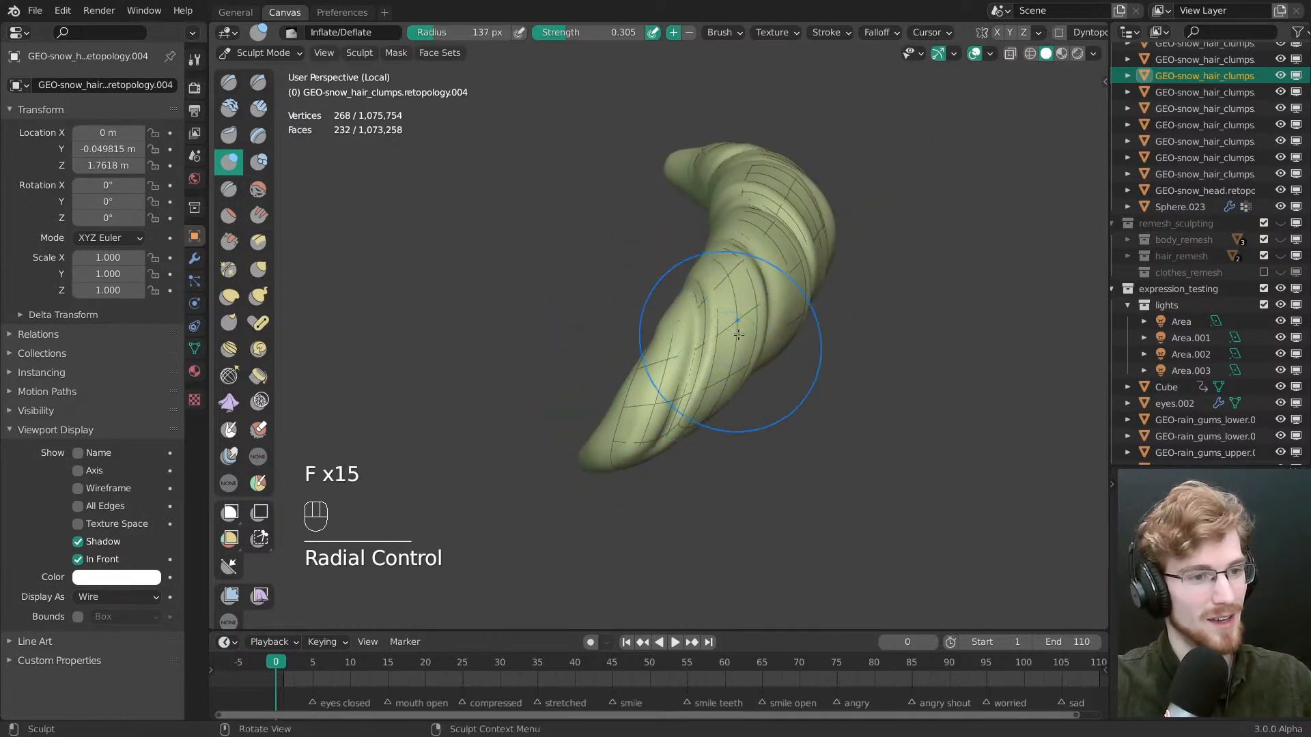
middle_drag(738, 334, 731, 229)
middle_drag(715, 355, 721, 204)
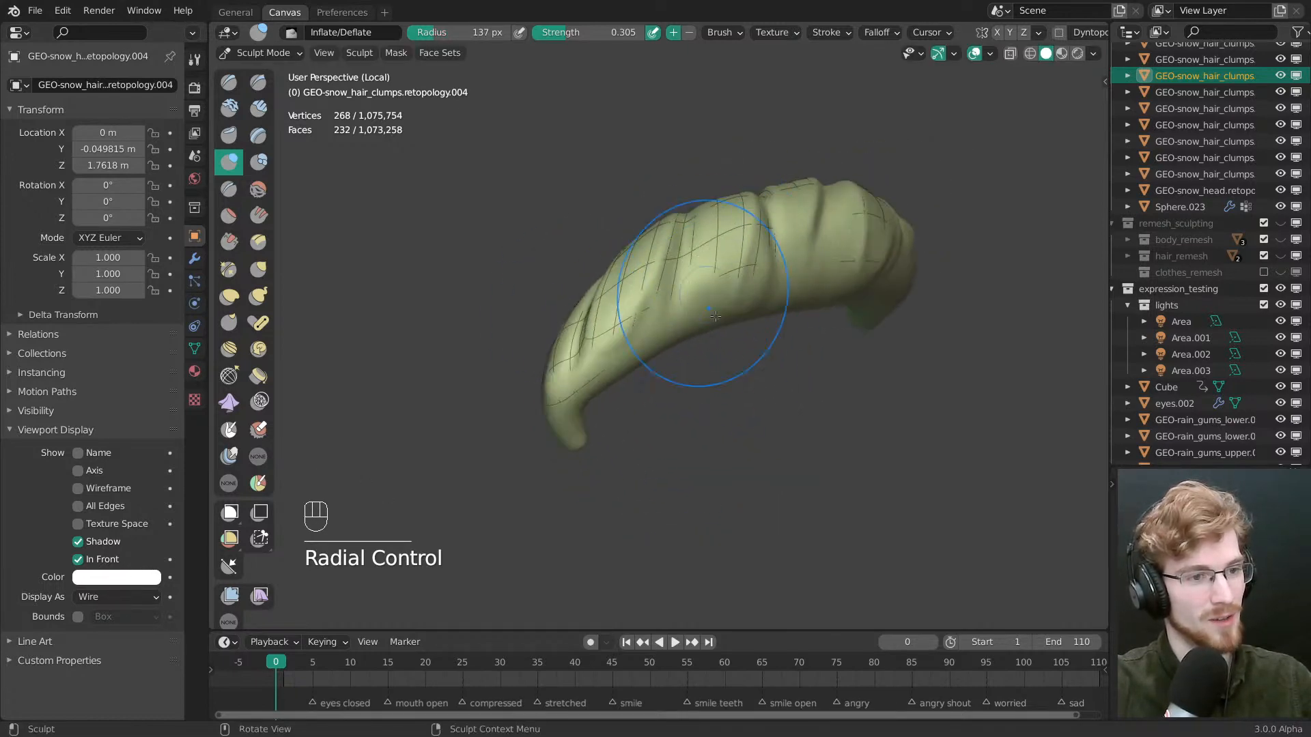
middle_drag(714, 316, 724, 205)
shift+middle_drag(686, 273, 756, 385)
key(f)
key(f)
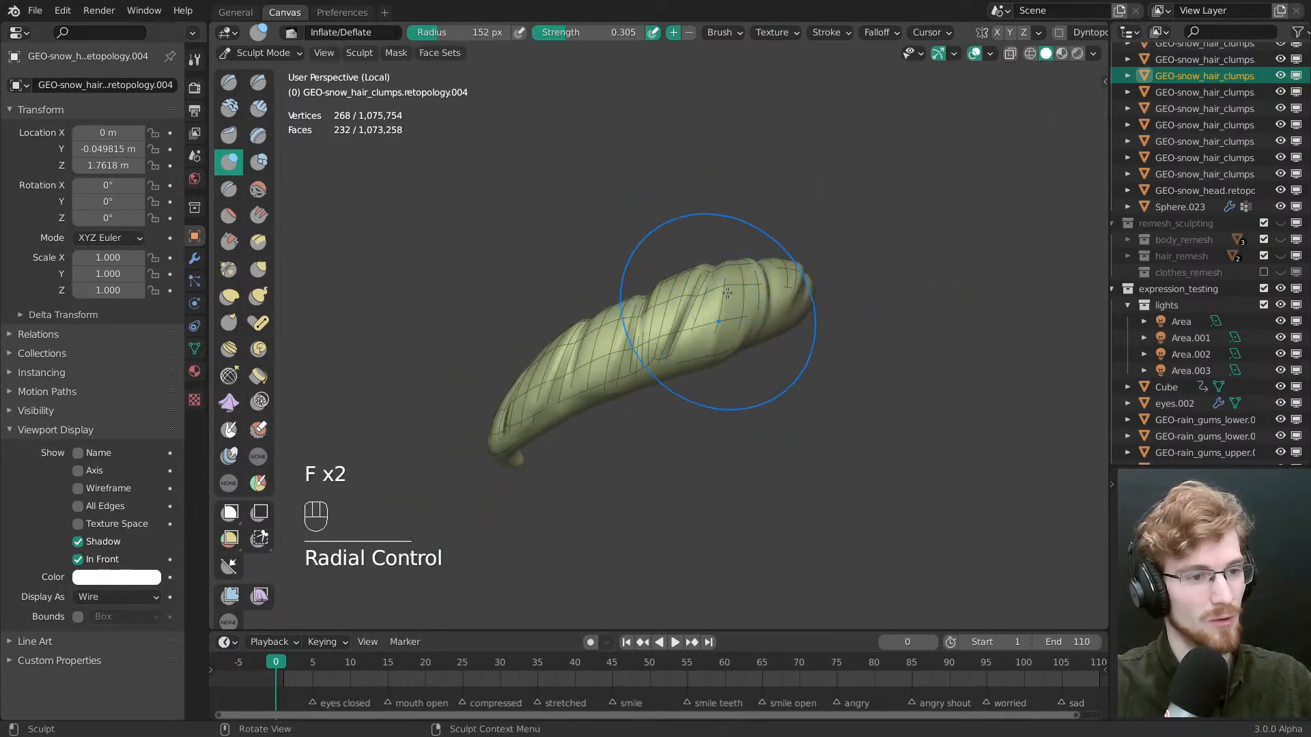
click(812, 311)
middle_drag(813, 314, 778, 361)
key(f)
ctrl+middle_drag(778, 362, 849, 426)
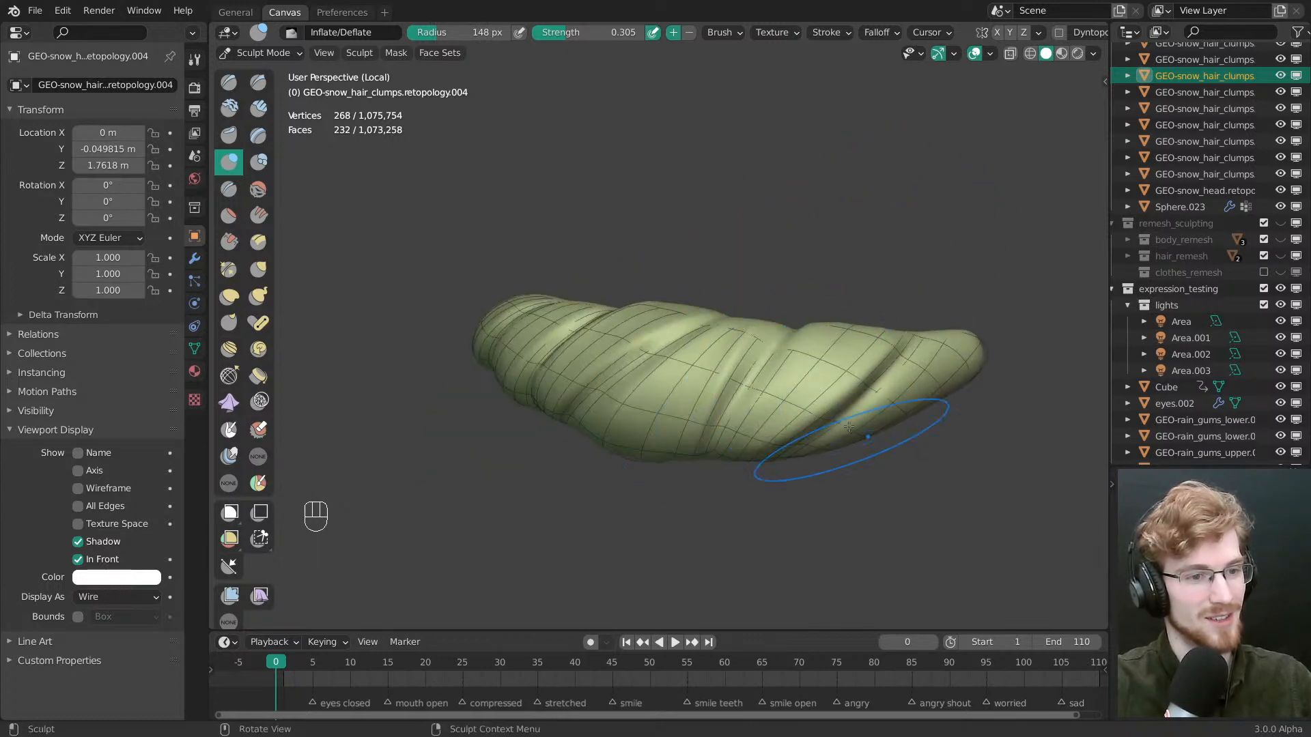
mouse_move(761, 353)
middle_down()
mouse_move(843, 364)
mouse_move(717, 327)
middle_up()
Switch the clump to Edit Mode with edge selection and slide two edge loops along its middle folds to match the creases
key(Tab)
key(2)
mouse_move(810, 316)
middle_down()
mouse_move(751, 335)
mouse_move(737, 354)
mouse_move(704, 296)
mouse_move(768, 312)
middle_up()
alt+click(711, 338)
key(g)
key(g)
click(697, 327)
alt+click(705, 296)
key(g)
key(g)
click(720, 316)
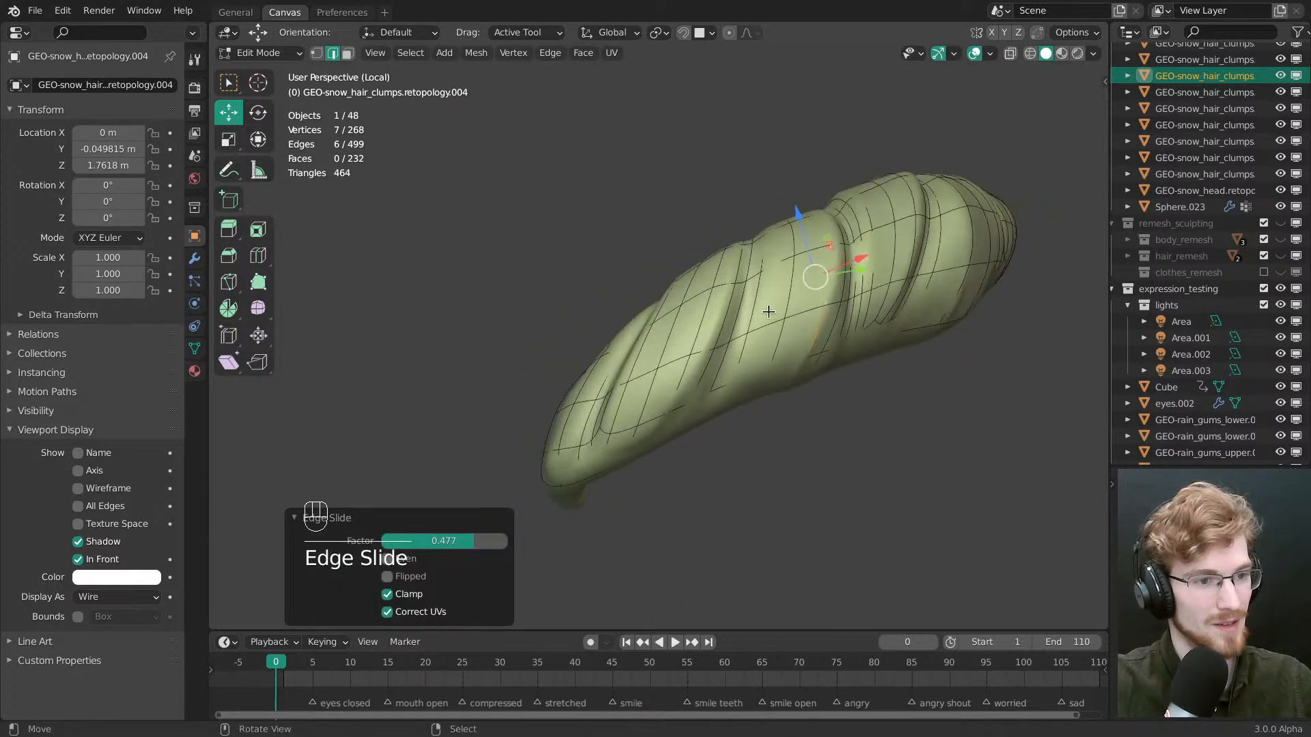
Slide two more edge loops in the clump's lower half along the surface, and clear the selection
alt+right_click(701, 331)
key(g)
key(g)
click(737, 365)
alt+right_click(641, 364)
middle_drag(685, 372, 820, 336)
key(g)
key(g)
click(722, 389)
key(alt+a)
Slide the edge loop beside the crease in the clump's upper half and deselect it
shift+middle_drag(934, 302, 698, 345)
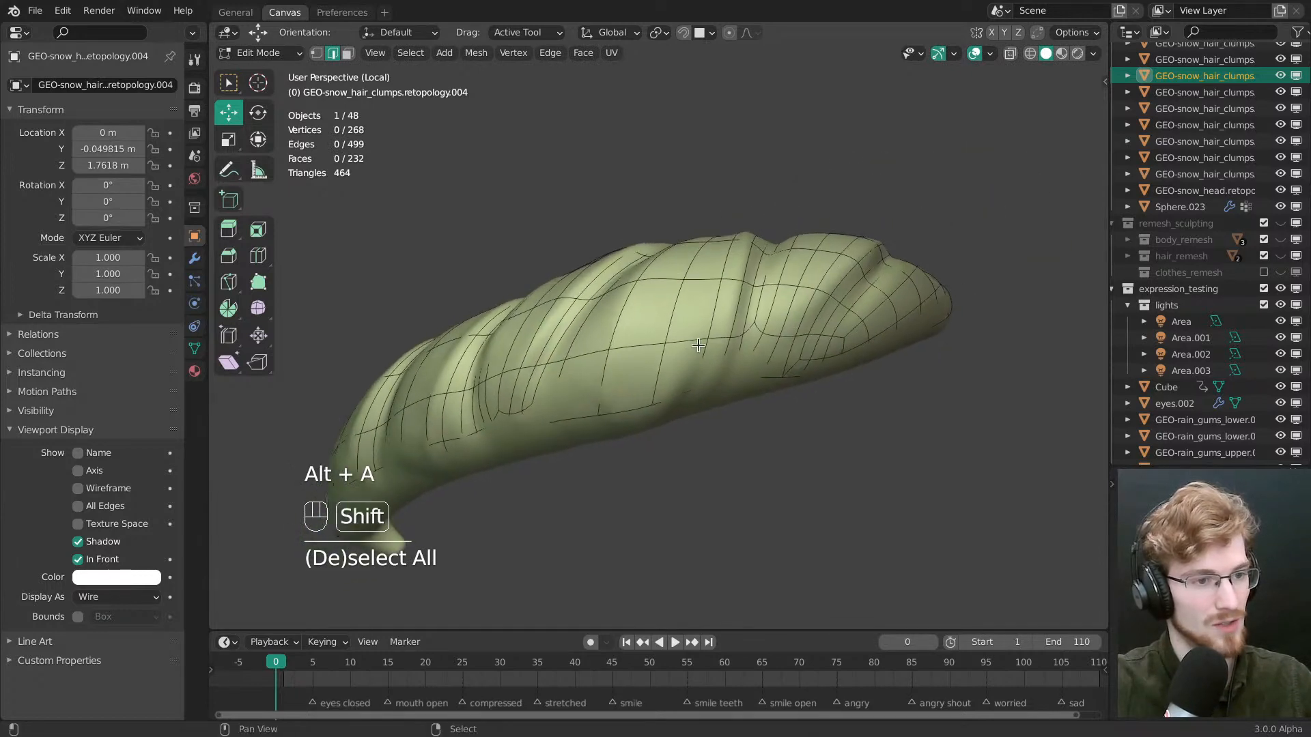
alt+right_click(713, 316)
drag(737, 354, 753, 357)
key(g)
key(alt+a)
Adjust the edge loops beside the deep crease near the clump's far end with an edge slide, and deselect them
middle_drag(758, 359, 697, 418)
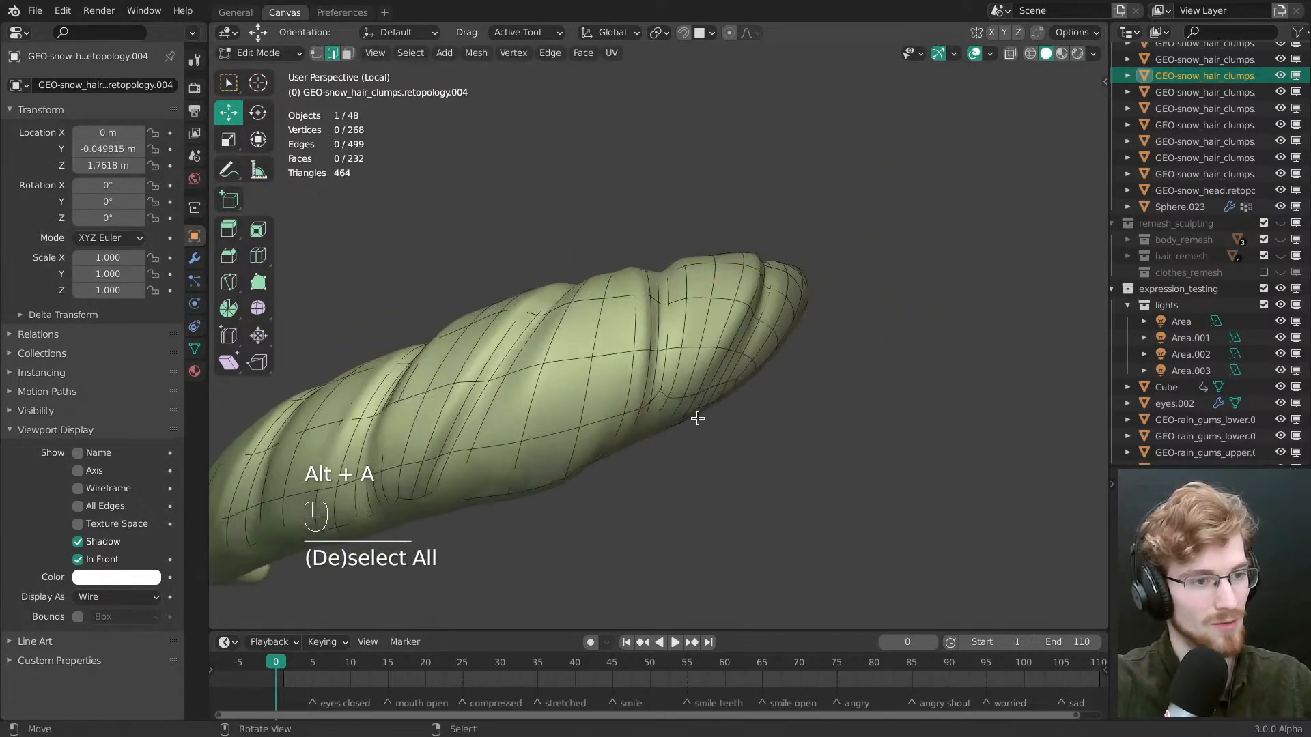
alt+right_click(701, 334)
middle_drag(701, 334, 704, 351)
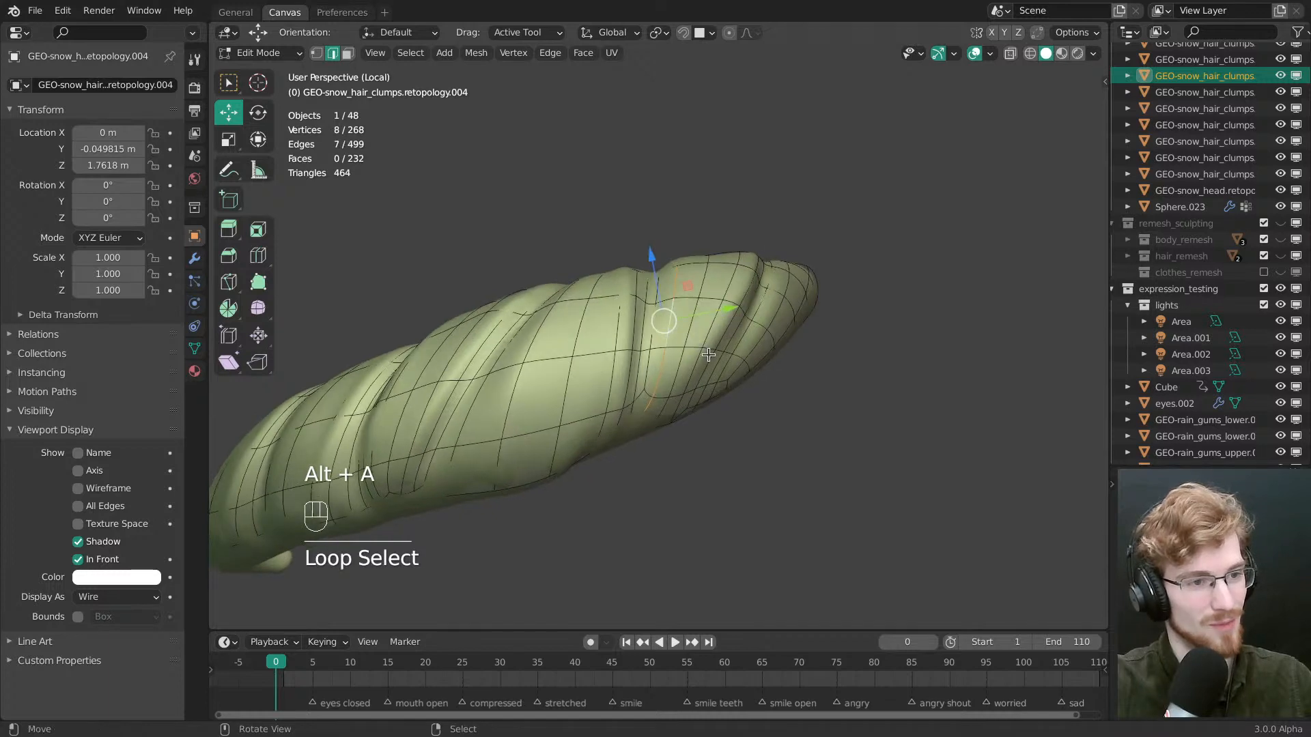
drag(708, 355, 778, 352)
key(ctrl+z)
alt+right_click(697, 348)
key(alt+a)
alt+right_click(729, 342)
key(g)
key(alt+a)
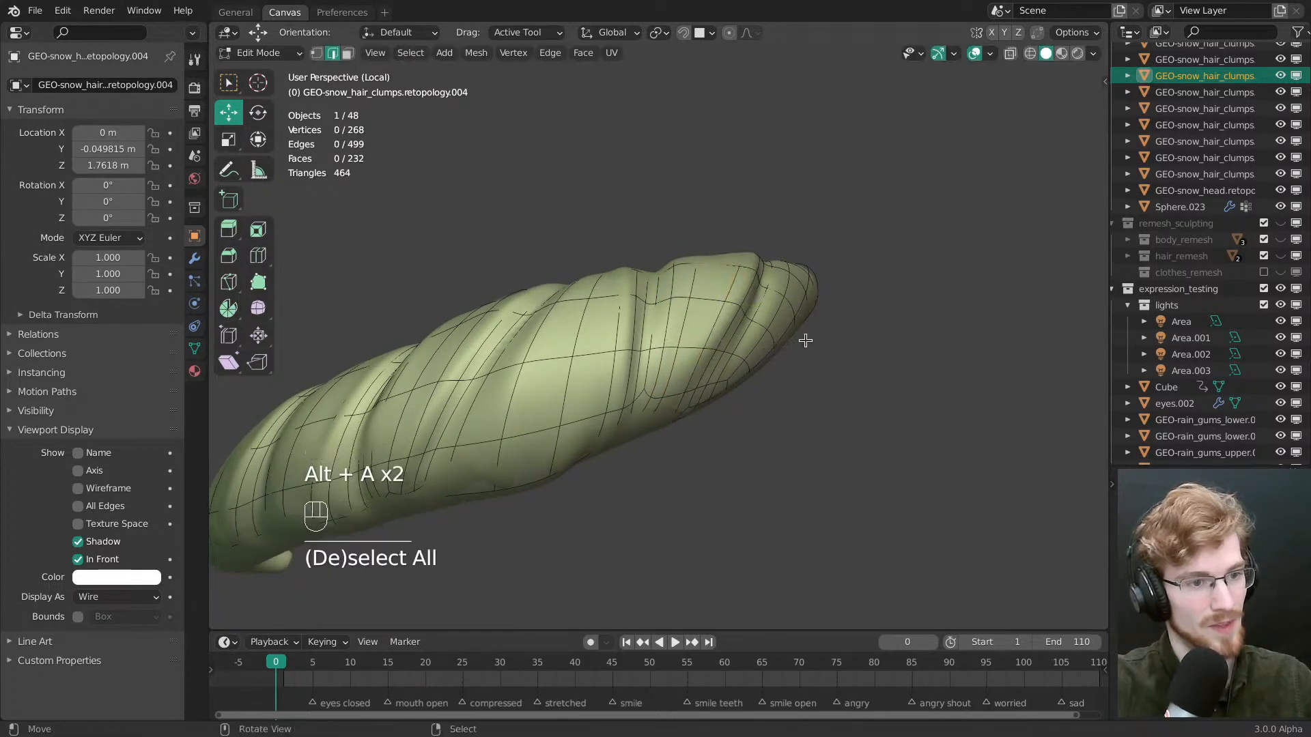
middle_drag(805, 340, 763, 331)
alt+right_click(766, 357)
drag(767, 367, 764, 359)
key(ctrl+z)
key(alt+a)
Return the clump to Object Mode, deselect everything and exit Local View
middle_drag(777, 437, 689, 351)
key(Tab)
key(alt+a)
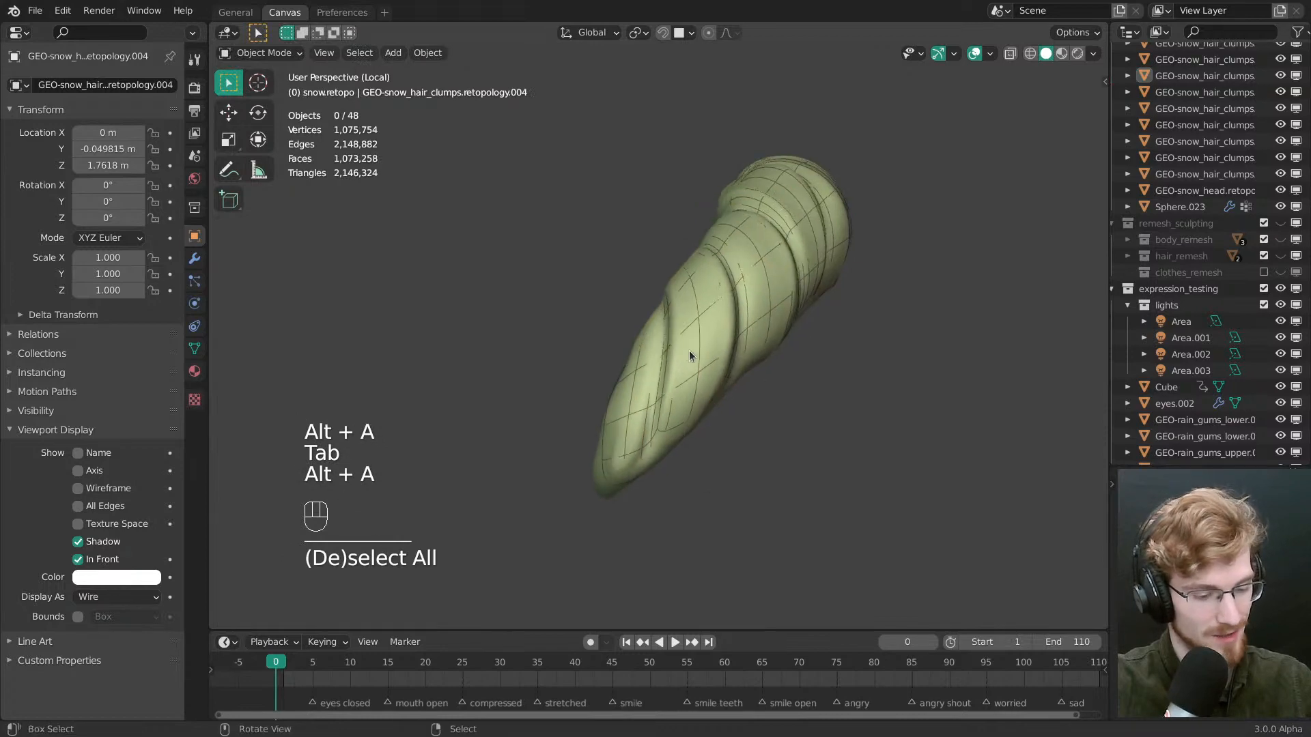
key(slash)
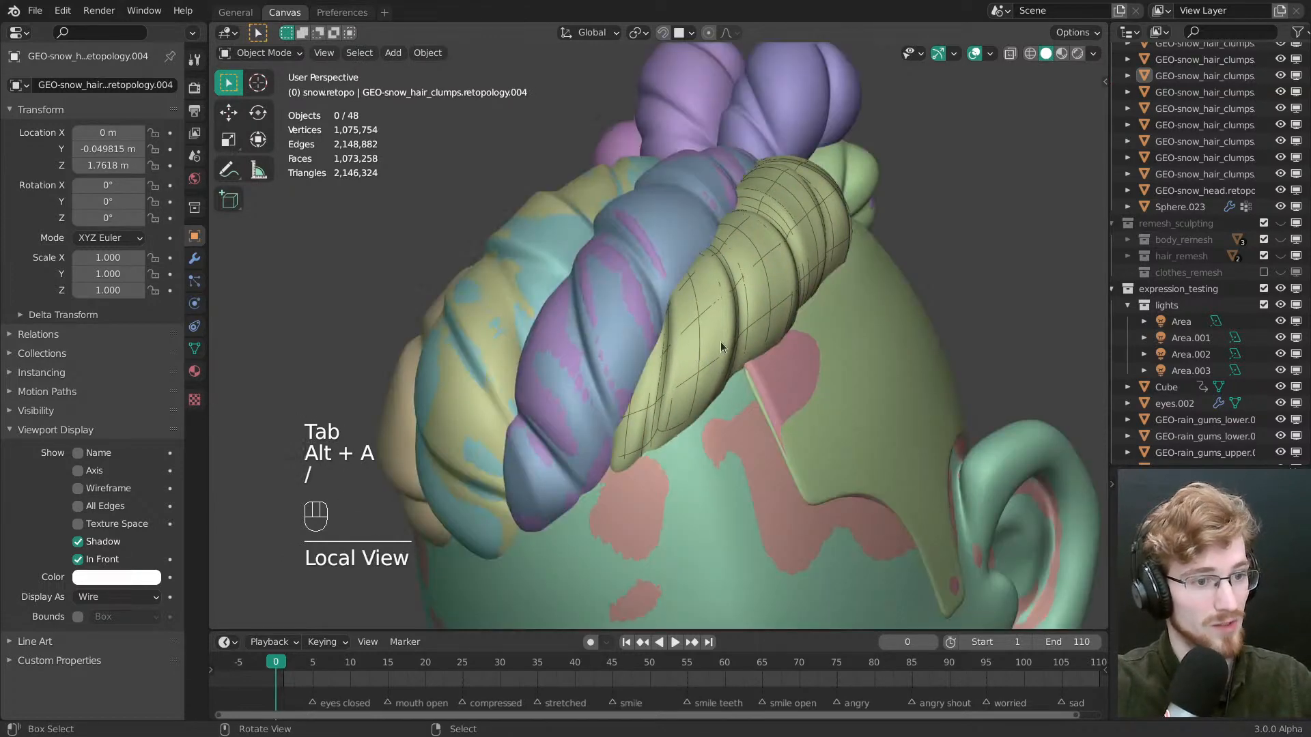
Select the fitted retopology clump on the head, set its display type back to Textured and deselect it
click(707, 365)
right_click(707, 365)
right_click(703, 367)
middle_drag(695, 367, 726, 295)
click(722, 299)
key(alt+z)
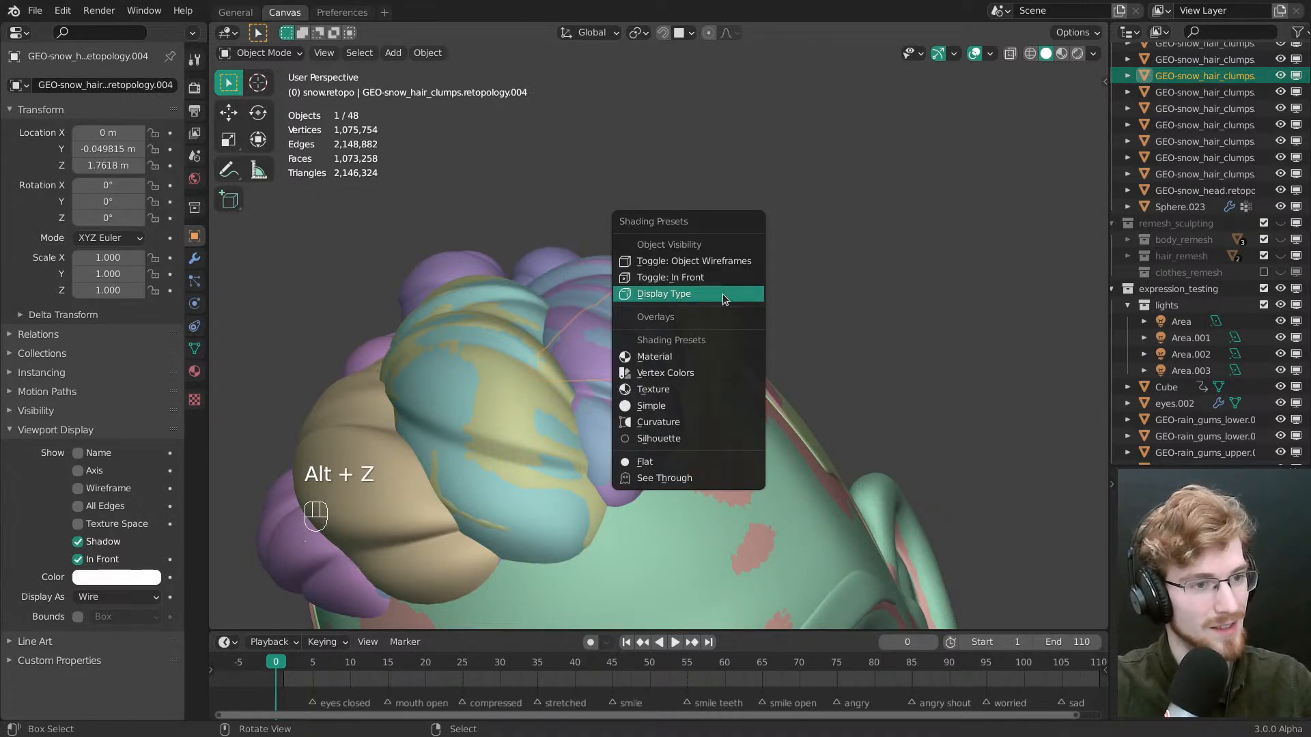
click(719, 295)
click(704, 262)
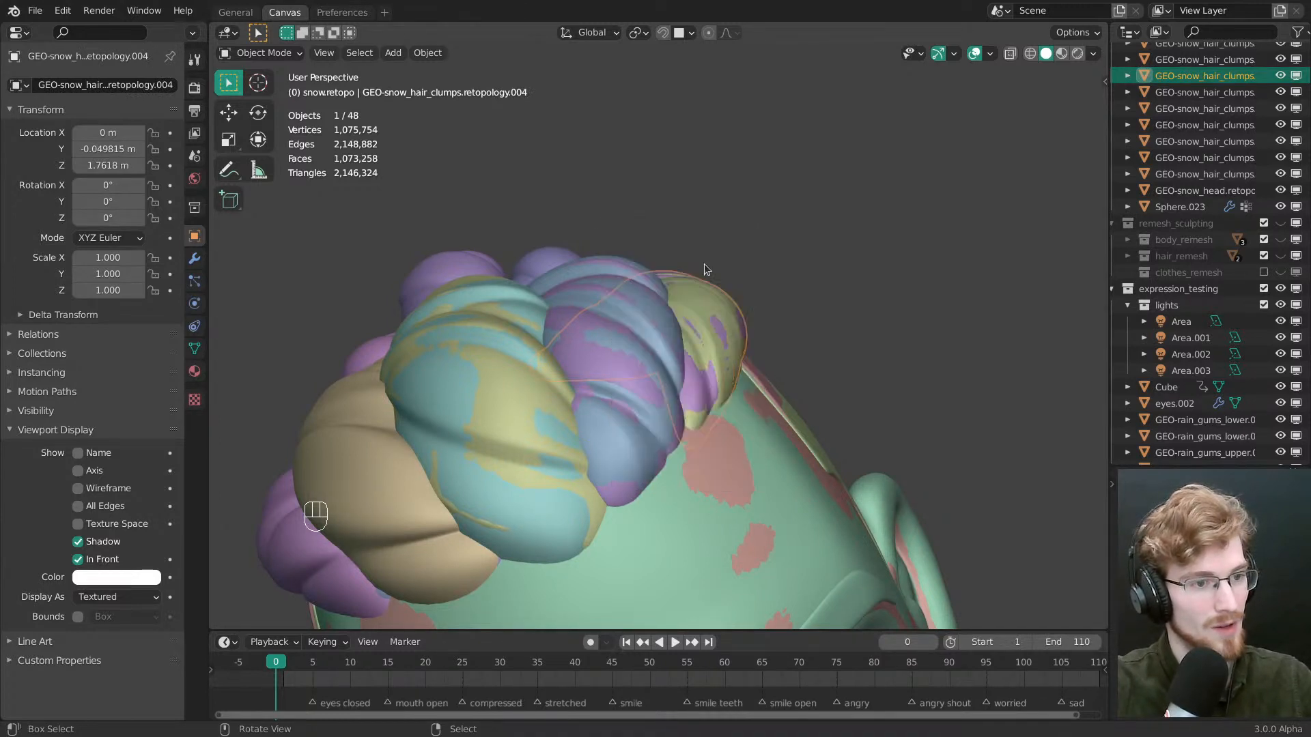
mouse_move(703, 263)
middle_down()
mouse_move(720, 409)
mouse_move(715, 260)
middle_up()
key(alt+a)
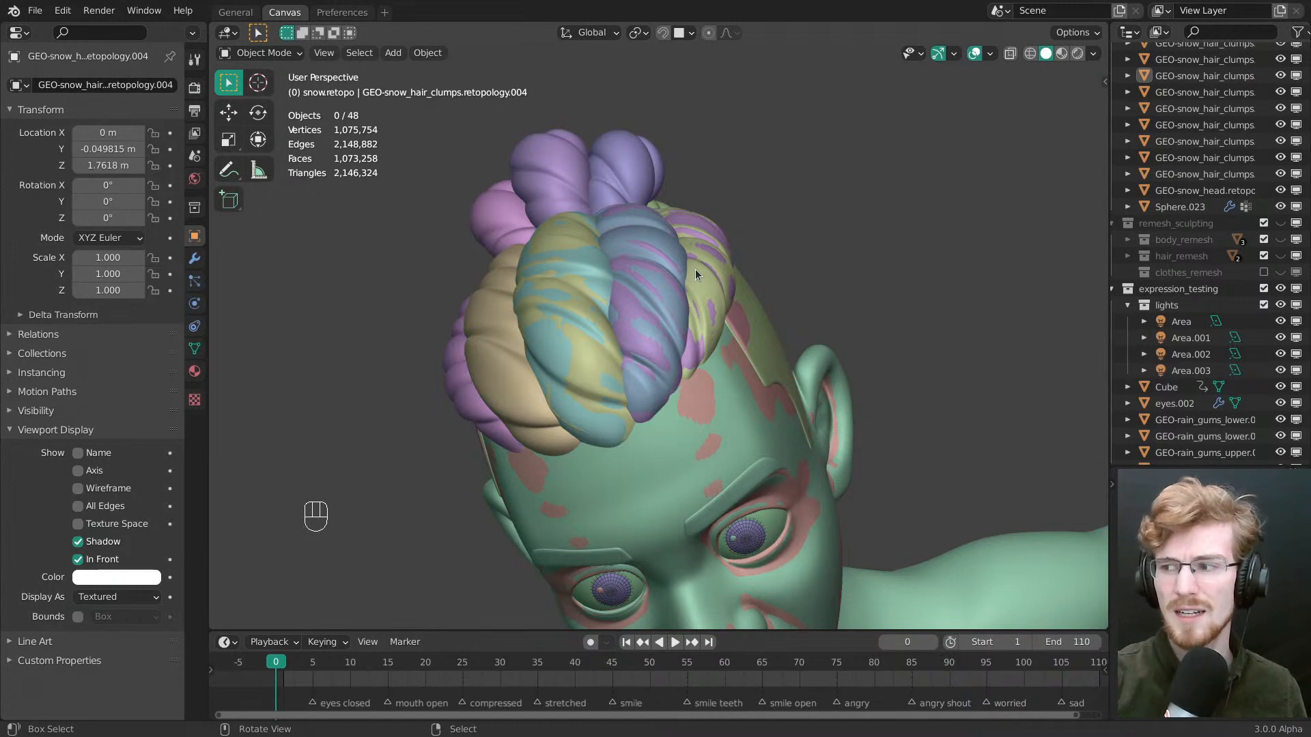
Compare the retopologized hair with the sculpted hair from the front by alternately isolating the retopology and sculpting collections
middle_drag(700, 326, 694, 415)
key(2)
key(3)
key(1)
key(2)
key(1)
key(2)
key(1)
shift+middle_drag(704, 349, 739, 386)
key(1)
key(2)
key(1)
key(2)
key(1)
key(2)
key(1)
key(2)
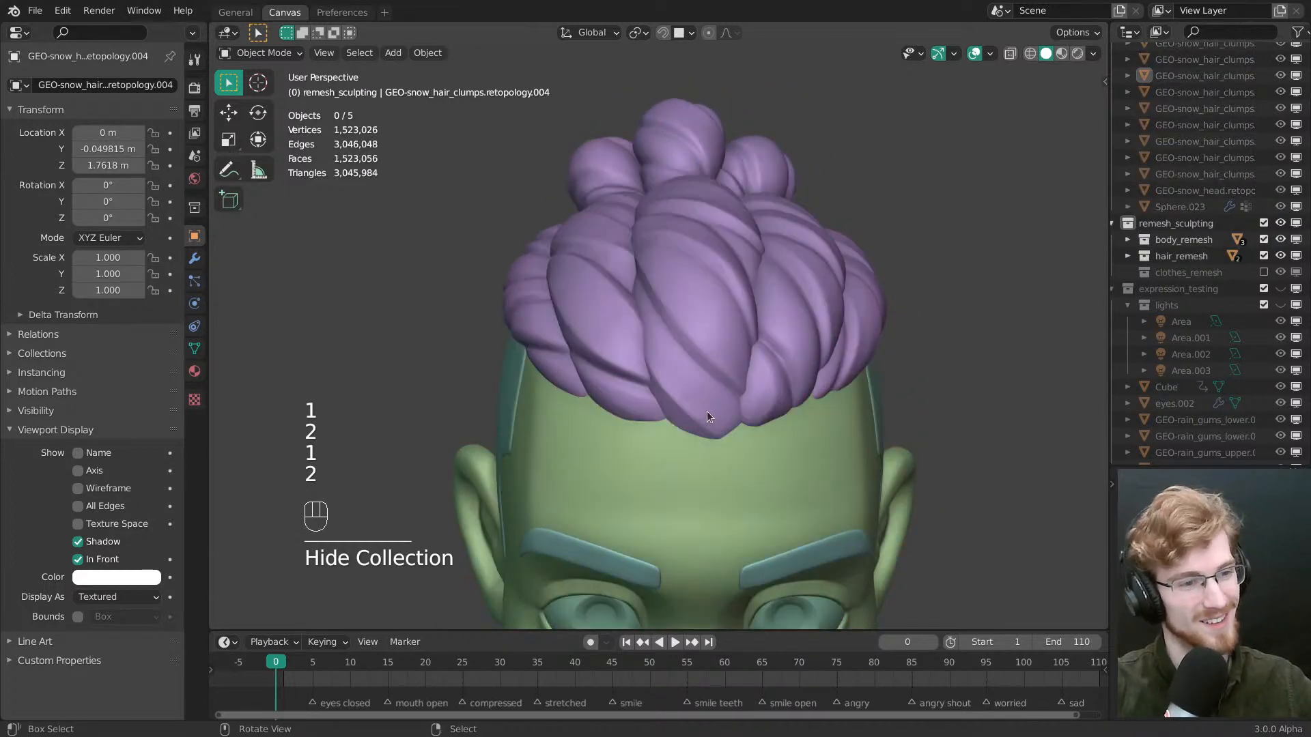
key(1)
Select the central front hair clump and slide the edge loop at its lower tip in Edit Mode
shift+click(711, 416)
key(Tab)
key(alt+a)
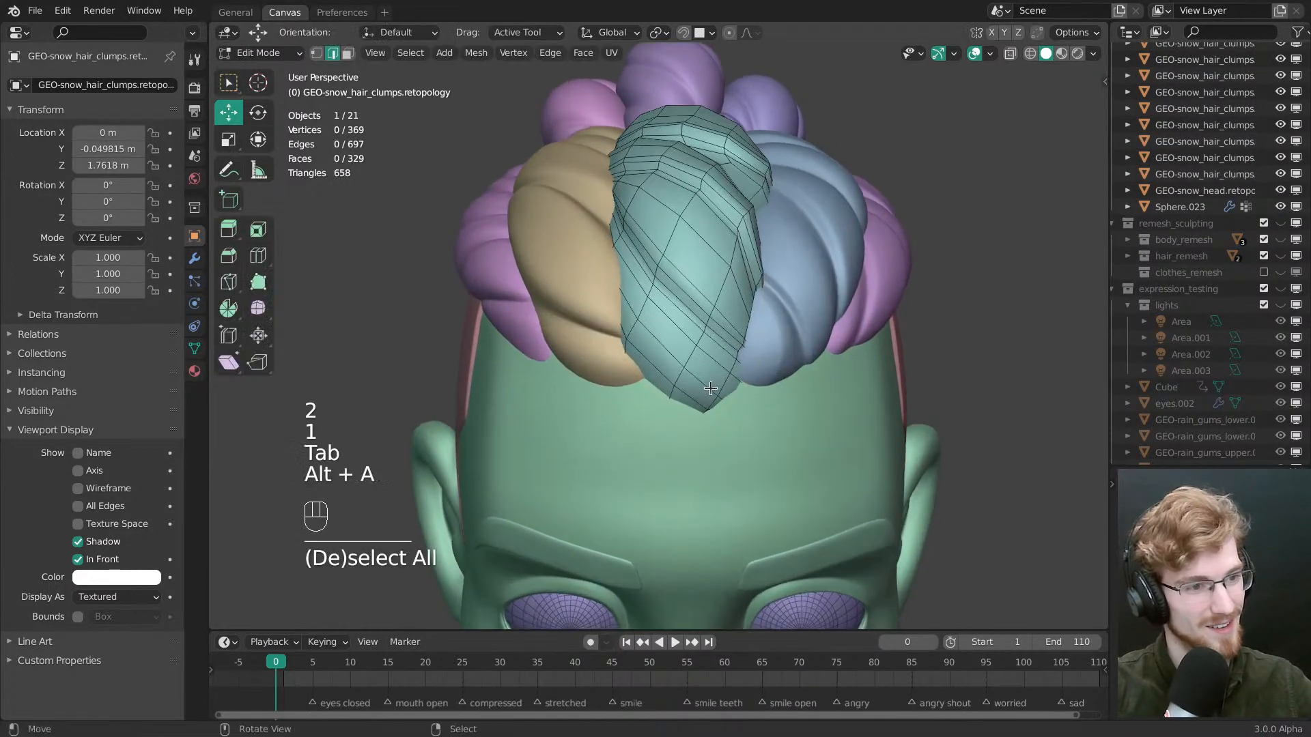
alt+click(713, 410)
key(g)
key(g)
click(736, 408)
Switch the central clump to Sculpt Mode, adjust its lower tip with the Grab brush and return to Object Mode with nothing selected
key(Tab)
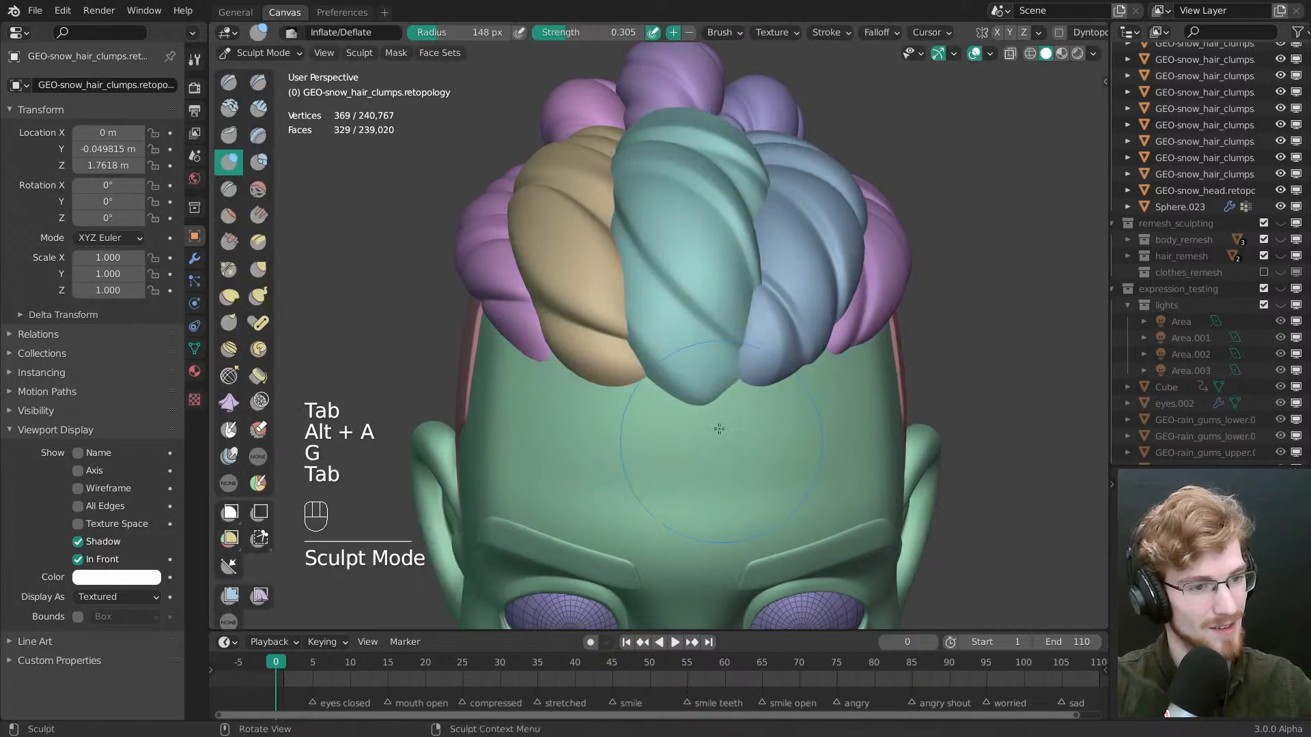
key(g)
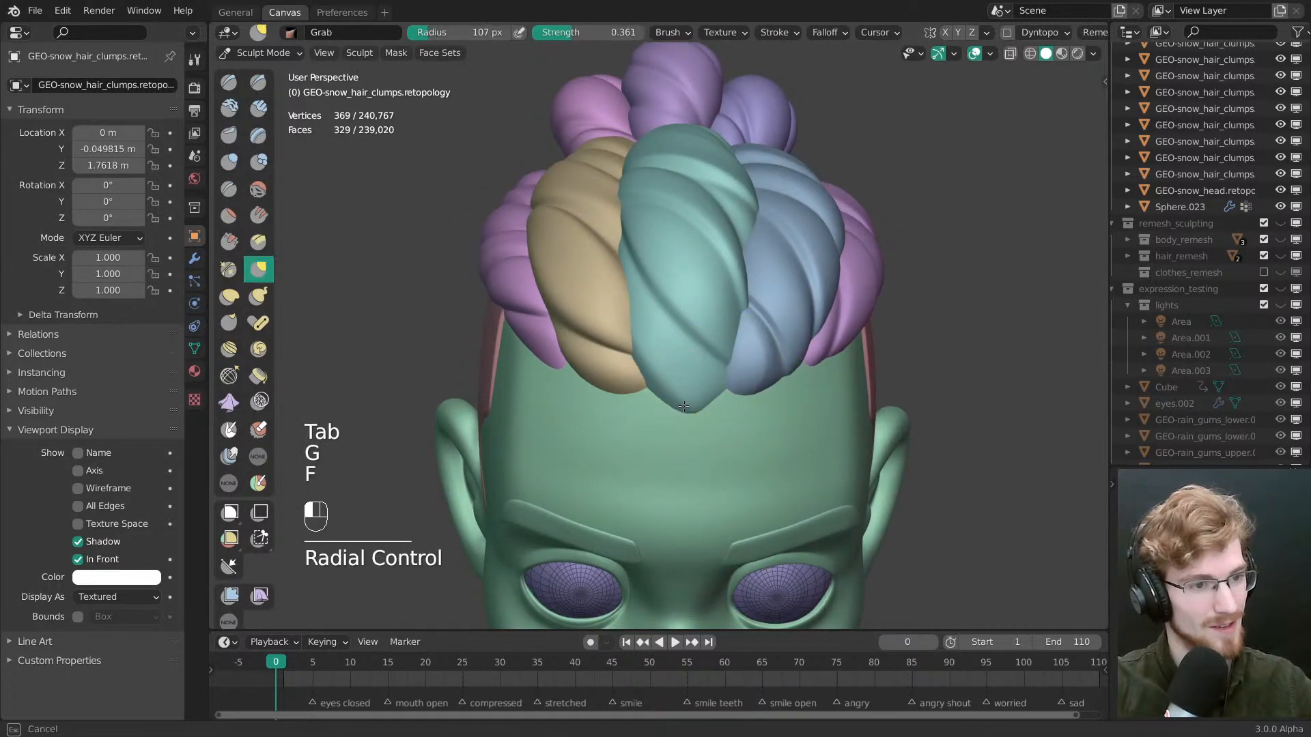
key(Tab)
key(Tab)
key(alt+a)
Check the central clump against the sculpted collections, refine its tip again with the Grab brush and save the file
key(2)
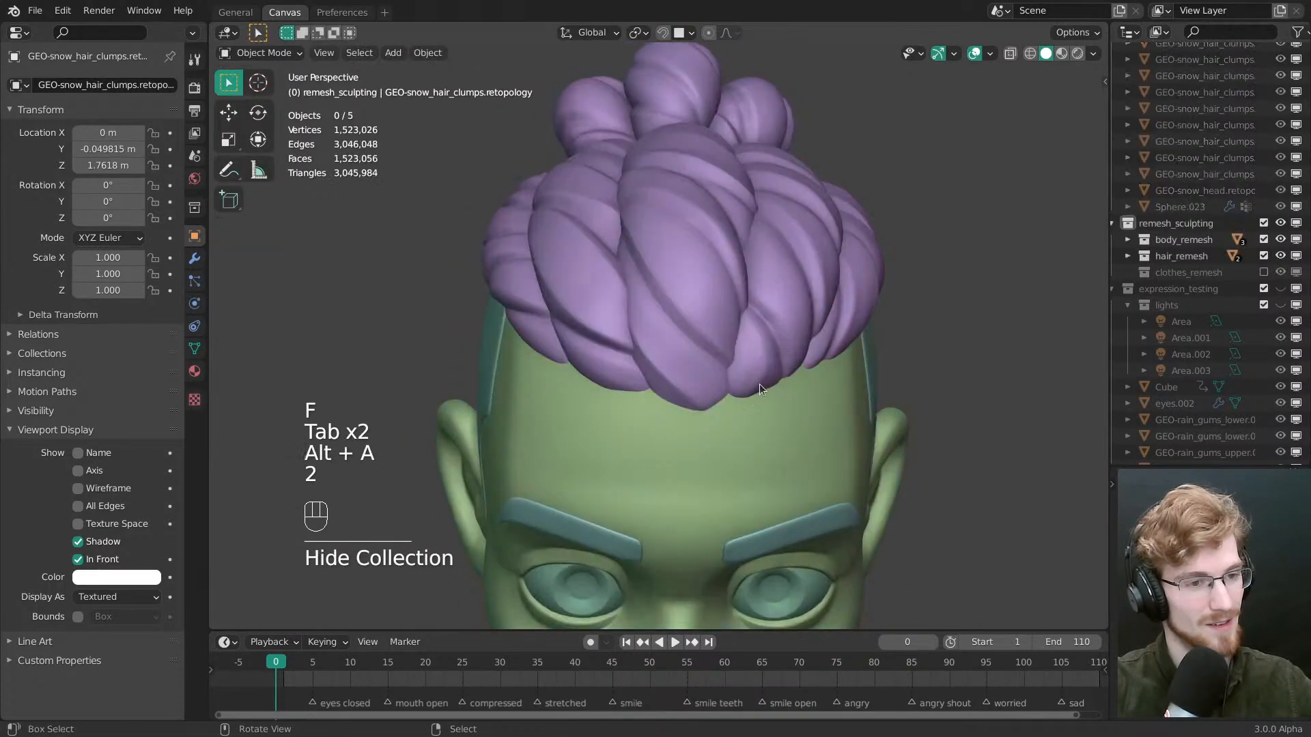
key(3)
key(1)
key(3)
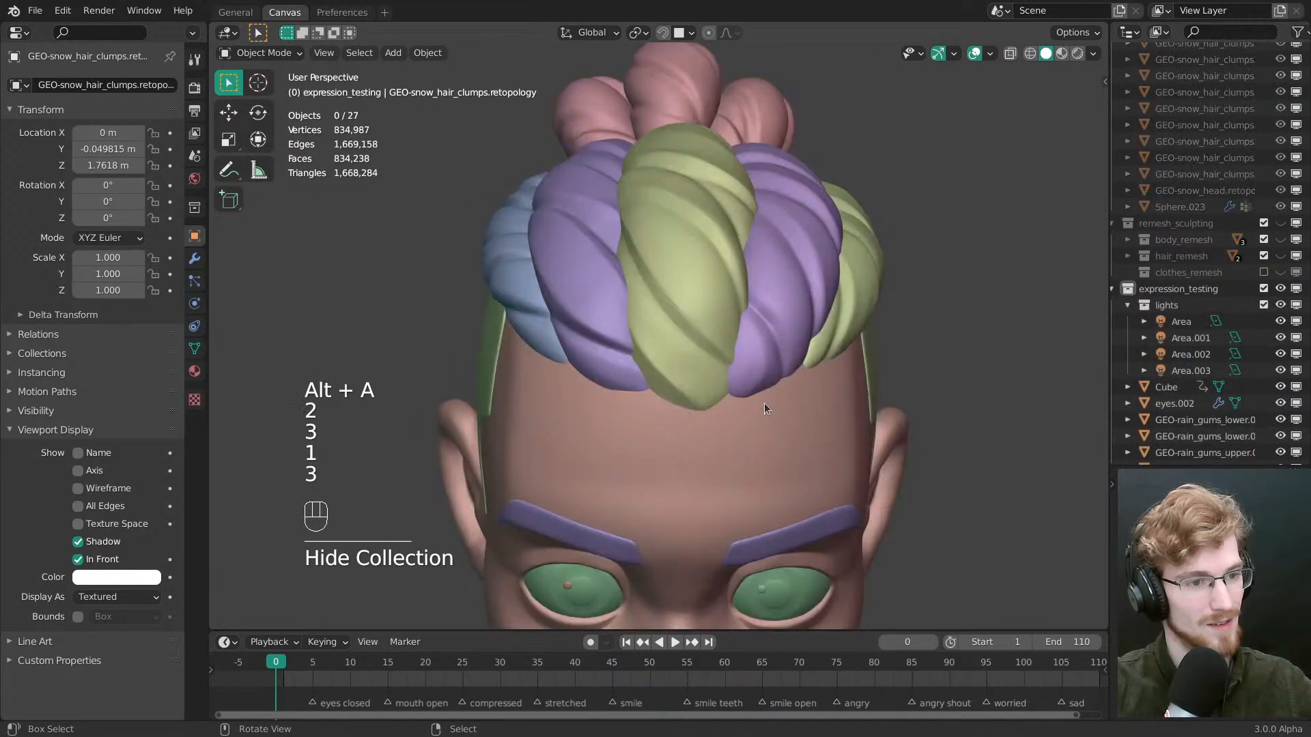
key(1)
key(Tab)
key(f)
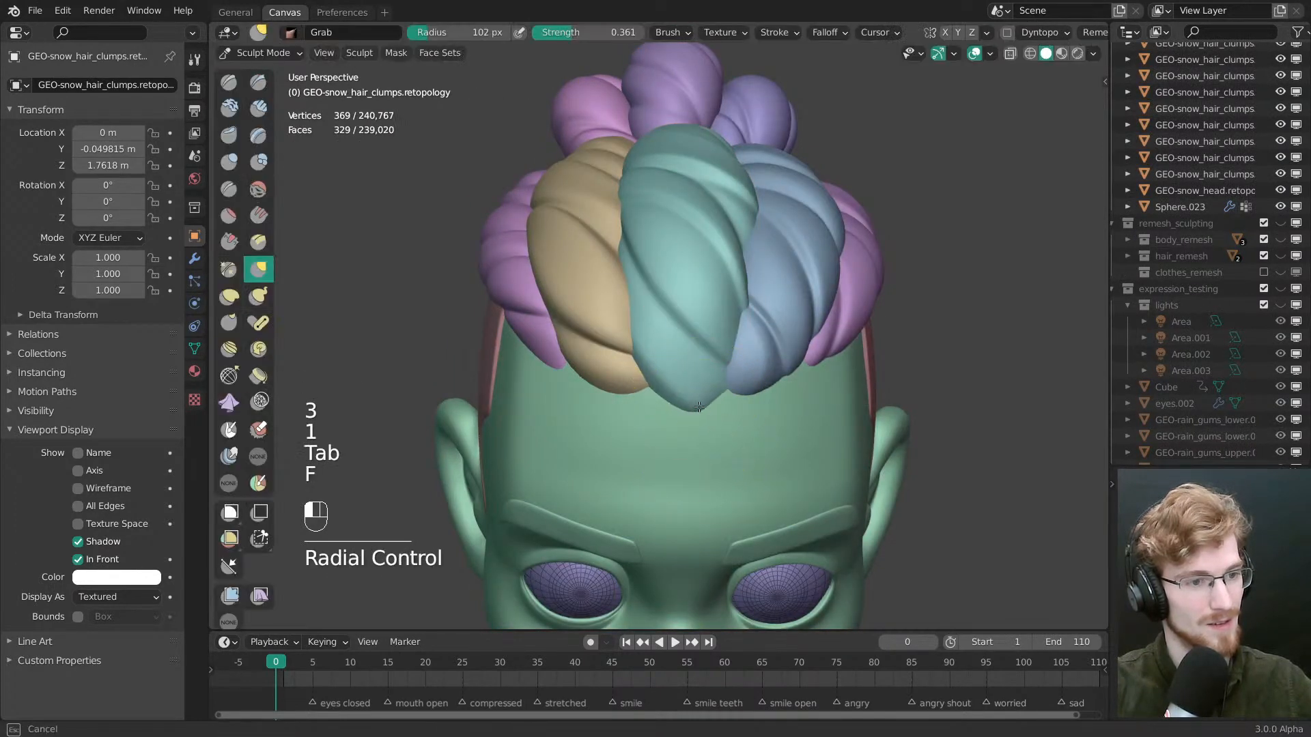
key(Tab)
key(alt+a)
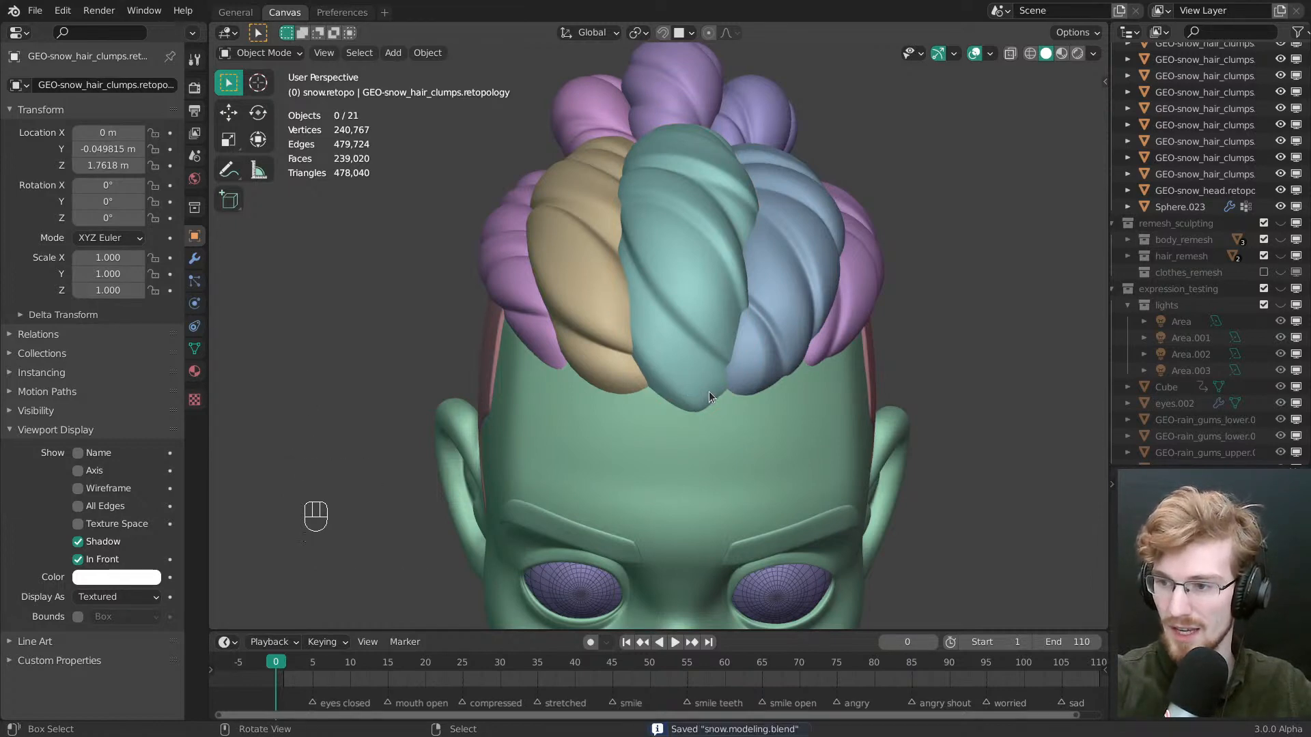
Compare the central clump's tip between the retopology and expression_testing collections
key(3)
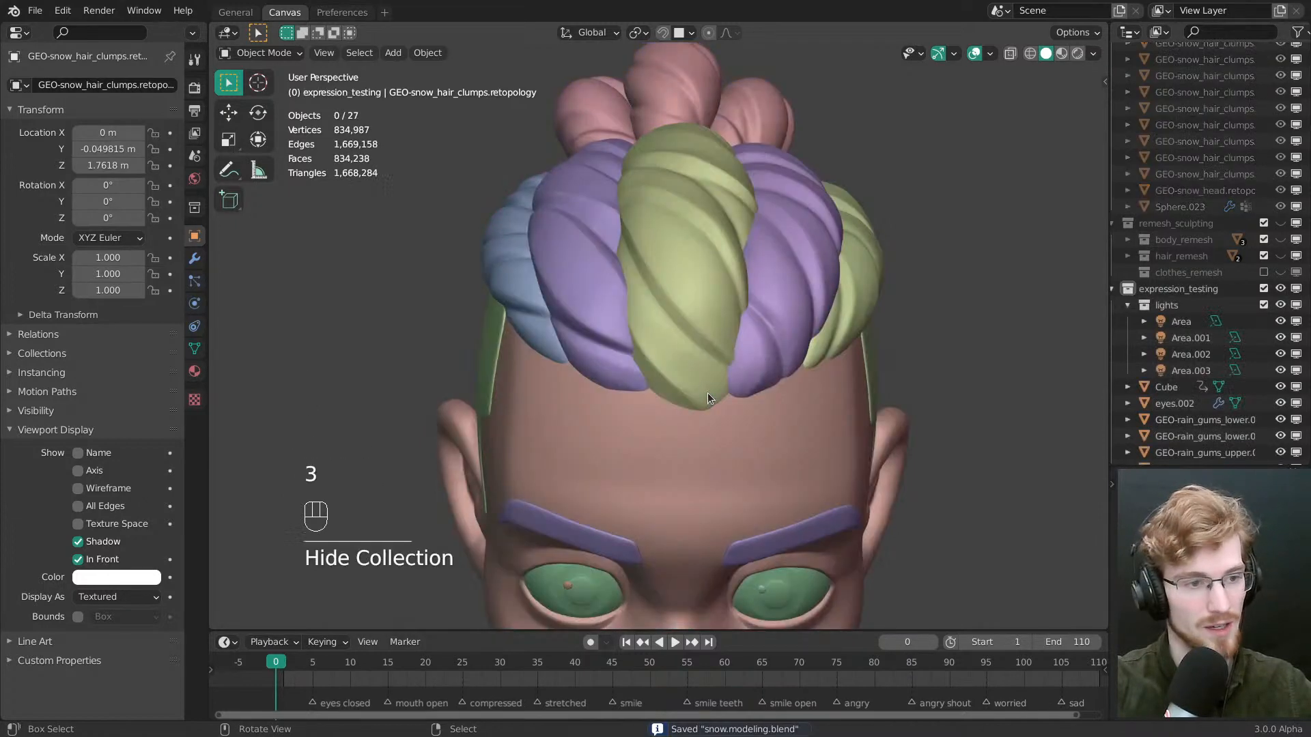
key(1)
key(3)
key(1)
key(3)
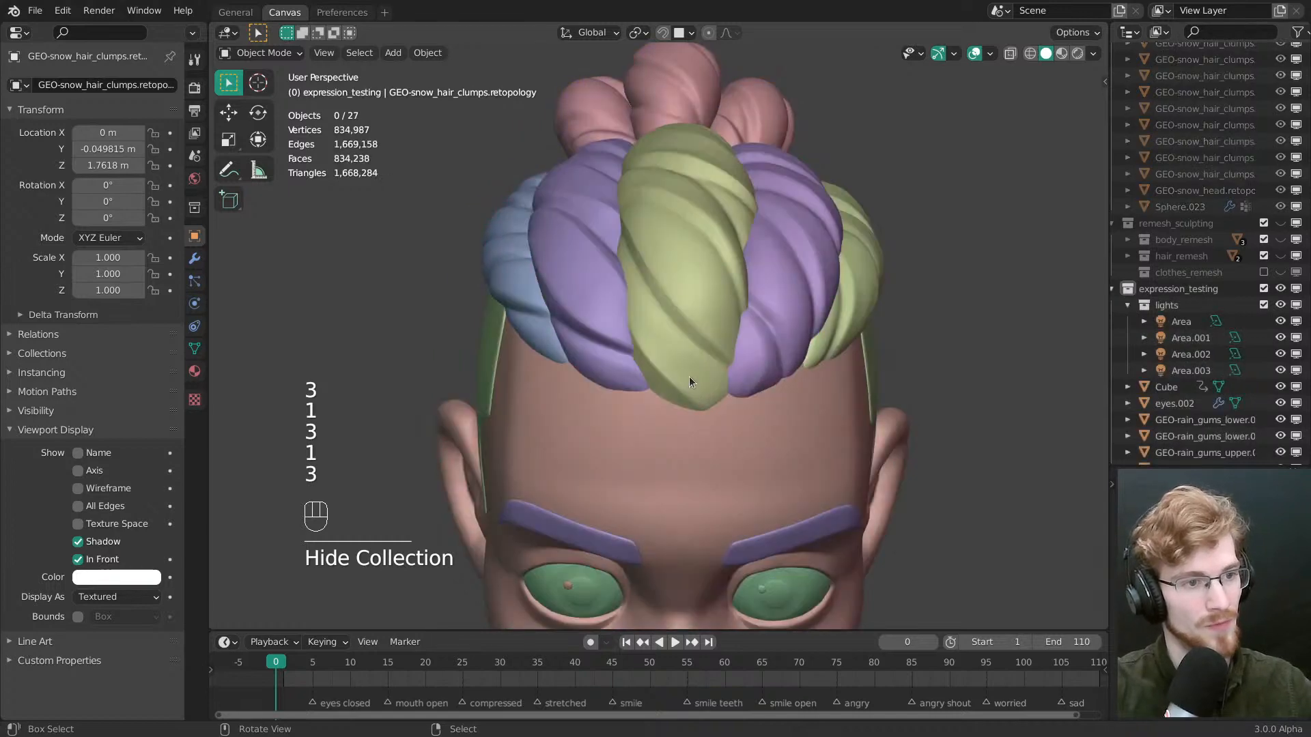
Compare the front hair clumps between the retopology and expression_testing collections from a second angle
key(1)
middle_drag(702, 371, 706, 269)
key(3)
key(1)
key(3)
key(1)
Show both collections, isolate the tan side clump with its sculpted counterpart in local view, and select only the retopology clump
click(743, 348)
key(alt+h)
key(alt+a)
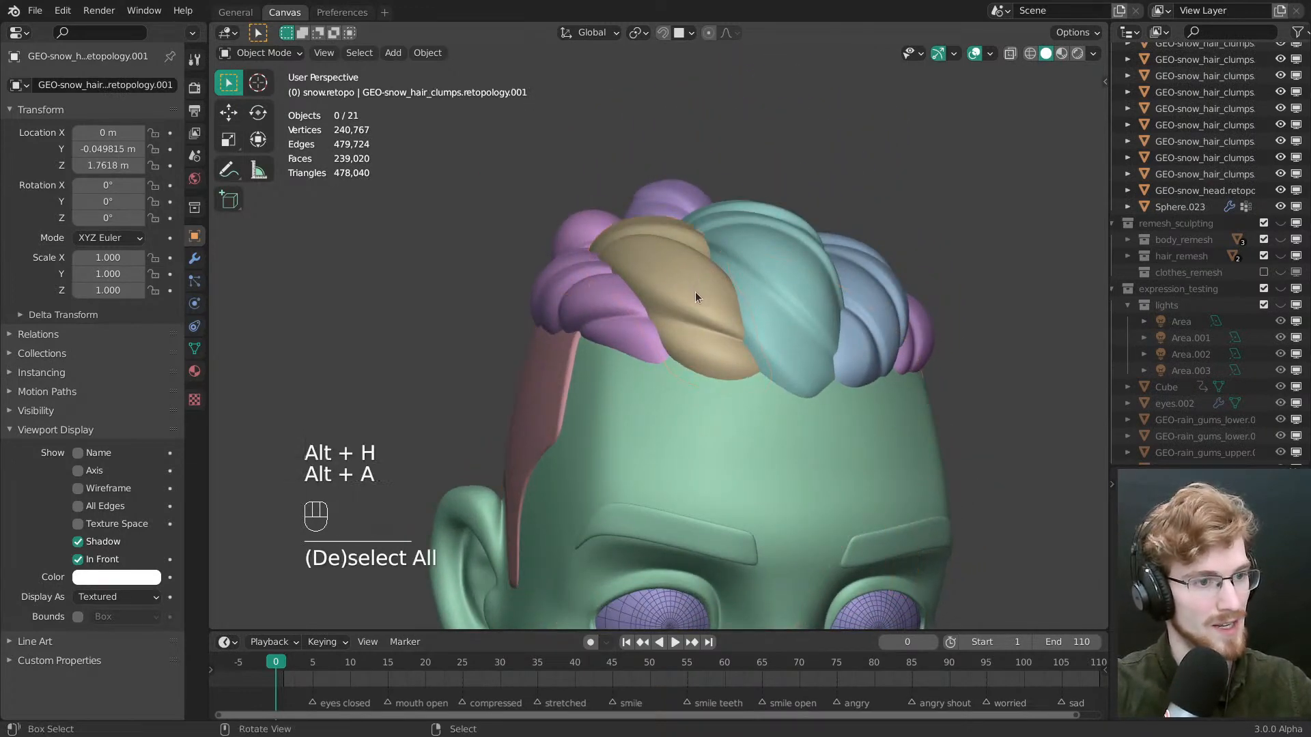
key(shift+3)
shift+click(698, 294)
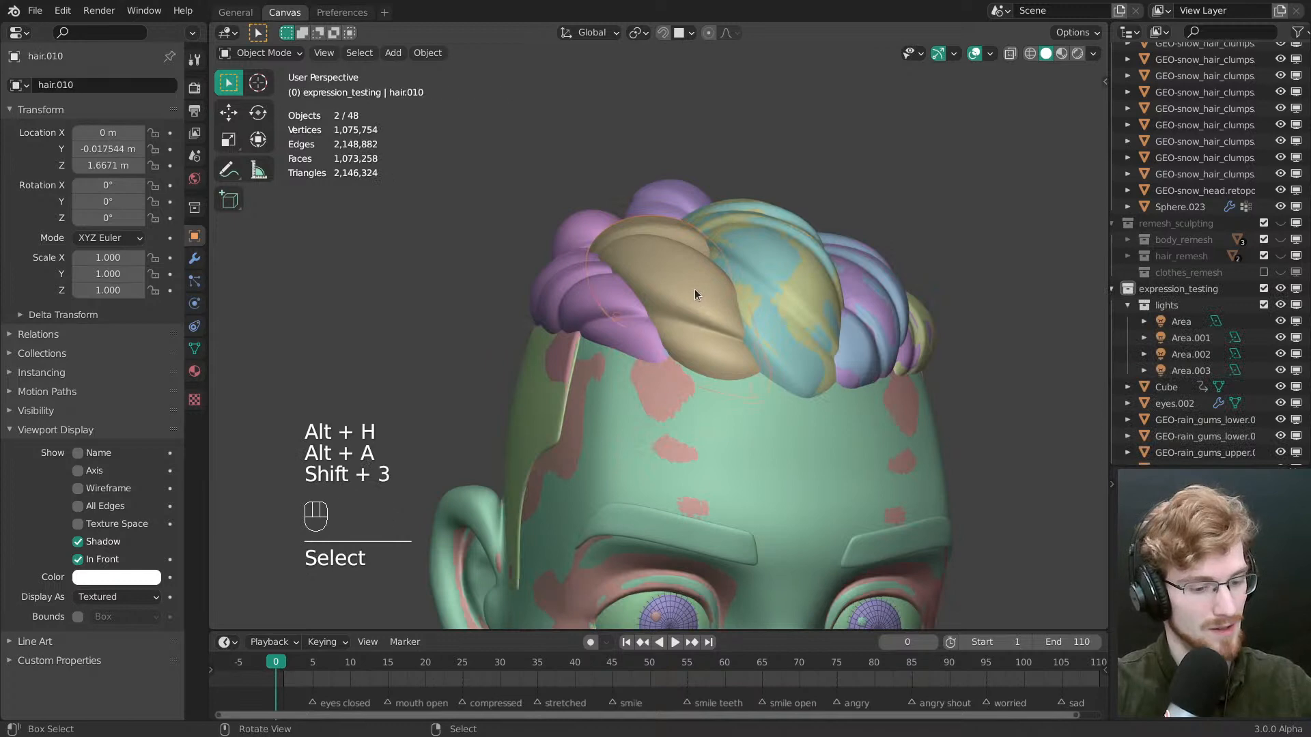
key(slash)
key(alt+a)
click(651, 355)
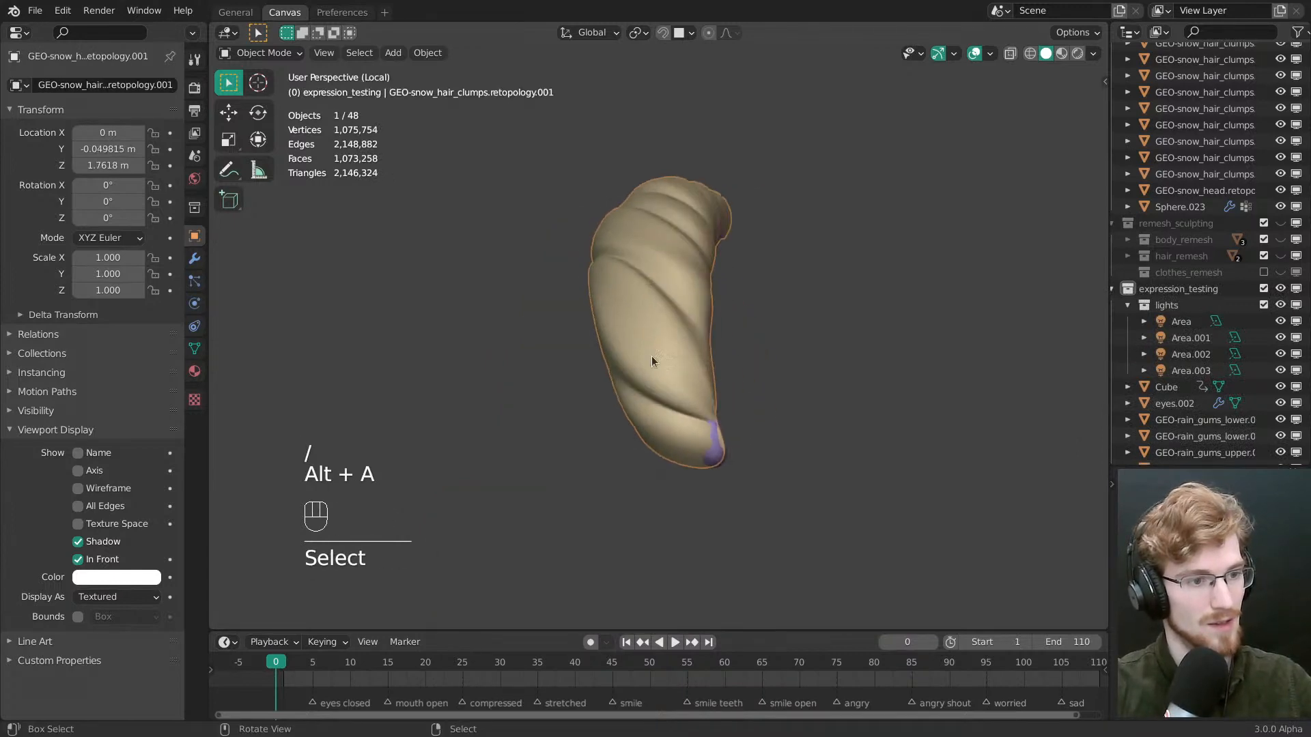
Try to slide an edge loop on the isolated clump's lower fold in Edit Mode
key(Tab)
alt+click(651, 372)
ctrl+middle_drag(655, 377, 741, 300)
middle_drag(741, 301, 789, 316)
key(g)
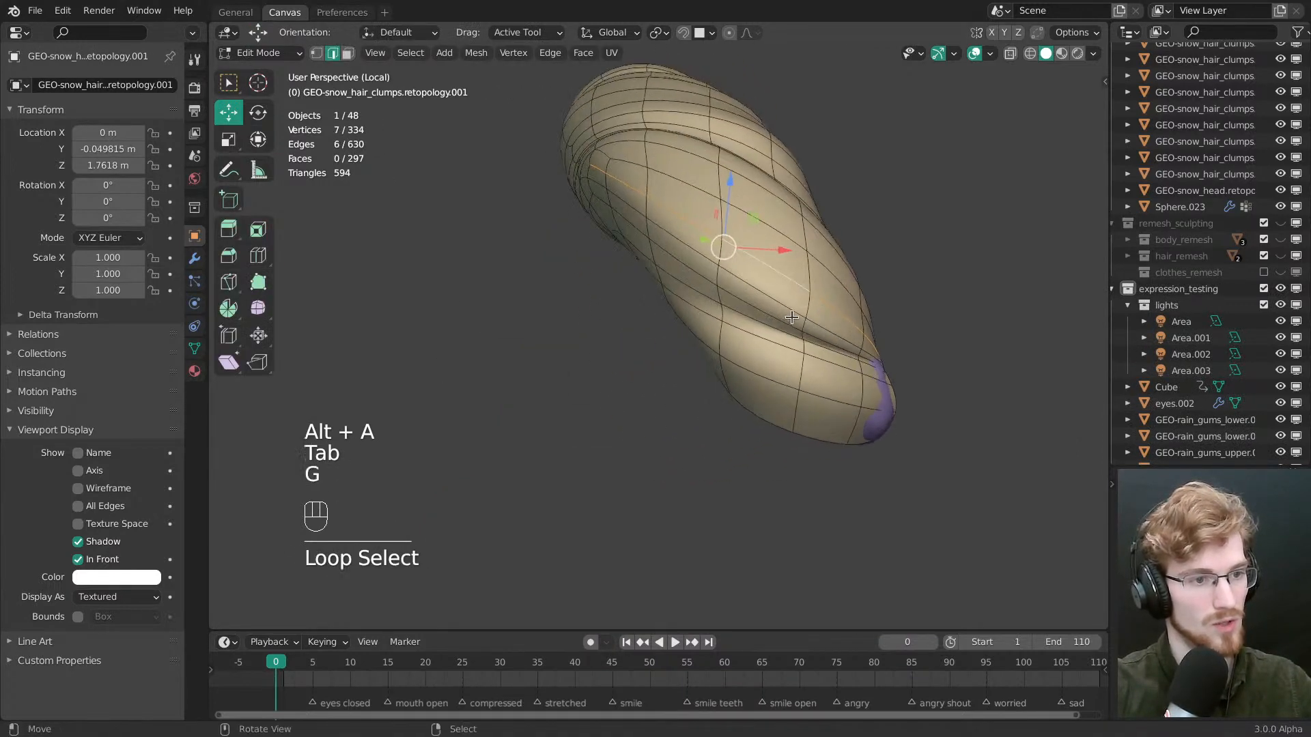
key(g)
click(793, 325)
click(793, 325)
key(ctrl+z)
Switch the isolated clump to Sculpt Mode and set its display type to Wire
key(Tab)
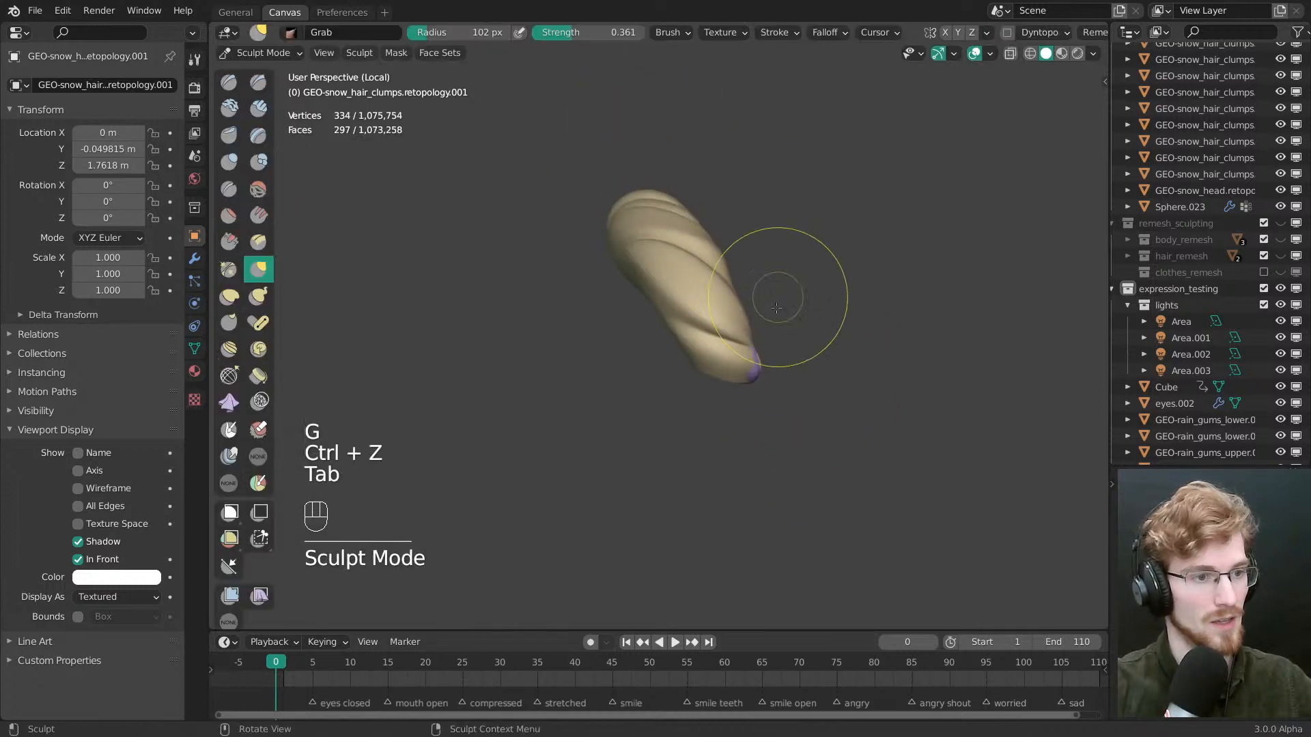
key(alt+z)
click(653, 340)
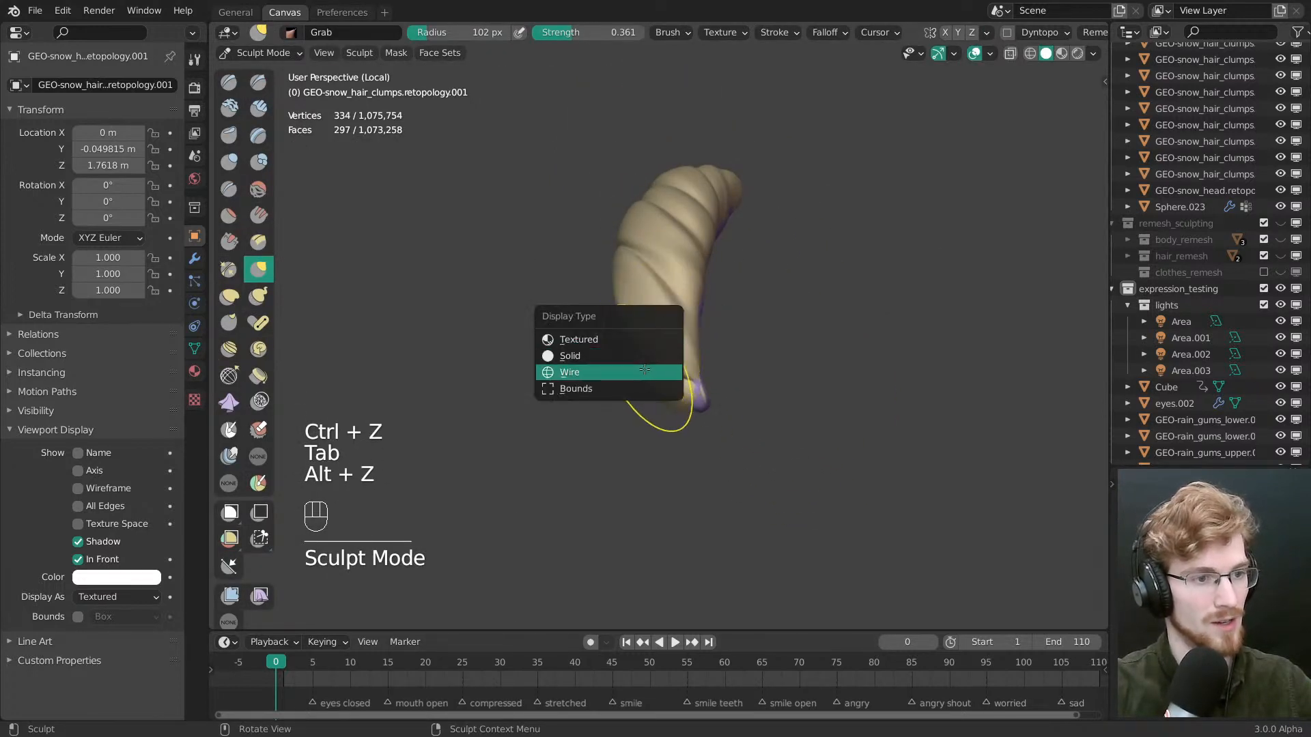
click(658, 370)
middle_drag(657, 374, 662, 426)
ctrl+middle_drag(663, 426, 641, 410)
Choose the Inflate/Deflate brush, enlarge its radius, and deflate the crease just above the clump's front tip
key(i)
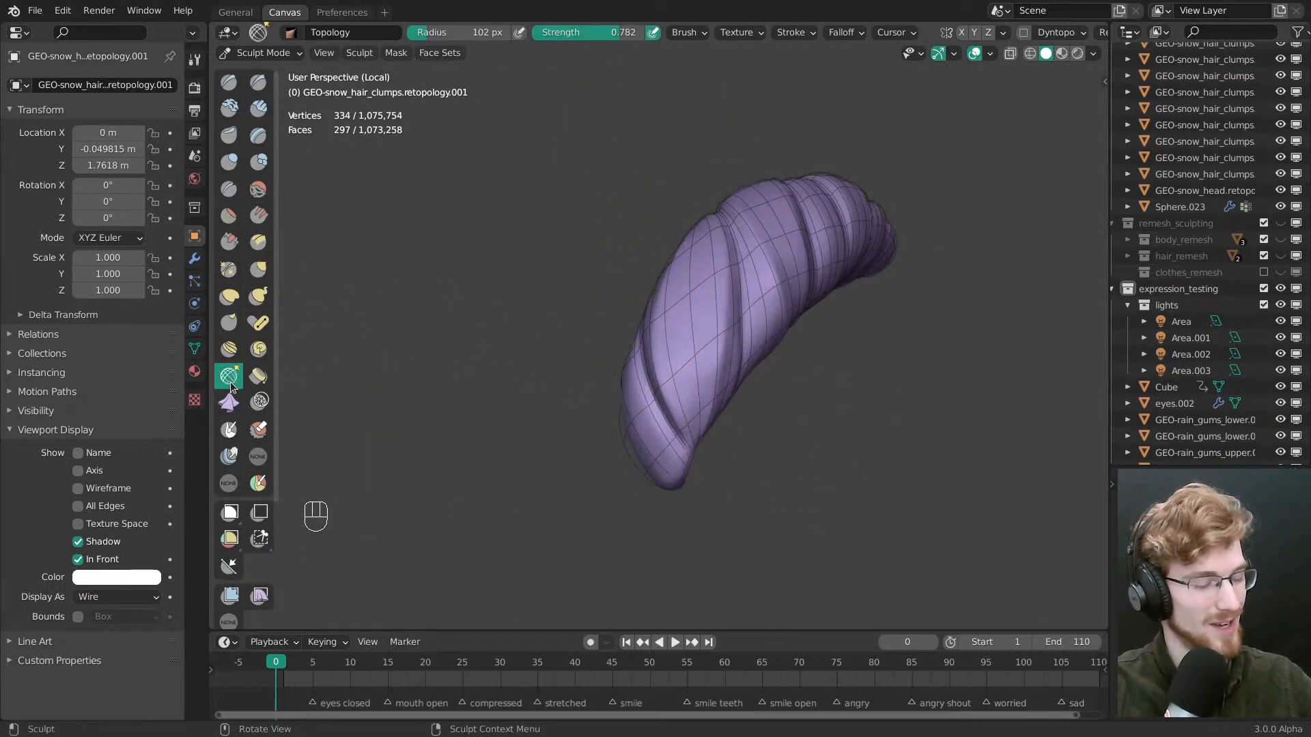
key(f)
click(703, 341)
middle_drag(703, 341, 620, 339)
key(f)
click(641, 337)
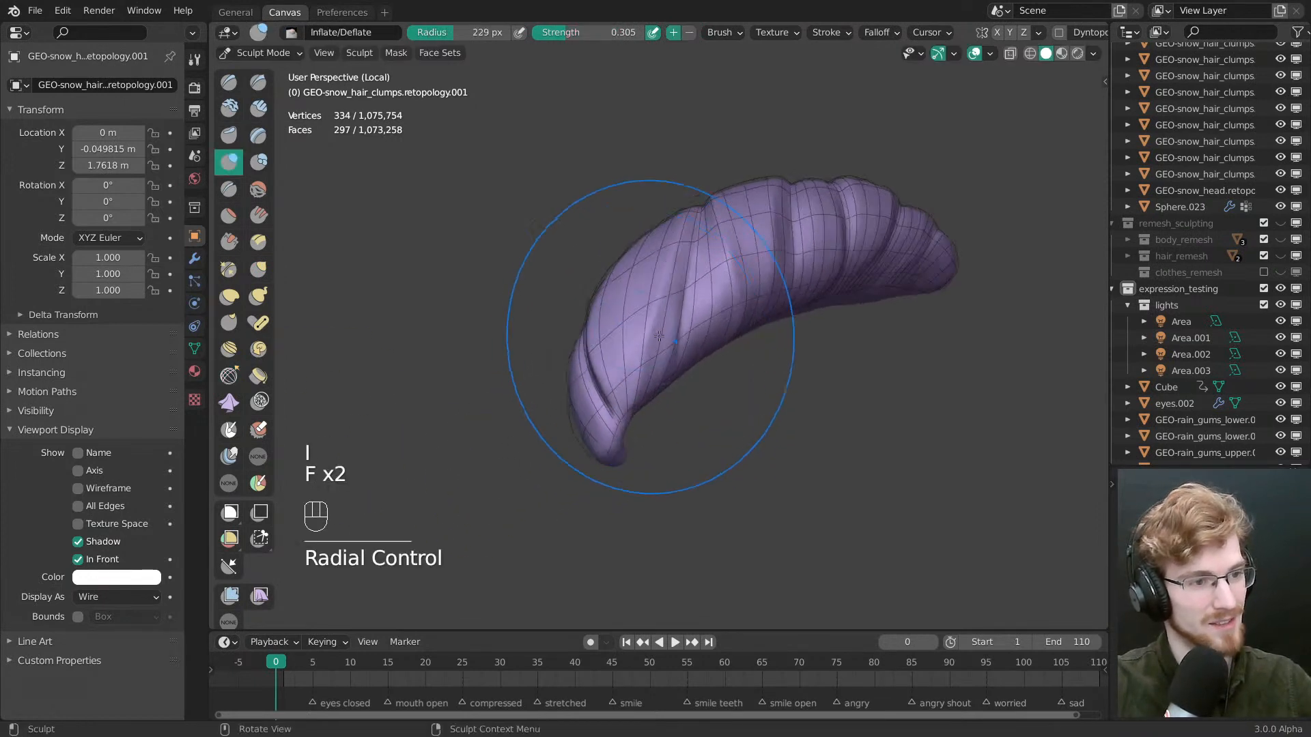
ctrl+drag(614, 346, 611, 347)
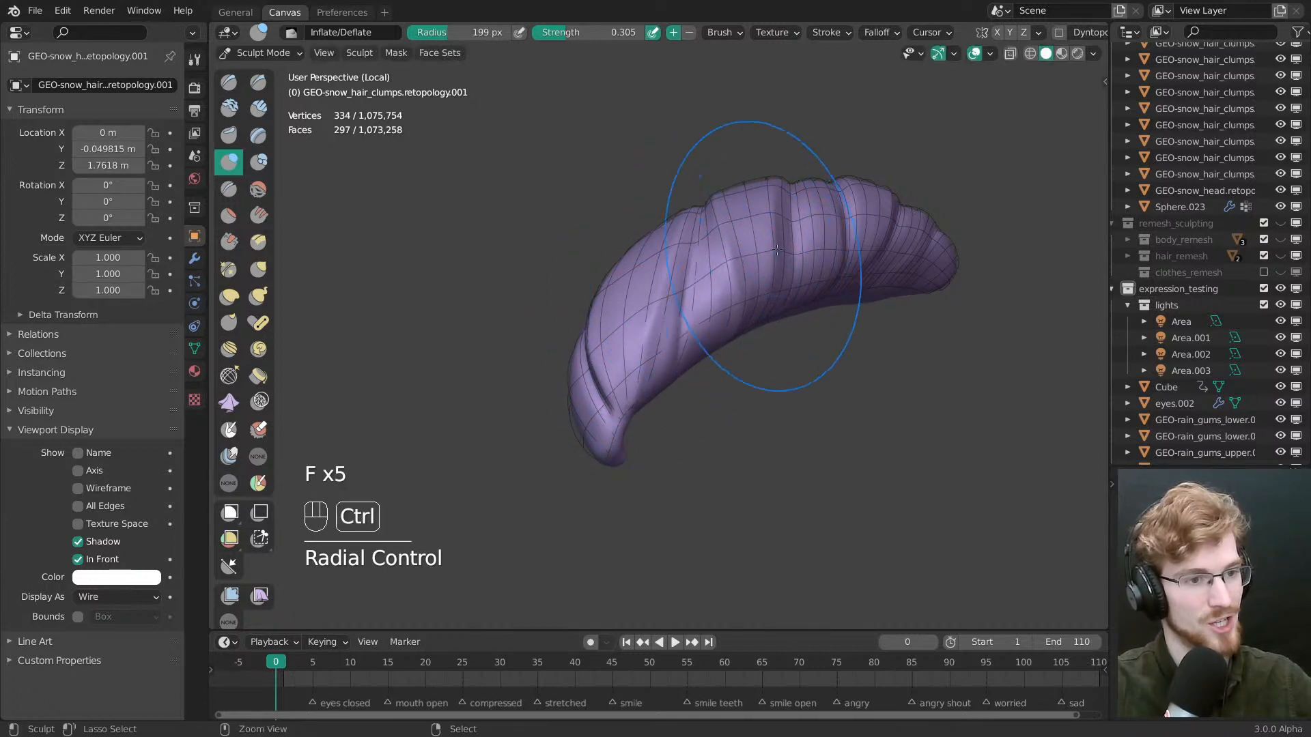
Resize the Inflate/Deflate brush and deflate the crease in the middle of the clump
shift+middle_drag(777, 250, 709, 293)
key(f)
click(722, 265)
ctrl+drag(707, 267, 687, 297)
Deflate the creases between the last folds towards the clump's rear end, resizing the brush between strokes
middle_drag(744, 277, 715, 269)
key(f)
click(727, 270)
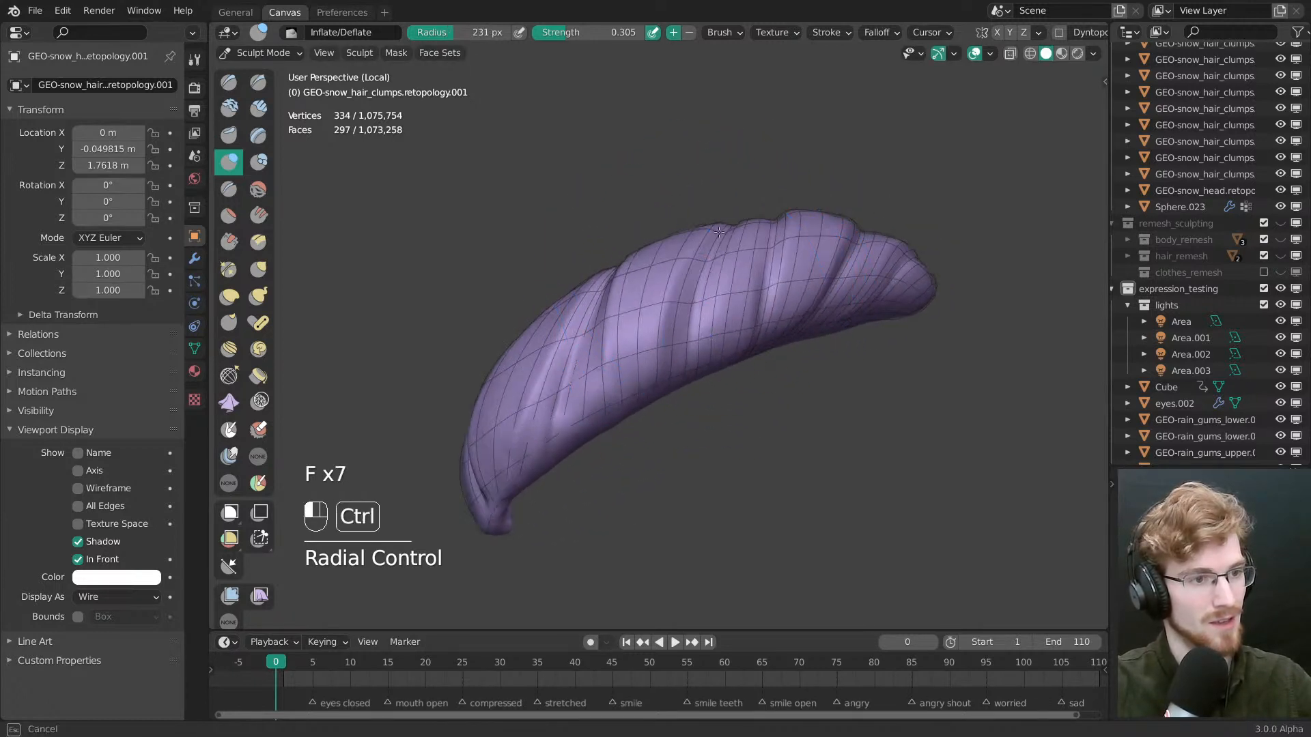
ctrl+drag(809, 232, 798, 257)
middle_drag(830, 239, 788, 227)
key(f)
click(819, 225)
ctrl+drag(935, 275, 937, 294)
Deflate the creases in the clump's middle and rear half along its side with an enlarged Inflate/Deflate brush
key(f)
mouse_move(922, 321)
ctrl+middle_down()
mouse_move(894, 263)
mouse_move(867, 383)
ctrl+middle_up()
click(888, 271)
mouse_move(867, 383)
shift+middle_down()
mouse_move(744, 338)
mouse_move(804, 281)
shift+middle_up()
key(f)
click(770, 285)
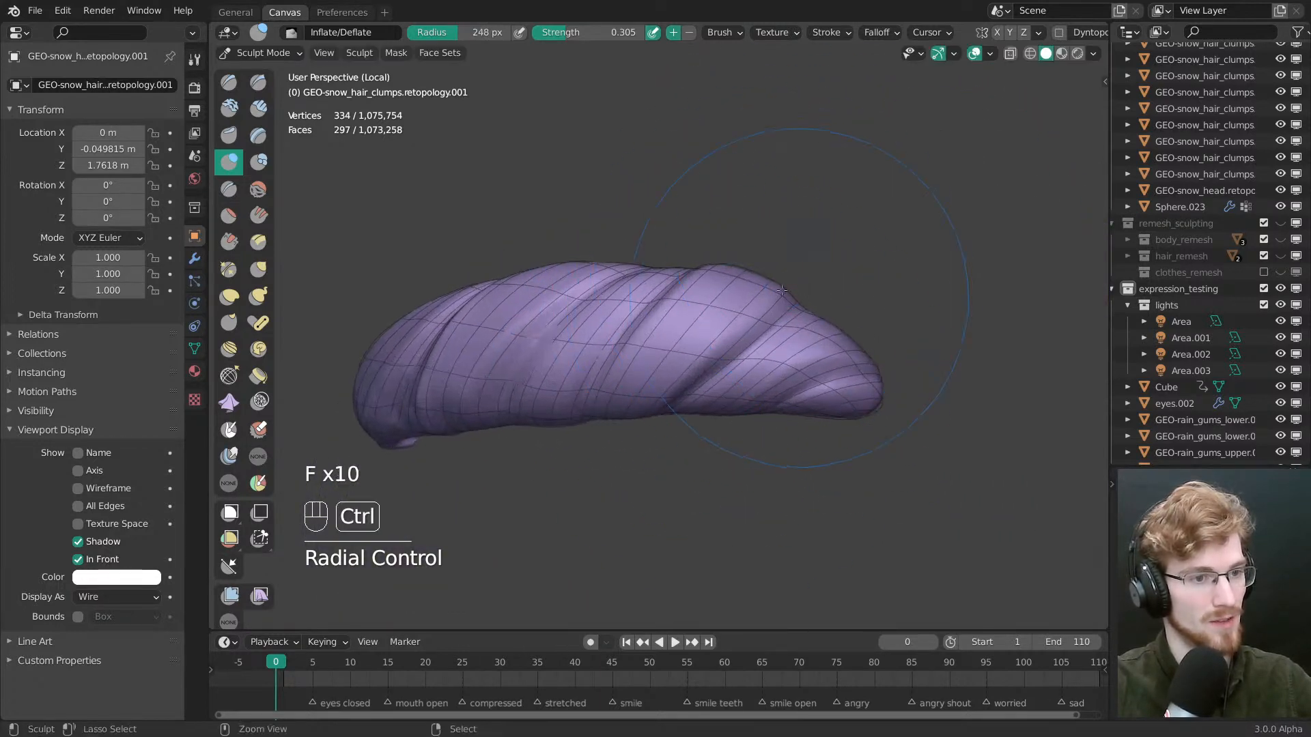
ctrl+drag(764, 297, 720, 335)
middle_drag(734, 331, 676, 321)
key(f)
click(717, 307)
ctrl+drag(690, 307, 710, 375)
middle_drag(683, 369, 734, 314)
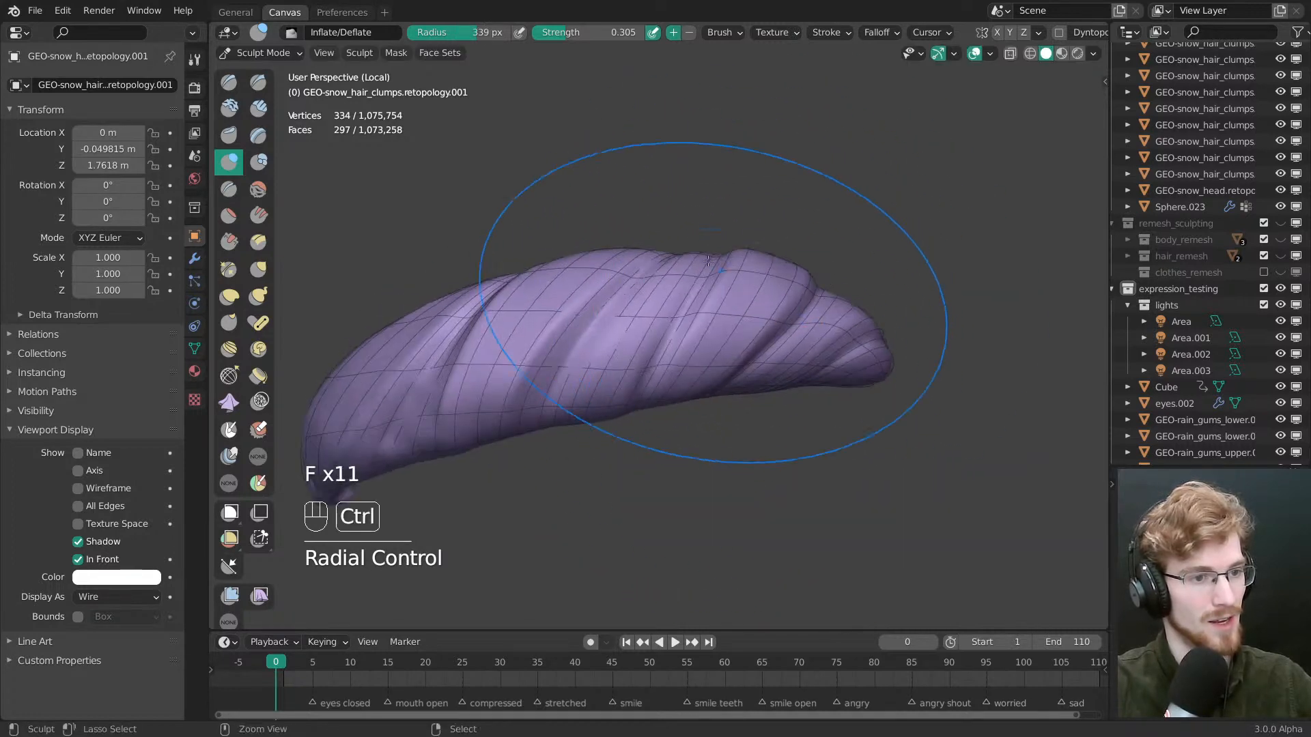
Inflate the fold near the clump's front end and deflate the crease at its rear end with the resized brush
middle_drag(708, 260, 686, 341)
shift+middle_drag(561, 368, 696, 357)
key(f)
click(661, 359)
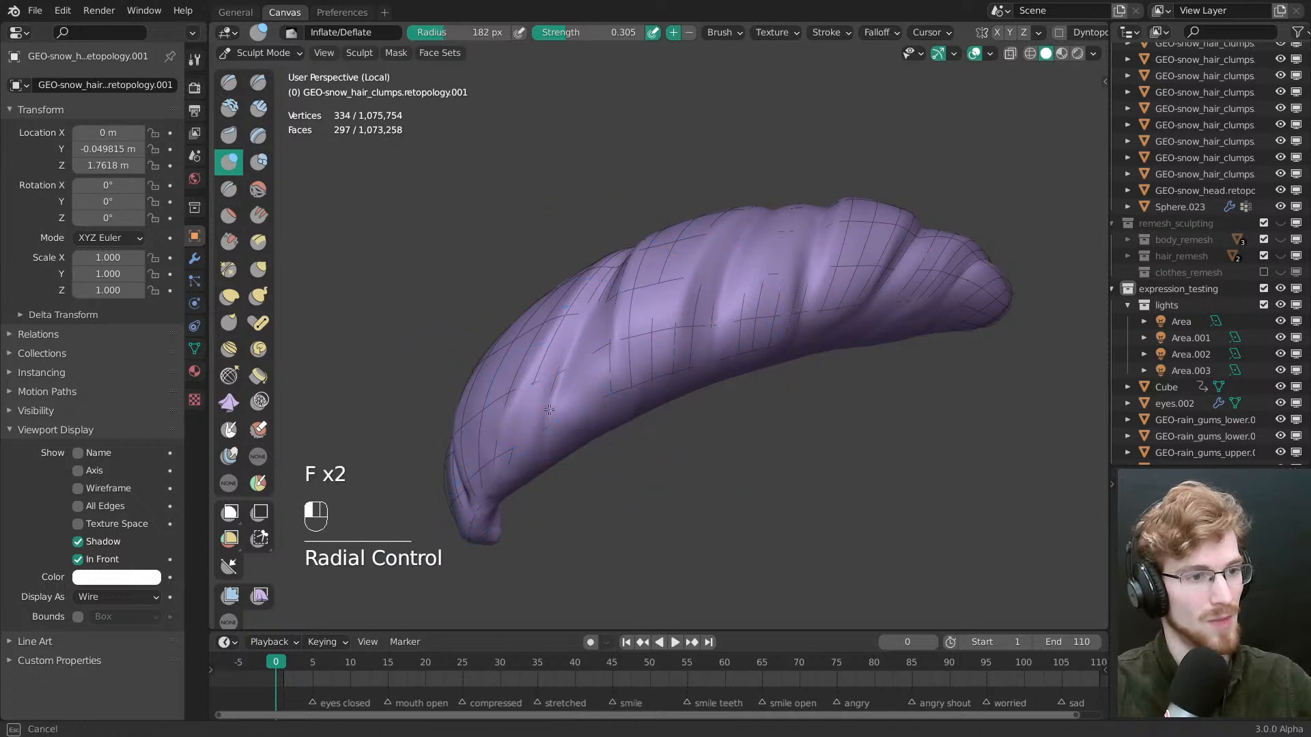
shift+middle_drag(838, 263, 719, 287)
key(f)
click(759, 281)
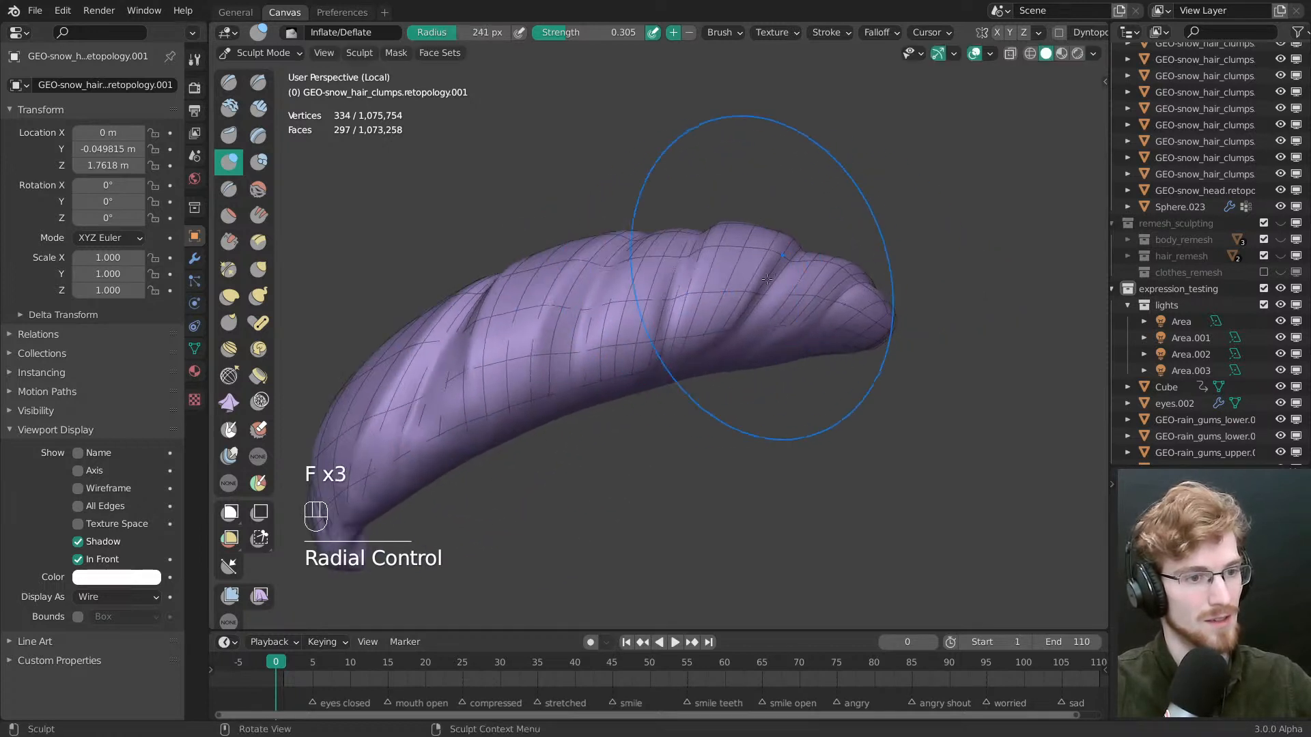
ctrl+drag(806, 315, 838, 332)
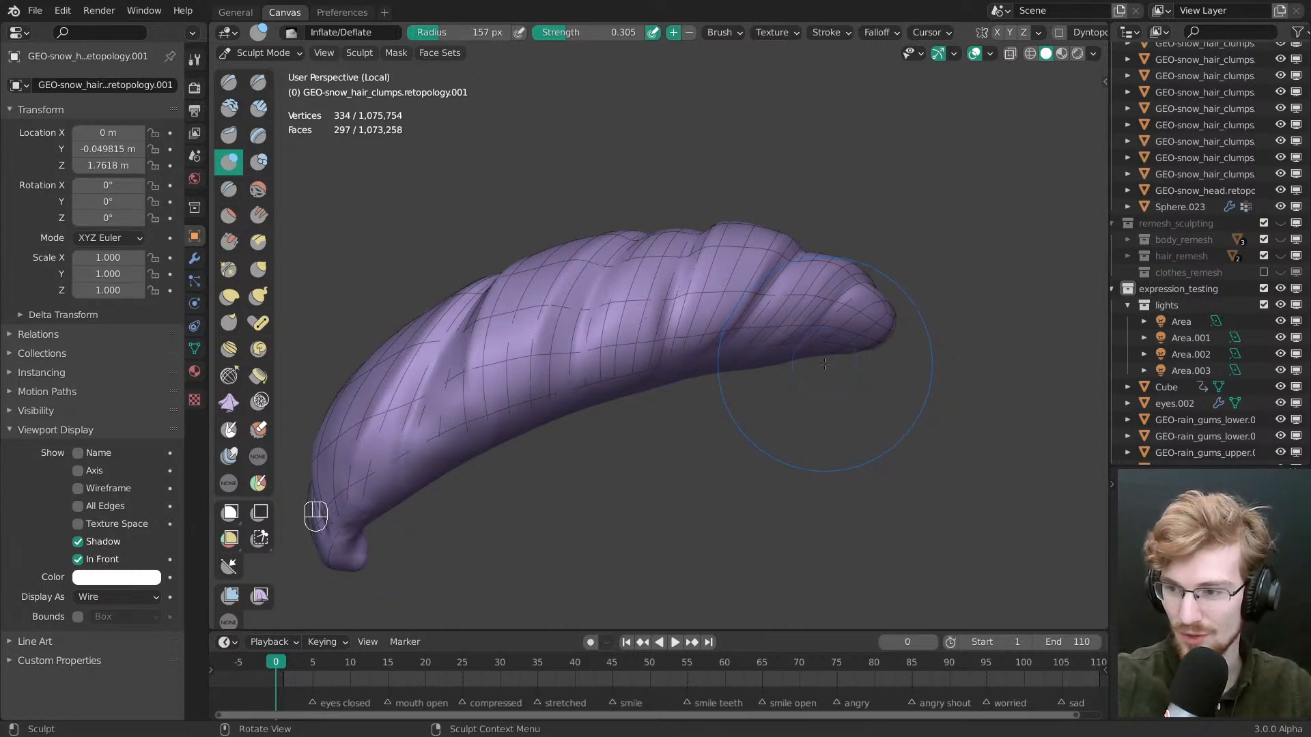
Refine the volume of the clump's front folds and underside with the Inflate/Deflate brush, ending at a 164 px radius
mouse_move(740, 313)
middle_down()
mouse_move(702, 278)
mouse_move(730, 395)
middle_up()
key(f)
key(f)
click(726, 434)
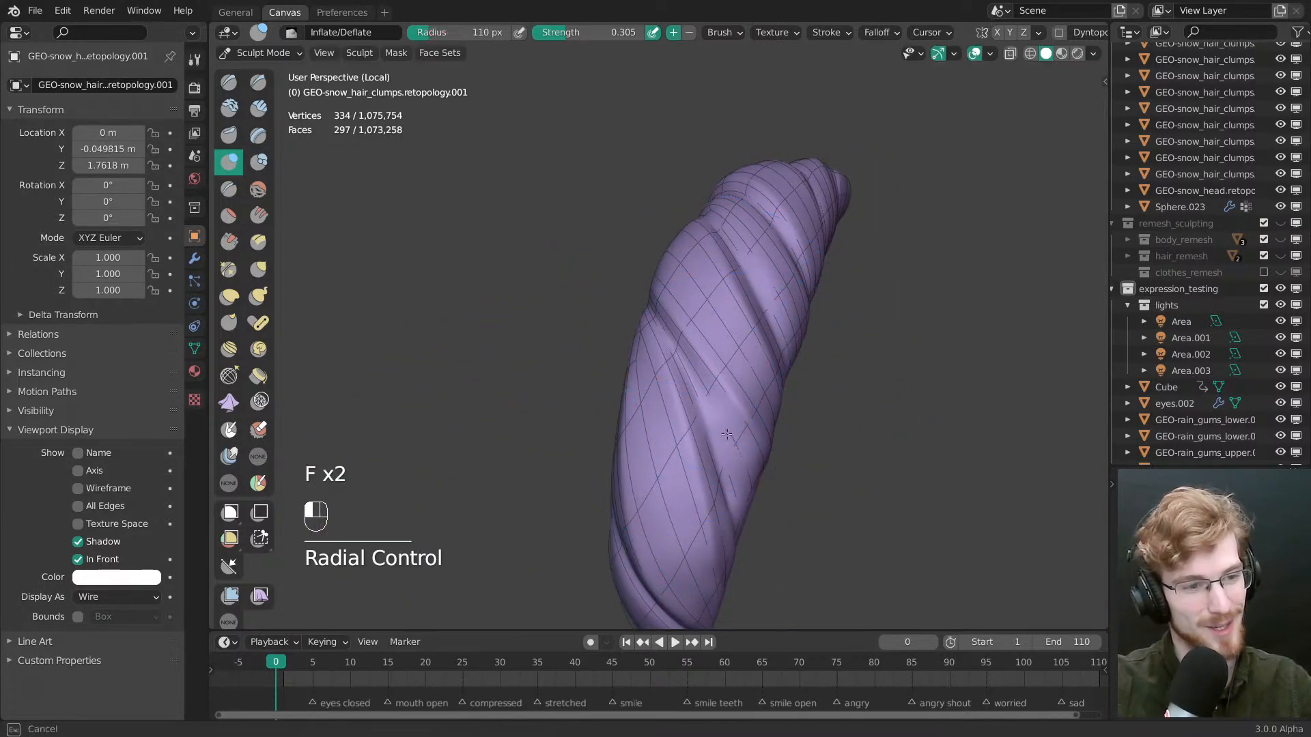
middle_drag(762, 472, 658, 263)
key(f)
click(683, 257)
key(f)
click(649, 260)
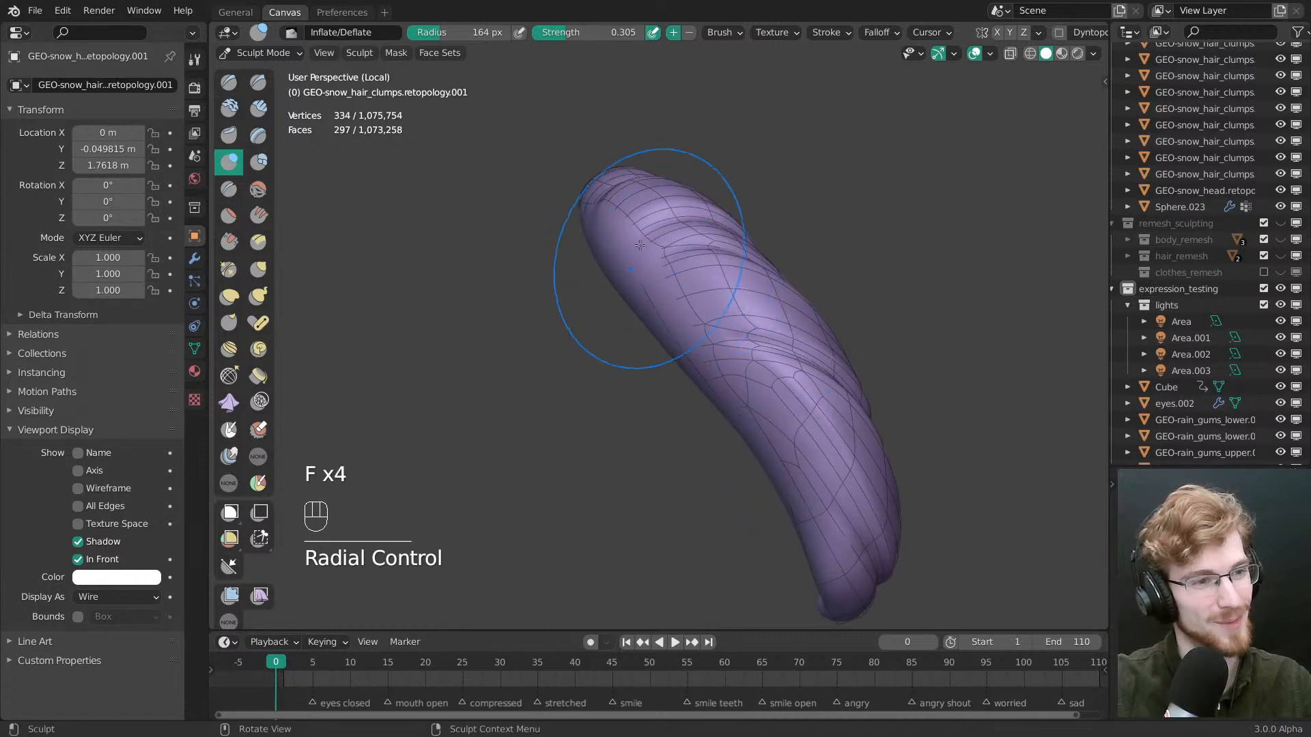
middle_drag(740, 381, 696, 364)
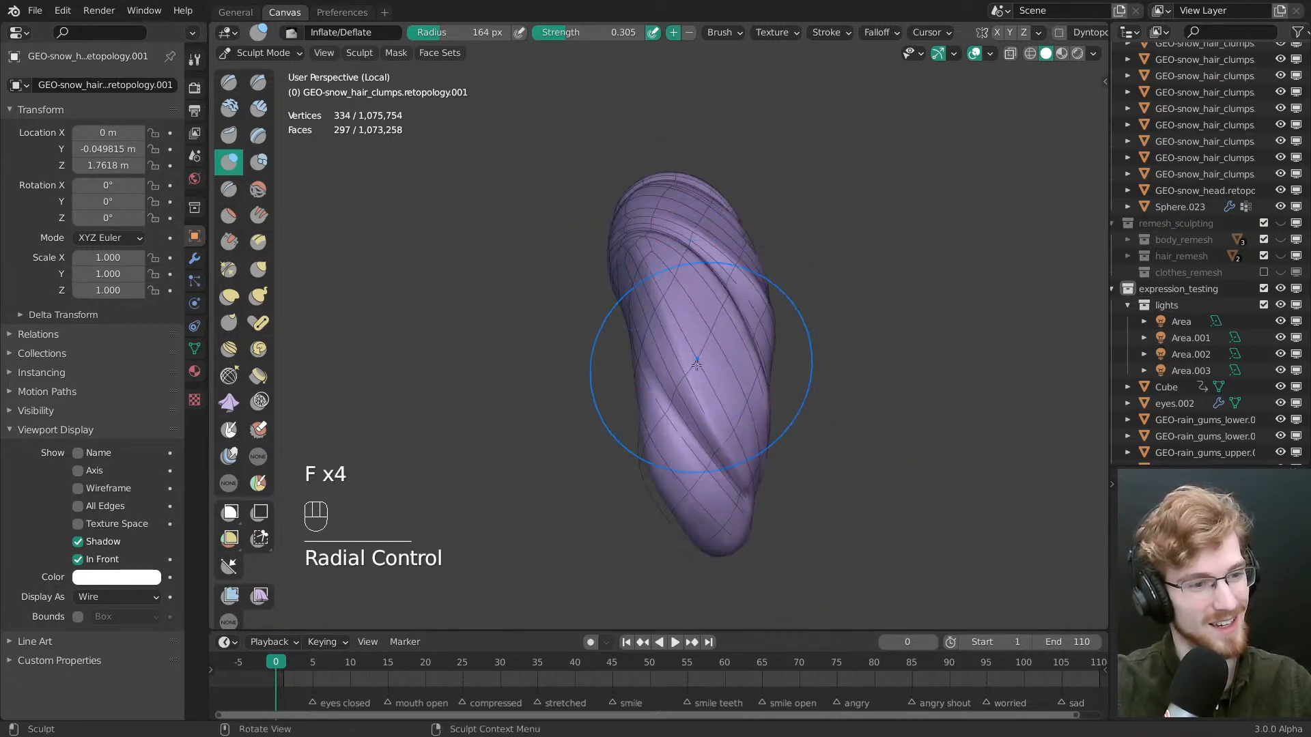
Switch the clump to Edit Mode and slide the edges along the crease near its front tip
key(Tab)
middle_drag(752, 468, 665, 328)
ctrl+middle_drag(731, 530, 727, 501)
right_click(685, 417)
middle_drag(686, 417, 674, 299)
drag(688, 440, 698, 447)
middle_drag(698, 448, 733, 611)
right_click(669, 329)
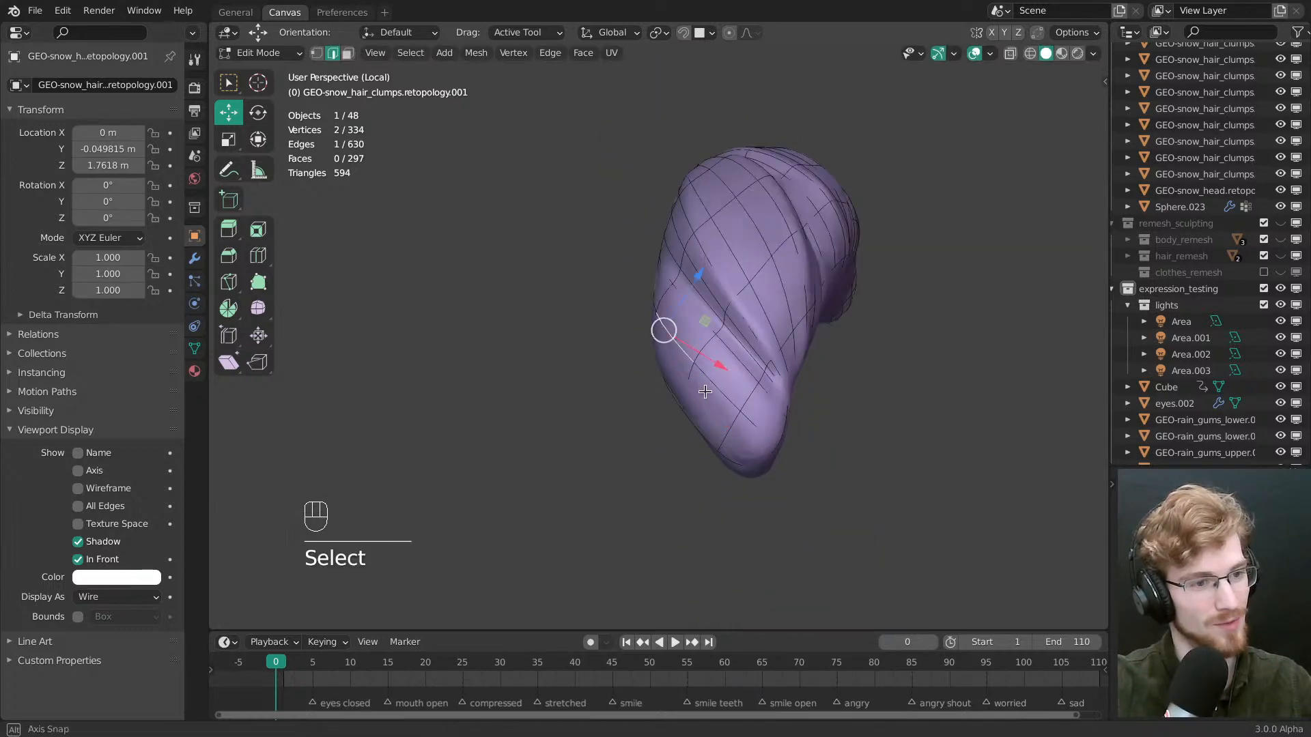
middle_drag(672, 330, 666, 394)
key(alt+a)
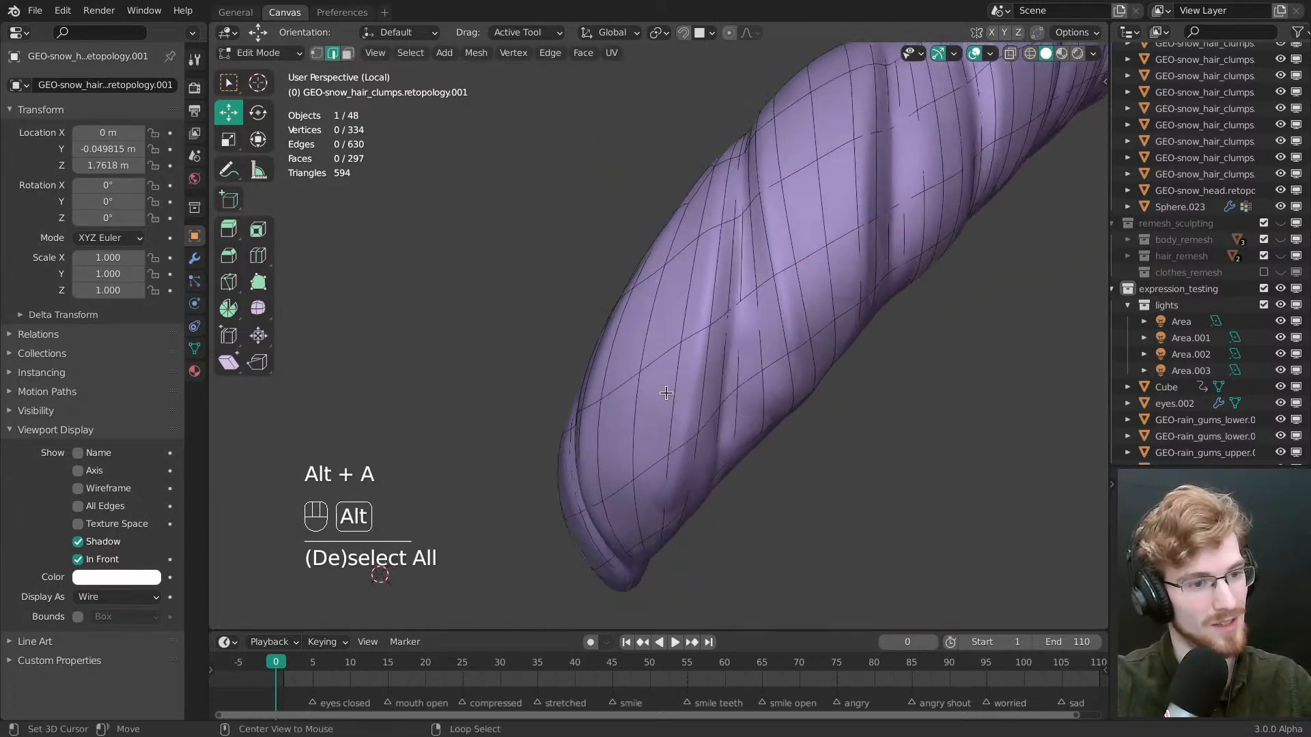
key(g)
key(g)
drag(763, 447, 763, 445)
key(alt+a)
Slide the neighbouring edge loop along the front crease to match the sculpted fold
shift+middle_drag(744, 403, 674, 462)
alt+right_click(728, 412)
ctrl+middle_drag(765, 376, 781, 403)
key(g)
drag(781, 404, 774, 428)
middle_drag(774, 429, 713, 413)
Slide the edge loop beside the next crease towards the middle of the clump
alt+right_click(743, 334)
shift+middle_drag(743, 335, 678, 351)
middle_drag(679, 351, 686, 347)
alt+right_click(672, 348)
drag(741, 374, 751, 382)
key(g)
Slide two adjacent edge loops beside the crease in the middle of the clump
shift+middle_drag(754, 325, 715, 362)
alt+right_click(727, 338)
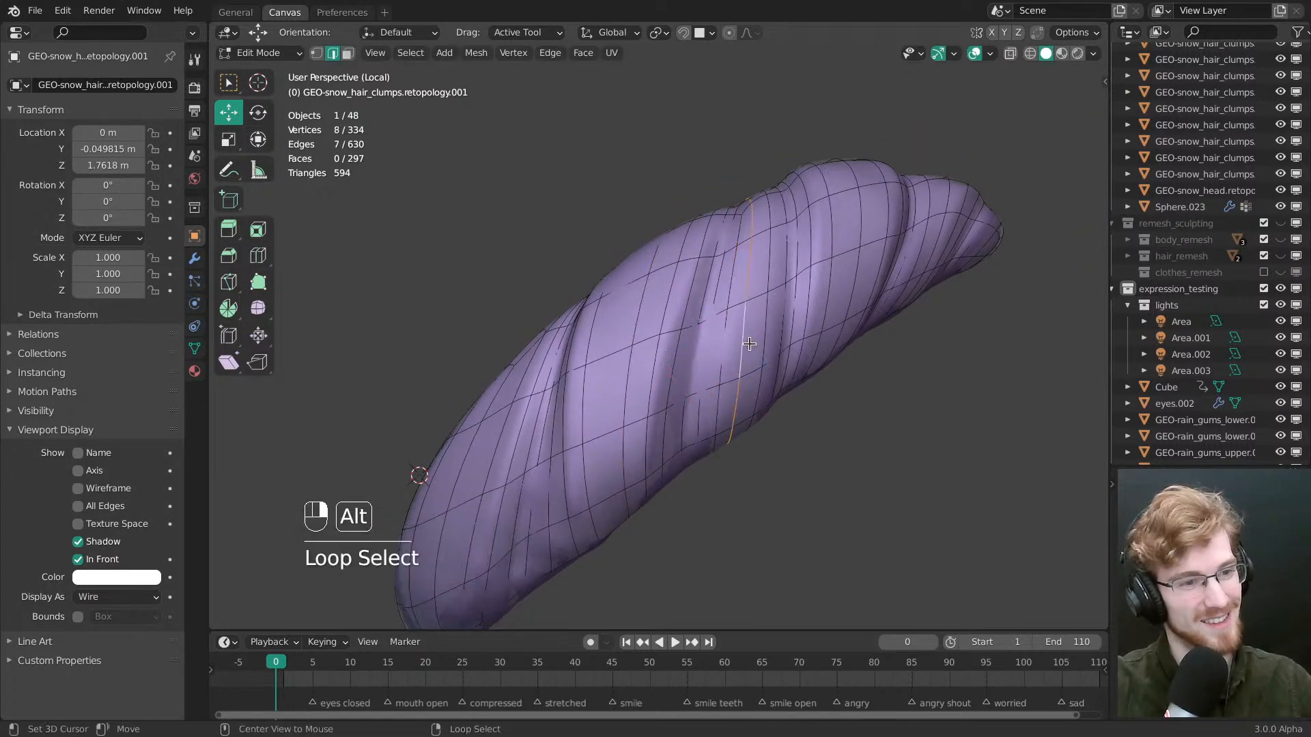
drag(754, 350, 787, 378)
key(g)
alt+right_click(772, 336)
middle_drag(773, 336, 834, 385)
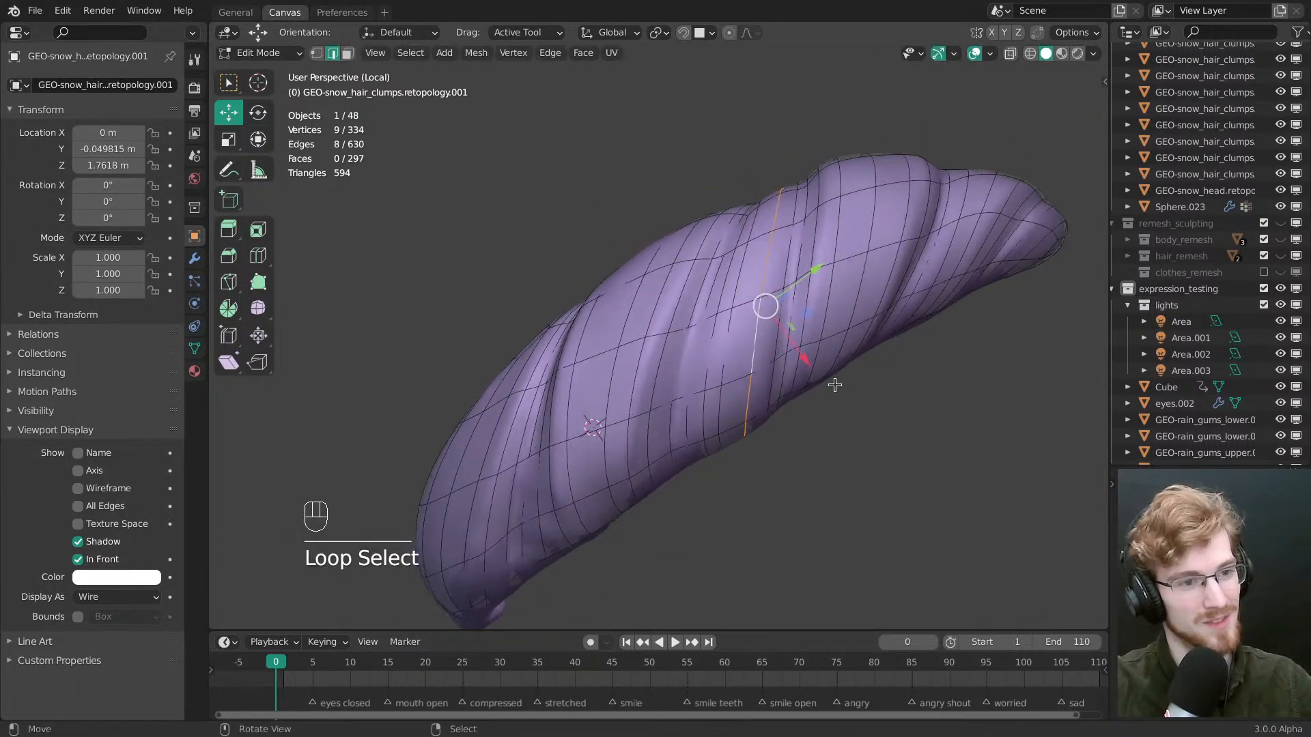
key(g)
drag(834, 385, 850, 384)
Slide the edge loop on the fold behind the middle crease closer to that crease and clear the selection
shift+middle_drag(826, 335, 754, 389)
key(alt+a)
alt+right_click(758, 274)
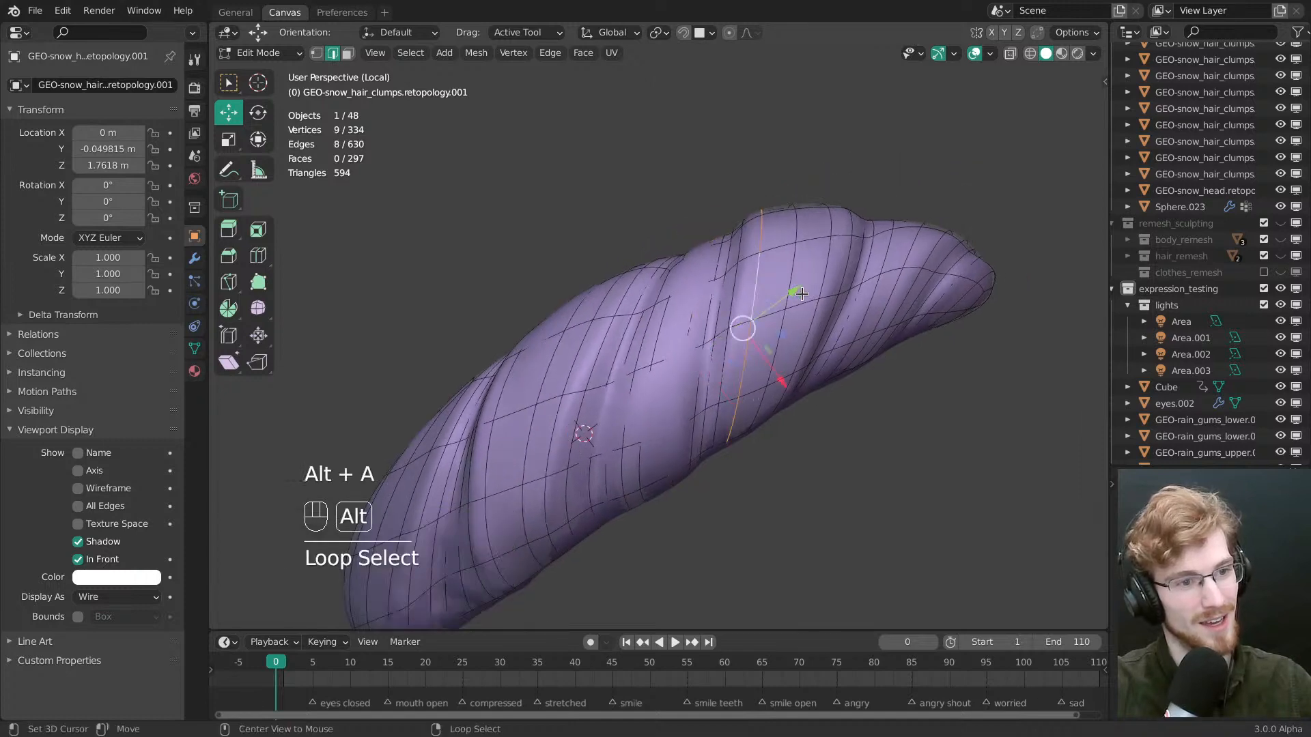
key(g)
click(806, 321)
key(ctrl+z)
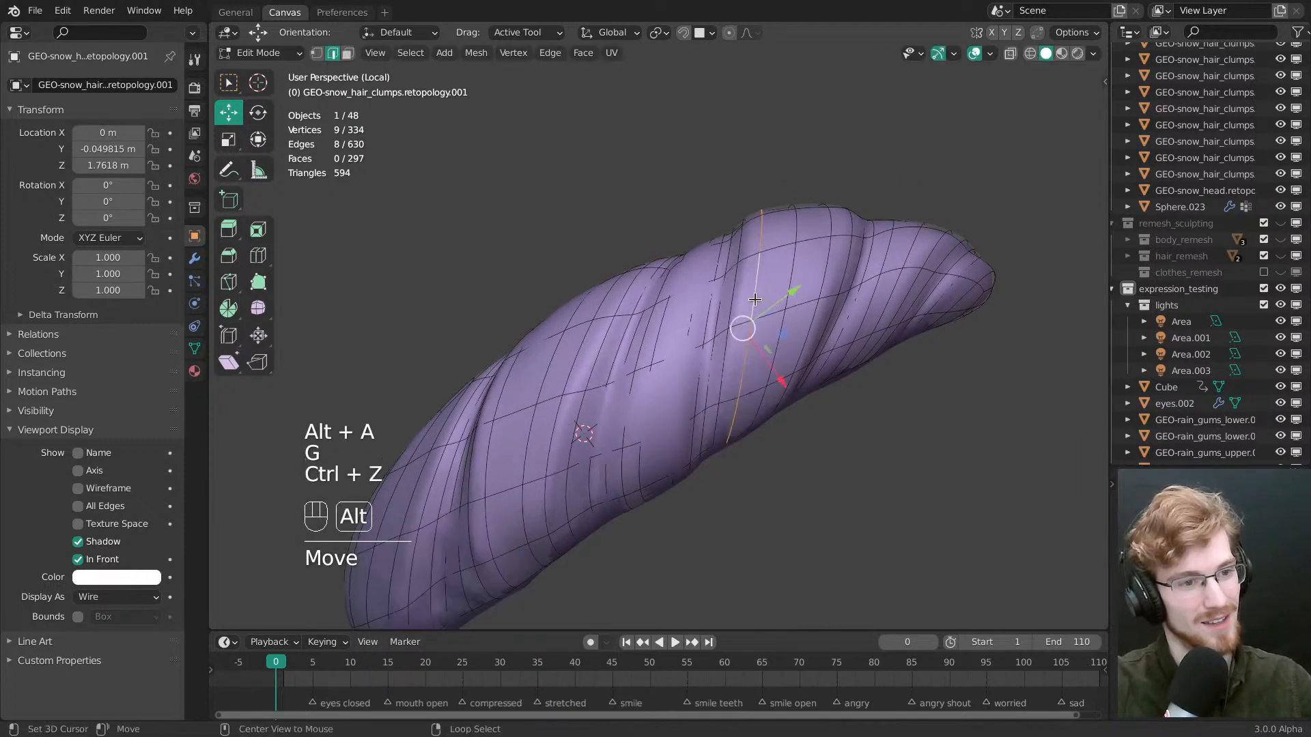
key(g)
key(g)
click(802, 360)
key(alt+a)
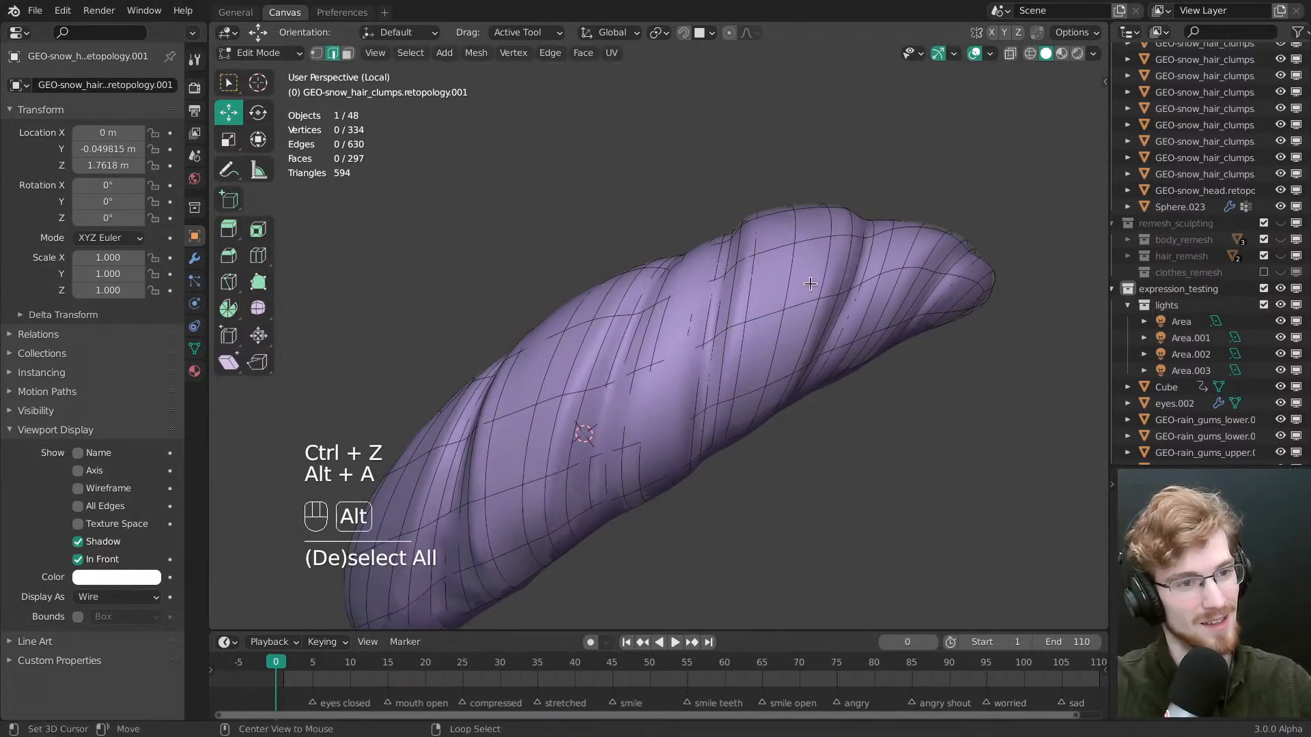
key(alt+a)
Return the clump to Object Mode, set its display type to Textured and deselect it
ctrl+middle_drag(872, 360, 739, 337)
key(Tab)
key(alt+a)
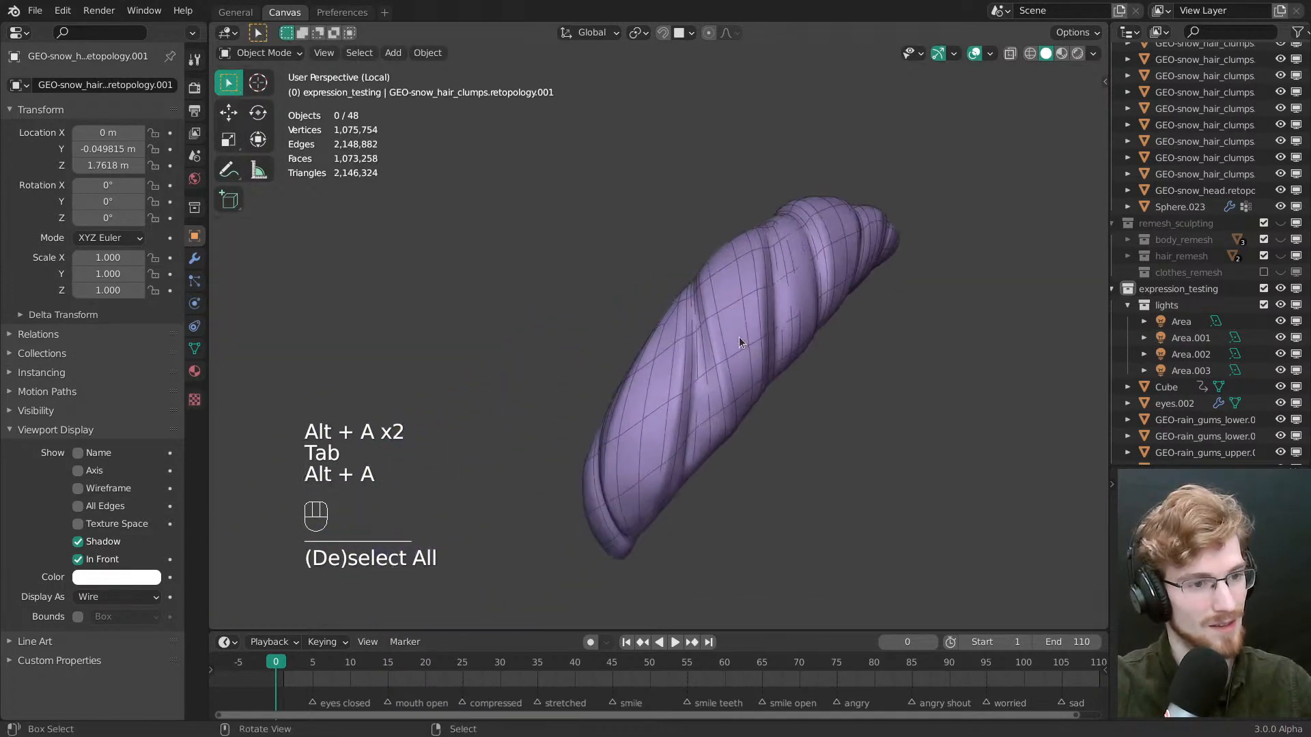
click(740, 350)
click(741, 350)
key(alt+z)
click(738, 348)
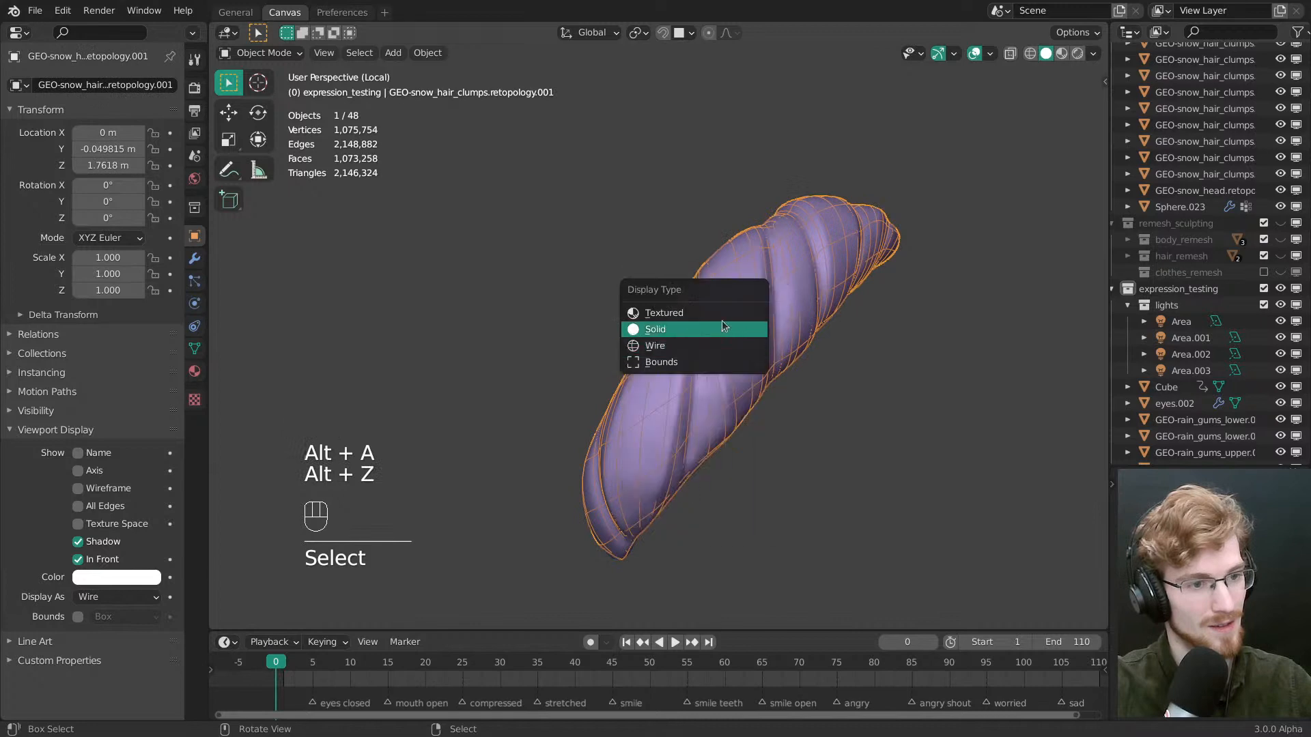
click(721, 312)
key(alt+a)
Leave local view and compare the adjusted tan clump between the retopology and expression_testing collections from several angles
key(1)
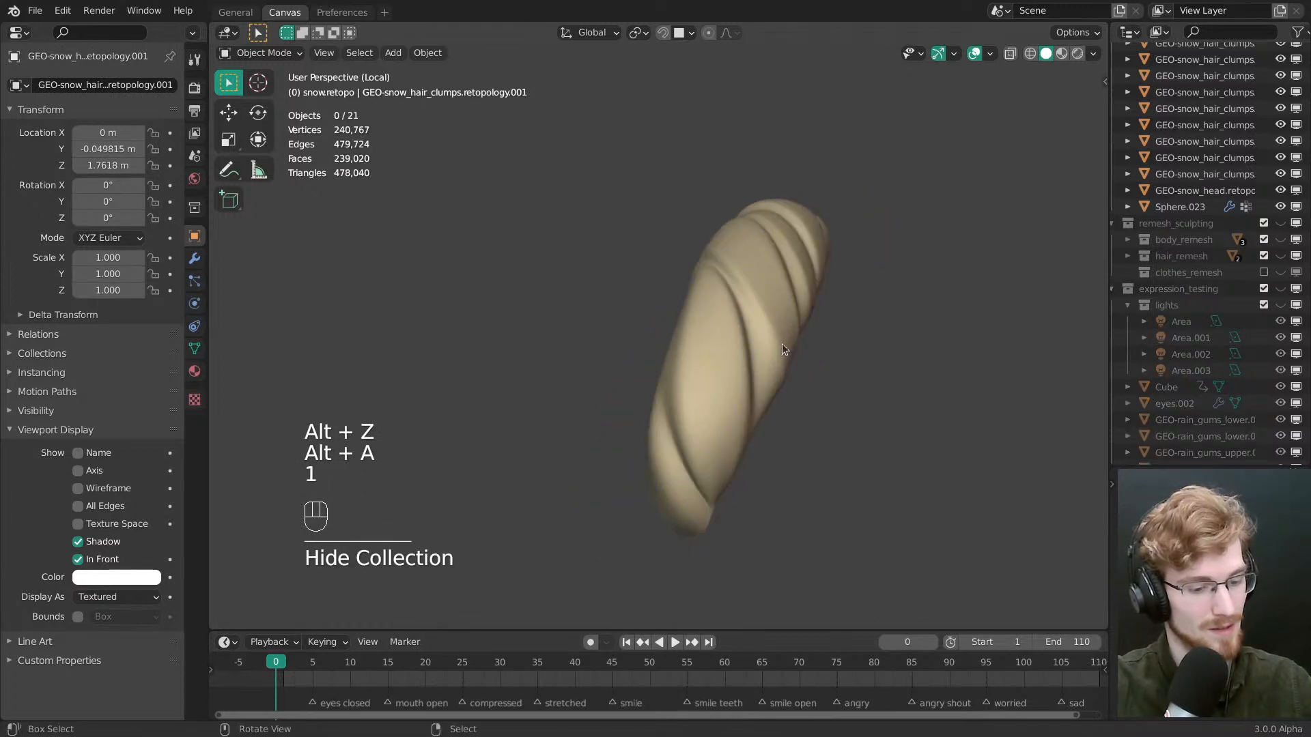
key(slash)
middle_drag(782, 345, 739, 315)
key(3)
key(1)
middle_drag(753, 377, 684, 281)
key(3)
key(1)
key(1)
key(1)
key(3)
key(1)
key(3)
key(1)
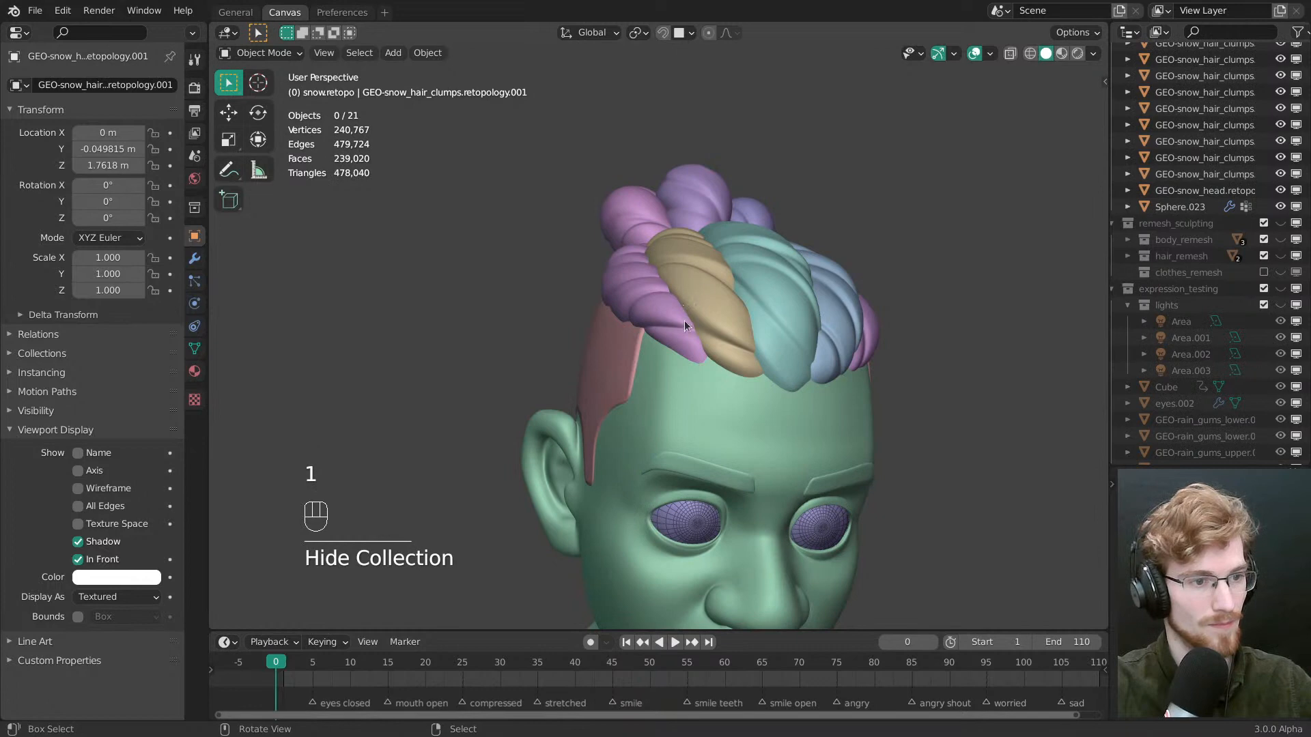
key(3)
middle_drag(685, 325, 765, 409)
key(1)
Isolate the magenta side clump with its sculpted counterpart in local view and select only the retopology clump
right_click(698, 340)
mouse_move(698, 340)
middle_down()
mouse_move(729, 363)
mouse_move(703, 324)
middle_up()
middle_drag(703, 325, 688, 388)
key(shift+3)
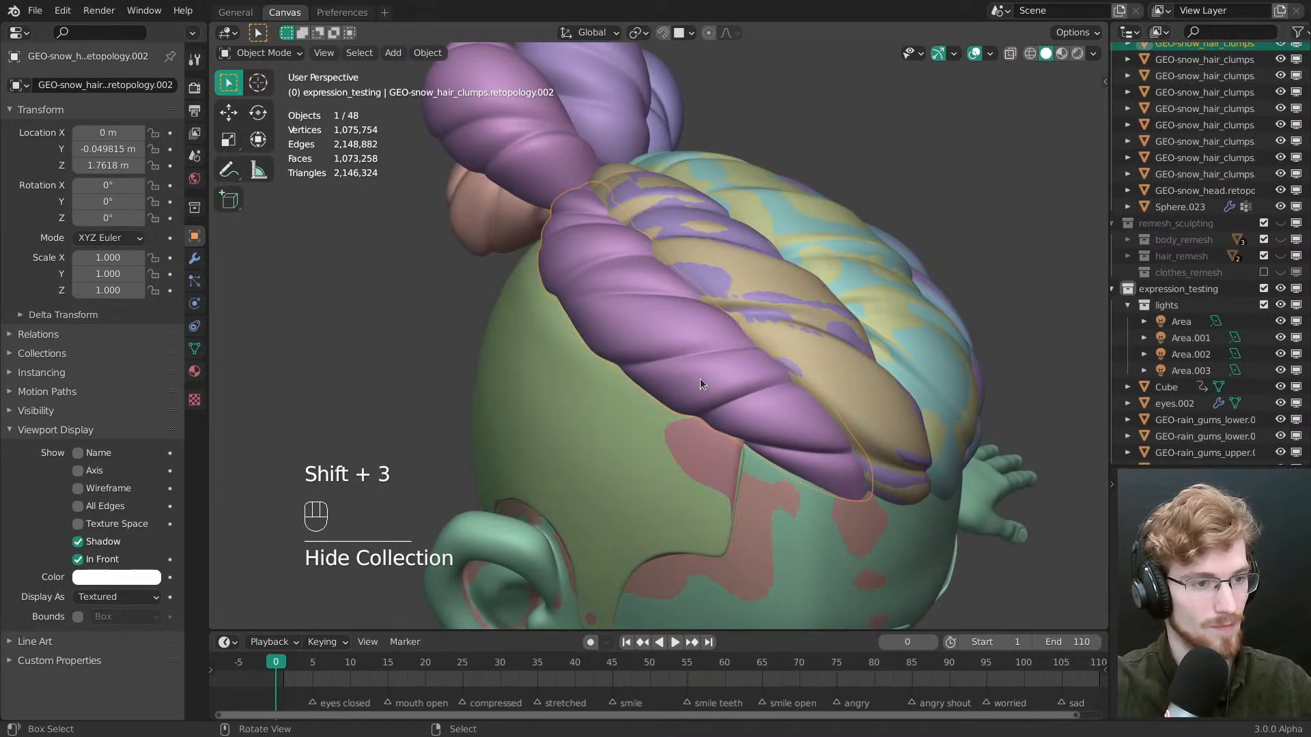
key(Tab)
key(Tab)
click(635, 378)
click(697, 362)
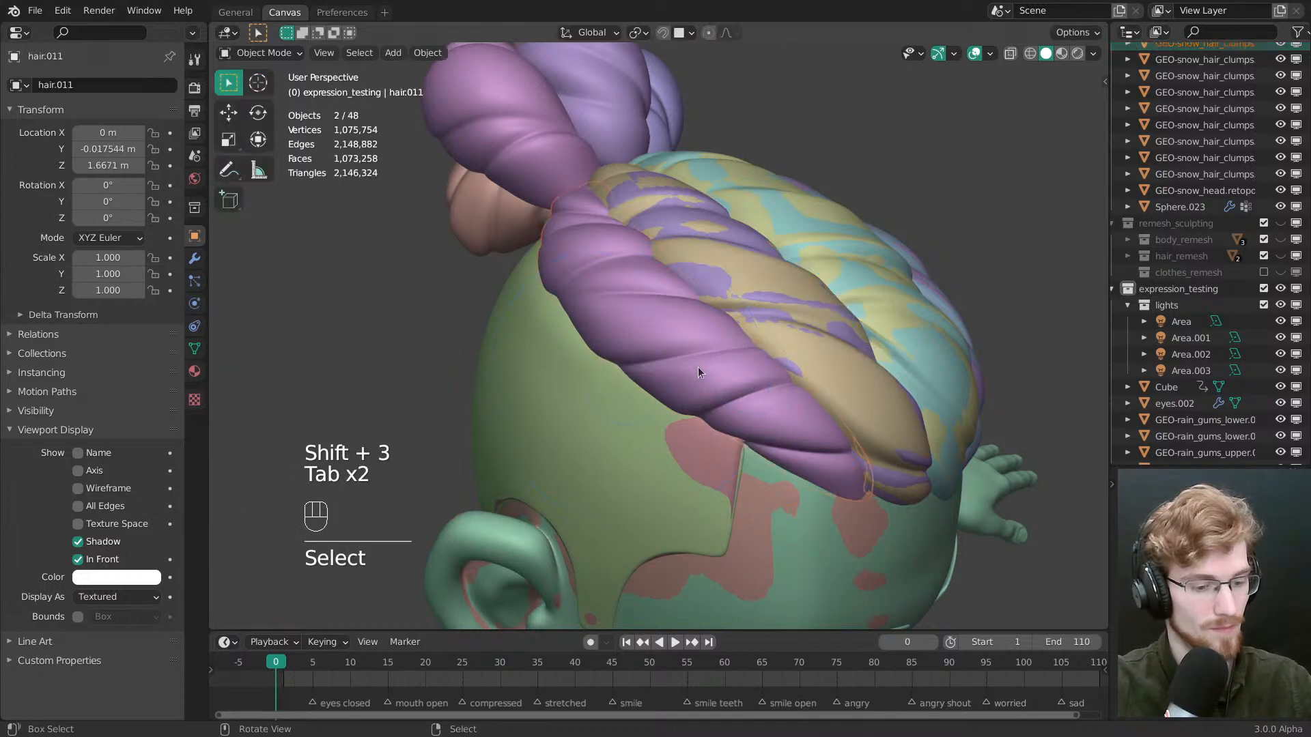
key(/)
key(alt+a)
ctrl+click(682, 383)
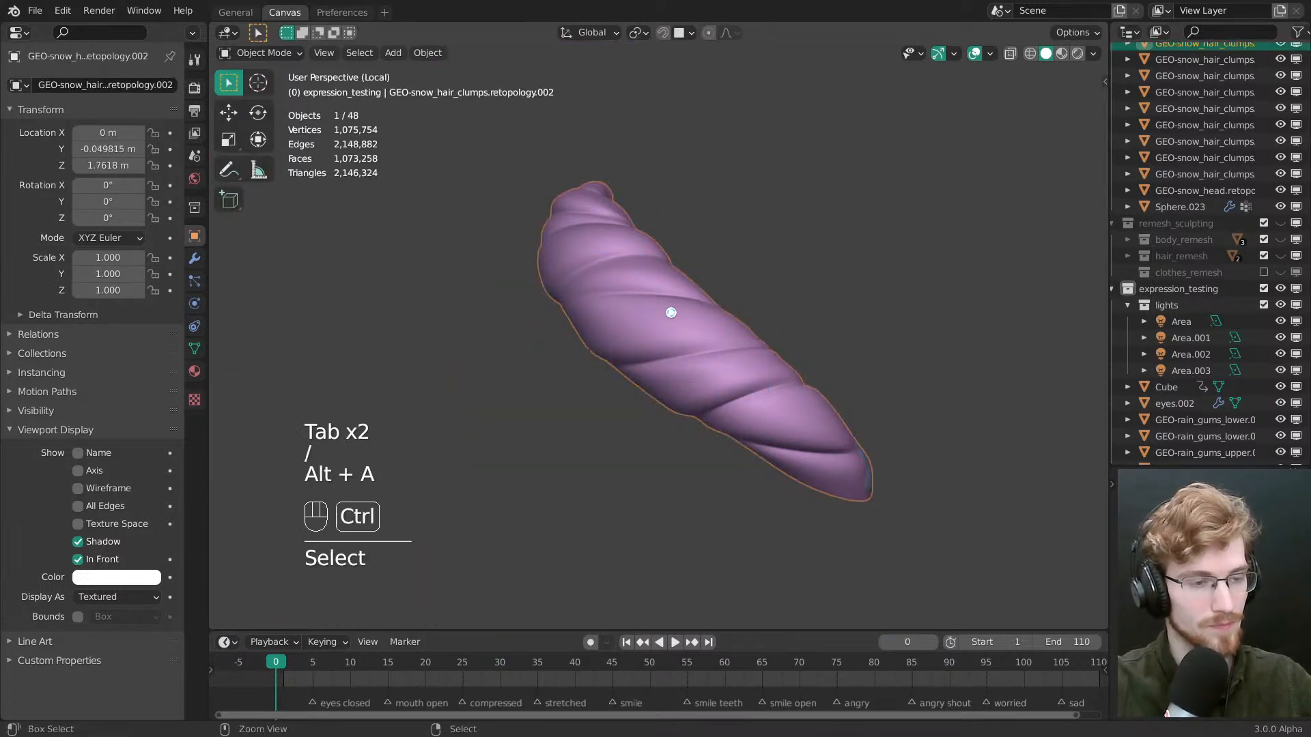
Save the file, enter Sculpt Mode on the retopology clump and set its display type to Wire
key(ctrl+s)
key(Tab)
mouse_move(704, 441)
middle_down()
mouse_move(679, 344)
mouse_move(705, 380)
mouse_move(722, 465)
mouse_move(731, 403)
middle_up()
key(alt+z)
click(698, 401)
Resize the Inflate/Deflate brush to about 343 px and deflate the upper end of the retopology clump to match the sculpt
key(f)
key(f)
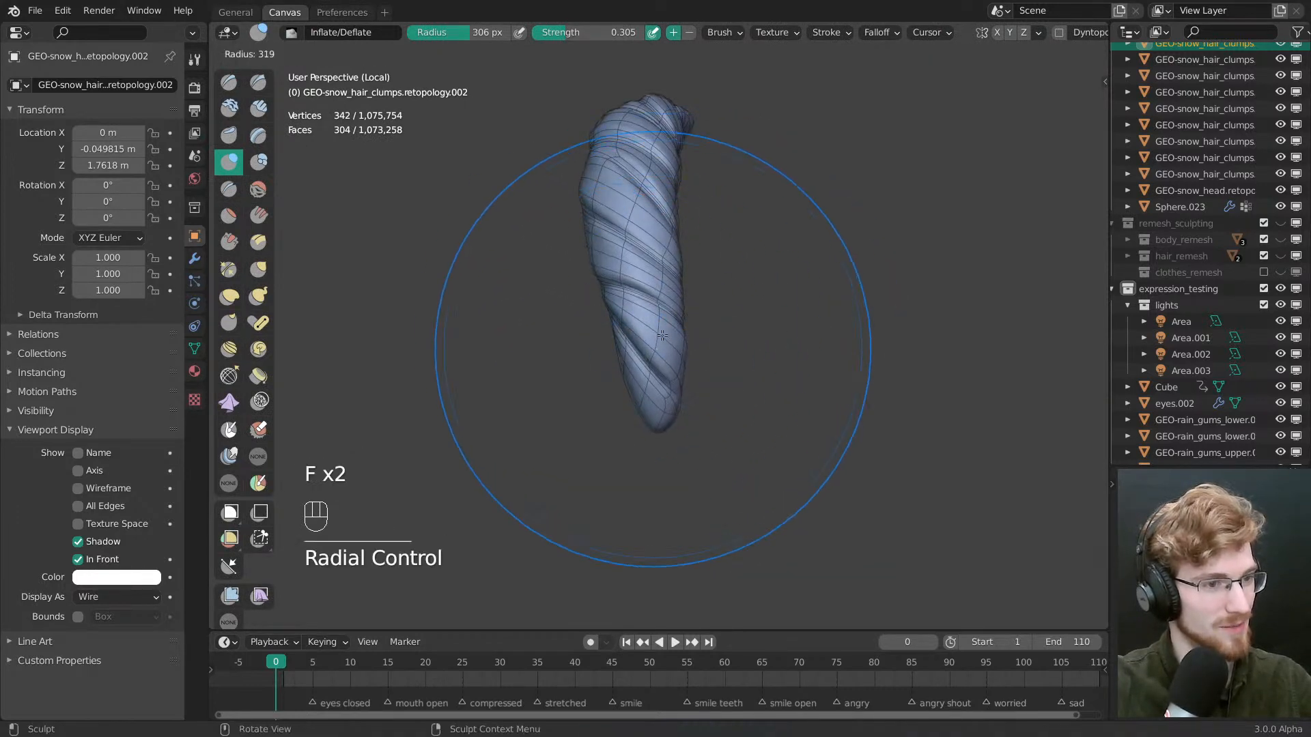
key(ctrl)
shift+middle_drag(645, 296, 686, 428)
ctrl+middle_drag(686, 427, 685, 372)
key(f)
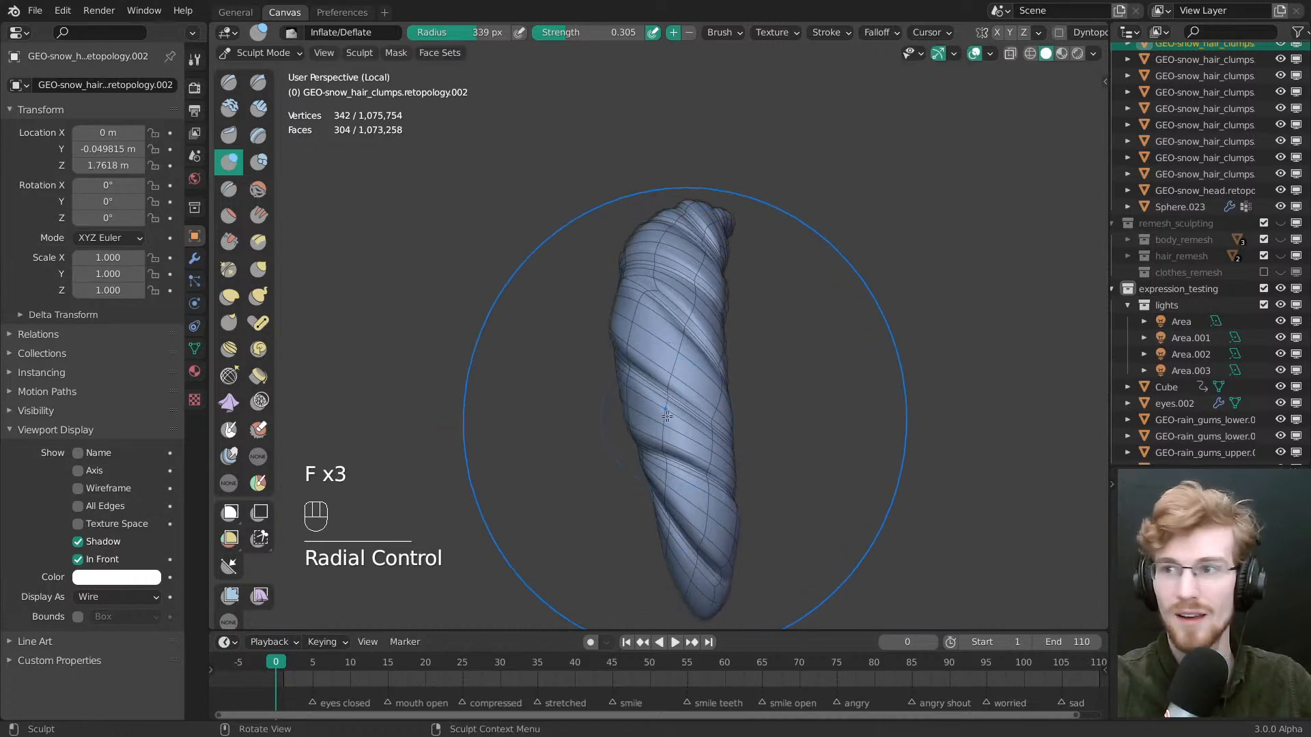
click(685, 408)
key(f)
key(f)
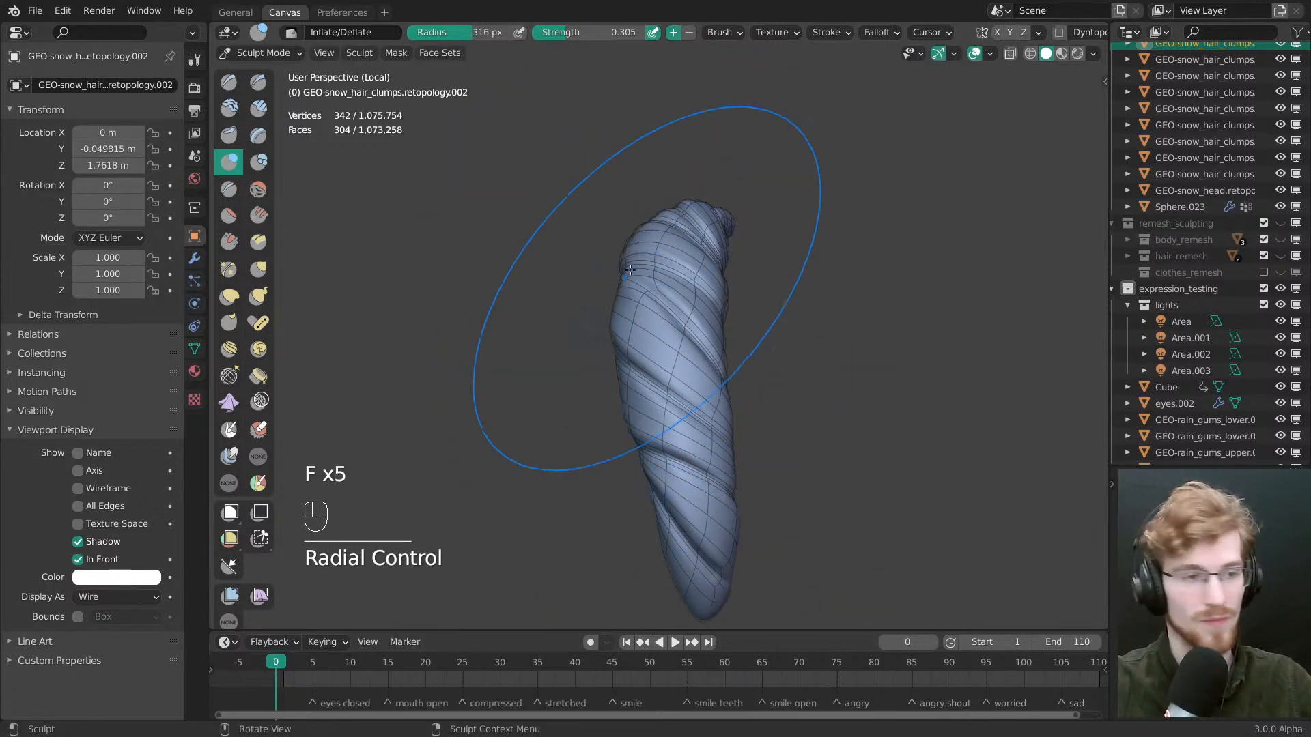
middle_drag(656, 293, 653, 327)
key(f)
ctrl+drag(682, 172, 680, 152)
middle_drag(680, 152, 756, 314)
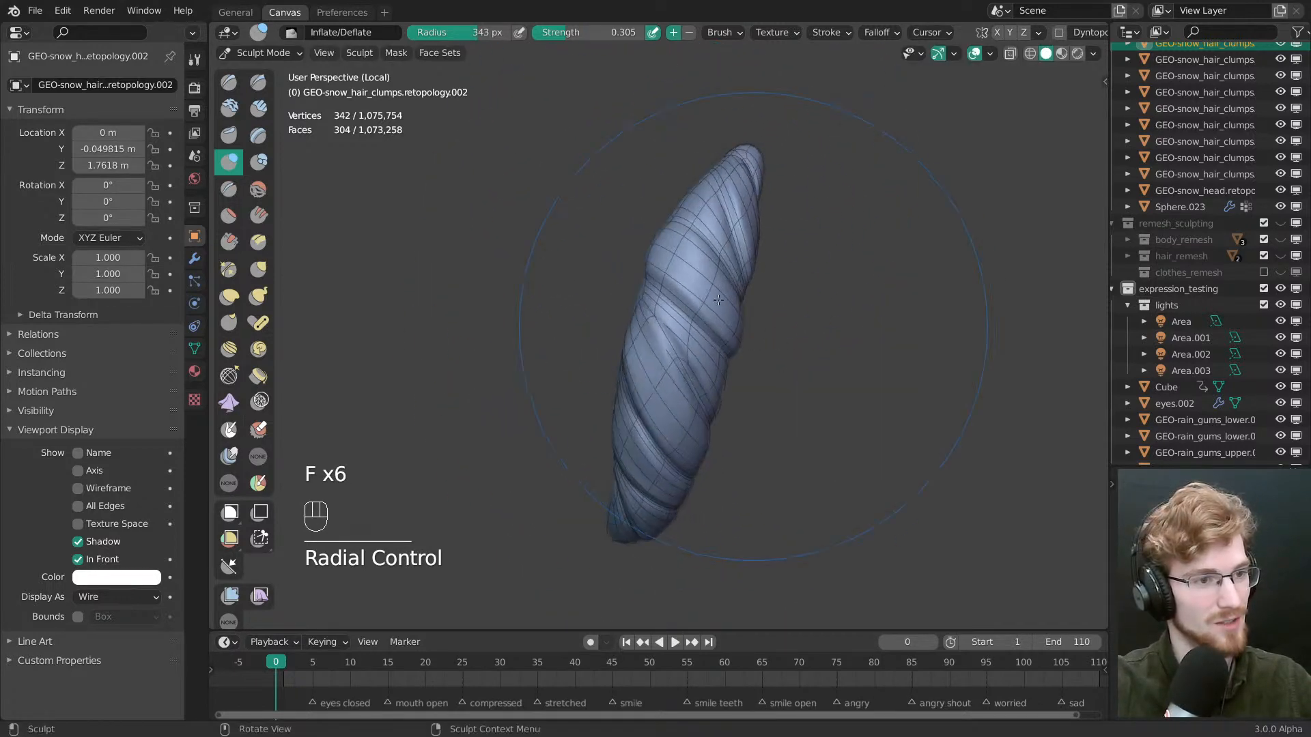
Deflate the clump along its length and at its tip with a brush radius of about 315 px, finishing at 274 px
key(f)
click(737, 300)
ctrl+drag(714, 201, 713, 175)
middle_drag(745, 338, 674, 269)
ctrl+drag(689, 249, 703, 227)
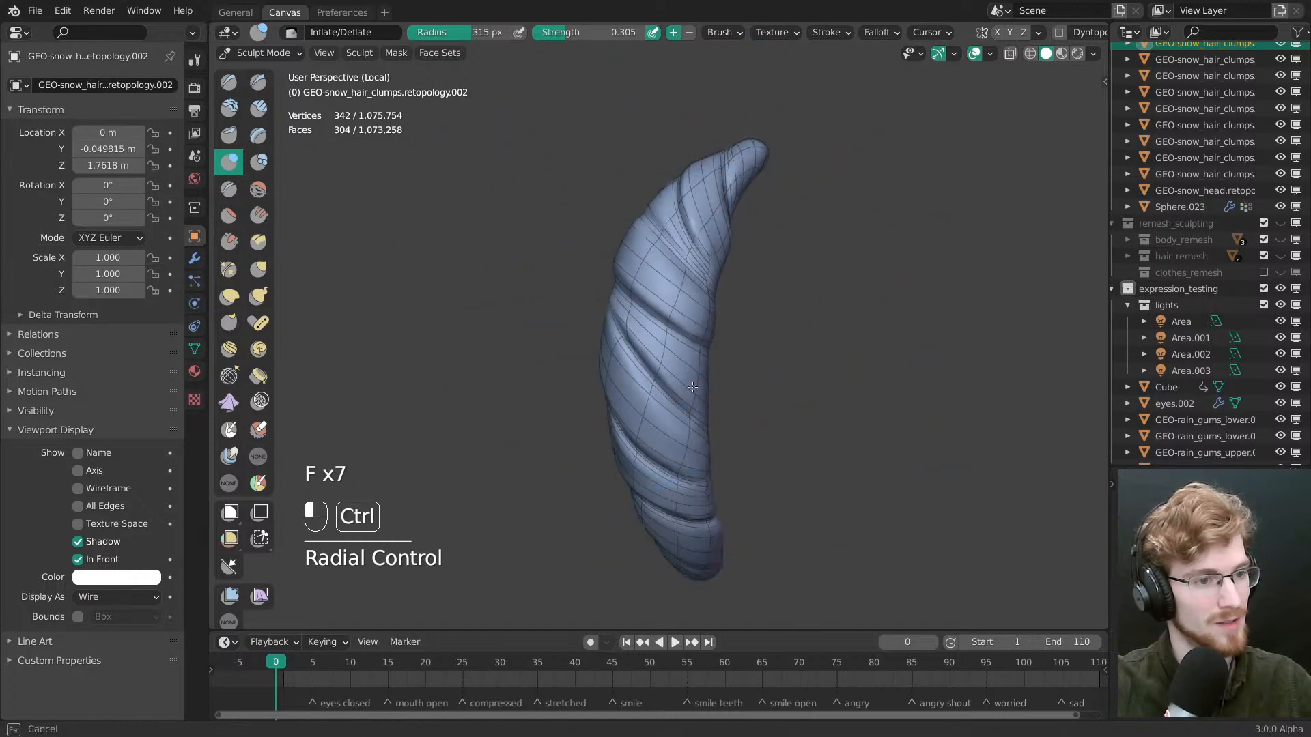
middle_drag(716, 592, 725, 561)
ctrl+drag(728, 556, 734, 524)
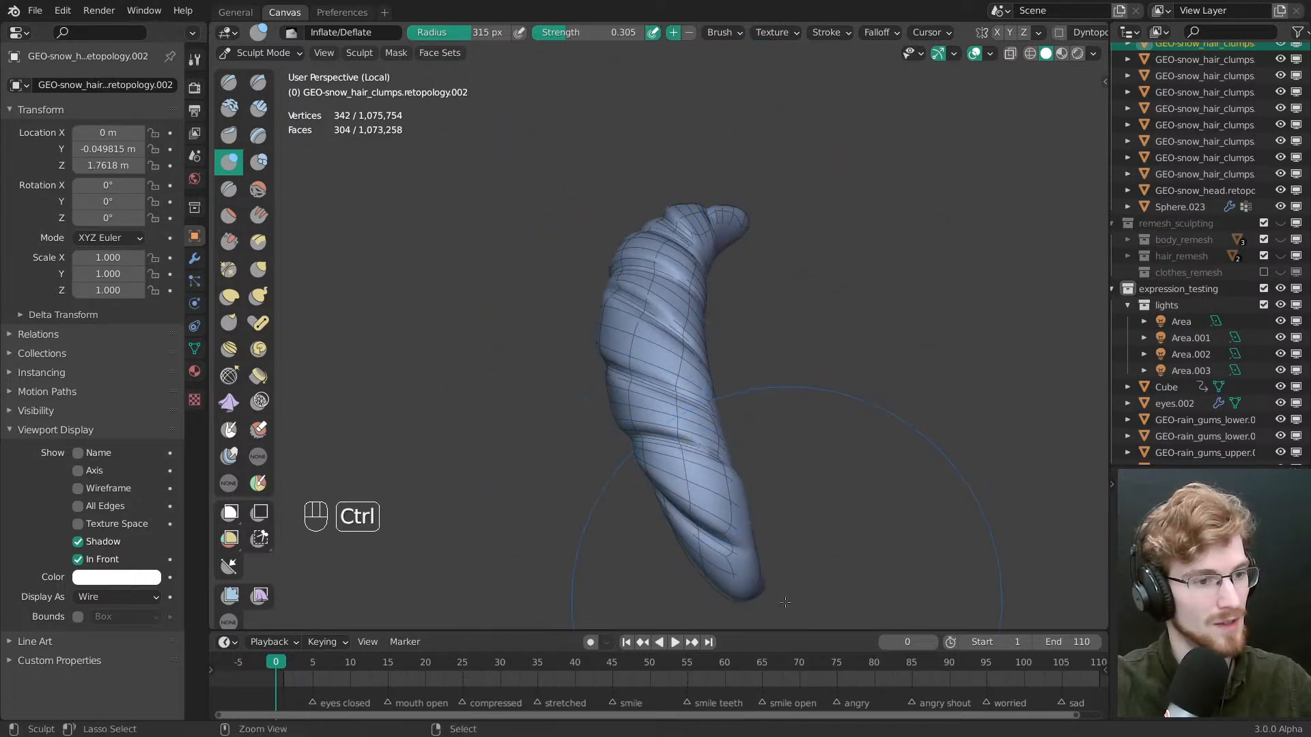
key(f)
click(710, 414)
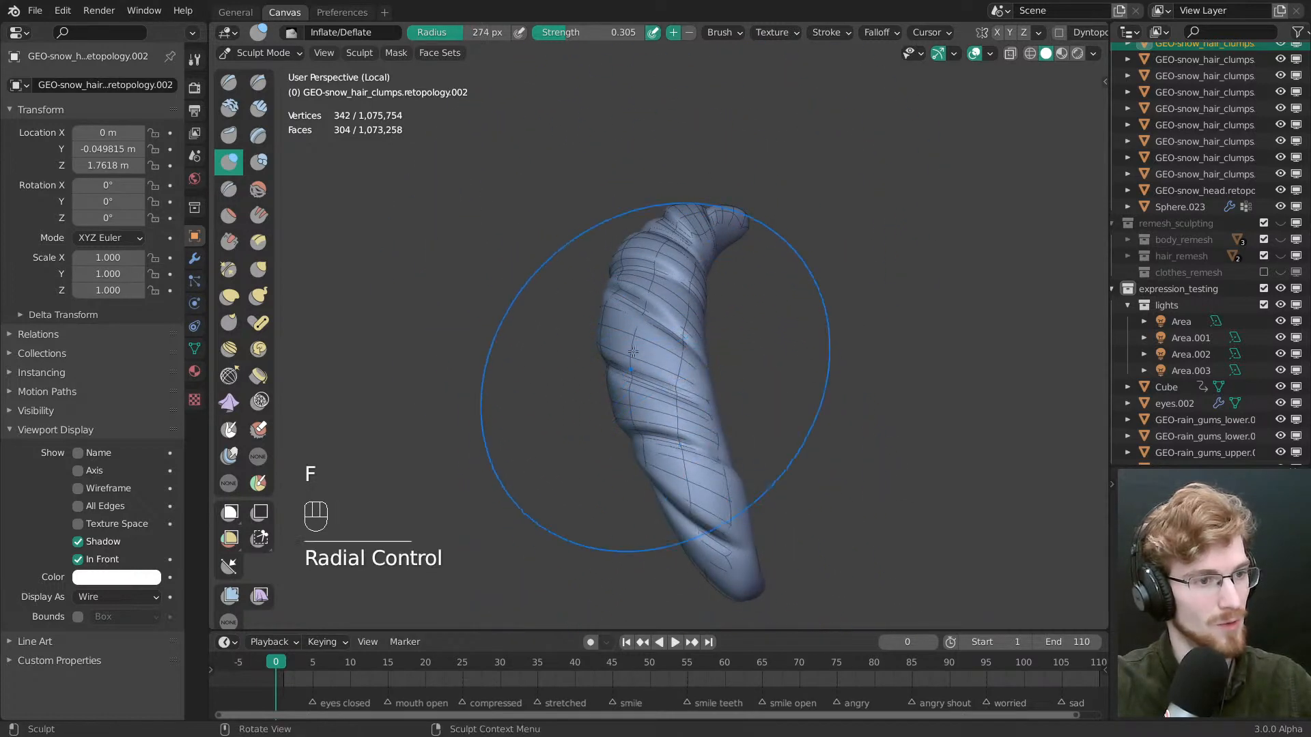
mouse_move(663, 386)
middle_down()
mouse_move(629, 299)
mouse_move(662, 324)
middle_up()
Return to Object Mode, leave local view and set the retopology clump's display type to Textured
key(Tab)
key(alt+a)
key(slash)
key(alt+a)
click(673, 341)
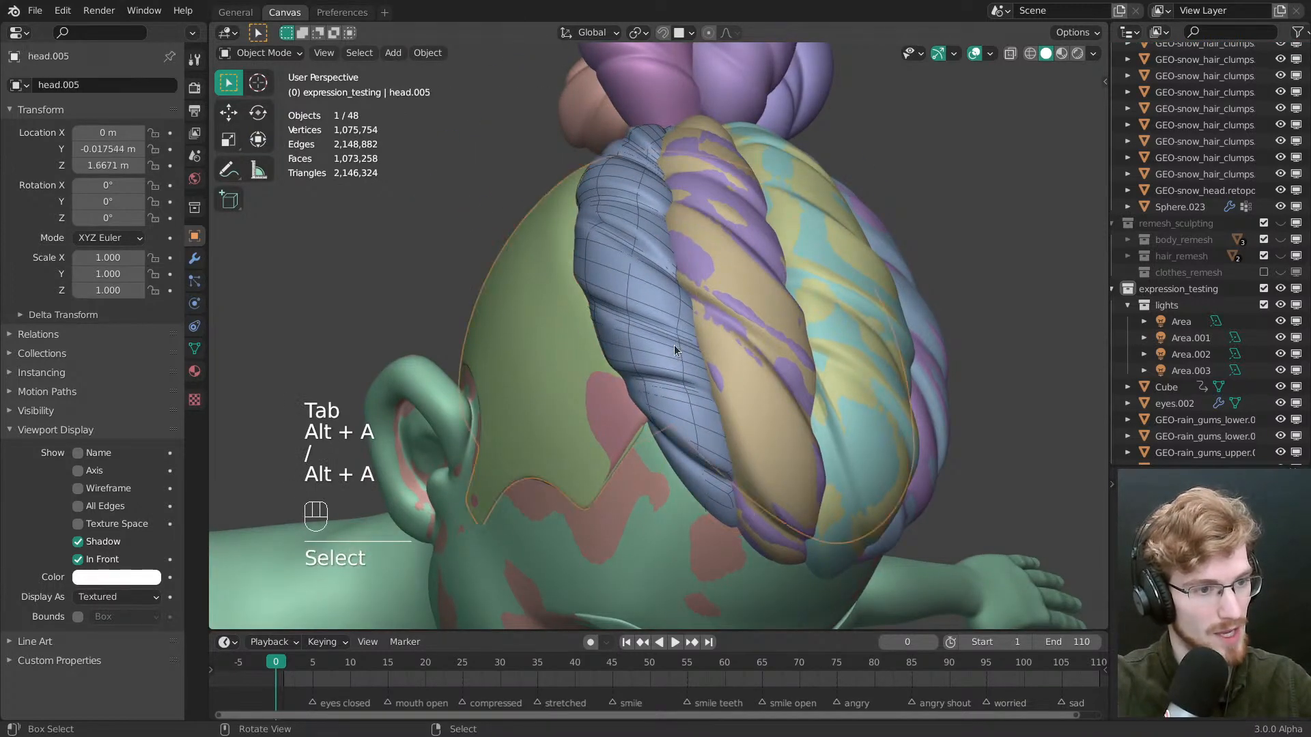
click(677, 351)
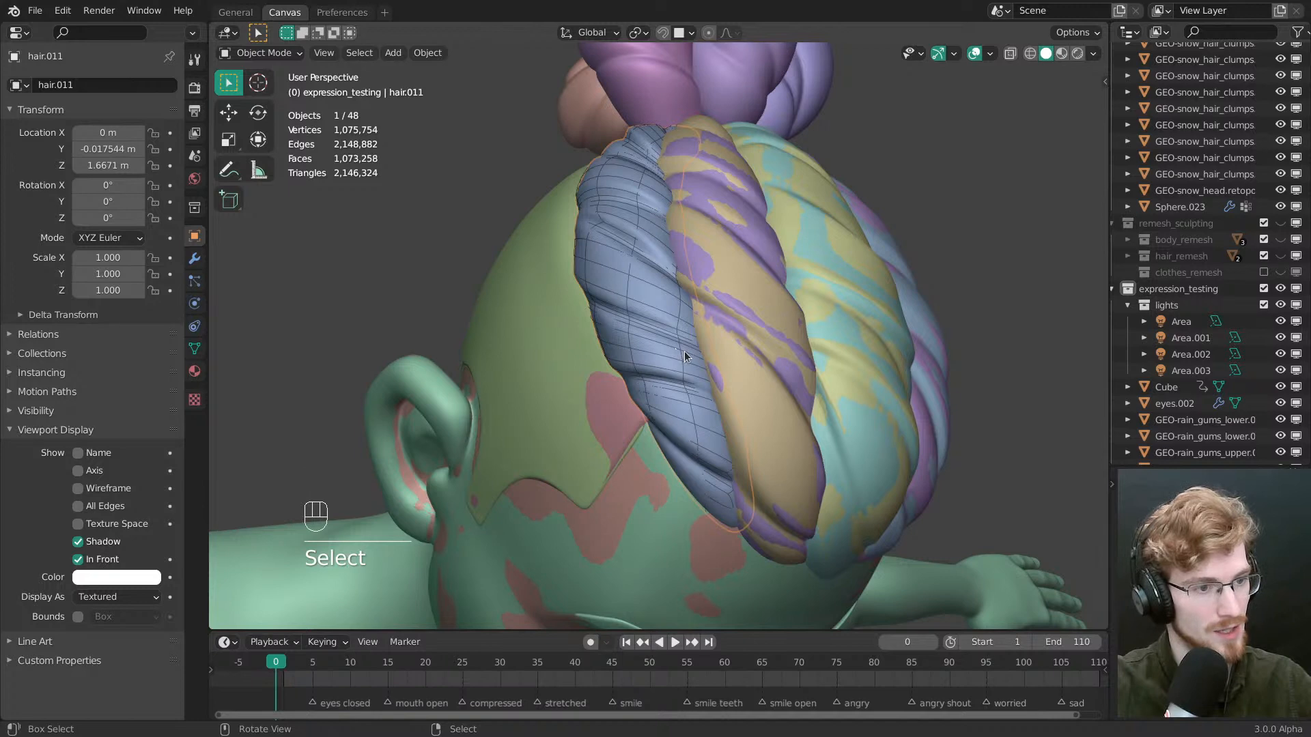
middle_drag(681, 350, 583, 210)
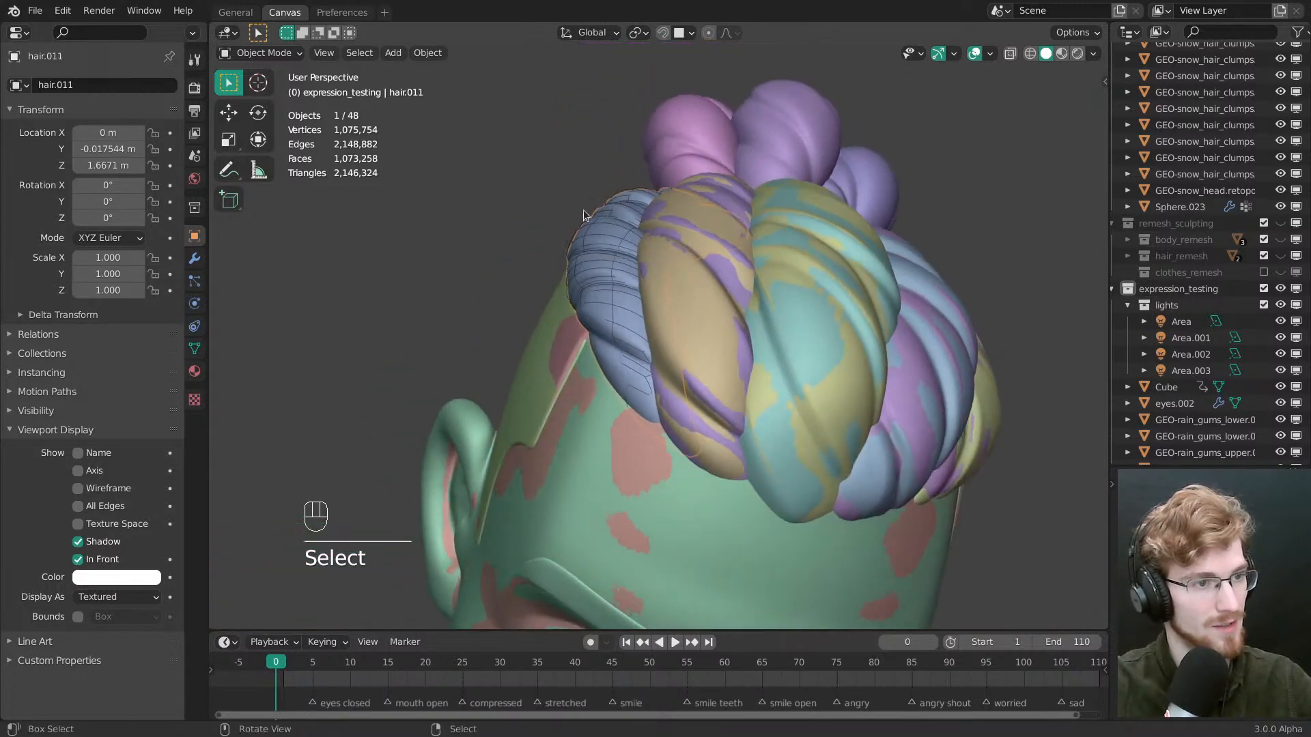
click(598, 215)
key(alt+z)
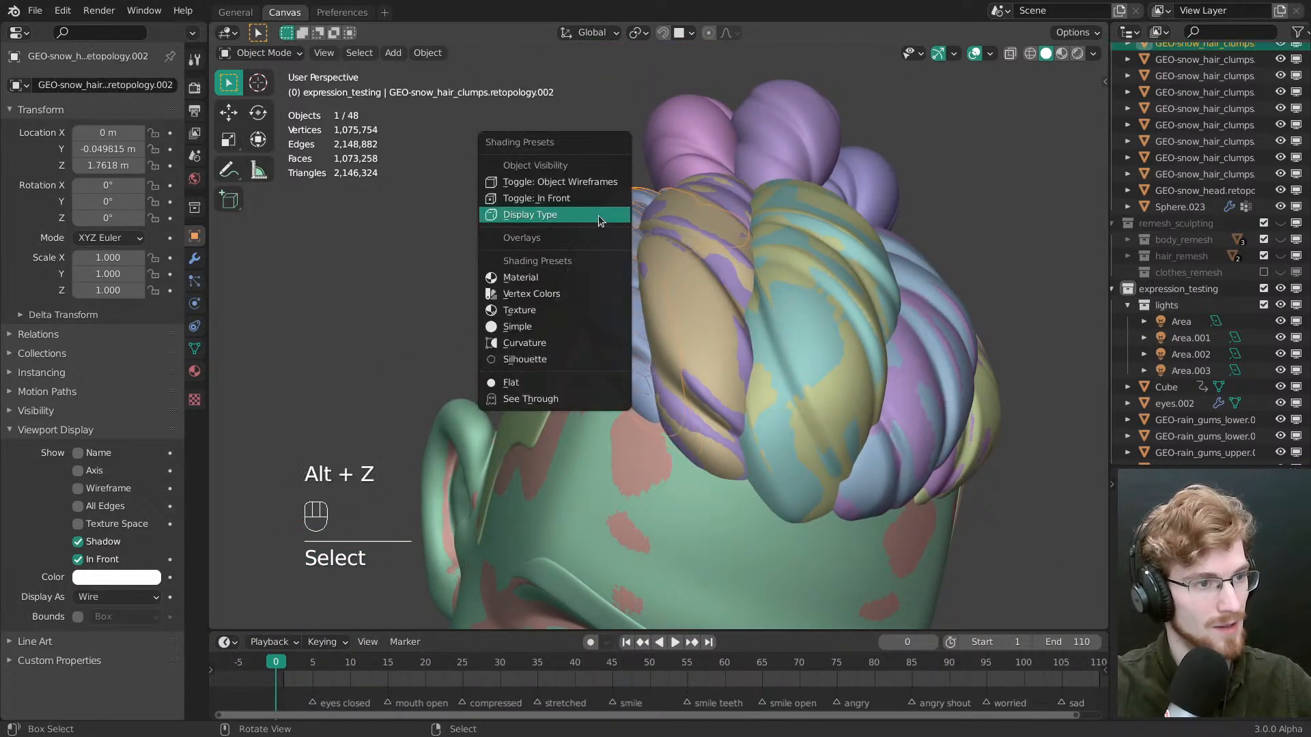
click(598, 215)
click(591, 181)
Compare the magenta side clump between the retopology and expression_testing collections from the side and above
middle_drag(591, 182, 662, 423)
key(1)
key(3)
key(1)
key(3)
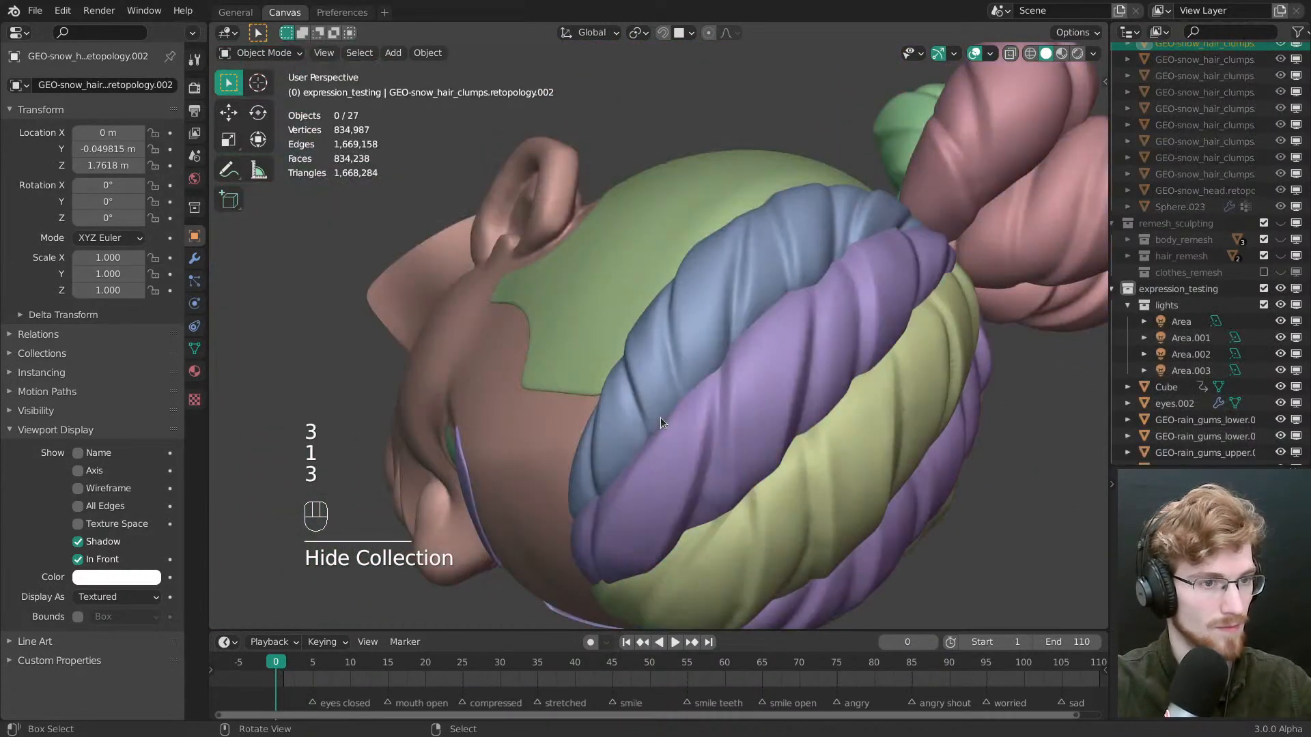
key(1)
key(3)
key(1)
middle_drag(752, 372, 697, 401)
Enter Edit Mode on the magenta clump and slide the edge loop on its upper middle fold by a factor of about -0.672
key(Tab)
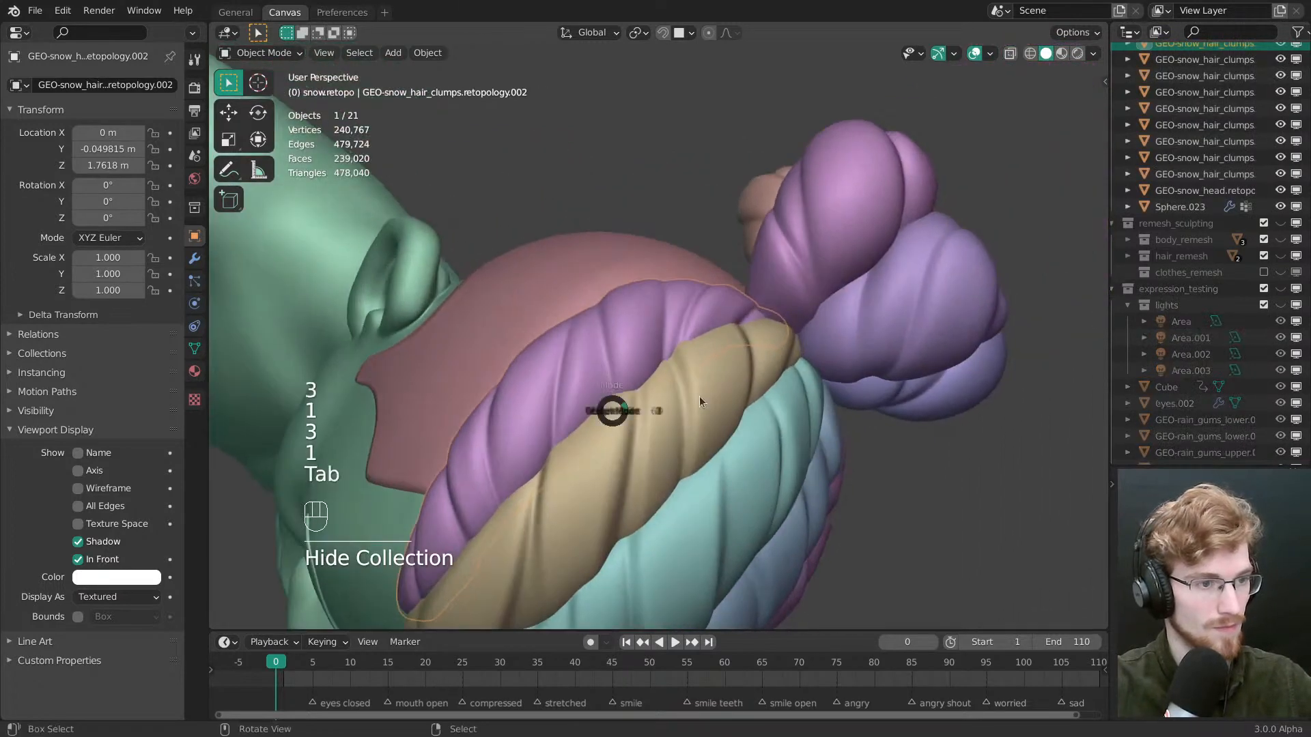
scroll(657, 377, up, 3)
key(g)
key(g)
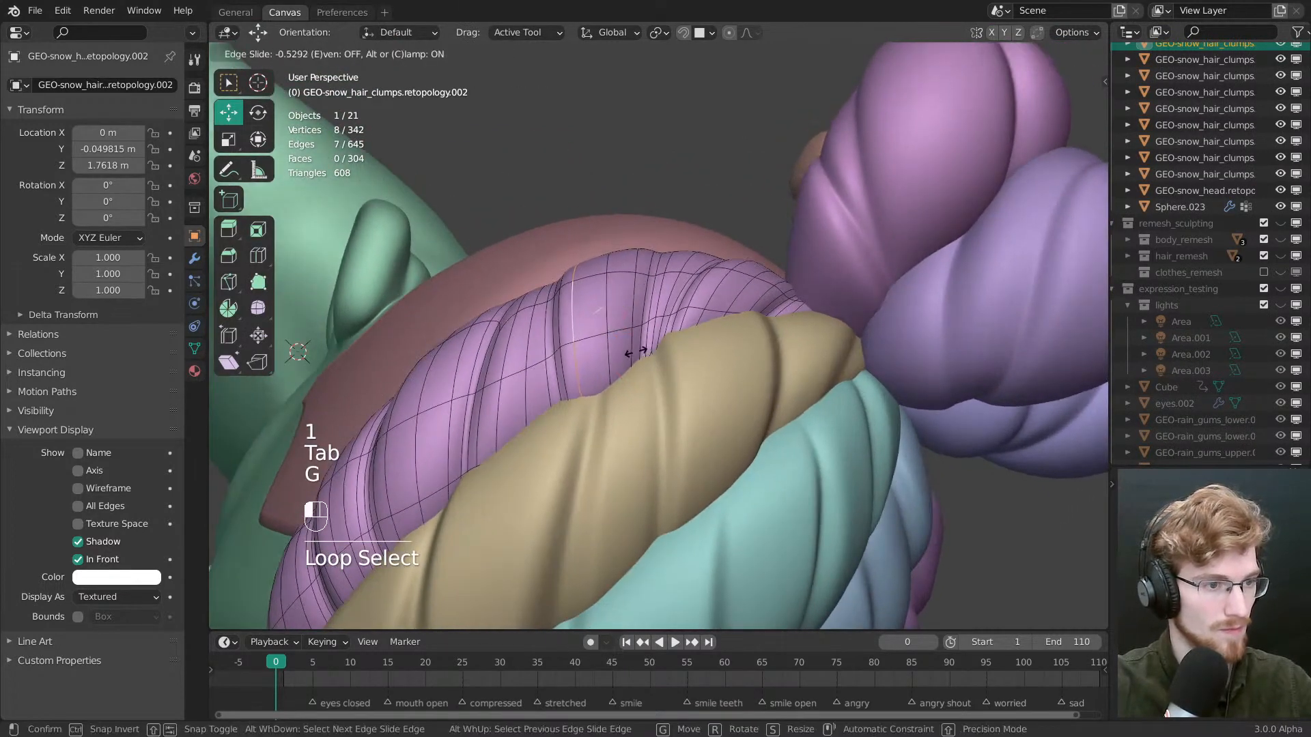
click(624, 330)
middle_drag(686, 333, 714, 326)
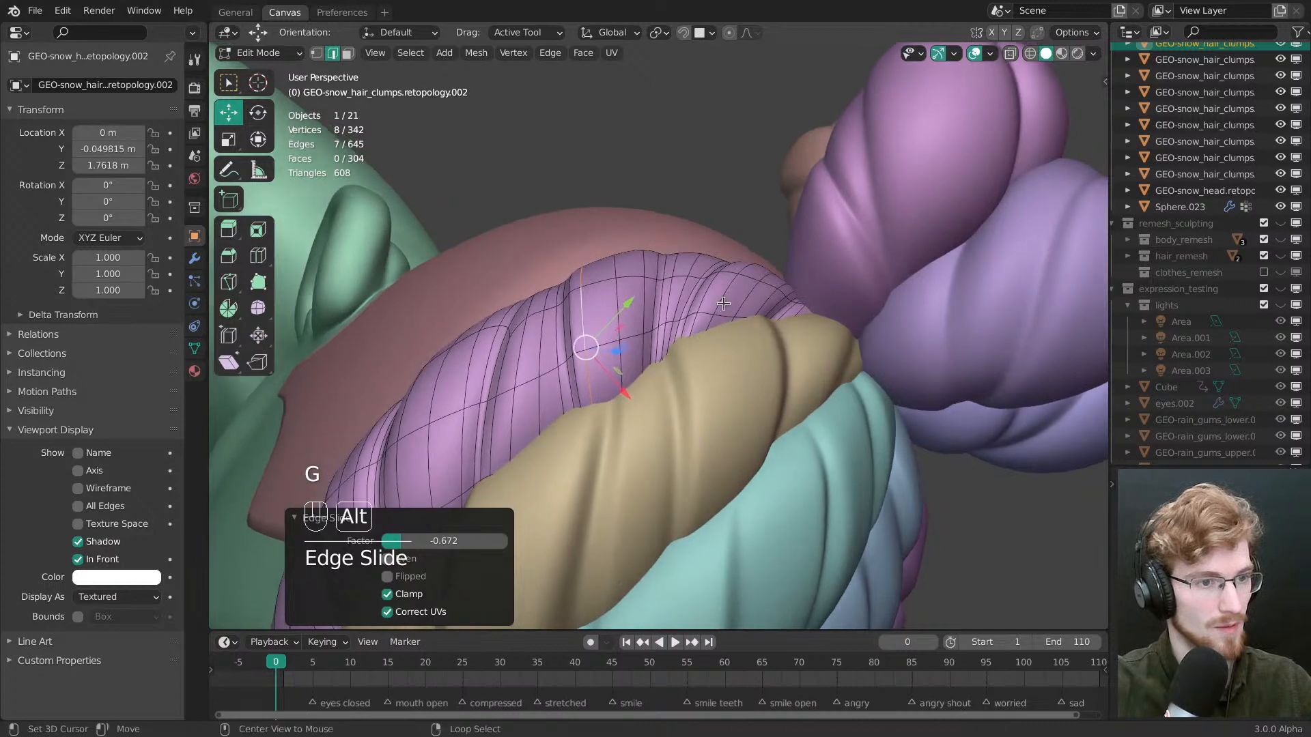
Slide the edge loop on the magenta clump's fold nearest the hair bun toward the neighbouring crease
alt+click(724, 309)
key(g)
key(g)
click(755, 355)
shift+middle_drag(572, 409, 704, 337)
Slide the short edge loop beside the magenta clump's middle crease closer to that crease
alt+click(705, 338)
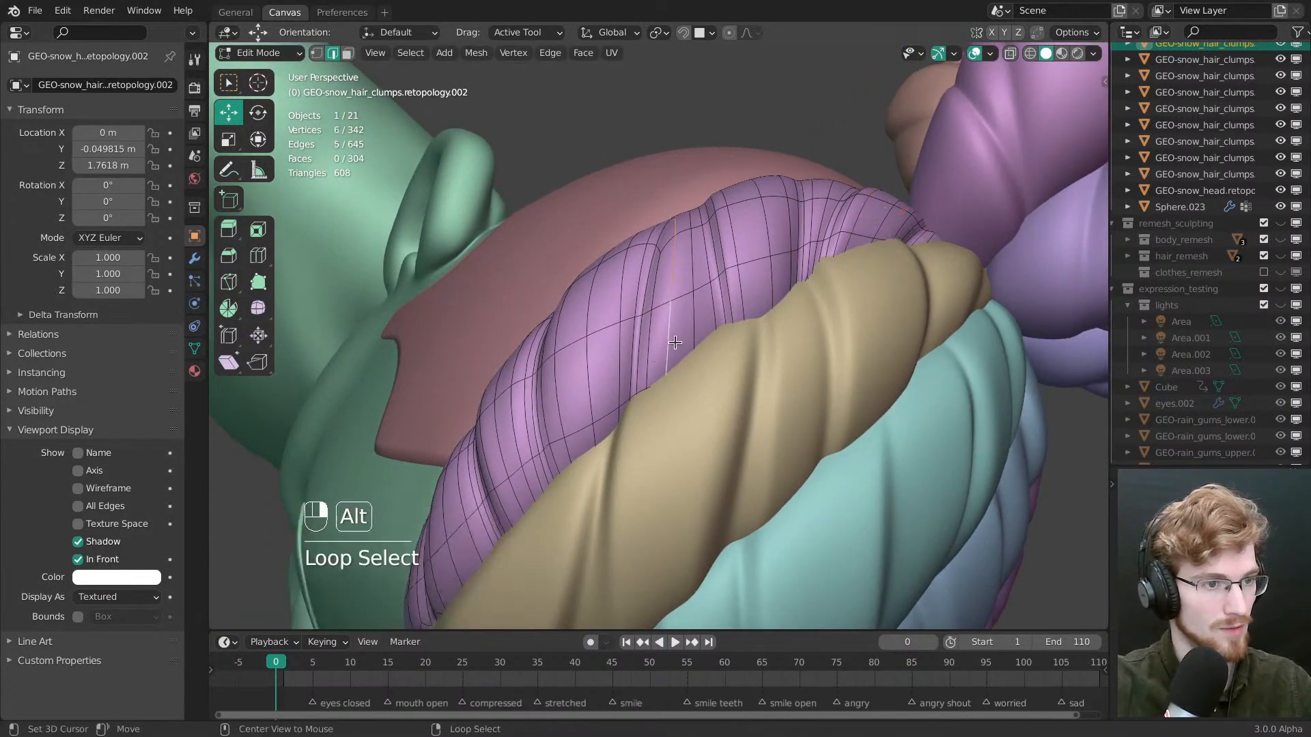
key(g)
key(g)
click(699, 415)
shift+middle_drag(699, 415, 771, 361)
Try to slide the edge loop running across the centre of the magenta clump's next fold, and undo it
alt+click(716, 370)
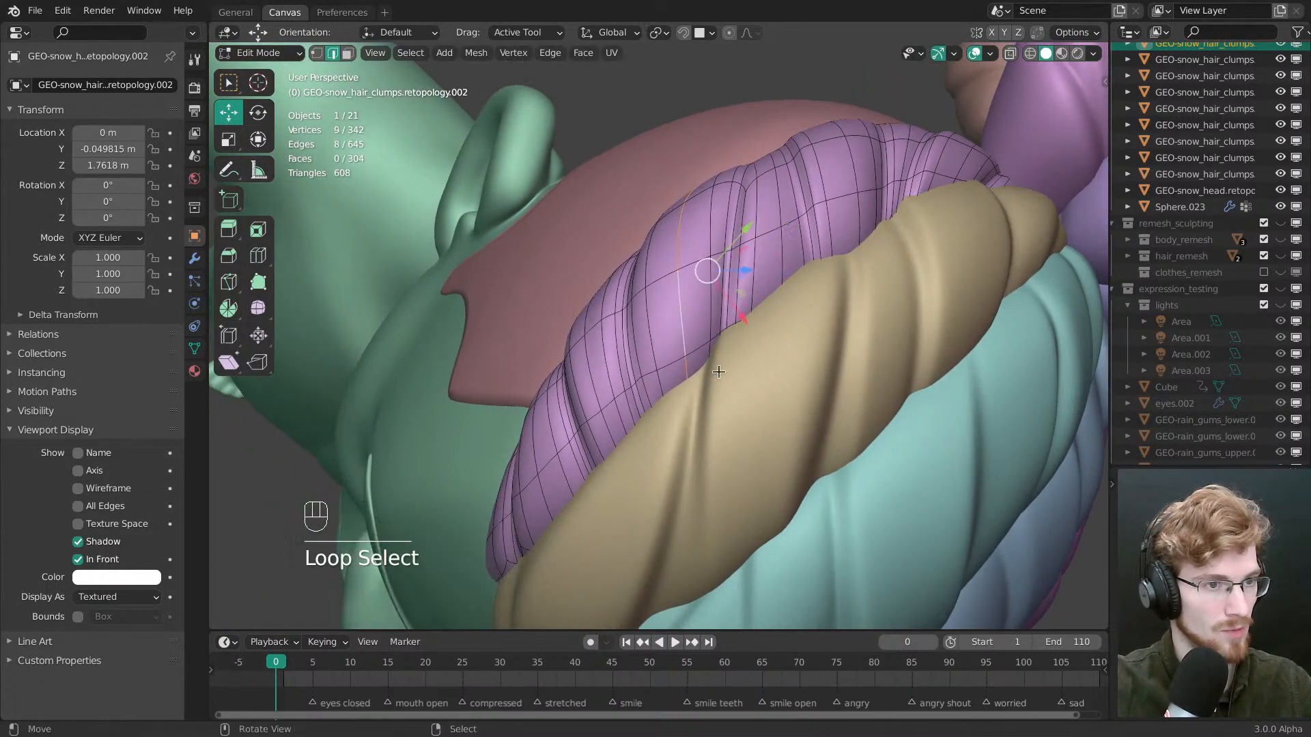
key(g)
key(g)
click(741, 377)
key(ctrl+z)
Slide the edge loop at the forehead-side edge of that fold by a factor of about 0.597, undoing the earlier tries
alt+click(656, 347)
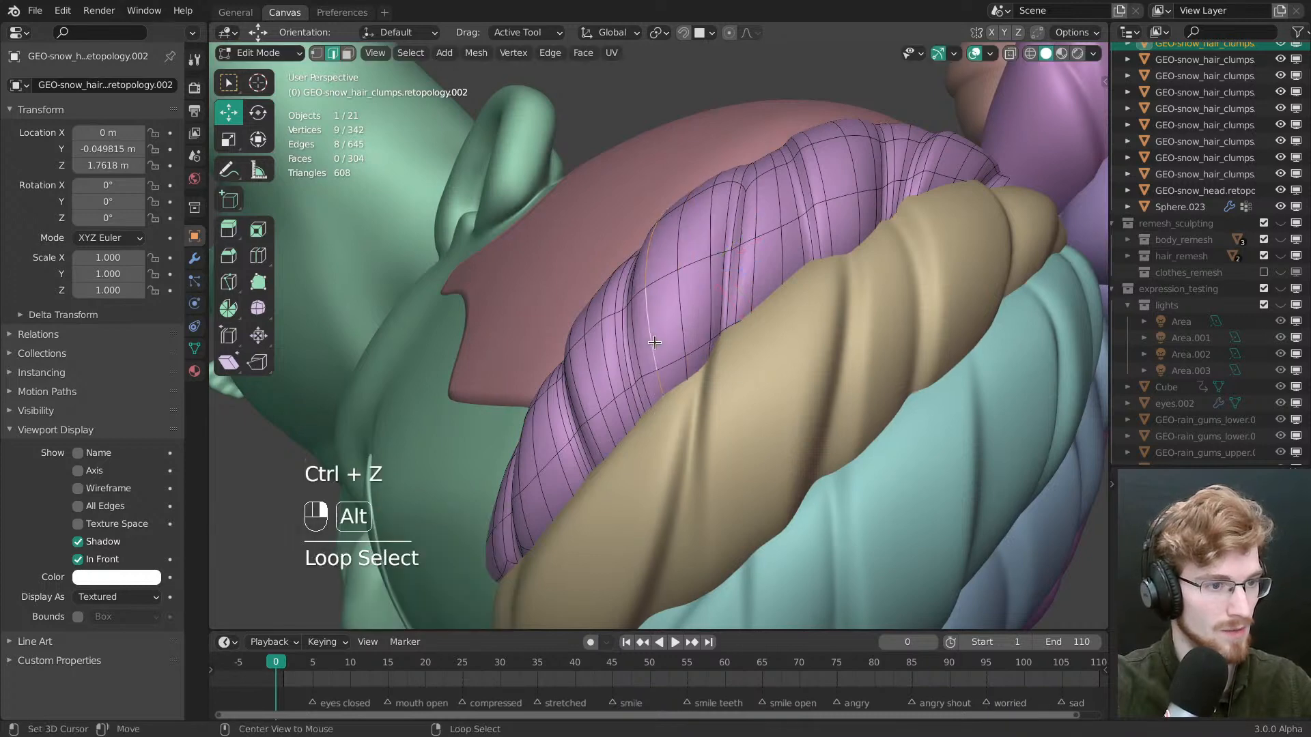
key(g)
key(g)
click(691, 386)
shift+middle_drag(690, 387, 749, 324)
middle_drag(749, 324, 749, 280)
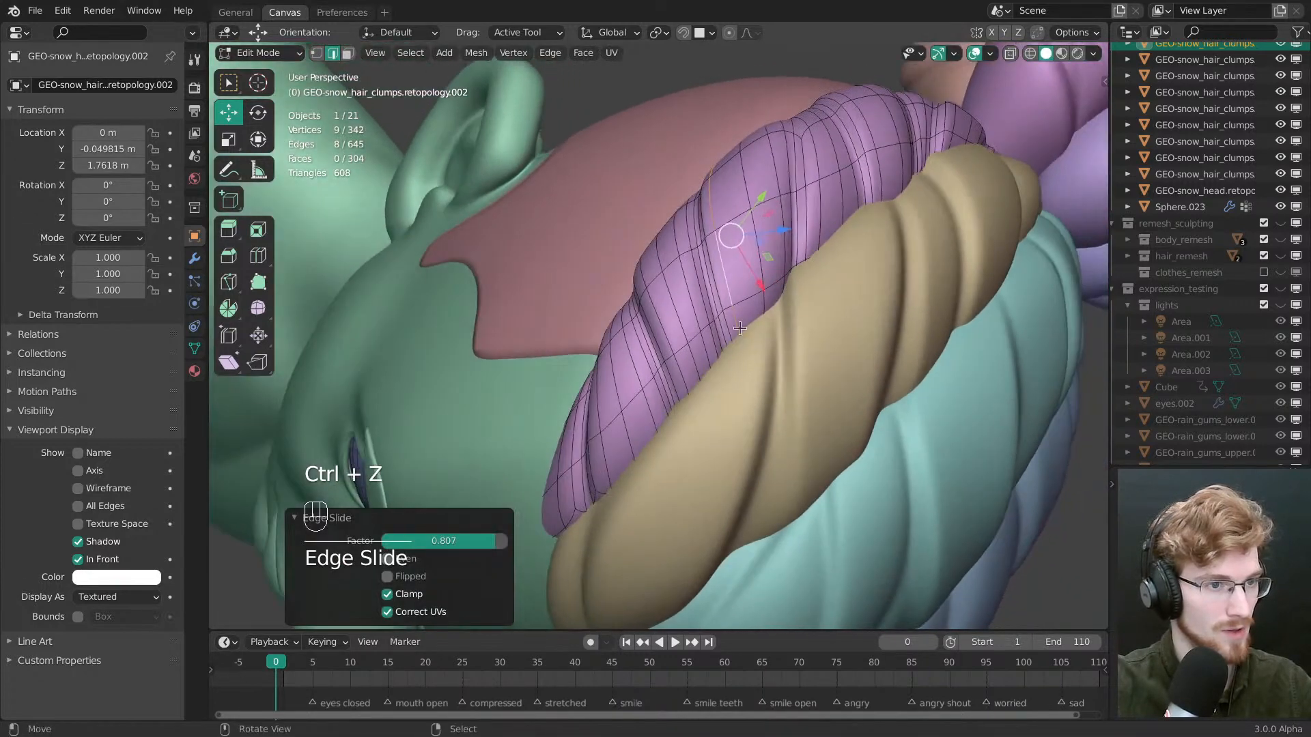
key(ctrl+z)
drag(768, 321, 769, 338)
key(ctrl+z)
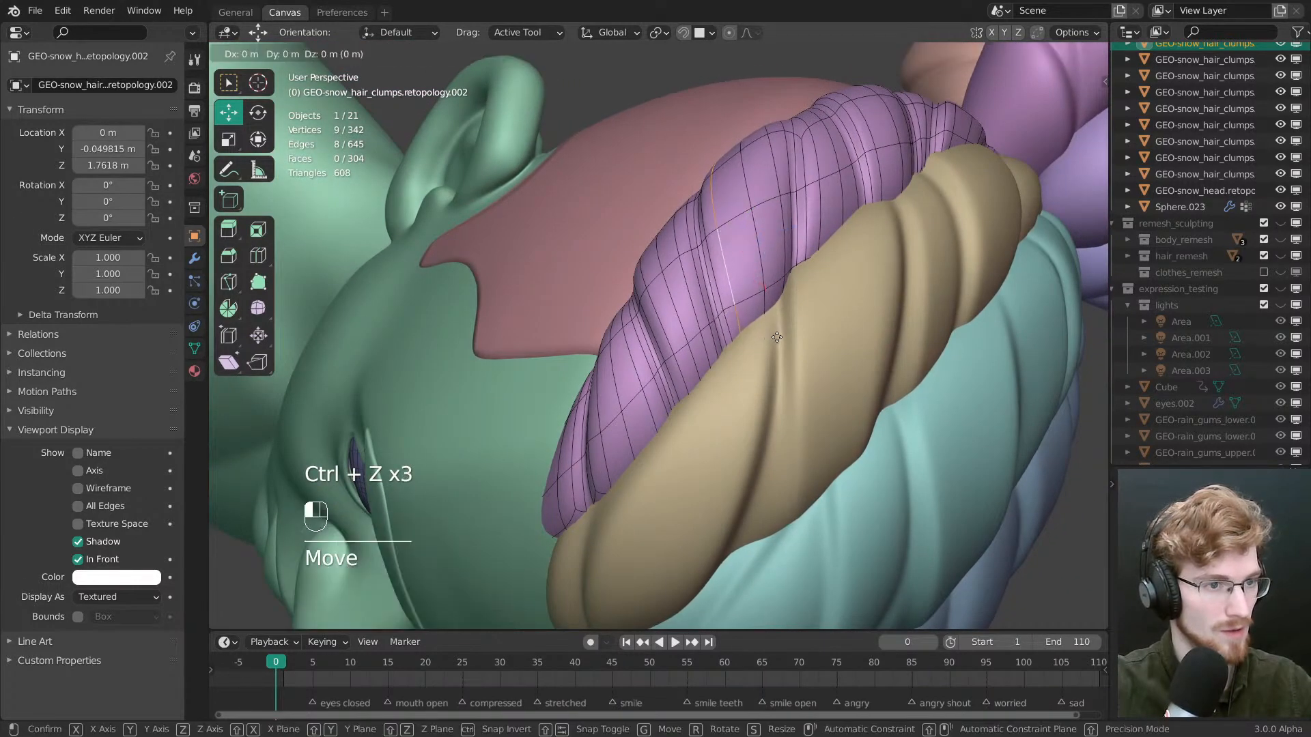
key(ctrl+z)
key(ctrl+z)
key(g)
key(g)
click(780, 336)
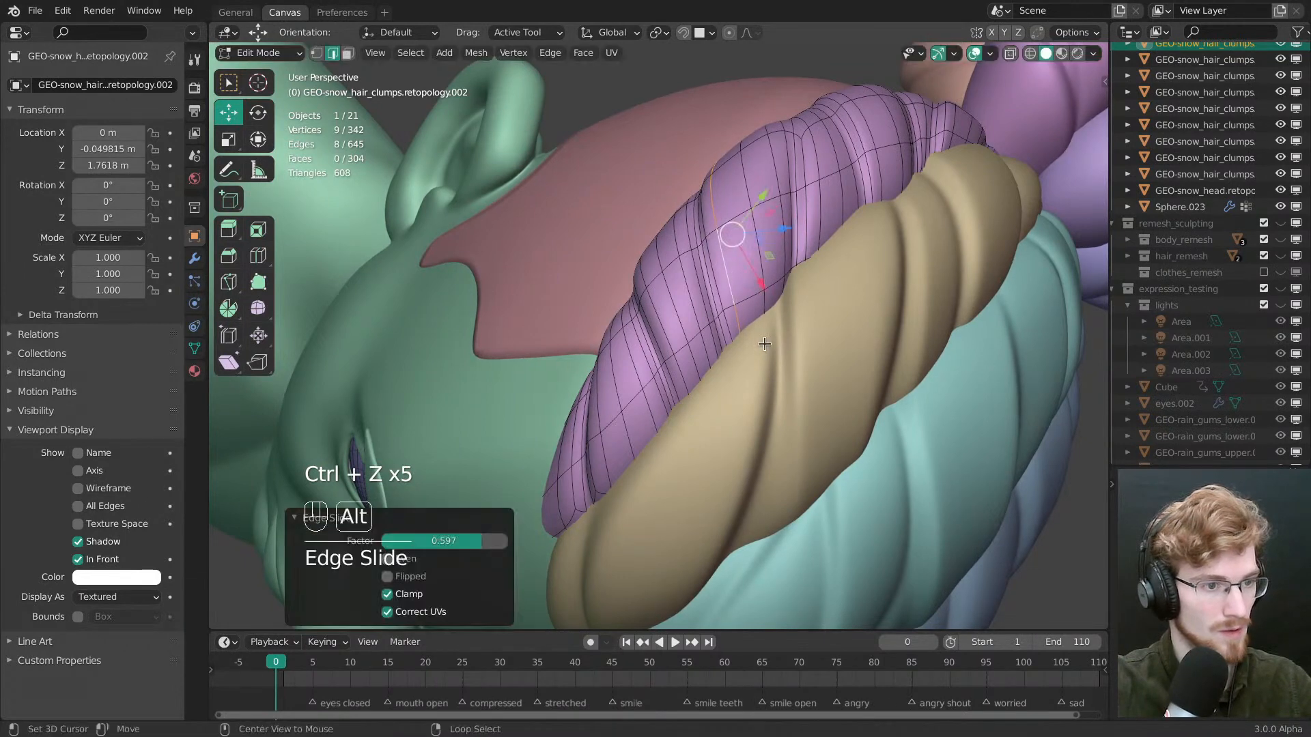
Slide the edge loop on the following fold toward the forehead, redoing the first slide, and clear the selection
key(alt+a)
alt+click(666, 331)
key(g)
key(g)
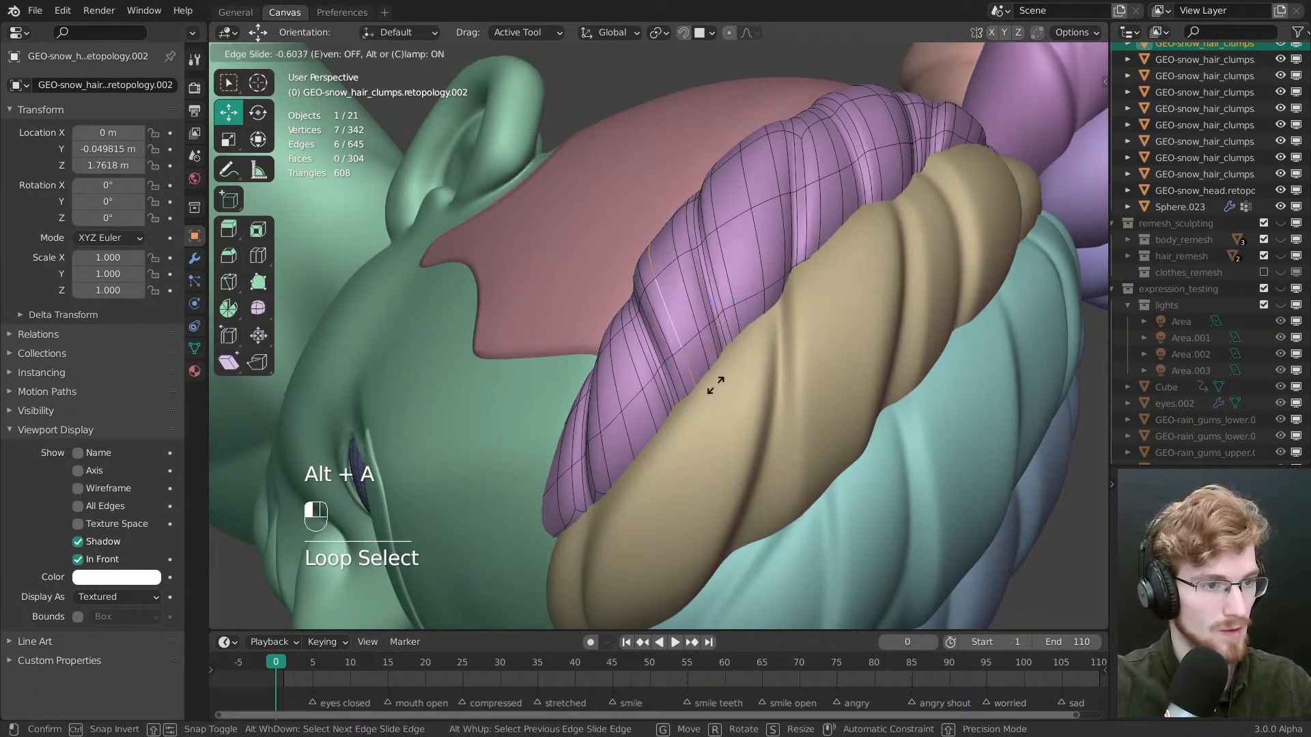
click(714, 383)
key(ctrl+z)
key(g)
drag(712, 388, 706, 395)
key(alt+a)
Slide the two edge loops on the folds nearest the magenta clump's forehead tip and clear the selection
middle_drag(705, 392, 669, 351)
alt+right_click(667, 351)
drag(703, 404, 711, 404)
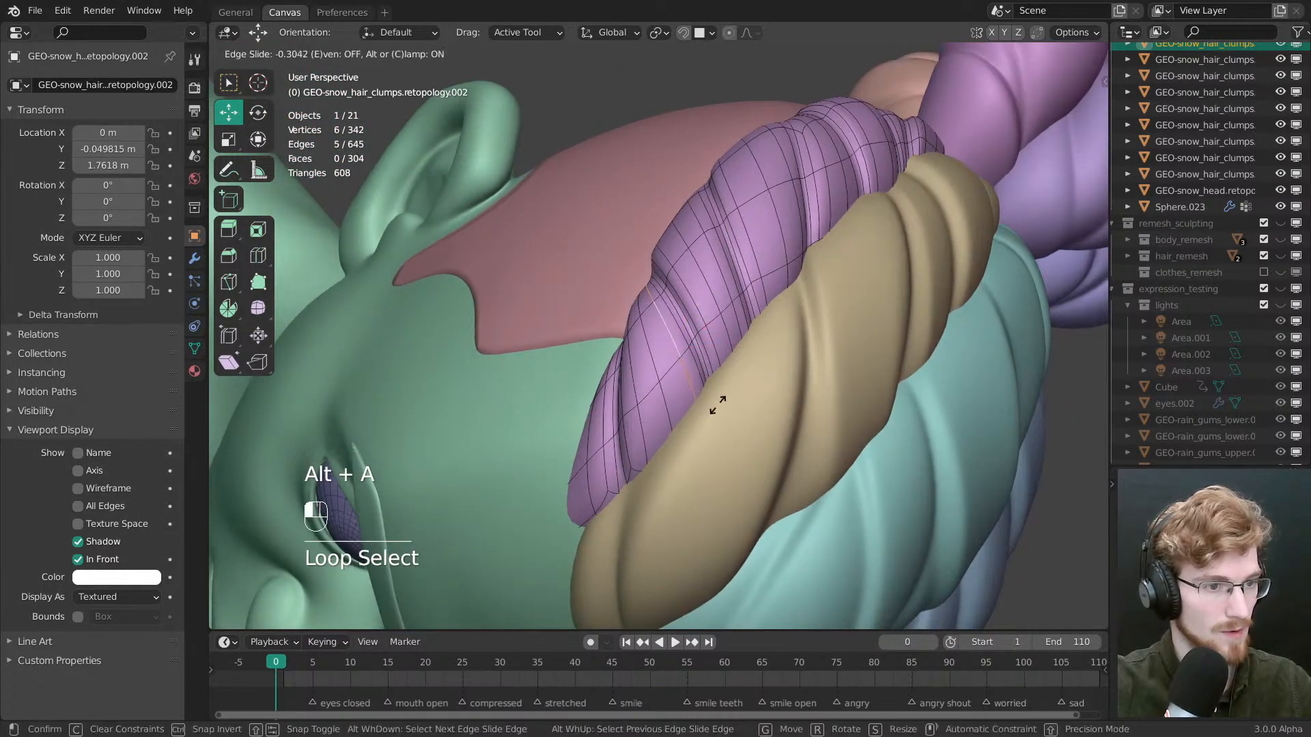
alt+click(642, 379)
drag(715, 466, 699, 472)
key(g)
shift+middle_drag(771, 225, 642, 413)
key(alt+a)
Return to Object Mode, select the blue clump on the other side of the head and save the file
key(Tab)
key(alt+a)
click(640, 367)
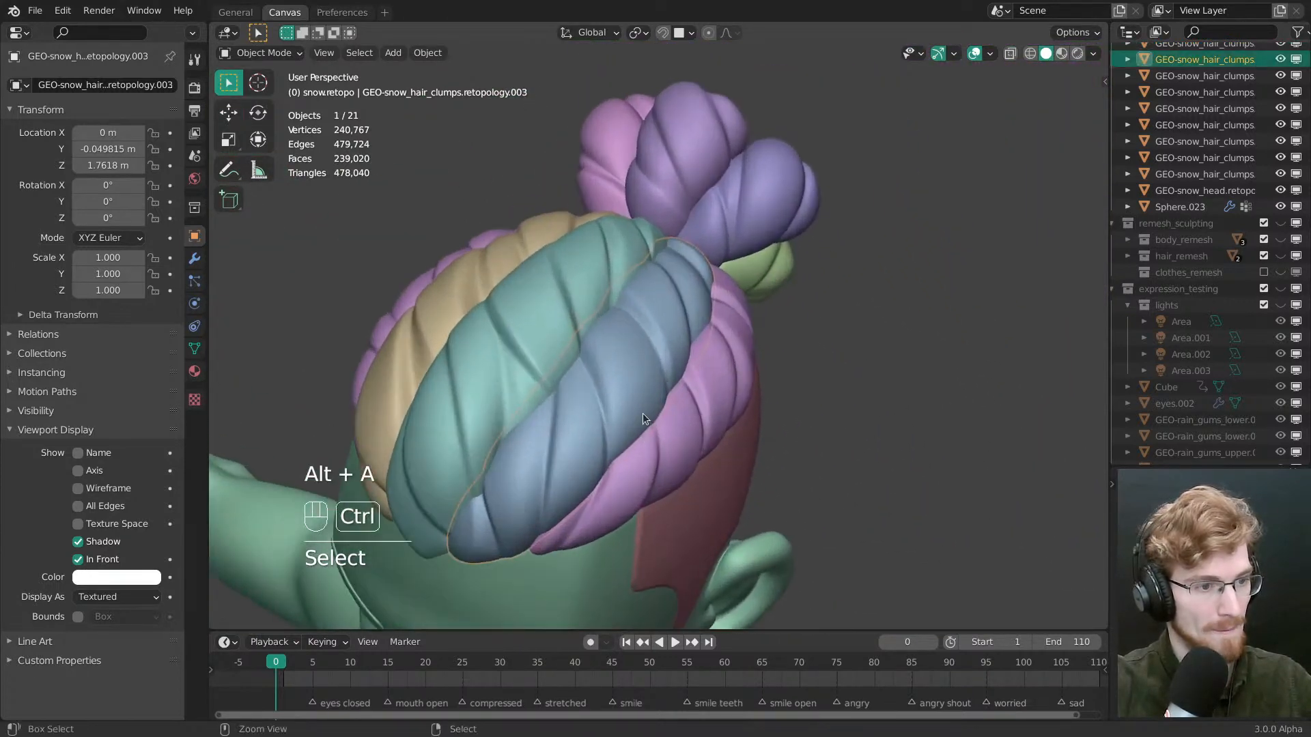
ctrl+middle_drag(670, 356, 659, 344)
key(ctrl+s)
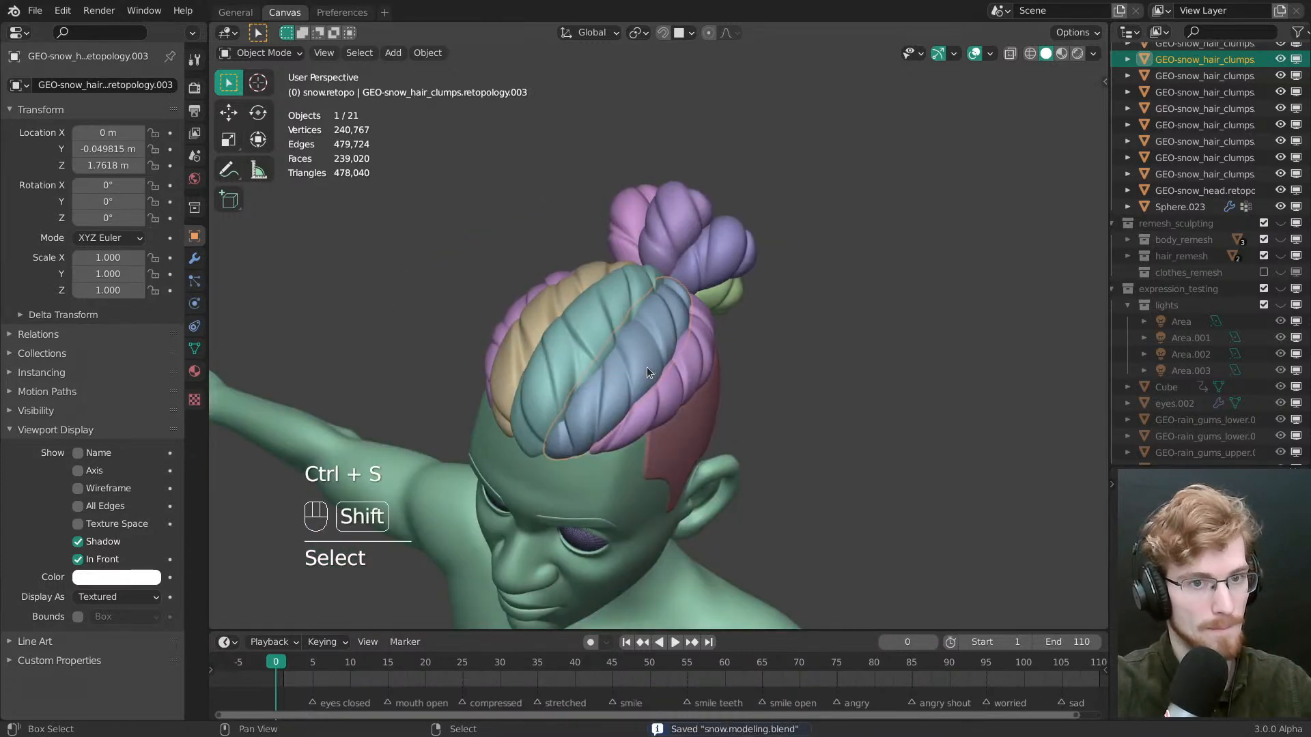
Show the expression_testing collection too and isolate the blue clump with its sculpted counterpart in local view
key(shift+3)
scroll(652, 282, up, 3)
shift+click(650, 264)
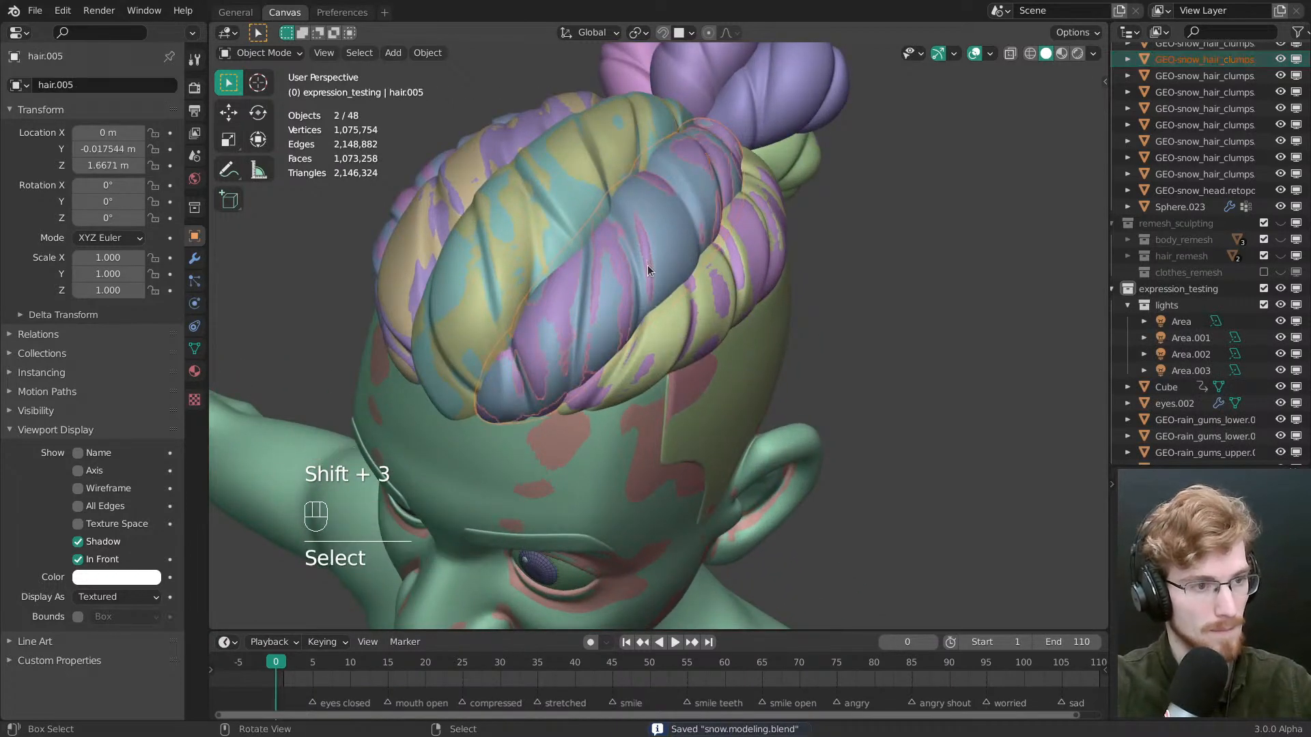
key(slash)
key(alt+a)
Set the isolated retopology clump's display type to Wire and save the file
mouse_move(674, 260)
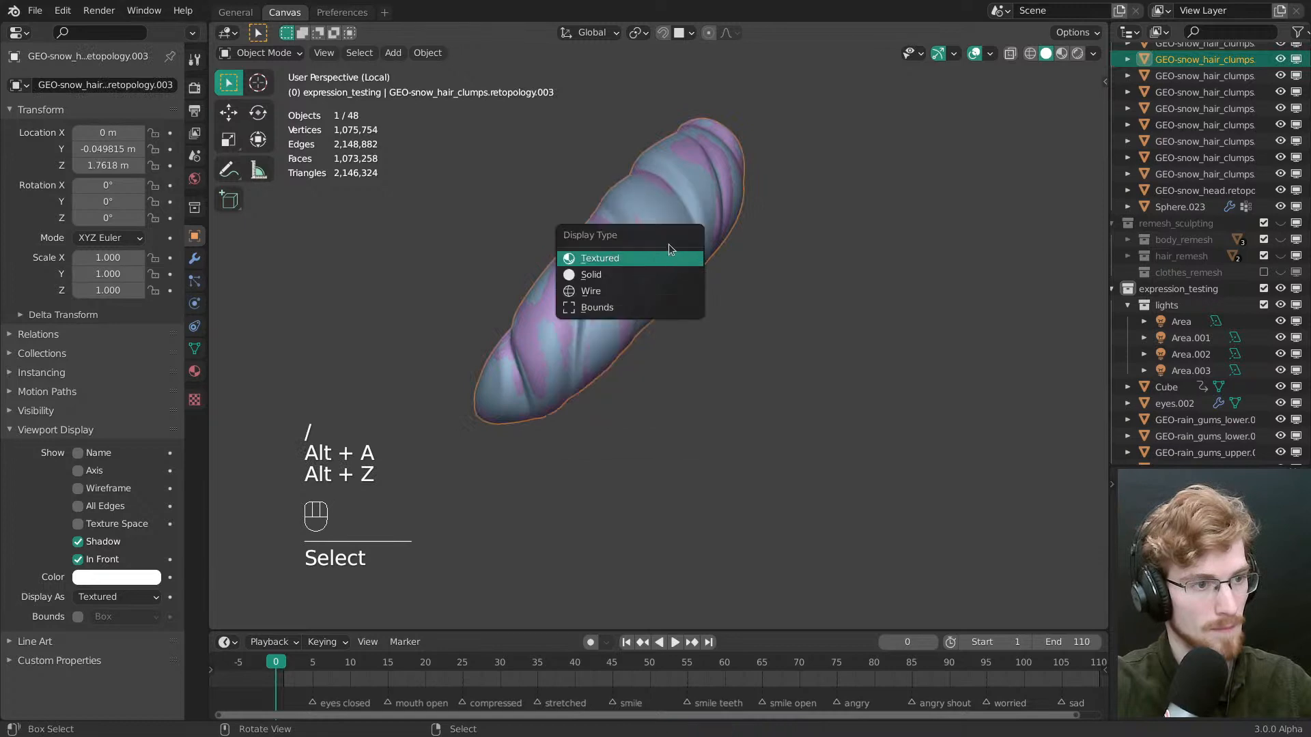
click(663, 295)
scroll(667, 382, up, 3)
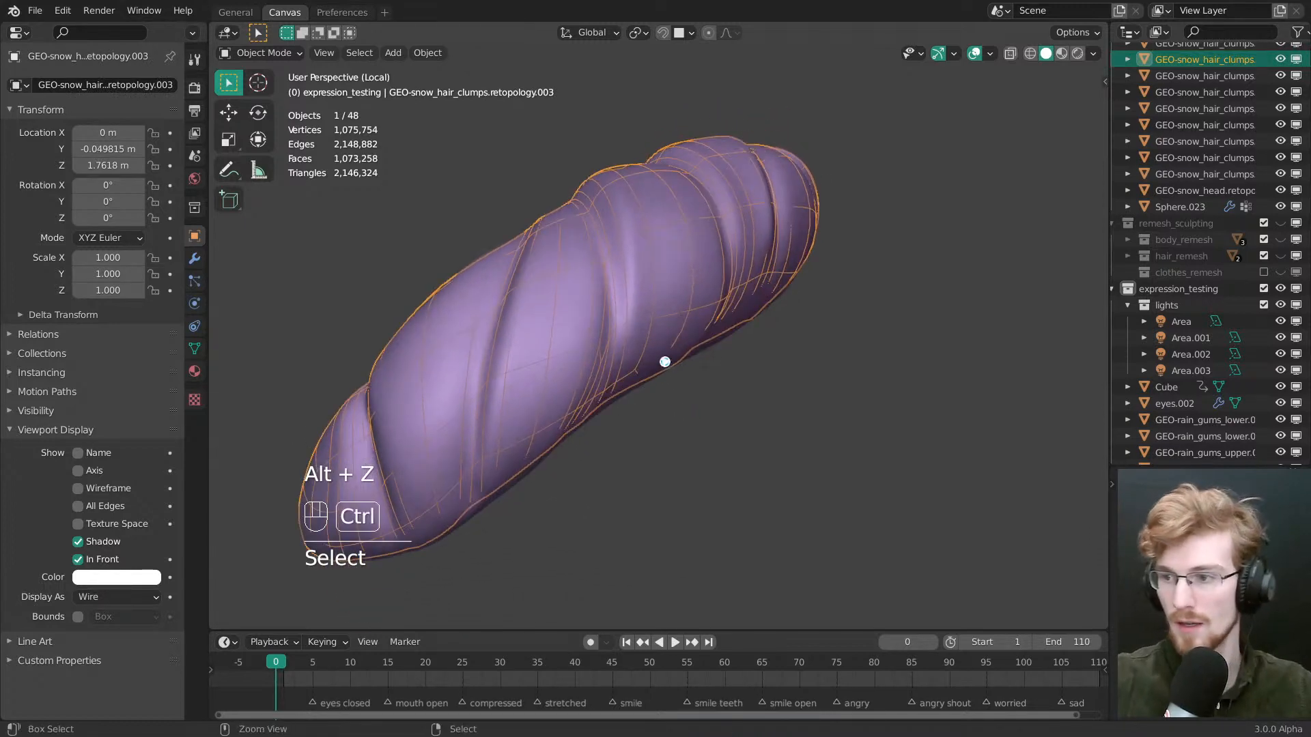
key(ctrl+s)
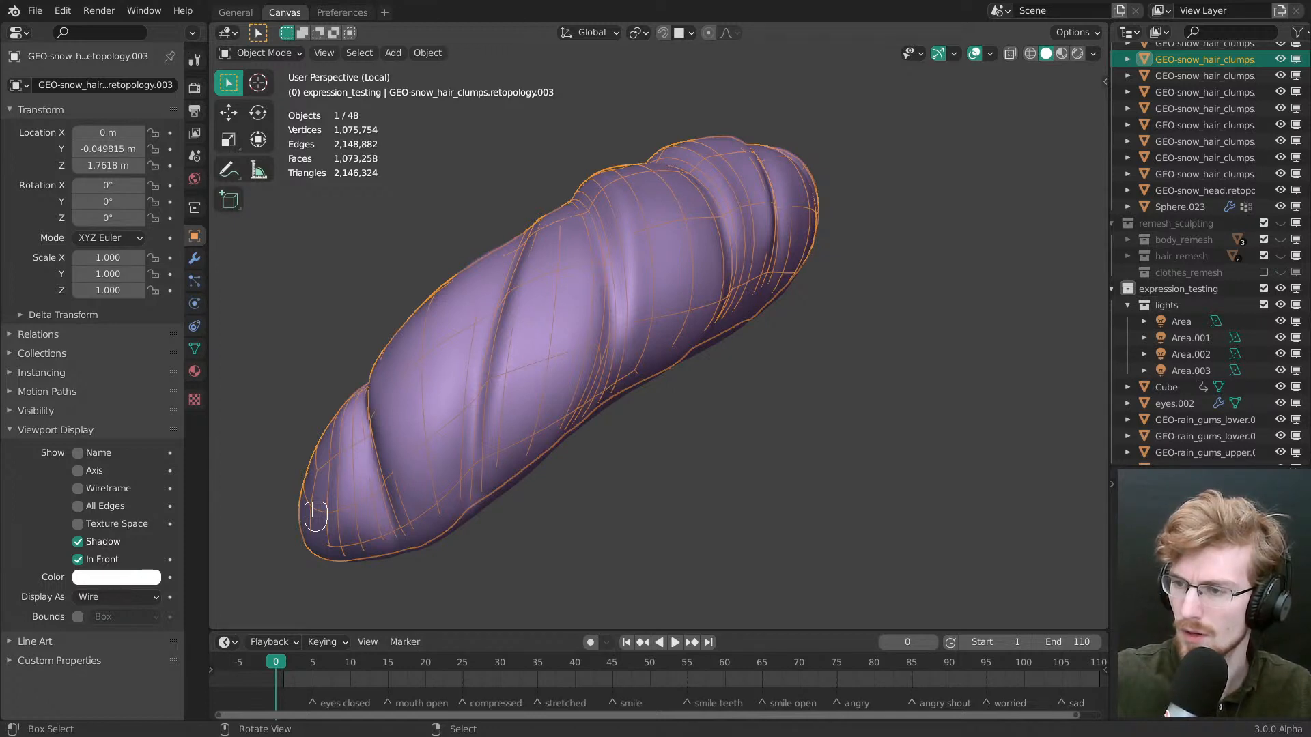
middle_drag(686, 244, 573, 286)
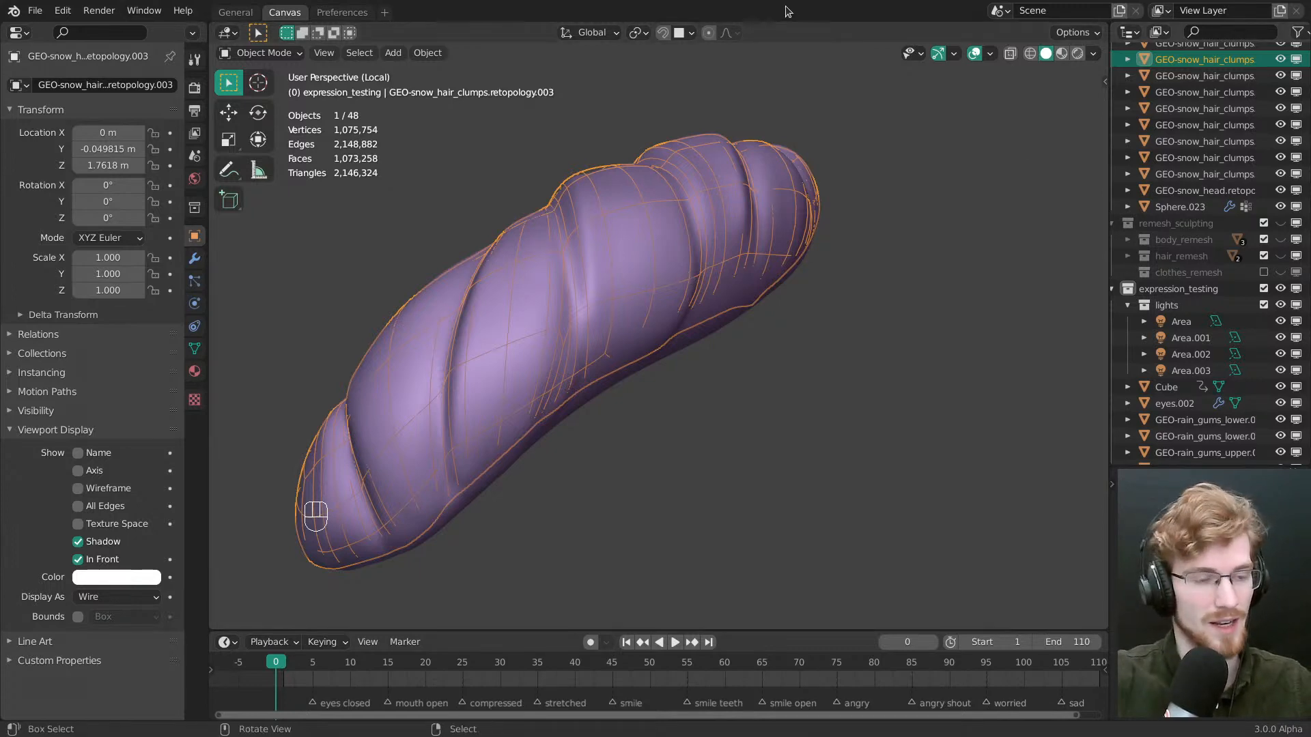
Enter Sculpt Mode on the wireframe clump and resize the Inflate/Deflate brush to about 267 px
middle_drag(682, 307, 788, 456)
key(Tab)
key(f)
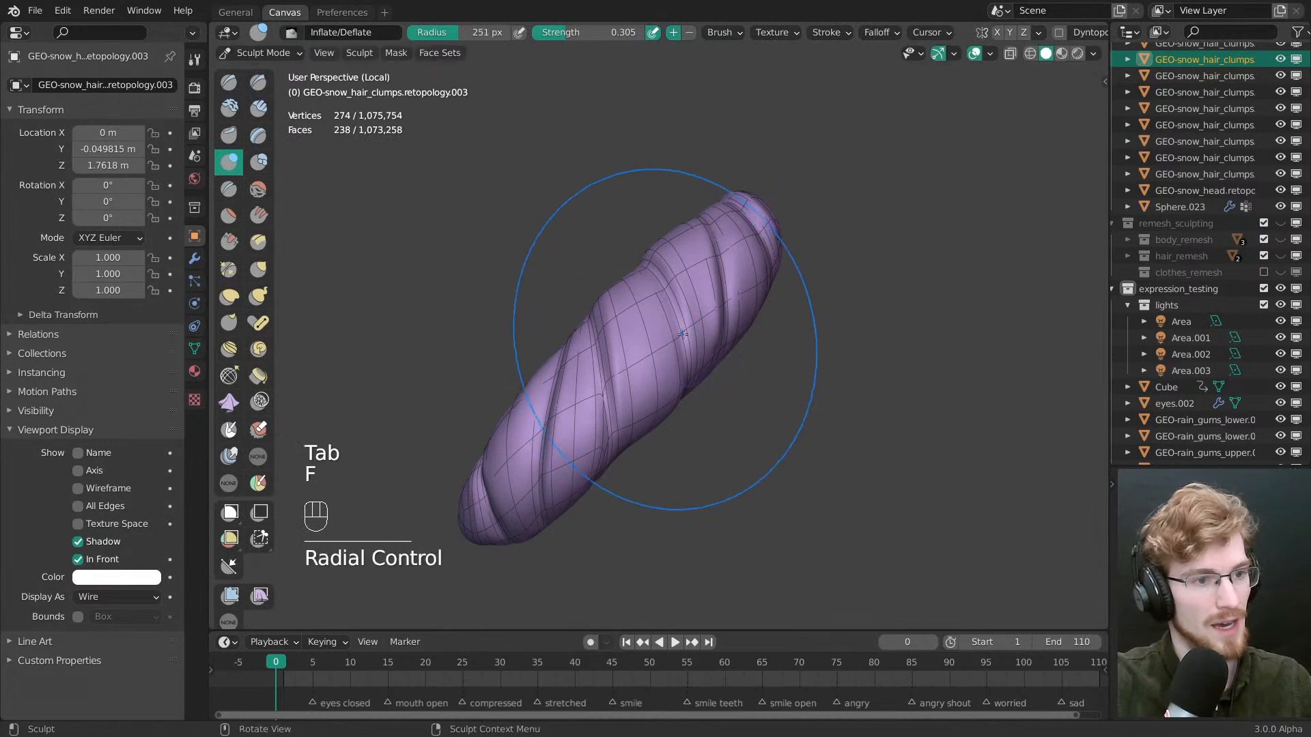
key(f)
mouse_move(679, 326)
middle_down()
mouse_move(675, 311)
mouse_move(724, 247)
middle_up()
key(f)
key(f)
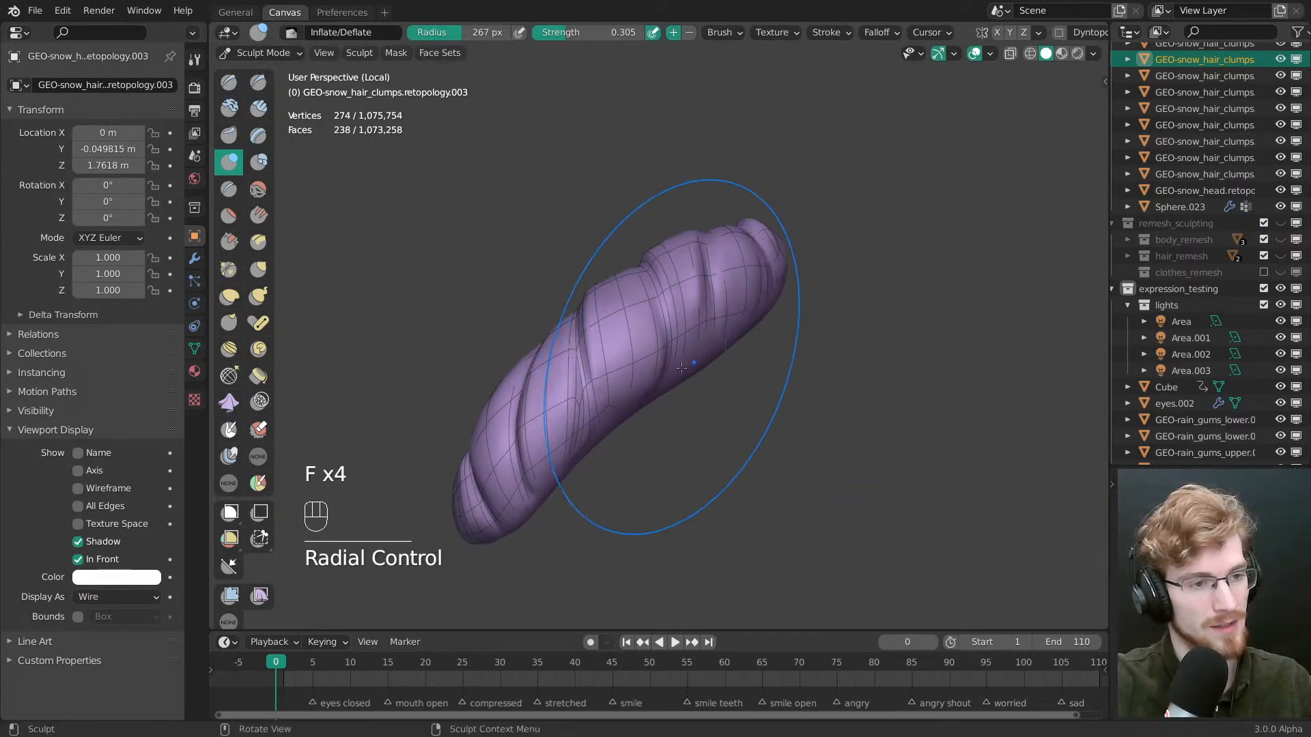
Switch the clump to Edit Mode and slide the edge loop beside its upper crease to fit the sculpt, replacing the first attempt
key(Tab)
key(alt+a)
scroll(726, 310, up, 2)
middle_drag(726, 310, 682, 416)
alt+click(659, 365)
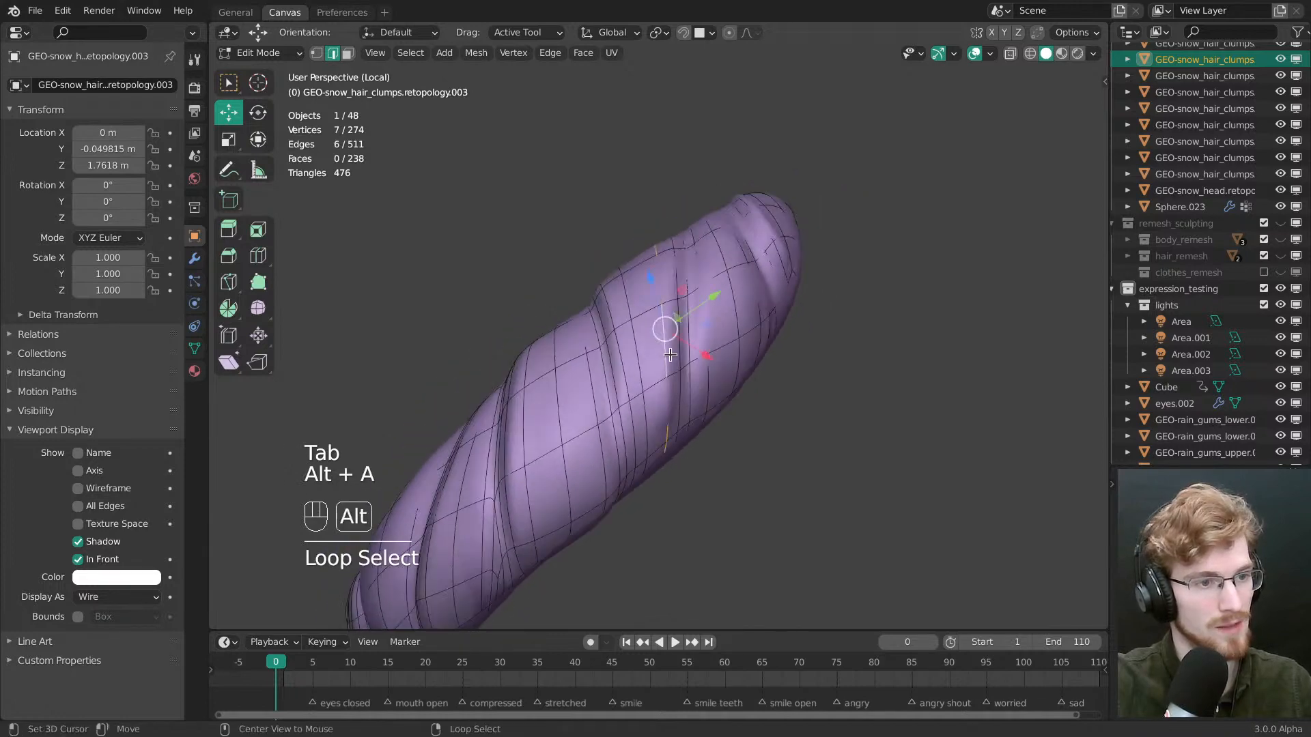
middle_drag(660, 372, 643, 347)
key(g)
key(g)
click(703, 389)
key(ctrl+z)
alt+right_click(665, 358)
key(g)
drag(673, 383, 672, 391)
Slide the edge loop on the fold between the upper and middle creases and clear the selection
alt+right_click(624, 382)
middle_drag(673, 391, 740, 422)
key(alt+a)
alt+right_click(647, 383)
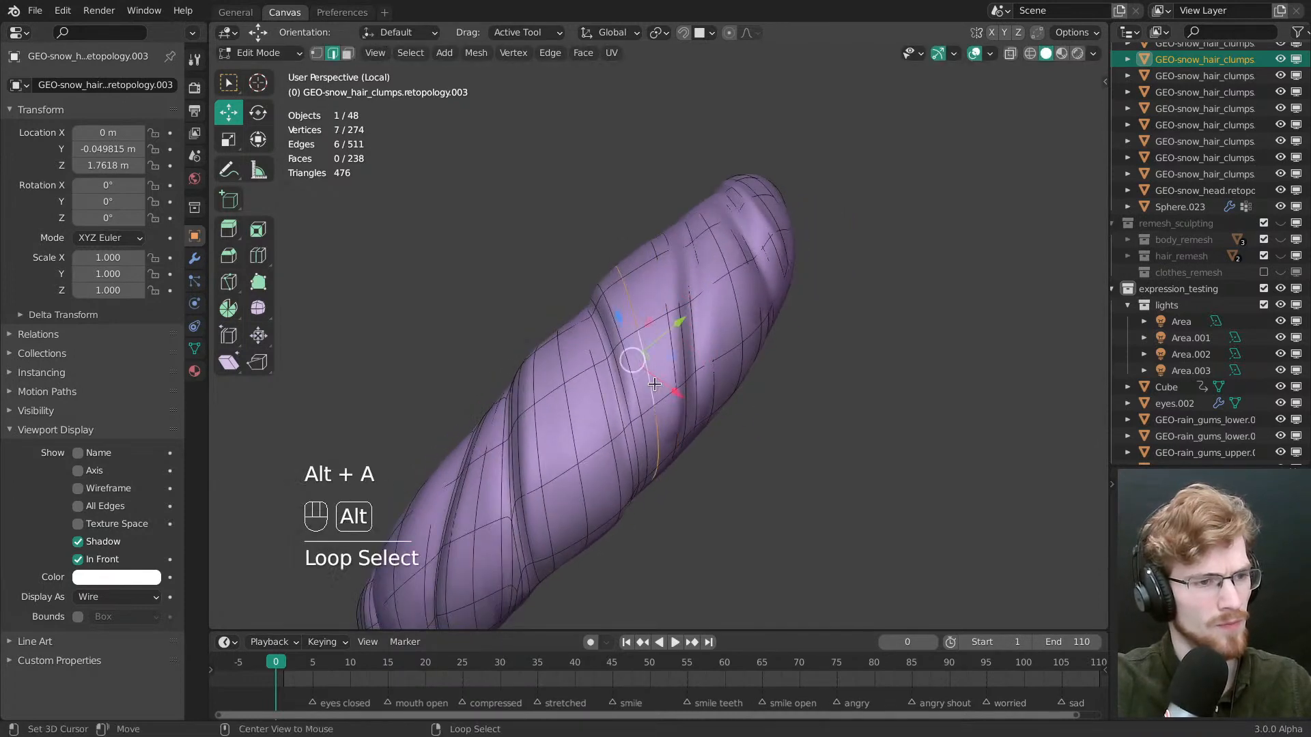
drag(678, 435, 649, 447)
key(alt+a)
Slide the edge loop on the clump's middle section to line up with the sculpted fold
shift+middle_drag(649, 448, 668, 374)
alt+right_click(667, 374)
drag(685, 414, 697, 448)
key(g)
middle_drag(697, 448, 713, 321)
Slide one more edge loop on the adjacent fold to fit the sculpted surface and clear the selection
alt+right_click(668, 337)
key(alt+a)
alt+right_click(713, 321)
key(g)
drag(689, 356, 694, 372)
key(alt+a)
Check the edge loops near the clump's end, clear the selection and leave local view
middle_drag(629, 368, 648, 446)
middle_drag(737, 341, 789, 384)
alt+click(740, 401)
key(alt+a)
alt+click(731, 383)
key(alt+a)
key(slash)
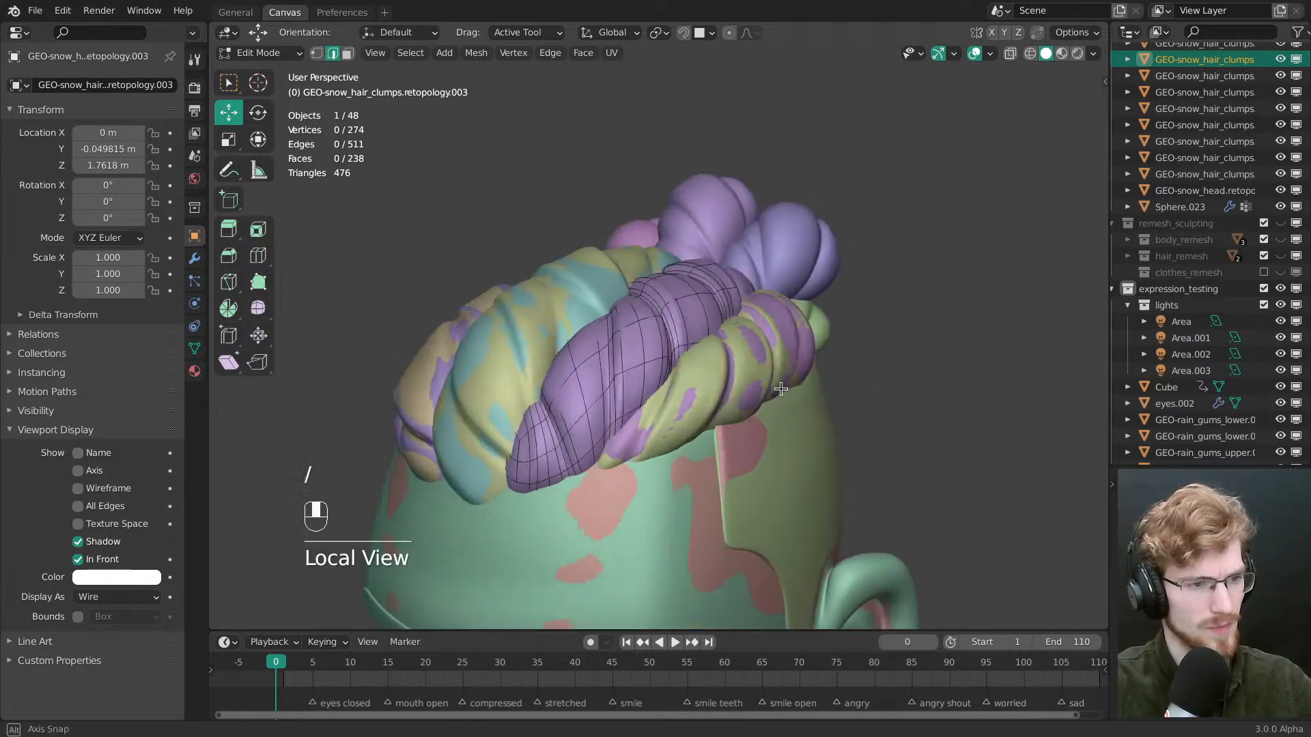
Leave edit mode and set the edited hair clump back to Textured display among the overlapping sculpted hair
key(Tab)
key(alt+a)
click(666, 361)
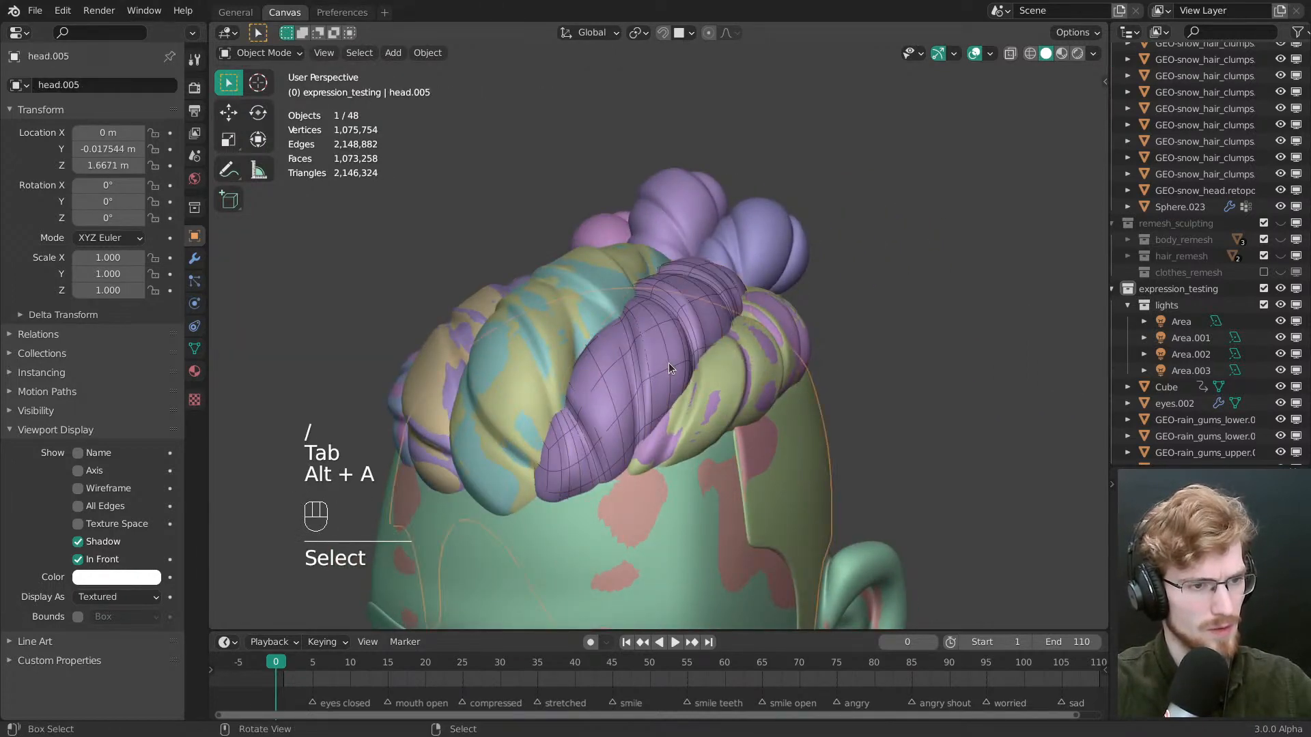
middle_drag(669, 363, 763, 289)
click(760, 293)
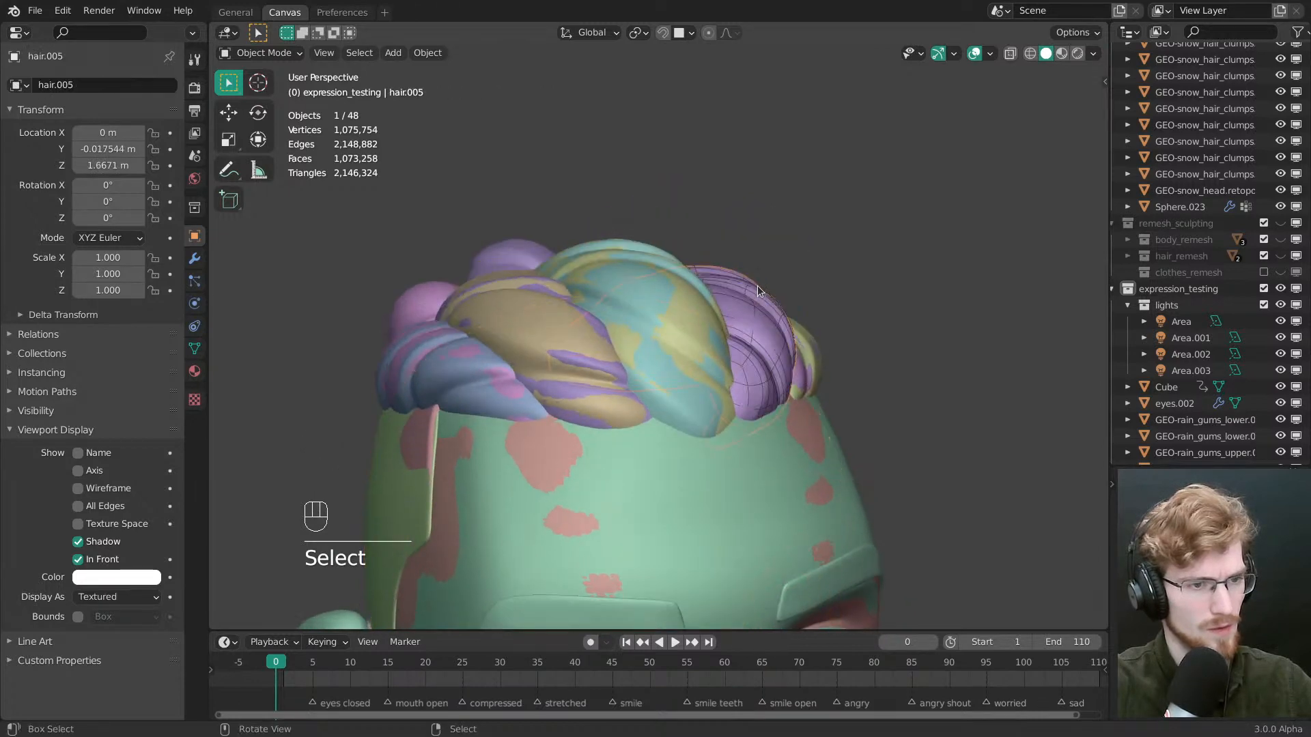
key(alt+z)
click(755, 290)
click(762, 312)
middle_drag(762, 315, 662, 407)
Show only the snow.retopo collection and save the file
key(alt+a)
key(1)
key(ctrl+s)
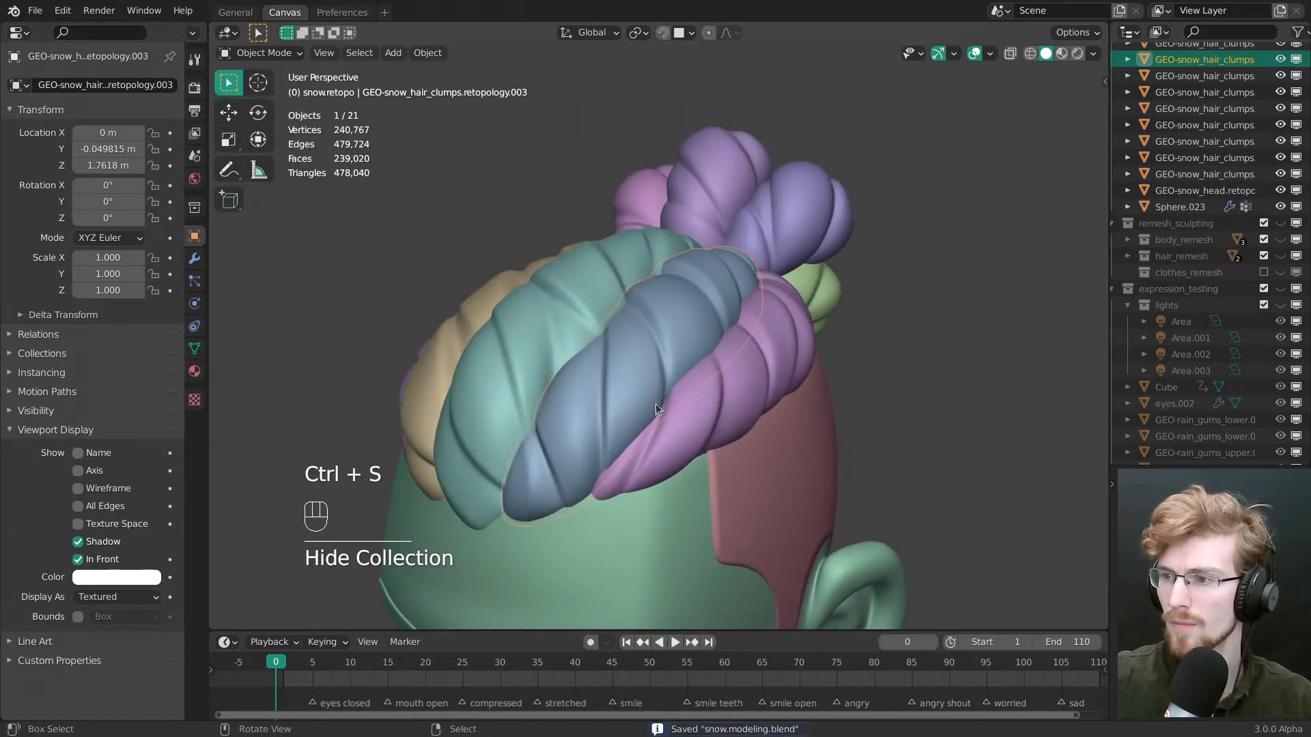
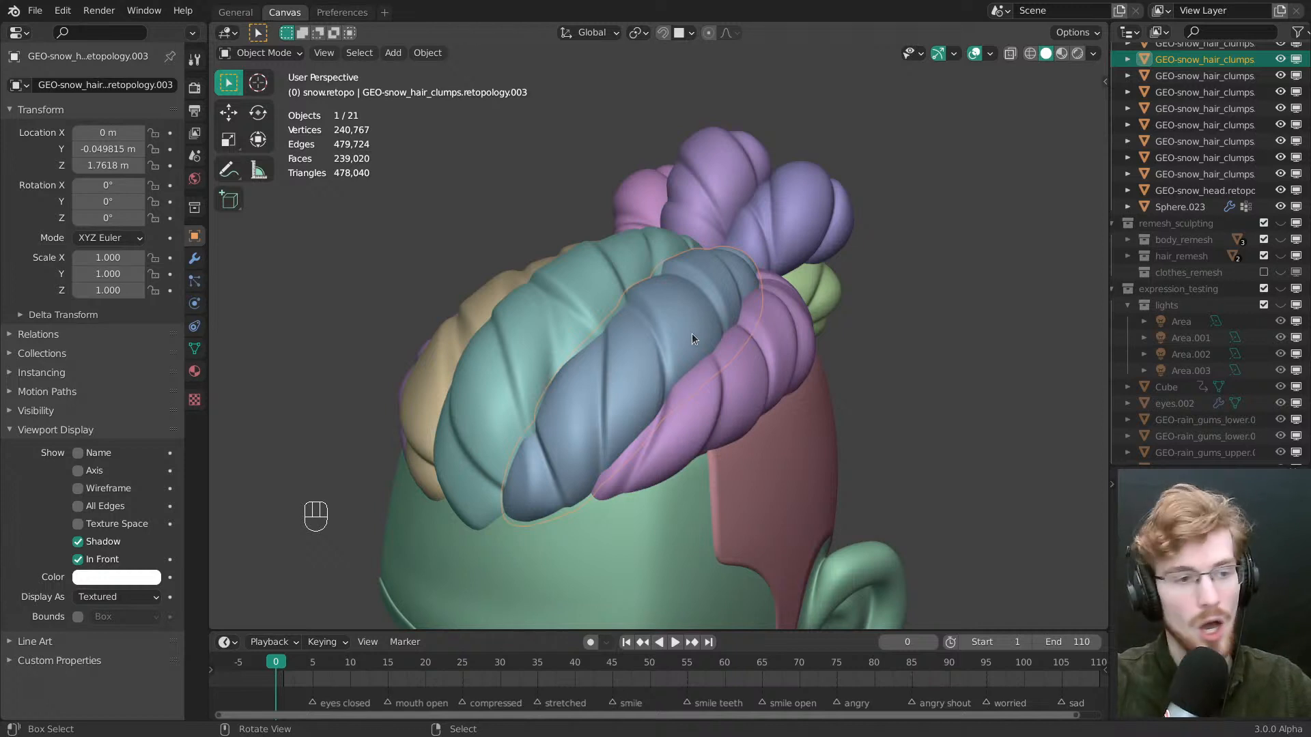
middle_drag(691, 333, 701, 324)
key(ctrl+s)
Widen the outliner to fit the long object names and review the contents of the snow.retopo collection
scroll(1146, 246, up, 2)
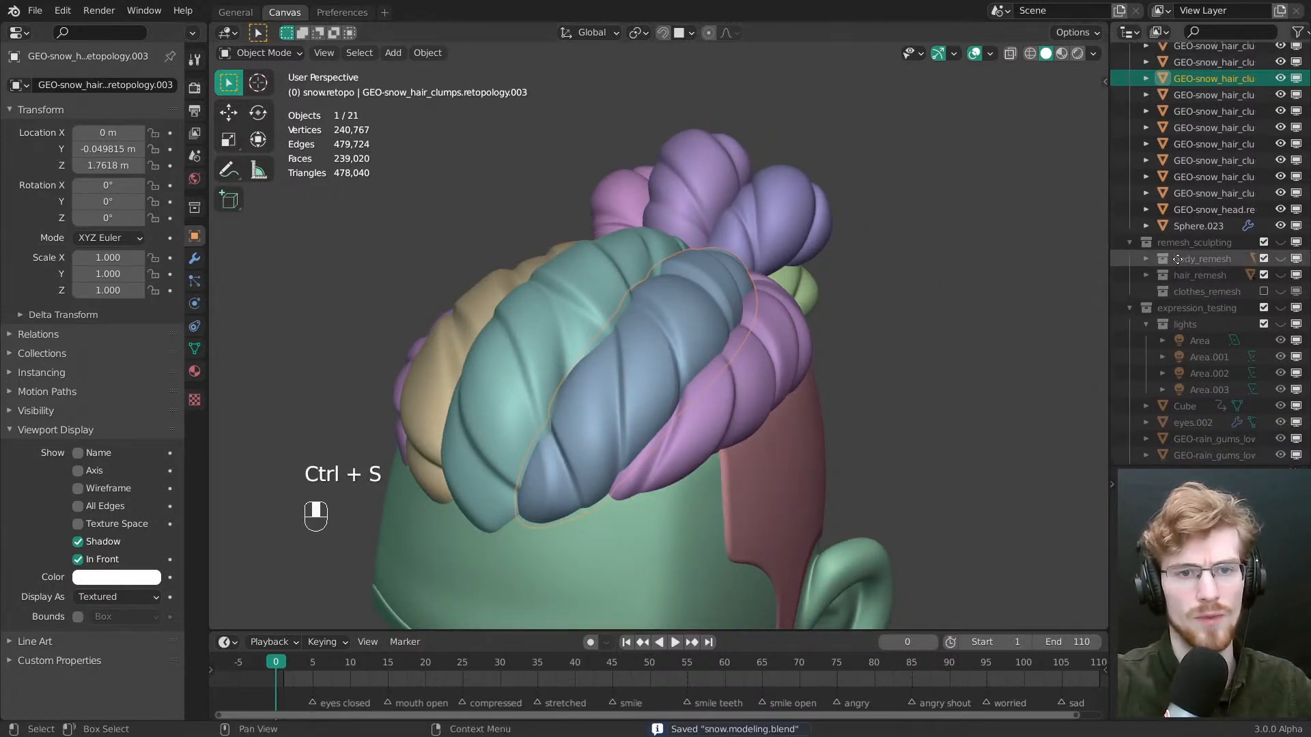
drag(1111, 228, 1031, 230)
scroll(1099, 179, up, 8)
middle_drag(1098, 175, 1116, 232)
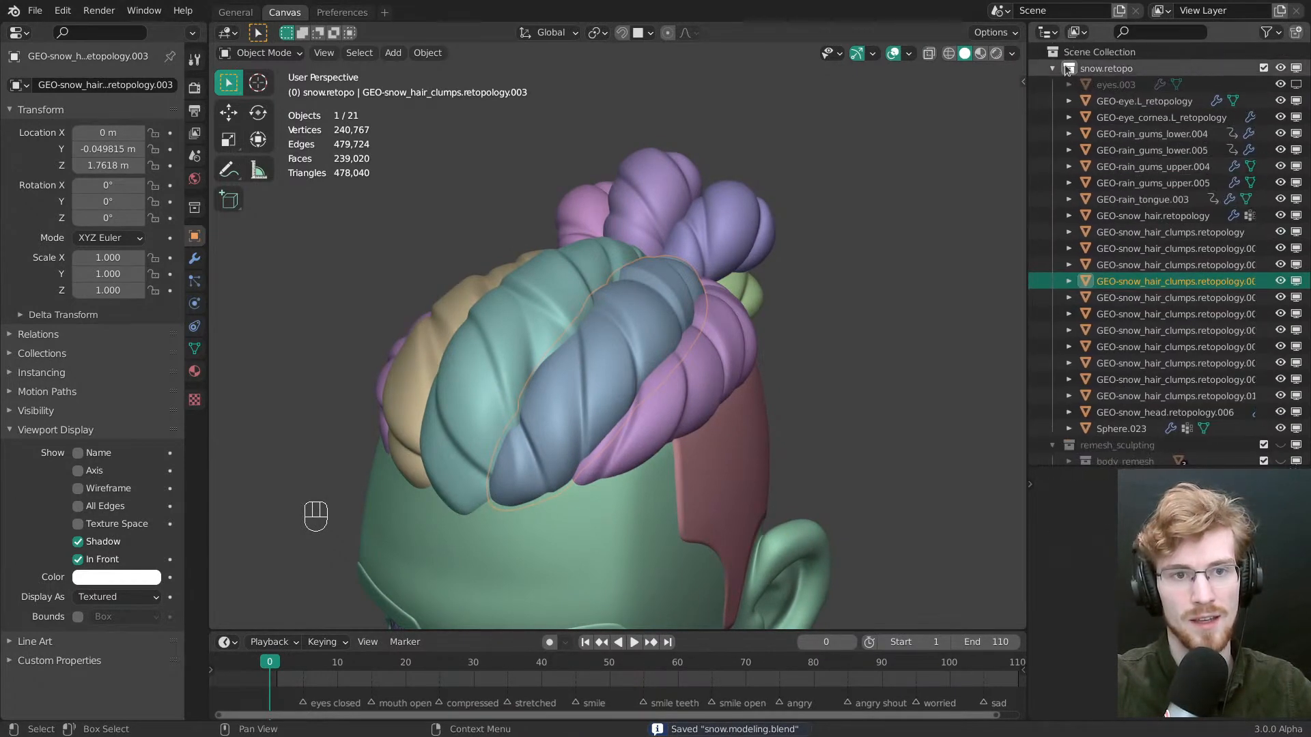
click(1052, 69)
click(1052, 69)
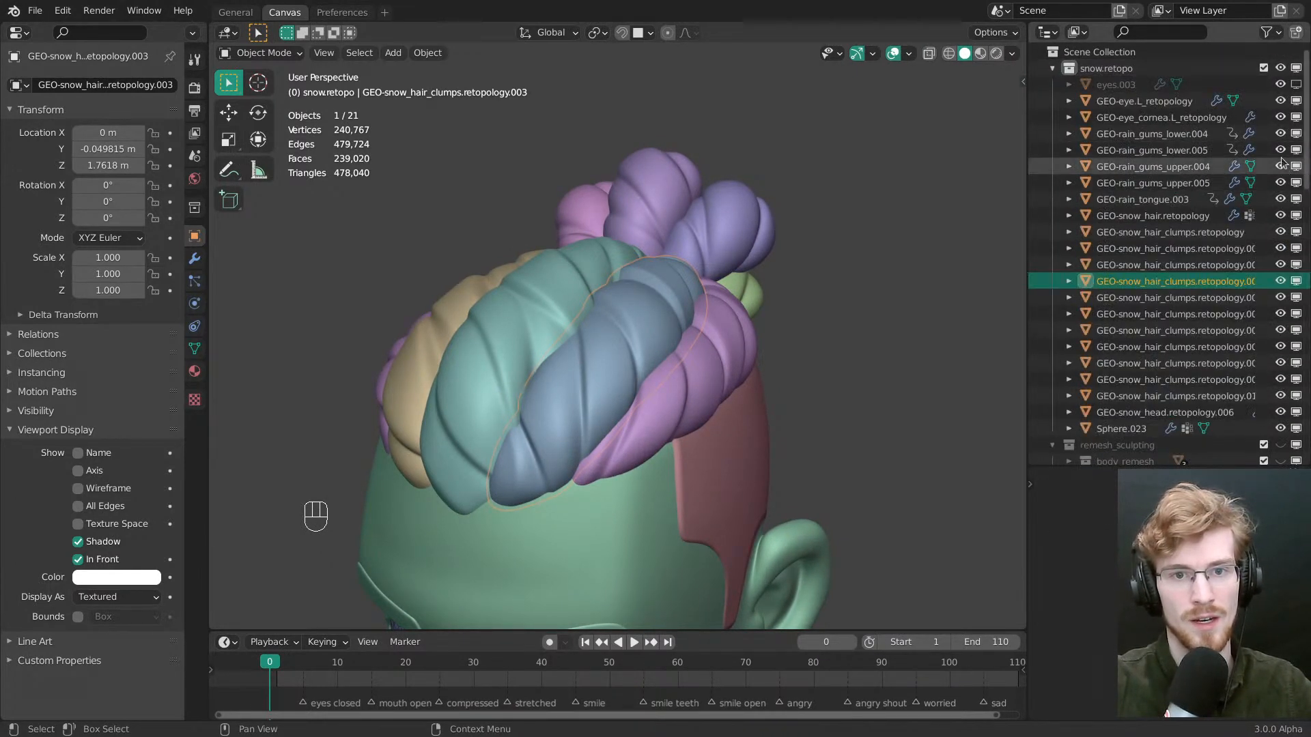
scroll(1161, 239, down, 8)
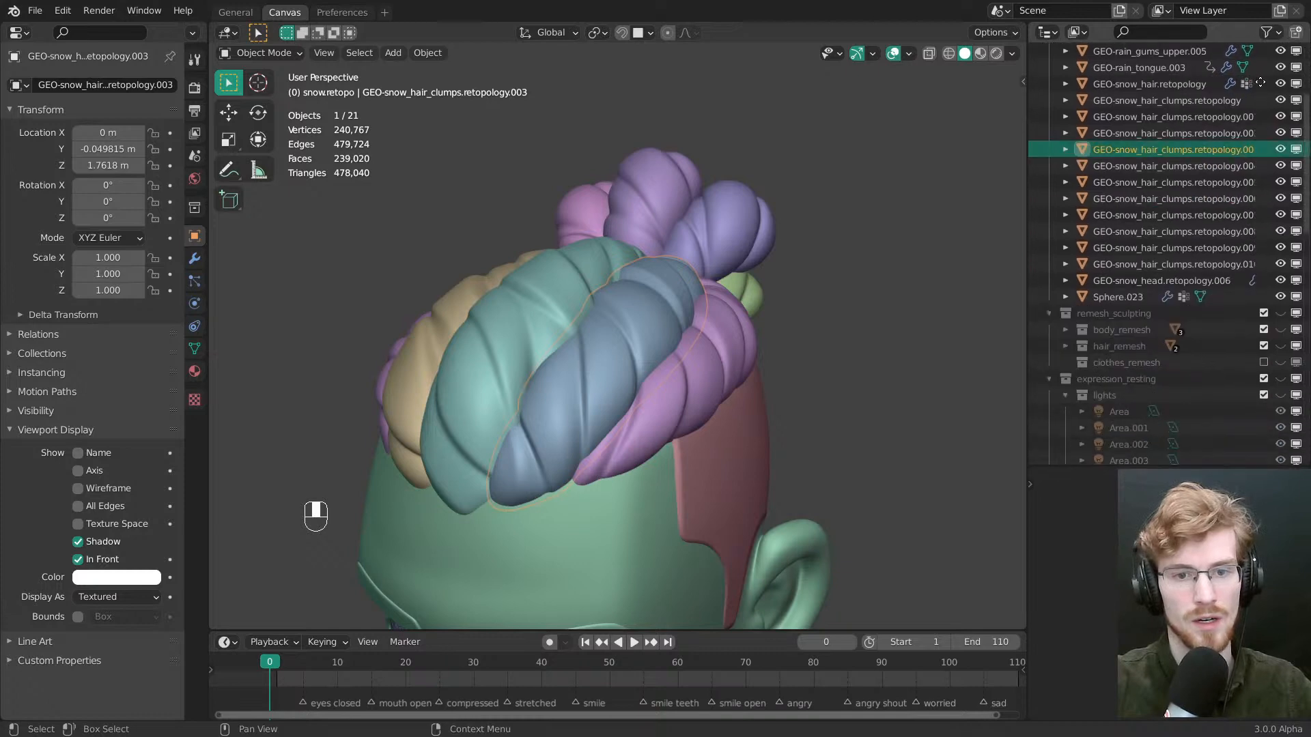
Isolate the remesh_sculpting collection, save the file and expand body_remesh to list its objects
key(2)
key(alt+a)
middle_drag(742, 445, 812, 488)
key(ctrl+s)
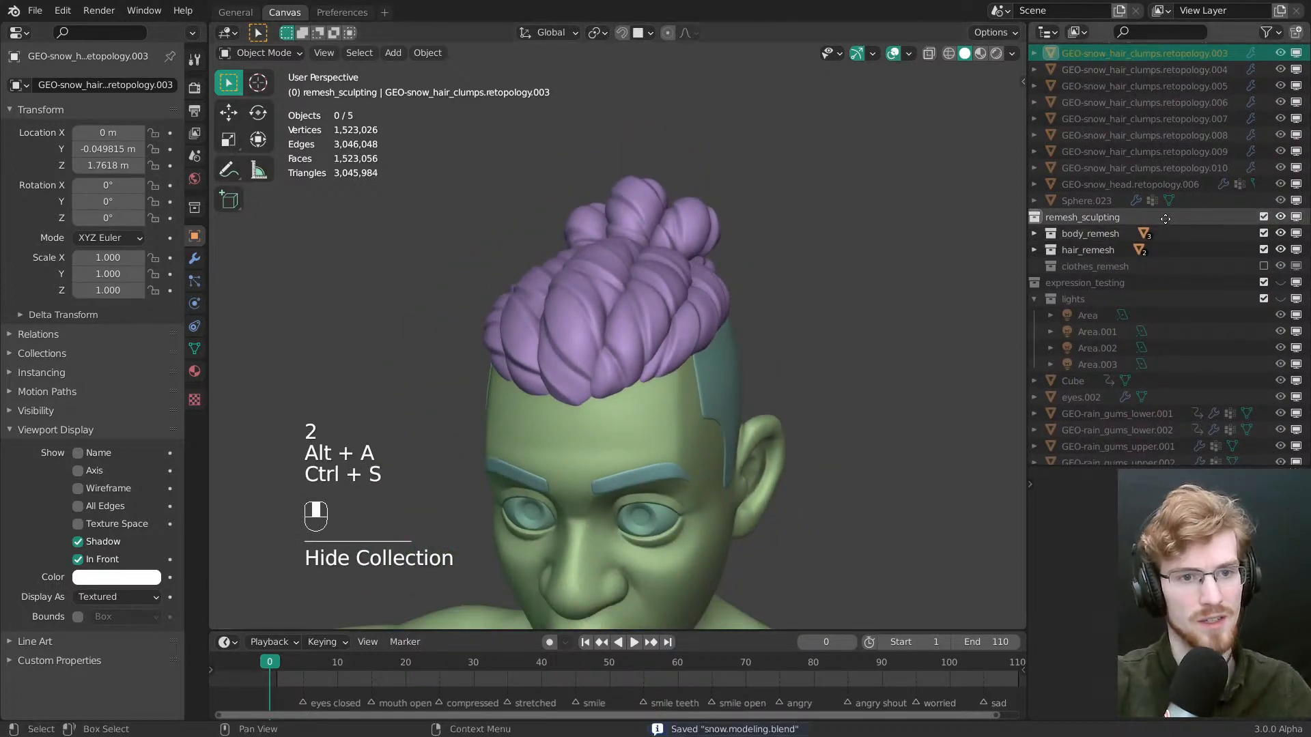
click(1033, 234)
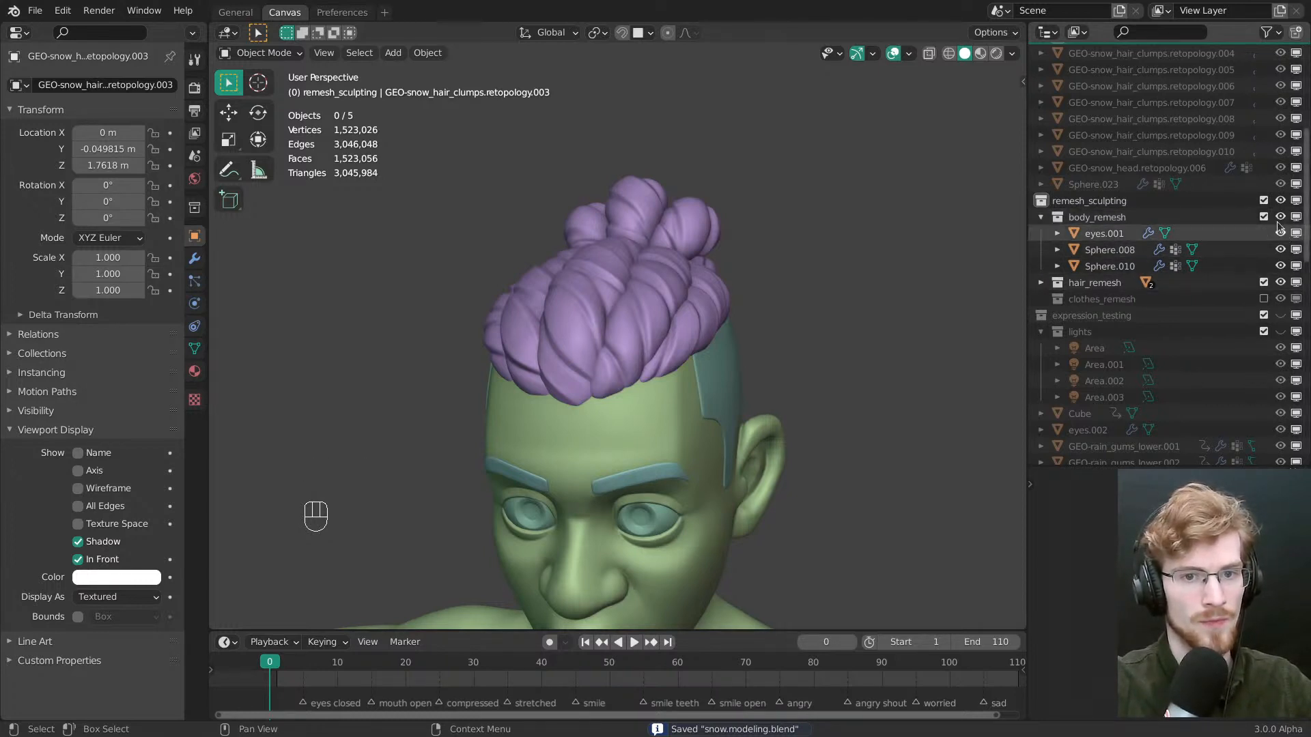
Toggle the remesh_sculpting collection's visibility and hide the three objects inside body_remesh individually
click(1281, 201)
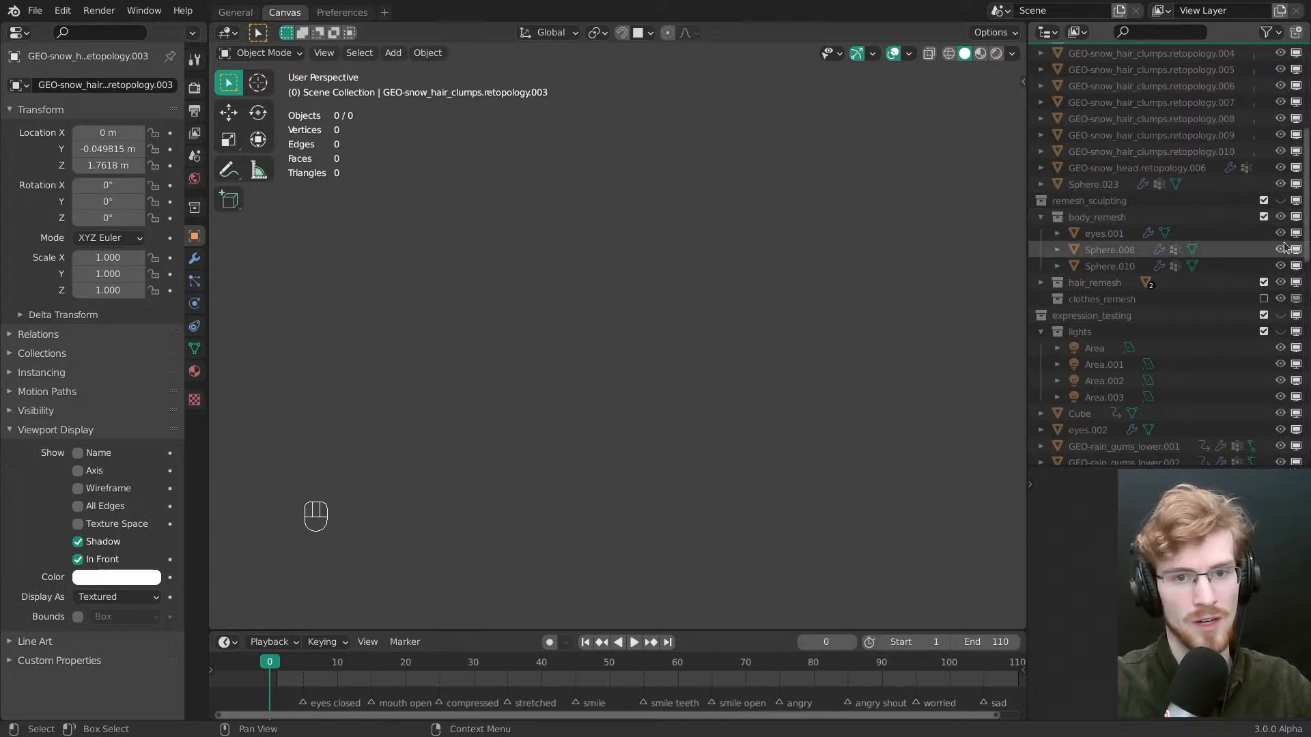
click(1280, 200)
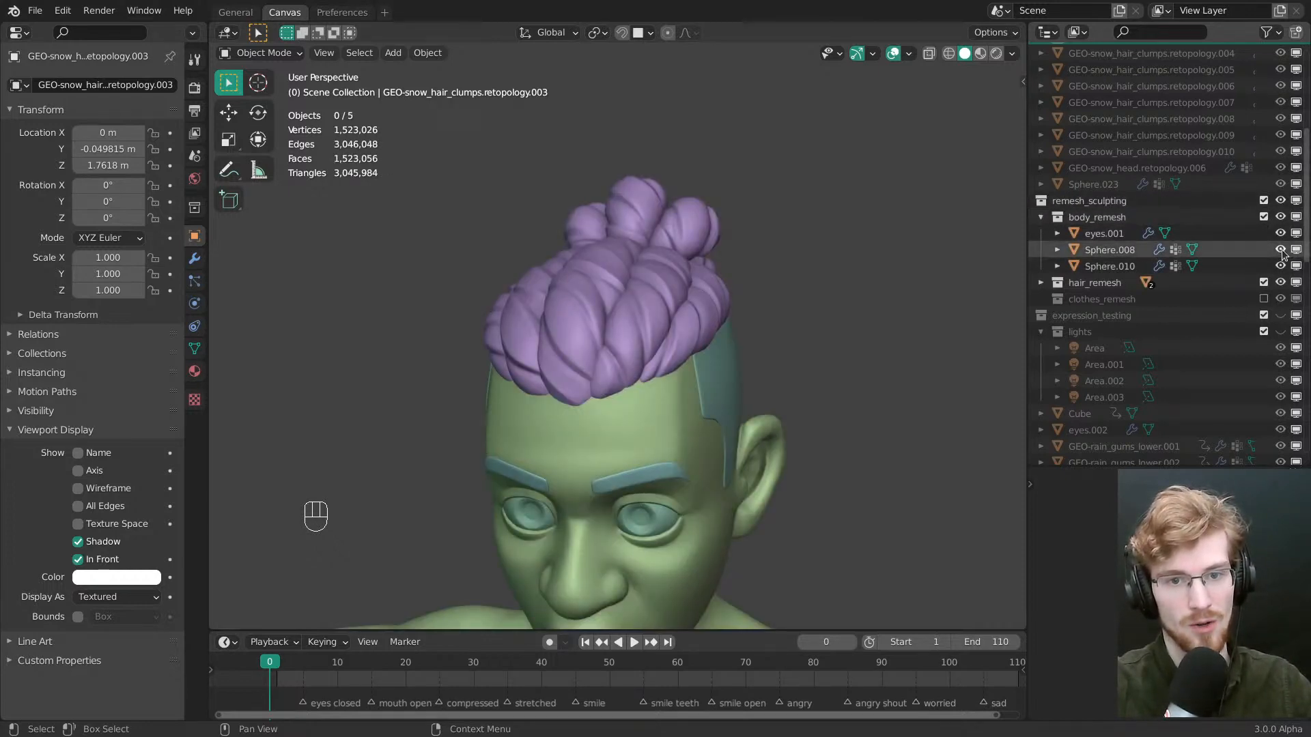
click(1280, 200)
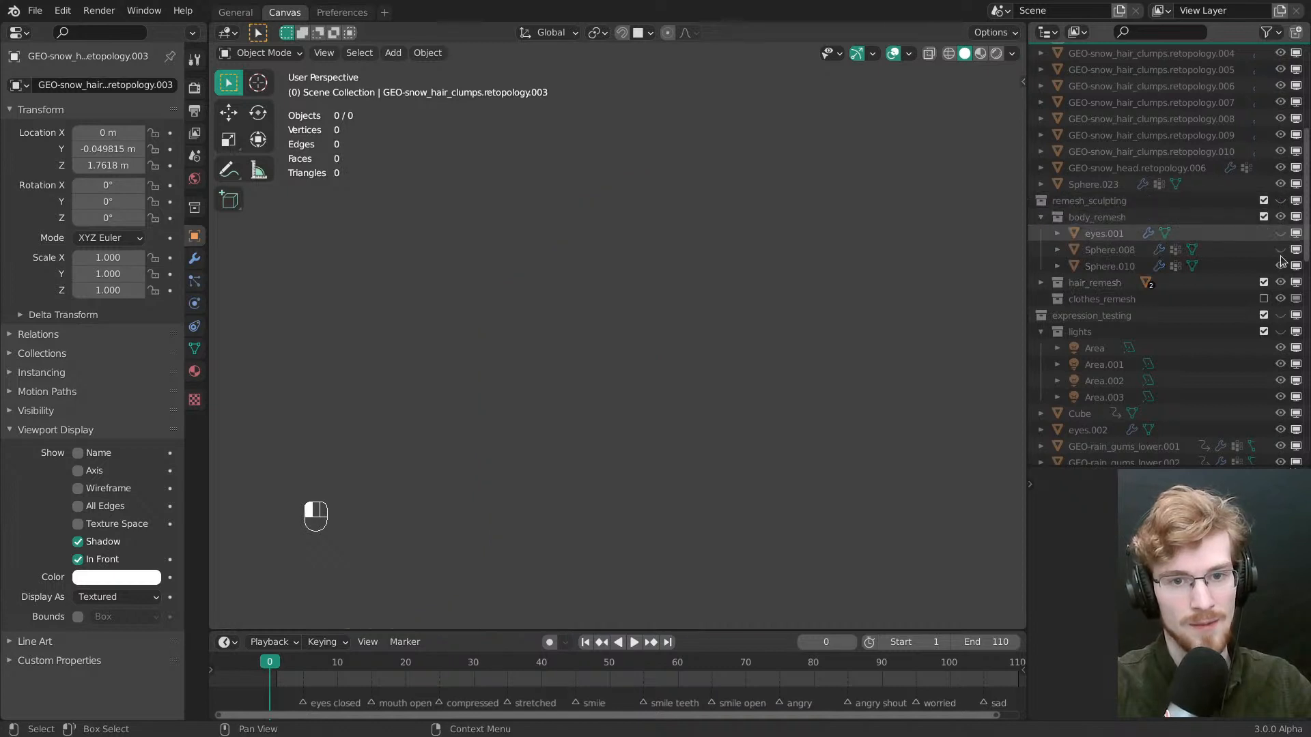
click(1281, 217)
click(1281, 217)
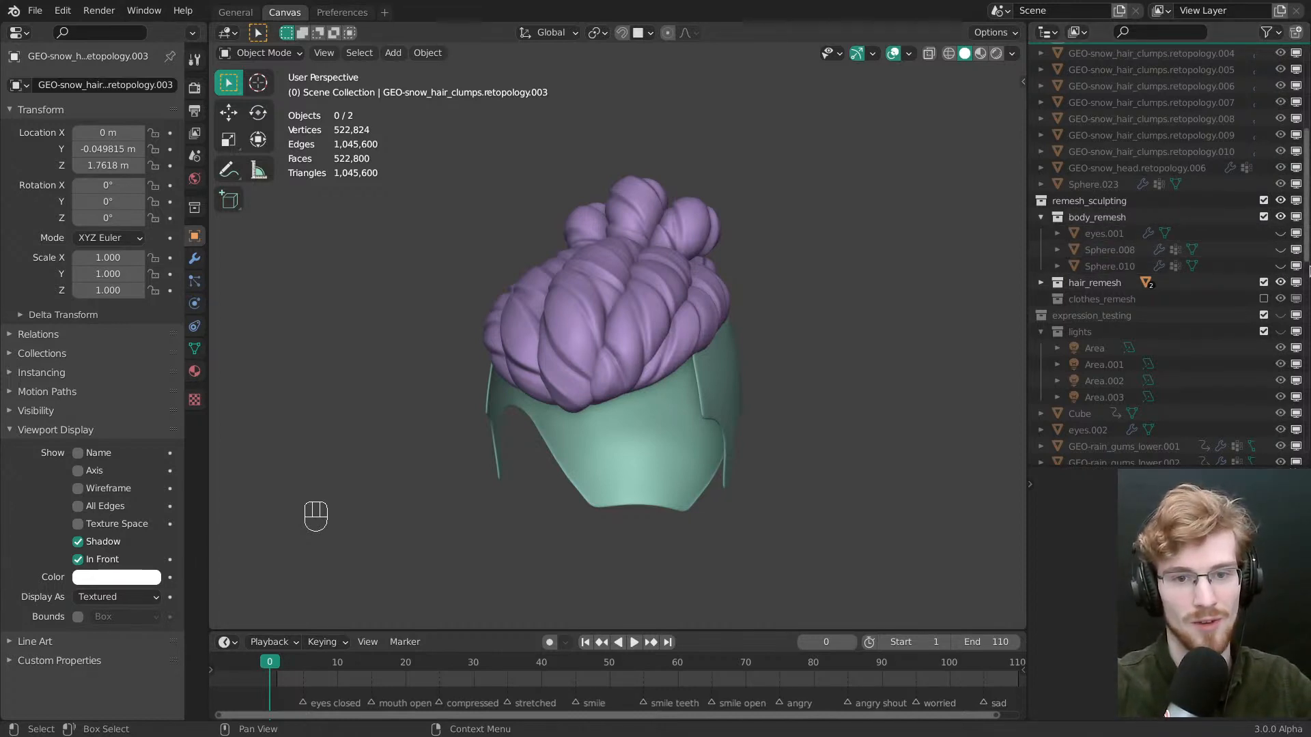
Show the three body_remesh objects again and toggle the visibility of the body_remesh and remesh_sculpting collections
drag(1280, 233, 1281, 266)
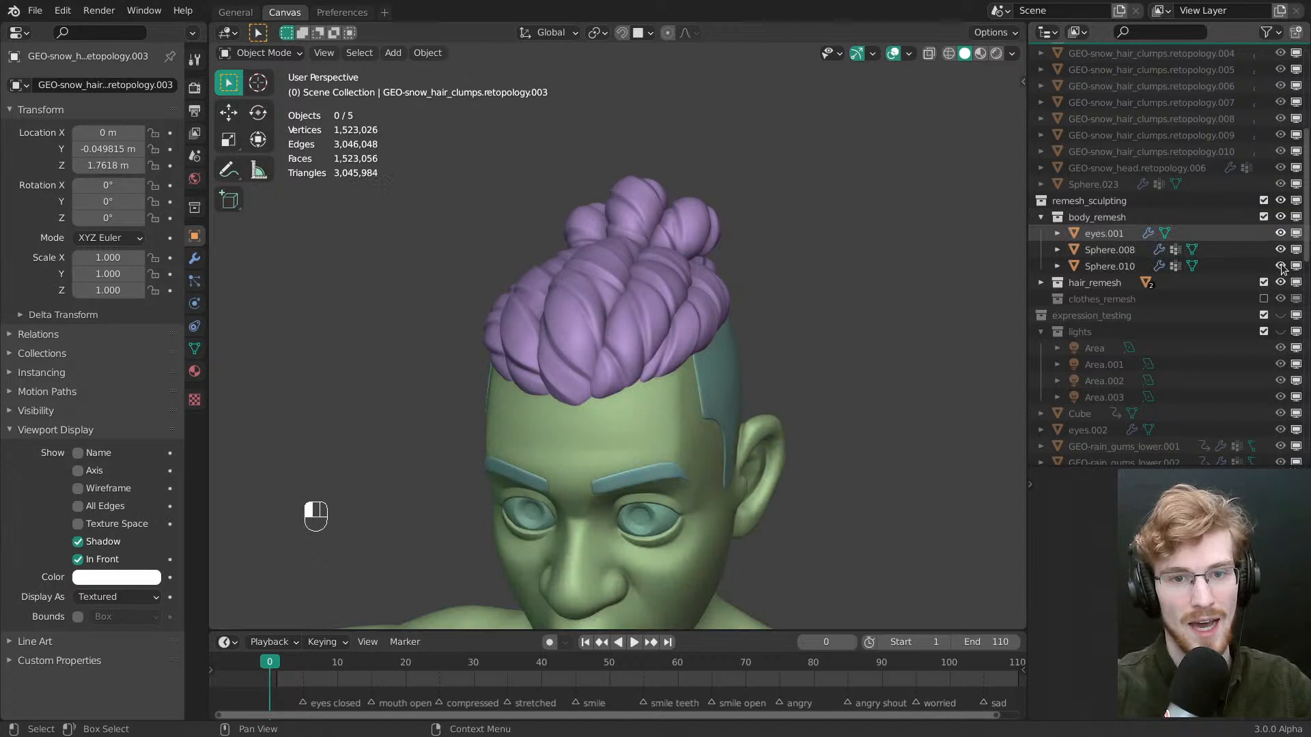
click(1279, 217)
click(1280, 216)
click(1281, 200)
click(1281, 201)
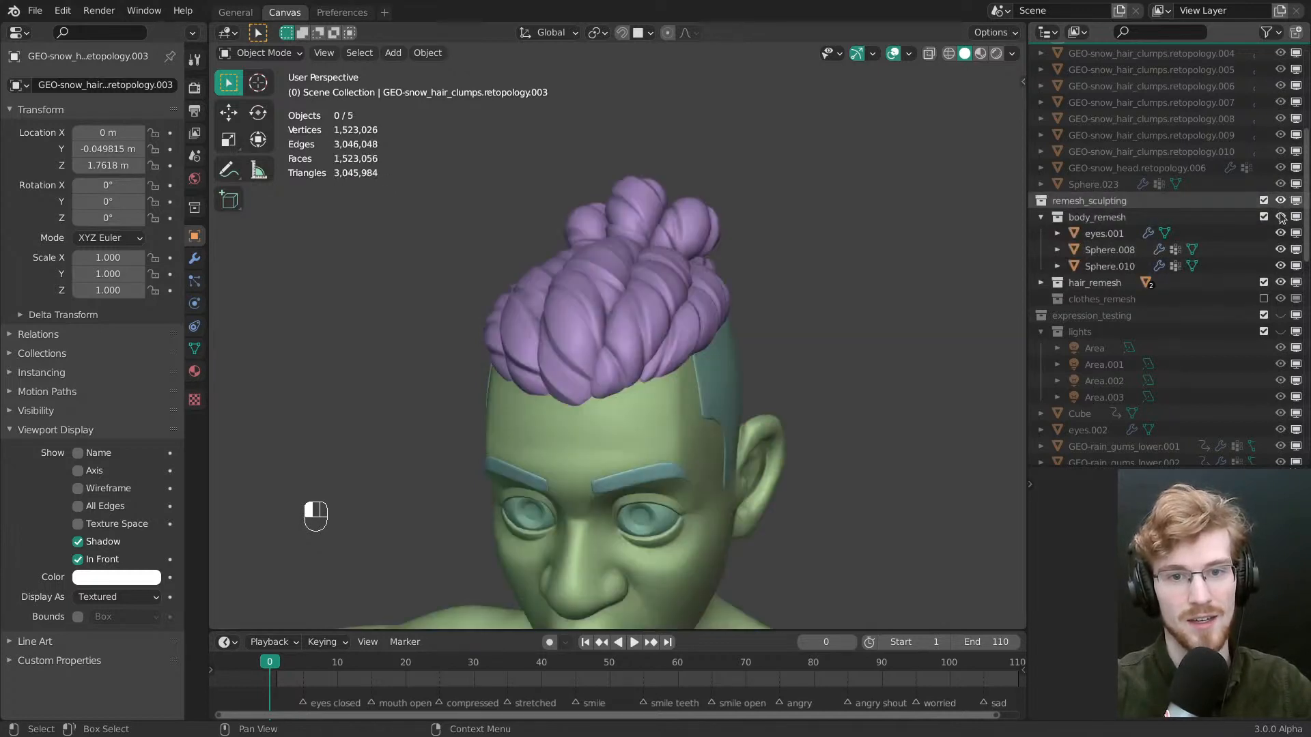
click(1281, 213)
click(1280, 216)
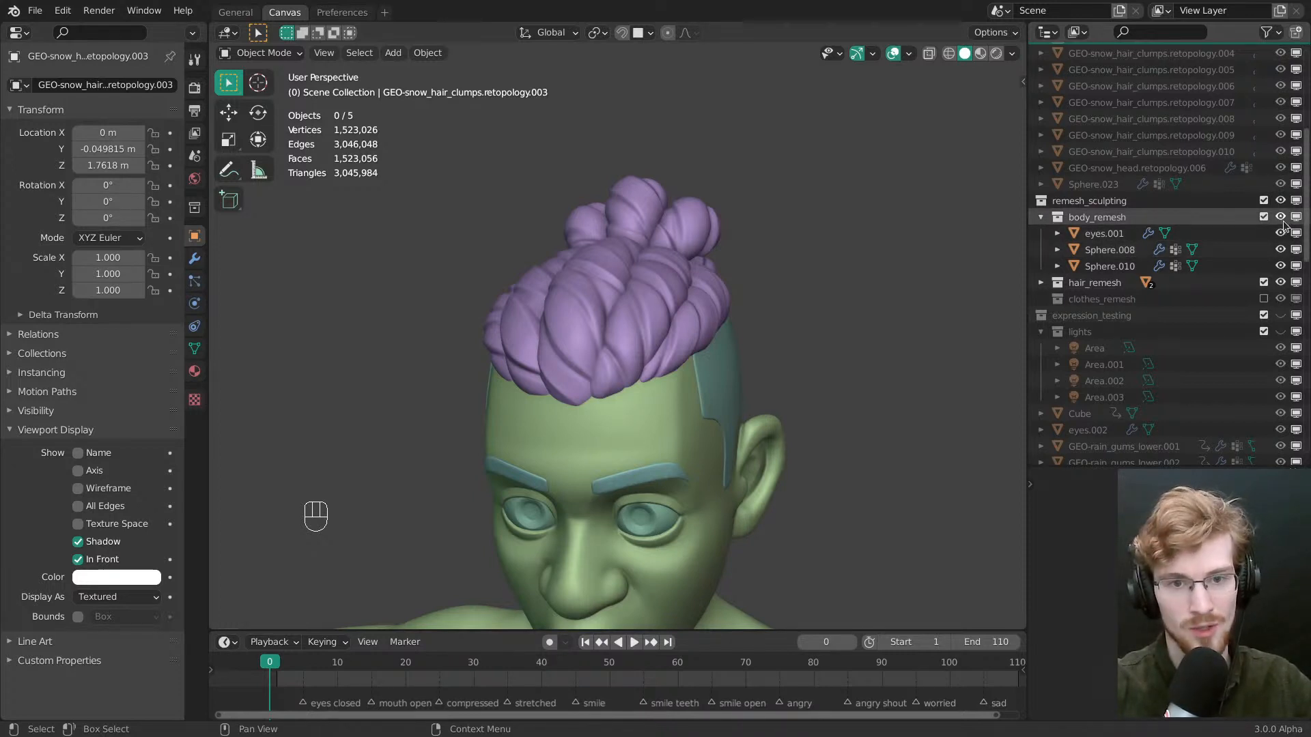
Hide and reshow the body_remesh collection together with all the objects inside it
shift+click(1281, 217)
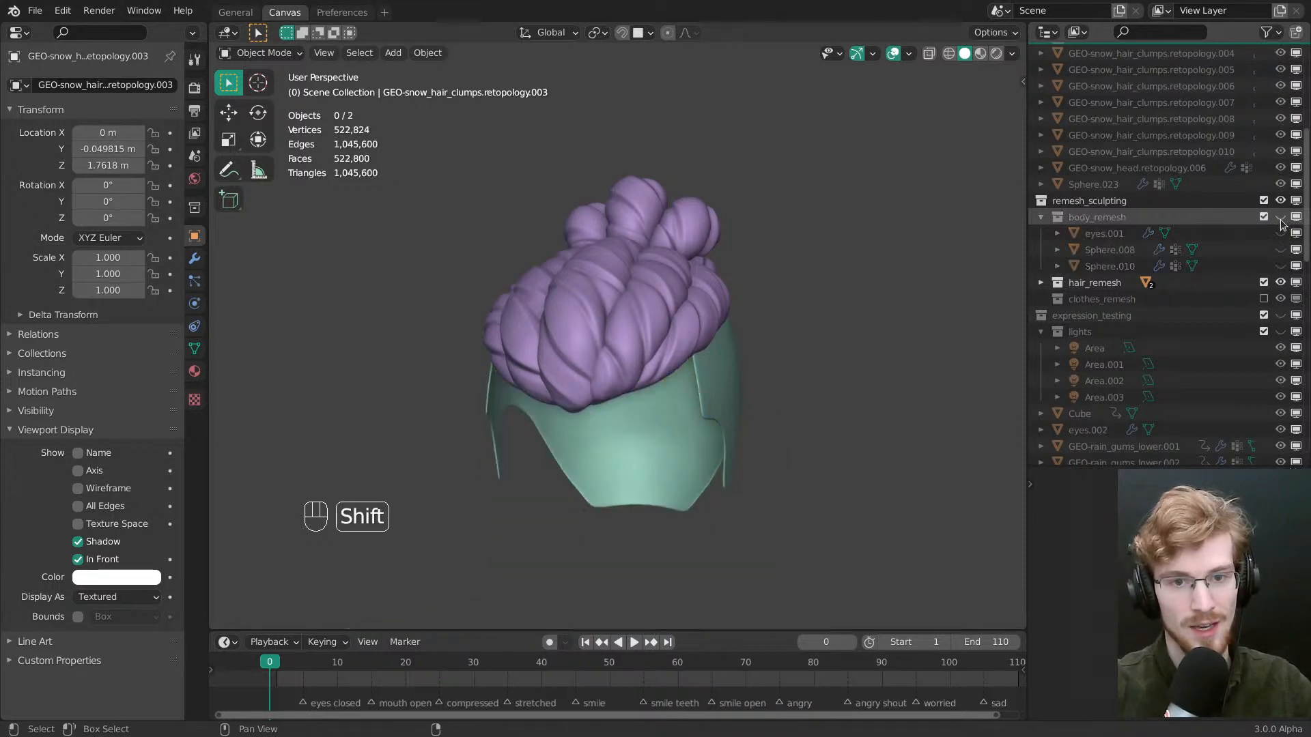
shift+click(1282, 218)
shift+click(1281, 217)
shift+click(1281, 217)
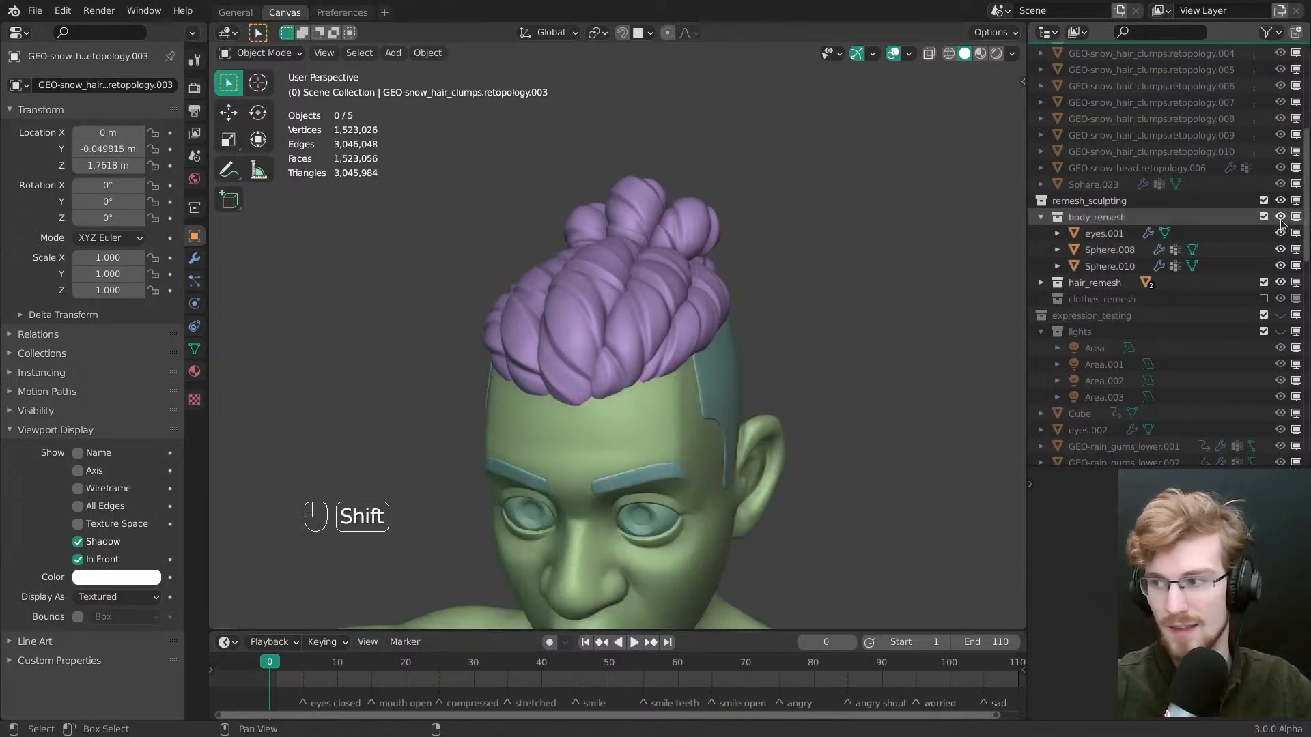
shift+click(1280, 218)
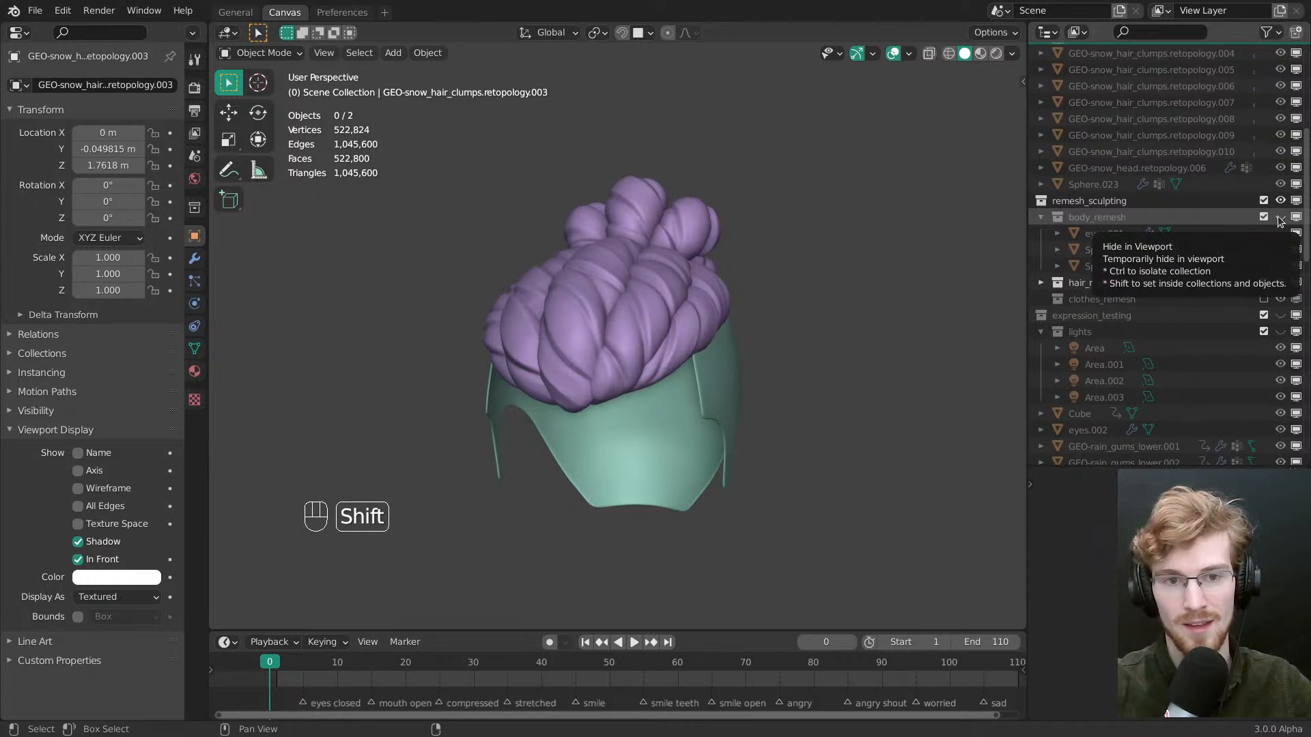
shift+click(1280, 217)
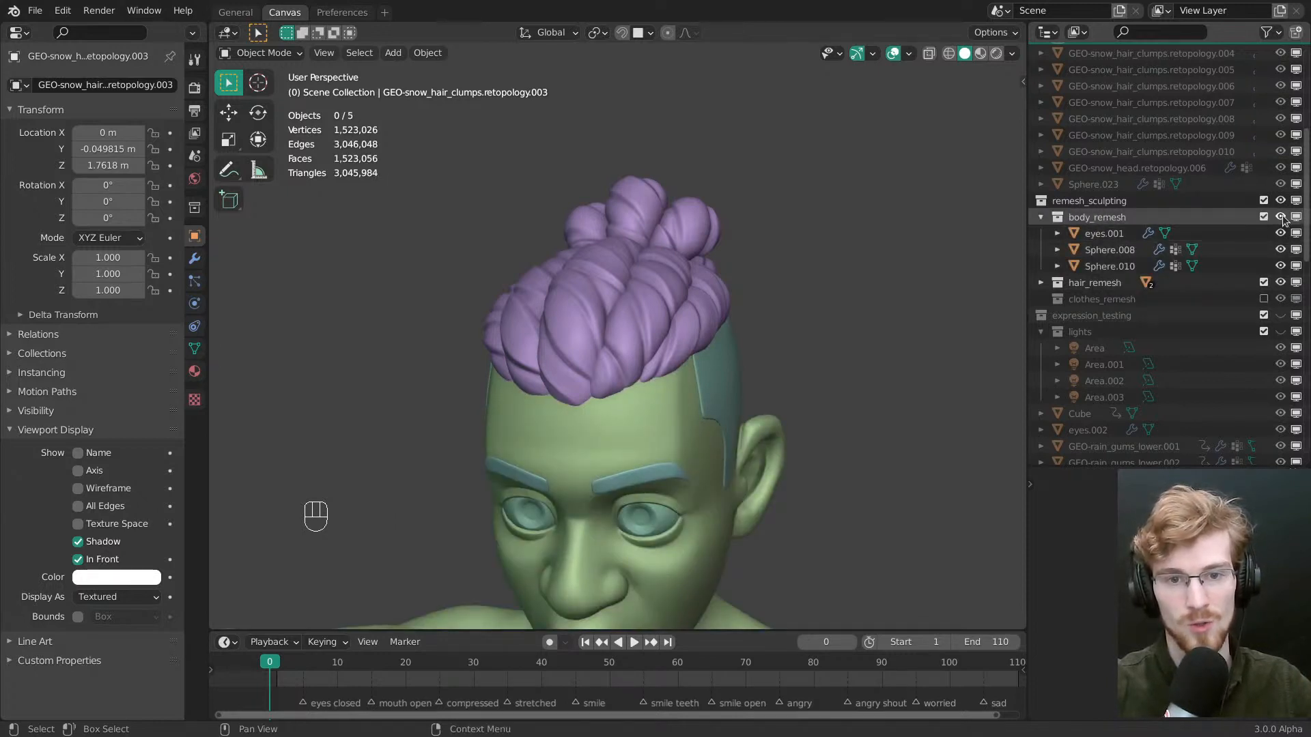
Isolate the body_remesh collection and toggle the visibility of it and its contents
key(ctrl)
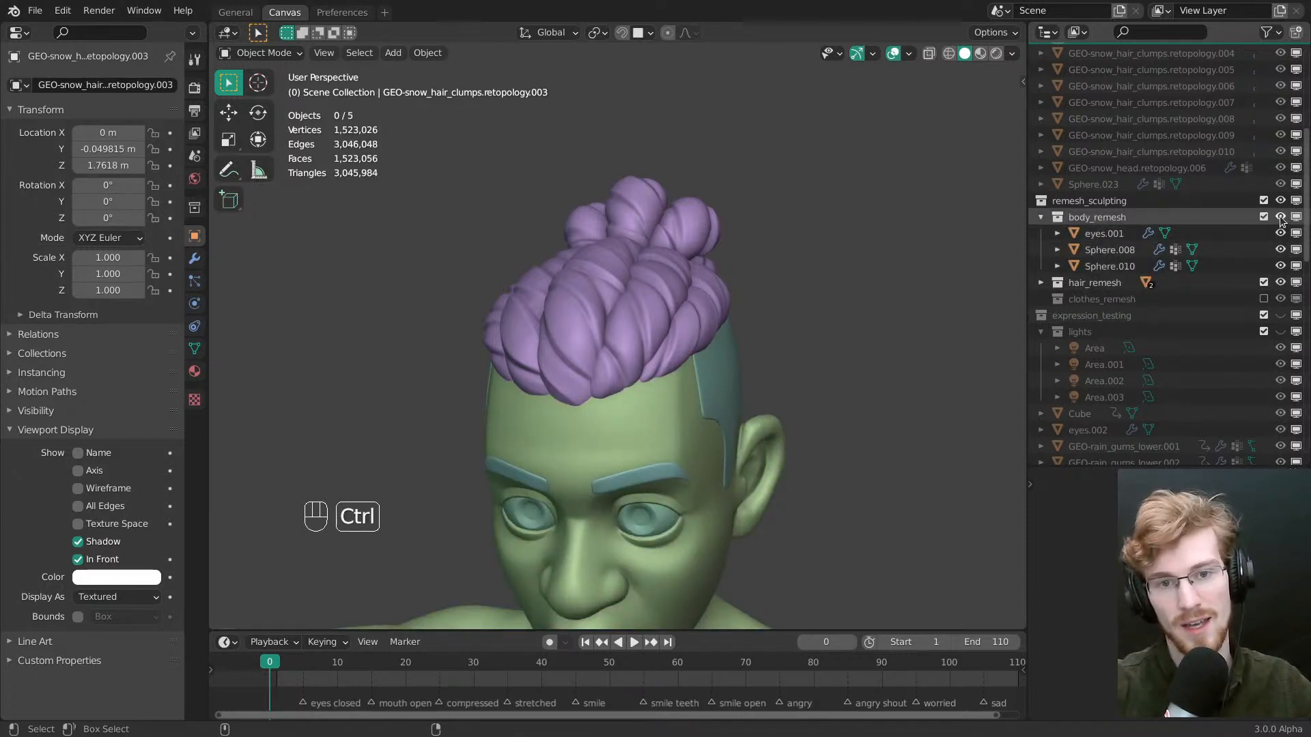
ctrl+click(1280, 218)
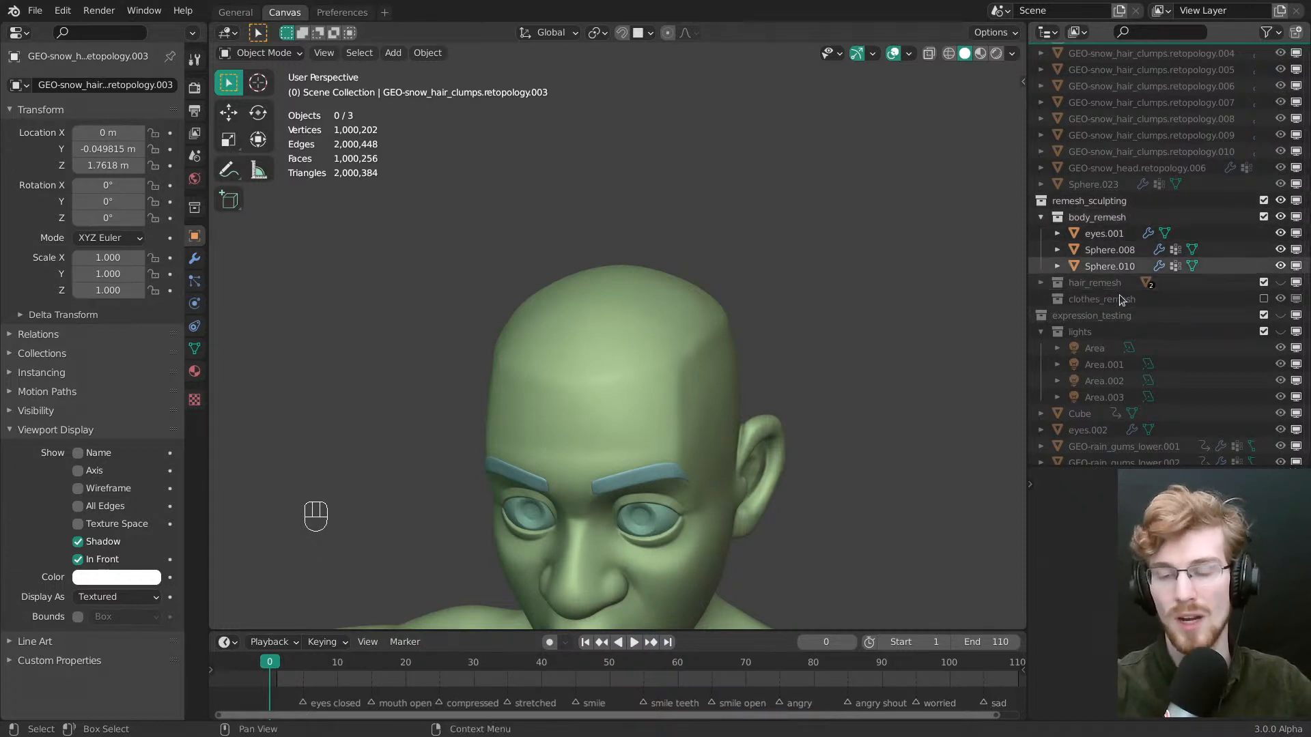
shift+click(1280, 217)
shift+click(1281, 218)
shift+click(1280, 217)
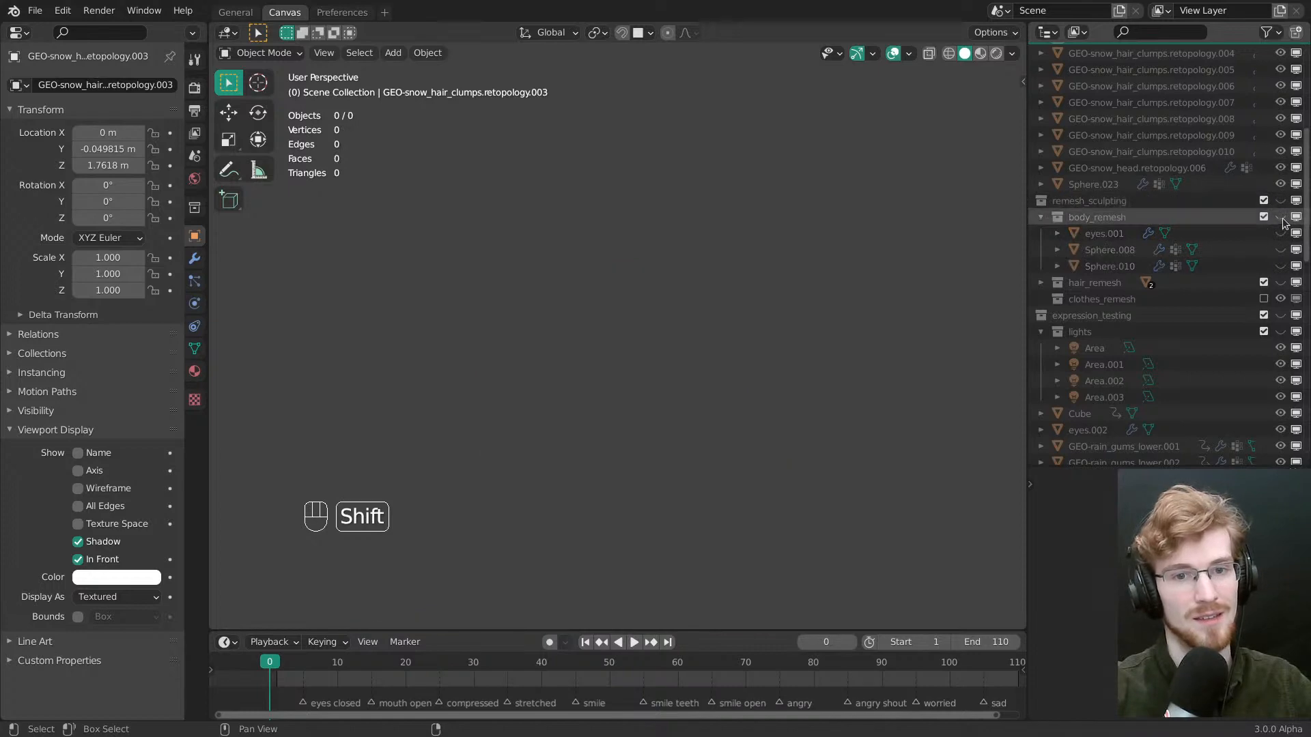
Switch repeatedly between isolating the body_remesh collection and showing all collections
ctrl+click(1280, 219)
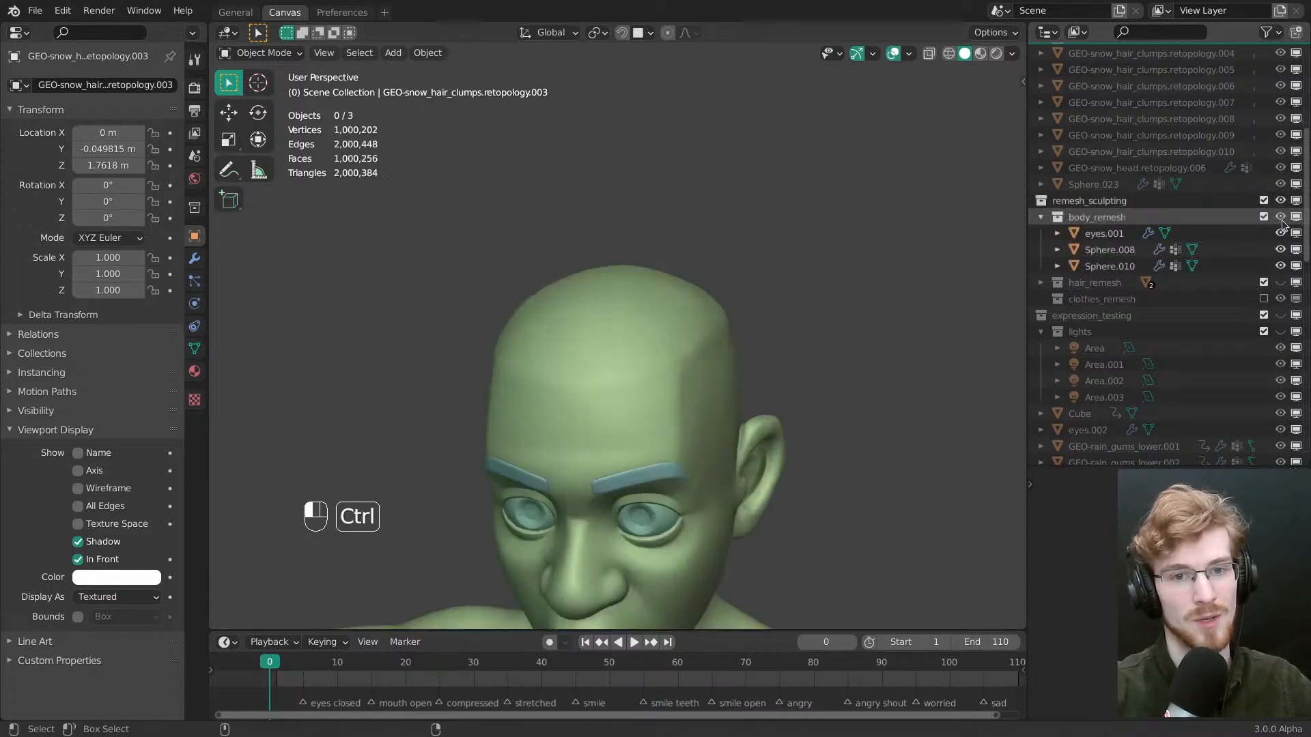
ctrl+click(1281, 217)
ctrl+click(1281, 218)
ctrl+click(1280, 219)
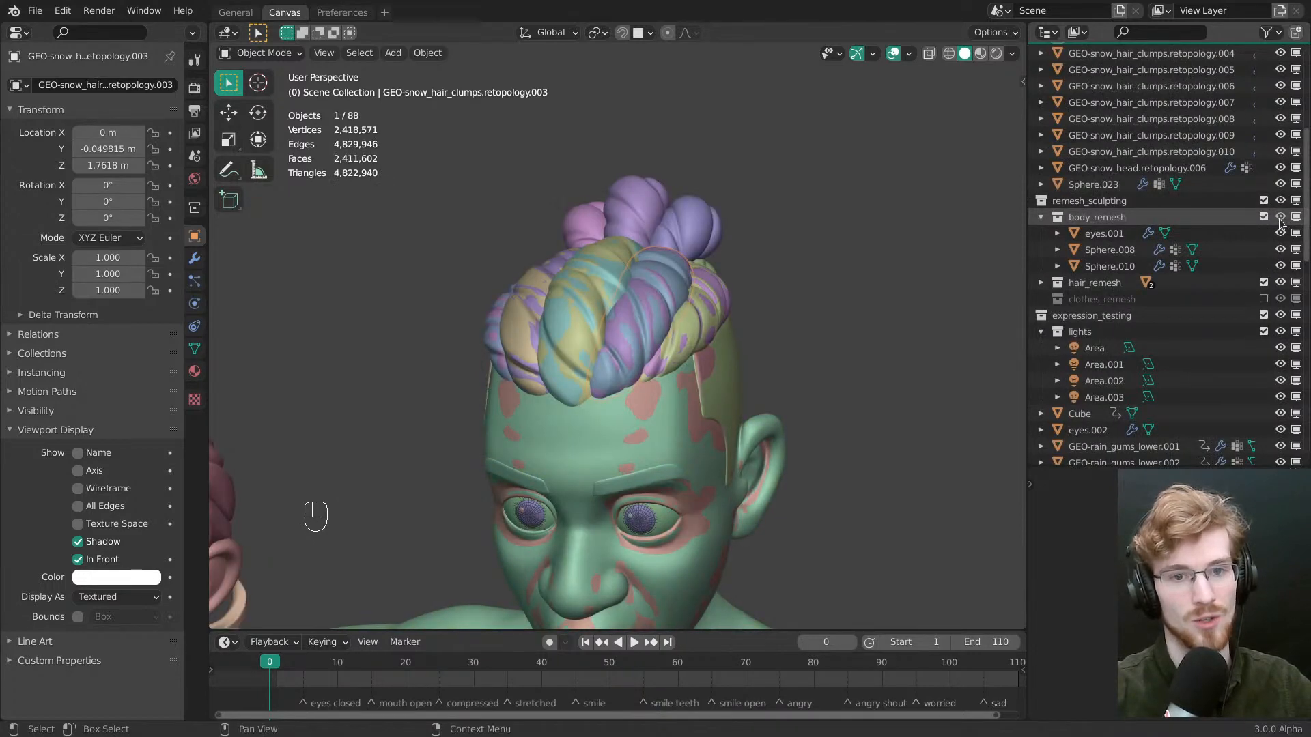
ctrl+click(1281, 221)
ctrl+click(1280, 221)
ctrl+click(1281, 220)
ctrl+click(1281, 218)
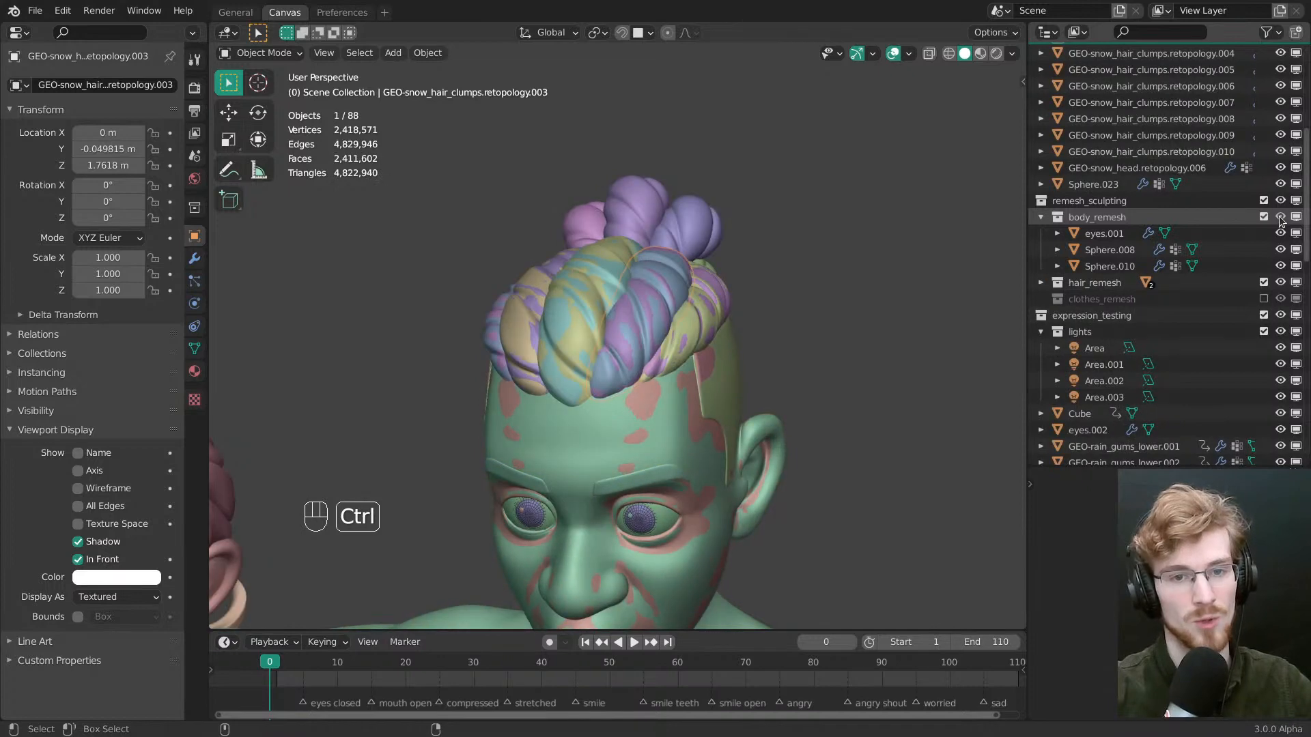
ctrl+click(1281, 217)
ctrl+click(1282, 218)
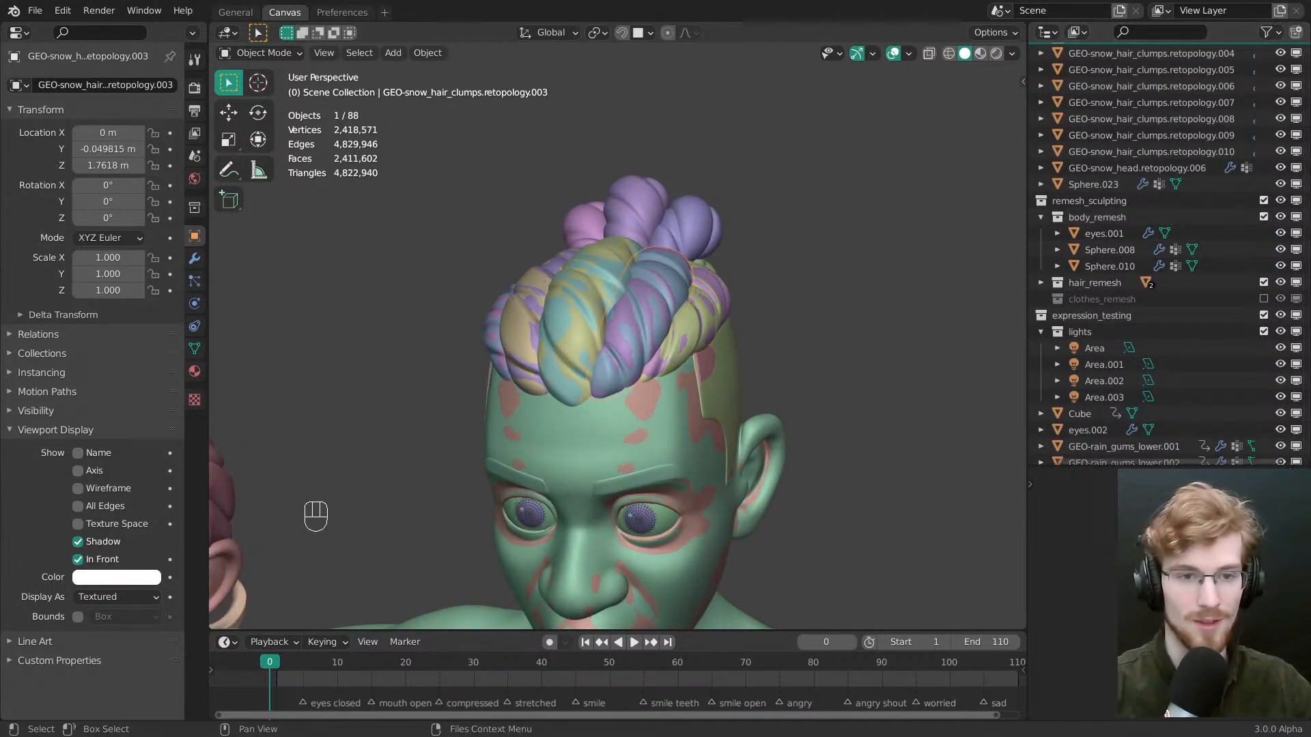
Isolate the snow.retopo collection again, hiding the sculpting and expression-testing collections
middle_drag(1240, 185, 1231, 397)
middle_drag(1203, 282, 1223, 321)
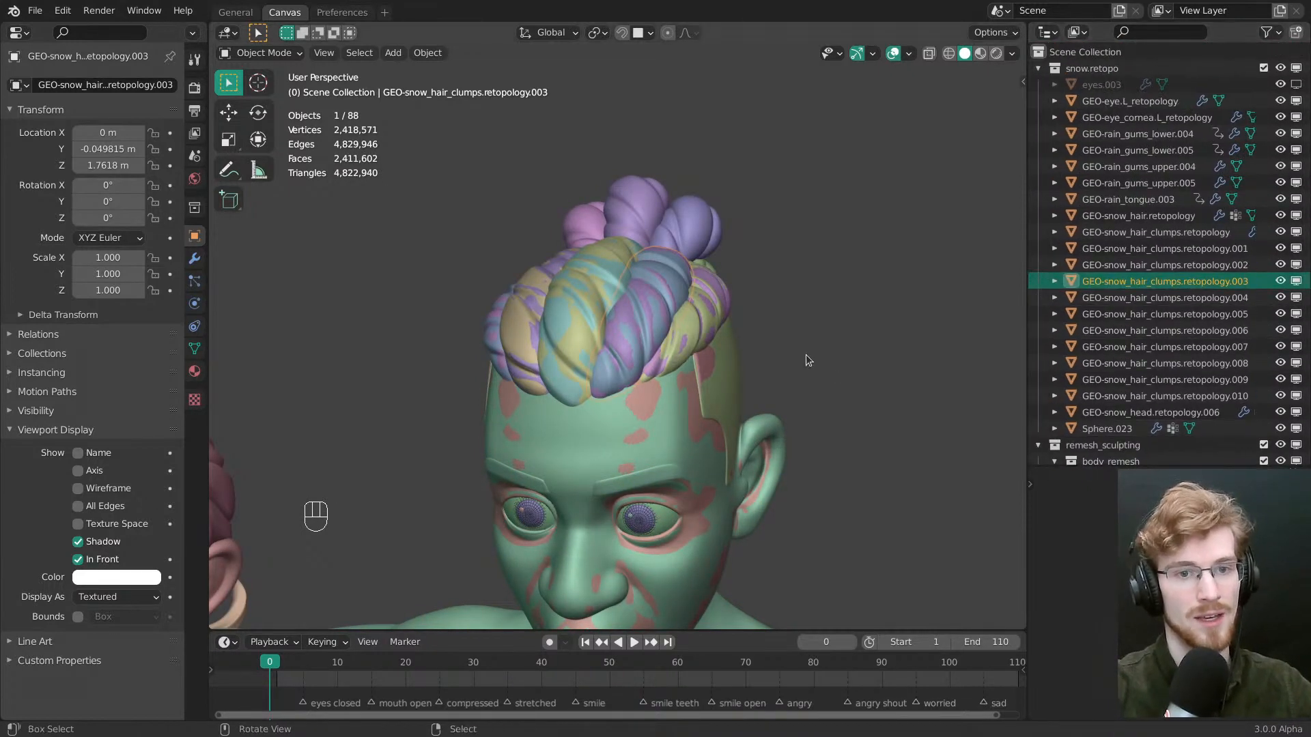
key(1)
key(shift+2)
key(1)
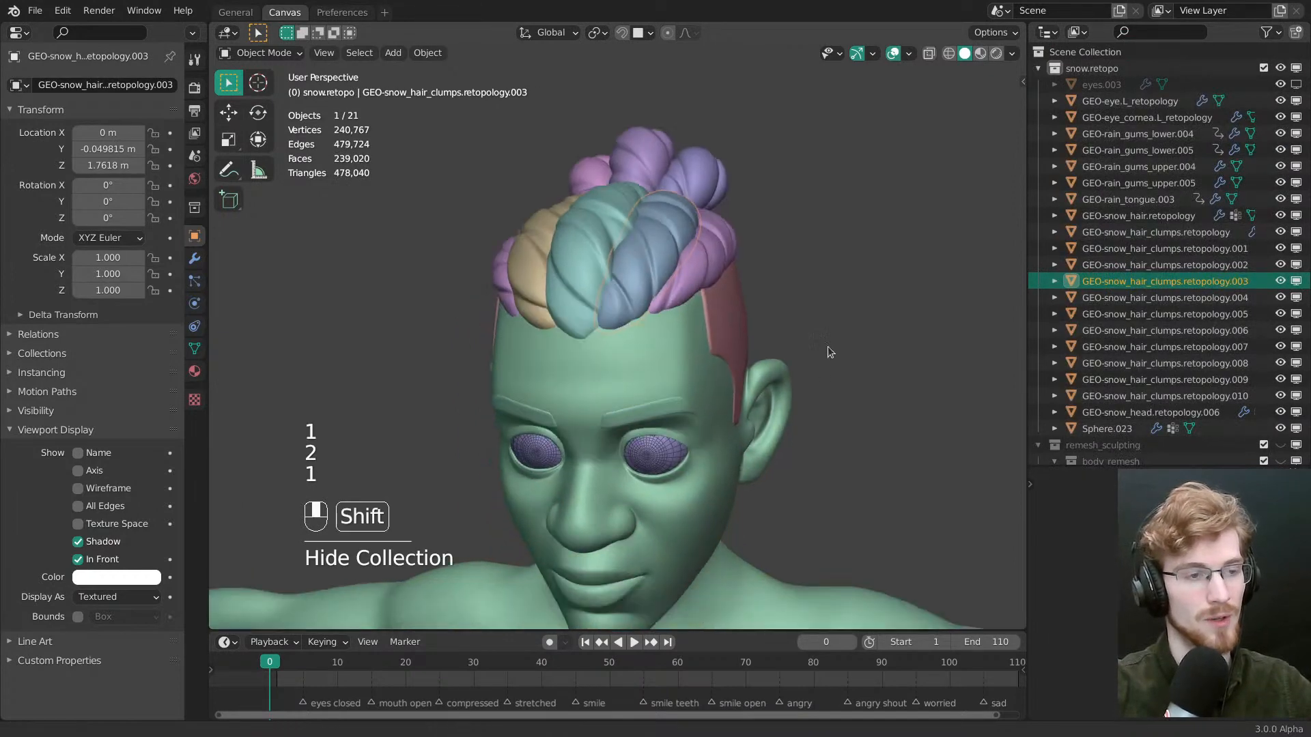
Select the outer side hair clump GEO-snow_hair_clumps.retopology.004 above the shaved side and save the file
shift+middle_drag(827, 347, 792, 331)
ctrl+middle_drag(792, 330, 721, 341)
key(alt+a)
click(755, 306)
ctrl+middle_drag(721, 341, 755, 363)
key(ctrl+s)
click(728, 320)
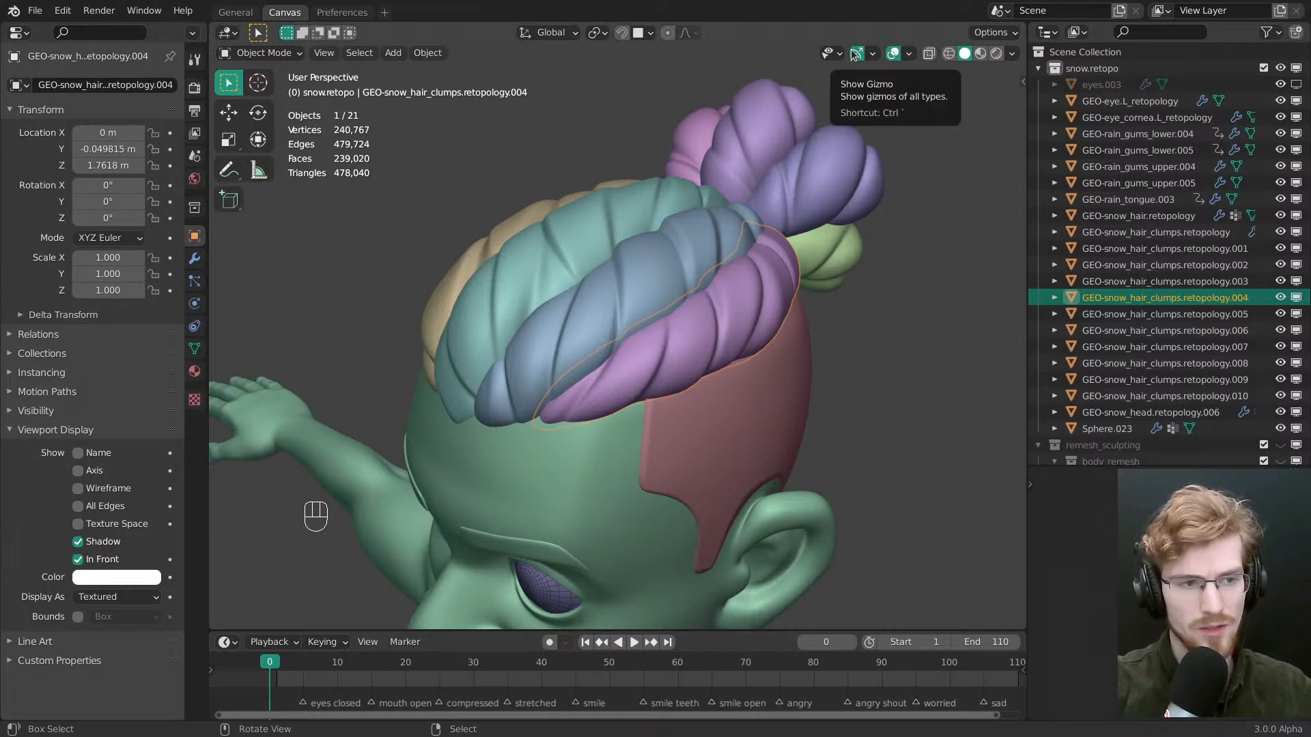
Examine the twisted clumps of the bun and the top of the head from the side and the front
middle_drag(681, 431, 665, 386)
click(725, 270)
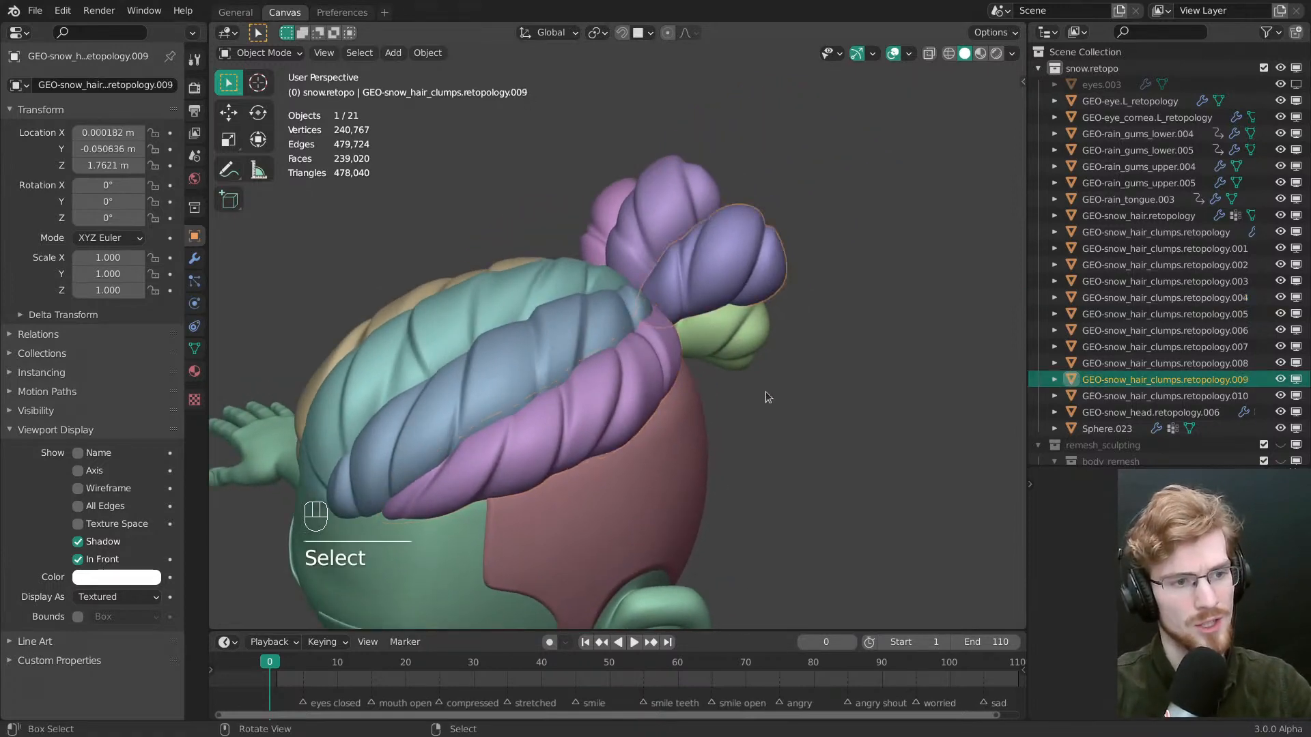
middle_drag(764, 391, 703, 384)
key(grave)
click(858, 506)
middle_drag(858, 507, 752, 485)
scroll(717, 494, down, 6)
click(626, 392)
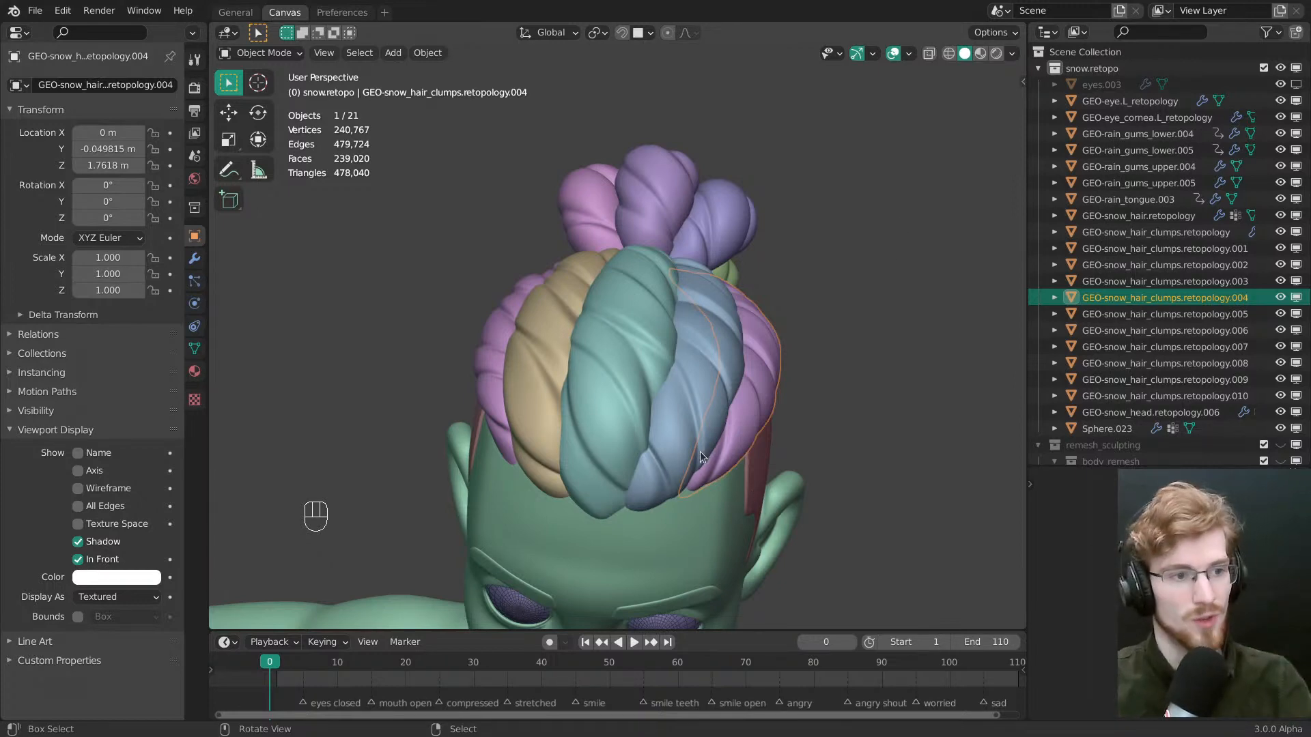
Clear the selection, select the bun clump GEO-snow_hair_clumps.retopology.009 and save the file
middle_drag(699, 456, 587, 387)
key(alt+a)
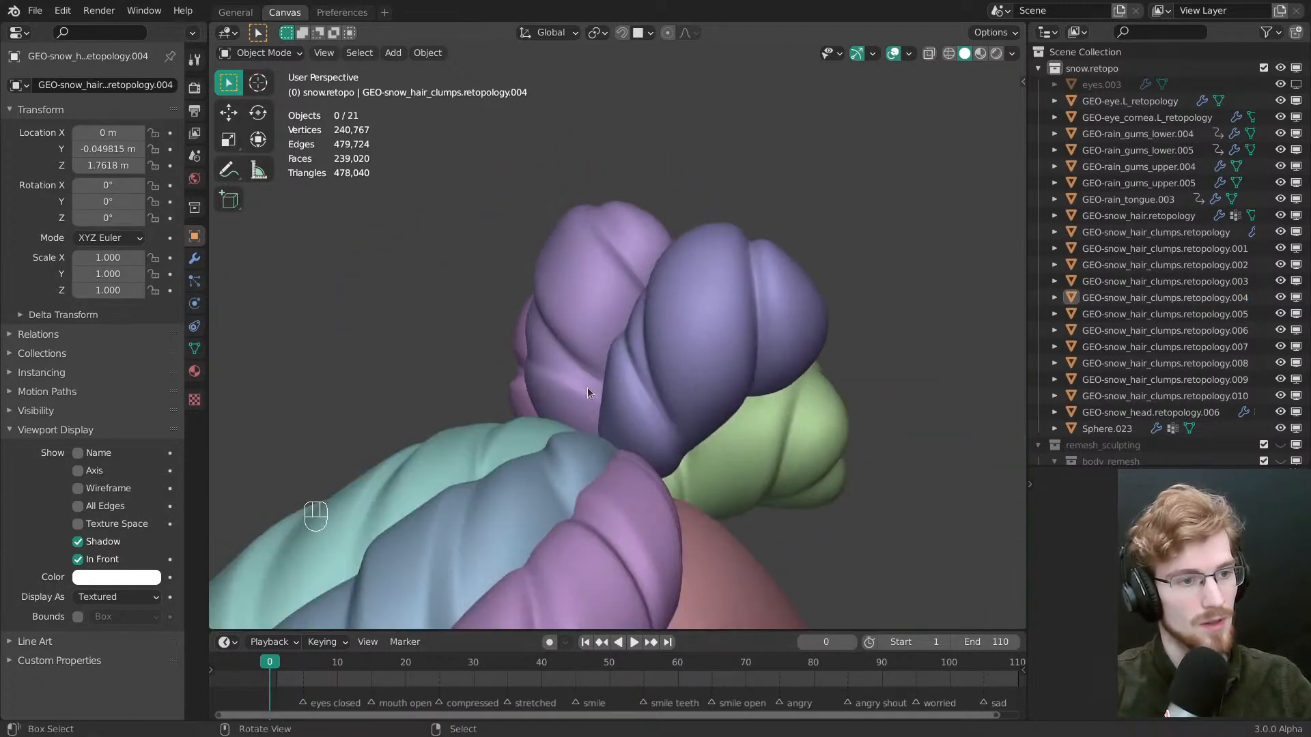
middle_drag(728, 388, 715, 416)
shift+click(707, 345)
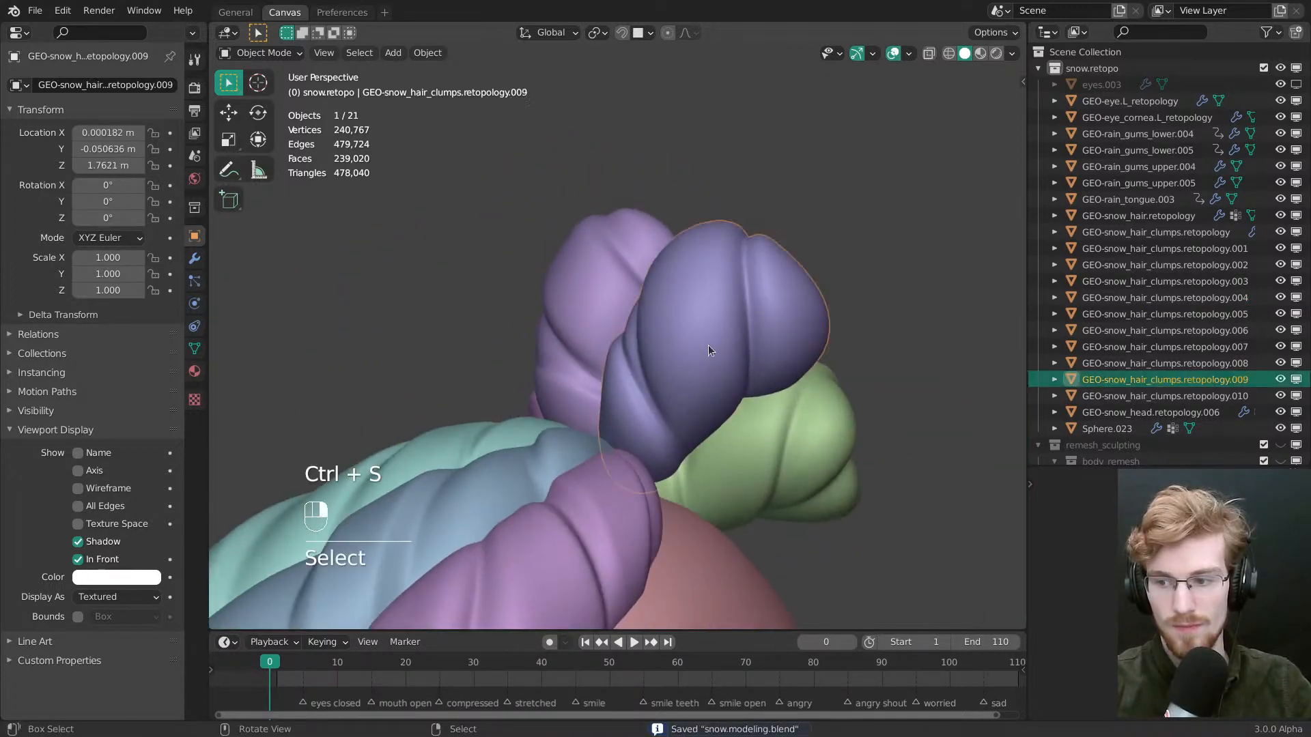
Display the modifier settings of the selected bun clump GEO-snow_hair_clumps.retopology.009, clear the selection and save the file
middle_drag(708, 345, 707, 396)
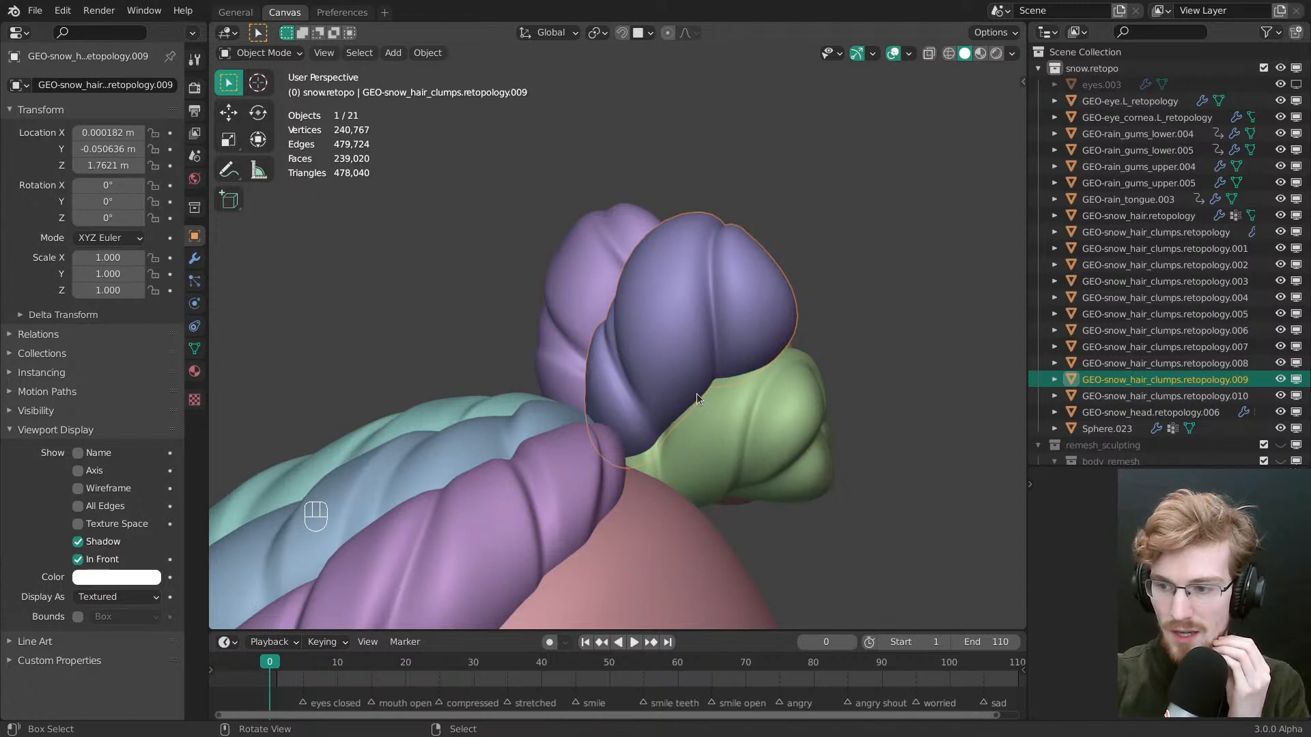
middle_drag(719, 380, 694, 400)
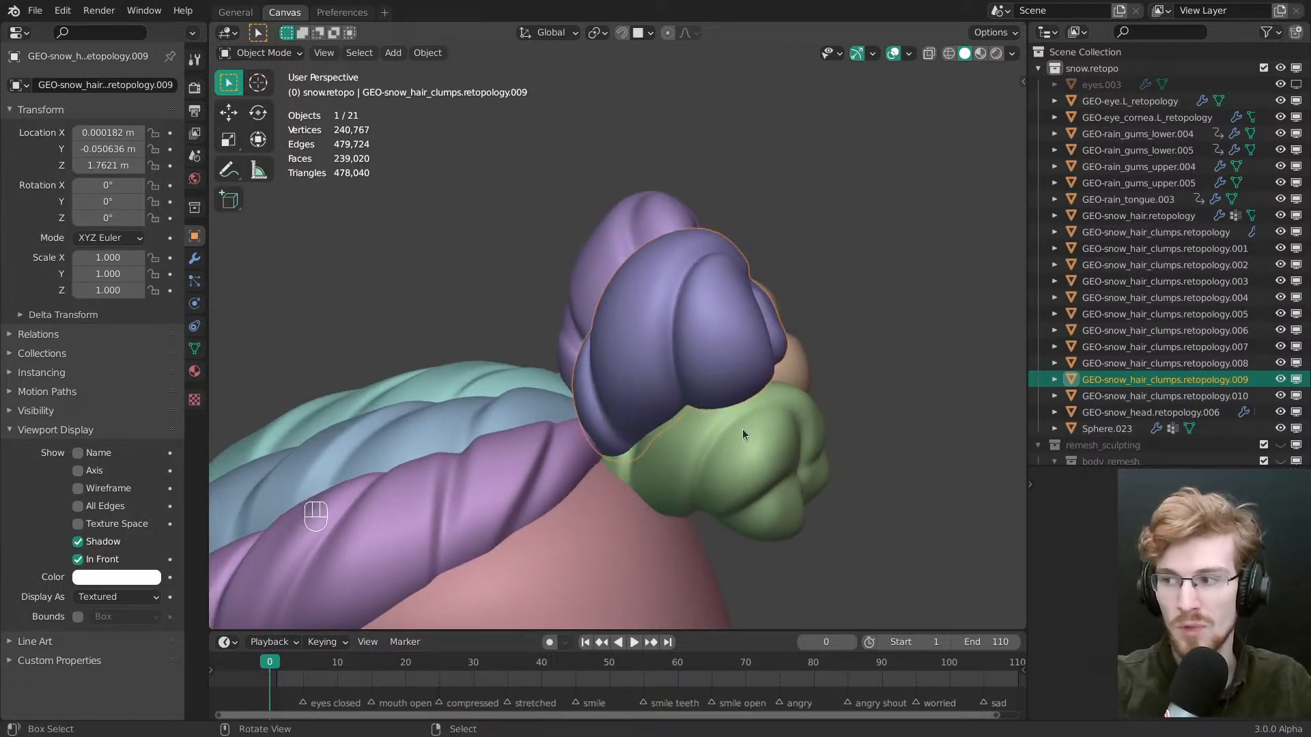
ctrl+middle_drag(752, 448, 729, 363)
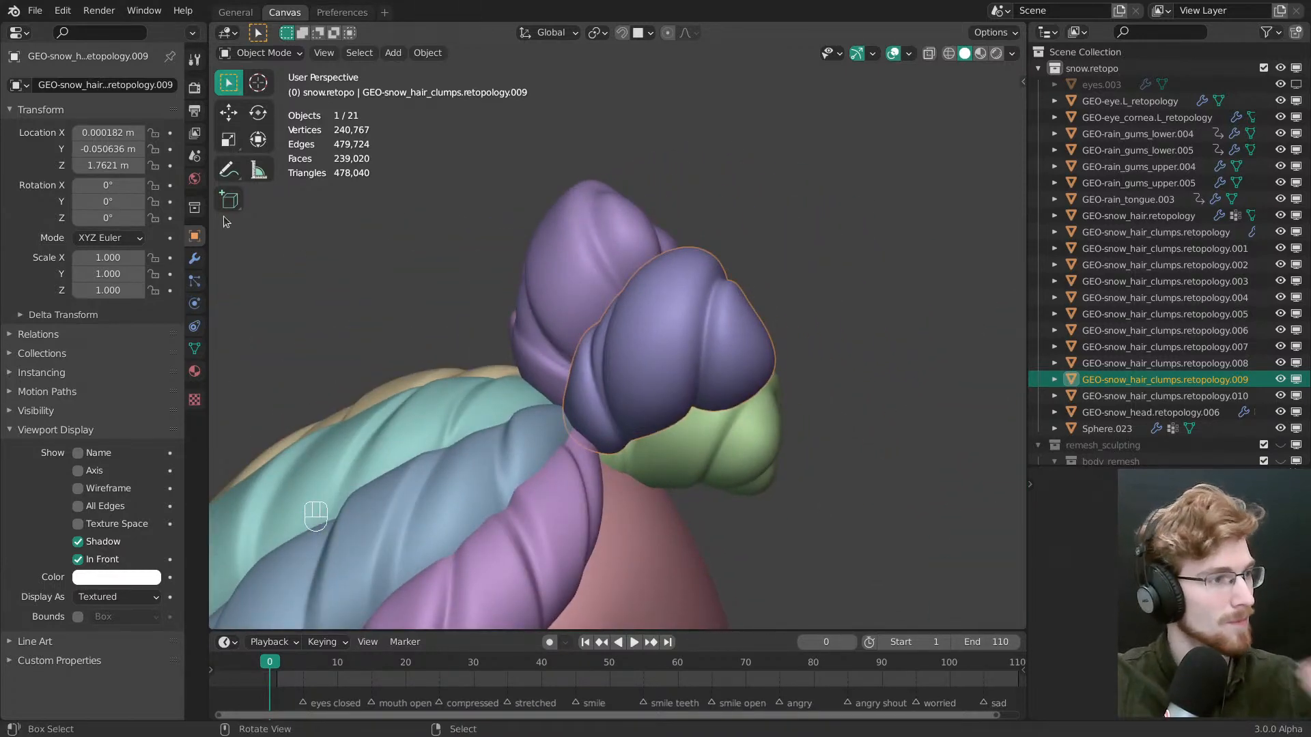
click(203, 259)
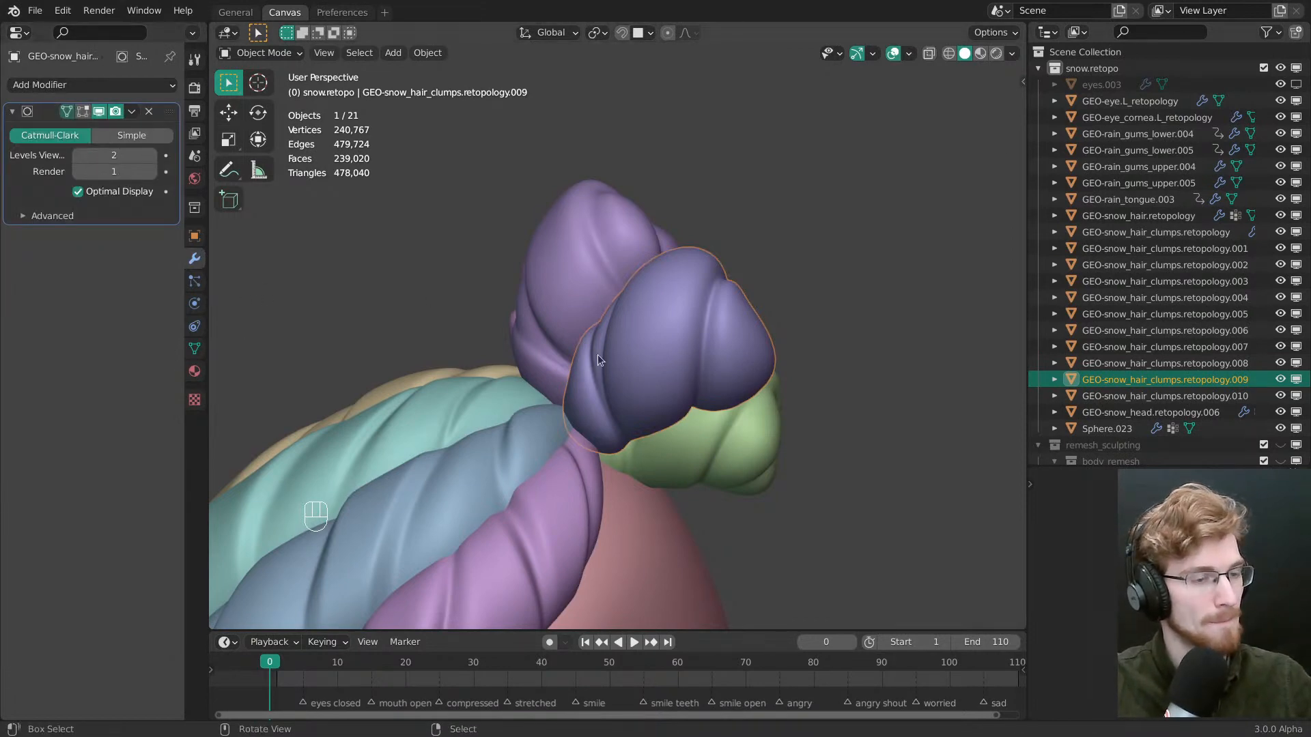
middle_drag(598, 358, 786, 310)
key(alt+a)
key(ctrl+s)
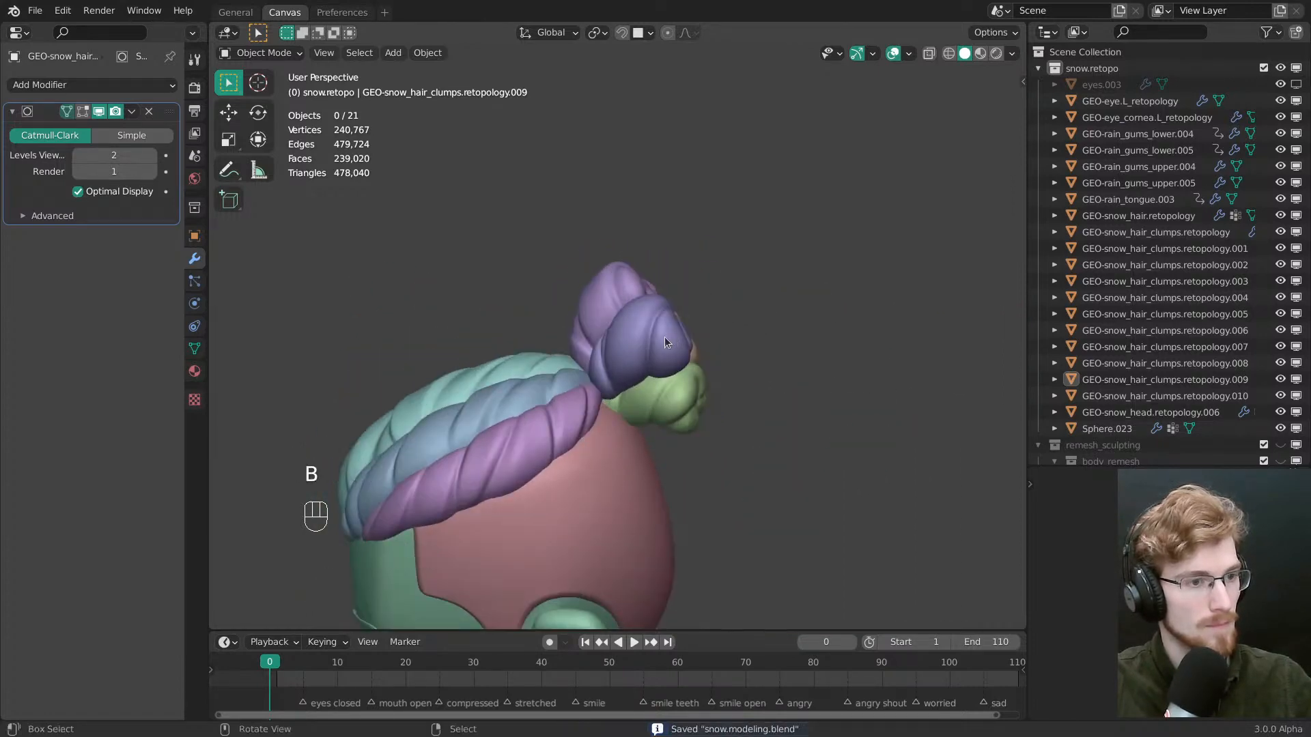
drag(721, 375, 721, 375)
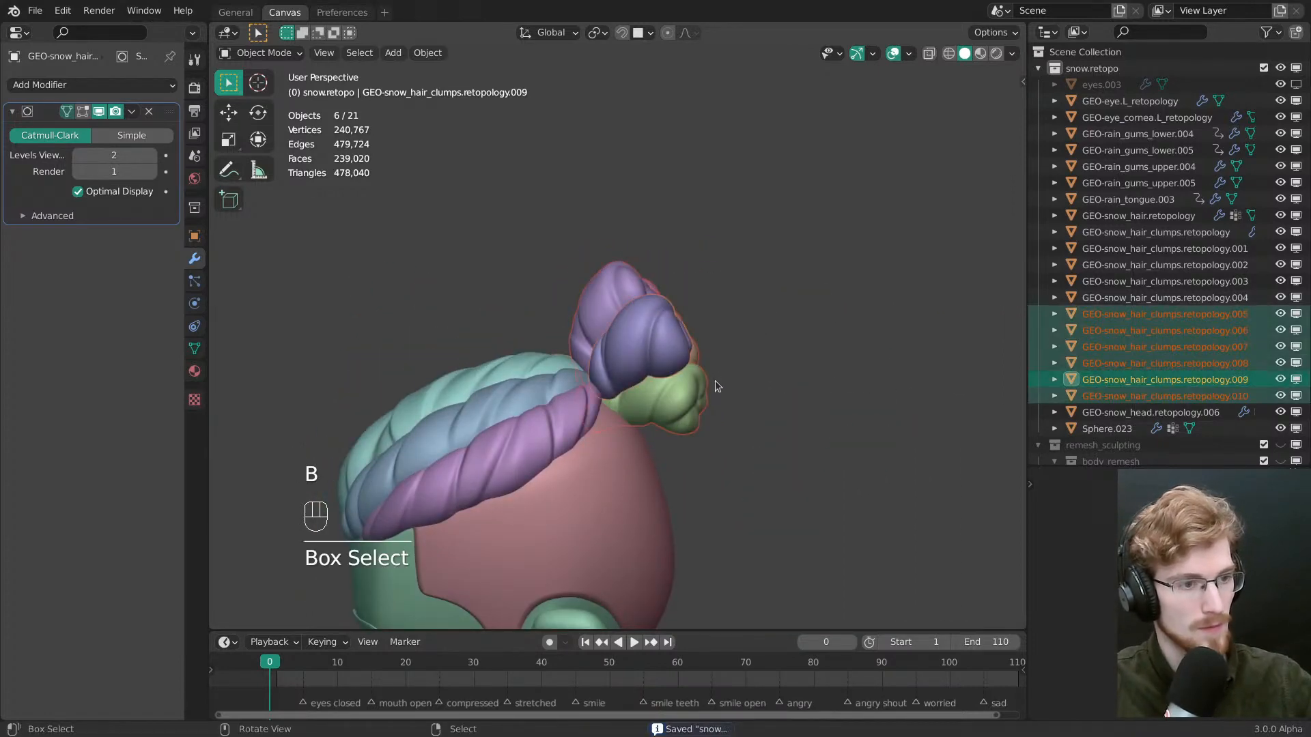
key(slash)
key(alt+a)
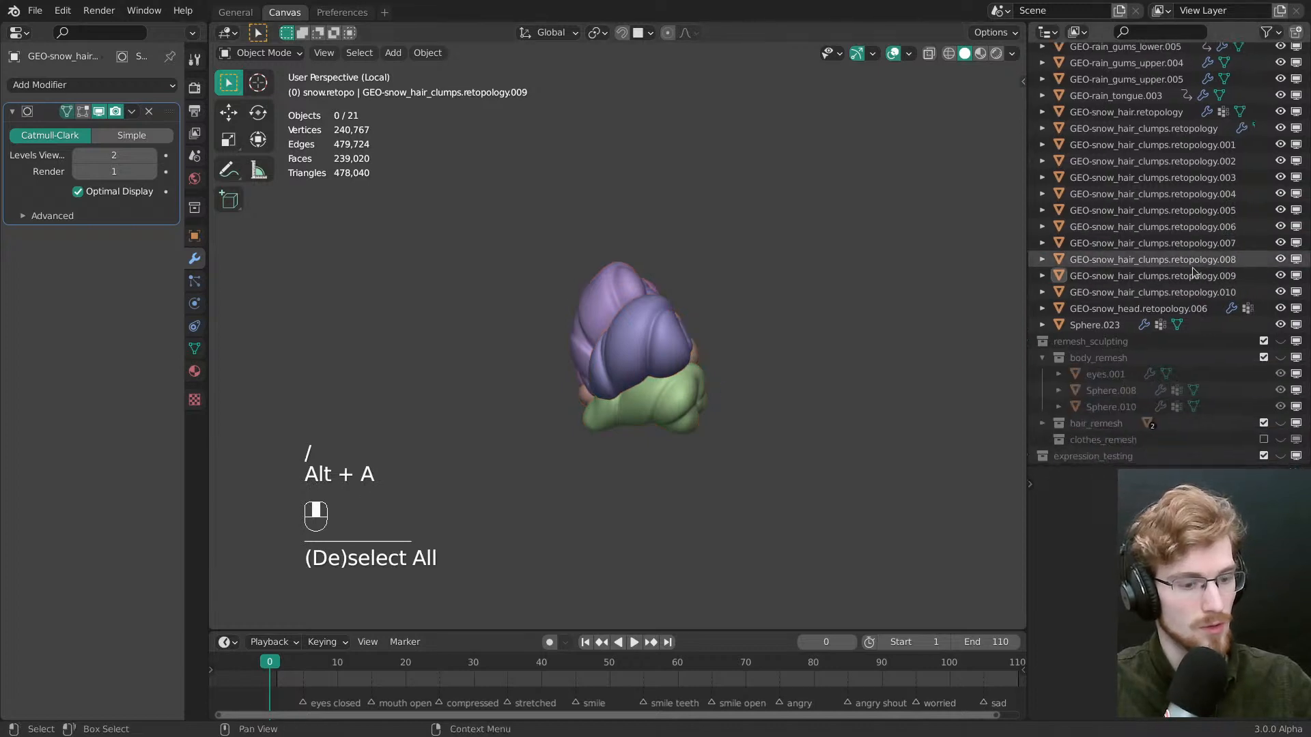
key(slash)
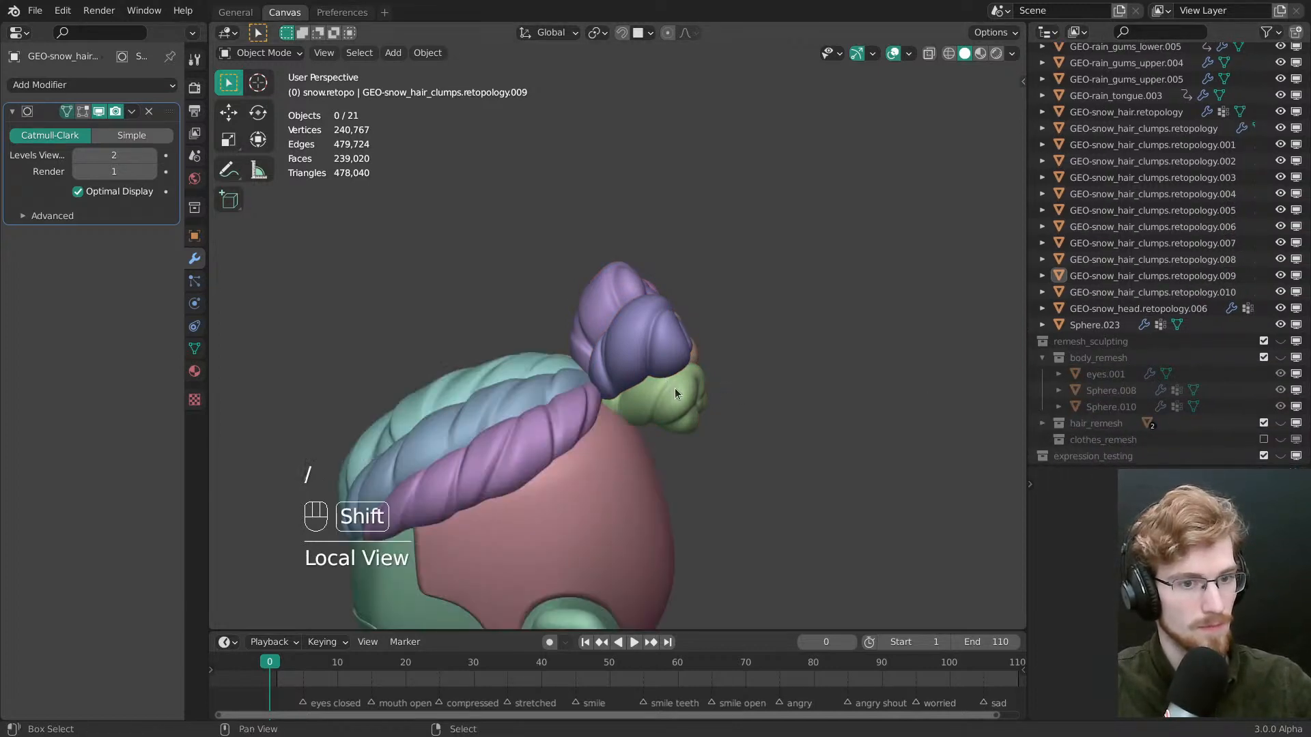
Show the expression_testing collection alongside snow.retopo, isolate all retopologized and sculpted bun clumps in local view and clear the selection
key(shift+3)
drag(706, 370, 707, 383)
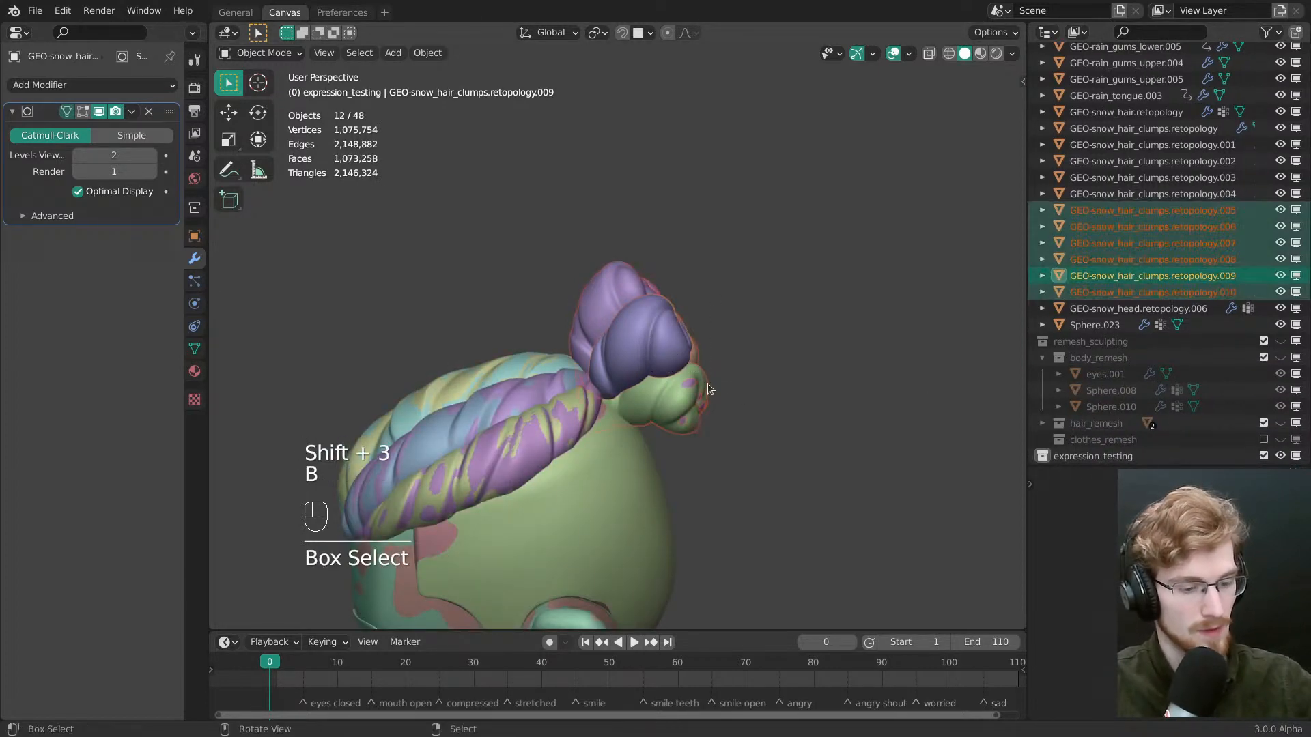
key(slash)
key(alt+a)
Select the six retopologized bun clumps .005 to .010, display them as wireframes over the sculpted clumps and clear the selection
click(645, 329)
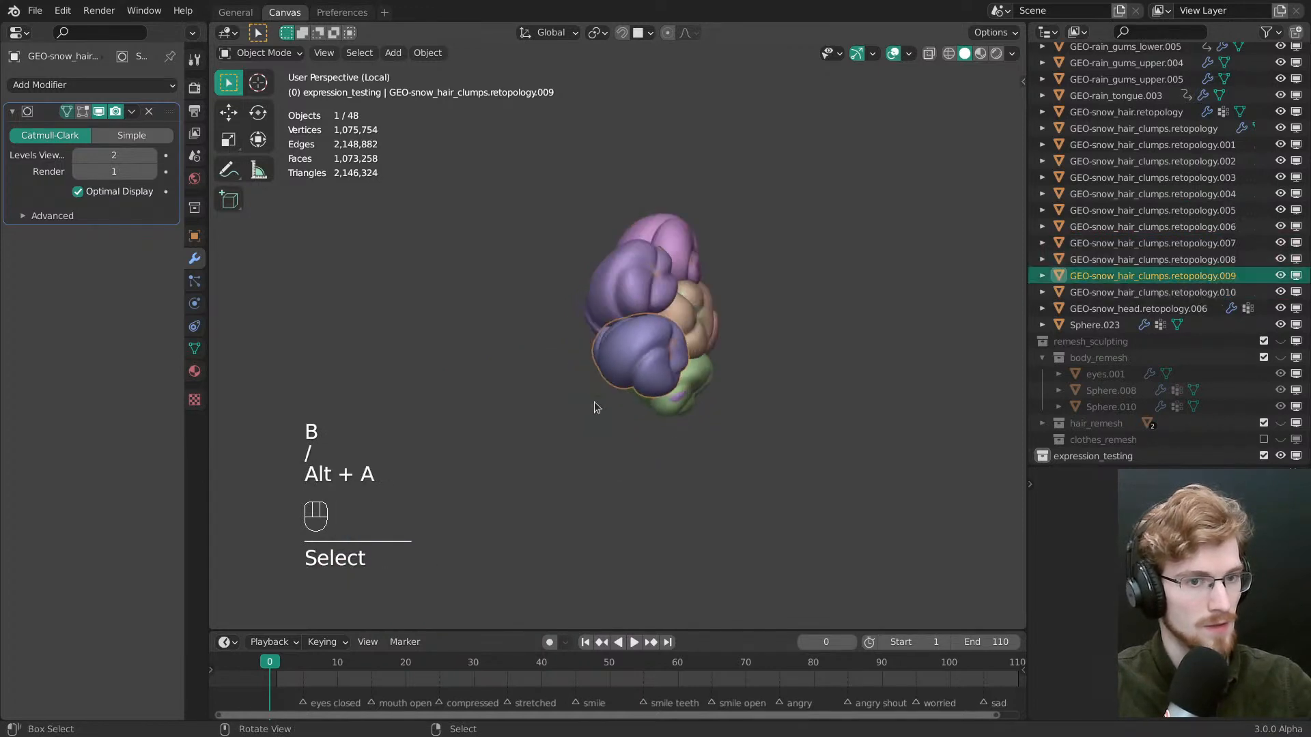
shift+click(624, 277)
shift+click(699, 276)
middle_drag(699, 276, 598, 381)
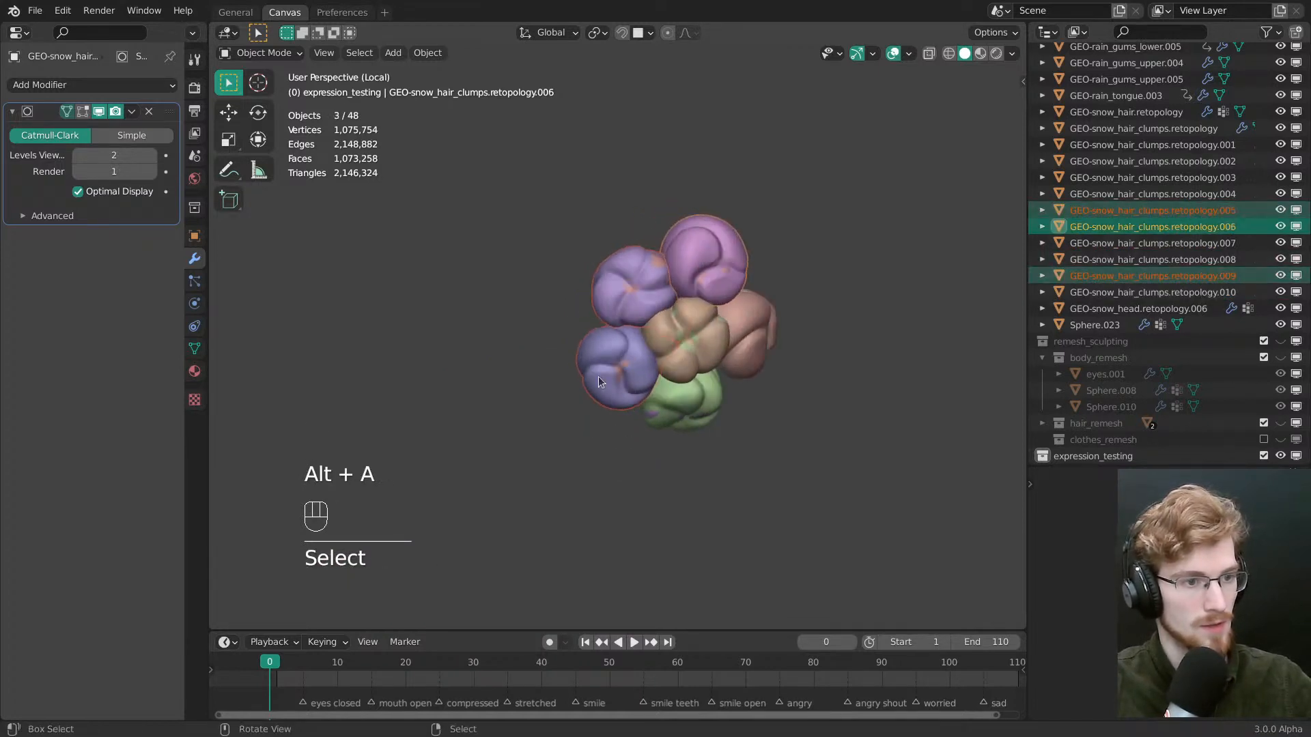
shift+click(681, 367)
shift+click(740, 346)
shift+click(741, 335)
key(alt+z)
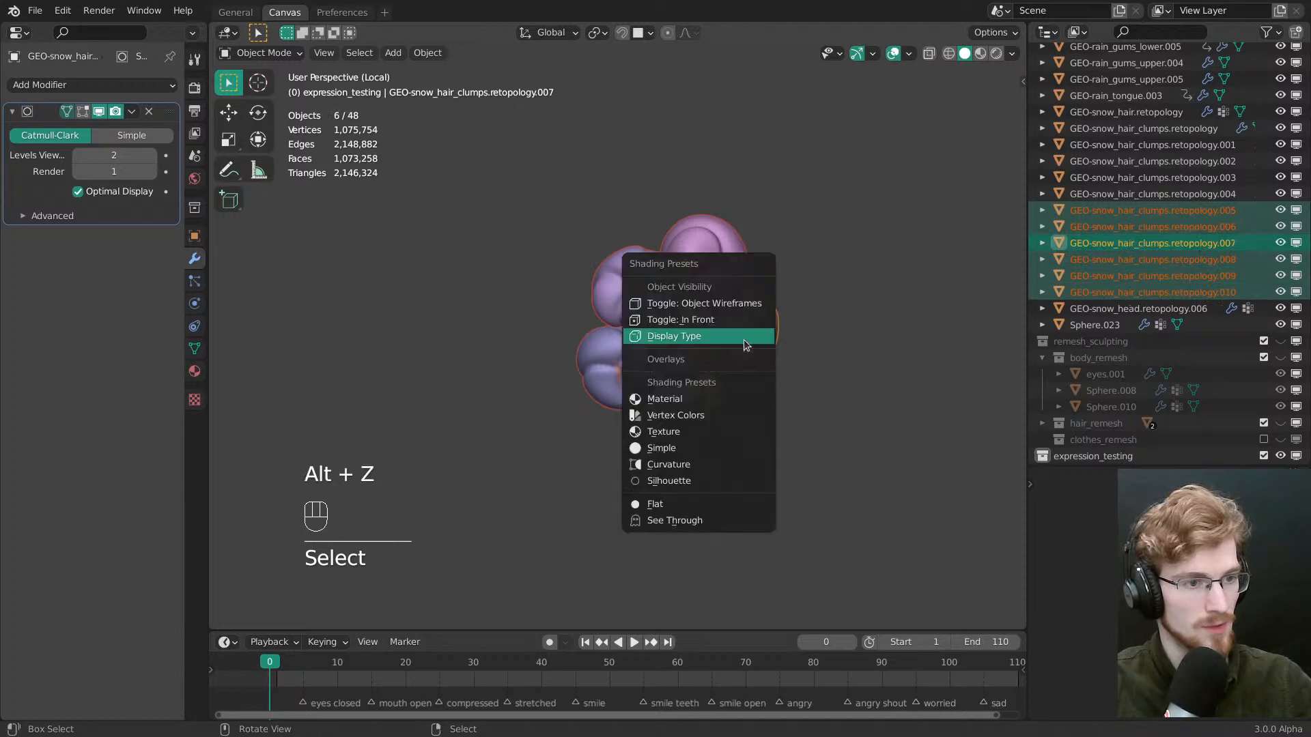
click(731, 359)
scroll(728, 370, up, 4)
key(alt+a)
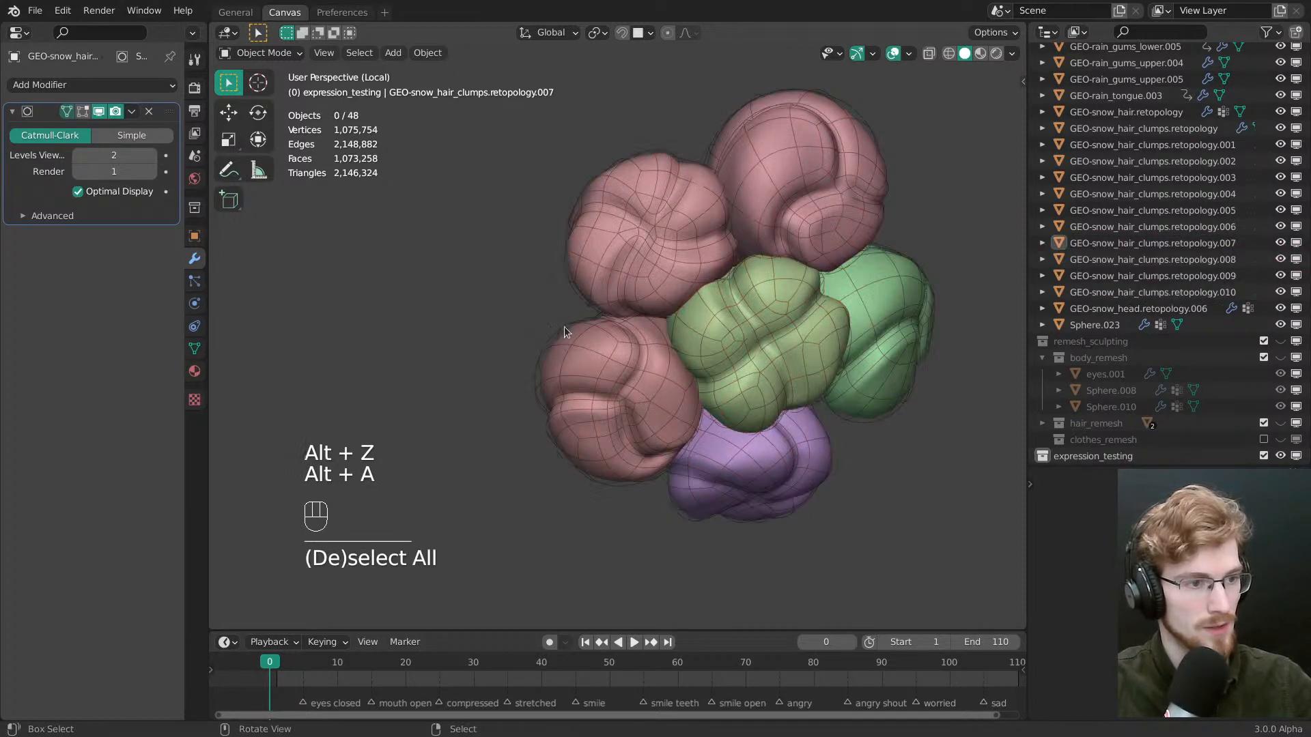
Save the file and deflate bun clump GEO-snow_hair_clumps.retopology.009 in Sculpt Mode with the Inflate/Deflate brush at a 282 px radius
click(603, 430)
key(ctrl+s)
scroll(606, 396, down, 3)
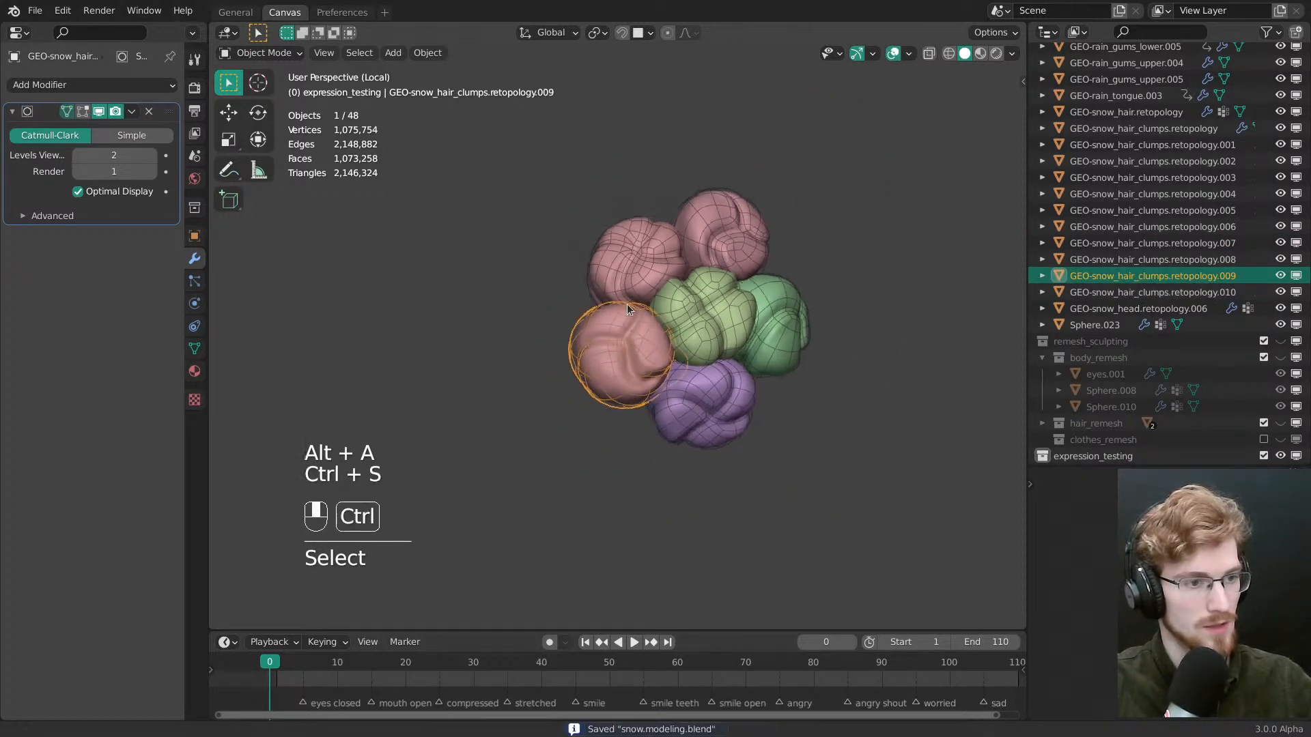
key(Tab)
key(f)
key(f)
ctrl+click(628, 396)
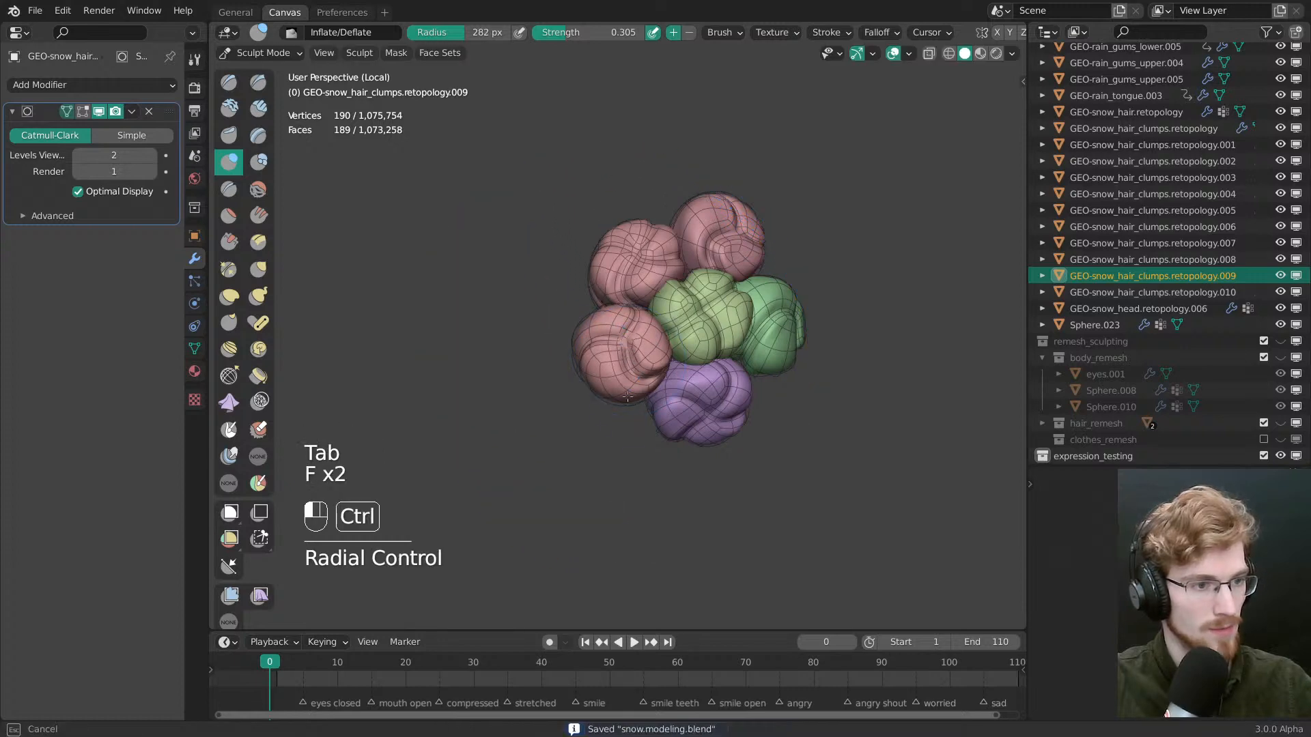
mouse_move(583, 385)
middle_down()
mouse_move(617, 335)
mouse_move(689, 352)
middle_up()
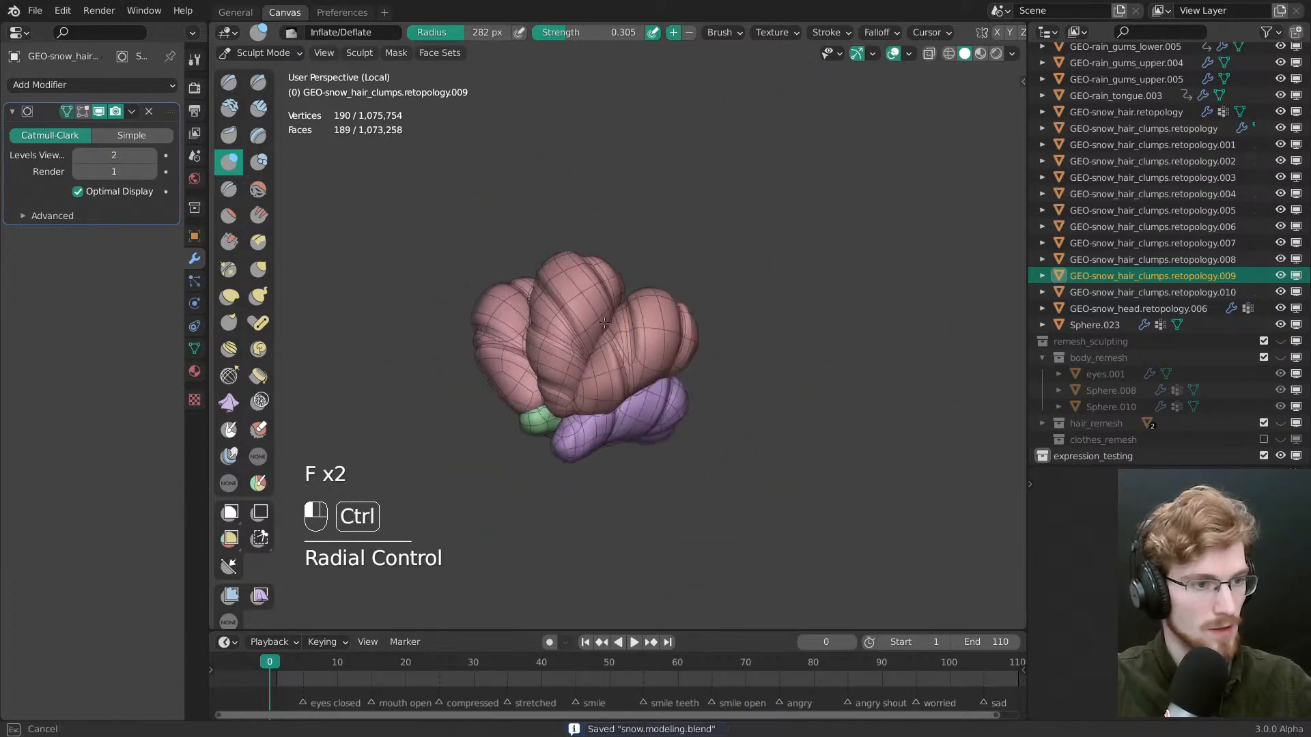
mouse_move(639, 354)
ctrl+mouse_down()
mouse_move(627, 319)
mouse_move(632, 332)
ctrl+mouse_up()
ctrl+drag(661, 383, 657, 377)
Adjust the Inflate/Deflate brush radius to 255 px and finally 332 px while fitting the same bun clump
key(f)
click(643, 355)
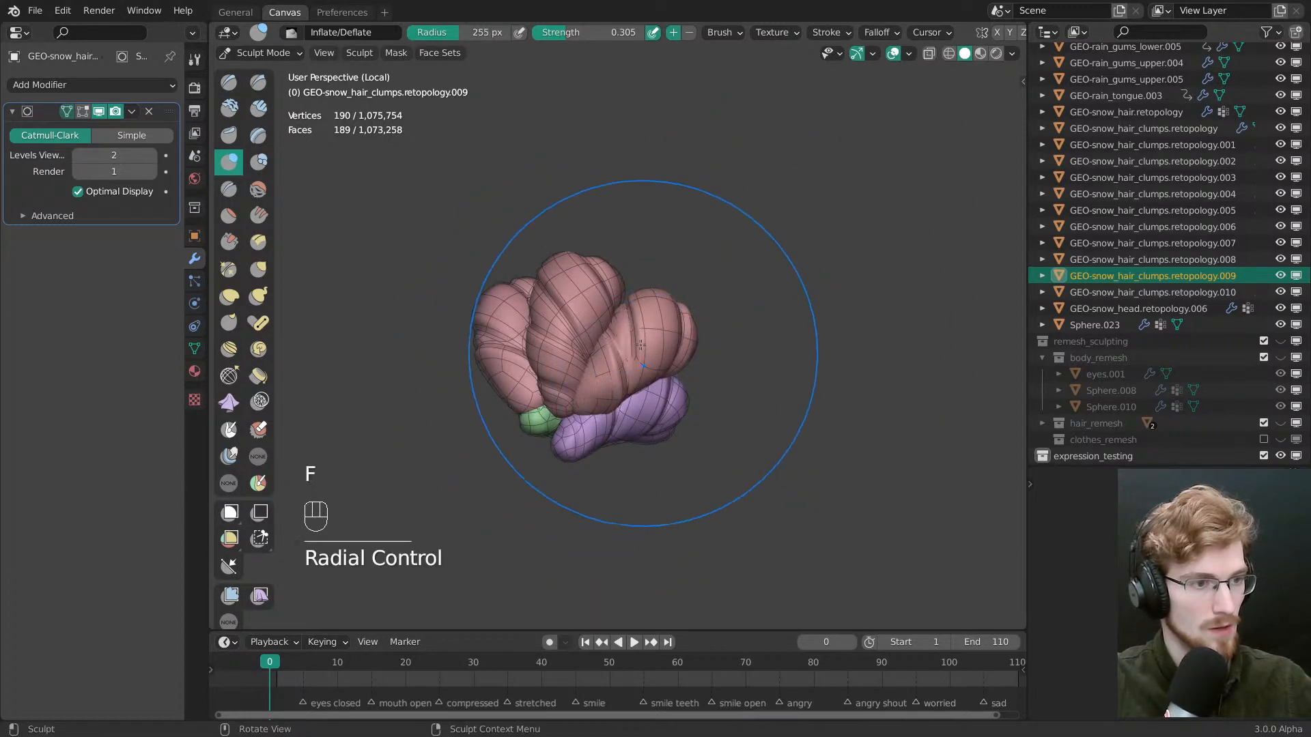
key(f)
mouse_move(643, 354)
middle_down()
mouse_move(601, 335)
mouse_move(588, 291)
mouse_move(539, 327)
mouse_move(598, 362)
middle_up()
click(597, 320)
key(alt+a)
key(alt+a)
key(f)
click(615, 323)
Transfer Sculpt Mode from the retopologized clump to the sculpted bun clump hair.004 and save the file
ctrl+middle_drag(600, 382, 637, 343)
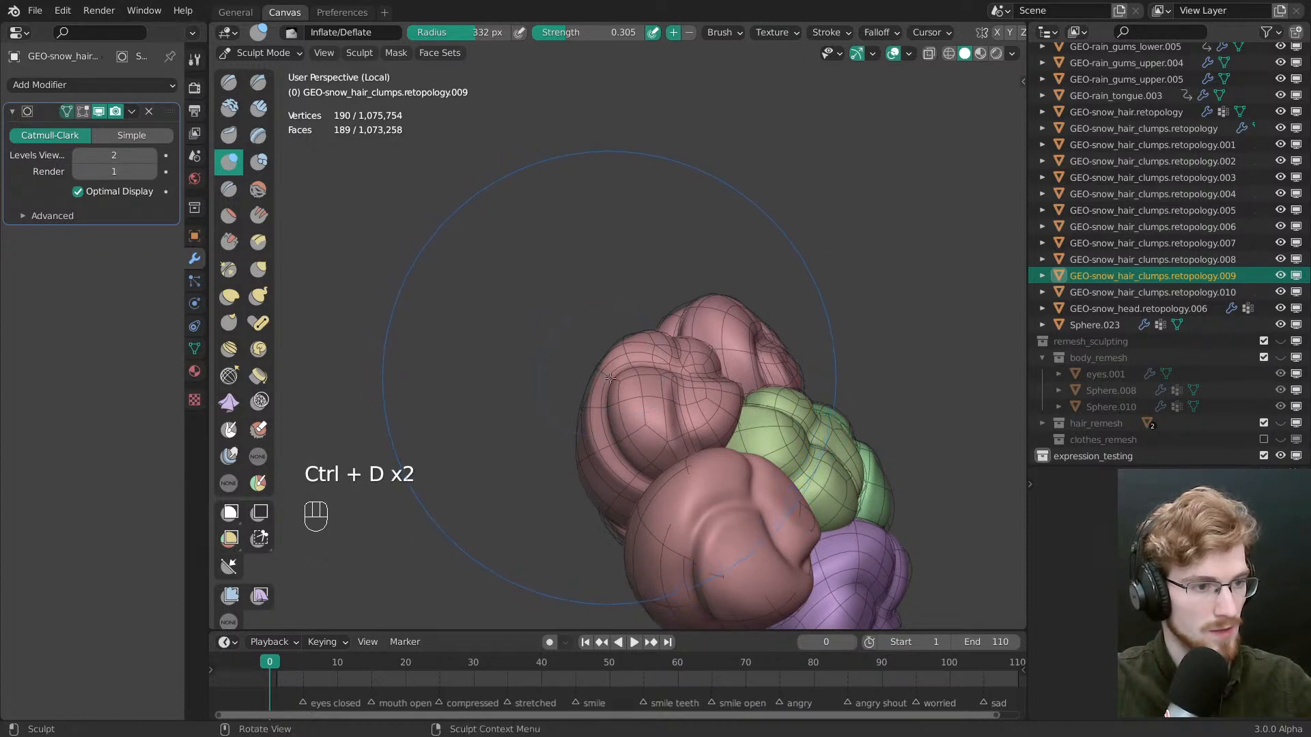
key(d)
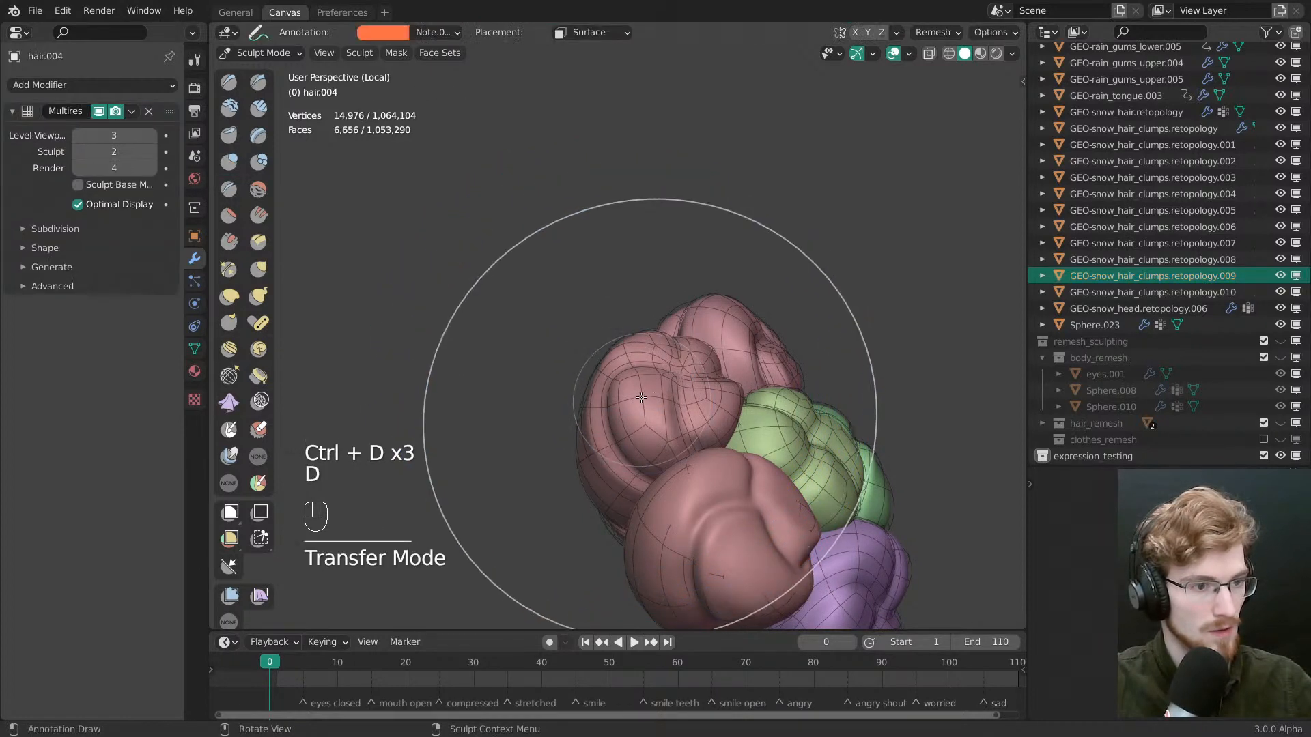
shift+middle_drag(634, 354, 623, 323)
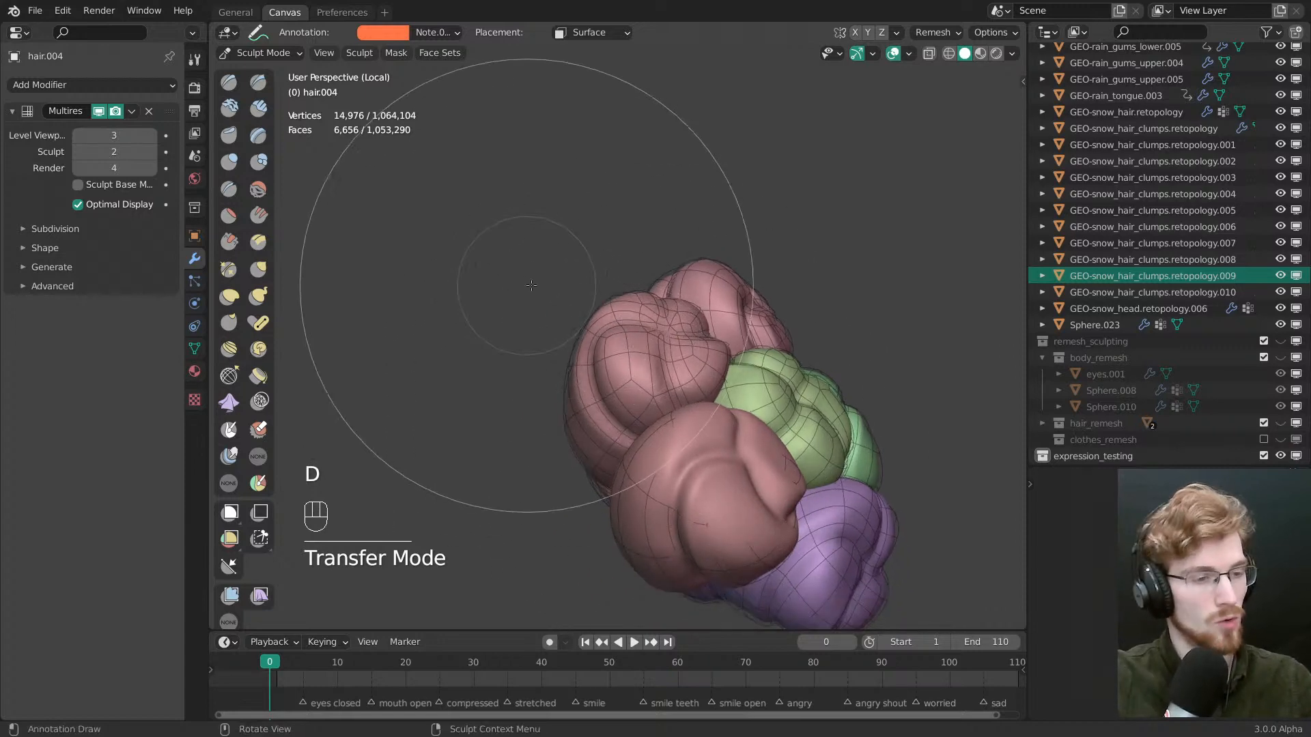
middle_drag(618, 395, 643, 408)
key(ctrl+s)
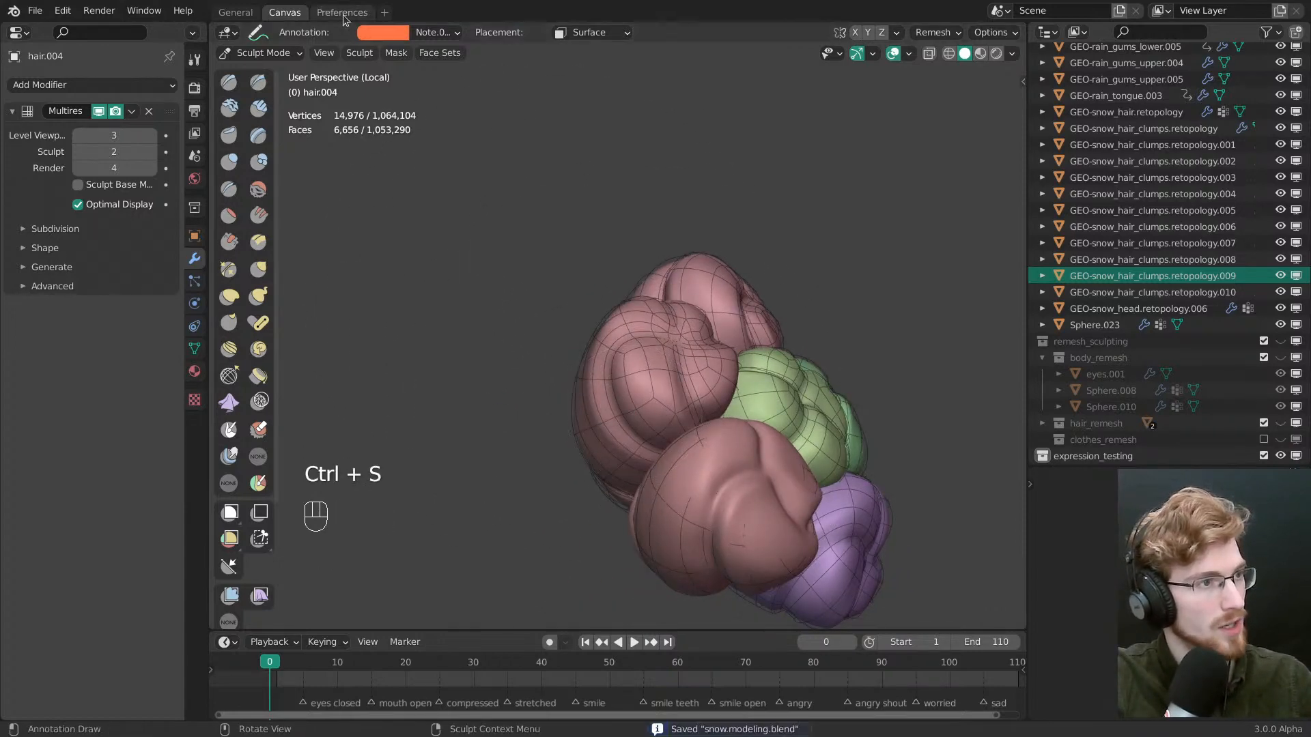
Search the keymap preferences by key binding for "d"
click(342, 12)
click(51, 194)
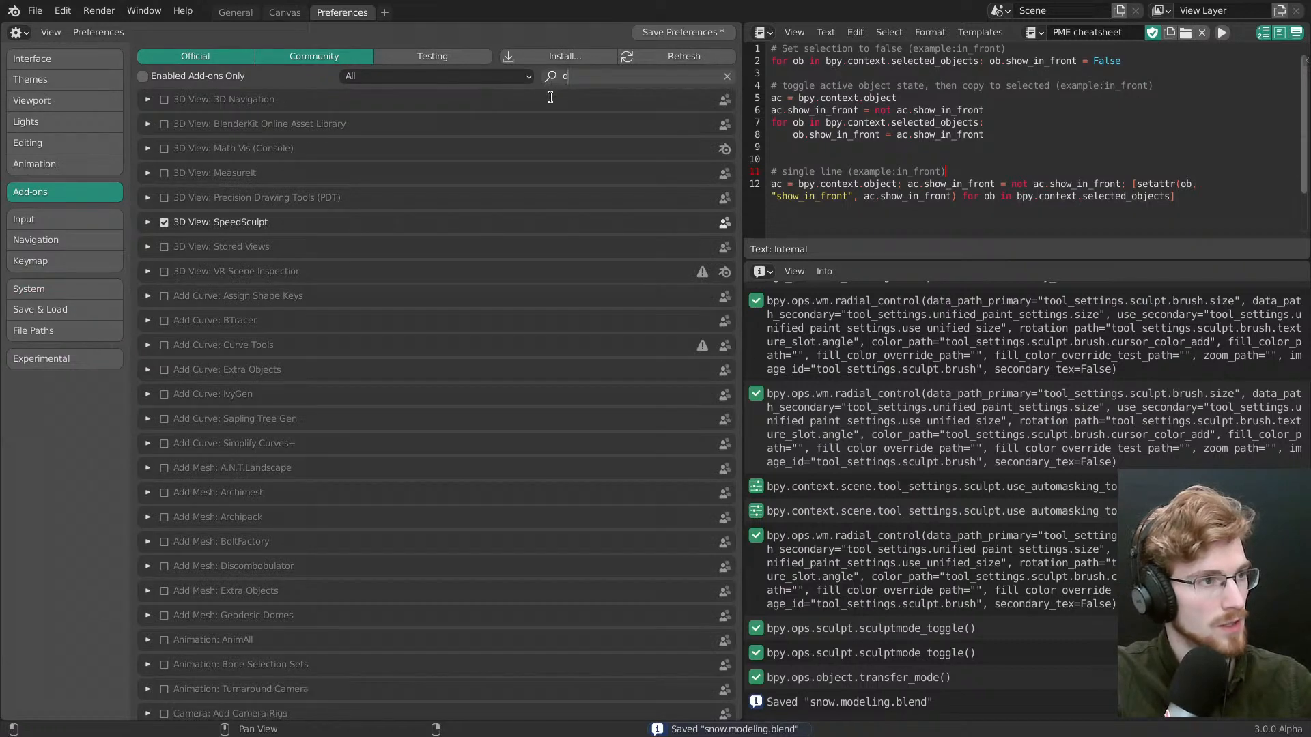
click(60, 262)
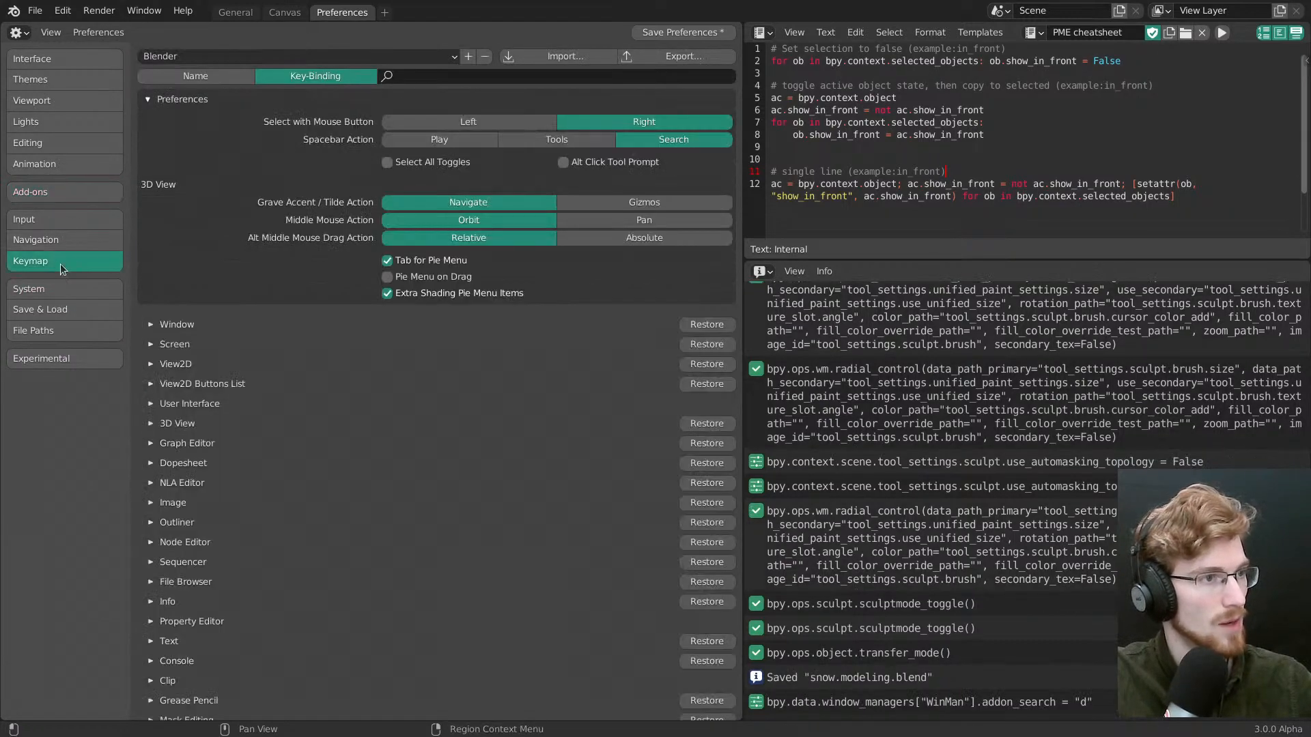
click(386, 76)
text(d)
key(Return)
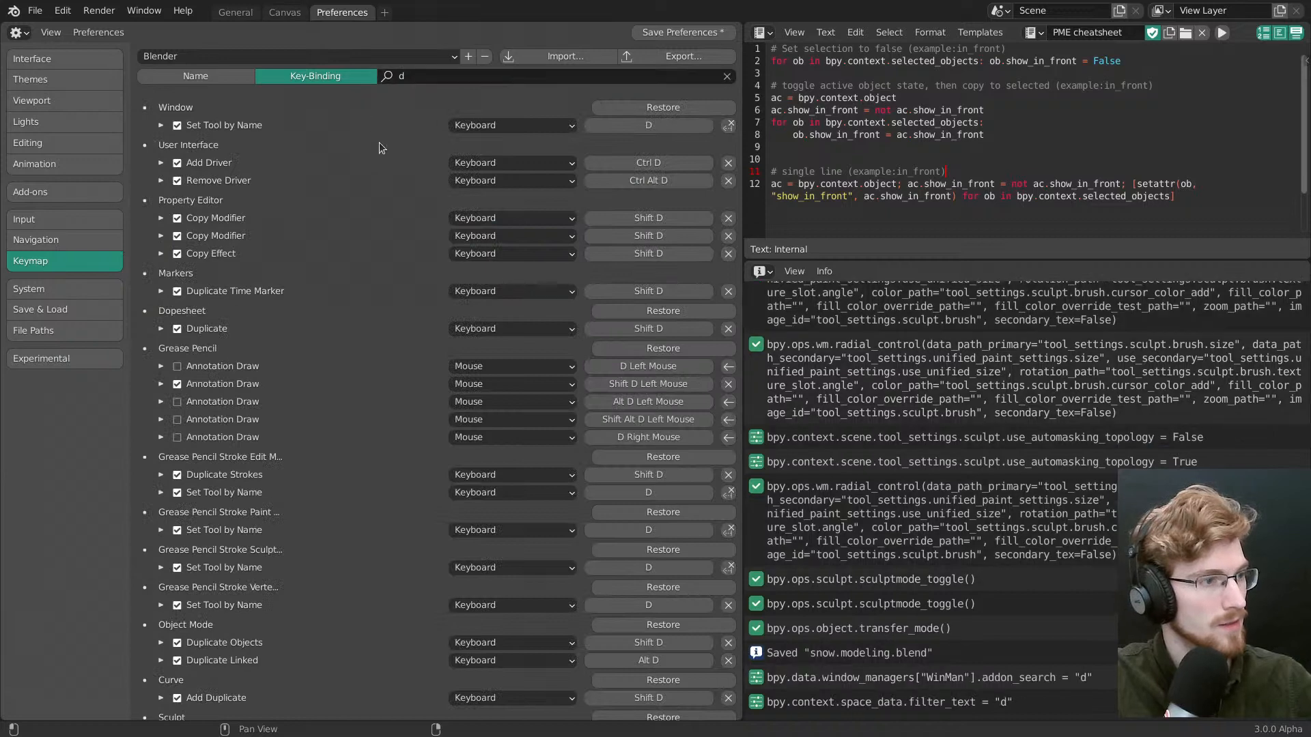
Search the keymap by name for "transfer", rebind the Sculpt Transfer Mode shortcut to Ctrl D and return to the Canvas workspace
click(228, 77)
click(414, 73)
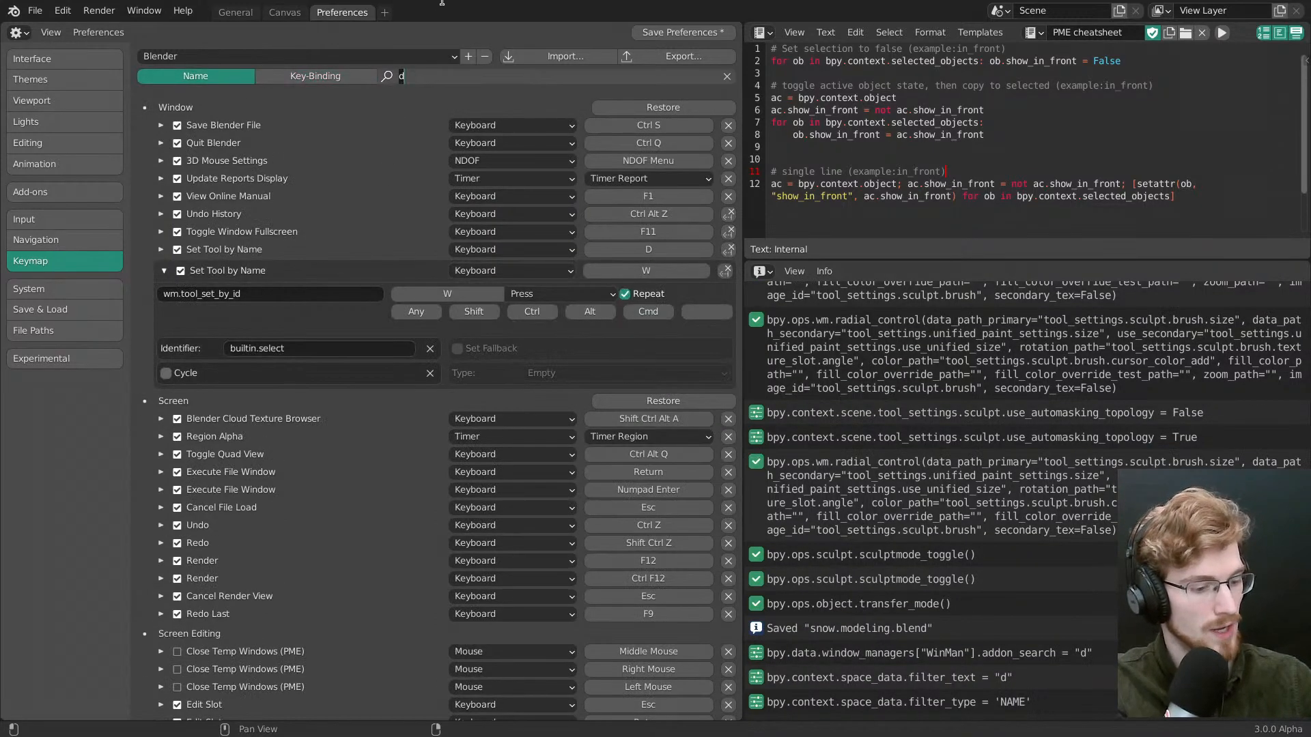
text(transfer)
key(Return)
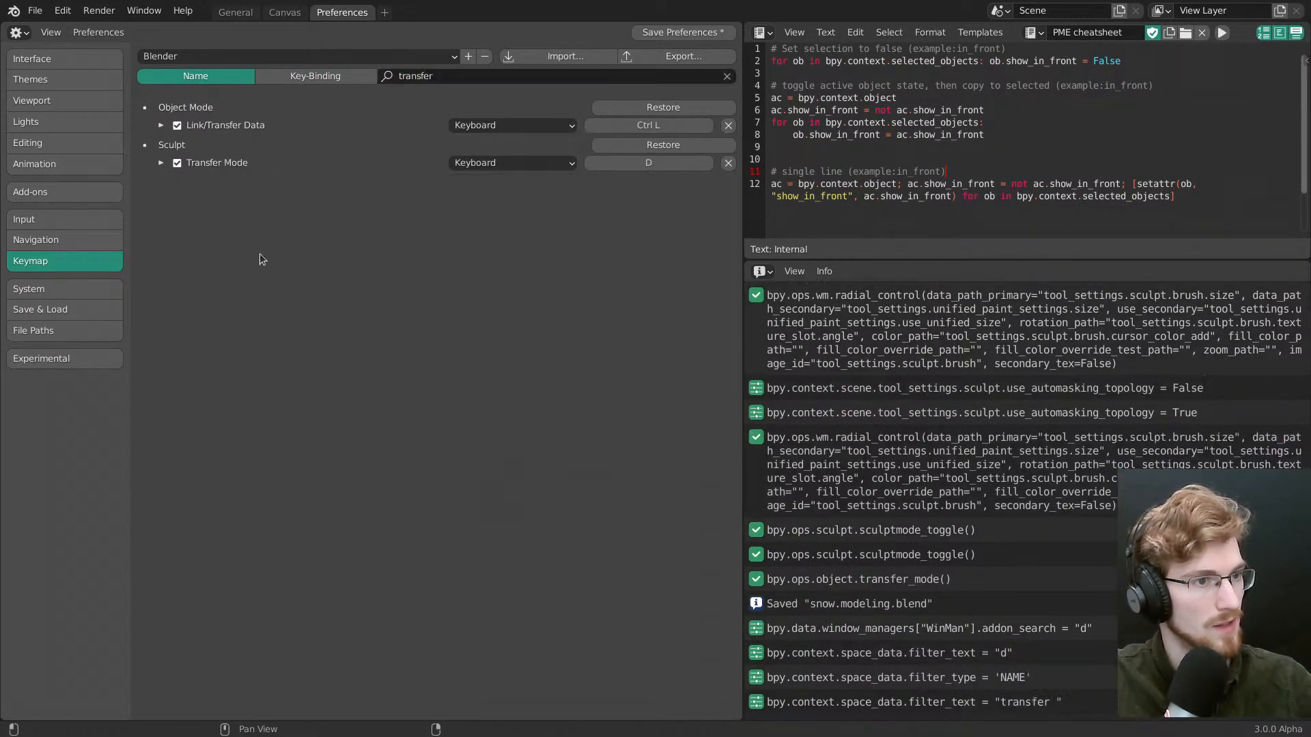
click(160, 163)
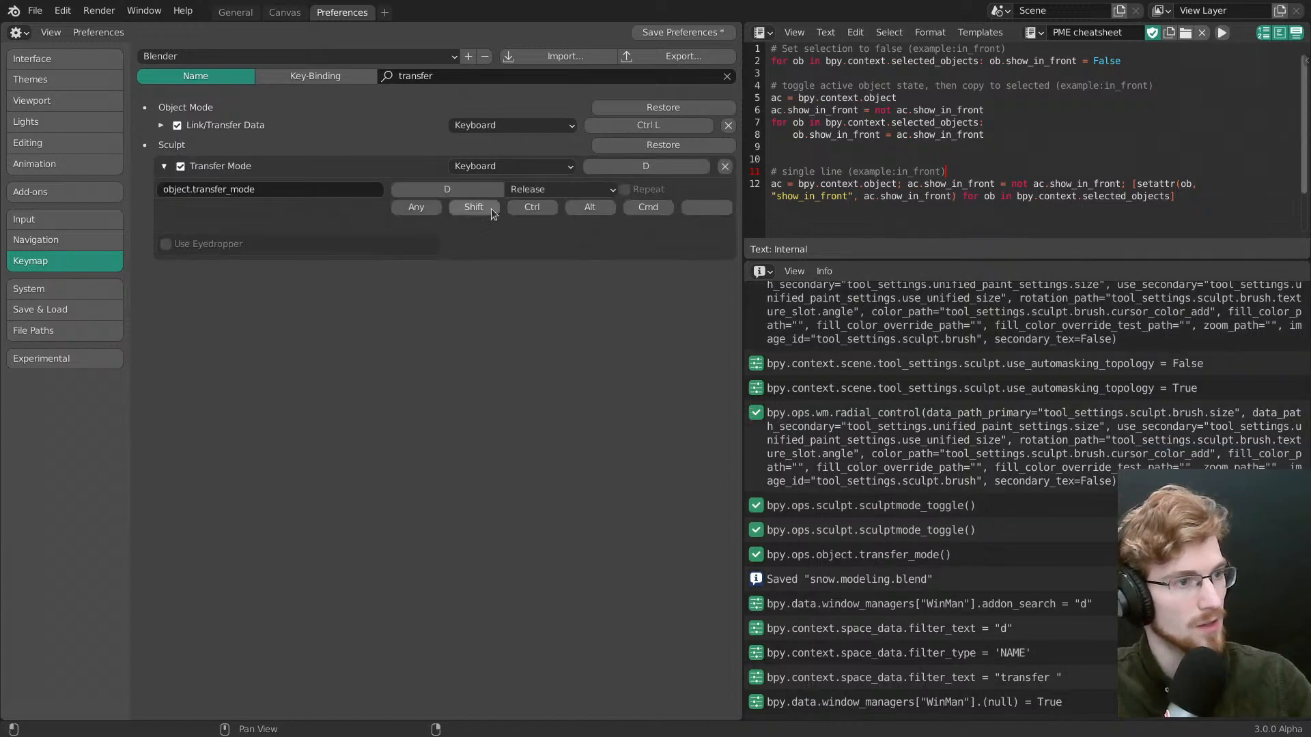
click(530, 211)
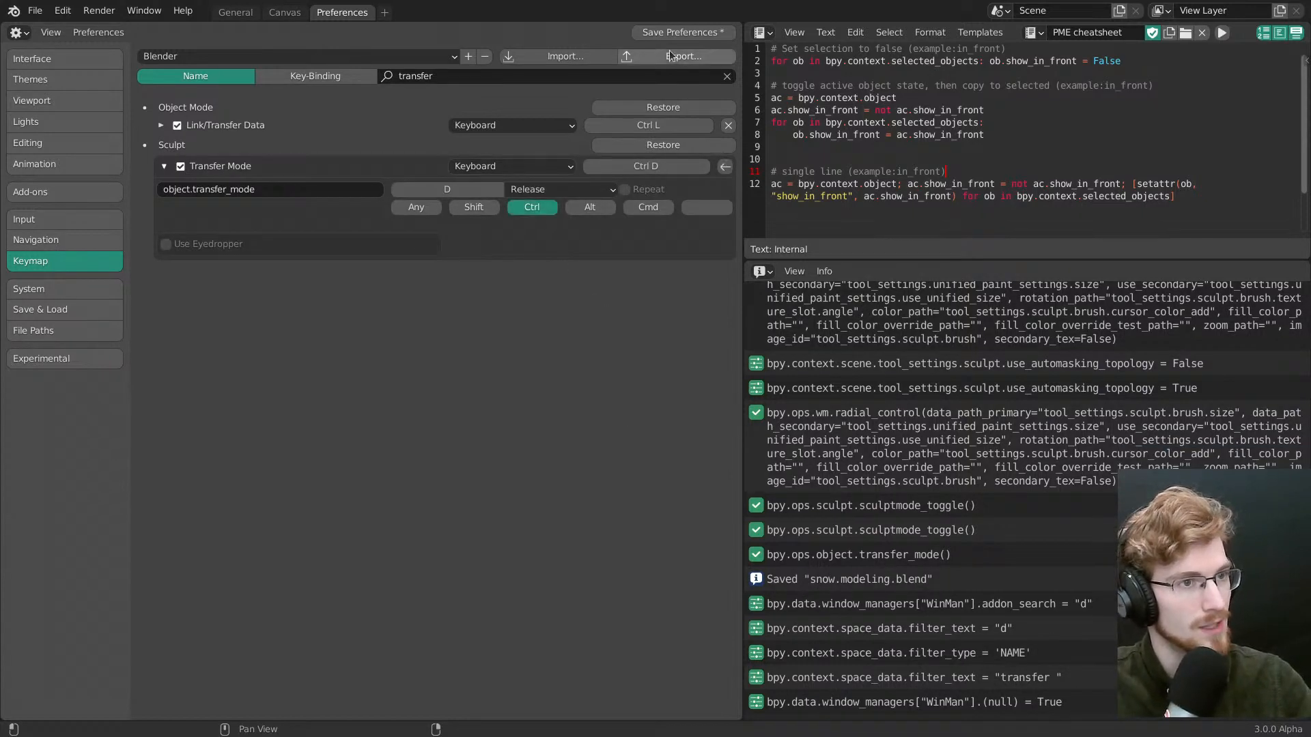
click(283, 13)
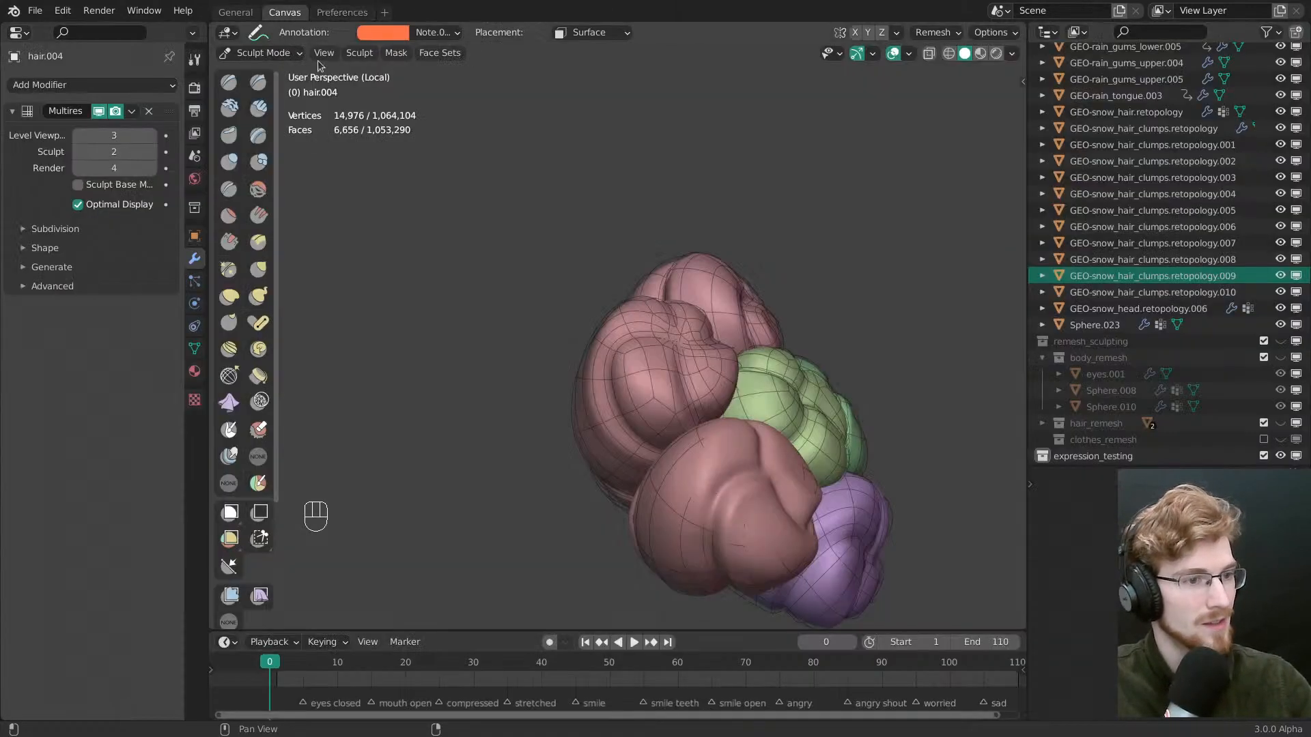
Try switching between bun clumps with the remapped Transfer Mode shortcut and activate the Grab brush
middle_drag(662, 389, 592, 318)
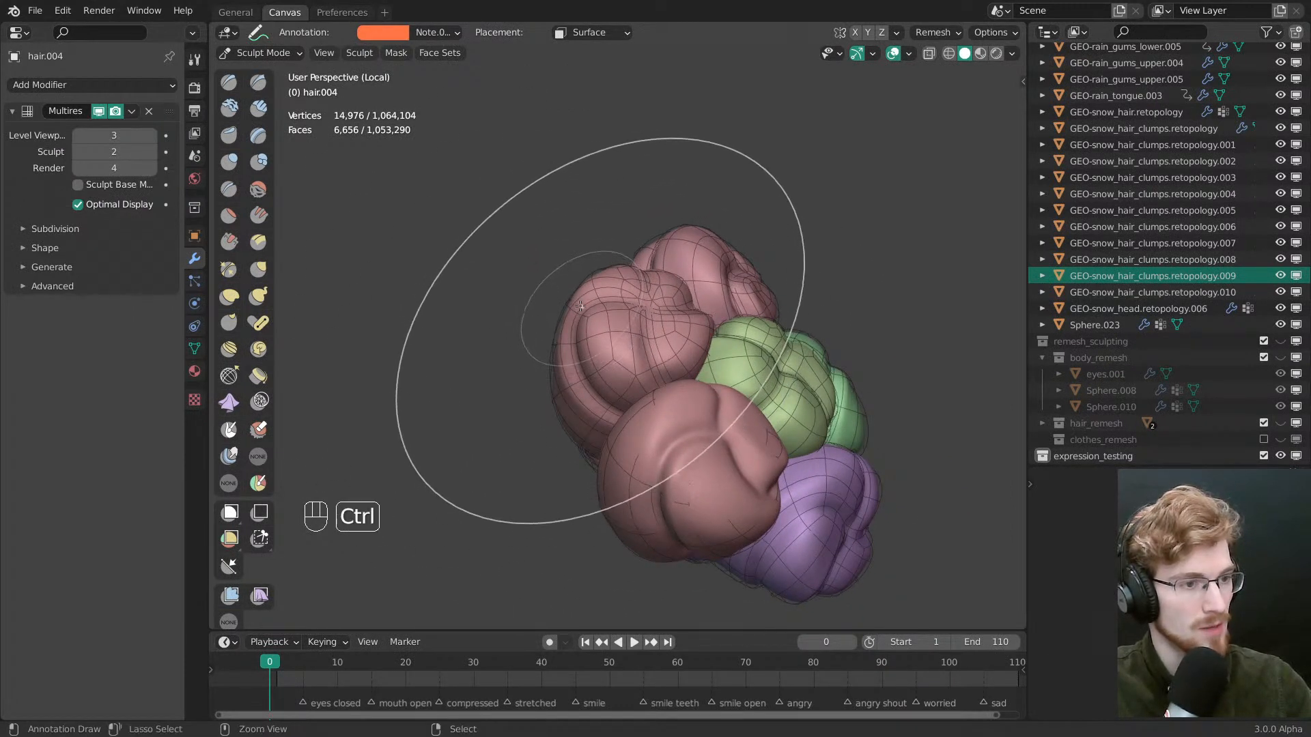
key(ctrl+d)
key(ctrl+d)
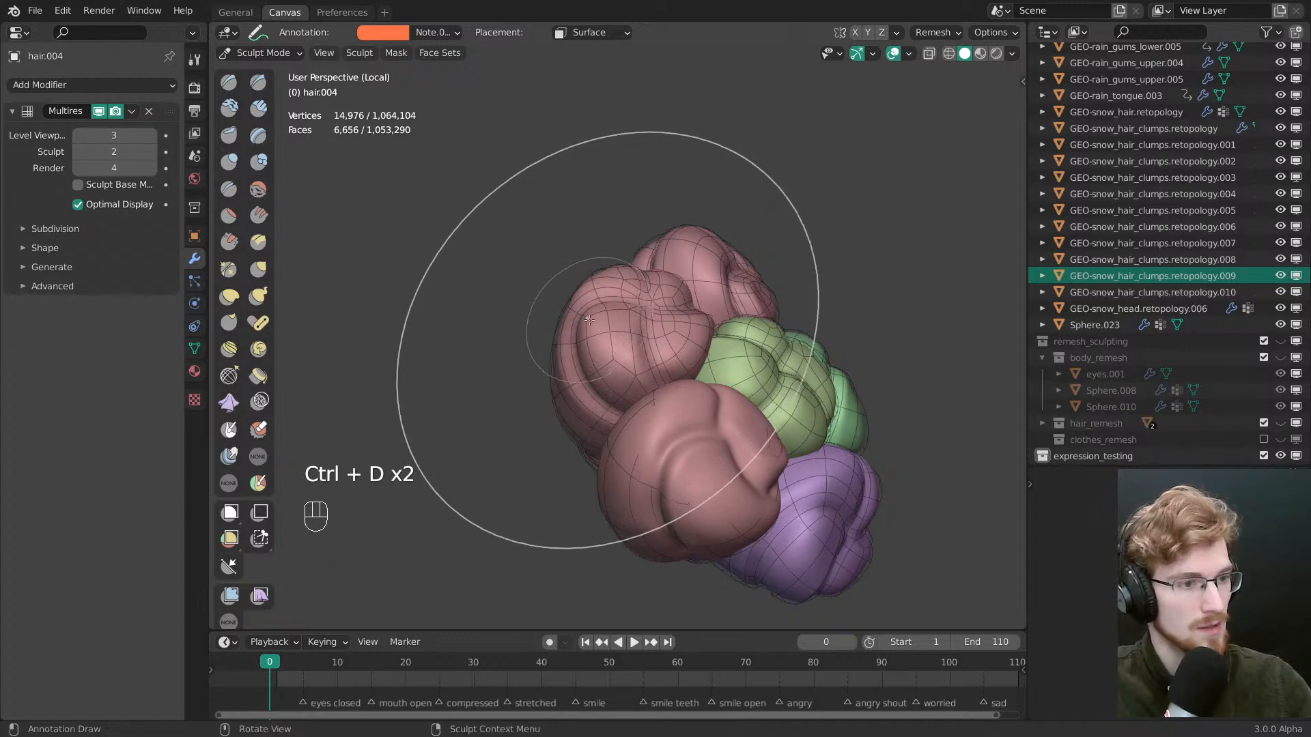
key(g)
key(ctrl+d)
key(ctrl+d)
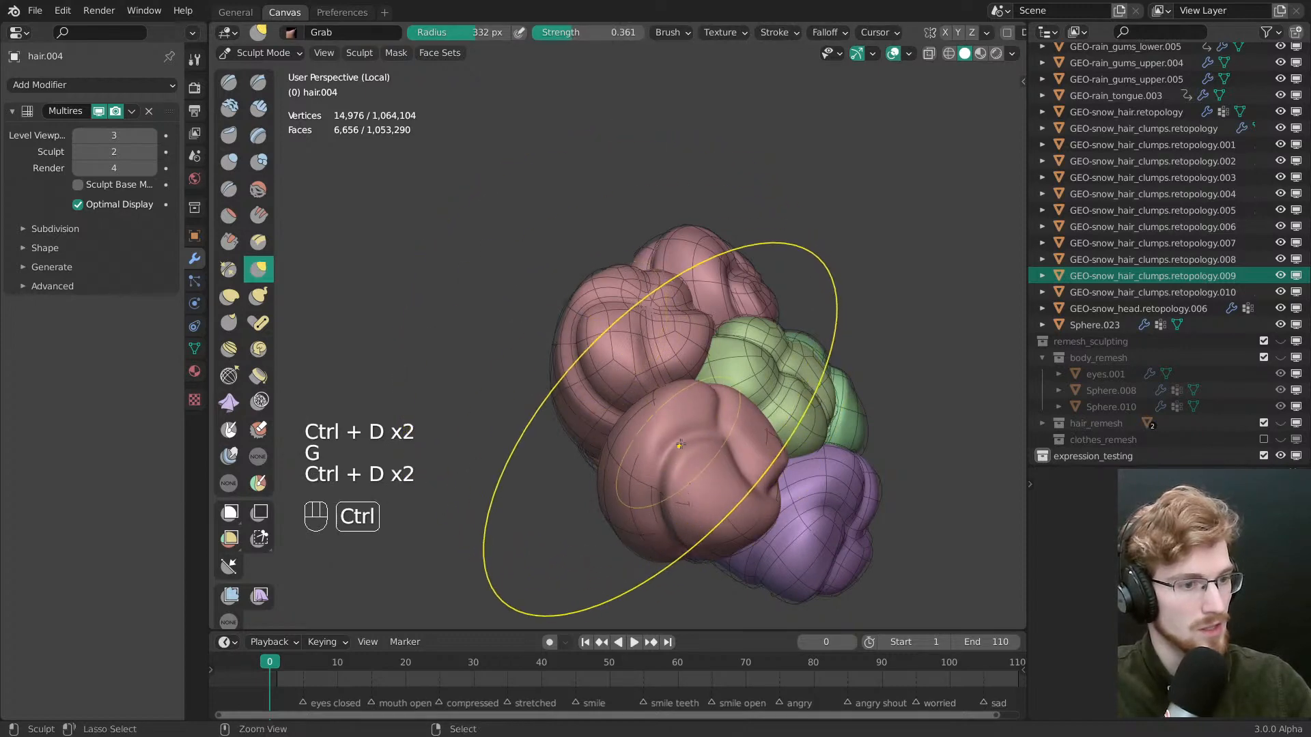
key(ctrl+d)
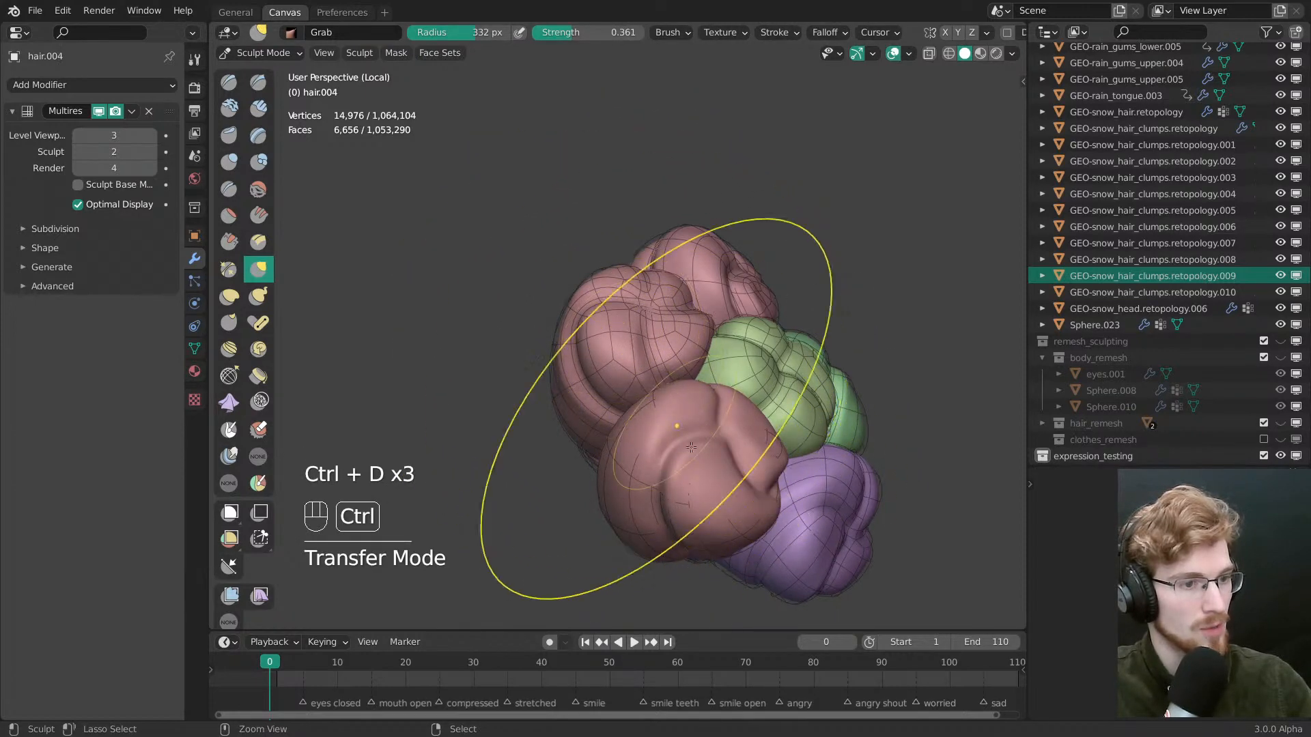
key(ctrl+d)
key(ctrl+d)
Leave Sculpt Mode and select the retopologized bun clump GEO-snow_hair_clumps.retopology.005
middle_drag(630, 333, 607, 351)
key(Tab)
click(577, 351)
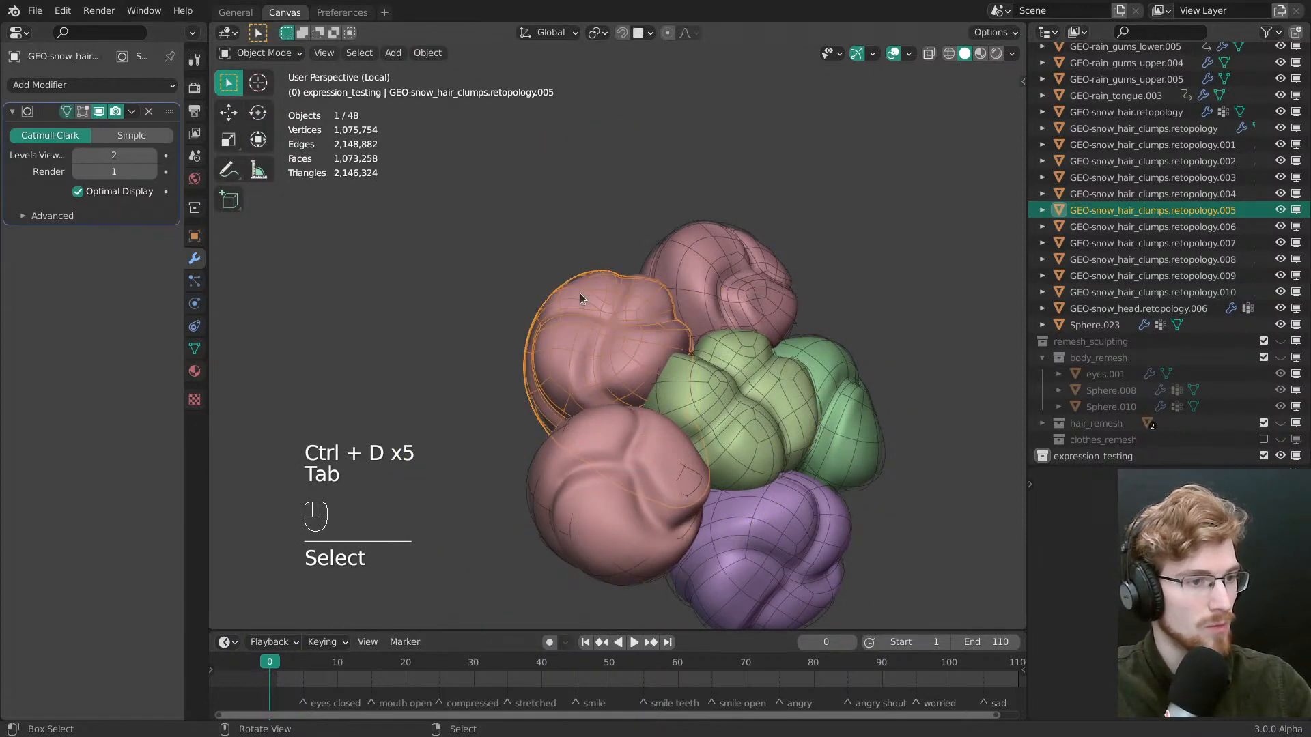
Sculpt hair clump GEO-snow_hair_clumps.retopology.005 with the Inflate/Deflate brush, deflating at 411 px radius and resizing the brush to 256 px
key(Tab)
click(580, 457)
middle_drag(581, 457, 689, 405)
key(i)
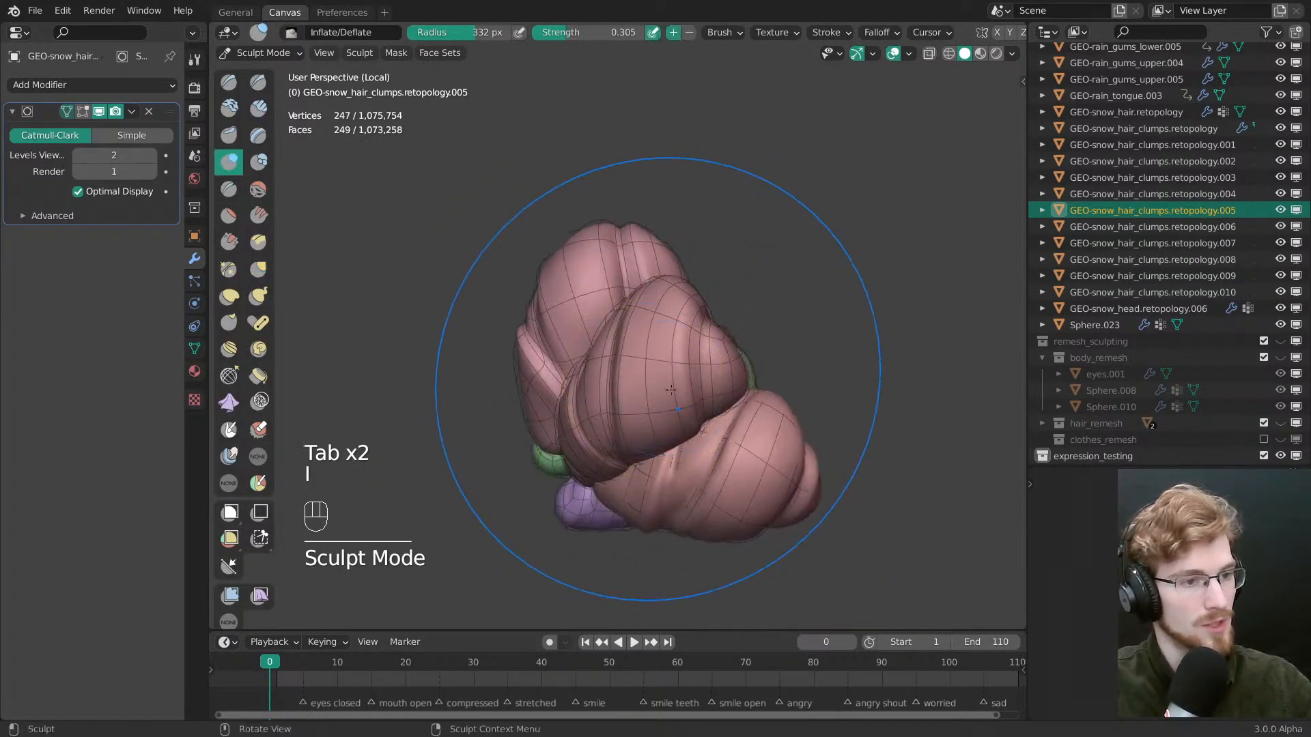
key(f)
key(f)
middle_drag(683, 351, 724, 329)
key(f)
ctrl+click(662, 348)
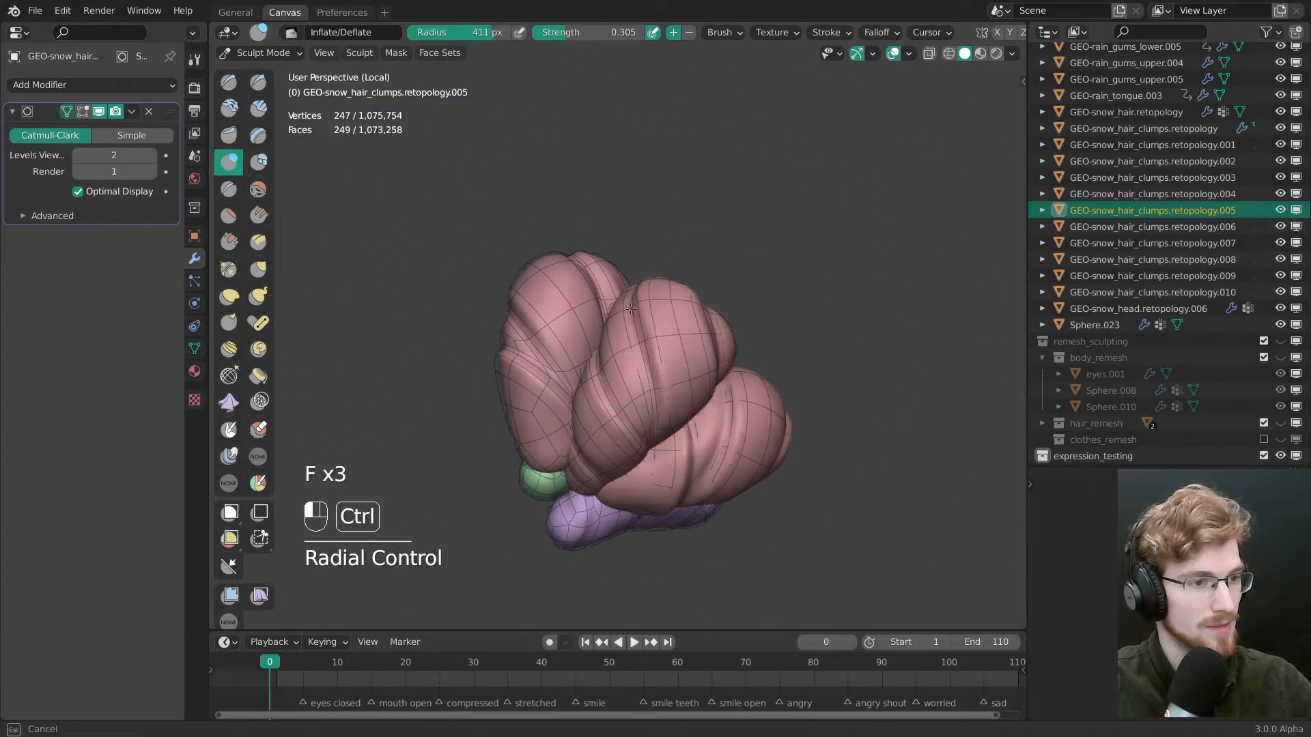
key(f)
click(607, 382)
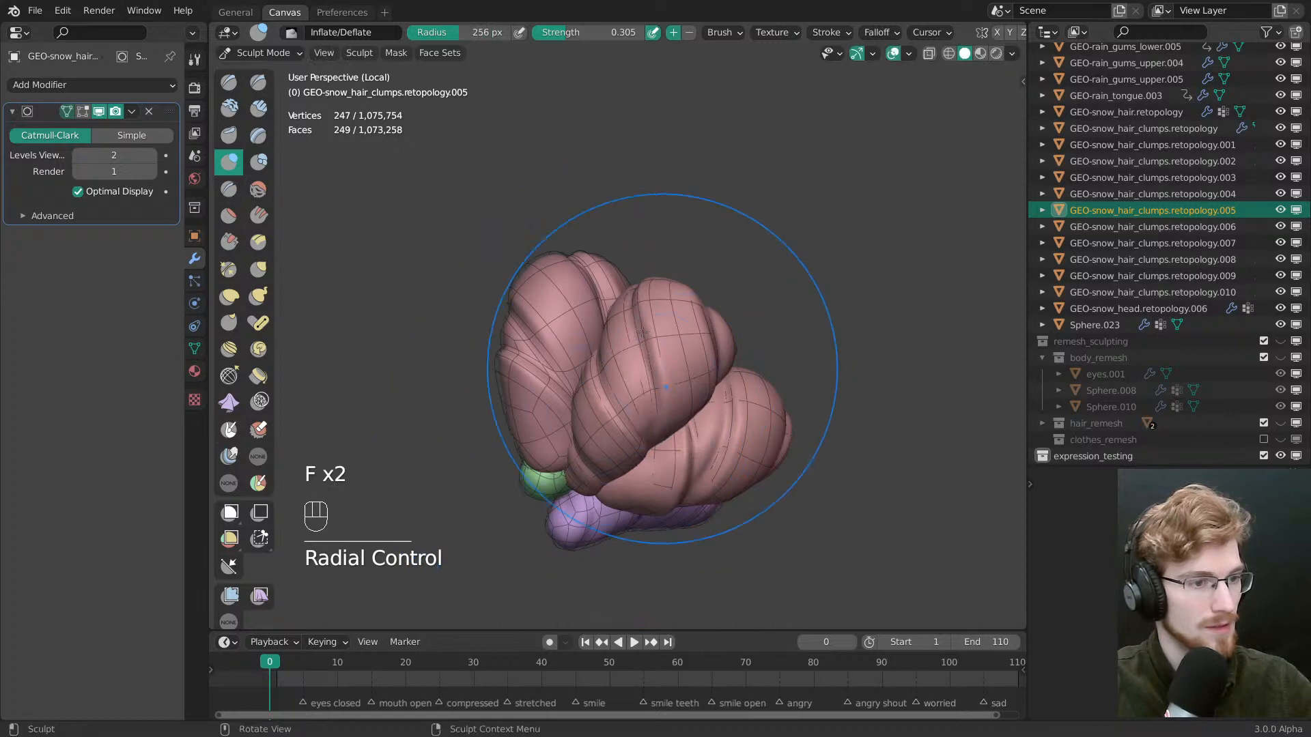
Refine the volume of the remaining sides of clump retopology.005 with inverted Inflate/Deflate strokes, then return to Object Mode
mouse_move(644, 336)
middle_down()
mouse_move(592, 389)
mouse_move(662, 315)
mouse_move(638, 384)
middle_up()
key(f)
ctrl+click(597, 387)
key(f)
click(599, 388)
middle_drag(638, 384, 673, 408)
key(f)
click(712, 410)
middle_drag(596, 452, 688, 403)
key(Tab)
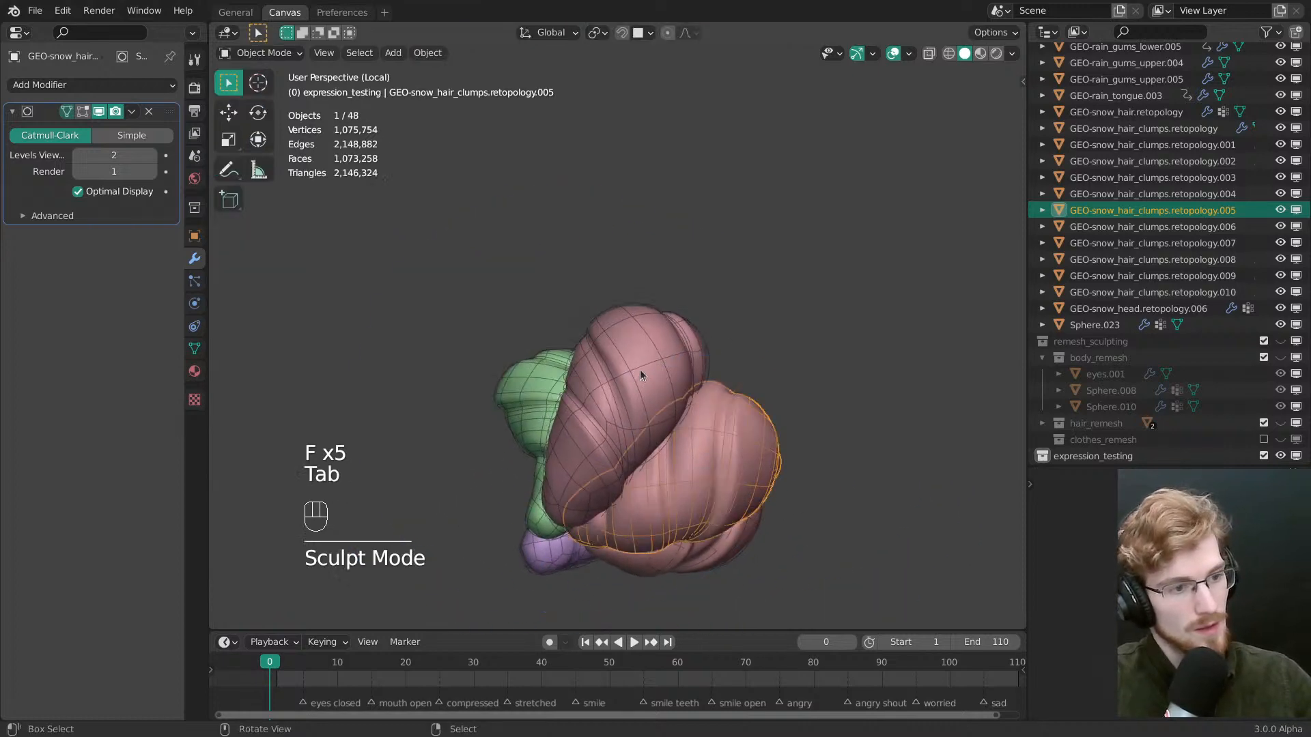
Deflate the folds of clump retopology.006 in Sculpt Mode with an Inflate/Deflate brush radius of 417 px
click(635, 365)
key(Tab)
key(f)
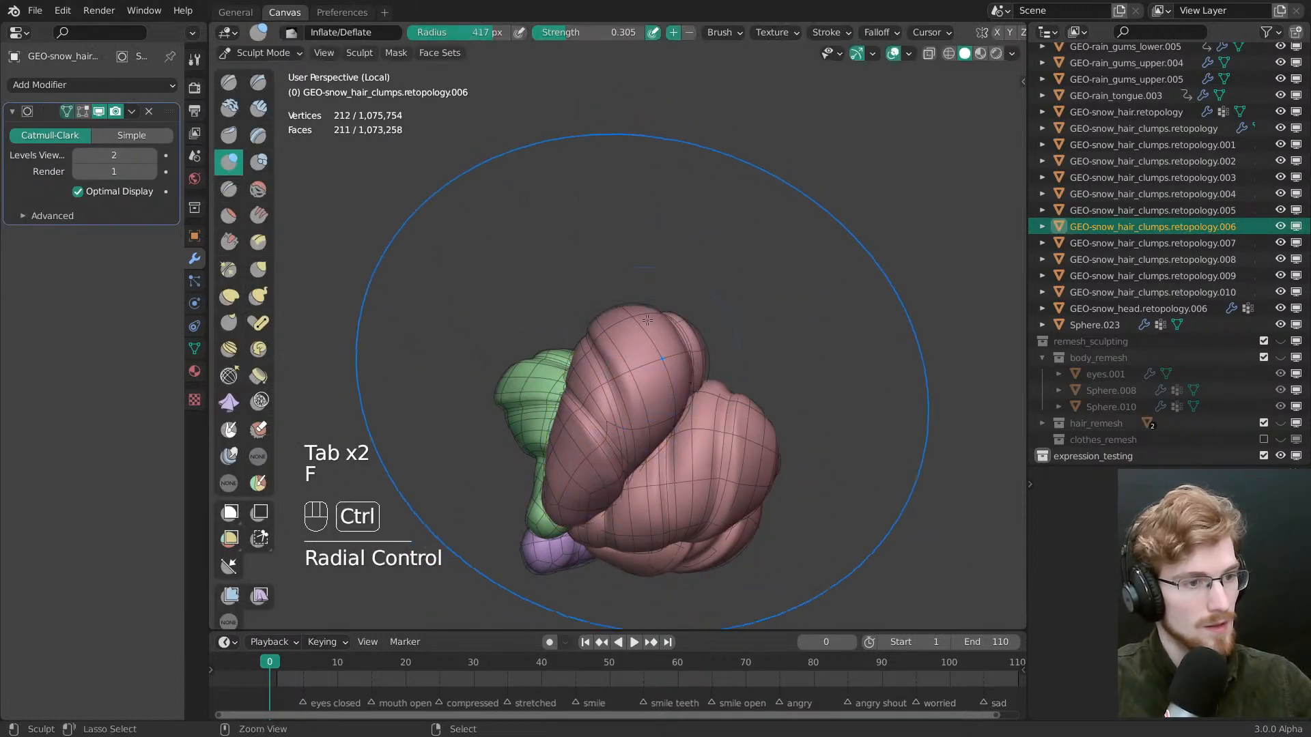
middle_drag(654, 436, 642, 384)
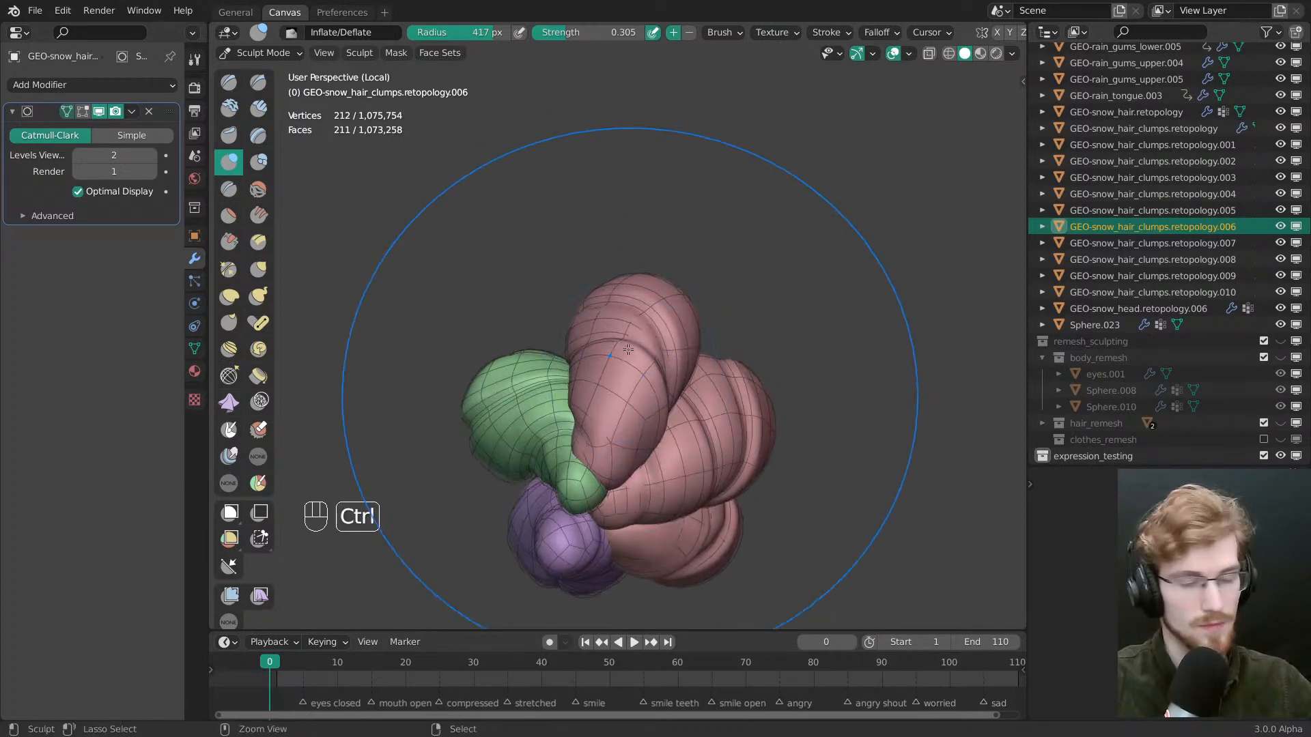
middle_drag(651, 433, 635, 387)
ctrl+drag(636, 387, 648, 372)
middle_drag(704, 348, 819, 372)
Refine the rounded outer end of clump retopology.006 using smaller Inflate/Deflate brush sizes, including 227 px, and leave Sculpt Mode
key(f)
click(717, 374)
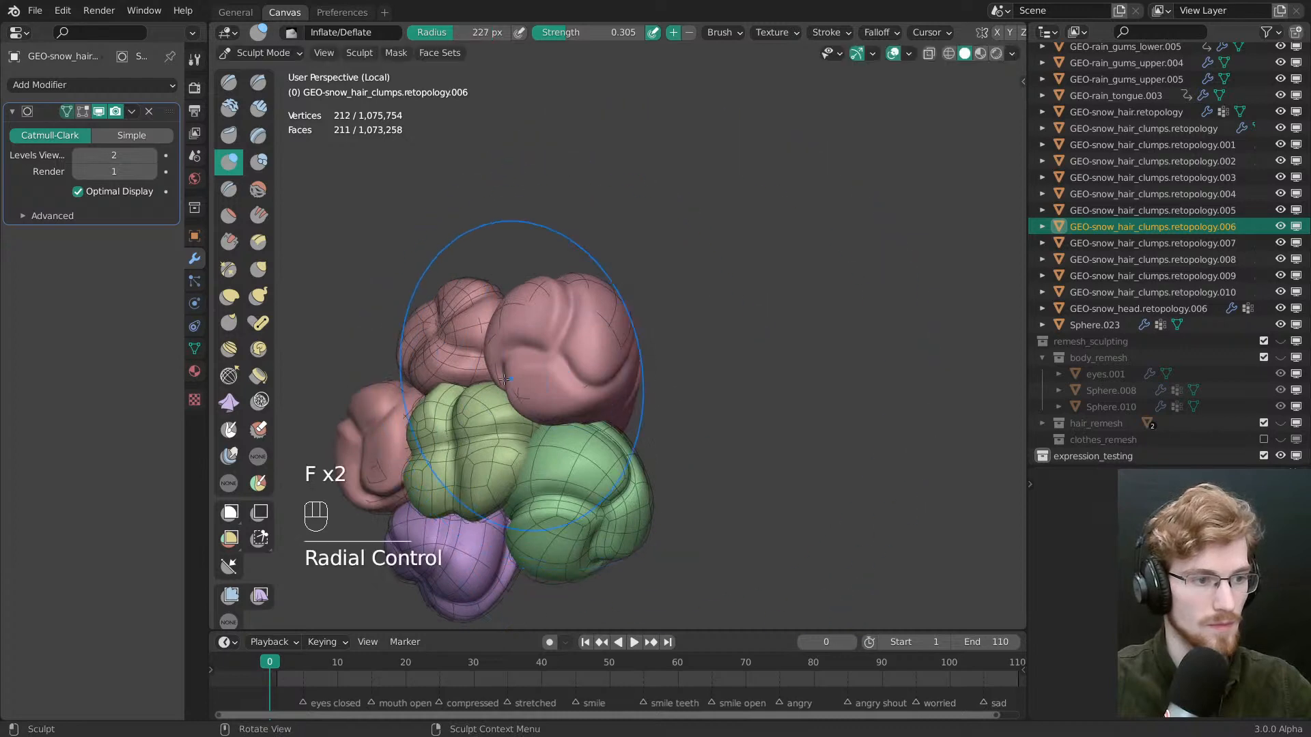
key(f)
click(615, 376)
mouse_move(676, 414)
middle_down()
mouse_move(611, 376)
mouse_move(777, 374)
middle_up()
key(f)
click(858, 374)
mouse_move(857, 374)
middle_down()
mouse_move(674, 404)
mouse_move(648, 366)
middle_up()
mouse_move(765, 376)
middle_down()
mouse_move(769, 430)
mouse_move(638, 379)
middle_up()
key(Tab)
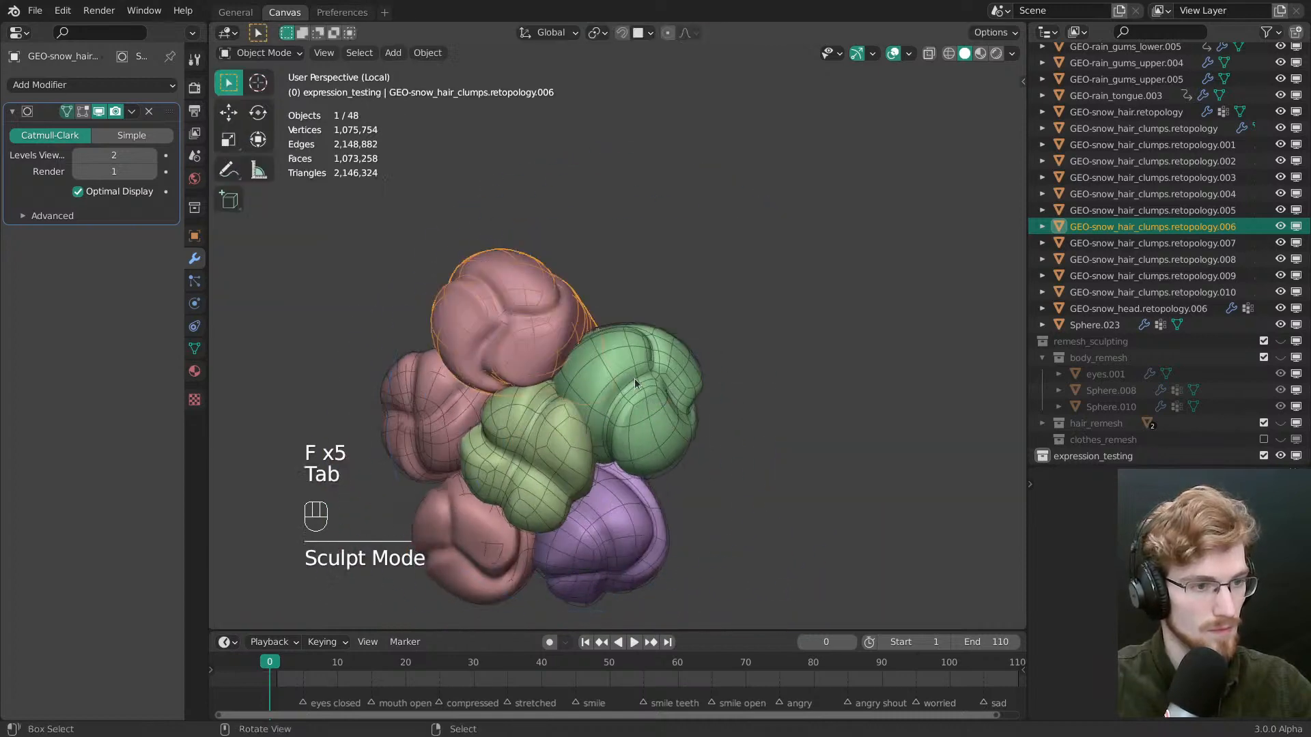
Deflate the outer folds of the green clump retopology.007 in Sculpt Mode, starting with a 388 px brush radius
right_click(636, 376)
right_click(636, 377)
key(Tab)
key(f)
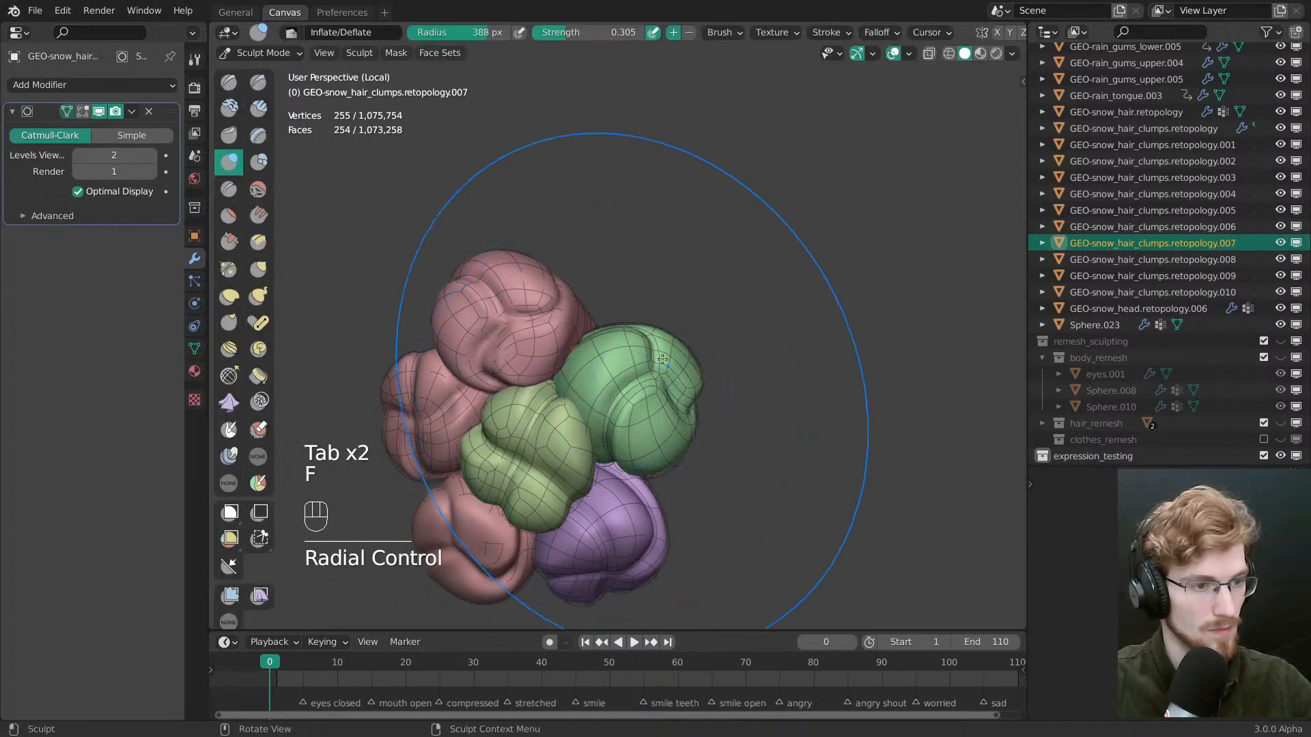
click(869, 401)
ctrl+drag(688, 456, 686, 459)
middle_drag(748, 430, 683, 408)
key(f)
click(605, 405)
ctrl+drag(625, 404, 660, 390)
Deflate the side and narrow root end of clump retopology.007 with a 302 px brush, then return to Object Mode
middle_drag(672, 390, 540, 387)
key(f)
key(f)
click(662, 389)
ctrl+drag(666, 390, 671, 389)
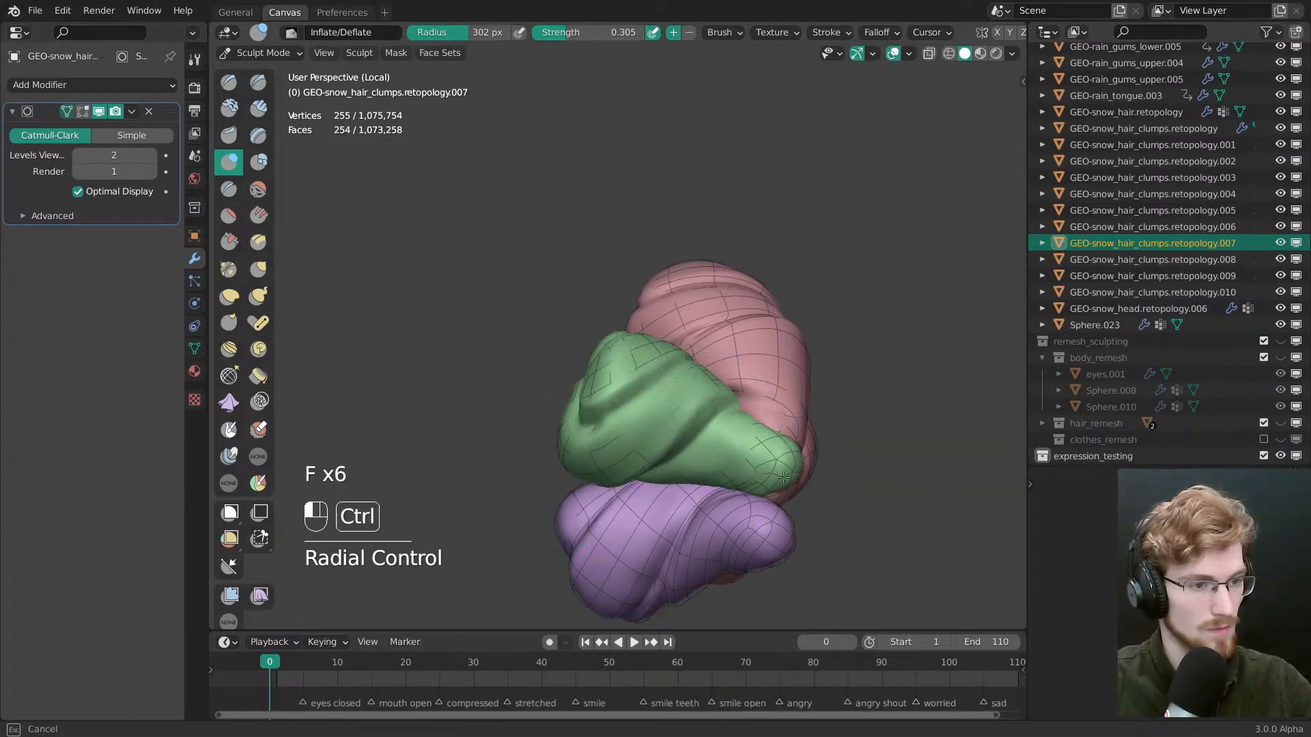
ctrl+drag(783, 476, 778, 474)
key(f)
click(704, 434)
drag(685, 410, 688, 412)
mouse_move(656, 454)
shift+middle_down()
mouse_move(649, 341)
mouse_move(682, 339)
shift+middle_up()
key(Tab)
right_click(640, 449)
key(Tab)
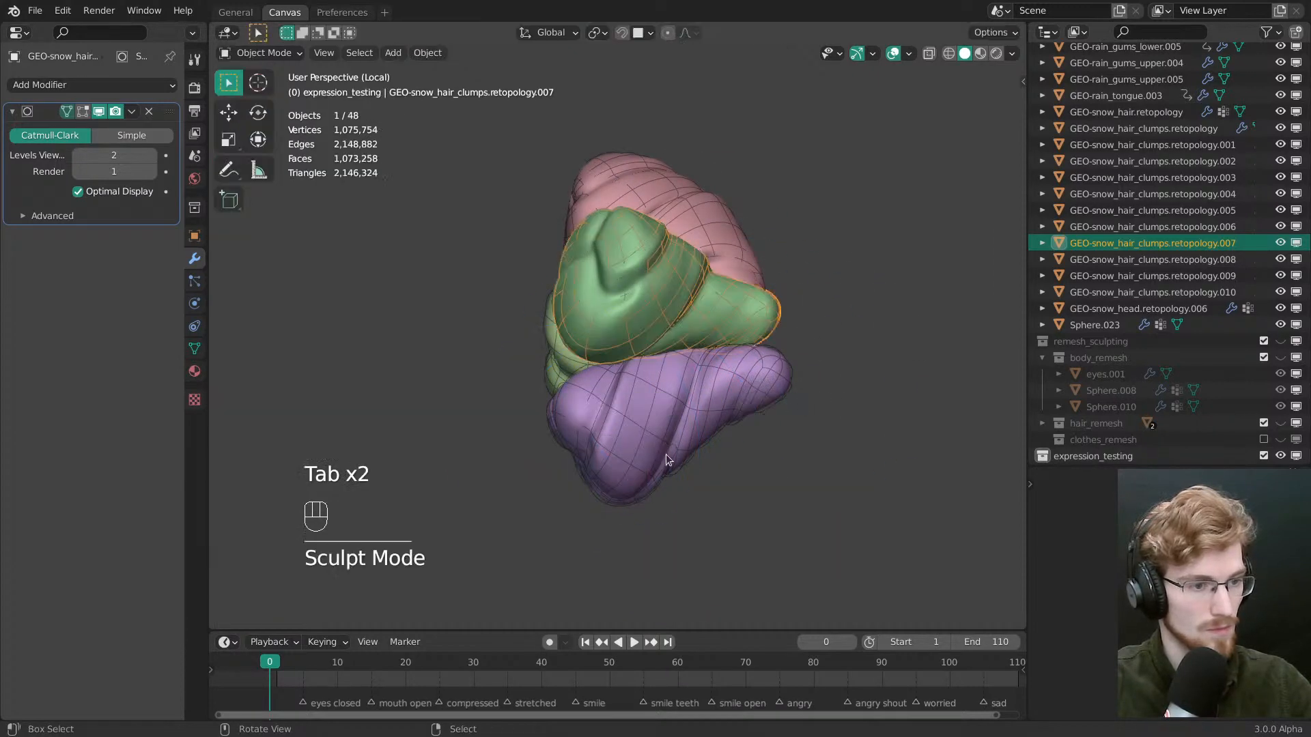
Sculpt the purple clump retopology.008 with the Inflate/Deflate brush at 320 px and 156 px radius, then leave Sculpt Mode
click(663, 445)
mouse_move(655, 455)
middle_down()
mouse_move(693, 453)
mouse_move(683, 414)
mouse_move(703, 406)
middle_up()
click(691, 456)
key(Tab)
click(734, 490)
middle_drag(733, 490, 678, 355)
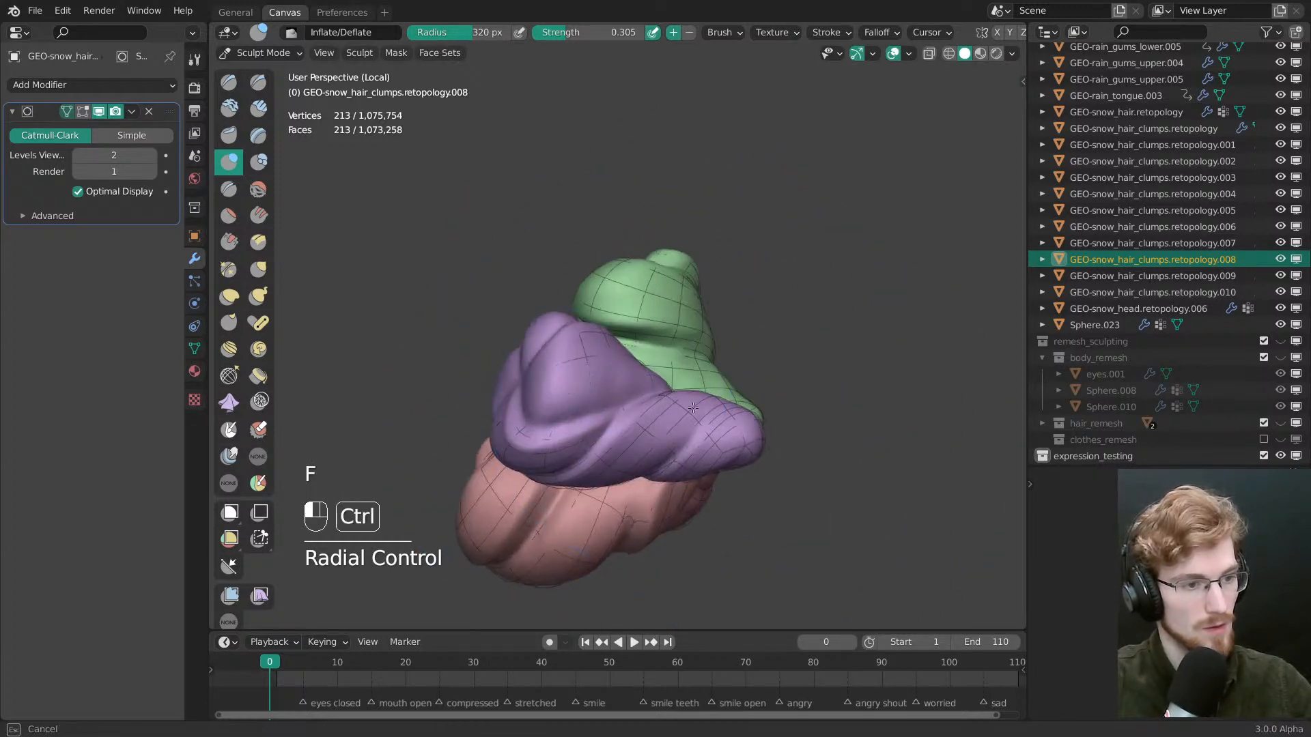
click(572, 359)
middle_drag(569, 324, 651, 283)
key(f)
shift+click(659, 331)
middle_drag(652, 283, 673, 345)
key(Tab)
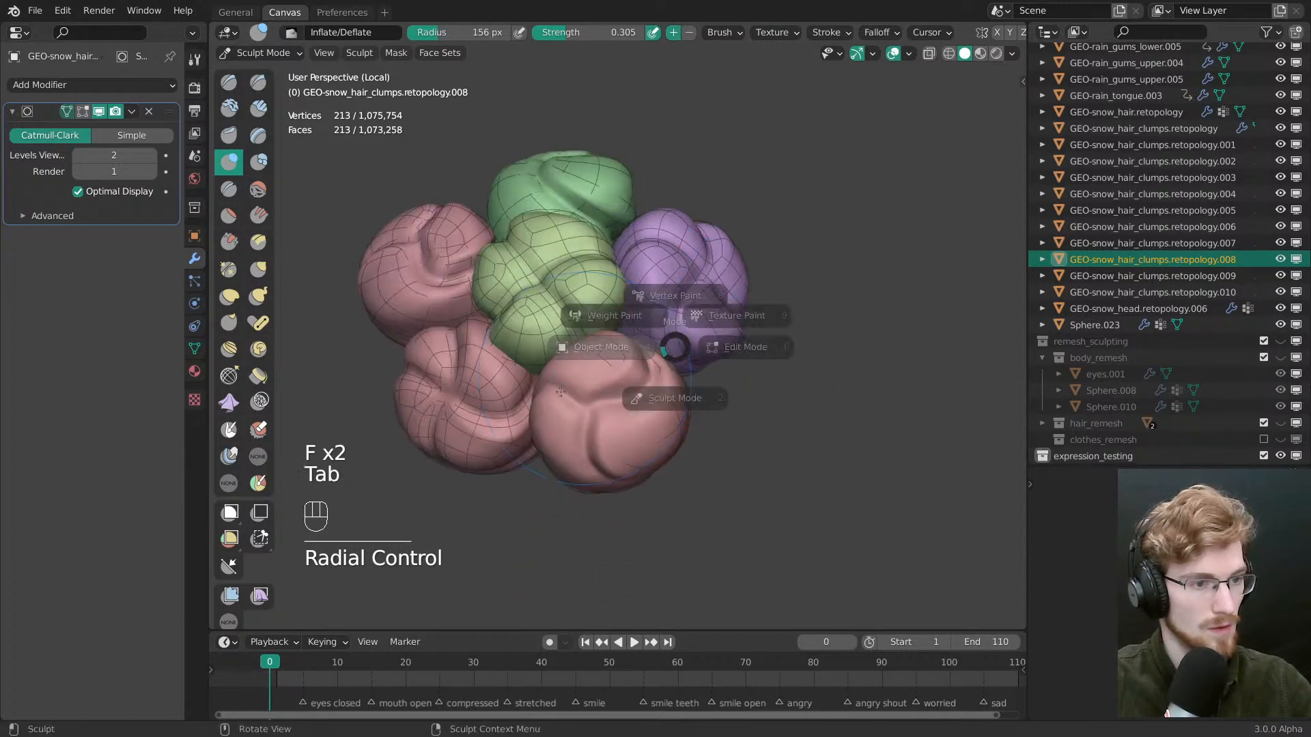
key(Tab)
Sculpt clump retopology.009 from its rounded end to its root with the Inflate/Deflate brush at radii of 141 px and 185 px
right_click(686, 418)
right_click(688, 425)
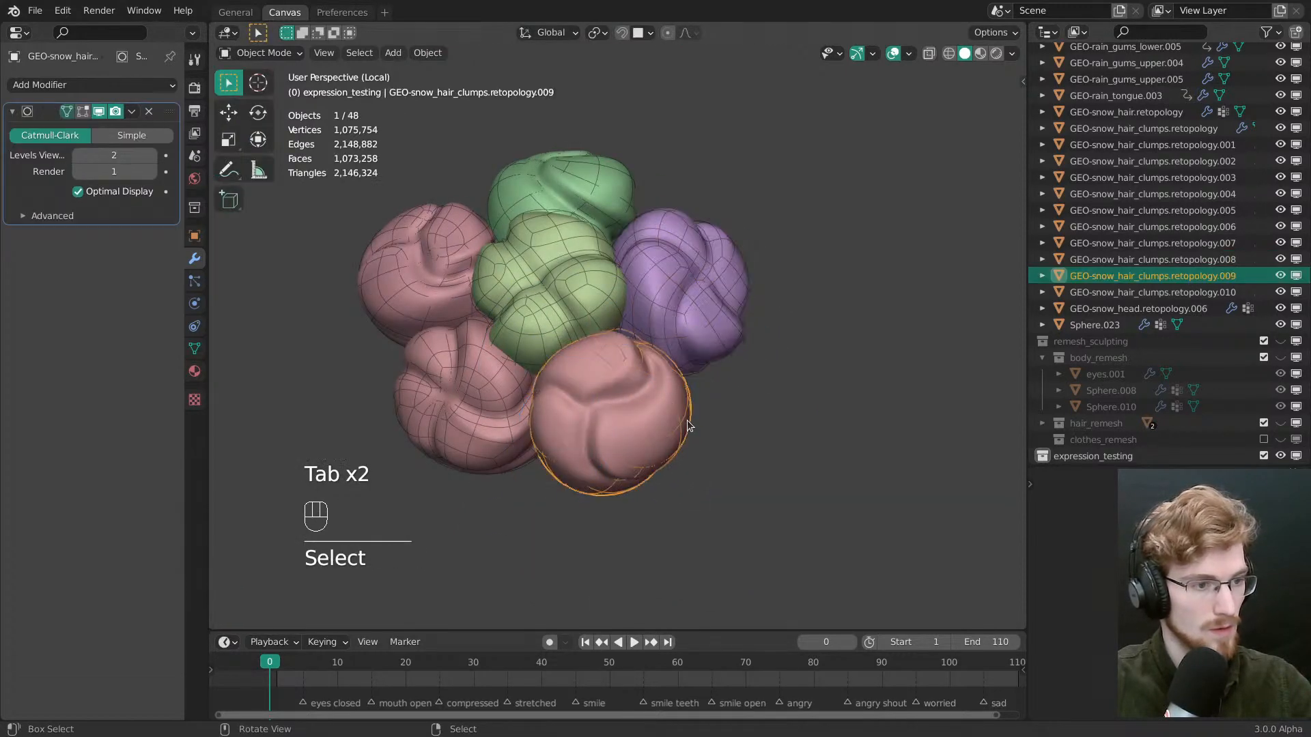
key(Tab)
key(f)
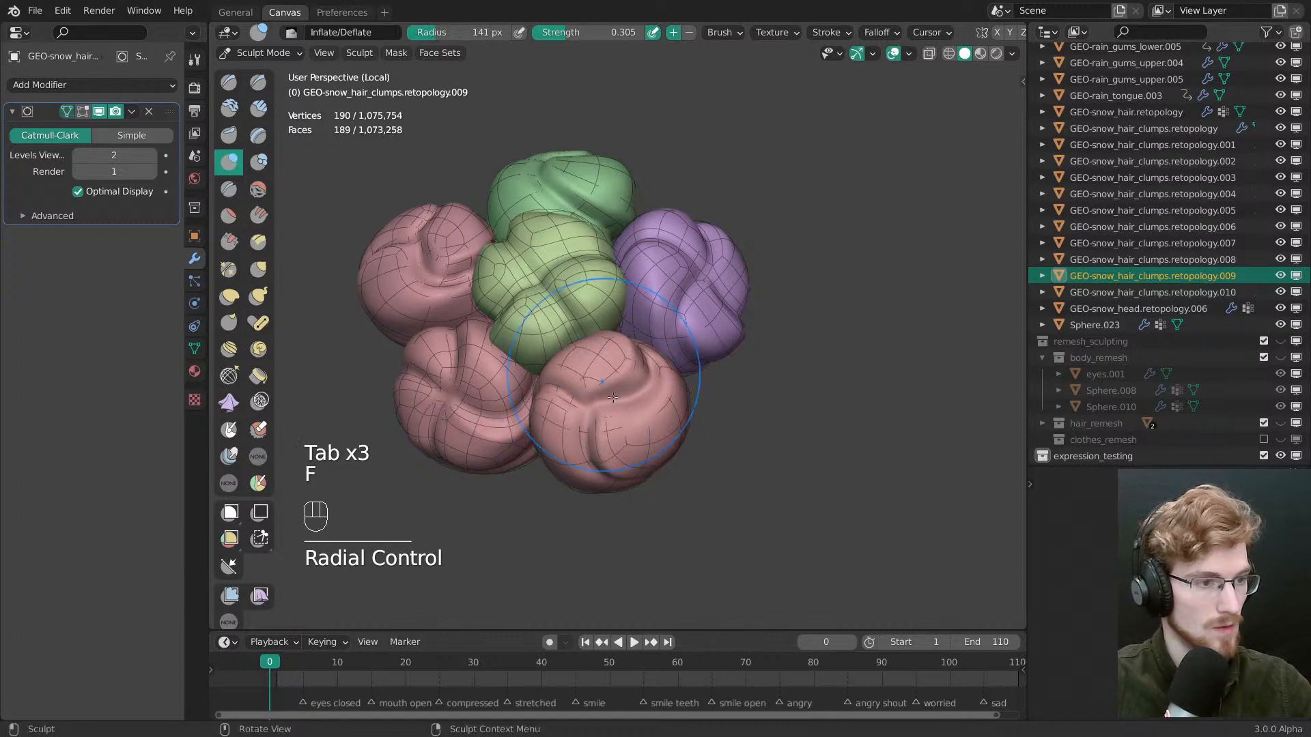
middle_drag(614, 400, 591, 320)
middle_drag(590, 382, 581, 342)
key(f)
click(640, 403)
middle_drag(635, 403, 561, 326)
key(f)
click(540, 324)
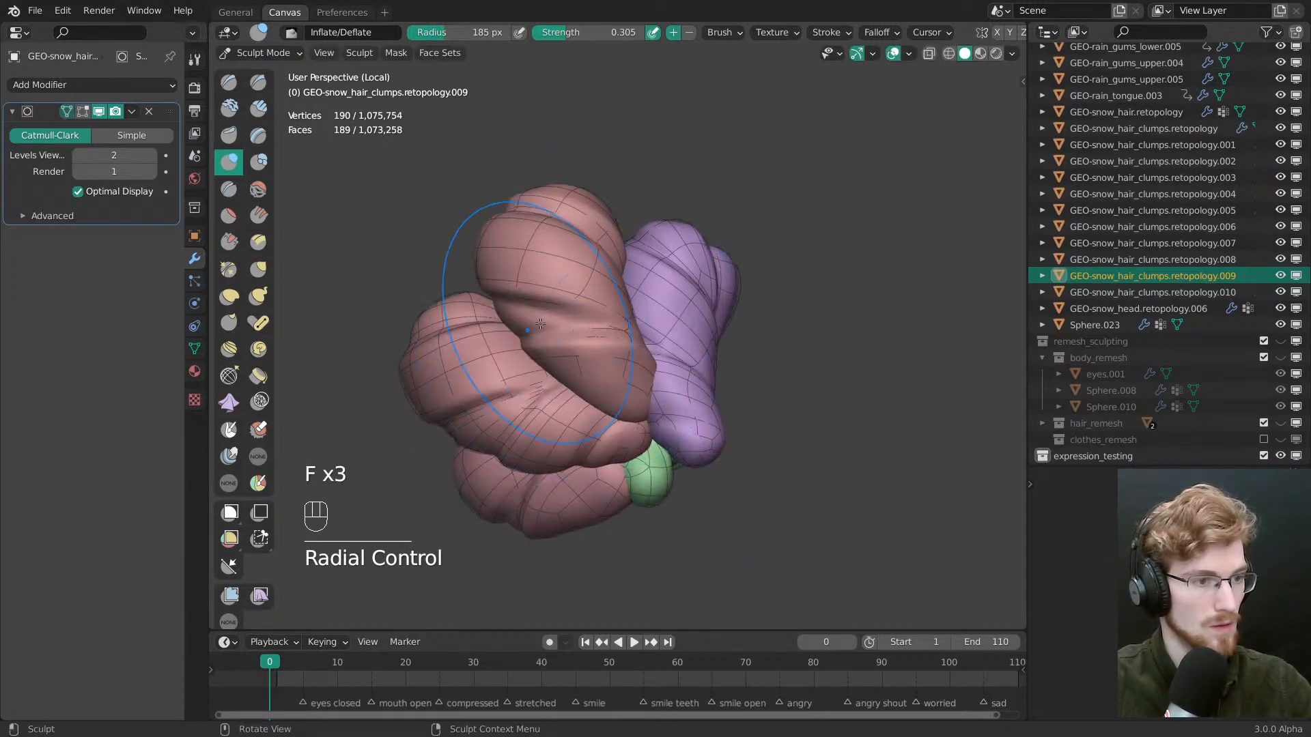
Return to Object Mode with nothing selected, save the file, and exit Local View
key(Tab)
key(alt+a)
mouse_move(647, 374)
middle_down()
mouse_move(678, 339)
mouse_move(819, 308)
mouse_move(714, 321)
mouse_move(727, 305)
middle_up()
key(ctrl+s)
key(slash)
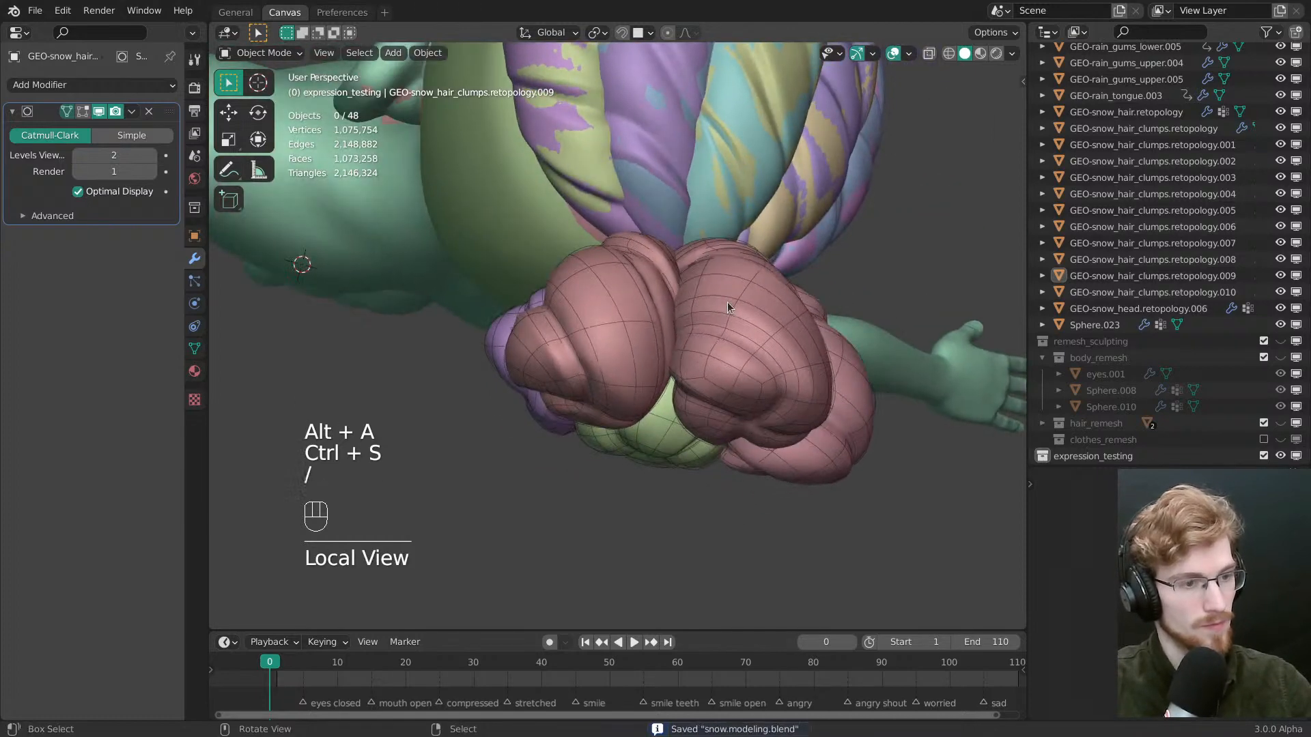
Isolate the snow.retopo collection and set the display type of the six wireframe clumps at the back of the head to Solid
key(1)
middle_drag(694, 388, 879, 345)
key(grave)
key(grave)
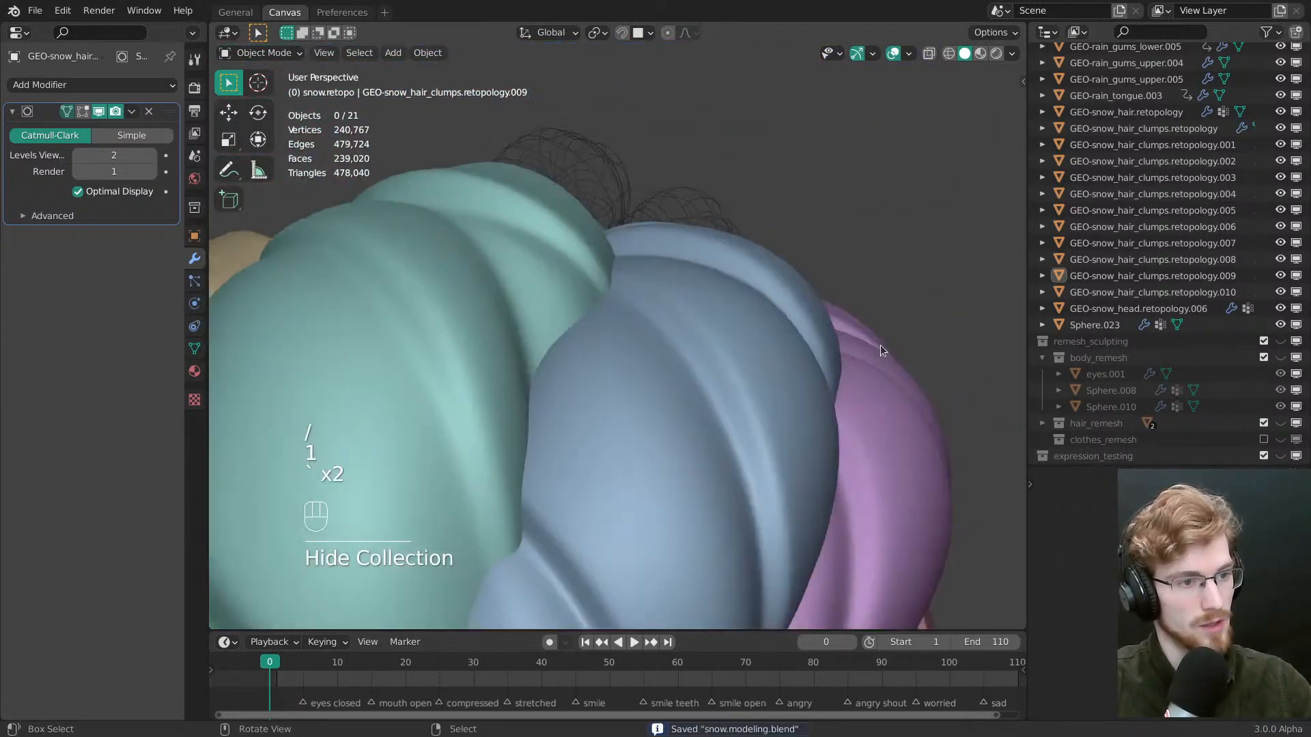
key(b)
drag(618, 237, 683, 333)
key(alt+z)
click(679, 331)
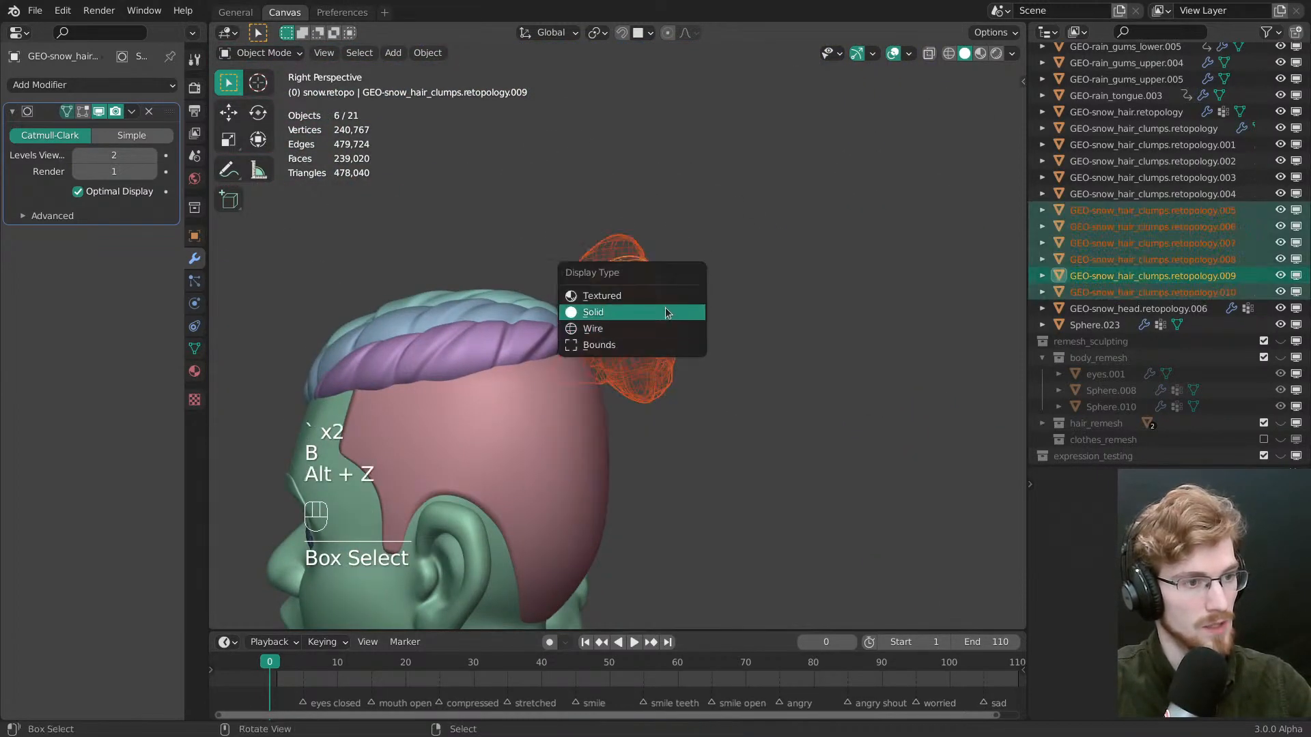
click(665, 312)
ctrl+middle_drag(665, 313, 780, 511)
key(alt+a)
Try to adjust the edge loops of clump retopology.009 in Edit Mode
ctrl+click(621, 382)
key(Tab)
key(2)
alt+click(646, 350)
alt+click(642, 343)
middle_drag(683, 450, 650, 412)
click(670, 383)
key(ctrl+z)
key(alt+a)
key(Tab)
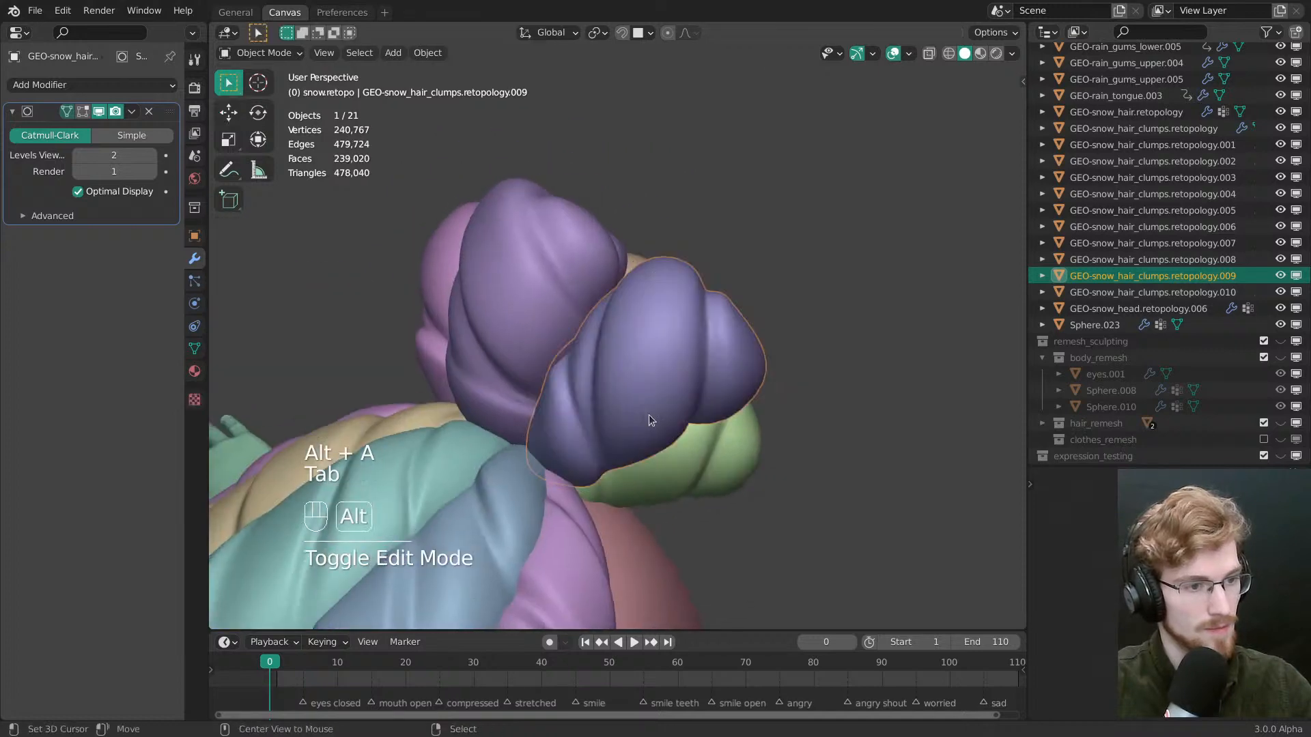
Compare the bun's hair clumps in the snow.retopo collection with the other version by alternating which collection is shown
key(alt+a)
middle_drag(556, 341, 601, 328)
ctrl+middle_drag(600, 327, 772, 382)
ctrl+middle_drag(772, 382, 611, 412)
key(3)
key(1)
key(3)
key(1)
key(3)
key(1)
key(3)
key(1)
key(3)
key(1)
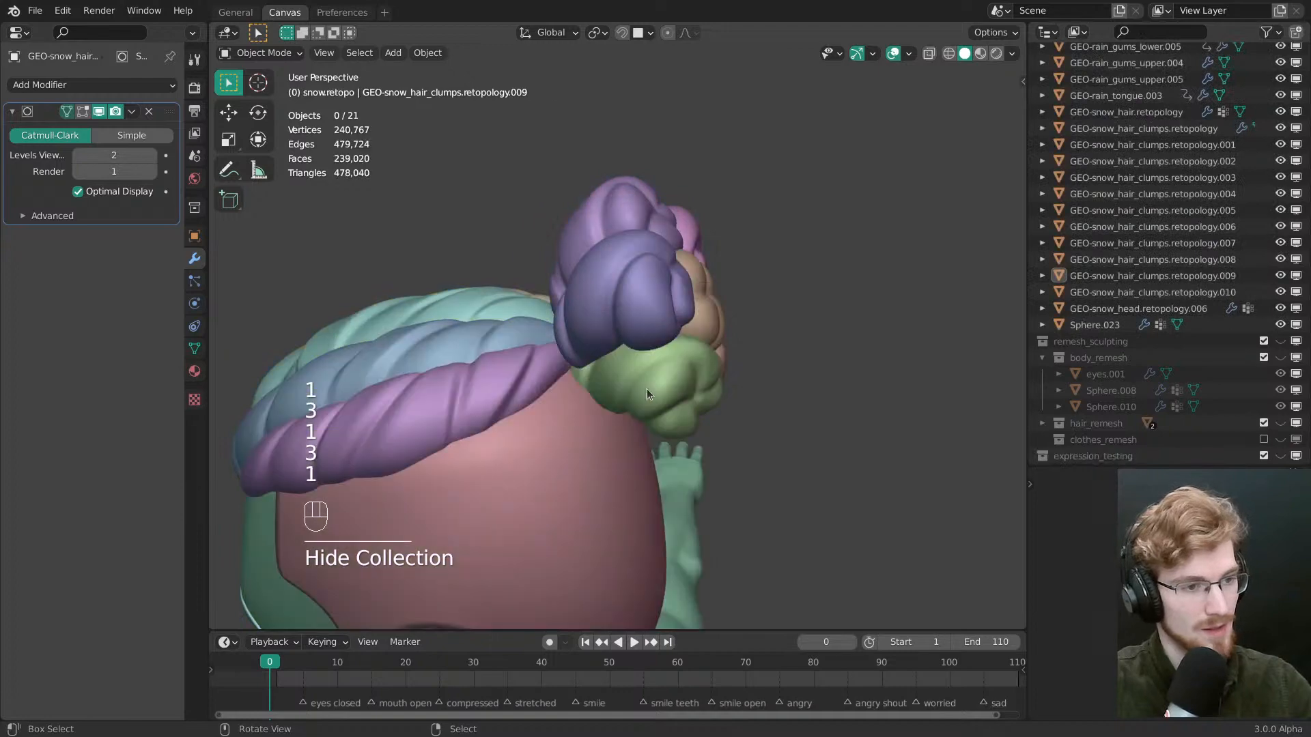
Adjust the edge loops of the green clump retopology.008 in Edit Mode using Edge Slide
click(646, 387)
key(Tab)
ctrl+middle_drag(796, 396, 672, 355)
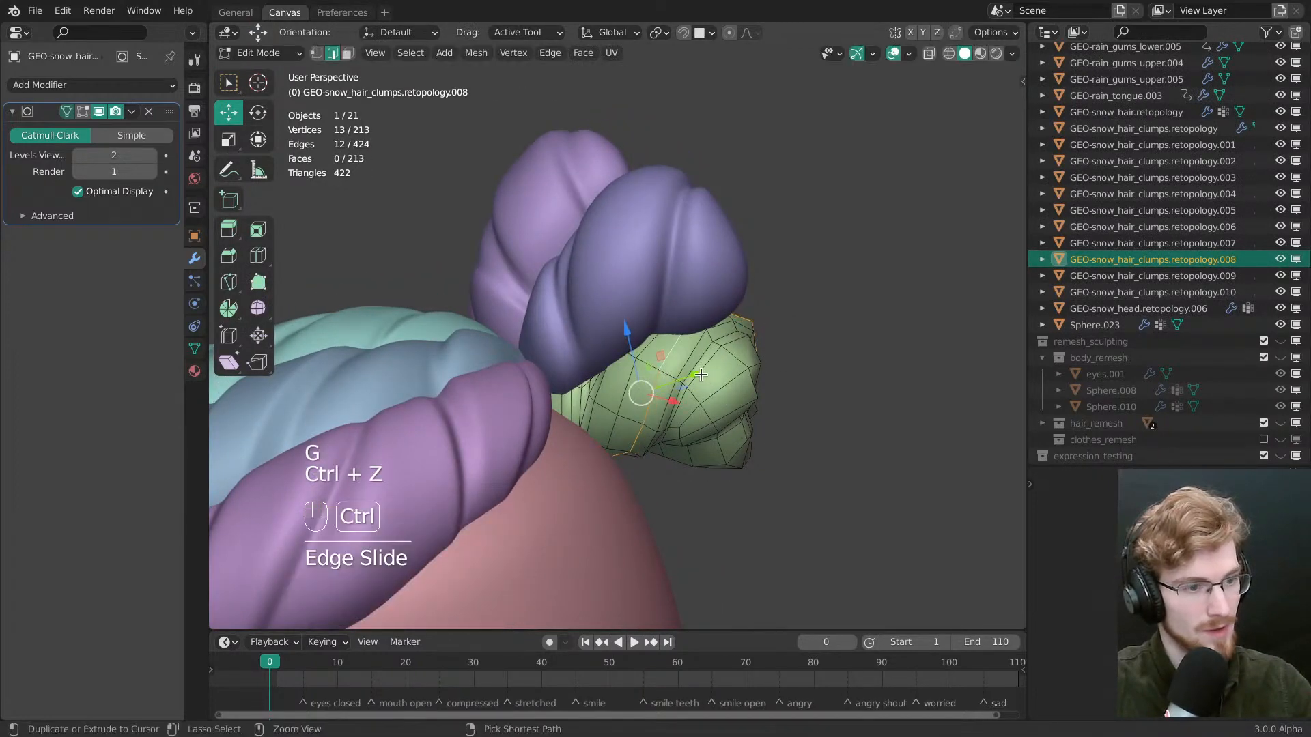
ctrl+middle_drag(701, 375, 590, 252)
click(667, 419)
alt+click(600, 410)
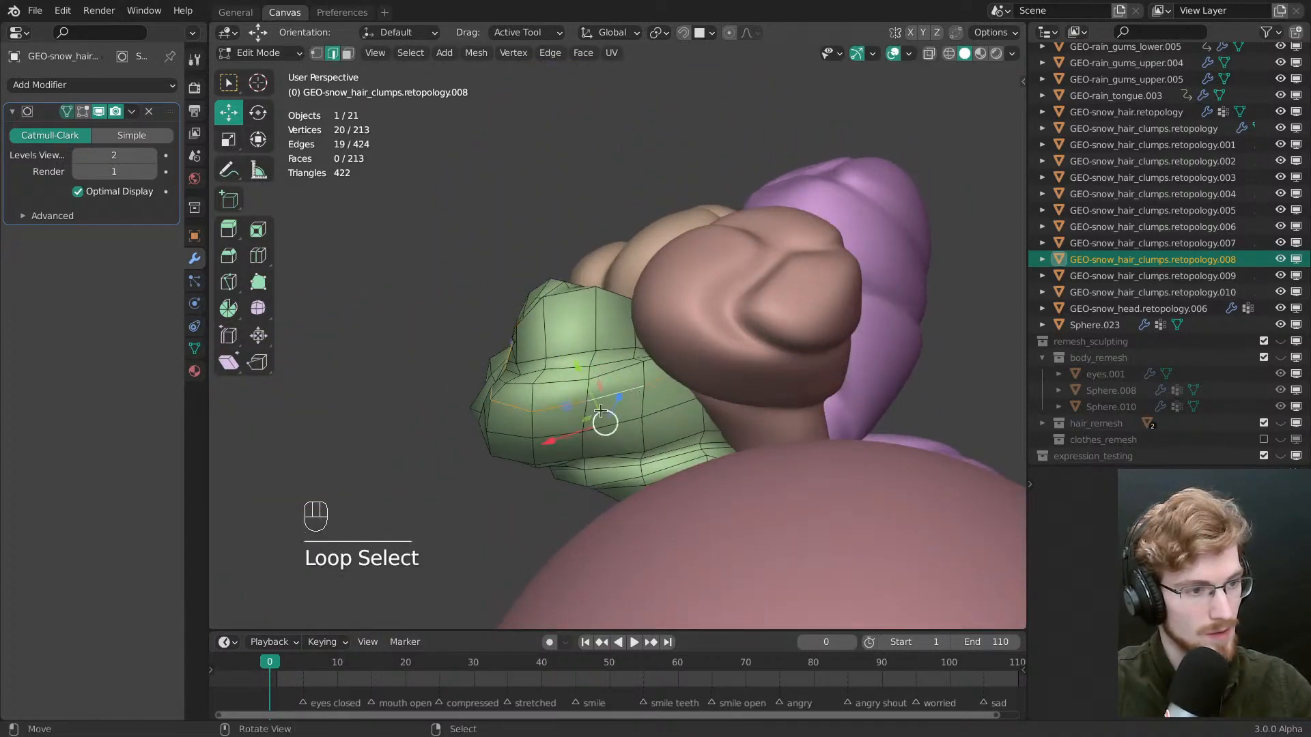
click(607, 418)
key(Tab)
right_click(725, 338)
shift+middle_drag(696, 340, 616, 420)
key(Tab)
middle_drag(737, 425, 755, 328)
key(Tab)
scroll(644, 374, down, 3)
shift+middle_drag(667, 313, 658, 389)
Open clump retopology.009 in Sculpt Mode and reduce the Inflate/Deflate brush radius to 72 px for touching up its shape
key(alt+a)
click(658, 389)
key(Tab)
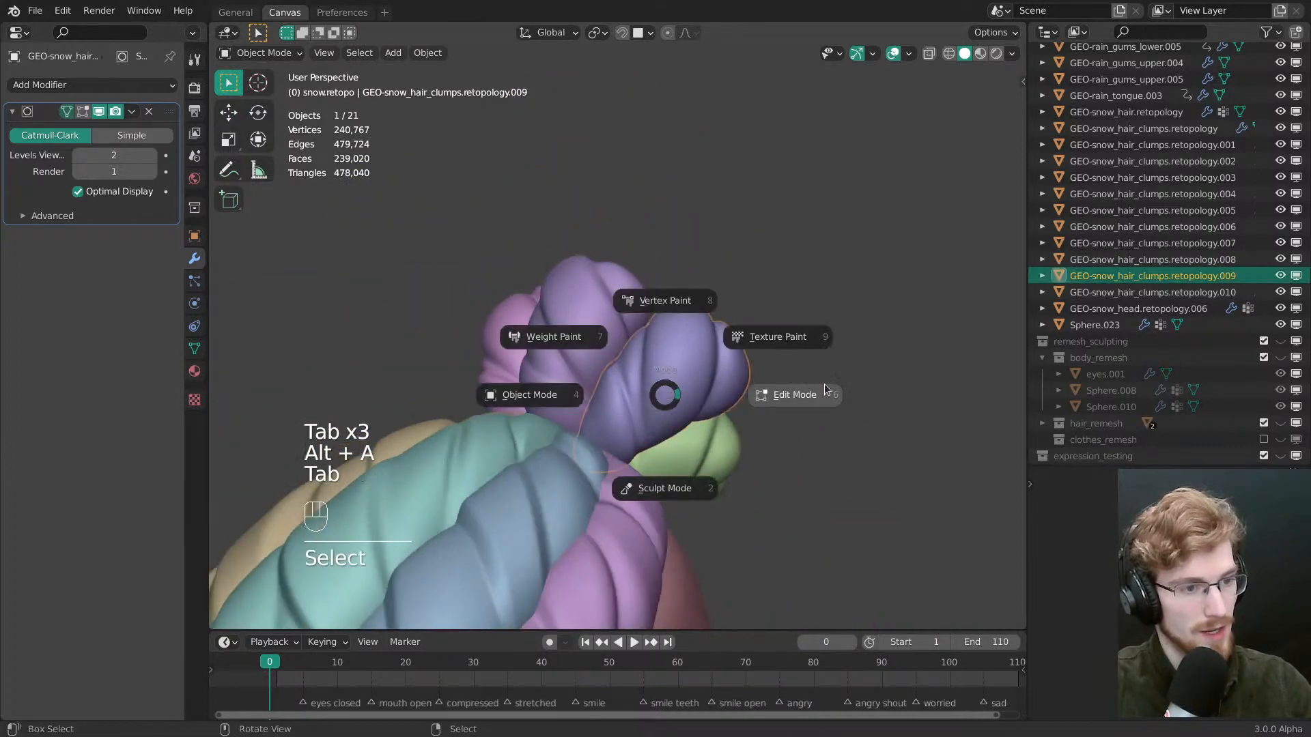
alt+right_click(692, 347)
middle_drag(757, 383, 781, 453)
key(Tab)
click(732, 458)
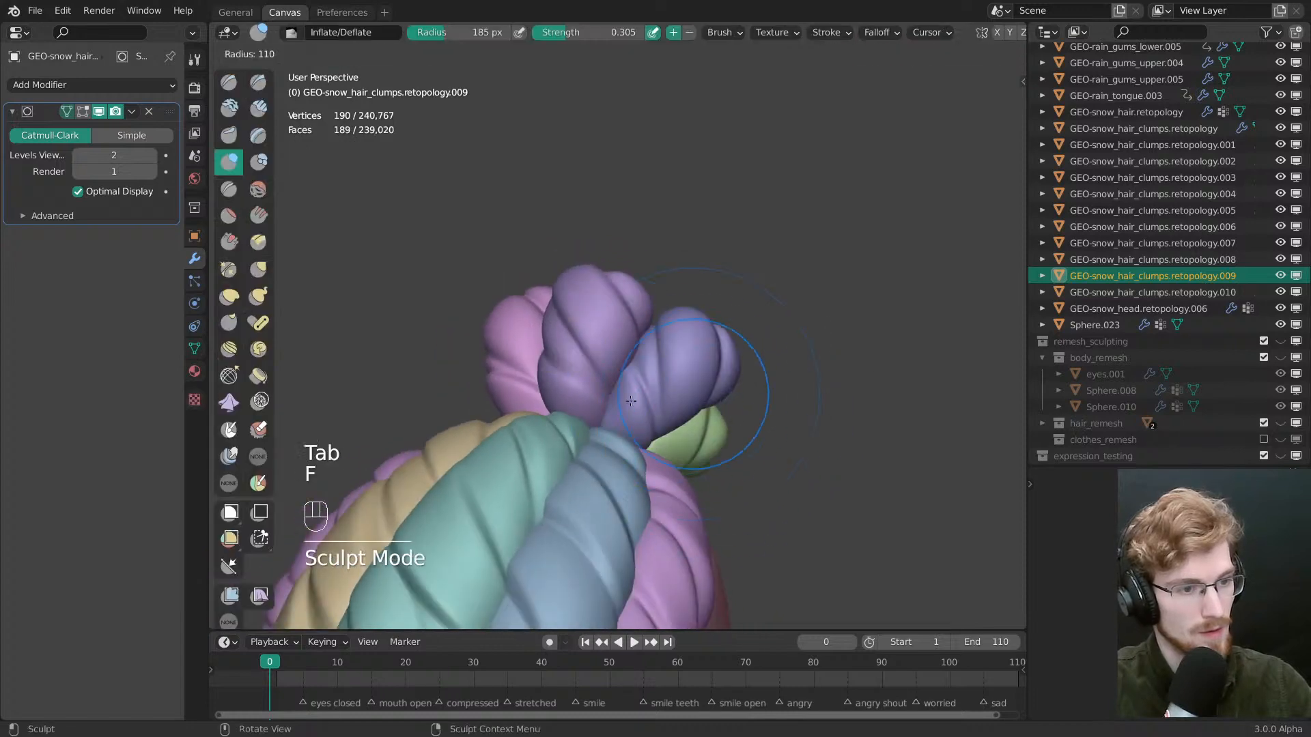
click(691, 313)
scroll(691, 314, down, 5)
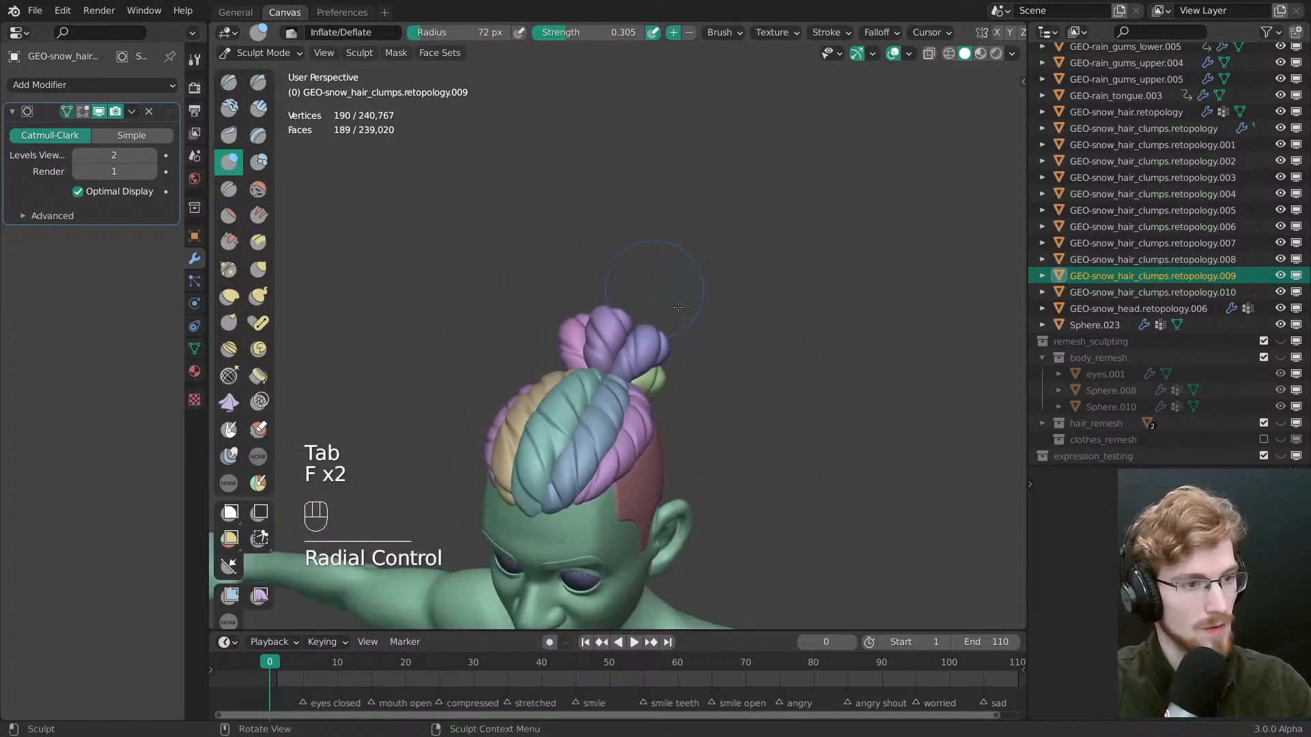
Leave Sculpt Mode, deselect everything, and save the file
key(Tab)
key(alt+a)
scroll(790, 320, down, 4)
key(ctrl+s)
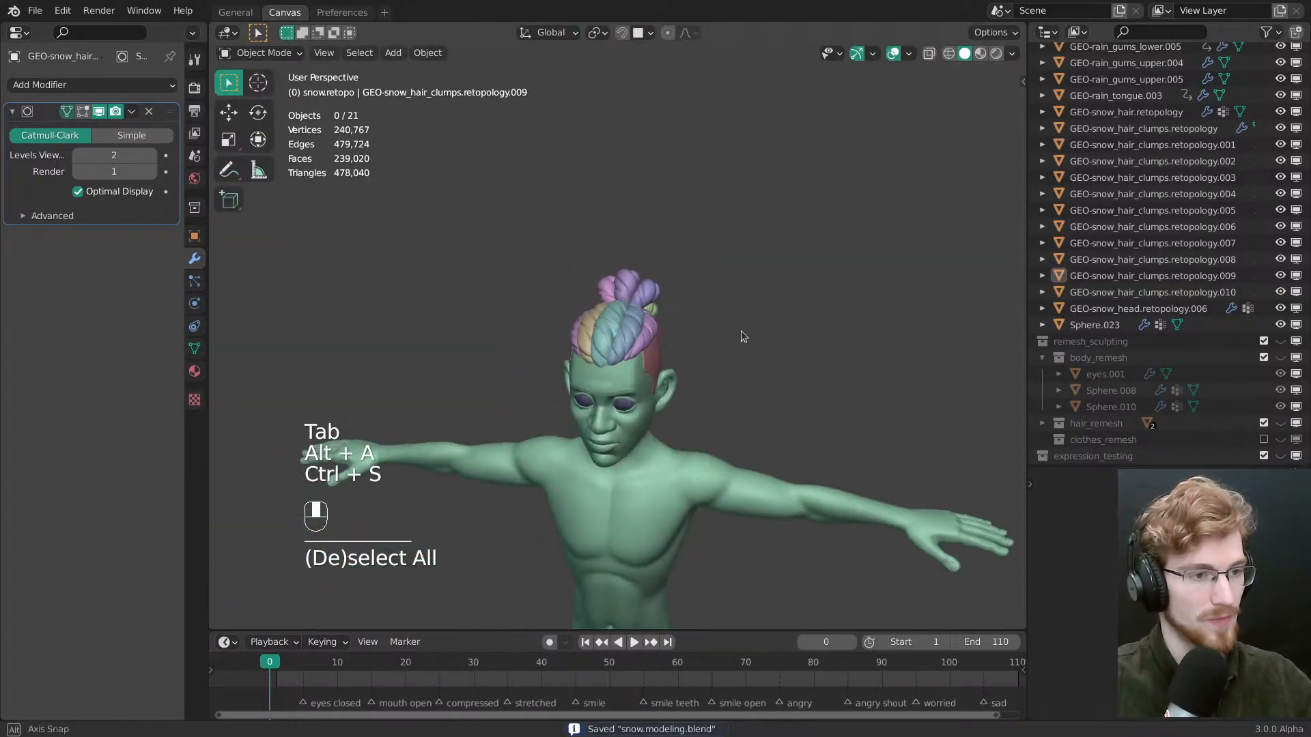
Compare the head and hair in the snow.retopo and expression_testing collections from the front
key(grave)
click(633, 298)
key(3)
key(1)
key(3)
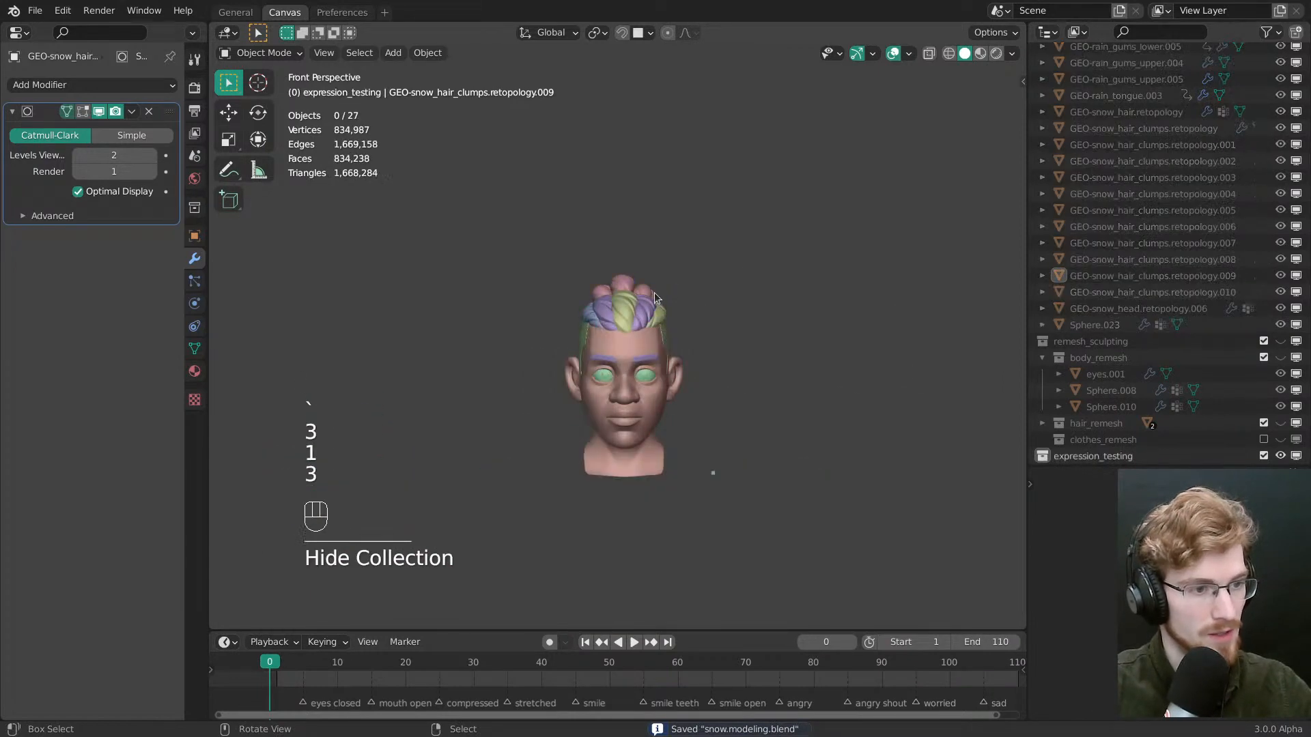
Compare the face in the expression_testing and snow.retopo collections from the front and at an angle, examining the closed lips
scroll(687, 300, up, 5)
key(1)
key(3)
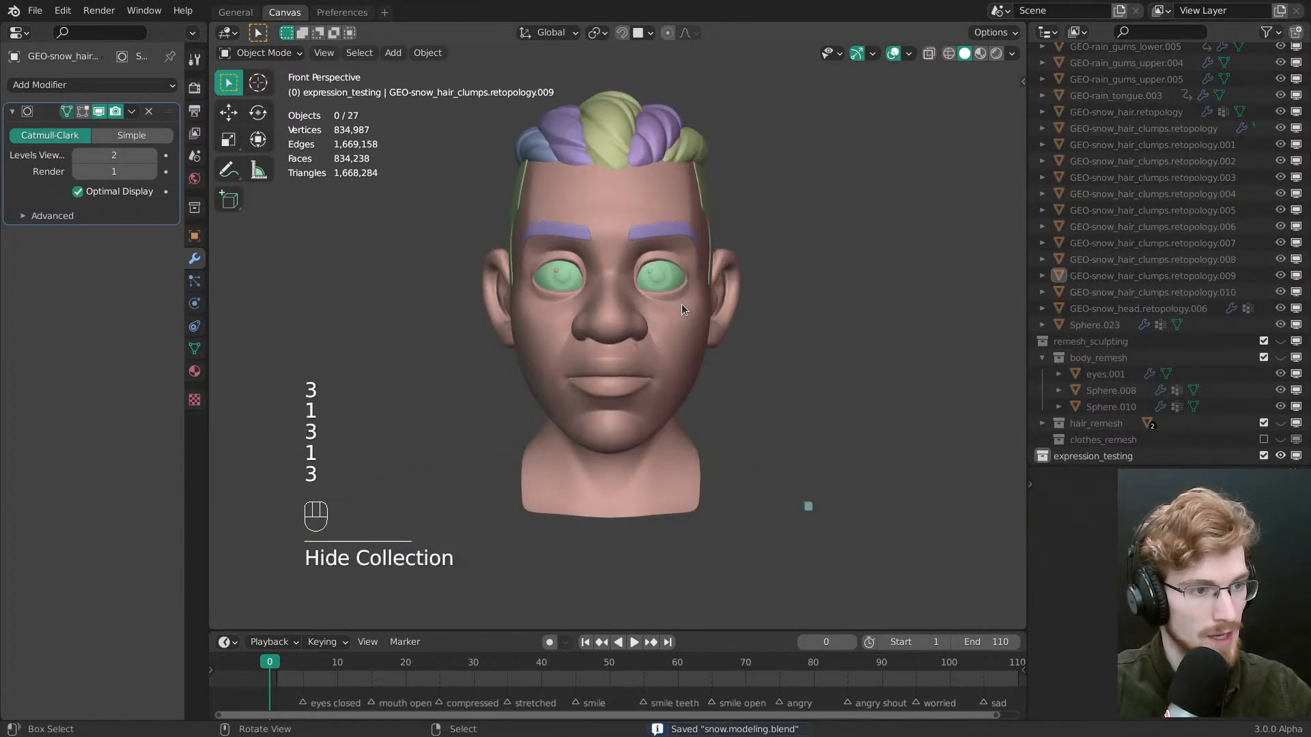
middle_drag(659, 325, 767, 300)
key(1)
alt+middle_click(735, 338)
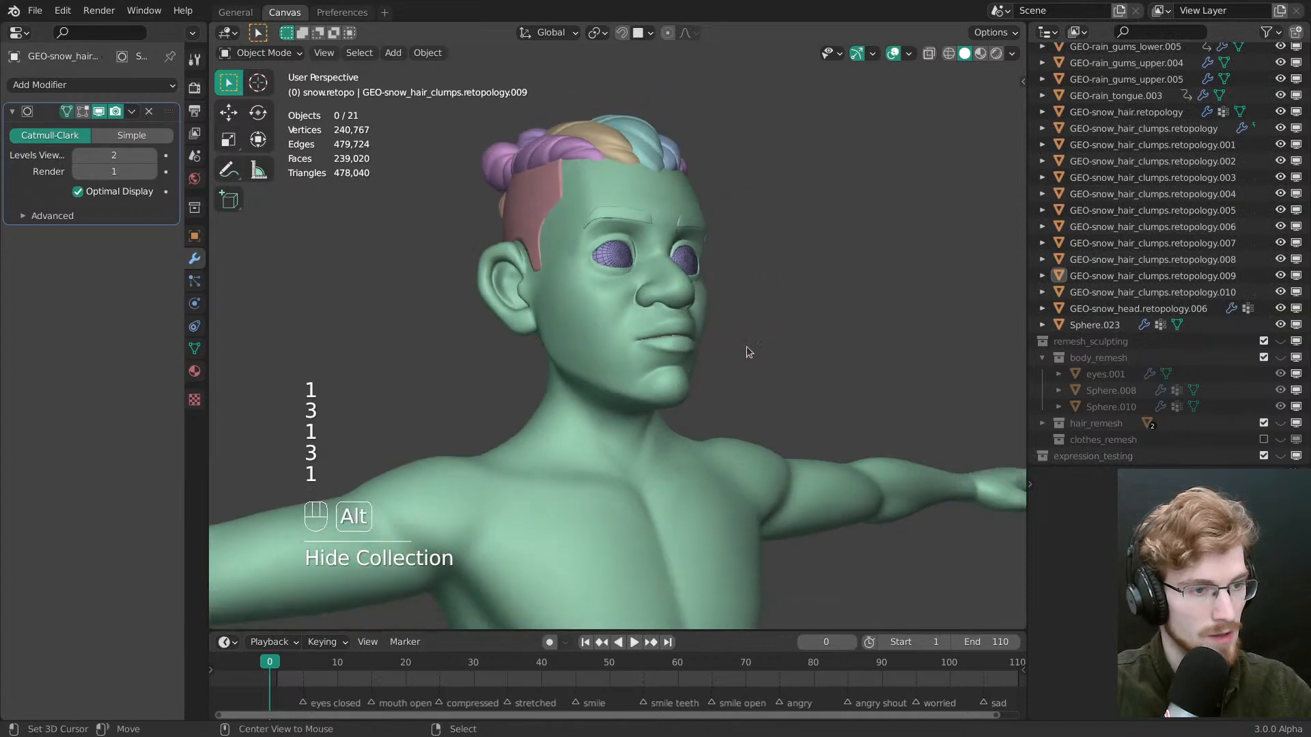
scroll(749, 351, up, 4)
middle_drag(725, 394, 682, 379)
key(grave)
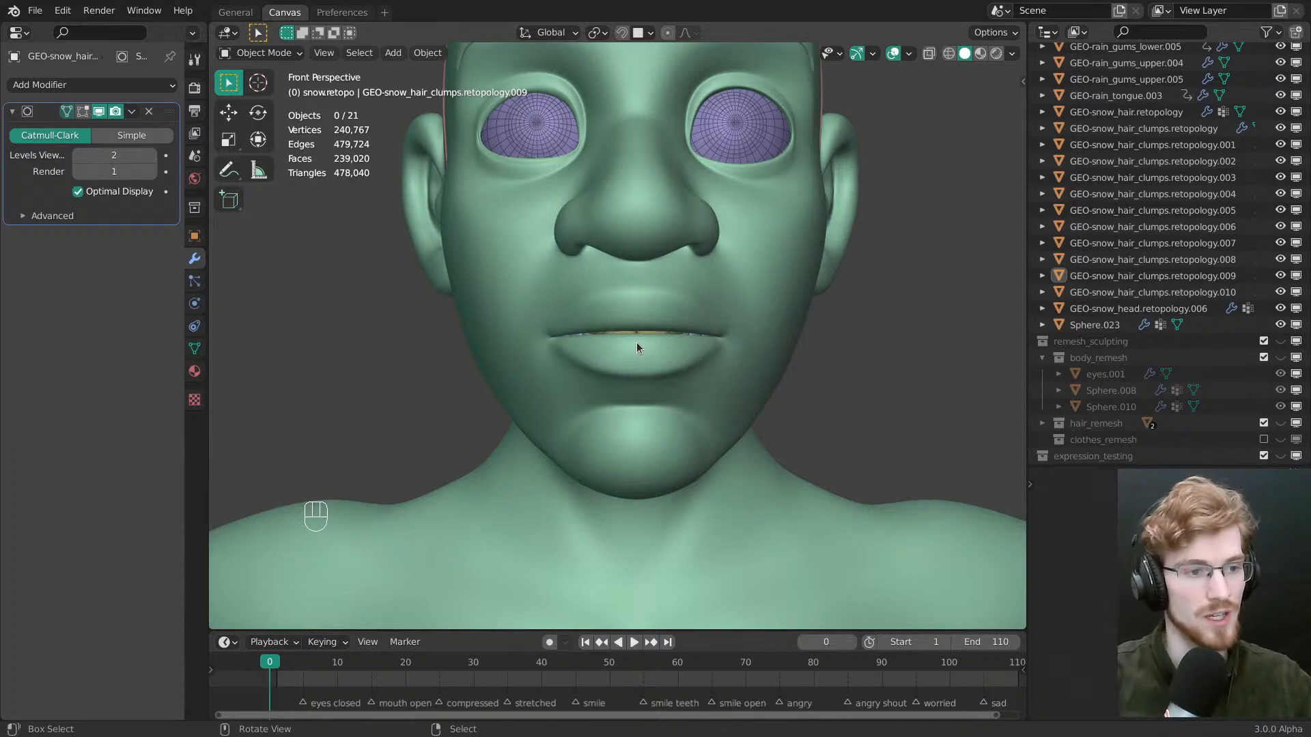
Open GEO-snow_head.retopology.006 in Edit Mode with X-Ray enabled for working on the inner lip vertices
right_click(657, 375)
key(Tab)
ctrl+middle_drag(697, 477, 680, 390)
middle_drag(680, 391, 691, 373)
alt+middle_click(673, 326)
scroll(686, 362, up, 3)
key(grave)
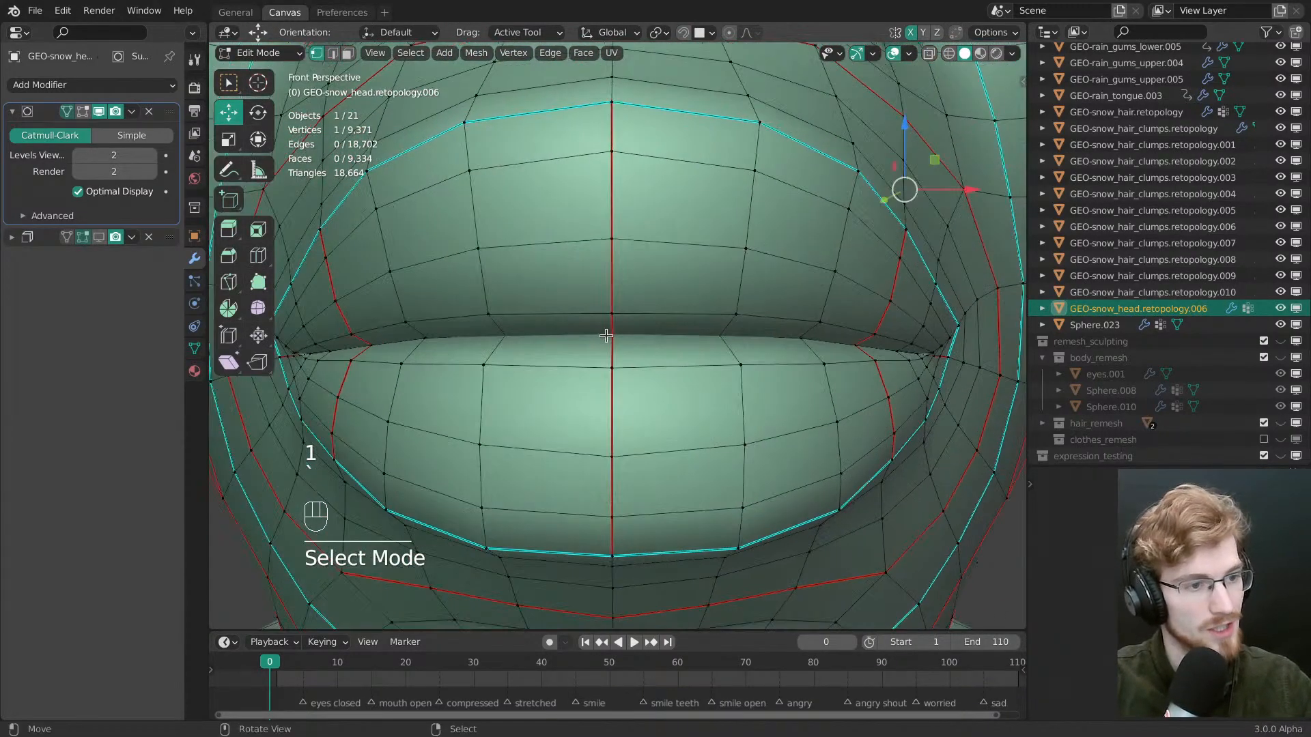
key(z)
ctrl+middle_drag(609, 456, 731, 355)
Rotate the vertex pair at the middle of the inner lips and scale it to 0.601
key(alt+a)
shift+right_click(599, 345)
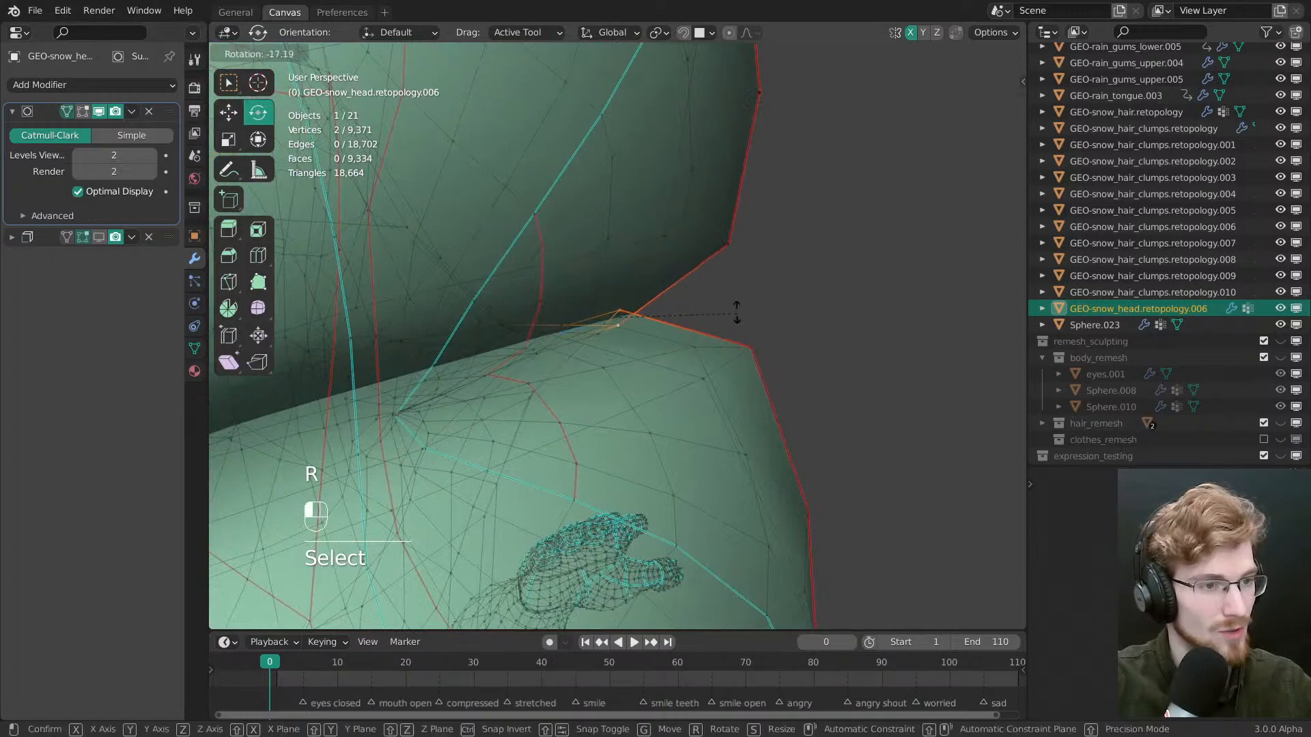
click(714, 279)
click(718, 319)
key(r)
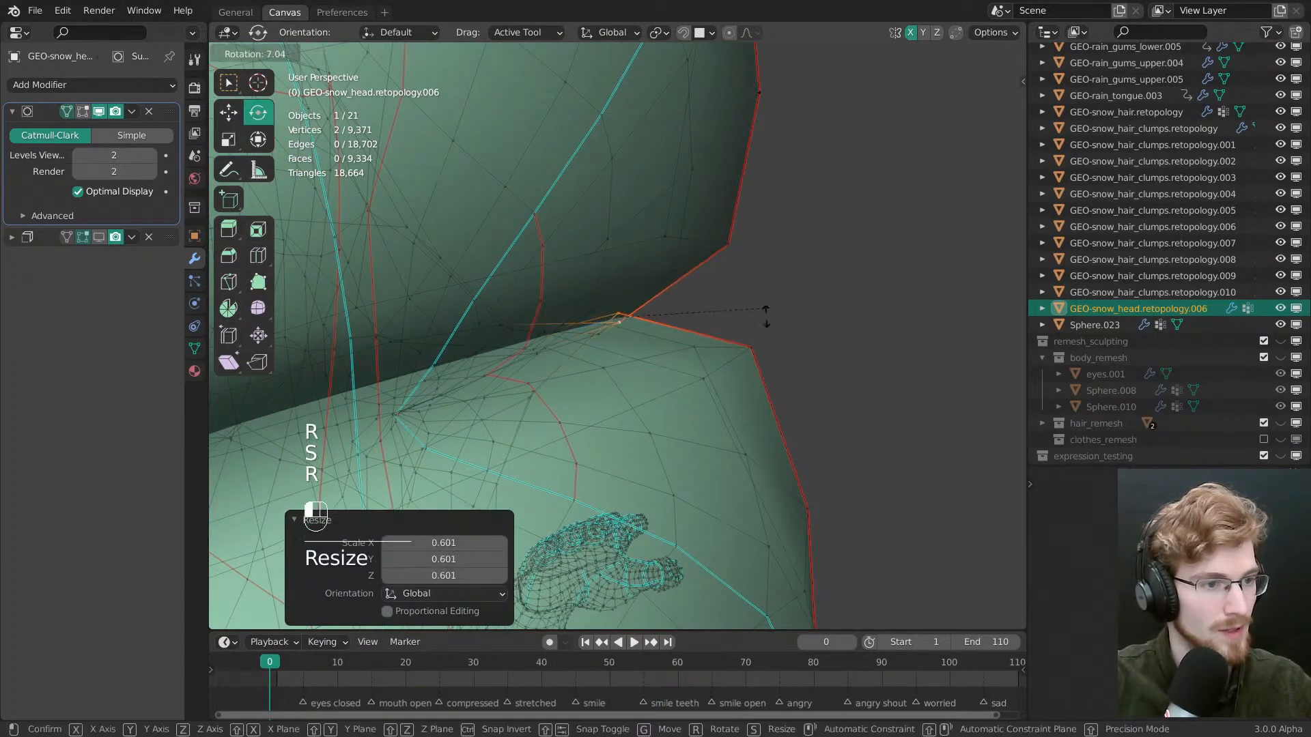
click(536, 336)
middle_drag(601, 362, 662, 361)
Rotate the neighbouring inner lip vertex pair by about -120° and scale it closer together
key(r)
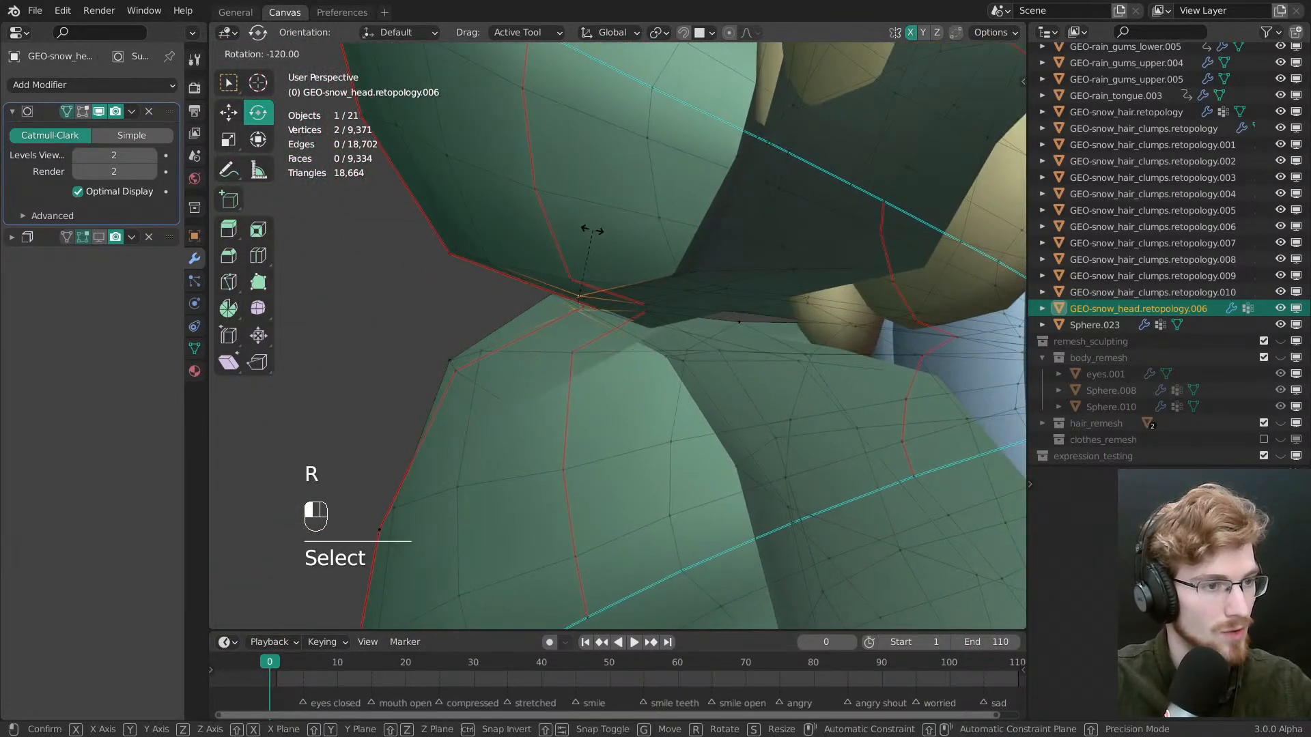
click(591, 230)
middle_drag(591, 230, 743, 359)
key(s)
click(669, 323)
Select the following vertex pair between the lips, rotate it -118° and scale it
shift+click(555, 299)
click(630, 346)
click(593, 303)
shift+right_click(621, 339)
key(r)
click(628, 218)
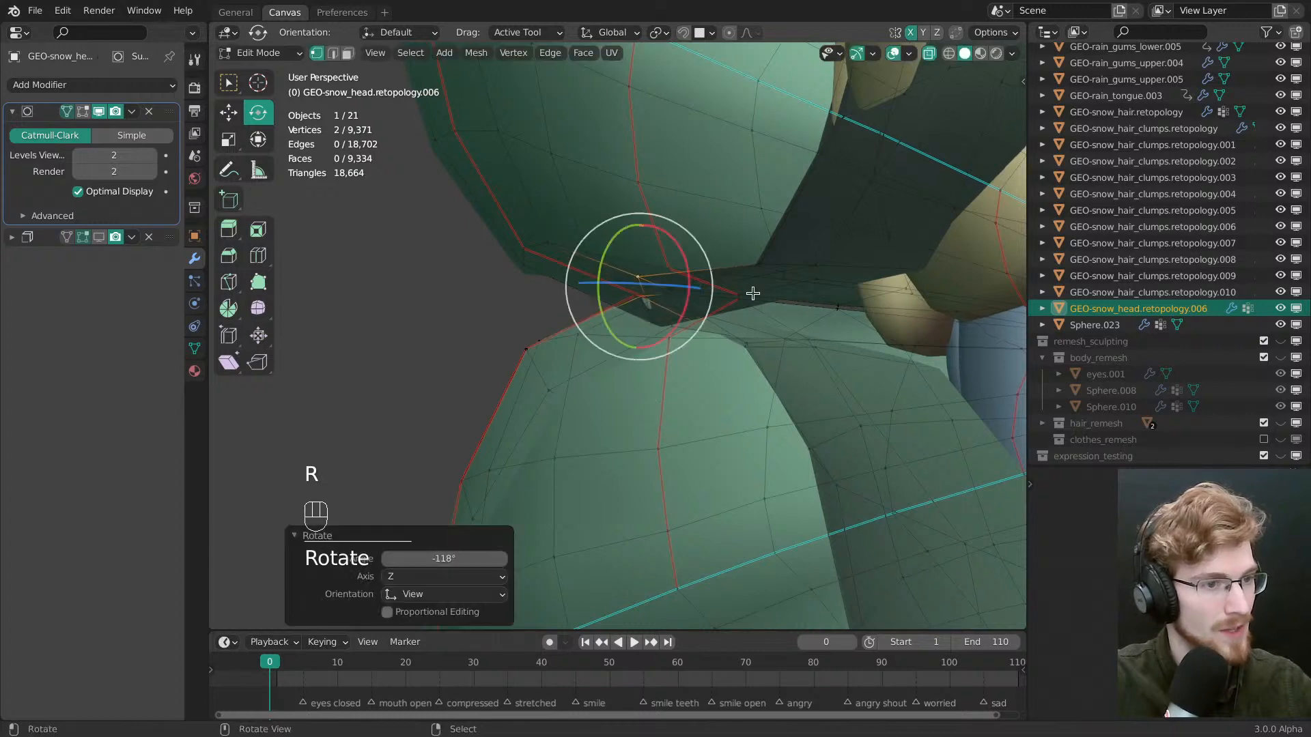
drag(730, 305, 729, 309)
key(s)
drag(729, 309, 726, 309)
Rotate the lip vertex pair further toward the mouth corner by about -95° and scale it to 0.358
middle_drag(724, 310, 667, 363)
ctrl+middle_drag(666, 363, 724, 375)
click(632, 357)
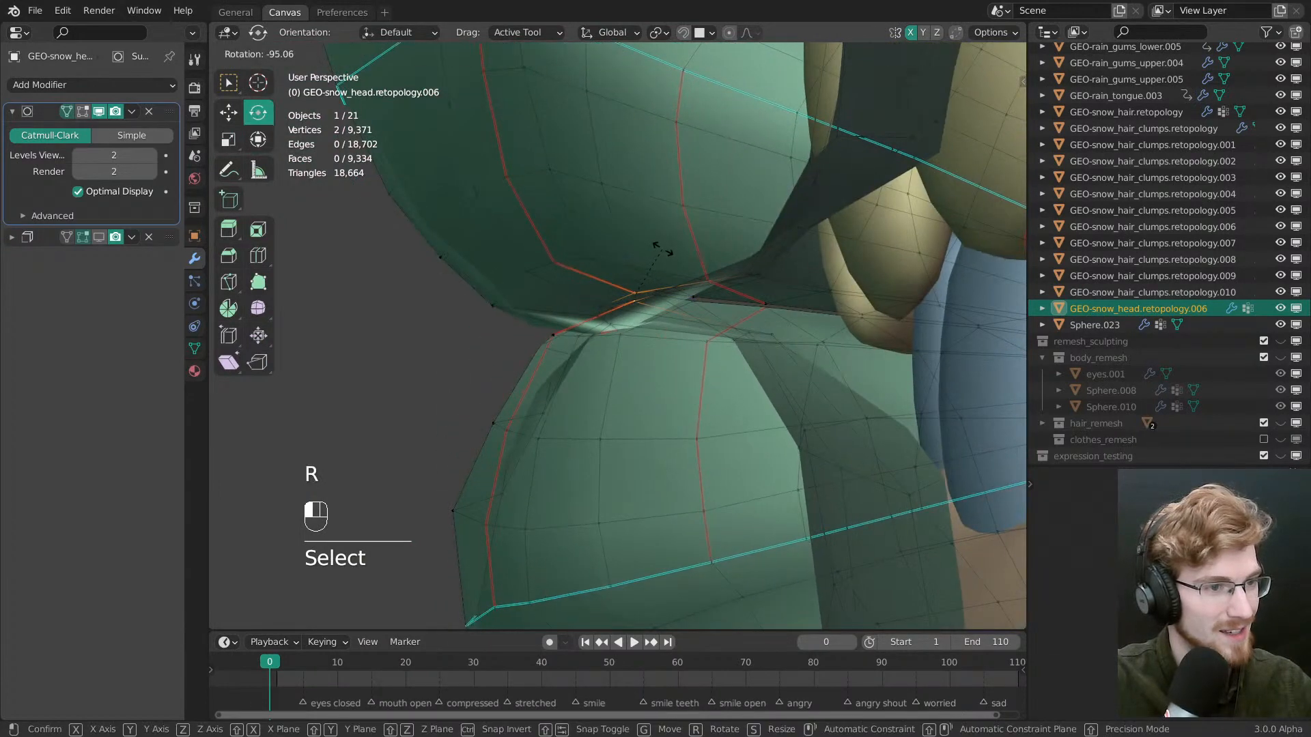
click(662, 247)
key(s)
middle_drag(714, 319, 652, 382)
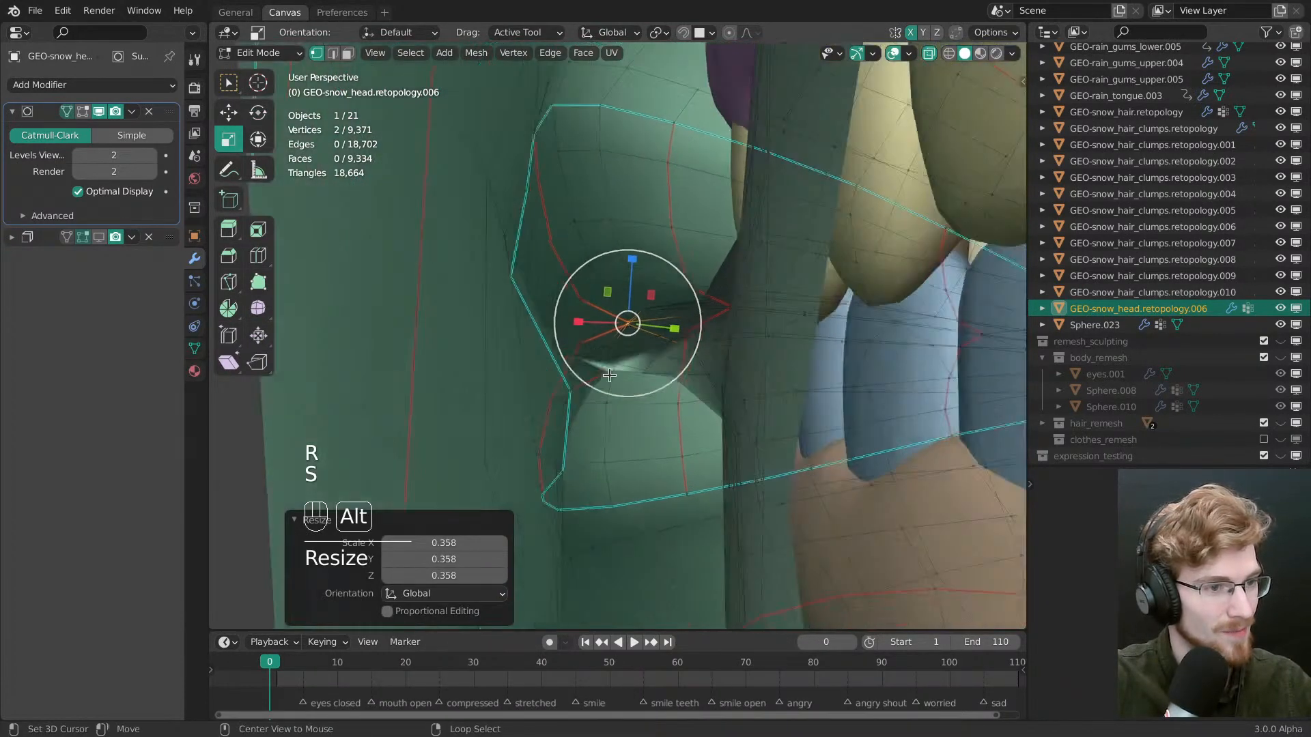
Select the vertex pair close to the mouth corner, then rotate and scale it to tighten the gap between the lips
ctrl+middle_drag(648, 447, 642, 393)
right_click(603, 331)
shift+right_click(609, 348)
middle_drag(615, 349, 665, 365)
key(s)
drag(705, 414, 668, 370)
key(r)
middle_drag(673, 403, 690, 376)
drag(703, 380, 694, 386)
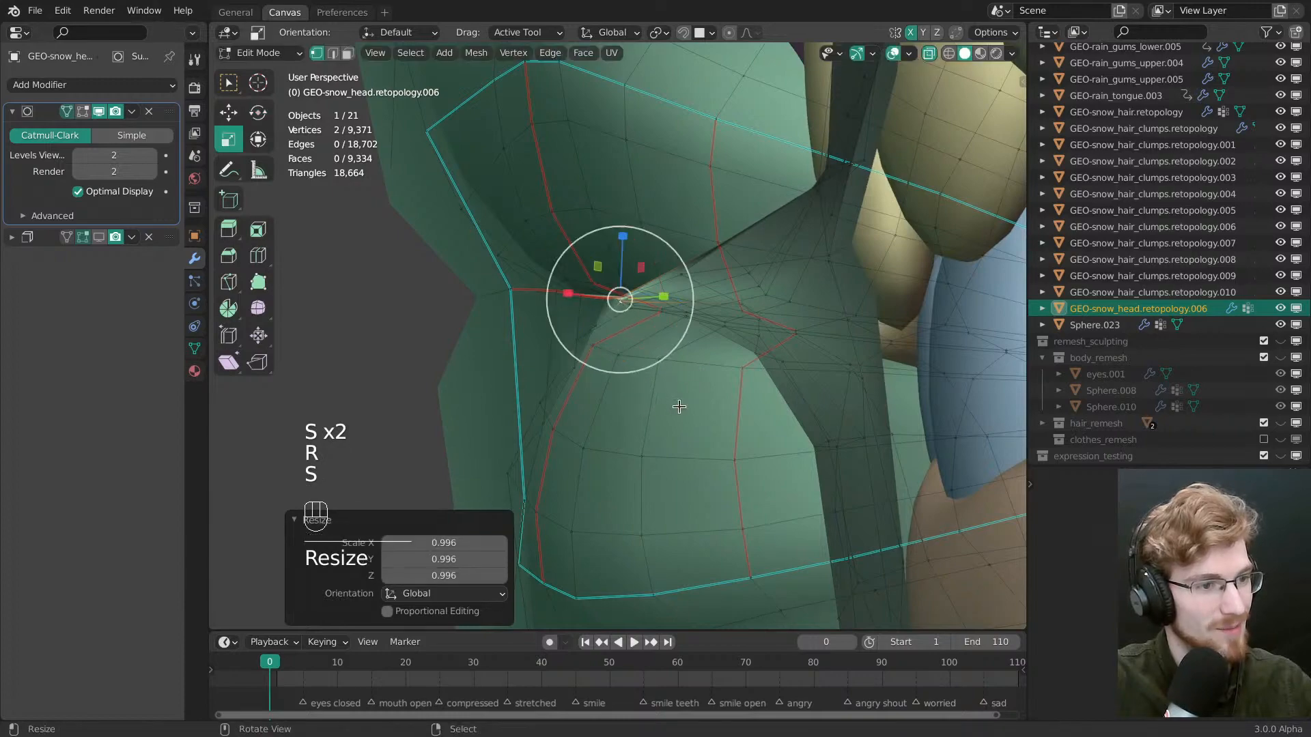
Rotate the vertex pair at the mouth corner in X-Ray view, scale it to 0.919 and check the mouth from the front
middle_drag(680, 407, 645, 413)
middle_drag(645, 413, 682, 368)
key(z)
key(r)
drag(685, 336, 666, 396)
shift+middle_drag(667, 396, 771, 338)
key(s)
drag(764, 345, 712, 328)
middle_drag(711, 327, 740, 317)
drag(763, 340, 758, 334)
shift+middle_drag(761, 353, 771, 402)
middle_drag(574, 355, 717, 409)
key(grave)
key(grave)
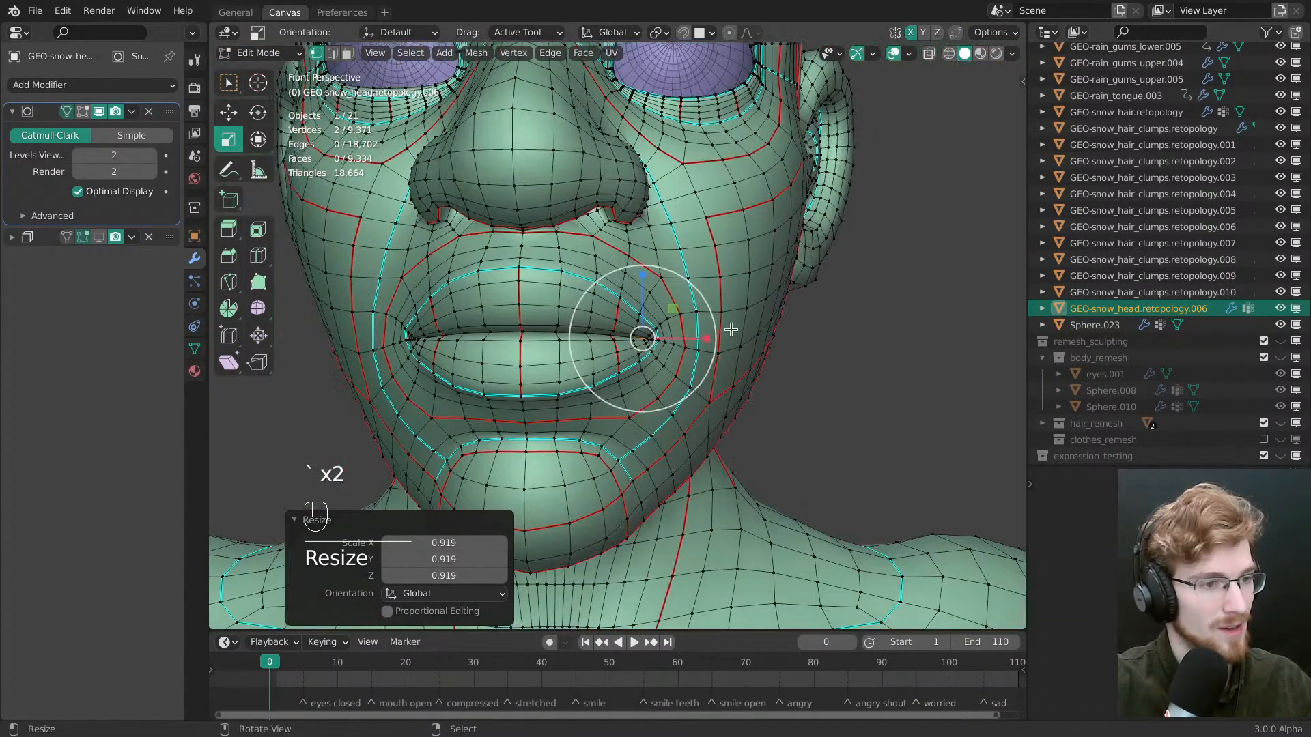
Select the edge loop inside the lips and apply Shrink/Fatten with an offset of 0.000773 m
key(alt+a)
middle_drag(642, 341, 833, 253)
middle_drag(833, 252, 727, 403)
key(Tab)
ctrl+middle_drag(728, 403, 712, 333)
key(alt+grave)
key(alt+grave)
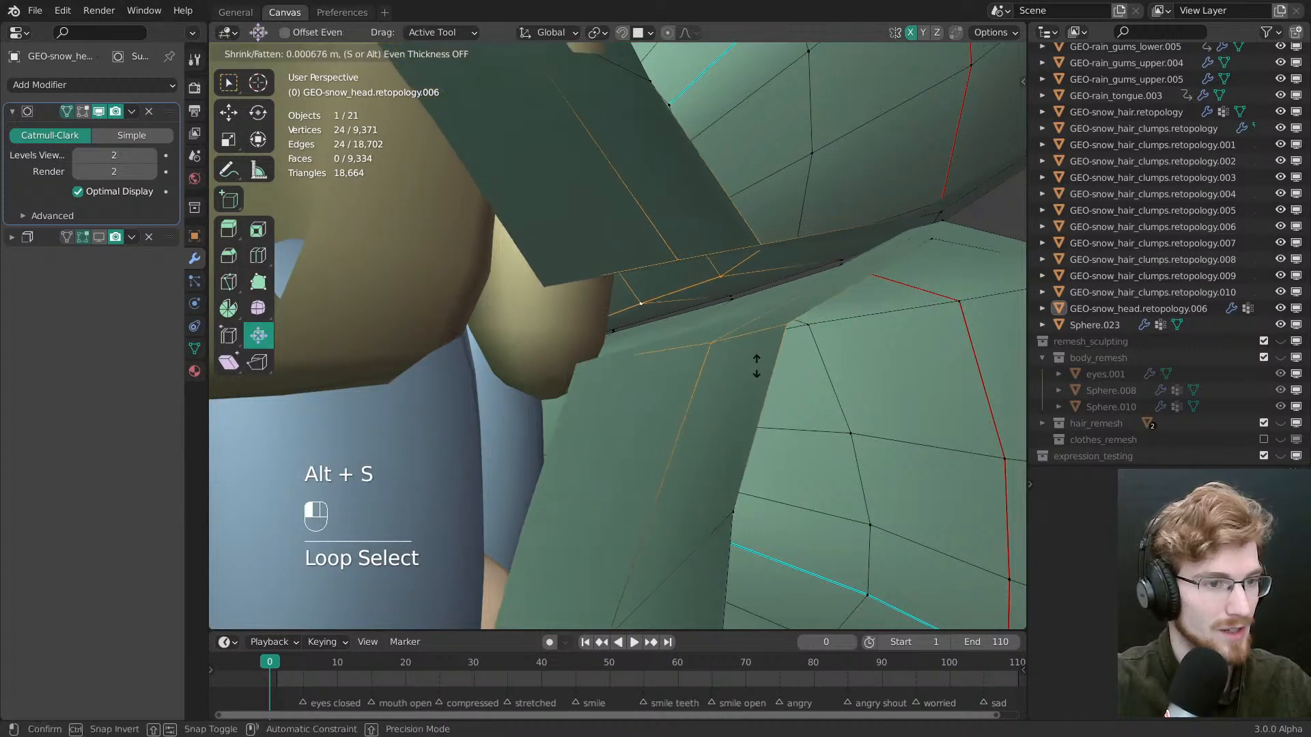
middle_drag(756, 384, 597, 354)
middle_drag(704, 324, 539, 363)
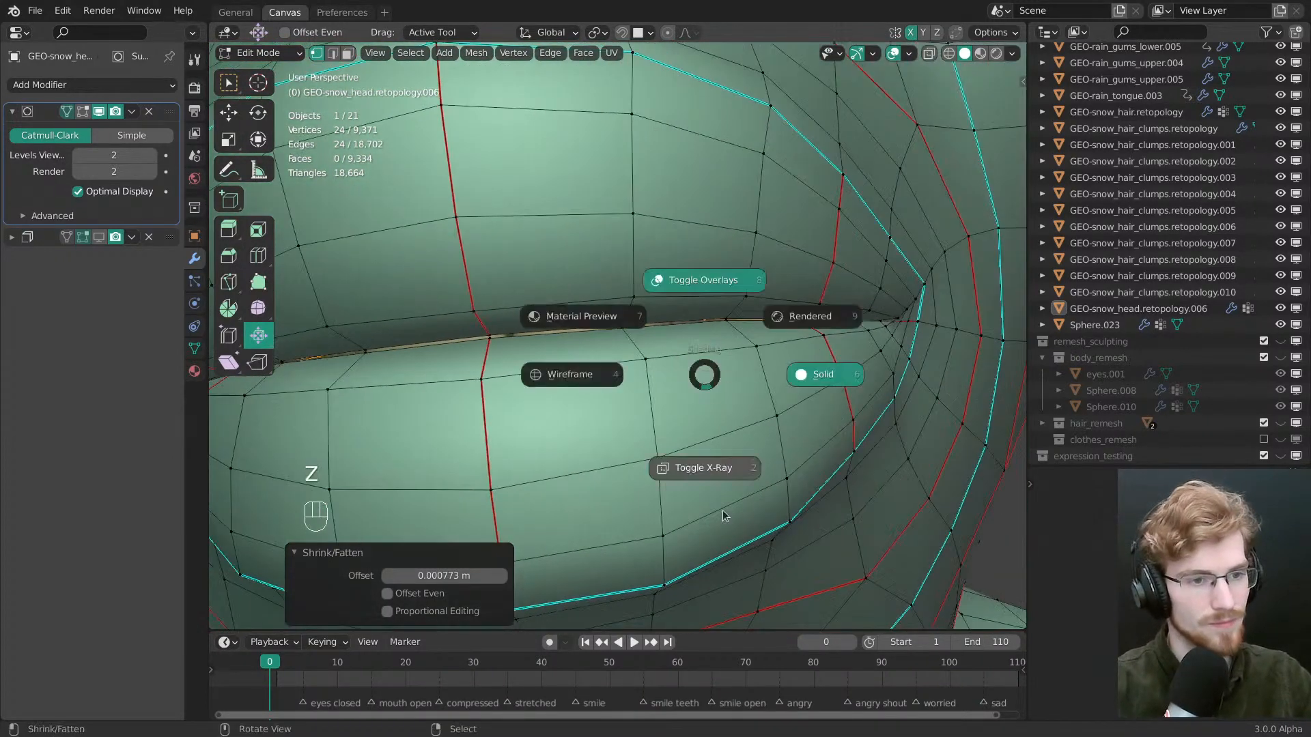
Turn on X-Ray and move individual inner lip vertices near the mouth corner to even out their spacing
click(724, 515)
alt+middle_click(873, 314)
middle_drag(904, 325, 758, 382)
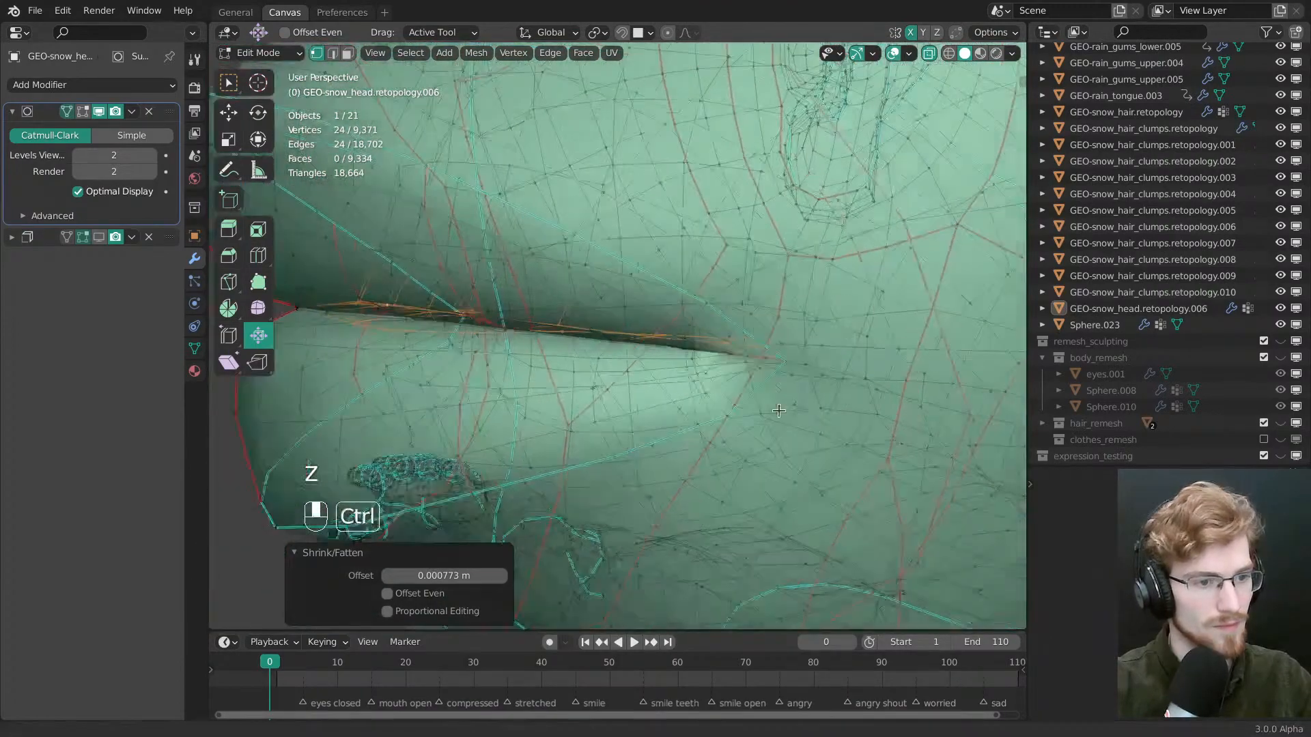
ctrl+middle_drag(758, 451, 649, 306)
key(w)
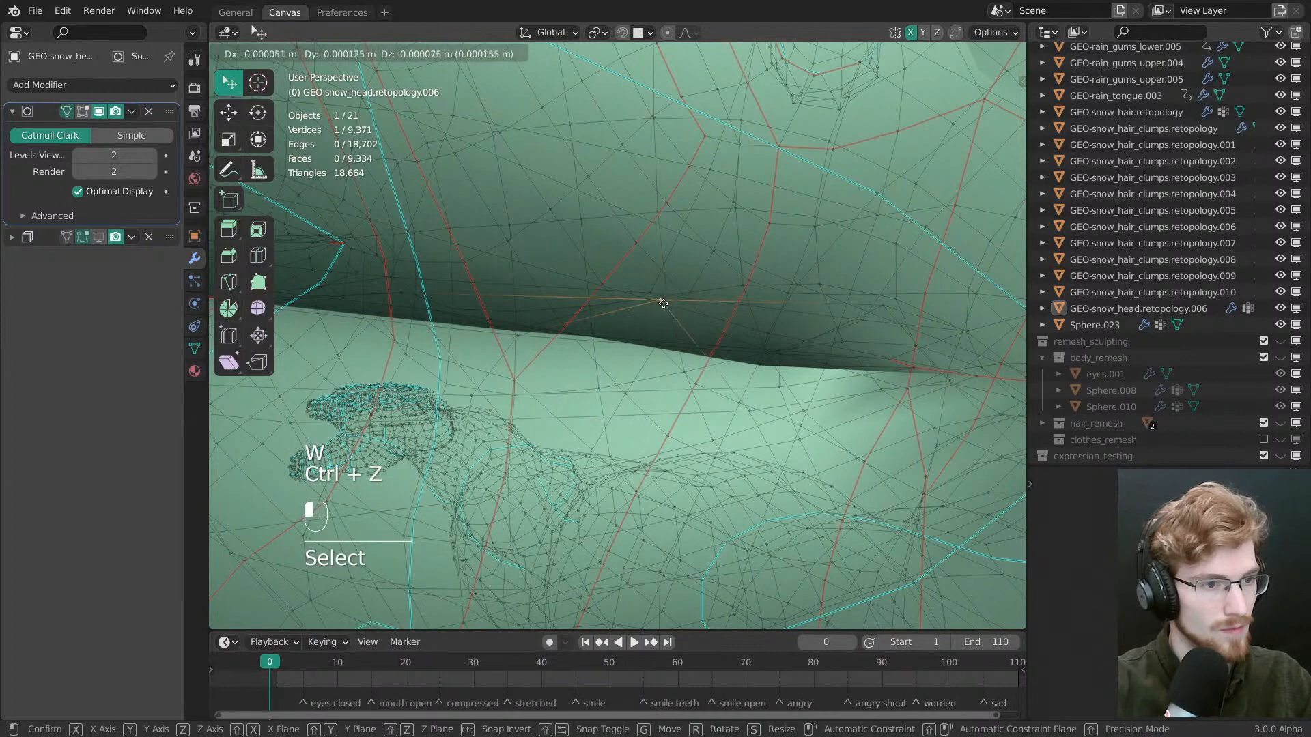
drag(663, 303, 649, 291)
shift+middle_drag(784, 320, 730, 299)
drag(802, 304, 808, 305)
drag(808, 303, 804, 293)
shift+middle_drag(804, 293, 752, 334)
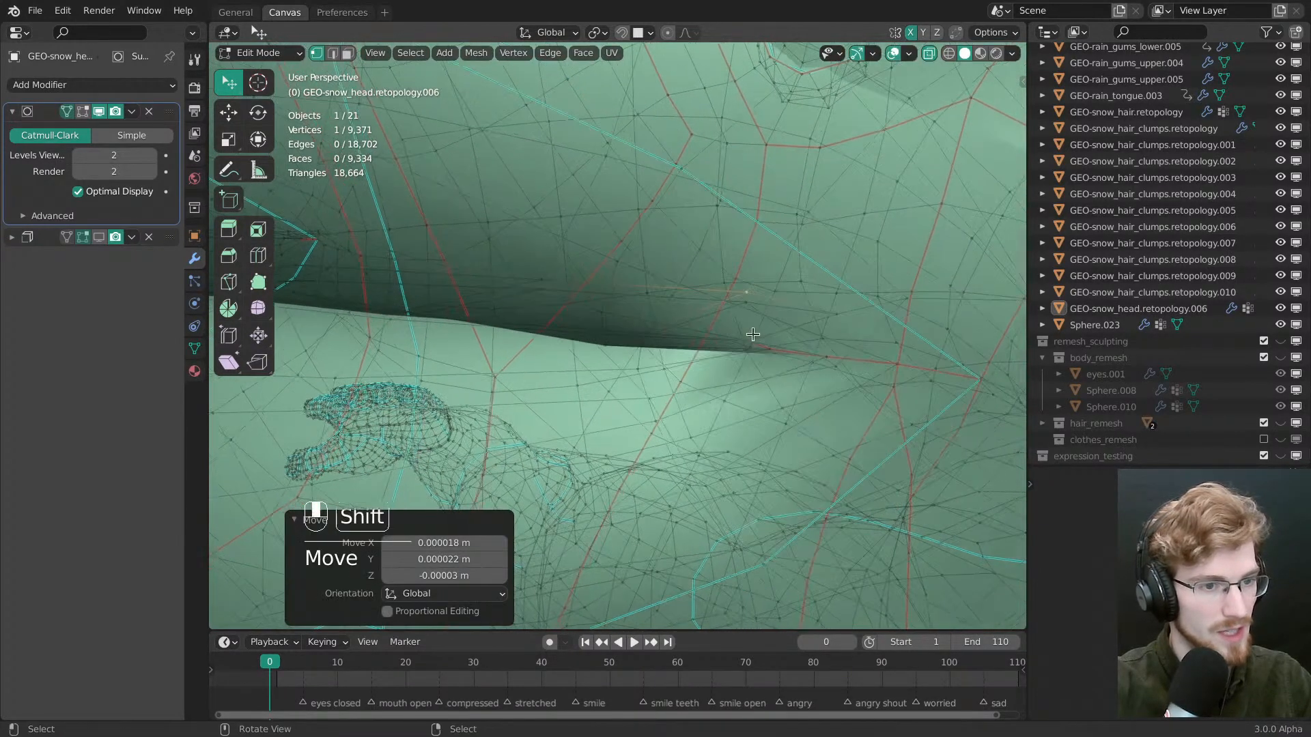
drag(828, 318, 825, 313)
Turn off X-Ray, leave Edit Mode, deselect everything and save the file
middle_drag(822, 311, 728, 320)
key(alt+z)
ctrl+middle_drag(740, 448, 746, 403)
key(grave)
click(612, 302)
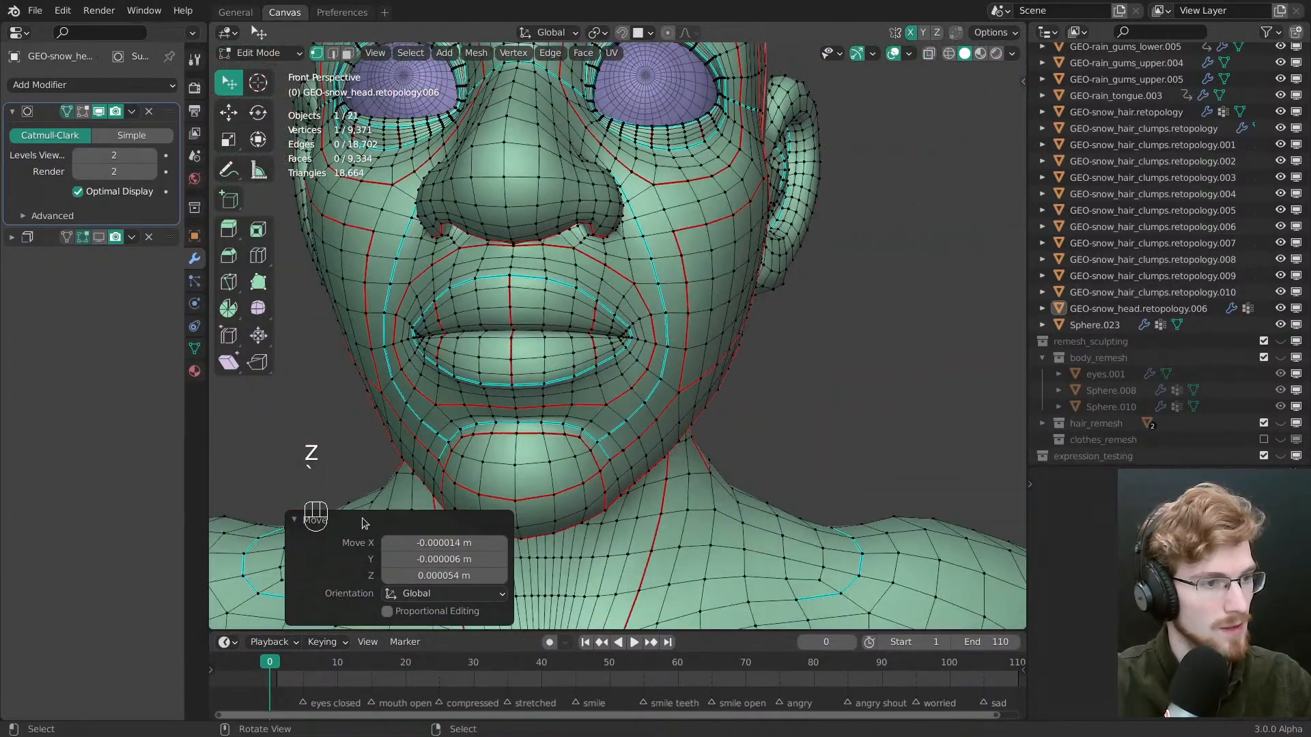
ctrl+middle_drag(364, 523, 746, 415)
key(Tab)
ctrl+middle_drag(694, 485, 678, 285)
key(alt+a)
key(ctrl+s)
Select the body mesh, show annotations in the viewport overlays and activate annotation drawing
ctrl+middle_drag(678, 285, 773, 272)
alt+middle_click(834, 224)
scroll(765, 273, up, 6)
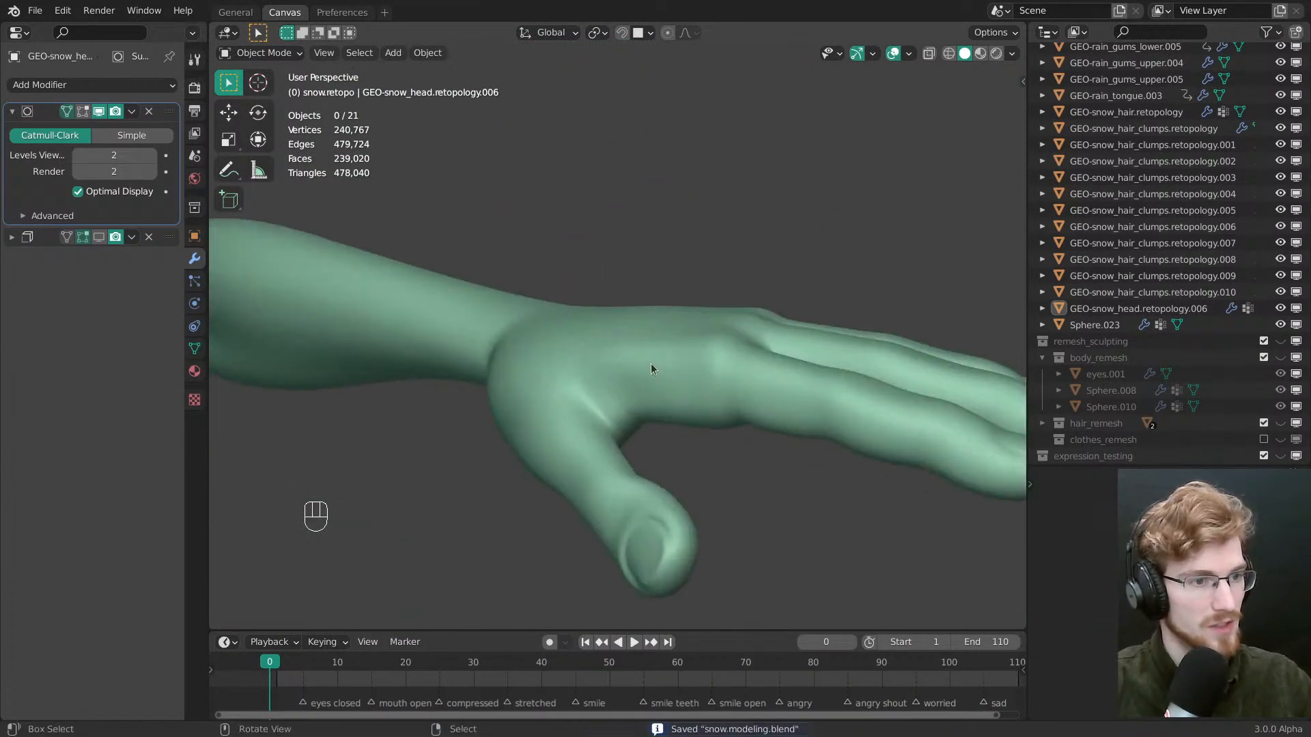
click(653, 359)
click(908, 53)
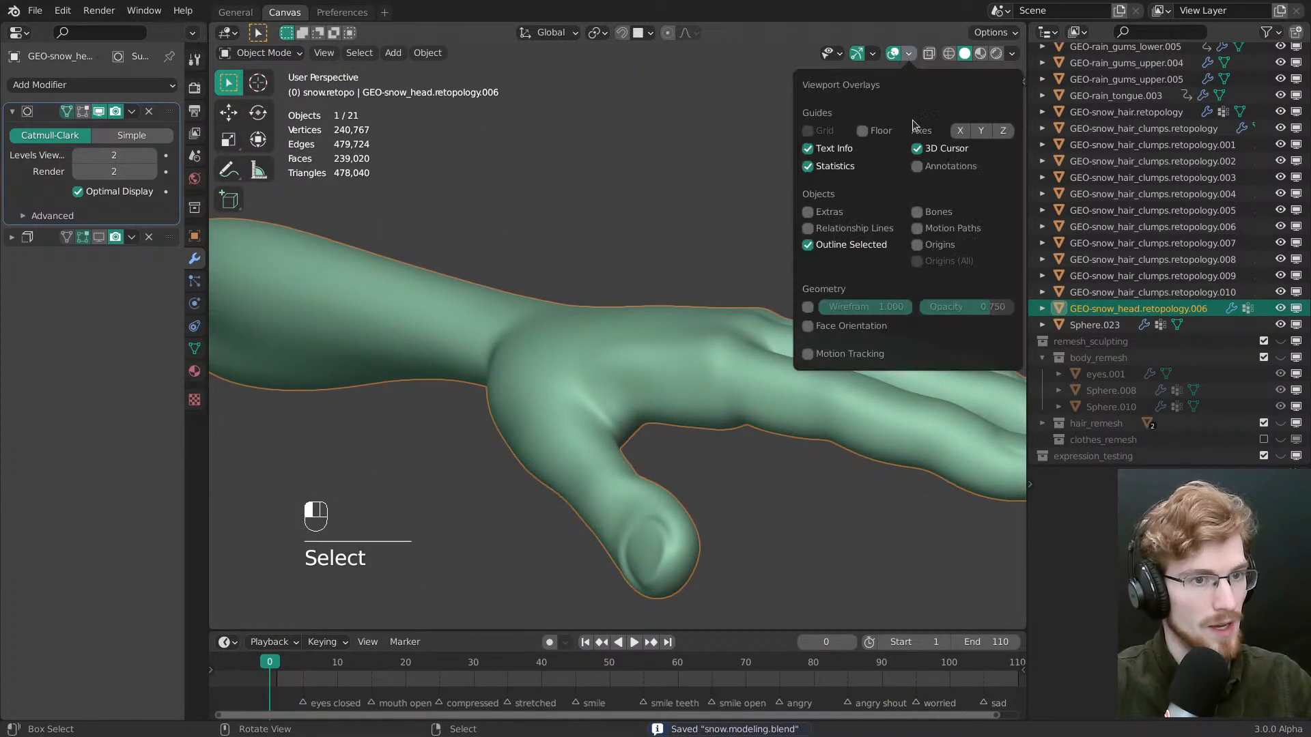
click(923, 167)
mouse_move(710, 382)
ctrl+middle_down()
mouse_move(676, 295)
mouse_move(659, 293)
mouse_move(580, 379)
mouse_move(819, 481)
ctrl+middle_up()
mouse_move(820, 481)
ctrl+middle_down()
mouse_move(775, 543)
mouse_move(723, 423)
ctrl+middle_up()
mouse_move(724, 423)
shift+middle_down()
mouse_move(677, 313)
mouse_move(705, 339)
shift+middle_up()
key(d)
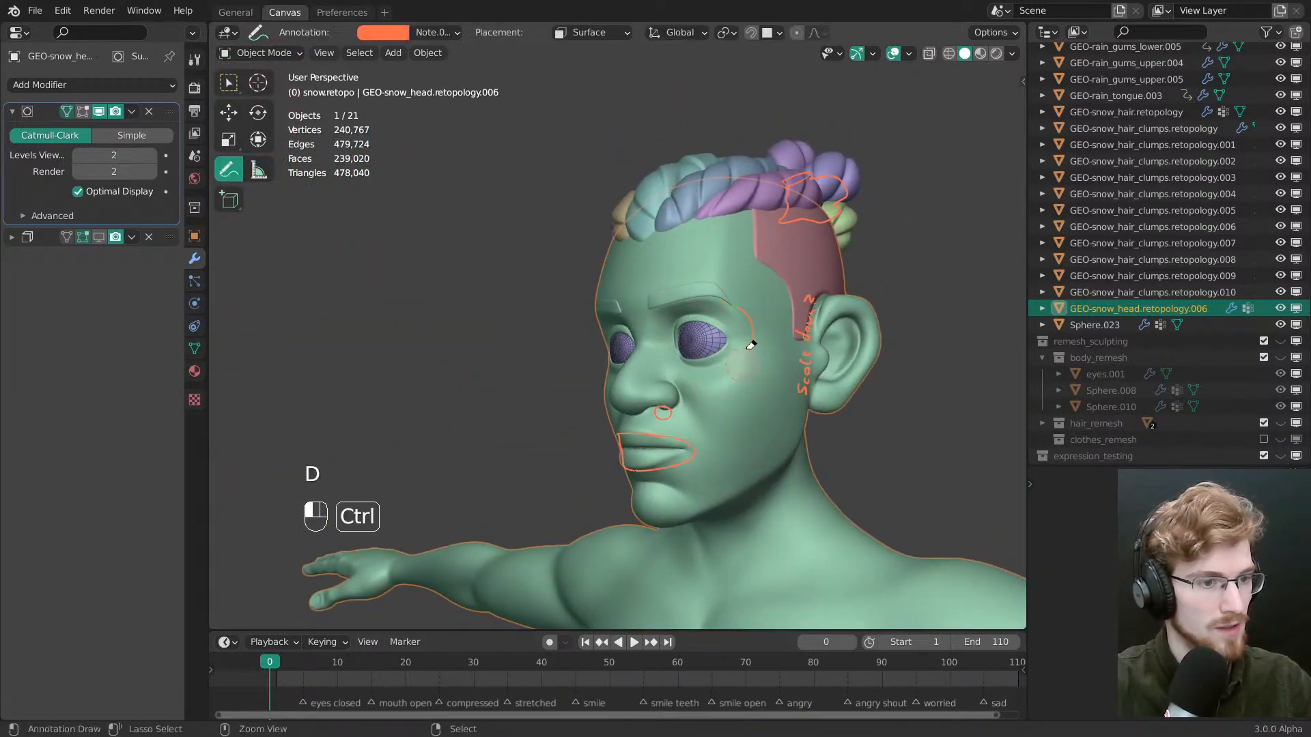
Examine the annotated areas on the body, particularly the thumb, knuckles and fingernails of the hand
middle_drag(721, 429, 744, 158)
ctrl+middle_drag(758, 400, 653, 348)
alt+middle_click(836, 431)
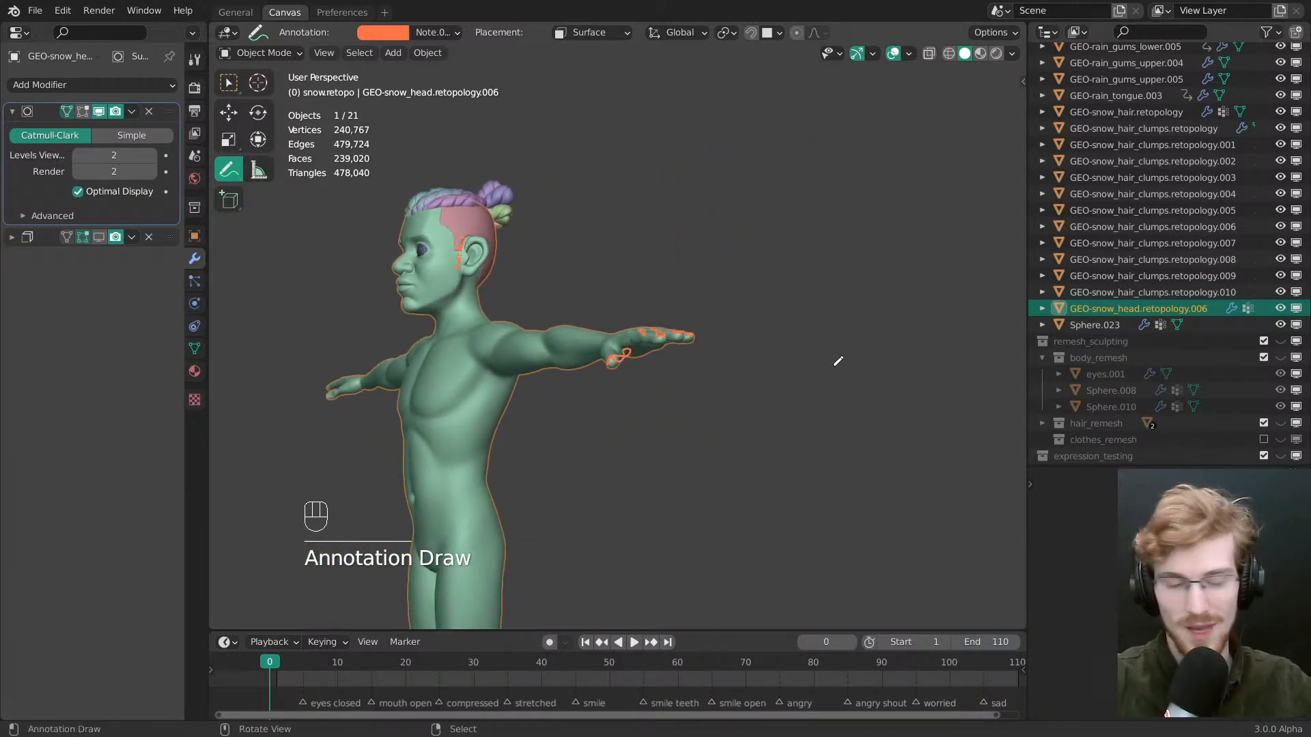
middle_drag(837, 363, 593, 286)
middle_drag(643, 394, 655, 526)
ctrl+middle_drag(656, 526, 631, 382)
middle_drag(631, 382, 685, 399)
key(alt+a)
alt+middle_click(679, 246)
middle_drag(770, 379, 643, 372)
middle_drag(643, 372, 648, 390)
ctrl+middle_drag(618, 300, 571, 298)
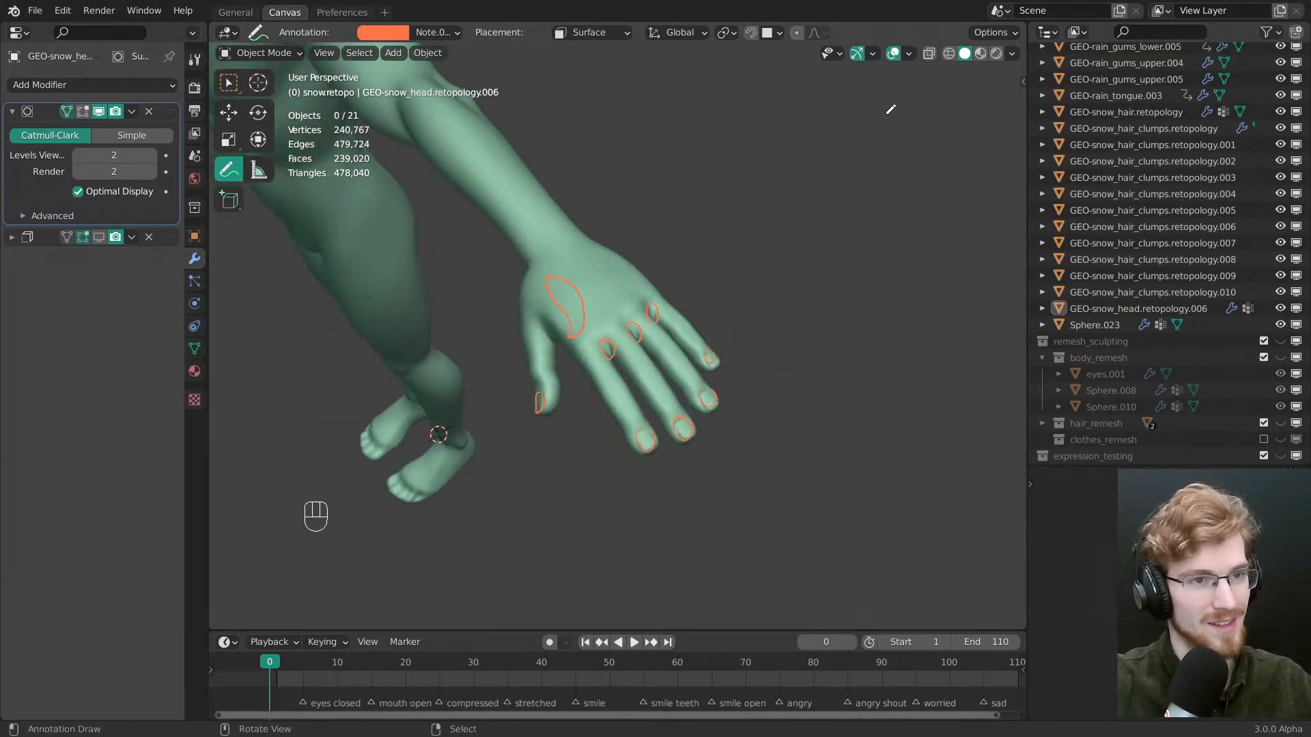
Hide the annotations in the viewport overlays and save the file
click(908, 53)
scroll(697, 381, up, 3)
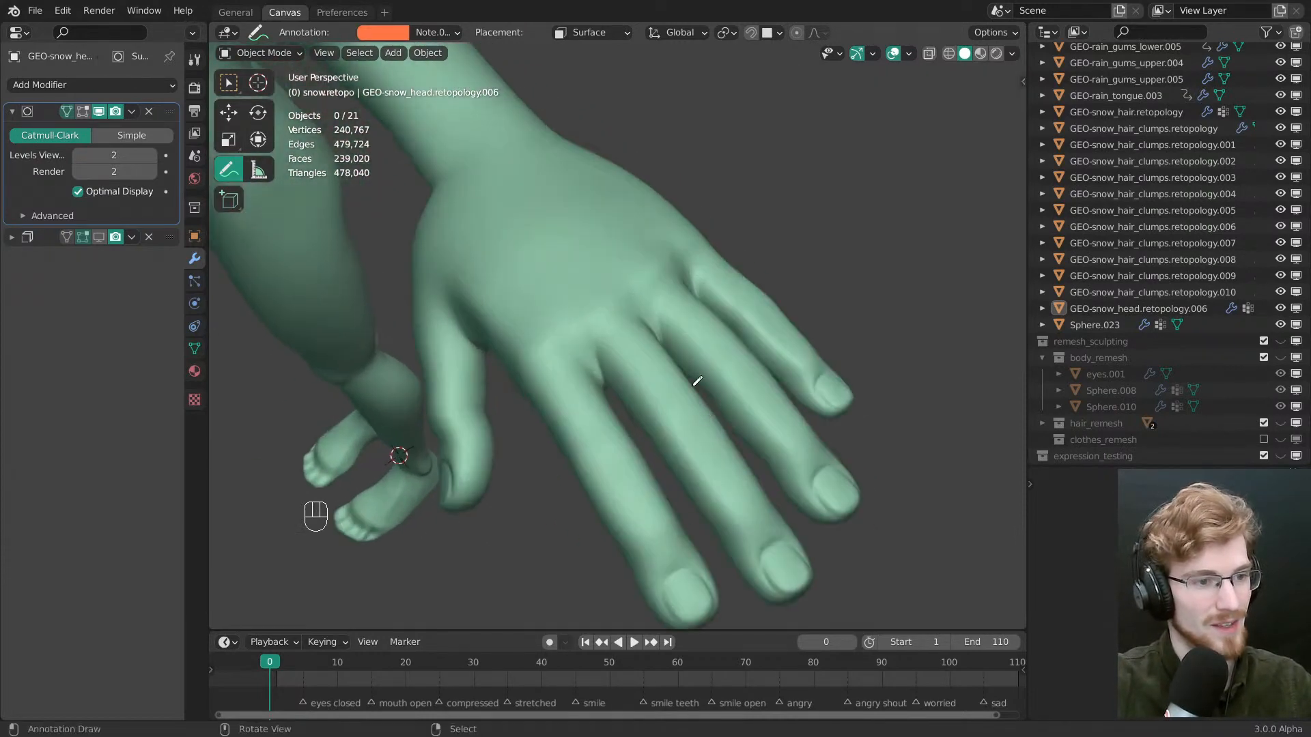
key(ctrl+s)
Open the body mesh in Sculpt Mode at the webbing between the fingers and show its unsubdivided base mesh with wireframe
middle_drag(740, 457, 749, 431)
key(Tab)
alt+middle_click(568, 339)
ctrl+middle_drag(570, 342, 615, 471)
ctrl+middle_drag(641, 232, 658, 354)
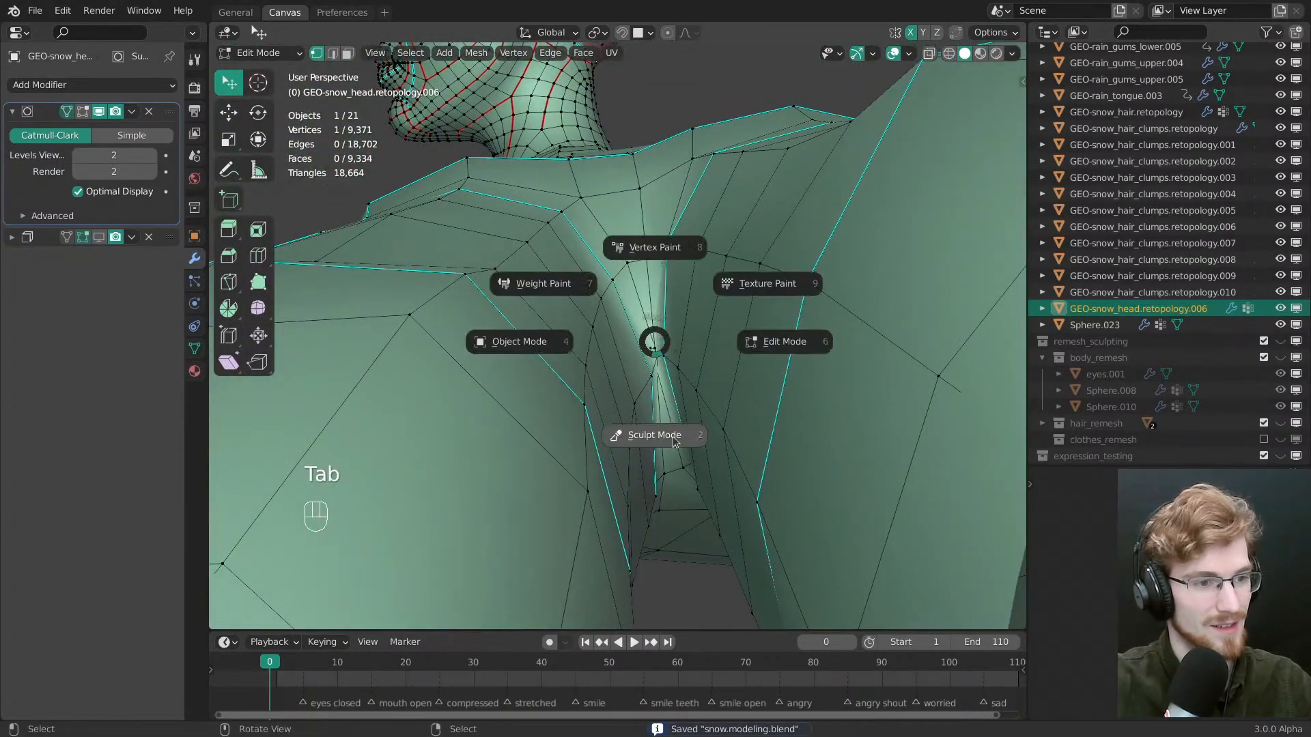
click(673, 441)
scroll(536, 320, down, 3)
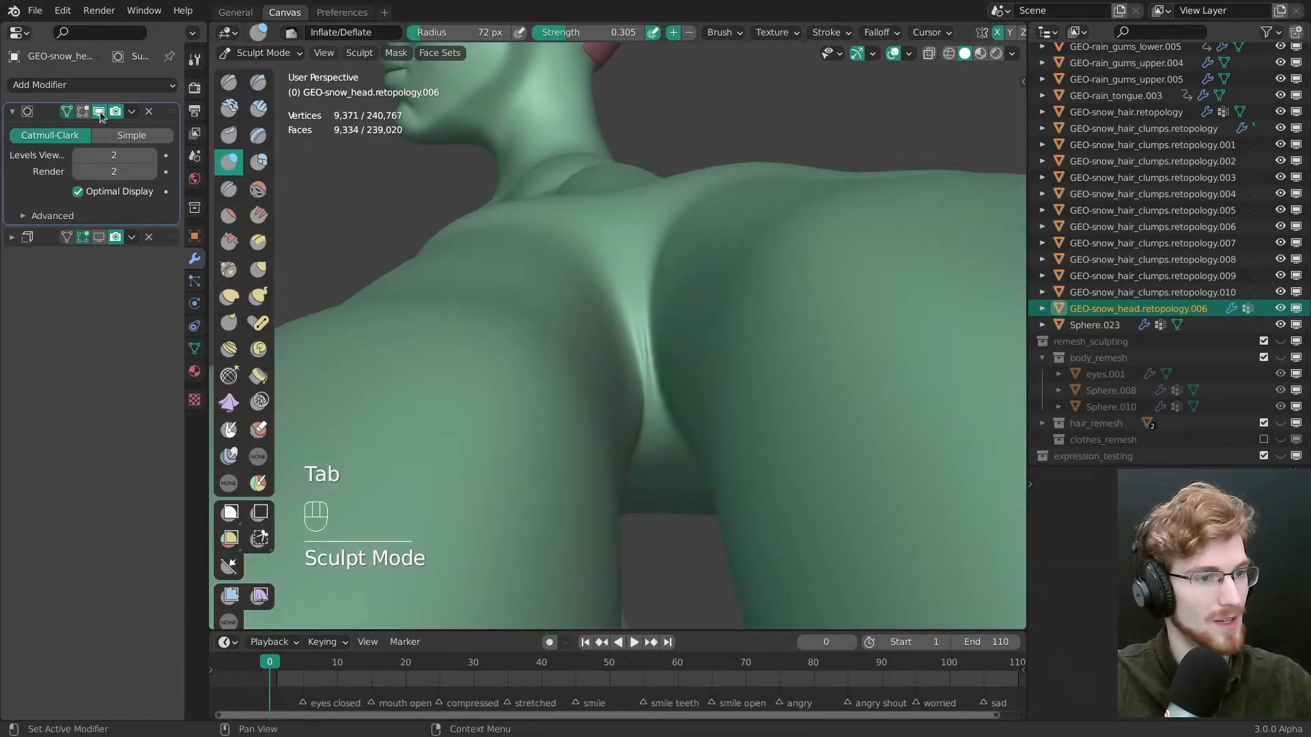
key(shift+z)
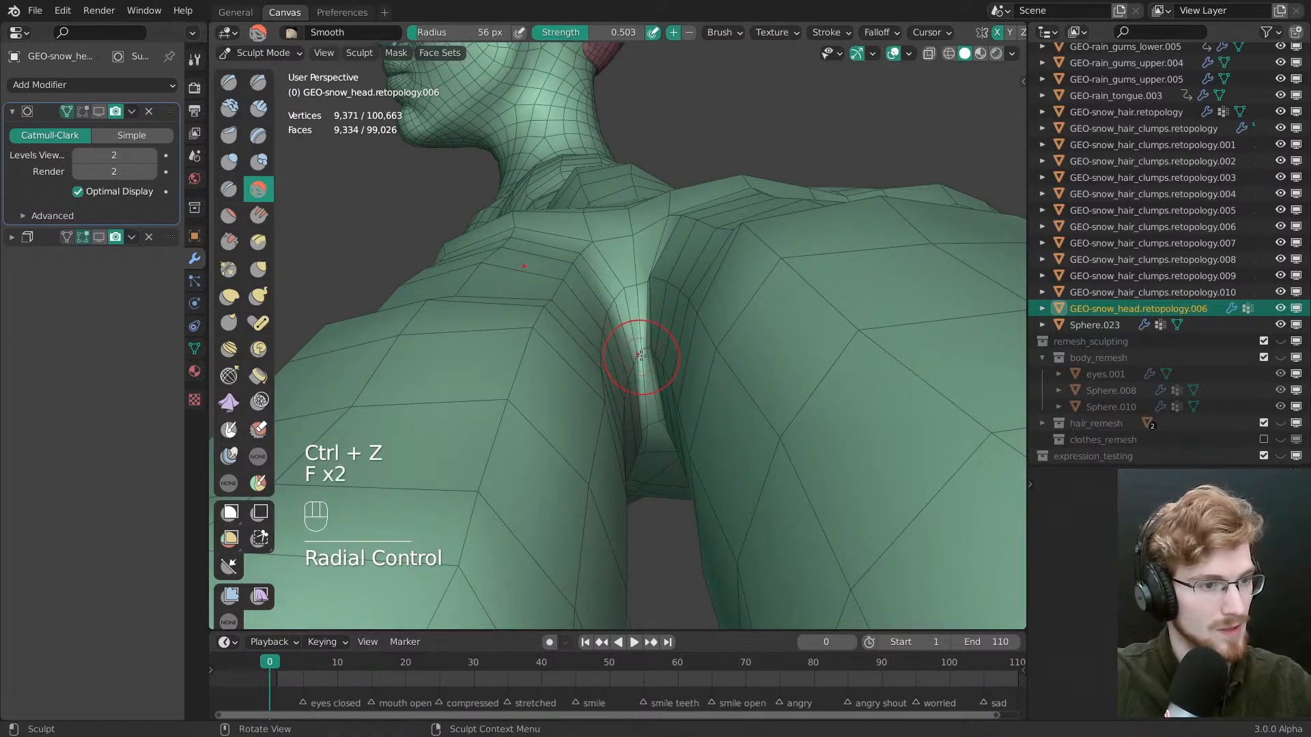
Set the Smooth brush to strength 0.189 and radius 59 px and smooth the webbing between the fingers
key(shift+f)
click(603, 356)
mouse_move(602, 355)
ctrl+middle_down()
mouse_move(573, 294)
mouse_move(629, 332)
mouse_move(602, 346)
ctrl+middle_up()
key(f)
click(601, 346)
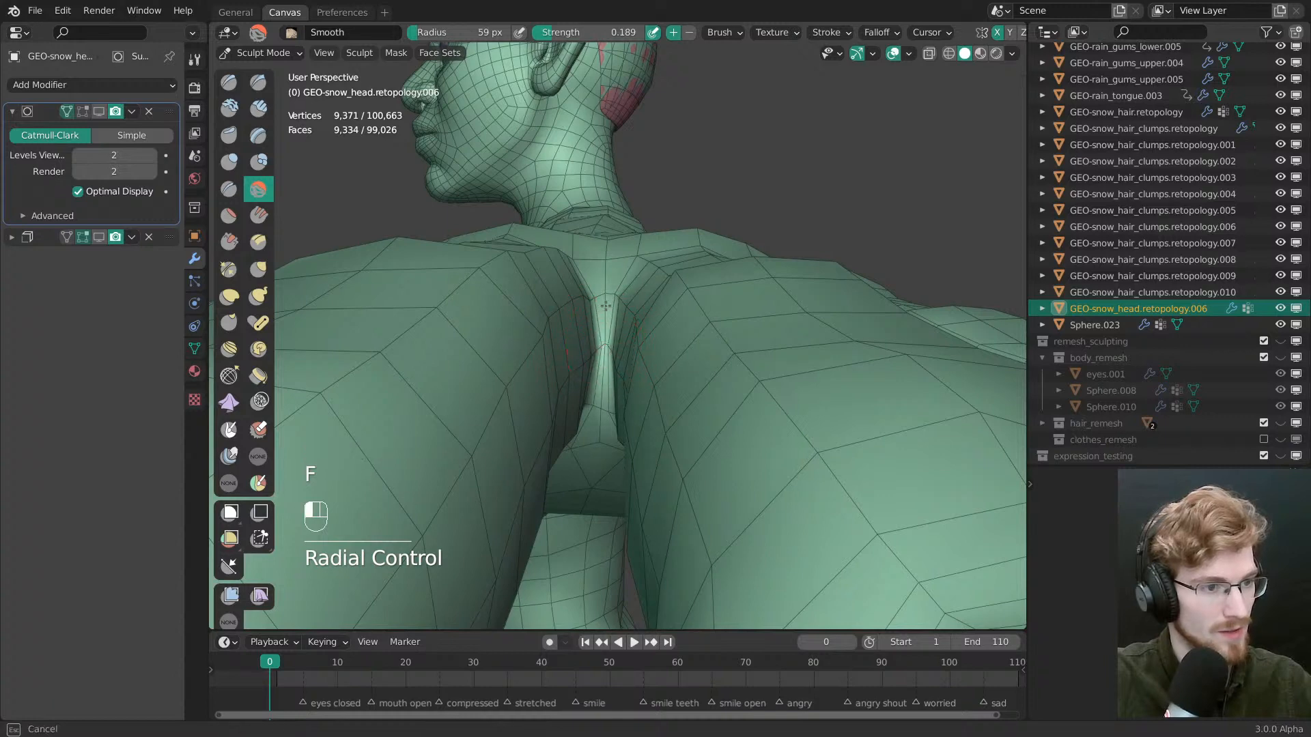
mouse_move(691, 355)
middle_down()
mouse_move(802, 362)
mouse_move(696, 341)
middle_up()
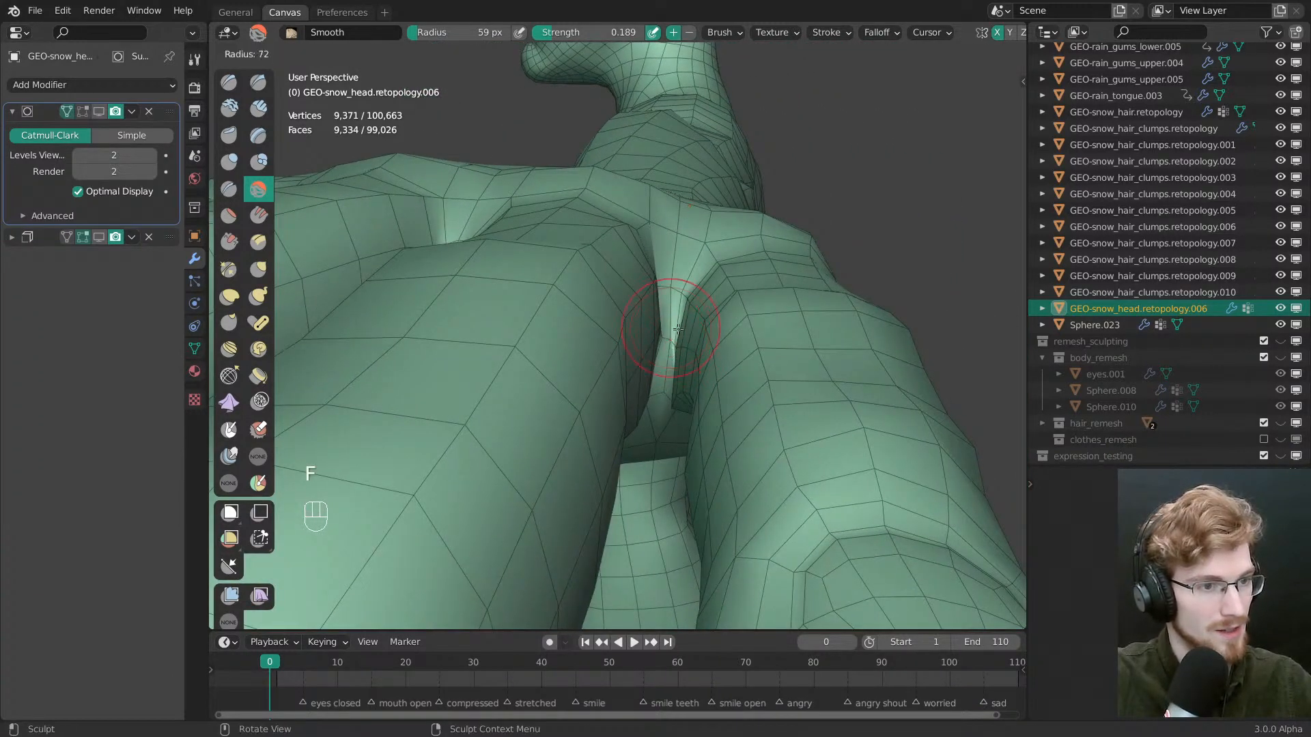
Enlarge the Smooth brush radius to 95 px and smooth the next gap between the fingers
middle_drag(674, 272, 683, 102)
mouse_move(682, 102)
shift+middle_down()
mouse_move(683, 328)
mouse_move(656, 355)
shift+middle_up()
key(f)
click(665, 358)
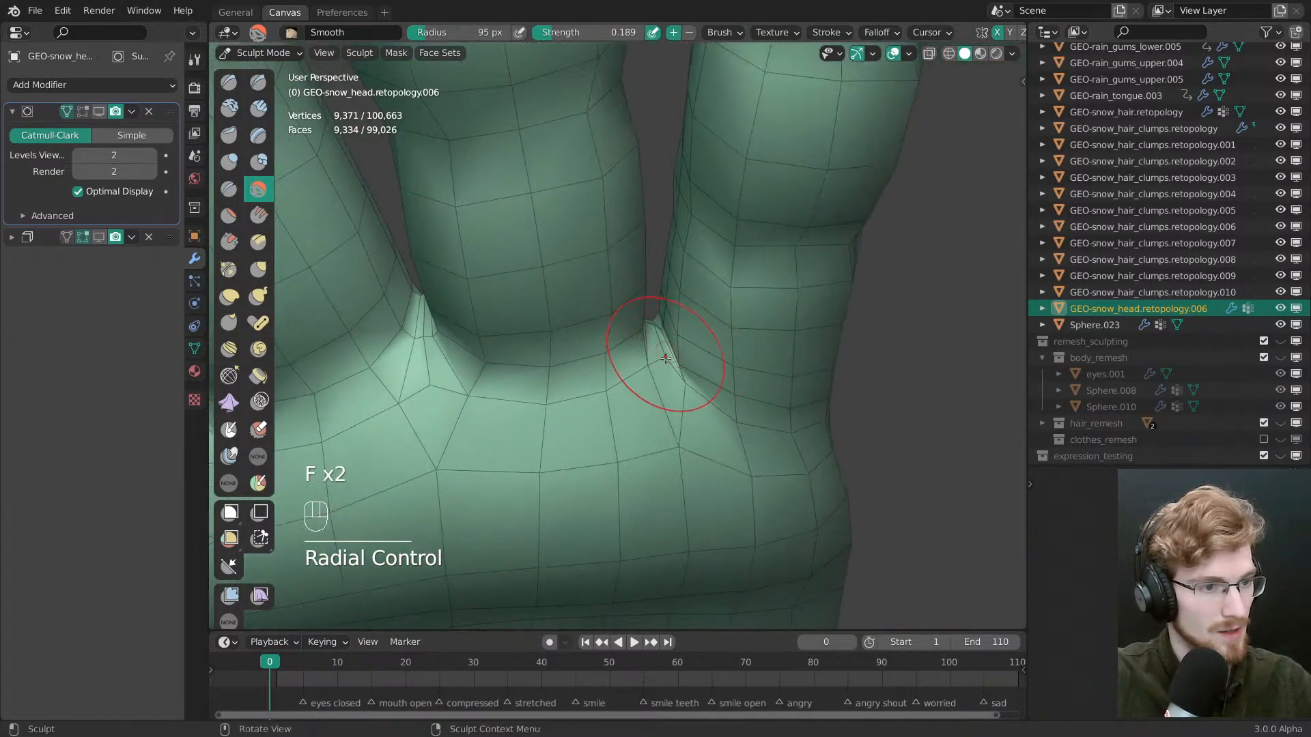
drag(668, 357, 665, 350)
Set the Smooth brush radius to 115 px and smooth the remaining finger gaps and the thumb webbing
middle_drag(666, 351, 671, 359)
key(f)
click(684, 359)
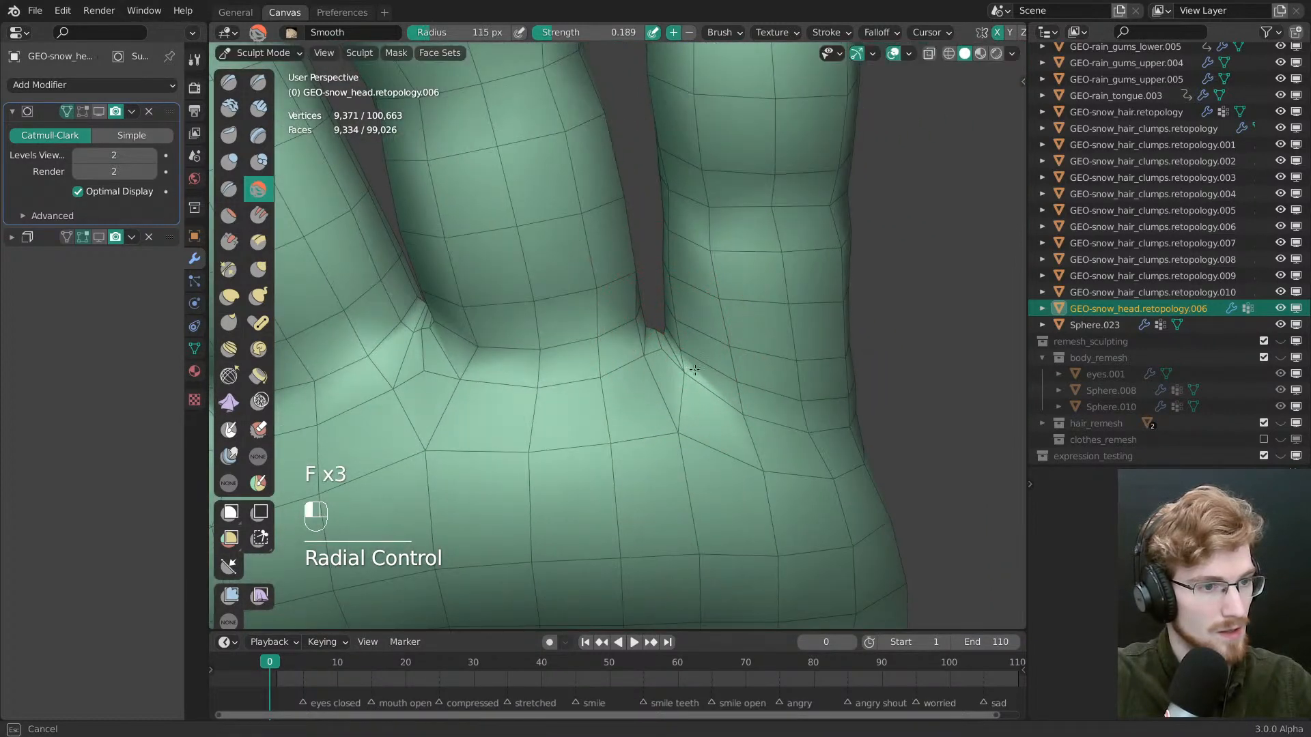
mouse_move(624, 321)
middle_down()
mouse_move(645, 333)
mouse_move(817, 292)
middle_up()
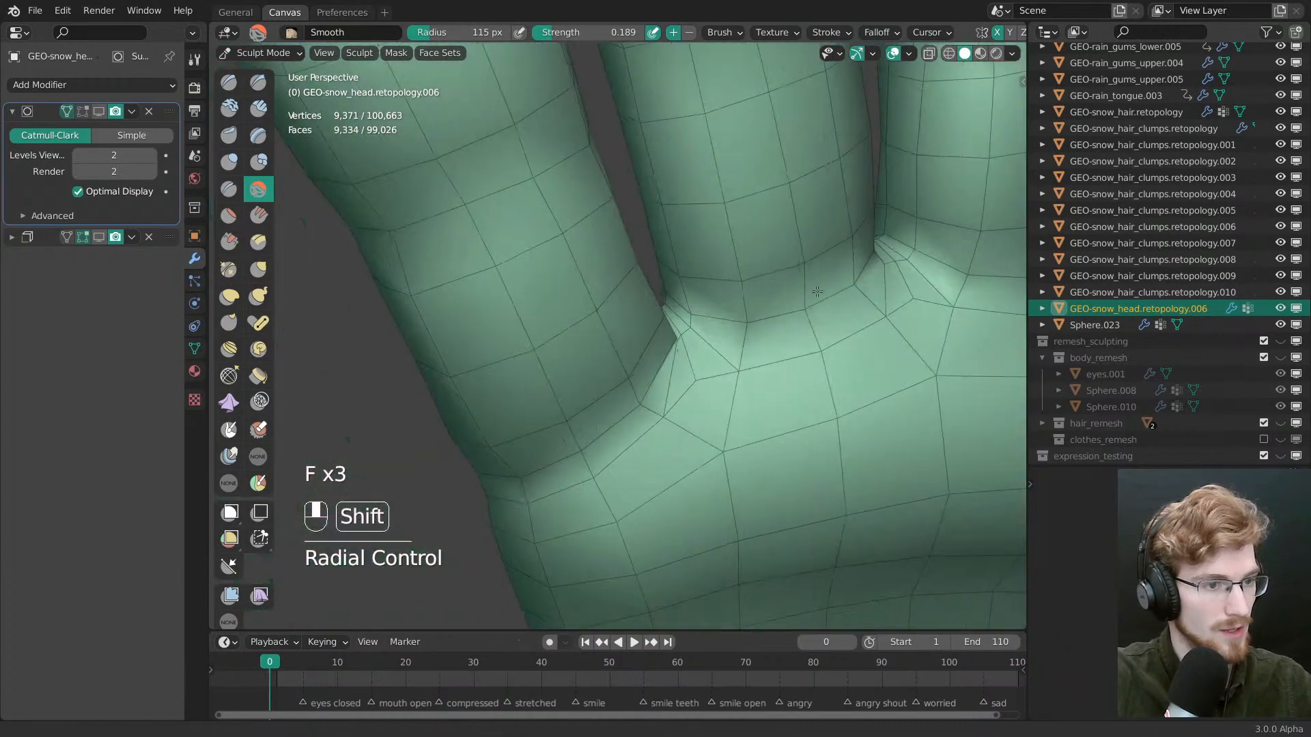
mouse_move(673, 348)
middle_down()
mouse_move(625, 311)
mouse_move(650, 403)
middle_up()
mouse_move(650, 403)
middle_down()
mouse_move(678, 318)
mouse_move(615, 403)
mouse_move(768, 449)
mouse_move(657, 417)
middle_up()
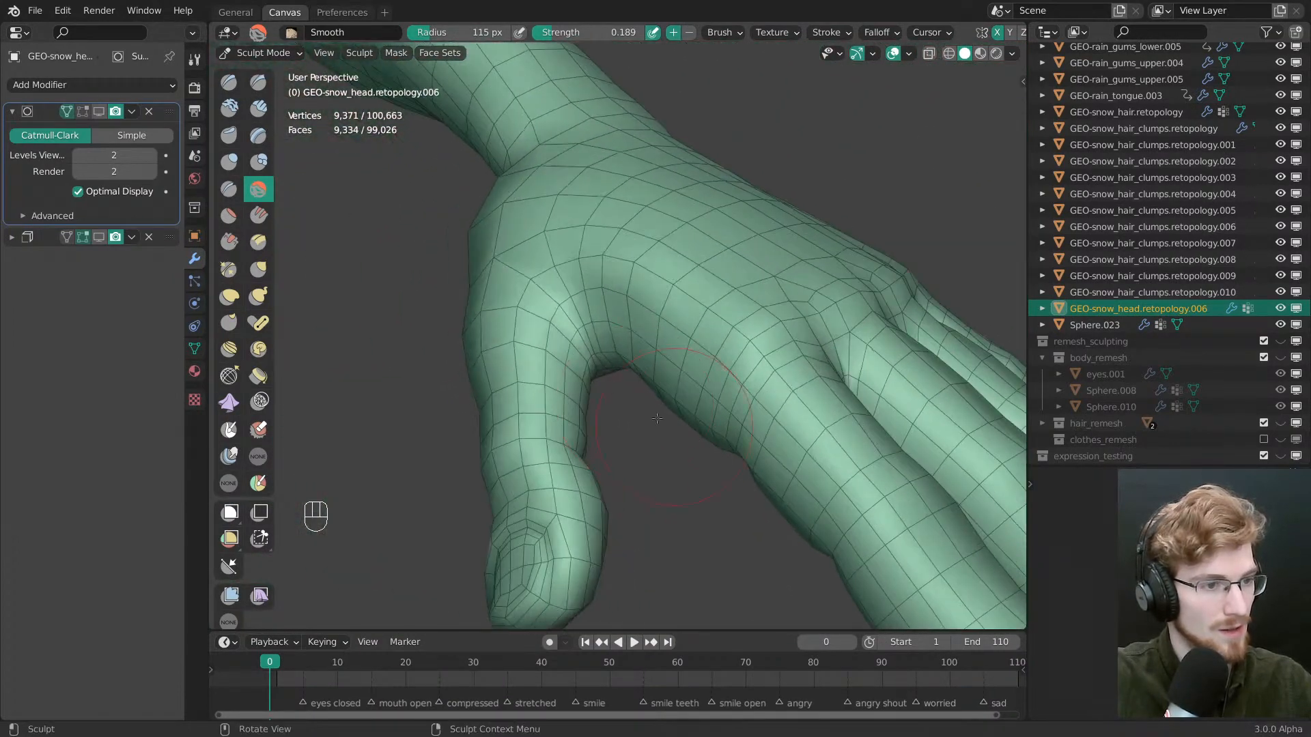
mouse_move(589, 353)
middle_down()
mouse_move(582, 386)
mouse_move(557, 402)
middle_up()
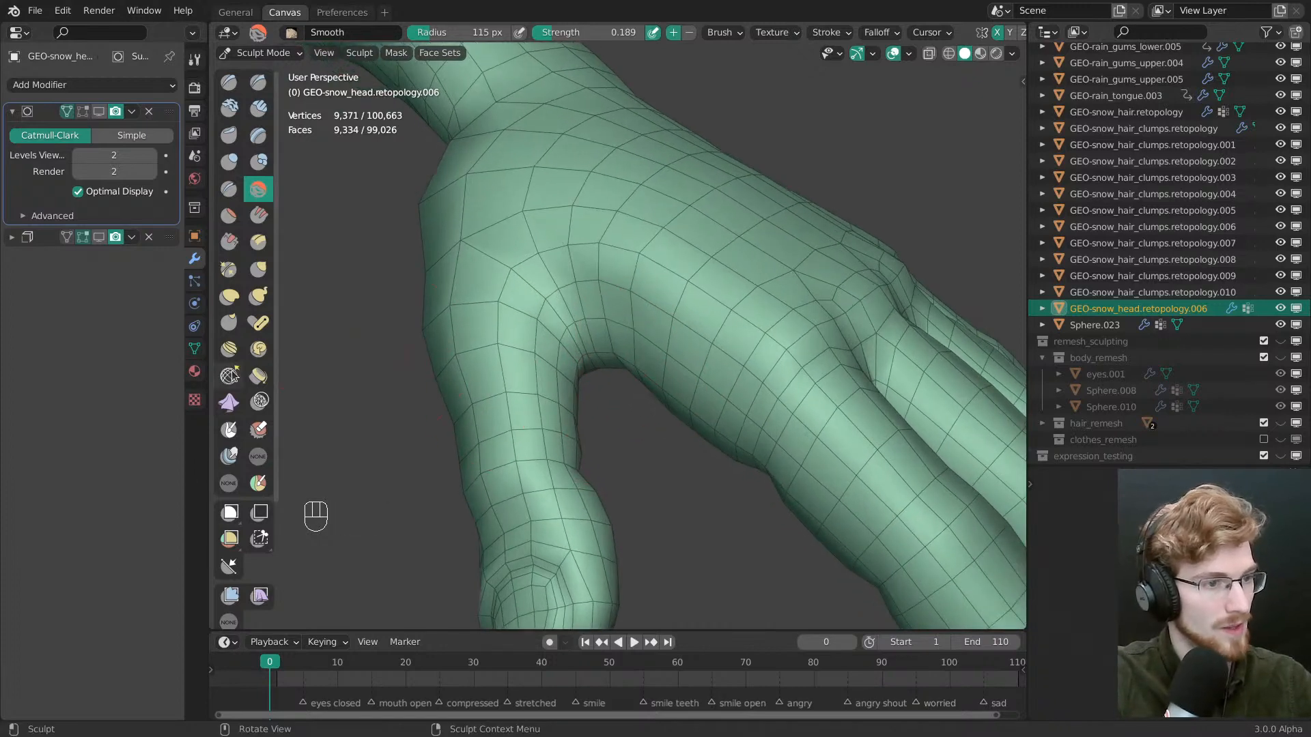
Switch to the Grab brush and set its radius to 96 px at the thumb webbing
mouse_move(577, 353)
middle_down()
mouse_move(601, 342)
mouse_move(592, 333)
mouse_move(608, 381)
mouse_move(628, 353)
middle_up()
key(g)
key(f)
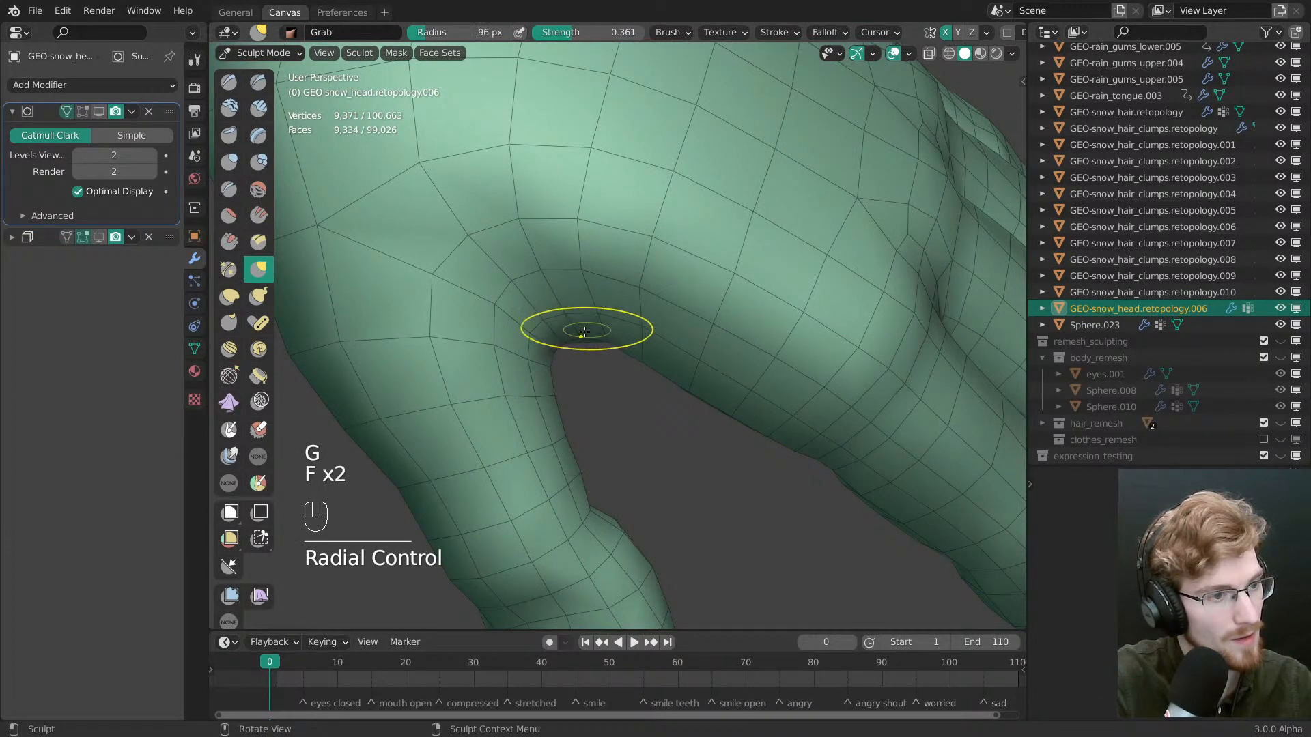
Reshape the webbing between thumb and palm with the Grab brush at radii of 80 px and 112 px
mouse_move(583, 360)
middle_down()
mouse_move(600, 296)
mouse_move(589, 273)
middle_up()
ctrl+middle_drag(588, 273, 580, 256)
key(f)
click(557, 240)
drag(556, 240, 553, 238)
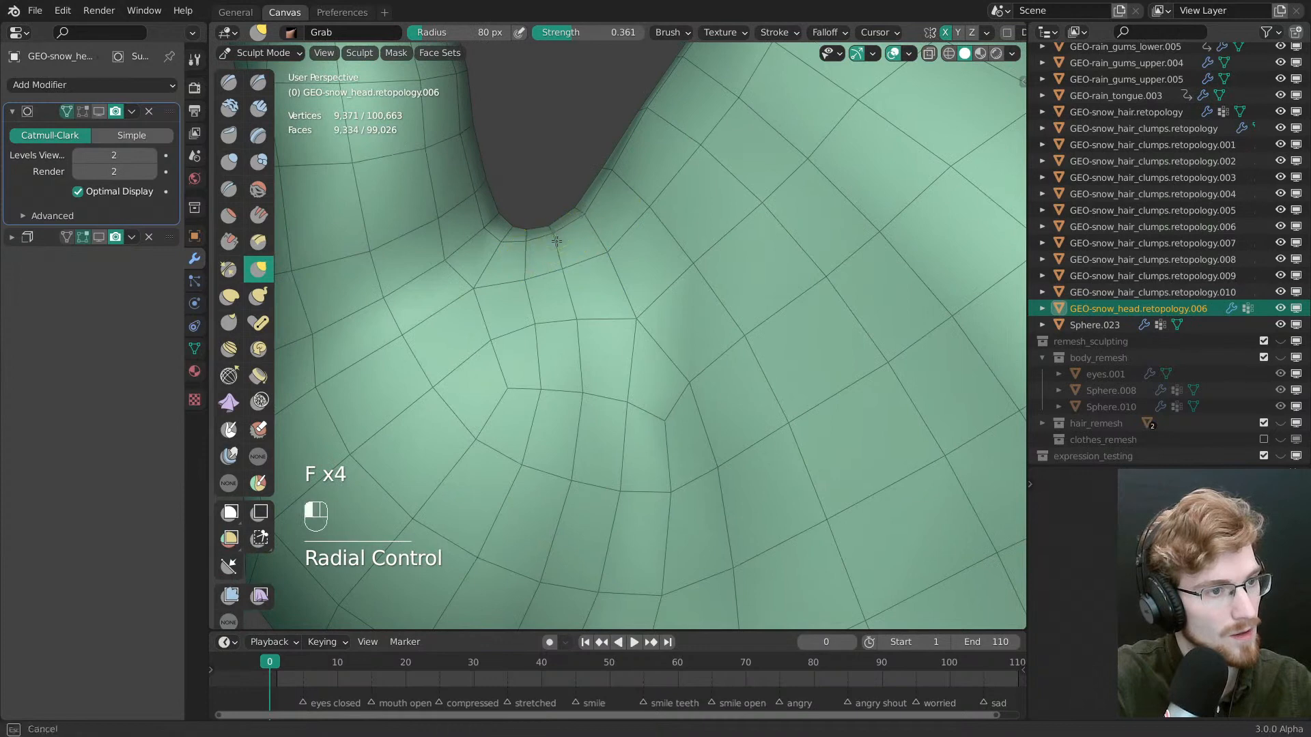
mouse_move(557, 241)
ctrl+middle_down()
mouse_move(552, 275)
mouse_move(573, 293)
mouse_move(558, 284)
ctrl+middle_up()
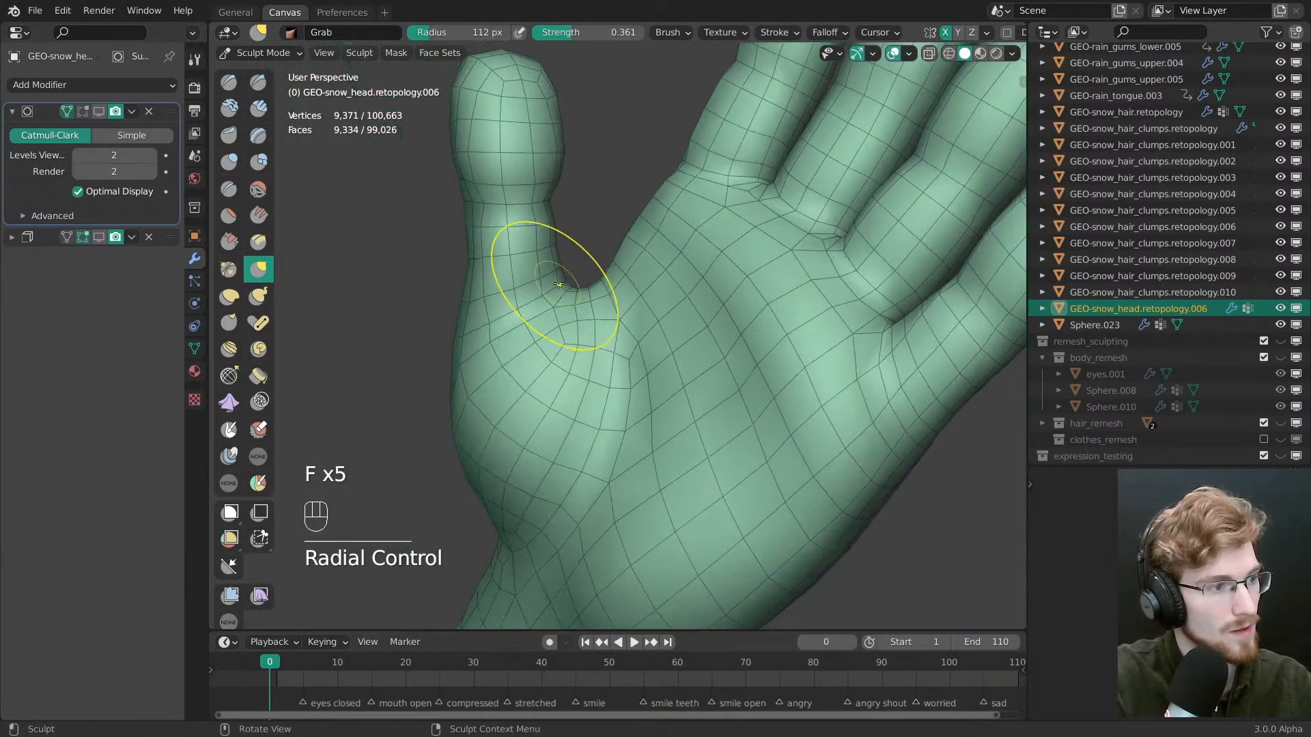
Switch to the Topology brush at radius 89 px and relax the mesh around the thumb webbing
click(229, 375)
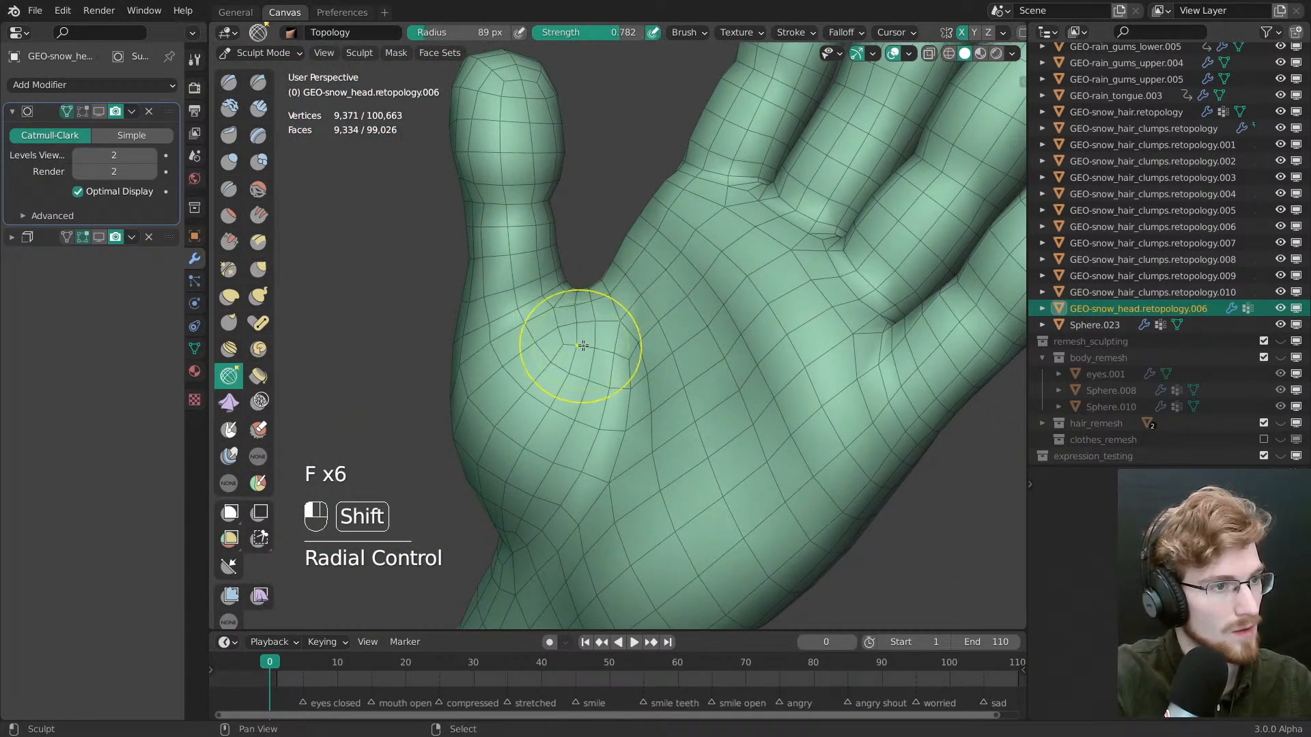
mouse_move(583, 345)
middle_down()
mouse_move(683, 339)
mouse_move(684, 365)
mouse_move(563, 335)
middle_up()
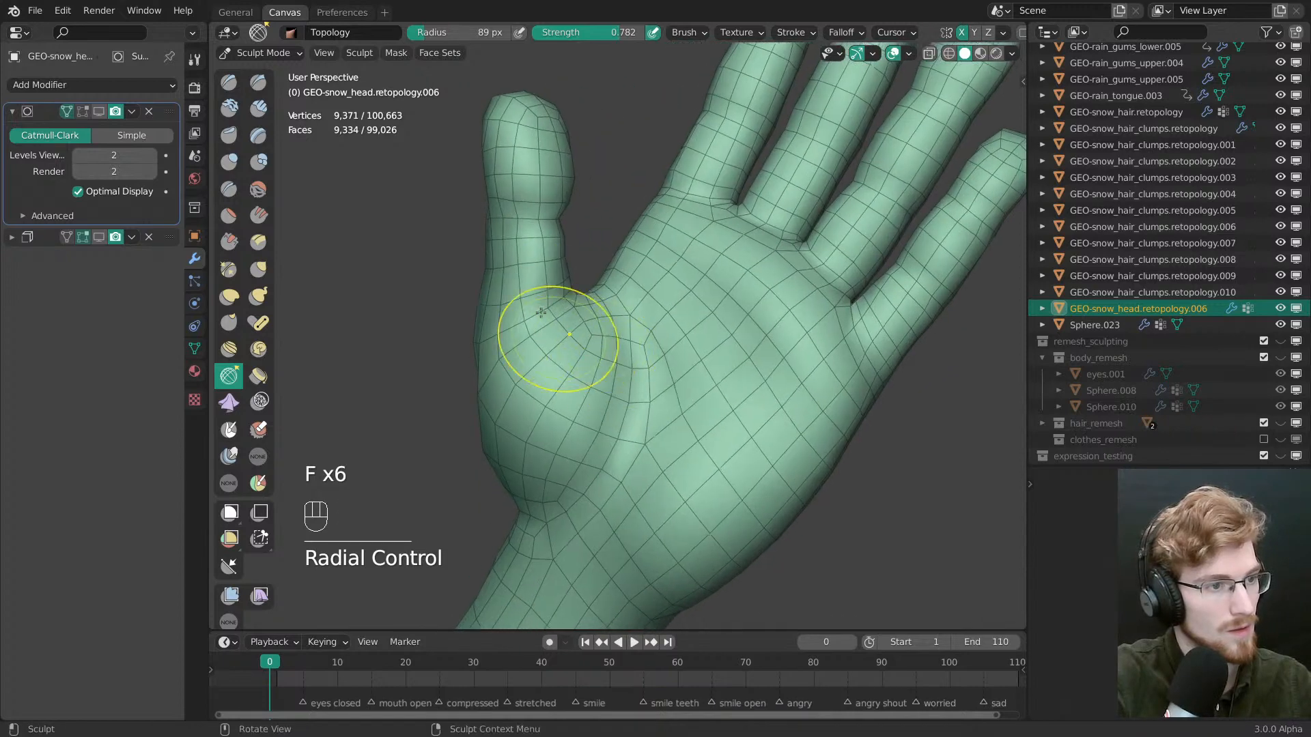
shift+middle_drag(532, 266, 670, 368)
shift+middle_drag(702, 410, 706, 416)
In Edit Mode, slide the edge path running across the palm and nudge the vertex near the index finger's base
click(713, 399)
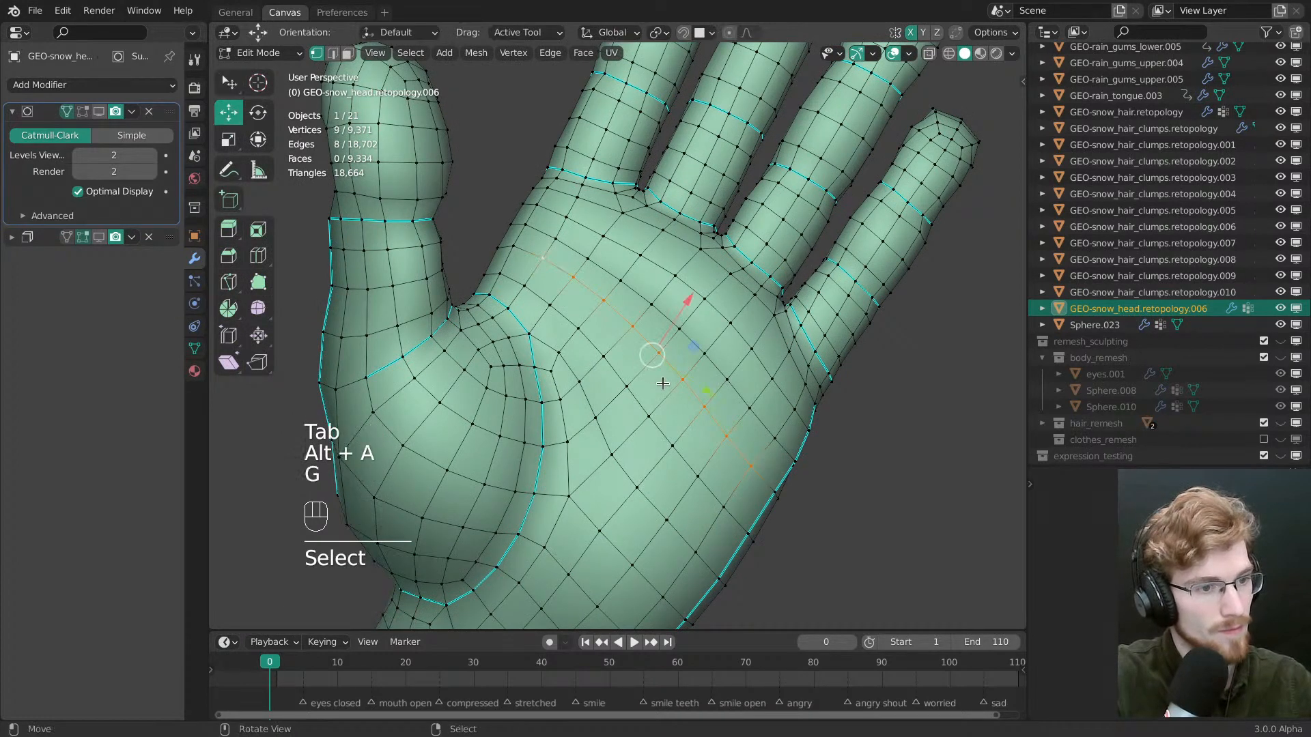
key(g)
alt+click(669, 373)
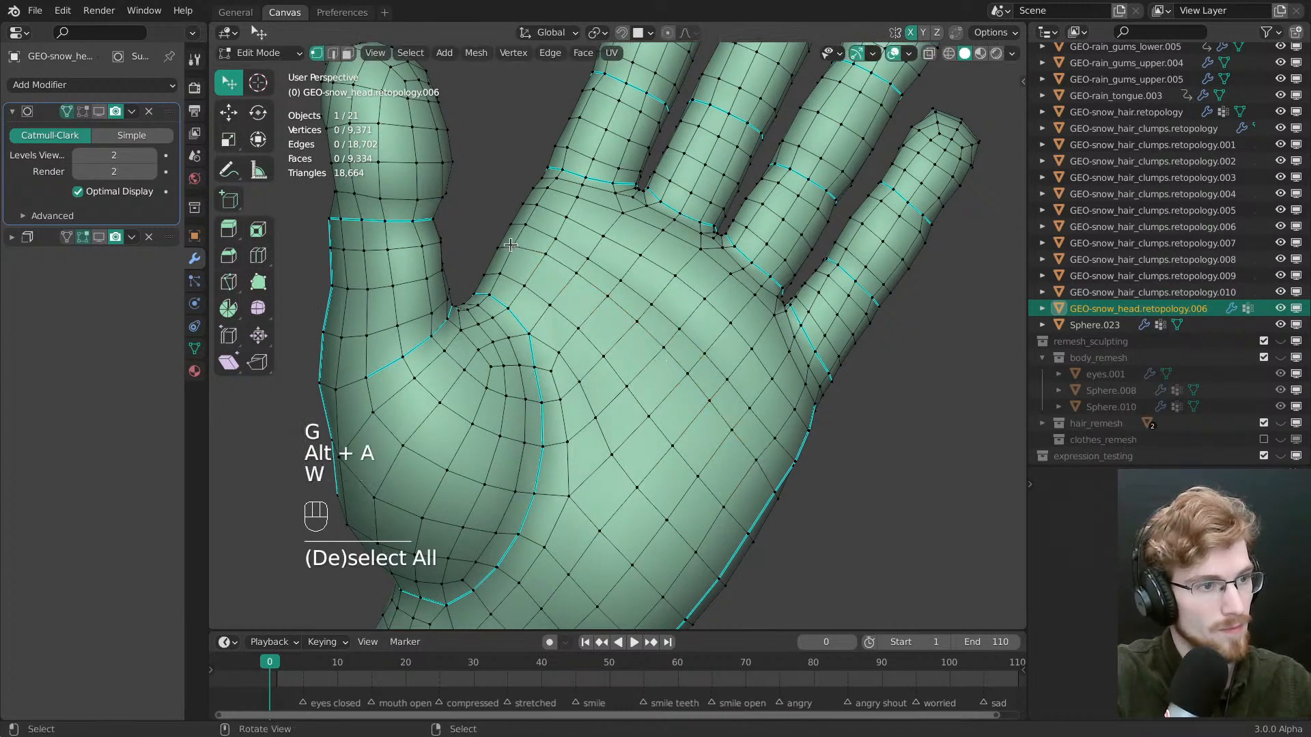
key(g)
drag(511, 244, 516, 243)
Reposition the neighbouring vertices in the middle of the palm to even out the edge flow
middle_drag(768, 416, 720, 410)
shift+middle_drag(720, 410, 690, 399)
drag(660, 416, 658, 413)
key(g)
middle_drag(658, 413, 717, 437)
scroll(706, 458, down, 2)
shift+middle_drag(717, 437, 672, 481)
Return to Object Mode, deselect everything and save the file
key(Tab)
key(alt+a)
middle_drag(736, 452, 742, 414)
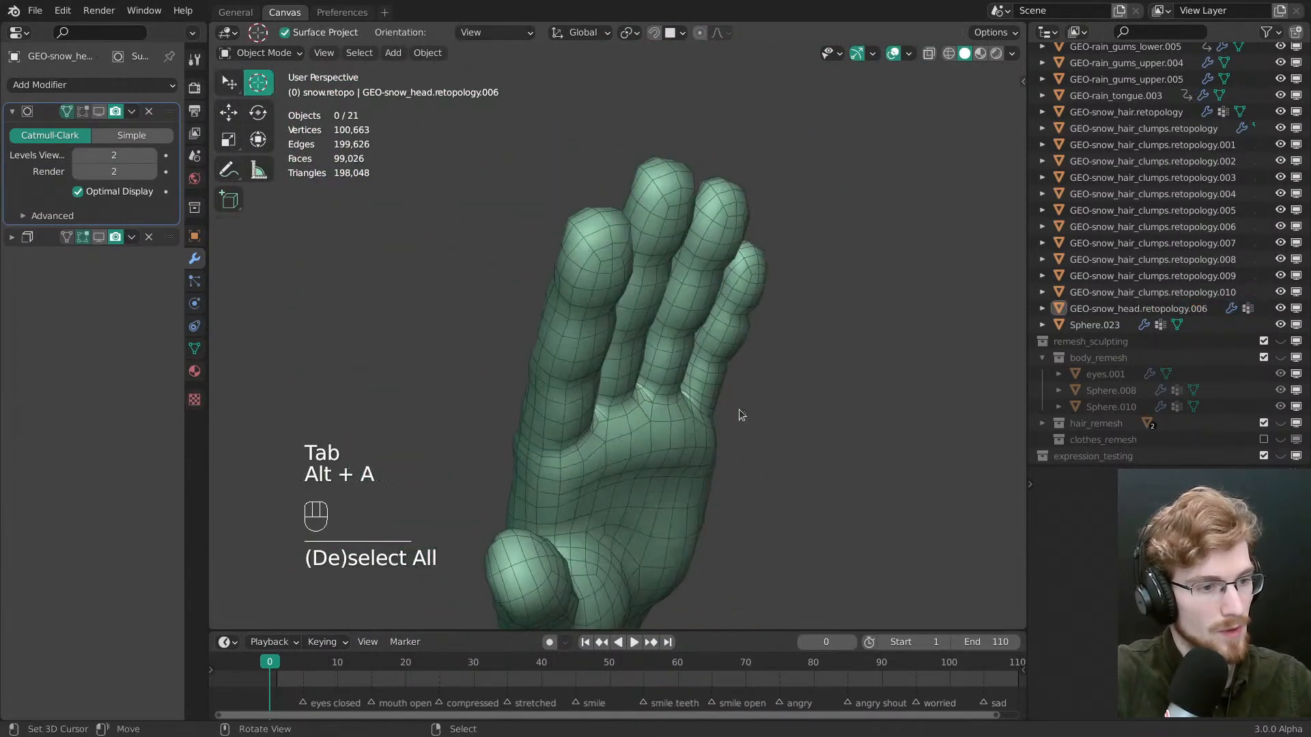
key(ctrl+s)
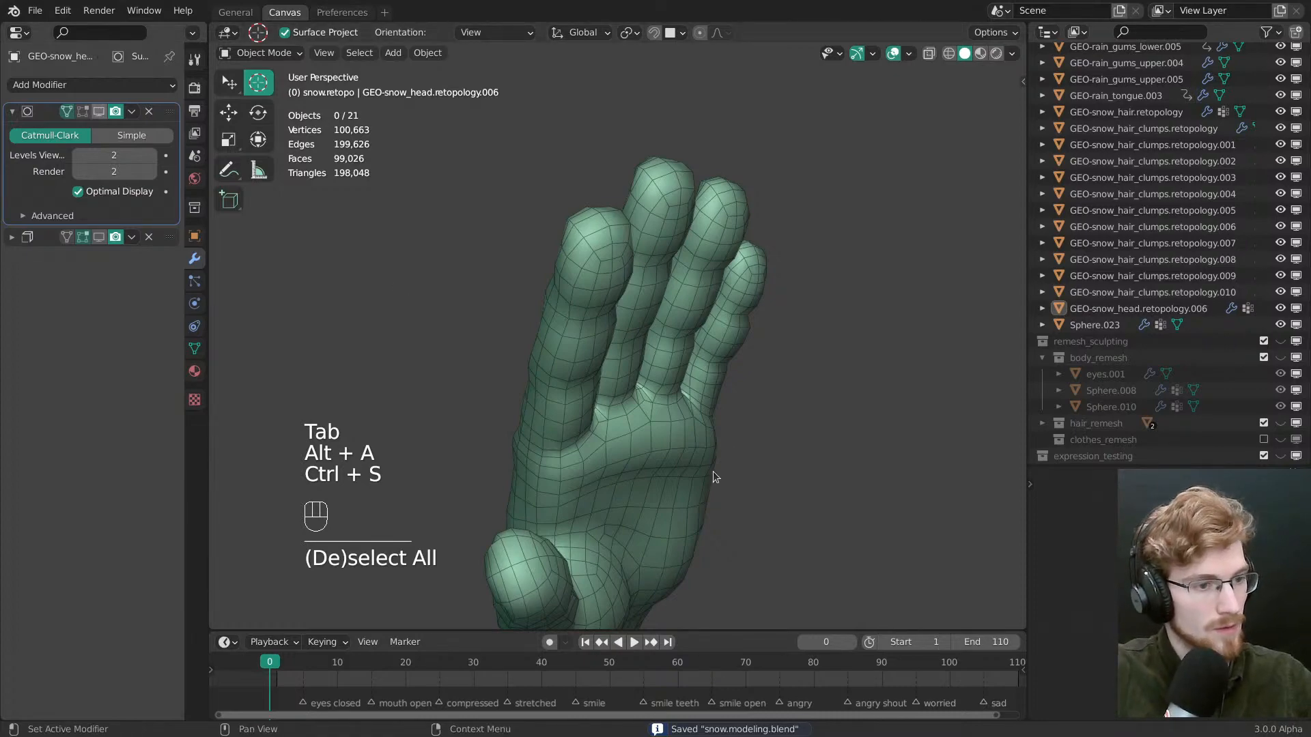
Hide the wireframe and, in Edit Mode, adjust the edge path just inside the thumb's crease, then deselect it
key(shift+z)
middle_drag(713, 478, 597, 365)
key(Tab)
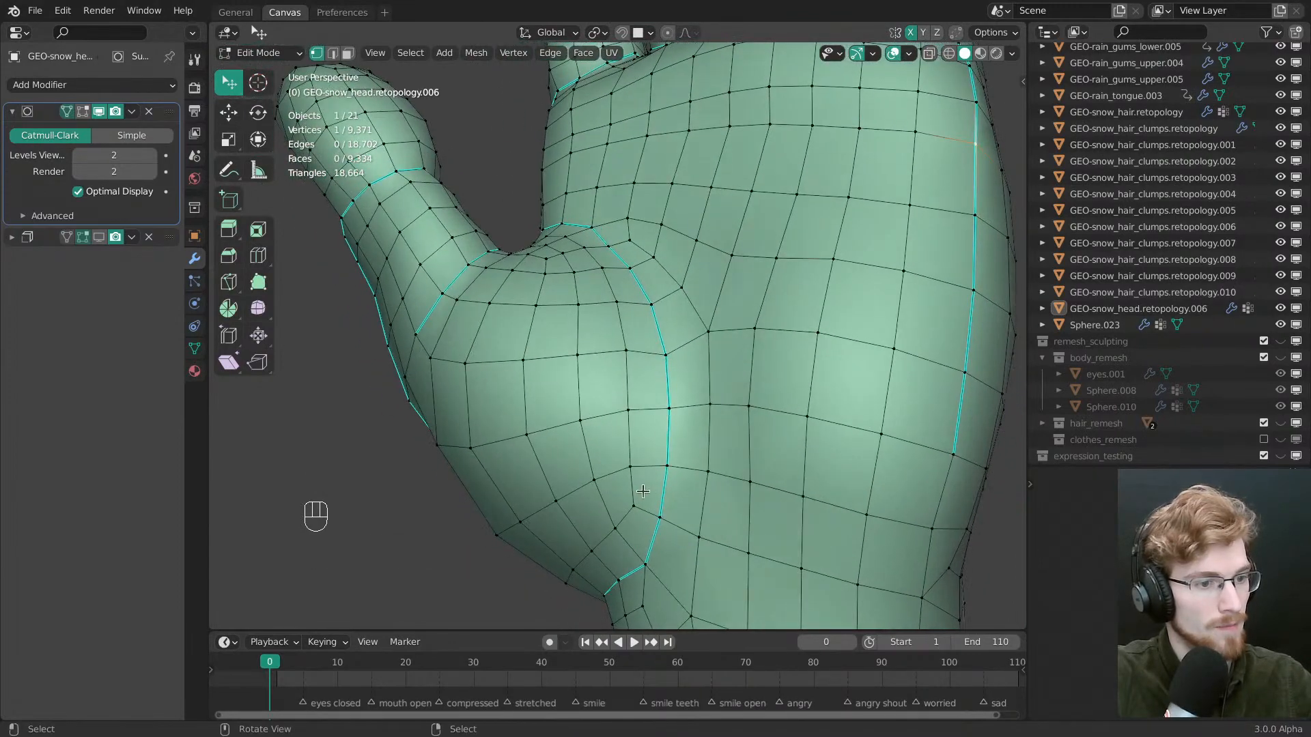
middle_drag(625, 432, 553, 213)
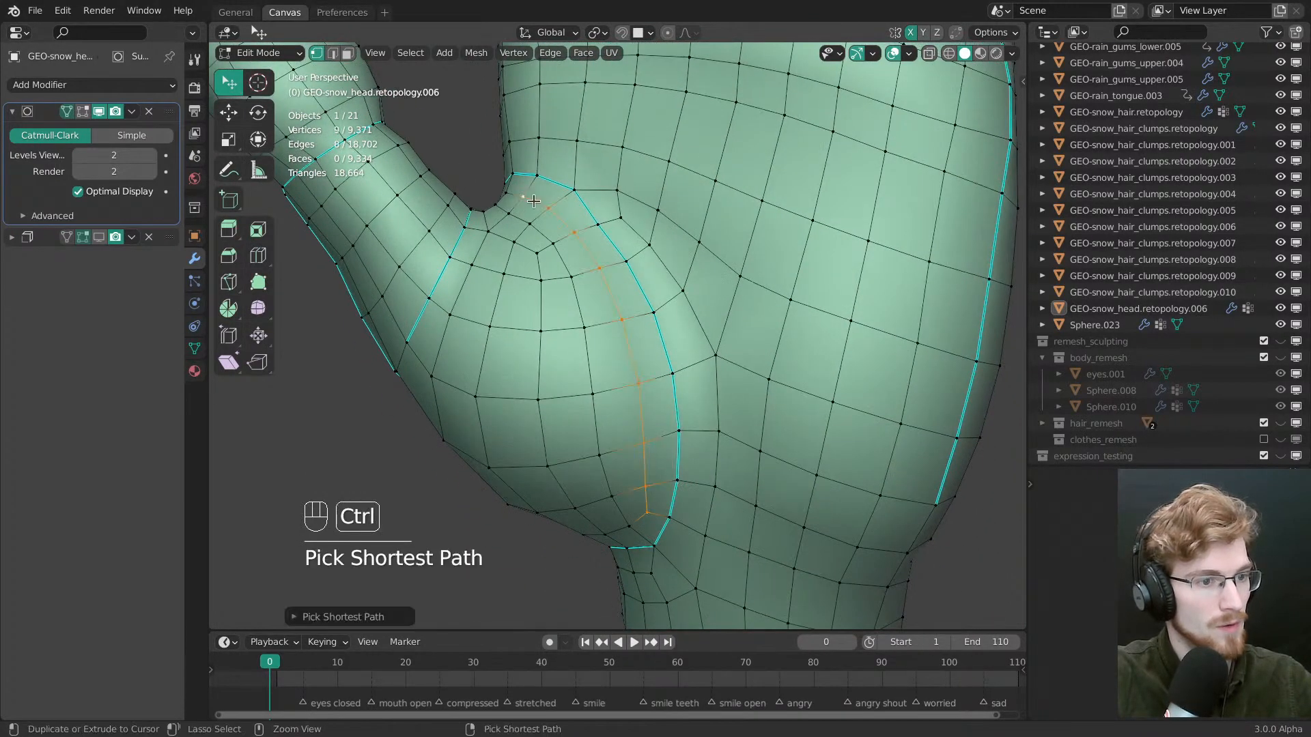
key(g)
key(alt+a)
middle_drag(693, 354, 680, 401)
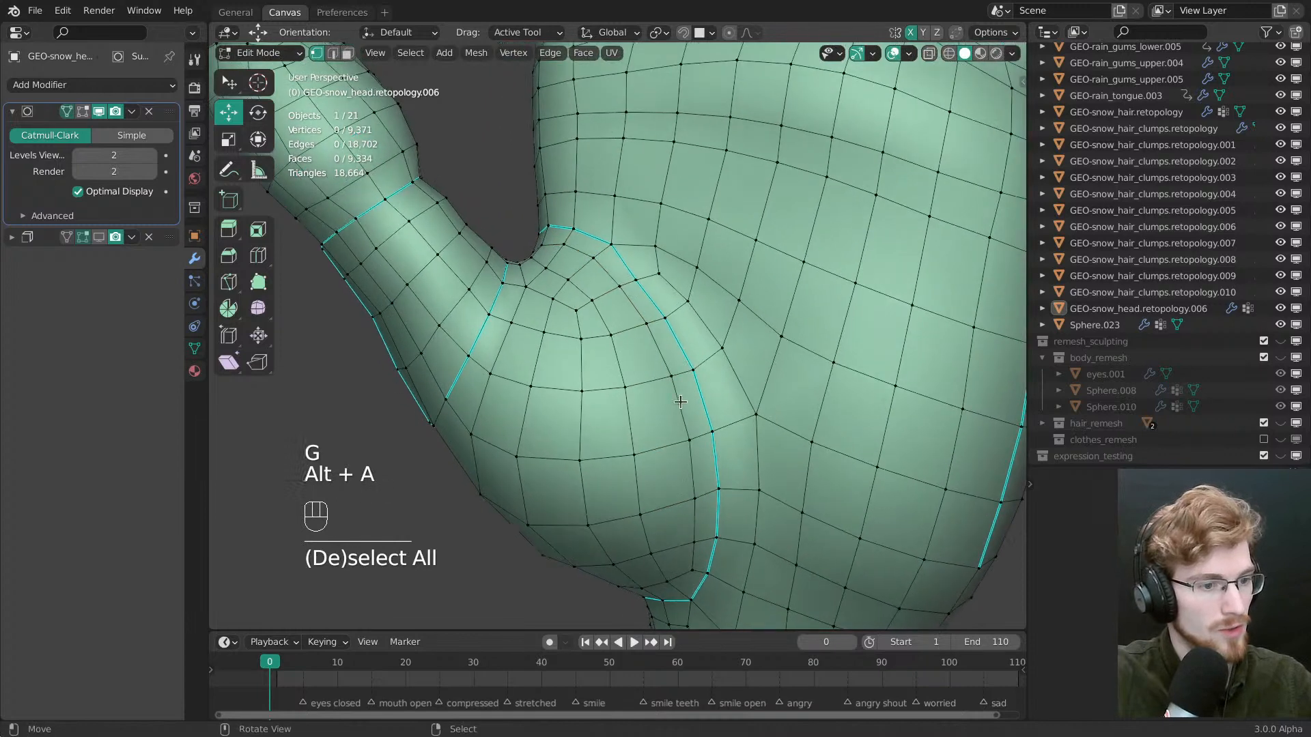
Switch to Sculpt Mode with the wireframe shown, relax the thumb base with the 88 px Topology brush, and set the Grab brush to 75 px
middle_drag(672, 504, 632, 570)
key(Tab)
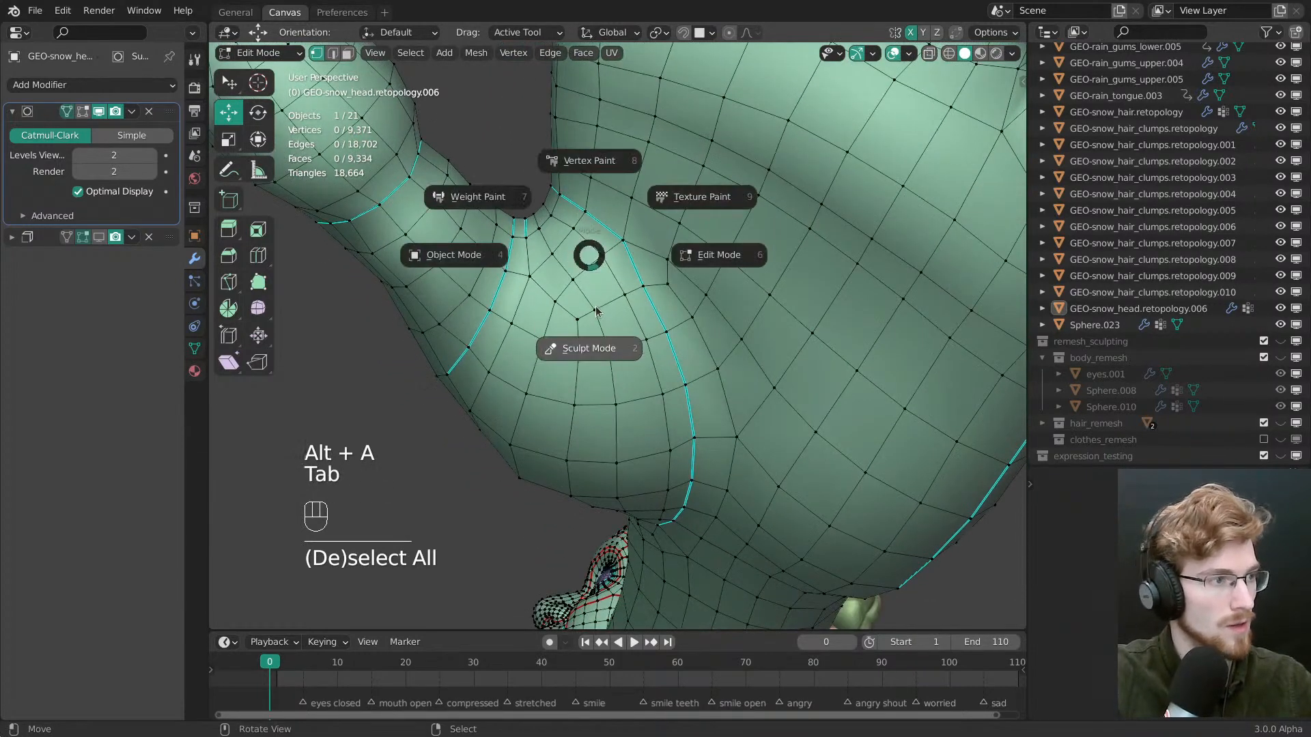
click(588, 346)
key(shift+z)
key(f)
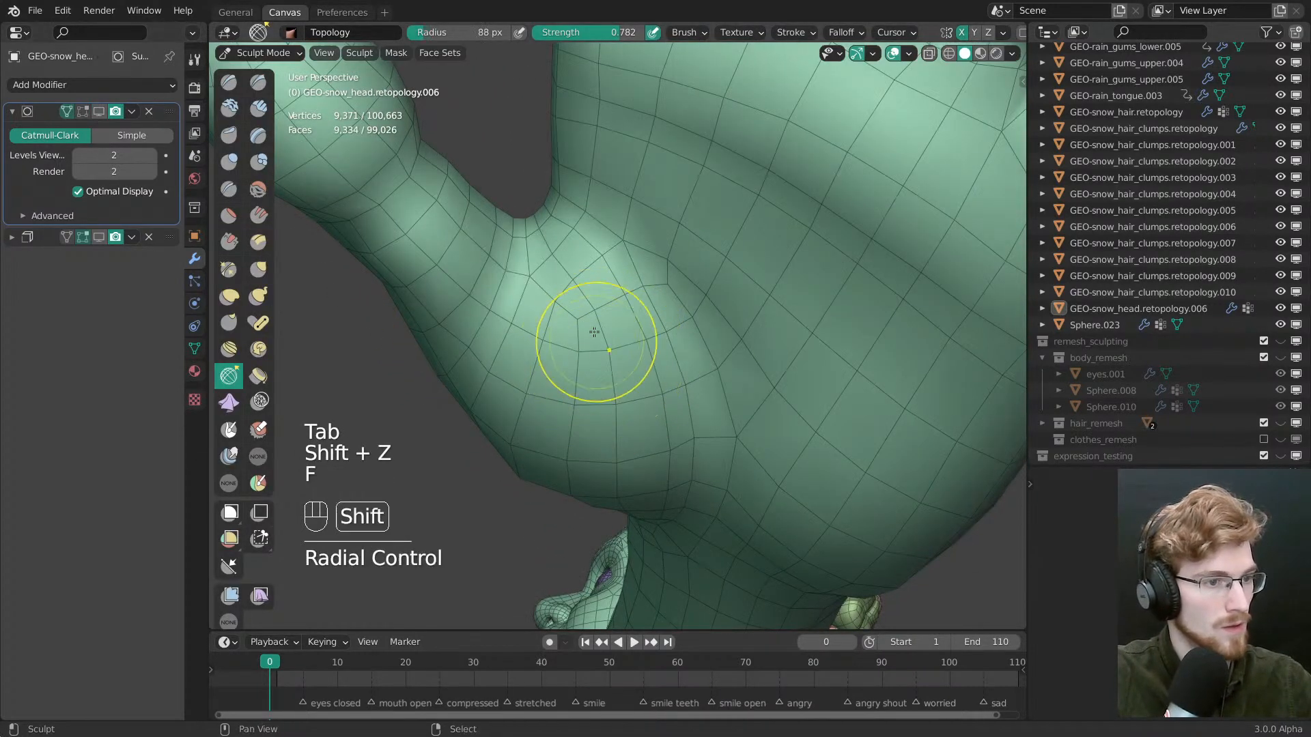
key(f)
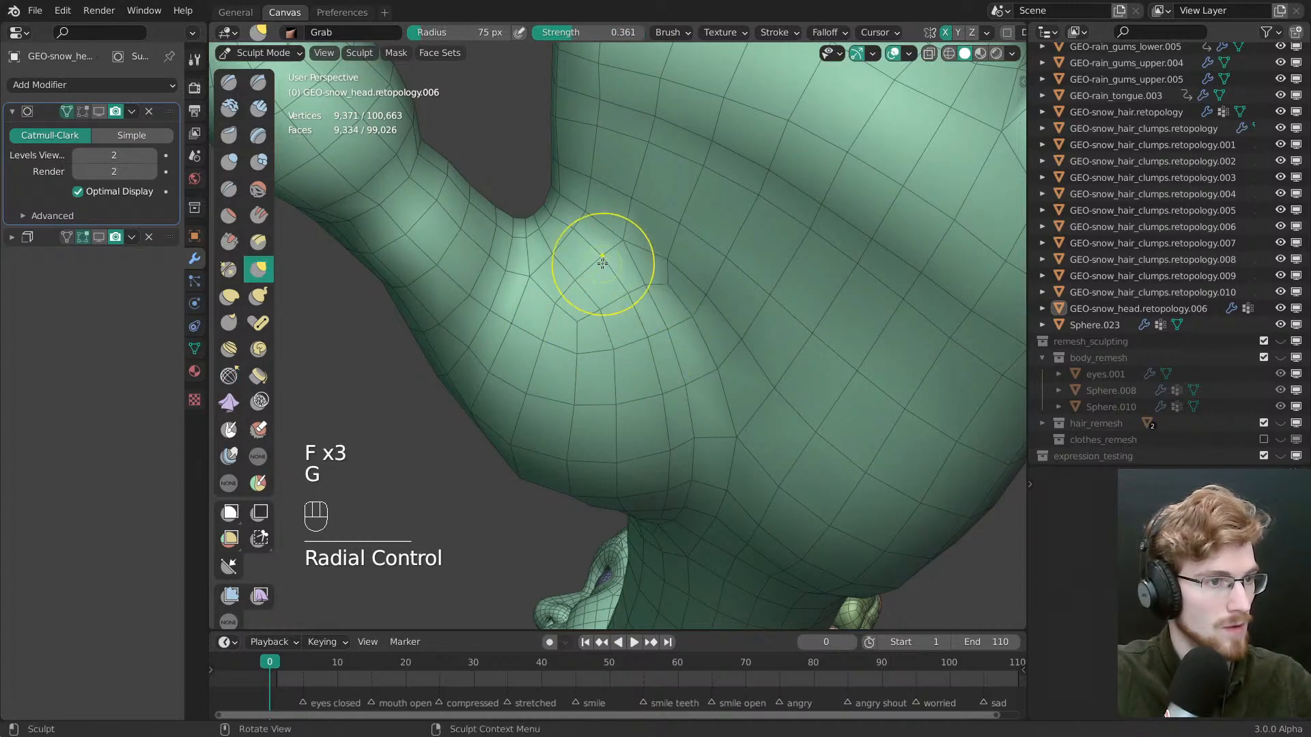
Relax the thumb webbing with the Topology brush at radius 57 px and pull its edge into shape with the Grab brush
middle_drag(602, 264, 630, 285)
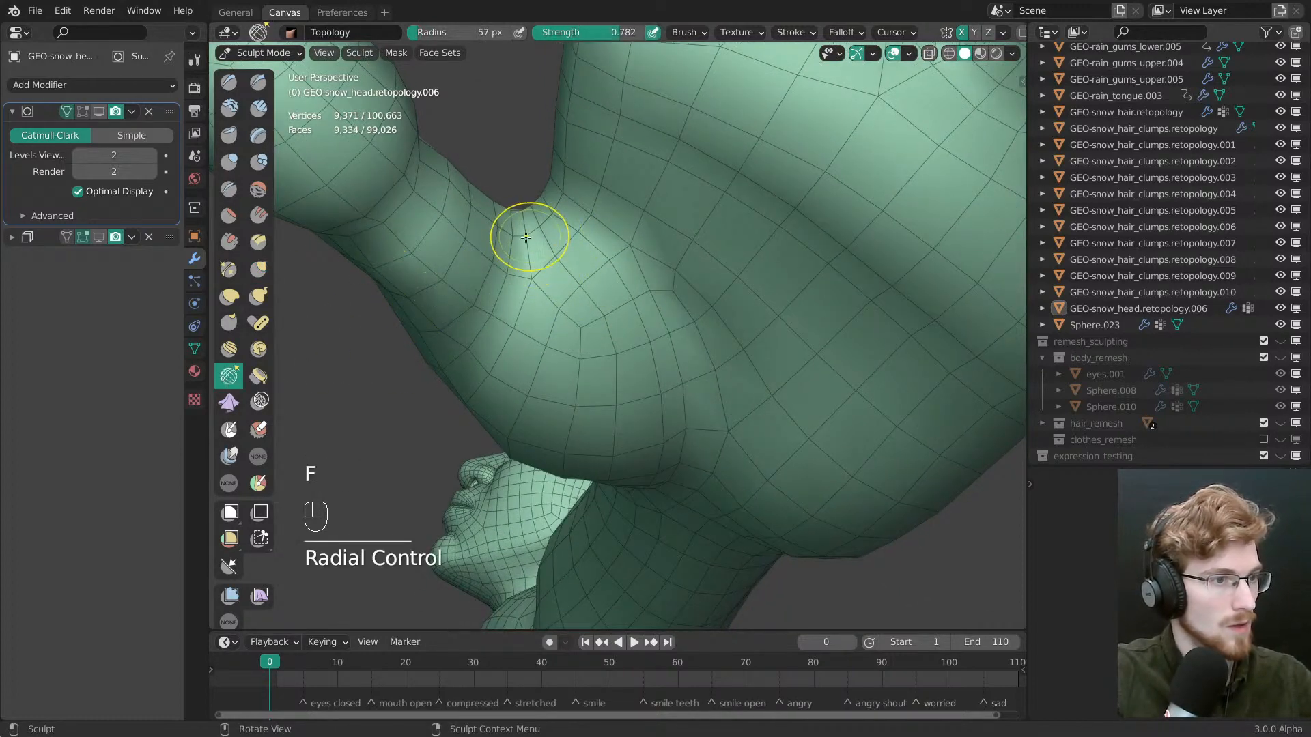
key(g)
drag(553, 214, 554, 211)
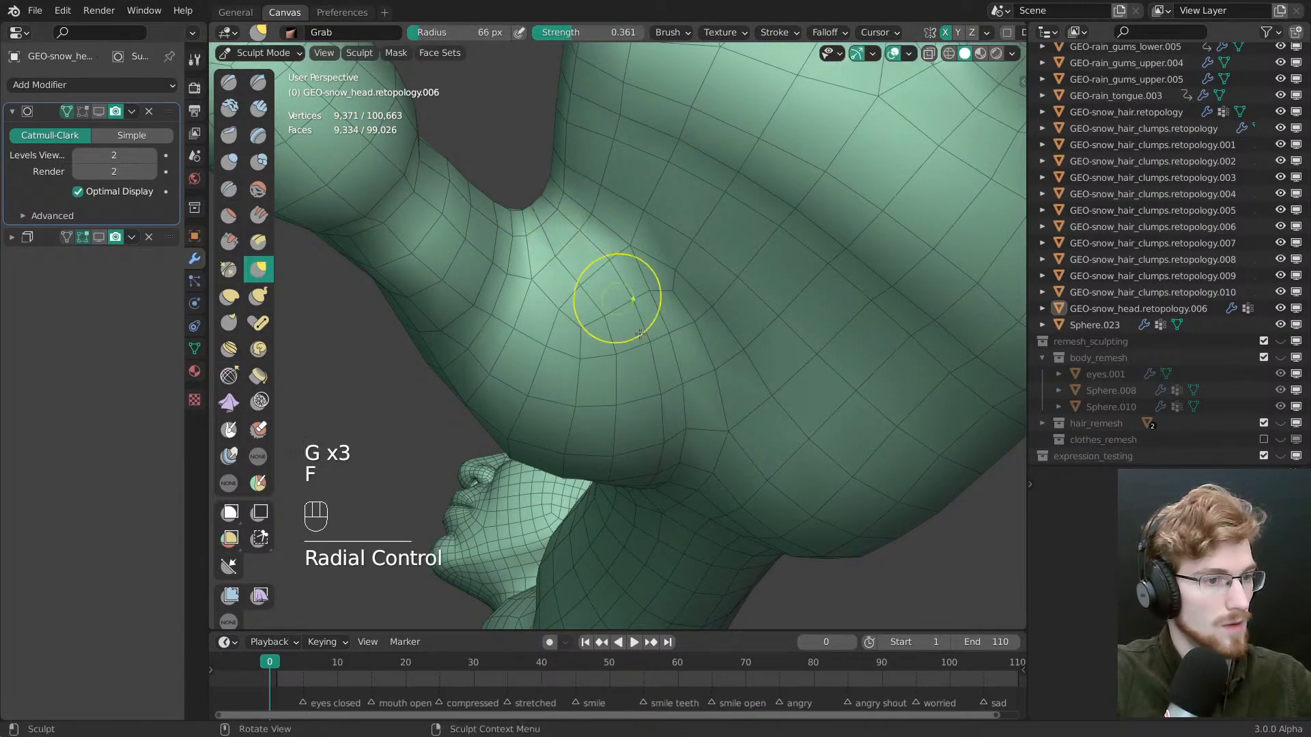
Shape the ball of the thumb with the Grab brush, starting at radius 66 px and resizing it between strokes
mouse_move(640, 334)
middle_down()
mouse_move(664, 381)
mouse_move(644, 357)
middle_up()
key(f)
click(710, 409)
key(f)
click(688, 386)
mouse_move(669, 430)
middle_down()
mouse_move(697, 377)
mouse_move(694, 339)
mouse_move(713, 348)
middle_up()
Enlarge the Topology brush radius to 142 px and relax the mesh over the ball of the thumb
click(228, 375)
key(f)
click(761, 349)
middle_drag(664, 299, 684, 336)
key(f)
click(673, 336)
shift+drag(535, 279, 534, 277)
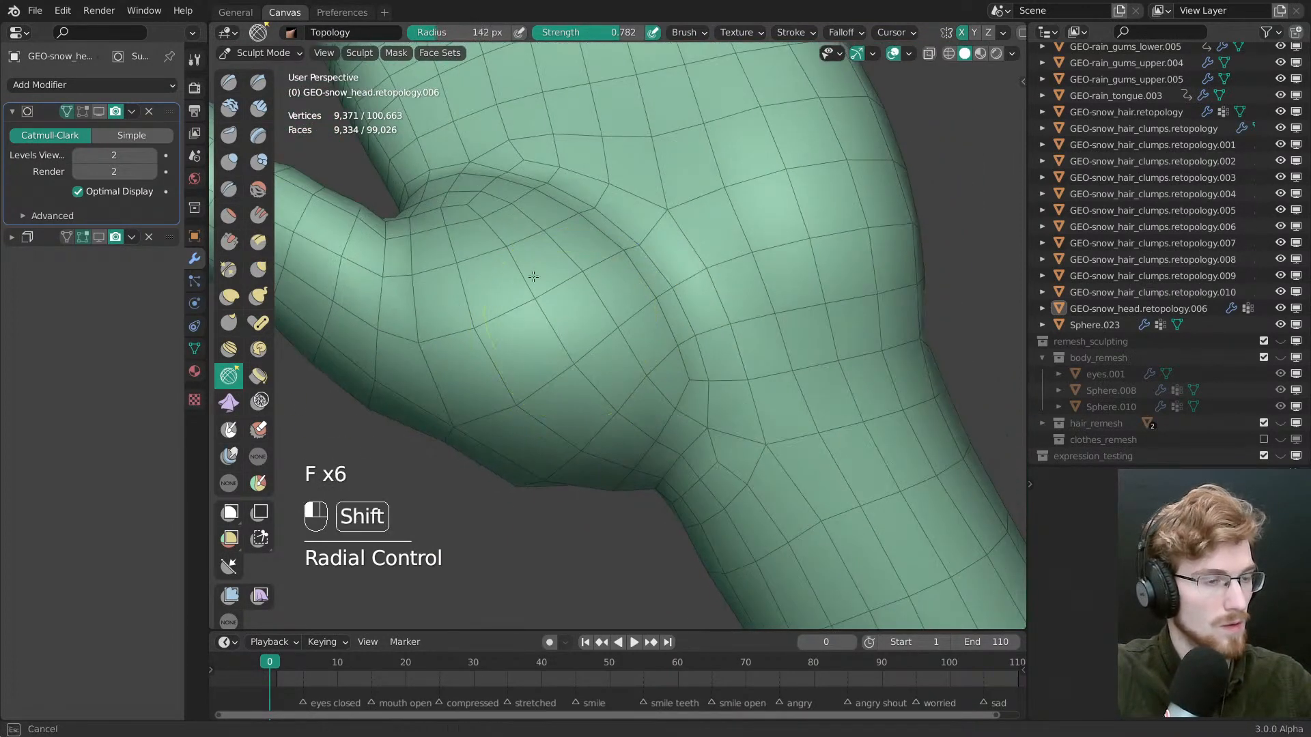
Reduce the Topology brush radius to 79 px and relax the remaining uneven areas along the thumb's crease
middle_drag(587, 298, 637, 399)
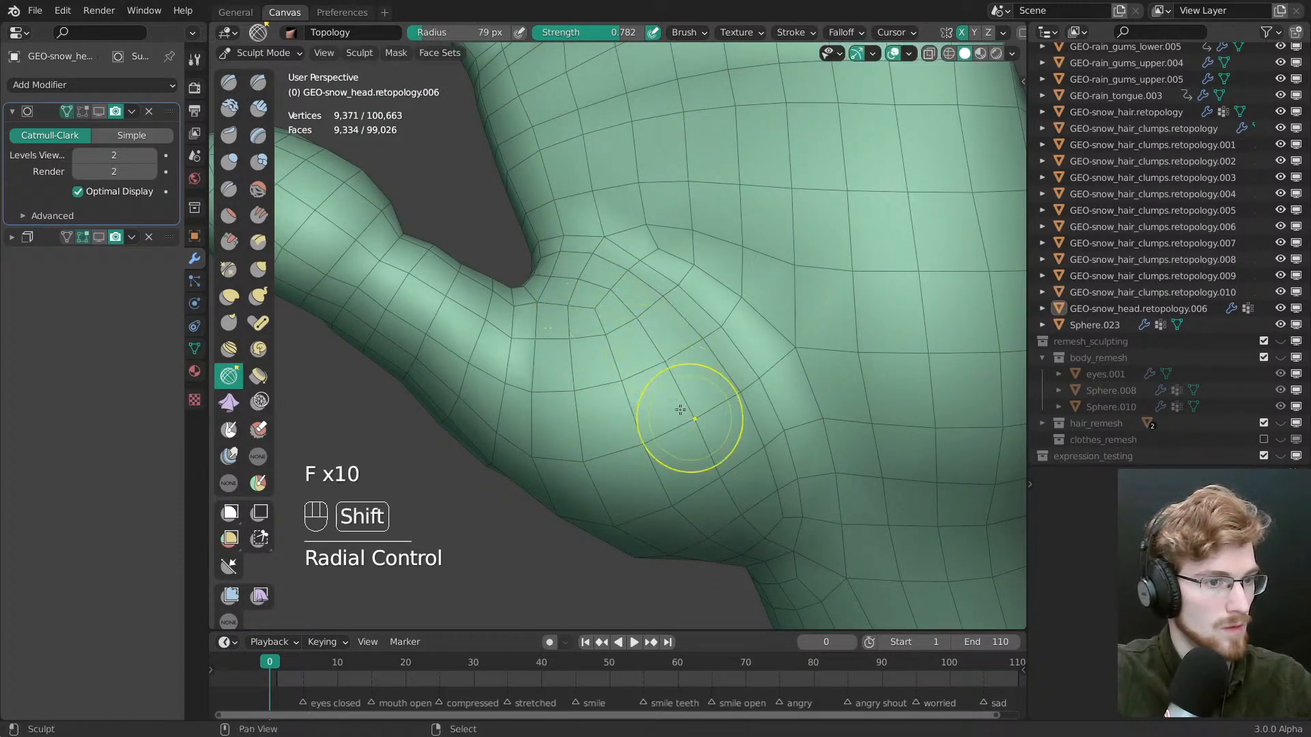
shift+middle_drag(683, 411, 581, 389)
key(f)
mouse_move(710, 294)
ctrl+middle_down()
mouse_move(727, 351)
mouse_move(794, 285)
mouse_move(752, 339)
mouse_move(617, 386)
ctrl+middle_up()
click(783, 351)
In Object Mode, hide the wireframe and compare the hand's versions by switching between the collections
key(Tab)
key(alt+a)
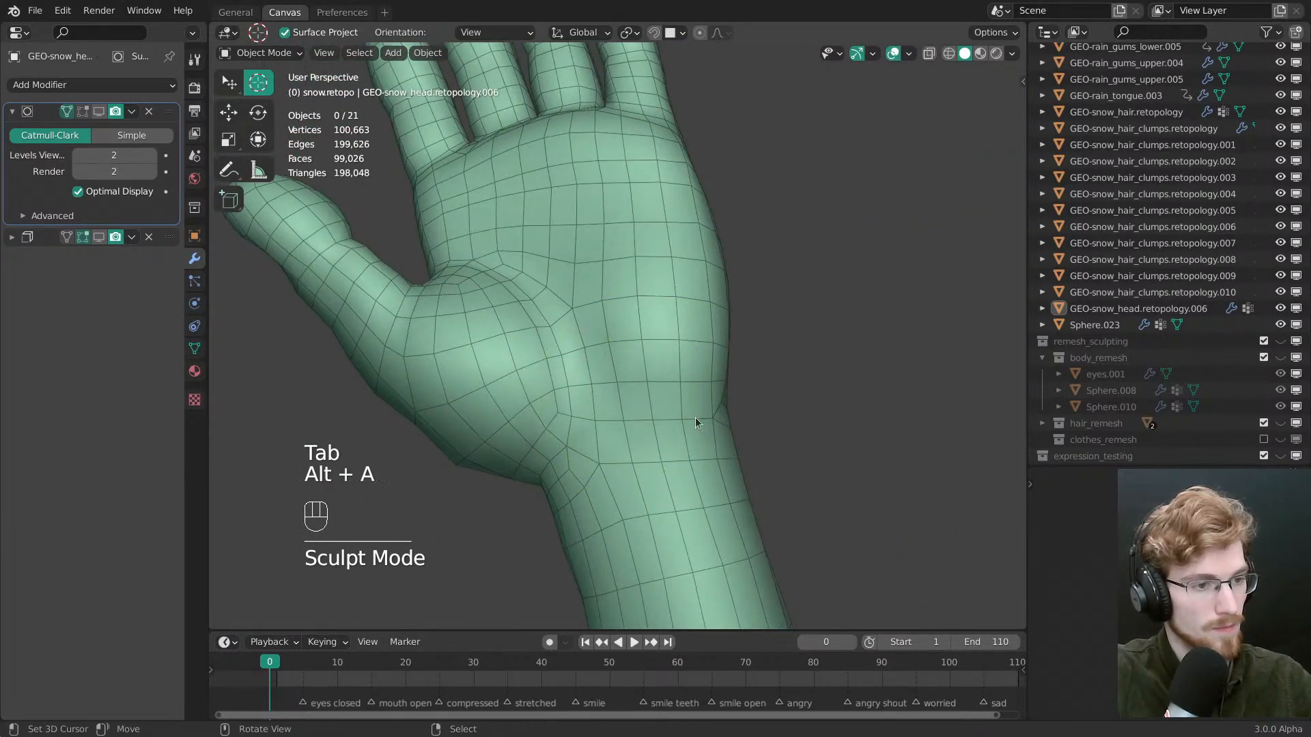
key(shift+z)
key(3)
key(1)
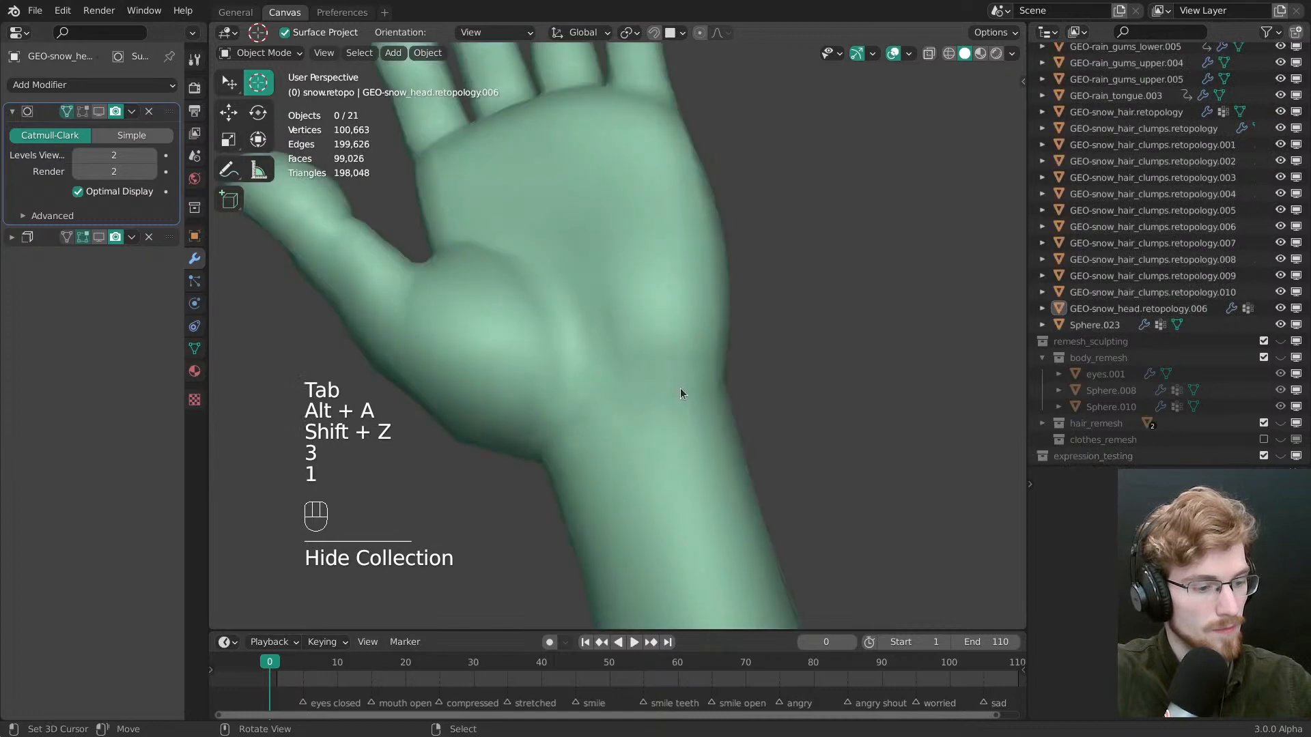
key(2)
key(1)
middle_drag(683, 376, 686, 409)
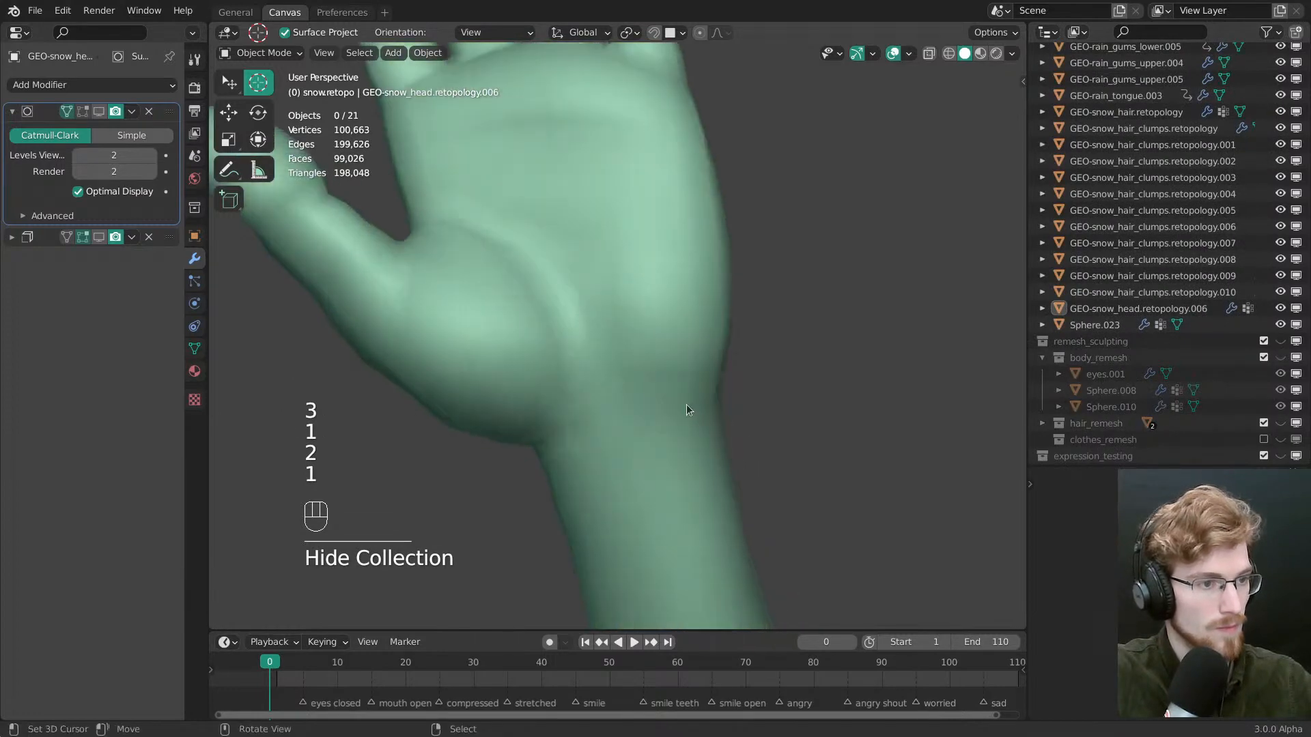
key(2)
key(1)
Select the retopologized mesh, enable its Subdivision modifier in the viewport, and deselect it
click(617, 342)
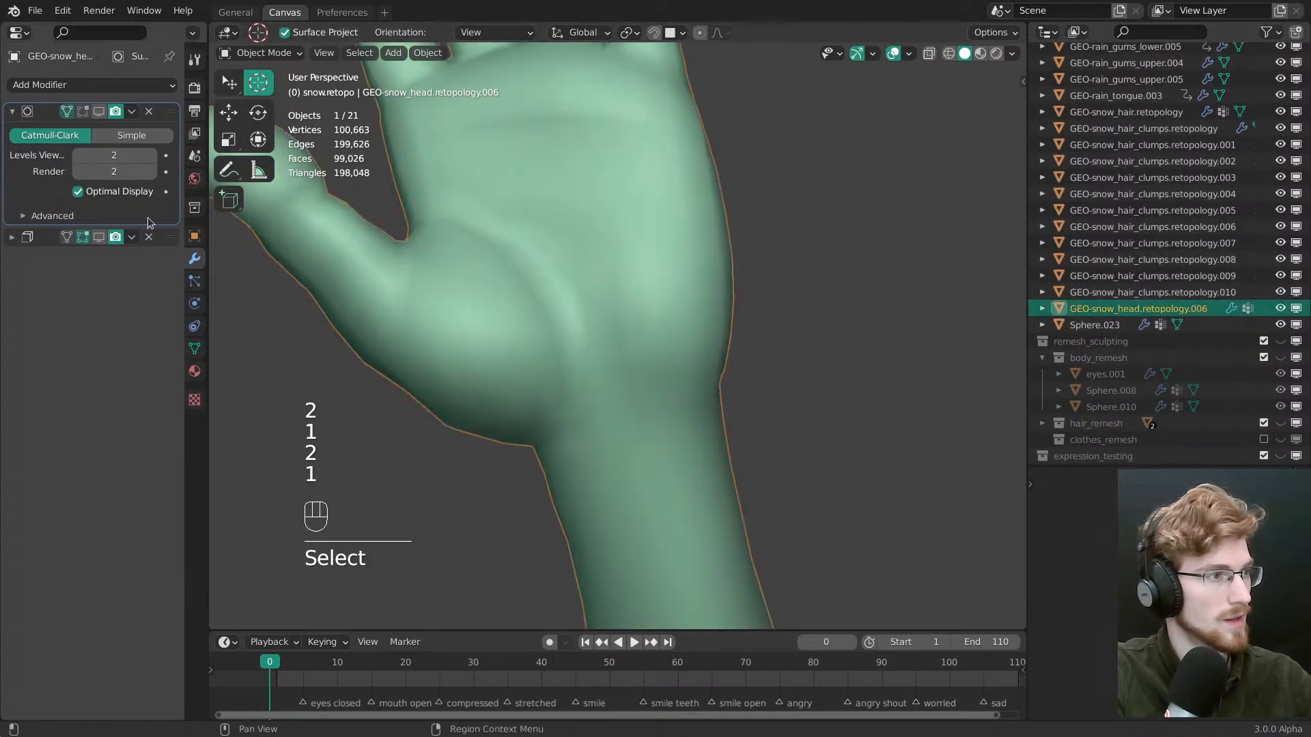
click(100, 112)
shift+middle_drag(471, 324, 775, 413)
key(alt+a)
shift+middle_drag(775, 413, 690, 396)
In Edit Mode, select the edge path beside the thumb's crease on the palm side and slide it towards the crease
key(Tab)
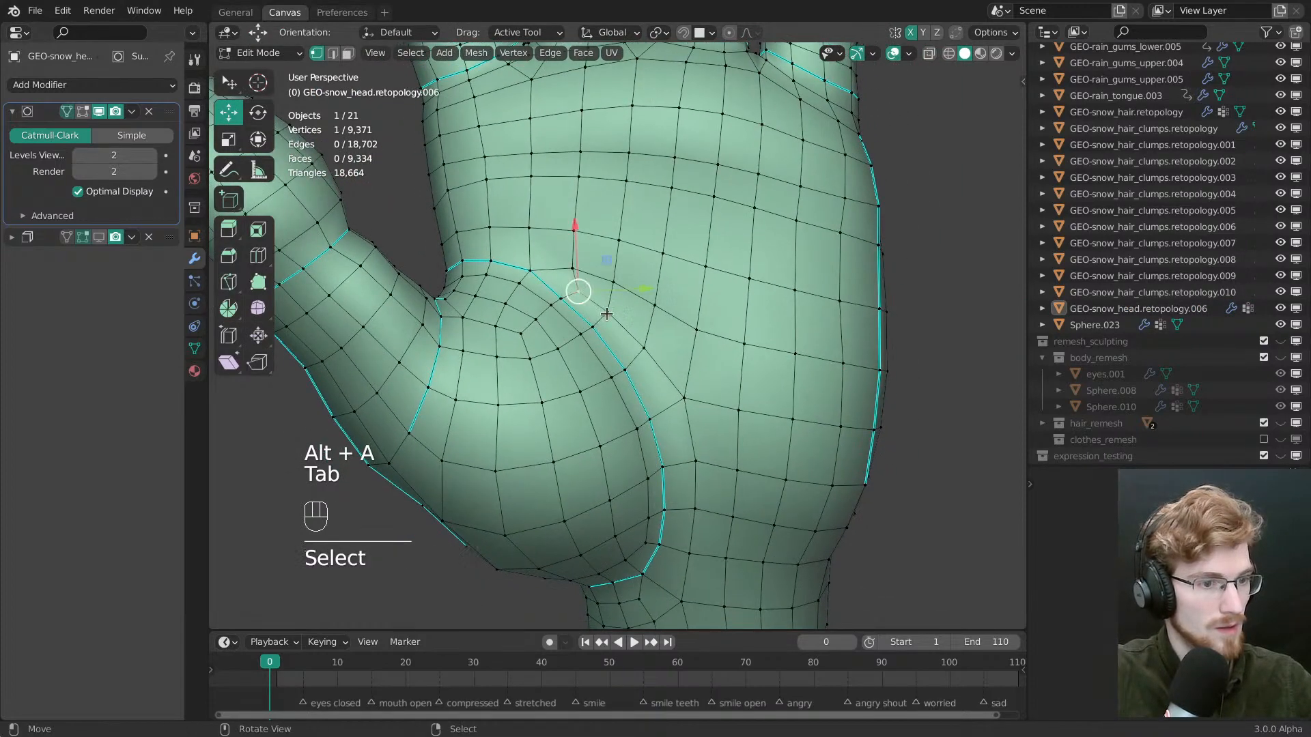
key(g)
key(g)
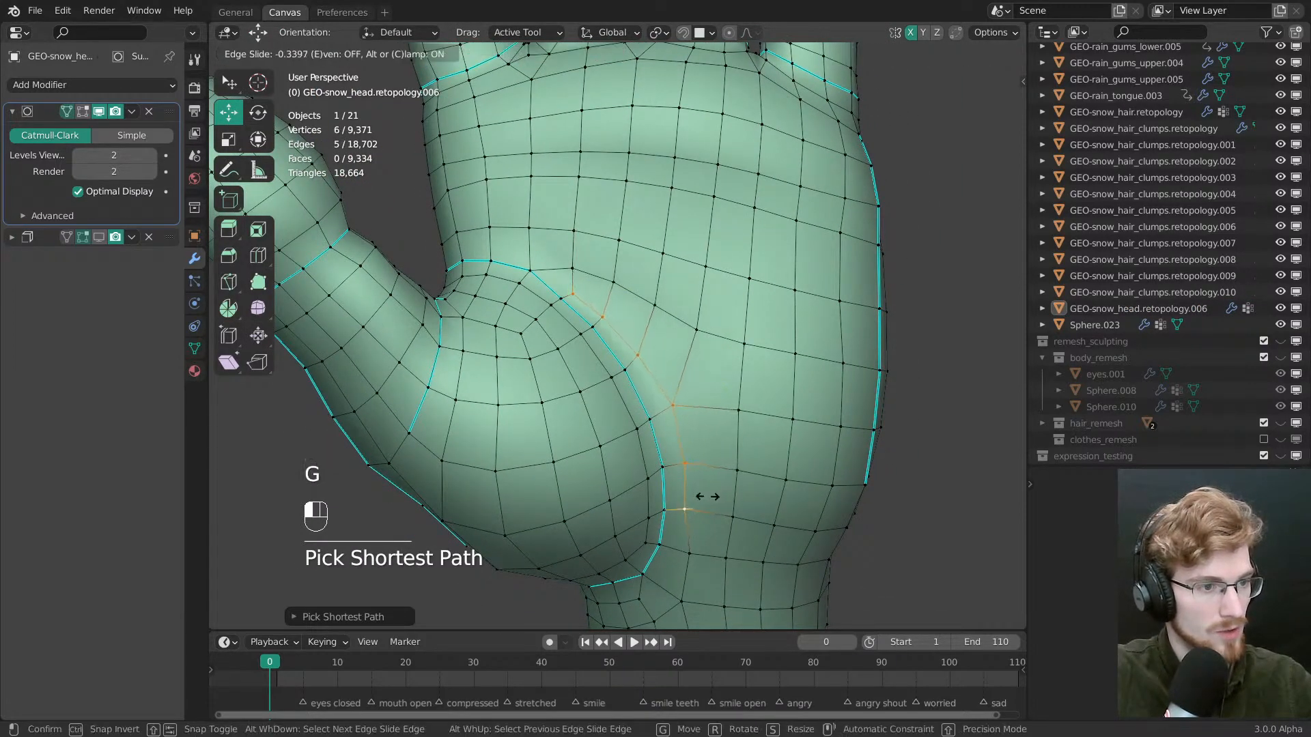
click(707, 497)
key(alt+a)
Move individual vertices at the upper end of the thumb's crease to even out the spacing
shift+middle_drag(587, 290, 578, 226)
key(w)
drag(565, 226, 560, 168)
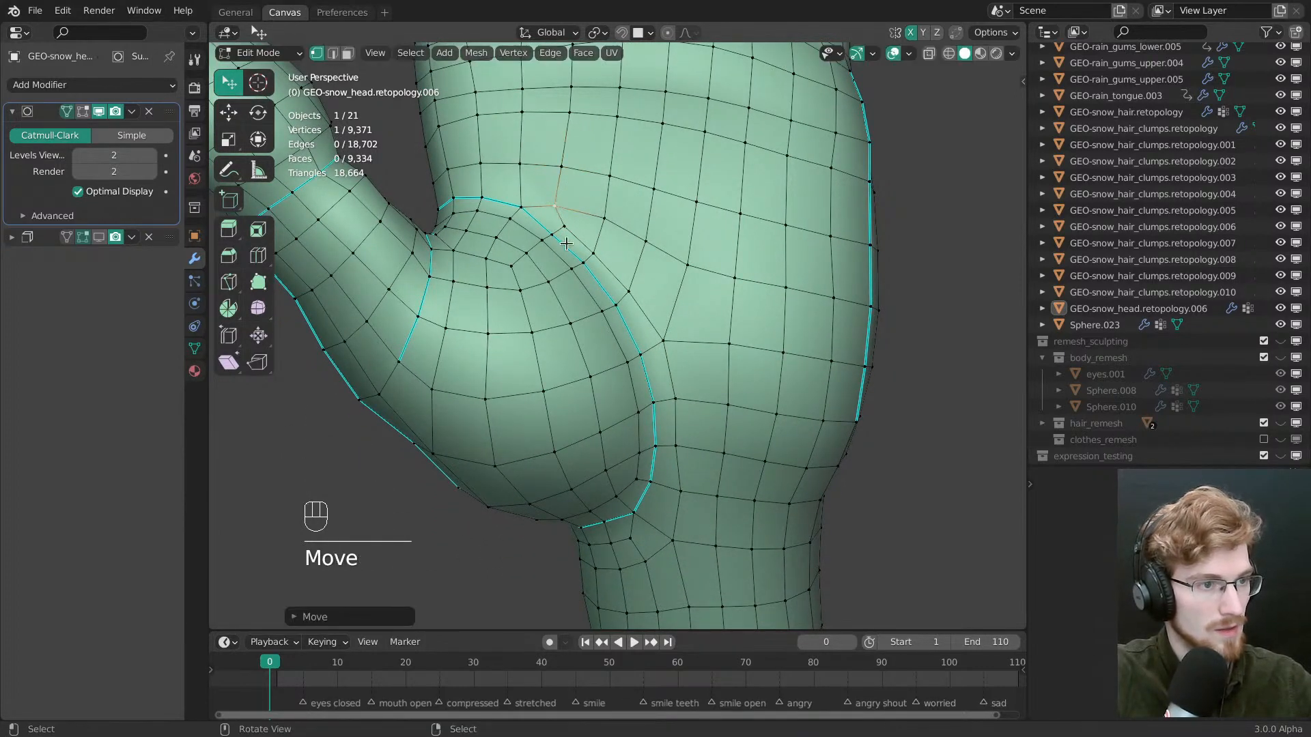
drag(543, 241, 541, 239)
Reposition the vertices along the lower part of the thumb's crease and deselect everything
shift+middle_drag(665, 474, 649, 393)
key(g)
drag(665, 410, 655, 412)
drag(661, 464, 660, 454)
key(g)
ctrl+middle_drag(661, 453, 676, 371)
key(alt+a)
Nudge the vertex at the base of the thumb near the wrist and deselect it
shift+middle_drag(639, 238, 626, 373)
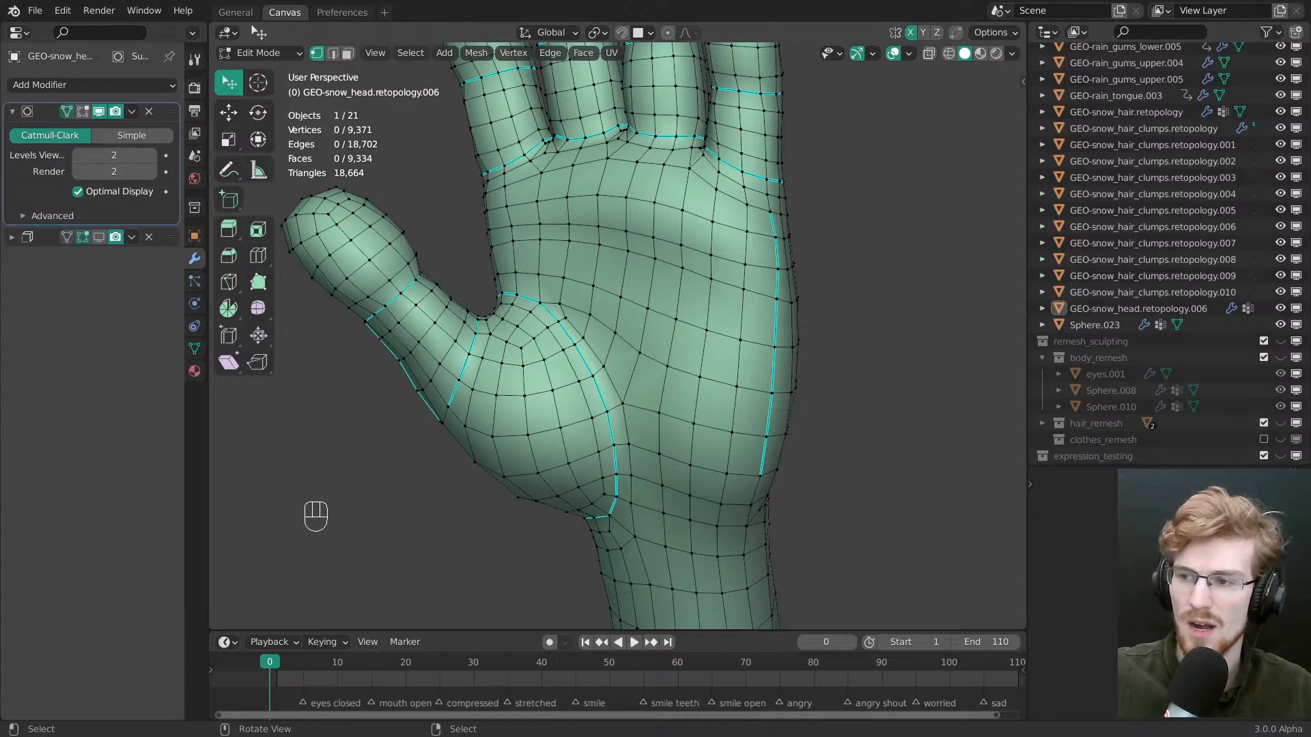
middle_drag(635, 334, 759, 339)
scroll(649, 490, up, 4)
scroll(791, 380, up, 4)
scroll(730, 345, down, 4)
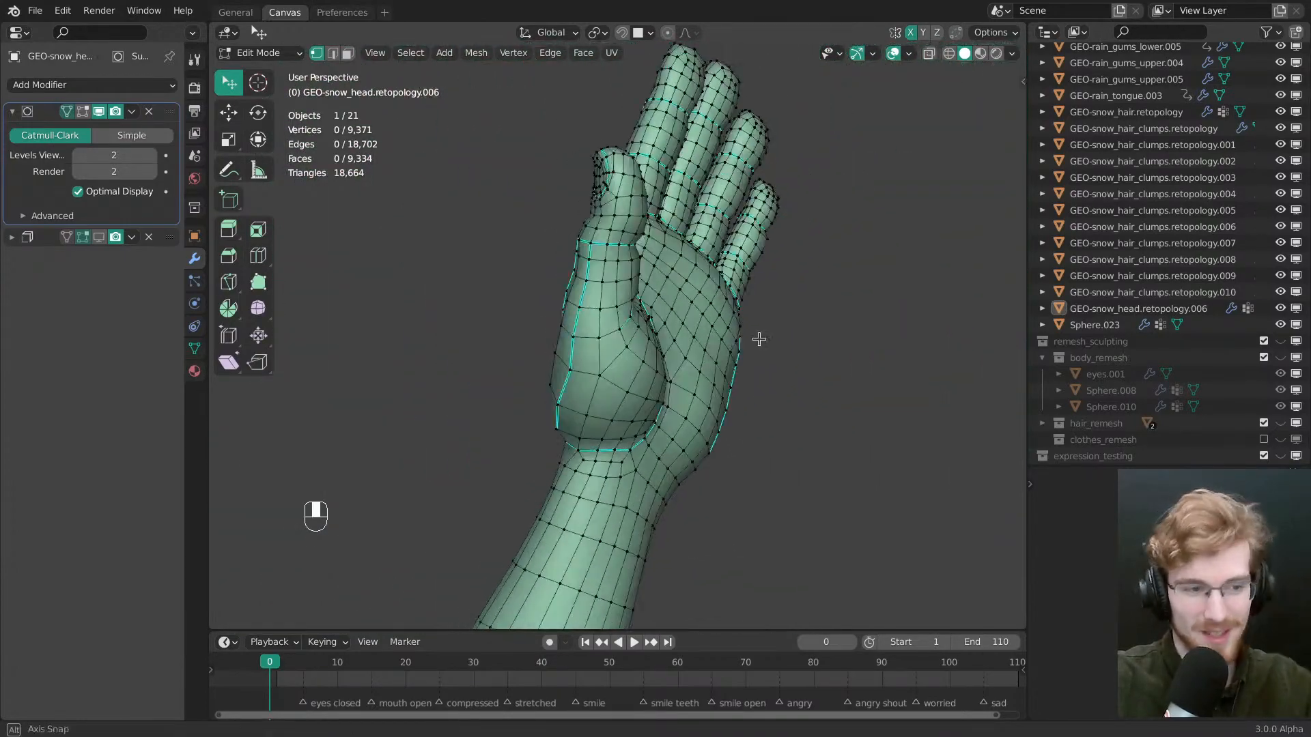
middle_drag(606, 393, 643, 390)
middle_drag(643, 391, 620, 468)
key(w)
drag(607, 458, 610, 456)
key(alt+a)
Nudge vertices in the webbing between the fingers to clean up the gaps
ctrl+middle_drag(624, 480, 666, 426)
ctrl+middle_drag(666, 427, 667, 474)
middle_drag(667, 474, 615, 382)
middle_drag(615, 383, 611, 345)
drag(611, 350, 612, 348)
middle_drag(613, 348, 464, 344)
drag(473, 336, 477, 342)
middle_drag(477, 342, 487, 396)
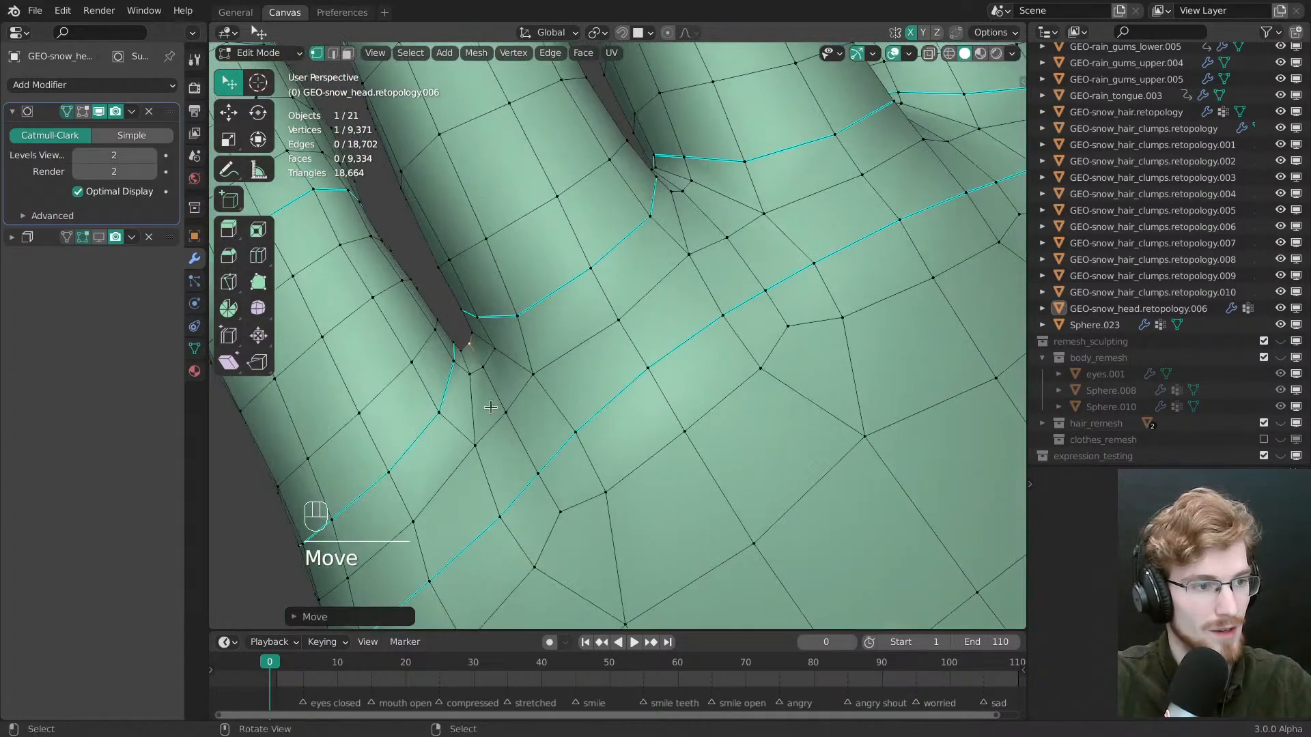
drag(476, 347, 478, 344)
Select the three vertices along the fingernail's tip and move them outward over the nail's rim
middle_drag(477, 344, 645, 359)
shift+middle_drag(645, 358, 663, 409)
middle_drag(662, 410, 627, 271)
middle_drag(626, 270, 758, 437)
shift+middle_drag(758, 437, 769, 442)
ctrl+middle_drag(616, 328, 594, 452)
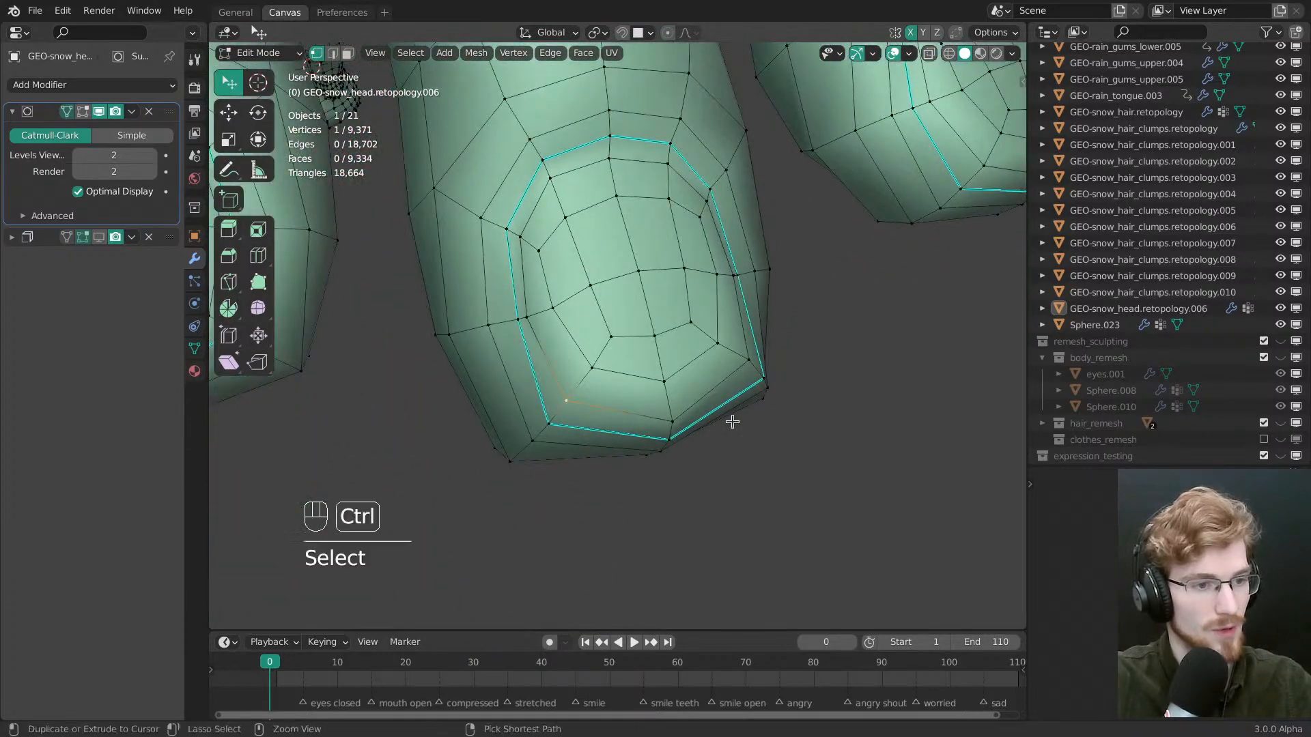
ctrl+middle_drag(732, 422, 702, 433)
shift+right_click(707, 376)
shift+right_click(637, 410)
key(g)
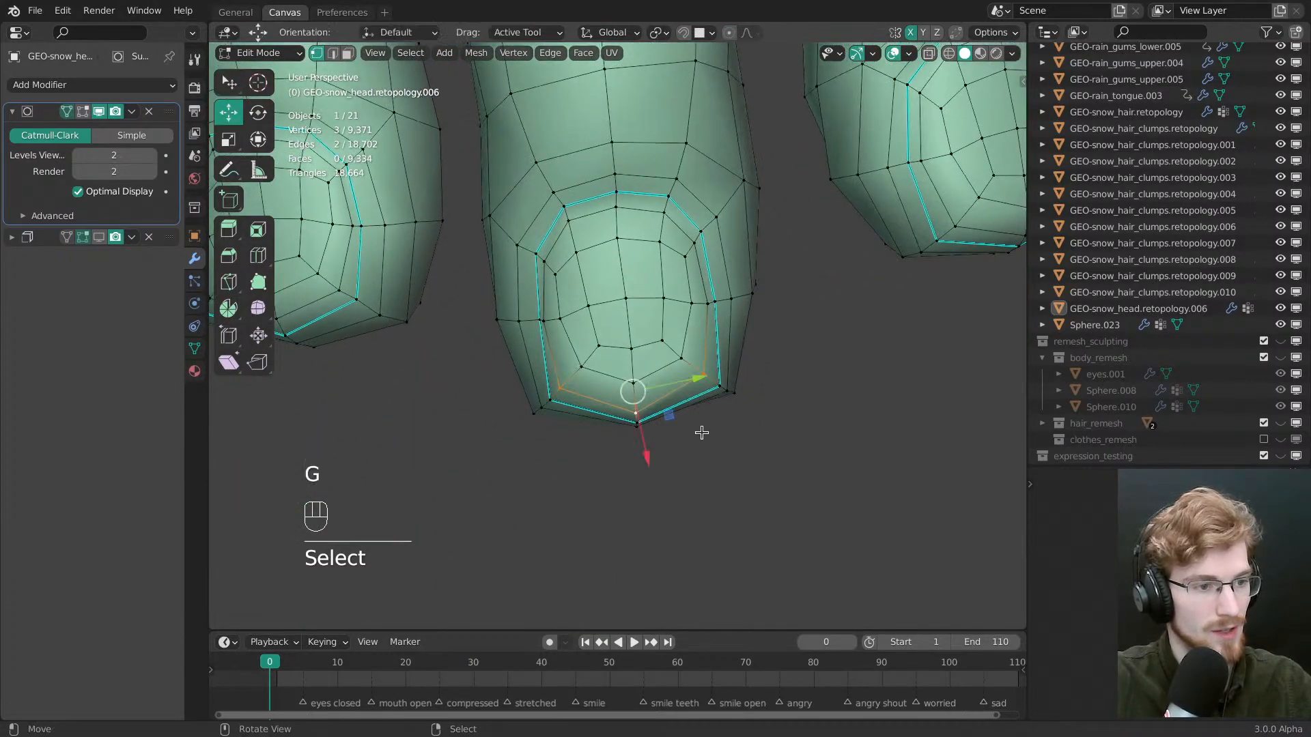
key(s)
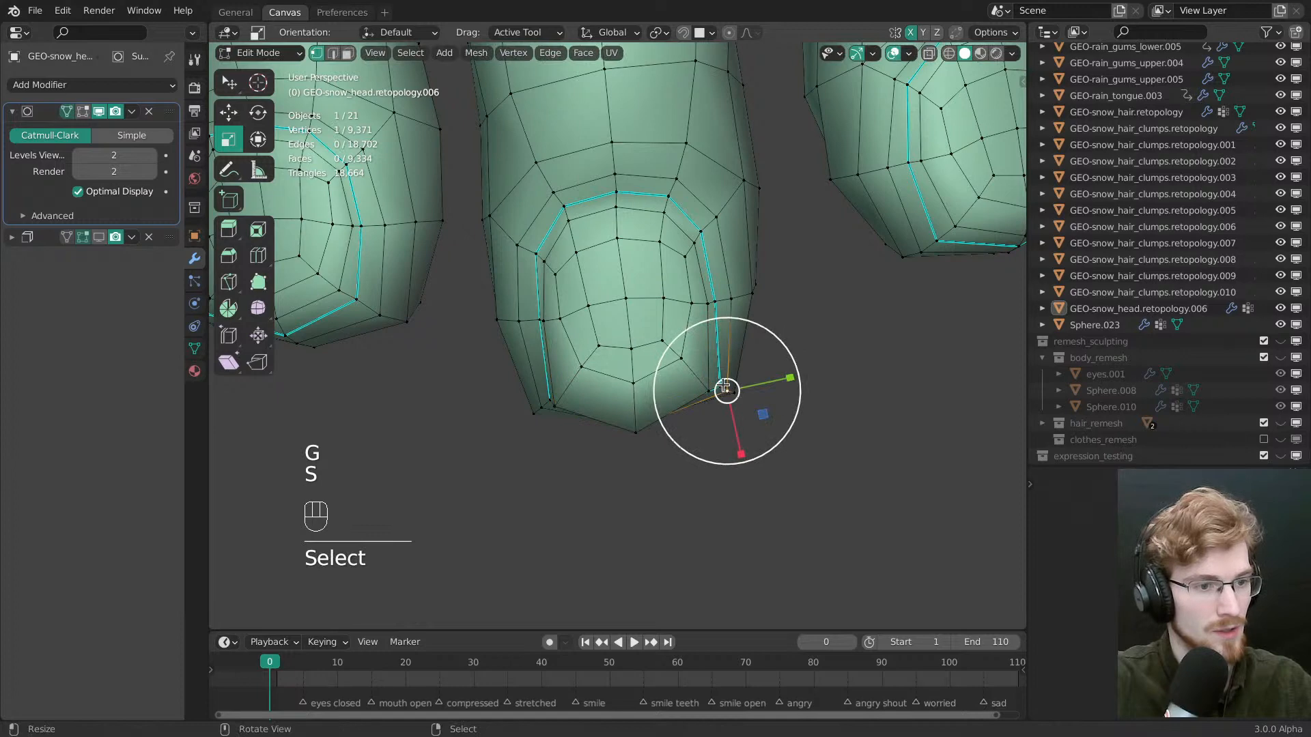
Move the corner vertex at the fingernail's tip and the adjoining vertices along the nail's edge
key(w)
drag(724, 387, 716, 384)
middle_drag(567, 431, 607, 188)
middle_drag(608, 188, 692, 269)
drag(652, 274, 646, 290)
drag(625, 358, 620, 363)
middle_drag(623, 362, 657, 345)
drag(659, 340, 660, 347)
Even out the spacing of the remaining vertices around the fingernail's rim
middle_drag(701, 287, 689, 292)
drag(690, 271, 678, 273)
drag(641, 288, 644, 293)
drag(628, 358, 627, 353)
middle_drag(628, 345, 645, 383)
drag(678, 246, 672, 249)
middle_drag(674, 254, 736, 377)
Show the Subdivision modifier in Edit Mode and adjust the vertices at the fingernail's tip on the smoothed surface
click(83, 111)
ctrl+middle_drag(665, 307, 635, 371)
alt+drag(708, 378, 676, 372)
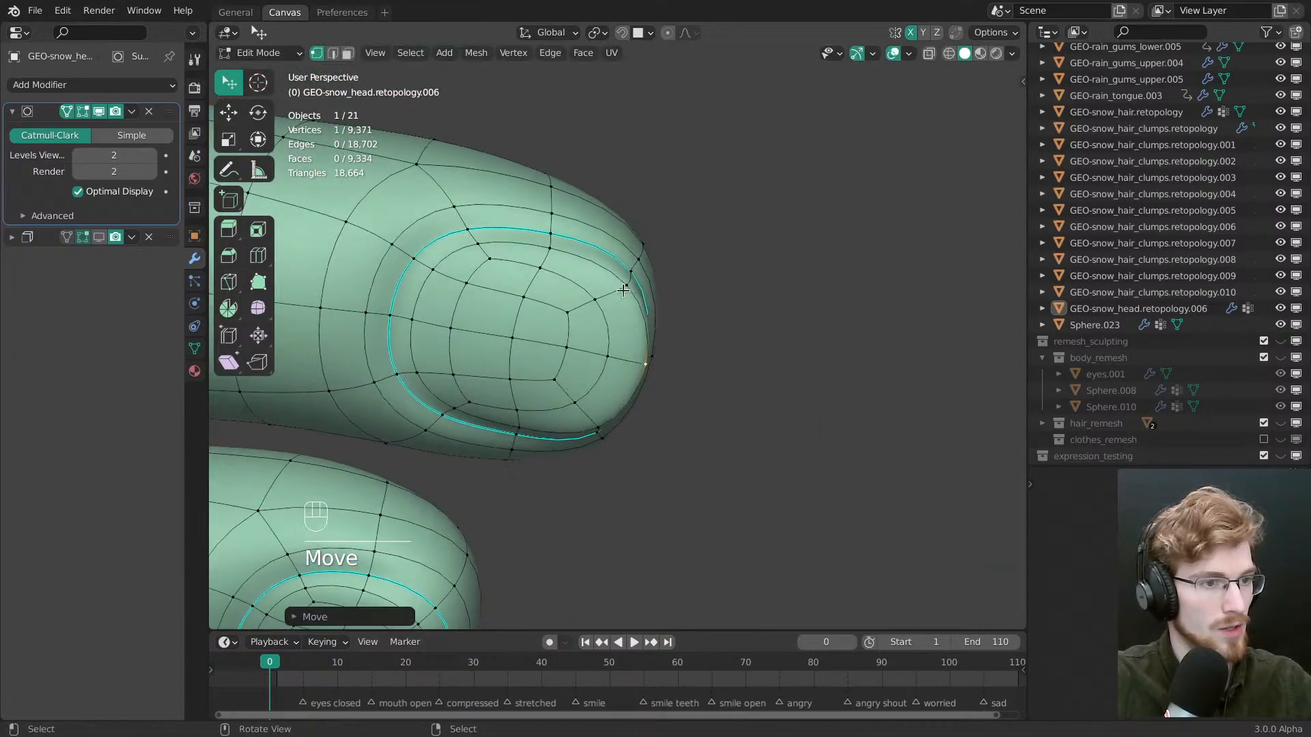
drag(612, 274, 617, 278)
Shift the vertices along the side of the fingernail to tighten its outline against the rim
alt+drag(683, 355, 652, 478)
alt+drag(652, 477, 601, 407)
middle_drag(601, 408, 696, 457)
shift+middle_drag(697, 457, 707, 358)
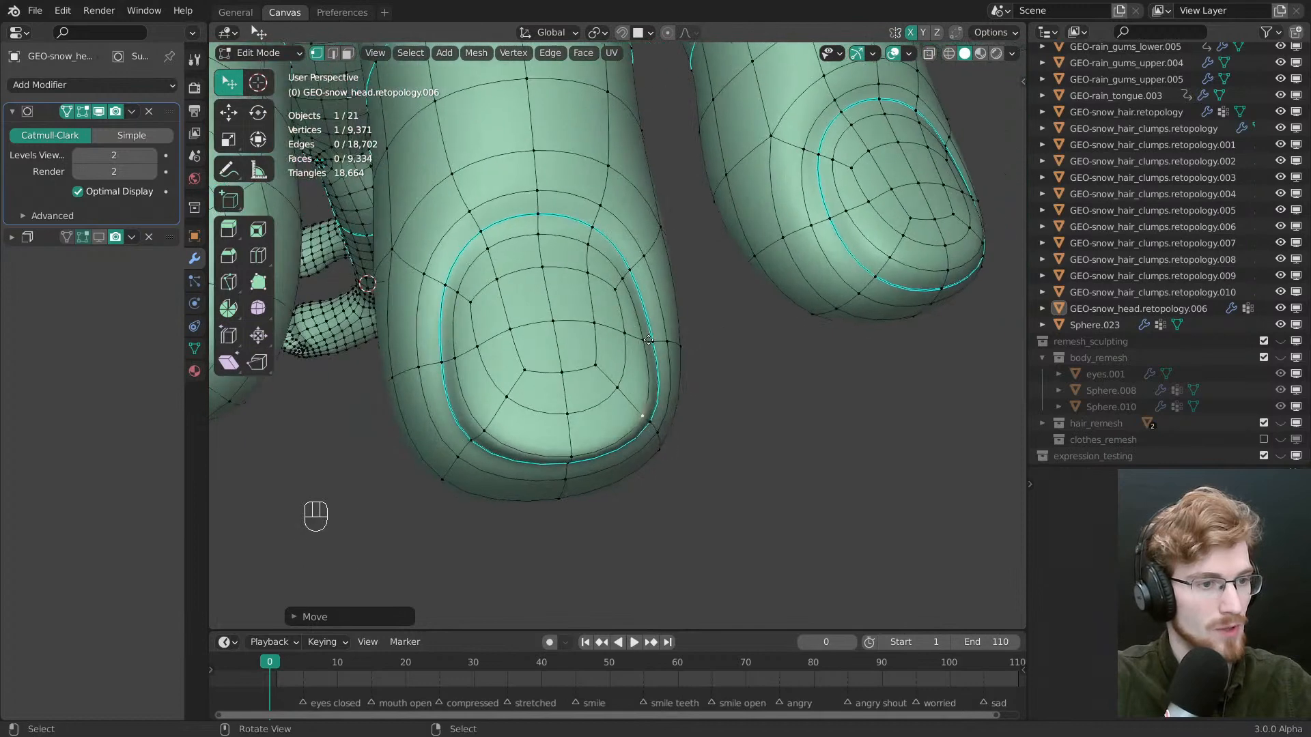
drag(646, 347, 652, 346)
drag(620, 301, 624, 298)
Move the vertices at the base of the fingernail closer to its surrounding crease
middle_drag(624, 300, 549, 372)
drag(539, 380, 535, 379)
drag(539, 311, 569, 327)
middle_drag(568, 327, 673, 260)
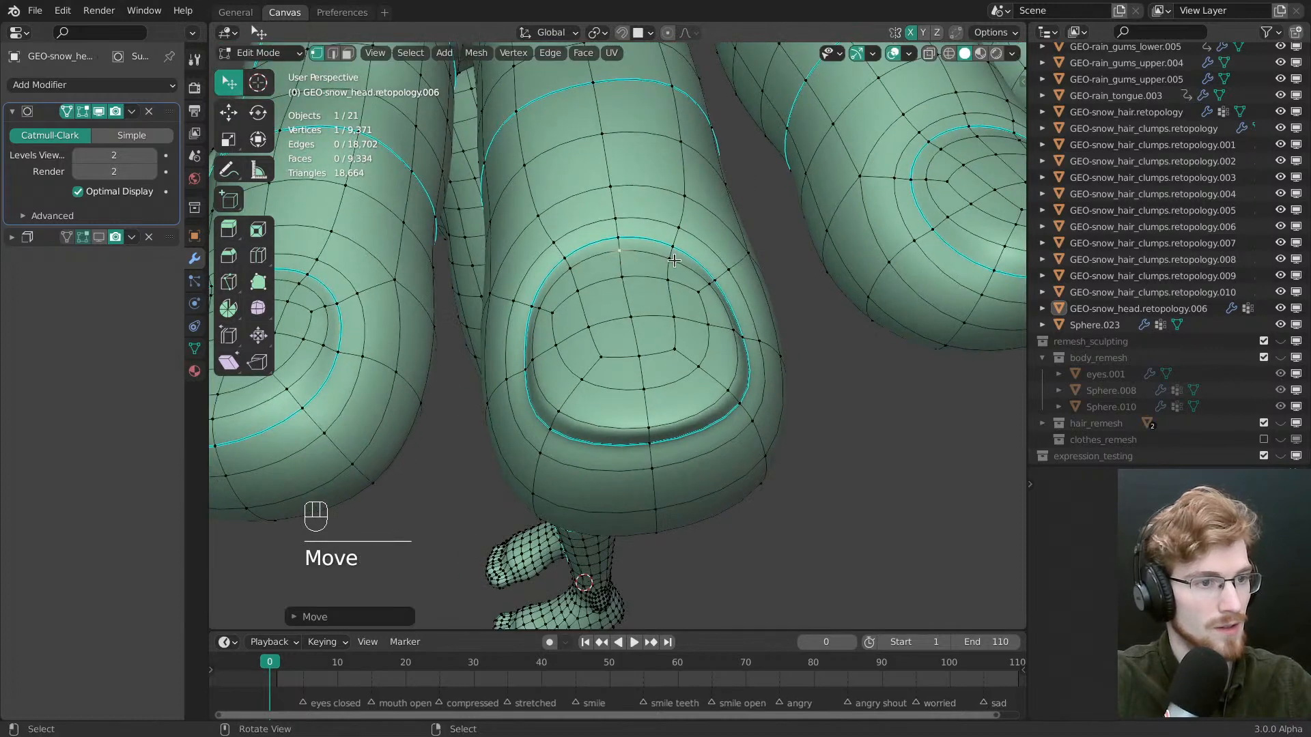
drag(672, 259, 674, 256)
Inspect the smoothed fingertips with the overlays hidden, checking the shape of the fingernails and their surrounding creases
mouse_move(673, 258)
ctrl+middle_down()
mouse_move(685, 322)
mouse_move(720, 319)
mouse_move(750, 389)
ctrl+middle_up()
key(z)
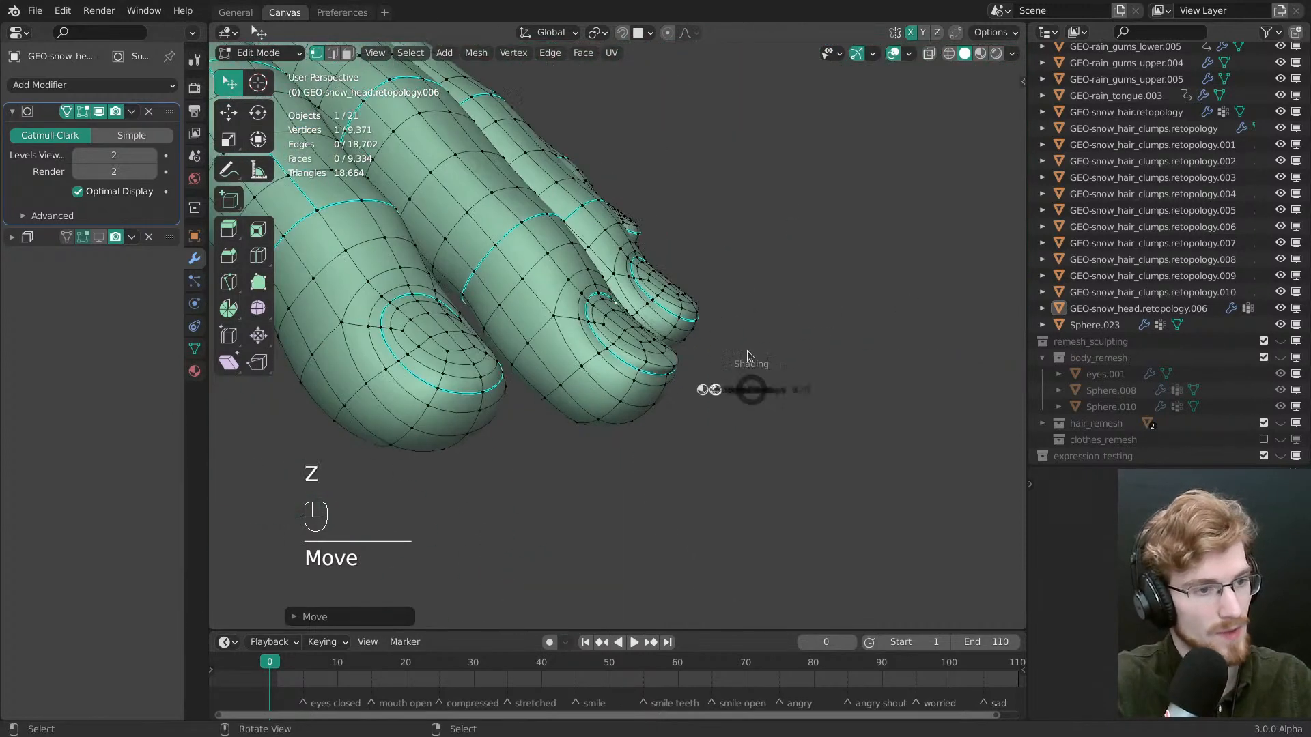
mouse_move(744, 290)
middle_down()
mouse_move(679, 301)
mouse_move(644, 506)
mouse_move(659, 488)
middle_up()
shift+middle_drag(696, 354, 673, 427)
key(z)
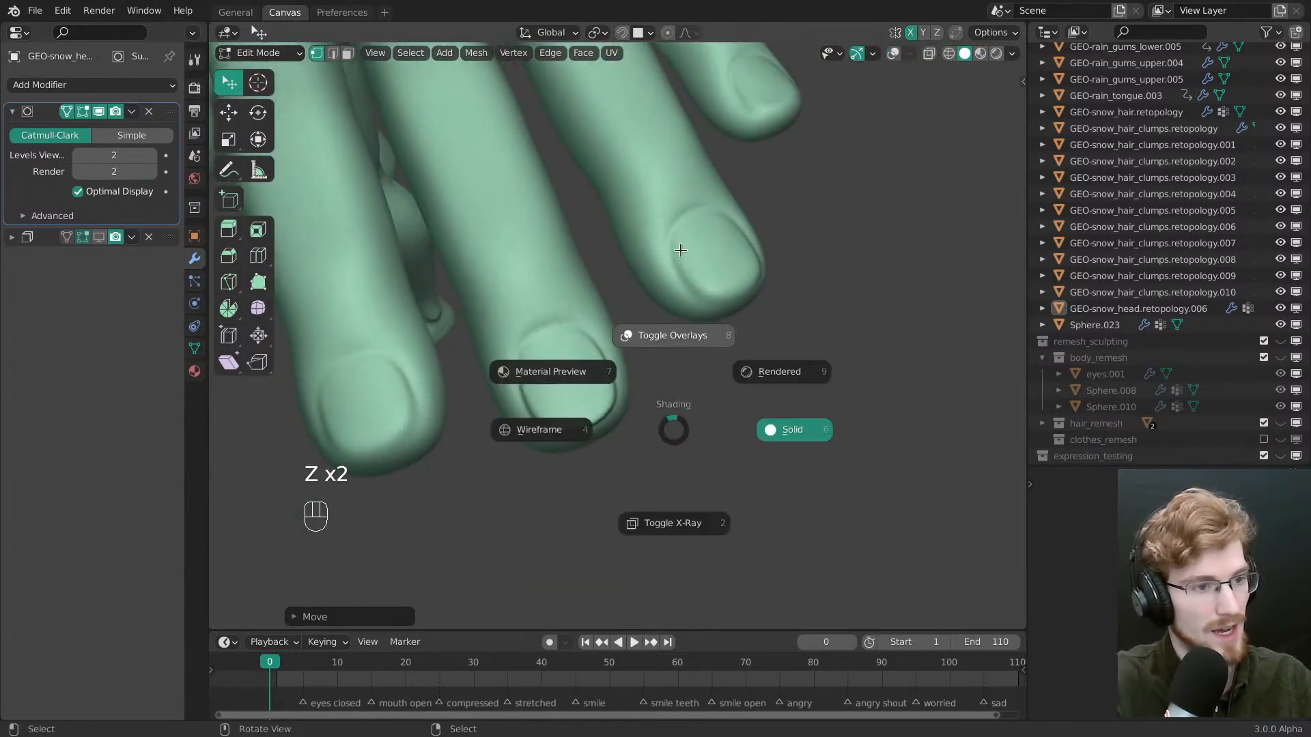
mouse_move(675, 330)
middle_down()
mouse_move(649, 339)
mouse_move(594, 403)
mouse_move(562, 392)
mouse_move(503, 328)
mouse_move(600, 402)
middle_up()
key(z)
mouse_move(718, 271)
middle_down()
mouse_move(737, 327)
mouse_move(730, 273)
middle_up()
middle_drag(730, 273, 642, 372)
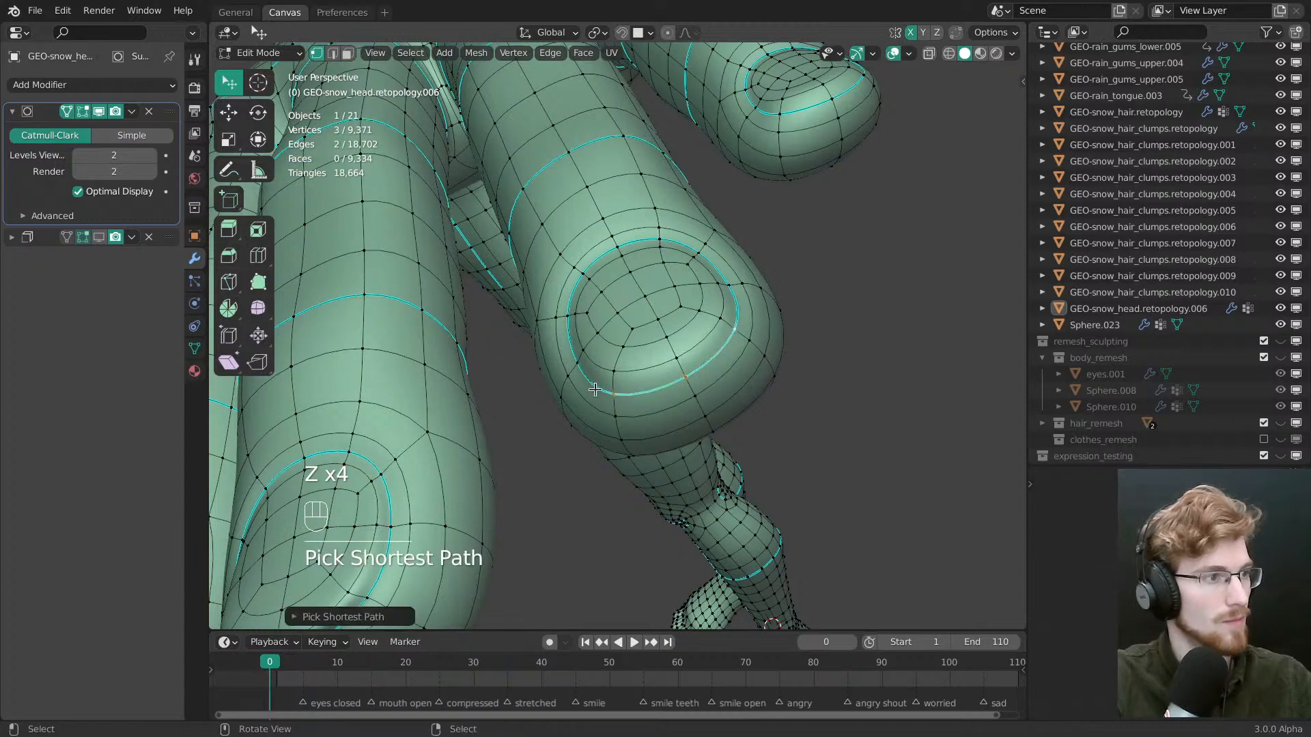
Turn off the Subdivision modifier in Edit Mode and reposition the crease vertices around the fingernail's tip on the base mesh
click(80, 113)
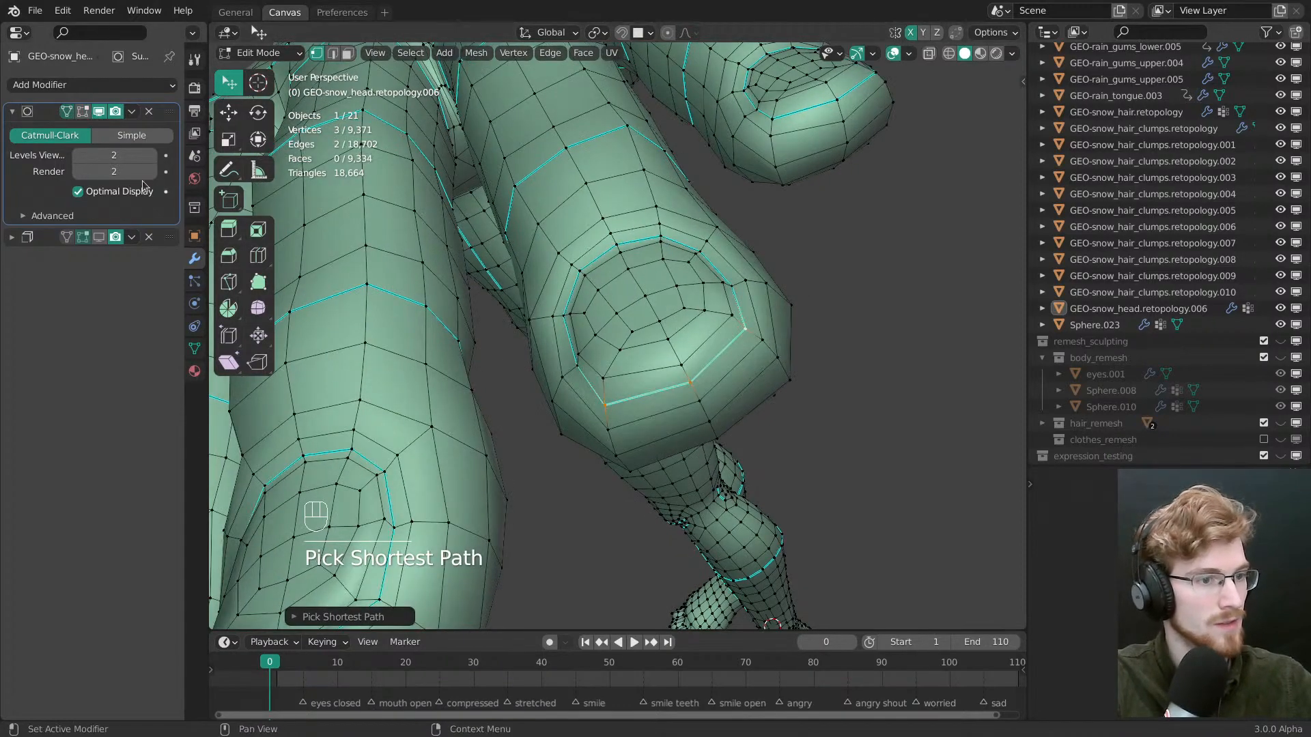
middle_drag(565, 430, 764, 409)
ctrl+middle_drag(764, 410, 652, 273)
key(w)
ctrl+middle_drag(652, 273, 645, 246)
drag(630, 323, 628, 350)
drag(639, 372, 629, 406)
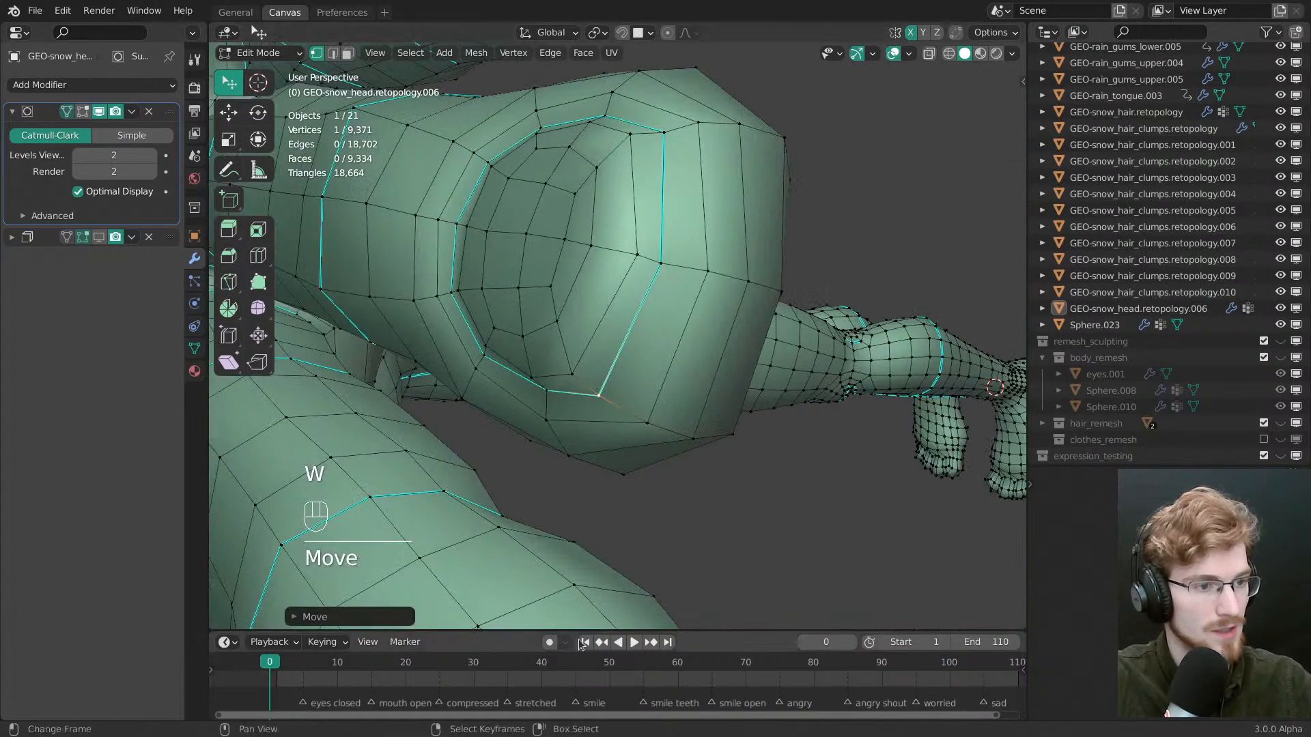
drag(618, 403, 613, 423)
shift+middle_drag(613, 423, 635, 382)
drag(625, 431, 628, 422)
Show the Subdivision modifier in Edit Mode and nudge the vertices at the fingernail's tip on the smoothed surface
middle_drag(628, 422, 756, 256)
shift+middle_drag(757, 256, 609, 341)
middle_drag(595, 416, 651, 289)
middle_drag(705, 484, 465, 308)
middle_drag(287, 239, 689, 356)
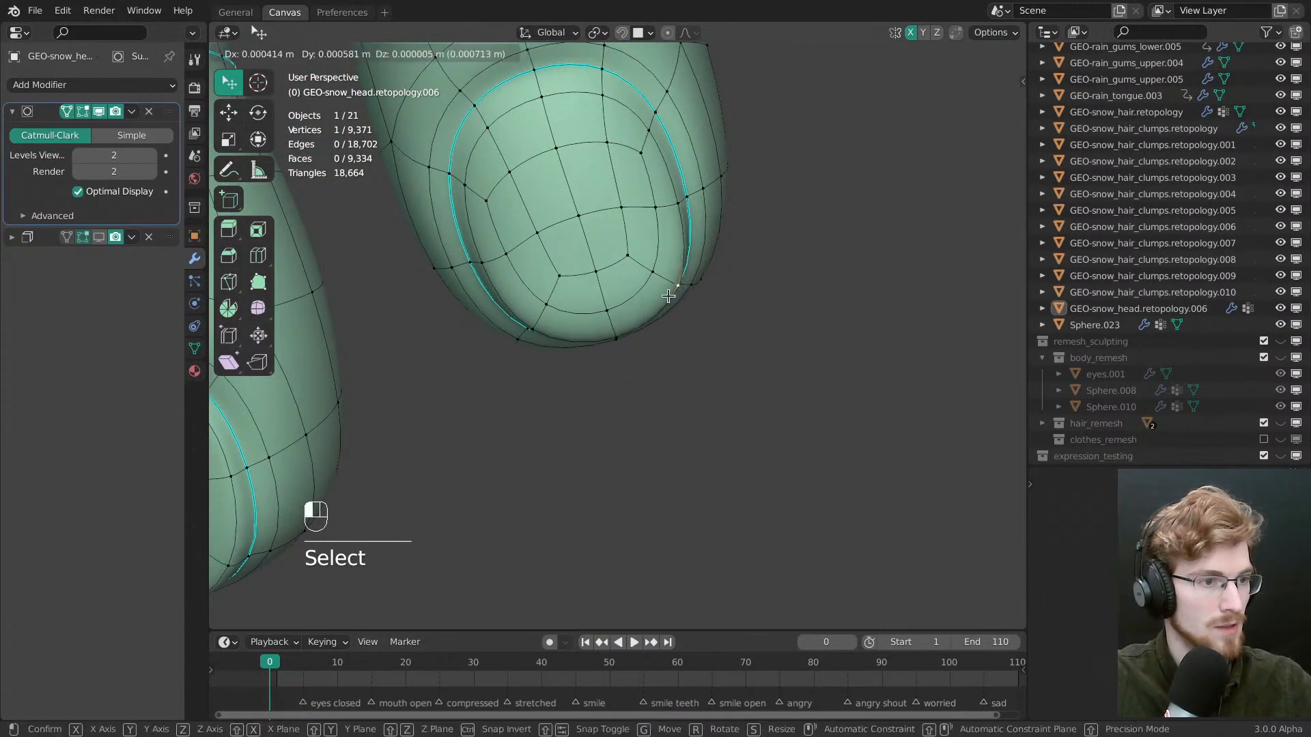
middle_drag(577, 374, 653, 307)
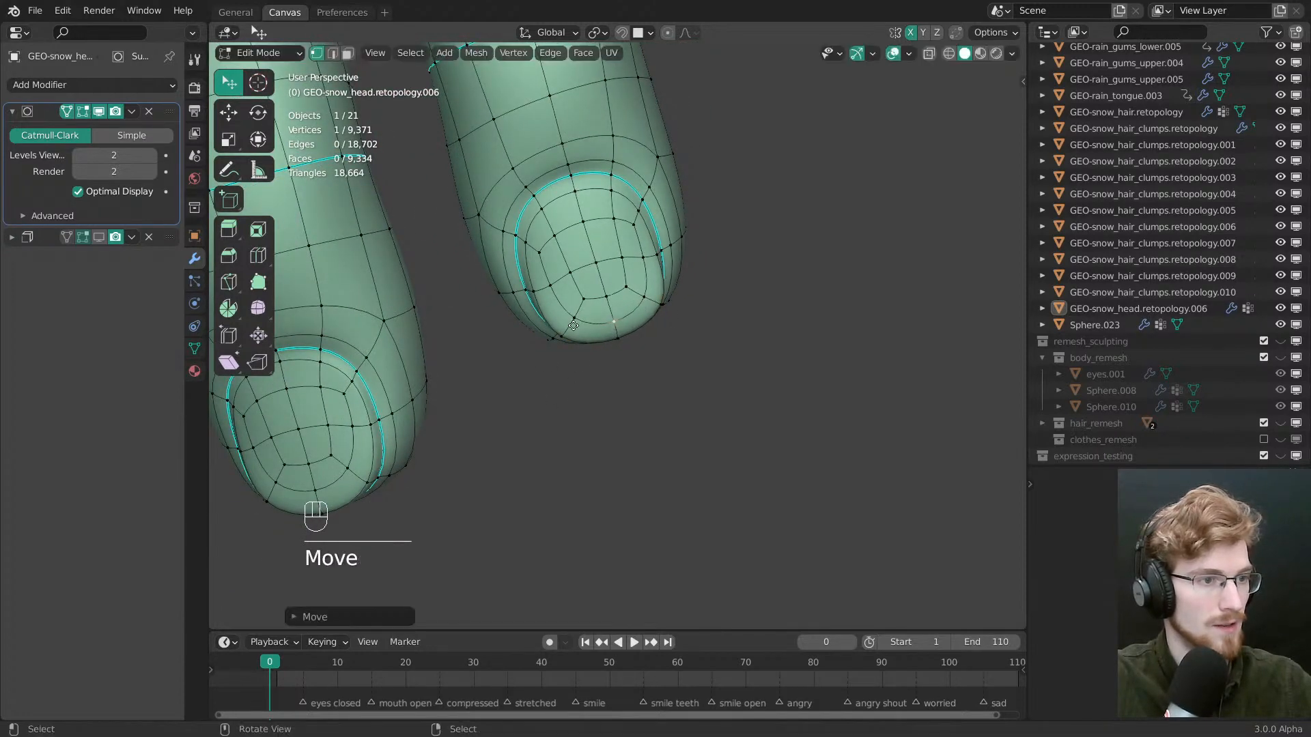
middle_drag(535, 325, 552, 359)
Nudge the vertices along the sides and base of the fingernail to round its outline
scroll(551, 359, up, 2)
drag(518, 298, 514, 301)
drag(522, 375, 518, 377)
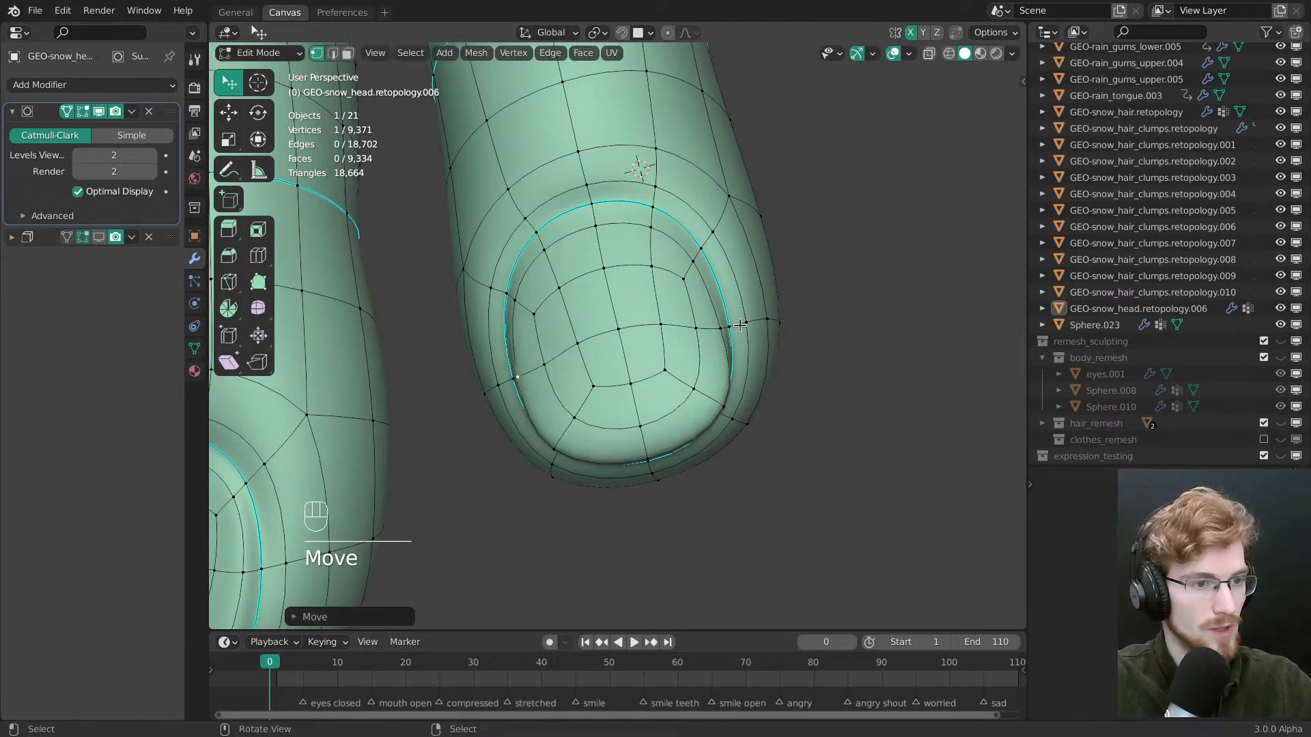
click(691, 269)
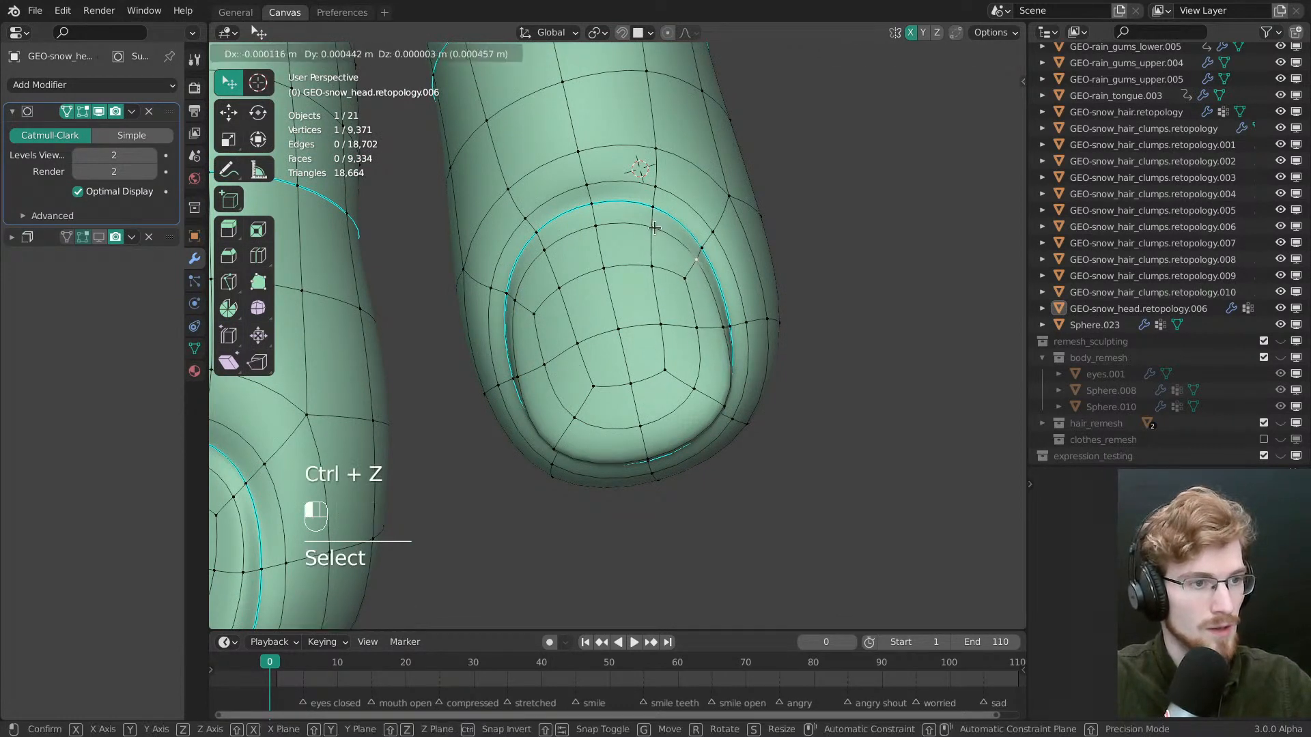
drag(654, 228, 544, 248)
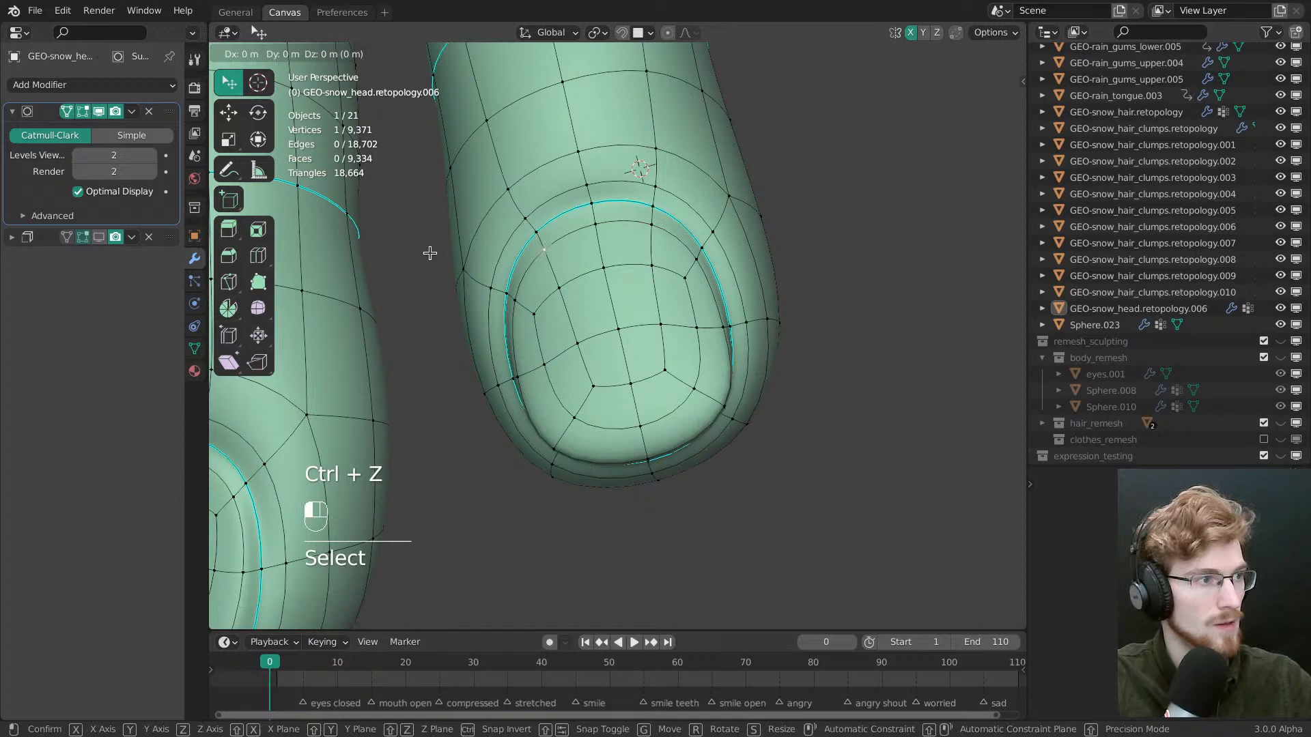
Hide the Subdivision smoothing in Edit Mode and examine the unsmoothed fingertips with the overlays hidden
scroll(615, 461, down, 4)
middle_drag(641, 298, 636, 468)
alt+drag(636, 468, 496, 417)
click(81, 115)
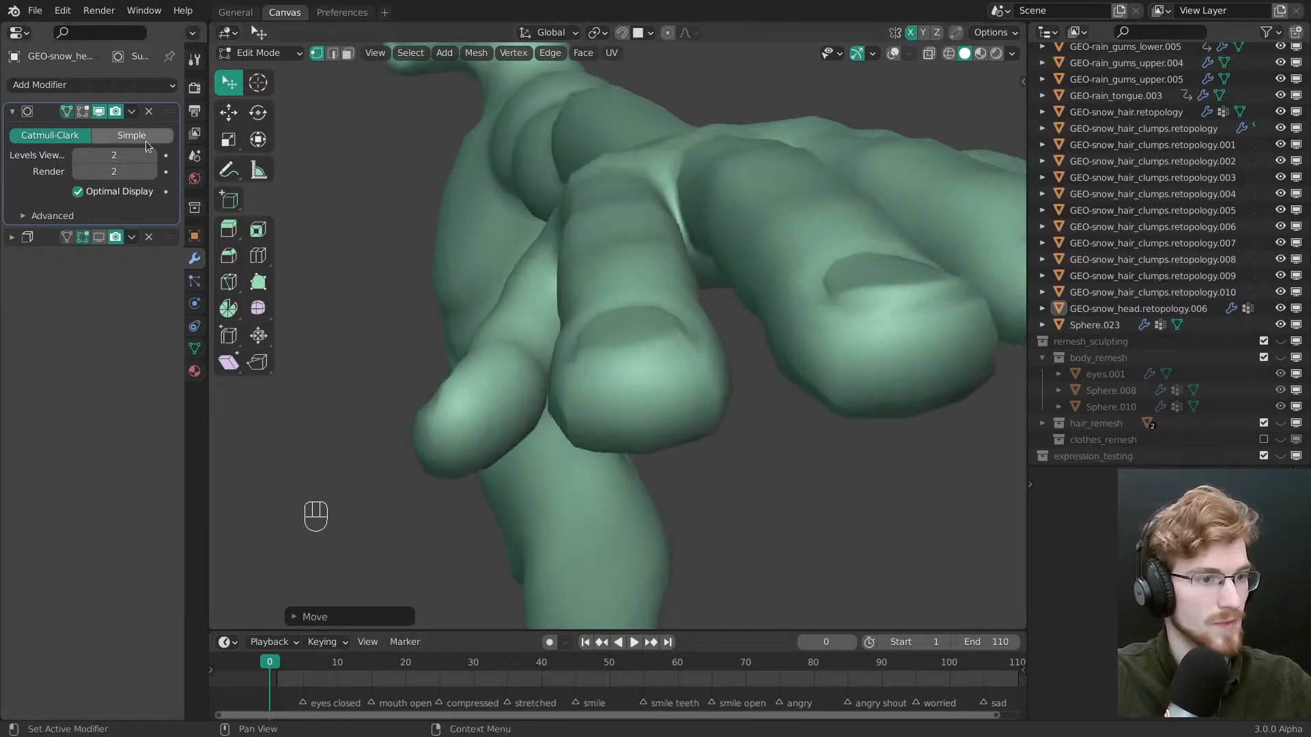
middle_drag(554, 308, 635, 404)
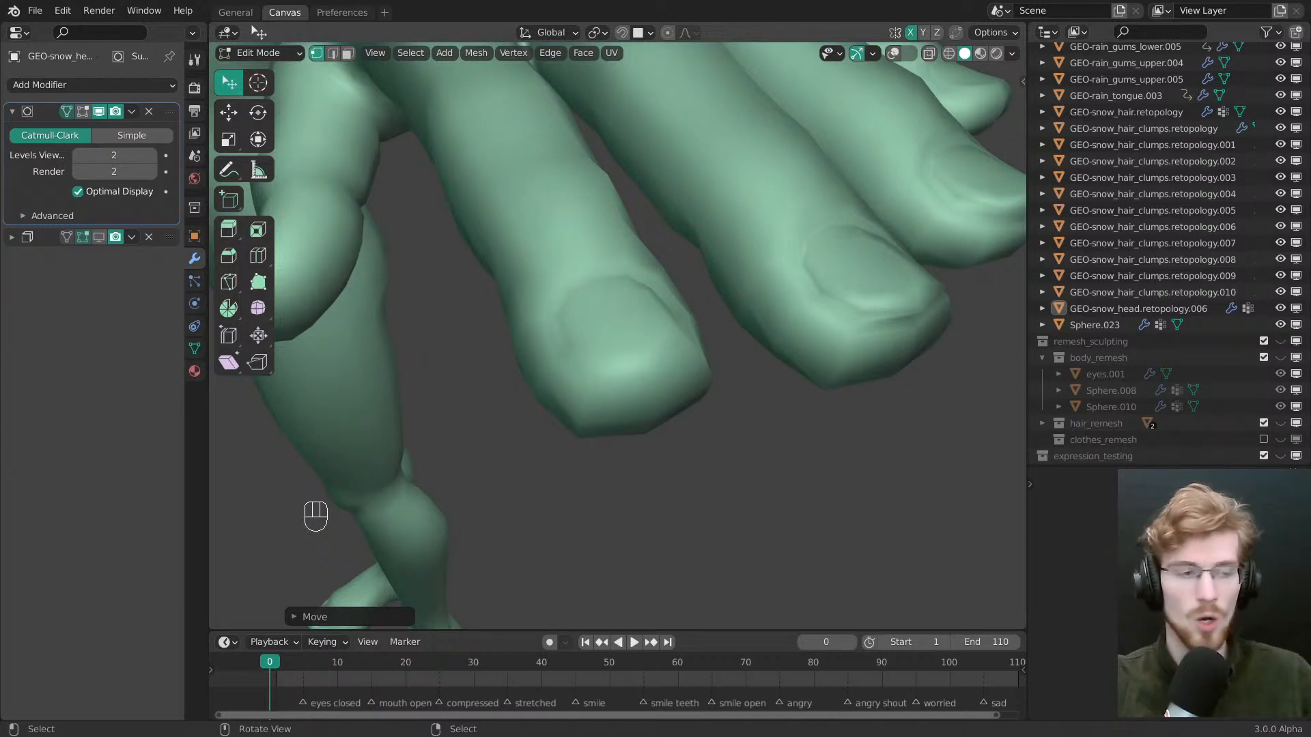
mouse_move(714, 318)
middle_down()
mouse_move(624, 301)
mouse_move(688, 271)
middle_up()
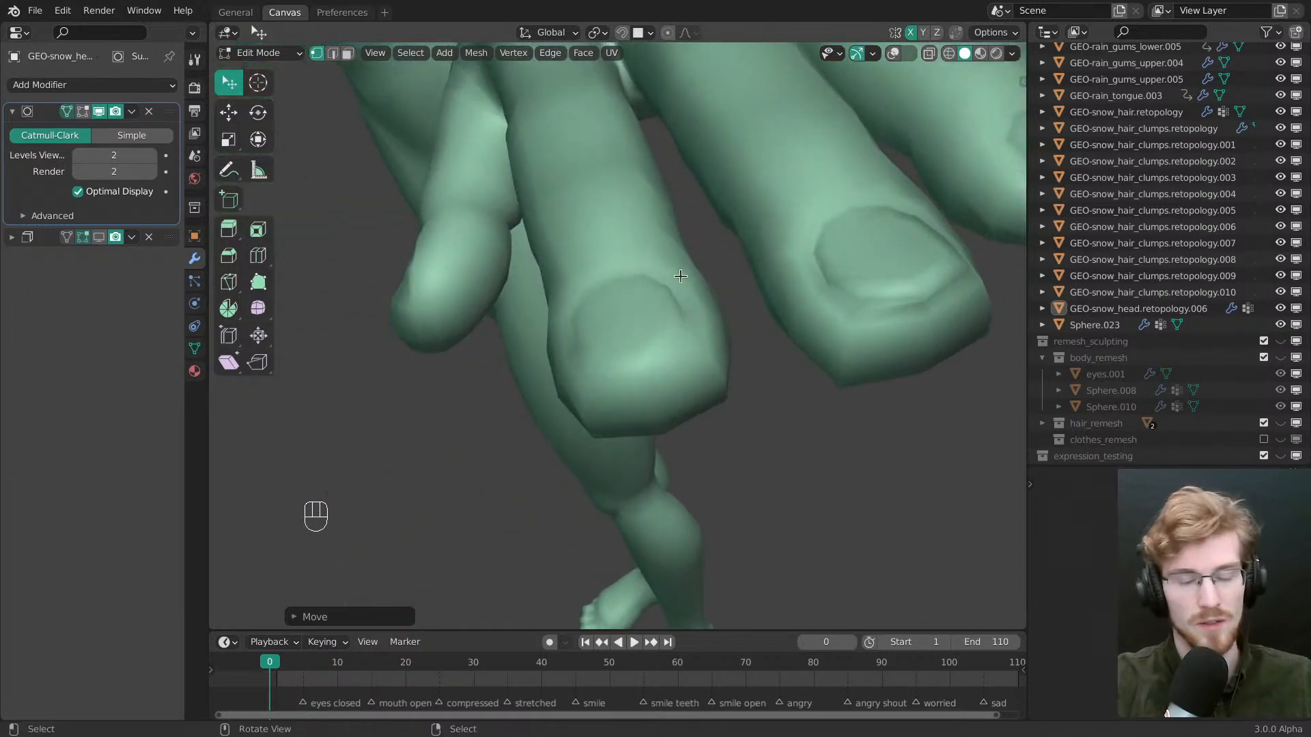
click(788, 34)
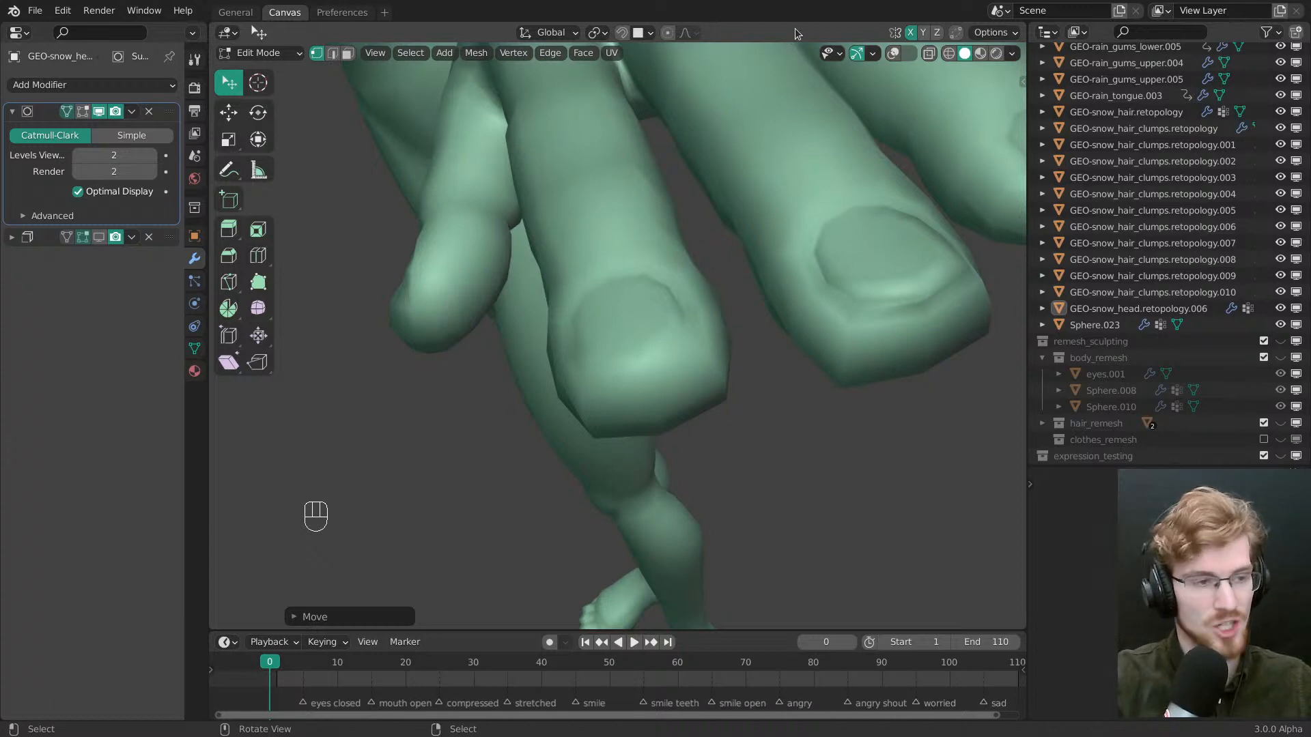
middle_drag(630, 290, 624, 369)
key(z)
Adjust the creased rim vertices on both sides and at one tip corner of the fingernail
ctrl+middle_drag(624, 211, 682, 351)
ctrl+middle_drag(546, 294, 541, 353)
key(w)
drag(542, 352, 536, 355)
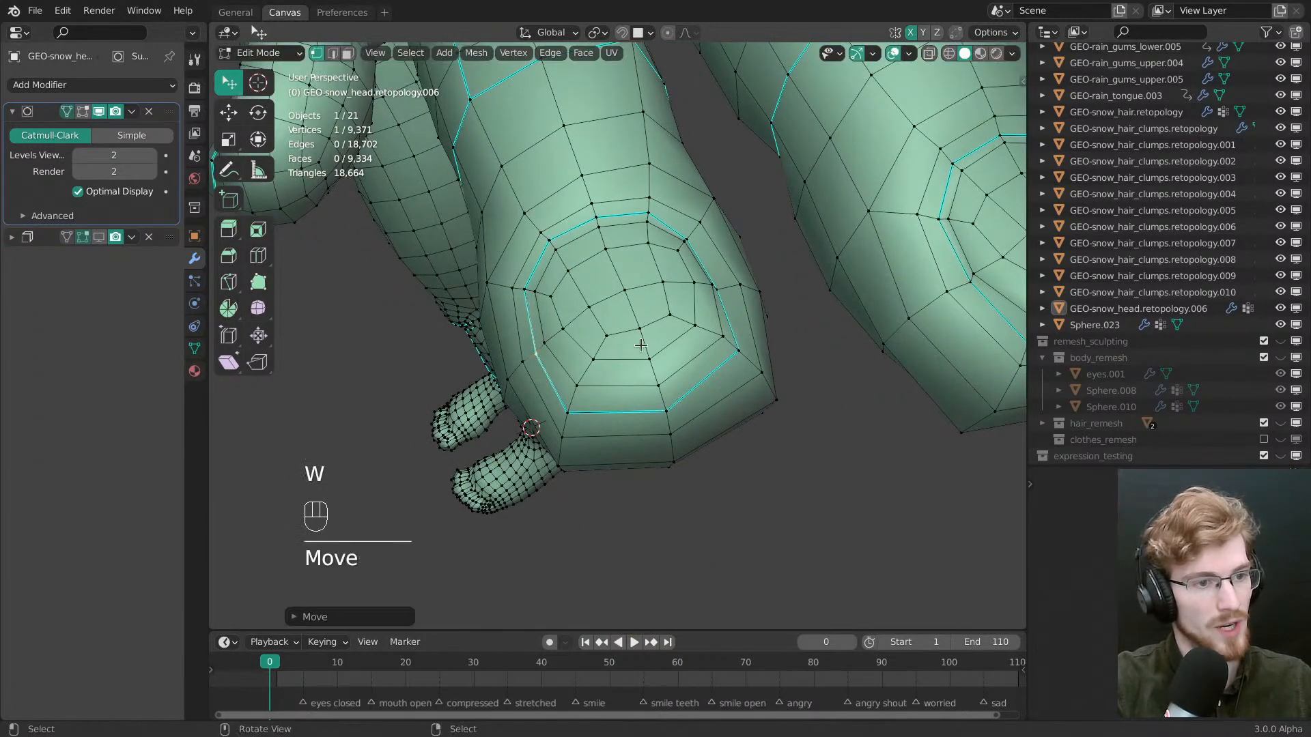
drag(717, 289, 721, 288)
middle_drag(721, 288, 693, 355)
shift+middle_drag(693, 355, 711, 426)
middle_drag(711, 427, 660, 257)
drag(662, 234, 654, 237)
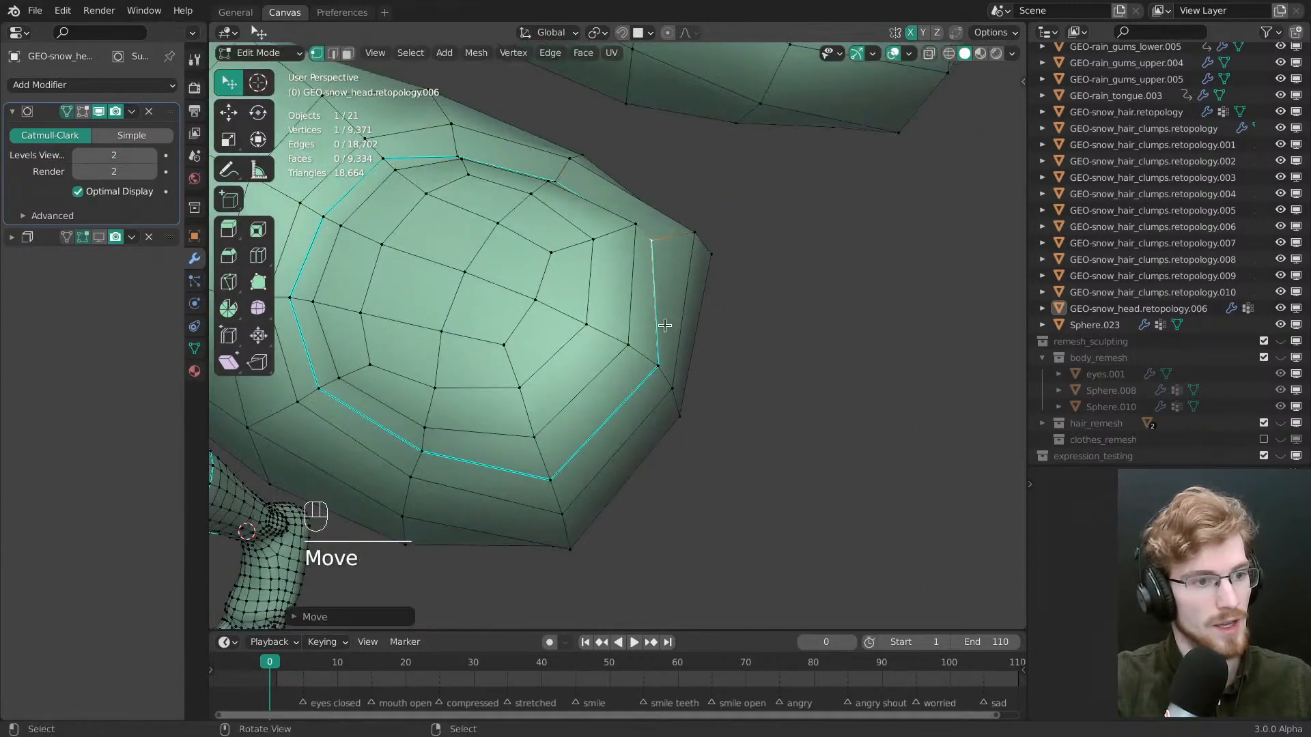
Reposition the remaining creased rim vertices around the fingernail's tip and side on the base mesh
middle_drag(664, 326, 681, 403)
drag(655, 369, 650, 373)
middle_drag(652, 375, 651, 456)
drag(651, 456, 645, 441)
middle_drag(628, 444, 547, 422)
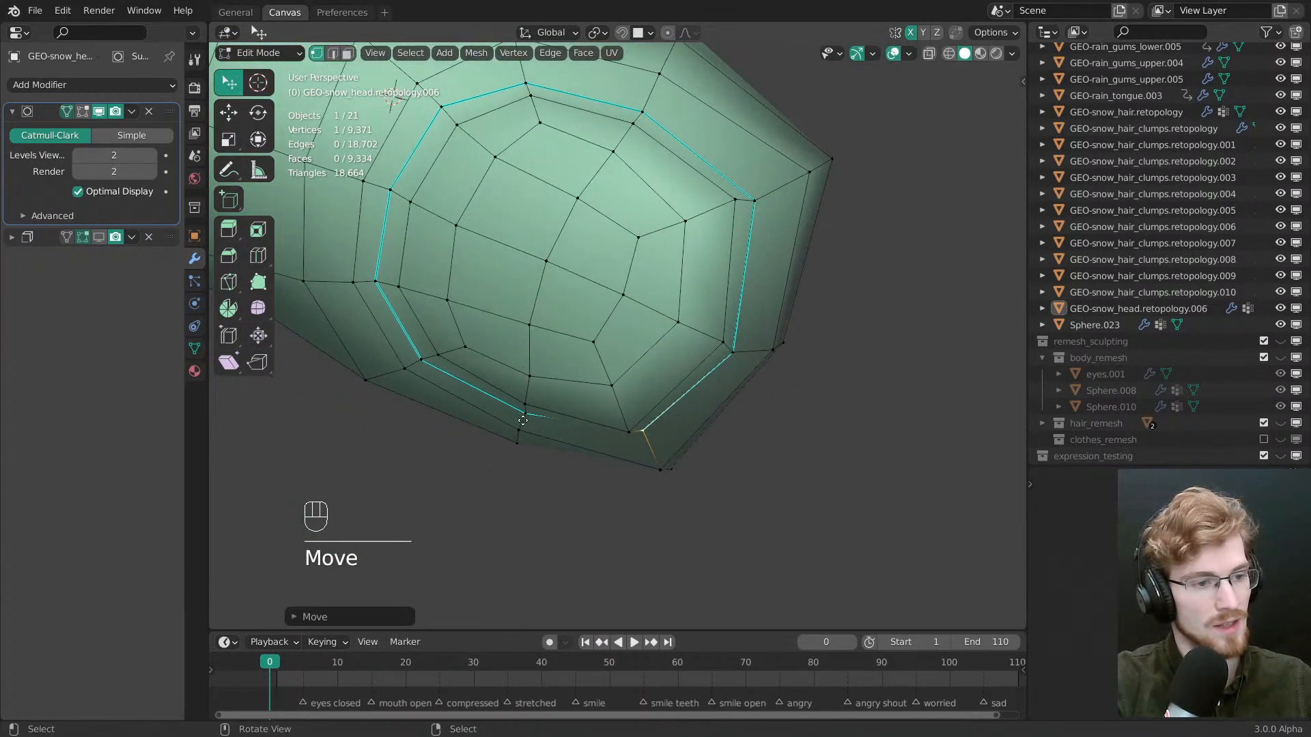
drag(521, 425, 525, 431)
middle_drag(635, 440, 759, 305)
drag(759, 304, 761, 305)
Spread the crease vertices outward around the fingernail's tip and sides, and shift the nail plate's tip corner outward
middle_drag(767, 328, 587, 384)
mouse_move(685, 385)
shift+middle_down()
mouse_move(702, 387)
mouse_move(675, 389)
shift+middle_up()
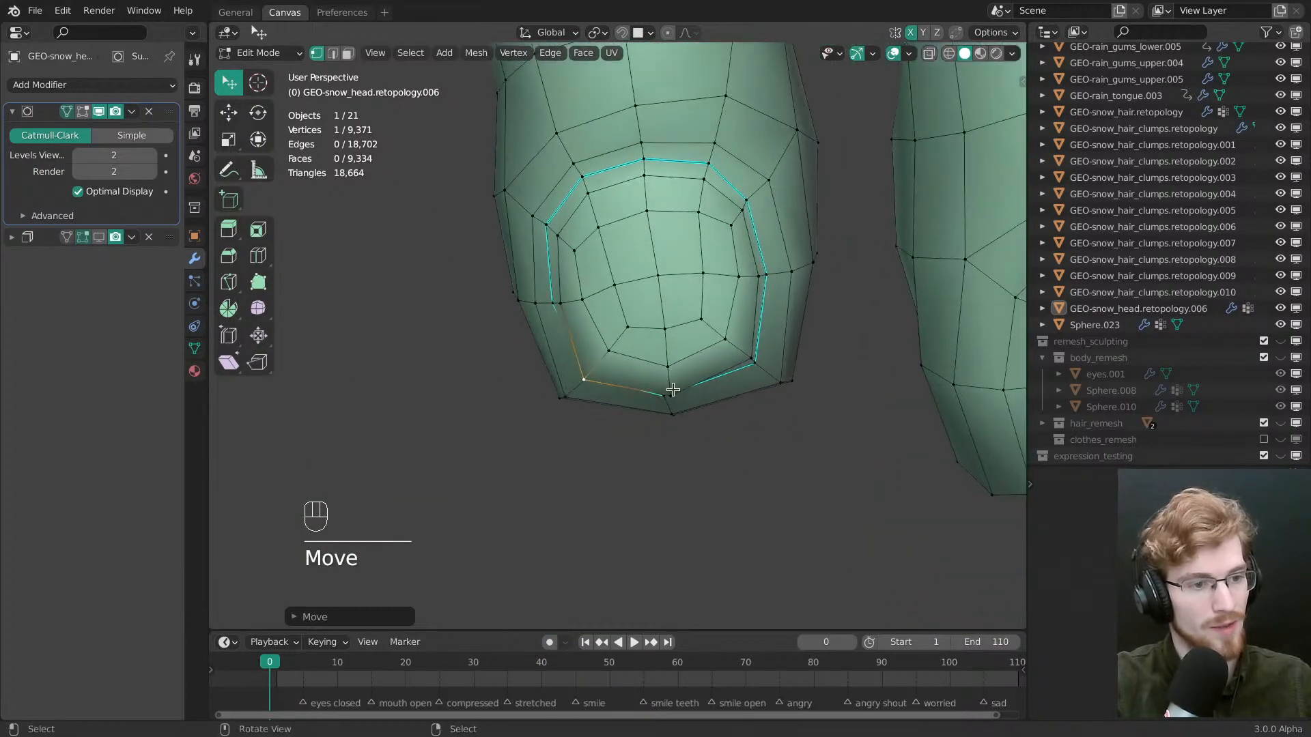
click(754, 365)
drag(670, 398, 670, 403)
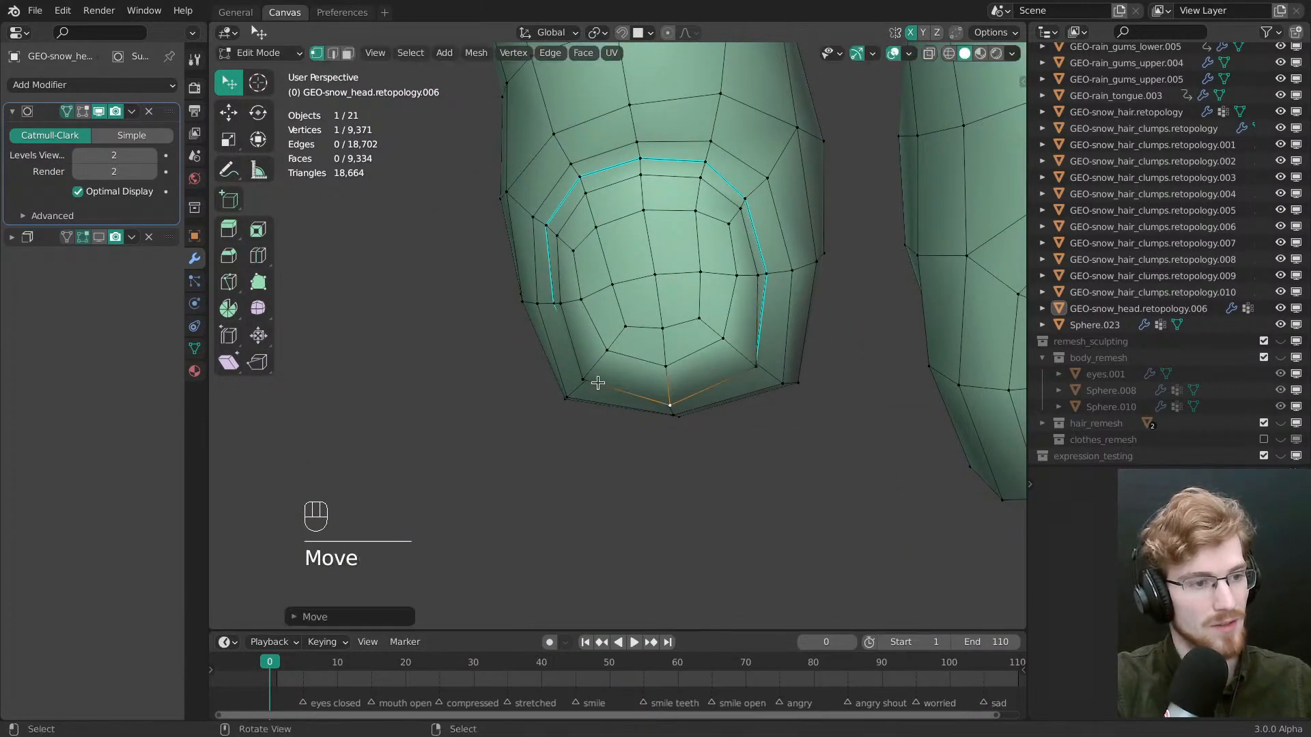
drag(585, 379, 581, 383)
drag(561, 303, 558, 304)
drag(760, 280, 767, 281)
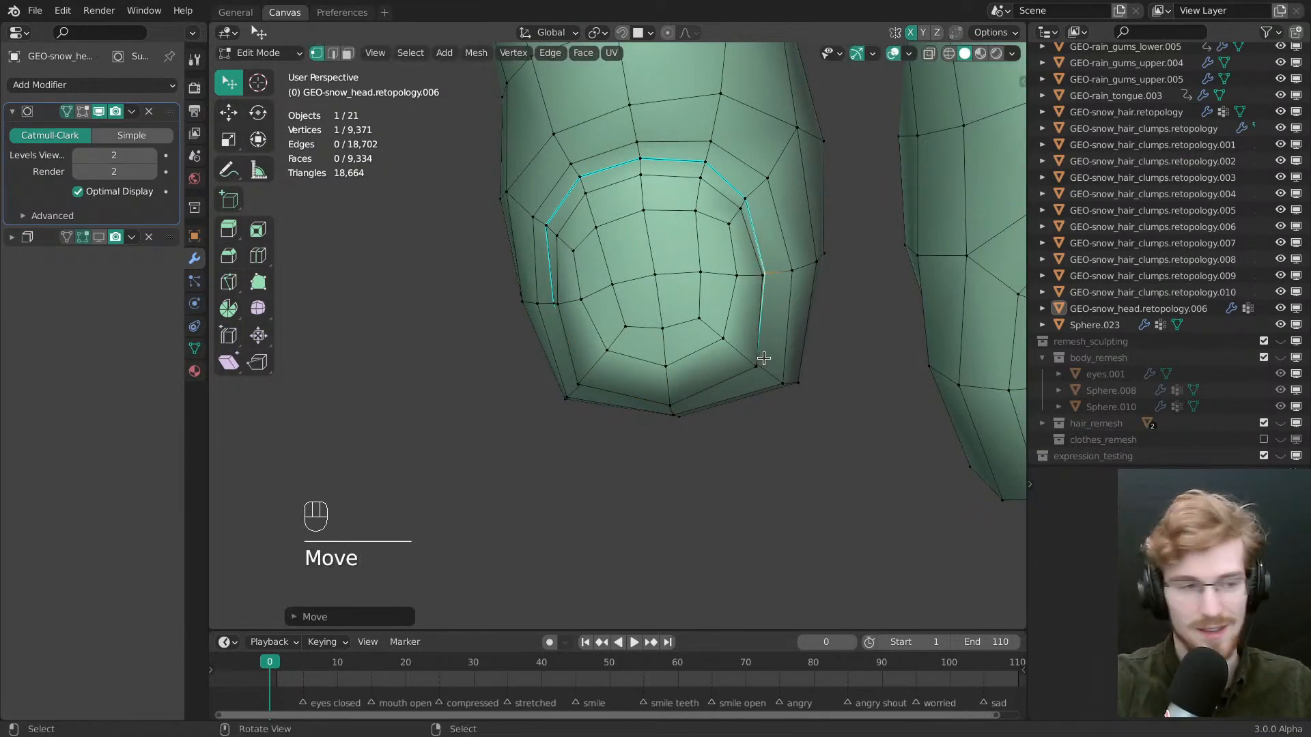
shift+middle_drag(682, 374, 621, 345)
drag(603, 339, 596, 347)
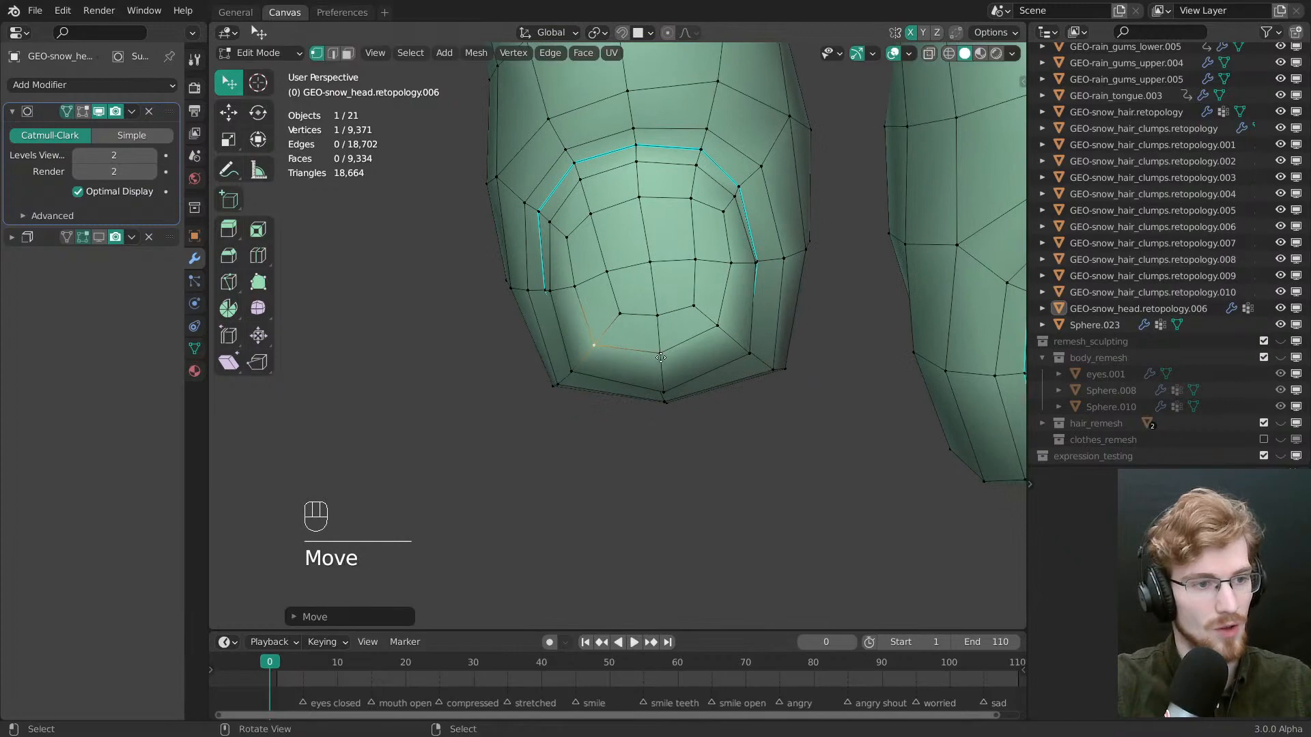
Lower the vertices along the fingernail's front edge toward the crease beneath it
shift+middle_drag(695, 348, 687, 393)
ctrl+middle_drag(672, 481, 638, 328)
middle_drag(607, 325, 641, 328)
middle_drag(642, 341, 577, 372)
drag(741, 313, 737, 323)
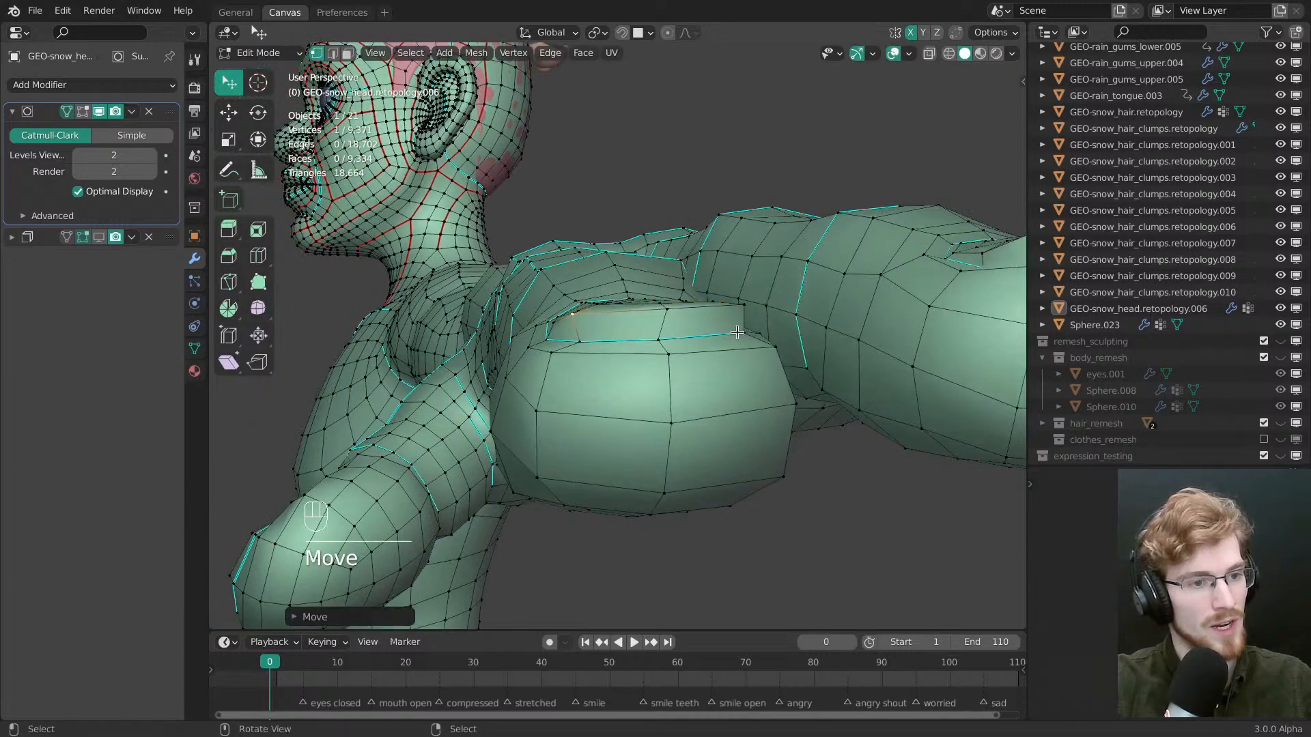
middle_drag(737, 332, 669, 324)
drag(730, 312, 724, 321)
drag(630, 333, 631, 342)
middle_drag(631, 343, 649, 319)
drag(649, 314, 650, 321)
Inspect the whole hand from several angles with the overlays hidden, comparing the fingernails with the thumbnail
ctrl+middle_drag(660, 413, 901, 340)
shift+middle_drag(655, 273, 785, 260)
ctrl+middle_drag(785, 253, 771, 341)
middle_drag(764, 341, 686, 417)
shift+middle_drag(683, 421, 834, 387)
key(z)
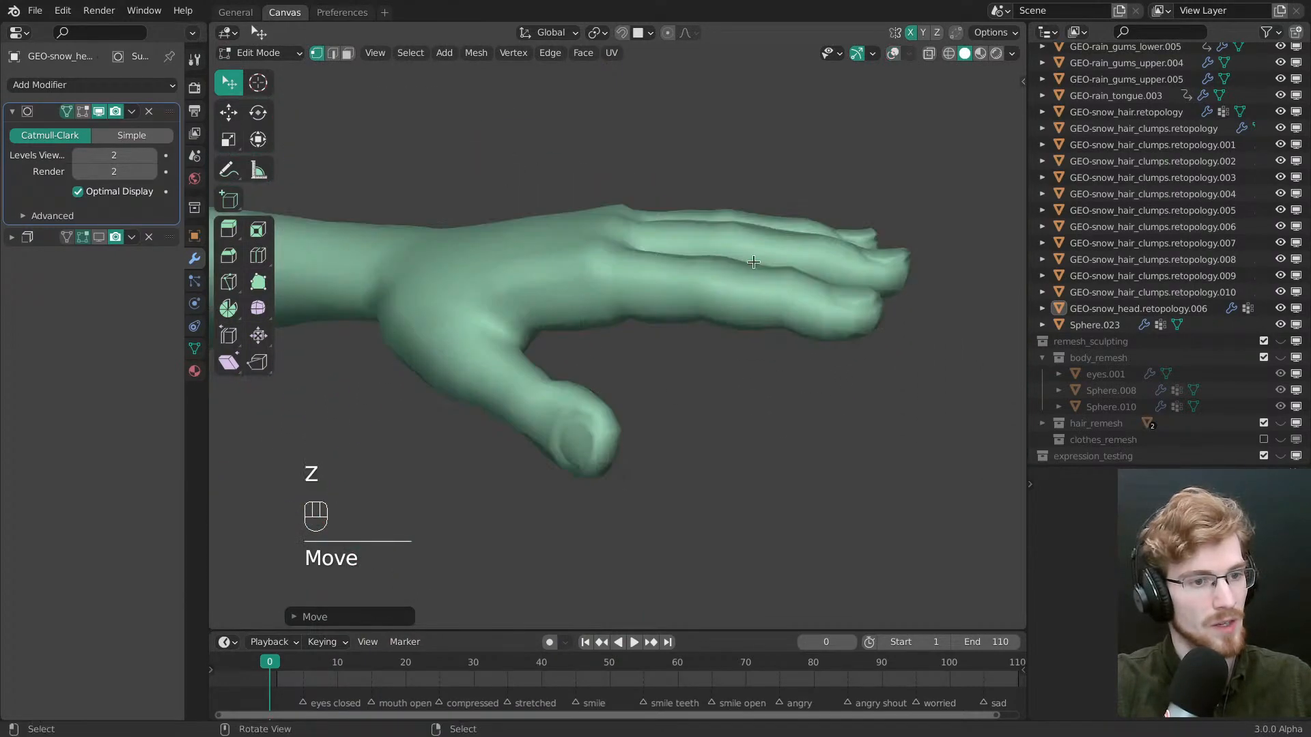
middle_drag(748, 280, 747, 236)
key(z)
Move the creased rim vertices around the thumbnail's tip to reshape the groove beneath the nail
middle_drag(631, 409, 672, 285)
alt+middle_click(635, 401)
drag(672, 285, 664, 306)
middle_drag(663, 307, 529, 604)
drag(564, 504, 561, 497)
middle_drag(669, 396, 682, 296)
drag(682, 300, 670, 332)
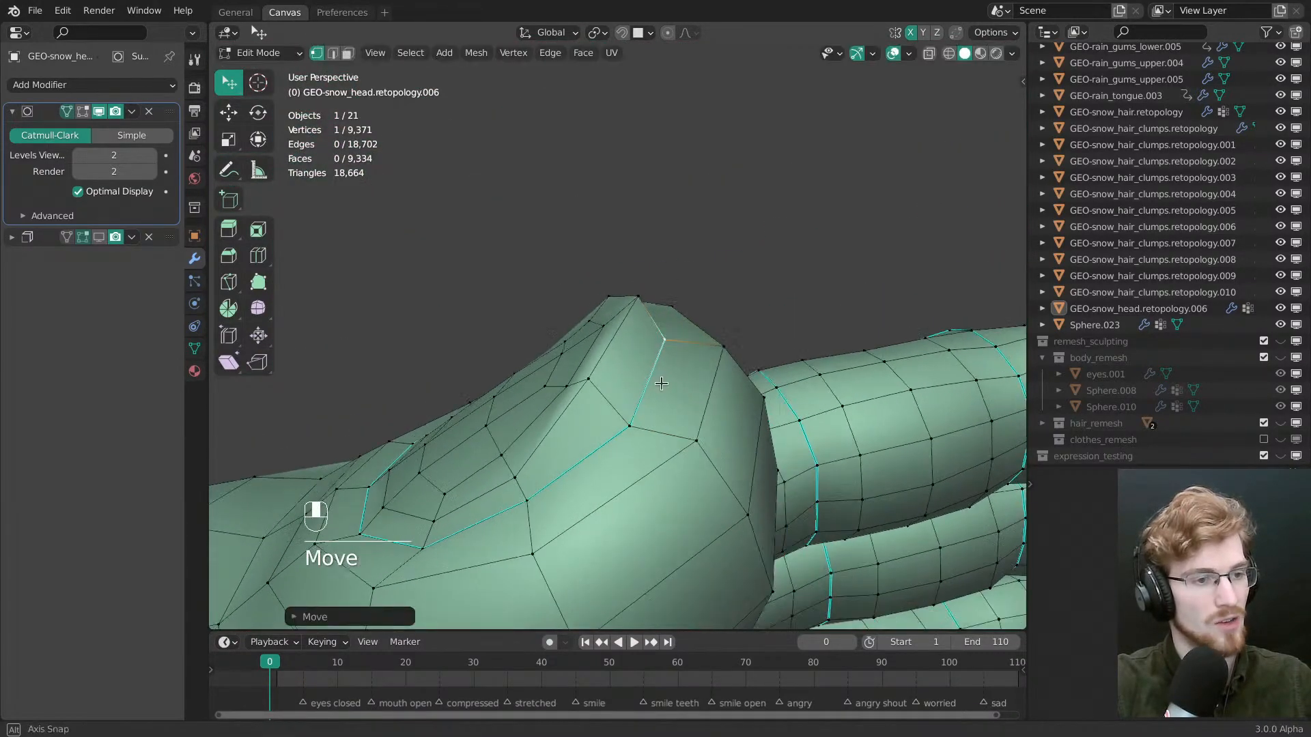
Refine the vertices at the corners of the thumbnail's front edge from the side
middle_drag(669, 331, 548, 383)
mouse_move(548, 383)
mouse_down()
mouse_move(558, 391)
mouse_move(550, 384)
mouse_up()
middle_drag(550, 384, 591, 396)
drag(581, 359, 575, 364)
middle_drag(574, 363, 596, 357)
drag(594, 355, 571, 348)
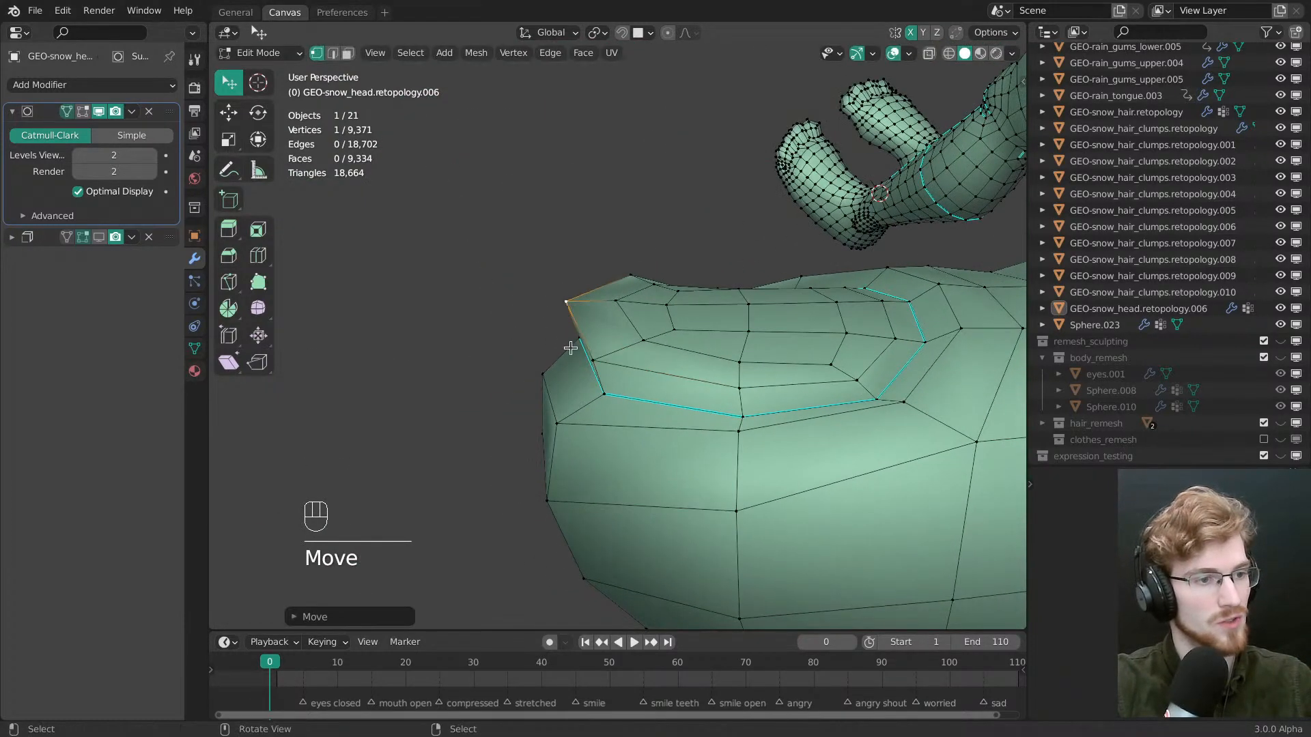
middle_drag(571, 348, 638, 327)
drag(638, 327, 638, 327)
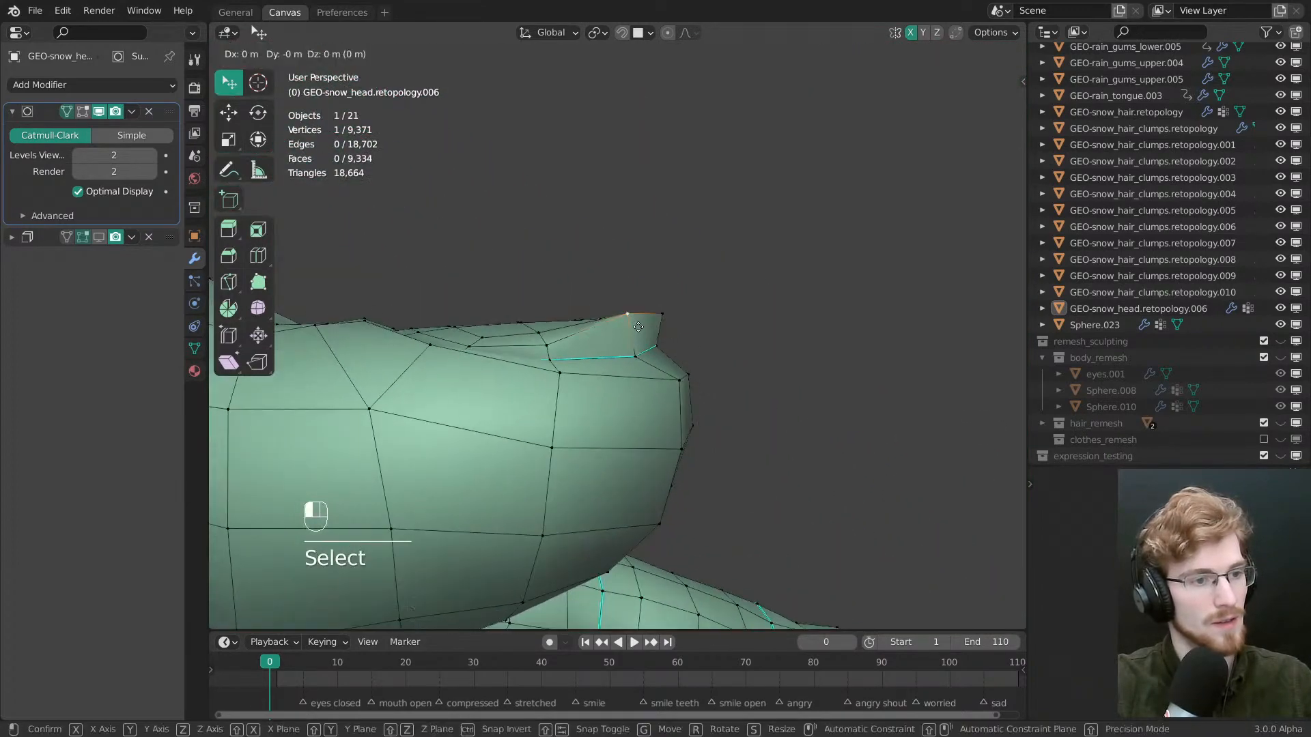
middle_drag(648, 339, 651, 443)
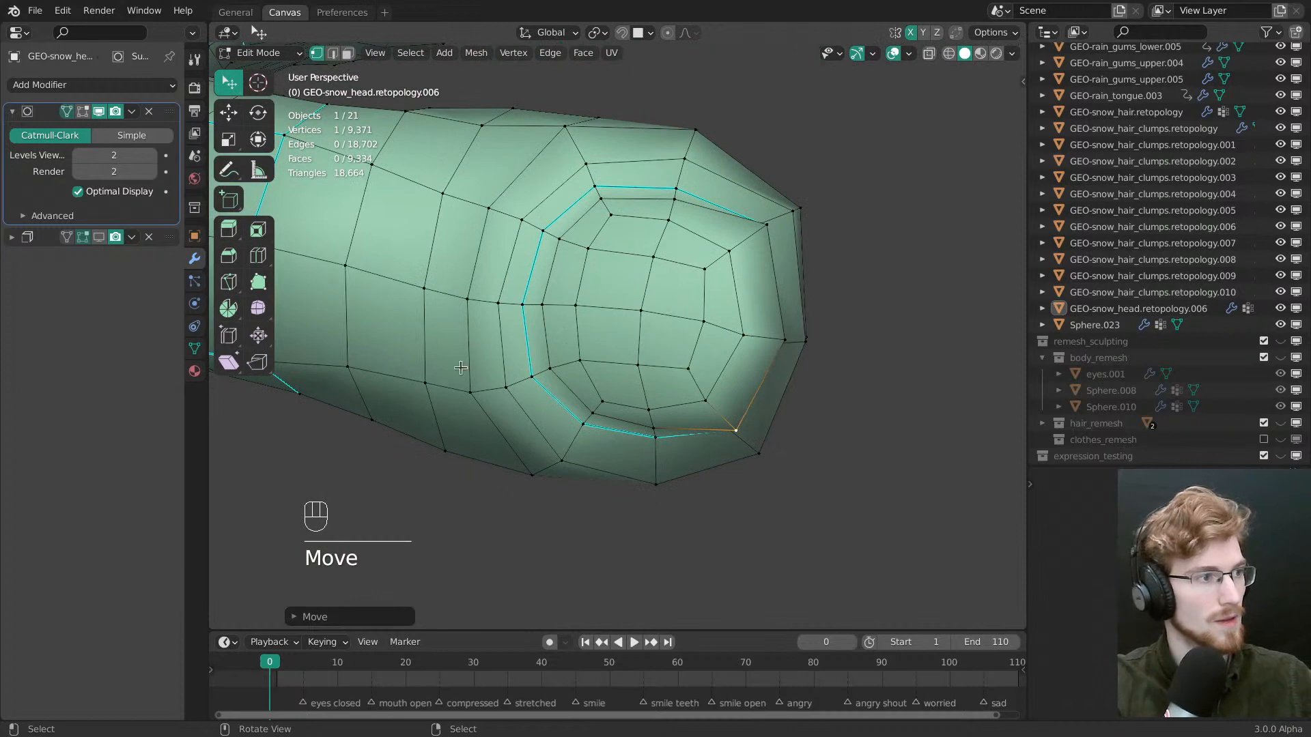
Show the Subdivision modifier in Edit Mode and move the thumbnail's side and base vertices outward toward its rim
click(82, 111)
middle_drag(546, 464, 587, 417)
shift+middle_drag(587, 417, 514, 381)
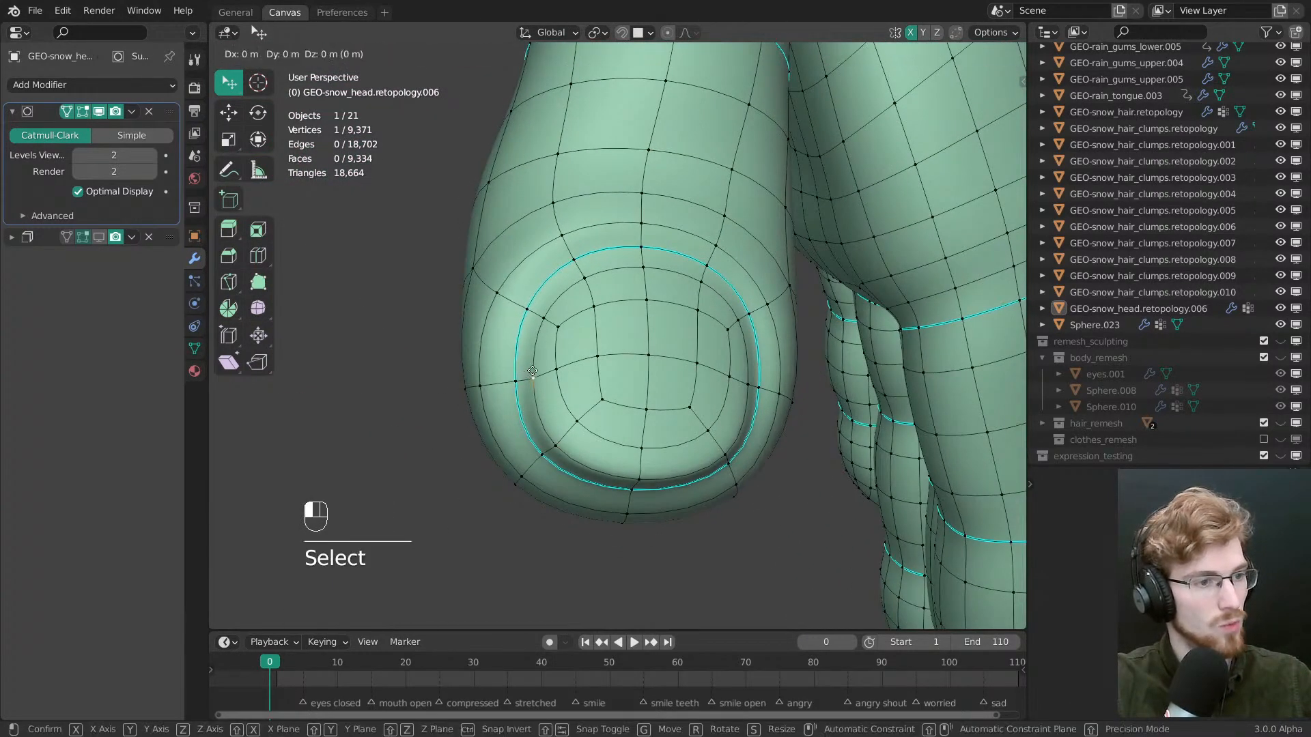
drag(531, 371, 529, 370)
middle_drag(529, 370, 509, 369)
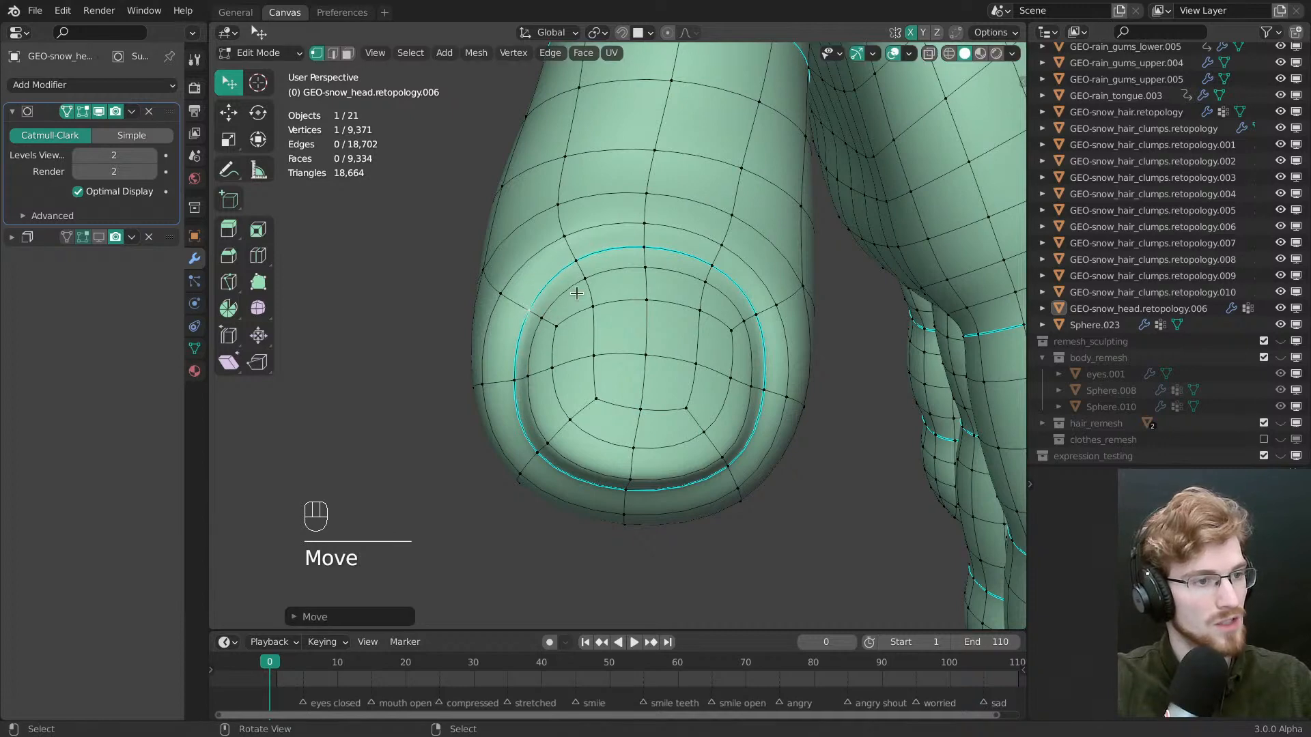
middle_drag(577, 294, 575, 275)
drag(645, 263, 644, 259)
middle_drag(644, 259, 604, 362)
Adjust the vertices at the thumbnail's two base corners and along its side to even out the outline
middle_drag(604, 362, 696, 382)
ctrl+middle_drag(704, 321, 714, 381)
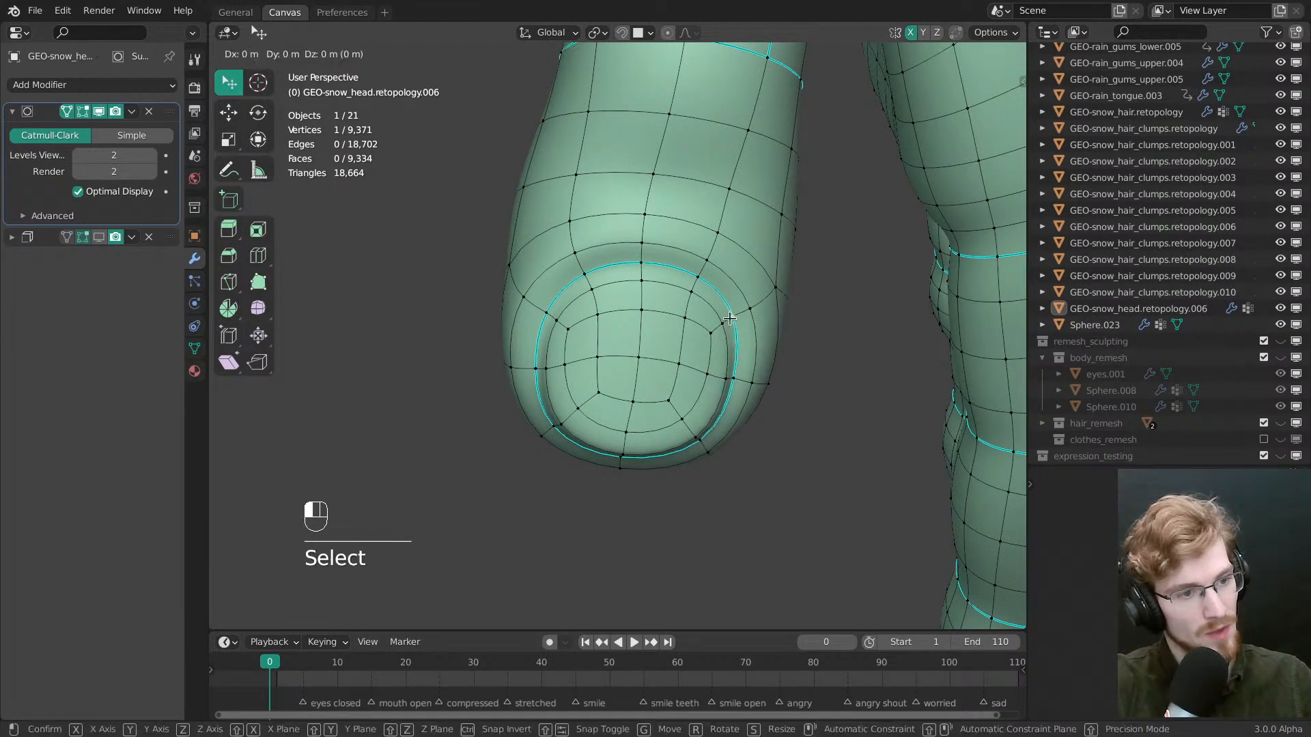
drag(730, 319, 722, 325)
middle_drag(513, 315, 524, 317)
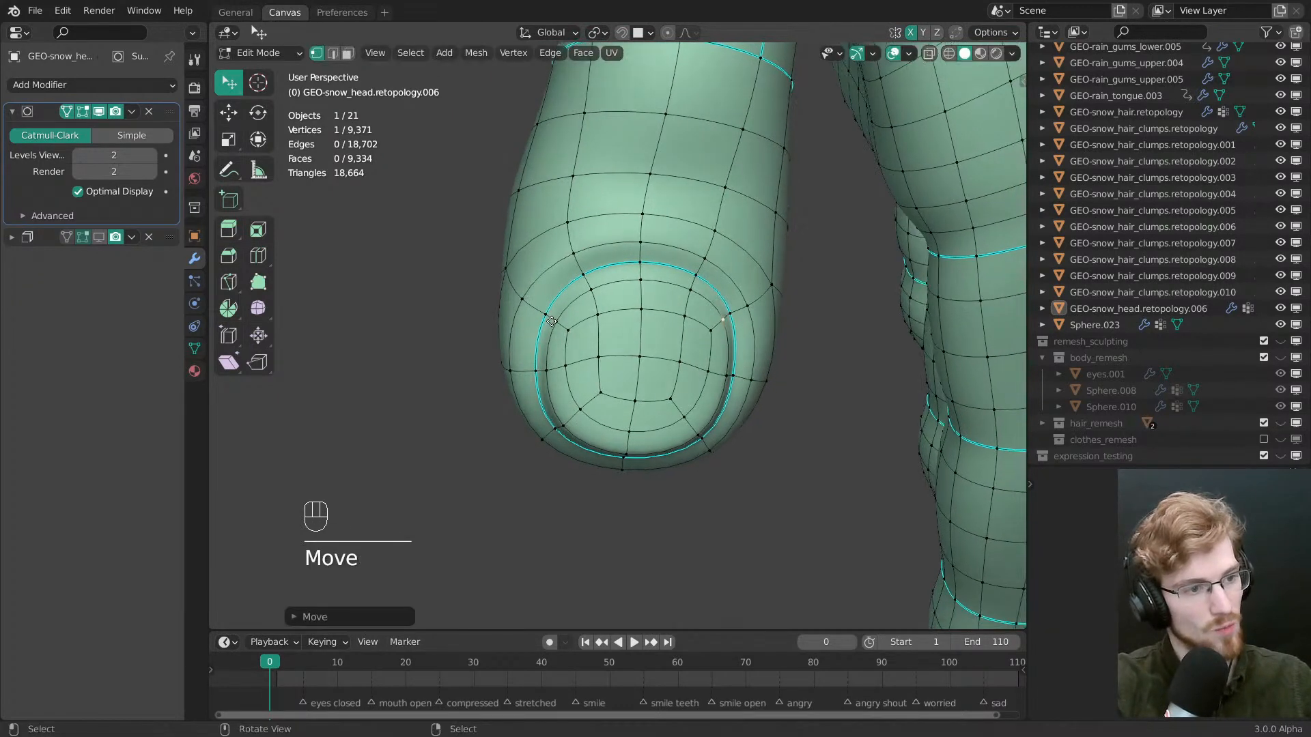
drag(555, 320, 552, 317)
middle_drag(551, 317, 544, 334)
drag(547, 355, 543, 353)
middle_drag(543, 353, 634, 333)
Check the thumb in Object Mode, refine the vertices around its tip in Edit Mode and undo the last move
key(Tab)
middle_drag(657, 404, 629, 421)
key(Tab)
middle_drag(747, 395, 770, 362)
drag(769, 362, 737, 330)
middle_drag(797, 348, 736, 352)
drag(756, 346, 729, 332)
middle_drag(725, 333, 488, 404)
drag(488, 404, 499, 411)
middle_drag(504, 412, 648, 337)
key(ctrl+z)
Return to Object Mode, deselect everything and inspect the smoothed hand and its fingernails
key(ctrl+Tab)
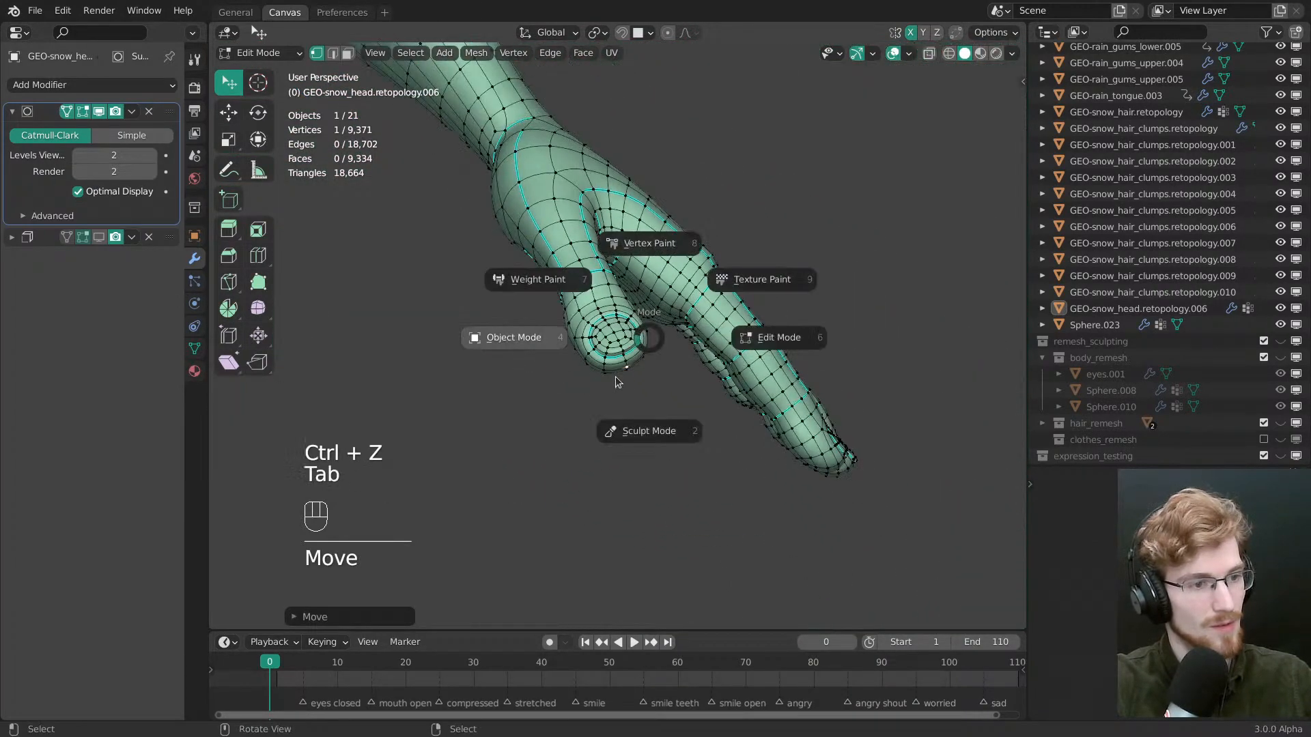
key(Tab)
key(alt+a)
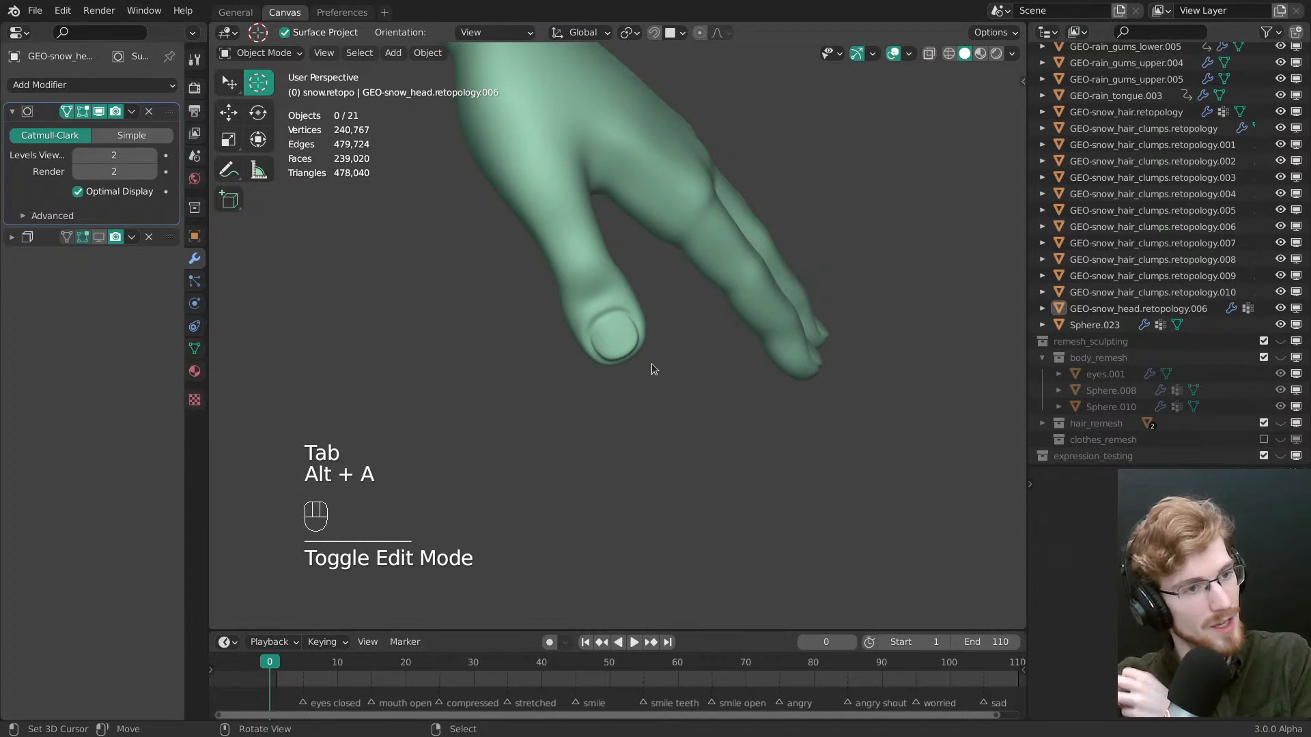
middle_drag(651, 363, 604, 484)
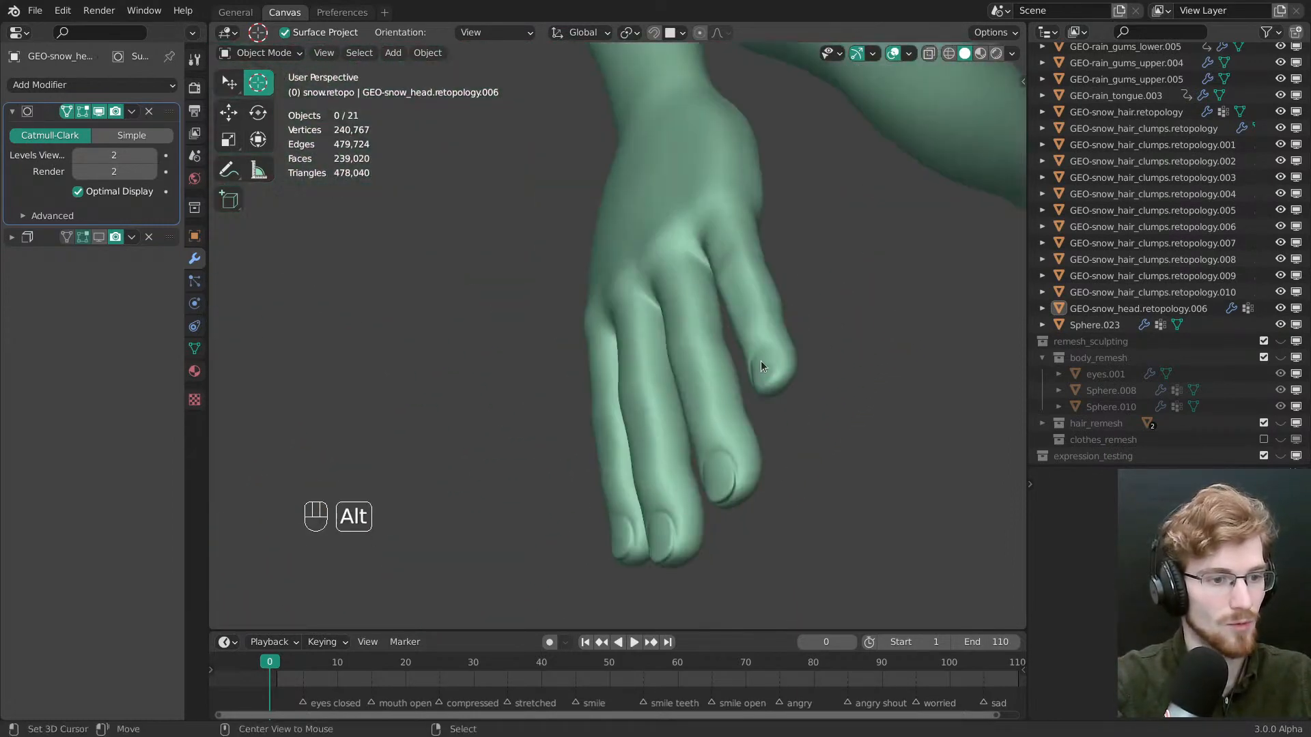
ctrl+middle_drag(760, 360, 751, 429)
alt+middle_click(981, 437)
middle_drag(932, 402, 641, 362)
Hide the Subdivision modifier in Edit Mode and reposition the rim vertices along the little fingernail's tip and side
key(Tab)
click(752, 426)
click(82, 112)
drag(650, 347, 652, 350)
middle_drag(652, 351, 502, 516)
drag(593, 372, 605, 372)
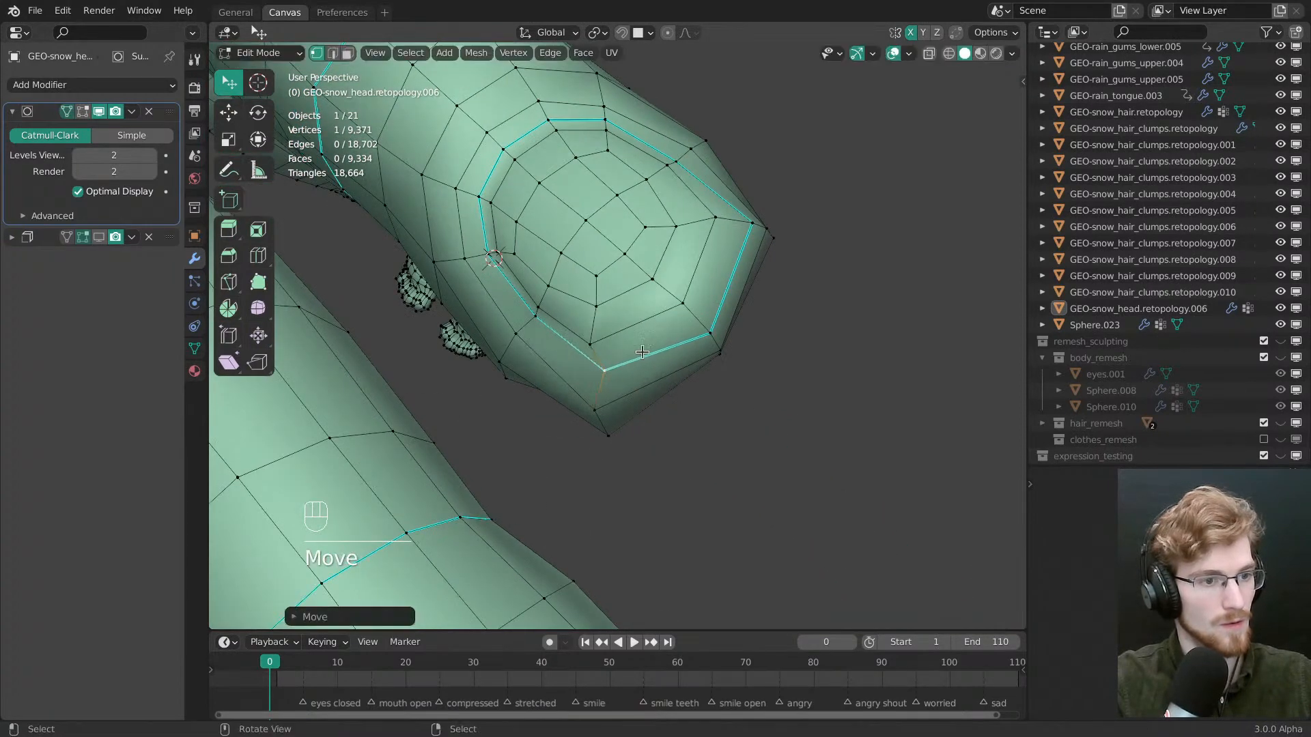
middle_drag(606, 372, 695, 349)
drag(670, 338, 656, 356)
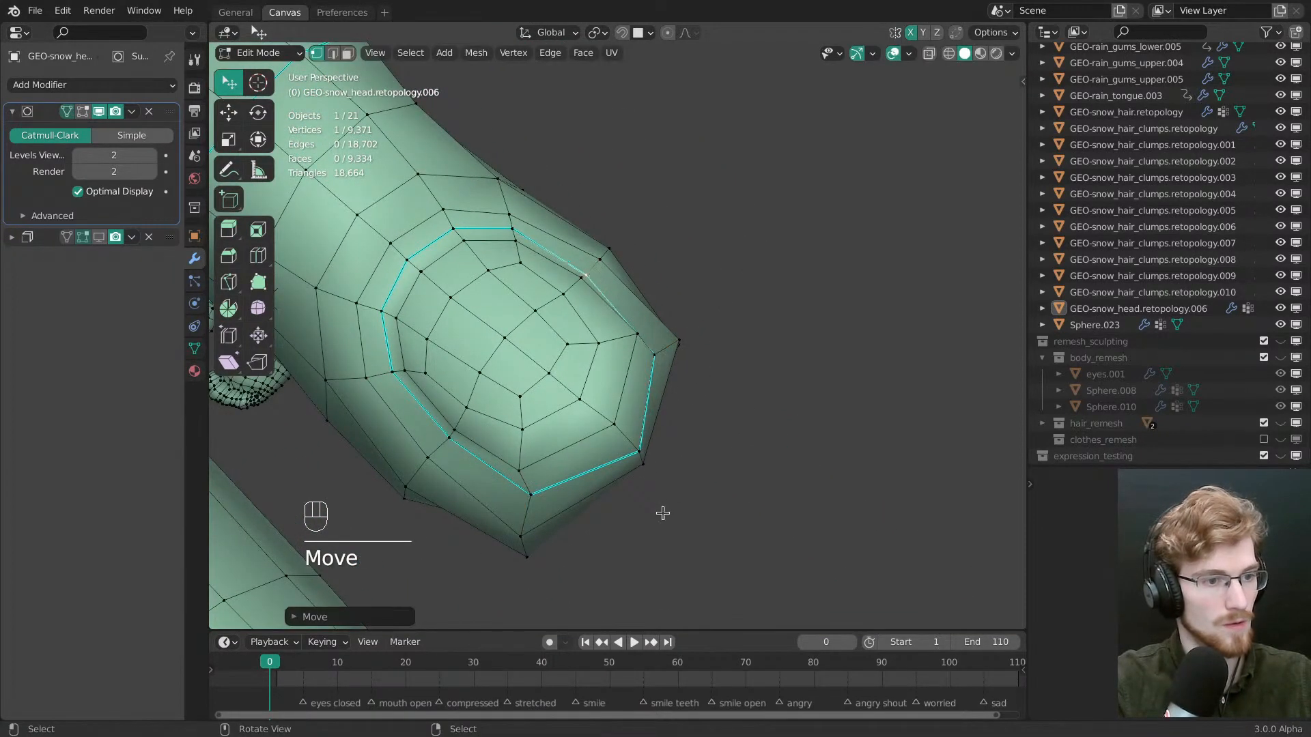
Reshape the fingernail's front edge and side fold in profile by moving their individual vertices
middle_drag(663, 513, 511, 301)
shift+middle_drag(510, 301, 594, 335)
drag(591, 328, 580, 334)
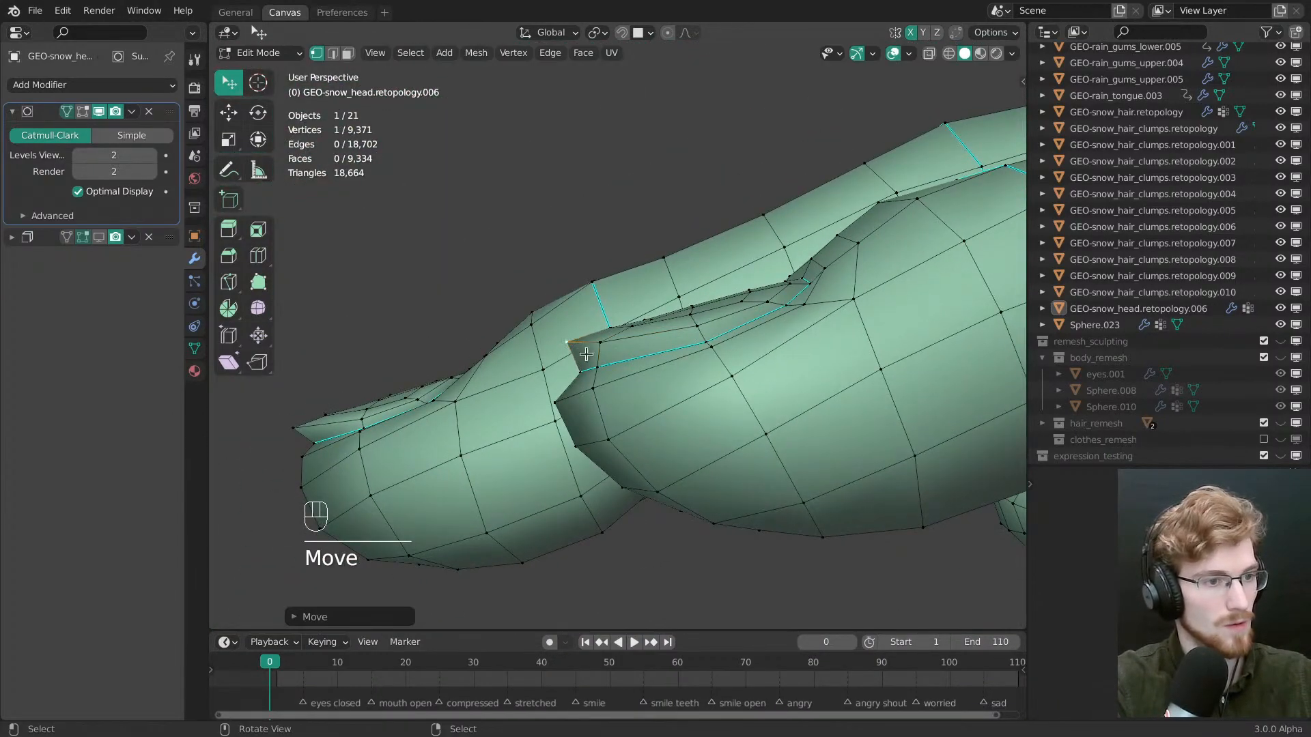
middle_drag(581, 334, 580, 308)
drag(576, 303, 575, 301)
middle_drag(575, 302, 567, 285)
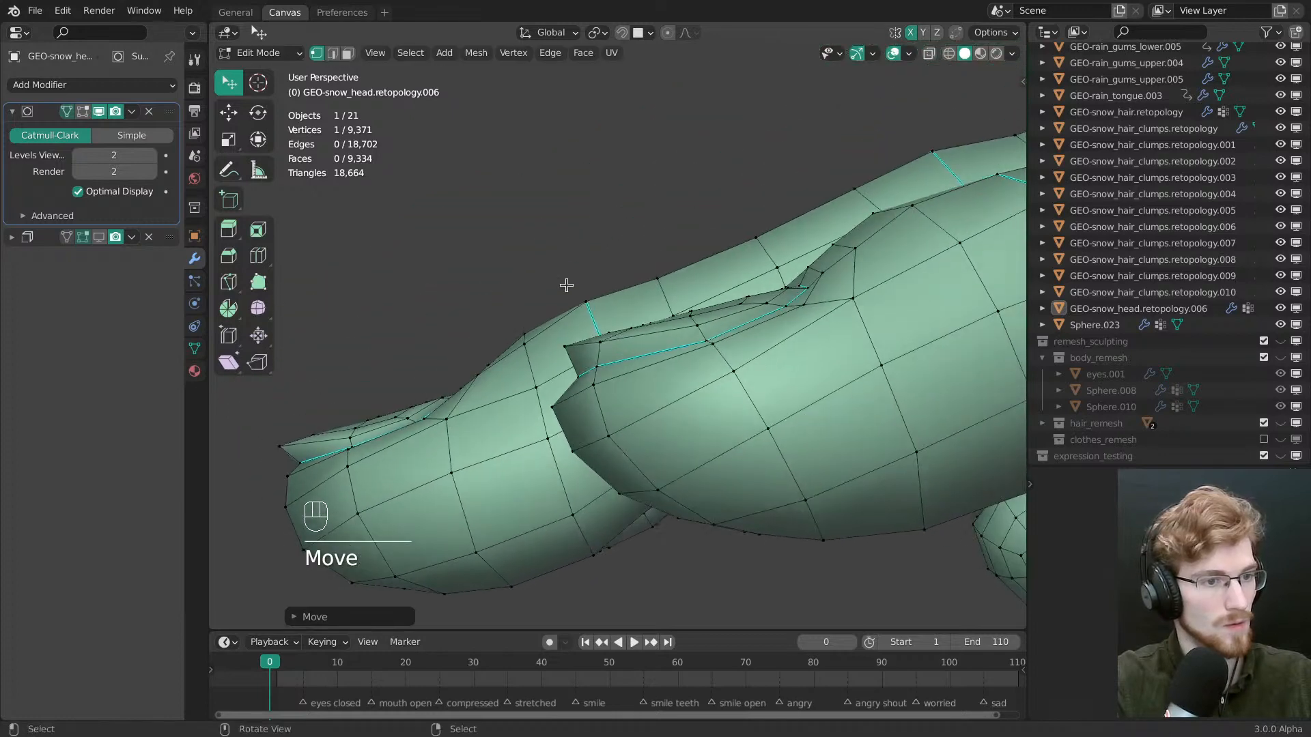
drag(711, 349, 704, 340)
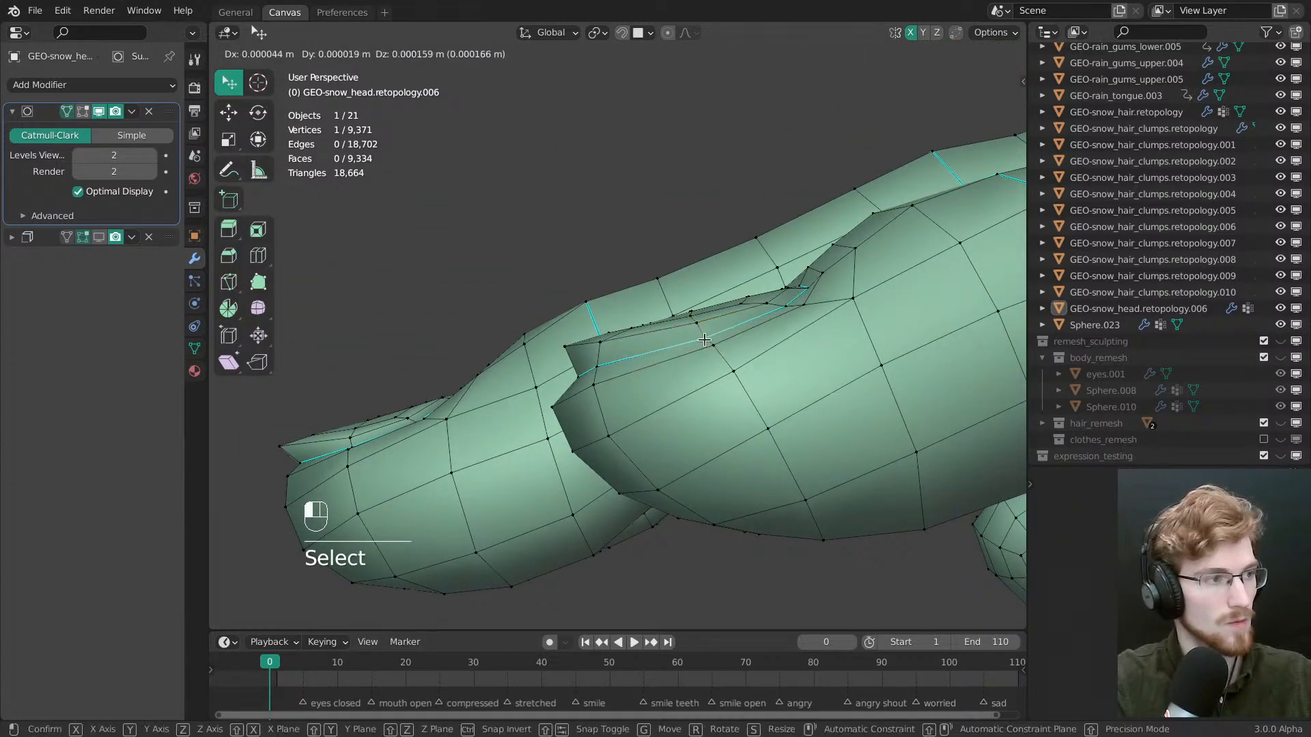
middle_drag(476, 393, 601, 386)
middle_drag(600, 385, 437, 355)
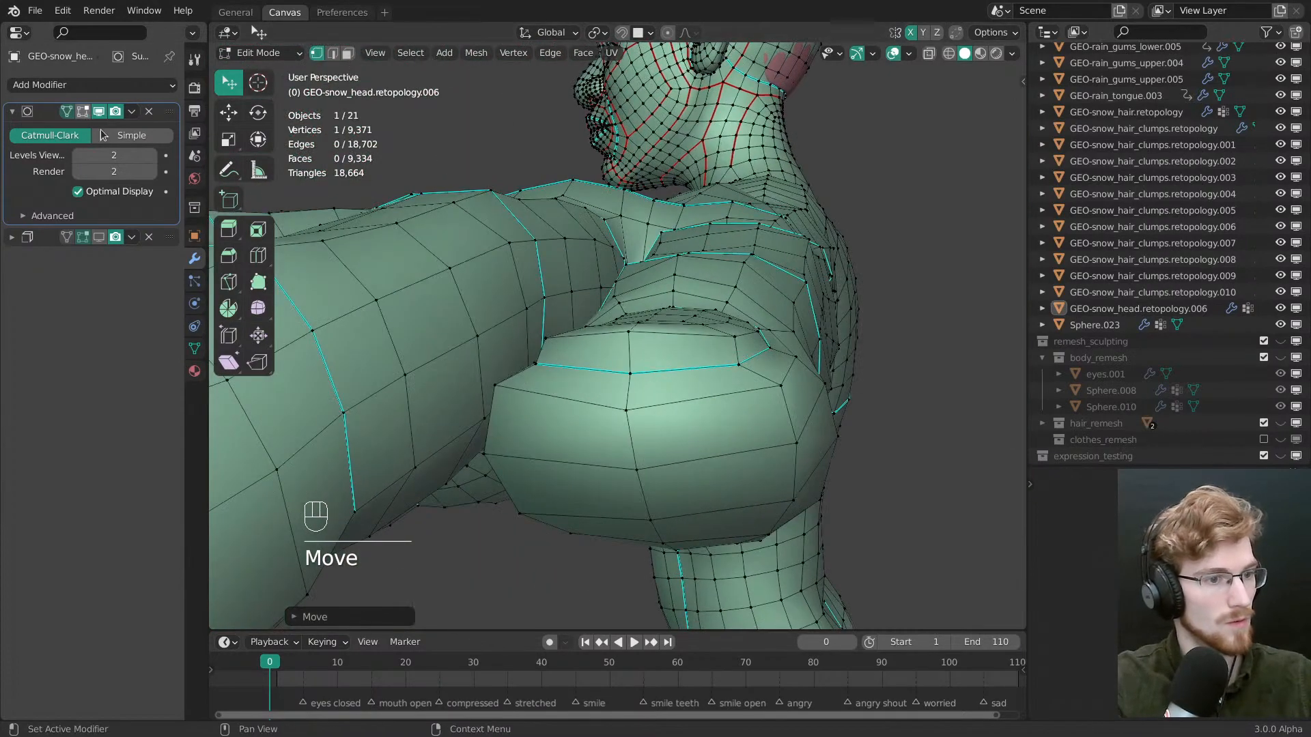
Show the Subdivision modifier in Edit Mode and move the little fingernail's tip and side vertices outward toward the crease
click(83, 111)
middle_drag(760, 361, 532, 351)
drag(503, 342, 497, 355)
middle_drag(503, 358, 544, 363)
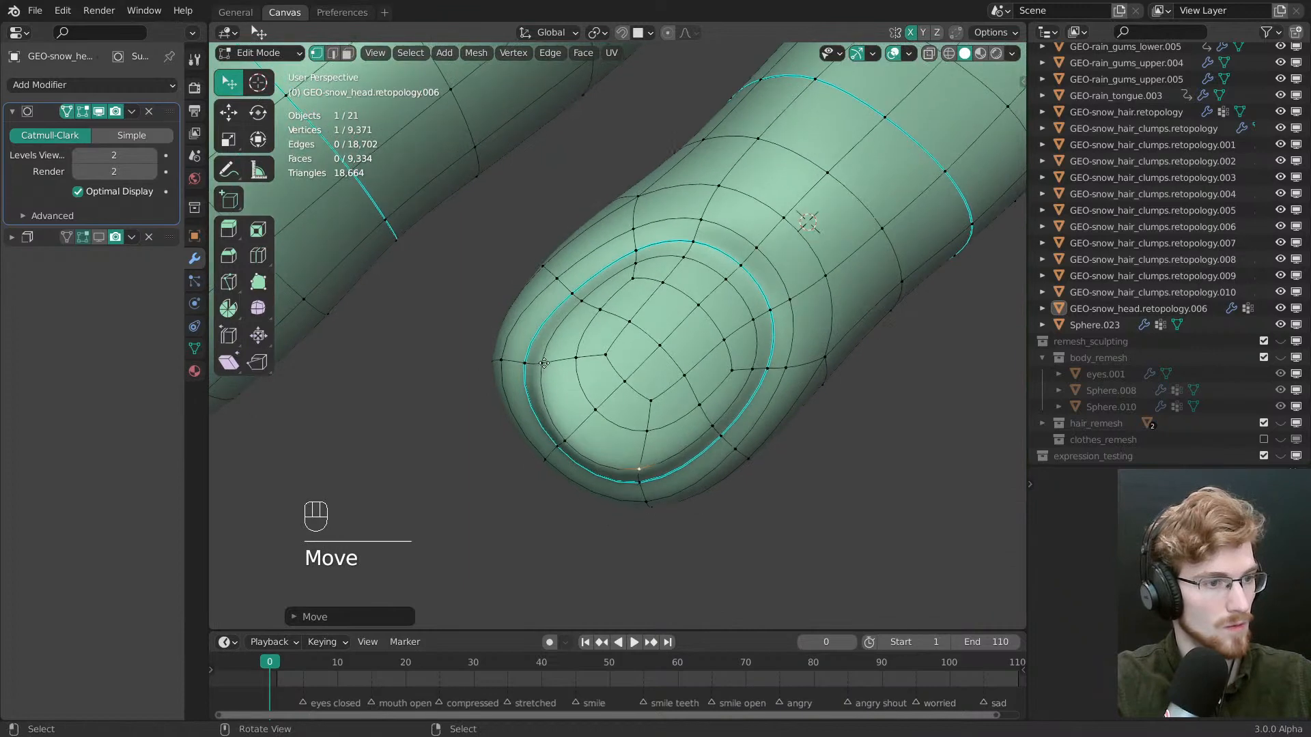
drag(544, 363, 539, 363)
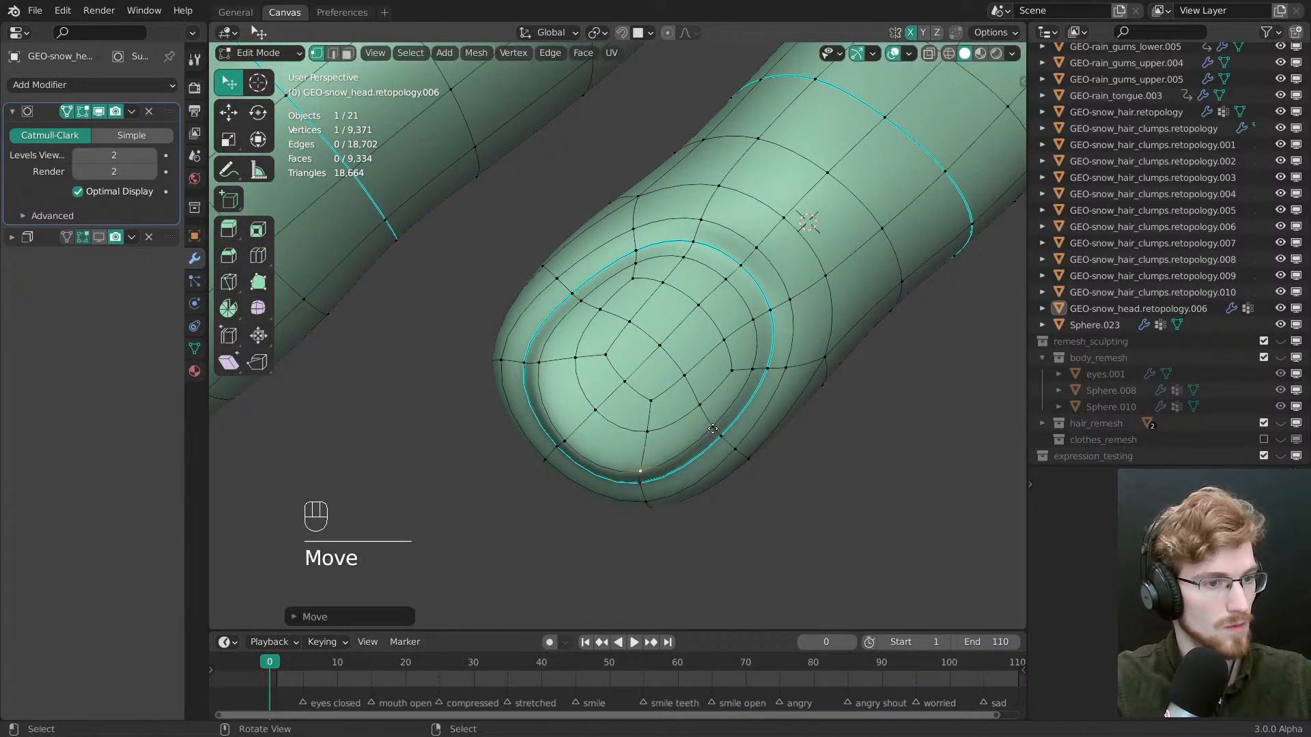
Fine-tune the remaining vertices around the little fingernail's sides and base to even out its outline
drag(713, 429, 715, 430)
drag(584, 301, 580, 298)
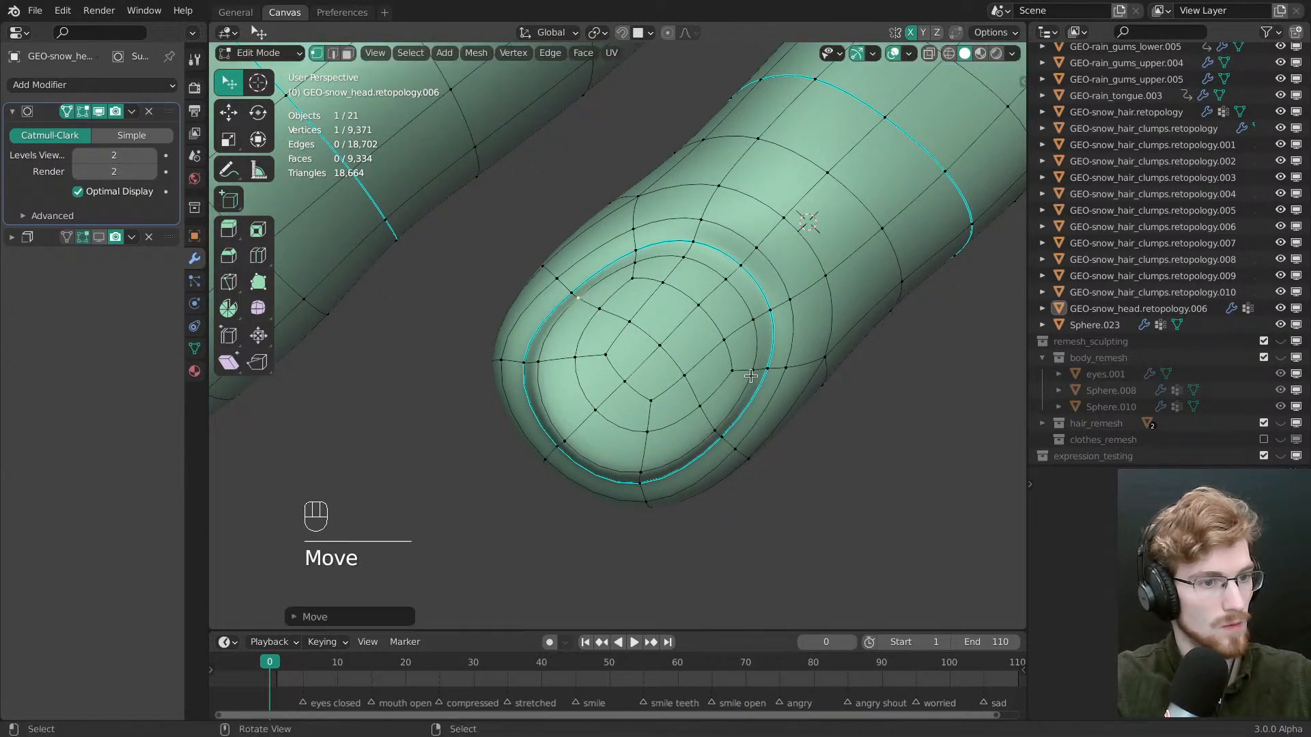
drag(752, 372, 754, 374)
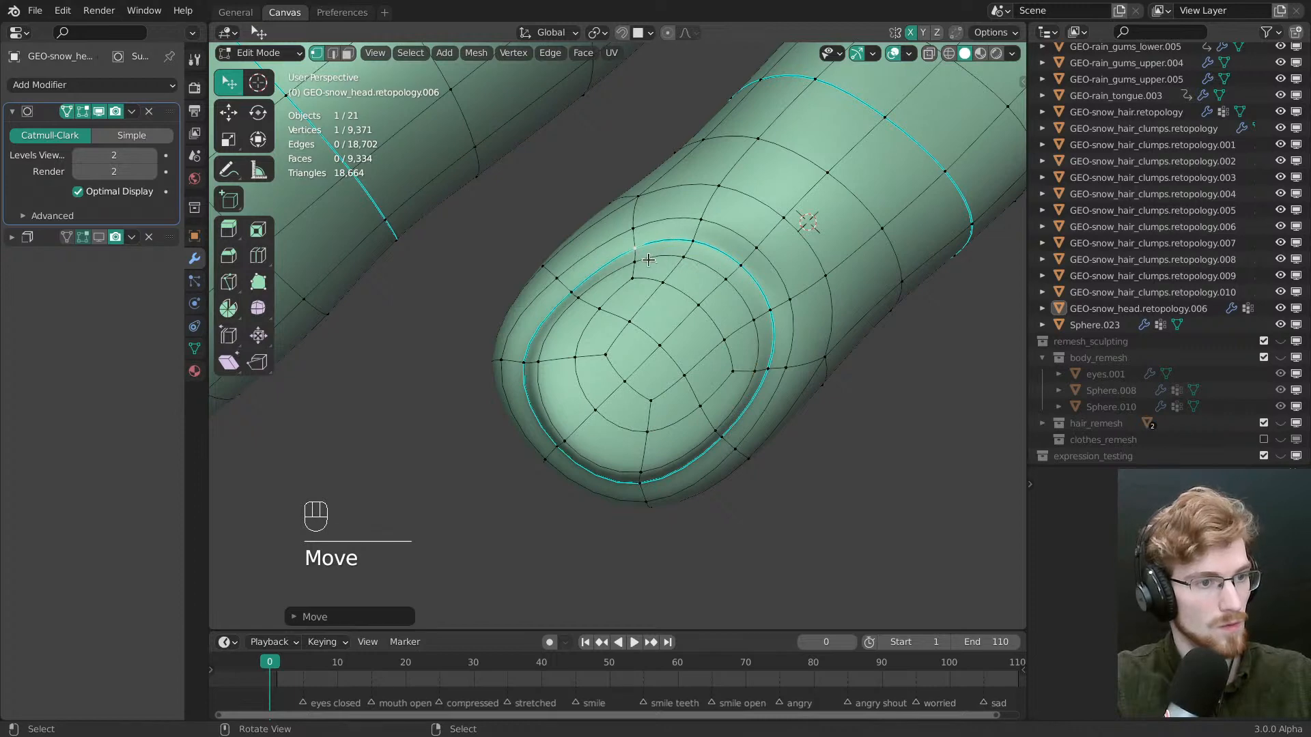
drag(636, 260, 637, 261)
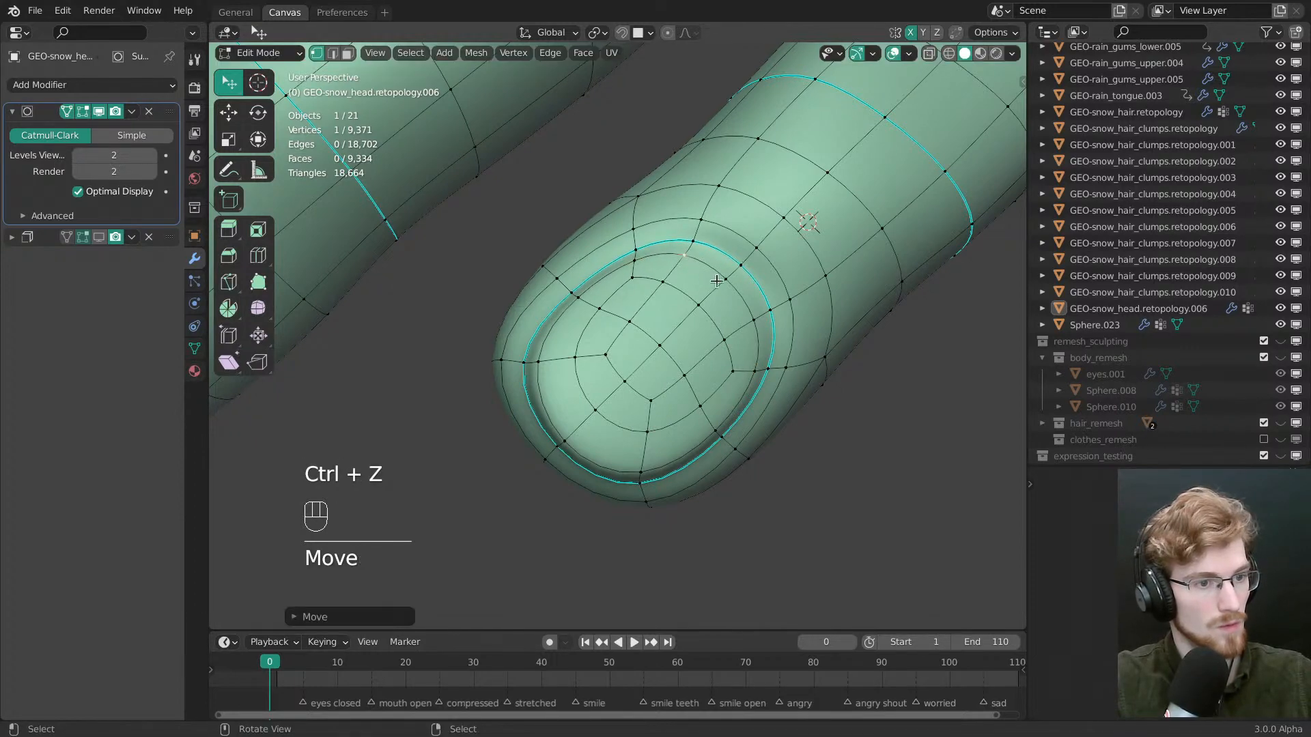
drag(758, 369, 754, 372)
middle_drag(753, 373, 776, 430)
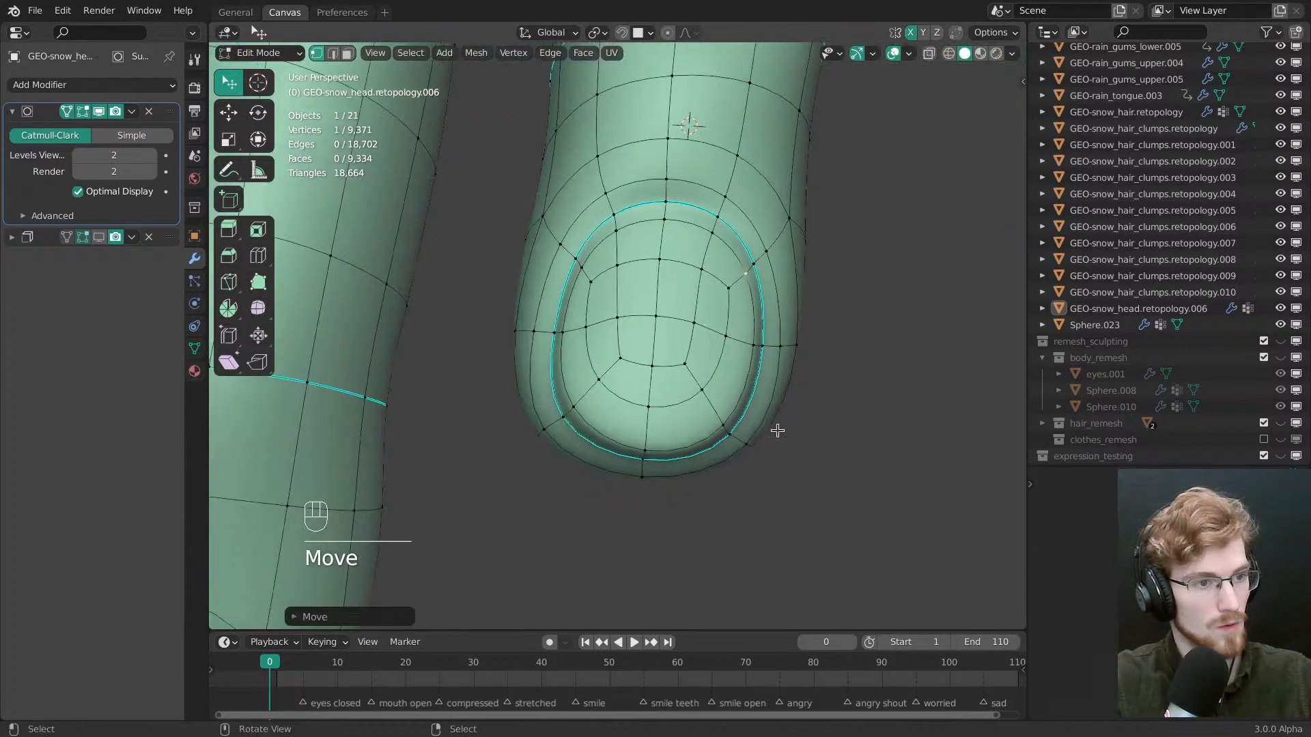
Return to Object Mode, deselect everything and inspect the smoothed fingers
scroll(776, 430, down, 8)
click(83, 113)
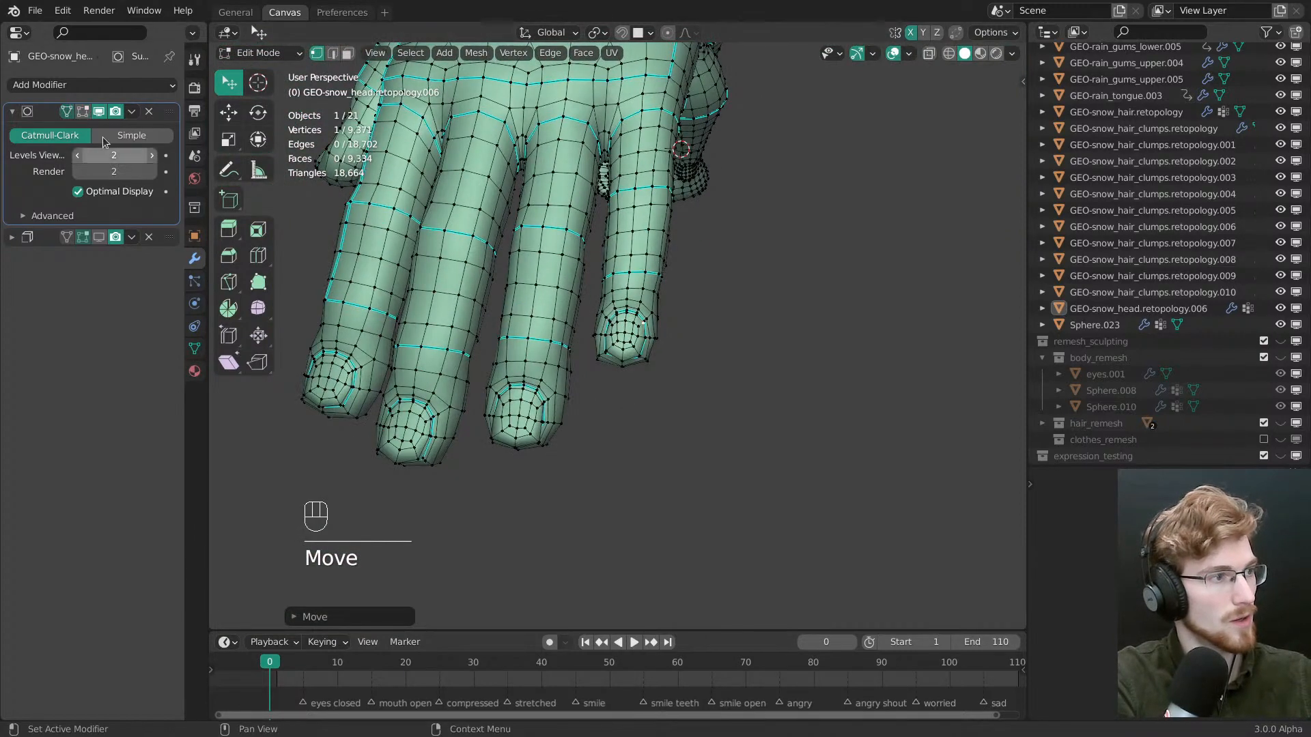
key(Tab)
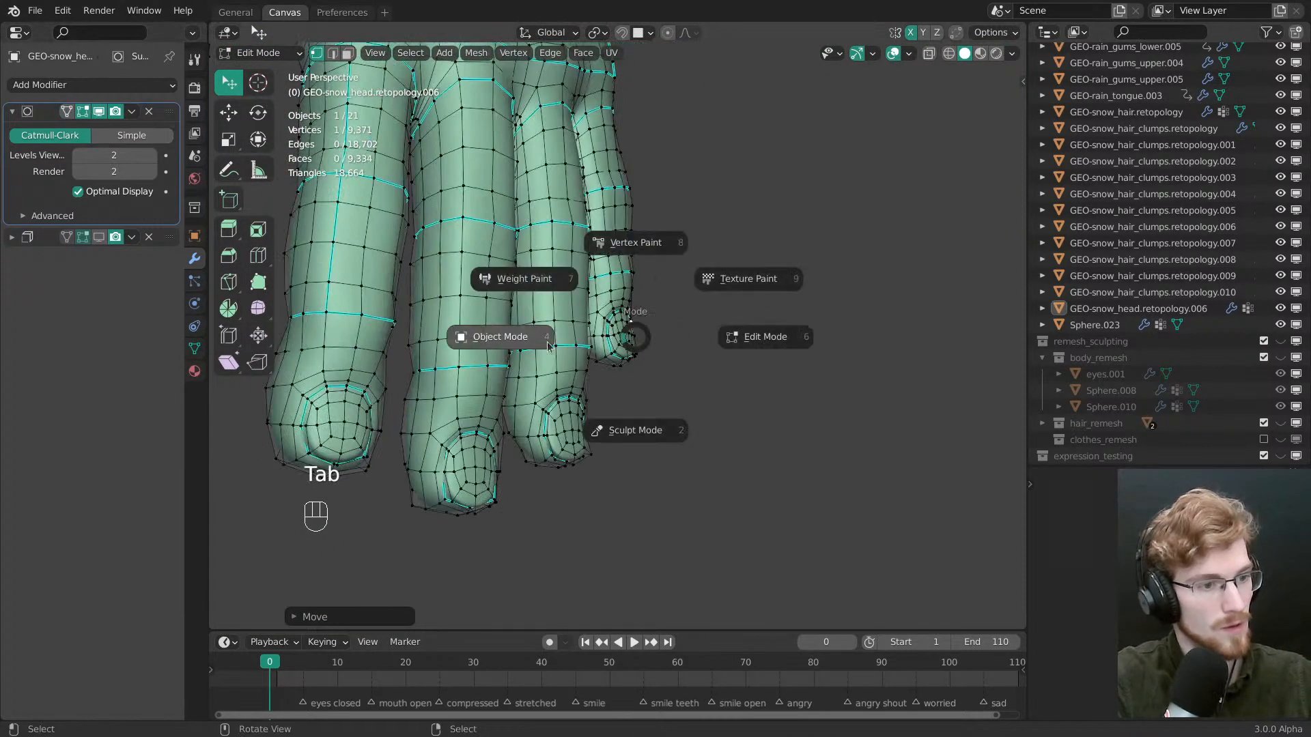
key(alt+a)
middle_drag(630, 354, 631, 382)
ctrl+middle_drag(631, 382, 830, 474)
Select the body mesh in the front view and save the file snow.modeling.blend
key(grave)
right_click(602, 365)
shift+middle_drag(630, 374, 674, 327)
ctrl+middle_drag(674, 327, 620, 338)
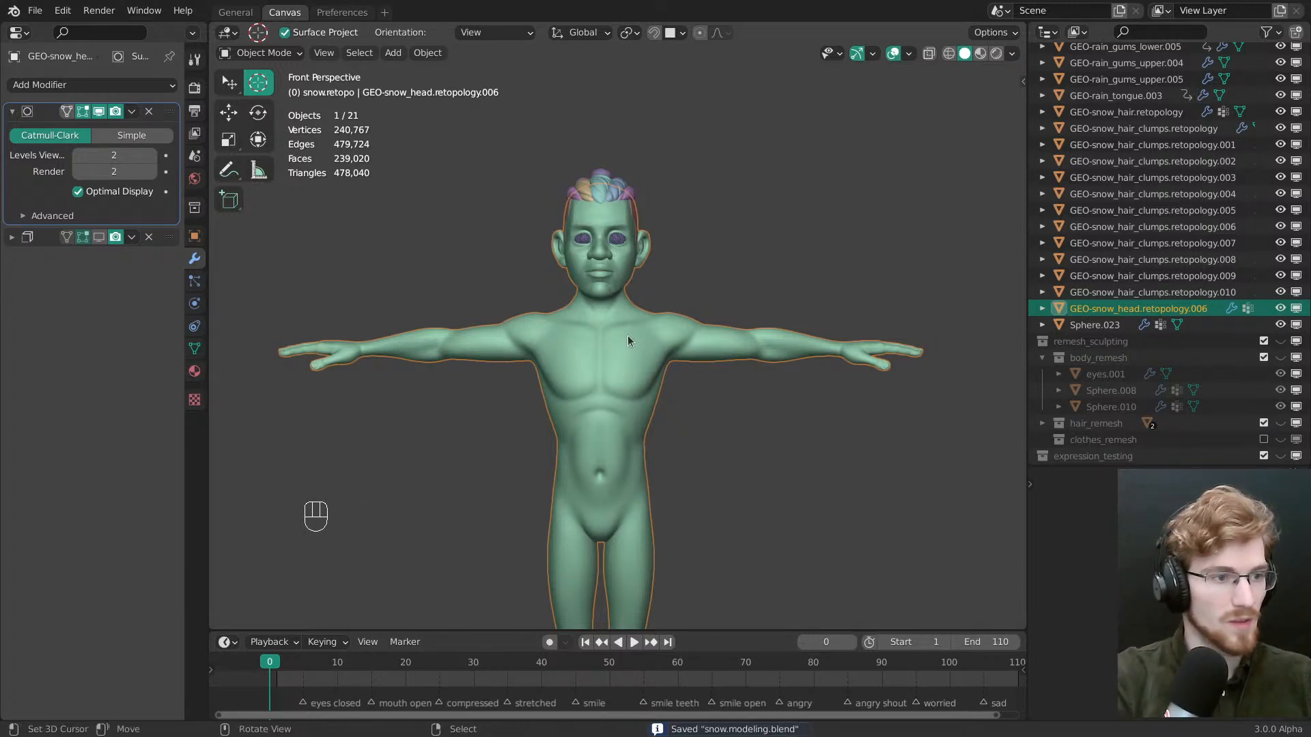
middle_drag(560, 379, 568, 372)
Add a Mirror modifier above the Subdivision modifier on the body and enable Bisect on X
key(grave)
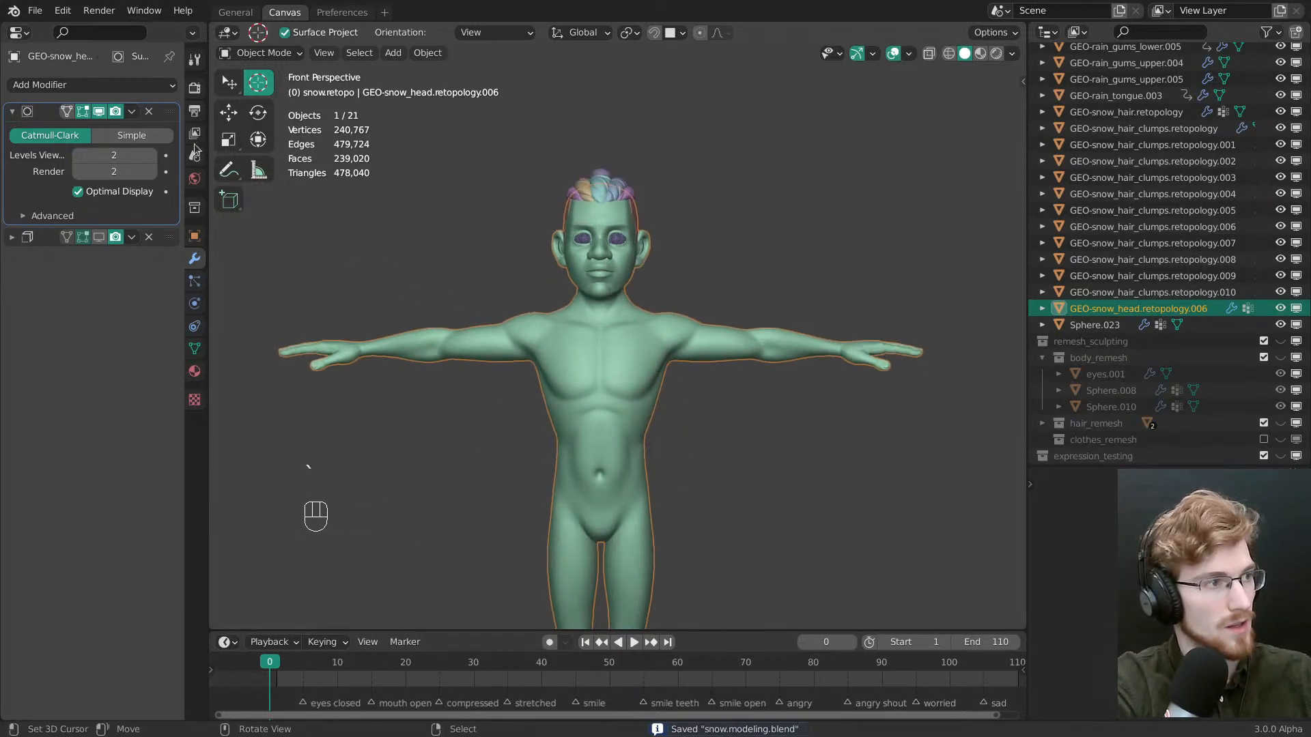
click(69, 85)
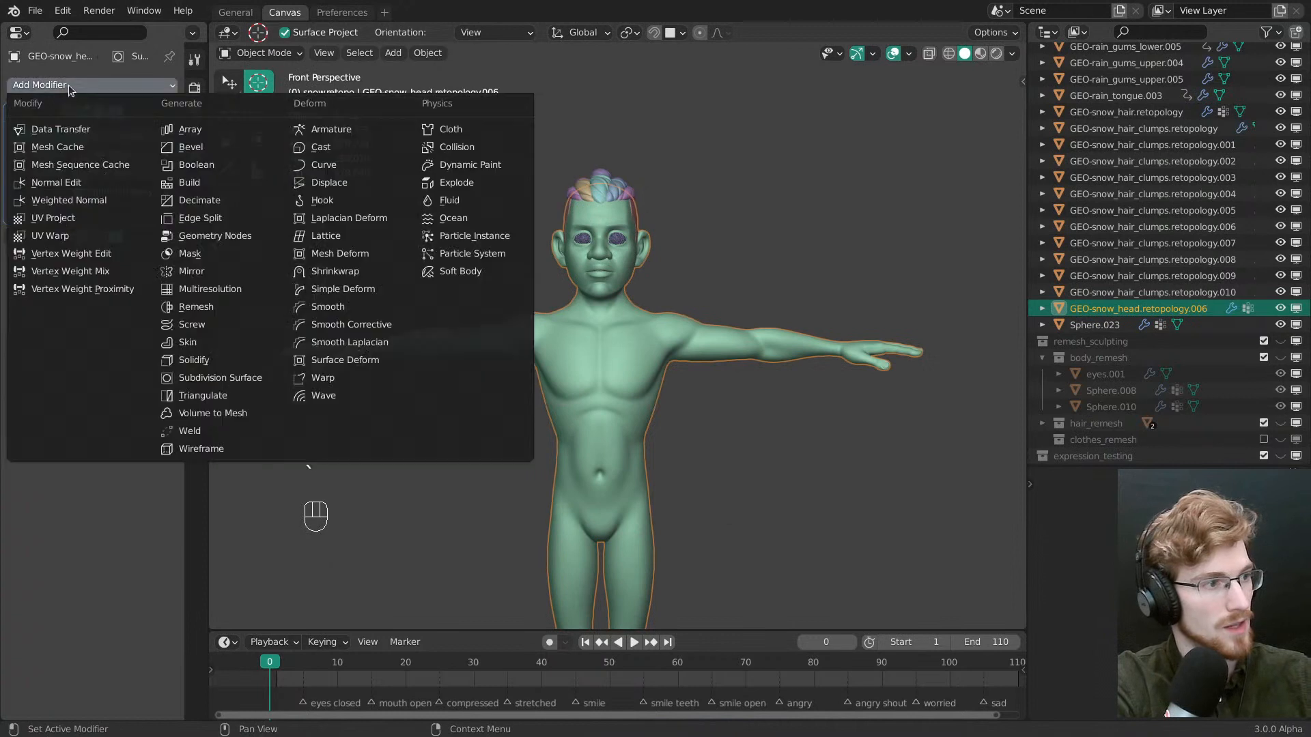
click(207, 273)
drag(170, 220, 173, 115)
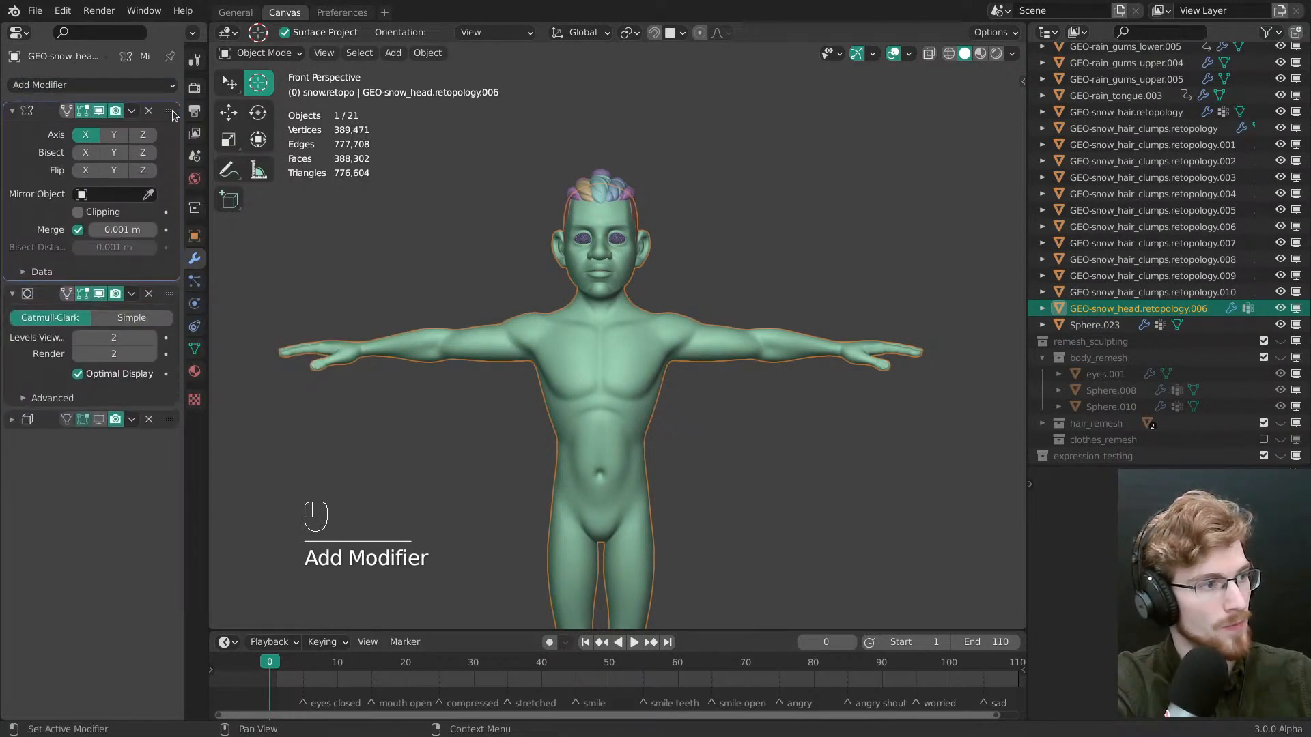
click(88, 154)
Adjust a vertex at the top of the inner thigh from behind in Edit Mode and check the buttocks in Object Mode
ctrl+middle_drag(580, 525, 588, 444)
middle_drag(592, 437, 579, 334)
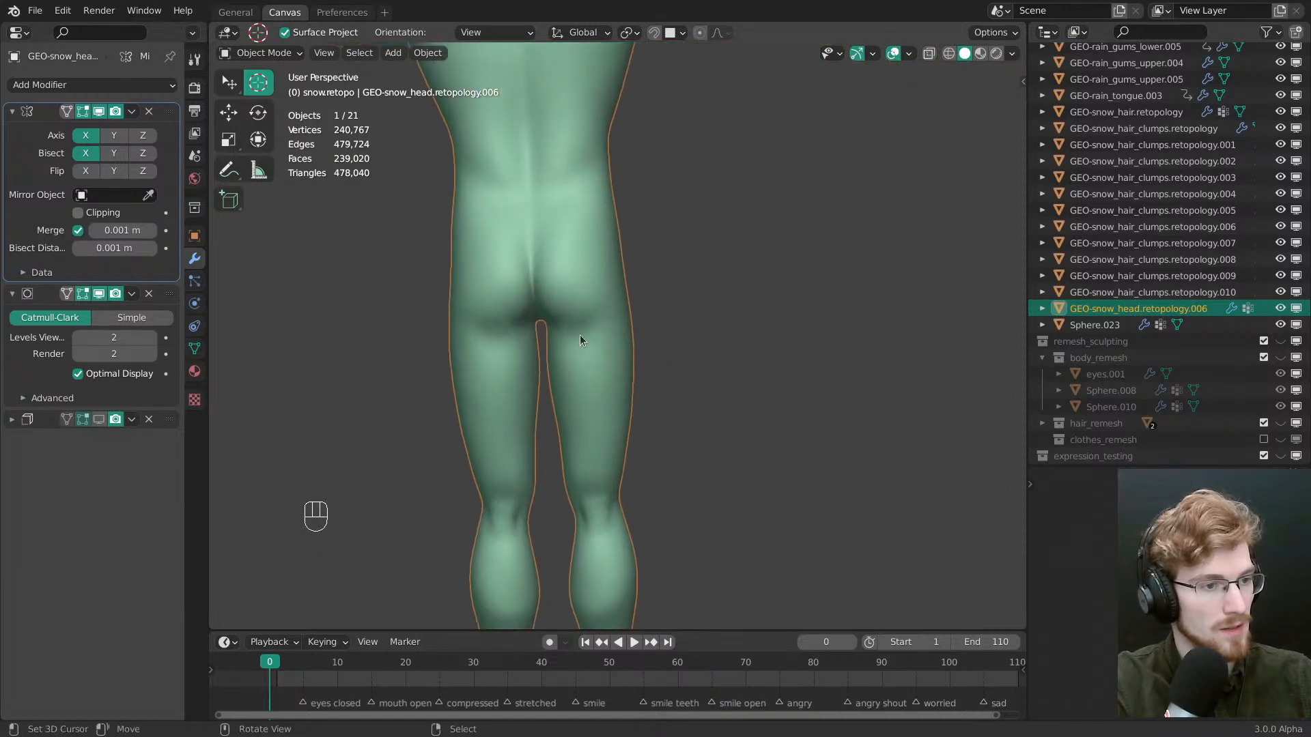
ctrl+middle_drag(575, 410, 546, 382)
key(Tab)
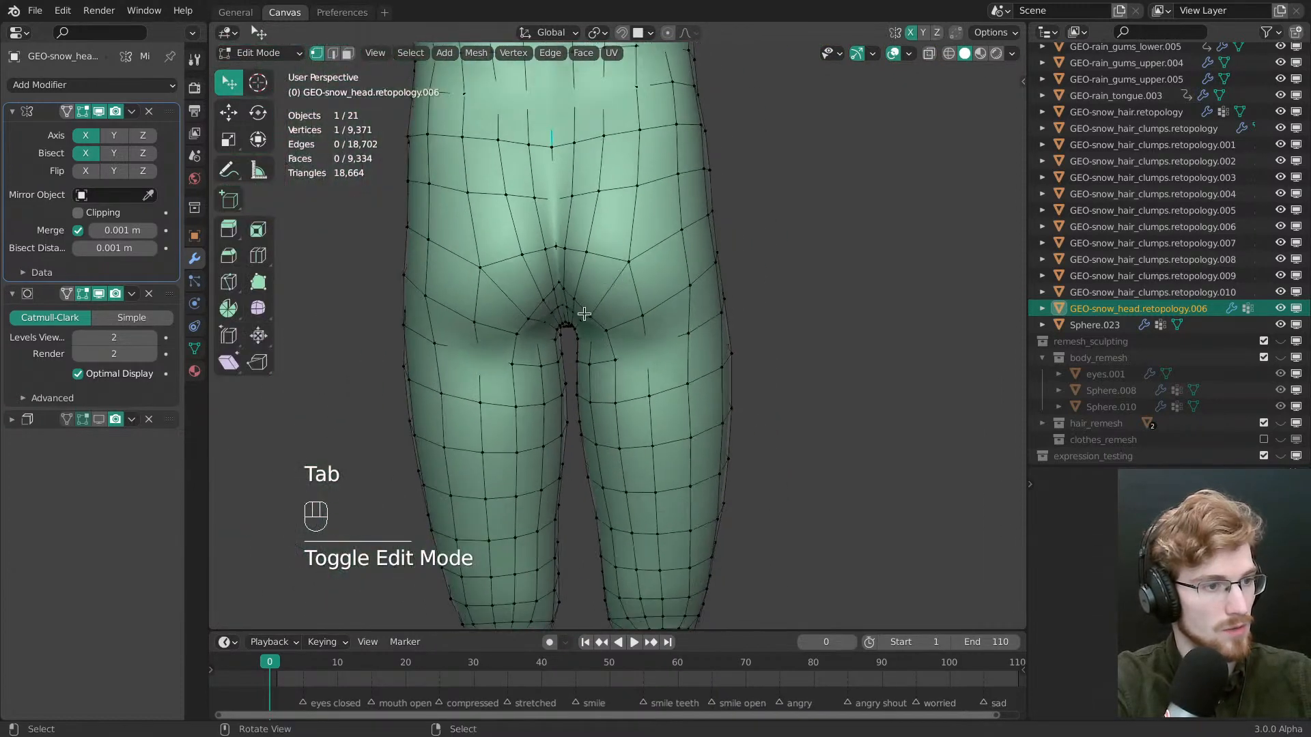
mouse_move(538, 386)
mouse_down()
mouse_move(540, 363)
mouse_move(564, 379)
mouse_up()
key(Tab)
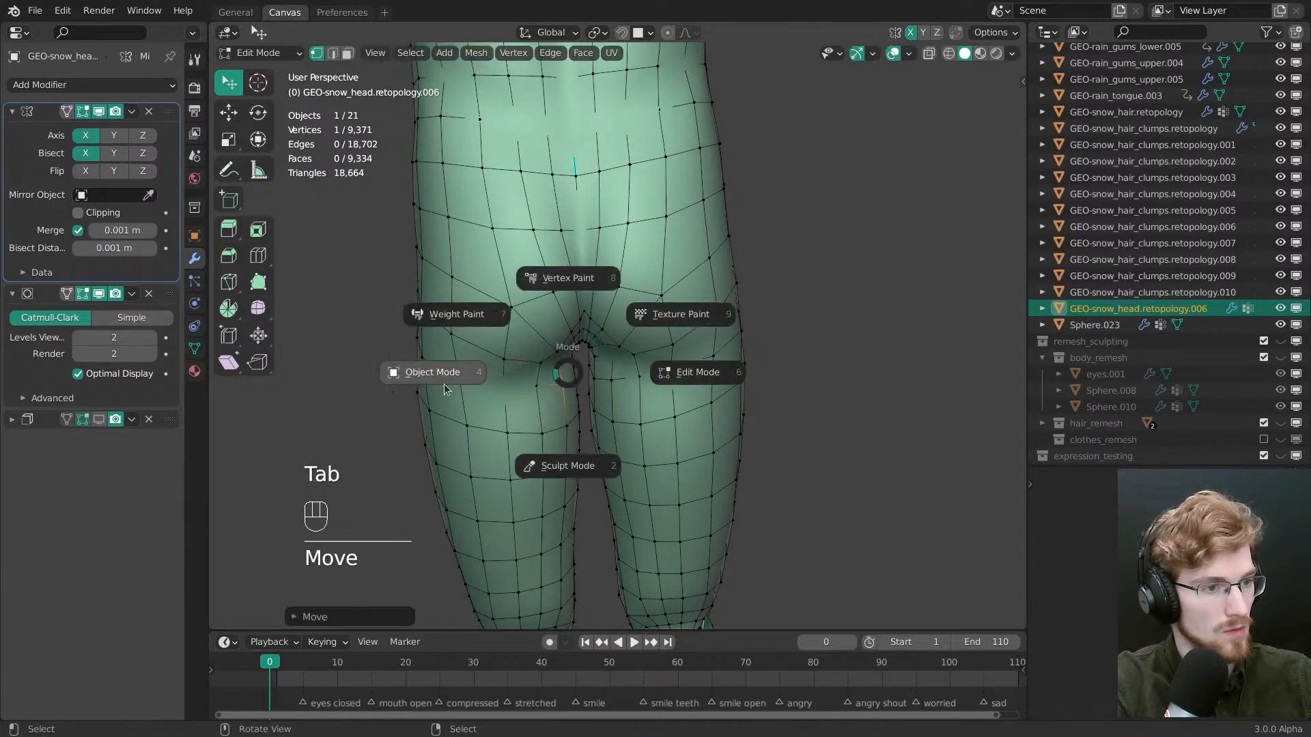
middle_drag(466, 377, 507, 336)
ctrl+middle_drag(507, 336, 573, 447)
key(Tab)
drag(549, 333, 503, 332)
key(Tab)
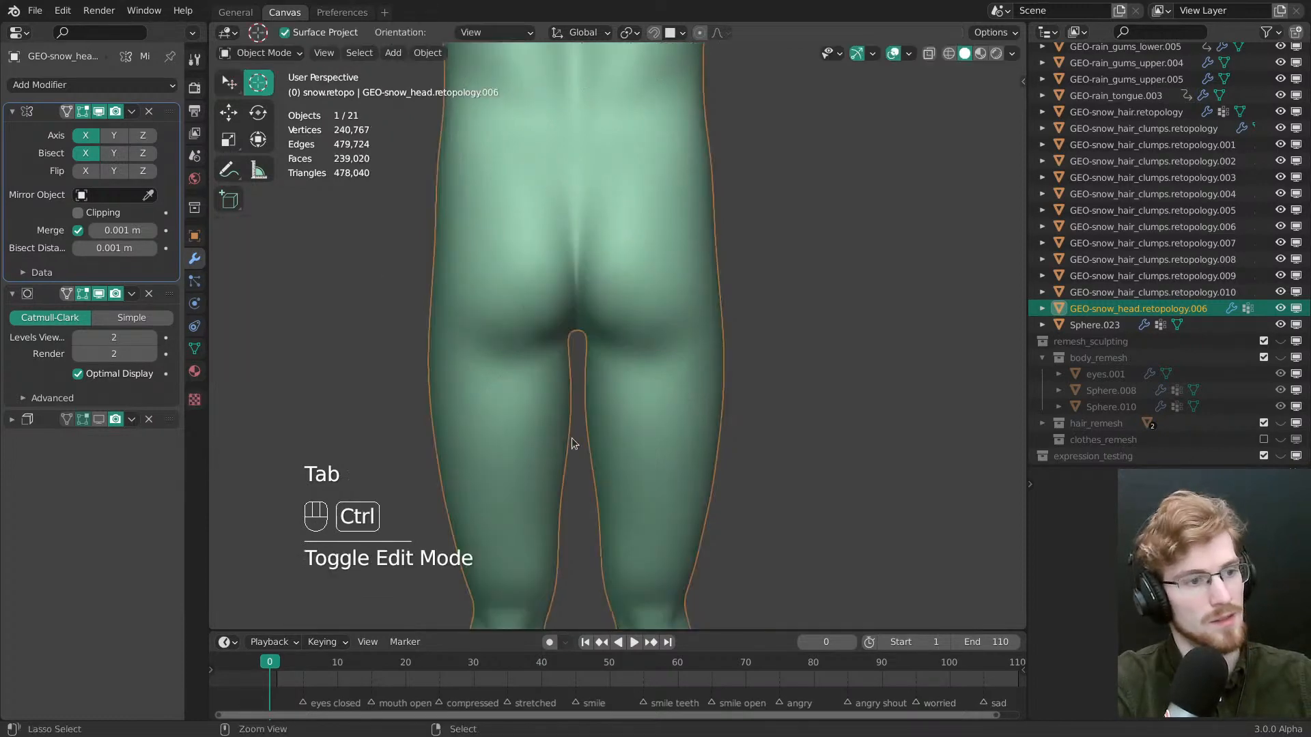
Switch the body to Sculpt Mode, enlarge the Topology brush and smooth the abdomen above the navel
ctrl+middle_drag(572, 437, 531, 181)
middle_drag(505, 318, 744, 397)
middle_drag(505, 401, 818, 245)
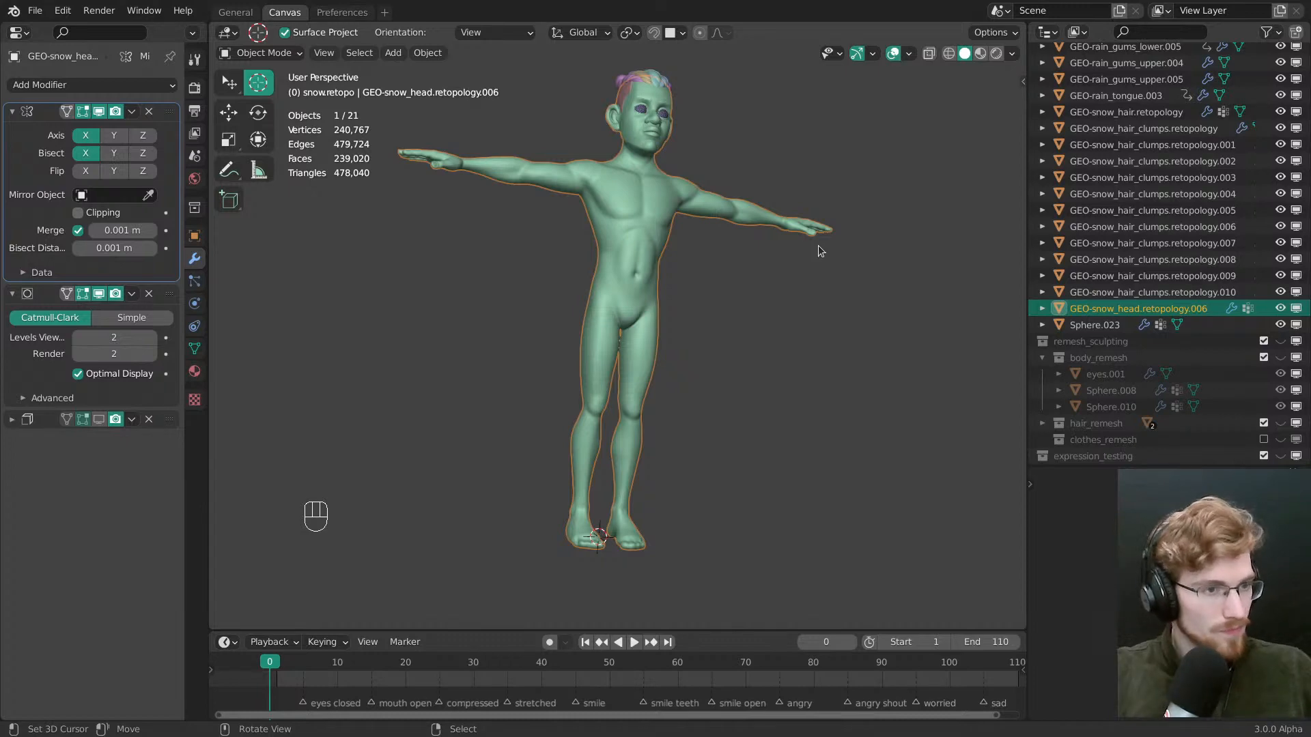
middle_drag(574, 301, 573, 423)
shift+middle_drag(587, 335, 562, 532)
middle_drag(566, 355, 652, 325)
ctrl+middle_drag(640, 317, 580, 243)
key(Tab)
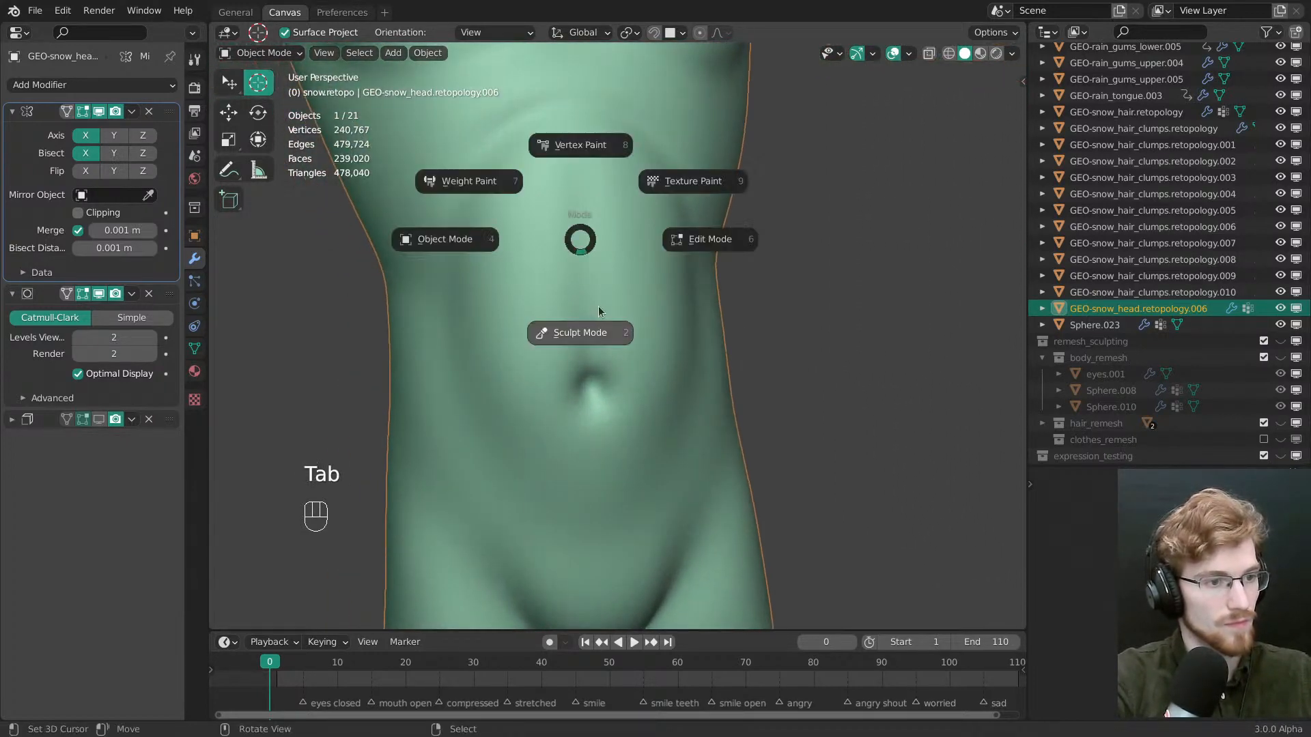
click(622, 300)
key(f)
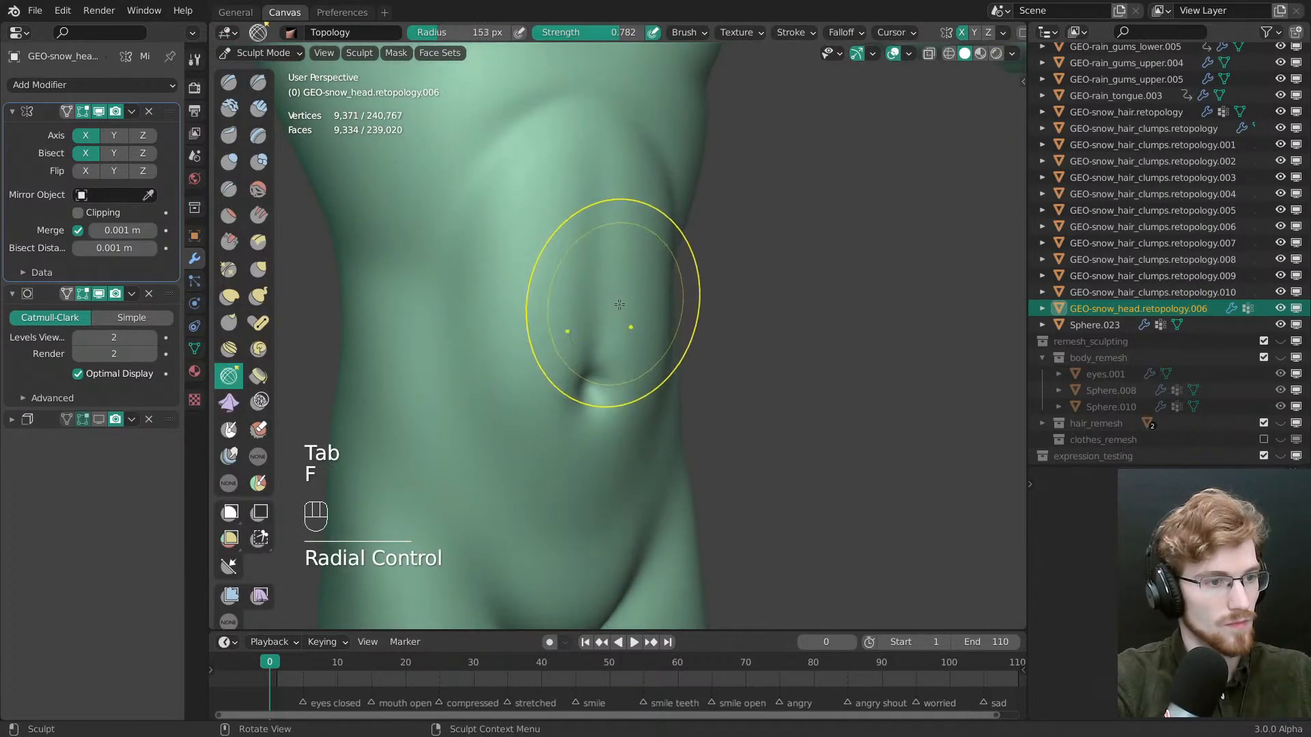
mouse_move(623, 326)
shift+mouse_down()
mouse_move(633, 320)
mouse_move(615, 309)
shift+mouse_up()
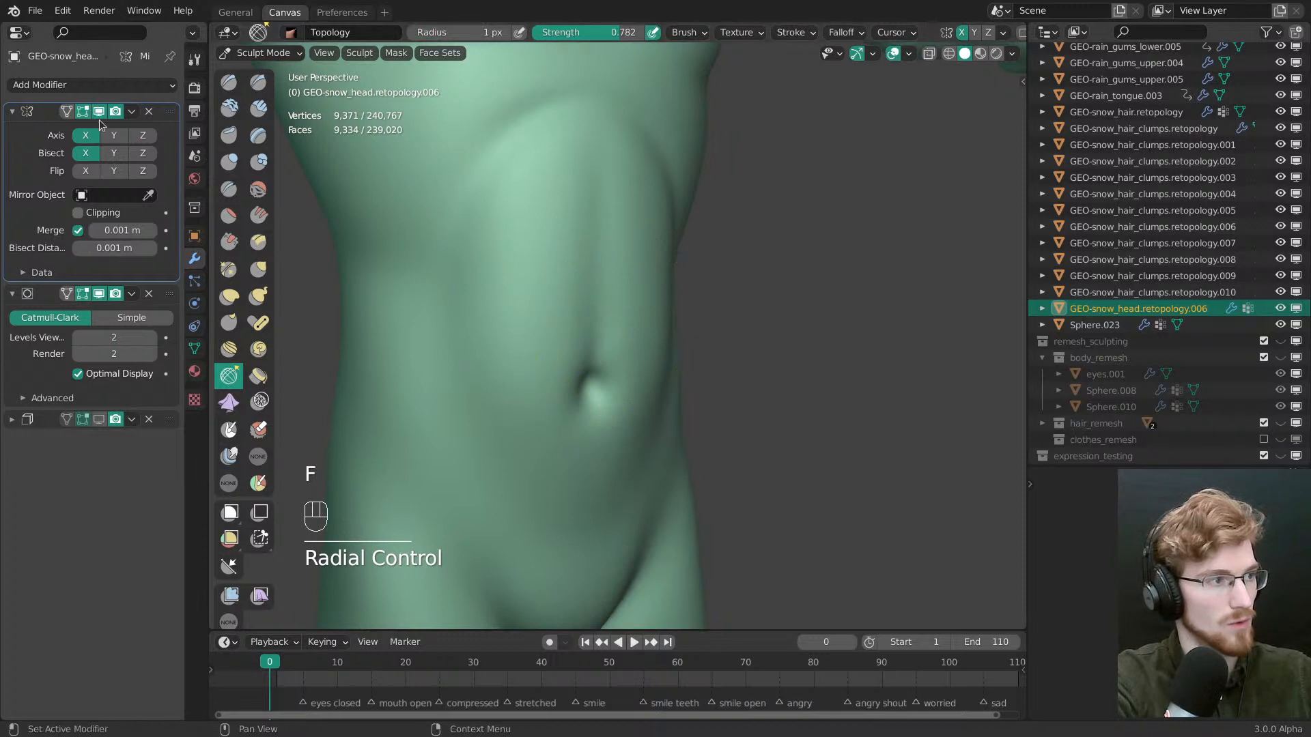
Hide the Mirror modifier in the viewport, set the brush radius to about 152 px and smooth the abdomen beside the midline
key(f)
key(f)
key(f)
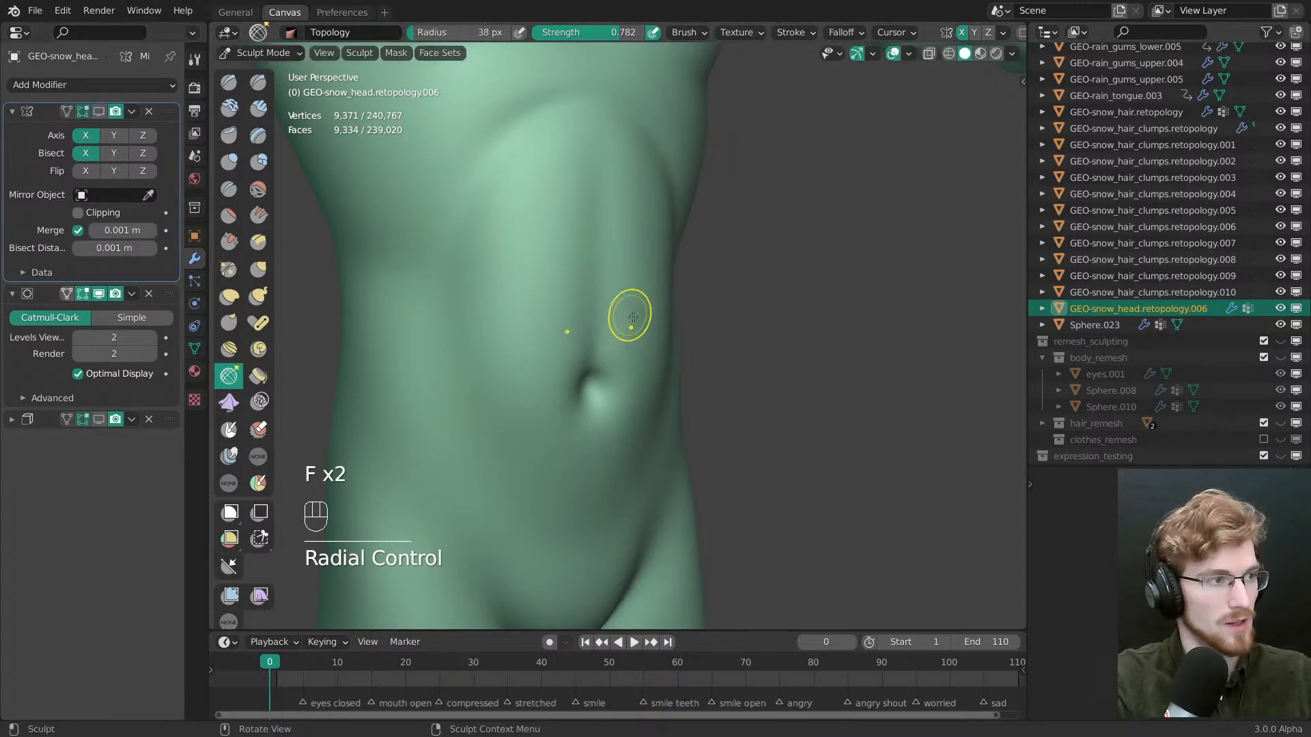
mouse_move(622, 304)
shift+mouse_down()
mouse_move(628, 316)
mouse_move(627, 225)
mouse_move(627, 305)
shift+mouse_up()
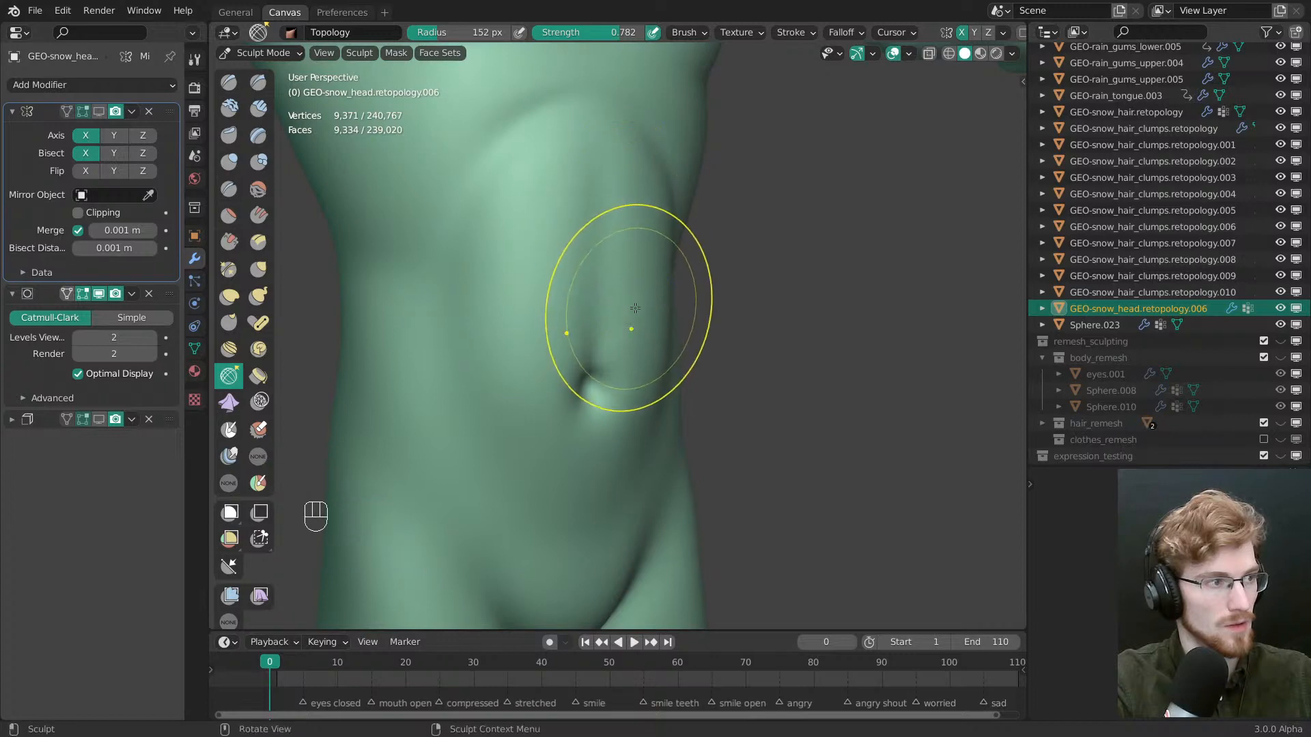
mouse_move(634, 307)
middle_down()
mouse_move(526, 284)
mouse_move(510, 375)
mouse_move(567, 341)
middle_up()
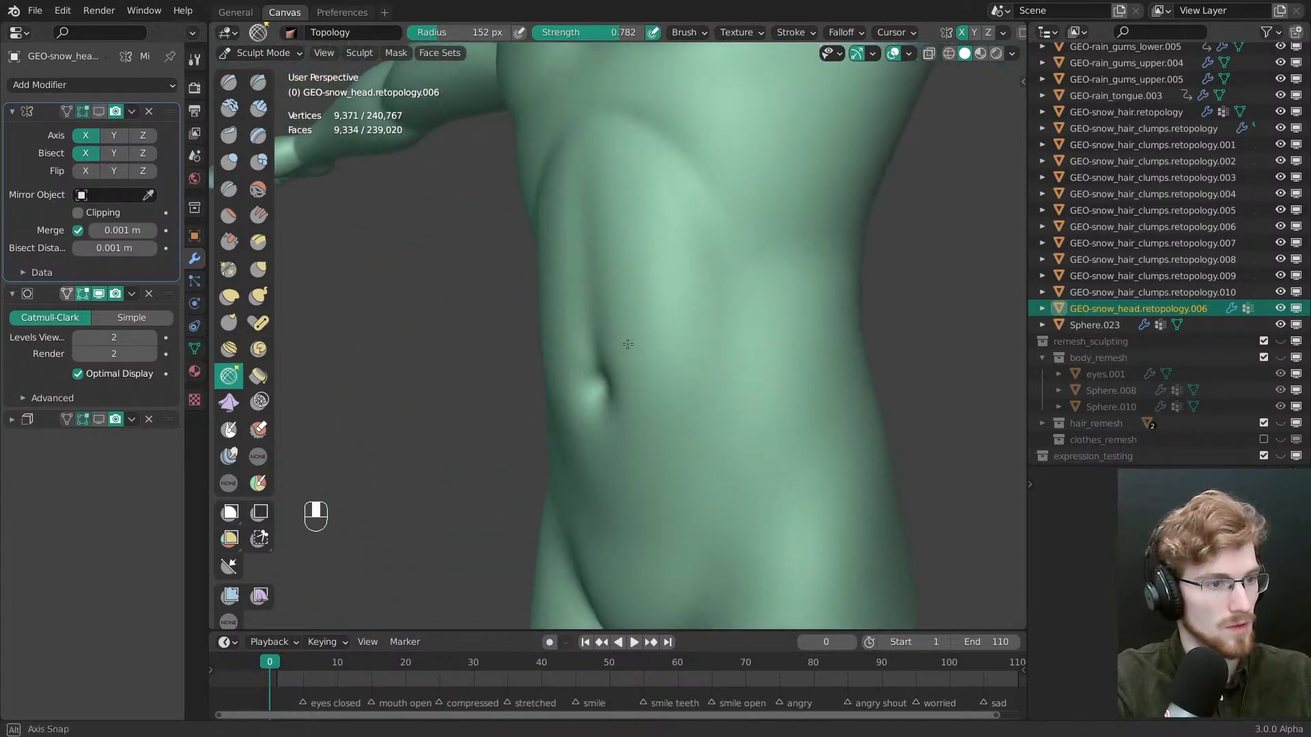
Choose the Grab brush with a radius of about 135 px and refine and smooth the upper abdomen
key(f)
click(599, 303)
key(g)
key(f)
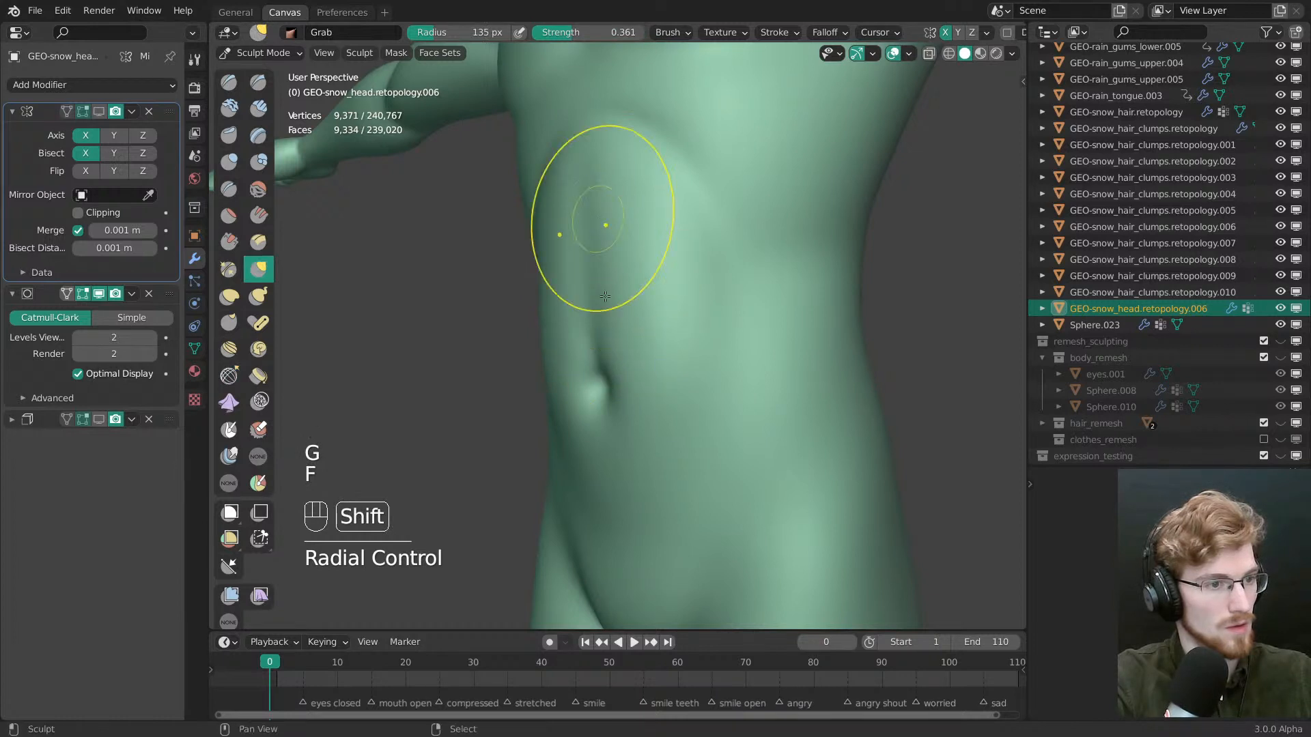
shift+drag(609, 321, 600, 301)
click(599, 291)
Sculpt the area above the navel using the Draw brush with a radius of 80 to 86 px, then return to Object Mode
key(x)
key(f)
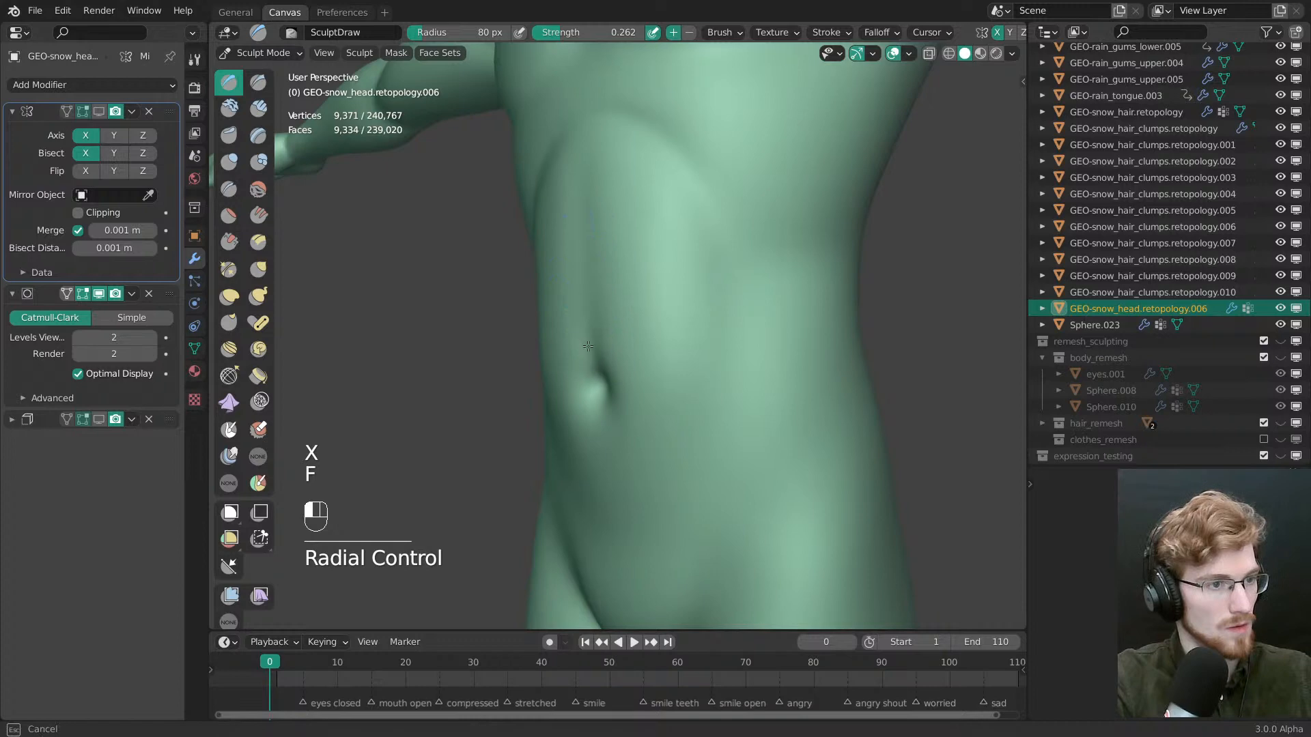
middle_drag(622, 364, 675, 345)
ctrl+middle_drag(593, 283, 685, 344)
key(f)
click(605, 321)
key(Tab)
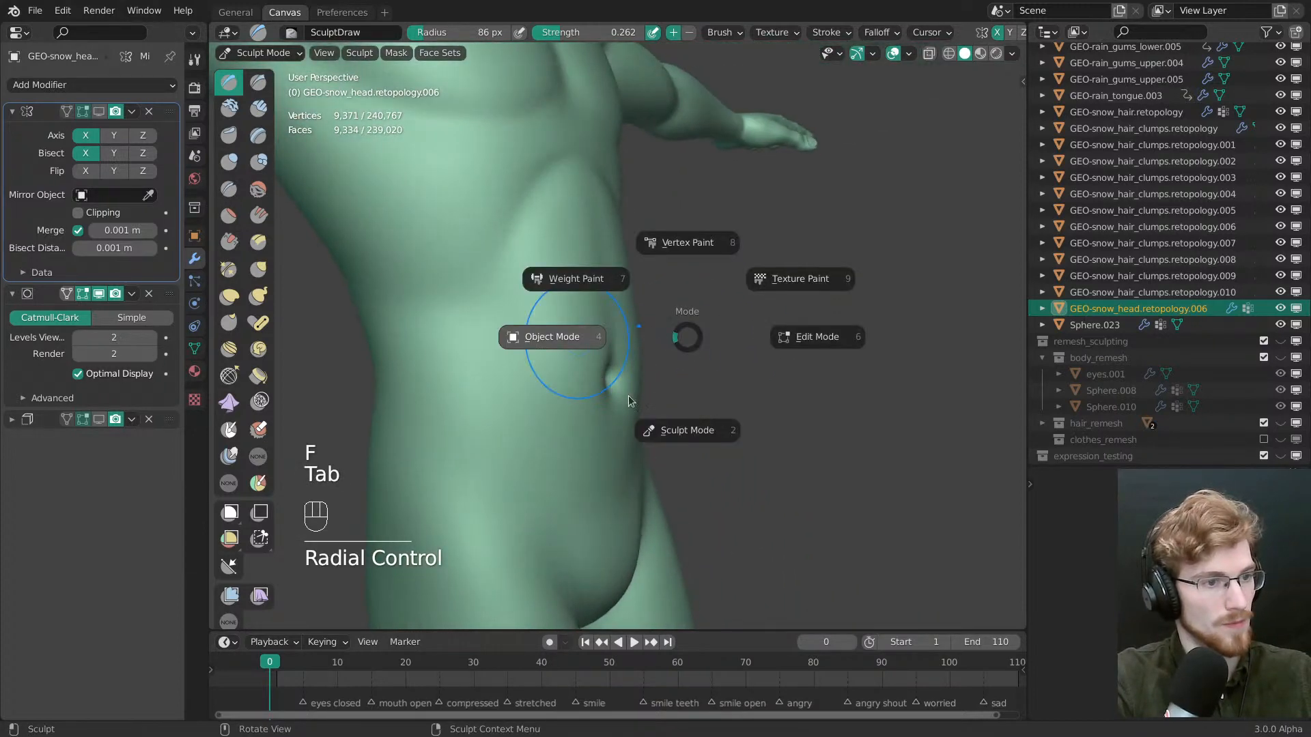
click(564, 337)
Deselect everything, apply the body's Mirror modifier and show the character from the front
ctrl+middle_drag(564, 337, 566, 410)
key(alt+a)
middle_drag(539, 362, 471, 352)
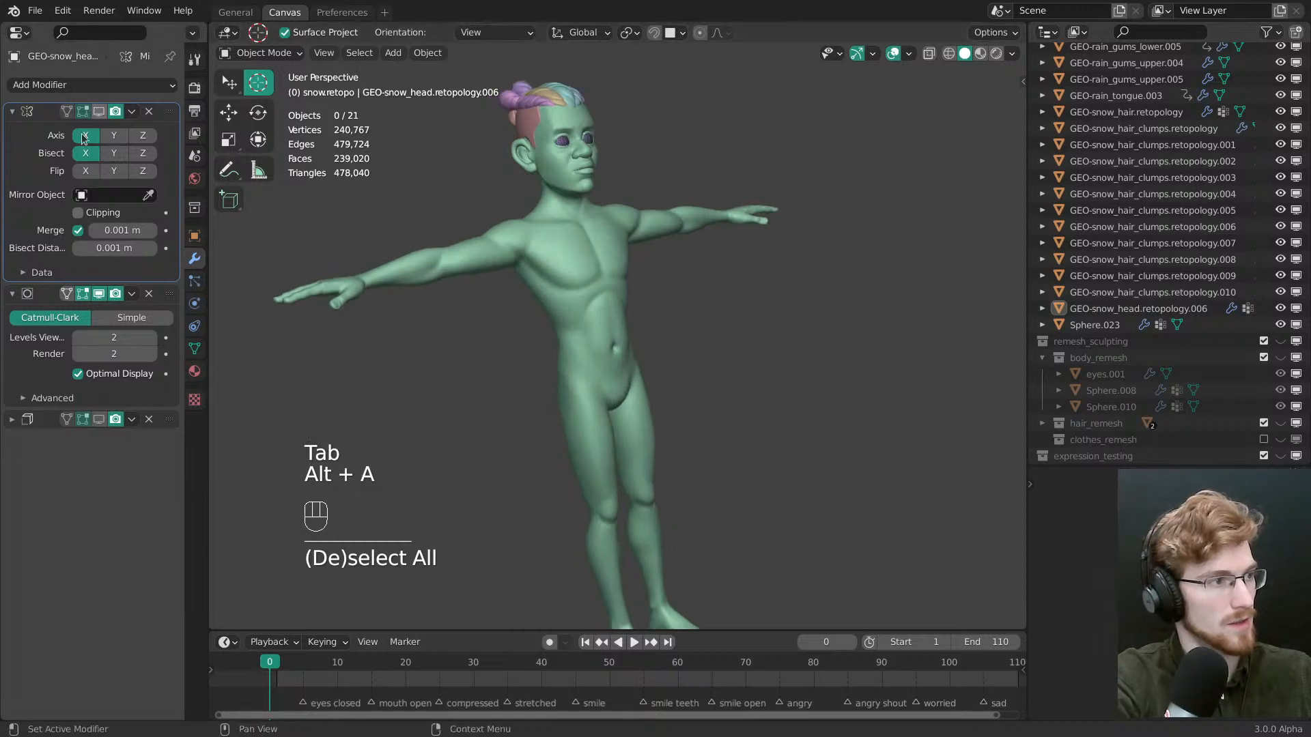
key(ctrl+a)
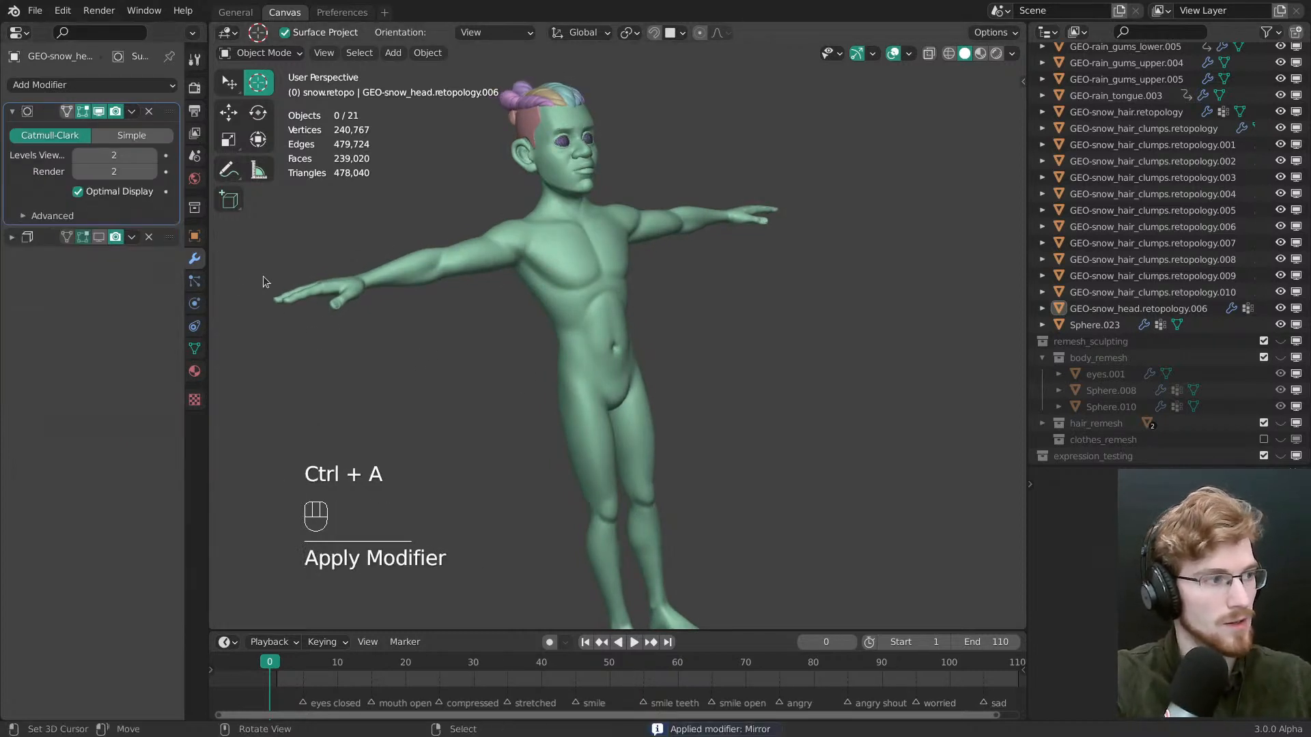
key(grave)
shift+middle_drag(539, 324, 629, 382)
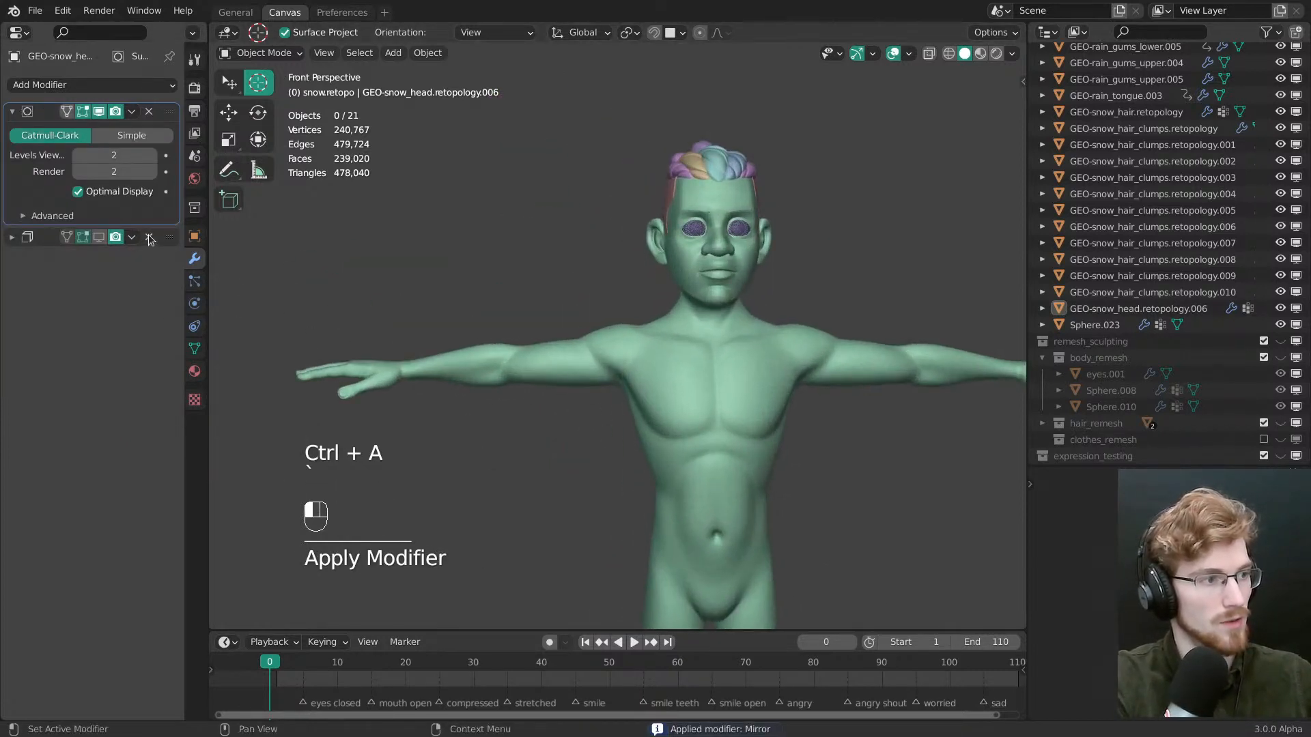
Remove the Solidify modifier from the character's body mesh and deselect everything
click(149, 237)
shift+middle_drag(707, 539, 598, 519)
ctrl+middle_drag(598, 519, 600, 415)
click(611, 341)
shift+middle_drag(579, 222, 571, 366)
key(alt+a)
Try moving the Solidify modifier in the hair base's modifier stack, then deselect everything
middle_drag(646, 304, 631, 215)
click(628, 179)
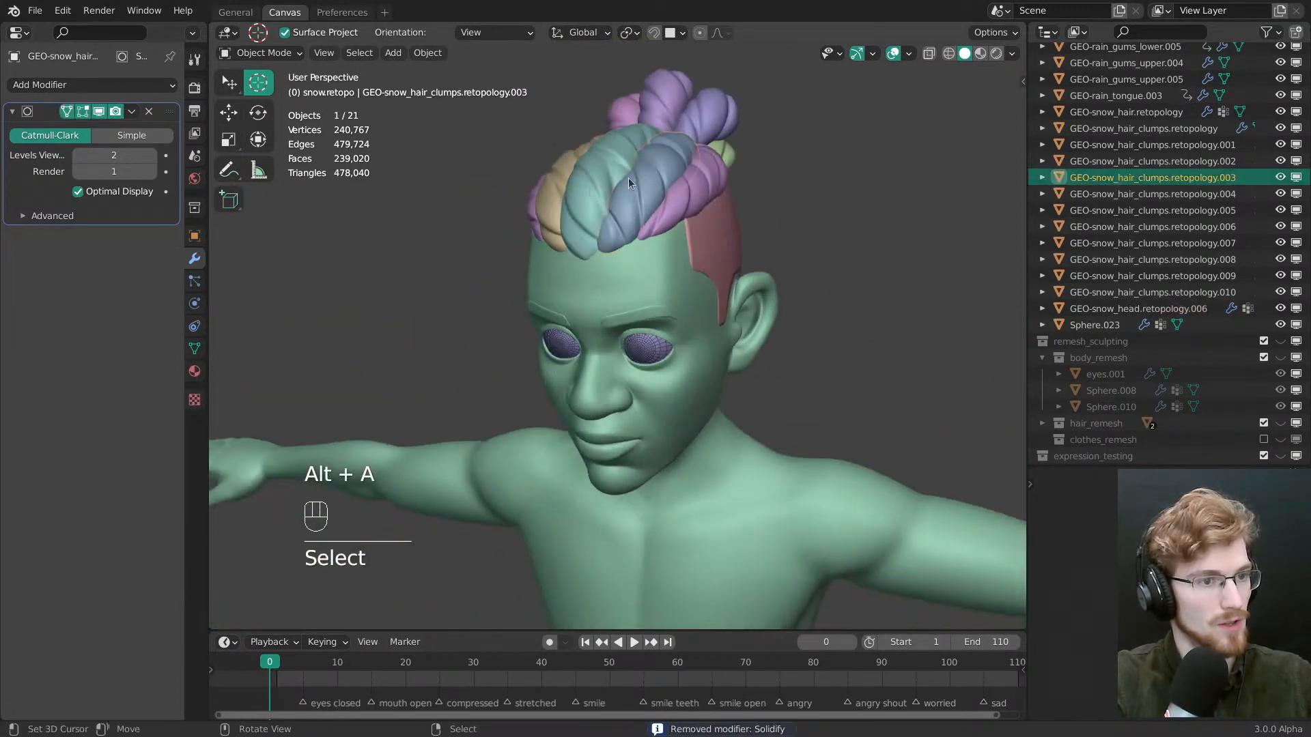
click(702, 240)
middle_drag(701, 240, 629, 302)
scroll(629, 301, up, 4)
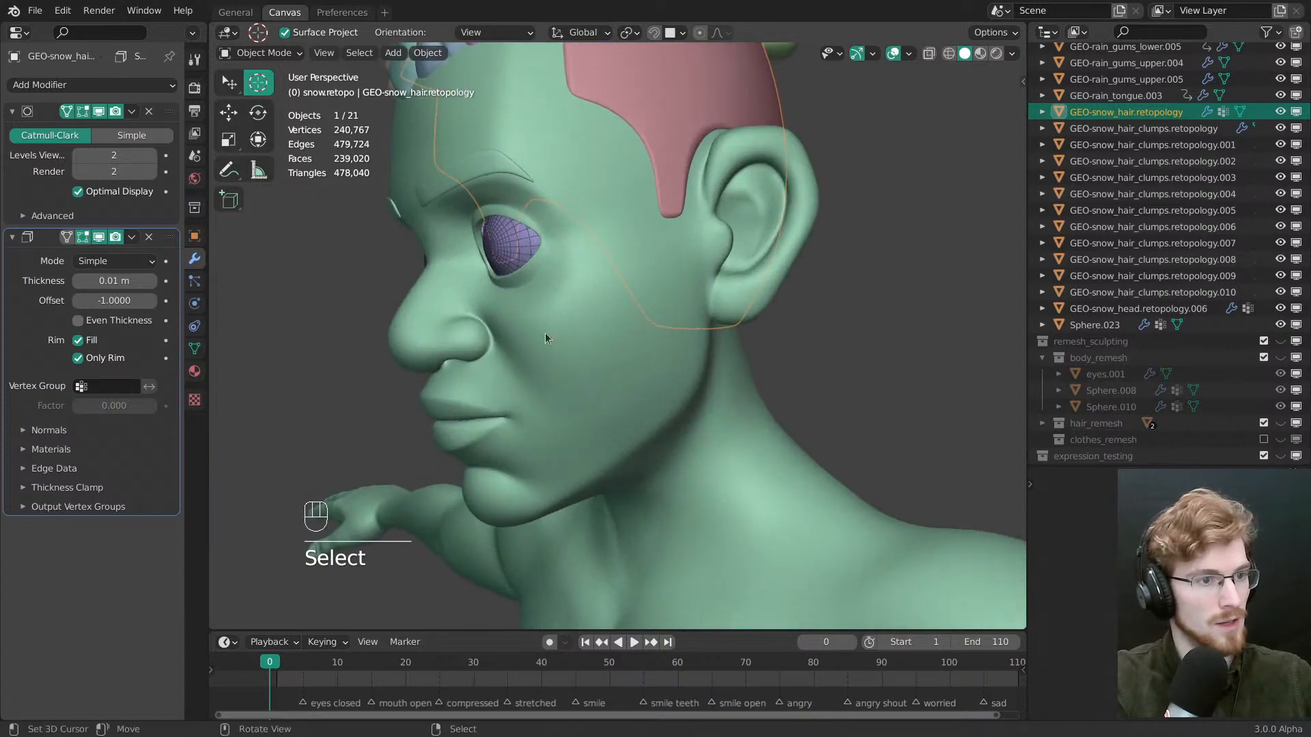
mouse_move(169, 237)
ctrl+mouse_down()
mouse_move(170, 112)
mouse_move(169, 237)
ctrl+mouse_up()
scroll(578, 339, down, 3)
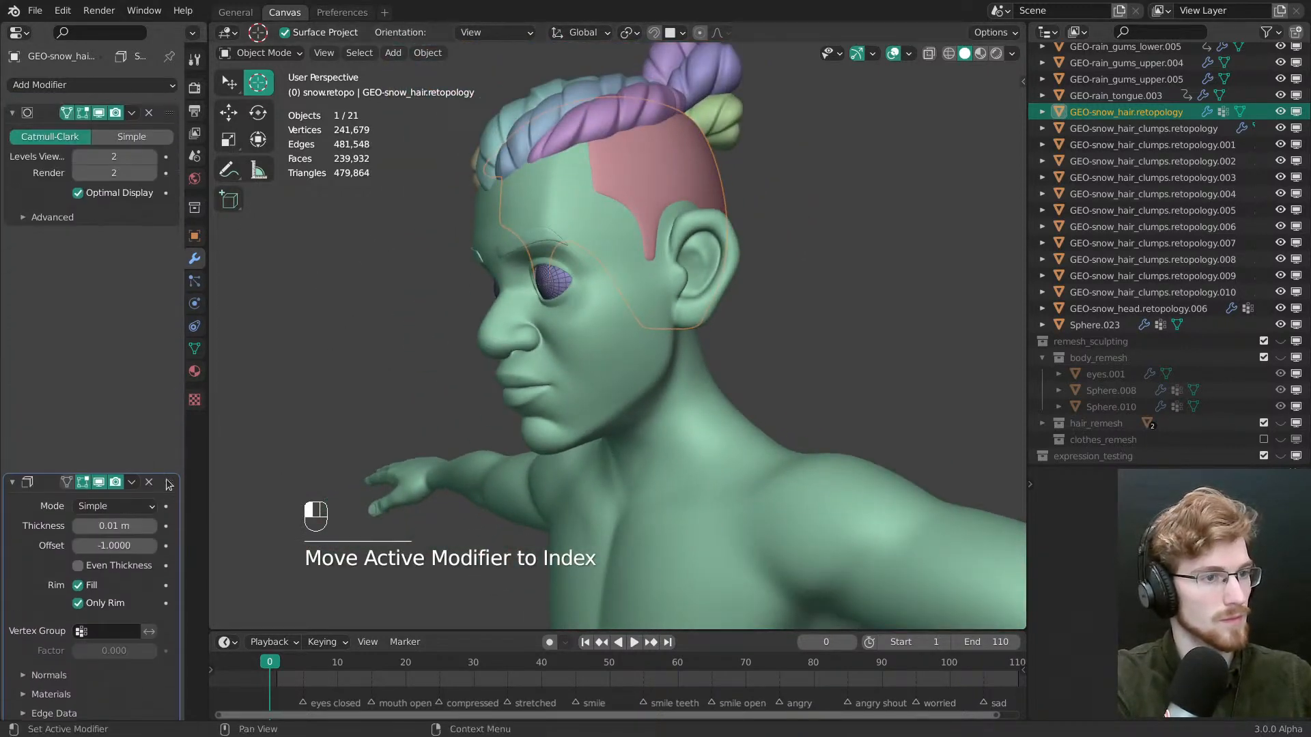
middle_drag(493, 316, 644, 316)
key(alt+a)
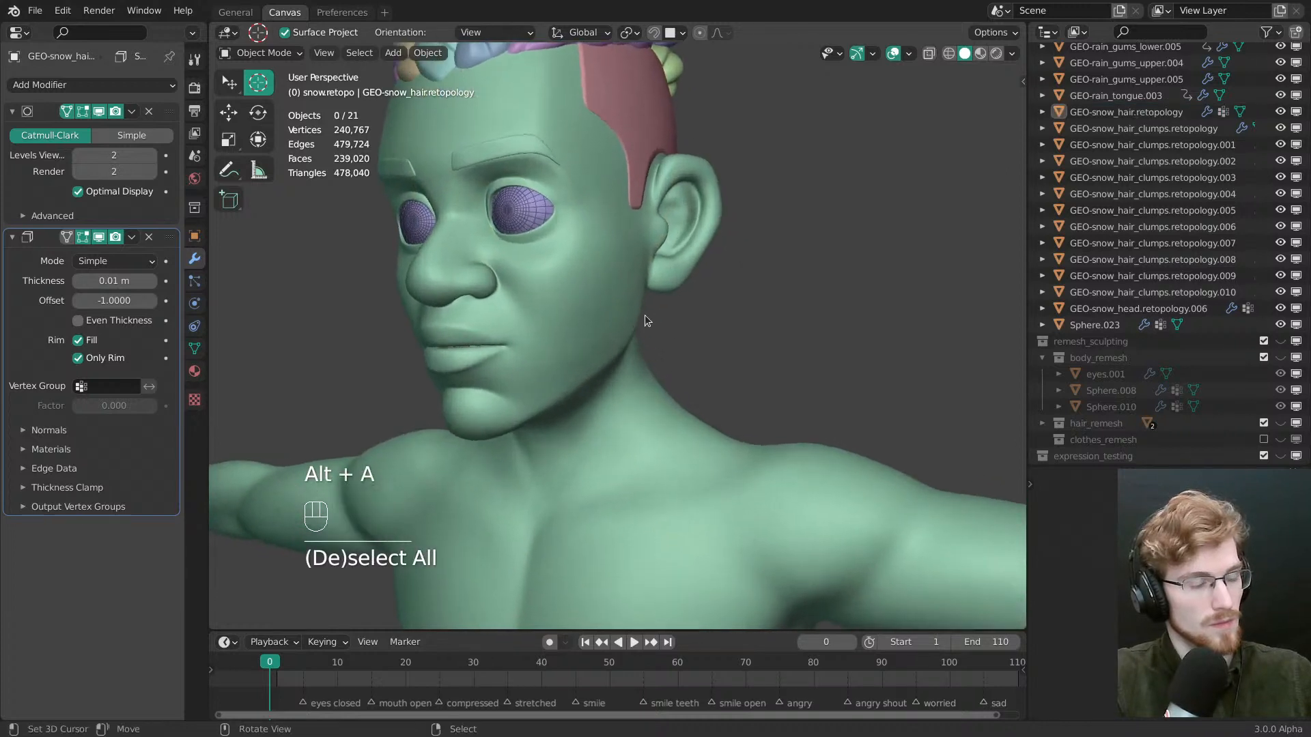
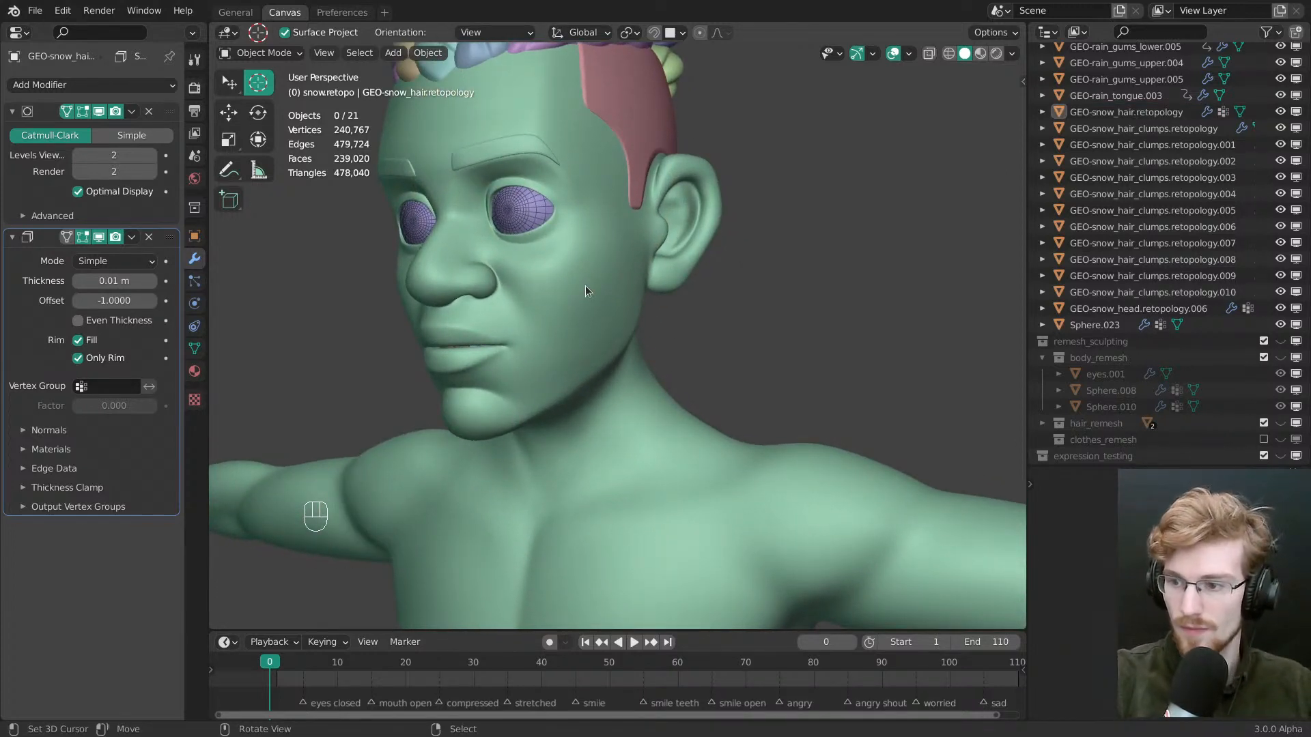
Save snow.modeling.blend and show the whole character from the front with nothing selected
click(693, 262)
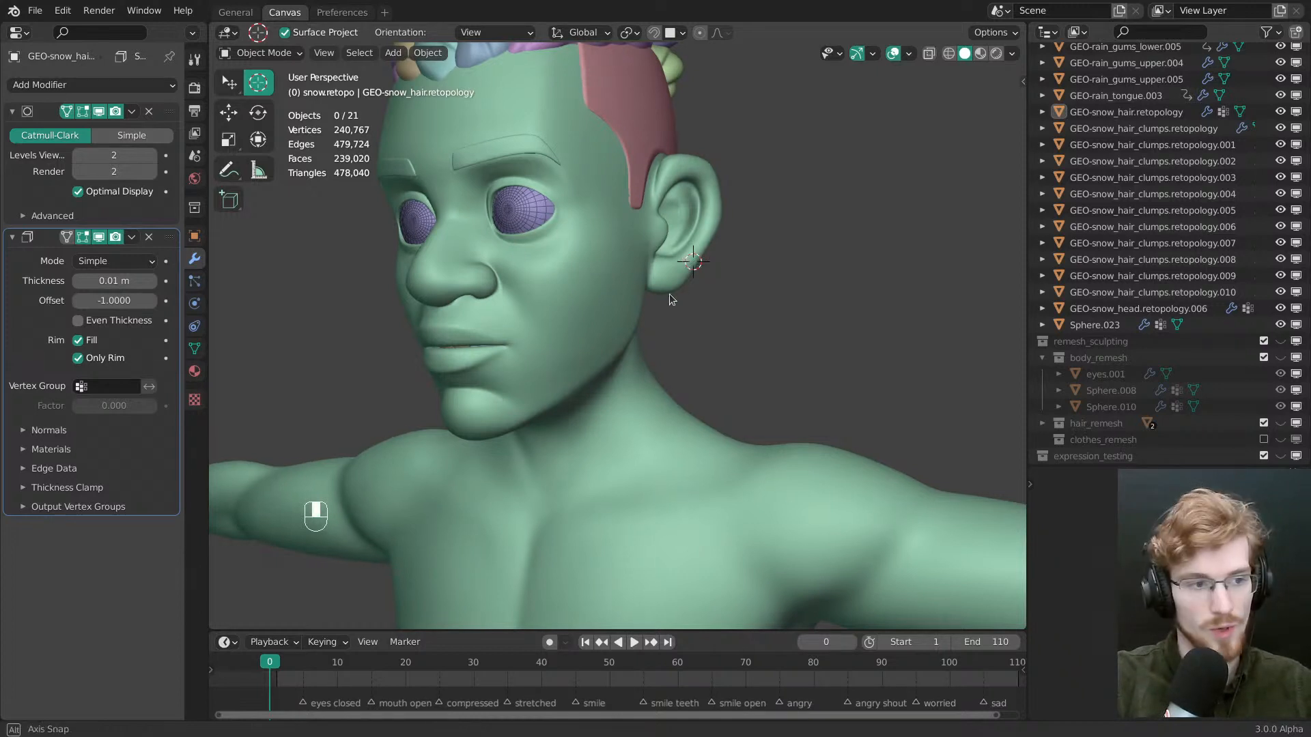
ctrl+middle_drag(683, 283, 669, 281)
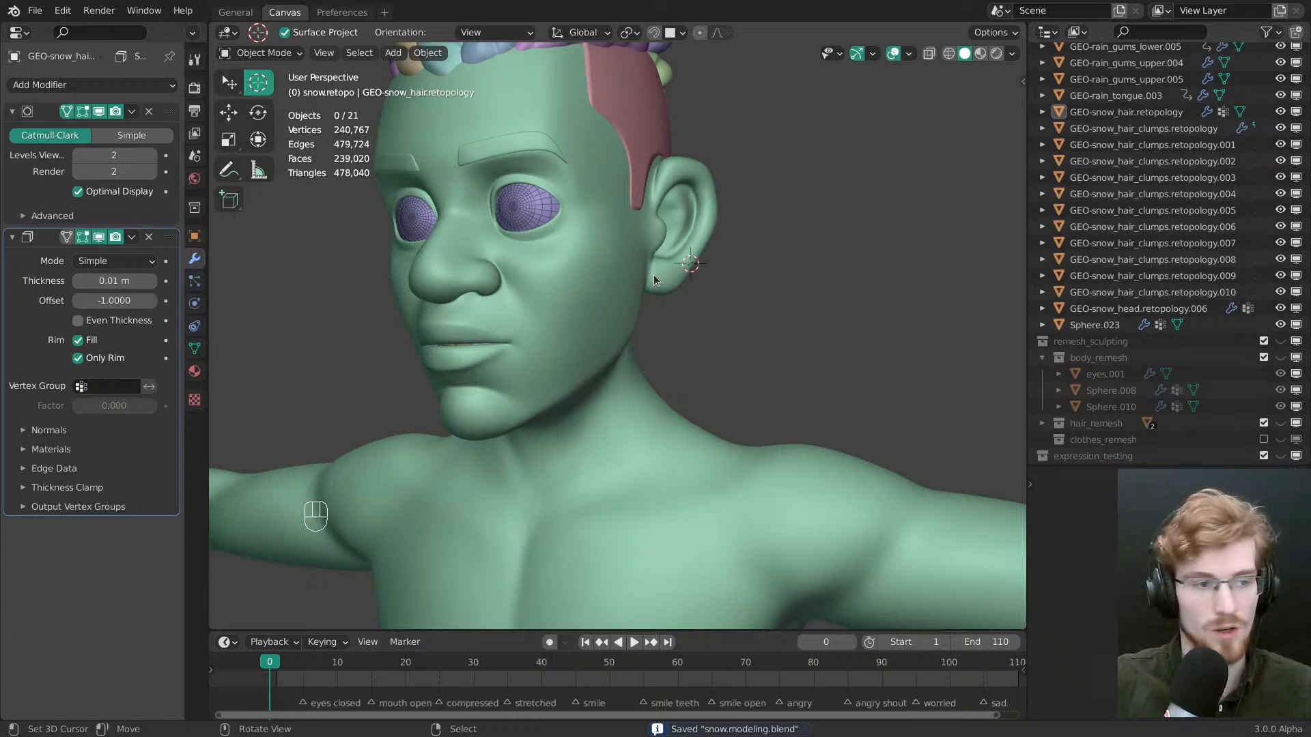
middle_drag(653, 275, 696, 403)
middle_drag(696, 403, 699, 325)
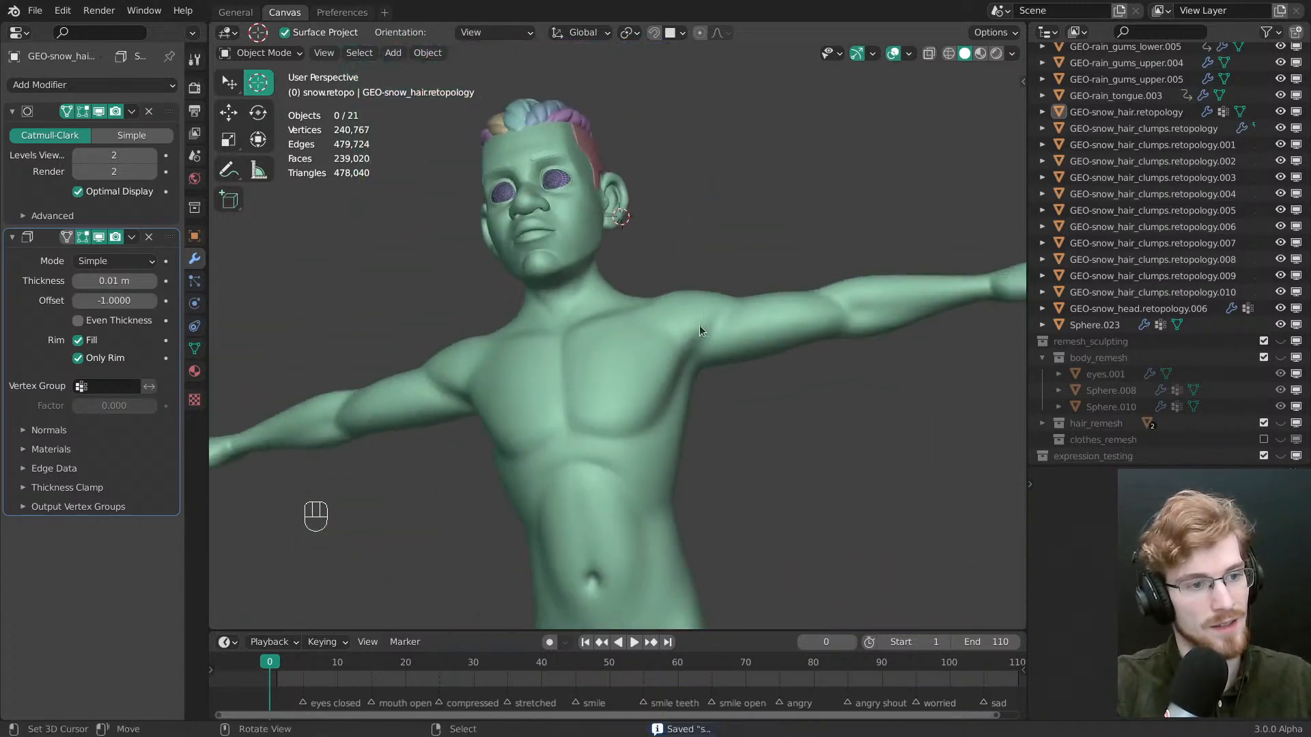
key(grave)
right_click(681, 322)
shift+middle_drag(716, 410, 697, 286)
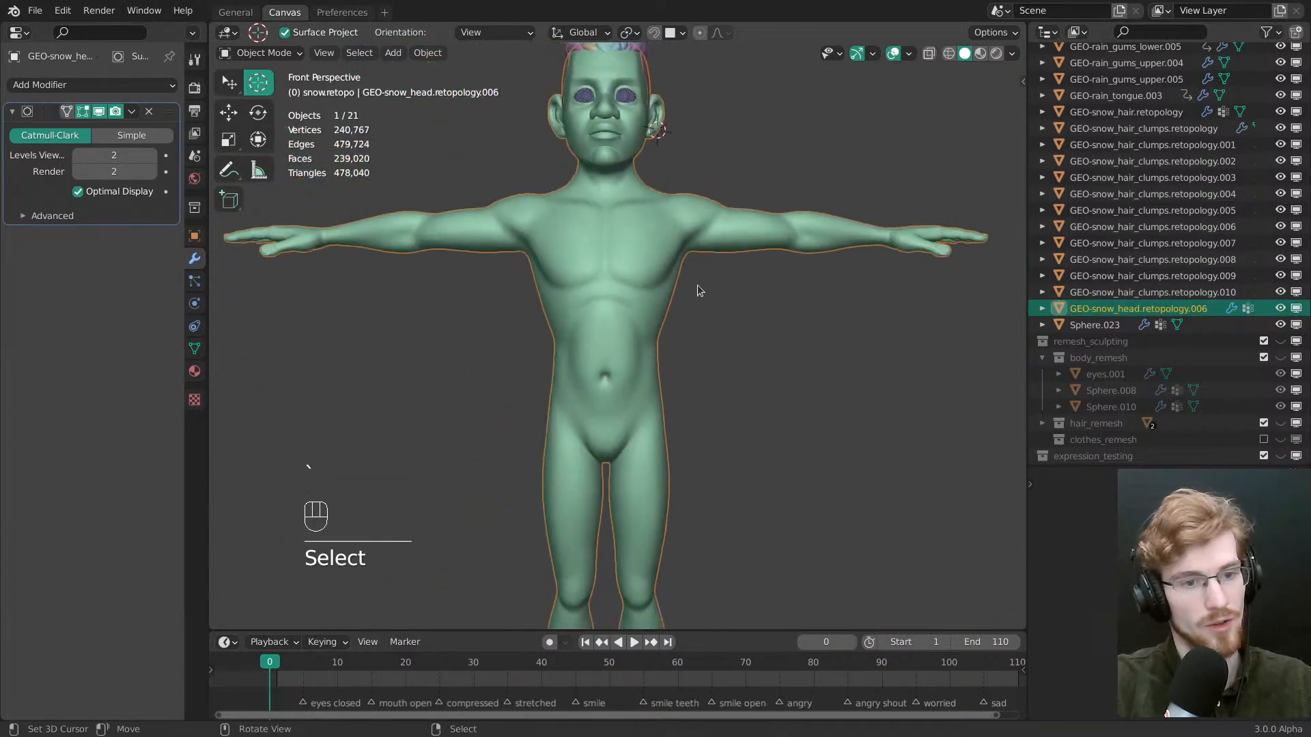
key(alt+a)
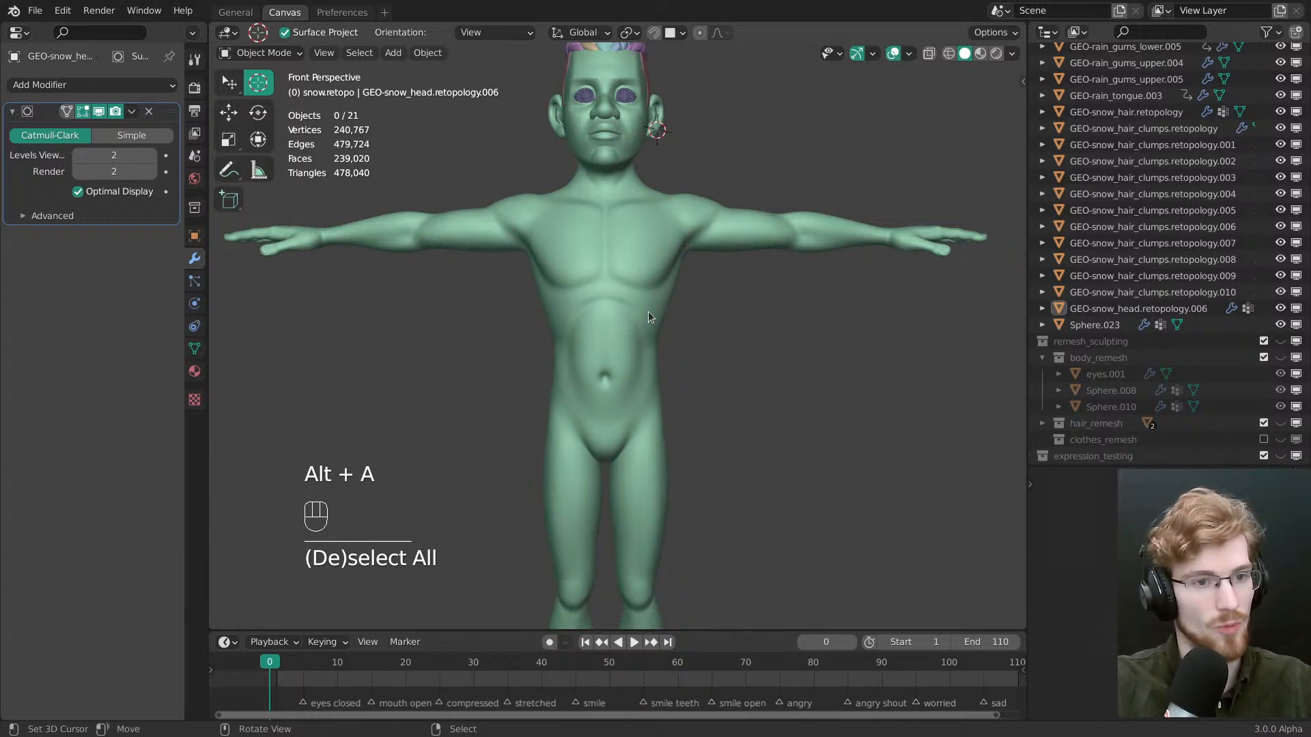
Examine the character's body, arms and back from several angles
alt+middle_click(880, 237)
ctrl+middle_drag(879, 246, 846, 410)
middle_drag(846, 410, 733, 572)
key(grave)
shift+middle_drag(606, 444, 689, 368)
shift+middle_drag(689, 369, 768, 140)
mouse_move(624, 362)
middle_down()
mouse_move(797, 360)
mouse_move(653, 277)
mouse_move(735, 377)
mouse_move(586, 431)
mouse_move(633, 347)
middle_up()
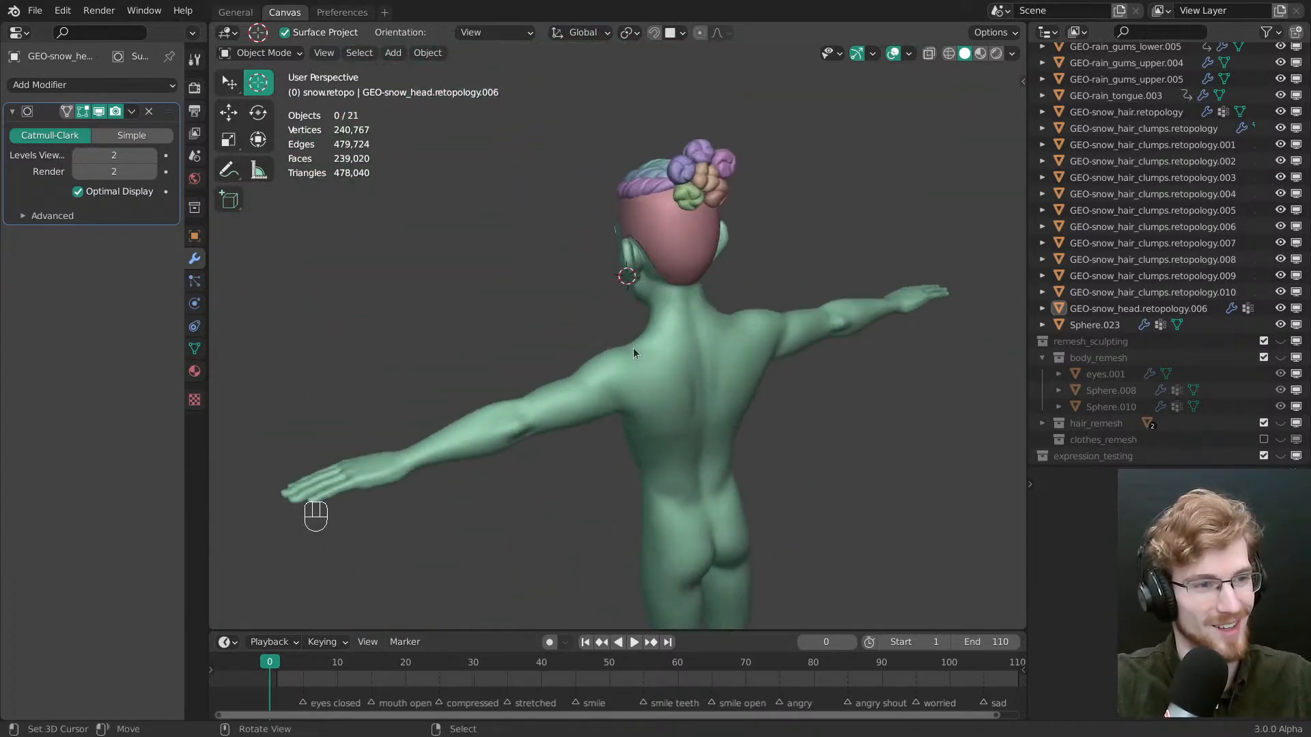
alt+middle_click(657, 271)
middle_drag(669, 275, 841, 286)
Snap the 3D cursor to the world origin, show the face from the front and save the file
key(shift+s)
middle_drag(690, 444, 805, 488)
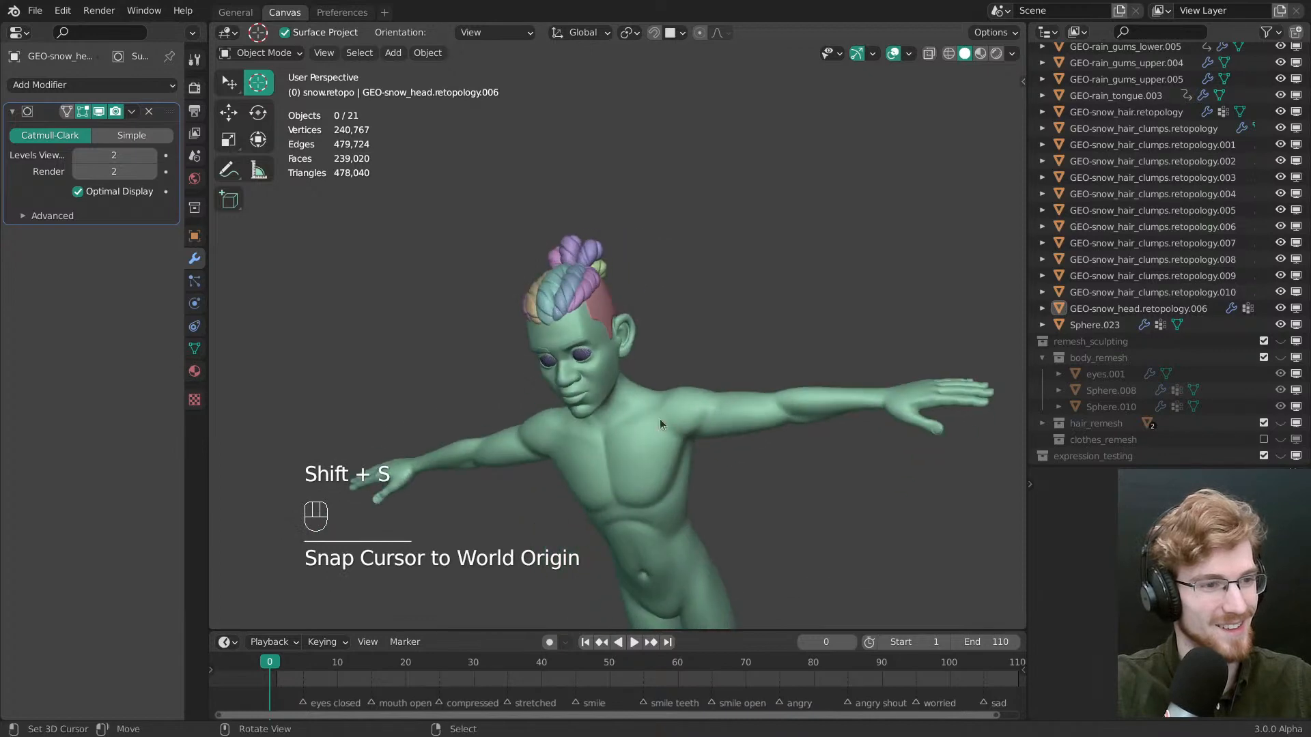
key(grave)
ctrl+middle_drag(583, 339, 641, 462)
key(ctrl+s)
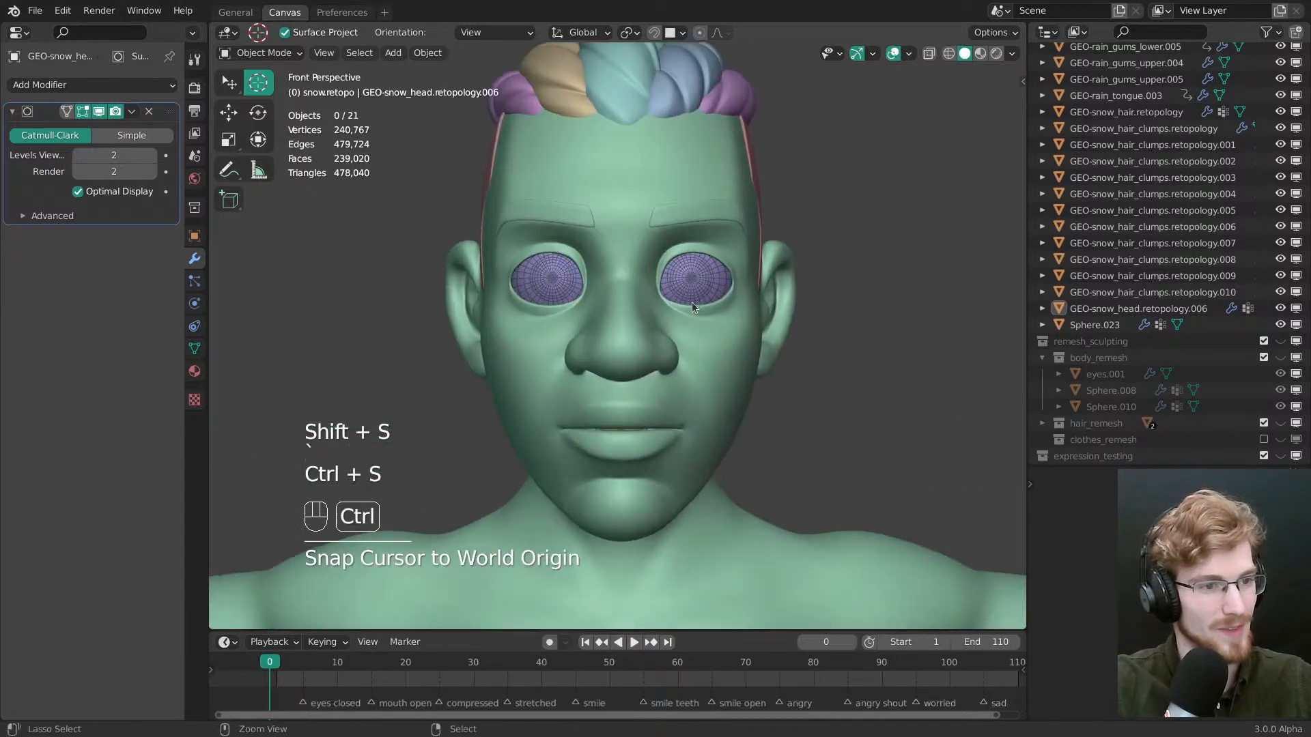
Hide the eye corneas to inspect the eyeballs beneath them, then unhide the objects
click(699, 298)
middle_drag(699, 298, 677, 334)
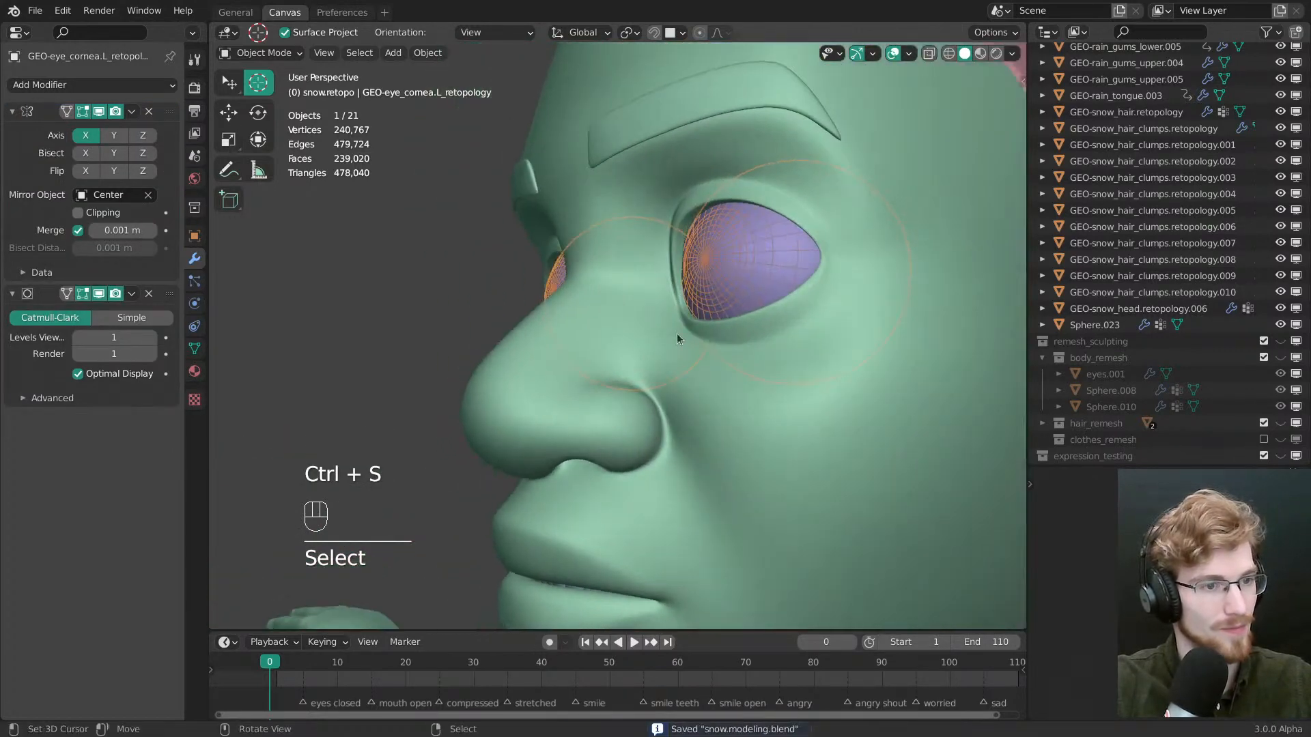
click(741, 282)
shift+click(731, 271)
key(h)
key(h)
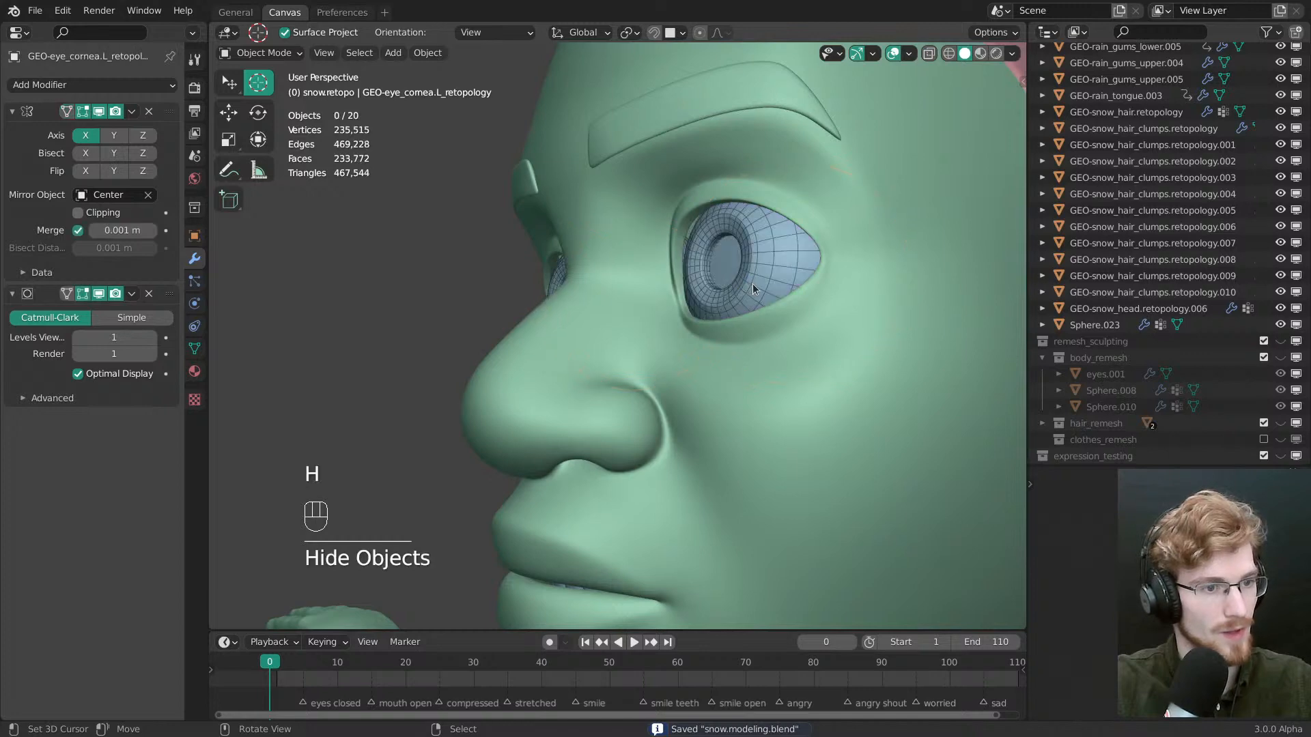
middle_drag(752, 293, 721, 315)
key(alt+h)
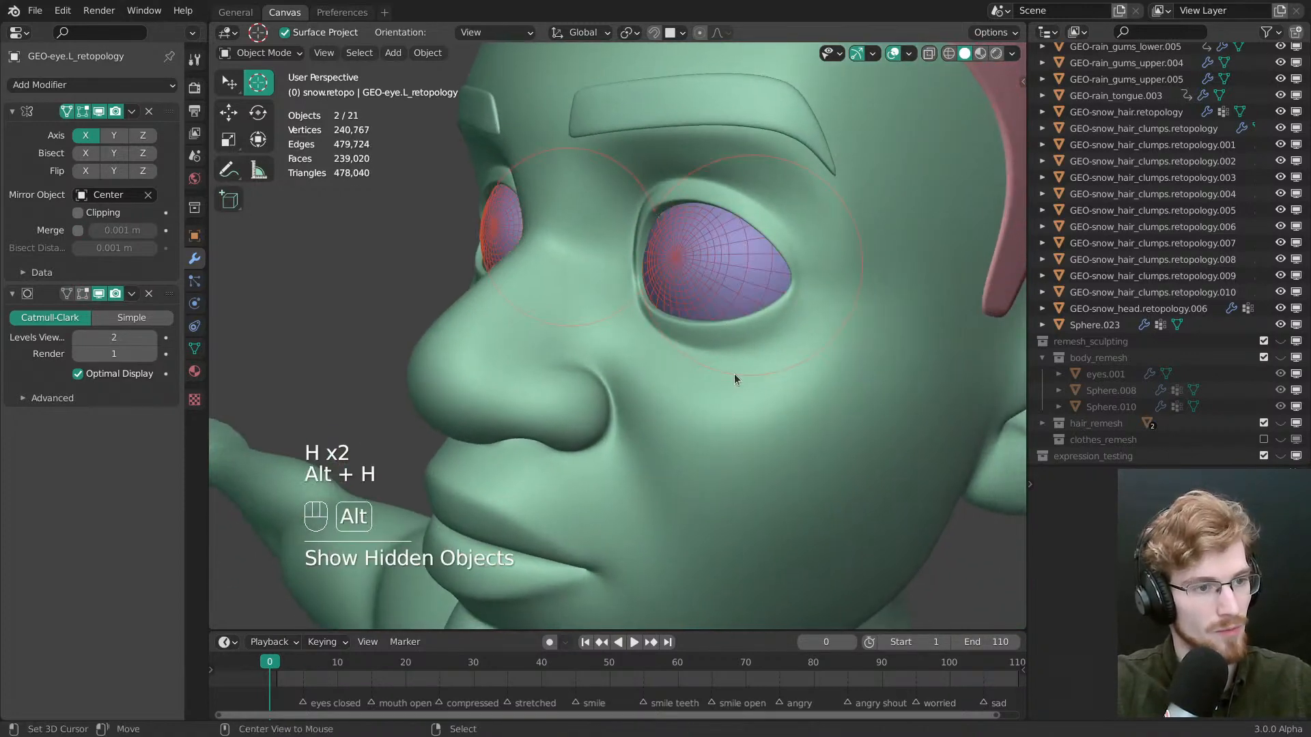
Hide the body mesh and inspect the gums, teeth and tongue inside the head
key(alt+a)
shift+click(749, 415)
key(h)
middle_drag(750, 415, 637, 288)
click(652, 333)
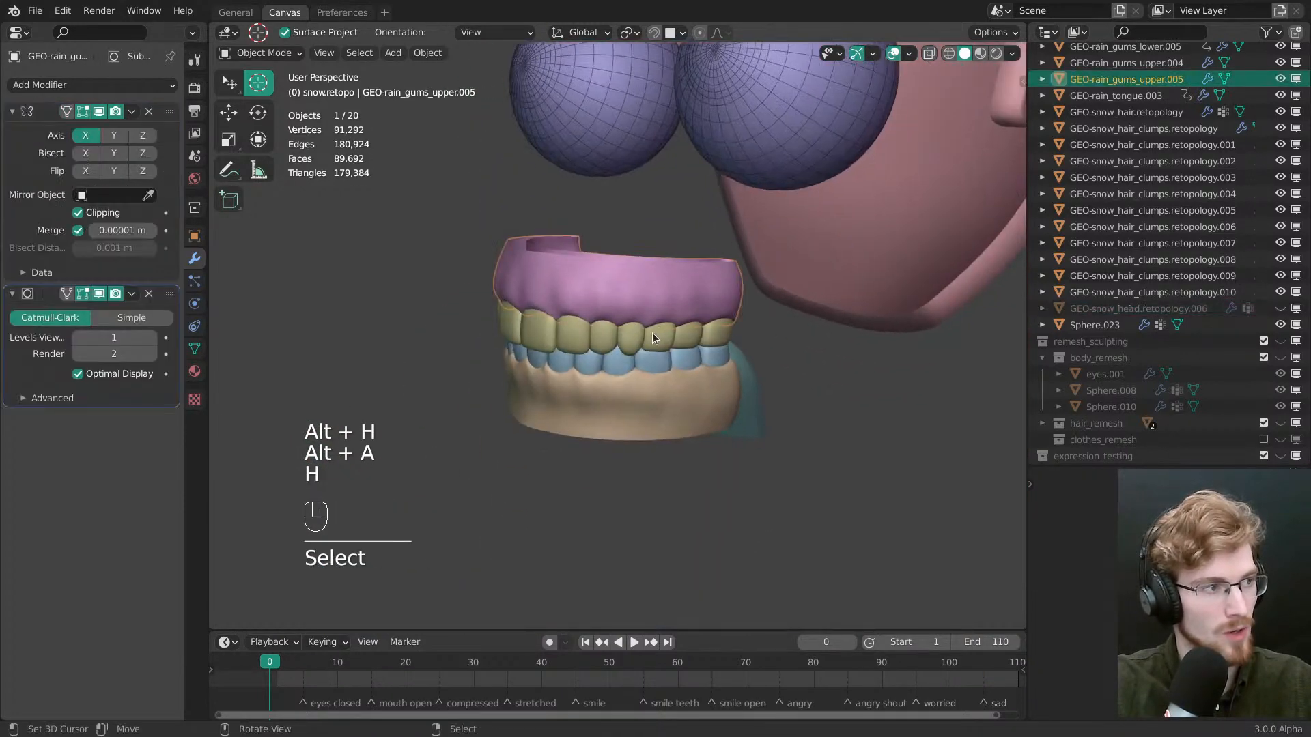
click(656, 339)
right_click(669, 367)
right_click(714, 413)
middle_drag(719, 423, 742, 288)
right_click(849, 457)
Unhide all objects, deselect everything, show the character from the front and save the file
key(alt+h)
key(alt+a)
key(grave)
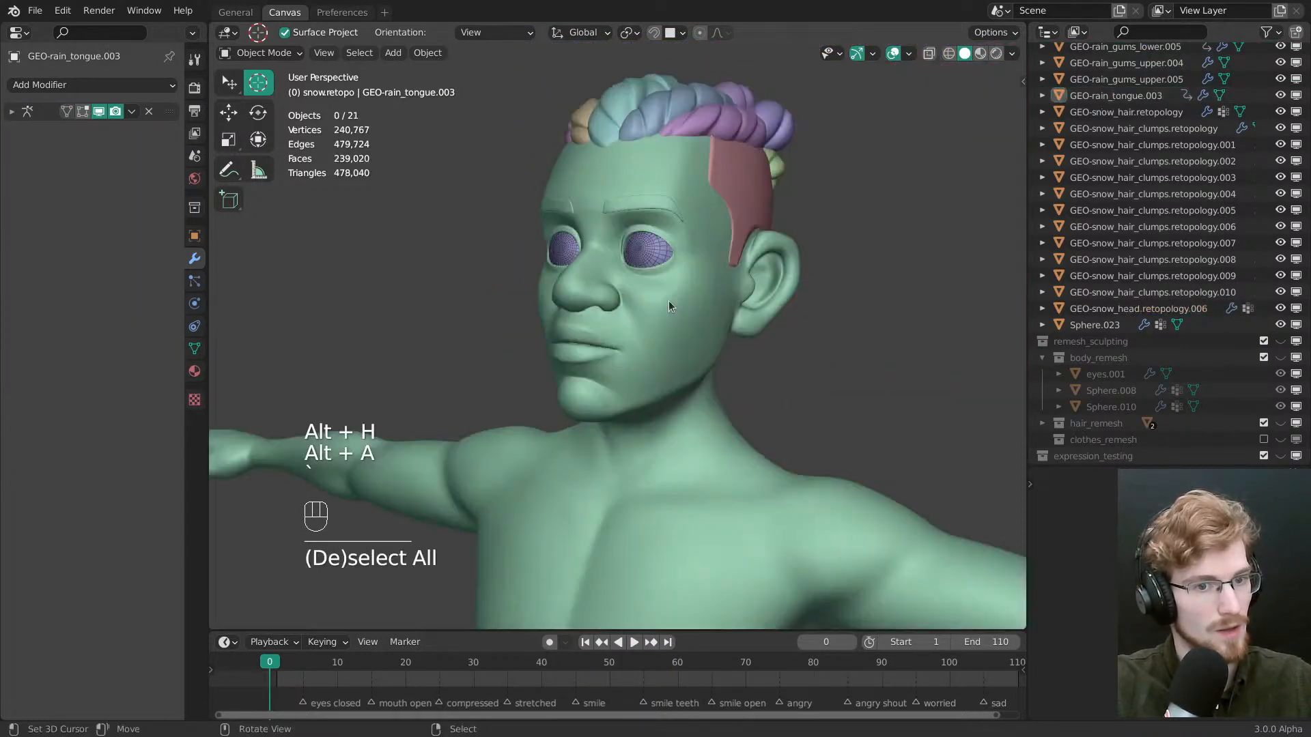
key(alt+a)
ctrl+middle_drag(723, 477, 723, 286)
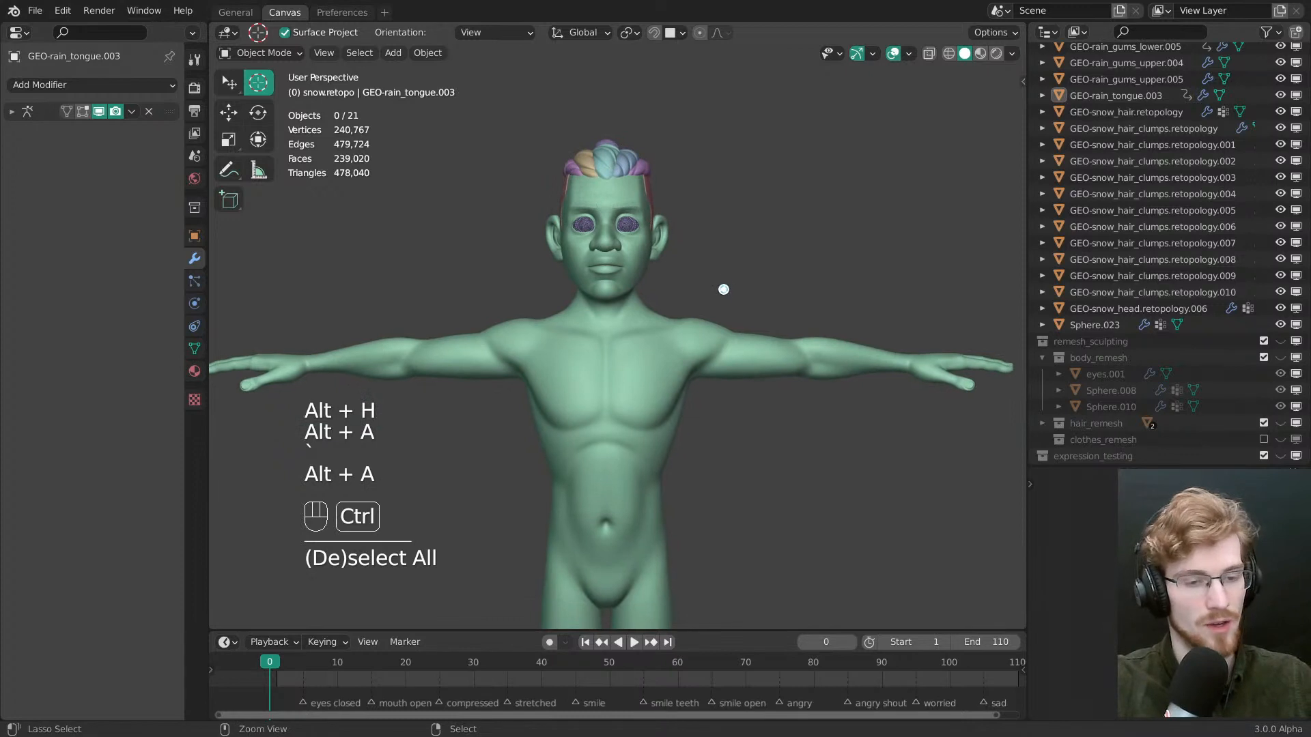
key(ctrl+s)
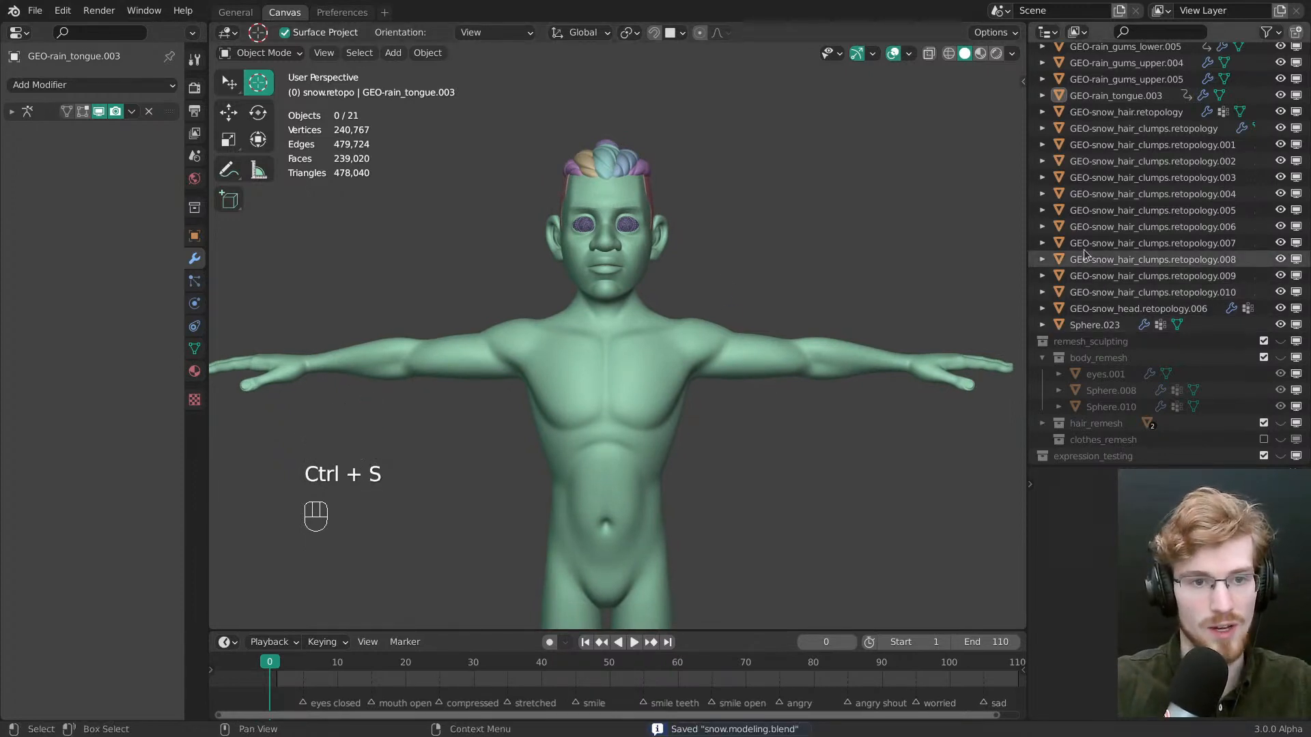
Enable eyes.003 in the viewport, inspect it alone in local view and disable it again
scroll(1140, 150, up, 5)
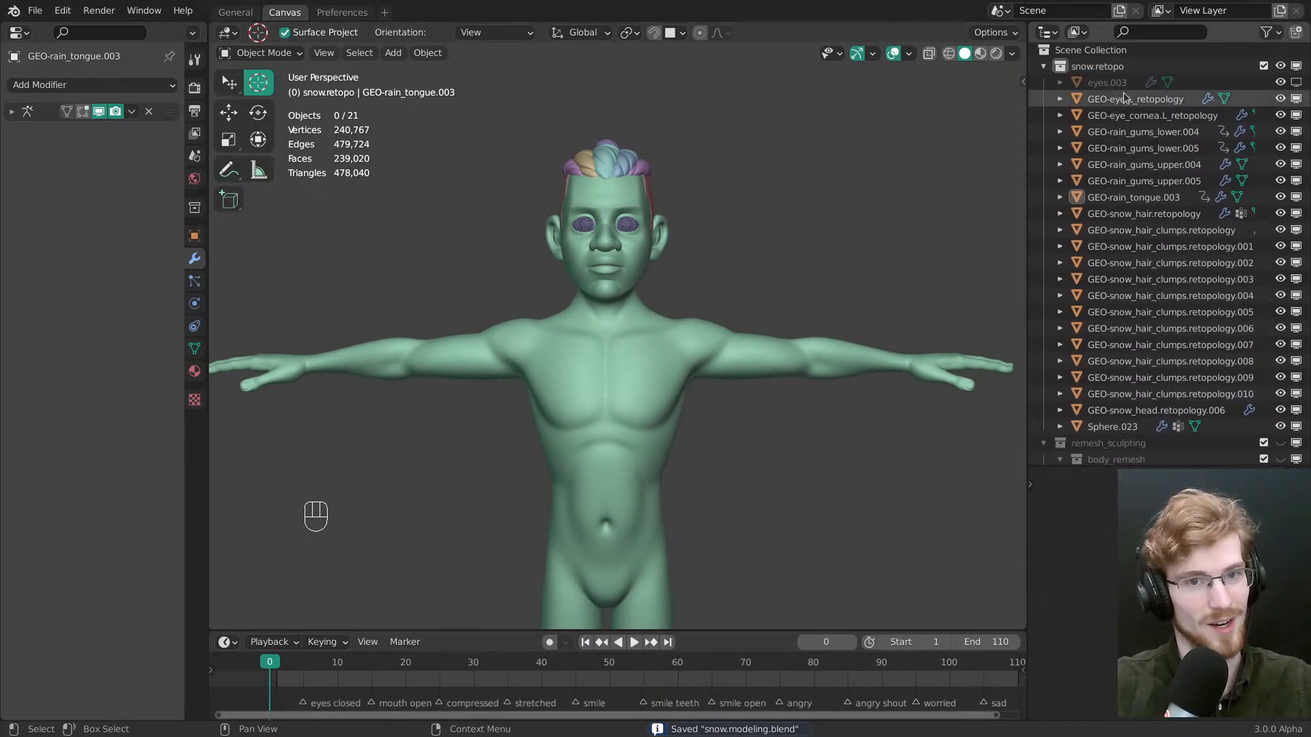
click(1280, 82)
click(1260, 83)
key(grave)
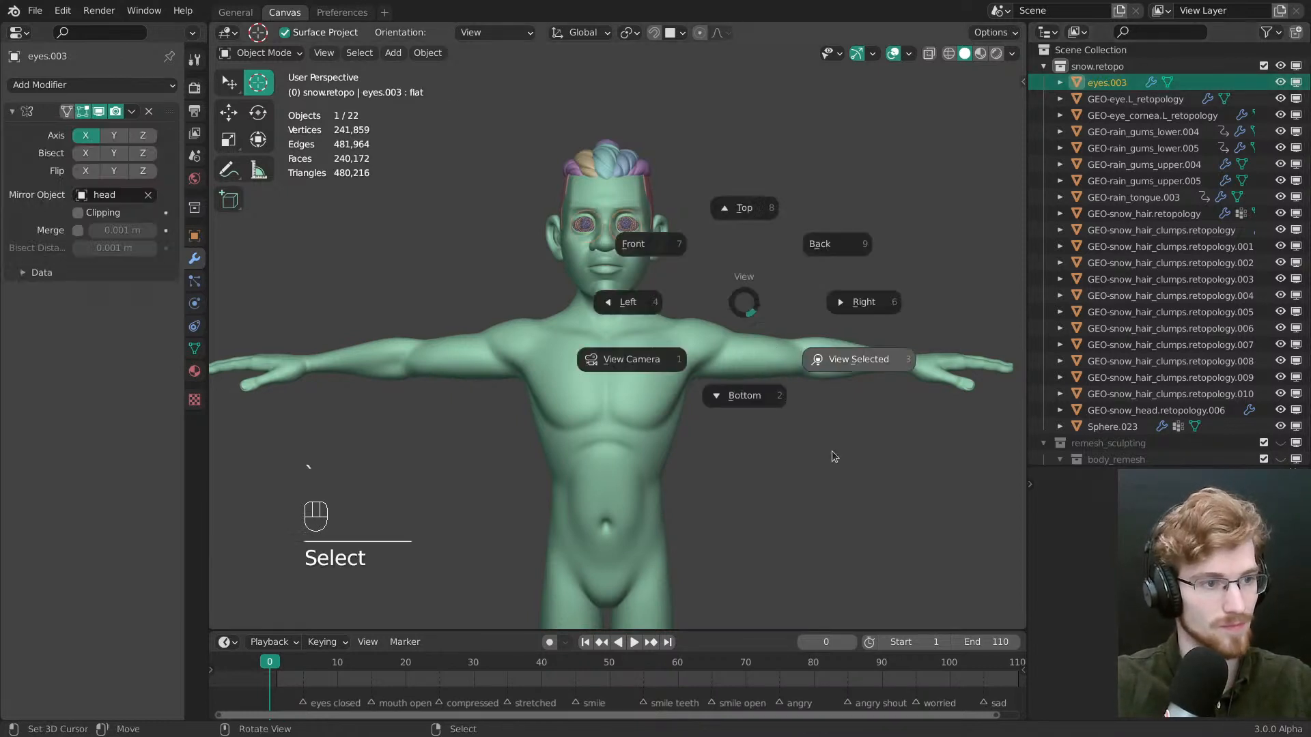
click(832, 451)
key(slash)
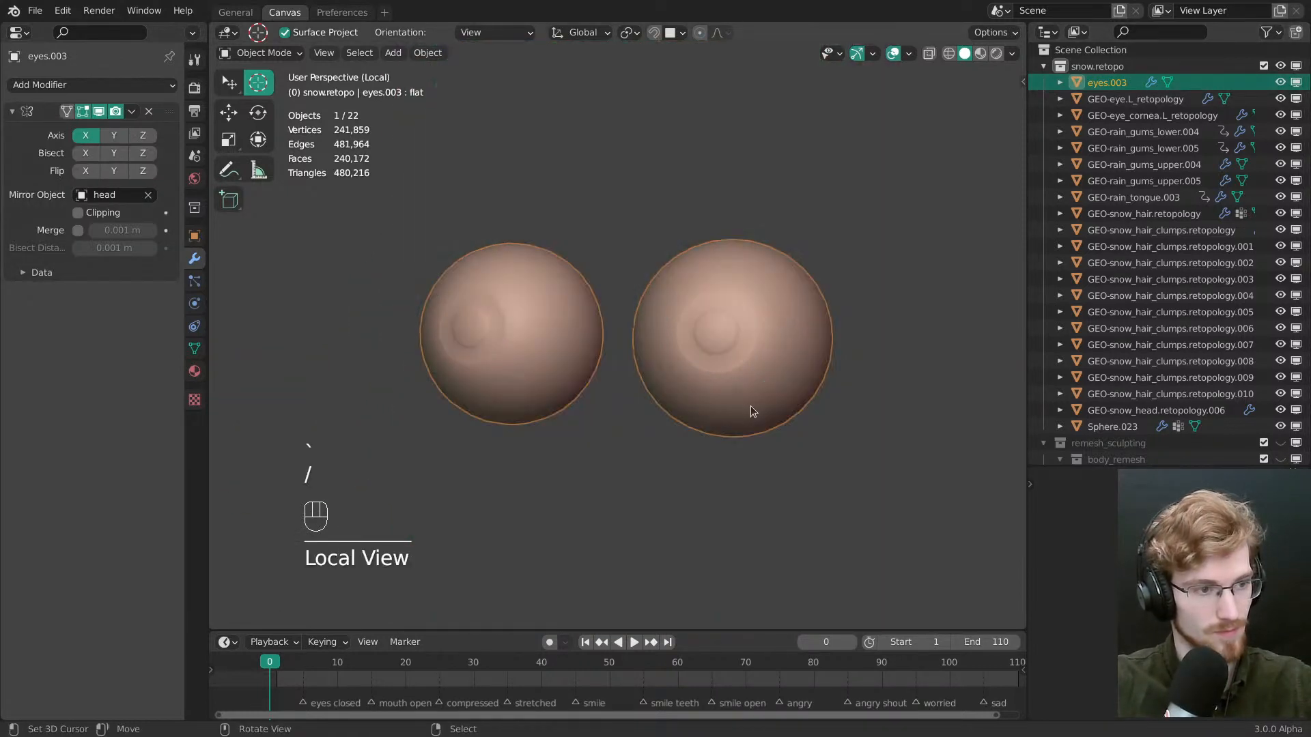
key(slash)
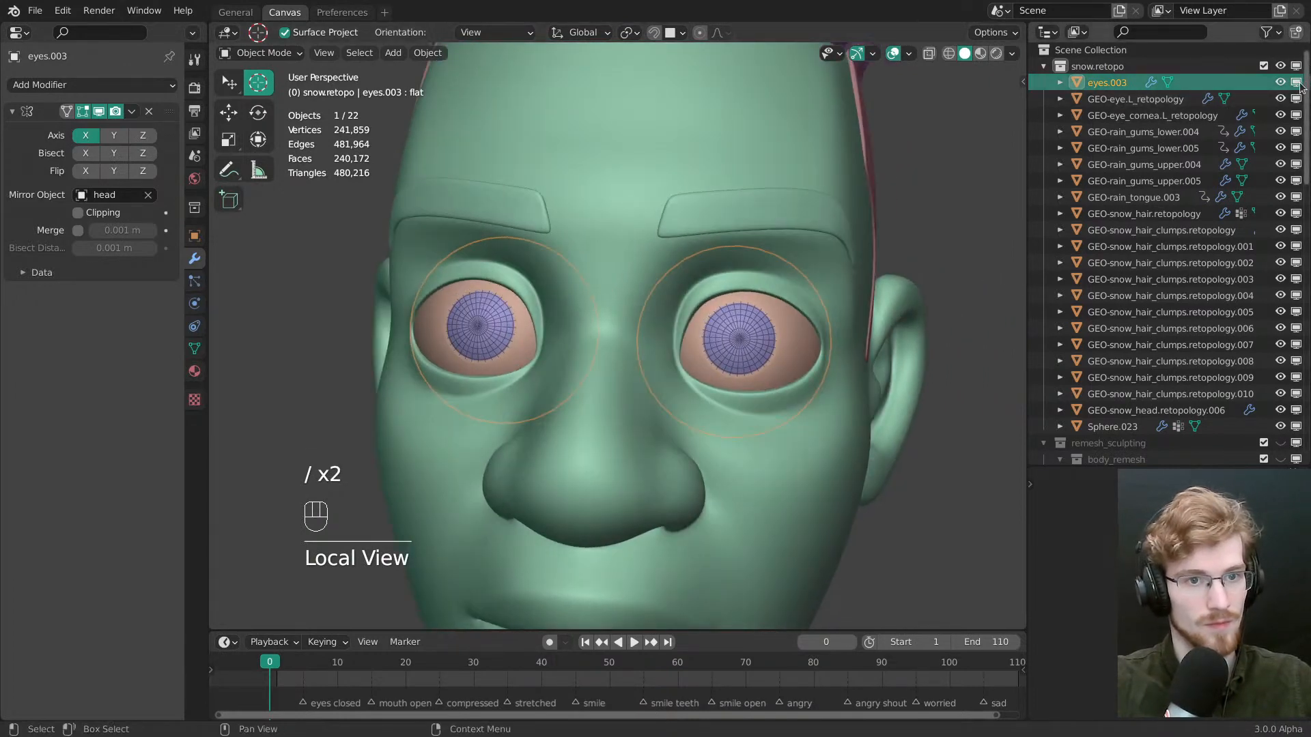
click(1297, 82)
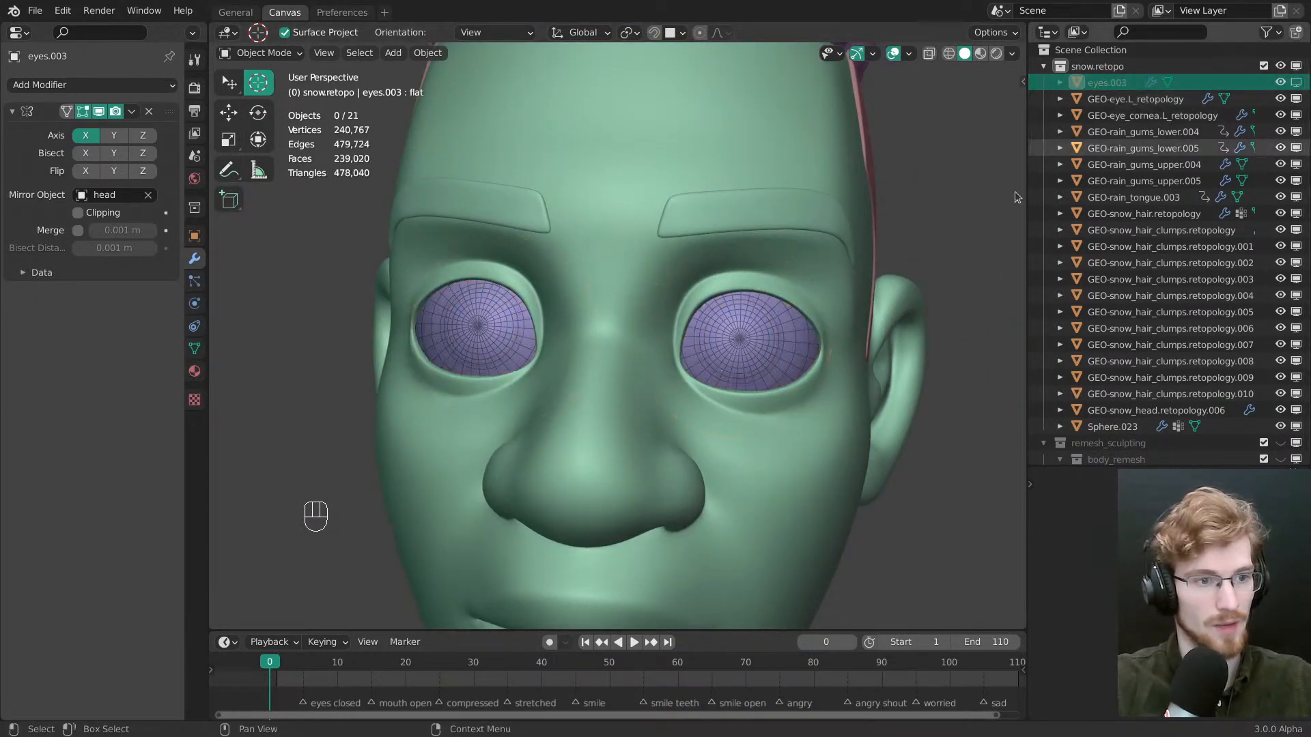
Rename the body object GEO-snow_head.retopology.006 as GEO-snow_body
click(1117, 410)
scroll(1160, 370, down, 3)
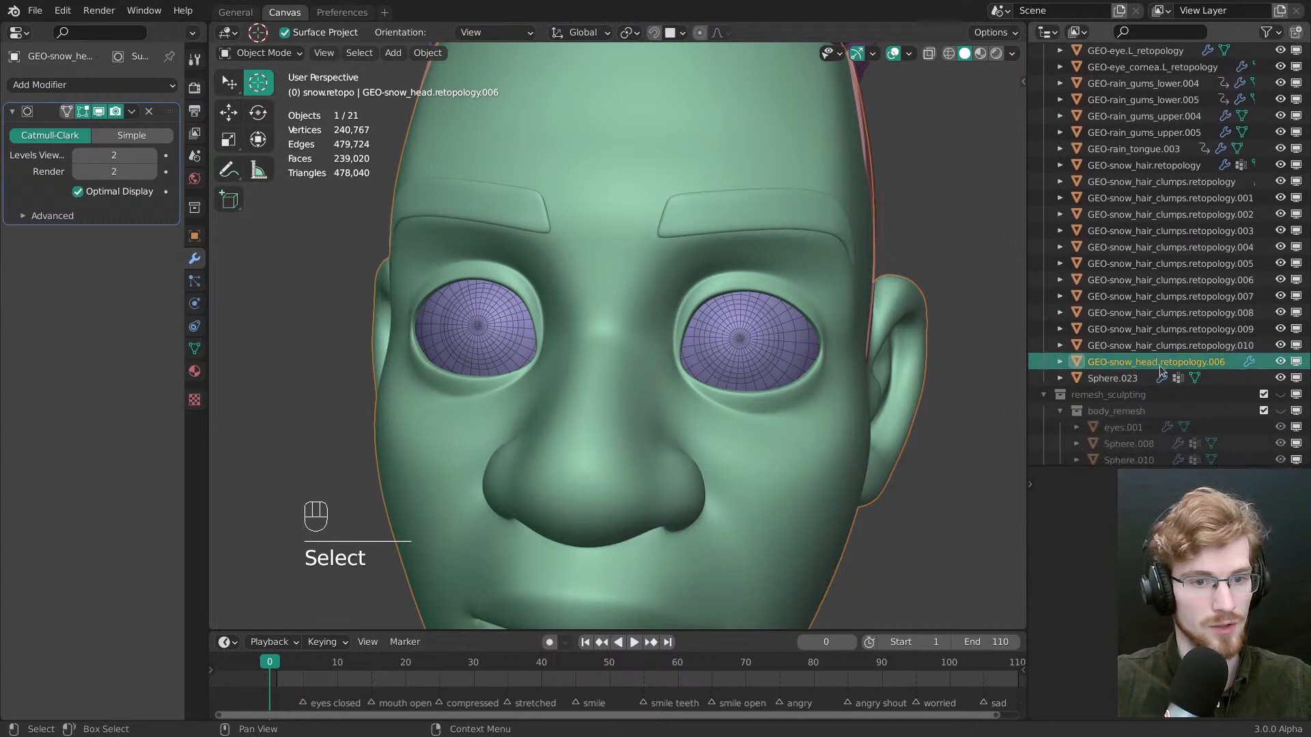
double_click(1173, 365)
scroll(1158, 340, down, 5)
drag(1137, 245, 1258, 246)
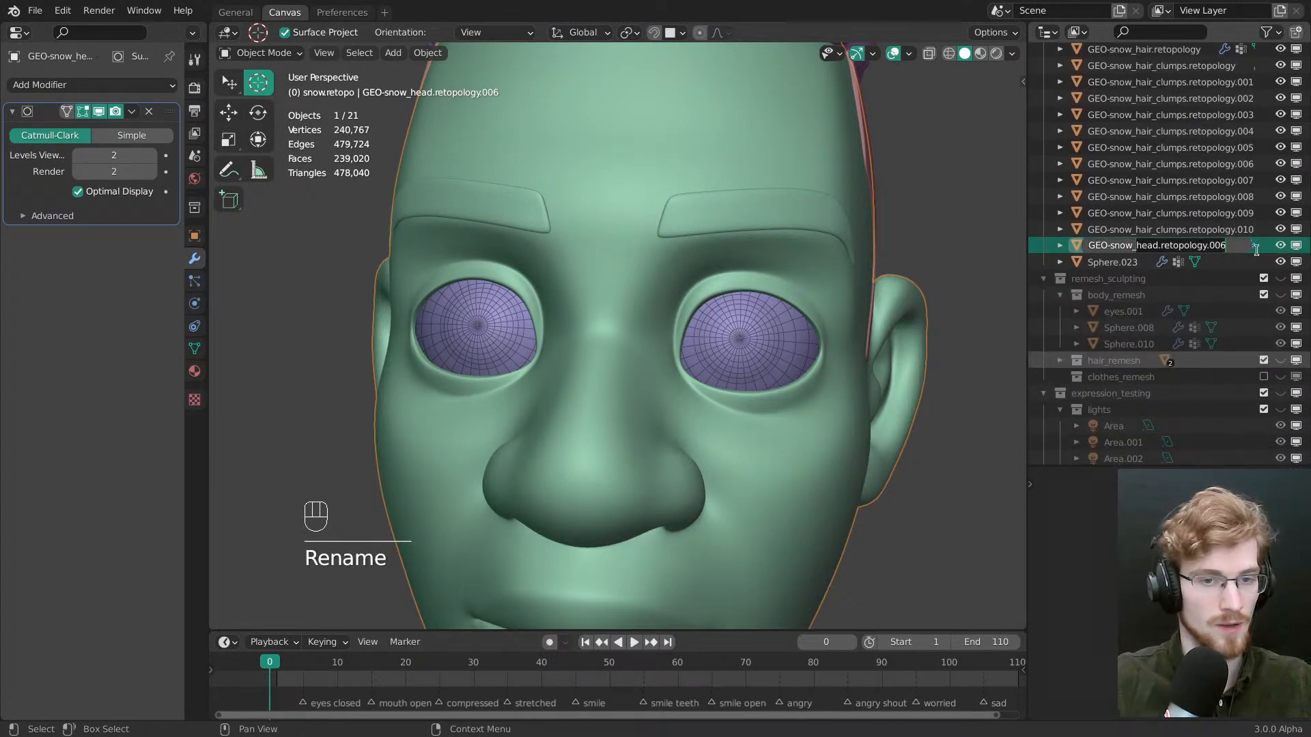
text(bod)
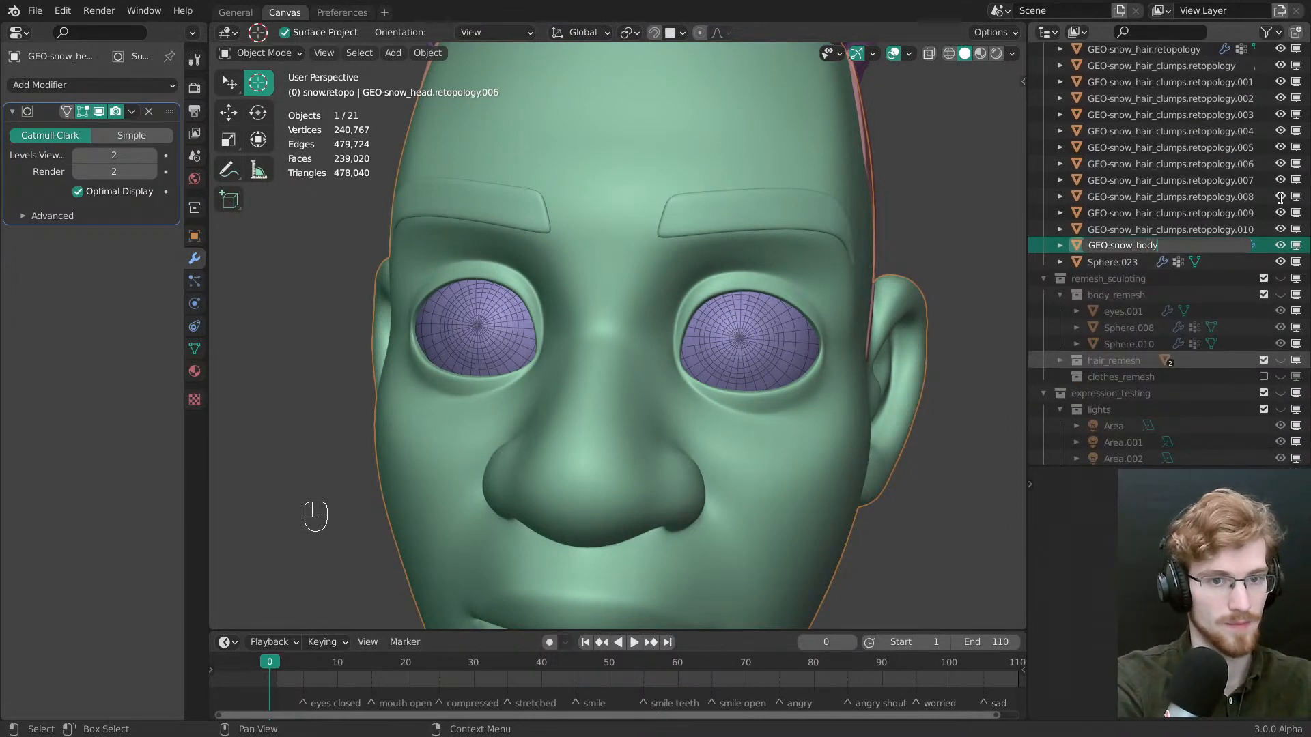
text(y)
key(Return)
Hide the body and rename the eyebrows object as GEO-snow_eyebrows
ctrl+middle_drag(778, 447, 738, 362)
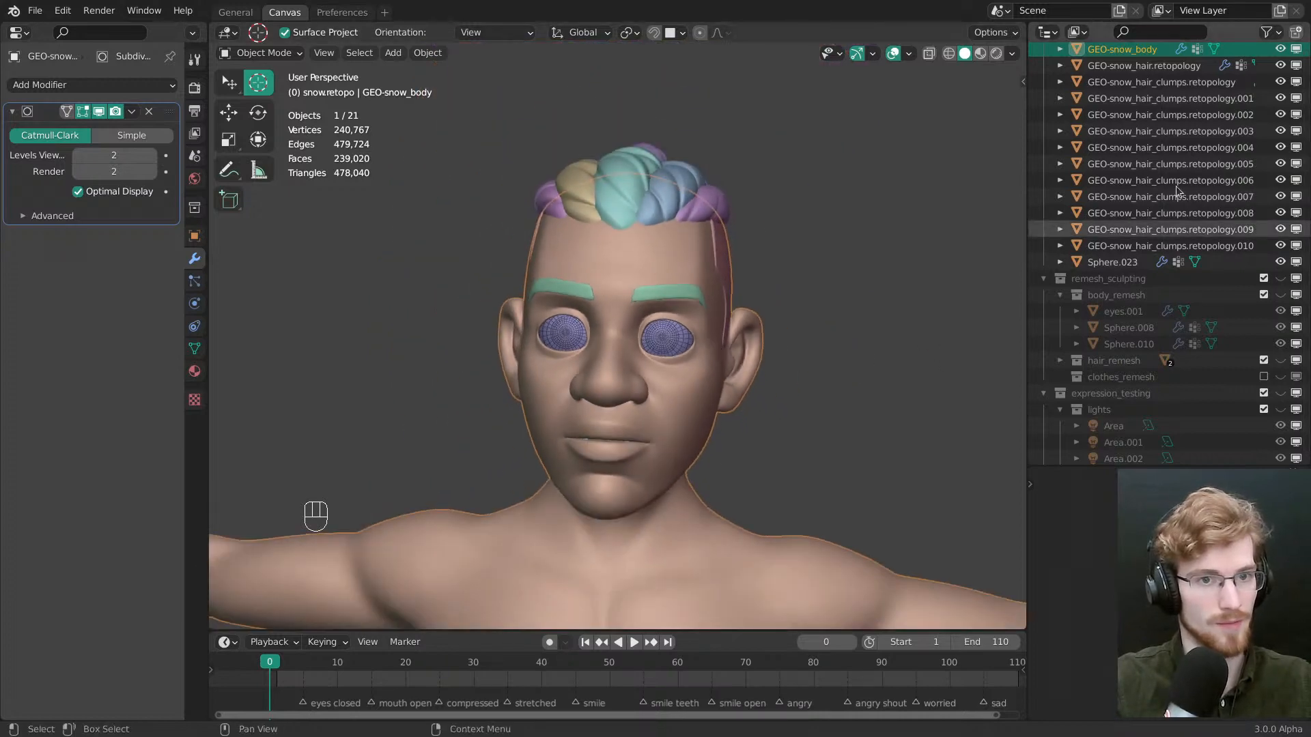
scroll(1176, 186, up, 3)
key(h)
click(674, 295)
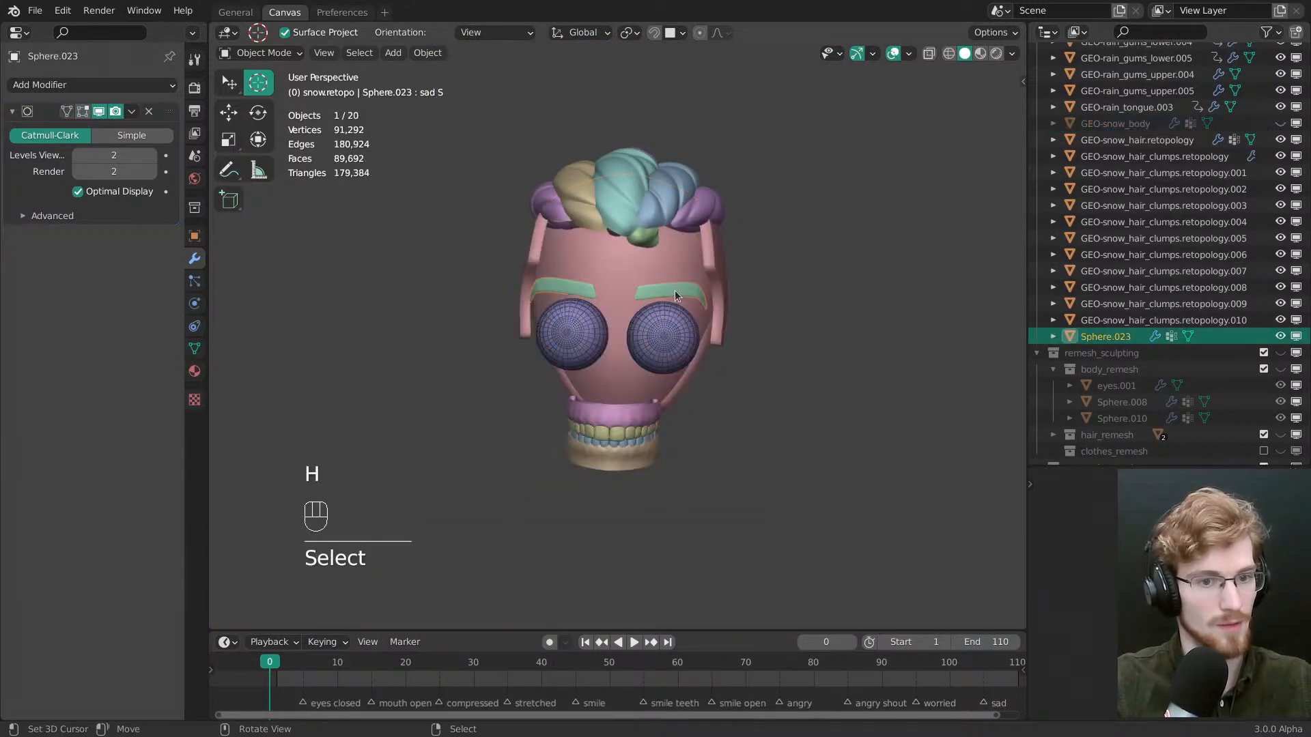
key(F2)
text(GEO-snow_eyeb)
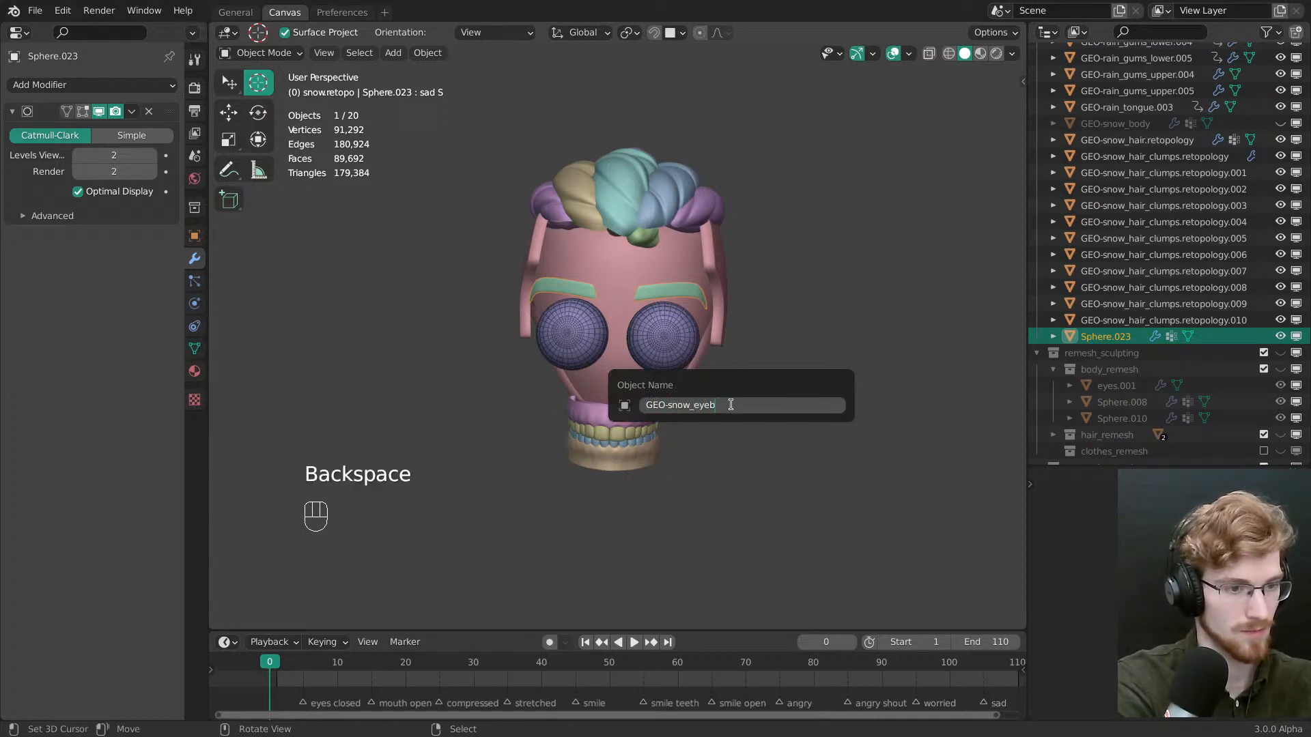
text(rows)
key(Return)
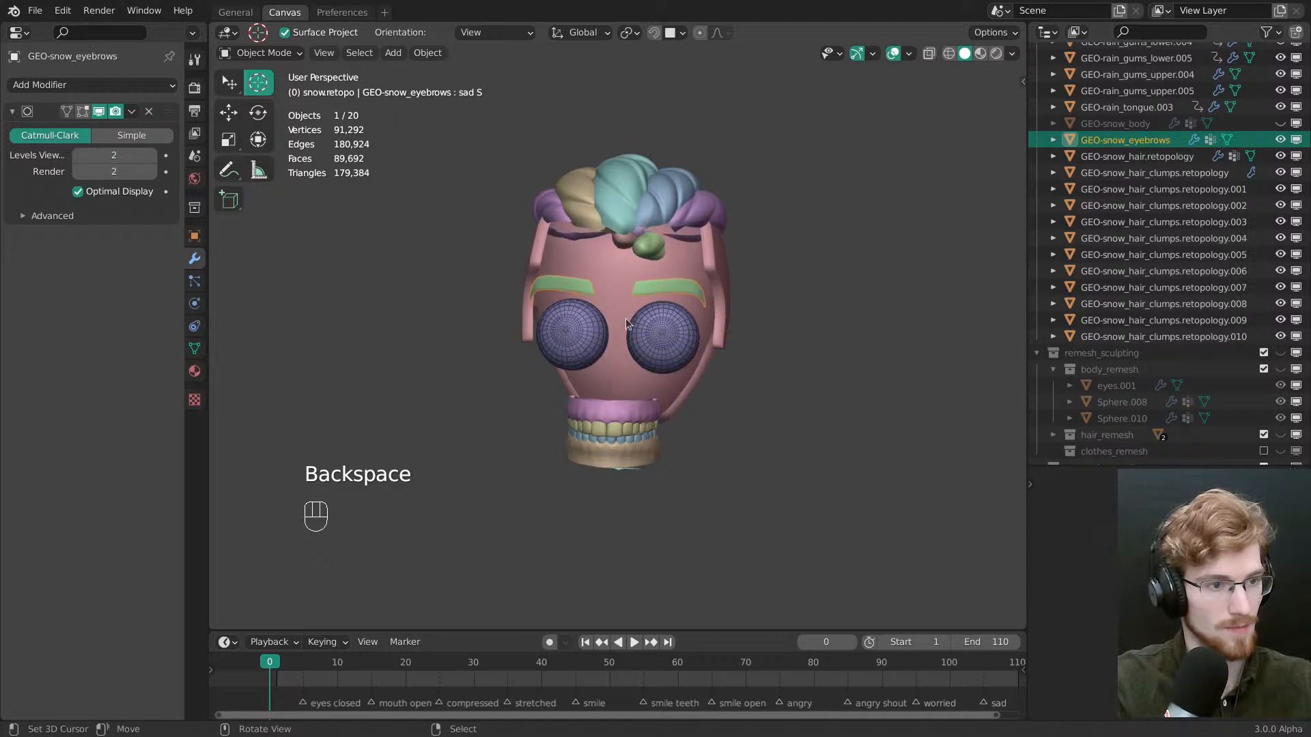
Hide the eyebrows and rename the hair base object as GEO-snow_hair.base
key(h)
click(634, 310)
key(F2)
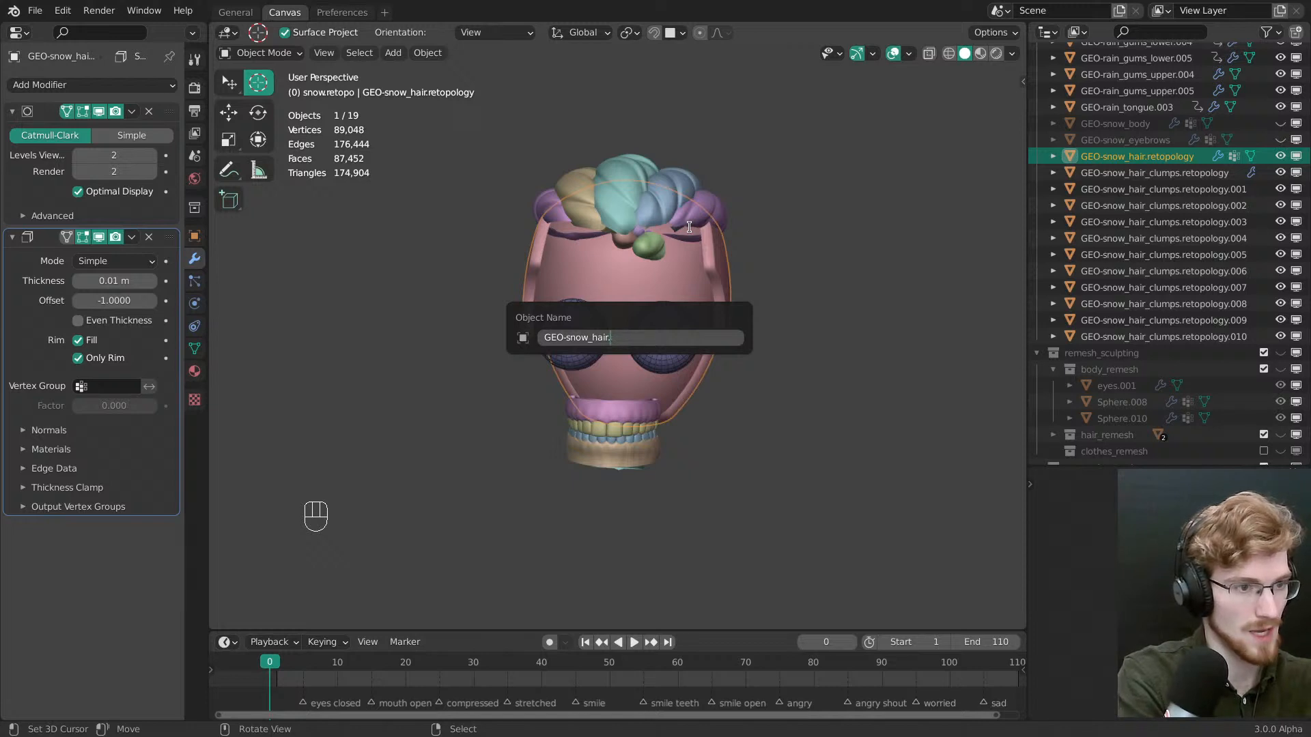
key(Return)
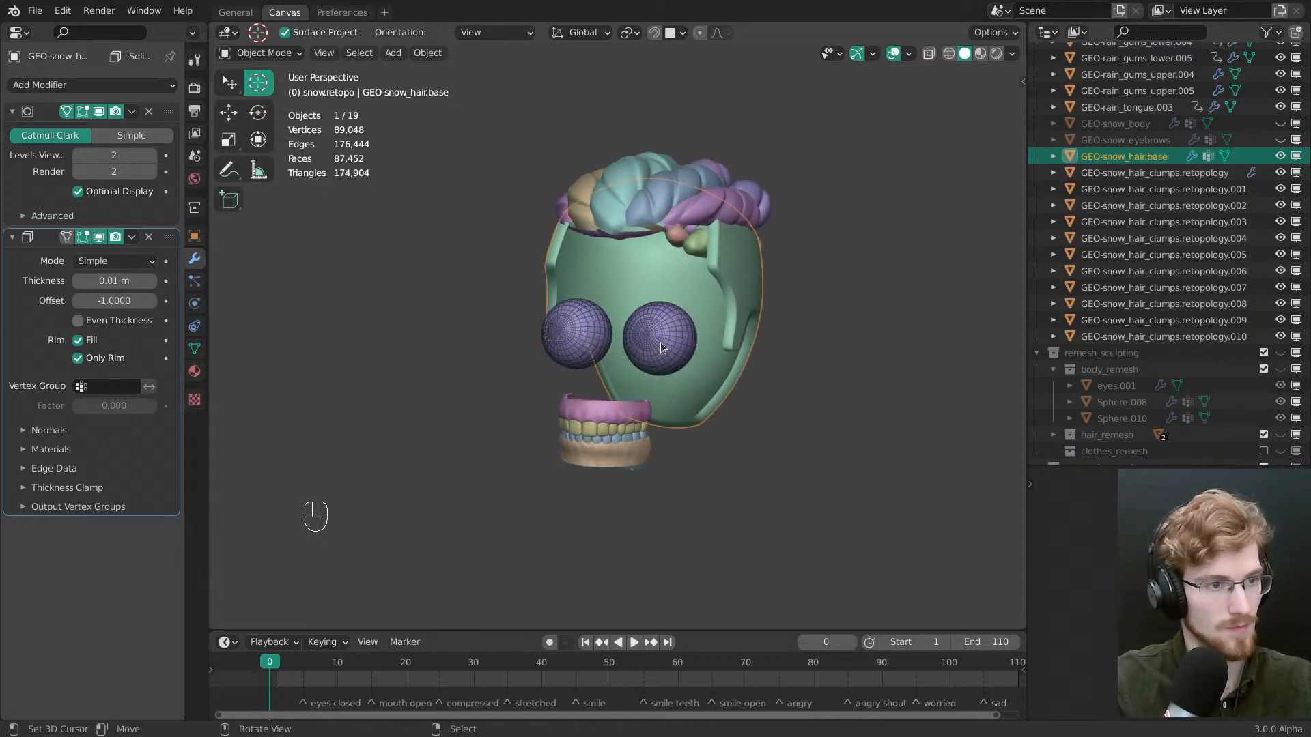
Hide the hair base and join the five front hair clumps into one object
key(h)
shift+click(629, 244)
middle_drag(628, 244, 636, 449)
scroll(636, 449, up, 2)
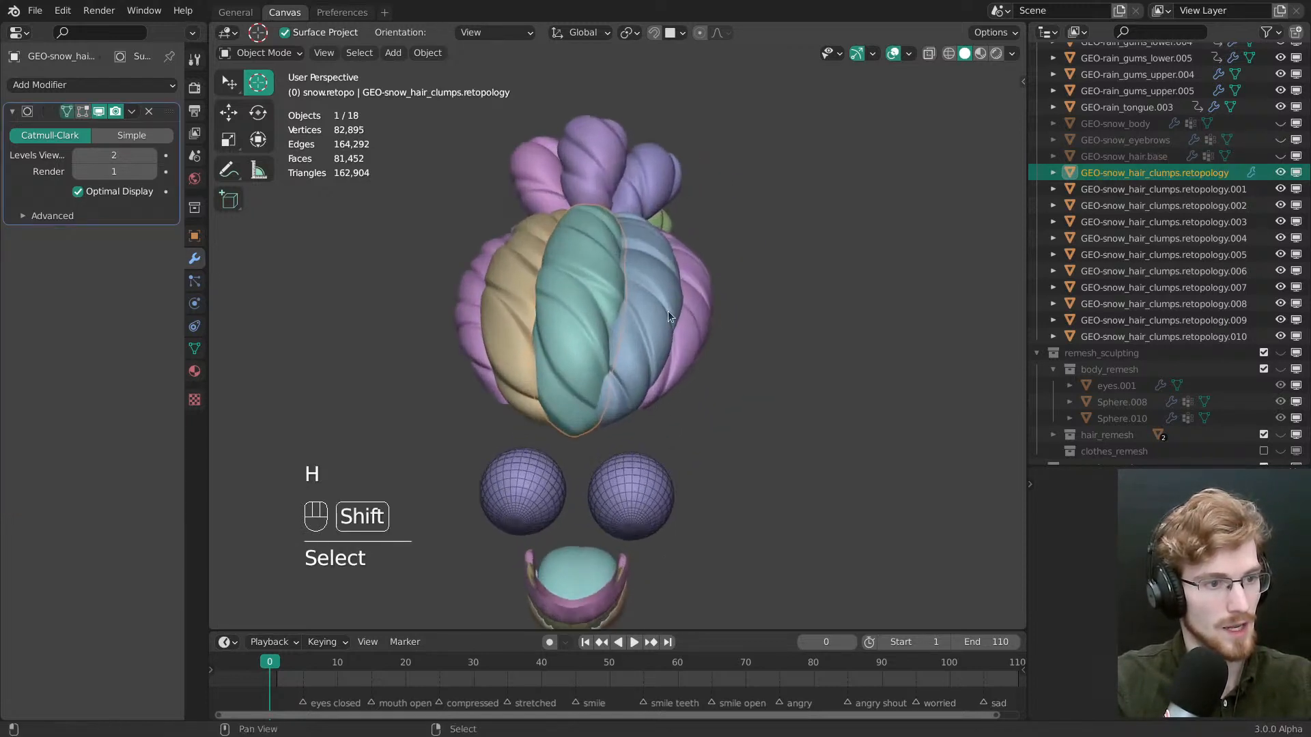
right_click(666, 307)
shift+right_click(699, 302)
shift+right_click(579, 309)
shift+right_click(505, 302)
shift+right_click(474, 315)
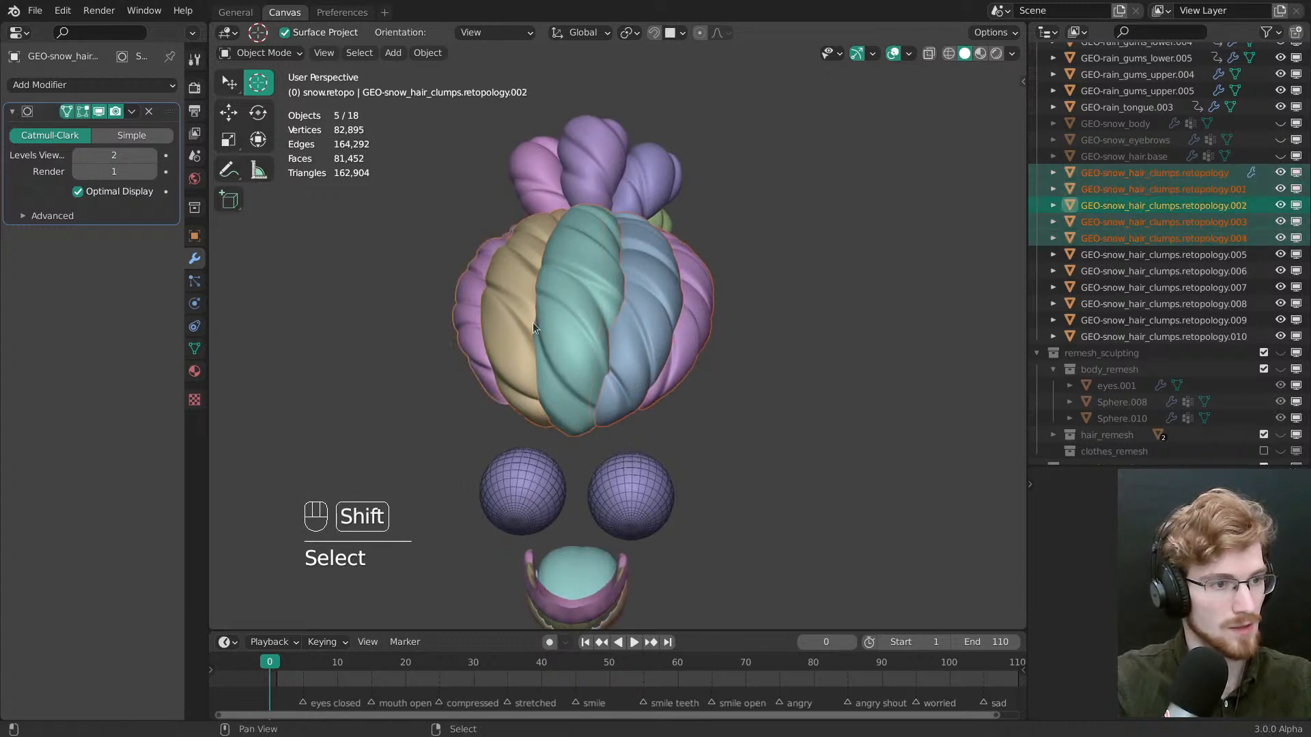
shift+right_click(571, 335)
key(h)
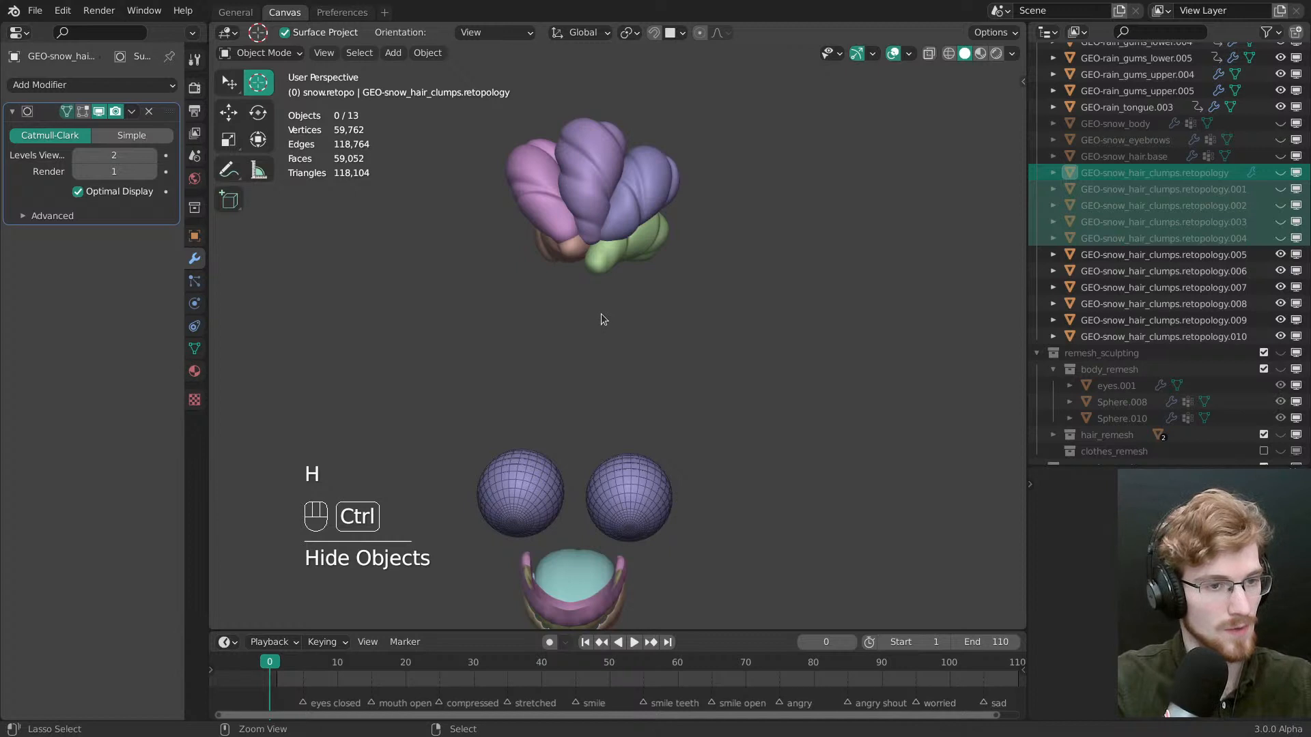
key(ctrl+z)
key(j)
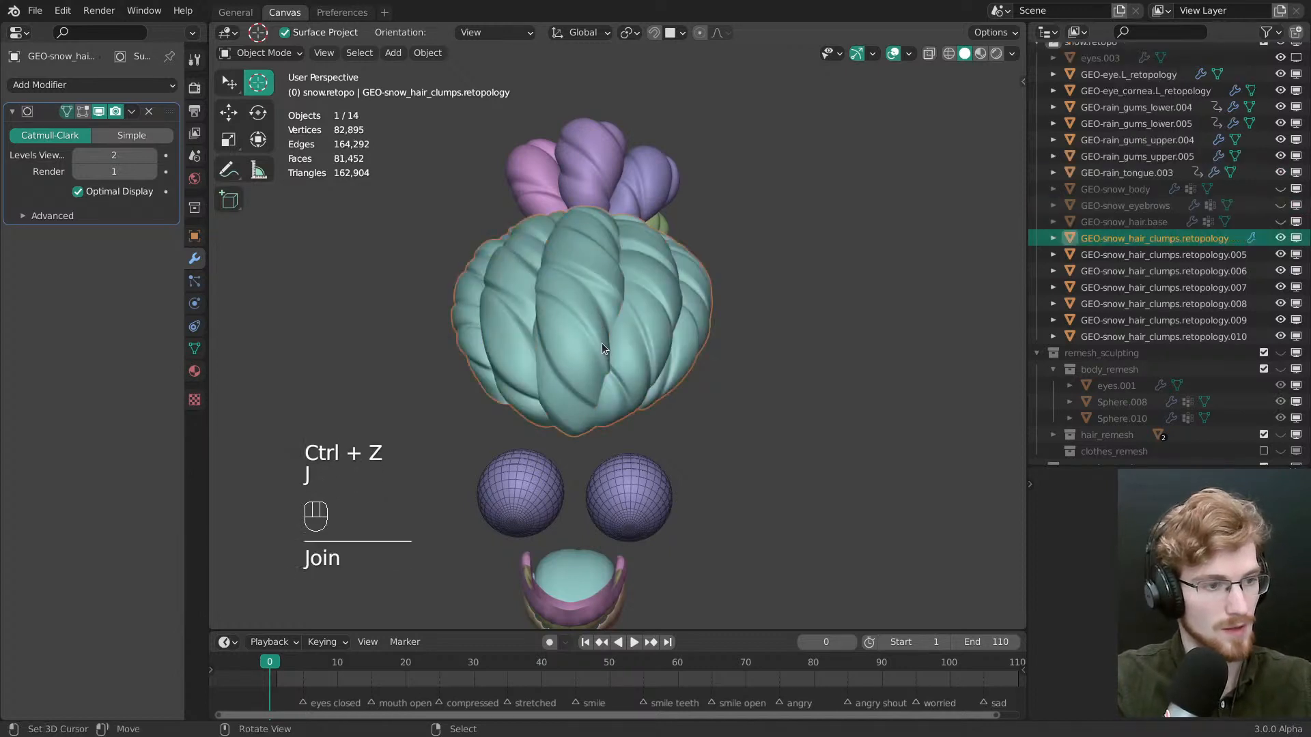
Rename the joined front hair object as GEO-snow_hair_clumps
key(F2)
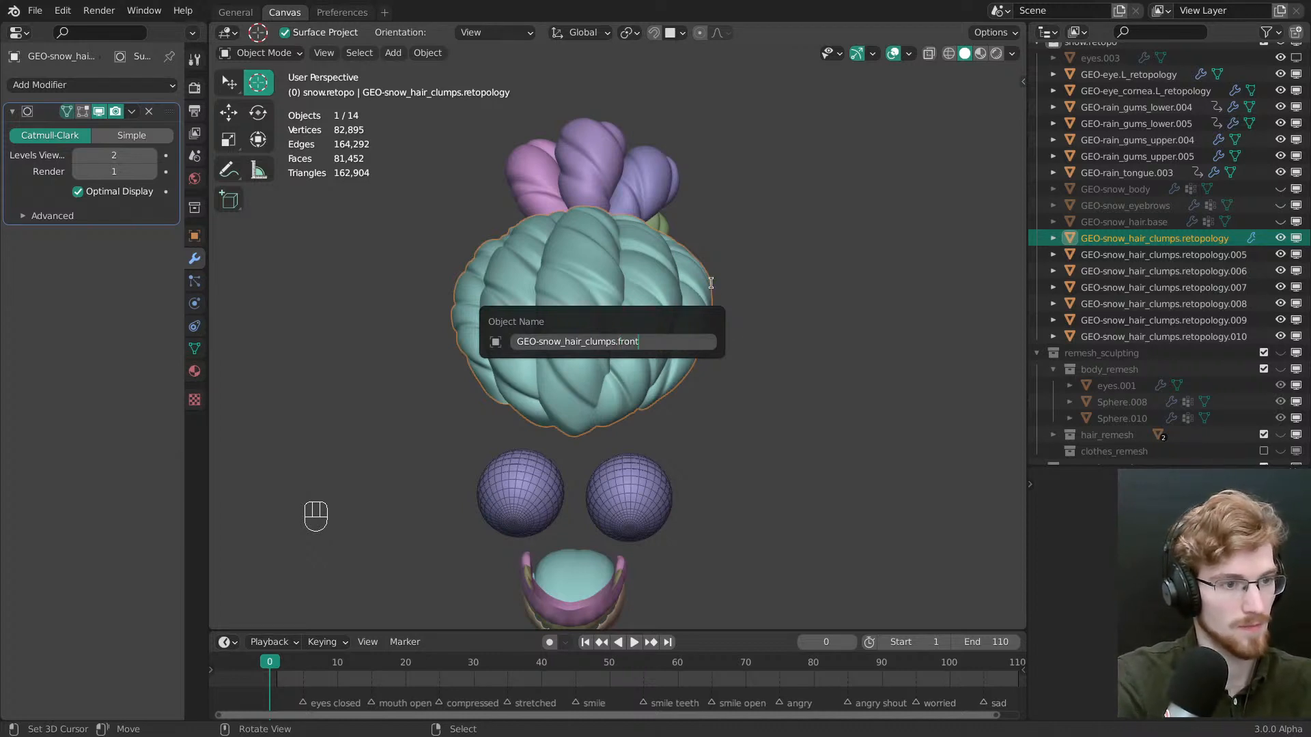
text(front)
key(Return)
middle_drag(710, 283, 676, 447)
key(F2)
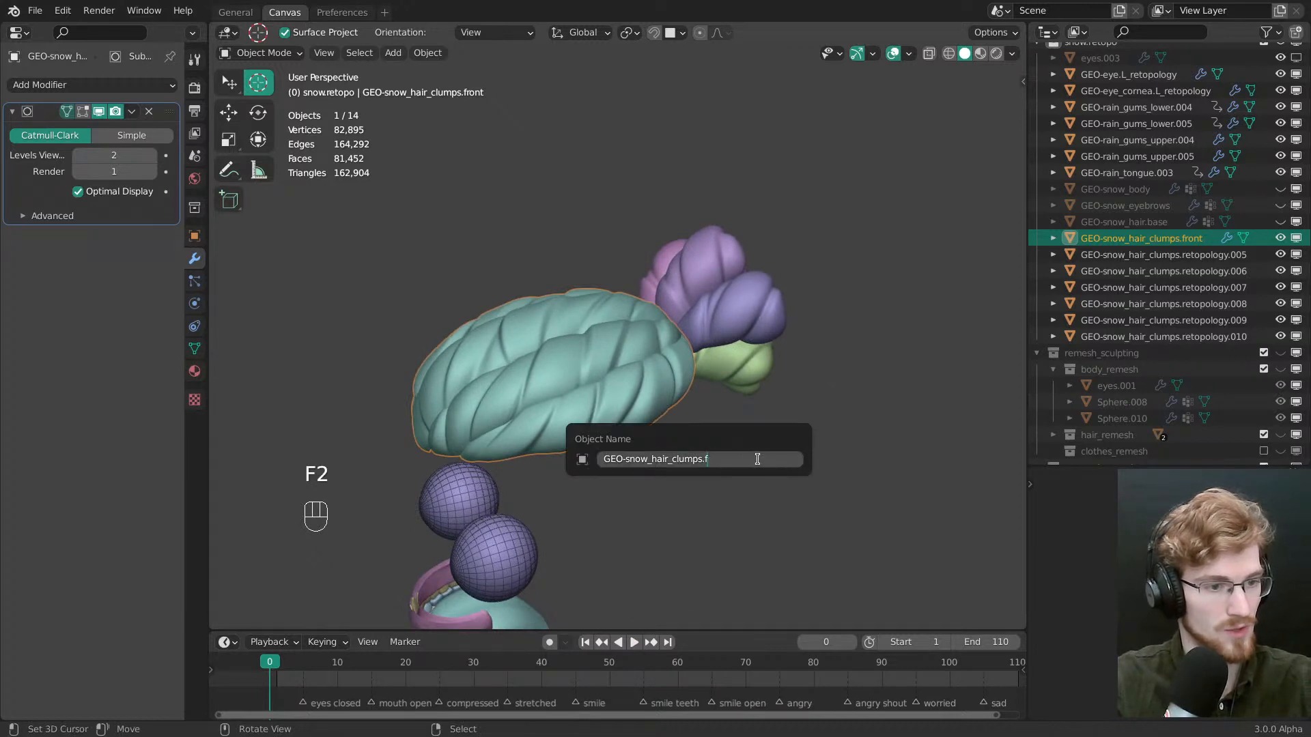
key(Return)
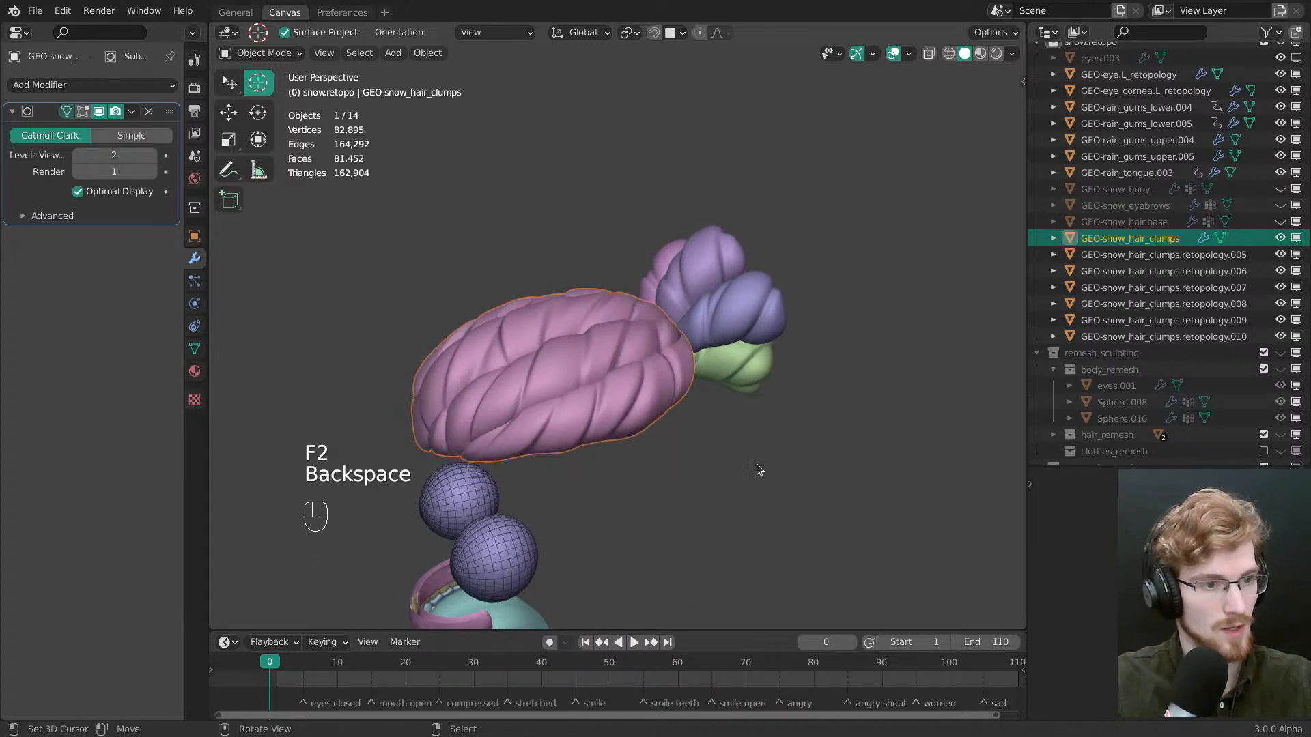
Join the six hair clumps of the bun at the back of the head into one object
click(737, 323)
shift+click(746, 363)
middle_drag(771, 407, 662, 329)
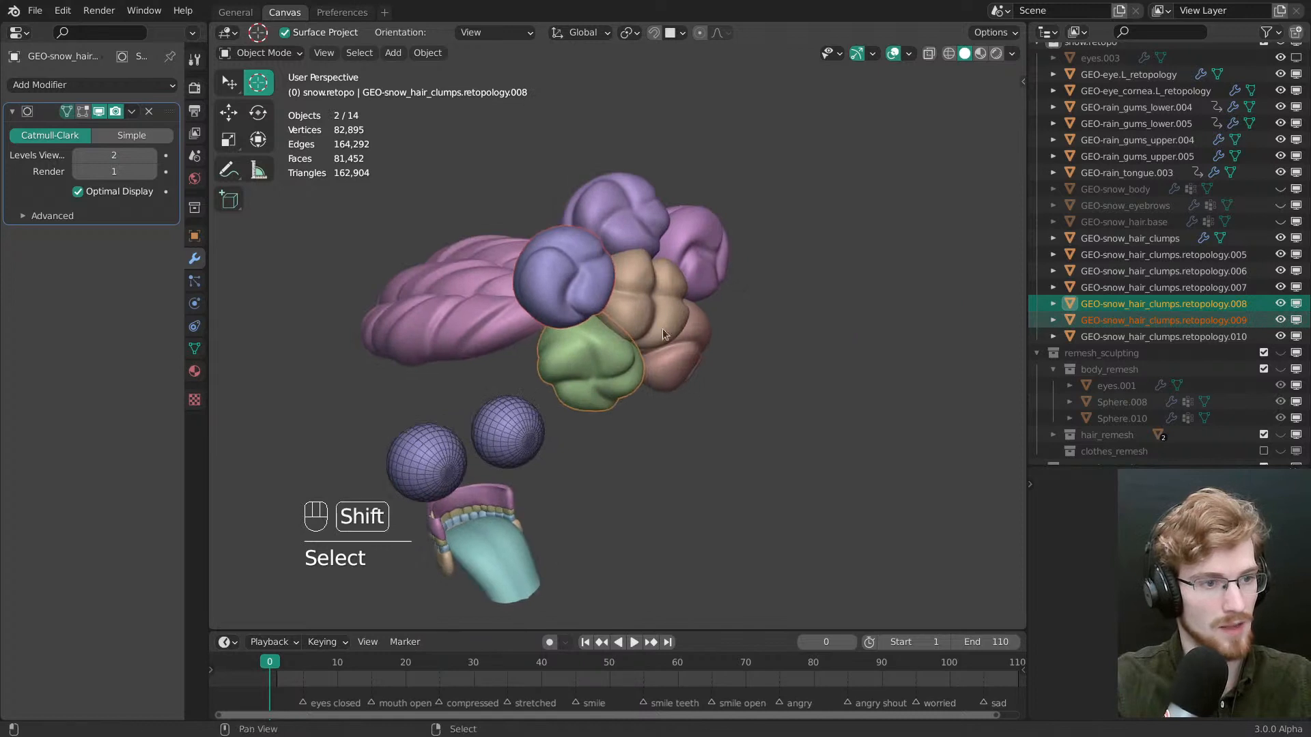
shift+click(672, 359)
shift+click(683, 240)
shift+click(640, 285)
shift+click(641, 285)
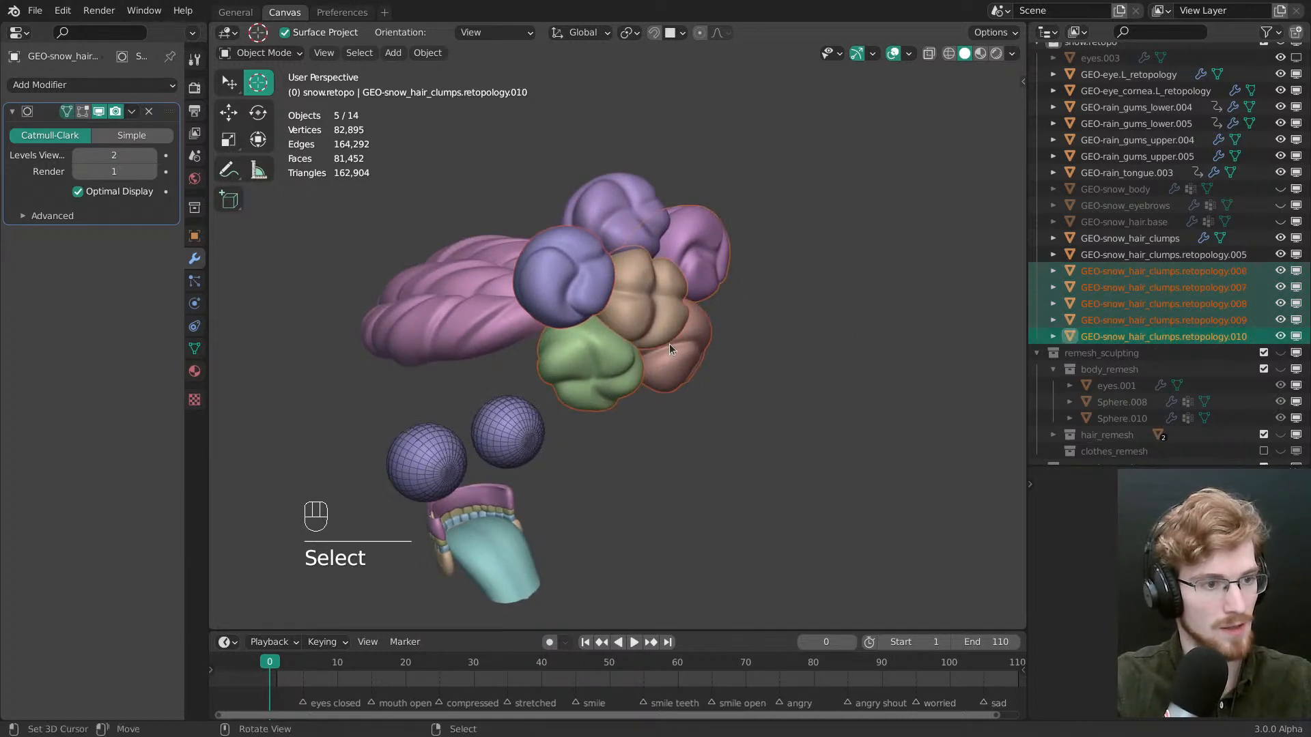
key(ctrl+j)
middle_drag(580, 390, 658, 346)
shift+click(657, 218)
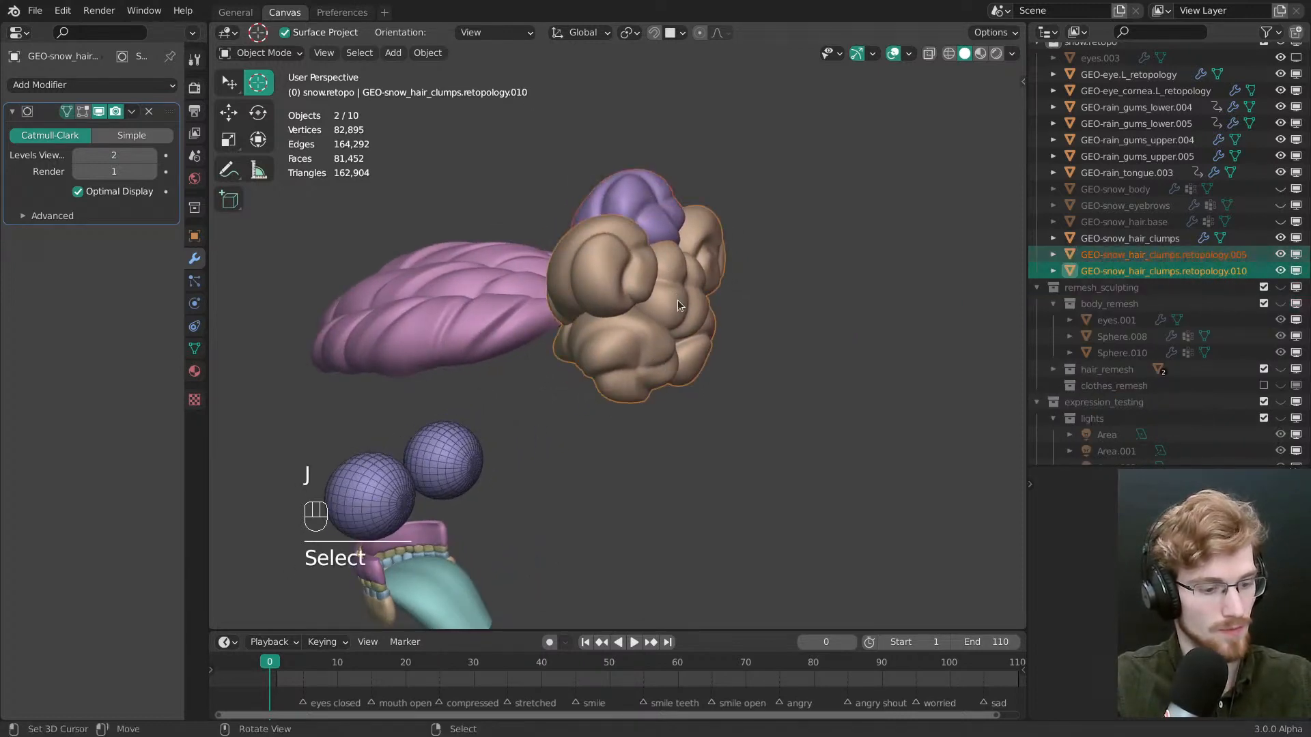
key(ctrl+j)
Rename the joined bun object as GEO-snow_hair_bun
key(F2)
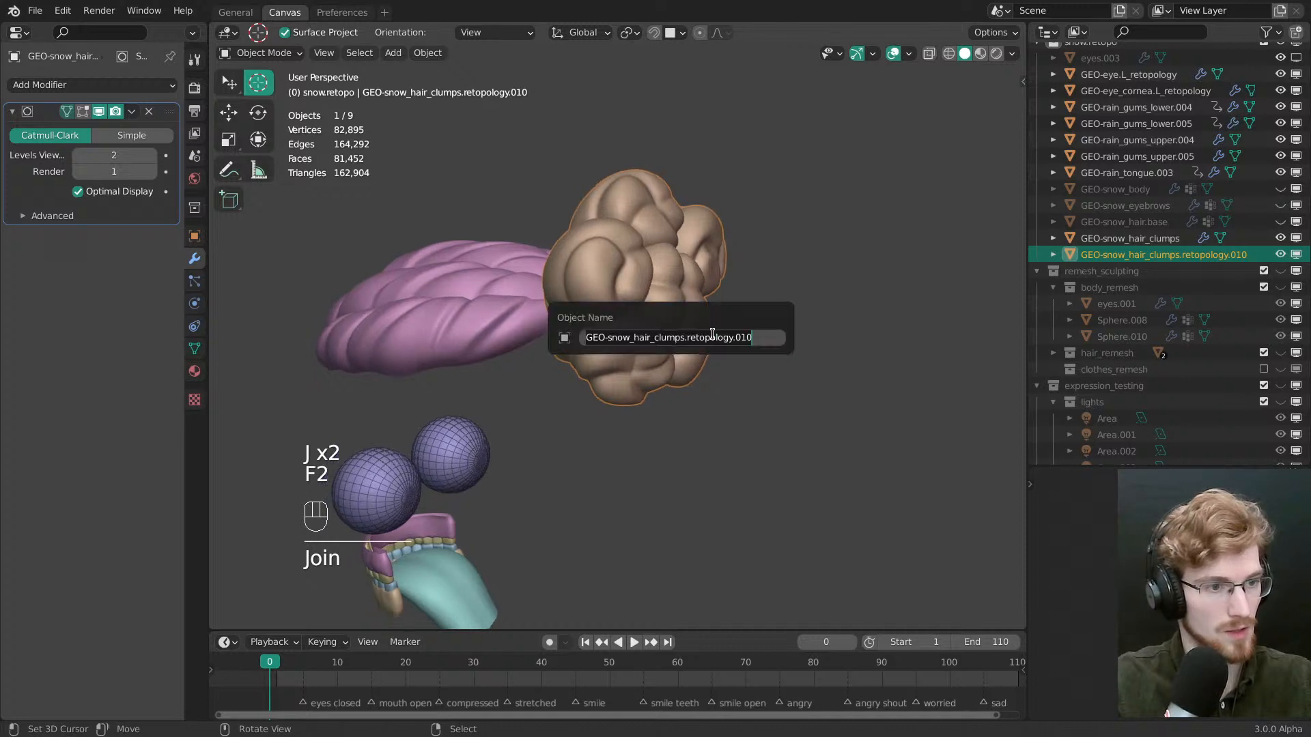
key(BackSpace)
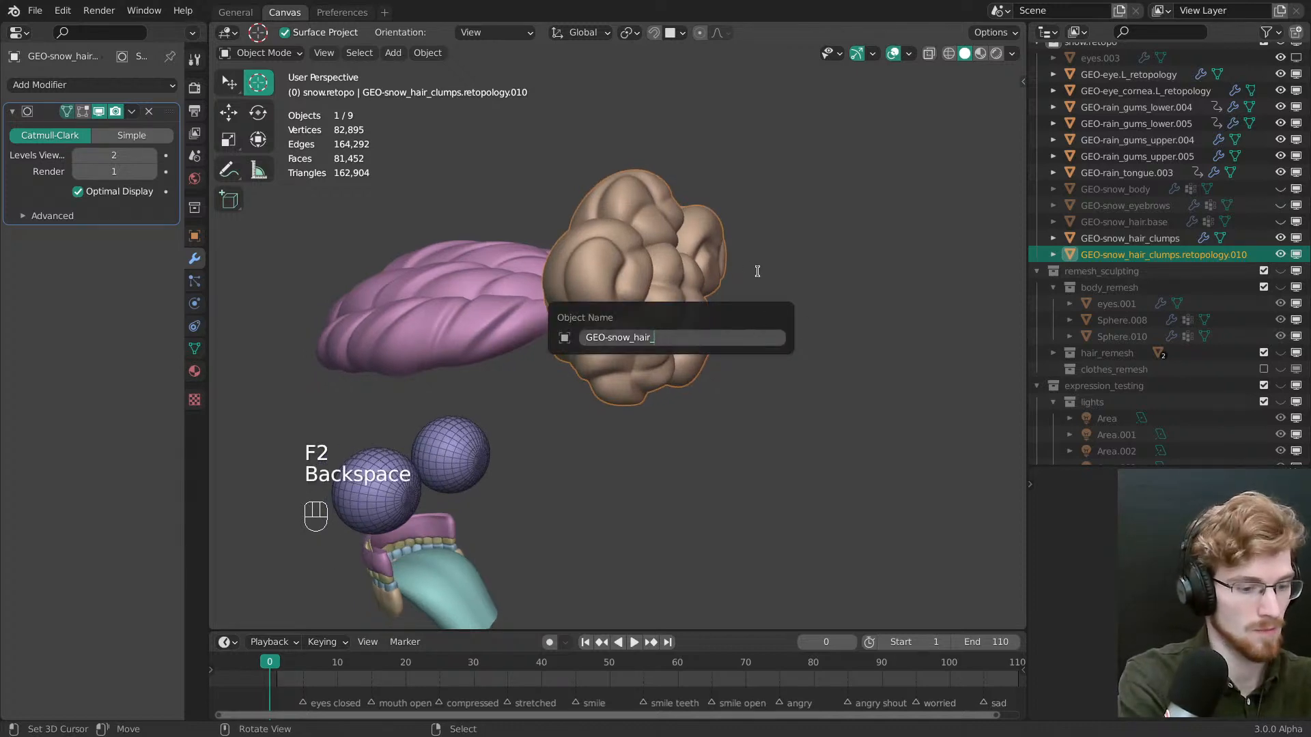
key(Return)
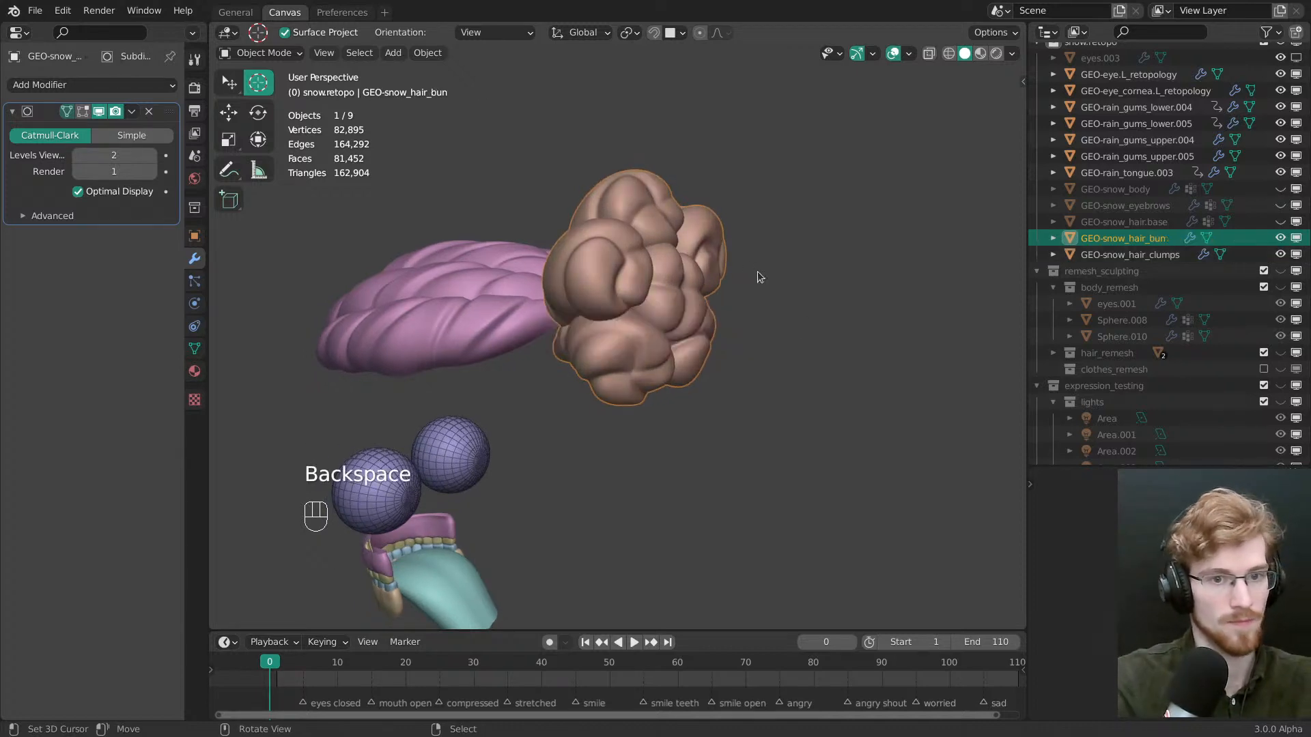
middle_drag(737, 372, 946, 300)
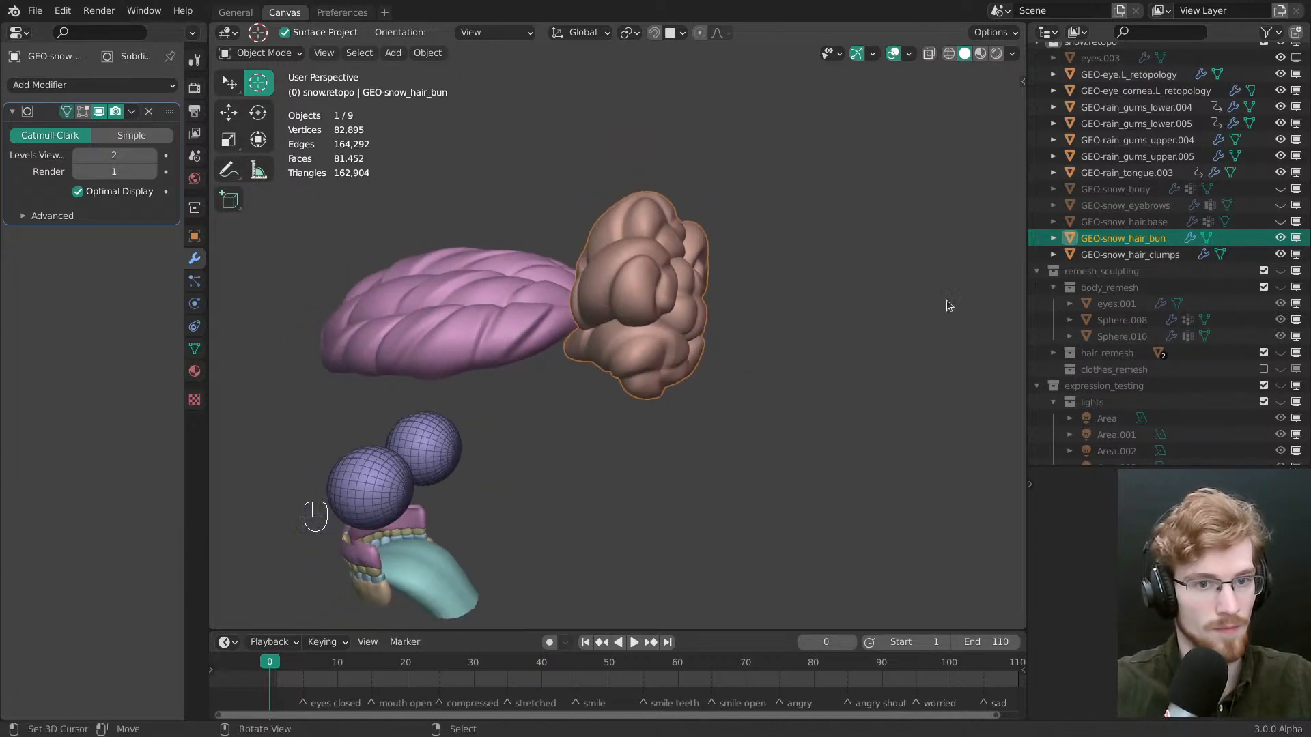
Rename the bun object as GEO-snow_hair.bun and the clumps object as GEO-snow_hair.clumps
double_click(1151, 239)
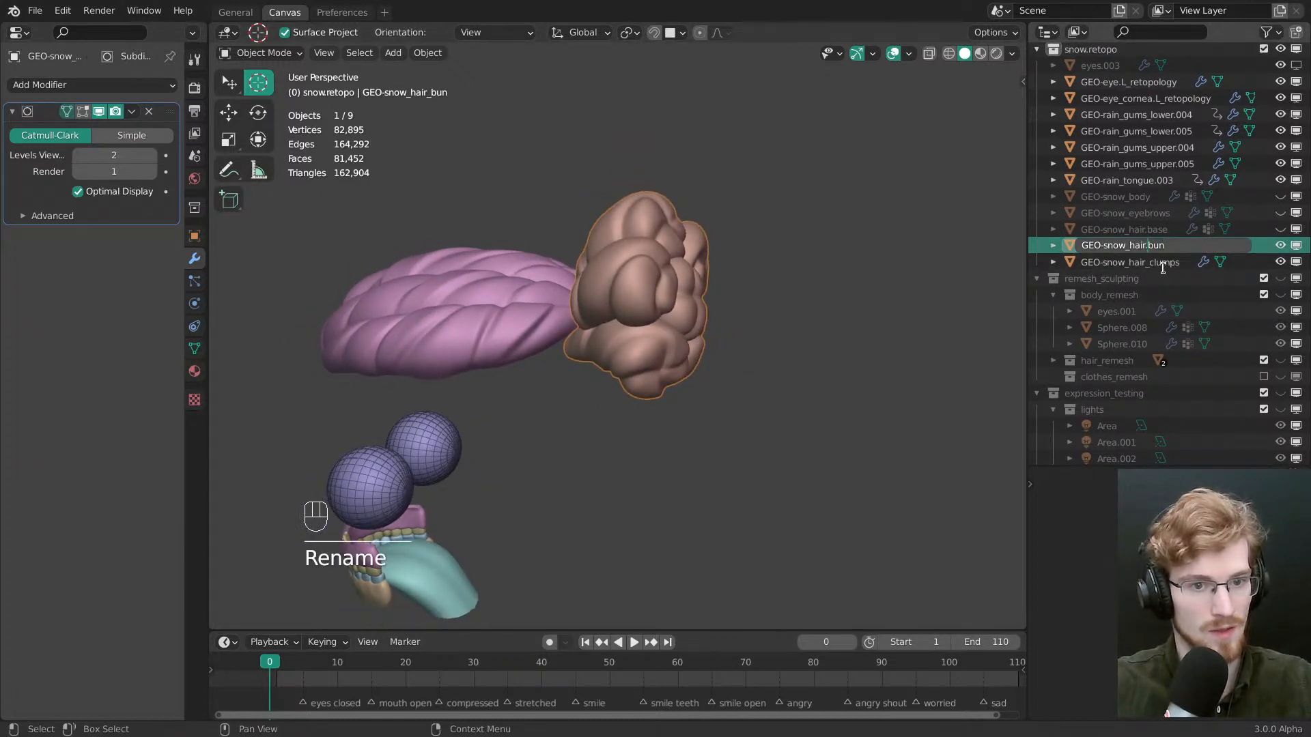
key(Return)
click(1147, 247)
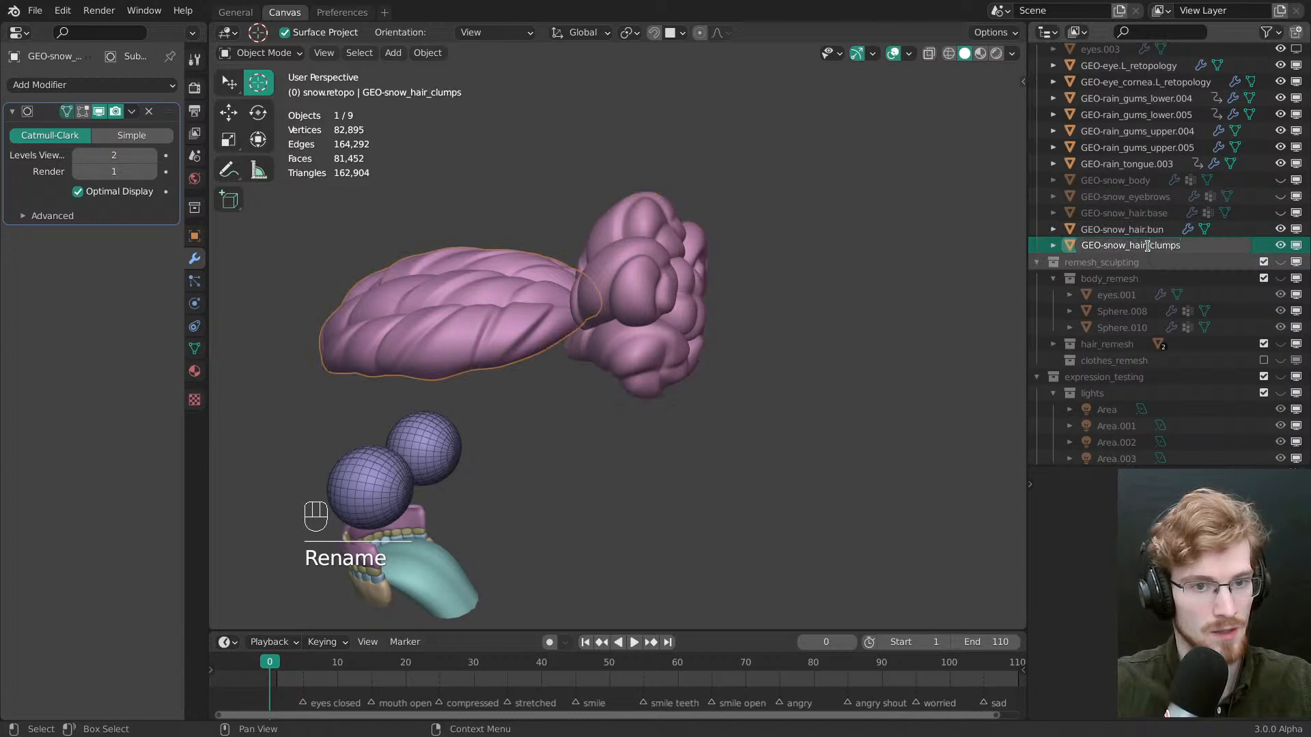
key(BackSpace)
text(.)
key(Return)
ctrl+middle_drag(718, 428, 716, 401)
middle_drag(715, 402, 795, 351)
ctrl+middle_drag(795, 351, 832, 386)
Replace the dot with an underscore in both names, giving GEO-snow_hair_clumps and GEO-snow_hair_bun
click(1141, 247)
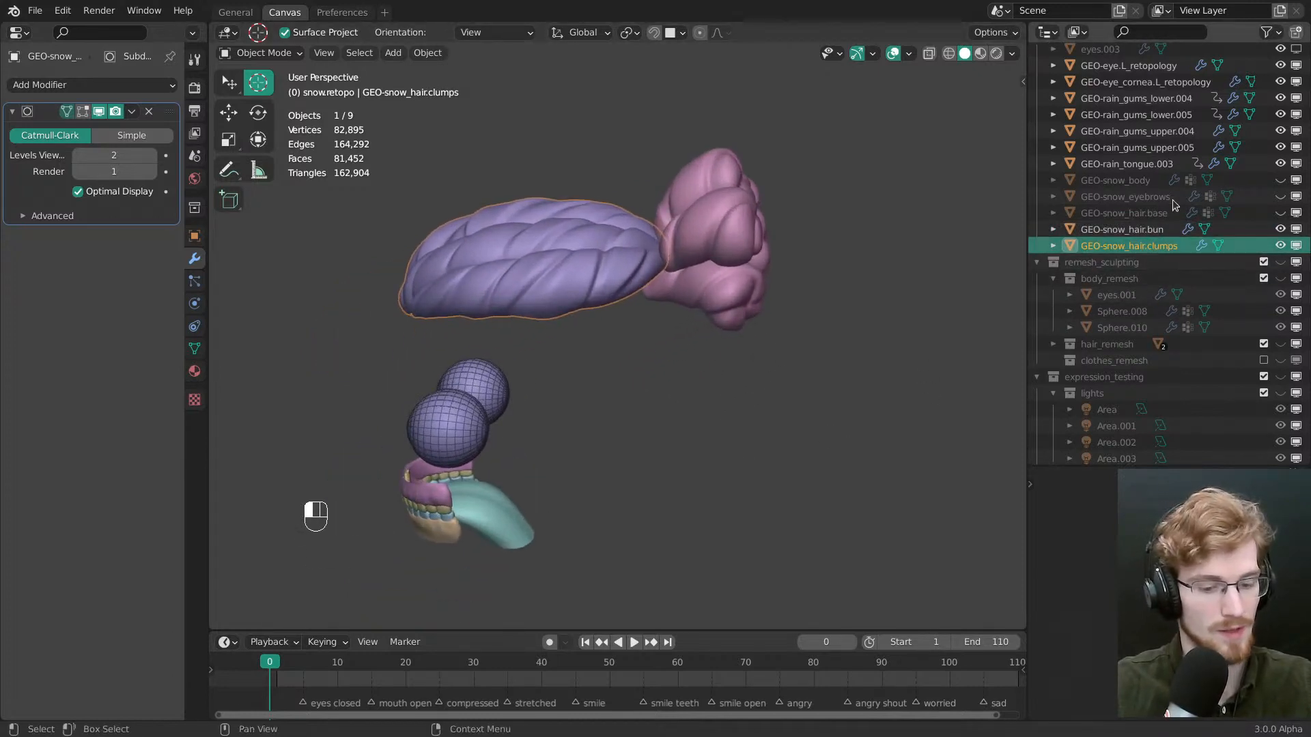
key(F2)
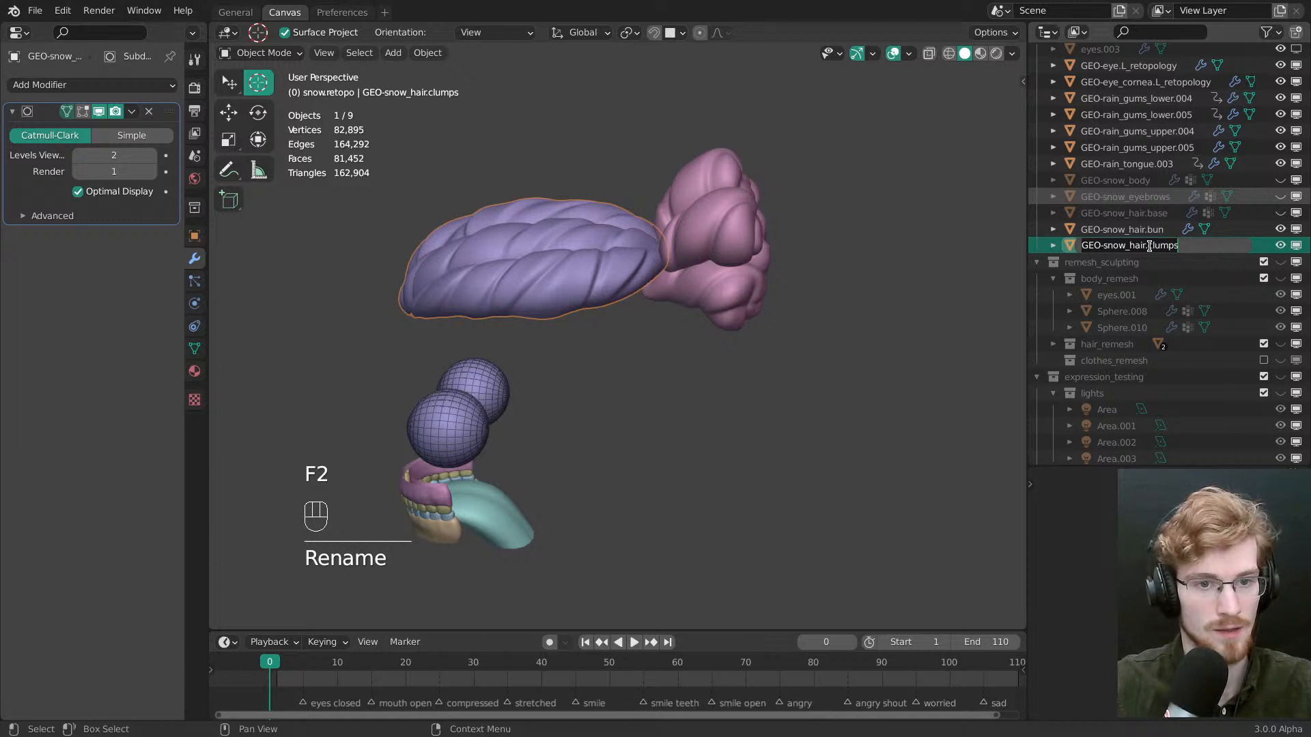
drag(1150, 246, 1146, 243)
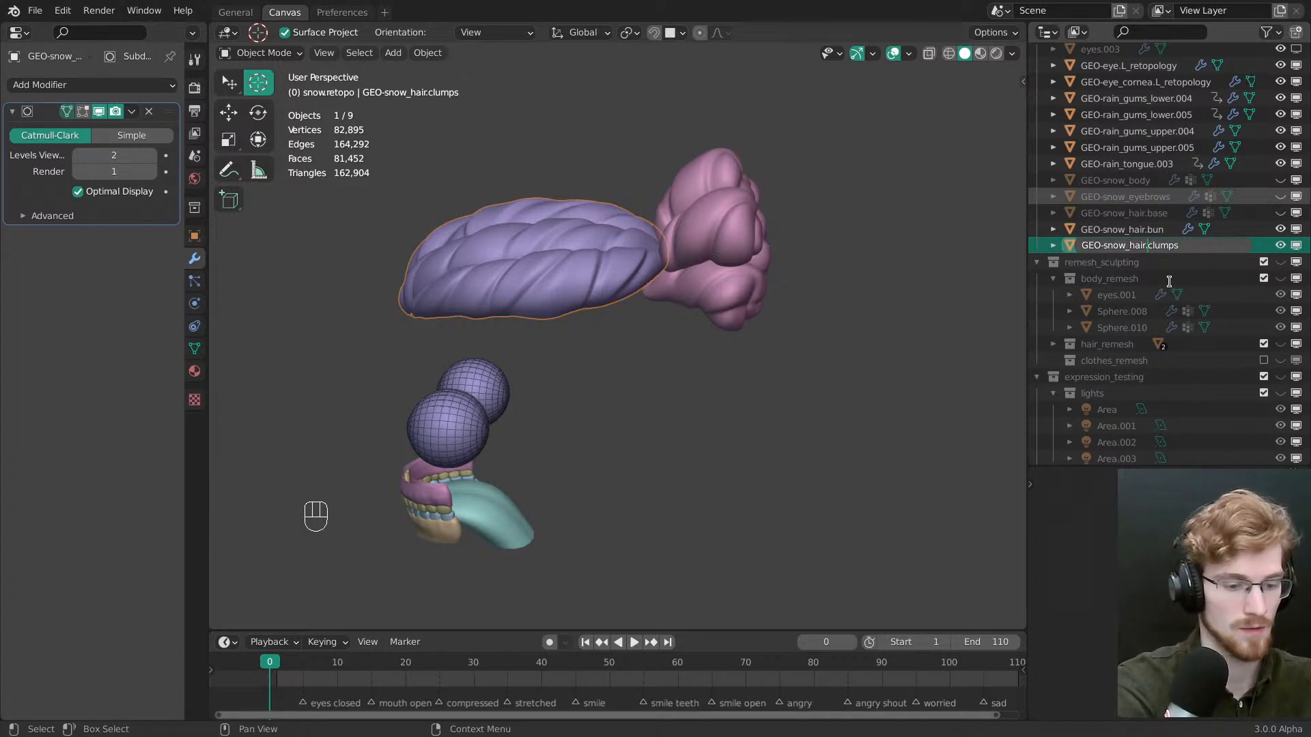
text(_)
key(Return)
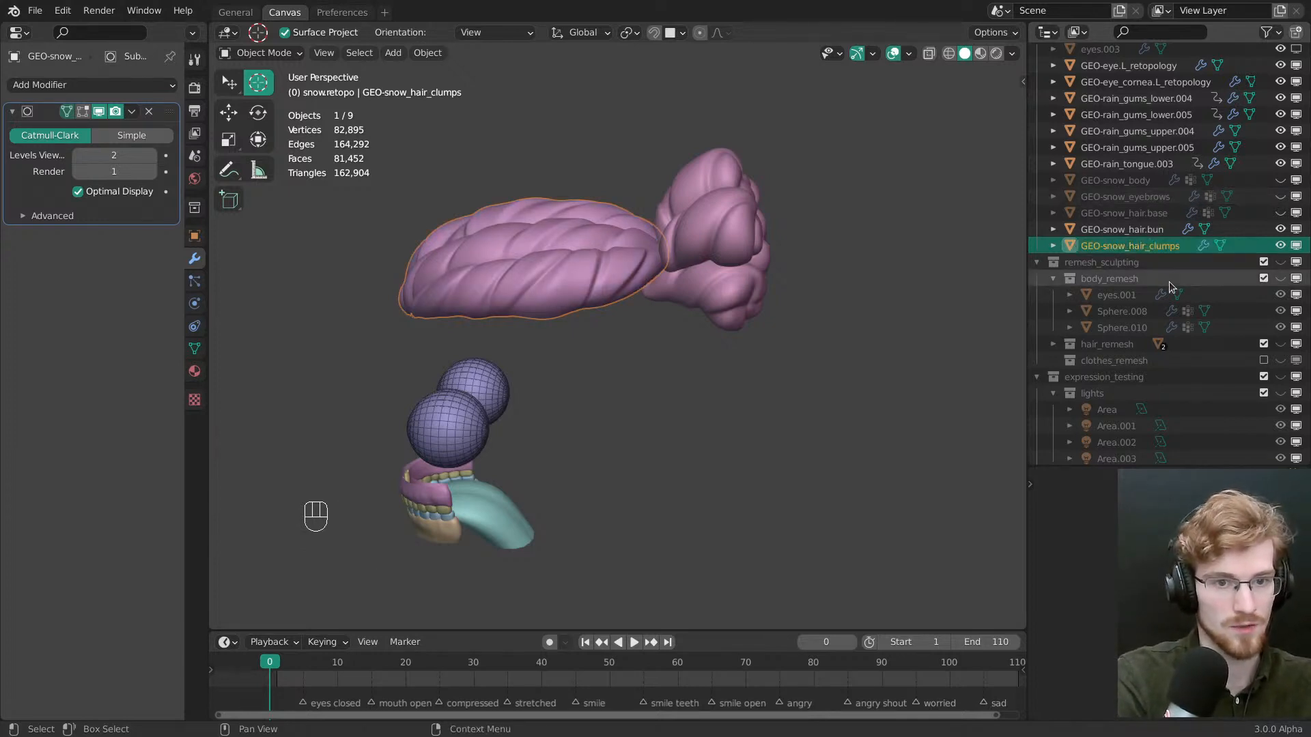
key(Up)
key(F2)
key(Left)
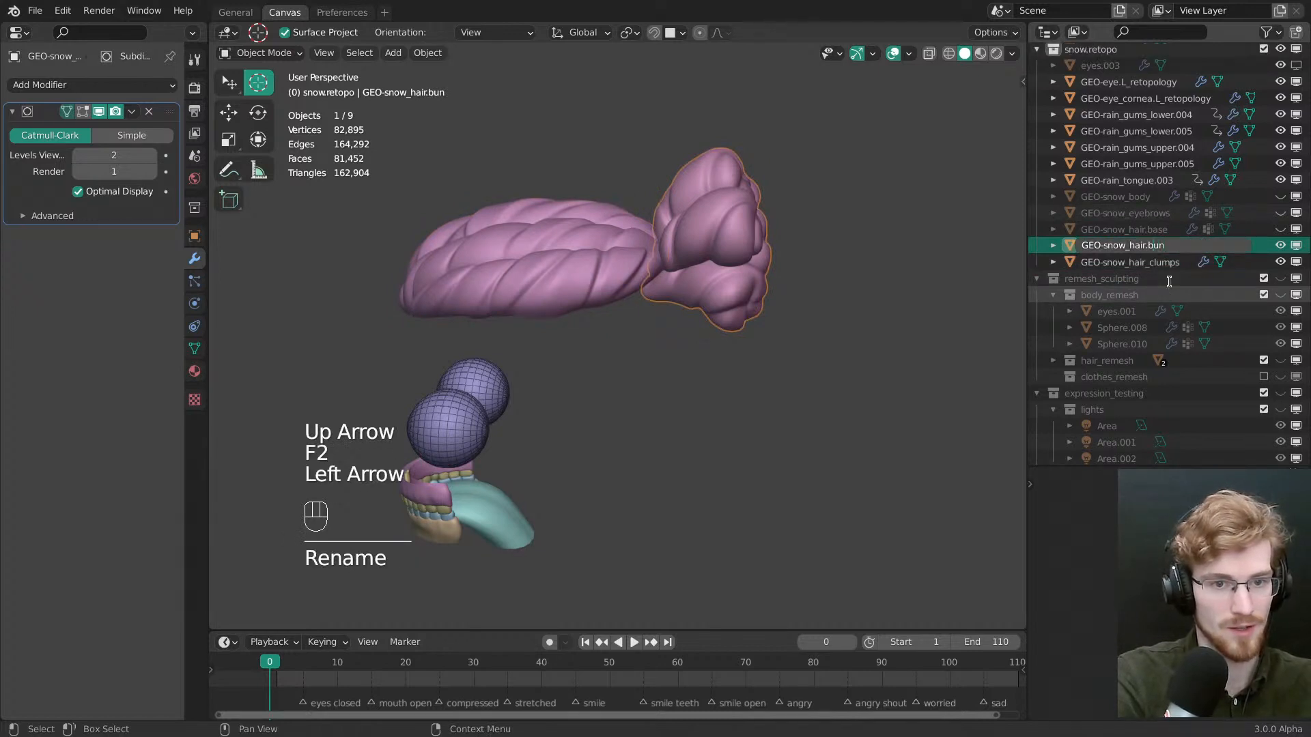
text(_)
key(Return)
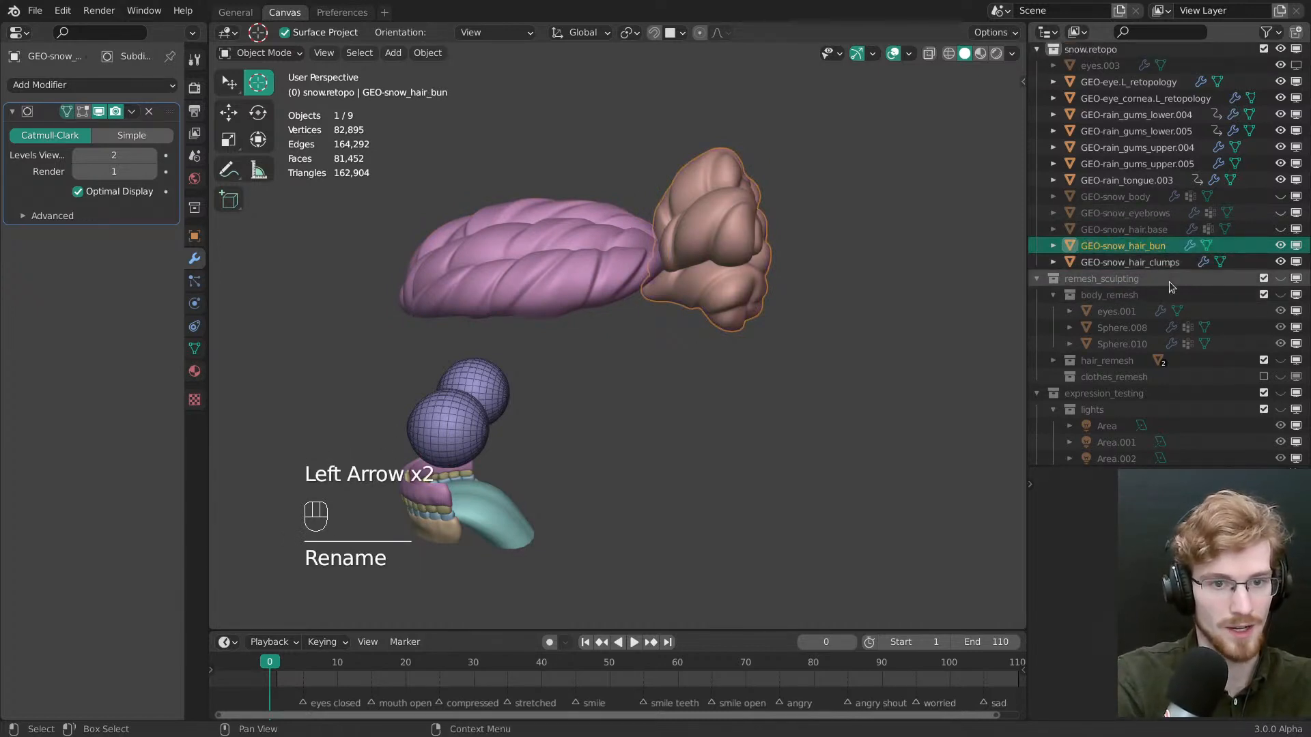
Rename the hidden hair base object as GEO-snow_hair_base
key(Up)
key(F2)
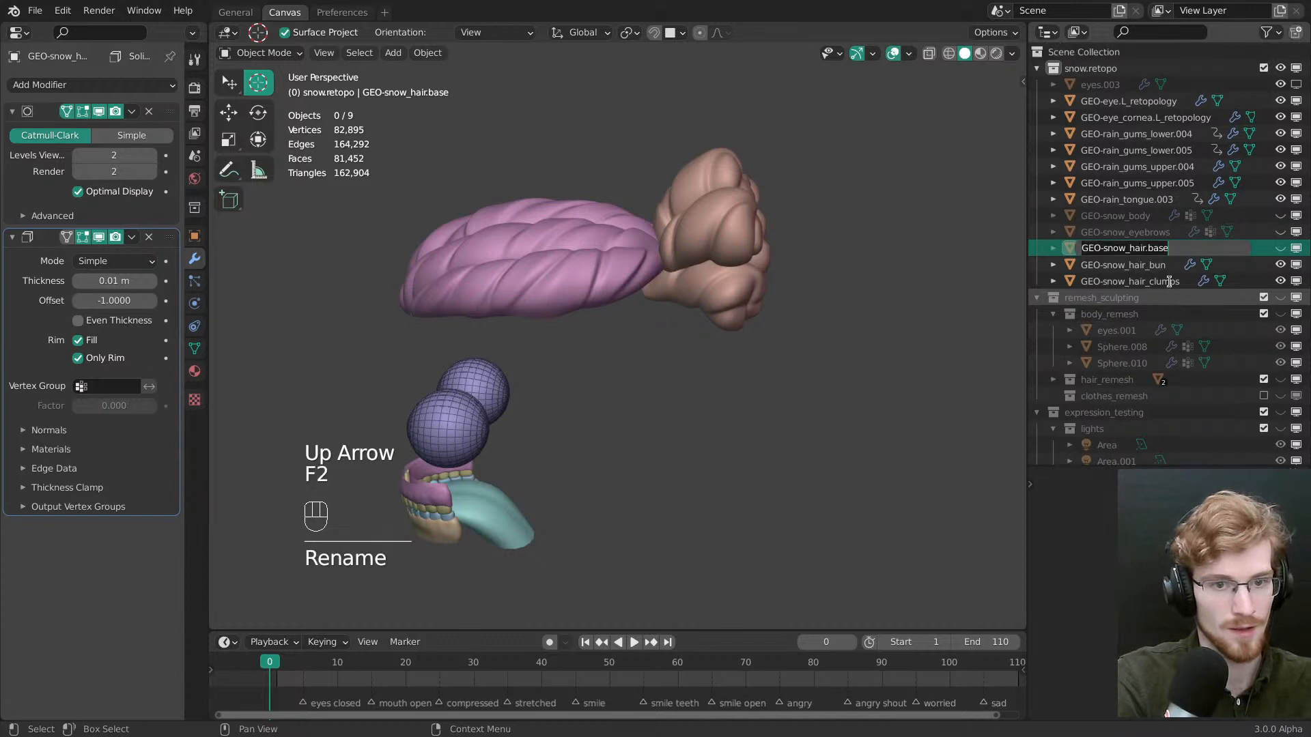
key(Left)
key(Left)
key(BackSpace)
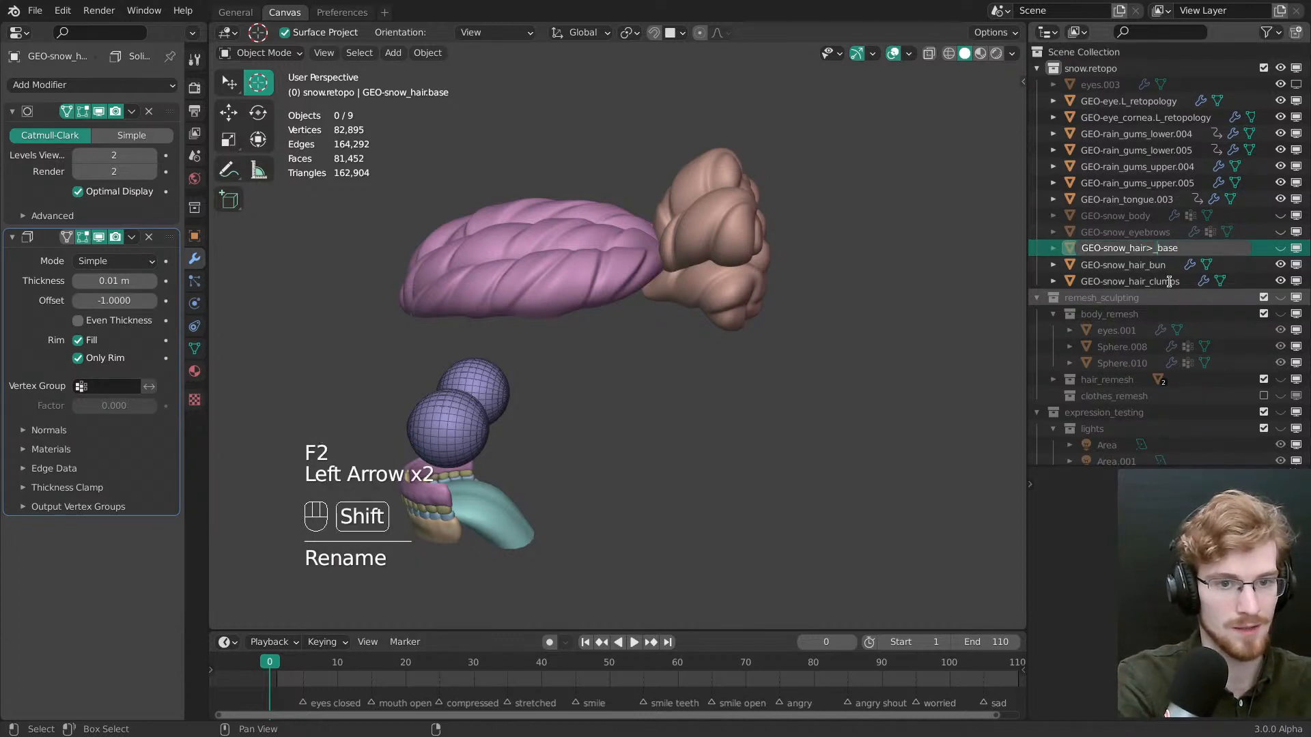
text(_)
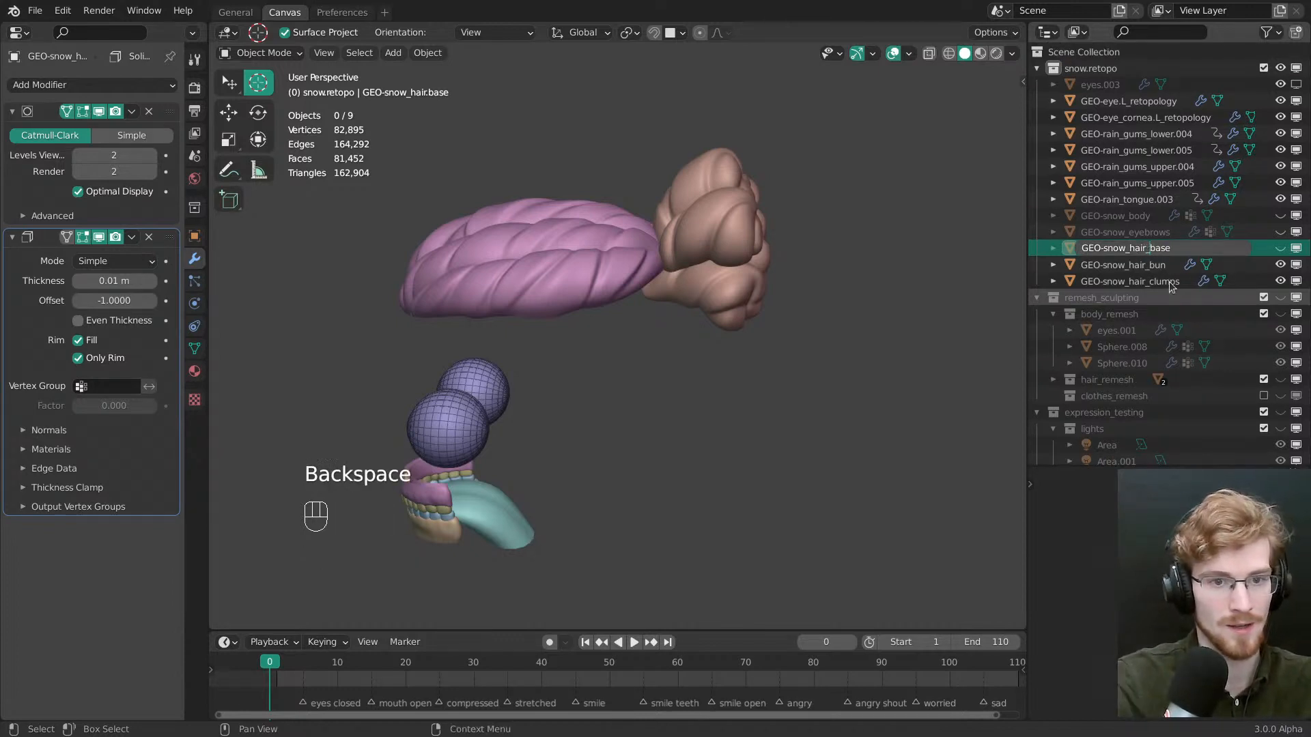
key(Return)
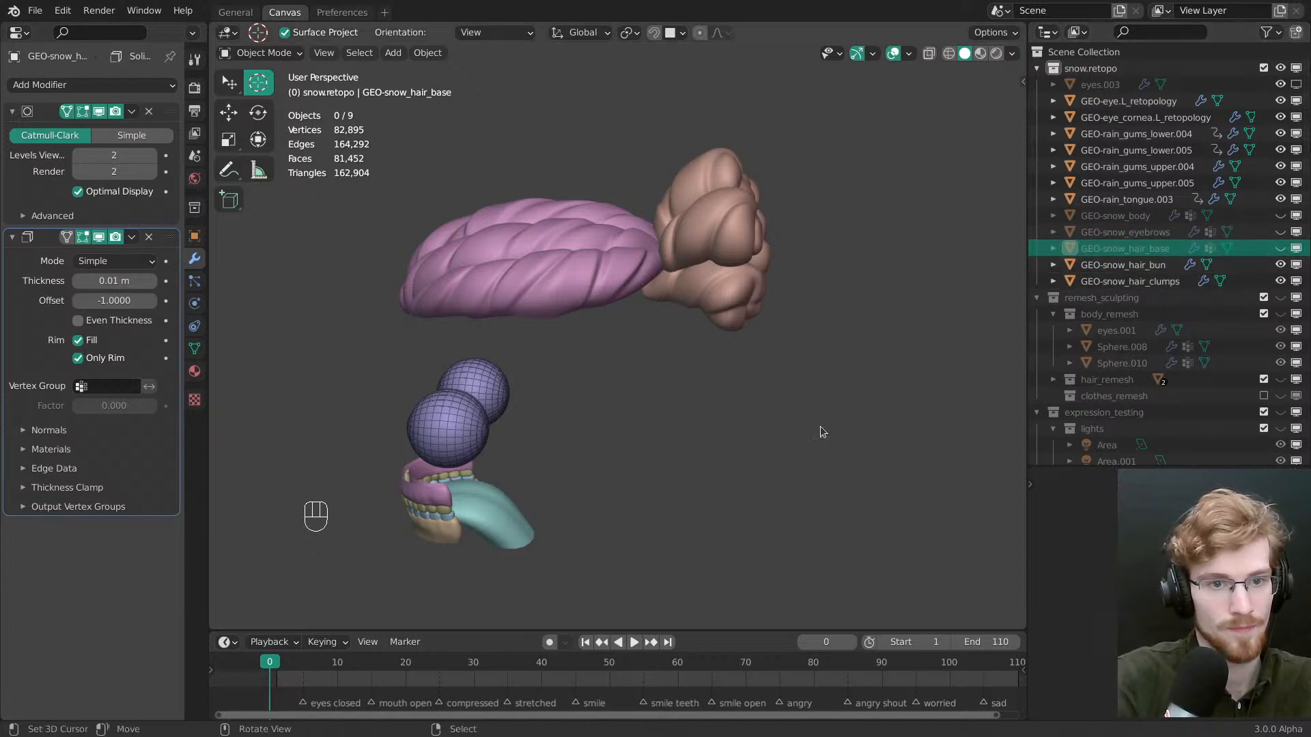
Hide the hair bun and hair clumps objects
mouse_move(821, 426)
middle_down()
mouse_move(783, 410)
mouse_move(827, 421)
middle_up()
drag(1280, 264, 1280, 281)
middle_drag(805, 458, 854, 400)
Rename the tongue object as GEO-snow_tongue and hide it
ctrl+click(696, 399)
scroll(703, 437, up, 2)
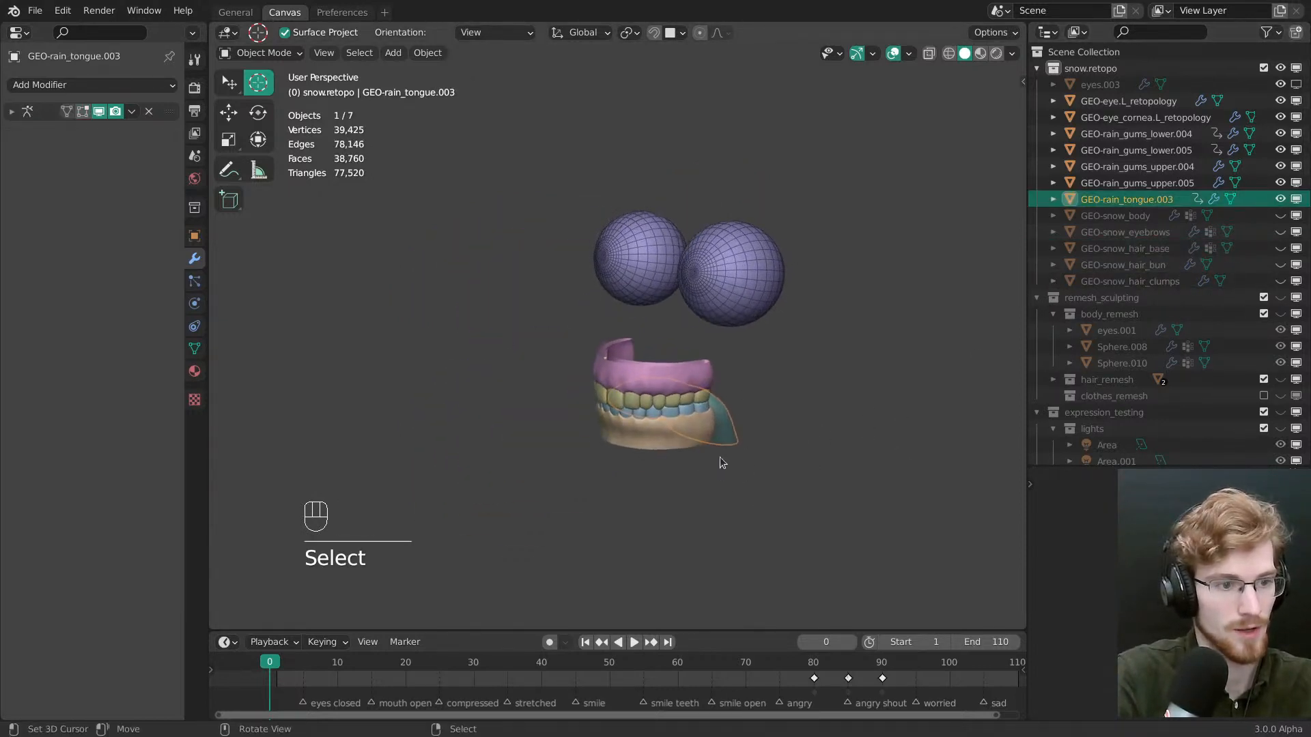
key(F2)
drag(657, 458, 677, 456)
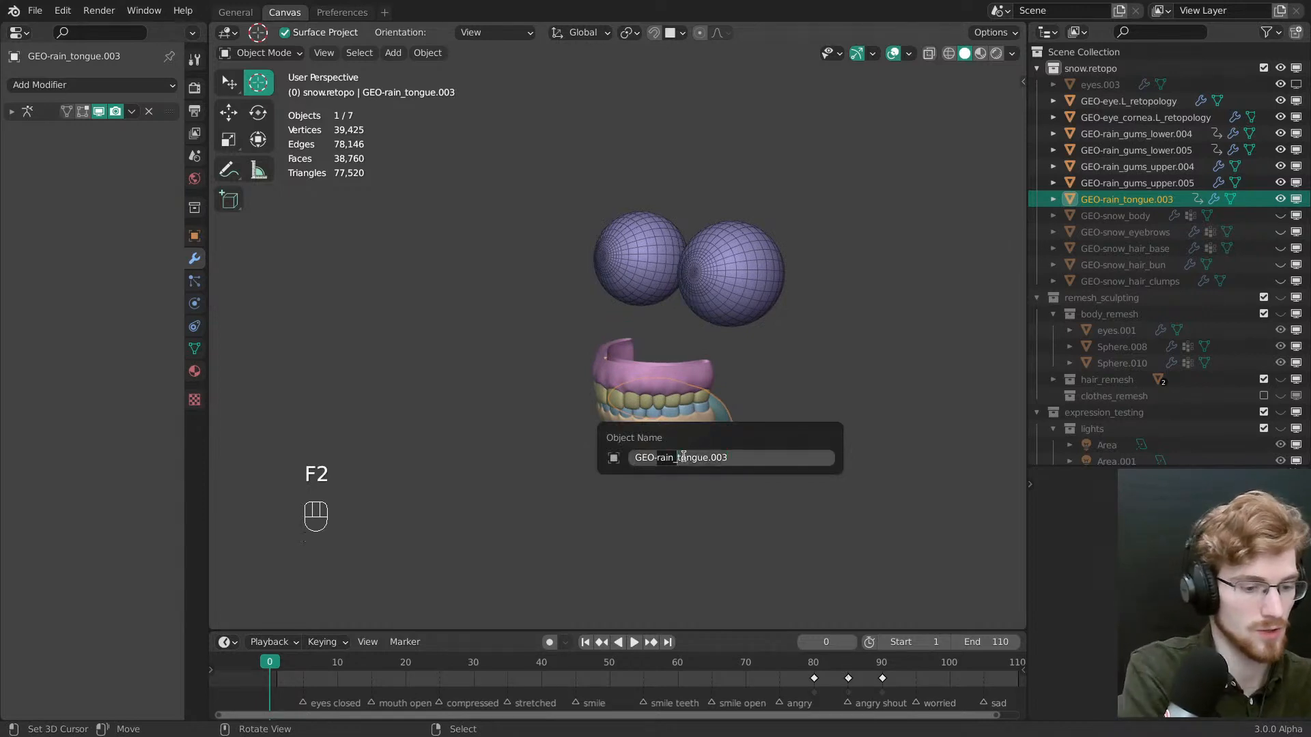
text(snow_)
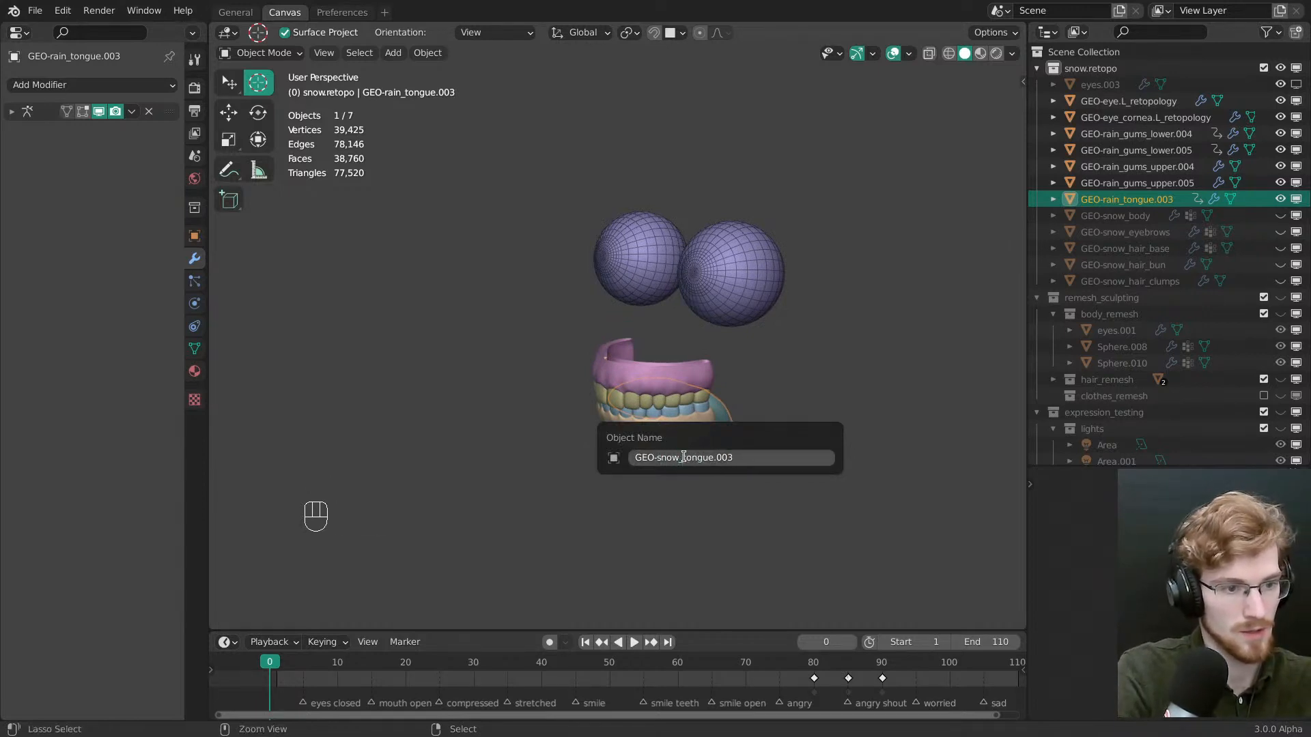
key(ctrl+Right)
key(ctrl+Right)
key(BackSpace)
key(BackSpace)
key(BackSpace)
key(BackSpace)
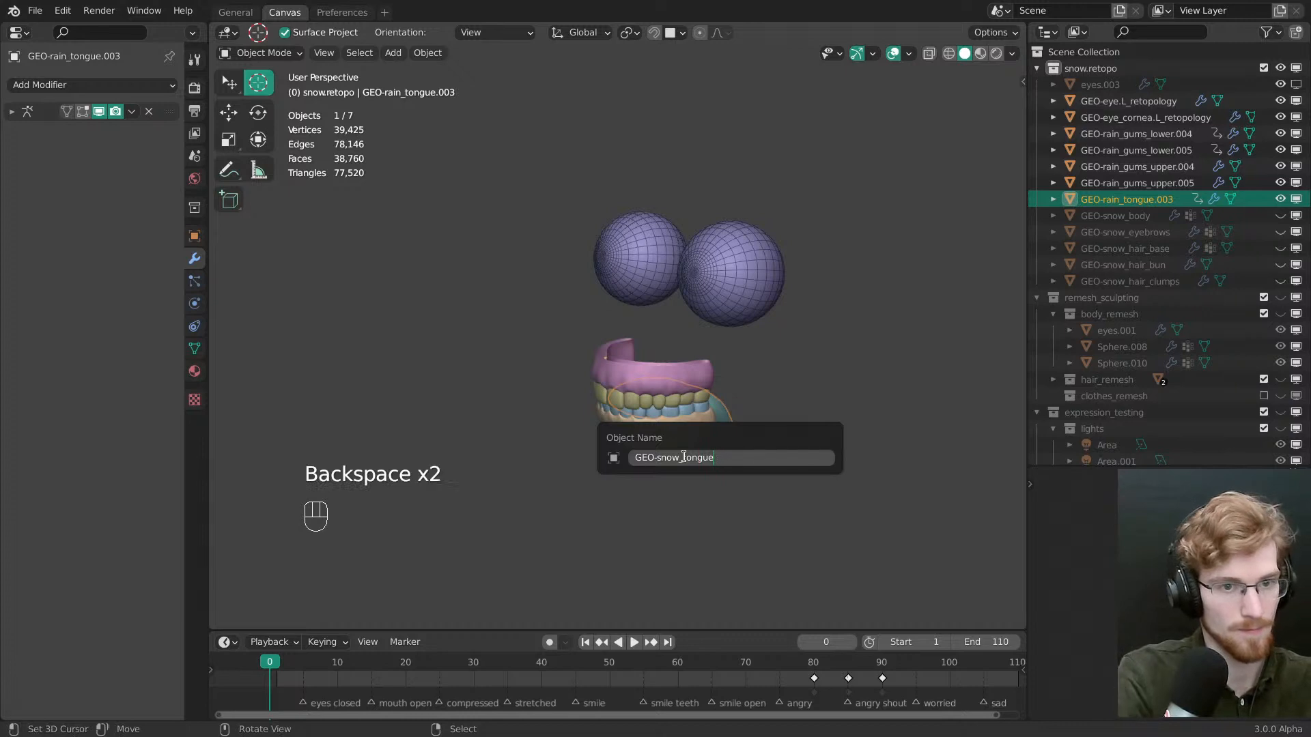
key(Return)
key(h)
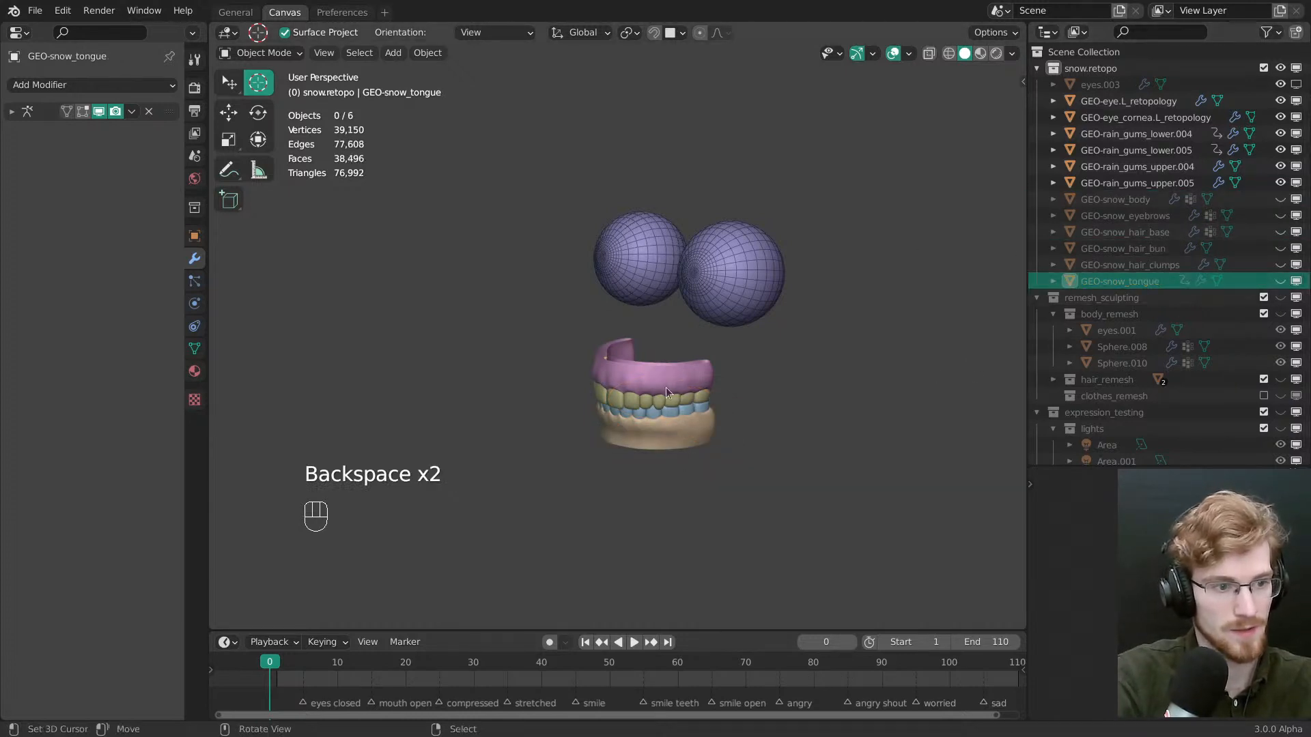
Rename the upper gums object as GEO-snow_gums_upper
click(609, 379)
key(F2)
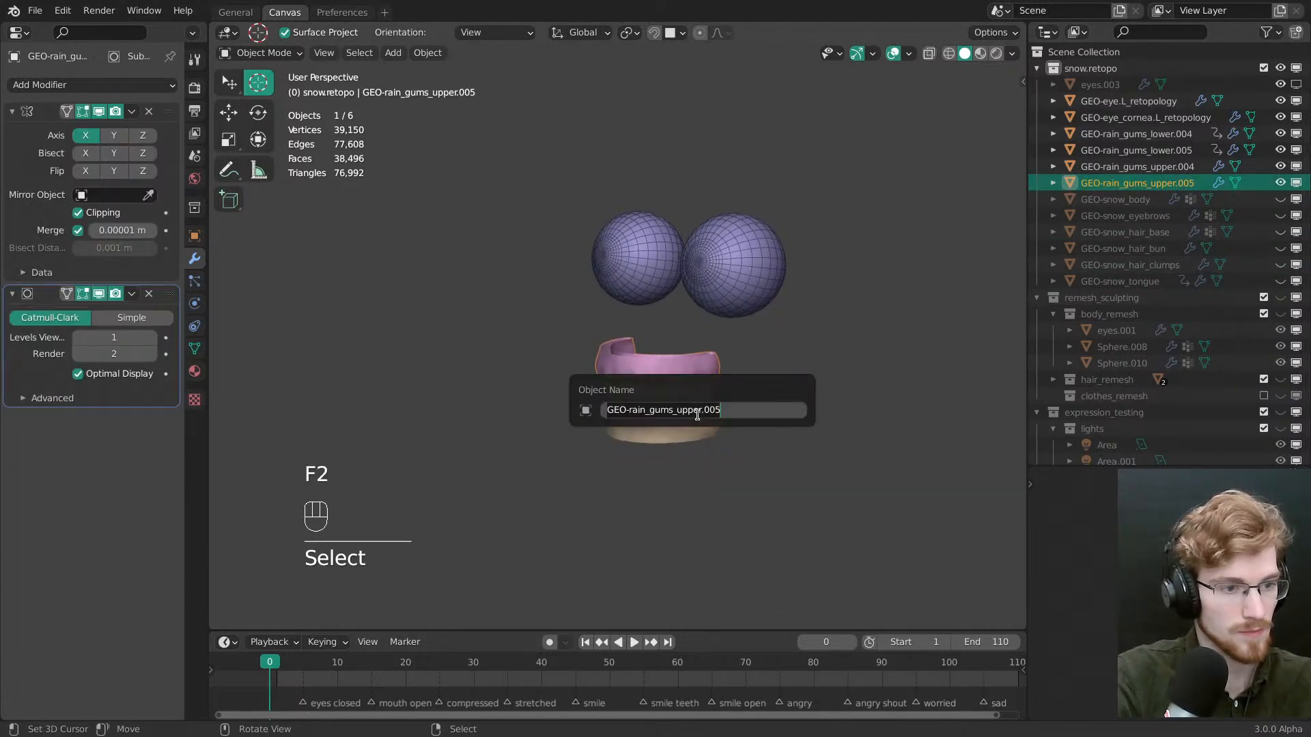
drag(647, 409, 627, 409)
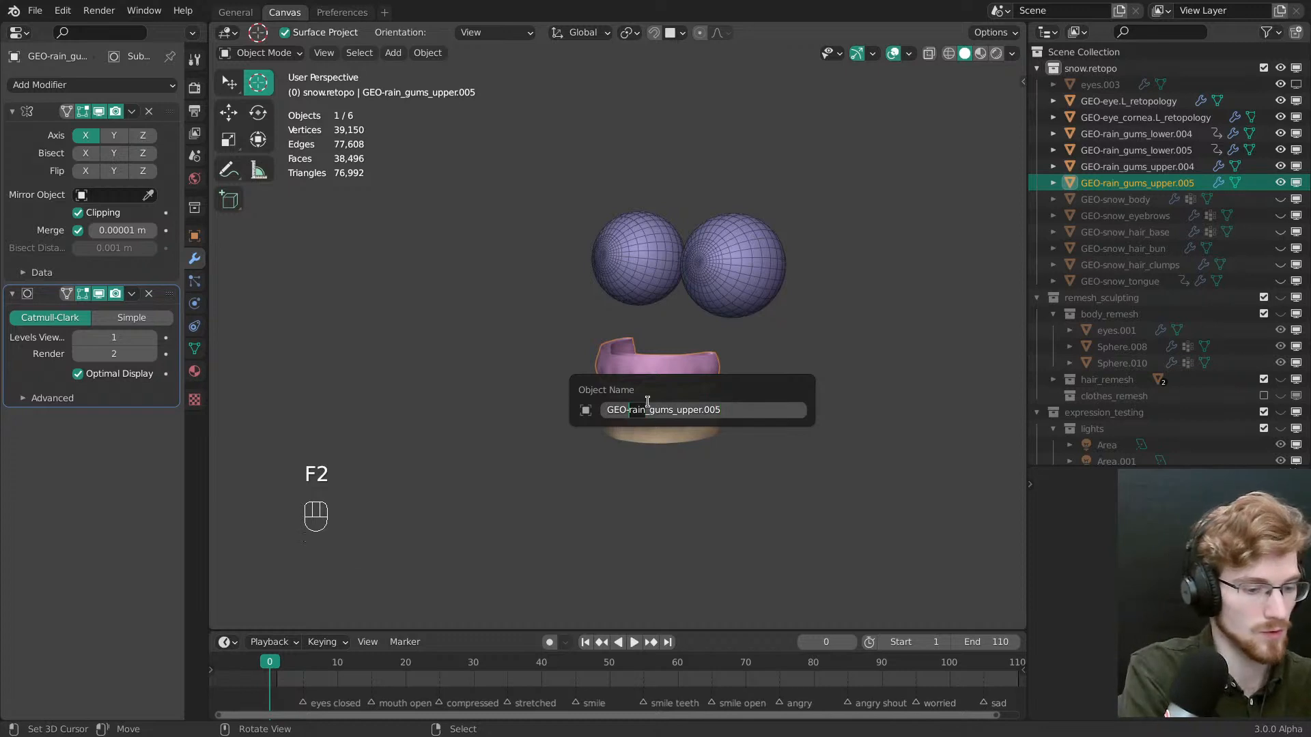
text(snow)
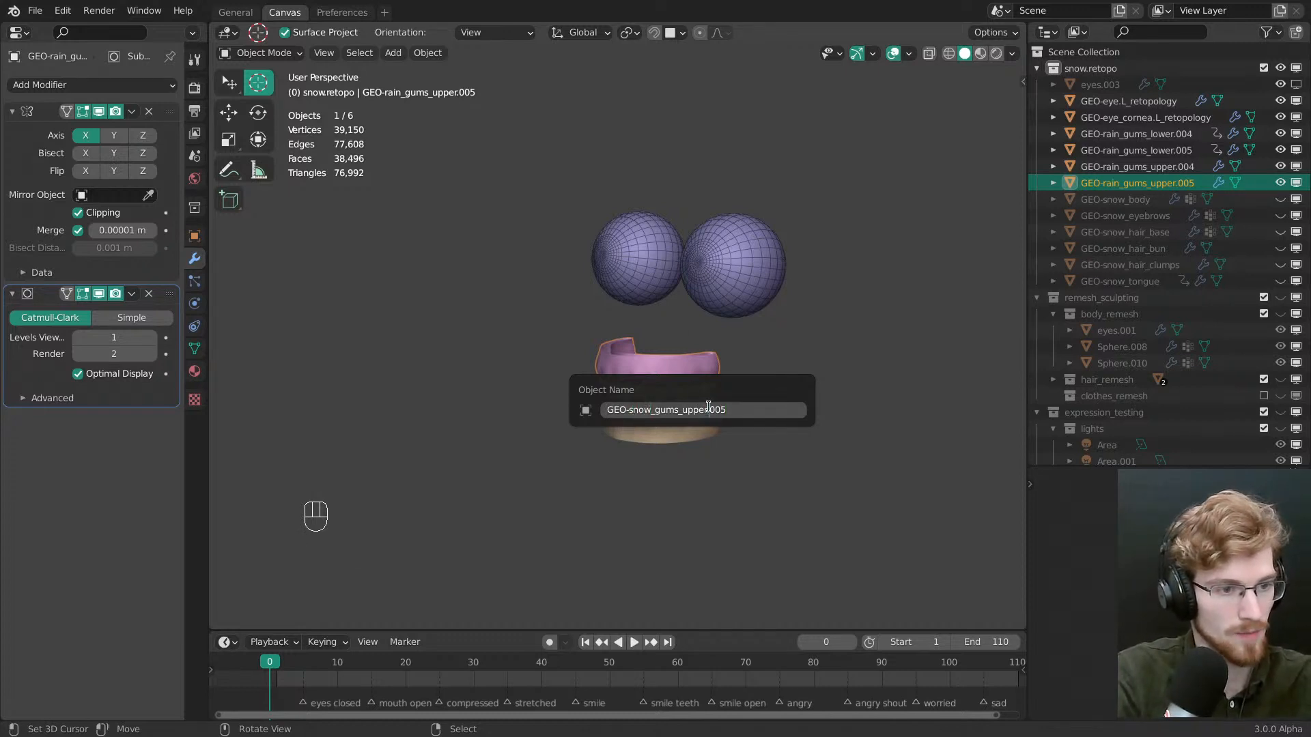
drag(709, 408, 752, 412)
key(BackSpace)
key(BackSpace)
key(Return)
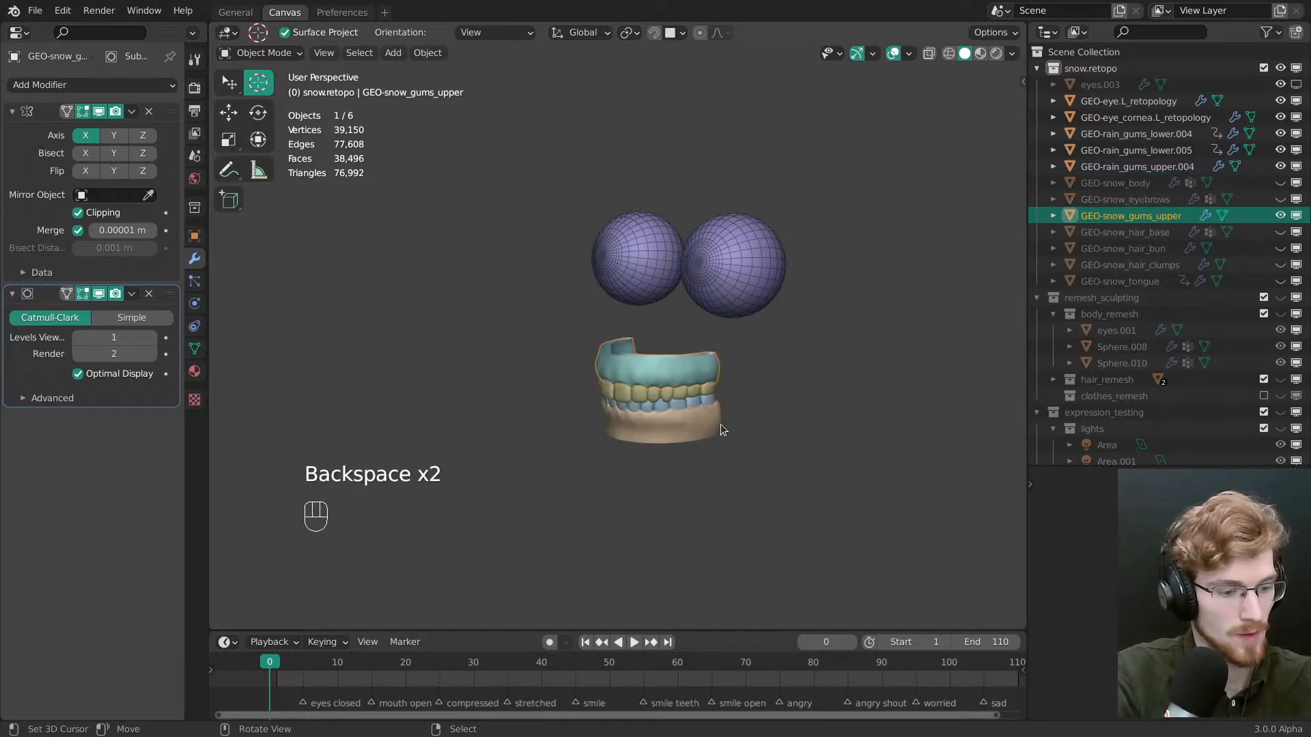
Hide the upper gums and rename the lower gums object as GEO-snow_gums_lower
key(h)
click(691, 428)
key(F2)
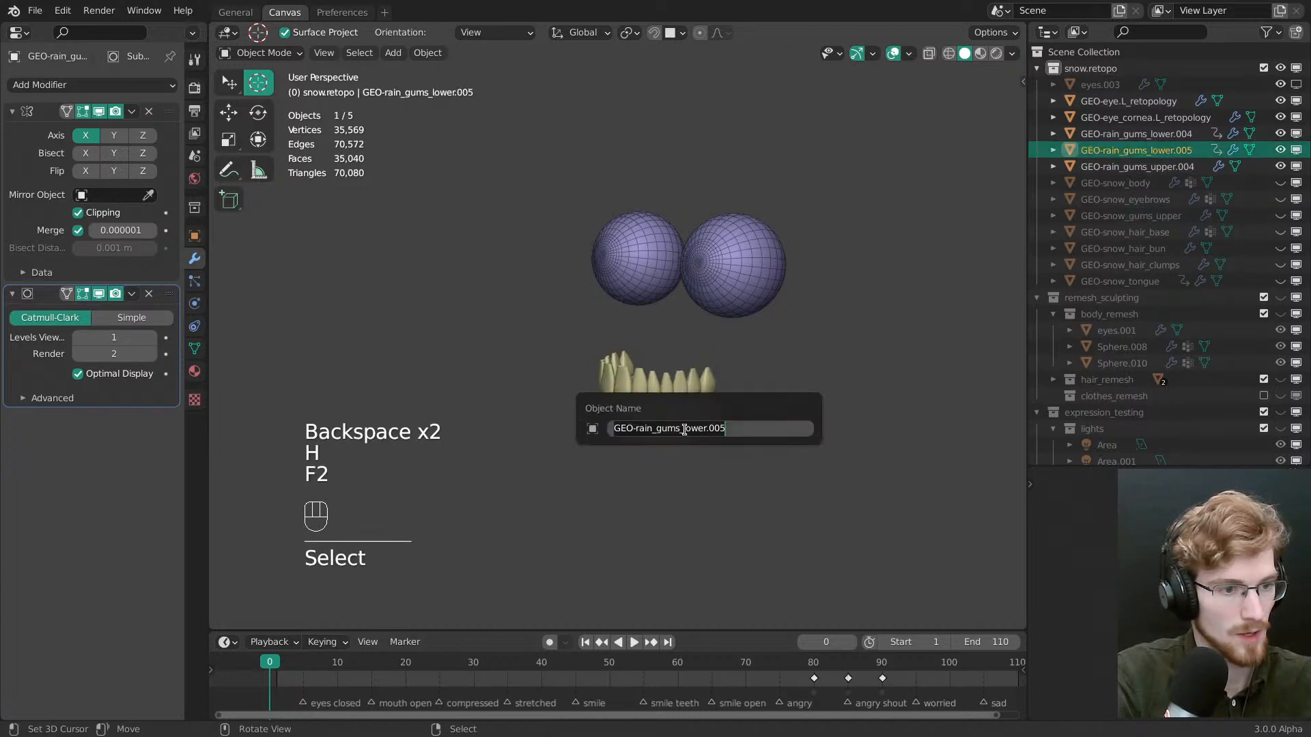
drag(706, 430, 737, 431)
key(BackSpace)
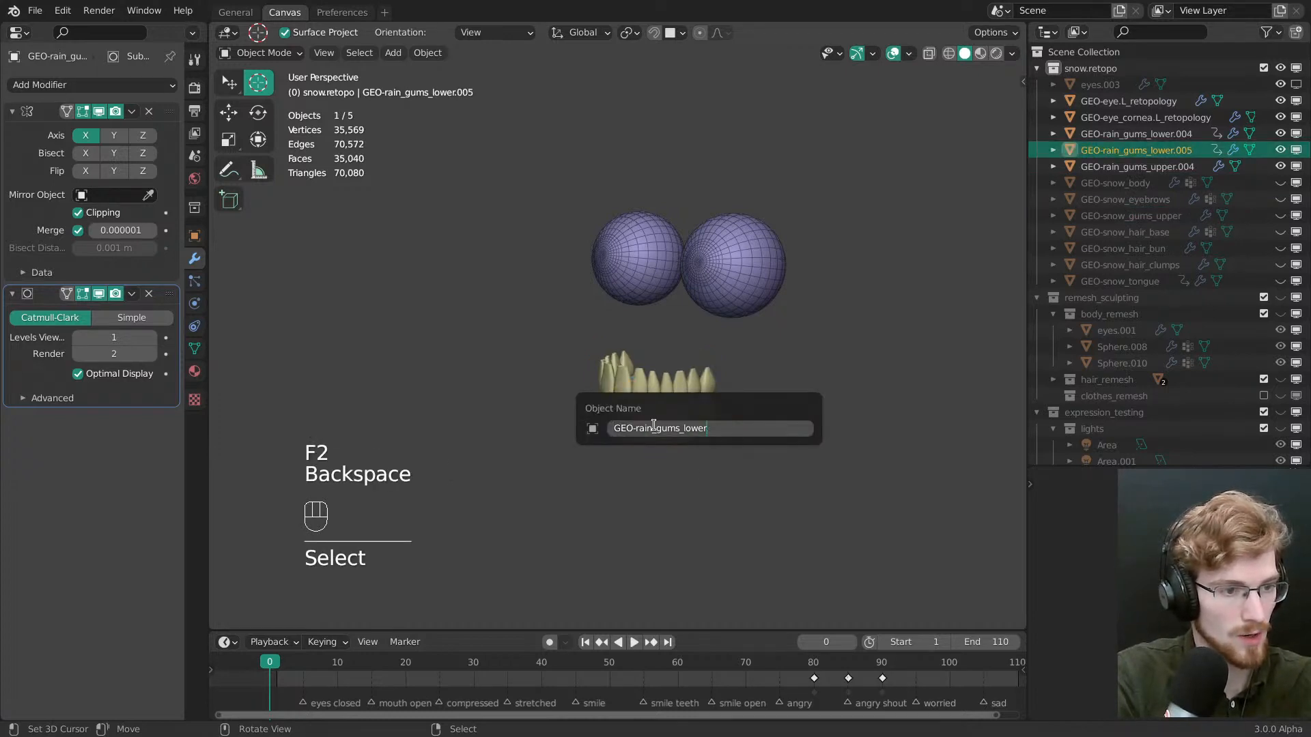
drag(653, 426, 632, 428)
text(snow)
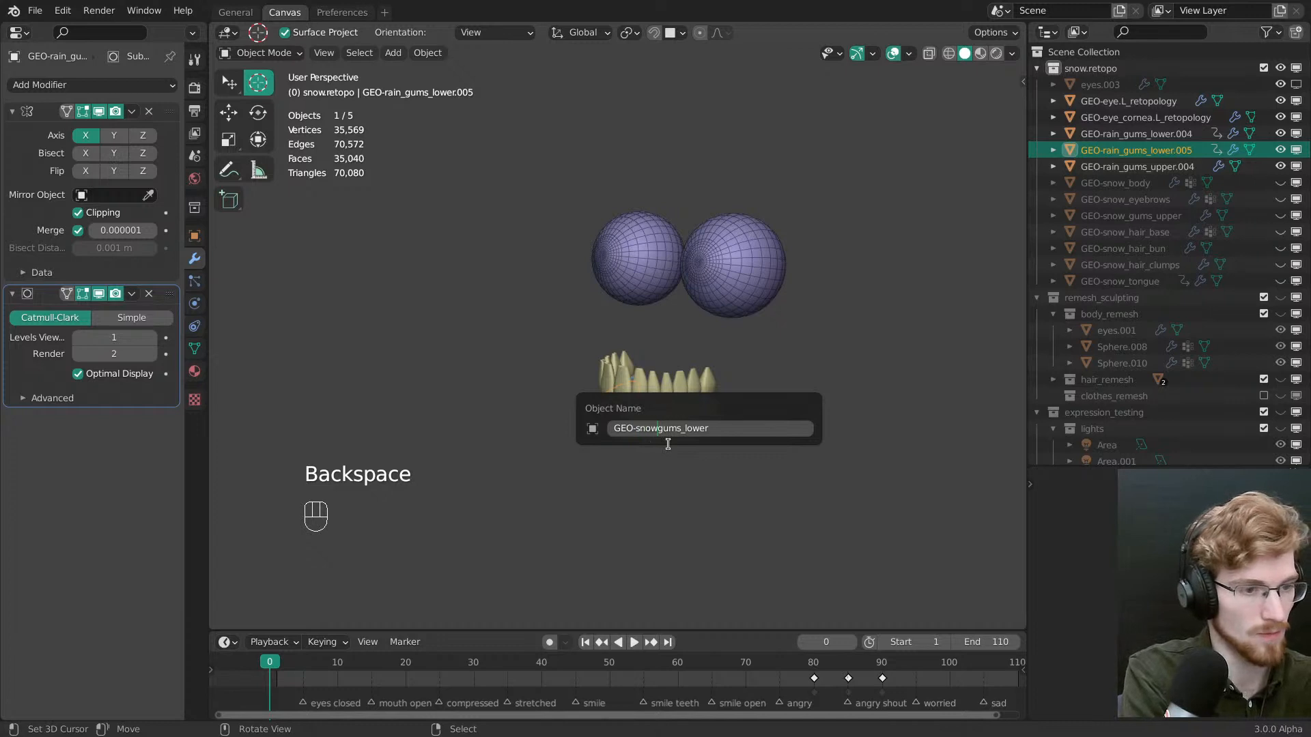
text(_)
key(Return)
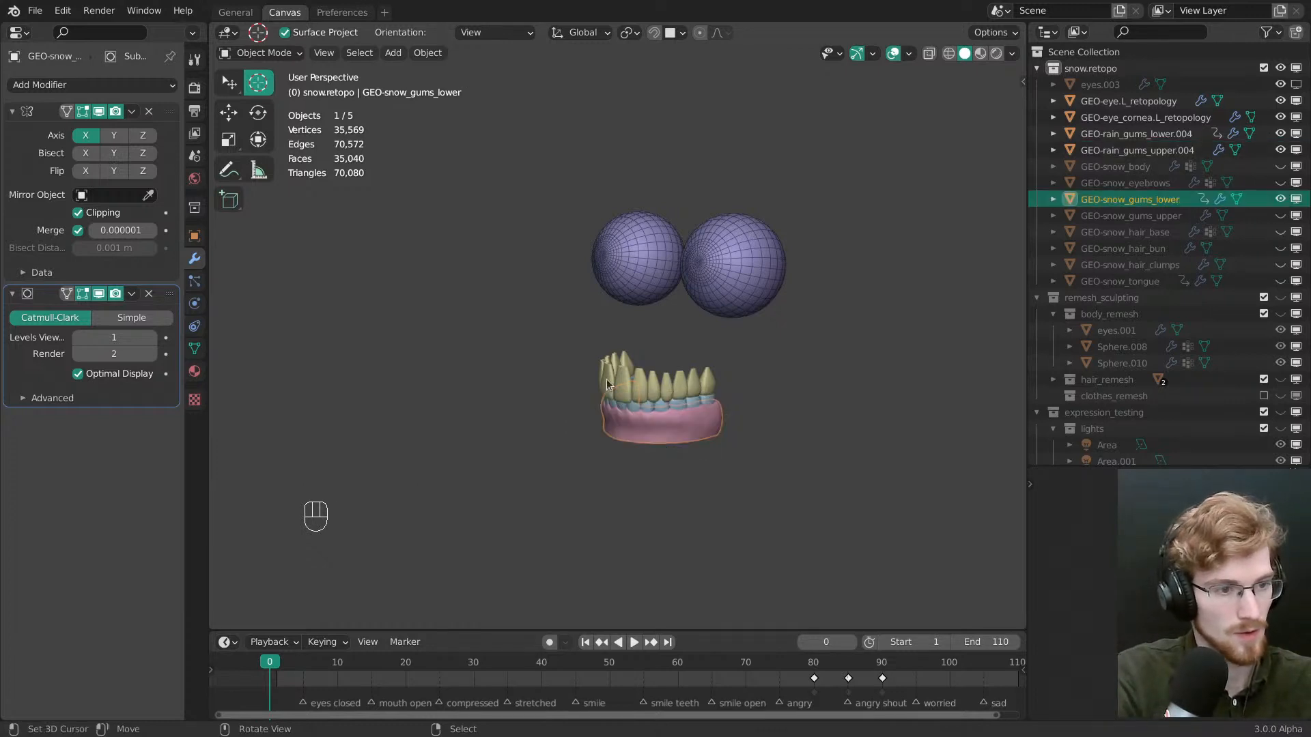
Hide the lower gums and rename the upper teeth object as GEO-teeth_gums_upper
key(h)
click(642, 405)
key(F2)
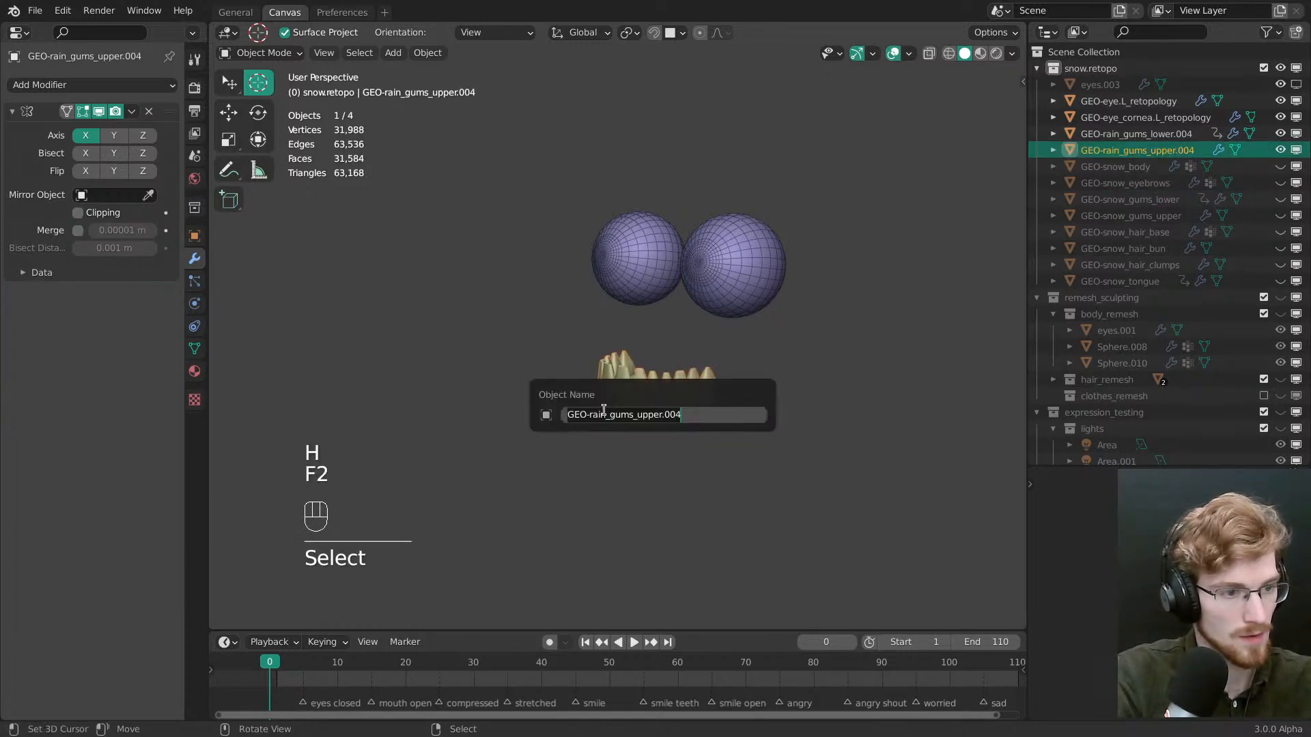
drag(604, 413, 585, 414)
text(teet)
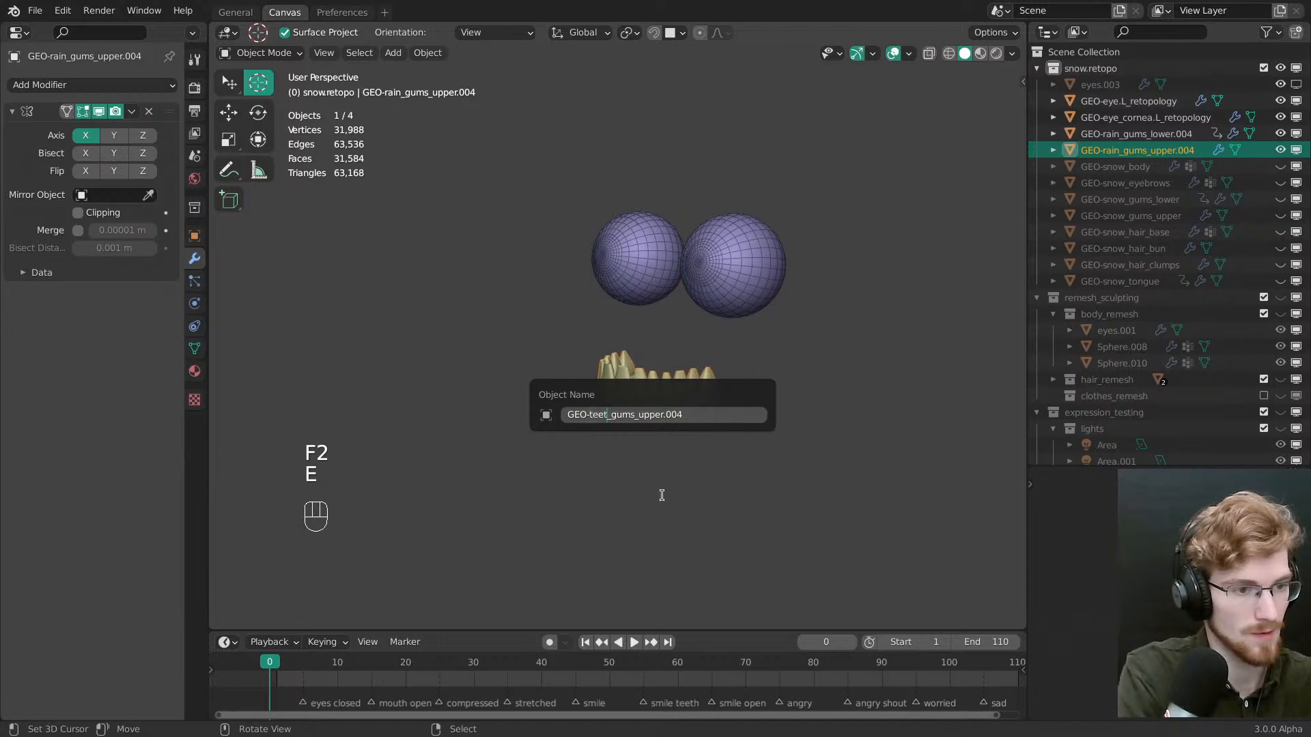
text(h)
key(Return)
key(F2)
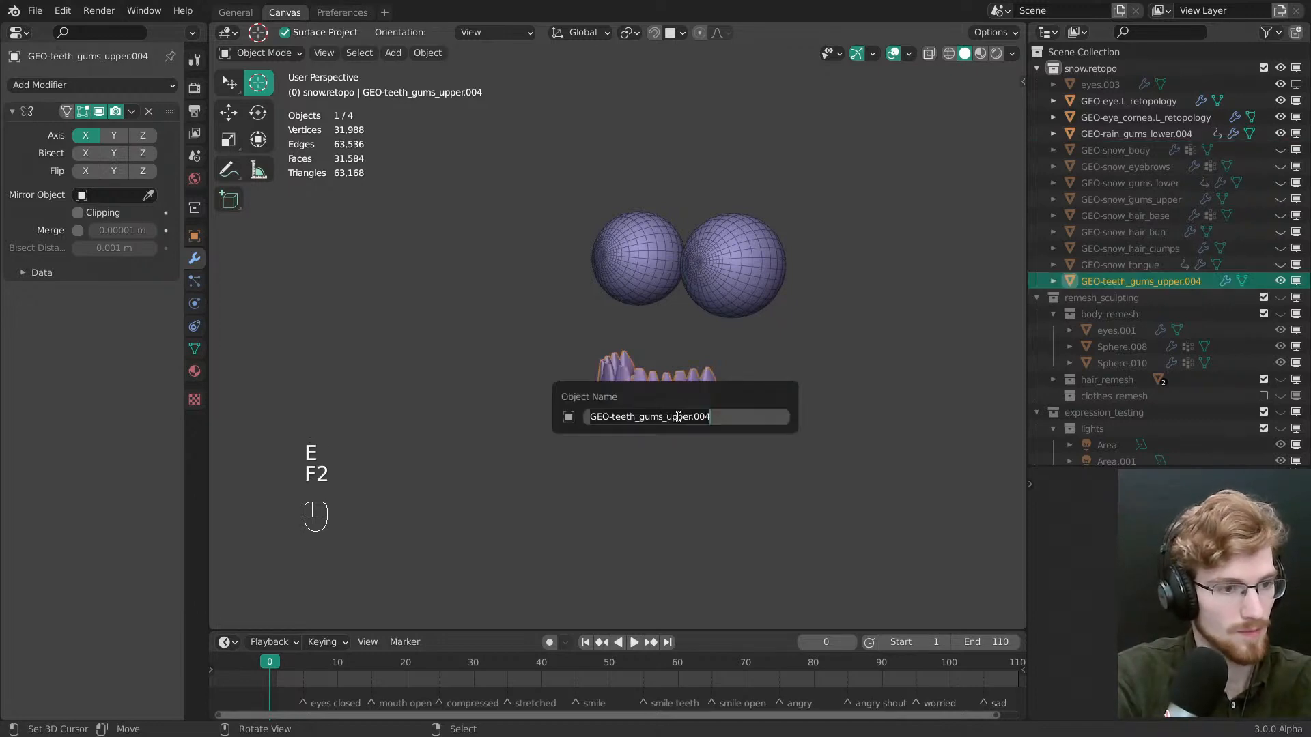
drag(693, 415, 712, 415)
key(BackSpace)
key(Return)
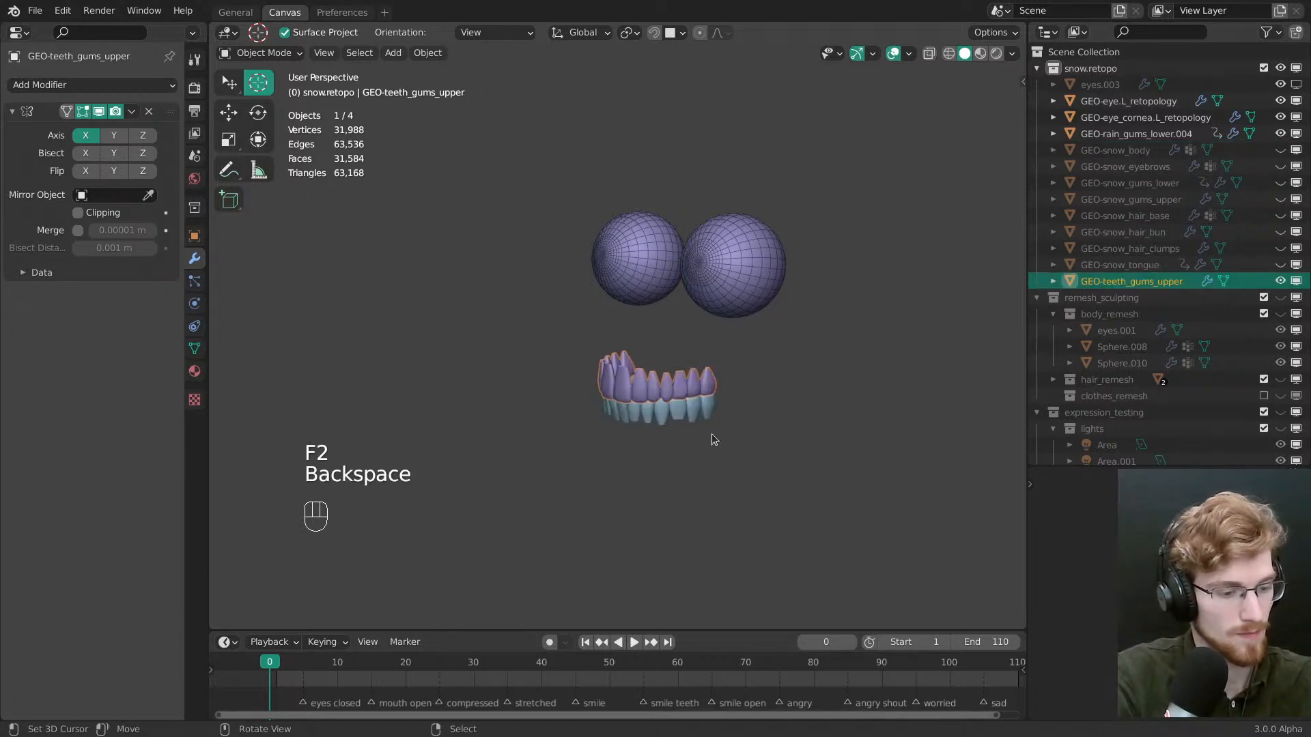
Hide the upper teeth and rename the lower teeth object as GEO-snow_gums_lower
key(h)
click(677, 415)
key(F2)
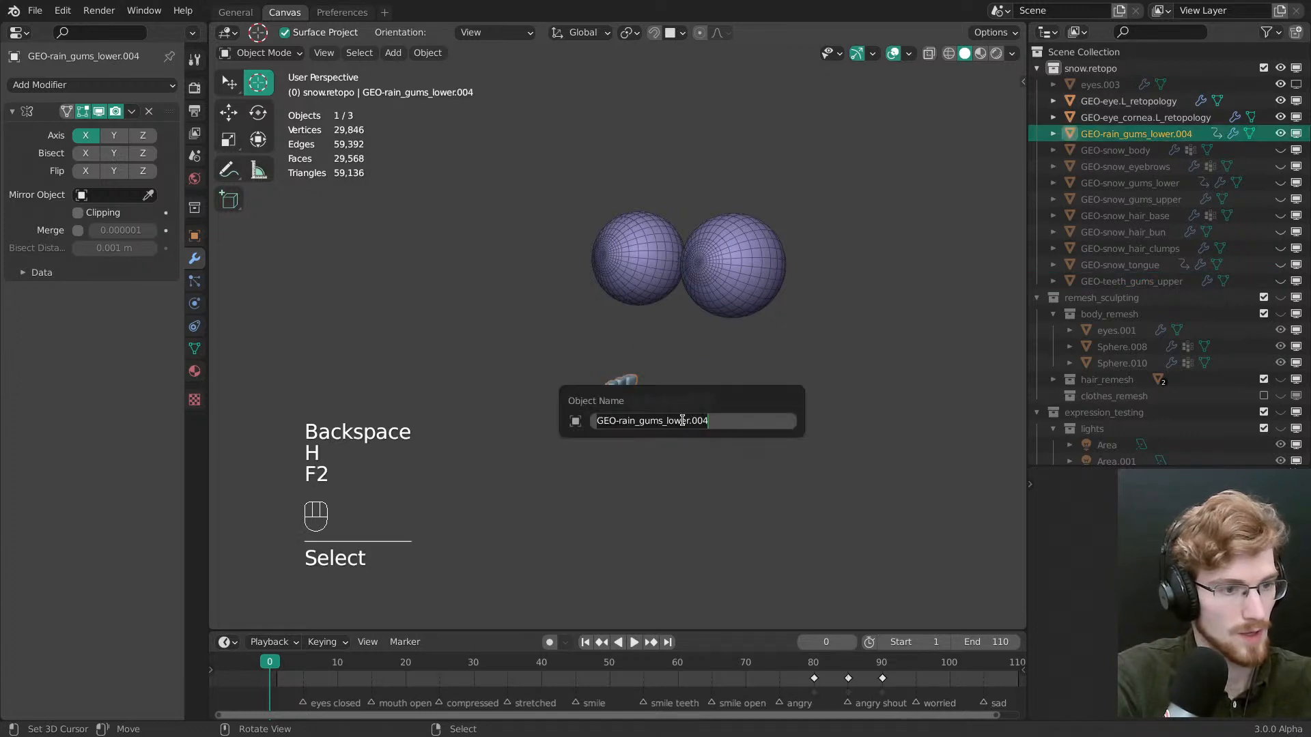
click(621, 419)
key(Delete)
key(Delete)
key(Delete)
key(Delete)
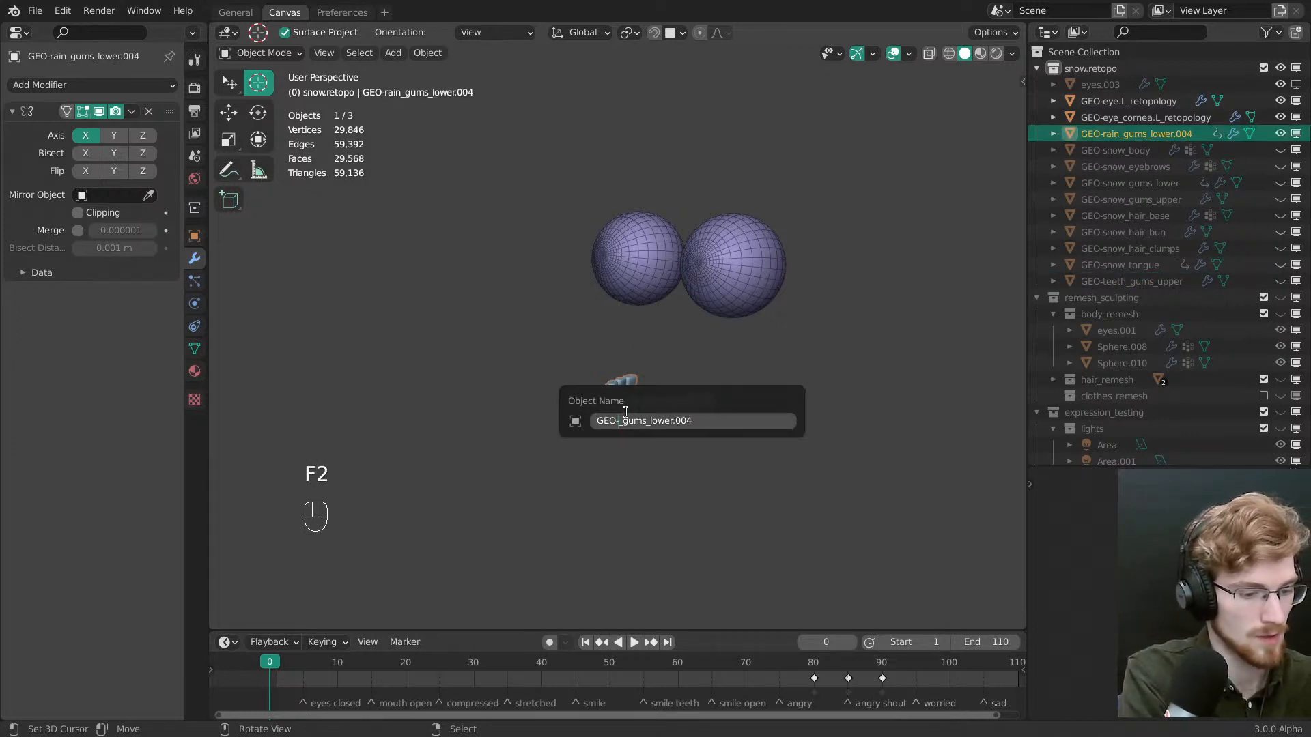
text(snow)
drag(695, 421, 744, 421)
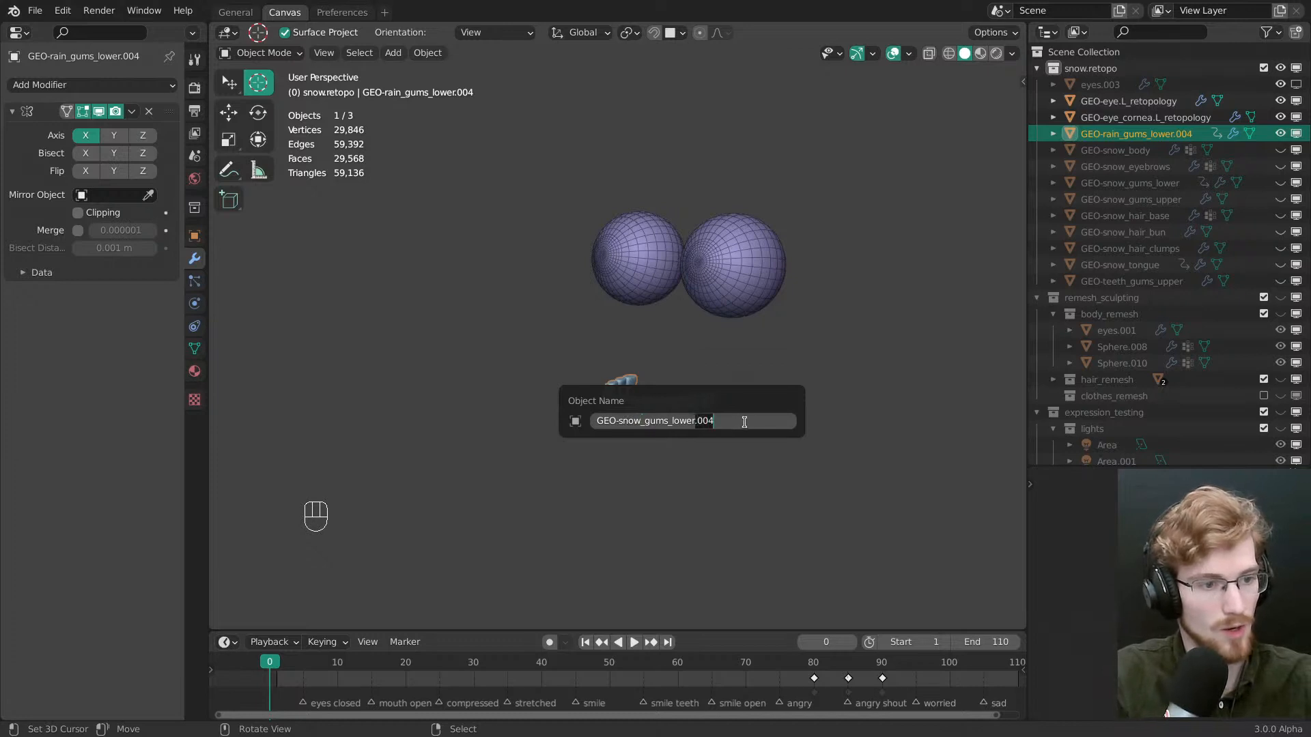
key(BackSpace)
key(Return)
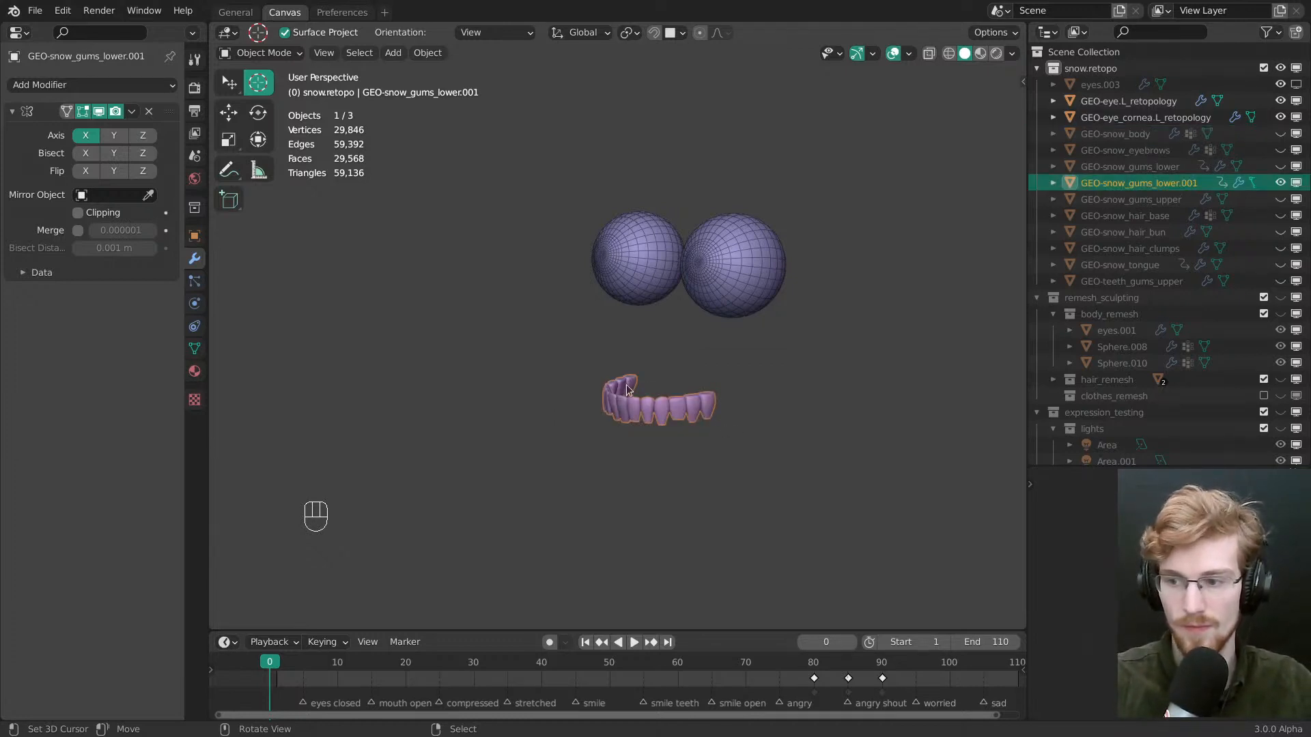
Hide the lower teeth and rename the eye cornea object as GEO-snow_eye_cornea
key(h)
middle_drag(748, 345, 633, 270)
alt+middle_click(633, 302)
scroll(633, 302, up, 8)
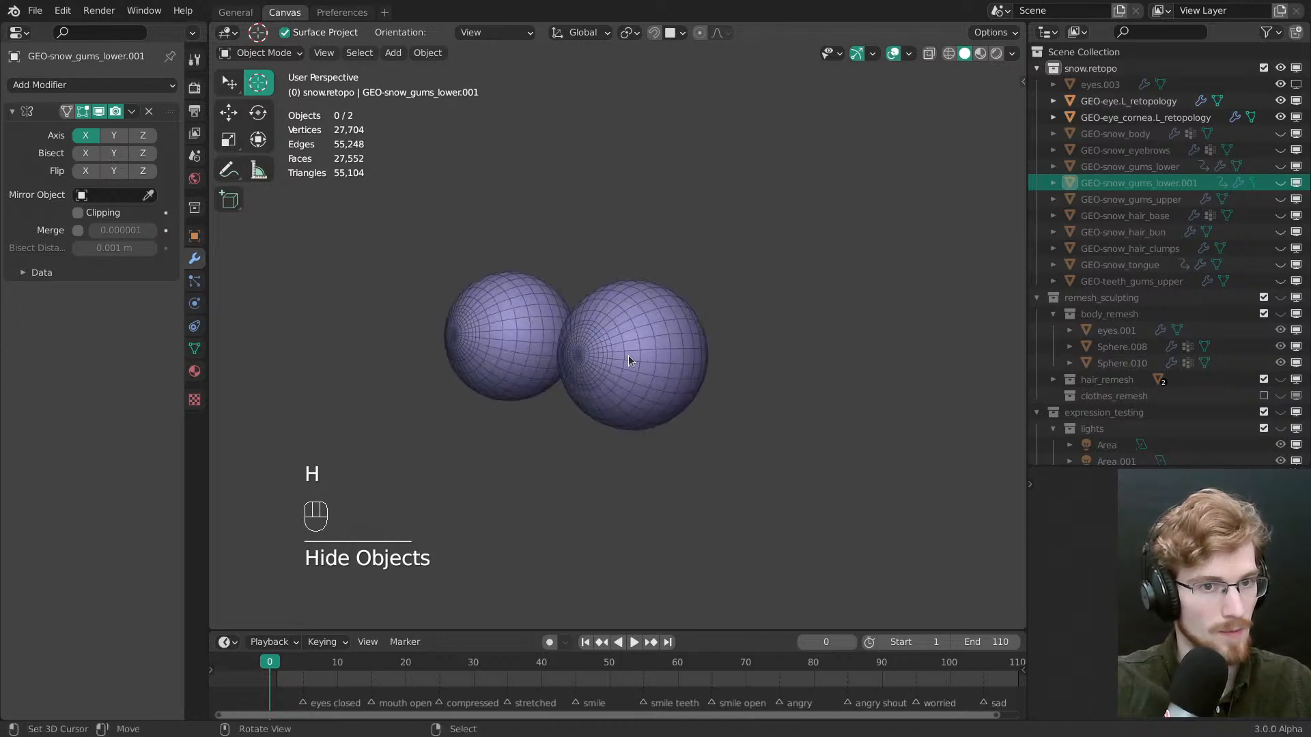
click(627, 361)
scroll(627, 362, up, 1)
key(F2)
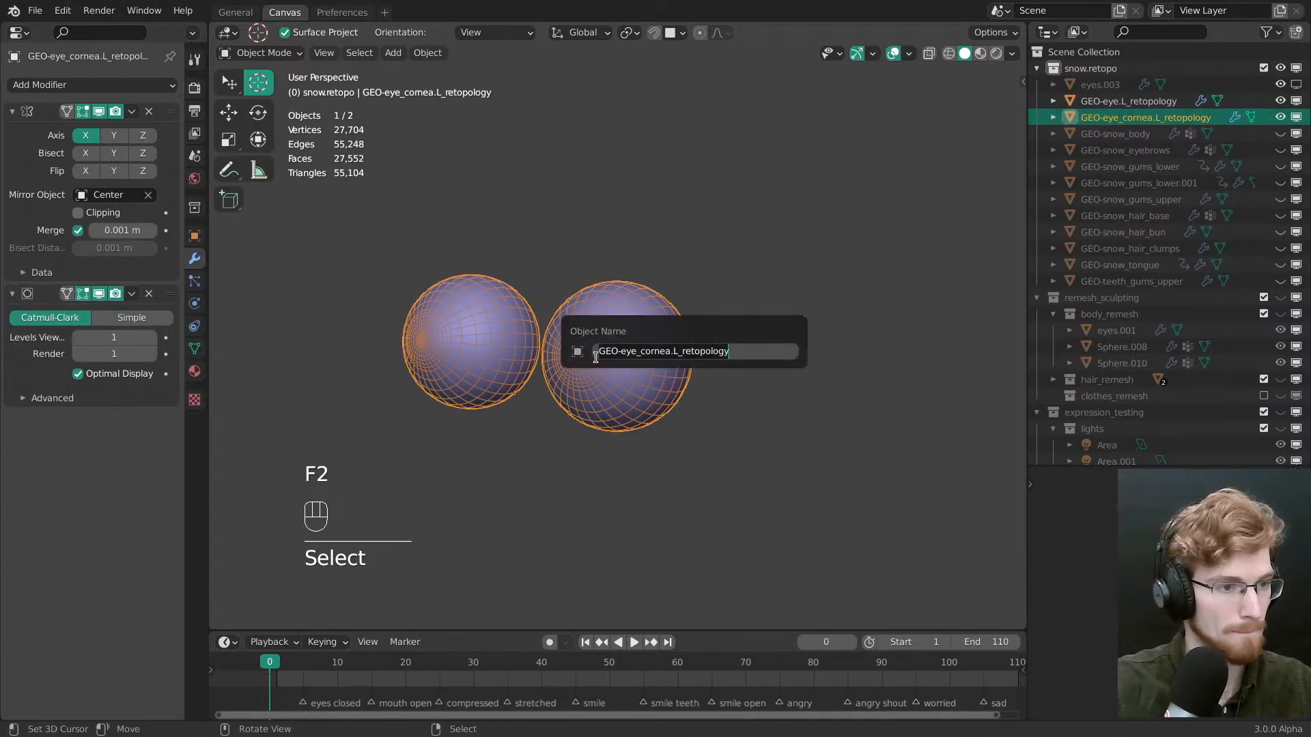
click(619, 349)
text(snow)
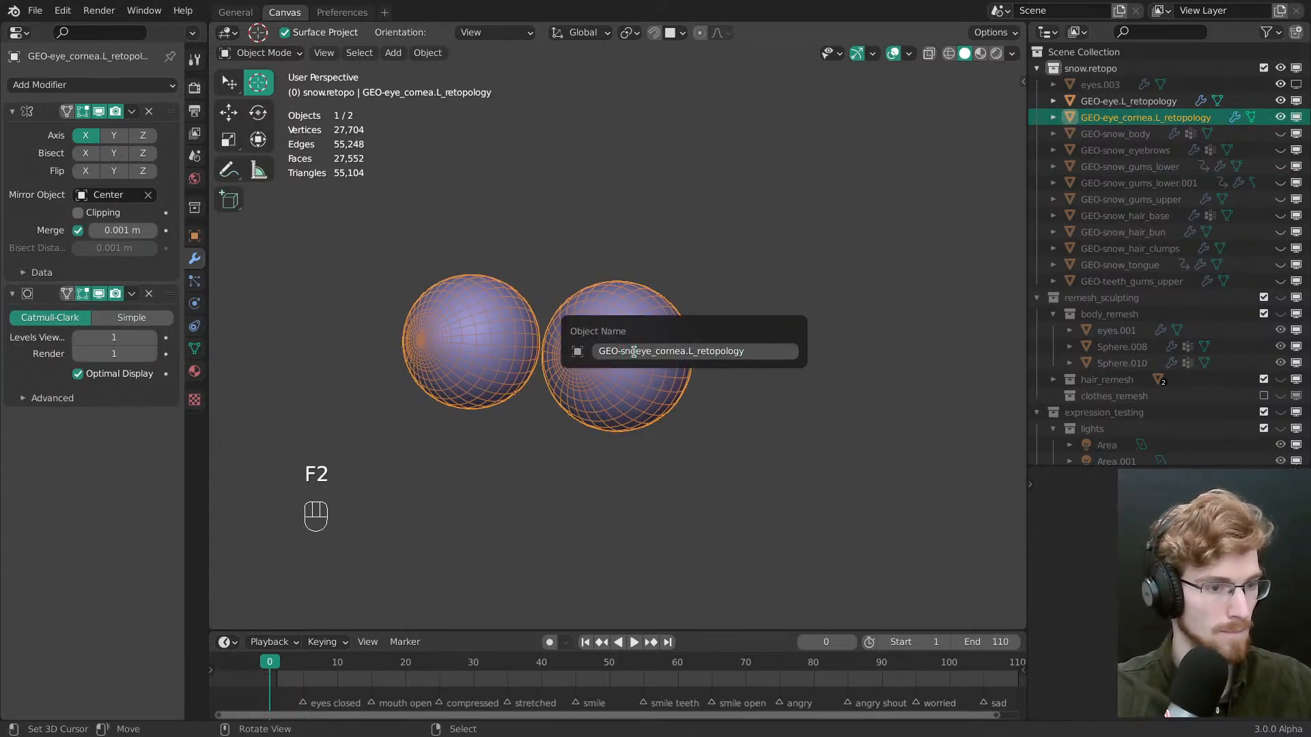
text(_)
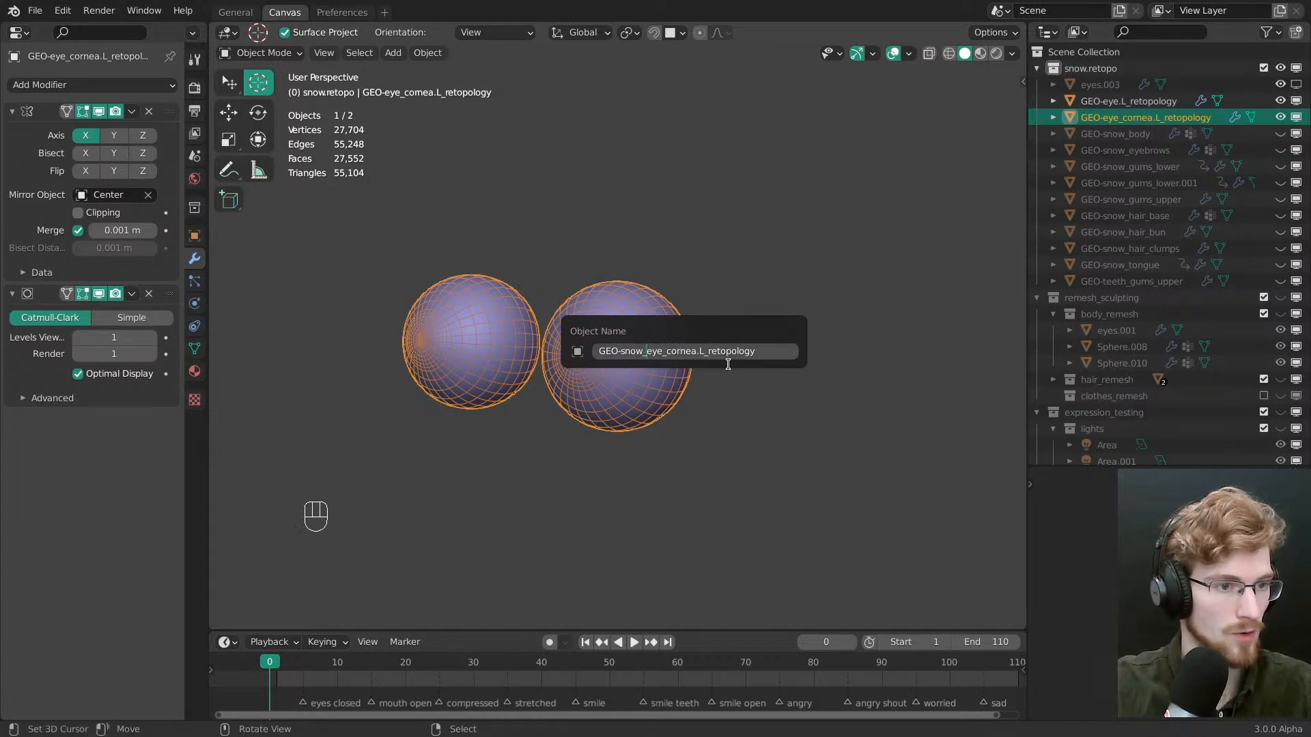
drag(697, 349, 790, 352)
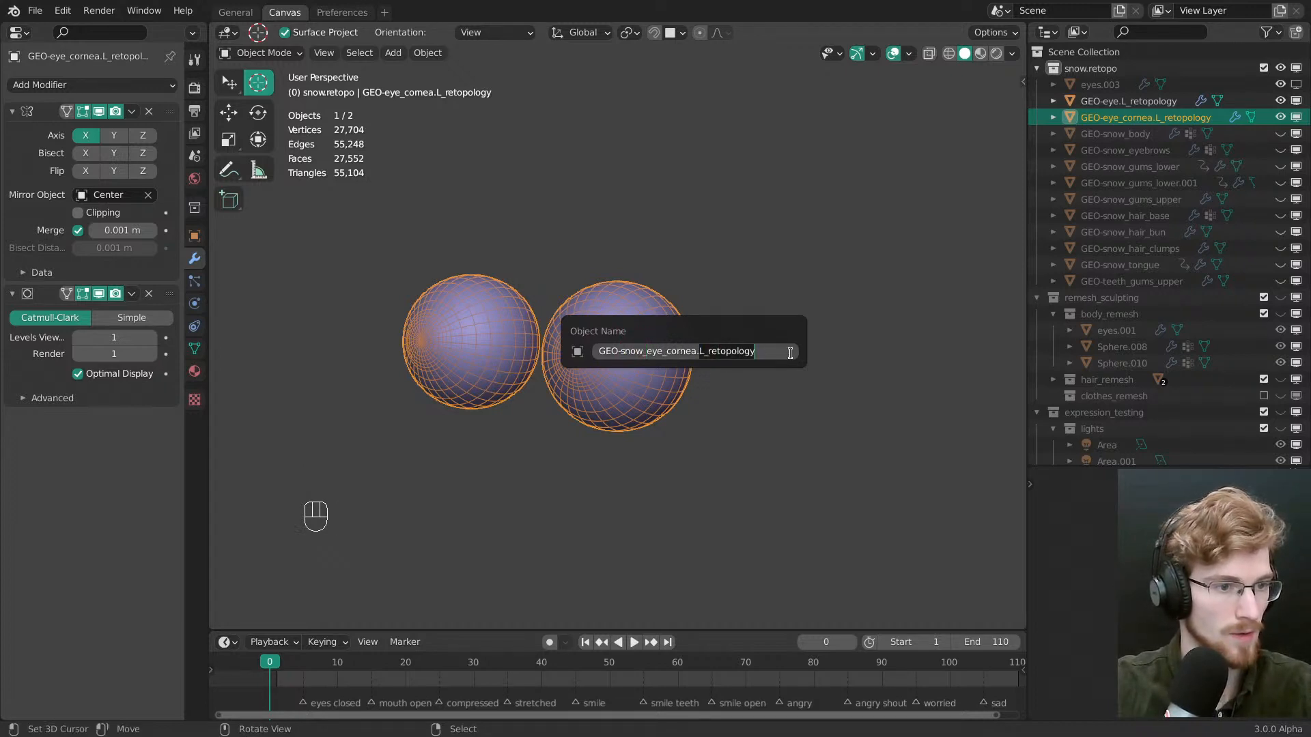
key(BackSpace)
key(Return)
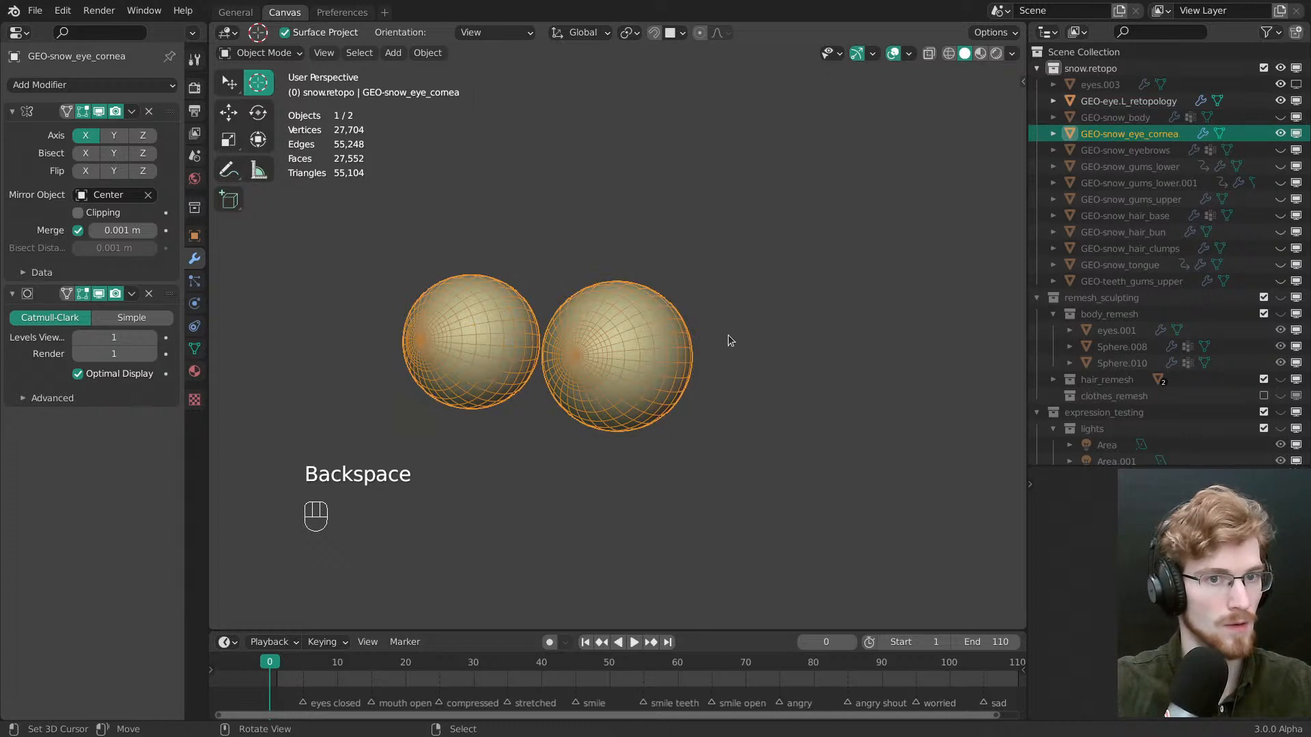
Hide the corneas and rename the inner eye object as GEO-snow_eye
key(h)
click(635, 366)
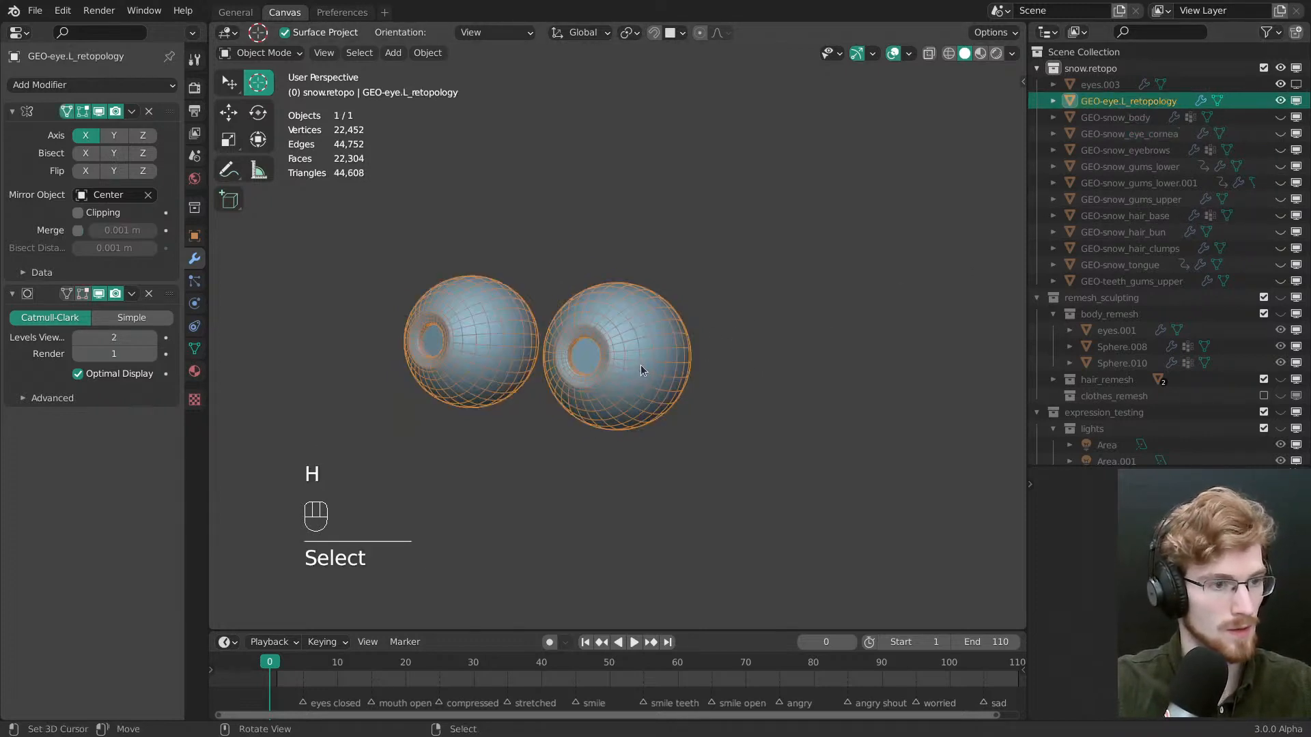
key(F2)
click(581, 362)
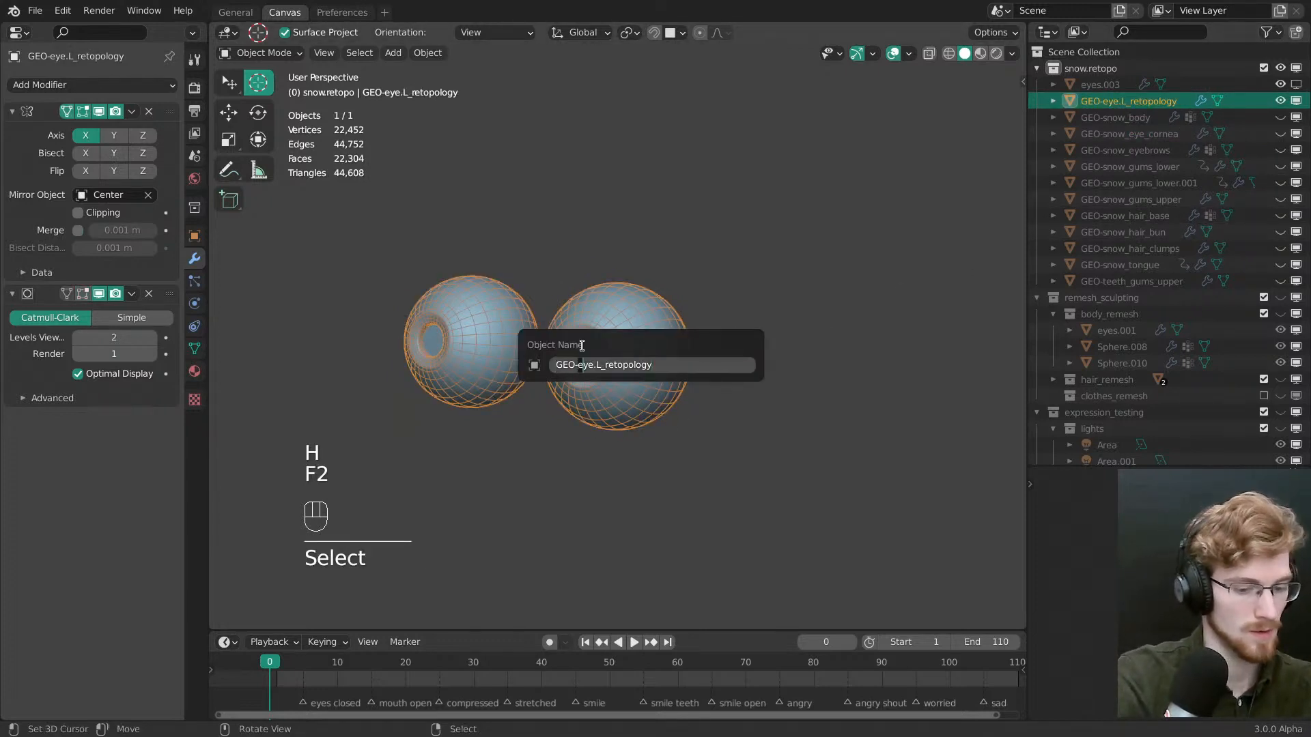
text(snow)
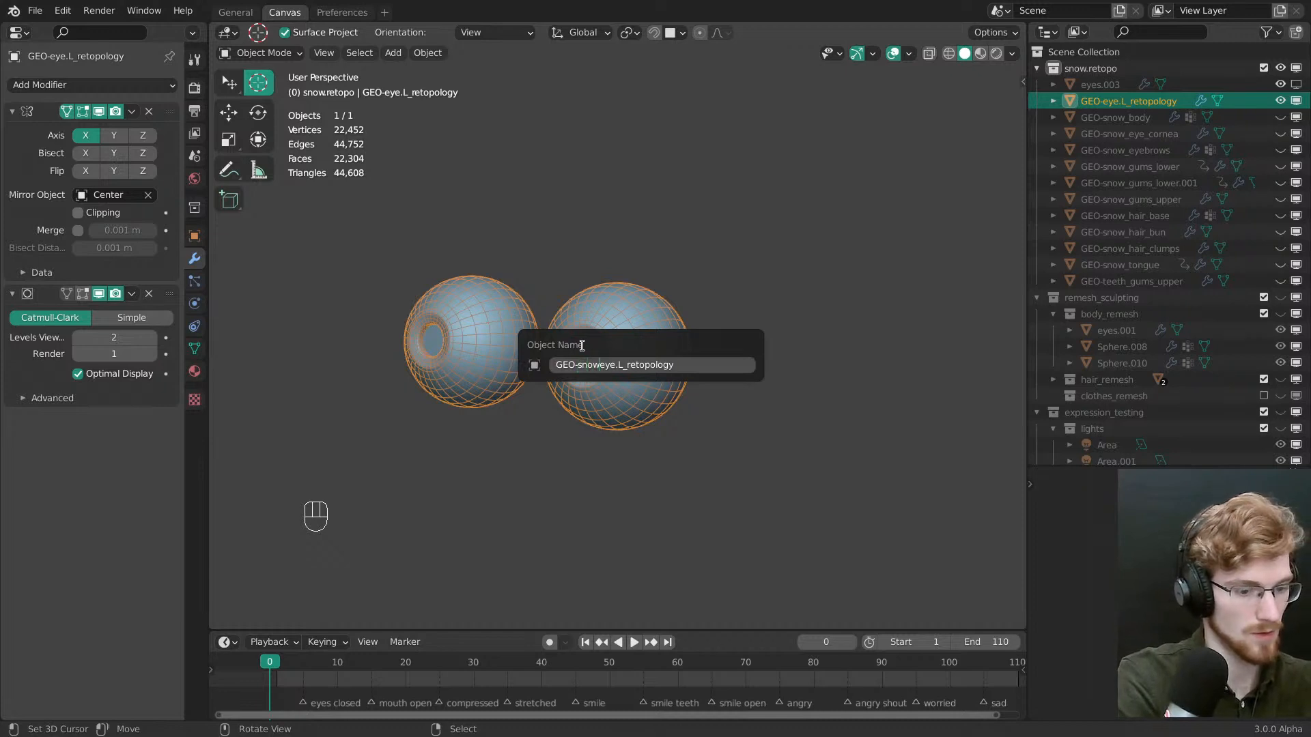
text(_)
drag(626, 362, 696, 364)
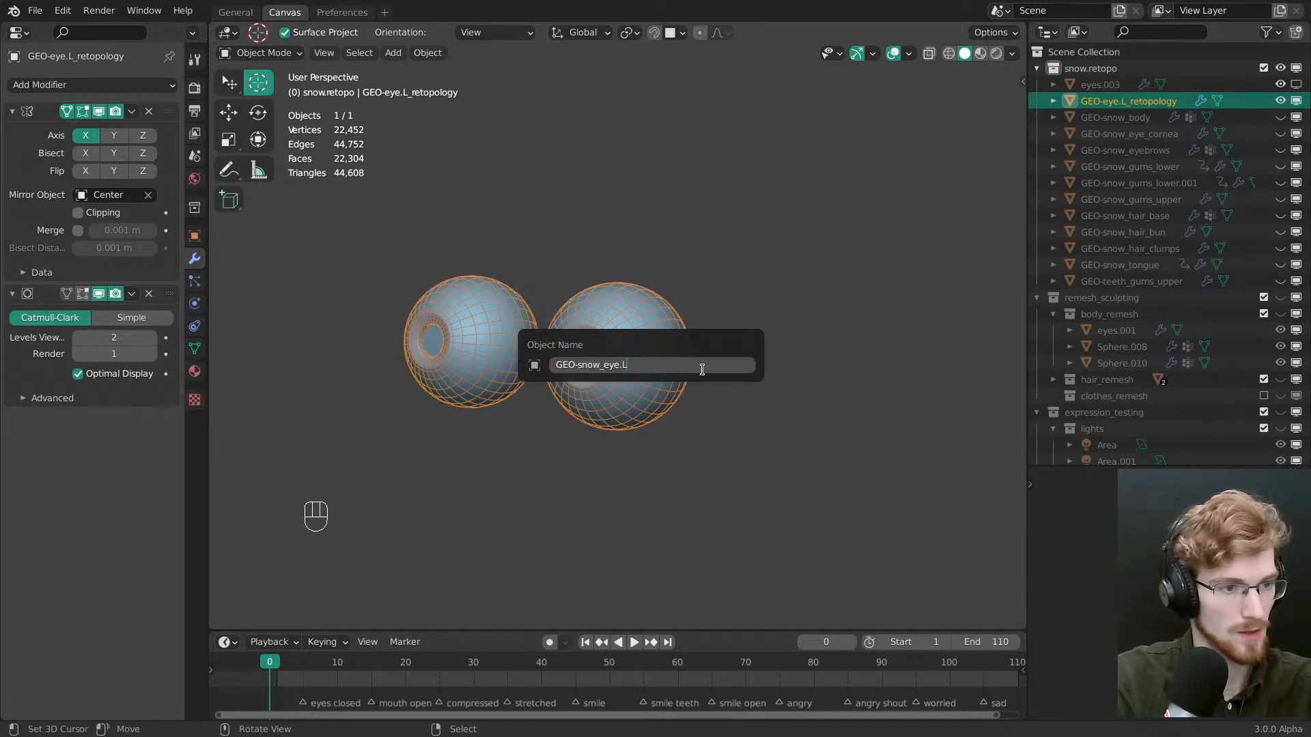
key(BackSpace)
key(BackSpace)
key(Return)
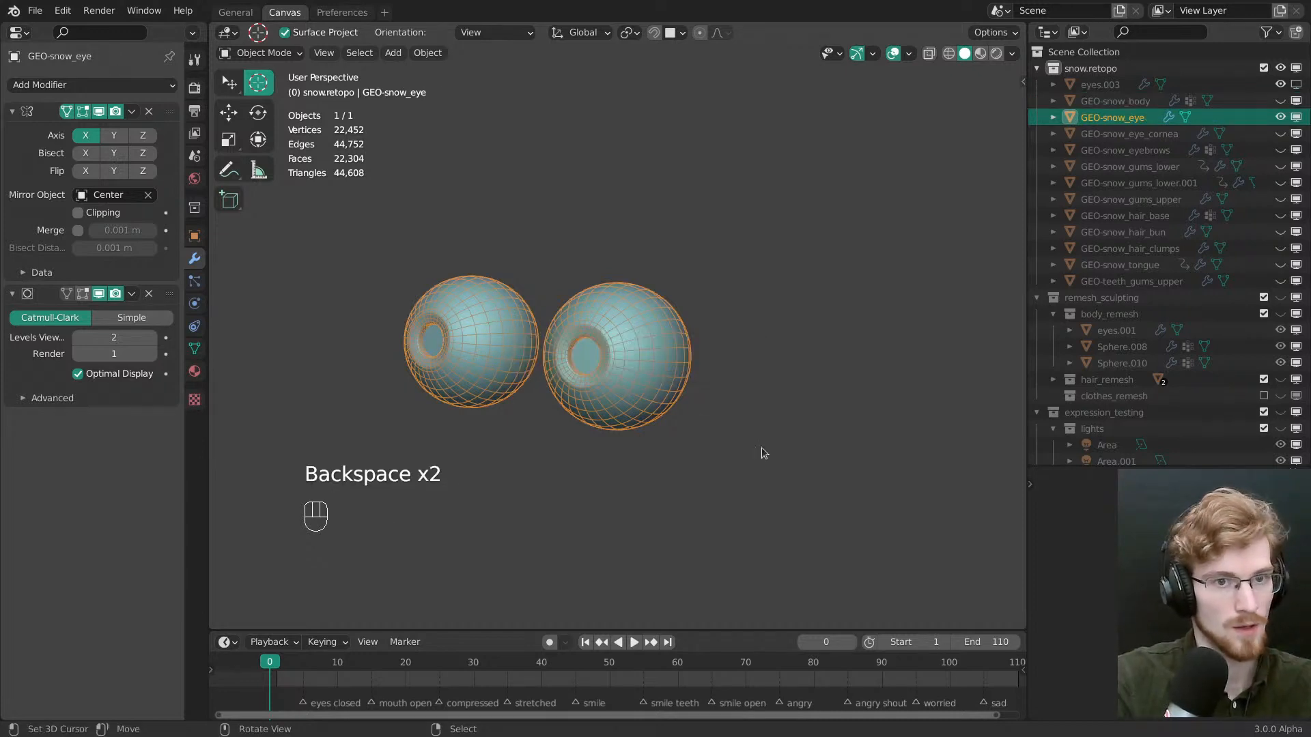
Enable the eyes.003 object in the viewport, rename it as GEO-snow_eye_anim and disable it in the viewport again
click(1295, 85)
click(1111, 85)
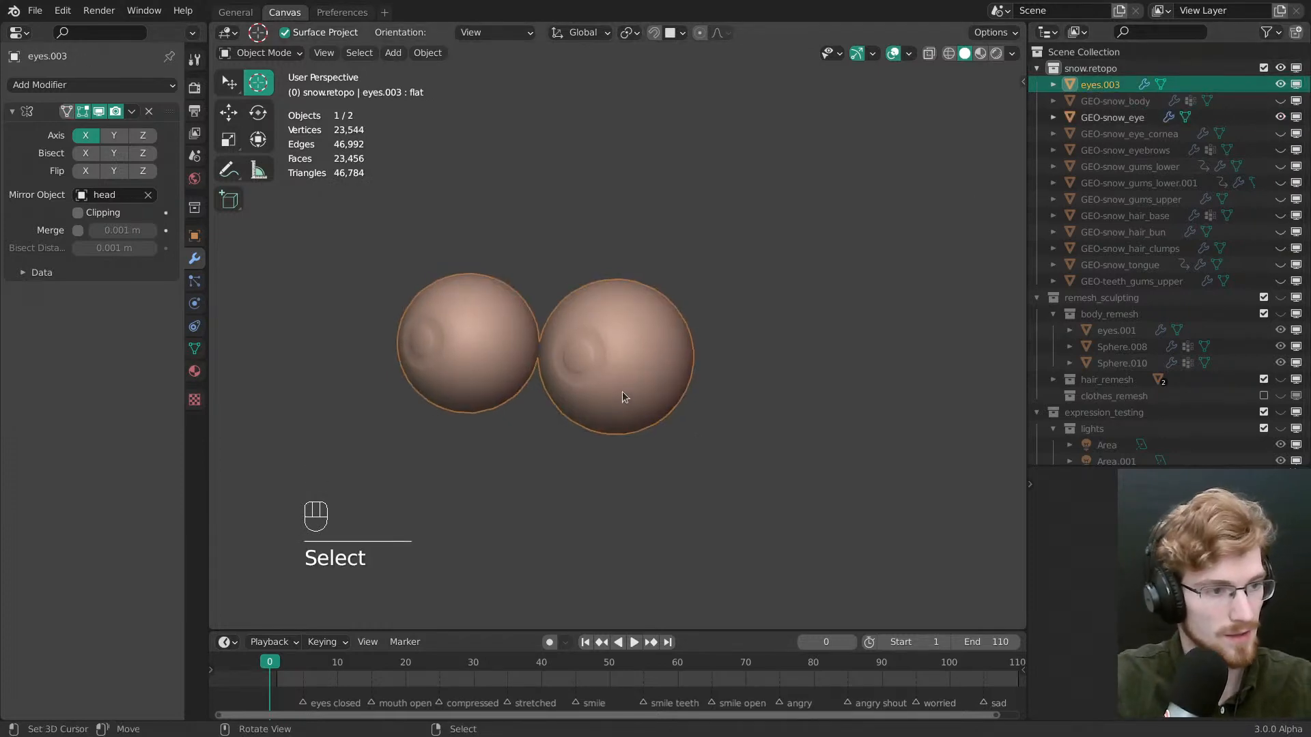
key(F2)
text(GEO)
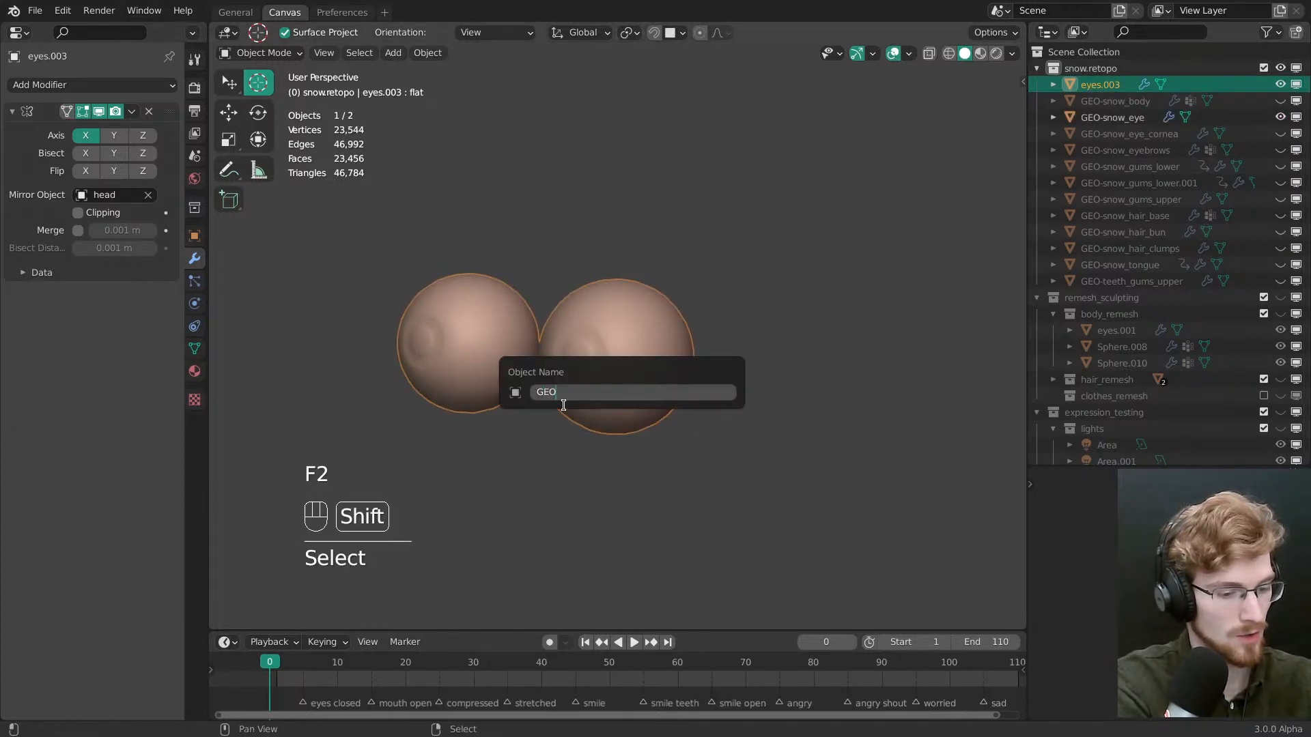
text(-snow_)
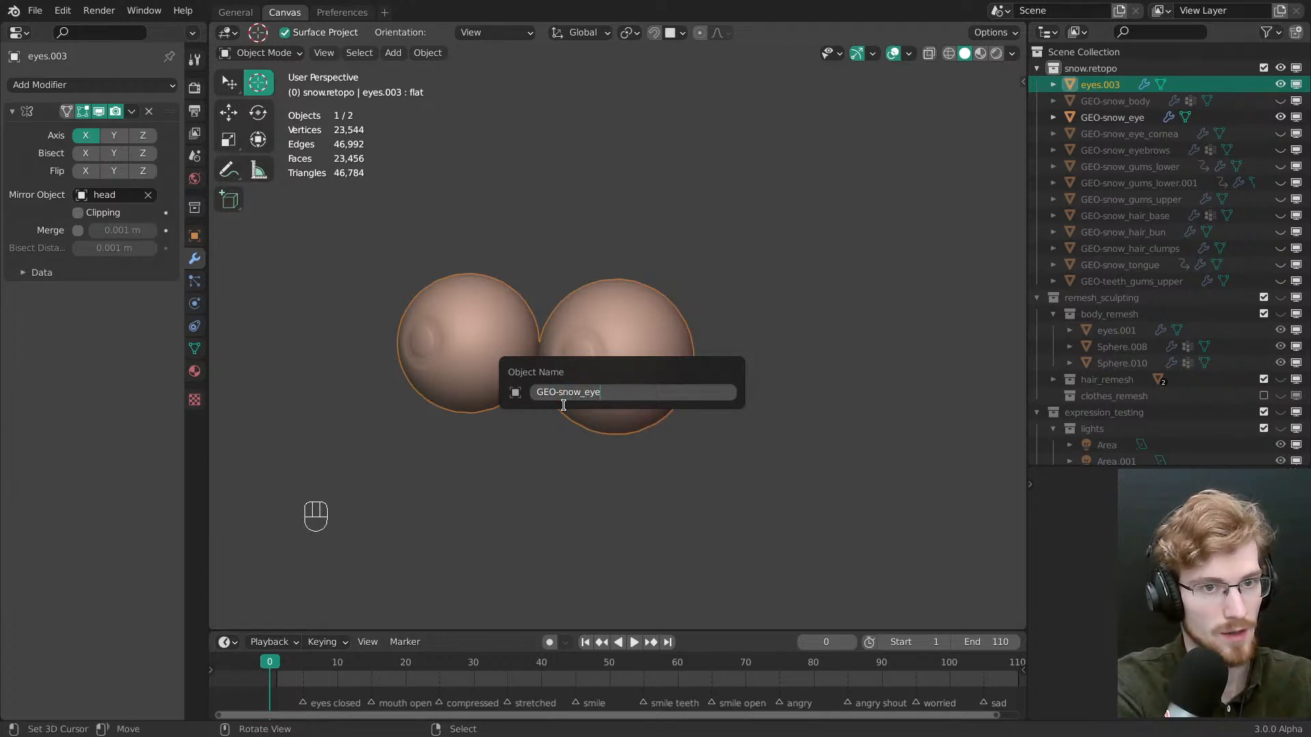
text(eye)
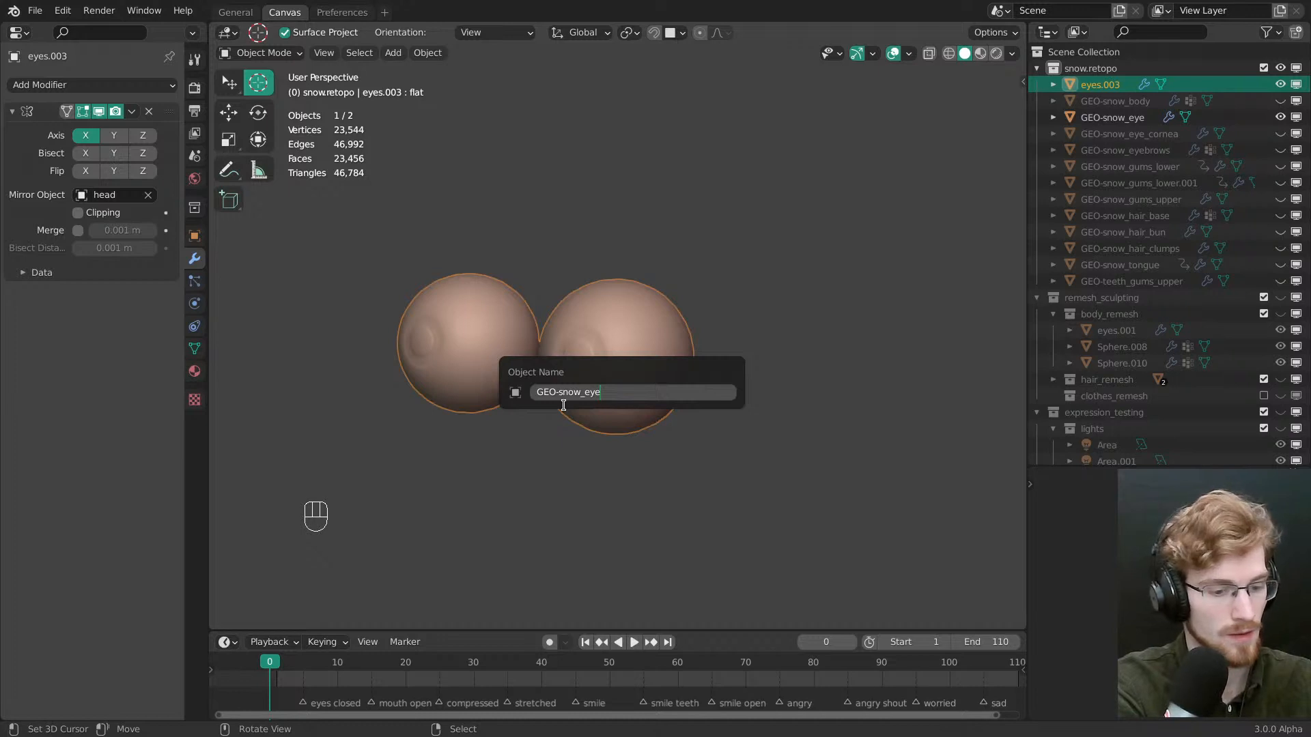
text(_anim)
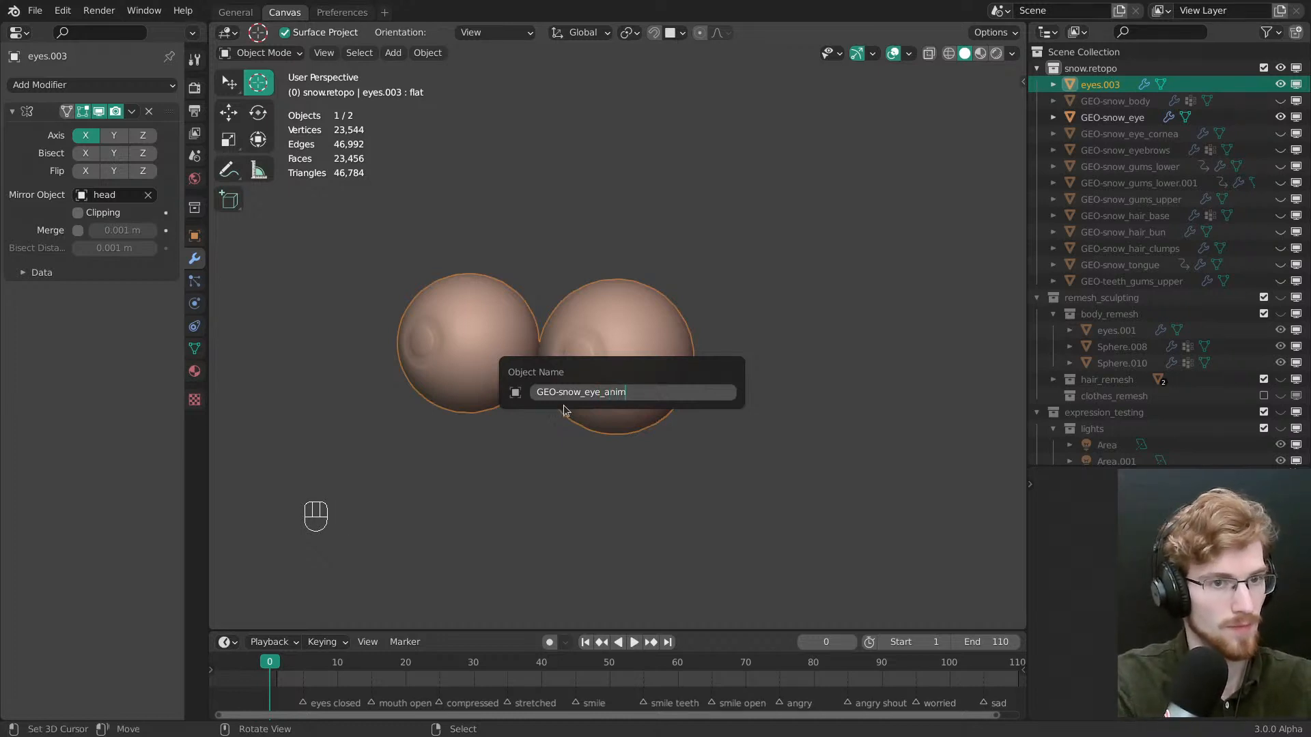
key(Return)
click(1295, 118)
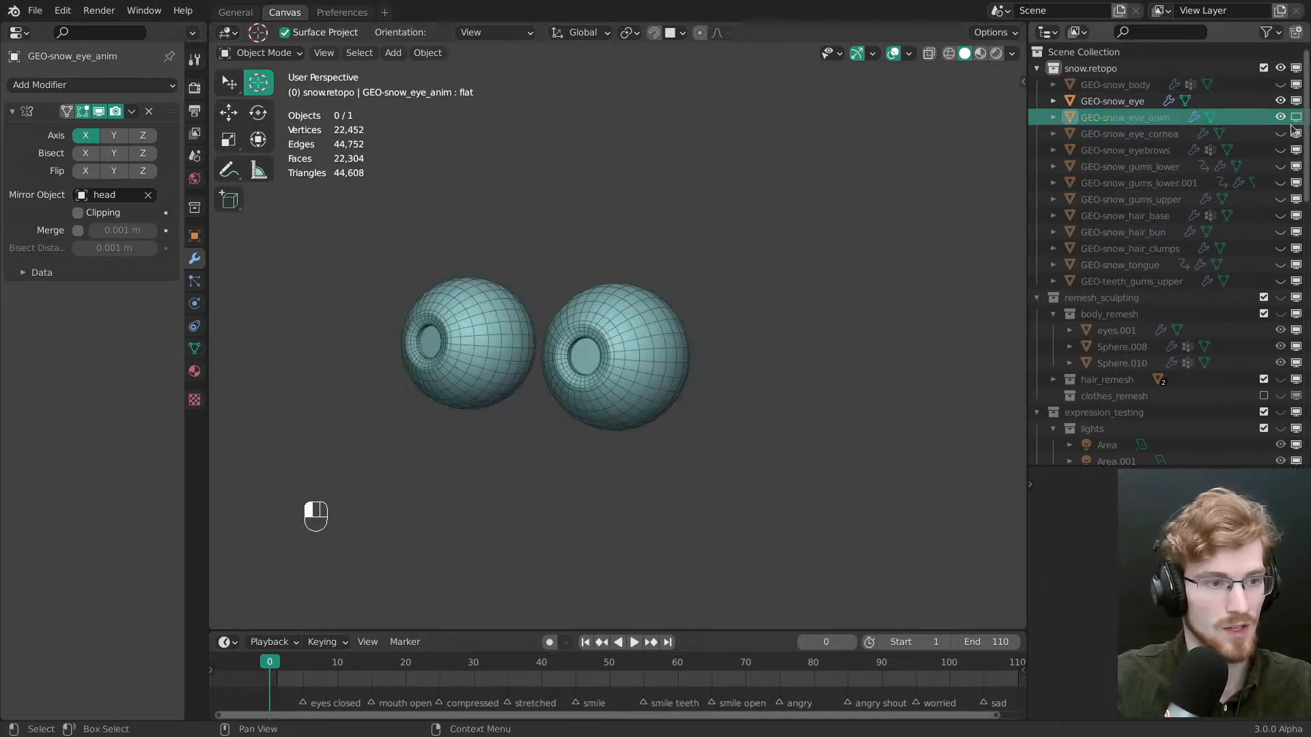
Reveal all the hidden character objects, clear the selection and save the file
key(alt+h)
key(alt+a)
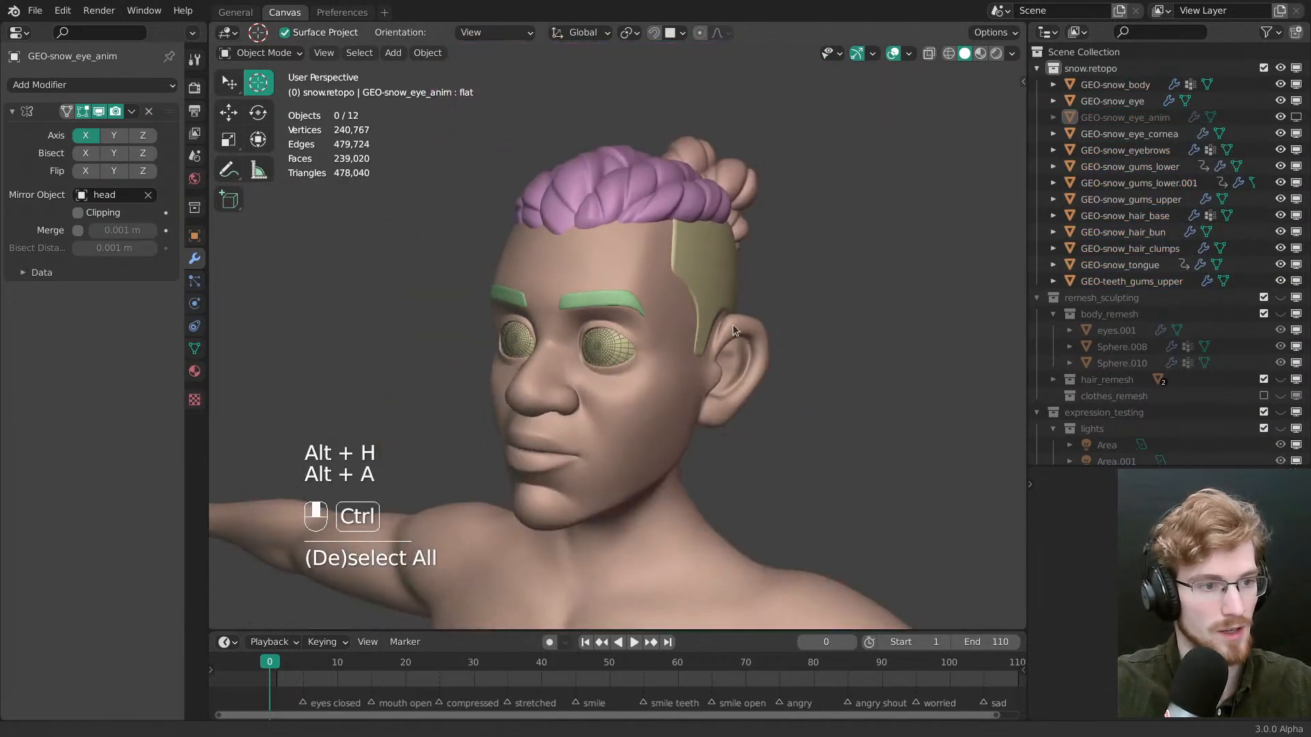
middle_drag(732, 325, 643, 321)
click(643, 313)
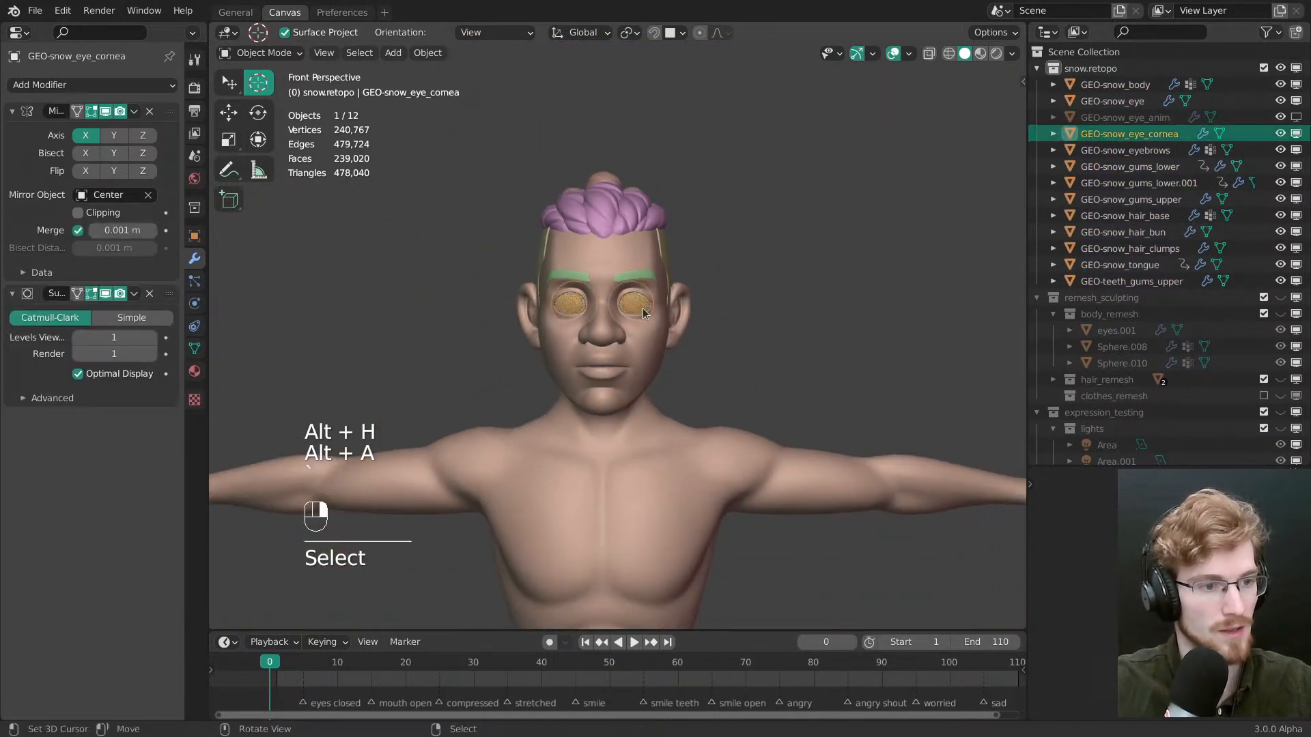
key(alt+a)
scroll(727, 341, down, 6)
key(ctrl+s)
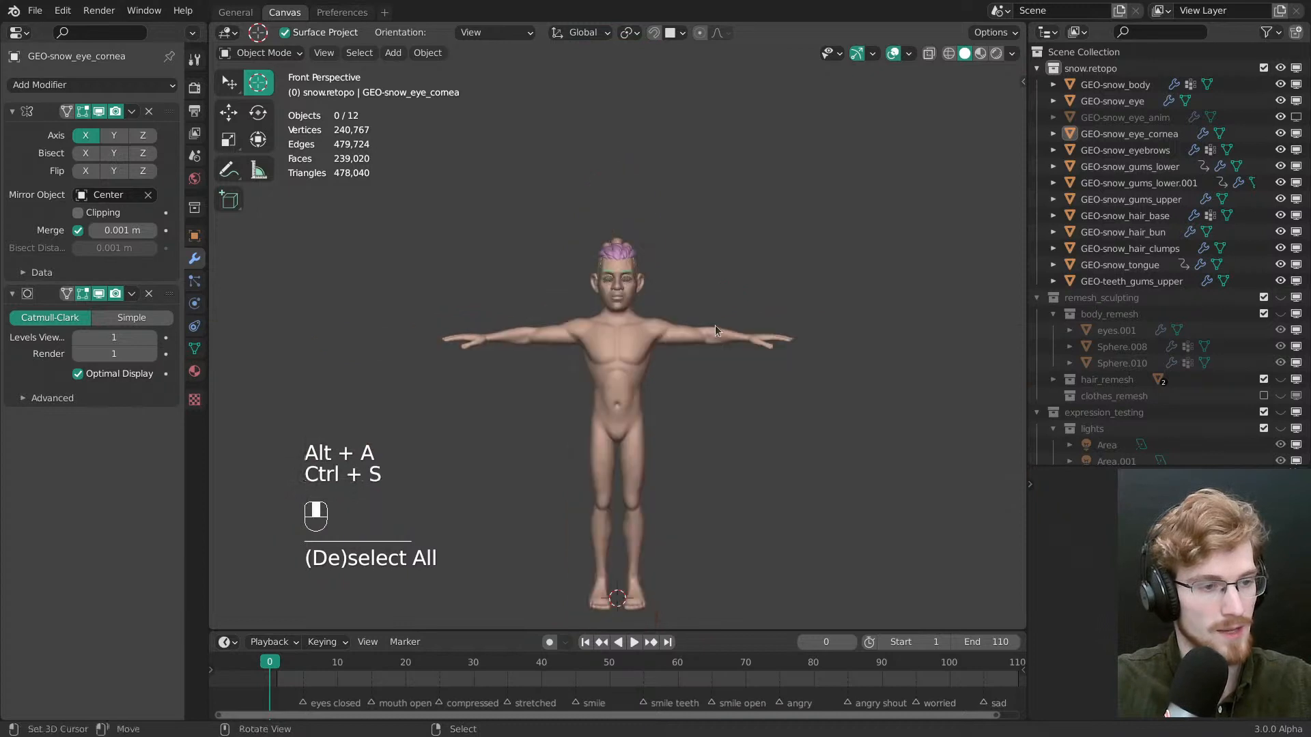
Select the character's body object
middle_drag(741, 387, 763, 404)
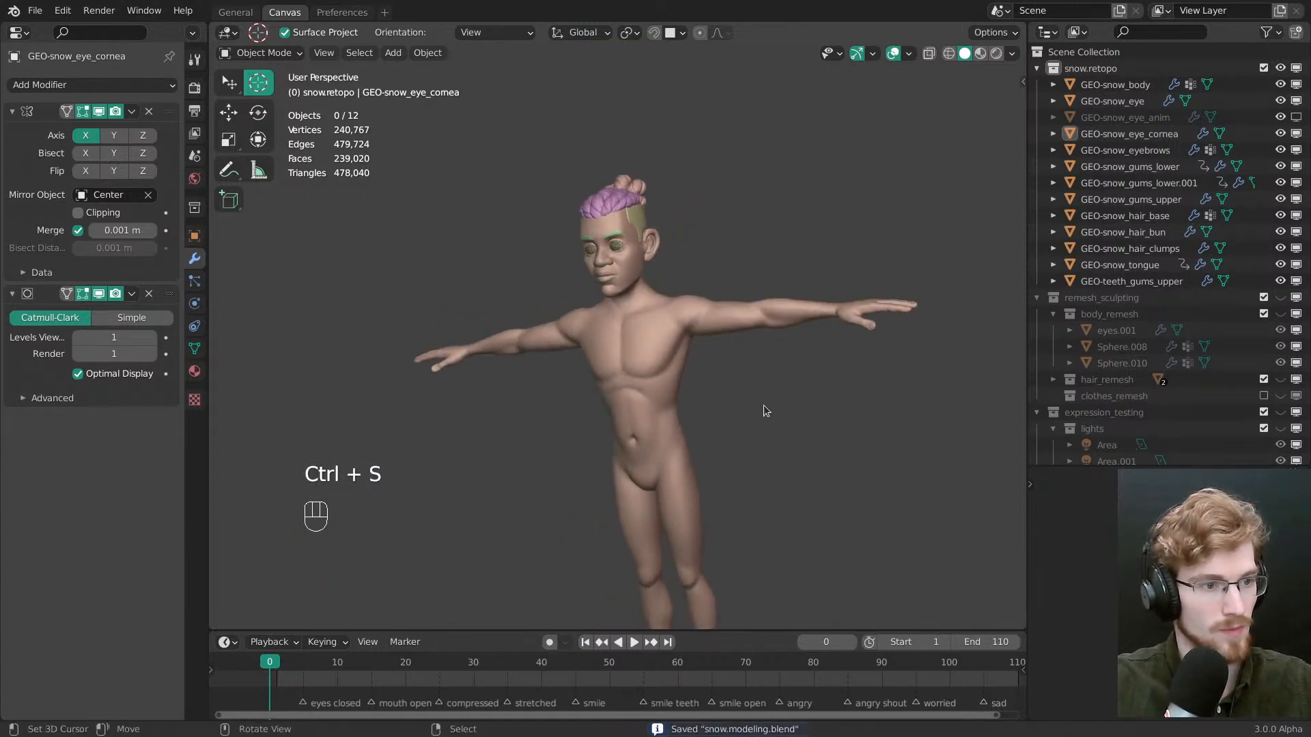
key(grave)
shift+middle_drag(690, 367, 694, 311)
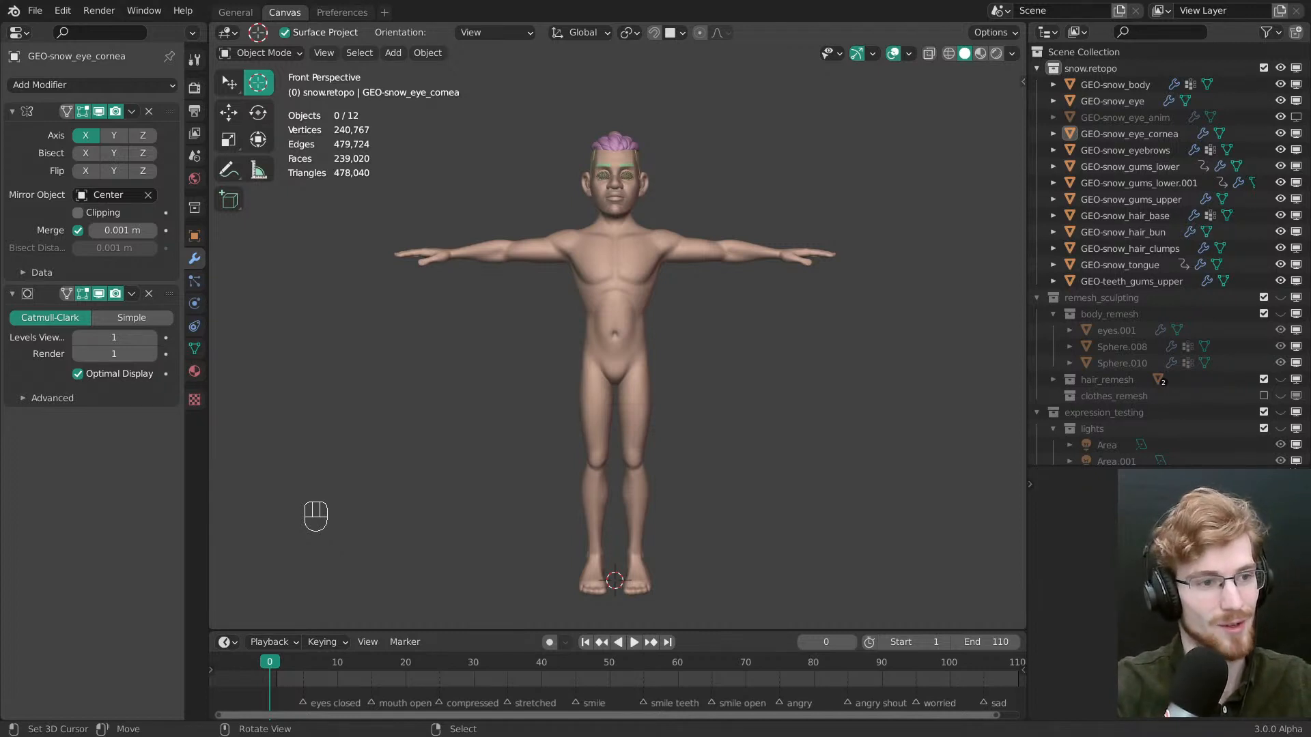
middle_drag(707, 290, 644, 296)
click(641, 299)
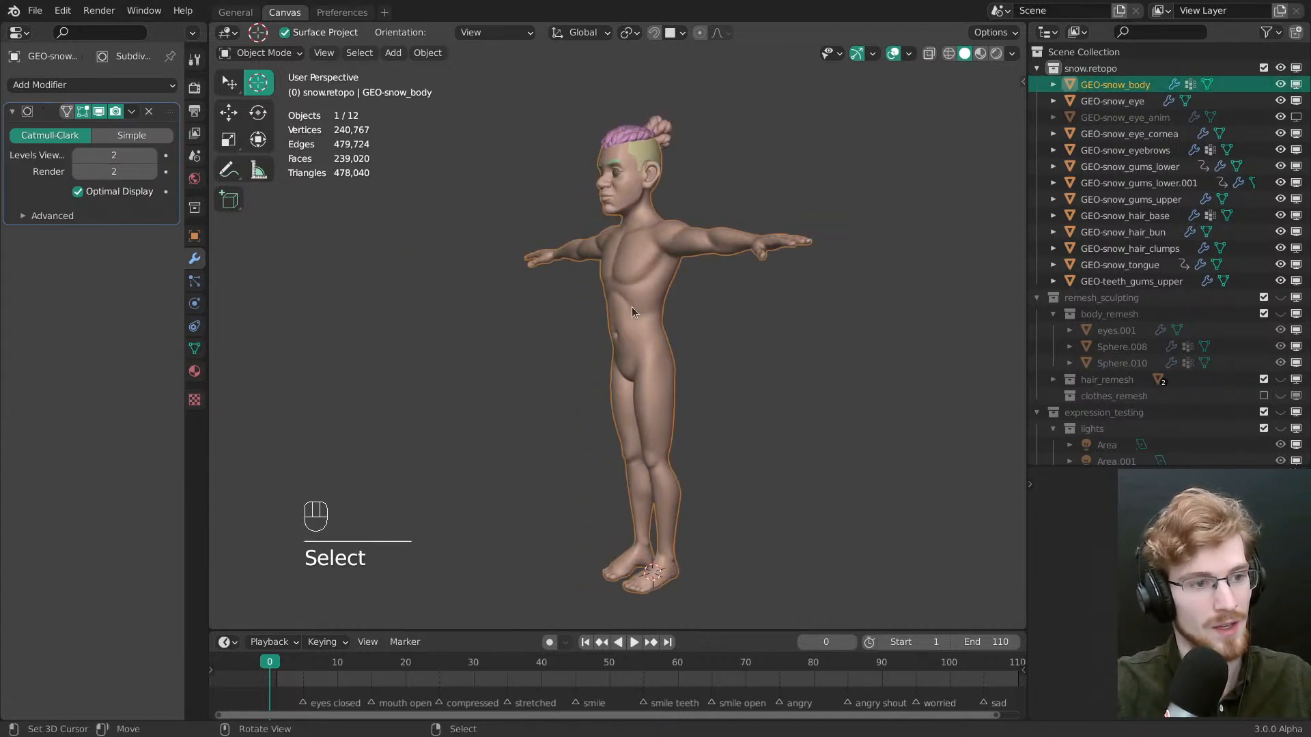
Examine the retopologized body from the front and from three-quarter angles, both selected and with the selection cleared
middle_drag(667, 353, 629, 380)
key(alt+a)
ctrl+middle_drag(629, 379, 710, 402)
shift+click(615, 323)
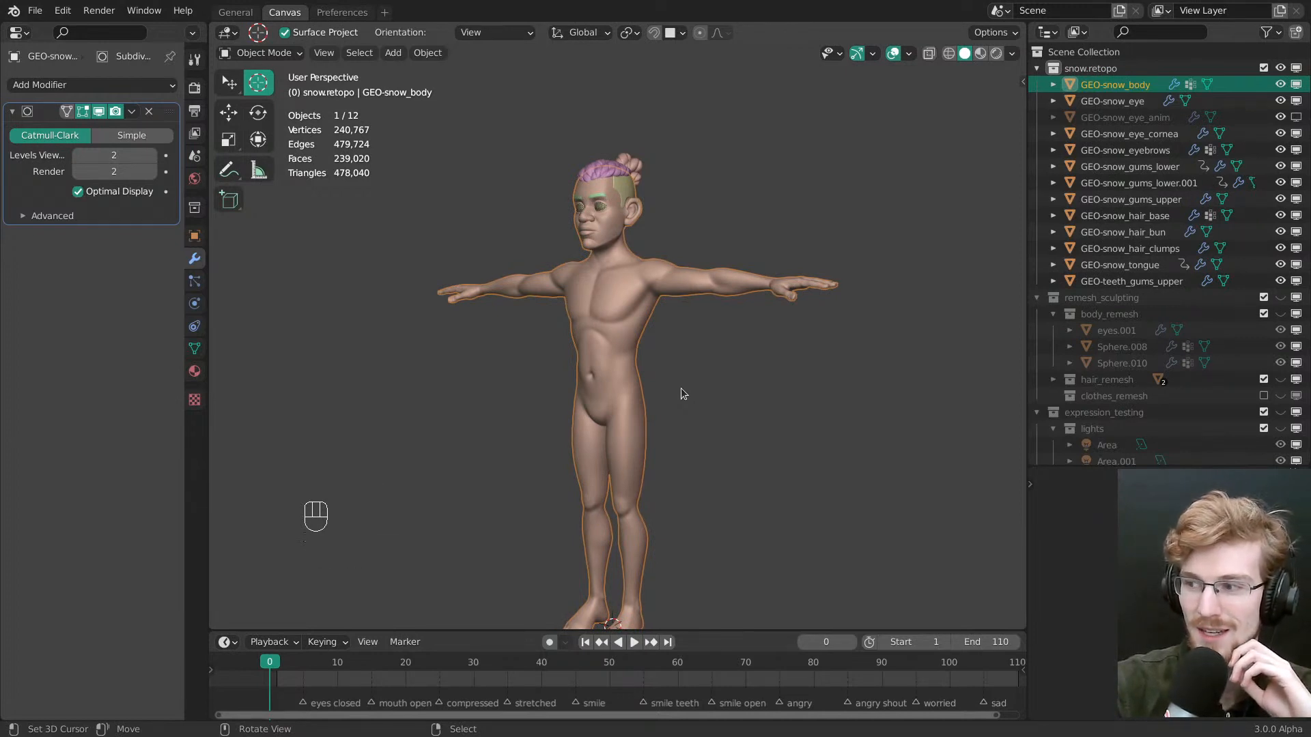
middle_drag(625, 291, 651, 380)
key(alt+a)
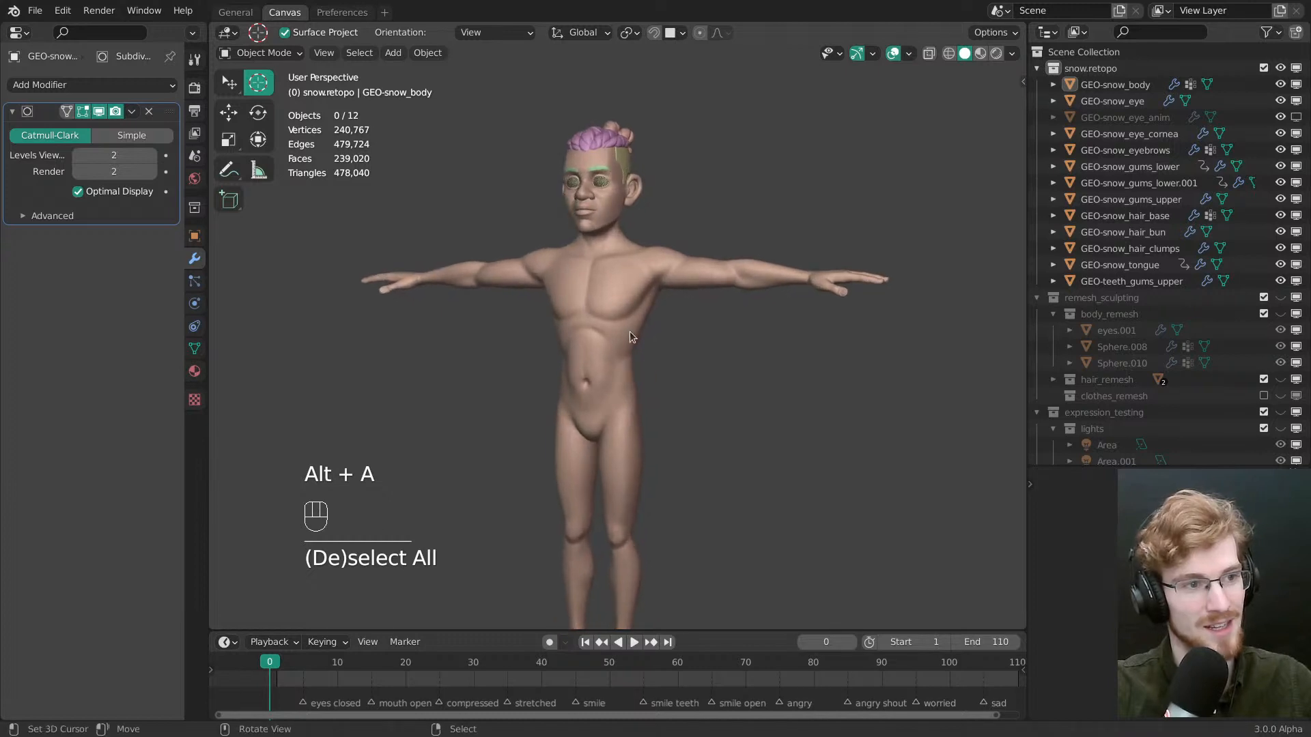
right_click(627, 332)
shift+middle_drag(628, 332, 645, 412)
key(grave)
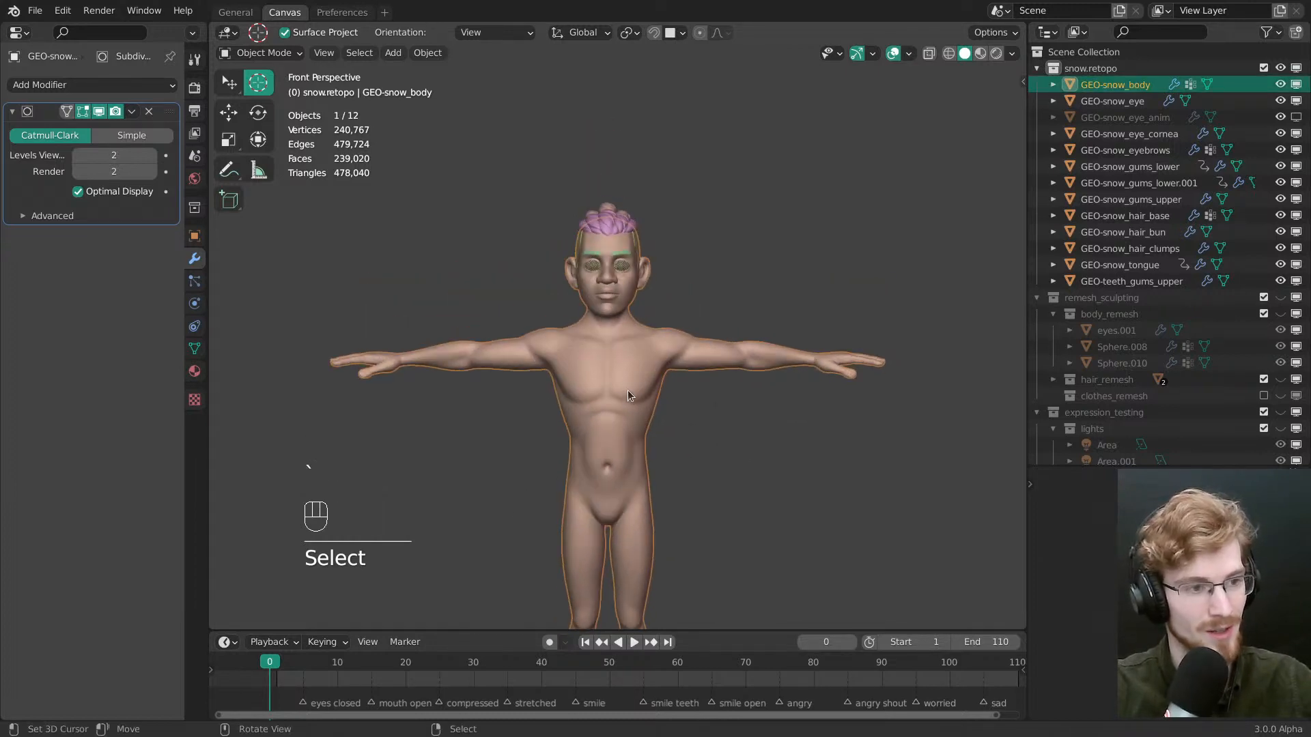
key(slash)
key(slash)
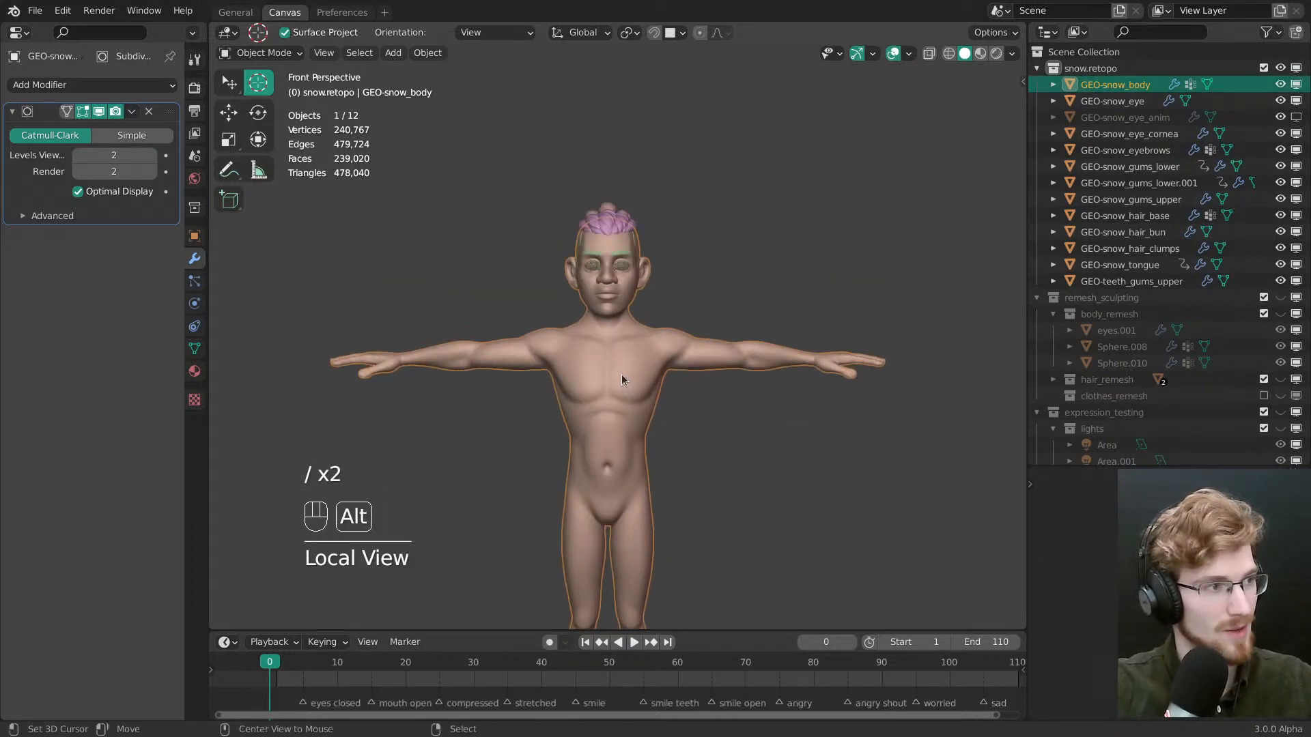
key(alt+a)
mouse_move(626, 323)
shift+middle_down()
mouse_move(626, 303)
mouse_move(634, 350)
mouse_move(655, 342)
mouse_move(746, 427)
mouse_move(613, 314)
mouse_move(611, 390)
mouse_move(627, 346)
shift+middle_up()
click(622, 340)
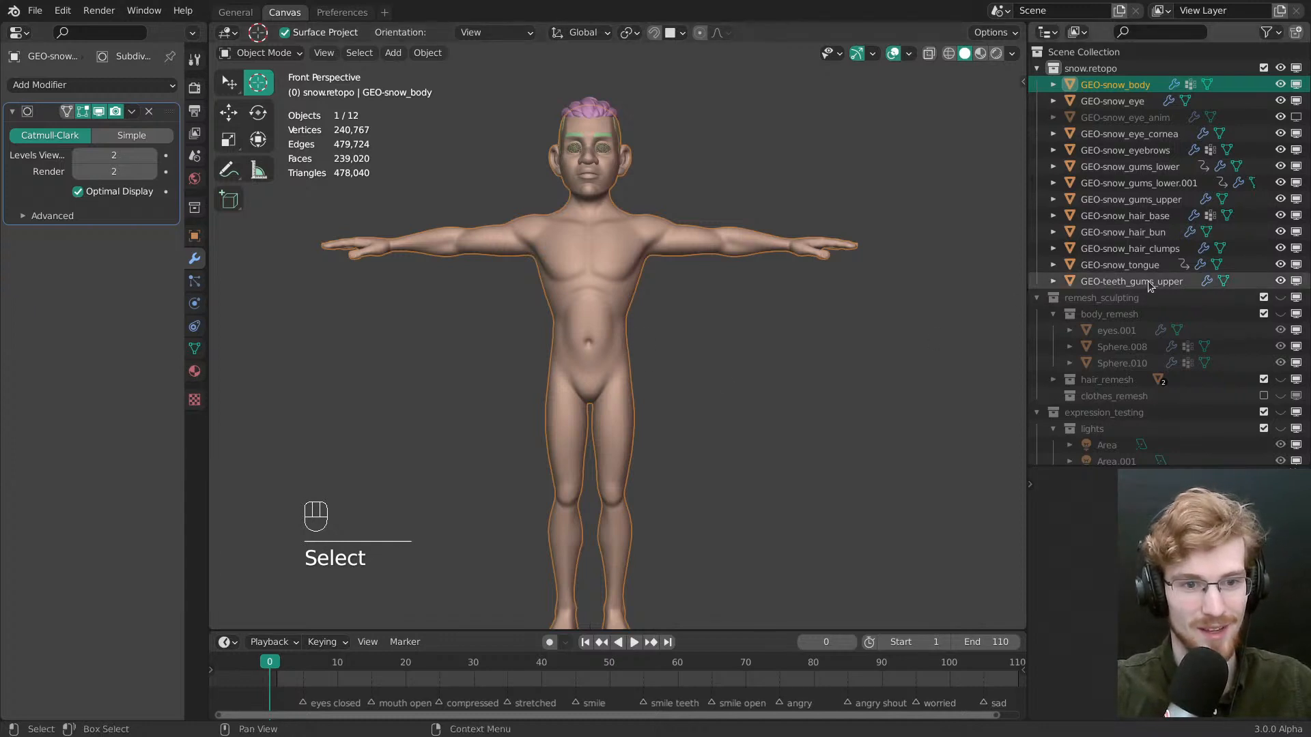
shift+middle_drag(660, 347, 689, 327)
ctrl+middle_drag(688, 326, 682, 340)
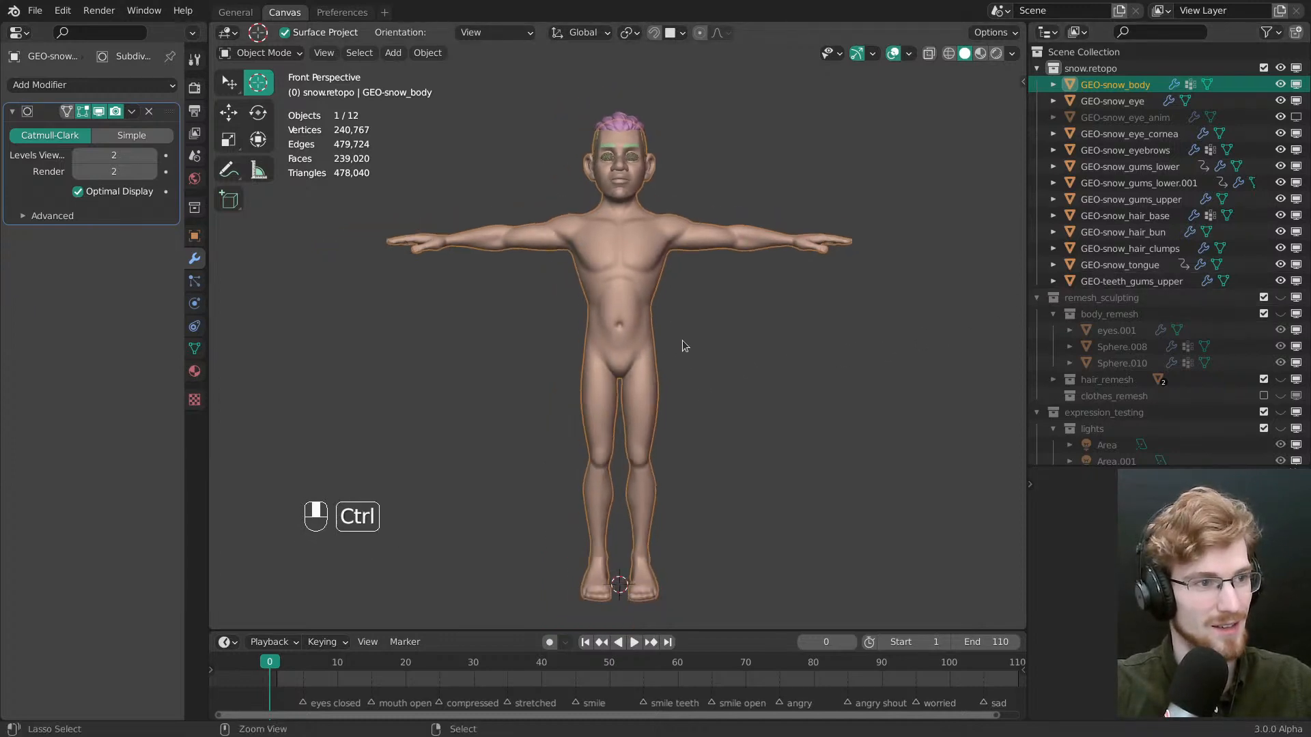
key(alt+a)
middle_drag(706, 289, 628, 386)
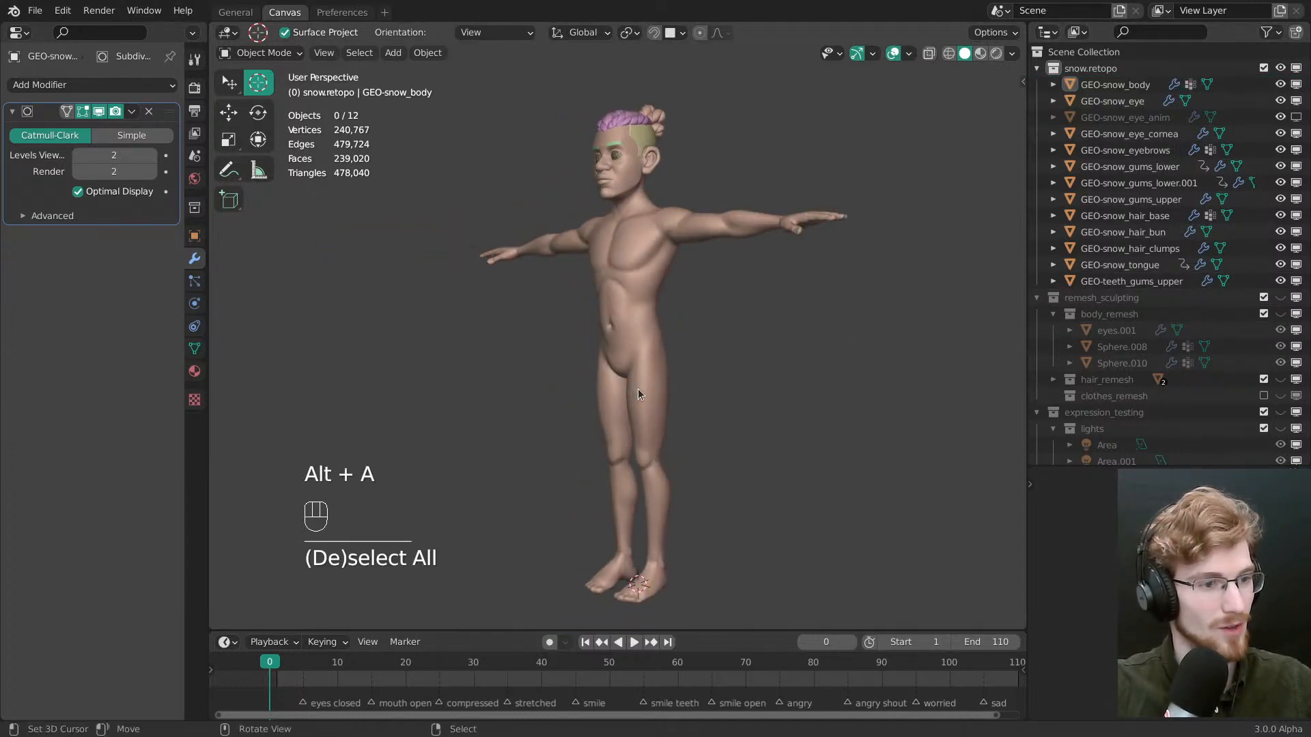
Snap the 3D cursor to the world origin
key(shift+s)
click(632, 507)
middle_drag(653, 436, 742, 345)
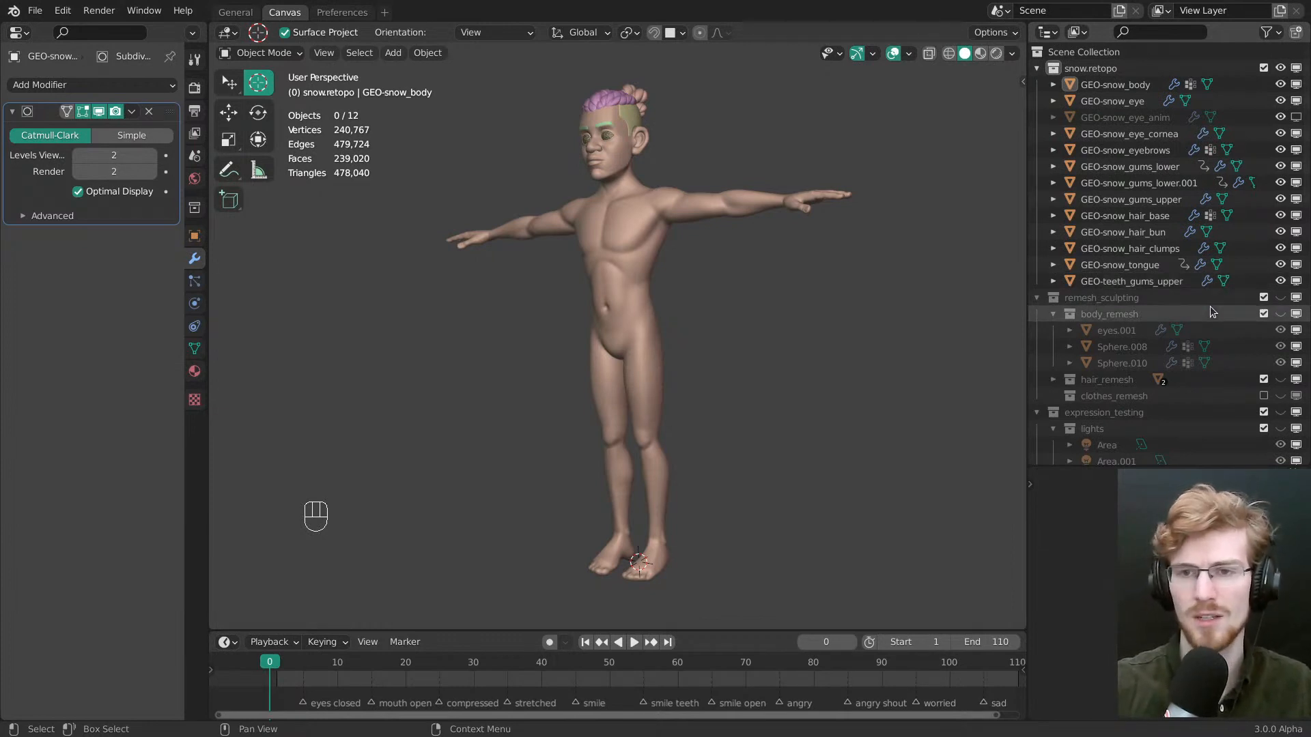
Show only the remesh_sculpting collection in front view, excluding hair_remesh and body_remesh and enabling clothes_remesh
middle_drag(617, 311, 714, 399)
key(grave)
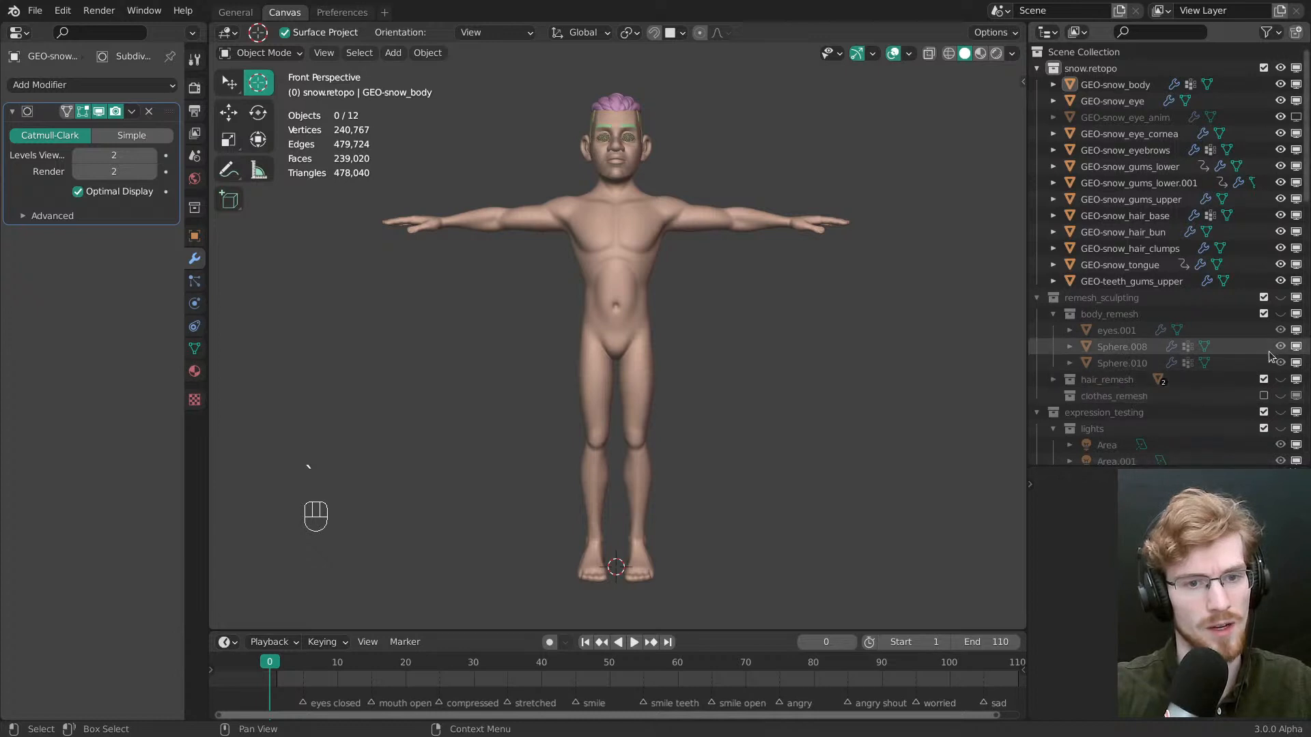
key(2)
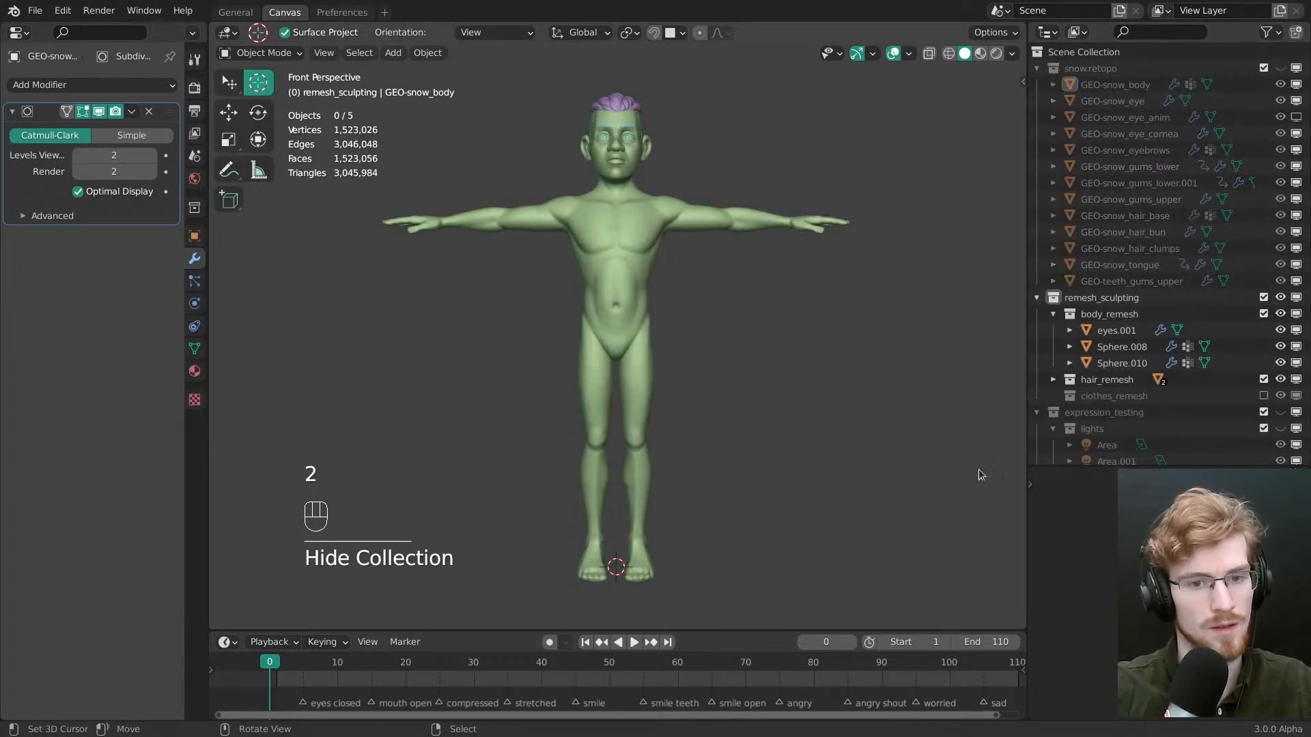
click(1263, 379)
click(1263, 314)
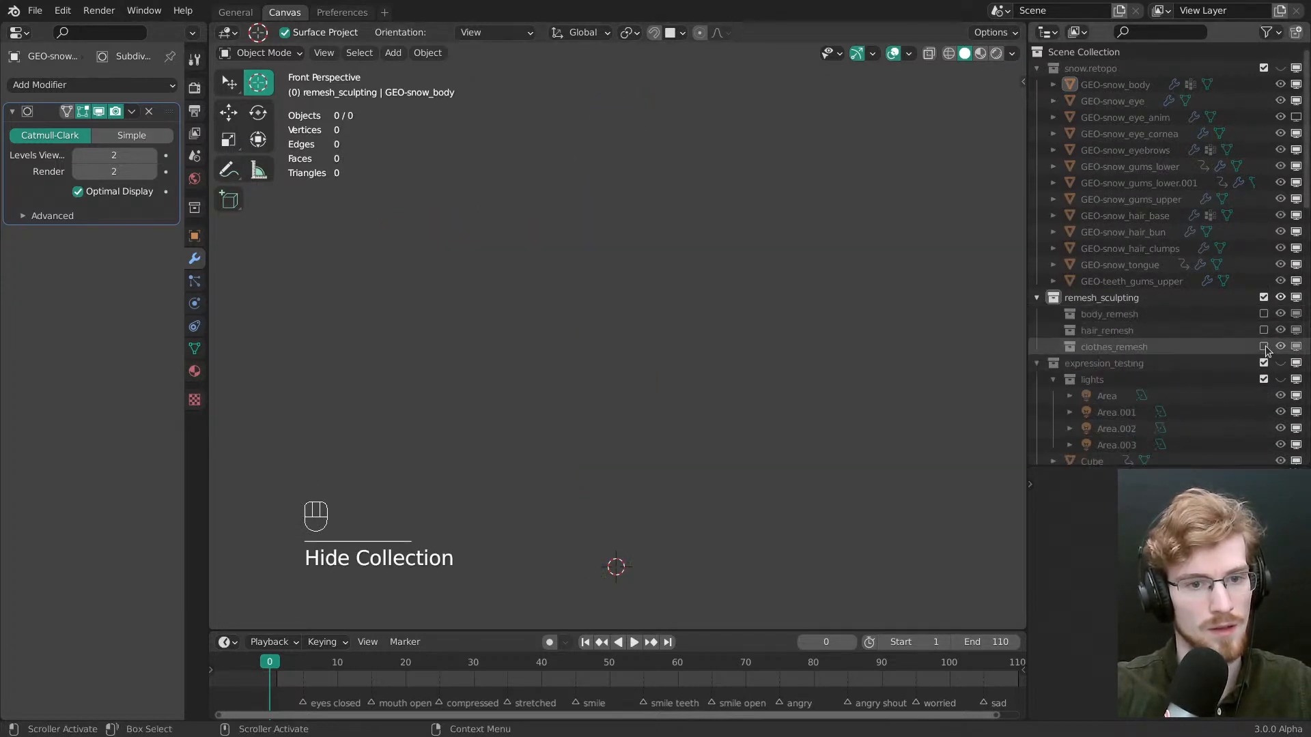
click(1264, 346)
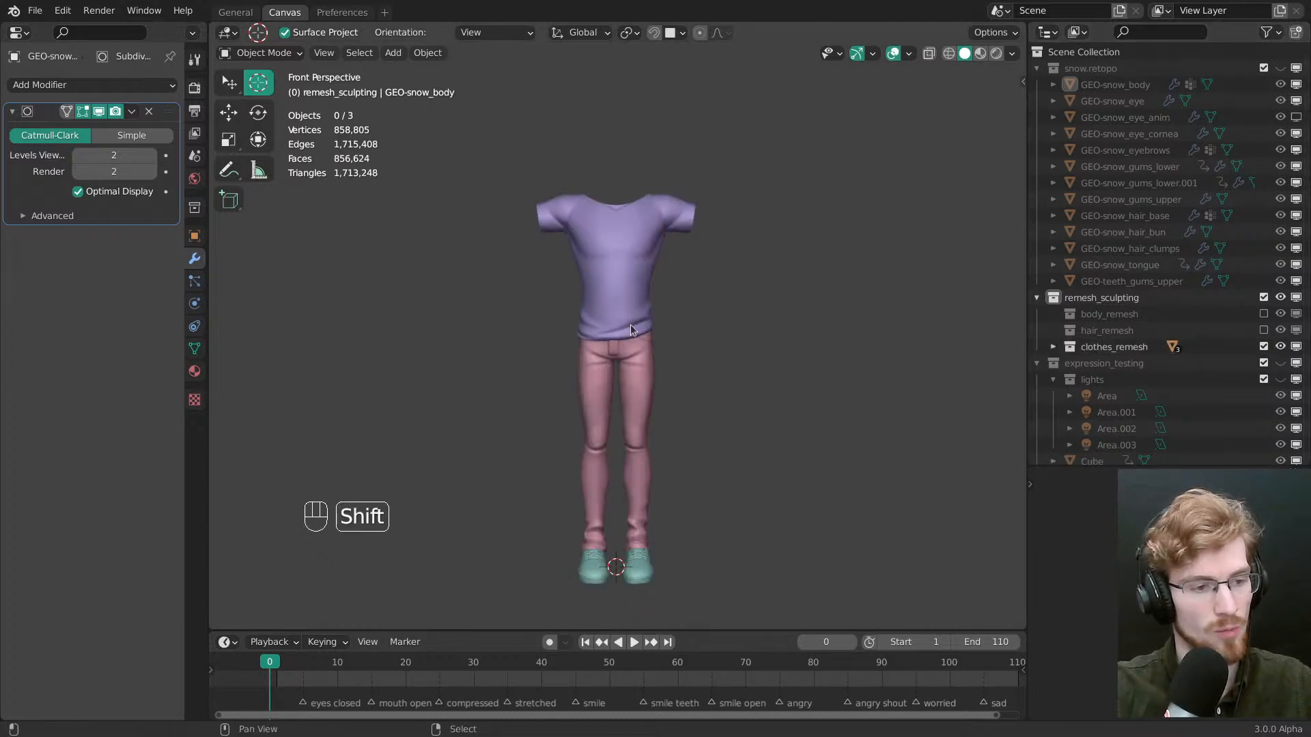
Isolate the snow.retopo collection and toggle off In Front display for all its objects
key(1)
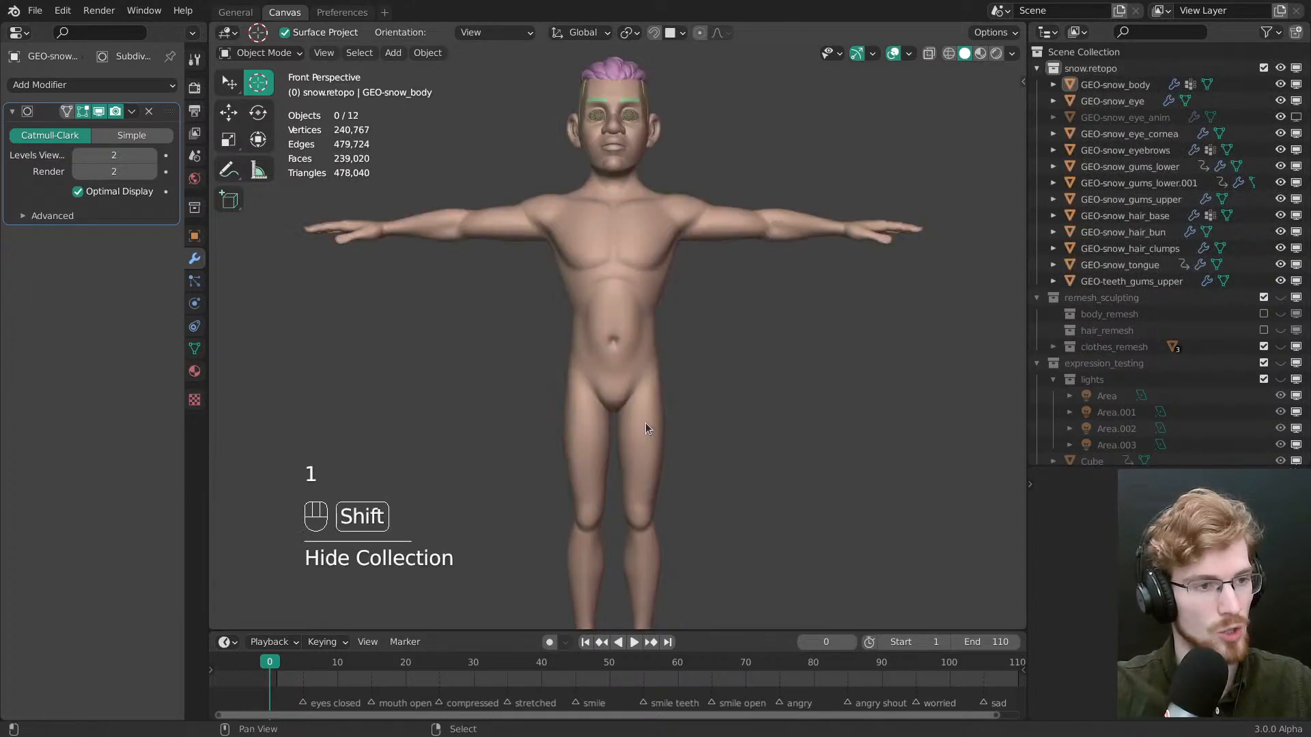
key(shift+2)
middle_drag(645, 423, 628, 368)
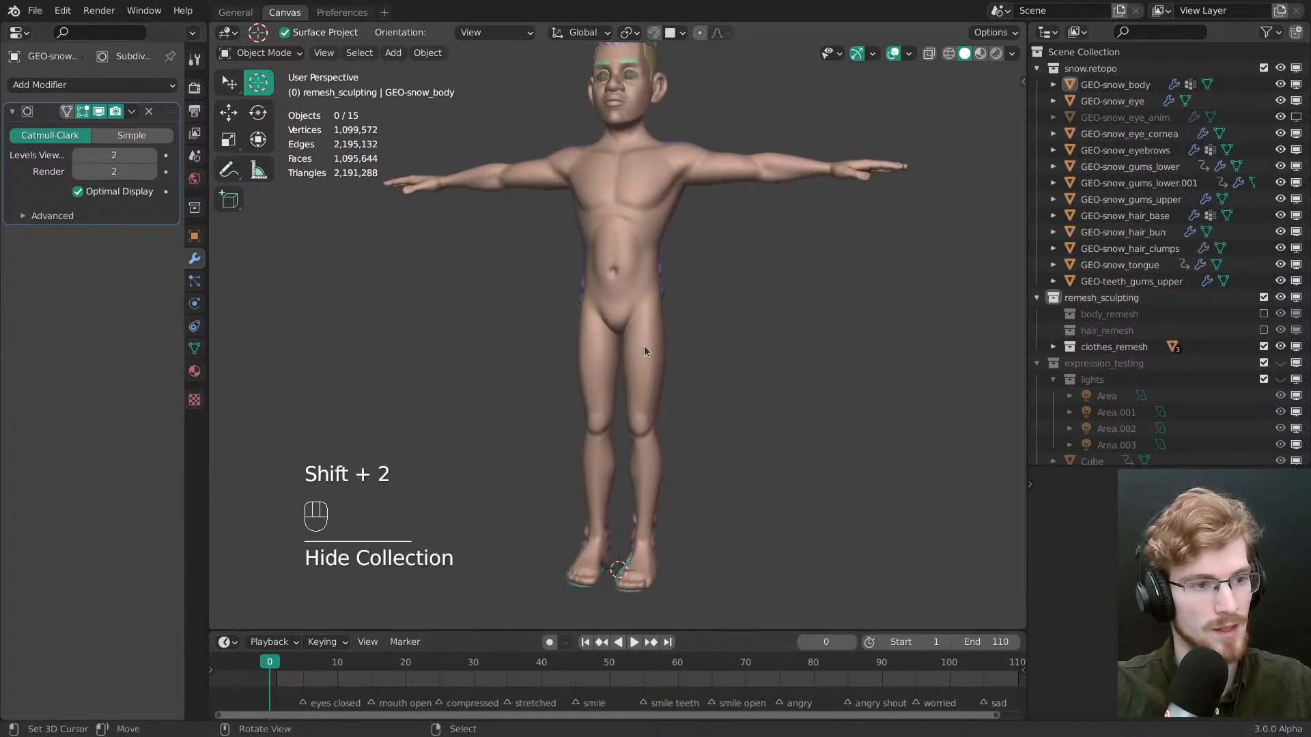
key(1)
key(a)
key(alt+z)
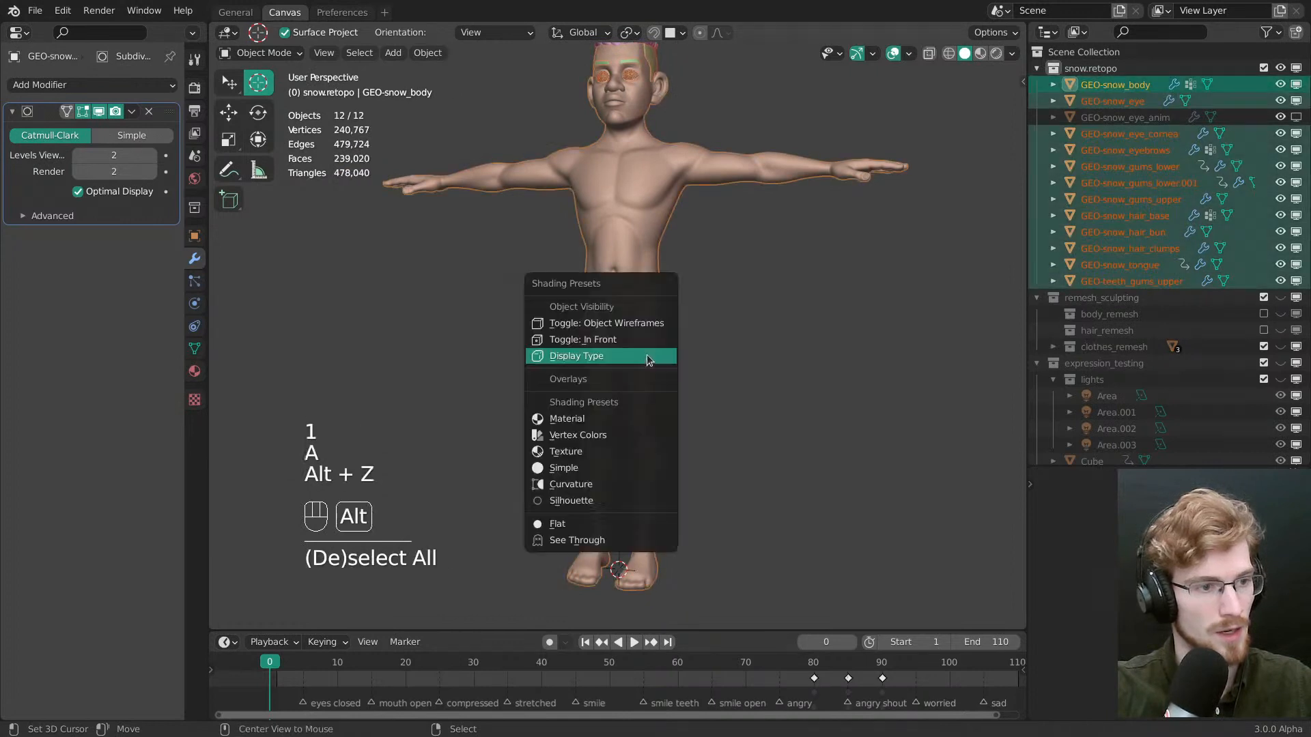
click(612, 340)
key(alt+a)
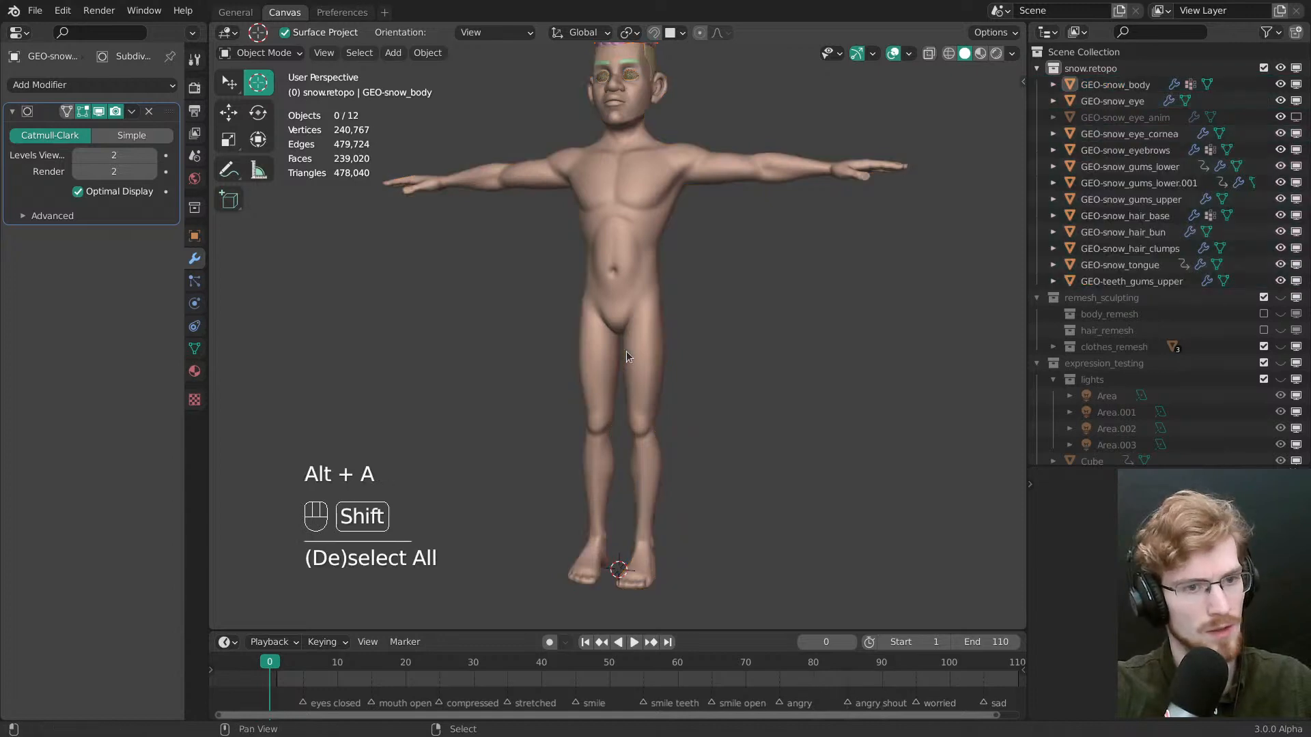
Show the remesh_sculpting collection together with the retopologized character and save the file
key(shift+2)
ctrl+middle_drag(637, 374, 627, 383)
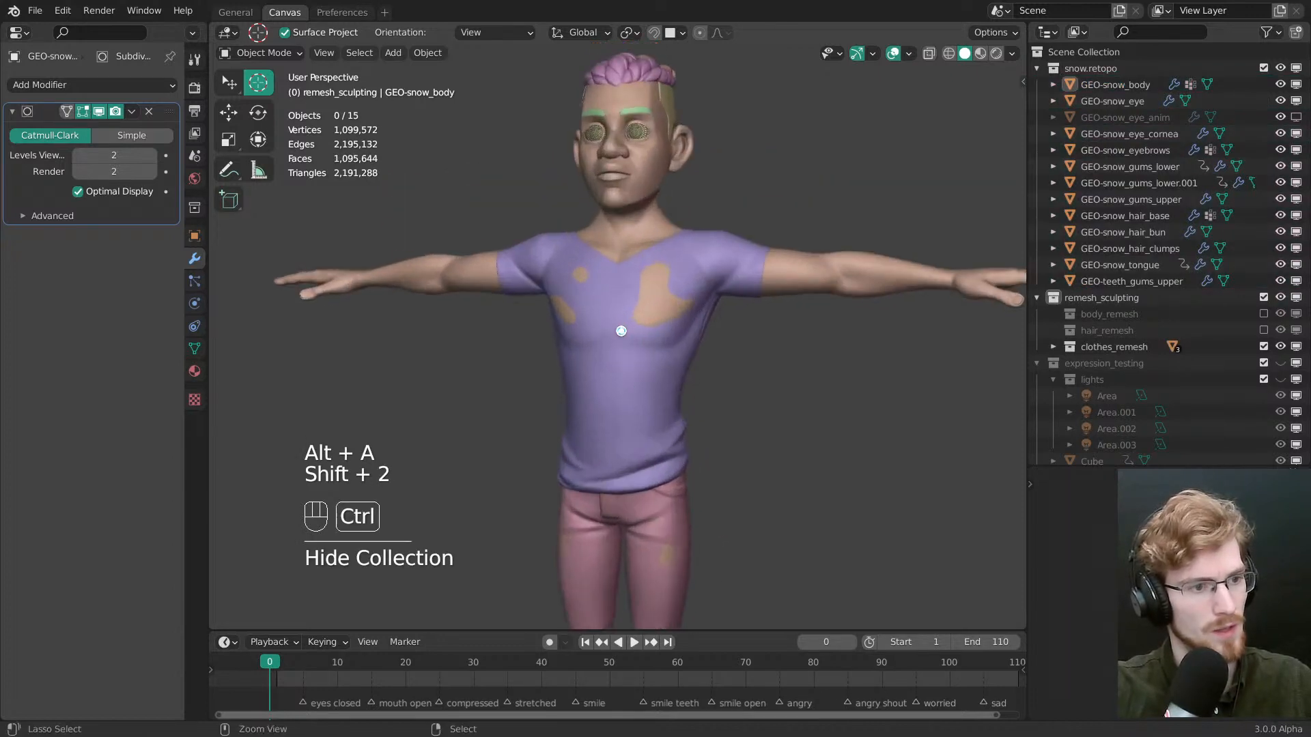
key(ctrl+s)
Select the sculpted shirt and examine where the body pokes through it around the chest
scroll(612, 322, up, 4)
shift+click(616, 418)
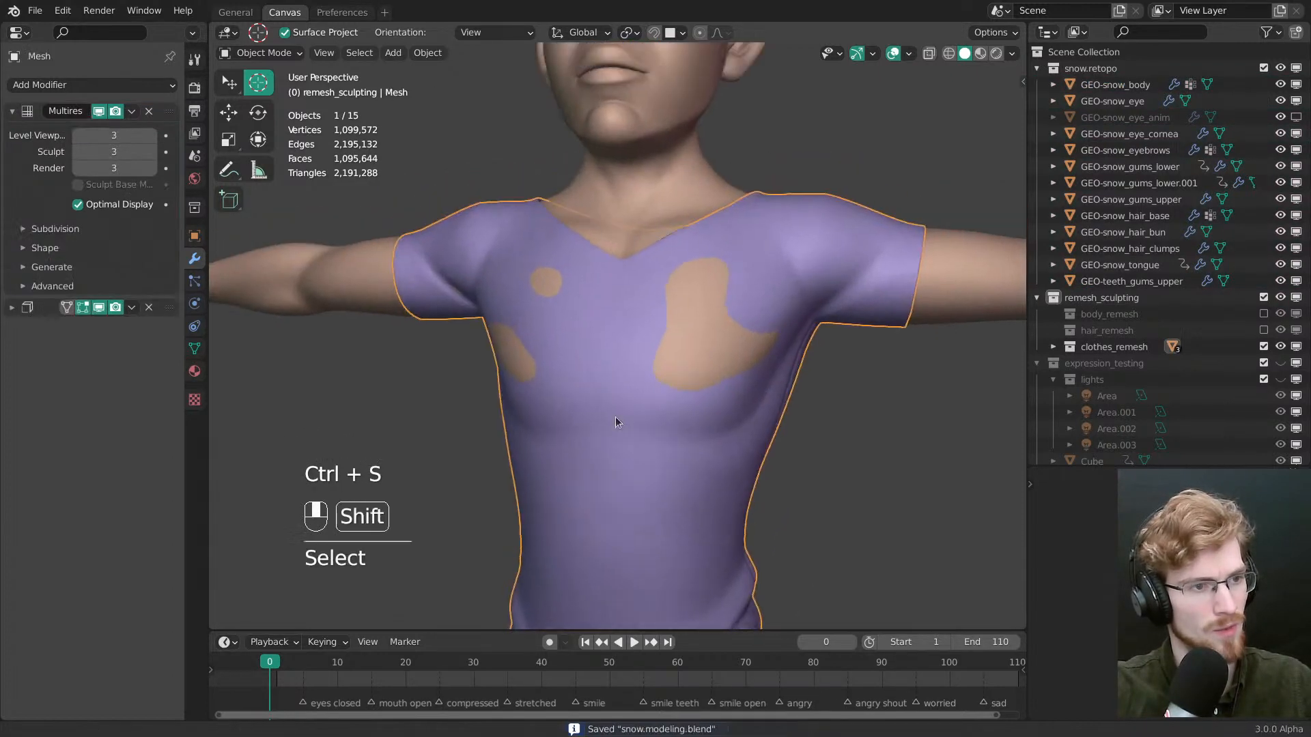
scroll(616, 422, down, 4)
middle_drag(588, 371, 683, 330)
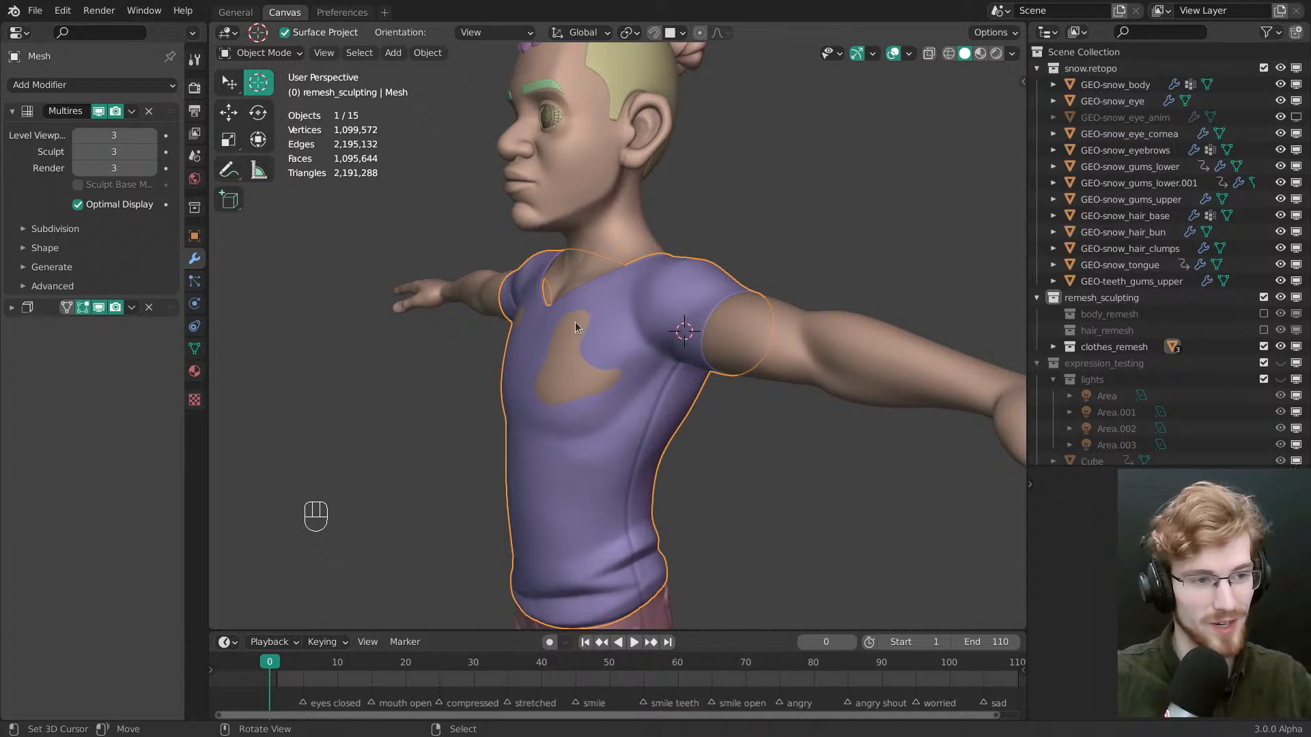
middle_drag(536, 219, 573, 338)
alt+drag(566, 338, 718, 337)
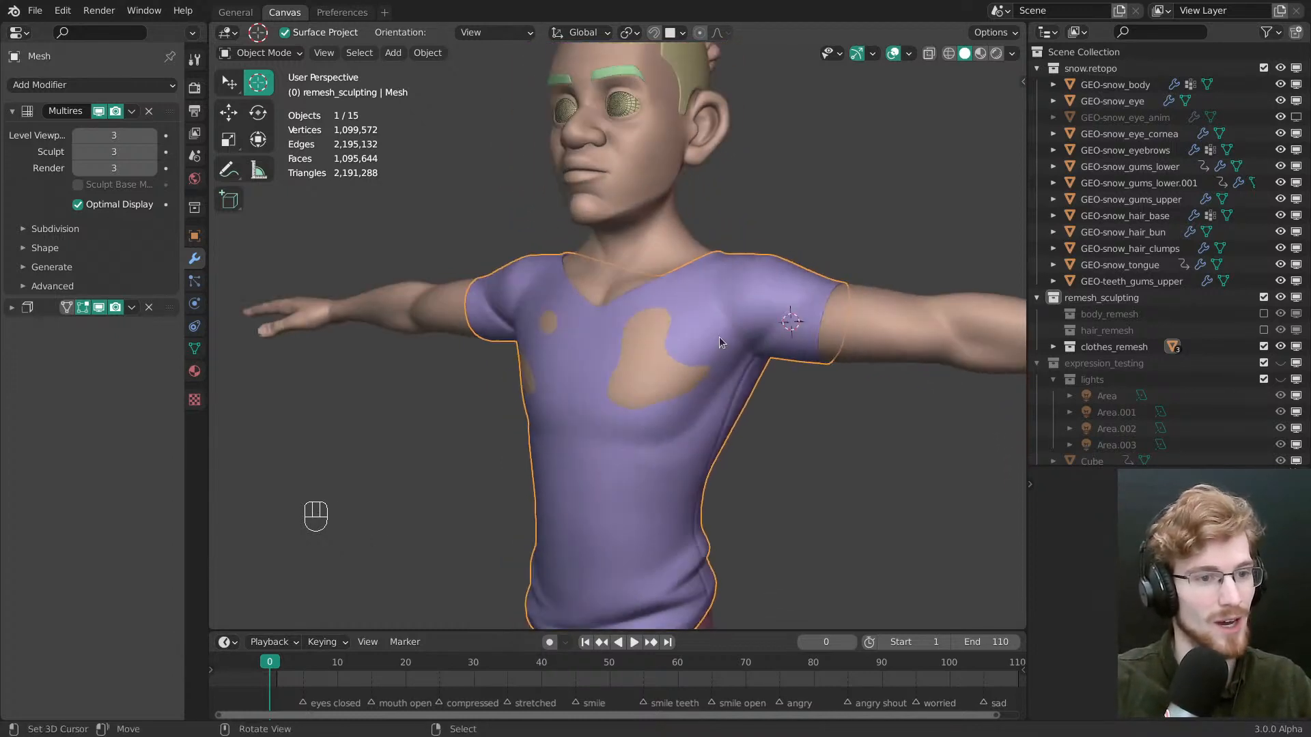
shift+middle_drag(686, 383, 736, 408)
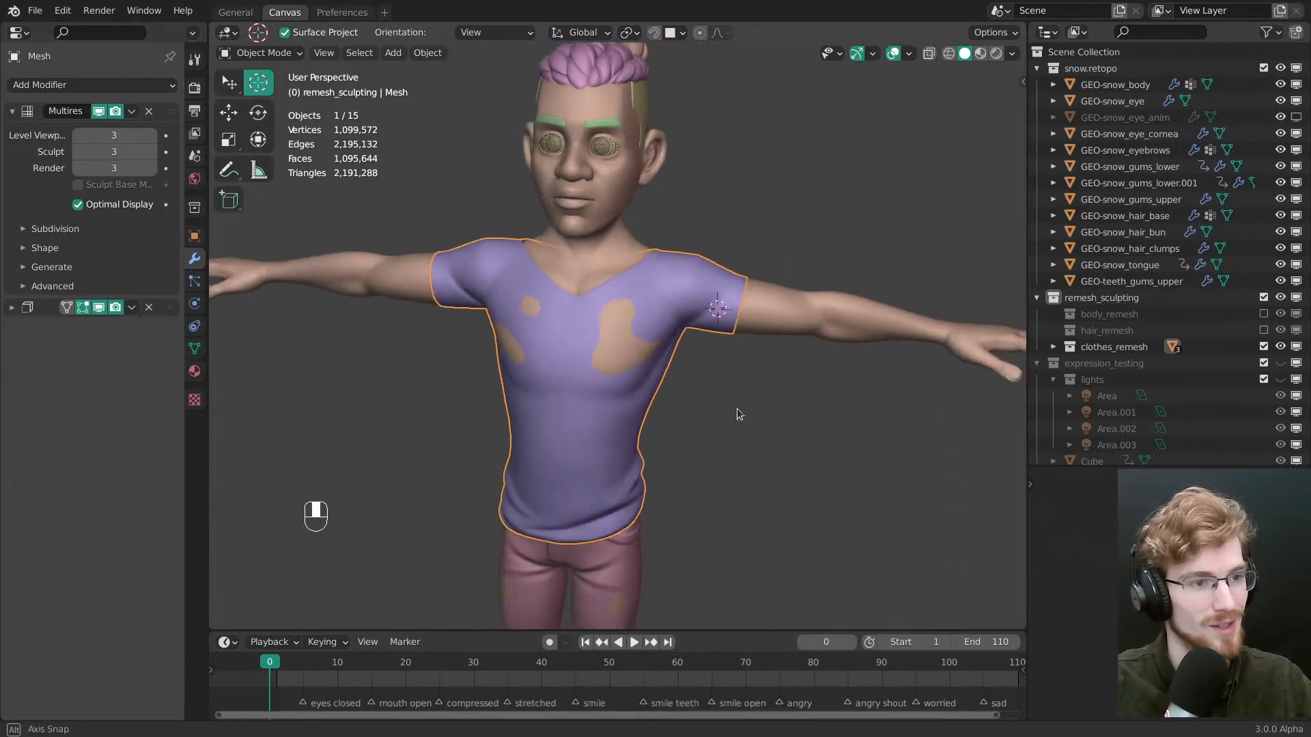
Snap the 3D cursor to the world origin and reselect the shirt in front view
key(grave)
key(shift+s)
click(692, 366)
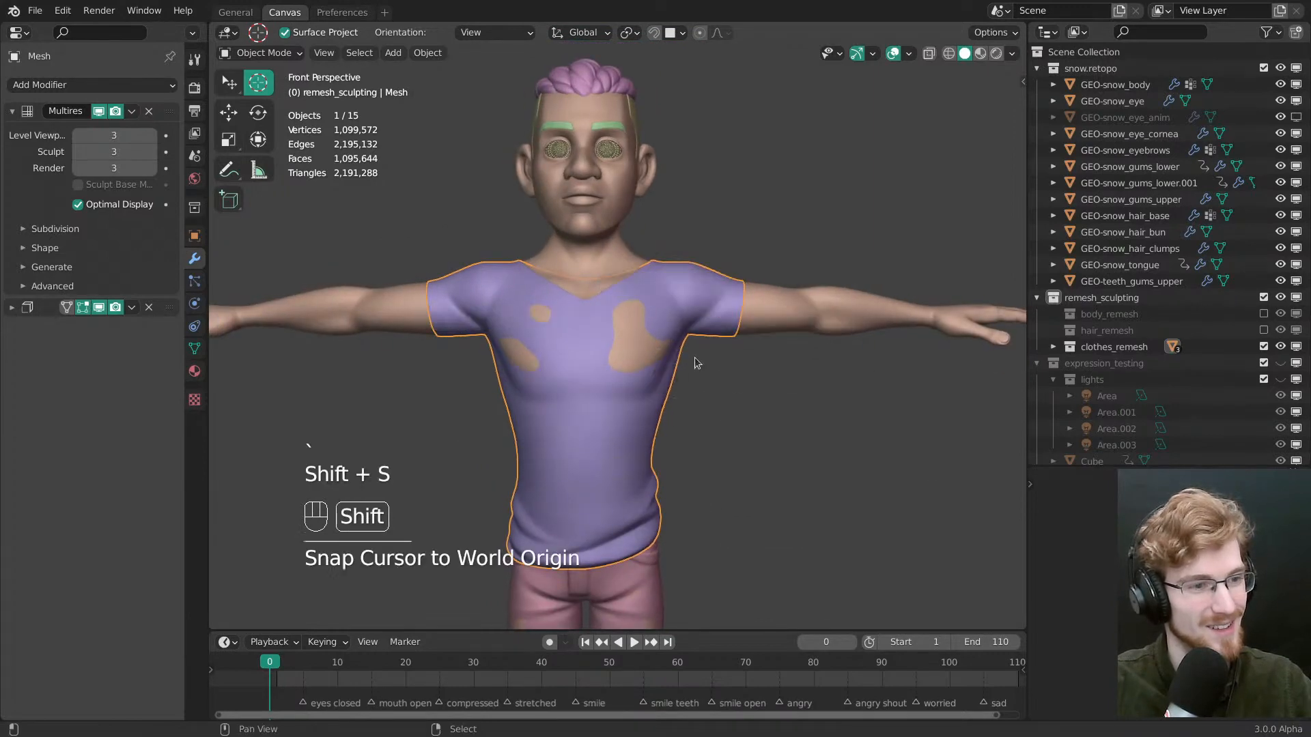
middle_drag(693, 366, 544, 380)
key(alt+a)
shift+middle_drag(650, 410, 672, 334)
middle_drag(700, 357, 647, 329)
click(641, 436)
key(grave)
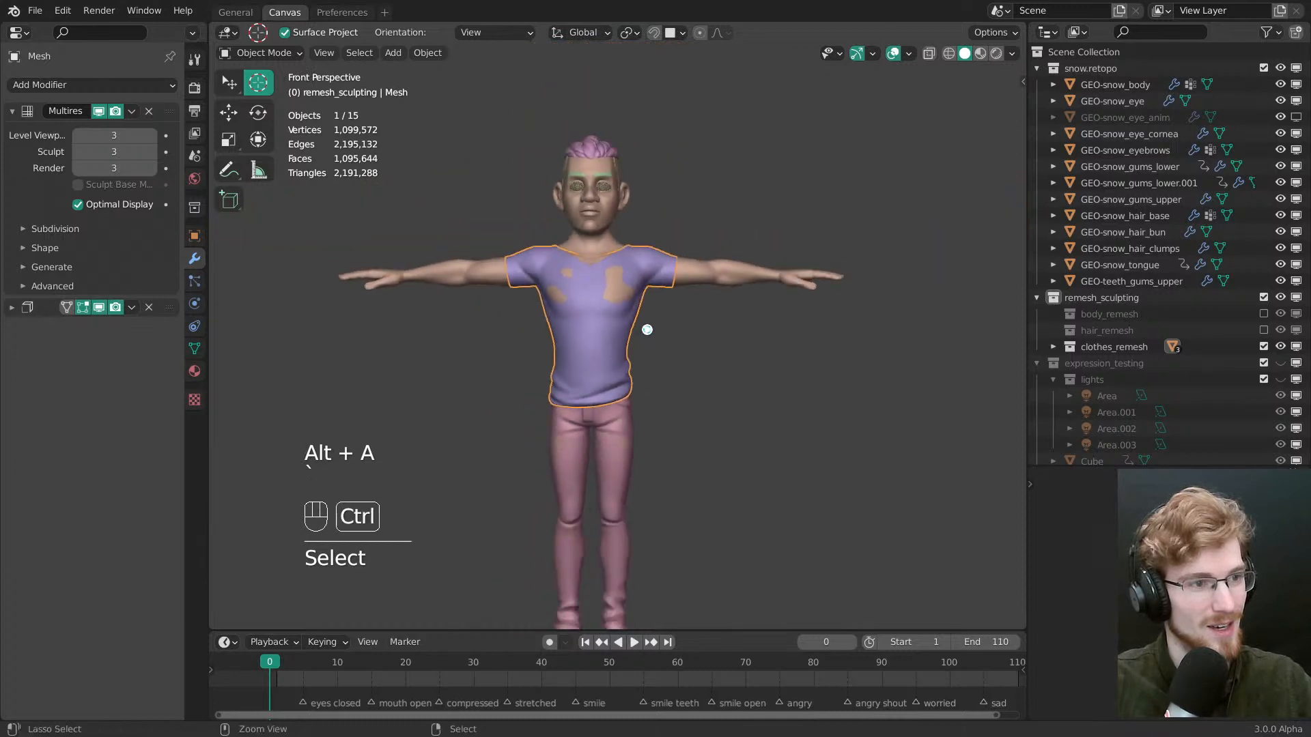
Save the file and set the viewport's solid shading color to Material
key(ctrl+s)
click(1011, 53)
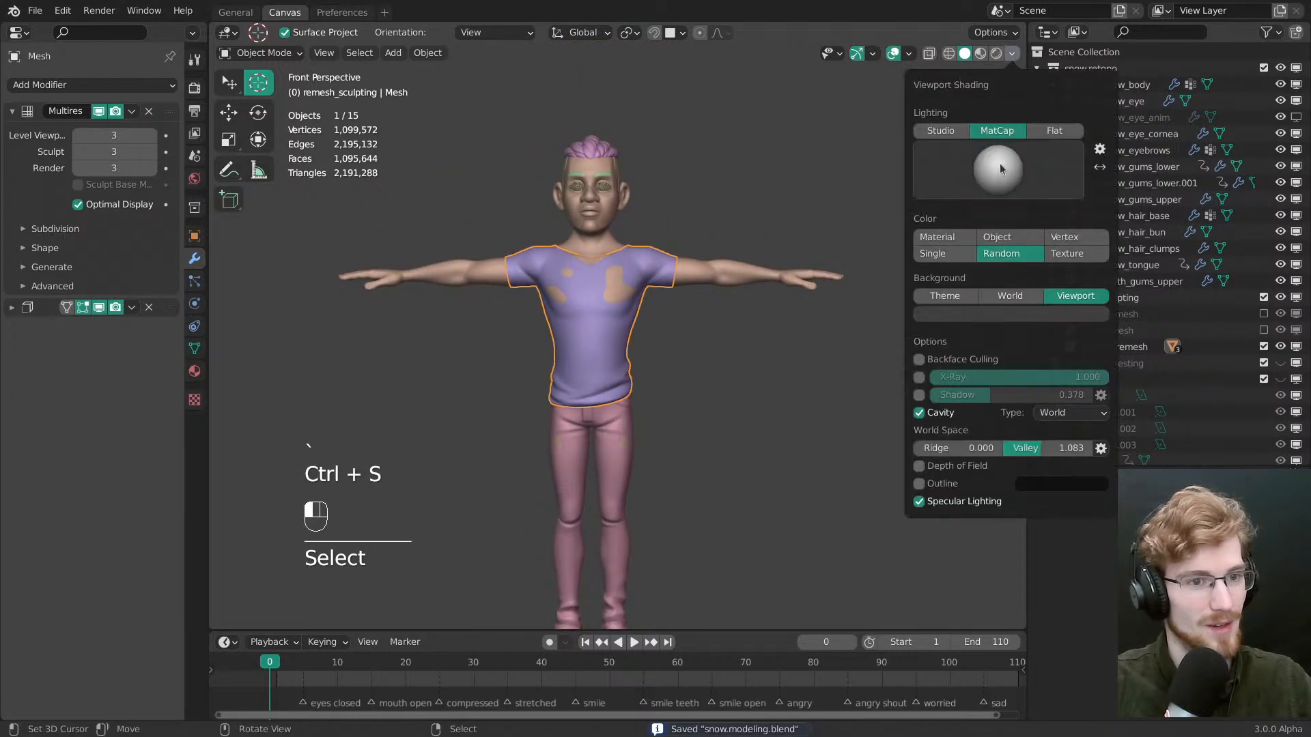
click(954, 239)
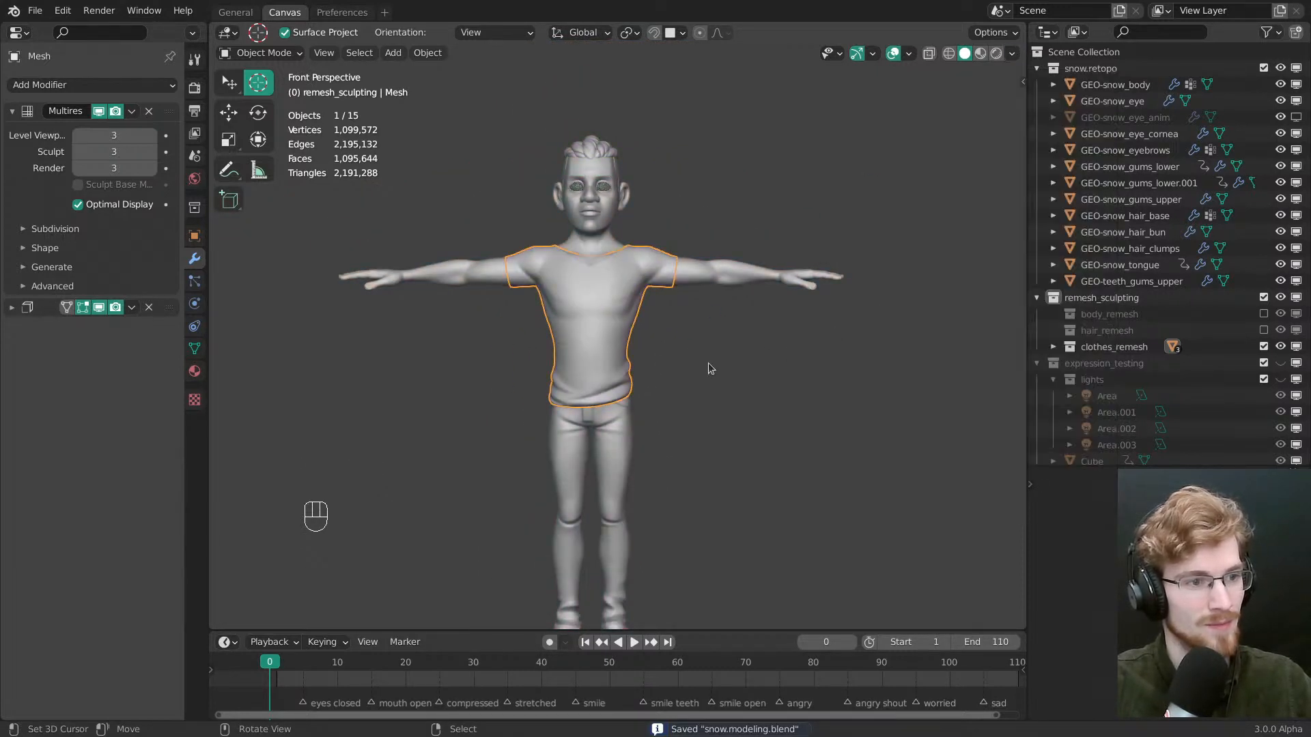
Preview the clothed character in Material Preview, clear the selection, return to solid shading and save the file
key(z)
click(649, 371)
ctrl+middle_drag(649, 371, 786, 439)
key(alt+a)
key(z)
click(753, 395)
key(ctrl+s)
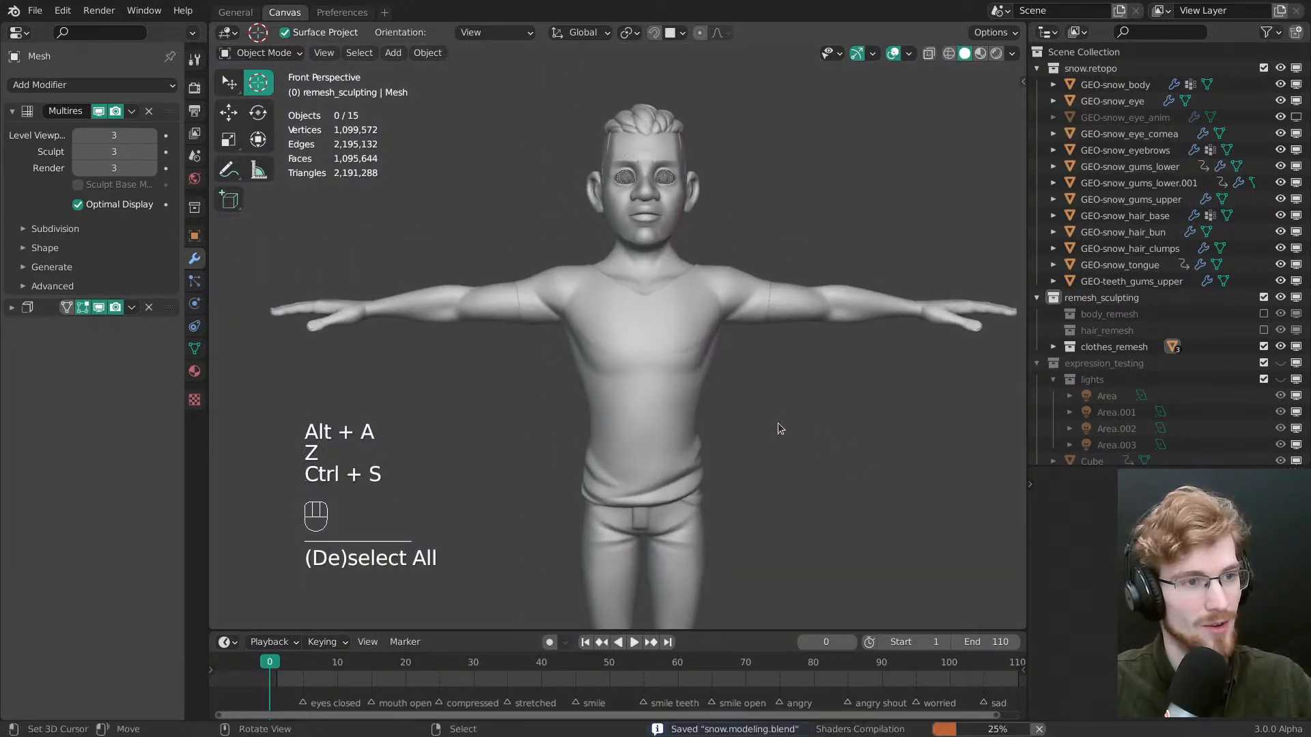
Show only the sculpted clothes and check their materials in Material Preview before returning to solid shading
key(2)
key(z)
click(727, 396)
middle_drag(727, 396, 678, 430)
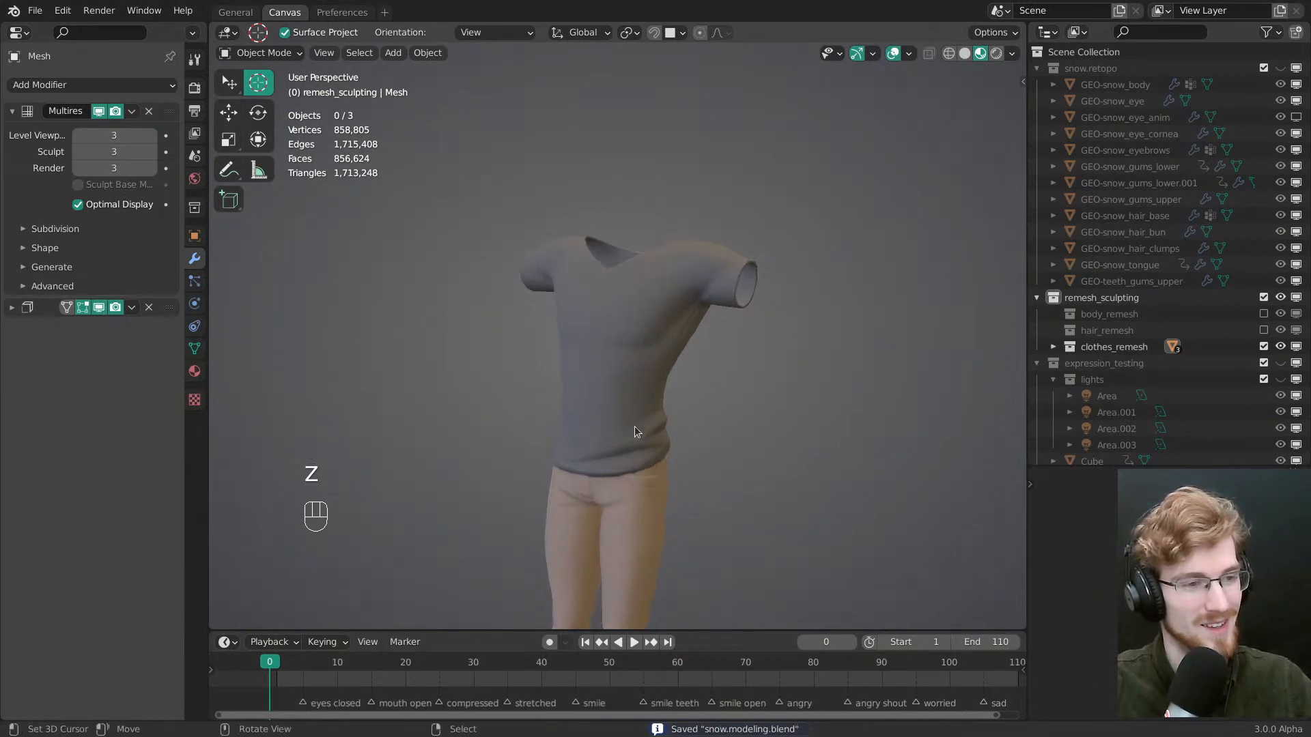
key(z)
click(729, 423)
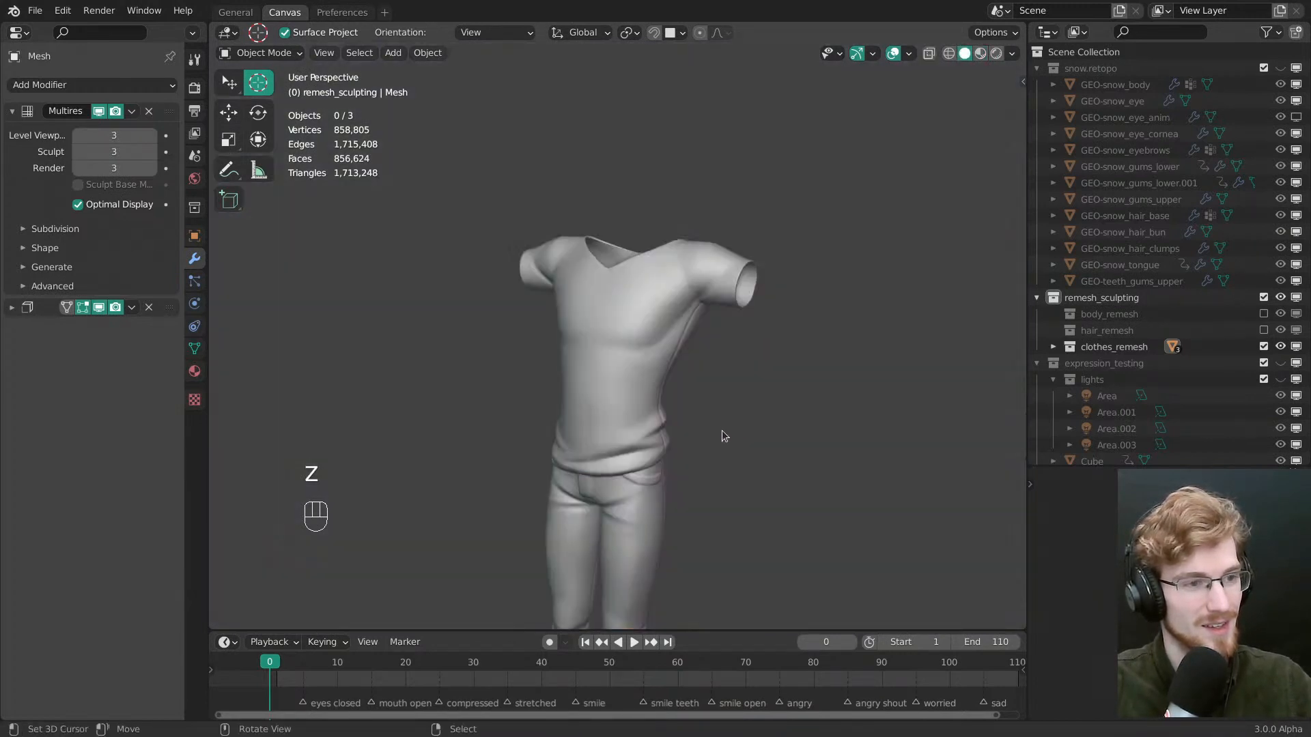
Show only the snow.retopo collection and check its materials in Material Preview before returning to solid shading
key(1)
key(z)
click(646, 366)
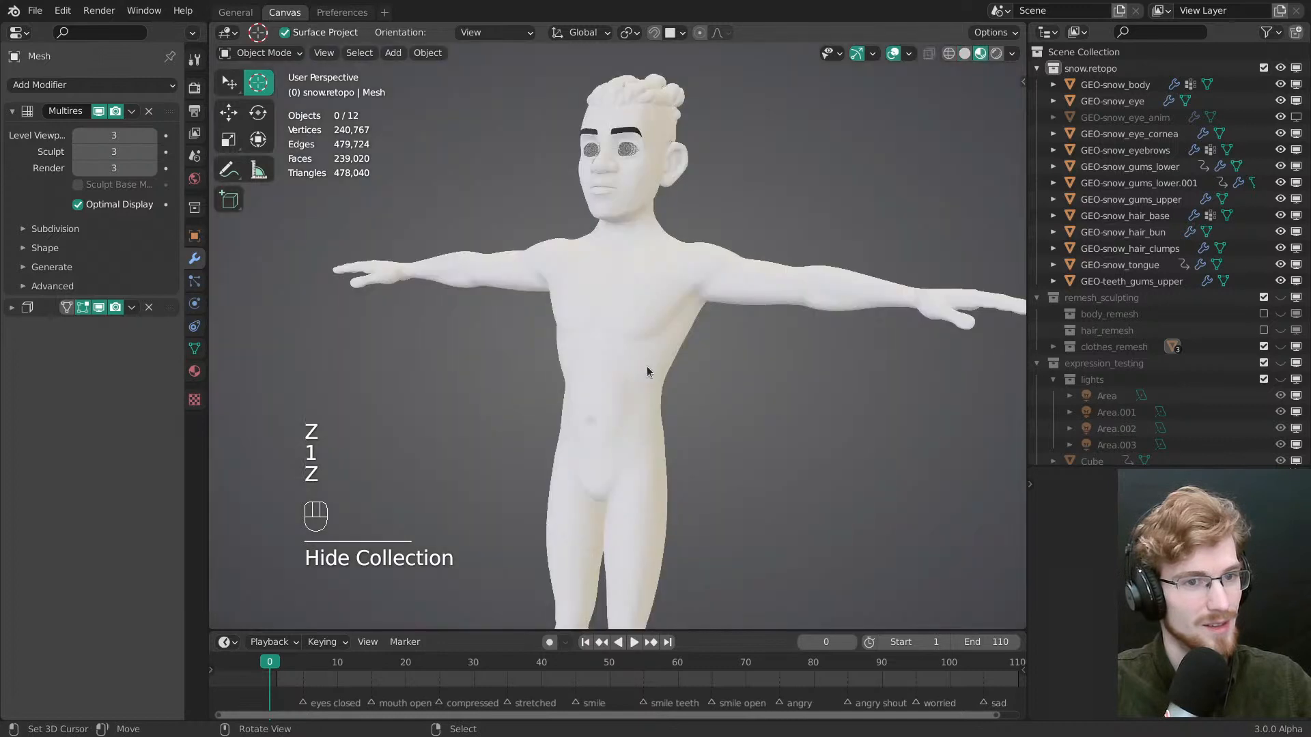
key(z)
click(738, 367)
Compare the sculpted clothes with the retopologized character in solid shading and select the body
key(2)
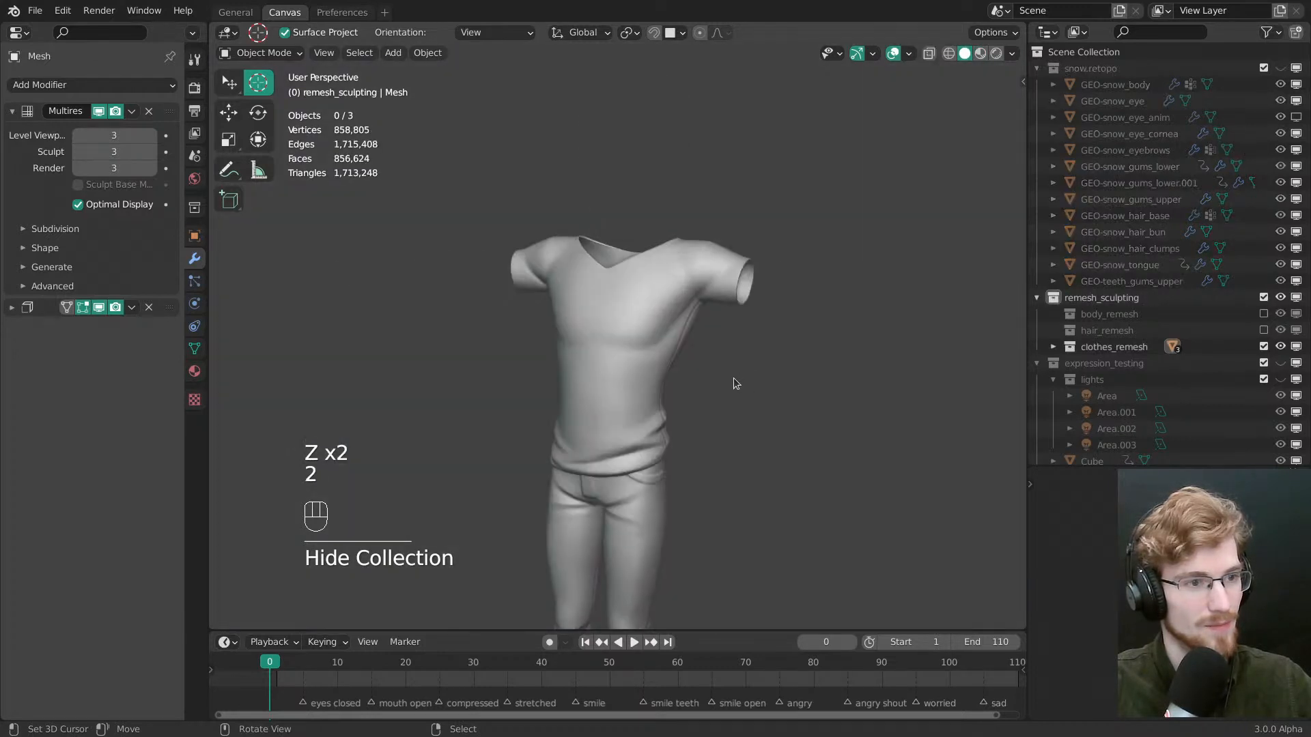
key(1)
shift+middle_drag(733, 378, 695, 399)
click(676, 376)
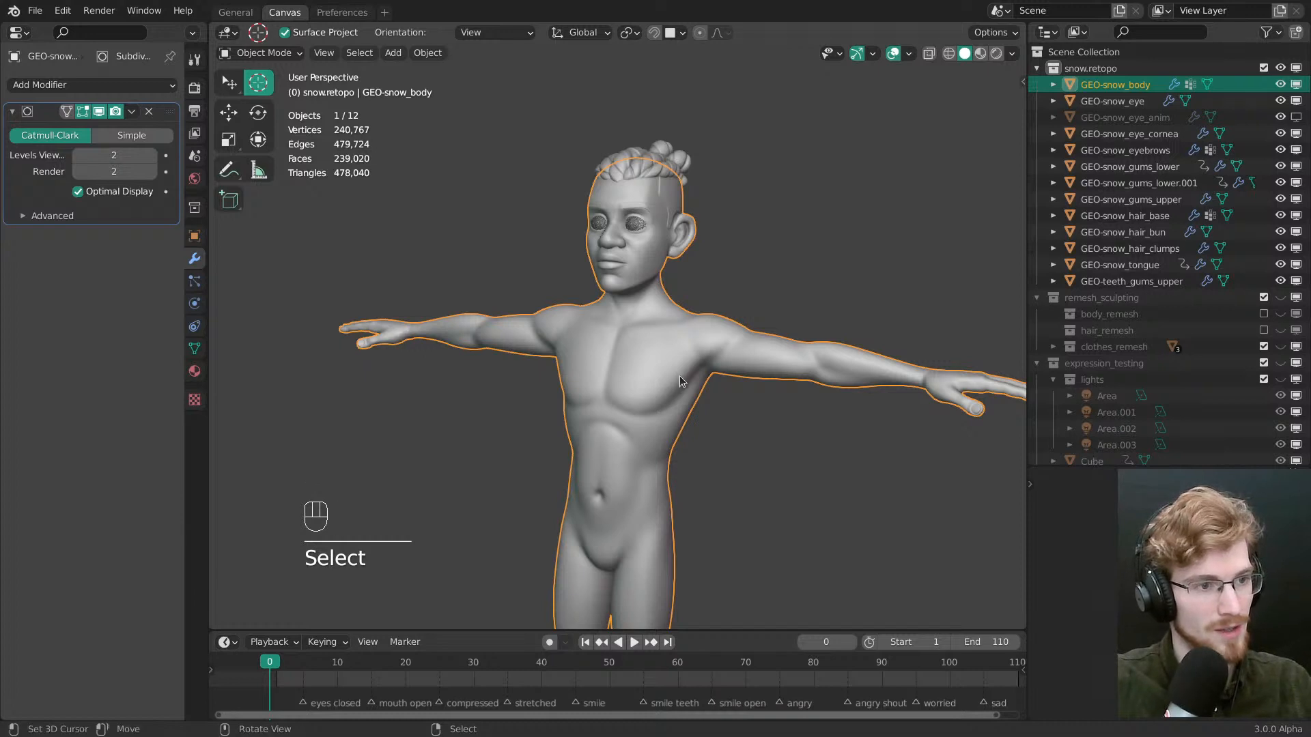
Show only the remesh_sculpting collection in Material Preview with body_remesh and hair_remesh enabled, and save the file
key(2)
key(z)
click(628, 334)
click(1263, 314)
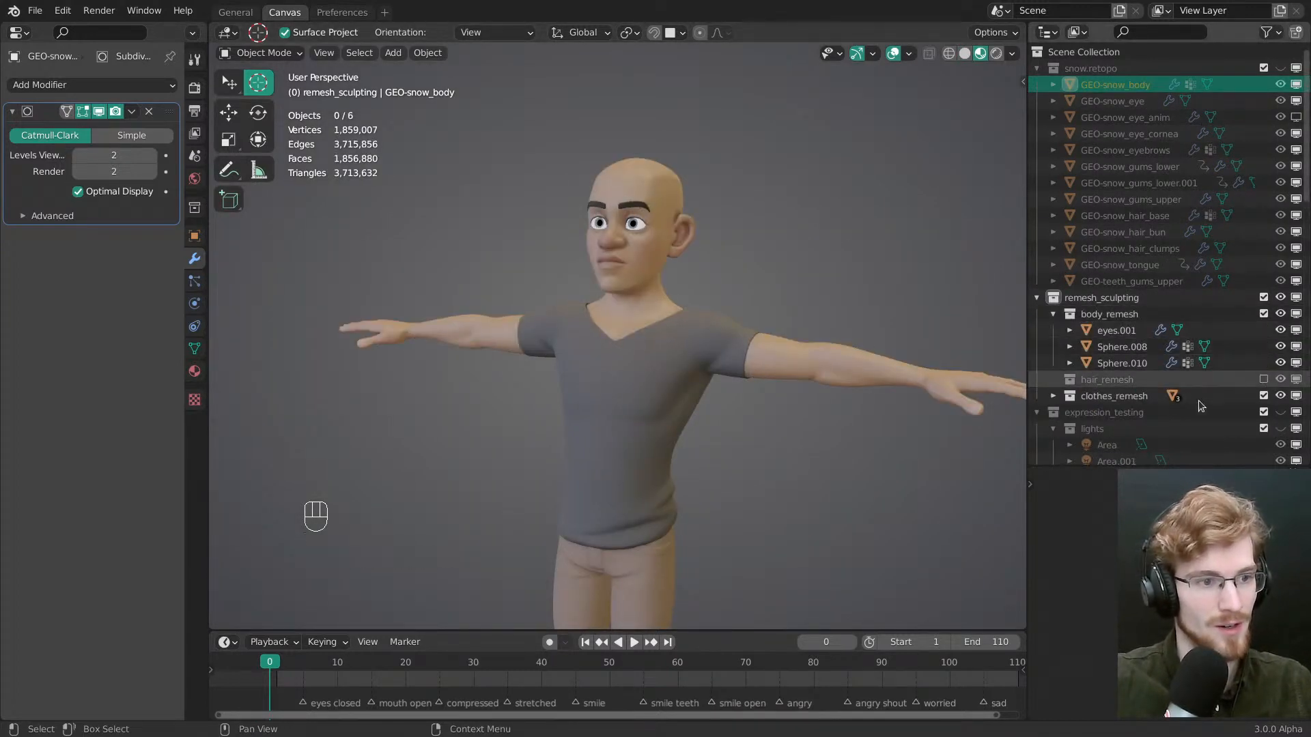
click(1262, 379)
key(alt+a)
key(ctrl+s)
Return to solid shading, select the sculpted hair on top of the head and show its material settings
scroll(625, 378, up, 5)
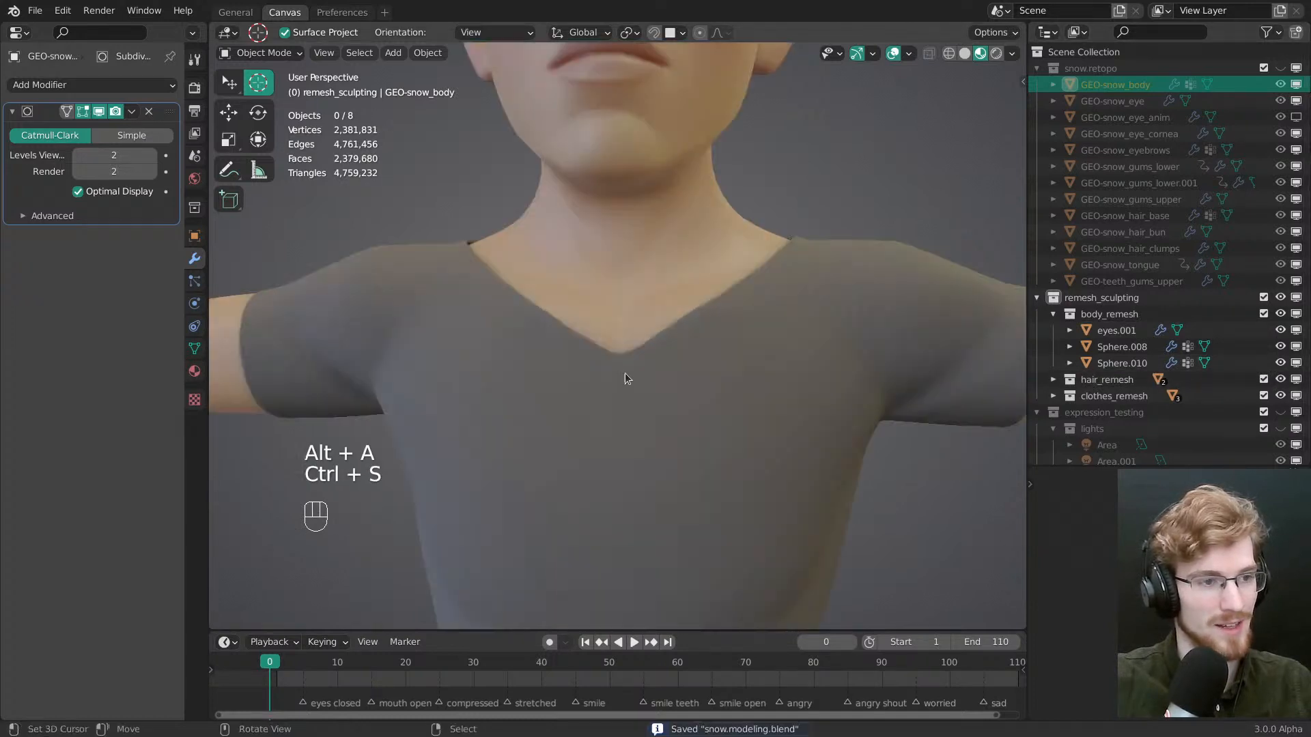
ctrl+middle_drag(677, 360, 662, 393)
key(z)
middle_drag(709, 346, 636, 308)
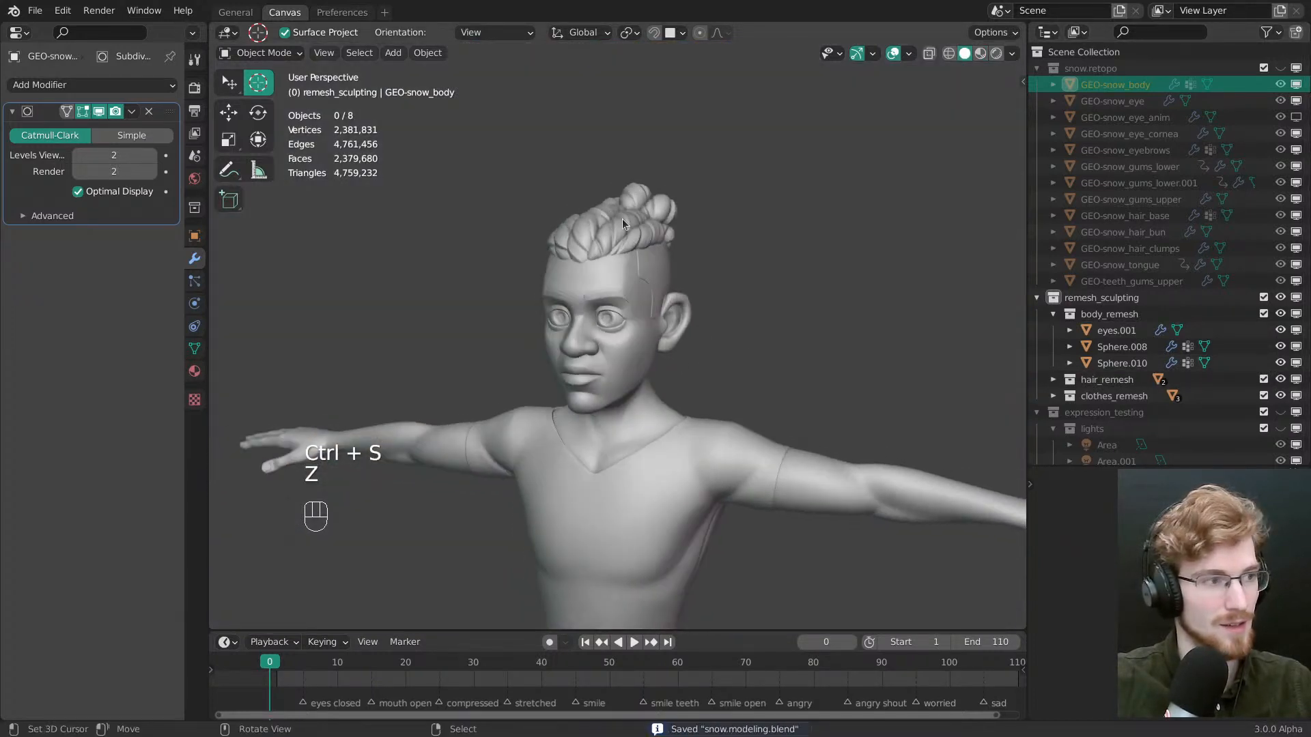
click(621, 220)
click(195, 370)
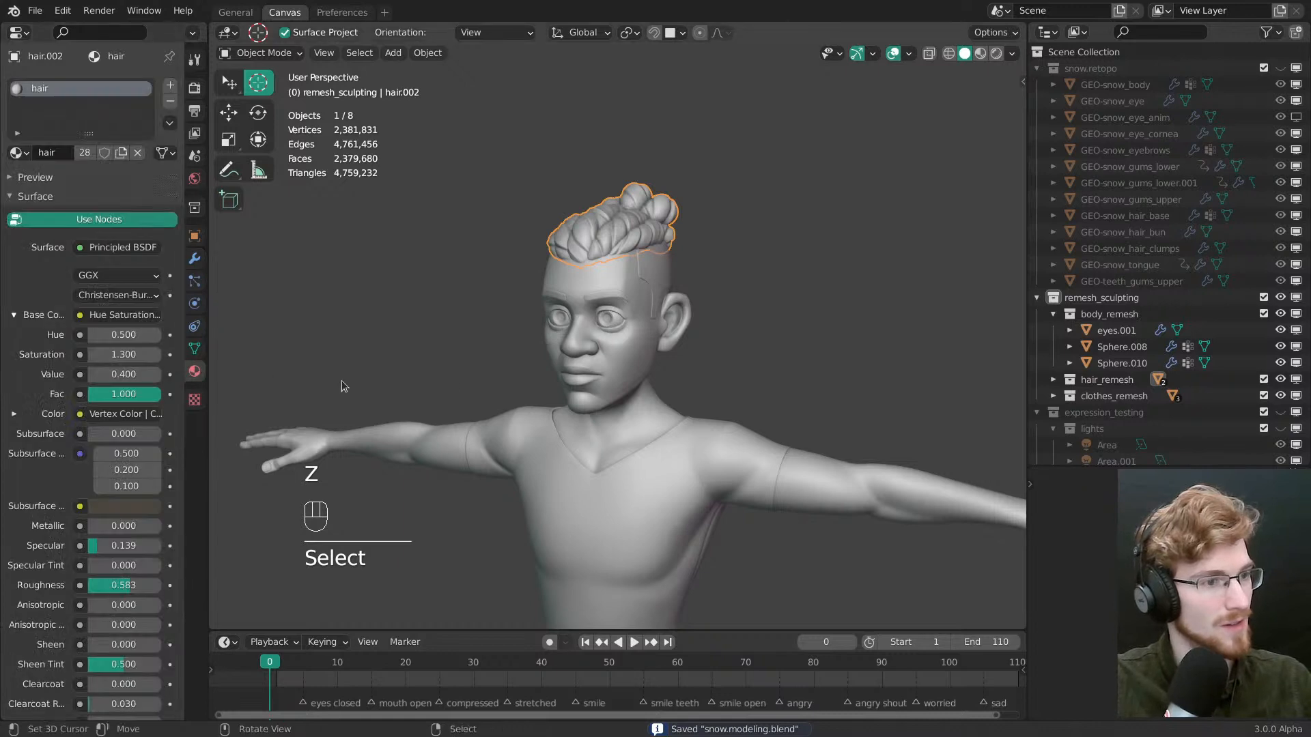
Review the material settings of the sculpted shirt, trousers, shoes, skin and eyes one object at a time
right_click(616, 386)
right_click(681, 525)
shift+middle_drag(678, 506, 665, 441)
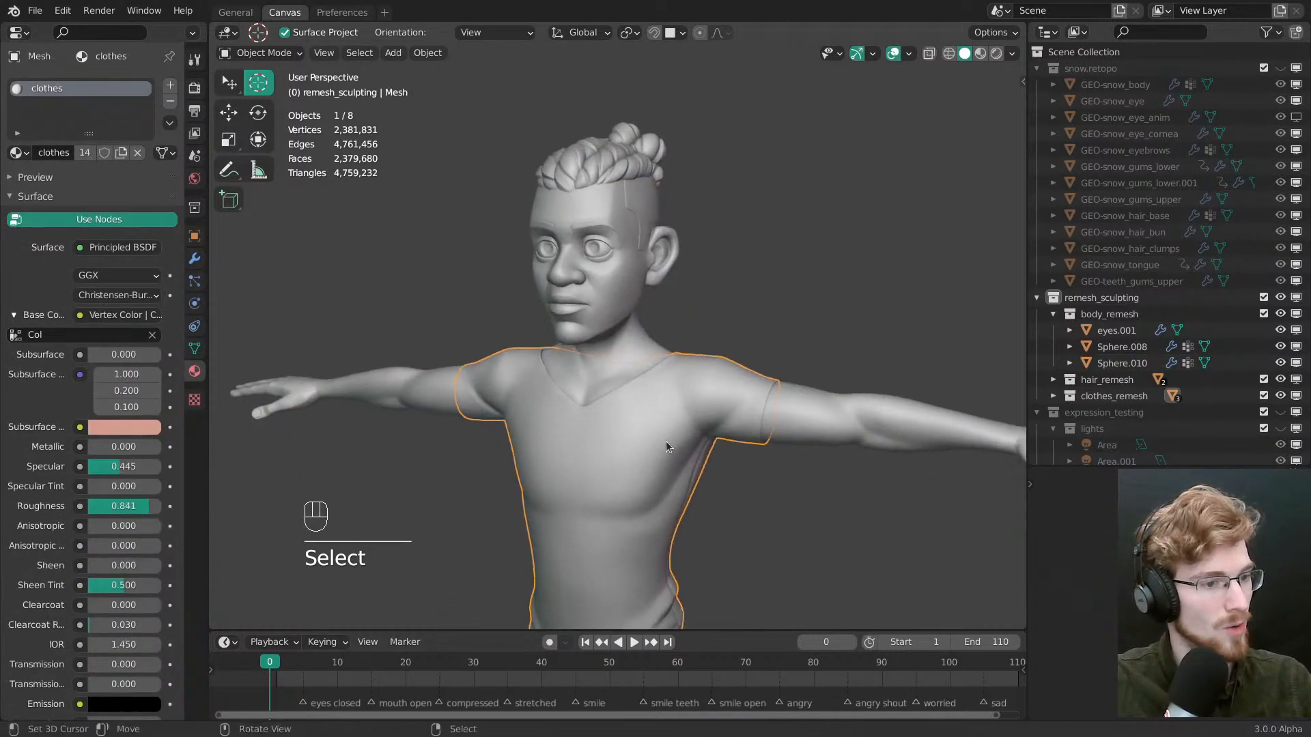
shift+middle_drag(672, 573, 662, 358)
right_click(649, 480)
mouse_move(649, 478)
shift+middle_down()
mouse_move(646, 274)
mouse_move(644, 474)
shift+middle_up()
right_click(631, 588)
shift+middle_drag(671, 267, 673, 501)
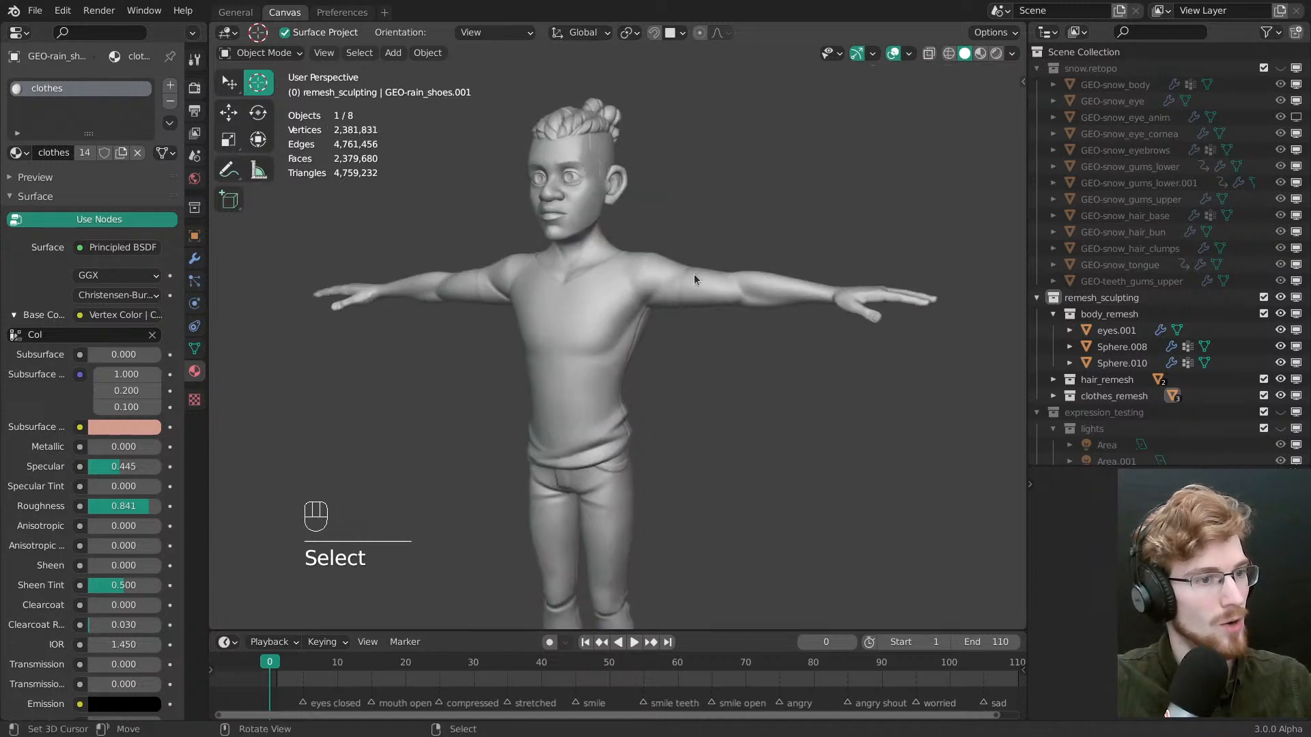
right_click(701, 276)
shift+middle_drag(702, 335, 702, 389)
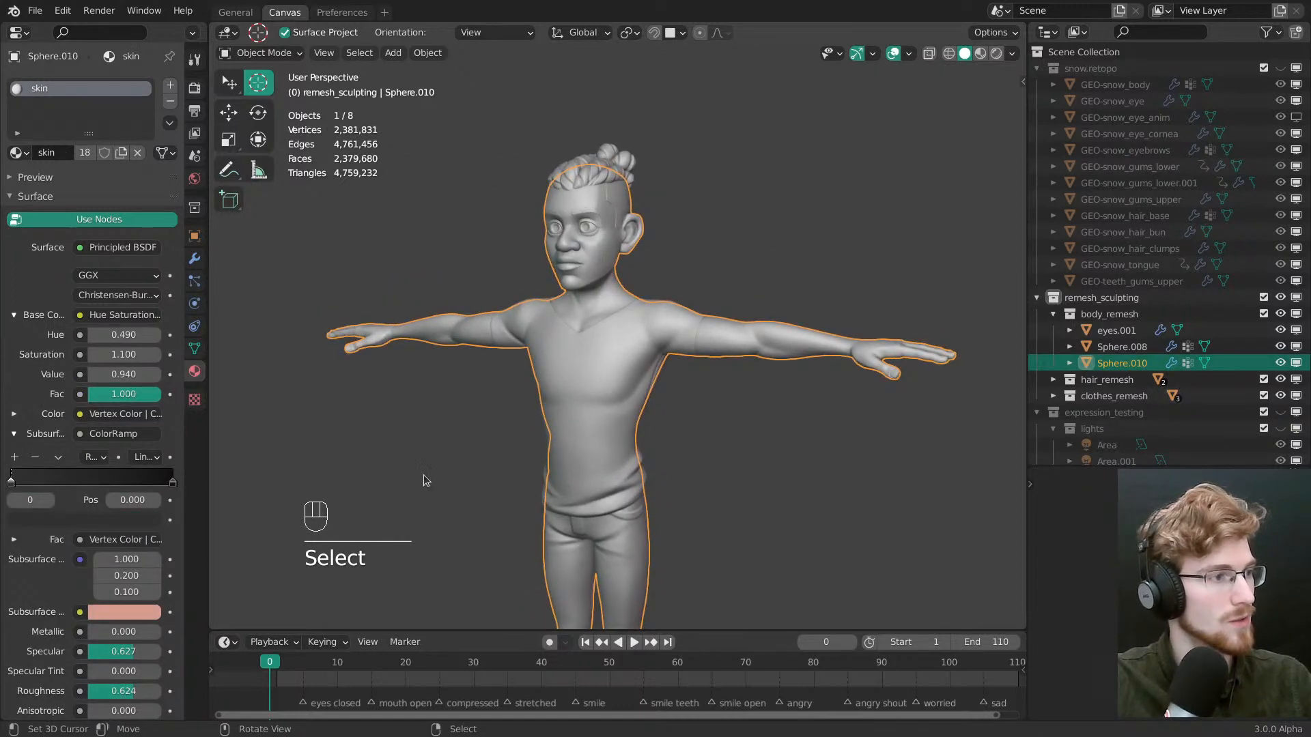
right_click(569, 225)
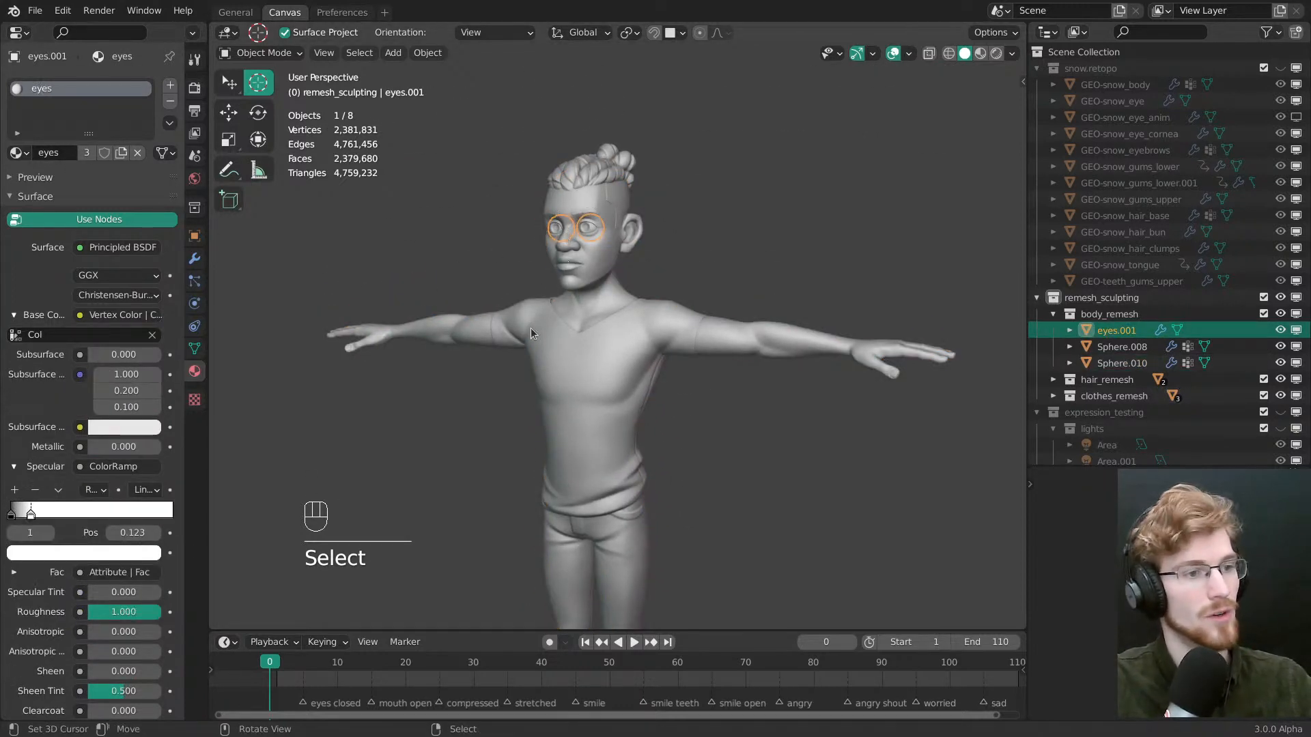
Select the sculpted body, switch to the front view, collapse its material's surface settings and leave nothing selected
middle_drag(530, 328, 617, 287)
right_click(575, 295)
key(grave)
key(alt+a)
shift+middle_drag(682, 353, 705, 400)
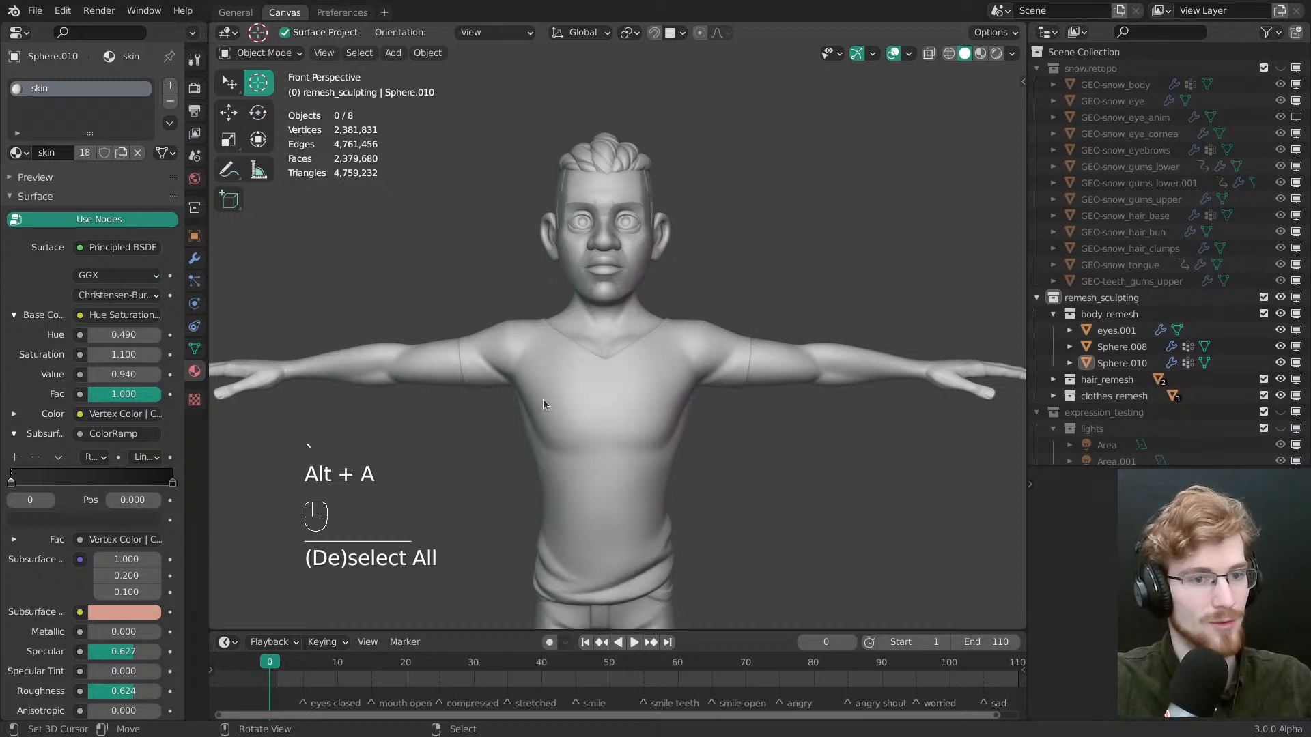
click(100, 198)
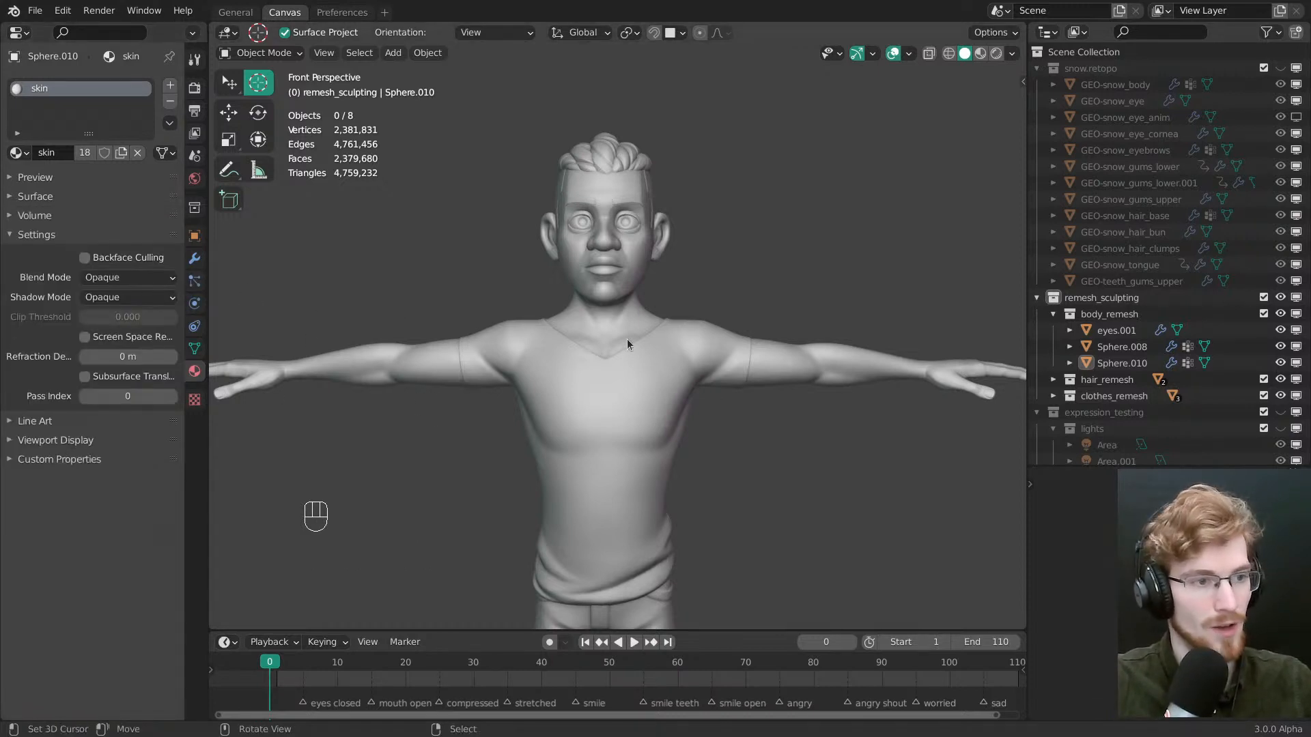
key(alt+a)
shift+middle_drag(752, 345, 751, 333)
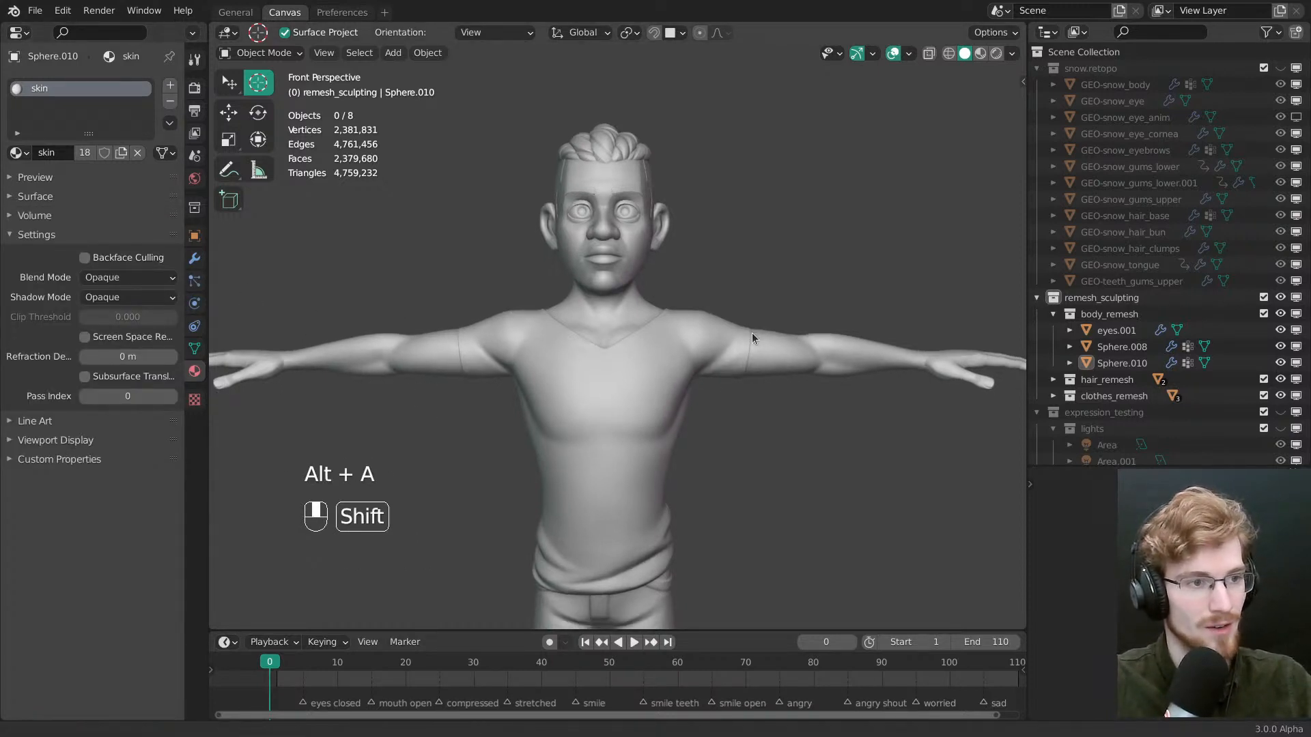
Compare the clothed sculpt with the retopologized character from the front, leave only the snow.retopo collection shown and save the file
key(1)
key(2)
key(1)
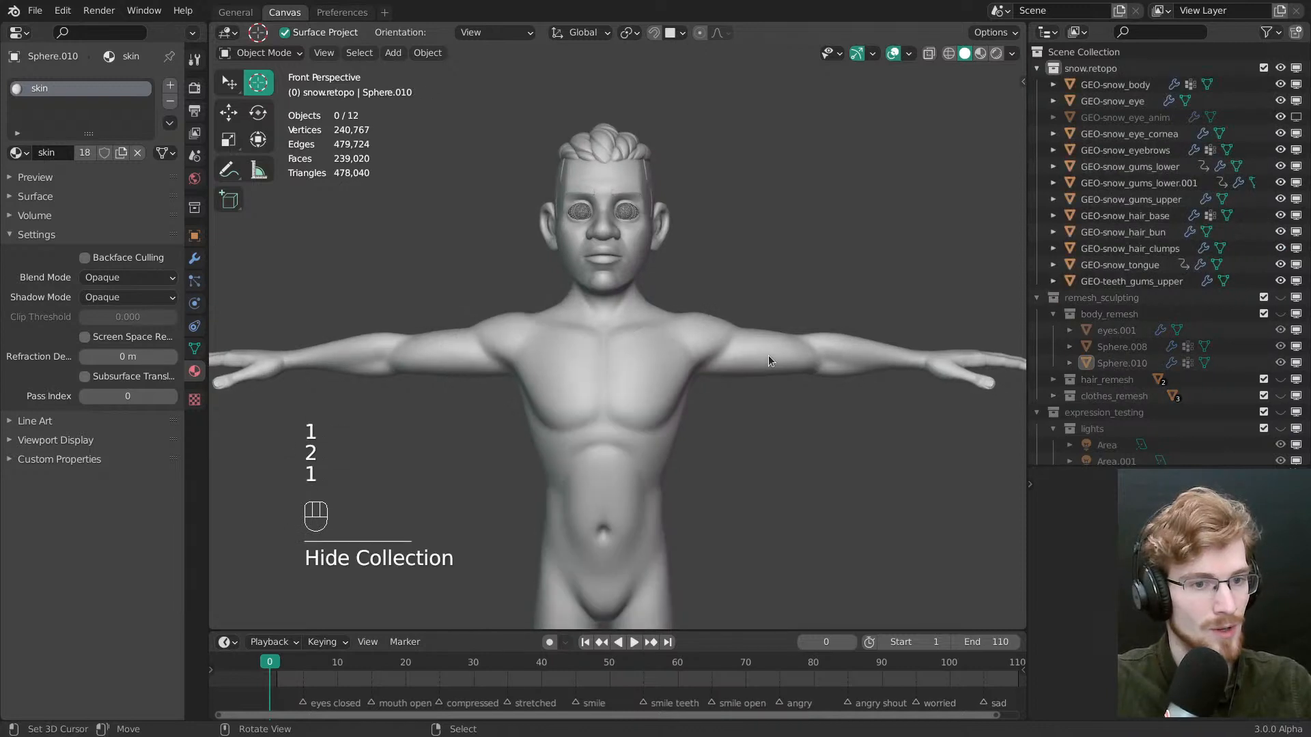
key(2)
shift+middle_drag(770, 359, 766, 305)
key(1)
key(2)
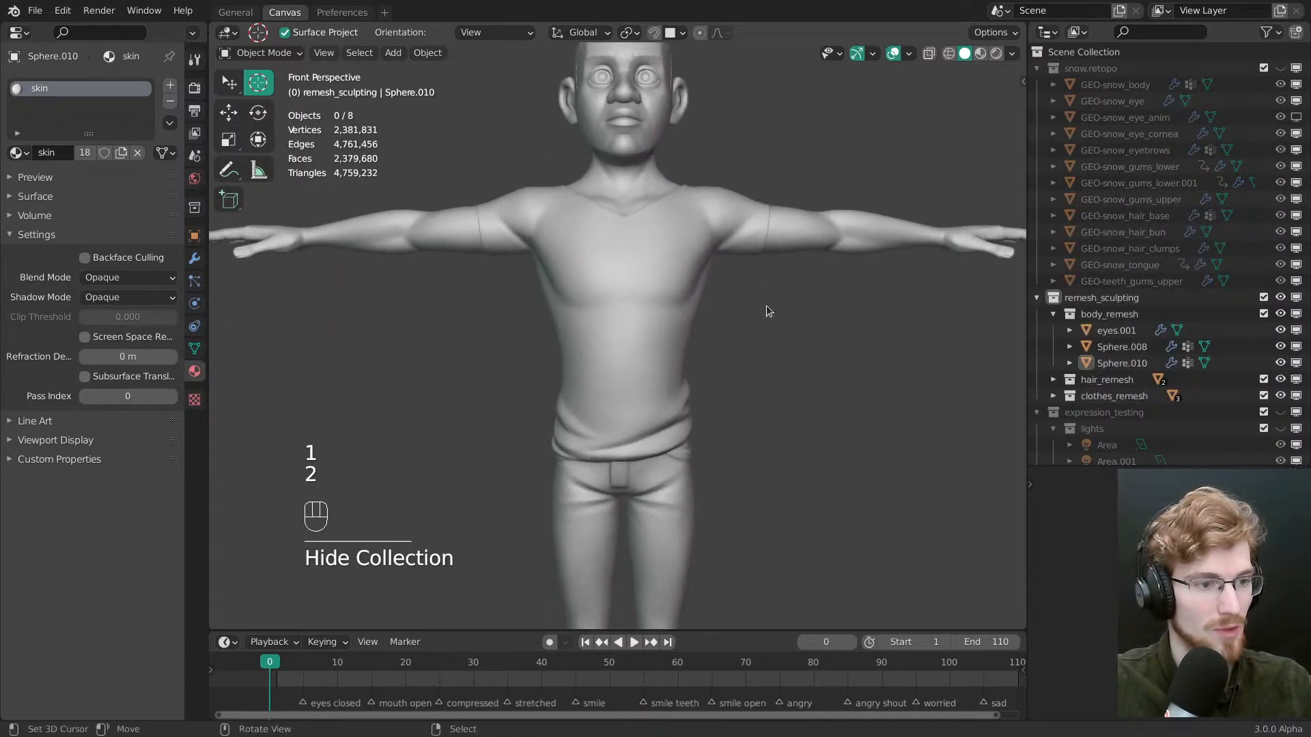
key(2)
key(1)
key(2)
key(1)
key(2)
key(1)
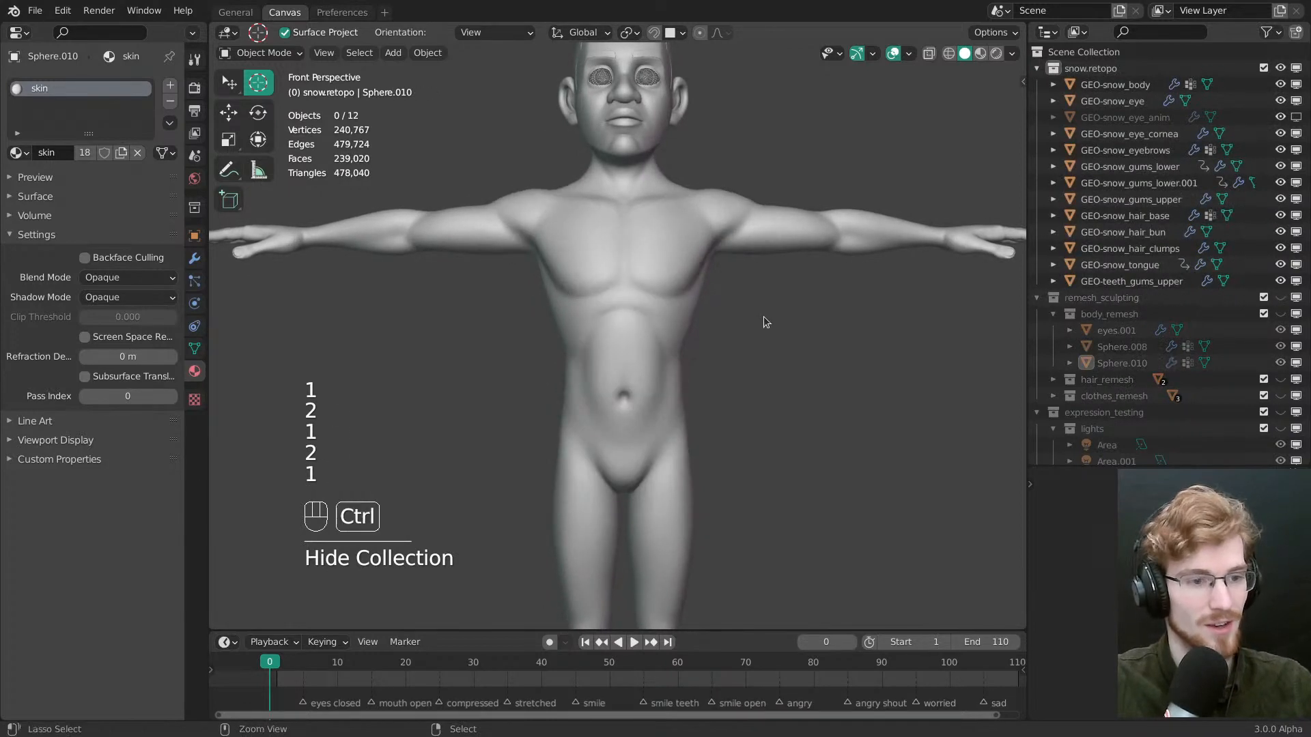
key(ctrl+s)
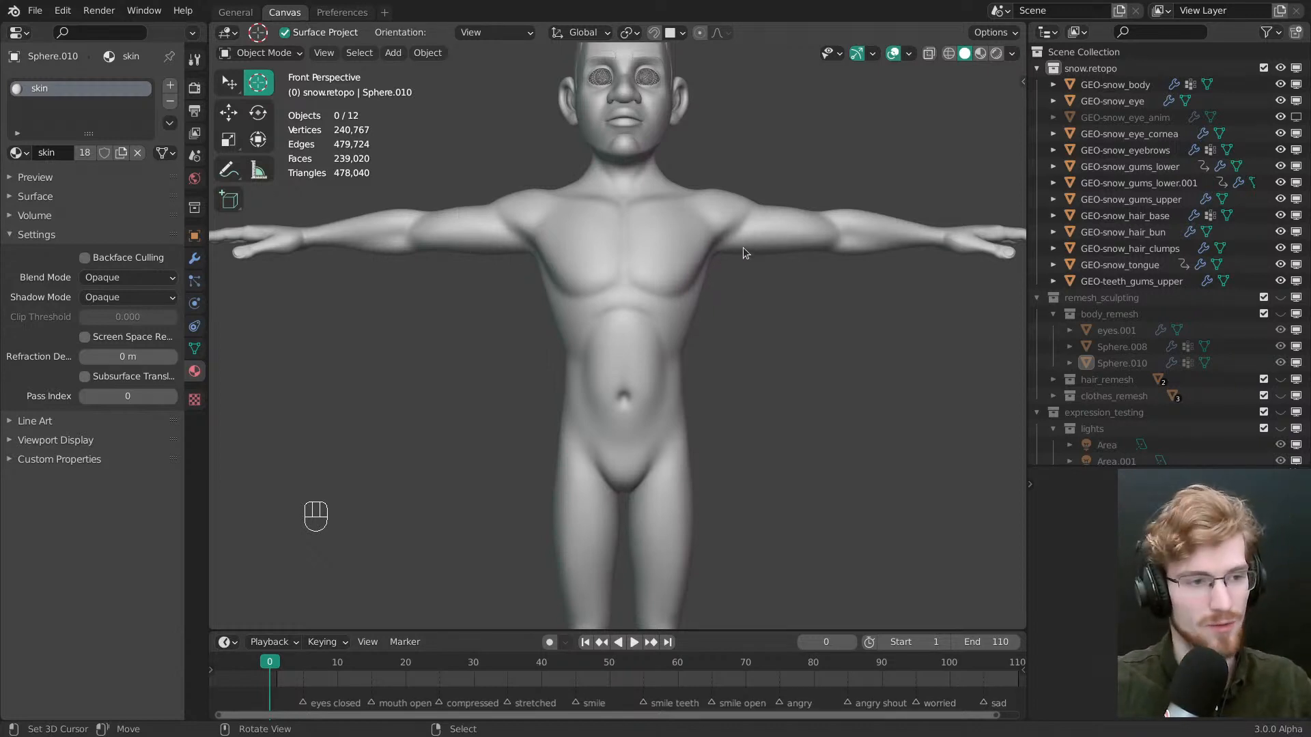
middle_drag(742, 249, 641, 334)
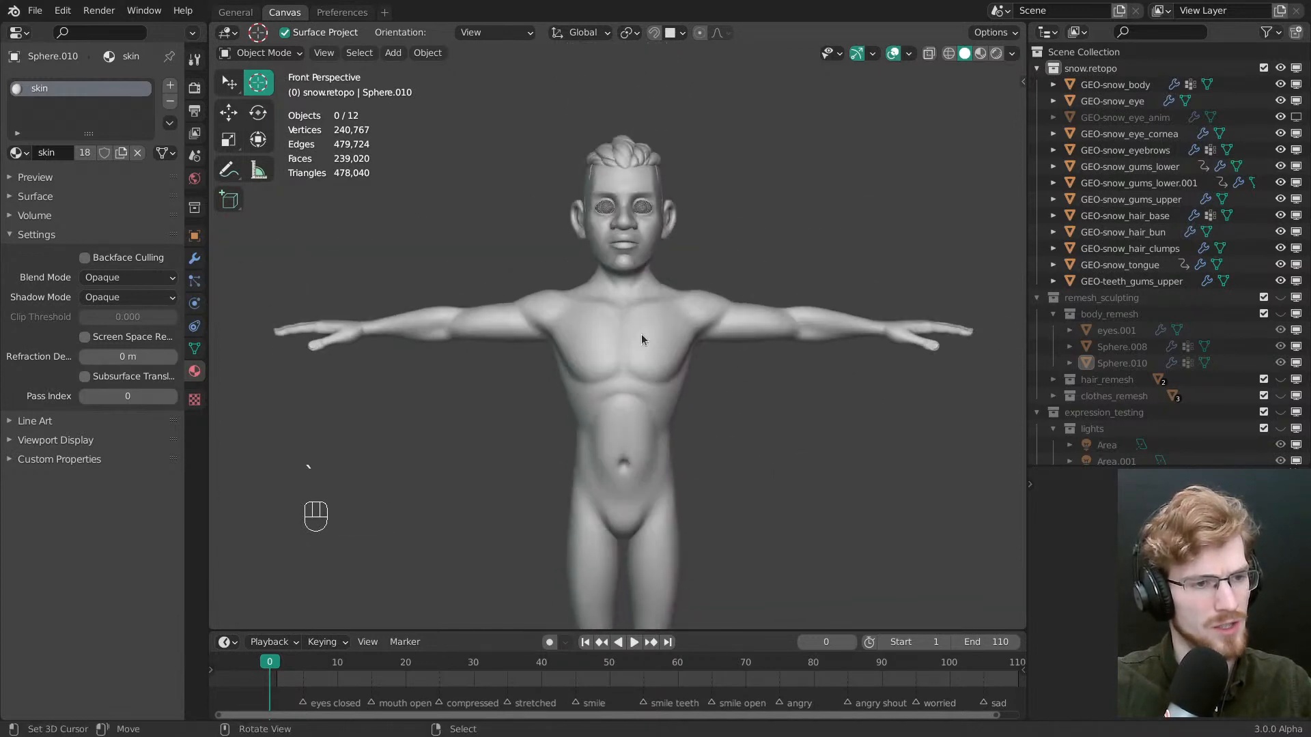
key(ctrl+s)
shift+middle_drag(688, 373, 569, 332)
ctrl+middle_drag(588, 379, 593, 346)
Check the orbit method in the Navigation preferences, and examine the retopologized character from several angles in the Canvas workspace
click(324, 17)
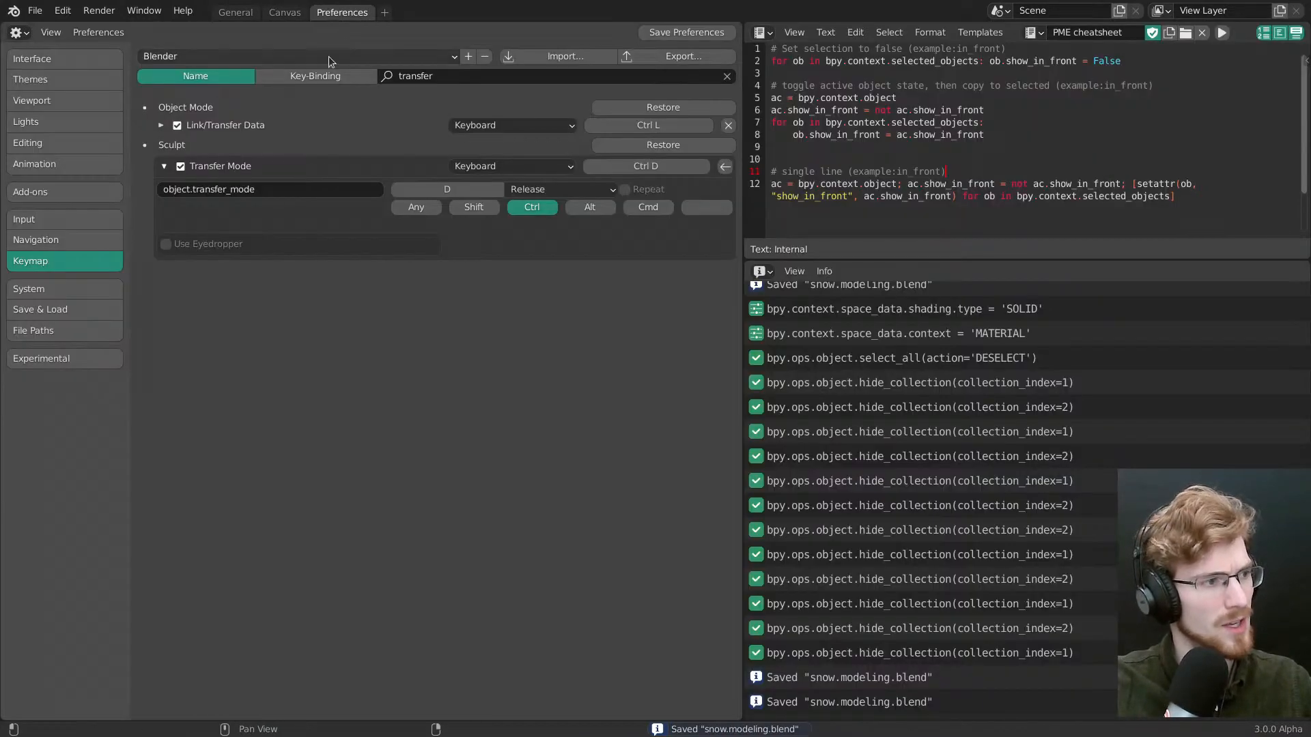
click(77, 243)
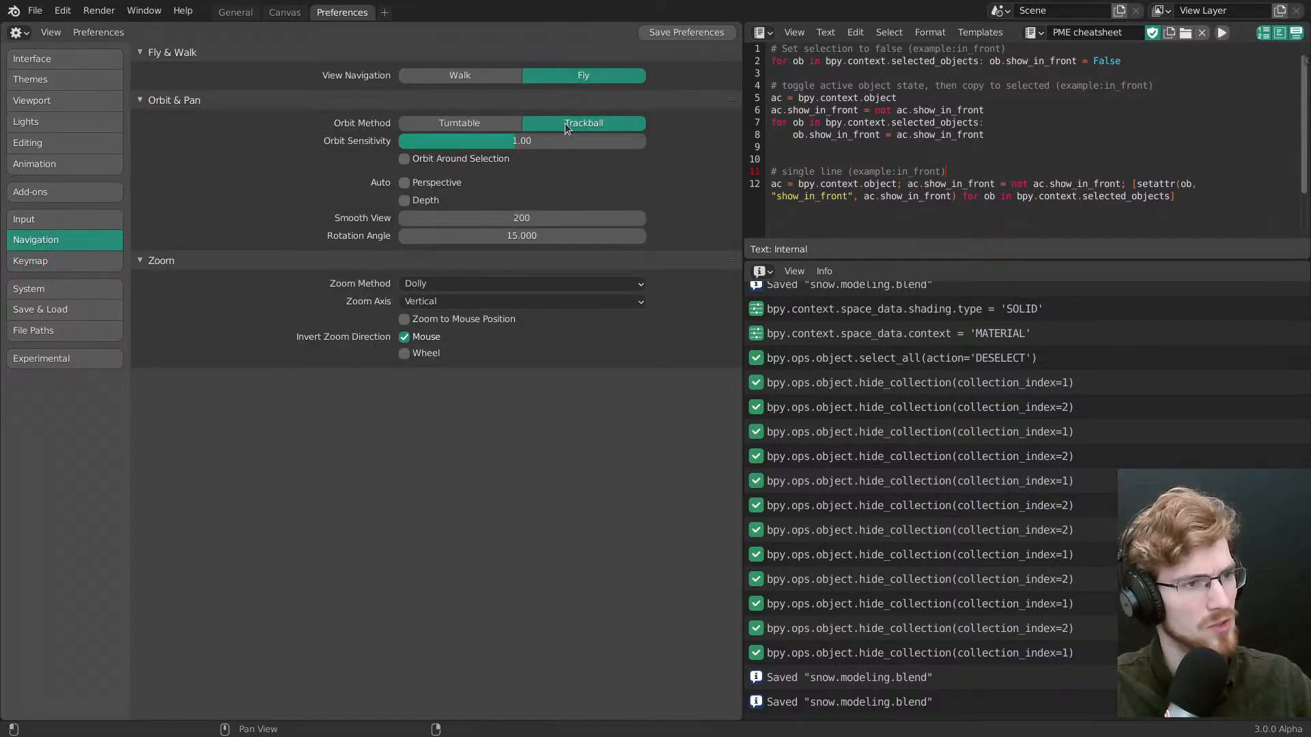
click(285, 13)
middle_drag(501, 264, 893, 417)
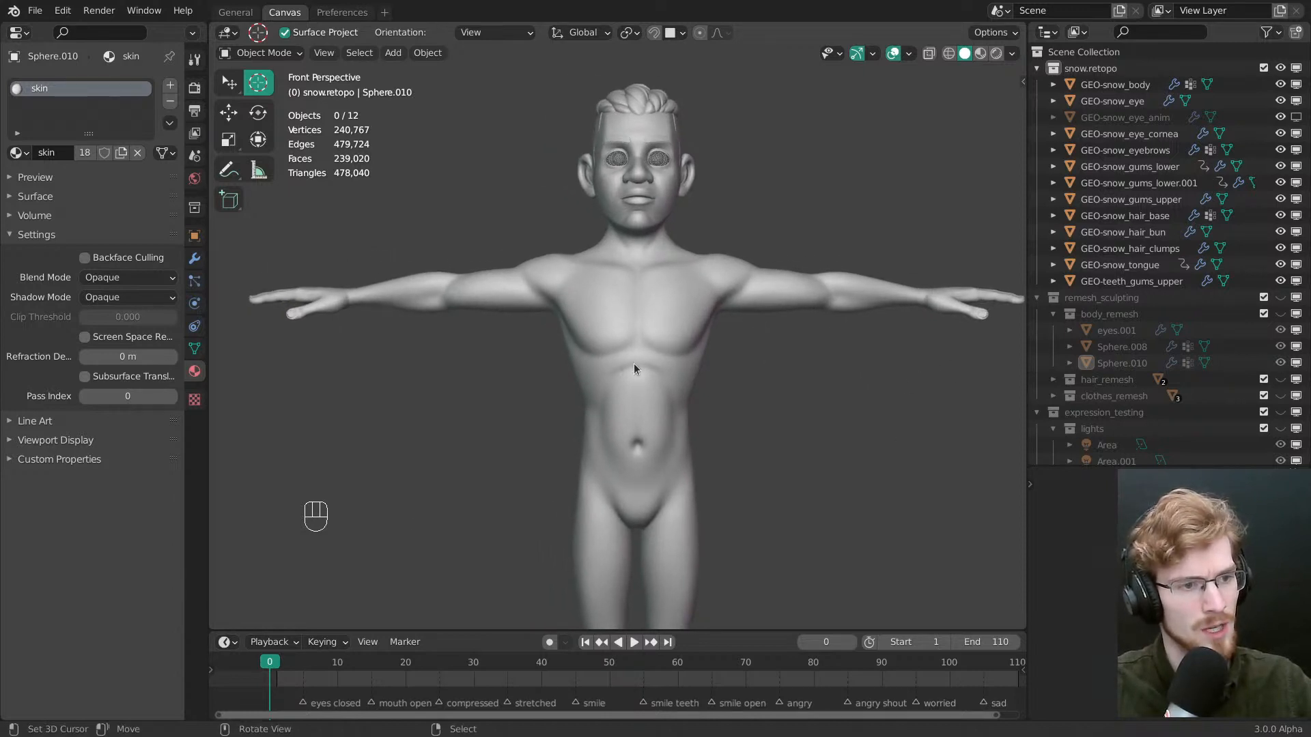
middle_drag(633, 368, 628, 455)
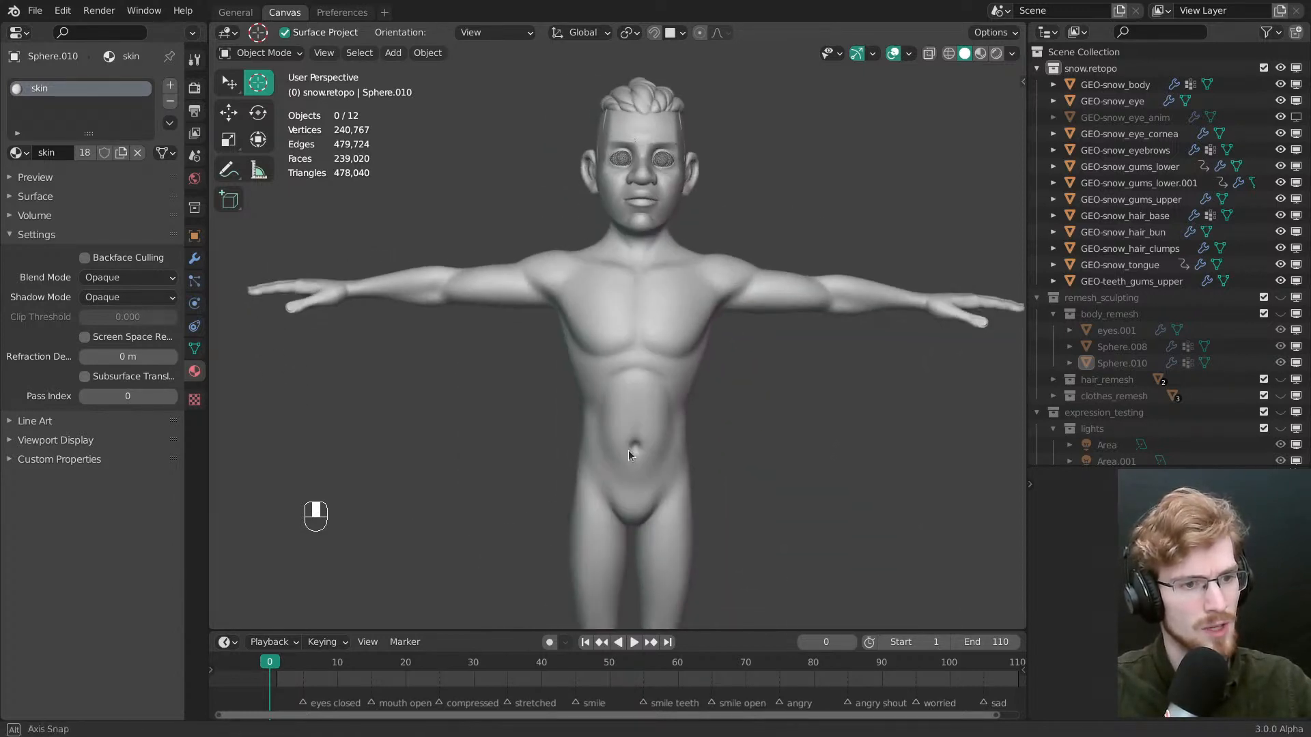
mouse_move(930, 345)
middle_down()
mouse_move(884, 389)
mouse_move(649, 375)
mouse_move(990, 371)
mouse_move(933, 363)
middle_up()
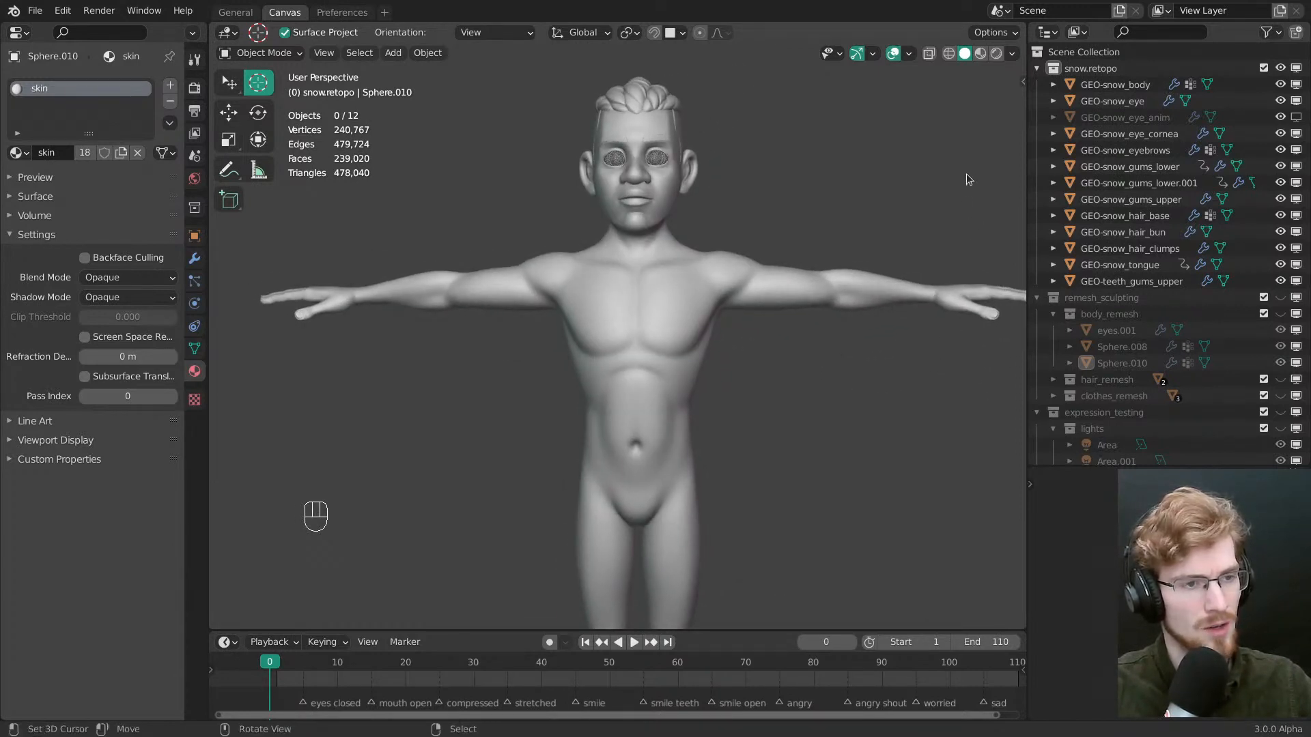
middle_drag(972, 227, 654, 354)
middle_drag(600, 265, 612, 430)
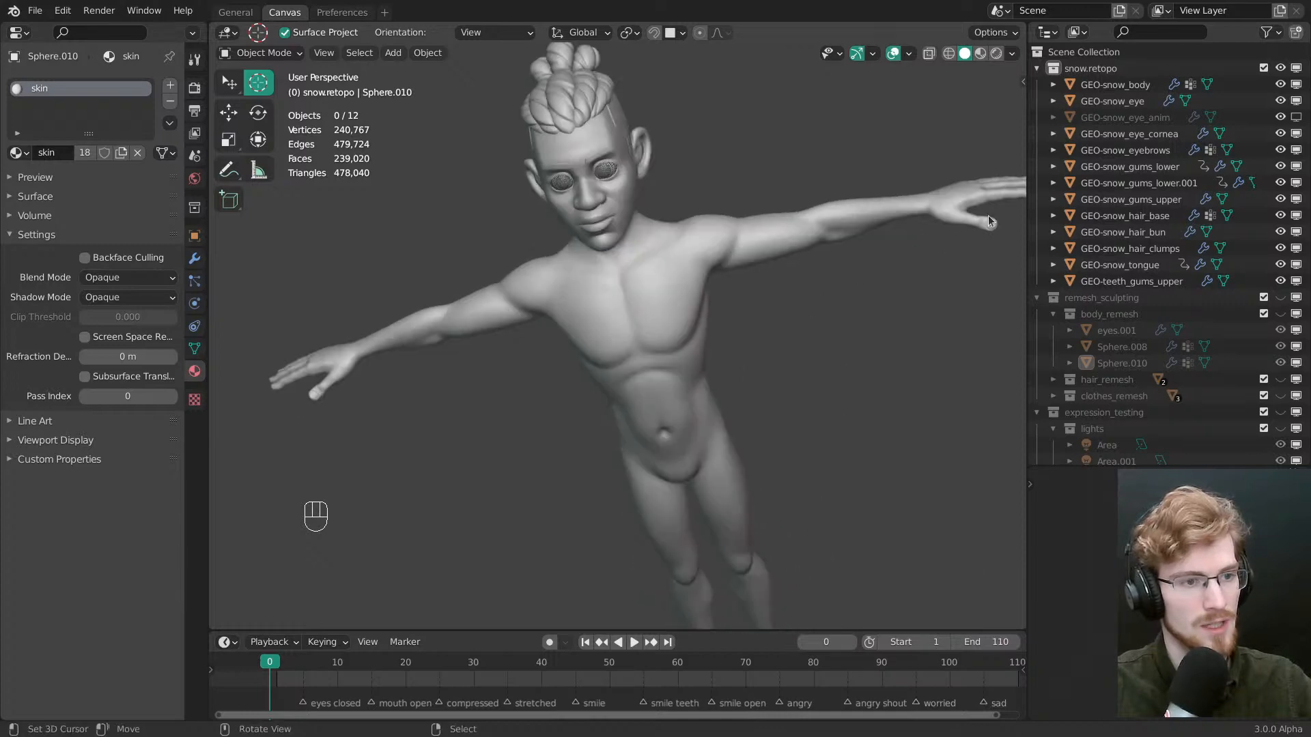
middle_drag(990, 220, 898, 502)
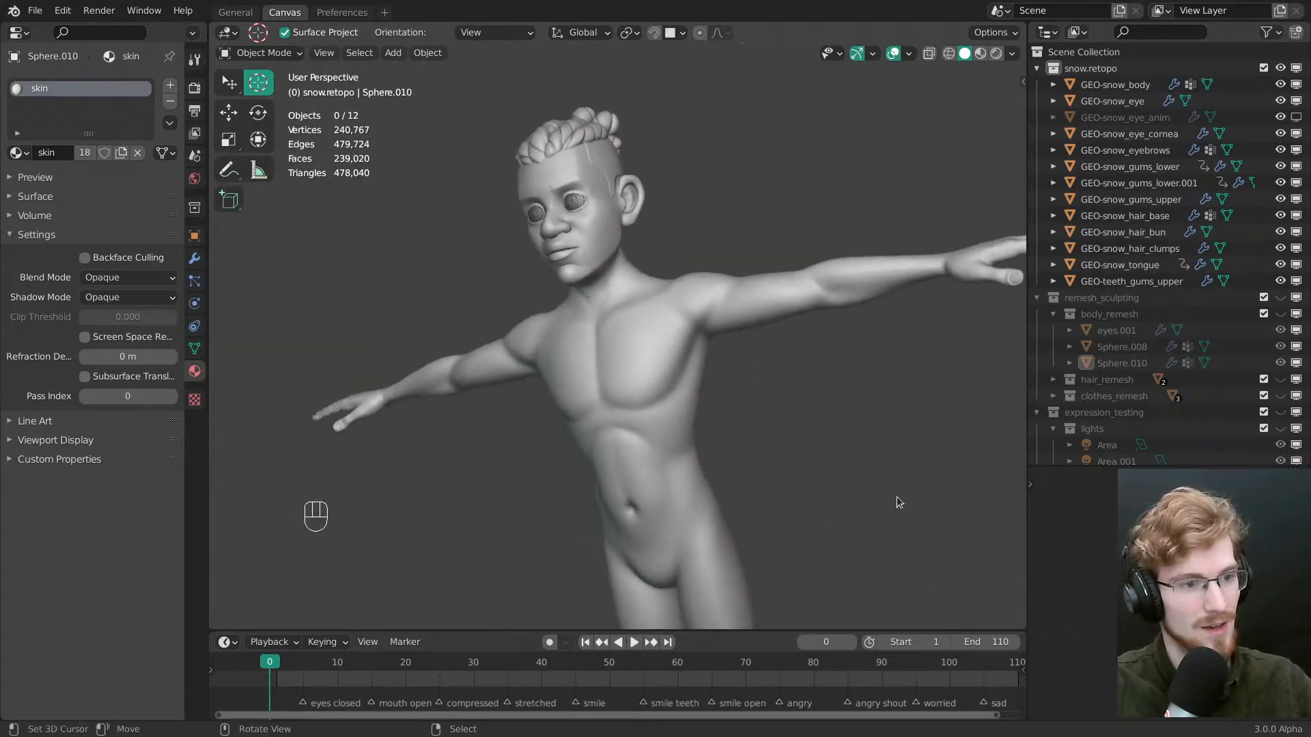
Save the file from the front view and make GEO-snow_body the active object with nothing left selected
key(grave)
ctrl+middle_drag(730, 362, 729, 413)
key(ctrl+s)
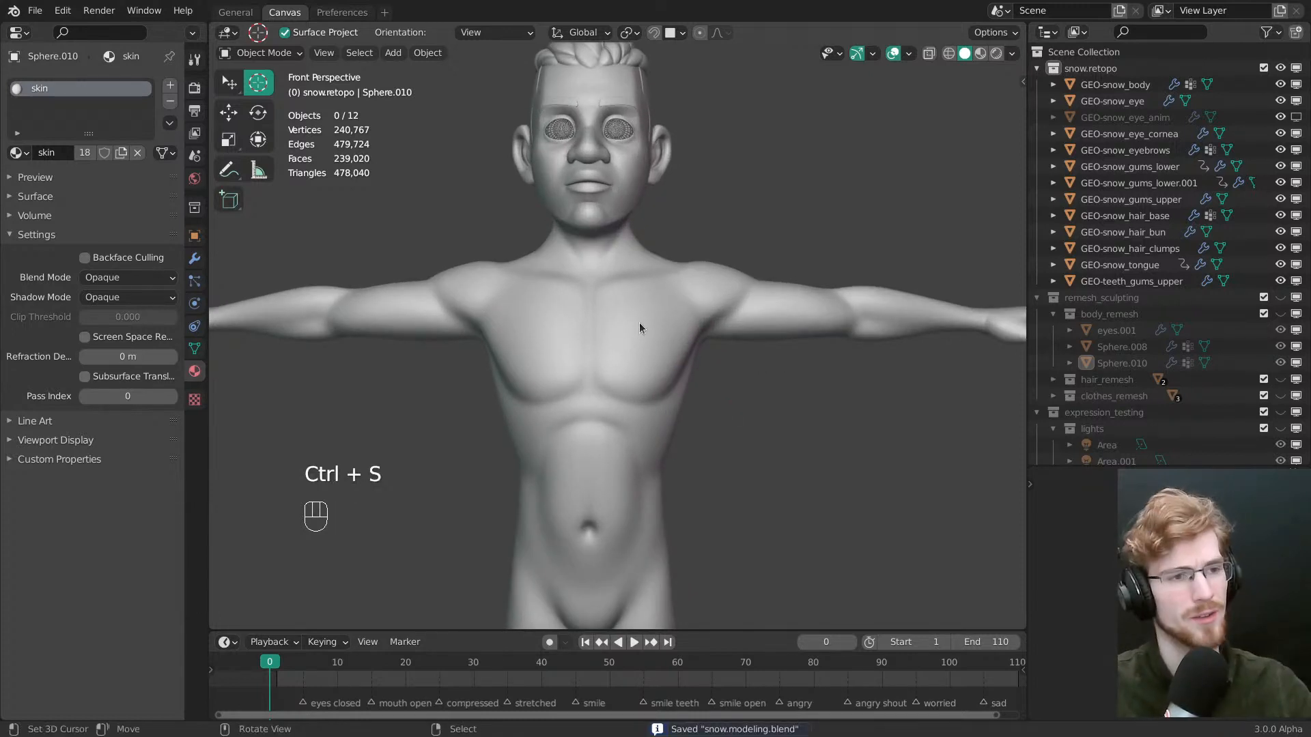
click(661, 329)
ctrl+middle_drag(666, 331, 702, 345)
key(alt+a)
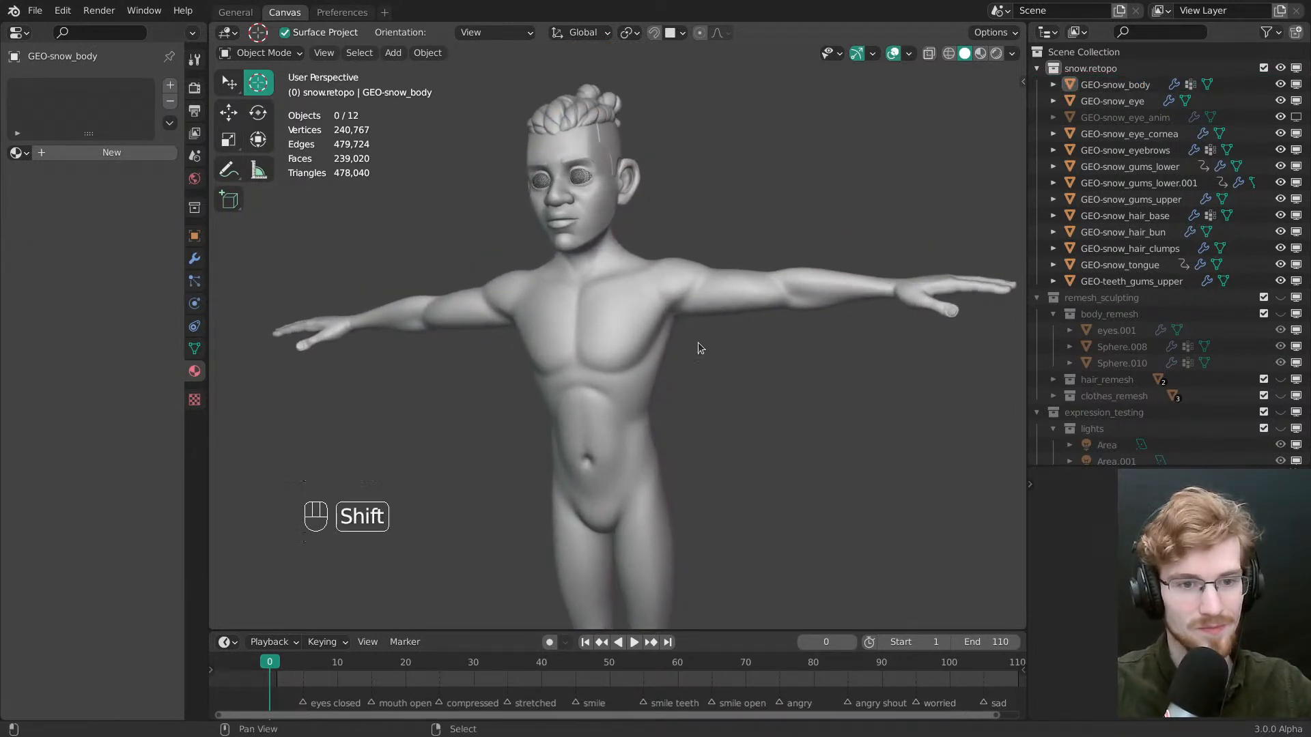
Show the remesh_sculpting collection alongside snow.retopo, exclude body_remesh and hair_remesh, and set the viewport shading colour to Random
key(shift+2)
click(1052, 314)
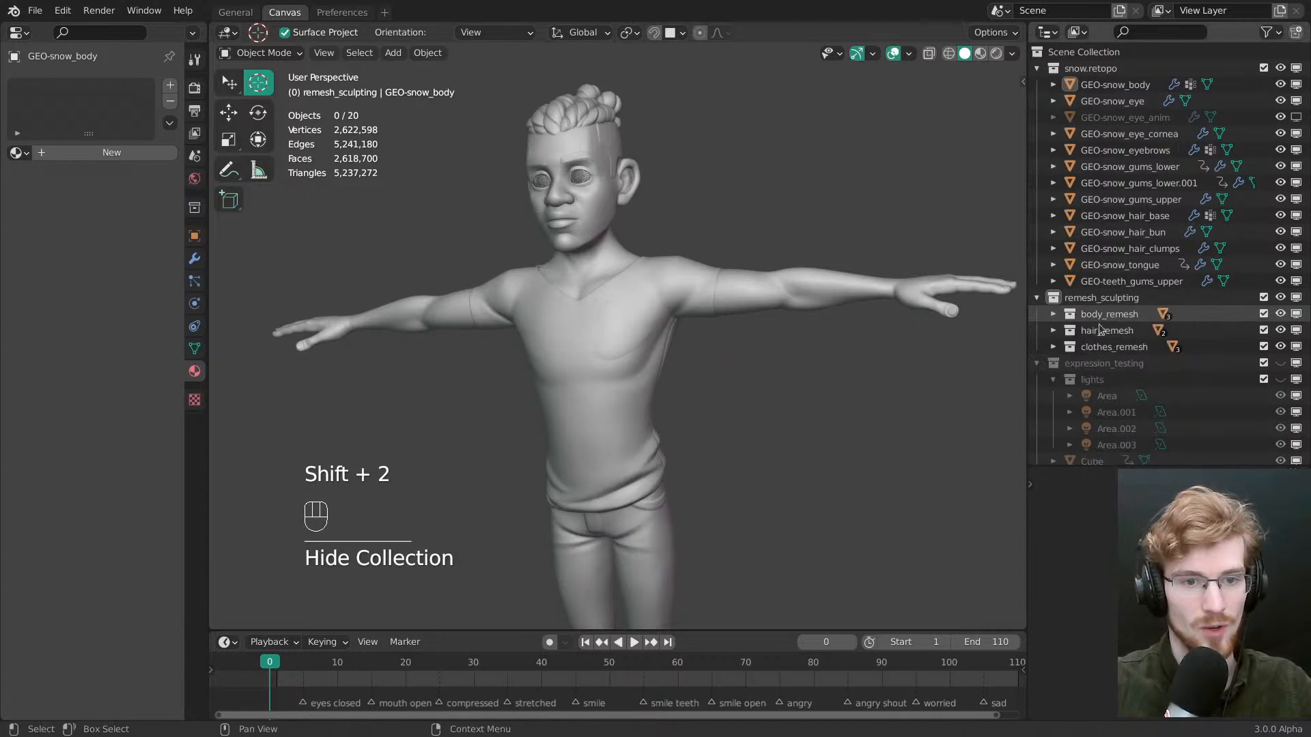
click(1263, 315)
click(1262, 330)
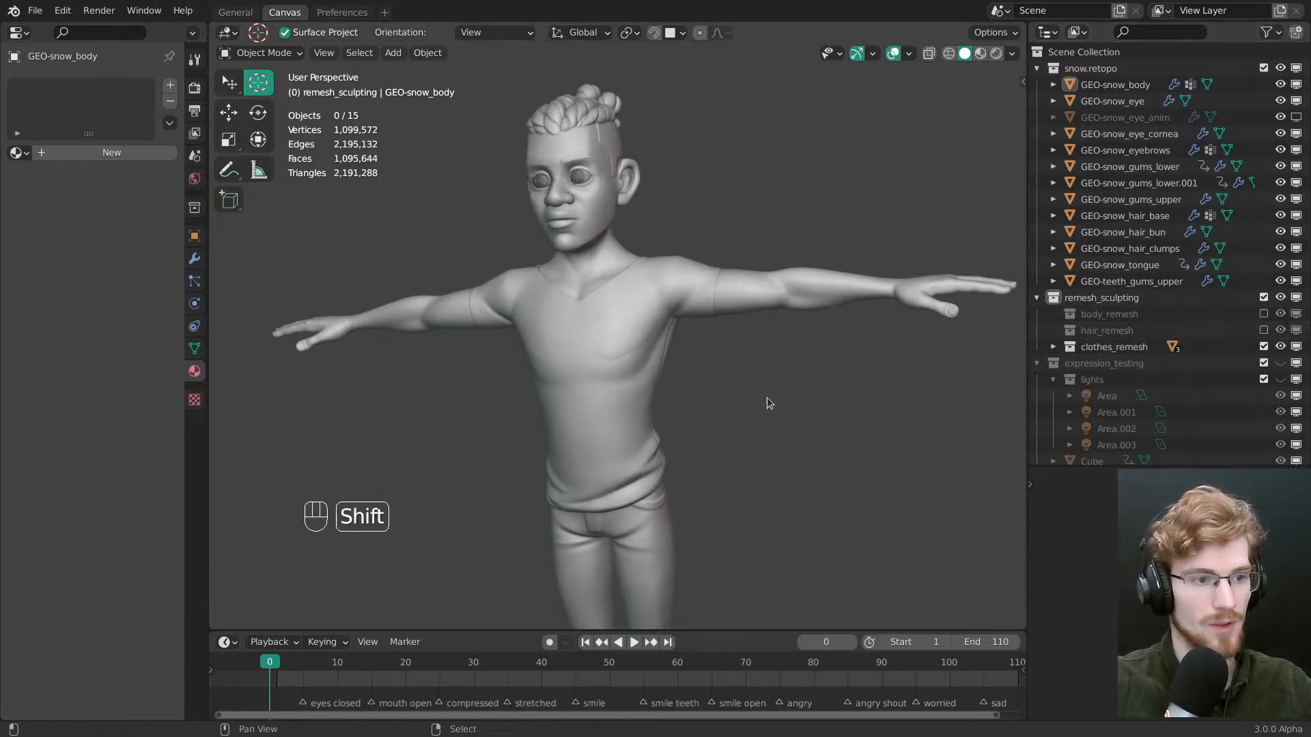
shift+middle_drag(769, 403, 781, 346)
scroll(778, 391, up, 4)
click(1011, 53)
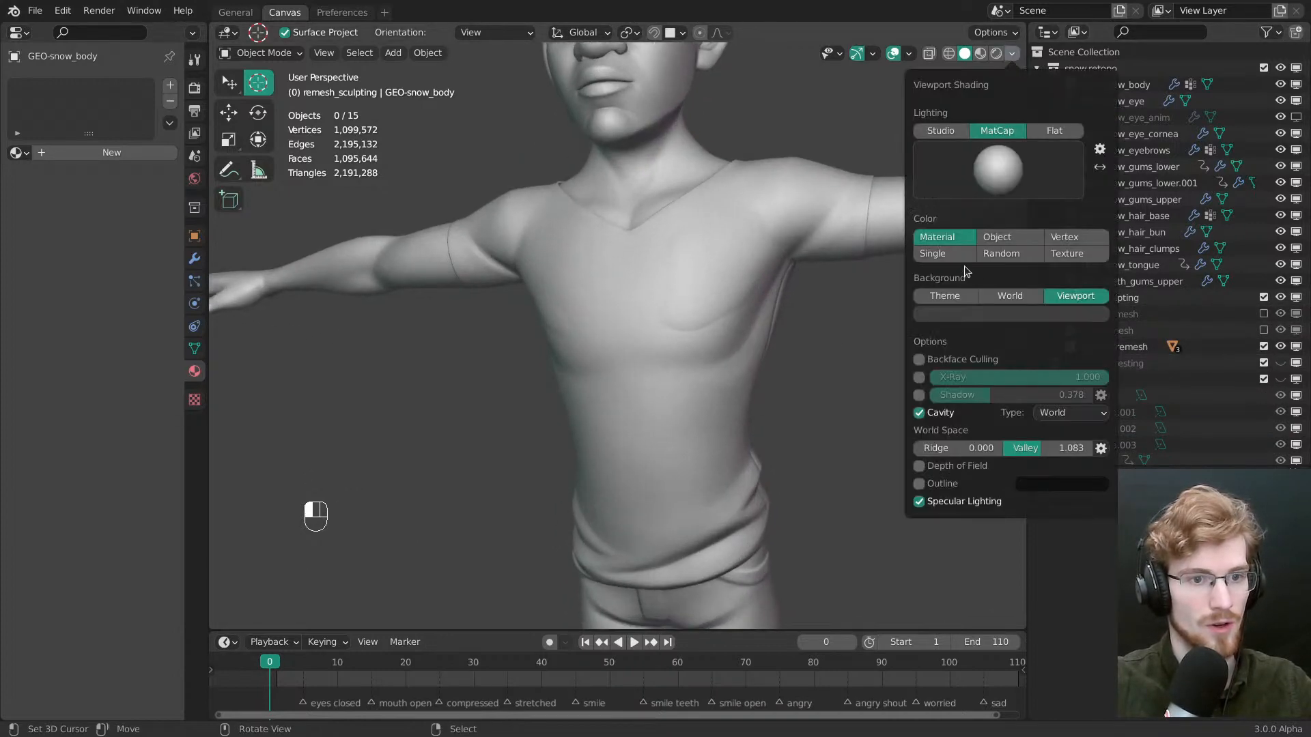
click(1015, 255)
Examine how the sculpted shirt and trousers cover the retopologized body, checking with the wireframe display and returning to solid shading
shift+middle_drag(796, 264, 717, 287)
right_click(646, 301)
key(shift+z)
key(alt+a)
shift+middle_drag(675, 557, 665, 300)
shift+middle_drag(683, 335, 811, 514)
scroll(655, 345, down, 3)
middle_drag(629, 358, 685, 390)
key(shift+z)
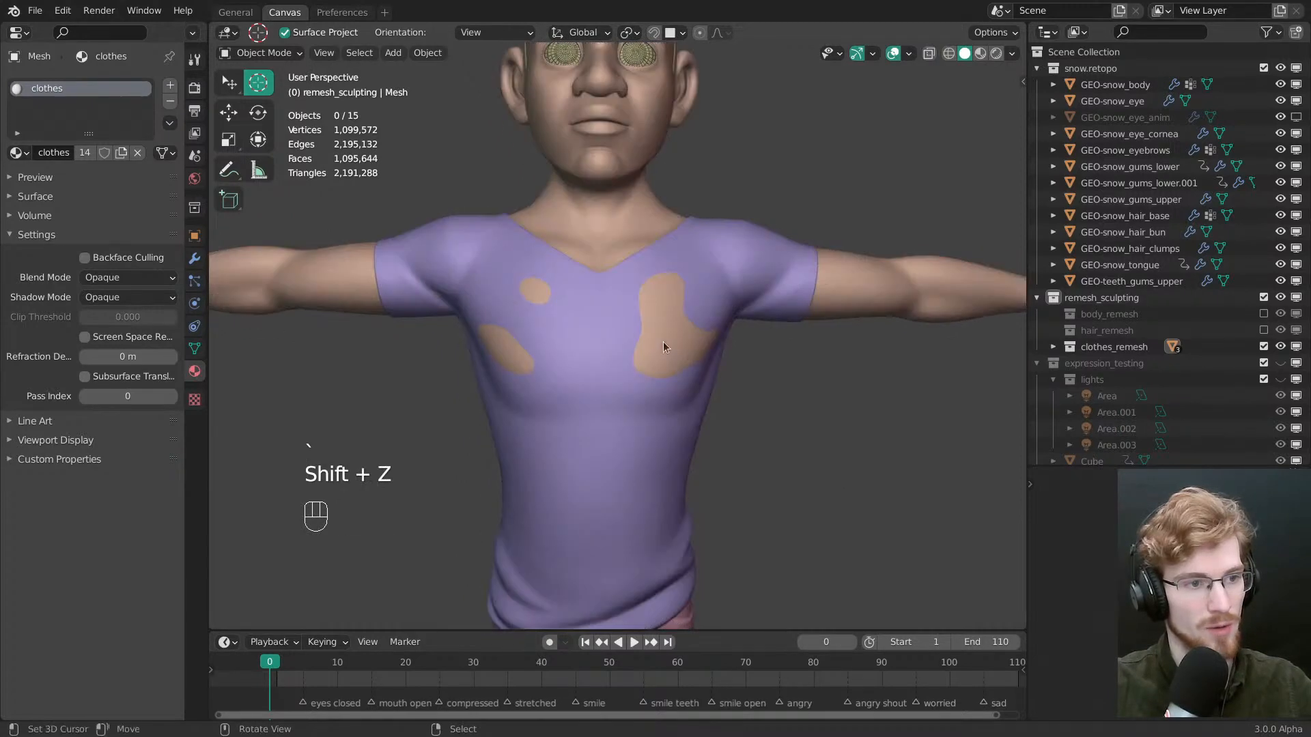
Select GEO-snow_body and enter Edit Mode with its mesh visible through the sculpted clothes
right_click(625, 242)
shift+middle_drag(604, 380, 597, 333)
key(Tab)
ctrl+middle_drag(726, 322, 655, 315)
key(alt+grave)
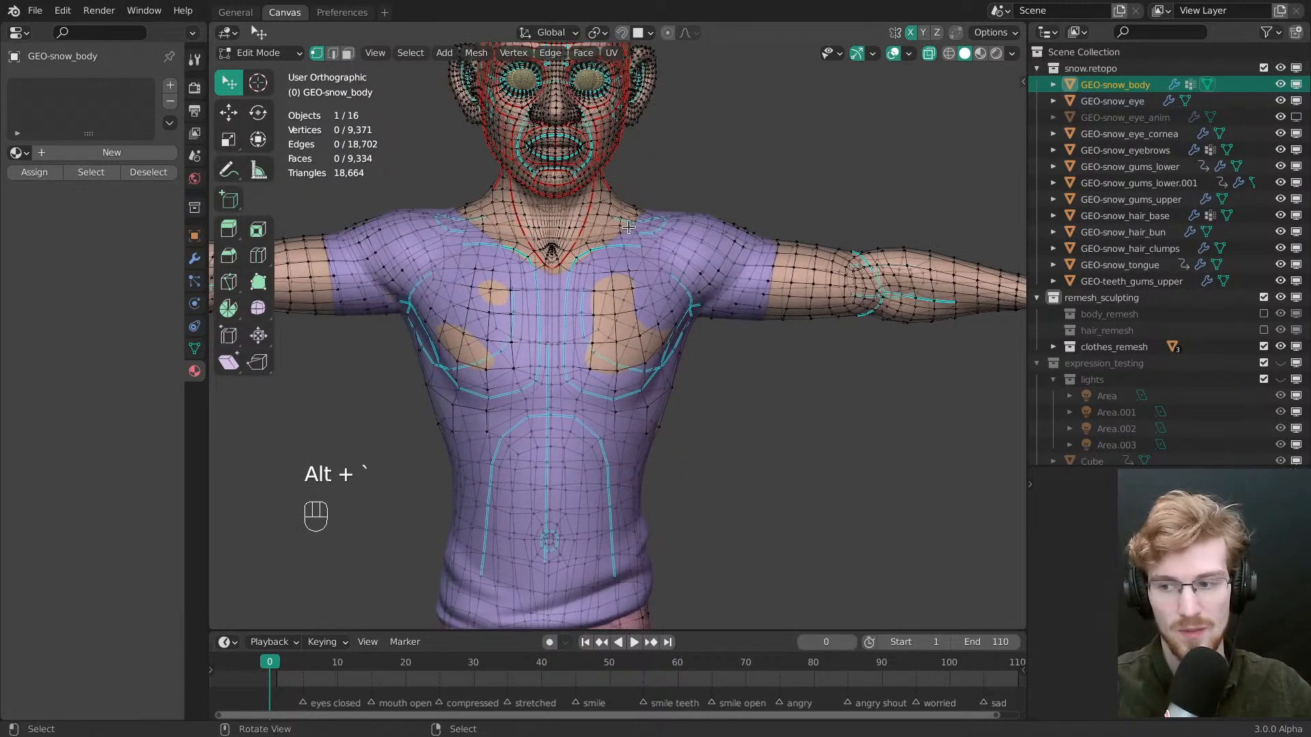
Select the edge loop around the body's waist near the shirt hem and hide it
shift+middle_drag(635, 266, 640, 284)
ctrl+middle_drag(640, 285, 655, 321)
shift+middle_drag(703, 405, 763, 187)
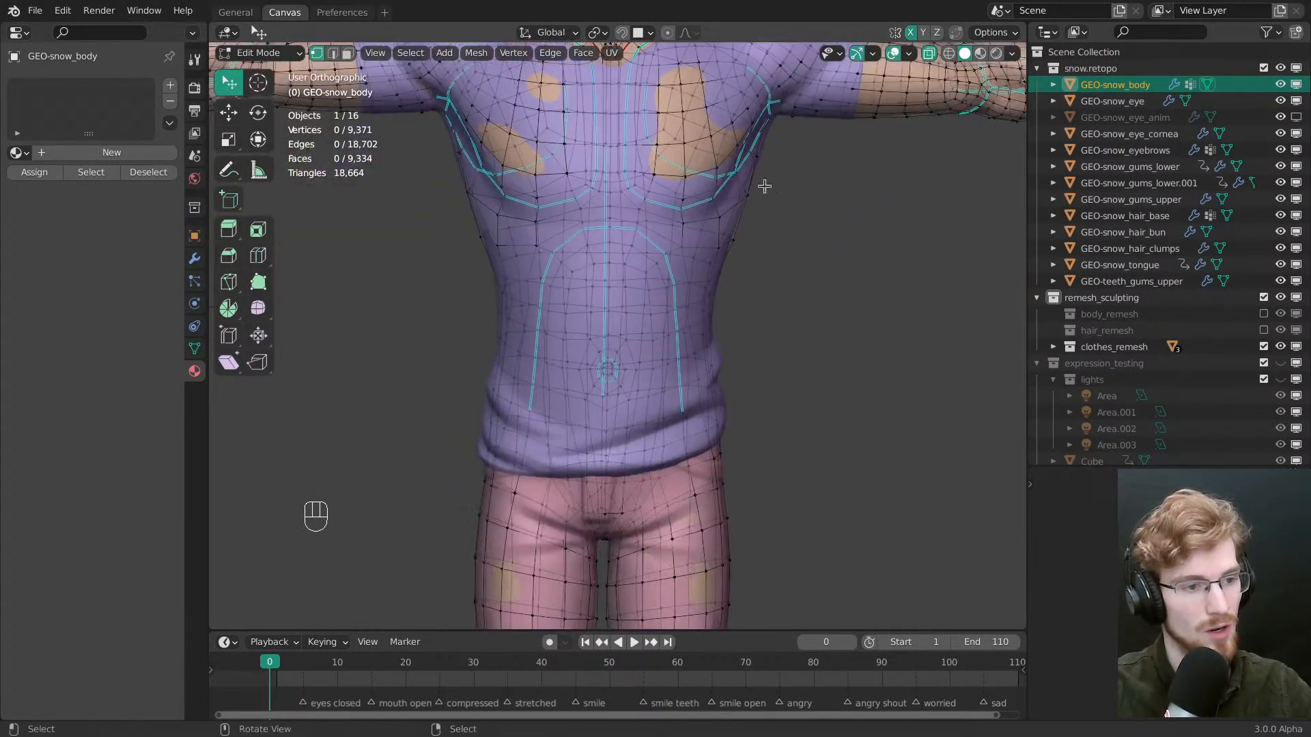
ctrl+middle_drag(715, 427, 699, 377)
alt+right_click(676, 418)
alt+right_click(681, 415)
shift+middle_drag(691, 424, 682, 395)
ctrl+middle_drag(681, 396, 685, 411)
key(h)
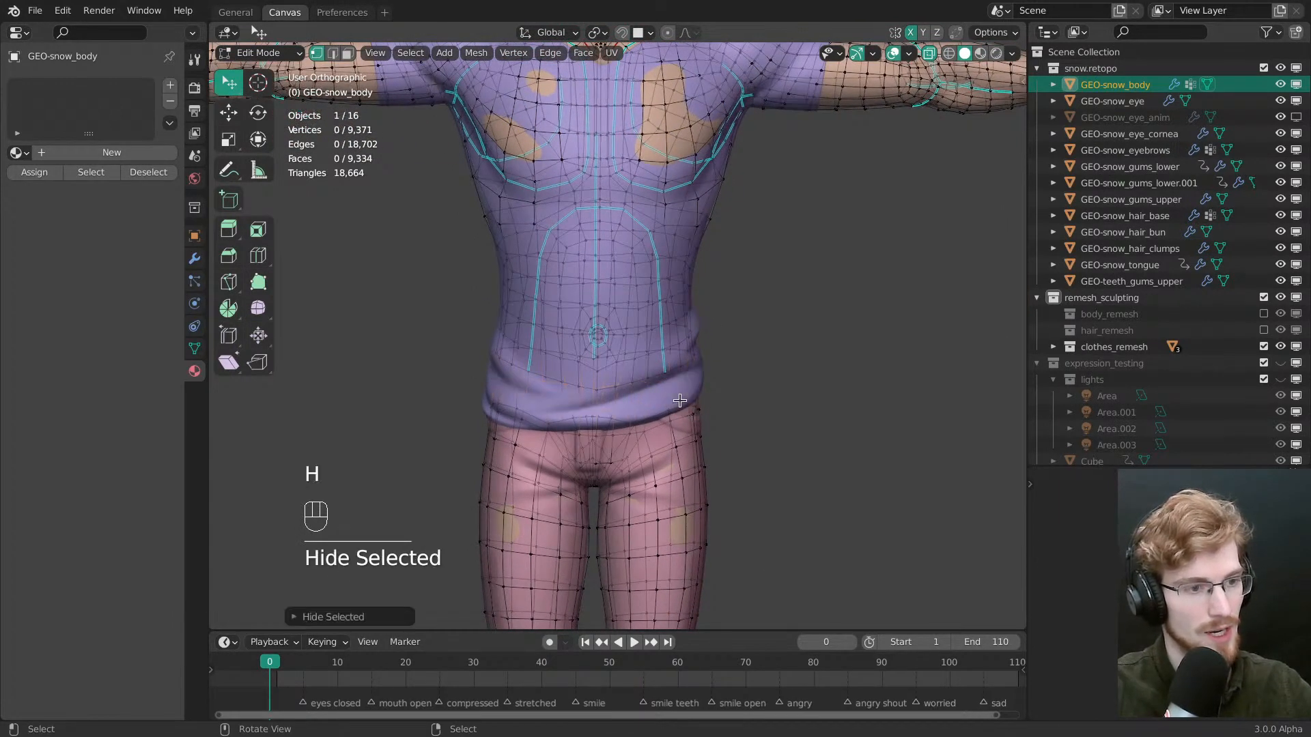
Select the edge loops around both upper arms at the sleeve ends and hide them
shift+middle_drag(657, 342, 625, 509)
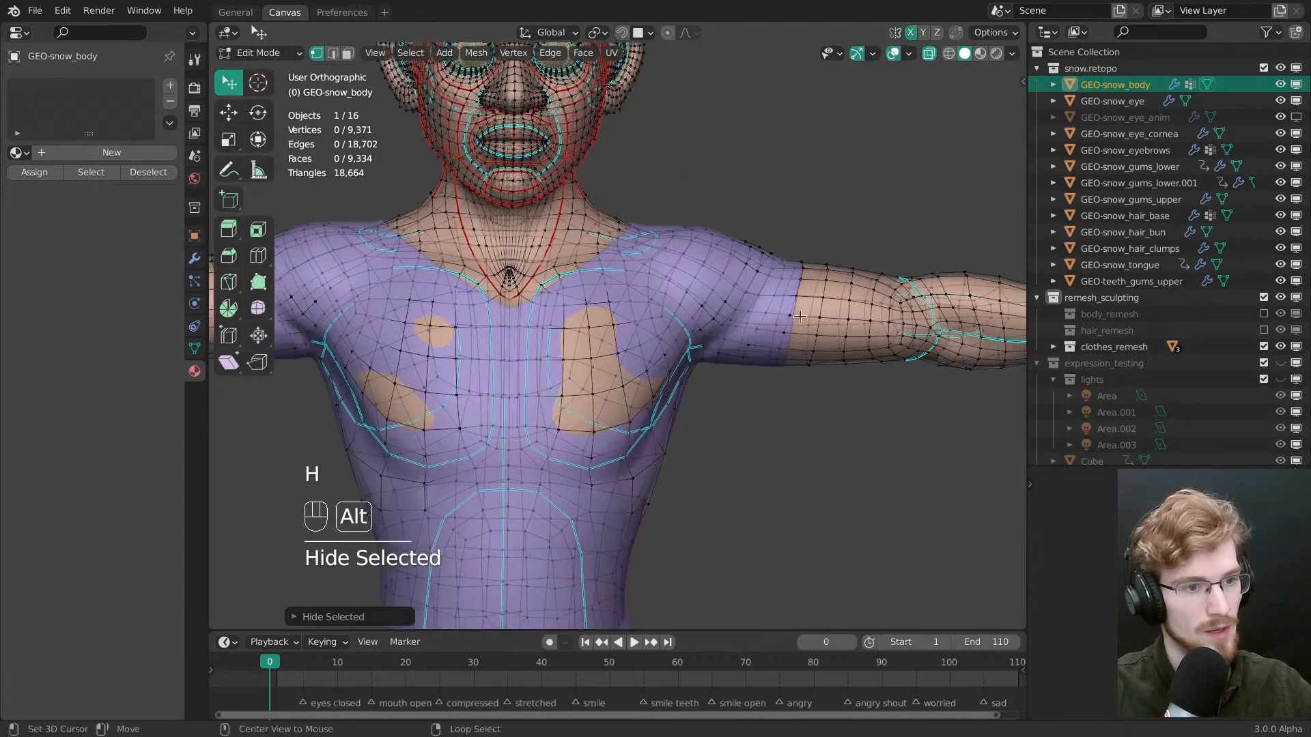
alt+right_click(791, 312)
shift+middle_drag(593, 363, 850, 363)
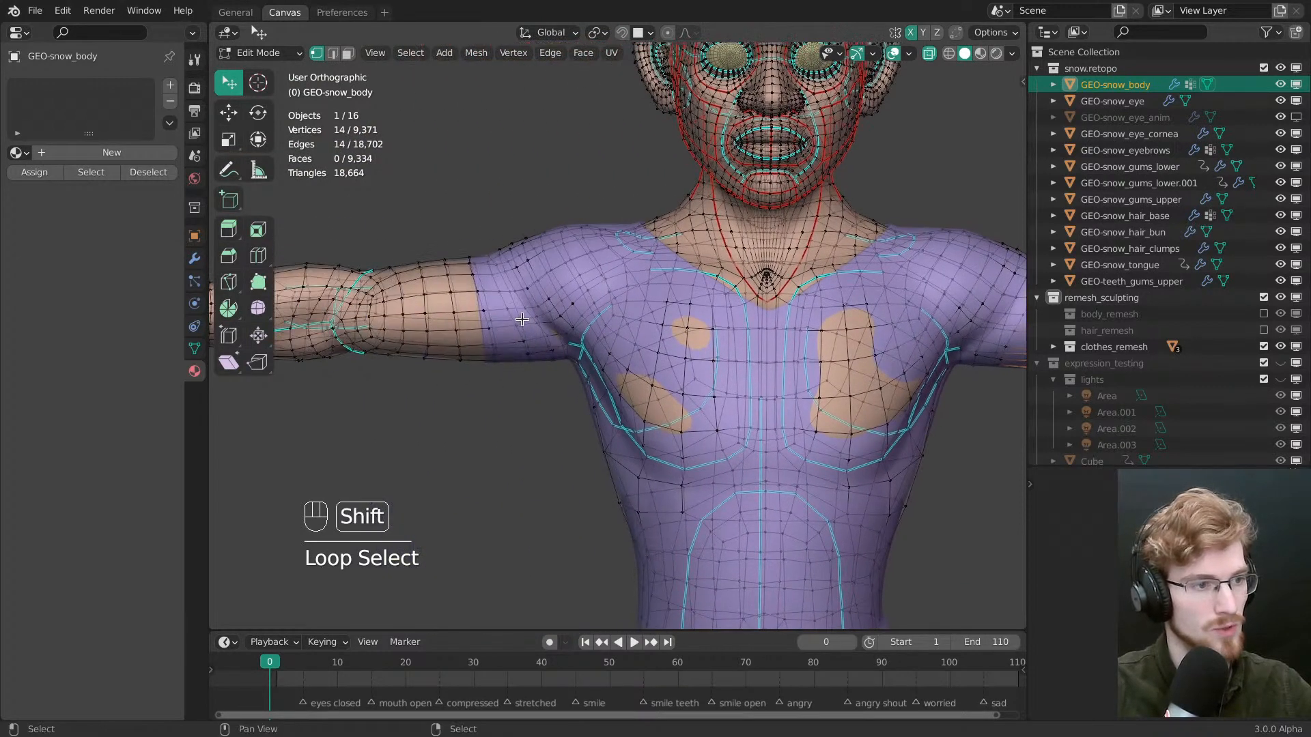
alt+shift+right_click(483, 304)
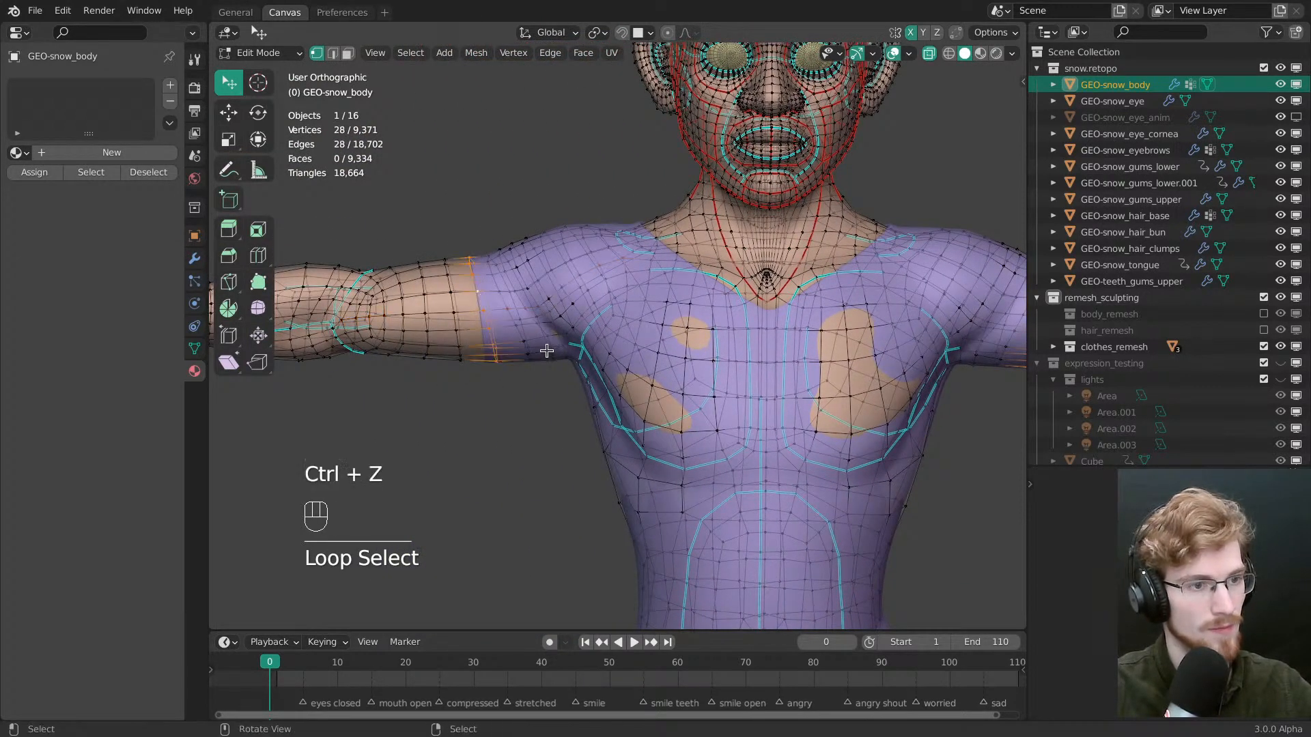
key(h)
Select the body's edge loop segments along the front of the sculpted shirt's V-neckline, on both sides of the chest
shift+middle_drag(744, 348, 570, 437)
ctrl+middle_drag(570, 437, 539, 432)
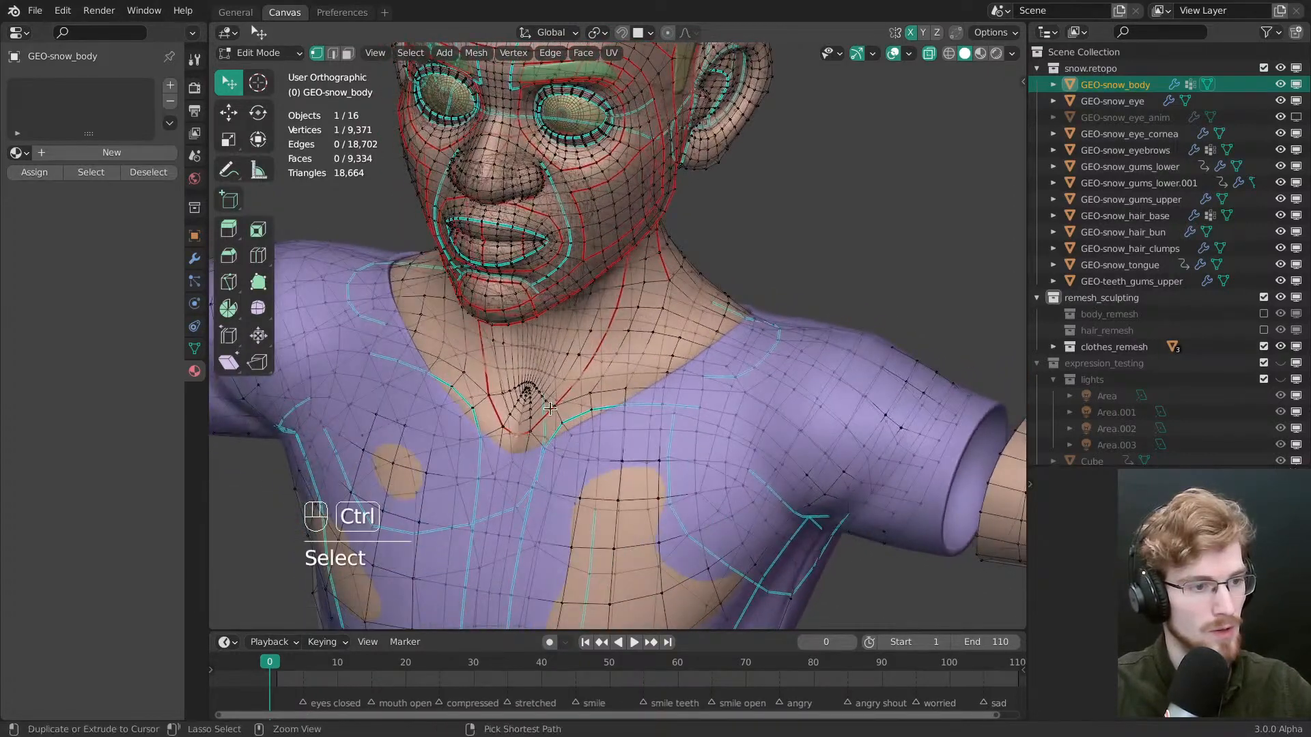
ctrl+click(584, 397)
key(ctrl+z)
key(z)
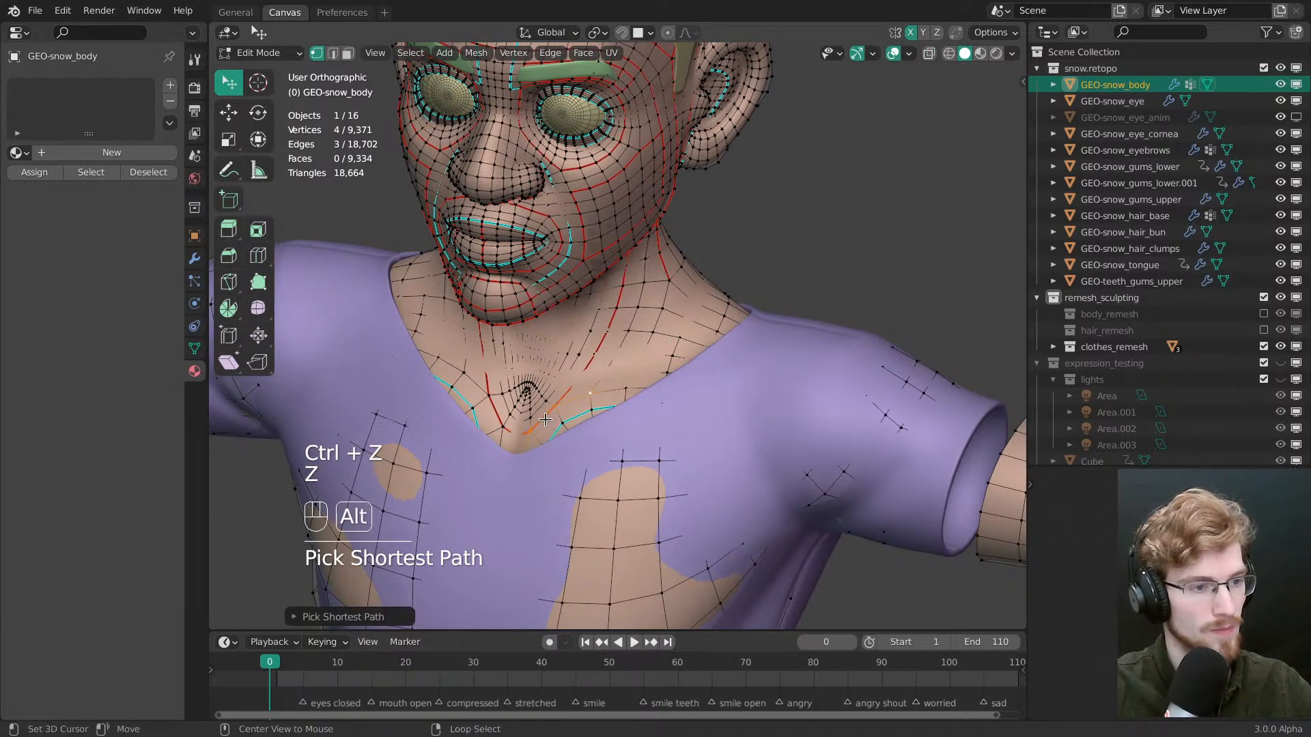
alt+shift+click(562, 409)
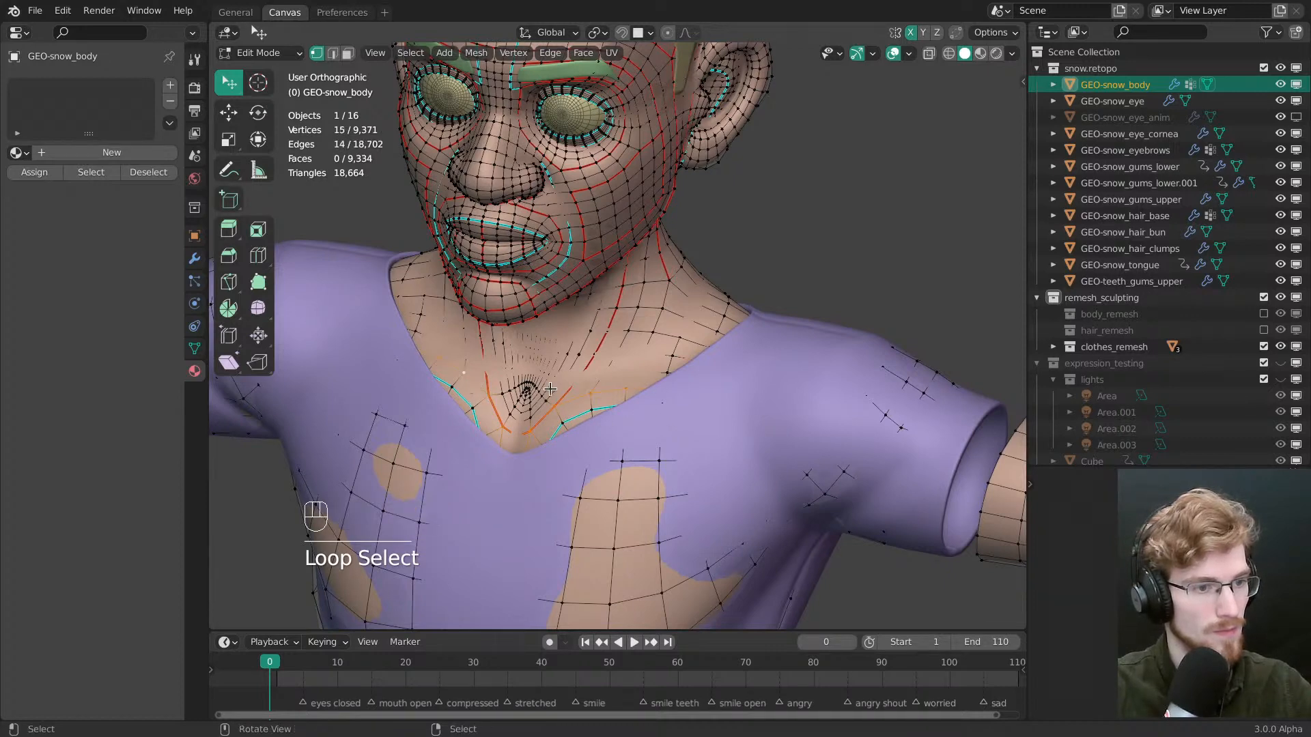
key(z)
middle_drag(550, 389, 610, 443)
alt+shift+click(528, 411)
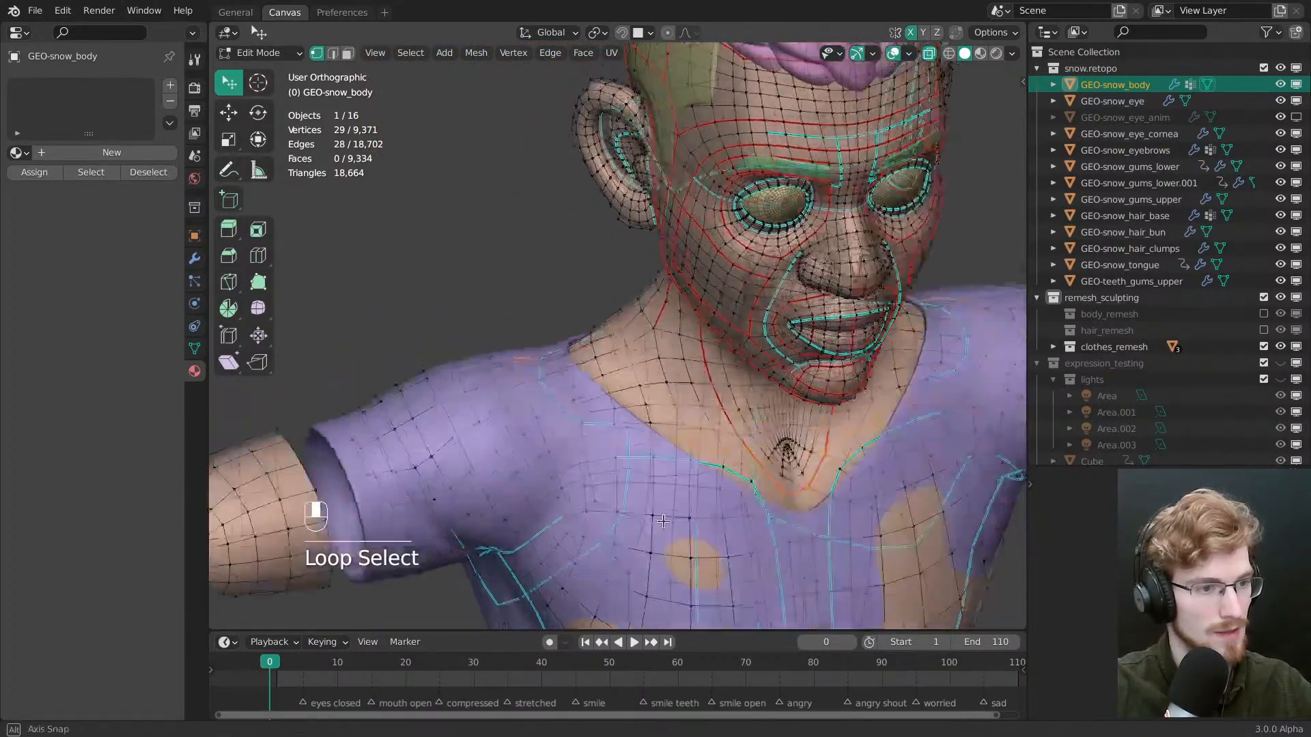
Add the edge loop across the upper back along the shirt collar to the neckline selection and hide it
middle_drag(528, 411, 632, 498)
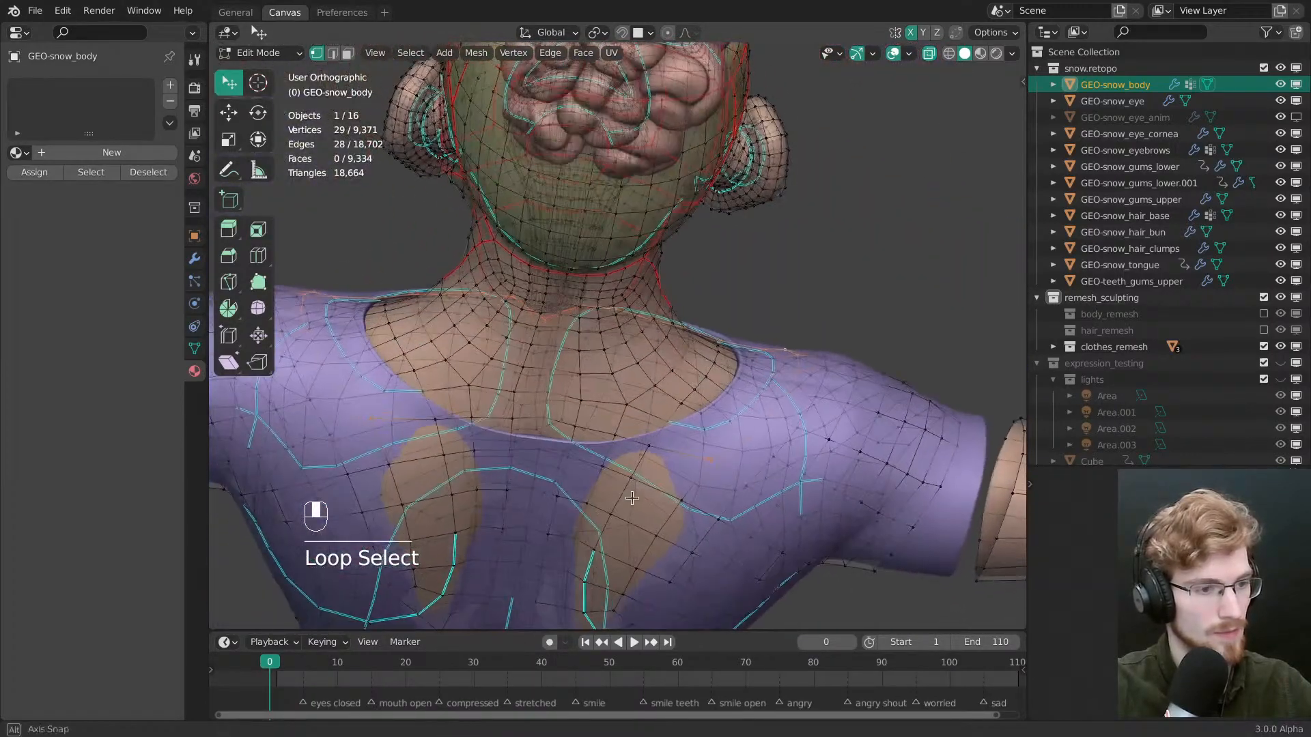
alt+shift+click(635, 443)
middle_drag(635, 444, 641, 453)
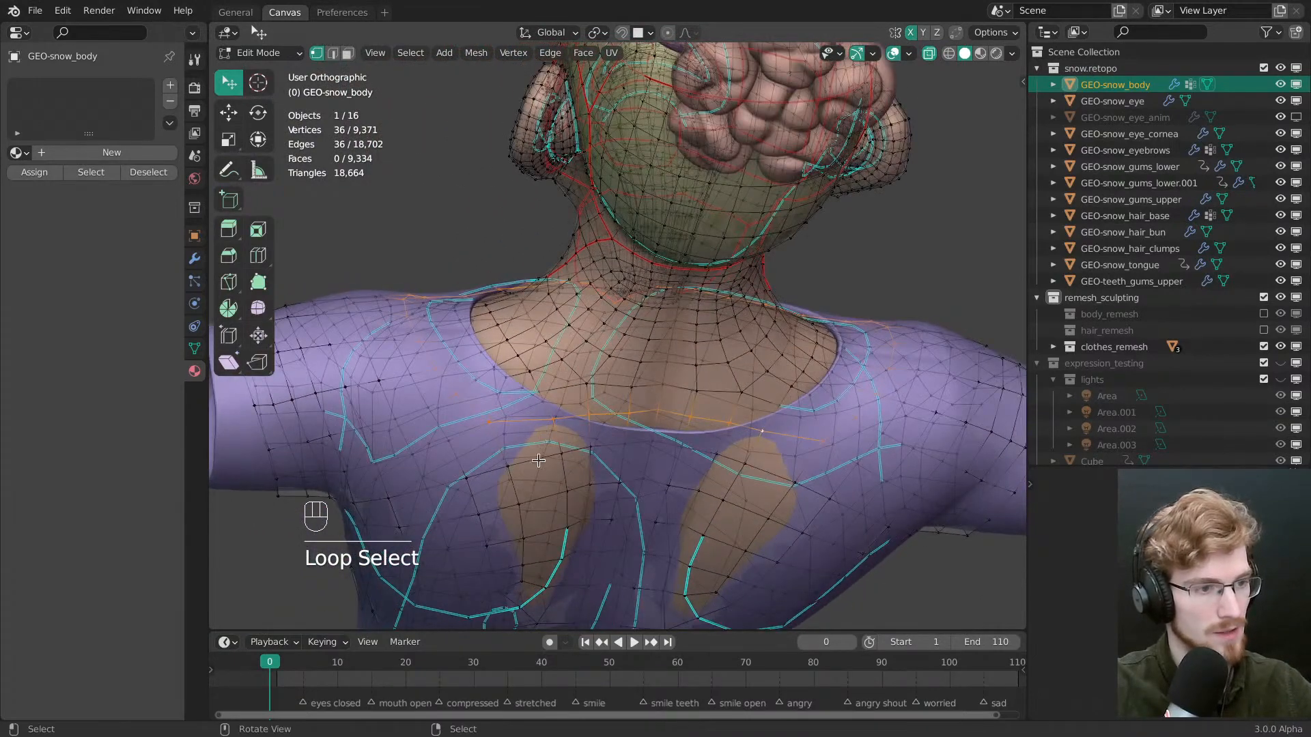
key(h)
Select the linked torso section enclosed by the hidden loops and reveal the hidden geometry with it, in front view
middle_drag(538, 460, 895, 587)
middle_drag(894, 587, 857, 511)
key(grave)
click(671, 380)
shift+middle_drag(678, 478, 636, 321)
key(ctrl+l)
key(alt+h)
key(Escape)
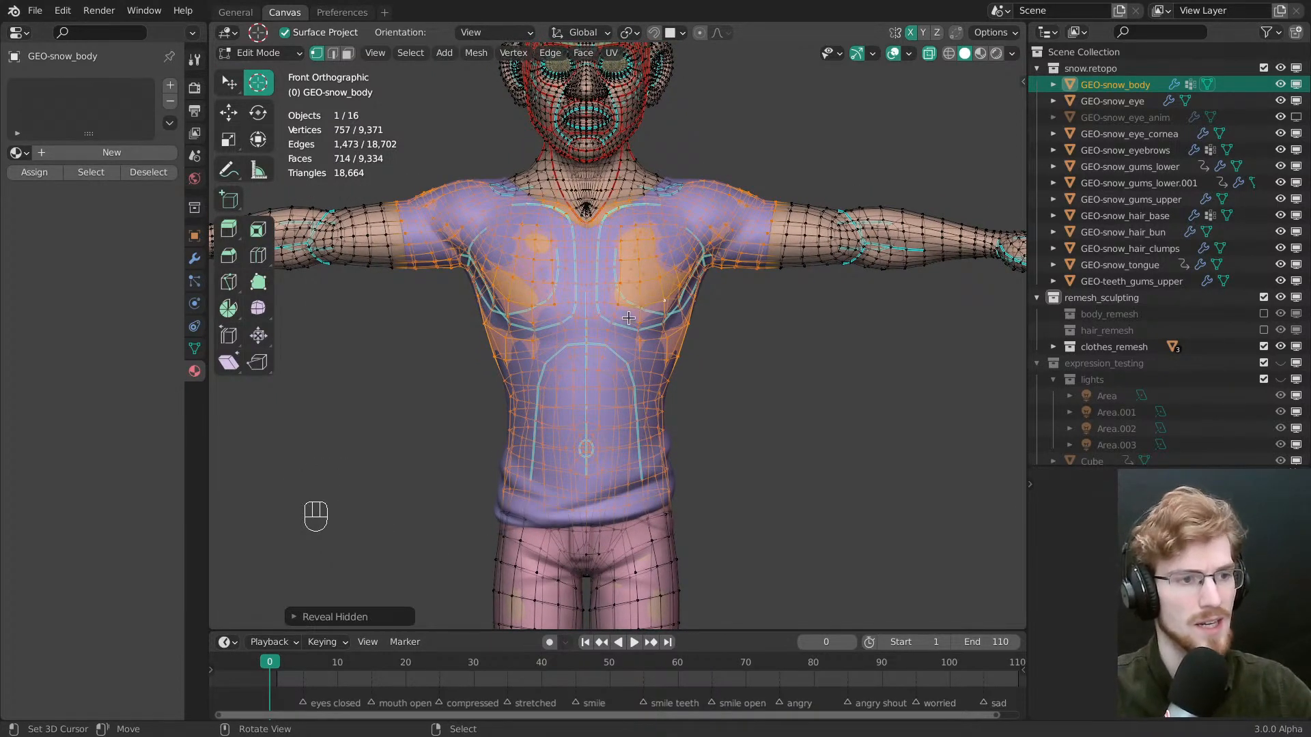
shift+middle_drag(659, 321, 700, 353)
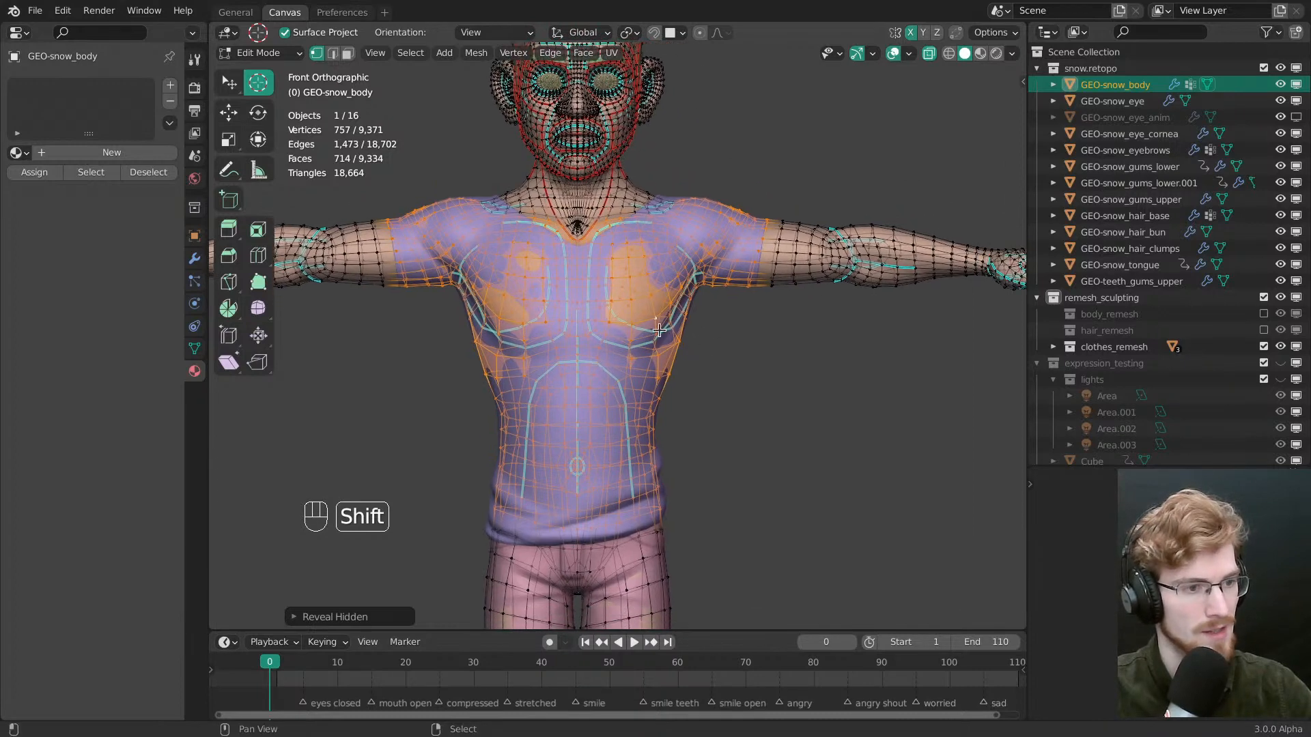
Duplicate the selected torso section in place, separate it into its own object and return to Object Mode
key(shift+d)
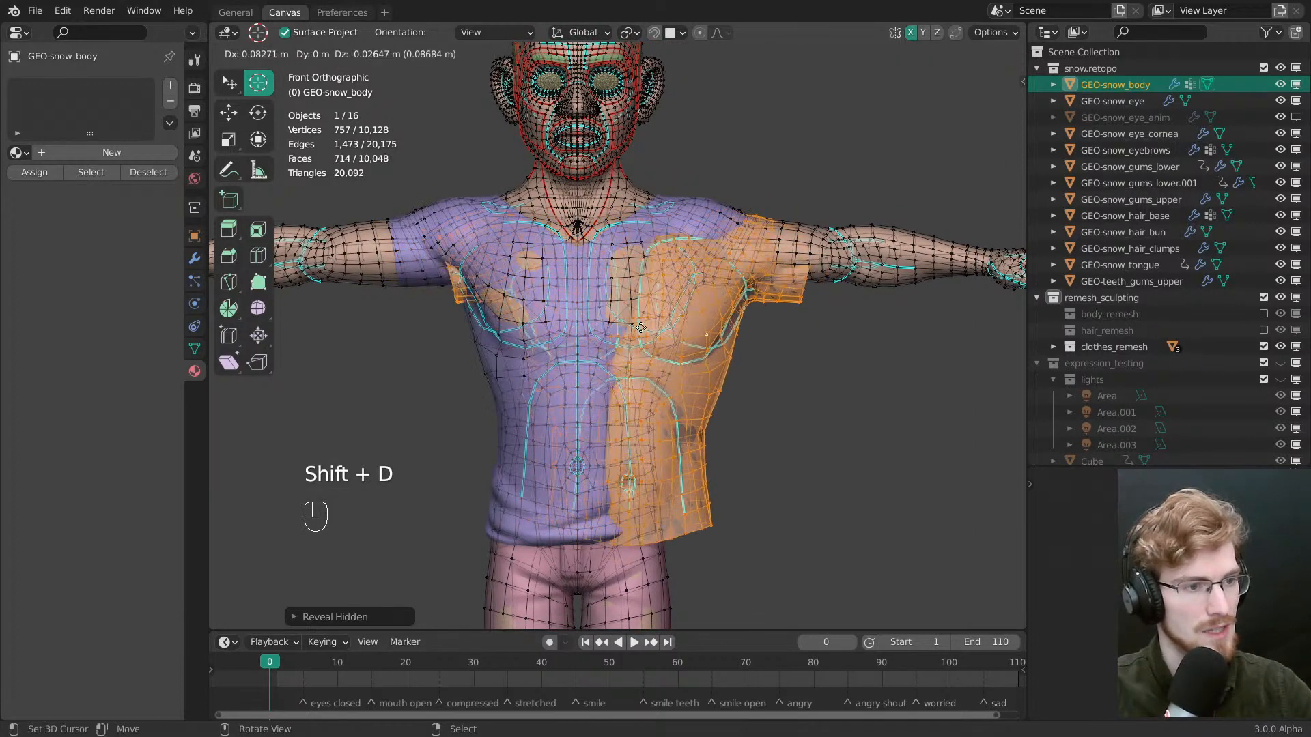
right_click(720, 351)
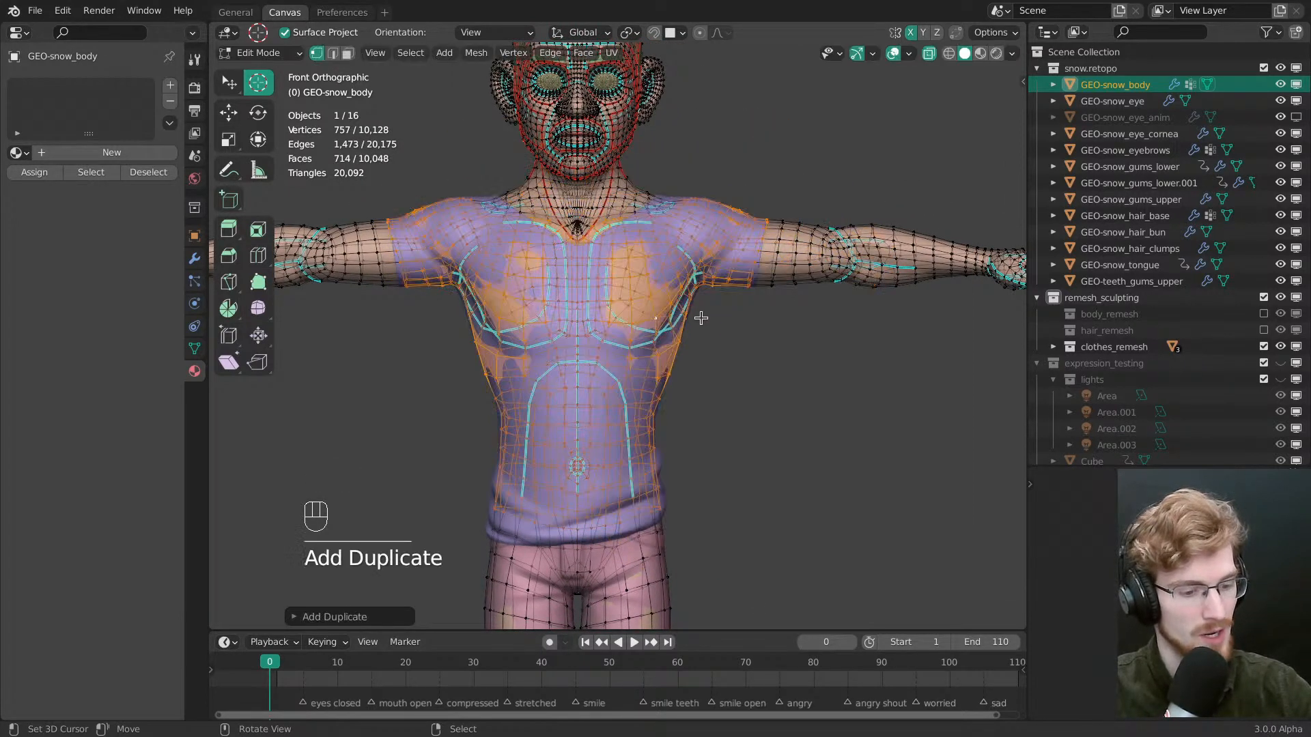
key(p)
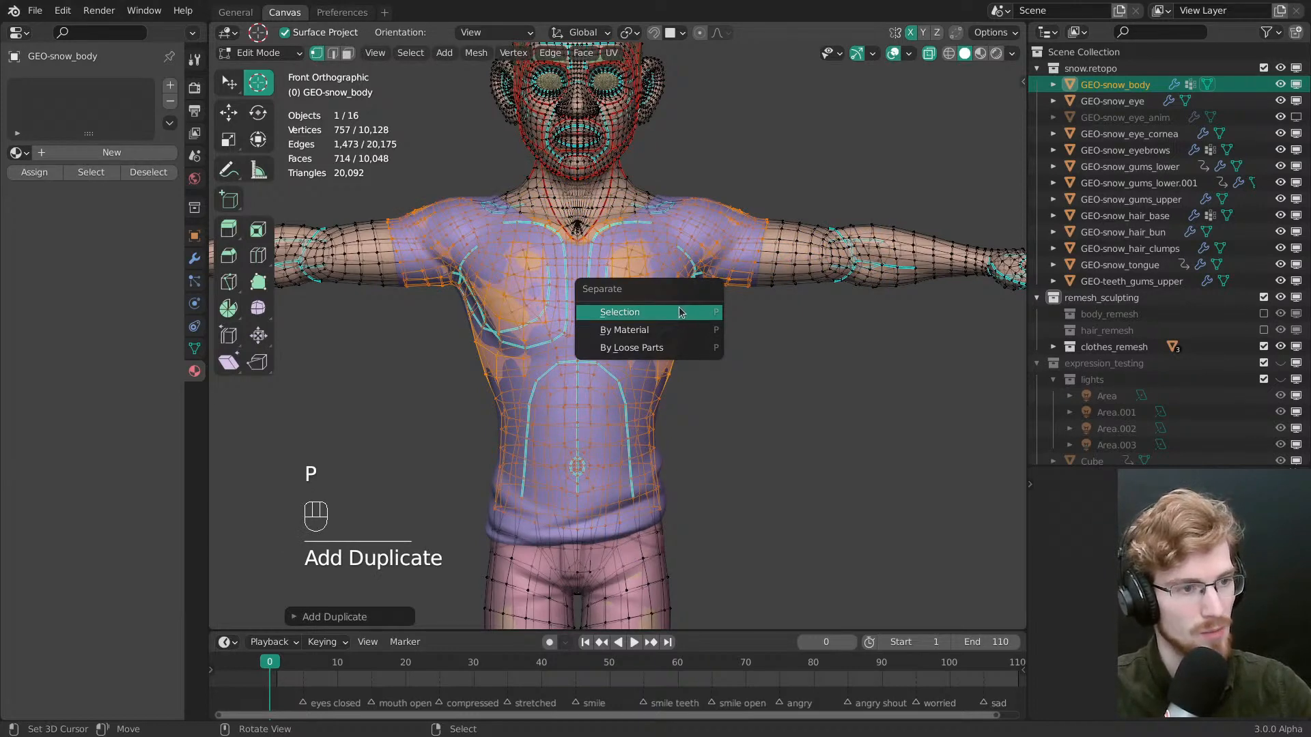
click(710, 312)
key(Tab)
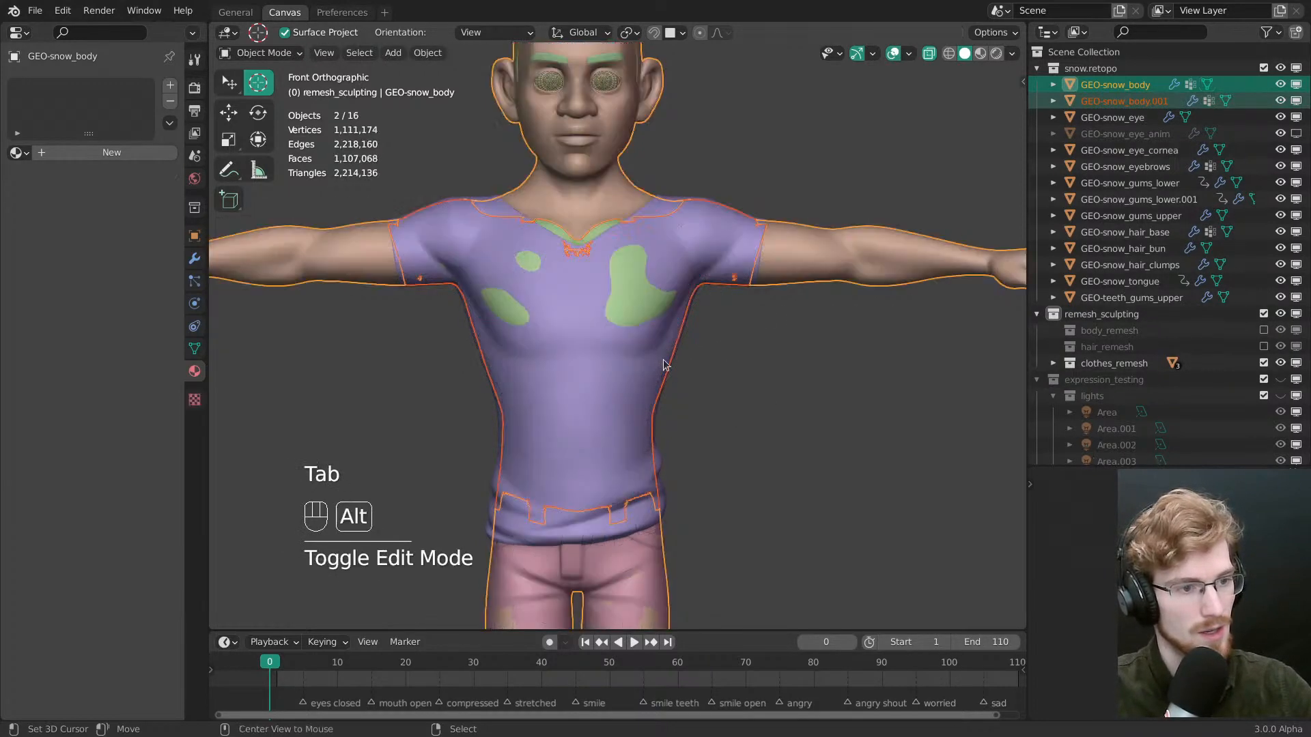
Select only GEO-snow_body.001 and inflate its whole mesh along its normals toward the sculpted shirt, undoing the extra resize
key(alt+a)
click(662, 372)
click(643, 297)
click(658, 304)
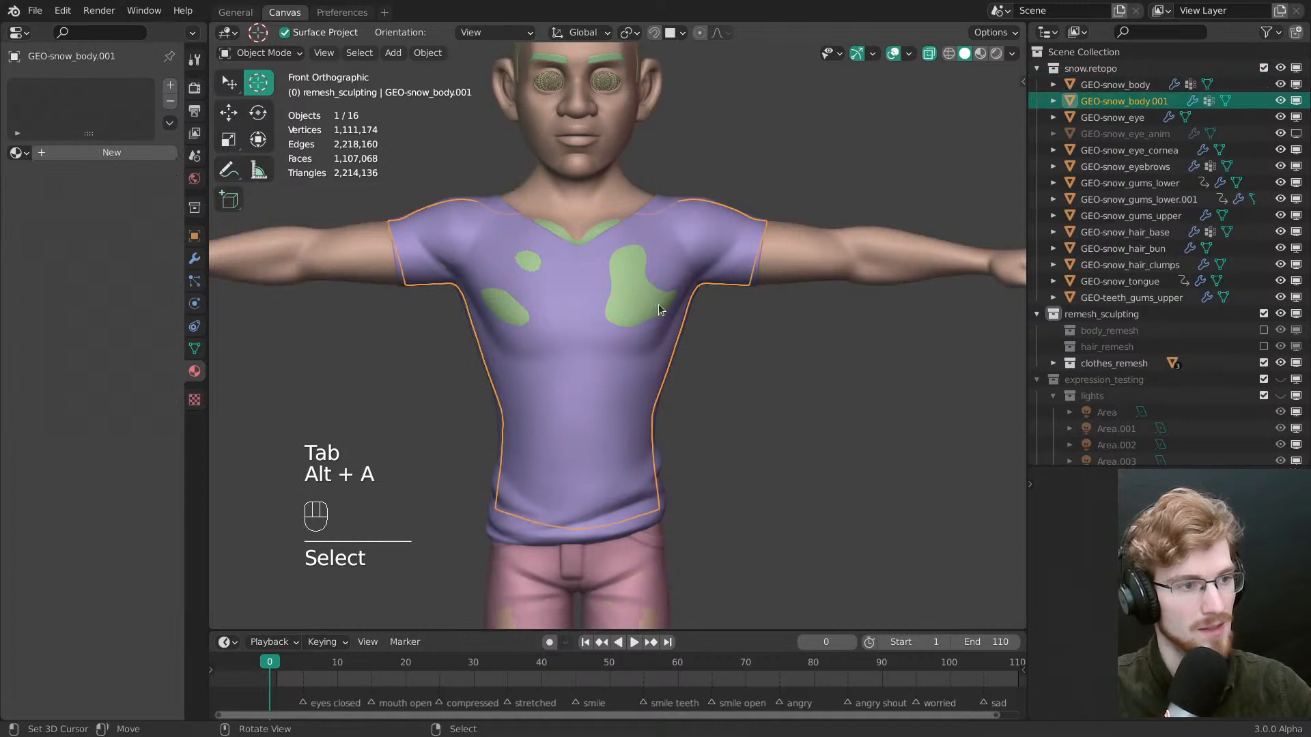
scroll(623, 326, up, 1)
key(Tab)
key(a)
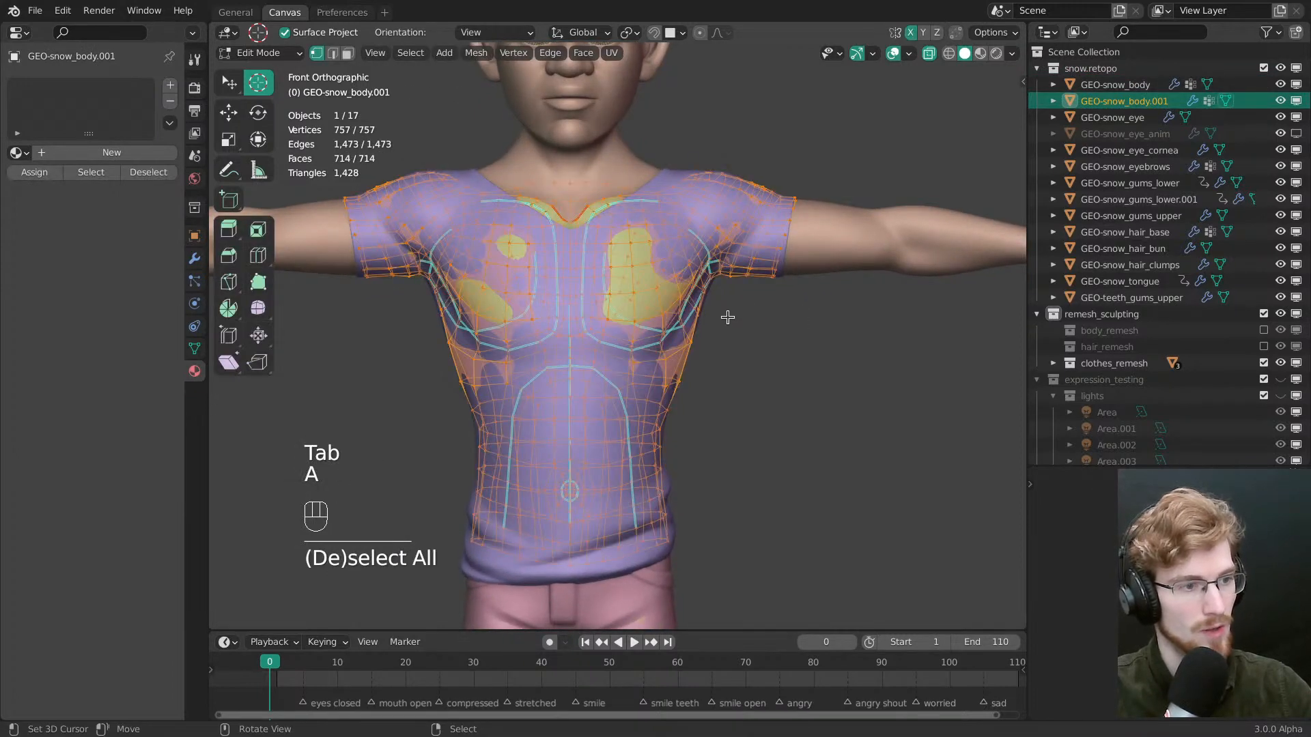
key(alt+s)
shift+middle_drag(729, 372, 734, 318)
mouse_move(734, 329)
mouse_down()
mouse_move(729, 309)
mouse_move(751, 344)
mouse_up()
key(s)
key(ctrl+z)
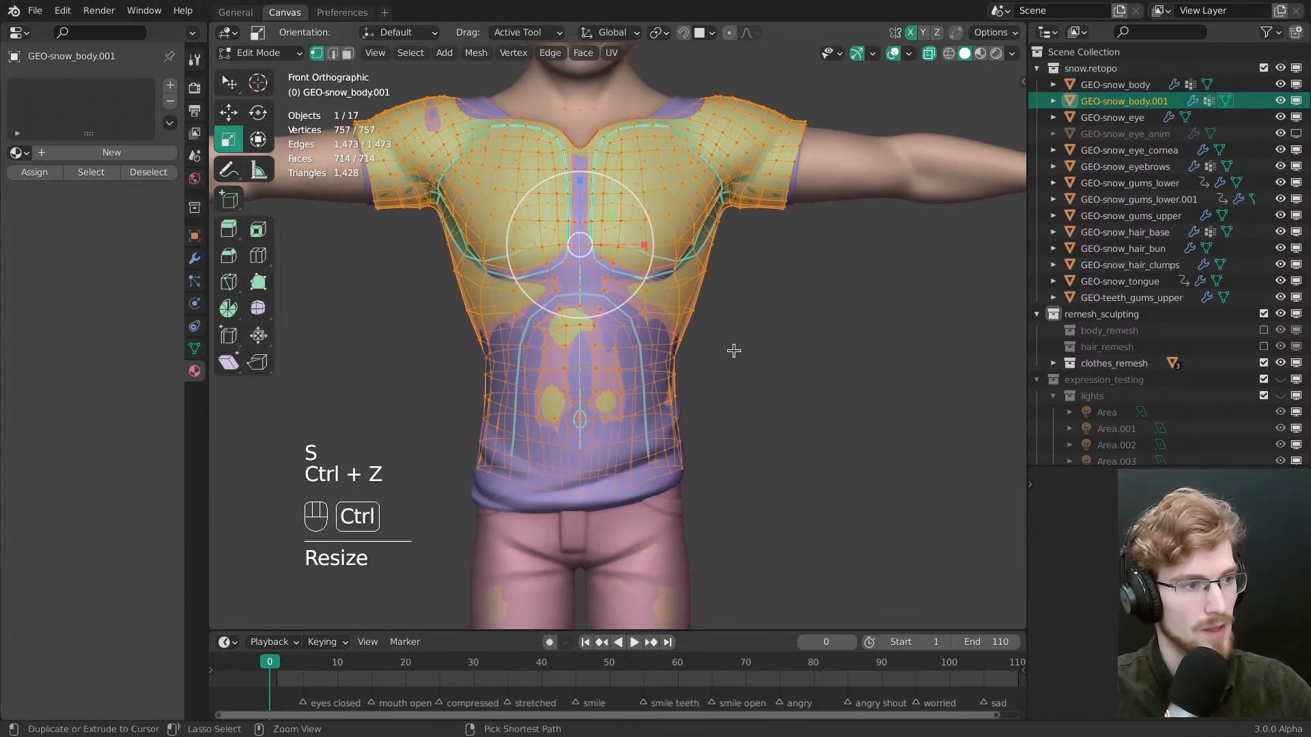
Add a Shrinkwrap modifier to GEO-snow_body.001 in Object Mode and place it before the Subdivision Surface modifier
scroll(733, 350, down, 5)
key(Tab)
click(194, 257)
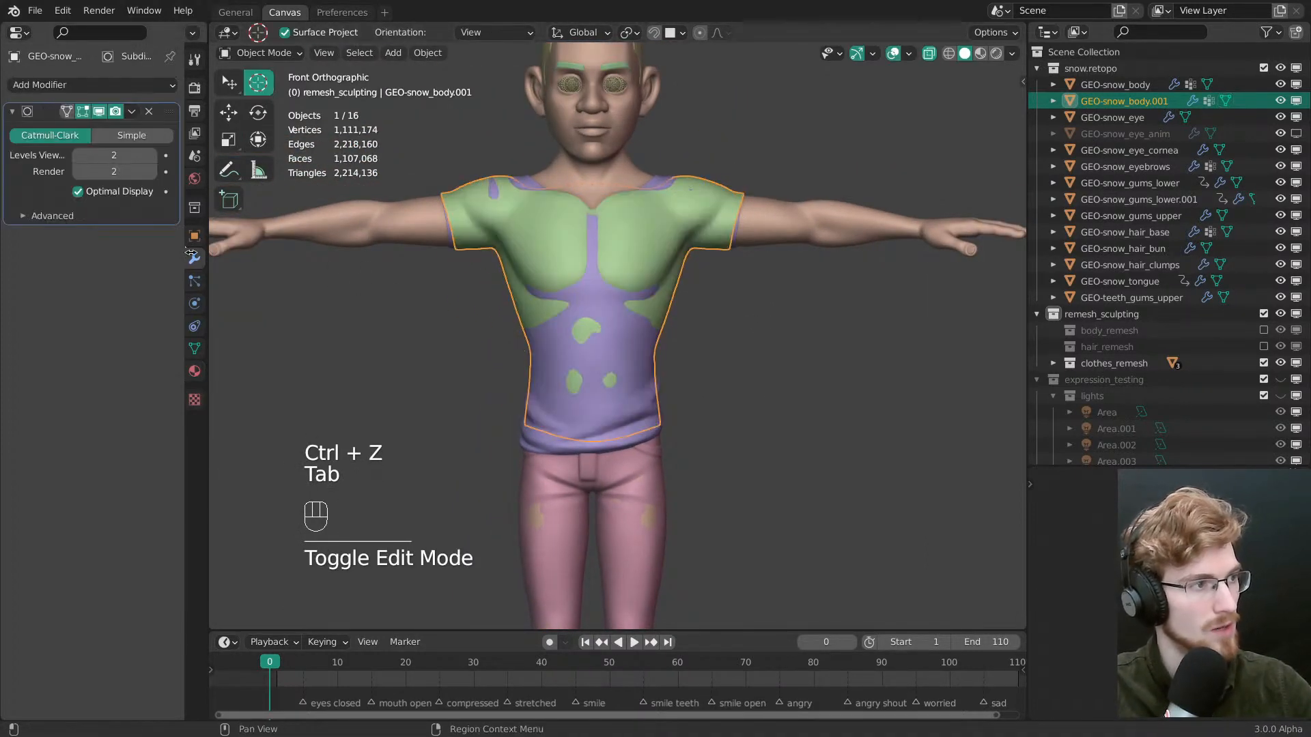
click(131, 86)
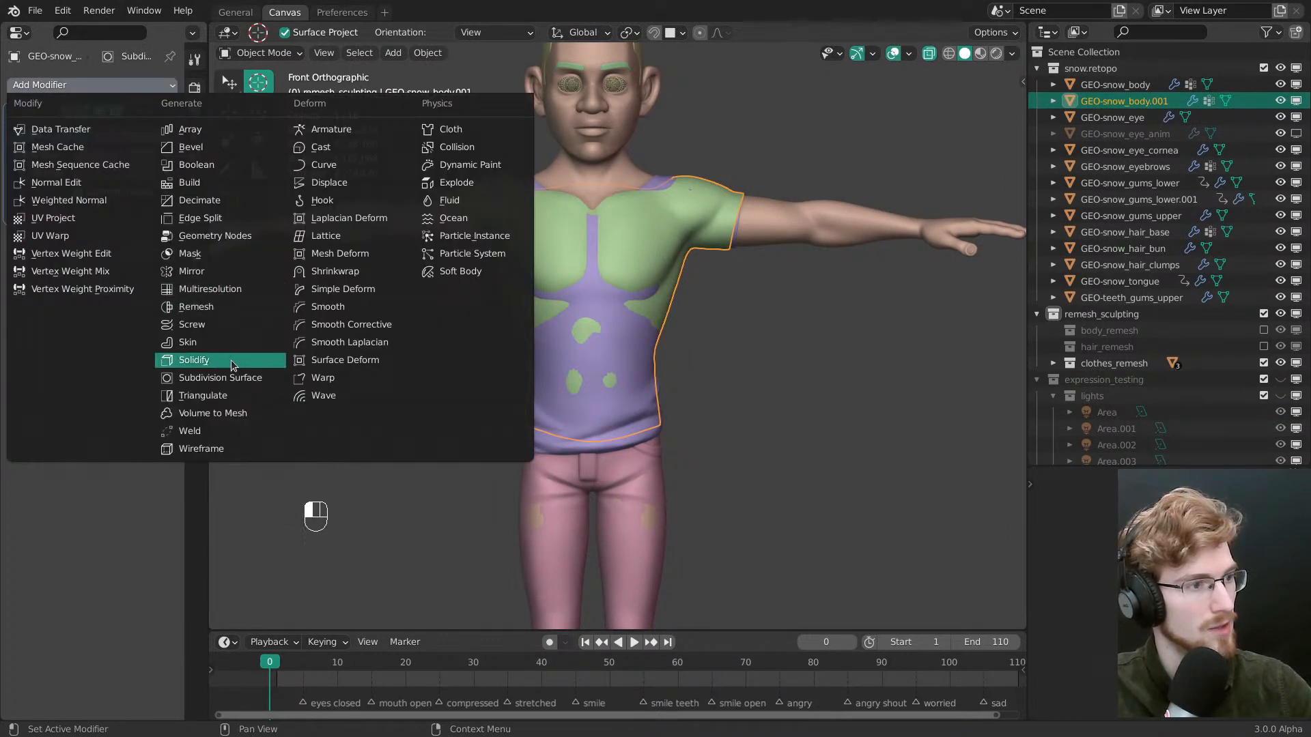
click(354, 271)
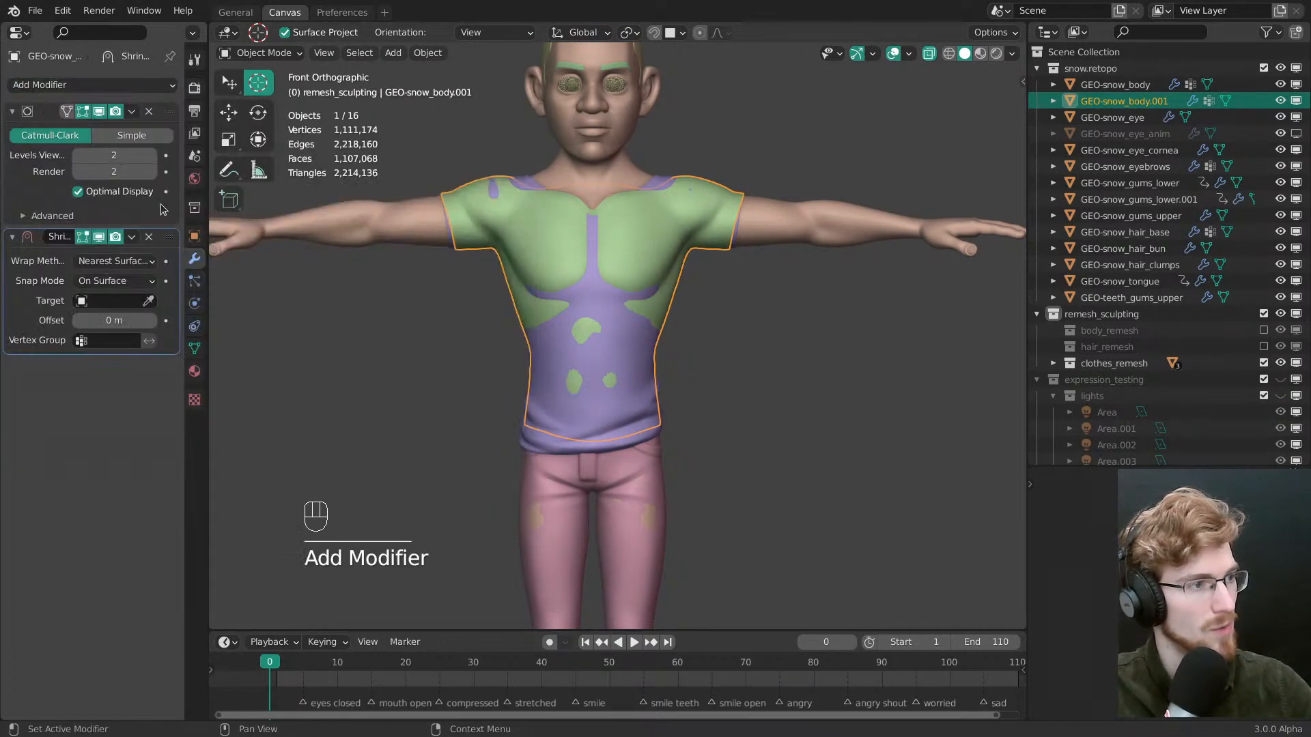
drag(176, 245, 169, 111)
Set the Shrinkwrap method to Target Normal Project and choose the sculpted shirt mesh as its target
click(132, 136)
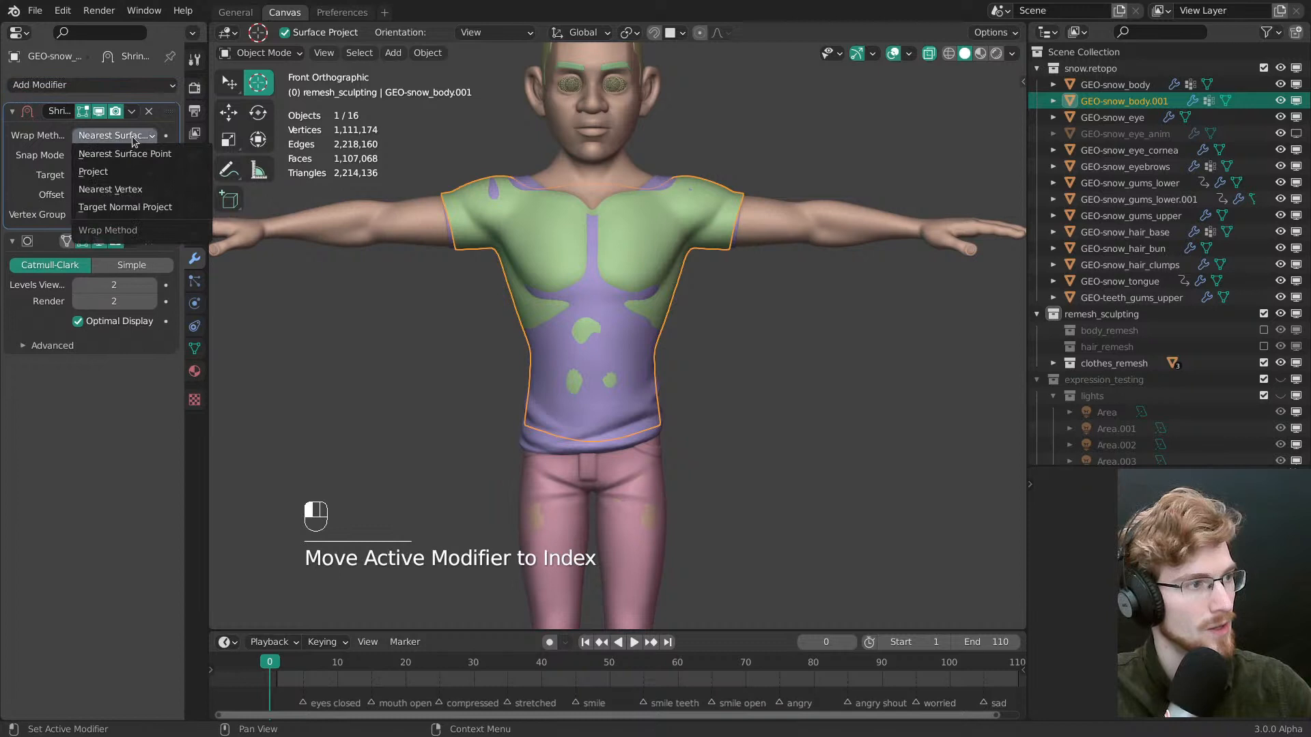
click(140, 207)
key(e)
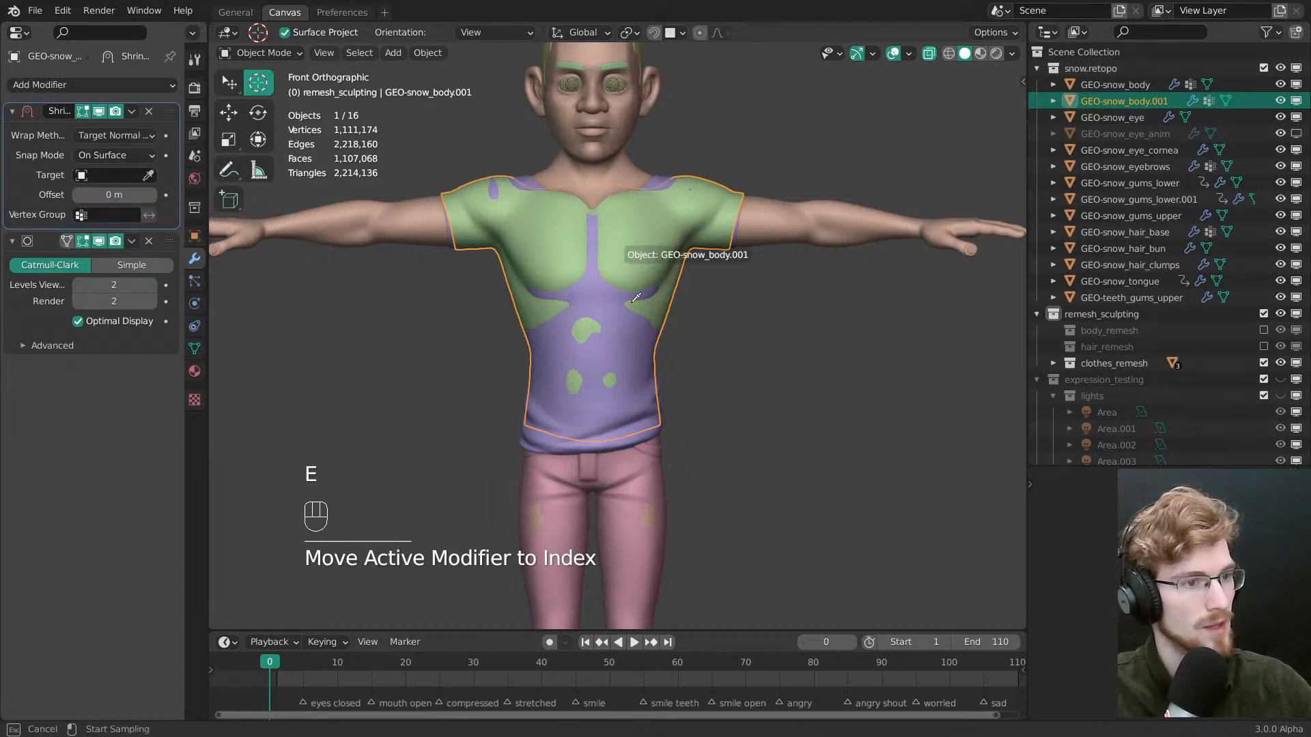
click(632, 351)
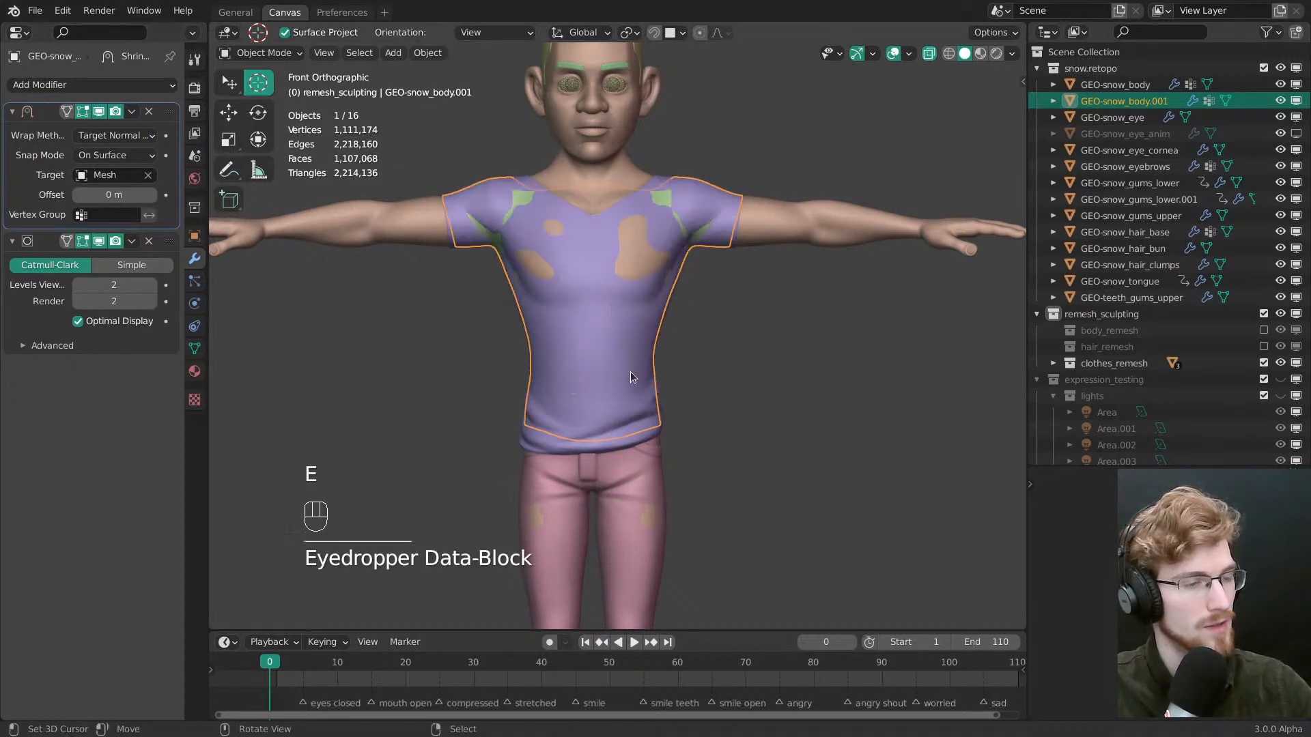
Select GEO-snow_body, enter Sculpt Mode in the right side view and choose the Grab brush
shift+middle_drag(630, 371, 605, 335)
scroll(603, 336, up, 2)
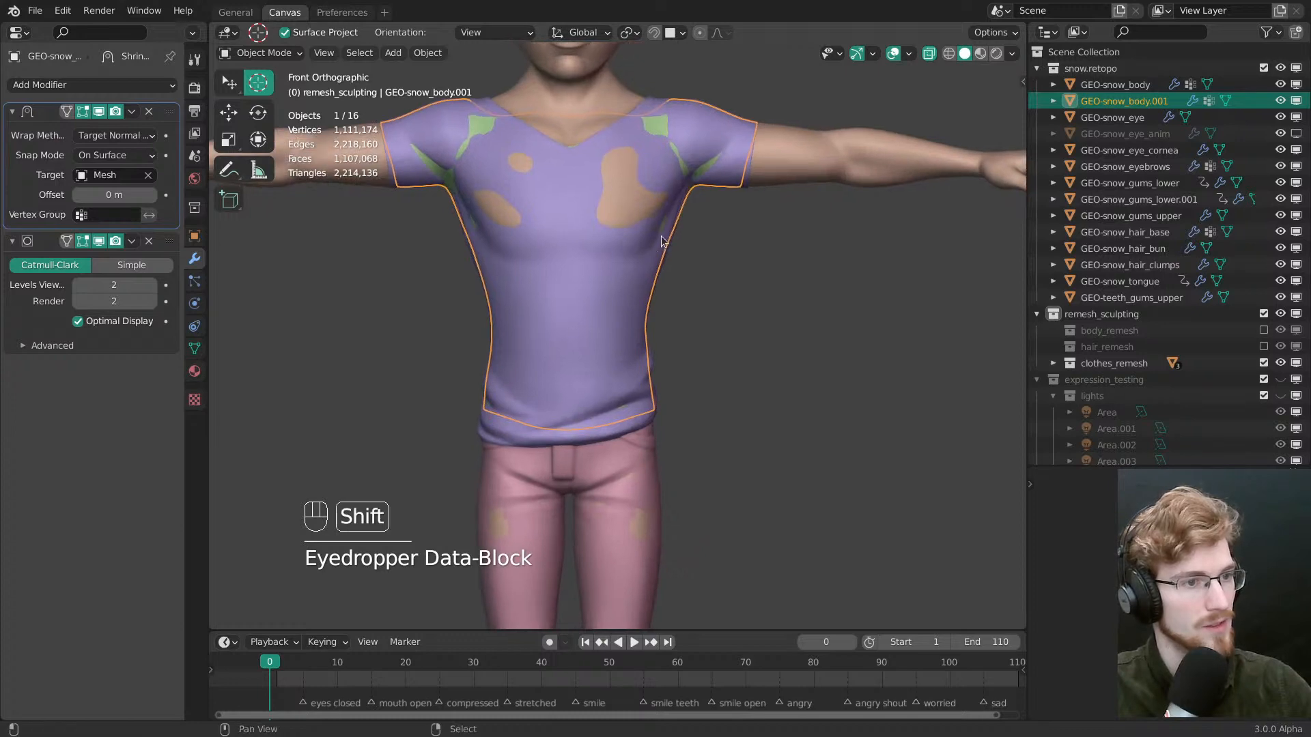
middle_drag(661, 240, 633, 387)
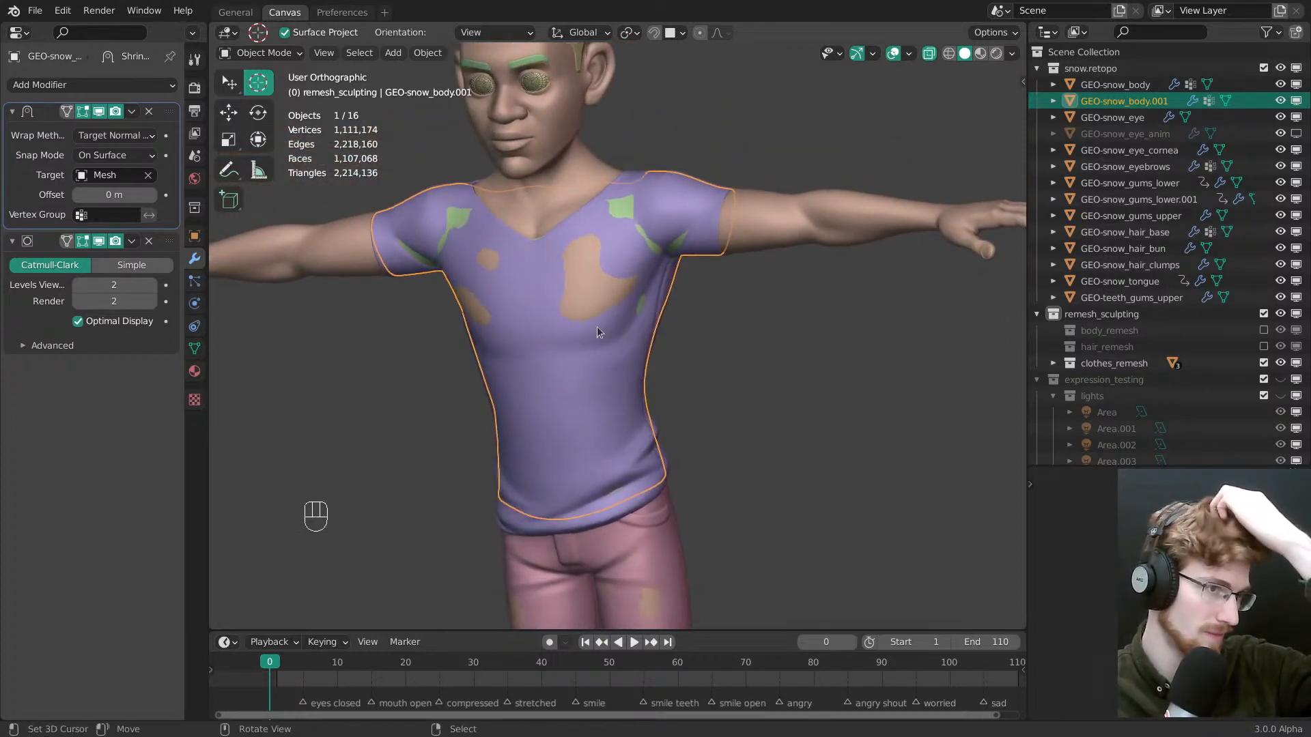
click(584, 297)
middle_drag(593, 319, 533, 284)
scroll(679, 354, up, 1)
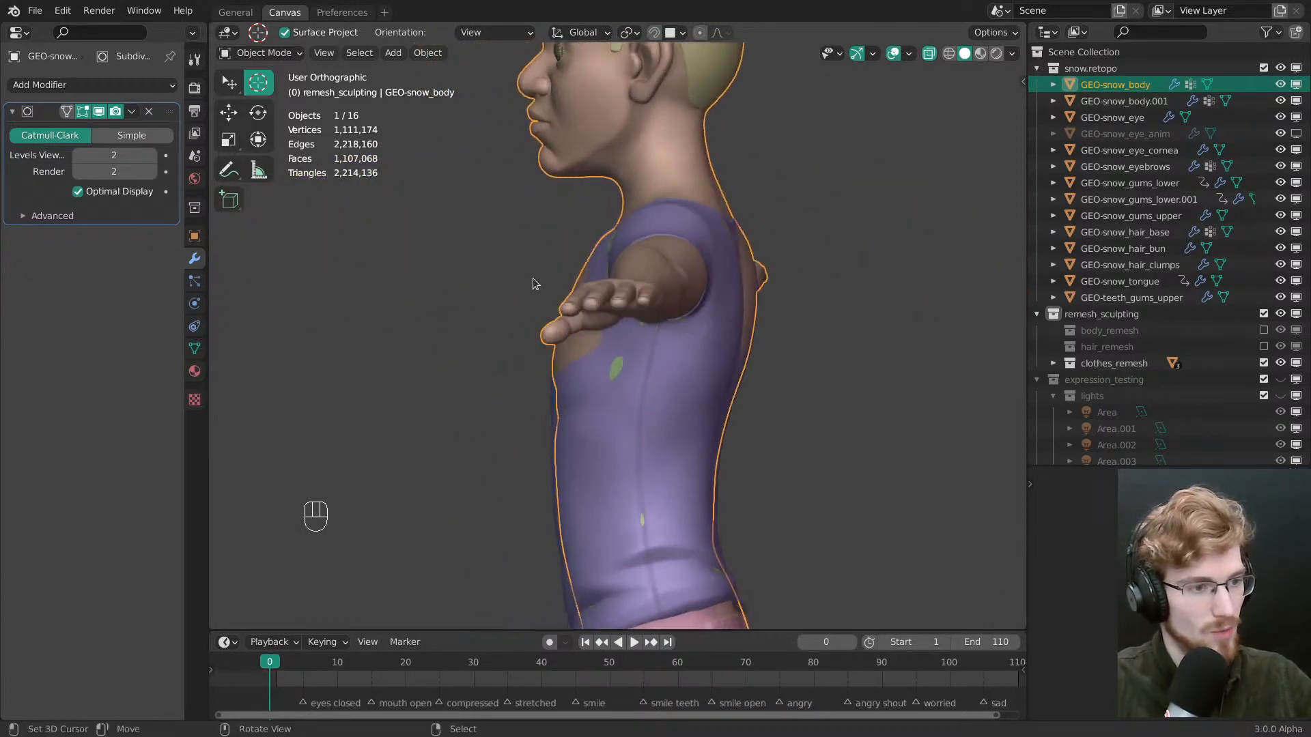
key(grave)
key(Tab)
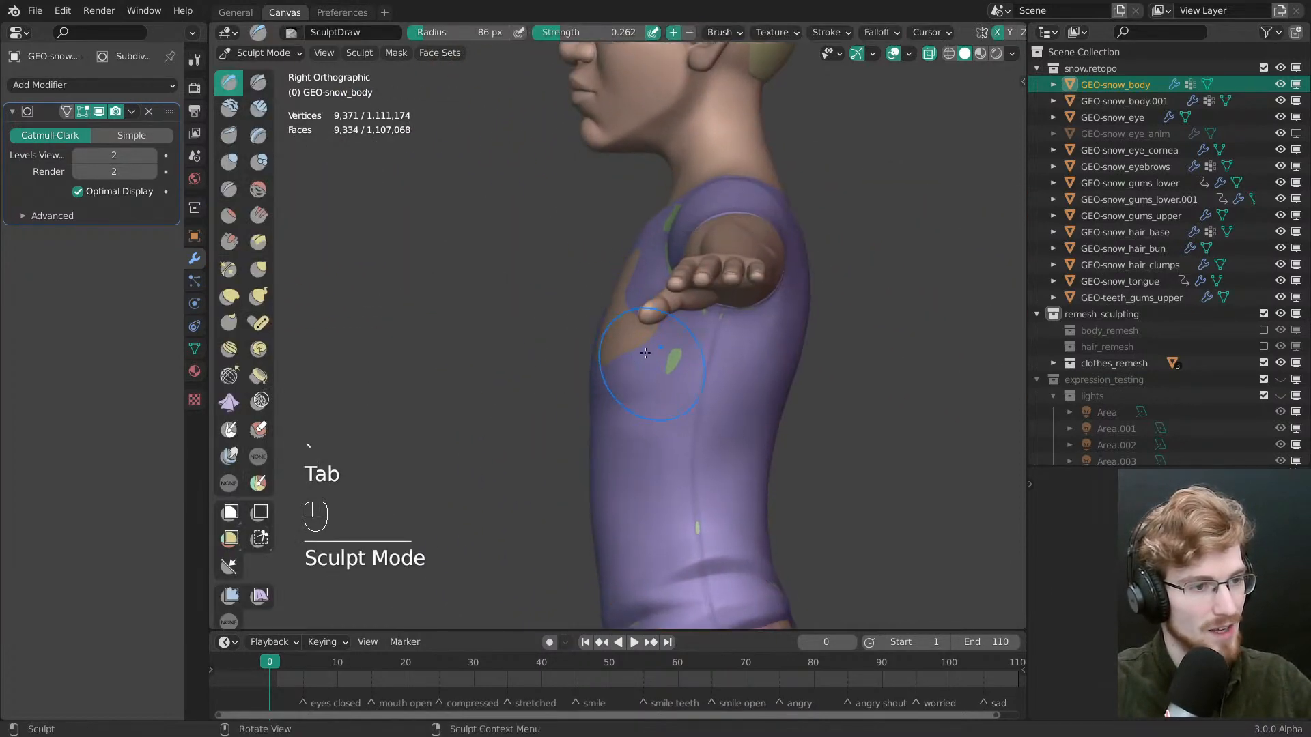
key(g)
Push the body's chest inward beneath the sculpted shirt with the Grab brush, adjusting the brush radius to 204 px and 190 px
mouse_move(645, 353)
middle_down()
mouse_move(615, 334)
mouse_move(624, 281)
middle_up()
key(f)
click(725, 326)
key(f)
click(751, 325)
middle_drag(625, 282, 608, 295)
key(f)
click(611, 297)
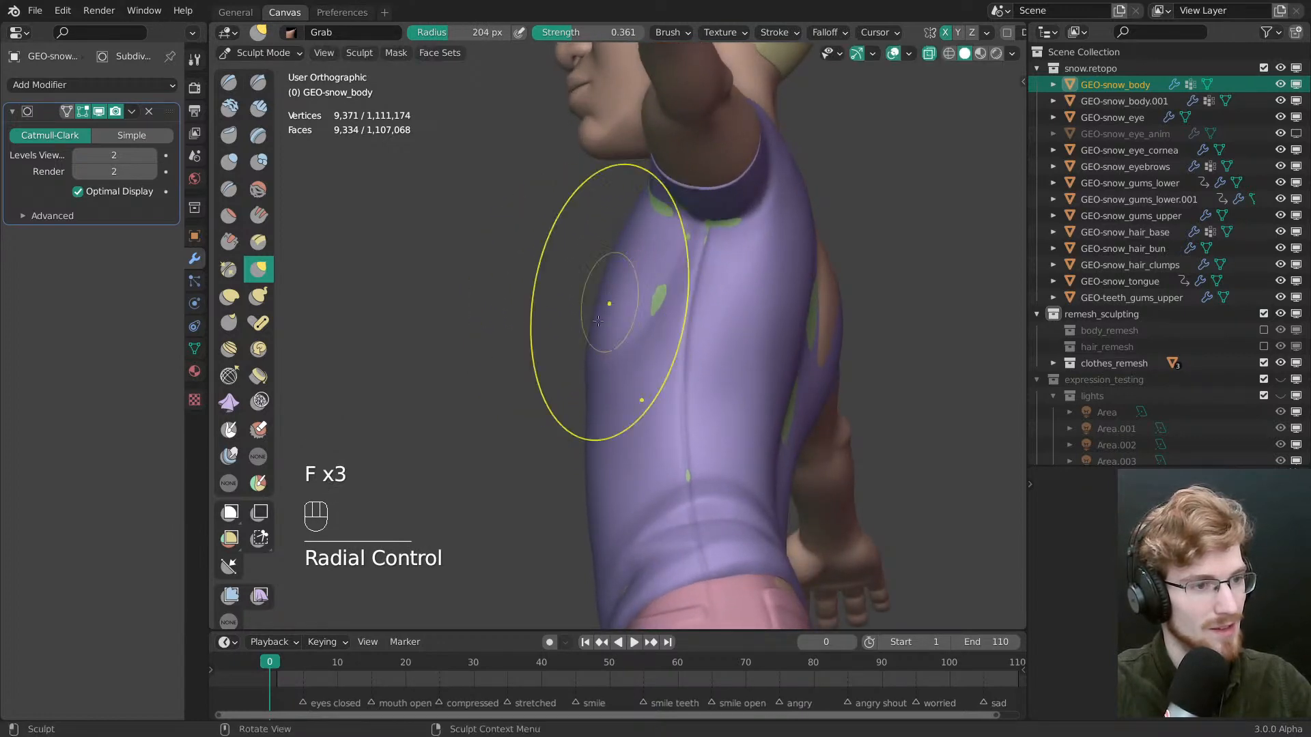
middle_drag(613, 345, 667, 351)
key(f)
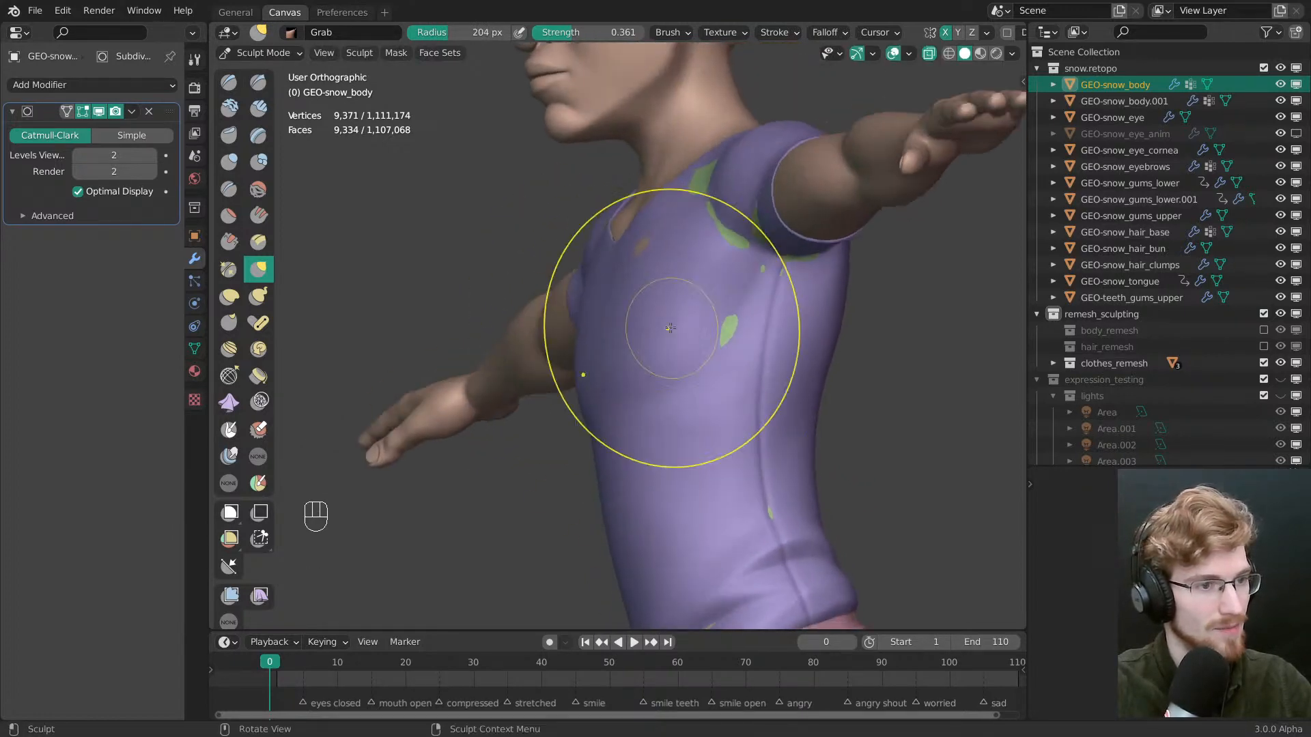
click(585, 369)
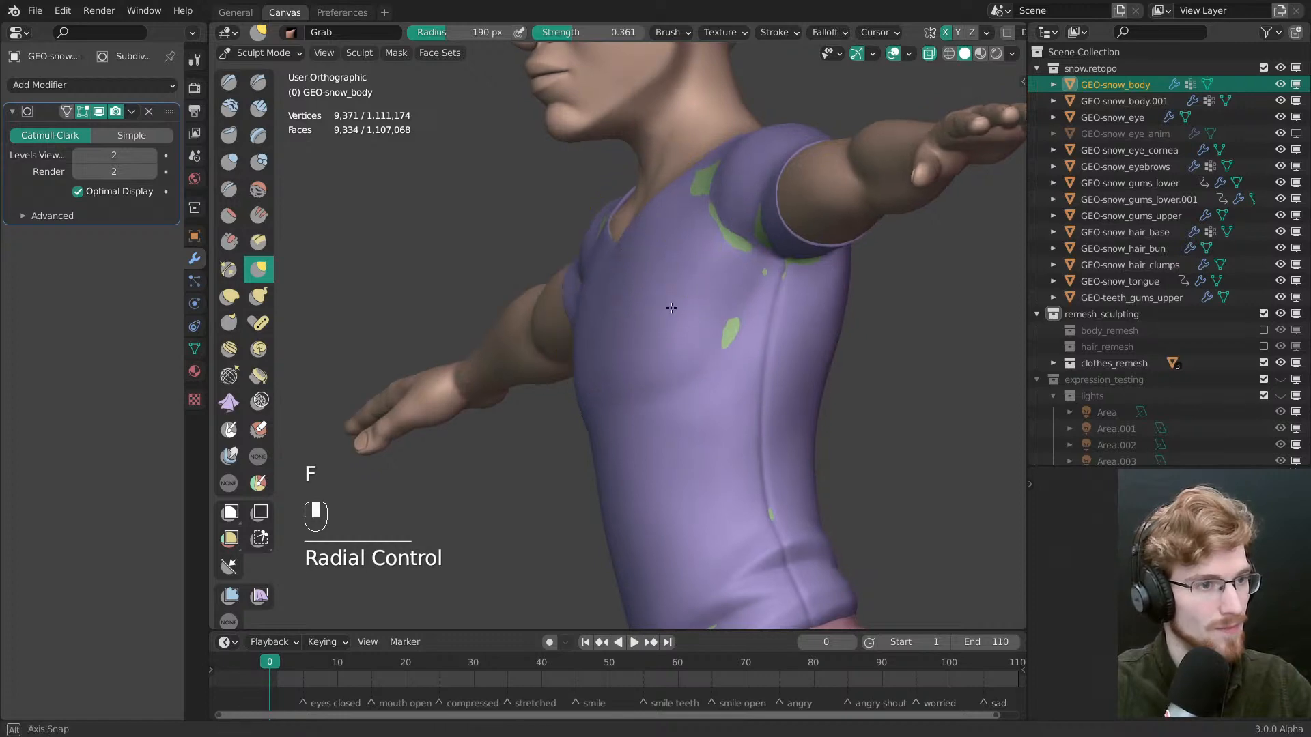
Adjust the body near the shirt's neckline with the Grab brush at a 218 px radius and undo the last stroke
middle_drag(644, 255, 601, 321)
key(f)
click(628, 212)
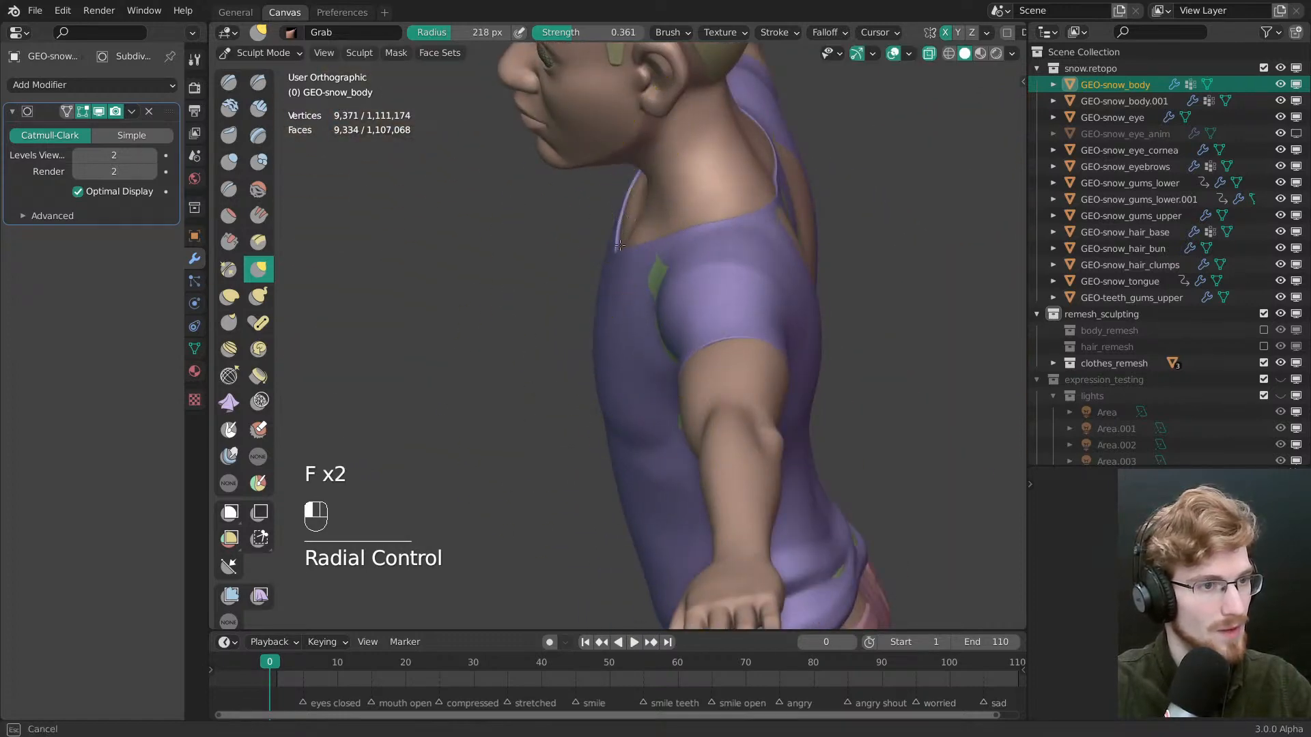
middle_drag(619, 246, 605, 380)
key(ctrl+z)
Return to Object Mode in front view and select only the sculpted shirt mesh
key(Tab)
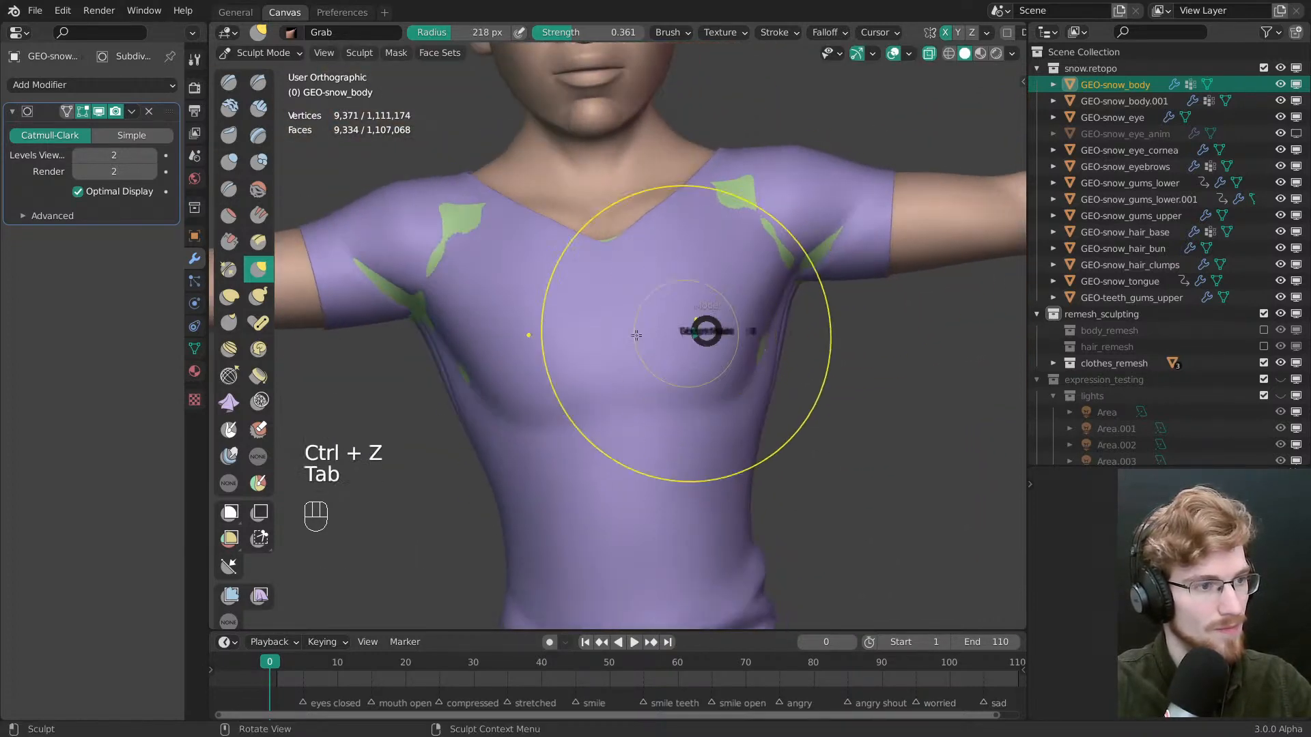
key(alt+a)
key(grave)
scroll(634, 334, down, 3)
key(alt+a)
right_click(669, 333)
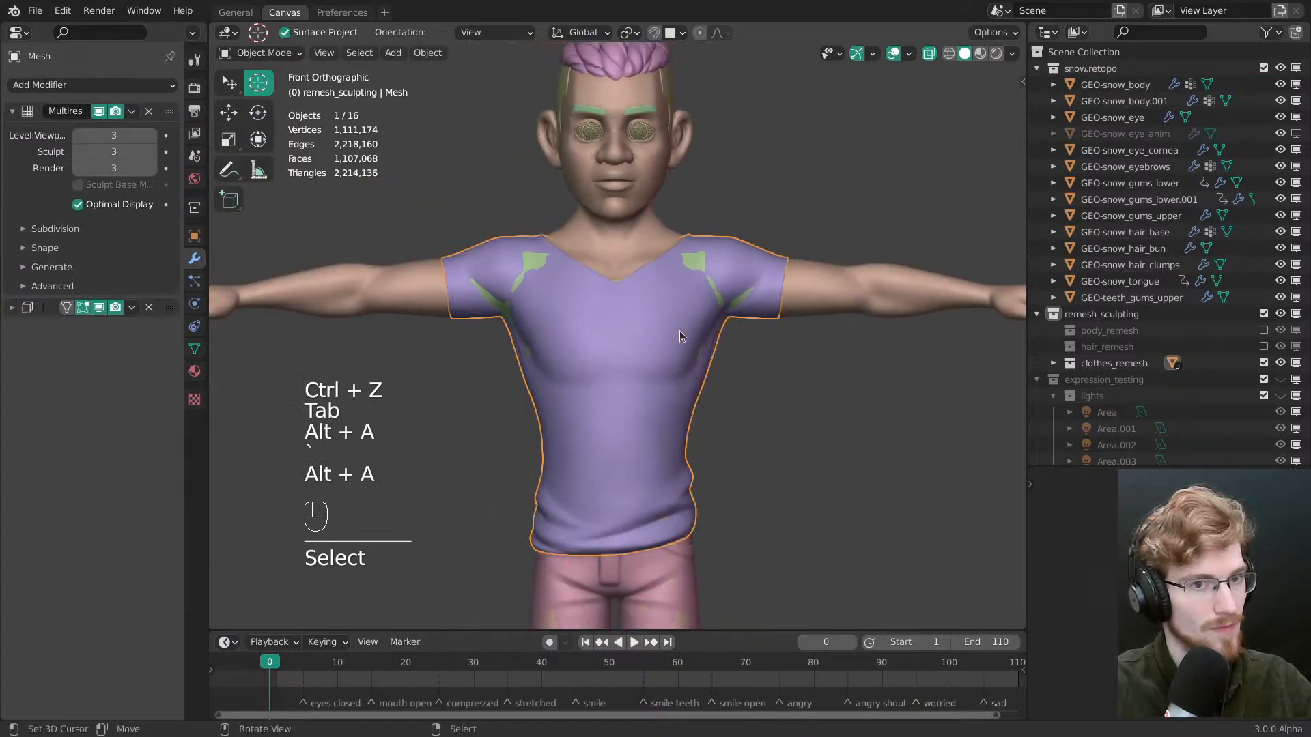
Rename the retopology shirt object GEO-snow_body.001 as GEO-snow_shirt and save the file
right_click(697, 266)
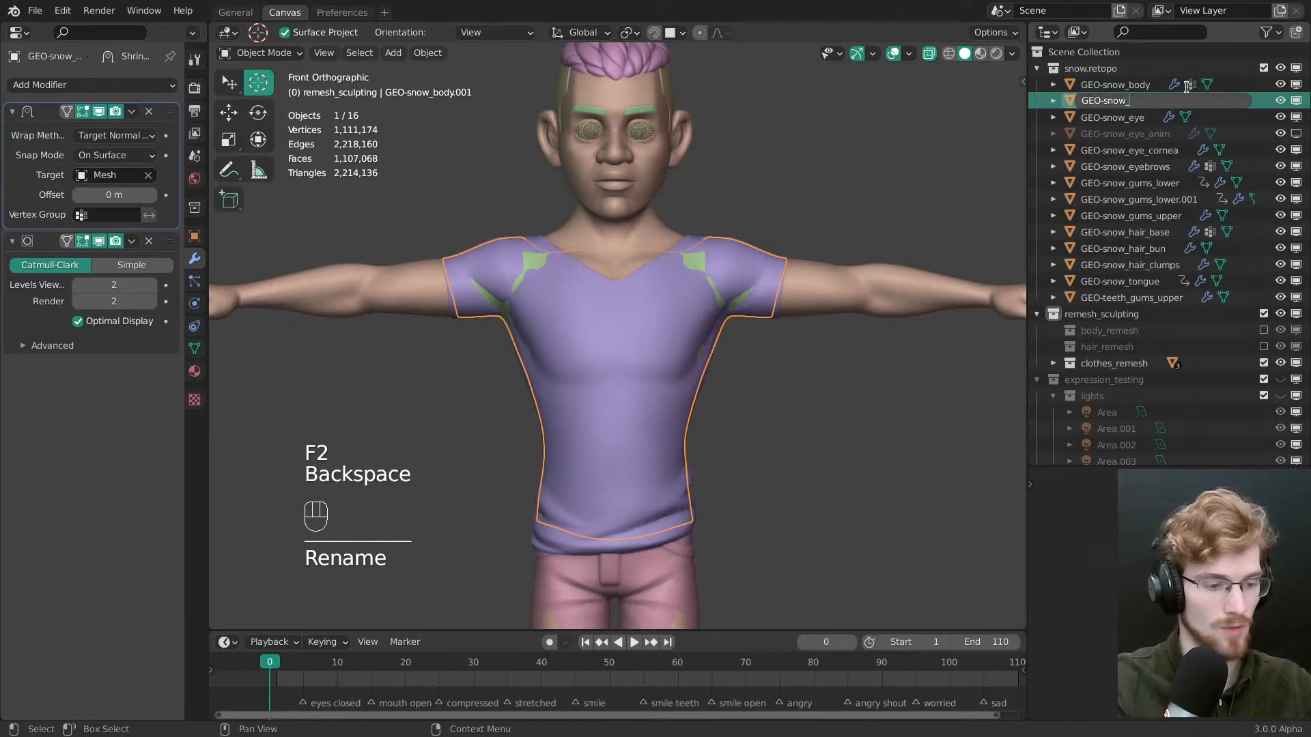
key(Return)
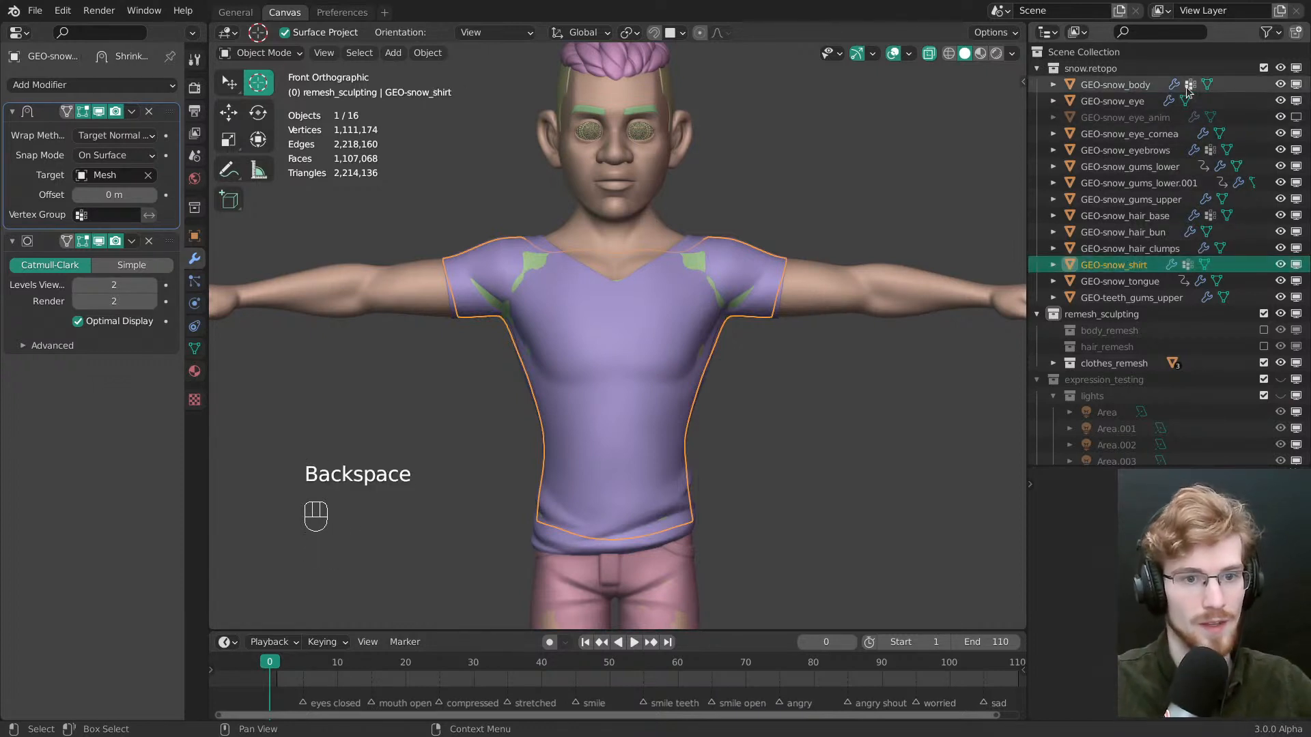
shift+middle_drag(702, 403, 671, 404)
key(ctrl+s)
Duplicate the shirt's Shrinkwrap modifier and apply one copy to the mesh
scroll(664, 331, up, 2)
middle_drag(671, 404, 731, 377)
key(Tab)
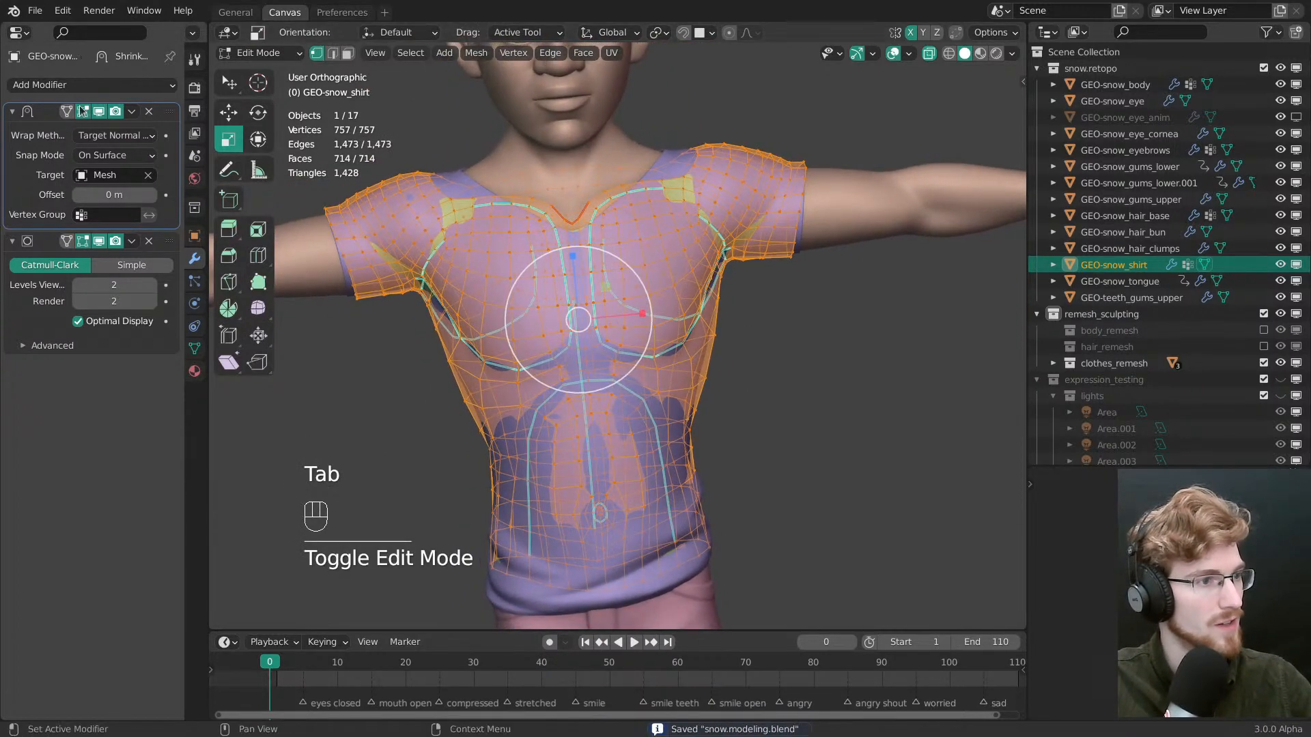
key(Tab)
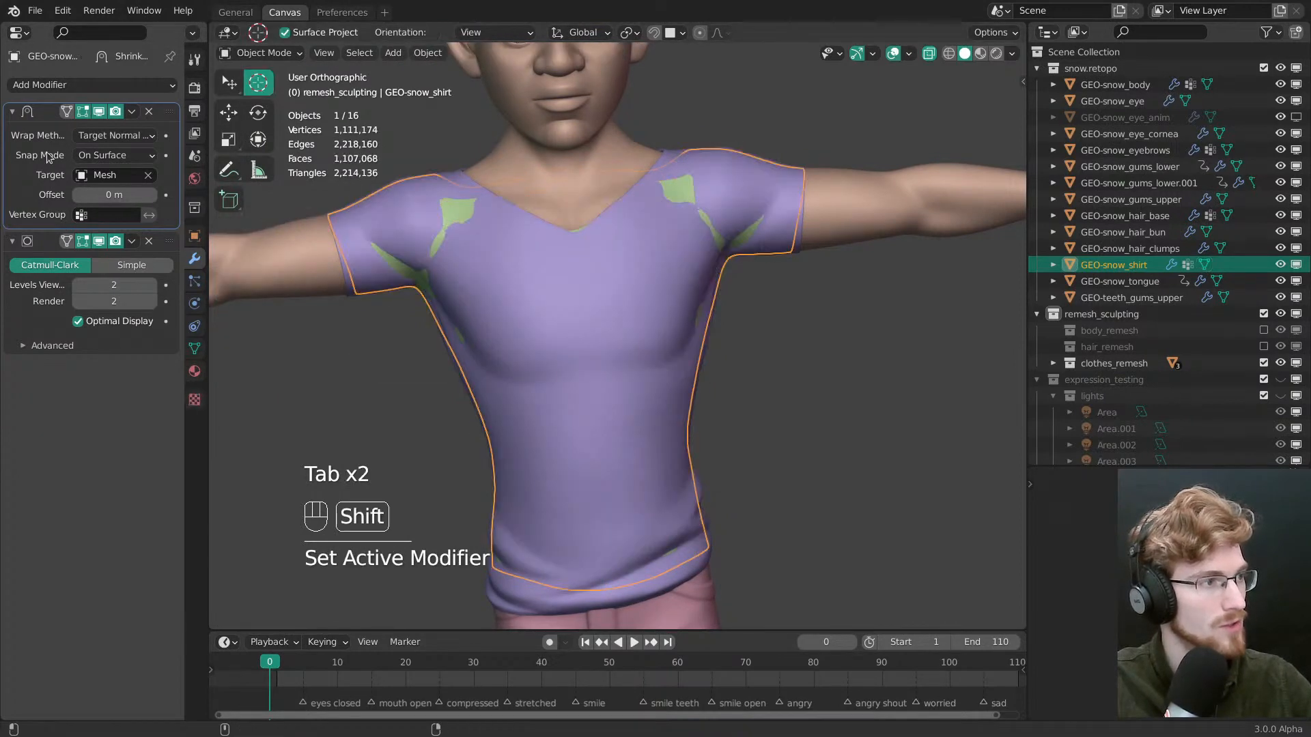
key(shift+d)
key(ctrl+a)
key(Tab)
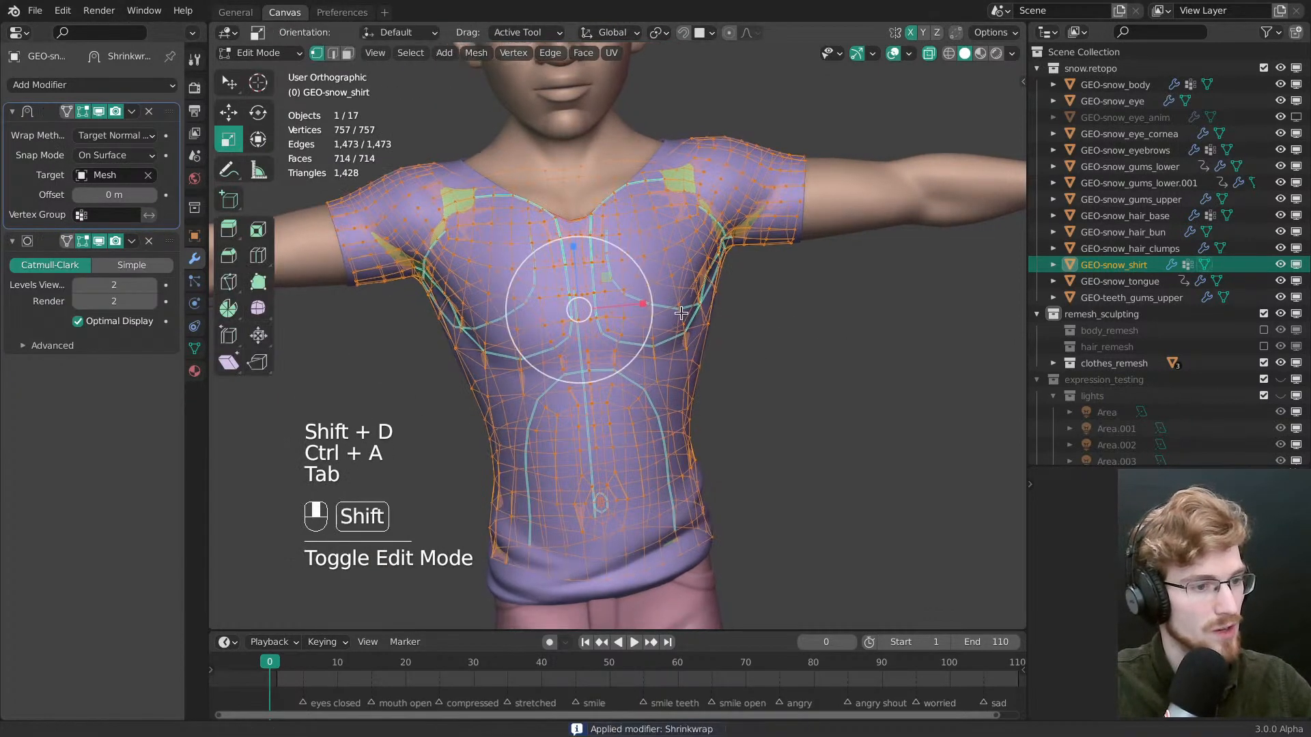
Examine how the shirt mesh fits the sculpt around the chest, waist and hem
shift+middle_drag(681, 313, 695, 262)
mouse_move(696, 262)
middle_down()
mouse_move(669, 401)
mouse_move(710, 437)
mouse_move(682, 273)
middle_up()
scroll(683, 273, up, 1)
middle_drag(683, 273, 709, 496)
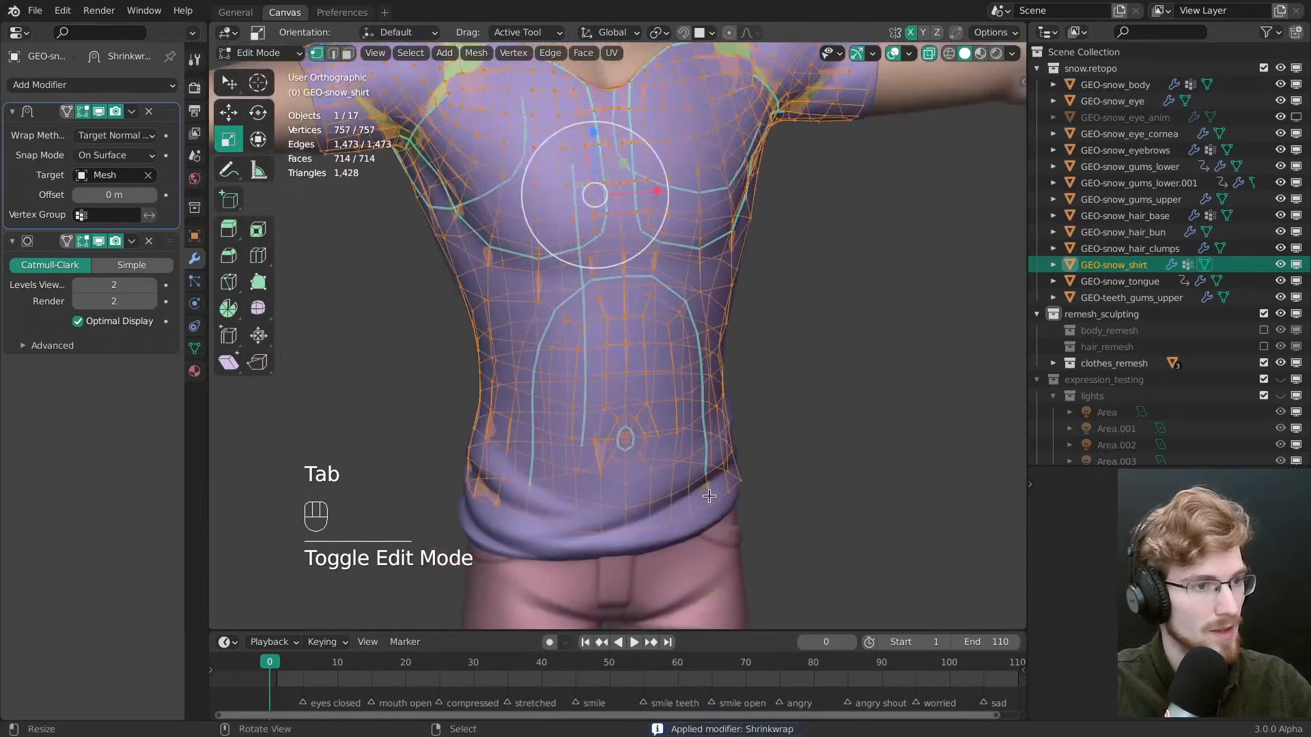
scroll(708, 496, down, 4)
key(Tab)
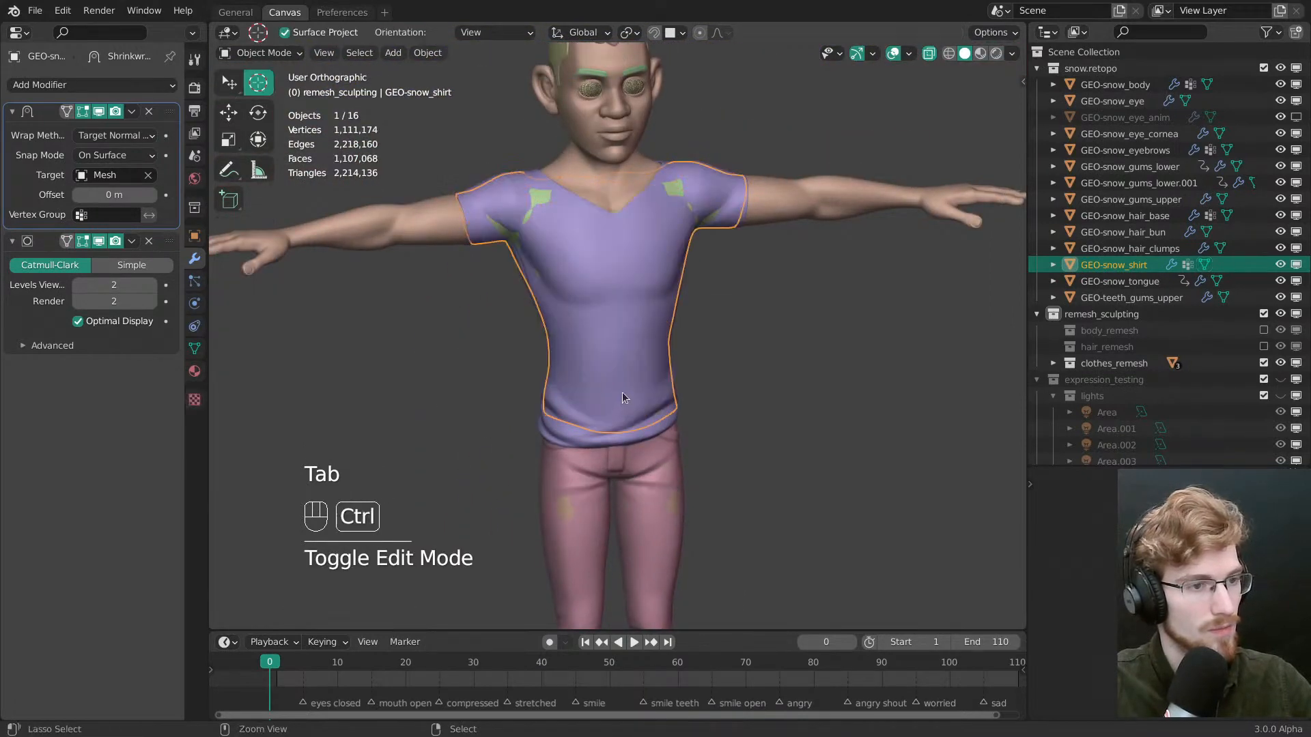
key(ctrl+z)
key(ctrl+z)
key(Tab)
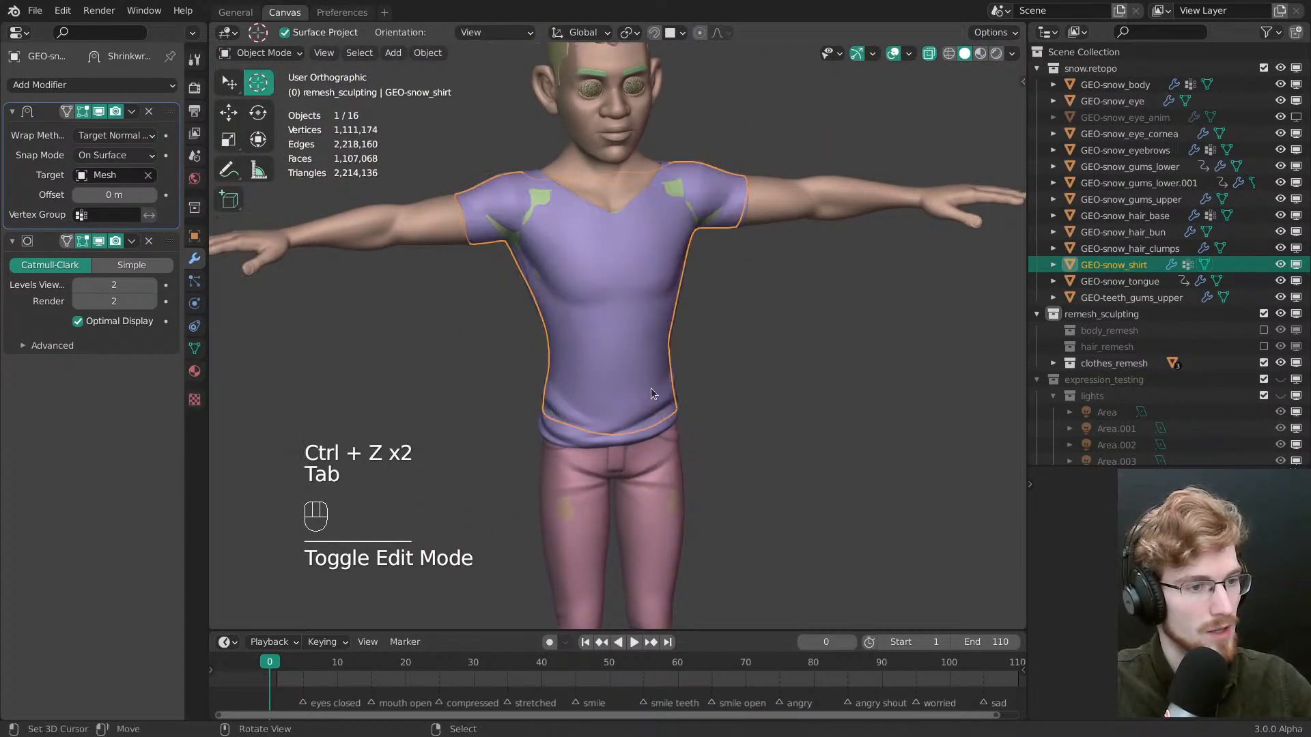
Isolate GEO-snow_shirt together with the sculpted shirt in local view and open GEO-snow_shirt in Edit Mode
click(652, 392)
key(slash)
key(alt+a)
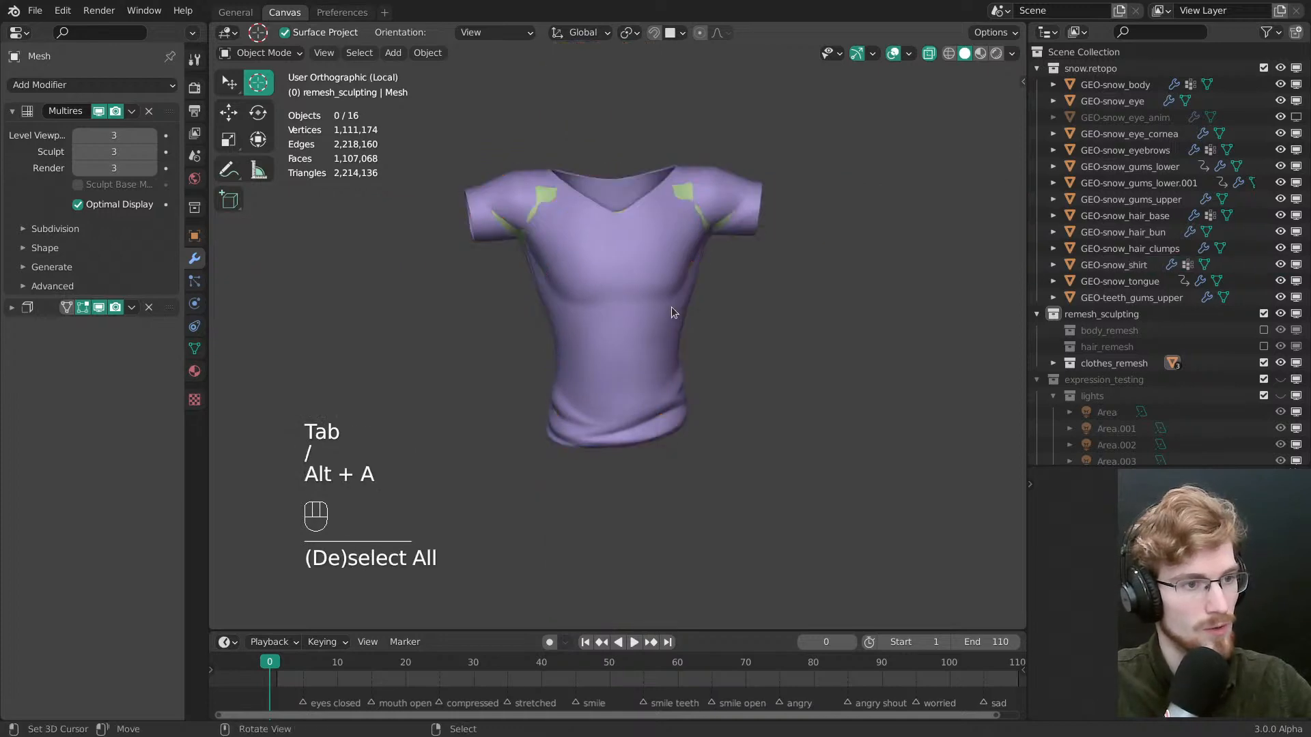
click(688, 190)
key(Tab)
scroll(661, 351, up, 3)
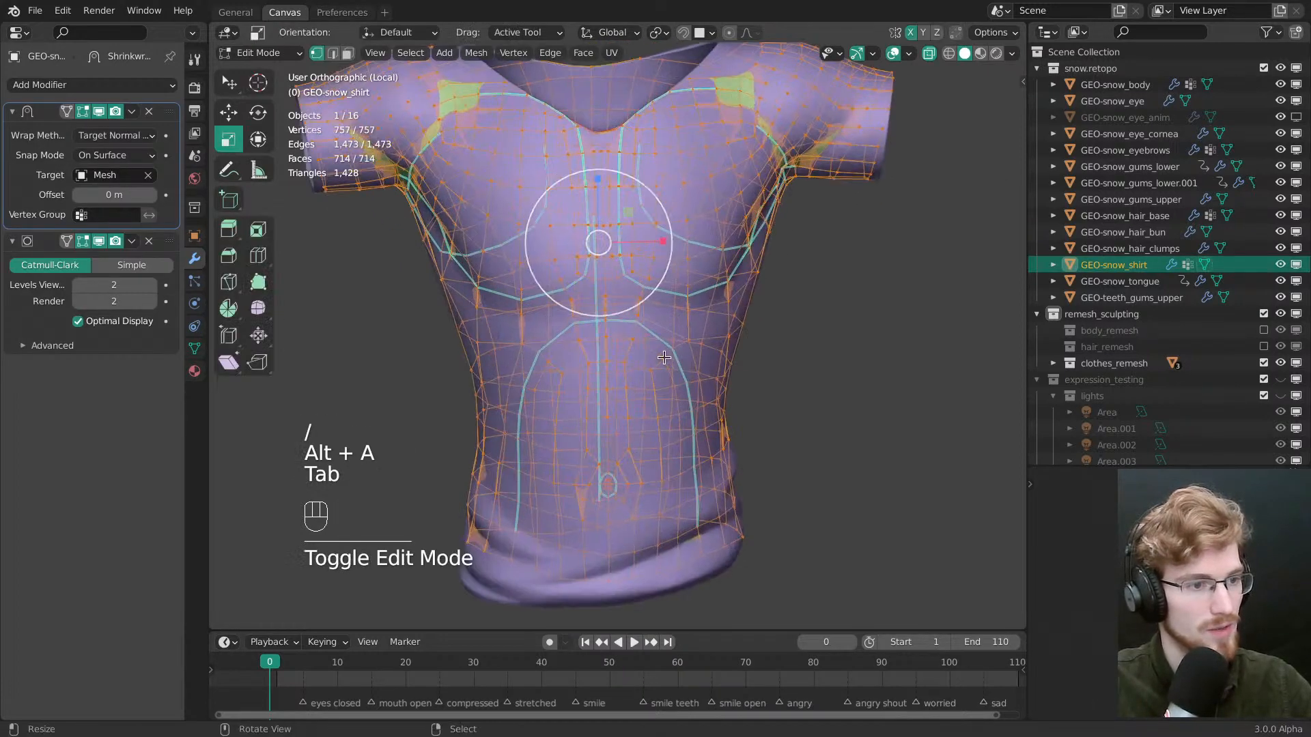
Turn off X-ray, toggle In Front display for the shirt mesh and enable the Hidden Wire overlay
key(alt+a)
key(z)
middle_drag(661, 350, 697, 316)
key(z)
key(alt+z)
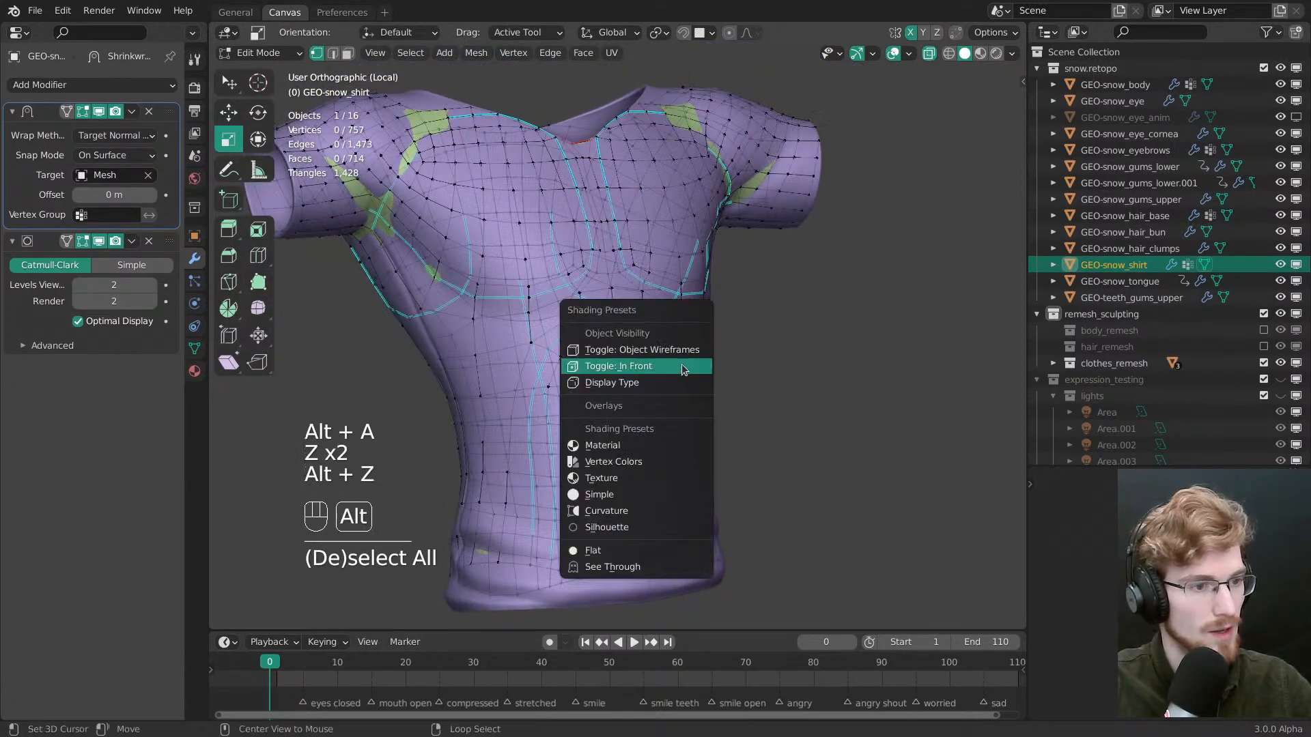
click(677, 367)
middle_drag(681, 363, 626, 393)
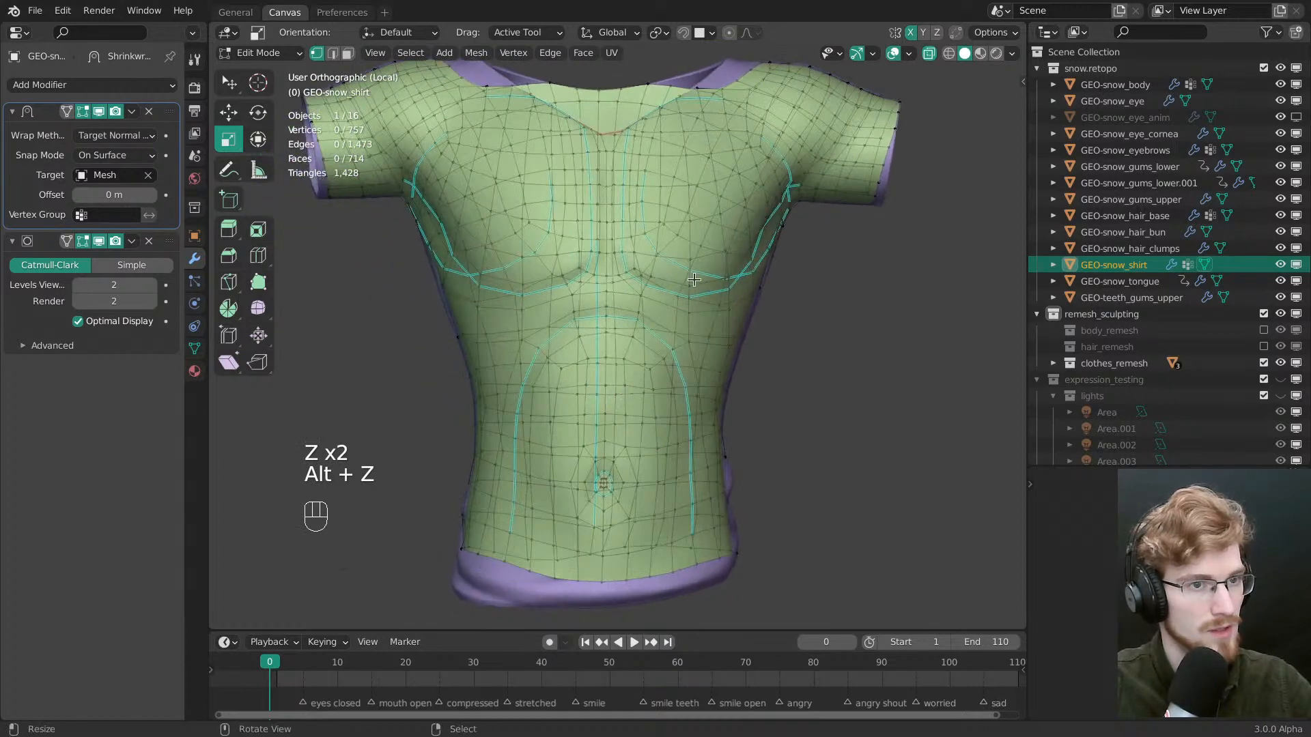
click(907, 54)
click(846, 513)
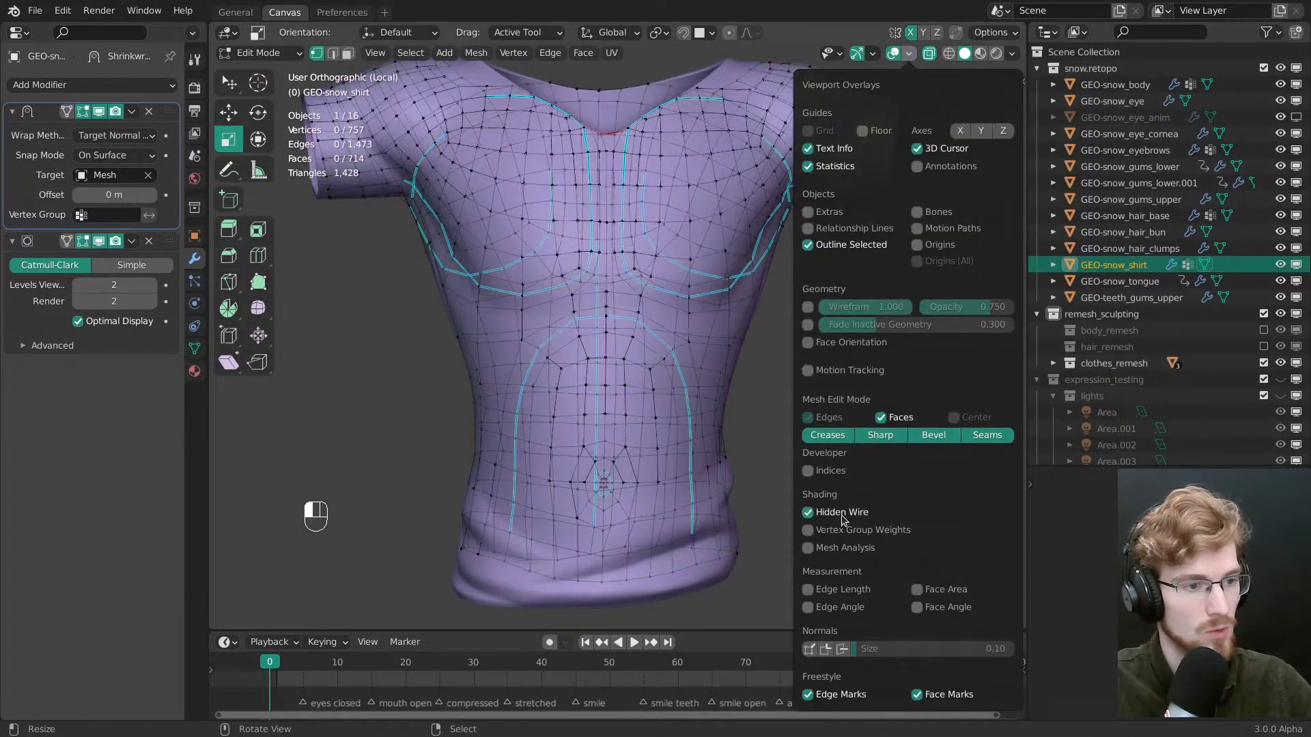
Dissolve the outer edge loop around the navel on the shirt's belly
middle_drag(687, 342, 642, 356)
key(z)
shift+middle_drag(609, 430, 617, 372)
key(alt+grave)
shift+middle_drag(618, 372, 629, 240)
ctrl+middle_drag(581, 382, 577, 343)
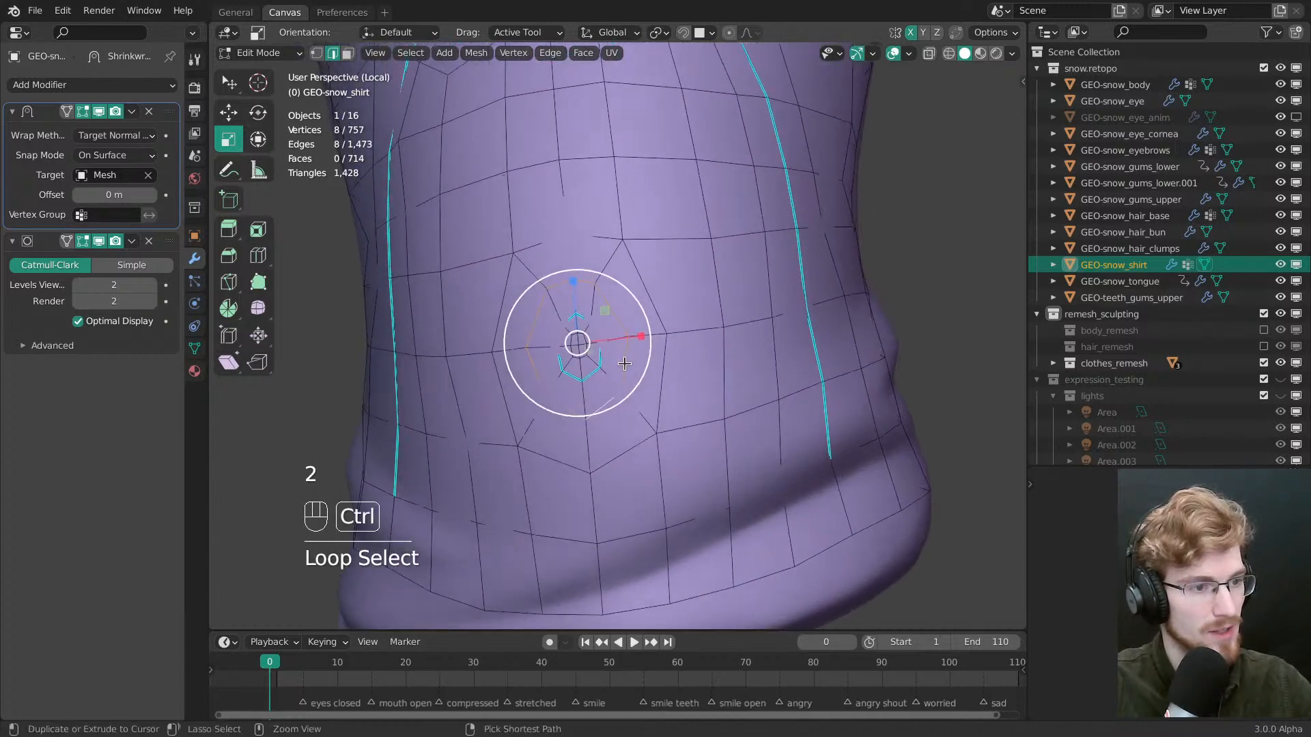
key(ctrl+x)
Dissolve the remaining ring and centre vertices of the navel
alt+middle_click(586, 362)
alt+click(603, 366)
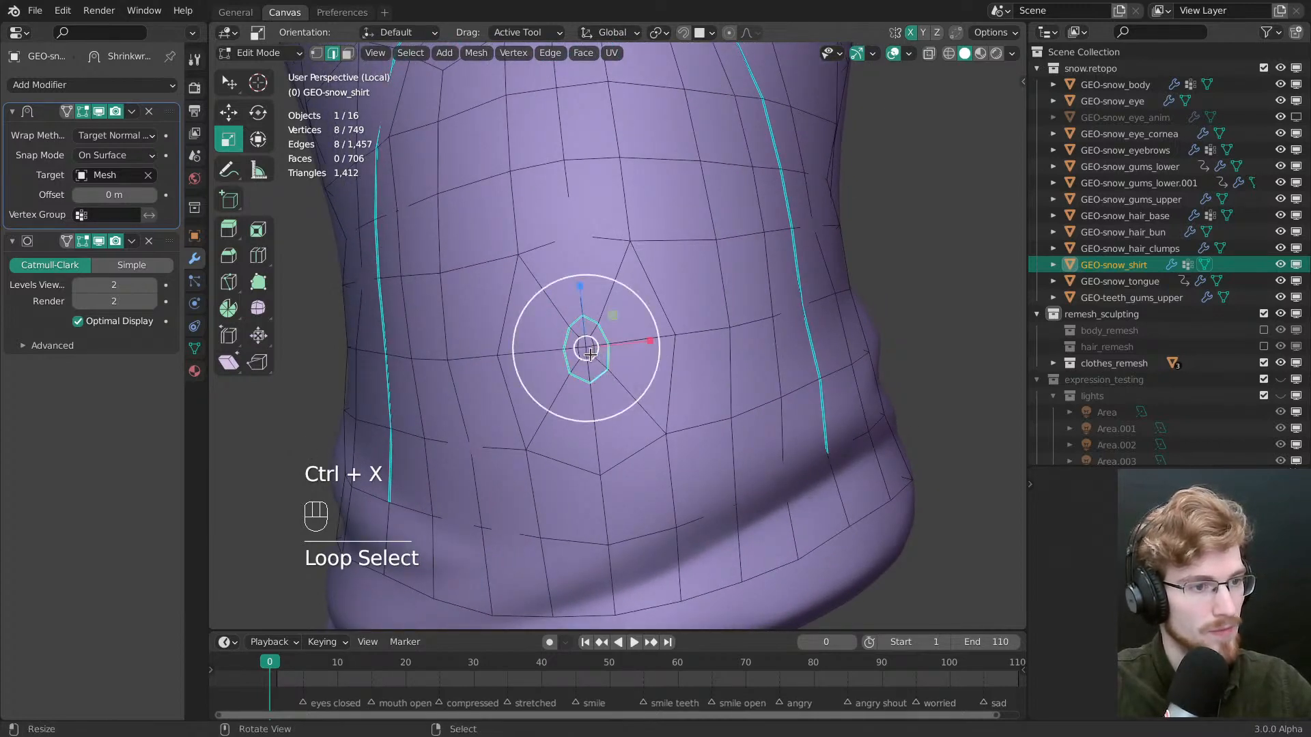
key(1)
key(alt+a)
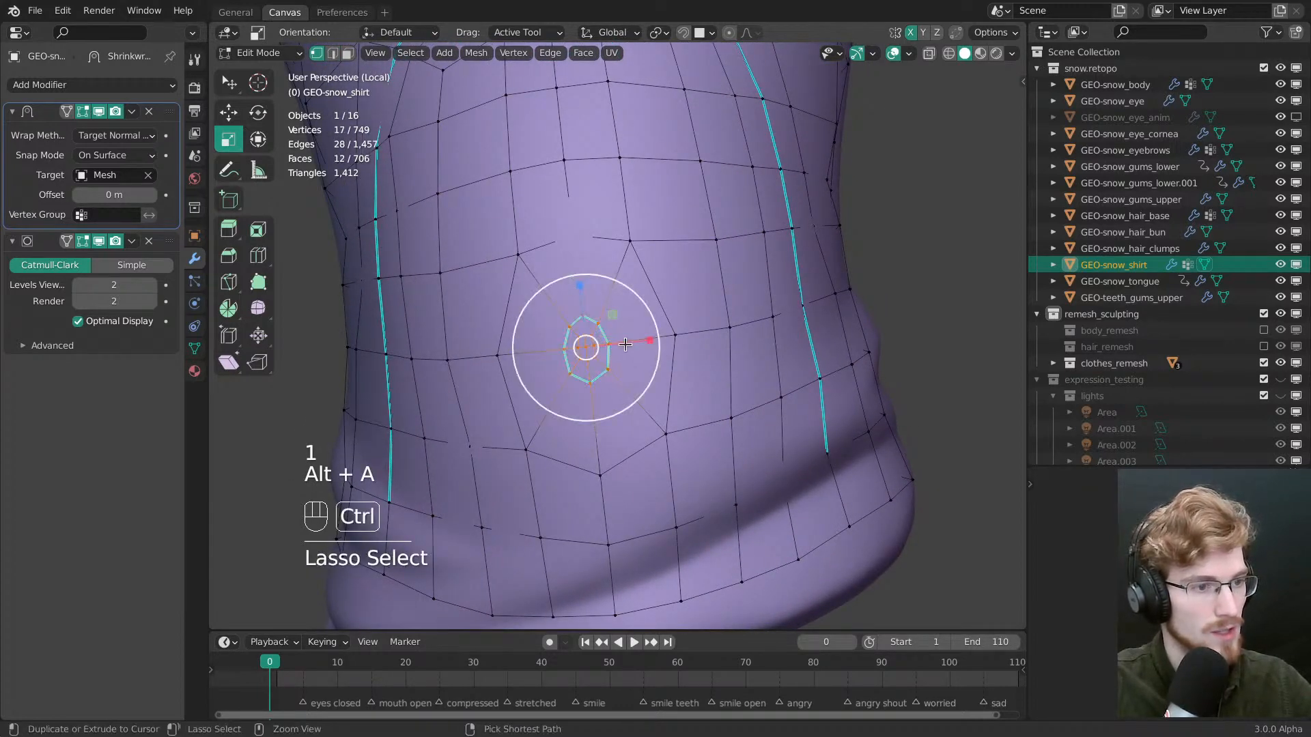
key(ctrl+x)
Connect the vertices across the emptied navel area vertically and horizontally with new edges
ctrl+middle_drag(629, 372, 585, 290)
right_click(587, 270)
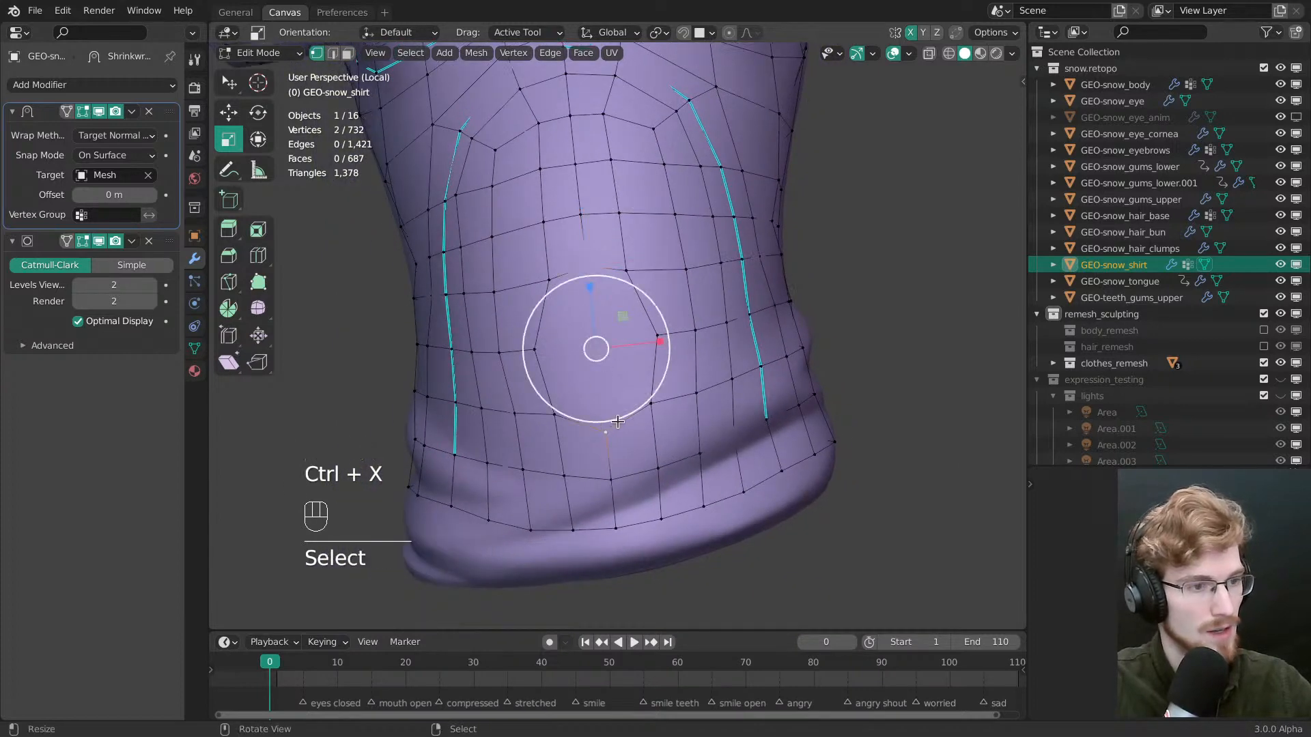
key(j)
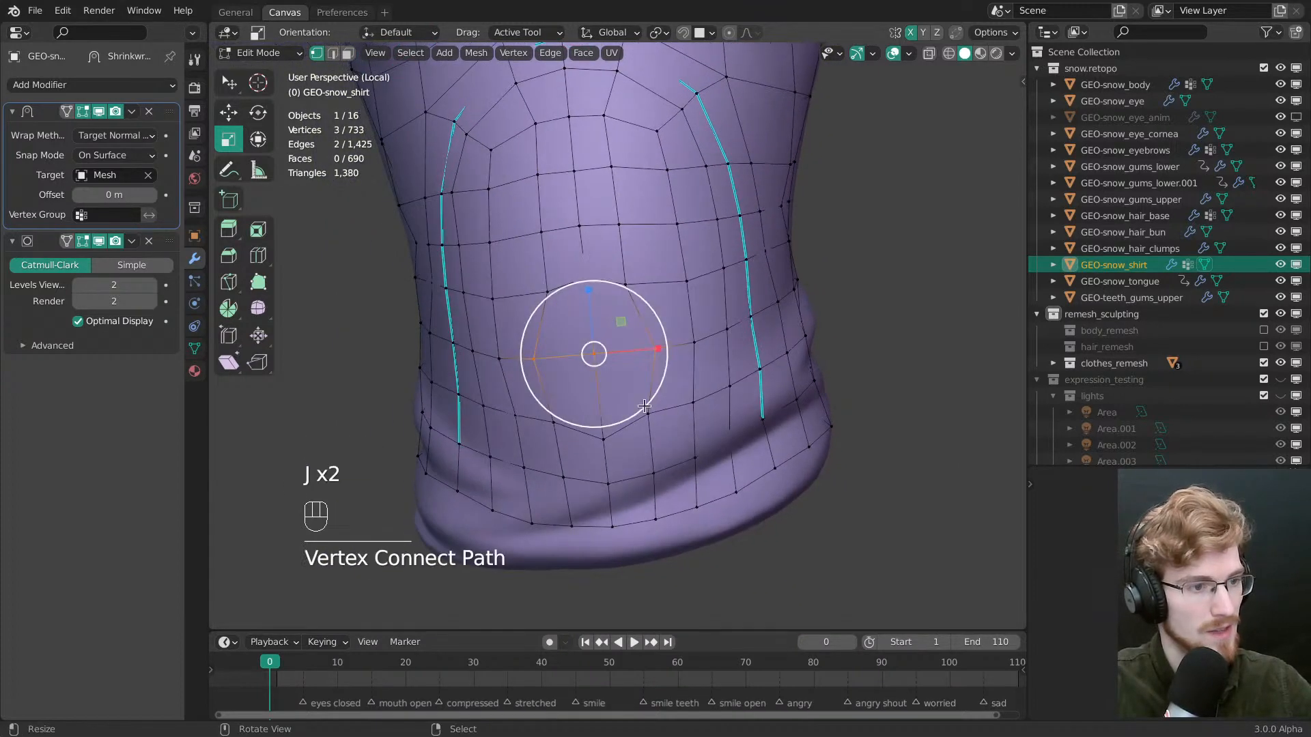
key(alt+a)
Try an edge slide on the arched edge loop of the abdomen to collapse it onto its neighbour
middle_drag(638, 342, 536, 375)
ctrl+middle_drag(536, 375, 553, 286)
middle_drag(553, 287, 588, 425)
middle_drag(589, 425, 509, 413)
ctrl+middle_drag(646, 357, 650, 293)
middle_drag(703, 341, 662, 367)
key(g)
key(g)
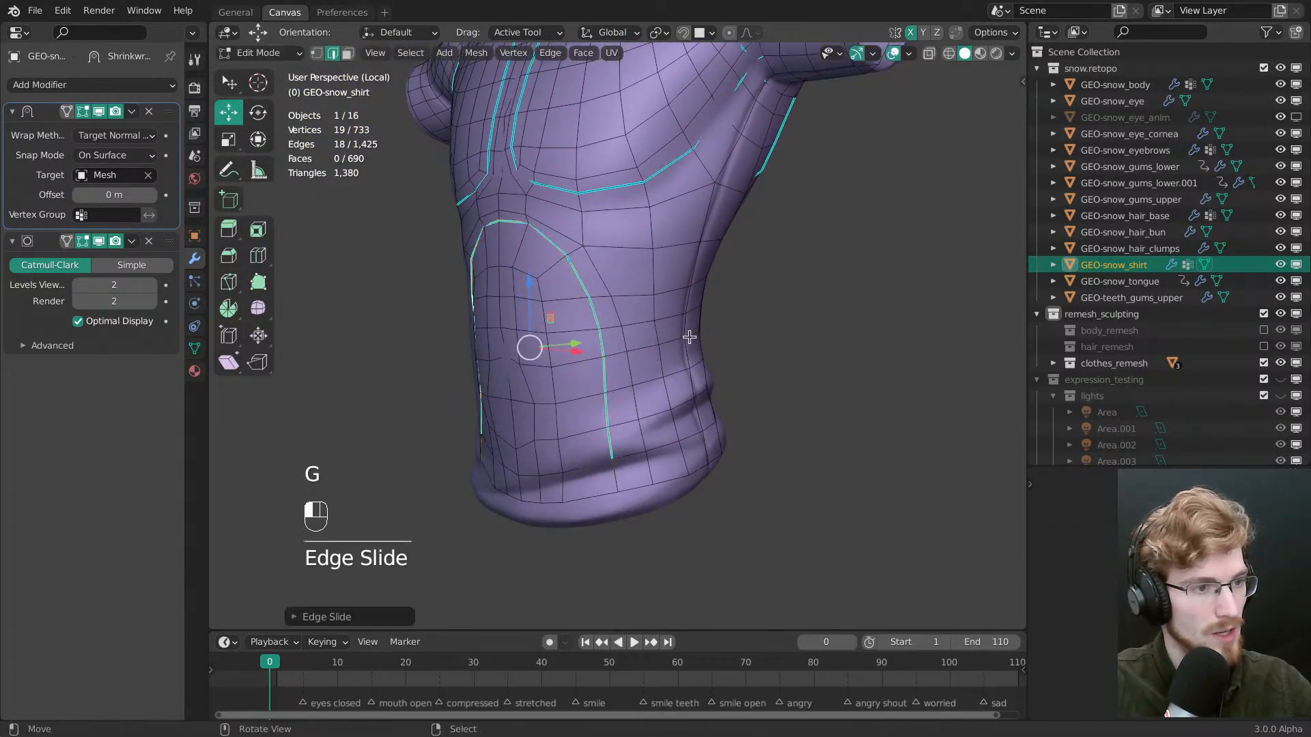
Try merging the overlapping vertices of the whole shirt mesh by distance
alt+click(608, 286)
middle_drag(602, 288, 678, 301)
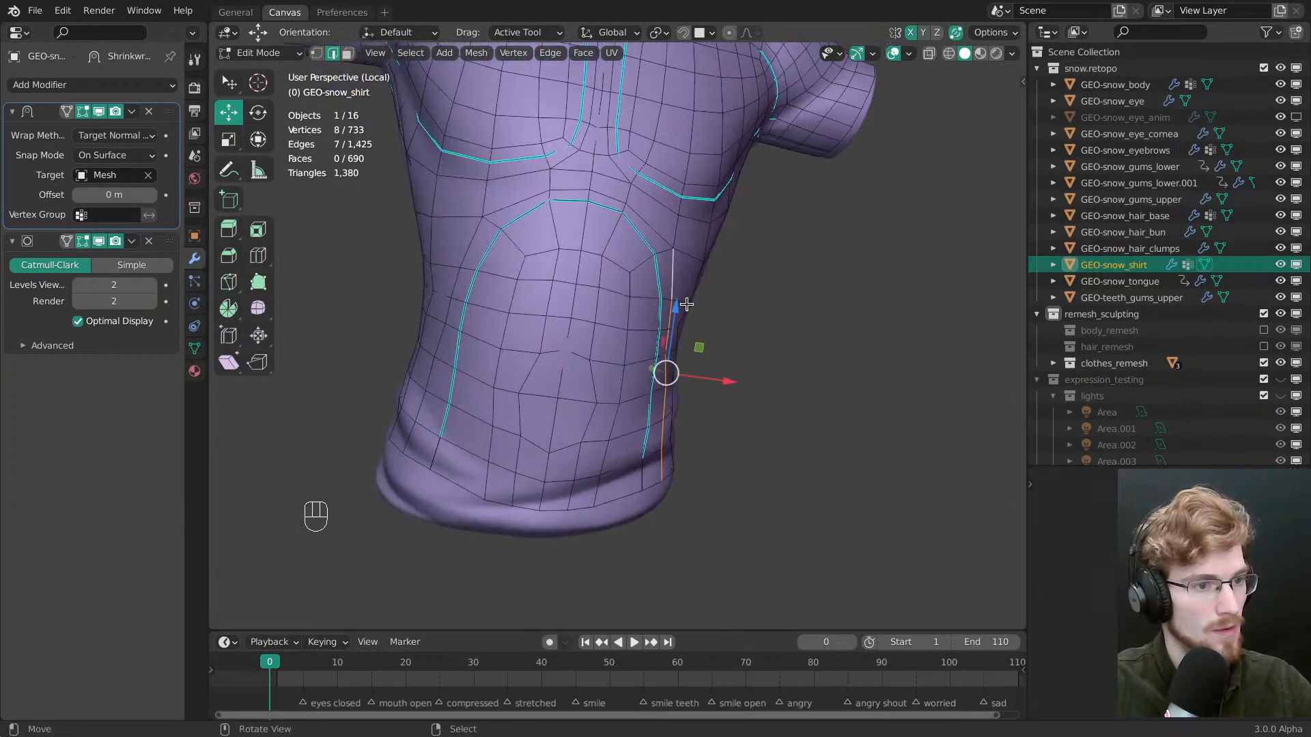
key(a)
key(m)
click(740, 372)
key(m)
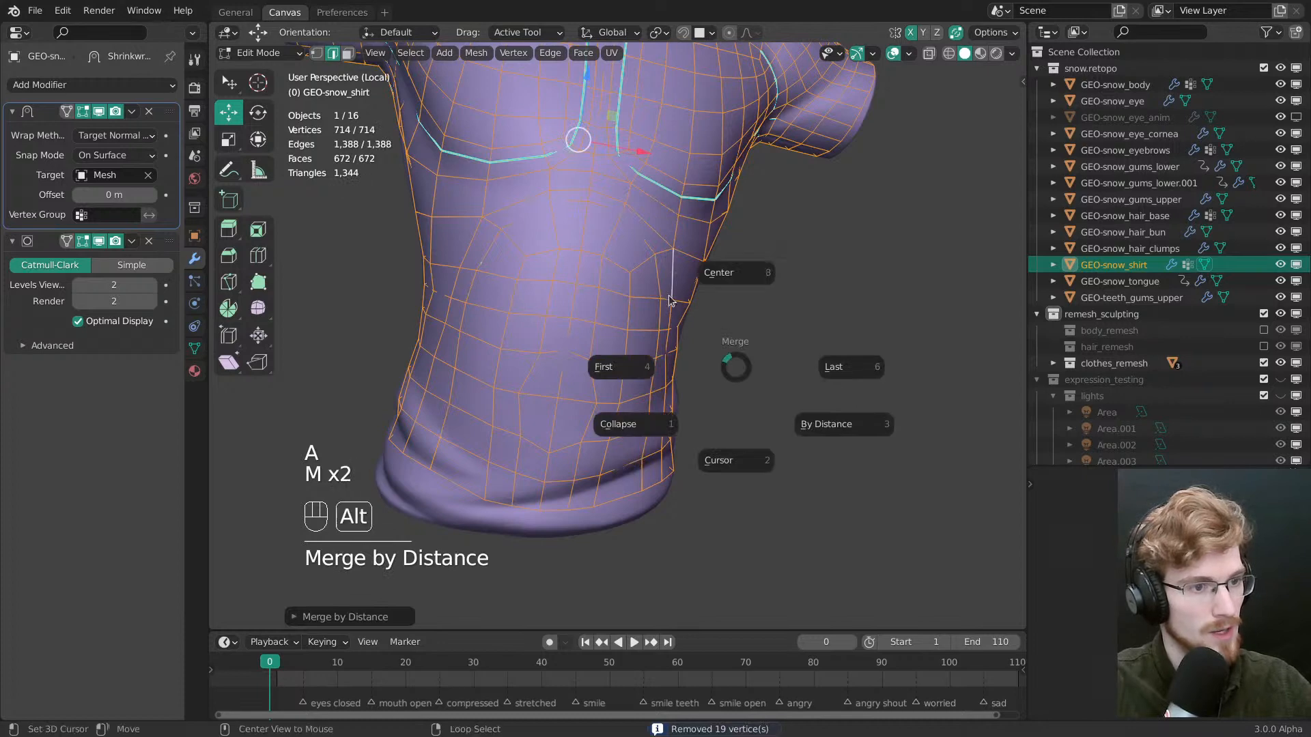
right_click(718, 369)
Try sliding the remaining outer arched abdomen loop onto the adjacent loop so the two merge
middle_drag(677, 295, 555, 262)
key(alt+a)
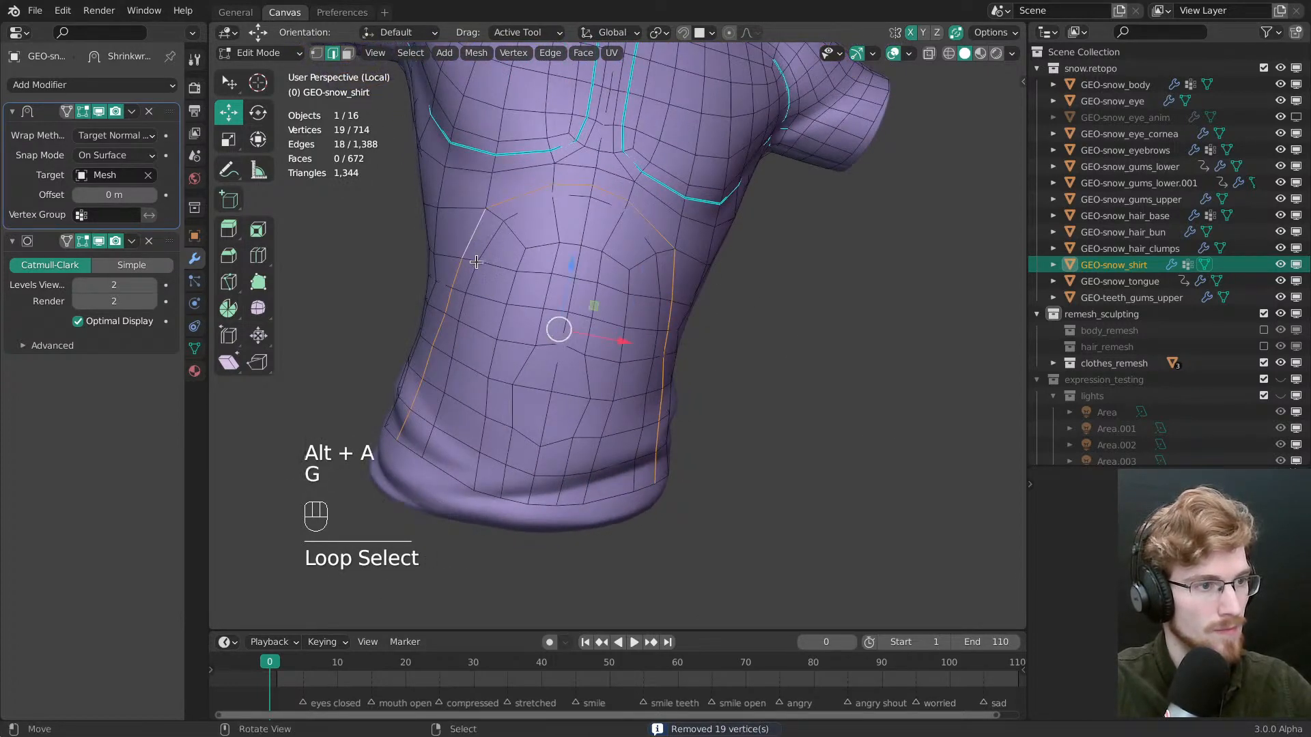
drag(524, 346, 487, 296)
key(g)
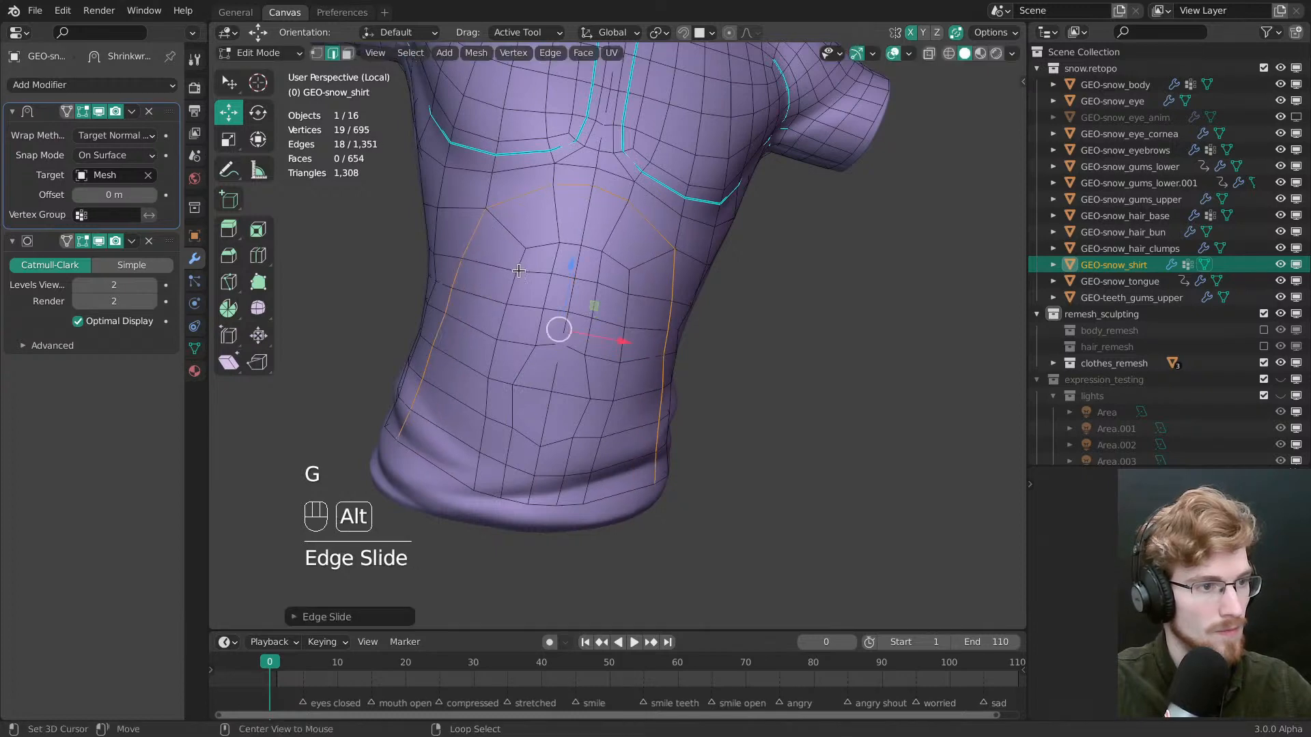
Try sliding the inner arched abdomen loop onto its neighbouring loop and check the simplified torso
alt+right_click(520, 261)
alt+shift+click(544, 244)
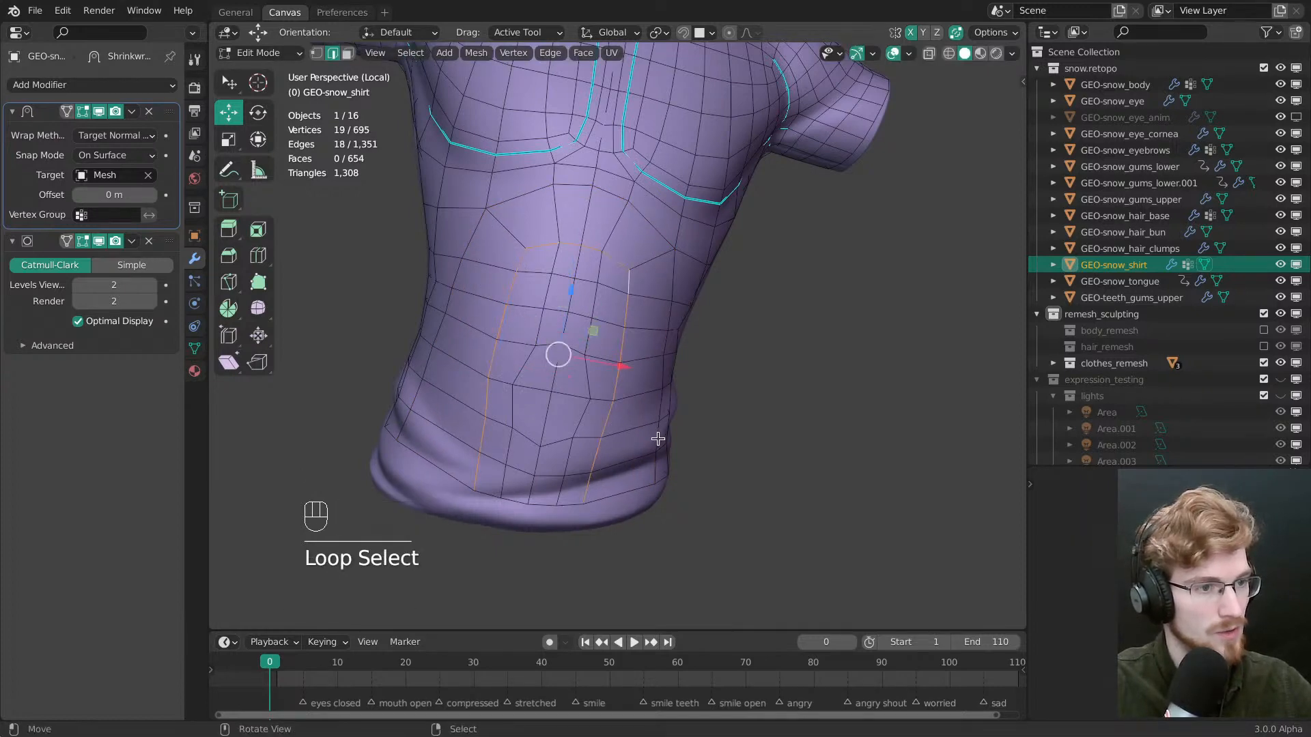
key(g)
key(g)
click(772, 362)
key(alt+a)
ctrl+middle_drag(716, 370, 673, 327)
middle_drag(672, 327, 725, 440)
middle_drag(725, 440, 790, 454)
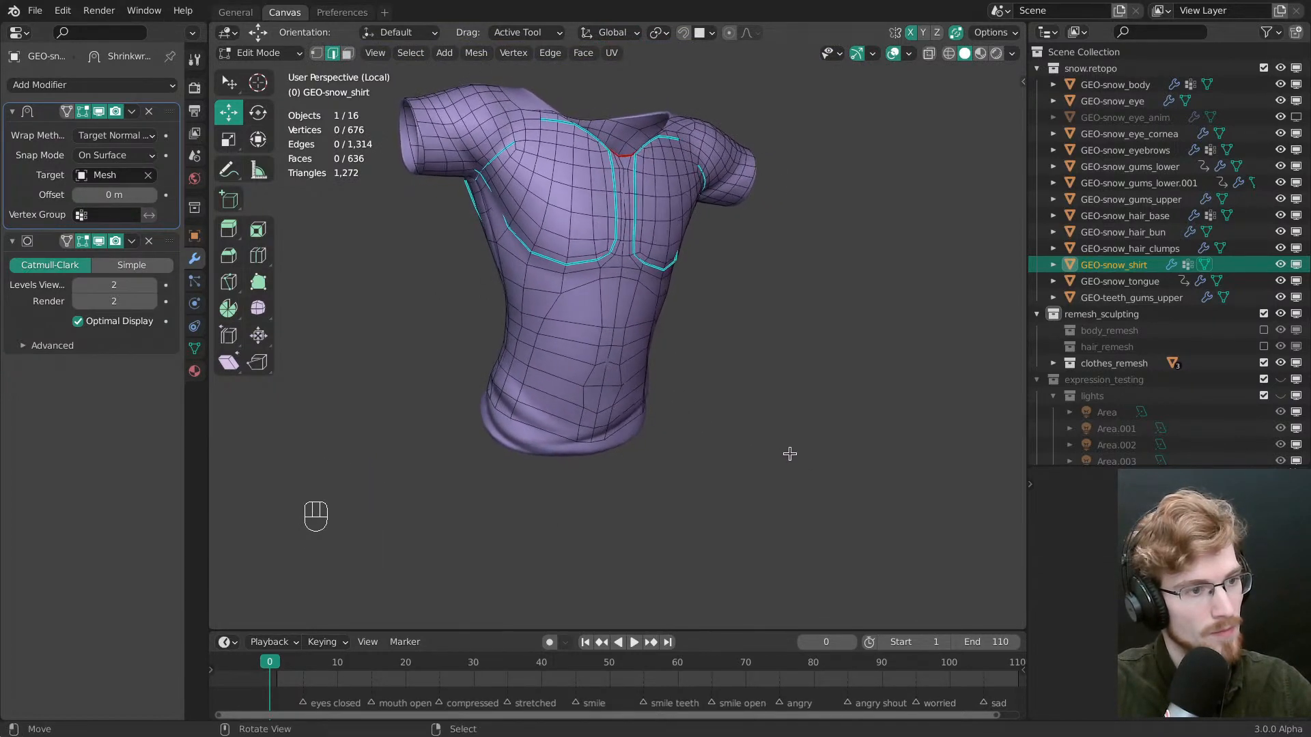
Undo the edge slides and vertex merge made on the abdomen loops
key(ctrl+z)
key(ctrl+z)
key(ctrl+z)
key(ctrl+z)
key(ctrl+z)
key(ctrl+z)
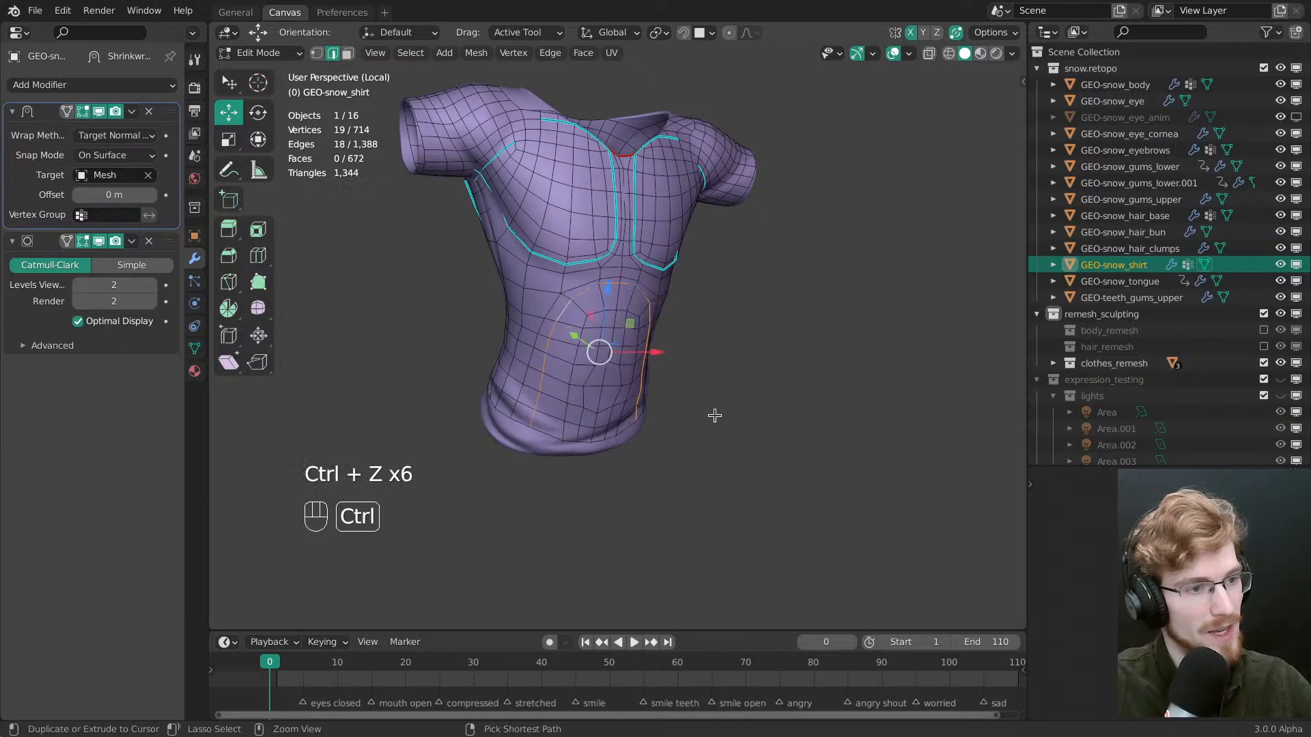
key(ctrl+z)
key(ctrl+z)
key(ctrl+z)
key(ctrl+z)
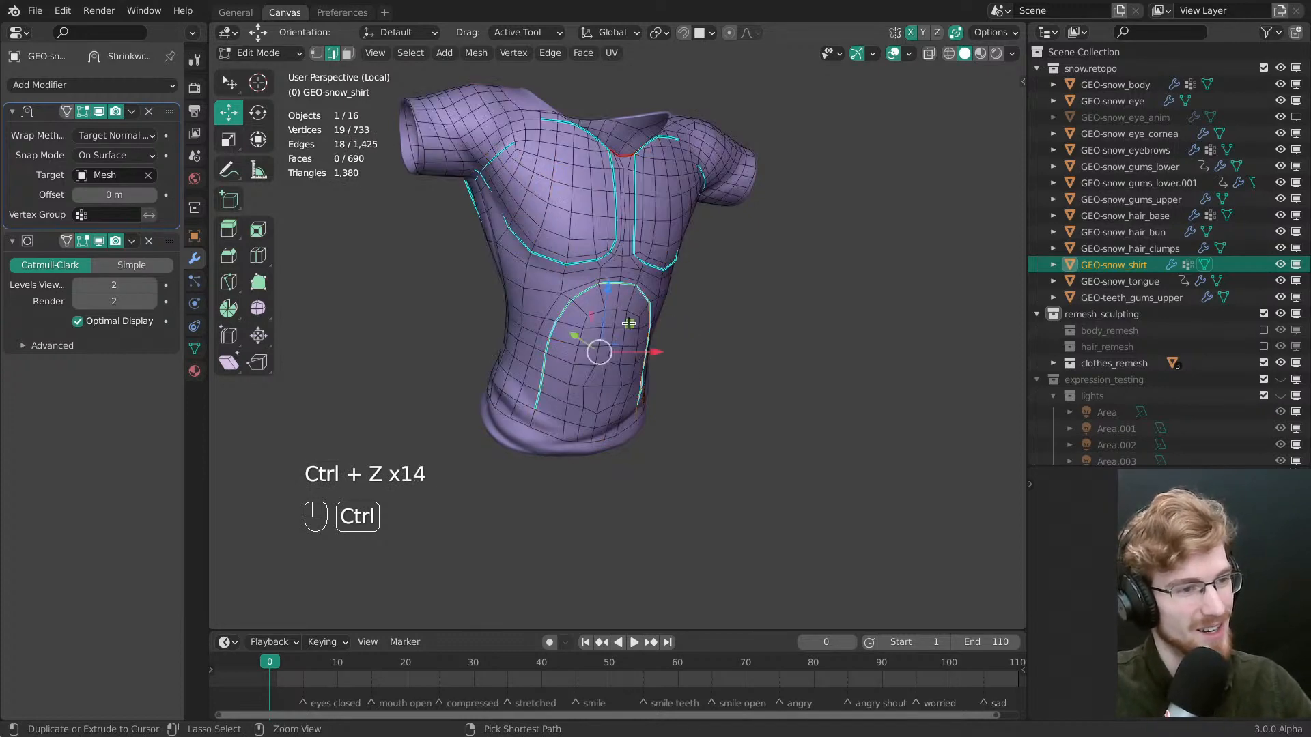
Deselect everything, inspect the topology on the shirt's back and save the file
middle_drag(619, 418, 663, 333)
middle_drag(643, 384, 643, 396)
key(alt+a)
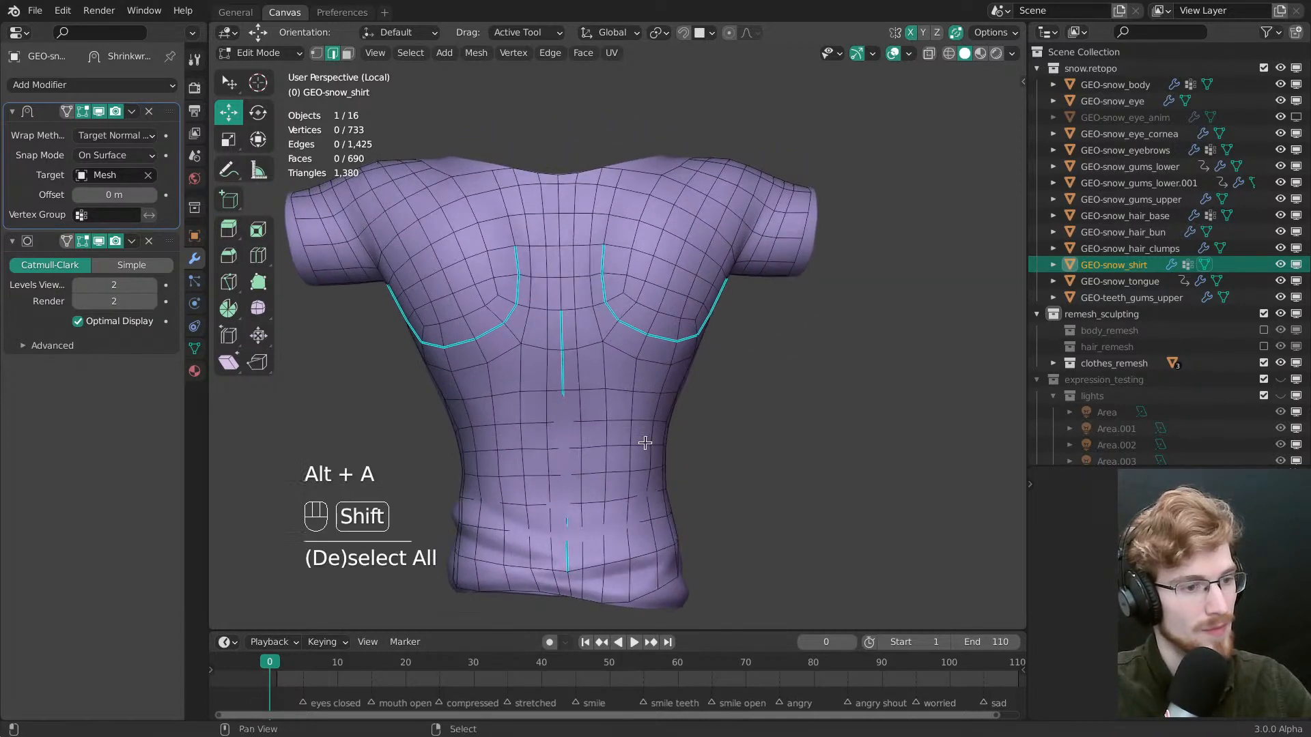
shift+middle_drag(644, 444, 650, 368)
middle_drag(650, 369, 641, 502)
middle_drag(642, 501, 599, 415)
key(ctrl)
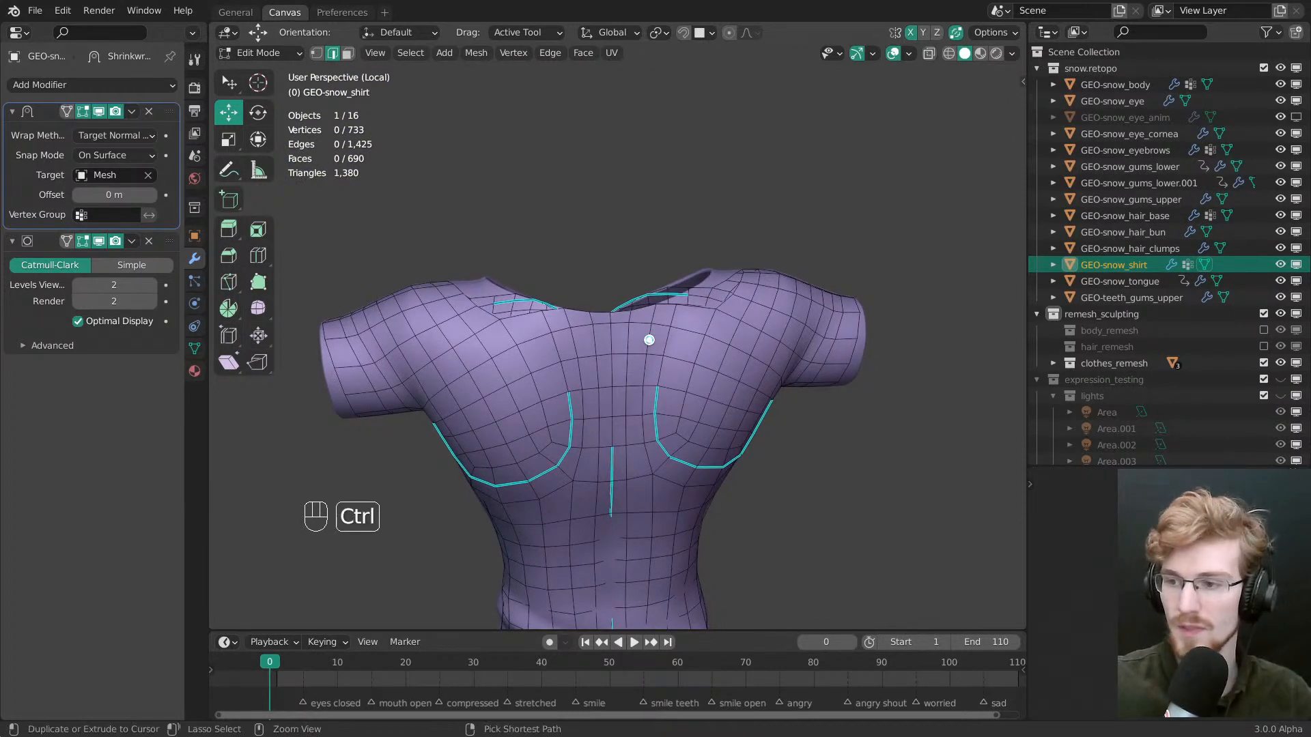
key(ctrl+s)
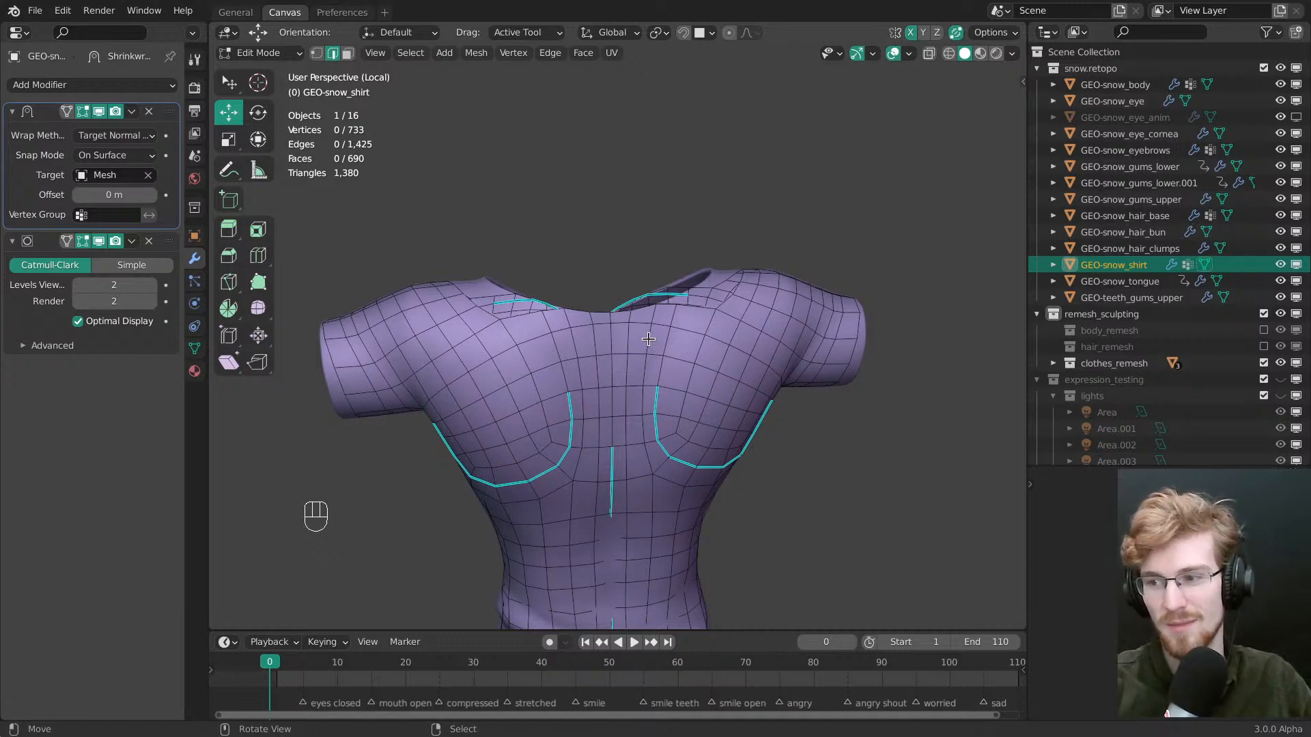
Switch the shirt to Sculpt Mode with the Grab brush at a radius of 128 px
mouse_move(574, 371)
middle_down()
mouse_move(682, 345)
mouse_move(673, 336)
middle_up()
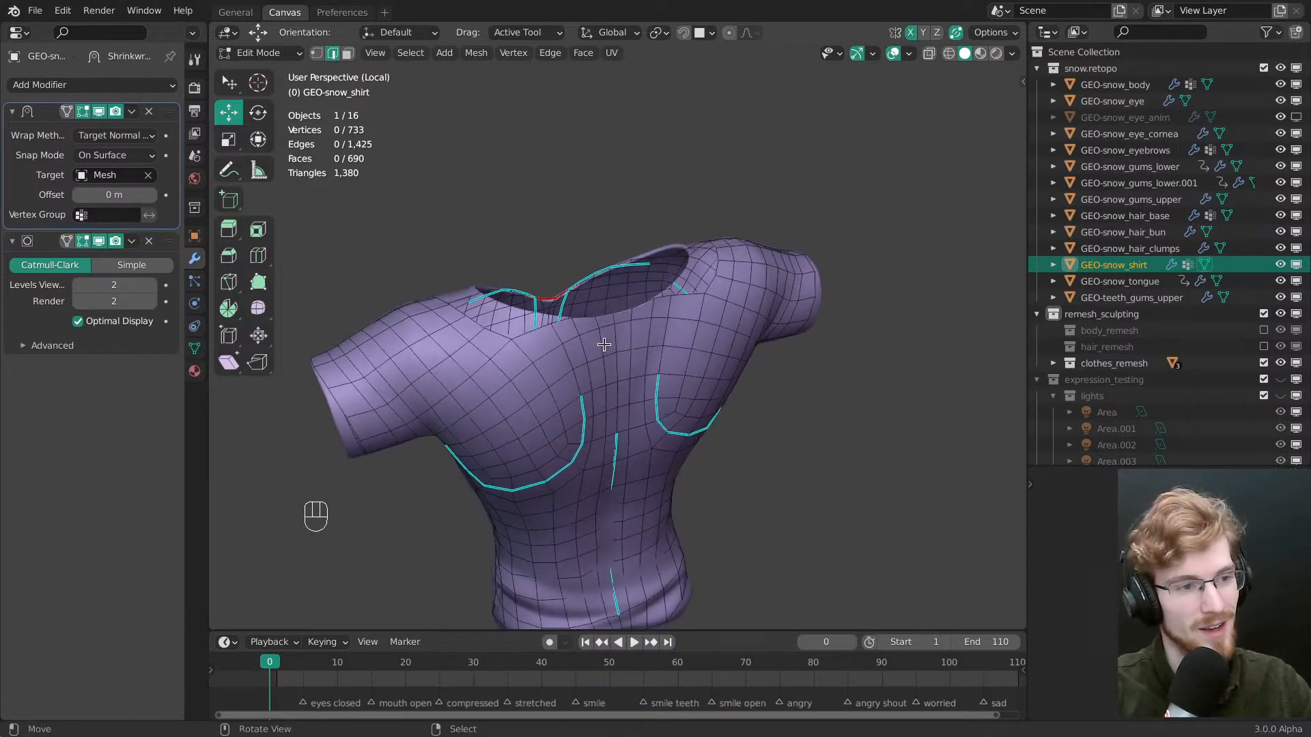
key(Tab)
key(f)
click(601, 314)
key(shift+z)
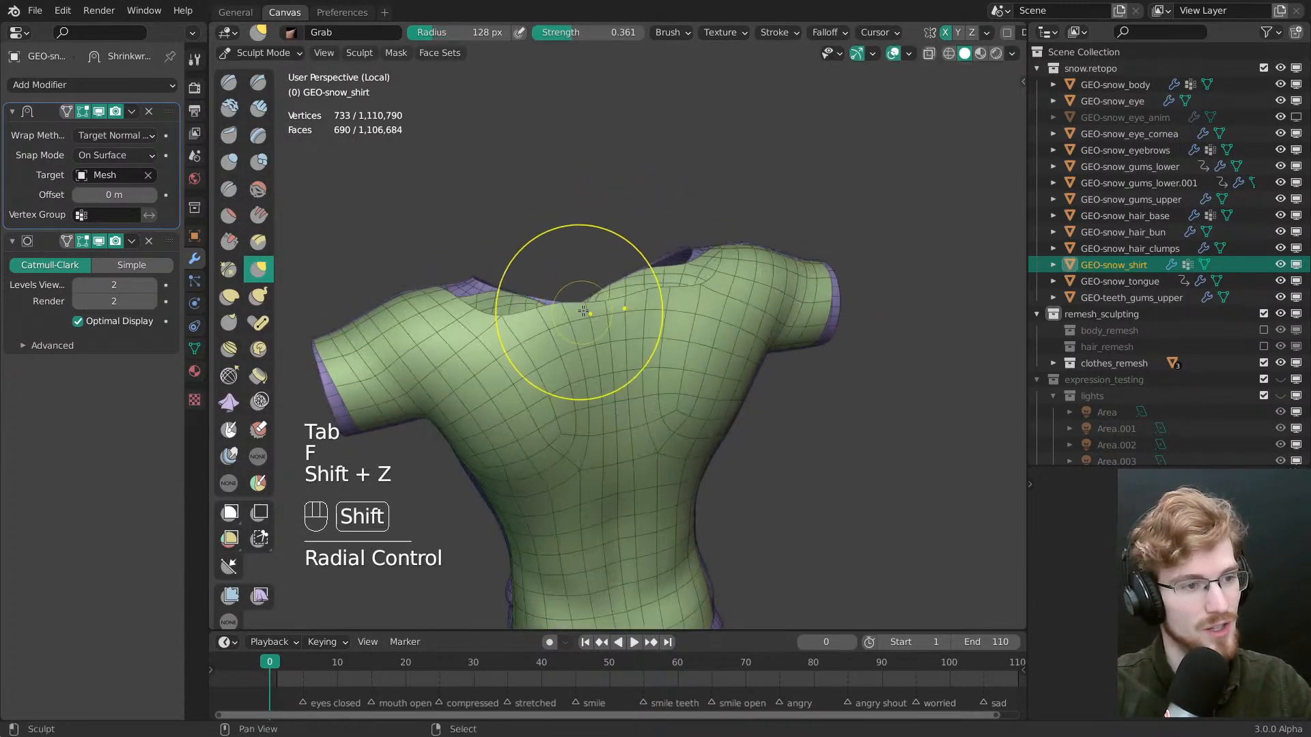
key(shift+z)
key(alt+z)
click(590, 305)
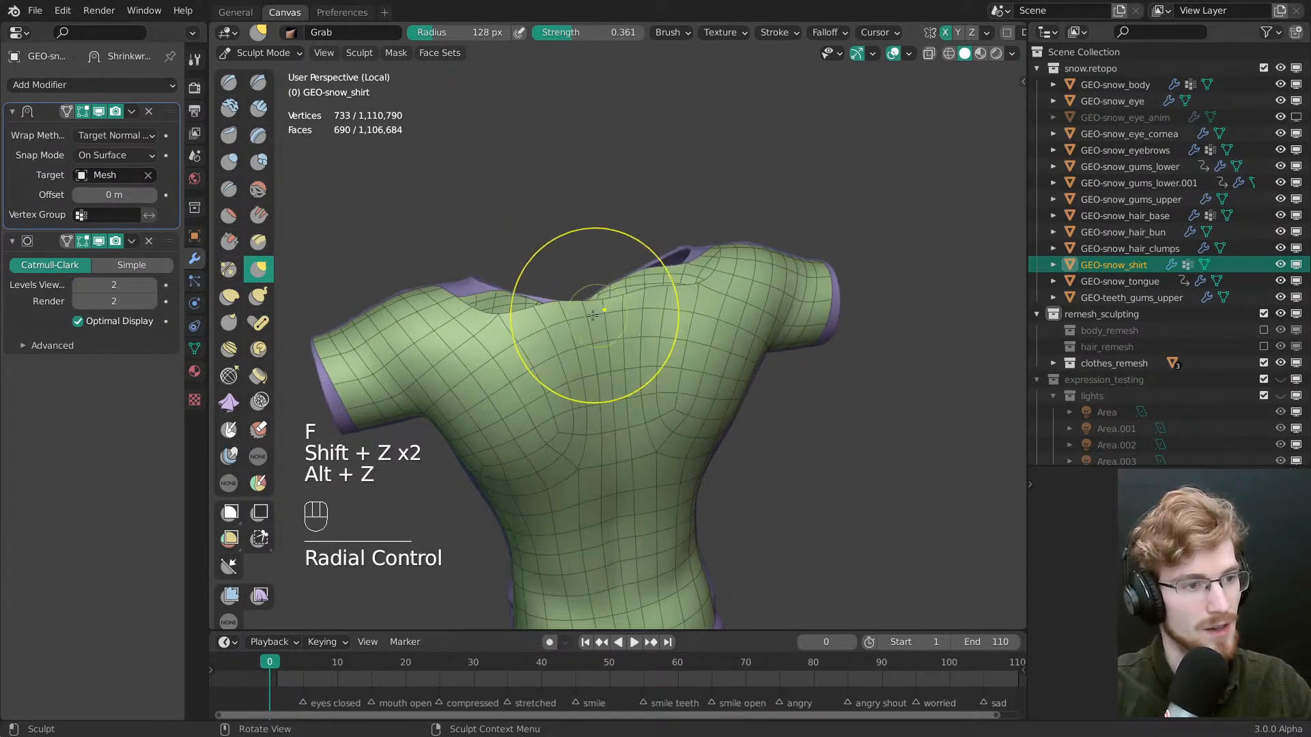
Reduce the brush radius to 104 px and switch to the Topology brush
key(f)
key(f)
key(f)
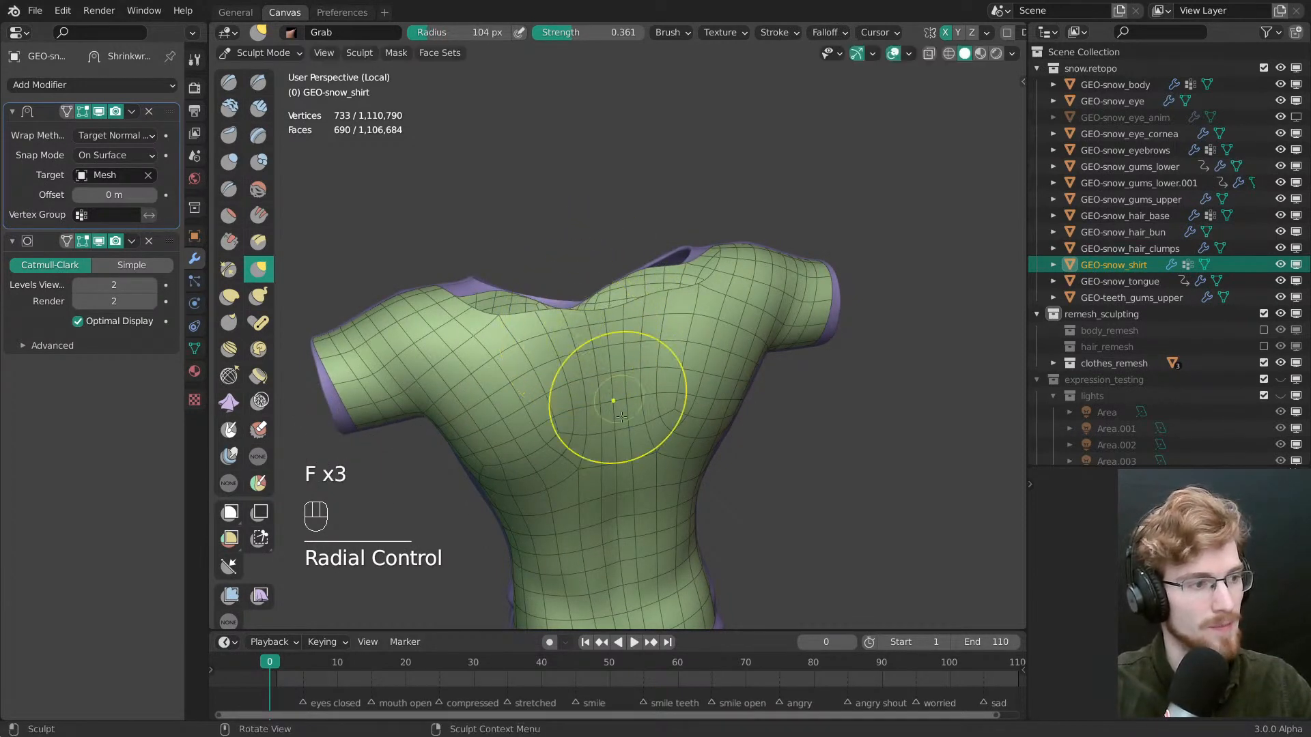
click(229, 375)
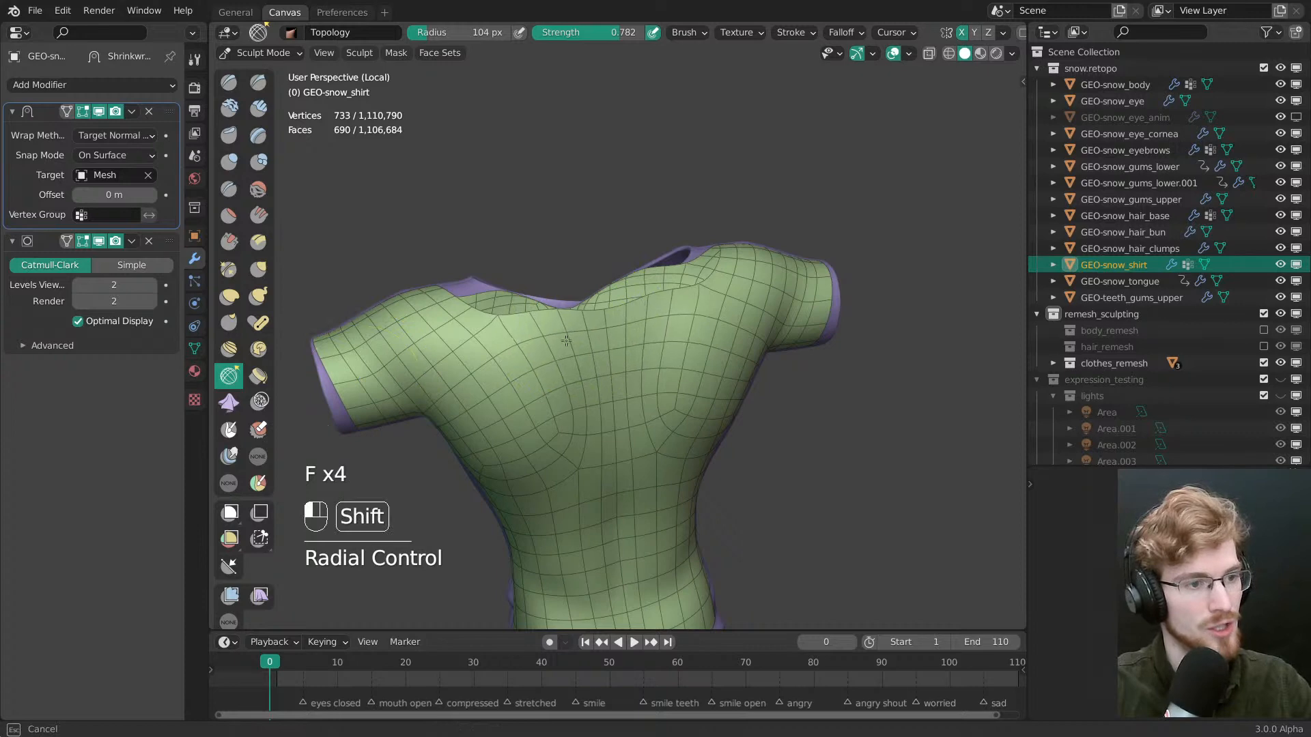
Adjust the shirt's back neckline with the Grab brush and switch to the Topology brush at a radius of 124 px
key(g)
key(f)
key(f)
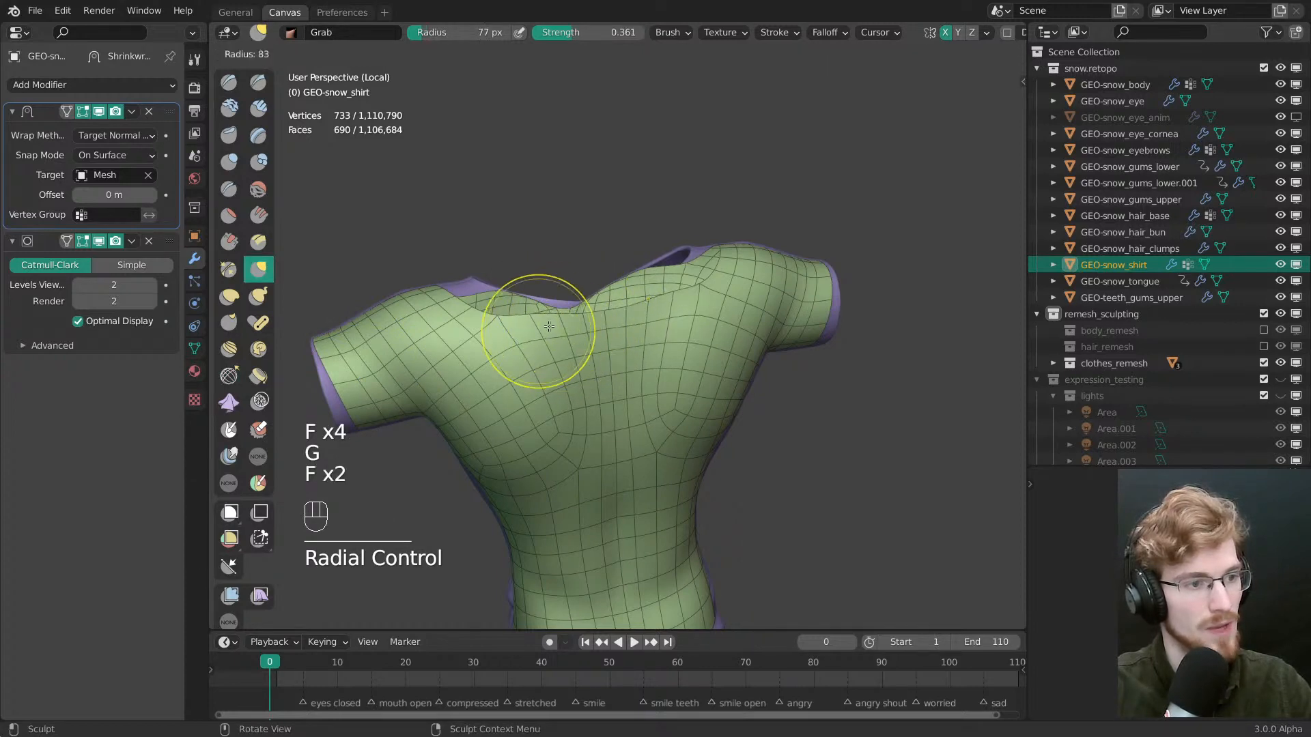
middle_drag(558, 318, 696, 348)
middle_drag(696, 348, 763, 176)
mouse_move(718, 380)
middle_down()
mouse_move(744, 392)
mouse_move(662, 307)
middle_up()
mouse_move(662, 307)
shift+middle_down()
mouse_move(611, 348)
mouse_move(680, 348)
shift+middle_up()
key(grave)
click(229, 376)
key(f)
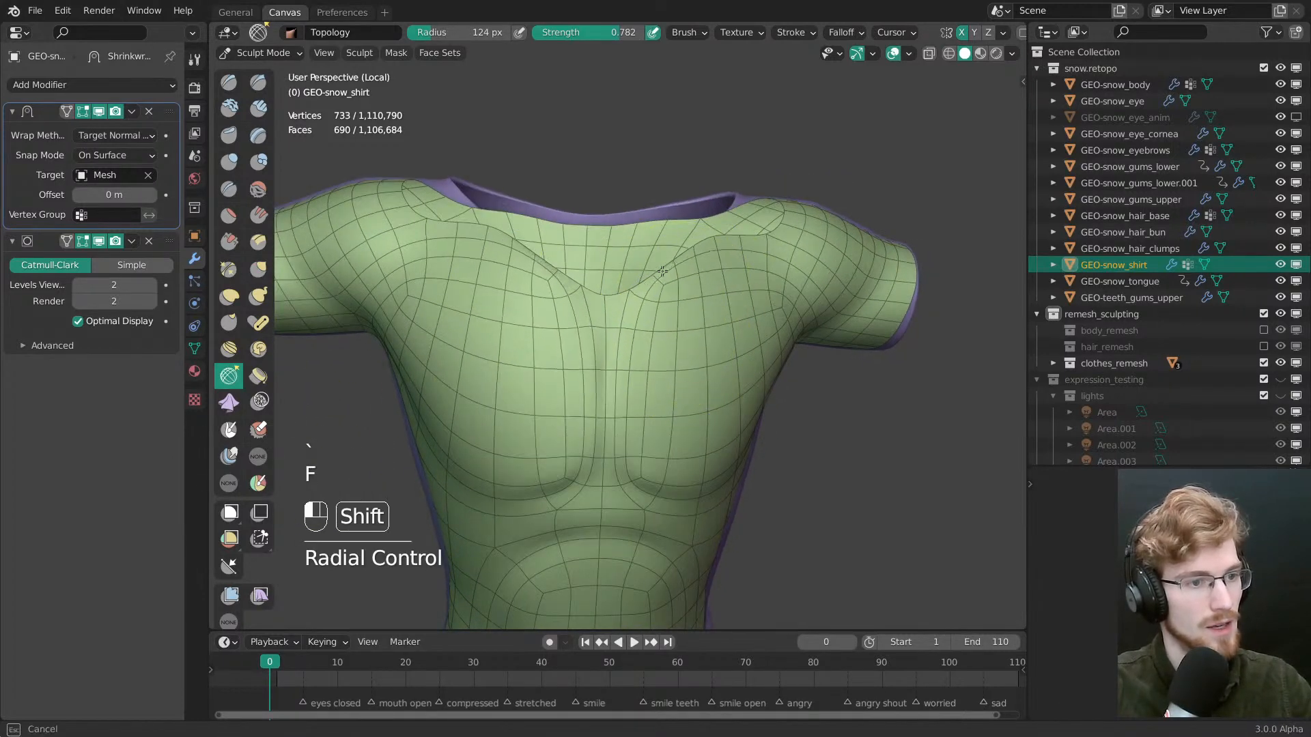
Reshape the edge flow around the front neckline and upper chest with the Grab brush, reducing its radius to 46 px
key(g)
middle_drag(725, 269, 689, 250)
key(f)
click(716, 249)
key(f)
click(740, 334)
key(f)
click(740, 352)
key(f)
click(678, 282)
key(f)
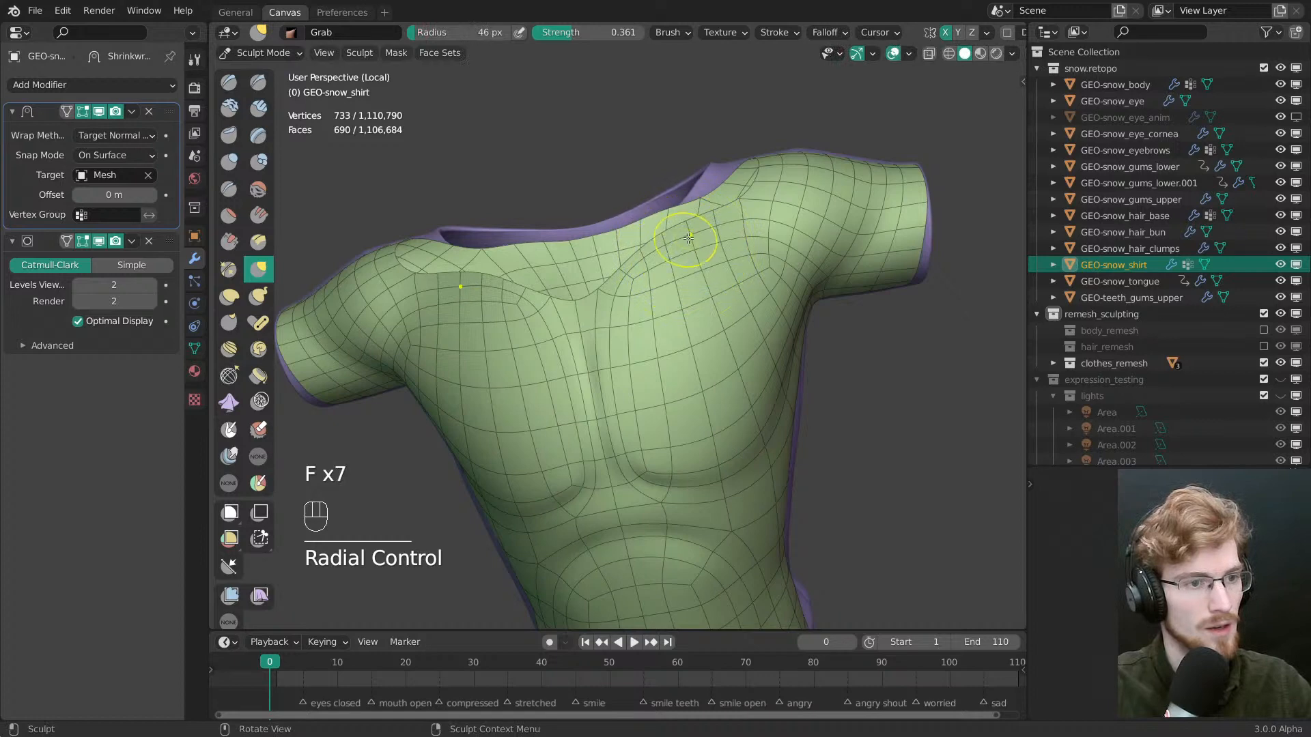
Refine the V-shaped front neckline with the Grab brush, enlarging its radius to 131 px
shift+middle_drag(656, 220, 656, 308)
key(grave)
key(f)
click(677, 299)
key(f)
click(685, 304)
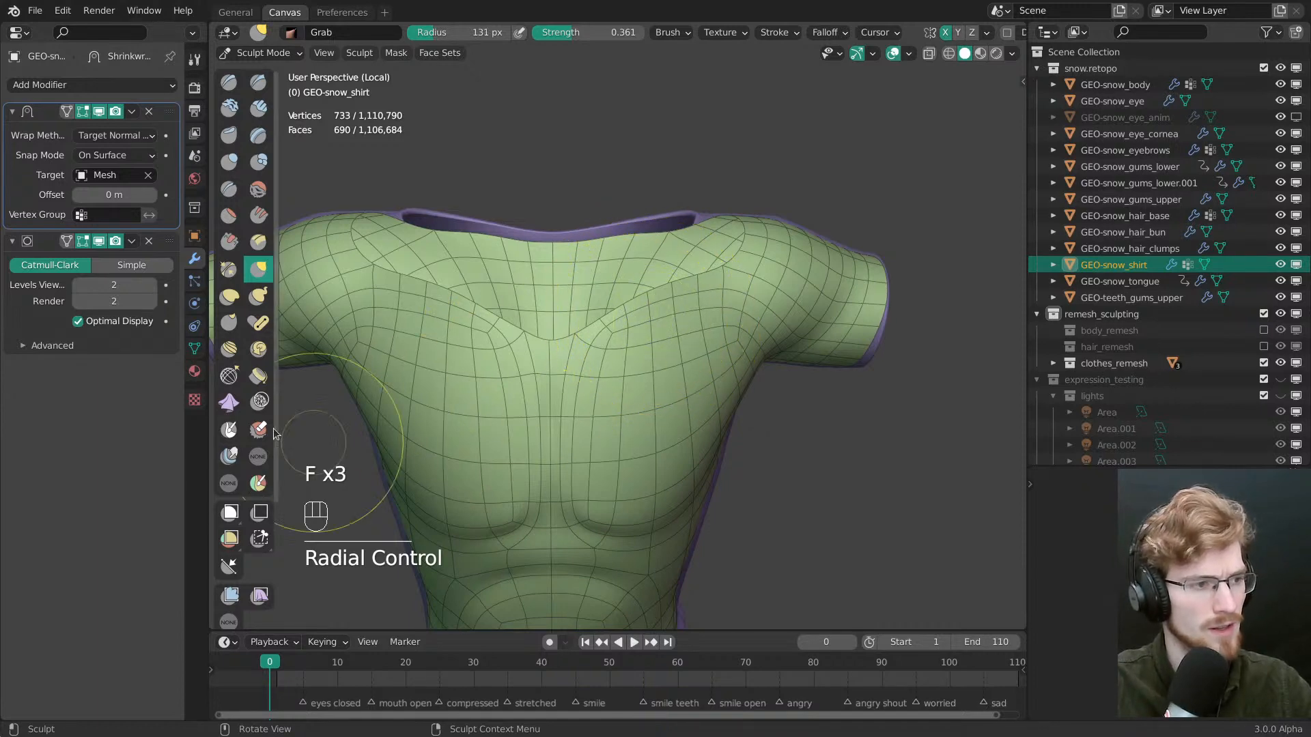
Switch the shirt to Edit Mode with vertex selection and the Select tool
key(Tab)
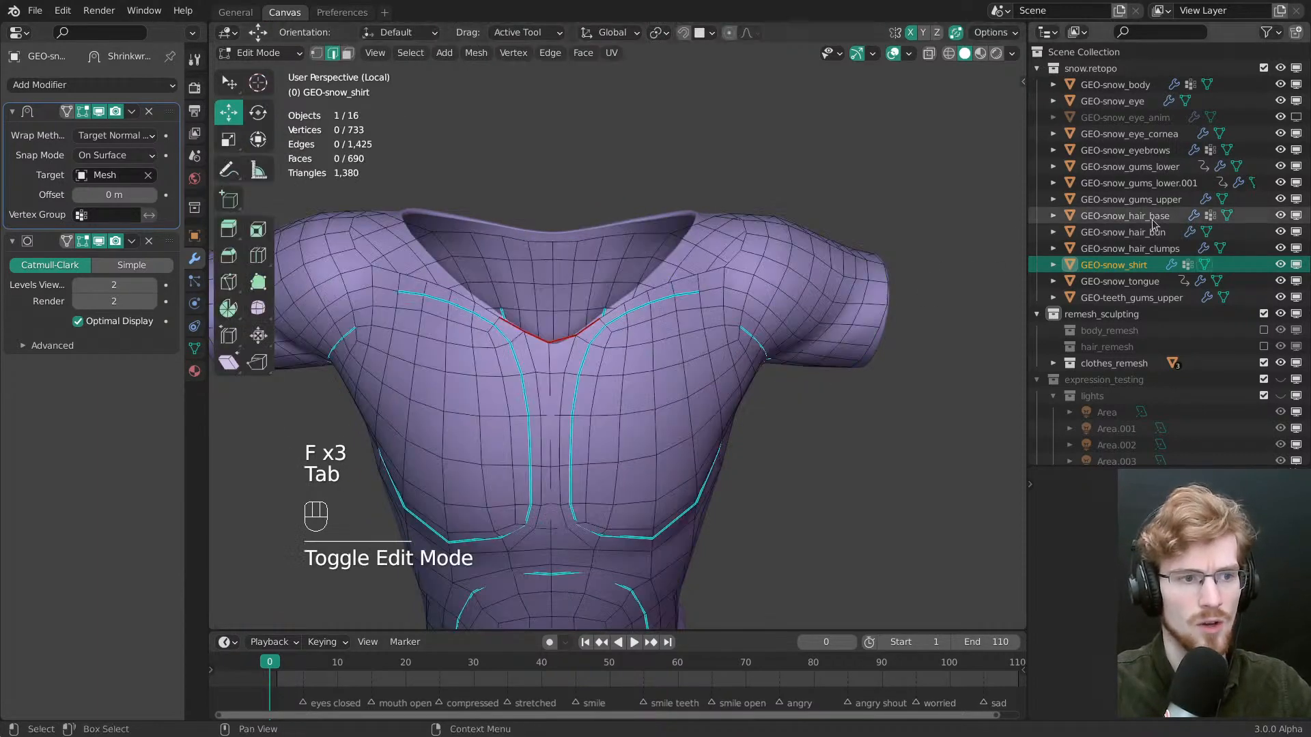
shift+middle_drag(601, 321, 618, 384)
key(1)
key(grave)
click(622, 348)
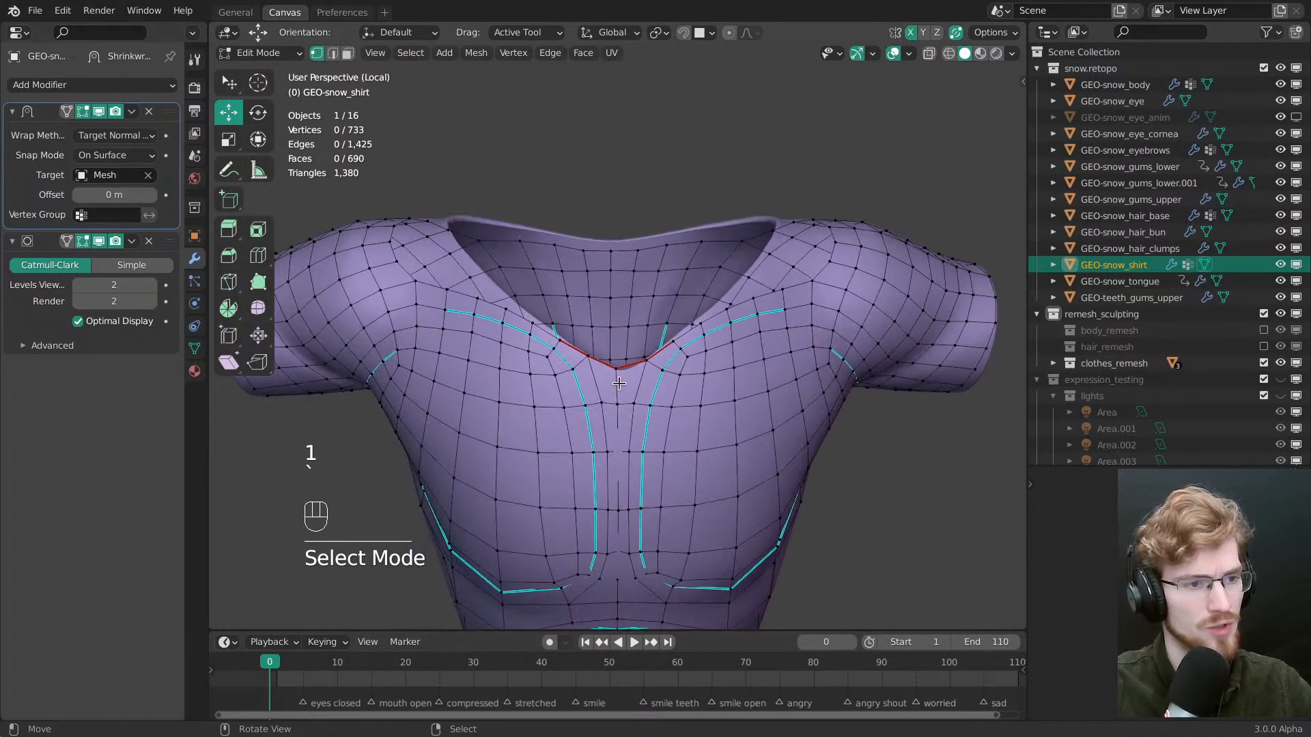
key(w)
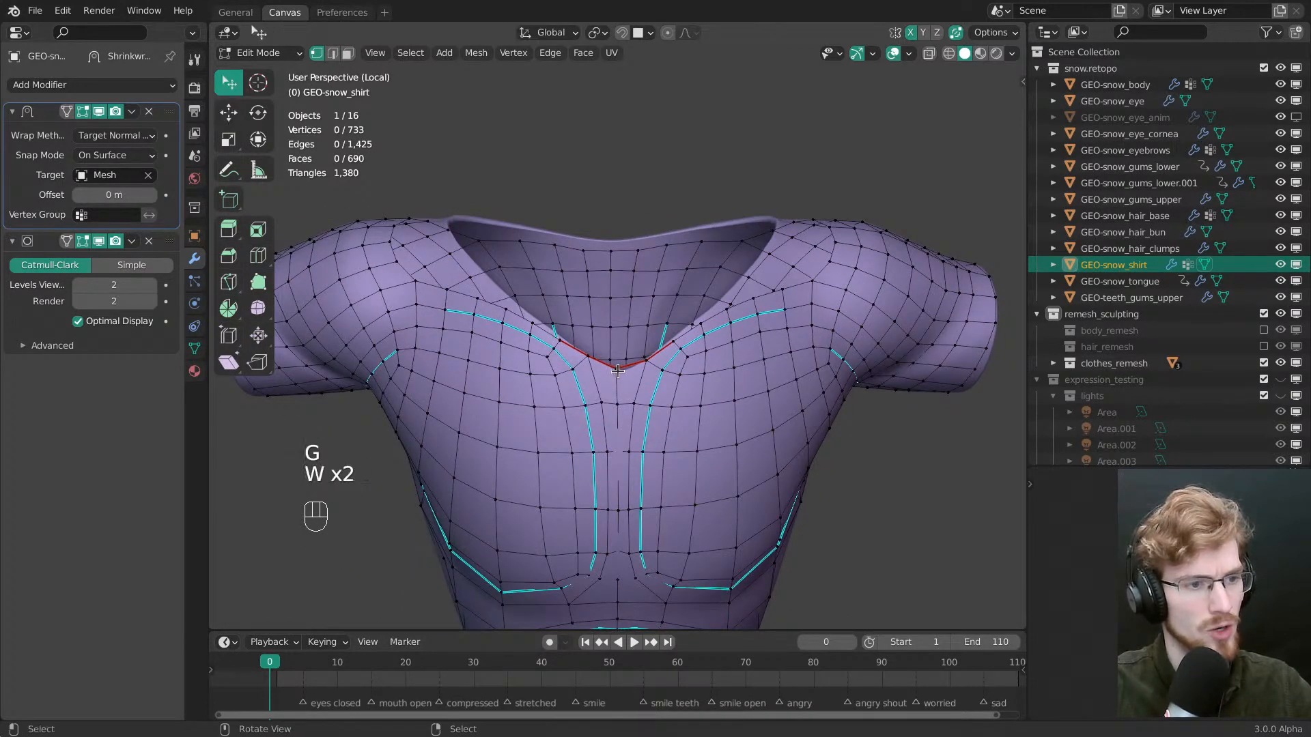
Try to move the centre vertices at the neckline and upper chest
key(g)
drag(617, 371, 621, 381)
key(ctrl+z)
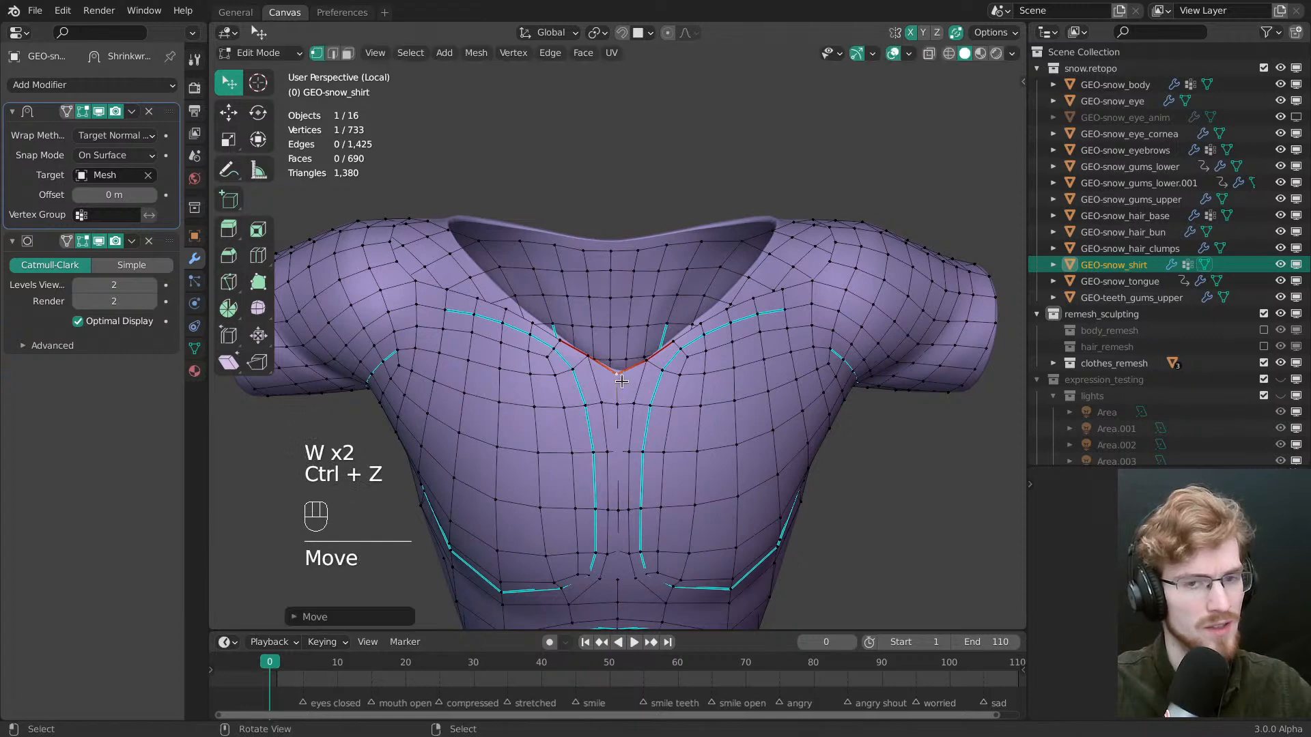
key(ctrl+z)
shift+middle_drag(624, 381, 636, 343)
key(grave)
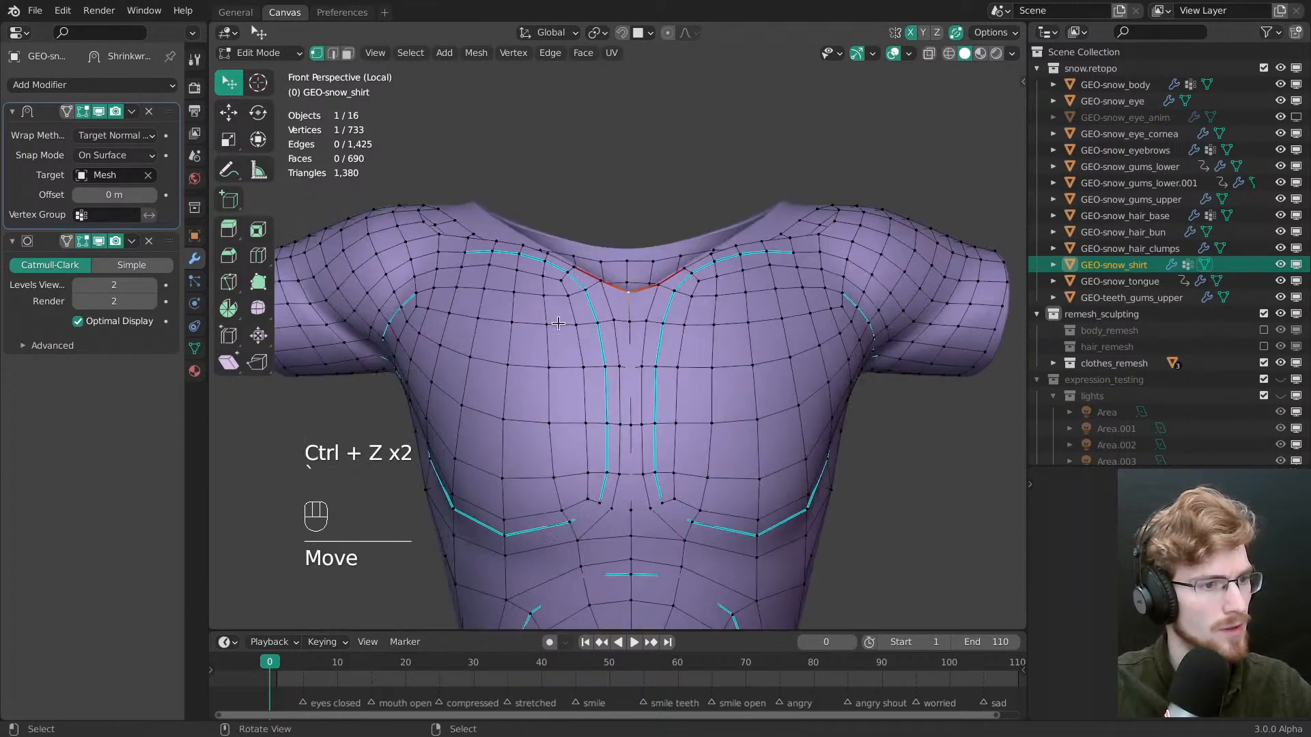
scroll(625, 369, down, 2)
drag(633, 336, 639, 340)
key(ctrl+z)
shift+middle_drag(639, 341, 581, 353)
scroll(580, 355, up, 2)
middle_drag(622, 420, 657, 438)
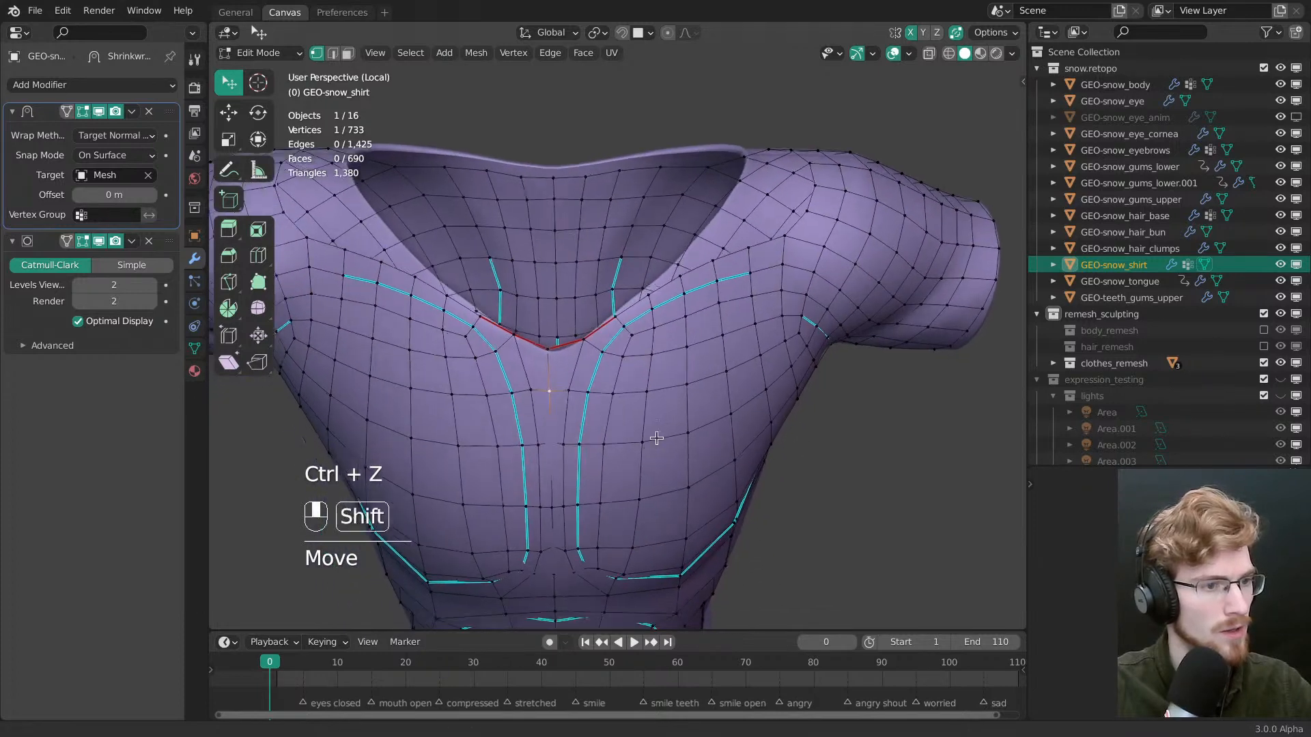
Hide the front and back centre-line edge loops to separate the two halves of the shirt mesh
key(grave)
scroll(656, 438, down, 5)
key(a)
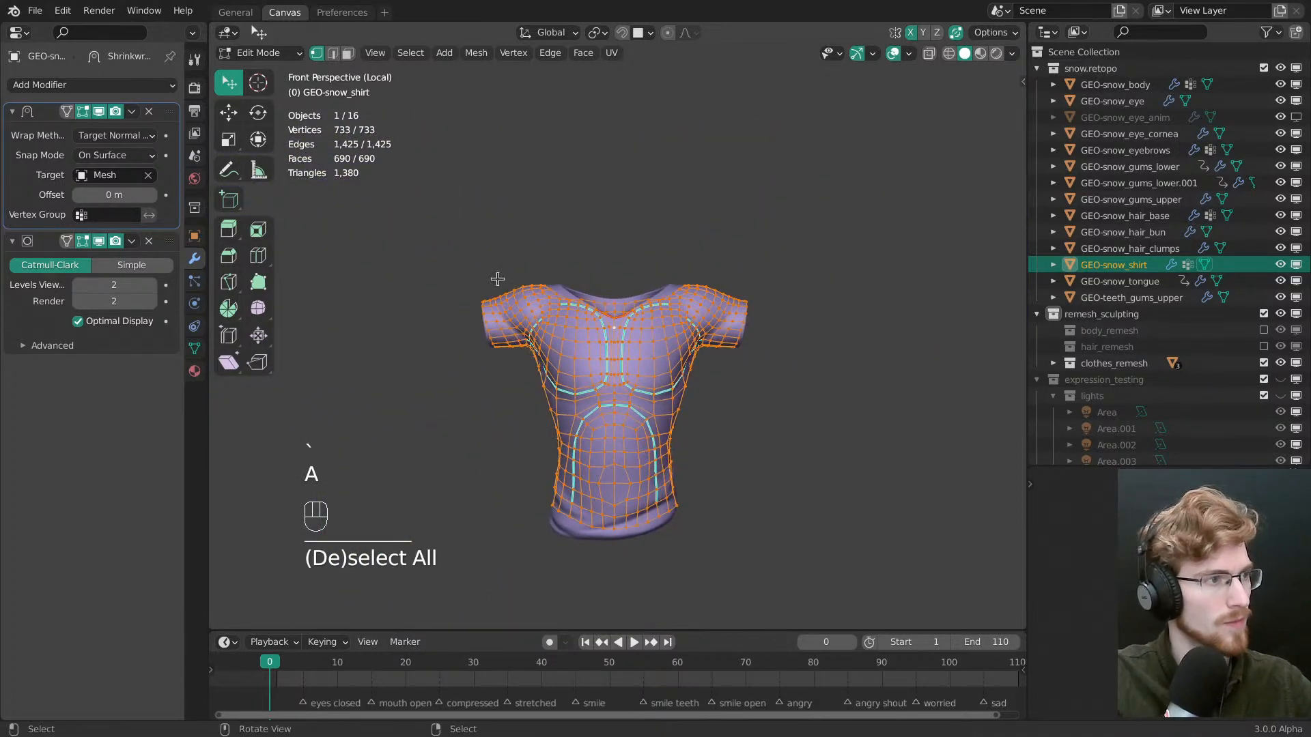
click(113, 84)
ctrl+middle_drag(649, 416, 639, 318)
alt+click(605, 331)
alt+click(610, 332)
key(g)
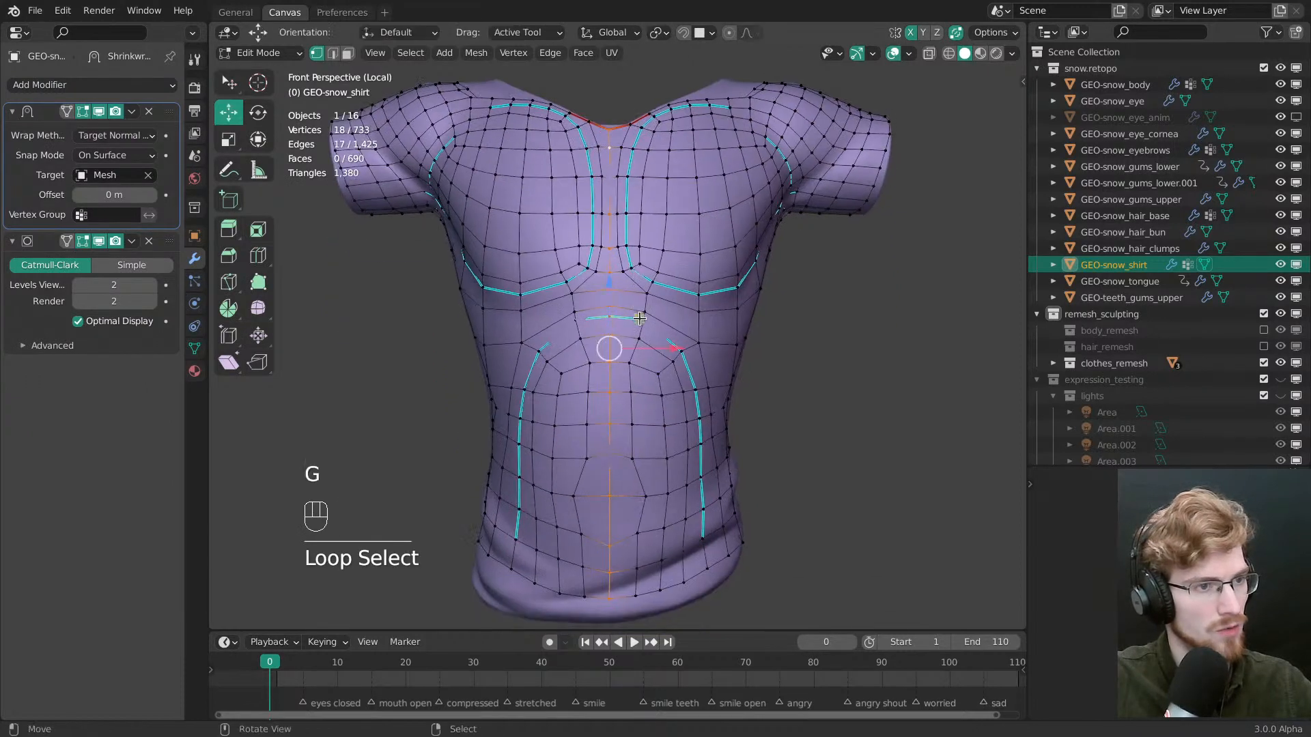
key(h)
alt+click(615, 362)
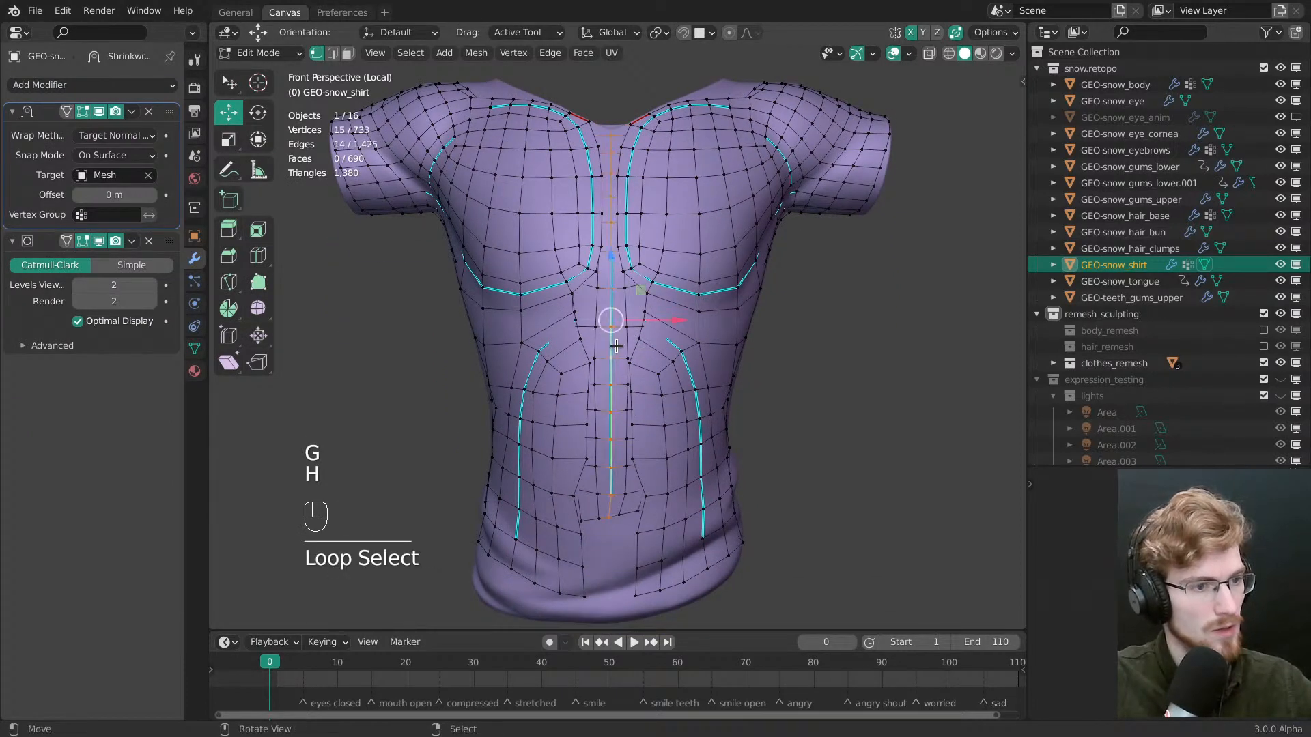
key(h)
Delete the faces of the half on the character's right side, reveal the hidden geometry and deselect everything
click(571, 330)
key(ctrl+l)
key(x)
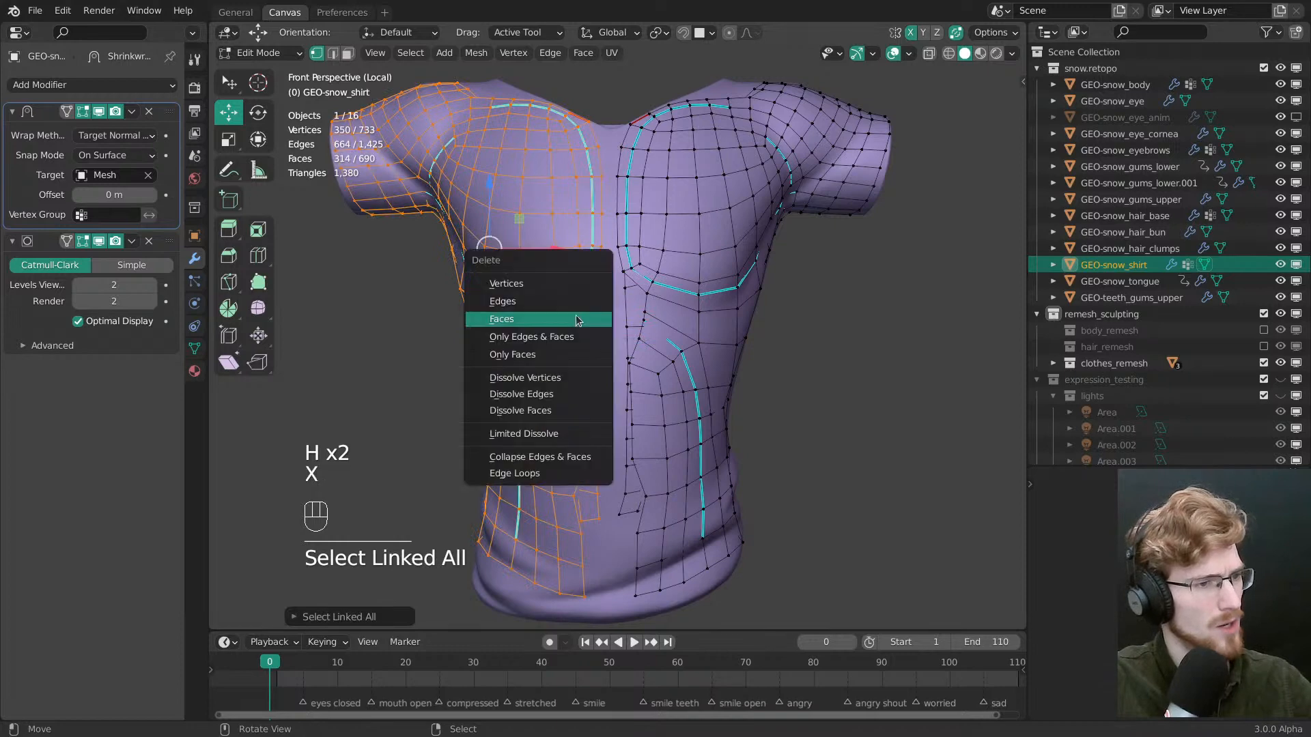
click(577, 319)
key(alt+h)
key(alt+a)
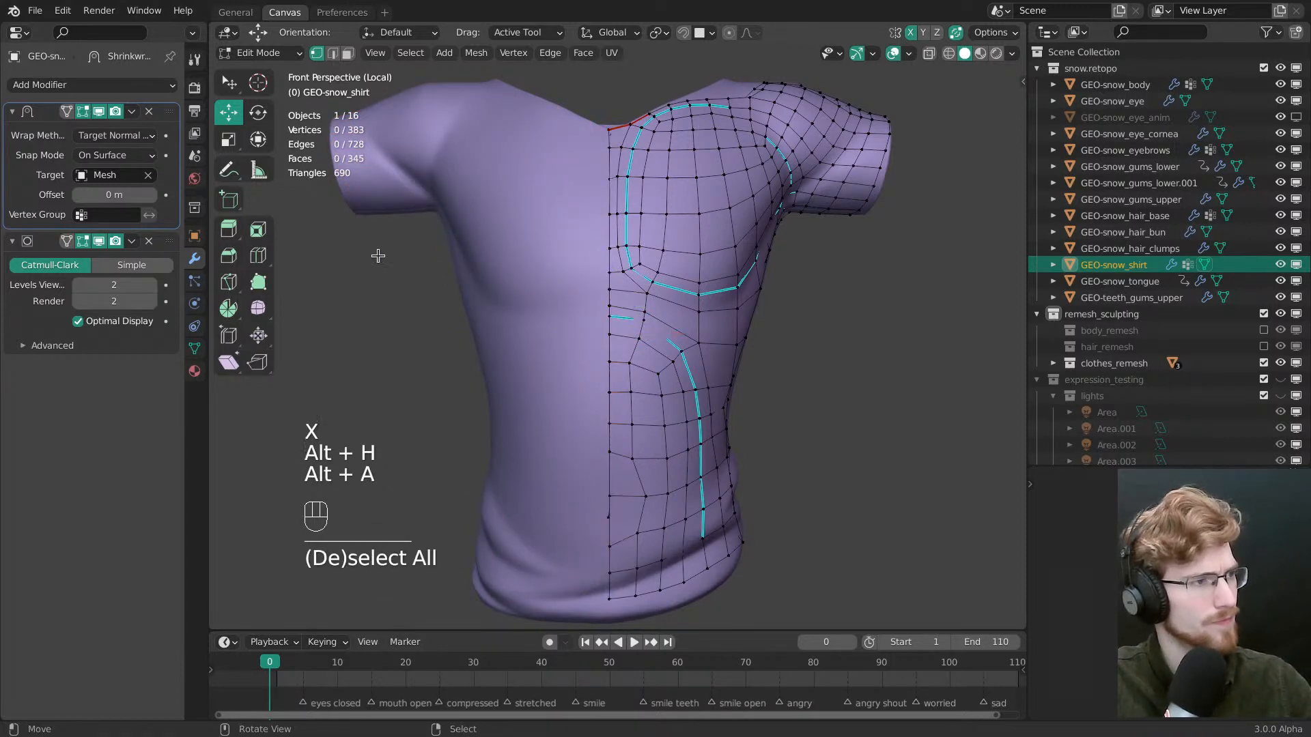
Add an X-axis Mirror modifier with clipping, place it above the Shrinkwrap and show it on the edit cage
click(77, 84)
click(191, 272)
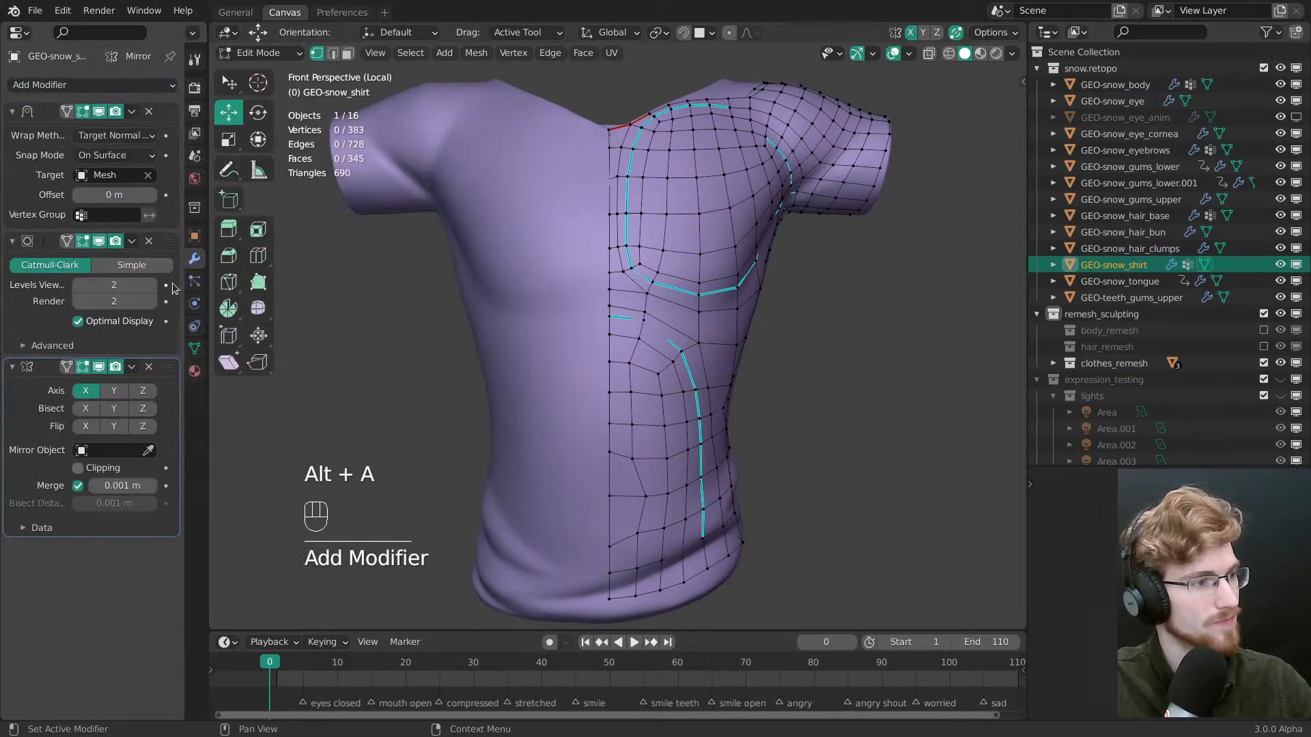
drag(170, 372, 169, 116)
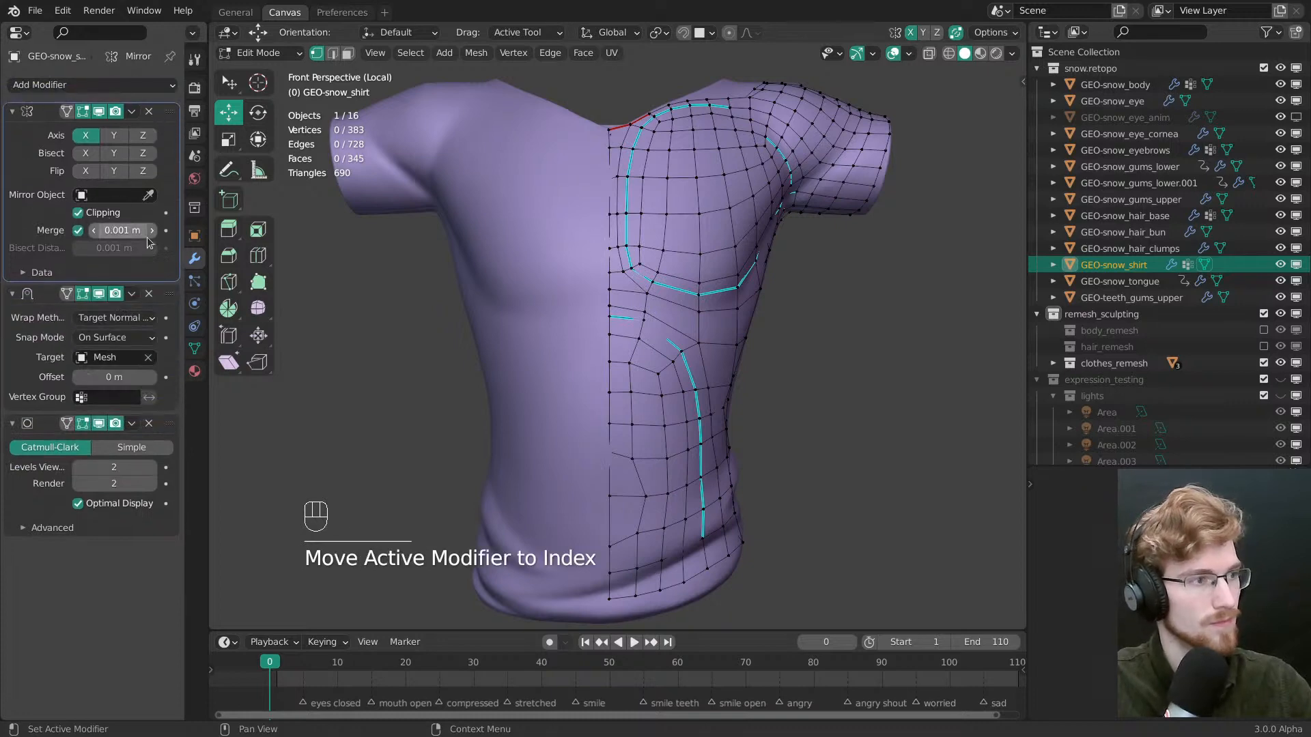
shift+middle_drag(383, 232, 330, 255)
click(67, 111)
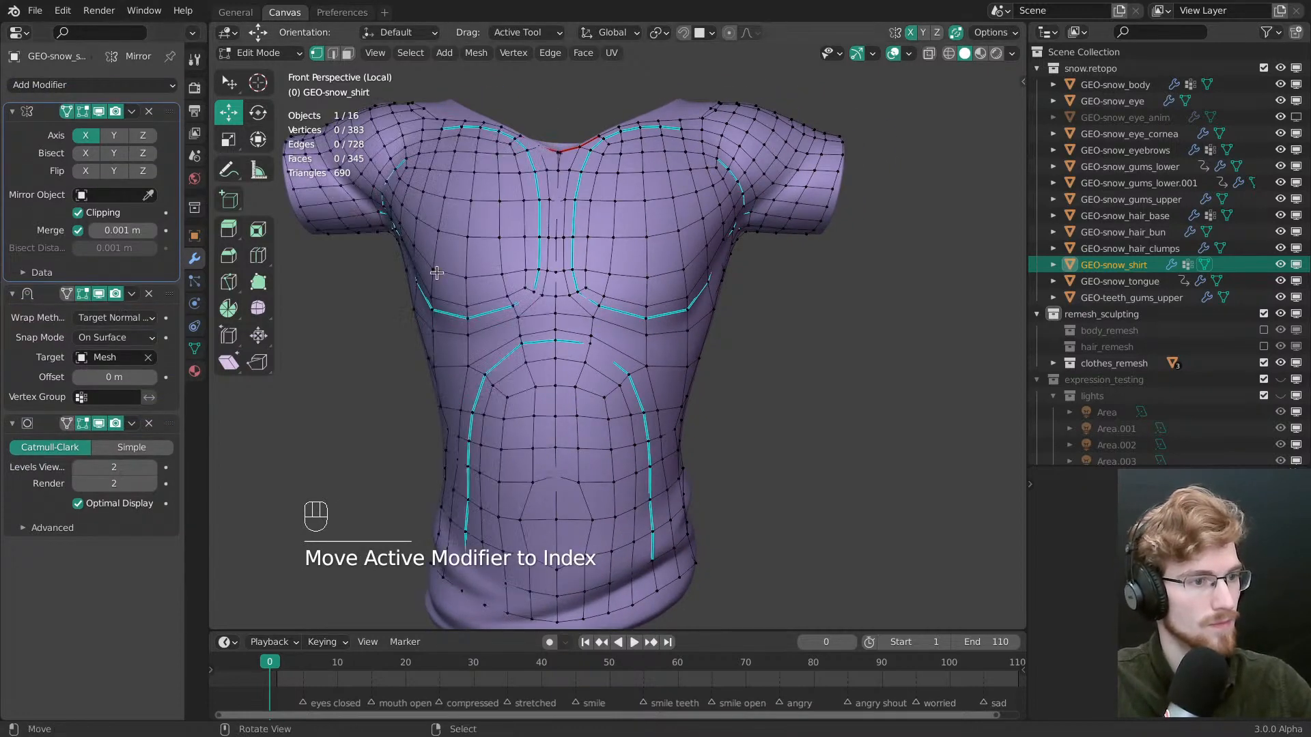
Move the centre-line edge loop along X against the mirror plane and deselect everything
alt+right_click(559, 306)
shift+middle_drag(587, 369, 560, 169)
click(628, 386)
alt+right_click(560, 142)
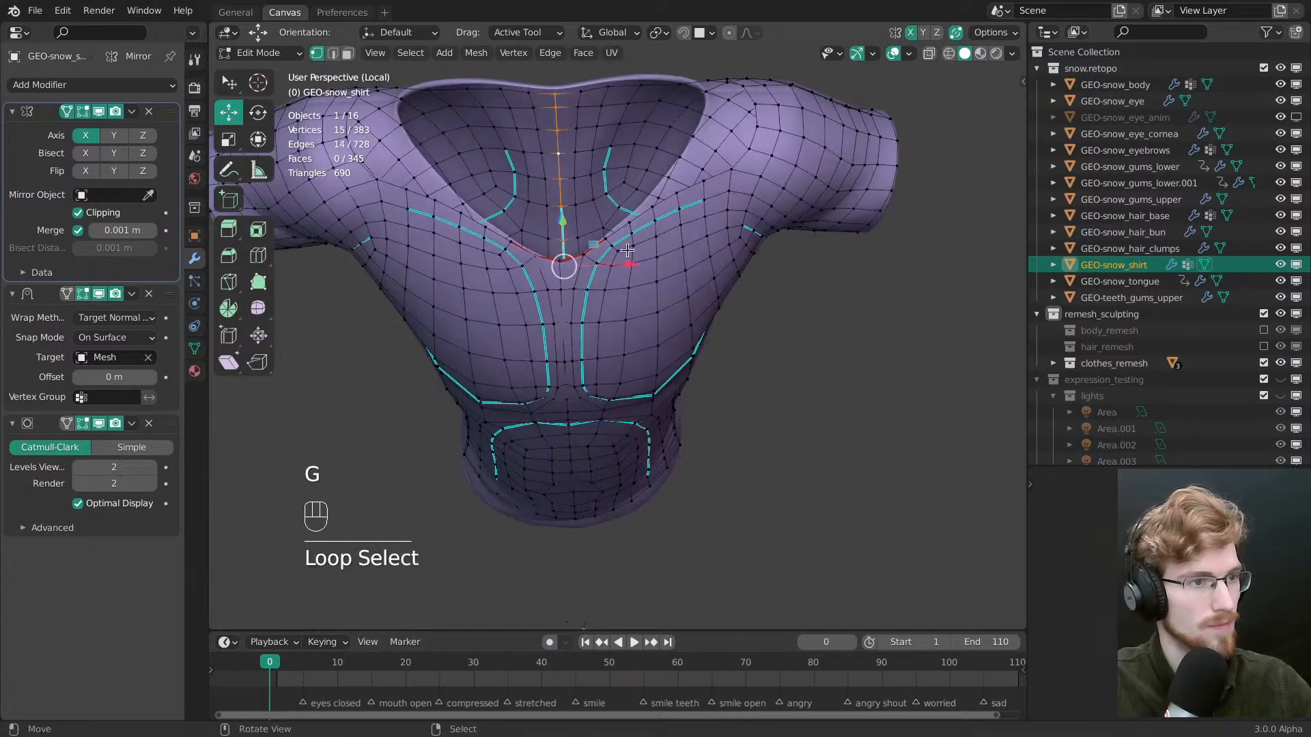
drag(628, 254, 649, 256)
middle_drag(652, 328, 615, 373)
key(alt+a)
Enable snapping, save the file and inspect the mirrored shirt
key(shift+Tab)
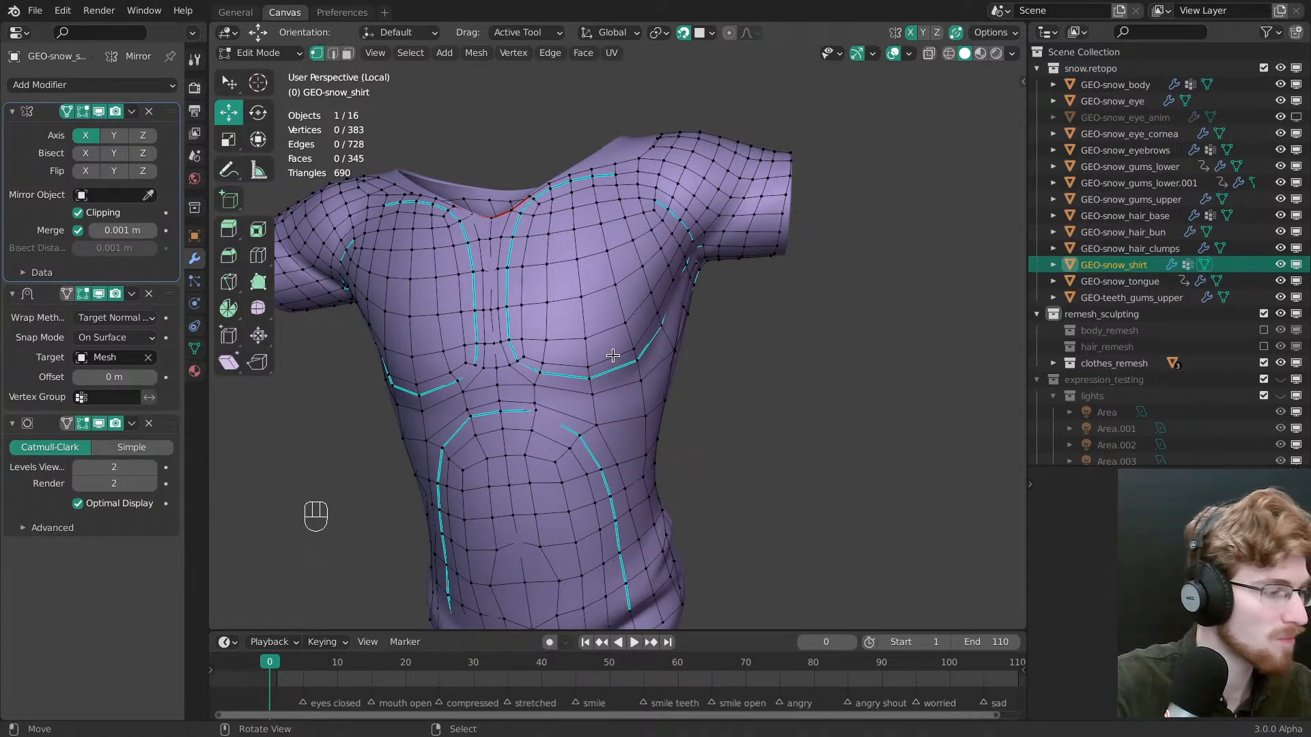
middle_drag(584, 299, 619, 306)
key(ctrl+s)
middle_drag(693, 386, 676, 393)
shift+middle_drag(635, 402, 631, 321)
scroll(666, 341, up, 1)
mouse_move(632, 320)
middle_down()
mouse_move(642, 313)
mouse_move(628, 321)
middle_up()
Switch the shirt to Sculpt Mode with the Topology brush at a radius of 91 px
key(Tab)
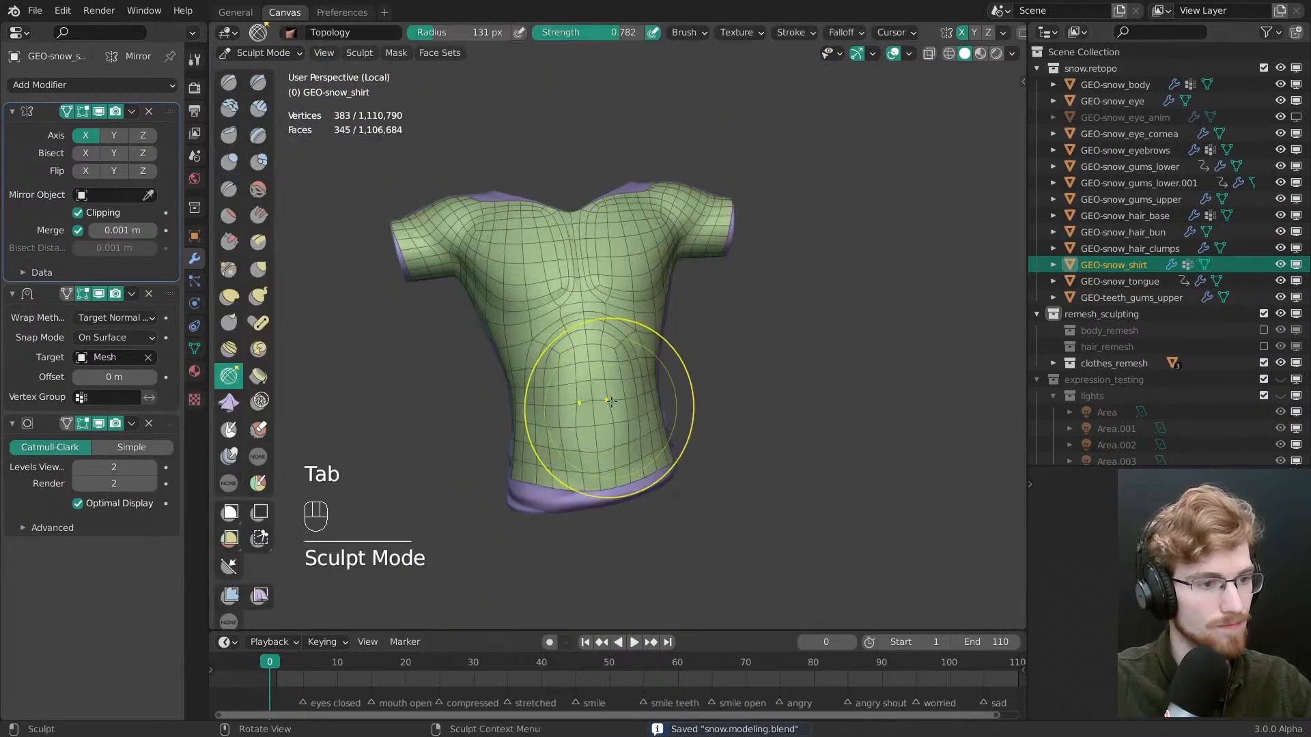
ctrl+middle_drag(596, 415, 660, 421)
key(f)
click(636, 421)
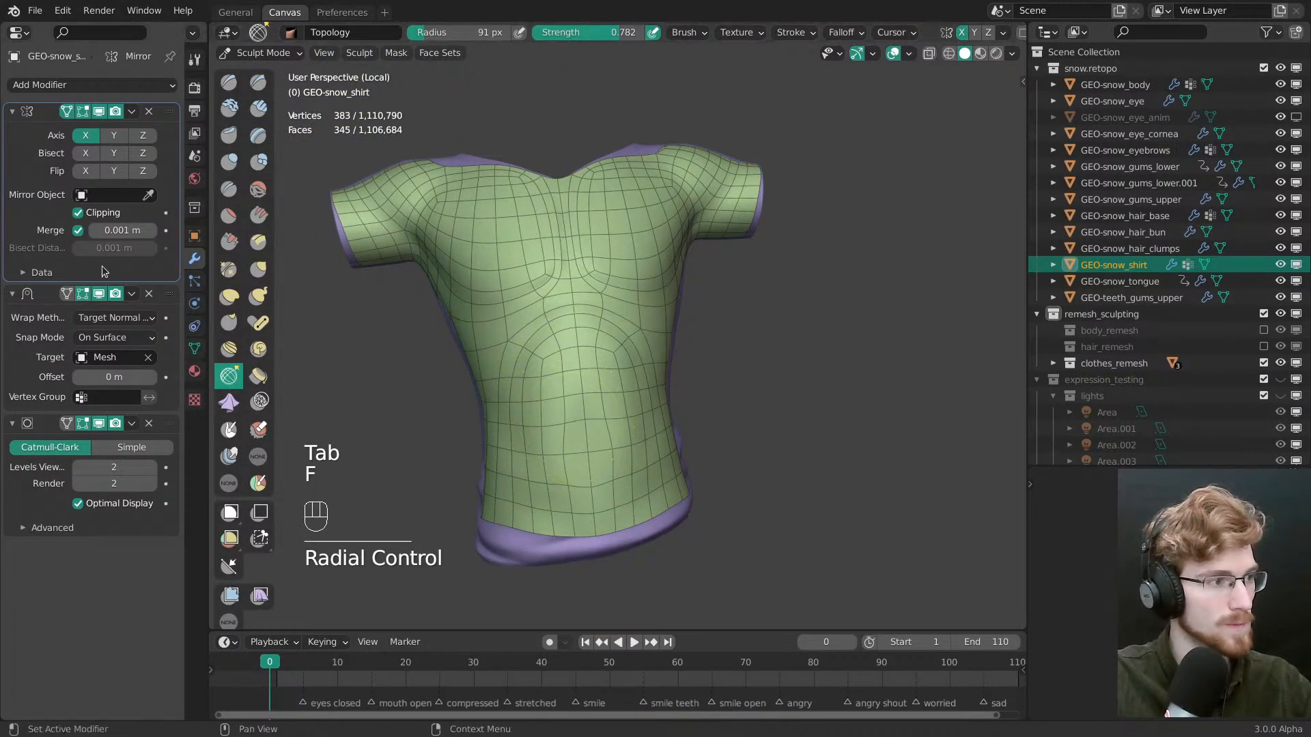
Toggle the Shrinkwrap modifier's viewport display to compare the fit and turn off the Subdivision modifier's viewport display
click(103, 293)
shift+middle_drag(447, 402, 449, 372)
ctrl+middle_drag(449, 372, 461, 369)
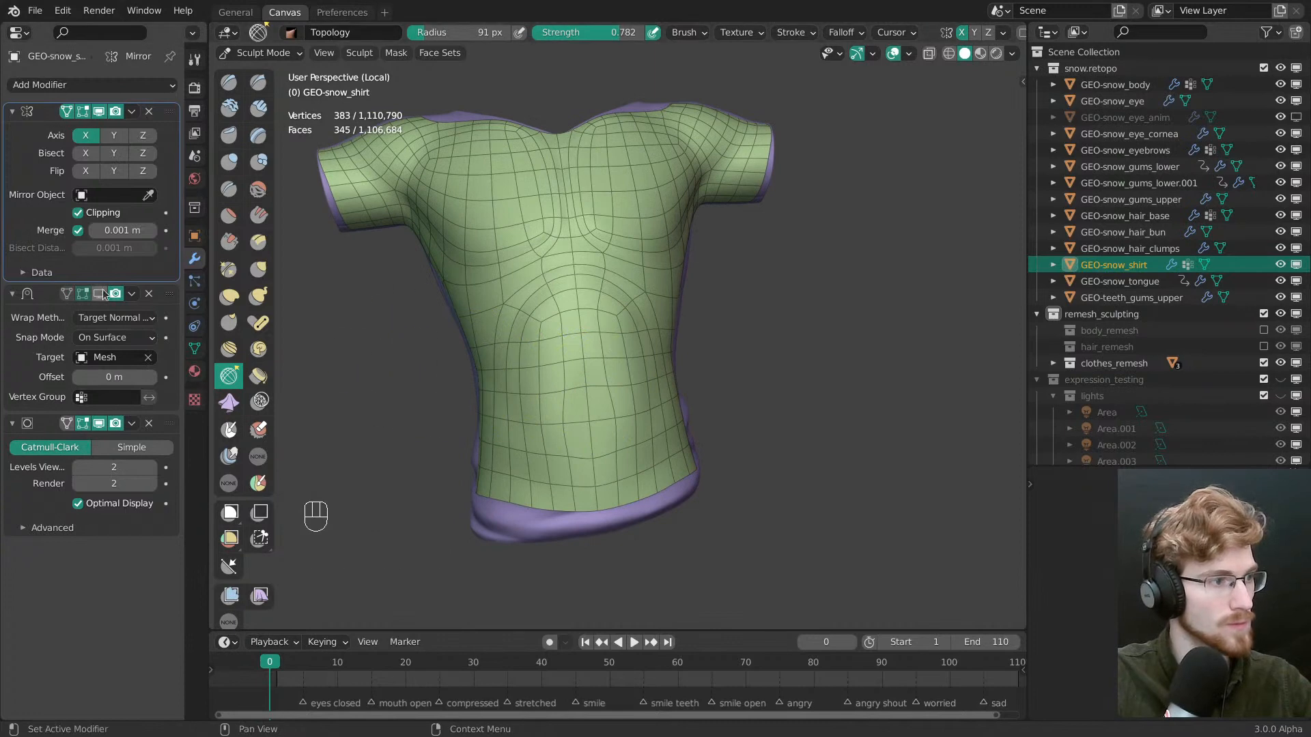
click(99, 423)
mouse_move(355, 450)
ctrl+middle_down()
mouse_move(366, 430)
mouse_move(336, 454)
ctrl+middle_up()
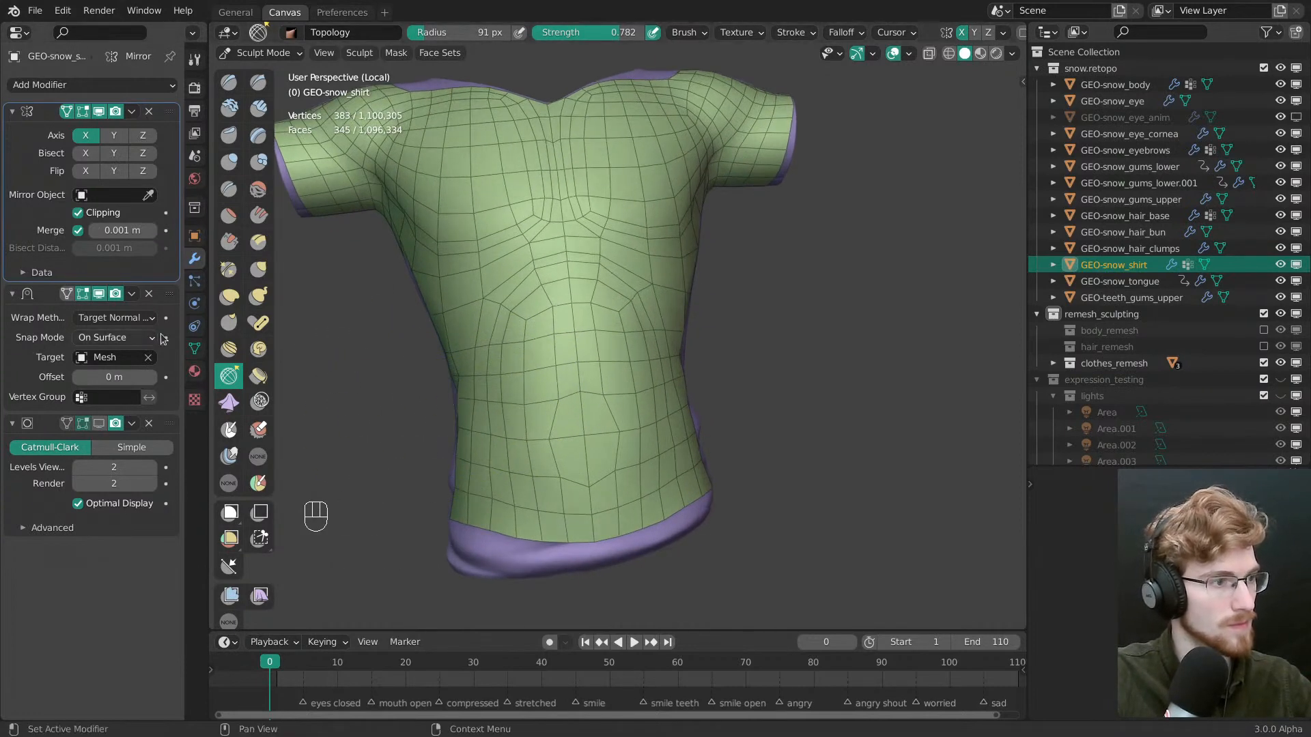
Relax the topology on the shirt's abdomen and side with the Topology brush at a radius of 133 px
key(f)
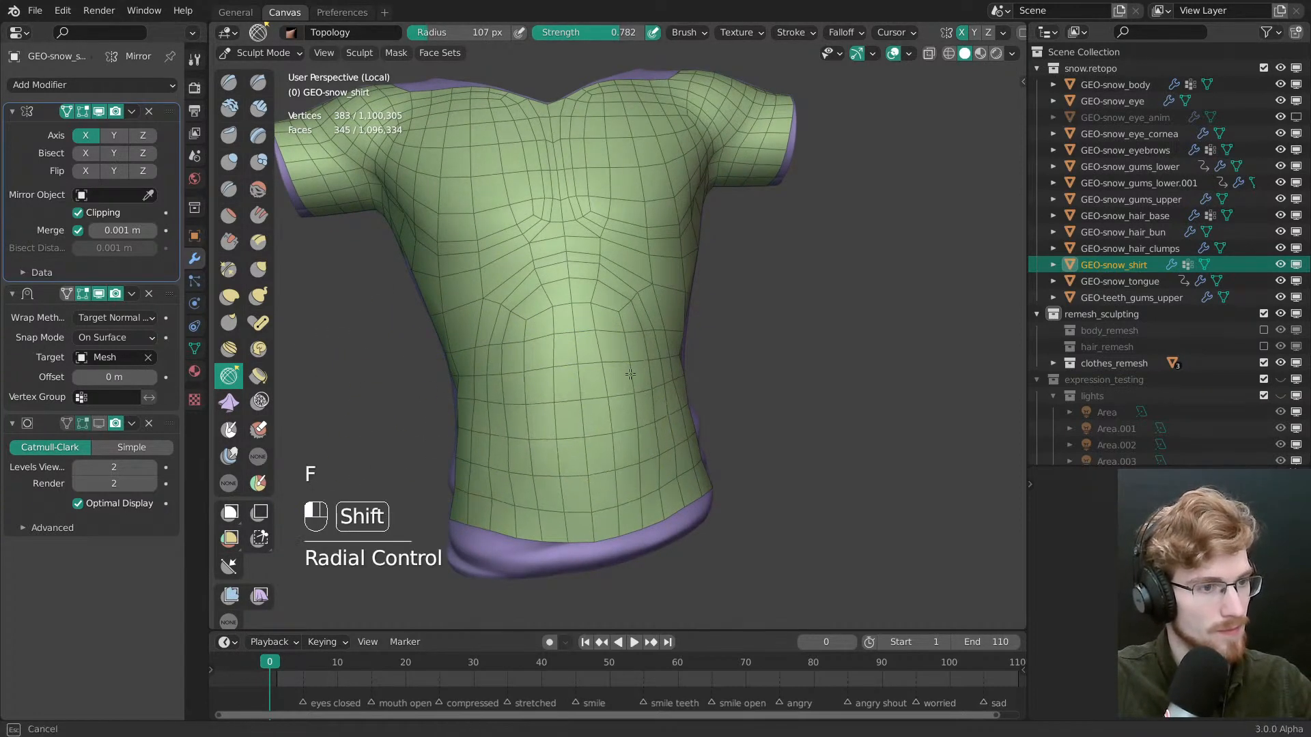
shift+middle_drag(663, 442, 714, 444)
key(f)
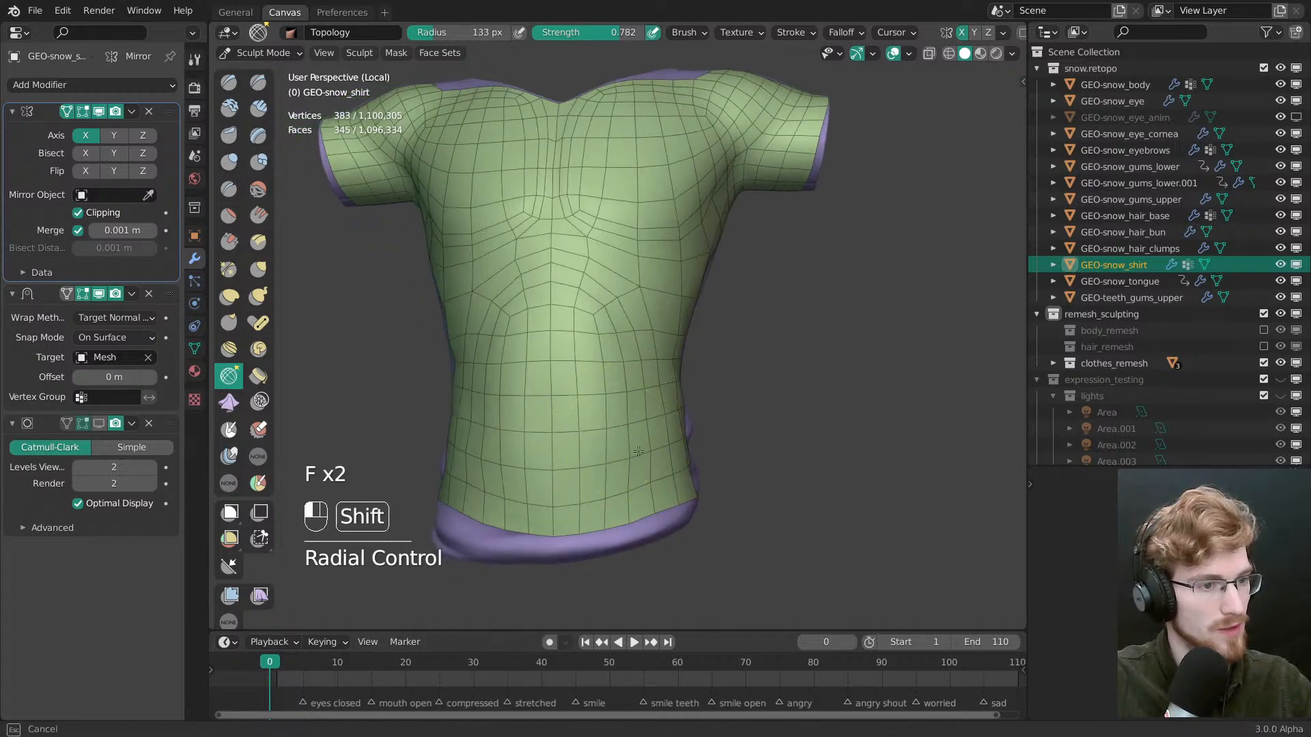
click(772, 374)
middle_drag(771, 374, 626, 353)
middle_drag(699, 287, 648, 320)
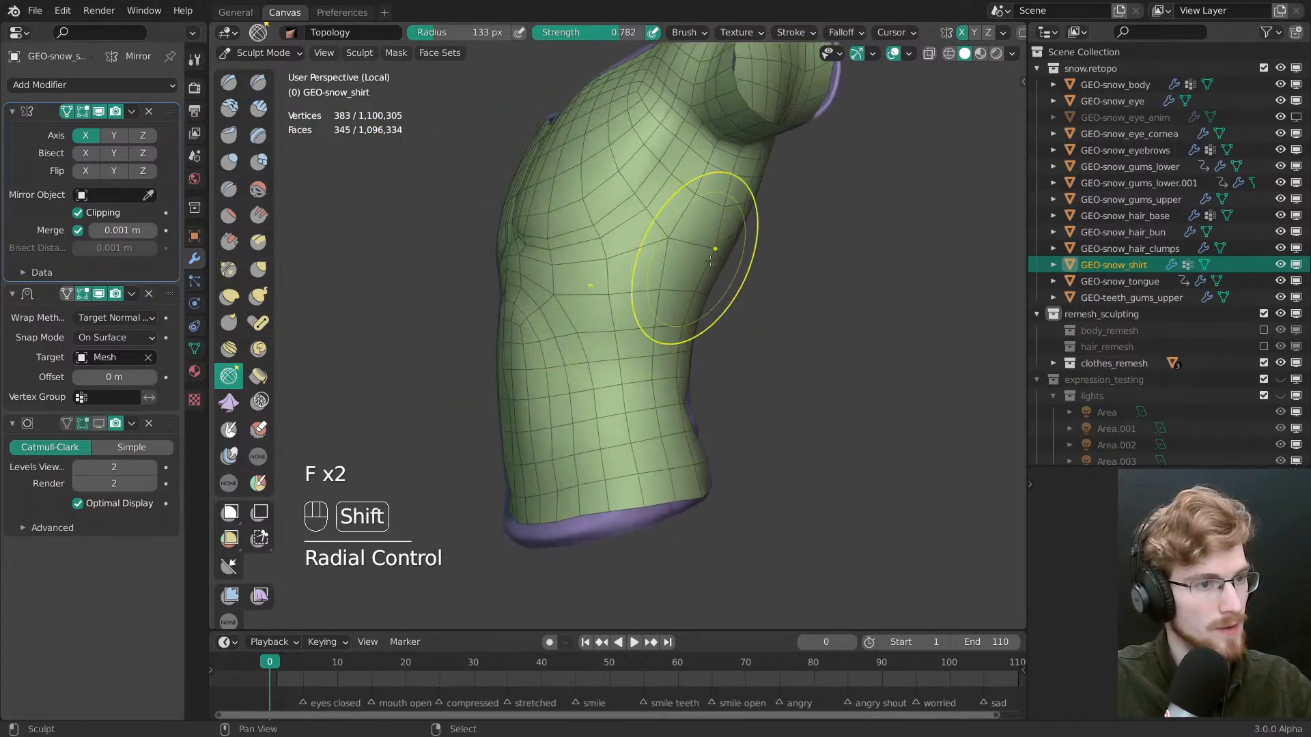
Relax the topology across the shirt's back with the Topology brush, enlarging its radius from 101 to 134 px
middle_drag(711, 260, 616, 339)
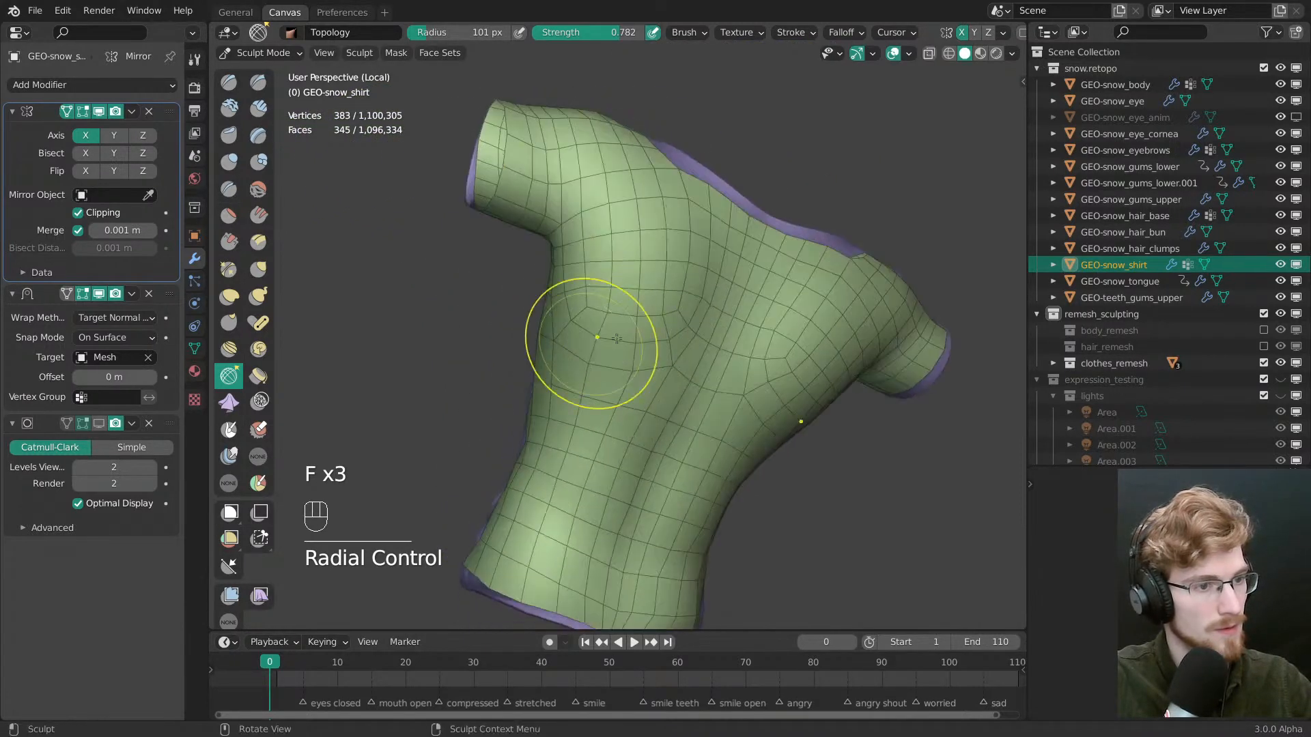
middle_drag(669, 283, 661, 342)
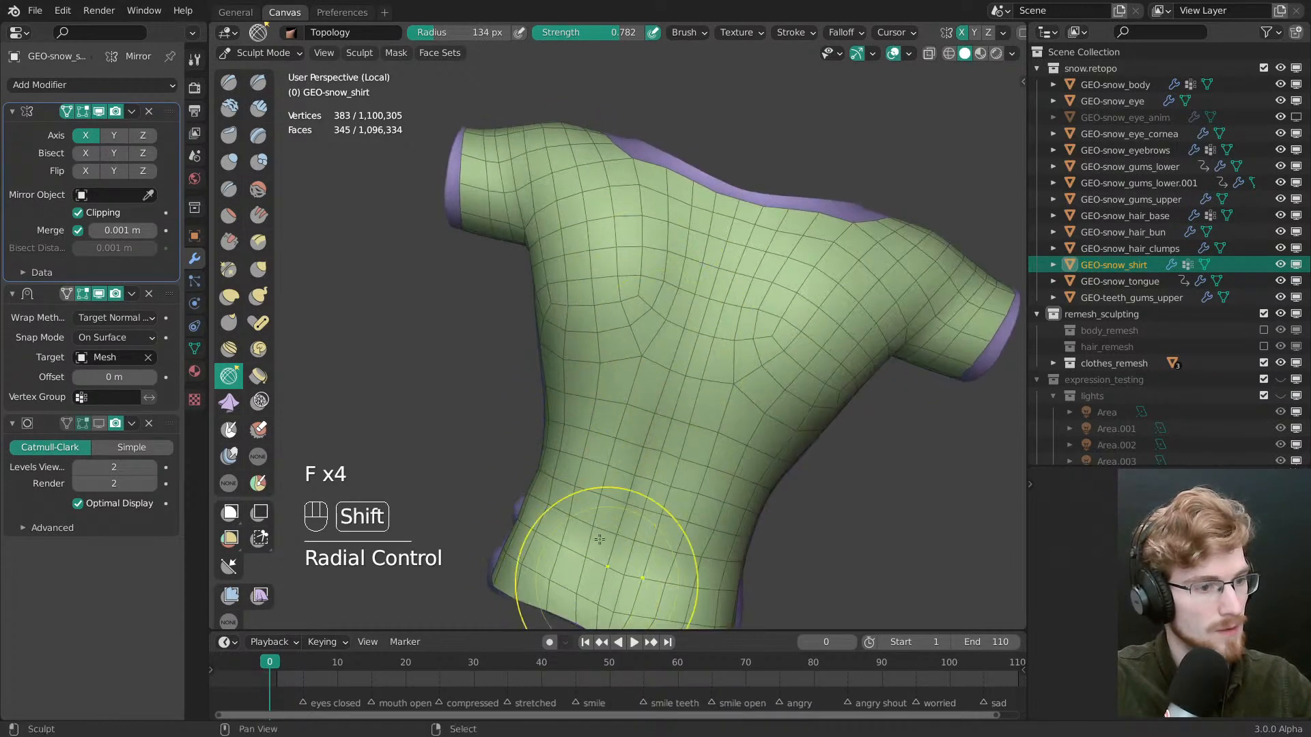
shift+middle_drag(599, 540, 593, 398)
mouse_move(584, 473)
shift+mouse_down()
mouse_move(559, 465)
mouse_move(578, 450)
shift+mouse_up()
shift+middle_drag(759, 220, 684, 395)
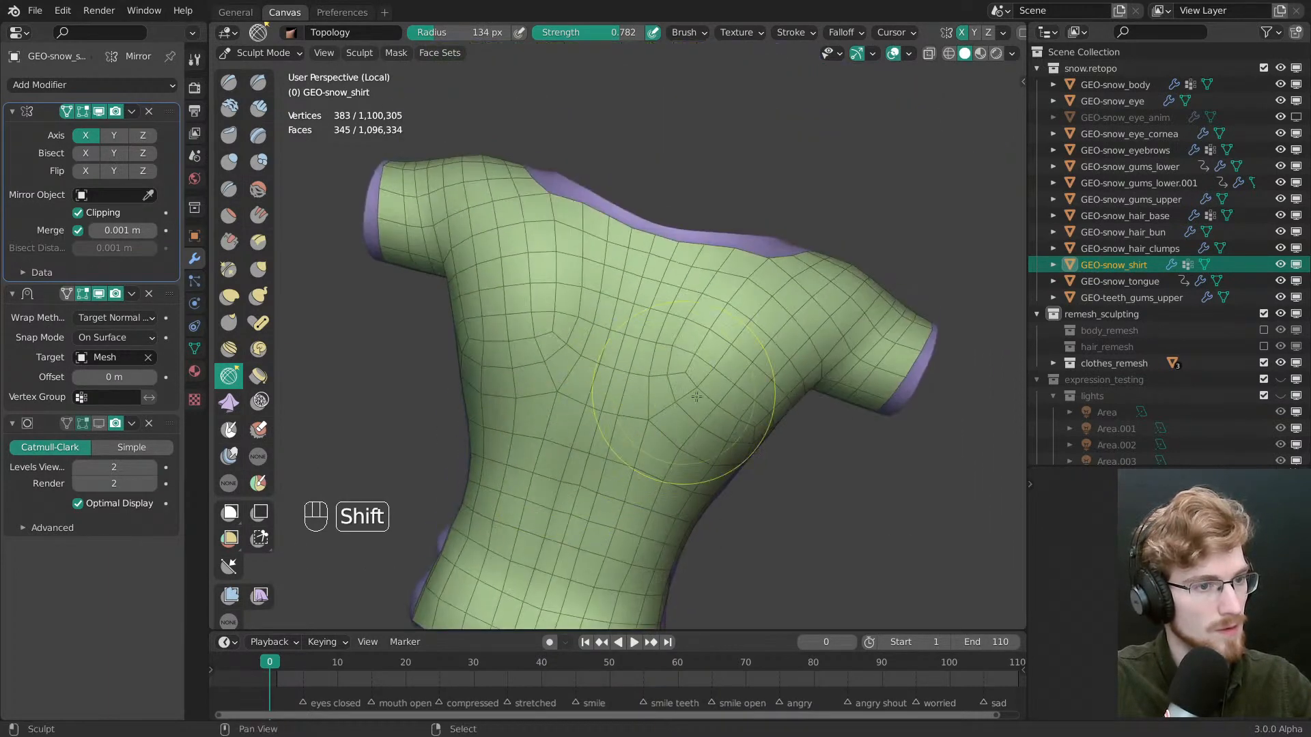
Return to Edit Mode and edge slide the sleeve opening's edge loop toward the shoulder
middle_drag(565, 383, 743, 371)
key(Tab)
middle_drag(649, 375, 792, 399)
key(grave)
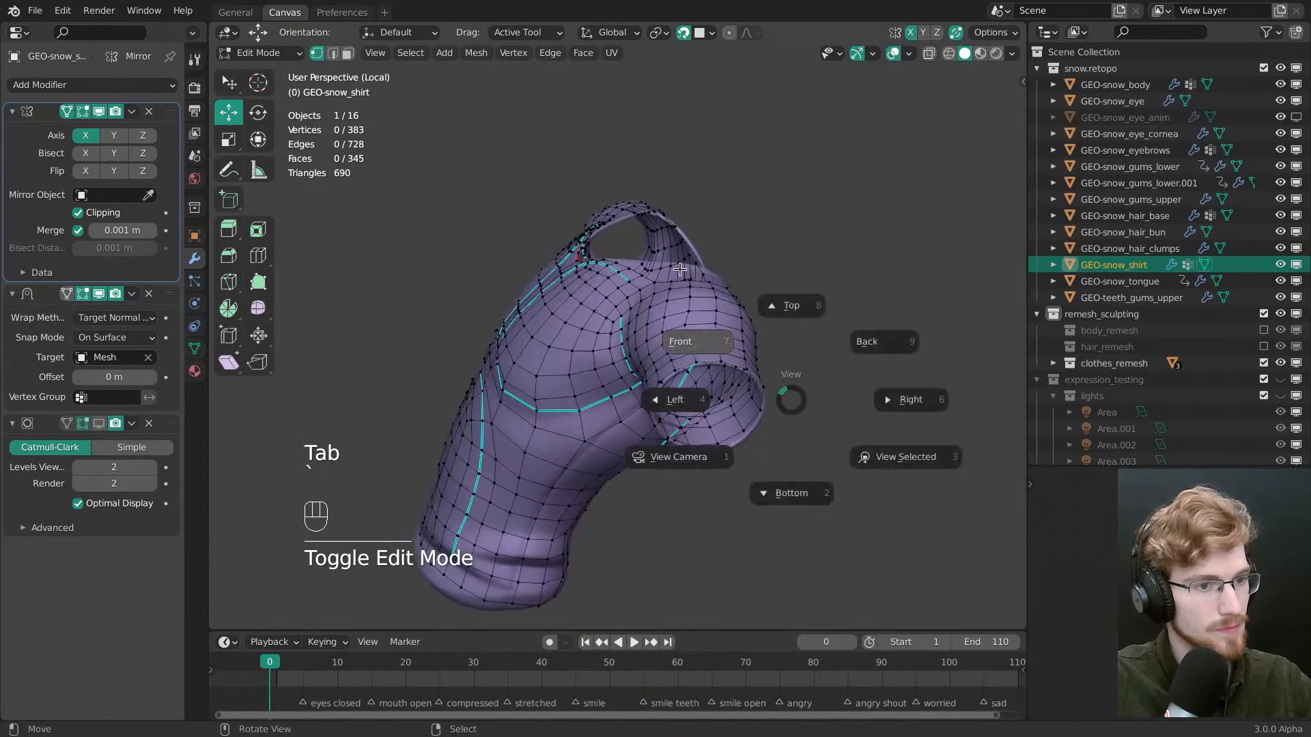
click(680, 269)
alt+right_click(830, 302)
shift+middle_drag(794, 334, 629, 370)
ctrl+middle_drag(629, 370, 705, 405)
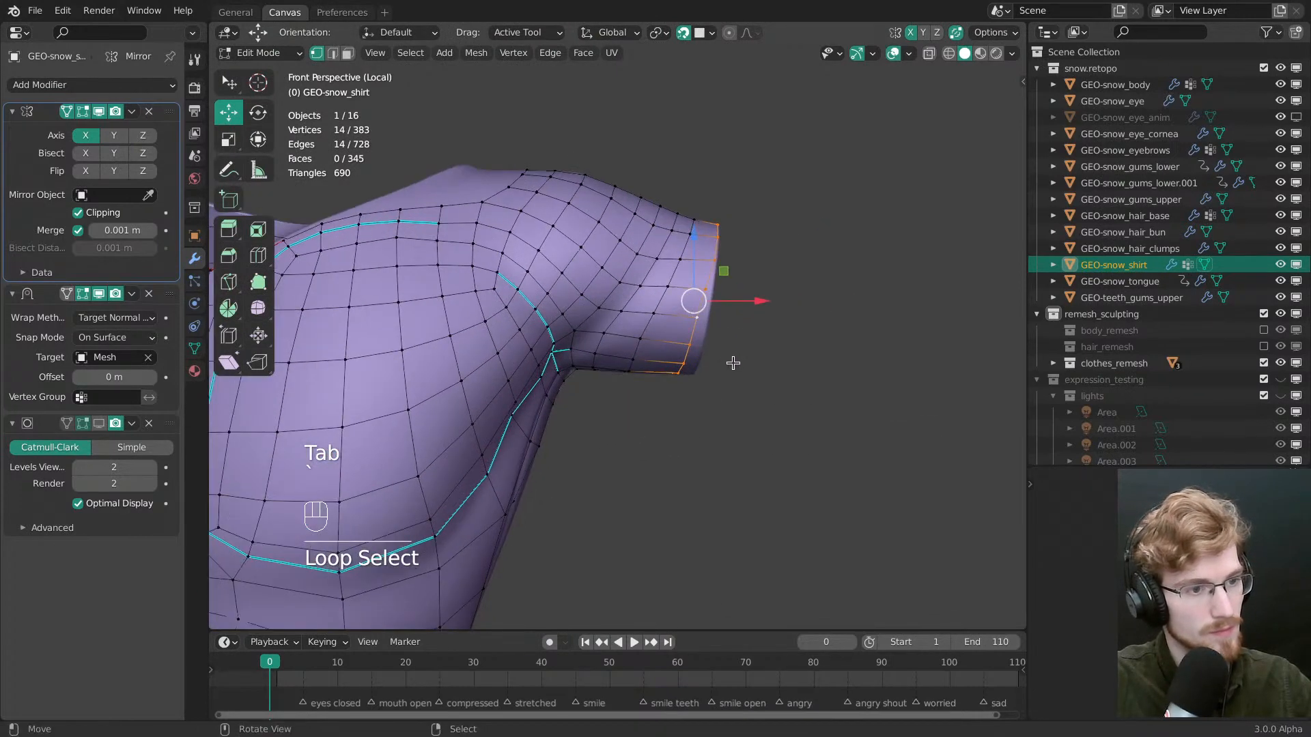
mouse_move(734, 363)
middle_down()
mouse_move(705, 357)
mouse_move(724, 361)
middle_up()
mouse_move(724, 362)
ctrl+middle_down()
mouse_move(688, 339)
mouse_move(802, 366)
mouse_move(676, 348)
mouse_move(717, 363)
ctrl+middle_up()
key(g)
key(g)
click(710, 359)
Try to extrude the edge loop at the sleeve opening
key(e)
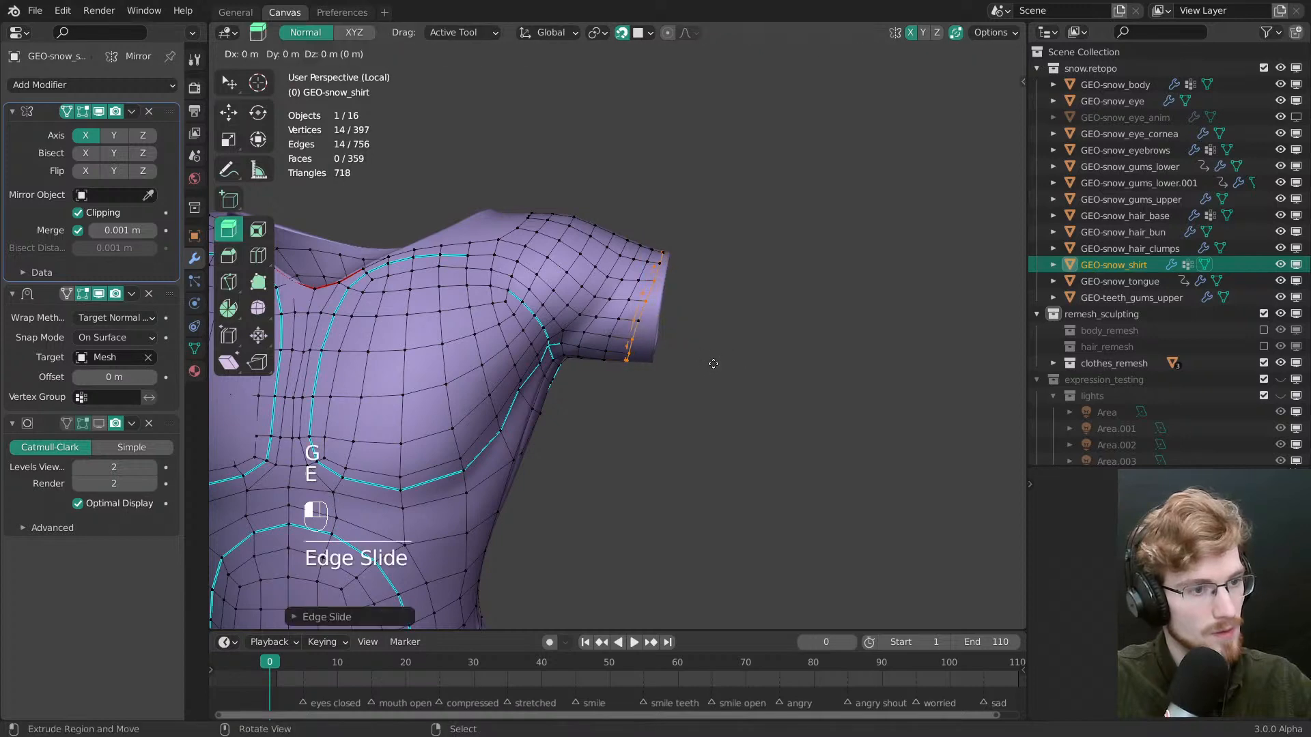
click(727, 366)
key(ctrl+z)
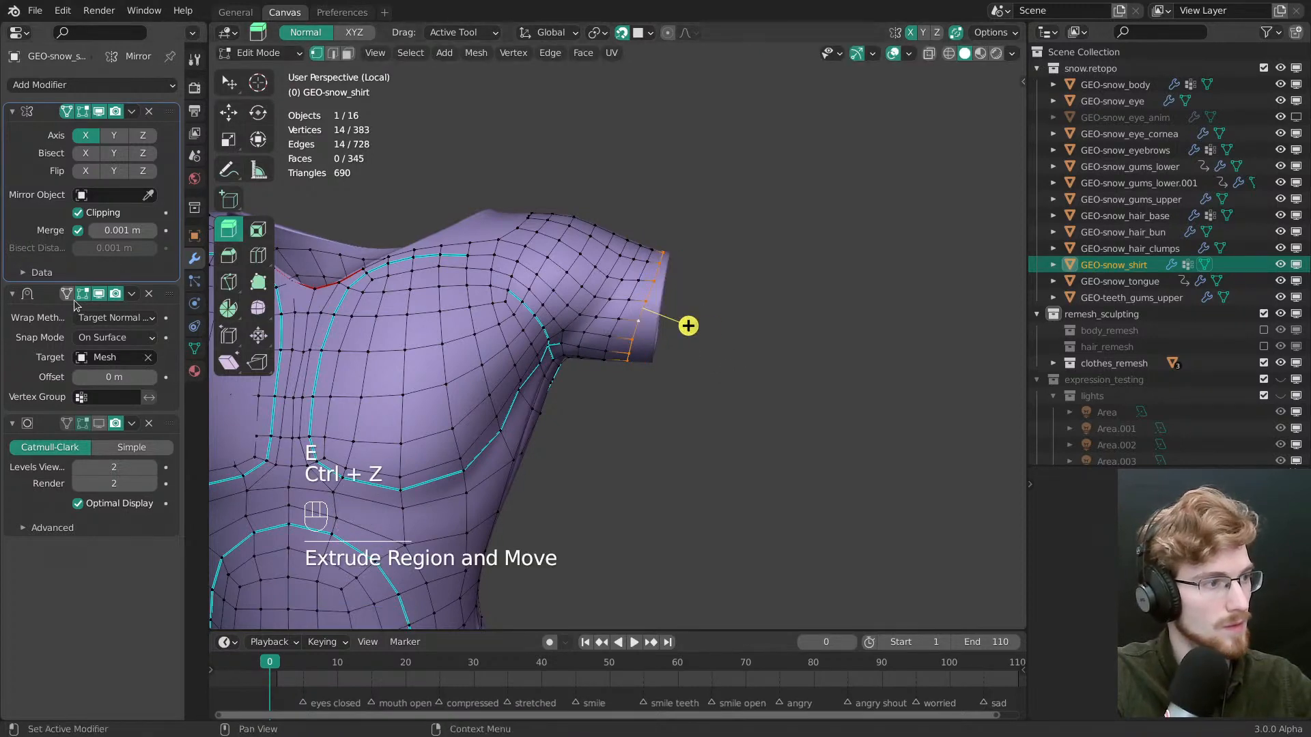
Try to move and rotate the sleeve's border loop outward and edge slide the loop beside it
ctrl+middle_drag(713, 367, 742, 377)
key(g)
click(764, 381)
key(r)
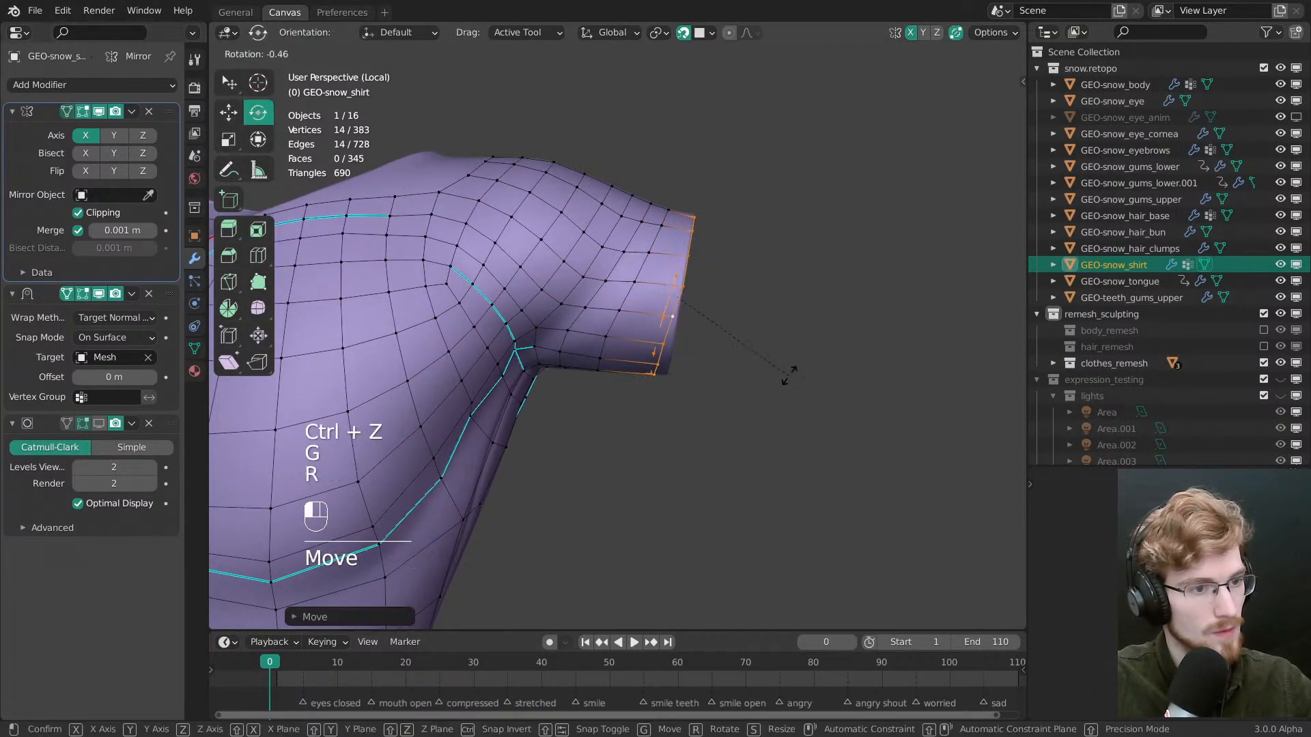
click(788, 354)
key(g)
alt+right_click(655, 309)
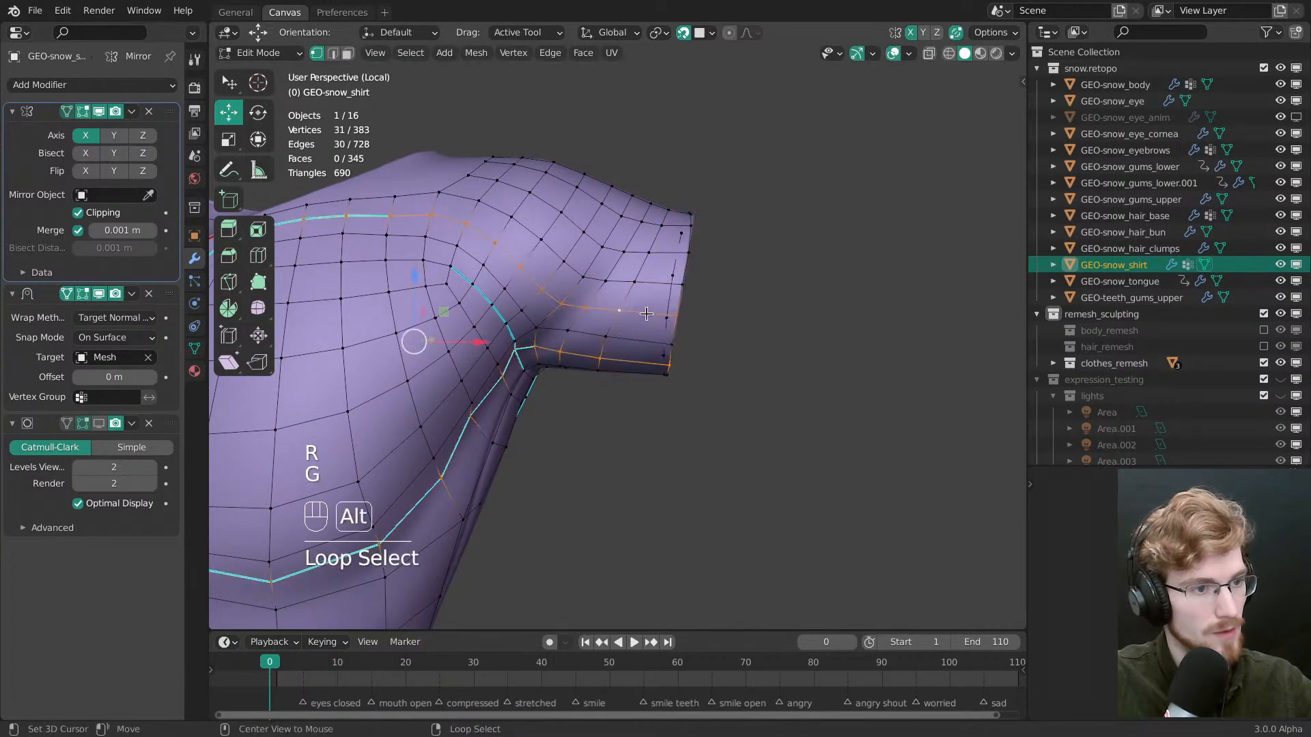
alt+right_click(631, 293)
key(g)
key(g)
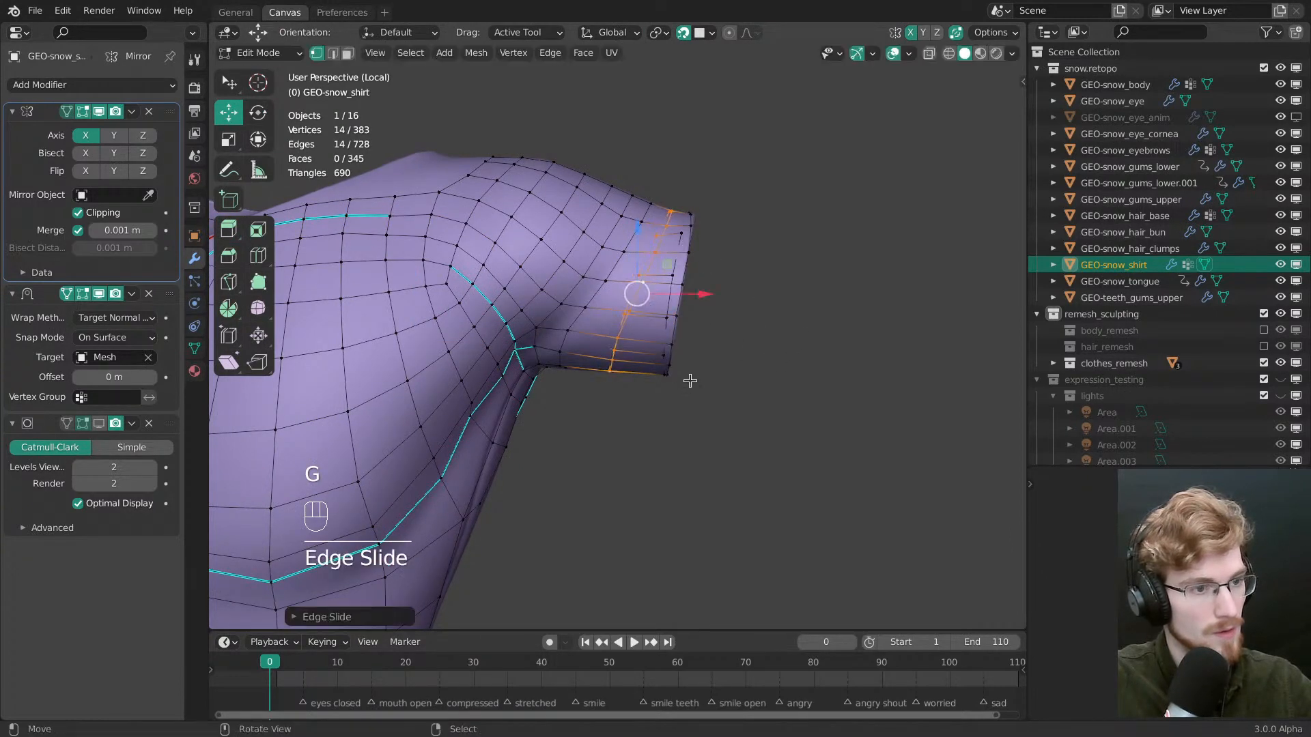
Turn snapping off and undo the recent moves, rotation and edge slides of the sleeve loops
key(ctrl+z)
key(shift+Tab)
click(688, 383)
key(ctrl+z)
key(ctrl+z)
key(ctrl+z)
key(ctrl+z)
key(ctrl+z)
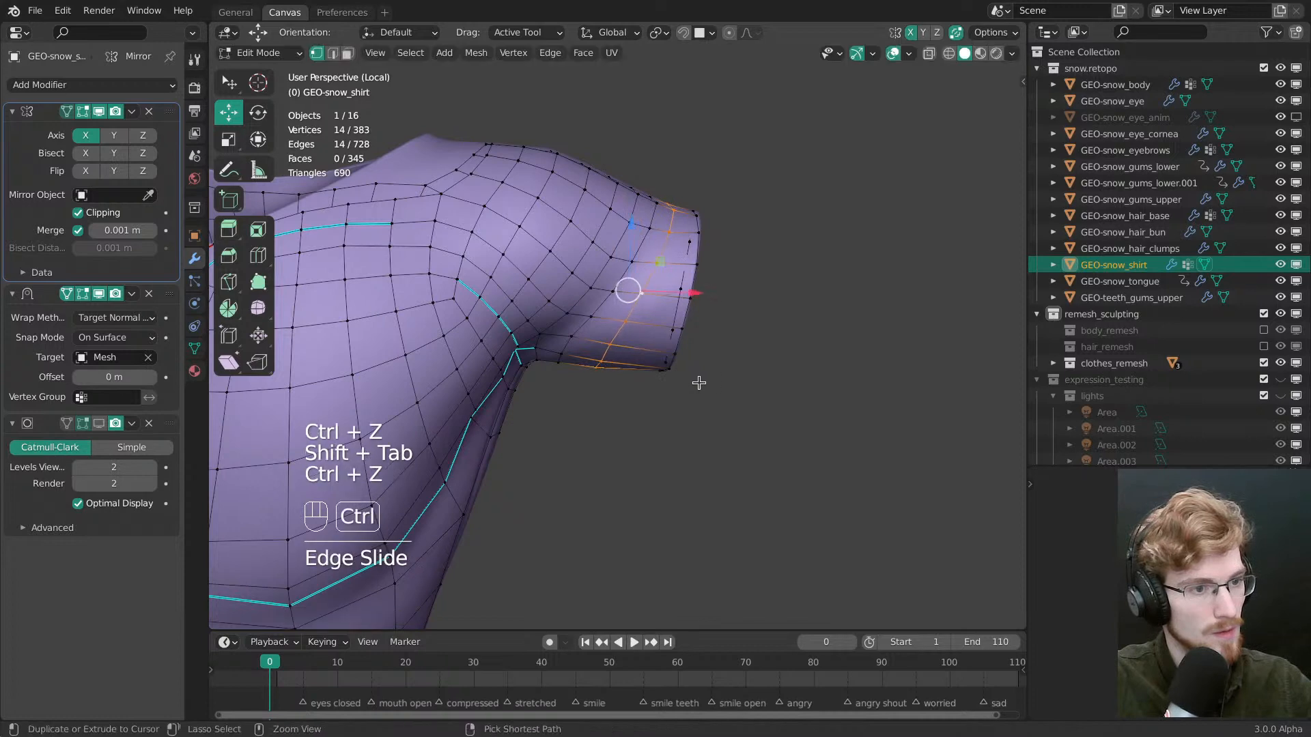
key(ctrl+z)
key(ctrl+z)
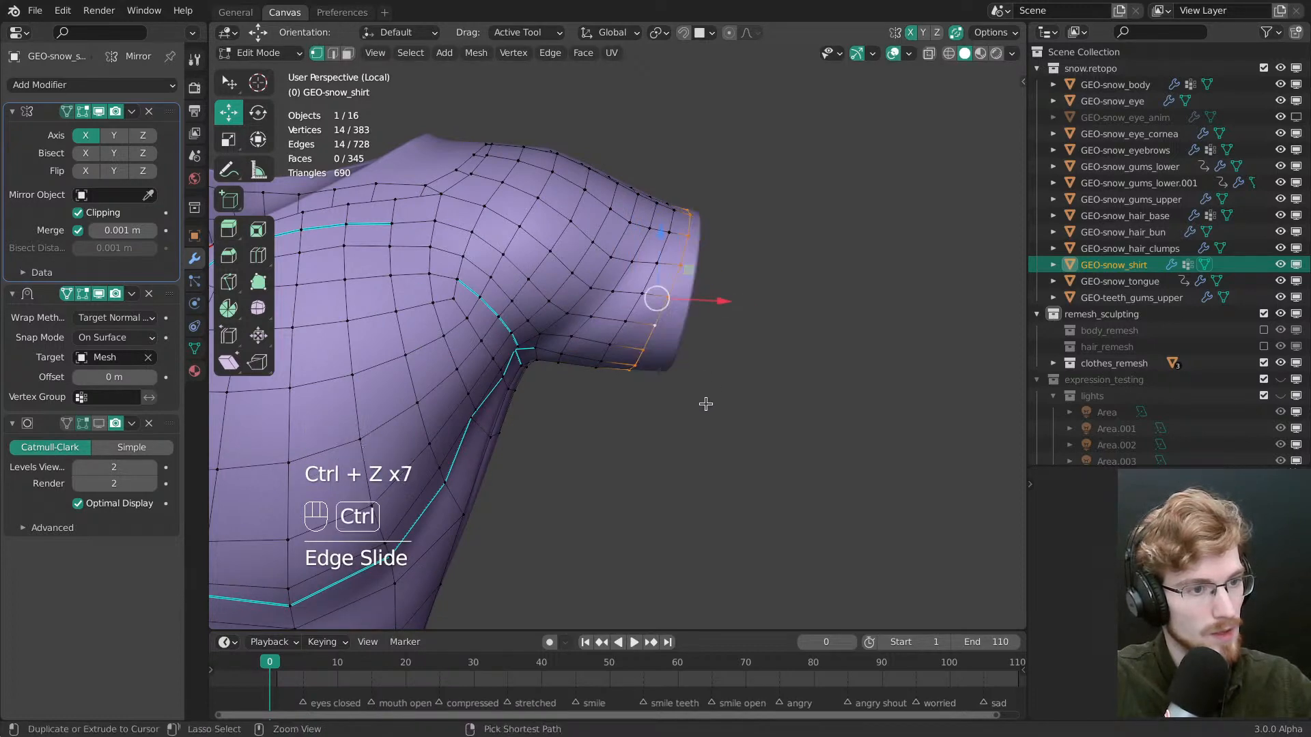
In the front view, move and rotate the sleeve's border loop to the opening and edge slide the neighbouring loop outward
key(grave)
key(g)
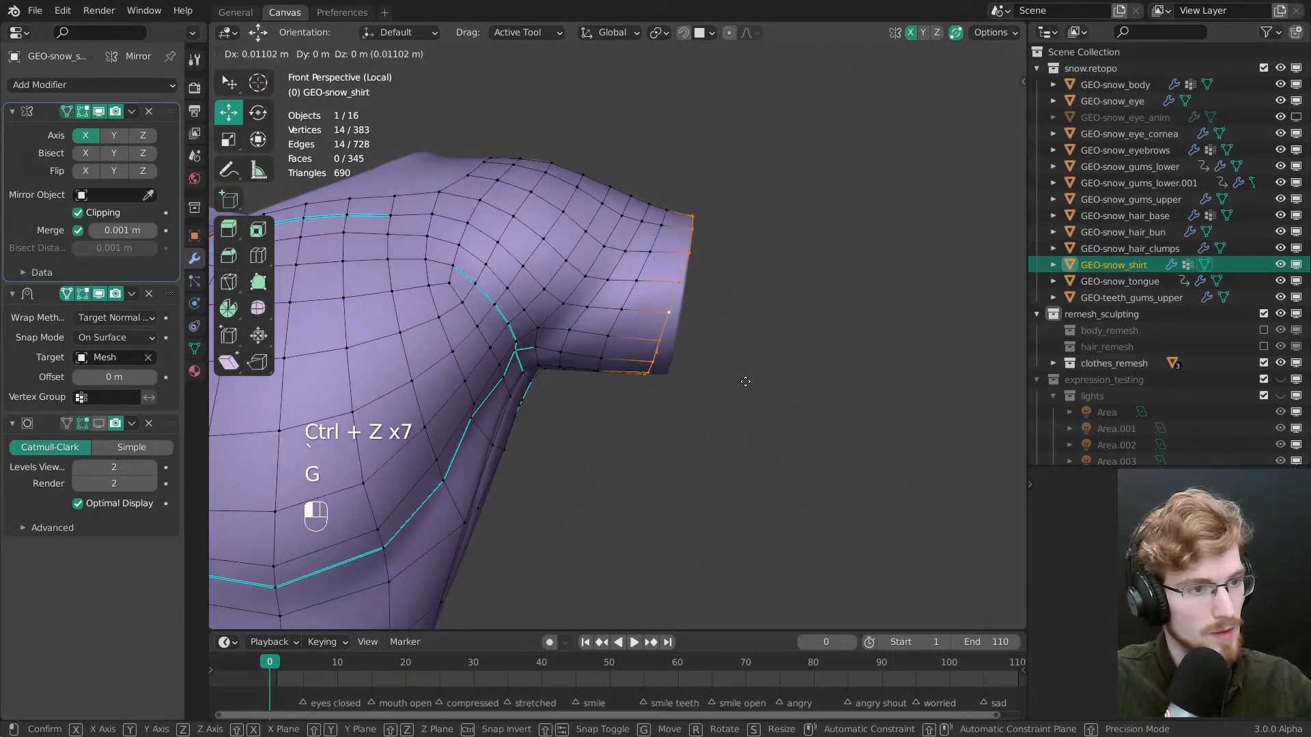
click(759, 385)
key(r)
alt+click(631, 293)
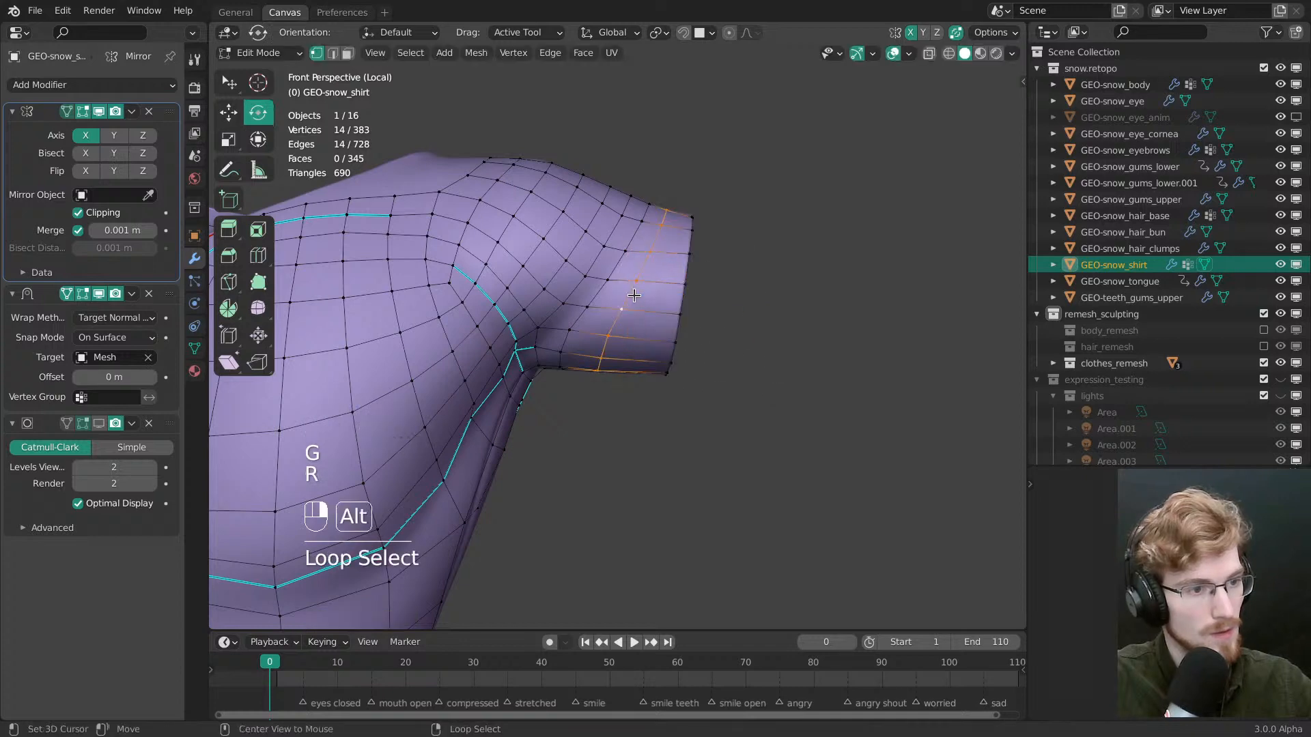
key(r)
key(g)
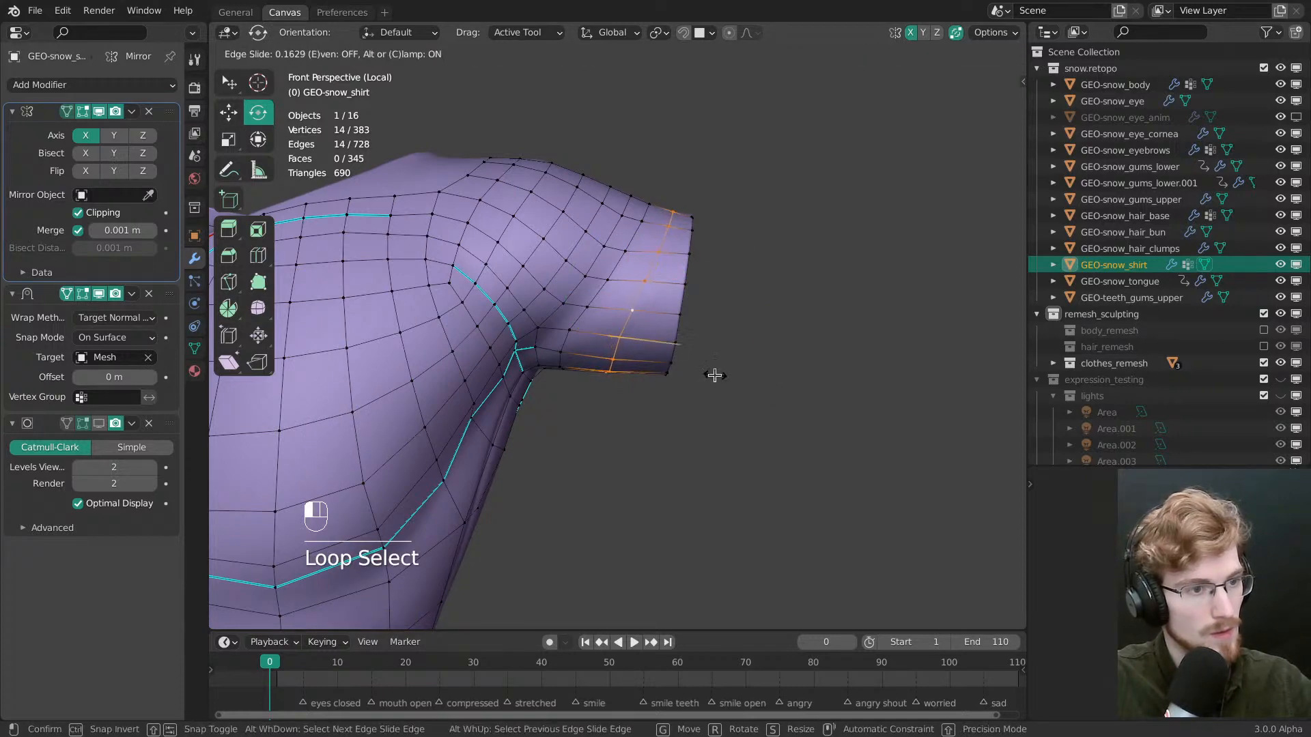
click(714, 376)
key(alt+a)
Delete the vertices of the sleeve's border loop
middle_drag(694, 401, 754, 365)
key(x)
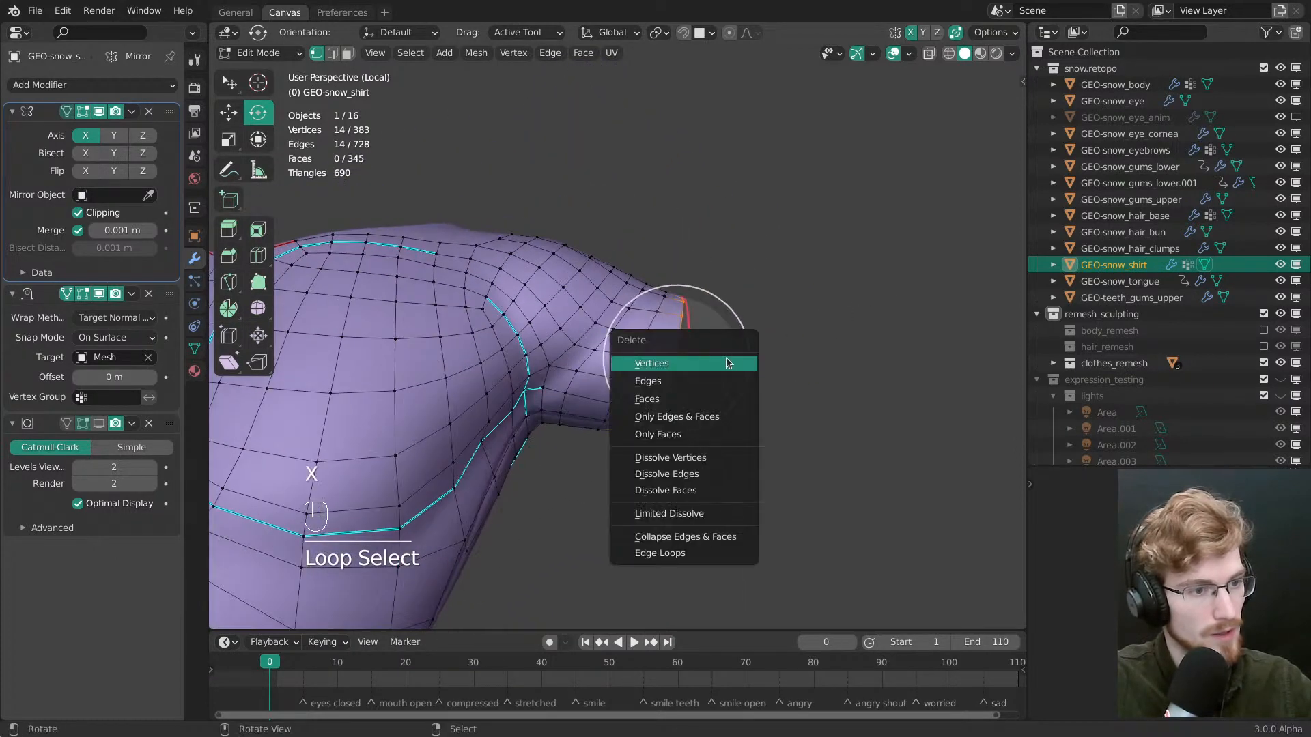
click(673, 362)
In the front view, extrude the sleeve's remaining end loop to the sculpted opening, then rotate and move it to match
key(grave)
click(627, 338)
alt+click(604, 300)
key(e)
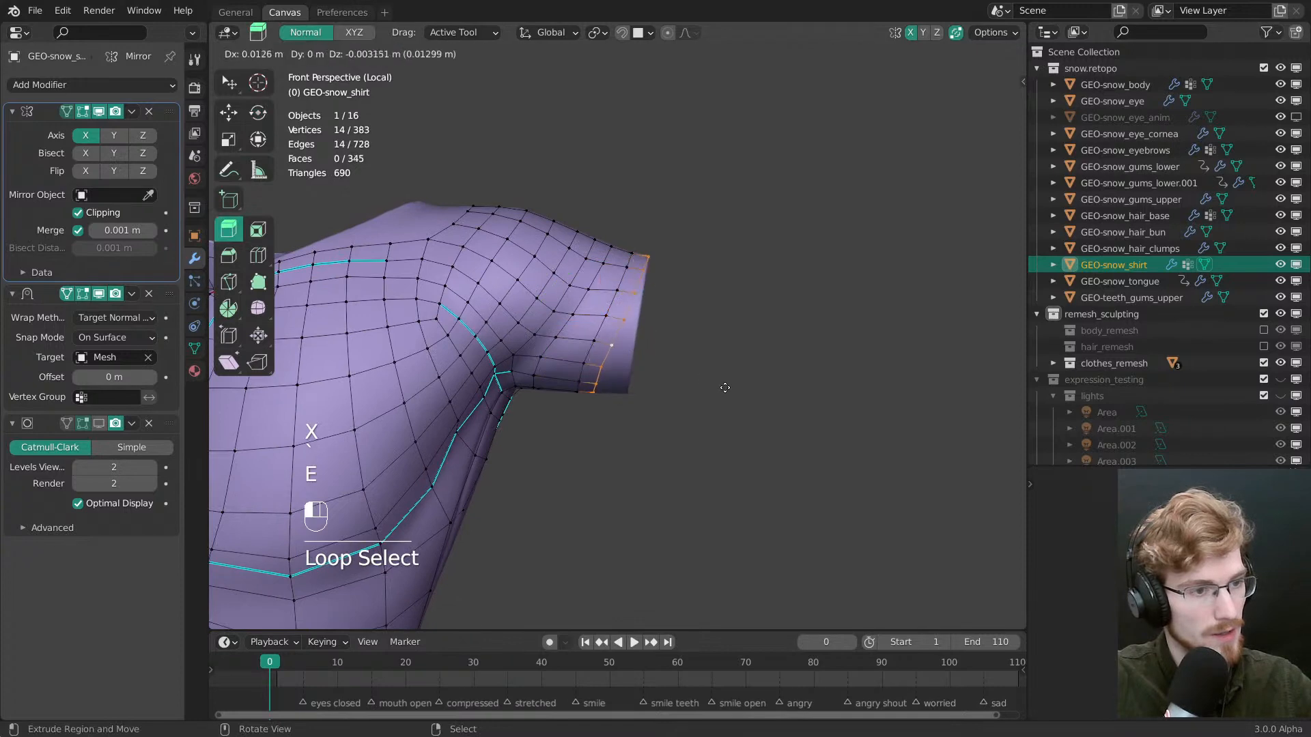
click(753, 382)
key(r)
click(752, 364)
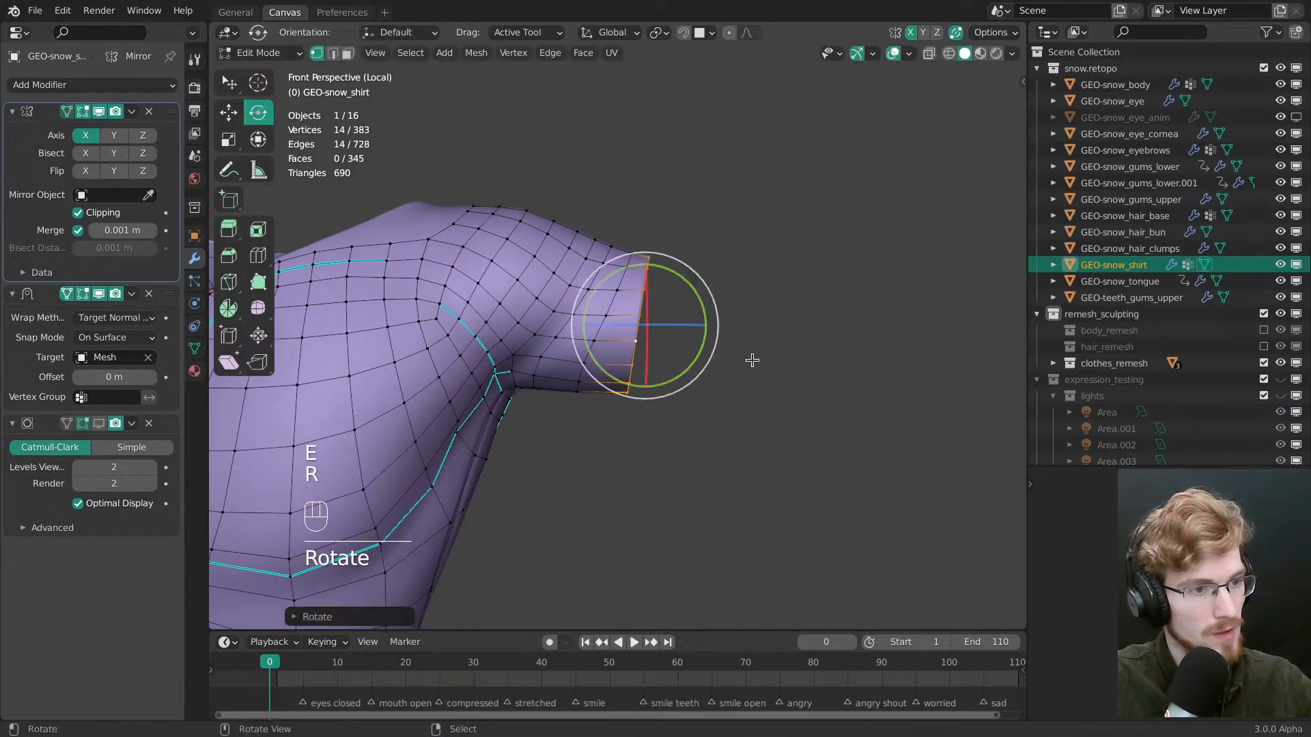
key(g)
click(743, 366)
Fine-tune the position of the sleeve's border from another angle and in the front view, then deselect everything
middle_drag(740, 366, 457, 355)
key(g)
click(710, 385)
key(alt+a)
mouse_move(690, 341)
middle_down()
mouse_move(960, 313)
mouse_move(672, 356)
middle_up()
key(grave)
key(g)
drag(665, 407, 669, 405)
key(alt+a)
Extrude the neckline's border loop slightly toward the opening and scale the new loop to about 0.92
shift+middle_drag(618, 395, 720, 428)
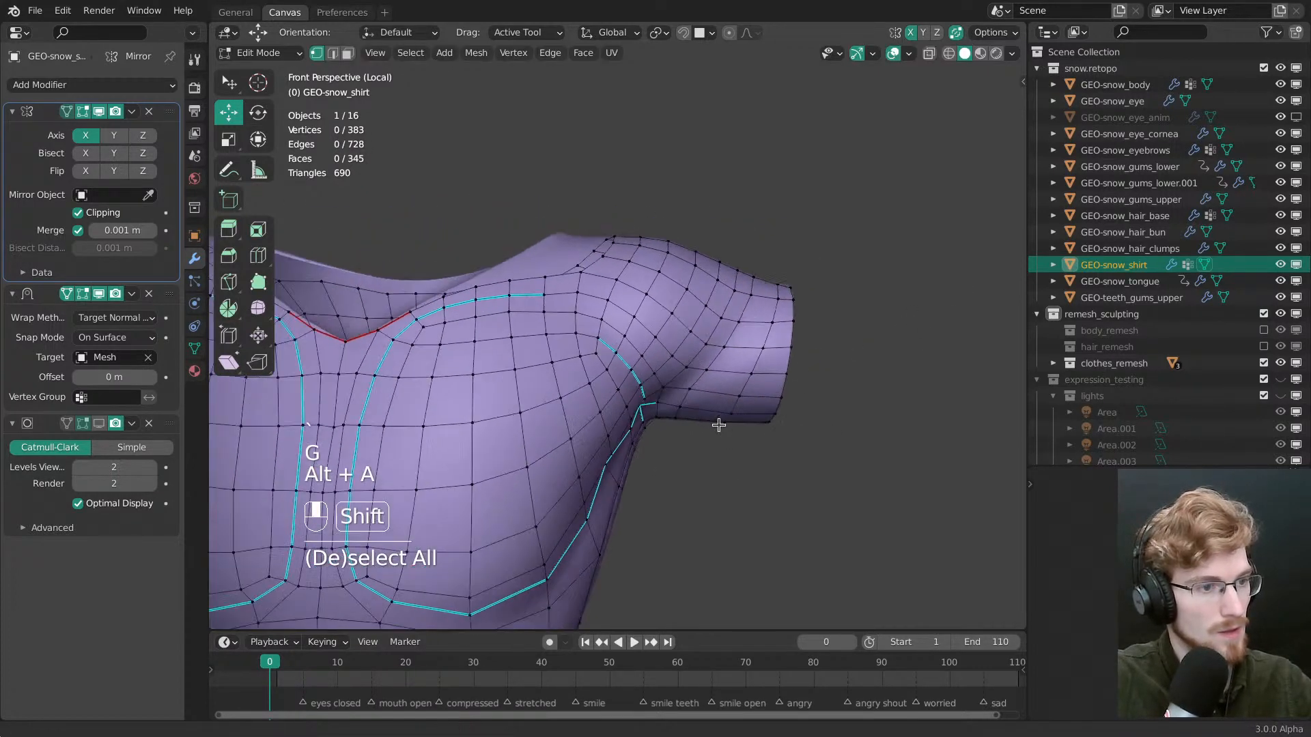
scroll(720, 427, down, 5)
mouse_move(580, 329)
shift+middle_down()
mouse_move(667, 328)
mouse_move(593, 338)
shift+middle_up()
scroll(666, 328, up, 2)
middle_drag(592, 368, 627, 364)
scroll(617, 488, up, 4)
middle_drag(626, 365, 606, 281)
alt+click(641, 384)
key(e)
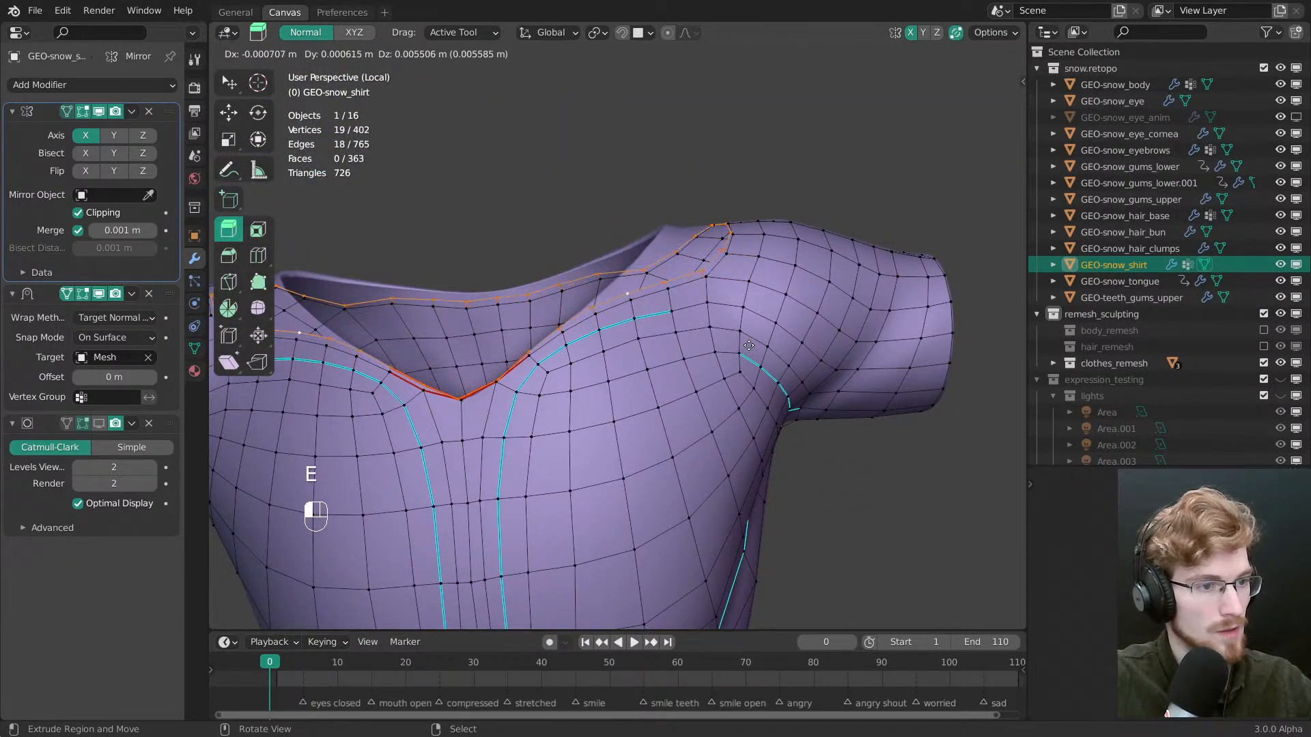
click(749, 343)
key(s)
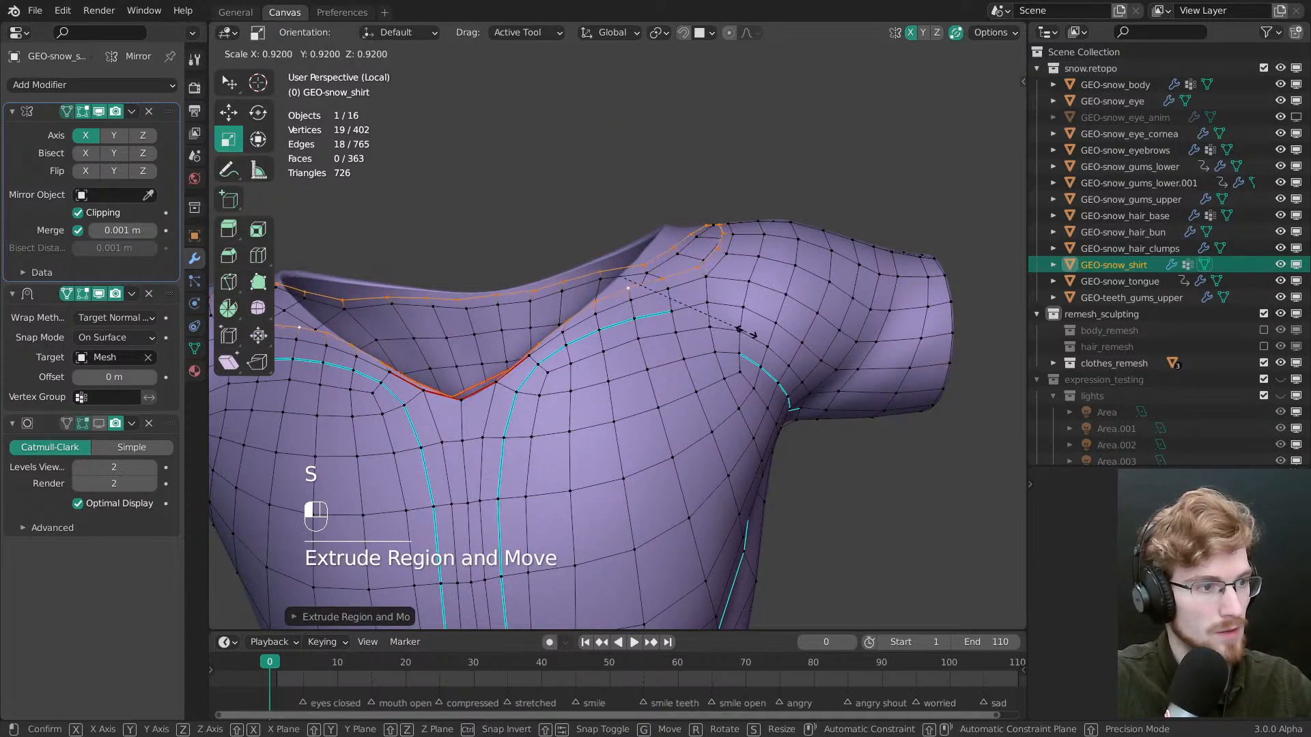
click(746, 332)
Try to reshape the new neckline strip in Sculpt Mode with the Topology and Grab brushes, then return to Edit Mode
scroll(751, 354, down, 2)
shift+middle_drag(737, 328, 719, 374)
key(Tab)
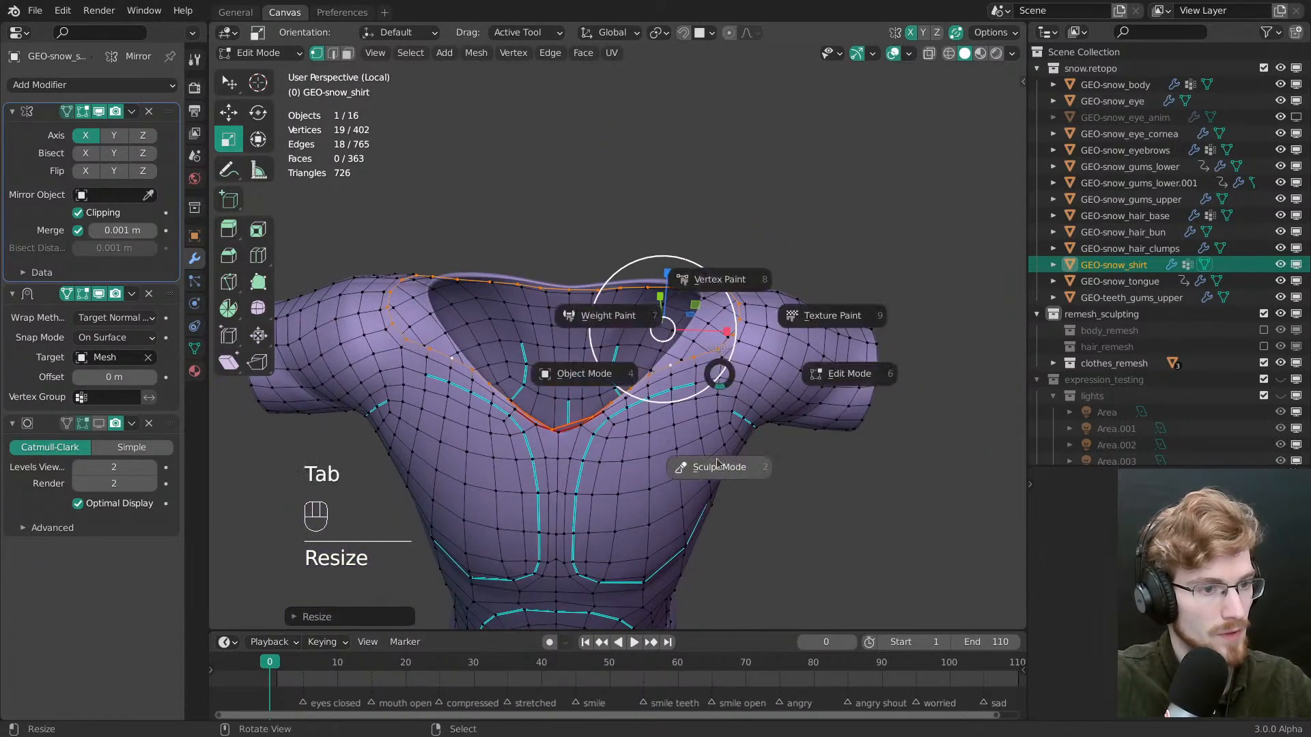
click(717, 466)
key(f)
key(f)
key(ctrl+z)
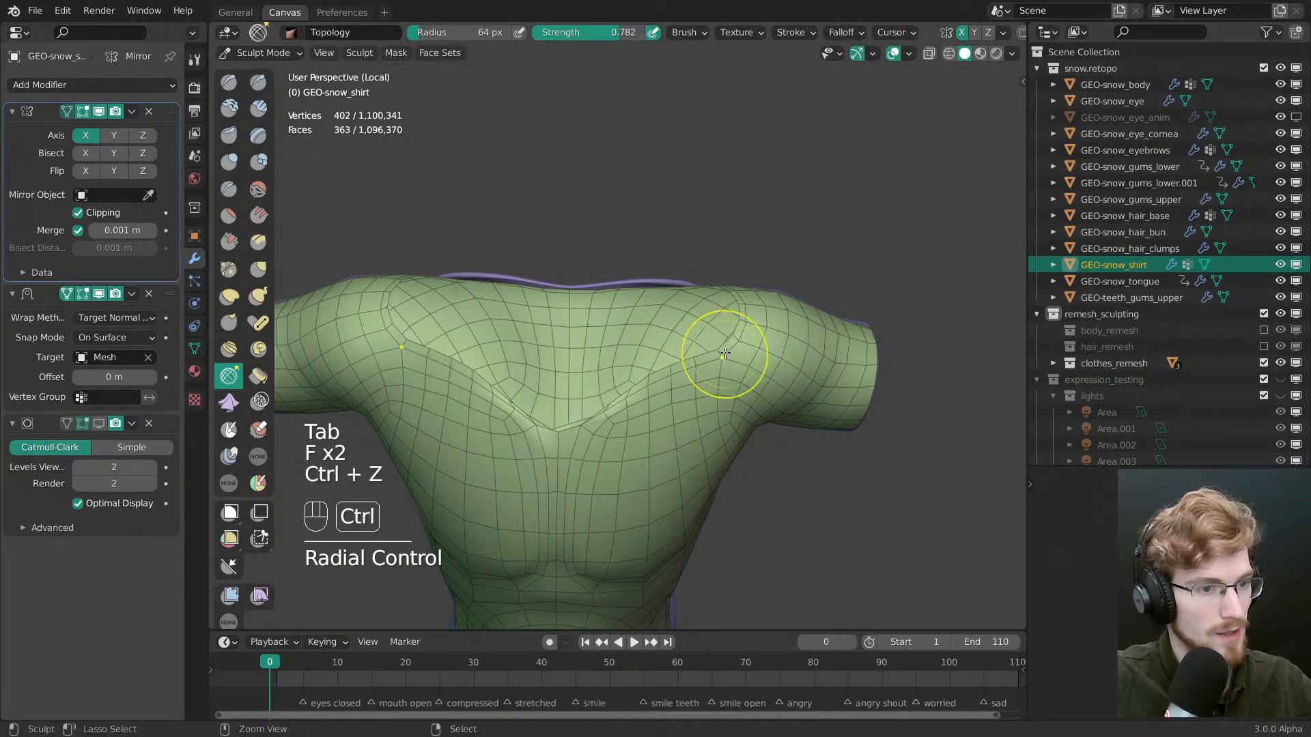
key(g)
key(f)
click(732, 324)
drag(672, 324, 723, 321)
key(ctrl+z)
mouse_move(722, 329)
middle_down()
mouse_move(736, 210)
mouse_move(731, 322)
mouse_move(792, 362)
mouse_move(718, 422)
middle_up()
key(f)
click(703, 280)
key(Tab)
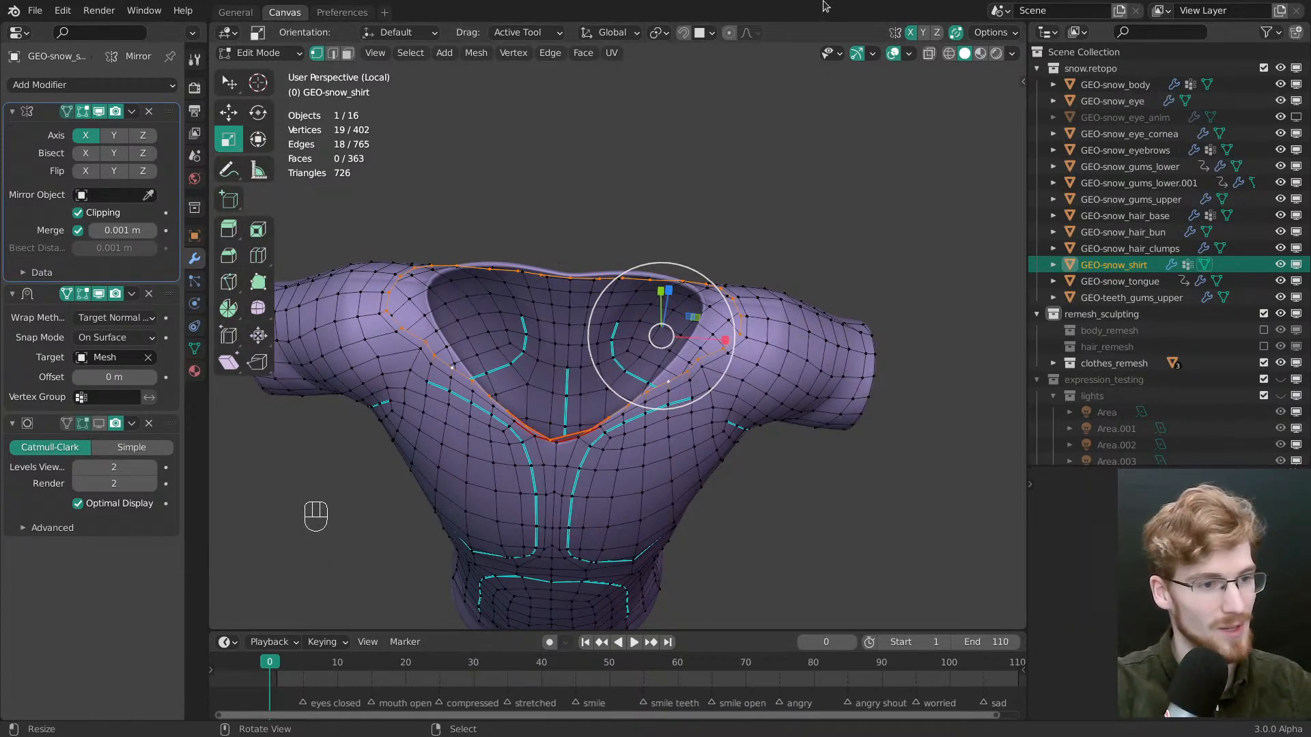
Move individual border vertices on the front of the neckline onto the sculpted shirt's rim
middle_drag(657, 290, 654, 276)
key(w)
middle_drag(735, 394, 709, 372)
drag(705, 324, 682, 317)
drag(690, 342, 675, 338)
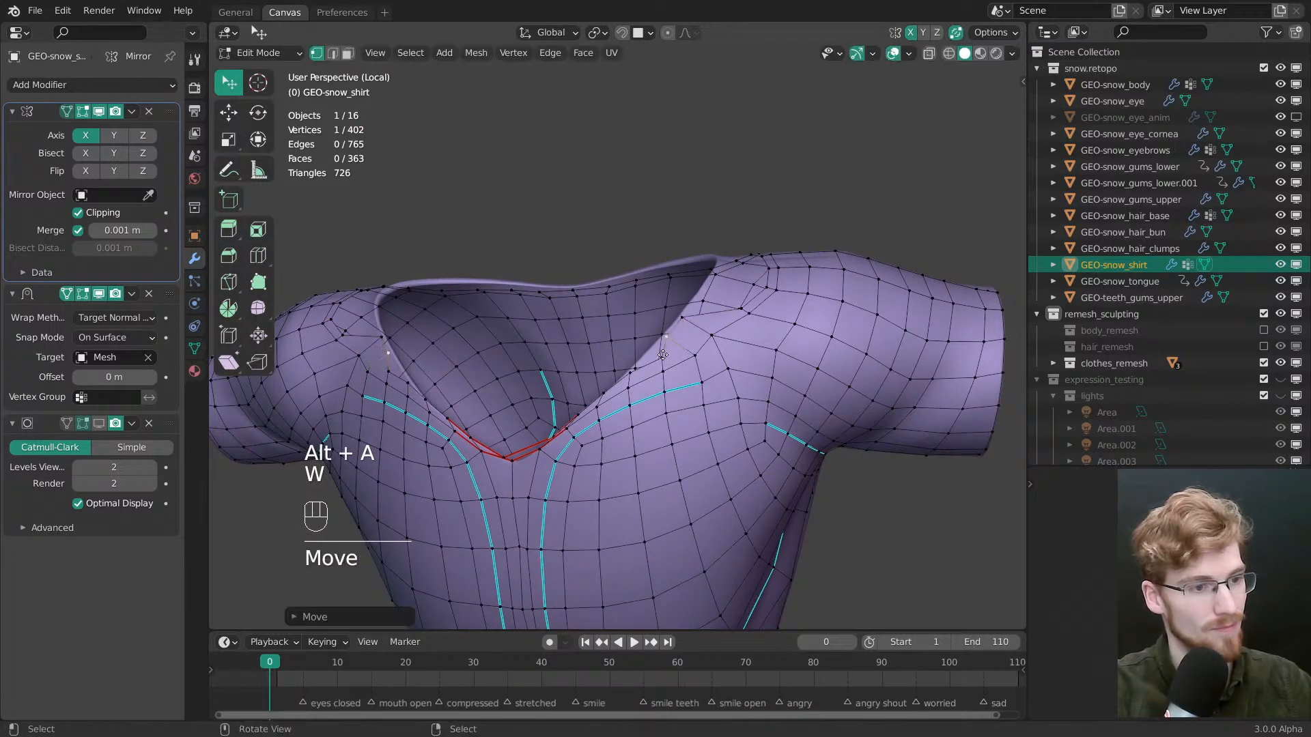
mouse_move(676, 338)
middle_down()
mouse_move(674, 369)
mouse_move(703, 308)
middle_up()
ctrl+middle_drag(703, 341, 702, 307)
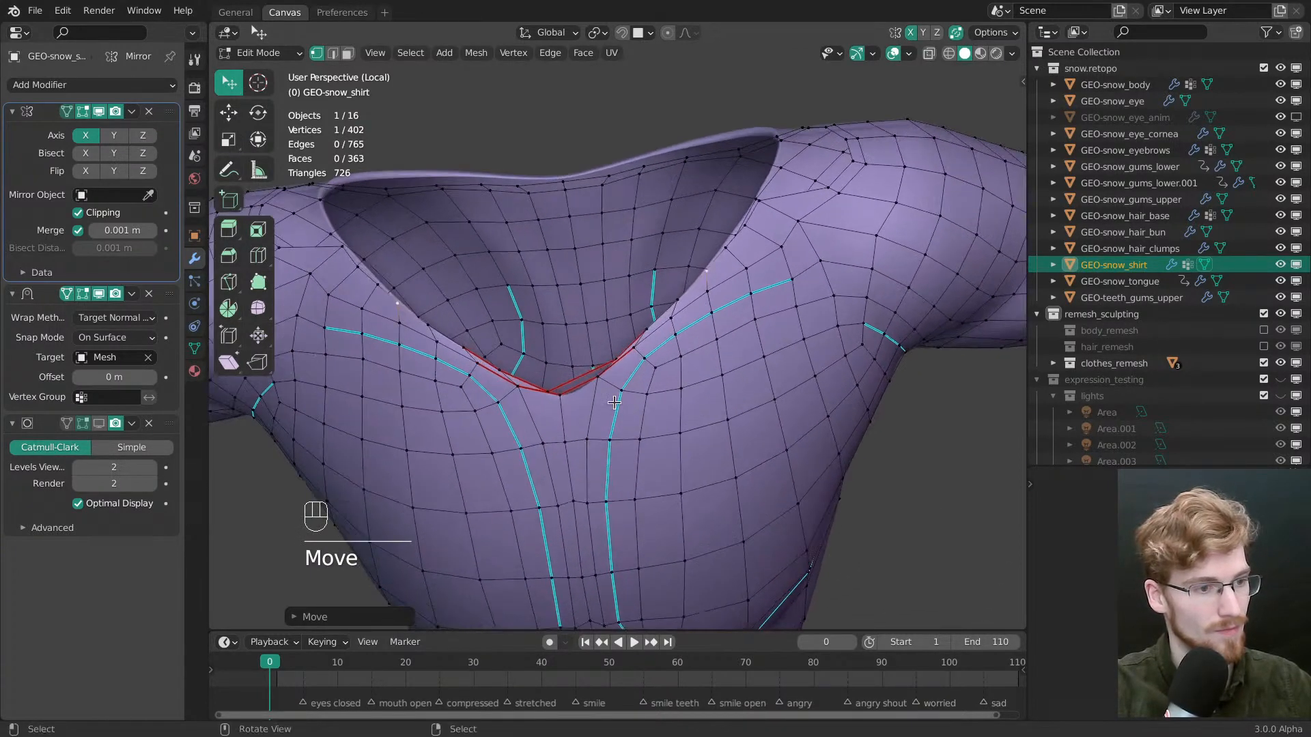
In Sculpt Mode, relax the topology around the front neckline and shoulder with the Topology brush at a radius of 142 px
middle_drag(652, 525, 645, 491)
key(Tab)
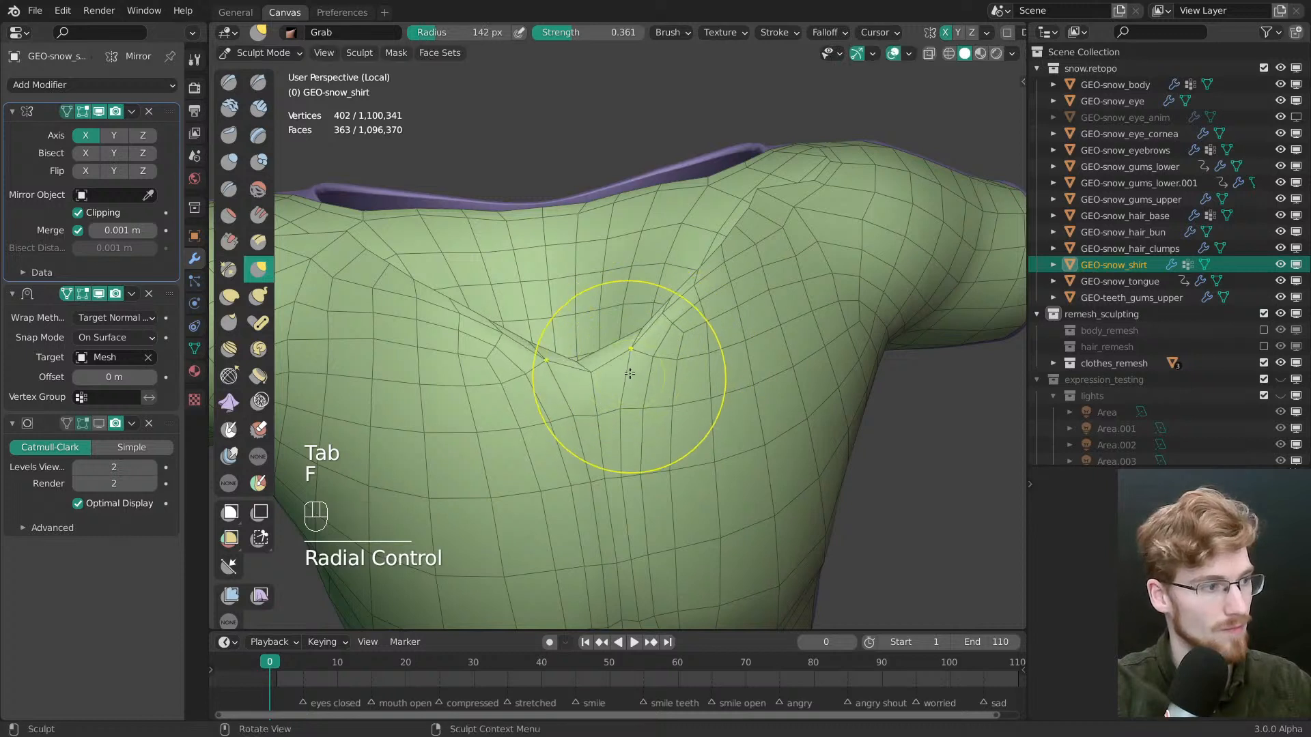
click(238, 373)
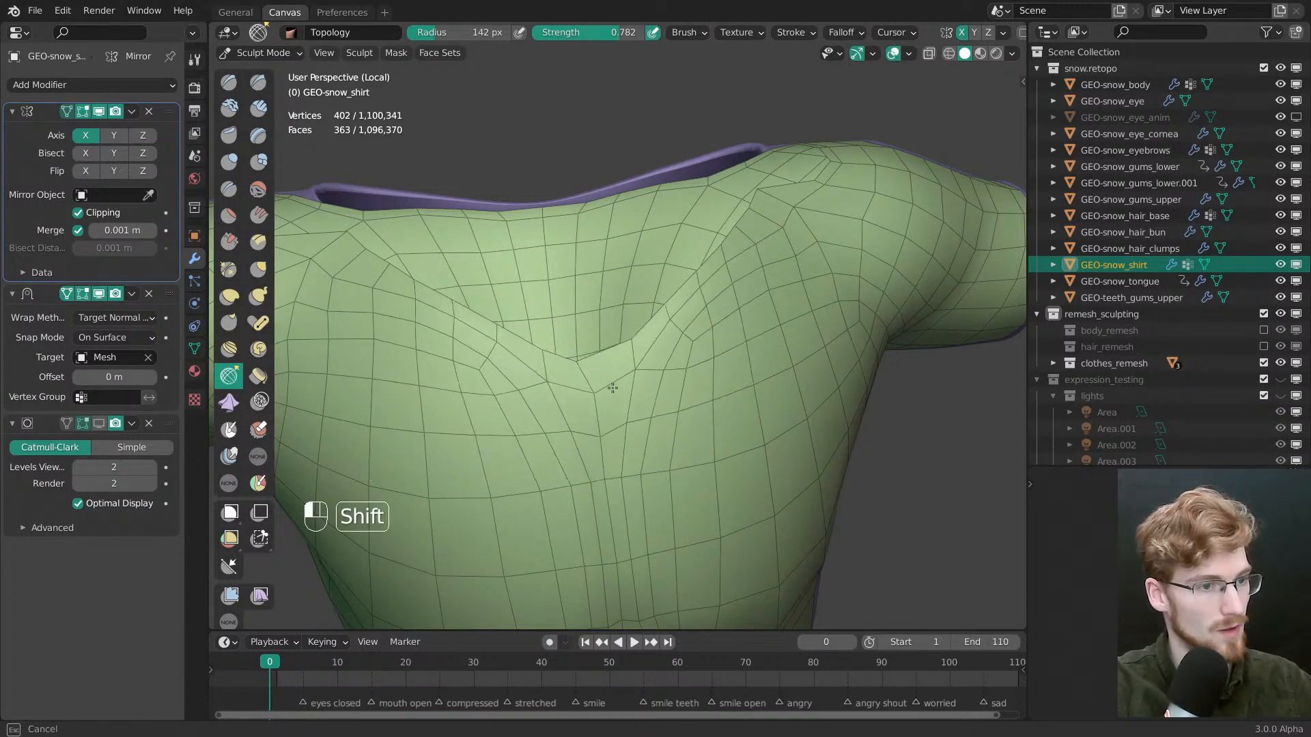
middle_drag(699, 298, 737, 328)
shift+drag(737, 328, 768, 294)
middle_drag(775, 289, 746, 321)
mouse_move(745, 321)
shift+middle_down()
mouse_move(735, 354)
mouse_move(806, 396)
shift+middle_up()
Return to Edit Mode, enable snapping and try moving neckline vertices beside the shoulder onto the rim
key(Tab)
key(w)
mouse_move(682, 366)
mouse_down()
mouse_move(668, 339)
mouse_move(661, 367)
mouse_up()
key(shift+Tab)
middle_drag(661, 367, 710, 362)
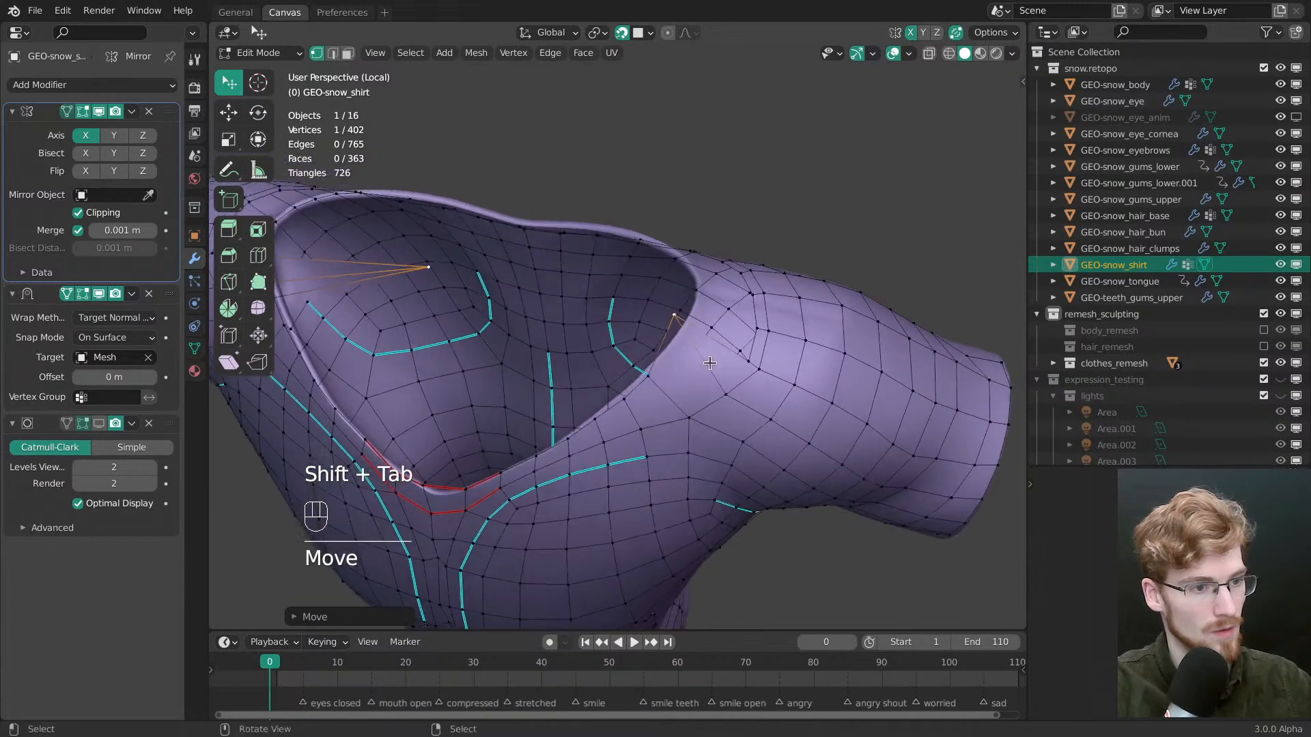
drag(666, 355, 660, 361)
middle_drag(734, 362, 730, 391)
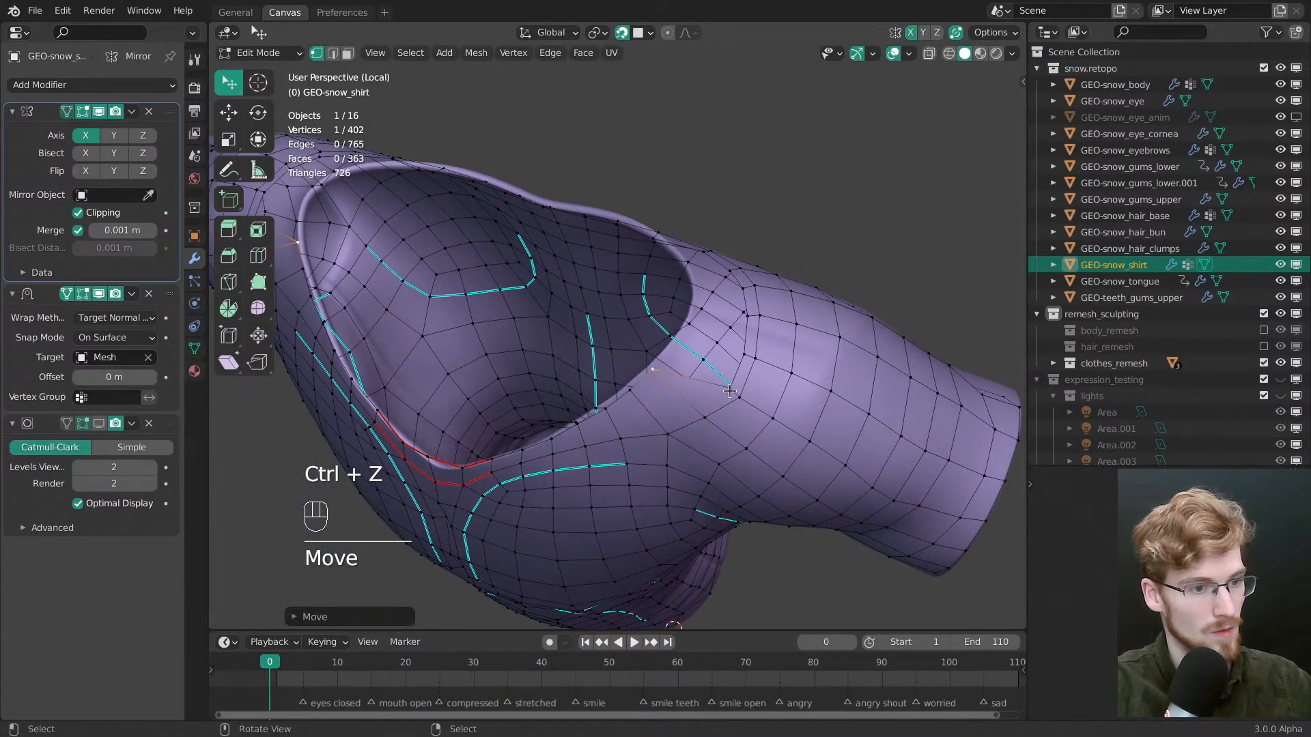
Turn snapping off and move the neckline vertices on top of the shoulder onto the sculpted rim
drag(732, 389, 673, 342)
middle_drag(673, 342, 682, 365)
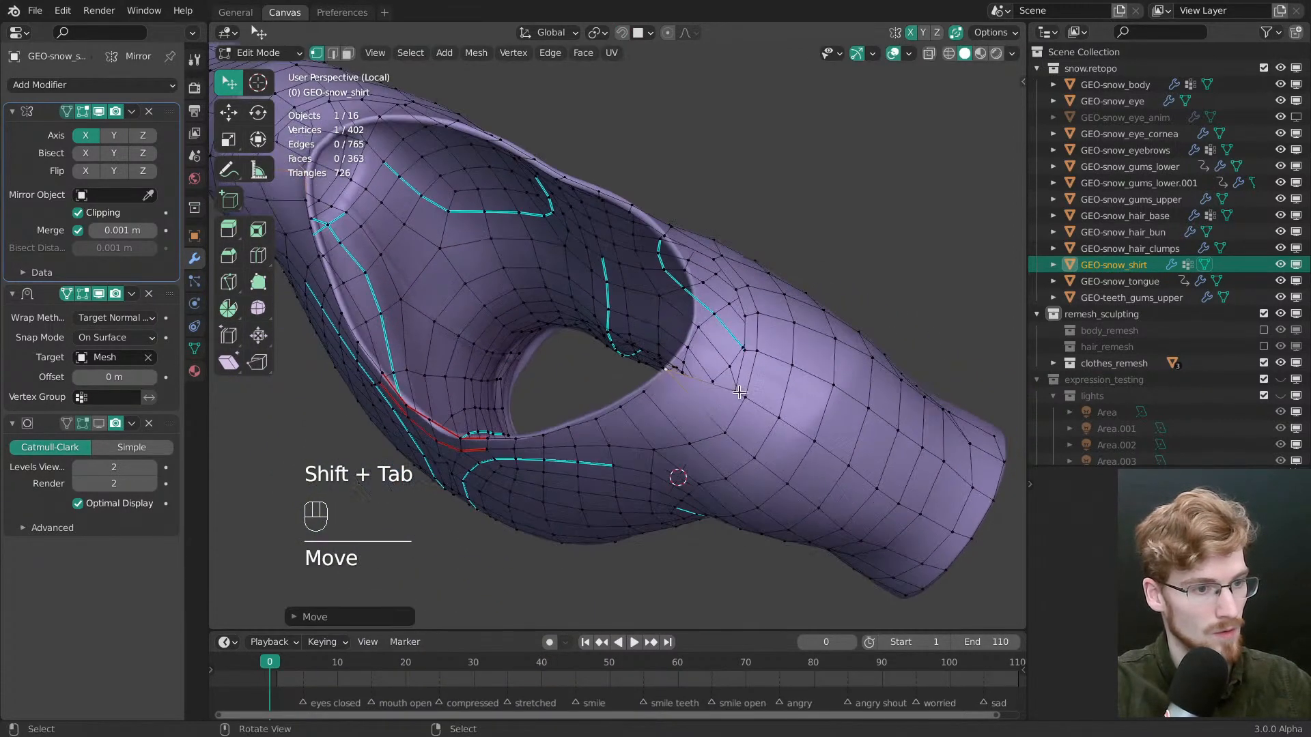
drag(688, 367, 677, 359)
middle_drag(677, 359, 716, 384)
drag(722, 379, 707, 376)
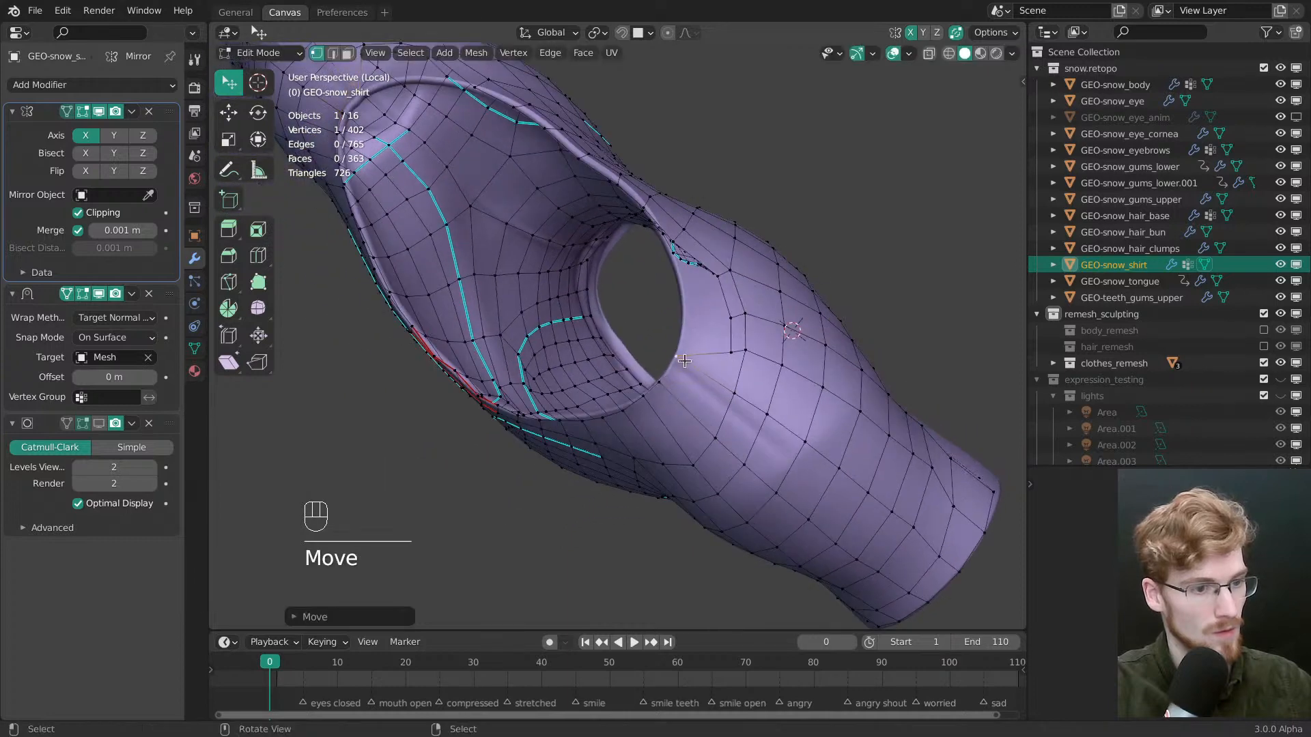
Move the border vertices along the back of the neckline onto the sculpted rim
middle_drag(707, 376, 623, 410)
drag(623, 409, 626, 412)
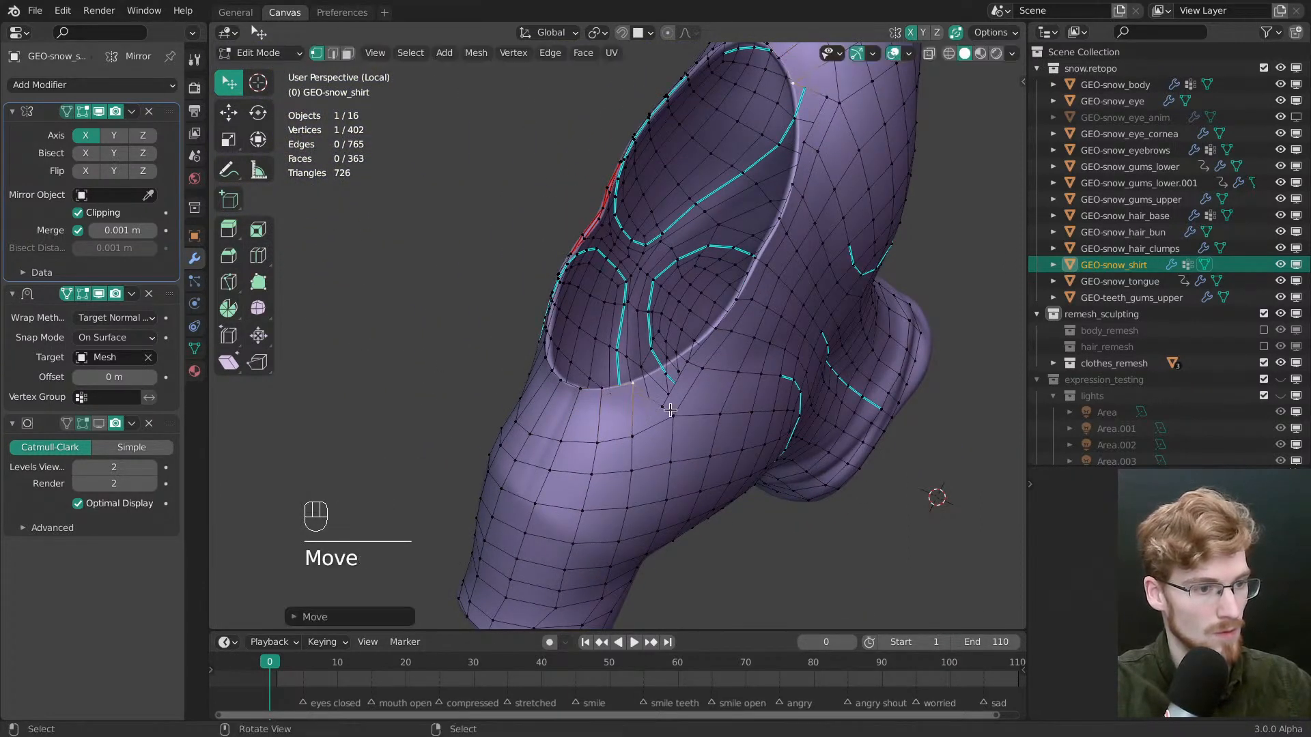
middle_drag(626, 412, 636, 386)
drag(621, 383, 617, 382)
middle_drag(616, 383, 655, 334)
drag(655, 334, 653, 324)
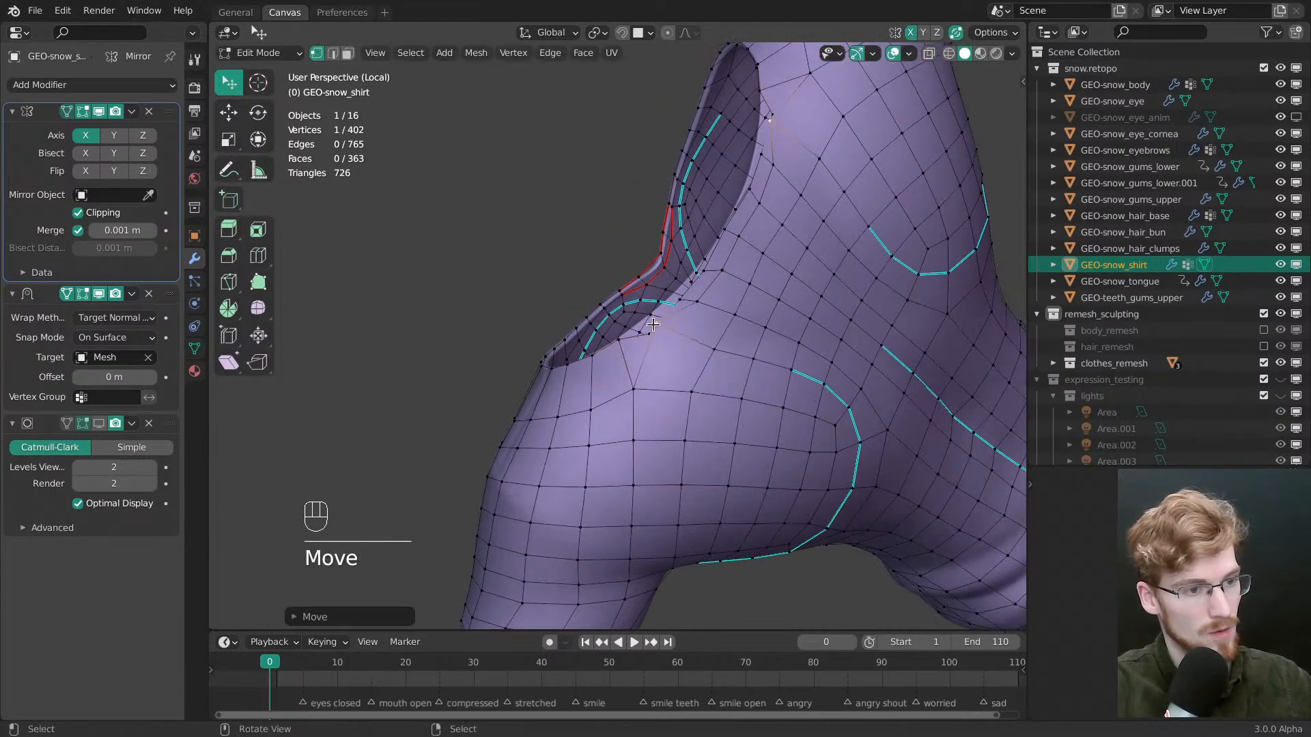
middle_drag(650, 333, 677, 323)
drag(676, 323, 675, 315)
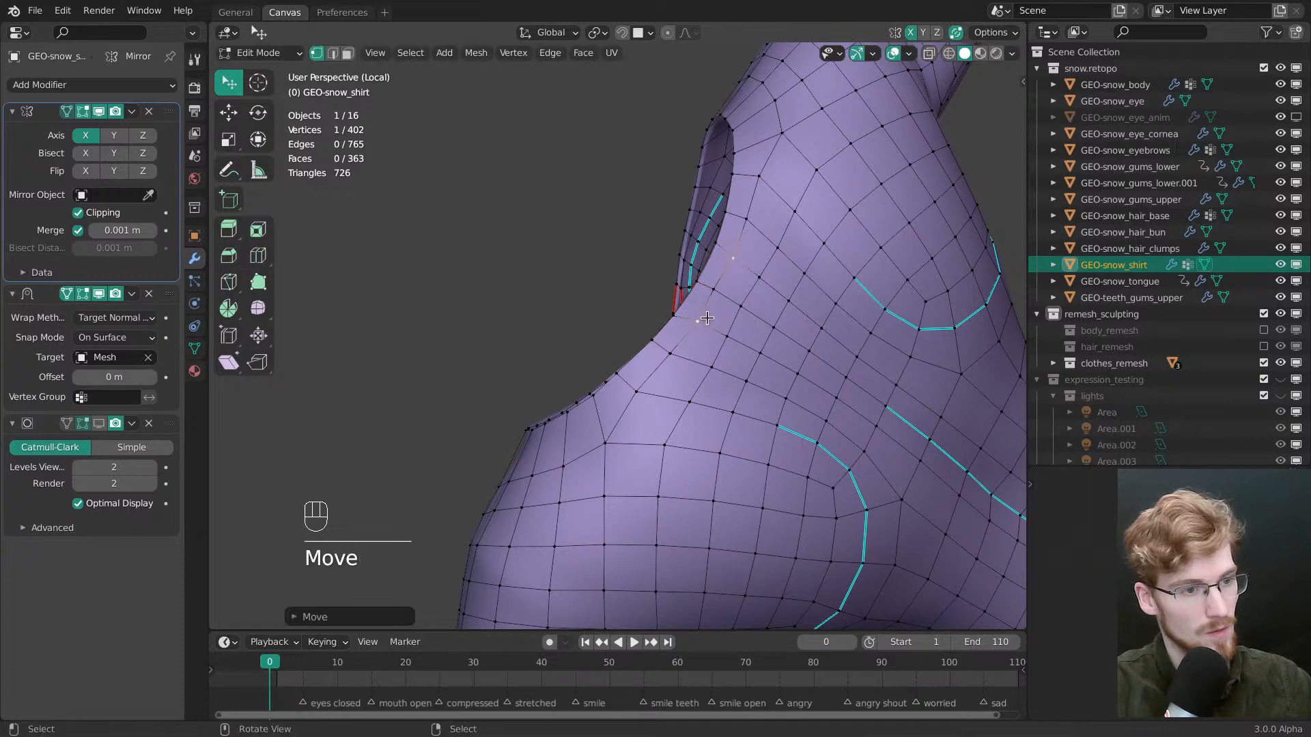
Edge slide a path of edges across the shoulder below the neckline and nudge a neighbouring vertex
middle_drag(707, 318, 857, 311)
shift+middle_drag(857, 311, 806, 328)
right_click(679, 349)
middle_drag(682, 350, 634, 412)
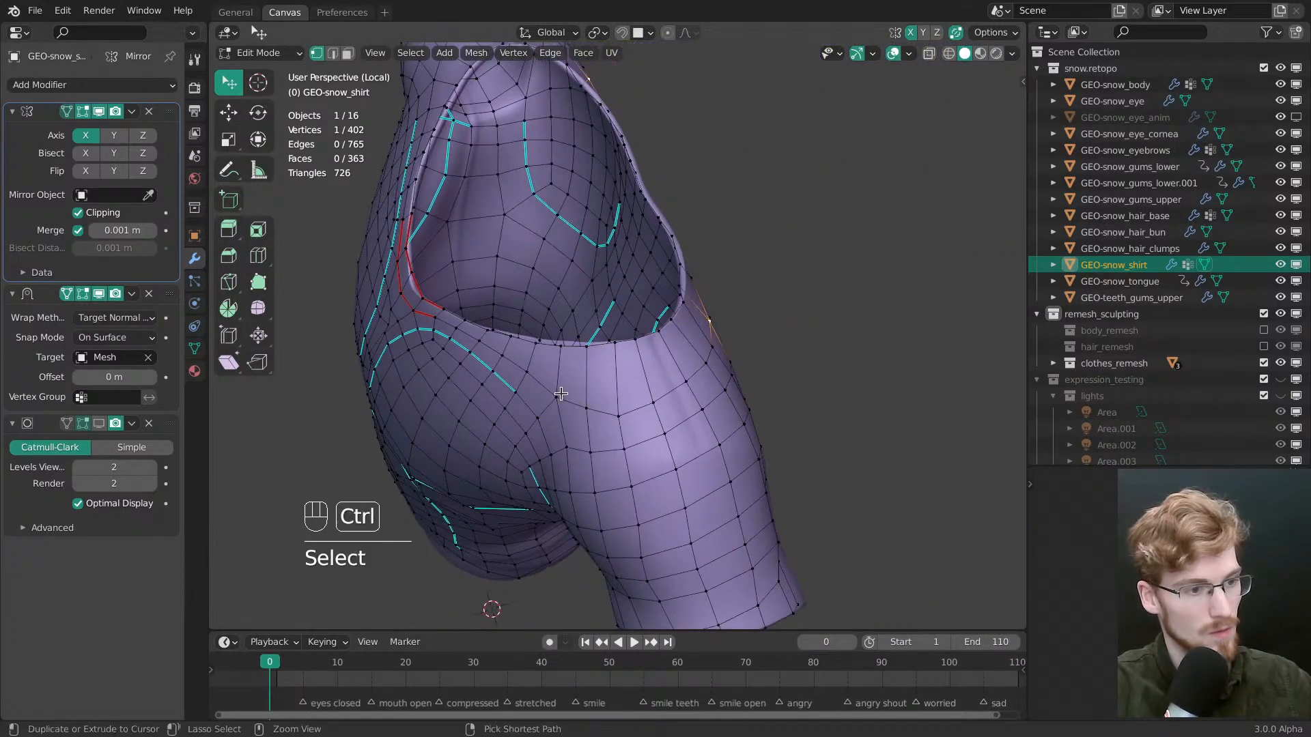
key(g)
key(g)
click(672, 447)
key(alt+a)
key(w)
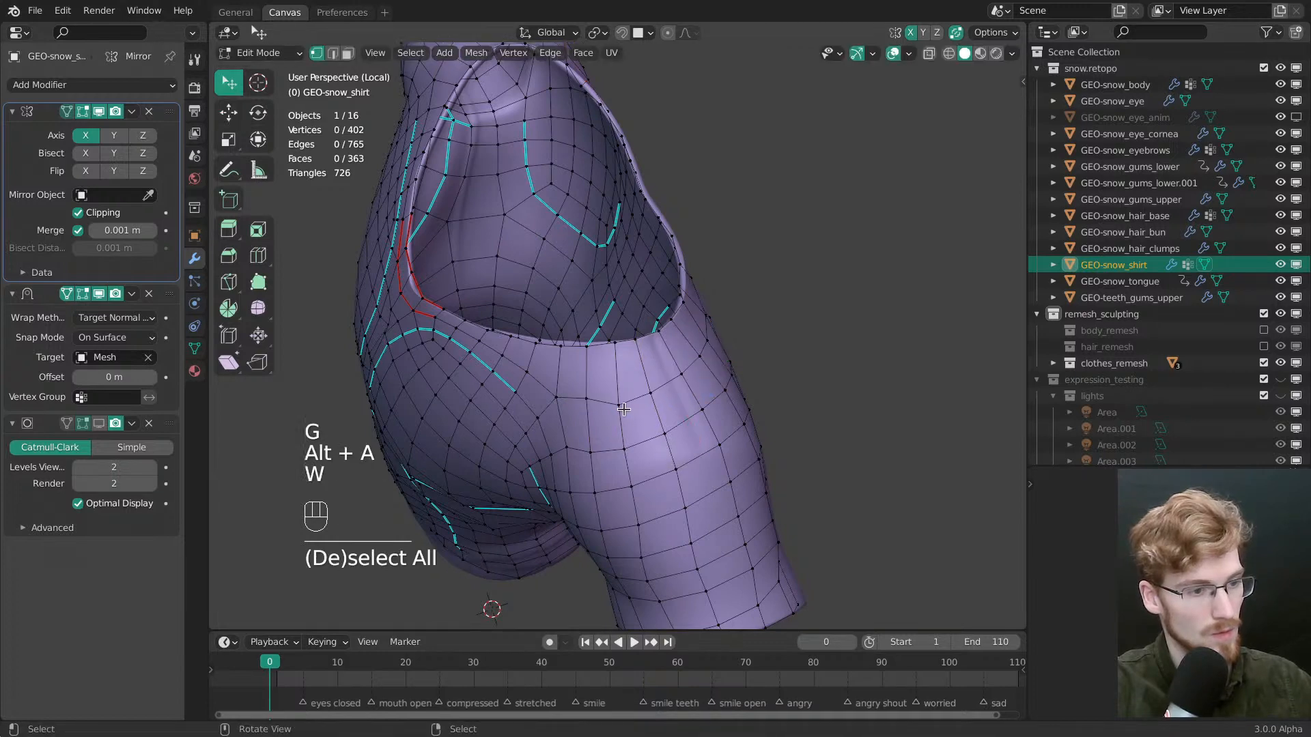
drag(626, 408, 626, 403)
middle_drag(695, 482, 652, 508)
Select the edge path from the neckline along the top of the sleeve to its opening and edge slide it
middle_drag(652, 508, 673, 420)
key(alt+a)
ctrl+middle_drag(672, 419, 669, 348)
right_click(656, 278)
middle_drag(703, 437, 681, 443)
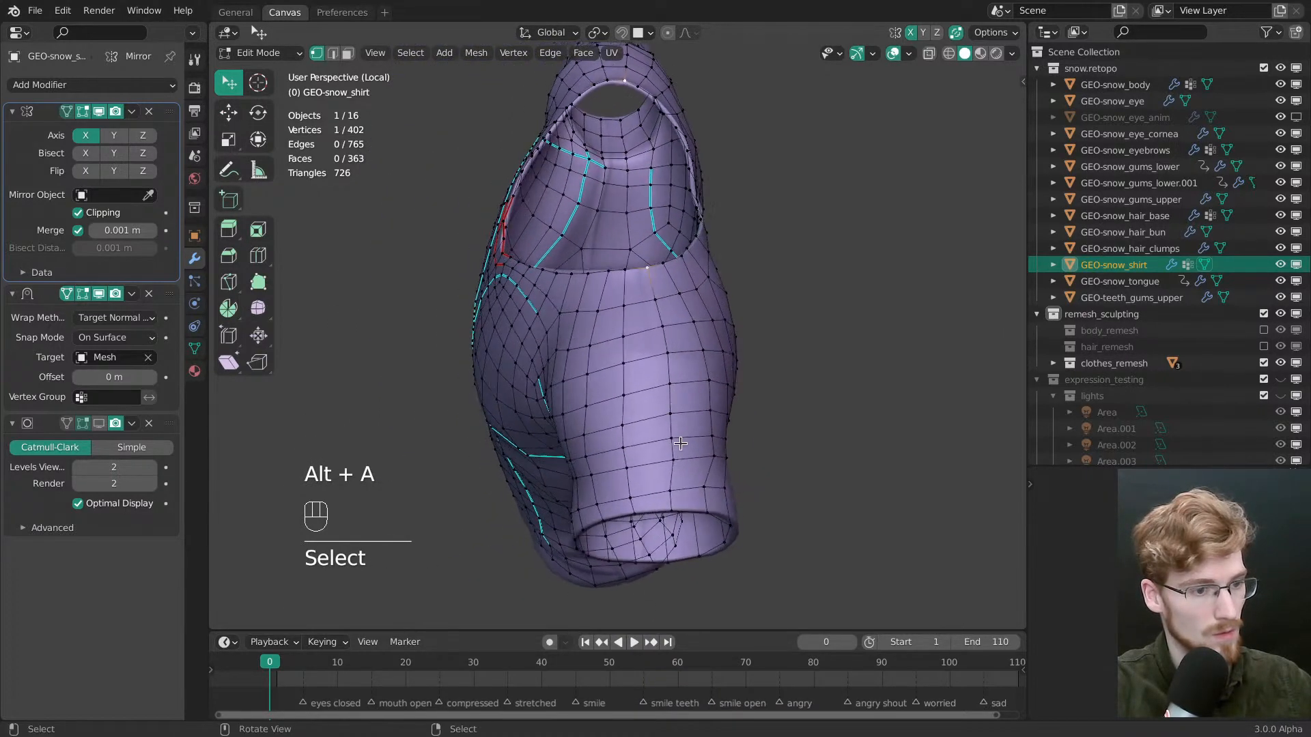
key(g)
key(g)
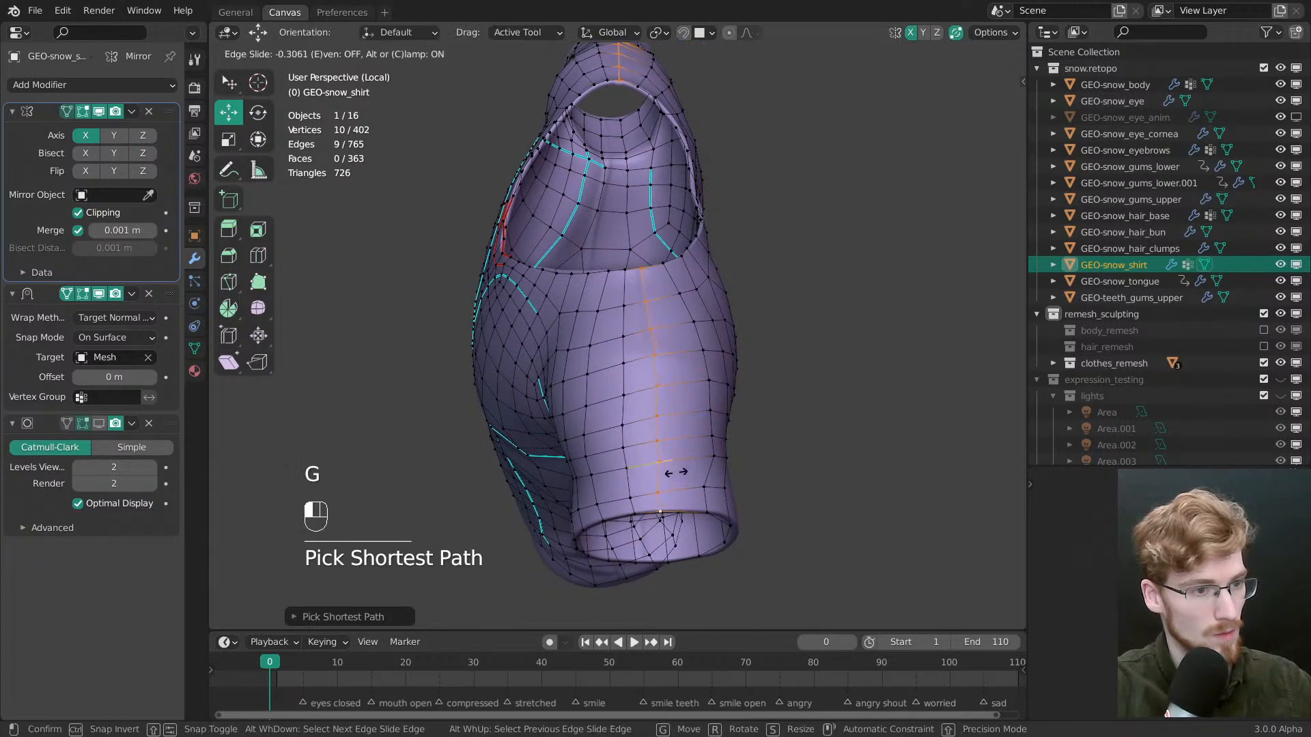
drag(675, 473, 674, 472)
key(alt+a)
Adjust another edge loop on the sleeve and move a single vertex near the sleeve opening
middle_drag(703, 437, 655, 409)
alt+right_click(667, 351)
drag(687, 451, 689, 453)
key(alt+a)
key(w)
drag(634, 497, 637, 496)
middle_drag(665, 447, 628, 424)
ctrl+middle_drag(641, 382, 655, 471)
middle_drag(666, 409, 667, 277)
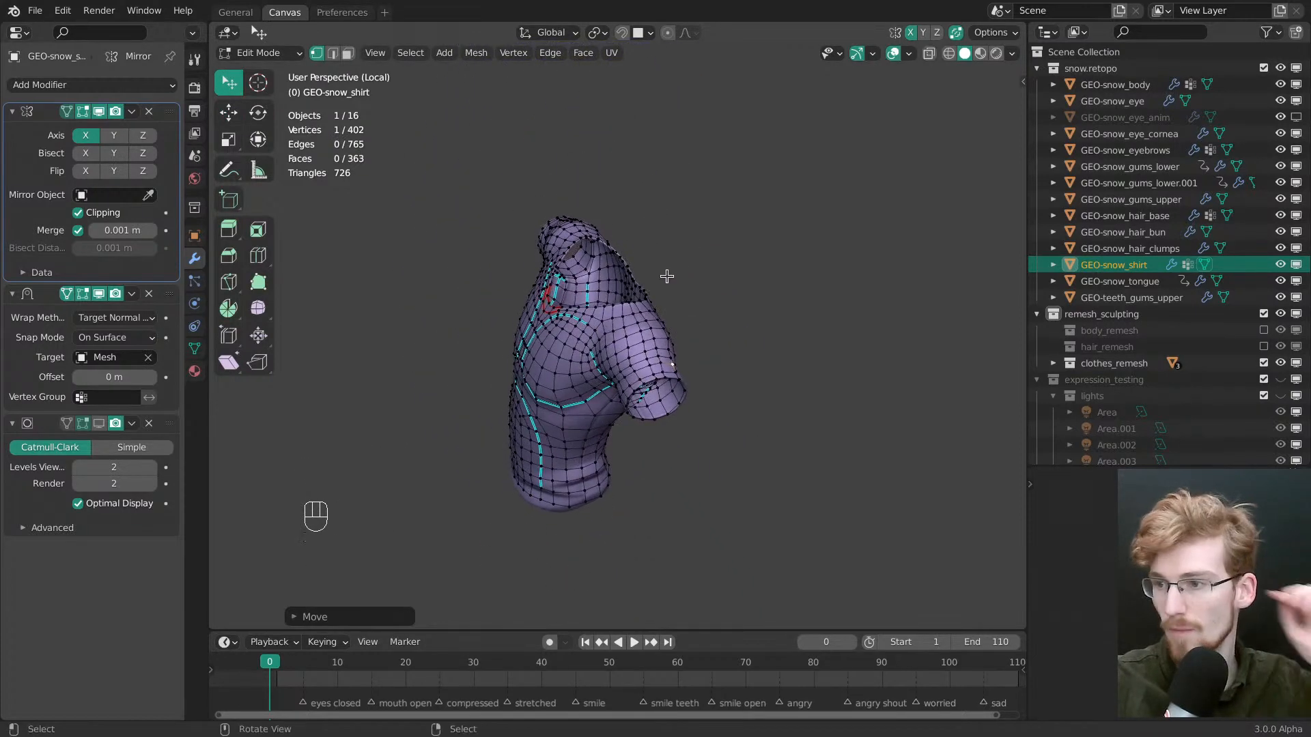
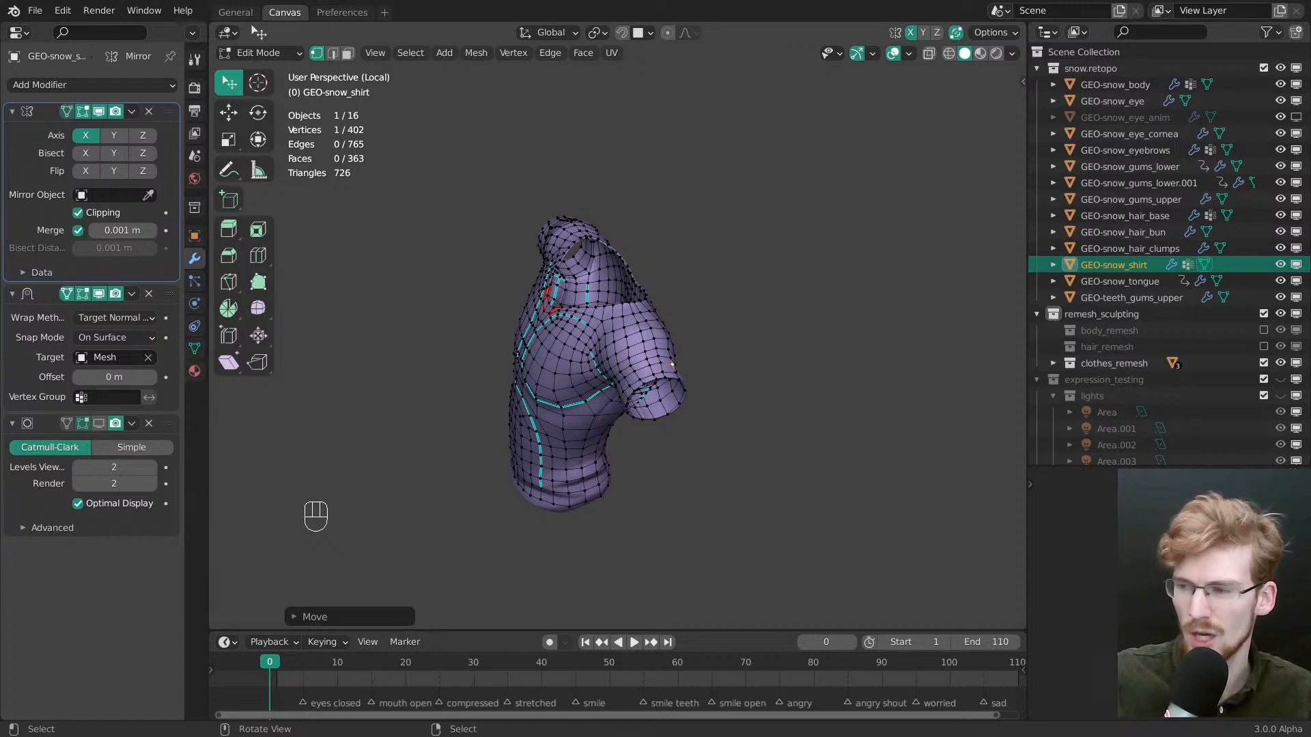
middle_drag(673, 364, 714, 310)
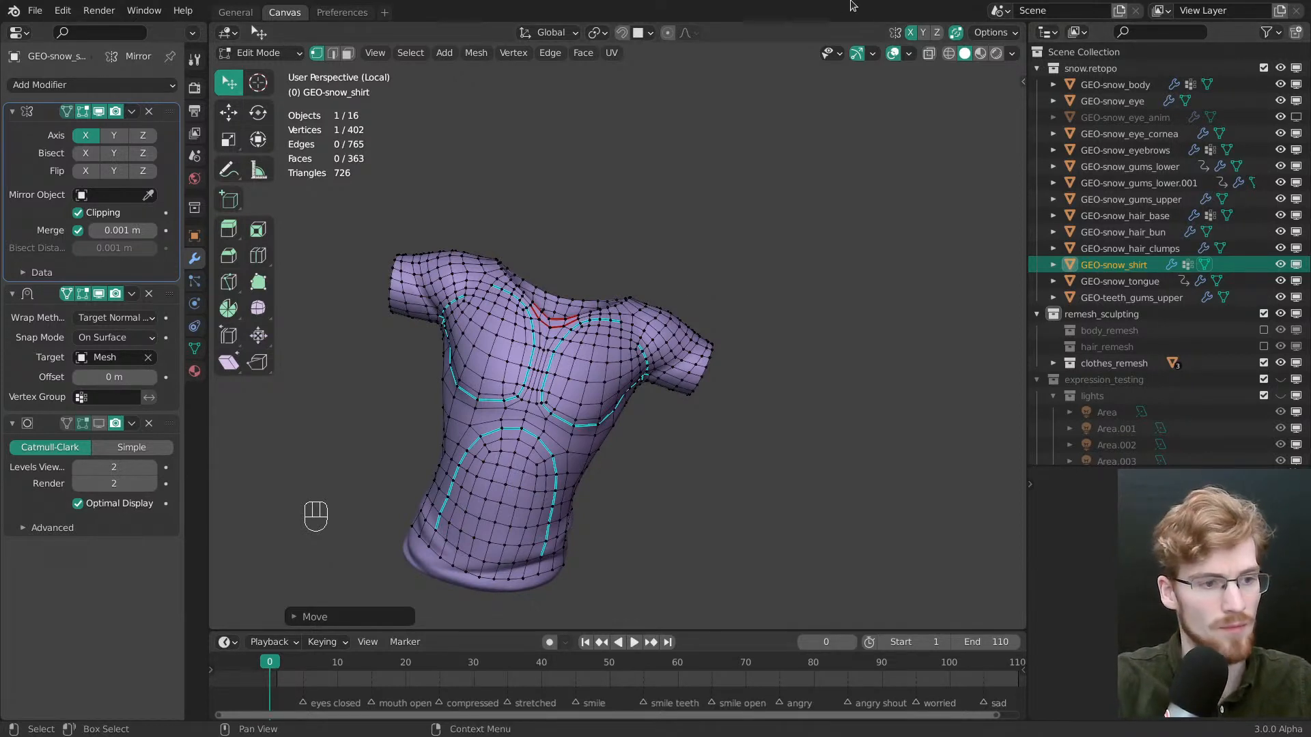
Edge slide a short edge path around the sleeve's base and vertex slide a point on the sleeve's underside
middle_drag(772, 301, 693, 382)
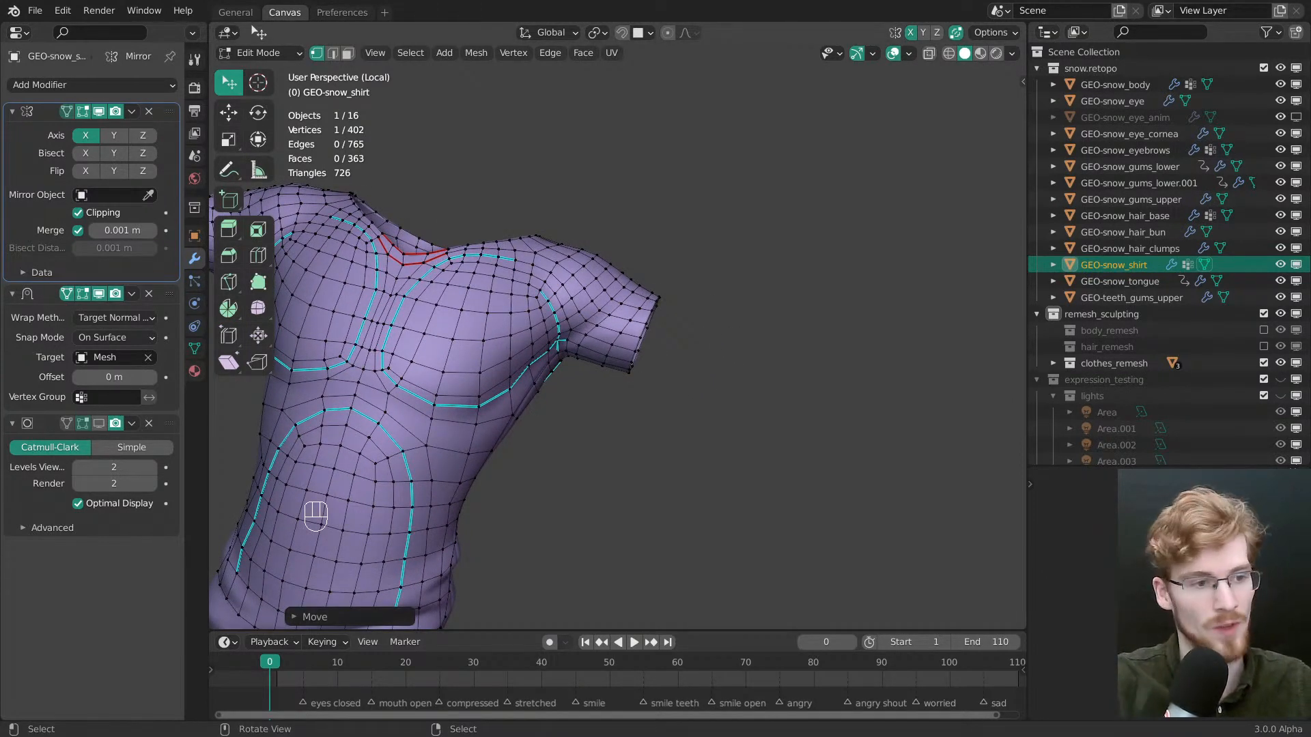
middle_drag(676, 246, 643, 341)
right_click(601, 343)
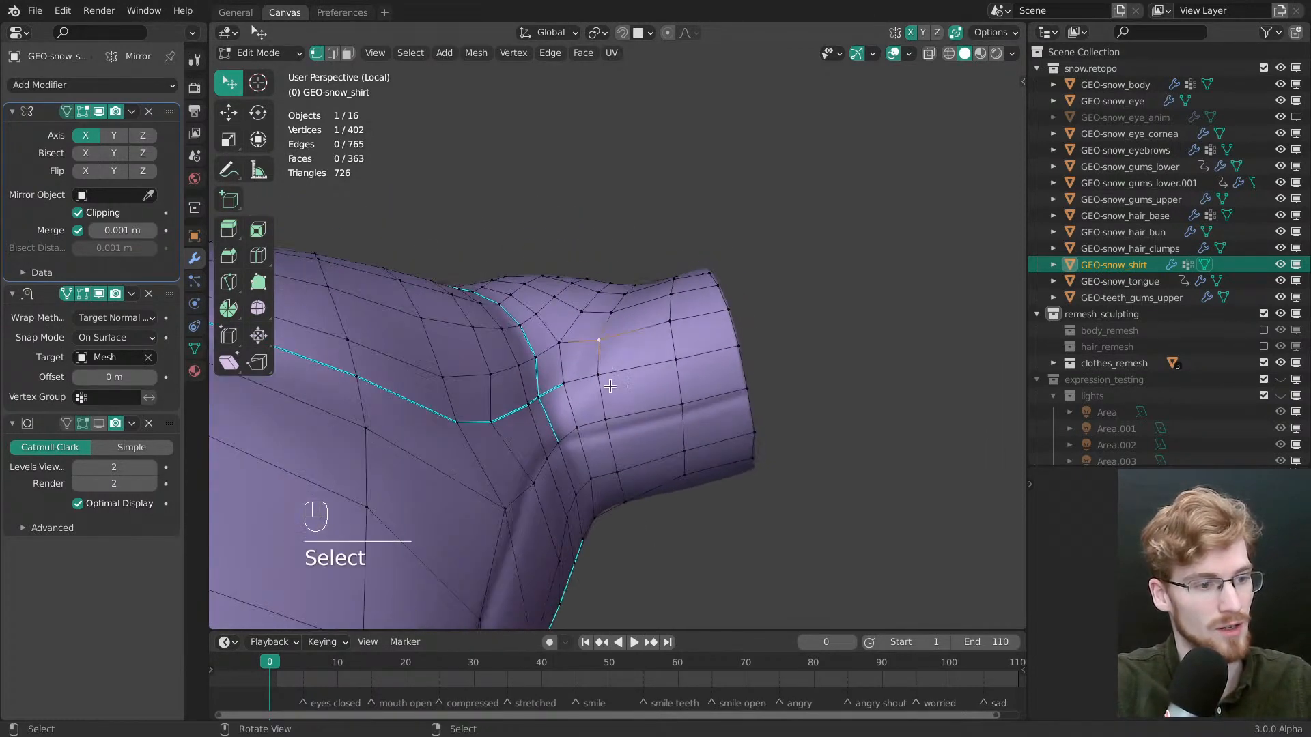
key(g)
drag(664, 498, 687, 502)
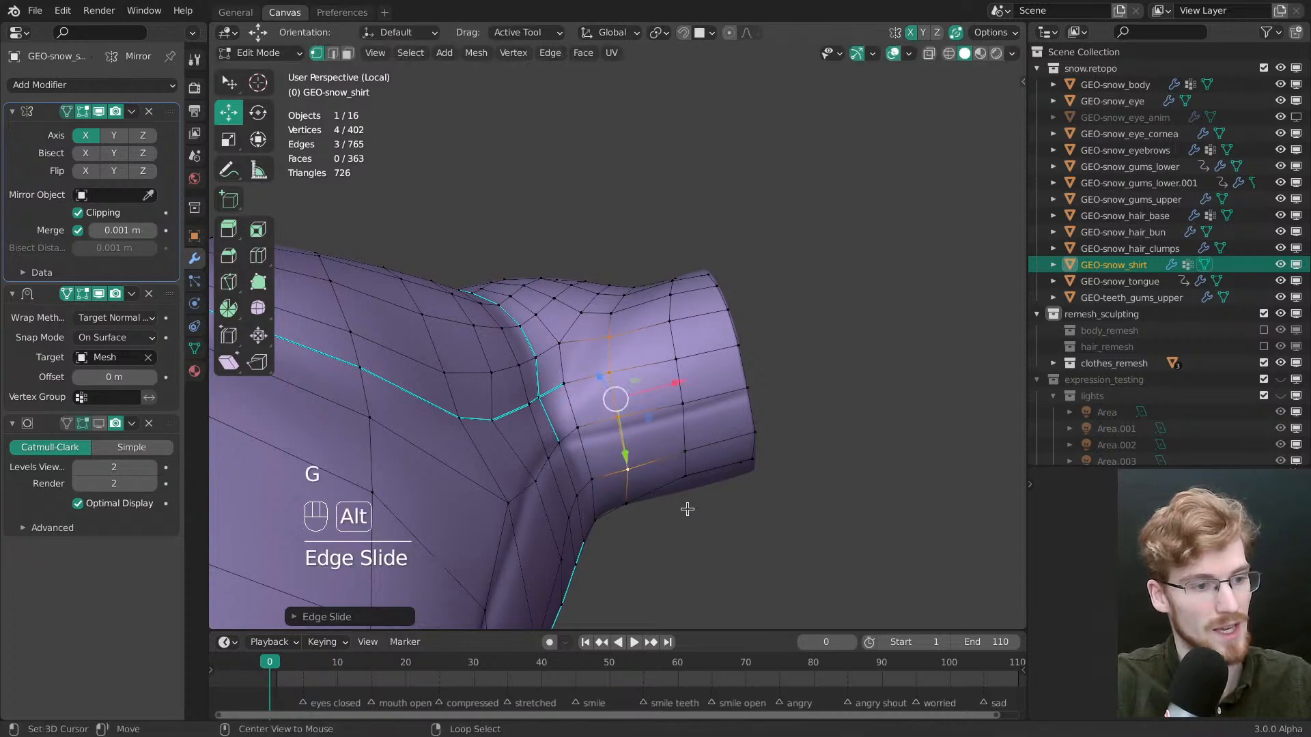
key(alt+a)
middle_drag(687, 509, 635, 508)
drag(629, 529, 644, 521)
scroll(641, 515, down, 3)
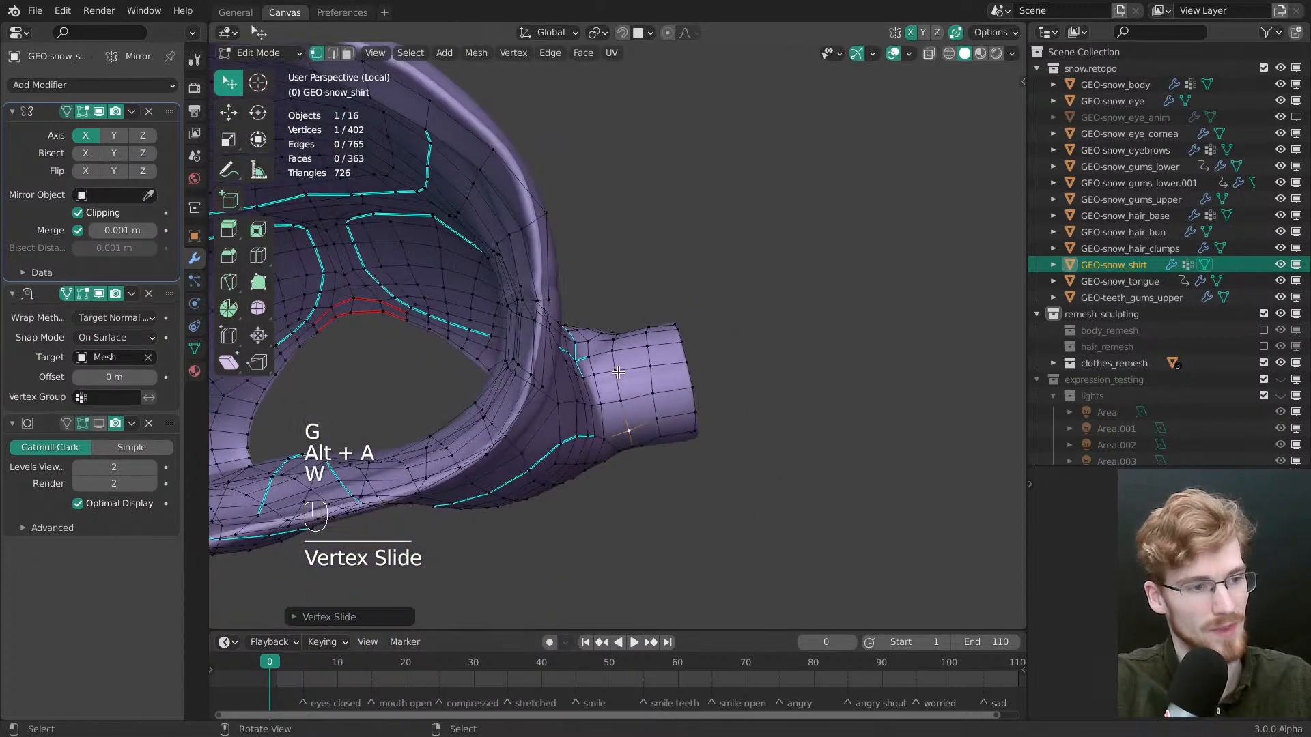
key(alt+a)
Move the vertices at the ends of the marked edge paths around the armpit to even out their spacing
middle_drag(624, 355, 535, 337)
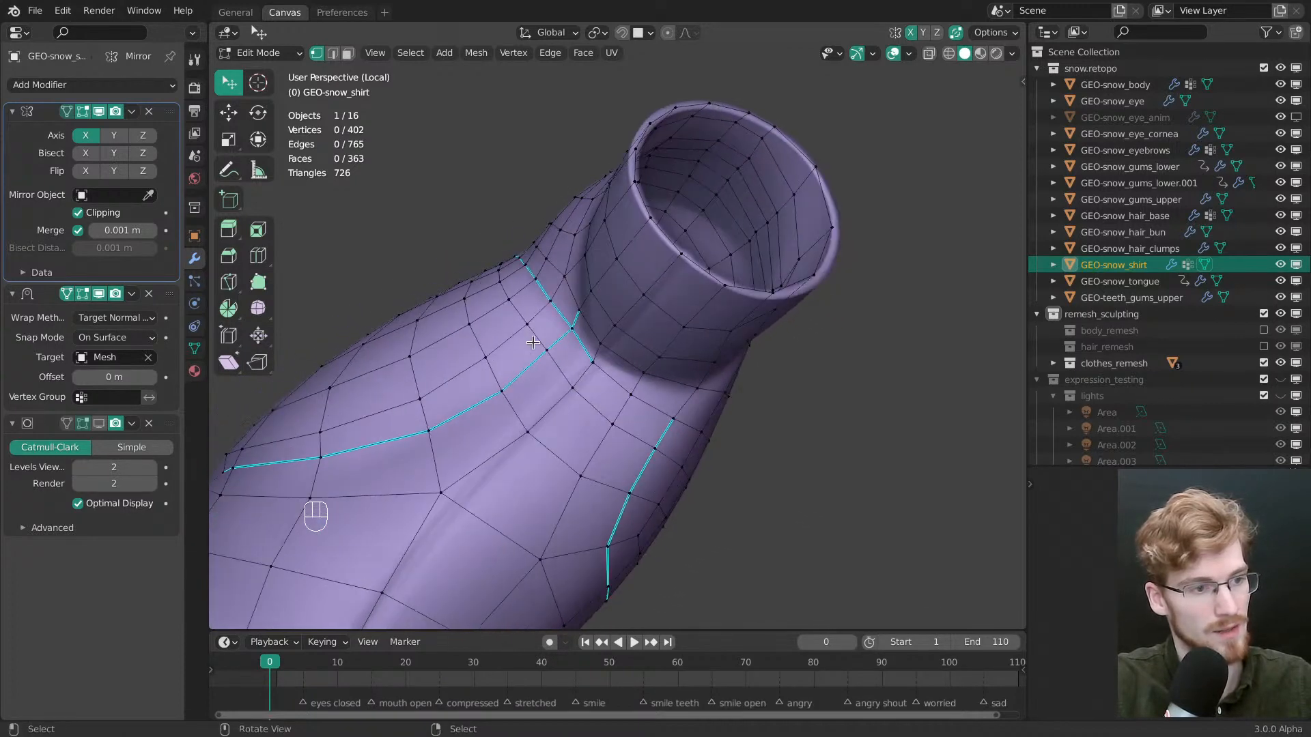
drag(572, 321, 576, 324)
middle_drag(596, 369, 514, 329)
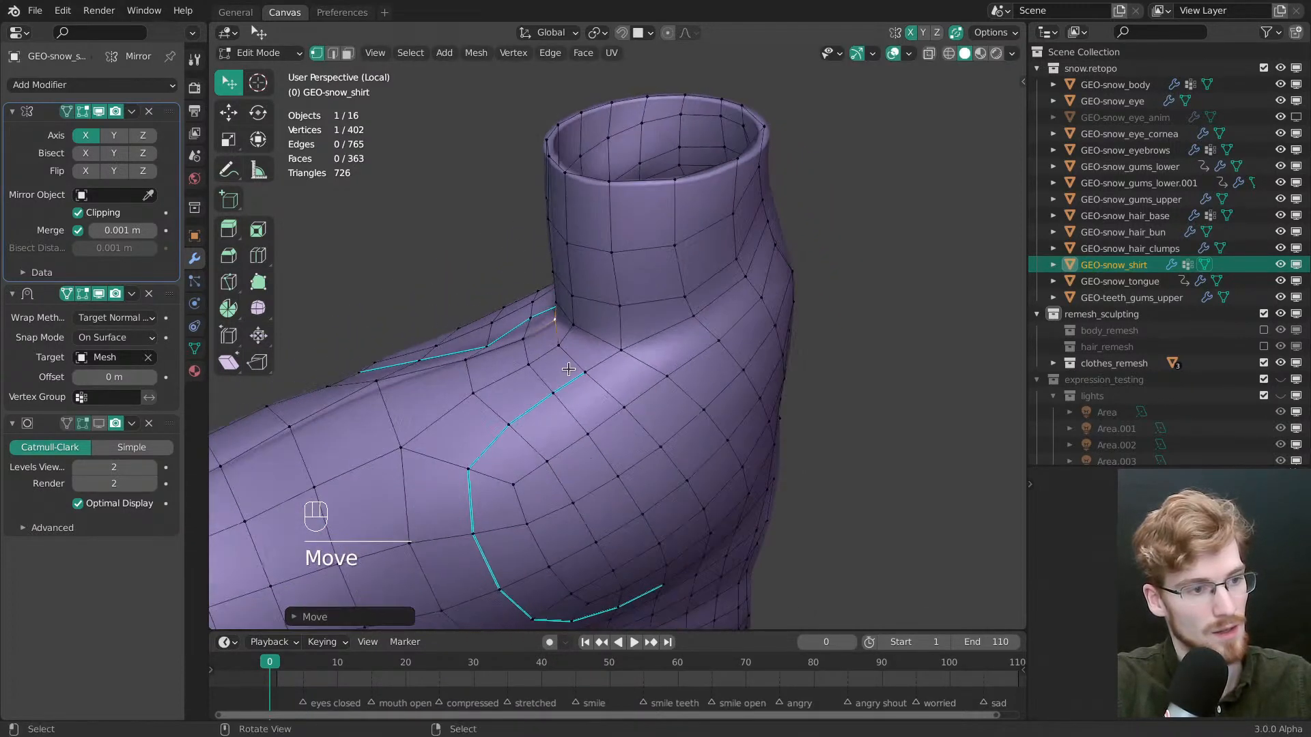
drag(589, 364, 594, 378)
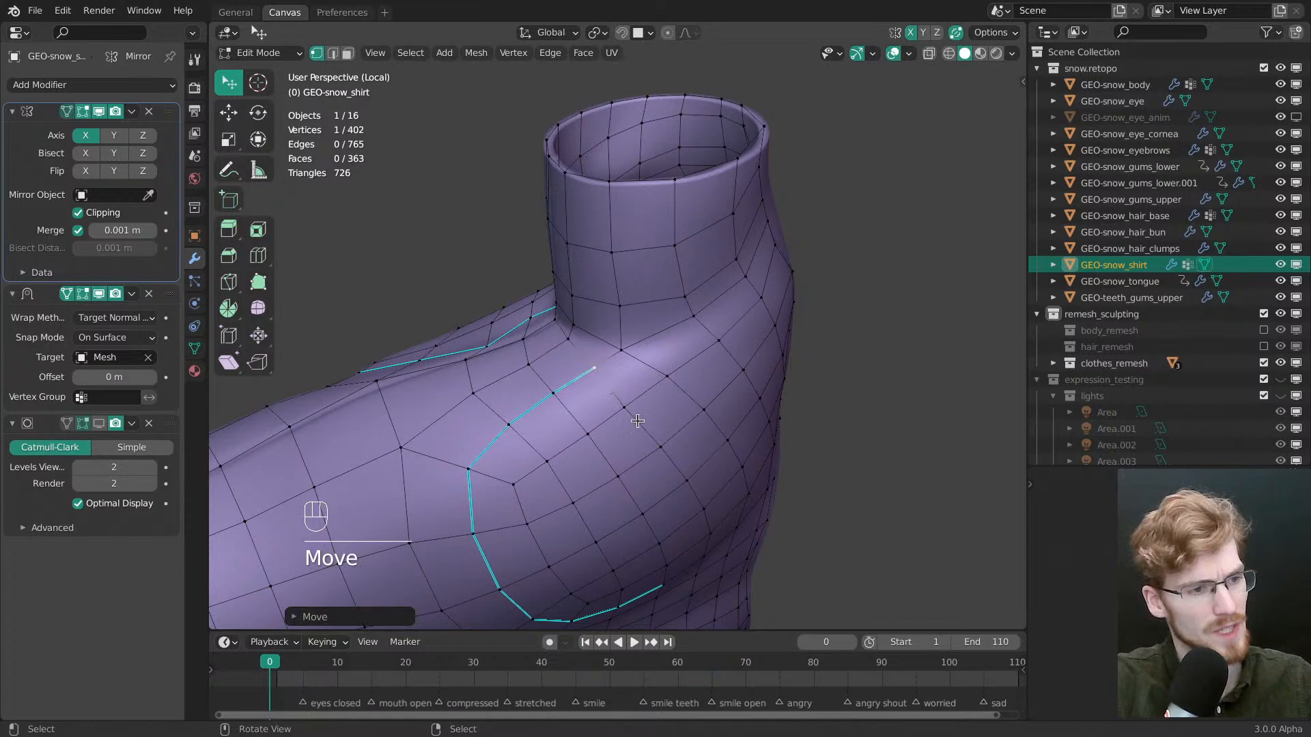
middle_drag(628, 388, 600, 386)
drag(599, 388, 604, 394)
middle_drag(606, 399, 609, 354)
drag(624, 388, 631, 391)
middle_drag(632, 393, 706, 343)
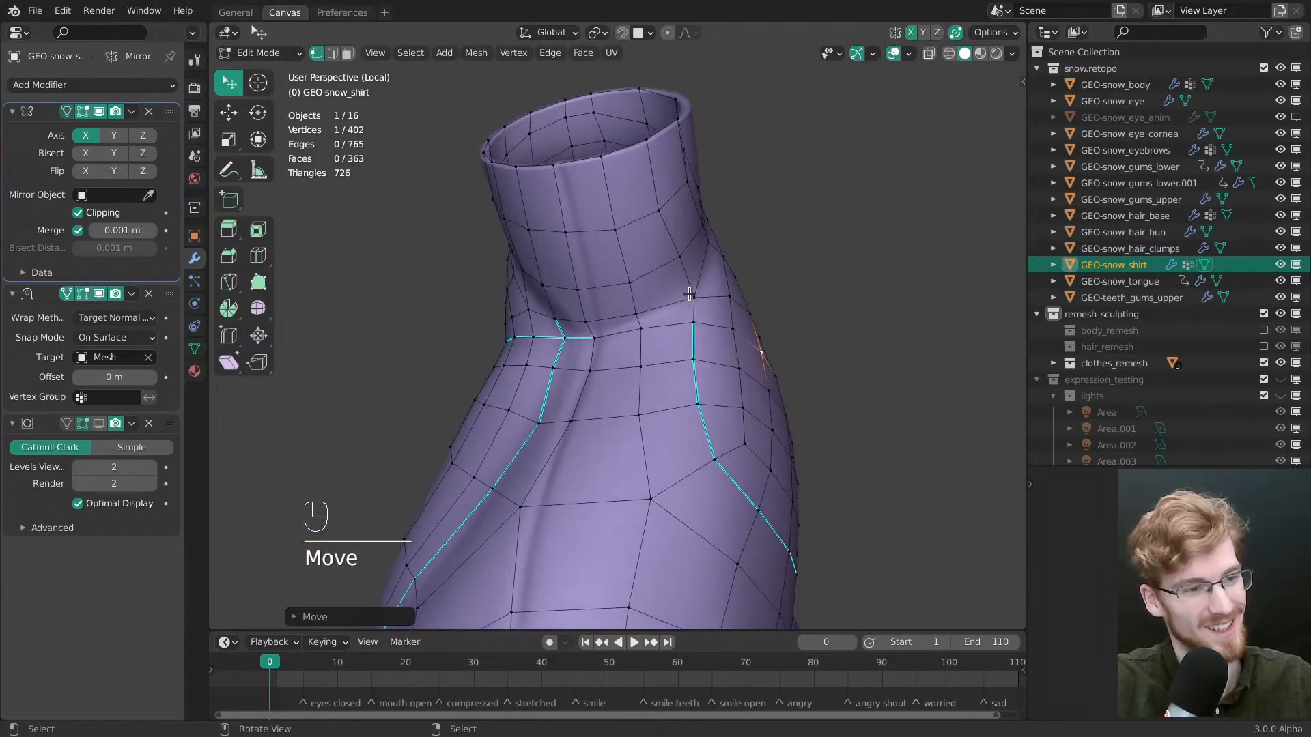
Nudge single vertices where the sleeve meets the torso, behind and in front of the armpit
drag(690, 291, 692, 289)
middle_drag(690, 295, 635, 372)
drag(634, 386, 685, 393)
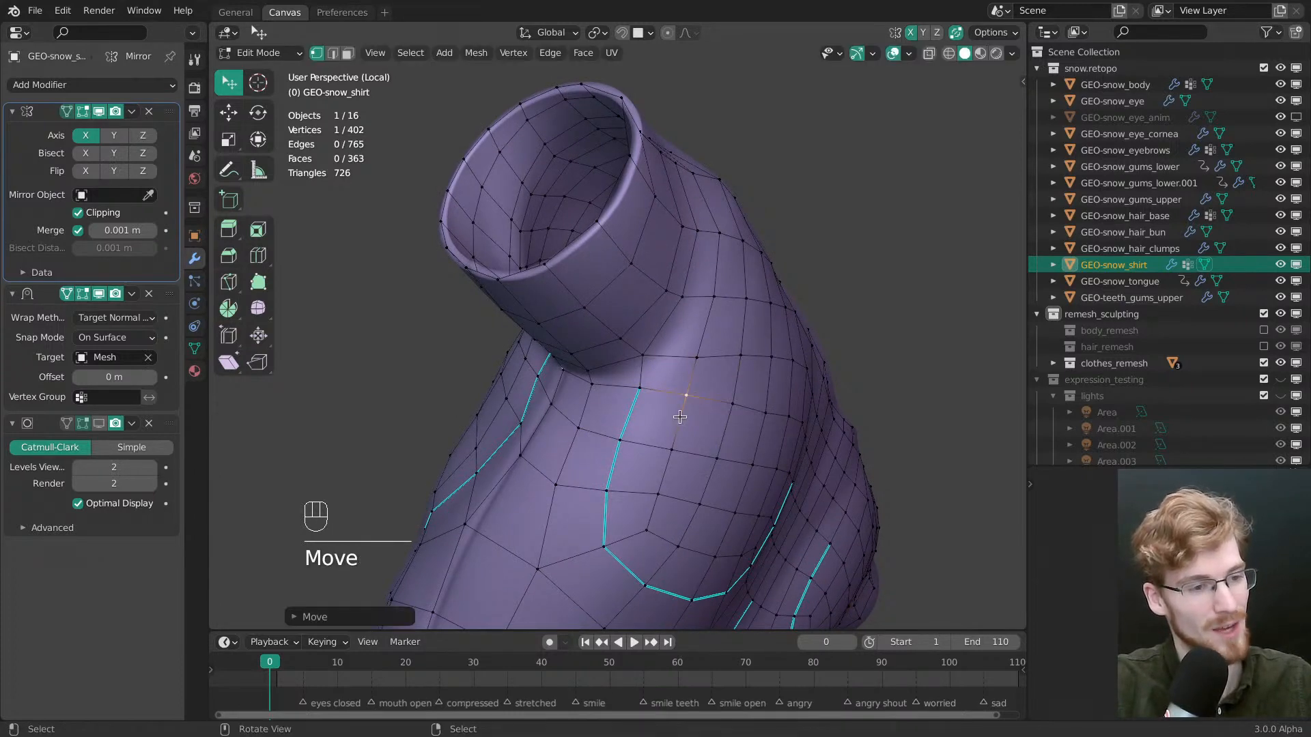
key(alt+a)
middle_drag(685, 393, 629, 409)
drag(630, 423, 634, 428)
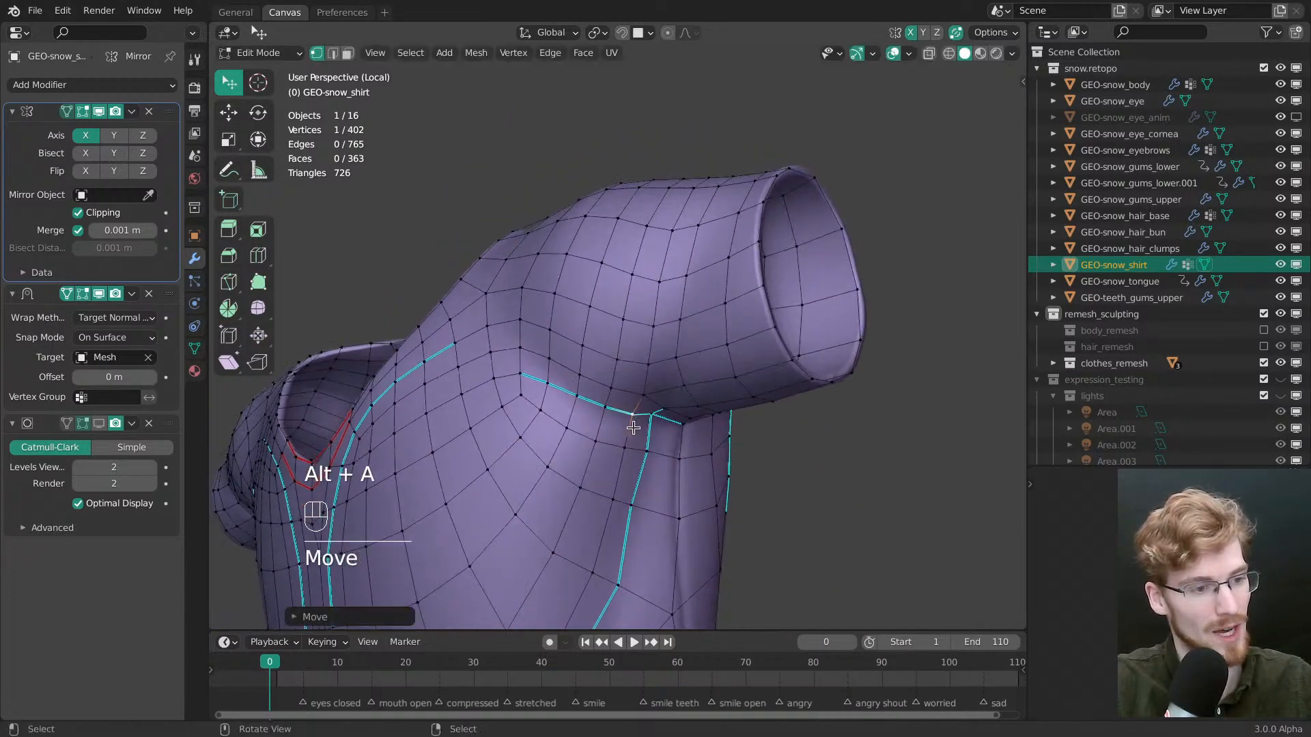
shift+middle_drag(649, 487, 635, 359)
mouse_move(635, 359)
middle_down()
mouse_move(603, 329)
mouse_move(649, 364)
middle_up()
drag(639, 362, 649, 369)
middle_drag(649, 370, 587, 357)
drag(590, 360, 585, 367)
Shift the column of vertices along the sleeve's underside from the armpit up to the sleeve opening
shift+middle_drag(585, 367, 635, 311)
scroll(604, 533, down, 3)
drag(647, 314, 656, 344)
drag(656, 281, 671, 282)
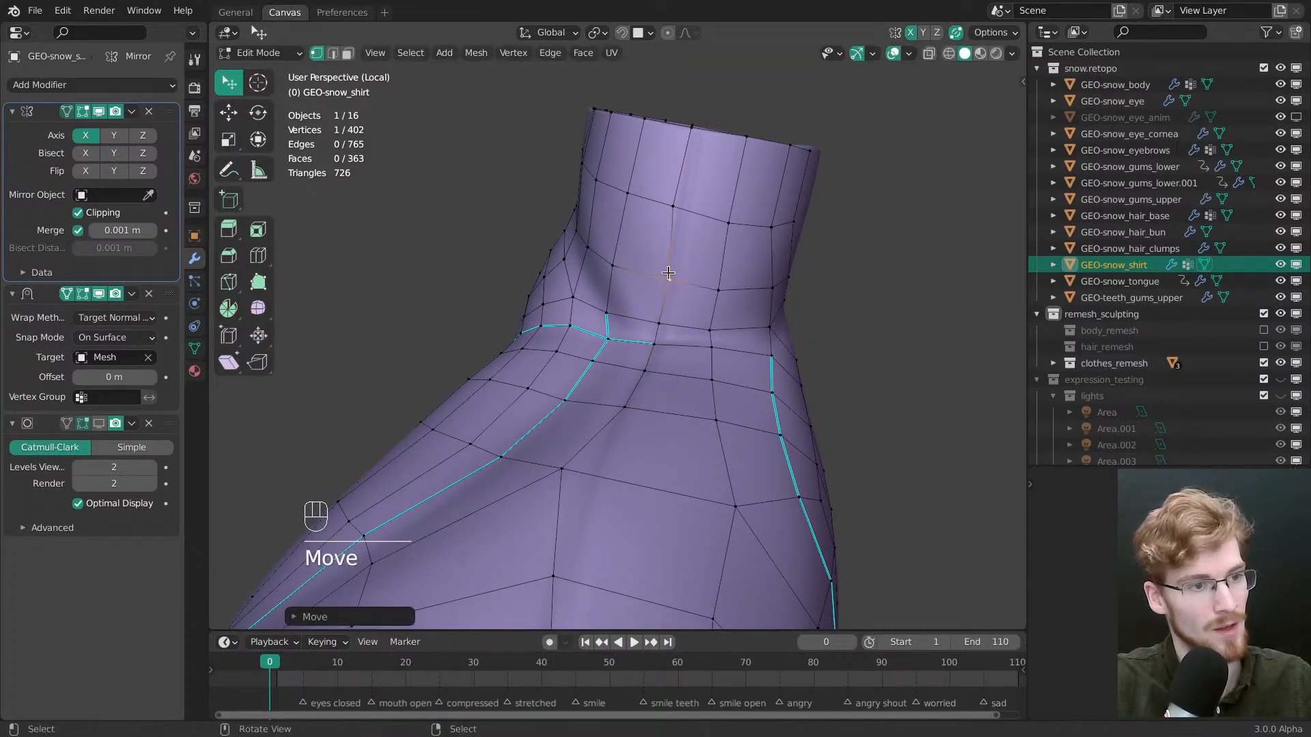
drag(676, 209, 686, 211)
drag(693, 135, 696, 137)
Switch to Sculpt Mode, set the Topology brush radius to 127 px and relax the mesh on the sleeve and shoulder
shift+middle_drag(691, 175, 685, 328)
mouse_move(685, 328)
middle_down()
mouse_move(661, 515)
mouse_move(622, 464)
mouse_move(623, 541)
mouse_move(643, 486)
mouse_move(711, 483)
mouse_move(628, 359)
mouse_move(601, 437)
middle_up()
key(Tab)
ctrl+middle_drag(600, 437, 621, 413)
key(f)
click(630, 428)
key(f)
click(607, 418)
shift+drag(612, 412, 618, 406)
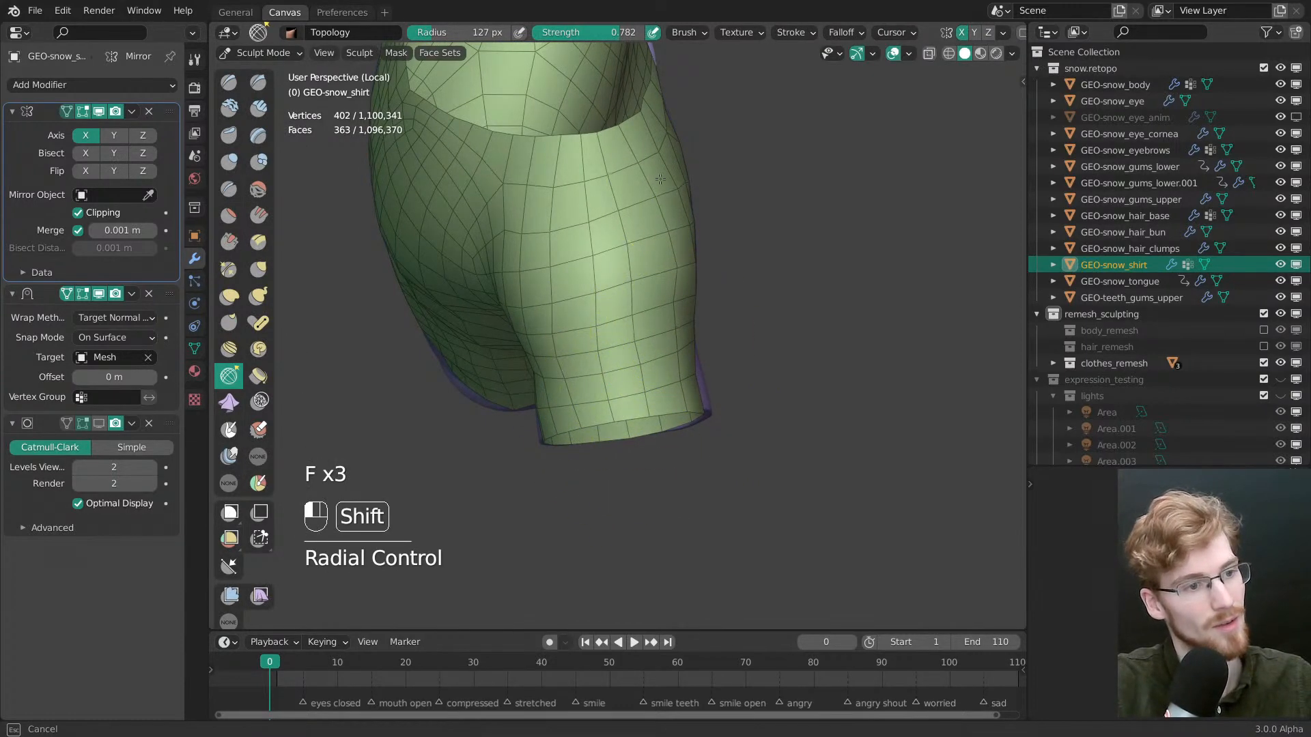
shift+drag(660, 179, 643, 184)
Set the brush radius to 141 px and relax the mesh further around the shoulder and sleeve
mouse_move(642, 183)
middle_down()
mouse_move(669, 194)
mouse_move(627, 322)
mouse_move(575, 357)
middle_up()
key(f)
click(626, 183)
shift+drag(667, 383, 670, 388)
mouse_move(711, 403)
middle_down()
mouse_move(644, 359)
mouse_move(631, 266)
middle_up()
middle_drag(776, 328, 729, 314)
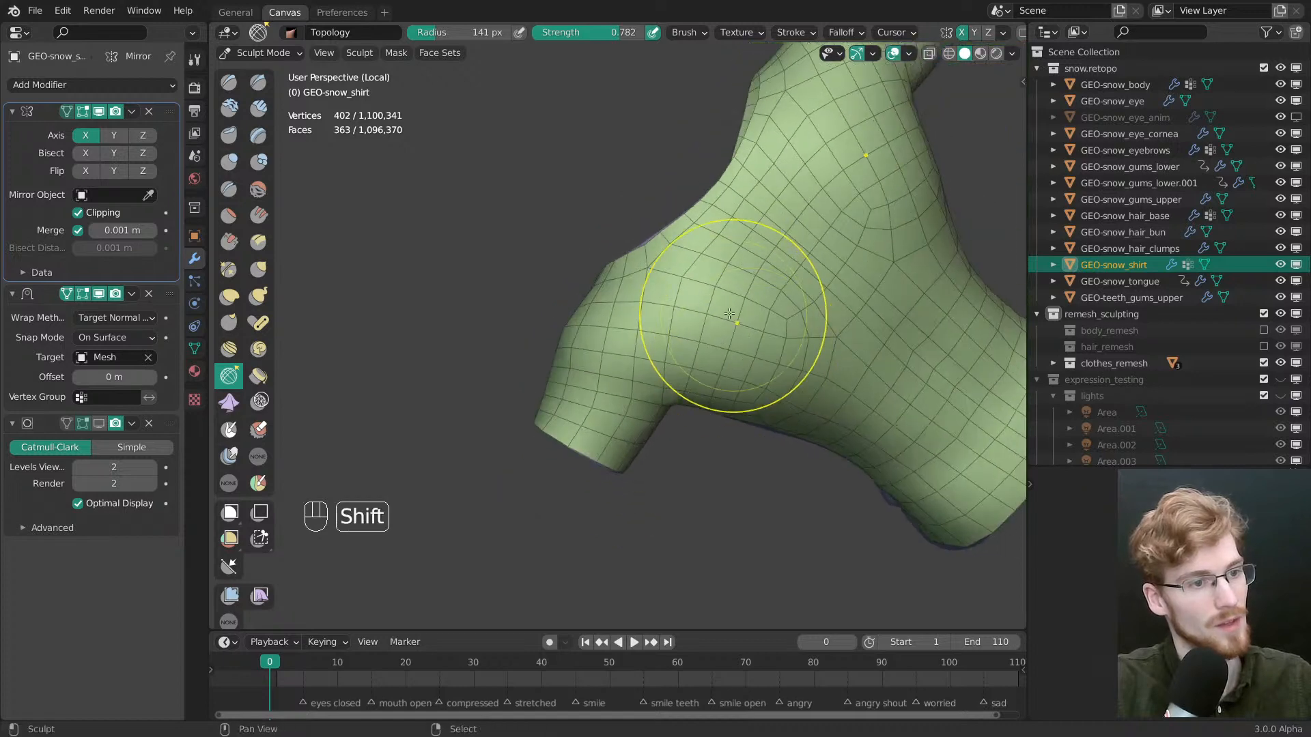
Set the Topology brush radius to 88 px for relaxing the mesh between the shoulder and chest
middle_drag(646, 345, 699, 338)
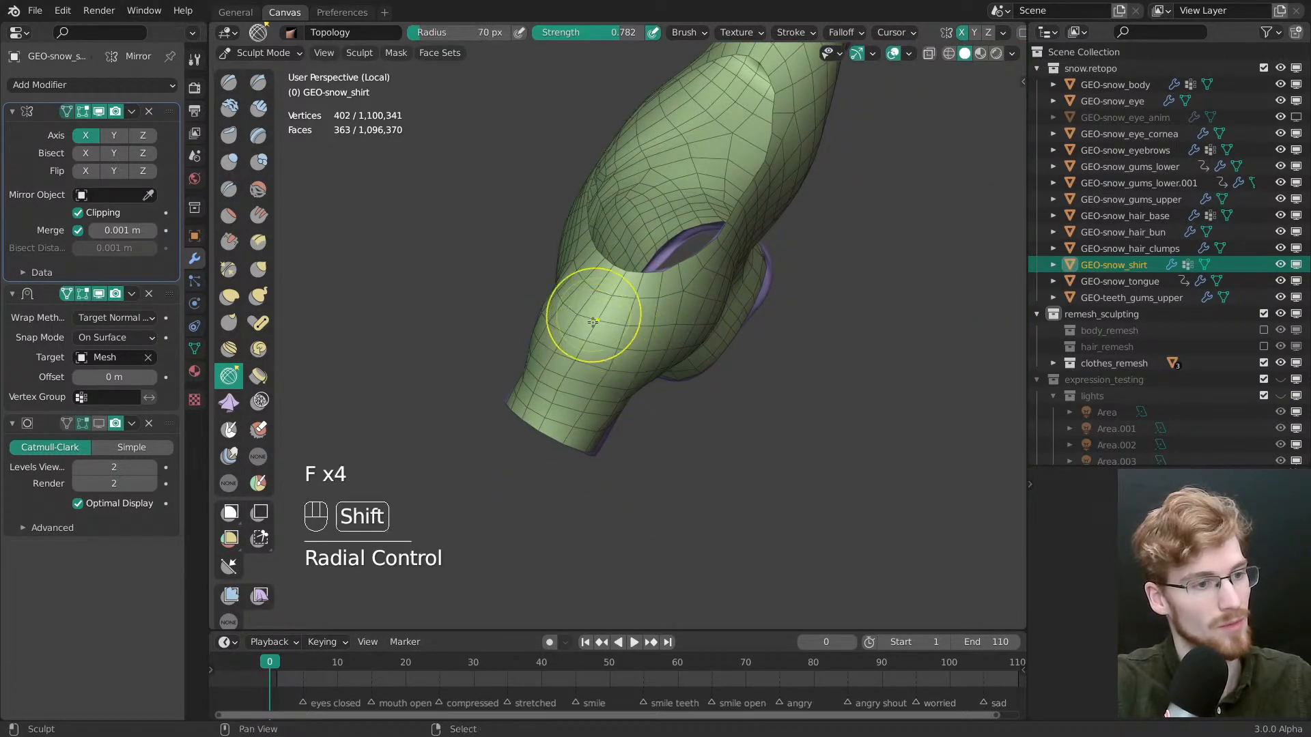
key(f)
click(610, 344)
mouse_move(605, 343)
middle_down()
mouse_move(576, 395)
mouse_move(573, 321)
mouse_move(626, 346)
mouse_move(775, 220)
mouse_move(690, 346)
middle_up()
key(f)
click(577, 319)
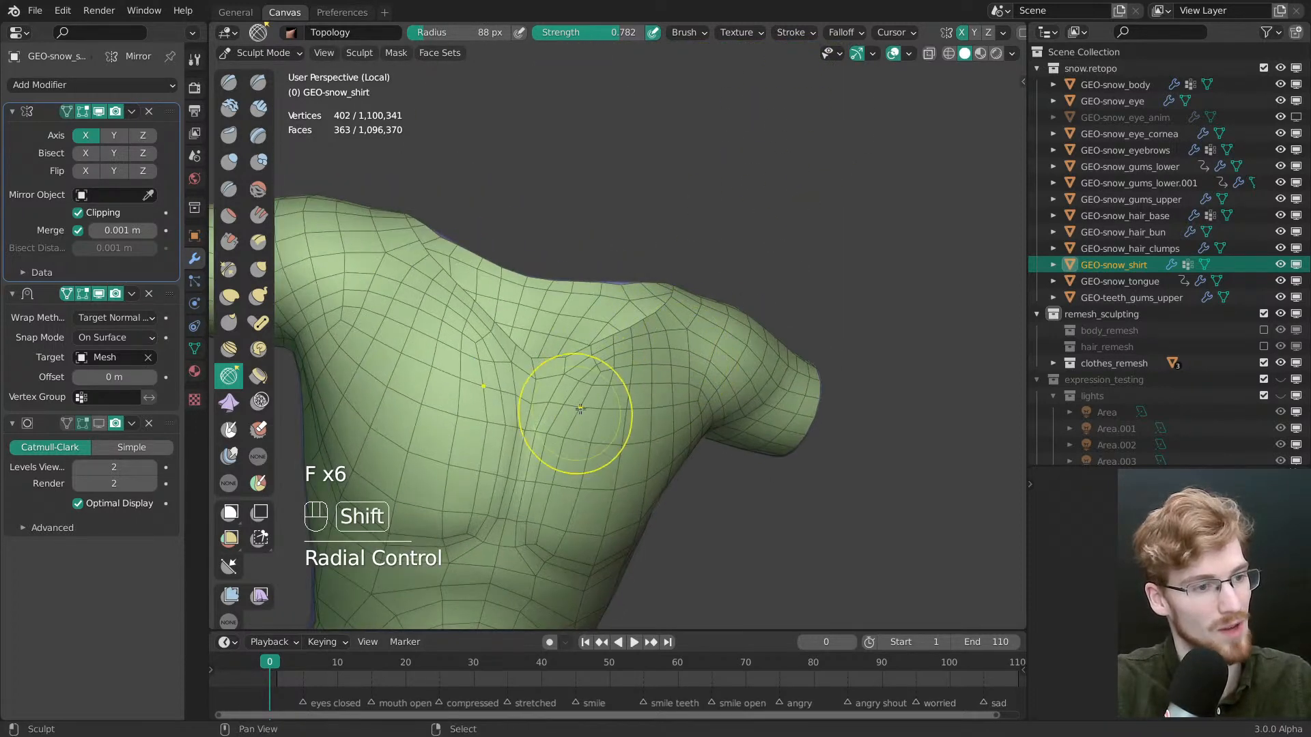
Return to Edit Mode and move the vertices at the front centre of the neckline onto the sculpted rim
middle_drag(581, 408, 717, 354)
key(Tab)
middle_drag(587, 317, 579, 339)
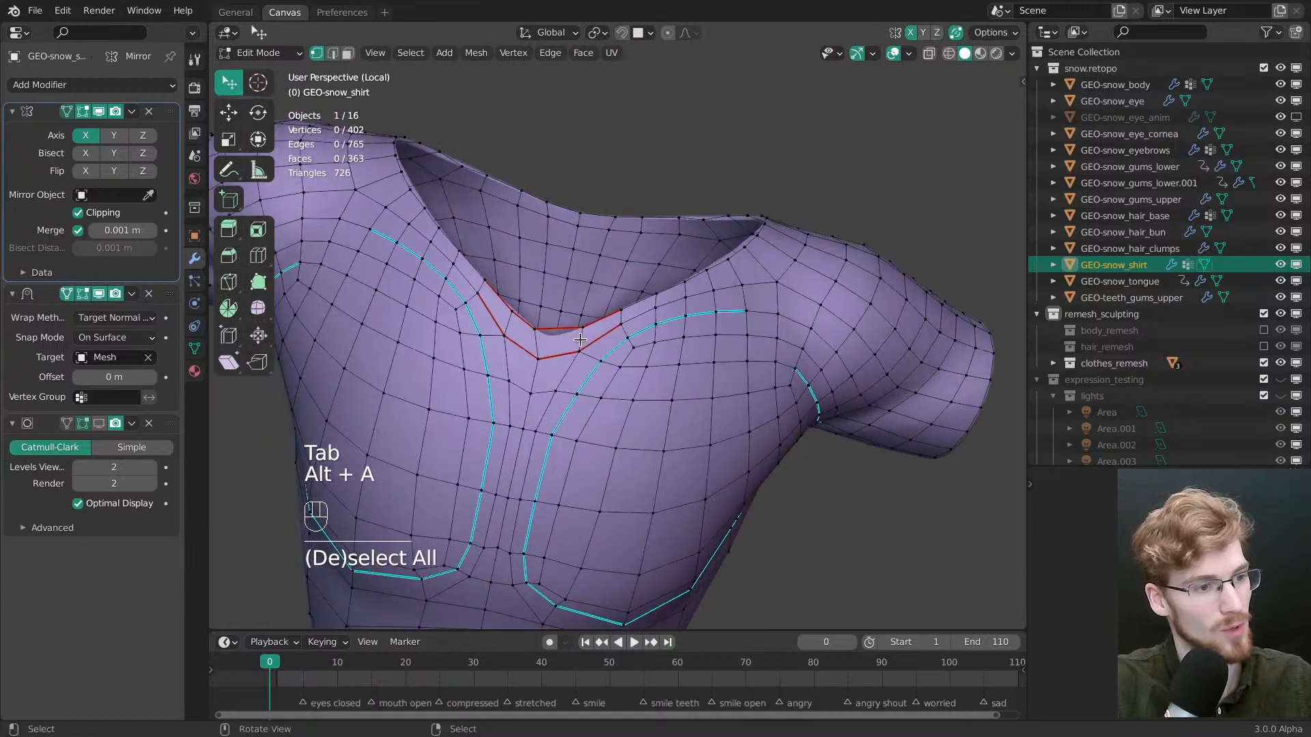
drag(531, 339, 559, 355)
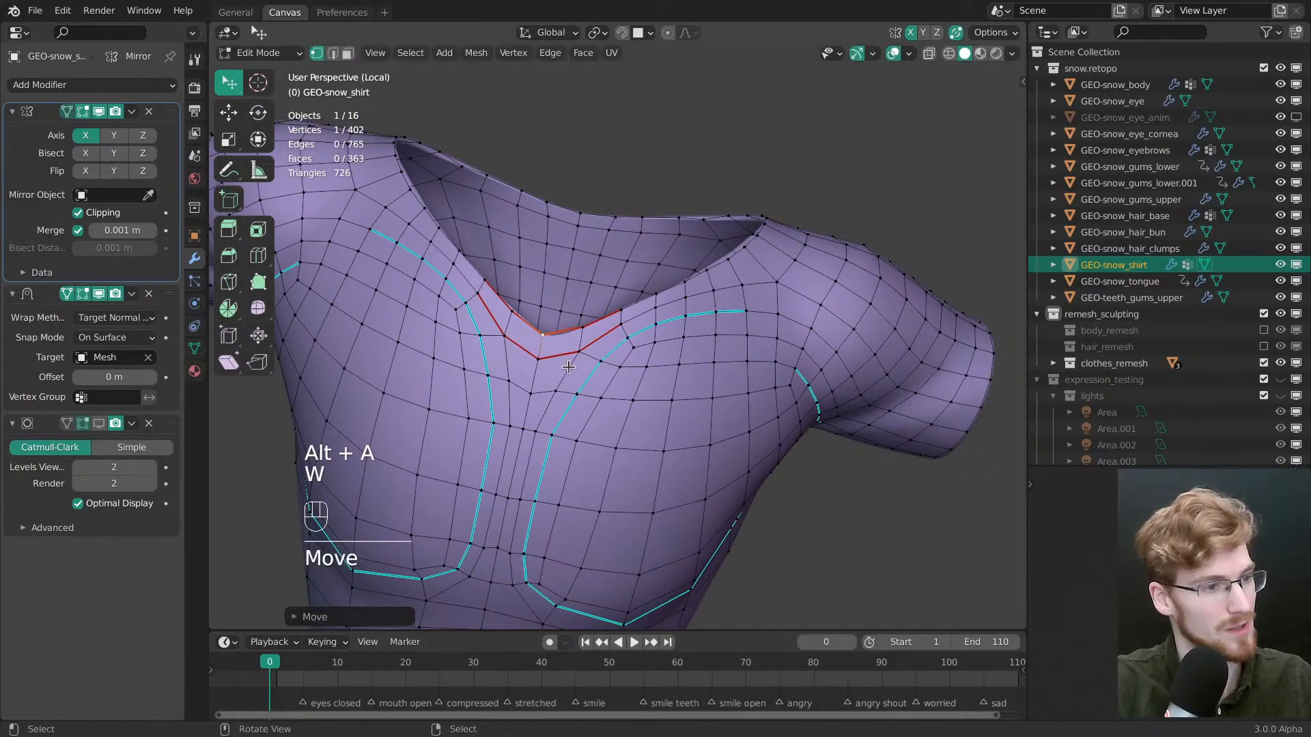
shift+middle_drag(544, 343, 585, 331)
drag(586, 330, 586, 326)
drag(583, 349, 615, 321)
middle_drag(617, 322, 654, 367)
drag(654, 361, 646, 380)
middle_drag(655, 386, 633, 365)
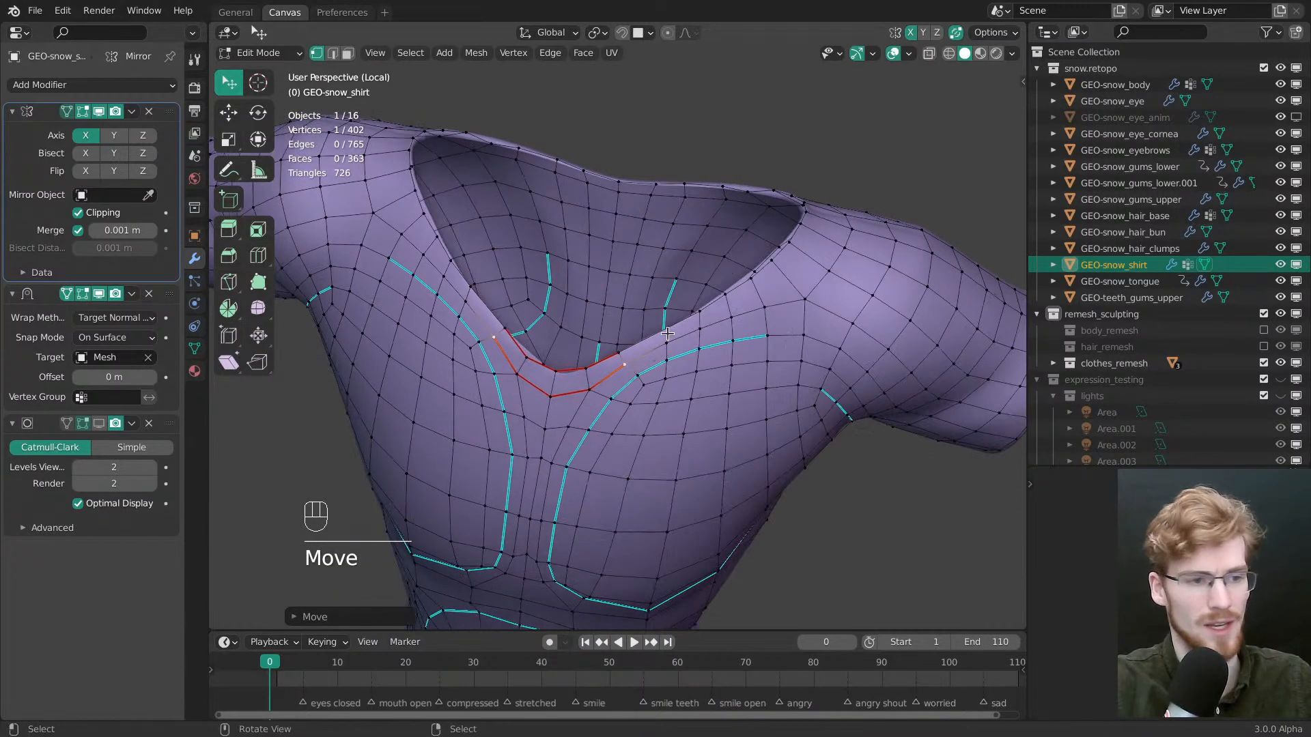
Nudge the vertices along the side of the neckline and across the upper chest towards the shoulder into even spacing
mouse_move(669, 328)
mouse_down()
mouse_move(659, 347)
mouse_move(692, 317)
mouse_up()
drag(700, 325, 691, 329)
middle_drag(717, 313, 710, 322)
drag(722, 305, 718, 309)
drag(729, 327, 725, 330)
middle_drag(761, 299, 720, 313)
right_drag(693, 315, 689, 318)
right_drag(709, 345, 704, 347)
shift+middle_drag(758, 335, 704, 354)
right_drag(699, 357, 698, 358)
middle_drag(697, 359, 685, 399)
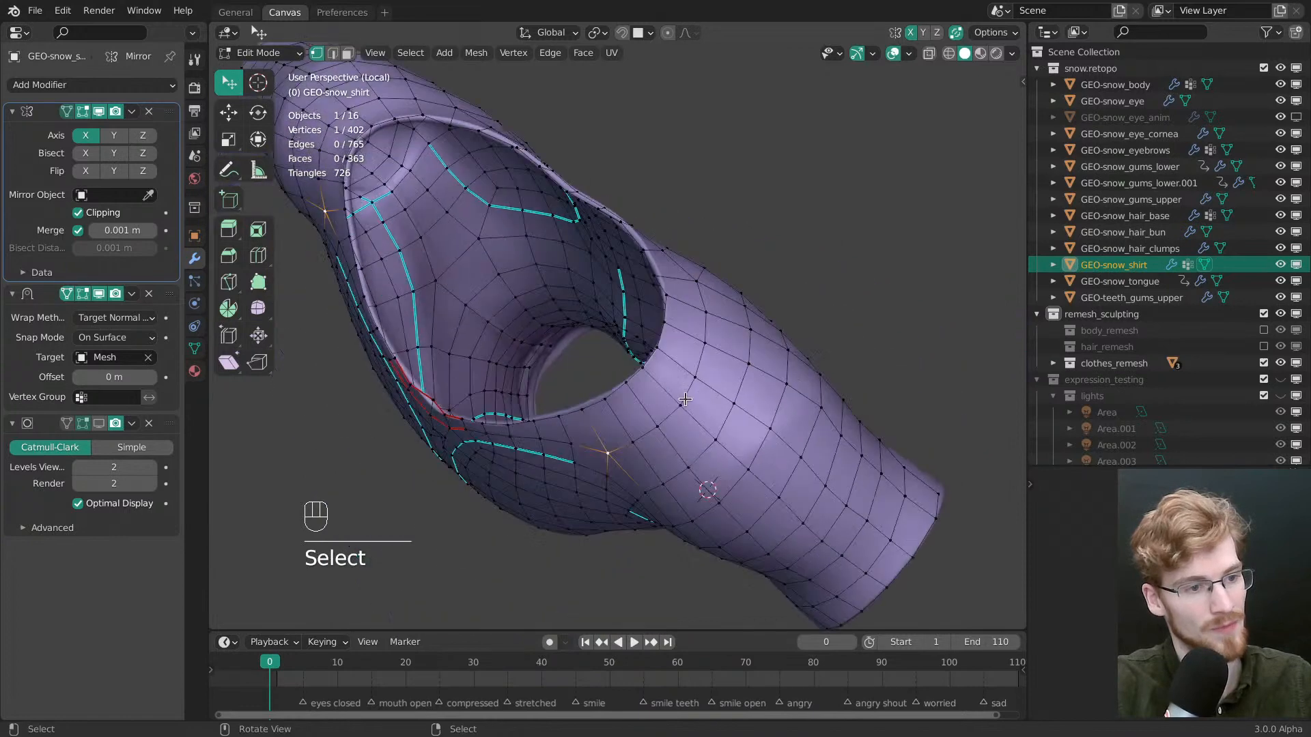
Select the shortest edge path alongside the neckline over the shoulder and edge slide it
ctrl+right_click(711, 313)
middle_drag(709, 315, 704, 369)
key(g)
drag(703, 372, 697, 384)
key(g)
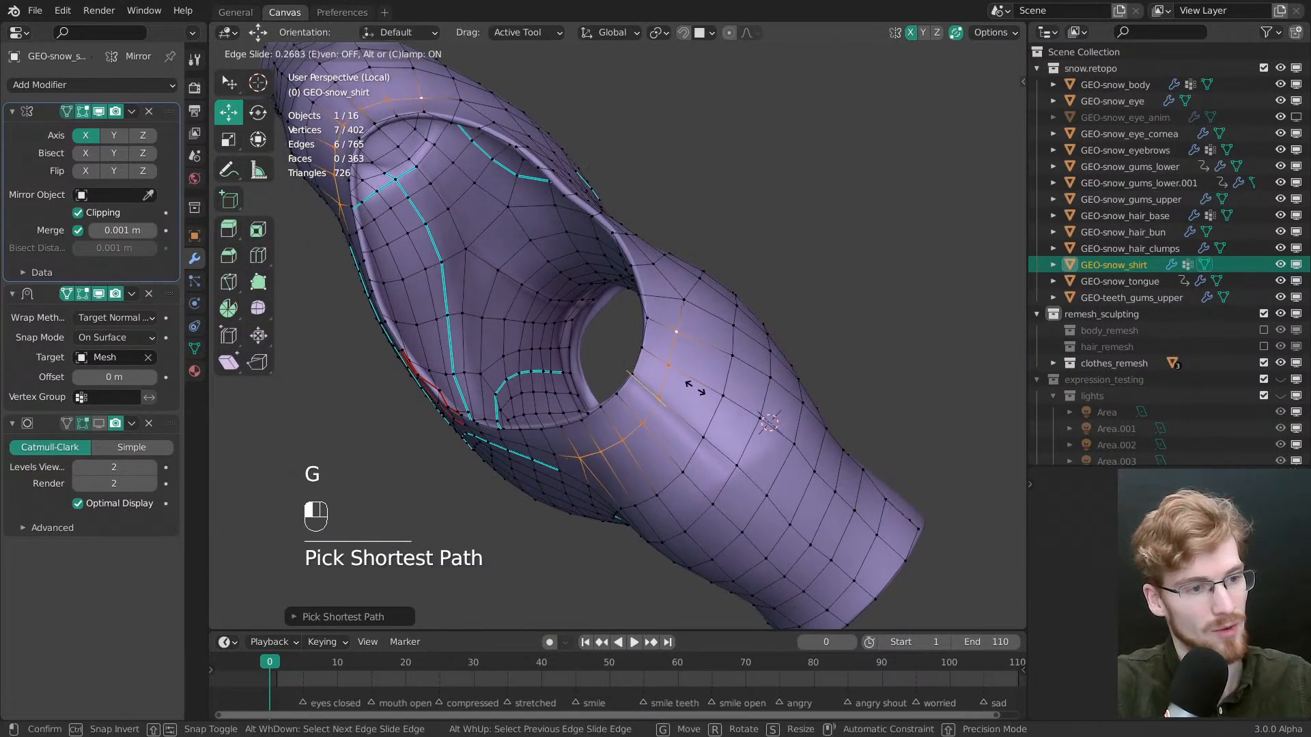
key(alt+a)
middle_drag(698, 384, 673, 361)
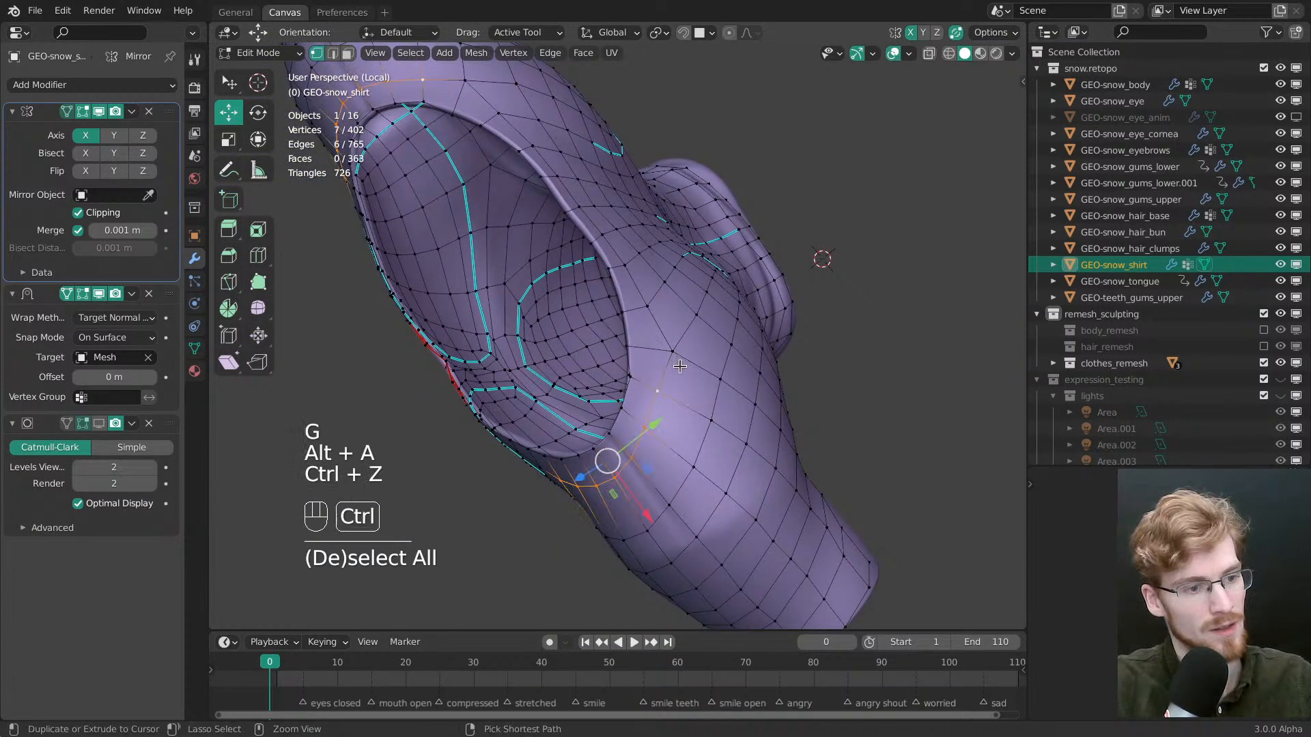
key(alt+a)
Add a loop cut across the shoulder beside the neckline
middle_drag(649, 415, 668, 334)
key(ctrl+r)
click(687, 287)
click(687, 287)
key(alt+a)
key(ctrl+z)
key(Escape)
key(alt+a)
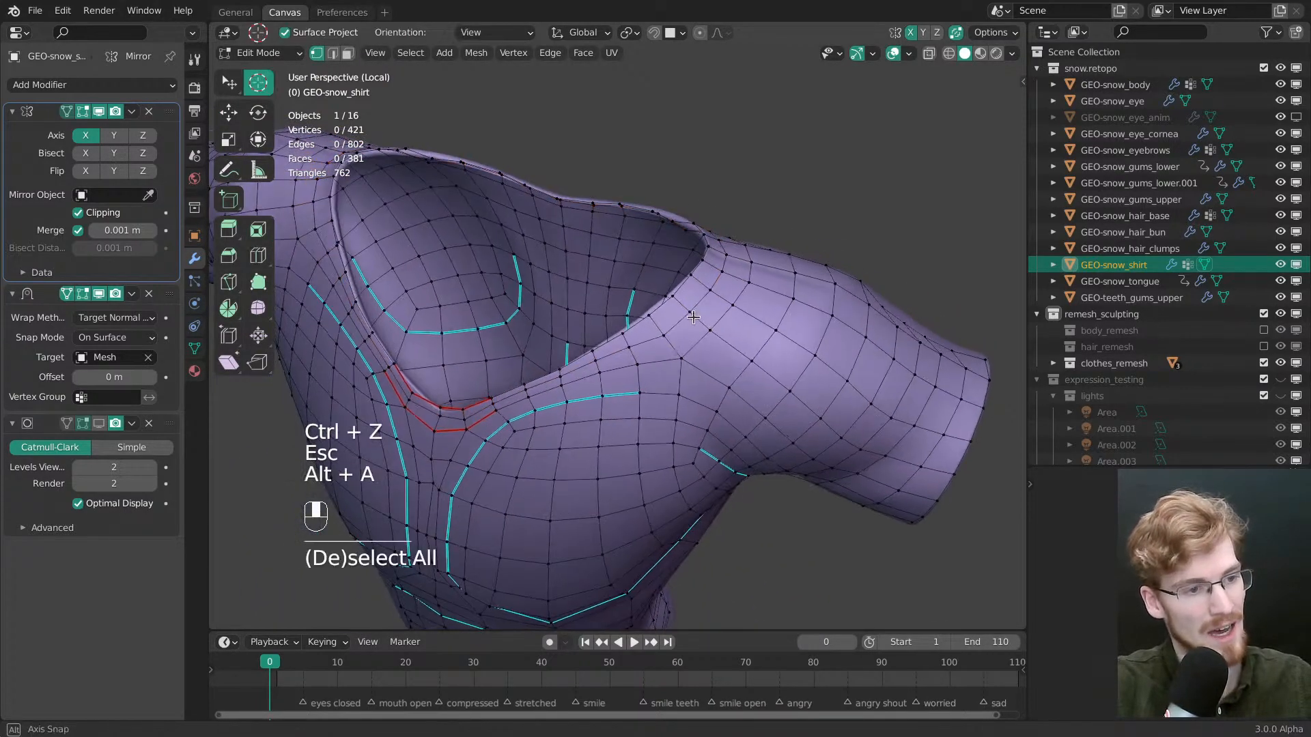
Move individual vertices next to the new loop at the shoulder into place
key(w)
drag(668, 335, 667, 331)
middle_drag(667, 331, 645, 447)
middle_drag(645, 447, 666, 453)
drag(662, 452, 658, 445)
middle_drag(658, 445, 626, 363)
Duplicate the Shrinkwrap modifier, apply one copy and return to Sculpt Mode at the shoulder
key(Tab)
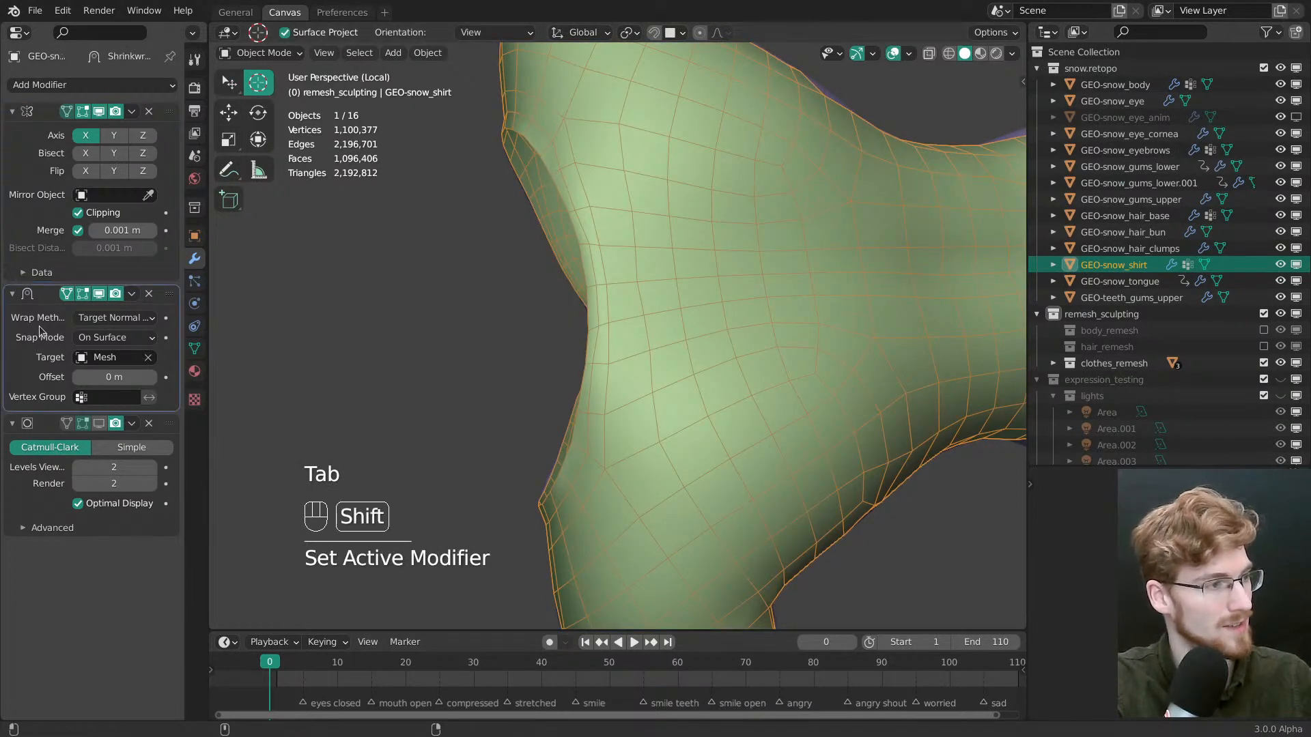
key(shift+d)
key(ctrl+a)
key(Tab)
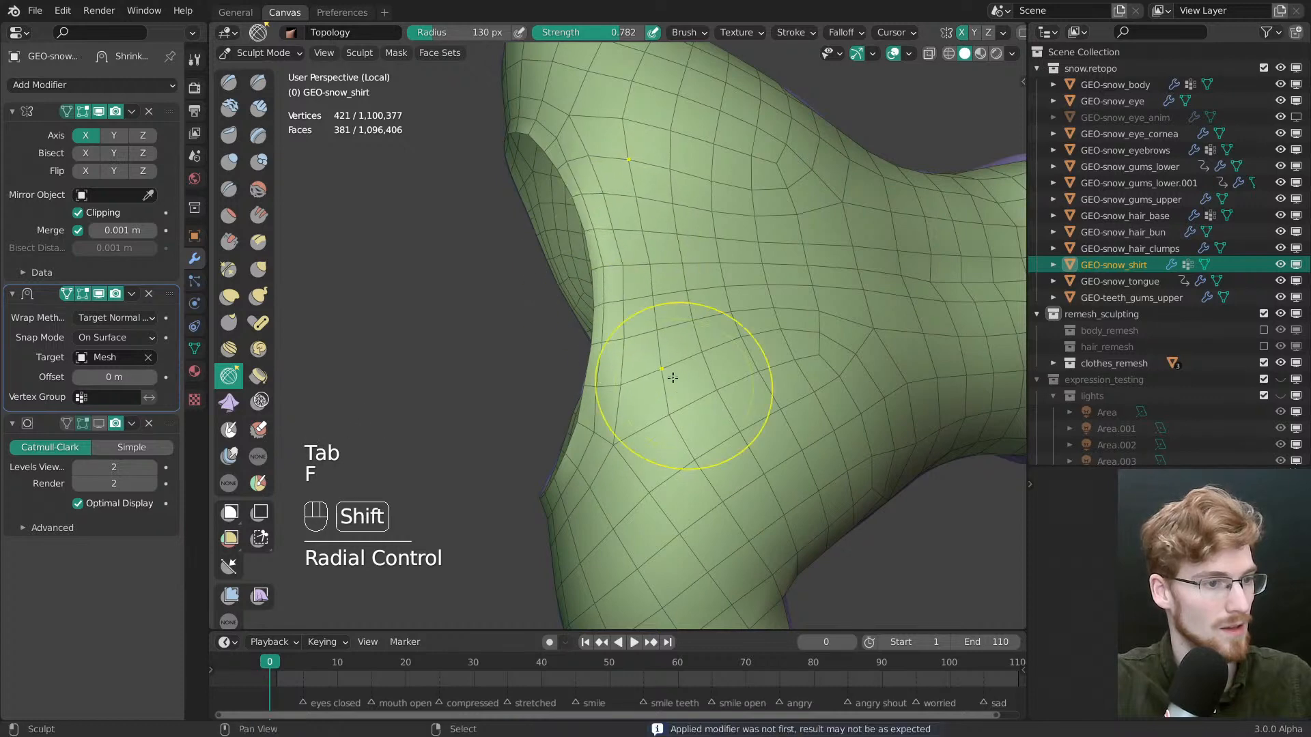
mouse_move(672, 377)
middle_down()
mouse_move(655, 355)
mouse_move(662, 365)
mouse_move(679, 307)
middle_up()
mouse_move(544, 357)
shift+middle_down()
mouse_move(619, 366)
mouse_move(581, 427)
mouse_move(557, 395)
shift+middle_up()
In front view, select the edge loops running around the chest and along the sleeves to examine their flow
key(grave)
key(Tab)
key(2)
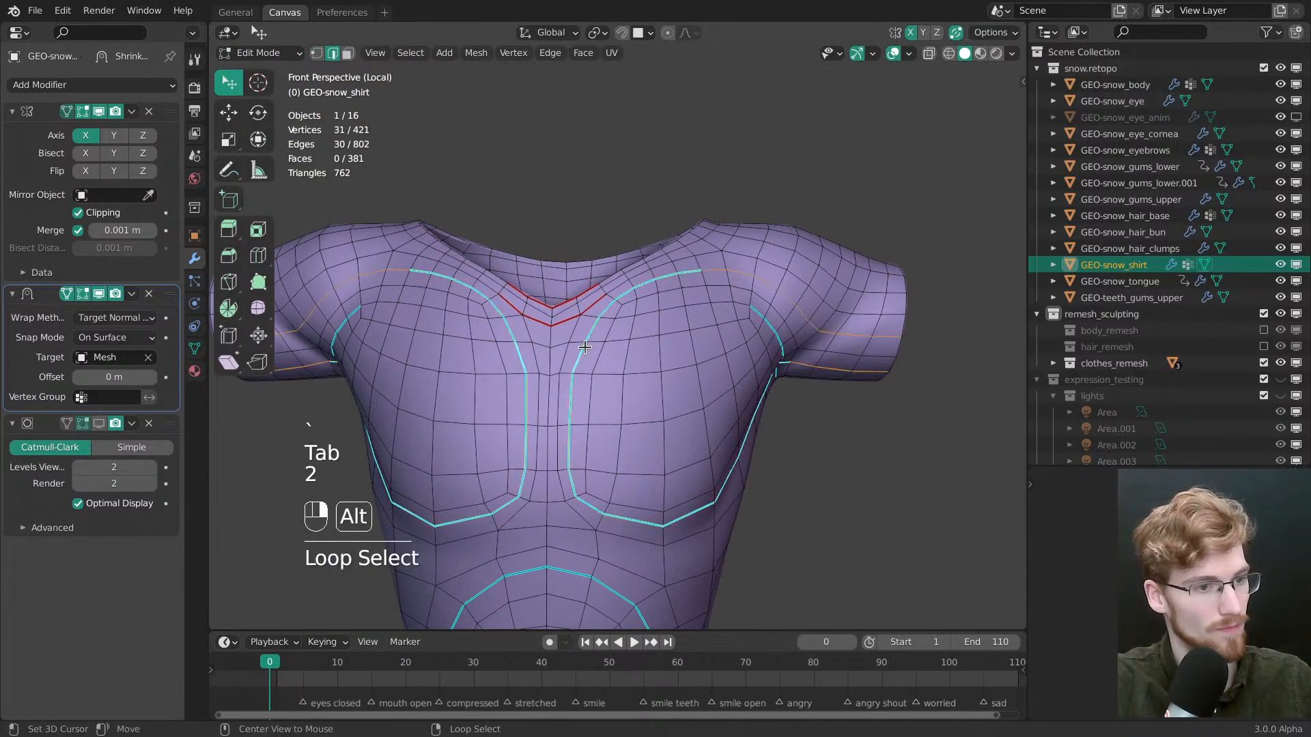
middle_drag(655, 401, 676, 502)
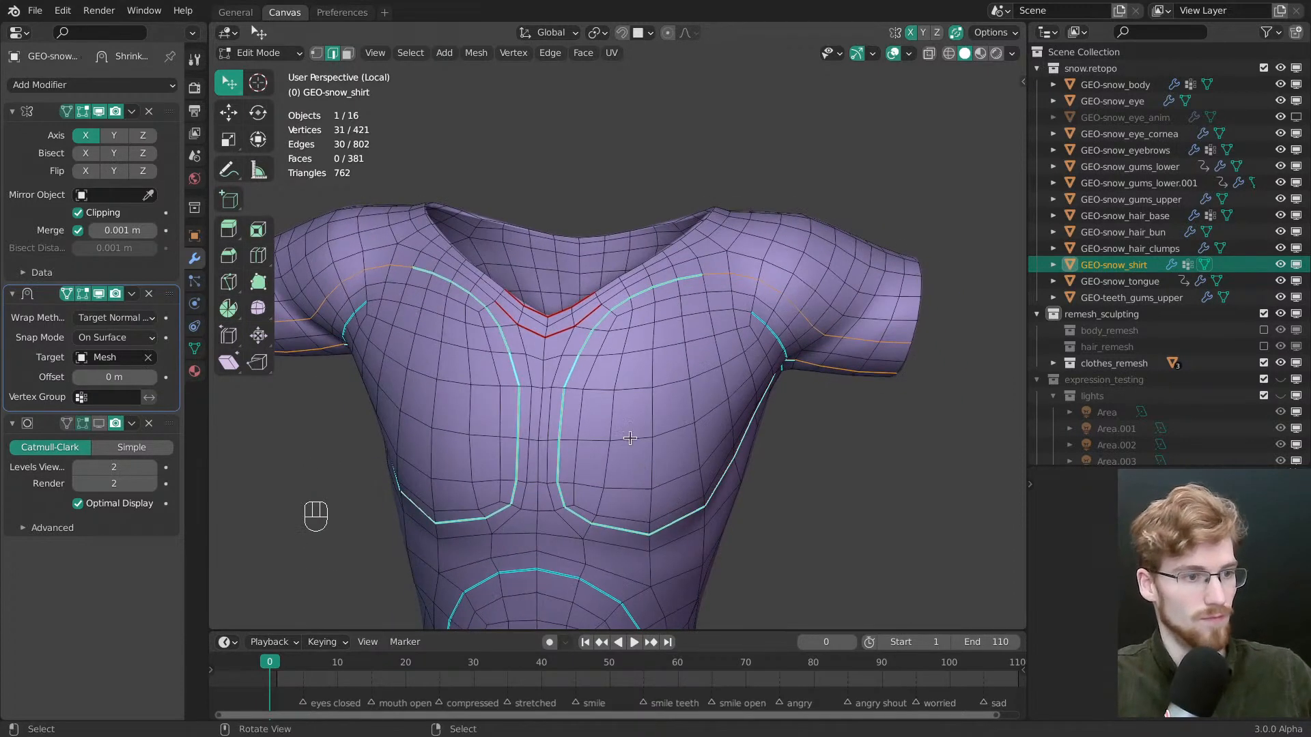
middle_drag(630, 438, 660, 363)
In Sculpt Mode, set the Topology brush radius to 56 px and relax the mesh below the front neckline
key(Tab)
key(ctrl+Tab)
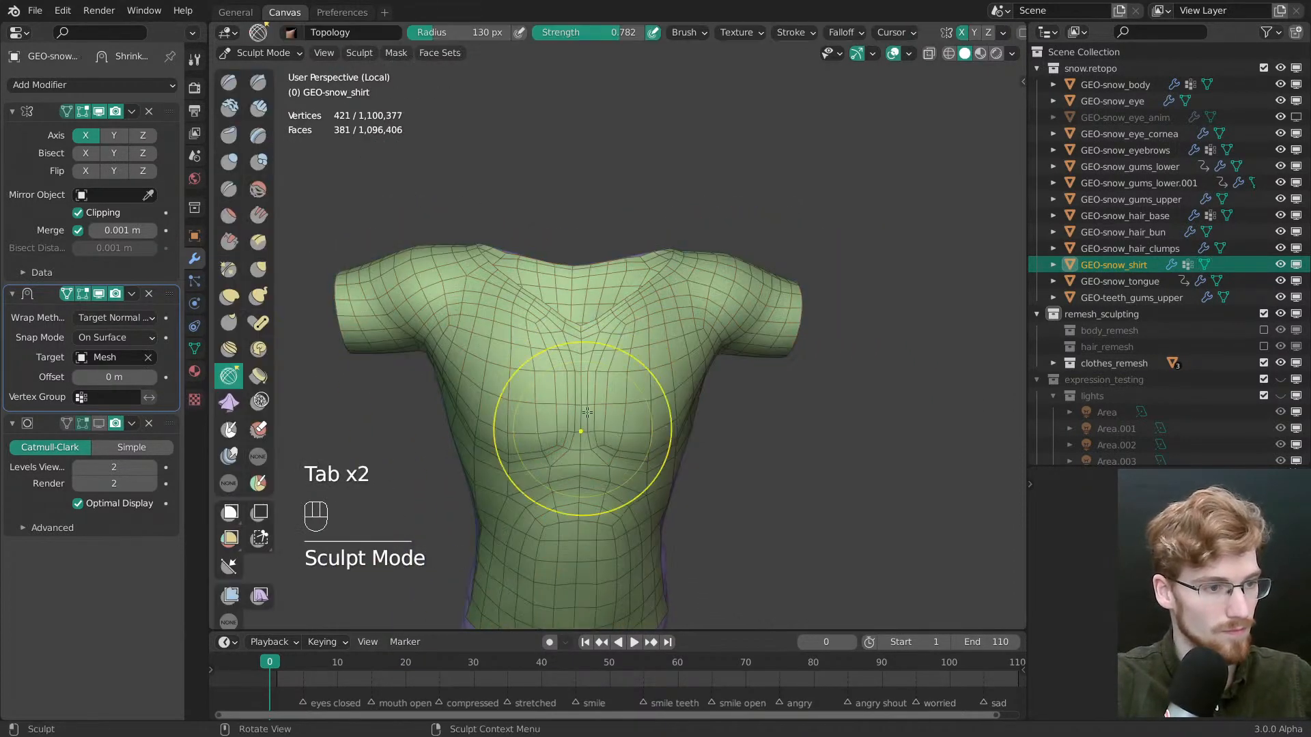
key(f)
key(f)
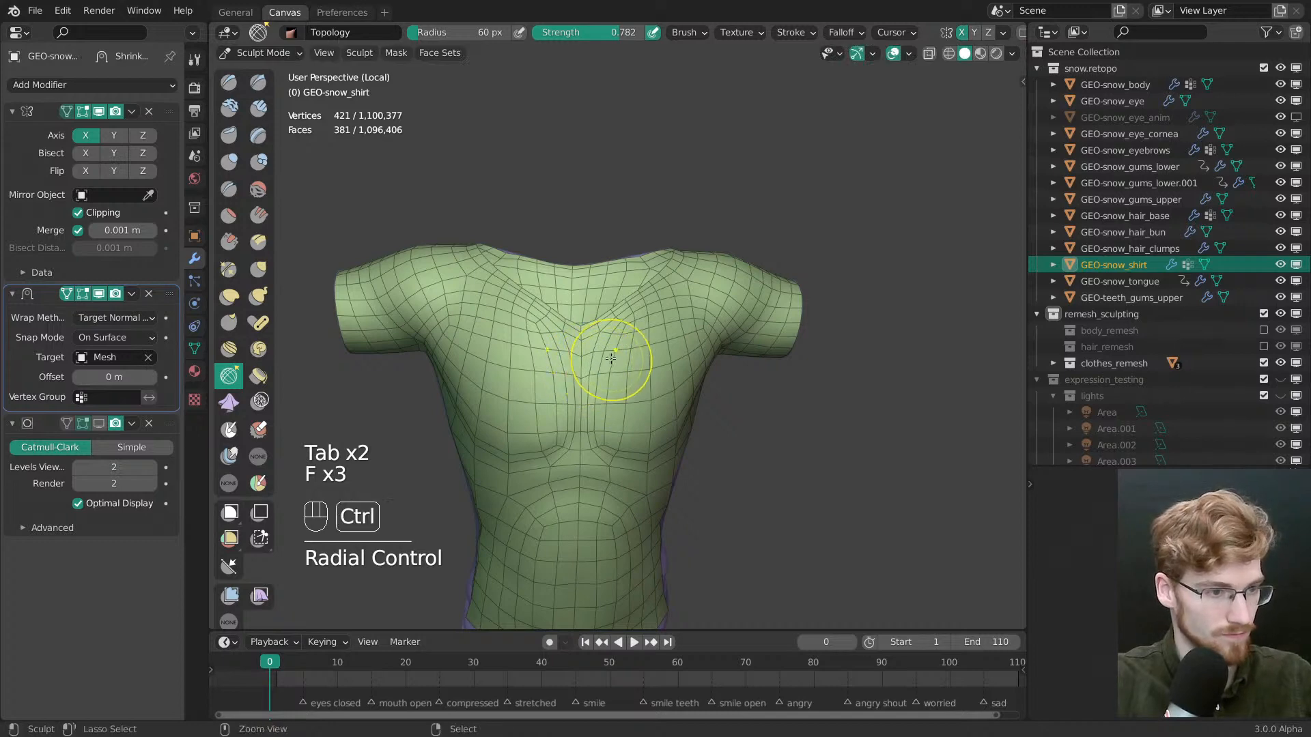
scroll(619, 381, up, 1)
key(f)
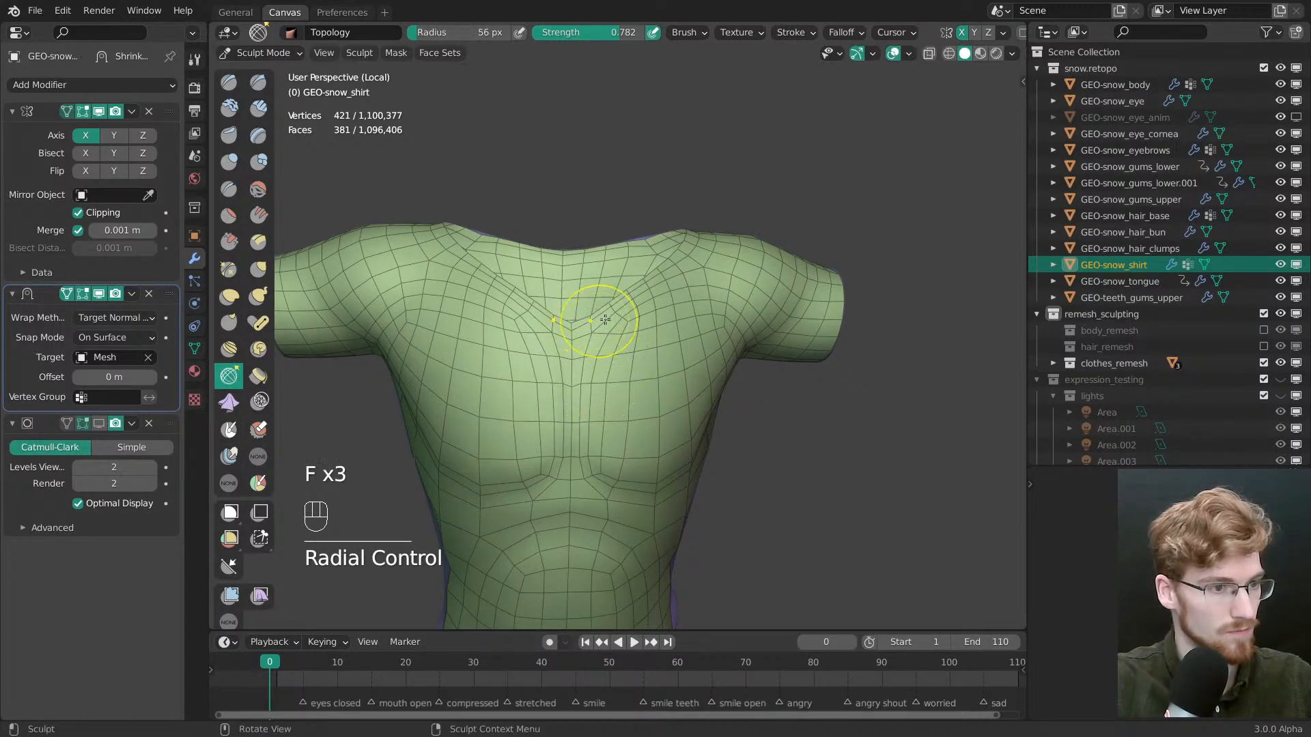
shift+drag(602, 307, 635, 292)
Examine the shirt's topology from the front and the back in Object Mode with nothing selected
ctrl+middle_drag(636, 292, 588, 301)
key(Tab)
key(alt+a)
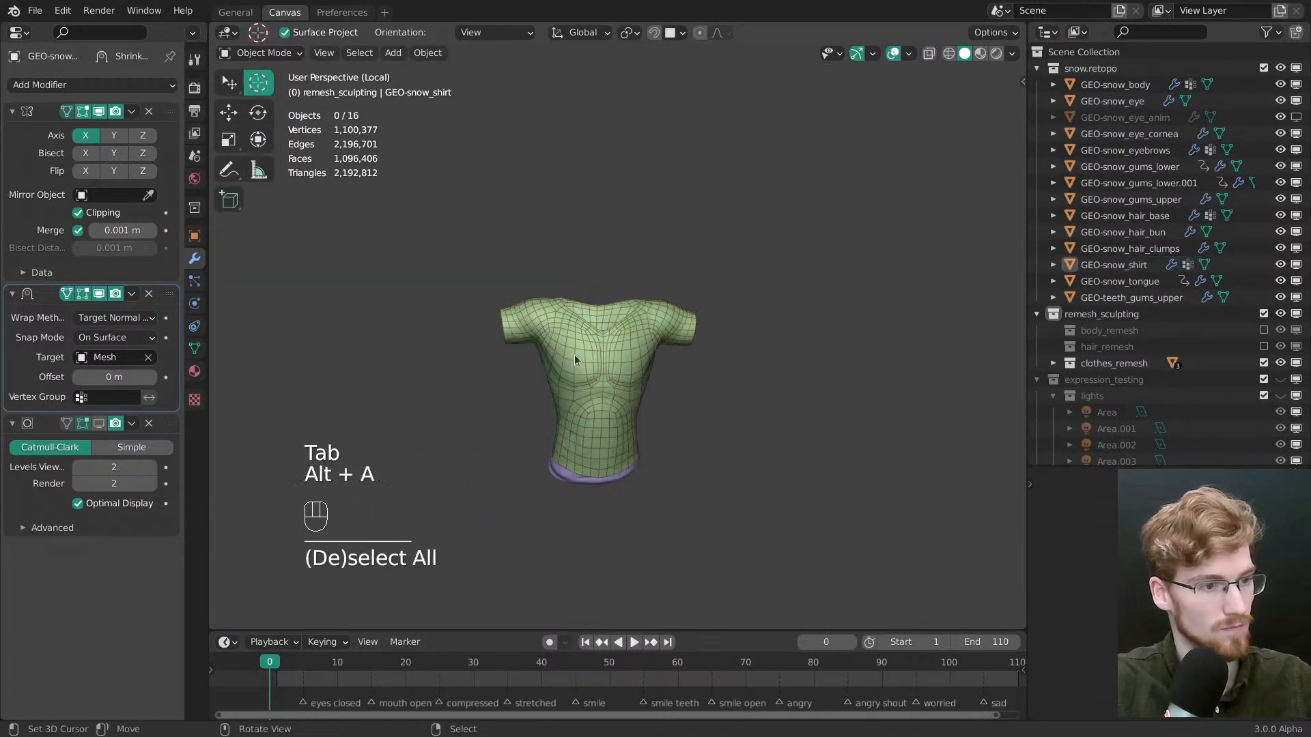
middle_drag(659, 328, 643, 356)
ctrl+middle_drag(643, 356, 703, 452)
middle_drag(703, 452, 644, 443)
shift+middle_drag(645, 444, 498, 345)
scroll(567, 368, up, 3)
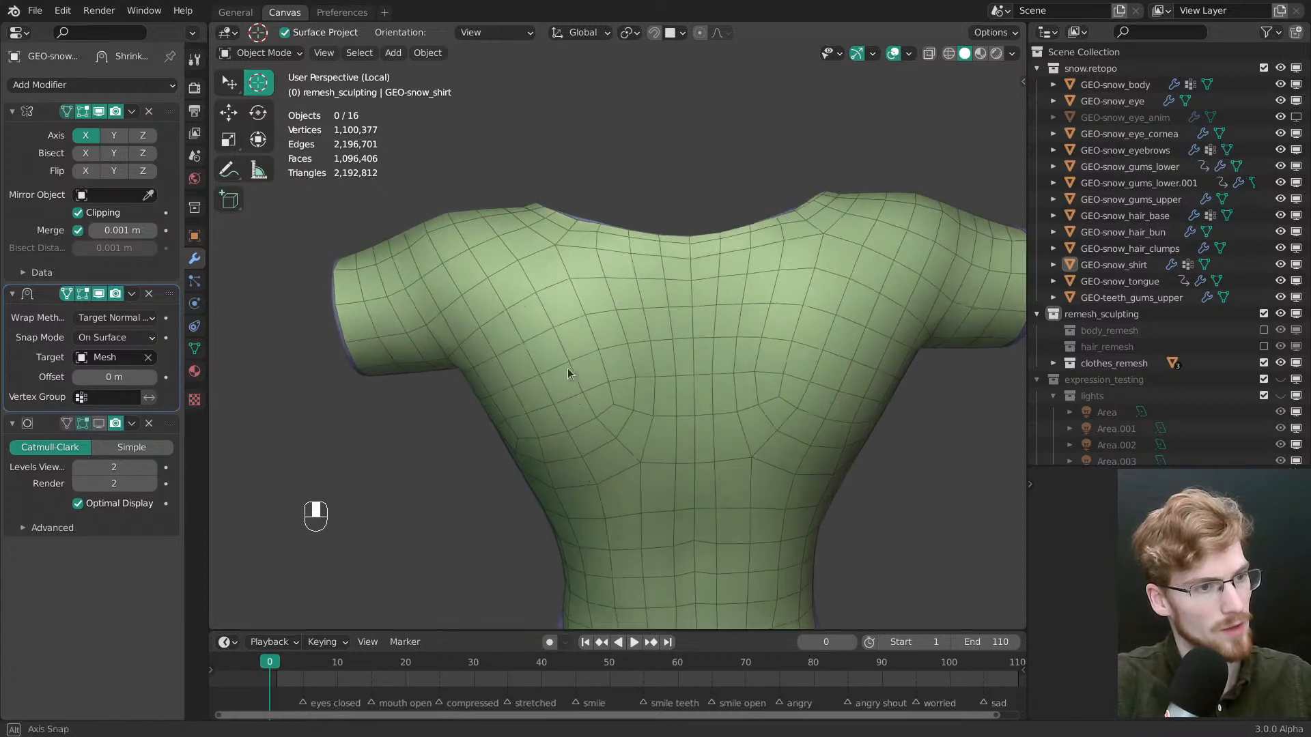
Relax the mesh on the upper back with the Topology brush at a 105 px radius and save the file
click(577, 298)
key(Tab)
click(587, 389)
key(f)
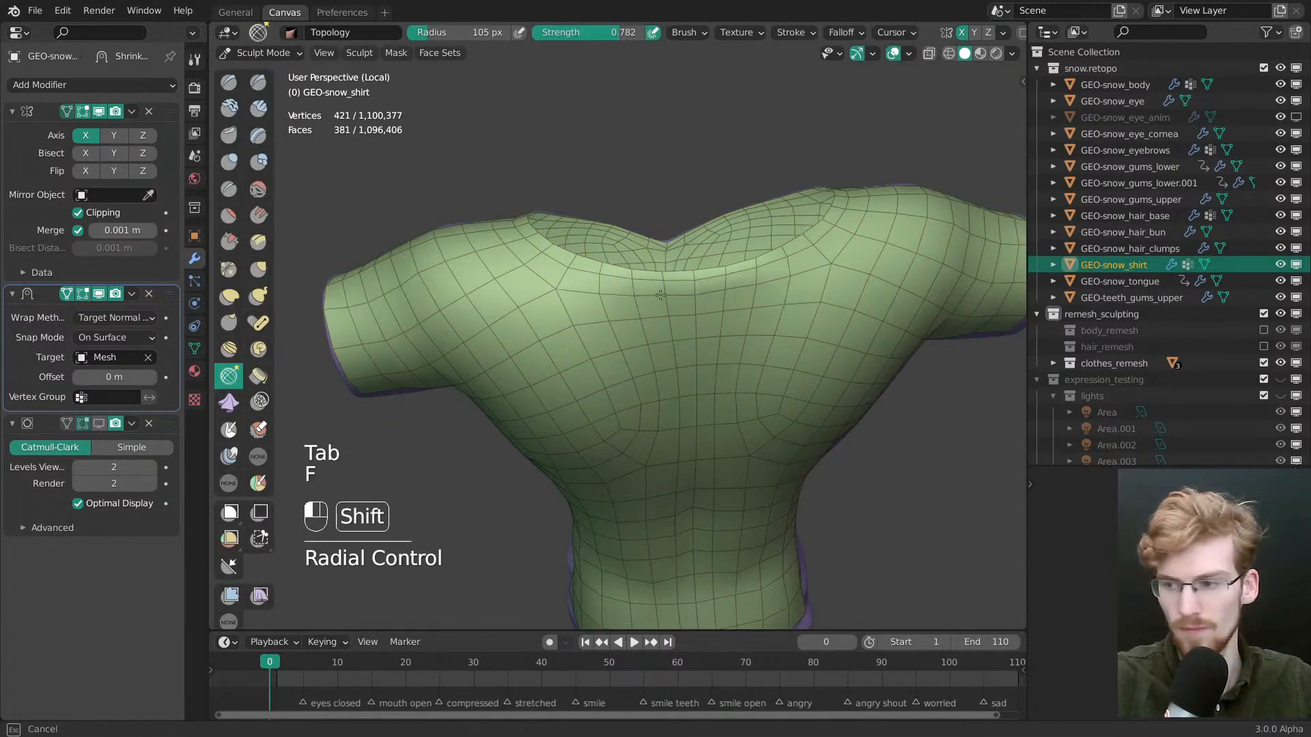
key(ctrl+s)
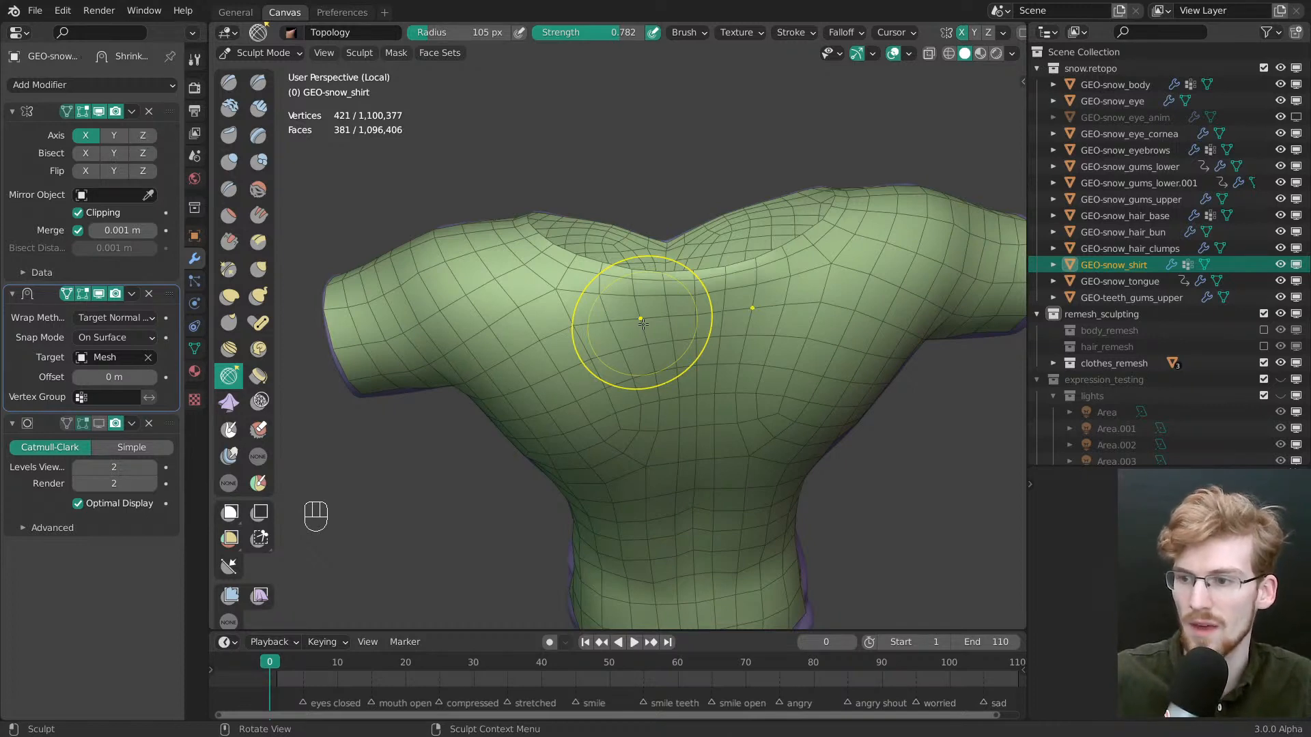
Look over the whole shirt from the back and front in Object Mode with nothing selected
middle_drag(596, 411, 737, 409)
key(grave)
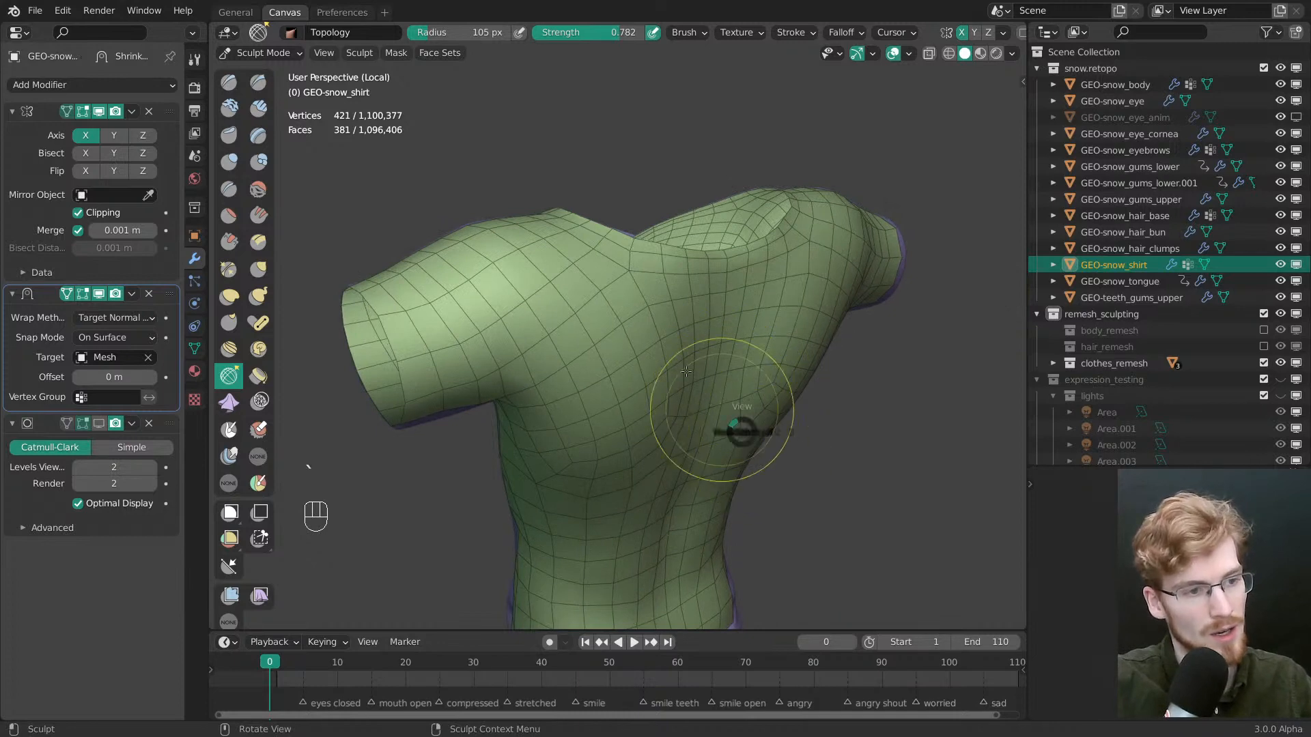
scroll(669, 341, down, 5)
key(Tab)
key(alt+a)
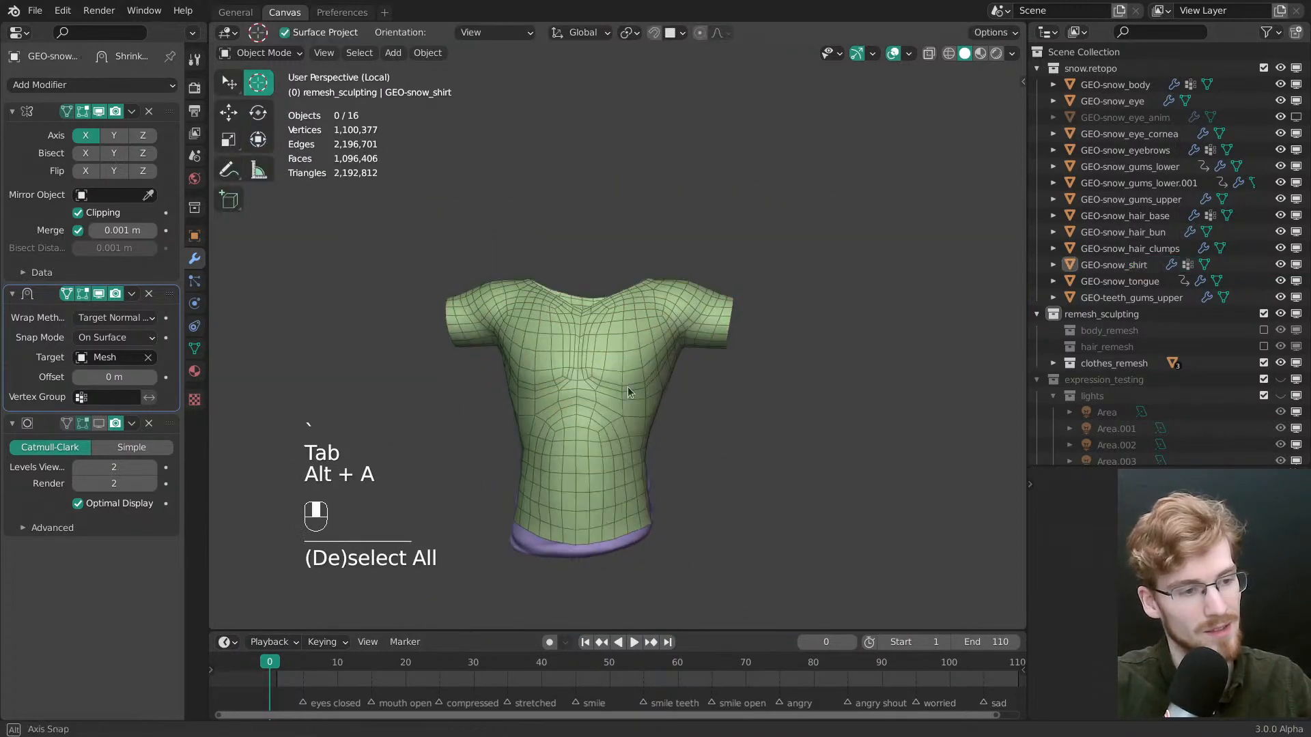
In Edit Mode from the front view, move the shirt's bottom edge loop straight down along Z to the sculpted hem
mouse_move(628, 386)
middle_down()
mouse_move(623, 342)
mouse_move(630, 388)
mouse_move(676, 390)
mouse_move(686, 372)
middle_up()
click(600, 362)
key(grave)
key(Tab)
alt+right_click(682, 392)
ctrl+middle_drag(686, 372, 697, 382)
key(g)
drag(695, 384, 696, 411)
key(z)
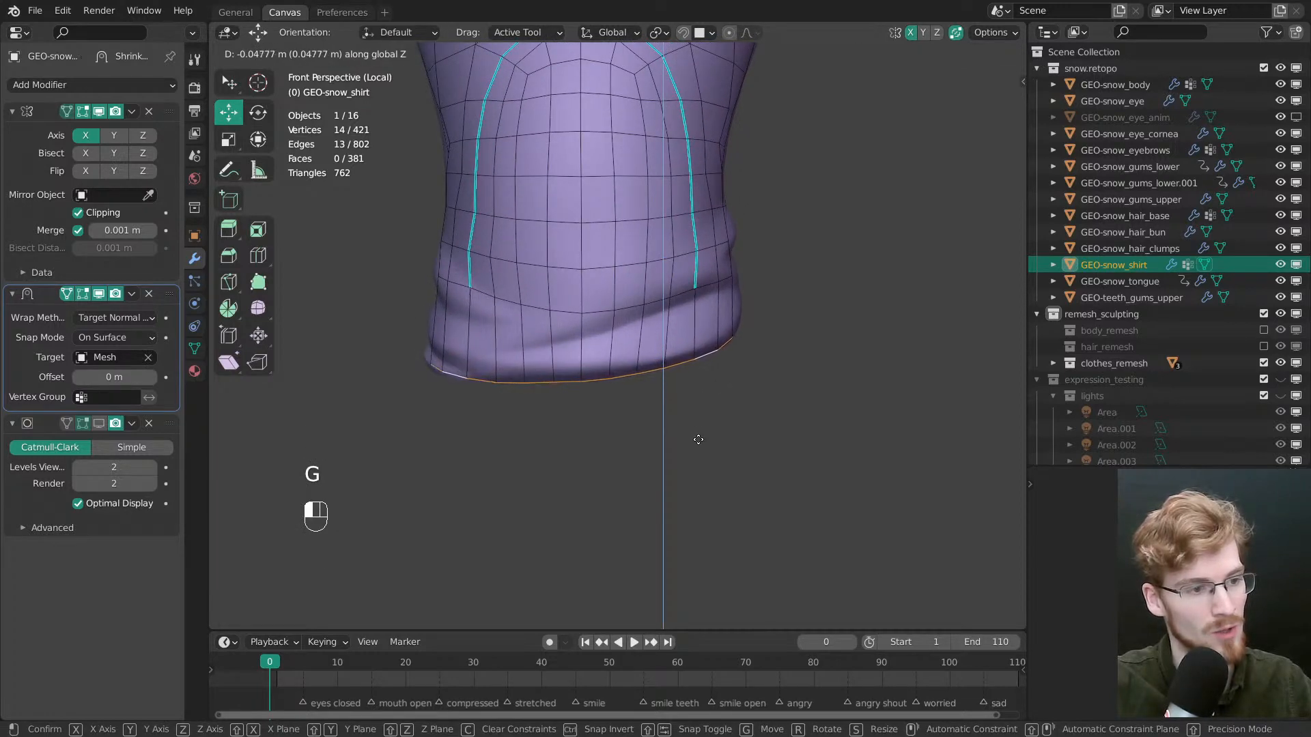
drag(700, 446, 699, 447)
mouse_move(700, 444)
middle_down()
mouse_move(690, 307)
mouse_move(706, 424)
middle_up()
shift+middle_drag(663, 327, 684, 364)
drag(718, 423, 718, 419)
key(alt+a)
Try to insert a horizontal loop cut between the bottom edge and the next loop above it
middle_drag(685, 354, 710, 381)
key(grave)
shift+middle_drag(719, 322, 899, 342)
key(2)
alt+click(670, 304)
alt+shift+click(669, 292)
key(alt+a)
key(ctrl+r)
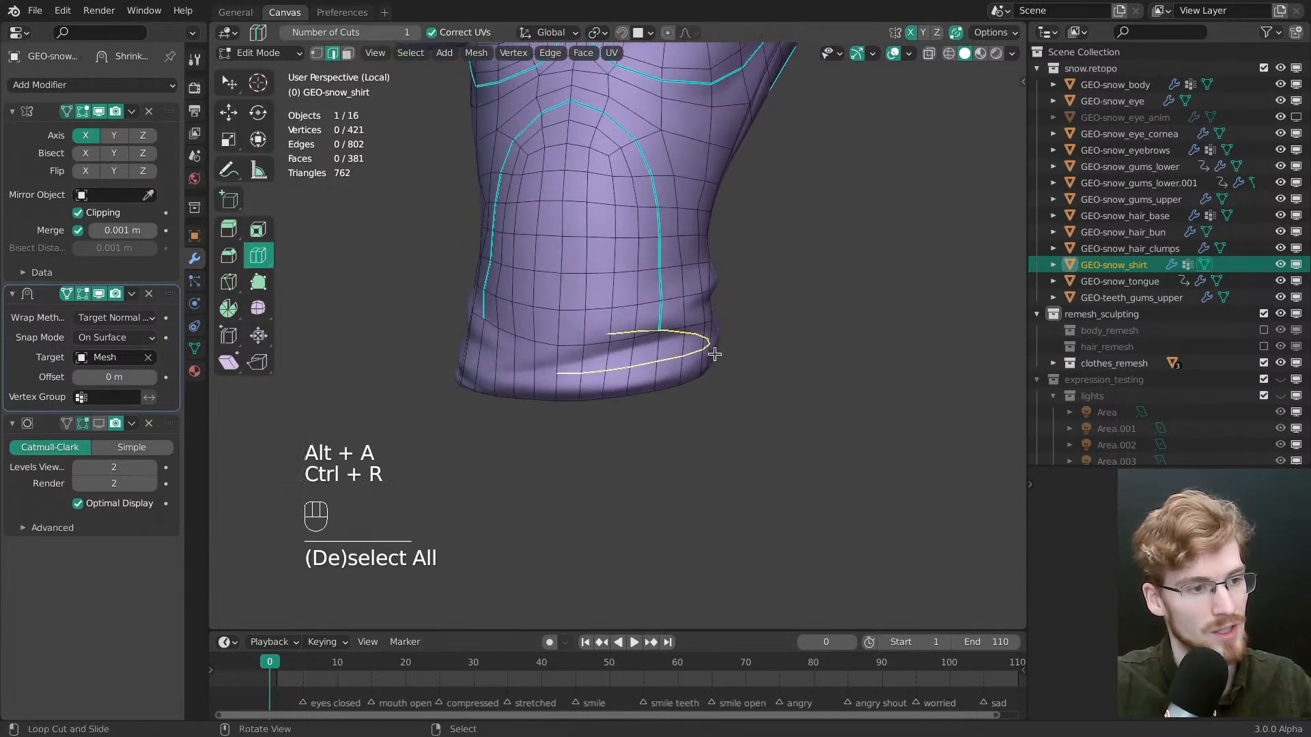
click(714, 360)
middle_drag(714, 360, 766, 386)
Try shifting the new hem loop in the front view and undo the loop cut together with its moves
key(grave)
key(g)
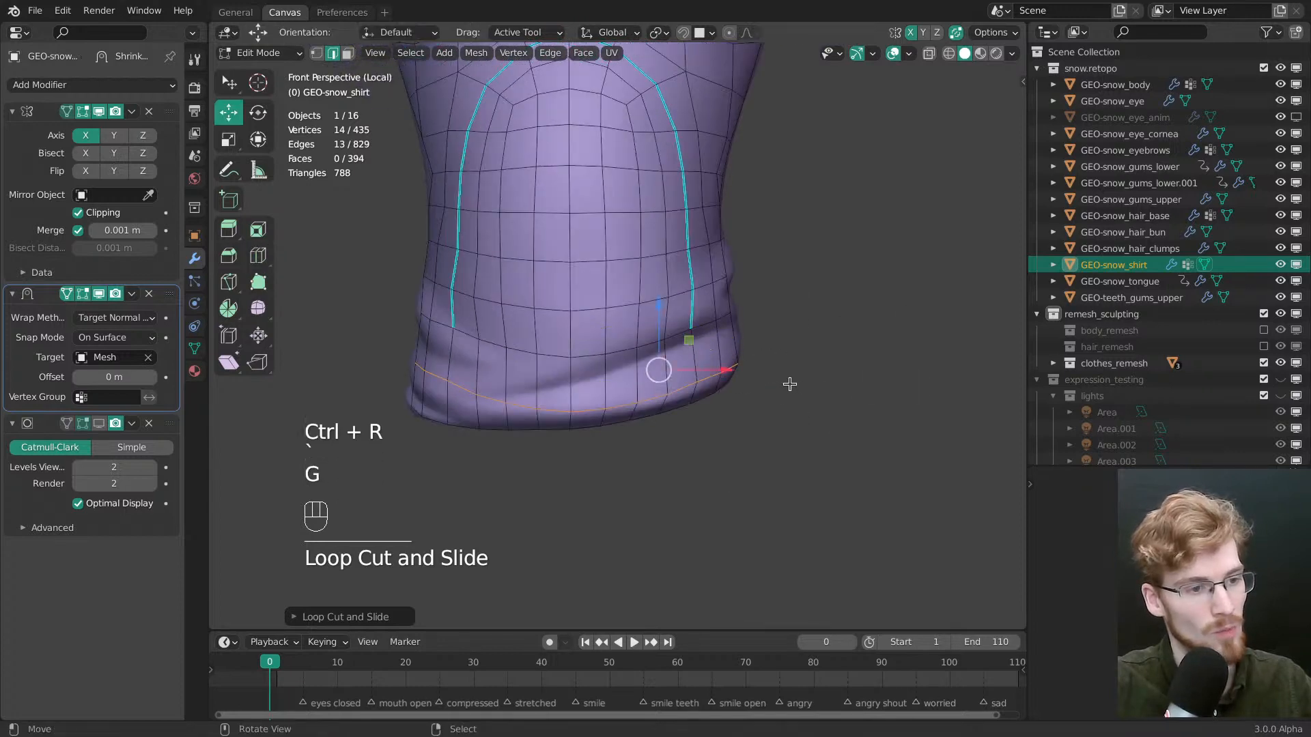
drag(790, 383, 789, 379)
key(g)
click(787, 374)
key(alt+a)
middle_drag(784, 418, 672, 409)
ctrl+middle_drag(672, 410, 790, 342)
key(ctrl+z)
Duplicate the Shrinkwrap modifier in Object Mode, apply the copy to the shirt and return to Edit Mode
key(Tab)
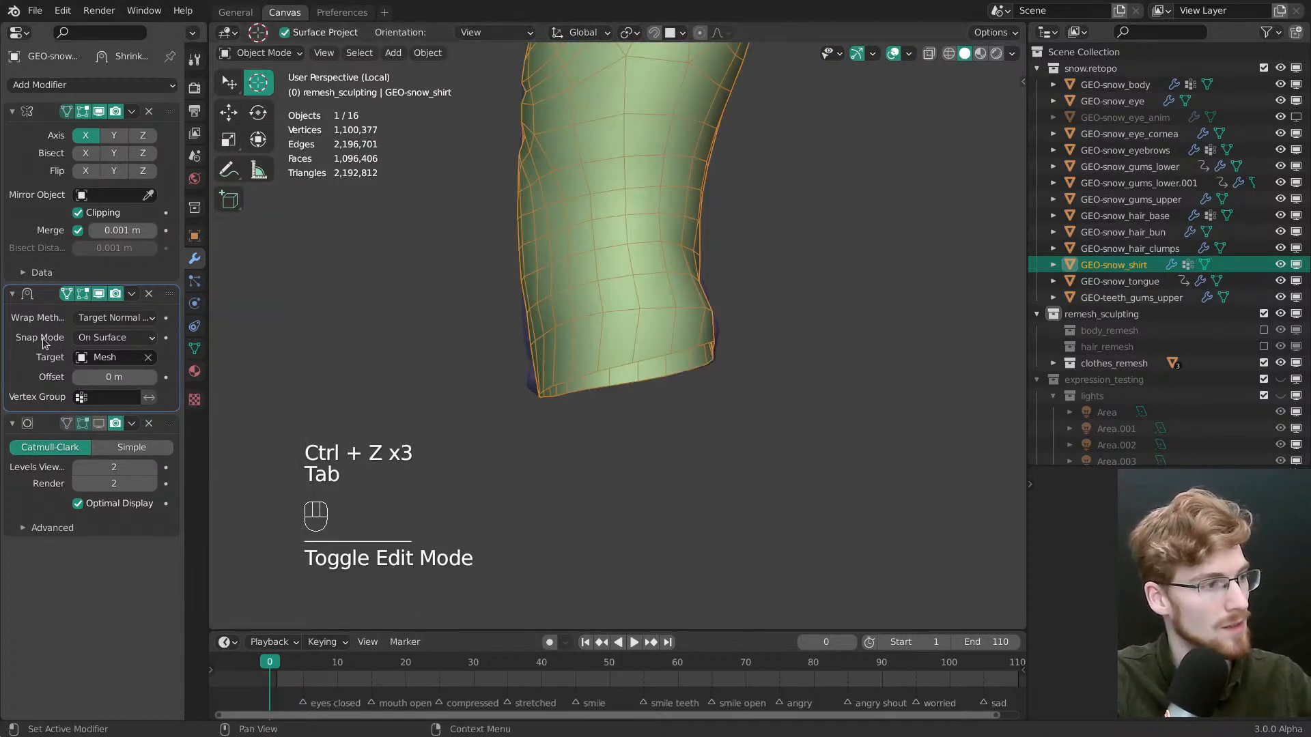
key(shift+d)
key(ctrl+a)
key(Tab)
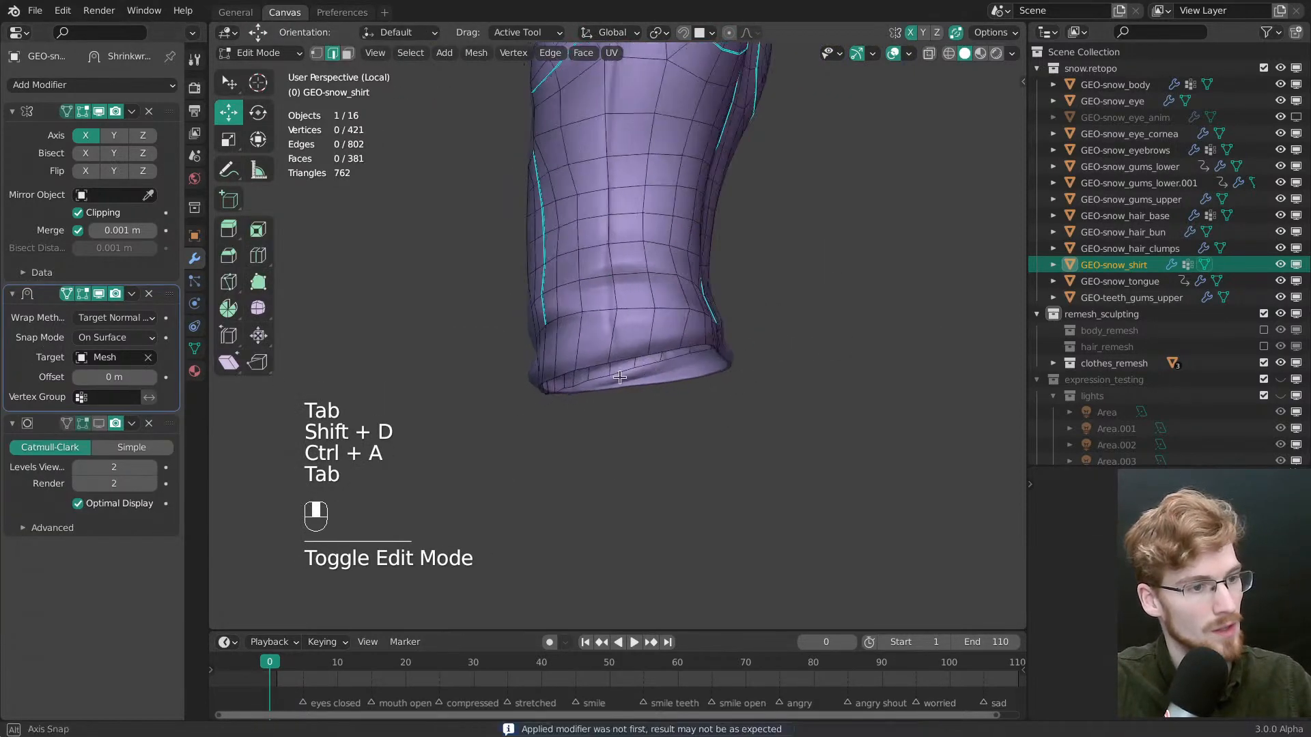
Add a horizontal loop cut around the shirt just above the hem and clear the selection
key(ctrl+r)
click(652, 317)
middle_drag(683, 338, 705, 450)
key(alt+a)
key(Escape)
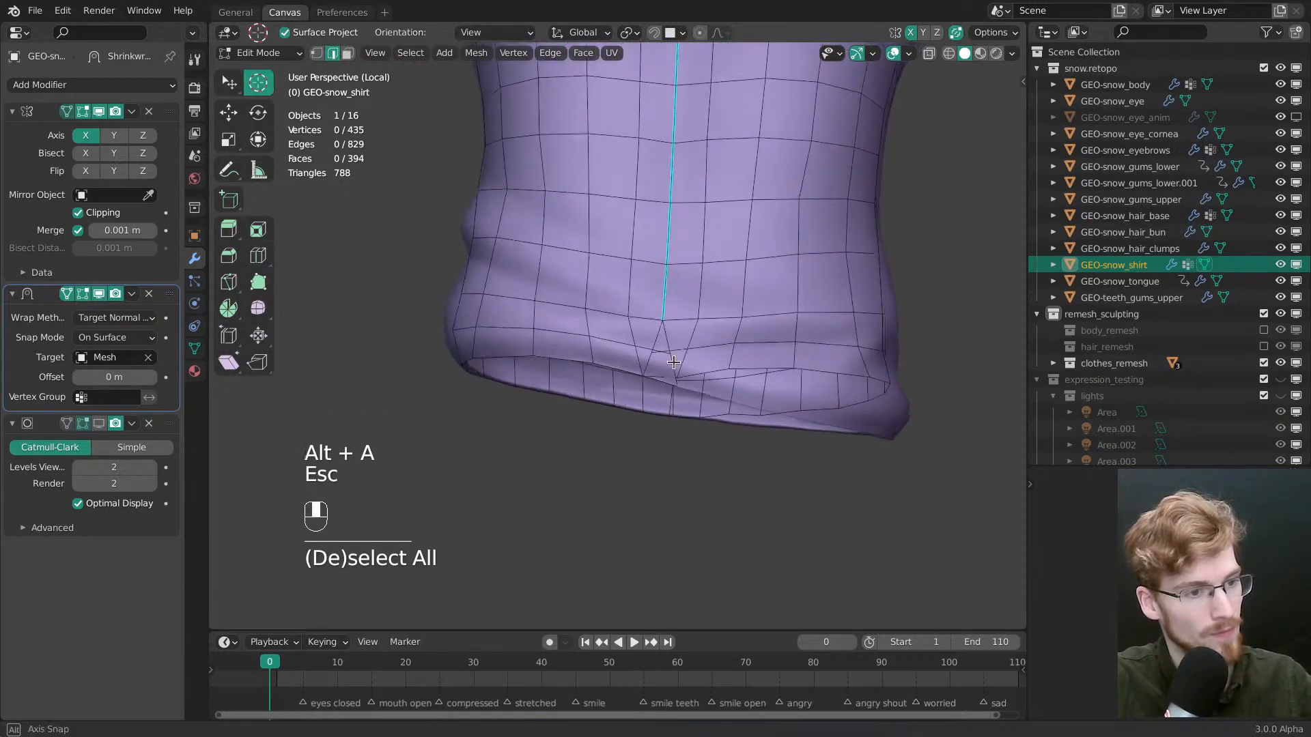
Move individual vertices near the hem's centre back to even out the pinched faces
middle_drag(723, 380, 669, 375)
key(alt+a)
key(1)
key(w)
drag(650, 378, 653, 353)
drag(670, 375, 602, 340)
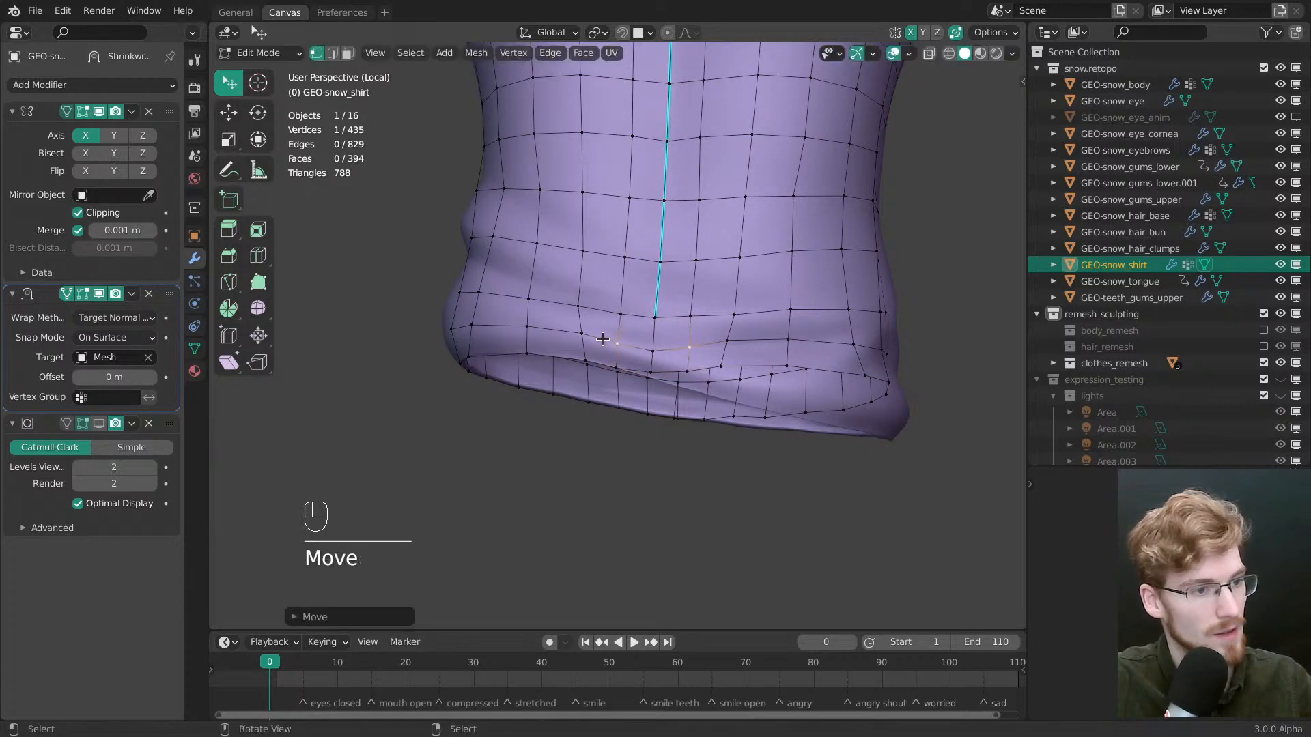
middle_drag(579, 349, 626, 335)
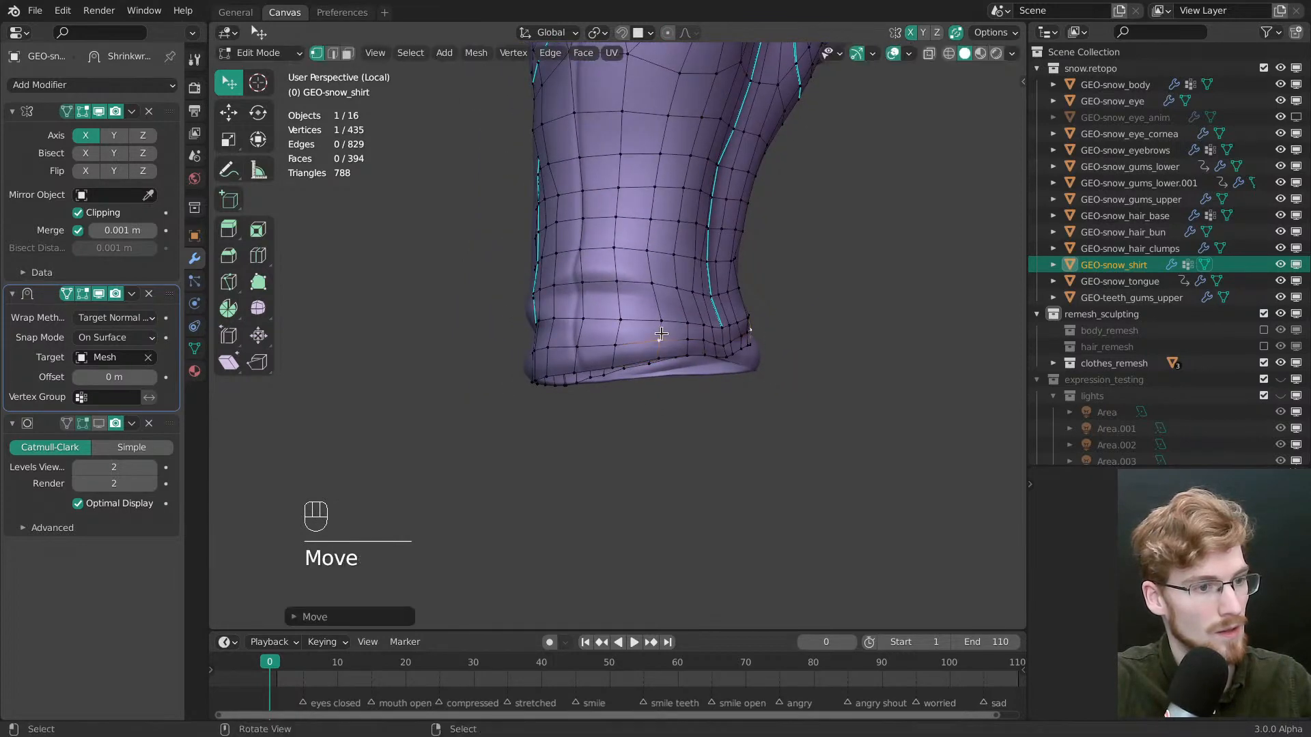
click(626, 335)
Adjust the vertices along the front hem, including the one at the centre, to follow the sculpted bottom edge
middle_drag(626, 335, 780, 427)
key(grave)
click(684, 371)
ctrl+middle_drag(635, 437, 606, 392)
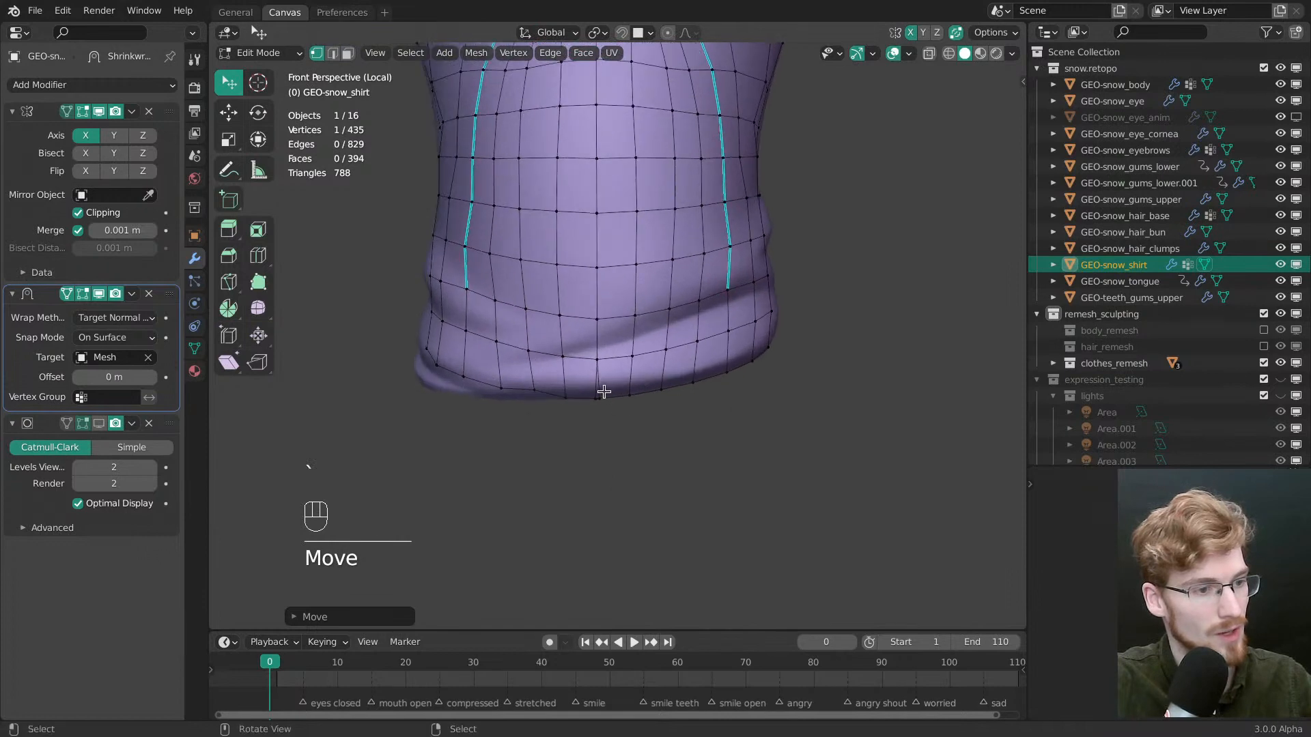
drag(605, 392, 617, 389)
click(599, 391)
Examine the front topology of the shirt from neckline to hem in Edit Mode and Object Mode
shift+middle_drag(617, 389, 651, 516)
ctrl+middle_drag(634, 192, 631, 512)
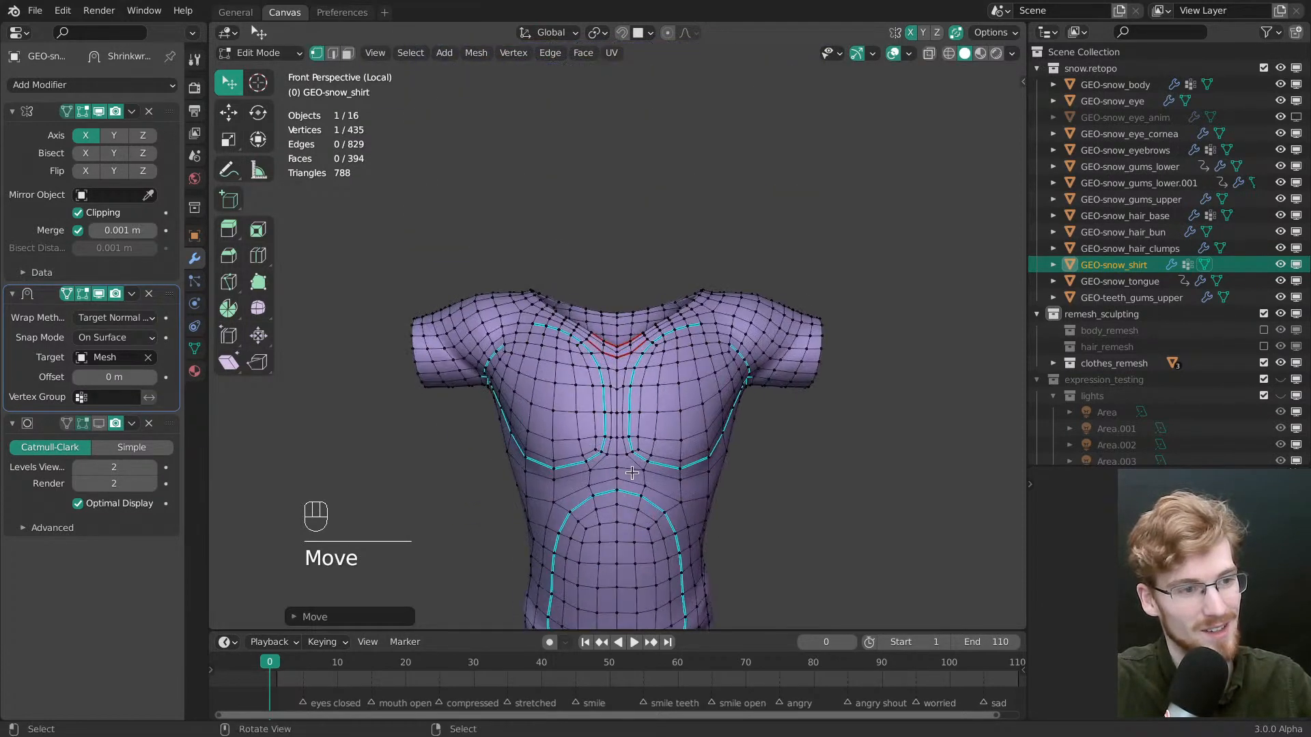
middle_drag(665, 464, 710, 518)
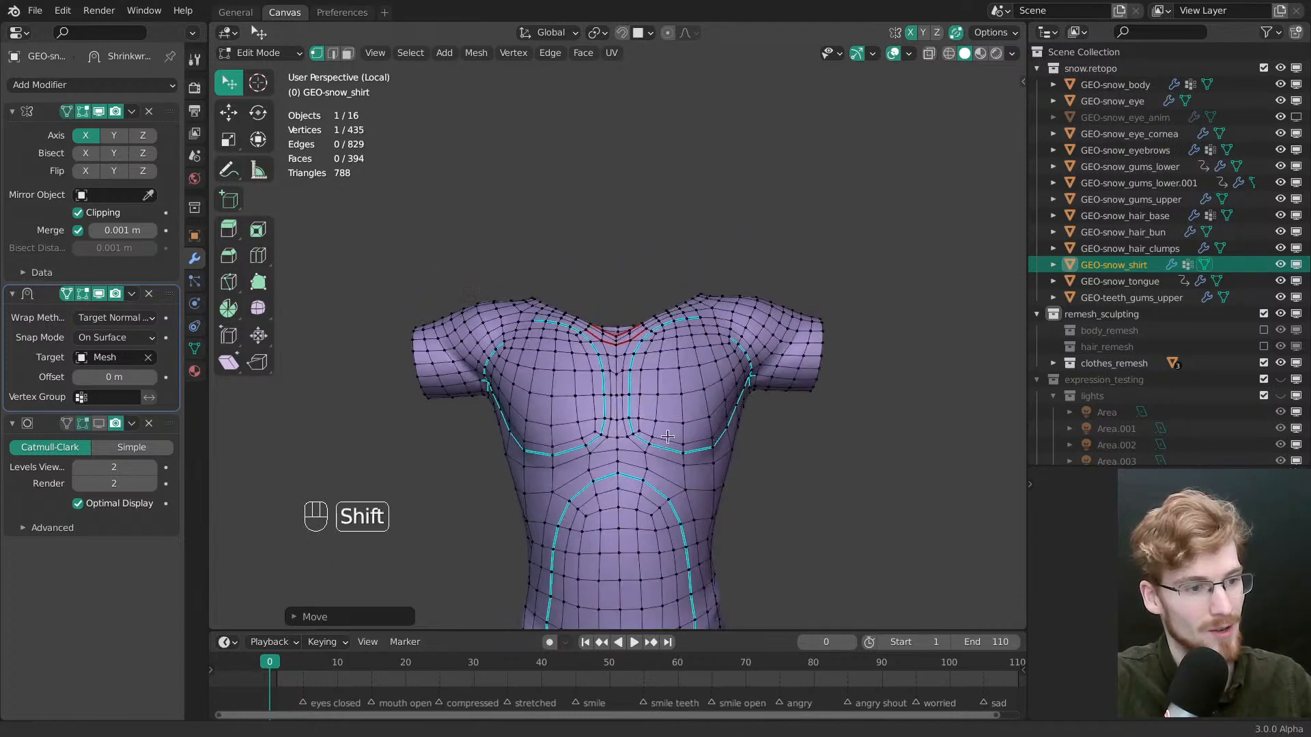
shift+middle_drag(723, 577, 710, 442)
key(grave)
click(591, 290)
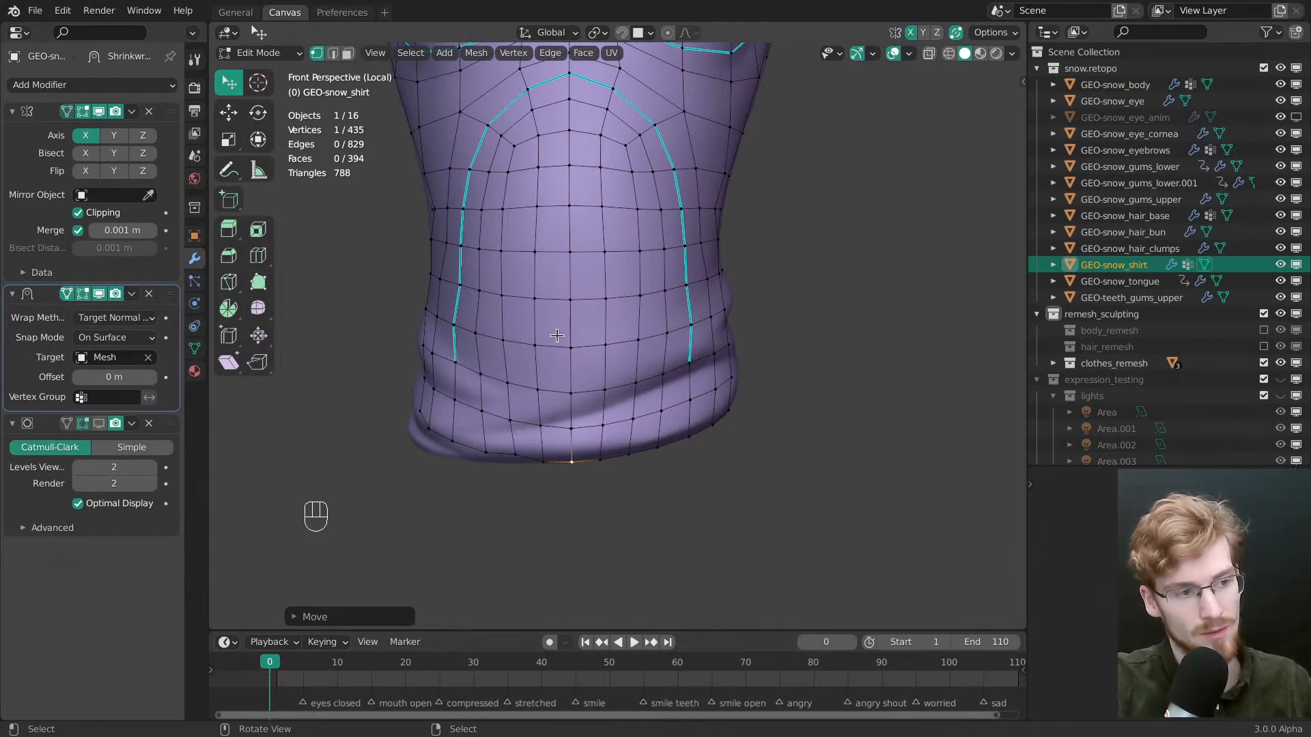
middle_drag(557, 335, 533, 293)
shift+middle_drag(623, 175, 627, 441)
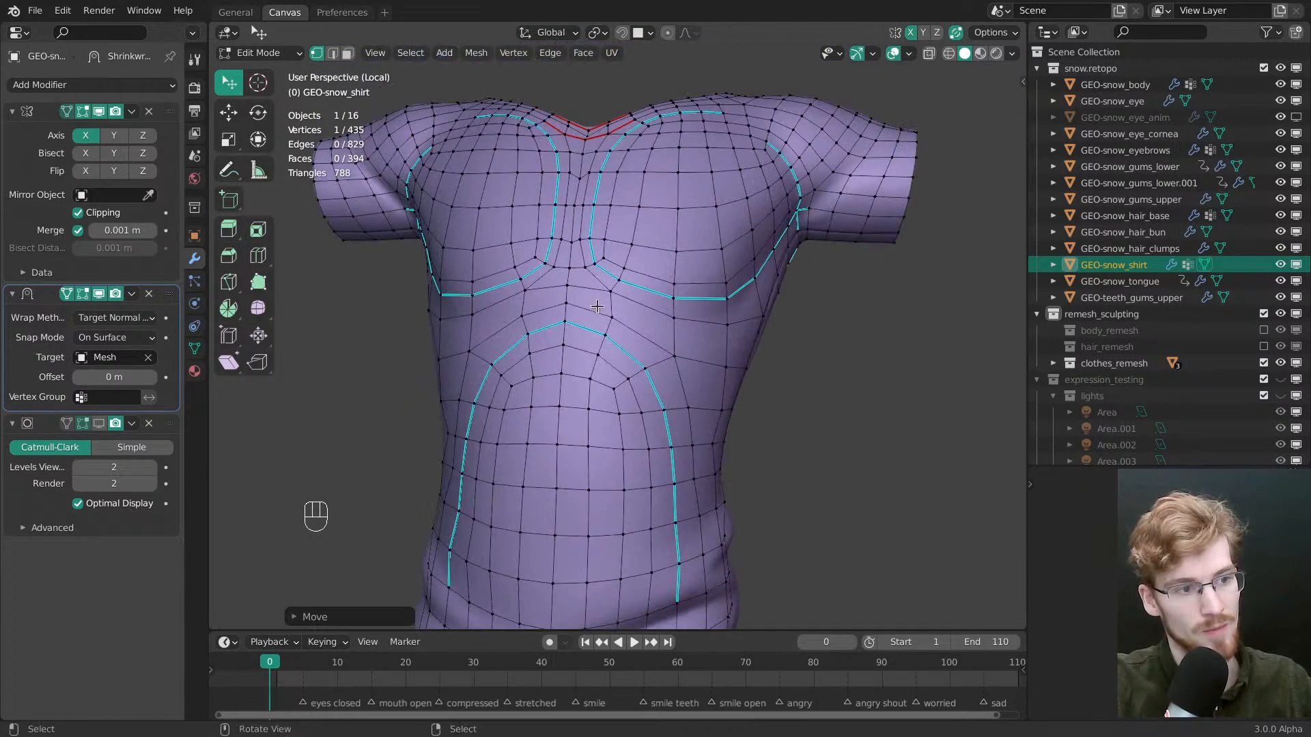
middle_drag(597, 306, 654, 335)
key(Tab)
key(Tab)
shift+middle_drag(686, 614, 646, 410)
key(grave)
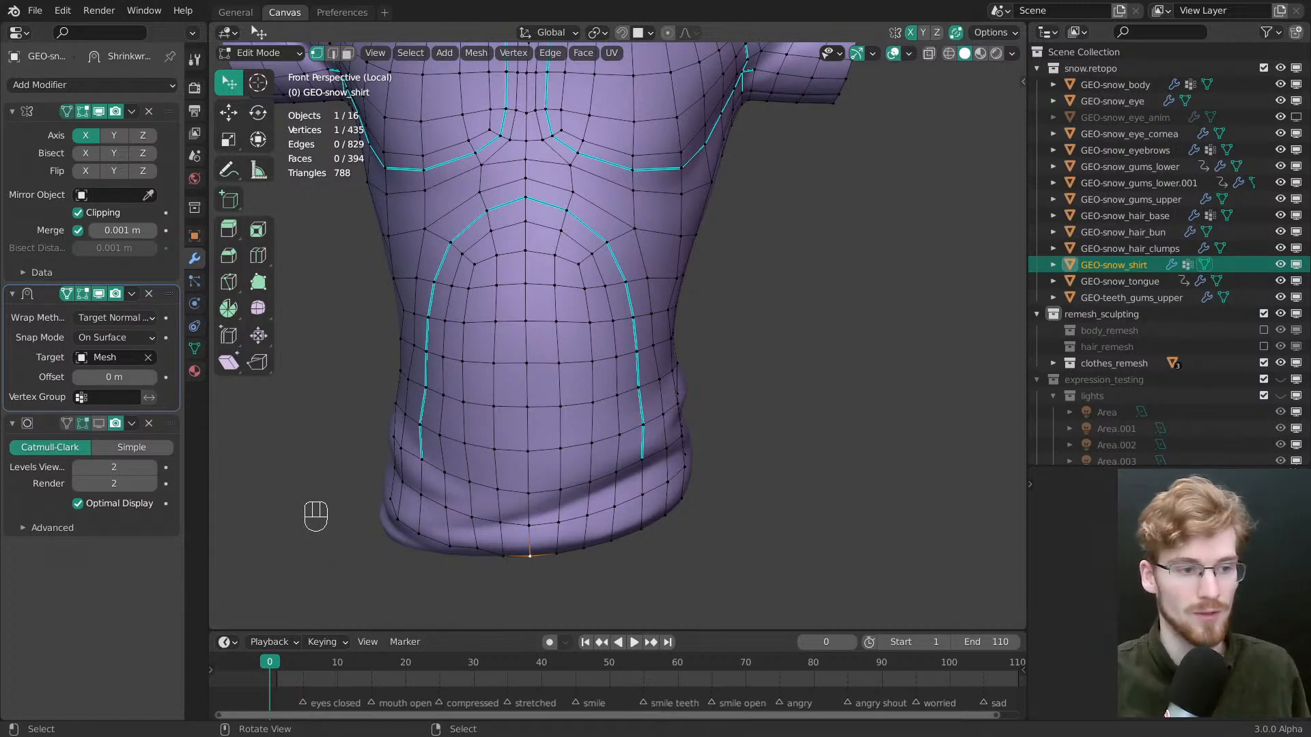
middle_drag(587, 328, 605, 353)
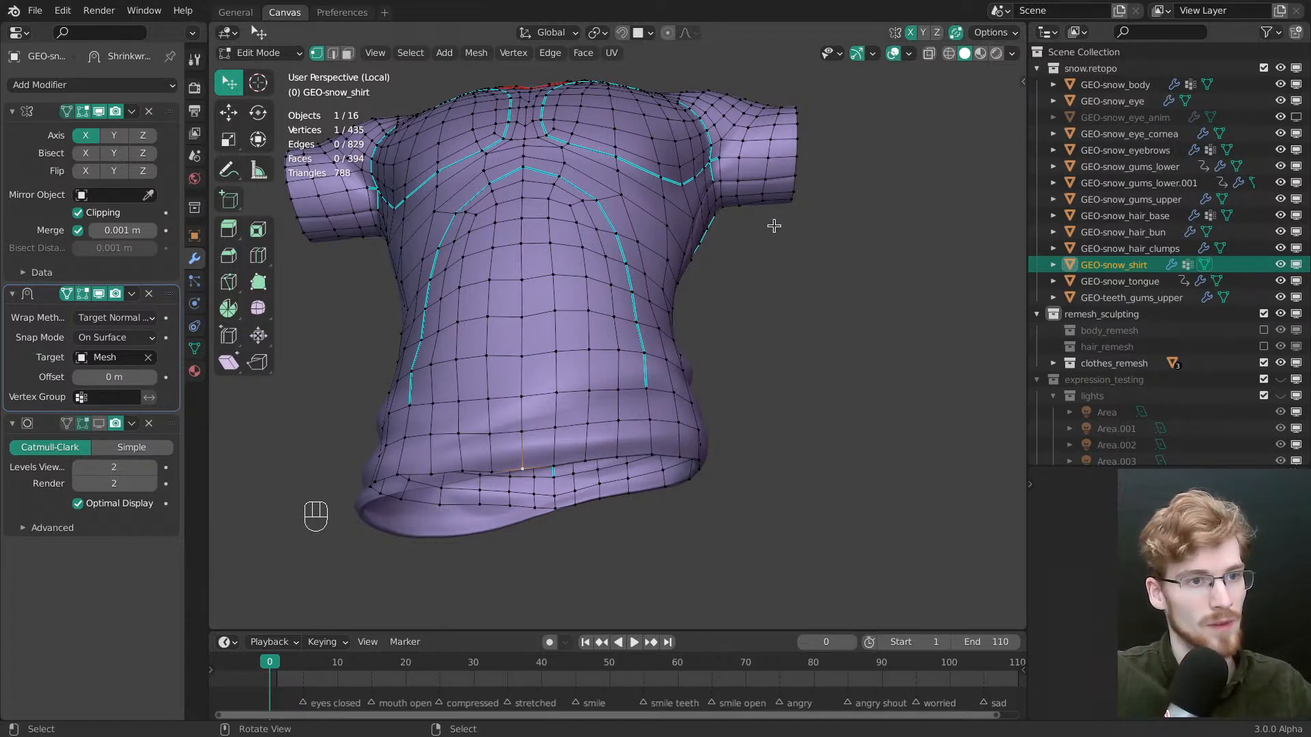
Slide a vertex above the front hem fold along its edge to even out the spacing
middle_drag(522, 471, 552, 571)
key(alt+a)
shift+middle_drag(614, 407, 608, 437)
ctrl+middle_drag(608, 437, 637, 460)
key(w)
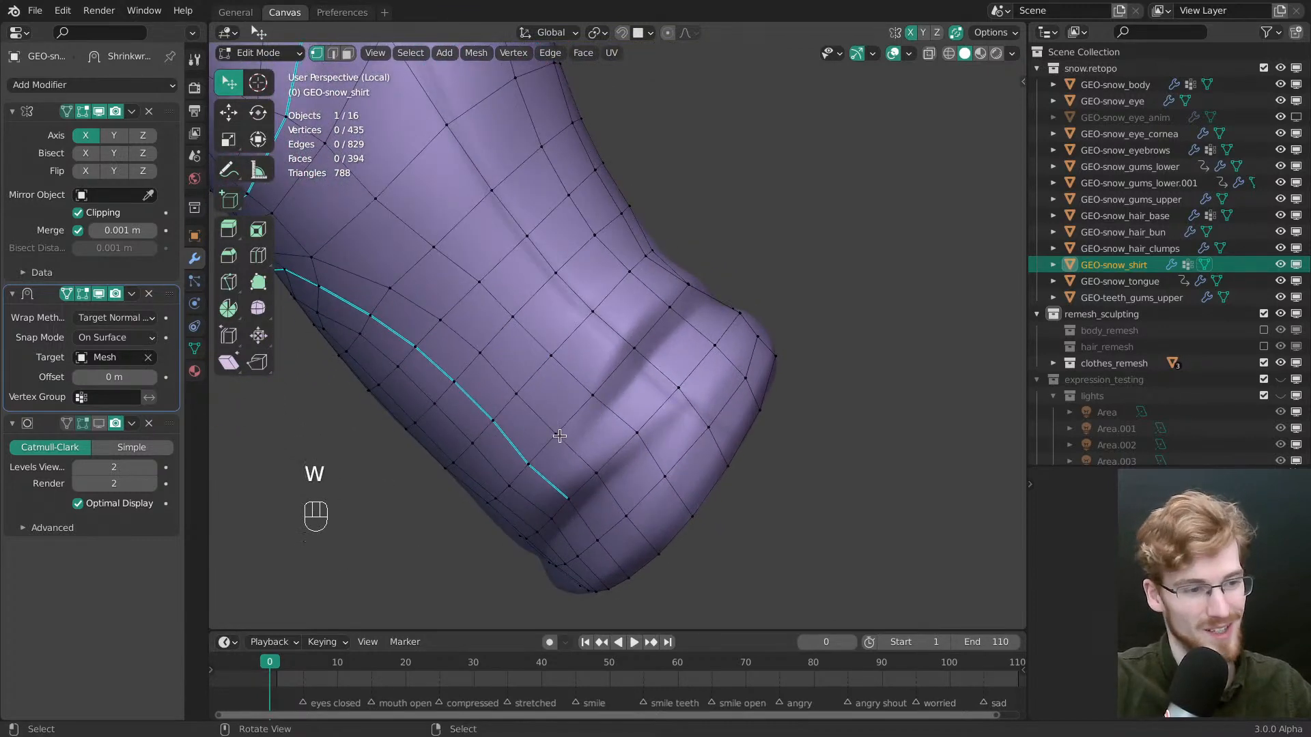
drag(559, 436, 569, 446)
key(ctrl+z)
ctrl+middle_drag(569, 448, 563, 474)
middle_drag(562, 473, 604, 421)
drag(606, 379, 576, 432)
middle_drag(577, 432, 696, 350)
key(grave)
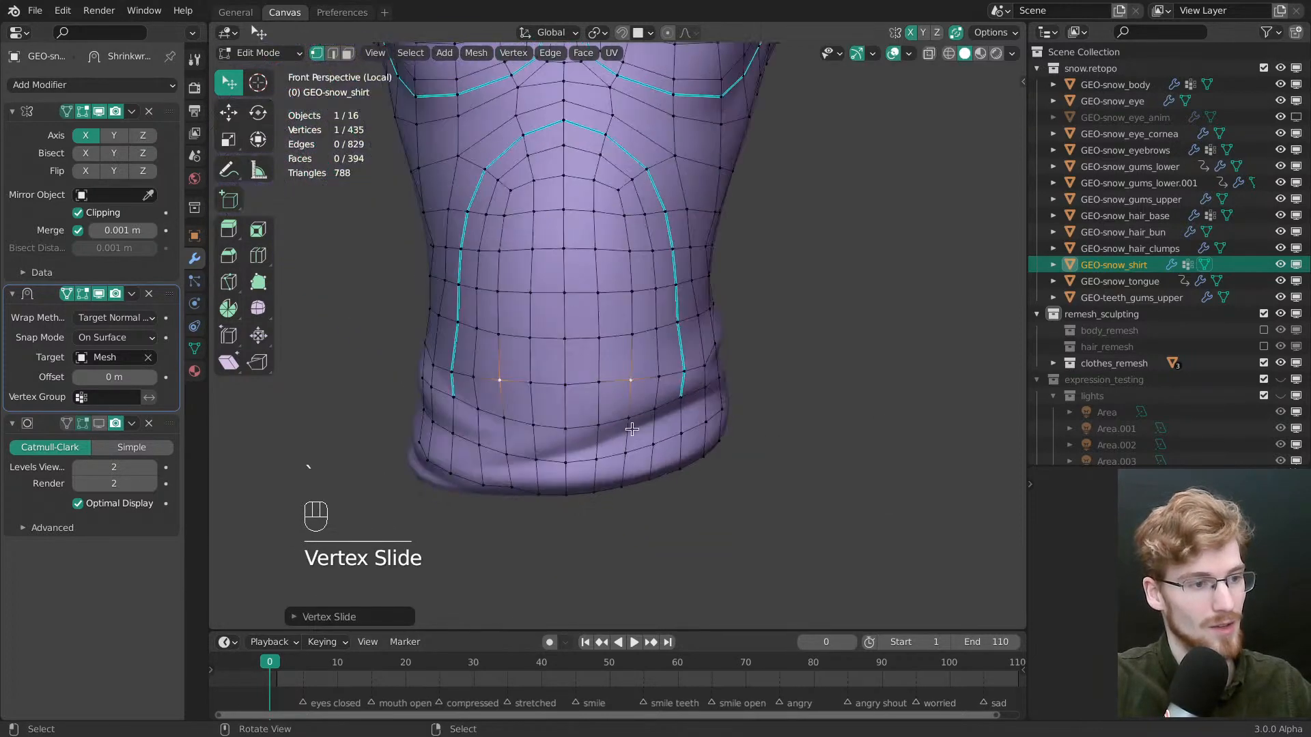
Apply the Mirror modifier to the shirt in Object Mode
key(Tab)
key(alt+a)
click(592, 358)
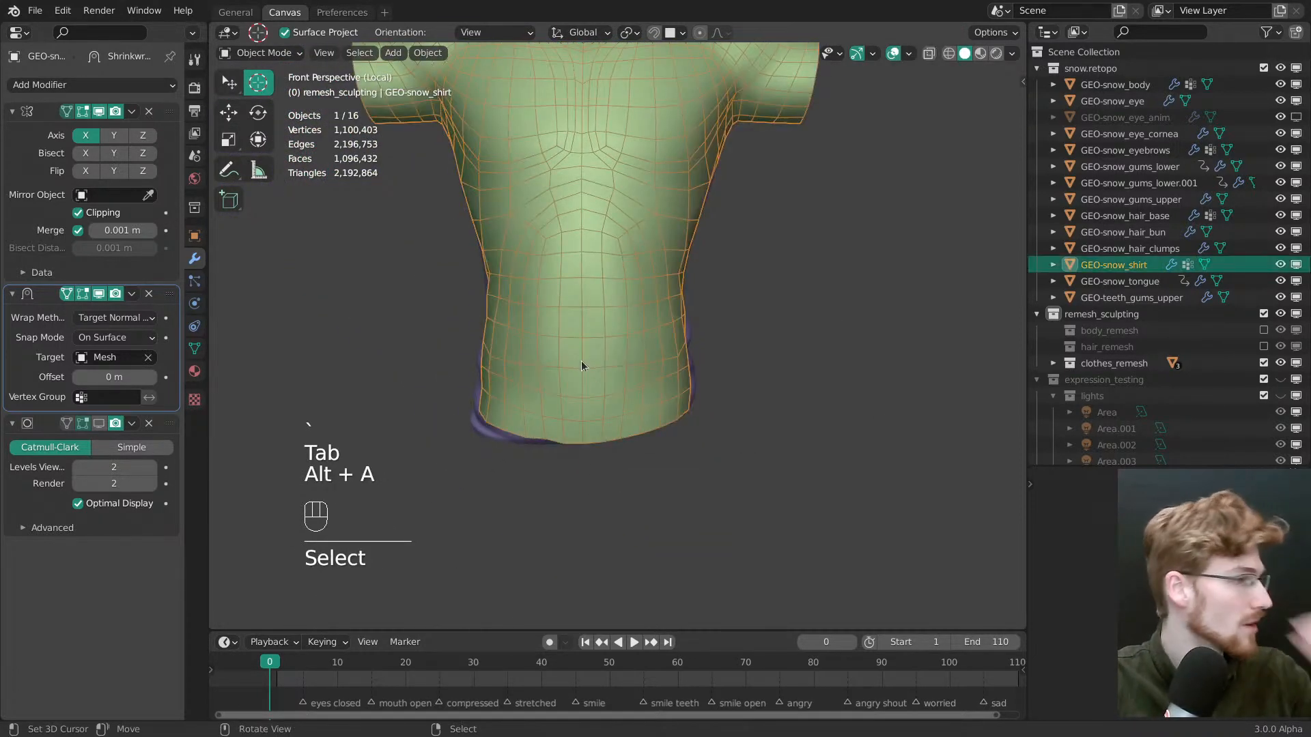
click(37, 183)
key(ctrl+a)
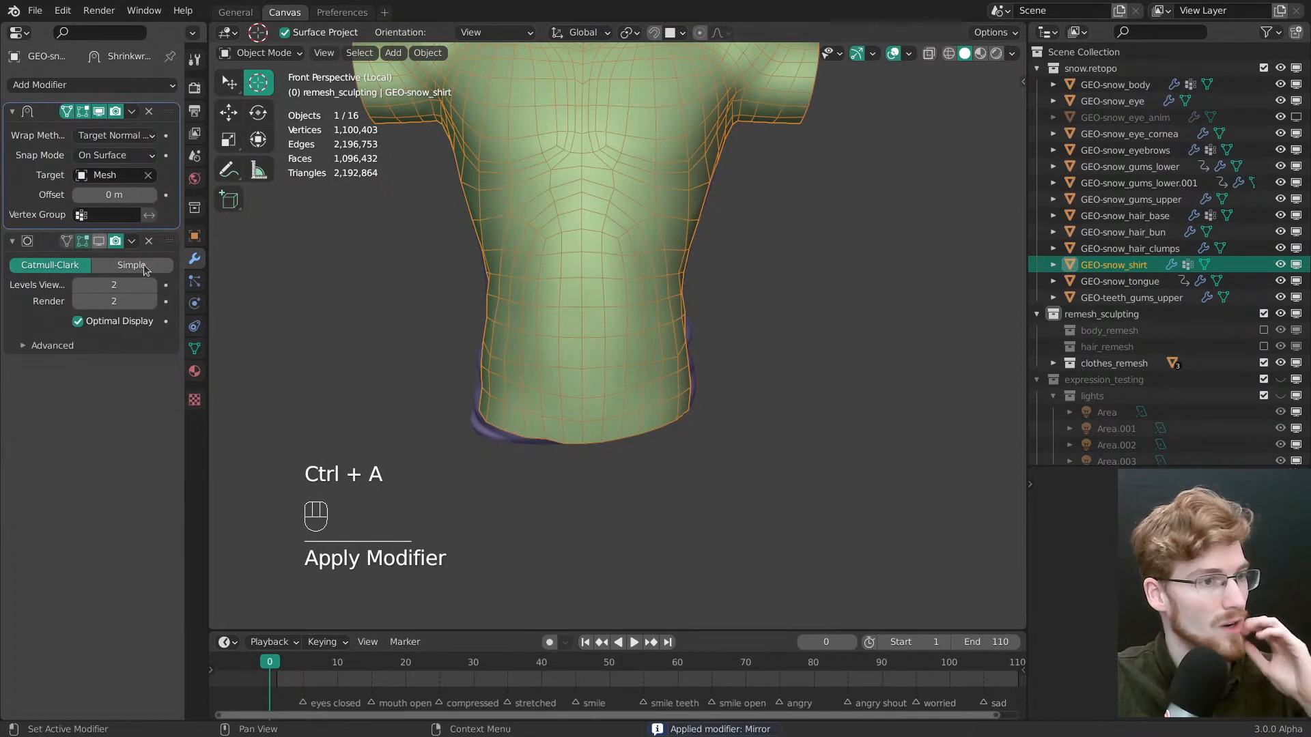
Turn on snapping in Edit Mode and move vertices along the sculpted fold on the shirt's lower side
key(Tab)
middle_drag(725, 321, 654, 299)
key(alt+a)
drag(626, 351, 622, 351)
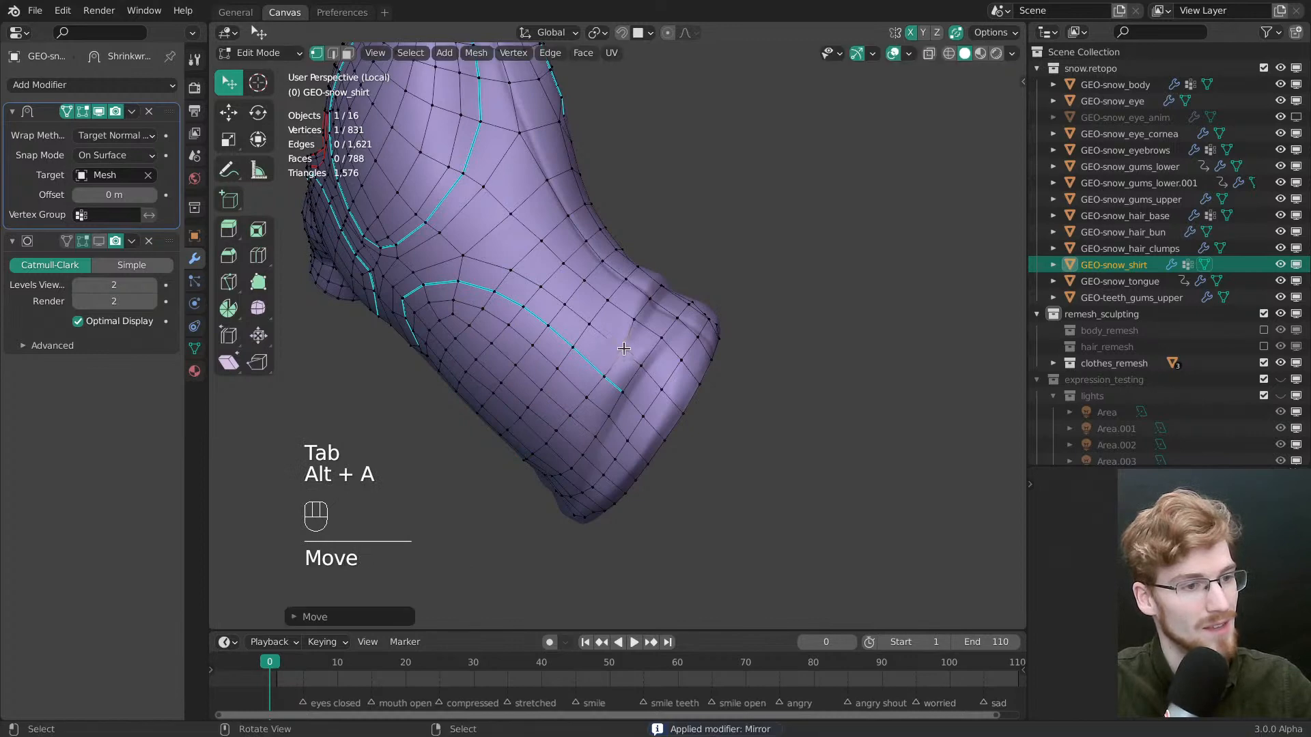
ctrl+middle_drag(624, 350, 620, 424)
key(shift+Tab)
middle_drag(632, 343, 628, 350)
drag(630, 352, 617, 340)
key(g)
middle_drag(631, 346, 613, 349)
drag(650, 331, 615, 349)
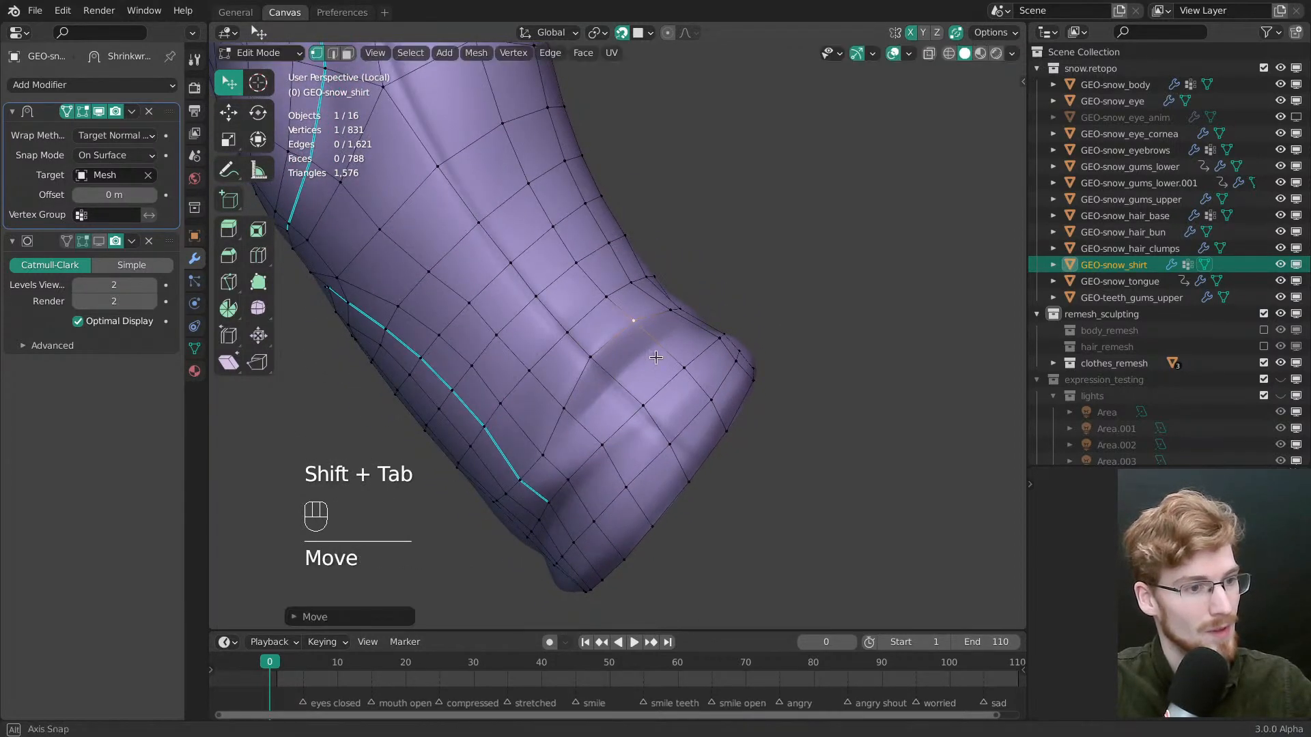
Undo the last vertex move and turn off mirrored editing along X
middle_drag(658, 357, 672, 398)
key(ctrl+z)
click(911, 32)
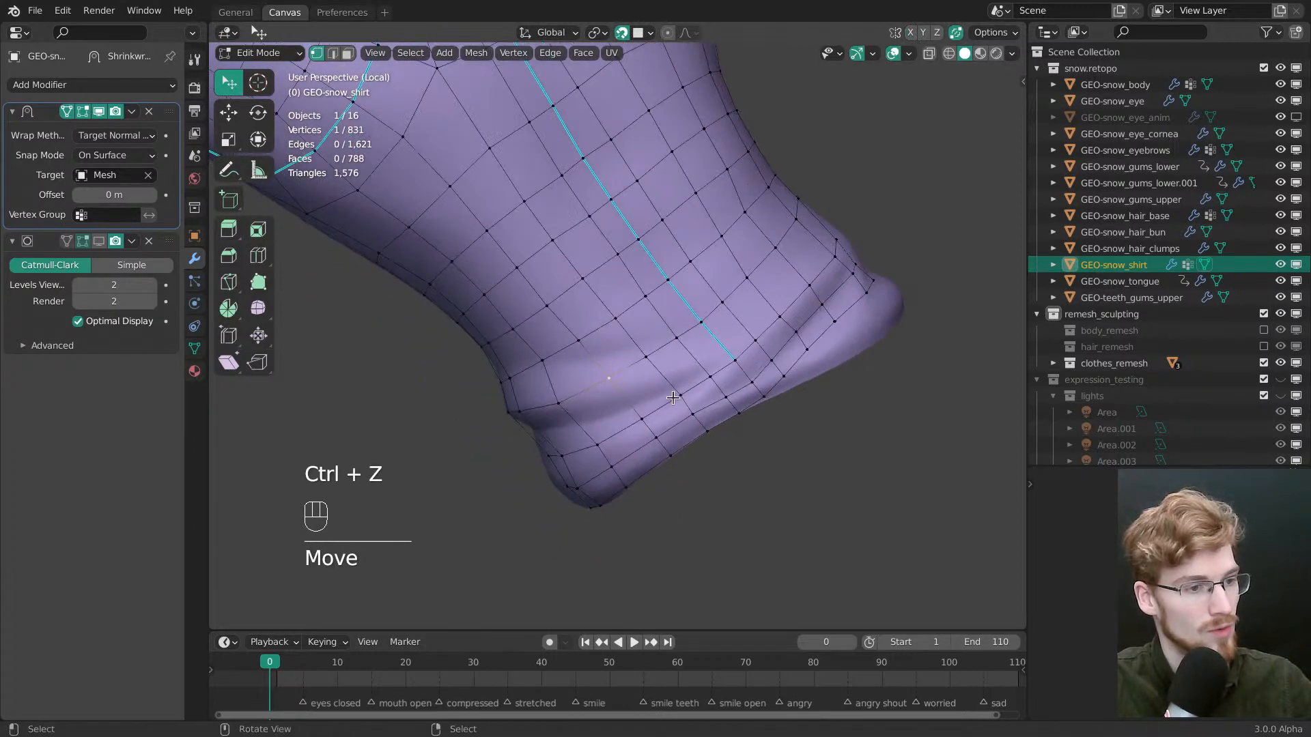
Move vertices on the lower back onto the crease of the sculpted fold above the hem
drag(620, 379, 618, 392)
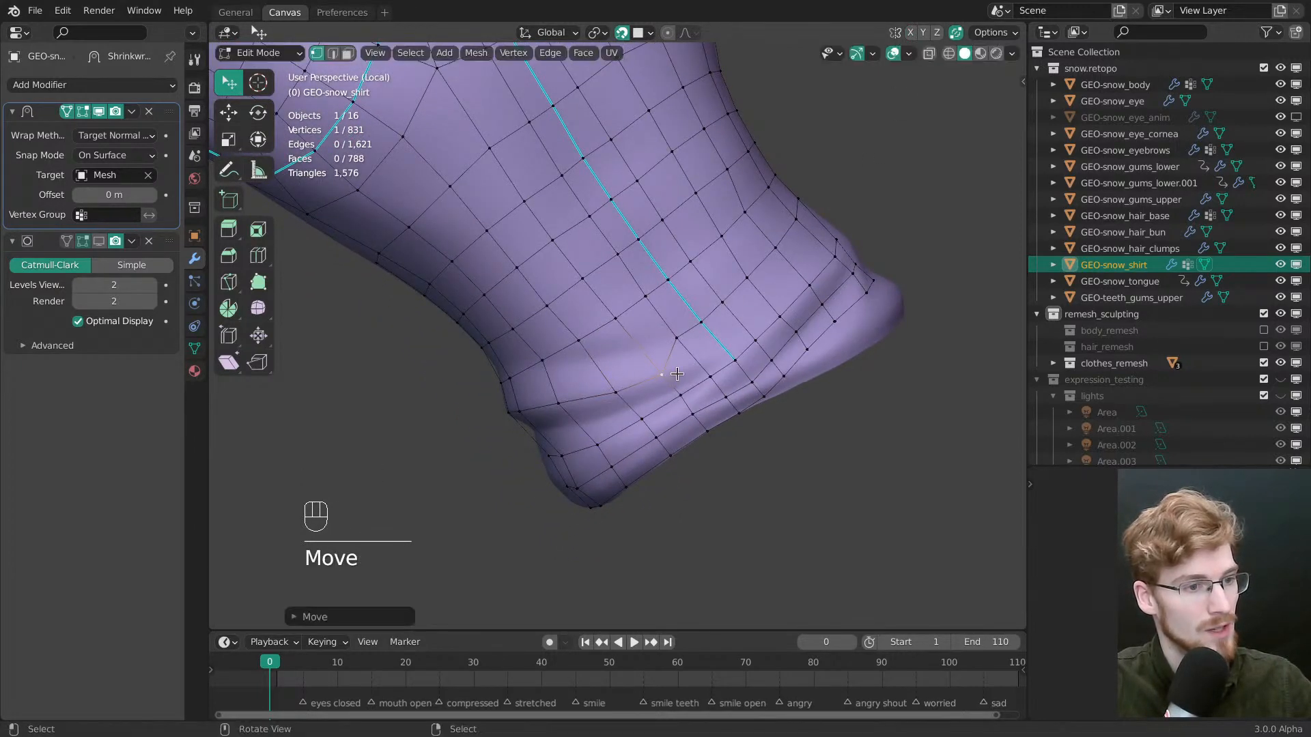
drag(676, 338, 744, 320)
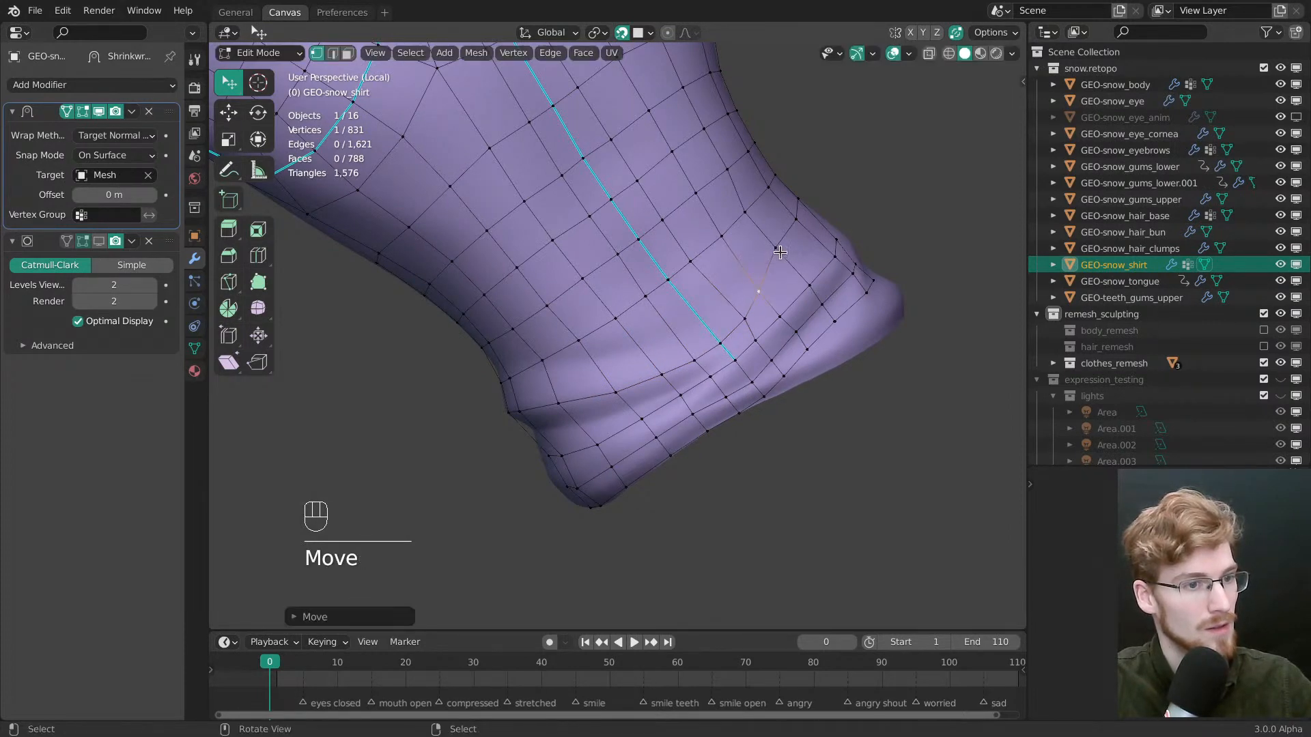
middle_drag(827, 235, 794, 247)
drag(807, 258, 814, 271)
Move individual vertices around the shirt's lower side to line up with the fold above the hem
middle_drag(809, 272, 654, 415)
drag(650, 414, 699, 380)
middle_drag(698, 380, 564, 416)
drag(559, 422, 618, 421)
middle_drag(659, 427, 701, 349)
mouse_move(675, 349)
mouse_down()
mouse_move(676, 392)
mouse_move(679, 342)
mouse_up()
mouse_move(685, 391)
mouse_down()
mouse_move(685, 376)
mouse_move(686, 403)
mouse_up()
Select the row of vertices between fold and hem on the lower front and move it down
shift+middle_drag(744, 458, 645, 415)
ctrl+click(814, 314)
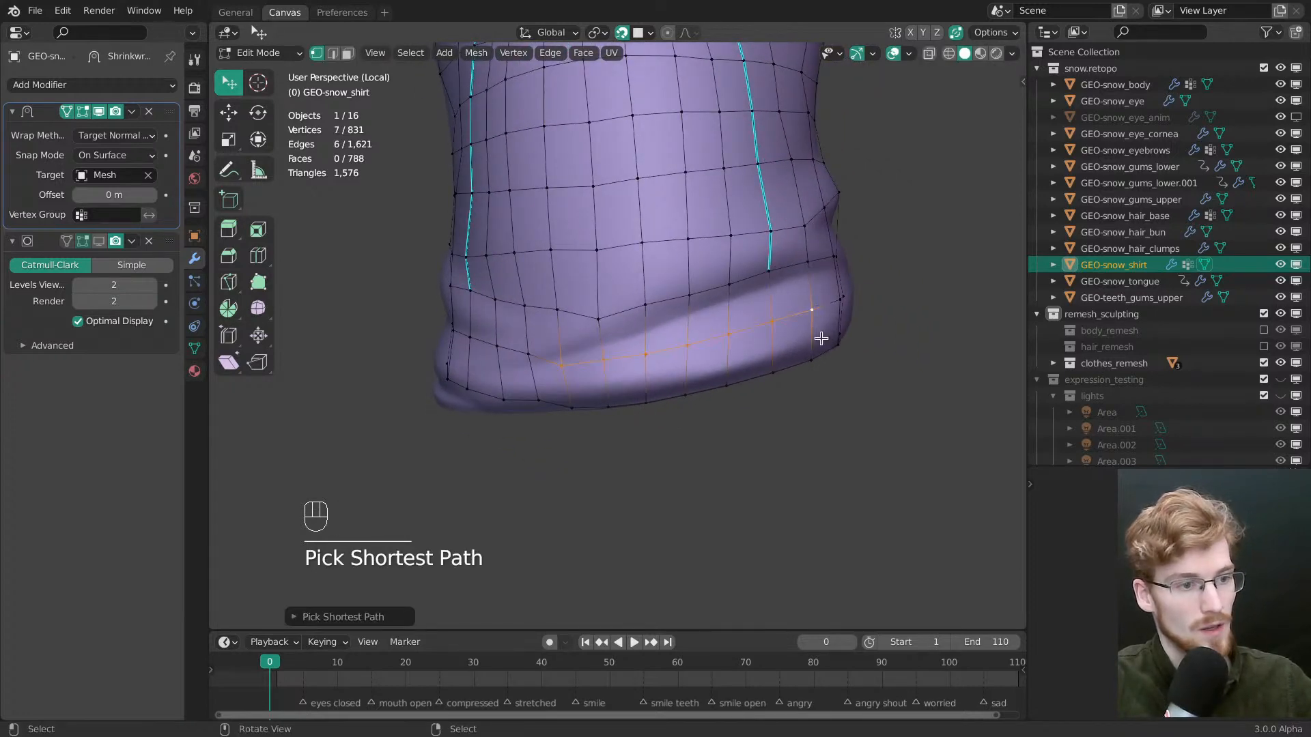
key(g)
drag(823, 341, 835, 382)
key(alt+a)
Pull the bottom vertices from the front round to the side onto the sculpted hem edge
middle_drag(595, 381, 644, 383)
key(w)
drag(648, 410, 648, 404)
drag(611, 406, 616, 411)
middle_drag(616, 410, 620, 357)
drag(573, 344, 575, 353)
shift+middle_drag(575, 352, 691, 386)
drag(652, 396, 596, 416)
middle_drag(608, 410, 647, 406)
drag(620, 386, 616, 420)
middle_drag(617, 419, 709, 387)
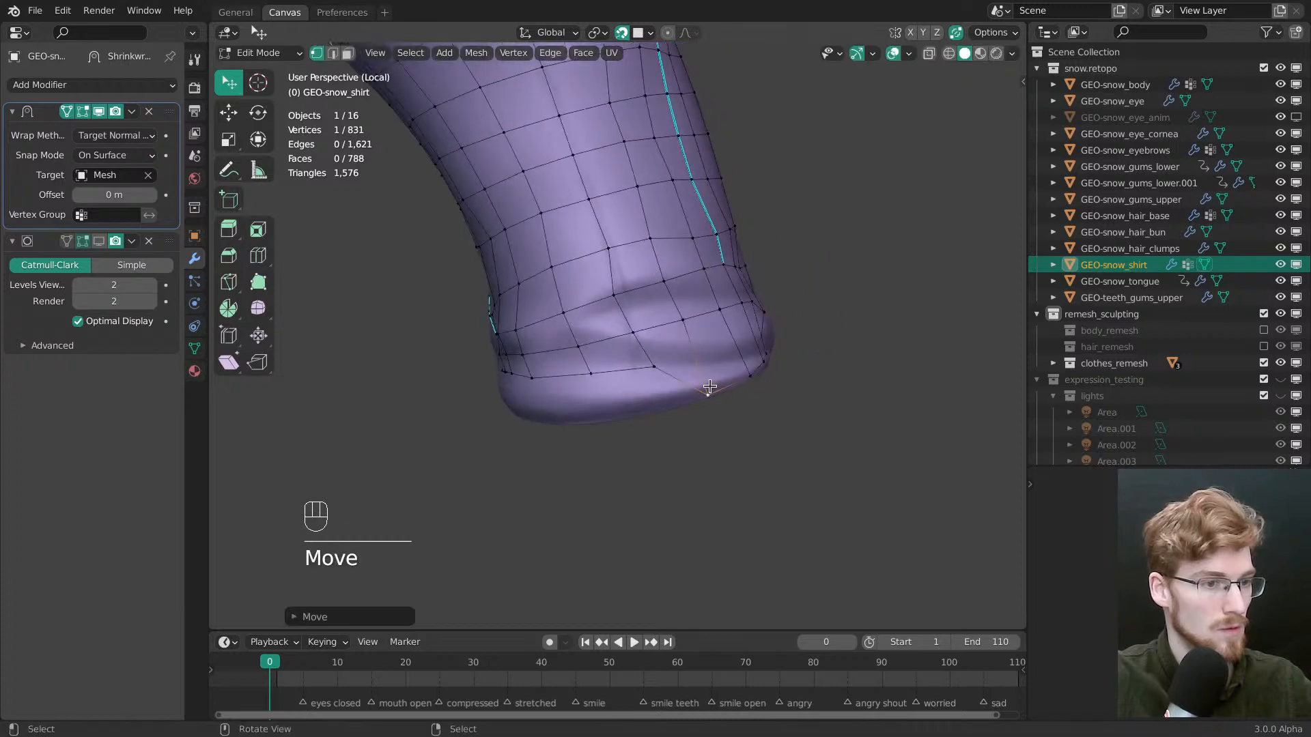
Pull the remaining bottom vertices from the side round to the back down to the sculpted hem edge
drag(652, 375, 653, 414)
drag(637, 342, 635, 346)
drag(616, 301, 623, 299)
drag(589, 380, 597, 421)
middle_drag(599, 418, 709, 387)
drag(602, 376, 612, 417)
middle_drag(614, 413, 684, 346)
drag(604, 374, 525, 398)
middle_drag(525, 399, 634, 411)
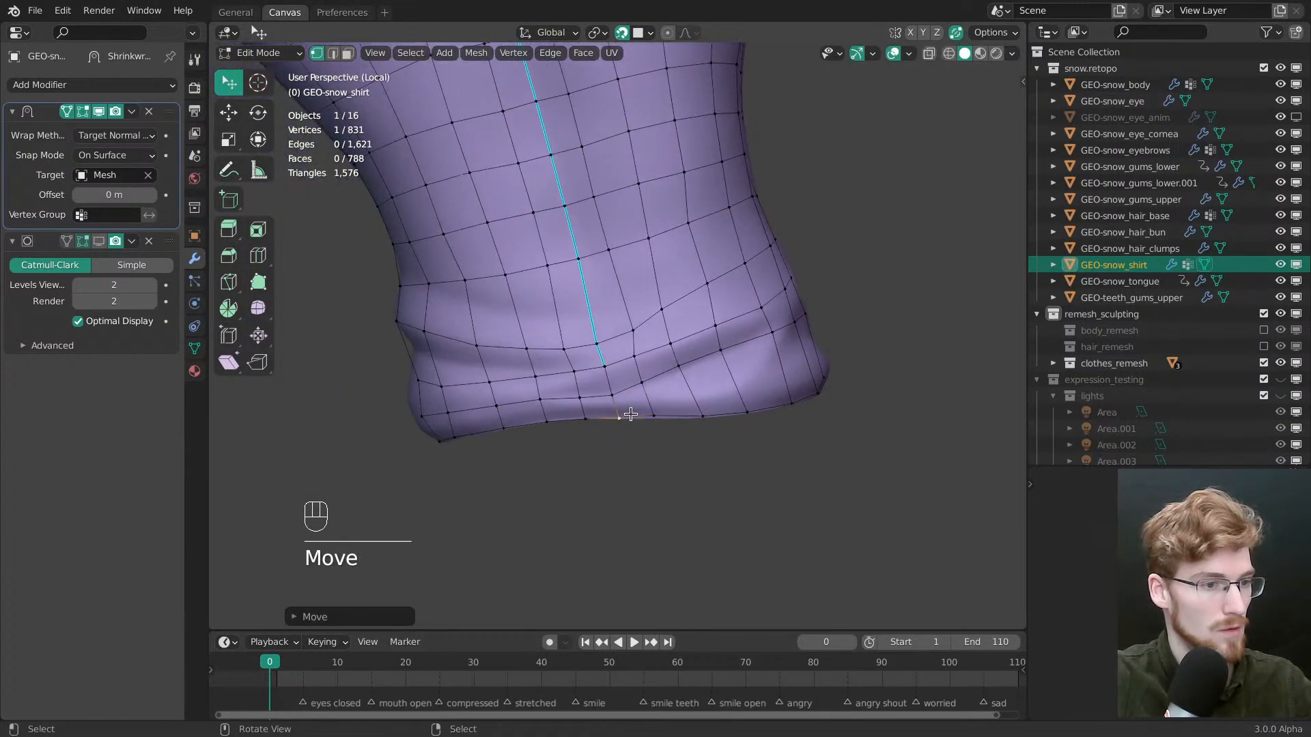
click(640, 412)
middle_drag(744, 408, 692, 408)
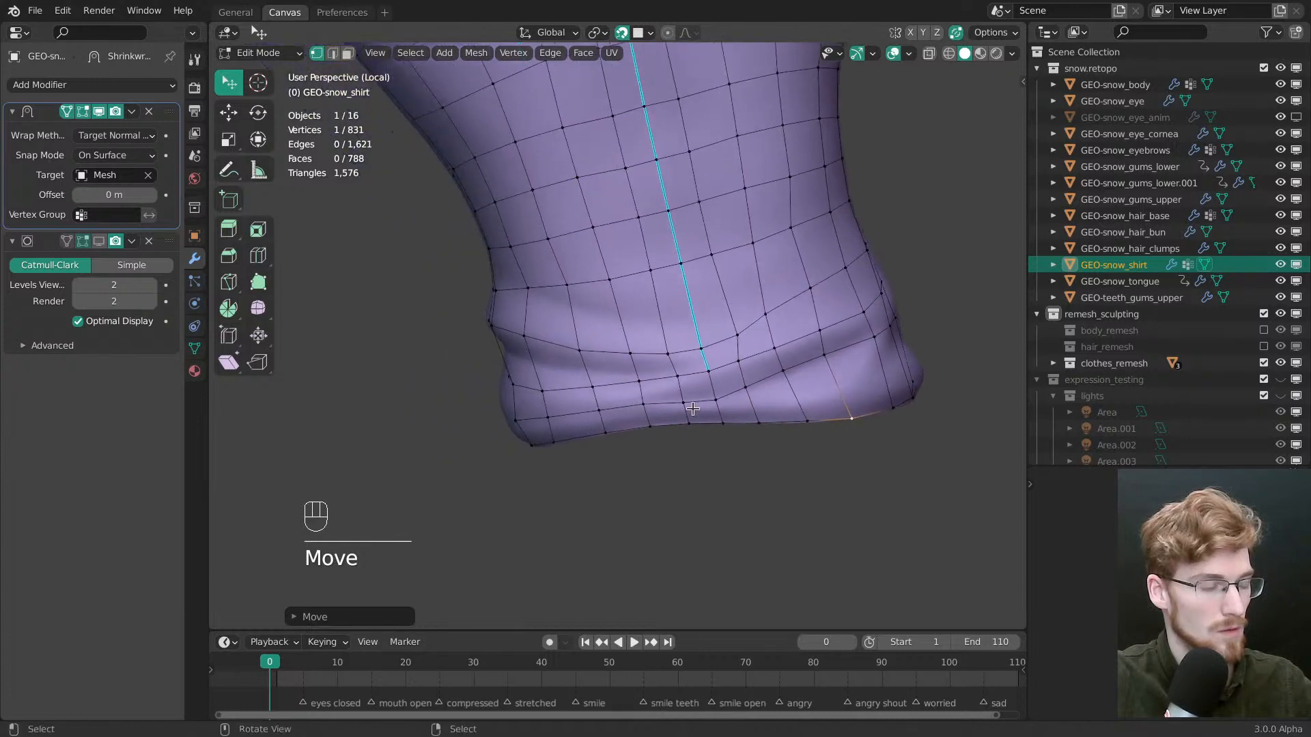
Even out the spacing of the vertices just above and along the back hem beside the centre line
drag(605, 430, 592, 413)
drag(593, 387, 589, 387)
drag(597, 435, 595, 436)
drag(592, 413, 641, 428)
drag(643, 406, 638, 385)
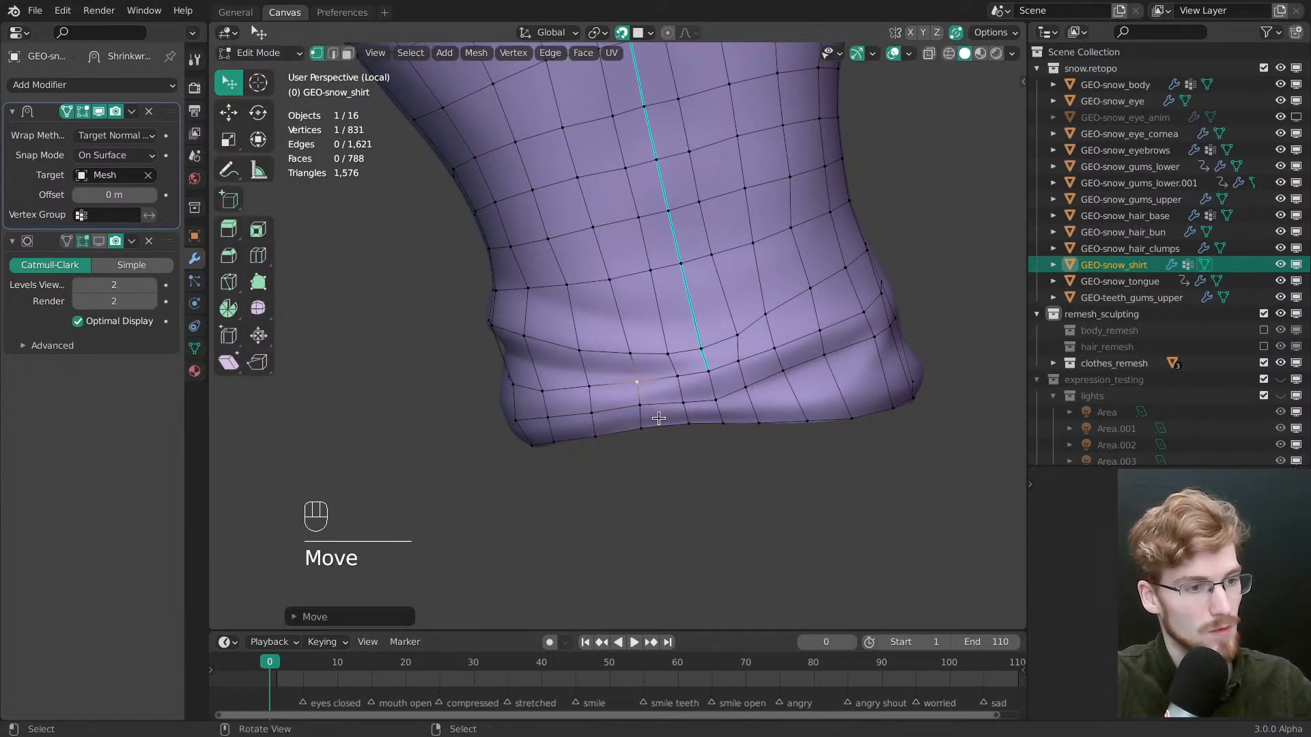
Move the vertices on the lower front into the crease of the sculpted fold
shift+middle_drag(662, 367, 661, 340)
middle_drag(665, 340, 607, 372)
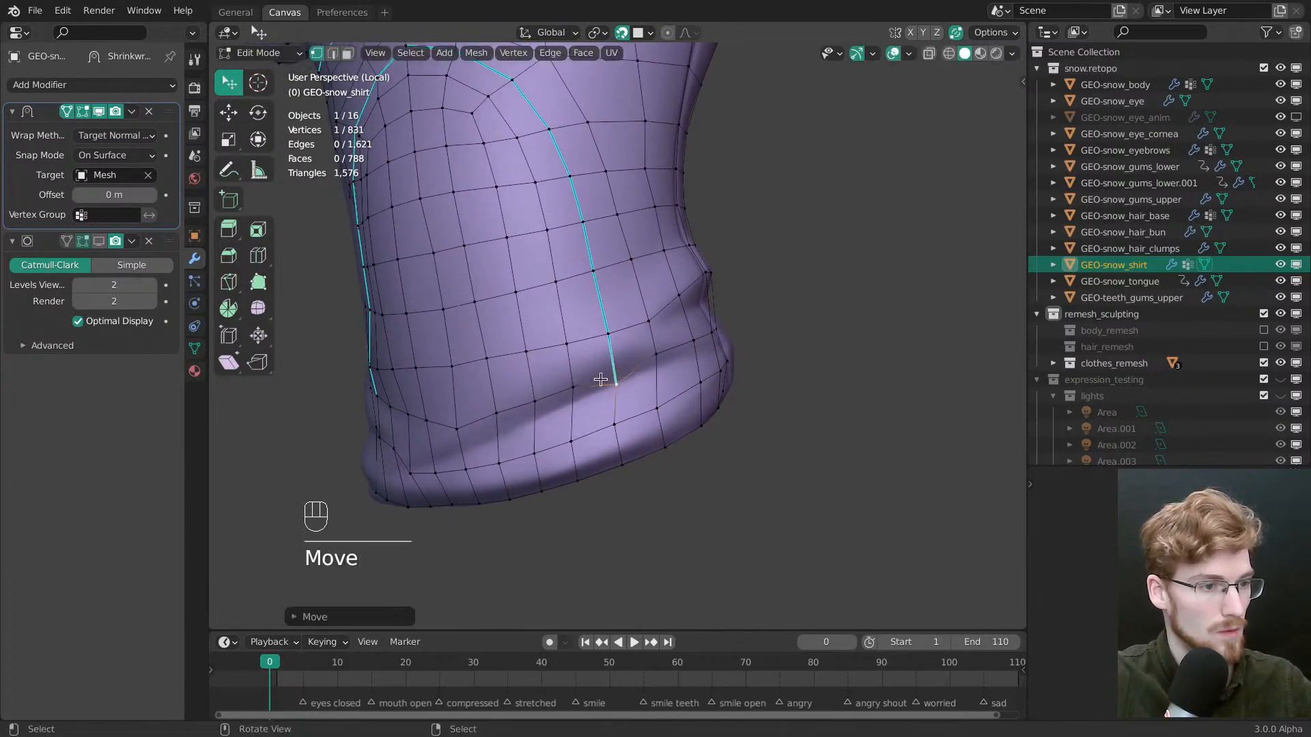
click(577, 403)
drag(534, 403, 496, 430)
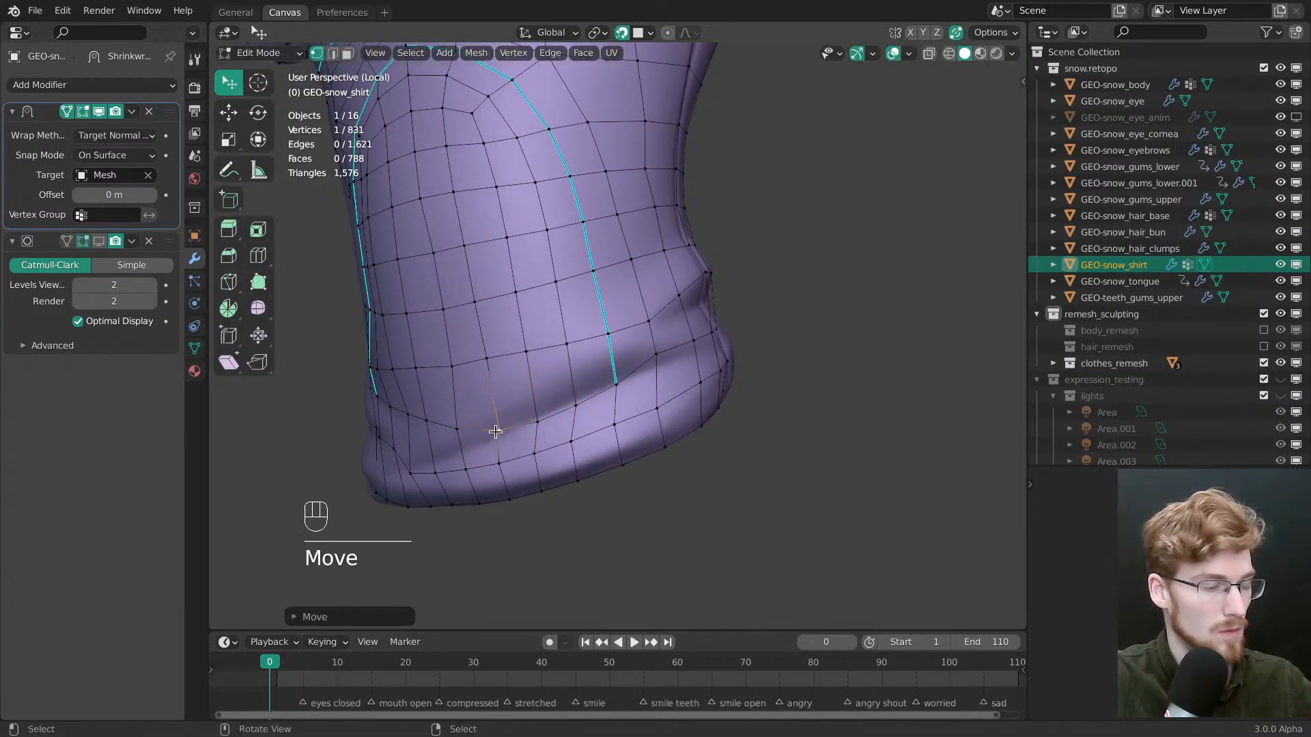
mouse_move(496, 431)
shift+middle_down()
mouse_move(506, 424)
mouse_move(486, 418)
shift+middle_up()
Shift the vertices below the fold down one by one from the front side round towards the back
drag(649, 370, 649, 372)
middle_drag(650, 371, 627, 367)
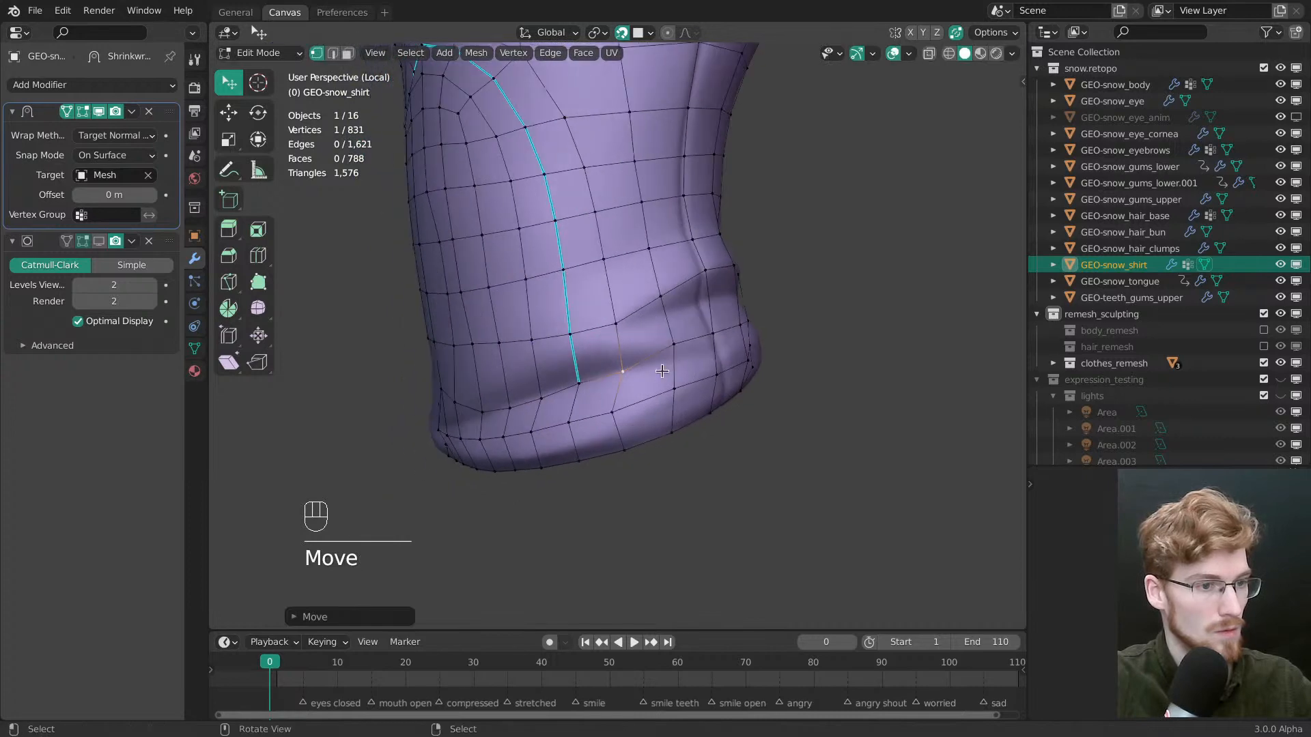
drag(671, 340, 676, 361)
middle_drag(676, 361, 630, 363)
drag(651, 352, 658, 381)
middle_drag(657, 381, 615, 377)
drag(659, 346, 666, 365)
middle_drag(667, 366, 598, 372)
drag(652, 342, 657, 357)
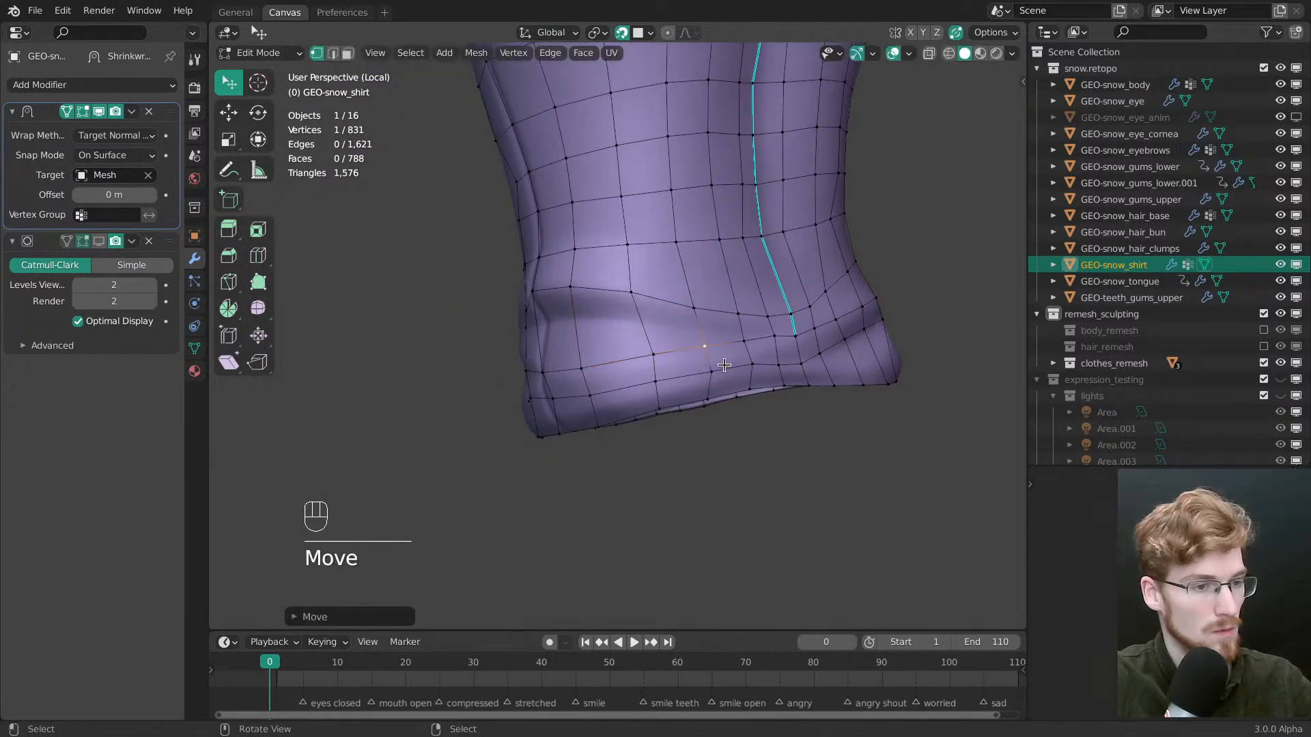
Move the vertices above the hem on the side of the shirt down towards the lower edge of the fold
middle_drag(724, 365, 686, 370)
drag(688, 370, 695, 380)
shift+middle_drag(694, 380, 666, 386)
middle_drag(666, 385, 606, 400)
drag(608, 396, 608, 405)
drag(564, 364, 569, 397)
middle_drag(569, 397, 609, 383)
Lower the next vertices of the row above the hem and align them with the sculpted fold
drag(611, 359, 623, 401)
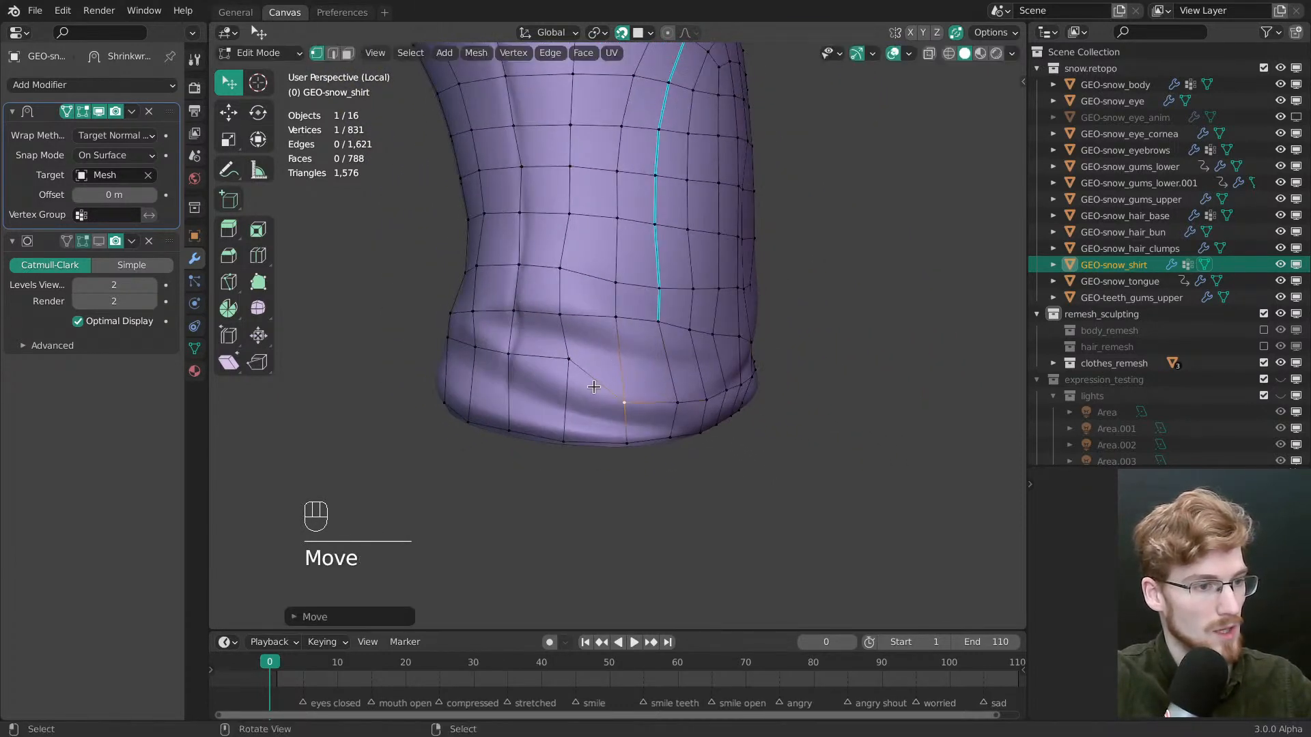
drag(569, 360, 572, 381)
middle_drag(574, 379, 628, 368)
drag(606, 352, 609, 362)
middle_drag(611, 363, 667, 351)
drag(663, 351, 660, 339)
Even out the vertices below the fold further round the hem, following the sculpted bulge
middle_drag(659, 339, 807, 385)
middle_drag(597, 363, 731, 331)
drag(691, 336, 703, 369)
drag(646, 347, 581, 376)
drag(613, 376, 614, 377)
middle_drag(711, 373, 590, 341)
drag(570, 347, 575, 355)
Adjust the remaining vertices of the row around the lower shirt to the fold and save the file
middle_drag(631, 360, 584, 369)
drag(545, 347, 548, 353)
drag(591, 338, 592, 343)
middle_drag(638, 338, 583, 334)
drag(568, 331, 657, 333)
middle_drag(703, 331, 663, 346)
drag(660, 337, 661, 349)
middle_drag(674, 348, 691, 318)
key(alt+a)
key(ctrl+s)
Move the lower front vertices one by one onto the crease of the diagonal fold
click(693, 319)
key(g)
click(600, 309)
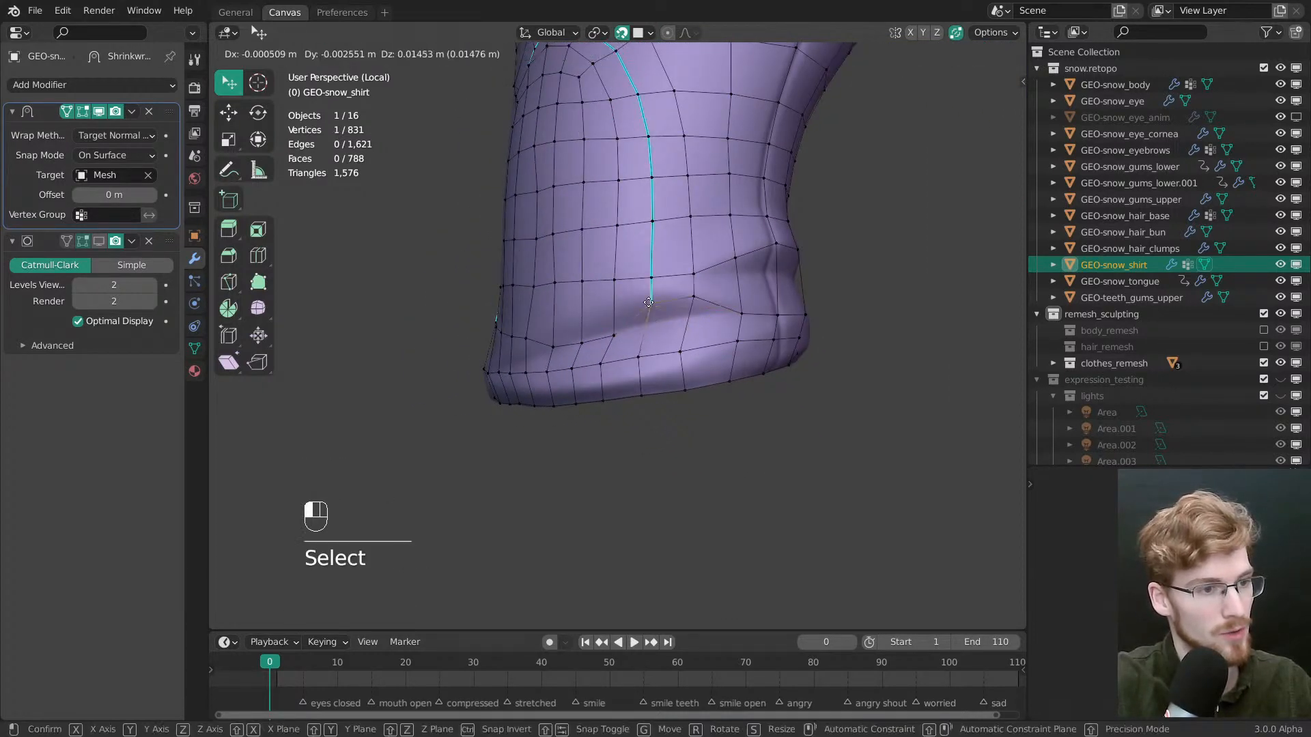
drag(582, 342, 580, 323)
drag(553, 346, 552, 331)
middle_drag(545, 344, 676, 342)
drag(682, 337, 677, 334)
drag(646, 343, 643, 346)
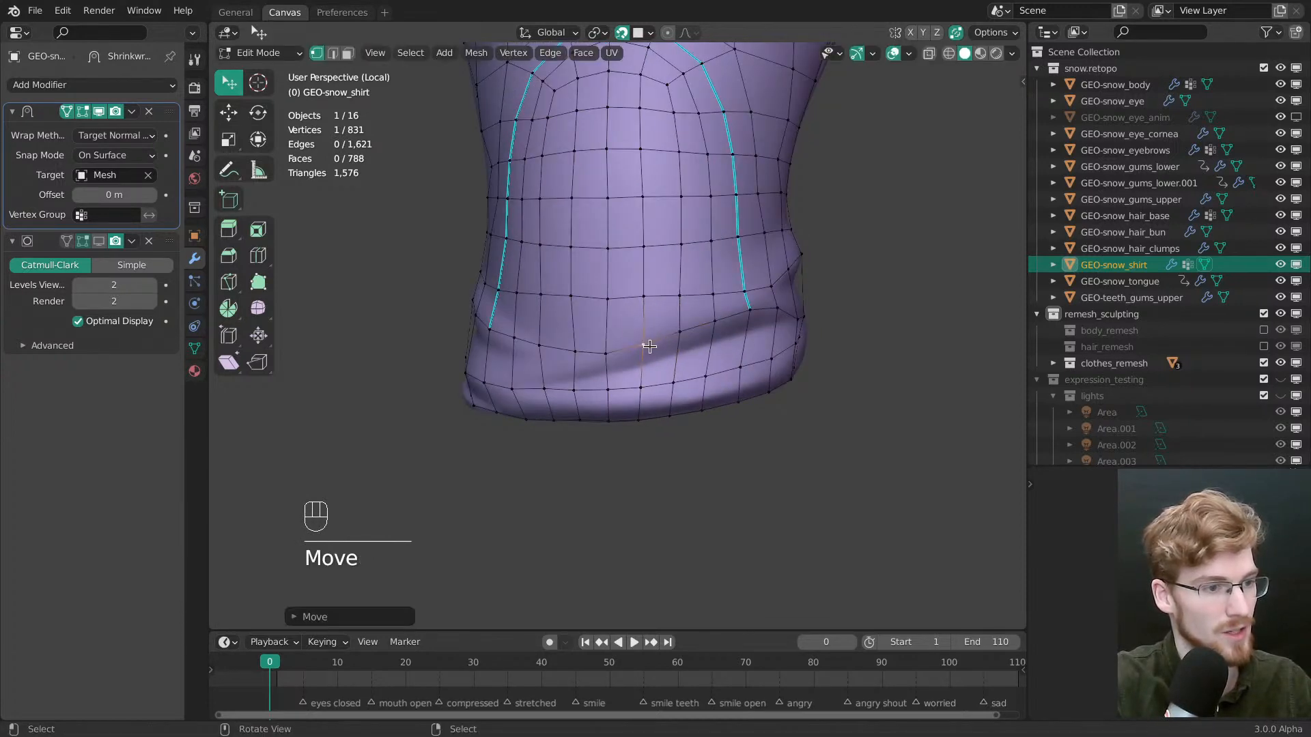
Save the file and knife-cut a new edge line between fold and hem, crossing below the marked sharp edge line
middle_drag(645, 349, 811, 366)
middle_drag(664, 283, 676, 219)
key(ctrl+s)
key(k)
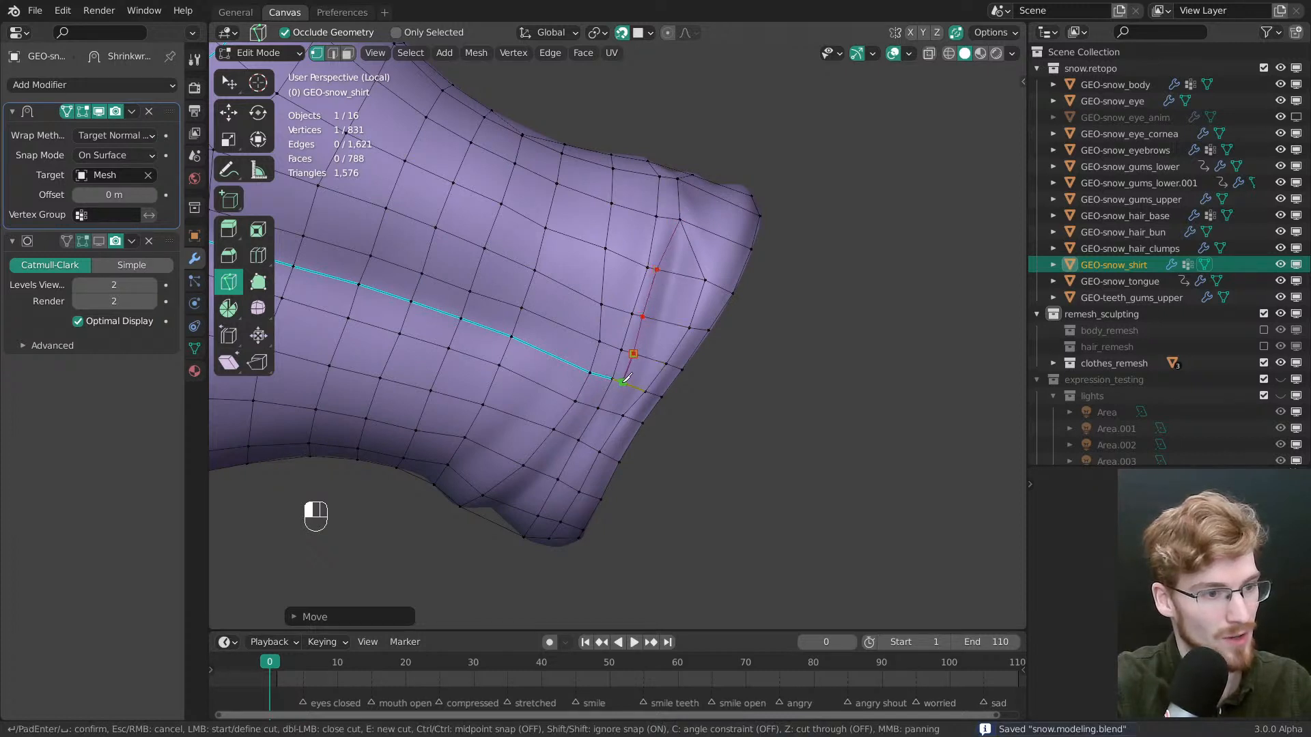
key(Return)
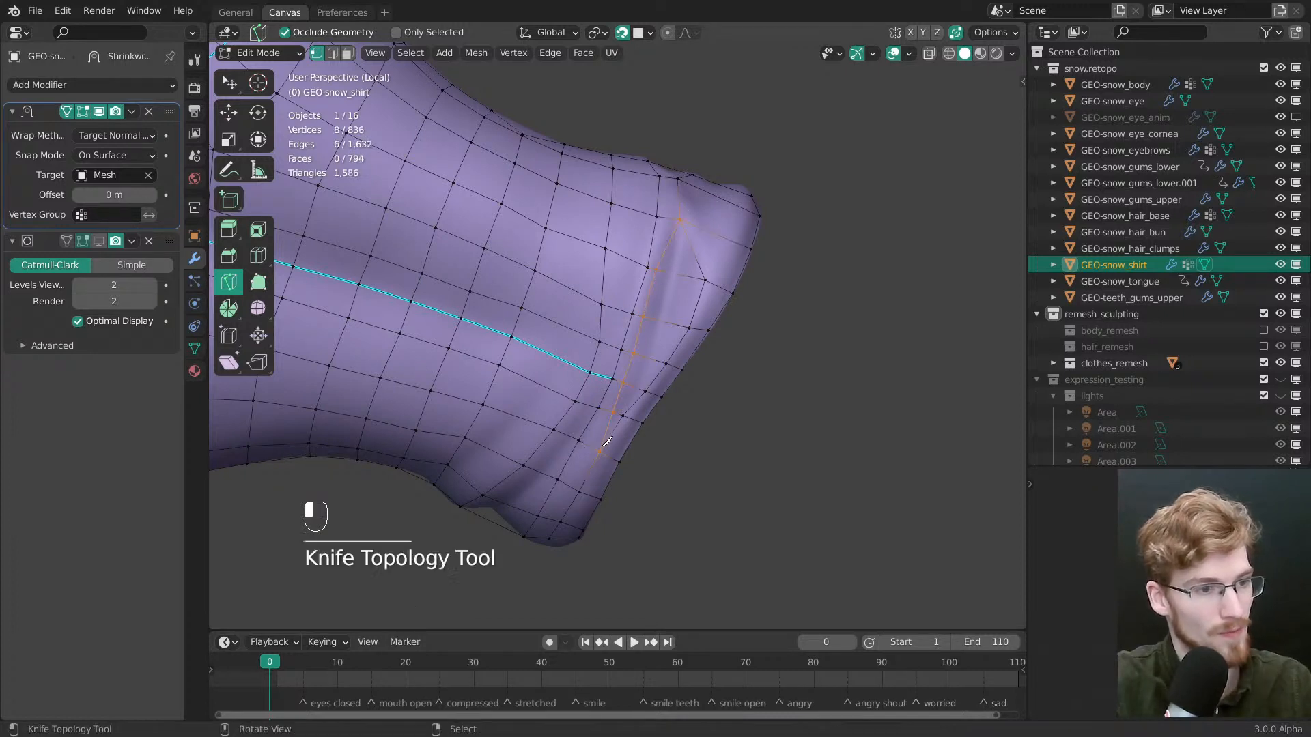
key(alt+a)
Reposition the vertex at the start of the new cut so that it follows the fold
middle_drag(680, 258, 681, 298)
right_click(677, 212)
key(g)
drag(695, 269, 688, 261)
key(alt+a)
middle_drag(681, 297, 671, 250)
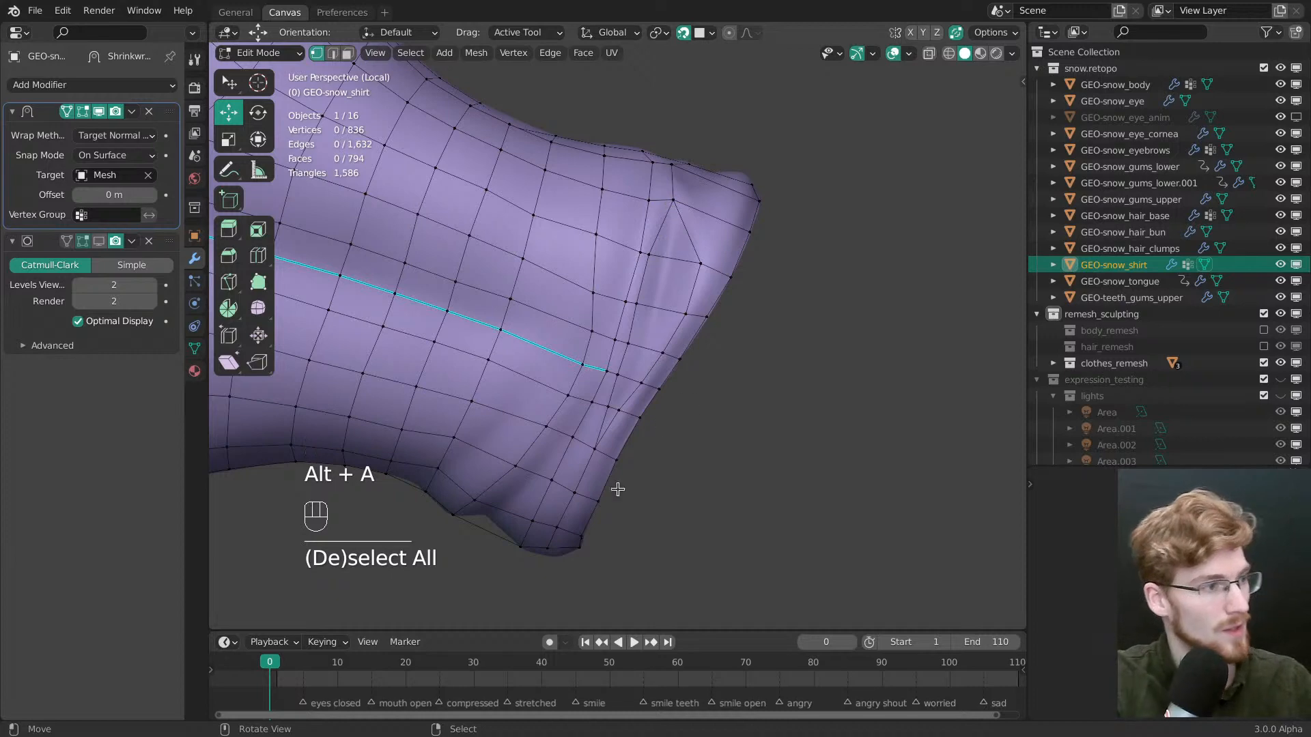
Add a loop cut between the new knife line and the row above the hem
scroll(699, 209, up, 3)
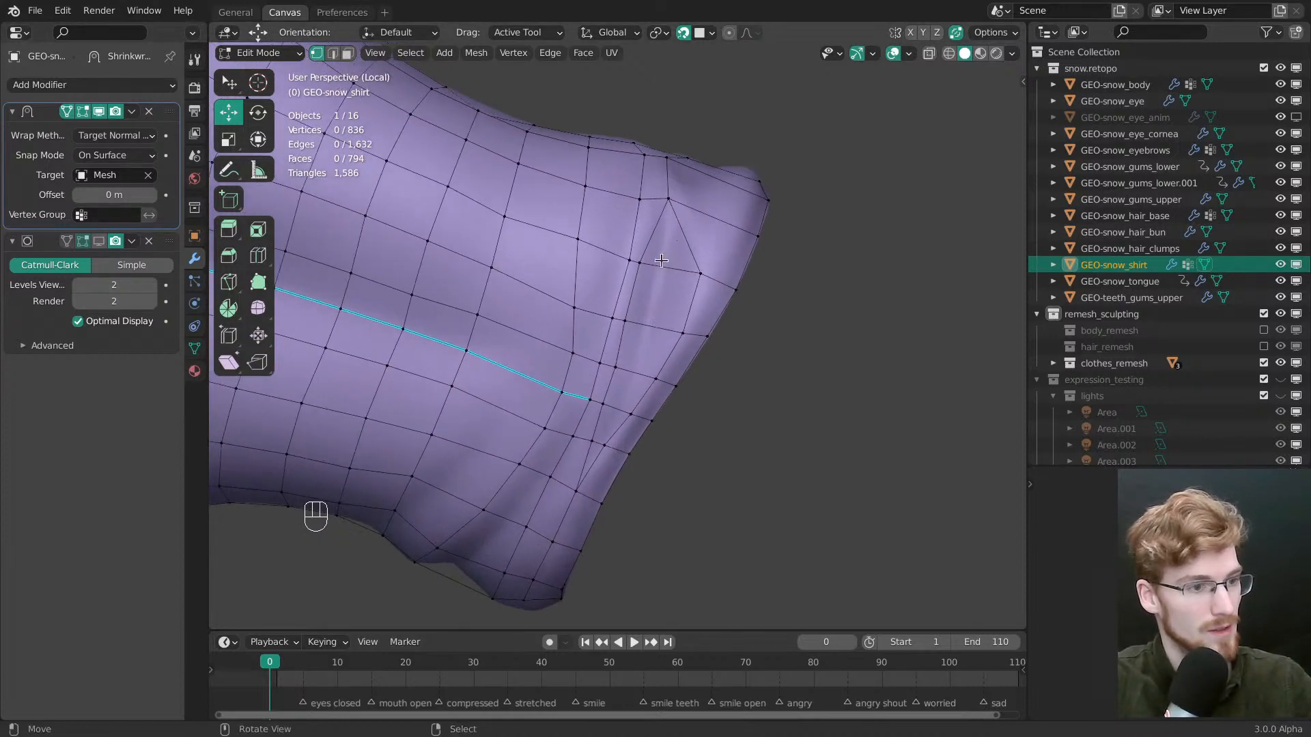
key(ctrl+r)
click(660, 323)
key(alt+a)
key(w)
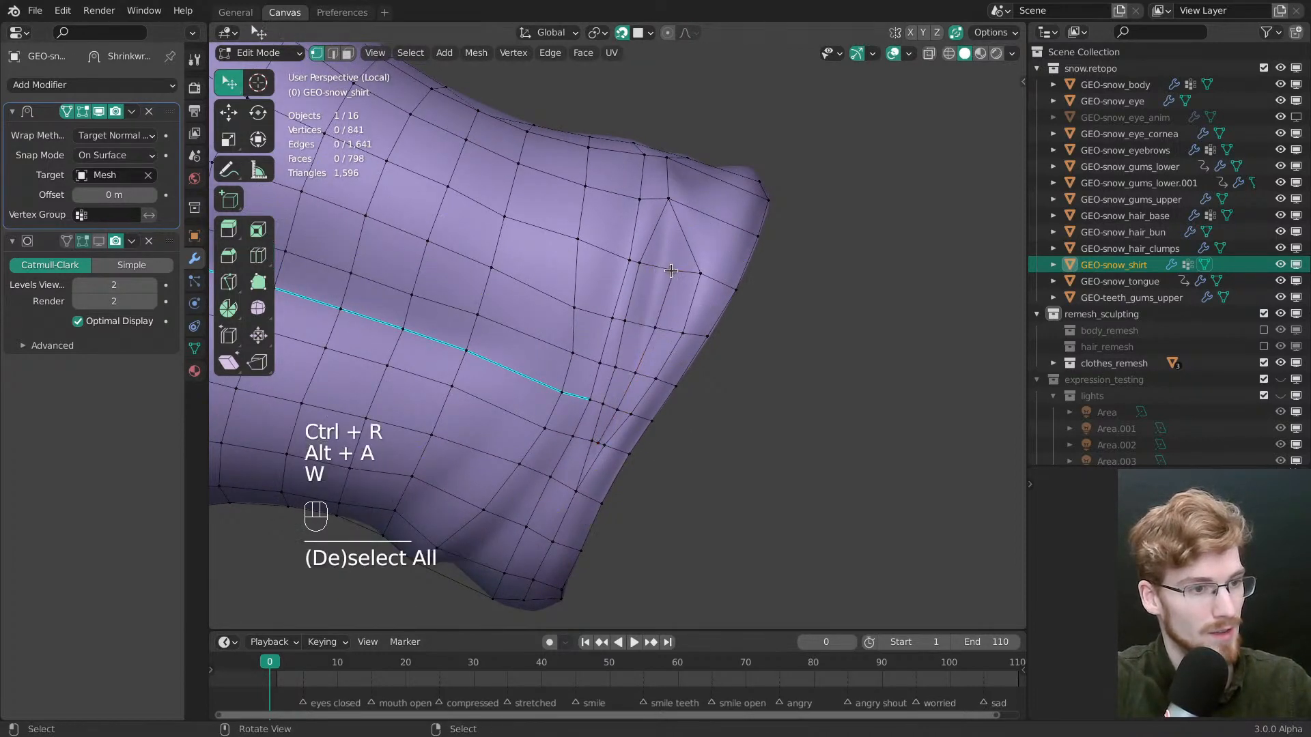
Move the new loop's vertices closer to the fold one by one, turning snapping off
drag(669, 271, 658, 279)
key(shift+Tab)
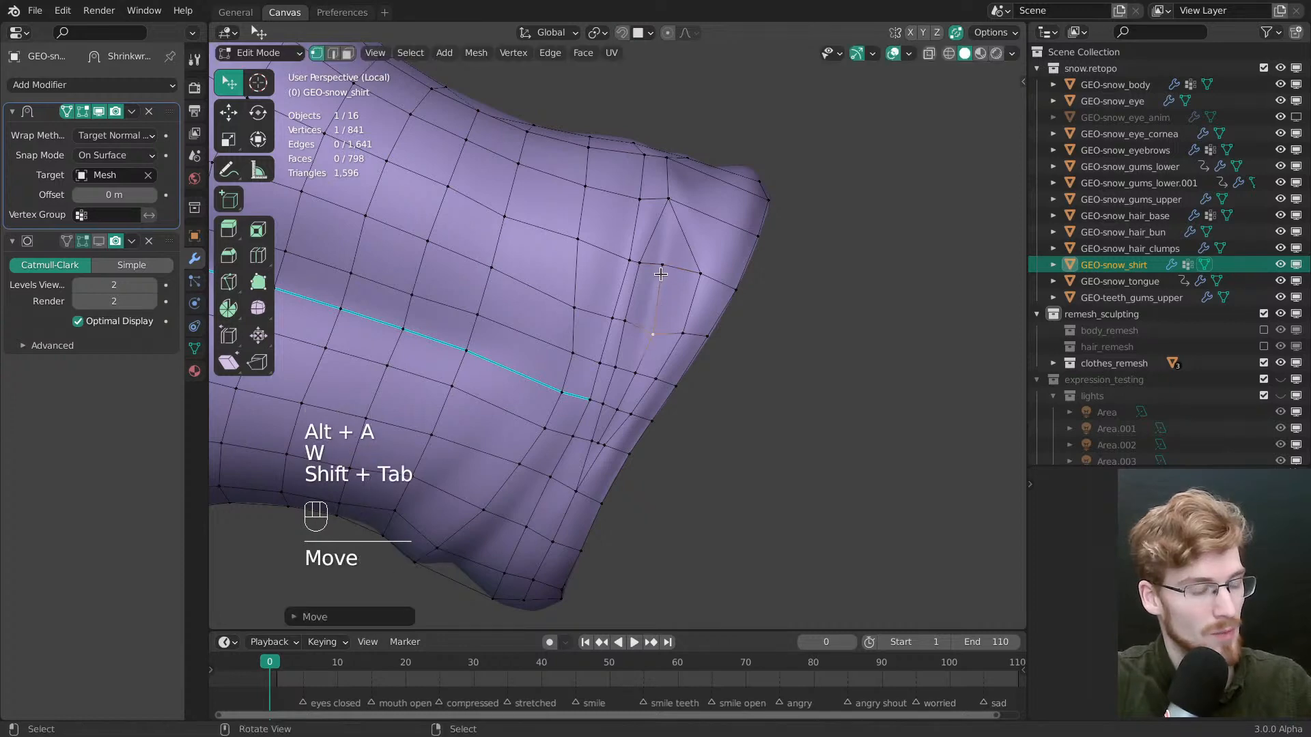
drag(654, 333, 646, 325)
drag(638, 373, 635, 370)
drag(618, 410, 605, 447)
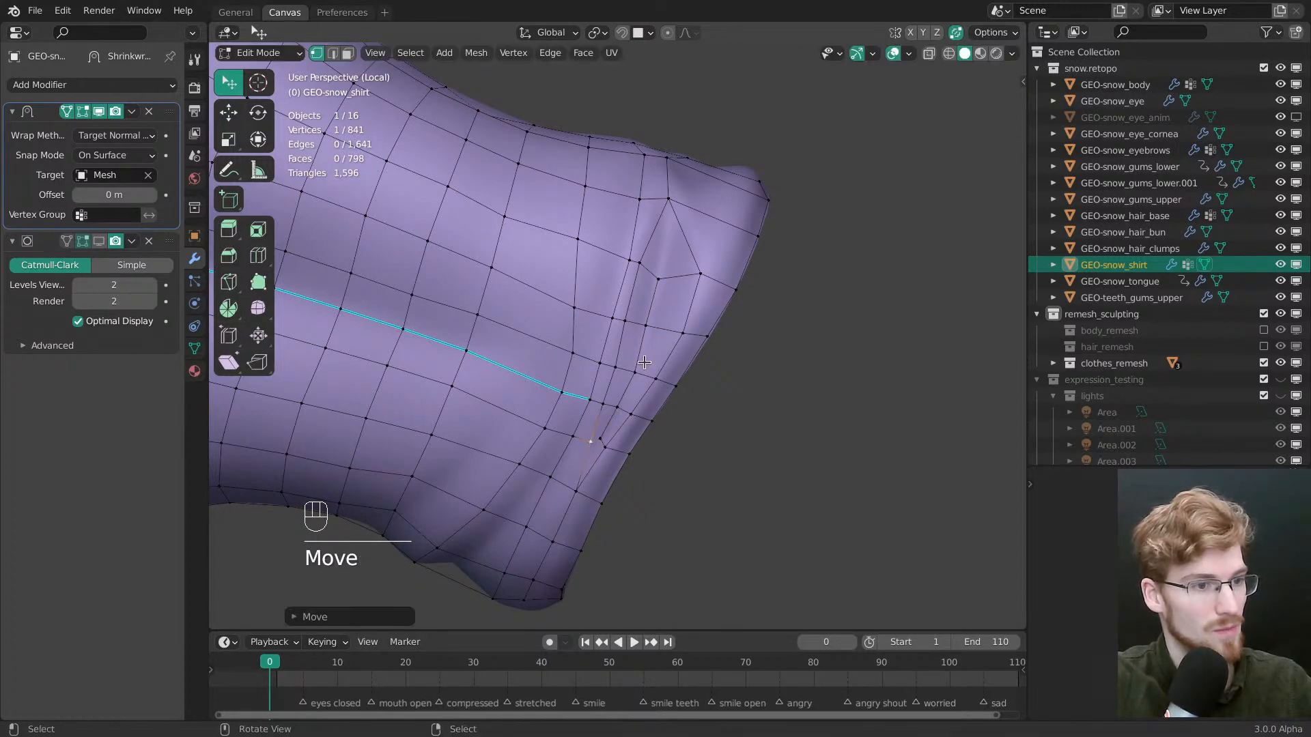
Knife-cut a further edge line around the side of the shirt between the crease and the hem
middle_drag(702, 275, 948, 320)
middle_drag(659, 406, 639, 390)
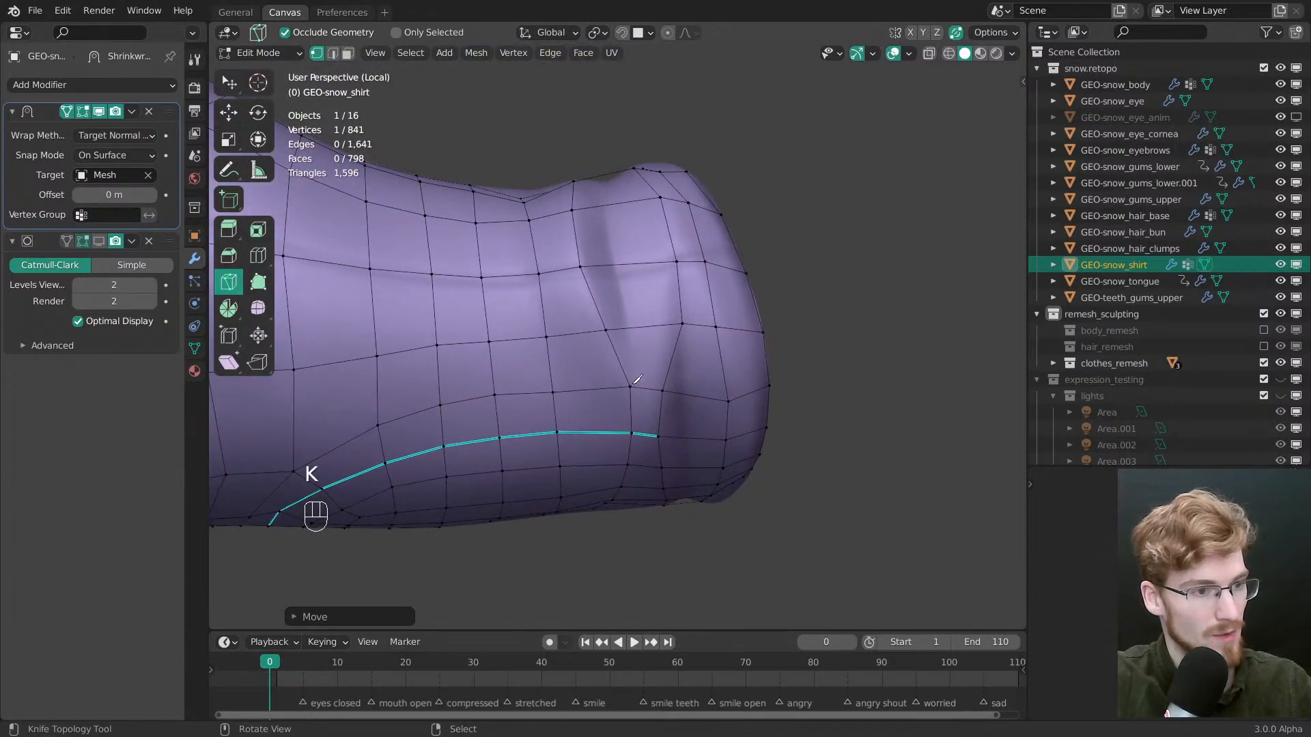
click(629, 386)
middle_drag(655, 260, 678, 353)
click(660, 272)
middle_drag(659, 274, 691, 403)
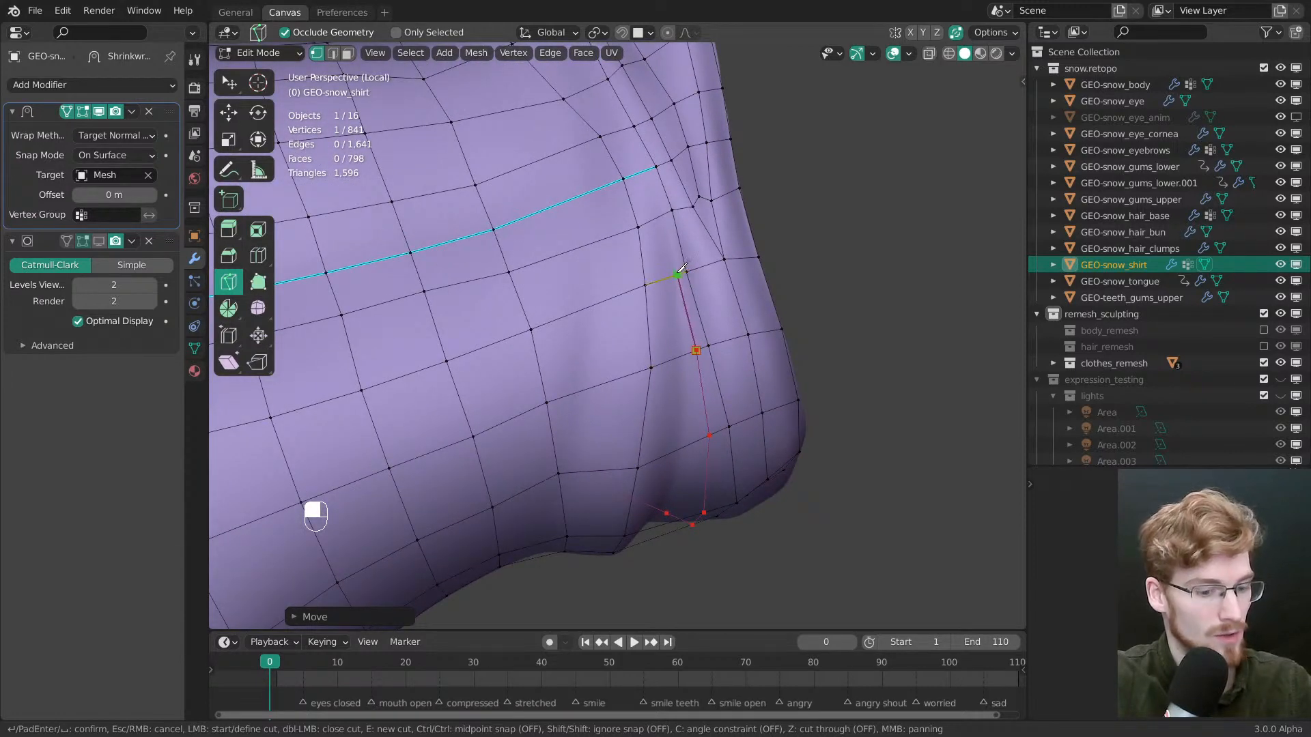
key(Return)
key(alt+a)
Spread out the vertices around the new side cut between the crease and the hem, with snapping on
key(w)
drag(677, 211, 736, 412)
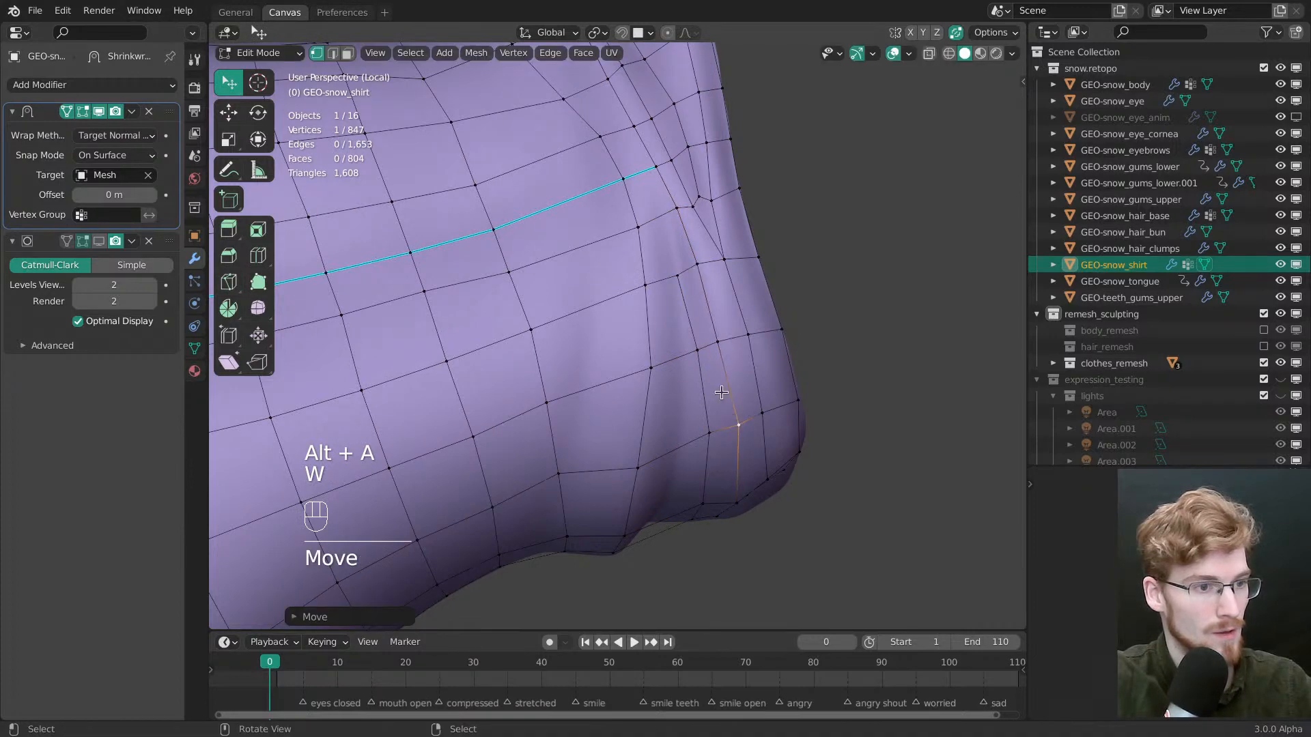
middle_drag(721, 392, 666, 383)
drag(622, 267, 630, 271)
middle_drag(632, 273, 676, 321)
drag(698, 381, 689, 384)
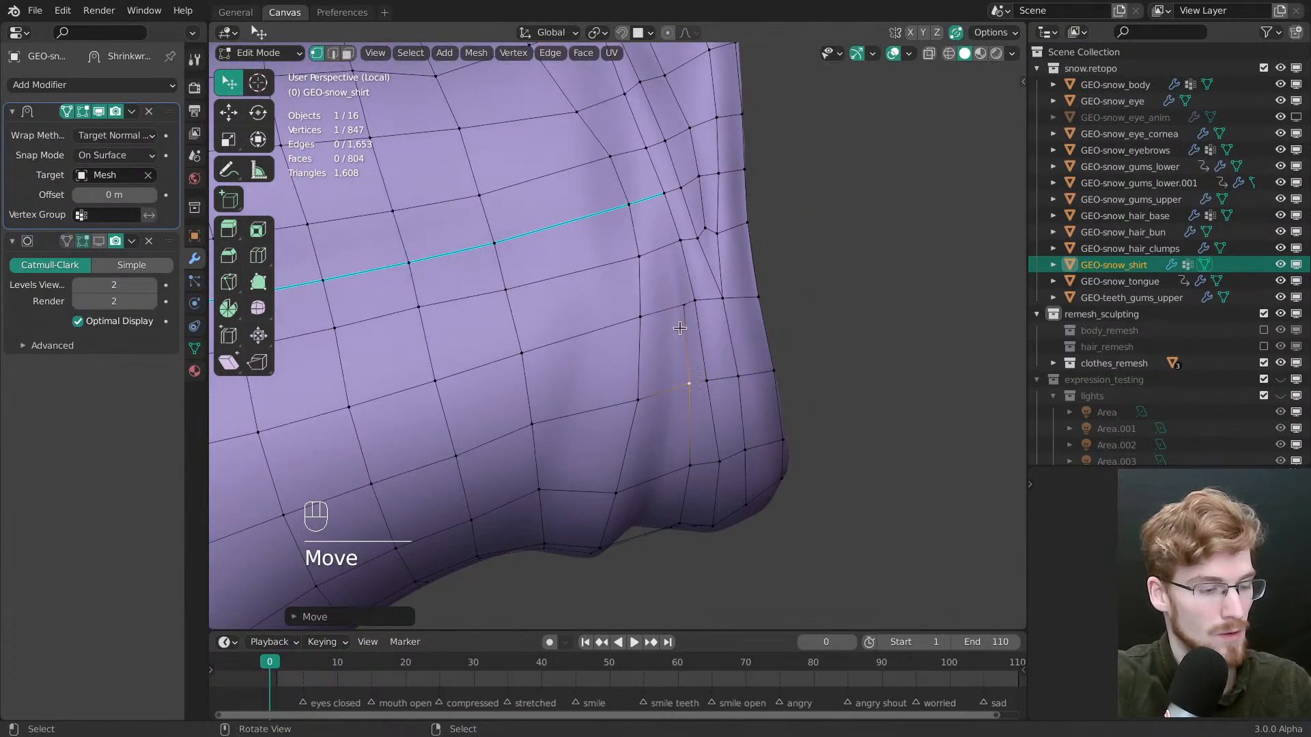
Knife-cut a short extra edge line beside the crease from the end of the sharp edge line and slide its vertex
click(685, 301)
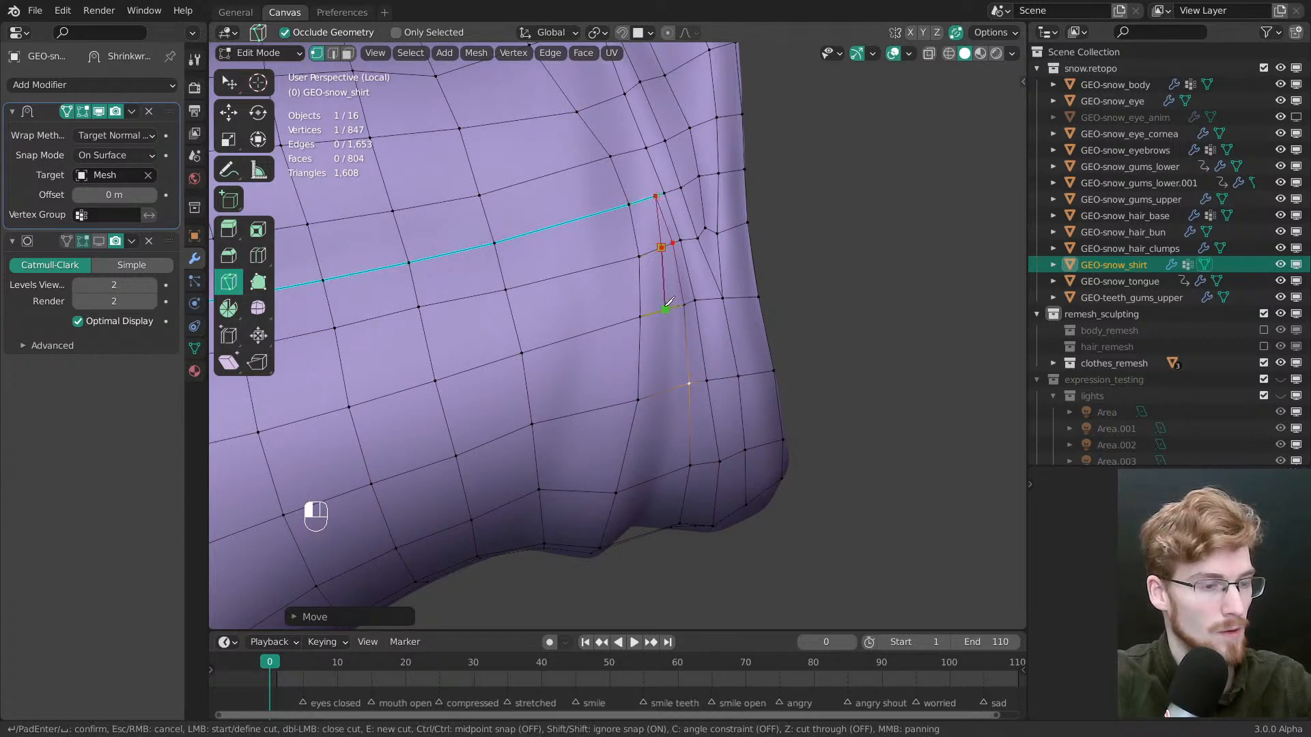
key(space)
middle_drag(676, 348, 643, 270)
key(alt+a)
key(g)
key(g)
middle_drag(645, 215, 616, 269)
click(623, 269)
Move the crowded vertices near the end of the sharp edge line apart where the cuts meet
key(w)
key(alt+a)
drag(616, 257, 622, 259)
shift+middle_drag(622, 260, 617, 291)
drag(618, 235, 618, 239)
middle_drag(617, 239, 697, 276)
Shift the vertices along the crease on the side so that the new edges follow the fold
key(alt+a)
drag(684, 241, 714, 251)
drag(713, 252, 699, 247)
drag(674, 286, 662, 282)
drag(627, 335, 620, 340)
ctrl+middle_drag(621, 340, 635, 382)
key(alt+a)
Add a loop cut along the side fold and pull its first vertex into the crease
middle_drag(635, 379, 699, 457)
key(ctrl+r)
click(630, 333)
key(alt+a)
key(w)
drag(634, 337, 628, 334)
Fit the new loop's remaining vertices to the side fold, toggling snapping
middle_drag(628, 334, 676, 311)
drag(680, 325, 675, 319)
key(shift+Tab)
drag(675, 319, 690, 318)
drag(728, 253, 726, 248)
middle_drag(635, 358, 665, 290)
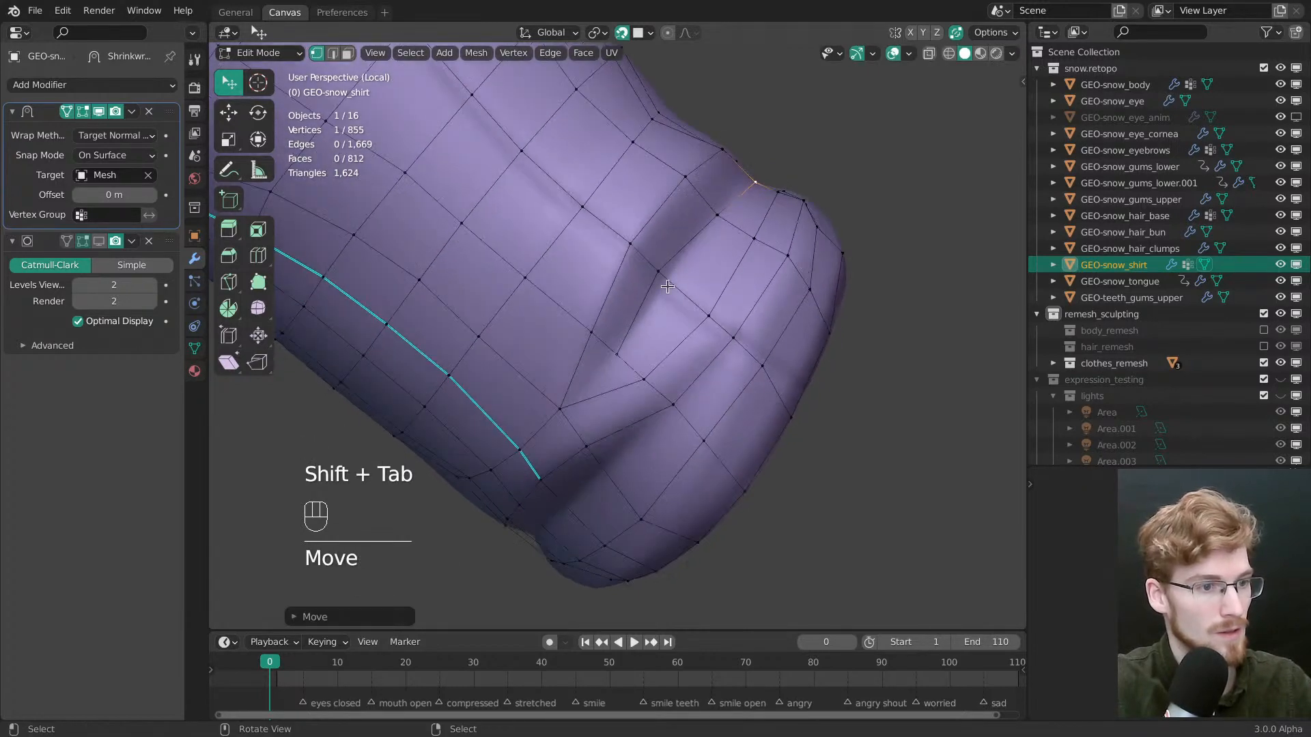
Move the vertices beside the crease onto the lower edge of the side fold
drag(663, 287, 673, 281)
drag(627, 334, 636, 325)
drag(672, 283, 673, 285)
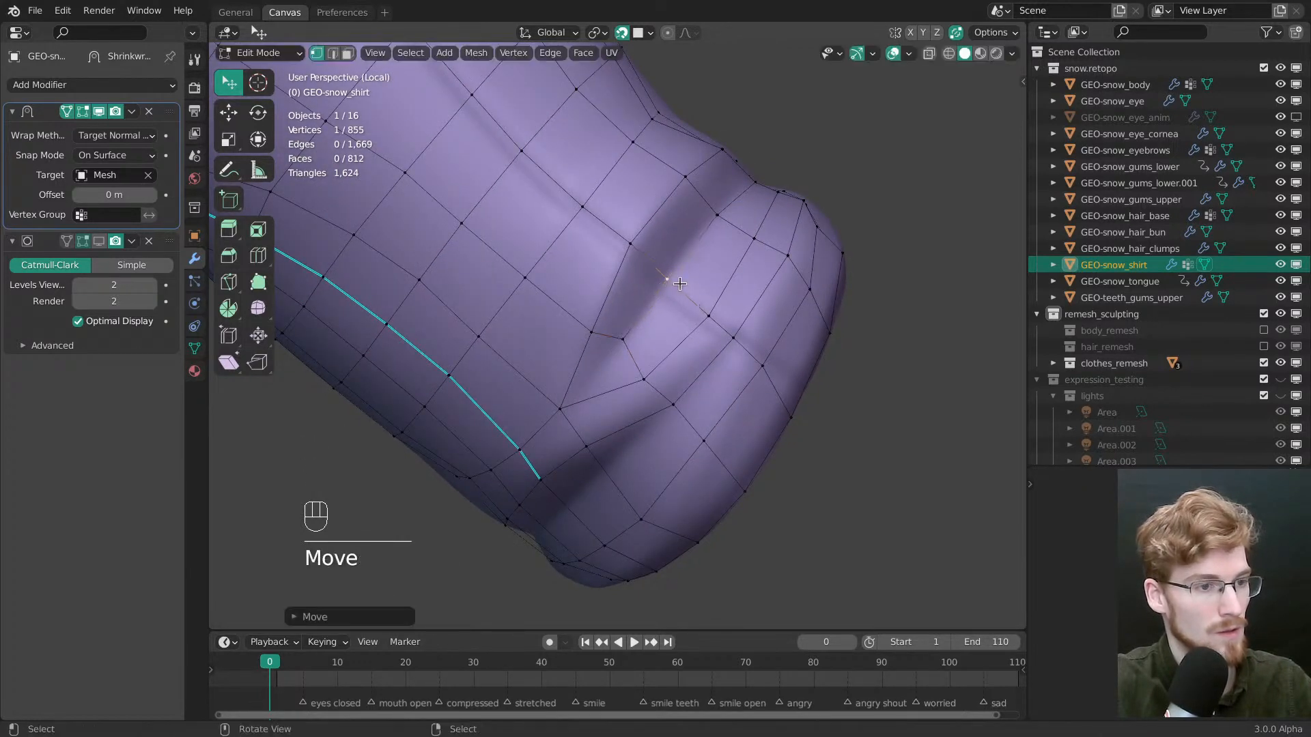
middle_drag(672, 285, 607, 347)
drag(599, 371, 584, 388)
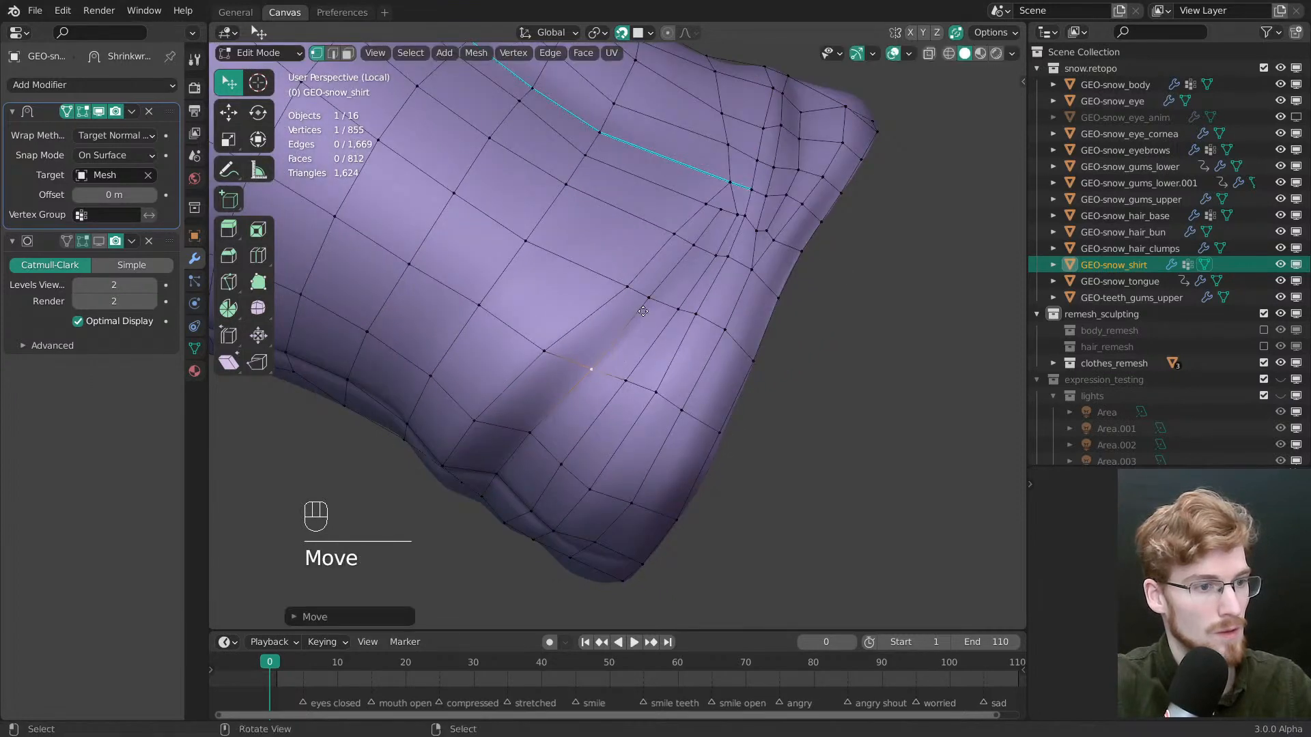
Adjust the neighbouring vertices where the folds converge and clear the selection
drag(643, 311, 649, 310)
middle_drag(649, 310, 624, 386)
drag(661, 373, 664, 366)
drag(640, 375, 641, 381)
ctrl+middle_drag(676, 367, 782, 378)
key(alt+a)
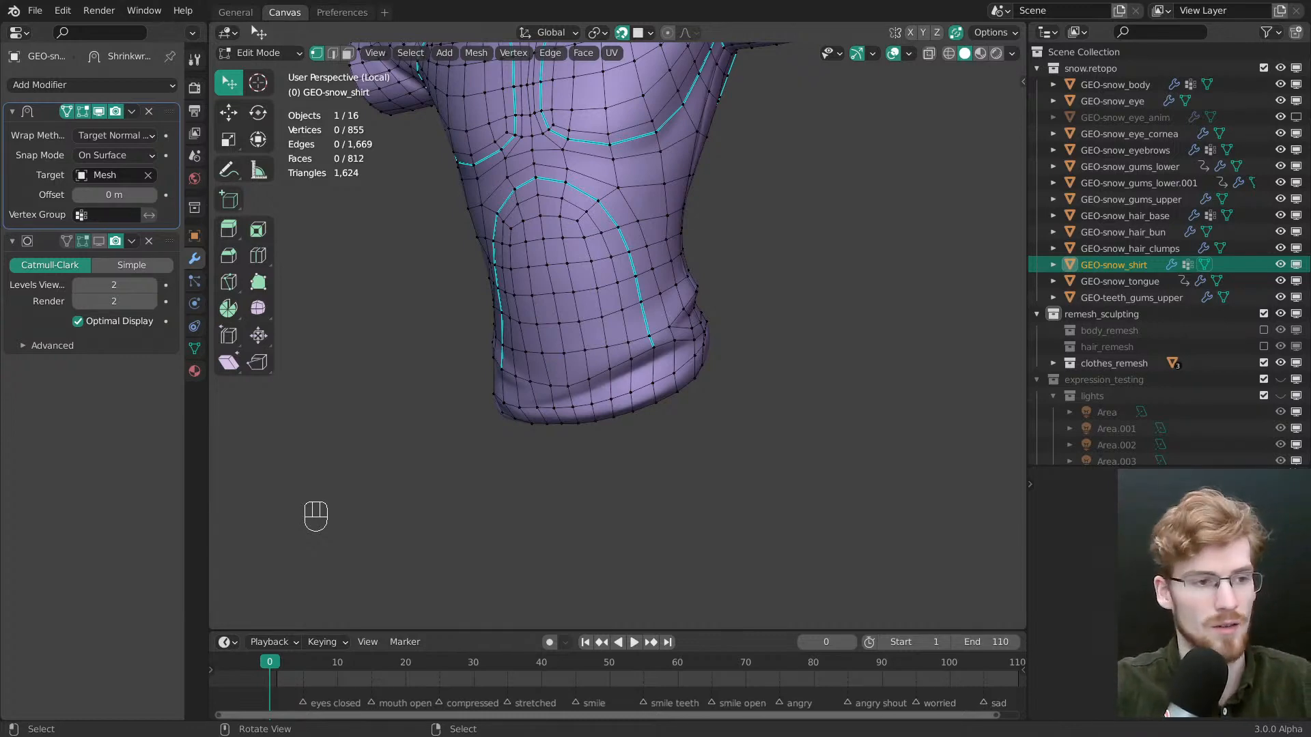
Adjust single vertices of the lower shirt's fold rows to even out their spacing
middle_drag(531, 328, 648, 292)
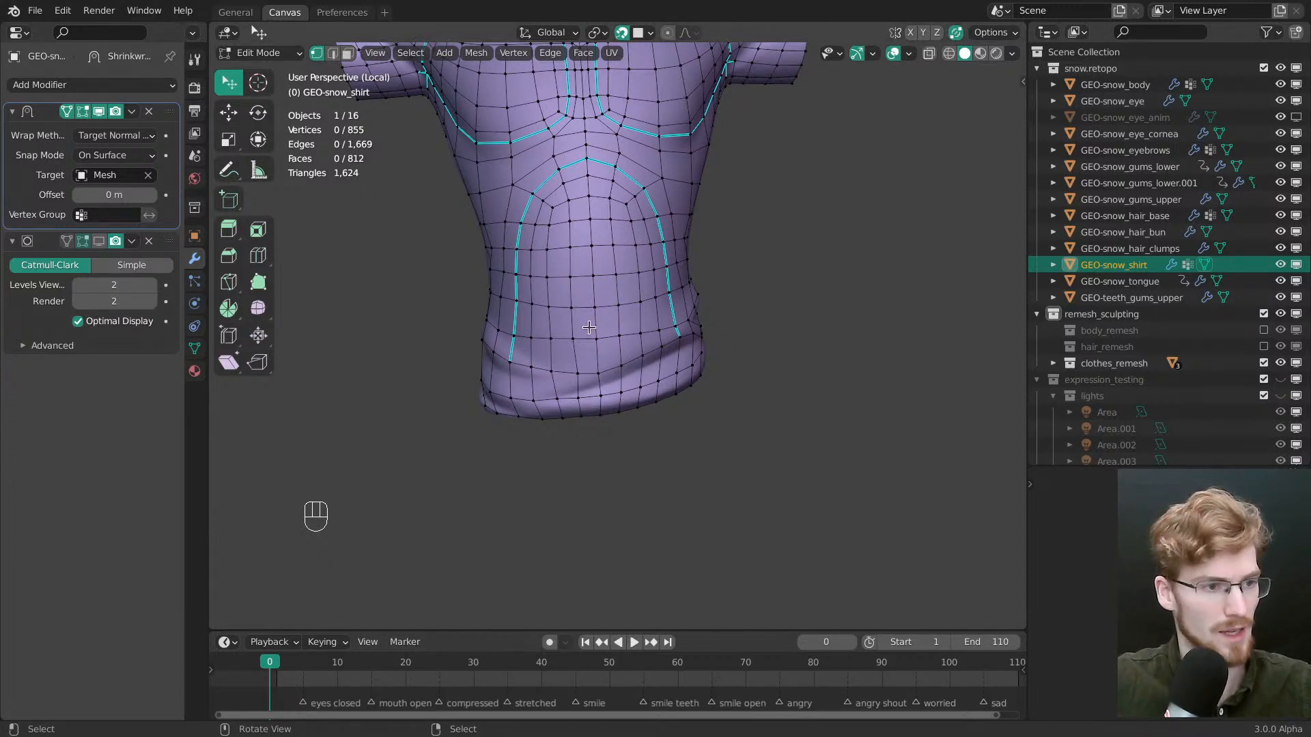
middle_drag(607, 373, 624, 383)
key(grave)
scroll(548, 303, up, 2)
middle_drag(530, 506, 644, 306)
click(573, 356)
key(g)
click(574, 356)
drag(593, 324, 601, 326)
middle_drag(601, 326, 703, 325)
drag(695, 324, 701, 323)
Move the vertices between the upper and lower folds on the side into line with the sculpted creases
shift+middle_drag(702, 323, 641, 364)
scroll(623, 334, up, 2)
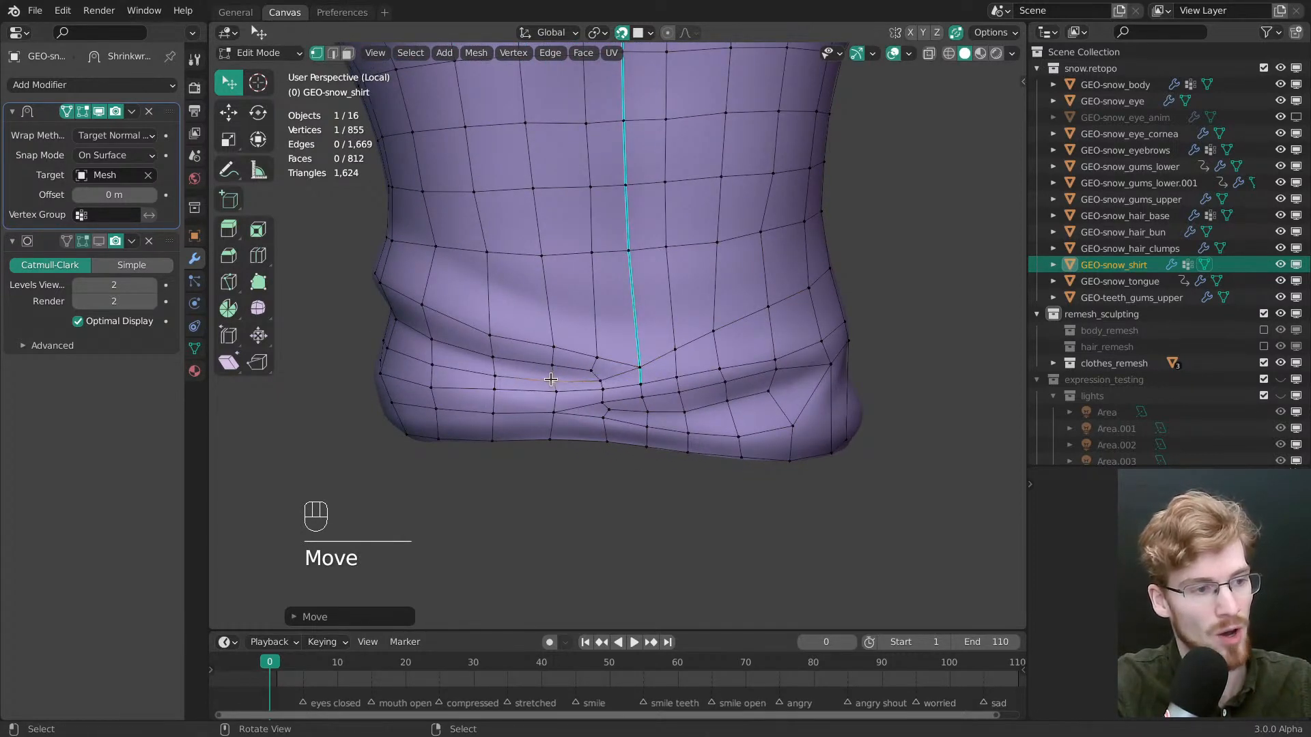
shift+middle_drag(508, 388, 635, 357)
middle_drag(635, 357, 628, 378)
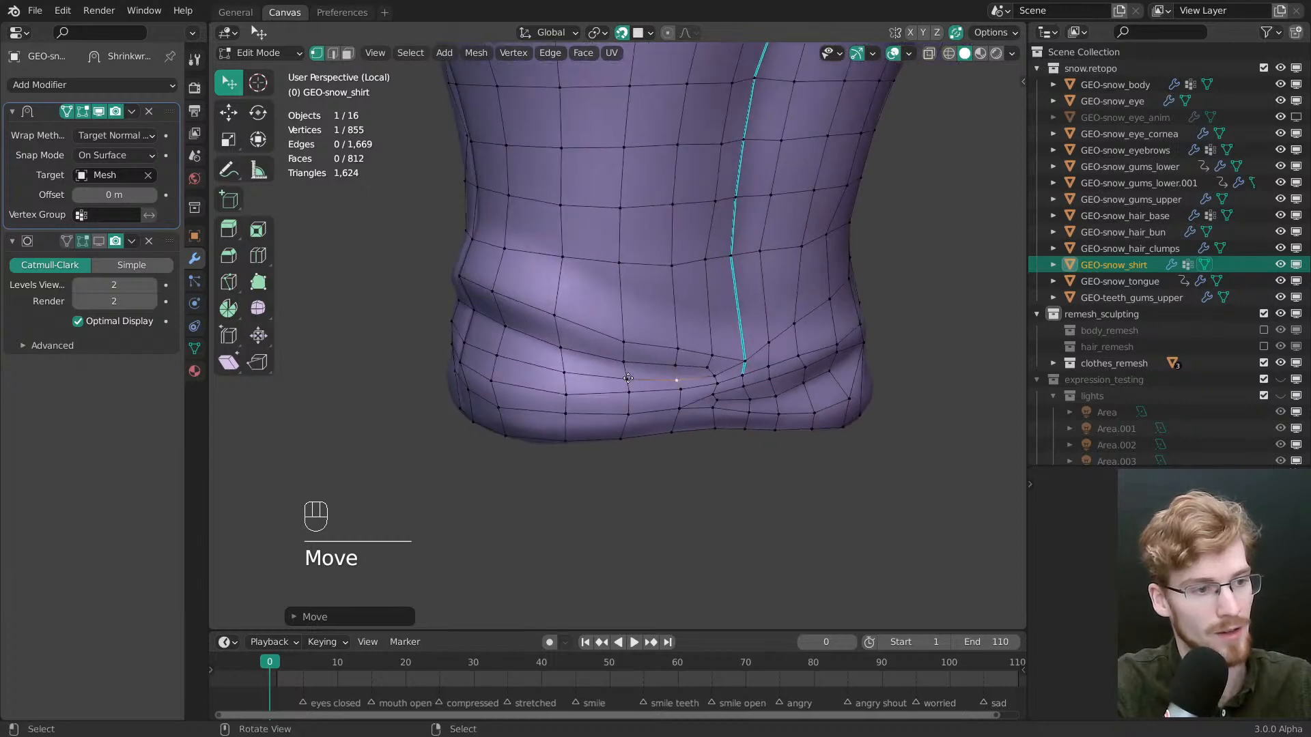
drag(627, 378, 629, 378)
middle_drag(630, 378, 687, 353)
drag(591, 355, 596, 320)
middle_drag(597, 321, 597, 346)
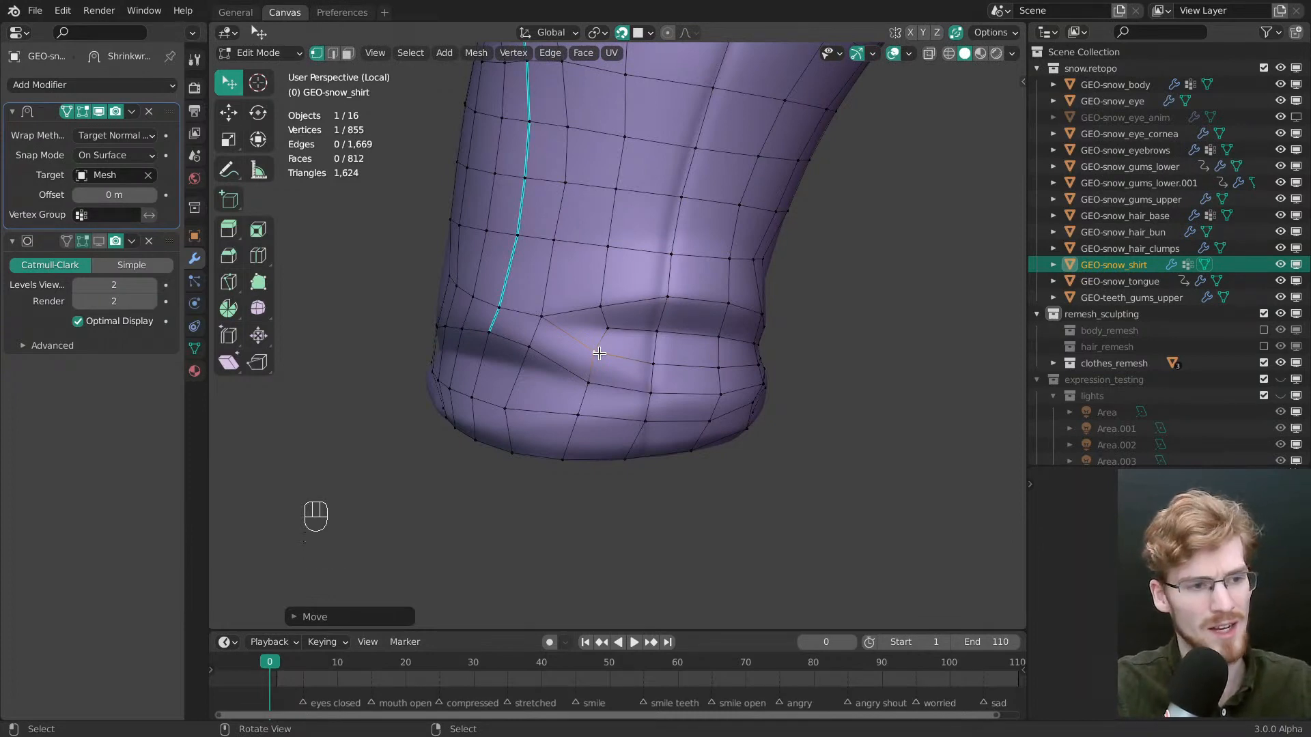
Nudge the vertices around the meeting folds into more even quads
middle_drag(544, 383, 649, 307)
shift+middle_drag(649, 307, 629, 333)
drag(616, 331, 614, 328)
drag(654, 281, 649, 278)
middle_drag(617, 360, 630, 349)
drag(613, 370, 612, 368)
drag(587, 371, 589, 371)
Knife-cut another edge line between the crease and the hem, ending on the fold's edge row
middle_drag(589, 370, 703, 278)
click(662, 252)
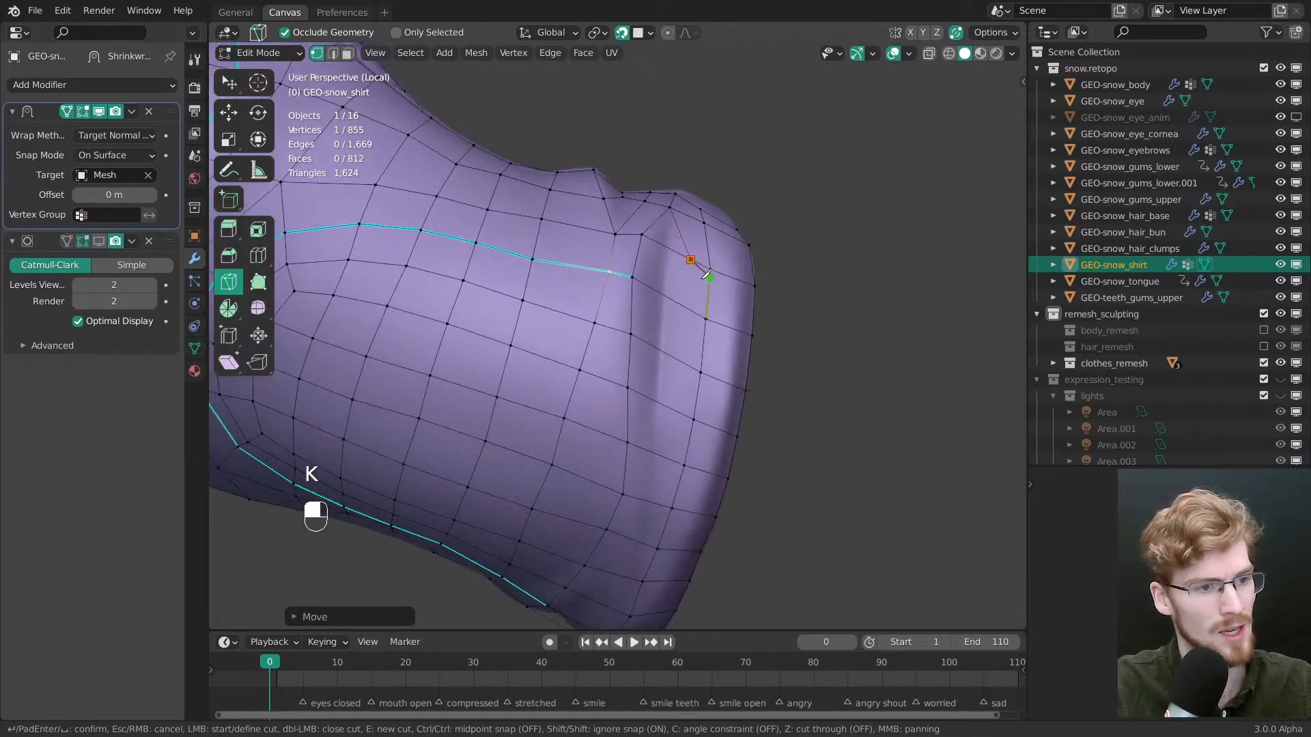
middle_drag(687, 387, 670, 325)
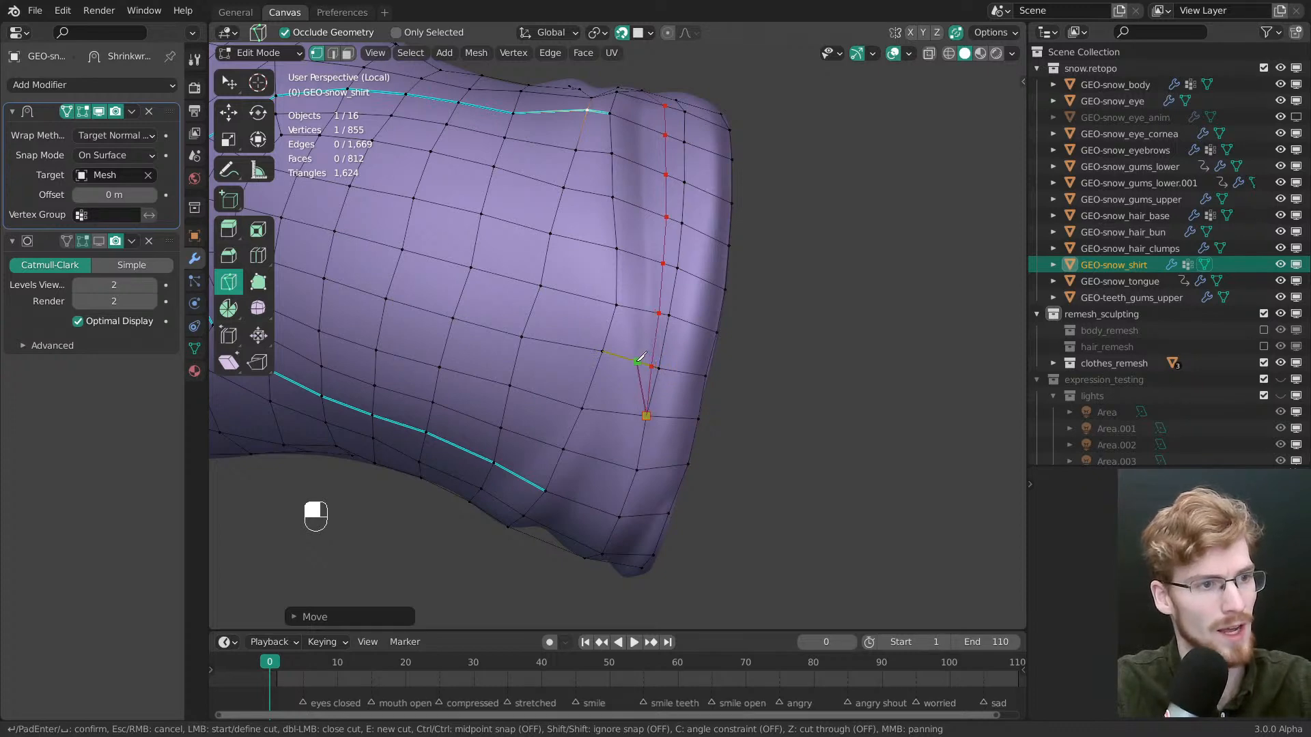
key(Return)
Slide the vertex near the end of the new cut along its edge
middle_drag(639, 360, 626, 430)
key(alt+a)
key(g)
key(g)
drag(626, 430, 564, 403)
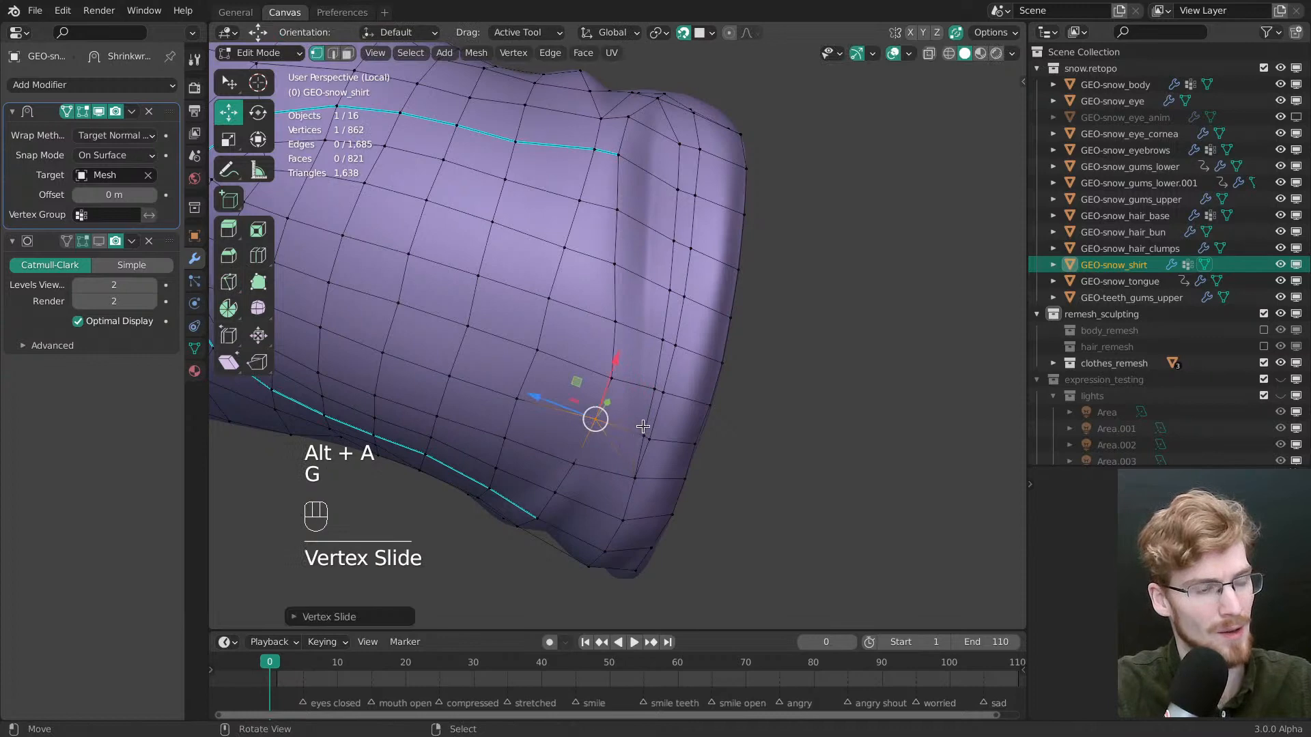
key(alt+a)
Move the vertices of the edge row between the crease and the hem on the shirt's side closer to the hem
mouse_move(644, 402)
middle_down()
mouse_move(618, 519)
mouse_move(636, 427)
middle_up()
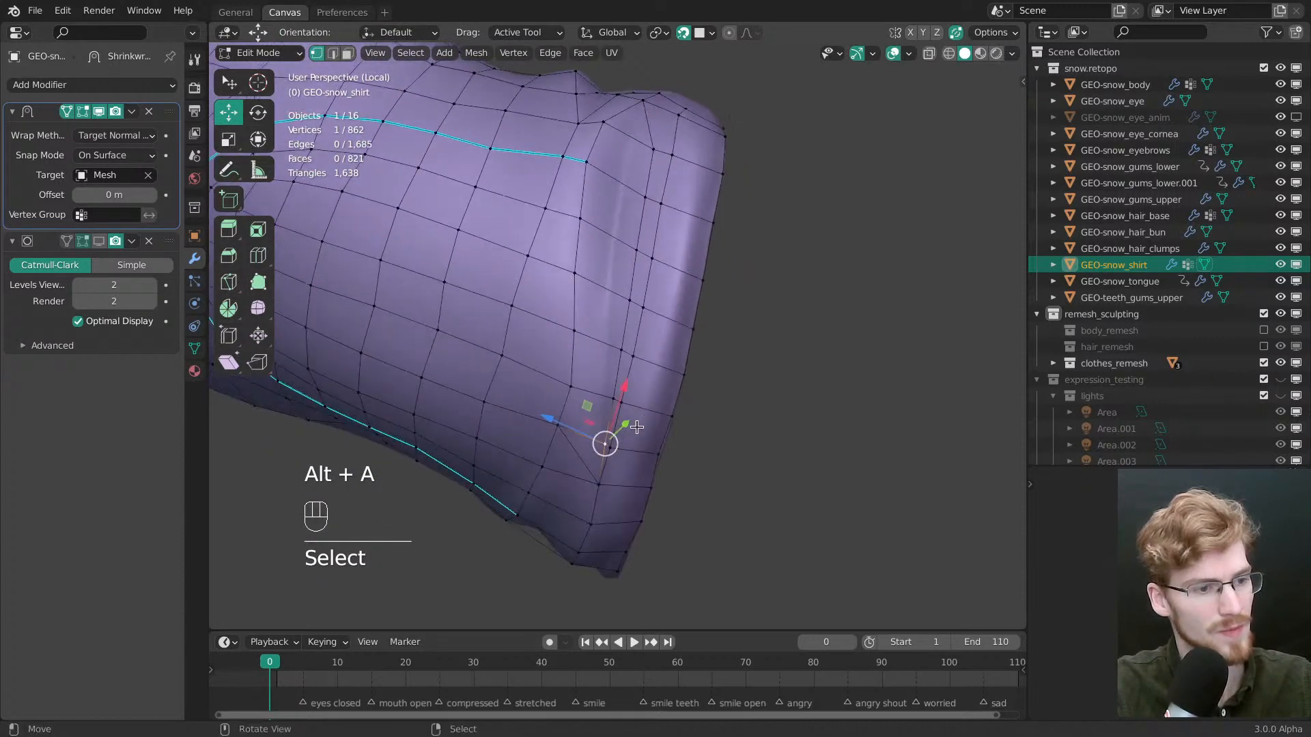
drag(612, 447, 645, 452)
key(ctrl+z)
key(w)
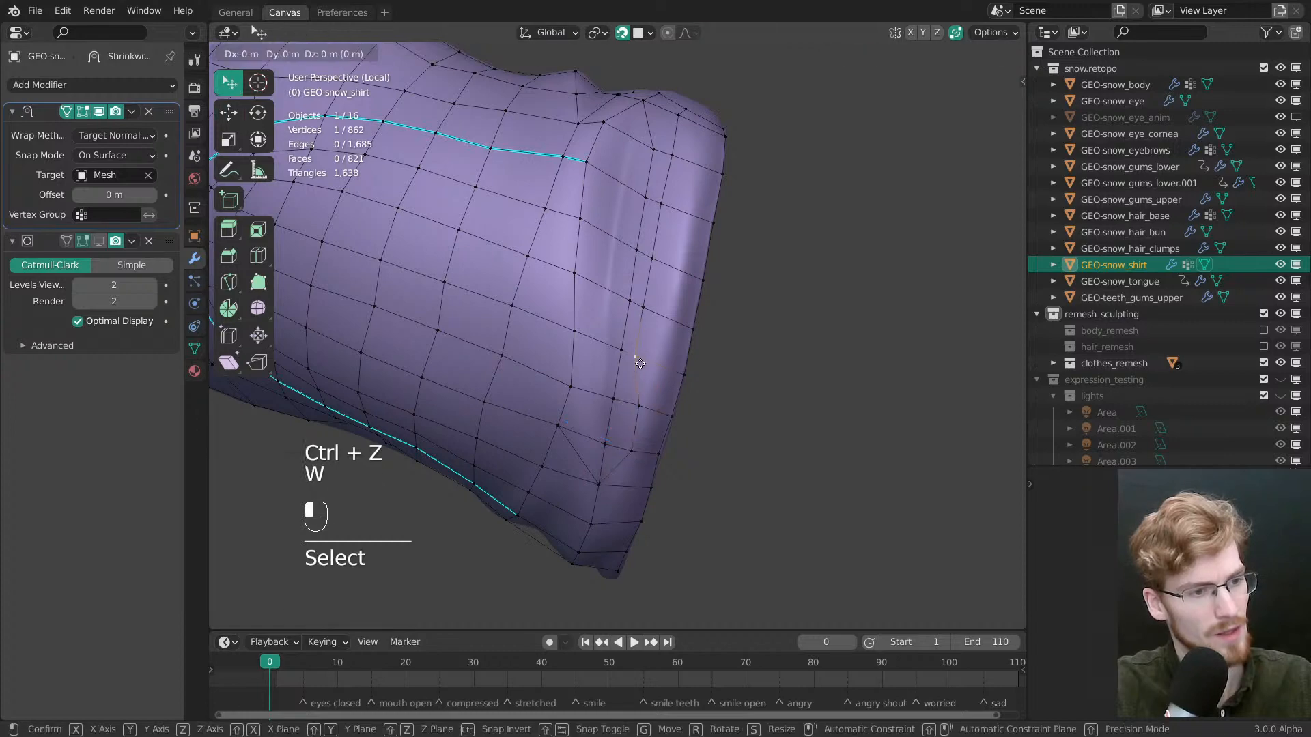
drag(643, 414, 674, 312)
drag(654, 259, 672, 265)
drag(662, 206, 688, 208)
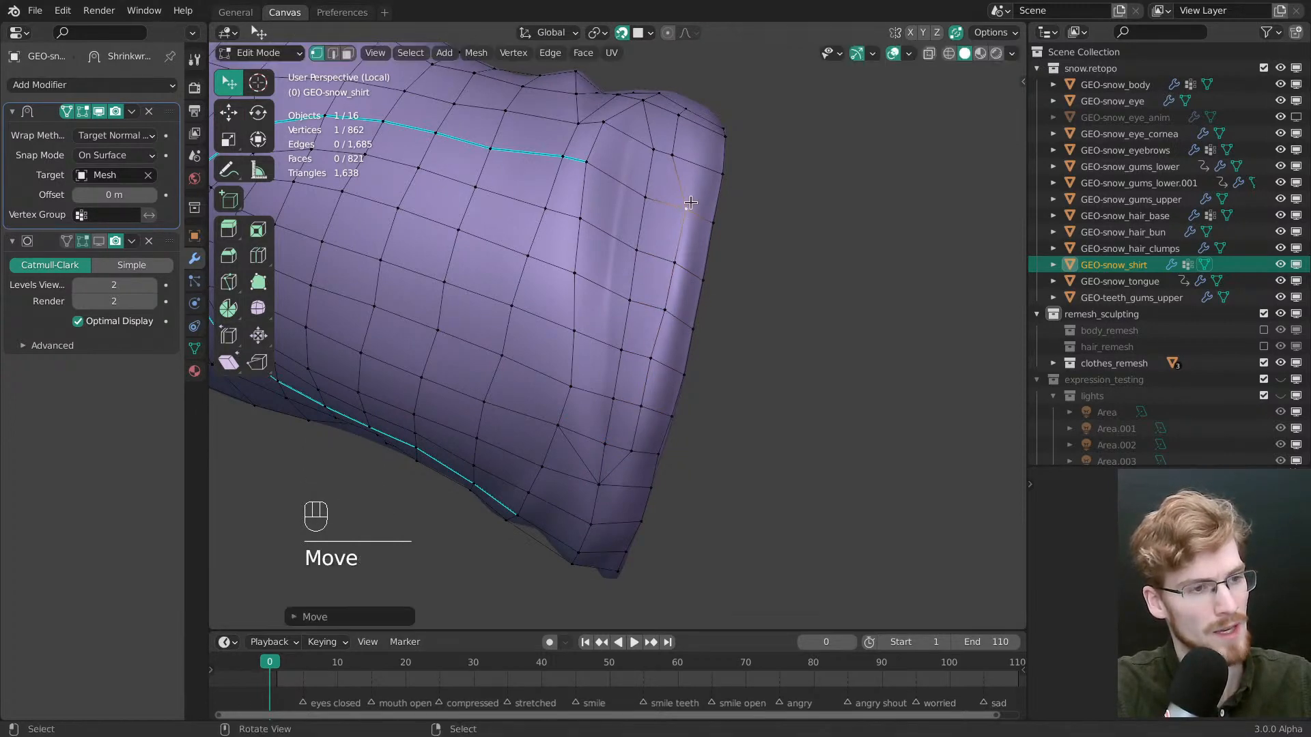
Shift the upper vertices of the same edge row towards the hem to even out the quads
middle_drag(686, 205, 667, 242)
drag(656, 262, 677, 261)
drag(675, 187, 688, 194)
middle_drag(688, 195, 699, 255)
drag(701, 254, 708, 255)
Nudge the vertices above the hem around the neighbouring folds to continue the shifted edge row smoothly
middle_drag(707, 255, 601, 270)
drag(569, 274, 577, 276)
drag(605, 301, 618, 288)
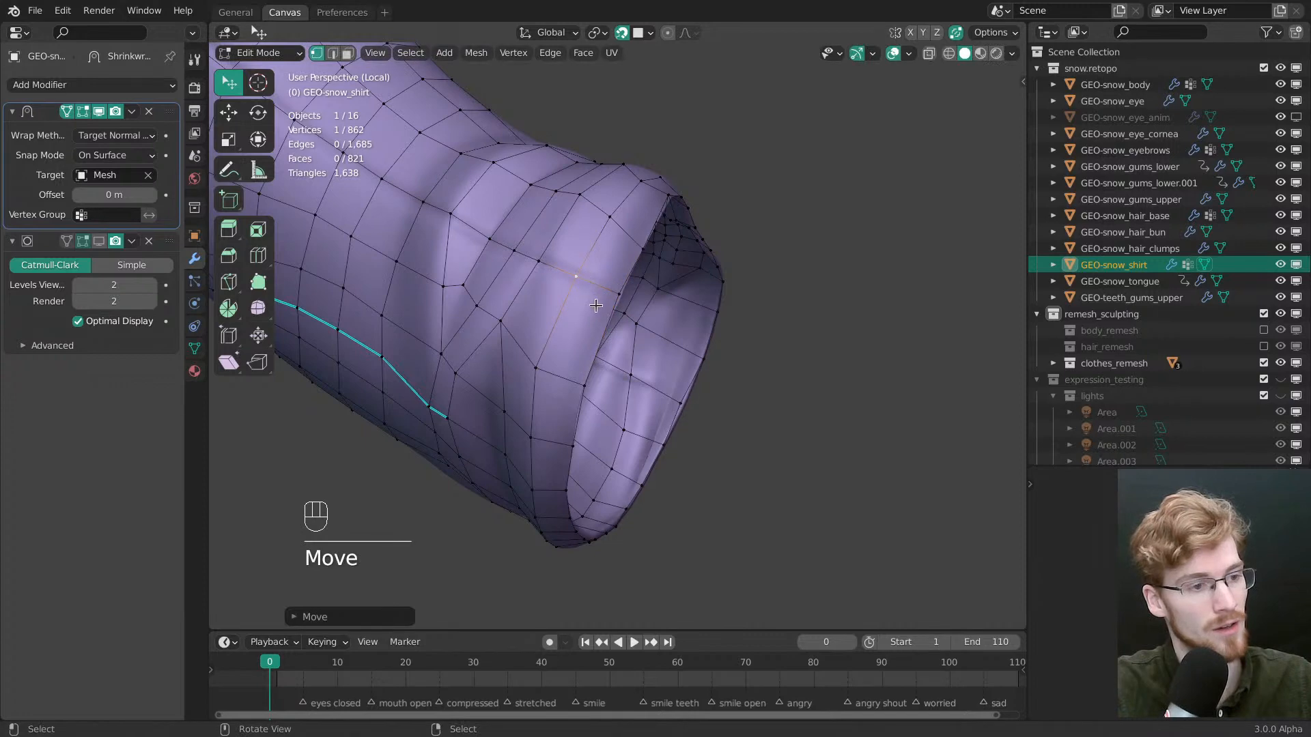
key(alt+a)
middle_drag(596, 305, 661, 329)
drag(623, 344, 629, 346)
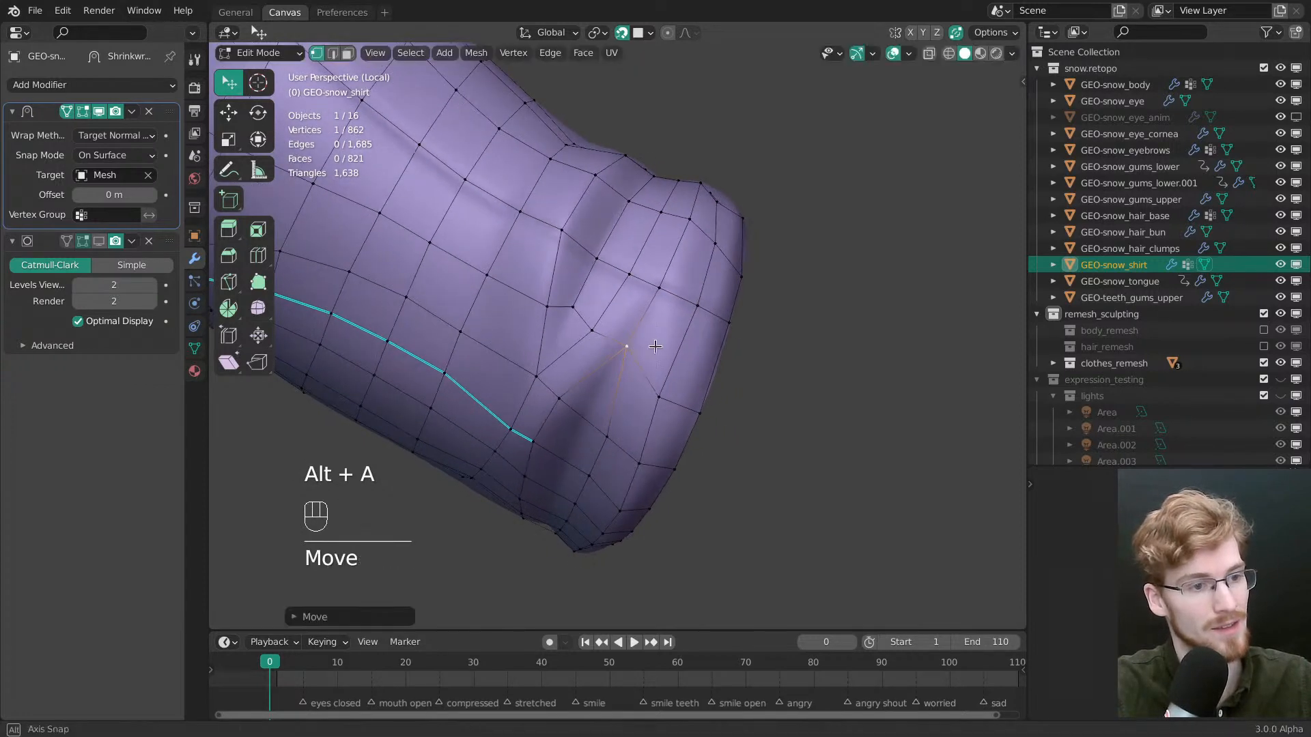
middle_drag(632, 347, 812, 294)
alt+shift+middle_drag(813, 295, 660, 290)
Add a loop cut along the strip between the side crease and the hem
key(ctrl+r)
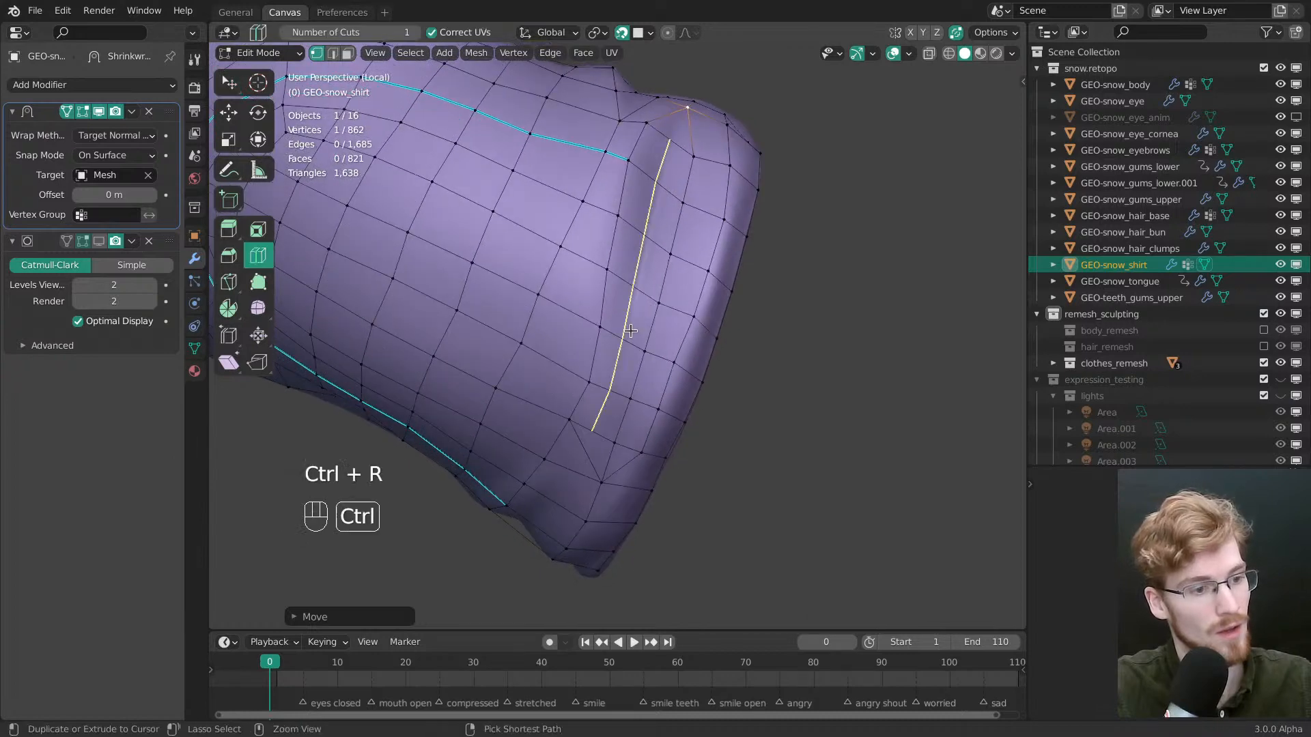
click(626, 331)
key(alt+a)
middle_drag(616, 394, 681, 372)
key(Escape)
alt+click(634, 300)
key(ctrl+r)
middle_drag(667, 322, 667, 365)
key(Escape)
key(alt+a)
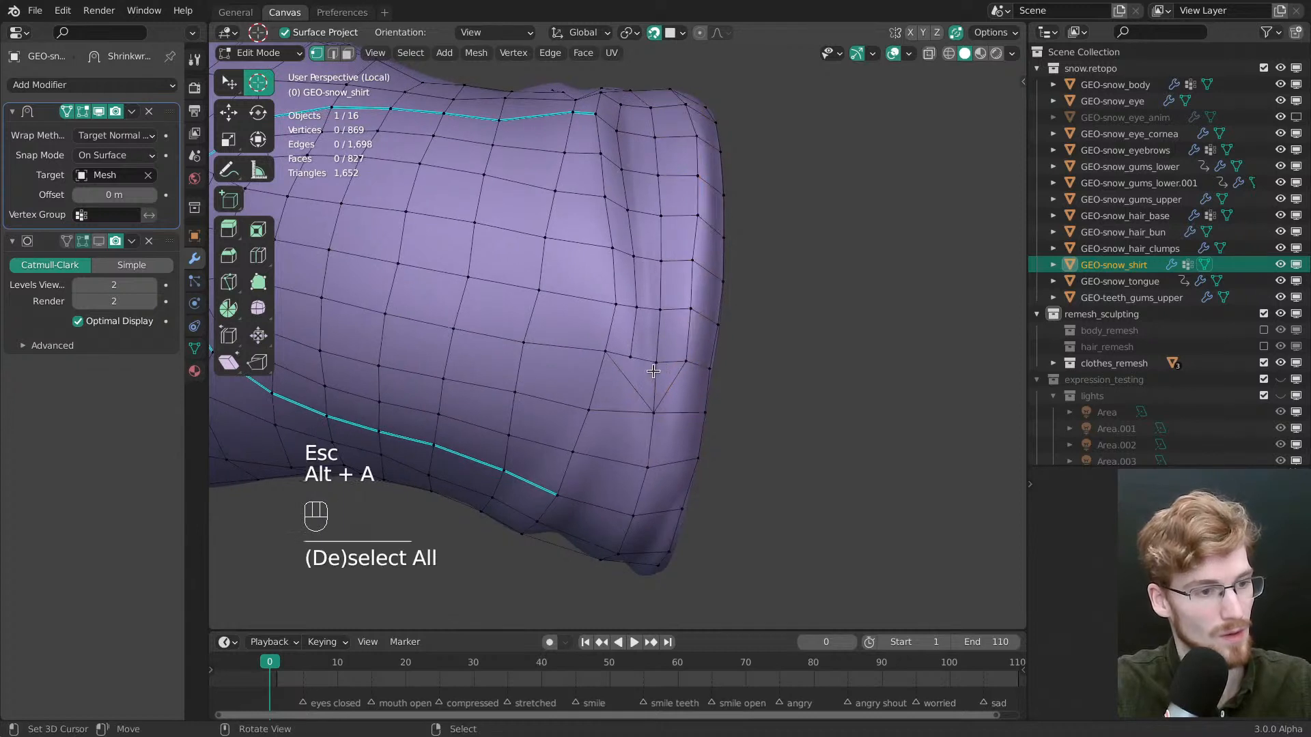
Merge the faces at the lower end of the new loop into one and connect the loop's end vertex to the adjacent edge row
key(3)
click(661, 377)
key(f)
key(alt+a)
key(ctrl+r)
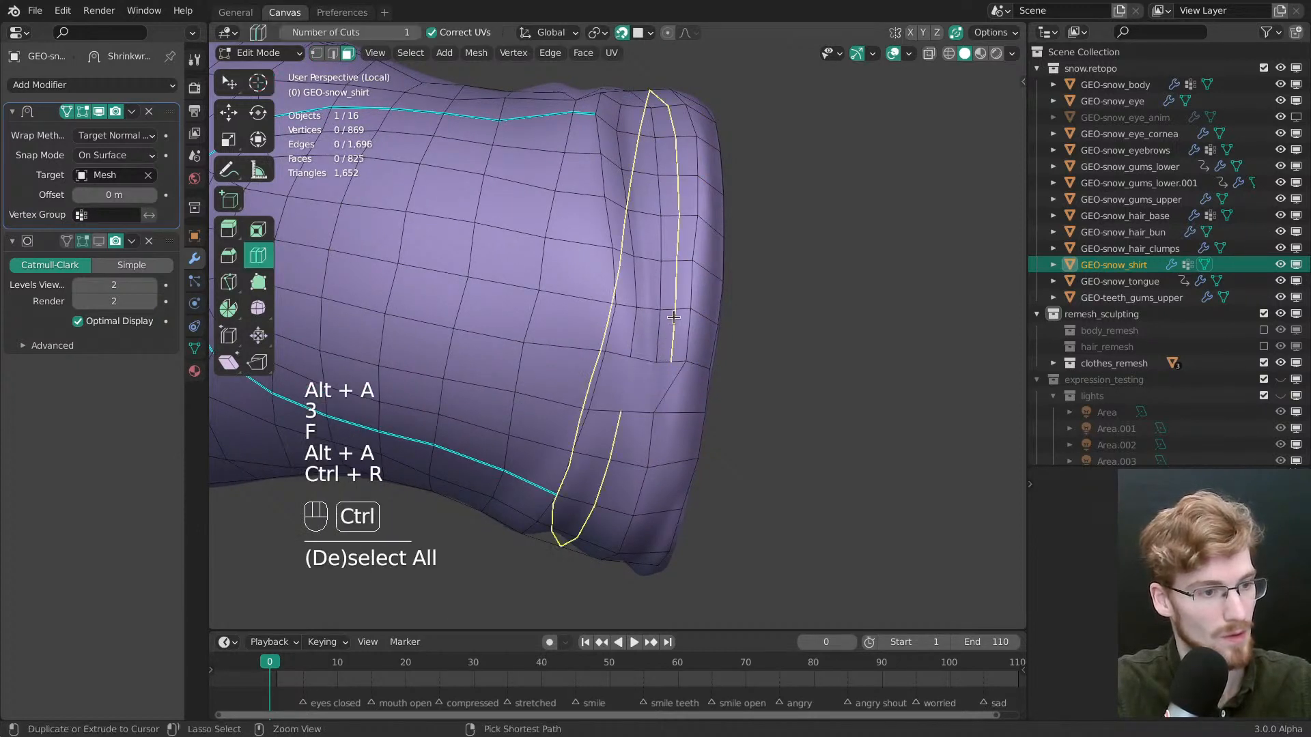
key(Escape)
key(1)
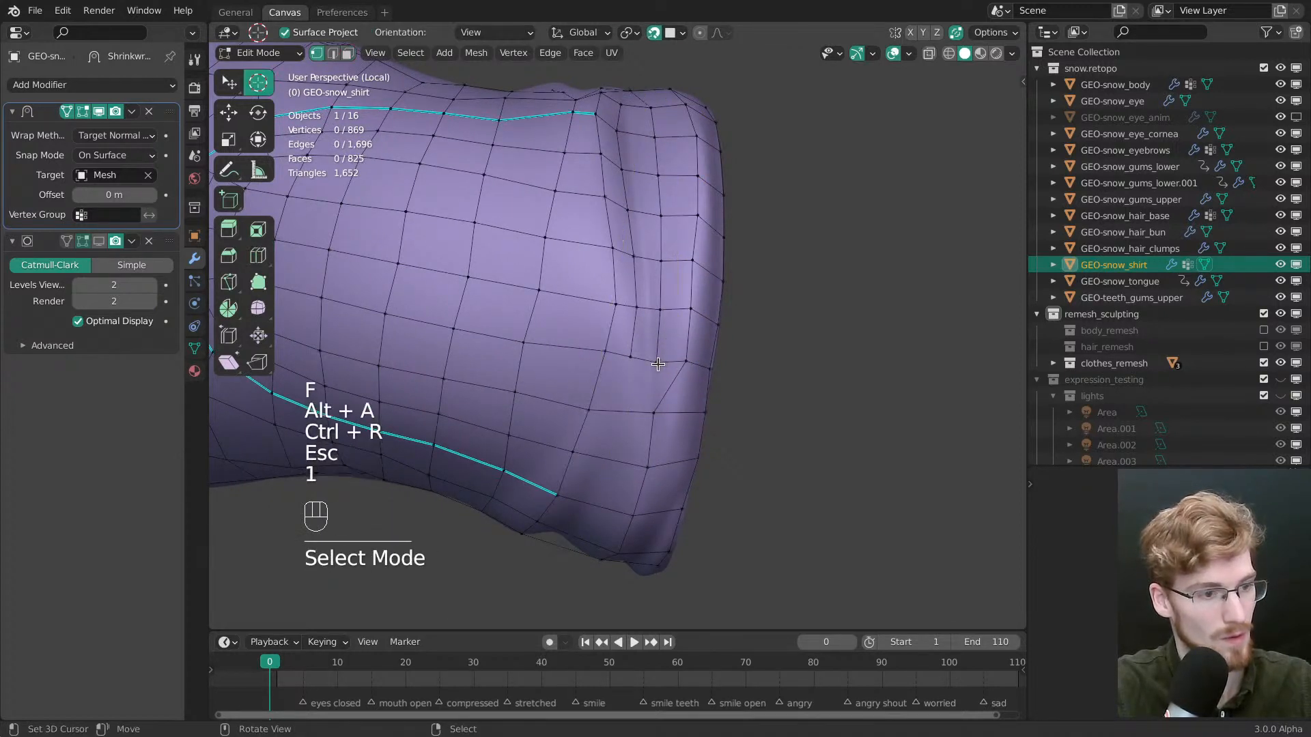
shift+click(656, 362)
key(j)
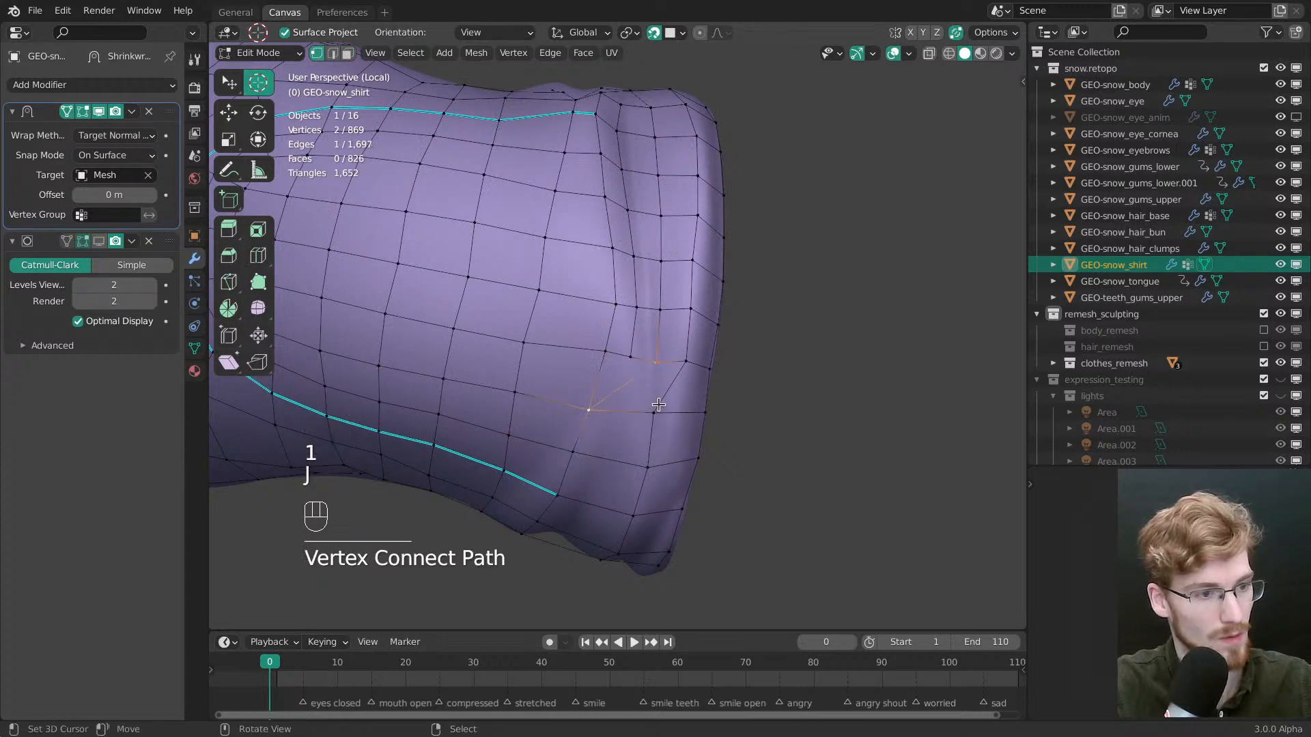
key(alt+a)
Move the vertices below the new connection towards the hem so the edge row flows evenly
key(w)
drag(654, 413, 676, 412)
drag(649, 466, 660, 462)
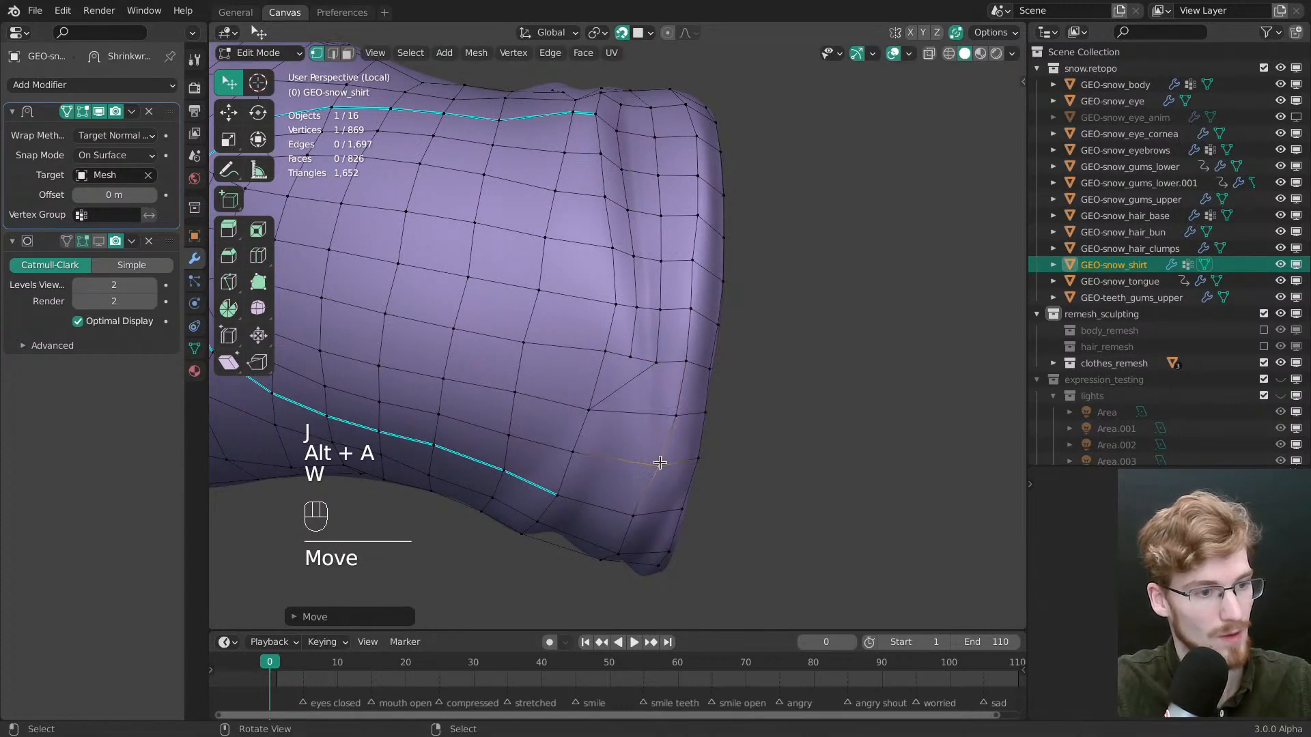
shift+middle_drag(661, 462, 649, 369)
middle_drag(650, 369, 643, 314)
drag(604, 278, 617, 274)
drag(630, 211, 634, 211)
drag(640, 165, 642, 164)
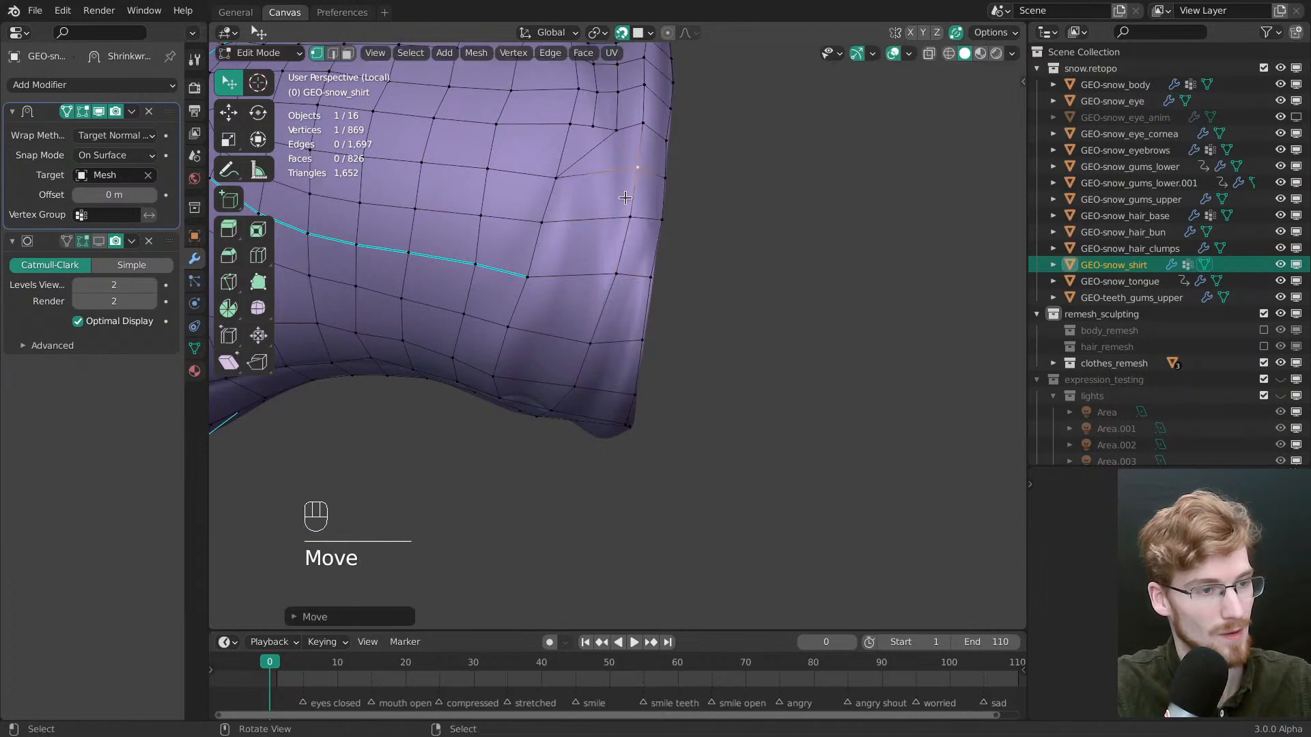
Pull the vertices at the lower end of the crease towards the hem and even out the quads around them
middle_drag(643, 170, 650, 234)
drag(596, 256, 645, 259)
drag(585, 307, 611, 308)
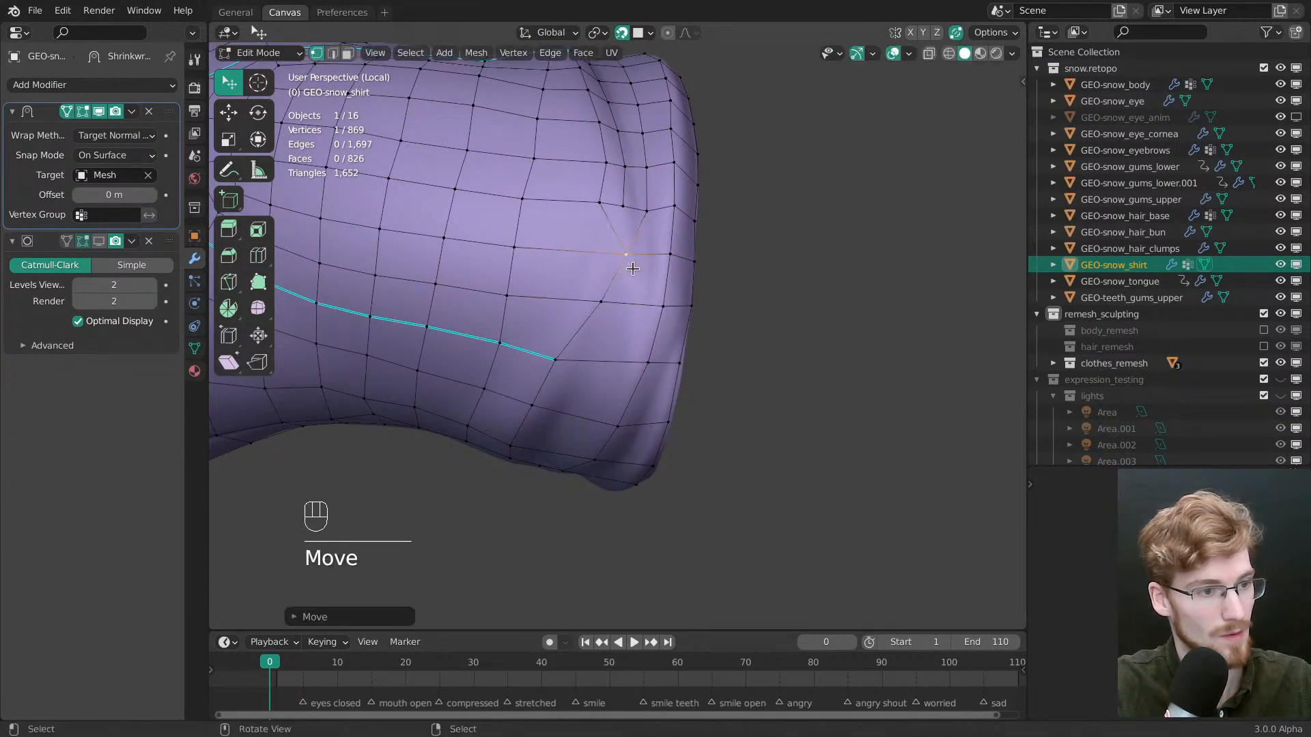
drag(626, 262, 625, 266)
middle_drag(625, 265, 618, 299)
drag(620, 300, 624, 285)
middle_drag(628, 282, 621, 303)
Align the vertices of the edge row along the upper and middle part of the side crease with the sculpted fold
shift+middle_drag(621, 303, 583, 493)
drag(572, 269, 575, 259)
drag(575, 215, 576, 211)
drag(577, 261, 576, 254)
drag(568, 314, 582, 310)
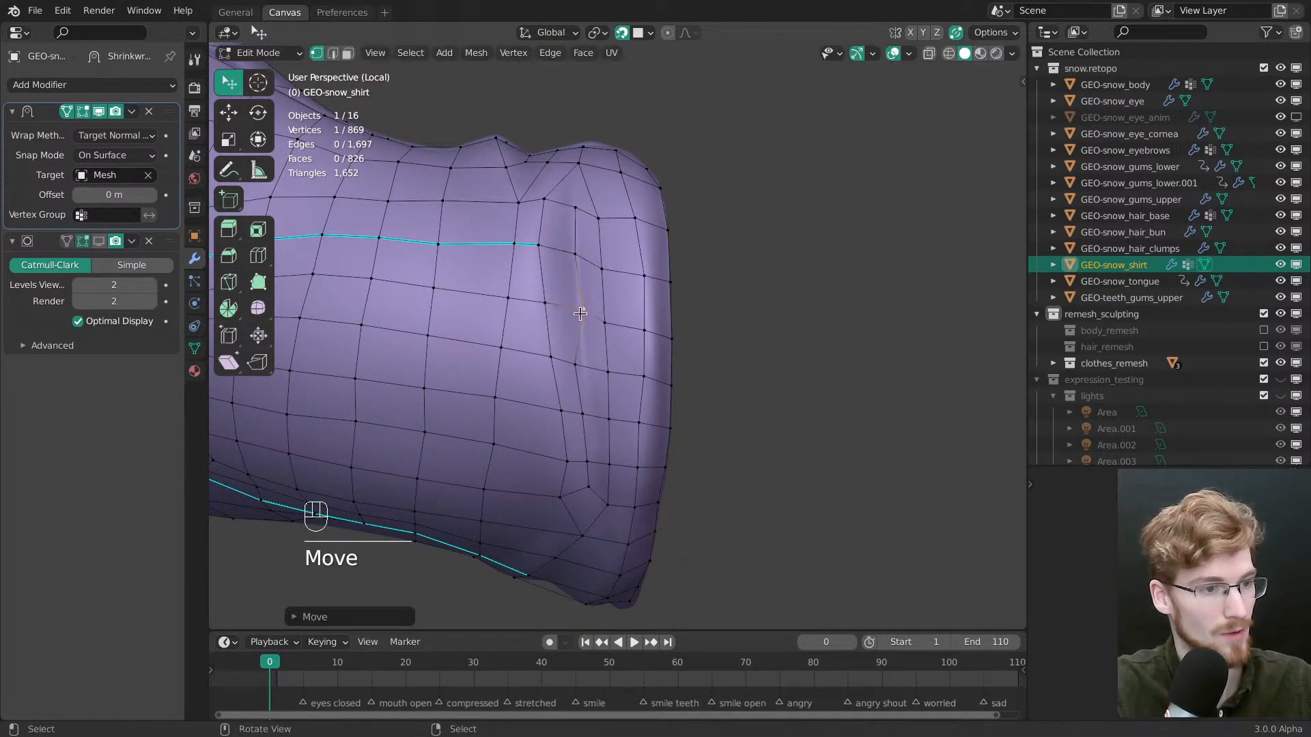
drag(575, 365, 585, 363)
drag(583, 411, 589, 415)
drag(590, 461, 595, 464)
Move the vertices where the crease's edge rows converge at its lower end closer to the hem
shift+middle_drag(603, 488, 587, 320)
drag(590, 332, 597, 333)
drag(573, 310, 585, 310)
middle_drag(585, 360, 583, 340)
drag(580, 336, 590, 334)
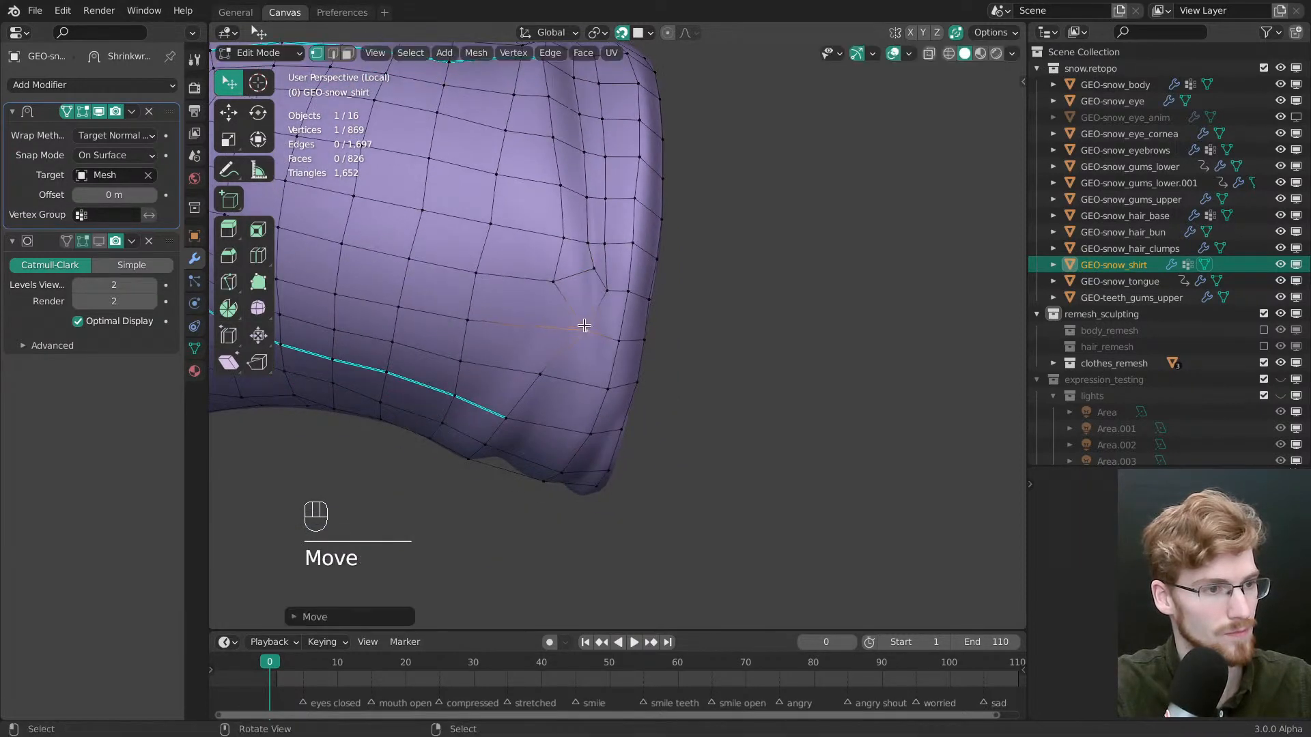
drag(560, 284, 582, 287)
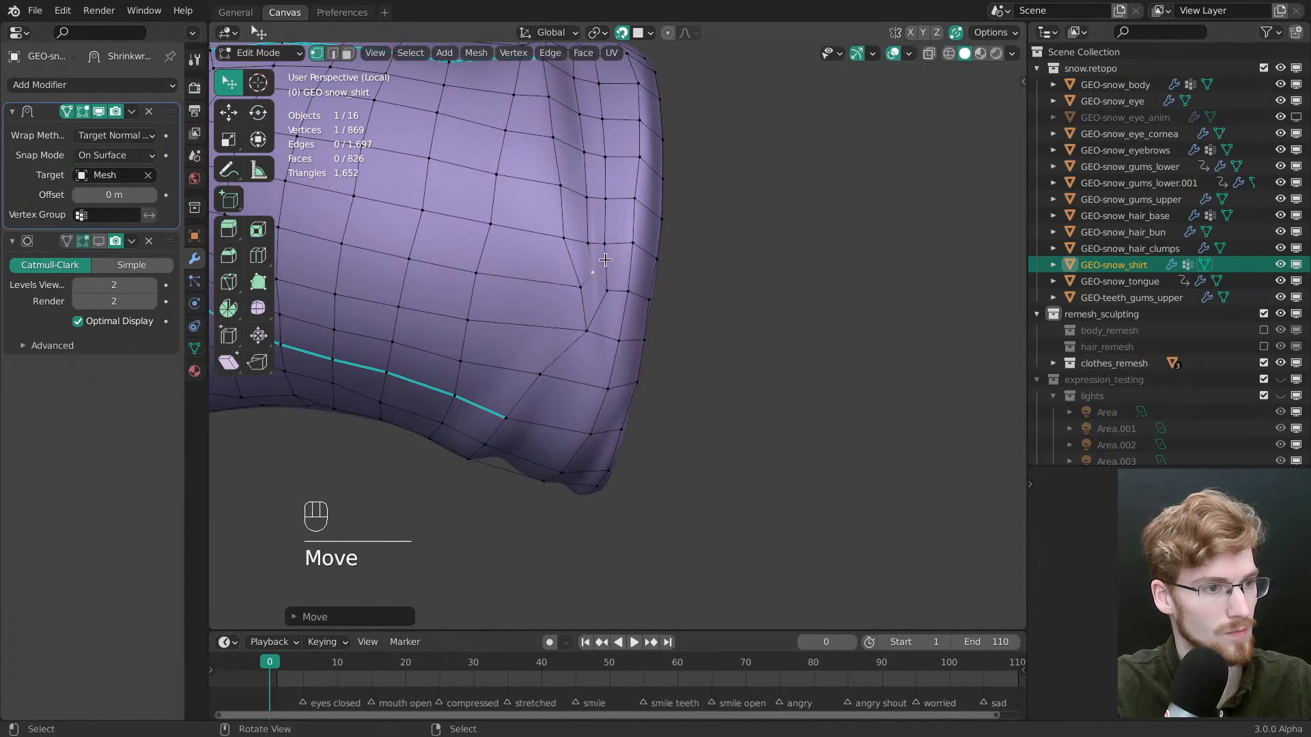
Fine-tune the paired edge rows just above the lower end of the crease
drag(606, 245, 609, 245)
shift+middle_drag(608, 249, 611, 332)
drag(607, 283, 610, 282)
middle_drag(608, 290, 592, 319)
drag(563, 351, 571, 351)
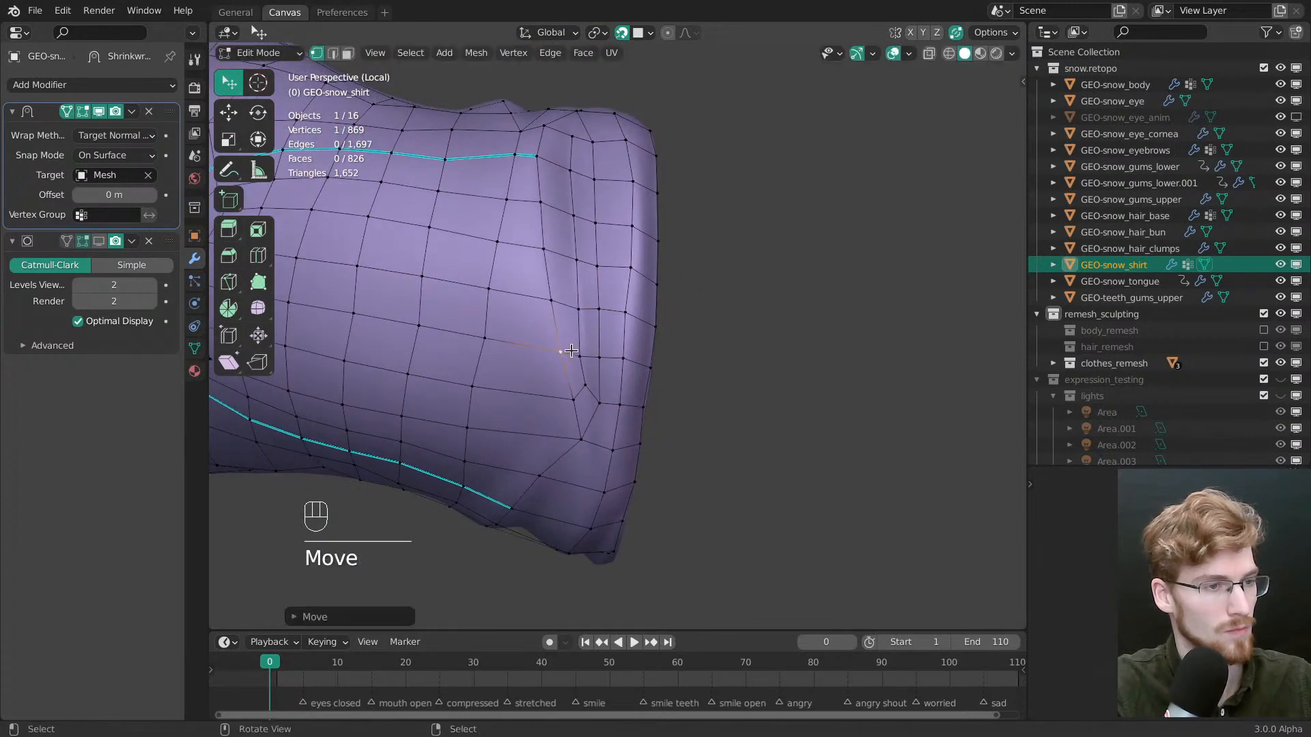
middle_drag(571, 351, 581, 247)
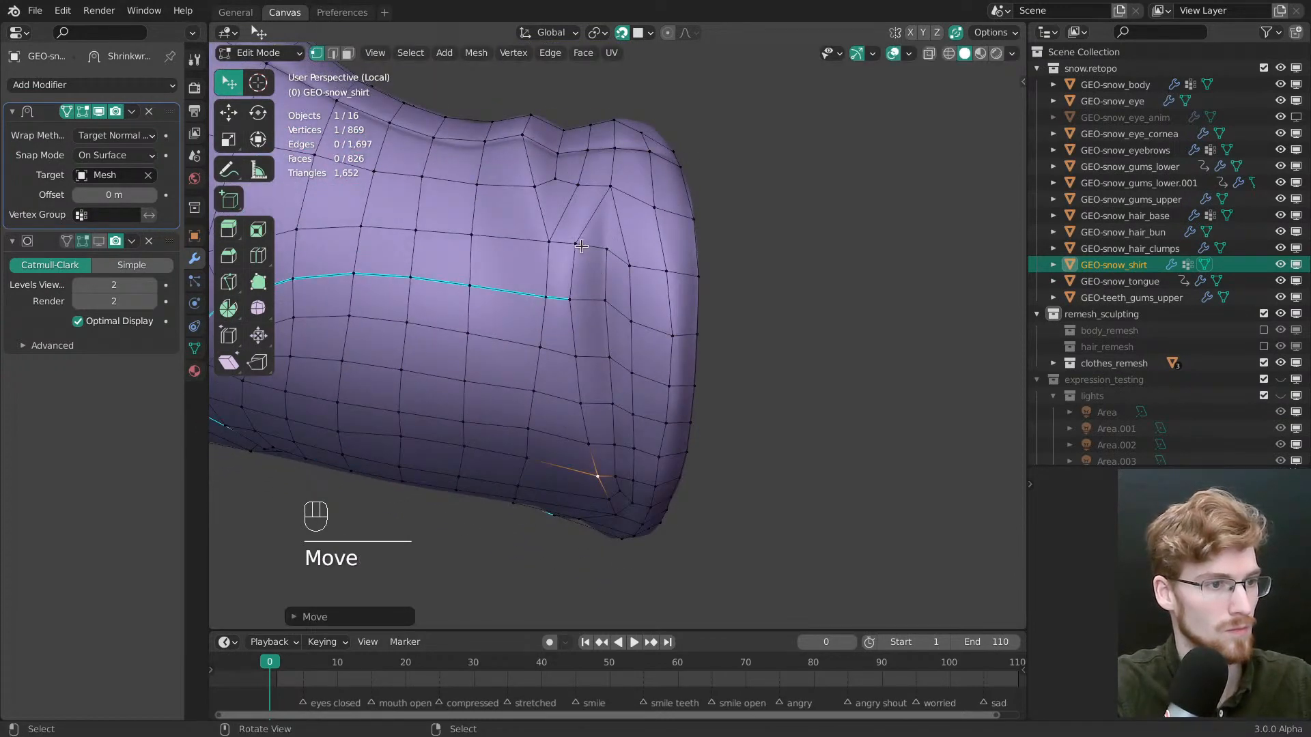
Adjust the seam vertex above the fold and the vertices between the crease and the hem to even out their spacing
middle_drag(552, 297, 593, 222)
click(561, 296)
mouse_move(605, 358)
shift+middle_down()
mouse_move(625, 322)
mouse_move(585, 418)
mouse_move(609, 366)
mouse_move(626, 367)
shift+middle_up()
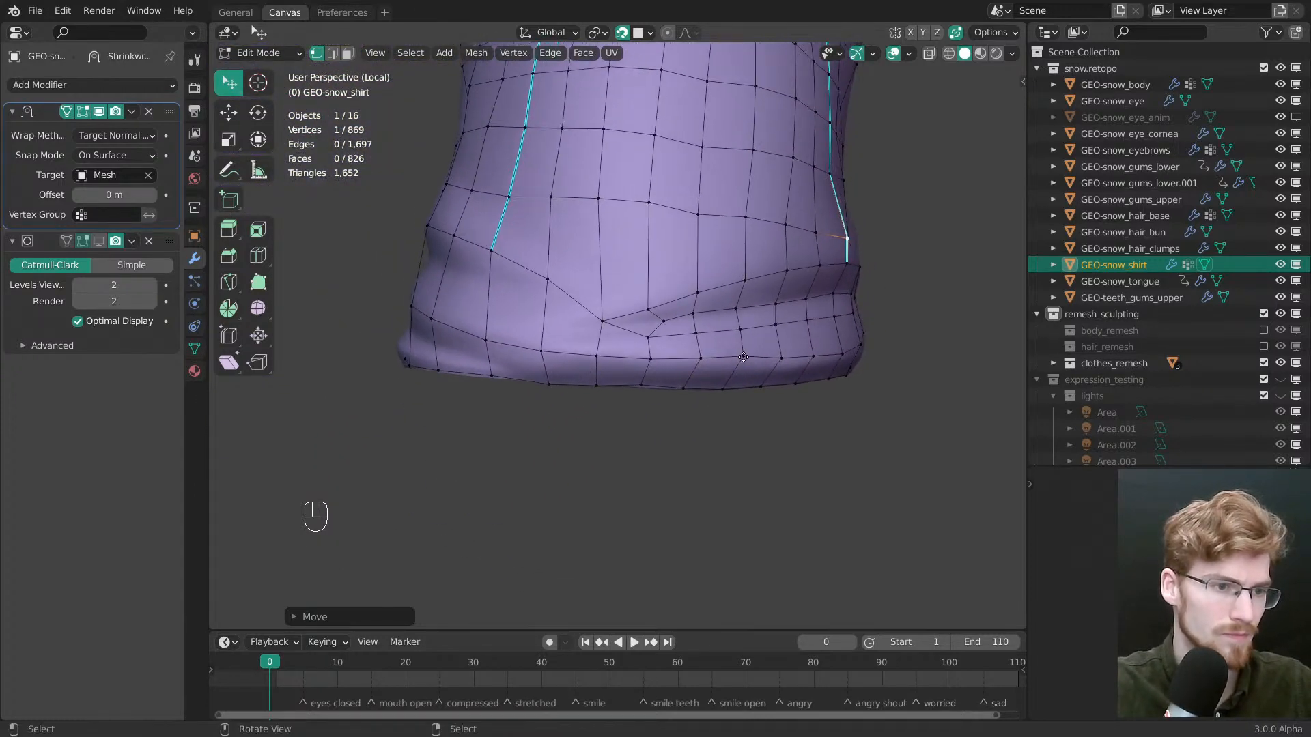
drag(743, 357, 779, 358)
middle_drag(691, 371, 643, 367)
drag(640, 358, 686, 334)
drag(682, 317, 681, 319)
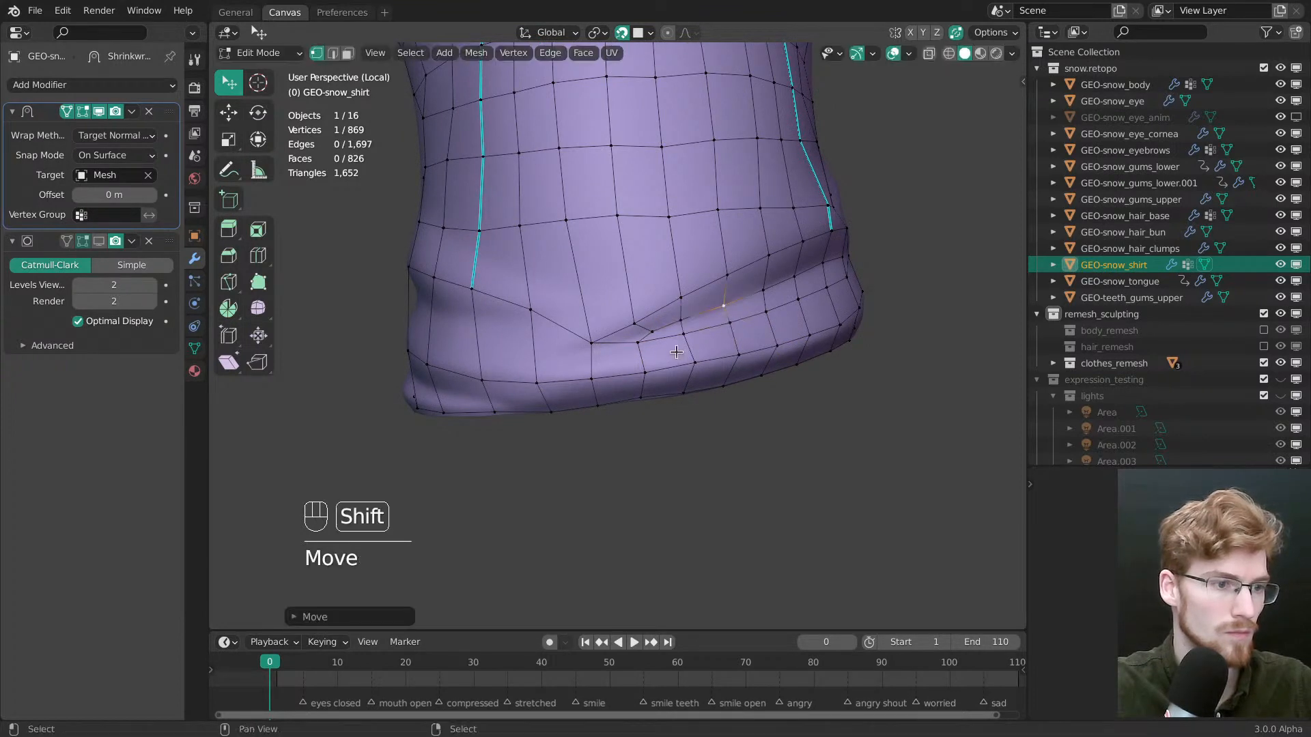
Remove the face and dissolve the extra vertices at the lower end of the crease to clear the converging topology
shift+middle_drag(676, 352, 683, 326)
key(3)
click(753, 337)
key(x)
click(746, 357)
key(alt+a)
key(1)
key(ctrl+x)
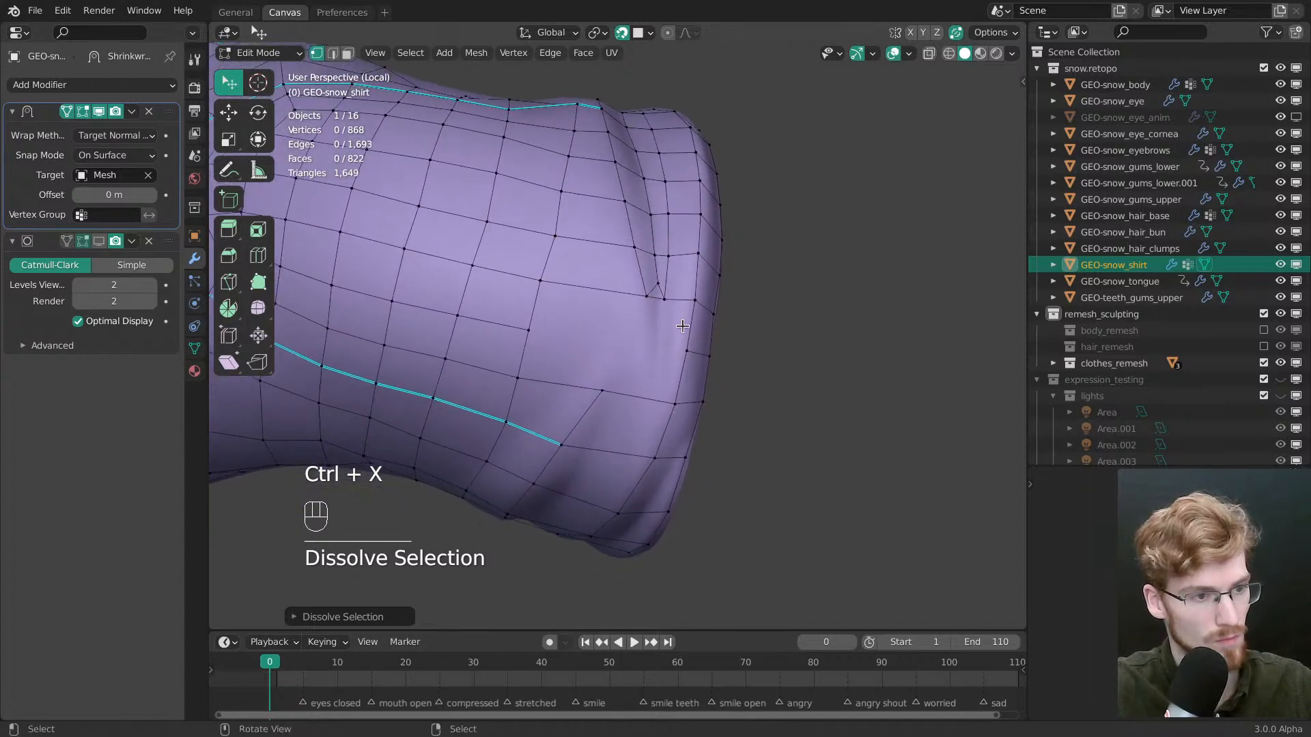
ctrl+click(656, 284)
key(ctrl+x)
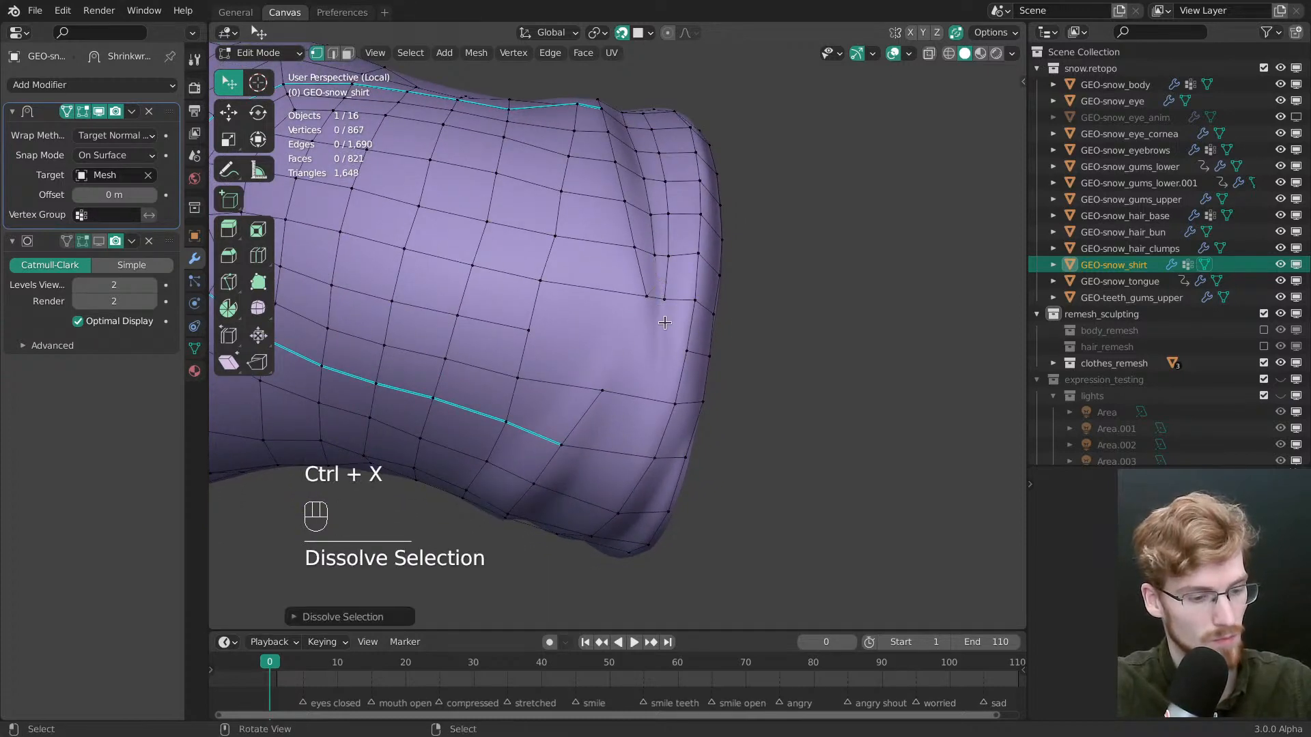
Knife-cut edges extending both crease rows down and across to the hem-side row, then shift the cut's vertices towards the hem
key(k)
click(647, 298)
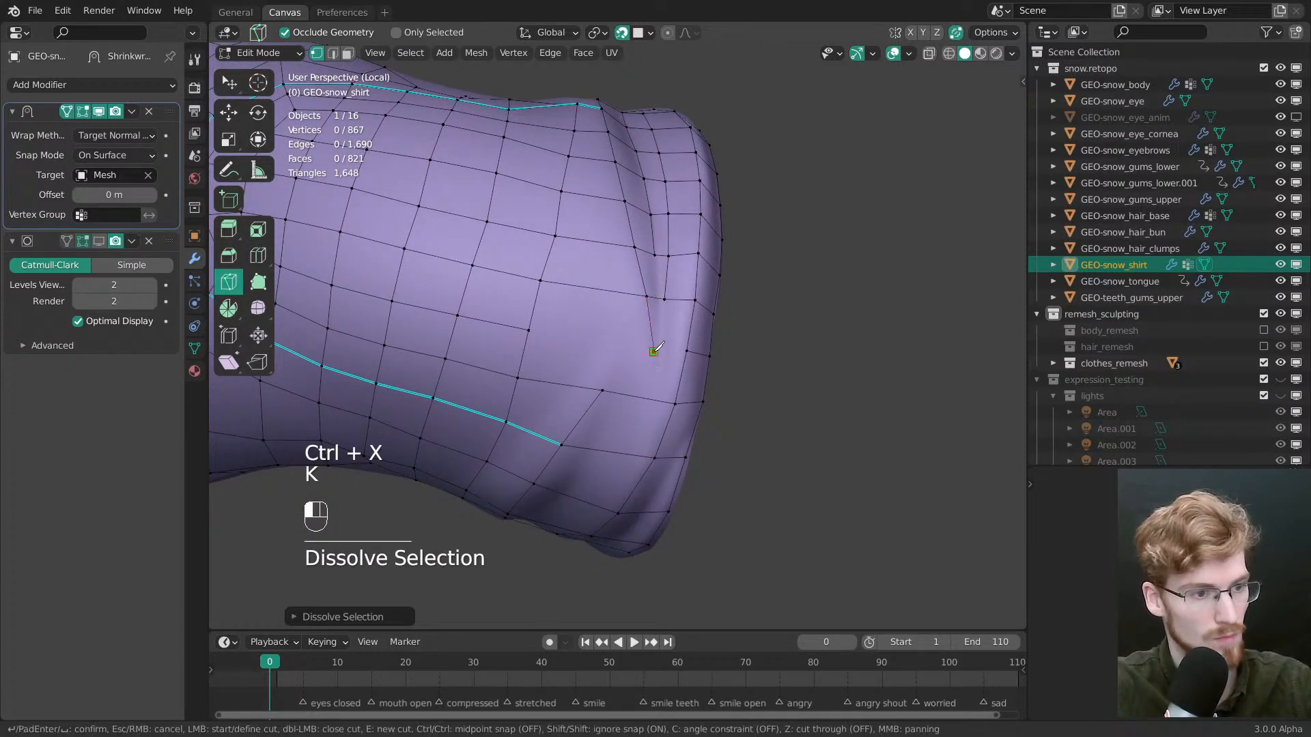
click(654, 351)
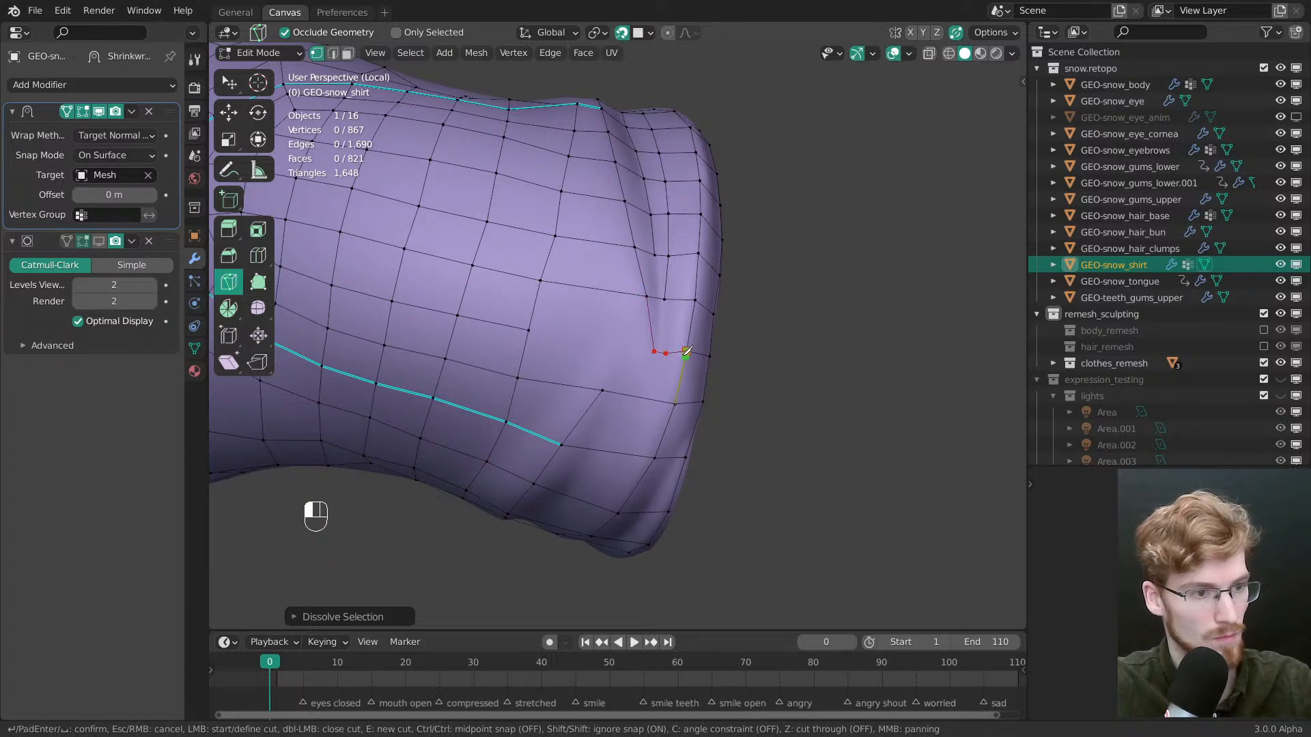
double_click(686, 352)
click(666, 299)
key(space)
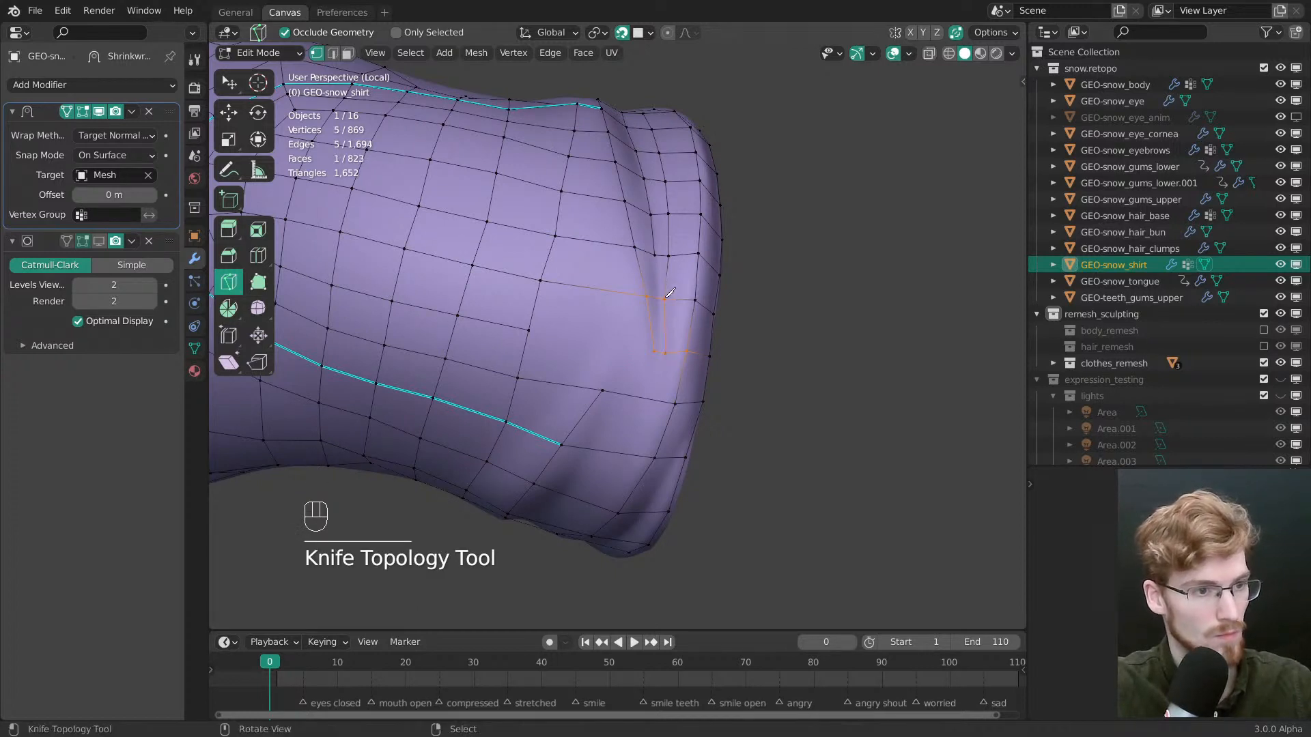
key(w)
drag(665, 299, 671, 299)
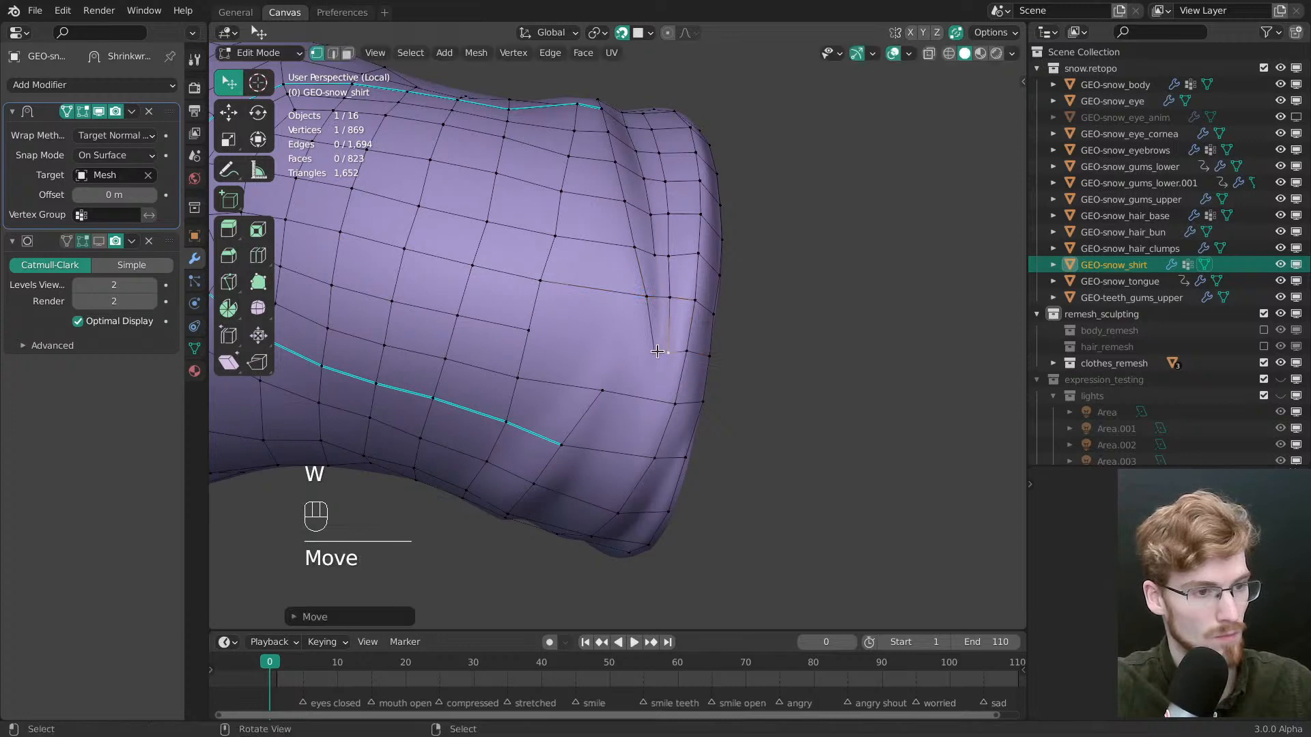
middle_drag(673, 340, 690, 362)
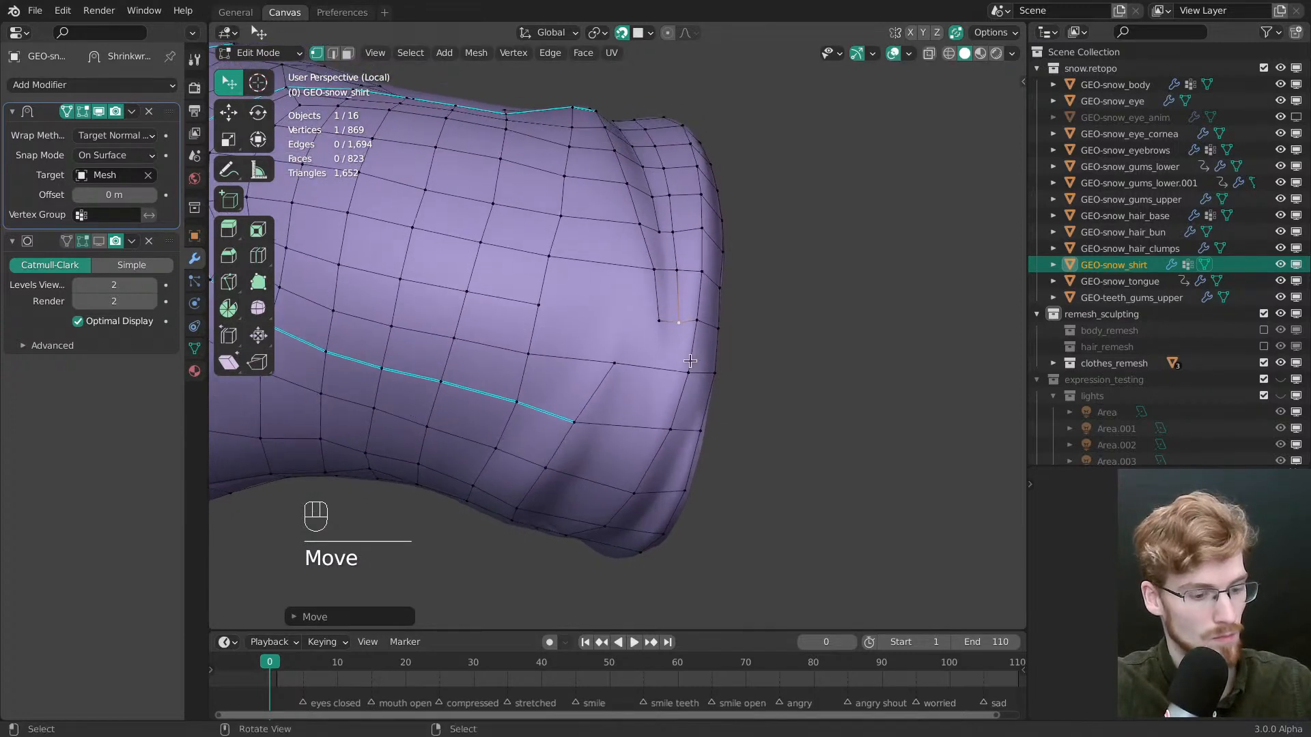
key(k)
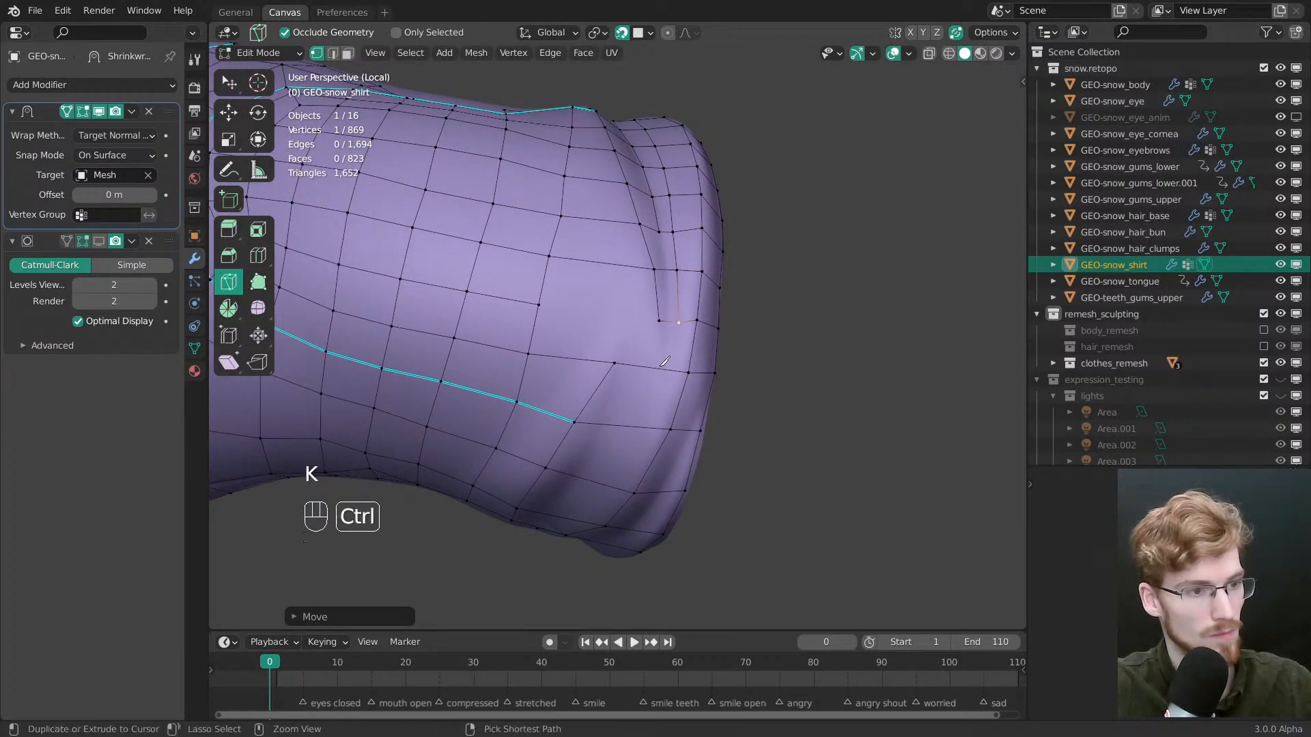
key(ctrl+r)
key(Escape)
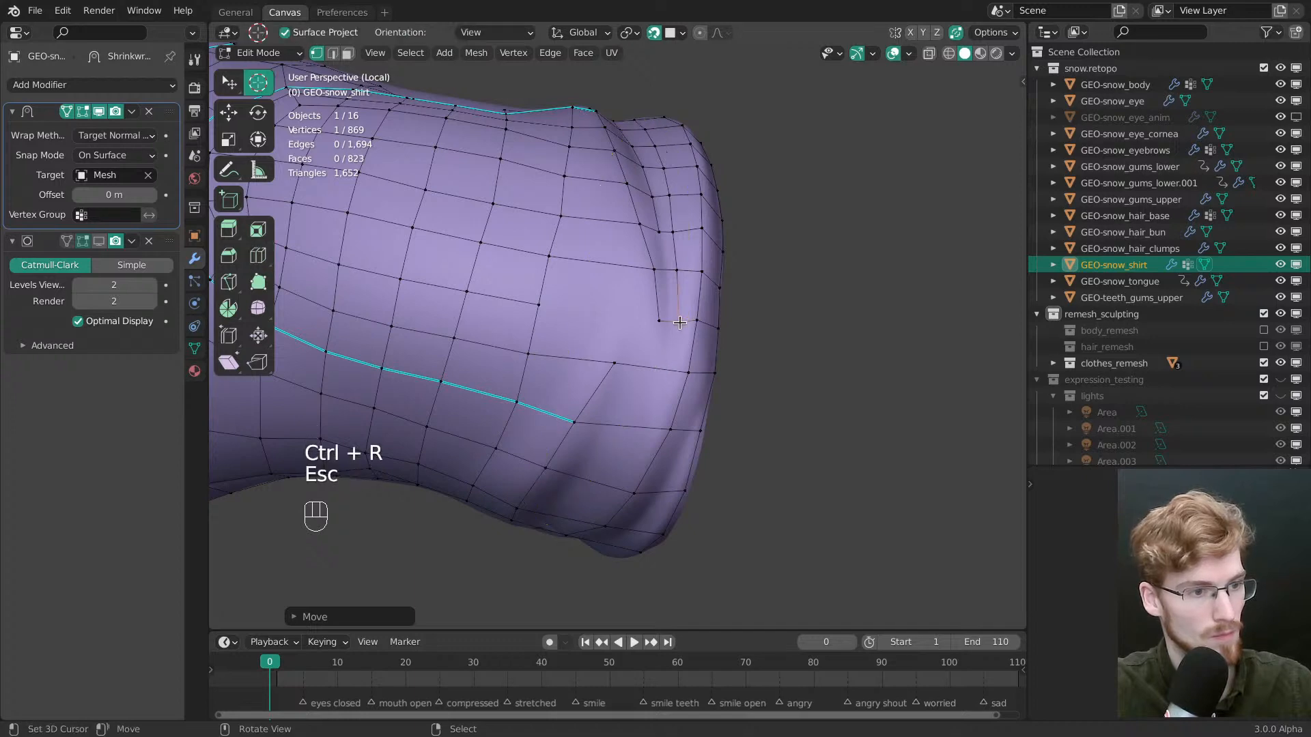
key(shift+s)
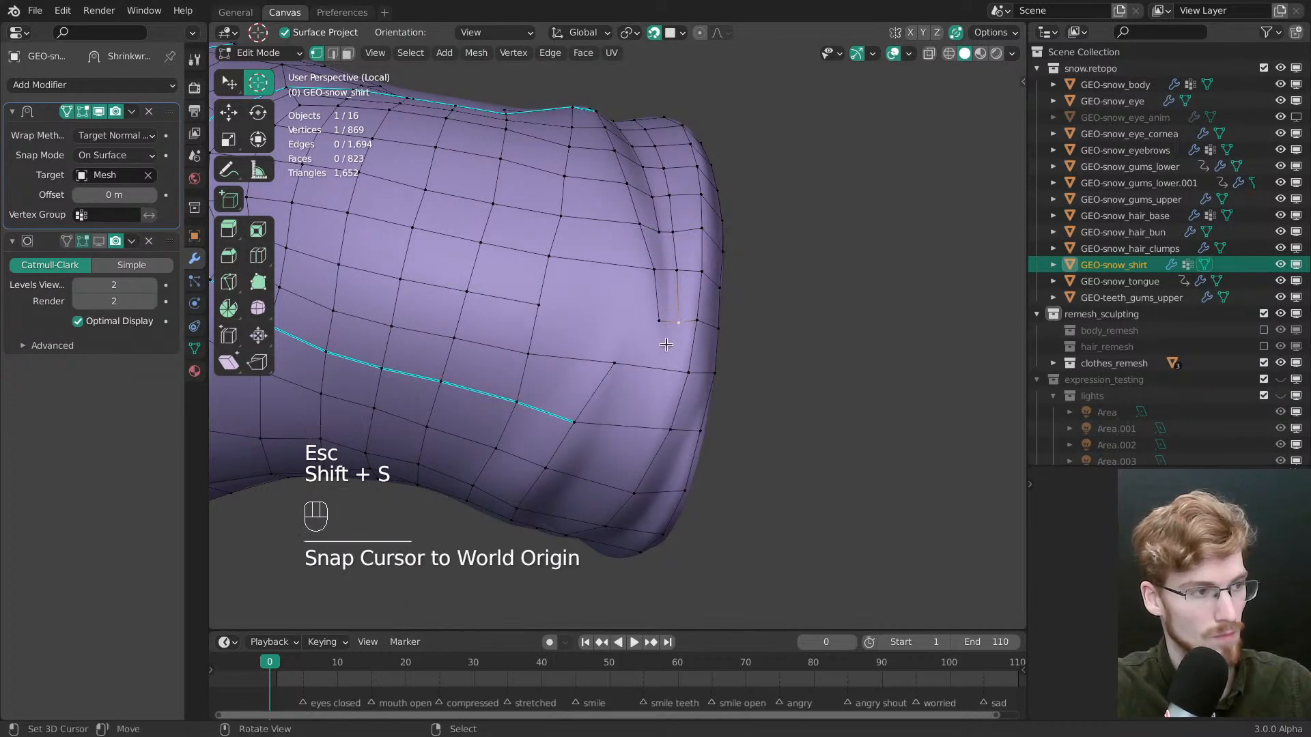
middle_drag(665, 345, 639, 361)
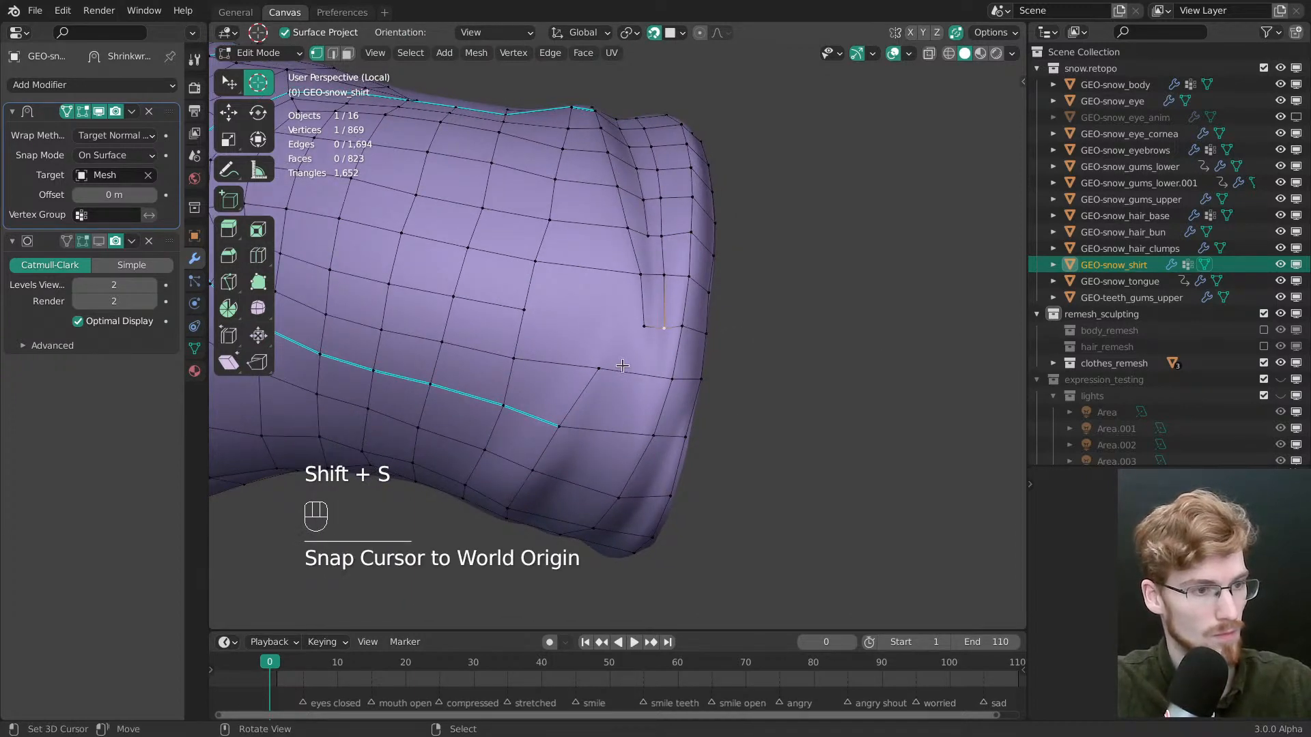
key(k)
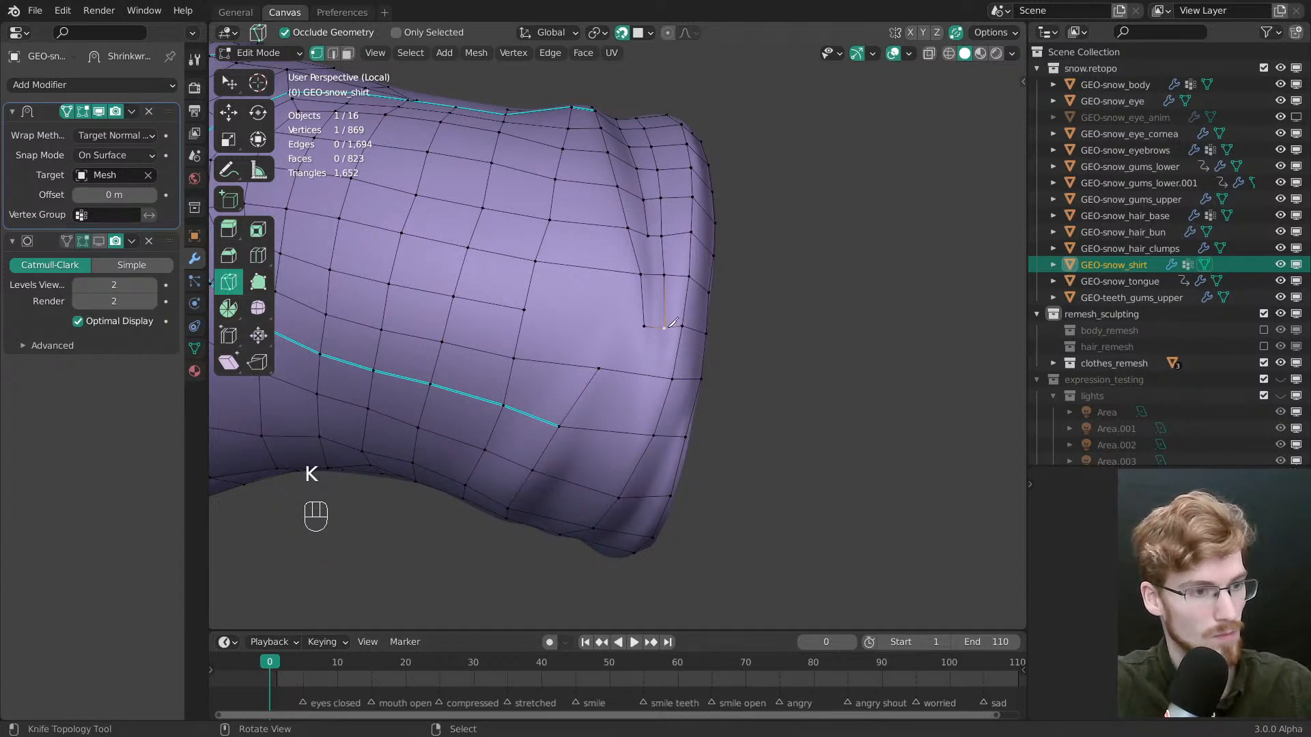
key(ctrl+r)
key(Escape)
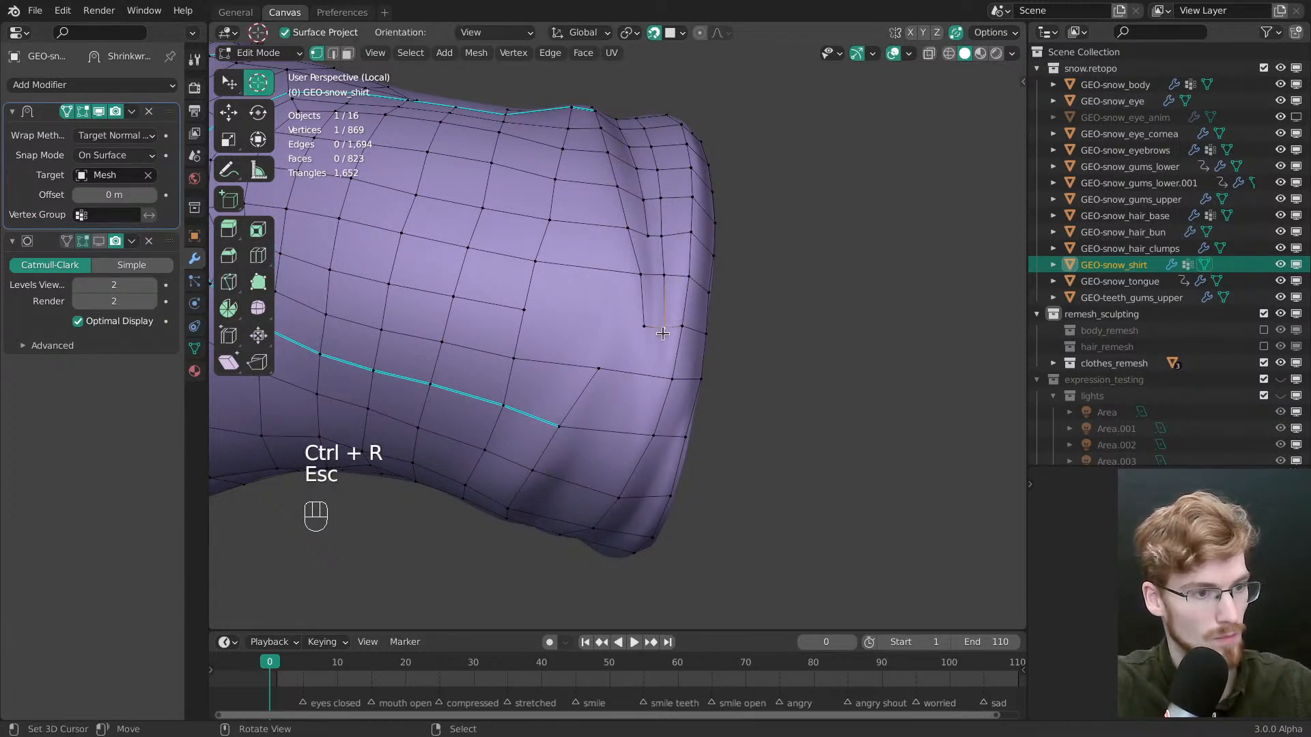
key(shift+s)
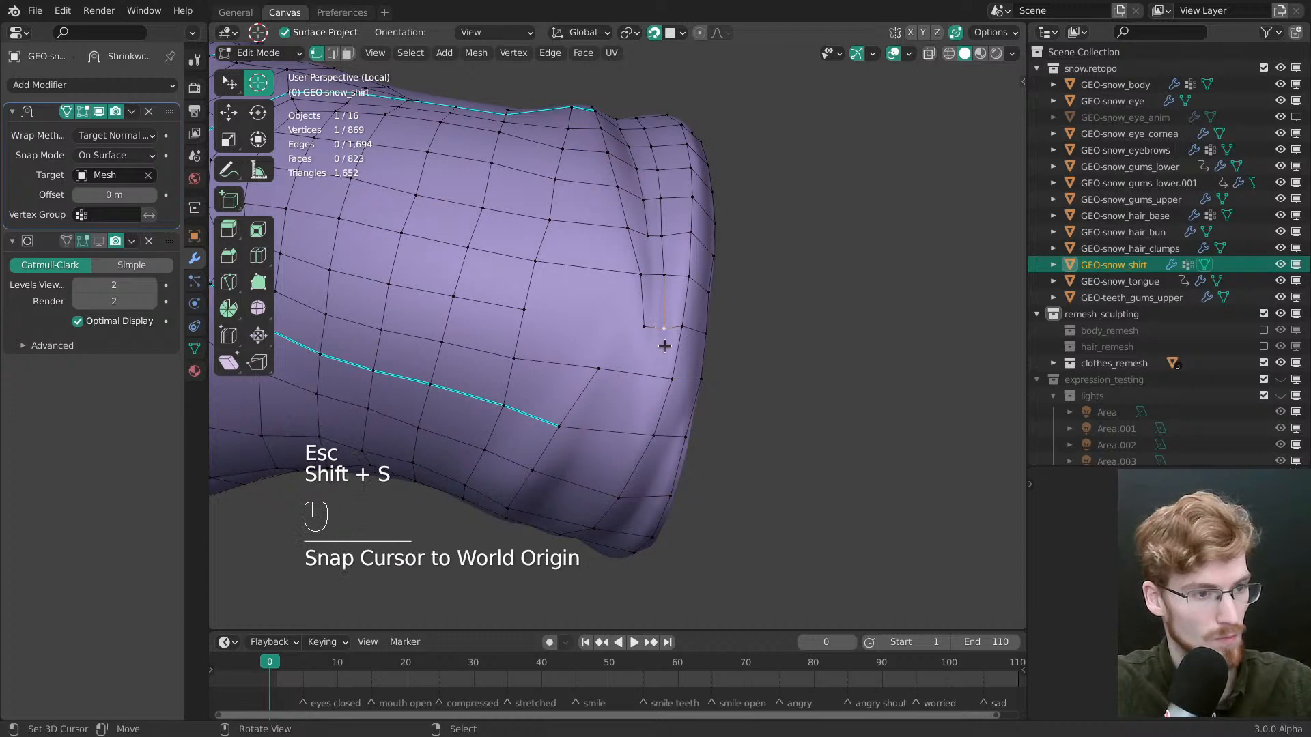
Try to knife-cut an edge from the lower end of the crease's inner row to the hem-side row
key(k)
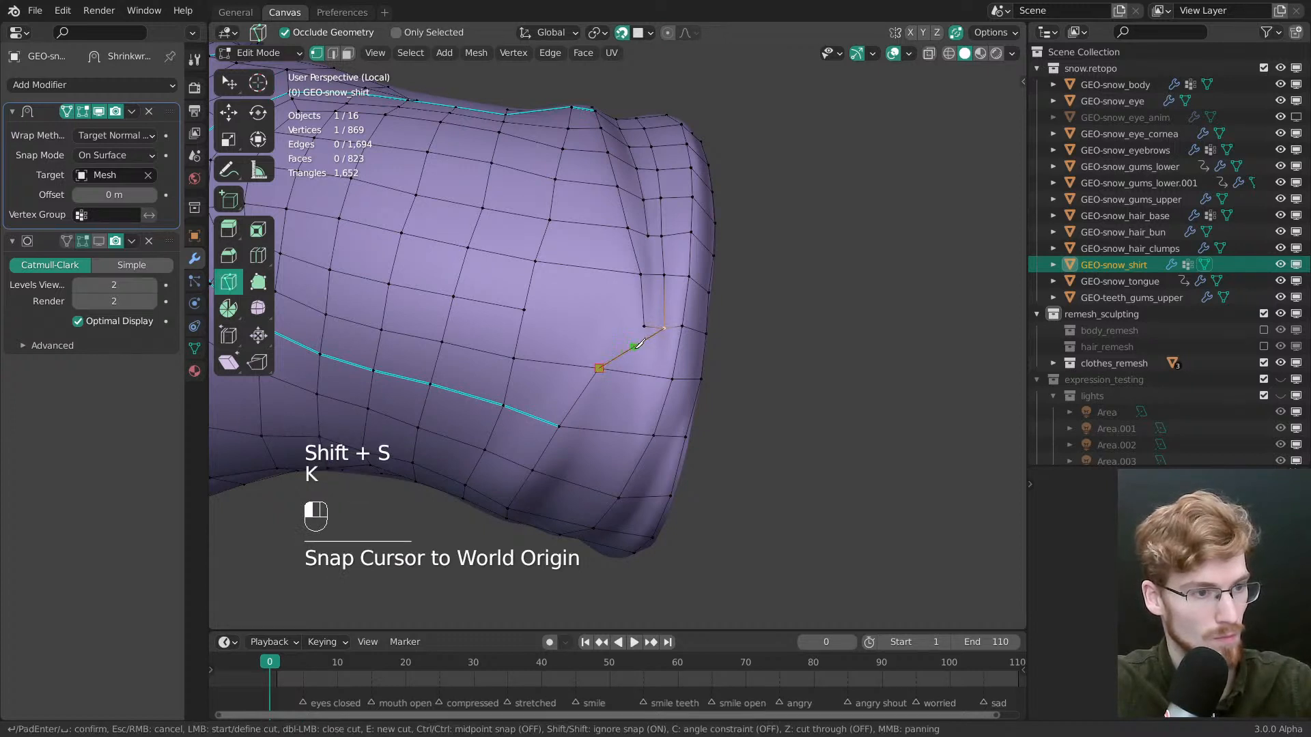
right_click(653, 345)
click(643, 327)
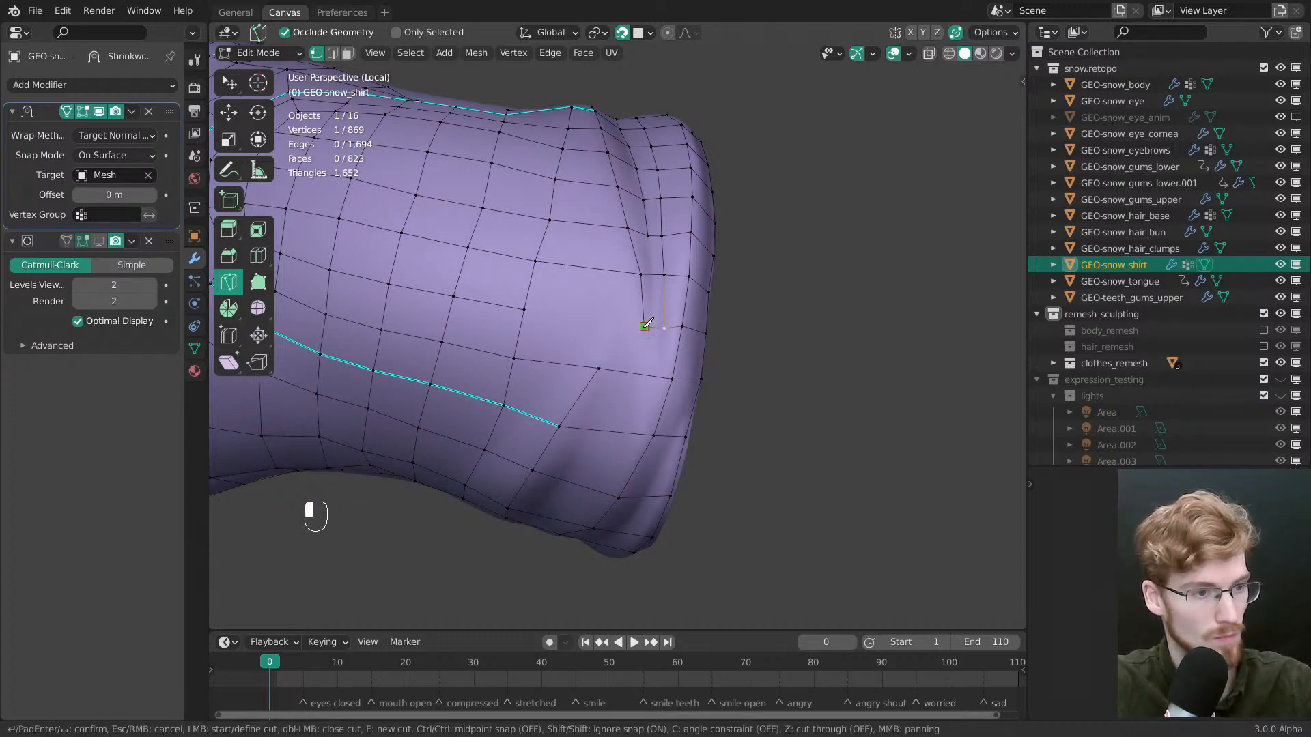
click(671, 376)
key(Return)
key(ctrl)
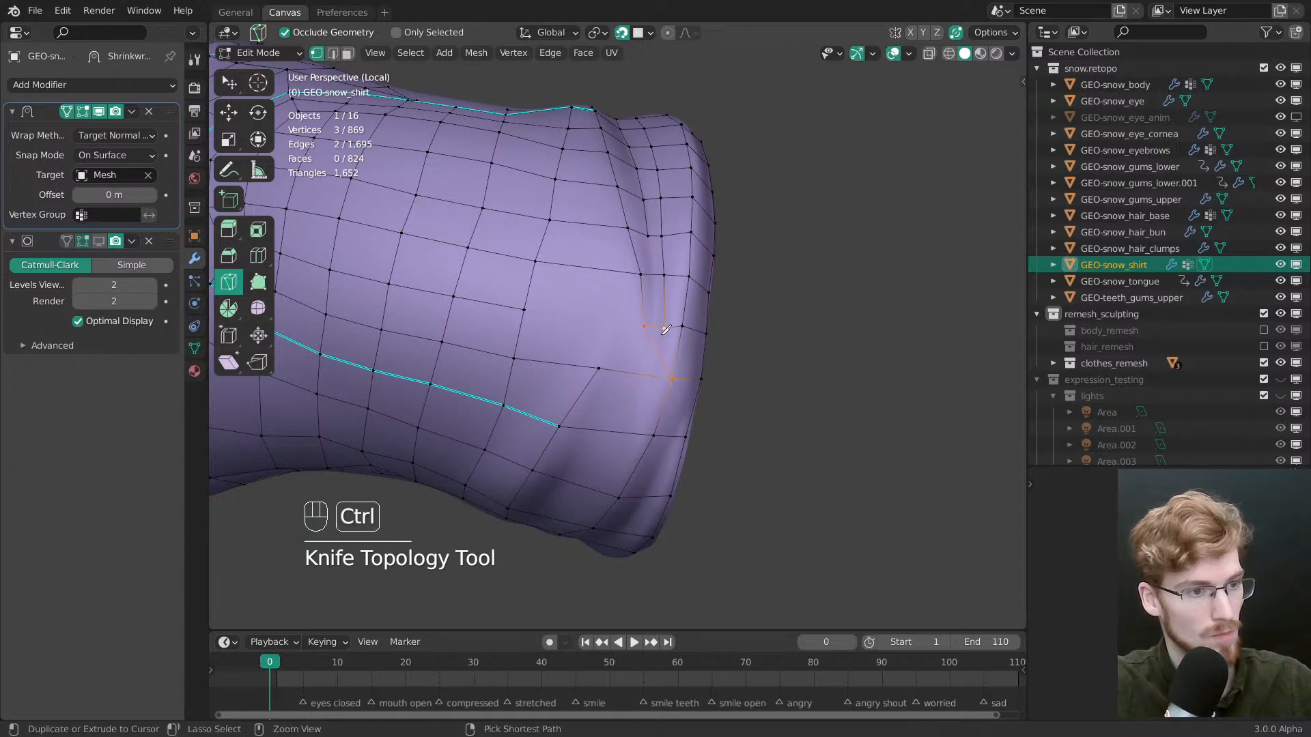
Loop-cut the narrow strip between the paired crease rows and connect the cut's upper end to the edge above
key(ctrl+r)
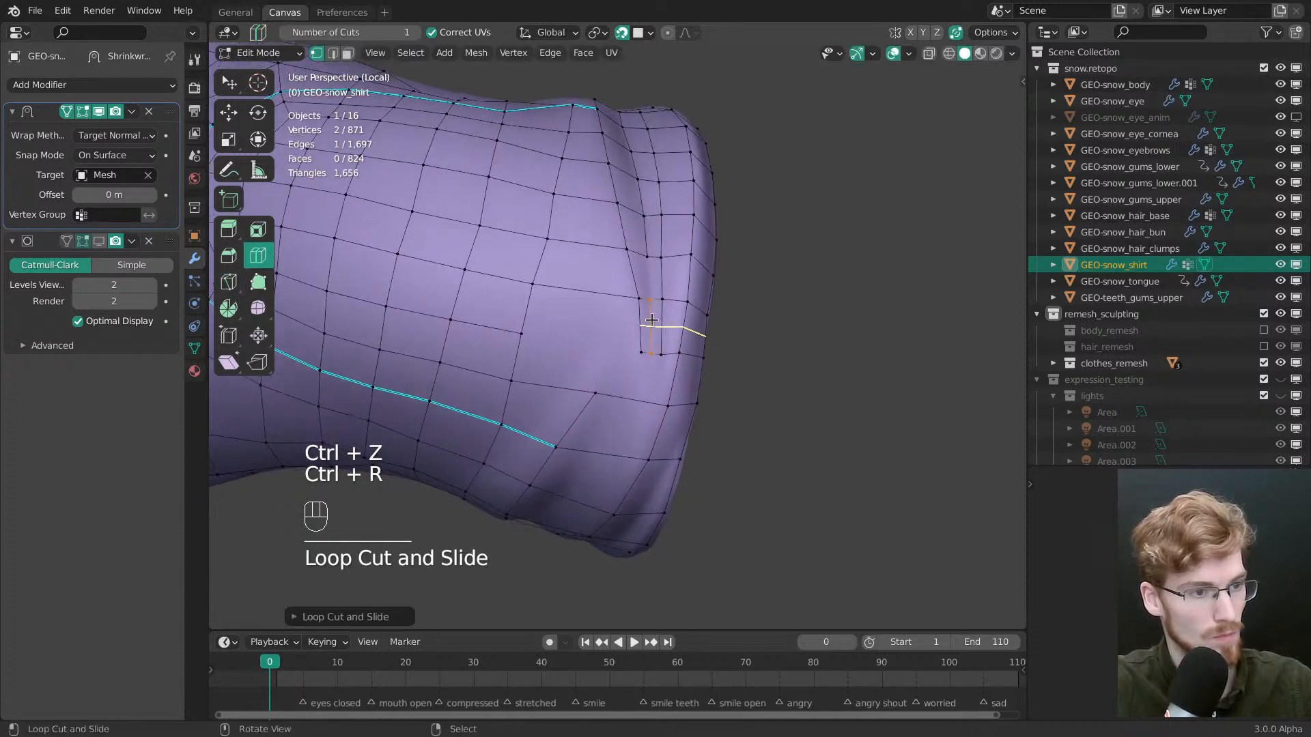
shift+right_click(660, 297)
key(j)
key(Escape)
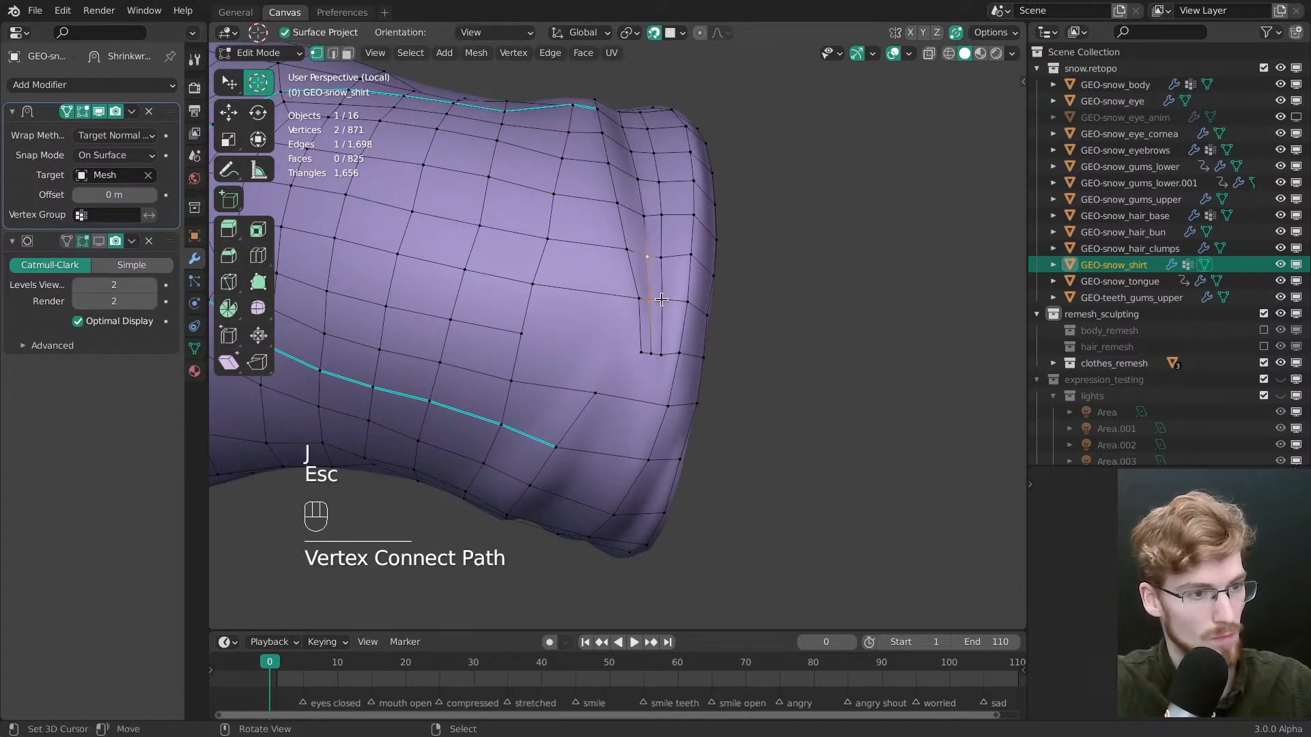
key(alt+a)
middle_drag(667, 347, 652, 171)
key(ctrl+r)
key(Escape)
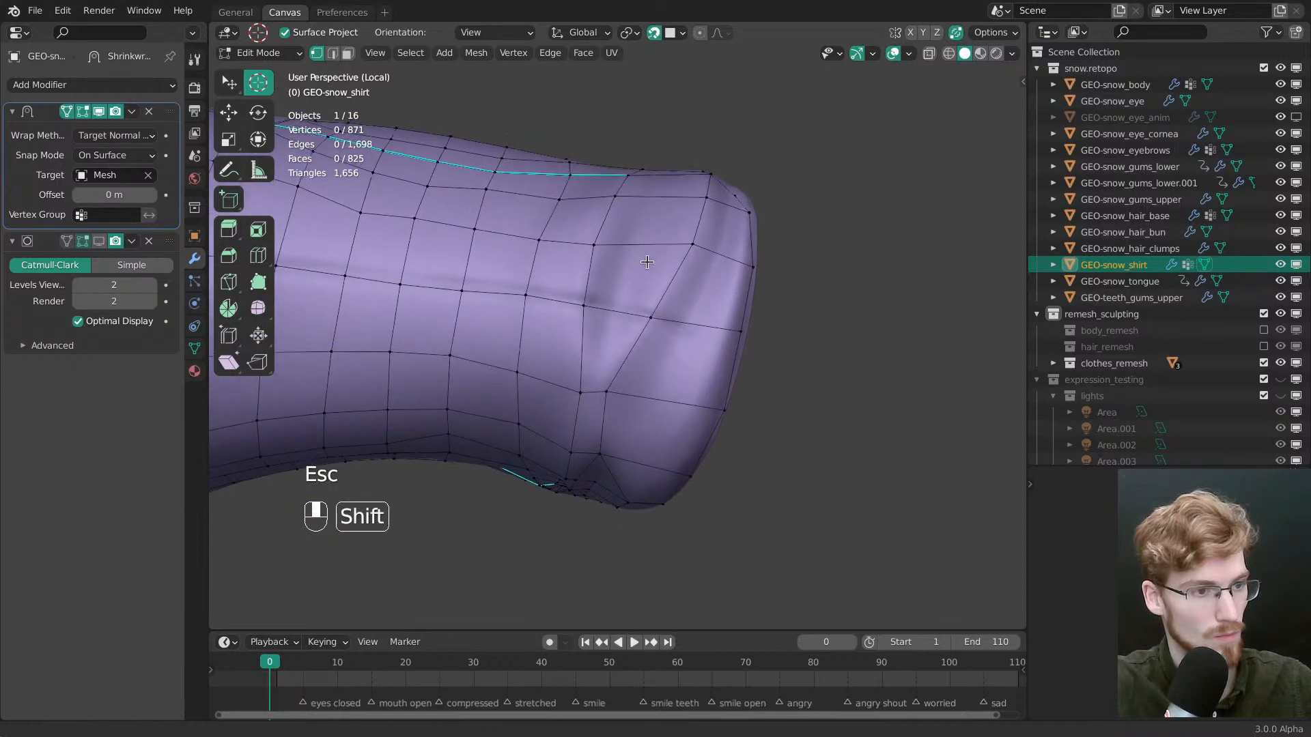
Knife-cut a pointed tip beyond the lower end of the paired crease rows and adjust the vertex at their end
shift+middle_drag(618, 355, 613, 382)
middle_drag(613, 396, 652, 366)
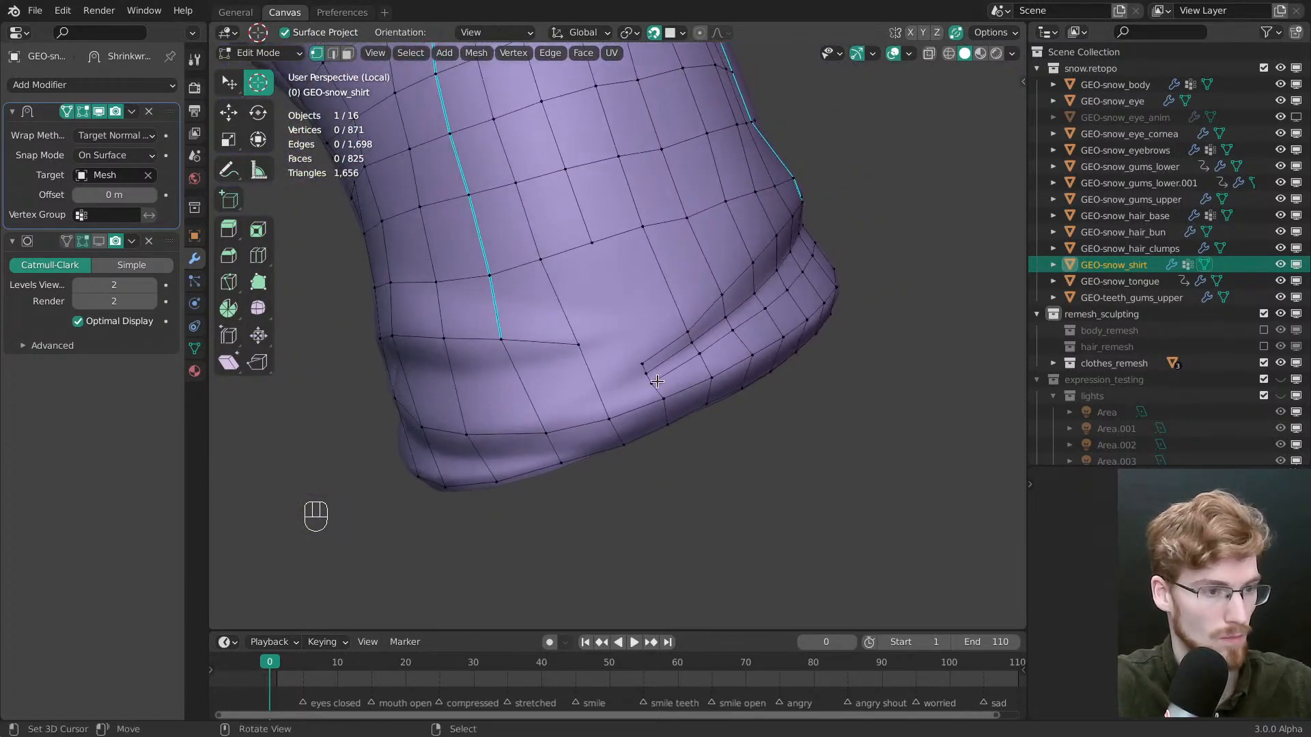
key(k)
click(641, 363)
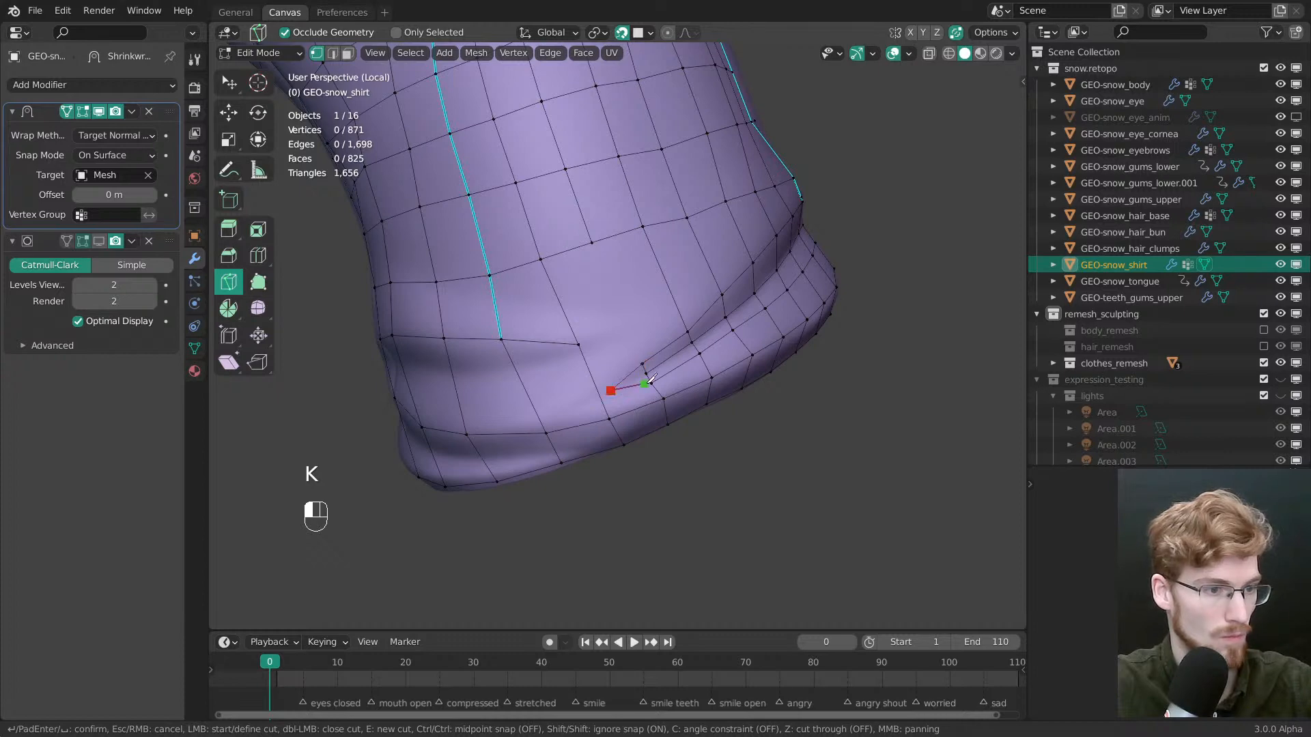
click(650, 382)
key(space)
right_click(647, 372)
key(g)
drag(646, 372, 651, 369)
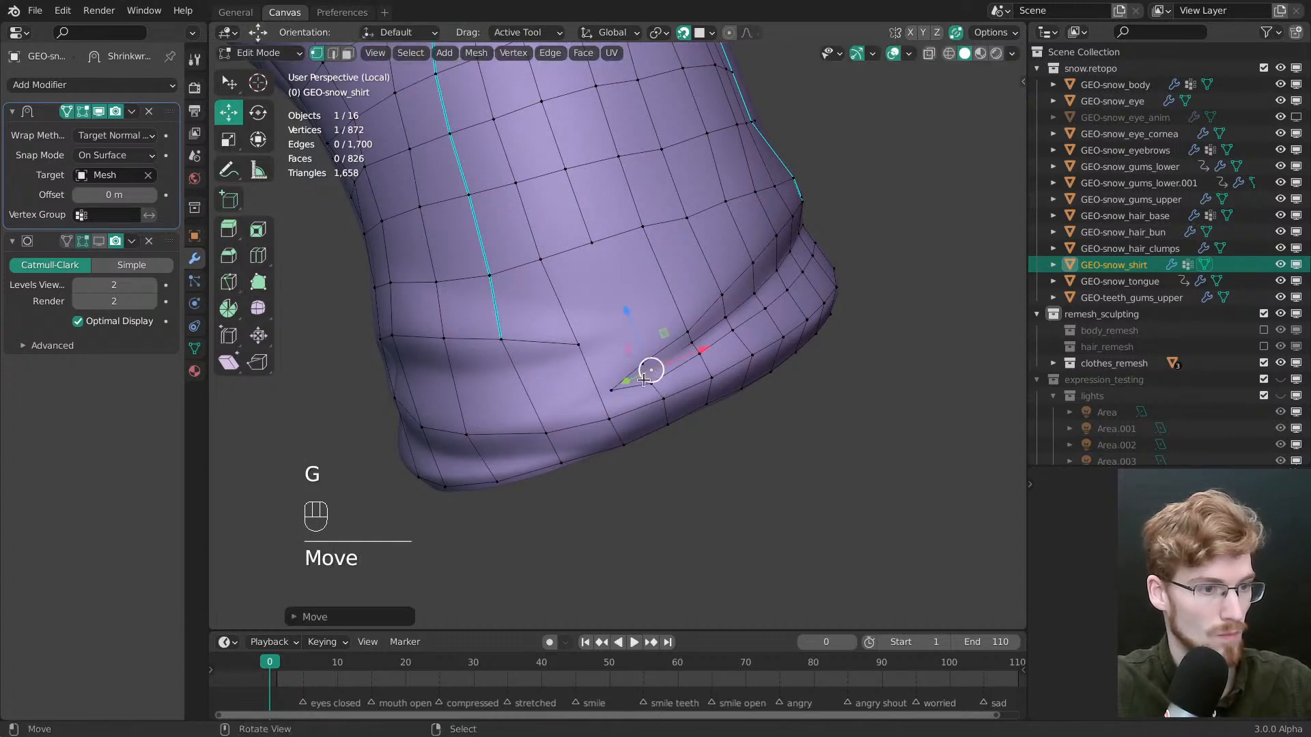
Try deleting the large many-sided face above the lower end of the crease, then undo the deletion
key(alt+a)
middle_drag(645, 406, 621, 369)
key(3)
click(607, 321)
key(x)
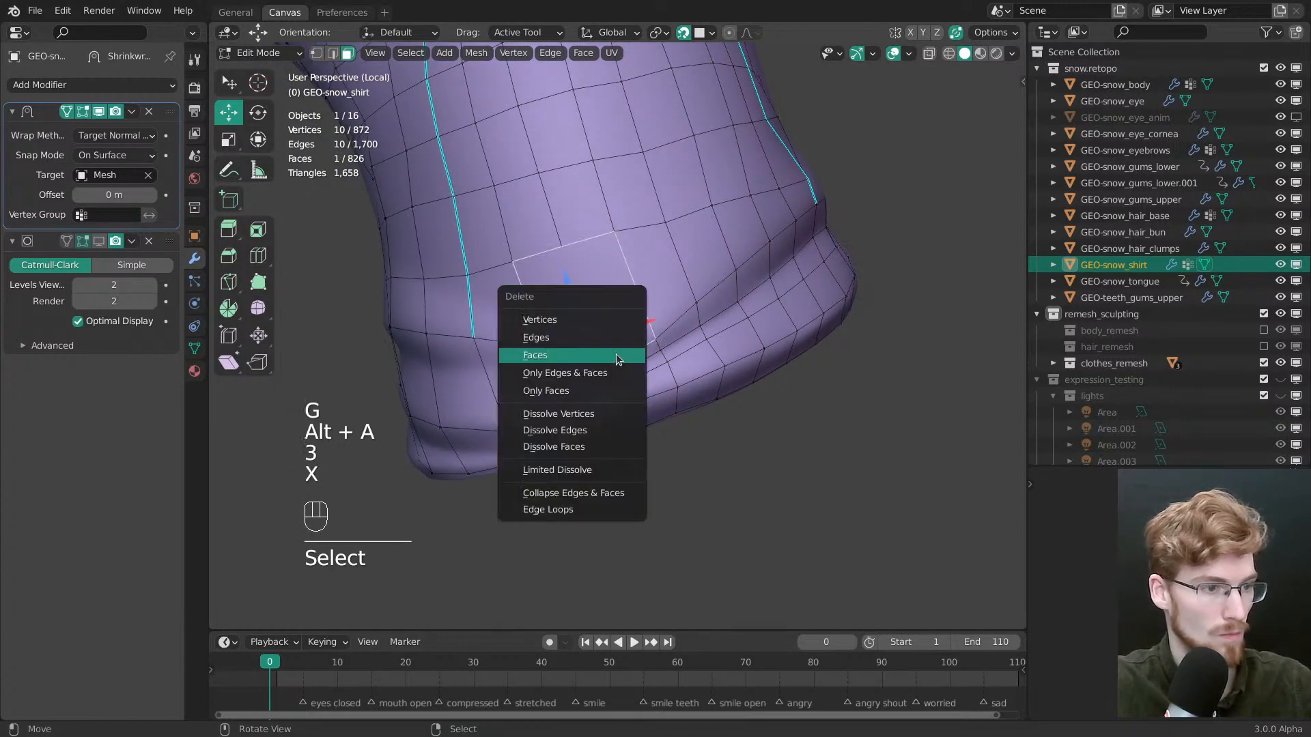
click(606, 355)
key(ctrl+z)
key(alt+a)
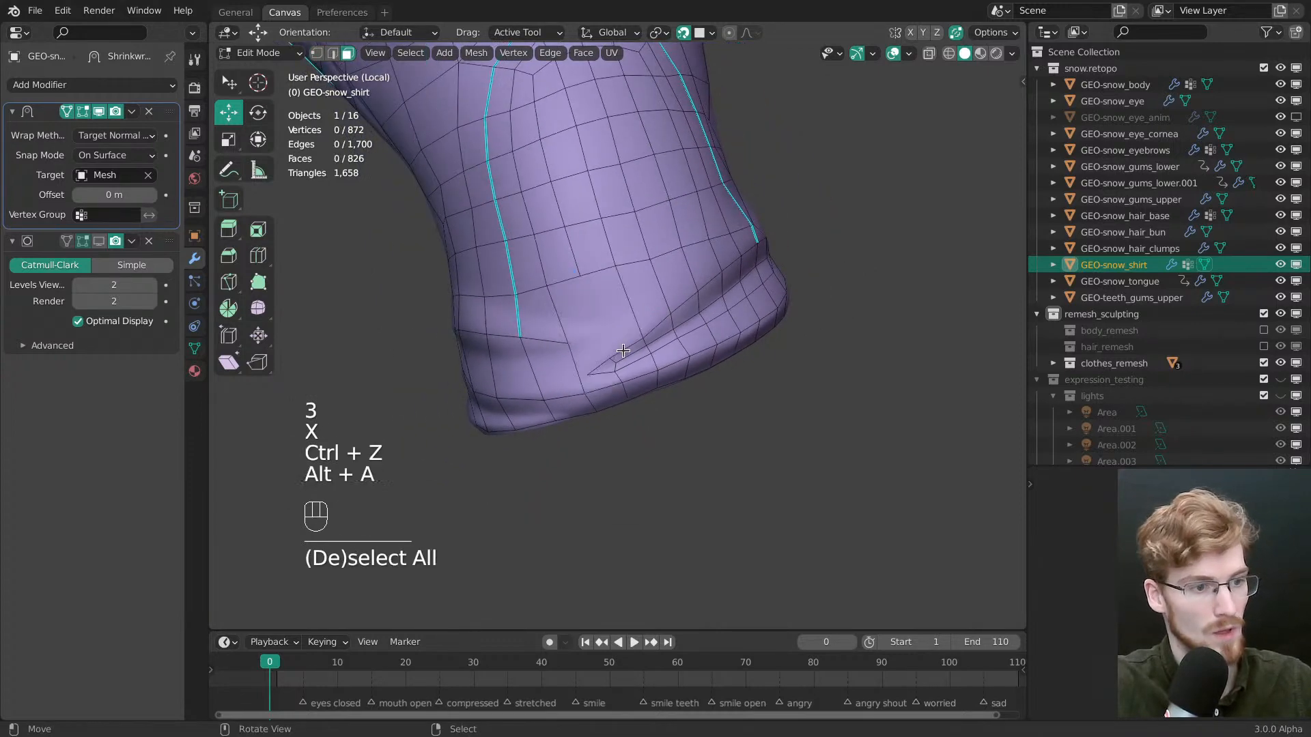
Save the file
key(ctrl+s)
middle_drag(786, 428, 695, 445)
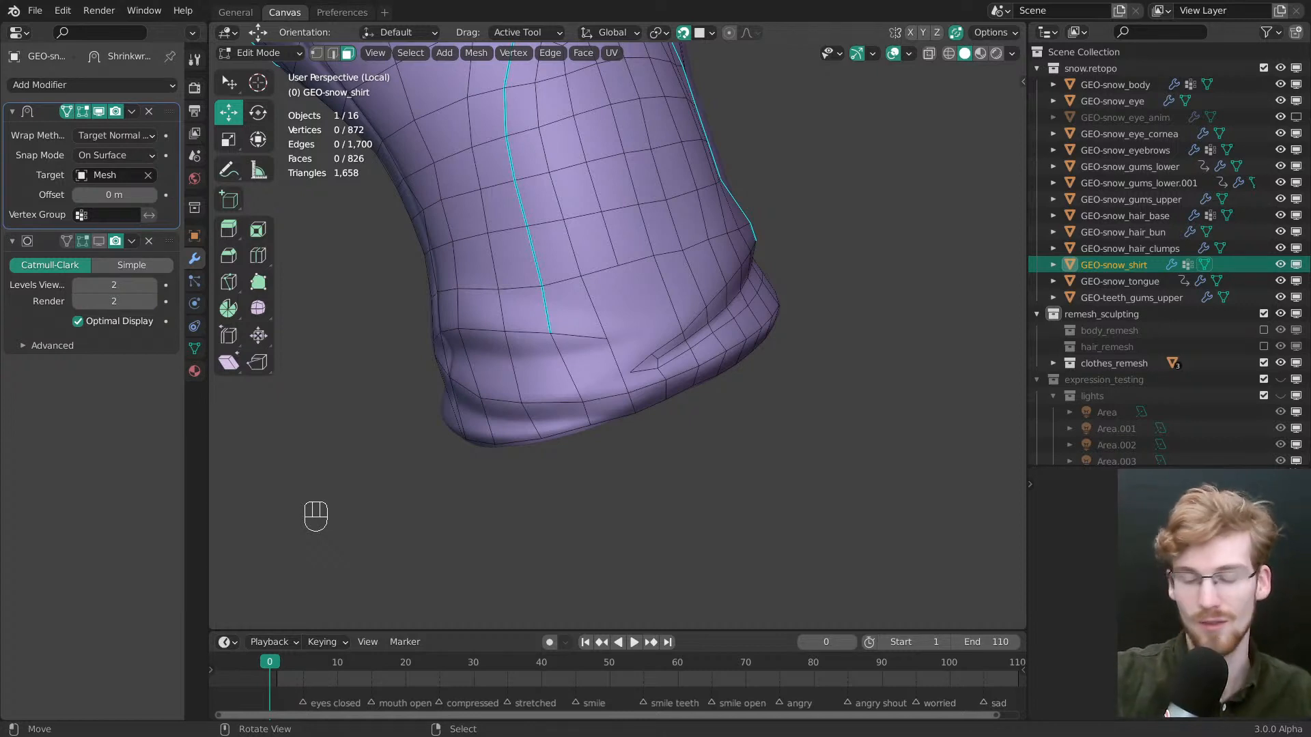
middle_drag(663, 355, 606, 341)
right_click(582, 266)
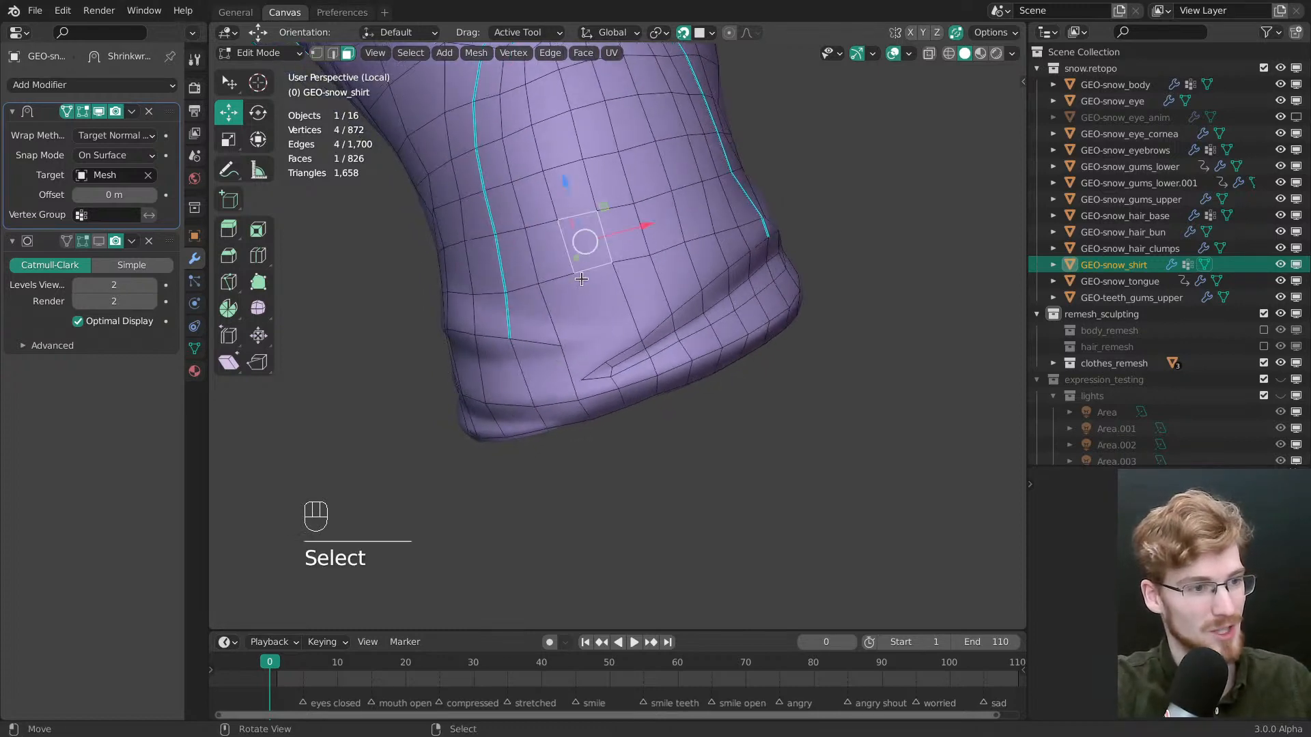
middle_drag(582, 282, 597, 356)
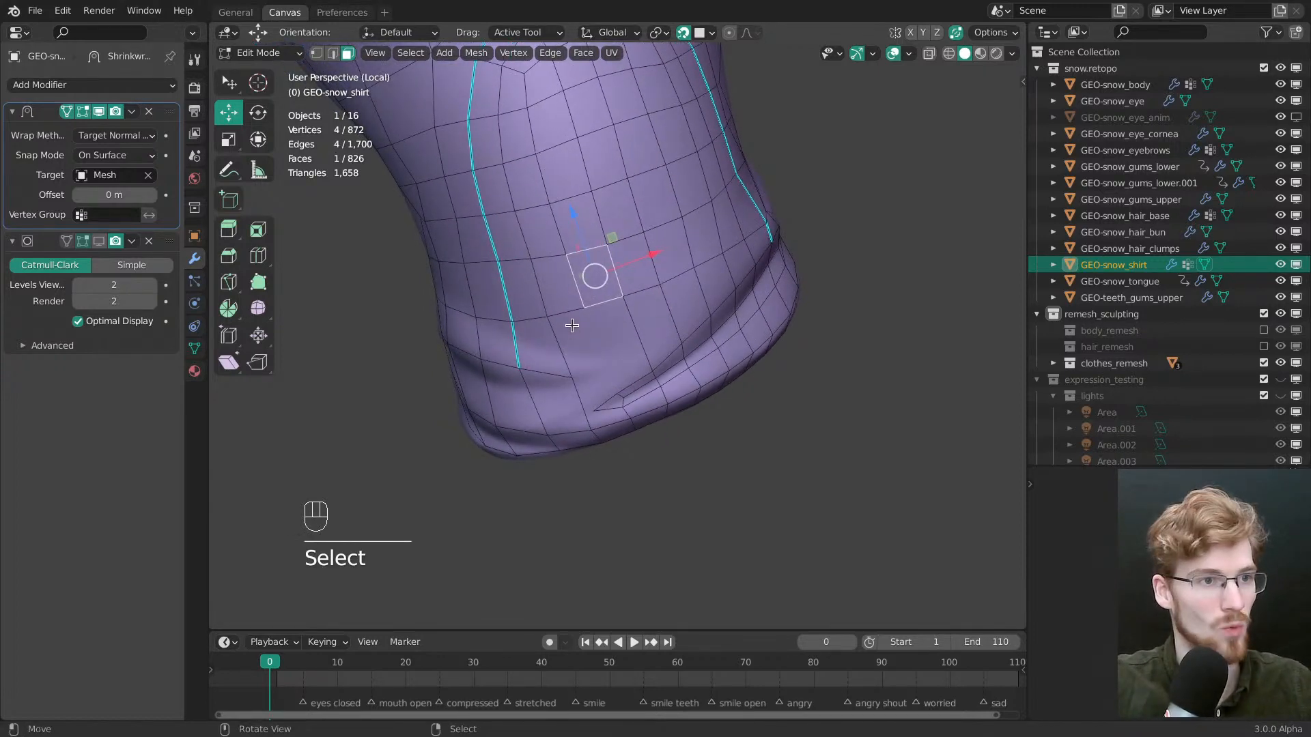
middle_drag(596, 295, 638, 322)
Shift the vertices along the horizontal row just above the open area beside the crease
key(alt+a)
key(1)
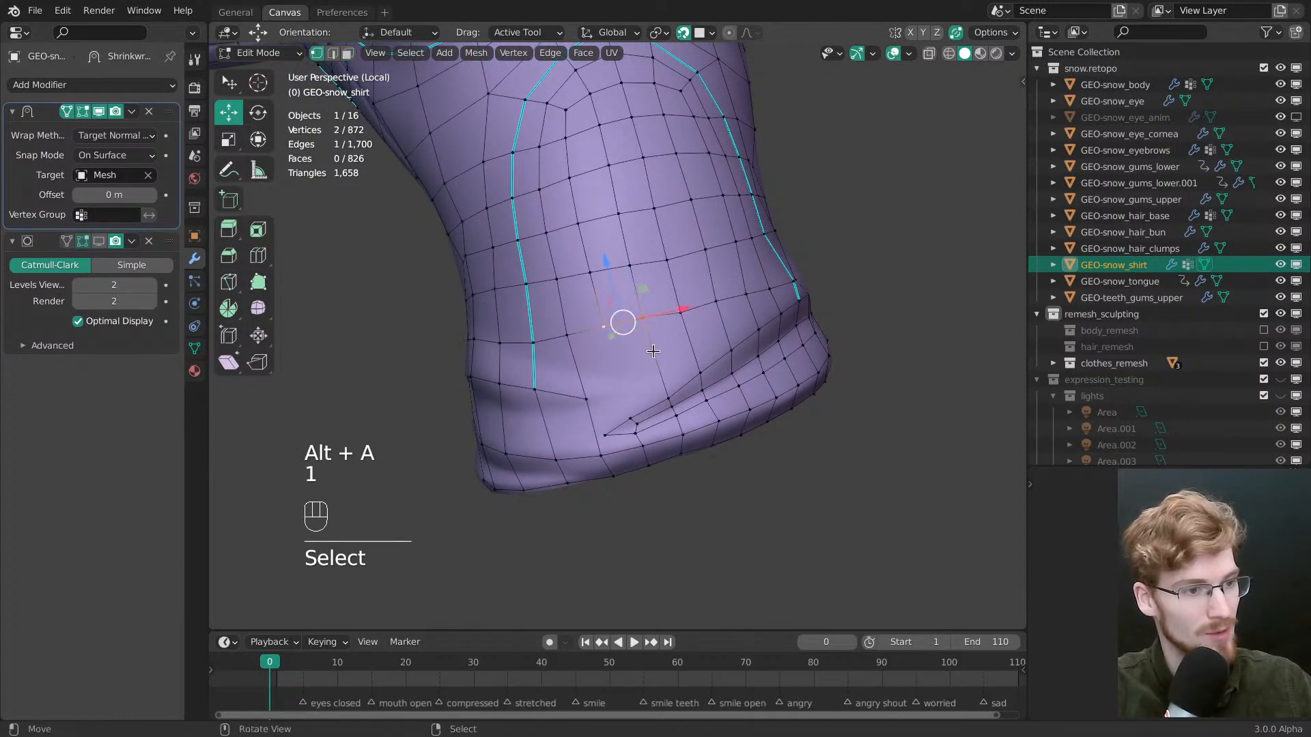
key(g)
click(620, 321)
key(alt+a)
key(w)
drag(567, 340, 569, 342)
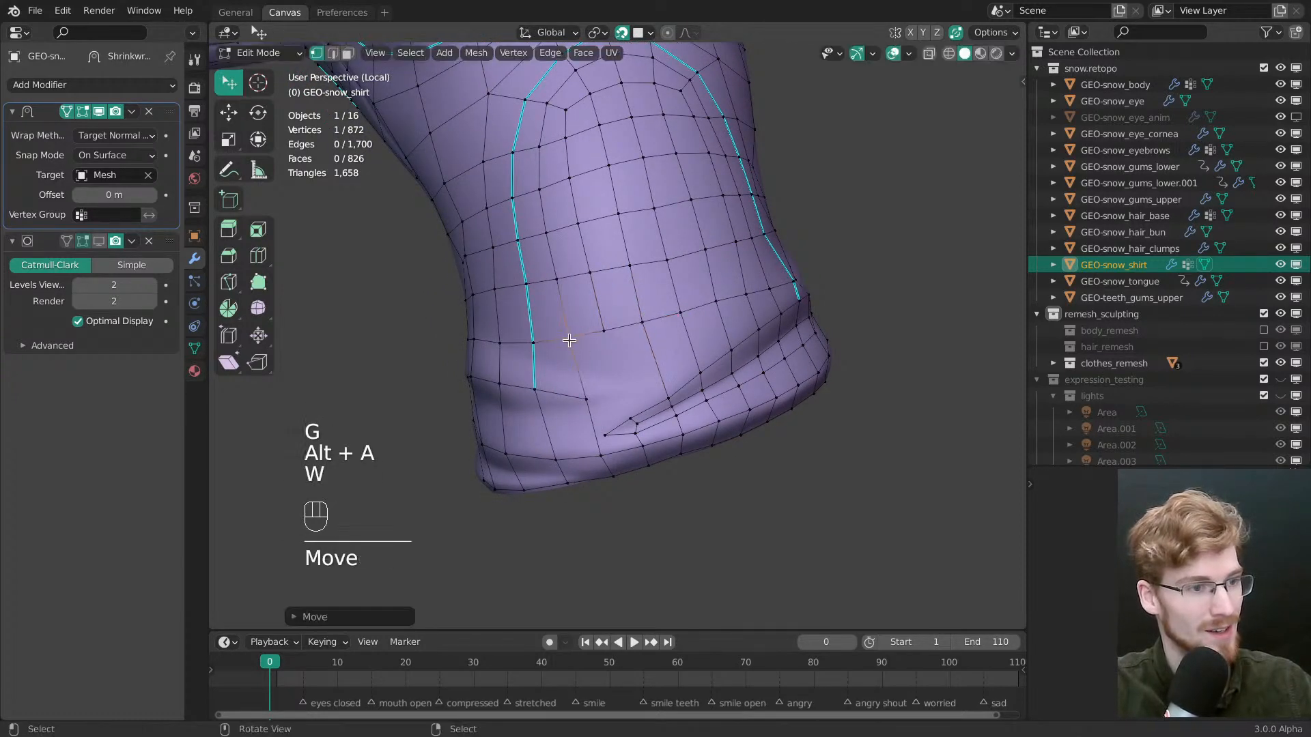
Even out the vertices of the rows above the folds around the shirt's side
middle_drag(568, 322, 775, 383)
drag(662, 343, 669, 348)
drag(620, 307, 623, 311)
middle_drag(622, 311, 677, 338)
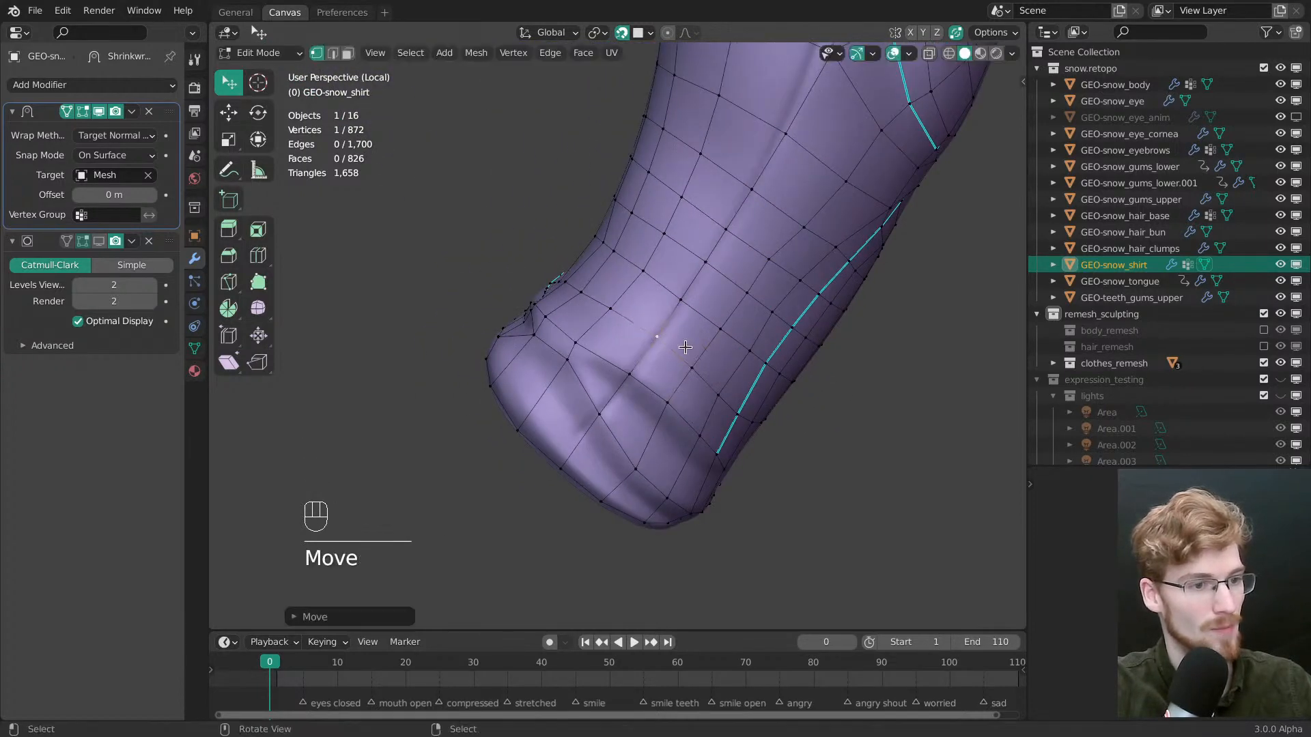
drag(714, 324, 723, 311)
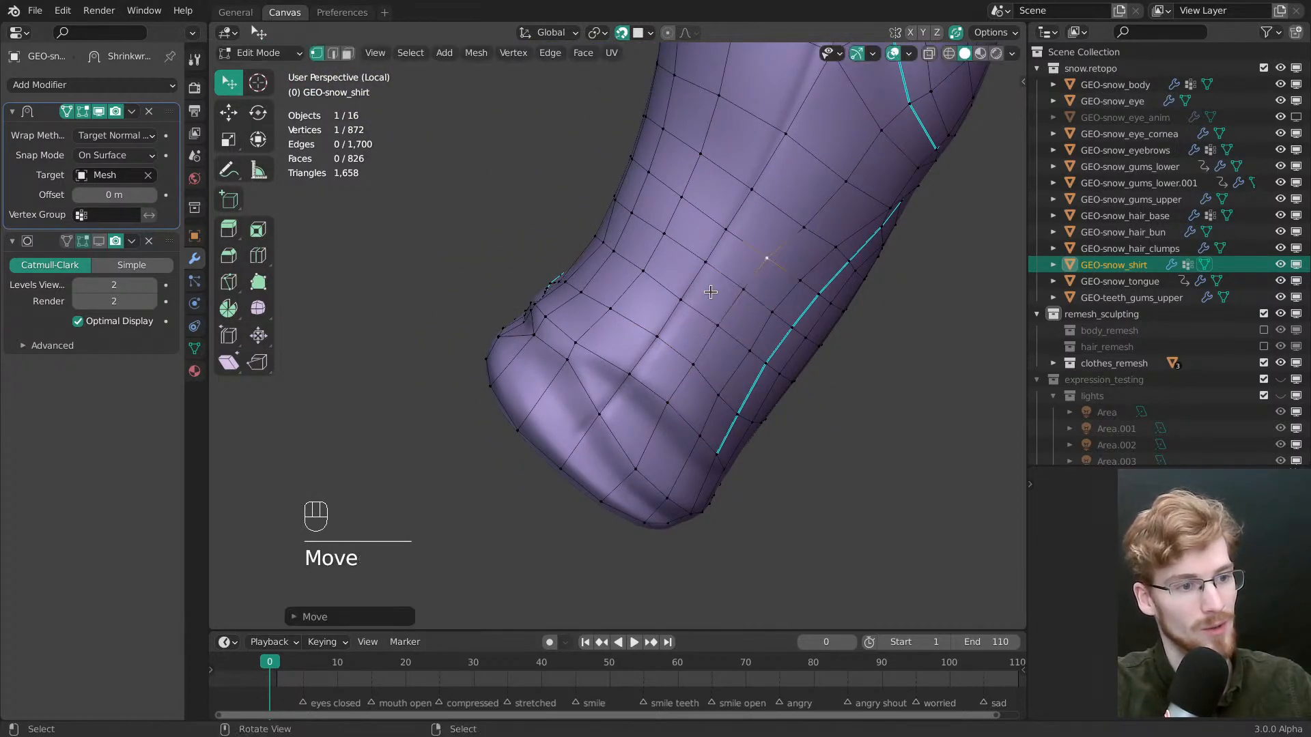
Add a horizontal edge loop around the shirt's waist between the two rows just above the folds
middle_drag(785, 273, 866, 295)
key(ctrl+r)
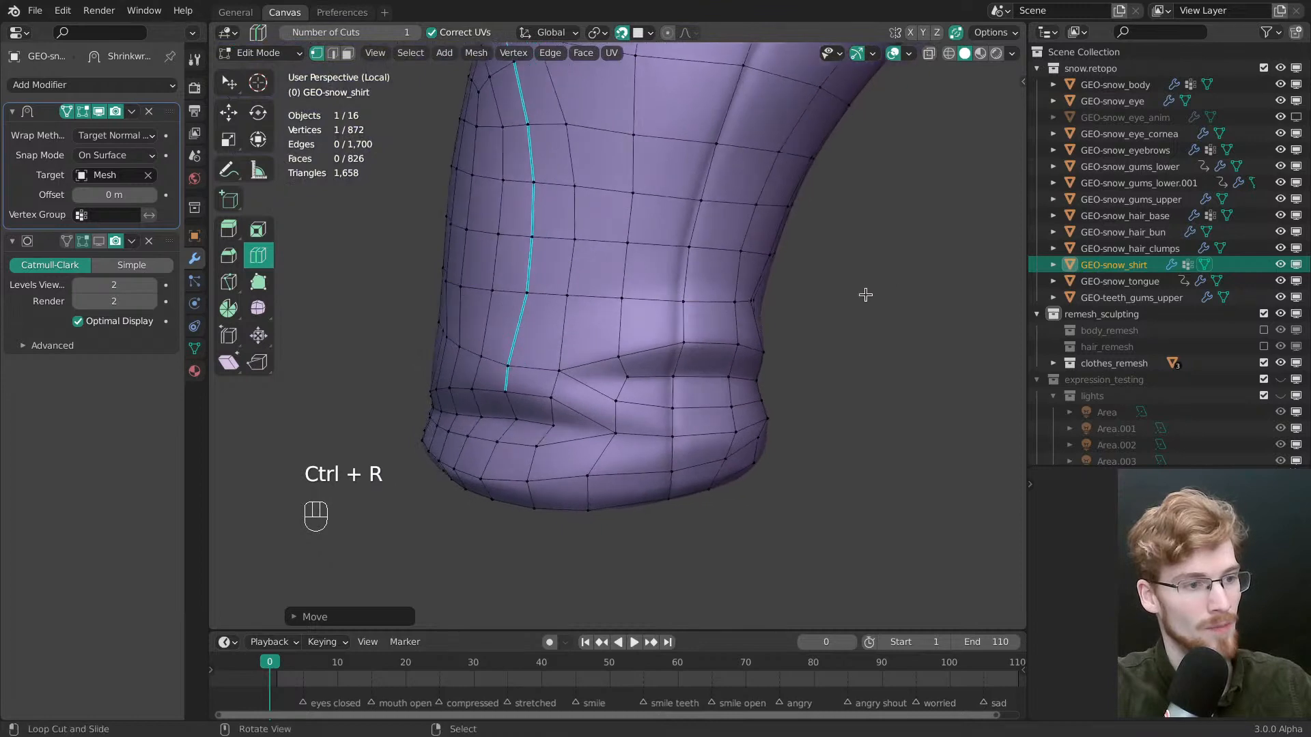
drag(731, 319, 731, 314)
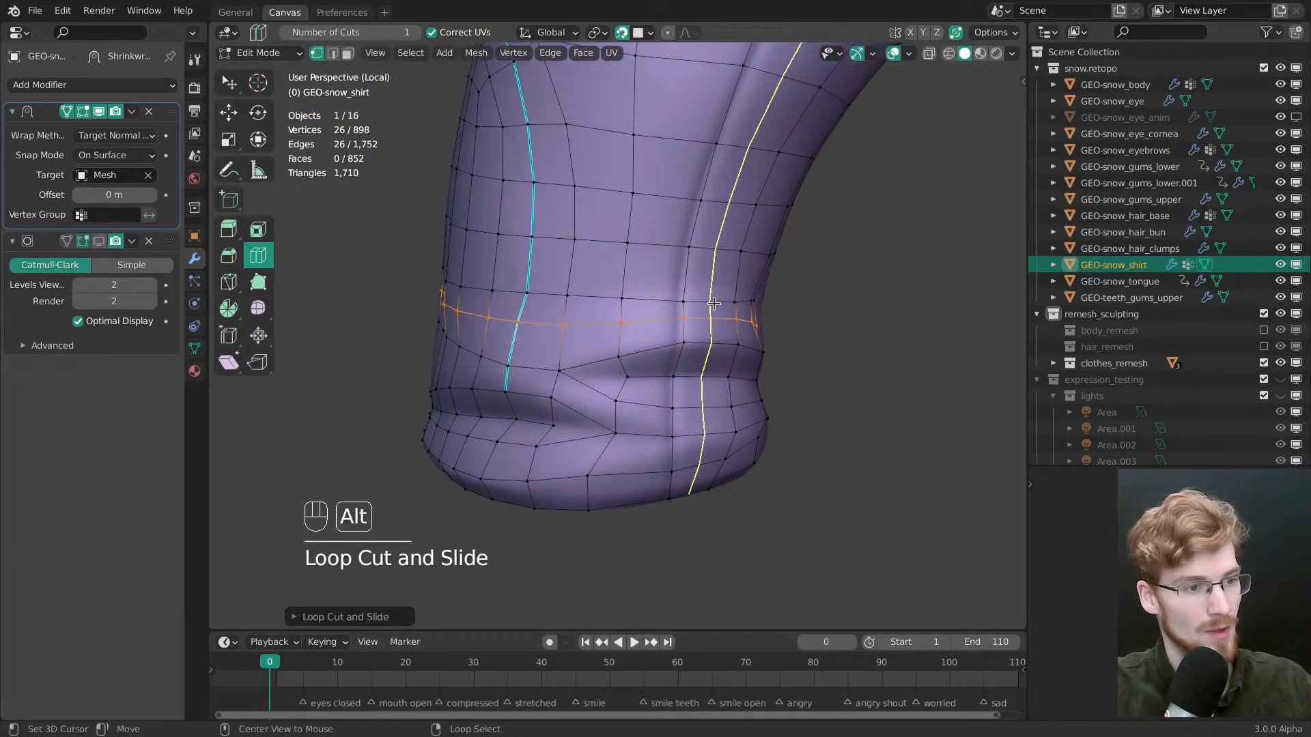
Try sliding the edge loop directly above the new waist loop with snapping on, then undo the slide
alt+right_click(716, 303)
key(g)
drag(800, 341, 807, 335)
key(g)
click(800, 335)
key(alt+a)
middle_drag(800, 336, 866, 383)
key(ctrl+z)
key(ctrl+z)
Turn off snapping and slide the waist loops above the new cut to even out their vertical spacing
key(shift+Tab)
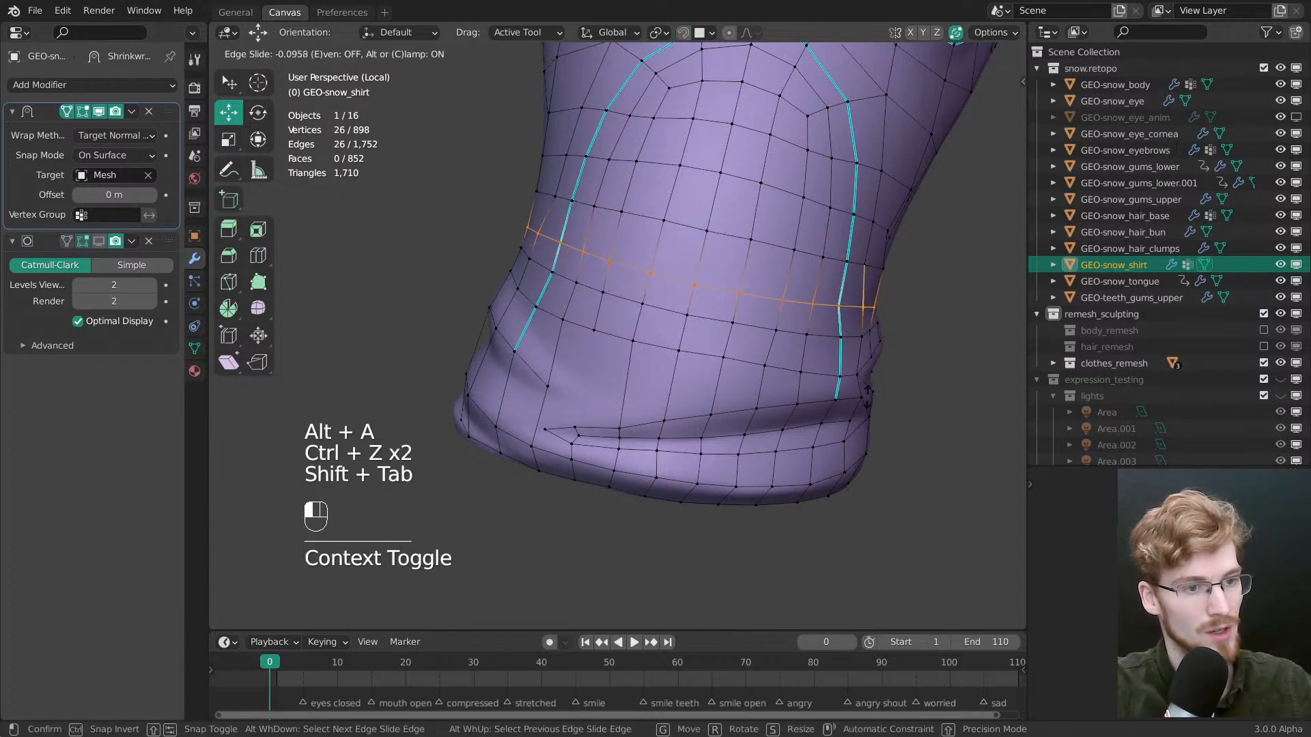
key(alt+a)
middle_drag(703, 382, 711, 411)
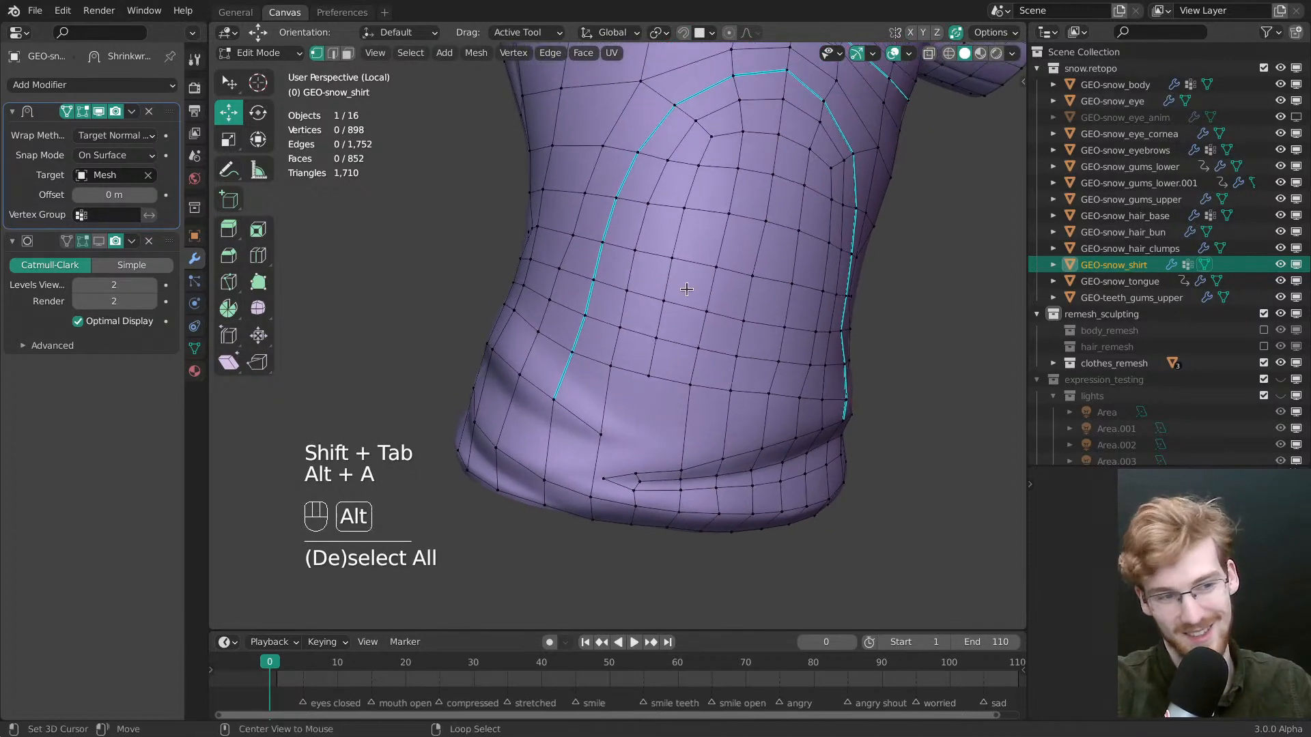
alt+right_click(688, 293)
drag(708, 359, 712, 356)
key(g)
click(711, 355)
key(alt+a)
Relax the lower shirt's rows in Sculpt Mode using the Topology brush at a 92 px radius, then return to Edit Mode
mouse_move(711, 355)
middle_down()
mouse_move(846, 398)
mouse_move(717, 354)
mouse_move(735, 400)
mouse_move(678, 400)
mouse_move(642, 383)
middle_up()
mouse_move(641, 382)
middle_down()
mouse_move(608, 335)
mouse_move(636, 342)
middle_up()
key(Tab)
key(f)
click(621, 342)
key(f)
click(622, 352)
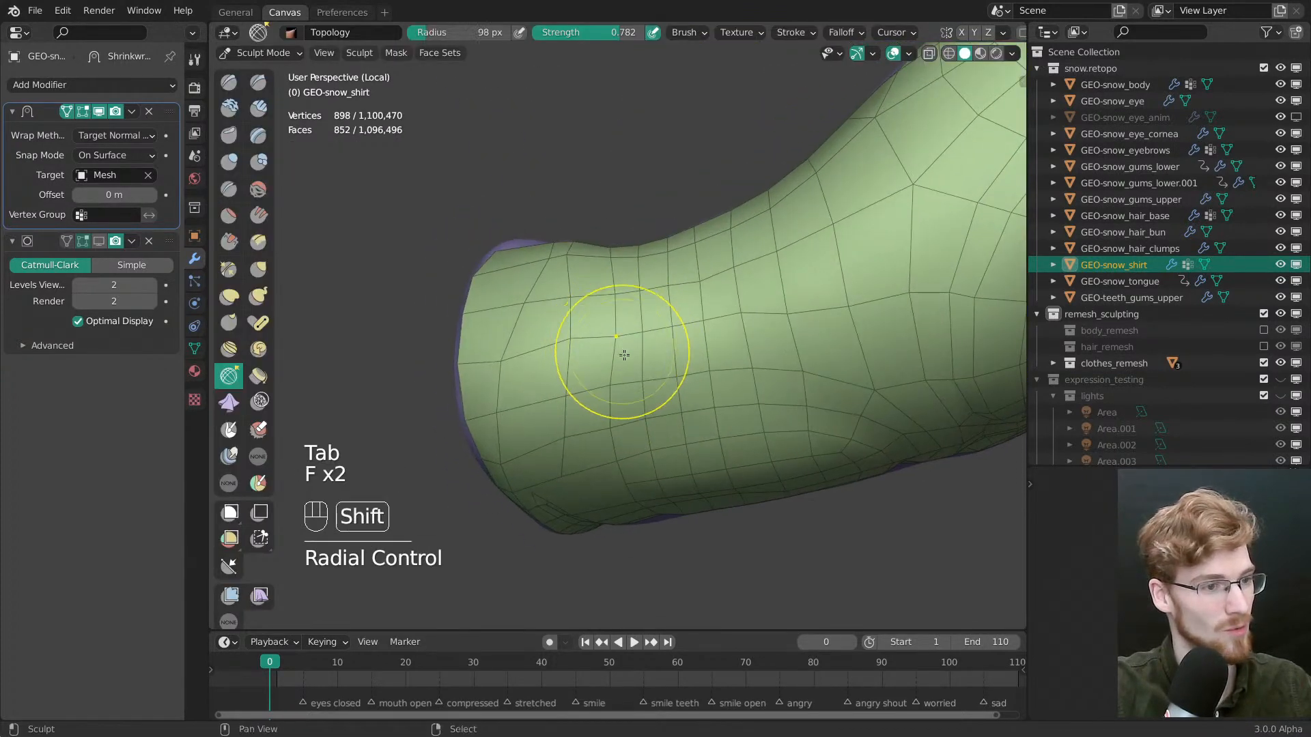
key(f)
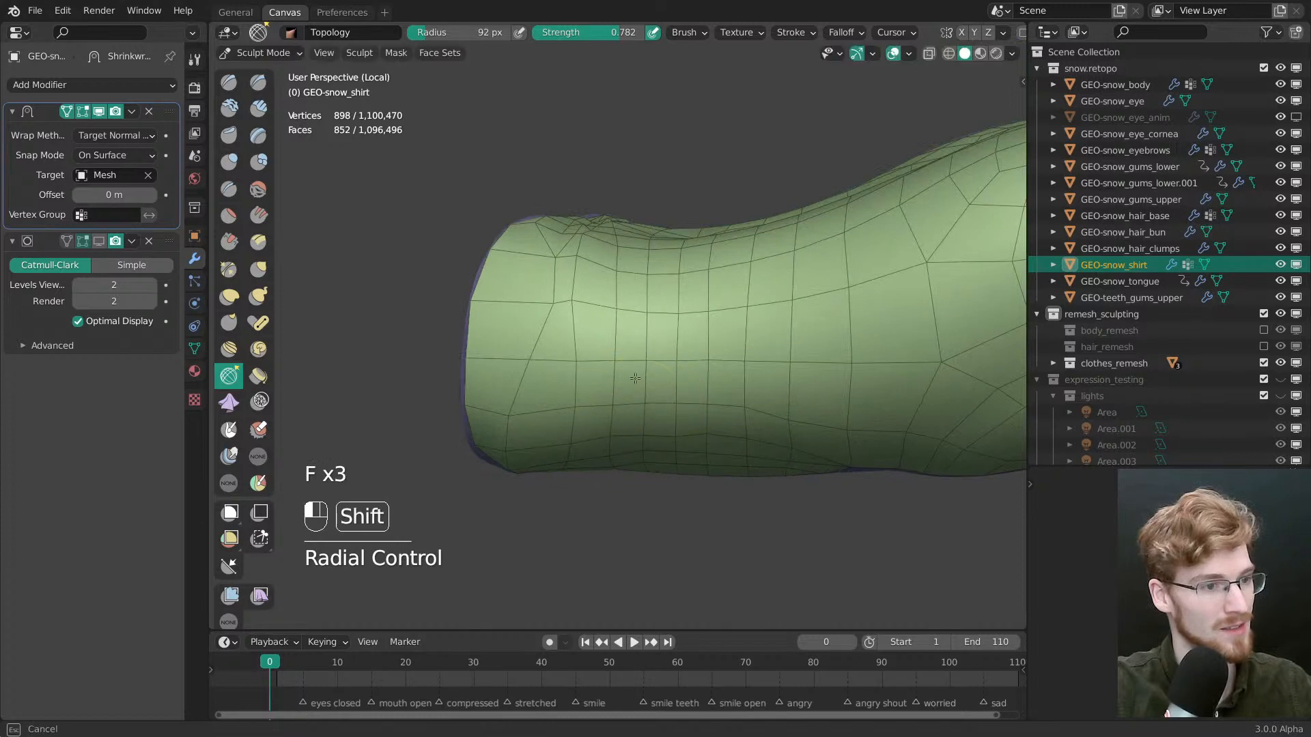
middle_drag(625, 242, 640, 375)
key(Tab)
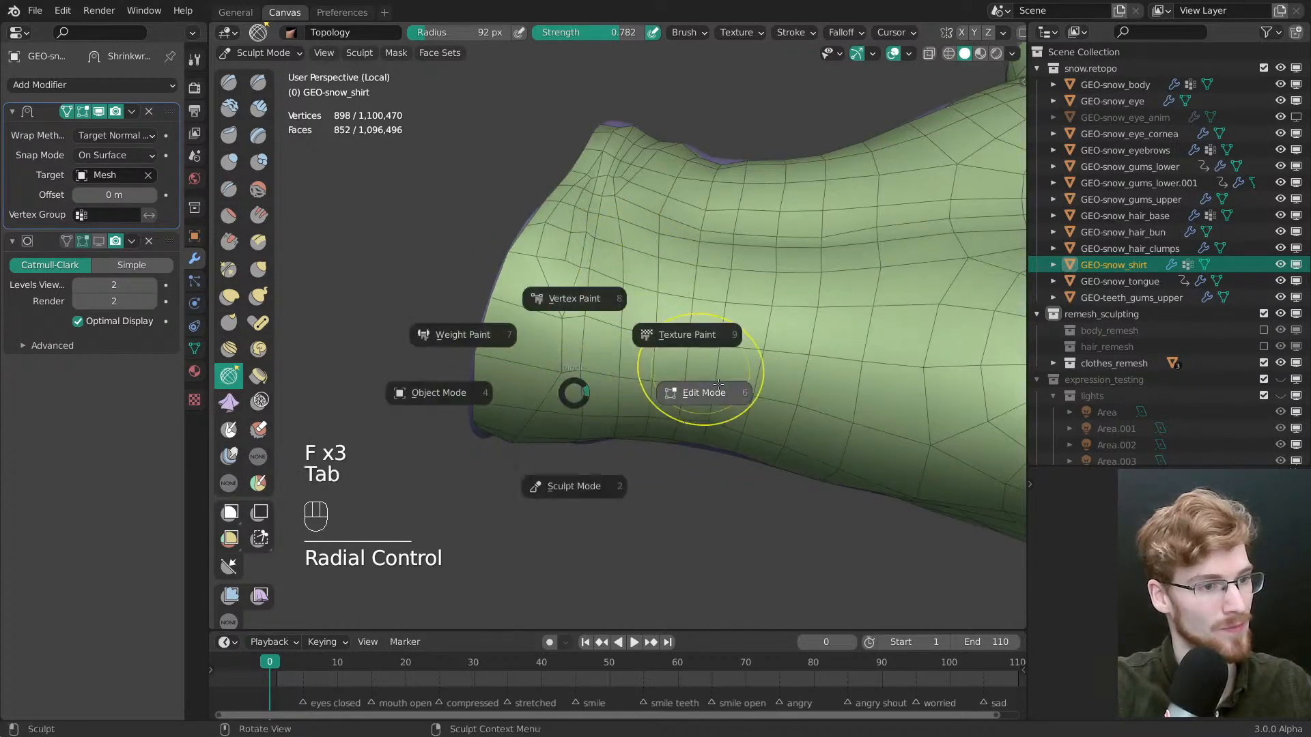
Nudge individual vertices of the rows above the hem folds to smooth the edge flow
key(alt+a)
key(w)
drag(621, 331, 623, 347)
middle_drag(624, 347, 619, 301)
drag(619, 331, 625, 340)
middle_drag(626, 348, 595, 430)
shift+middle_drag(481, 353, 621, 332)
drag(662, 320, 667, 322)
Toggle snapping back on and reposition the vertices of the rows just above the deep fold to space them evenly
key(shift+Tab)
middle_drag(673, 314, 668, 387)
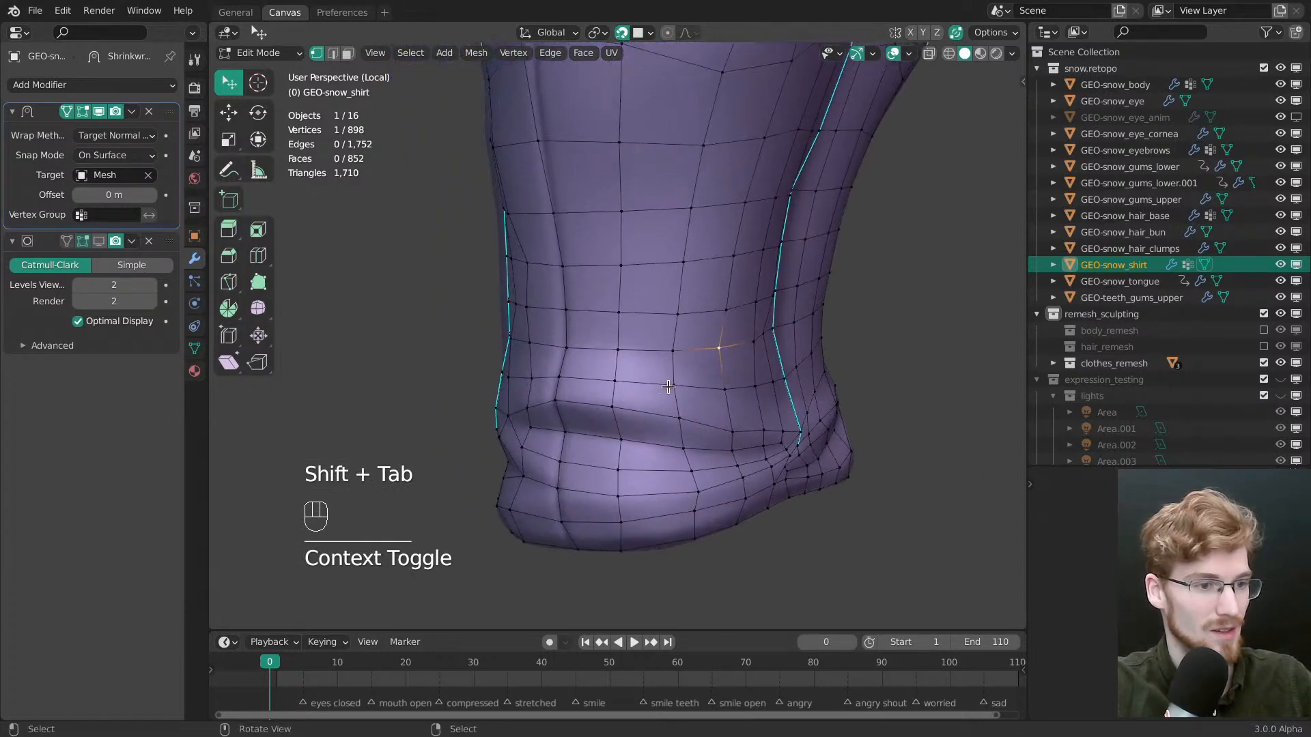
drag(670, 387, 720, 354)
middle_drag(730, 351, 684, 345)
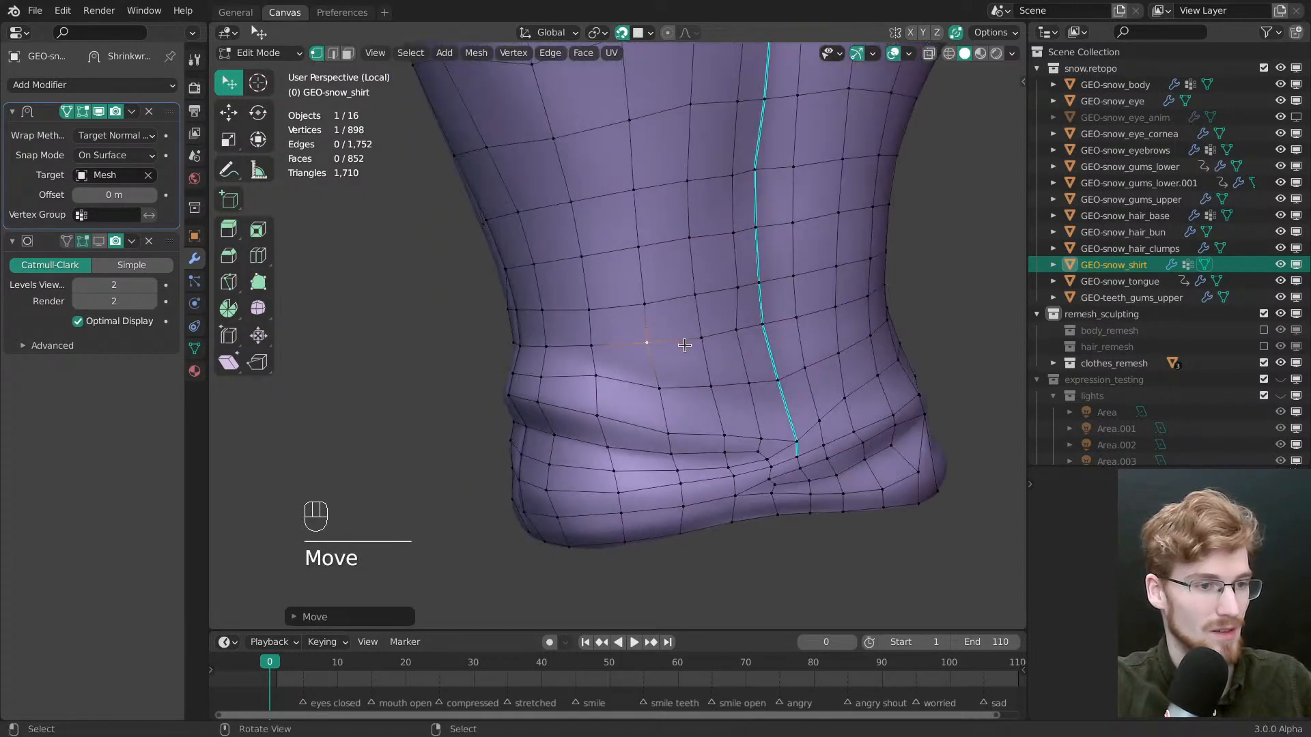
drag(700, 340, 734, 332)
middle_drag(650, 347, 717, 380)
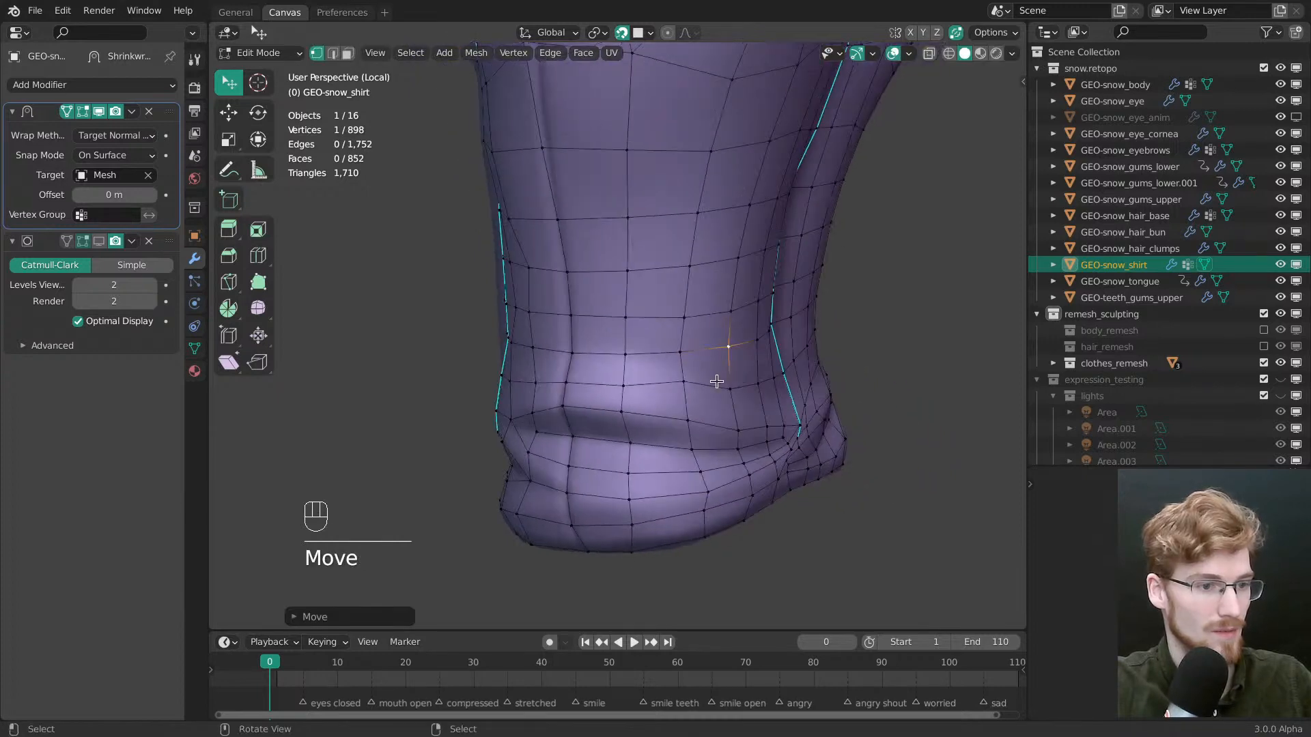
drag(727, 385, 729, 386)
middle_drag(650, 377, 676, 380)
drag(658, 366, 596, 366)
middle_drag(592, 372, 609, 369)
drag(566, 389, 566, 350)
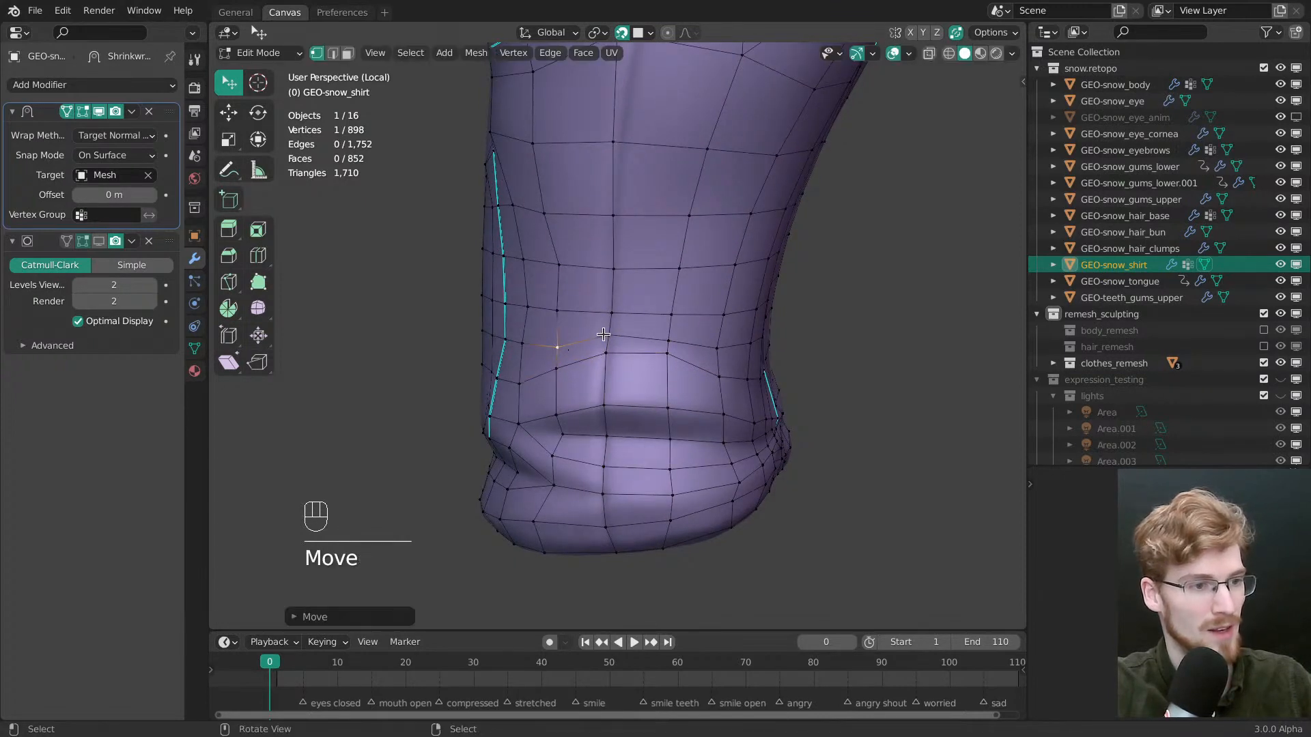
Smooth the topology above the folds in Sculpt Mode with the Topology brush at an 87 px radius, then return to Edit Mode
mouse_move(661, 232)
middle_down()
mouse_move(626, 284)
mouse_move(726, 363)
mouse_move(692, 369)
mouse_move(649, 304)
middle_up()
key(Tab)
key(f)
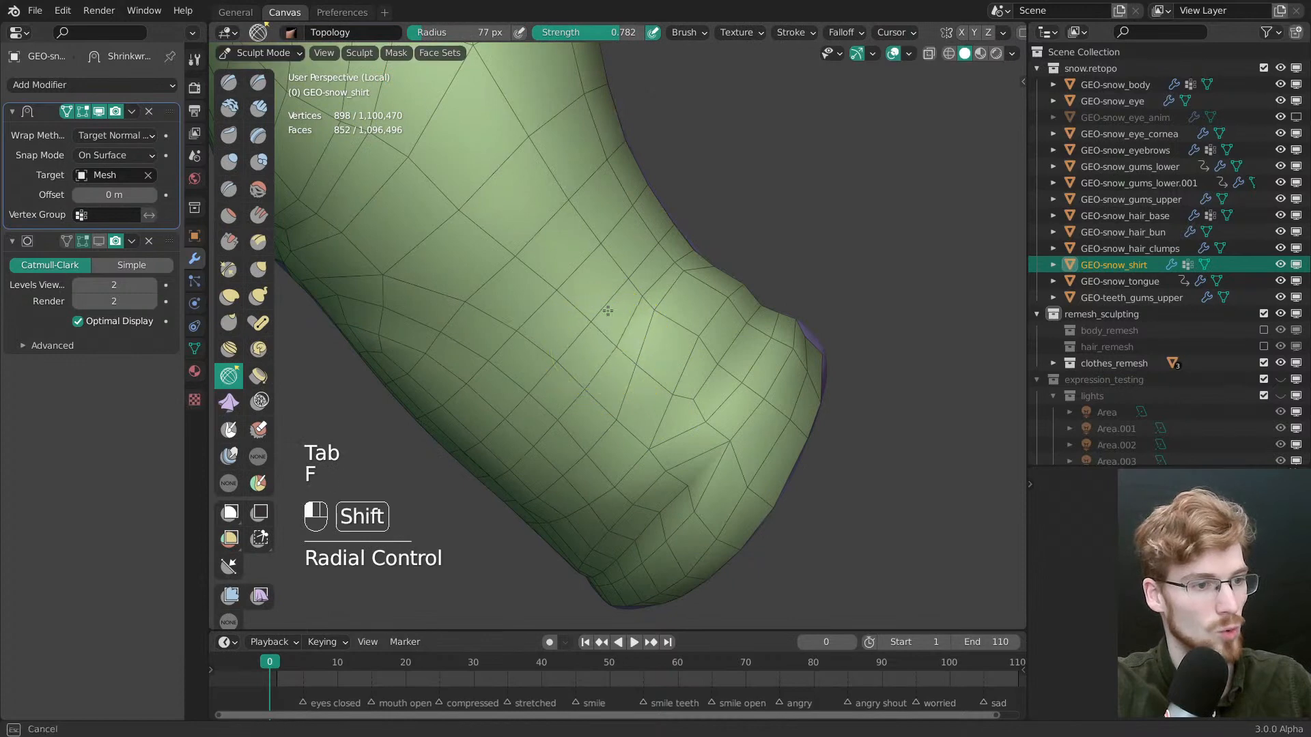
key(f)
click(624, 285)
middle_drag(628, 277, 672, 293)
key(f)
click(642, 295)
shift+drag(663, 263, 674, 254)
middle_drag(675, 254, 658, 293)
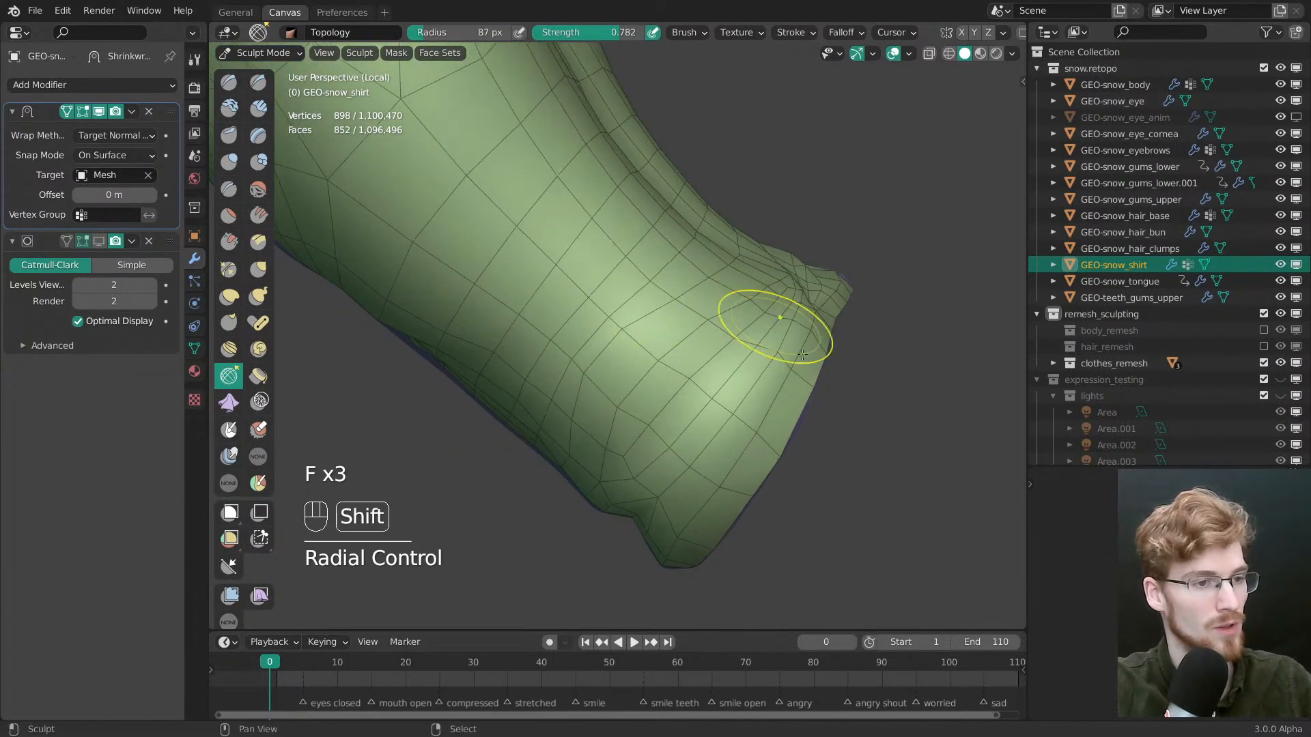
middle_drag(775, 321, 658, 512)
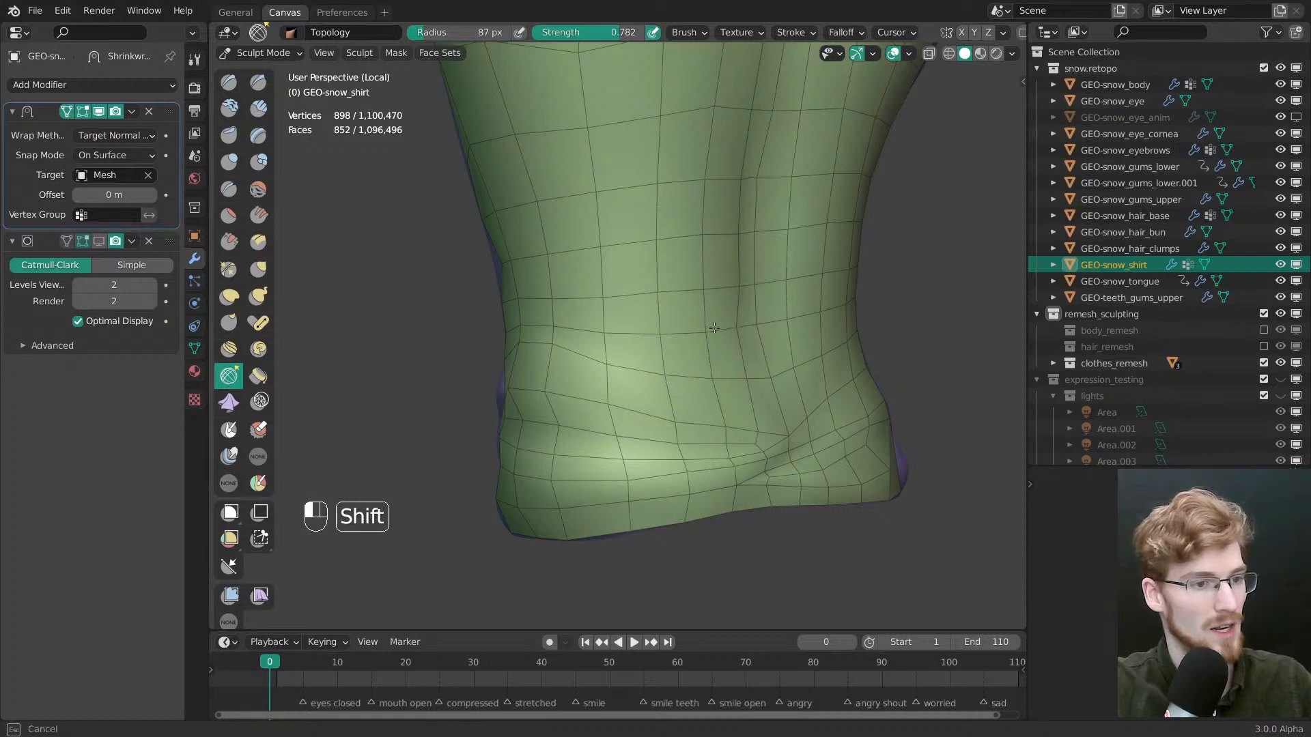
mouse_move(722, 343)
middle_down()
mouse_move(685, 299)
mouse_move(645, 361)
middle_up()
key(Tab)
Adjust a vertex just above the deep fold and a vertex on the marked side seam above the crease
key(alt+a)
key(w)
drag(645, 362, 649, 369)
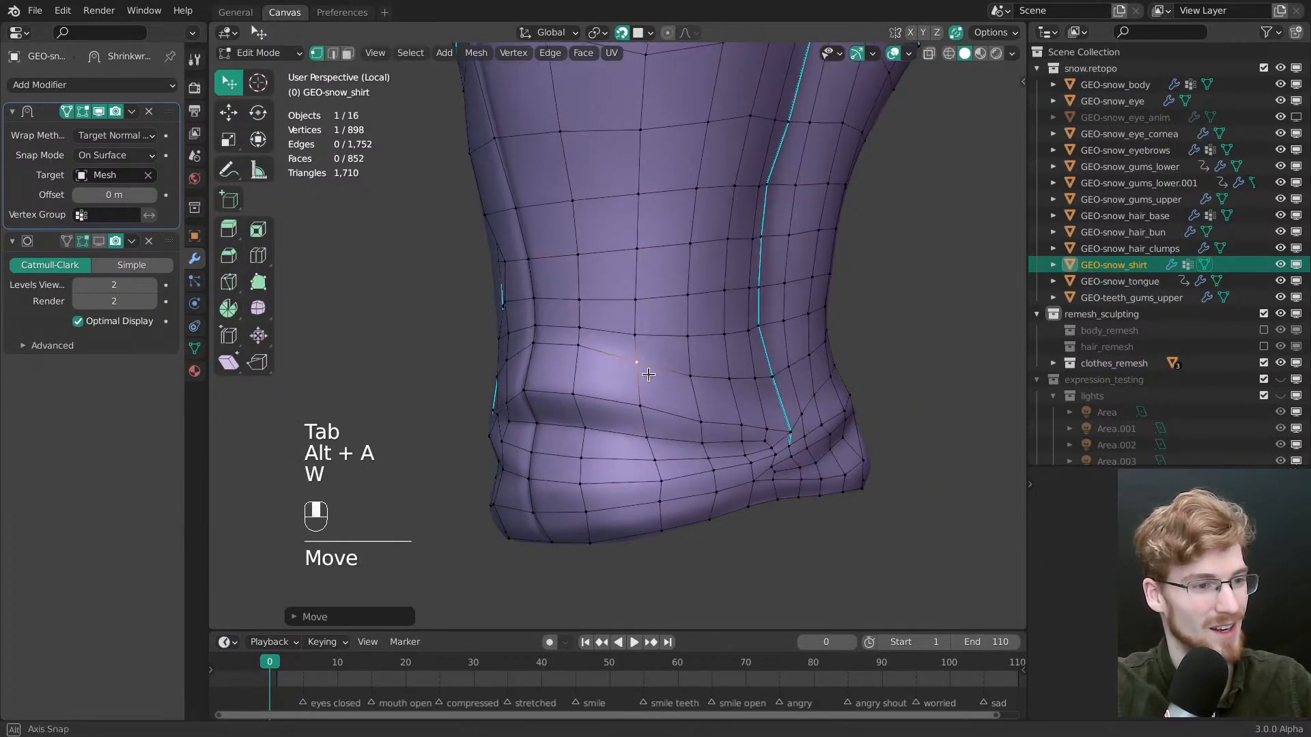
middle_drag(601, 341, 667, 372)
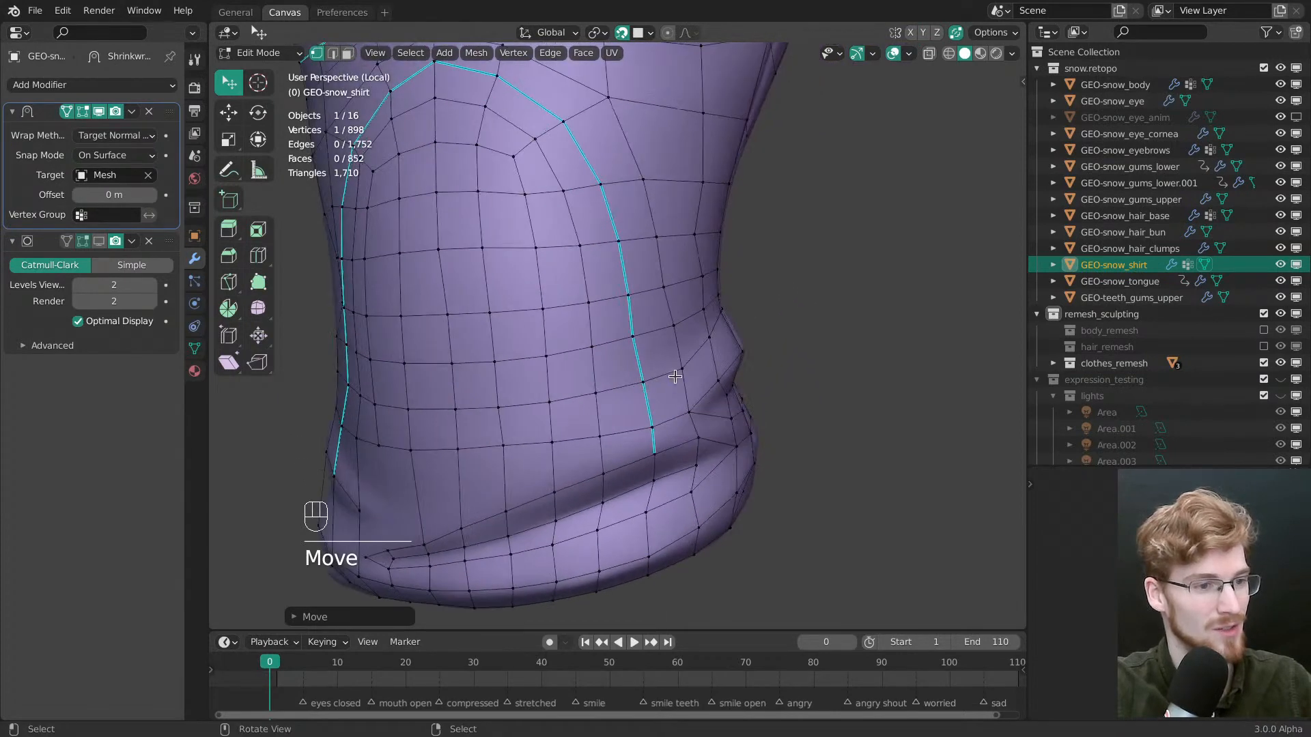
drag(672, 337, 635, 335)
middle_drag(643, 371, 678, 385)
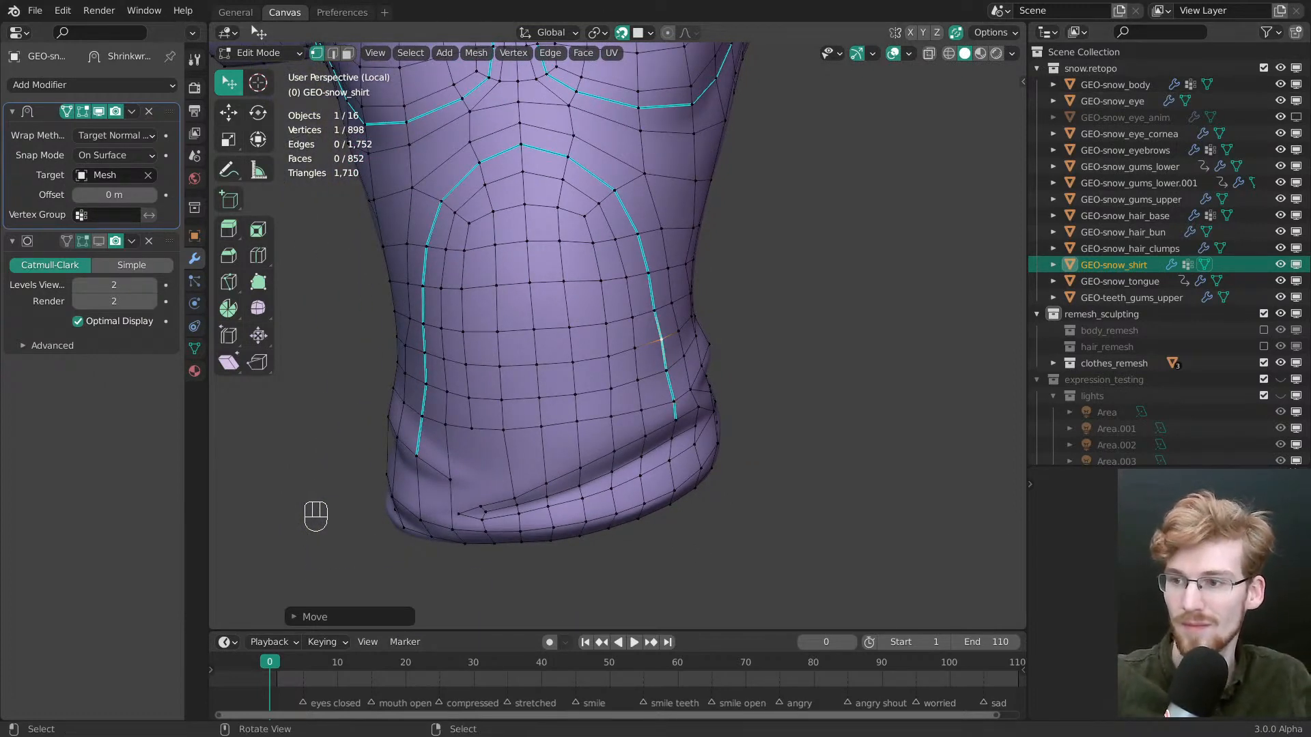
Save the file and nudge vertices on the front and side of the shirt just above the hem folds
middle_drag(600, 299, 589, 329)
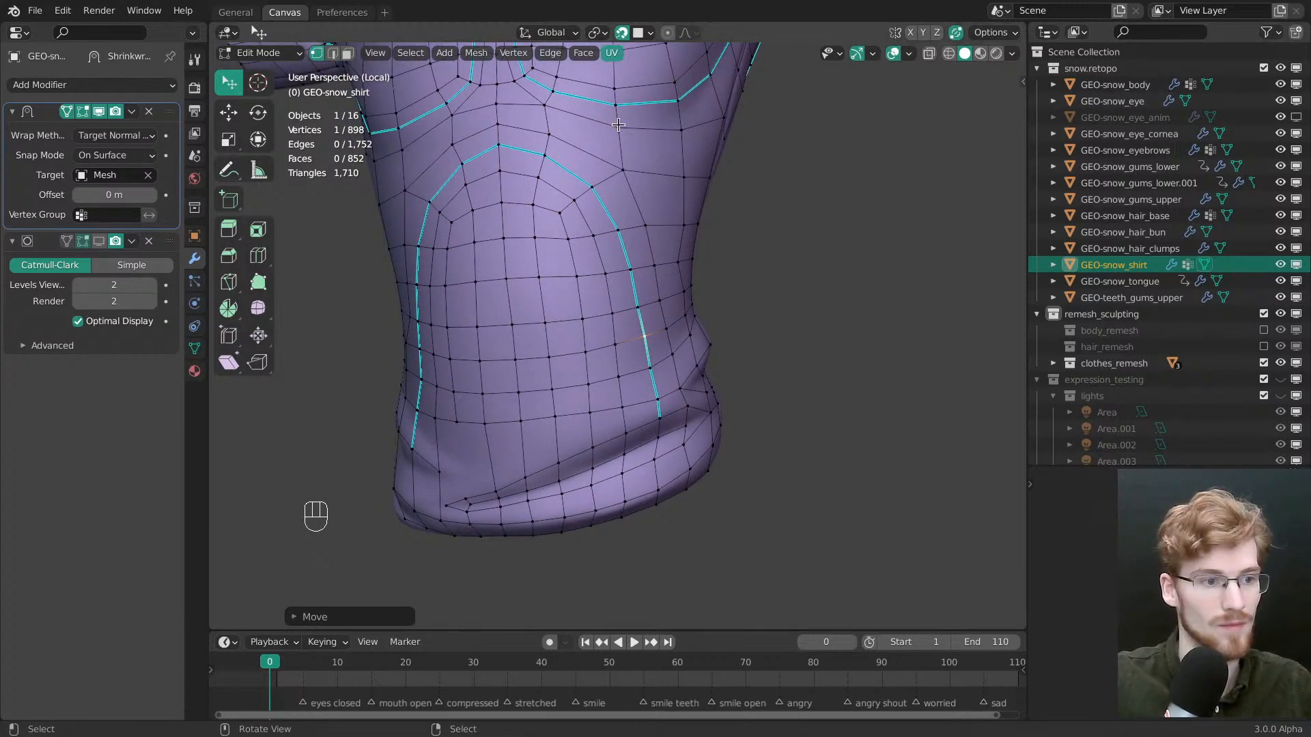
key(ctrl+s)
shift+middle_drag(622, 280, 602, 359)
drag(617, 272, 617, 282)
drag(631, 327, 626, 330)
middle_drag(628, 340, 575, 340)
drag(571, 338, 568, 336)
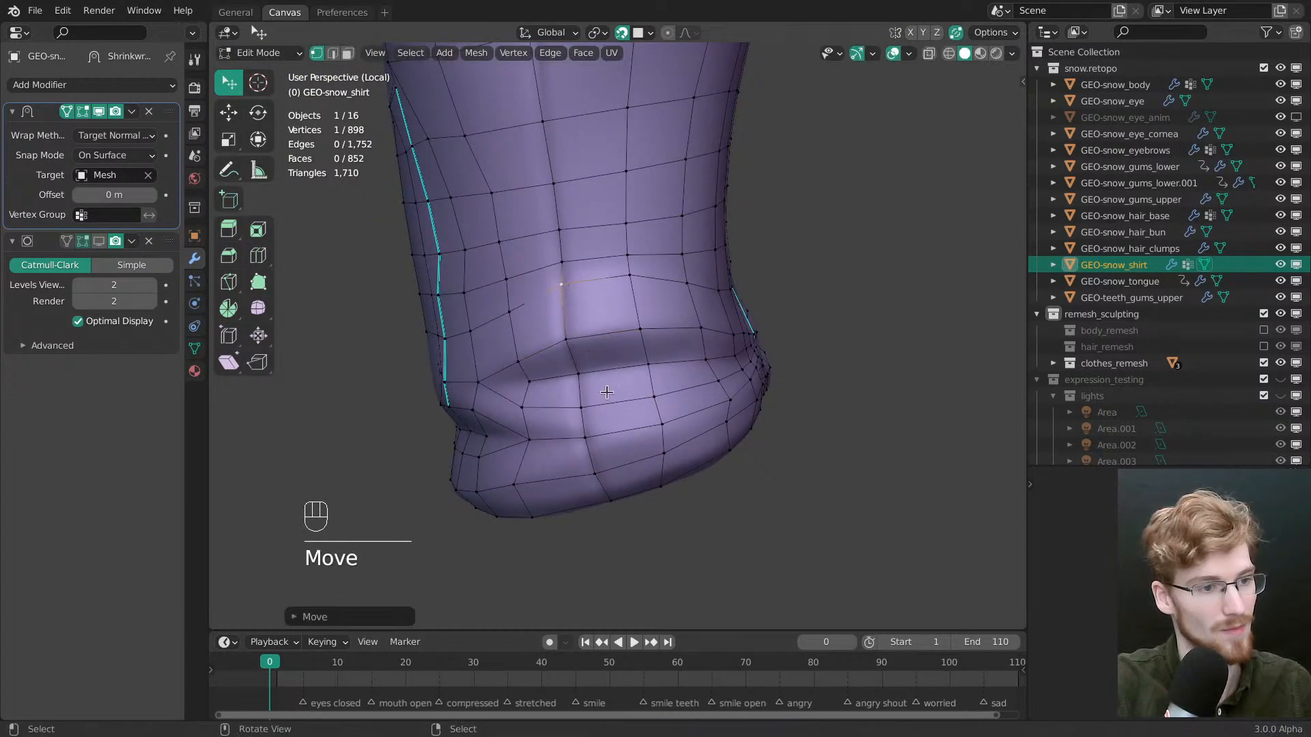
Even out the row just above the crease by shifting its vertices beside the marked side seam
ctrl+middle_drag(567, 293, 512, 336)
drag(649, 320, 651, 329)
drag(610, 319, 609, 331)
drag(650, 330, 691, 346)
drag(724, 324, 724, 333)
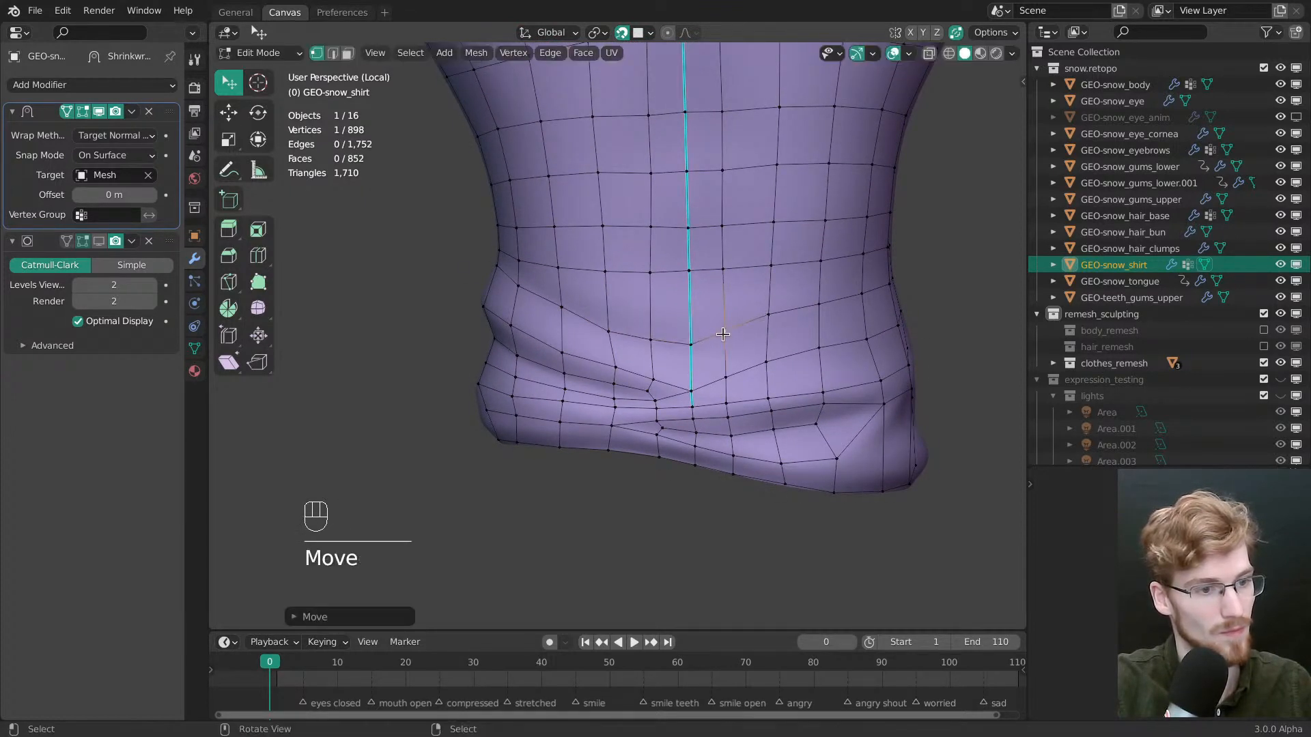
click(723, 334)
Smooth the topology above the side folds in Sculpt Mode with the Topology brush at a 126 px radius, then return to Edit Mode
key(Tab)
key(f)
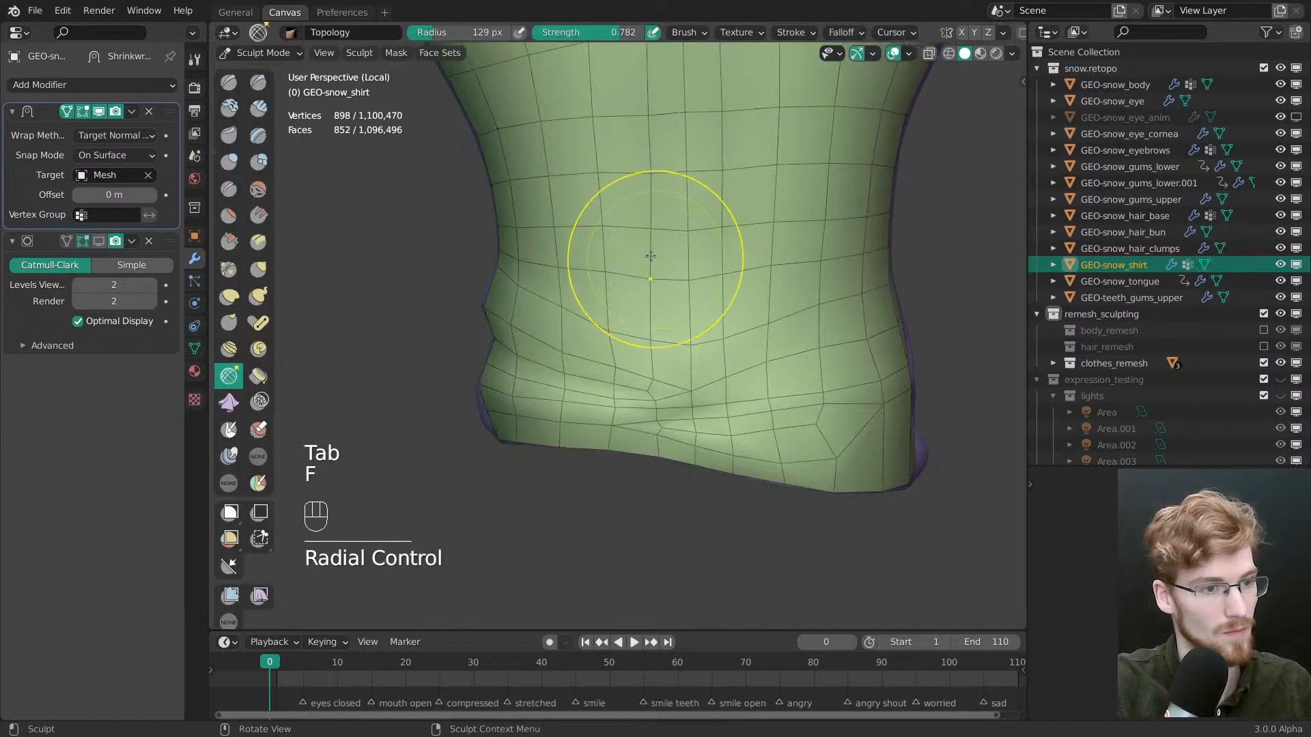
key(f)
key(f)
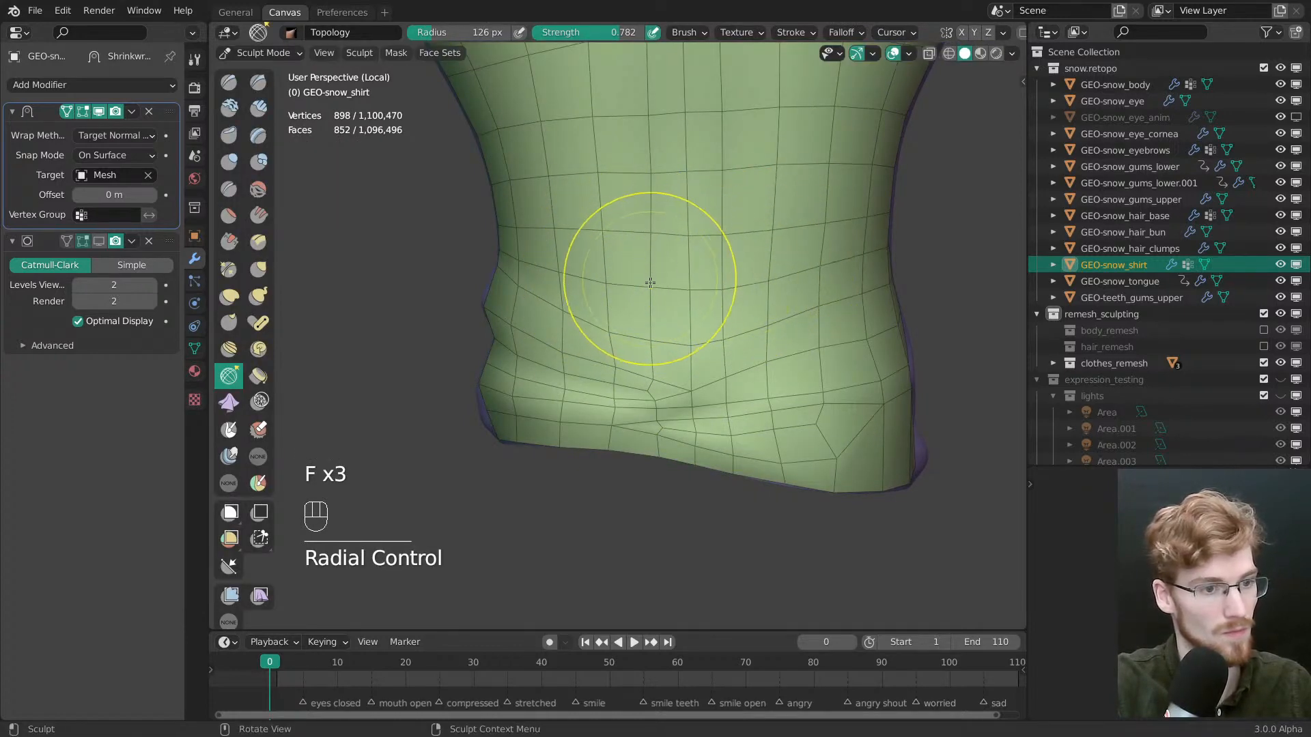
key(Tab)
key(alt+a)
Knife-cut a small pointed face into the open front area where the side fold's edge line ends
mouse_move(763, 324)
middle_down()
mouse_move(678, 374)
mouse_move(886, 390)
mouse_move(726, 316)
mouse_move(758, 331)
middle_up()
shift+middle_drag(731, 389, 691, 397)
scroll(710, 396, up, 1)
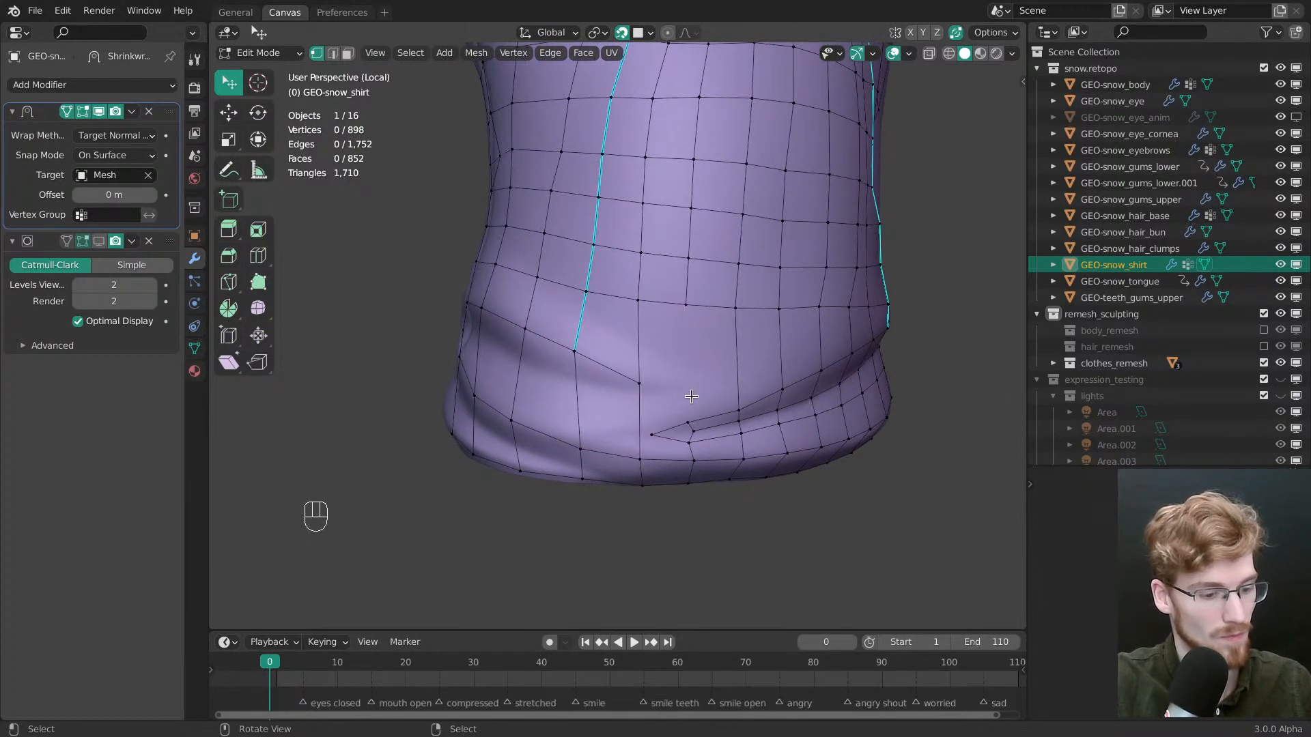
key(k)
click(642, 392)
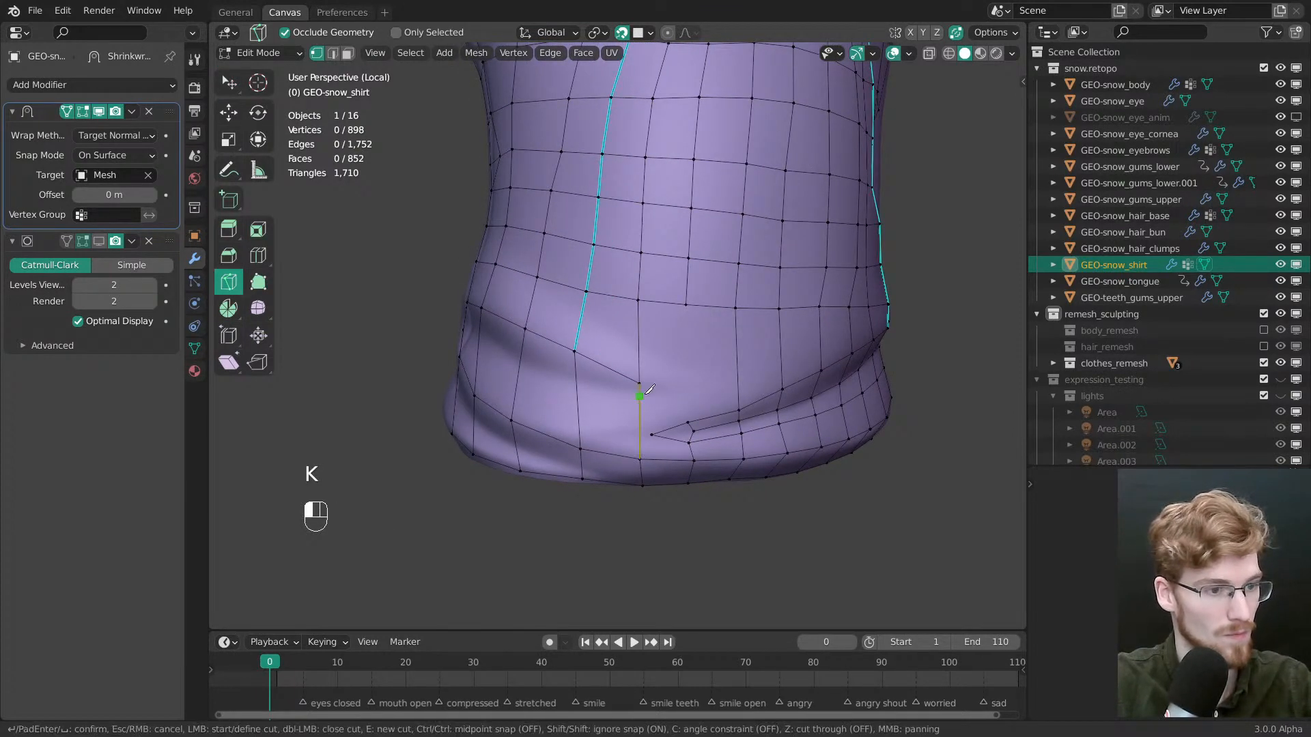
click(639, 352)
key(Return)
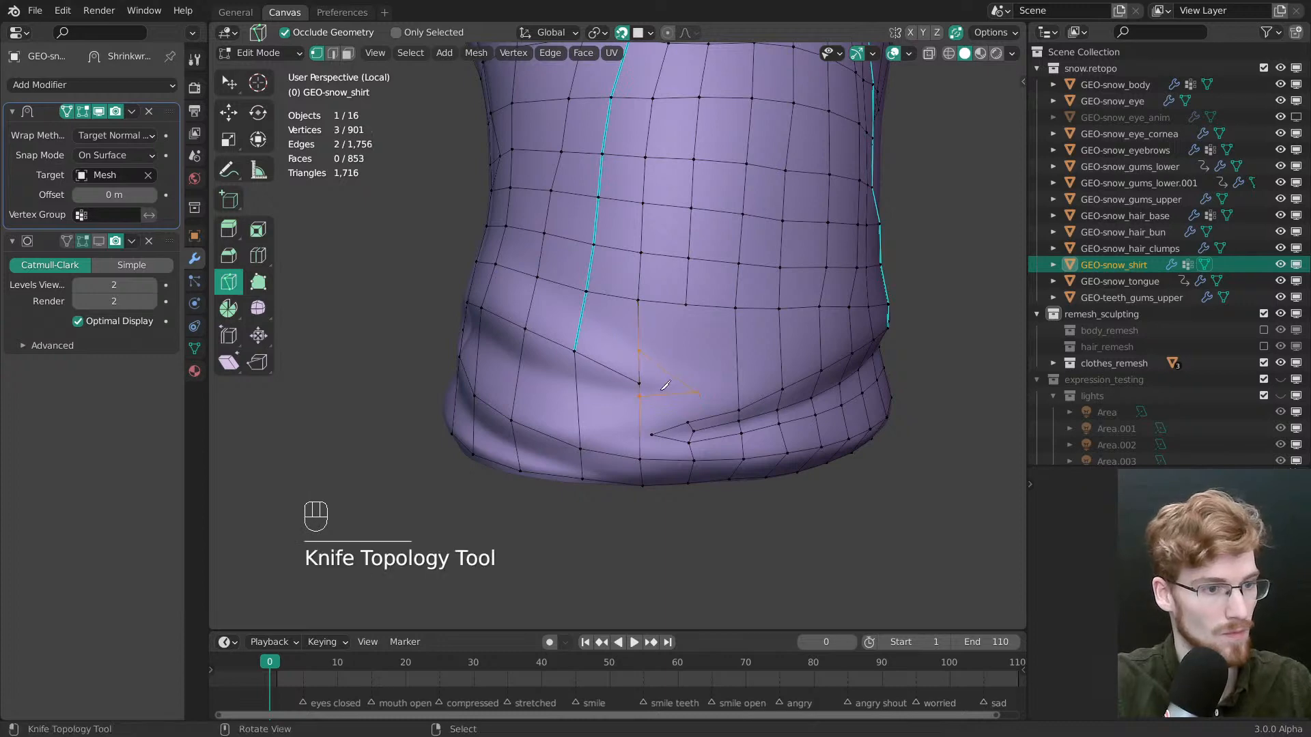
Merge the cut's upper vertex into the column vertex above it and reposition the merged vertex
middle_drag(726, 419, 696, 389)
key(alt+a)
click(692, 433)
key(Return)
key(g)
mouse_move(705, 404)
mouse_down()
mouse_move(724, 360)
mouse_move(698, 401)
mouse_up()
key(w)
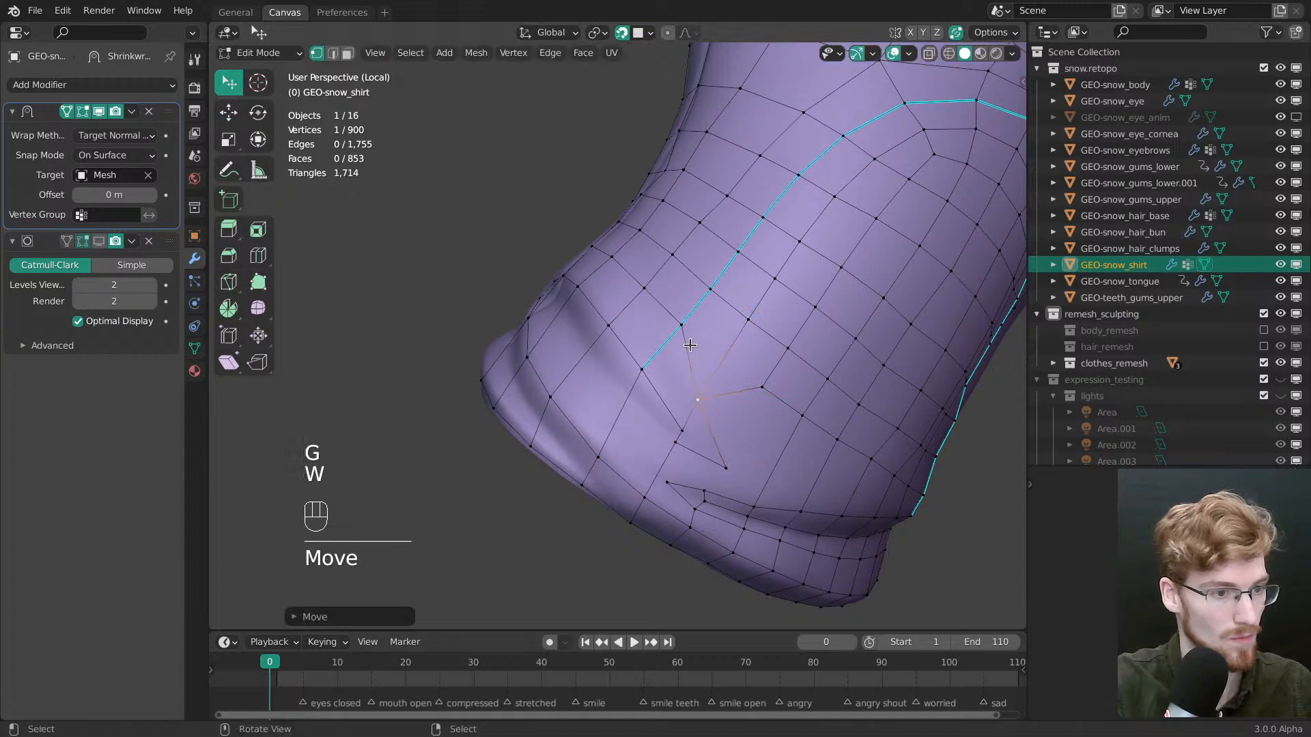
Reposition the vertices around the end of the side fold, between the marked seam and the new cut
drag(681, 326, 672, 339)
drag(682, 430, 681, 421)
shift+middle_drag(687, 406, 657, 380)
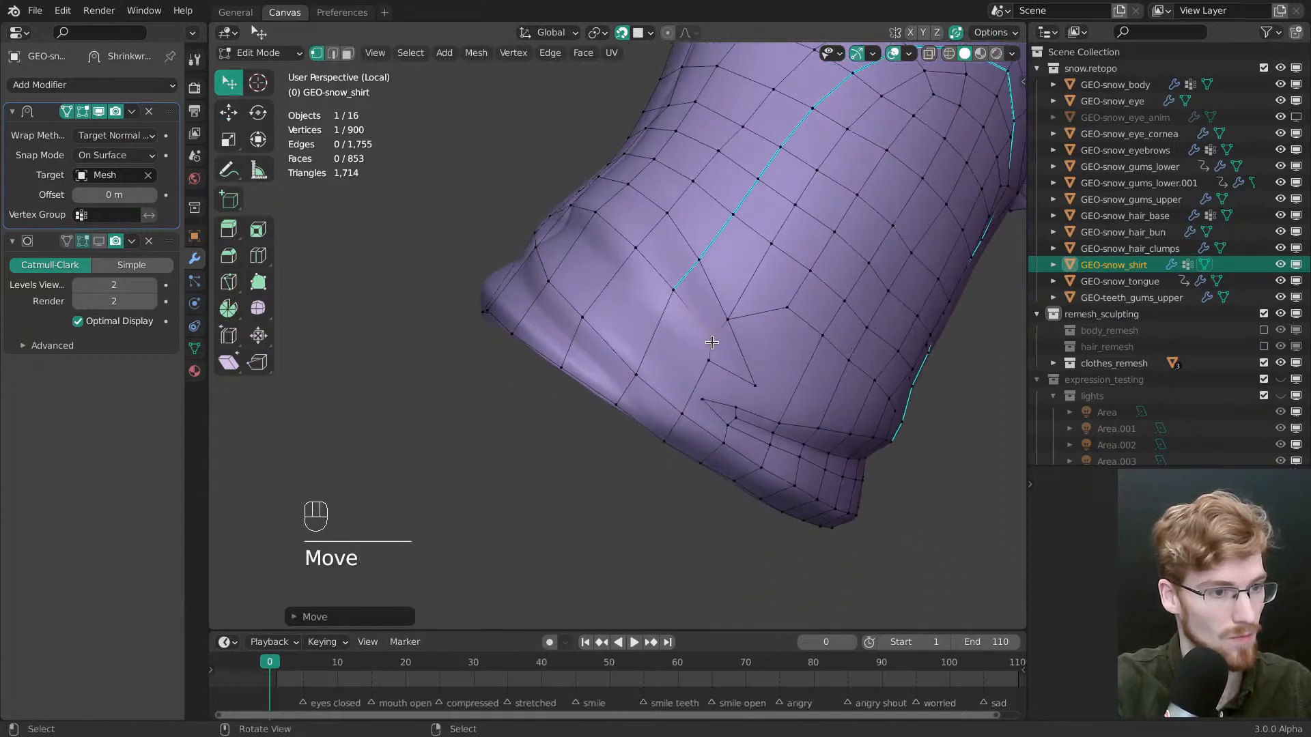
key(alt+a)
drag(657, 380, 654, 384)
middle_drag(694, 385, 705, 383)
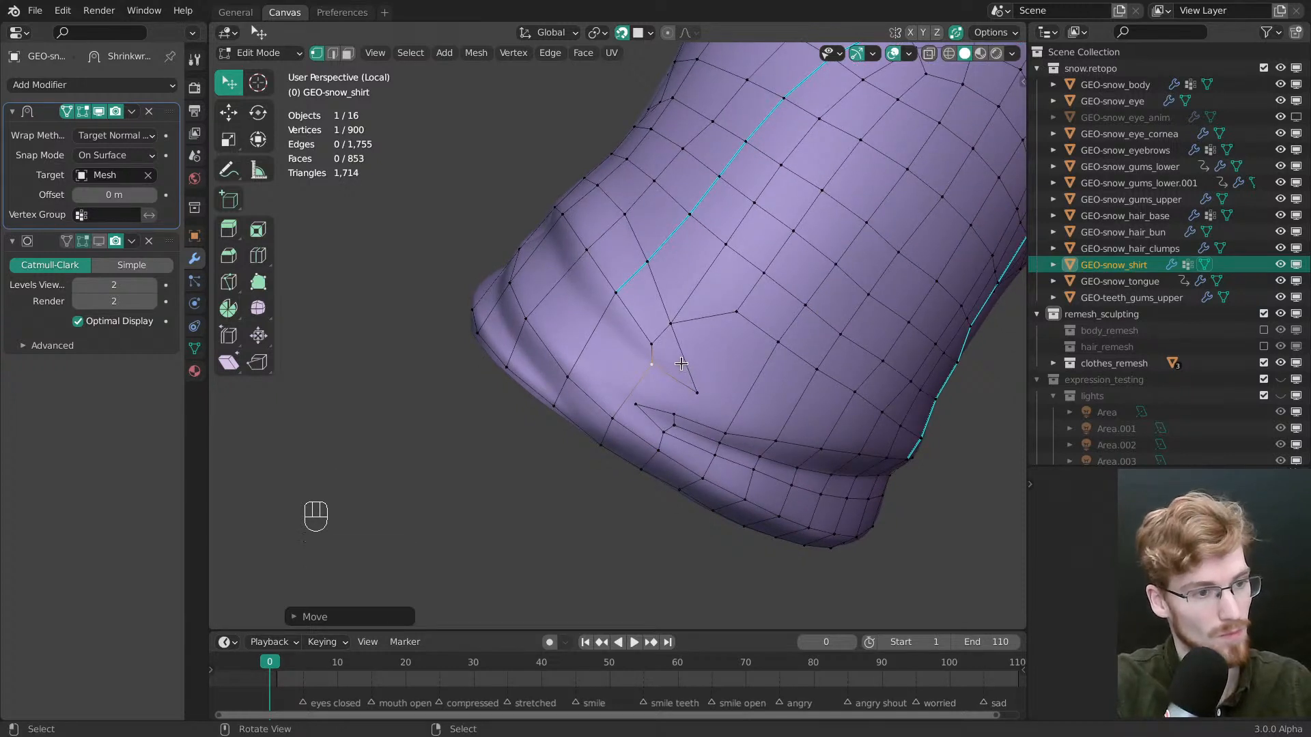
Join the small pointed face at the end of the side fold with its neighbouring face into a single face
key(3)
click(671, 360)
key(ctrl+x)
key(x)
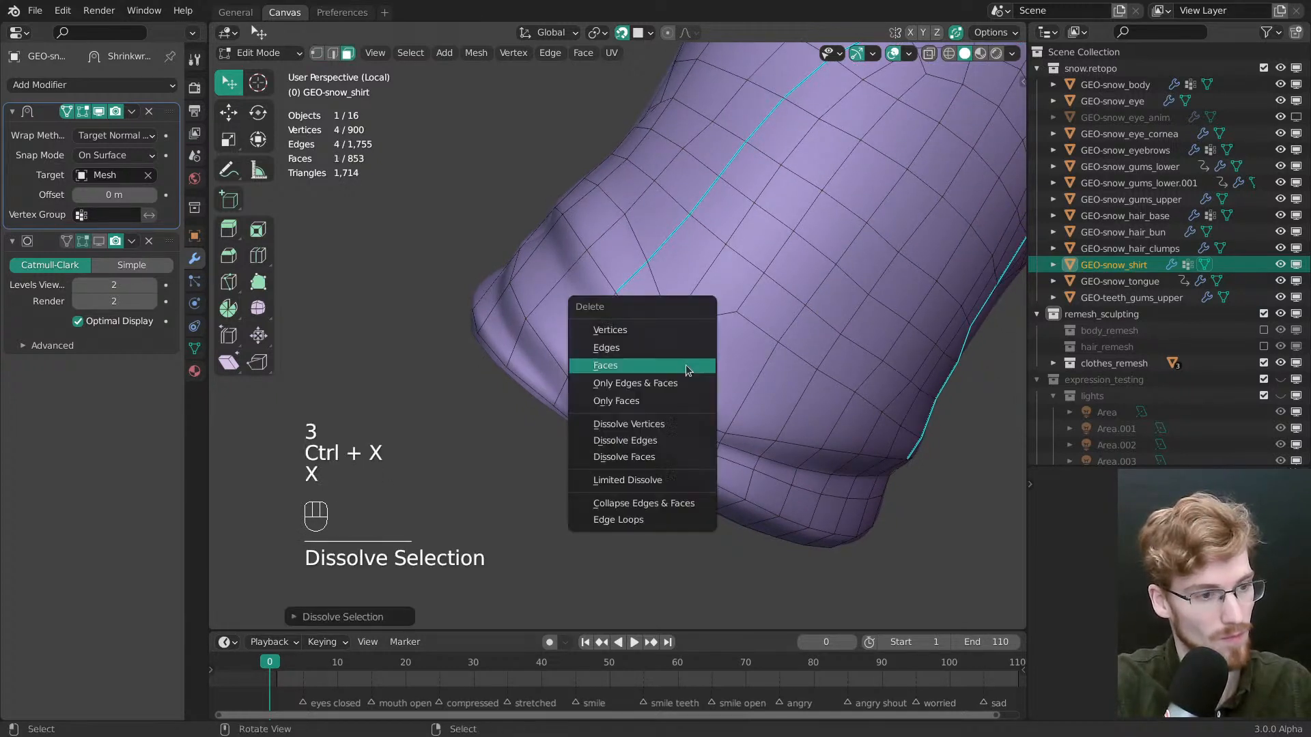
click(674, 453)
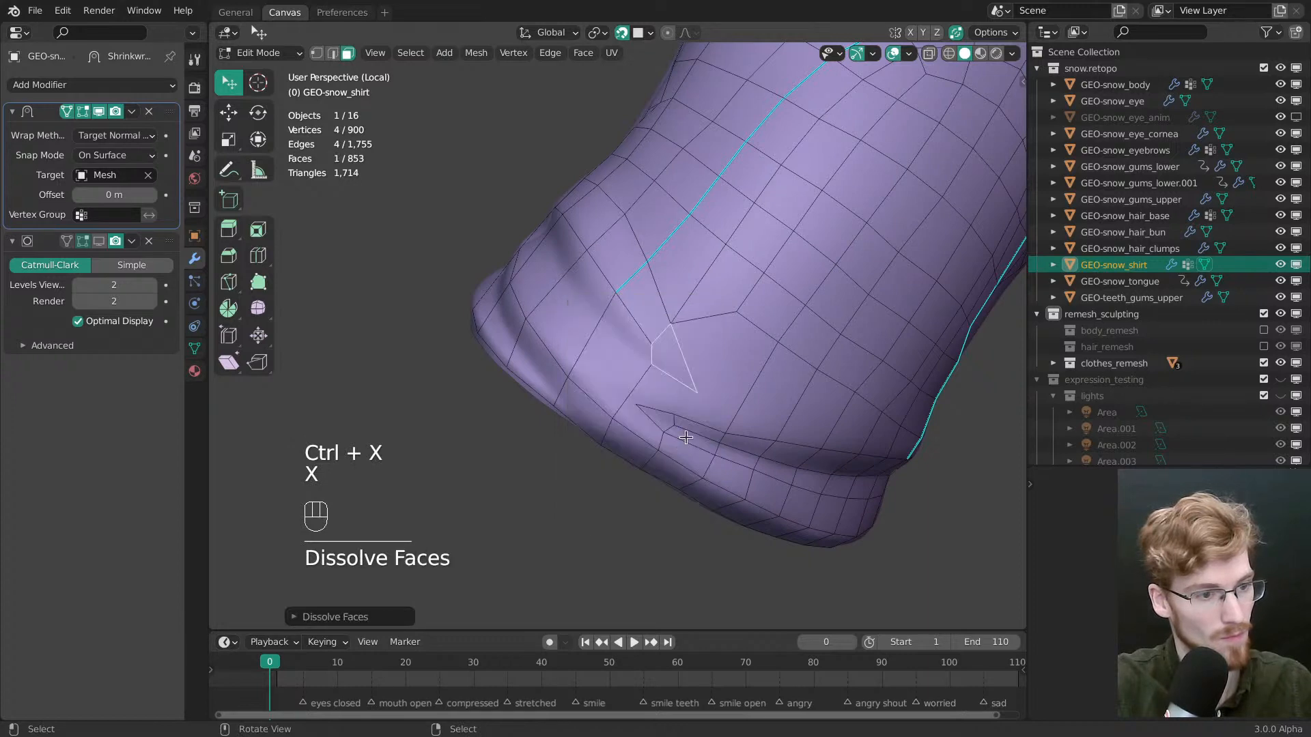
key(f)
key(alt+a)
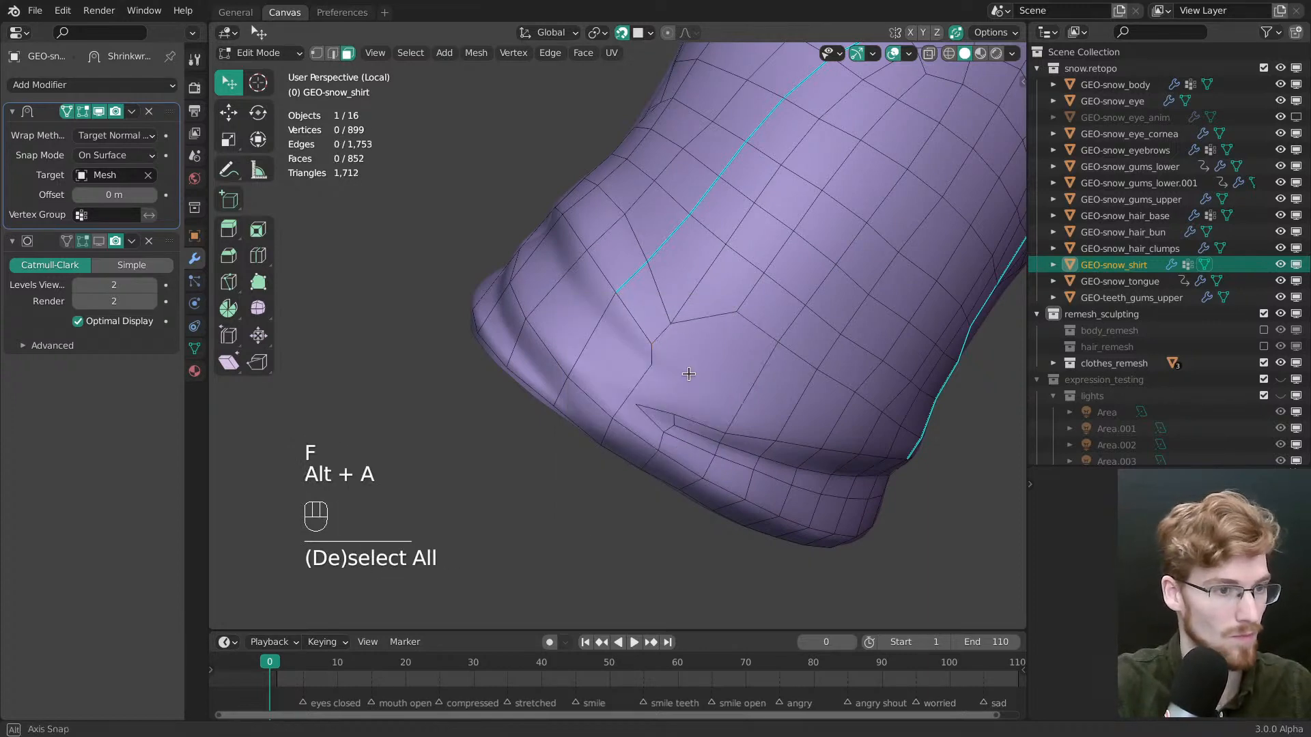
Move the row vertex beside the joined face down toward the front fold
middle_drag(688, 374, 728, 373)
key(1)
key(w)
mouse_move(768, 359)
mouse_down()
mouse_move(745, 372)
mouse_move(776, 412)
mouse_up()
middle_drag(775, 408, 748, 389)
Smooth the front topology above the fold in Sculpt Mode, set the Topology brush radius to 97 px, and return to Edit Mode
key(Tab)
key(f)
click(770, 333)
mouse_move(757, 328)
shift+mouse_down()
mouse_move(708, 251)
mouse_move(744, 416)
mouse_move(816, 440)
shift+mouse_up()
key(f)
click(807, 448)
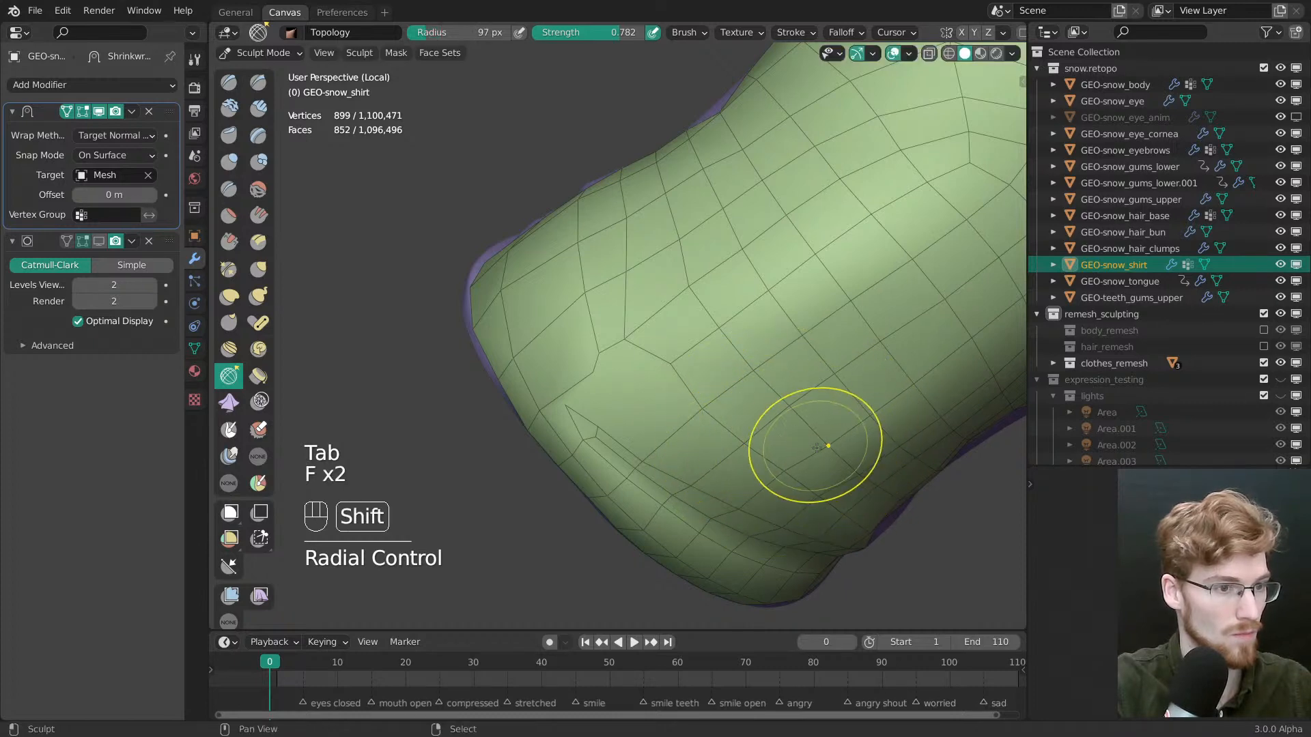
key(Tab)
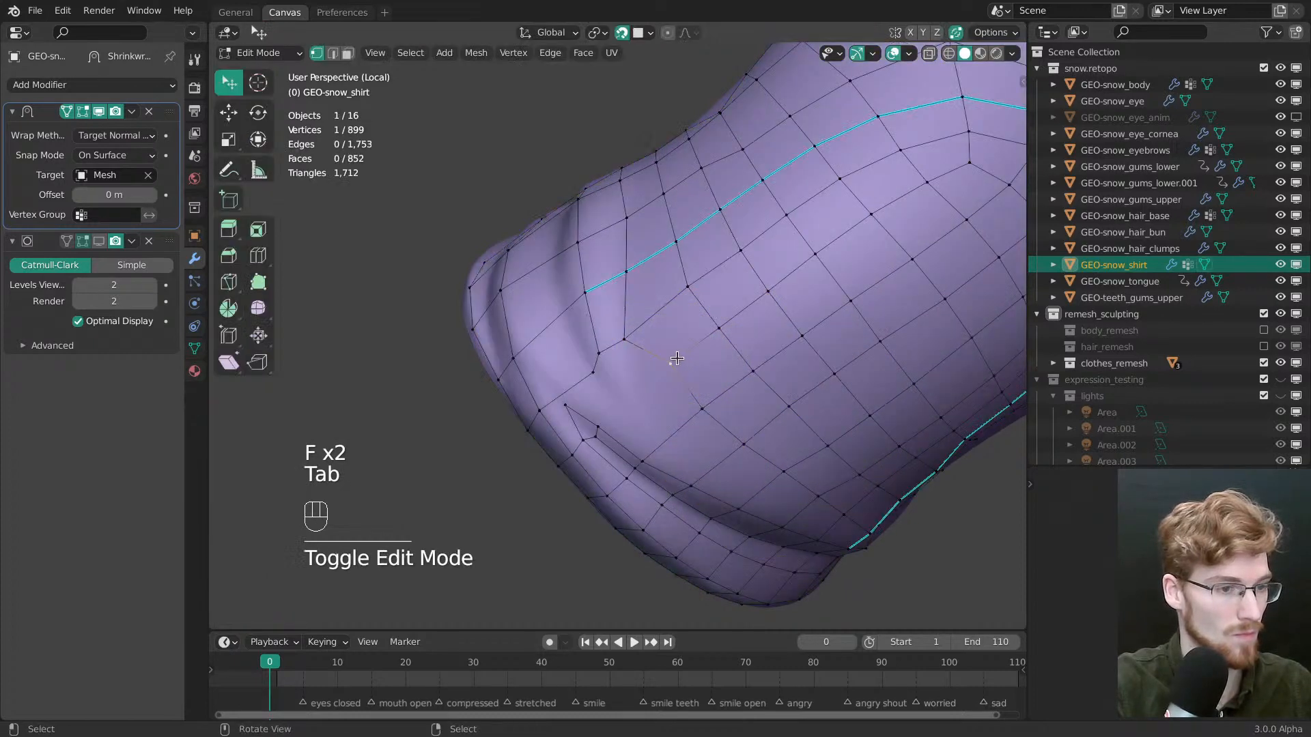
Reposition the front vertices above the gap between the two folds
drag(677, 362, 660, 373)
middle_drag(662, 370, 713, 374)
middle_drag(714, 374, 712, 372)
drag(714, 380, 721, 374)
middle_drag(721, 374, 677, 329)
Knife-cut a triangular split on the side of the shirt above the hem as the start of two diverging edge lines
key(alt+a)
key(k)
middle_drag(661, 281, 662, 304)
drag(657, 290, 656, 351)
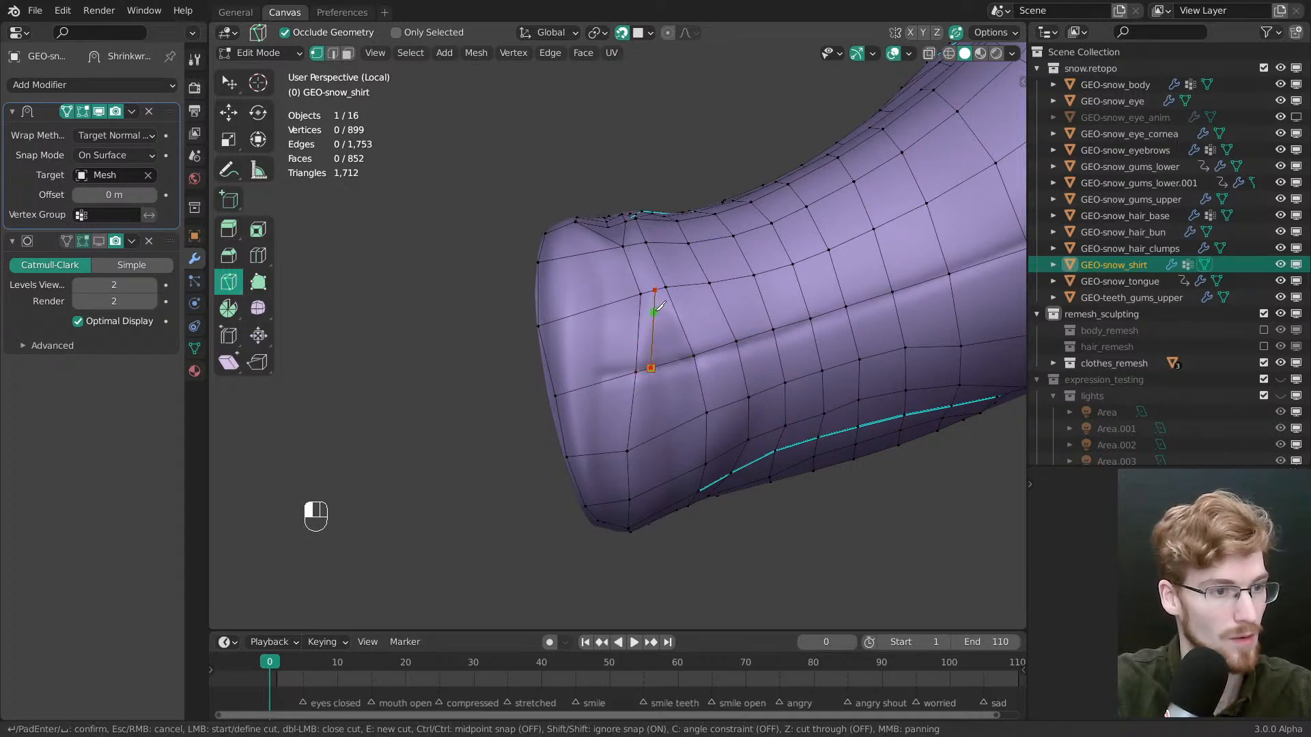
key(Return)
click(655, 290)
click(682, 358)
key(Return)
Extend the split with two parallel knife cuts along the side fold, reaching the column where the fold ends in front
middle_drag(697, 410, 623, 291)
click(631, 260)
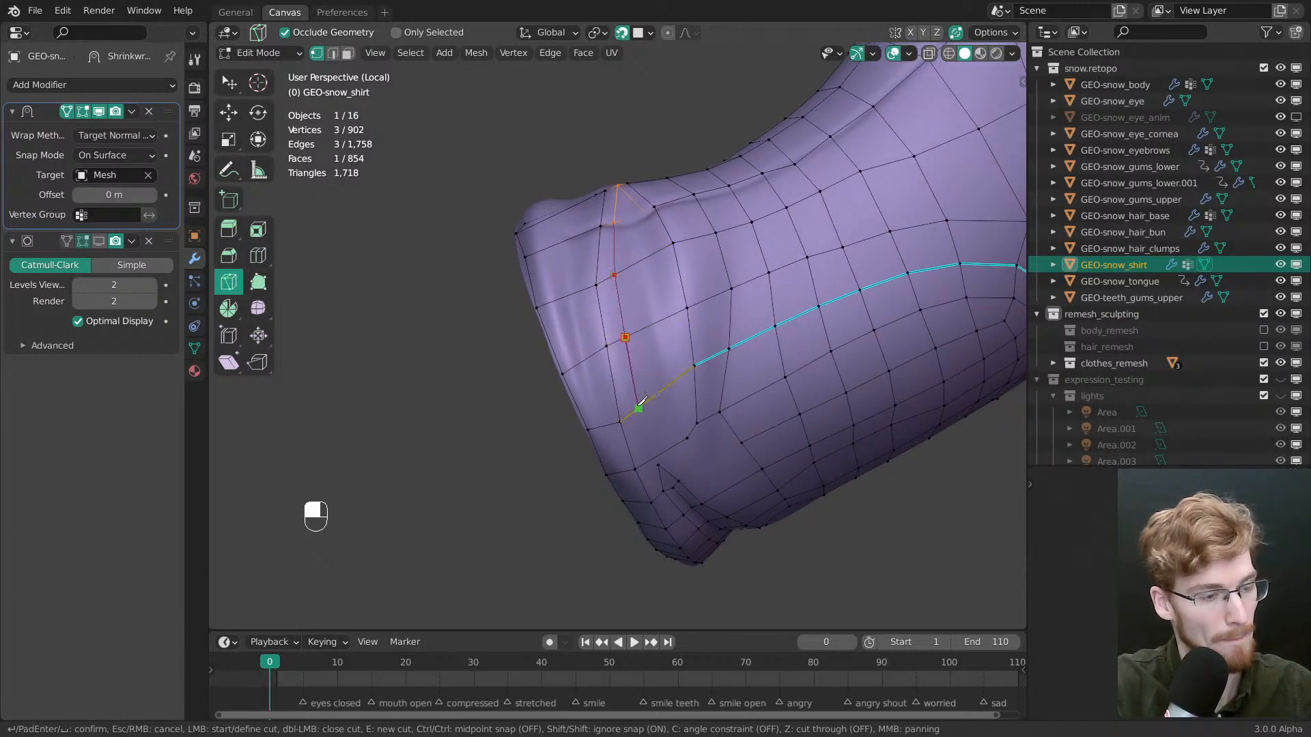
middle_drag(653, 434, 688, 486)
key(Return)
click(660, 257)
middle_drag(680, 375, 664, 294)
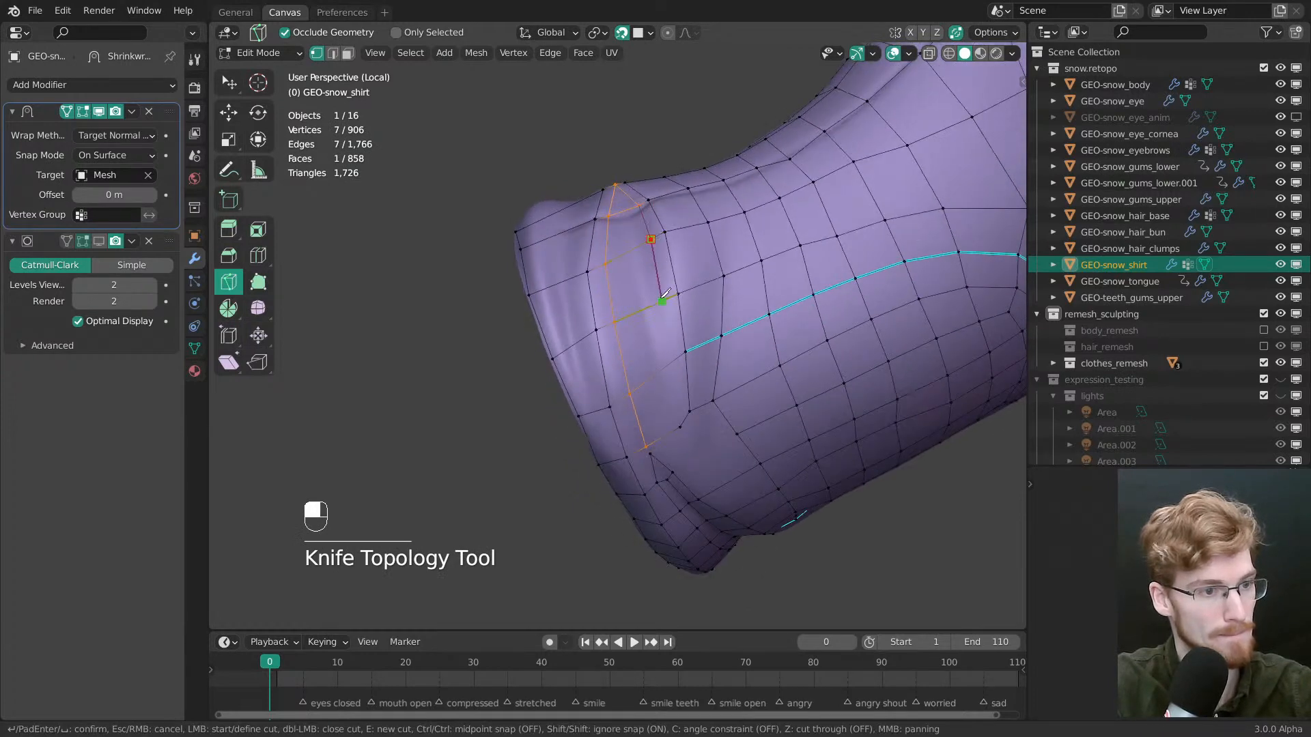
click(664, 300)
click(681, 426)
key(Return)
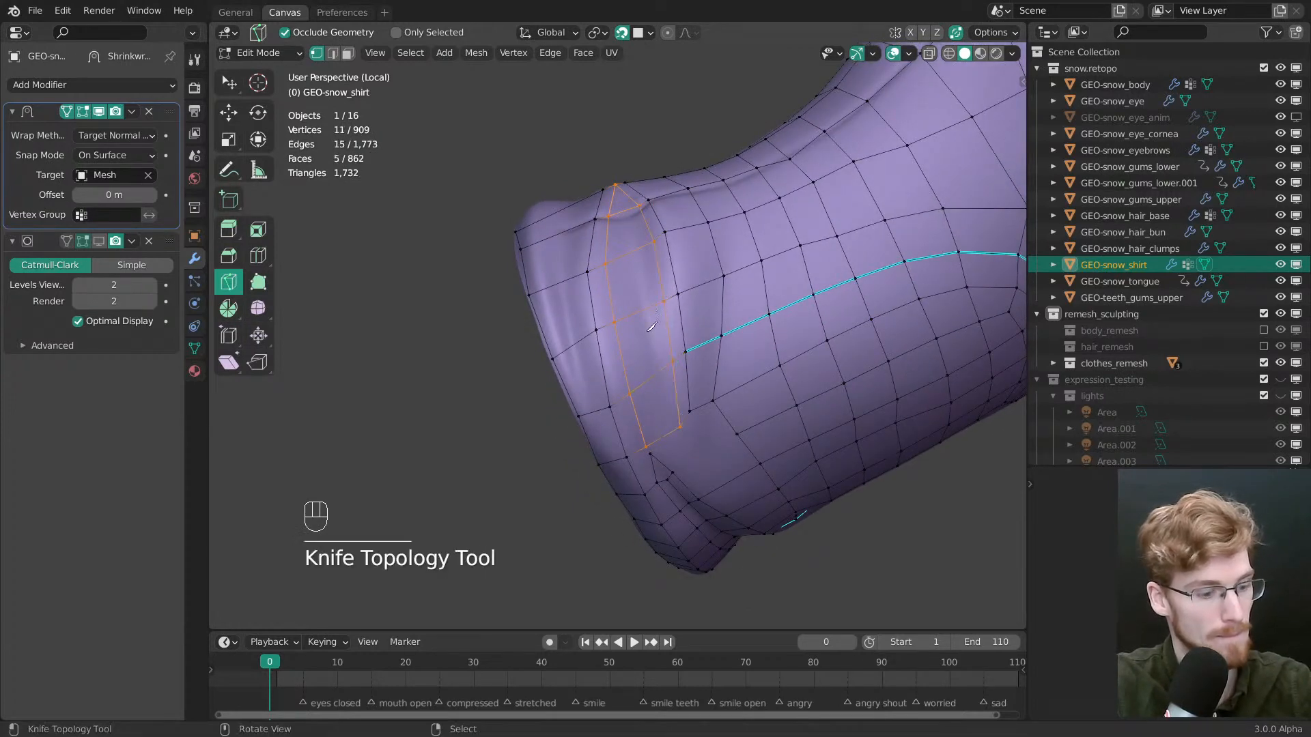
Insert one edge loop along the strip between the two parallel cuts
key(ctrl+r)
click(640, 310)
key(alt+a)
key(w)
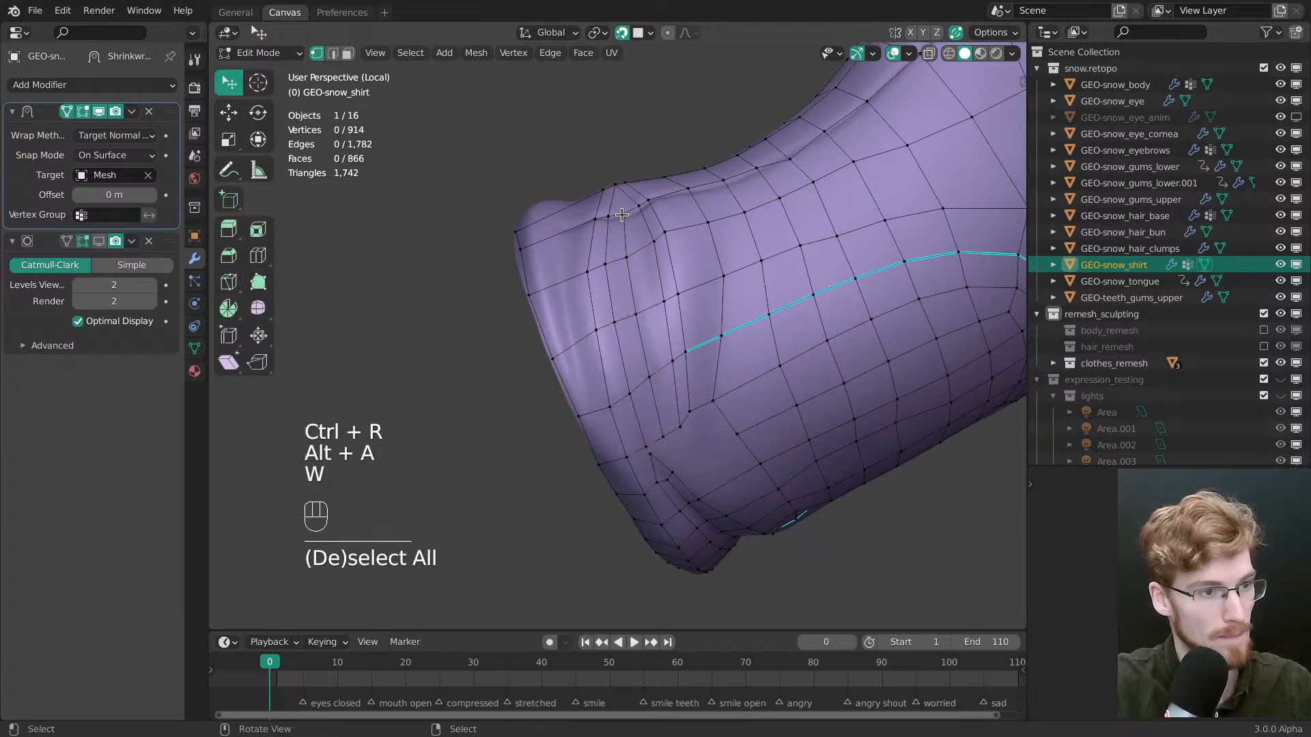
Shift the vertices of the new fold loops one by one to space them evenly along the crease
drag(624, 212, 627, 208)
drag(628, 254, 631, 249)
drag(631, 250, 633, 246)
middle_drag(638, 273, 664, 321)
drag(660, 377, 661, 372)
middle_drag(662, 391, 650, 346)
drag(650, 360, 648, 354)
drag(675, 411, 677, 407)
alt+shift+middle_drag(685, 404, 656, 309)
drag(624, 315, 627, 313)
click(630, 326)
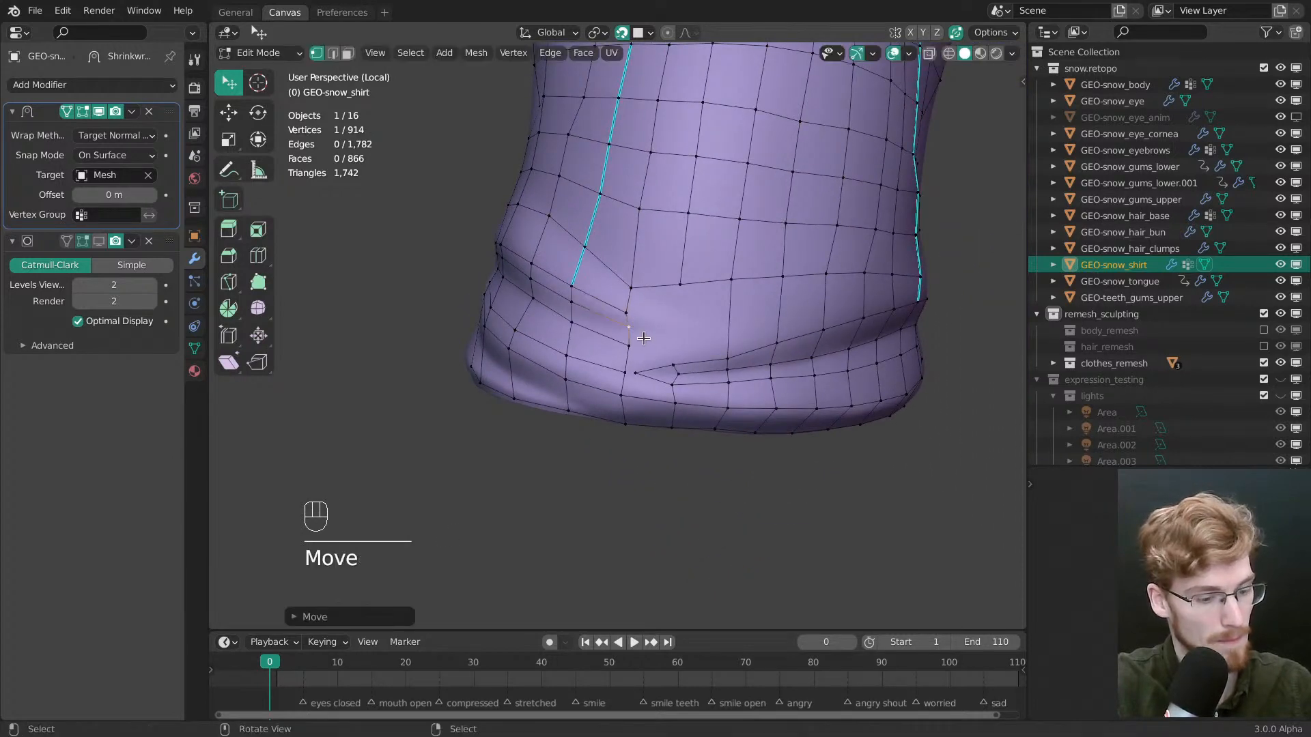
Knife-cut an edge from the new loop's end to the front fold's corner and merge the two adjacent vertices below it
middle_drag(643, 338, 707, 345)
key(k)
click(707, 345)
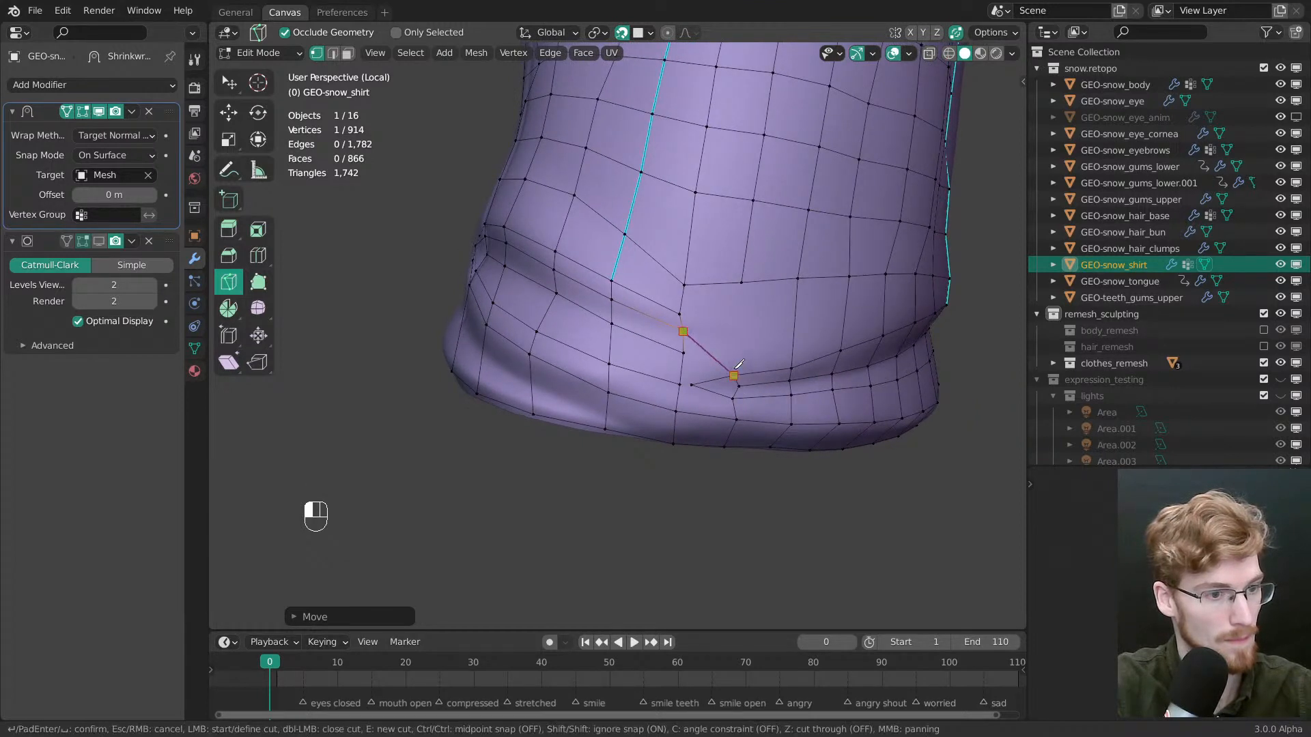
key(space)
right_click(694, 382)
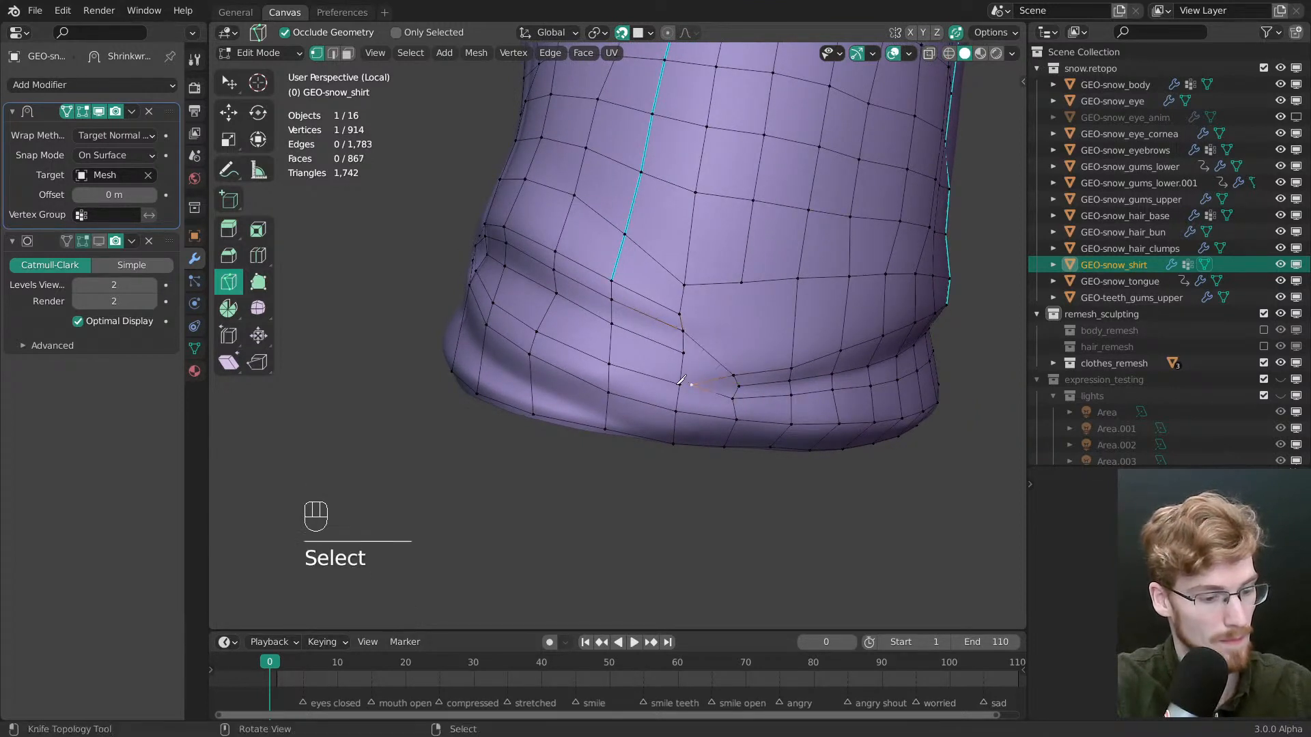
shift+right_click(680, 384)
key(m)
key(alt+a)
Adjust the vertices at both ends of the edge connecting the side fold to the front fold
key(w)
drag(682, 331, 685, 332)
drag(733, 375, 731, 371)
shift+middle_drag(712, 352, 673, 327)
key(alt+a)
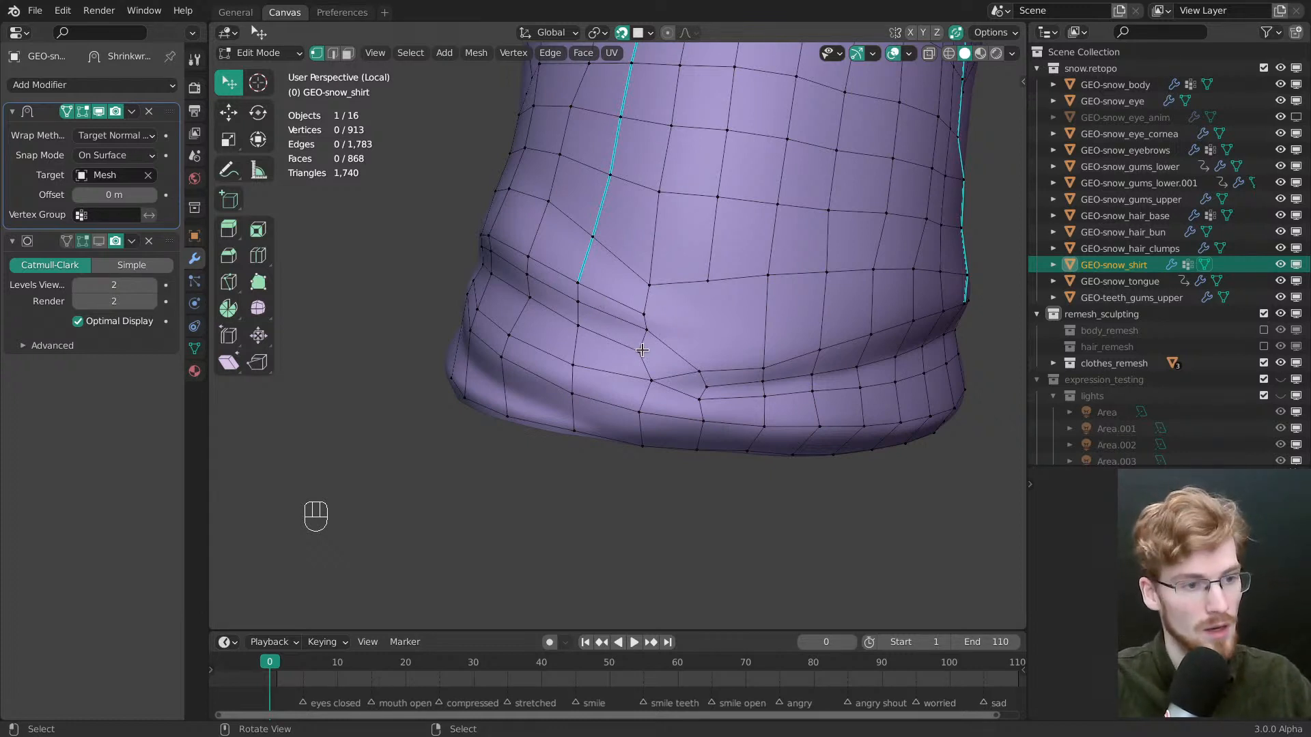
Select vertices similar to the merged one by Amount of Connecting Edges to check the shirt's poles, then clear the selection
middle_drag(642, 349, 686, 411)
key(shift+g)
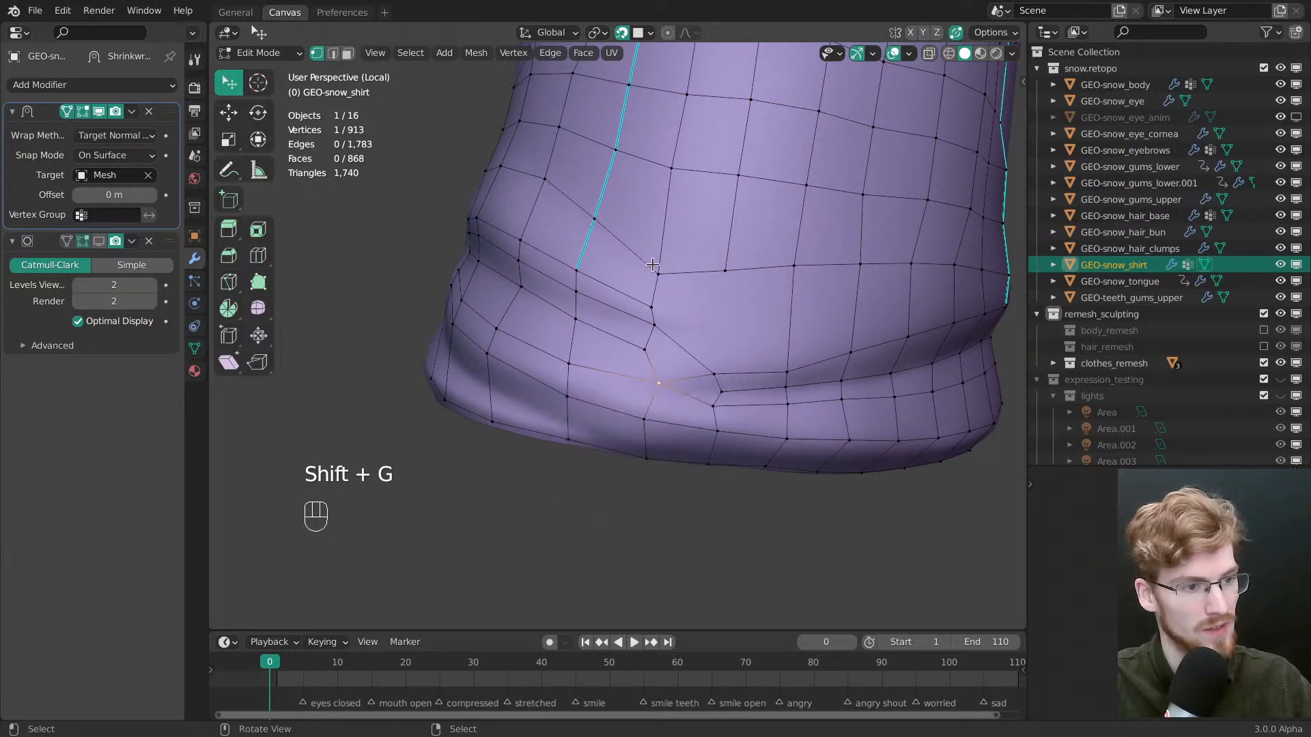
key(shift+g)
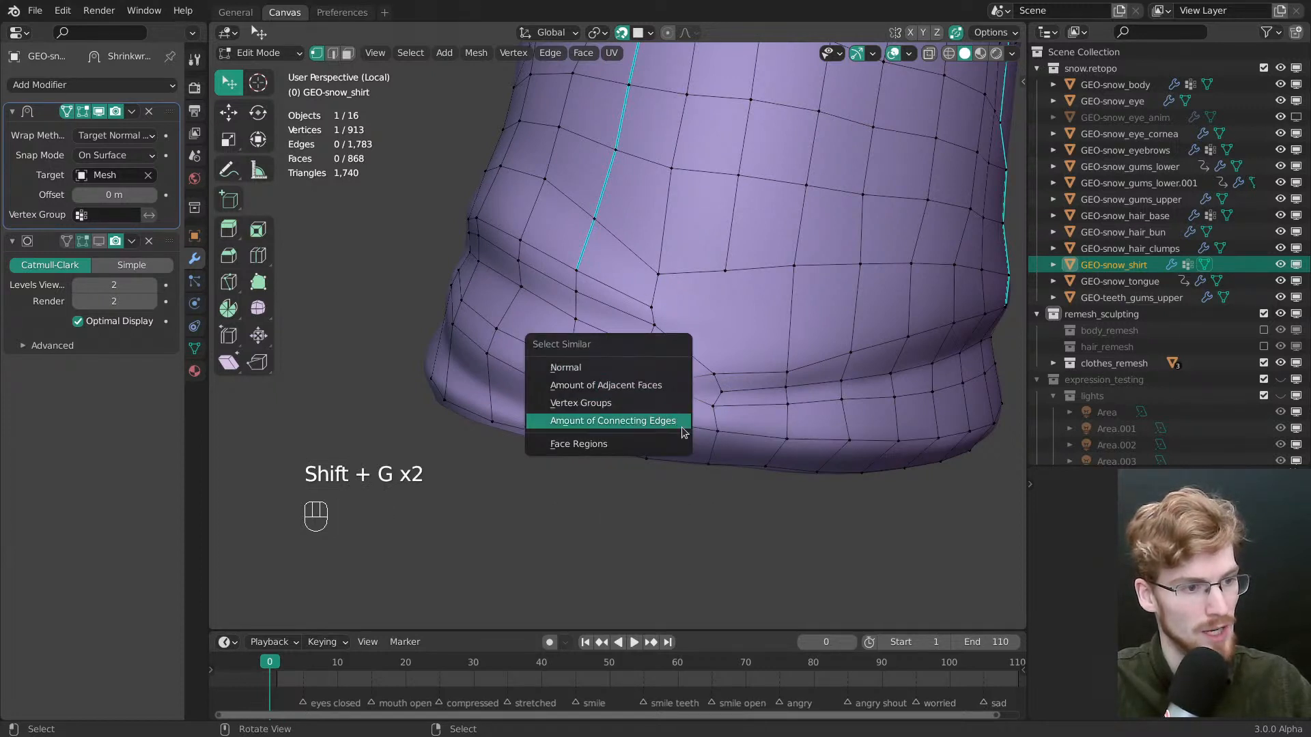
click(664, 419)
ctrl+middle_drag(665, 419, 626, 343)
middle_drag(703, 443, 635, 384)
key(shift+g)
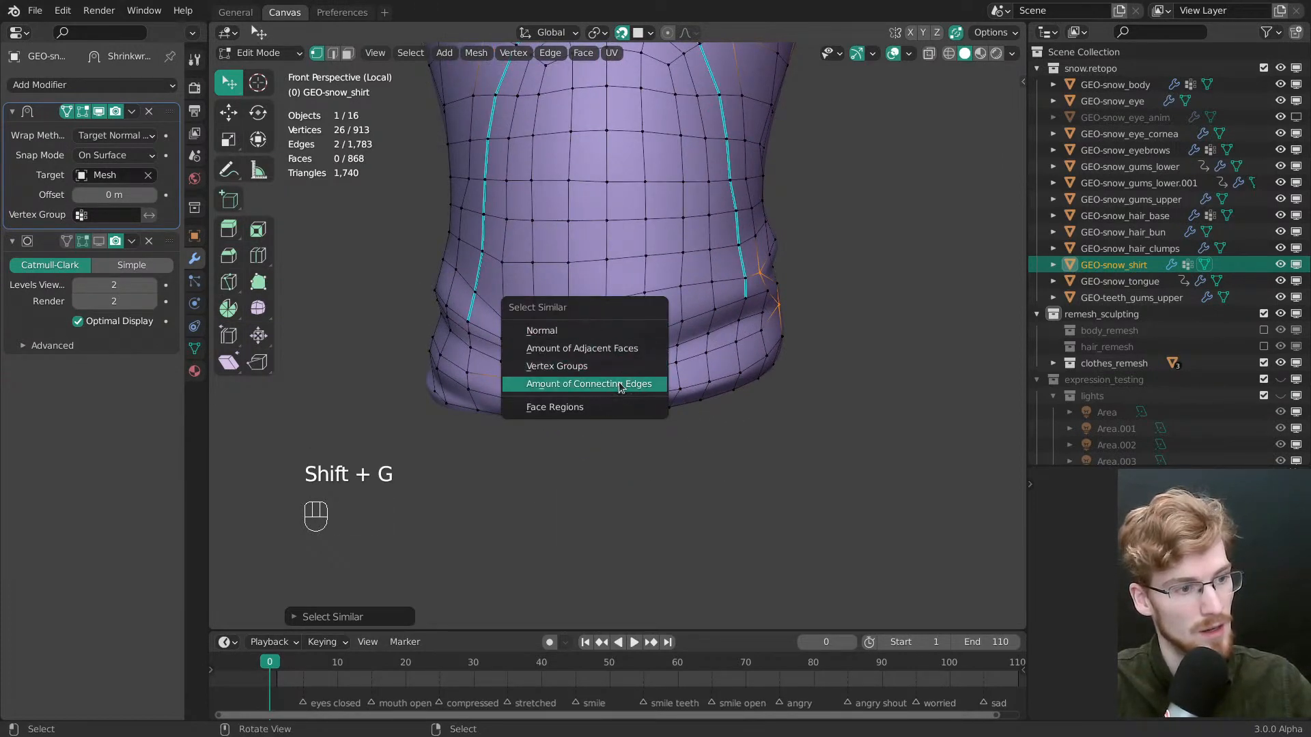
shift+middle_drag(591, 425, 659, 403)
key(alt+a)
middle_drag(659, 403, 683, 413)
click(411, 54)
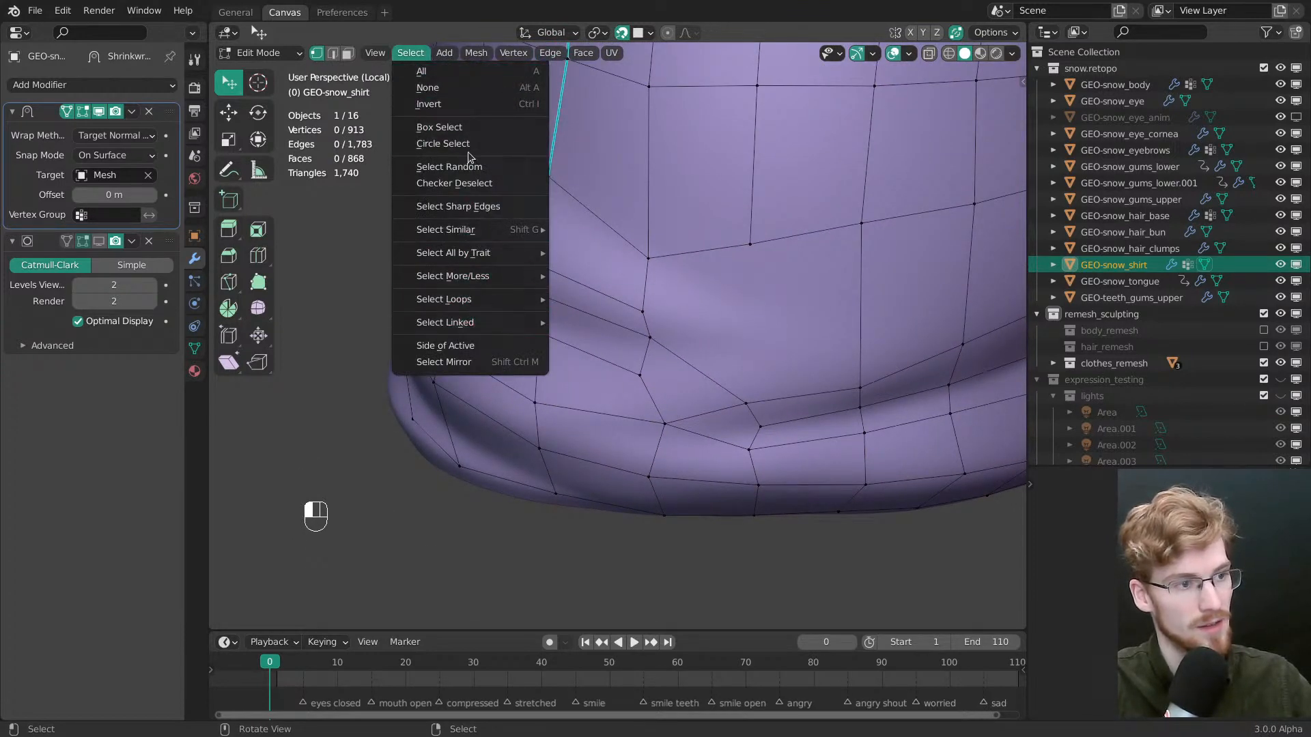
key(Escape)
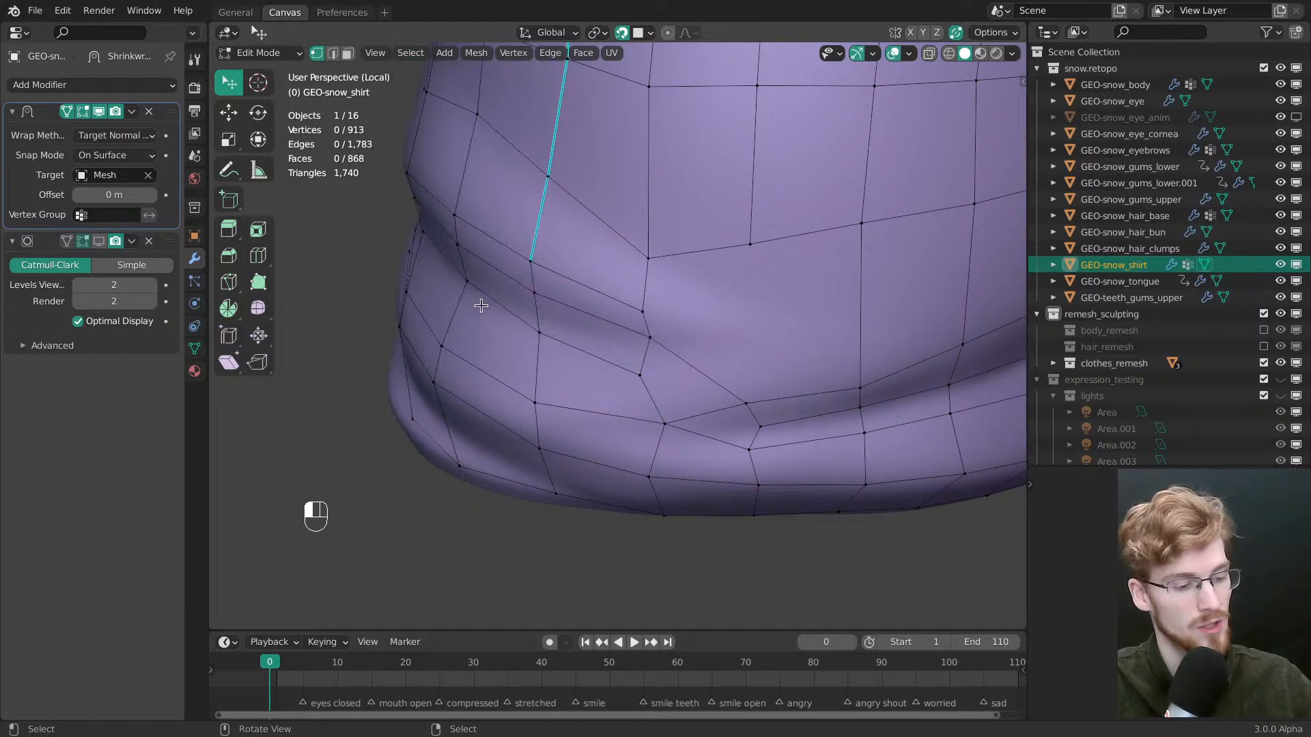
key(F3)
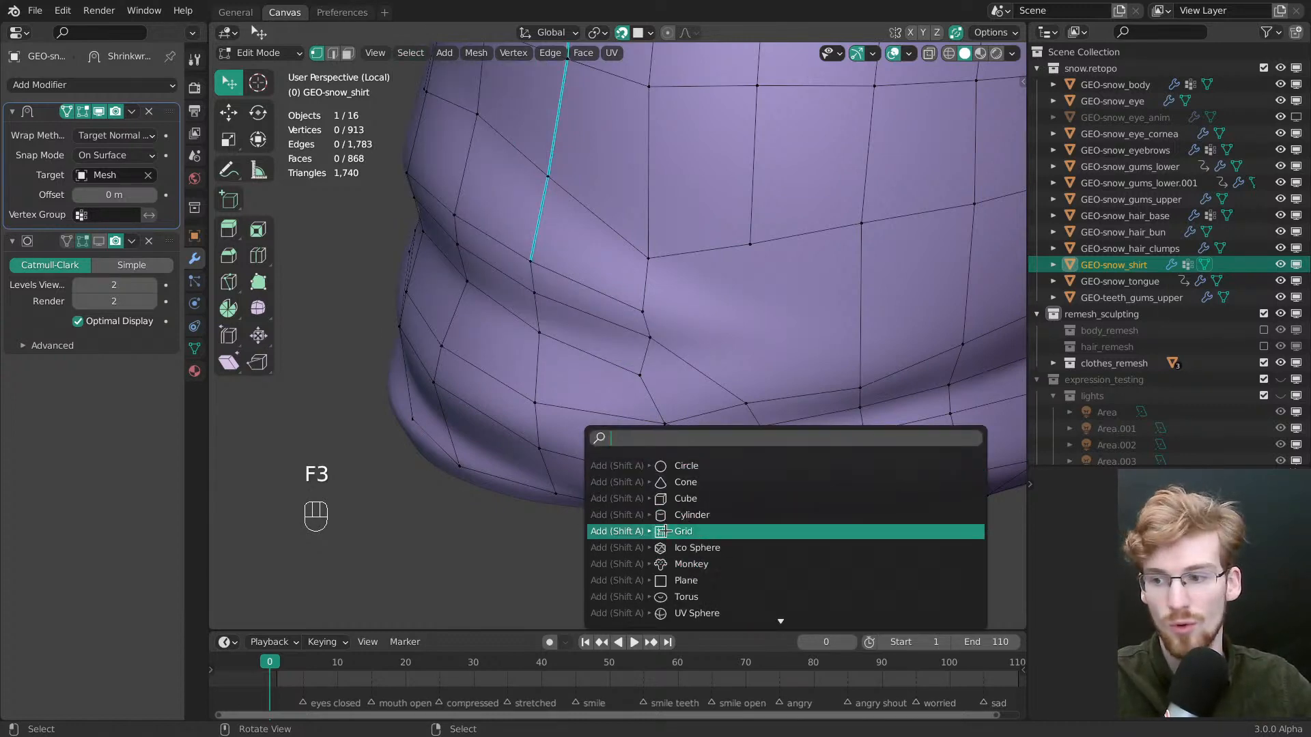
key(Escape)
Nudge a vertex at the end of the side fold and one along the upper edge of the front fold
middle_drag(623, 422, 627, 377)
drag(609, 332, 613, 341)
ctrl+middle_drag(628, 300, 708, 370)
key(alt+a)
click(708, 370)
drag(707, 371, 696, 363)
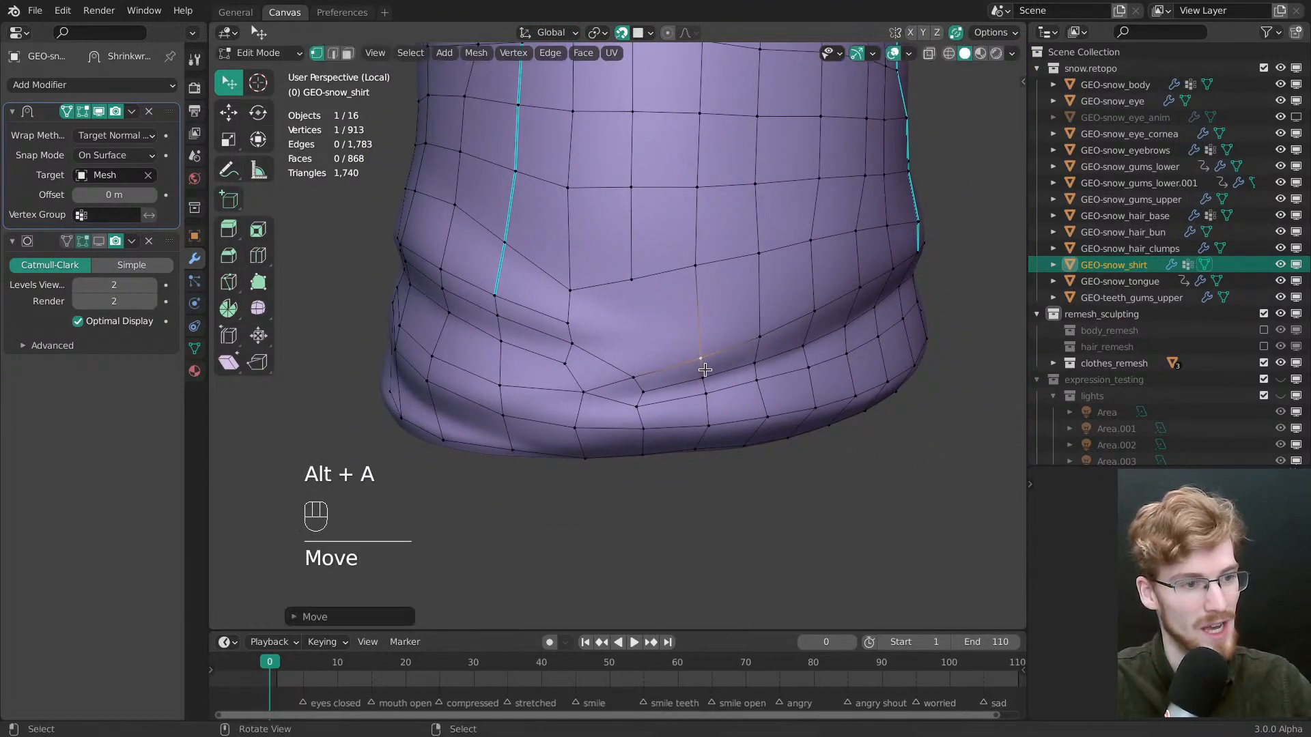
ctrl+middle_drag(697, 363, 654, 352)
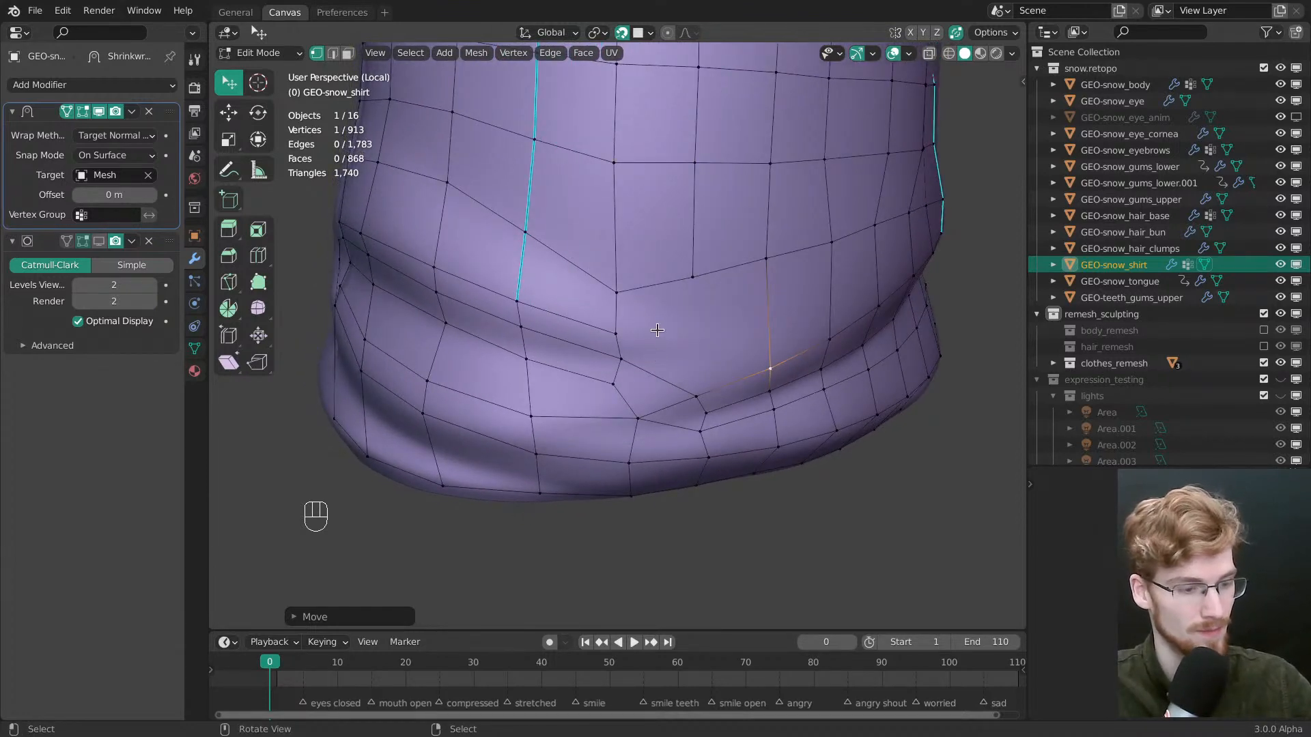
Knife-cut a vertical edge from the front fold's corner to the row above, and cut from the side fold's end to its middle
click(695, 396)
click(693, 277)
key(Return)
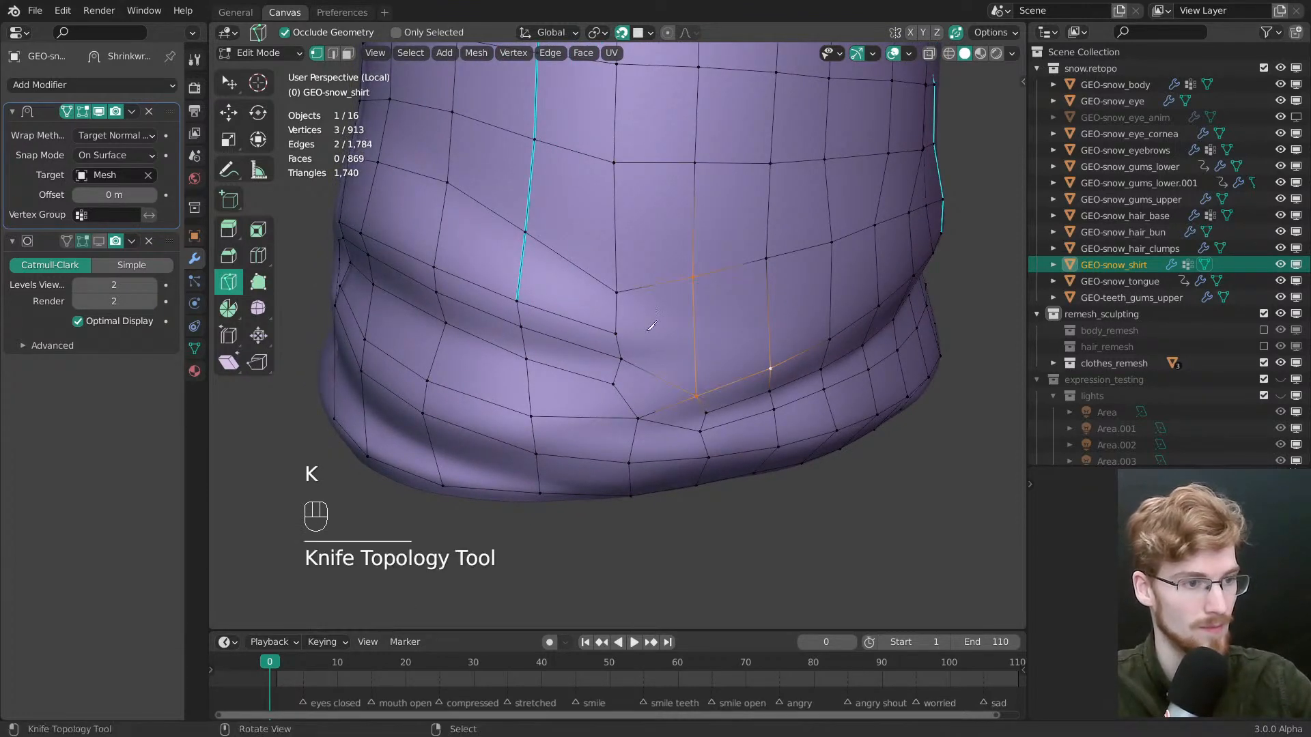
click(696, 348)
key(Return)
middle_drag(696, 347, 717, 287)
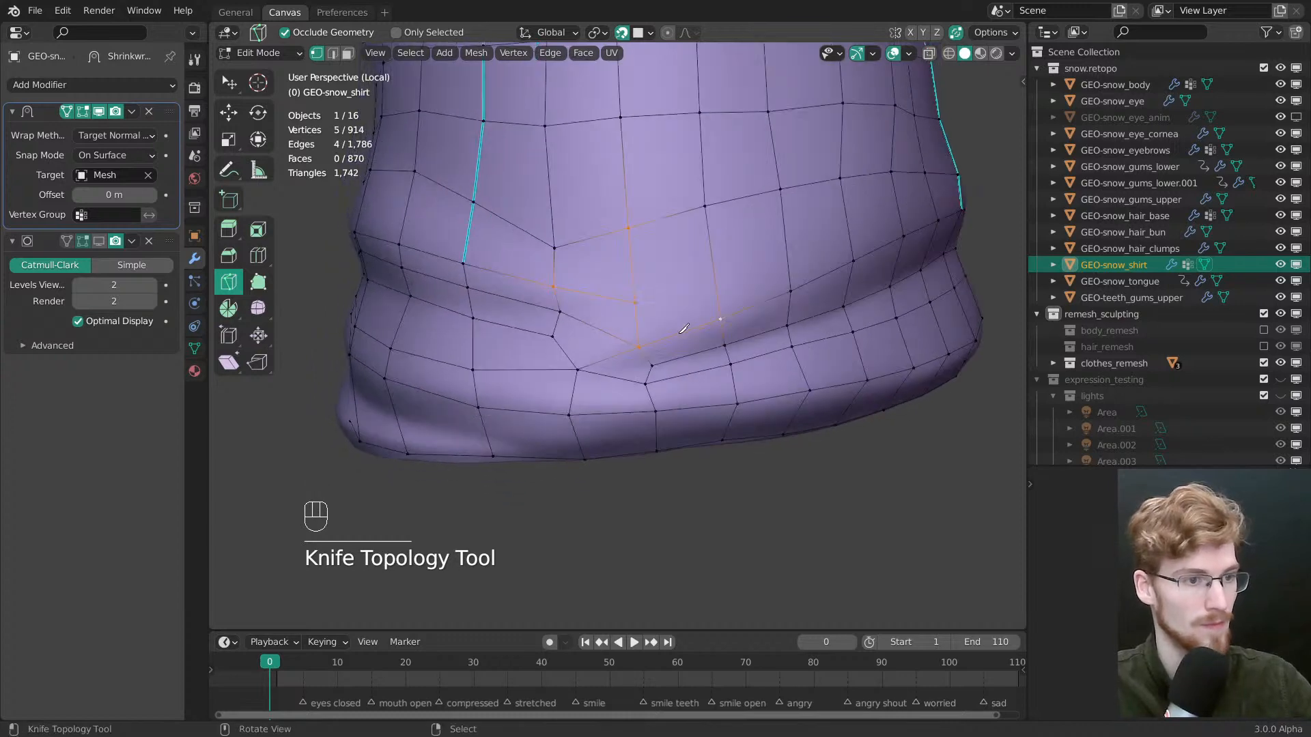
Check how the edge loops run around the front fold with loop cut previews, adding no cut
key(alt+a)
key(ctrl+r)
key(Escape)
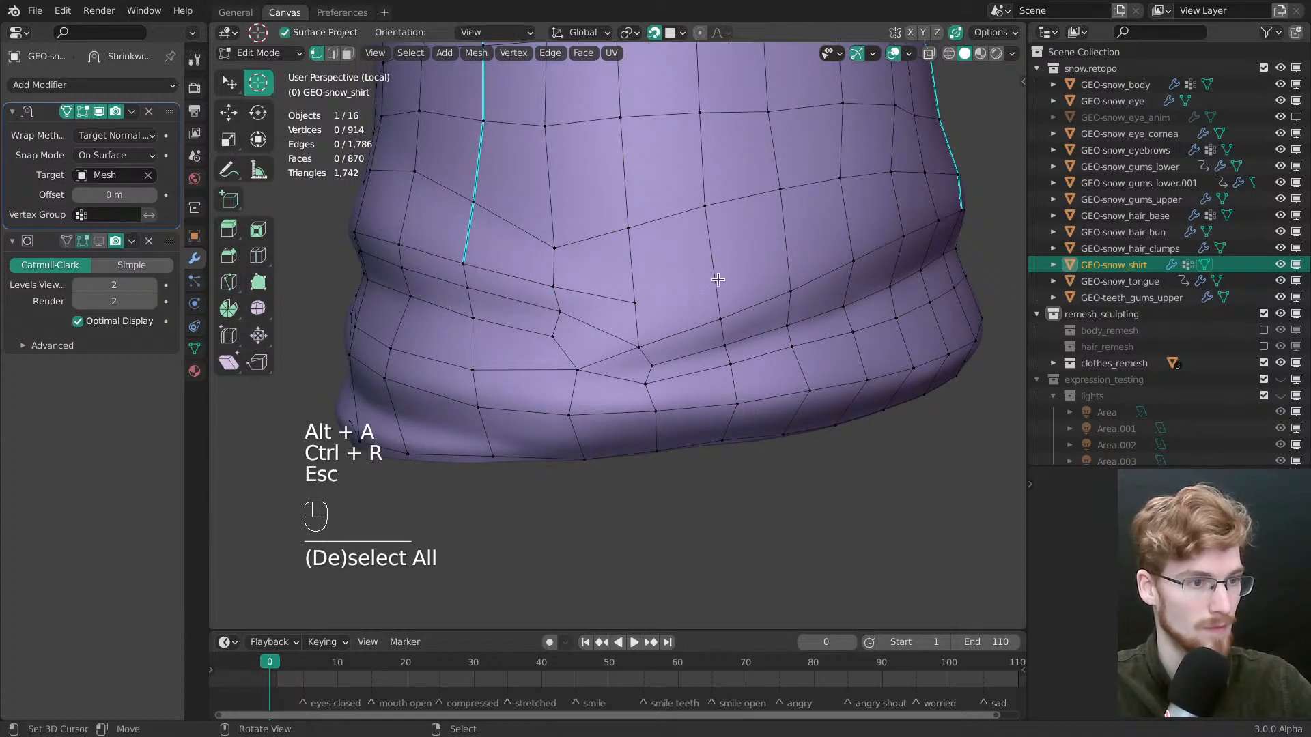
key(alt+a)
middle_drag(710, 318, 683, 401)
key(ctrl+r)
key(Escape)
key(alt+a)
Edge-slide the edge row above the side fold onto the row below to merge them, and slide the merged row up for even spacing
ctrl+click(761, 365)
key(g)
key(g)
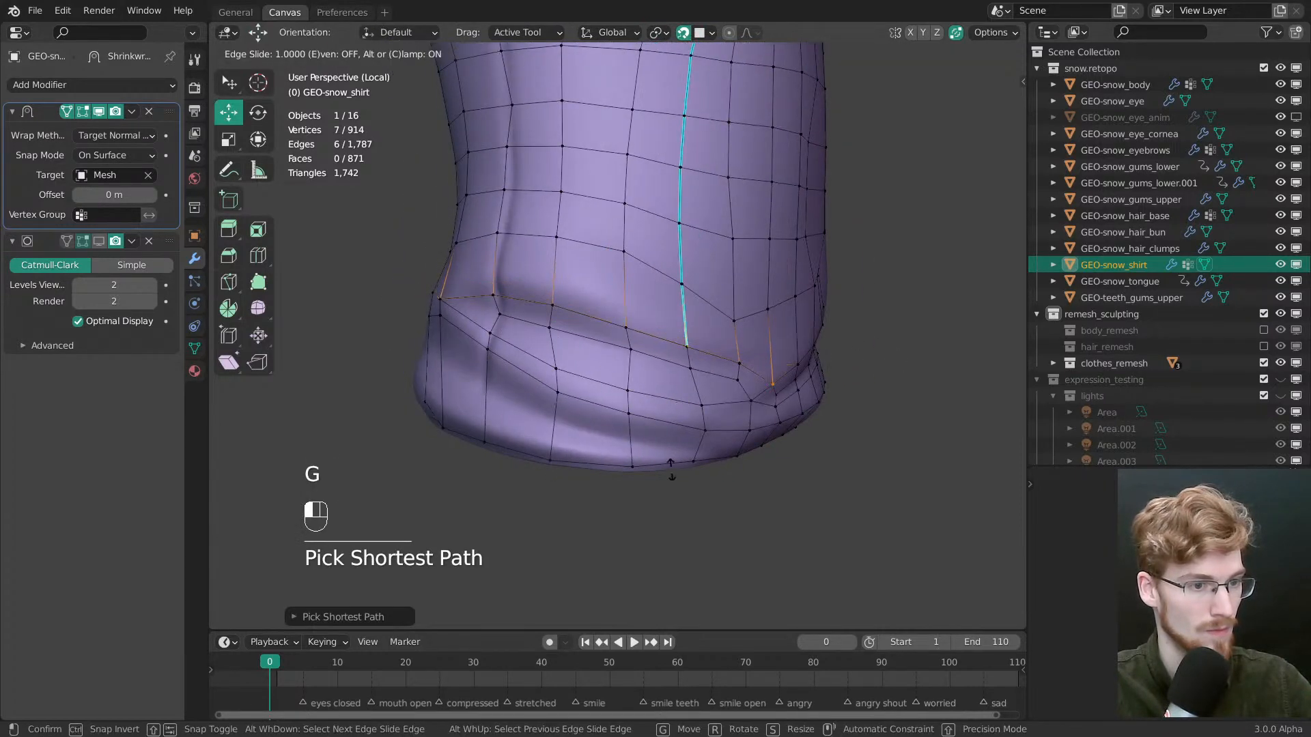
click(671, 469)
key(g)
key(g)
click(682, 434)
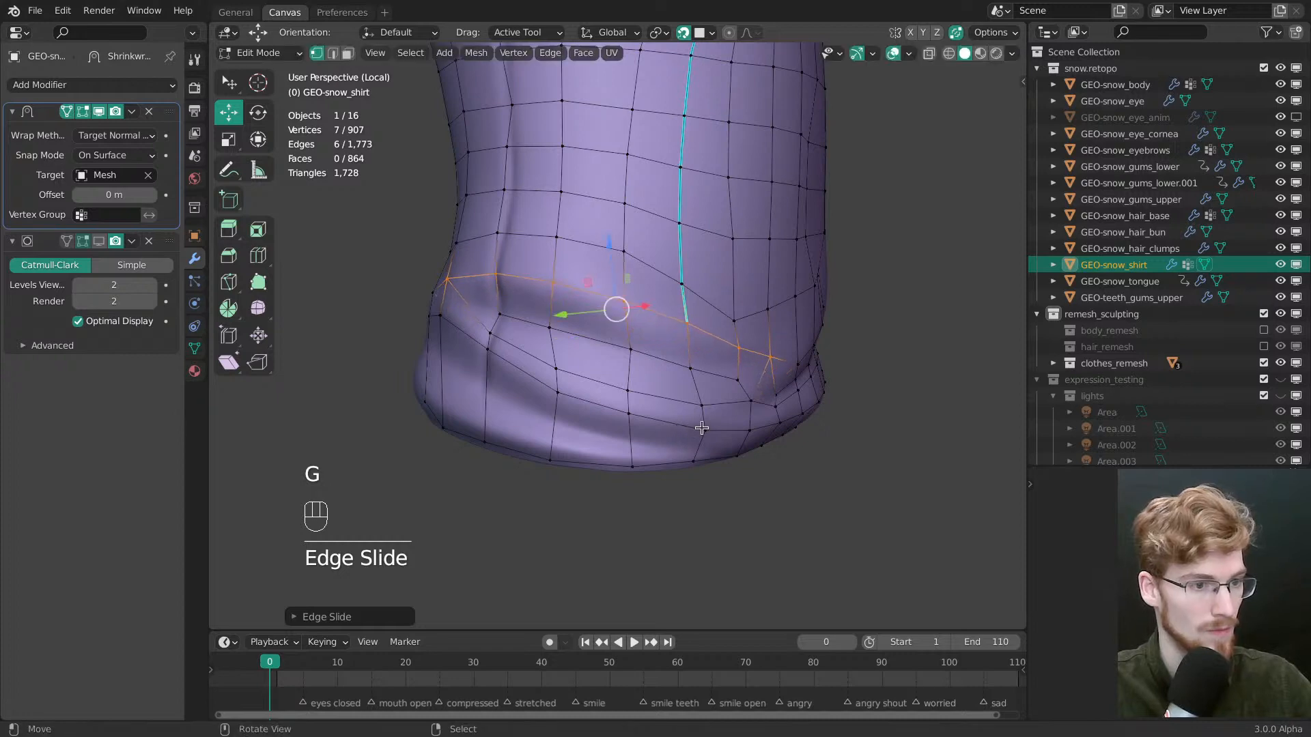
key(alt+a)
Nudge the vertices along the merged row and the side fold, and one at the front fold's inner end, to even out their spacing
middle_drag(700, 429, 659, 410)
key(w)
drag(681, 369, 555, 331)
drag(495, 319, 492, 312)
middle_drag(492, 311, 524, 314)
drag(485, 313, 484, 307)
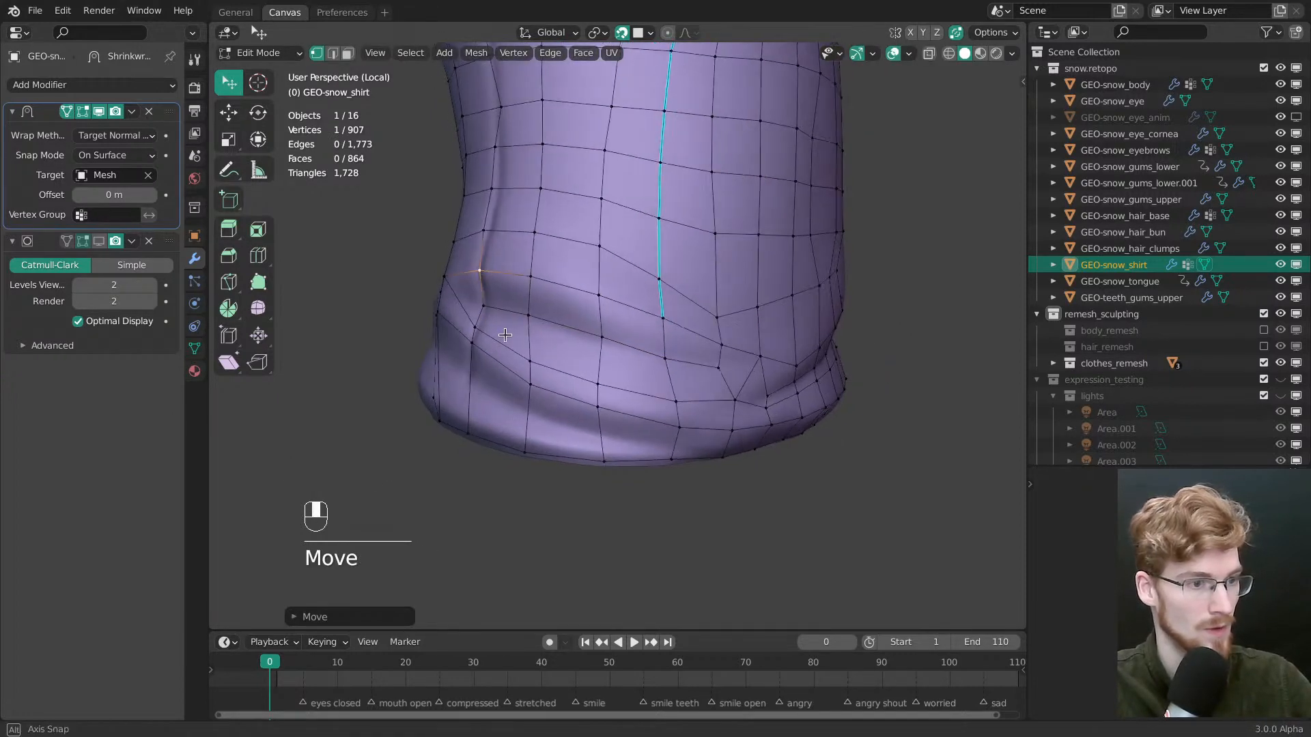
middle_drag(612, 372, 596, 343)
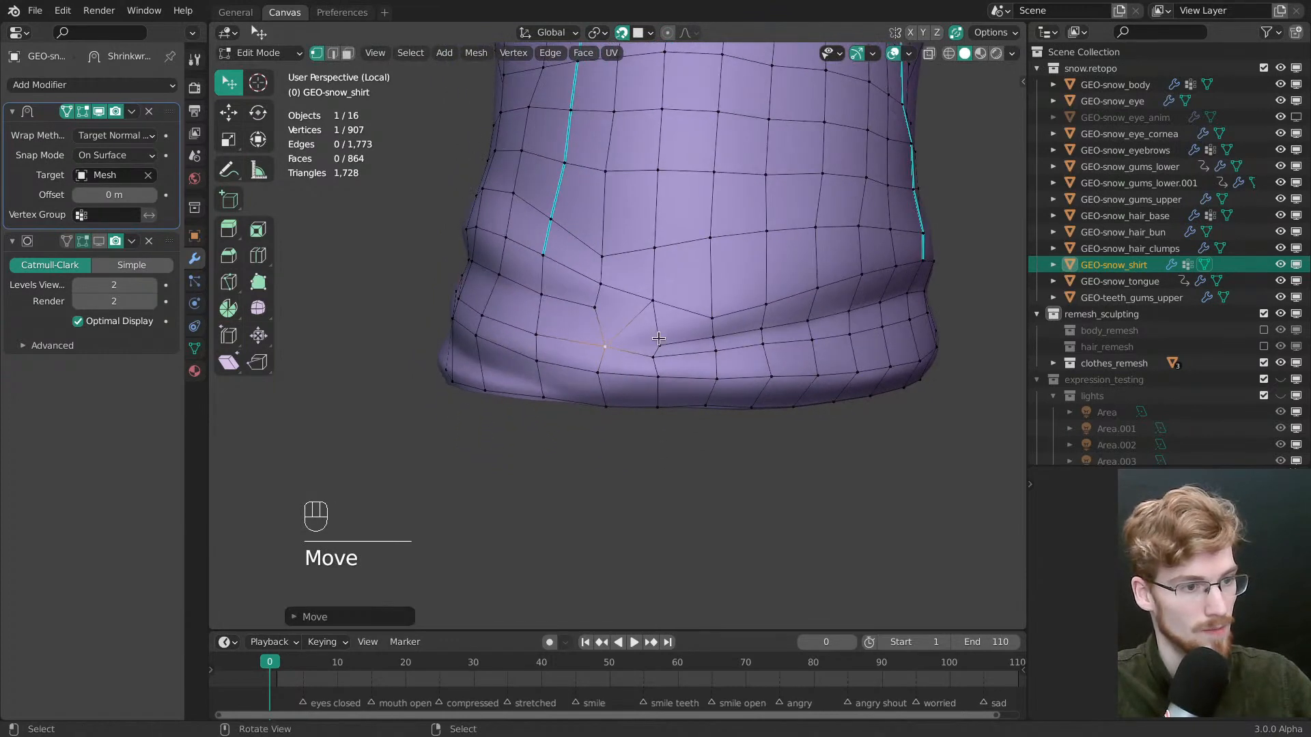
mouse_move(673, 338)
mouse_down()
mouse_move(680, 327)
mouse_move(662, 348)
mouse_move(667, 338)
mouse_up()
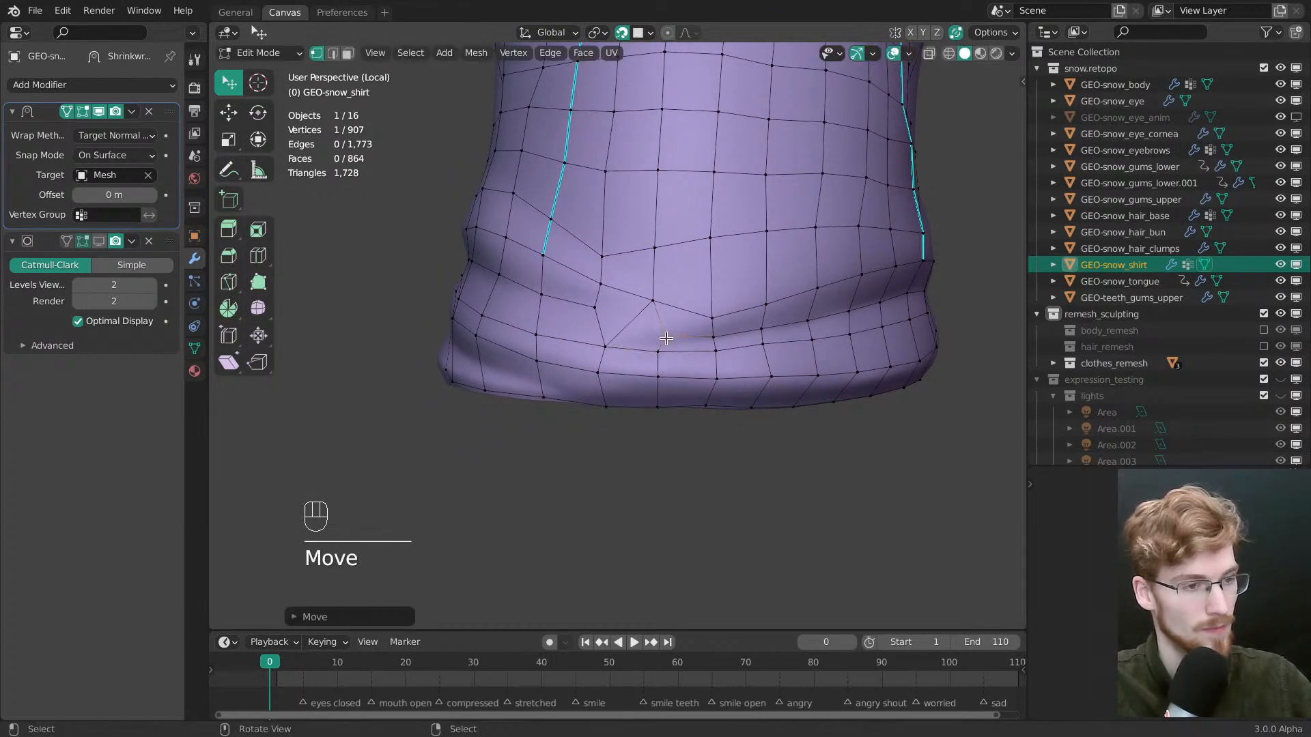
Rip the vertex at the front fold's inner end, reposition the ripped vertices, and fill the opening with a face
middle_drag(629, 373, 661, 316)
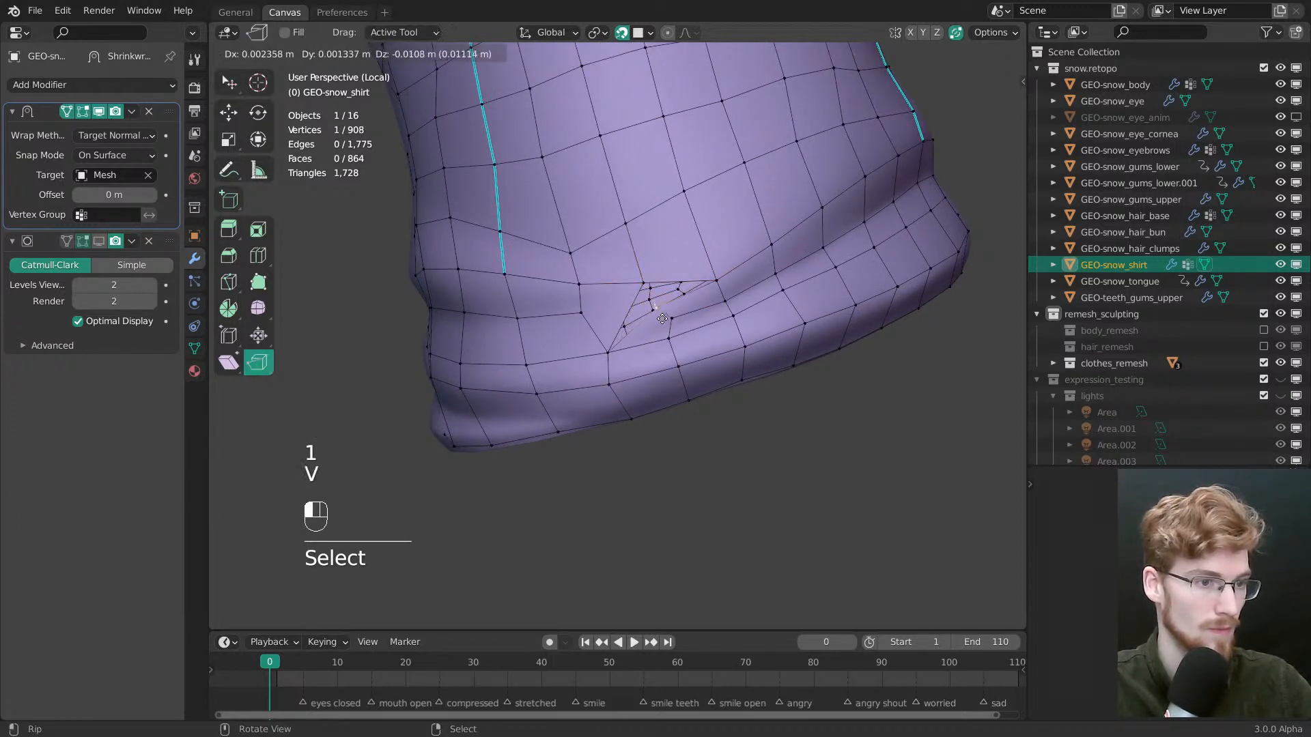
drag(662, 319, 677, 326)
key(w)
drag(664, 318, 666, 331)
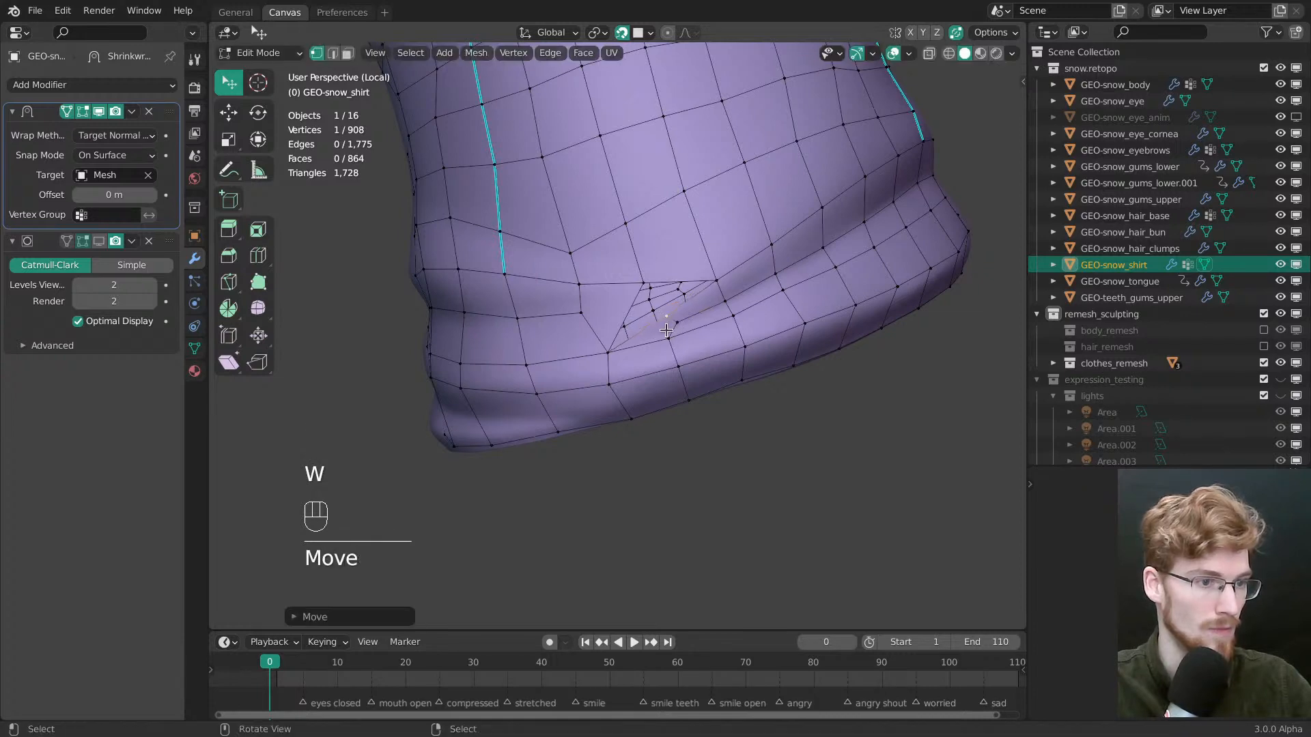
middle_drag(666, 330, 684, 368)
key(alt+a)
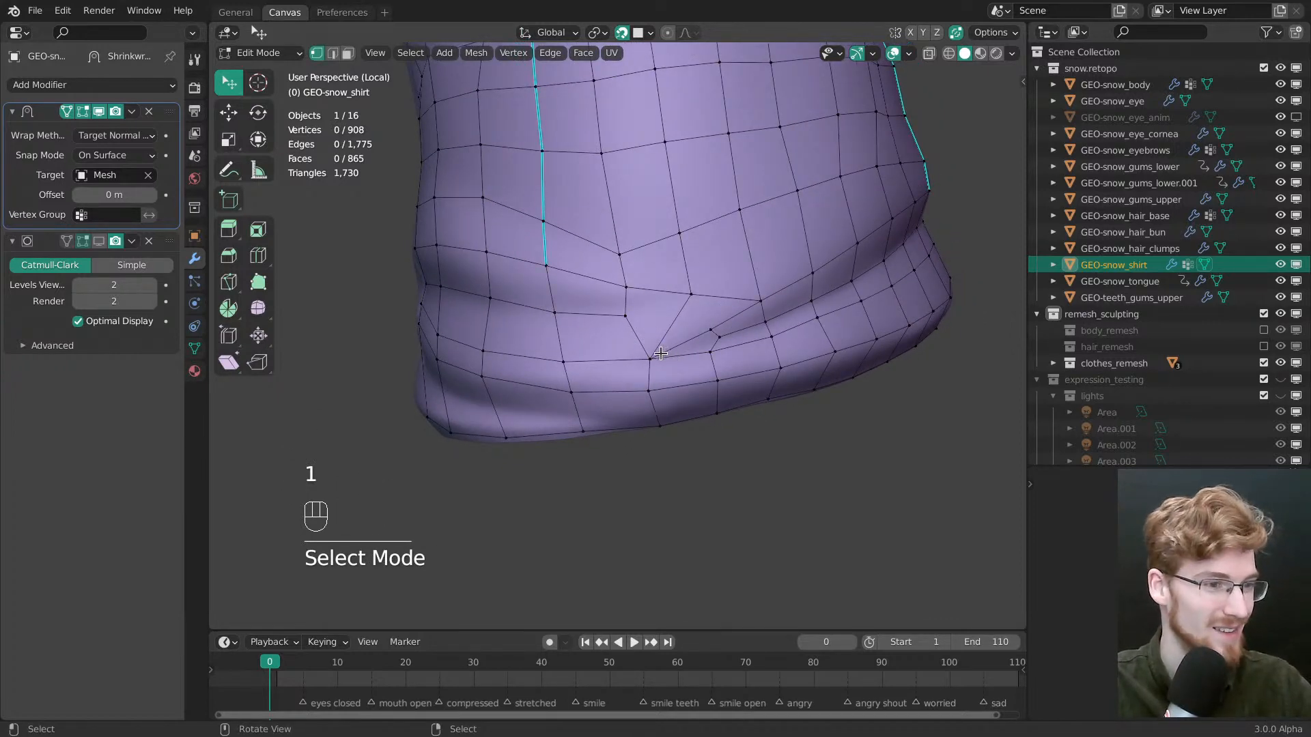
Rip the vertex between the two folds and the edges running down to the hem, spreading the two sides of the opening apart
drag(662, 332, 667, 333)
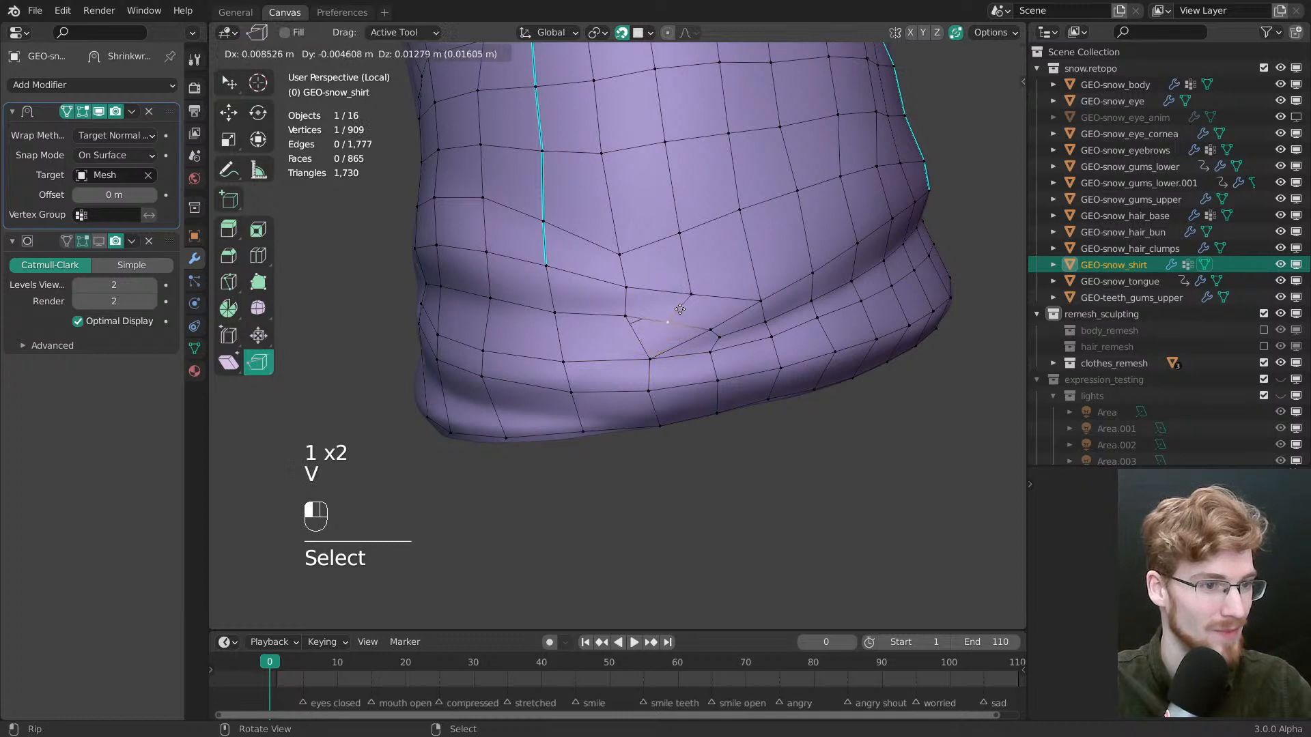
key(alt+a)
middle_drag(680, 310, 667, 353)
click(643, 350)
ctrl+click(659, 418)
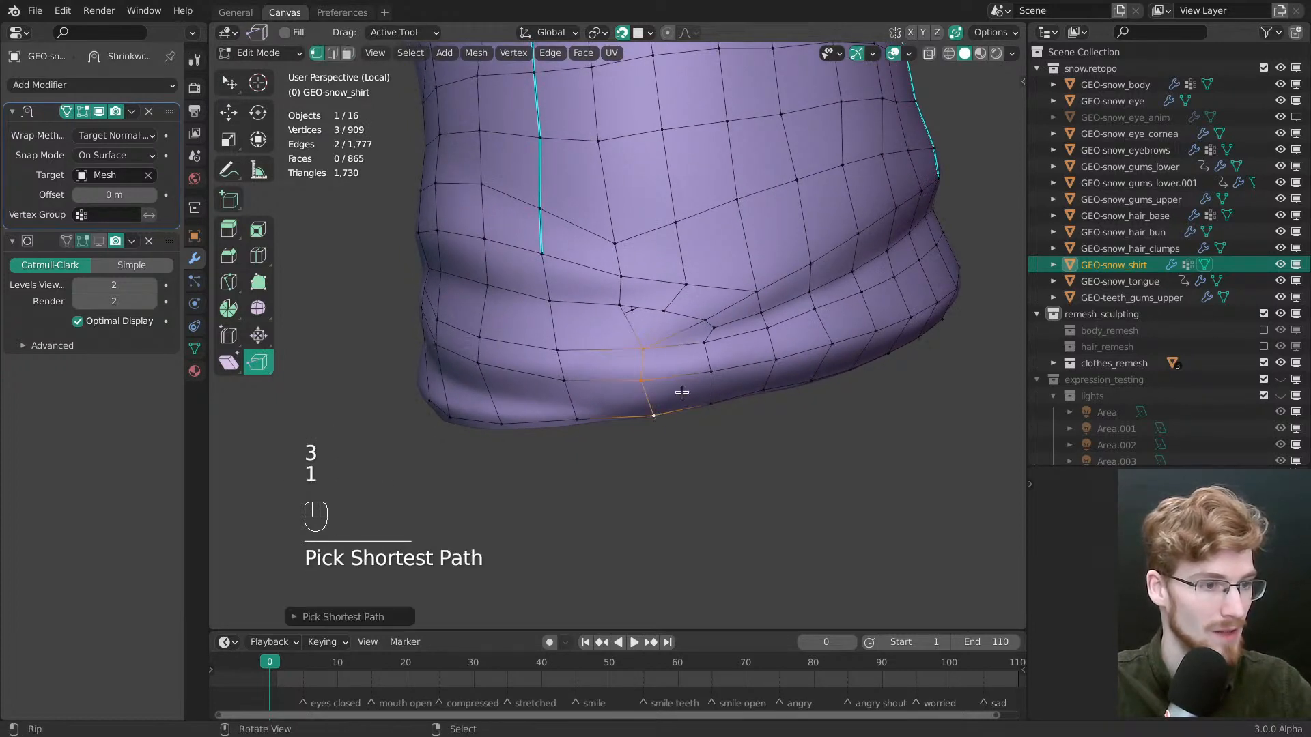
drag(669, 393, 686, 430)
key(alt+a)
right_click(643, 350)
ctrl+right_click(657, 421)
key(g)
click(674, 432)
key(alt+a)
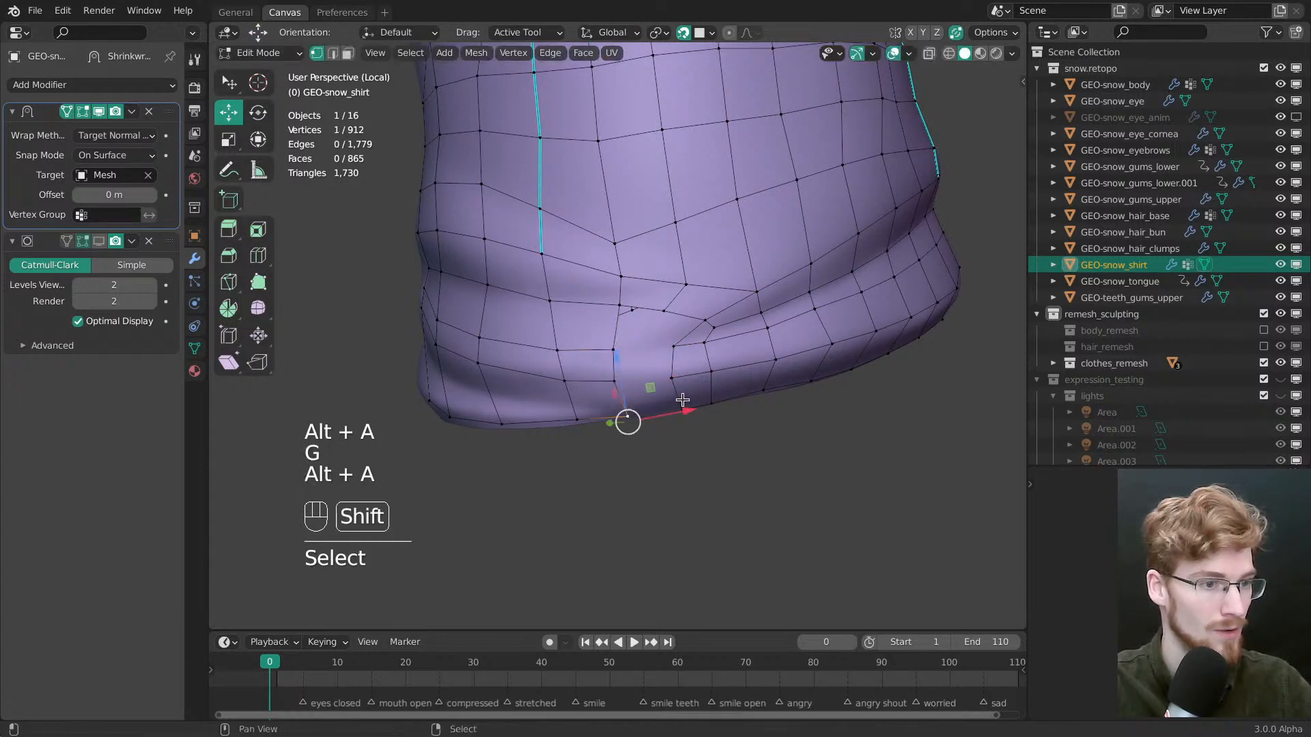
Fill the opening down to the hem with faces, add a loop cut through its middle, and fill the remaining gap at the front fold
key(ctrl+r)
click(653, 377)
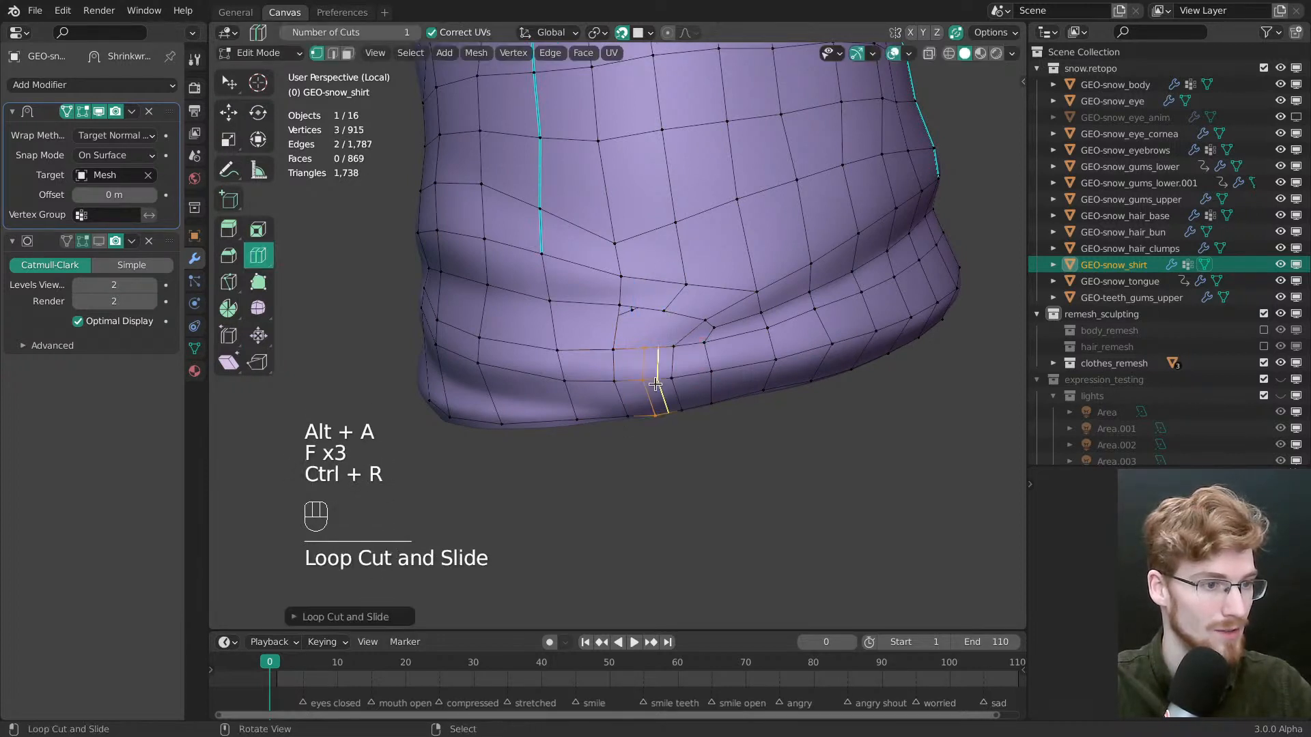
key(alt+a)
right_click(614, 346)
key(Escape)
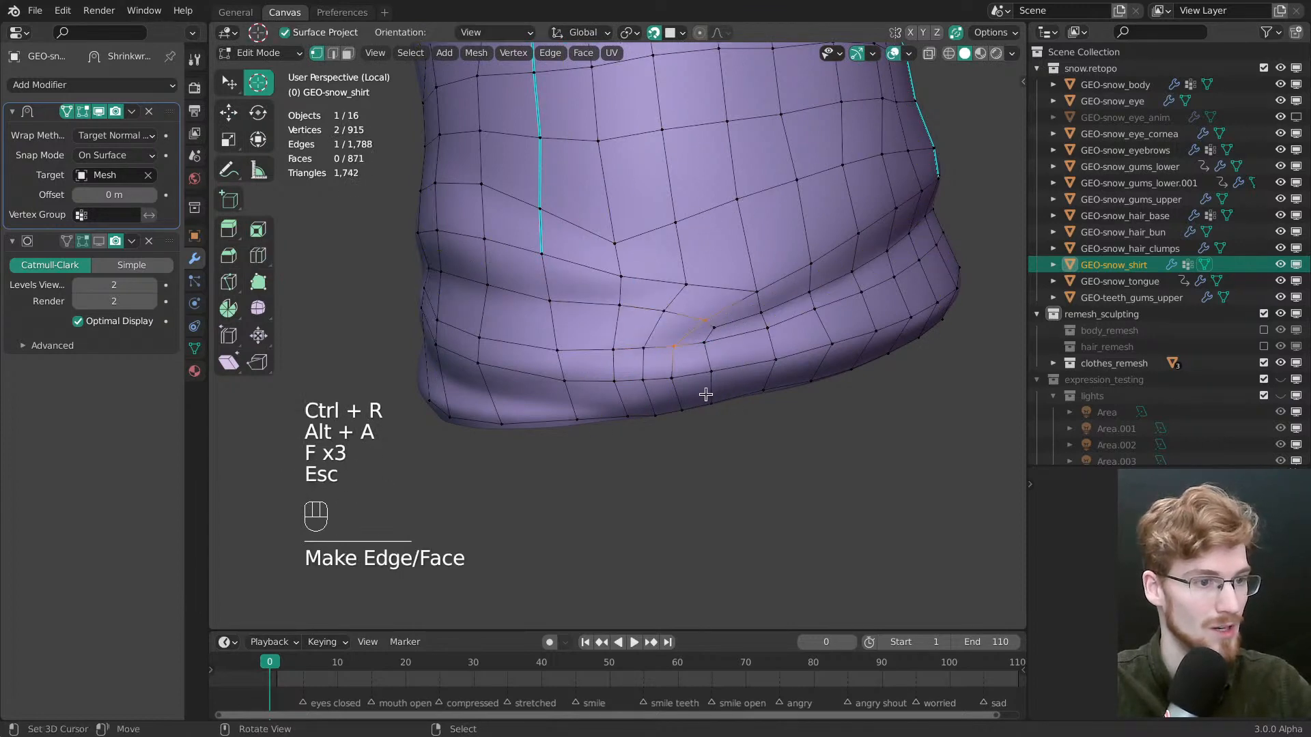
key(alt+a)
Relax the topology around the rebuilt hem section in Sculpt Mode with a 91 px brush radius, and return to Edit Mode
ctrl+middle_drag(704, 394, 645, 371)
key(Tab)
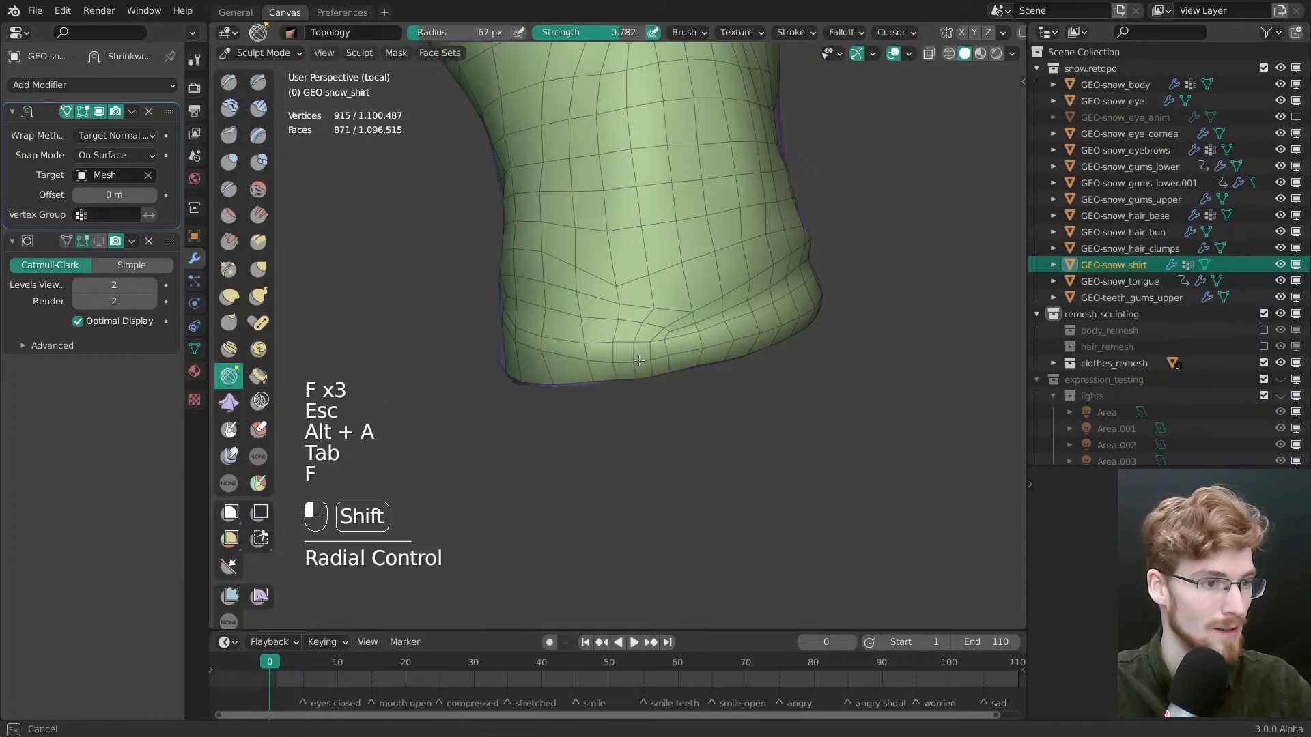
key(f)
click(618, 372)
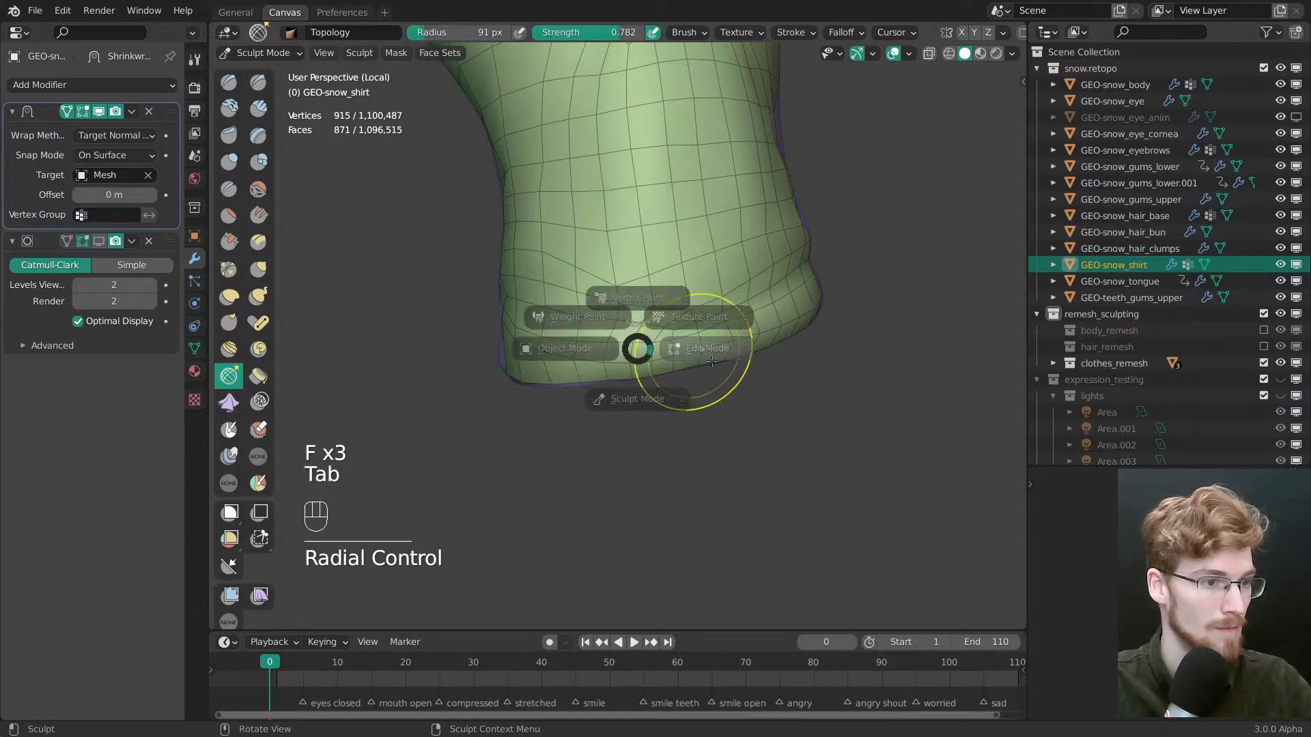
click(712, 362)
Nudge a vertex at the front fold's inner corner
key(alt+a)
key(w)
drag(658, 340, 658, 340)
Examine the loop flow around the hem with a loop cut preview, and inspect the folds from the front and side
middle_drag(658, 339, 580, 348)
key(3)
key(ctrl+r)
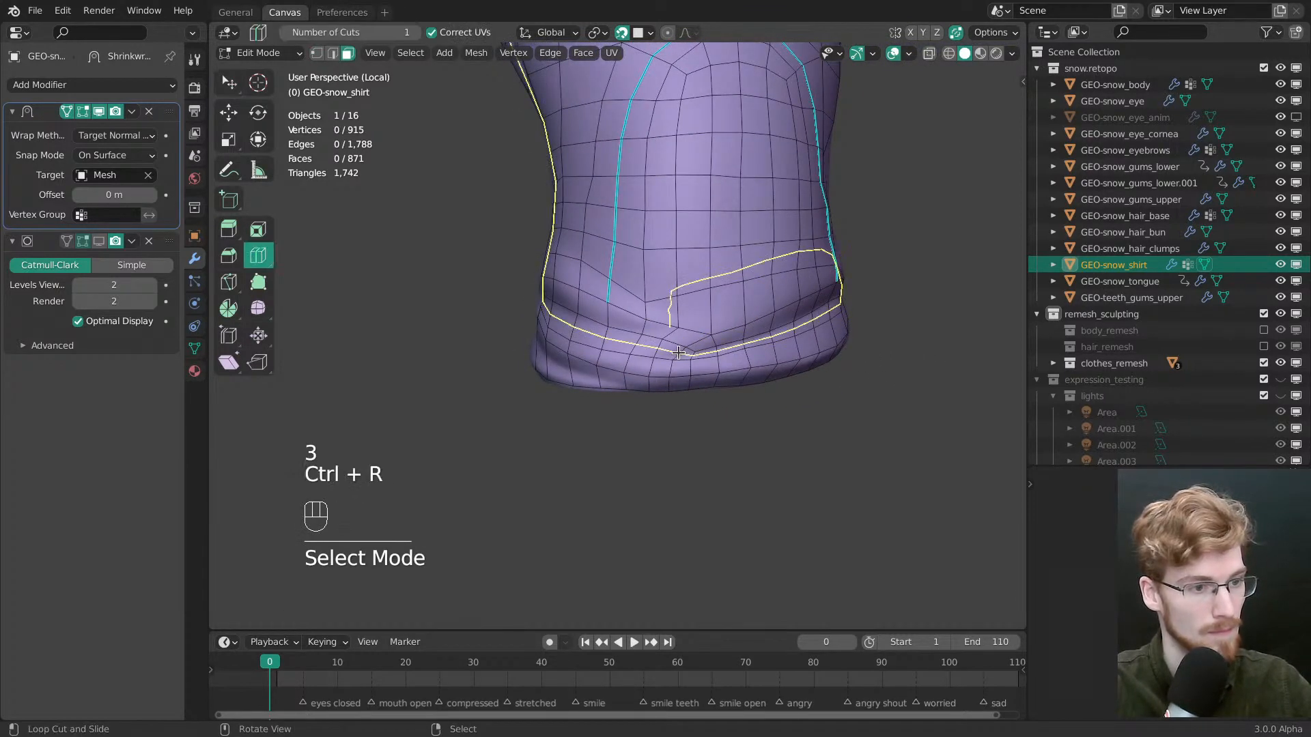
key(Escape)
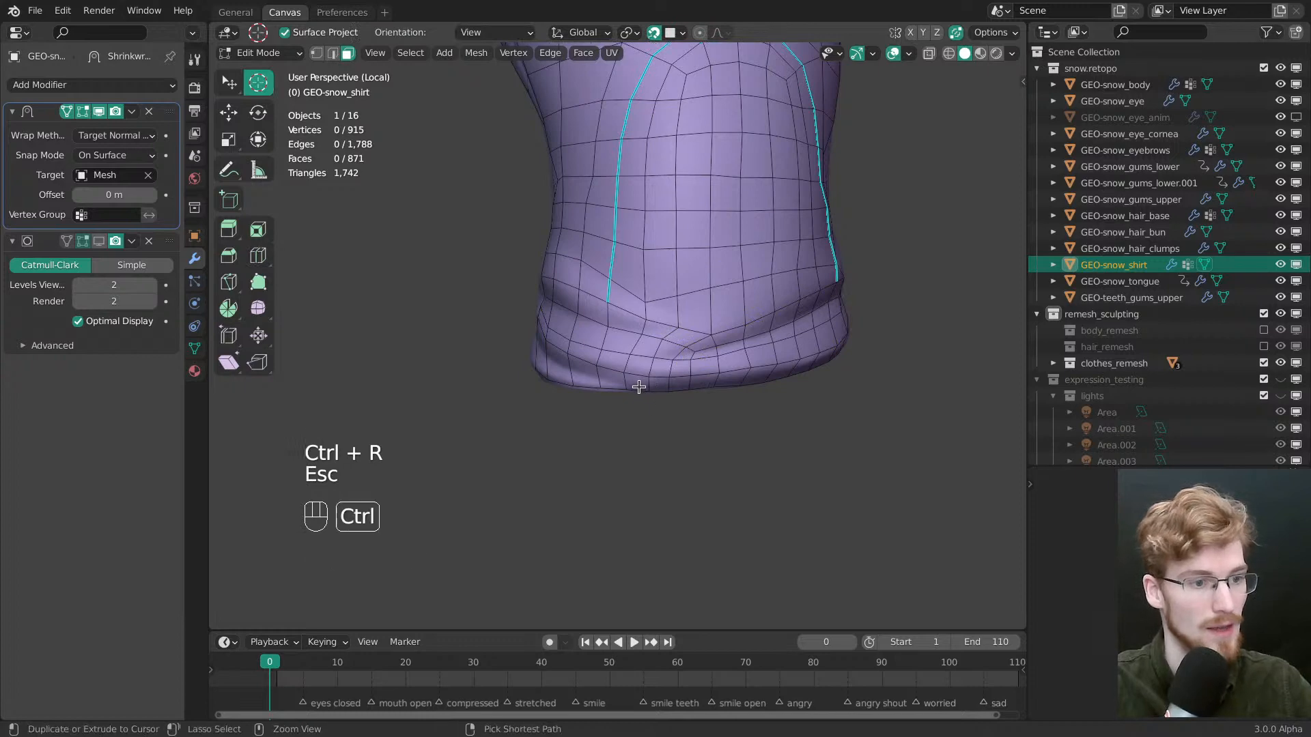
scroll(638, 387, up, 3)
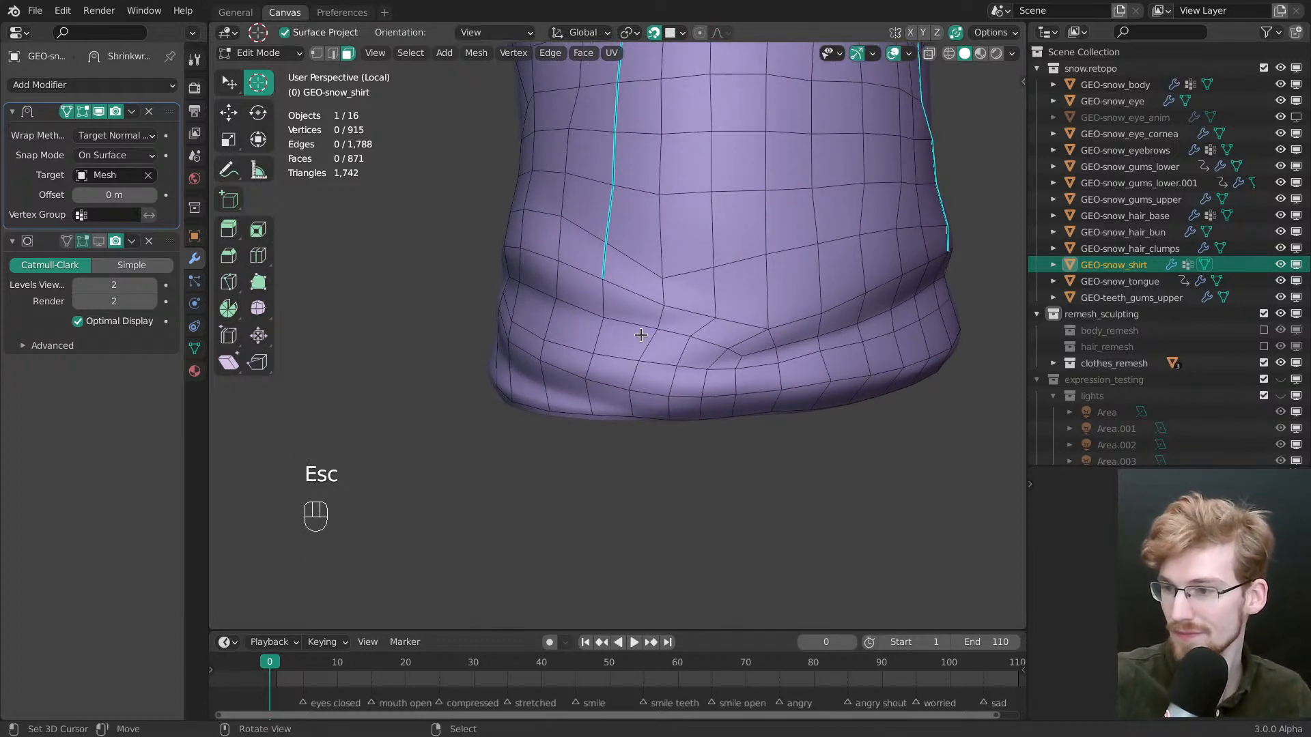
middle_drag(598, 315, 631, 308)
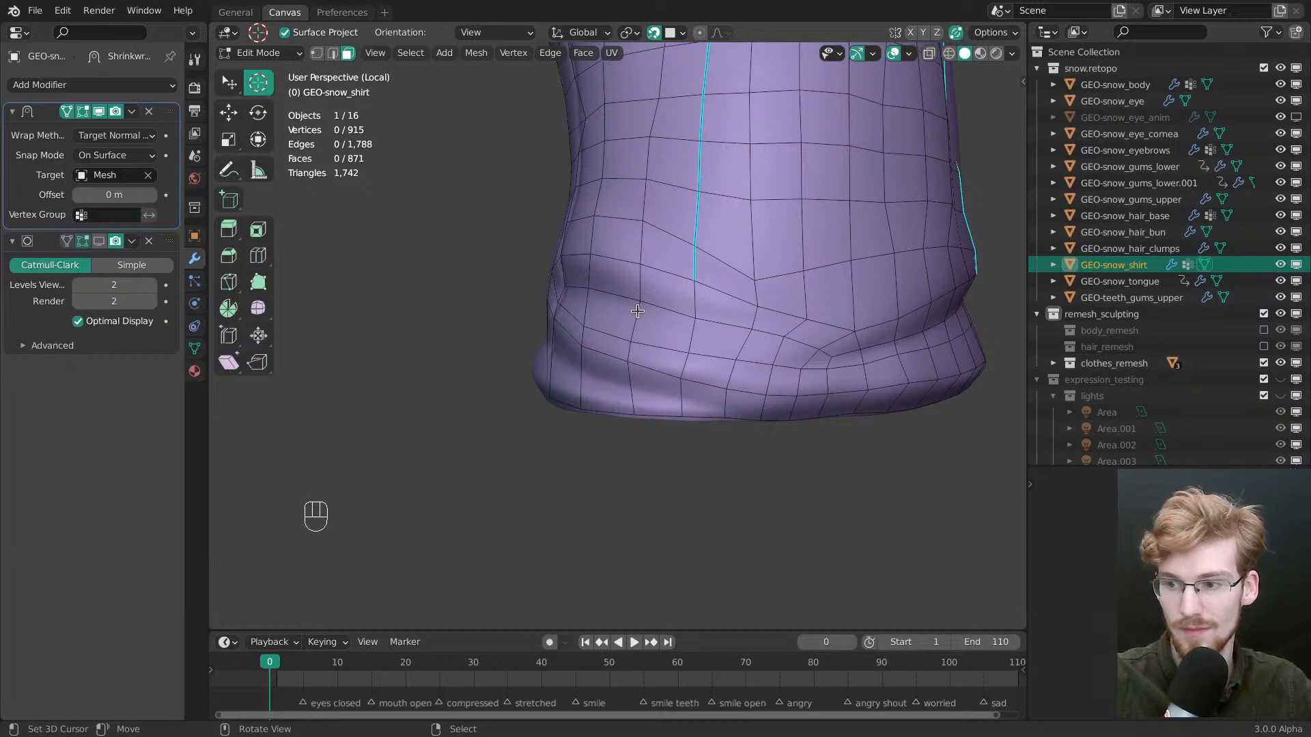
middle_drag(636, 321, 699, 351)
key(alt+a)
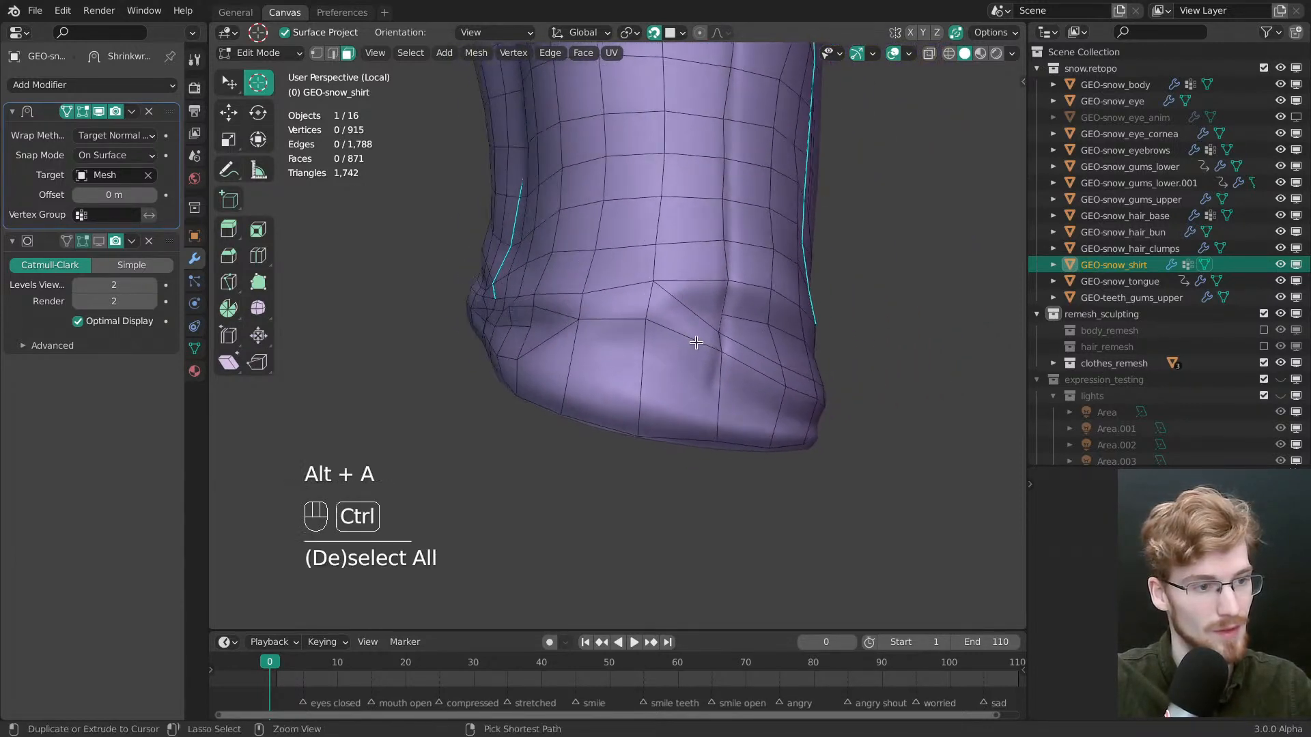
Save the file, and move a vertex above the hem on the shirt's far side up toward the next row
middle_drag(915, 376, 772, 380)
key(ctrl+s)
middle_drag(672, 338, 670, 474)
key(1)
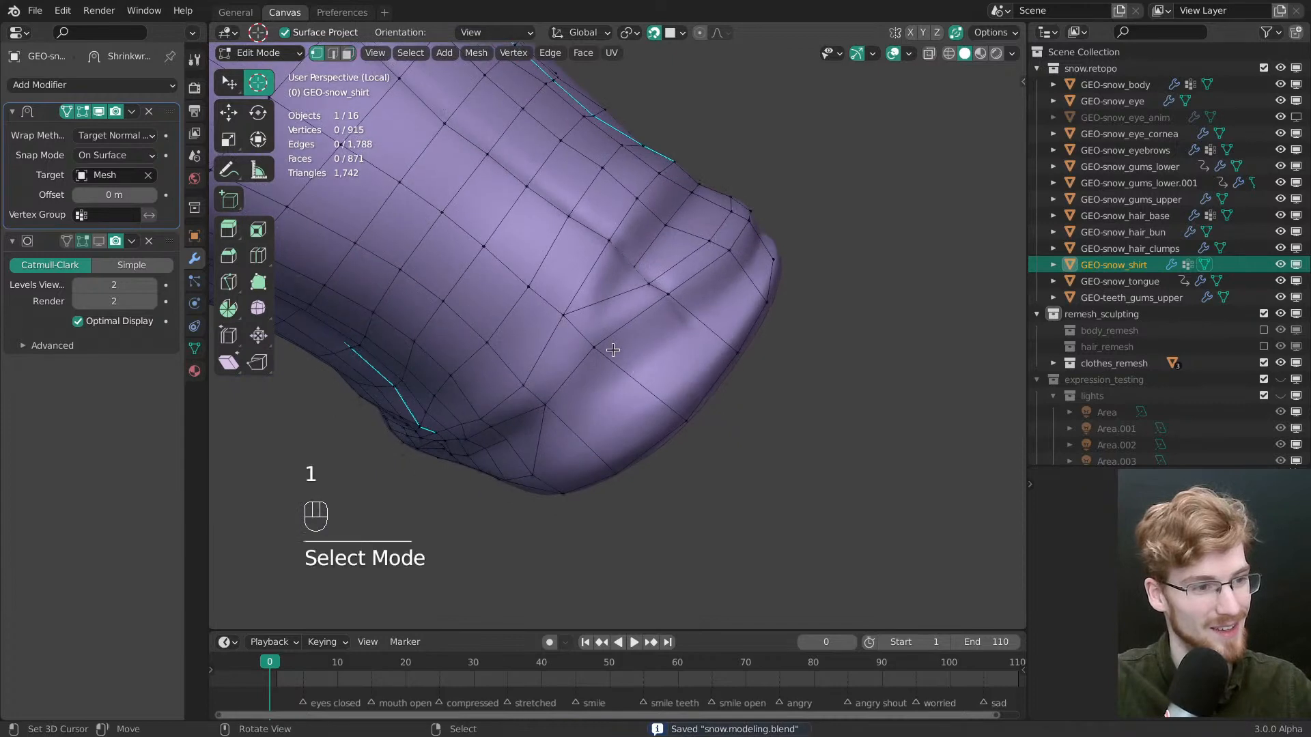
key(w)
drag(577, 363, 595, 336)
middle_drag(595, 336, 631, 376)
shift+middle_drag(631, 376, 608, 401)
Knife-cut a row of edges above the hem around the far side, returning in a parallel row nearer the hem edge
middle_drag(546, 271, 598, 259)
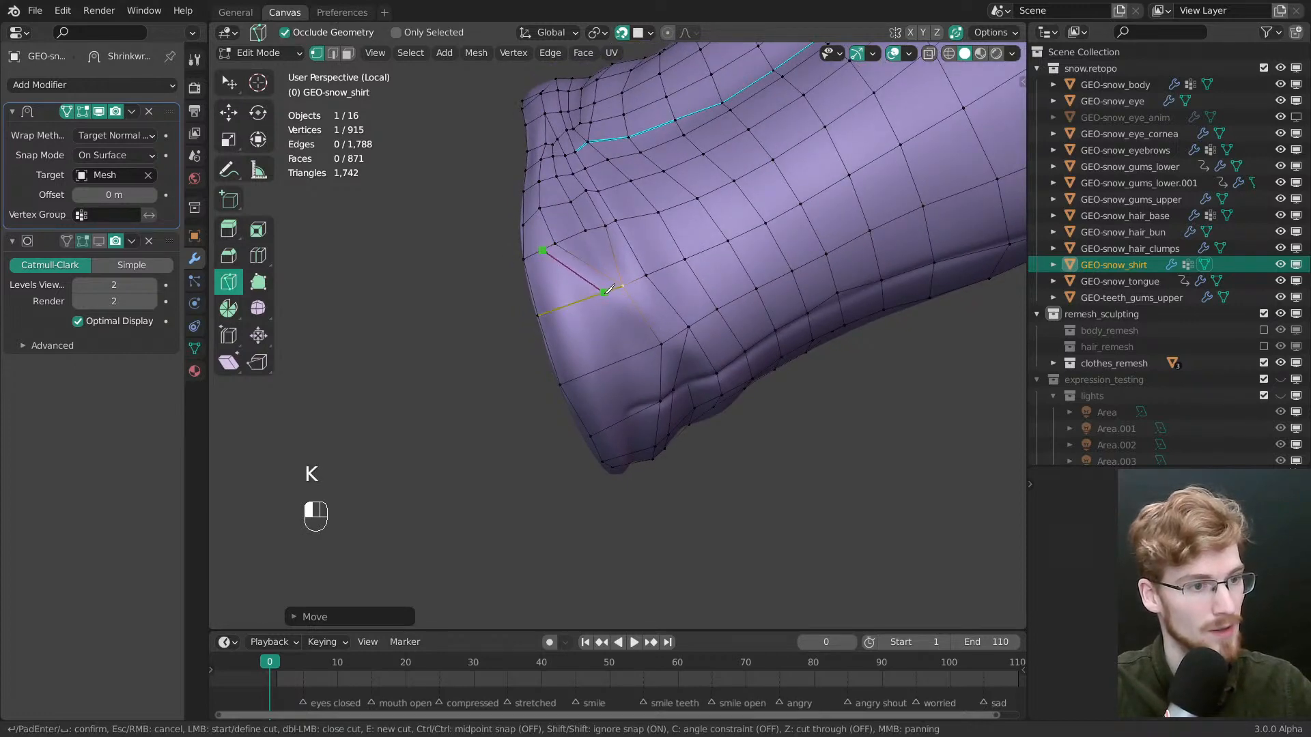
middle_drag(639, 346, 642, 323)
middle_drag(657, 403, 644, 359)
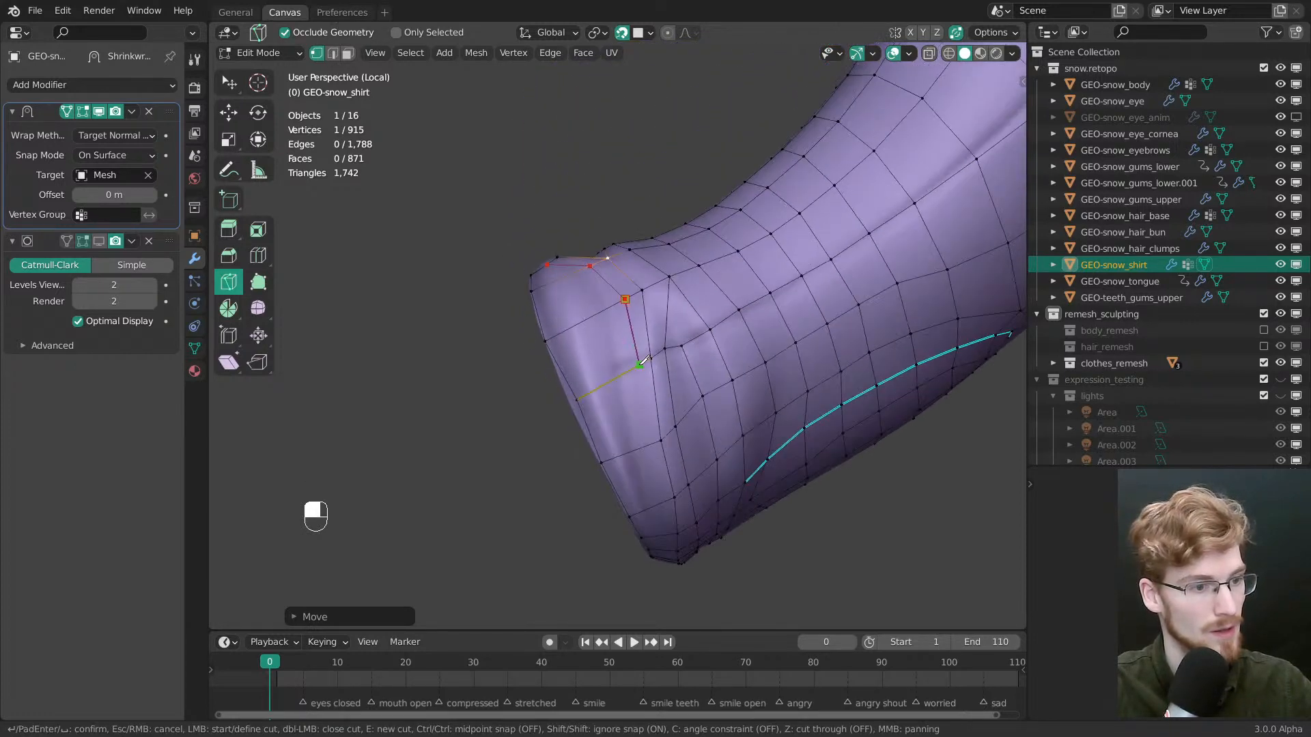
shift+middle_drag(672, 452, 627, 350)
key(ctrl)
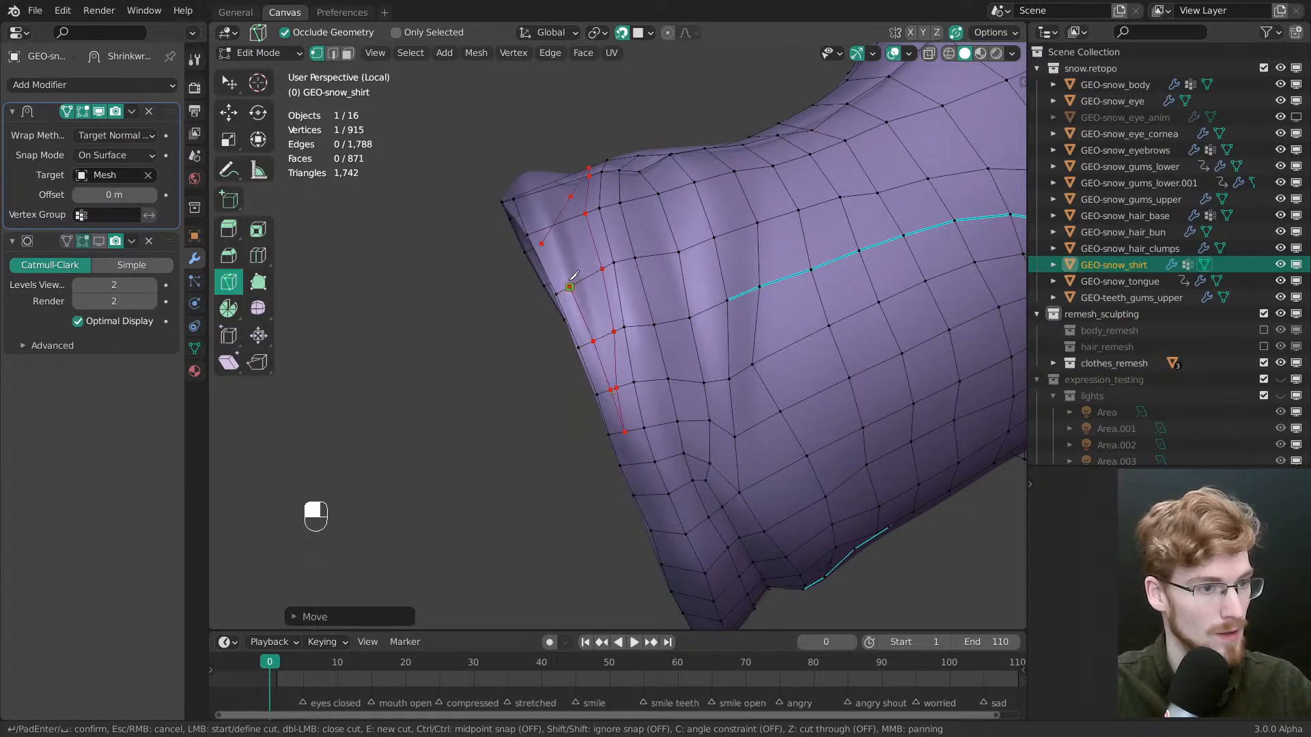
middle_drag(574, 276, 630, 365)
middle_drag(599, 295, 672, 416)
key(shift)
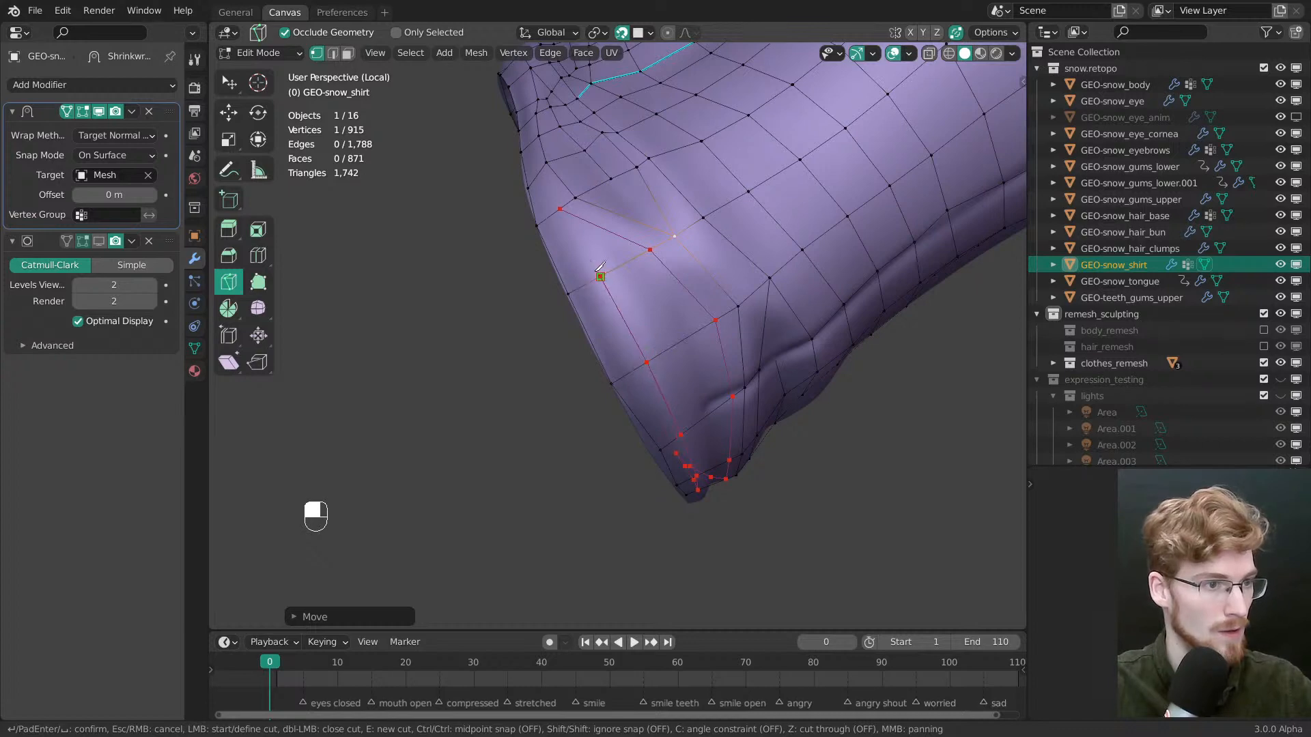
middle_drag(600, 268, 577, 235)
key(Return)
Add a loop cut along the middle of the strip between the two knife-cut rows
middle_drag(672, 372, 649, 328)
key(ctrl+r)
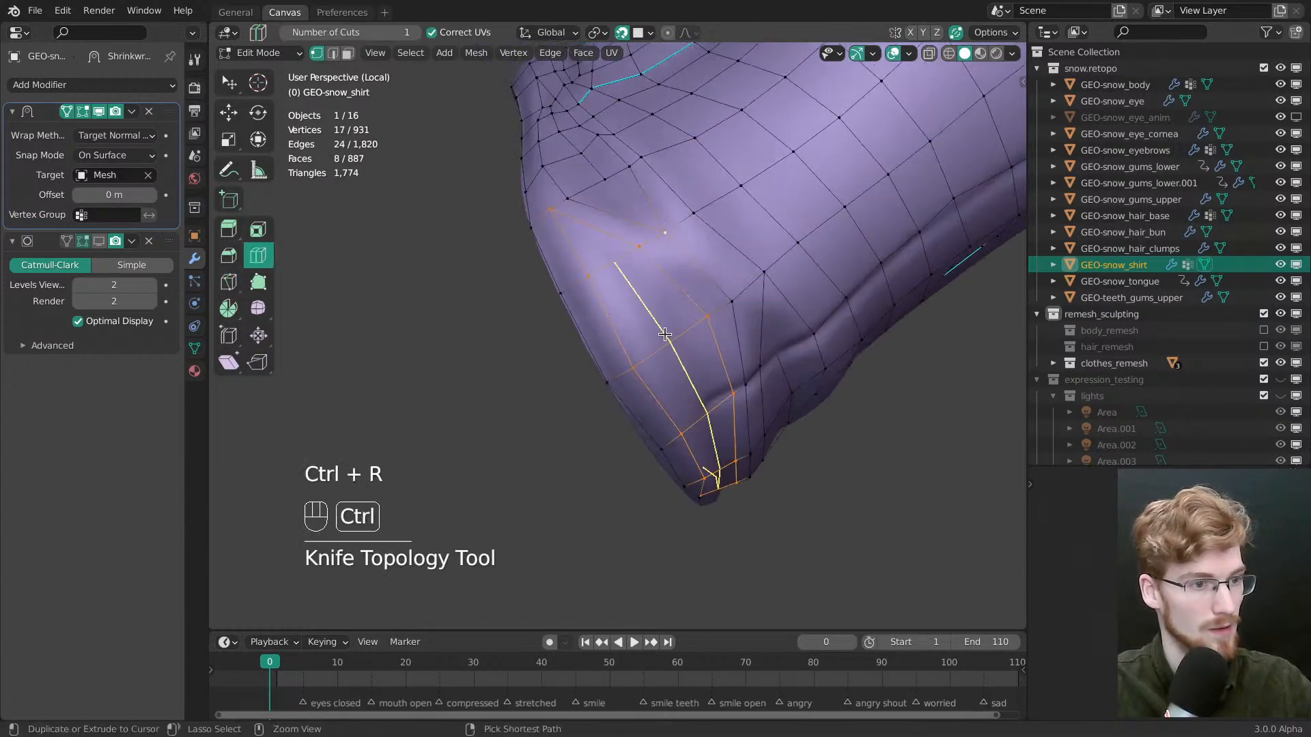
click(667, 336)
key(Escape)
Nudge the vertices at the start of the newly cut strip and along its rows above the hem to even out their spacing
key(w)
drag(613, 265, 616, 266)
middle_drag(659, 331, 636, 286)
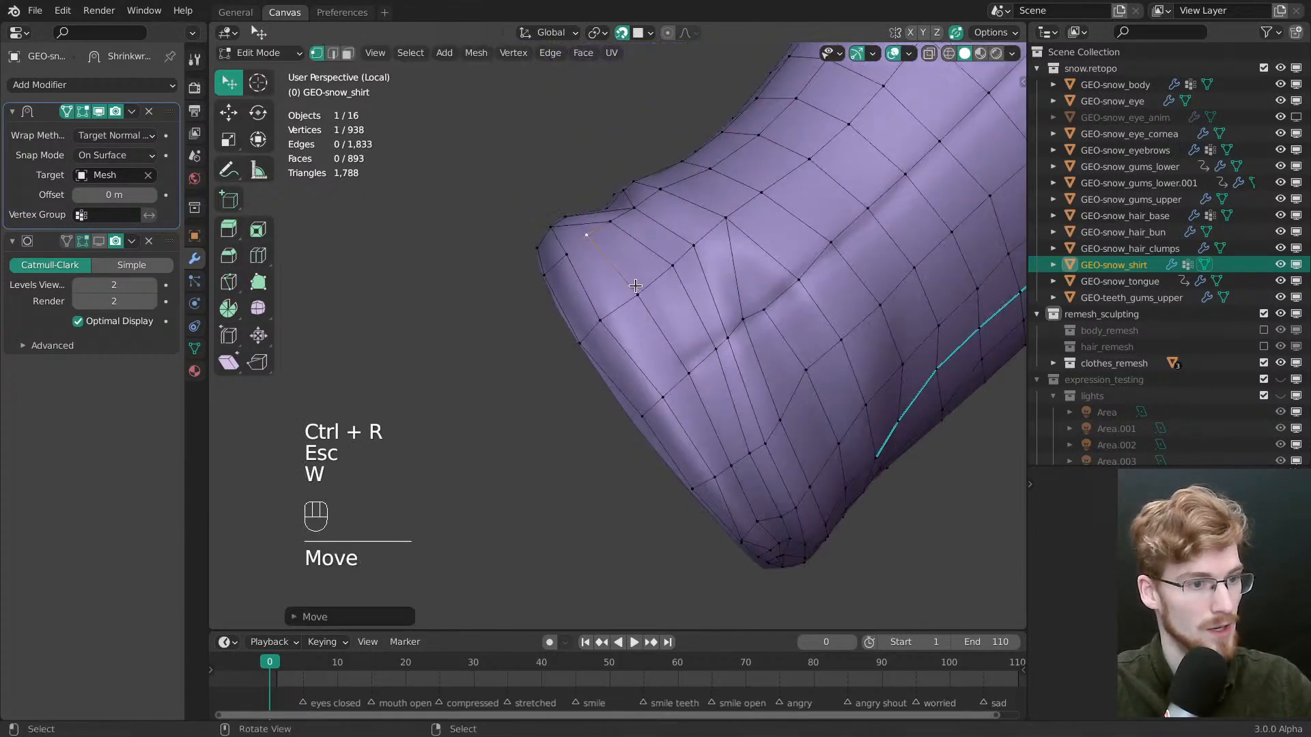
middle_drag(697, 366, 635, 286)
drag(572, 267, 575, 261)
drag(578, 262, 576, 260)
drag(624, 334, 627, 339)
middle_drag(627, 338, 604, 296)
drag(603, 296, 604, 298)
middle_drag(676, 391, 688, 399)
drag(688, 399, 691, 402)
middle_drag(691, 402, 688, 364)
drag(689, 361, 673, 374)
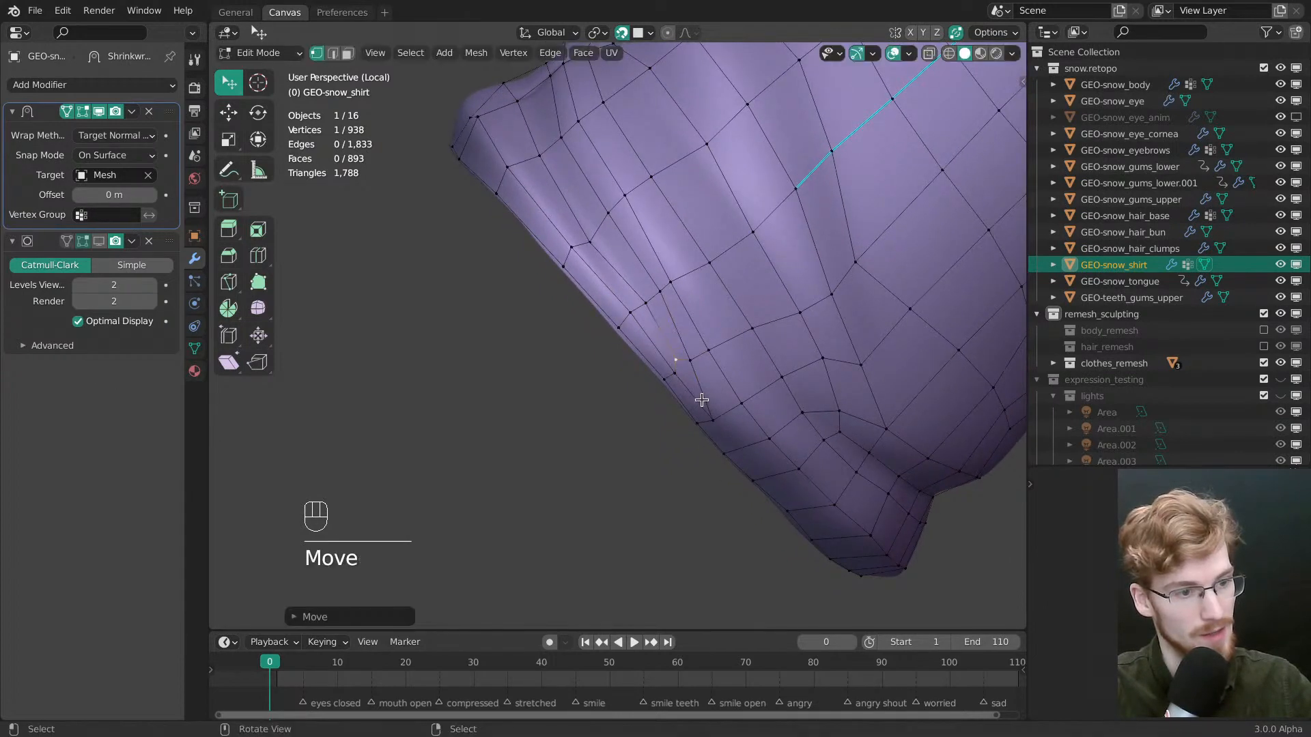
Adjust the vertices at the other end of the cut strip, around the fold at the hem's corner
drag(705, 418, 707, 411)
middle_drag(708, 411, 724, 342)
shift+middle_drag(724, 342, 778, 322)
drag(730, 316, 727, 320)
drag(722, 295, 718, 285)
middle_drag(716, 287, 758, 307)
drag(701, 339, 699, 333)
middle_drag(699, 333, 806, 377)
ctrl+middle_drag(661, 383, 641, 366)
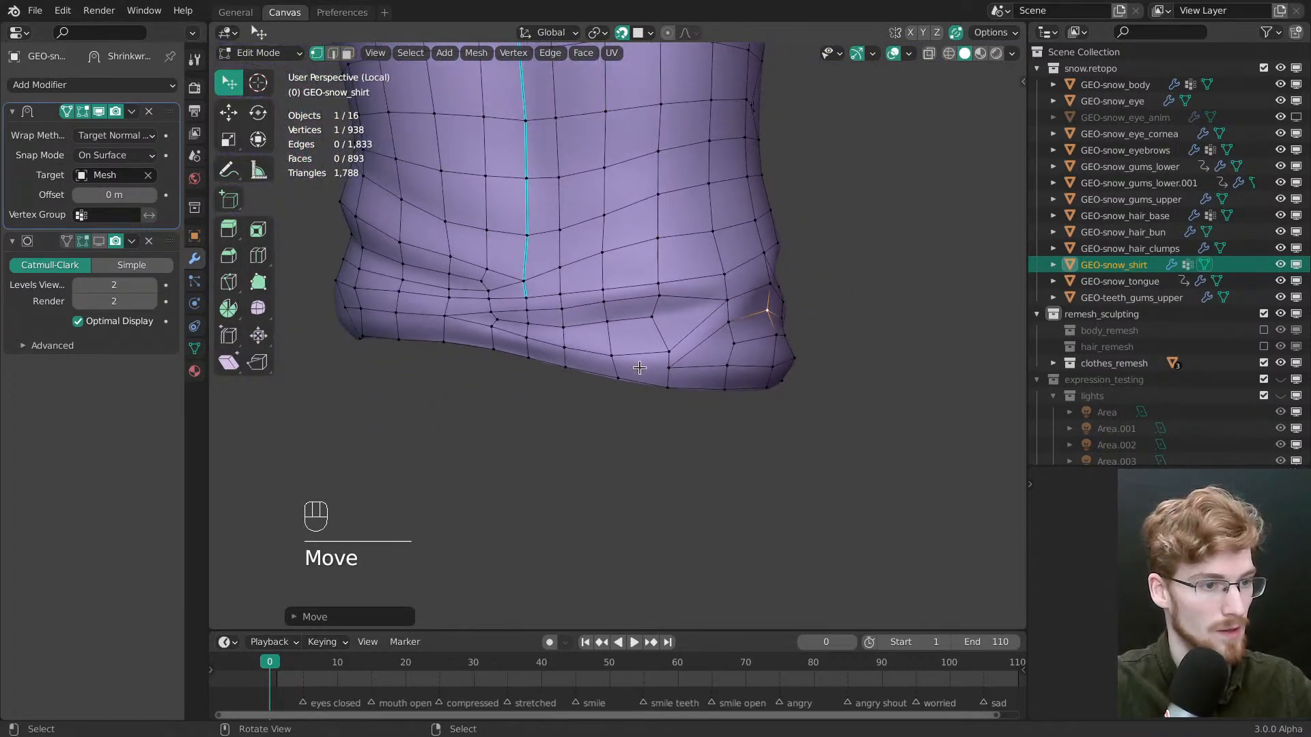
Try to add an edge loop just above the hem edge, and undo it
key(ctrl+r)
drag(617, 366, 658, 383)
key(ctrl+z)
Duplicate the shirt's Shrinkwrap modifier and apply one of the two in Object Mode, returning to Edit Mode
key(Tab)
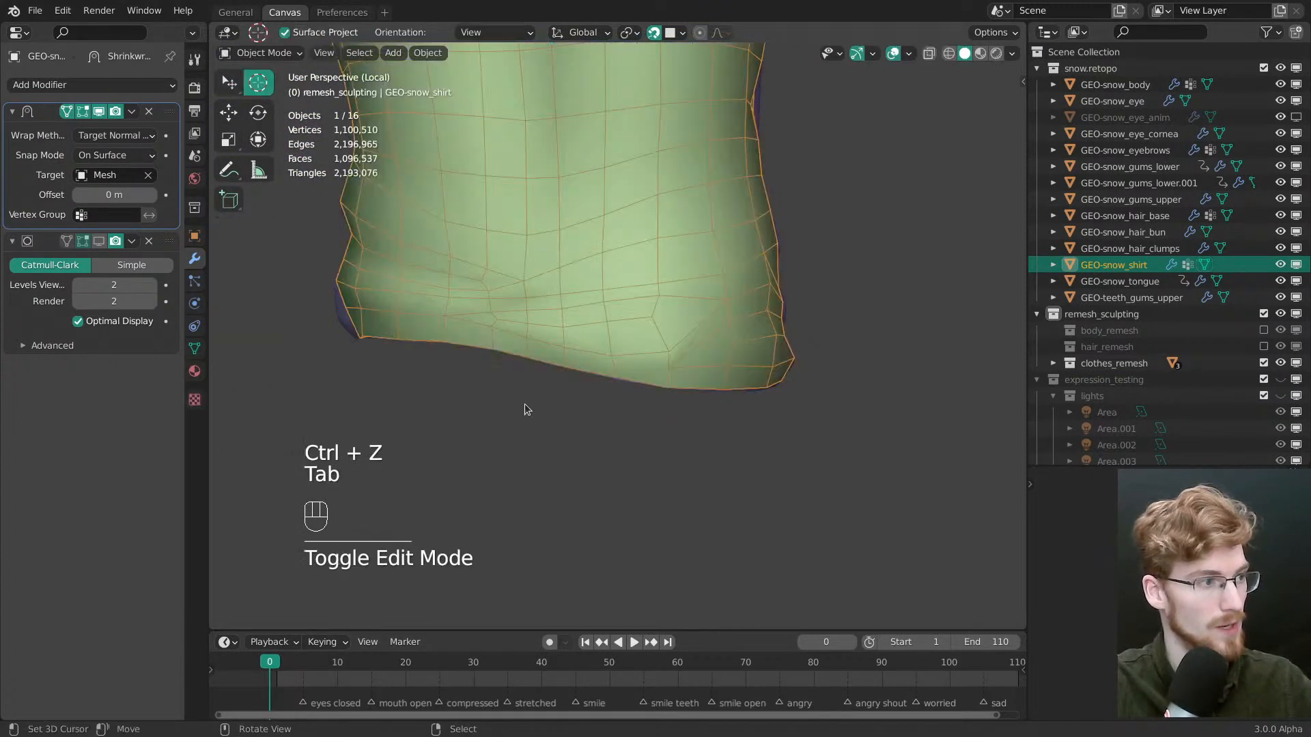
key(shift+d)
key(ctrl+a)
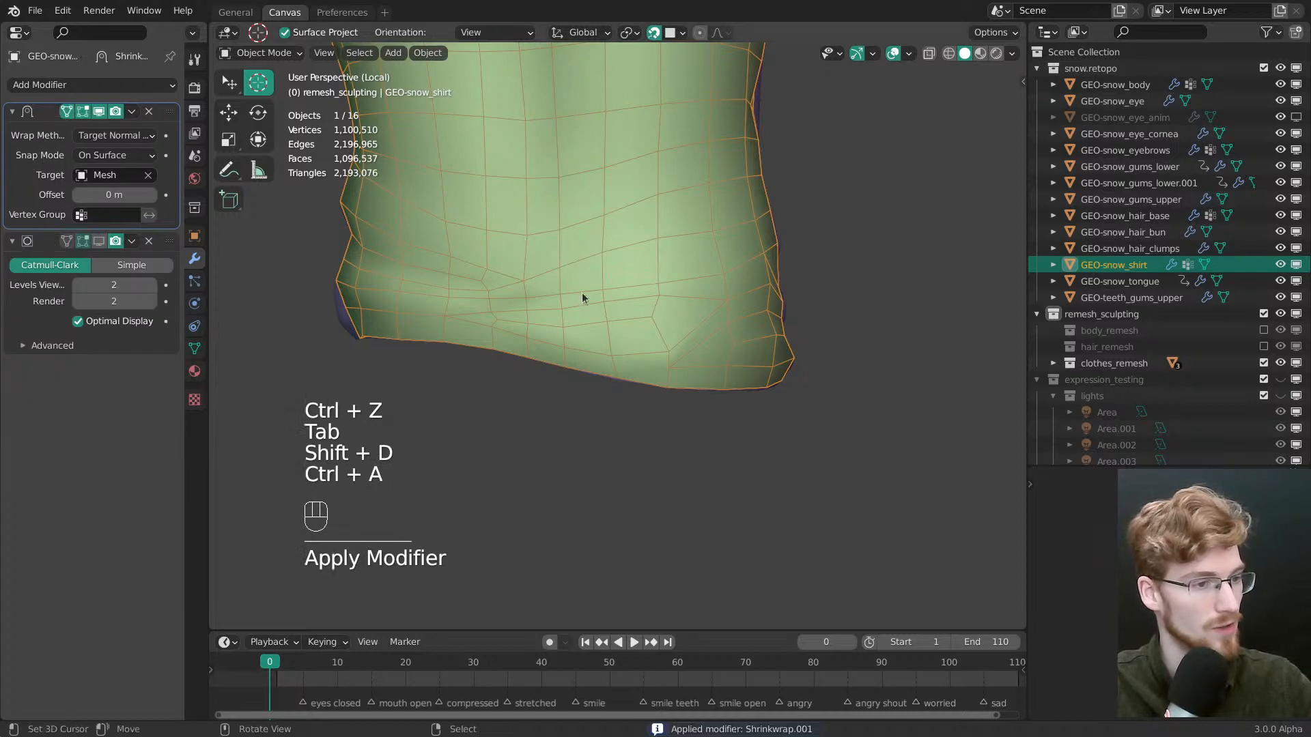
key(Tab)
key(Tab)
Add an edge loop just above the hem edge with Loop Cut, and clear the selection
scroll(634, 343, up, 1)
click(604, 369)
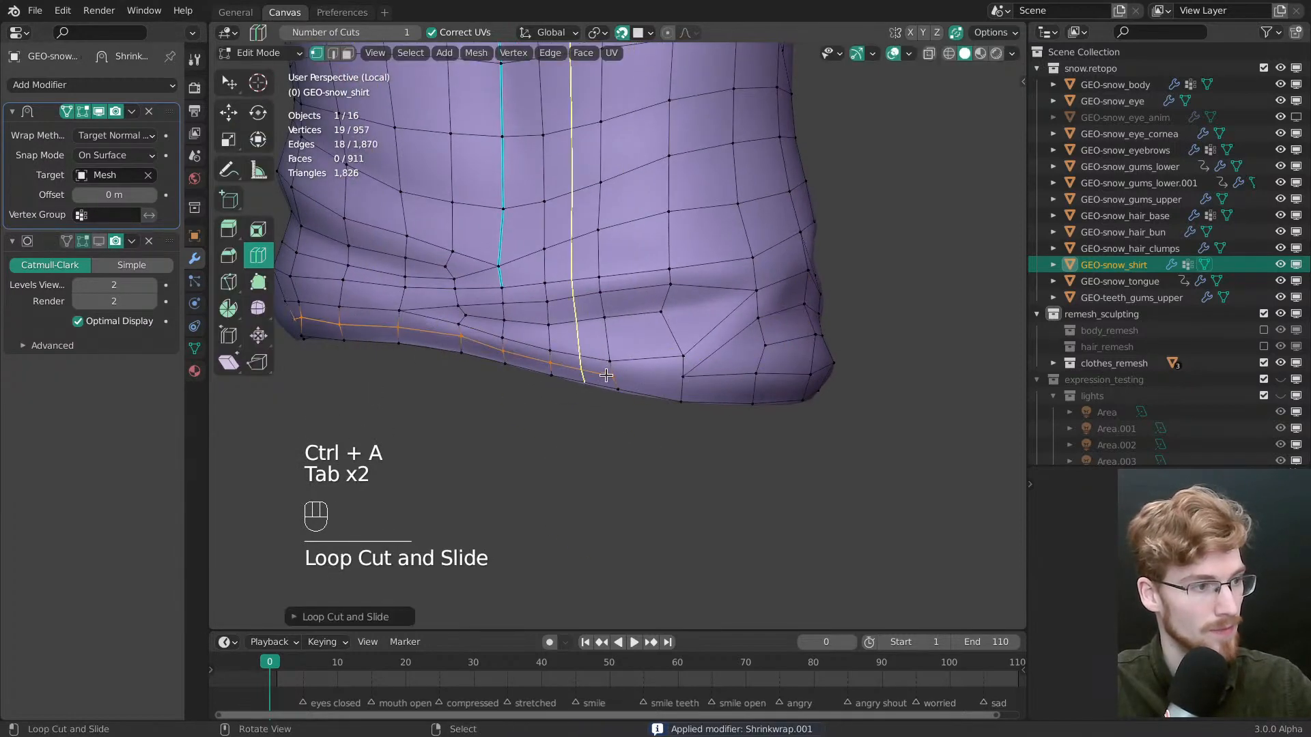
mouse_move(605, 372)
middle_down()
mouse_move(746, 379)
mouse_move(588, 363)
middle_up()
scroll(744, 377, down, 1)
key(alt+a)
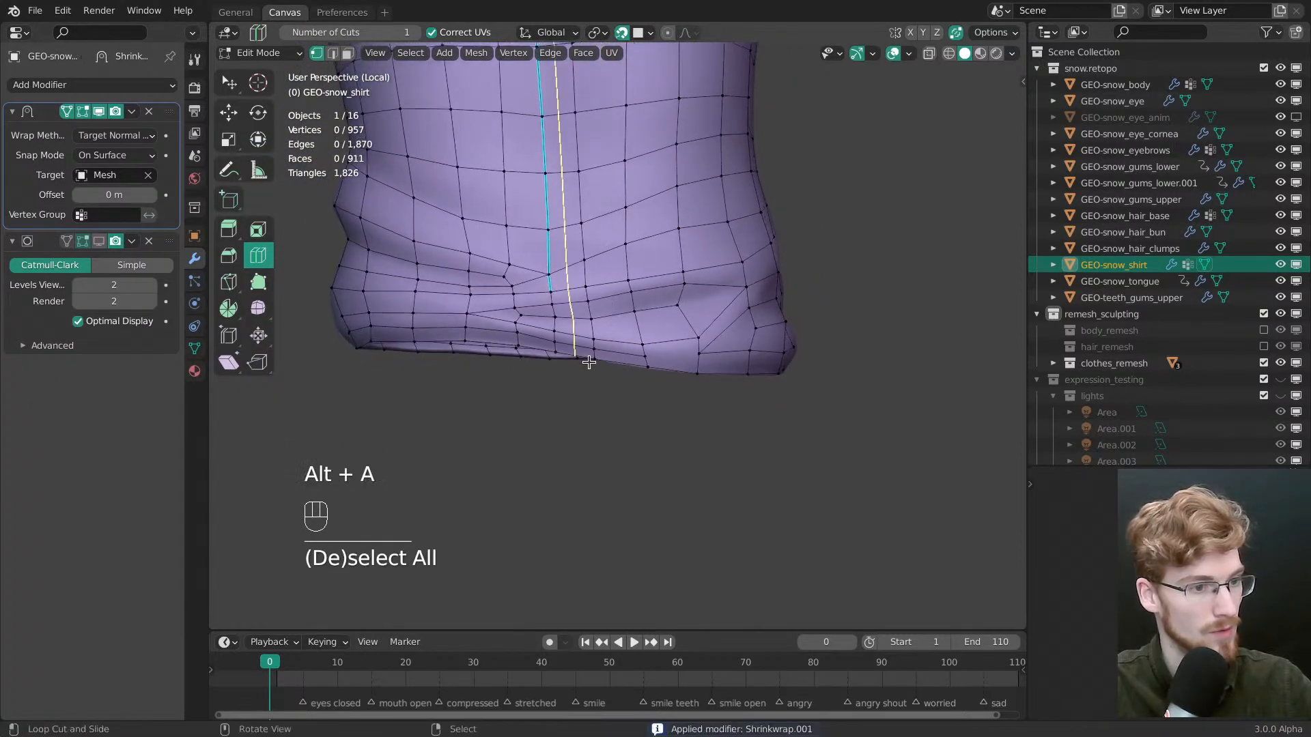
scroll(601, 365, up, 1)
key(Escape)
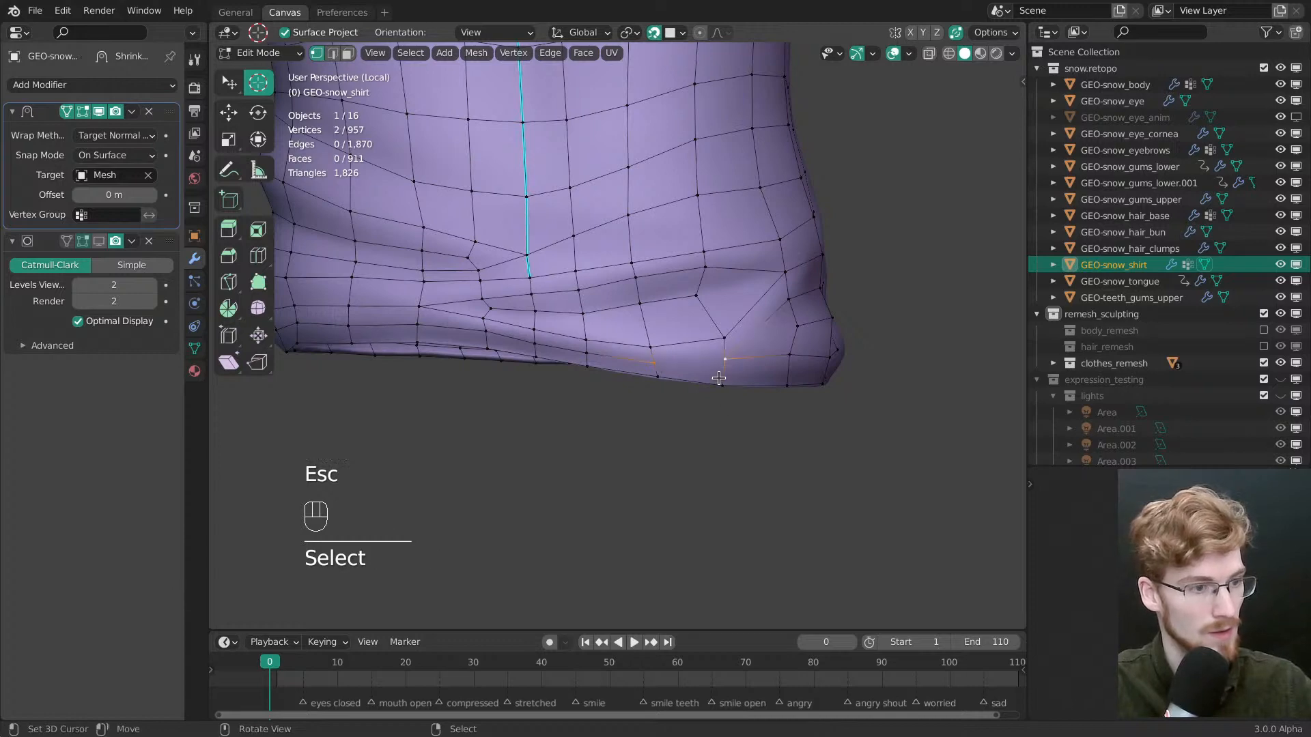
Connect vertex pairs just above the hem edge with new edges at two spots, and clear the selection
key(j)
middle_drag(718, 378, 863, 314)
key(j)
key(alt+a)
middle_drag(678, 327, 736, 330)
Adjust two vertices just above the hem on the shirt's side with the Tweak tool
key(w)
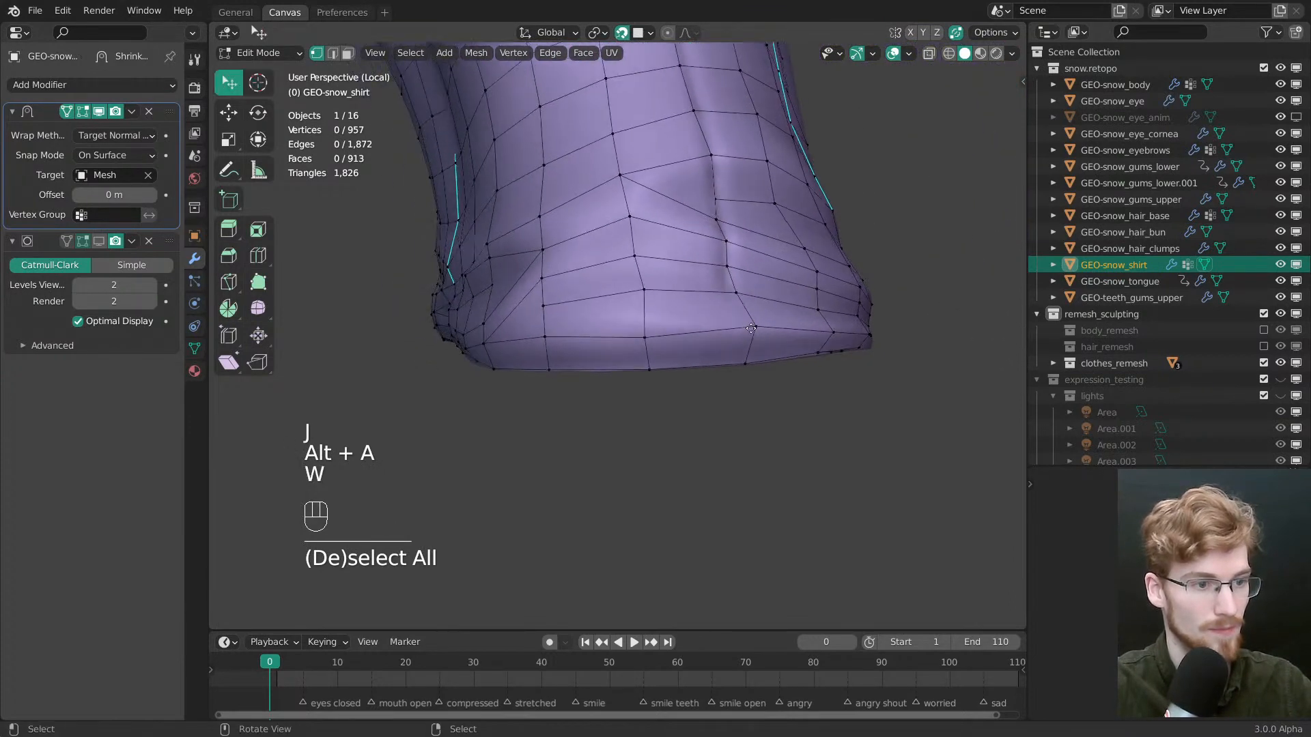
drag(763, 323, 771, 332)
middle_drag(724, 349, 688, 349)
drag(606, 308, 619, 311)
mouse_move(628, 328)
middle_down()
mouse_move(714, 380)
mouse_move(713, 409)
middle_up()
Switch to Sculpt Mode, size the Grab brush to 114 px at the hem corner, and return to Edit Mode
key(Tab)
mouse_move(601, 287)
shift+middle_down()
mouse_move(693, 328)
mouse_move(631, 300)
shift+middle_up()
mouse_move(615, 368)
middle_down()
mouse_move(477, 331)
mouse_move(642, 350)
mouse_move(726, 310)
mouse_move(691, 340)
middle_up()
key(f)
click(519, 331)
key(g)
key(f)
key(f)
click(763, 335)
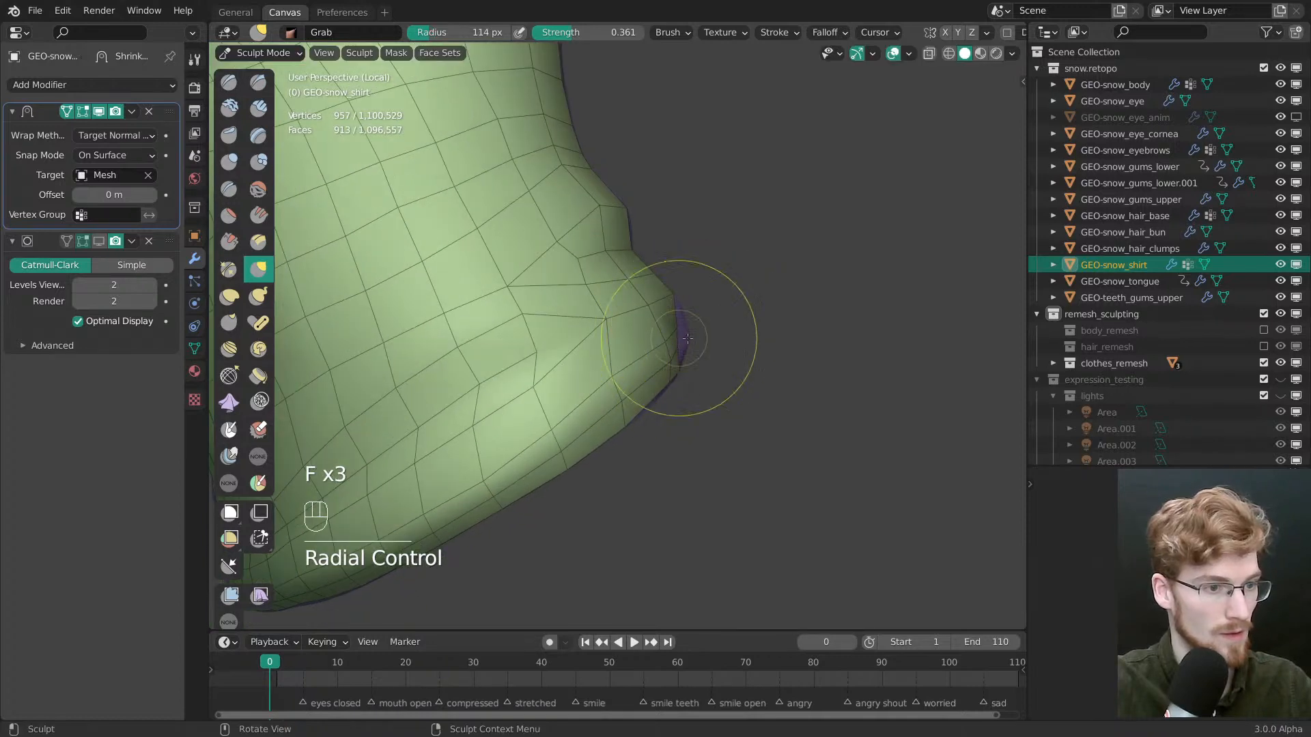
key(Tab)
Reposition individual vertices around the hem corner and its rolled edge to even out their spacing
drag(669, 333, 681, 342)
middle_drag(681, 342, 570, 373)
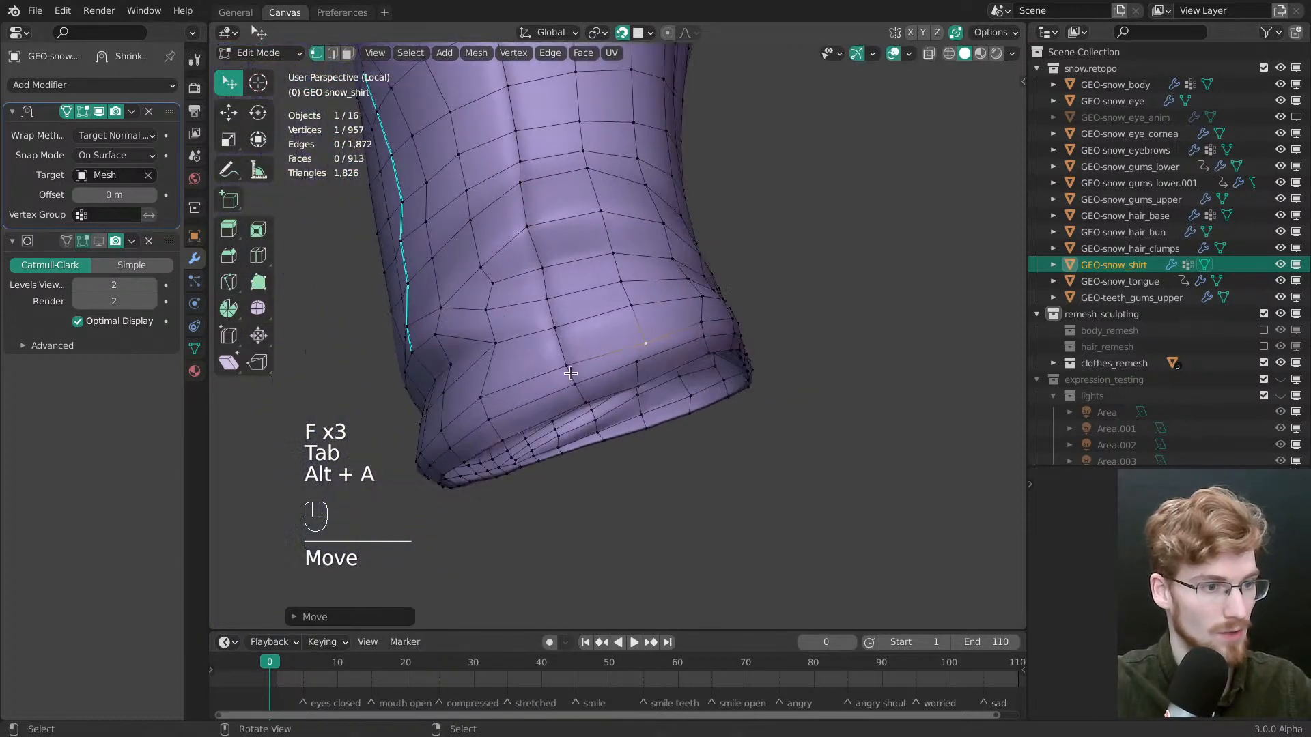
drag(643, 345, 640, 363)
middle_drag(660, 372, 639, 374)
drag(637, 375, 636, 362)
middle_drag(636, 363, 540, 342)
drag(670, 324, 670, 319)
drag(677, 352, 677, 347)
middle_drag(678, 347, 945, 278)
Move a vertex near the lower end of the abdomen's sharp-marked loop upward
key(Tab)
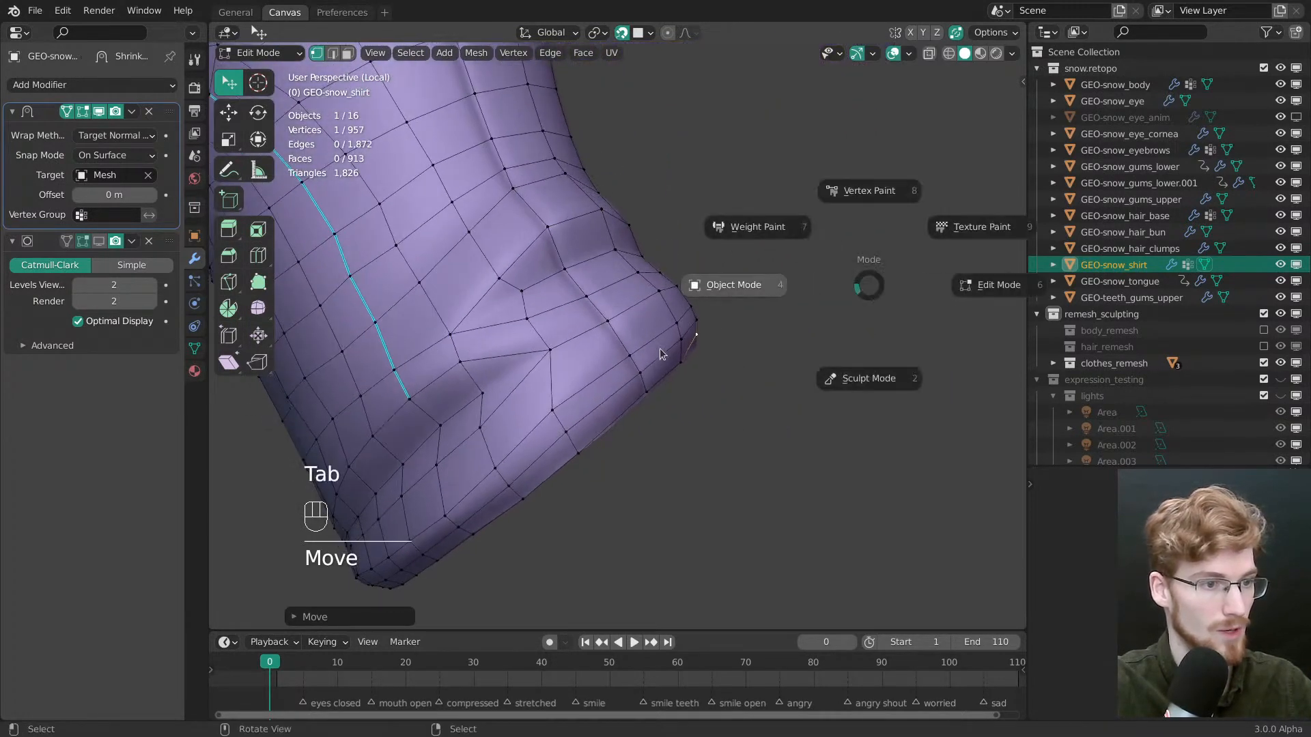
middle_drag(666, 285, 928, 303)
key(Tab)
middle_drag(654, 396, 696, 402)
drag(546, 390, 544, 375)
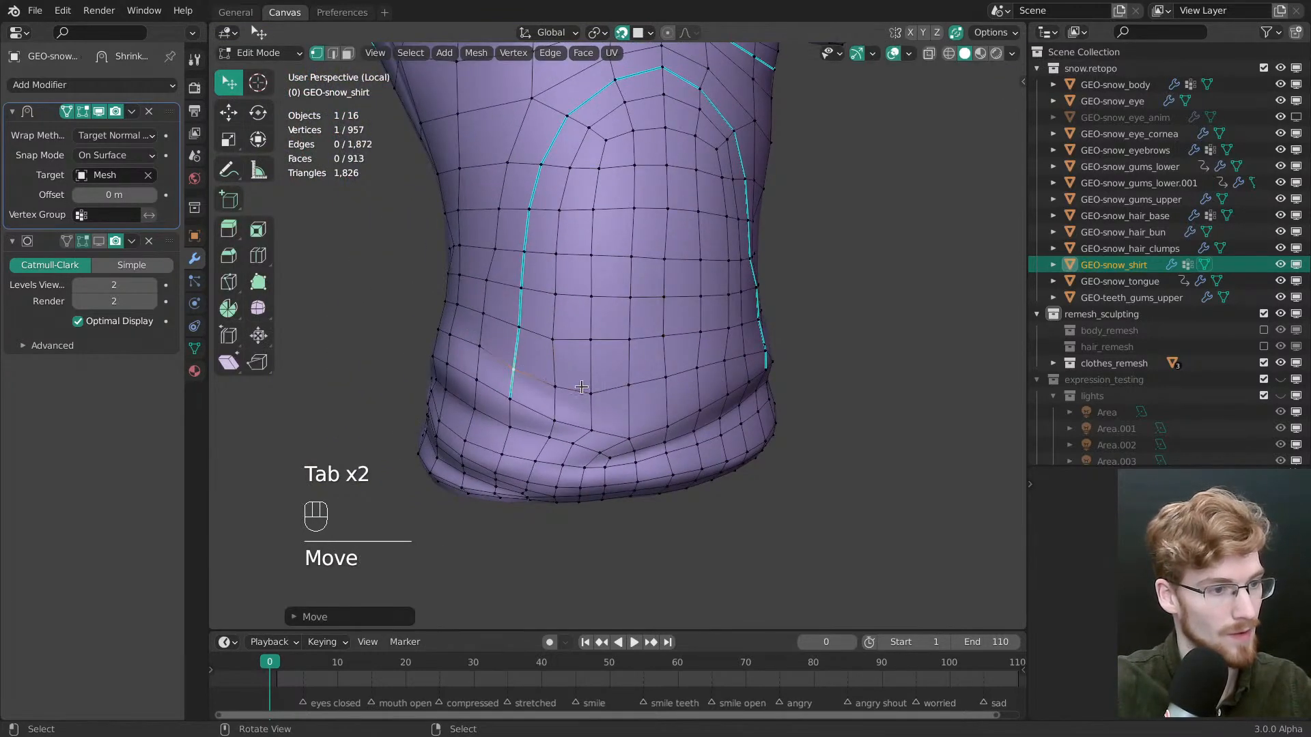
Try smoothing the lower abdomen in Sculpt Mode with the Grab brush at 85 px, and undo back to Edit Mode
scroll(581, 387, down, 3)
key(Tab)
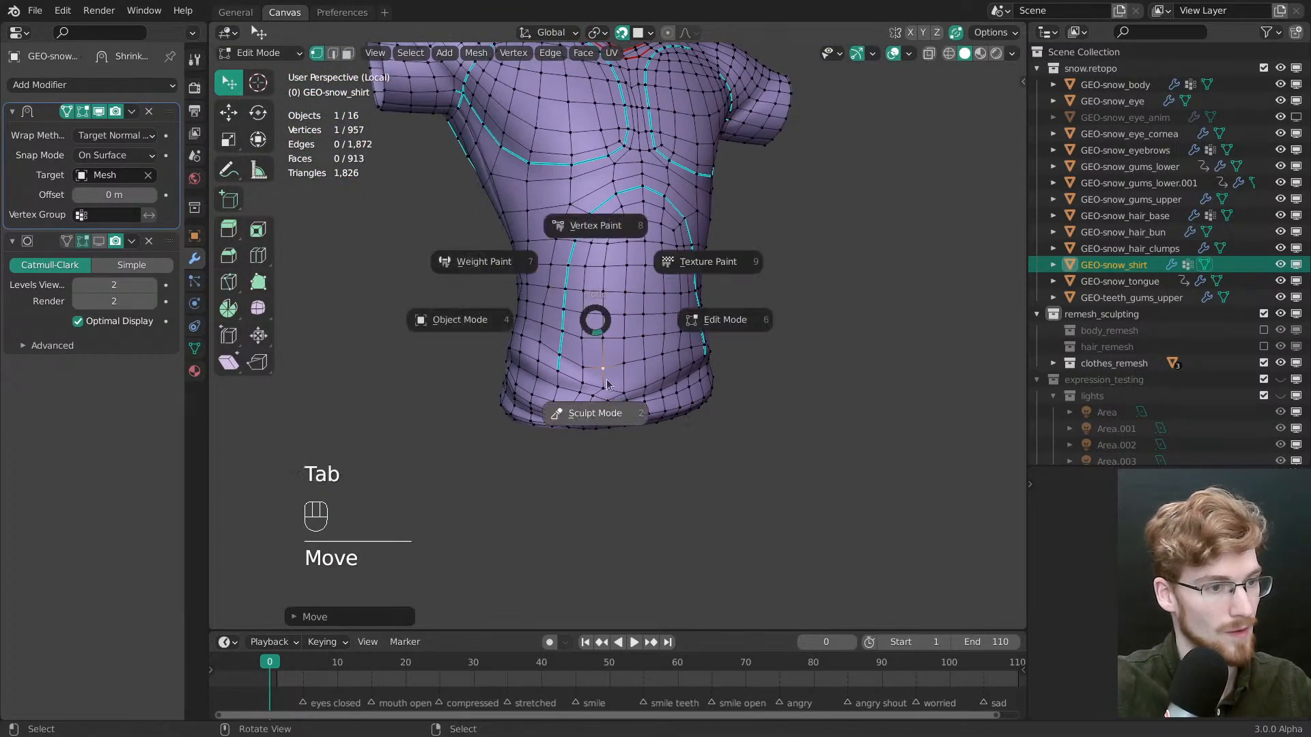
click(606, 385)
key(f)
key(shift)
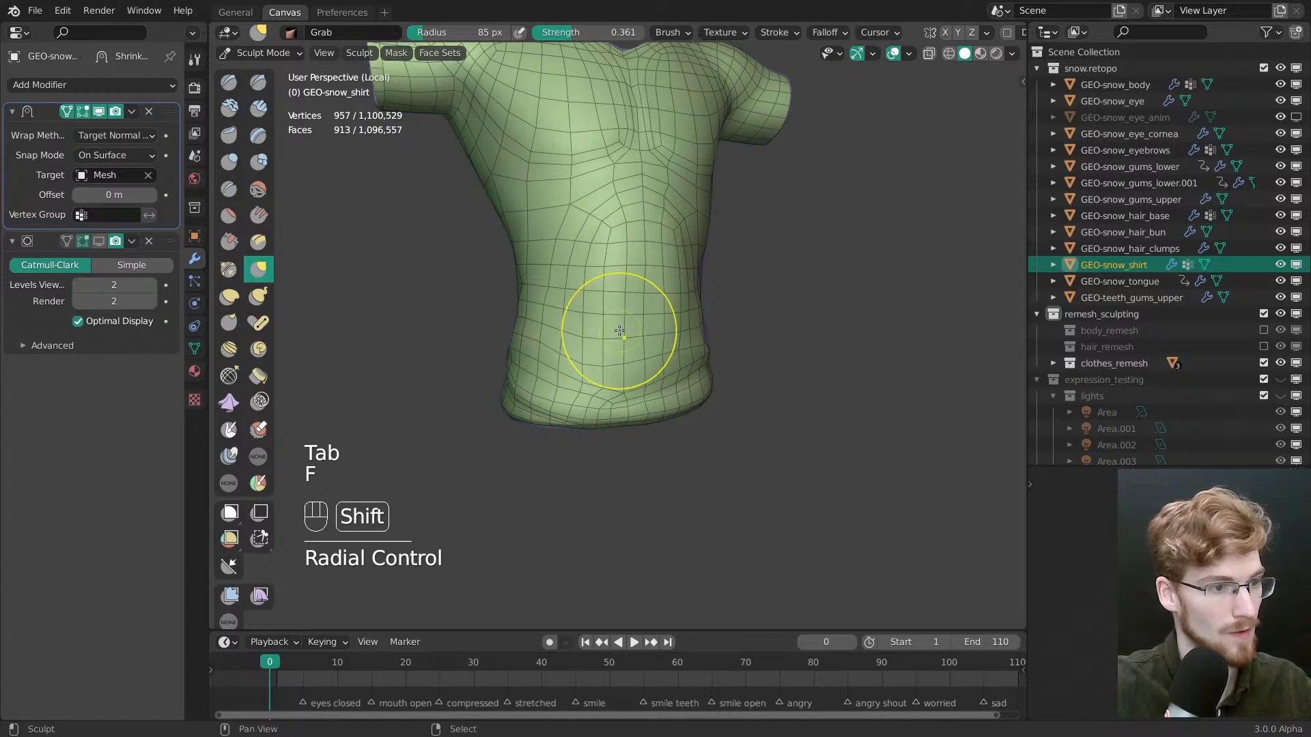
key(ctrl+z)
key(ctrl+z)
key(ctrl+z)
key(ctrl+z)
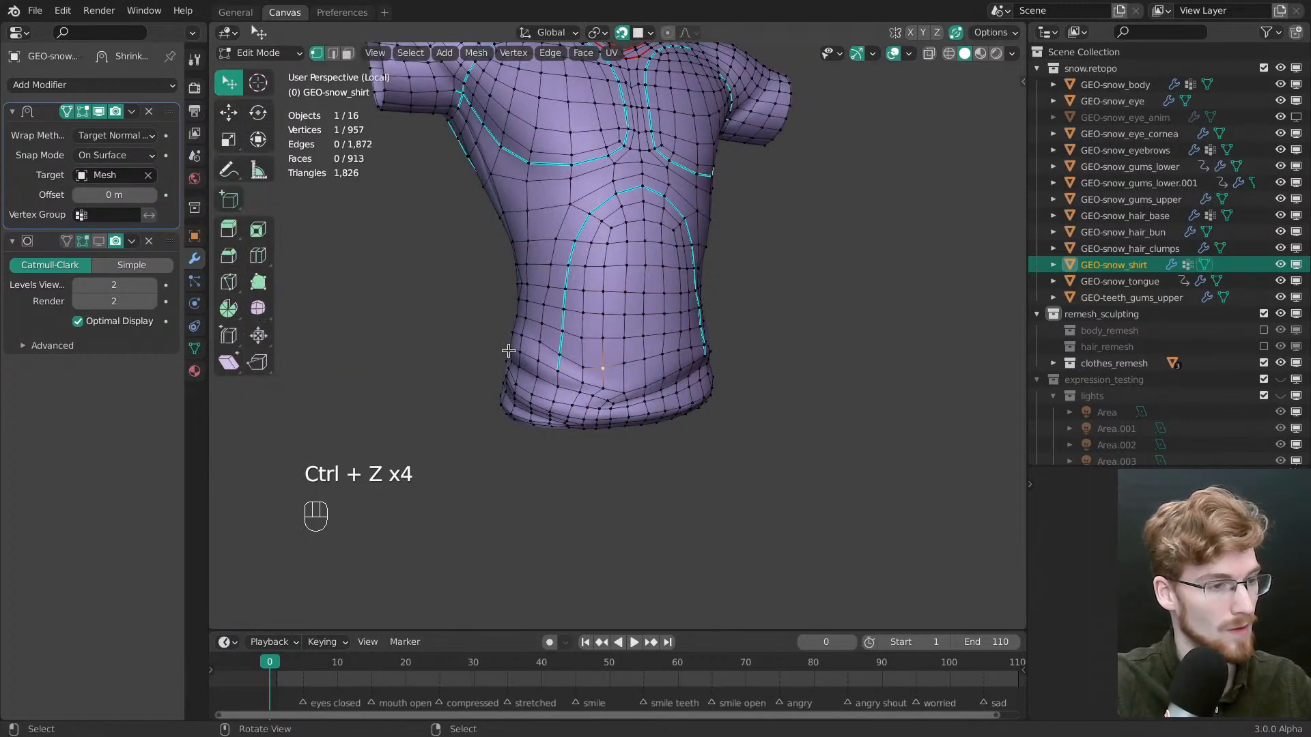
Relax the topology of the lower abdomen in Sculpt Mode with the Topology brush at a 79 px radius
key(Tab)
click(448, 453)
click(228, 376)
ctrl+middle_drag(566, 368, 580, 345)
key(f)
click(592, 345)
shift+drag(592, 344, 580, 347)
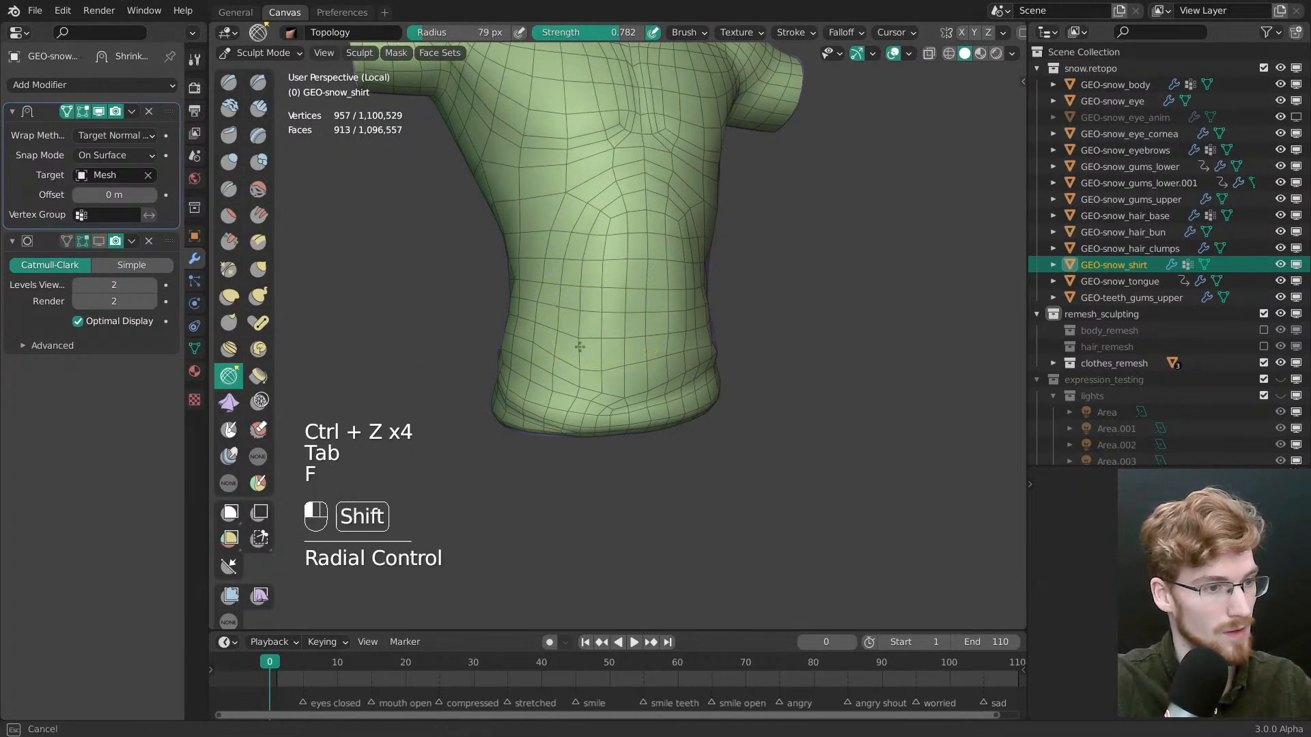
scroll(601, 352, down, 5)
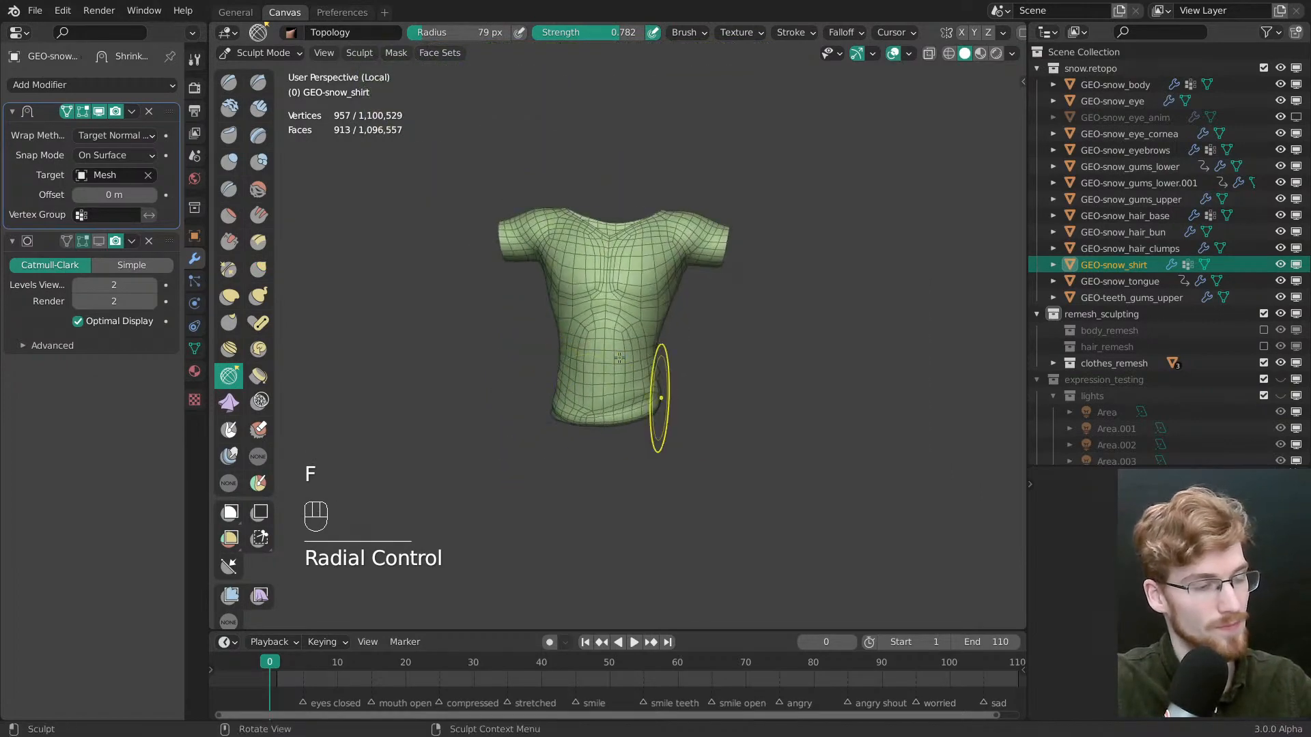
Return to Edit Mode and clear the selection, with the shirt's side below the sleeve in view
key(grave)
key(Tab)
click(702, 307)
scroll(702, 314, up, 5)
key(alt+a)
shift+middle_drag(703, 266, 761, 290)
shift+middle_drag(683, 273, 724, 355)
middle_drag(532, 301, 563, 273)
middle_drag(546, 273, 613, 430)
Try to bevel the edge loop running down the shirt's side with two segments, and cancel it
alt+click(647, 414)
key(w)
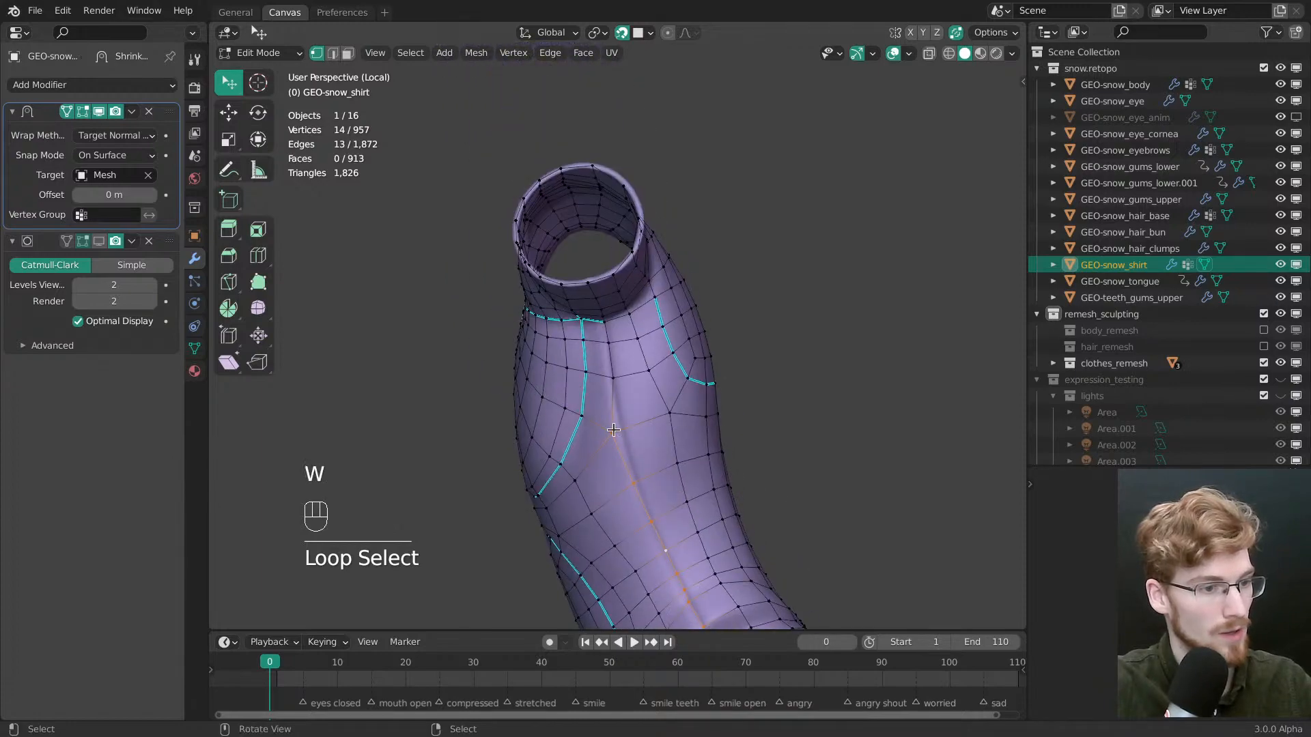
right_drag(613, 430, 619, 431)
alt+right_click(617, 414)
middle_drag(617, 413, 682, 383)
alt+shift+right_click(639, 434)
key(ctrl+b)
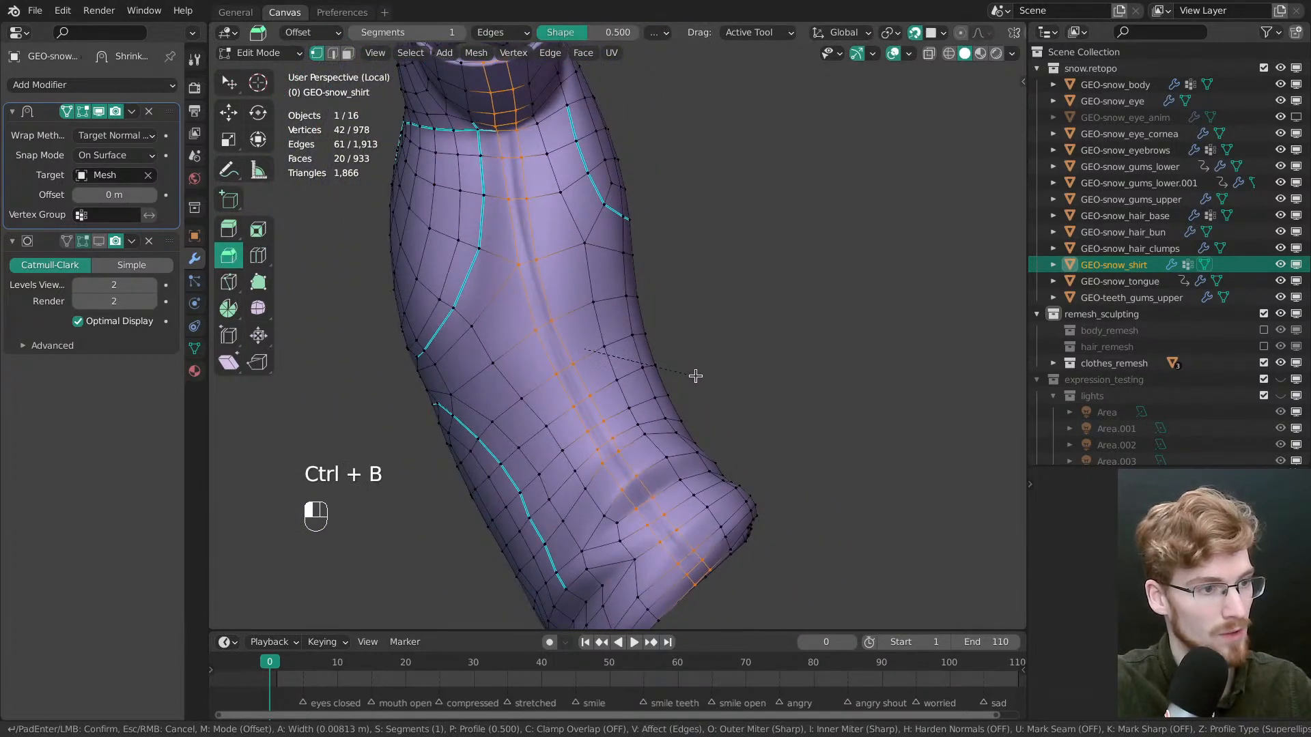
scroll(707, 378, up, 1)
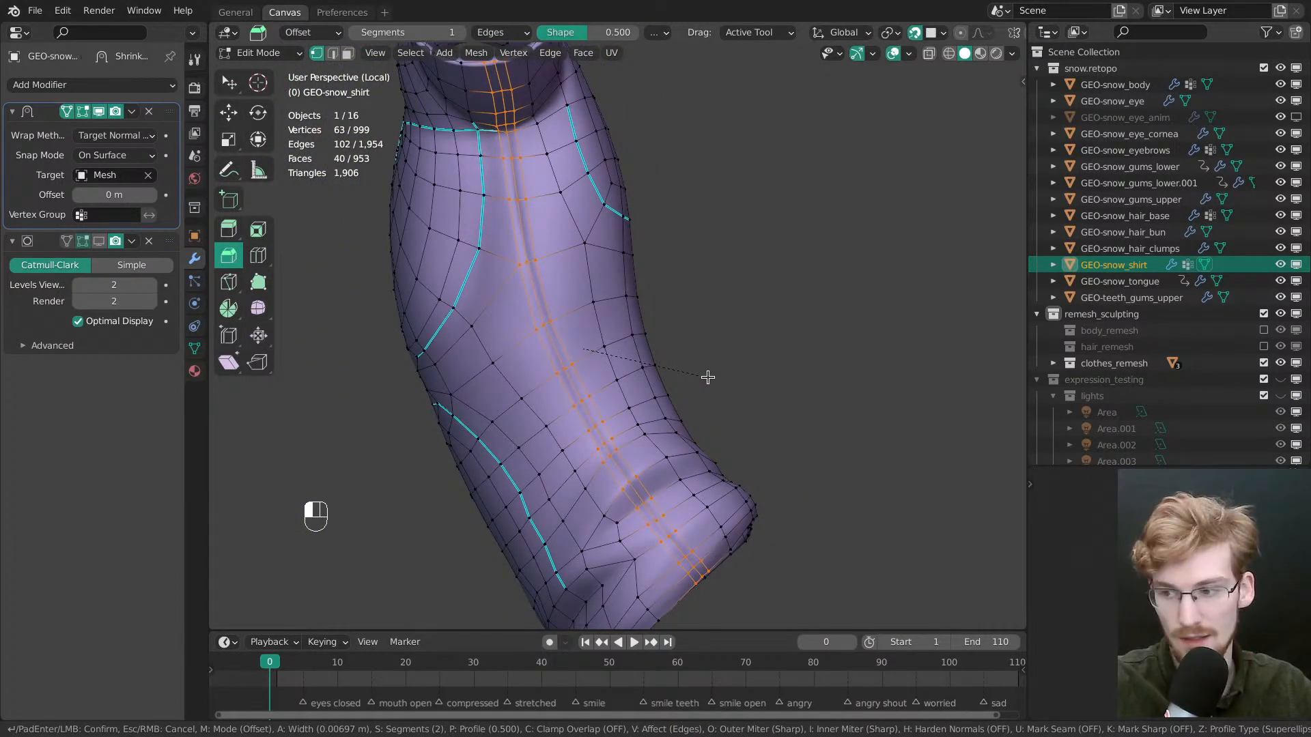
right_click(706, 376)
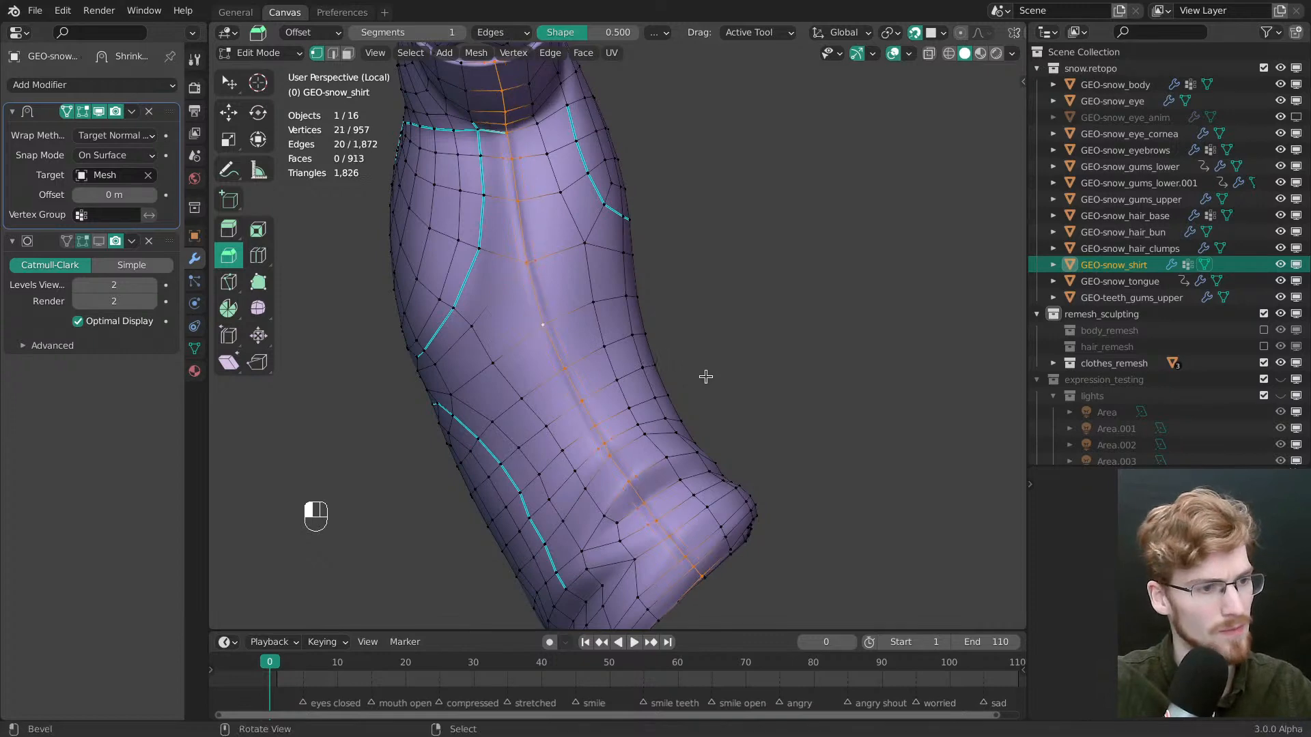
ctrl+middle_drag(705, 375, 696, 437)
middle_drag(635, 369, 703, 235)
middle_drag(703, 236, 658, 263)
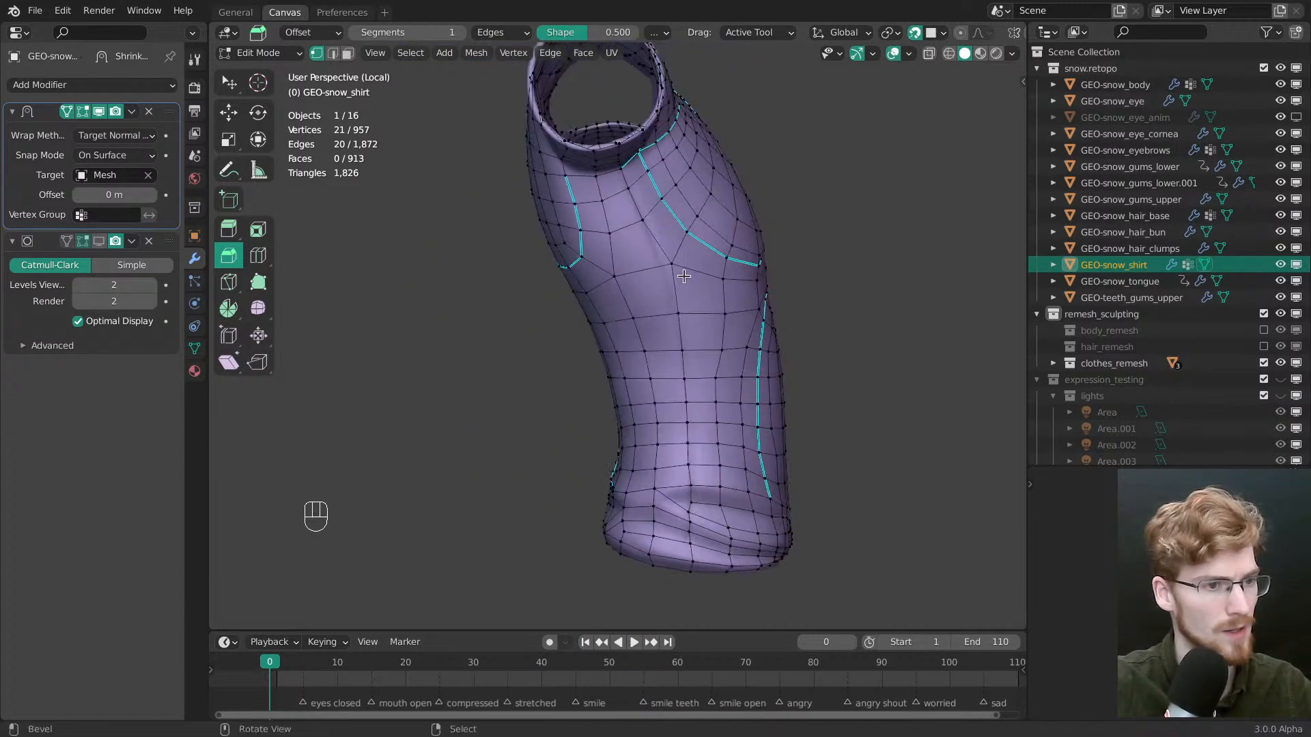
Try moving a vertex on the shirt's side below the armpit, and undo it along with the preceding selections
key(w)
drag(652, 263, 657, 269)
middle_drag(656, 269, 593, 291)
key(ctrl+z)
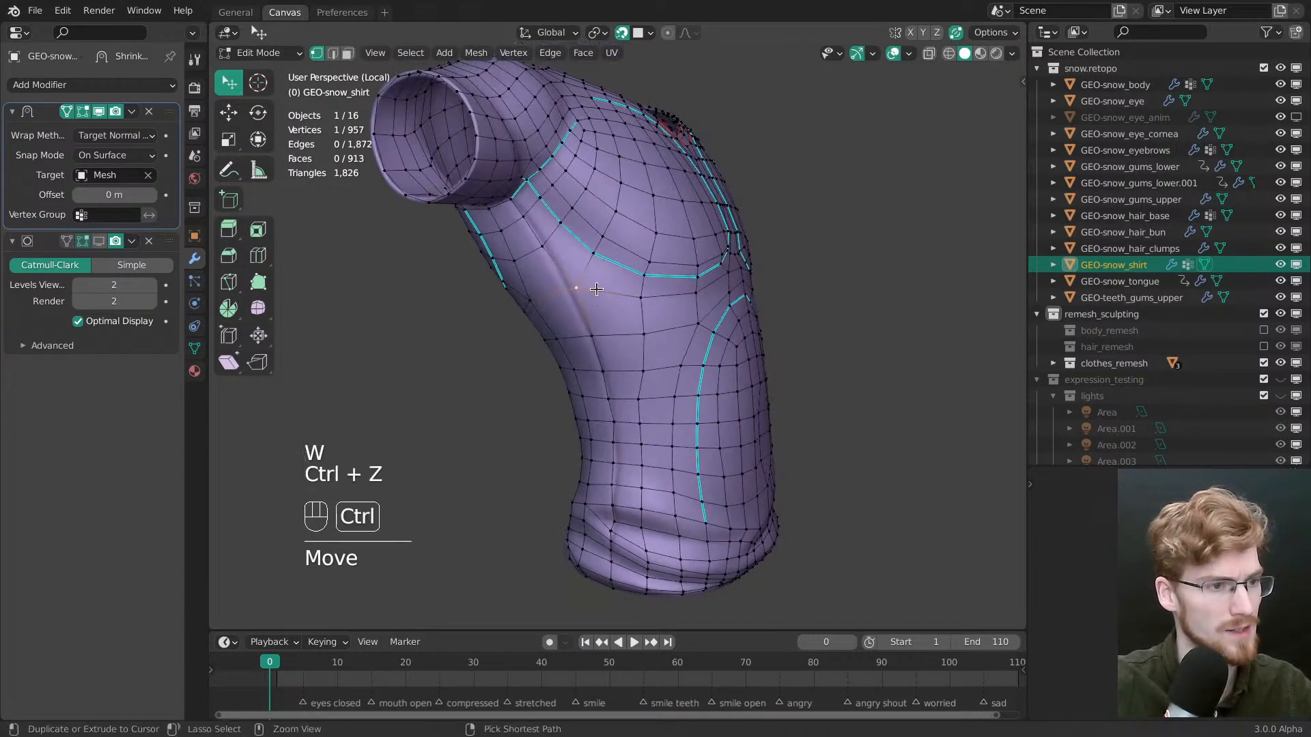
key(ctrl+z)
key(ctrl+z)
key(ctrl+z)
key(ctrl+z)
key(ctrl+z)
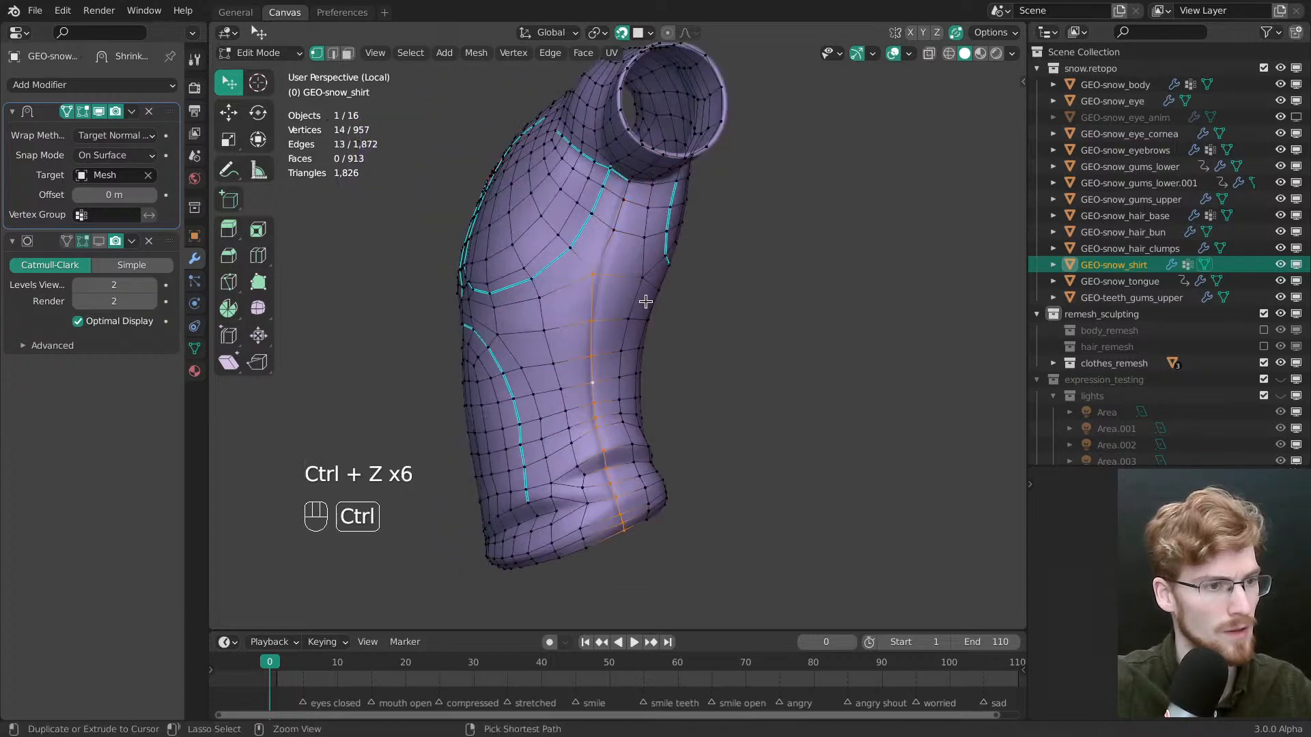
Adjust single vertices on the shirt's sides below the armpits, and clear the selection
middle_drag(642, 302, 802, 284)
key(alt+a)
key(shift+Tab)
shift+middle_drag(691, 301, 588, 295)
key(shift+Tab)
drag(607, 284, 623, 287)
middle_drag(703, 299, 862, 324)
drag(690, 263, 685, 271)
key(alt+a)
Move a vertex by the hem folds, clear the selection, and cancel a loop cut
shift+middle_drag(652, 502, 633, 369)
scroll(591, 361, up, 4)
drag(636, 379, 642, 430)
middle_drag(643, 429, 728, 341)
key(alt+a)
key(ctrl+r)
key(Escape)
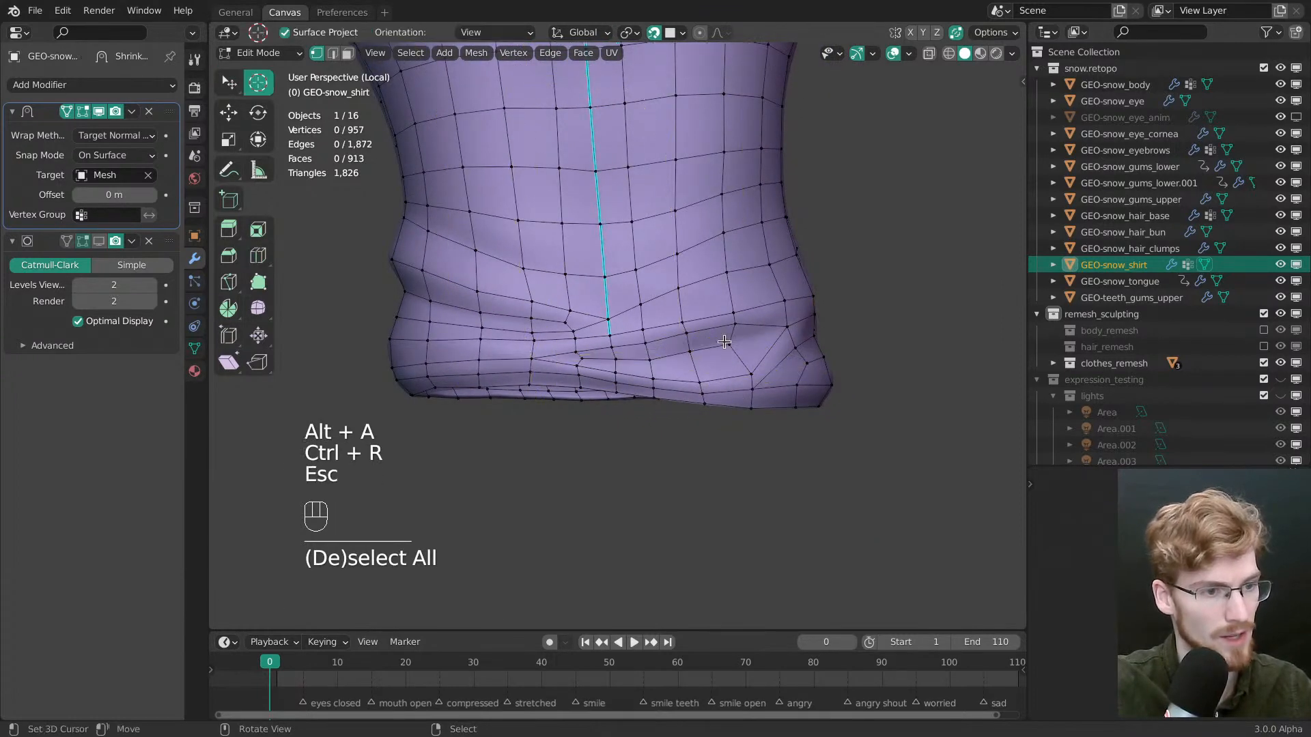
Select the strip of faces along the hem fold to examine its flow, and clear the selection
key(3)
click(747, 350)
ctrl+right_click(574, 371)
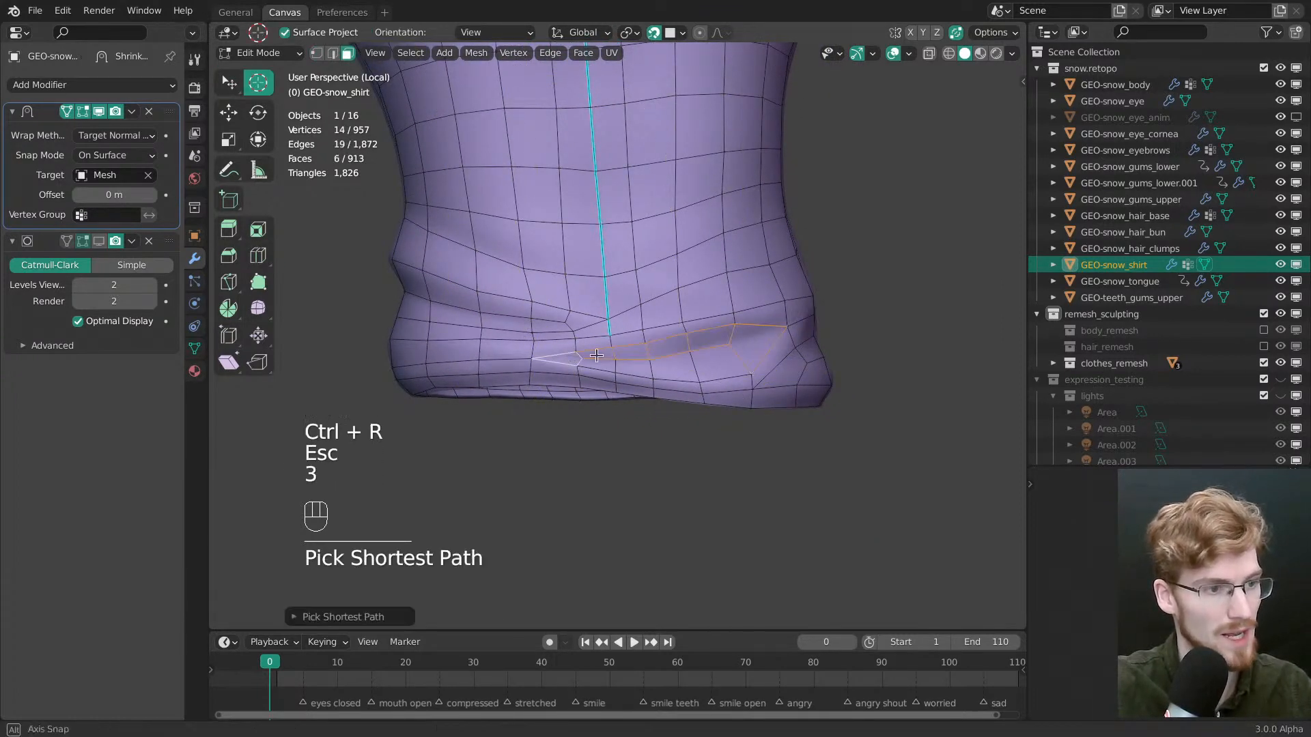
middle_drag(579, 362, 722, 318)
middle_drag(721, 317, 691, 395)
key(alt+a)
Save the file, and clear the seams from all of the shirt's edges
key(2)
key(grave)
key(ctrl+s)
key(a)
key(ctrl+e)
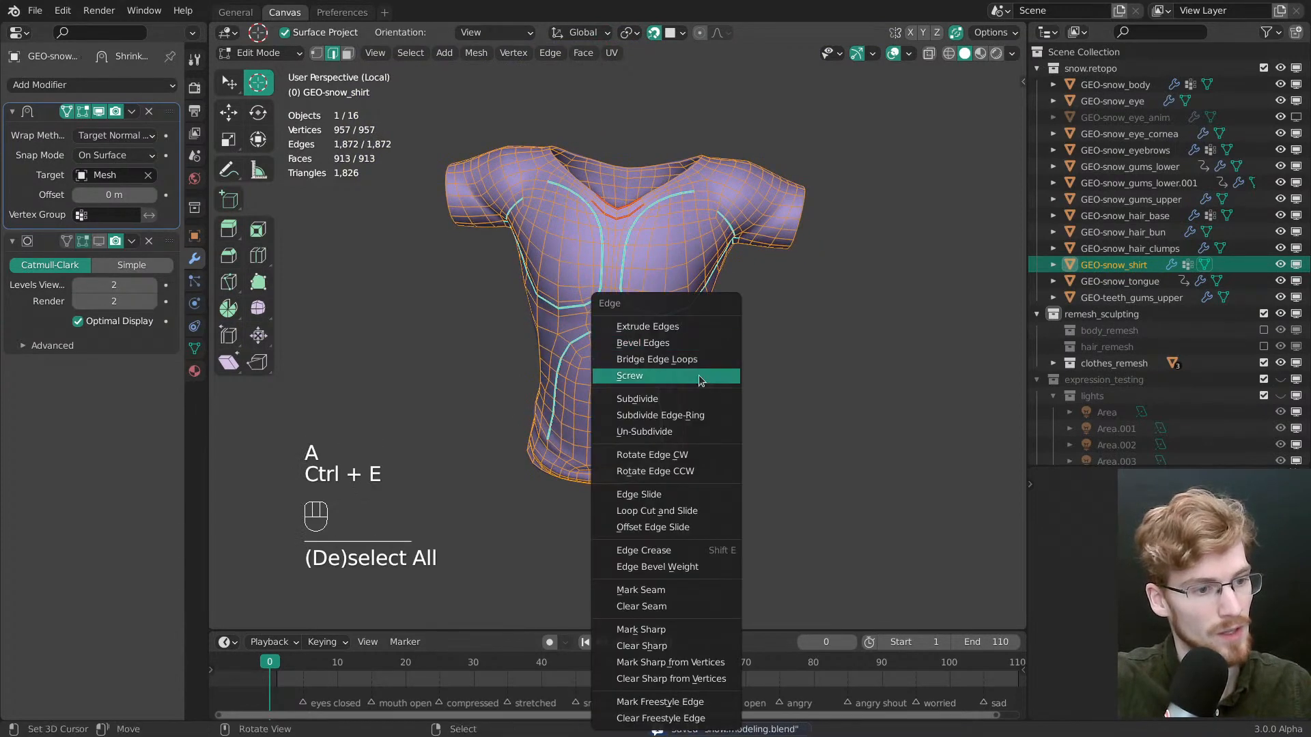
click(671, 607)
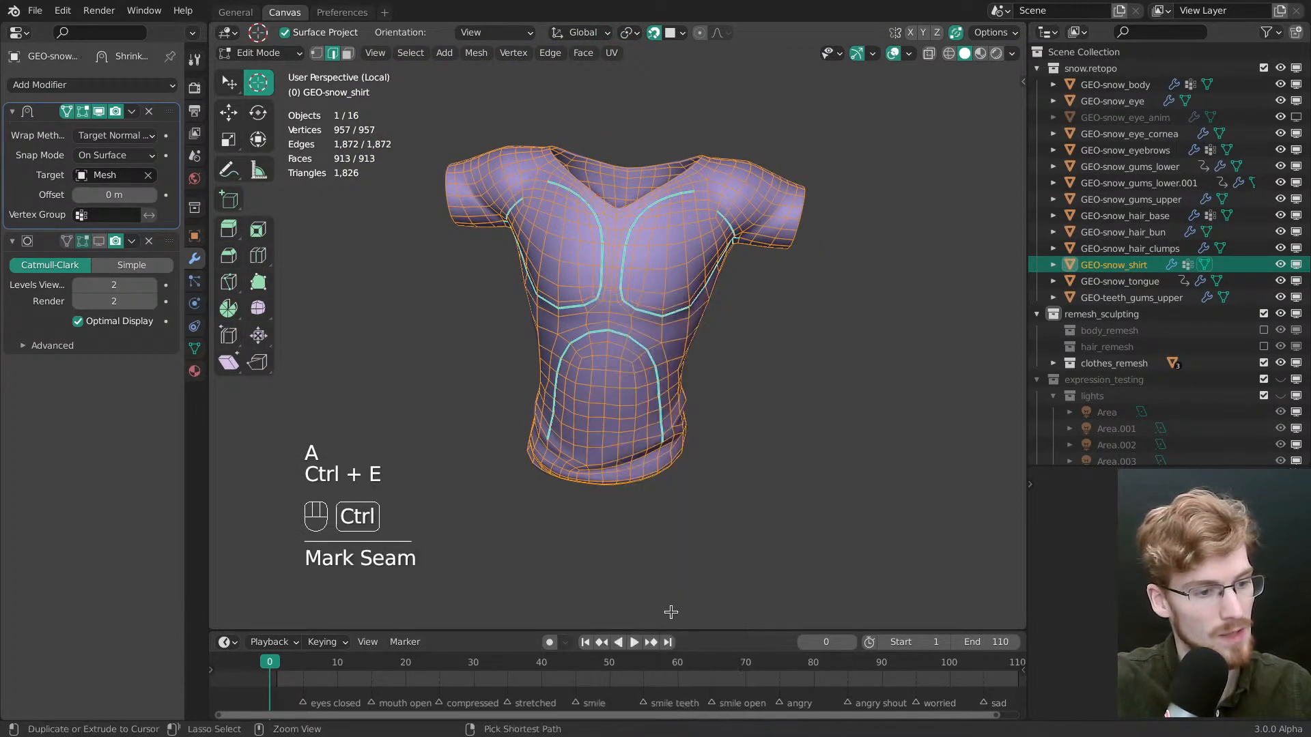
Try clearing the sharp marks from all of the shirt's edges, and undo it
key(ctrl+e)
click(669, 644)
key(alt+a)
key(grave)
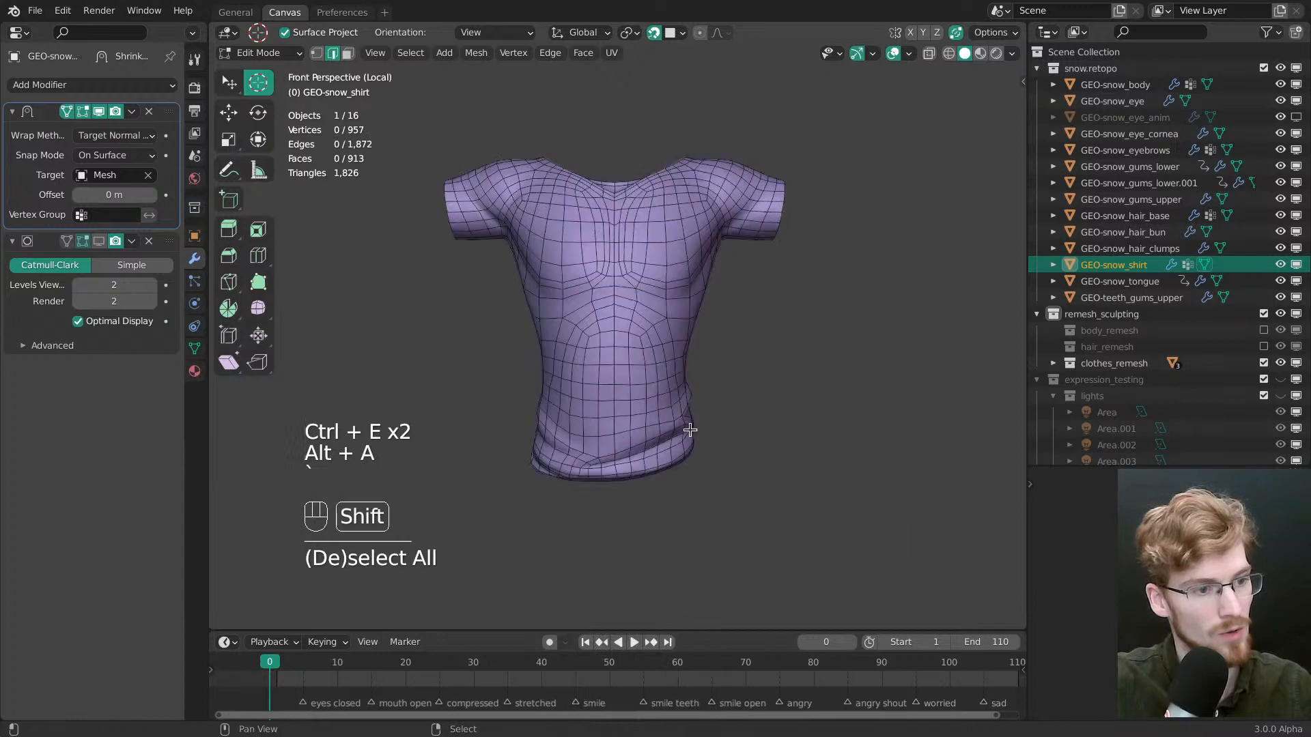
shift+middle_drag(690, 437, 697, 383)
ctrl+middle_drag(698, 384, 699, 430)
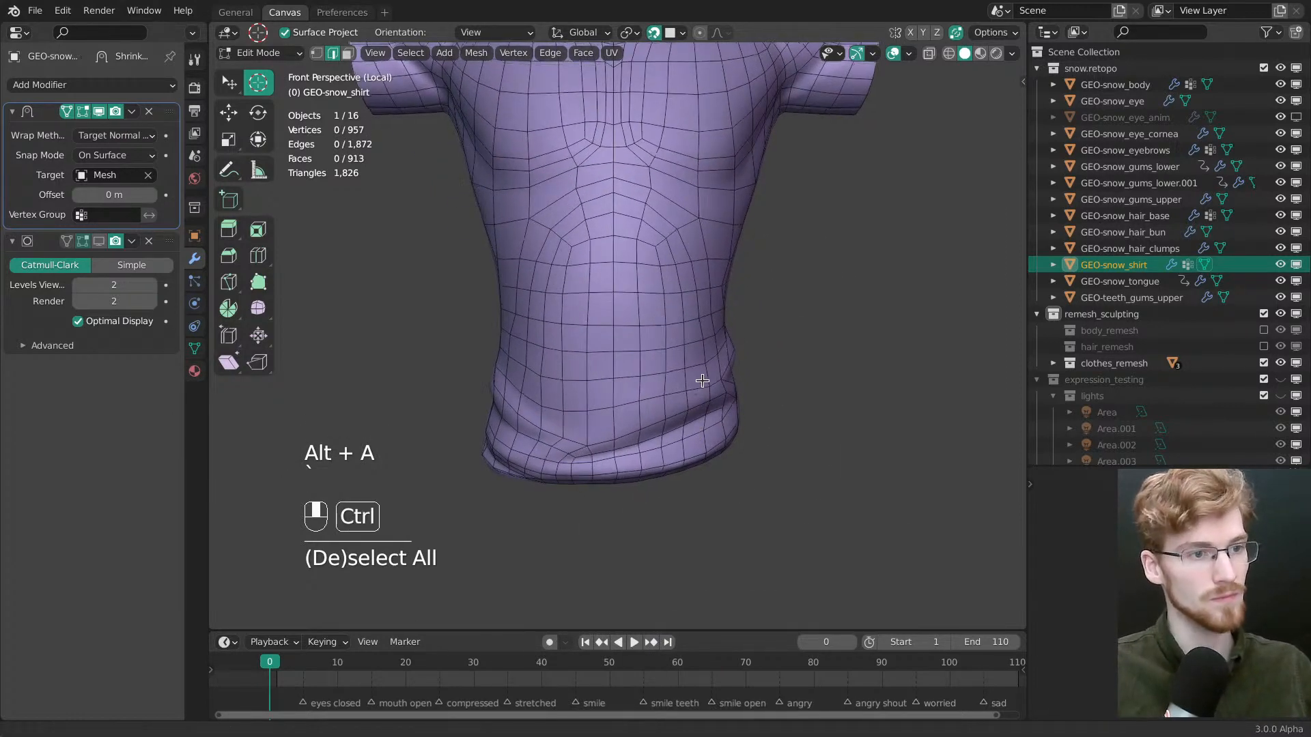
key(ctrl+z)
key(ctrl+z)
key(alt+a)
key(1)
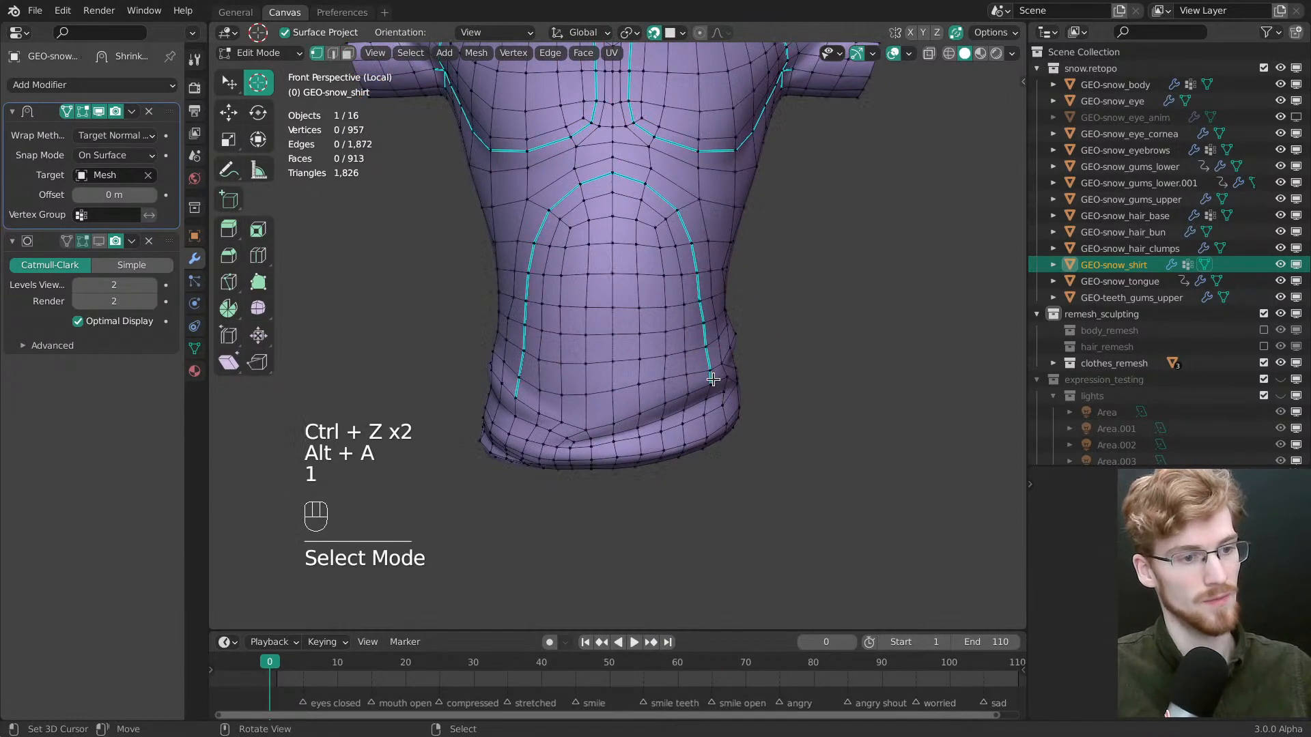
Clear the sharp marks from the arched edge loop around the abdomen only, and clear the selection
key(2)
click(697, 335)
ctrl+click(559, 200)
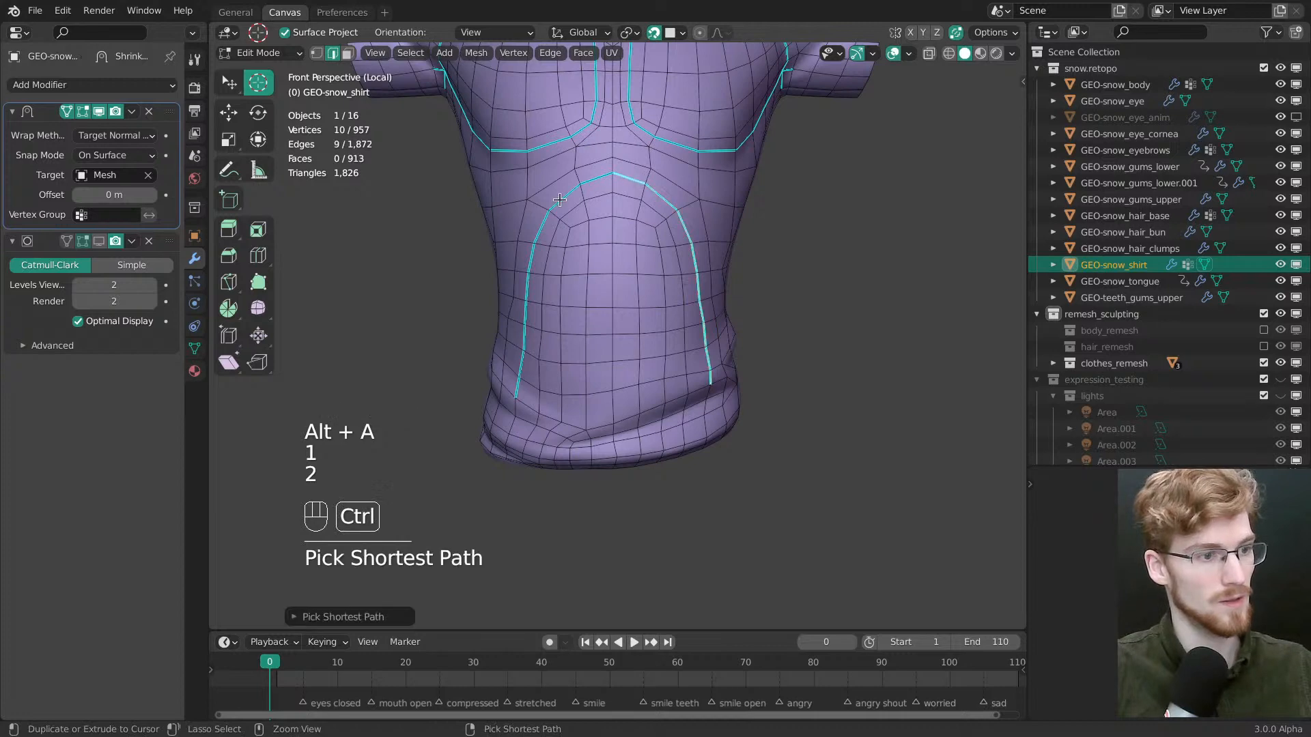
ctrl+click(520, 346)
ctrl+click(517, 393)
key(ctrl+e)
click(551, 402)
key(alt+a)
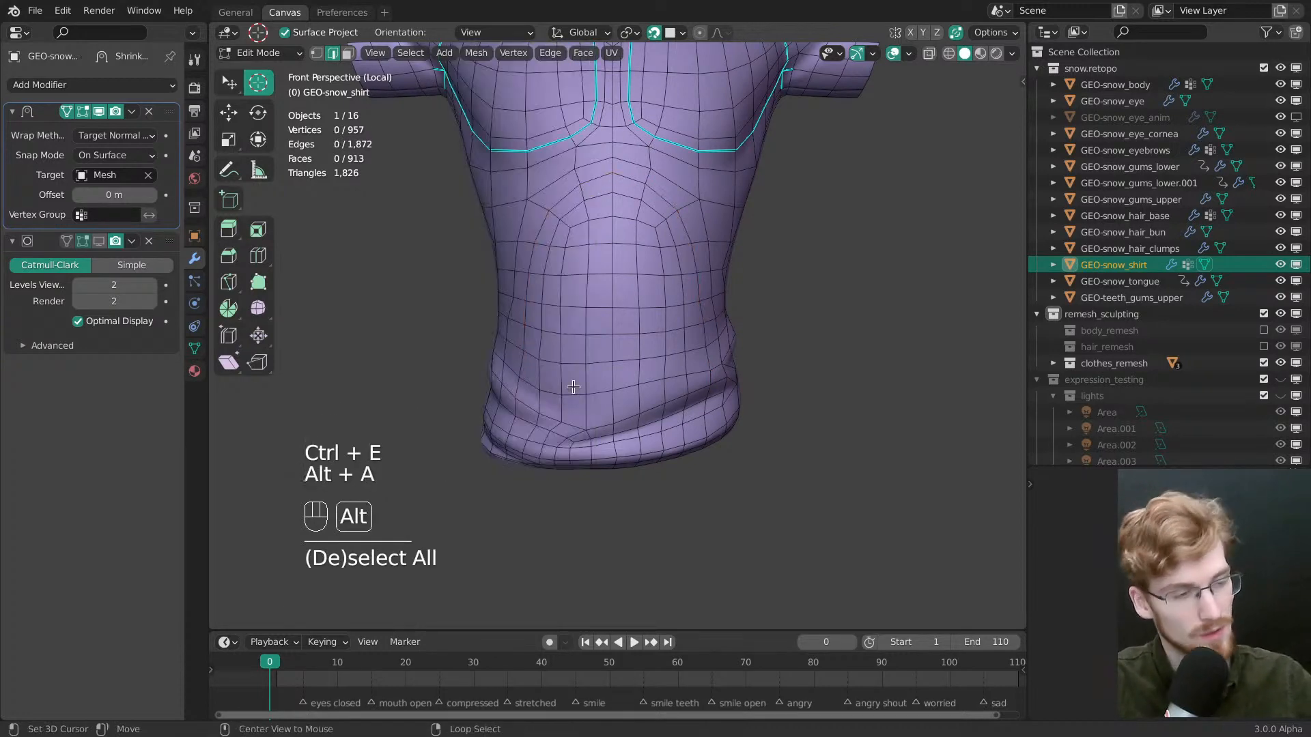
Select the vertical edge loop on the shirt's side, return to the front view, and save the file
ctrl+middle_drag(683, 247, 690, 300)
shift+middle_drag(690, 300, 730, 334)
middle_drag(630, 193, 928, 222)
middle_drag(819, 307, 670, 317)
alt+click(647, 292)
key(KP_1)
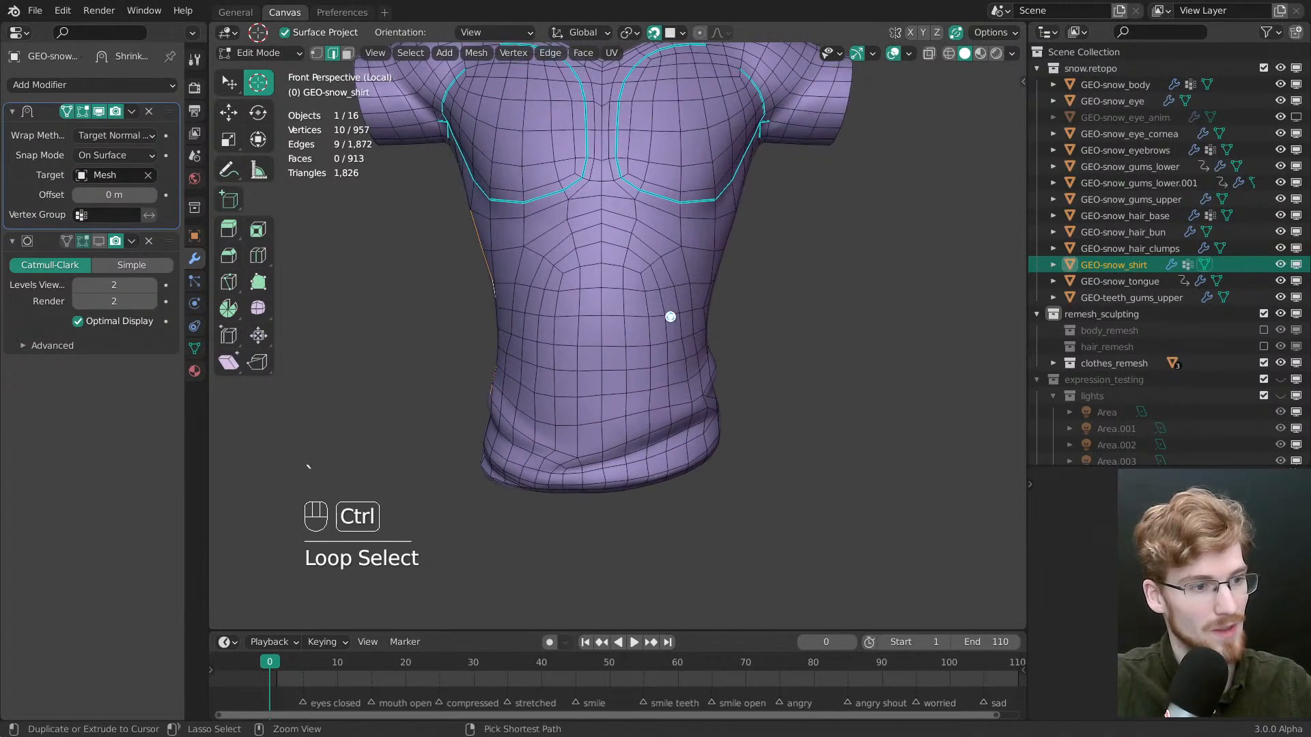
key(ctrl+s)
mouse_move(684, 377)
ctrl+middle_down()
mouse_move(672, 328)
mouse_move(682, 383)
ctrl+middle_up()
ctrl+middle_drag(676, 293, 695, 360)
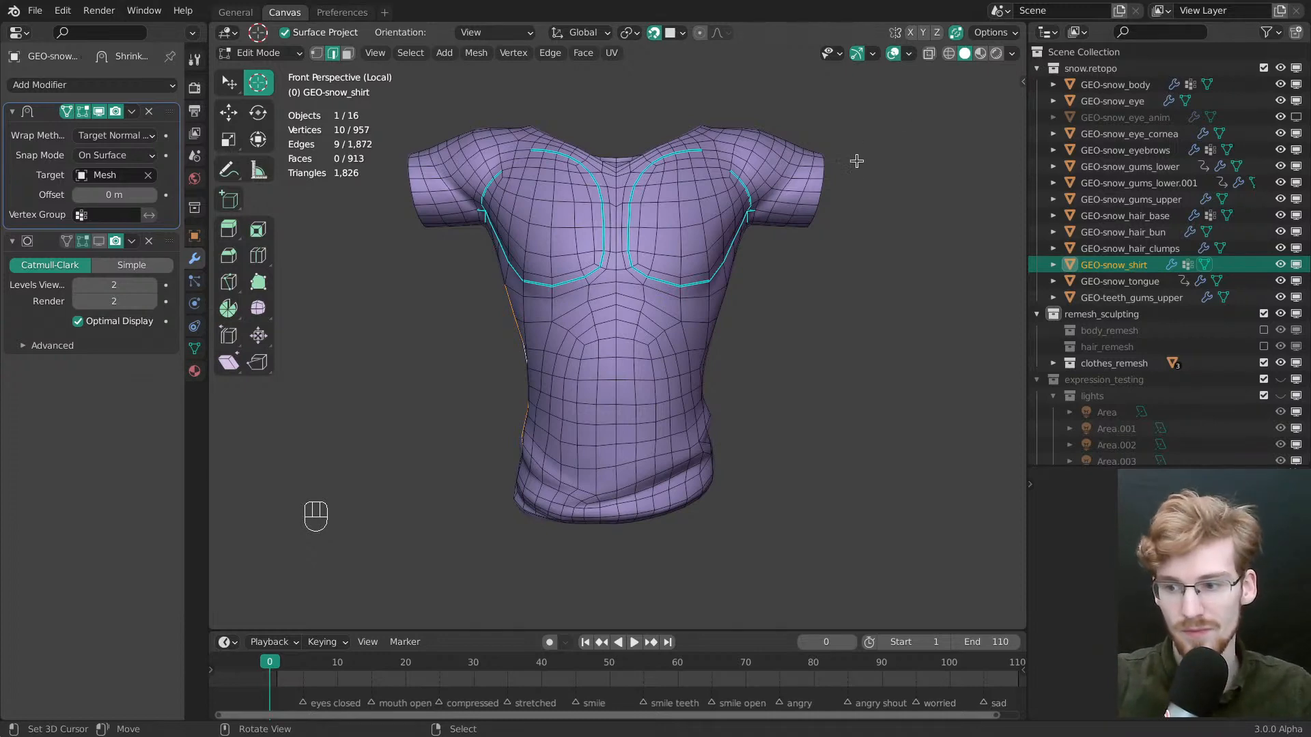
Clear the edge selection and save the file again
scroll(679, 336, down, 2)
key(alt+a)
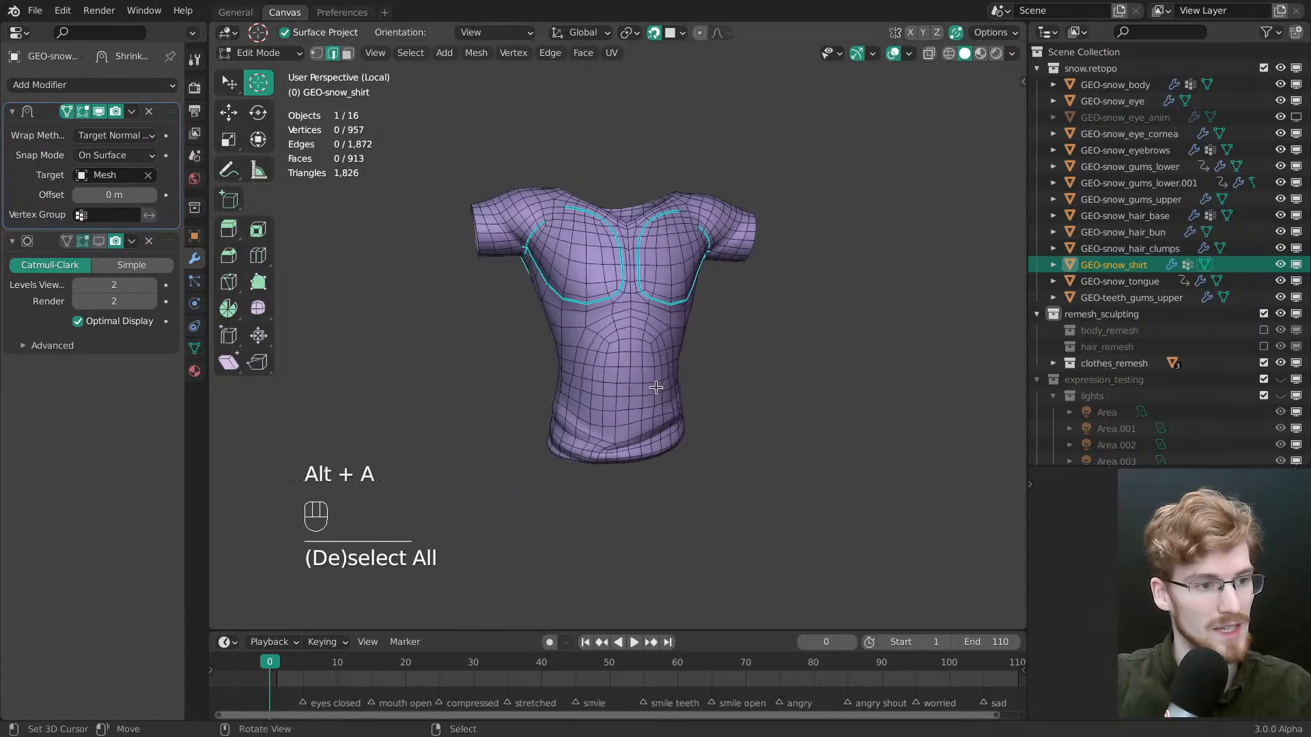
scroll(637, 331, up, 2)
key(ctrl+s)
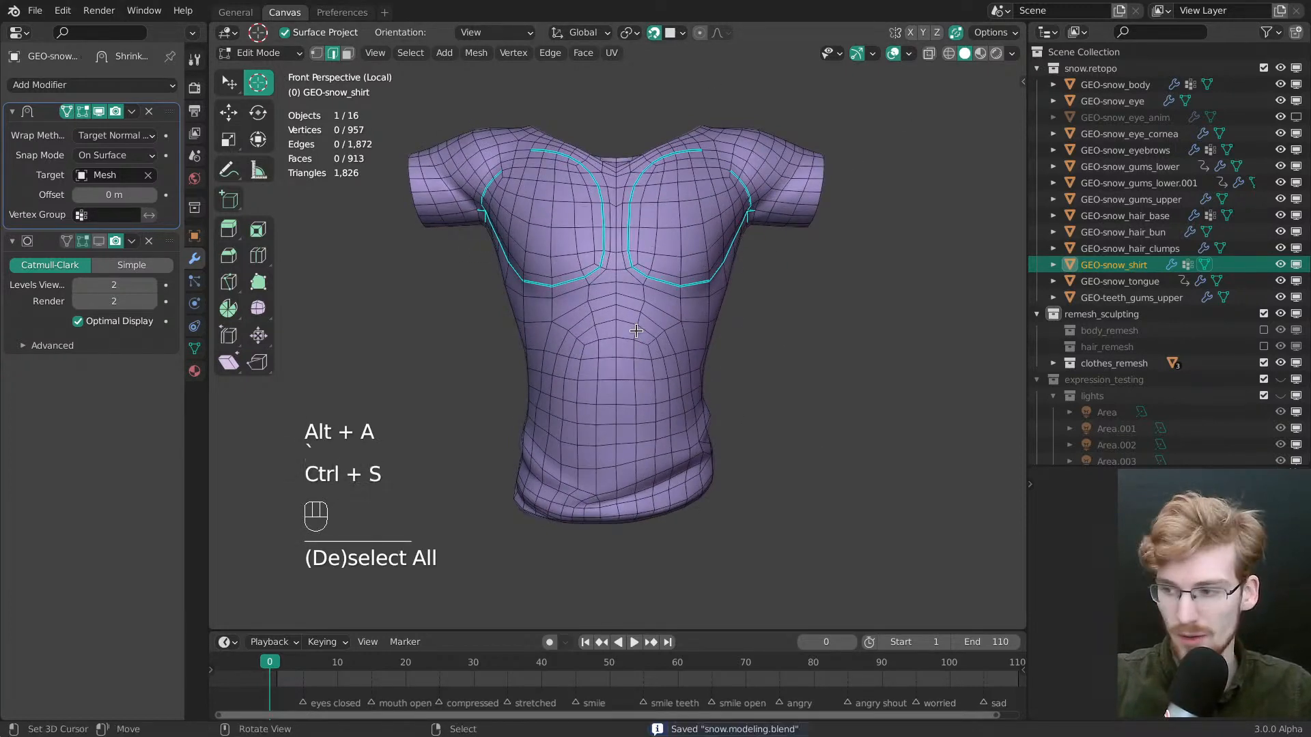